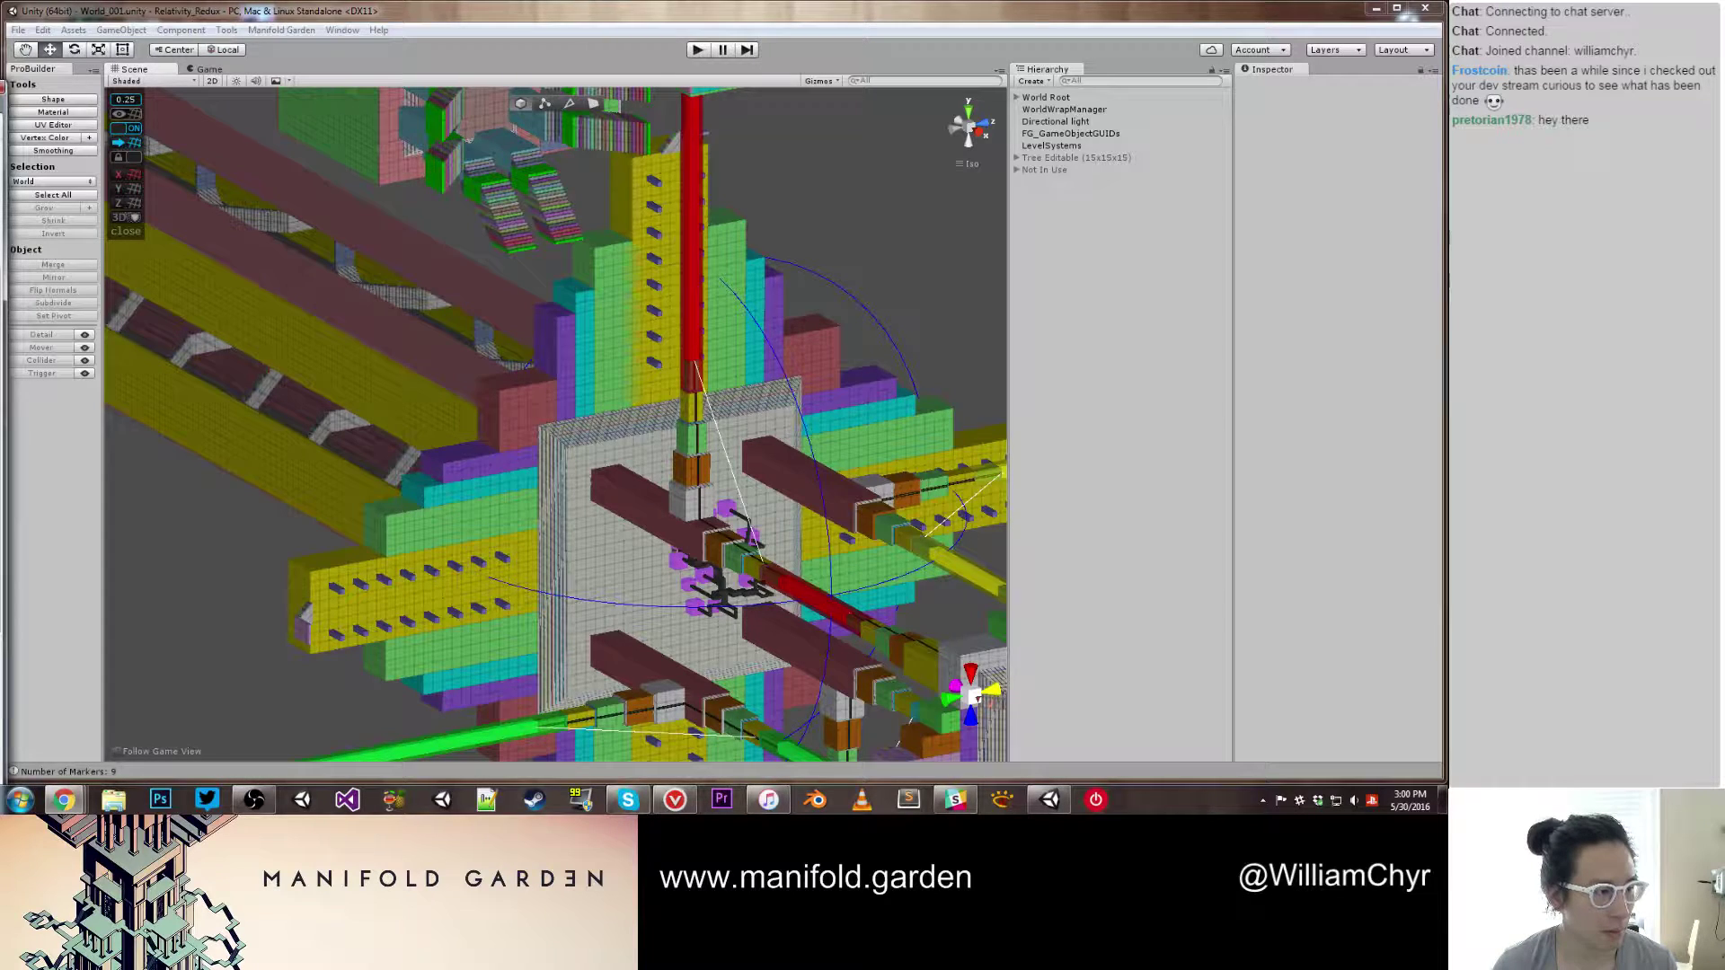
Step: Bring in the browser window showing Manifold Garden - Development Video Update 02 and share its YouTube address in the stream chat
left_click_drag(0, 87, 260, 77)
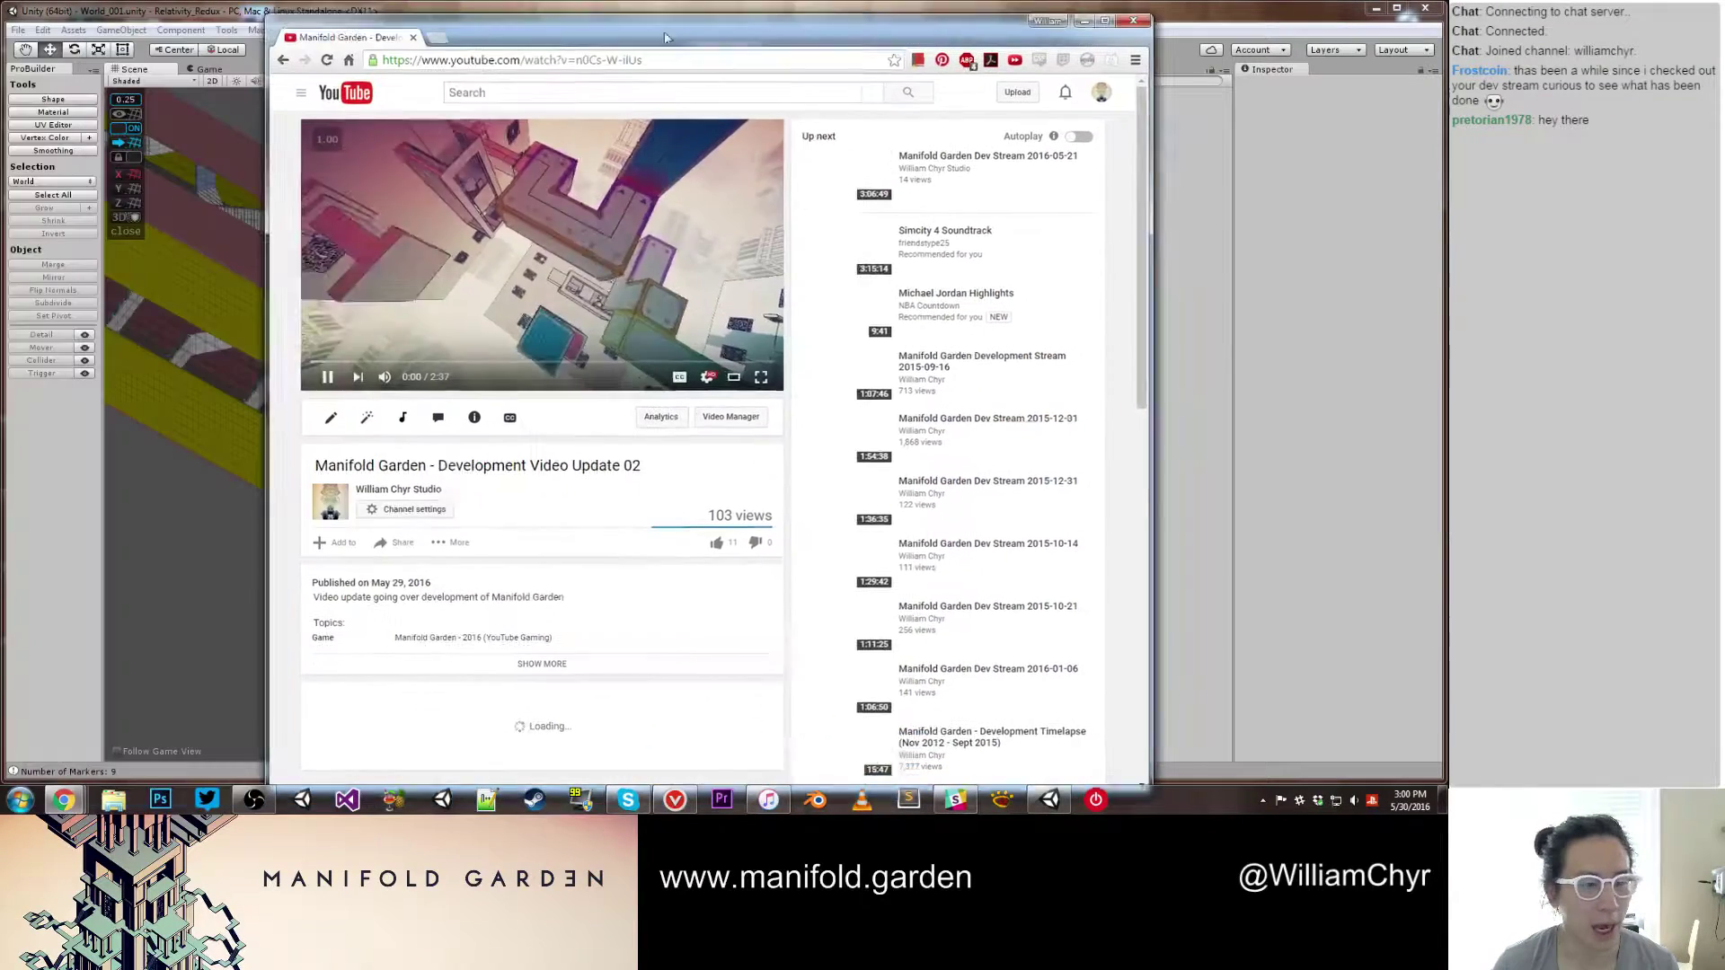
left_click(469, 57)
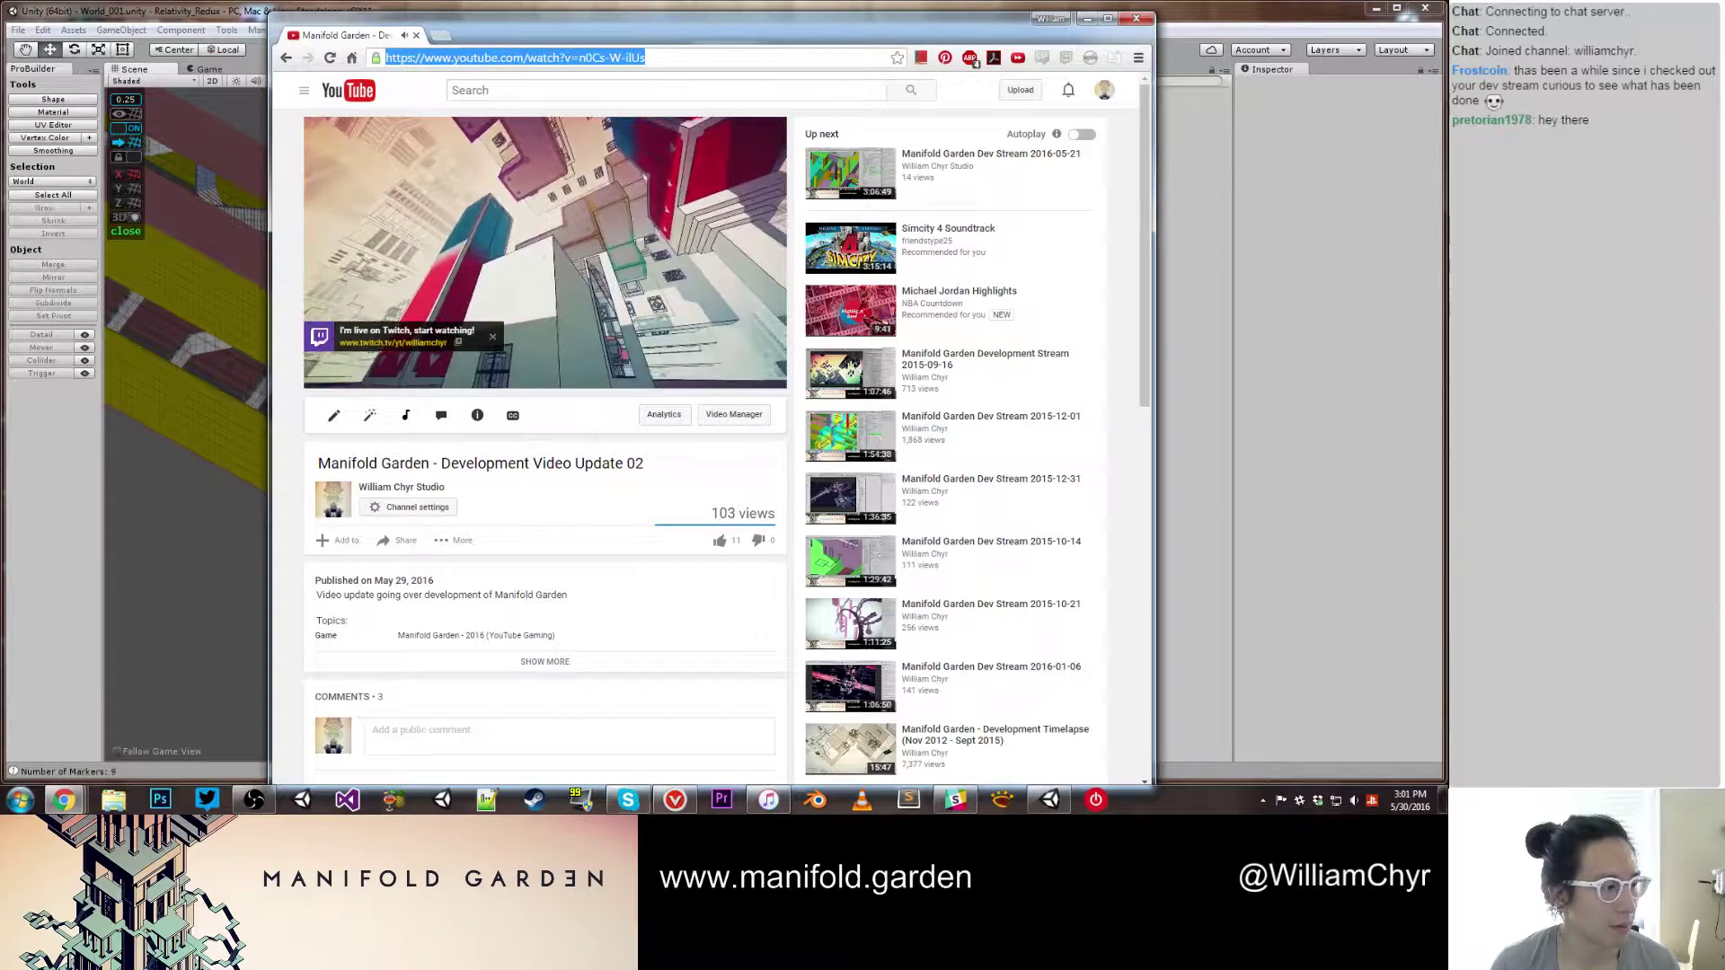
key("alt+Tab")
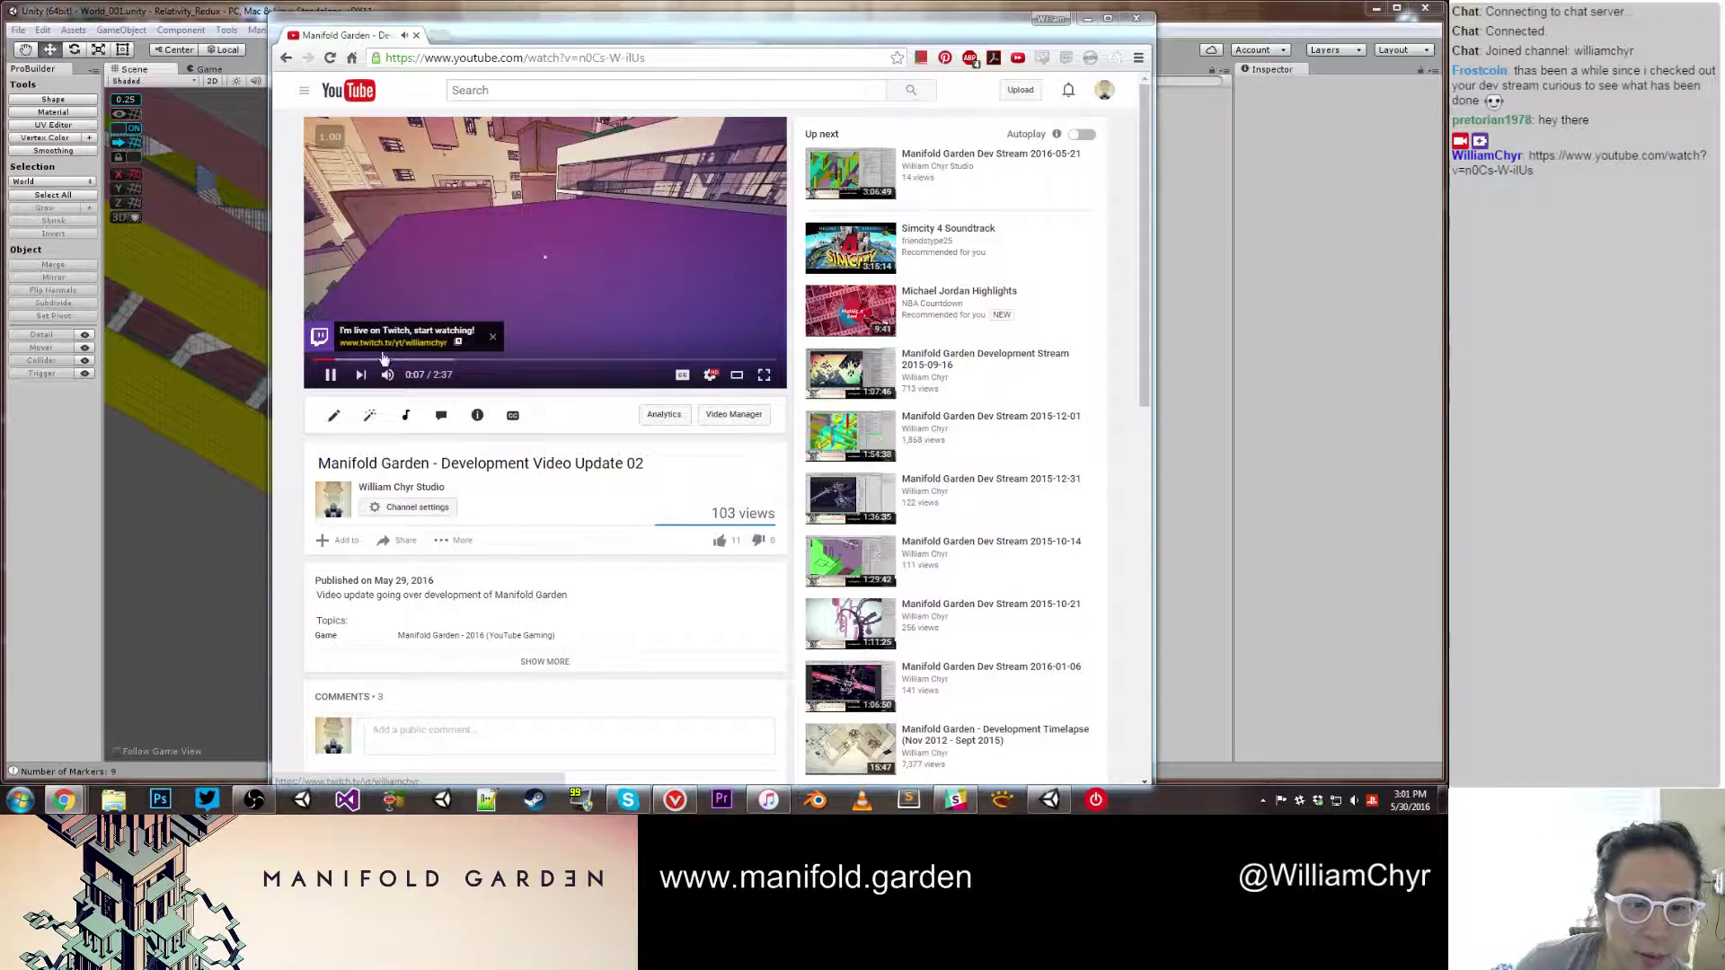
Step: Pause the video and look over its description and comments
left_click(331, 376)
scroll(525, 354, "down", 3)
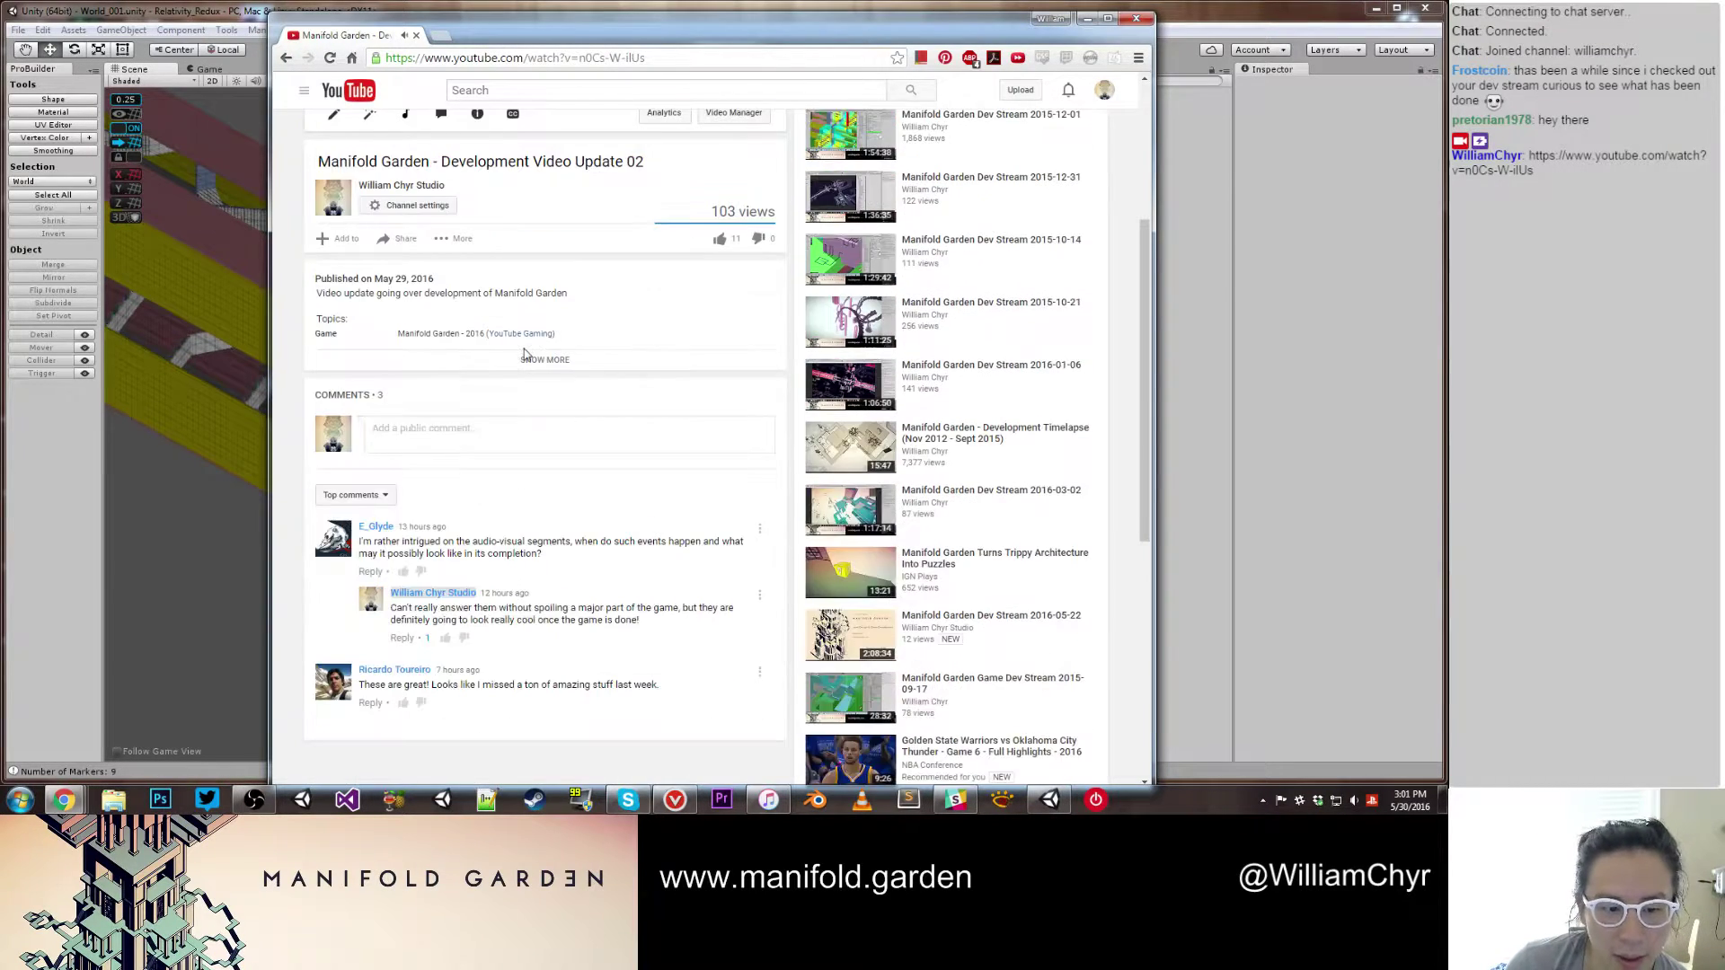
scroll(526, 354, "up", 3)
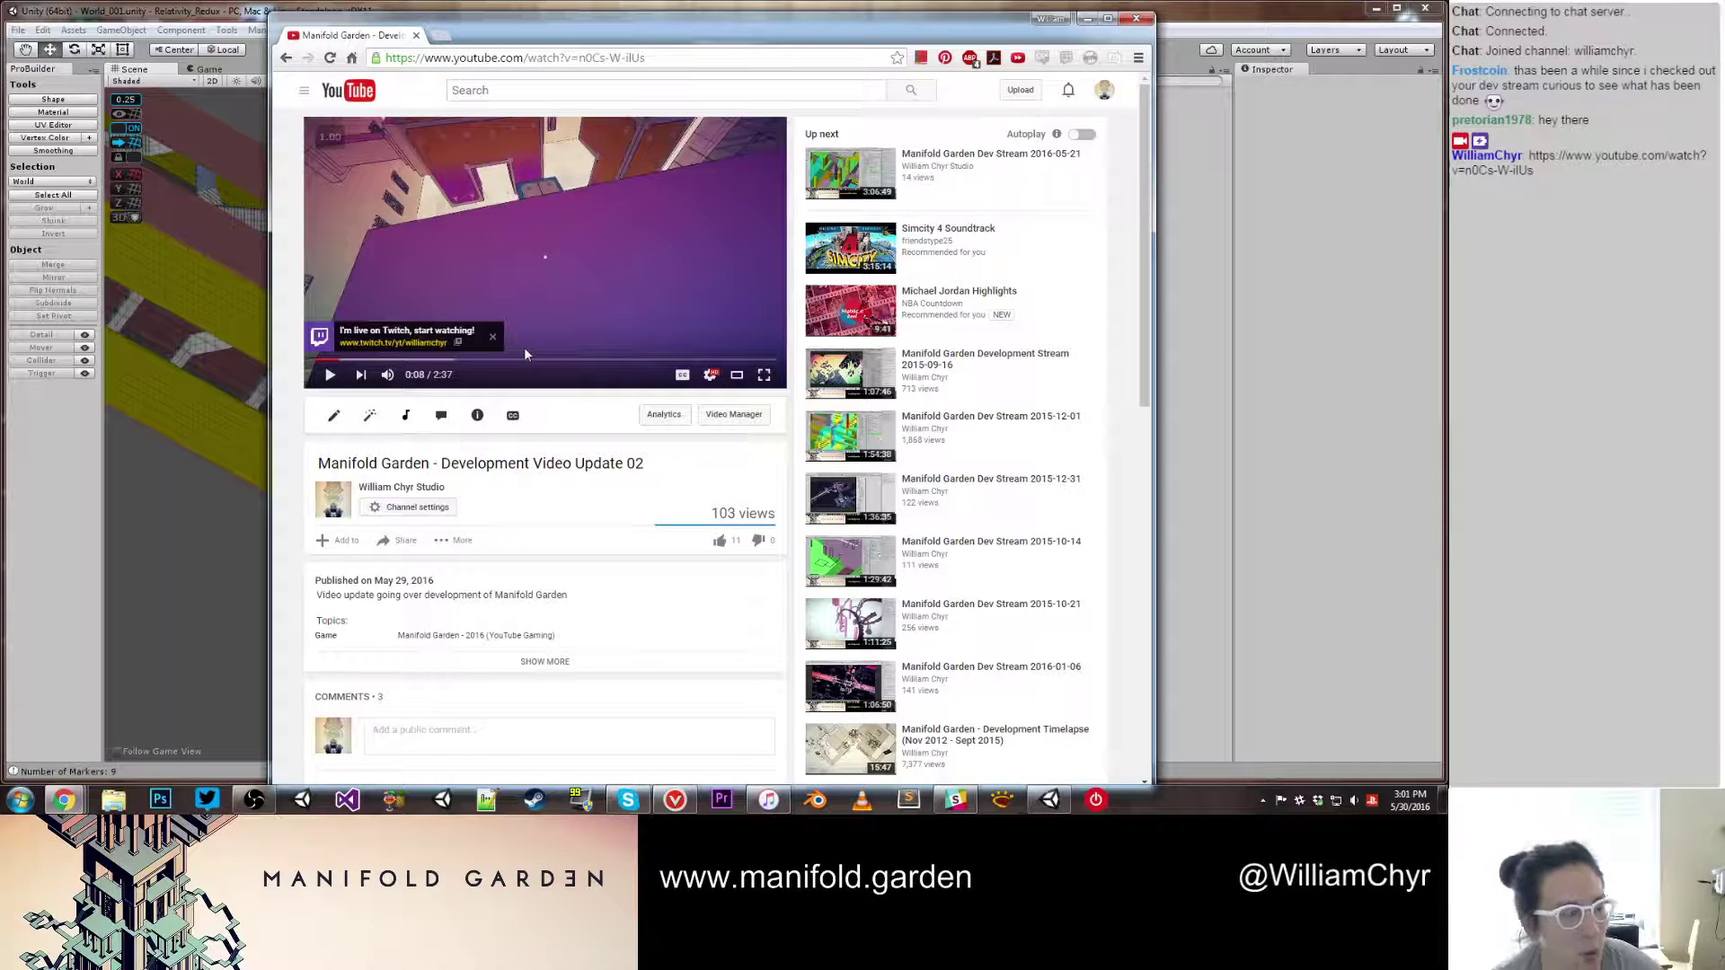
Step: Play the video muted without its Twitch banner, skip to 0:44, and move the browser window away to return to Unity
left_click(332, 377)
left_click(392, 378)
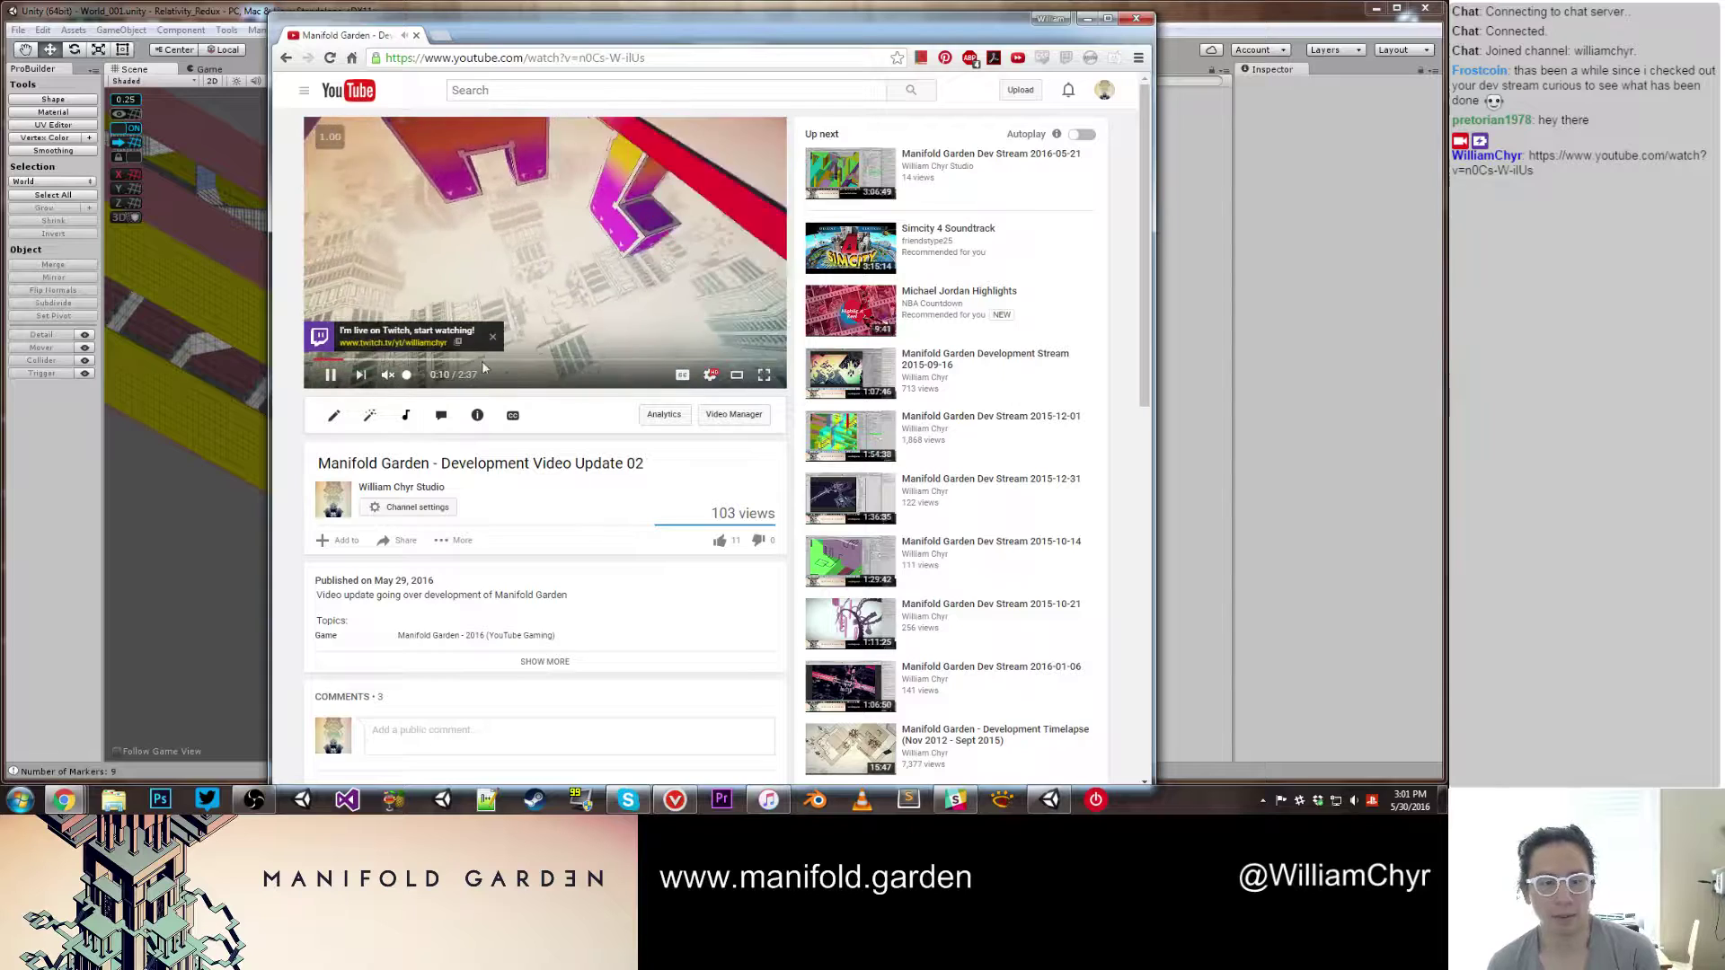
left_click(493, 339)
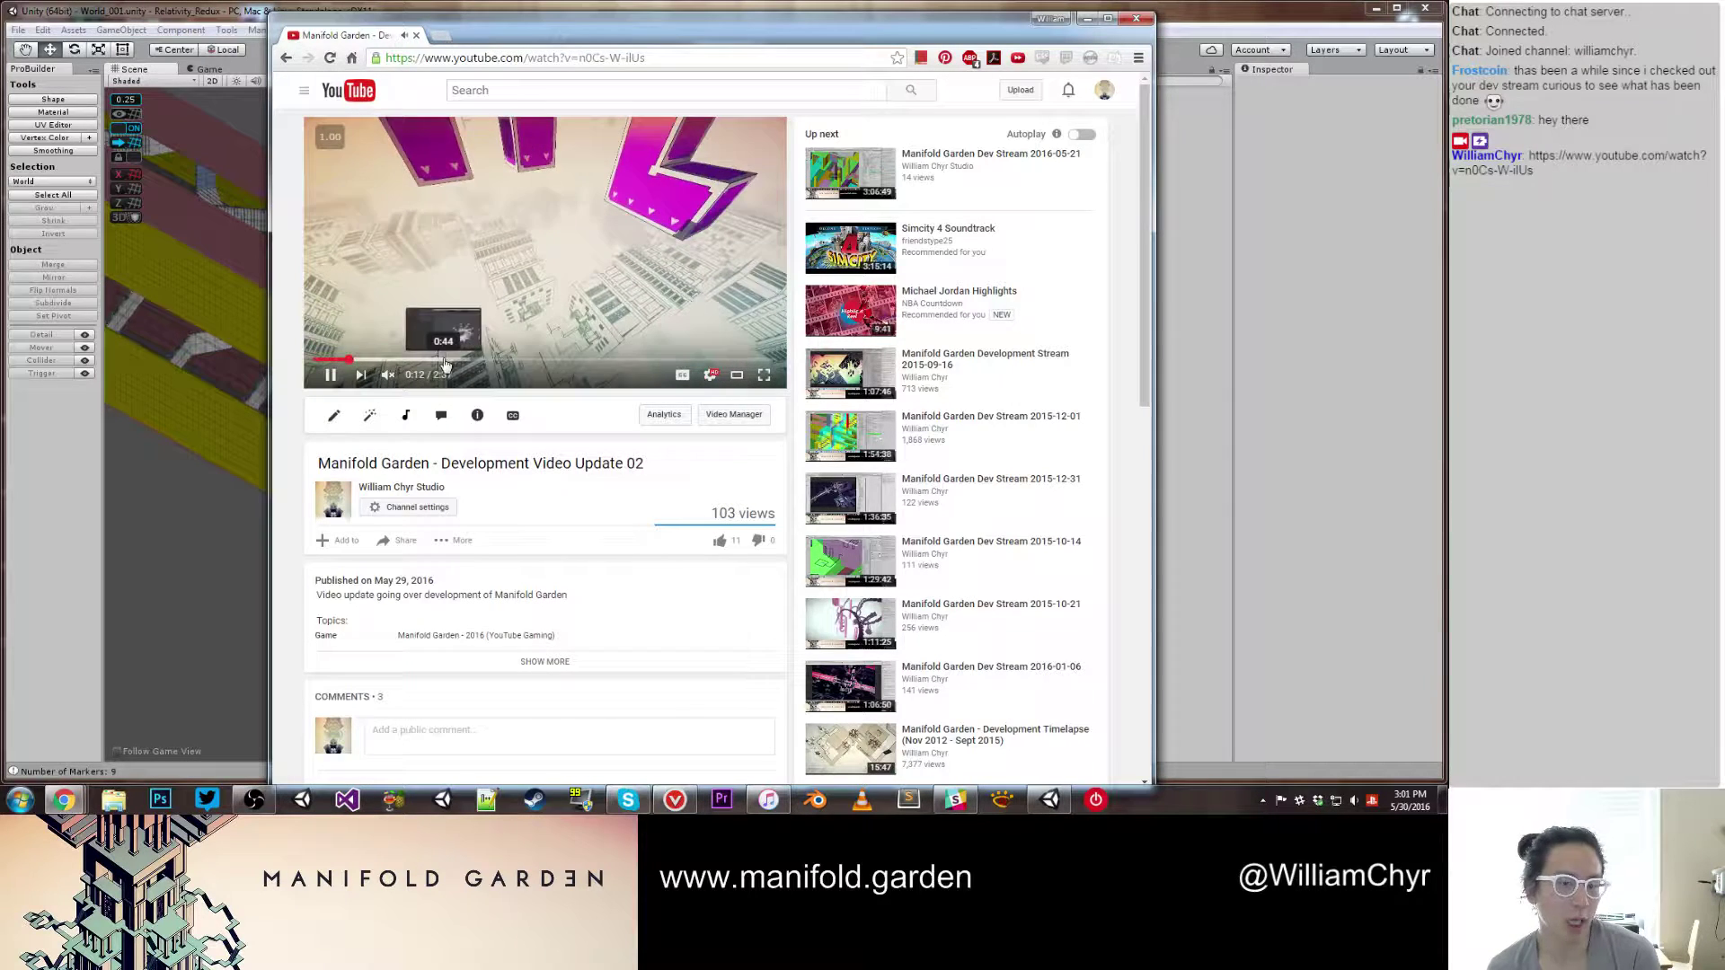
left_click(443, 361)
key("space")
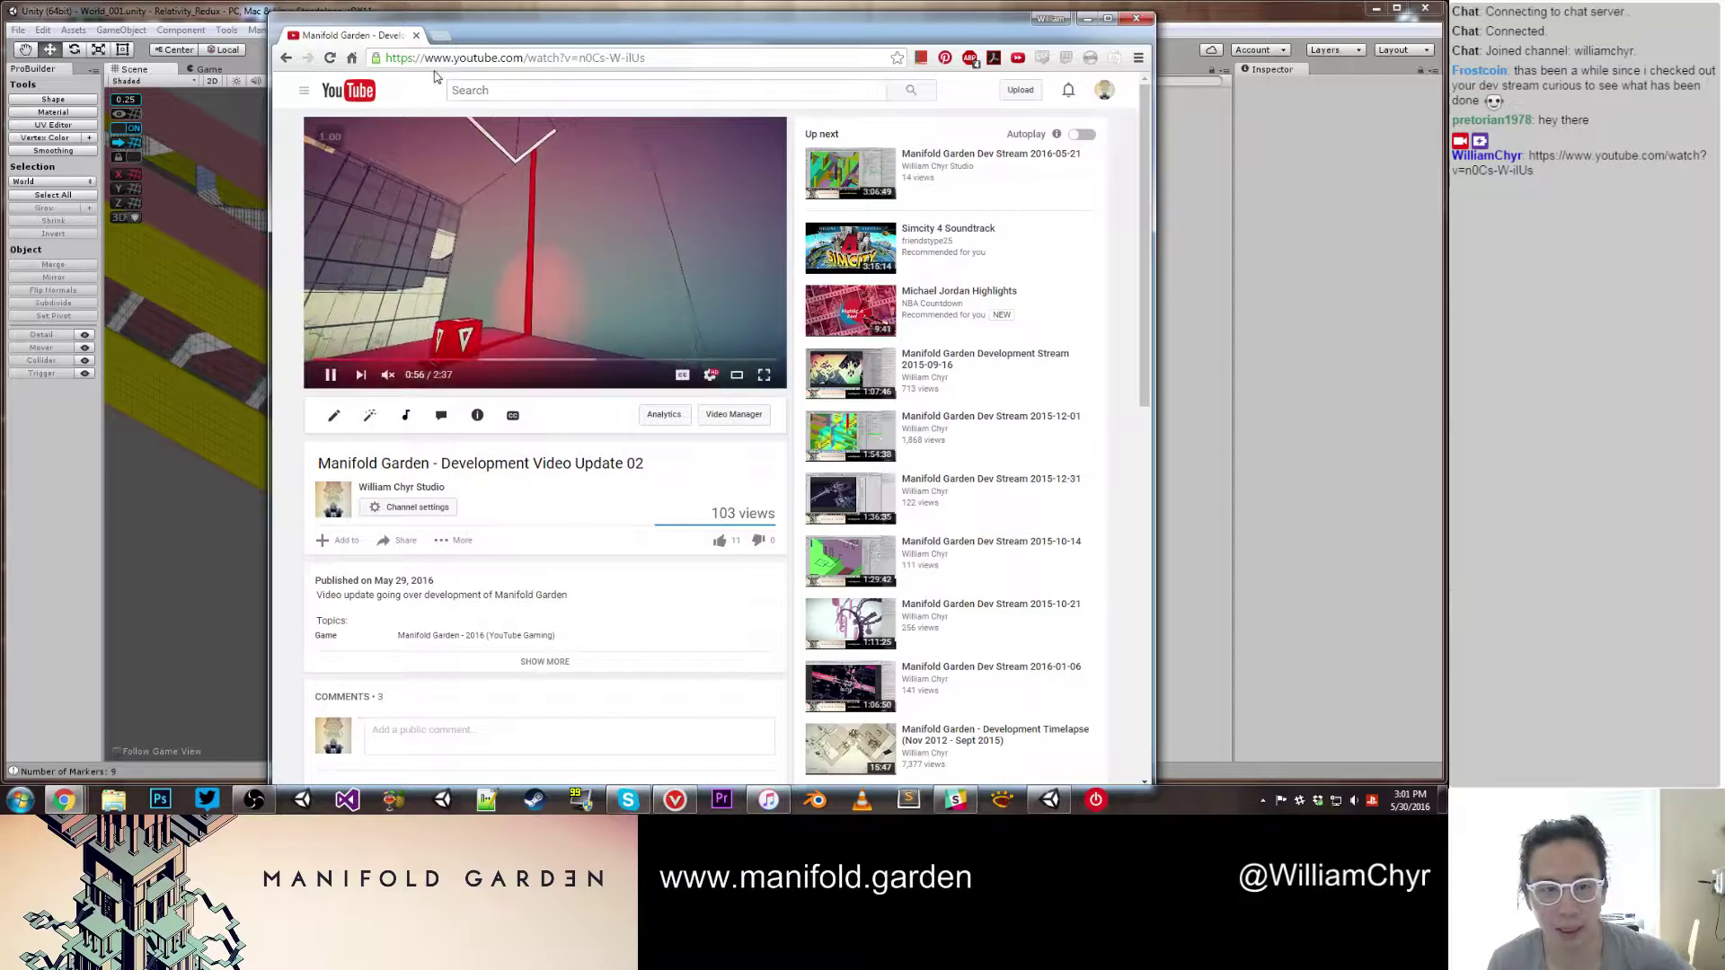
left_click_drag(530, 45, 0, 50)
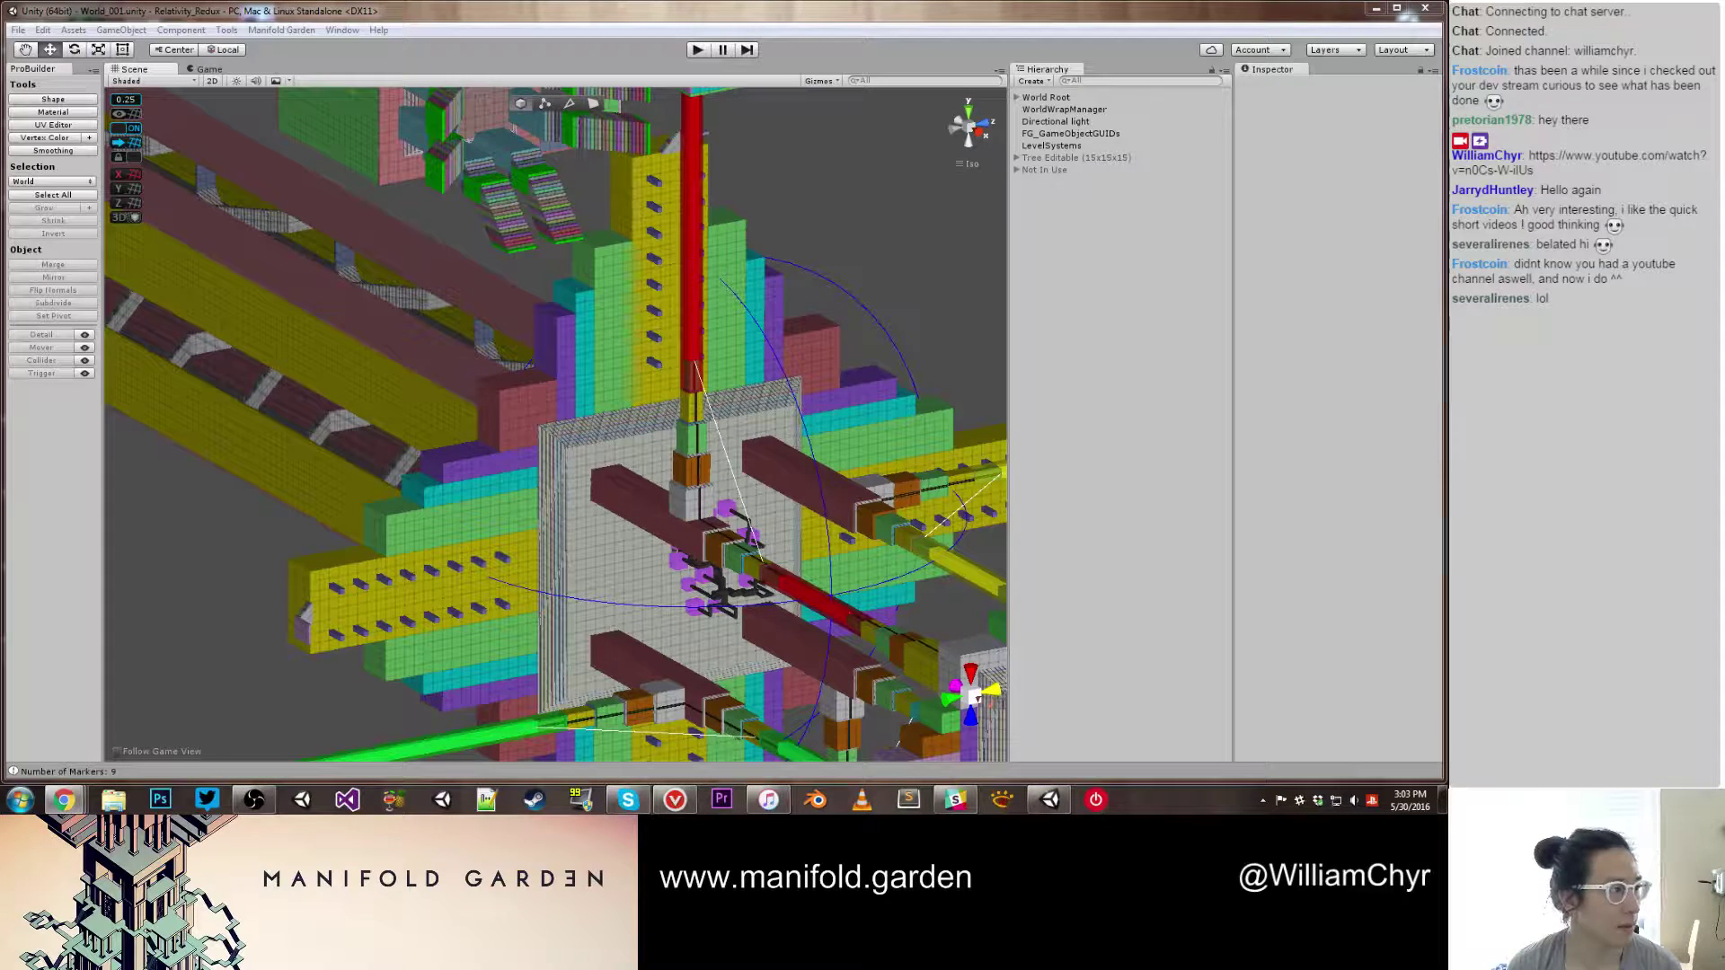
left_click_drag(0, 65, 221, 52)
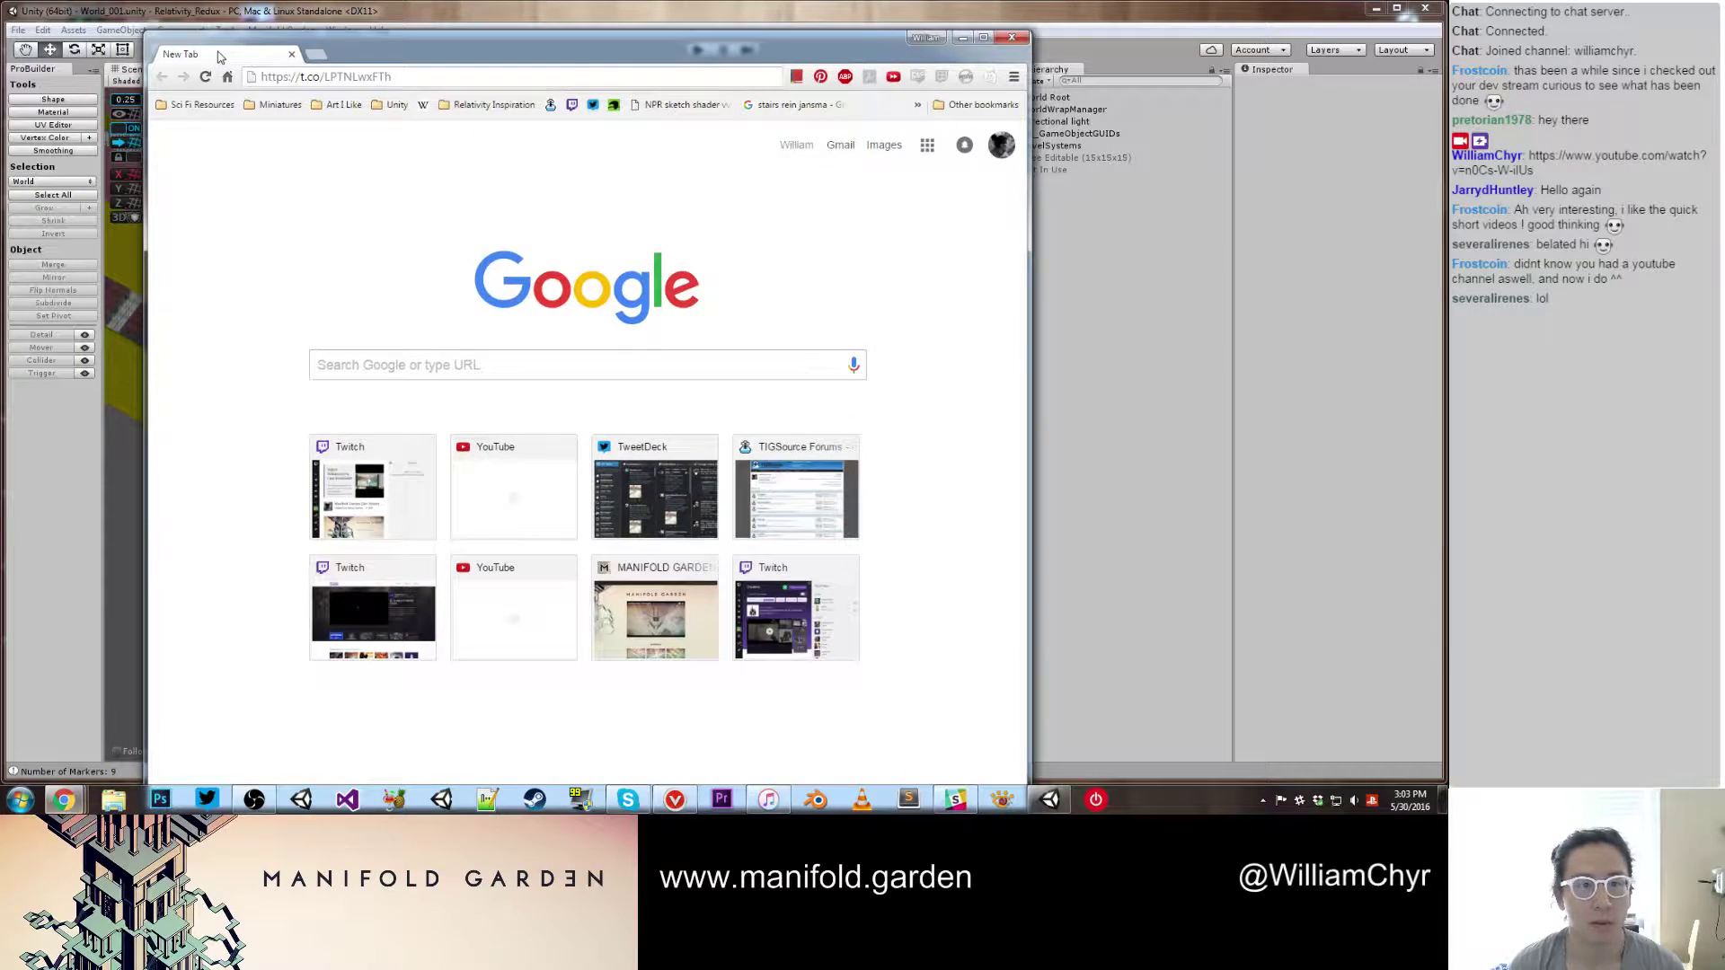
key("Return")
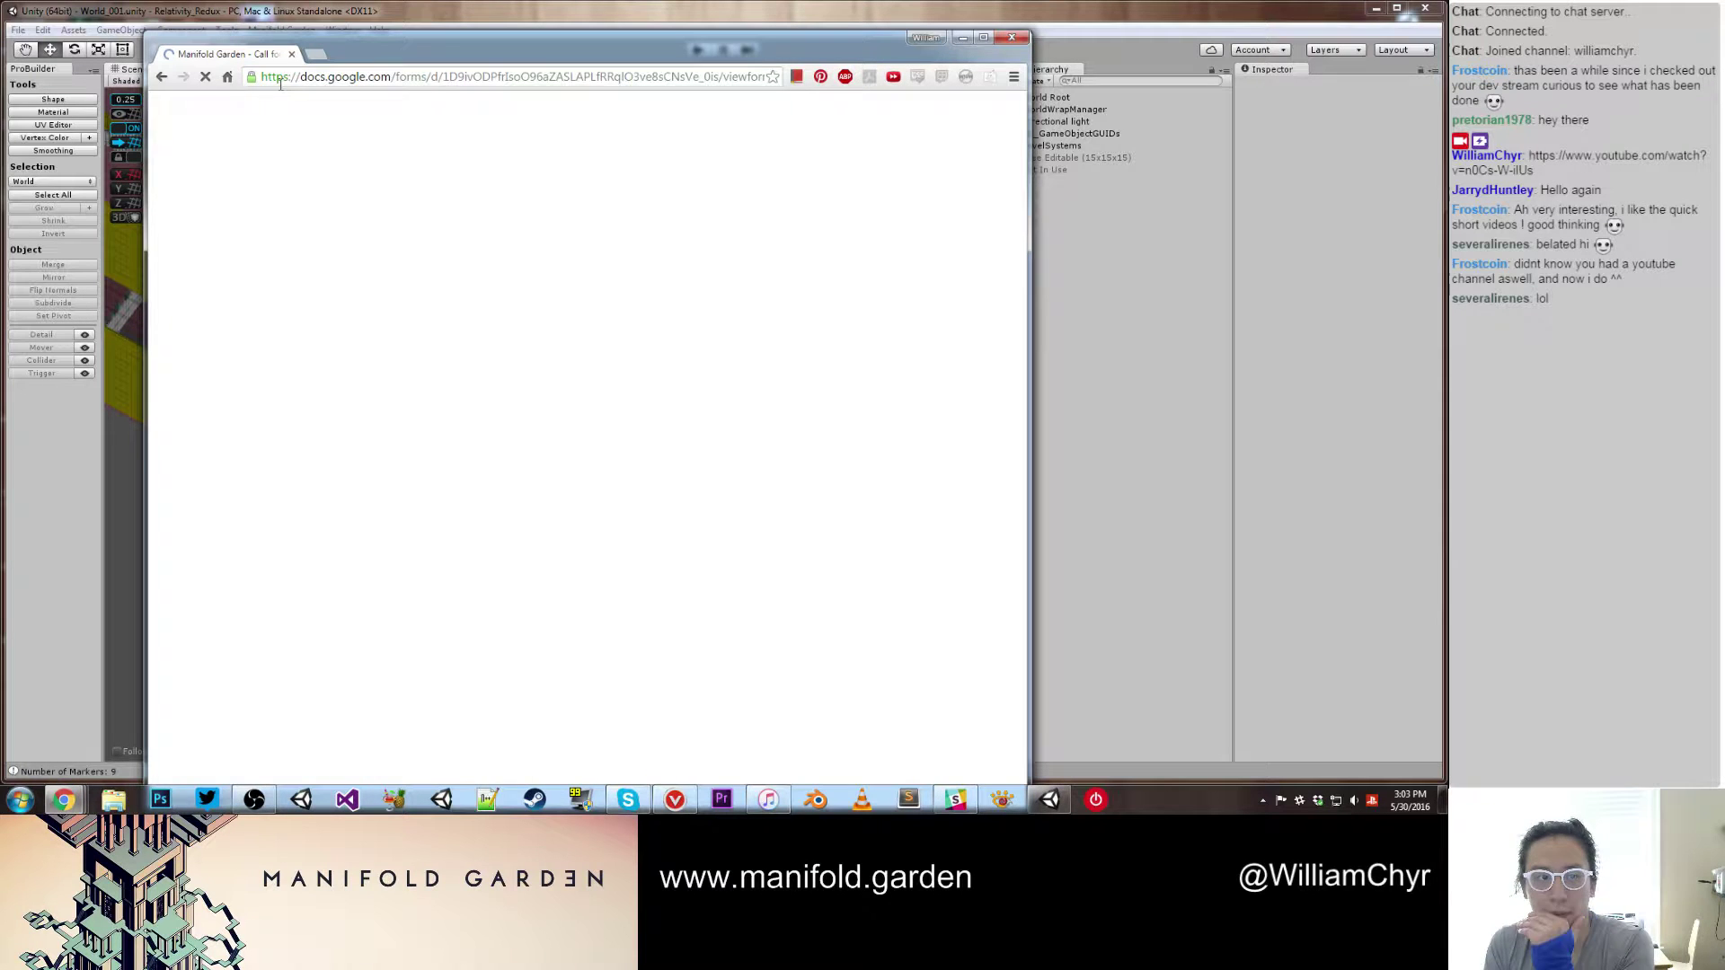
left_click(984, 37)
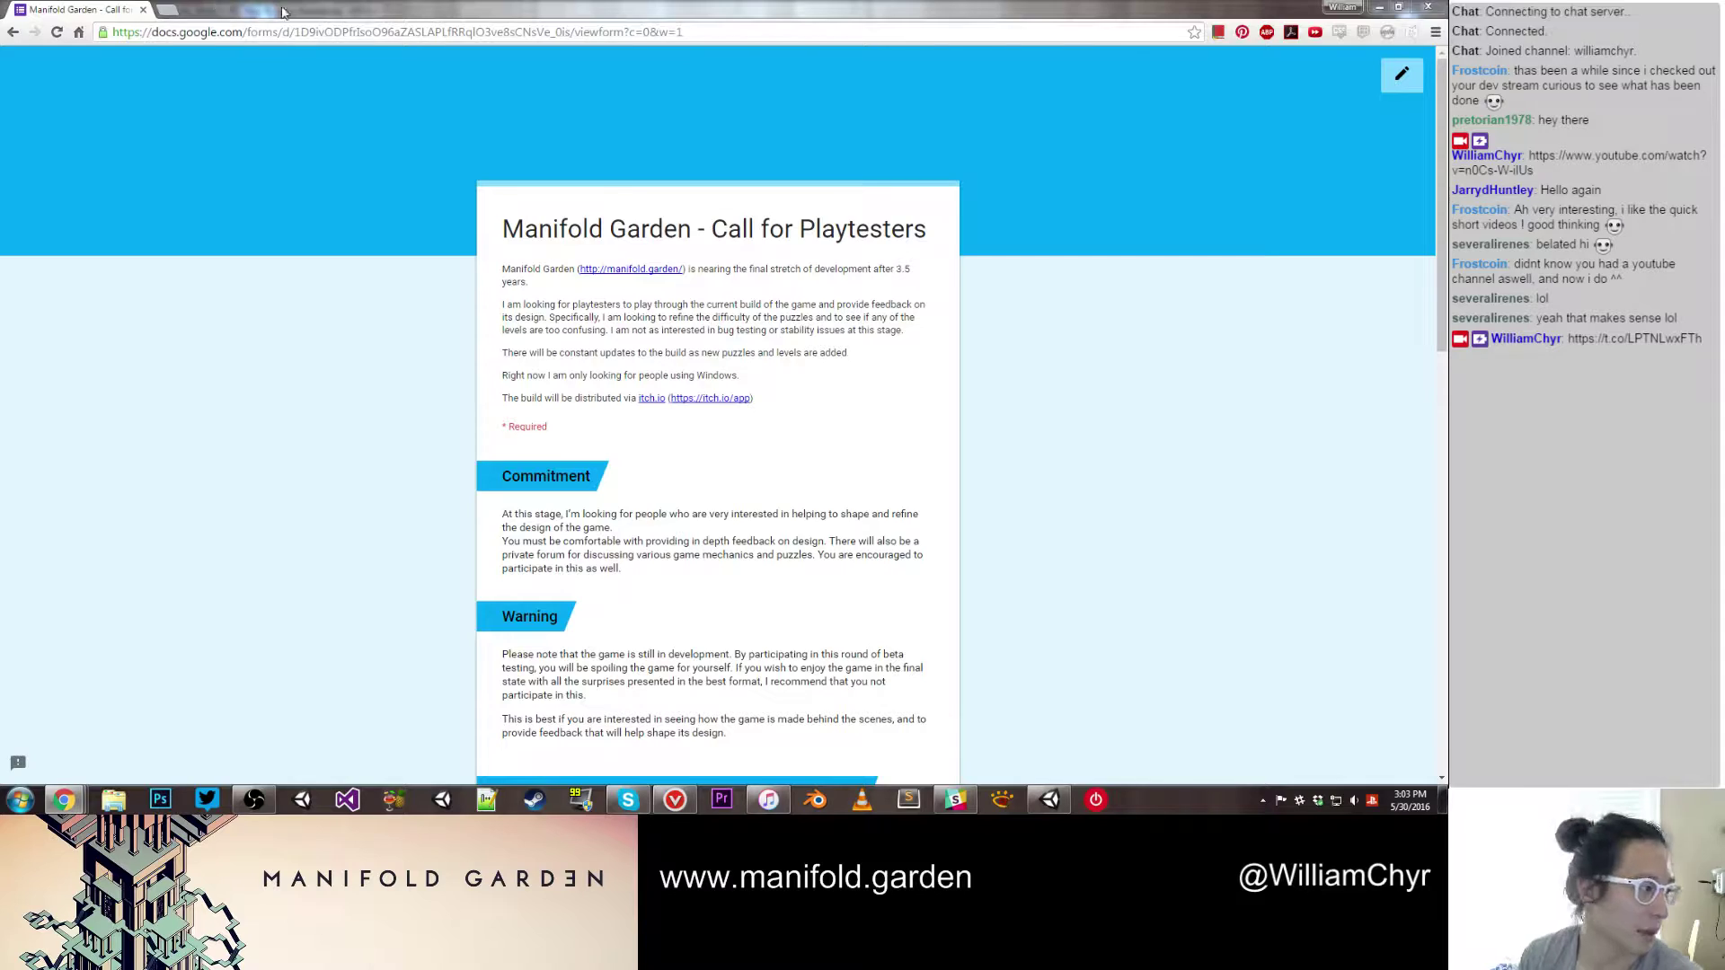
left_click_drag(282, 9, 1723, 7)
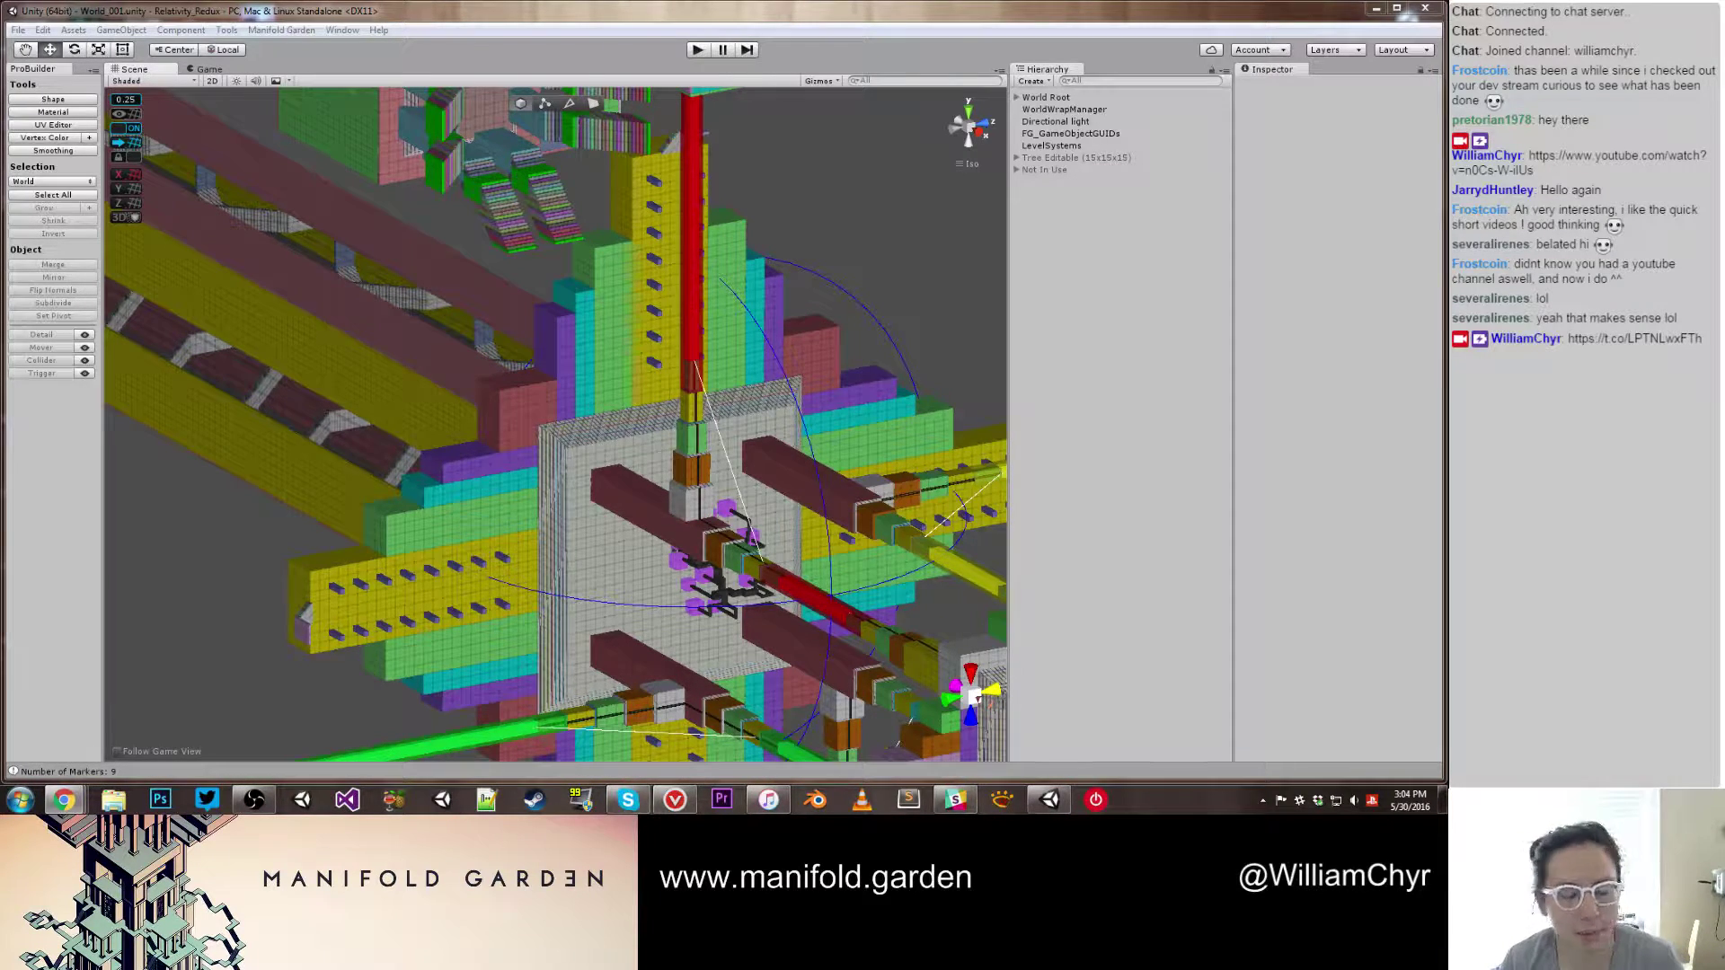
Step: Check the LevelSystems object's script settings, collapsing its Directional Lights, Trees, Portals and Wrappable Objects lists, and clear the selection
scroll(306, 526, "up", 2)
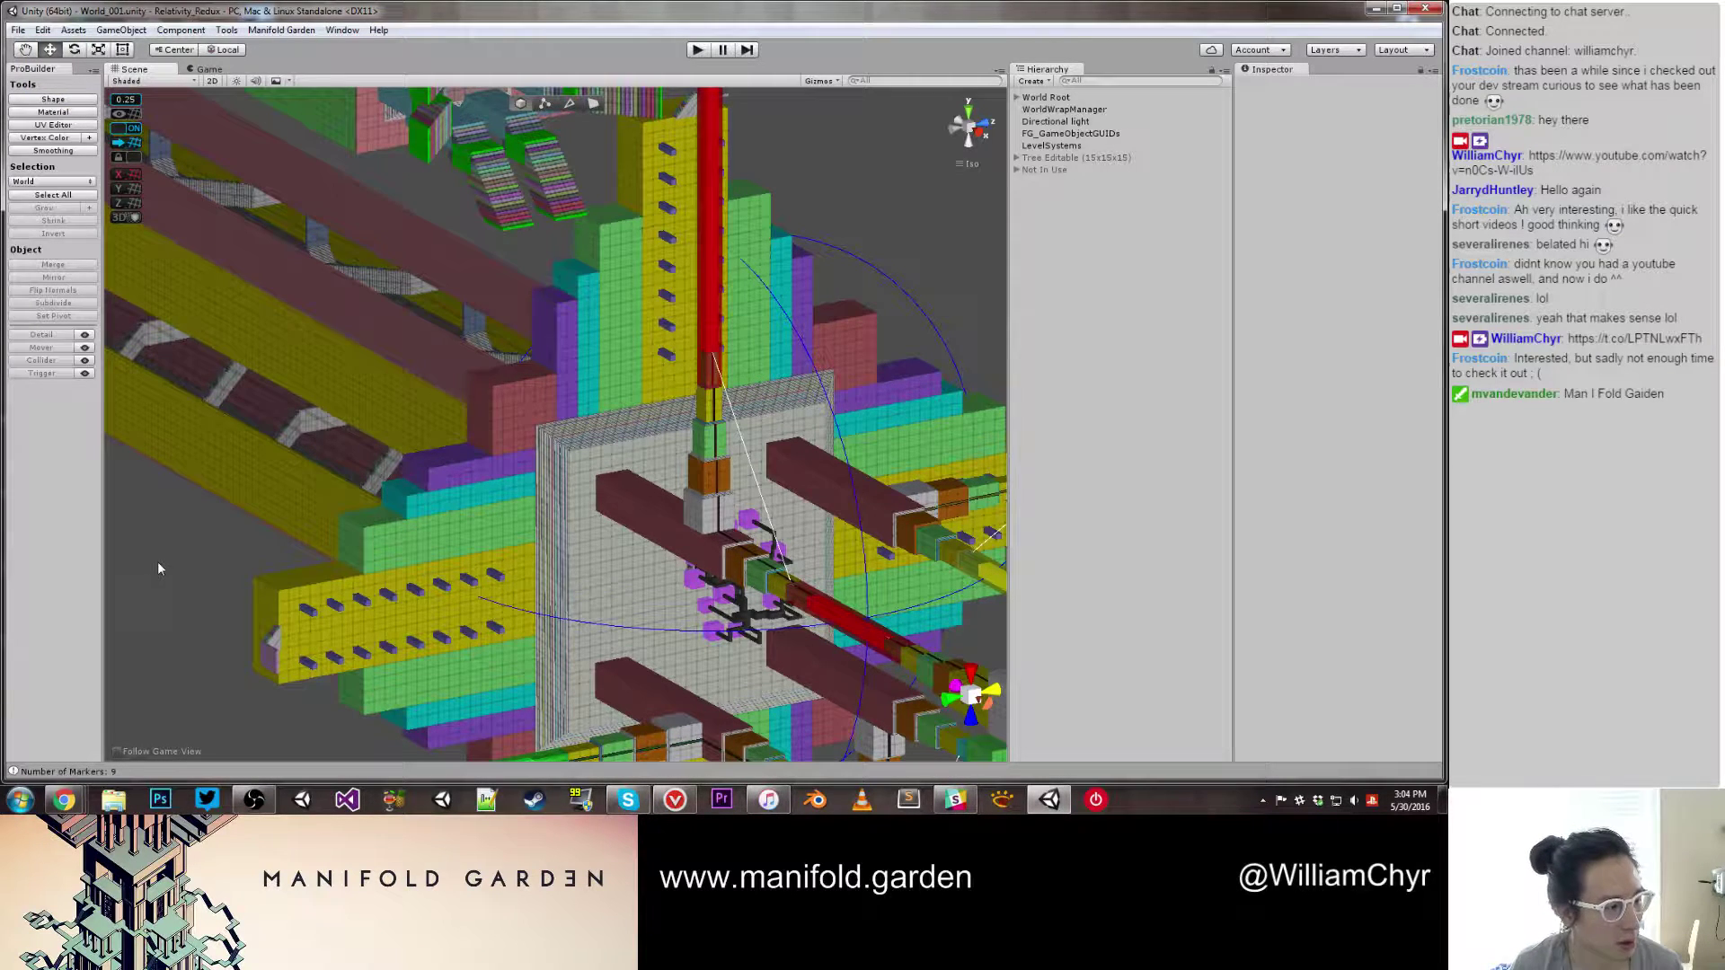
scroll(222, 504, "down", 10)
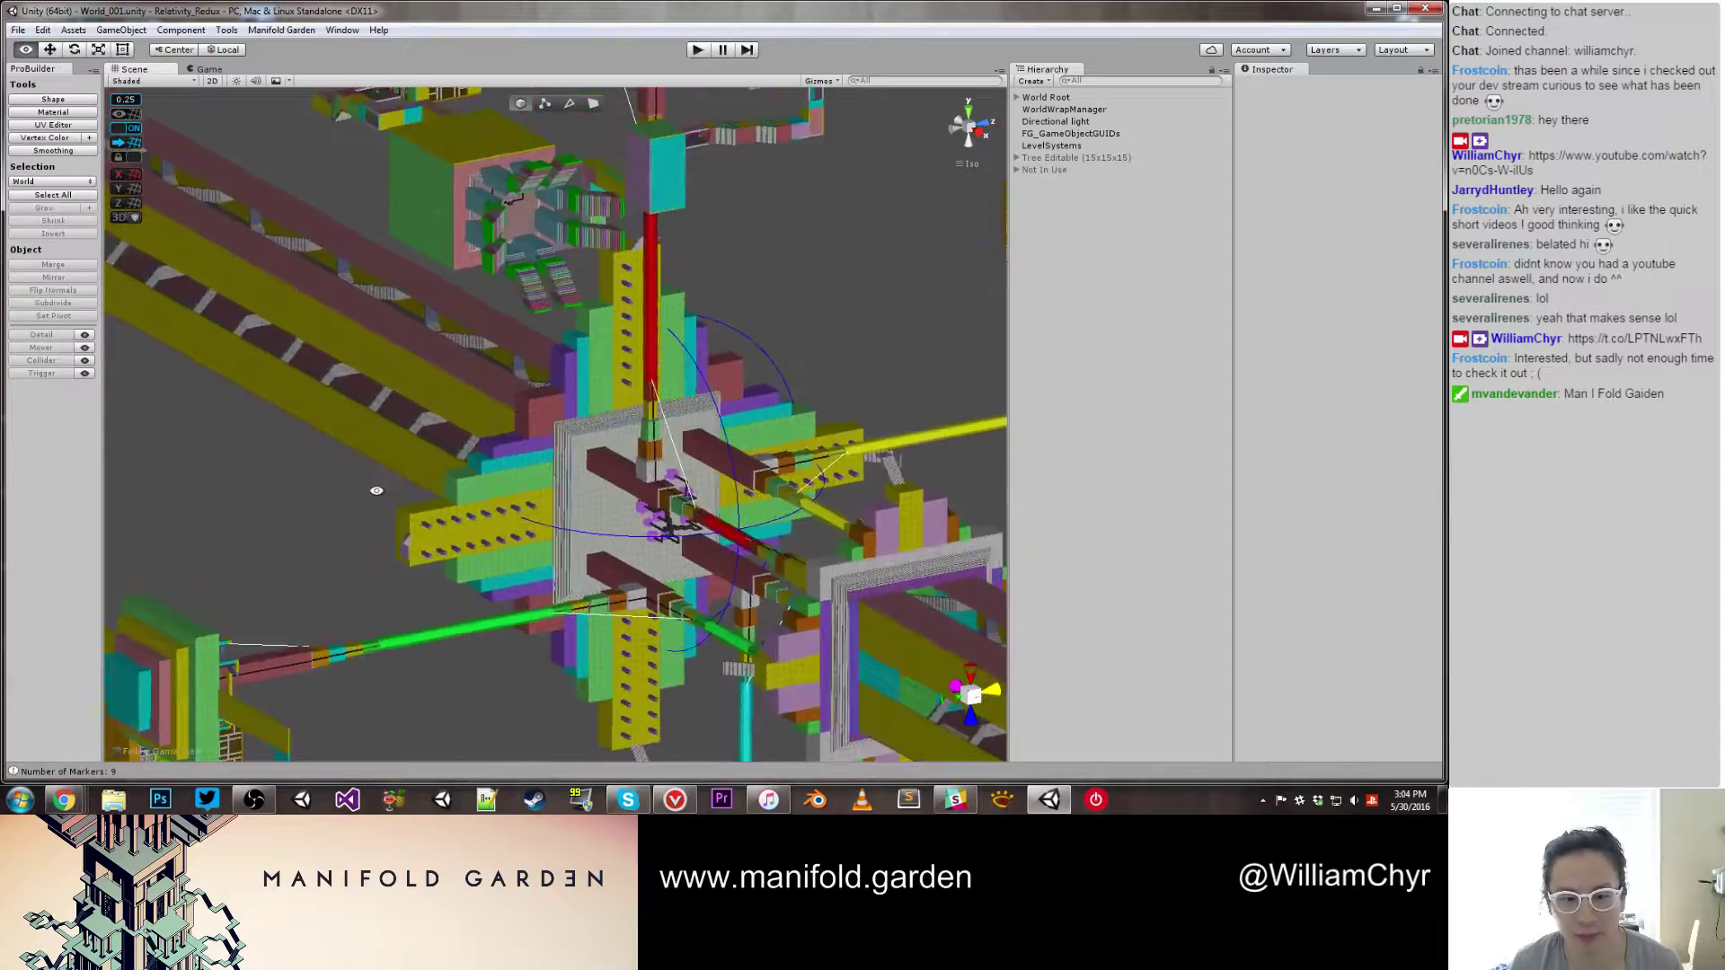
left_click_drag(374, 490, 546, 512, "alt")
scroll(566, 462, "down", 12)
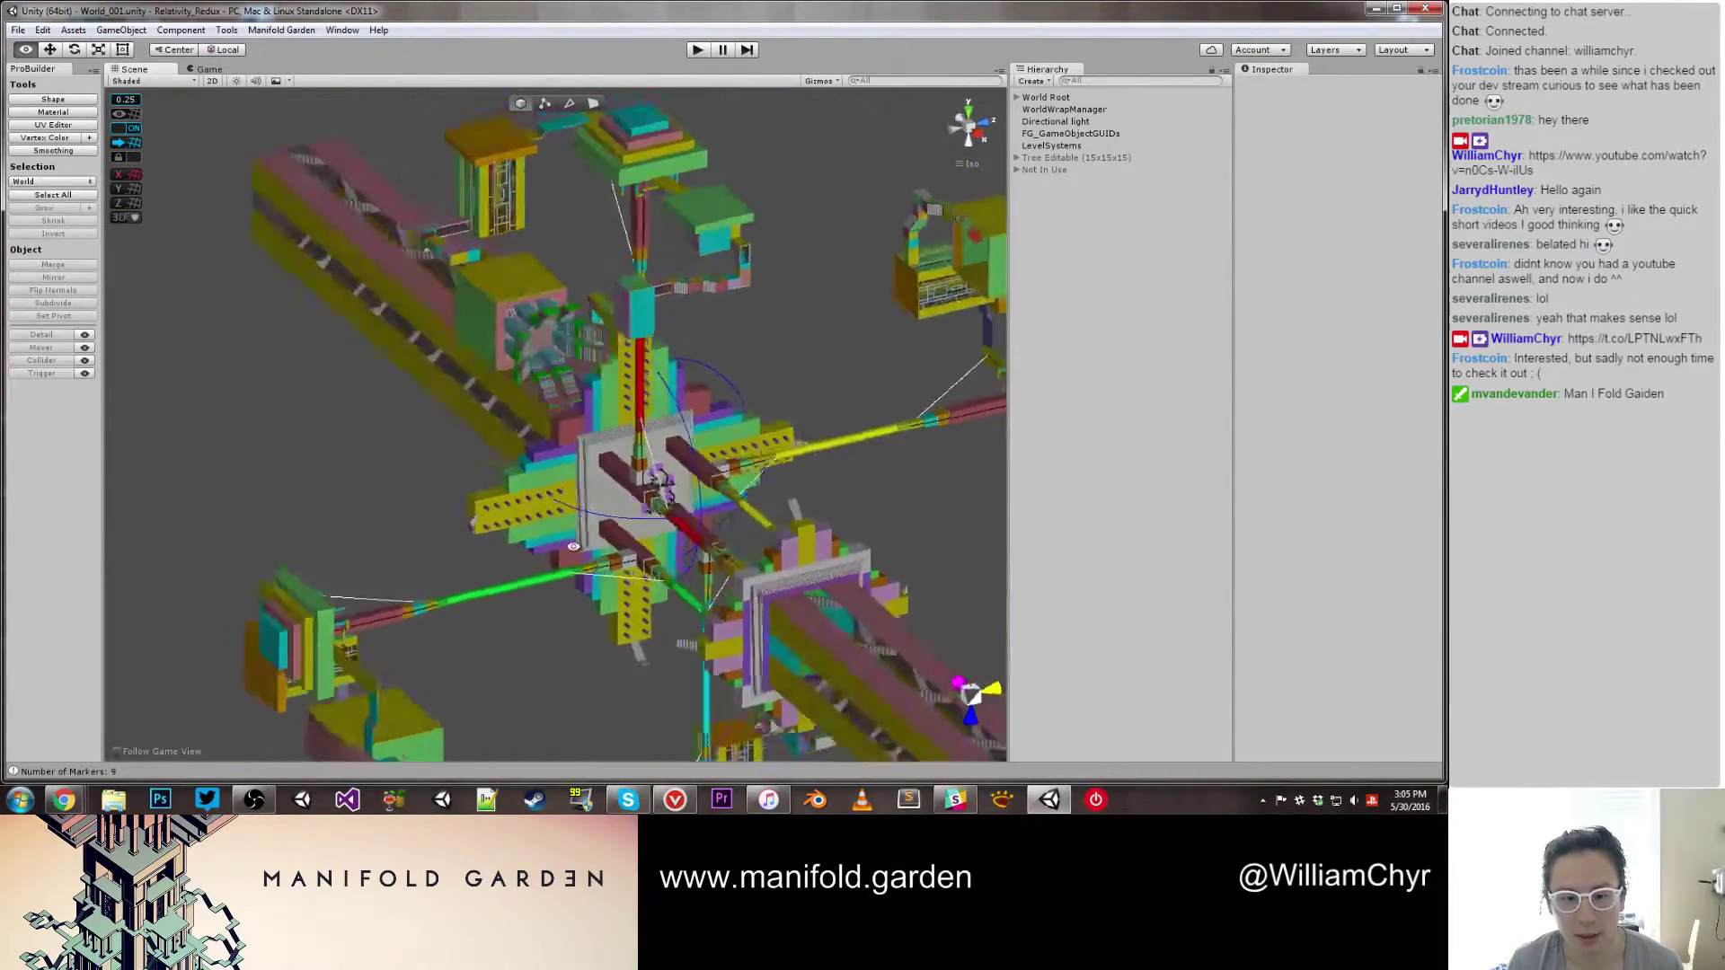
scroll(493, 282, "up", 6)
left_click(1069, 147)
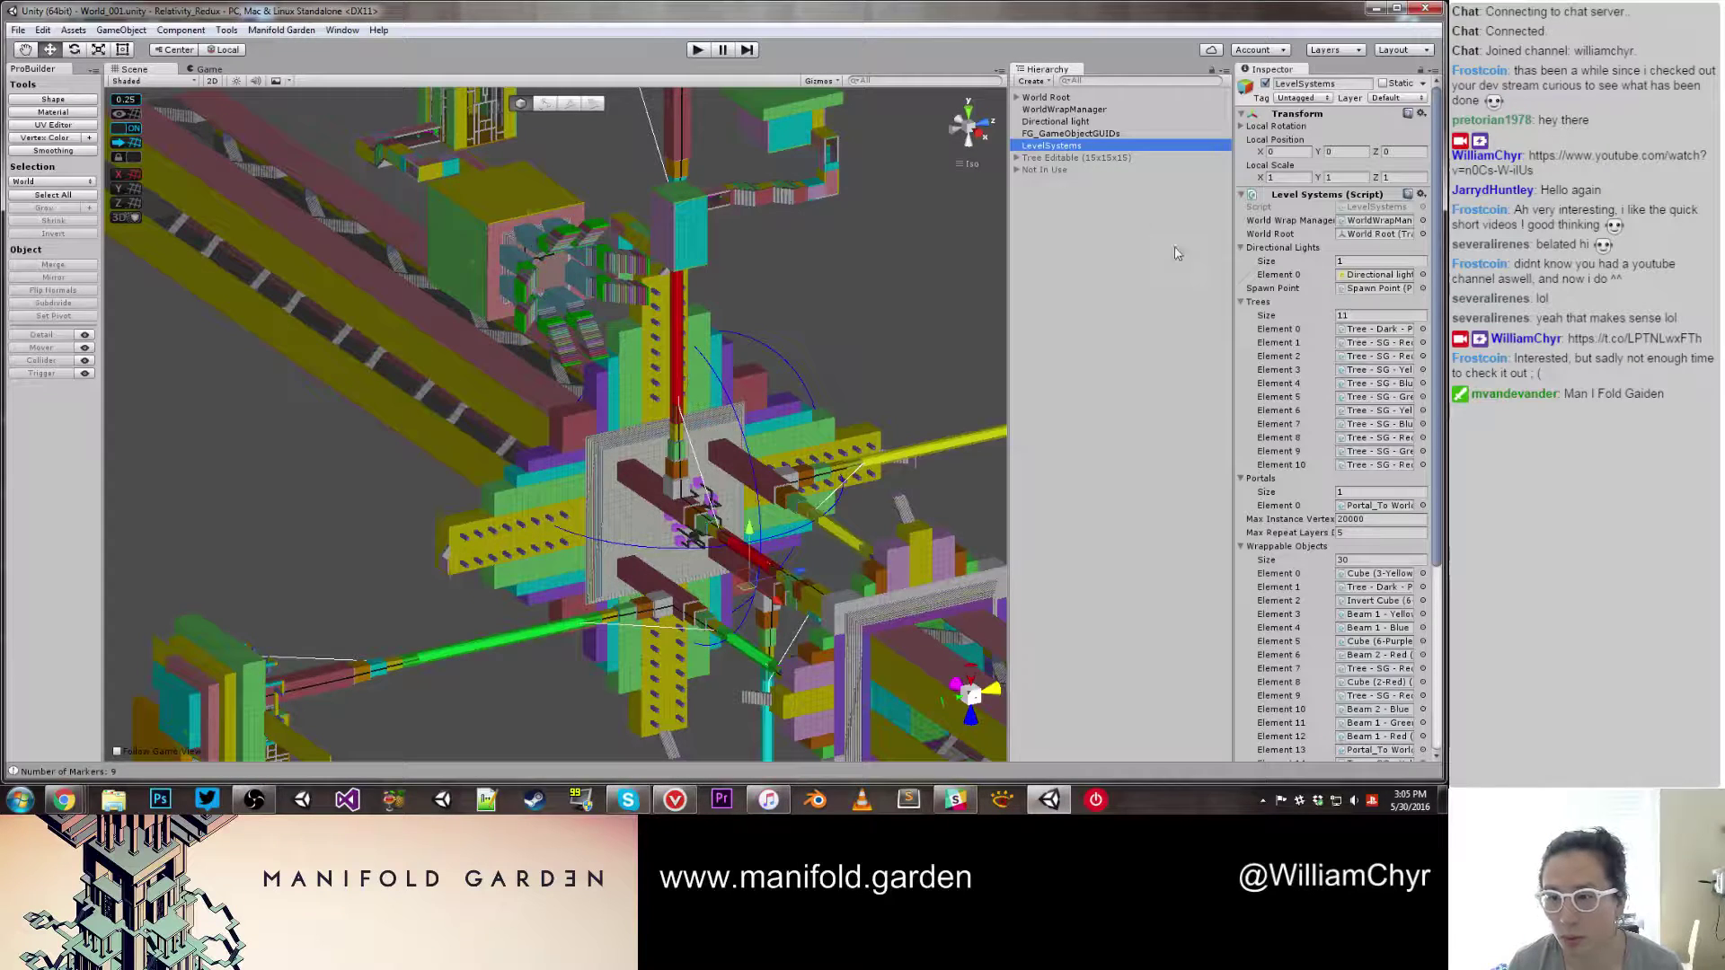
left_click(1250, 195)
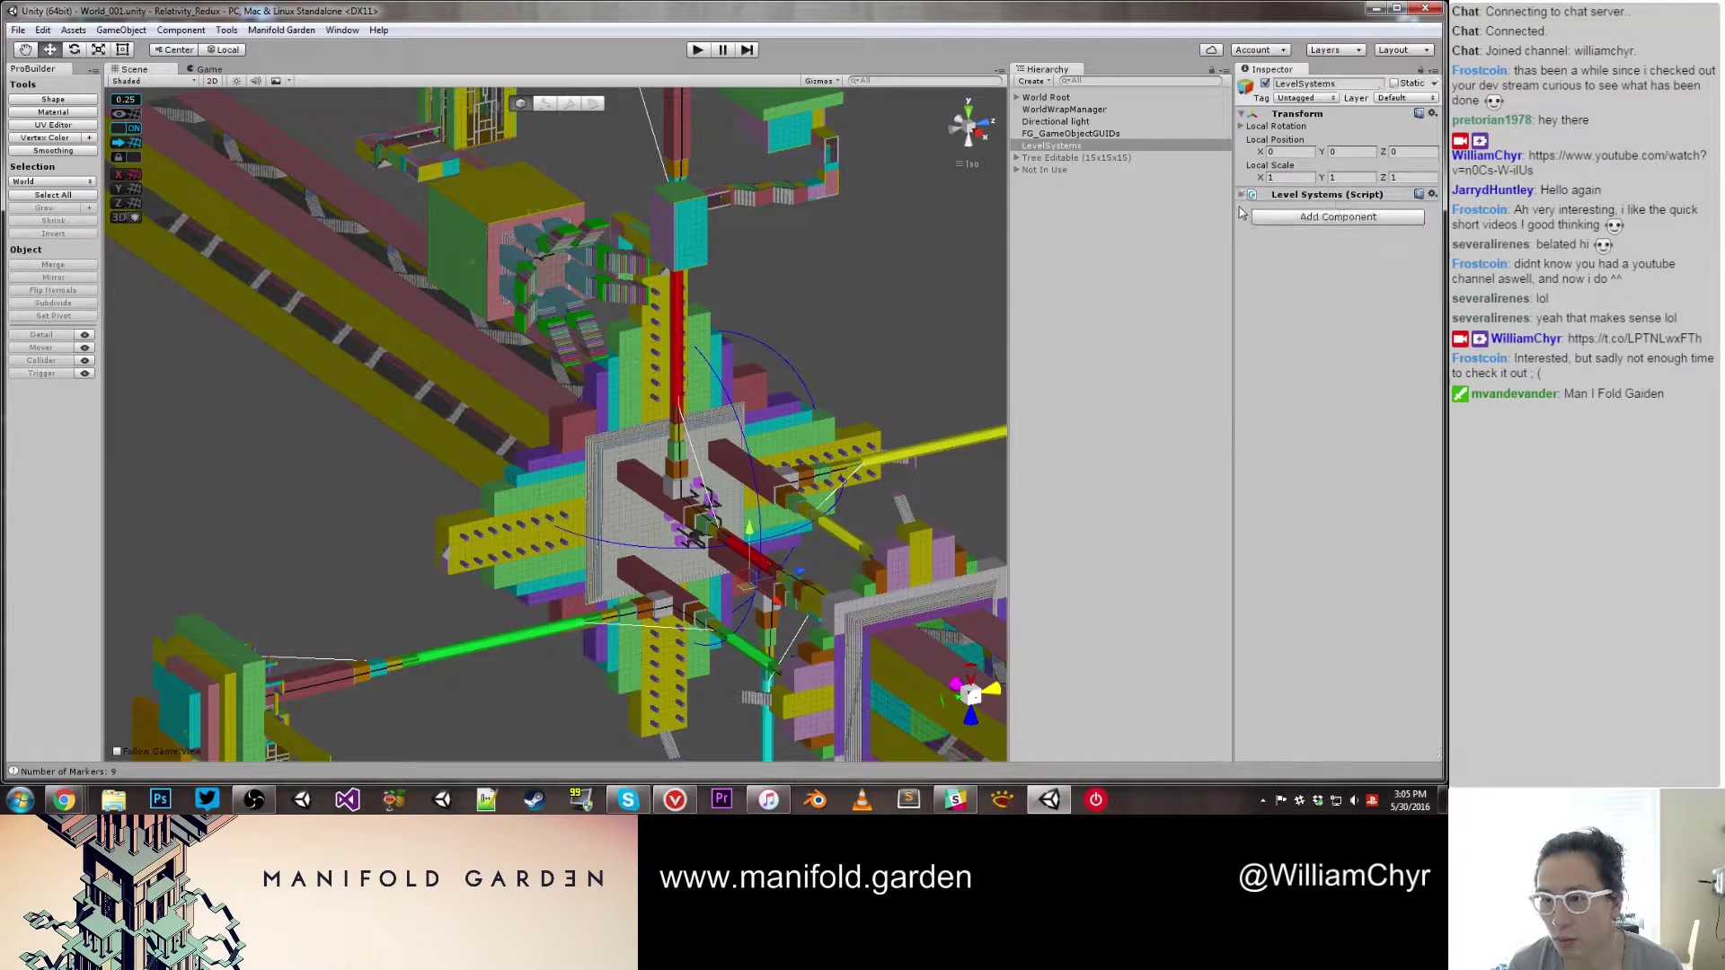
left_click(1242, 248)
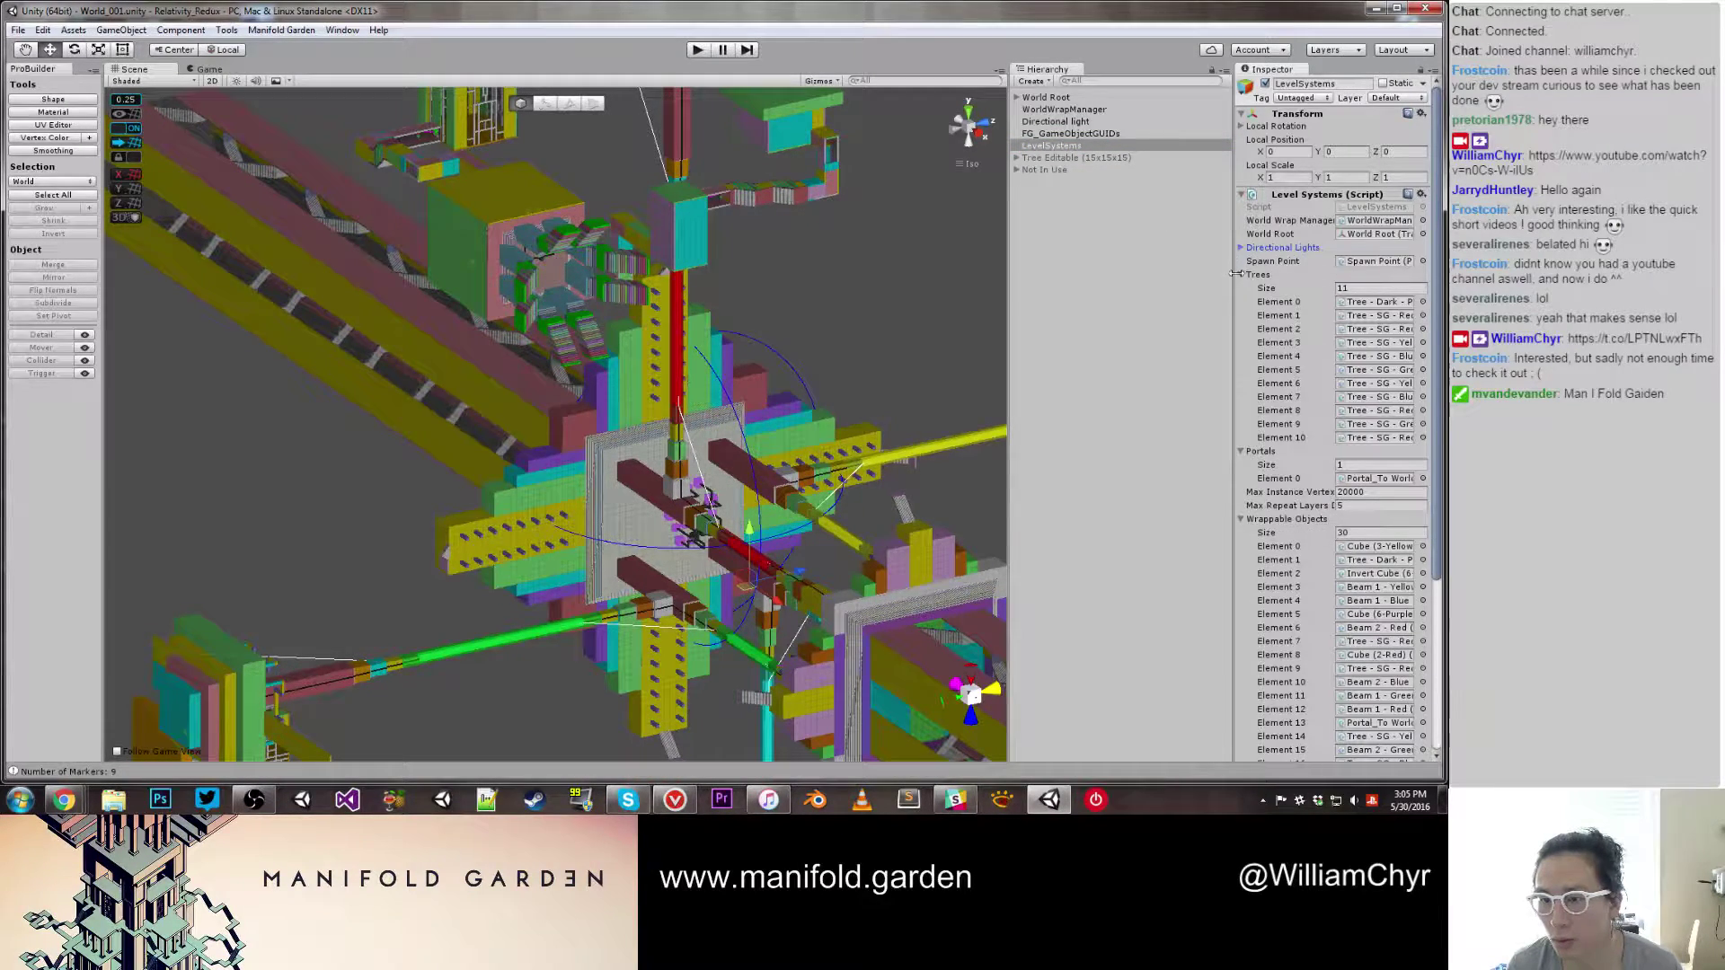
left_click(1241, 275)
left_click(1240, 289)
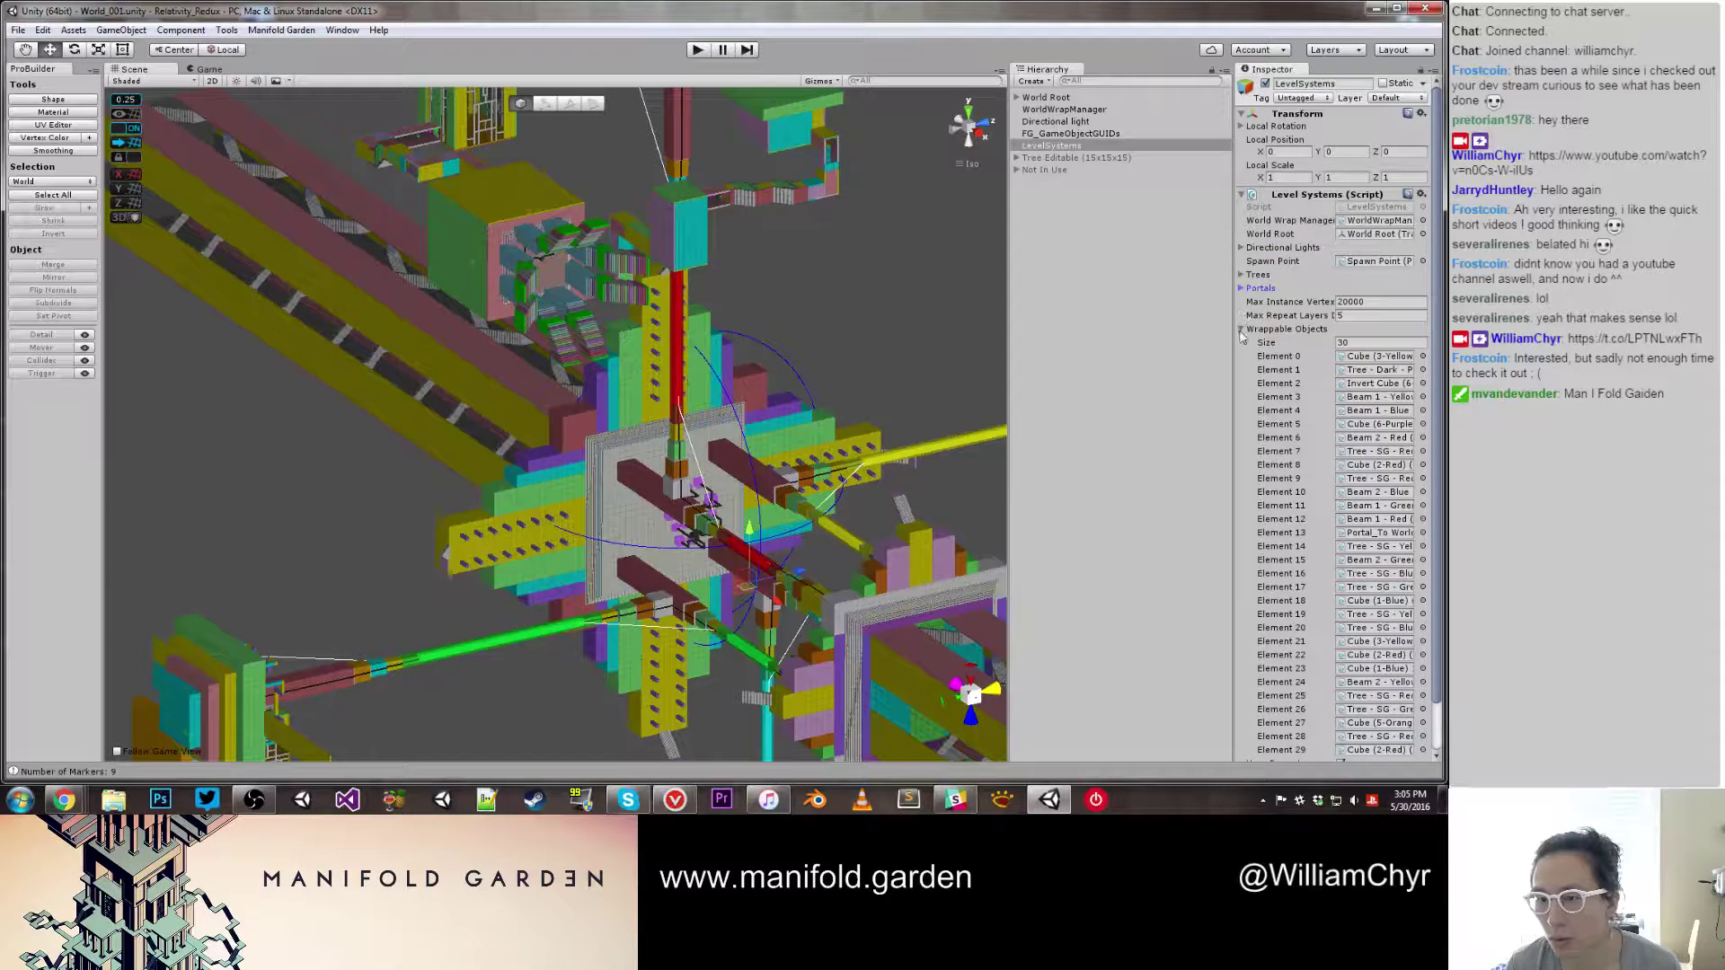
left_click(1241, 328)
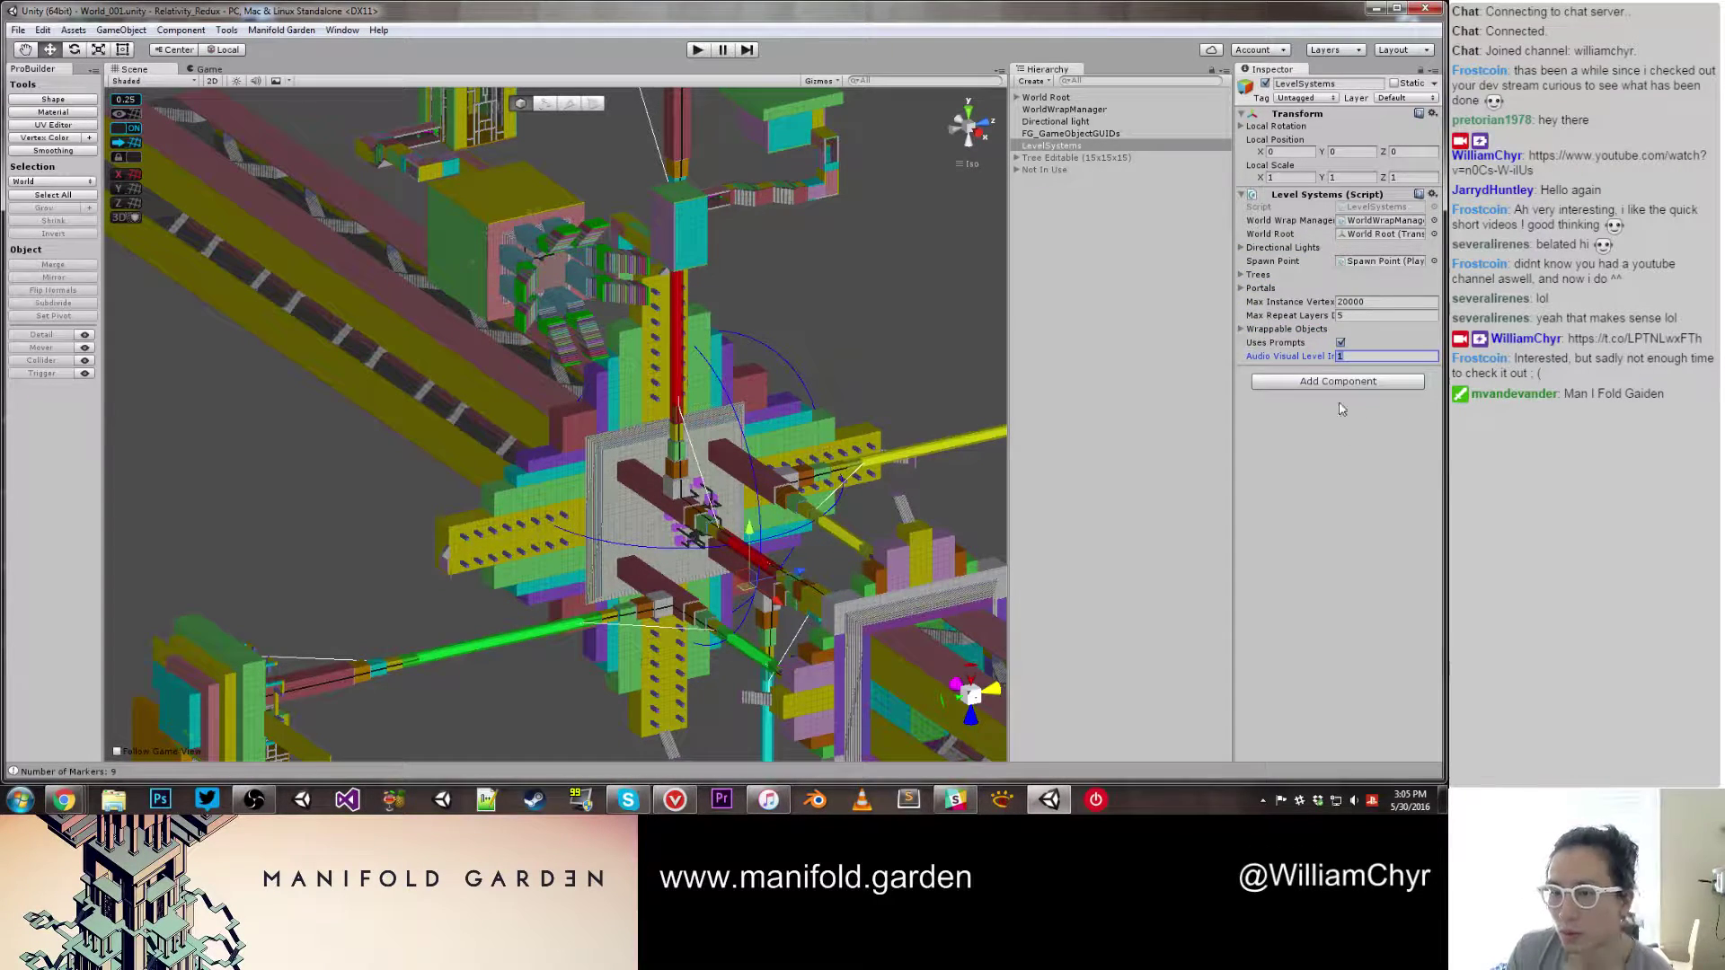
left_click(770, 264)
Step: Examine the whole level from several sides, including the central hub and the structures its coloured beams connect
scroll(831, 318, "down", 9)
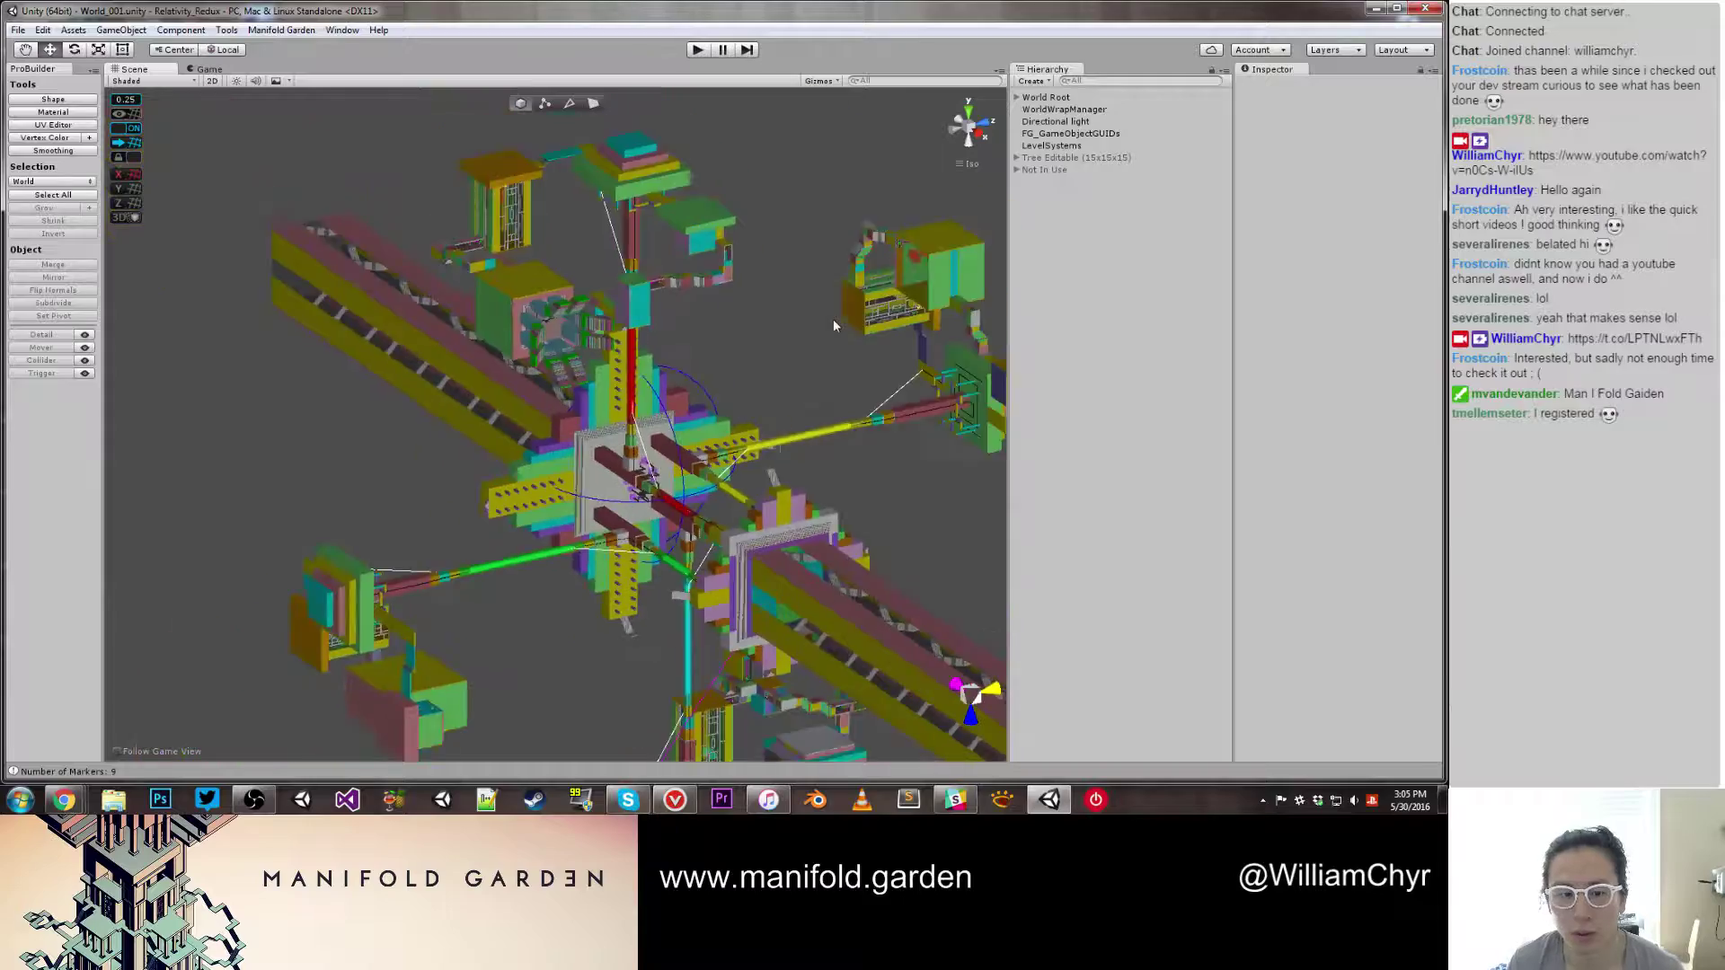
left_click_drag(833, 320, 591, 567, "alt")
scroll(840, 449, "up", 5)
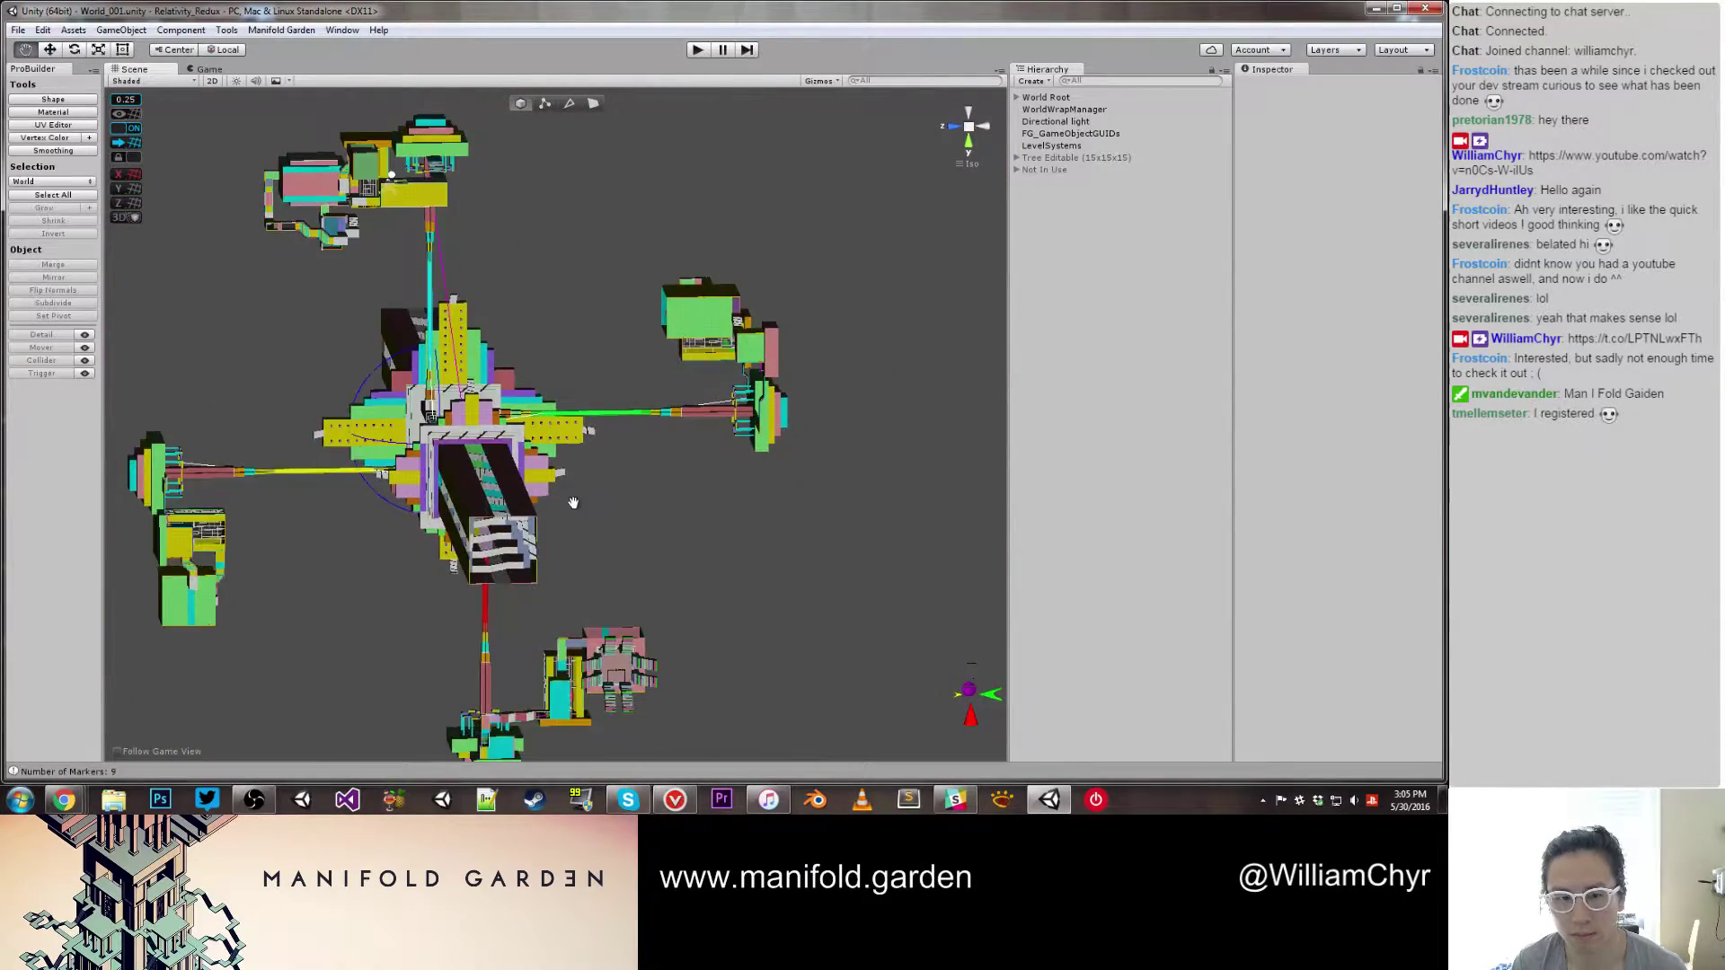
left_click_drag(575, 499, 732, 520, "alt")
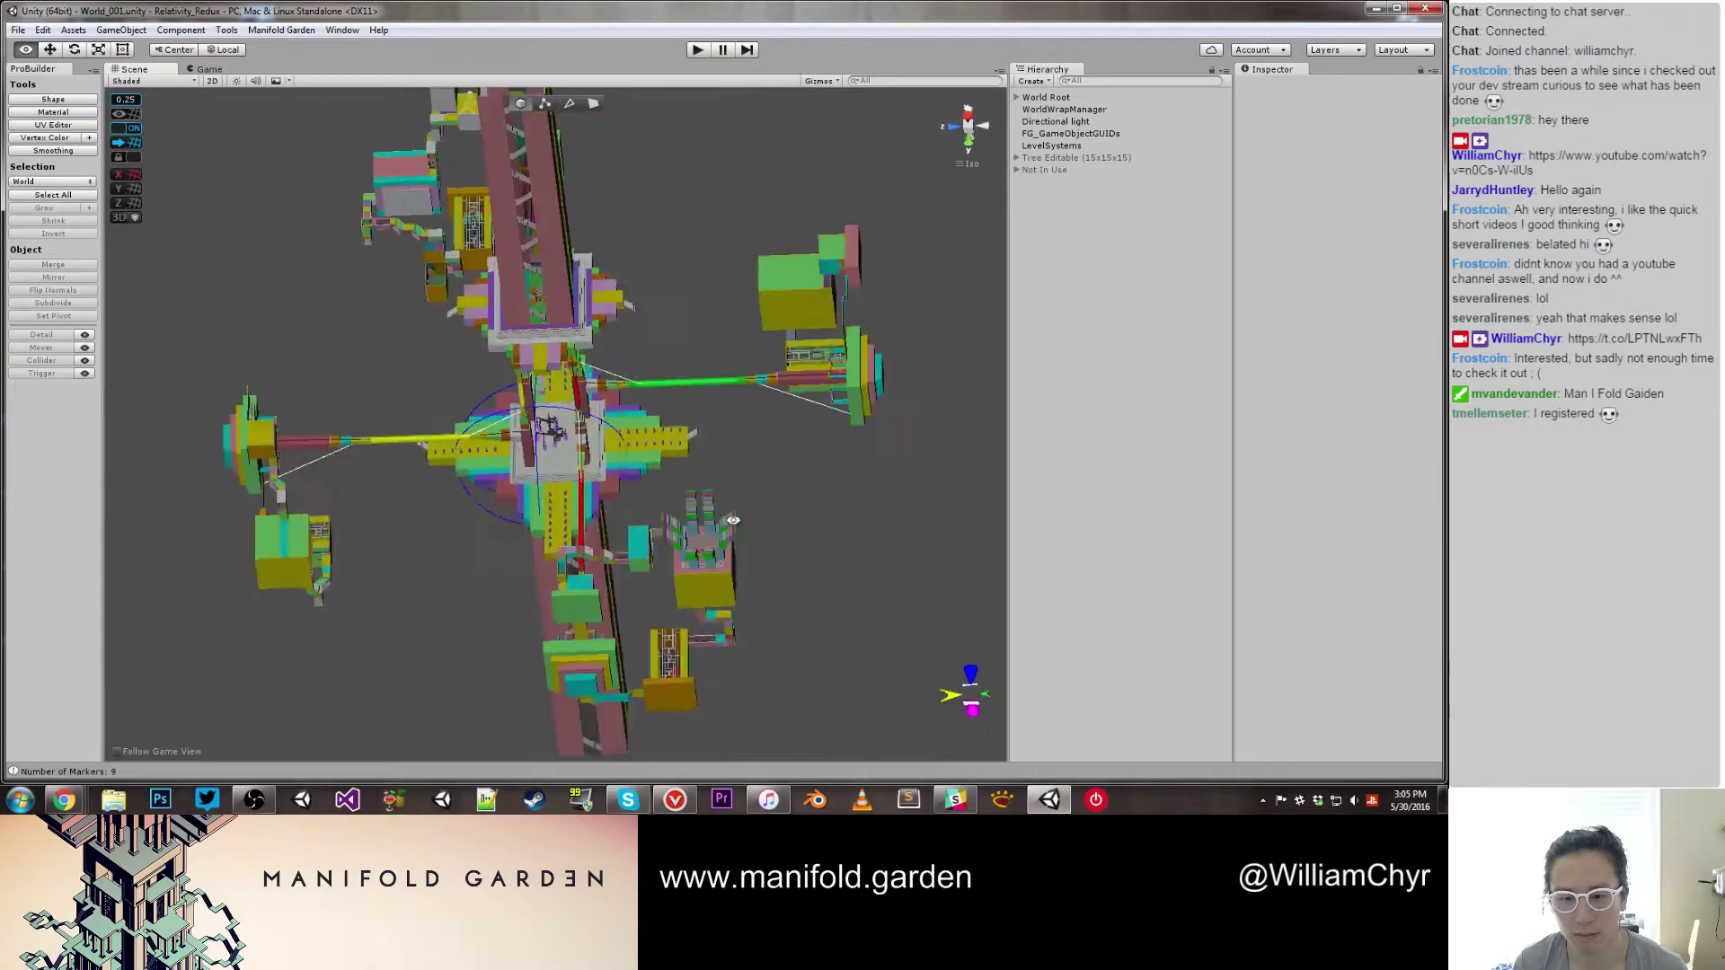
scroll(773, 575, "up", 5)
left_click_drag(815, 631, 762, 477, "alt")
left_click_drag(765, 577, 670, 338, "alt")
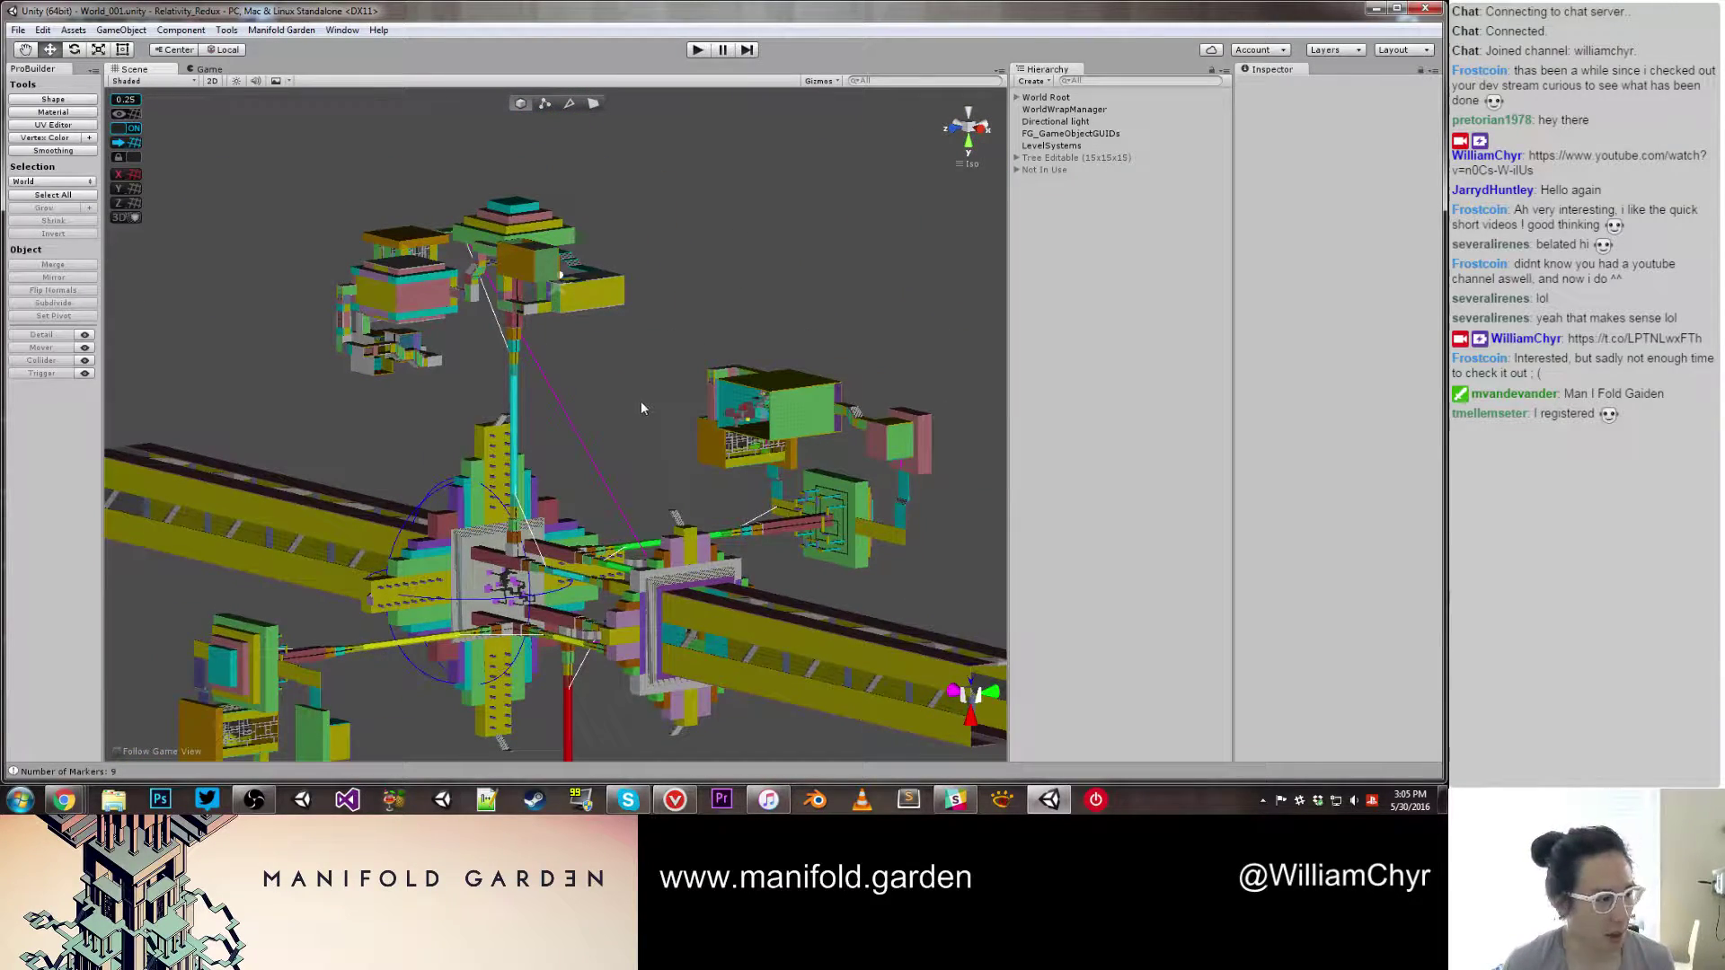
Step: Examine the red beam and the green maze-patterned platform with its adjoining rooms at the beam's end
mouse_move(620, 407)
left_mouse_down("alt")
mouse_move(616, 489)
mouse_move(743, 277)
mouse_move(636, 362)
mouse_move(628, 482)
mouse_move(647, 386)
mouse_move(611, 389)
mouse_move(619, 405)
left_mouse_up("alt")
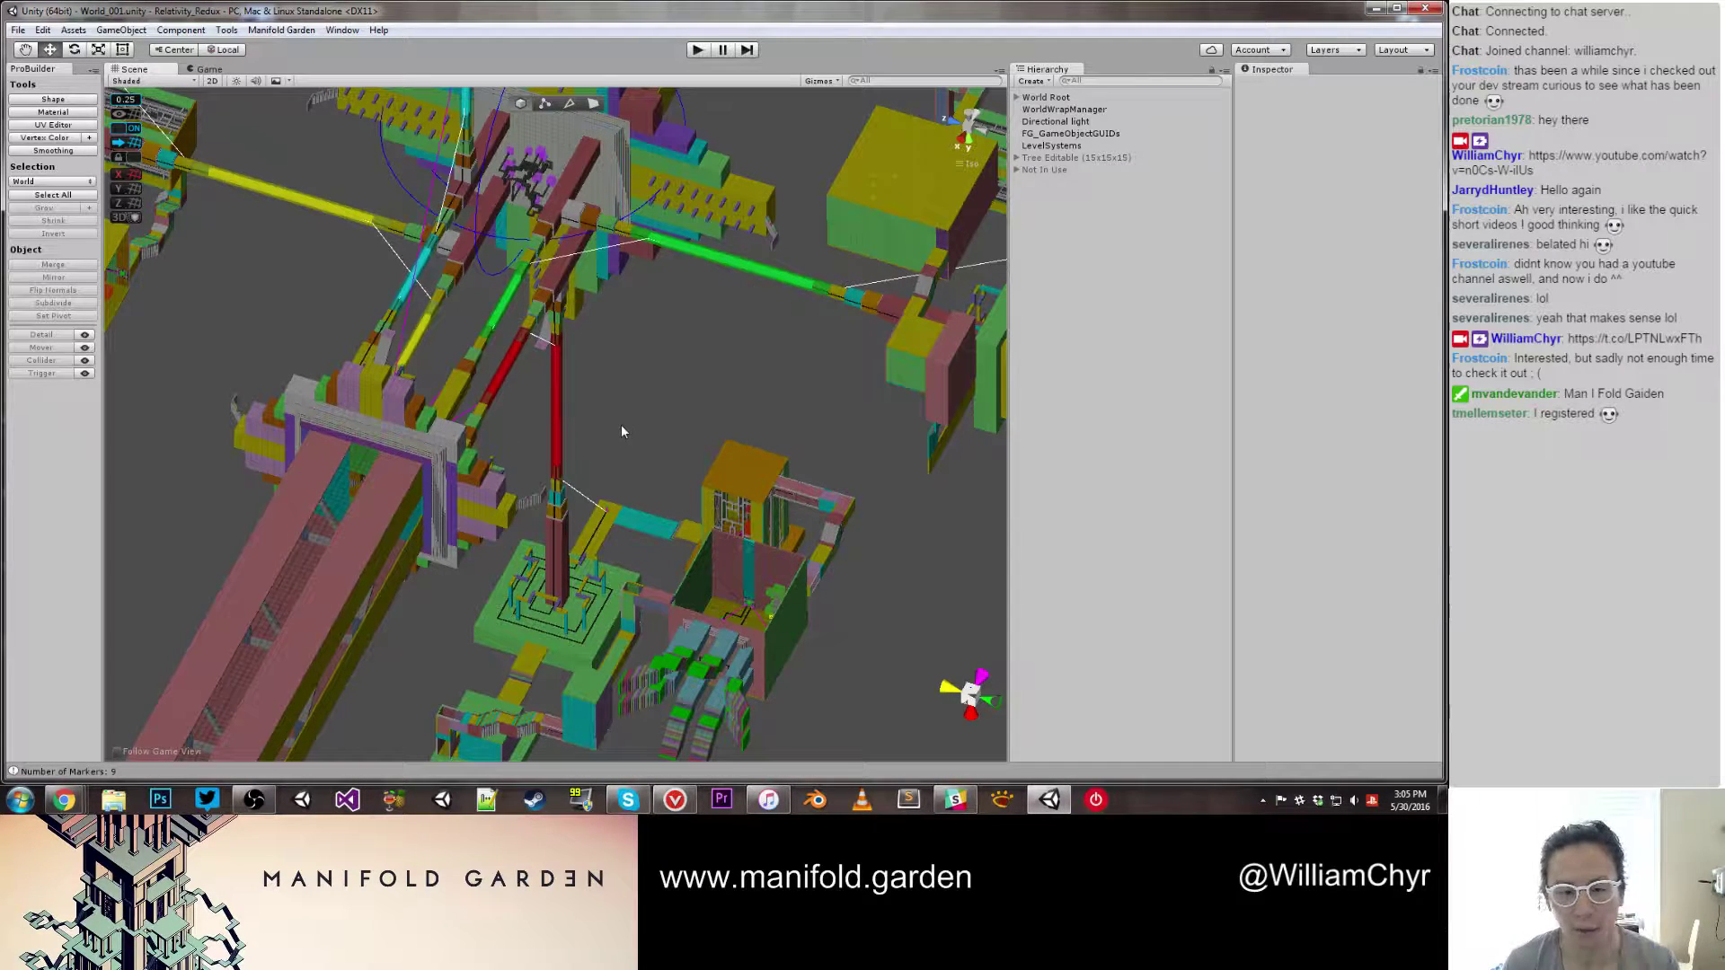
scroll(620, 435, "up", 2)
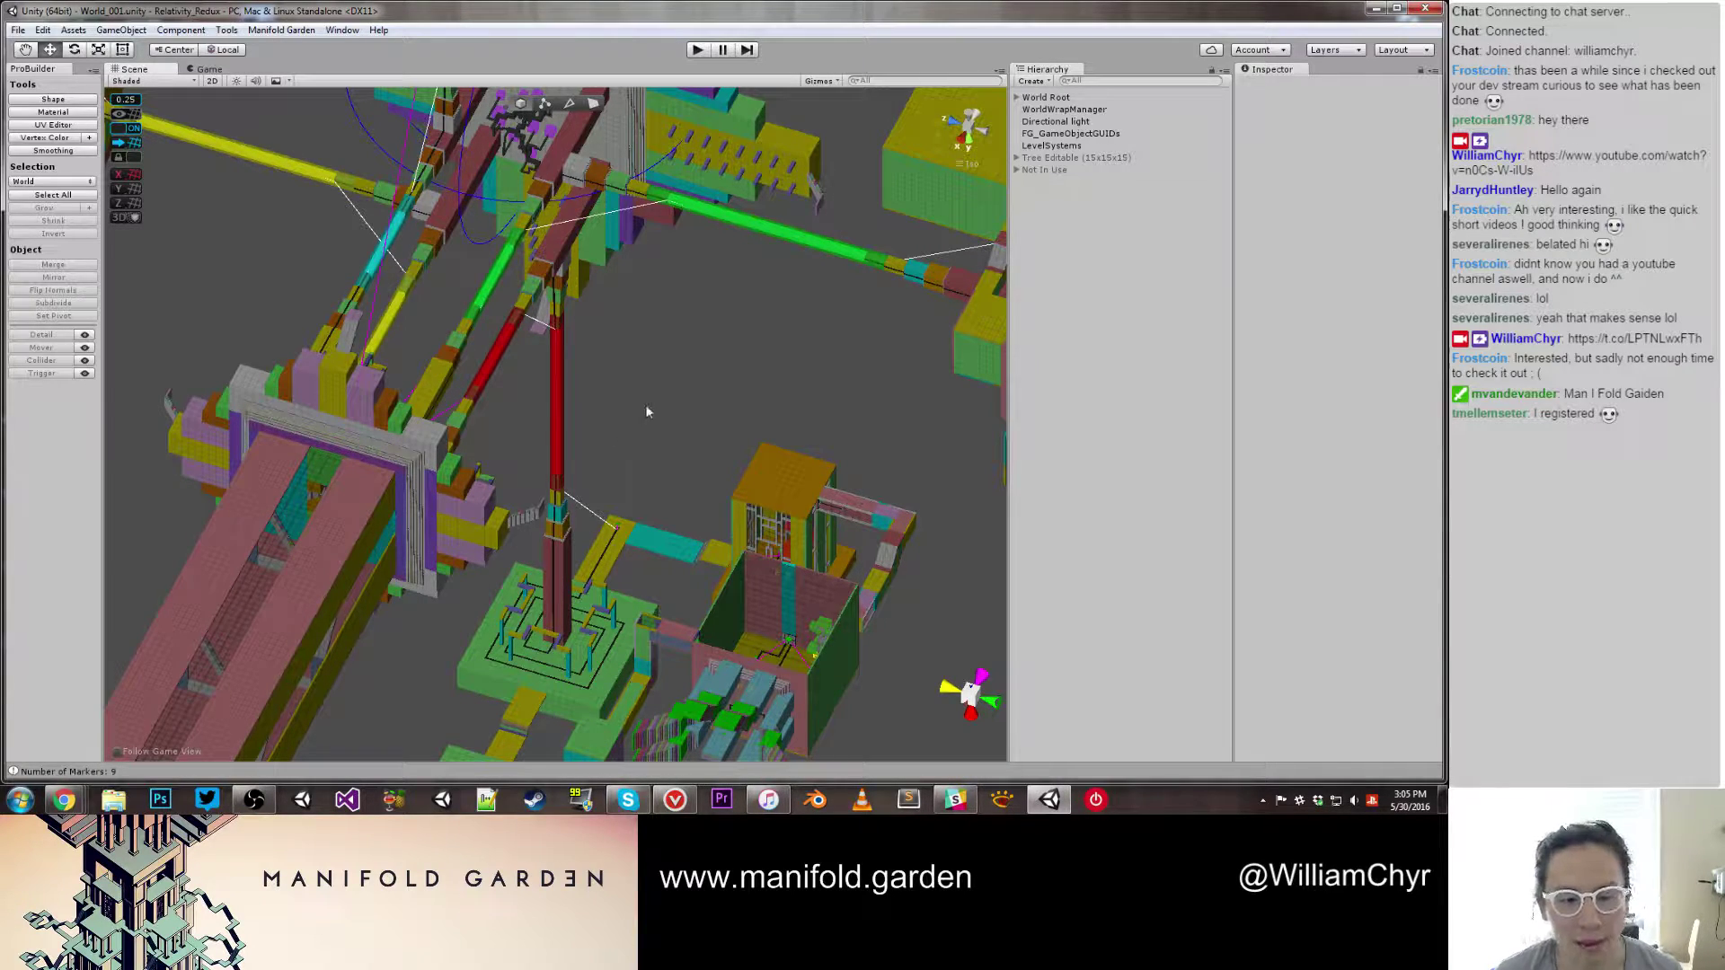
left_click_drag(645, 404, 686, 381, "alt")
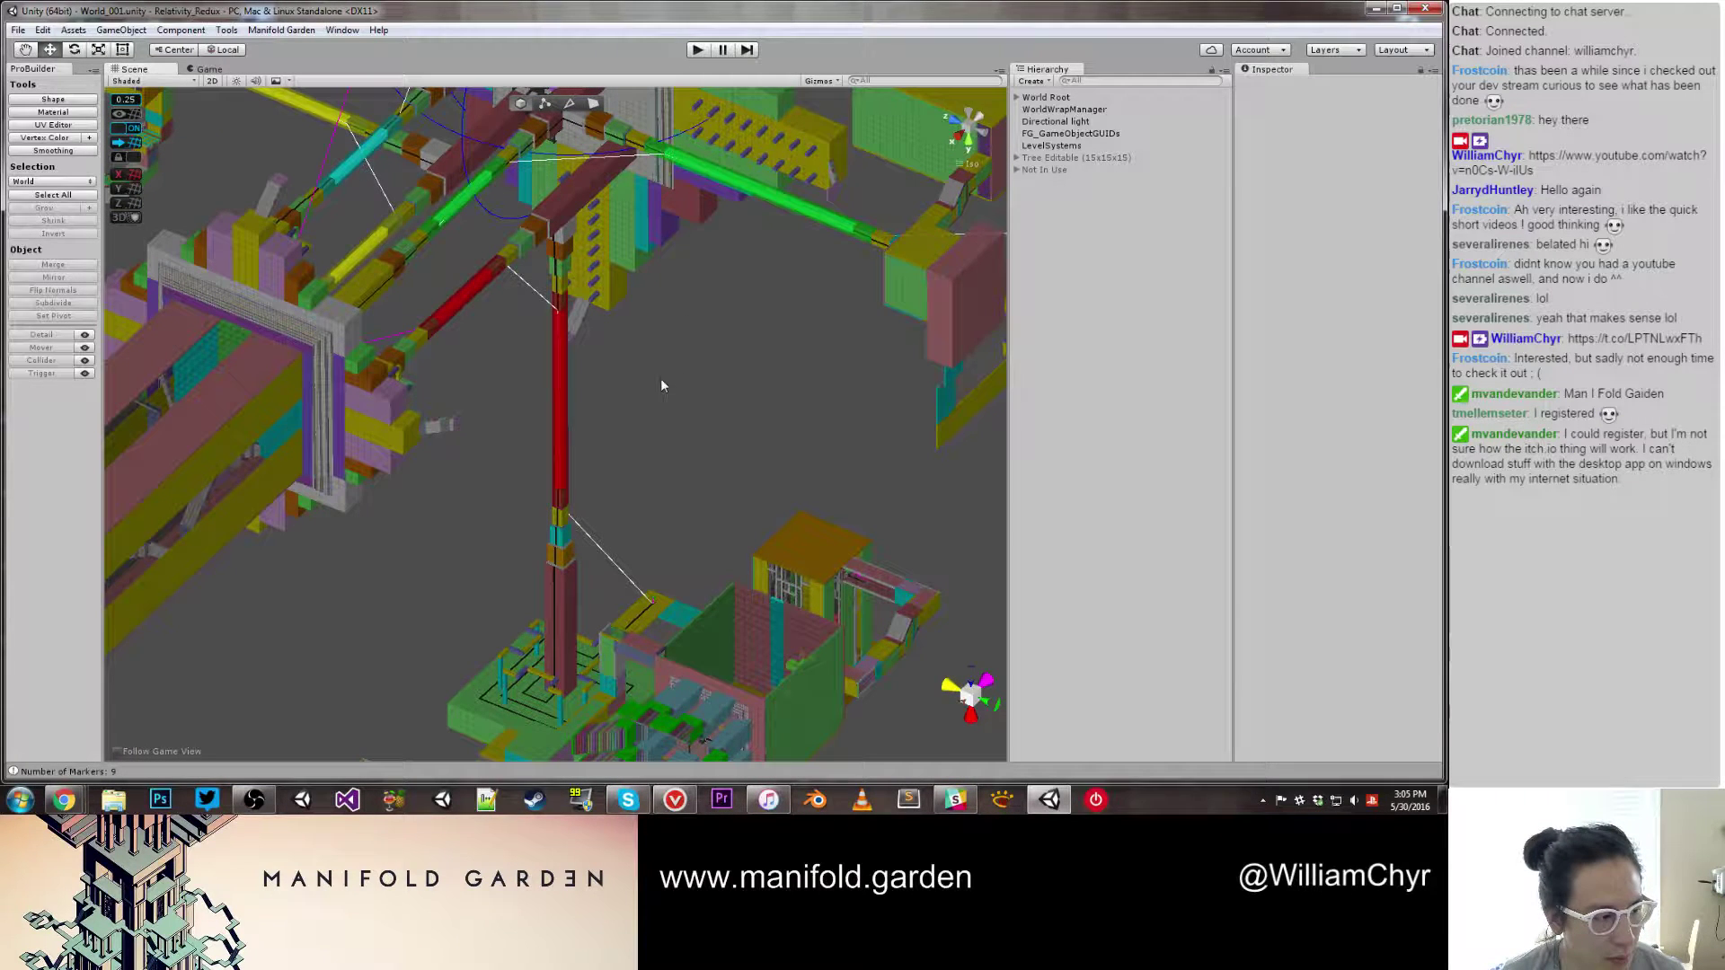
scroll(662, 383, "down", 2)
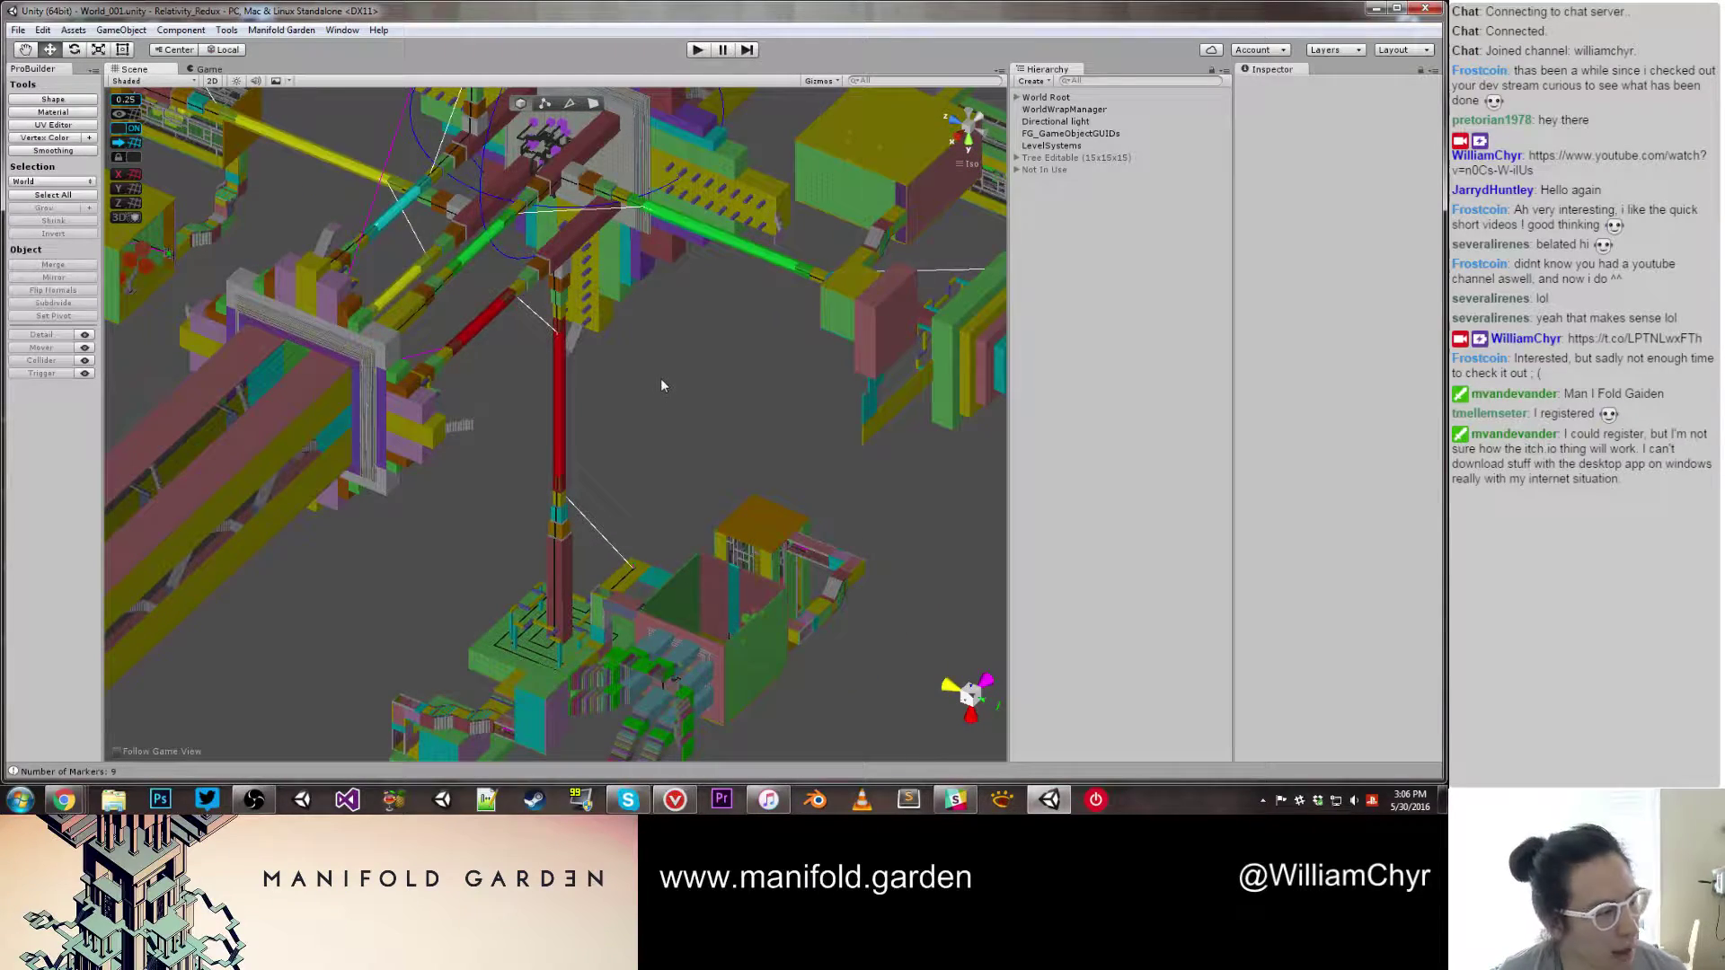
scroll(632, 362, "down", 3)
scroll(631, 362, "up", 5)
left_click_drag(617, 363, 585, 394, "alt")
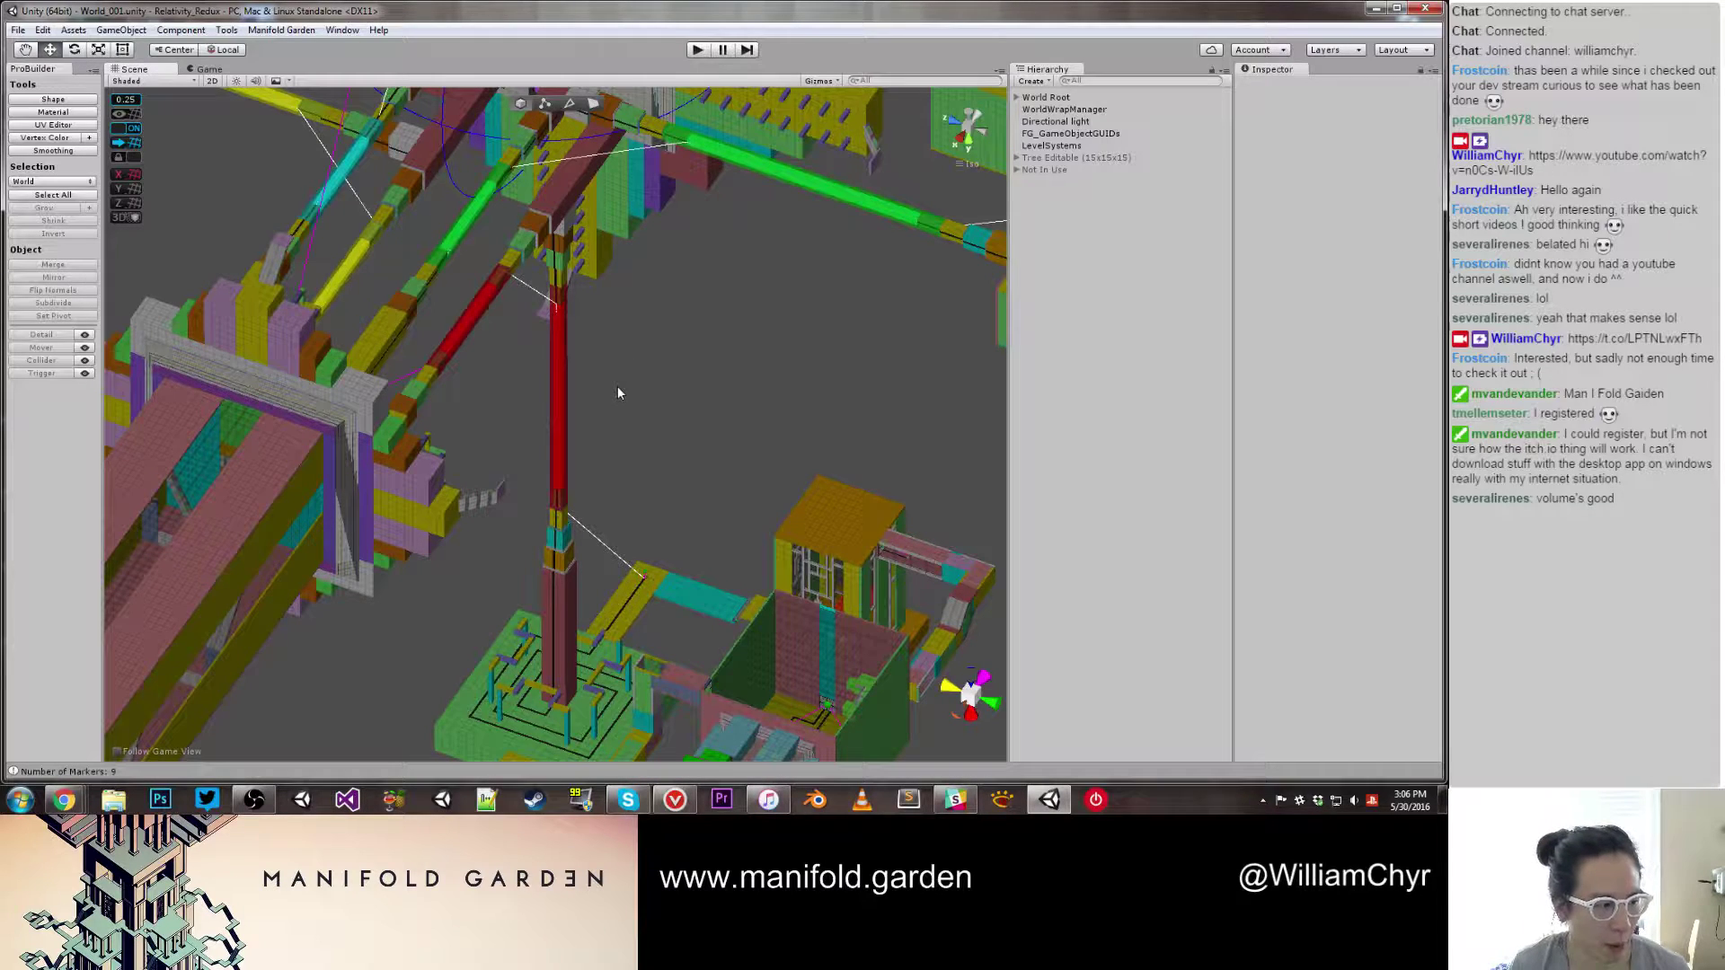
scroll(617, 386, "down", 5)
scroll(618, 387, "up", 5)
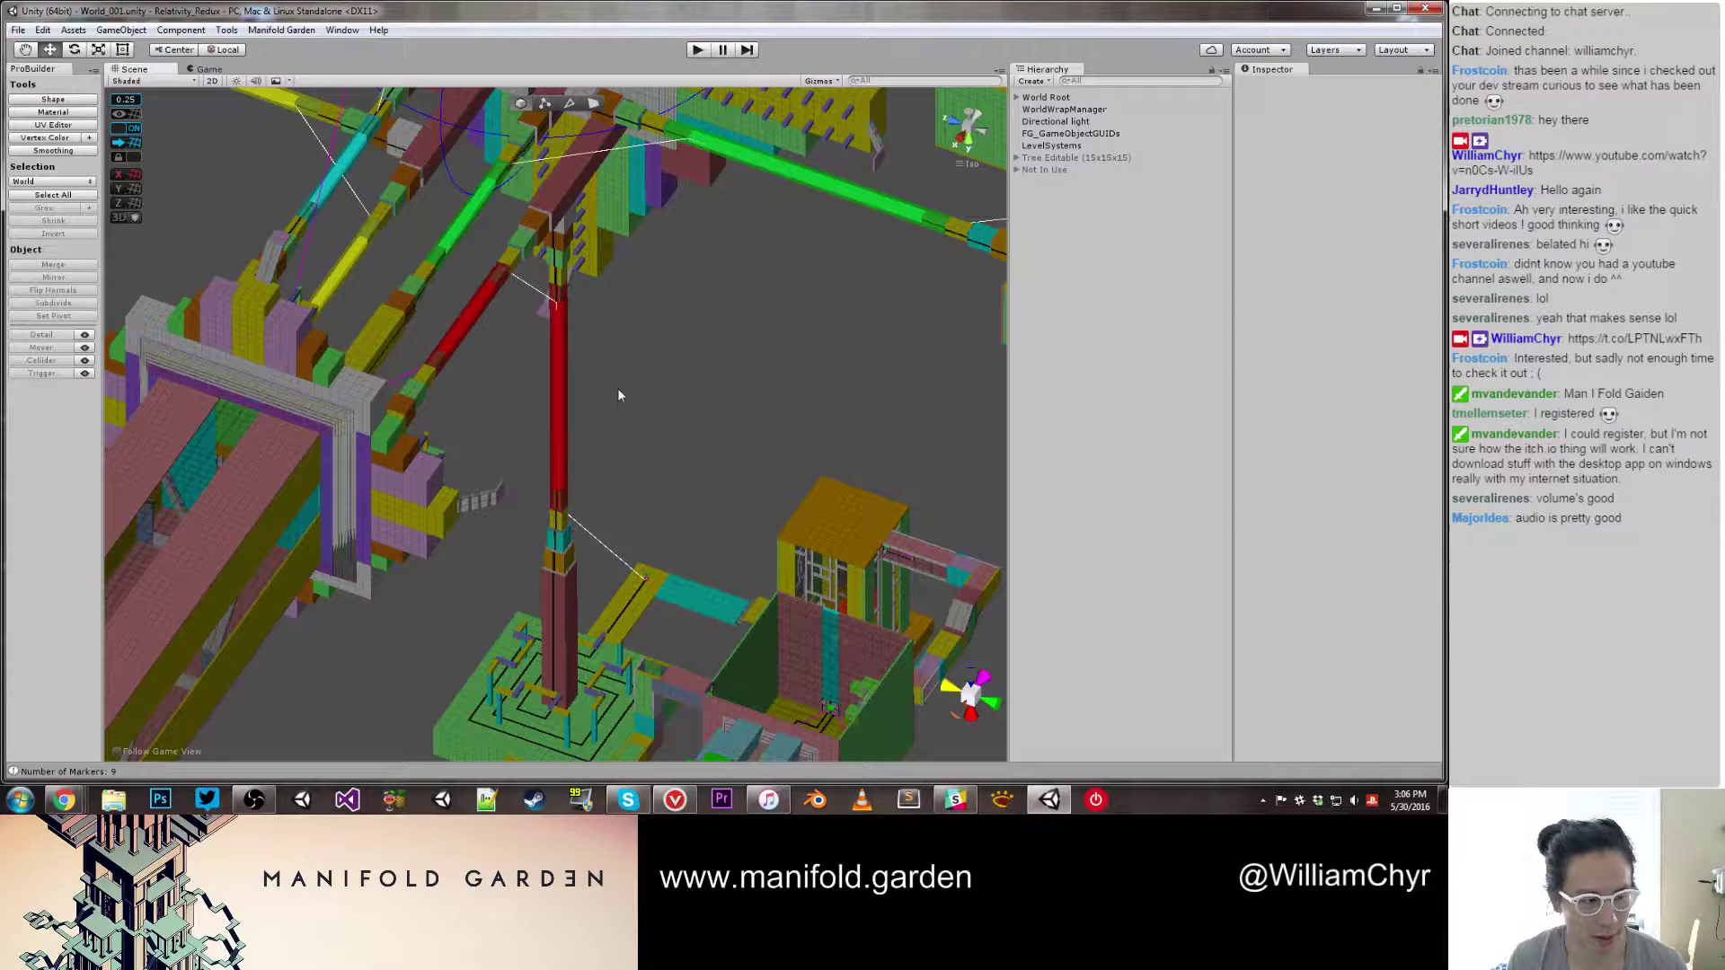
scroll(617, 387, "down", 5)
scroll(616, 387, "up", 8)
left_click_drag(617, 388, 506, 398, "alt")
right_click_drag(506, 398, 548, 363)
scroll(550, 366, "down", 3)
middle_click_drag(633, 600, 613, 238)
scroll(586, 376, "down", 4)
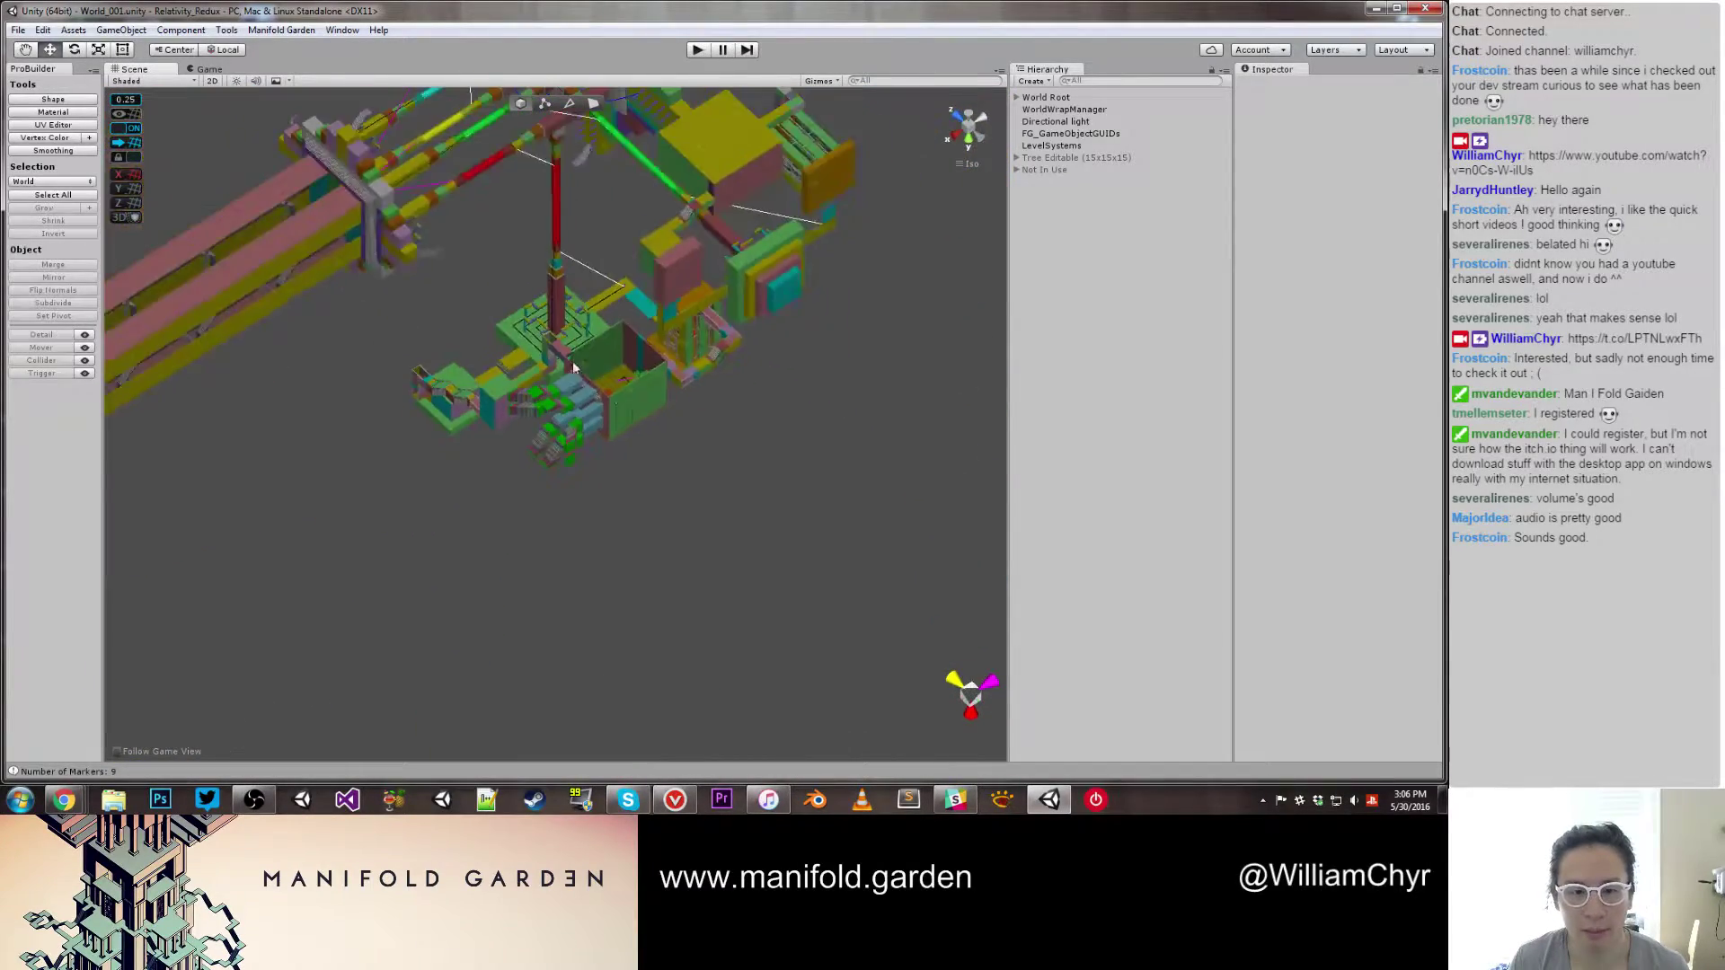
Step: Place a Cube (2-Red) prefab on the blue finger-like blocks outside the open green-walled room and parent it to World Root
scroll(585, 377, "up", 5)
scroll(585, 377, "up", 3)
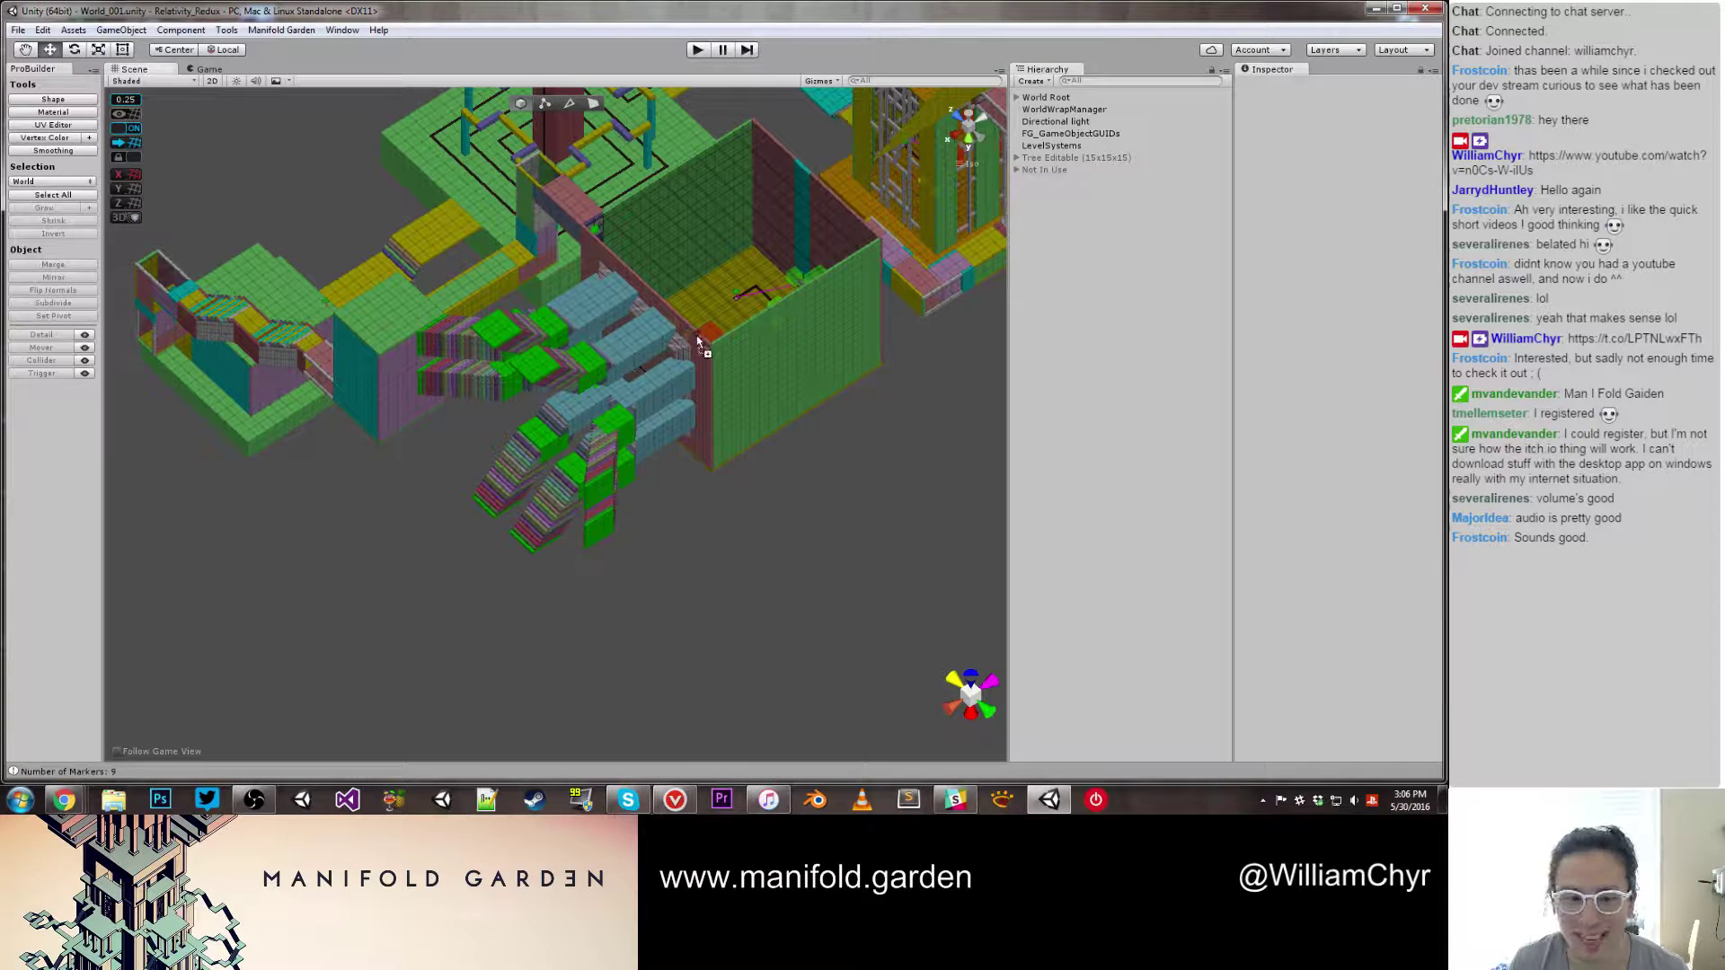
left_click(636, 337)
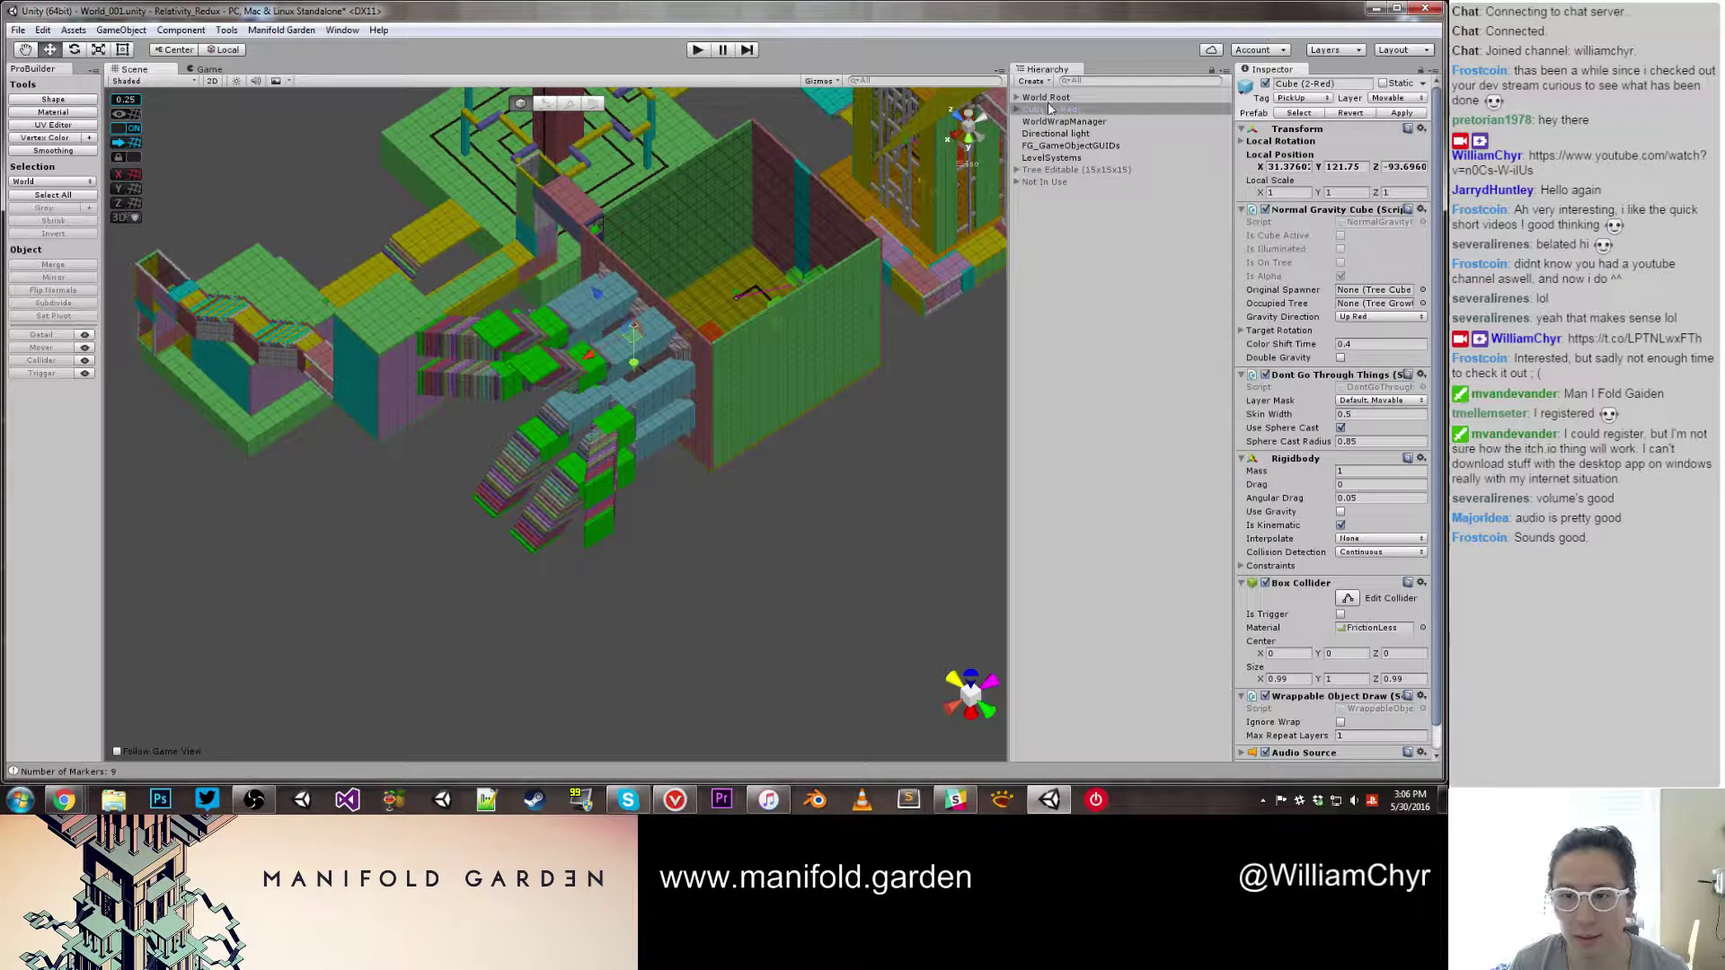
left_click_drag(1048, 108, 1051, 102)
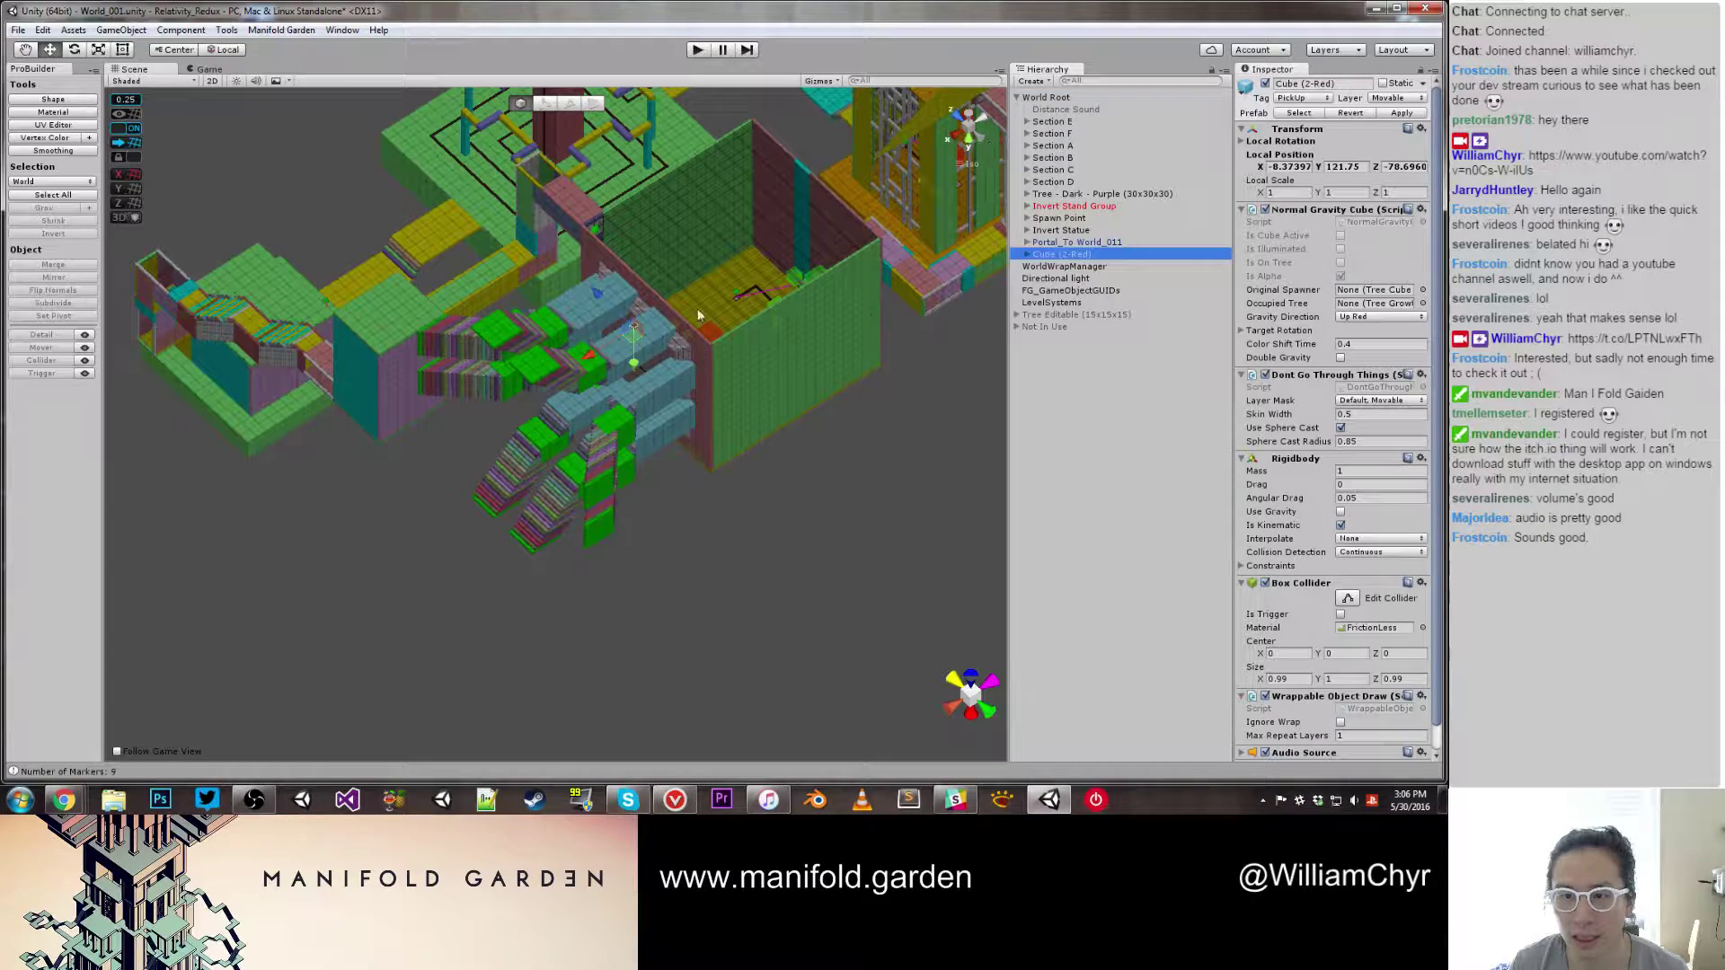
Step: Move the red cube beside the red-framed stand on the pink wall, to about X -8.25, Y 141.75, Z -78.75
scroll(681, 338, "up", 3)
left_click_drag(690, 299, 952, 293)
scroll(700, 281, "up", 4)
left_click(1043, 256)
left_click_drag(878, 363, 873, 297, "alt")
left_click_drag(869, 359, 653, 353, "alt")
Step: Examine the Dark Mode Pillar Piece and the Cube Square Activator Red at the end of the red line leading to the stand
left_click(653, 353)
key("f")
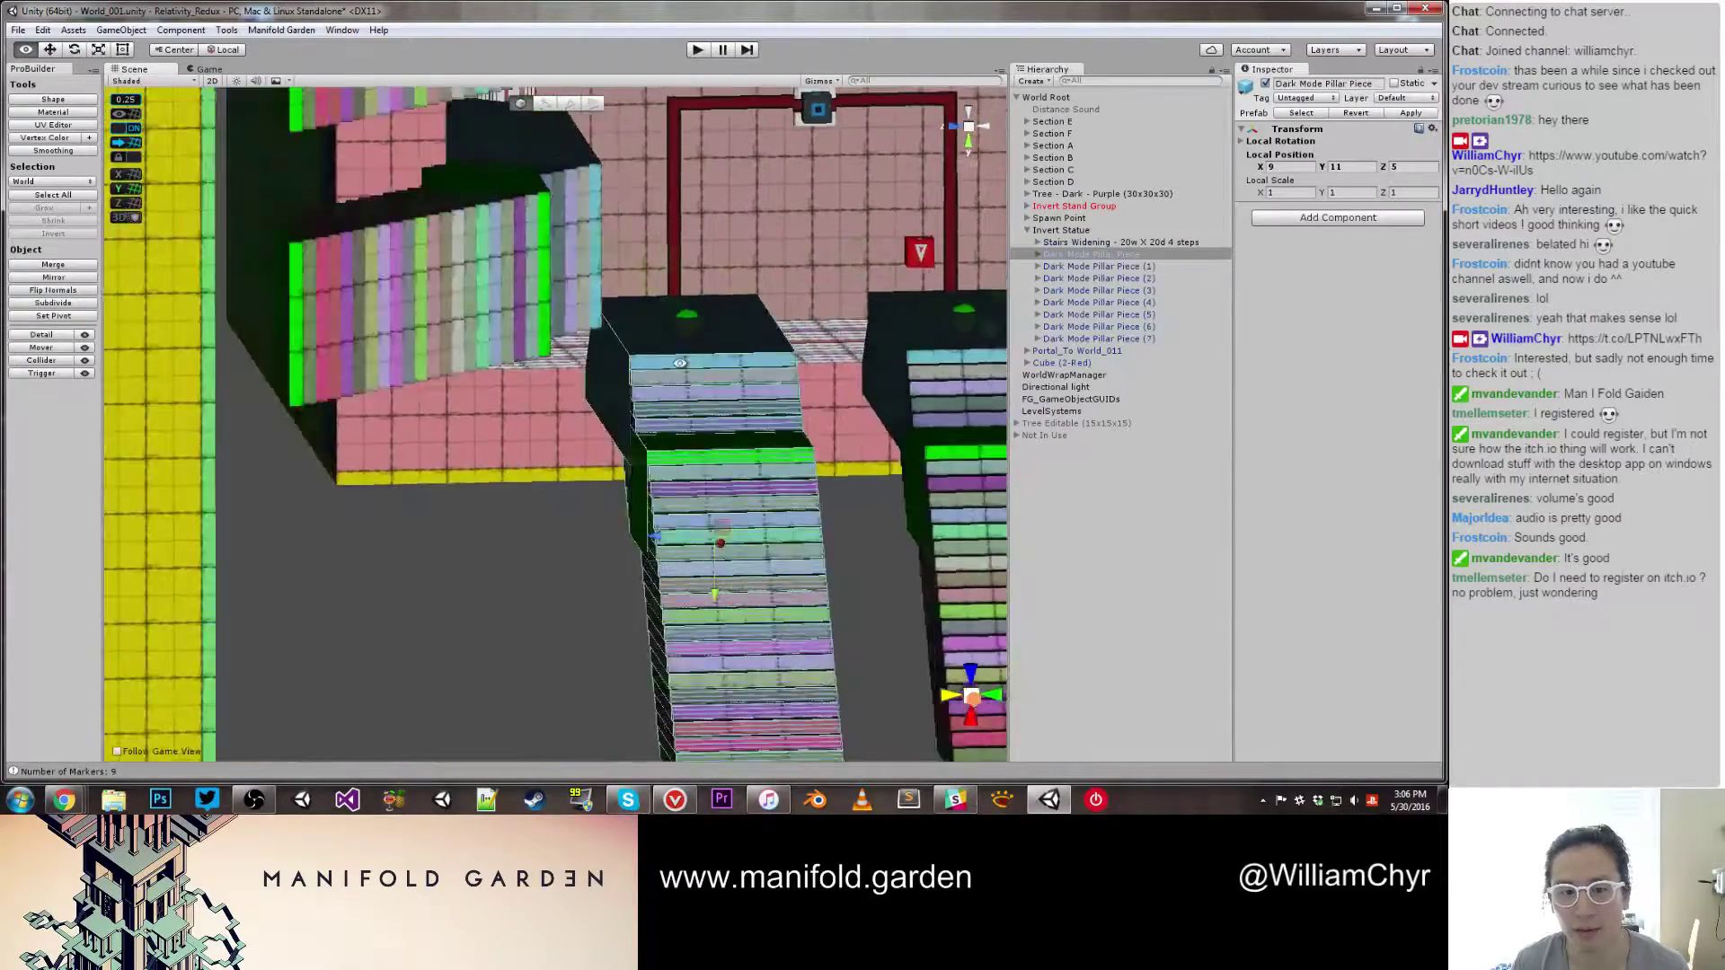
left_click(647, 432)
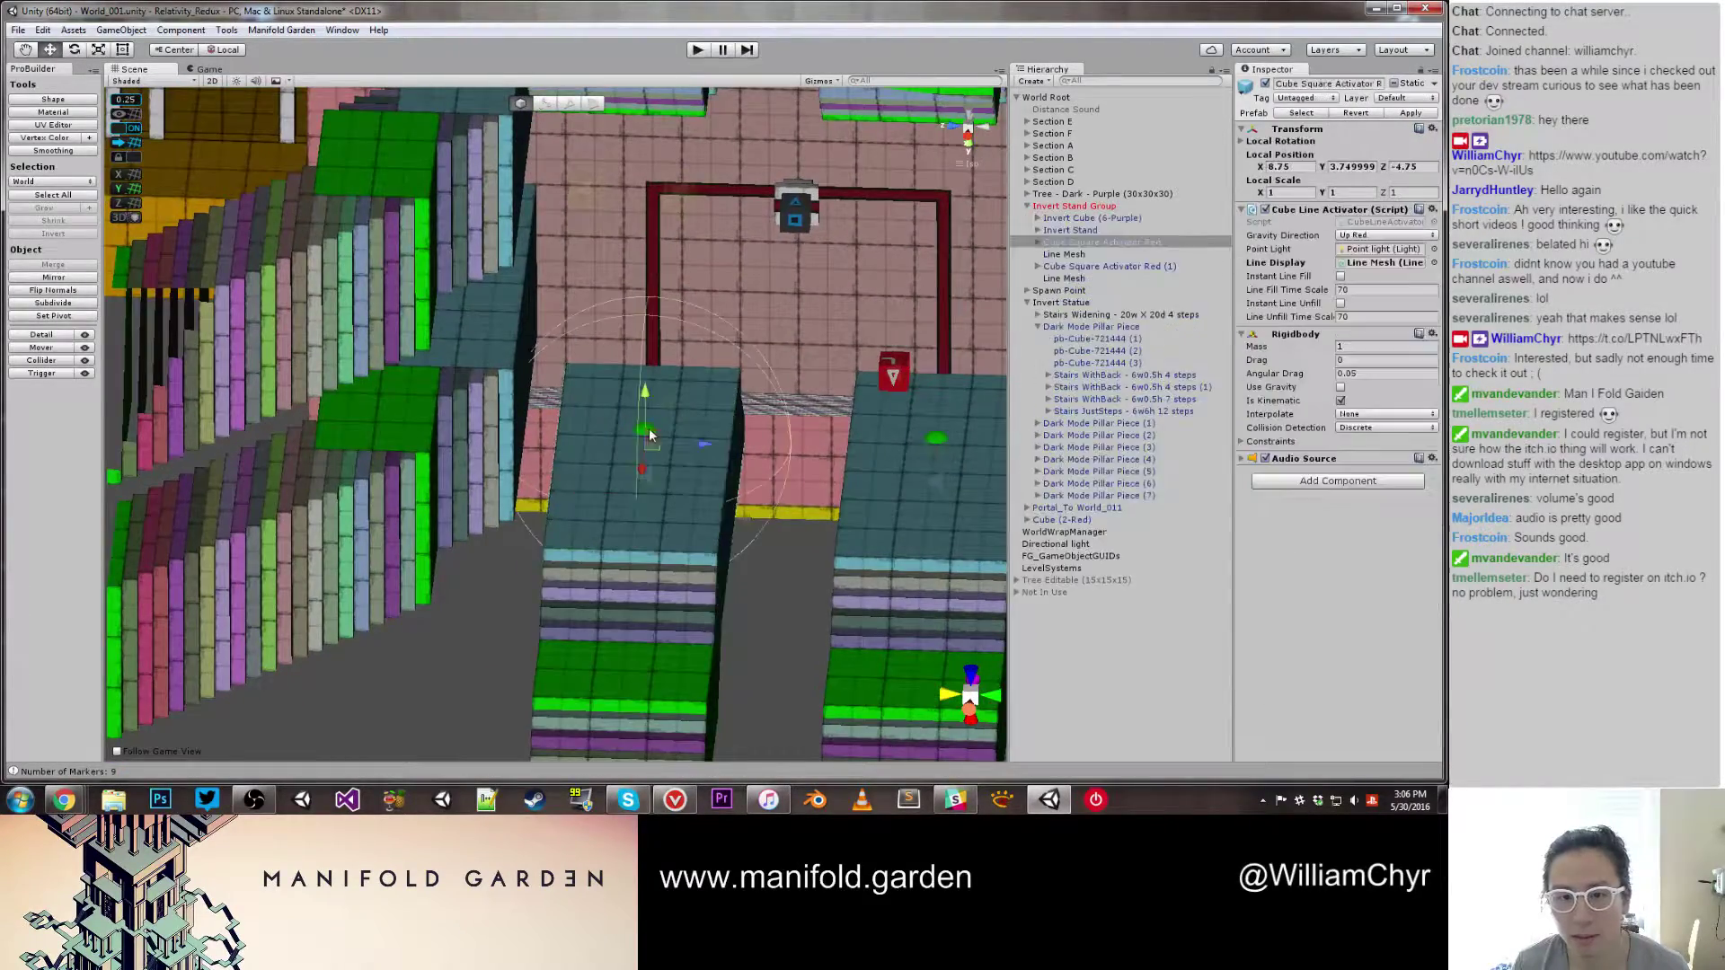
left_click_drag(655, 432, 817, 287, "alt")
middle_click_drag(818, 290, 720, 444)
left_click_drag(721, 443, 706, 402, "alt")
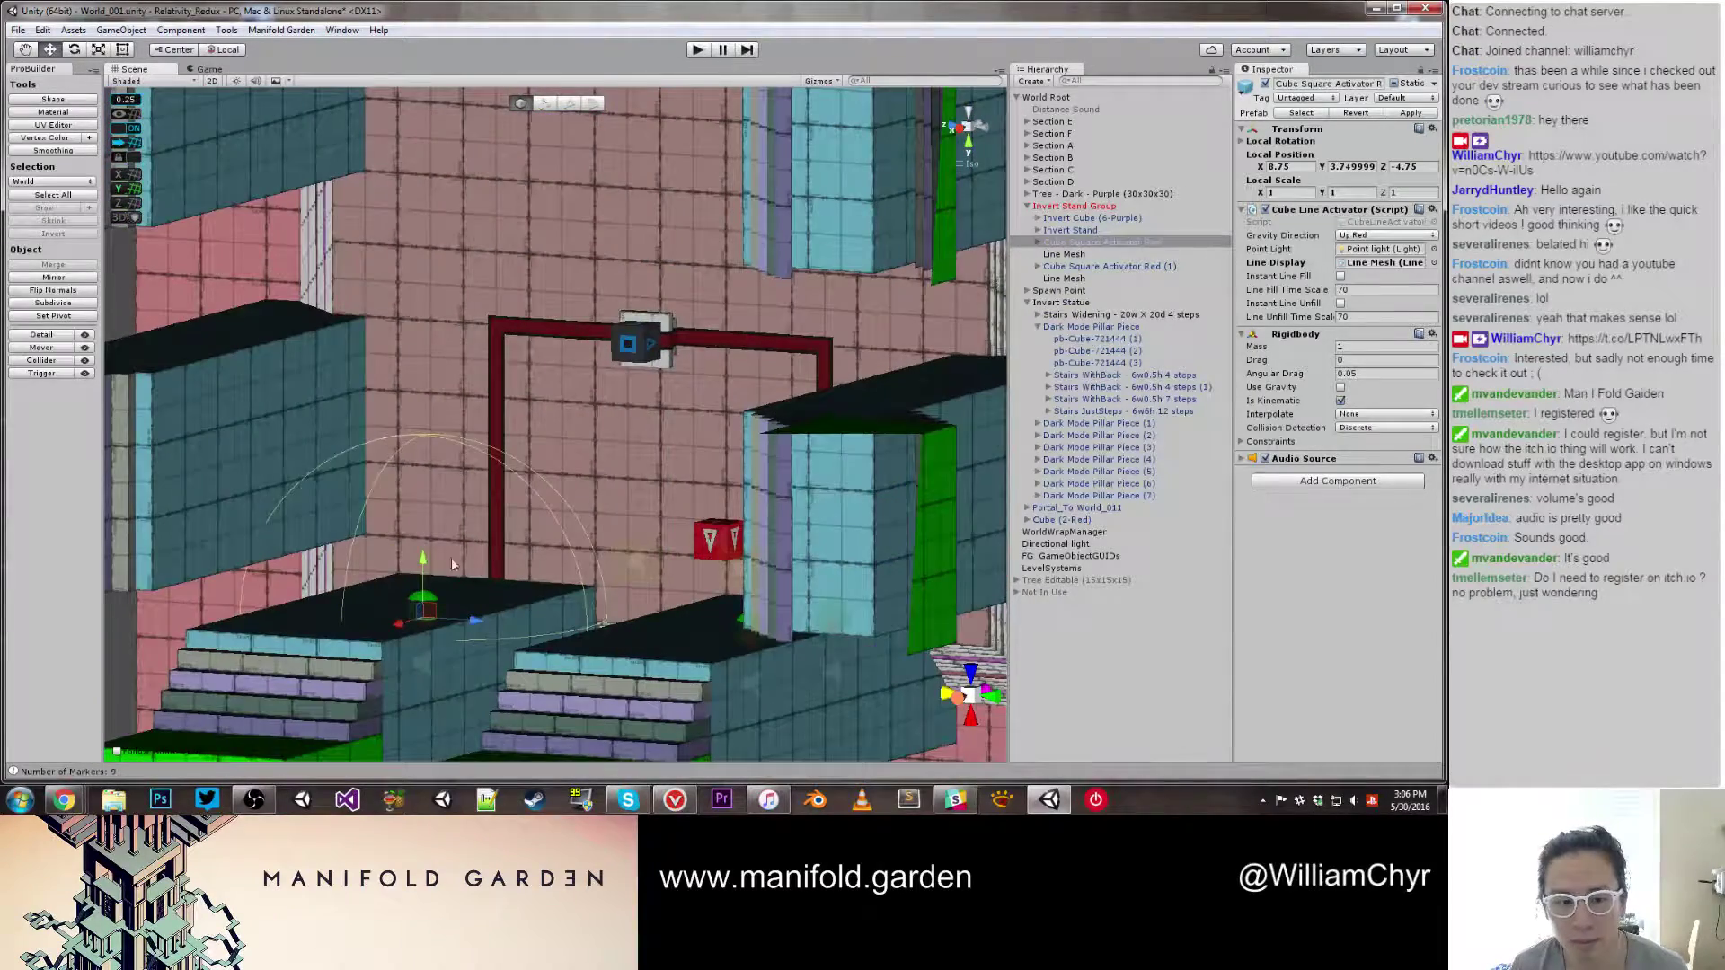
left_click_drag(430, 556, 612, 404)
scroll(512, 460, "down", 8)
scroll(602, 431, "up", 10)
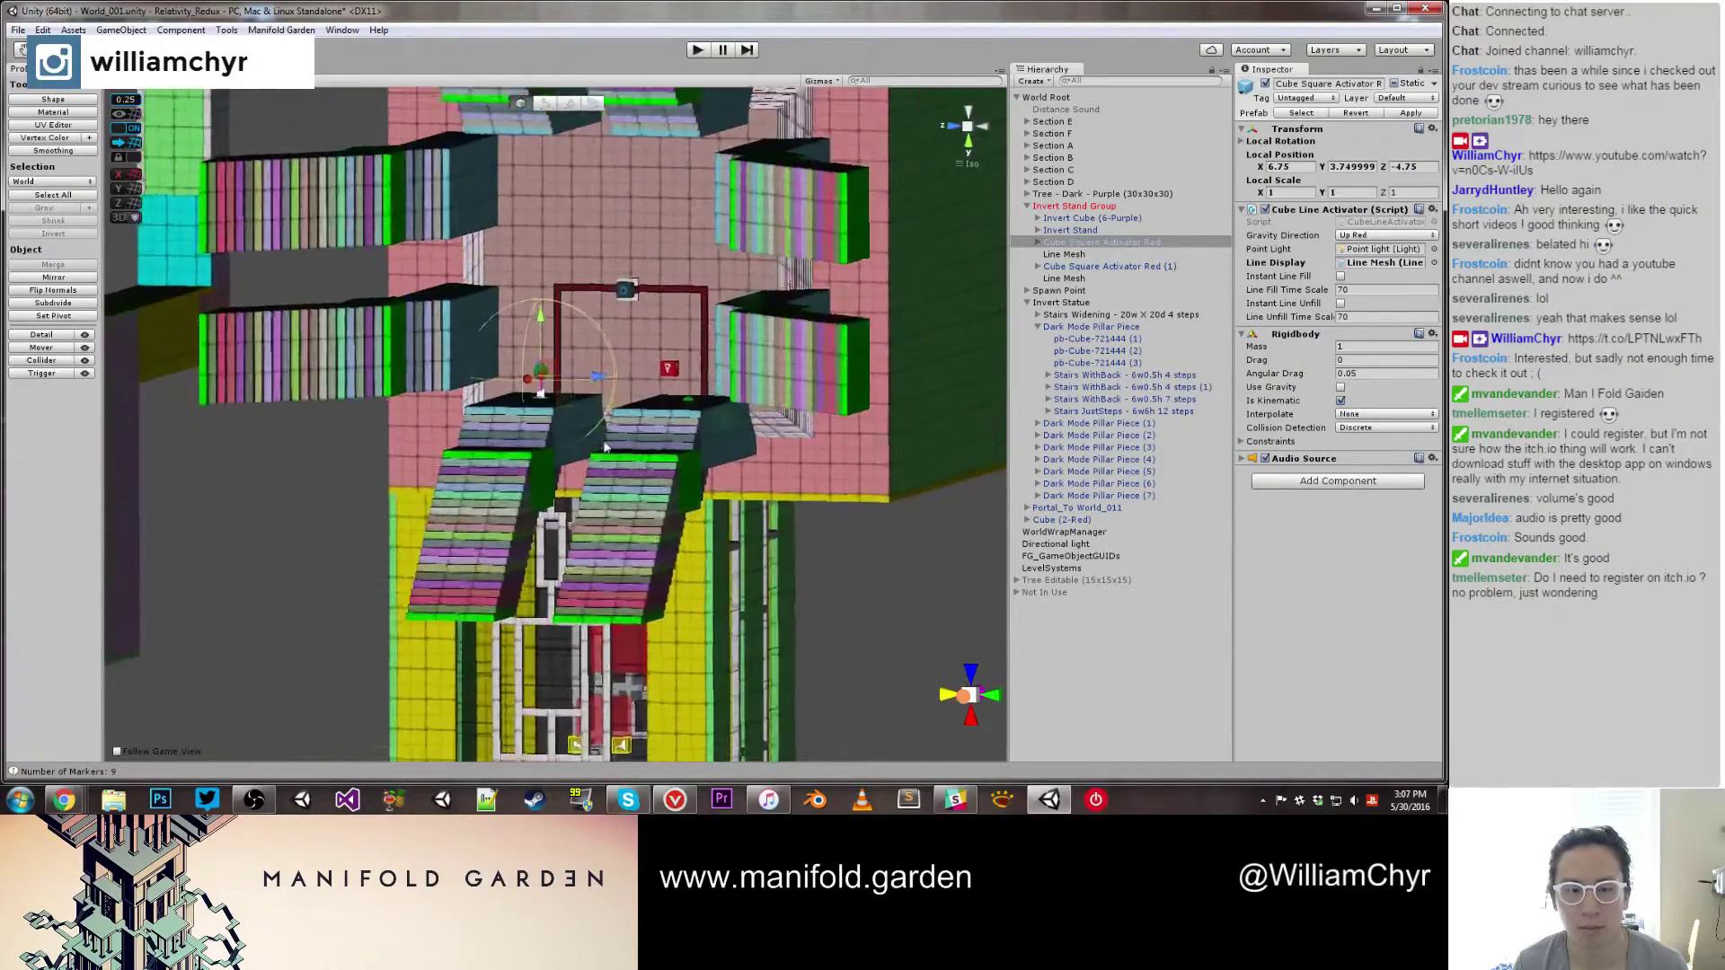
middle_click_drag(577, 487, 566, 527)
left_click_drag(566, 528, 851, 429, "alt")
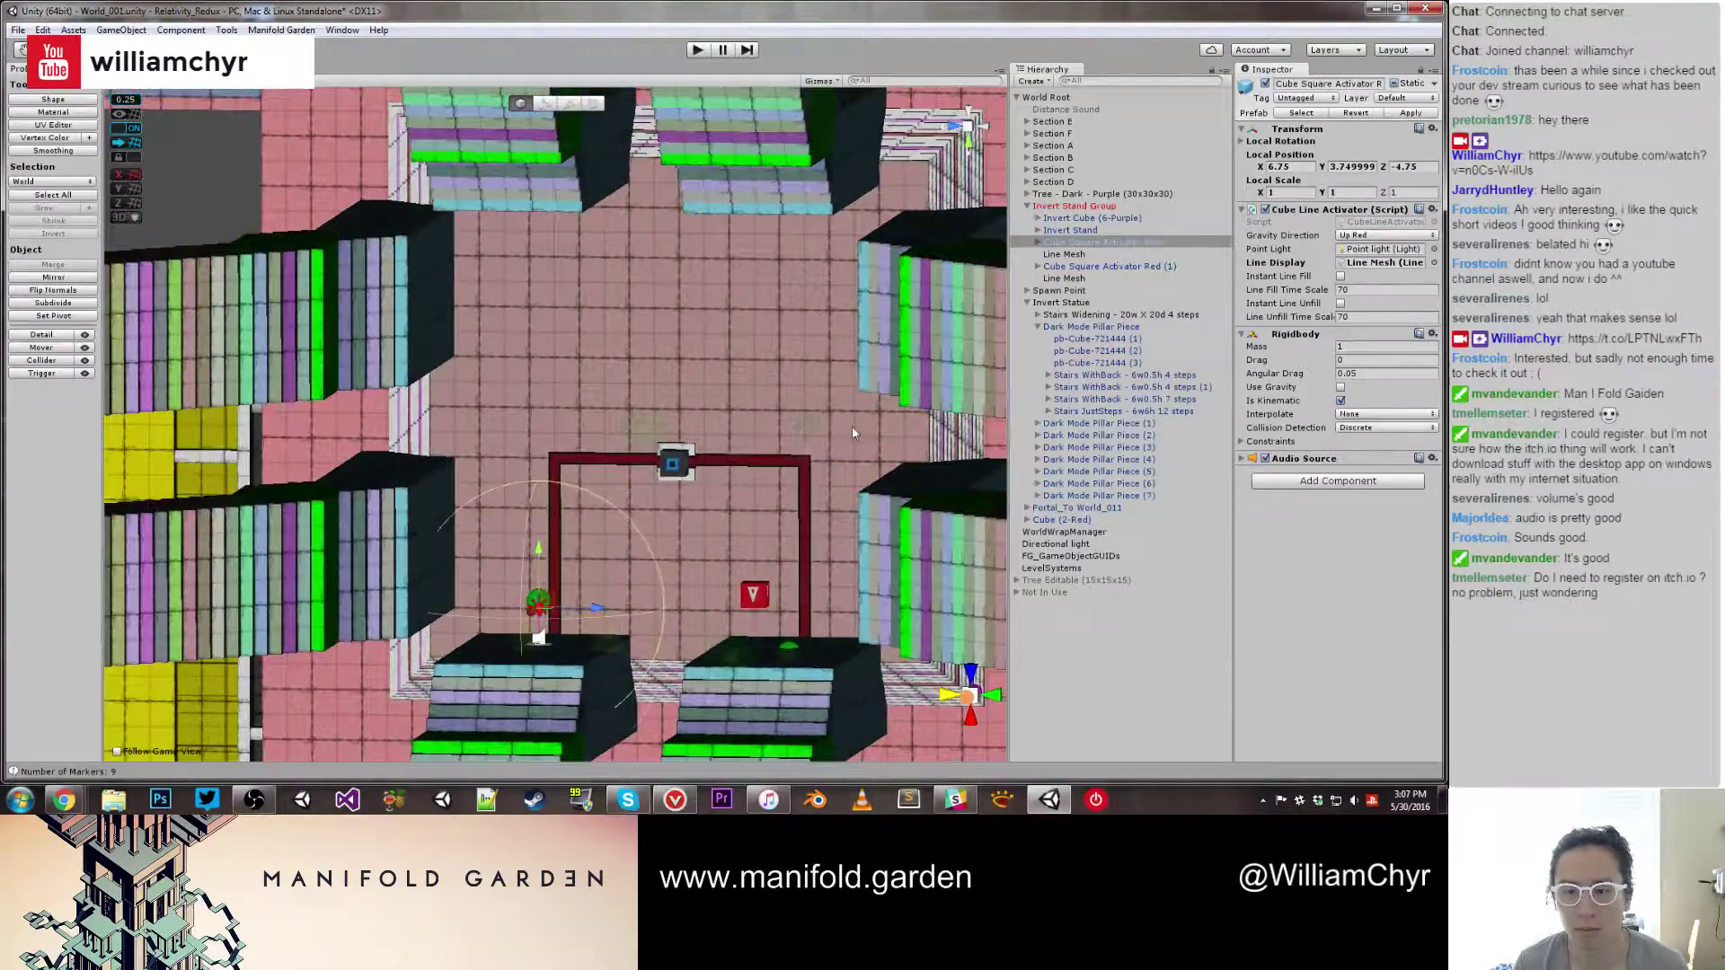
Step: Check the Invert Stand Group's settings and the placement of its stand, lines and two activators, and clear the selection
left_click(1106, 206)
left_click_drag(669, 669, 672, 755)
middle_click_drag(671, 755, 710, 539, "alt")
left_click_drag(708, 533, 735, 567, "alt")
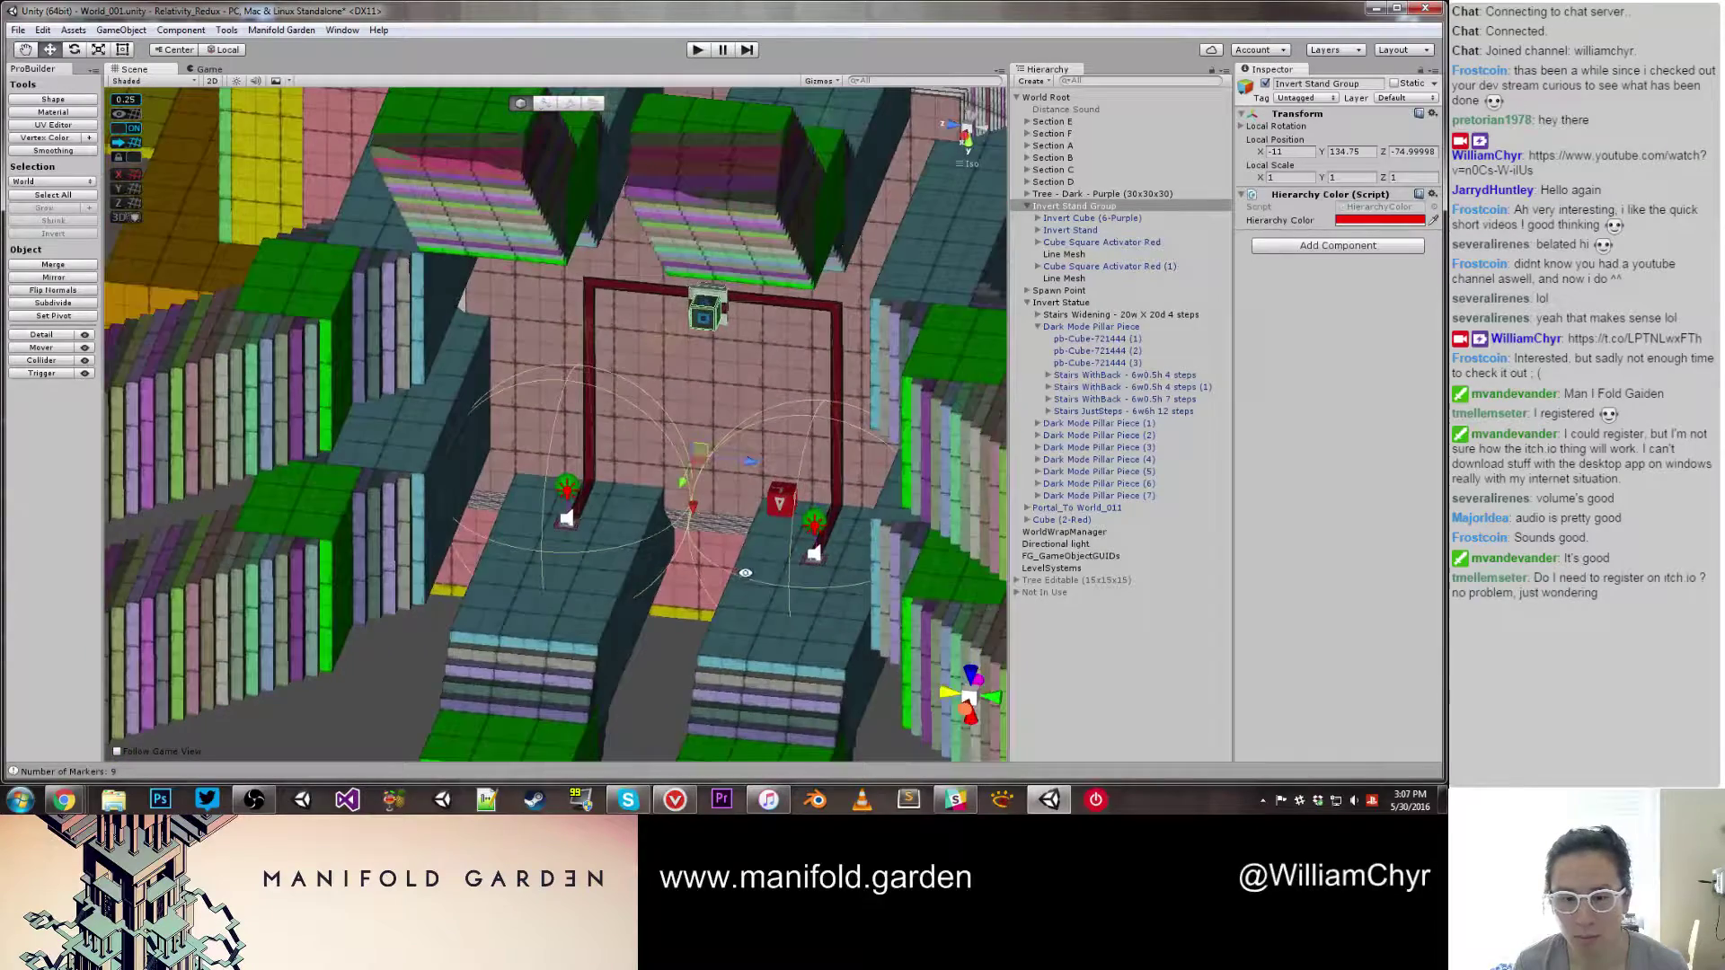
scroll(611, 565, "down", 8)
left_click(735, 658)
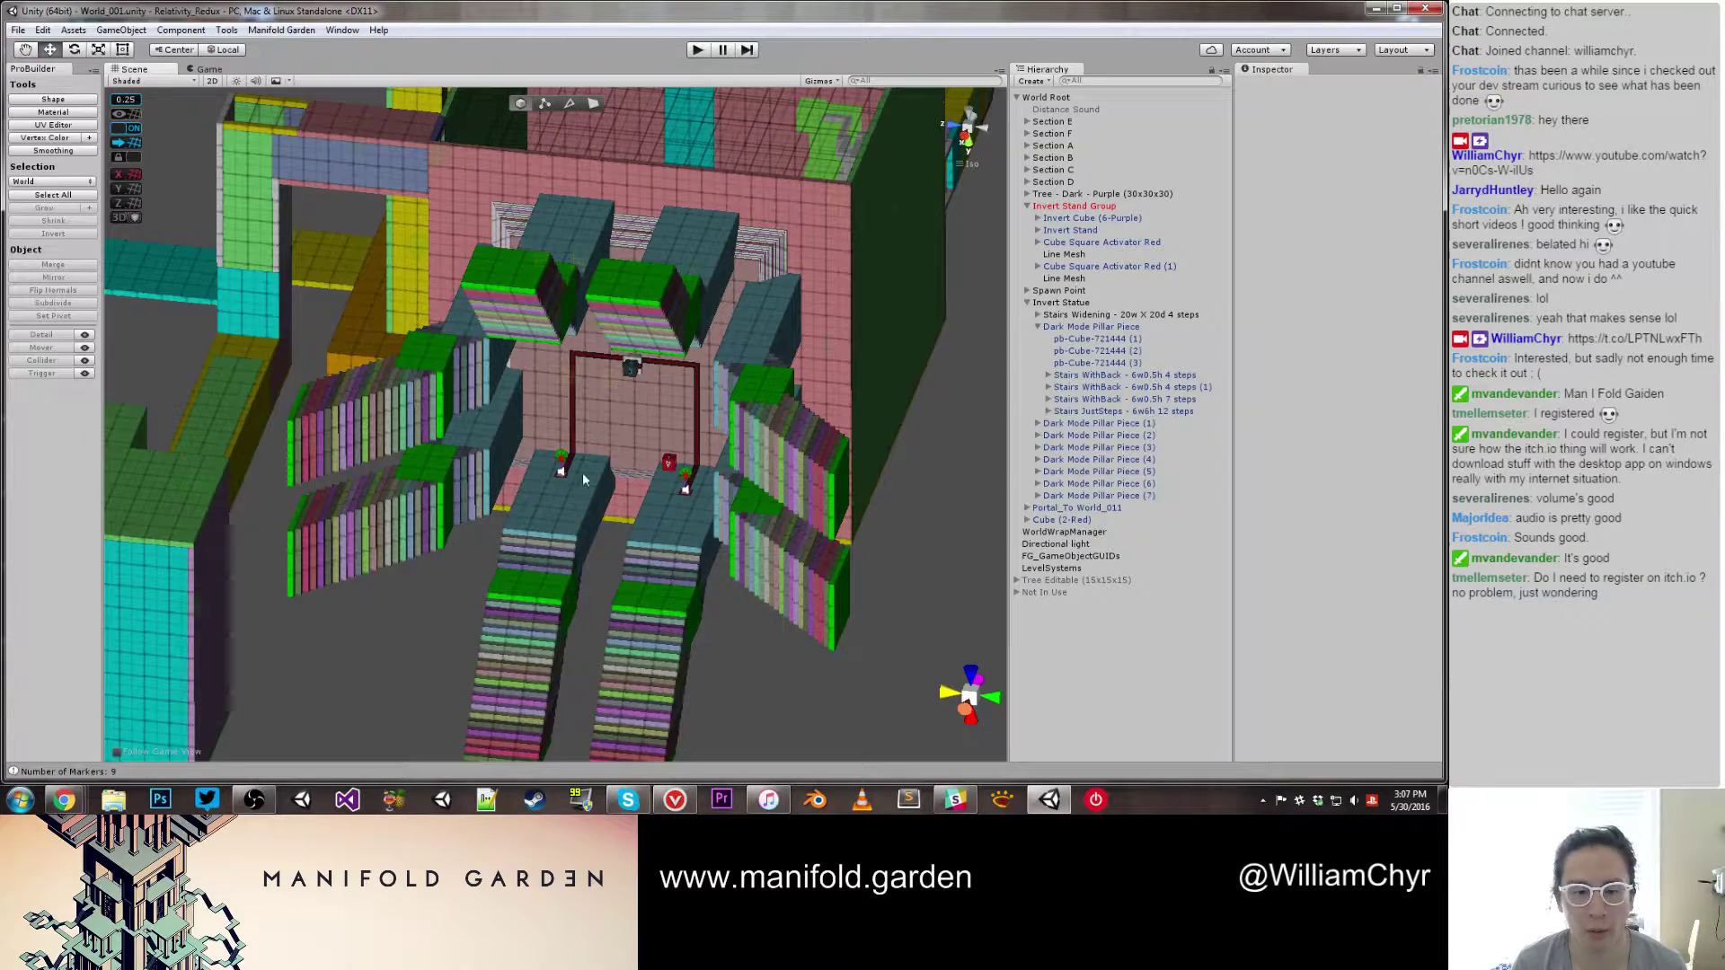
Step: Reposition the red cube over the finger block near its activator, at X -4.25, Y 143.25, Z -78.75
scroll(582, 472, "up", 3)
left_click(705, 476)
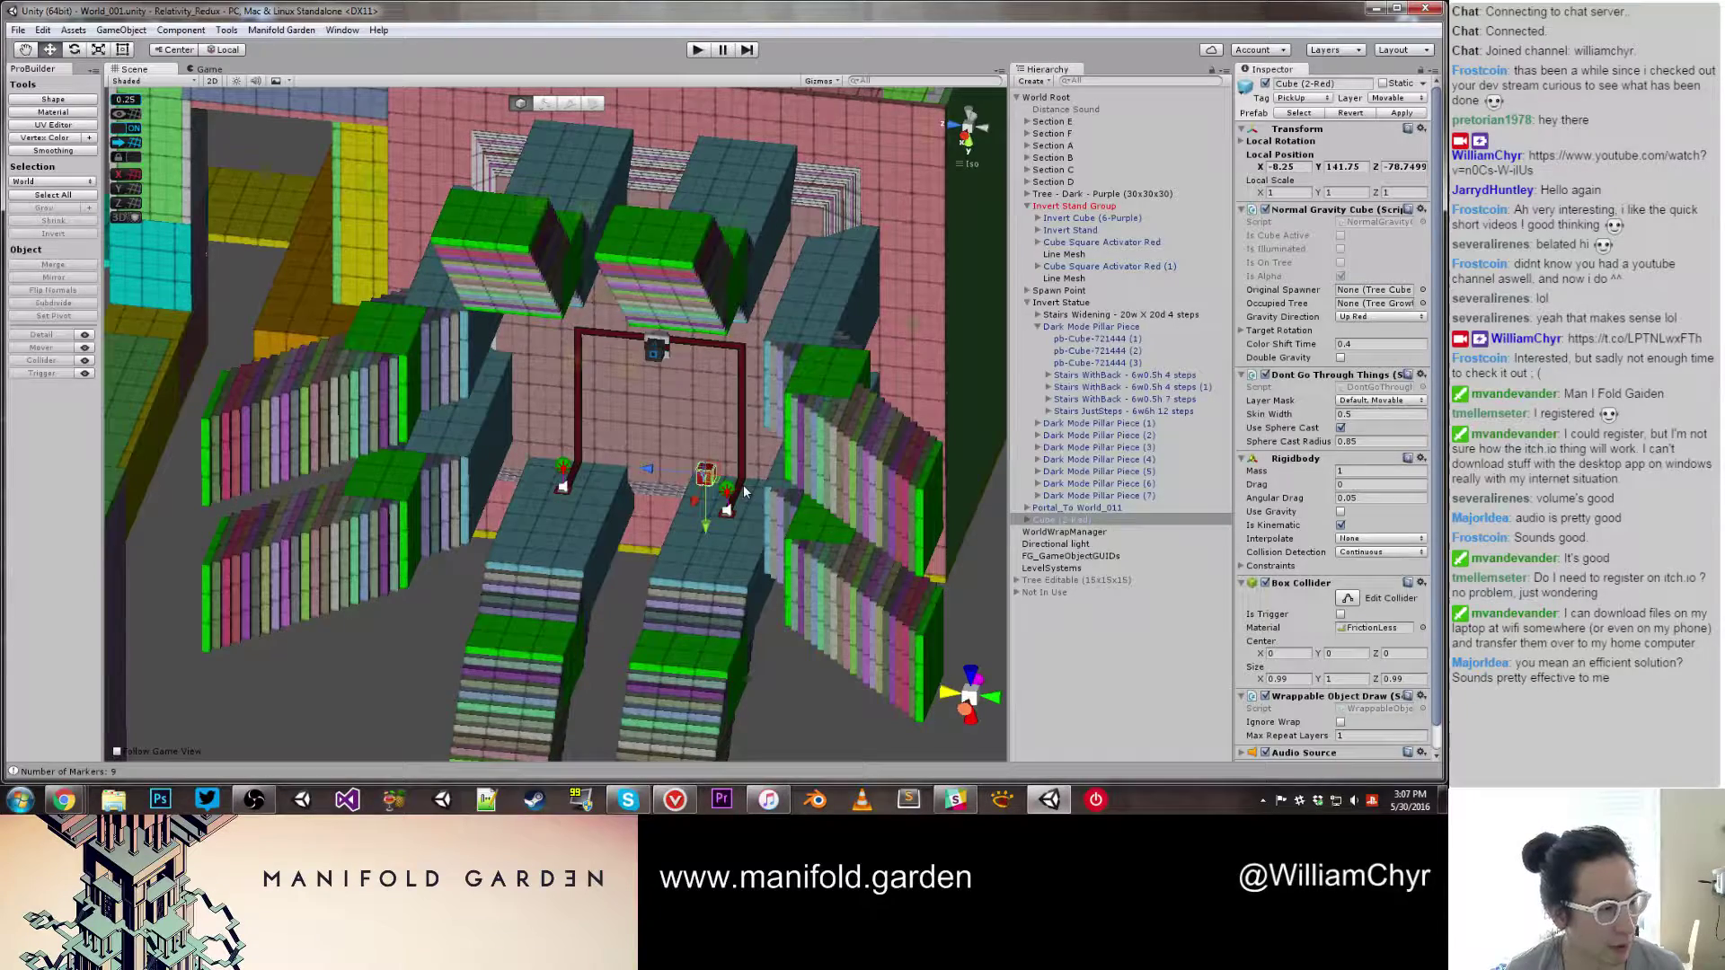
double_click(1097, 523)
scroll(977, 487, "down", 12)
left_click_drag(746, 482, 606, 514, "alt")
scroll(701, 490, "up", 6)
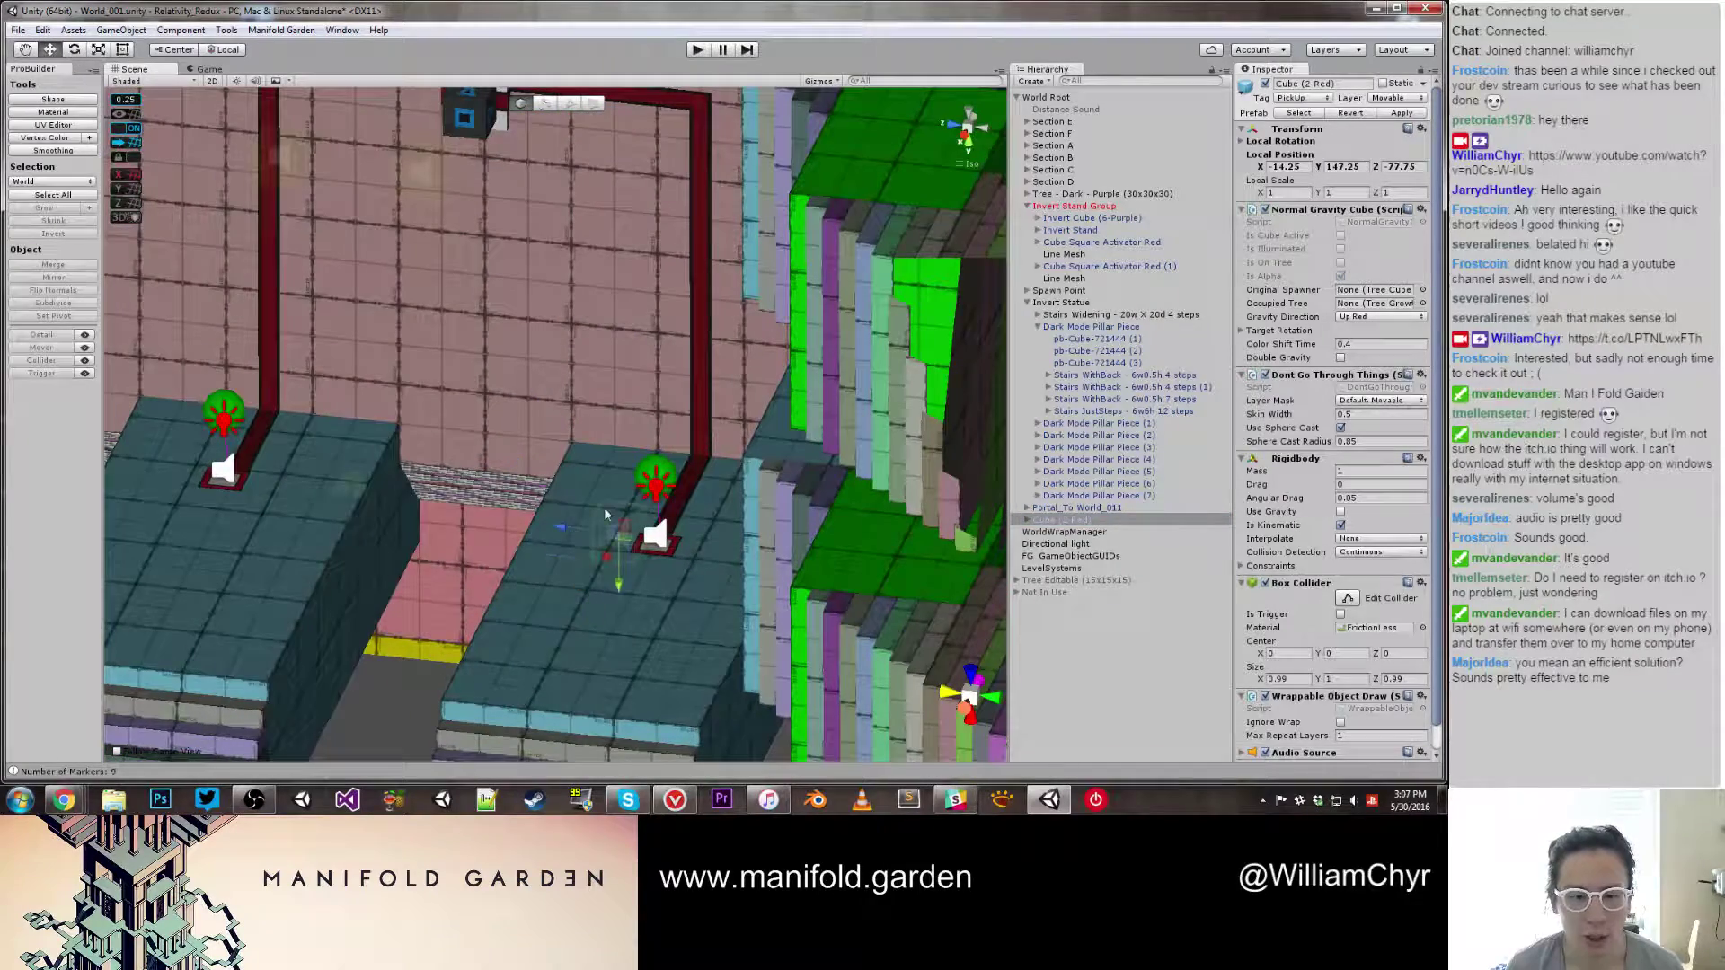
left_click_drag(622, 600, 501, 605)
scroll(509, 518, "up", 3)
scroll(521, 605, "down", 2)
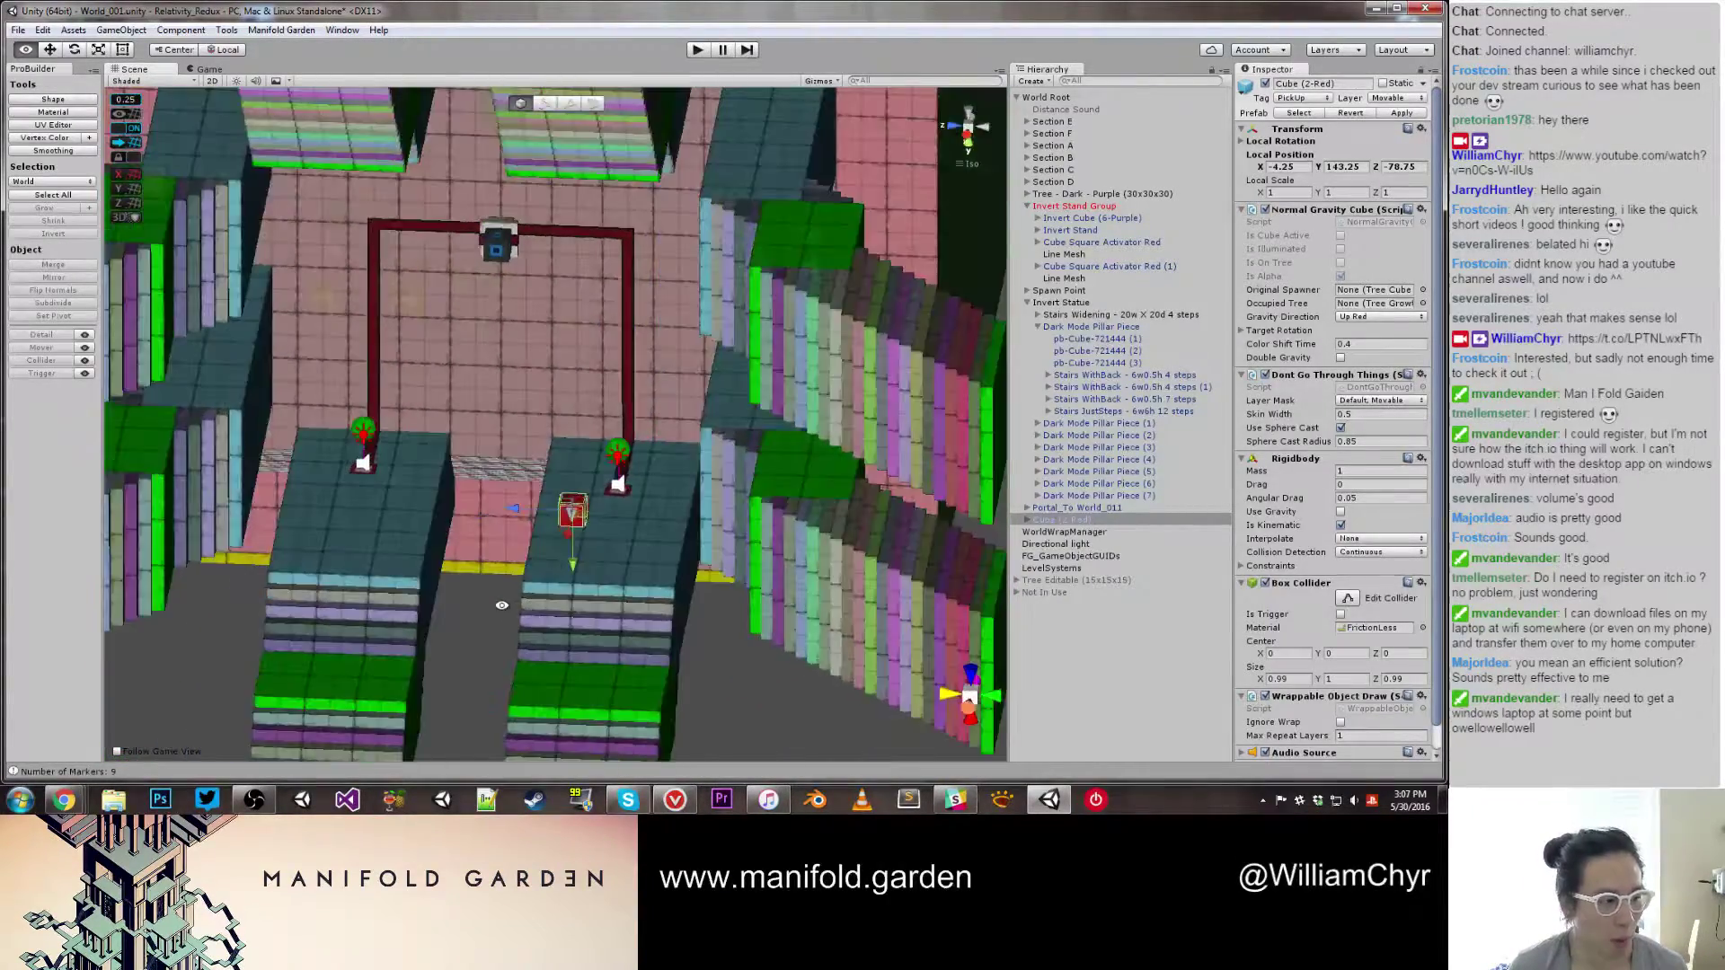
scroll(607, 562, "up", 1)
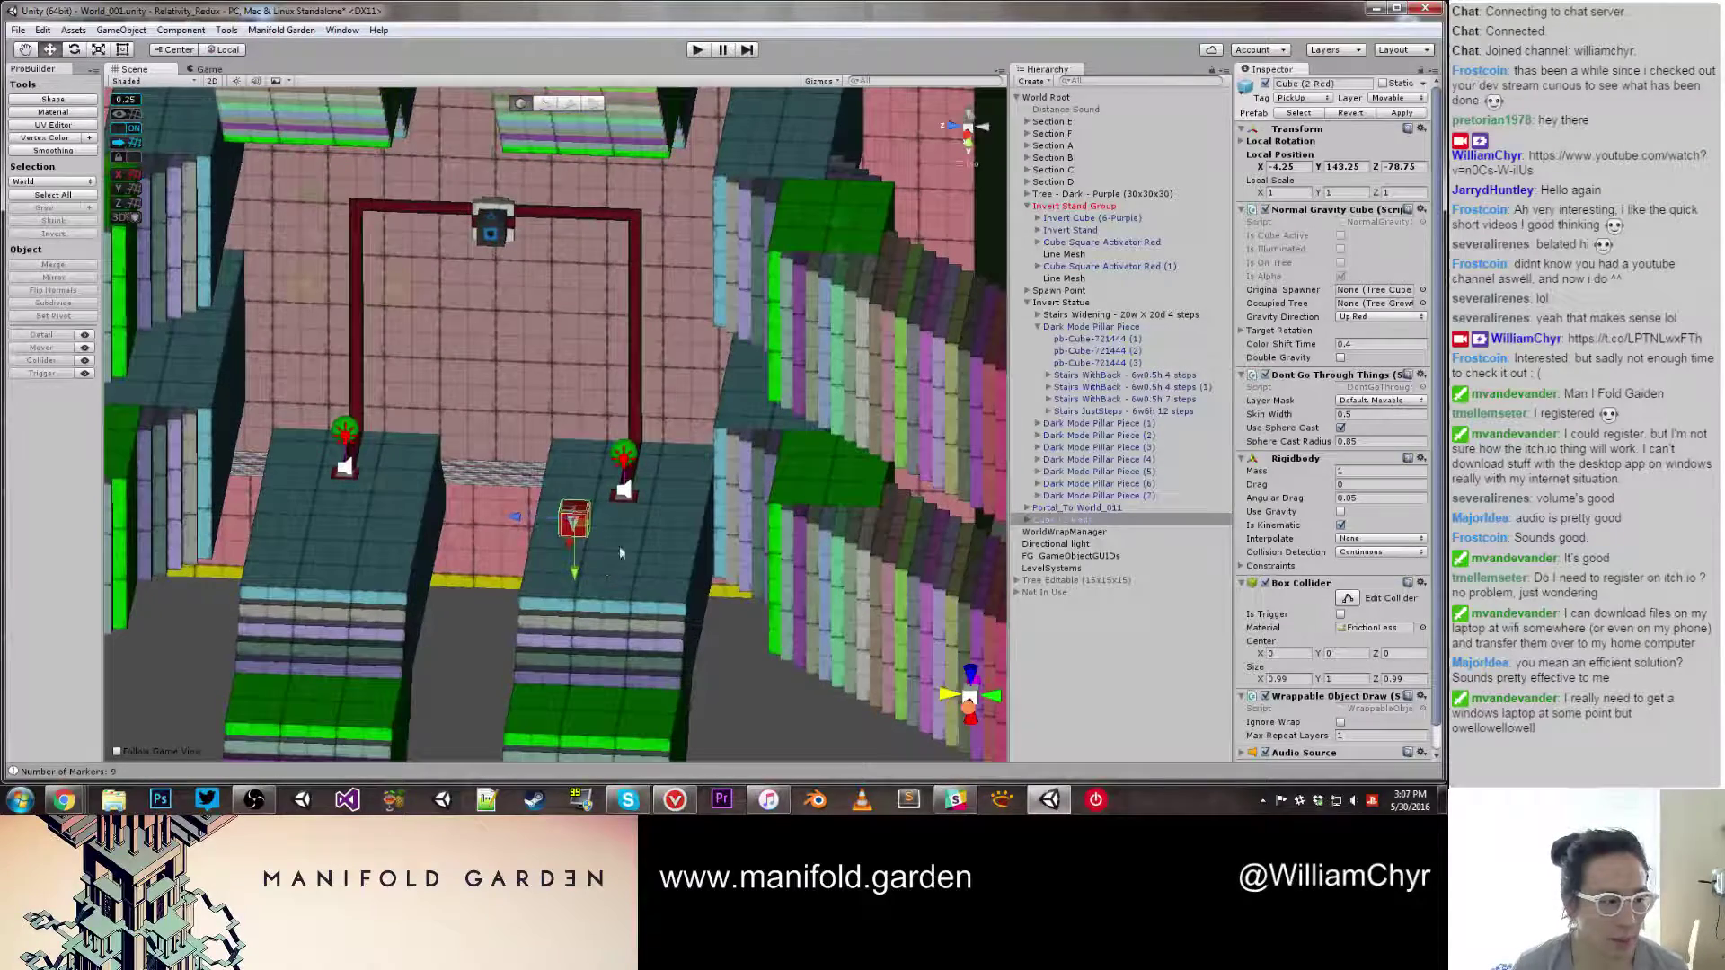
Step: Duplicate the red cube onto the neighbouring finger block at about Z -70.25, and shift the original along its own block to Z -80.25
key("ctrl+d")
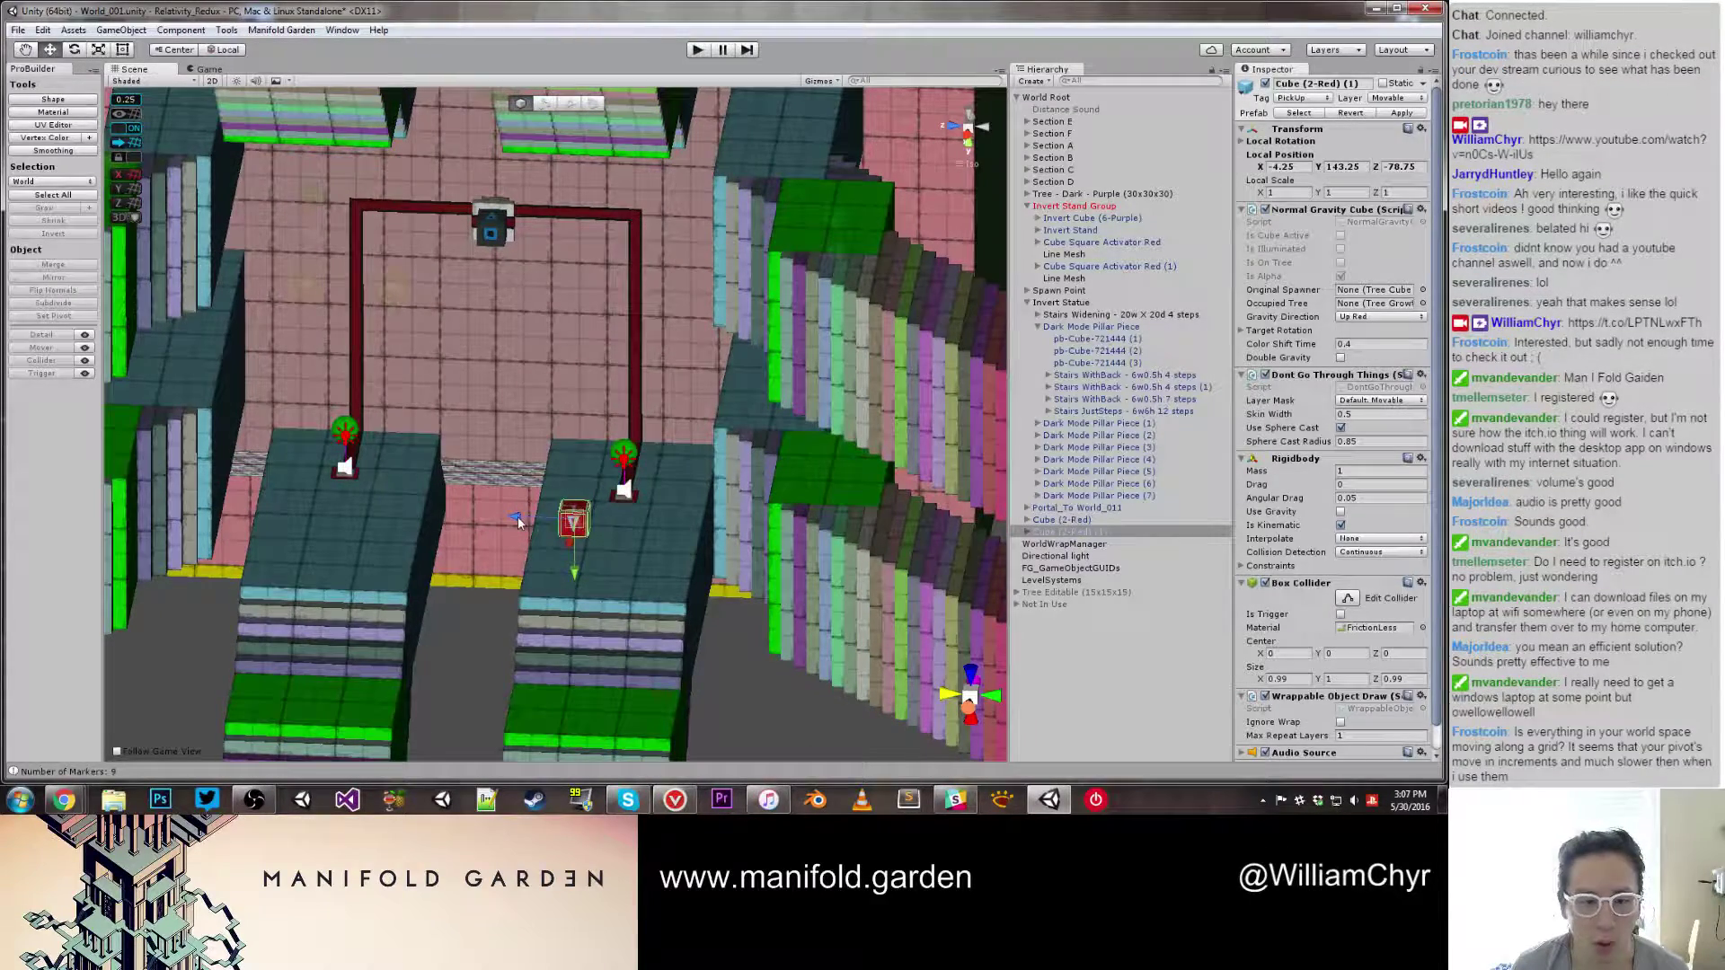
left_click_drag(517, 516, 279, 521)
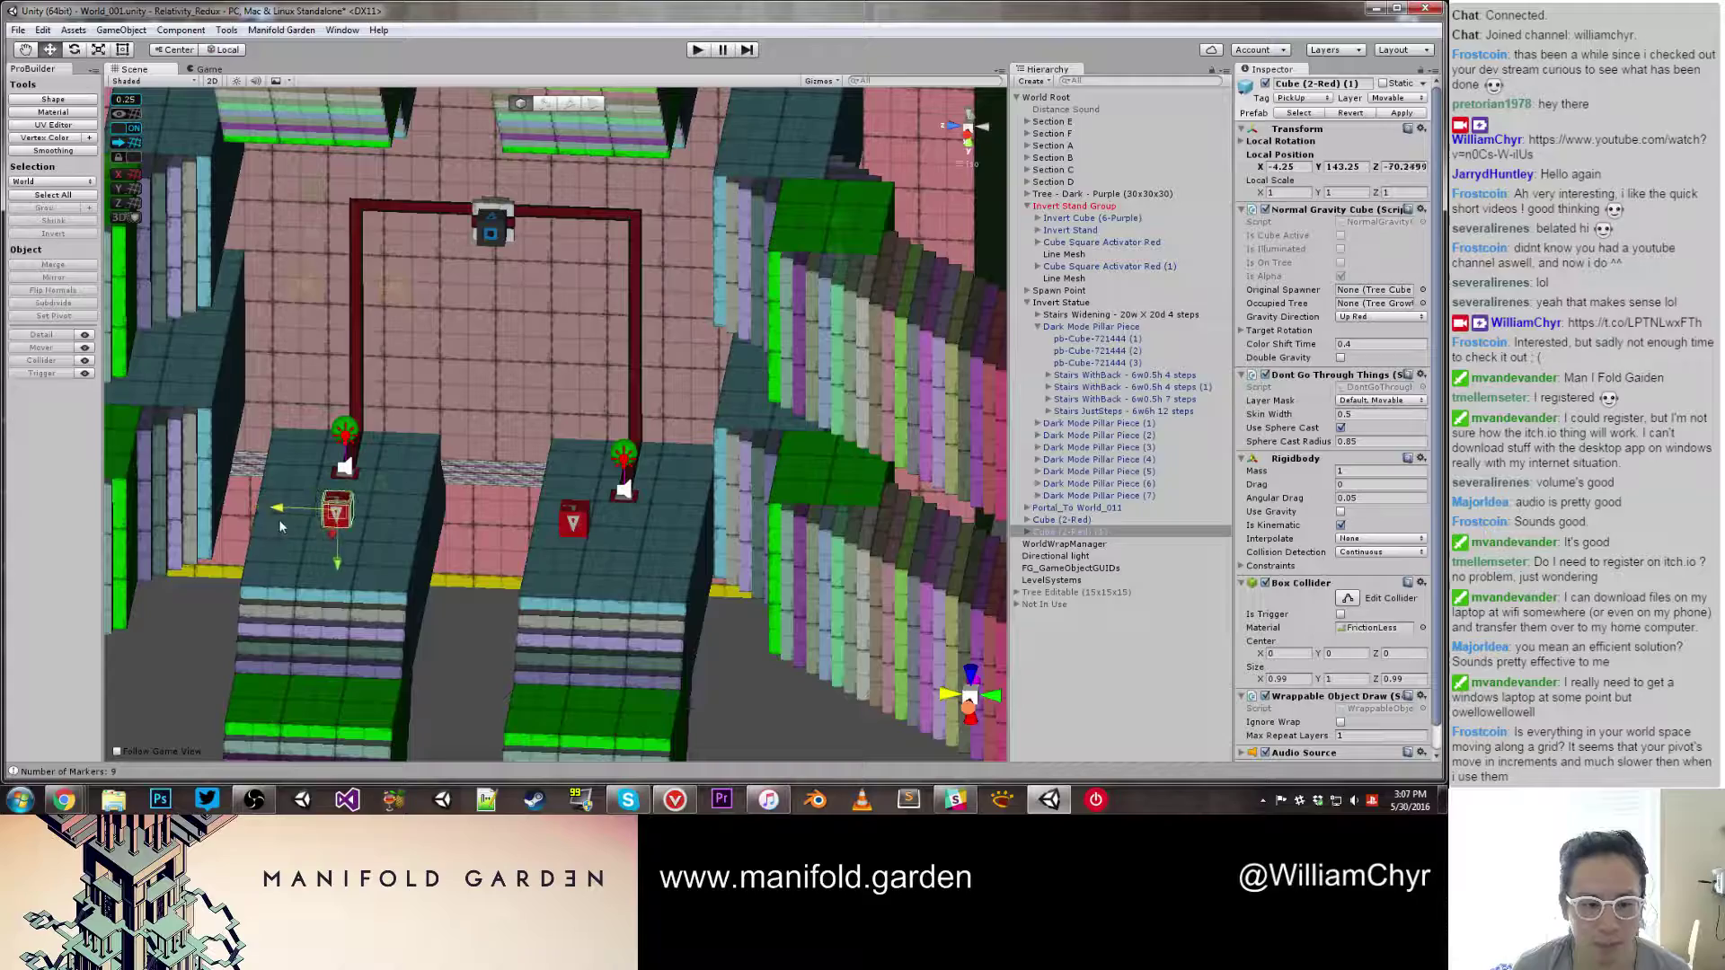
left_click(580, 524)
left_click_drag(641, 541, 557, 711, "alt")
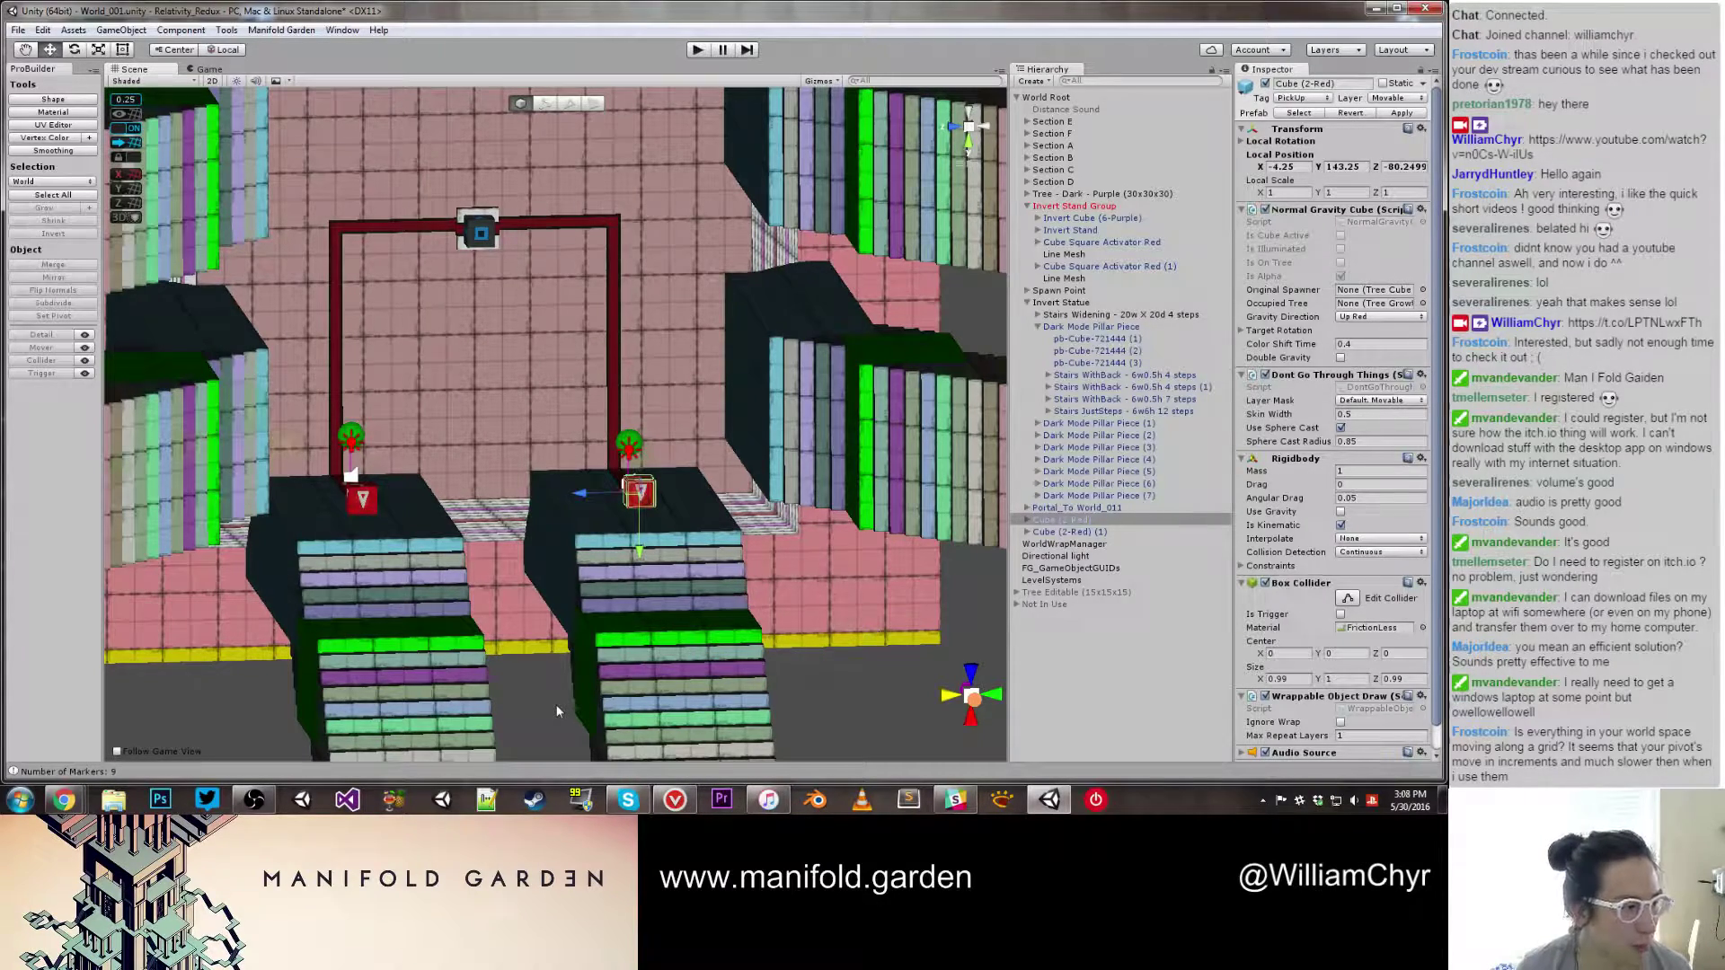
scroll(571, 623, "down", 4)
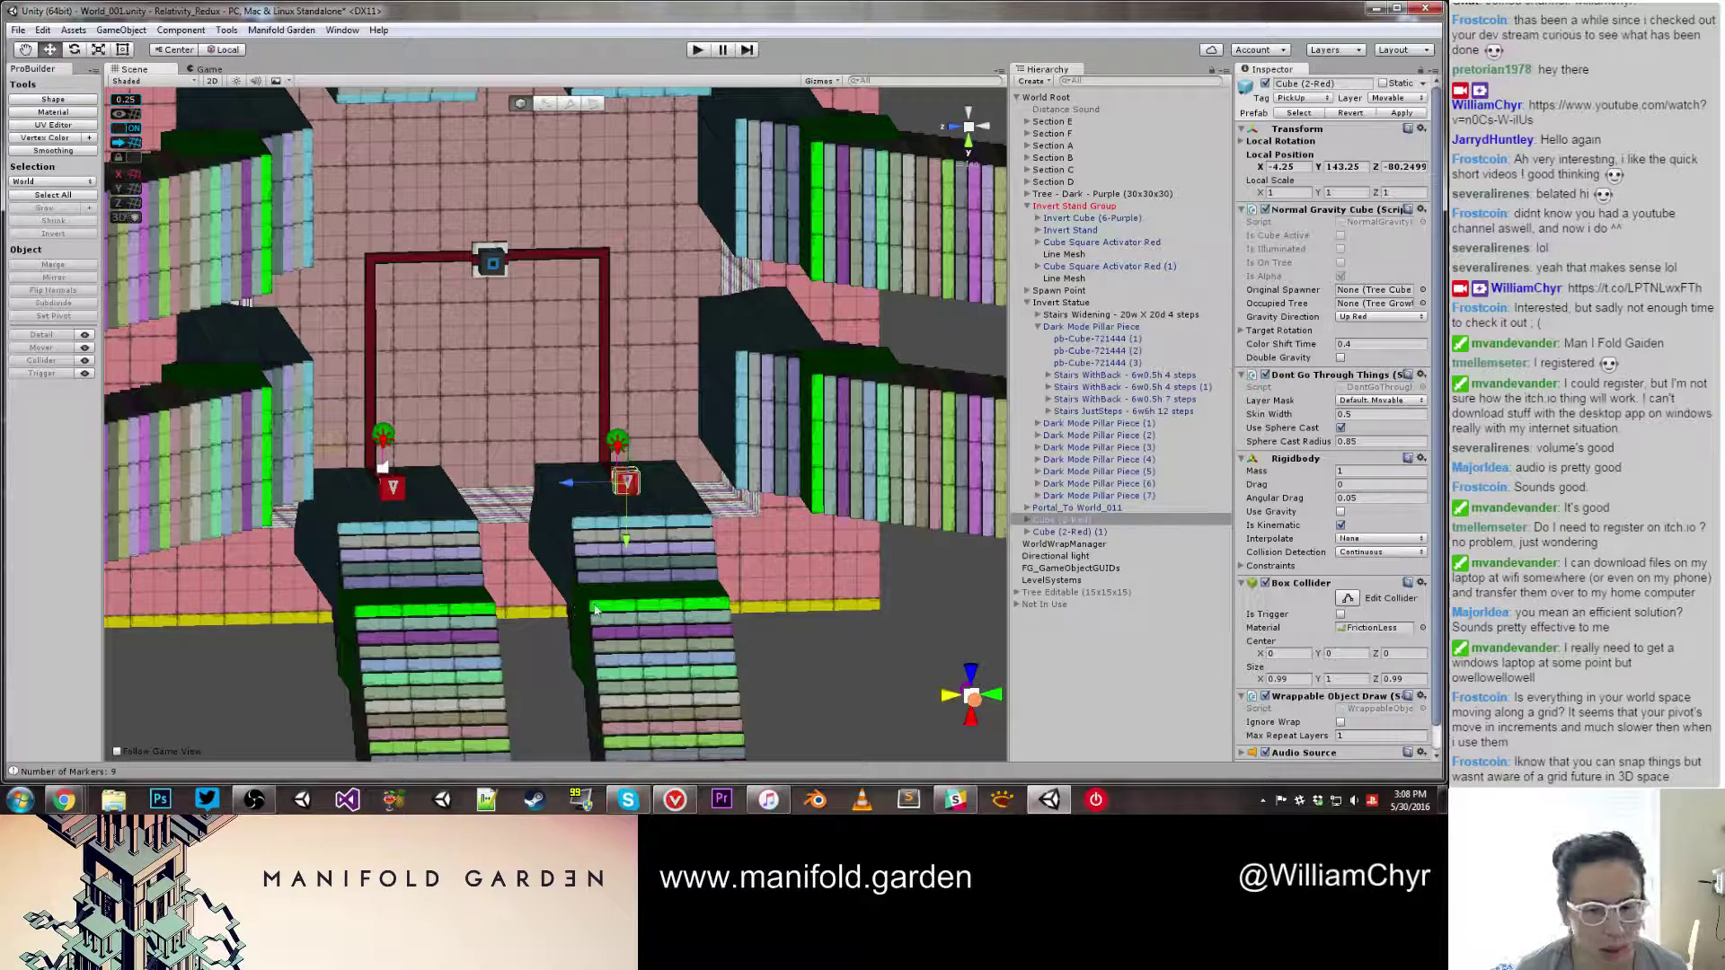
left_click_drag(568, 490, 631, 548)
scroll(615, 516, "up", 5)
scroll(614, 515, "up", 5)
scroll(630, 548, "down", 10)
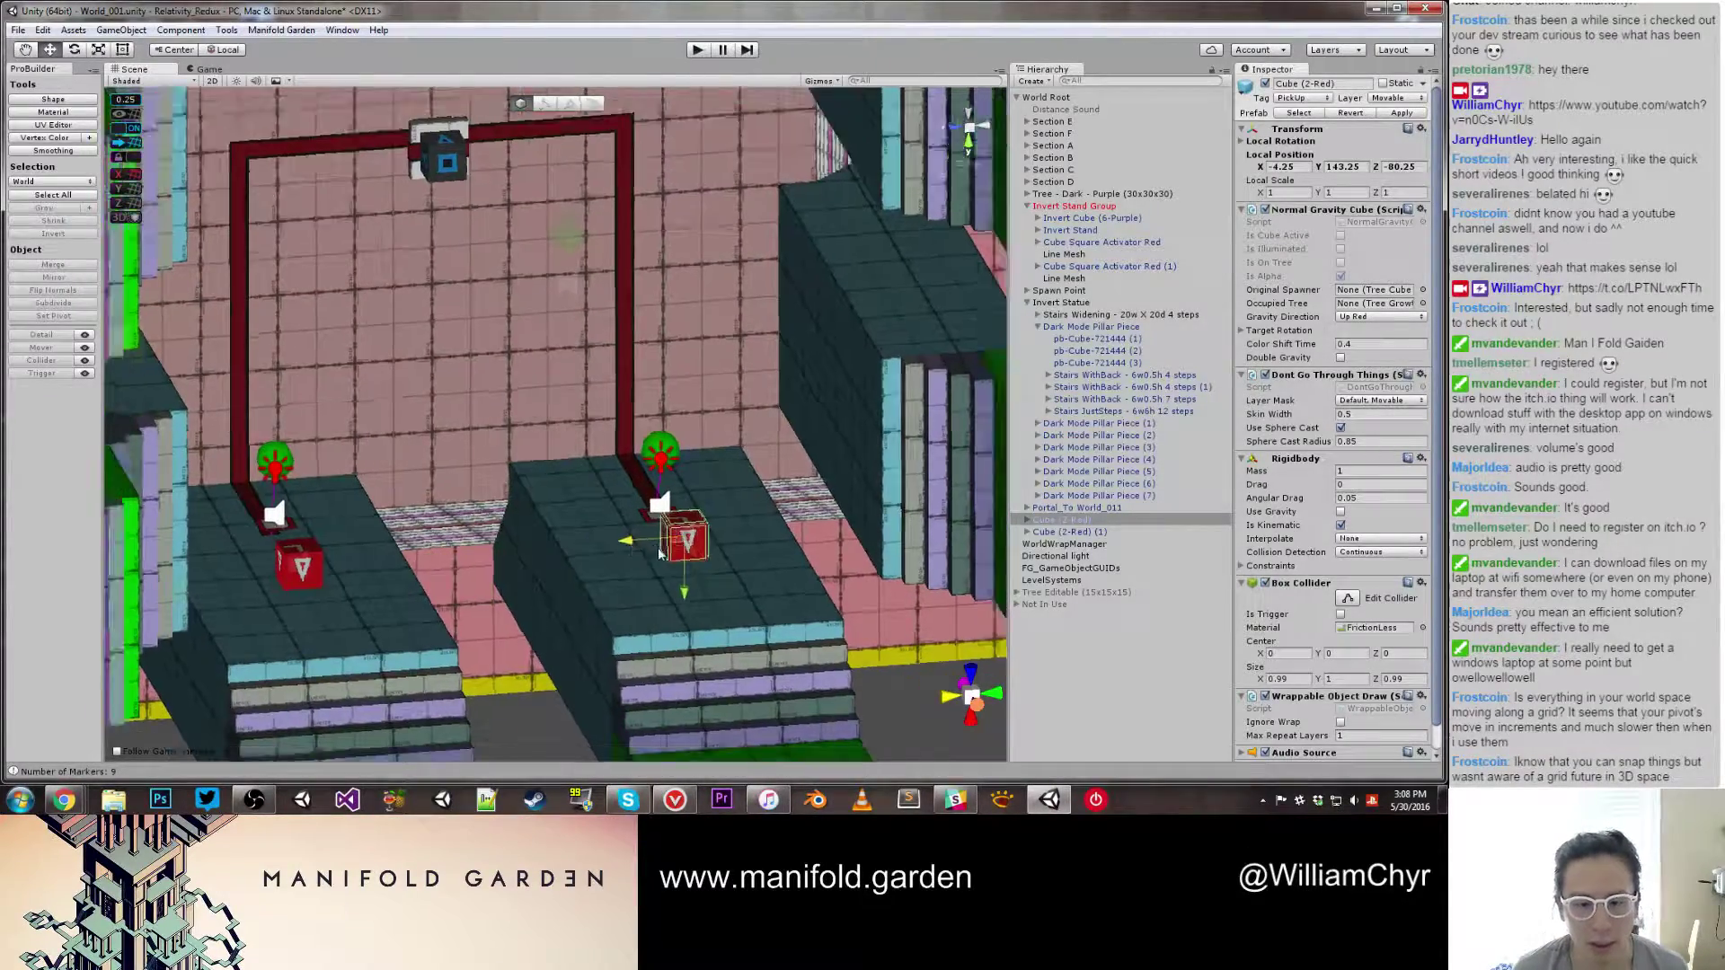
left_click(543, 669)
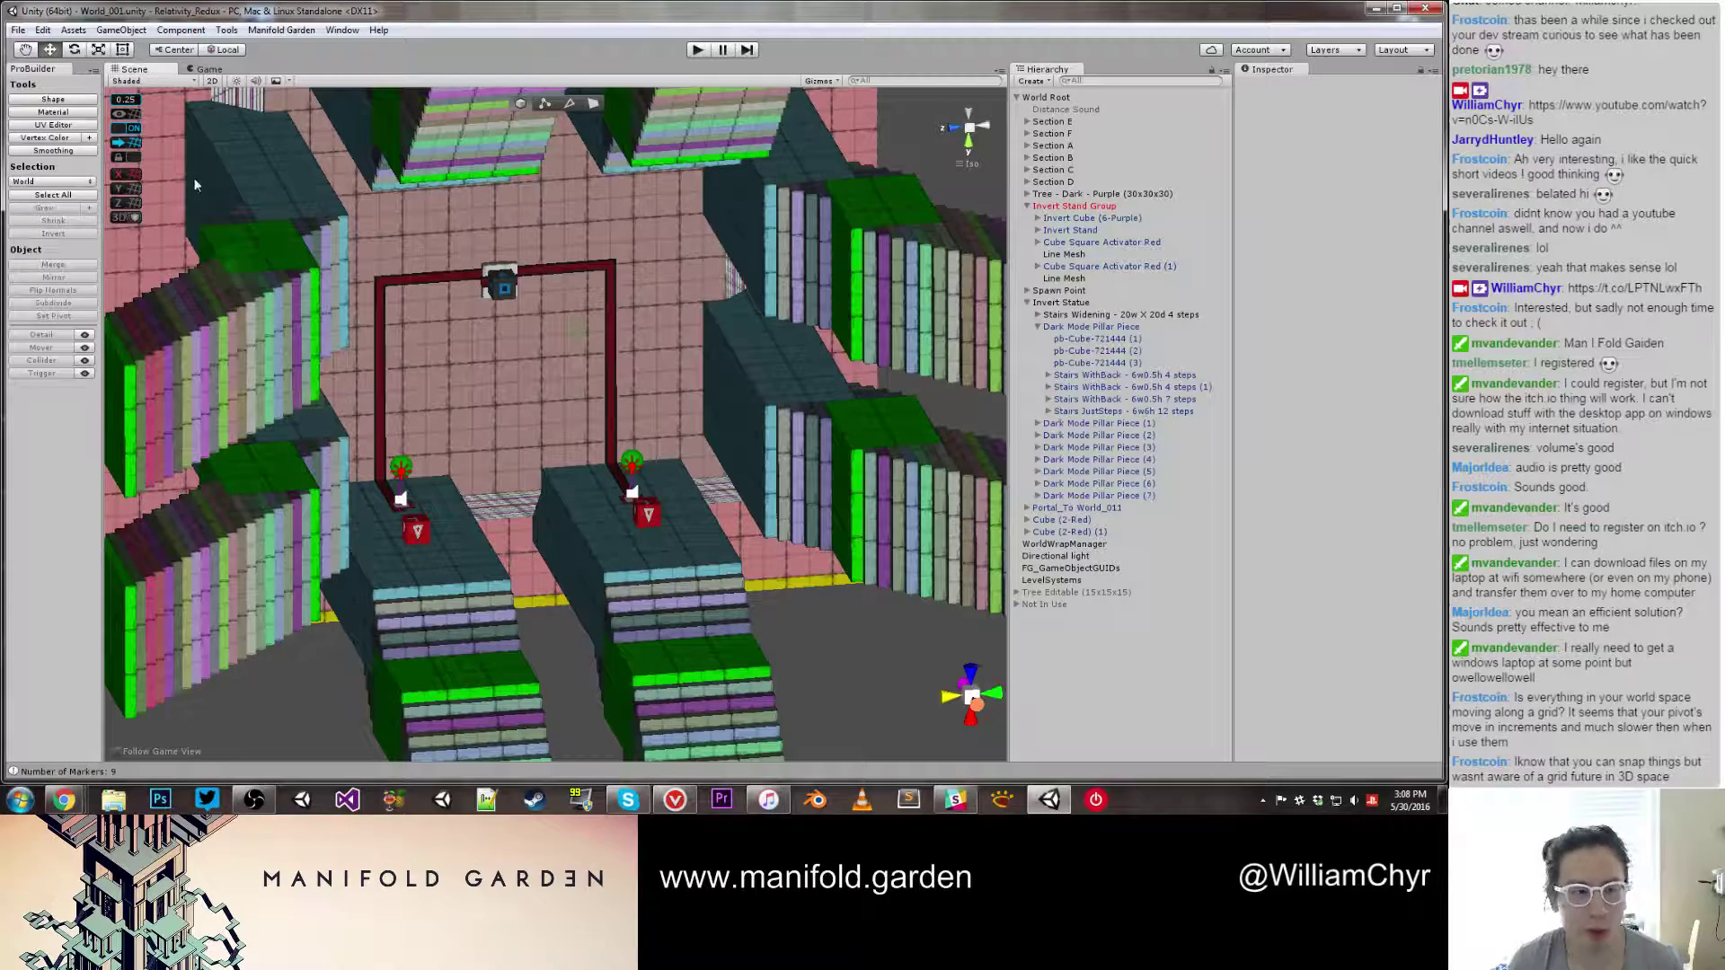
Step: Start a playtest of the level with the optimized scene World_001_Optimized
left_click_drag(530, 631, 751, 430, "alt")
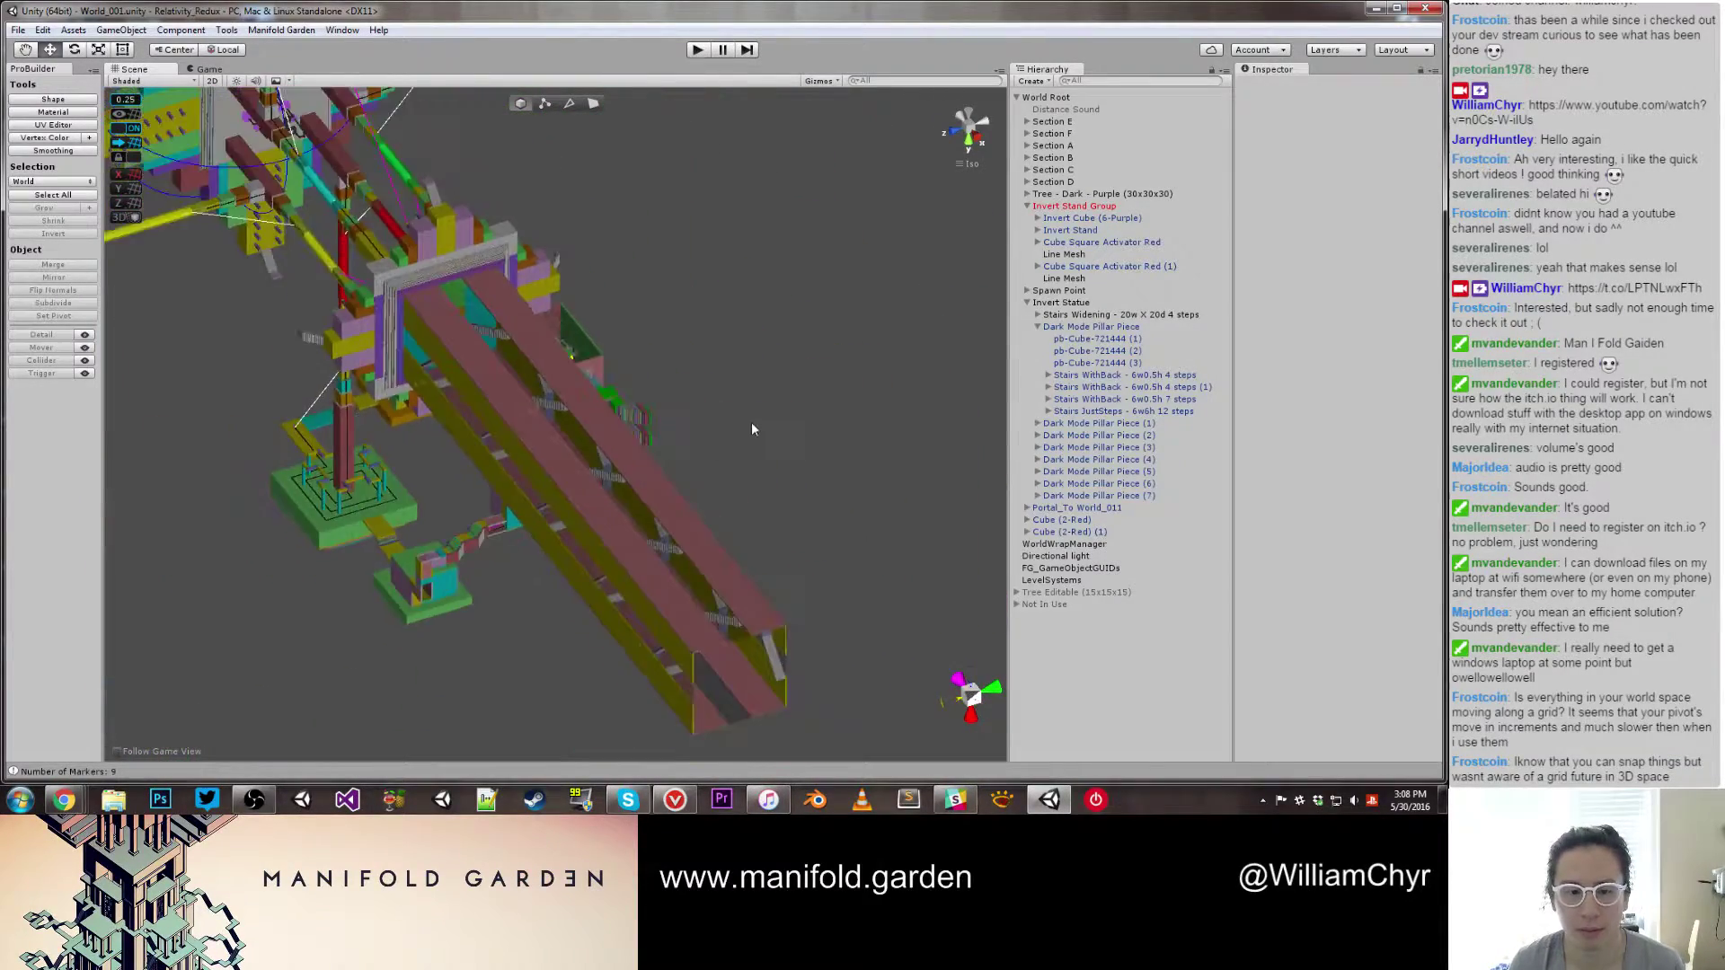
scroll(751, 430, "up", 2)
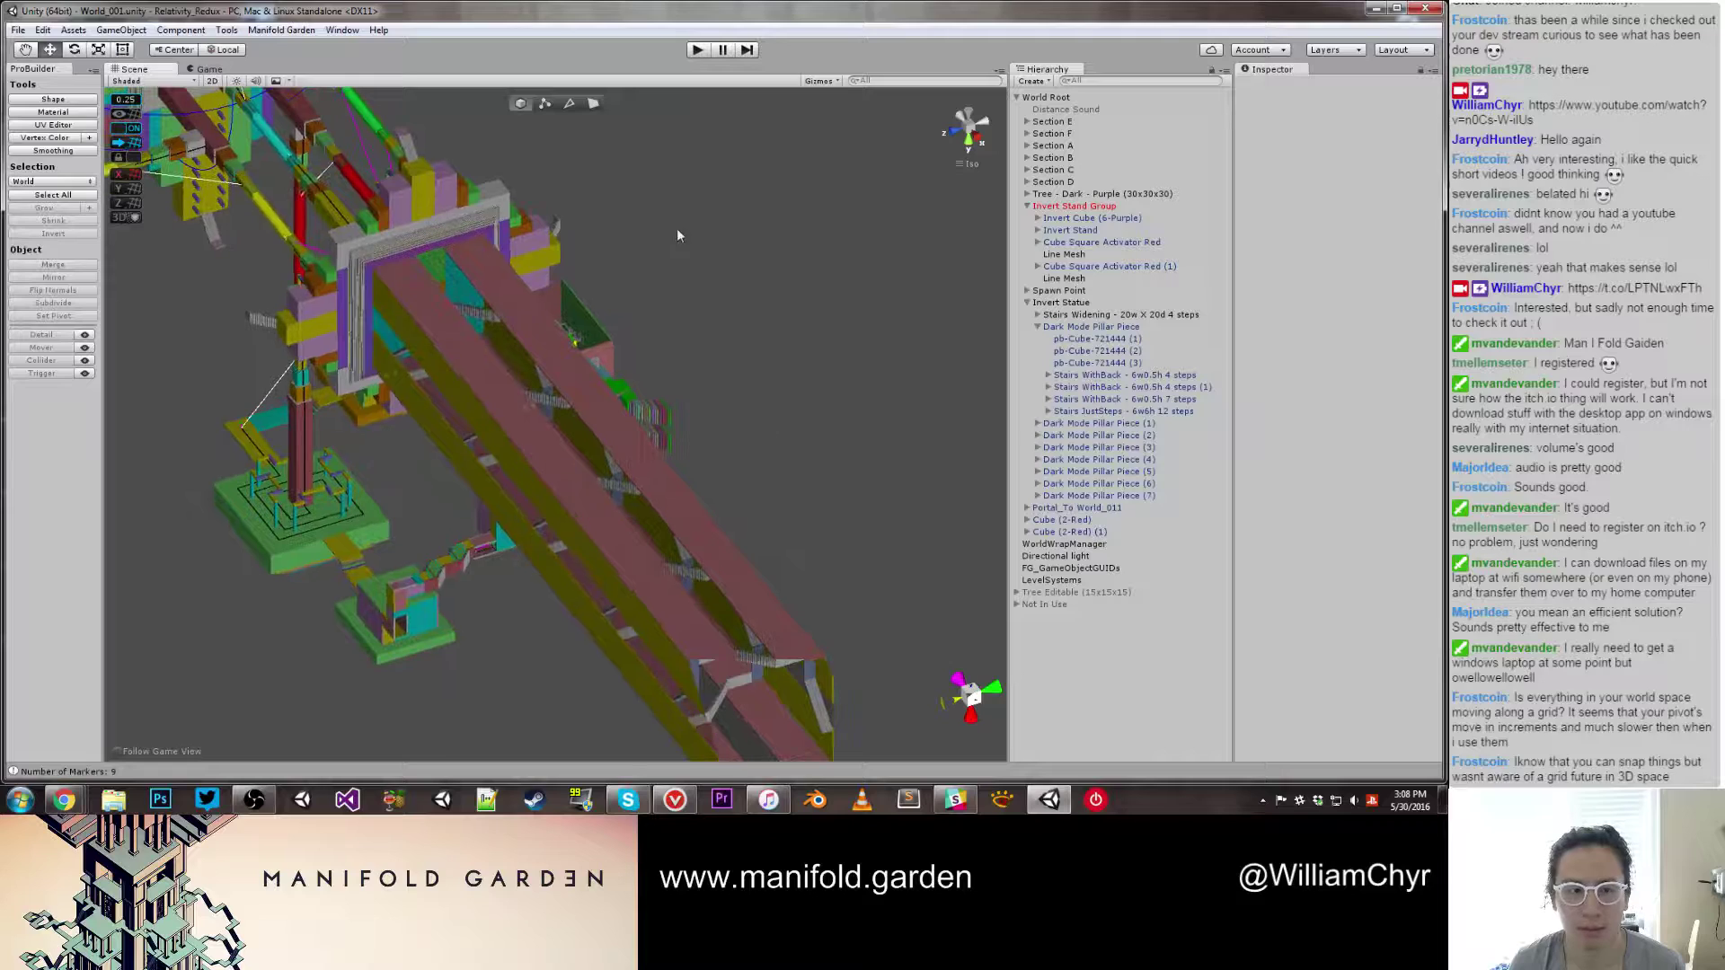
left_click(695, 51)
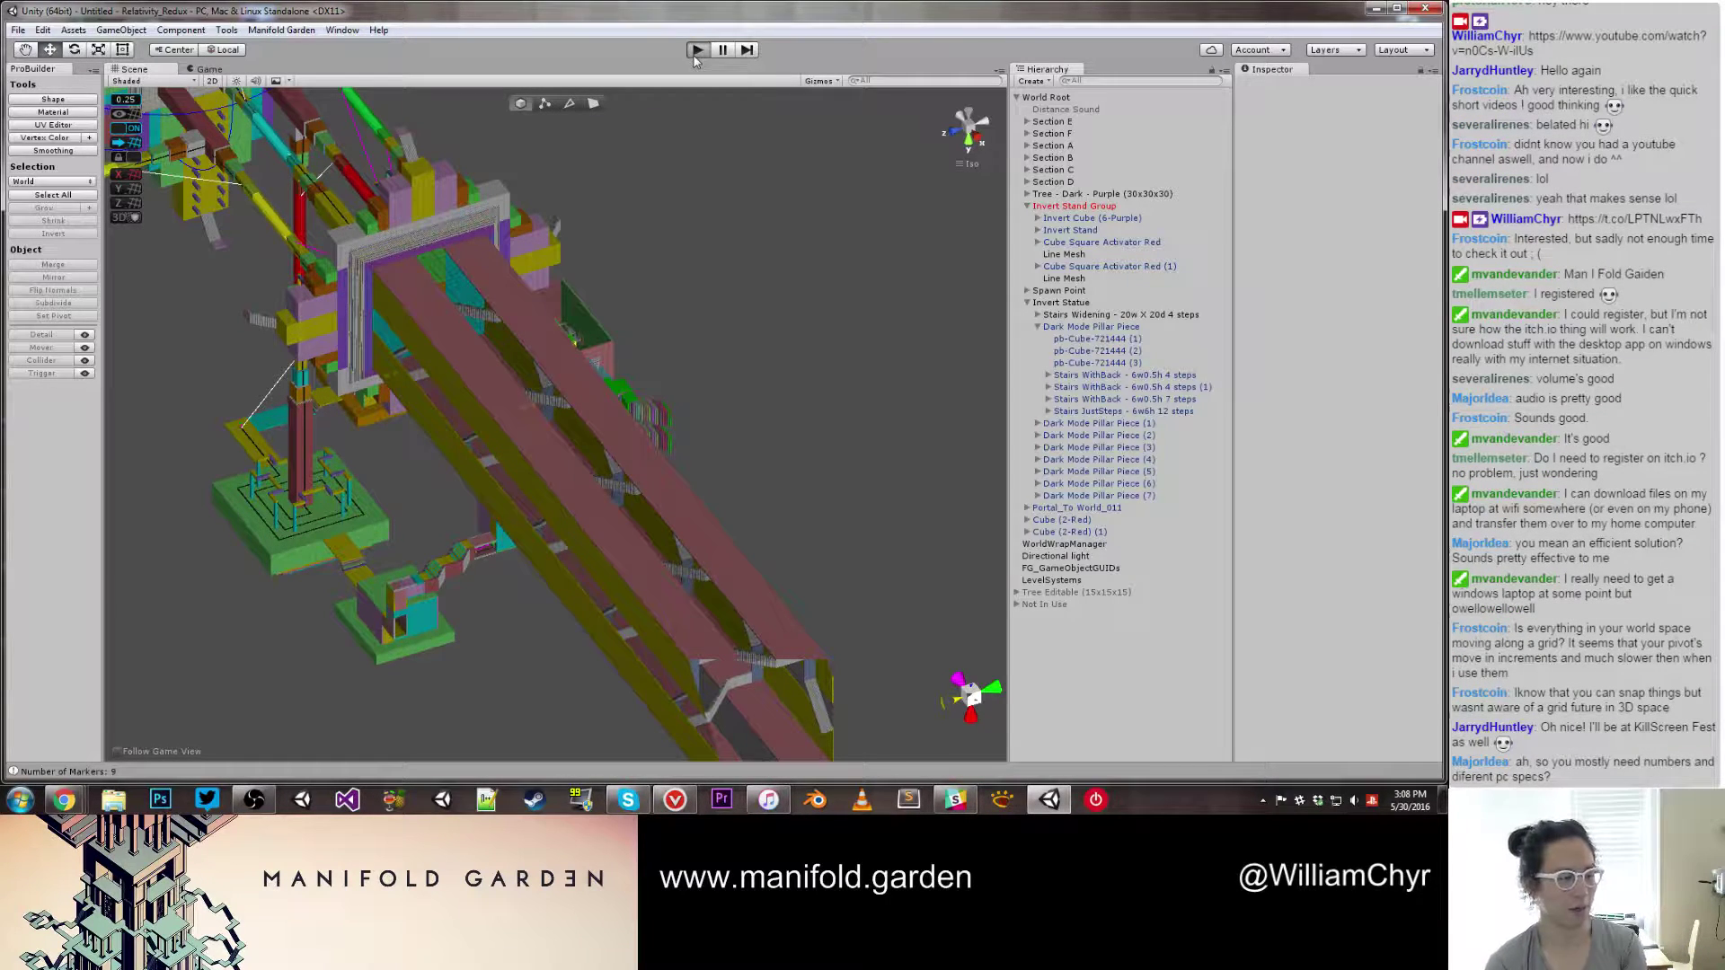
left_click(693, 52)
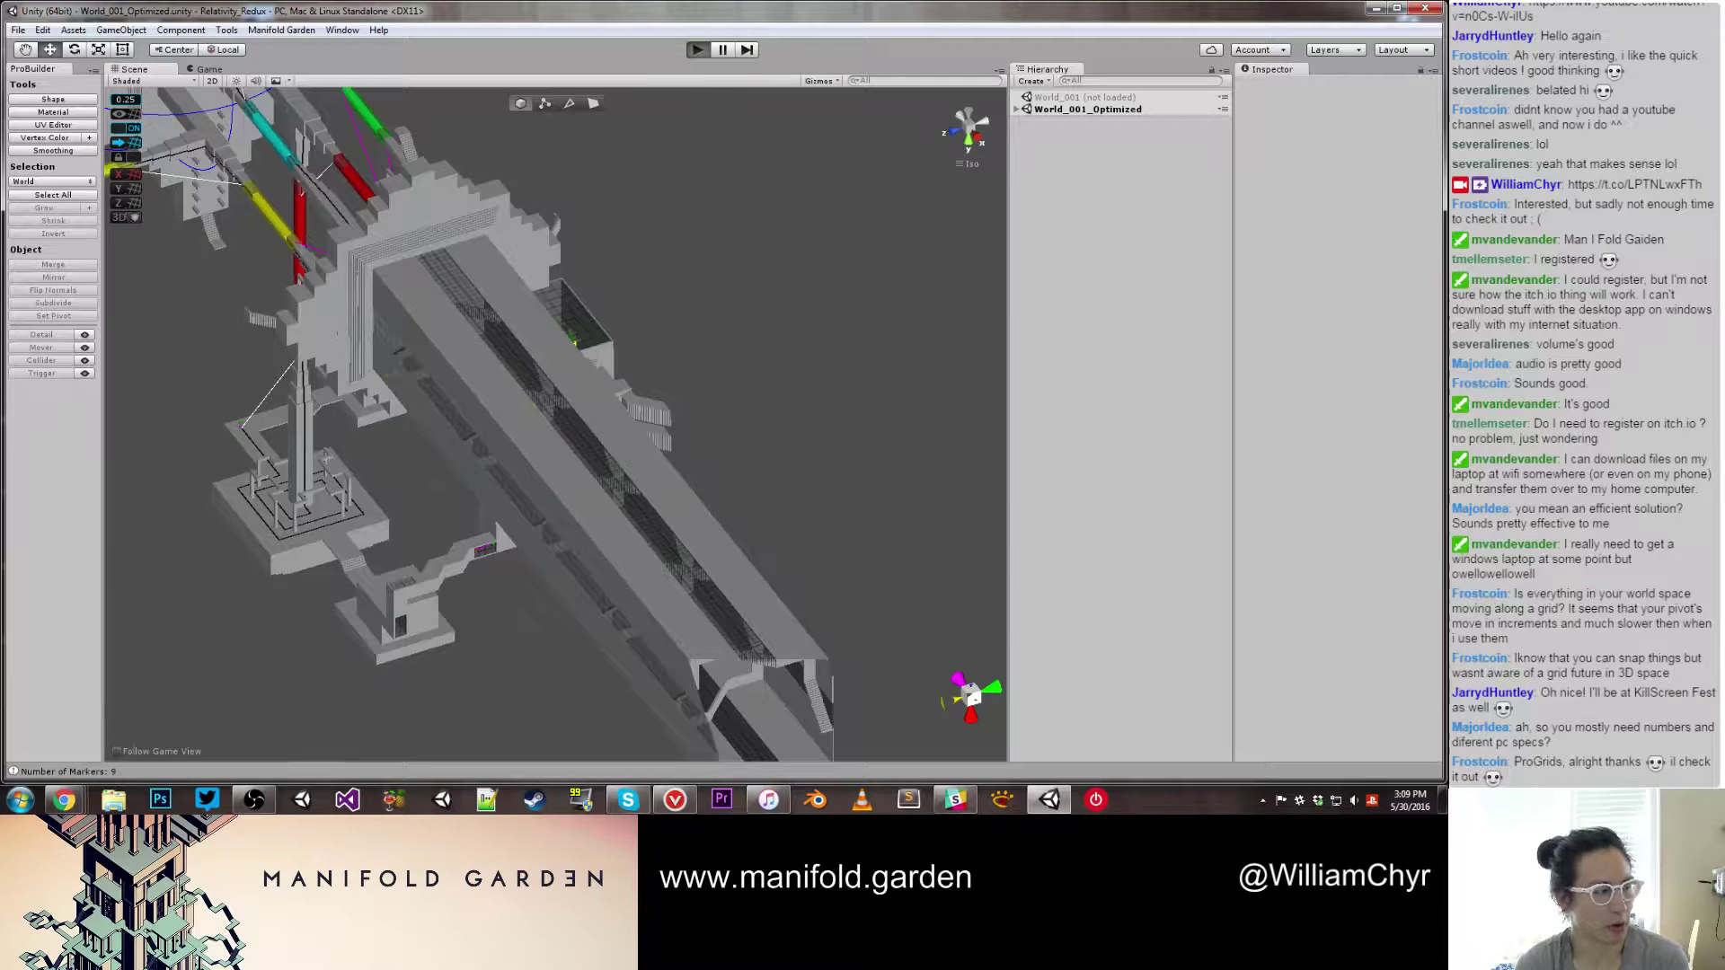
key("ctrl+p")
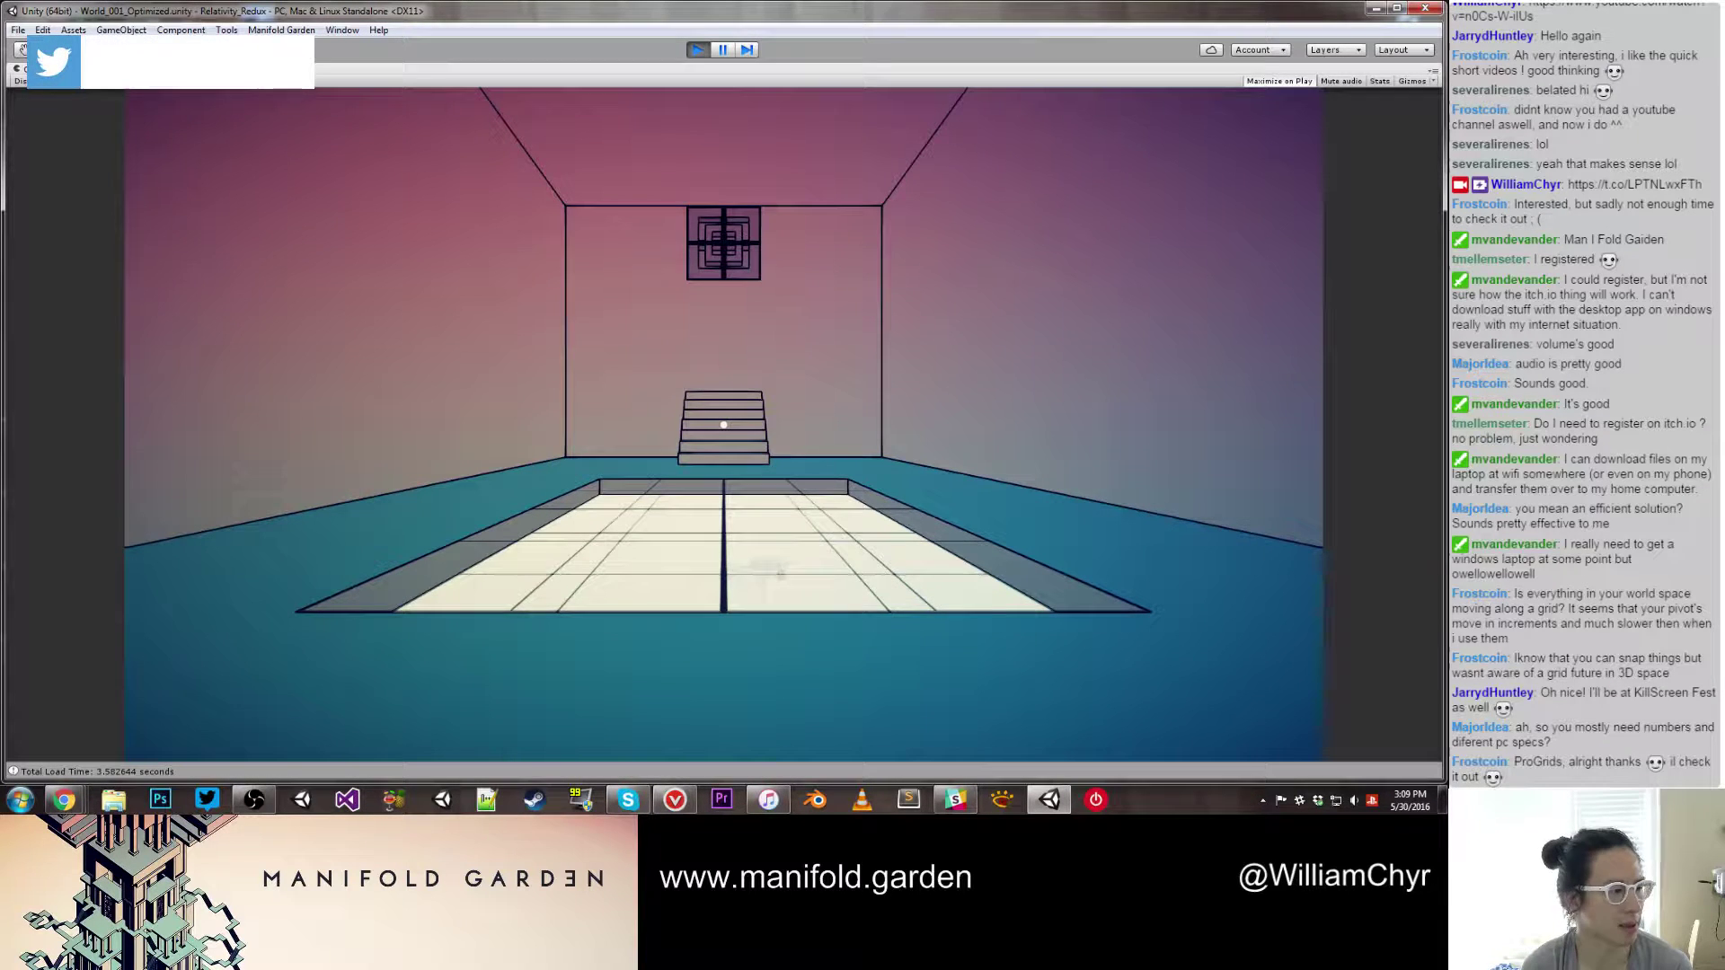
Step: Travel through the level from the starting room, switching to purple gravity on the way, to the finger block holding a red cube
key("w")
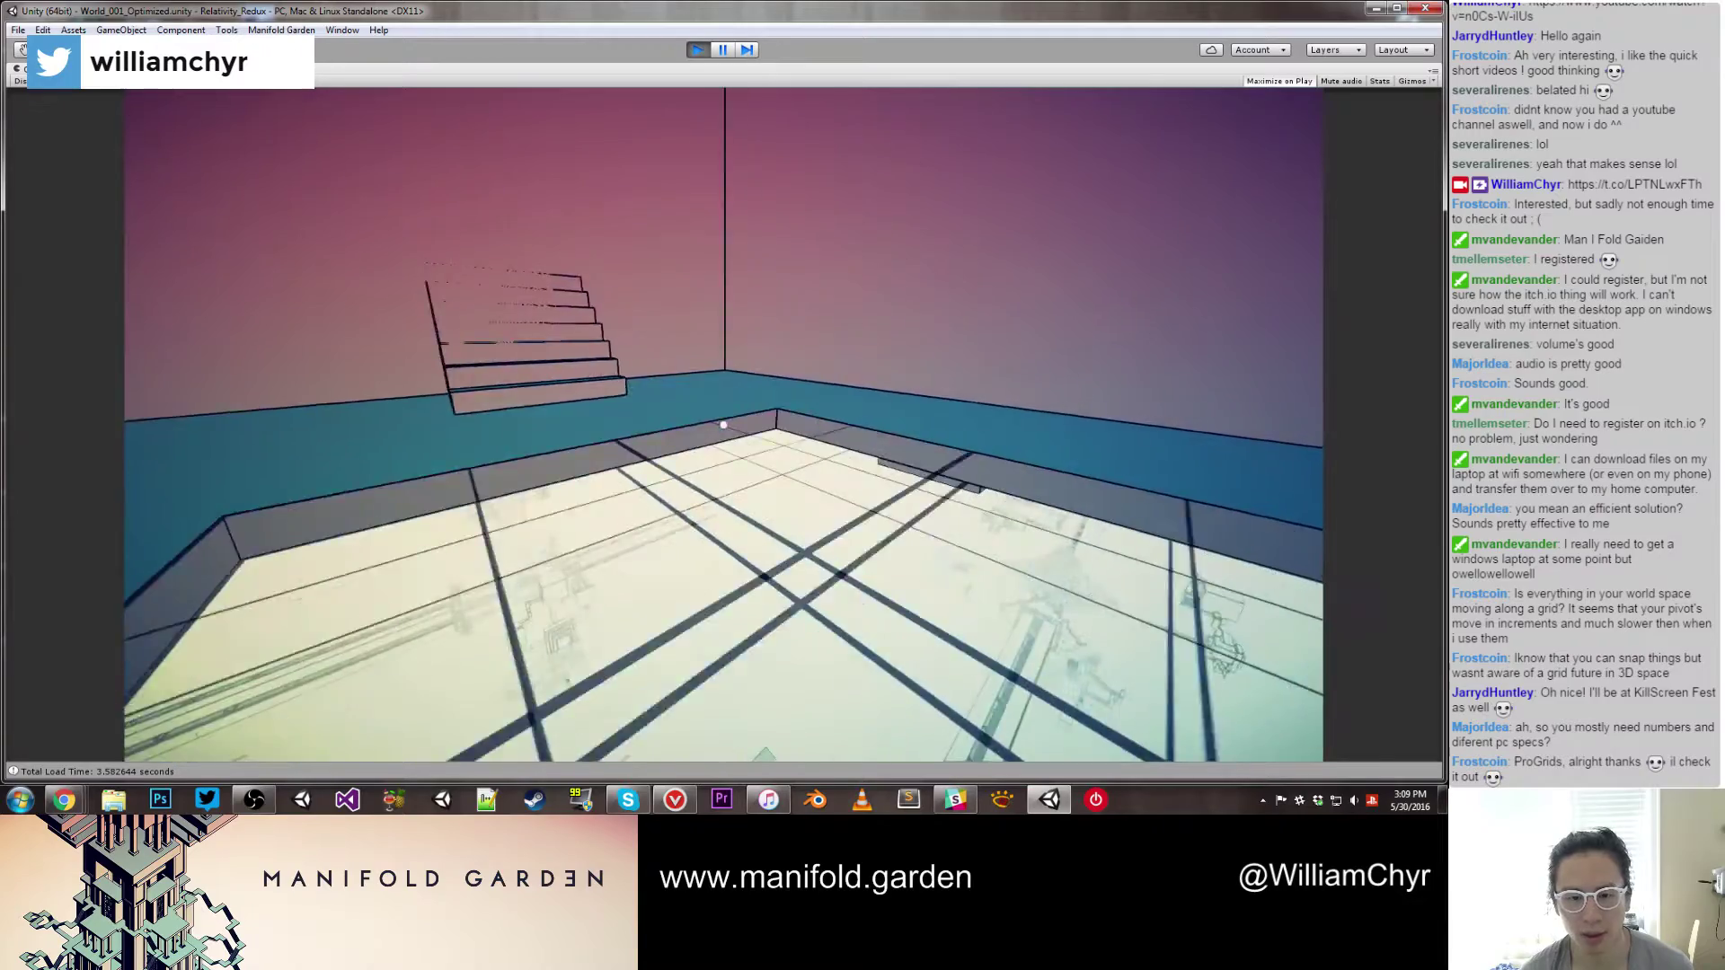
key("w")
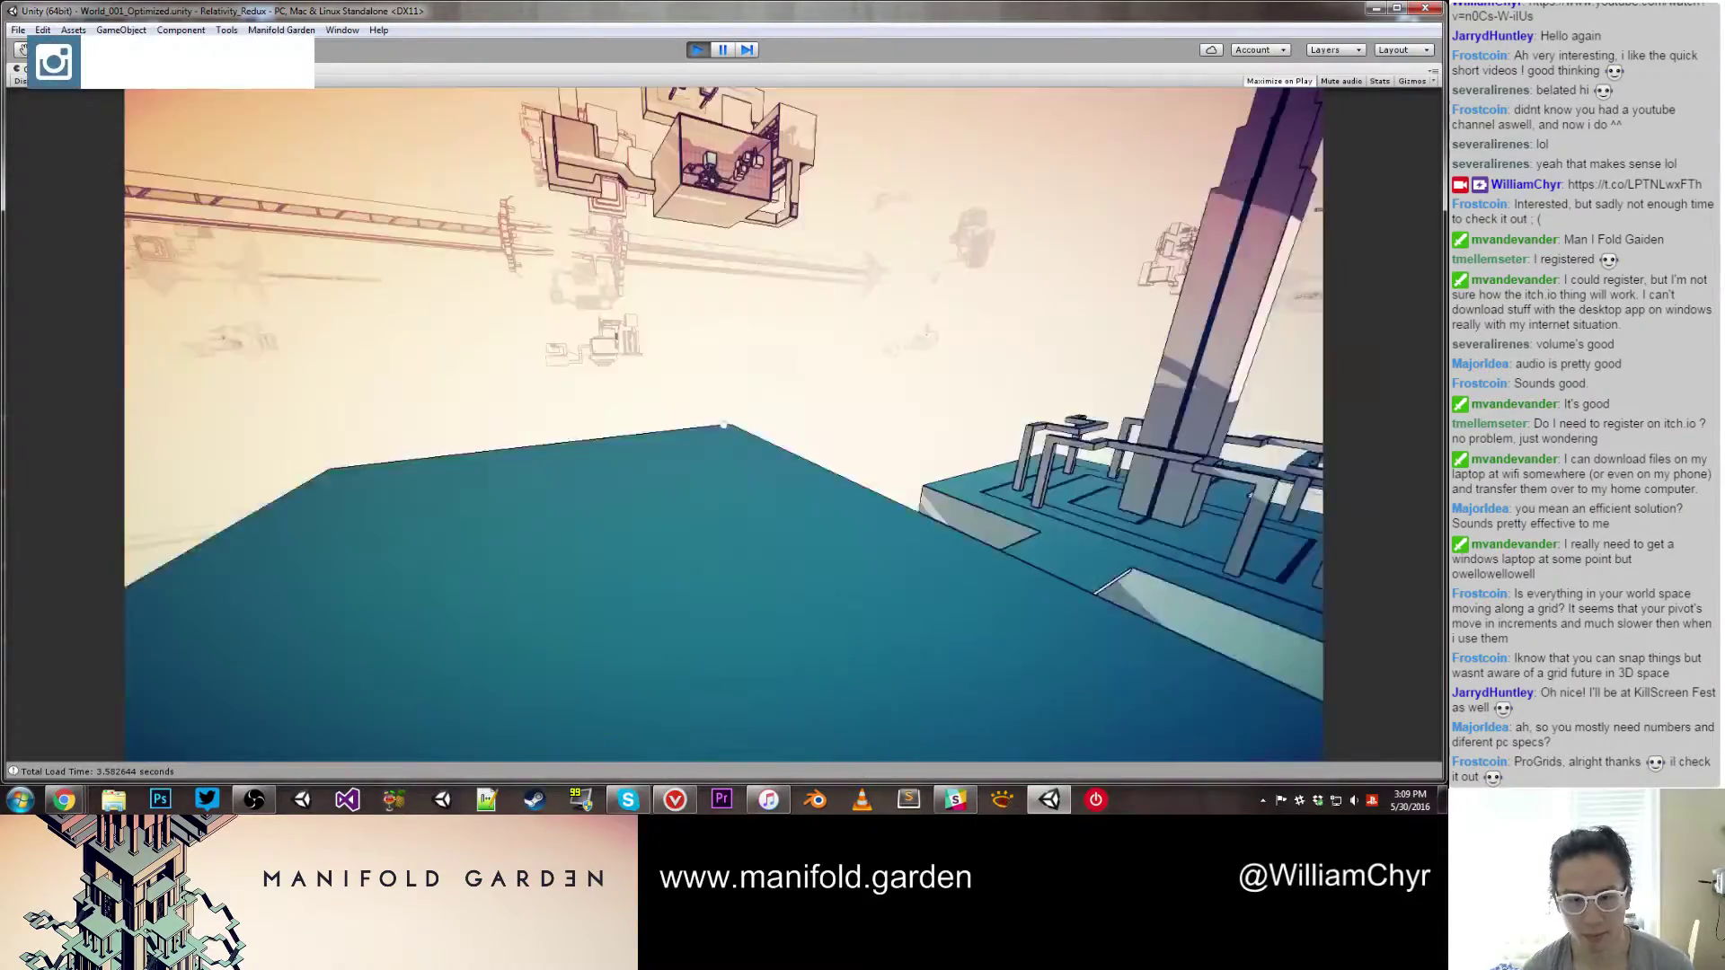
key("w")
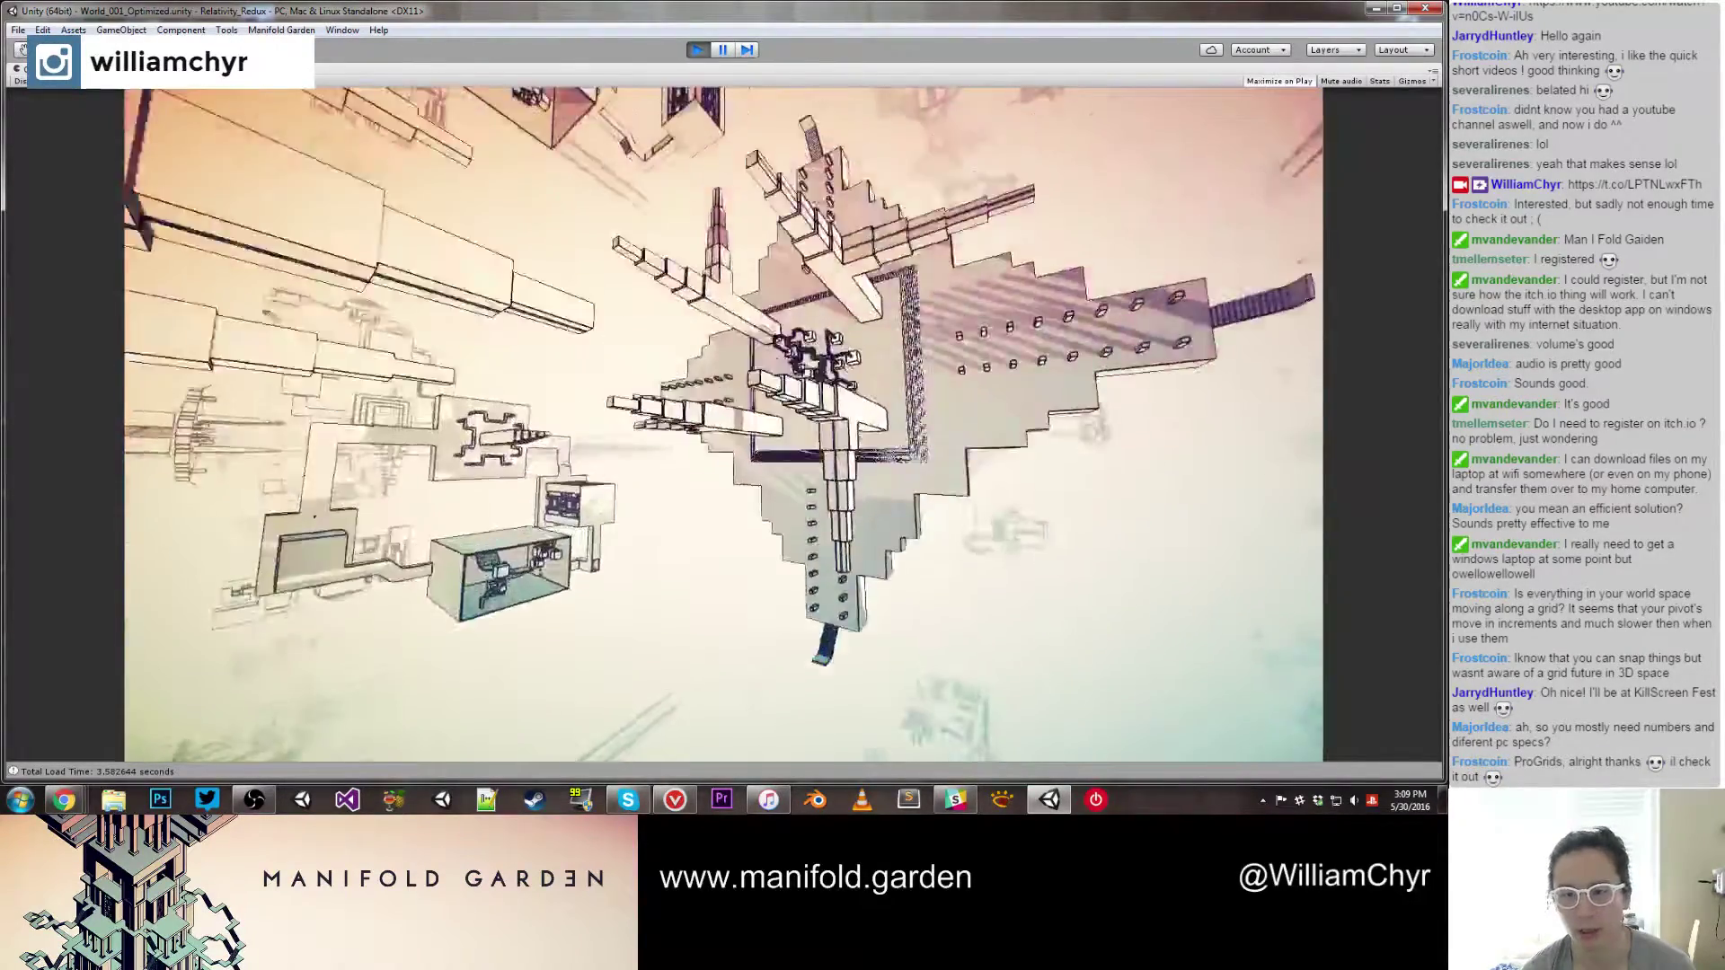
key("w")
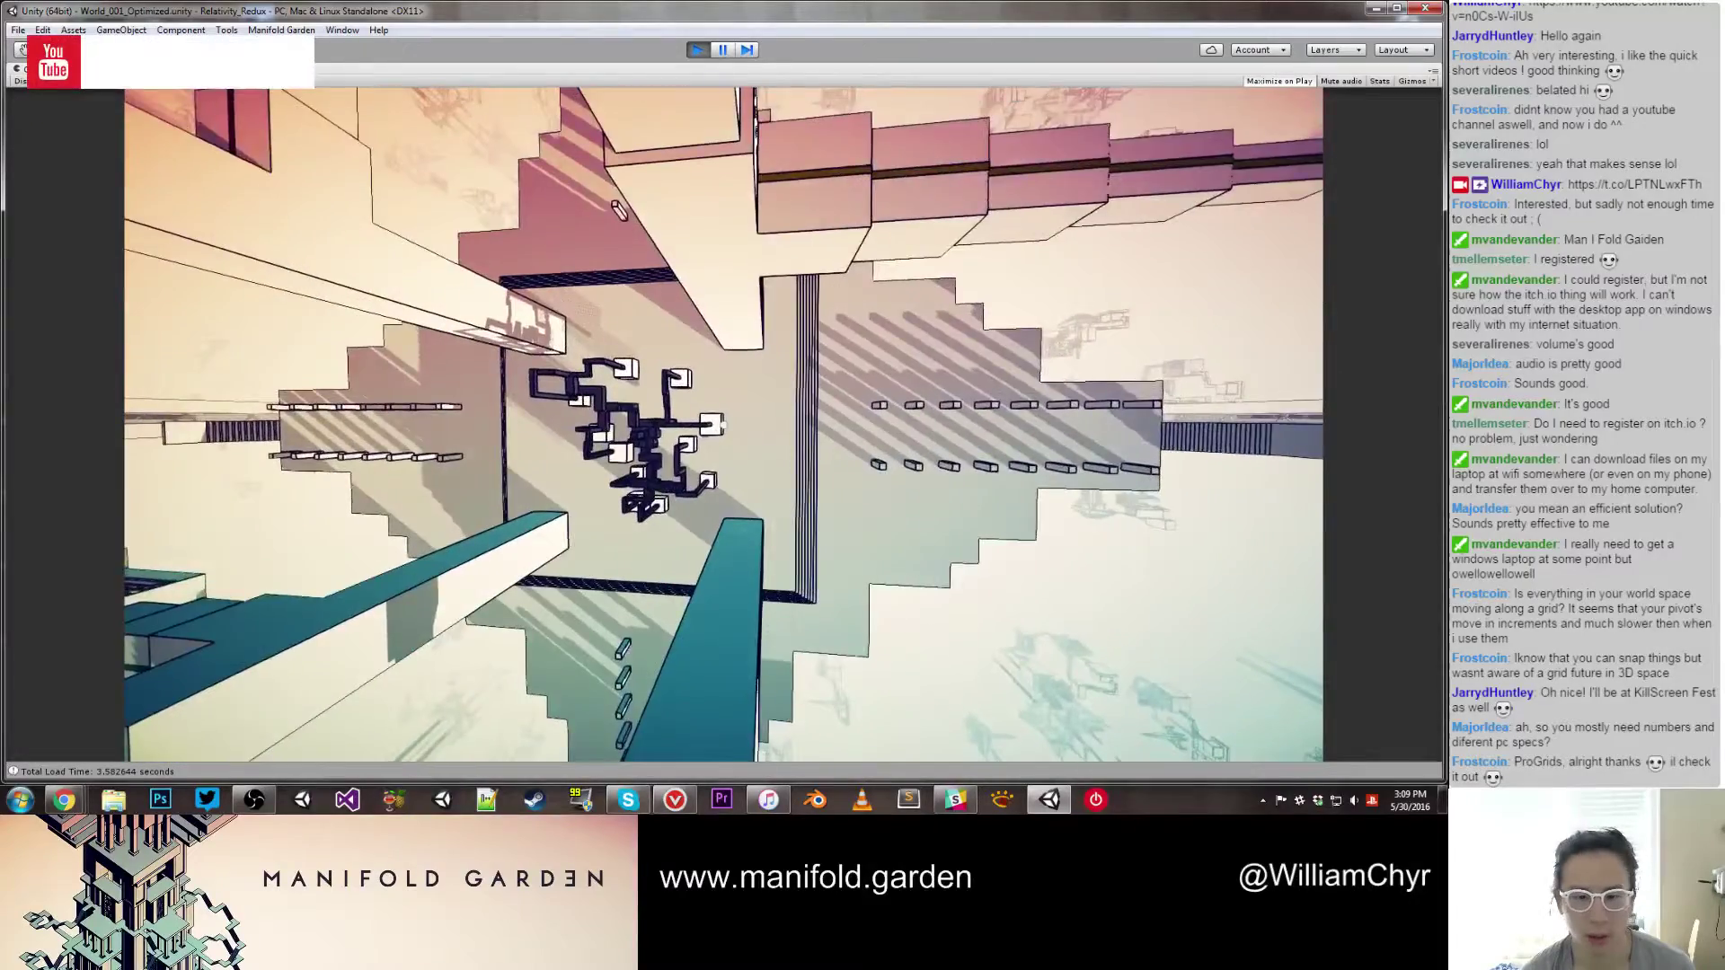
key("w")
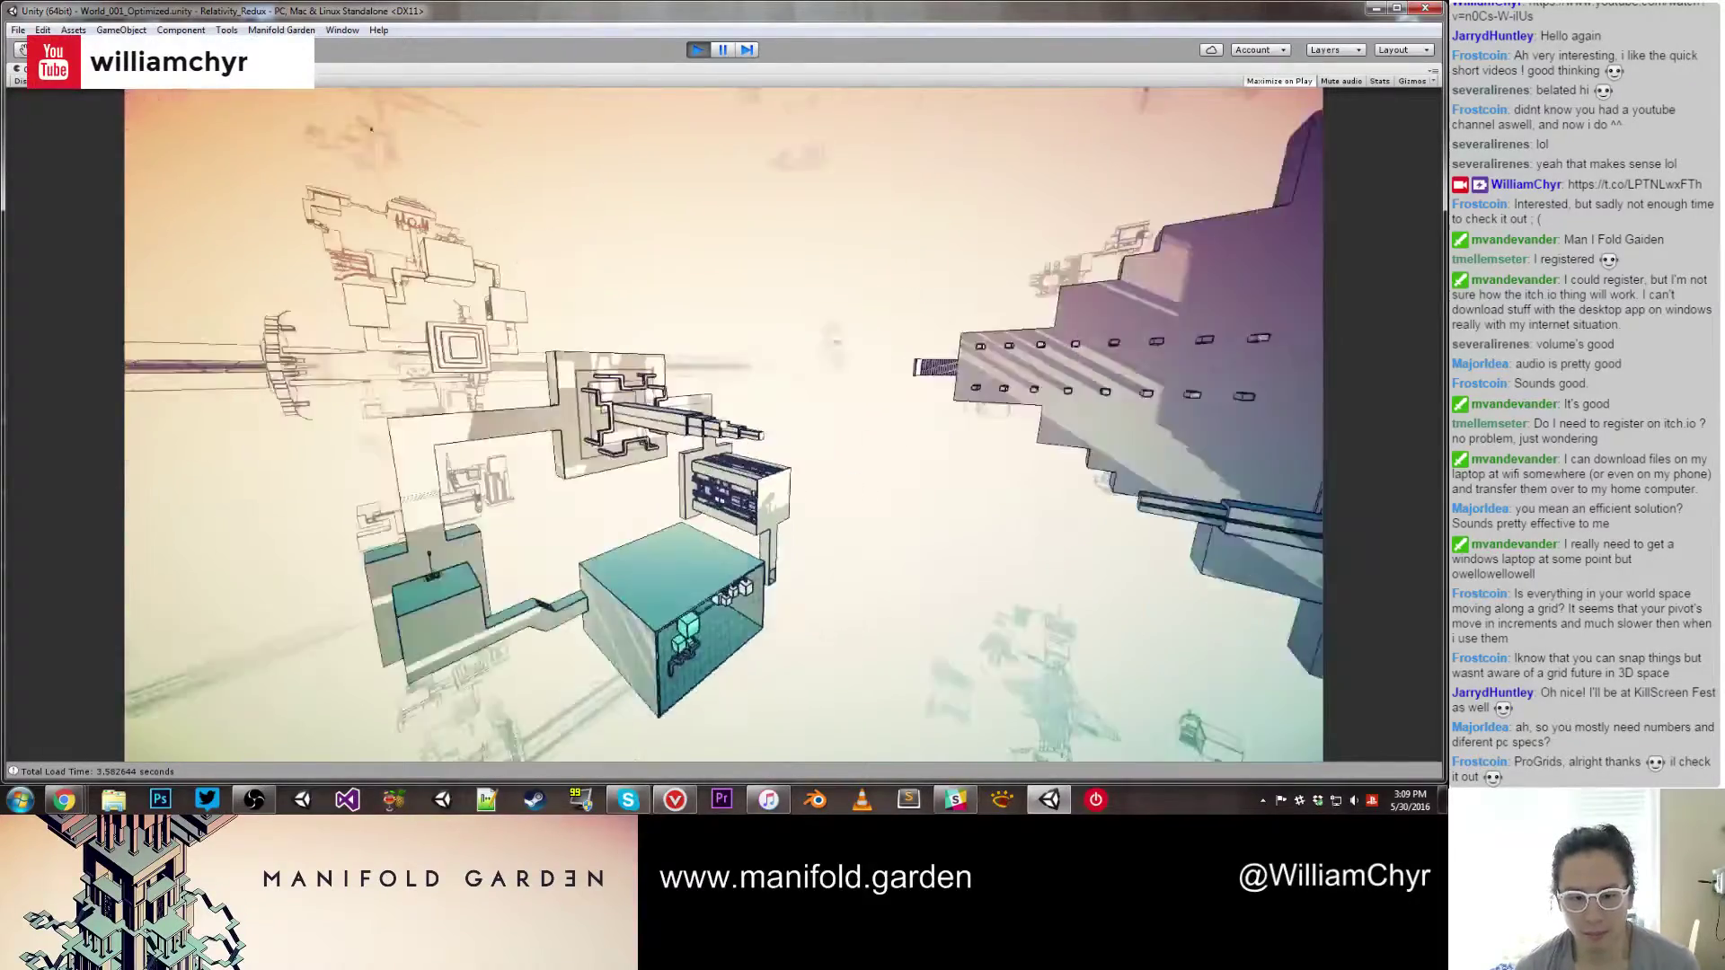
key("w")
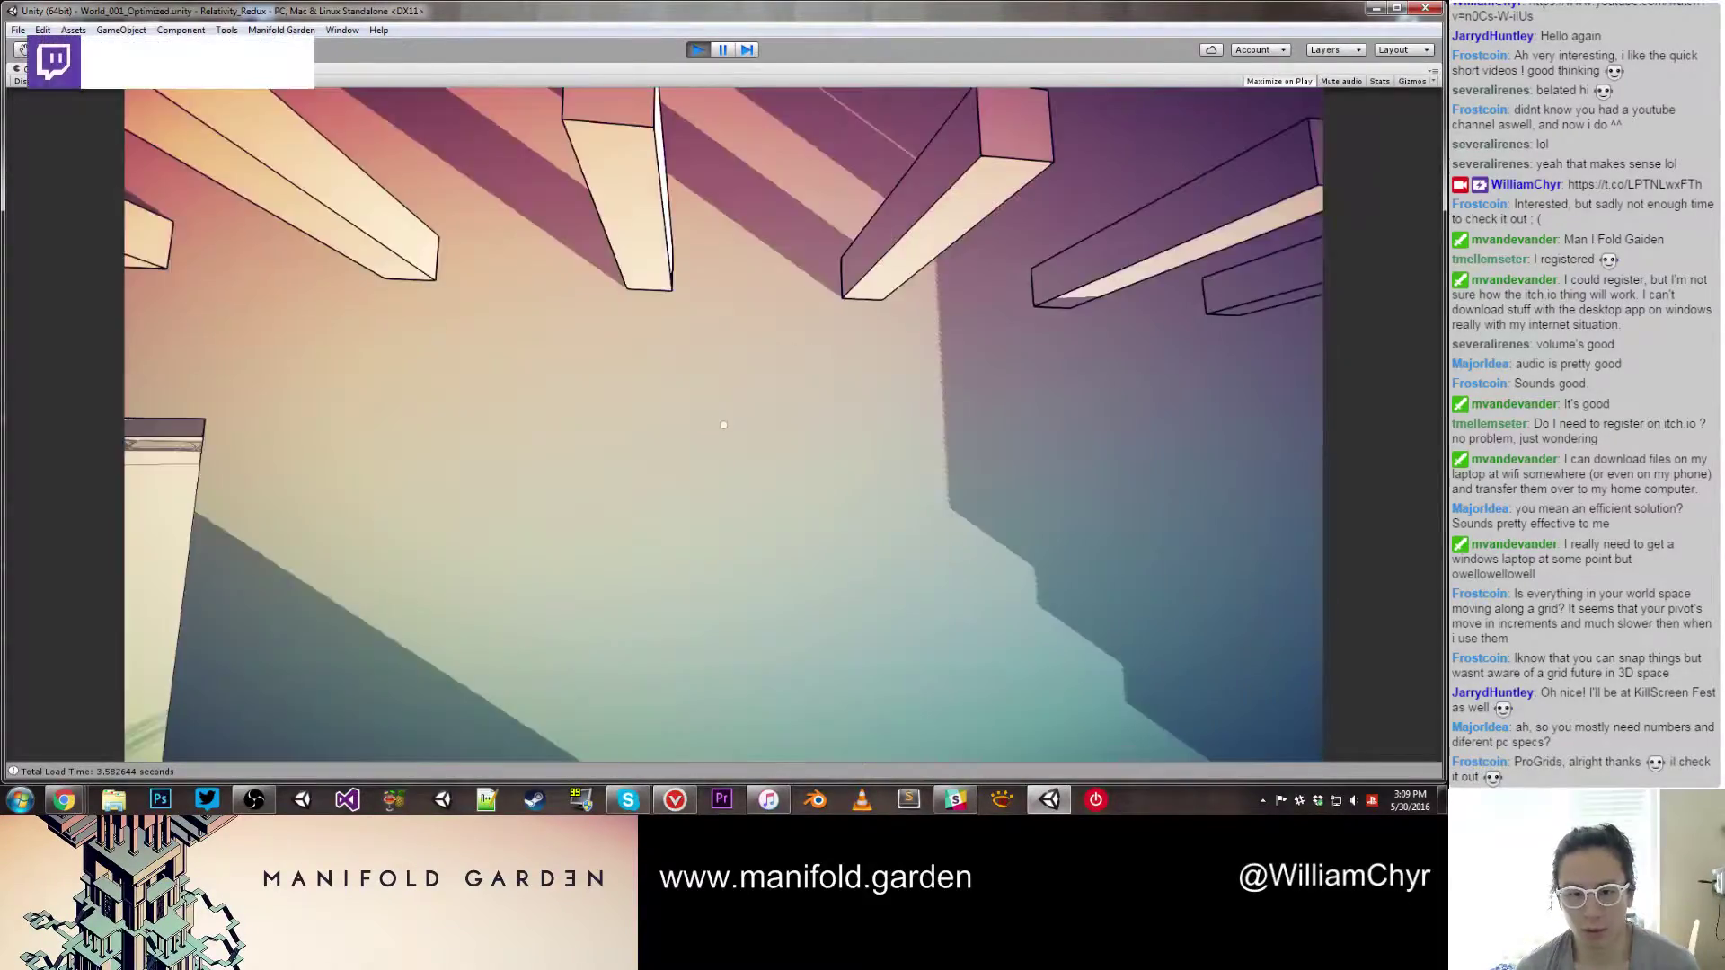
key("space")
key("w")
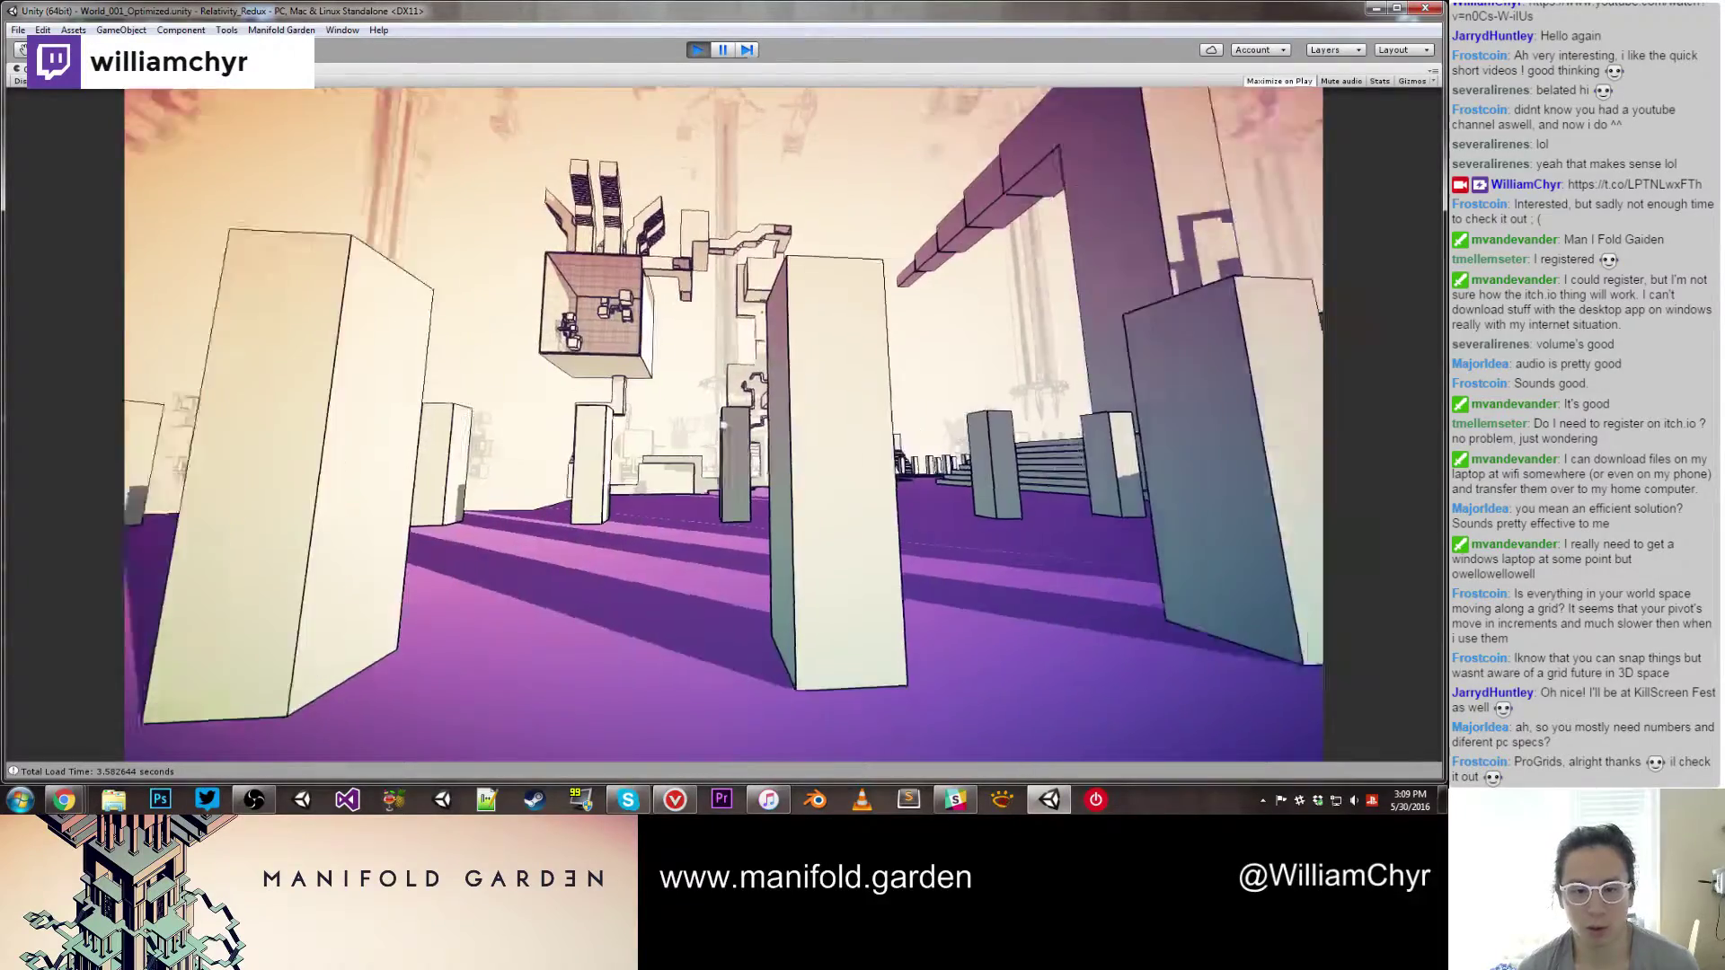
key("w")
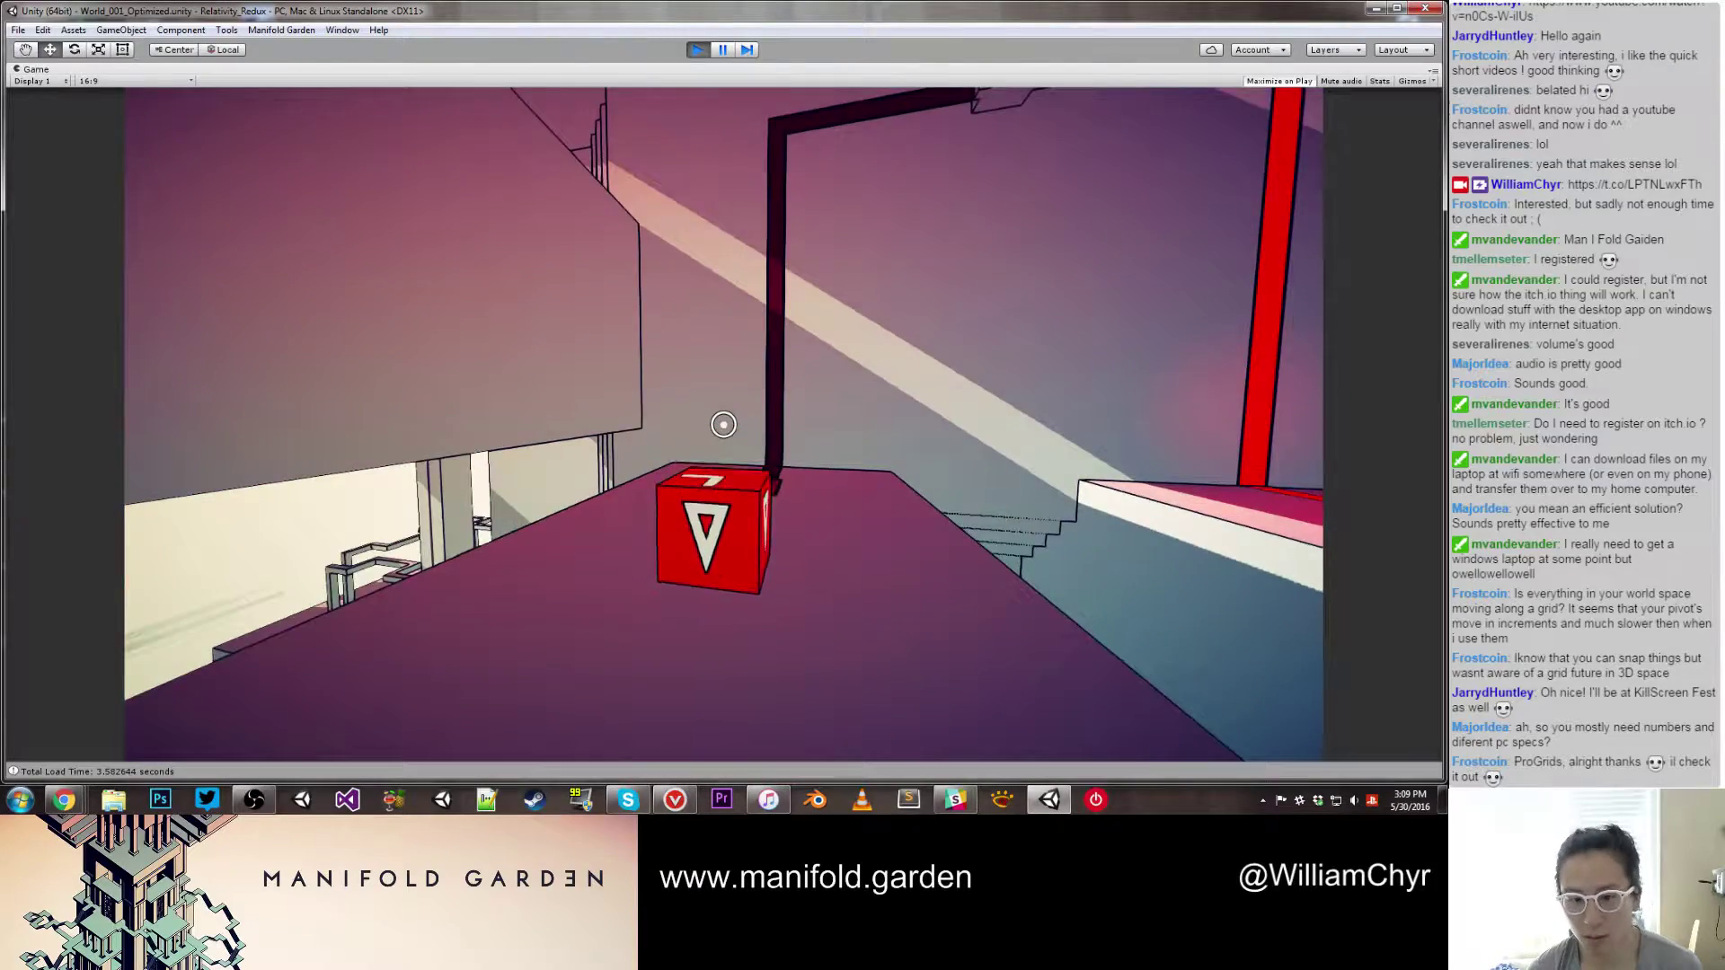
Step: Put the red cube on its activator to power the line to the stand, and switch gravity to the stand's wall
left_click(723, 425)
left_click(723, 424)
key("space")
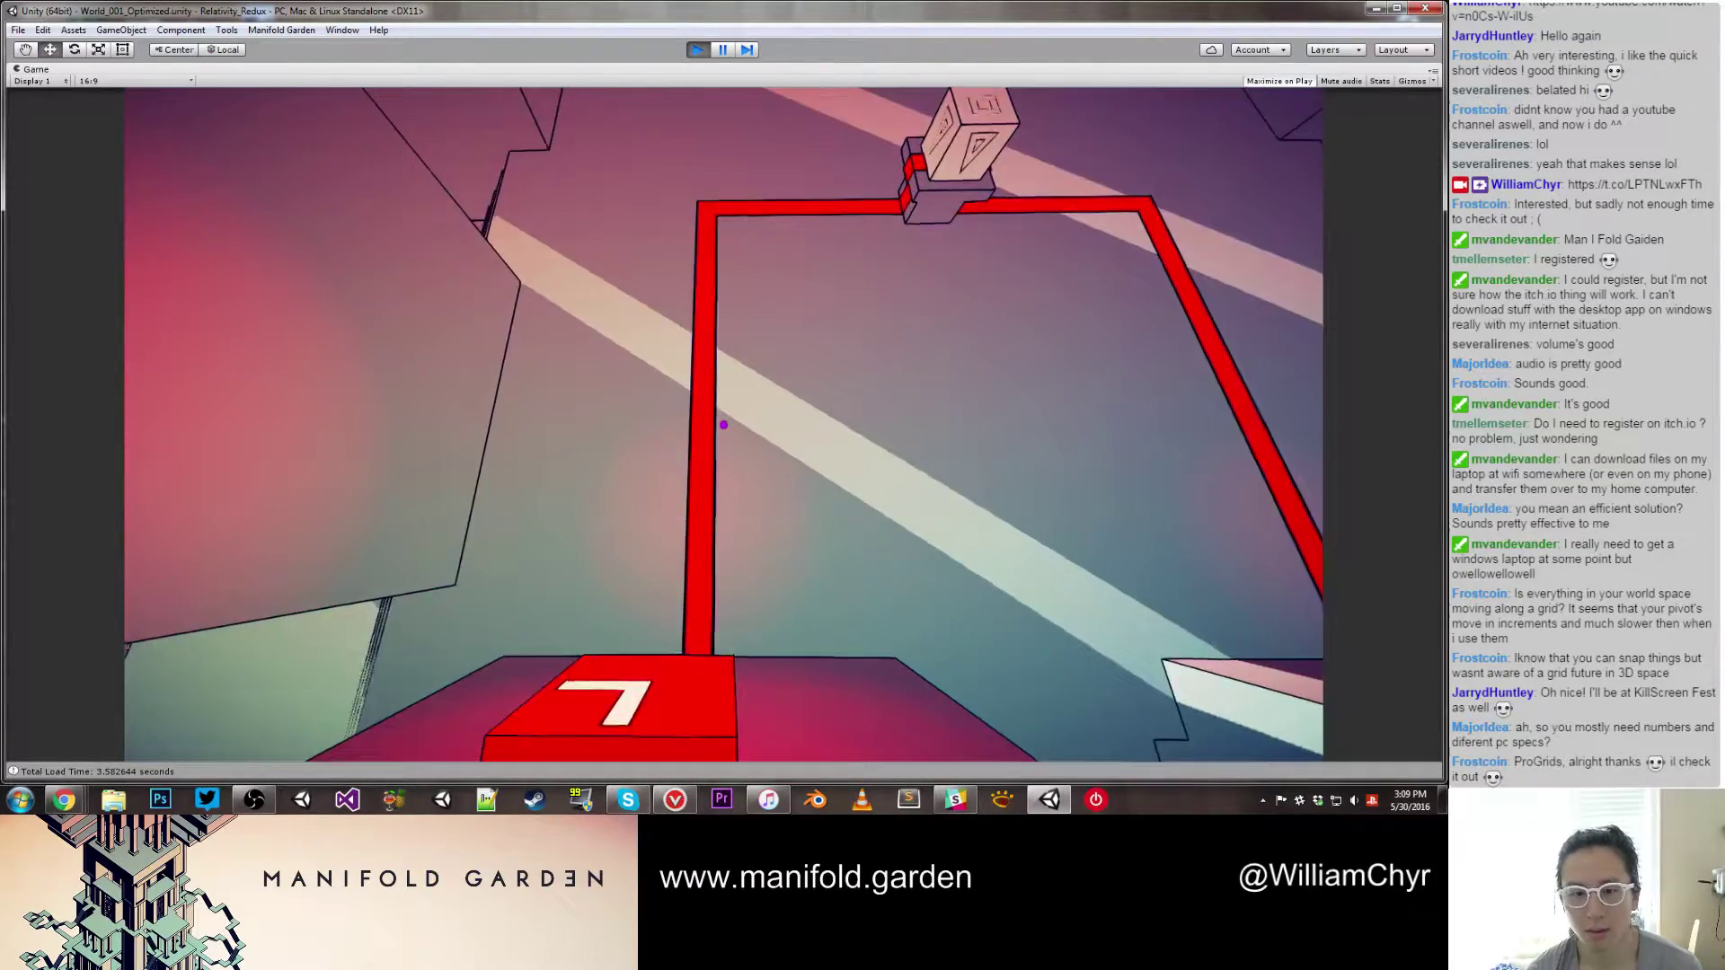
Step: Walk to the invert stand, take the purple cube off it, and carry the cube towards the platform's edge
key("w")
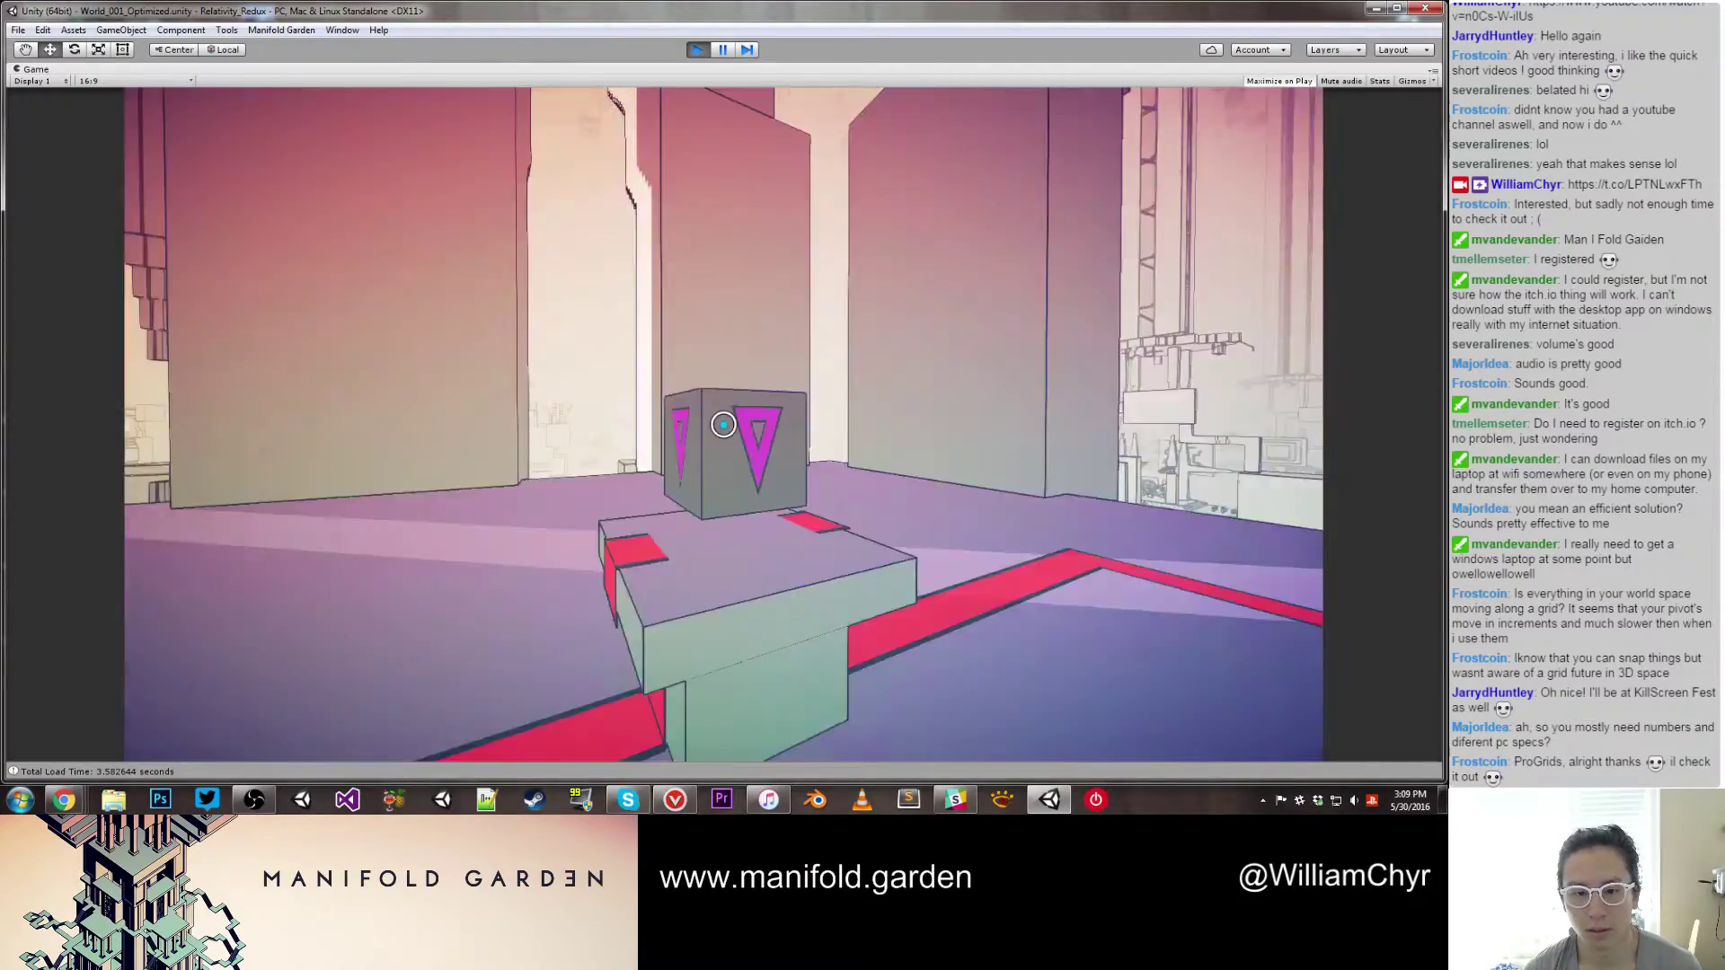
left_click(723, 425)
key("w")
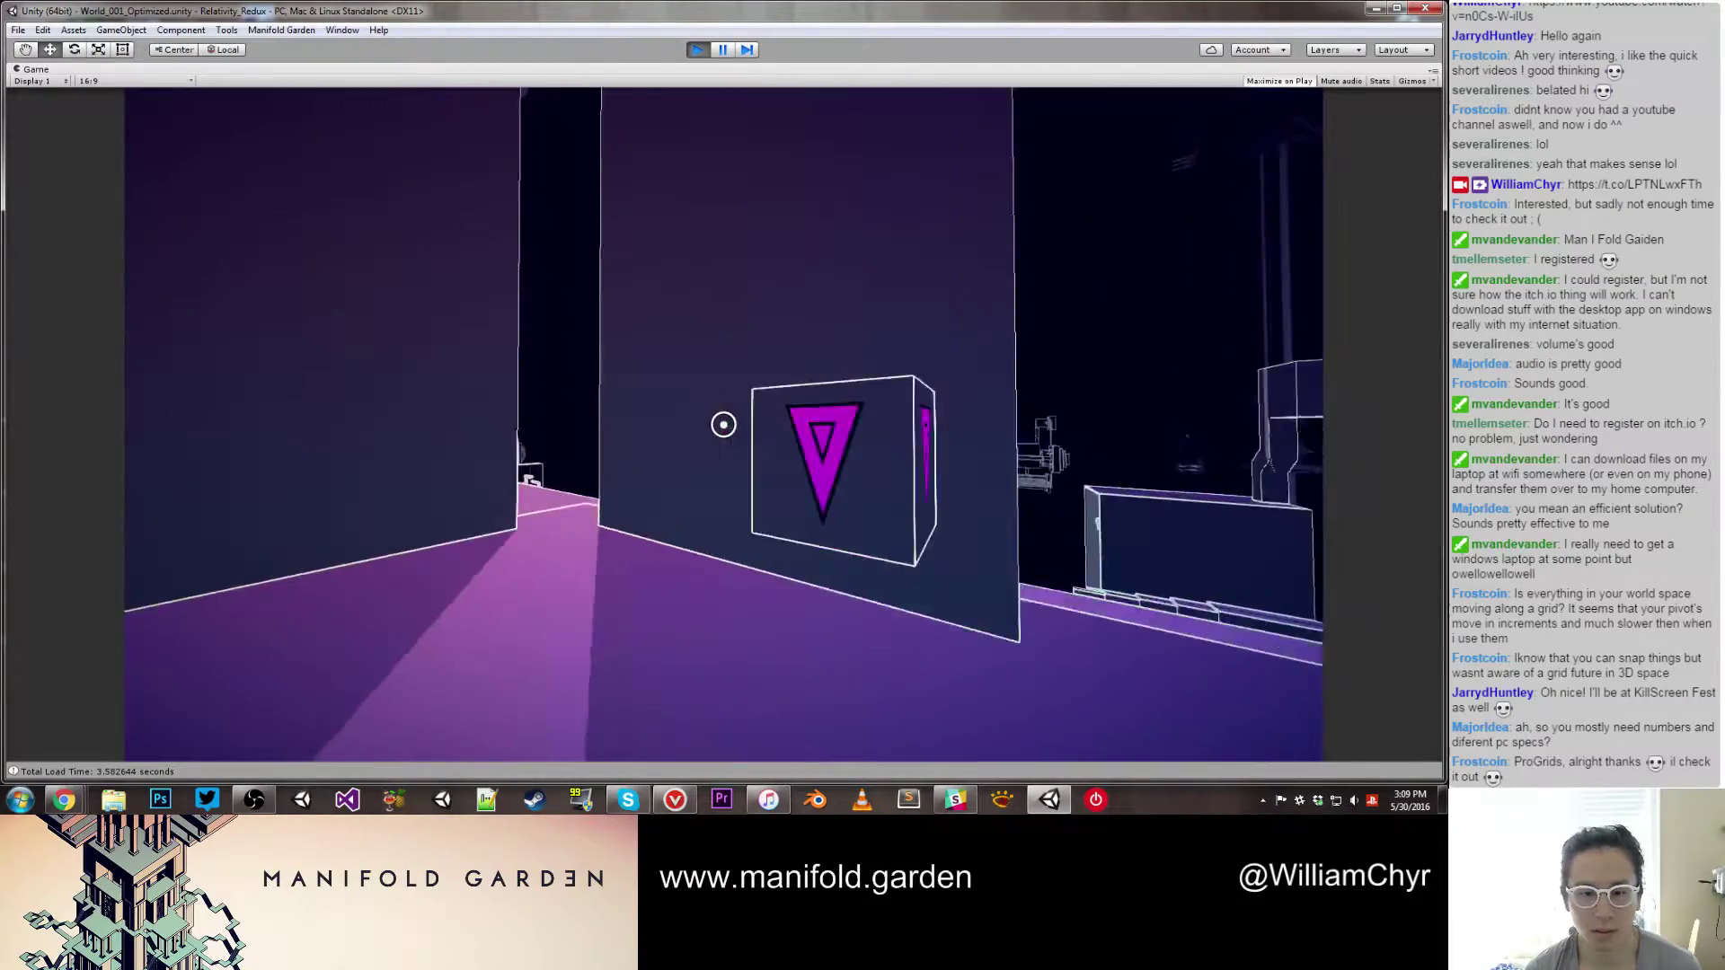
key("w")
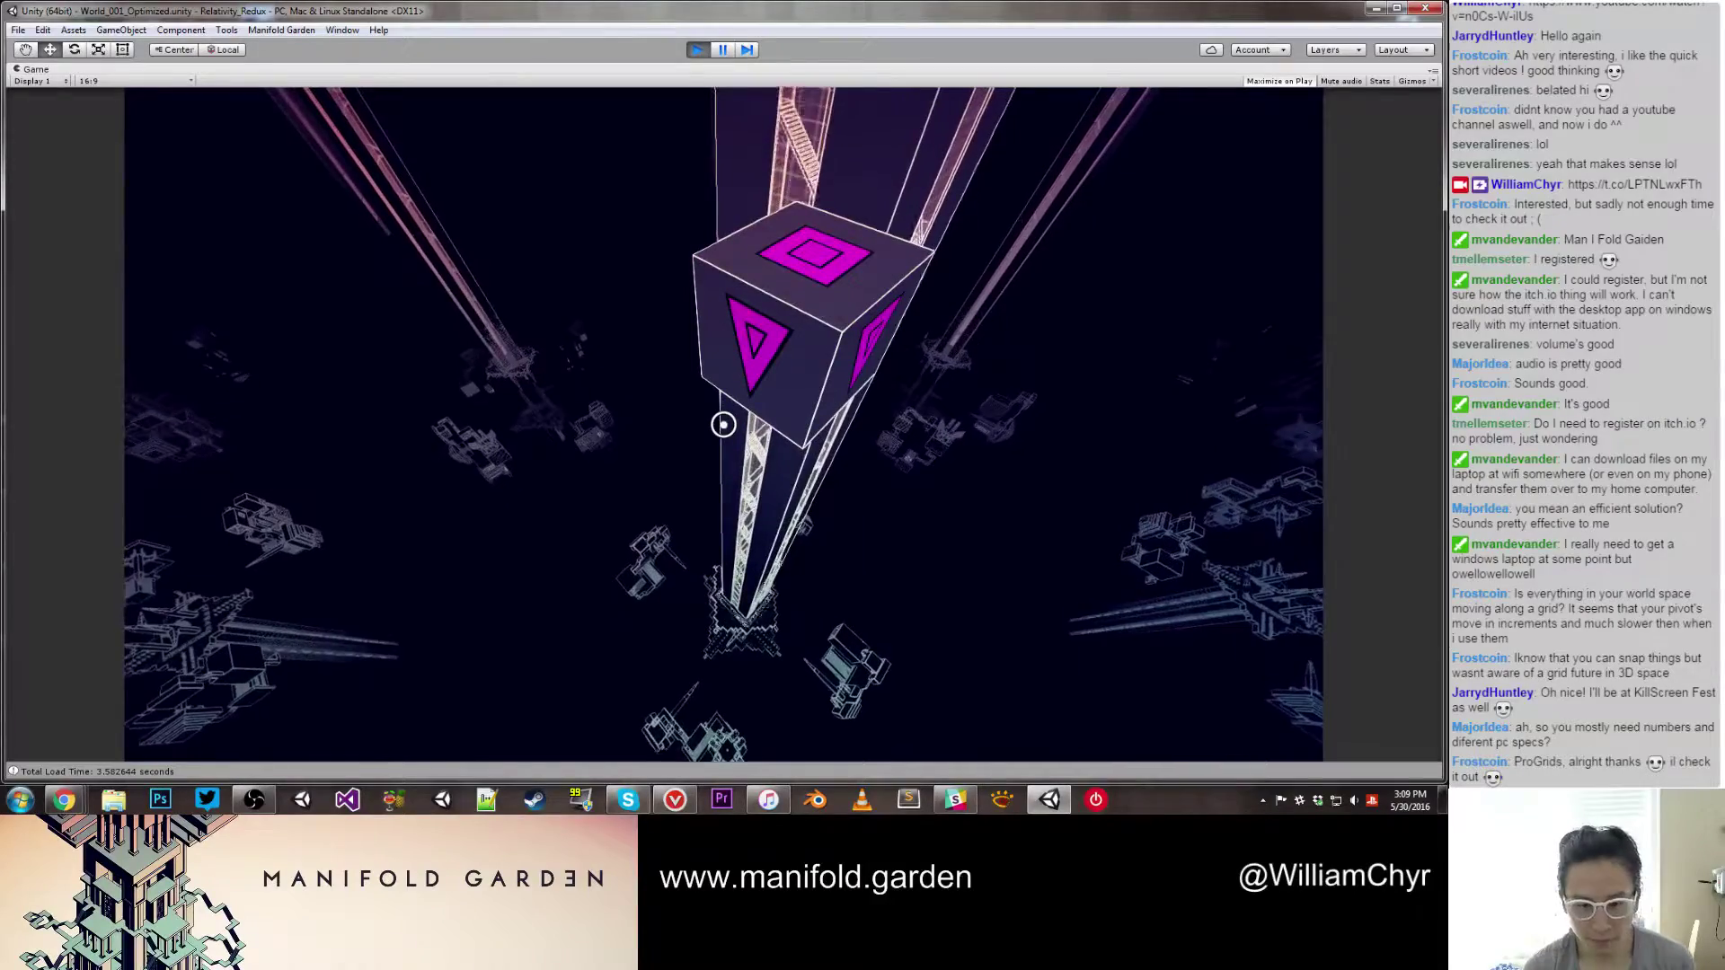
Step: Drop through the inverted world with the purple cube and bring it across the ground platform to a purple activator pad
key("w")
key("w")
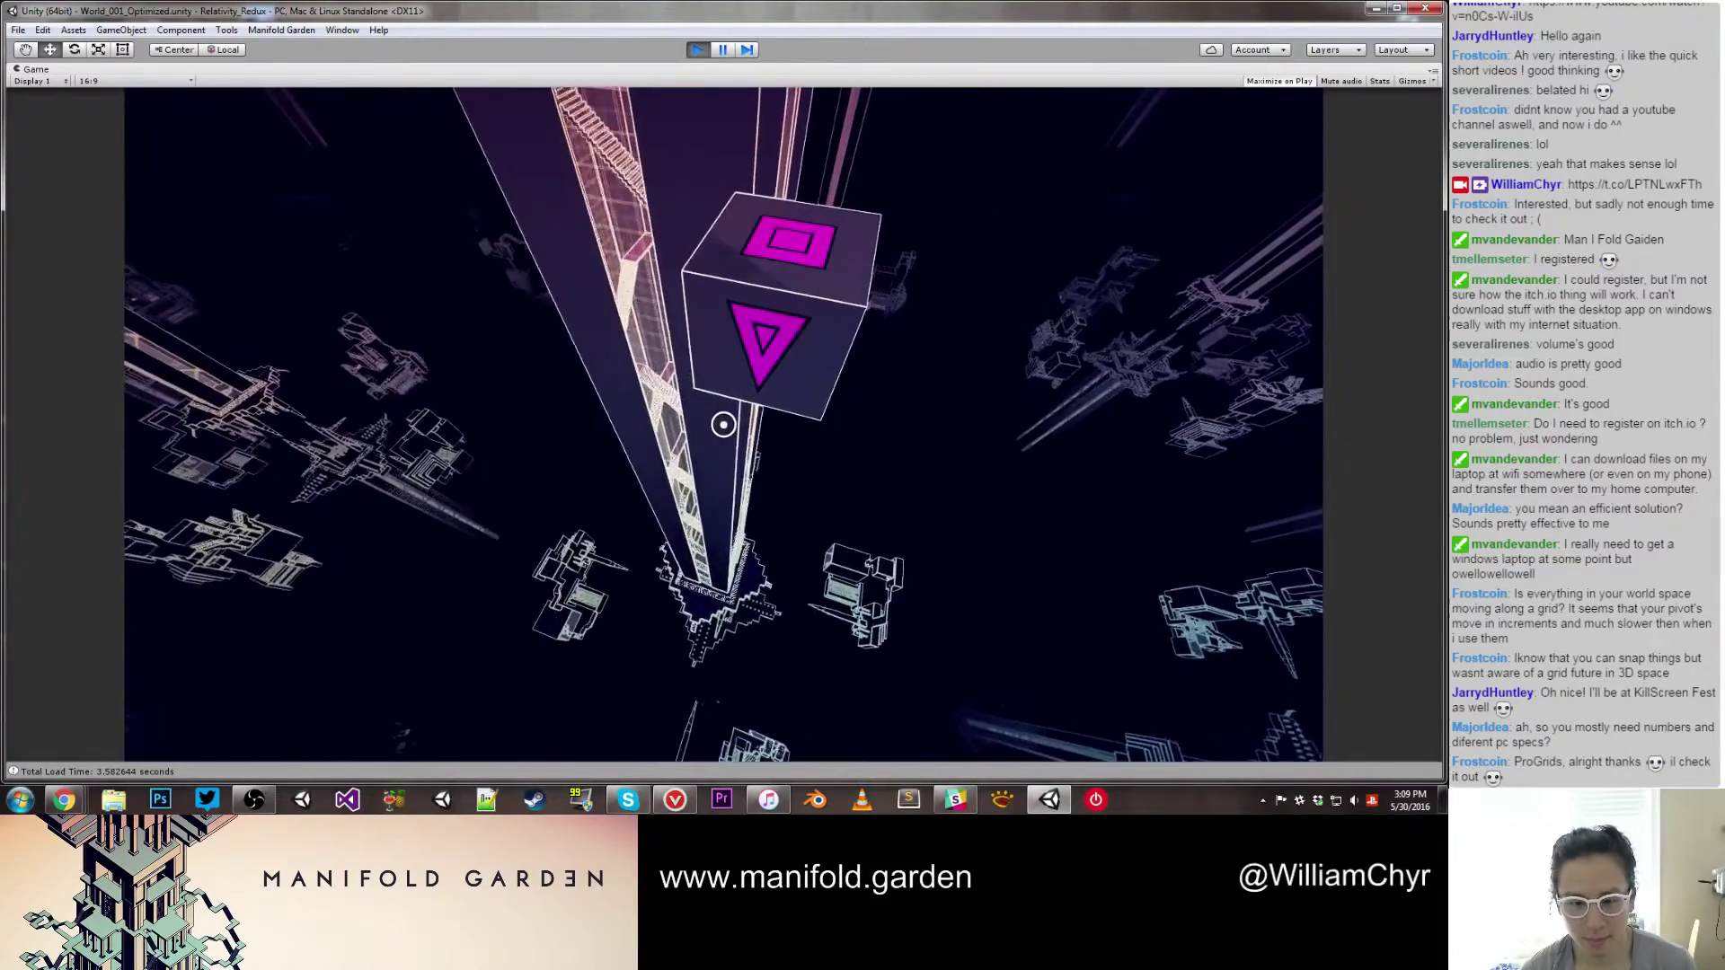
key("w")
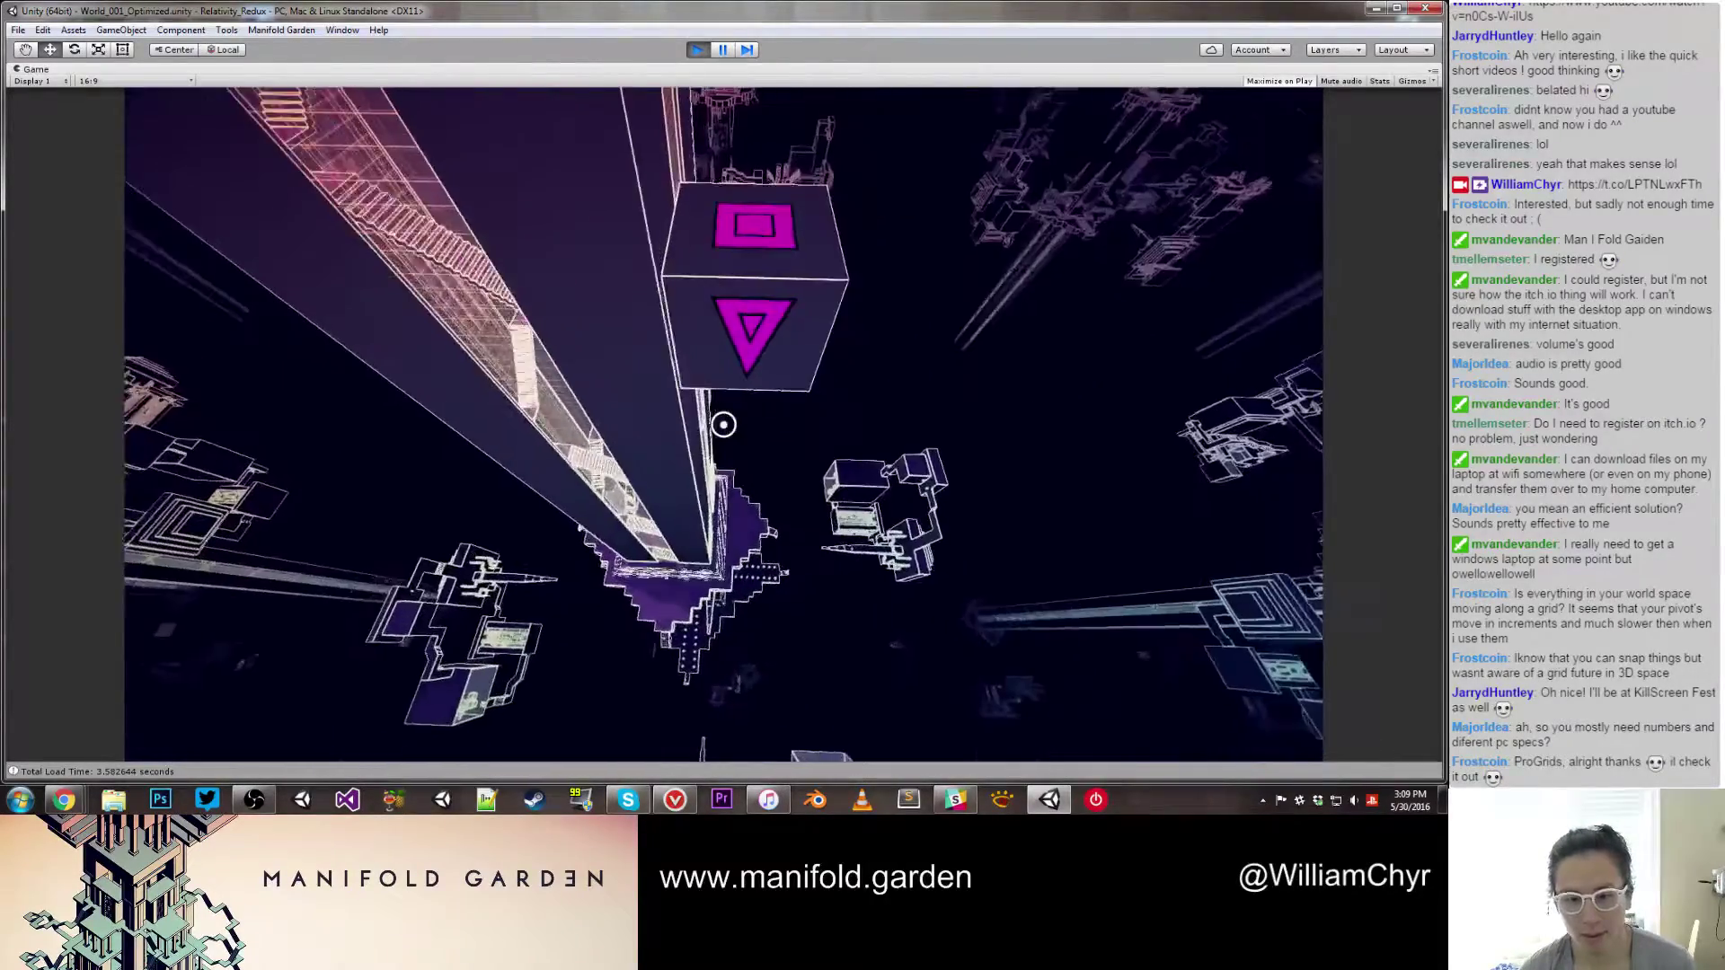
key("w")
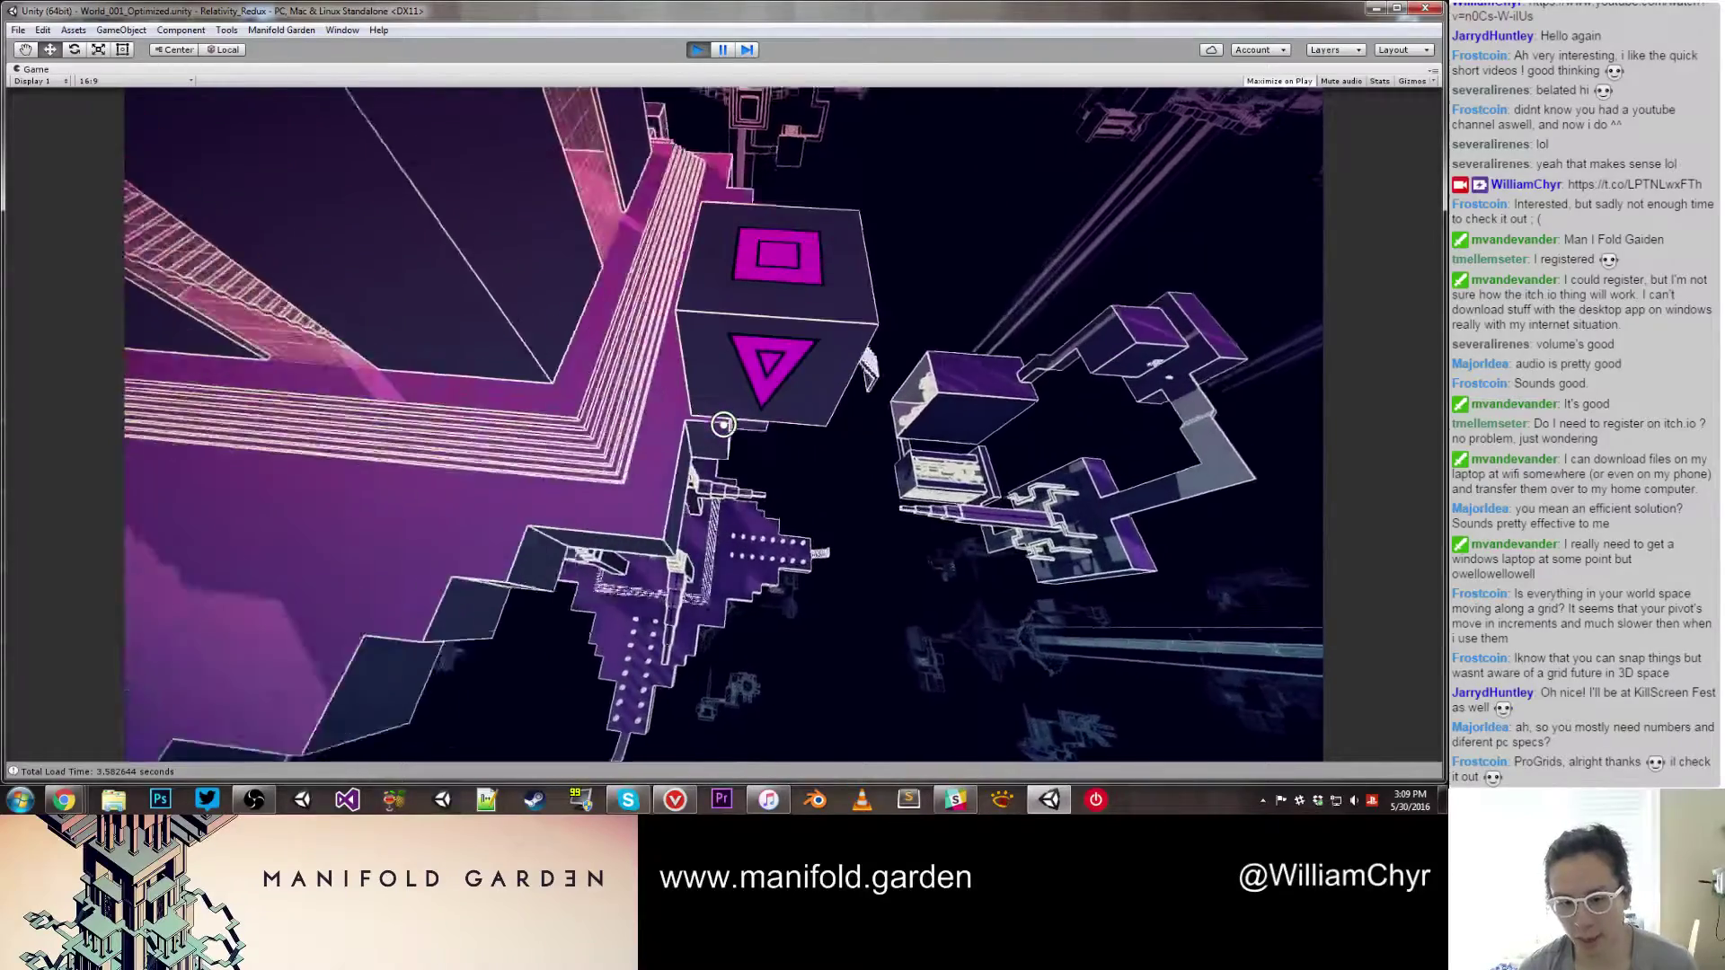
key("w")
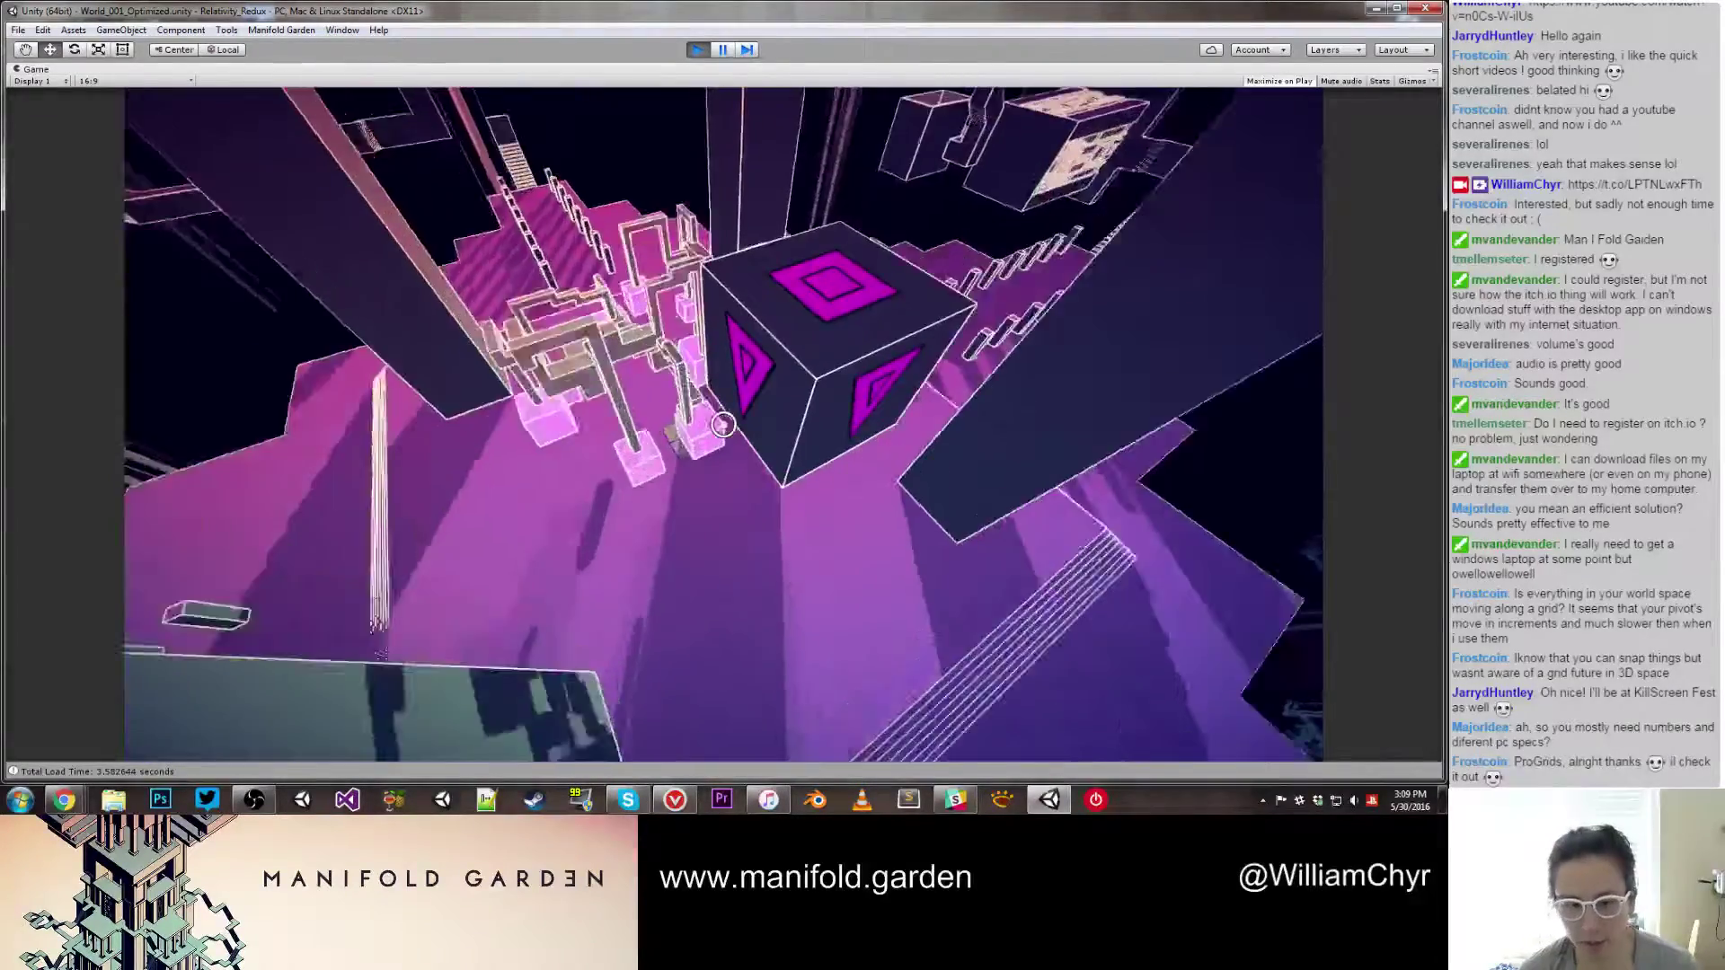
key("w")
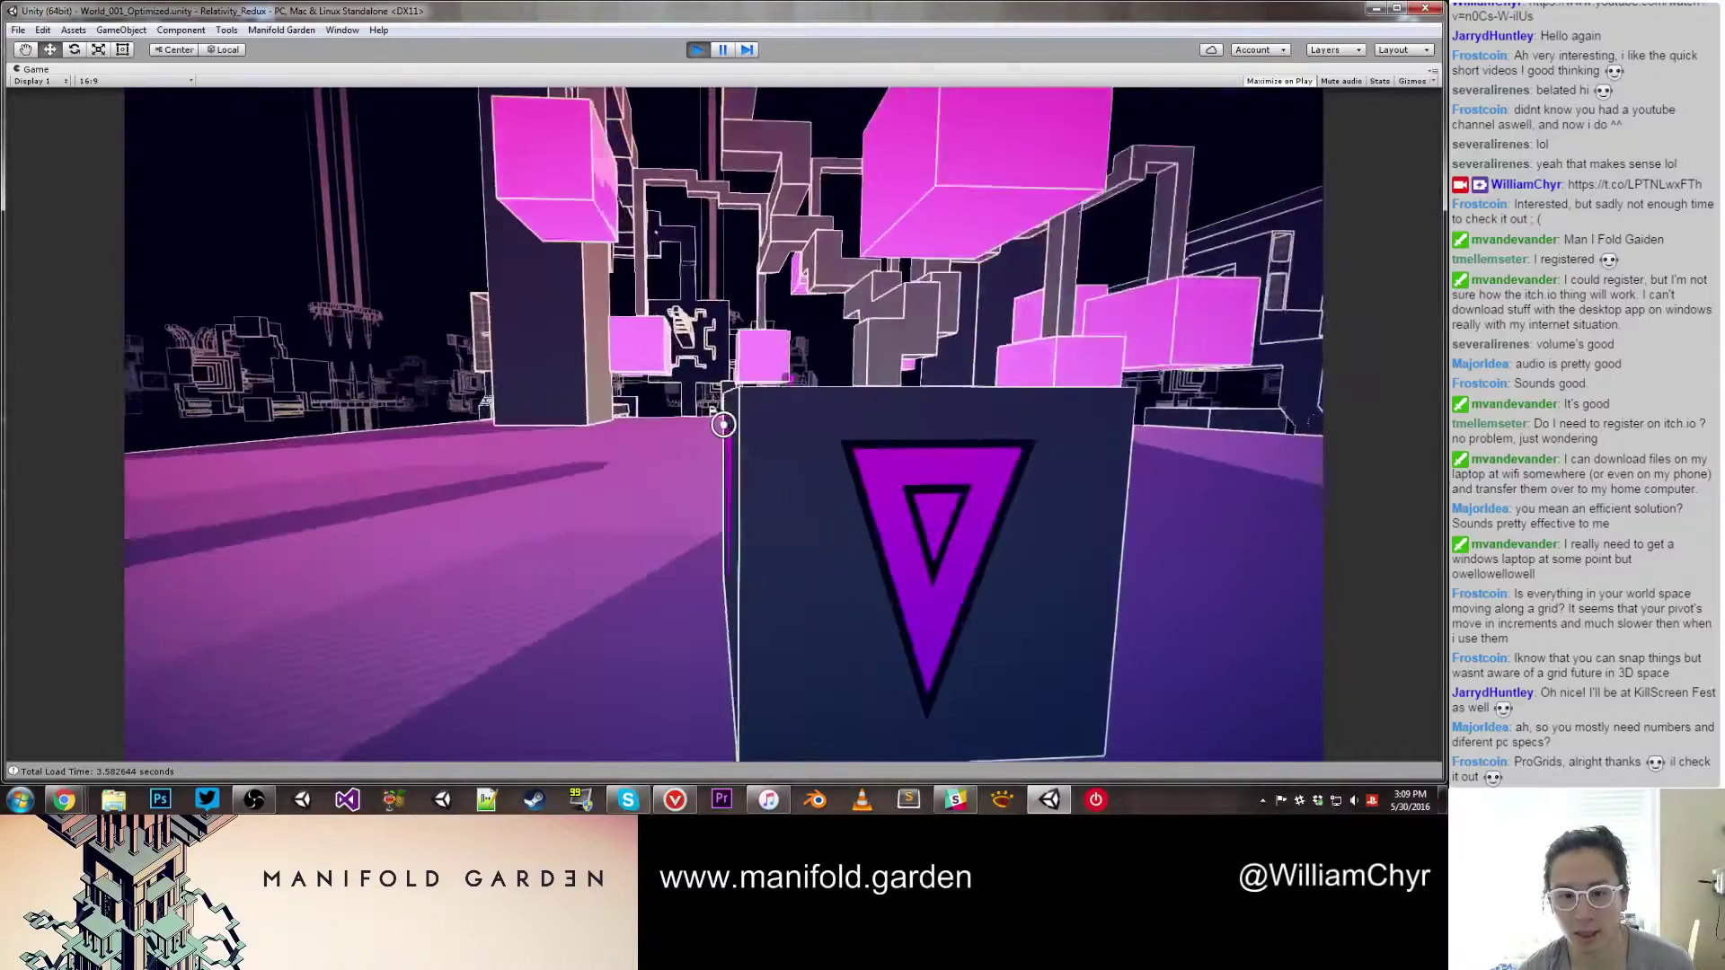
key("w")
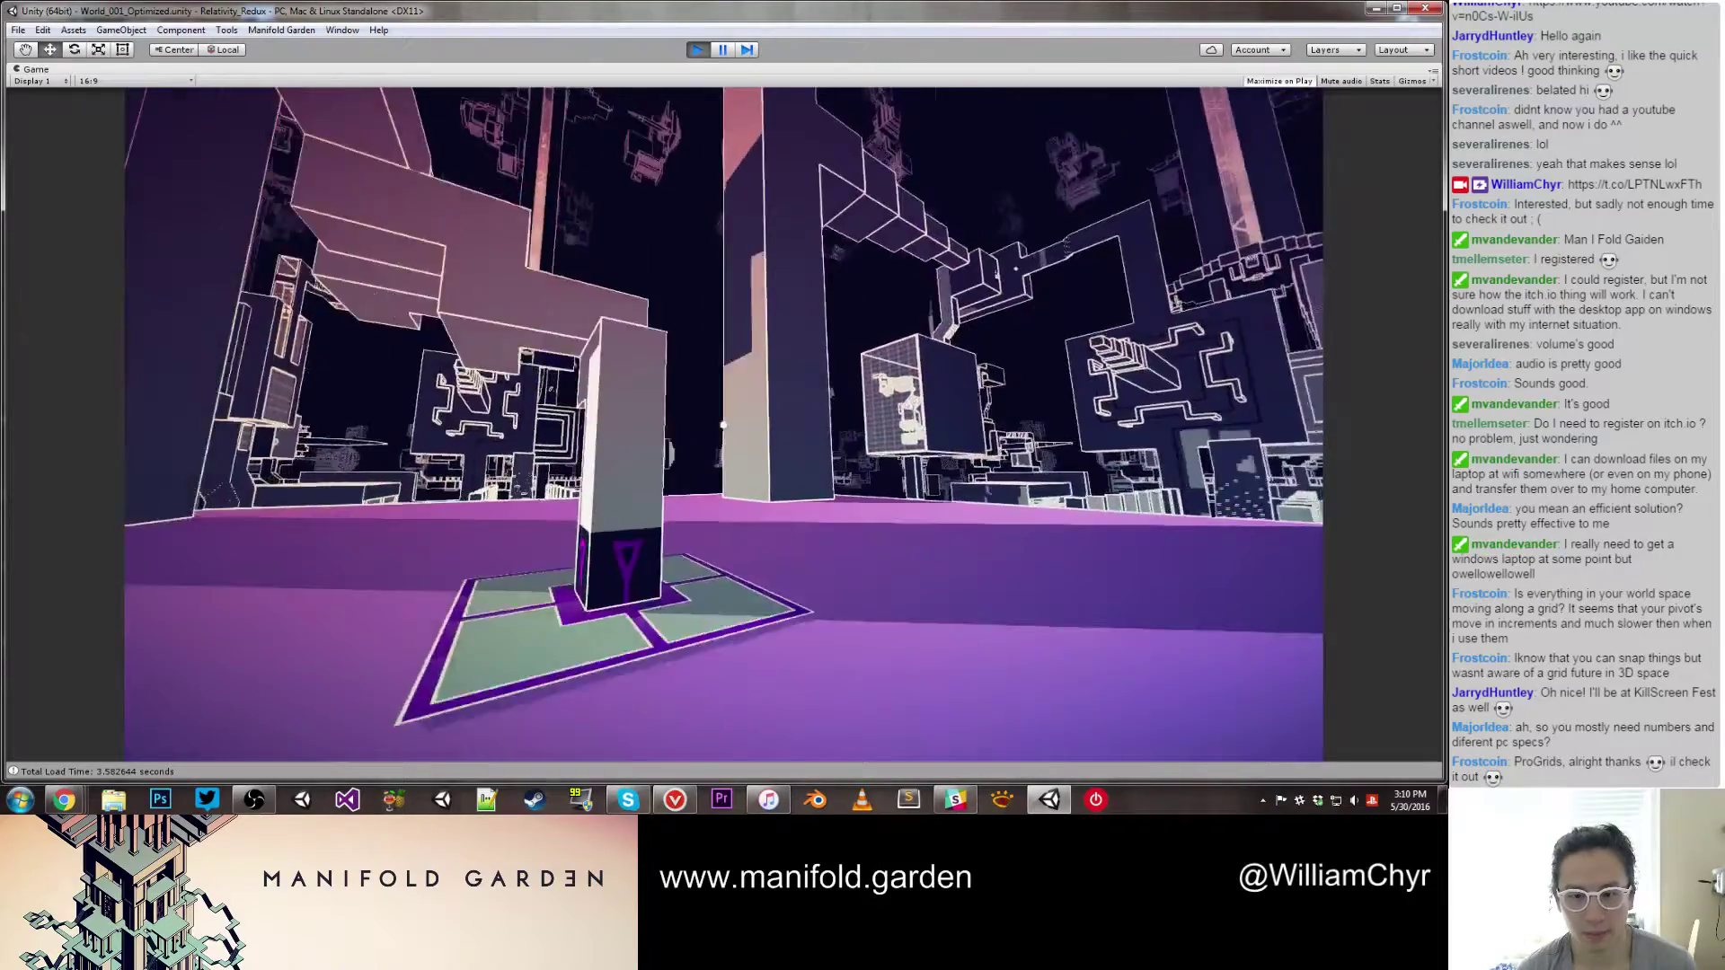
Step: Walk around the ground platform to check the purple activator pads and surrounding structures, and end the playtest
key("s")
key("w")
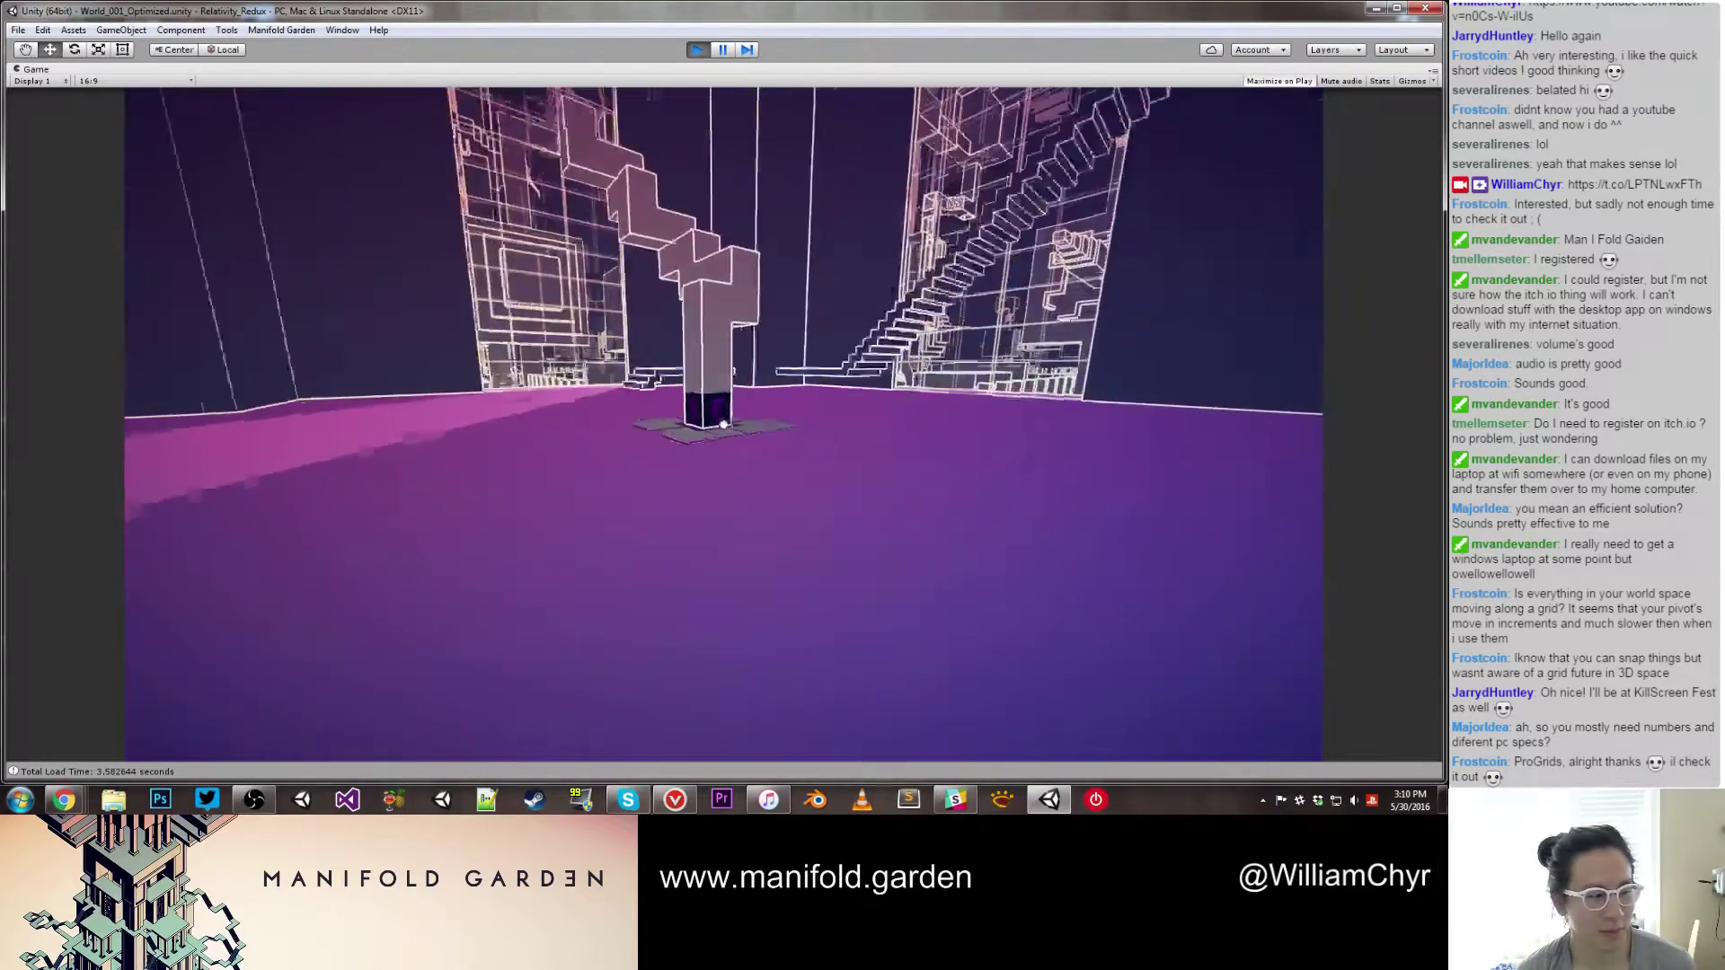
key("w")
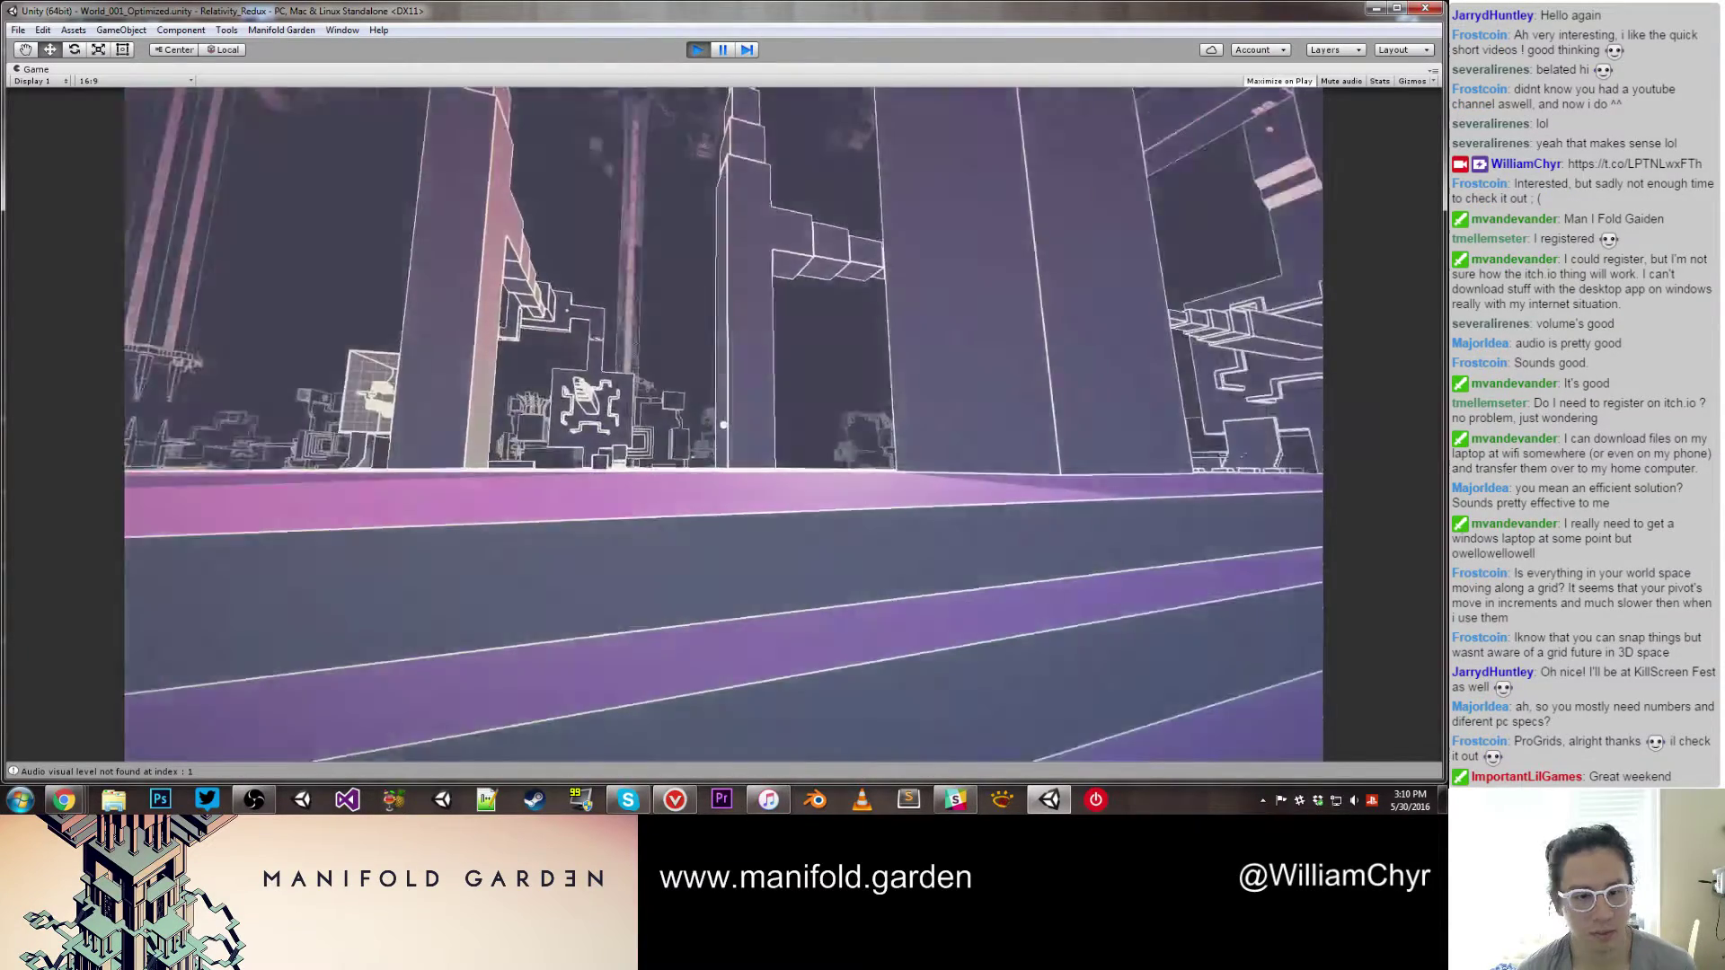
key("w")
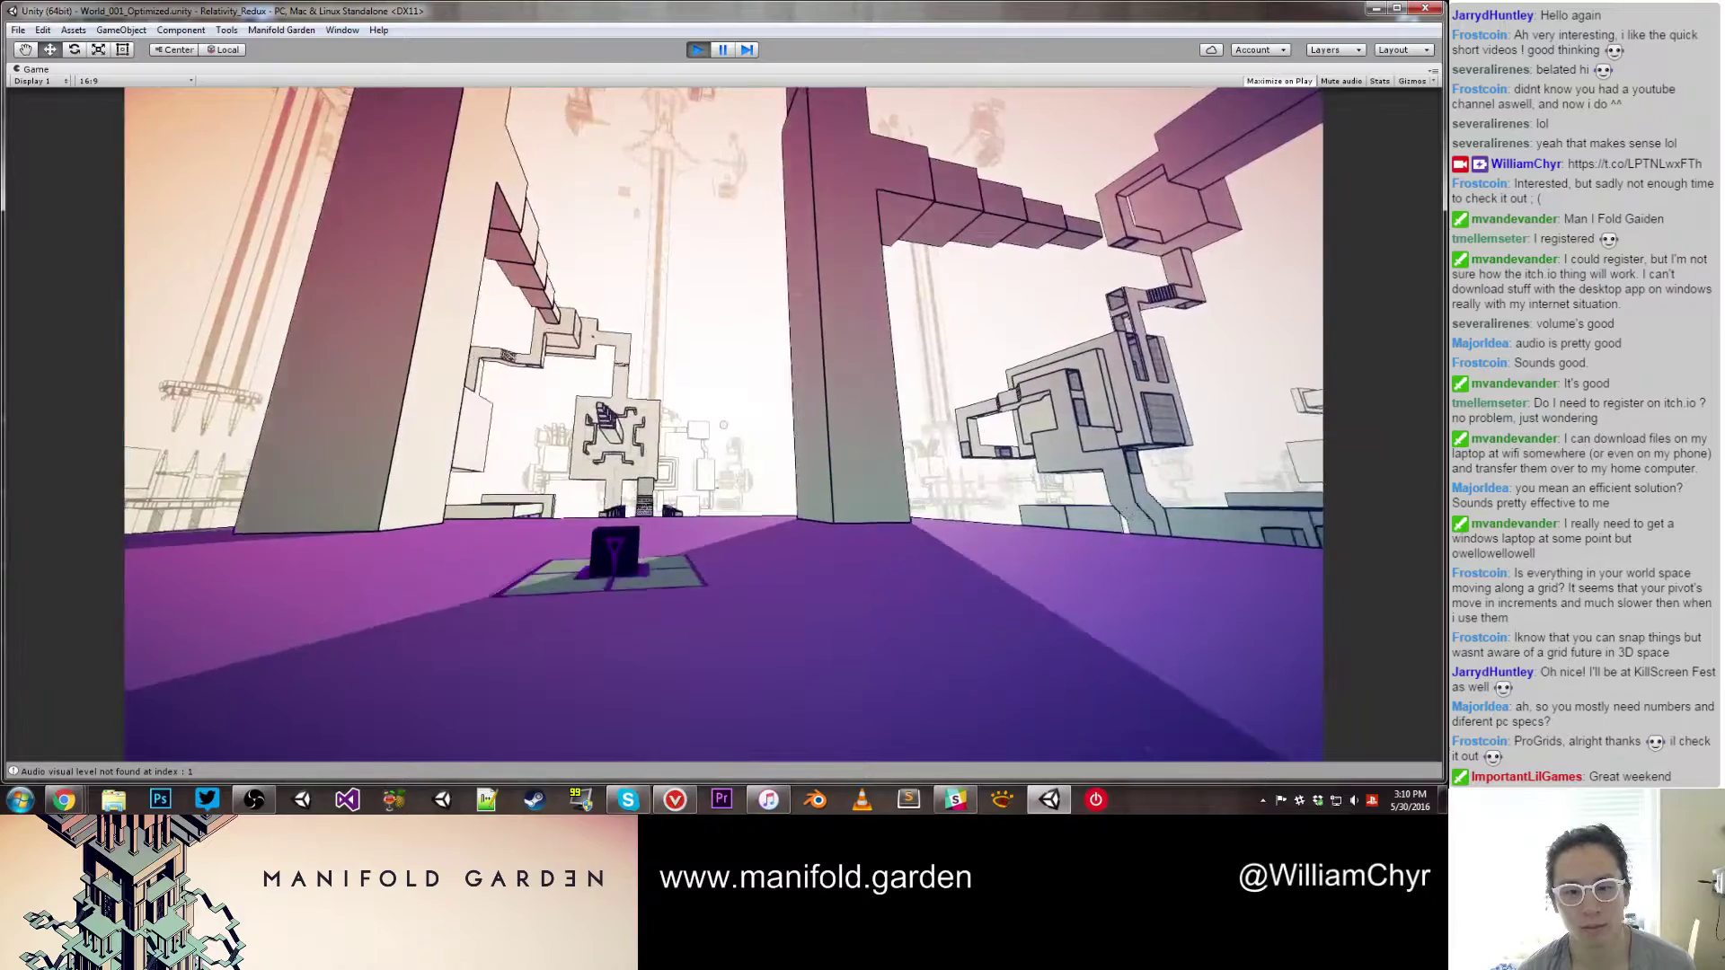
key("w")
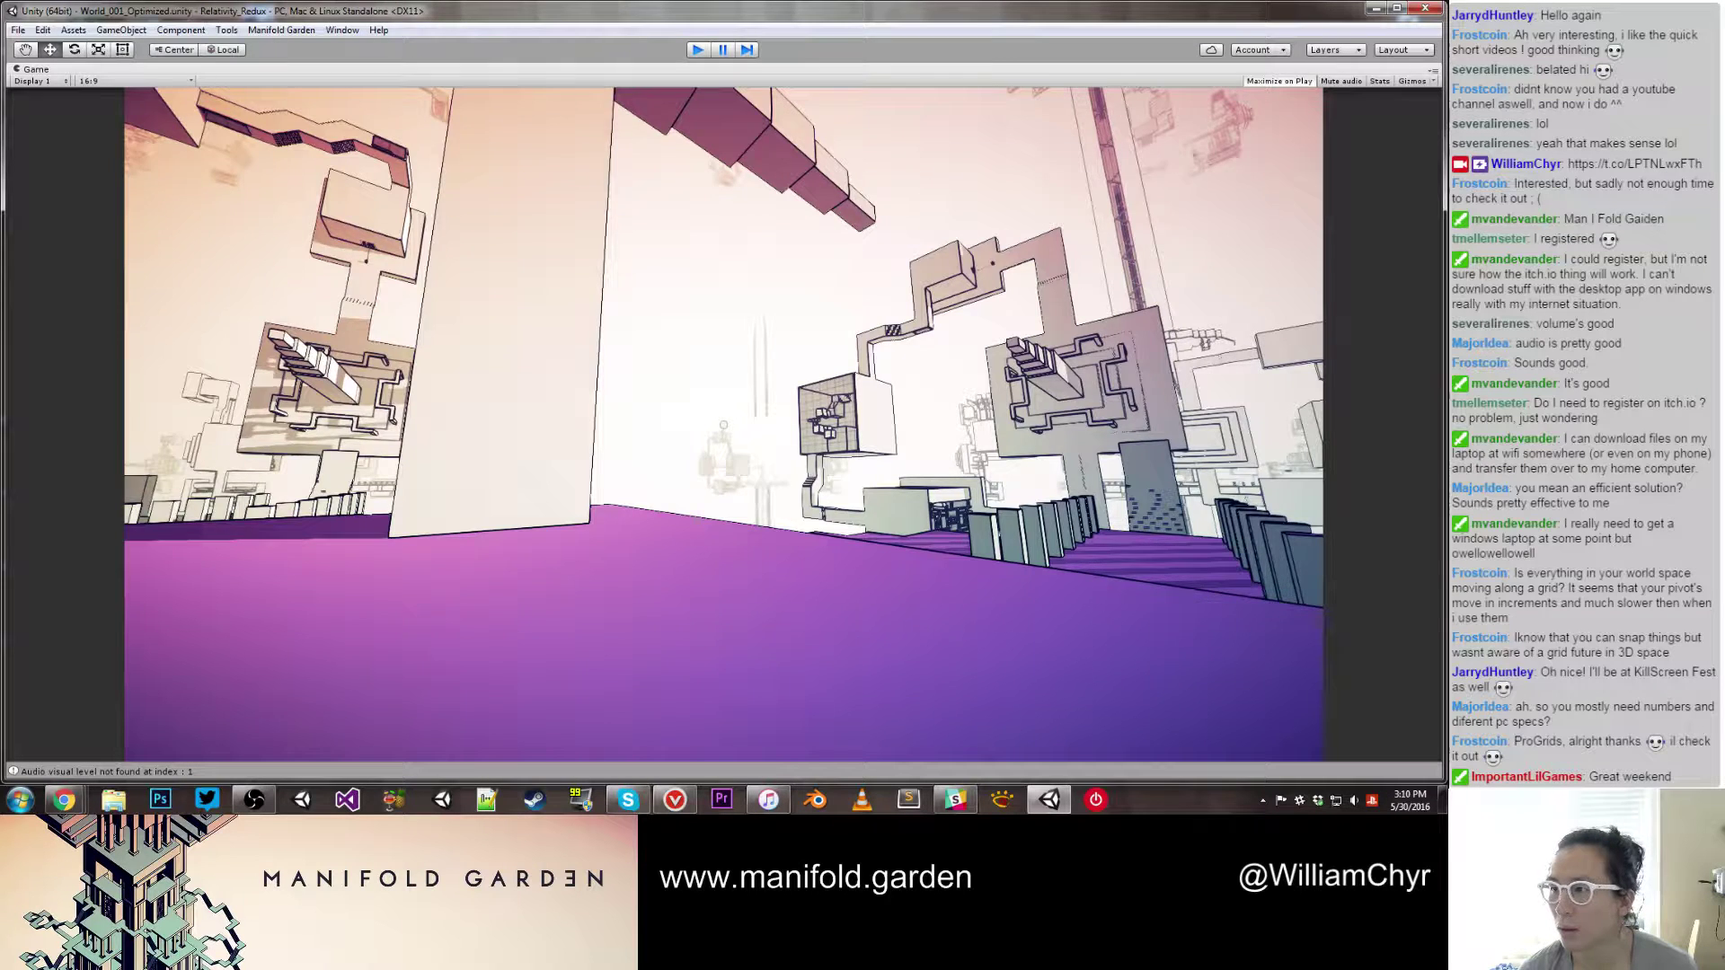
key("ctrl+p")
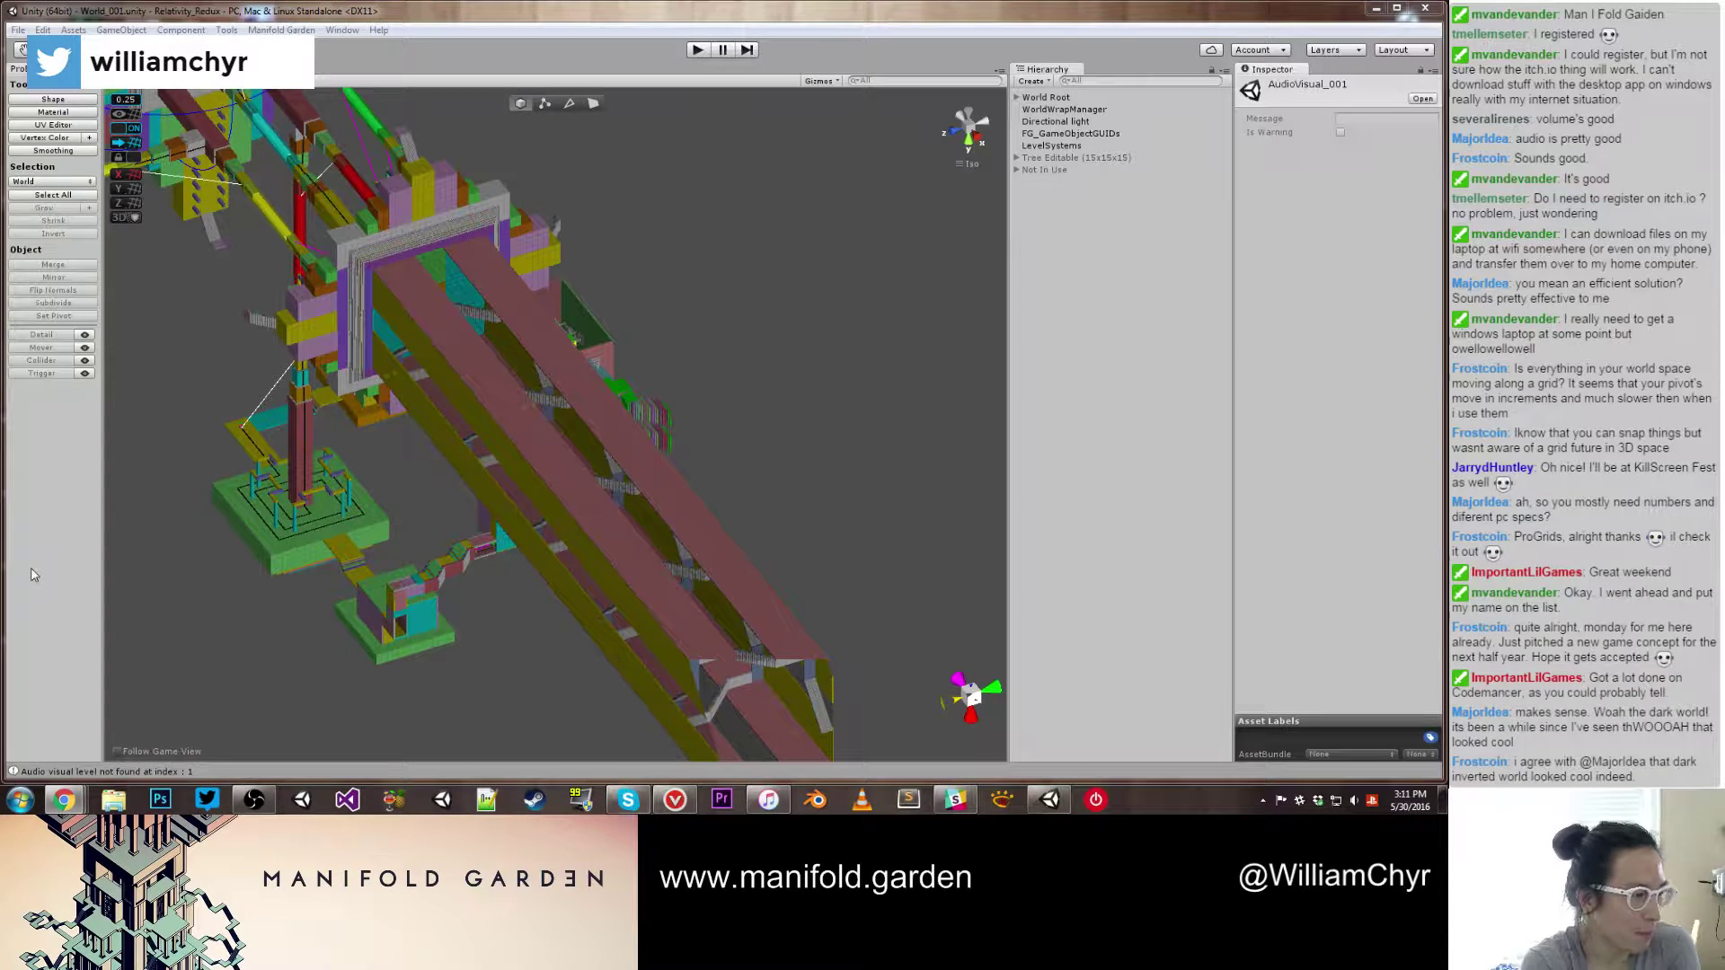
Step: Examine the overall World_001 layout and the colour-coded beams connecting its central hub and outer structures
left_click(402, 500)
scroll(387, 485, "down", 10)
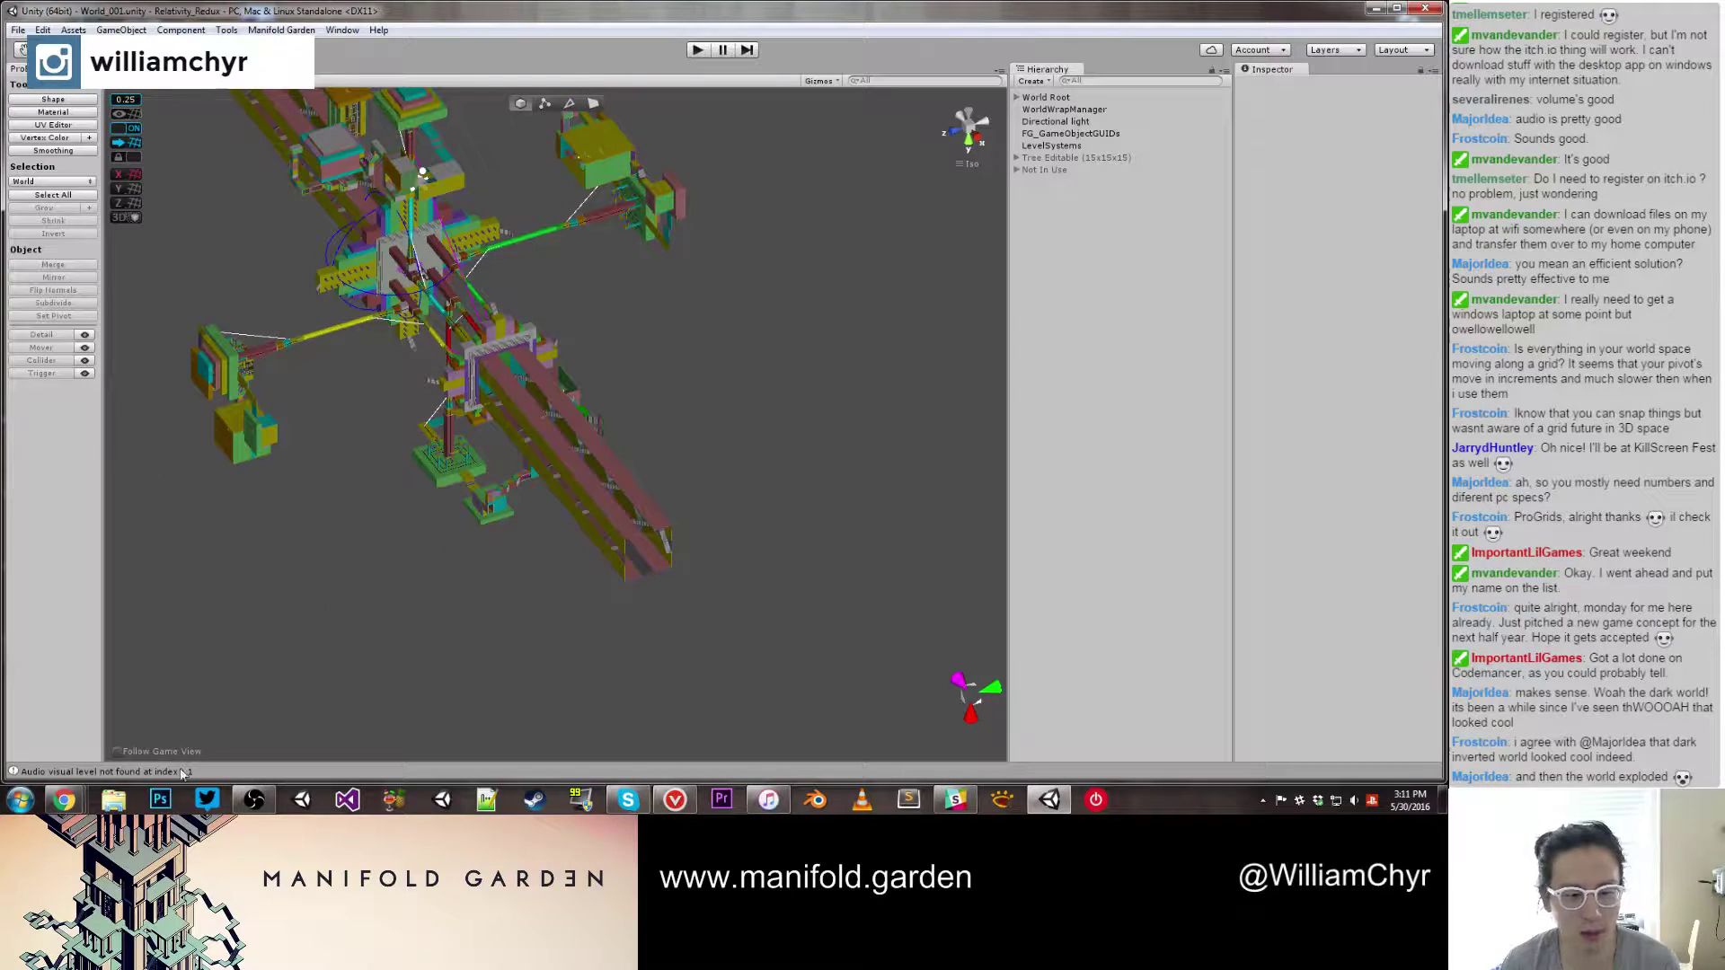
scroll(719, 503, "up", 10)
scroll(807, 322, "down", 9)
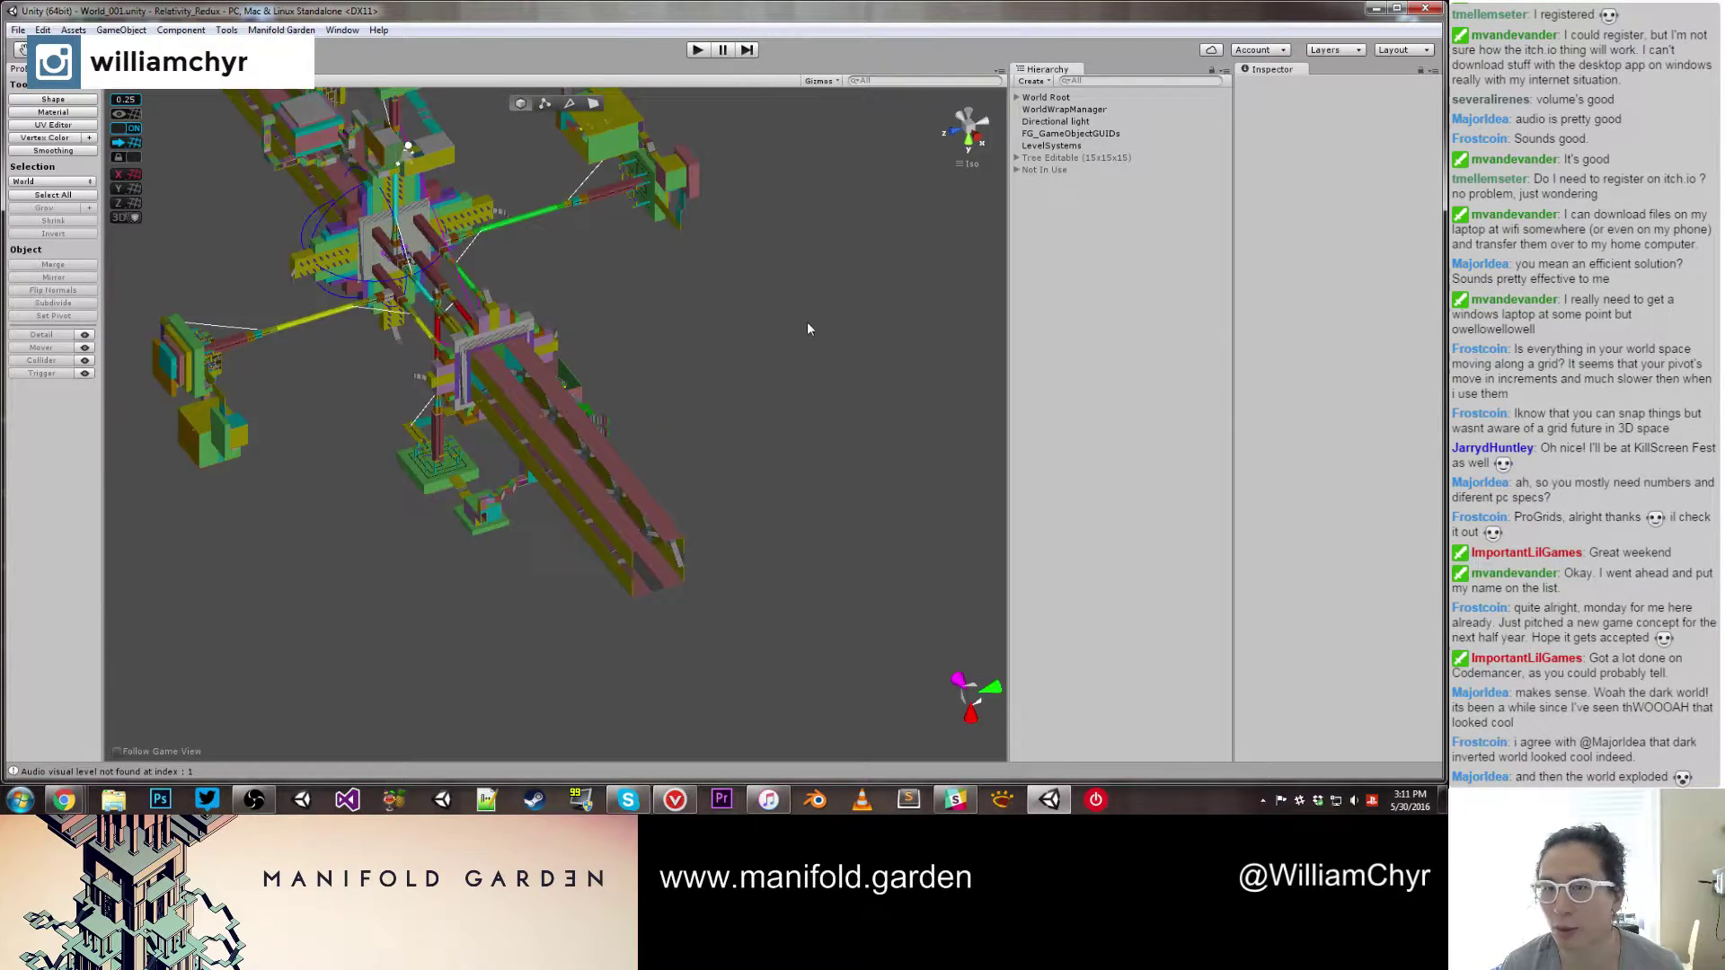
middle_click_drag(751, 315, 740, 318)
scroll(738, 318, "up", 2)
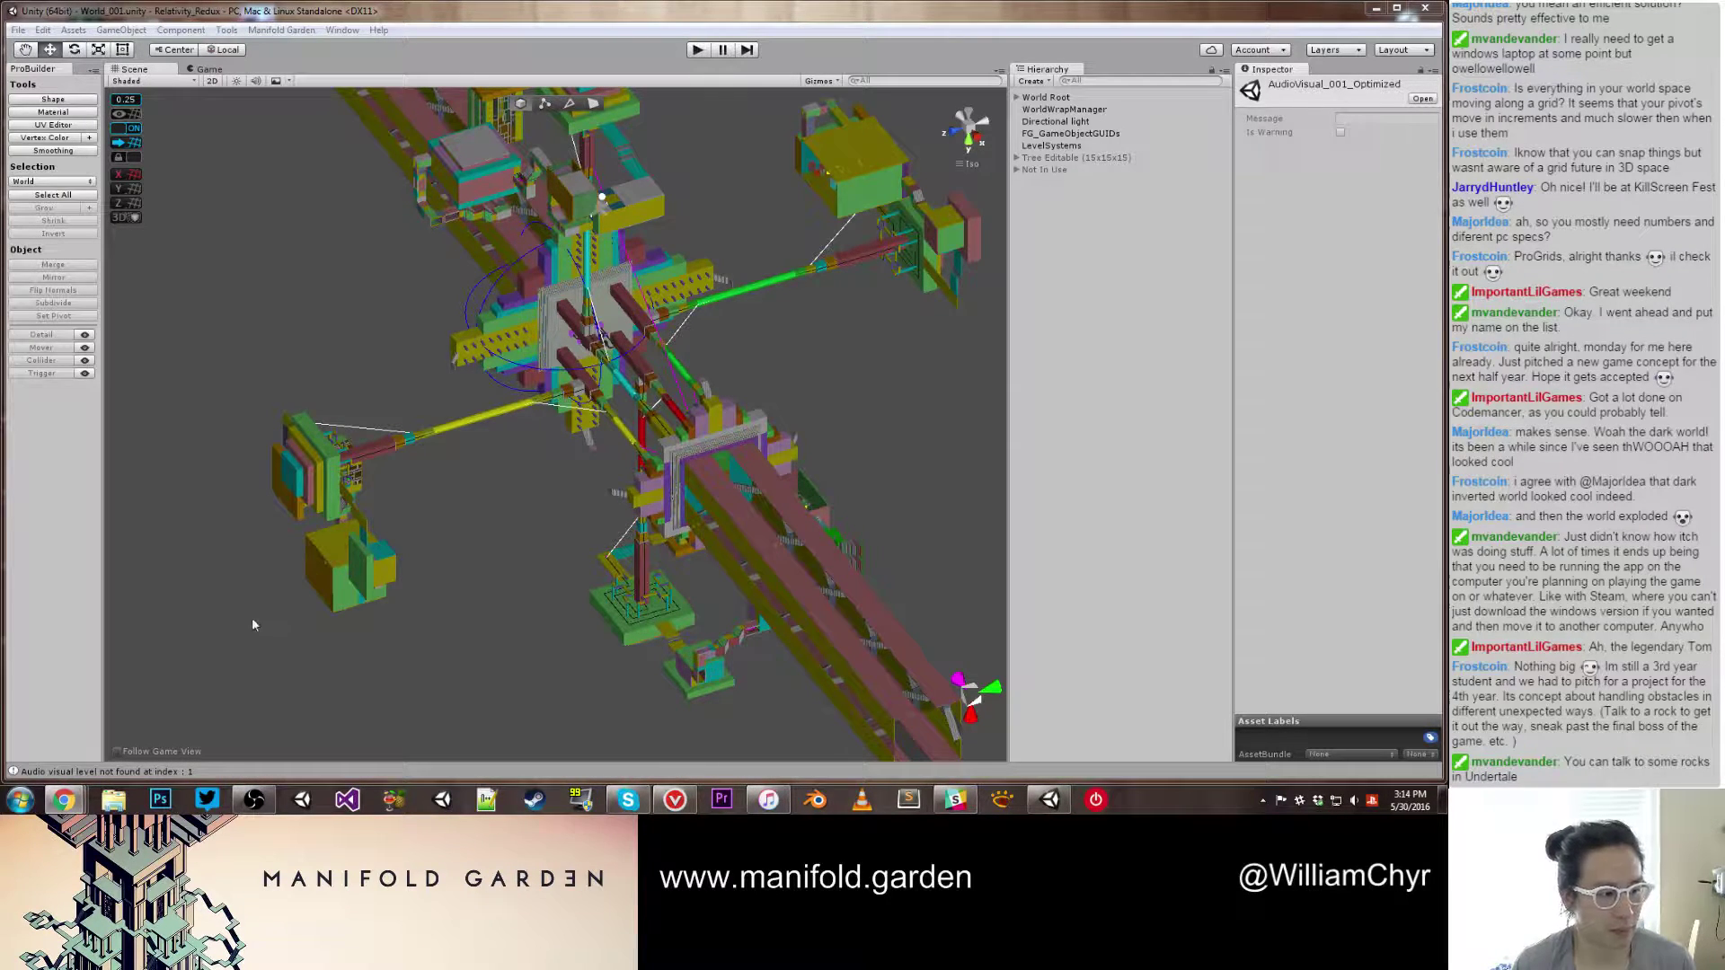
left_click(285, 626)
scroll(347, 580, "down", 6)
scroll(350, 583, "up", 10)
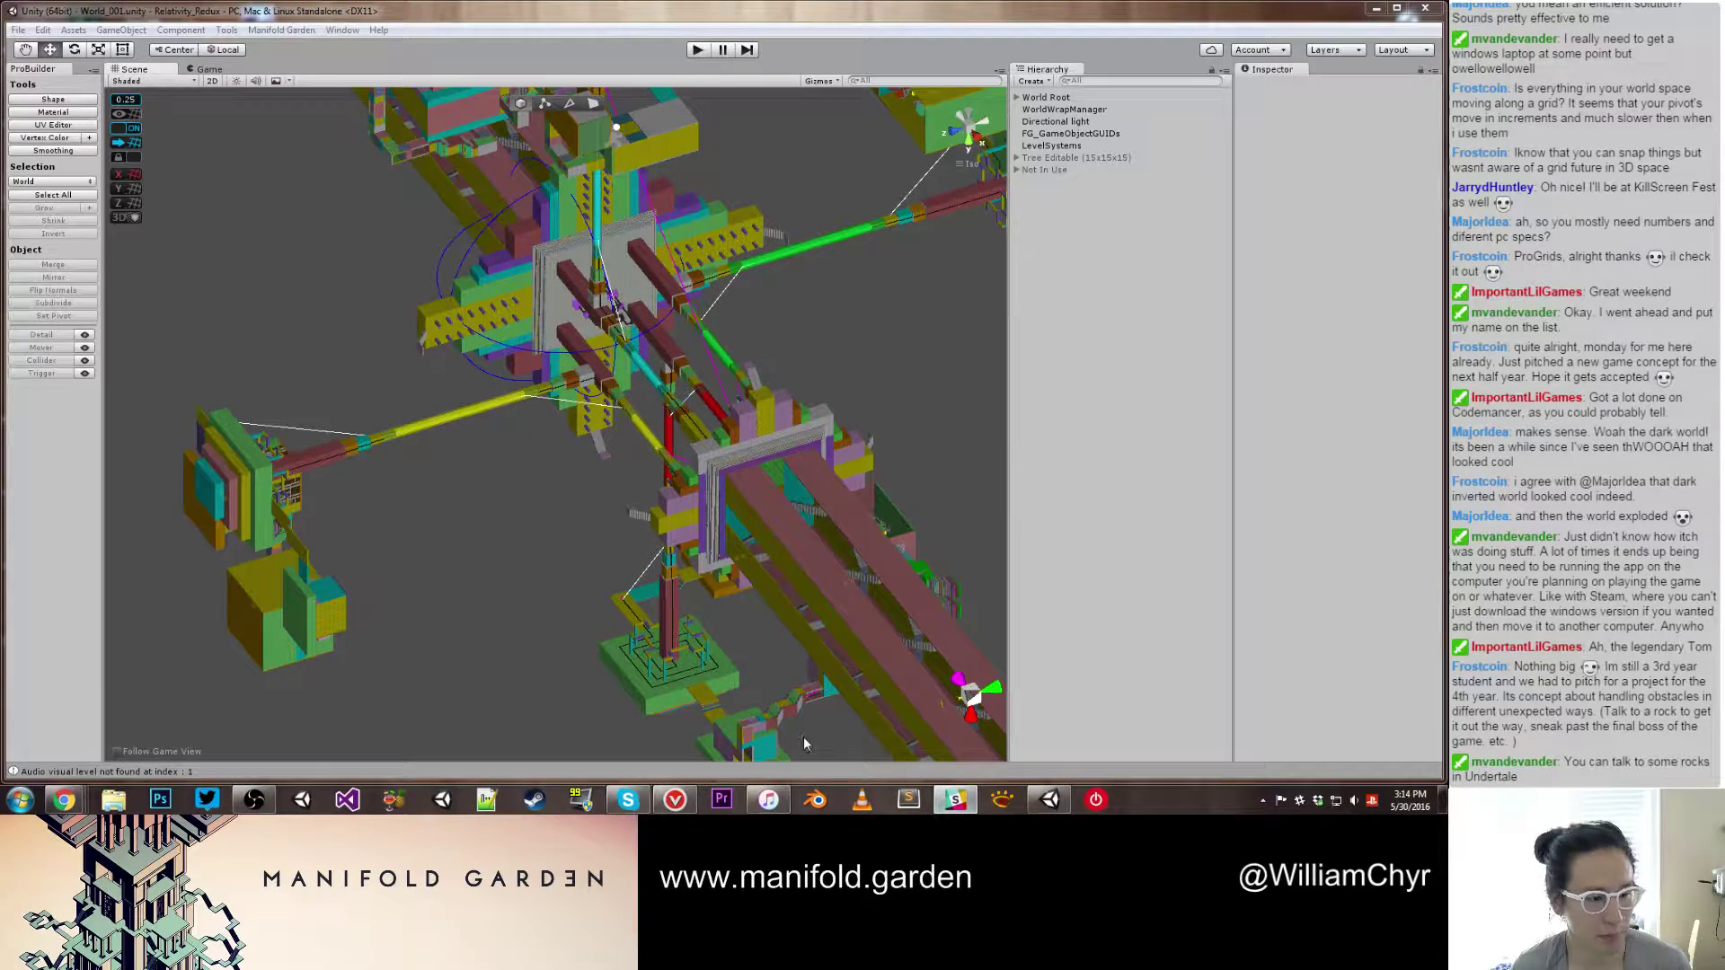
scroll(426, 618, "up", 4)
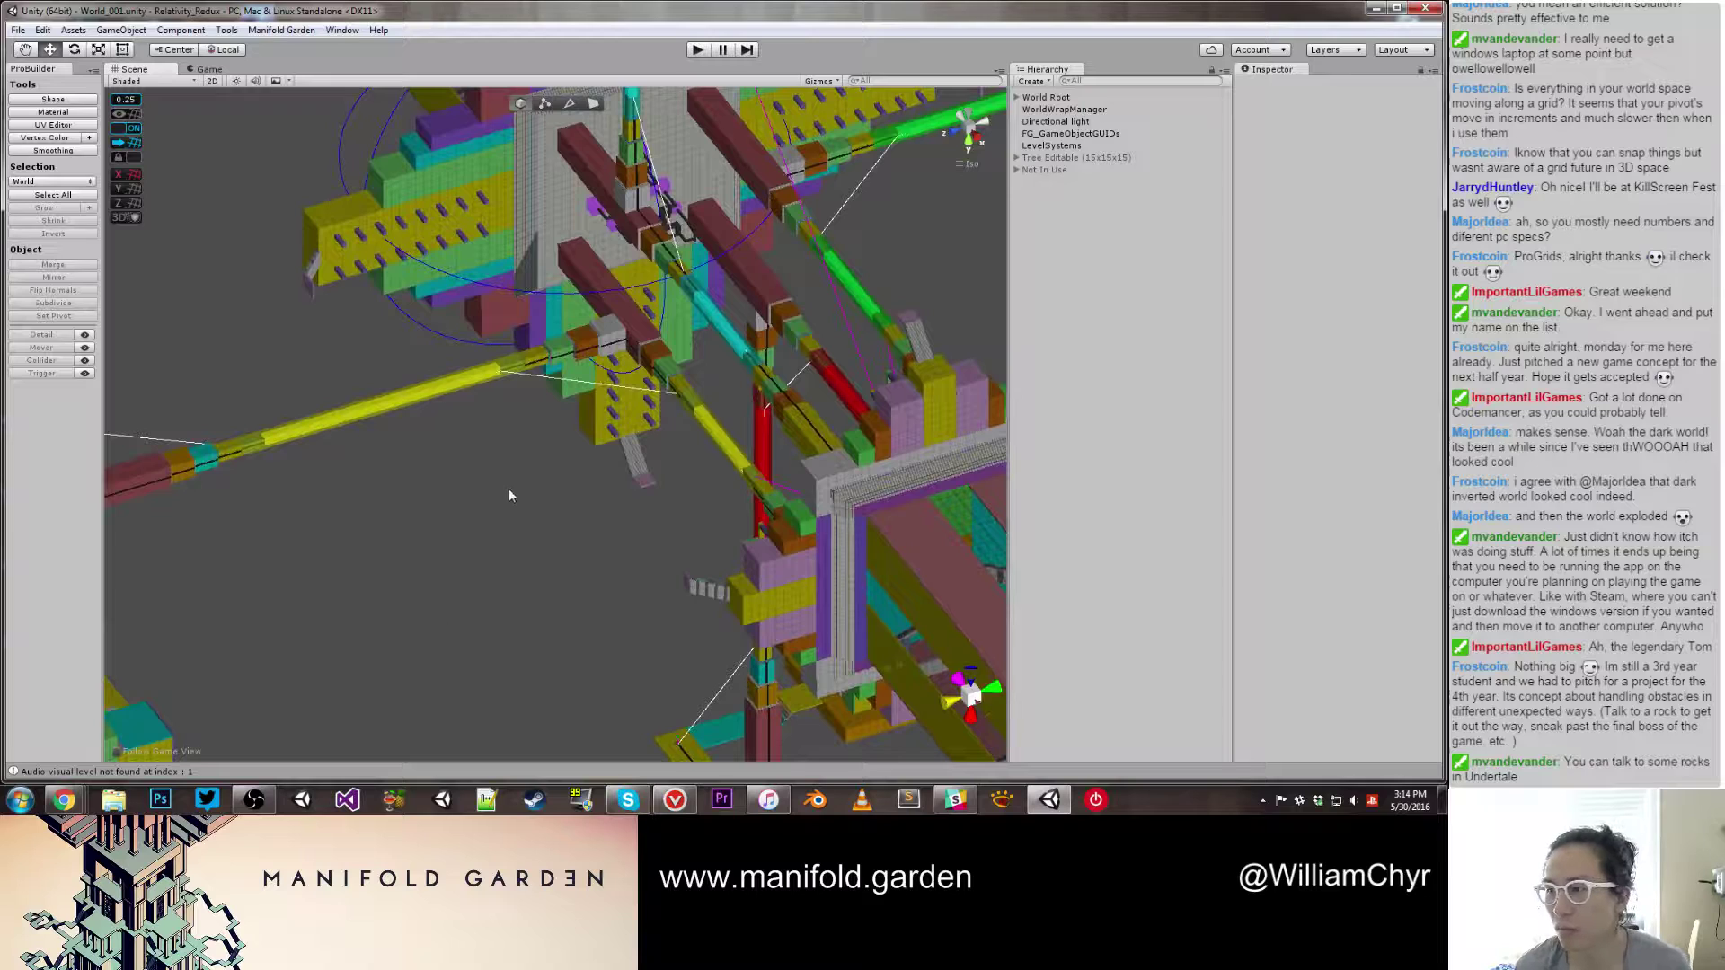
scroll(509, 497, "down", 6)
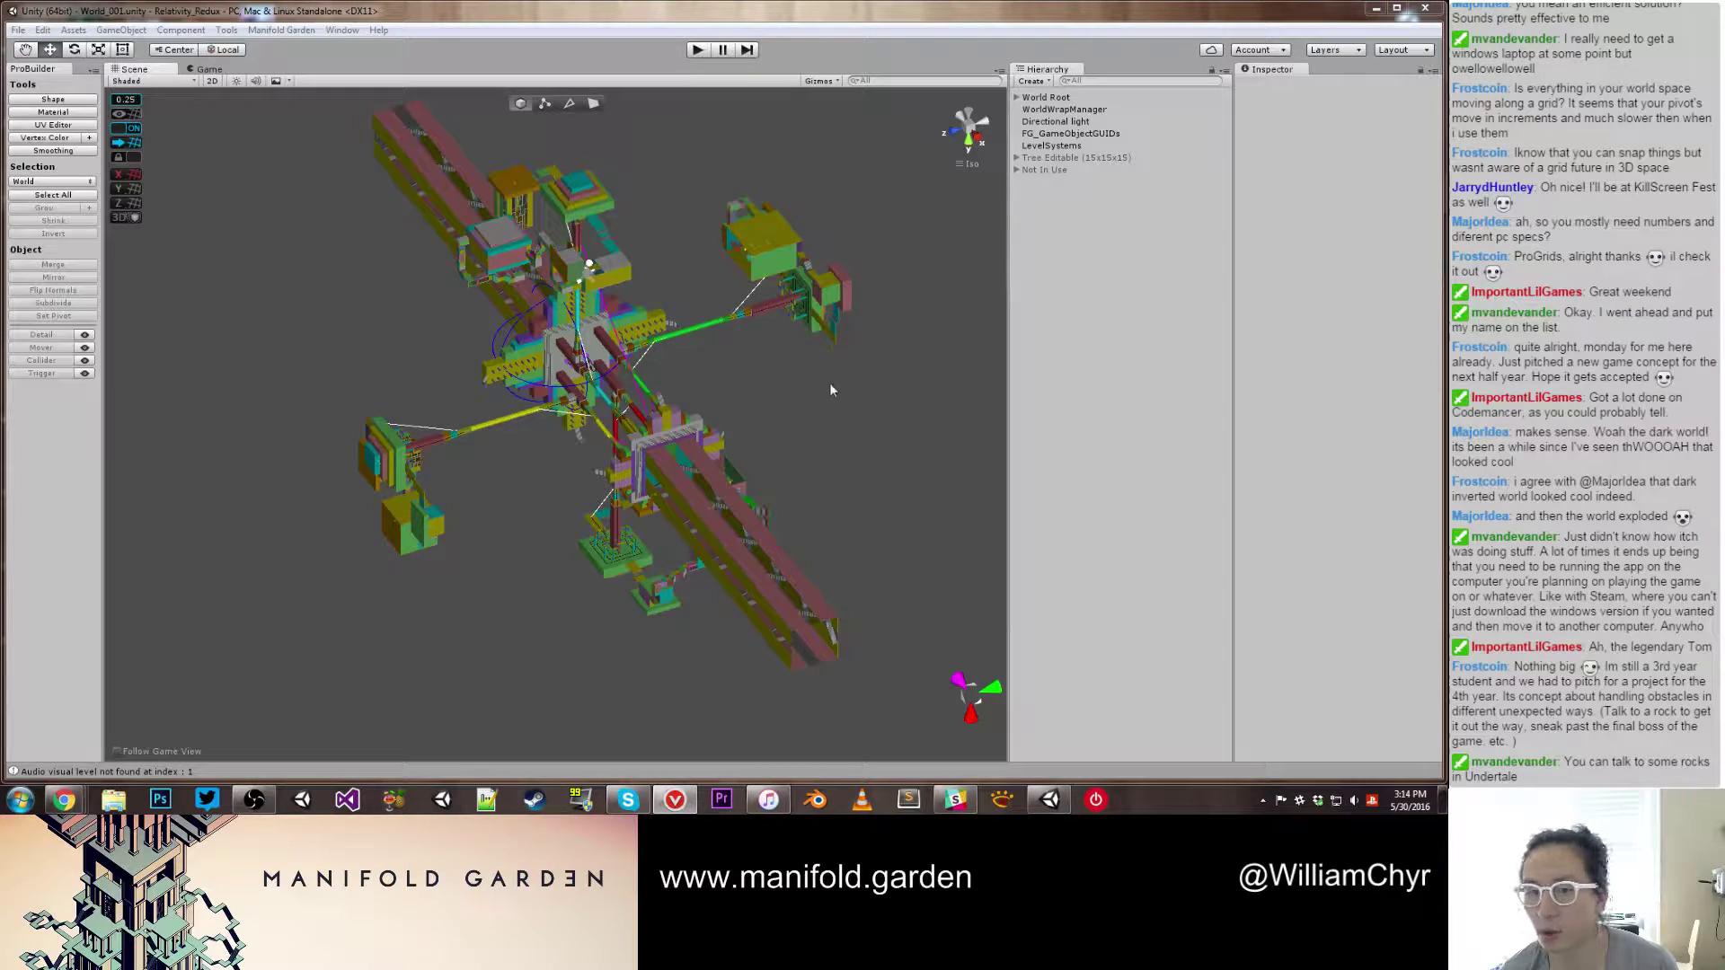
Step: Open the SymmetryToolTest scene and view its linear row and radial ring of test objects up close
left_click(1049, 799)
left_click(1049, 800)
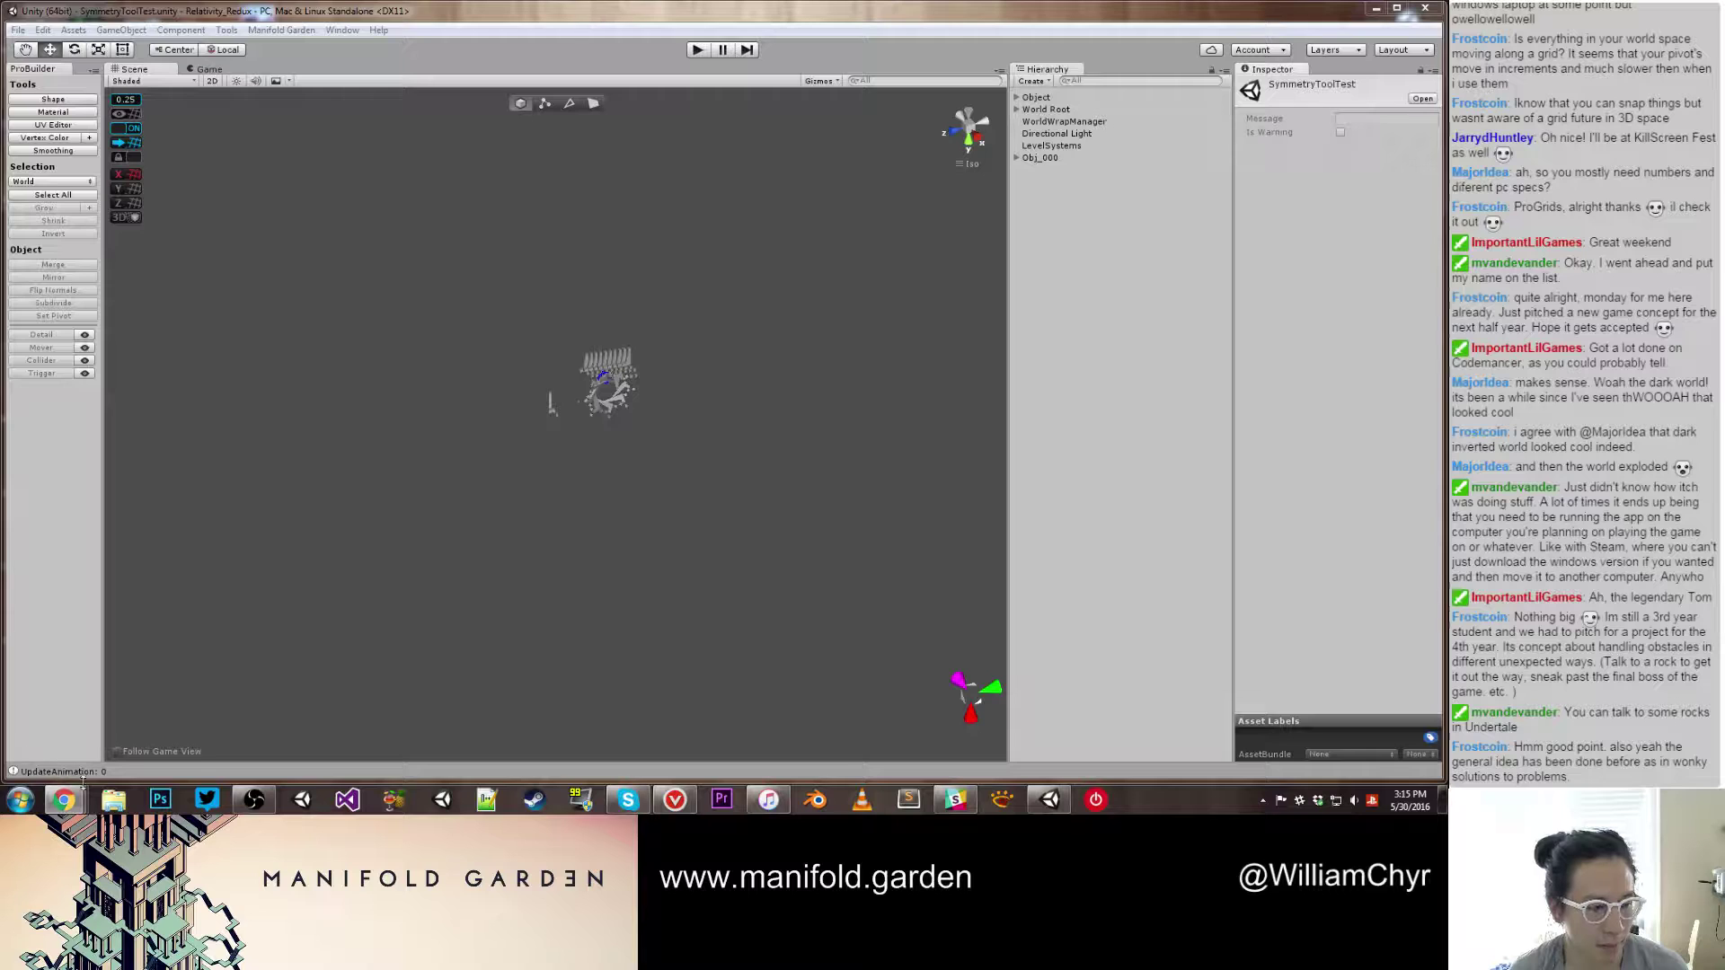
mouse_move(63, 800)
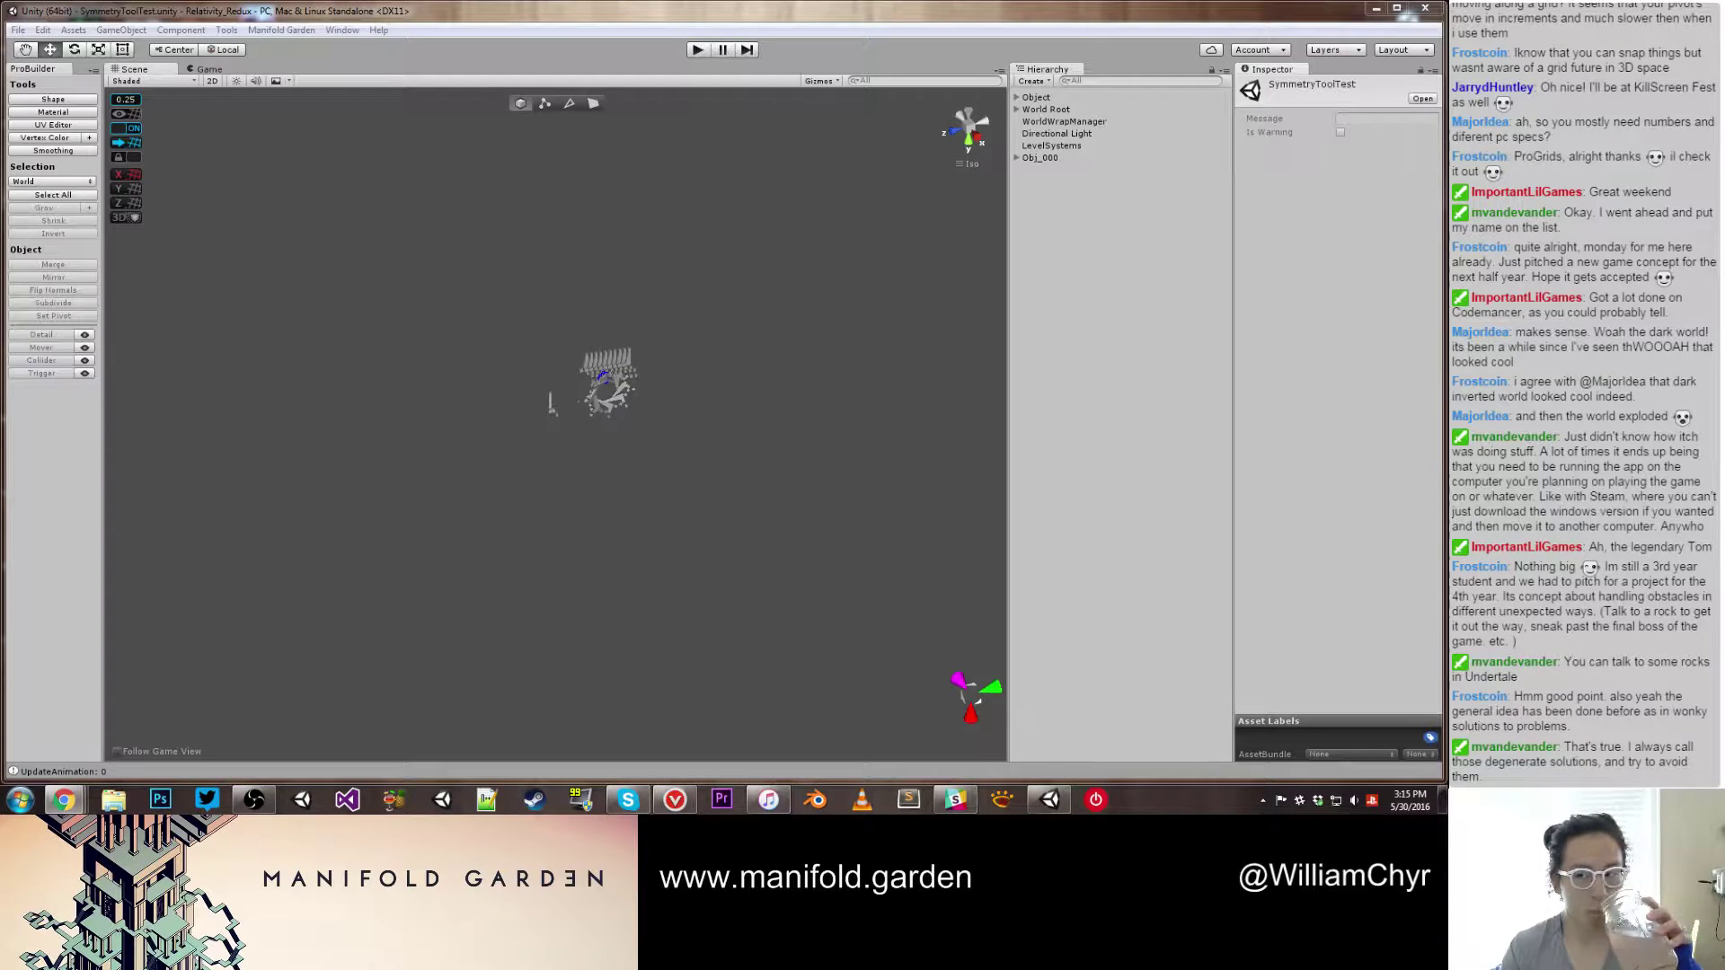
left_click(761, 367)
scroll(658, 316, "up", 15)
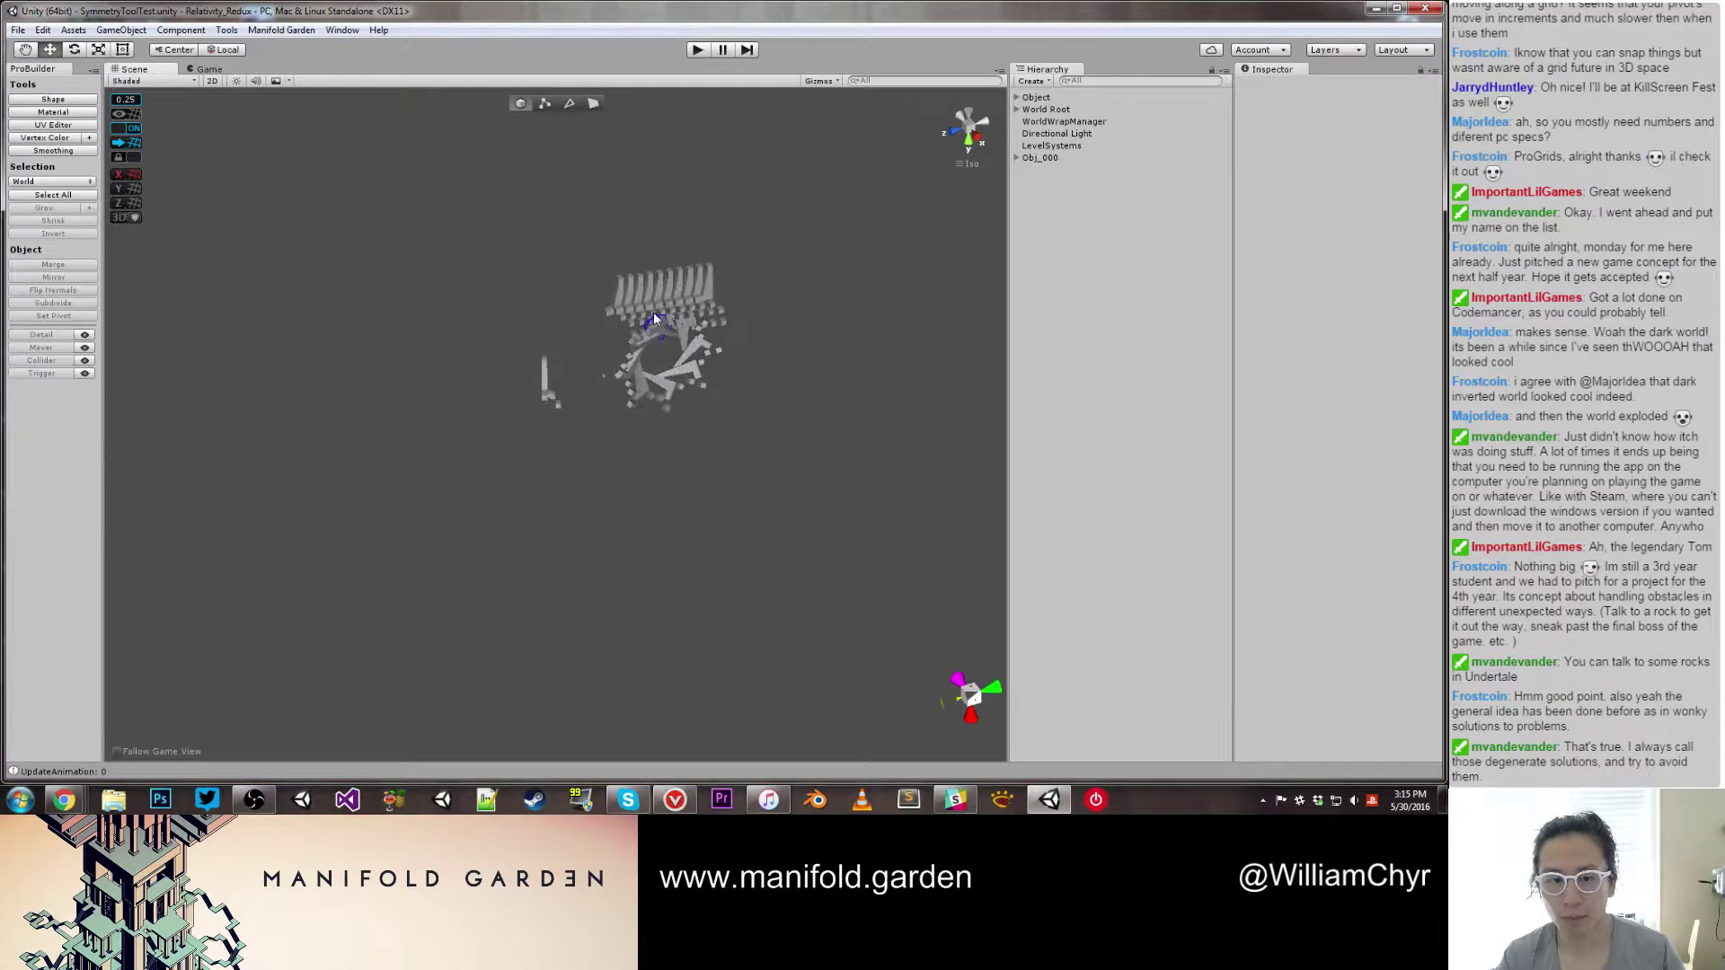
left_click_drag(657, 316, 779, 362, "alt")
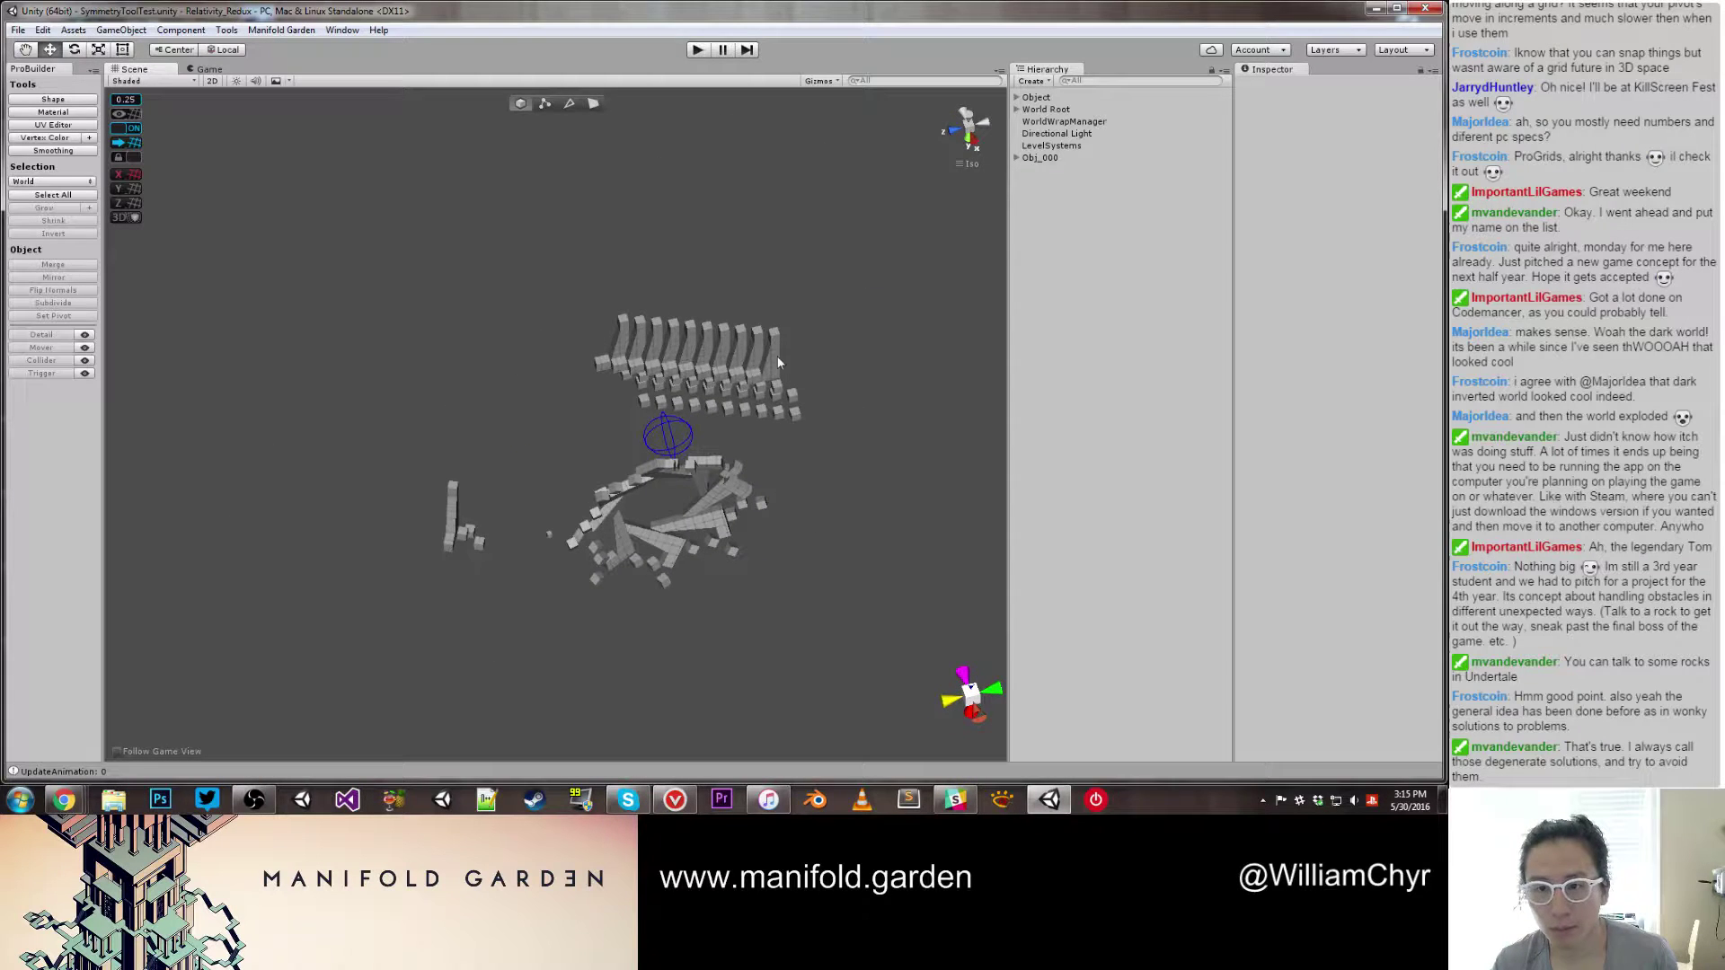
Step: Inspect the contents of Obj_000, World Root and Object in the scene hierarchy, and select Obj_003 in the linear row
left_click(1032, 160)
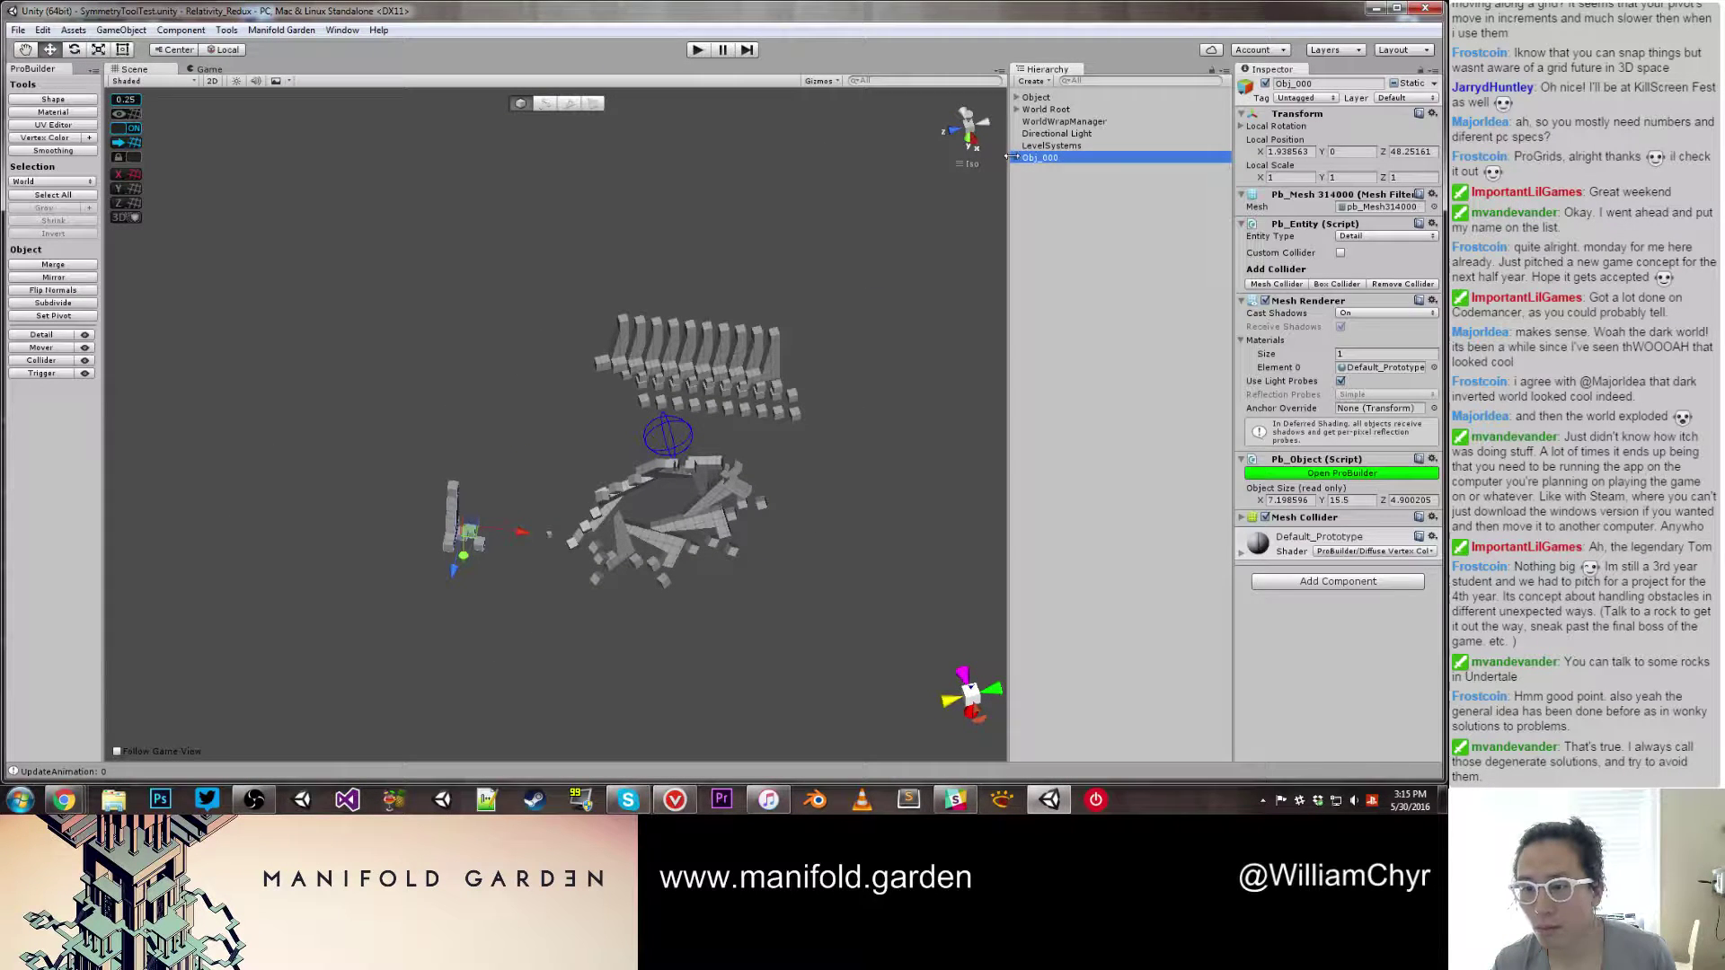
left_click(1016, 158)
left_click(1046, 108)
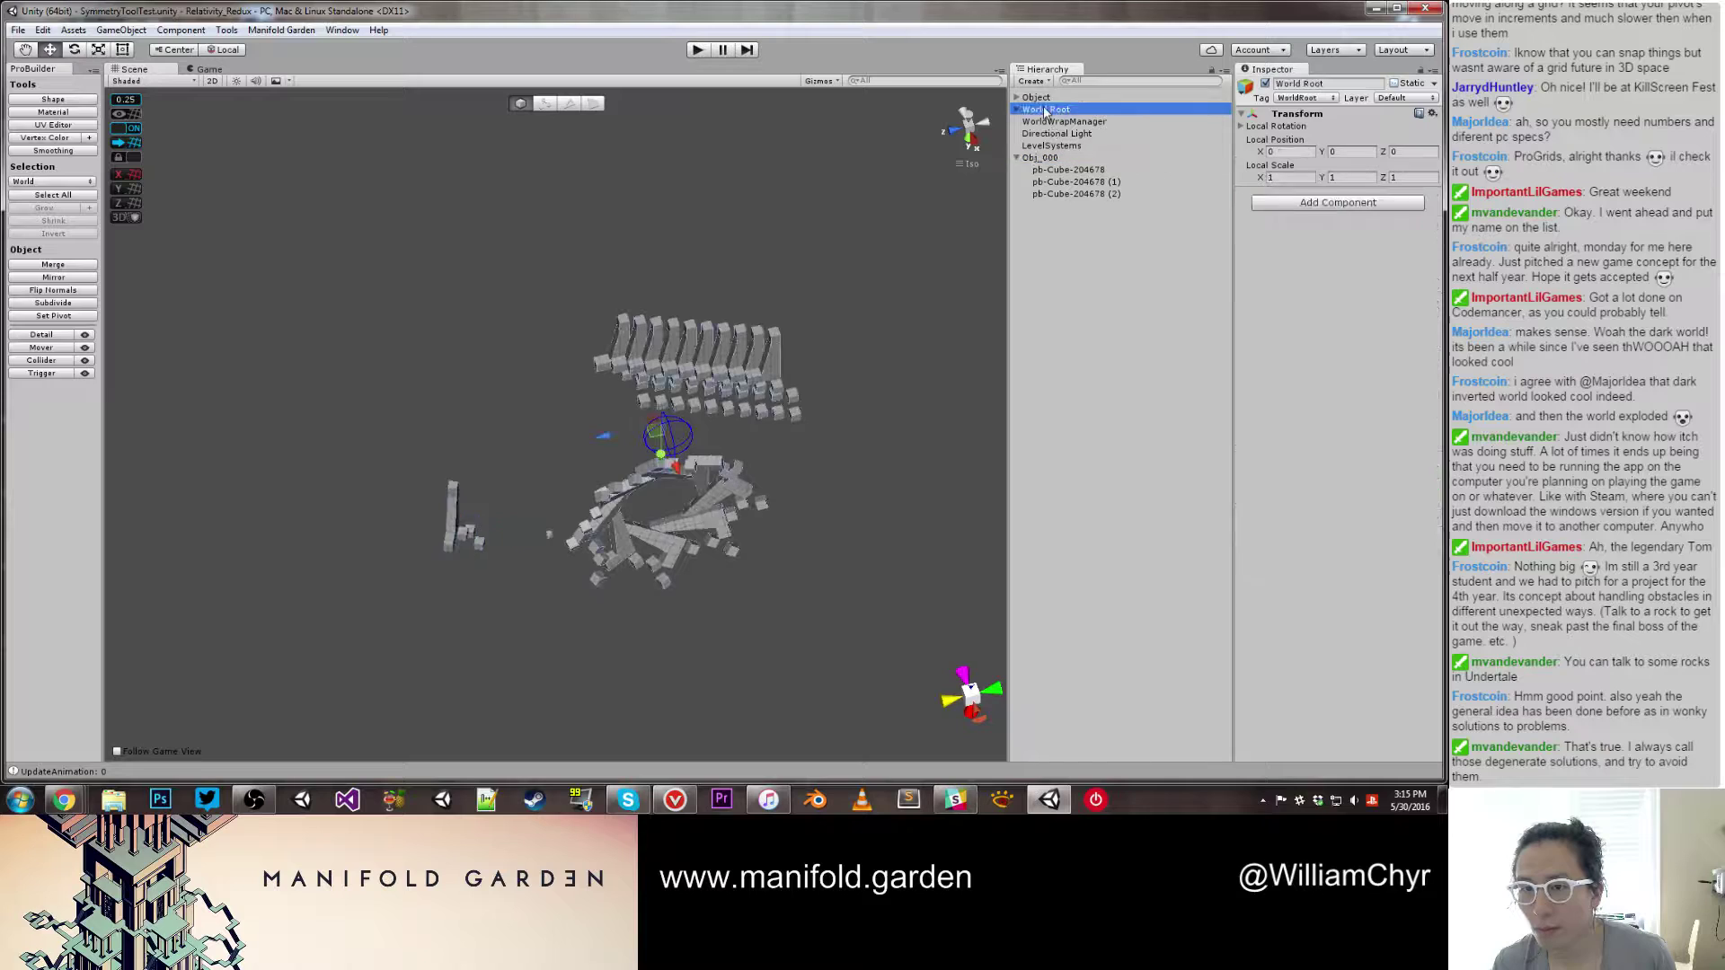
left_click(1016, 109)
left_click(1016, 97)
left_click(1034, 98)
left_click(824, 167)
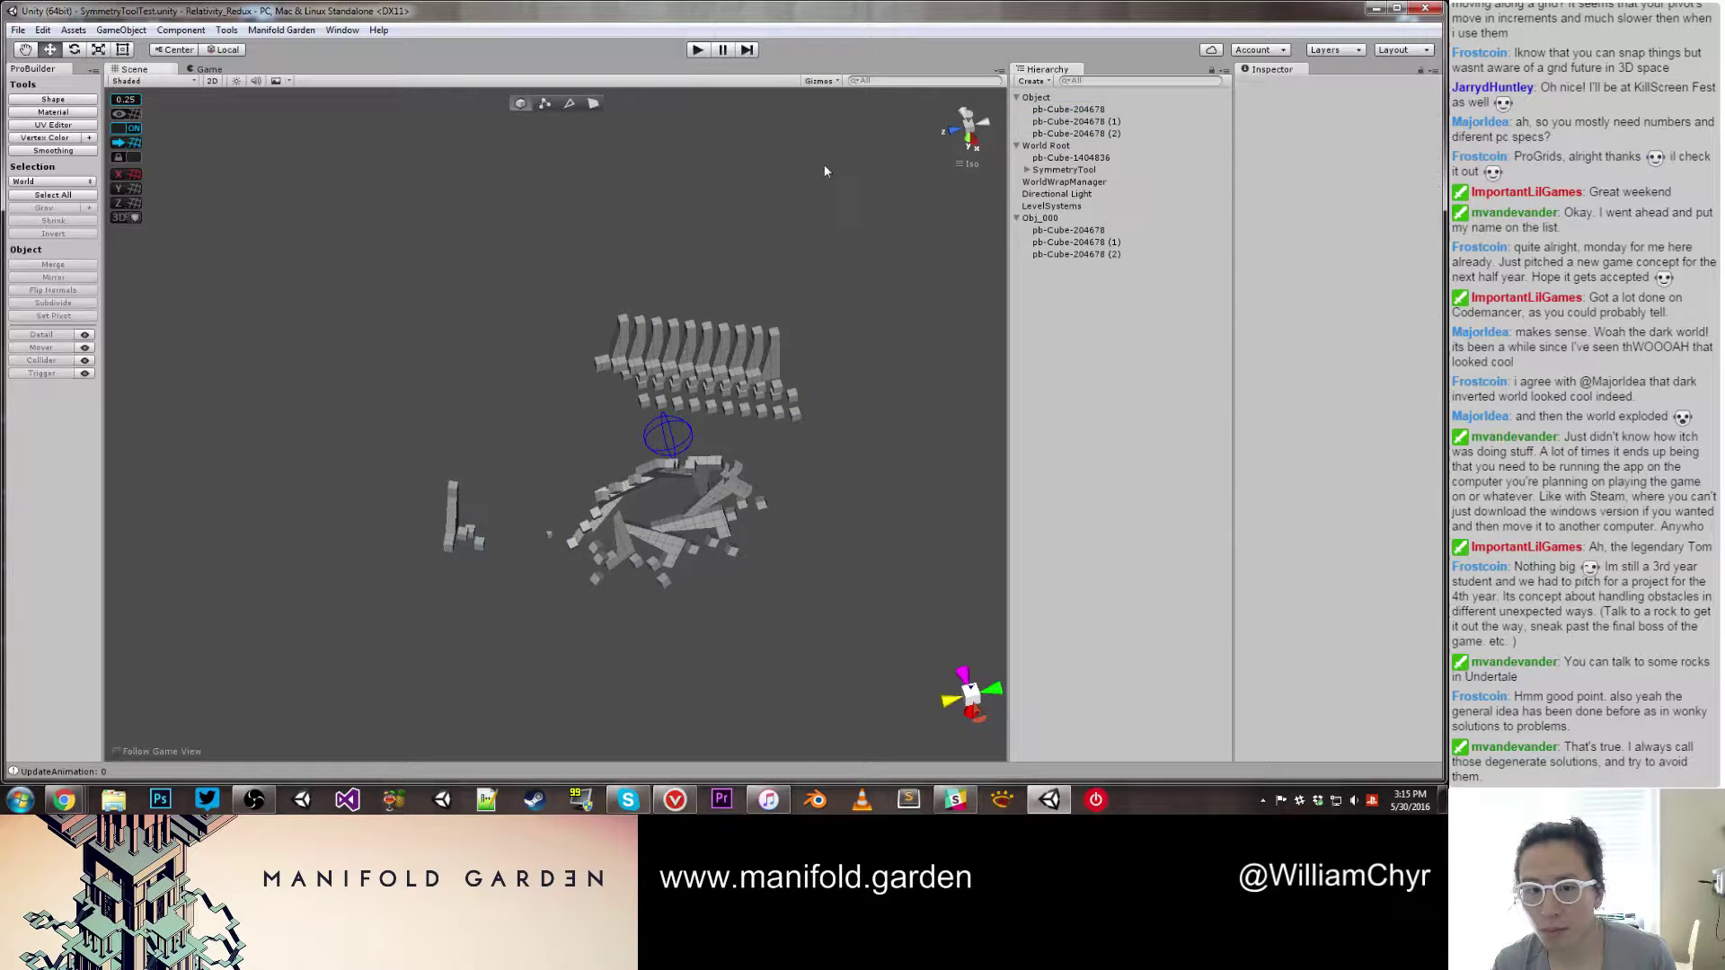
scroll(692, 346, "up", 3)
left_click(690, 347)
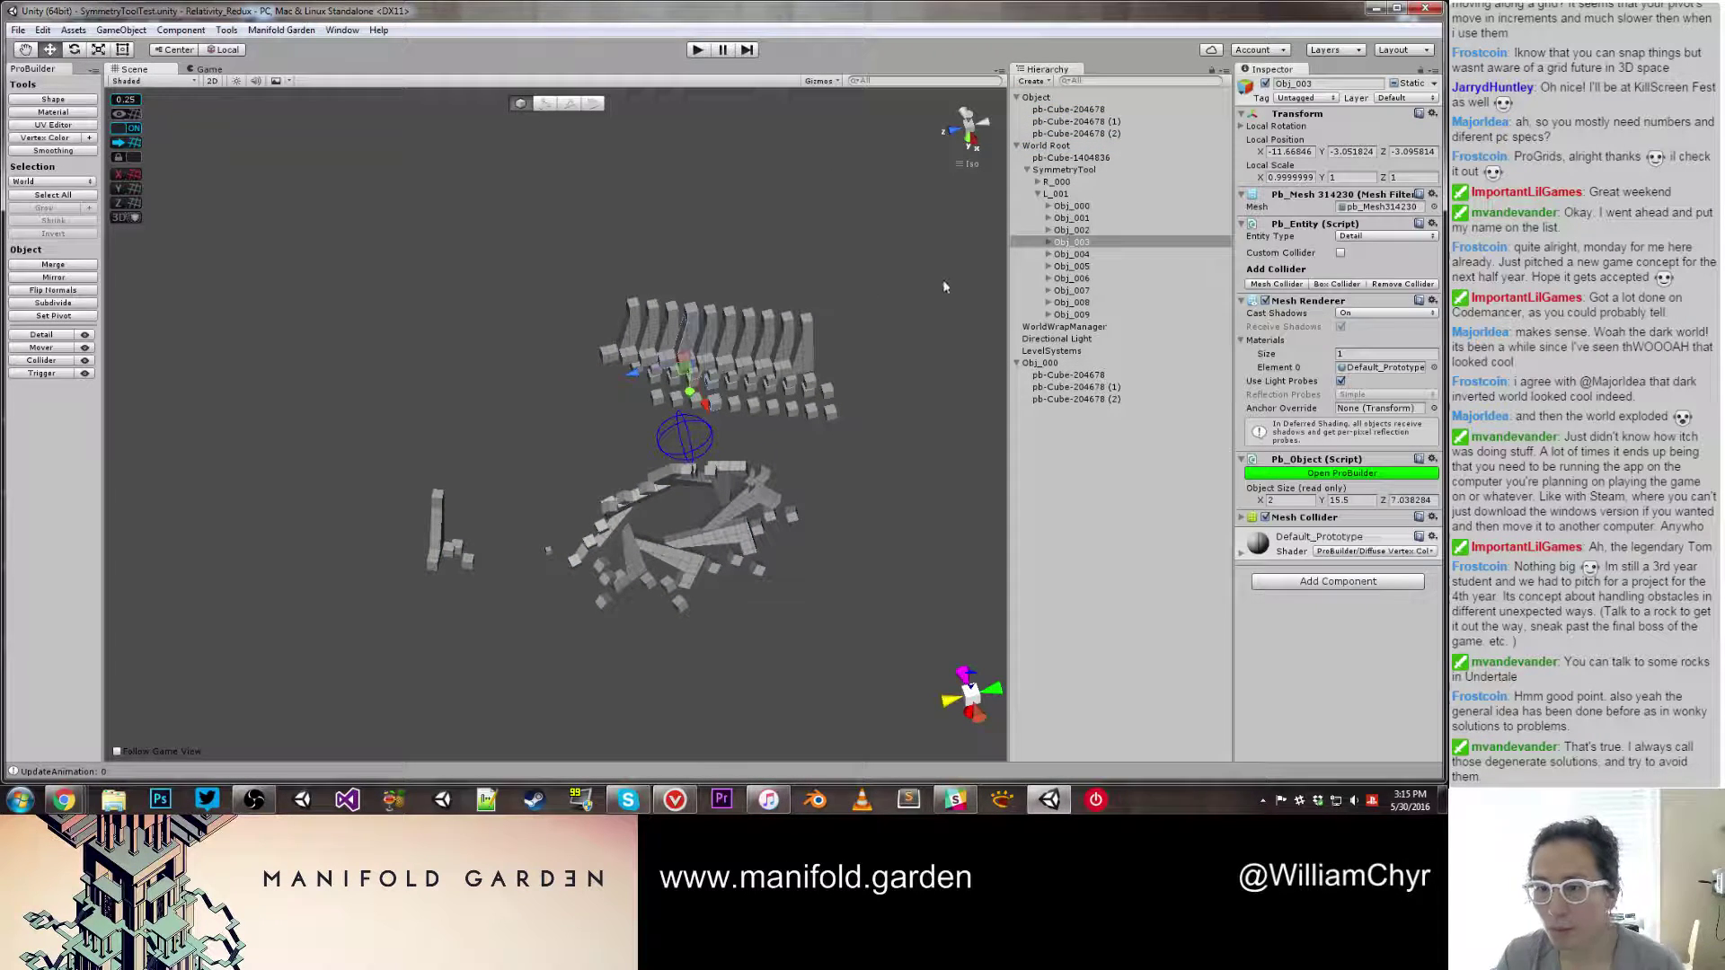
Step: Add two new radial objects under SymmetryTool using its Symmetry Tool script
left_click(1078, 192)
left_click(1077, 171)
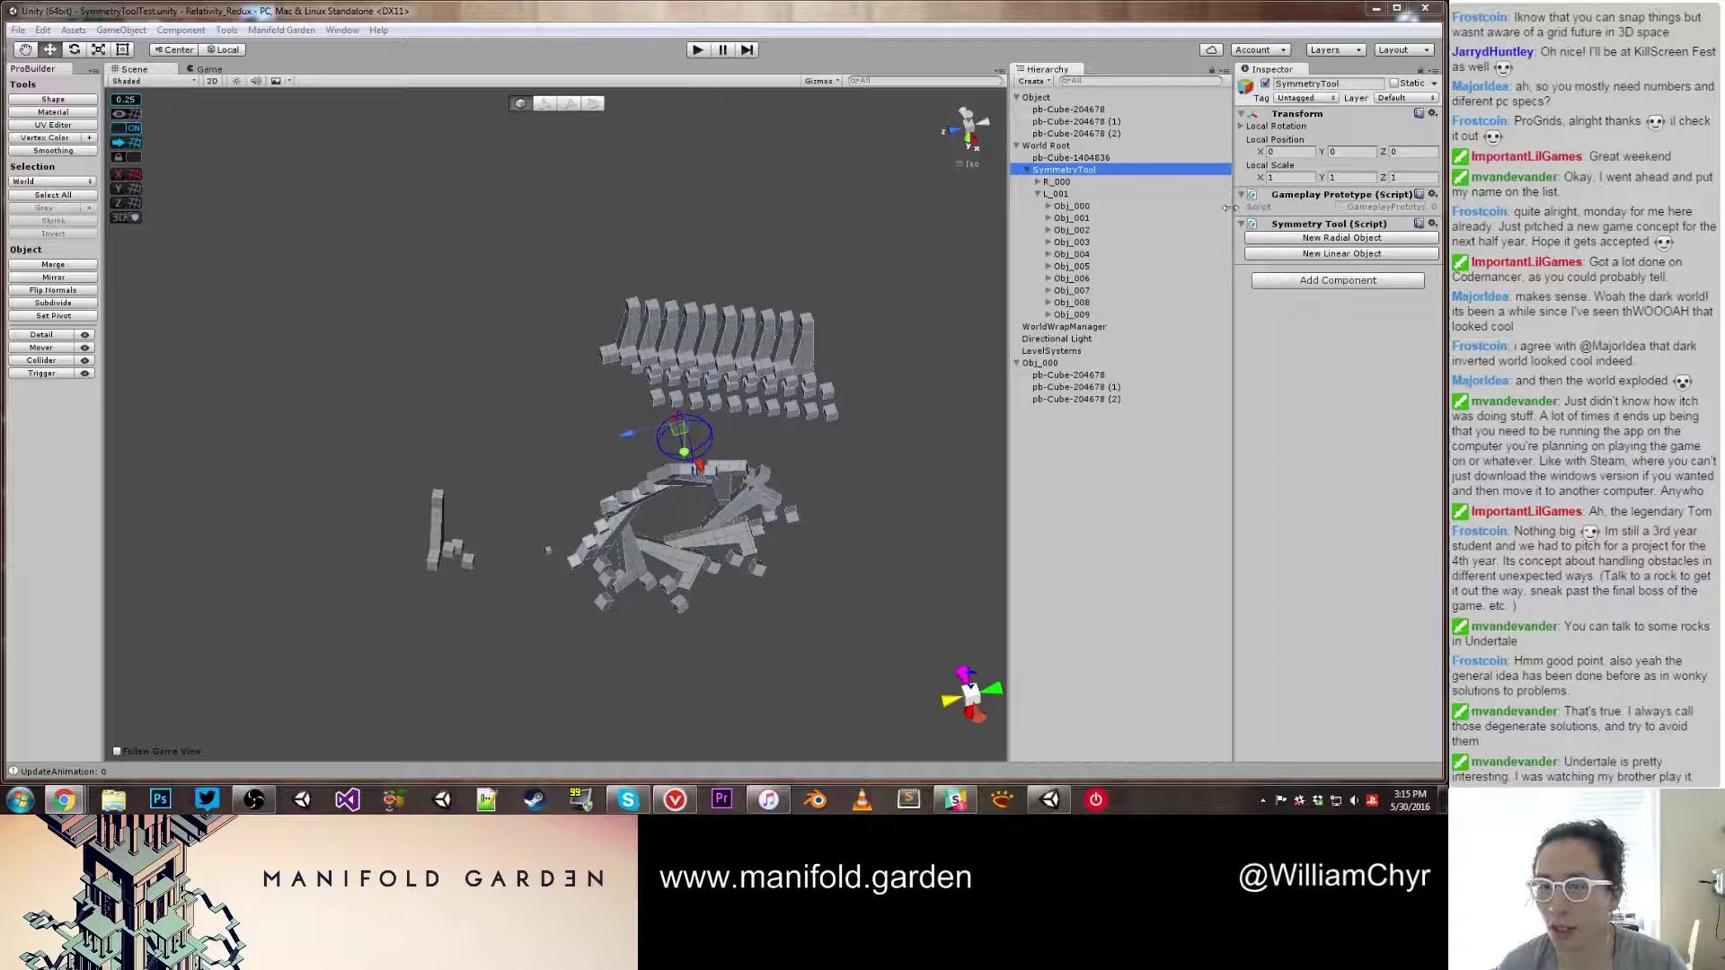
left_click(1311, 257)
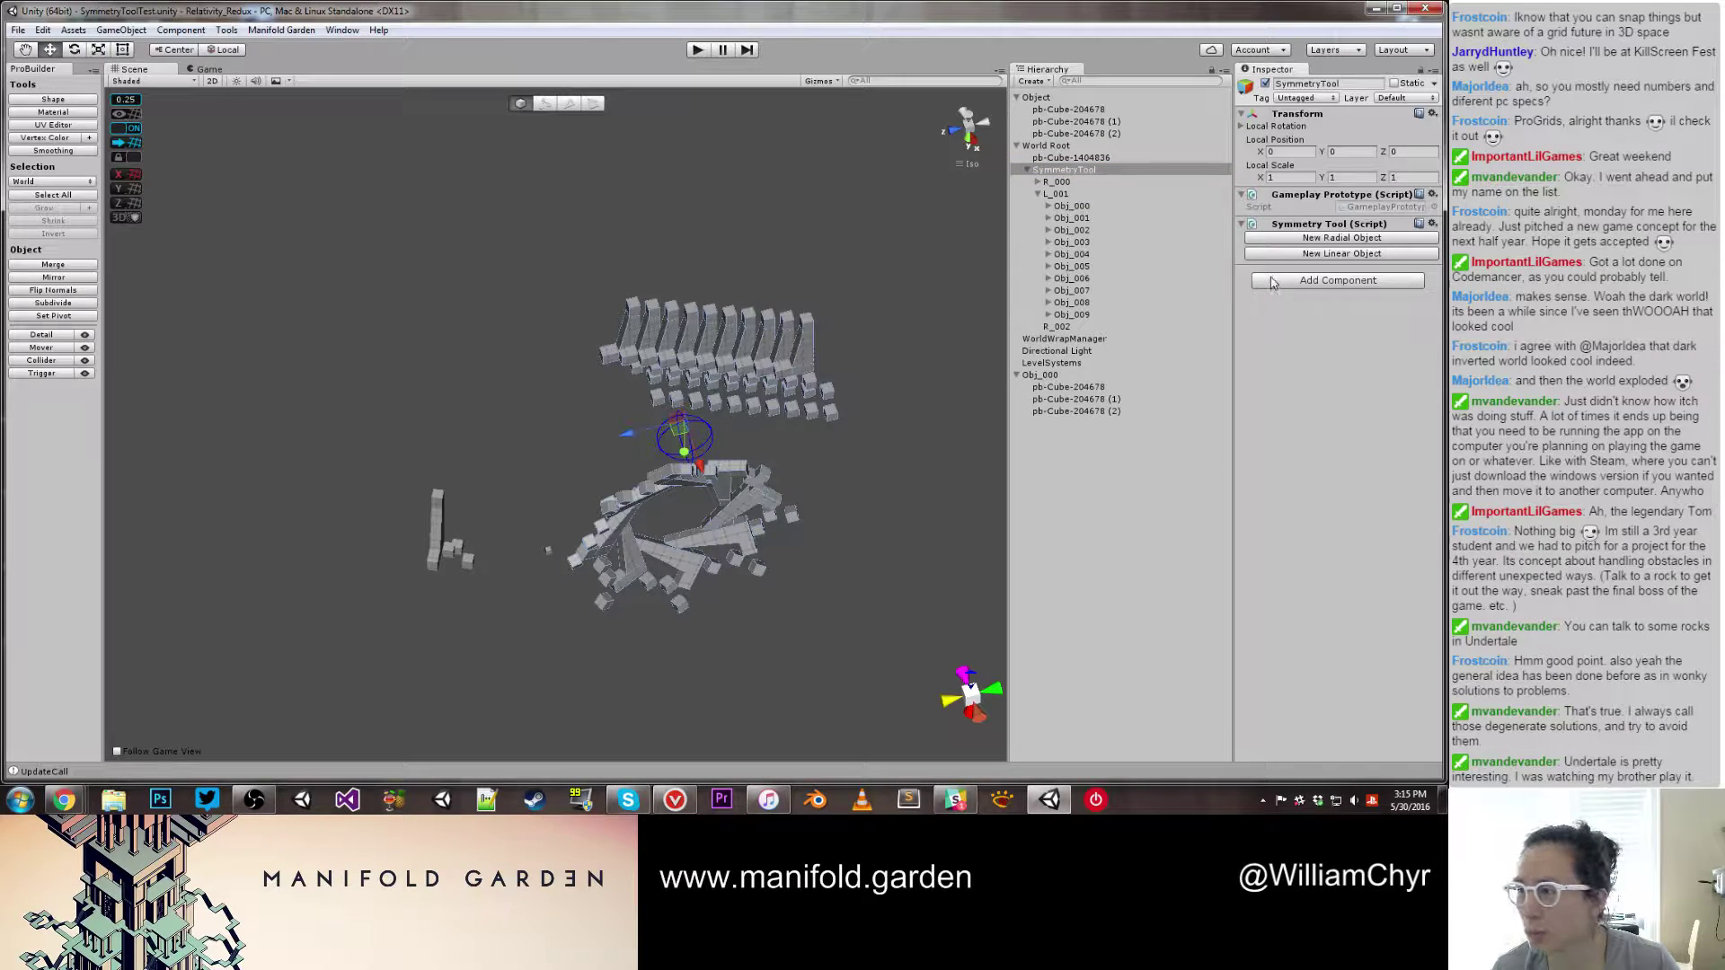
left_click(1288, 238)
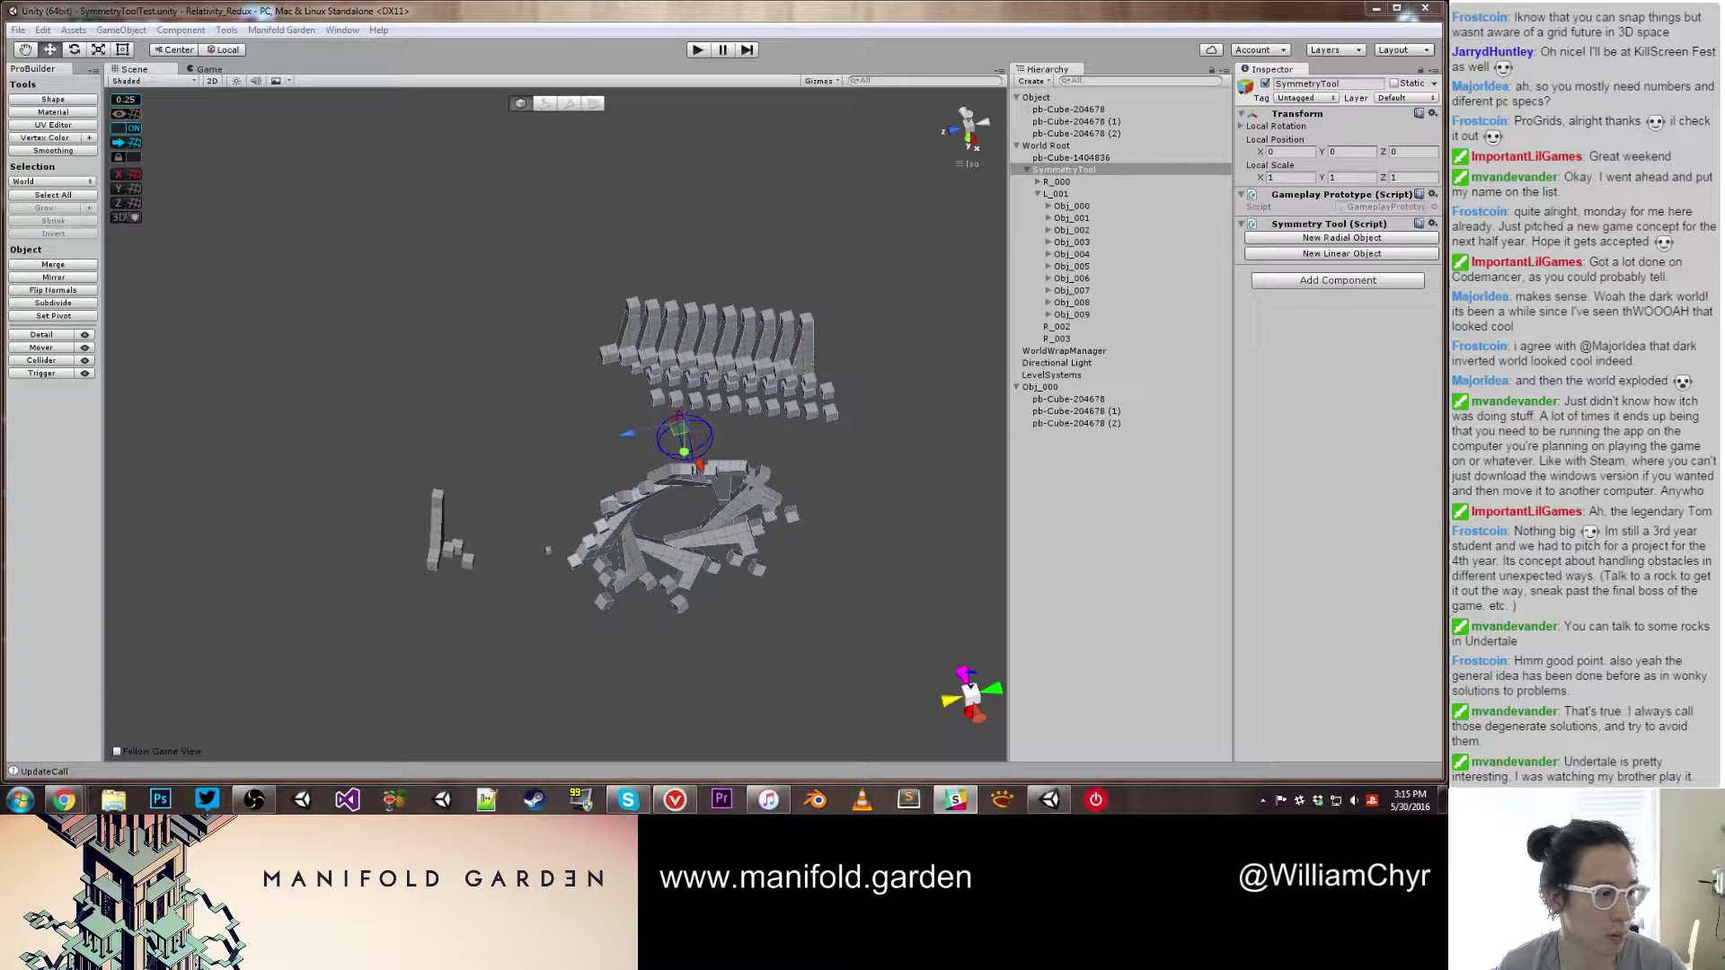
left_click(1049, 799)
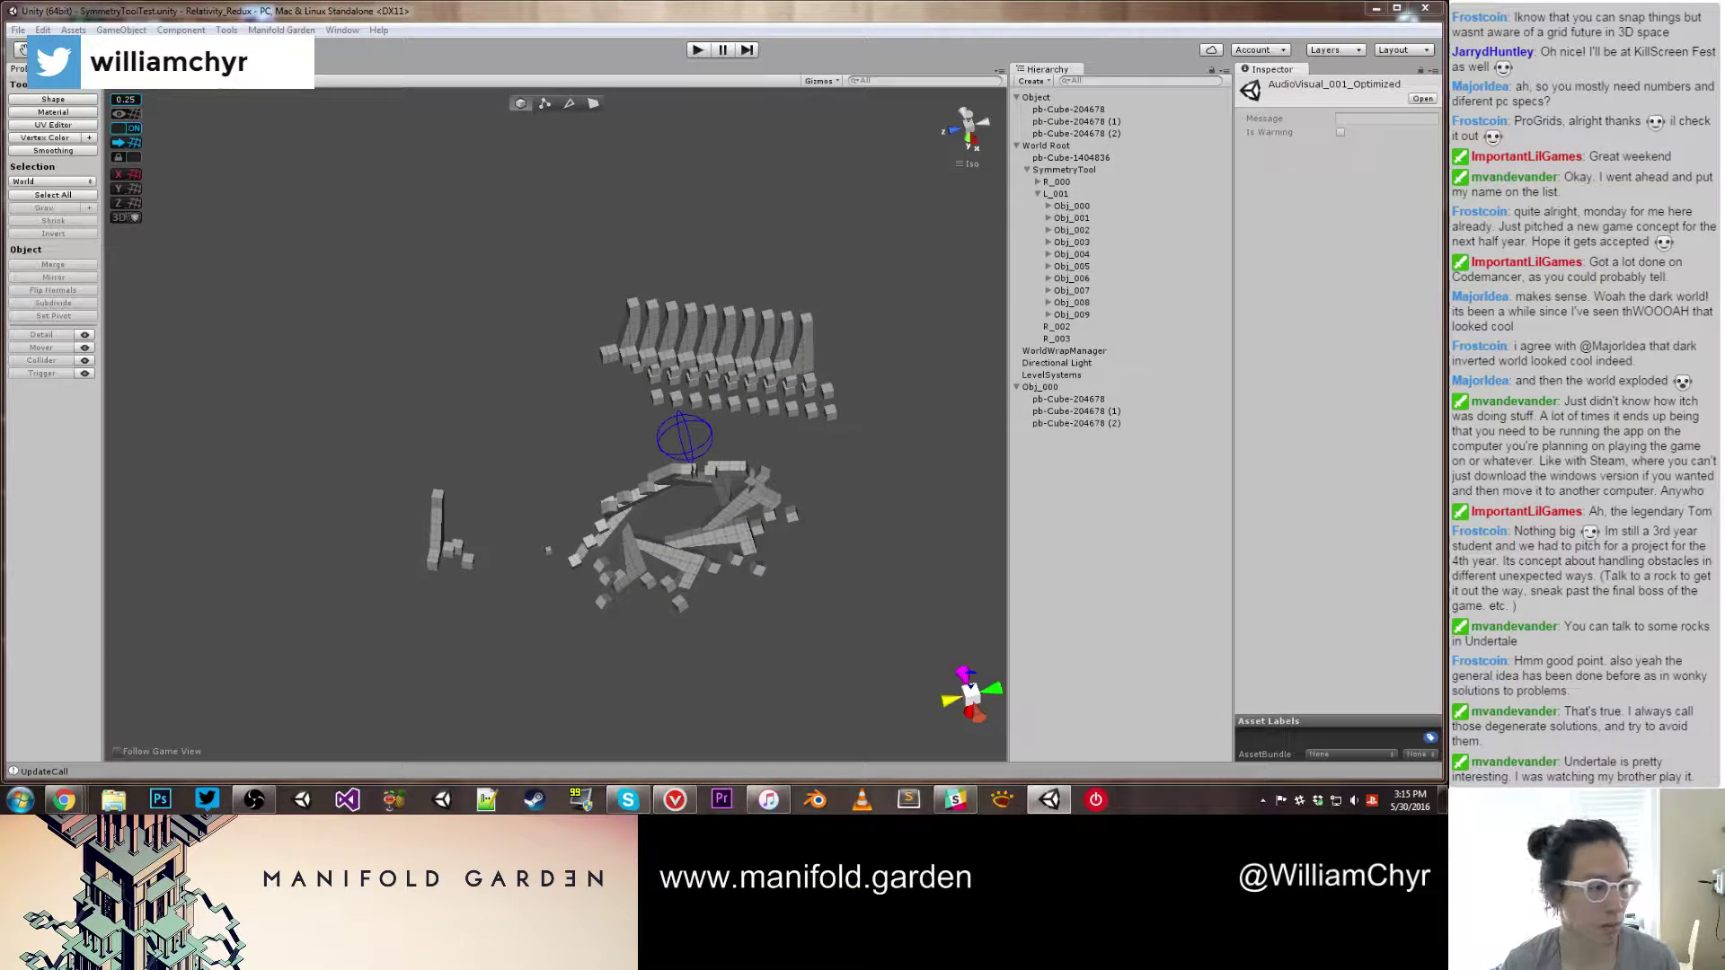
key("alt+Tab")
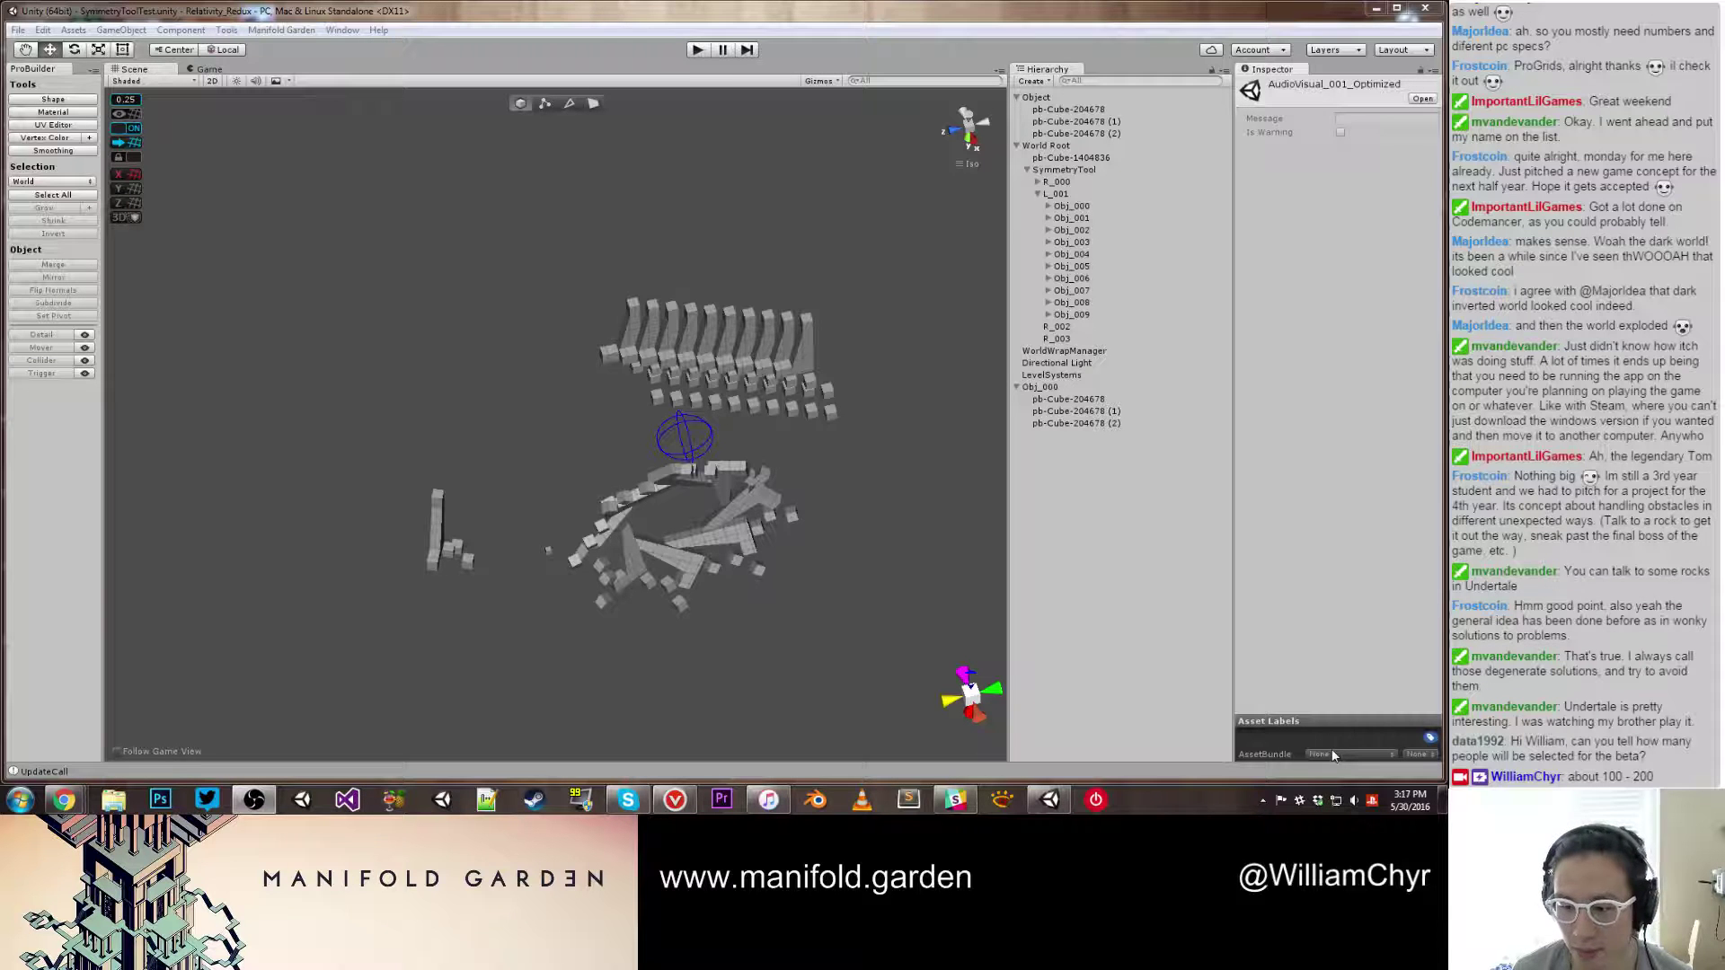
Step: Raise the Skype volume in the system Volume Mixer and adjust the overall speaker level
left_click(1354, 800)
left_click(1354, 759)
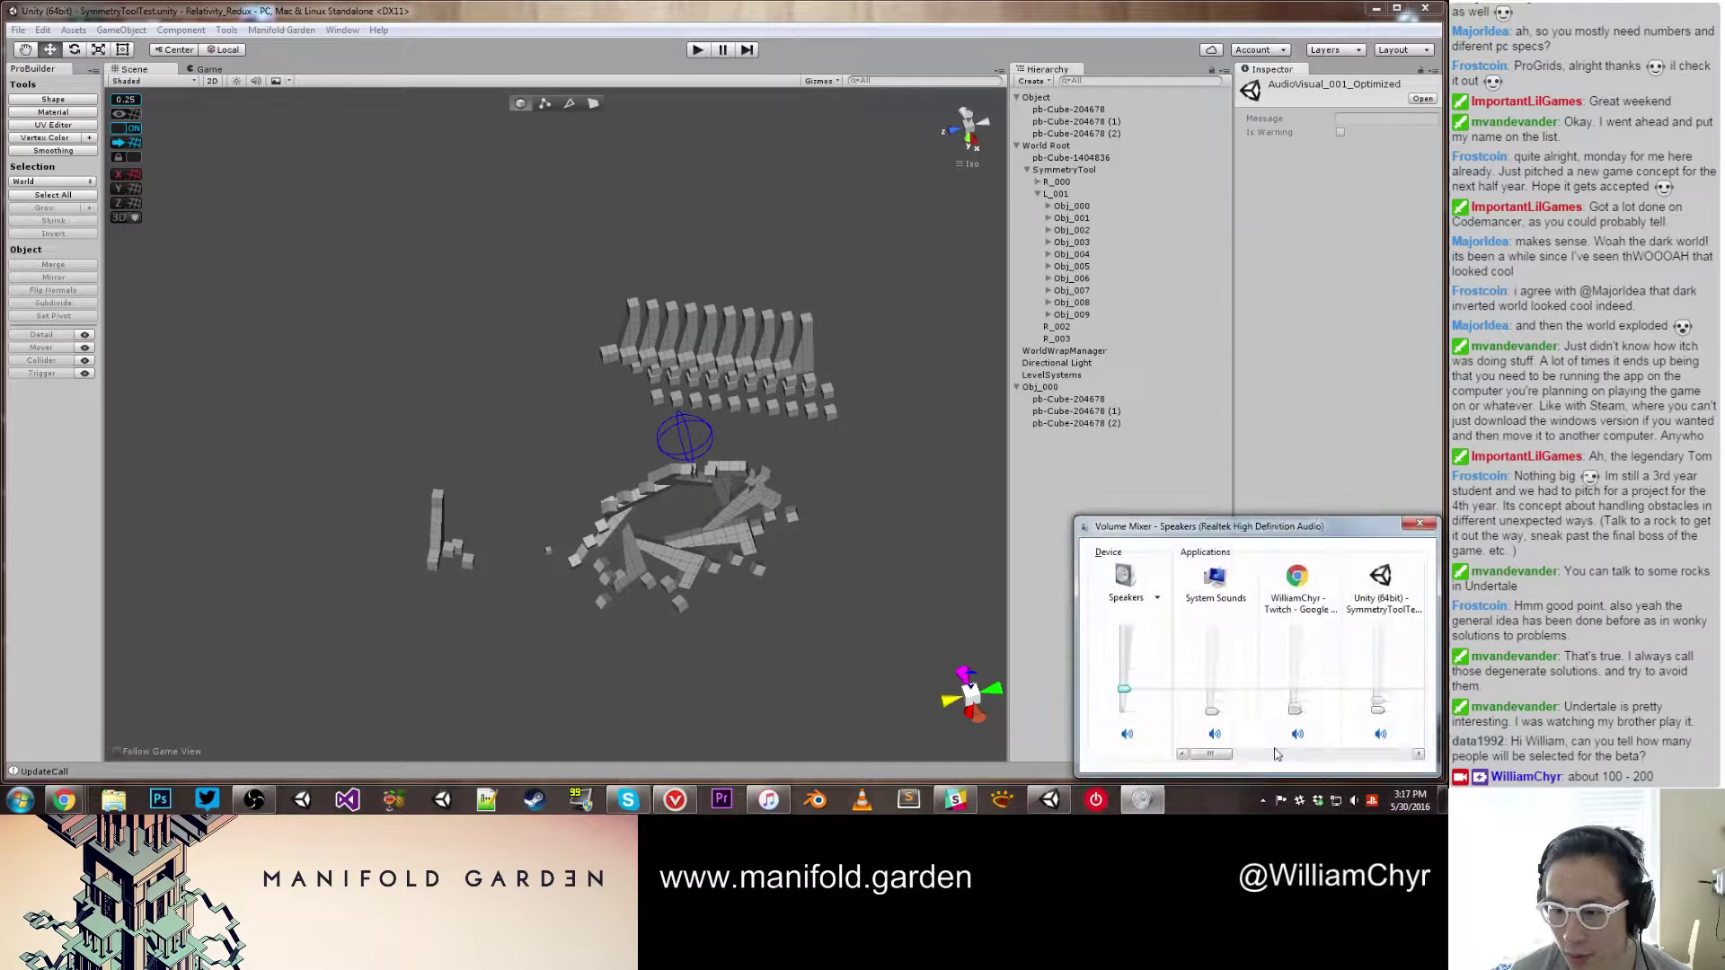
left_click_drag(1226, 757, 1388, 757)
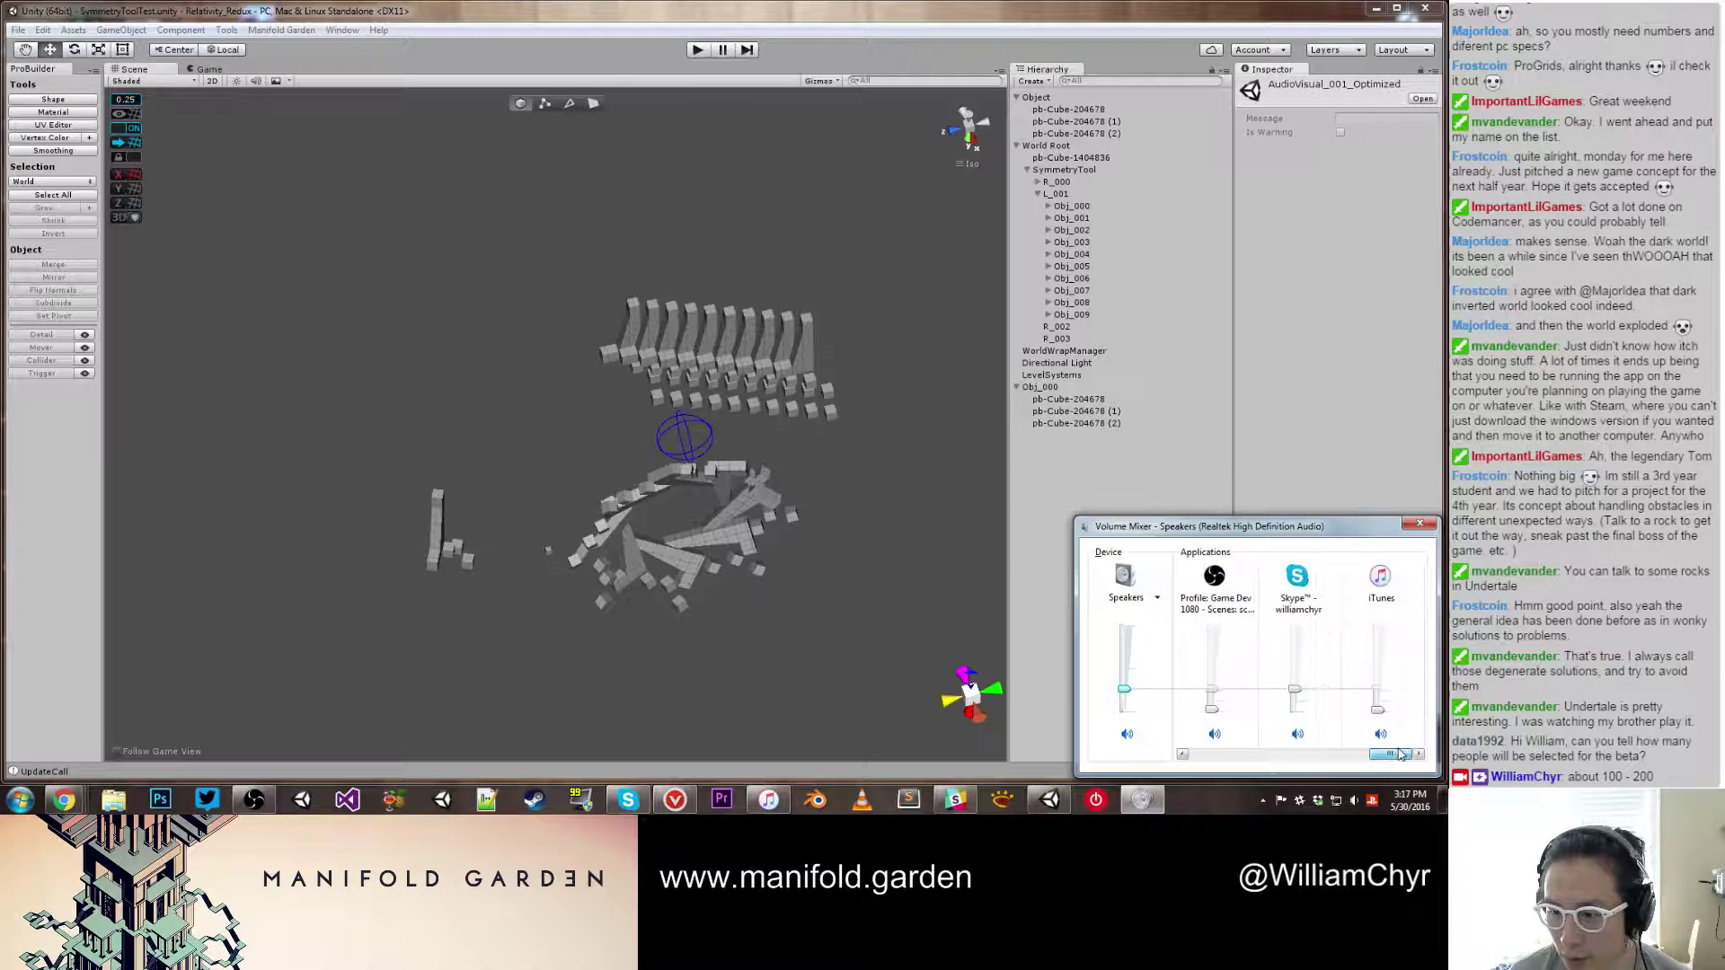
left_click_drag(1294, 689, 1294, 679)
left_click_drag(1124, 676, 1124, 680)
left_click(1416, 526)
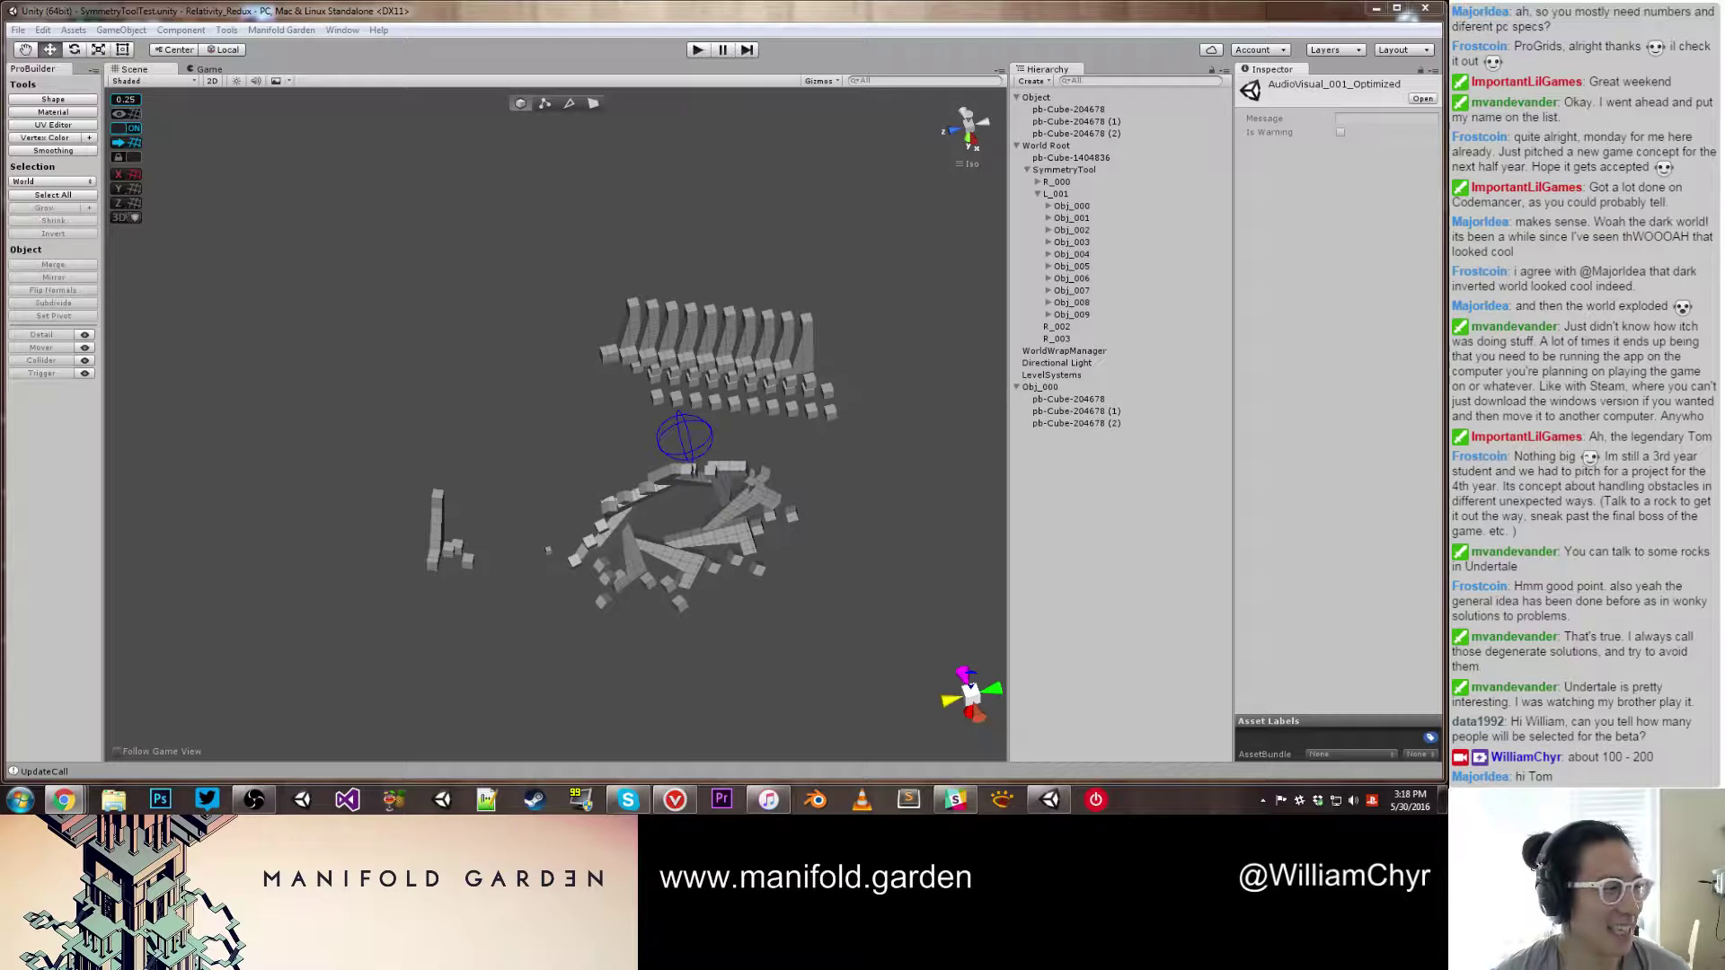
left_click(459, 349)
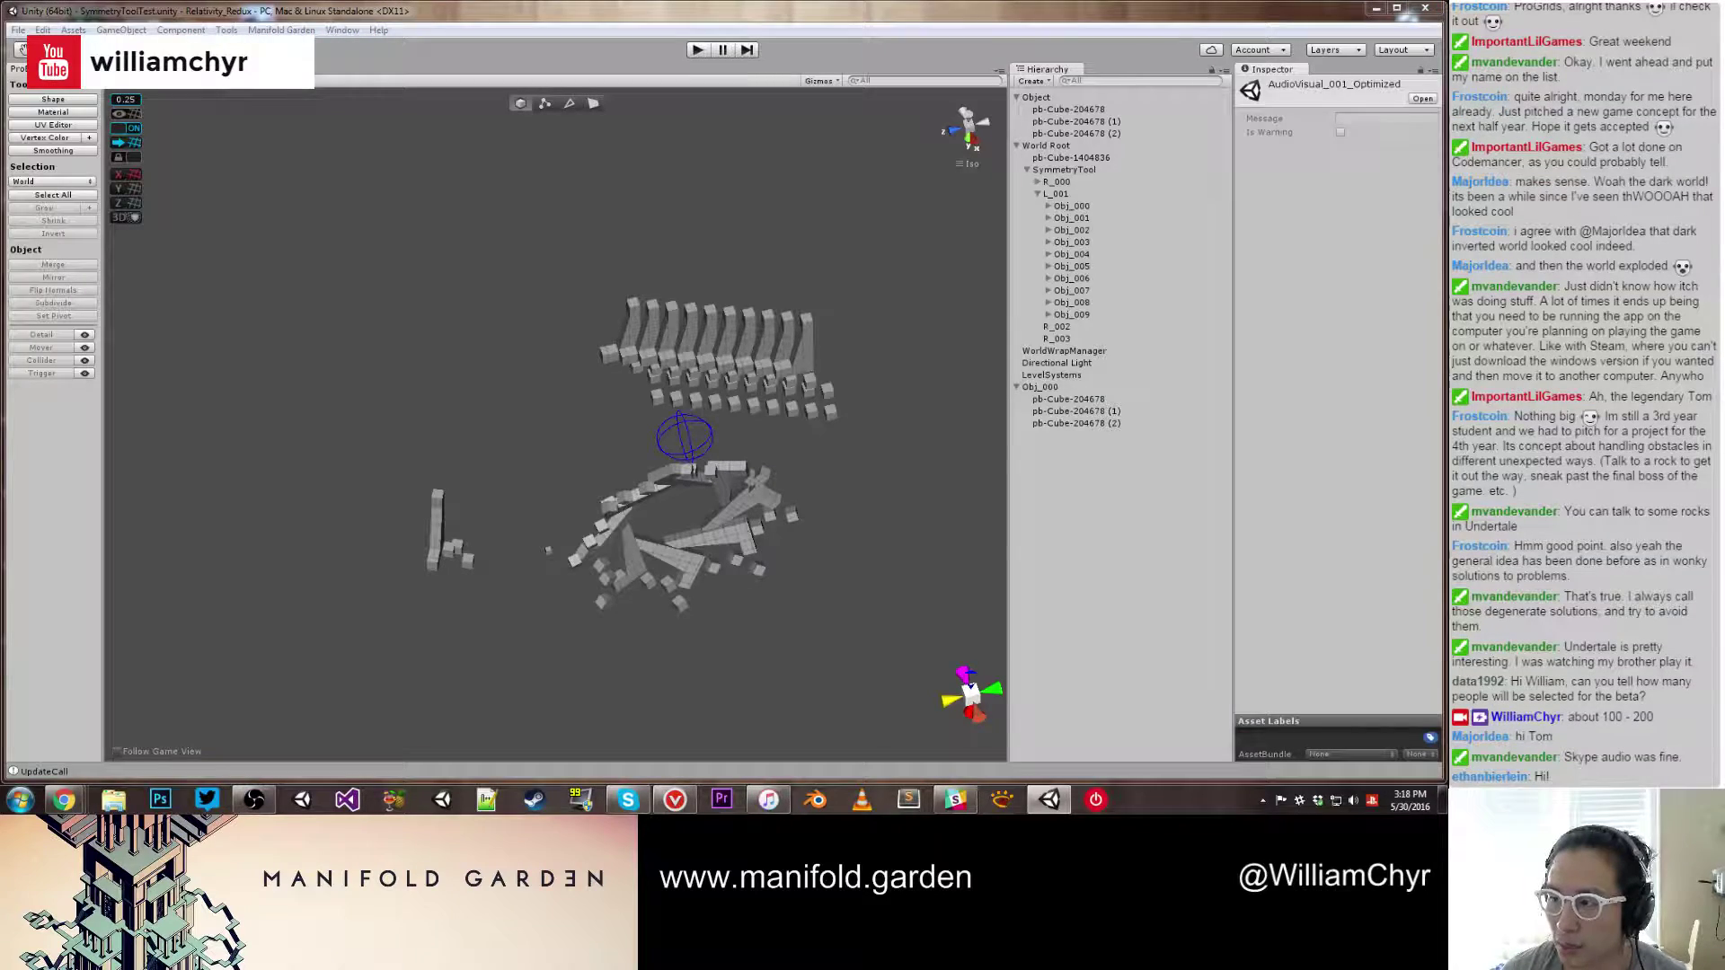
left_click_drag(1444, 85, 1127, 121)
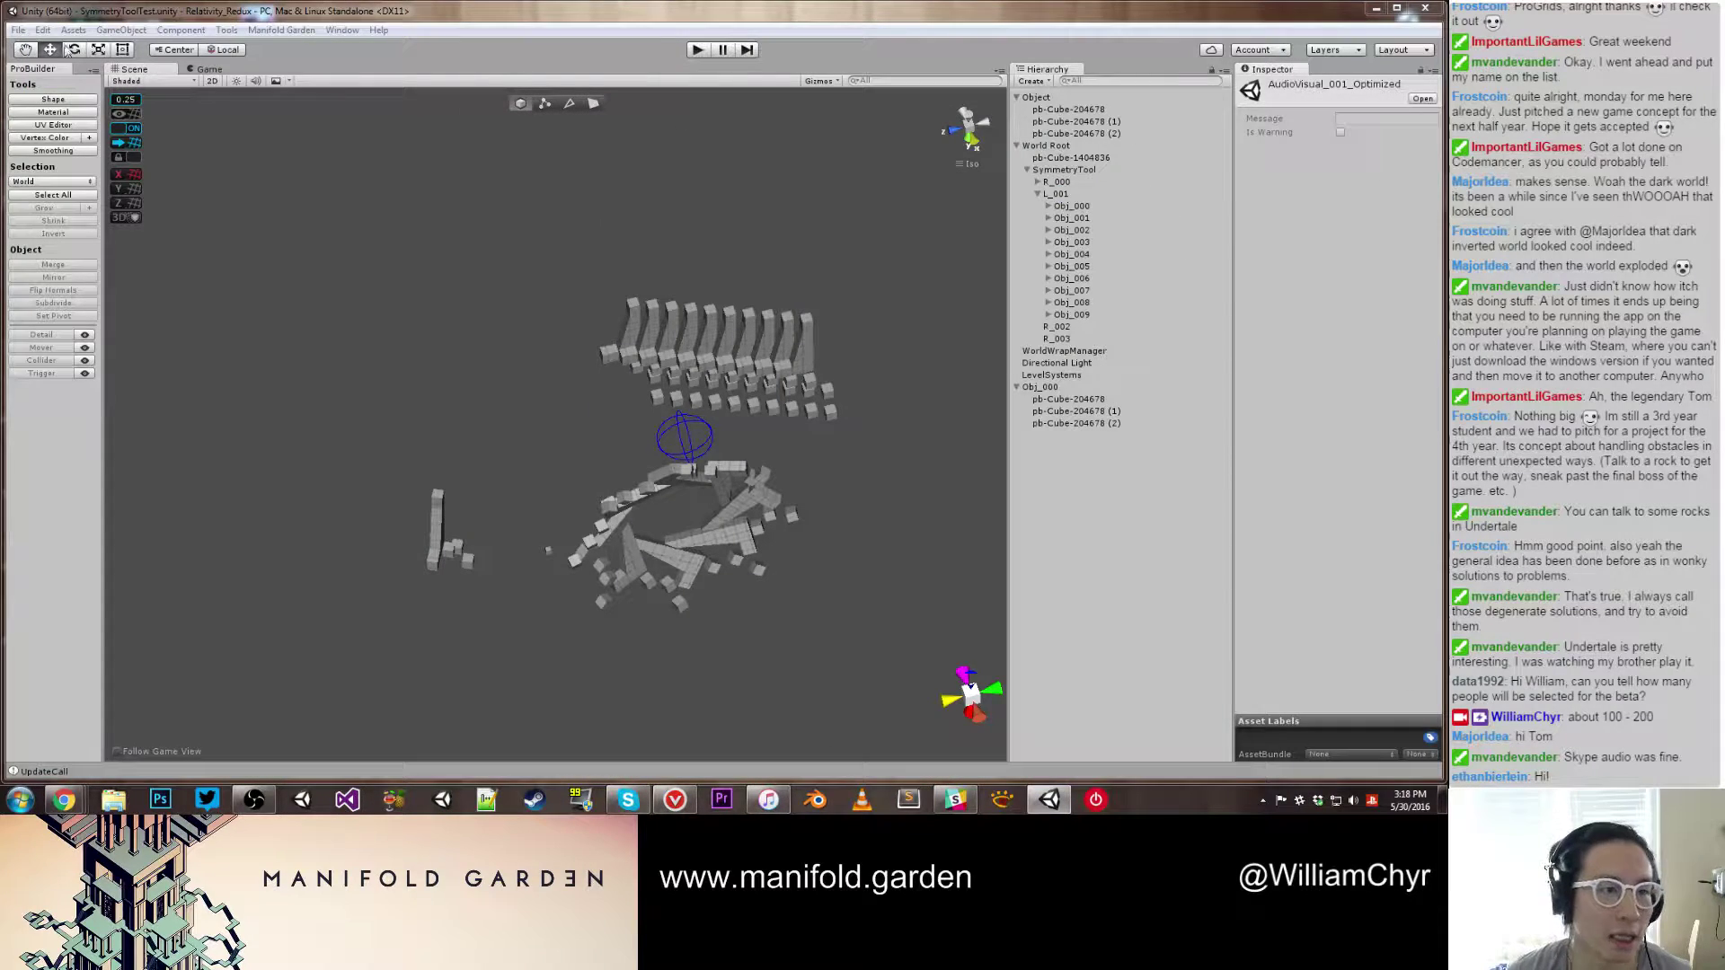
Step: Review the list of scenes included in the build settings, highlighting AudioVisual_001_Optimized, and close the settings
left_click(18, 30)
left_click(65, 181)
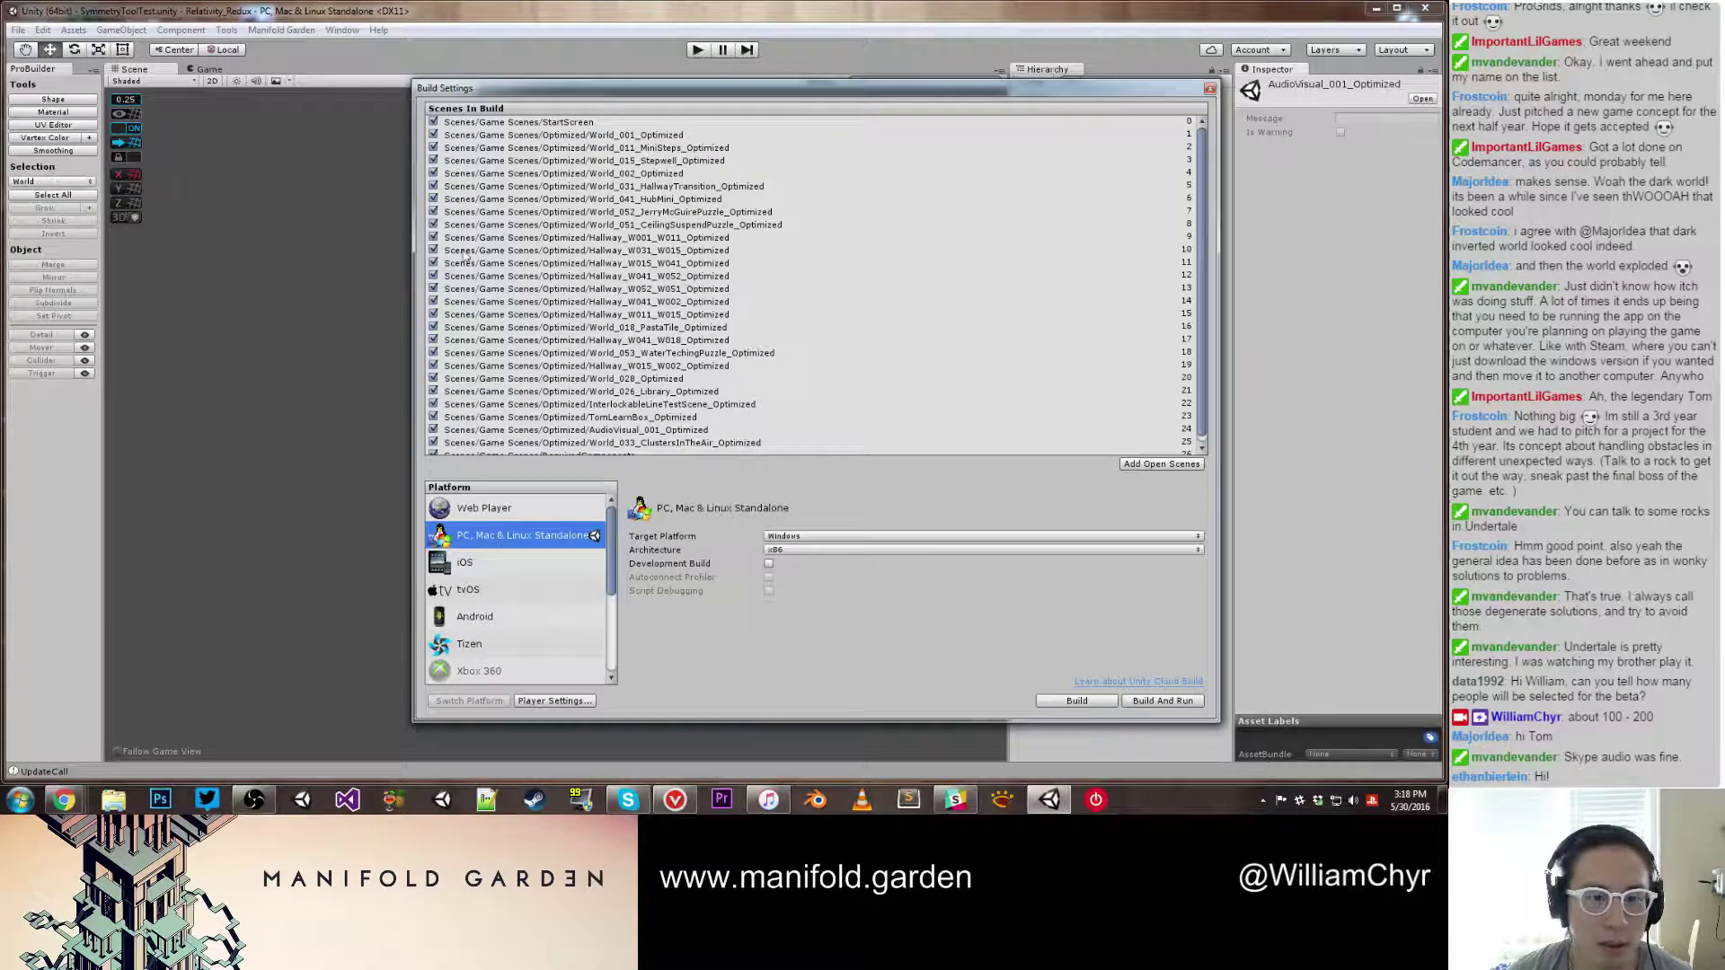
scroll(614, 255, "down", 1)
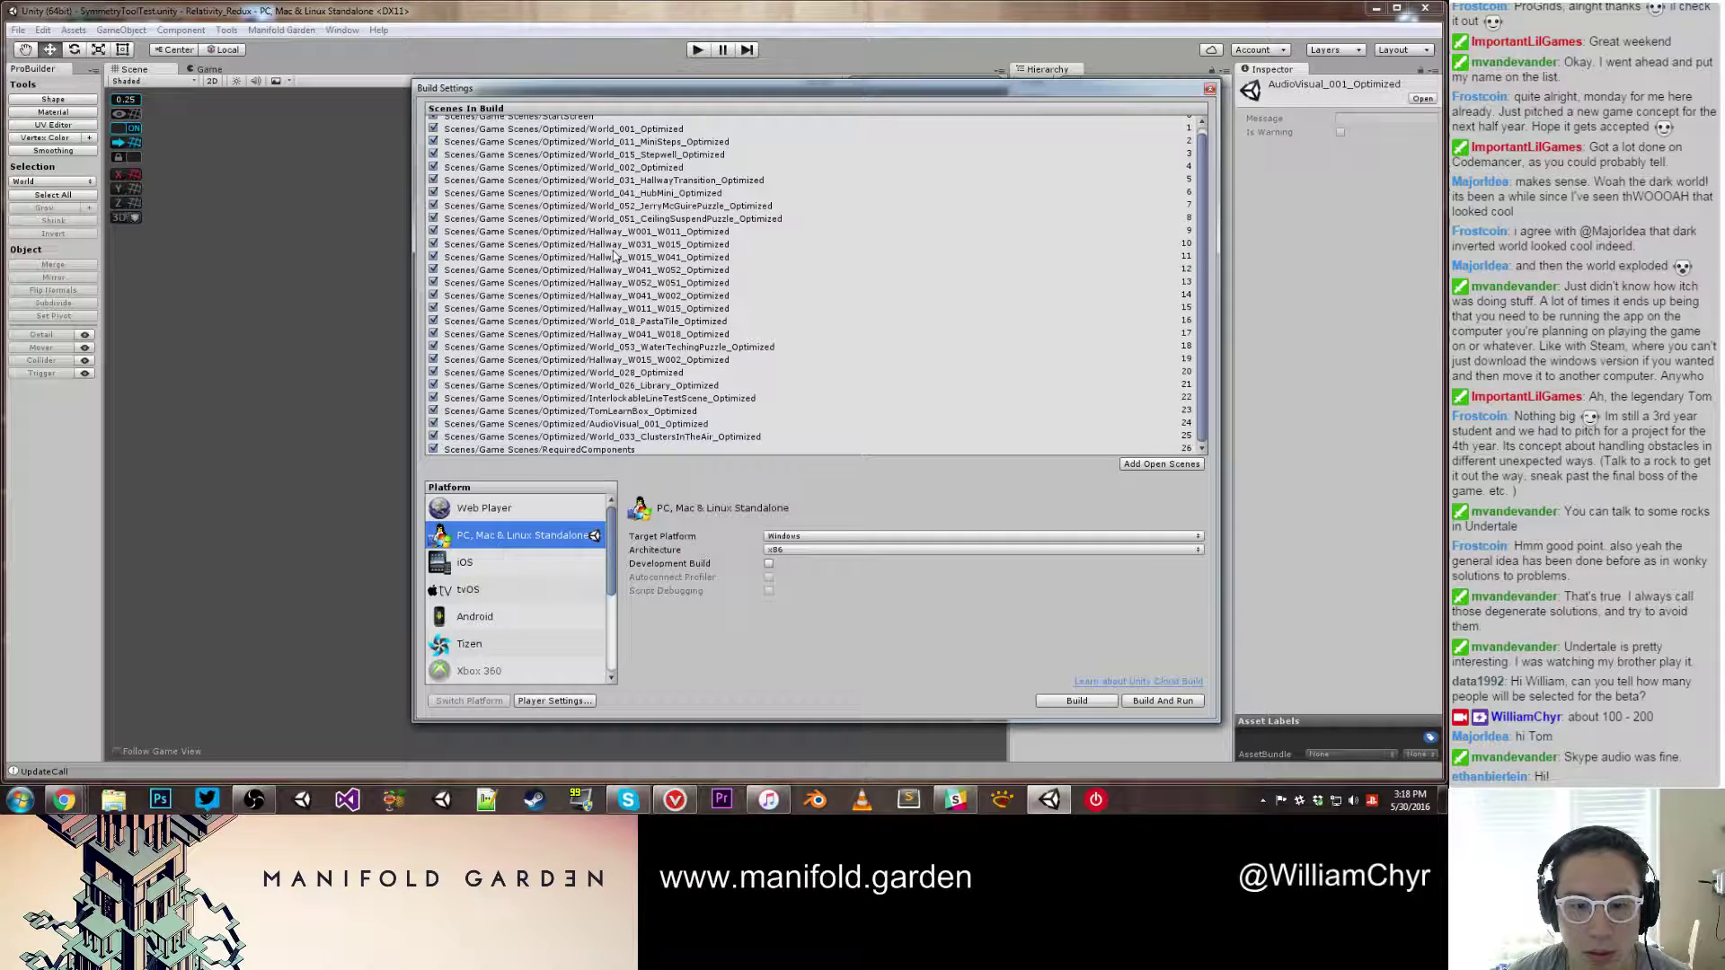
left_click(644, 424)
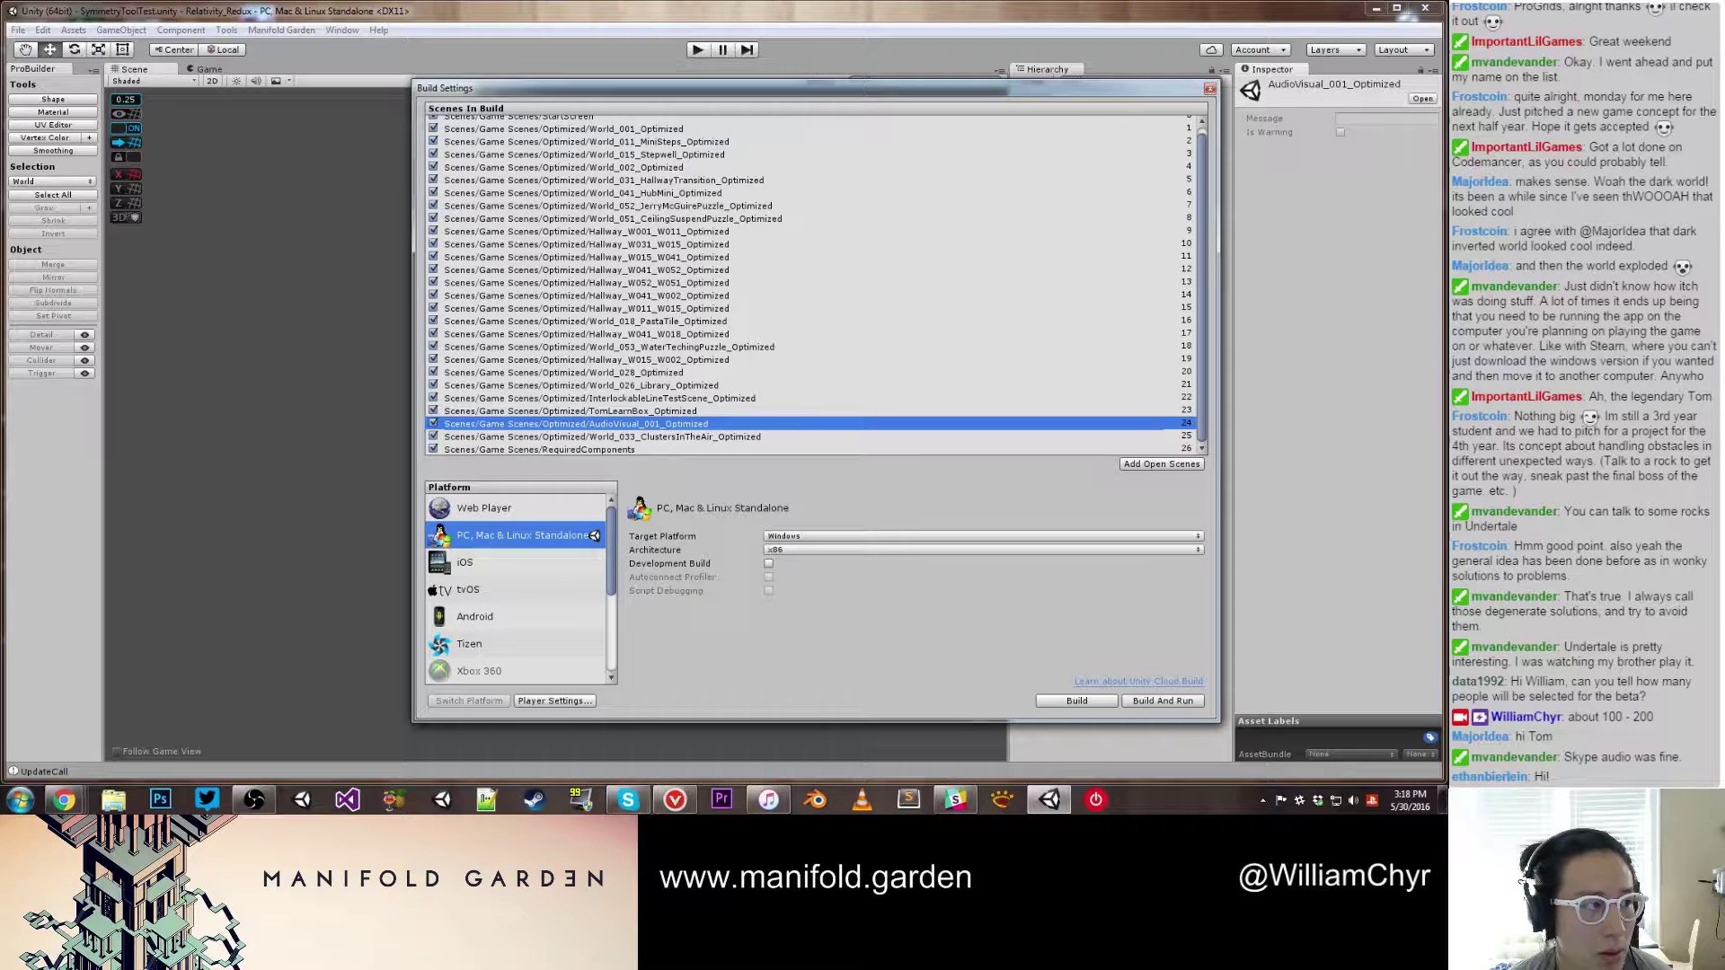
key("Escape")
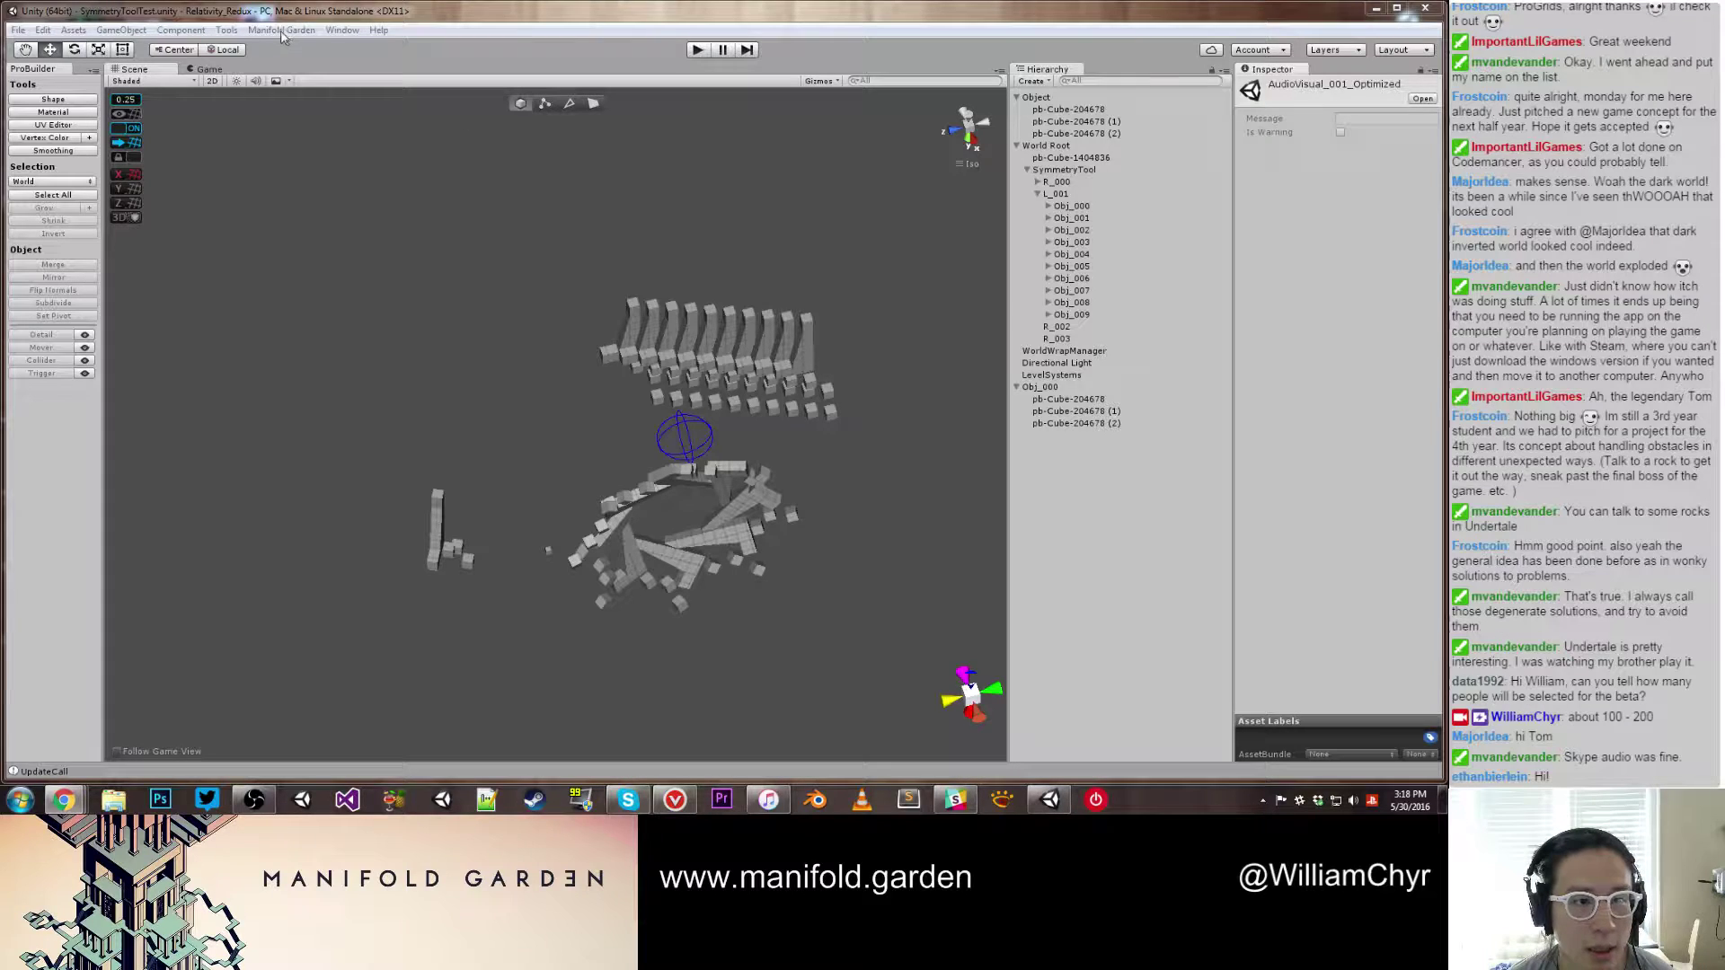
key("ctrl+shift+b")
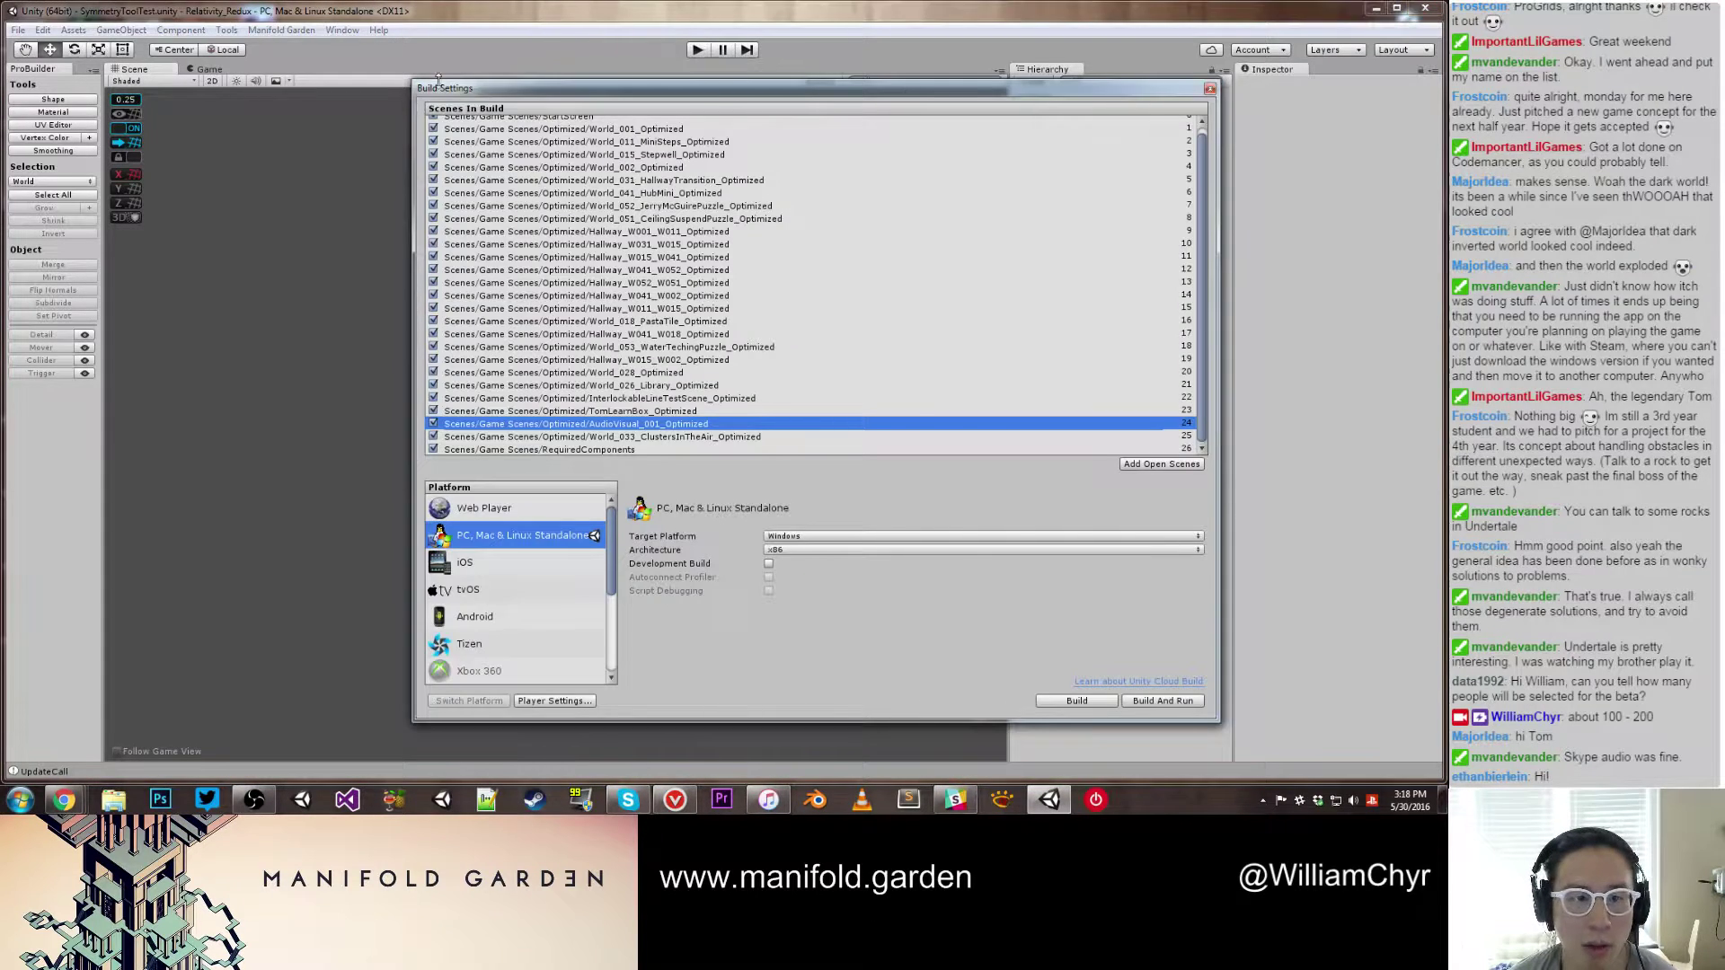
left_click_drag(486, 89, 1446, 76)
key("ctrl+shift+b")
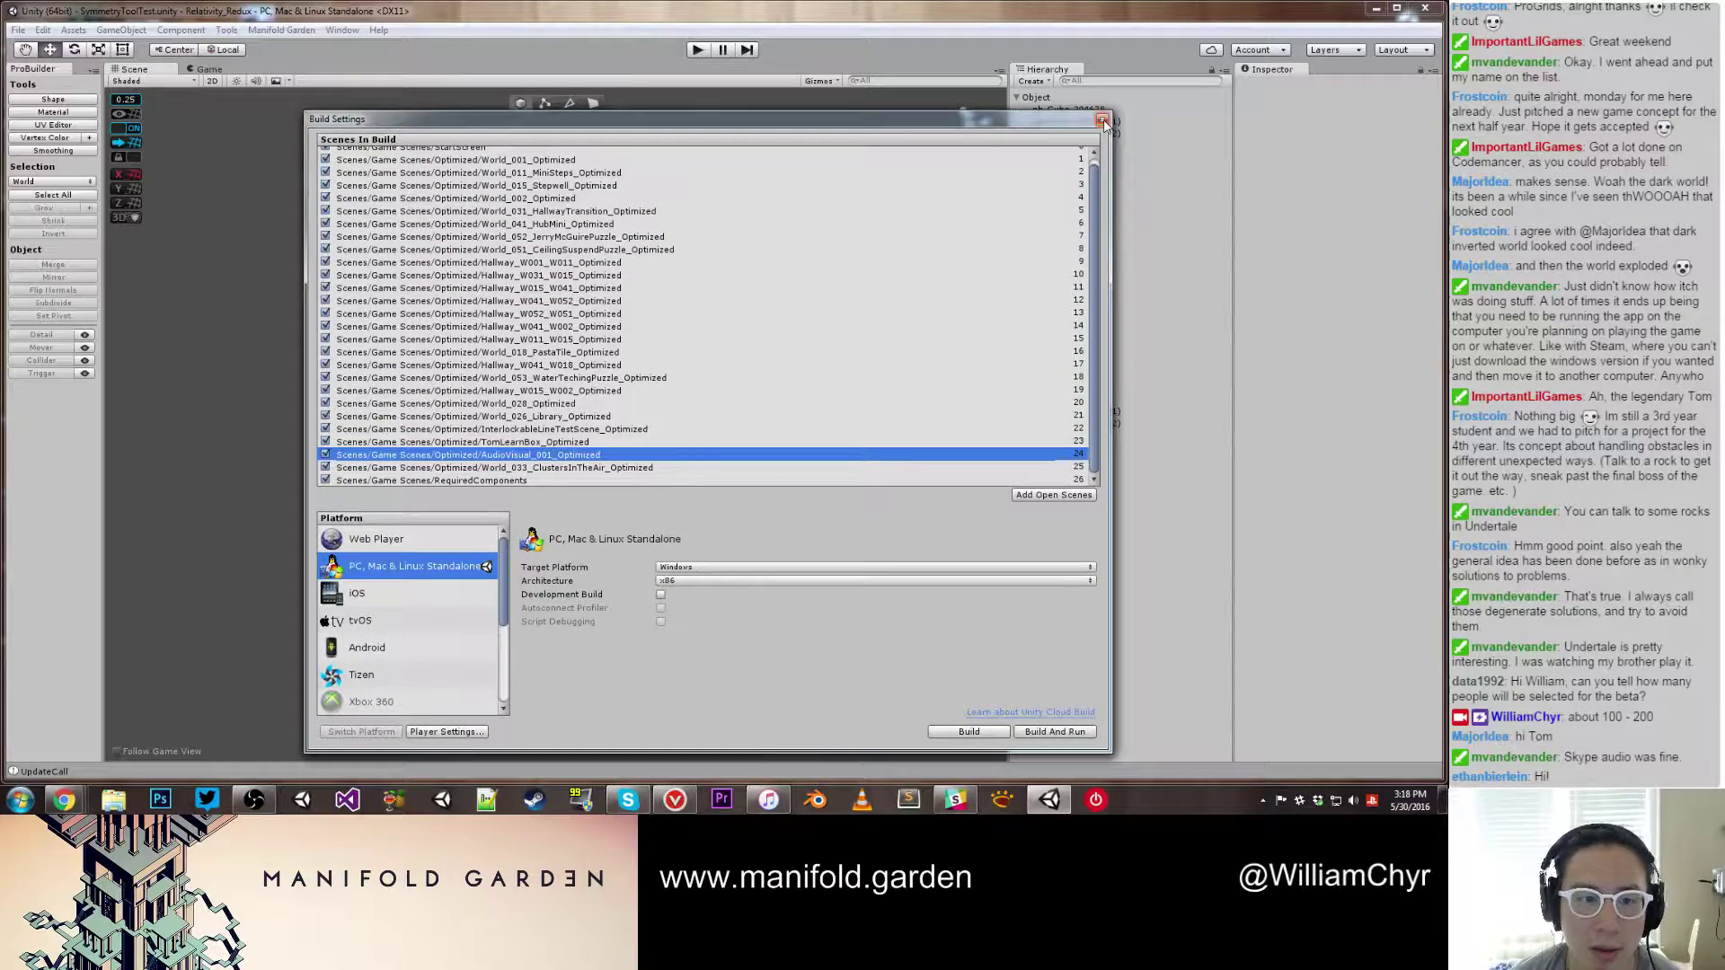
left_click(1102, 121)
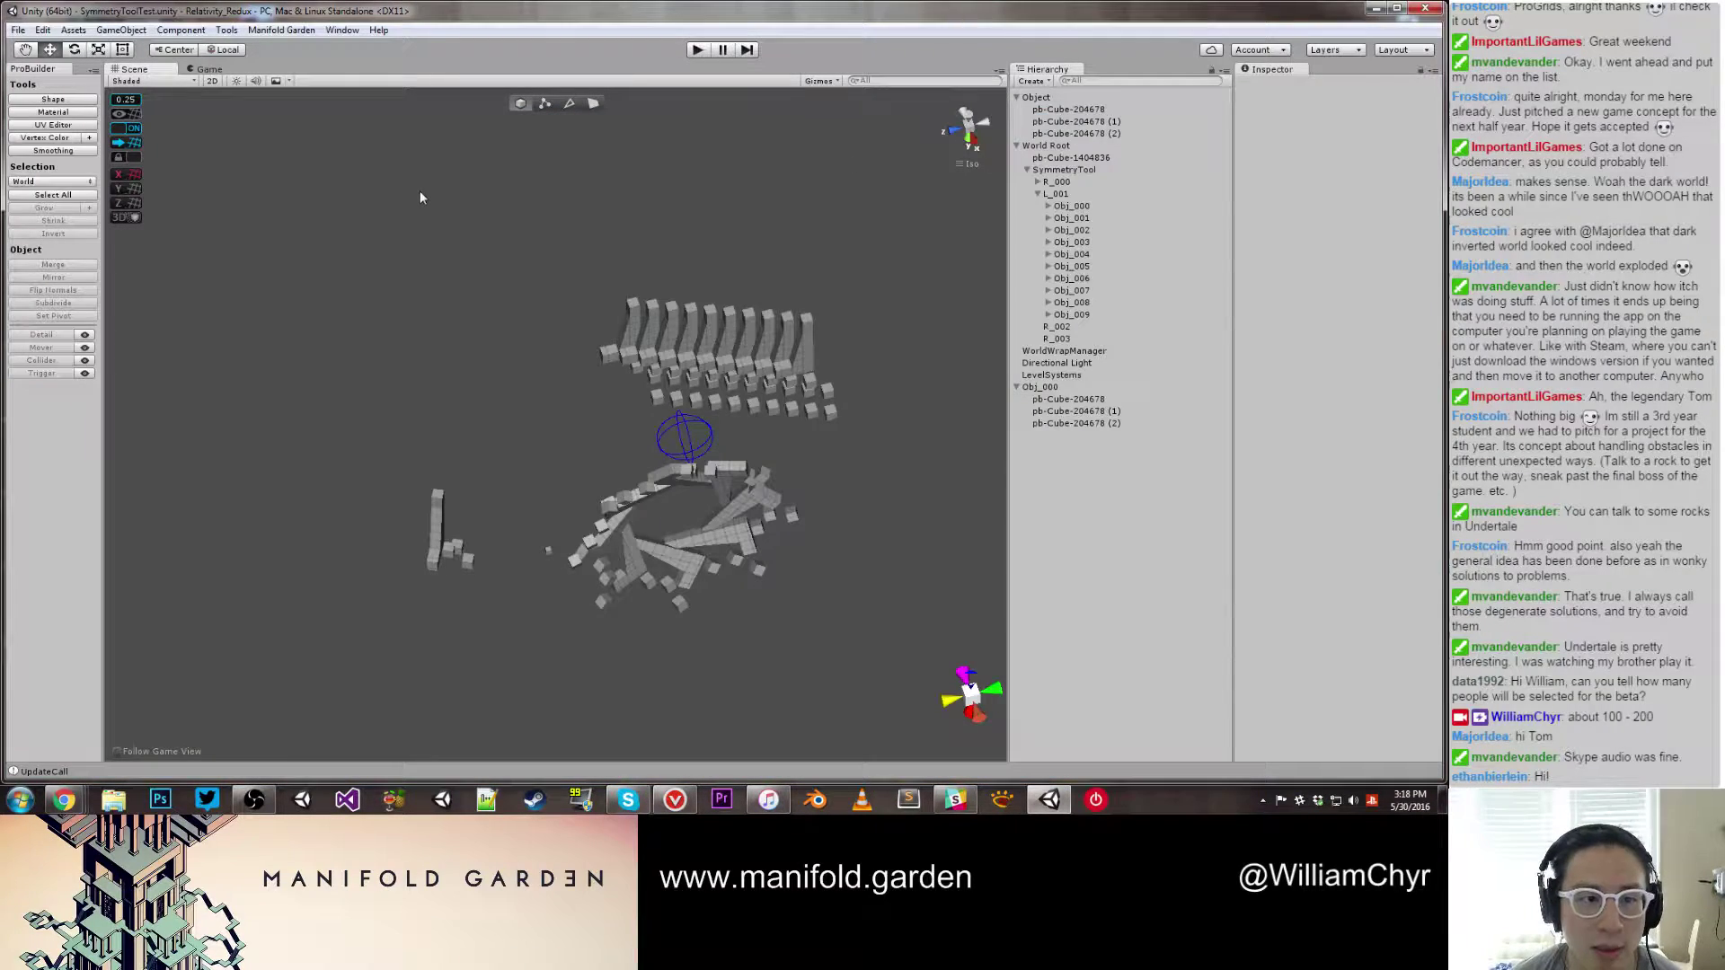
left_click(332, 30)
mouse_move(281, 30)
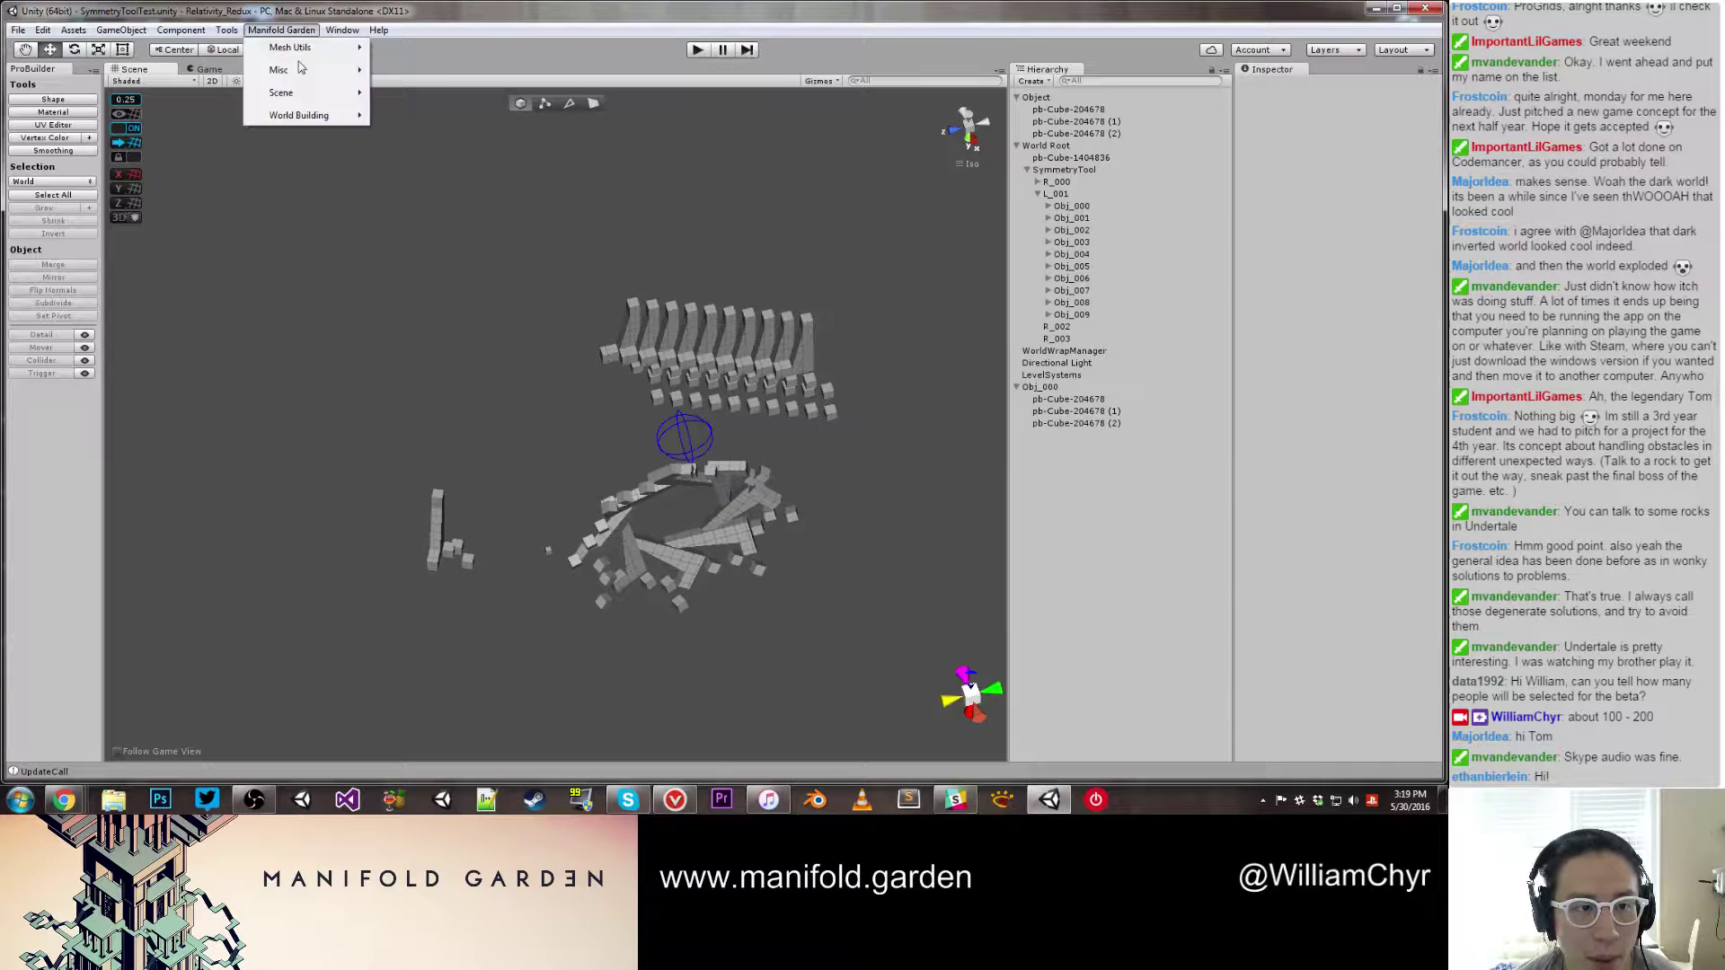
key("Escape")
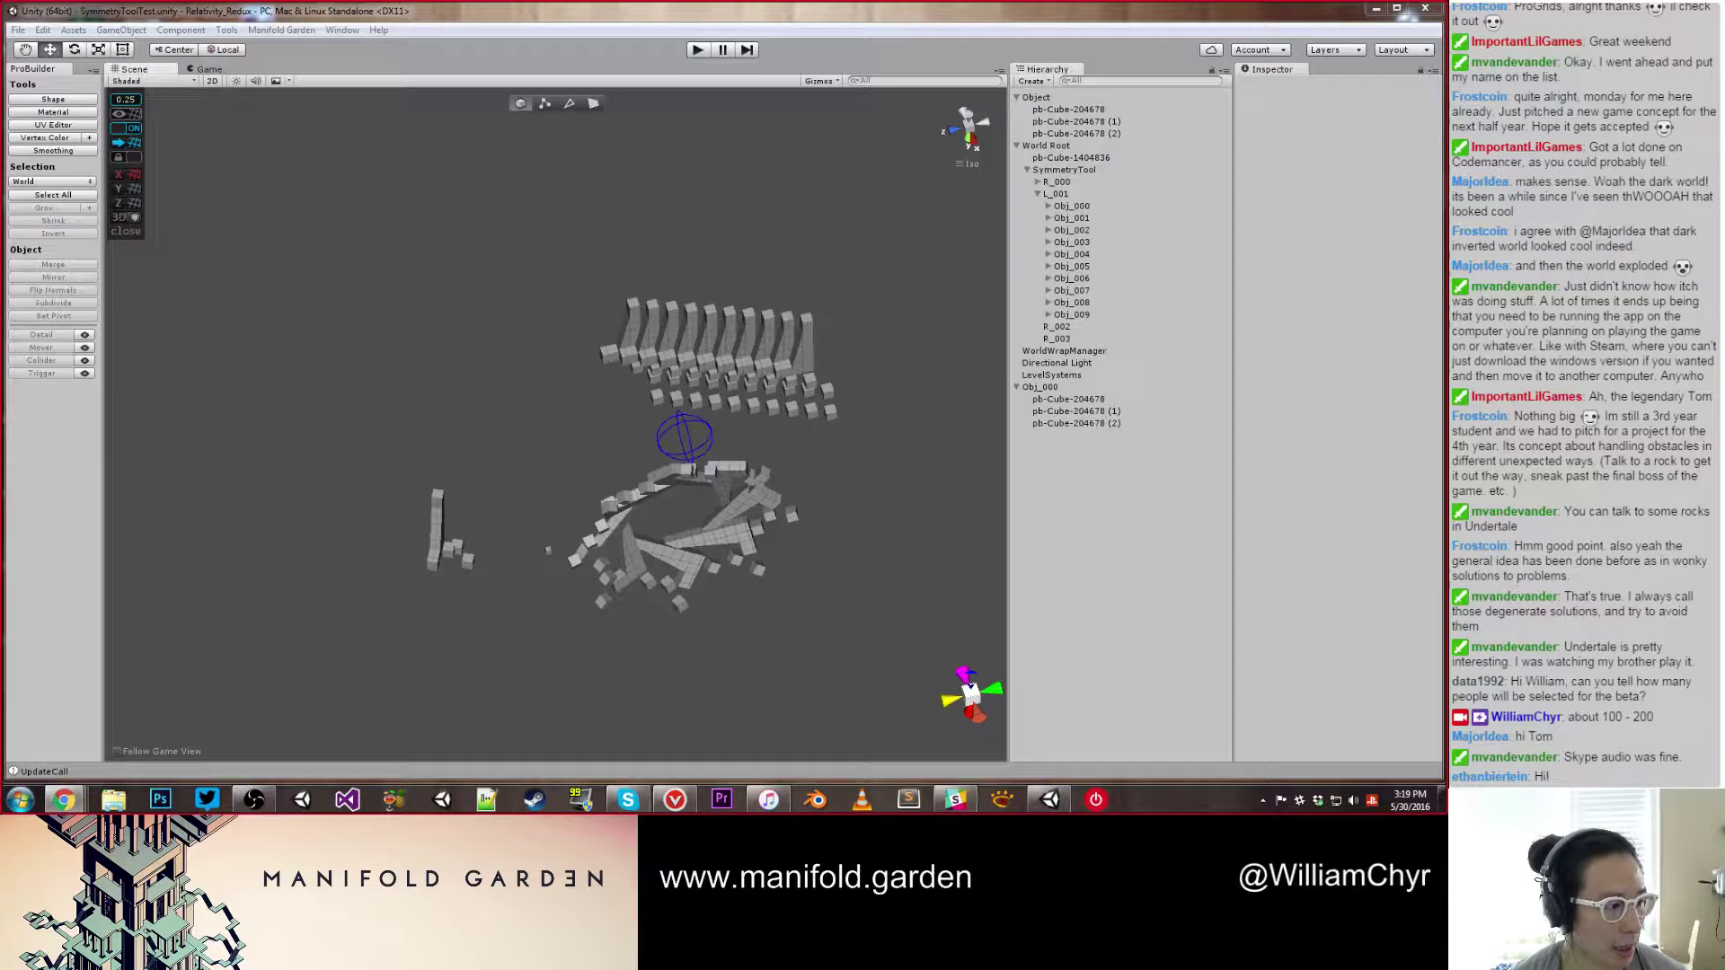
Step: Select the SymmetryTool object in the hierarchy to inspect its attached scripts
left_click_drag(659, 232, 680, 321, "alt")
left_click(589, 410)
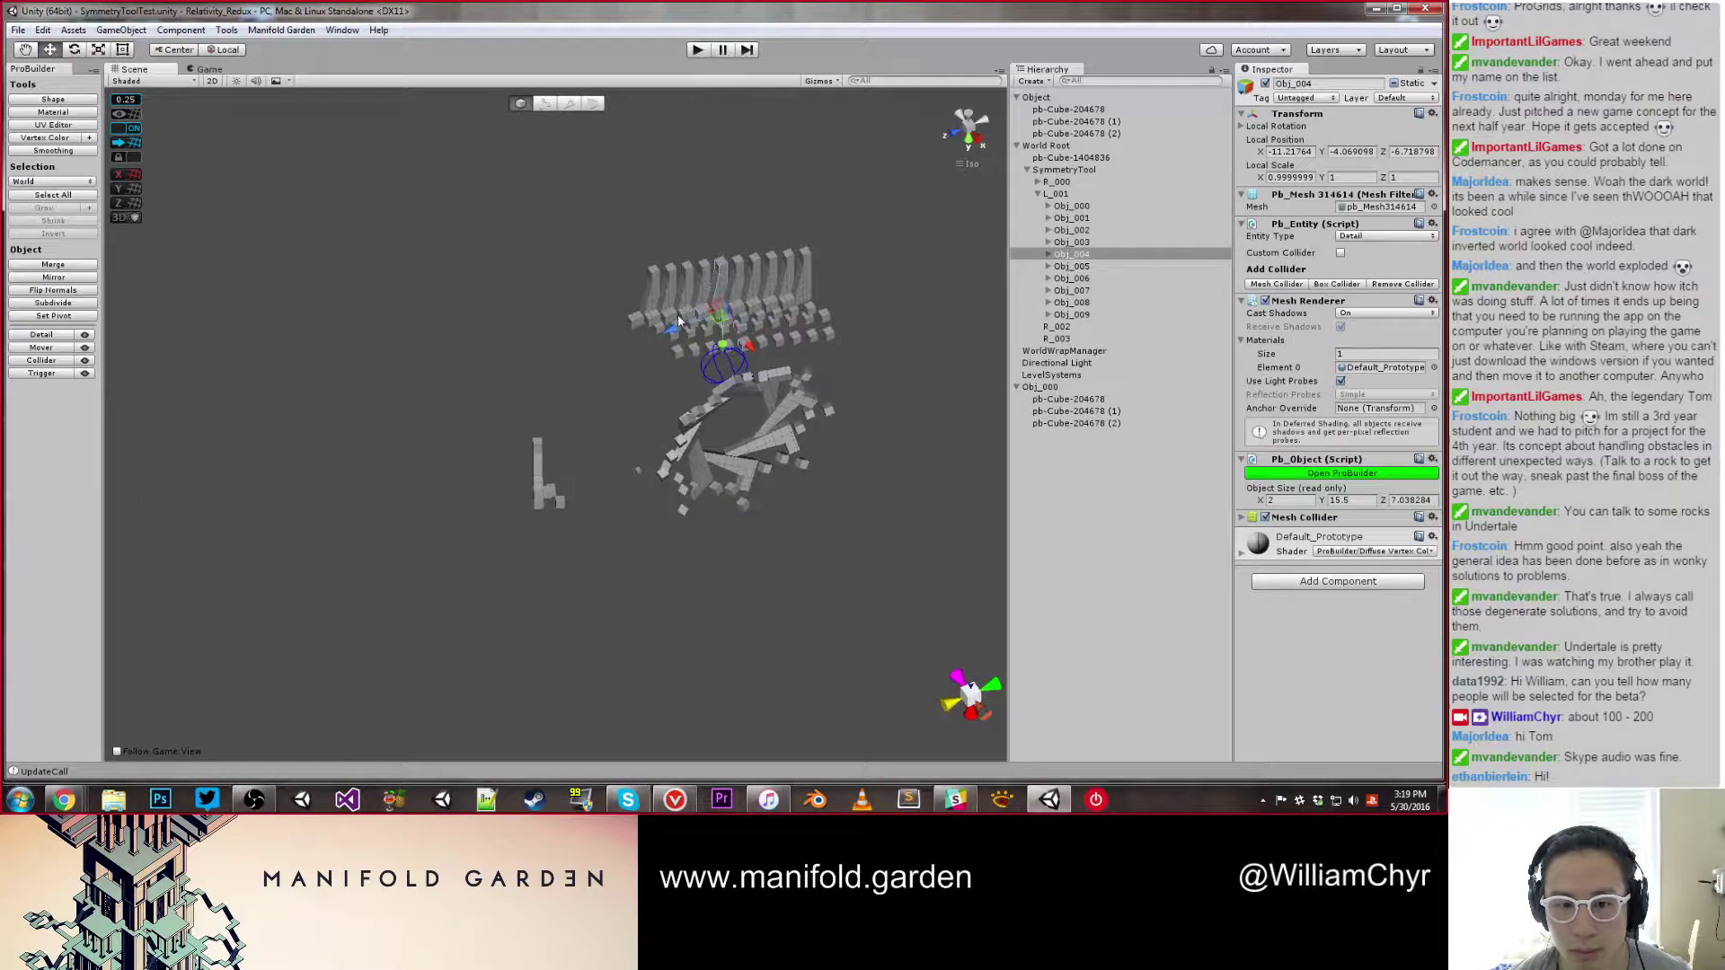
left_click(1059, 172)
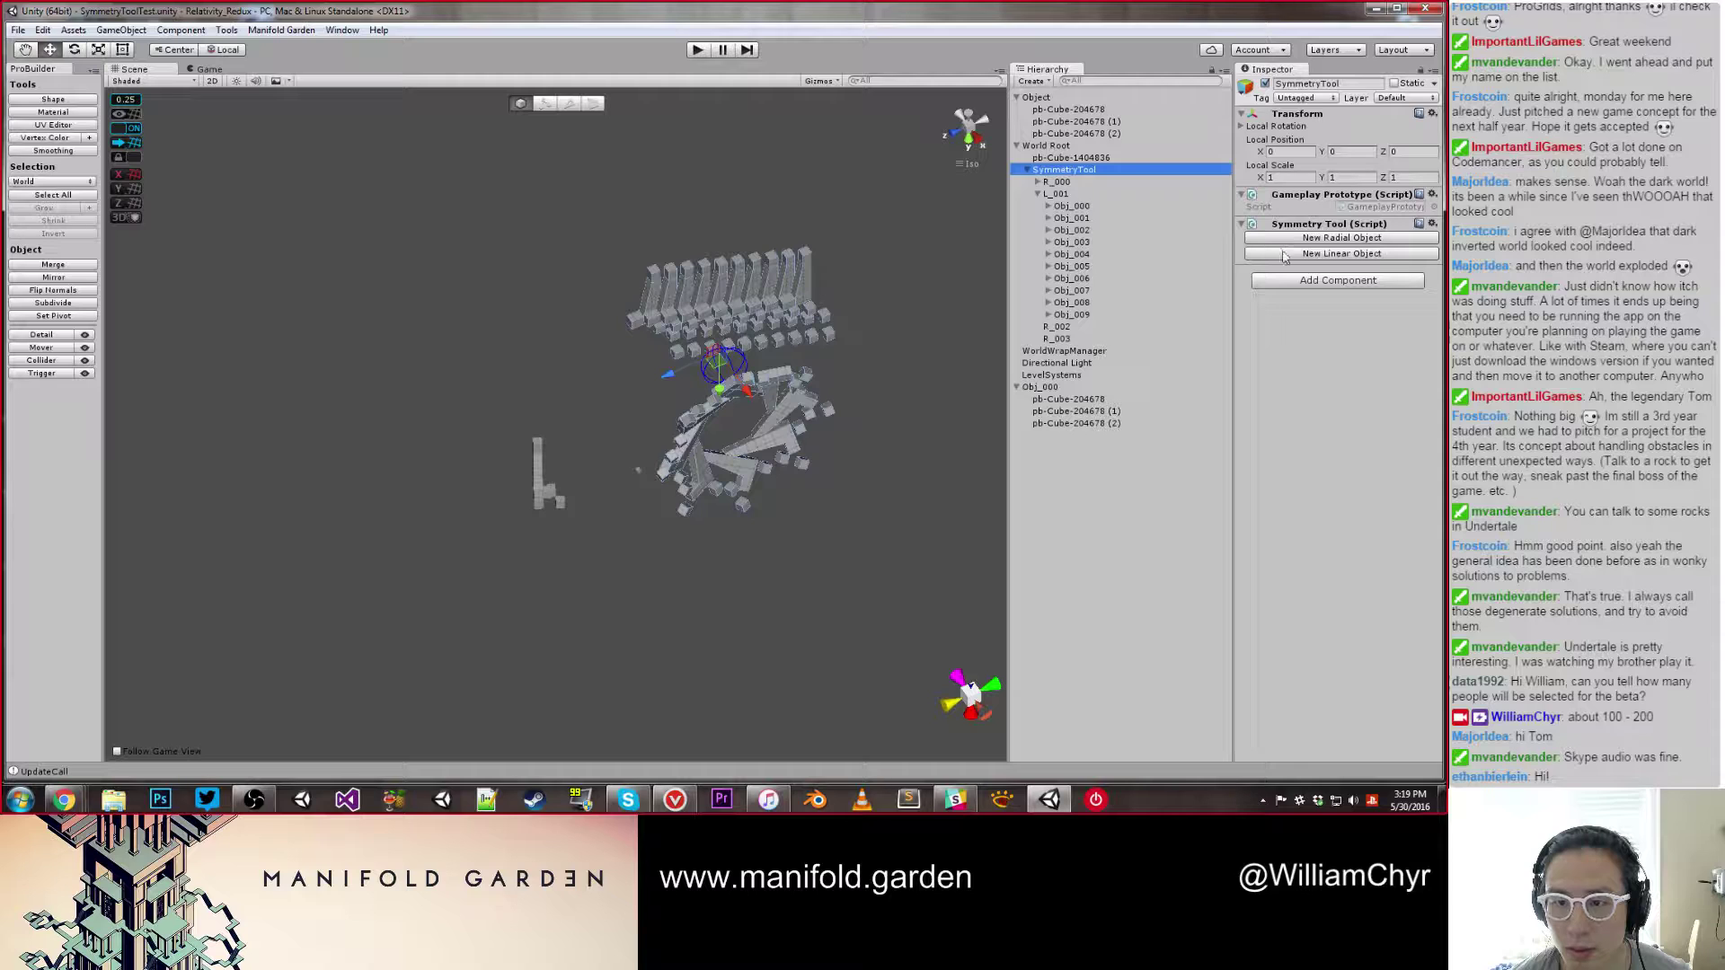
Step: Create an empty game object at local position 10, 10, 10 and move it clear of the ring to about X -45.5, Z 31.5
left_click(121, 29)
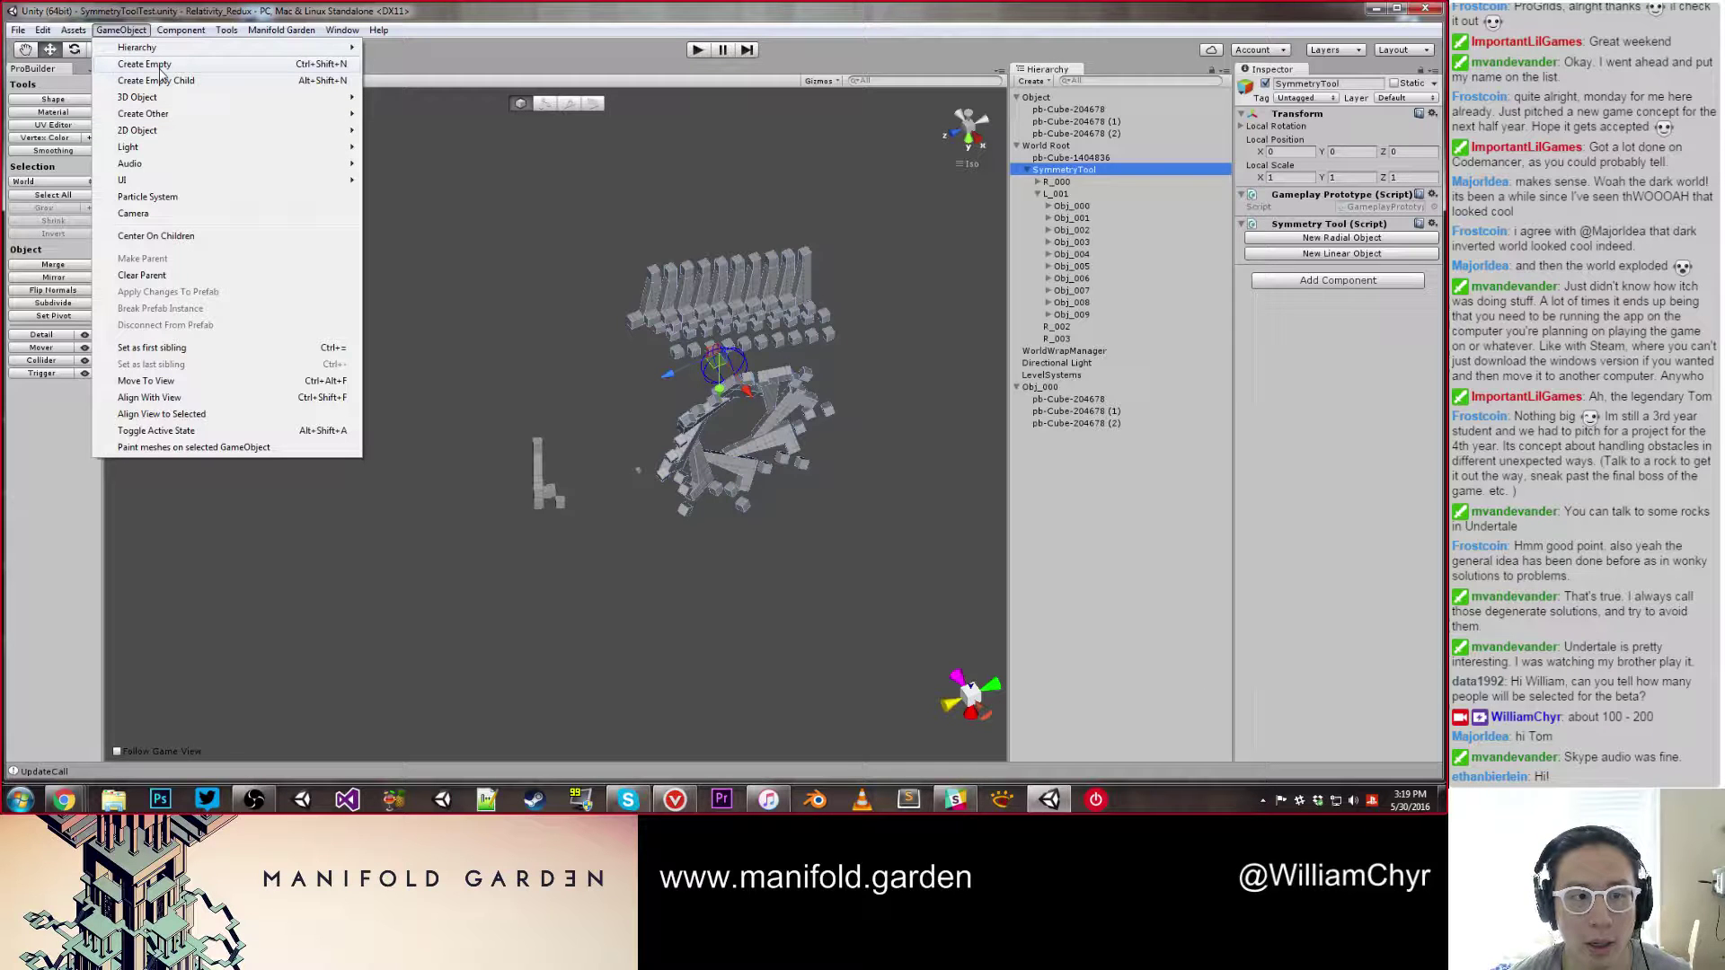
left_click(161, 67)
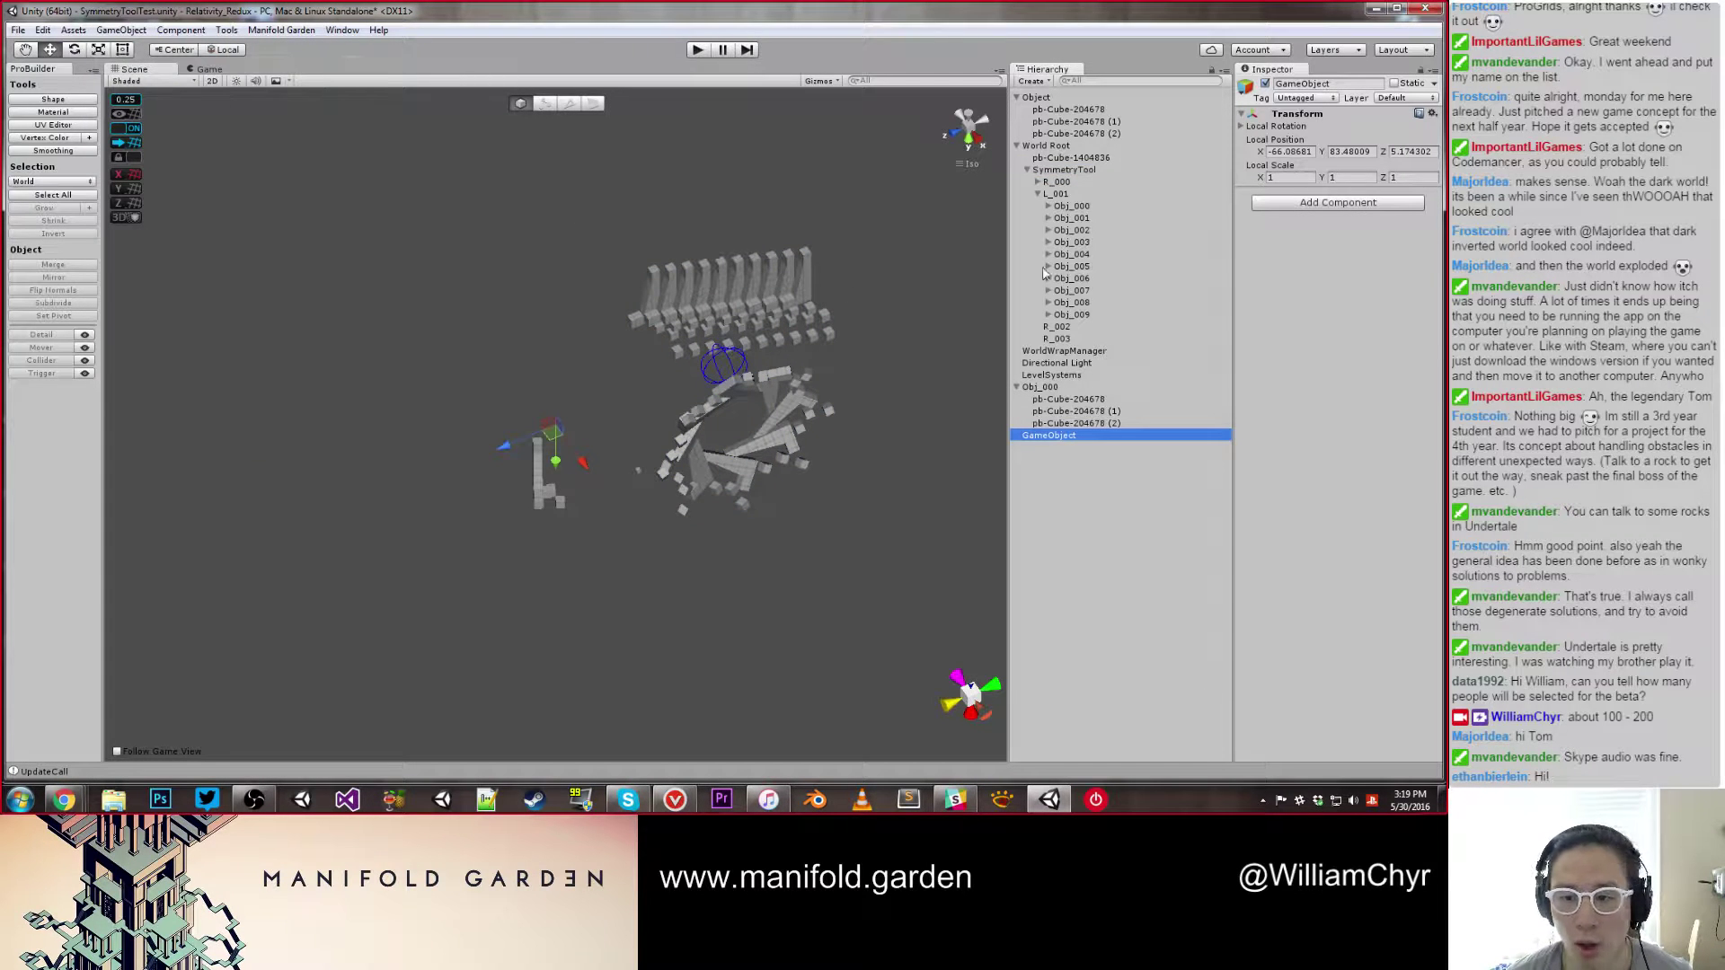
left_click(1282, 152)
type("10")
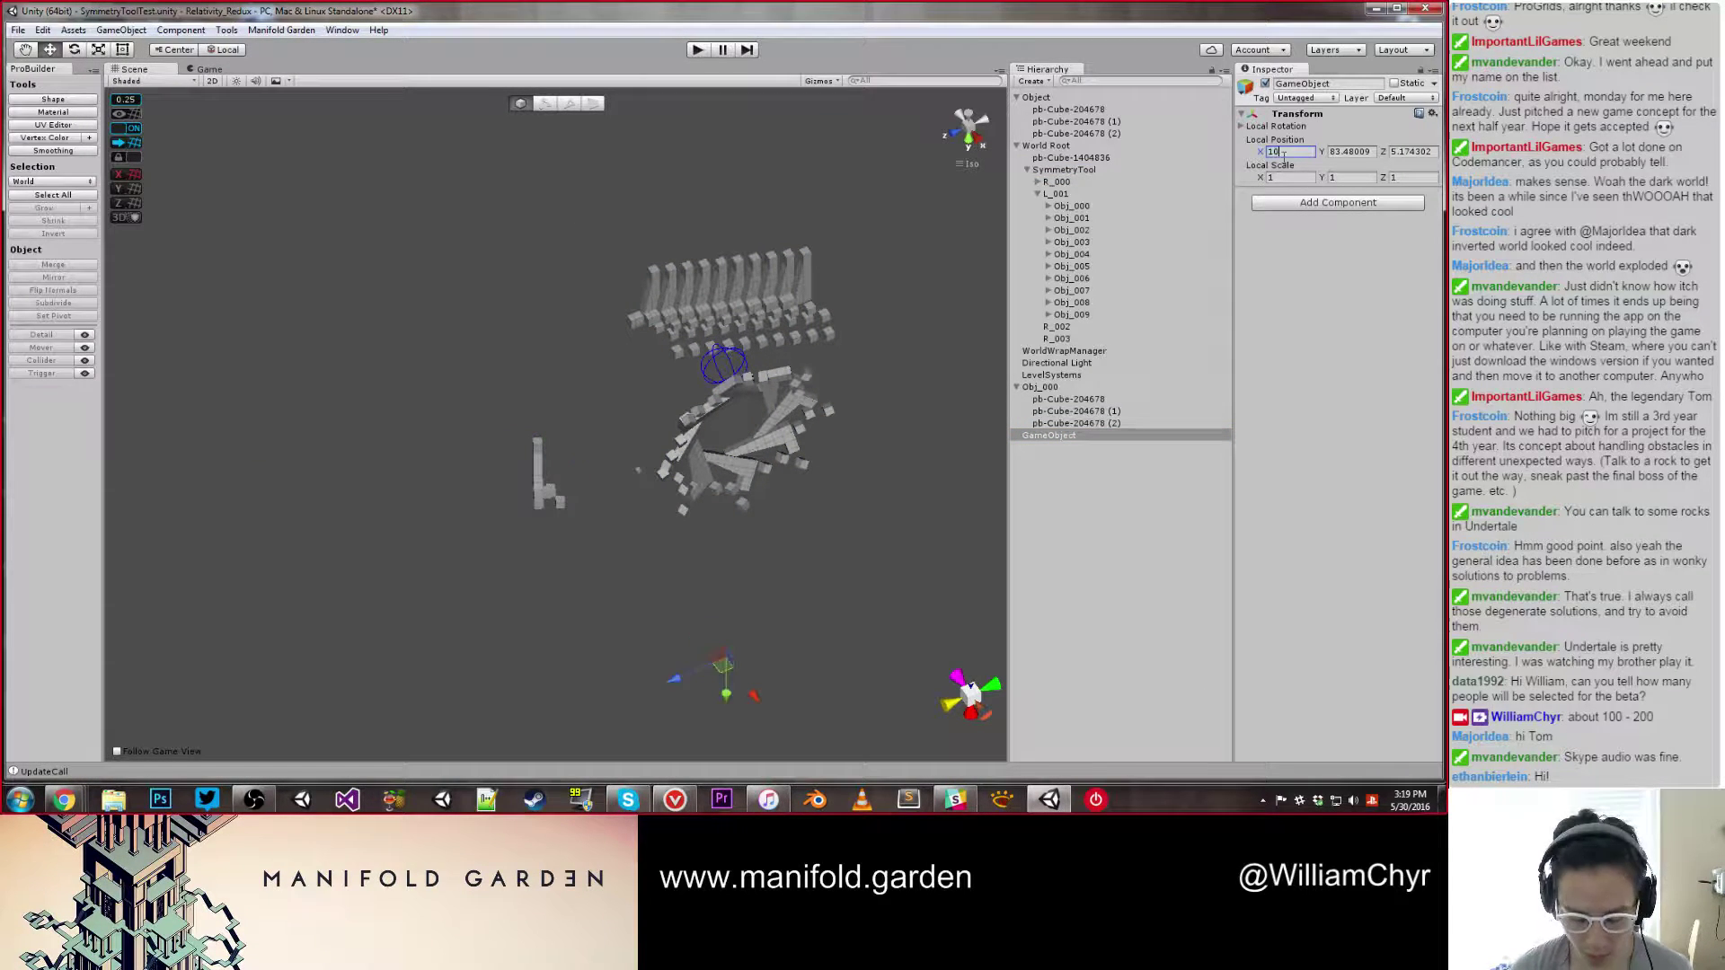
key("Tab")
type("10")
key("Tab")
type("10")
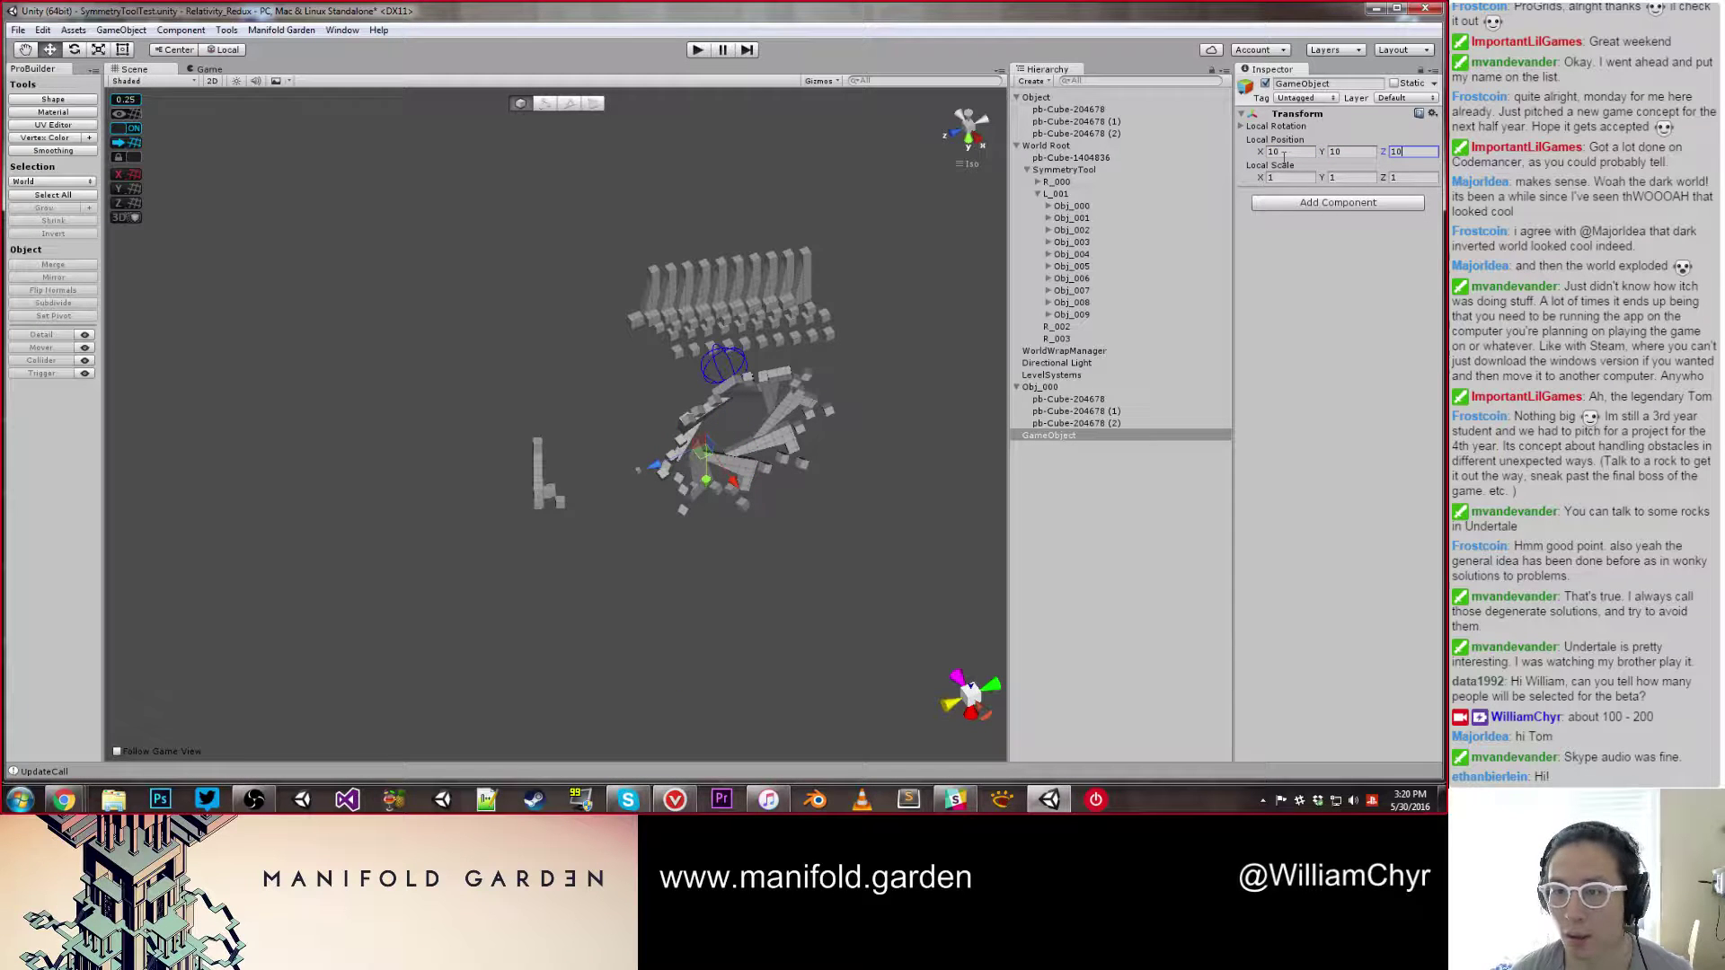
left_click_drag(734, 483, 447, 336)
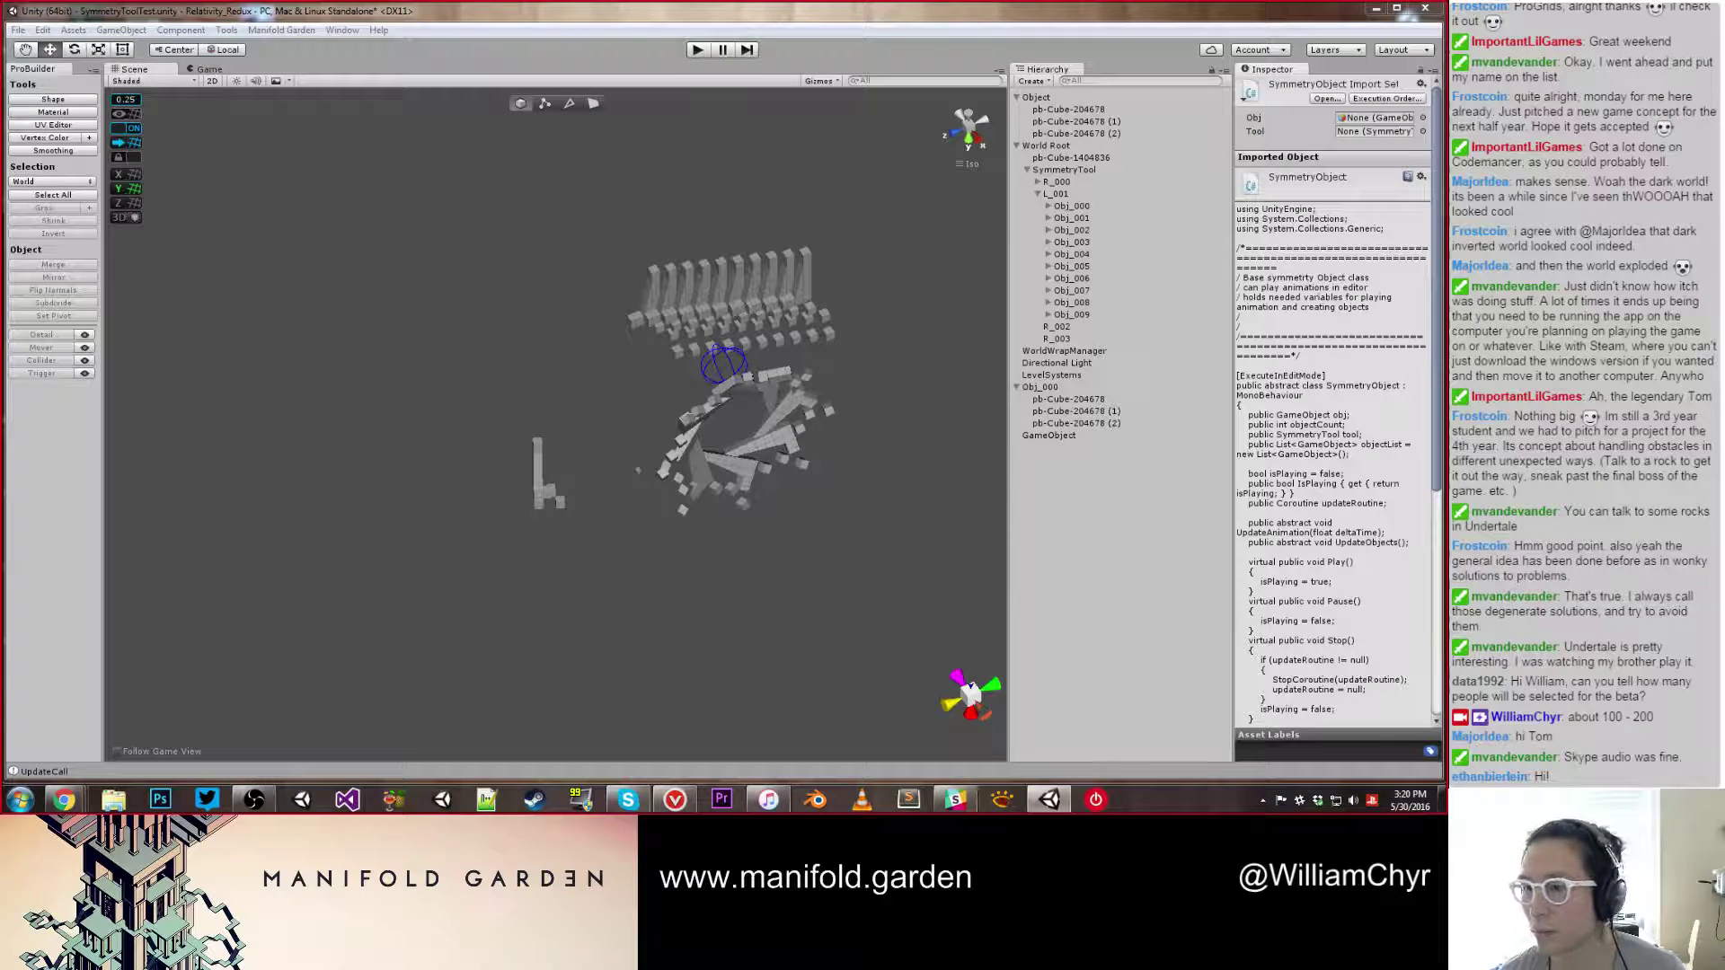
Step: Attach the SymmetryTool and Gameplay Prototype scripts to the new empty game object
key("Down")
key("Down")
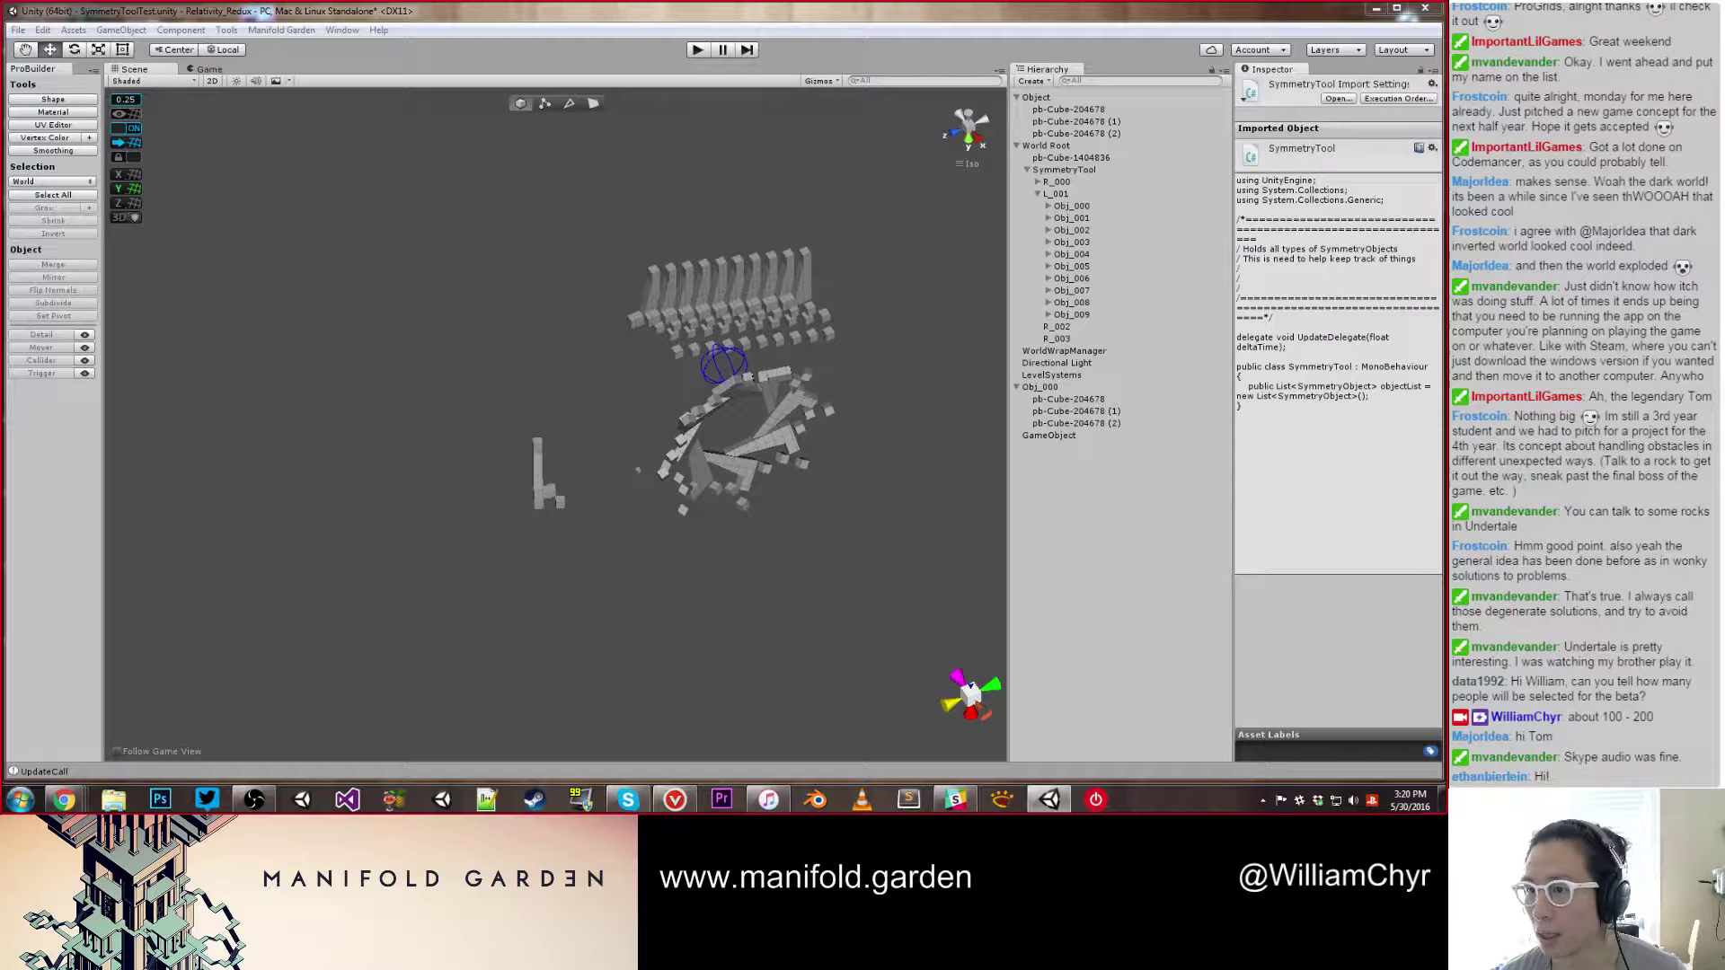
left_click_drag(1441, 235, 1053, 435)
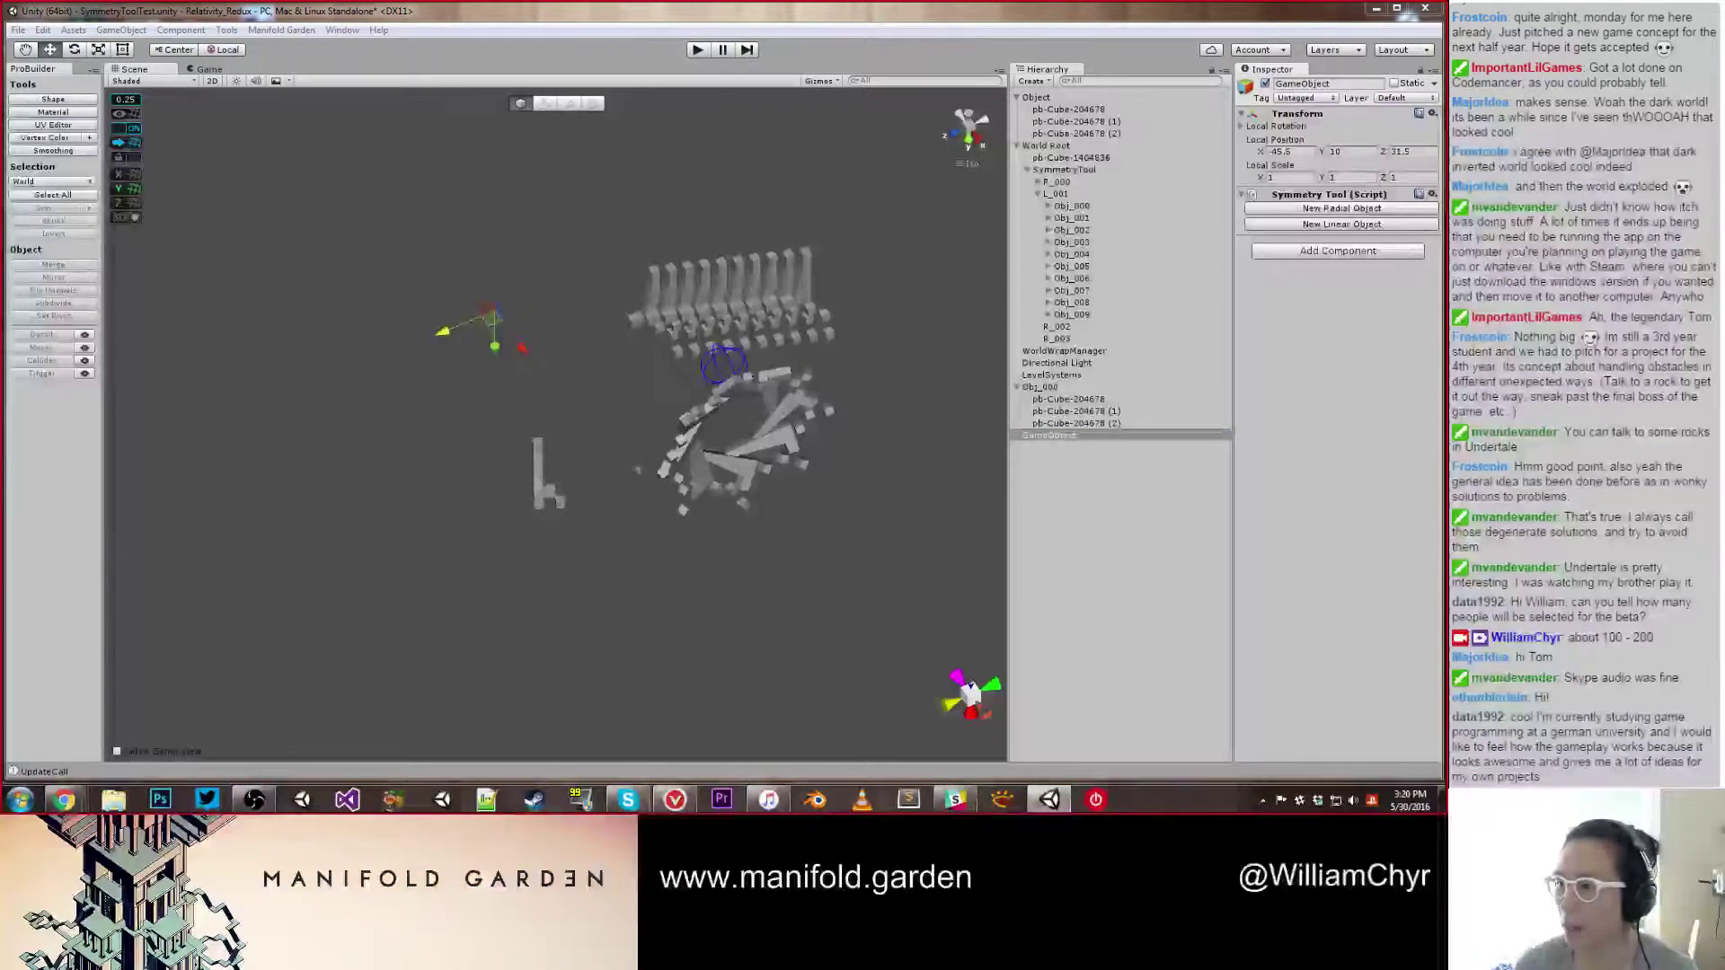
left_click_drag(1443, 422, 1172, 435)
left_click(289, 31)
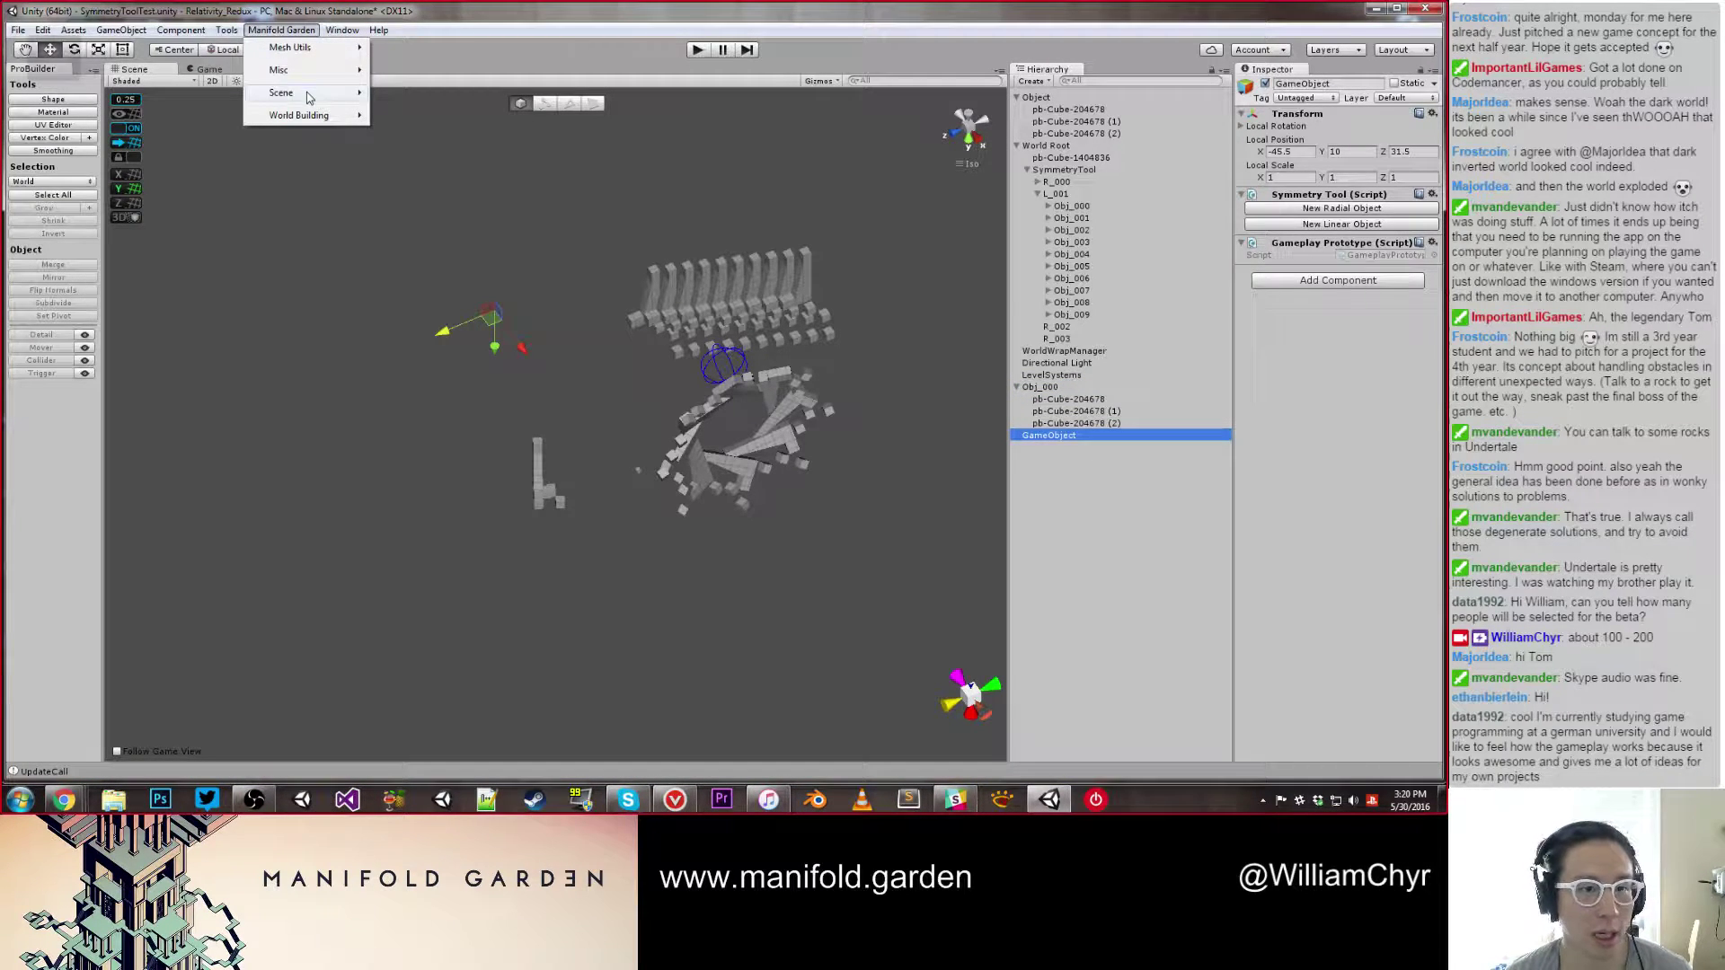
mouse_move(307, 99)
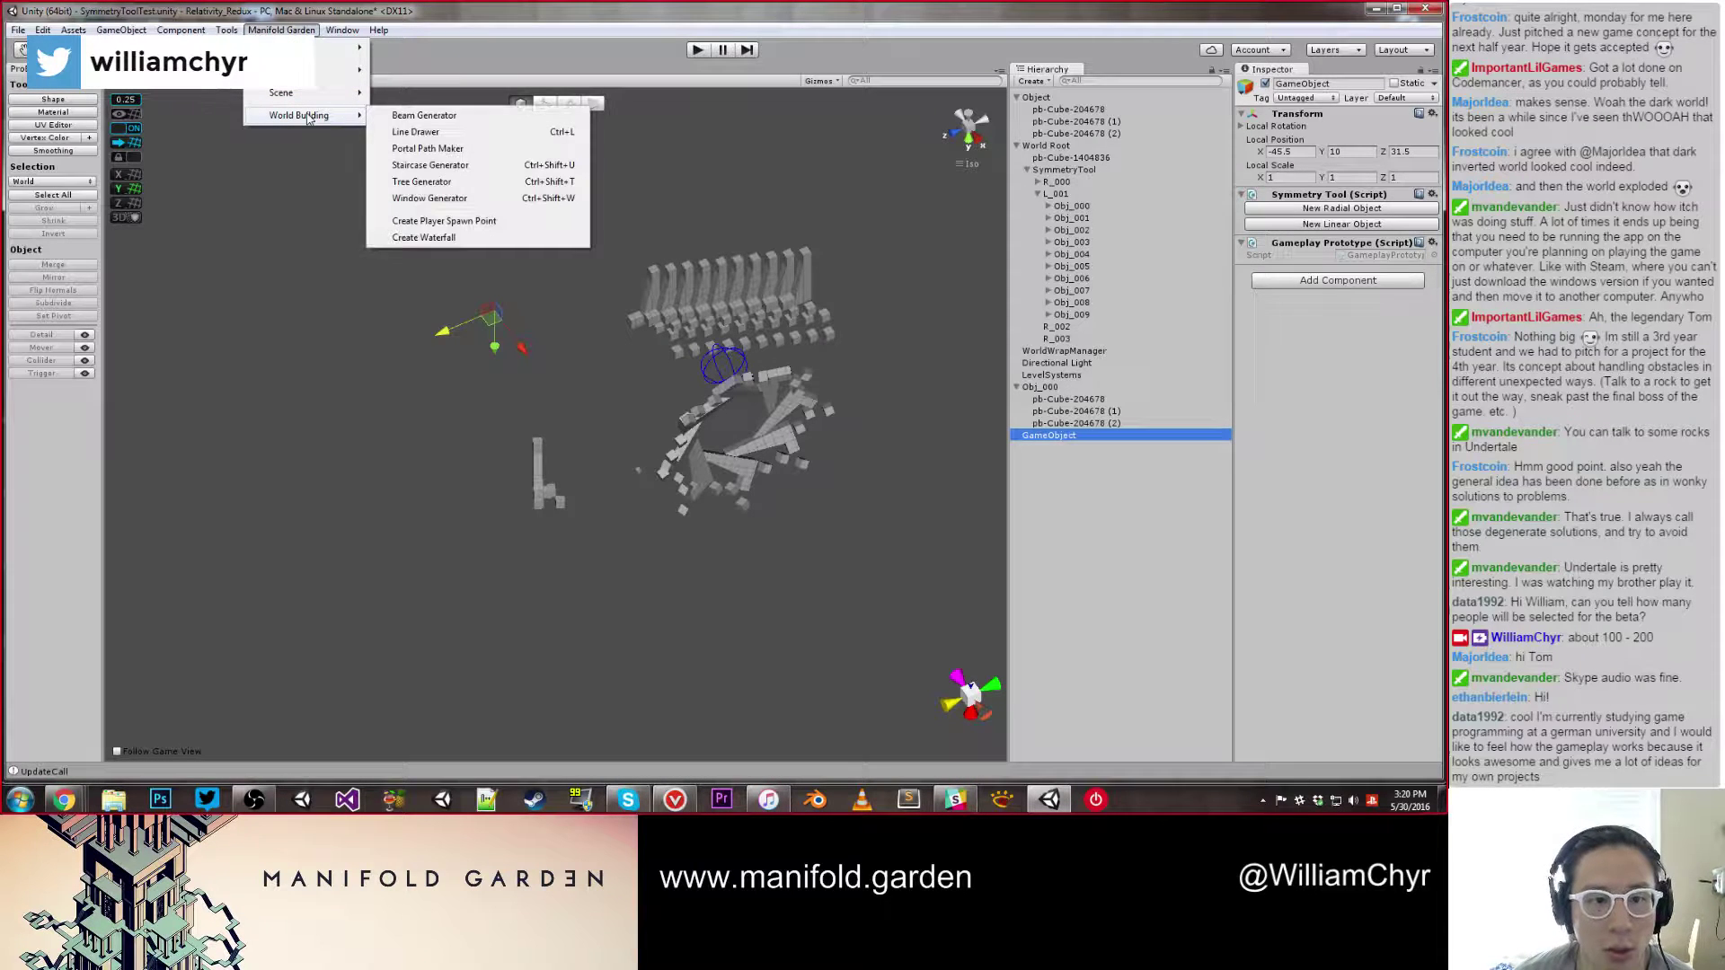
mouse_move(325, 71)
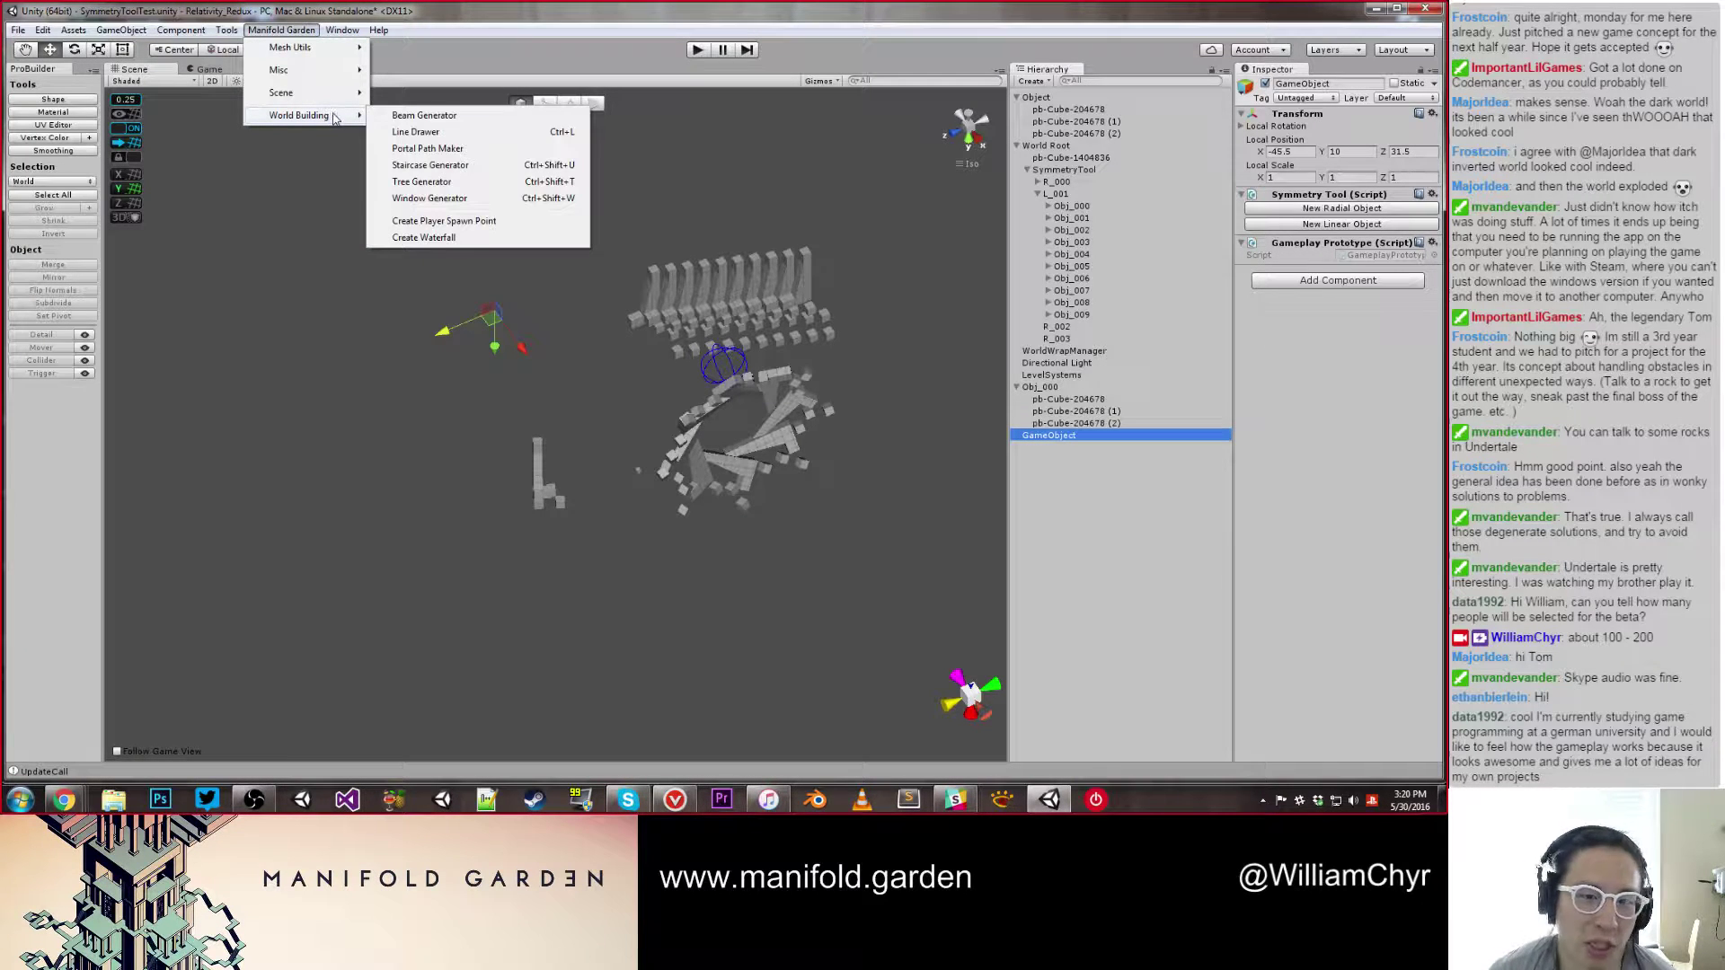
left_click(1110, 453)
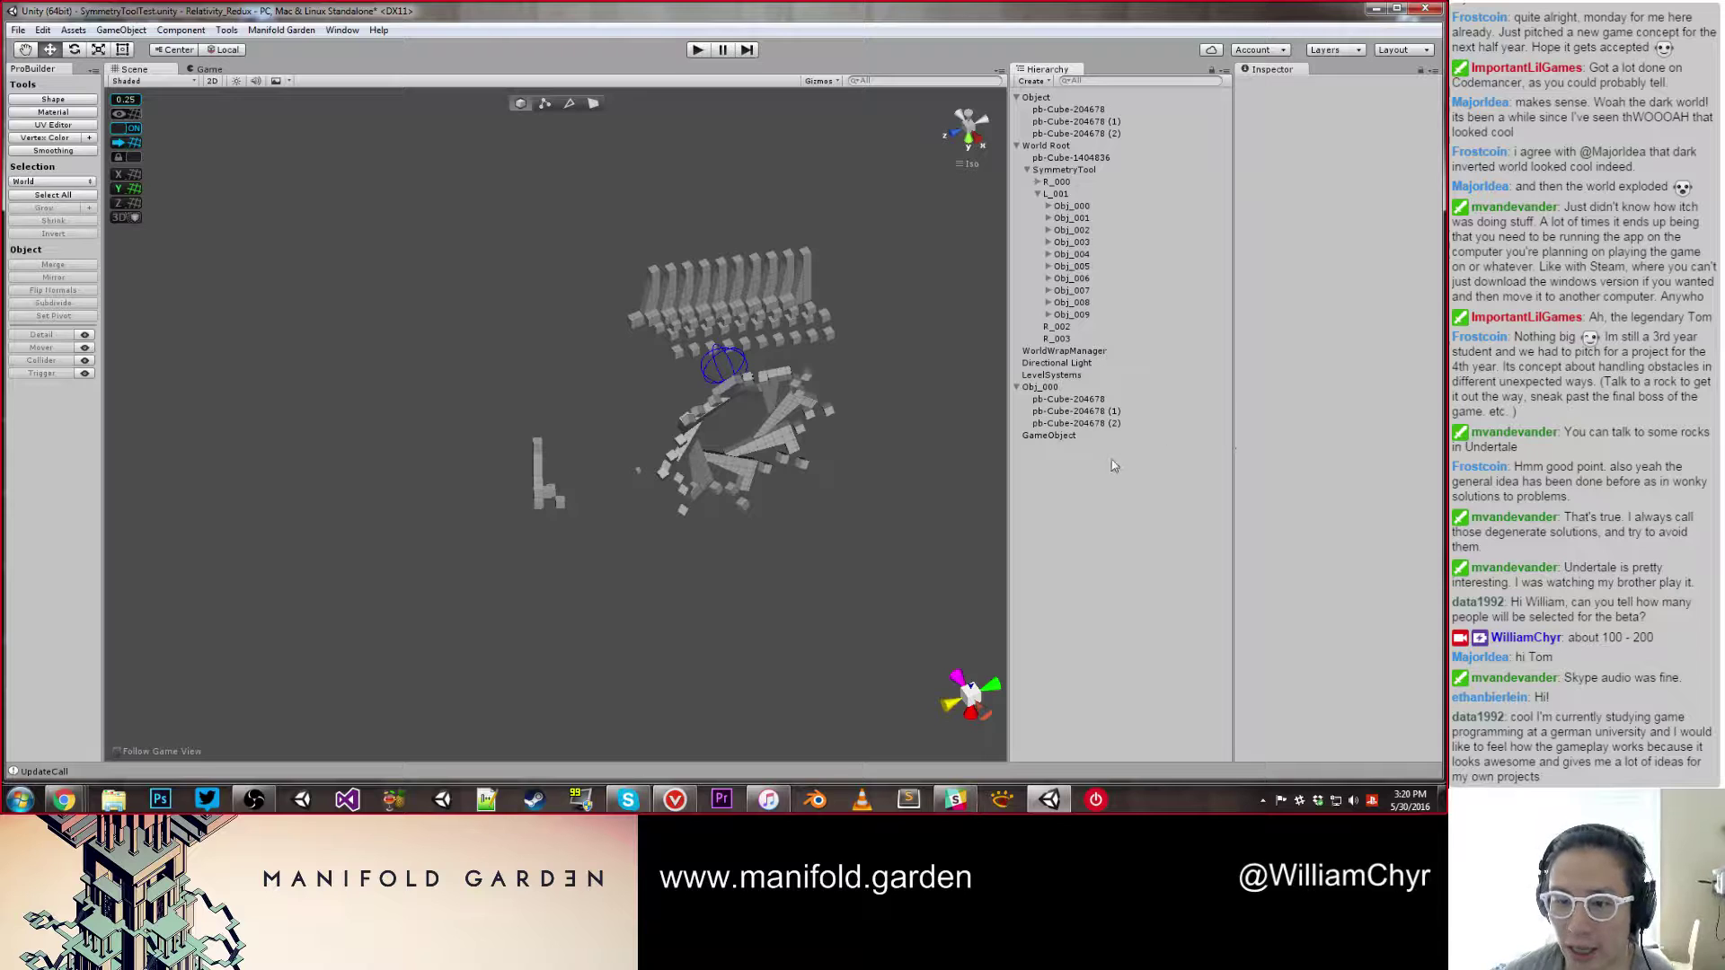
Step: Rename the new game object Symmetry Tool Object and add a radial object to it
left_click(1339, 83)
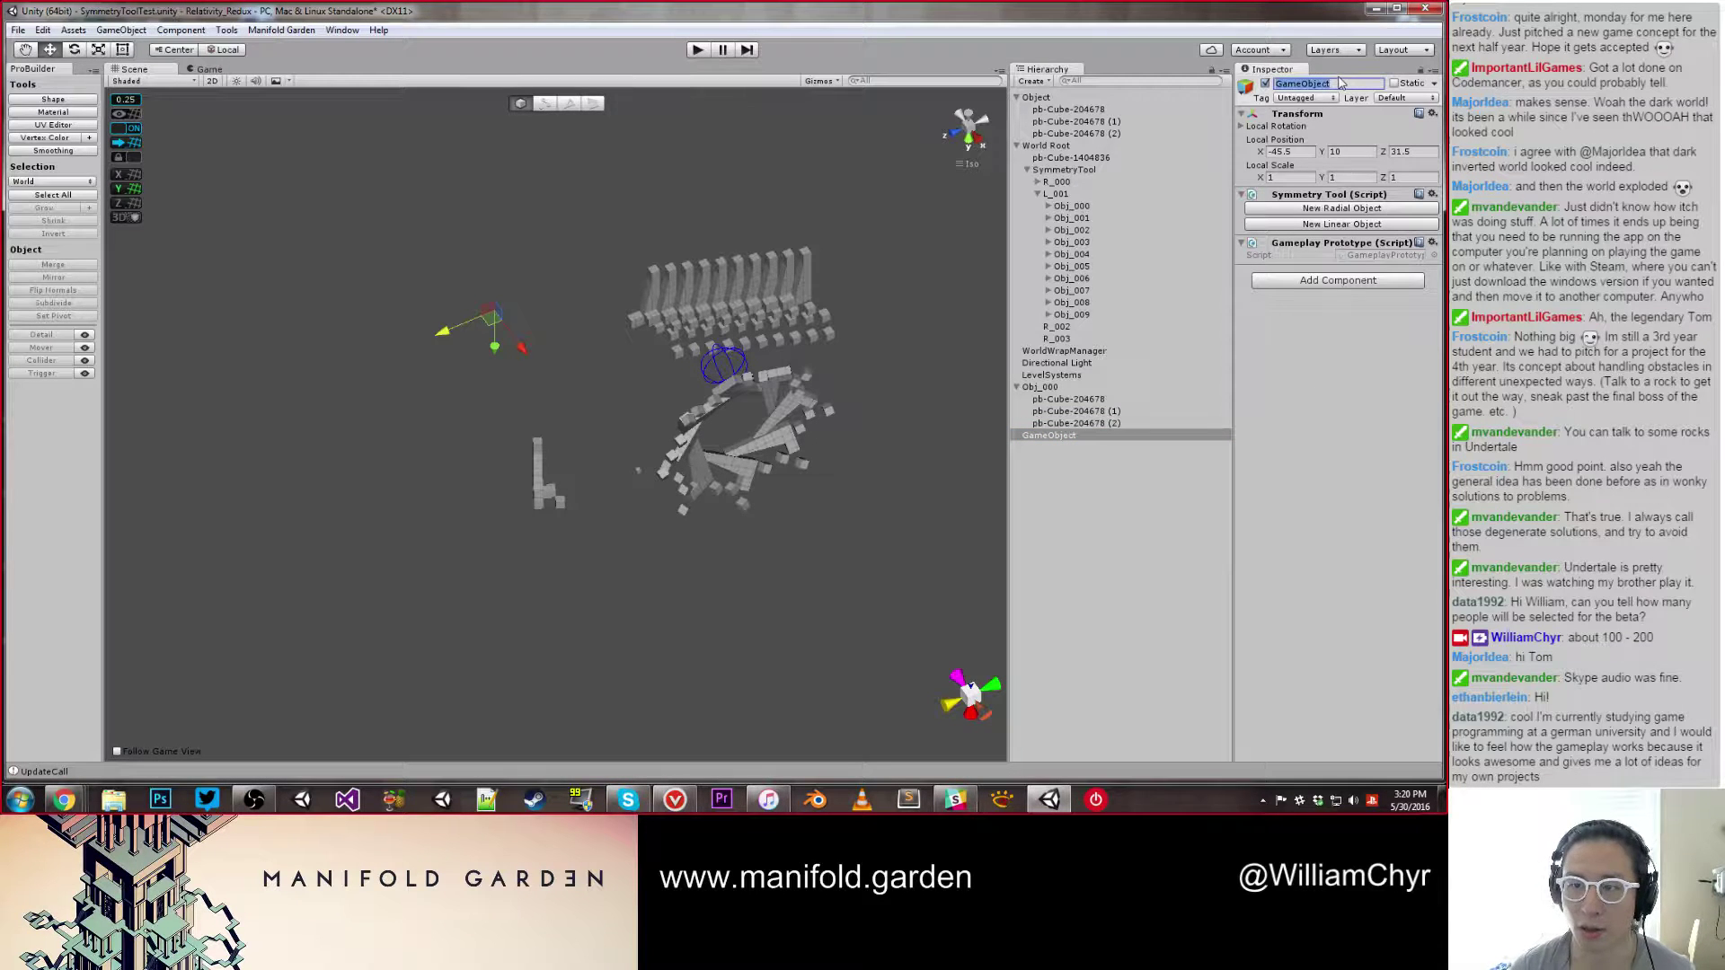
type("Symmetr")
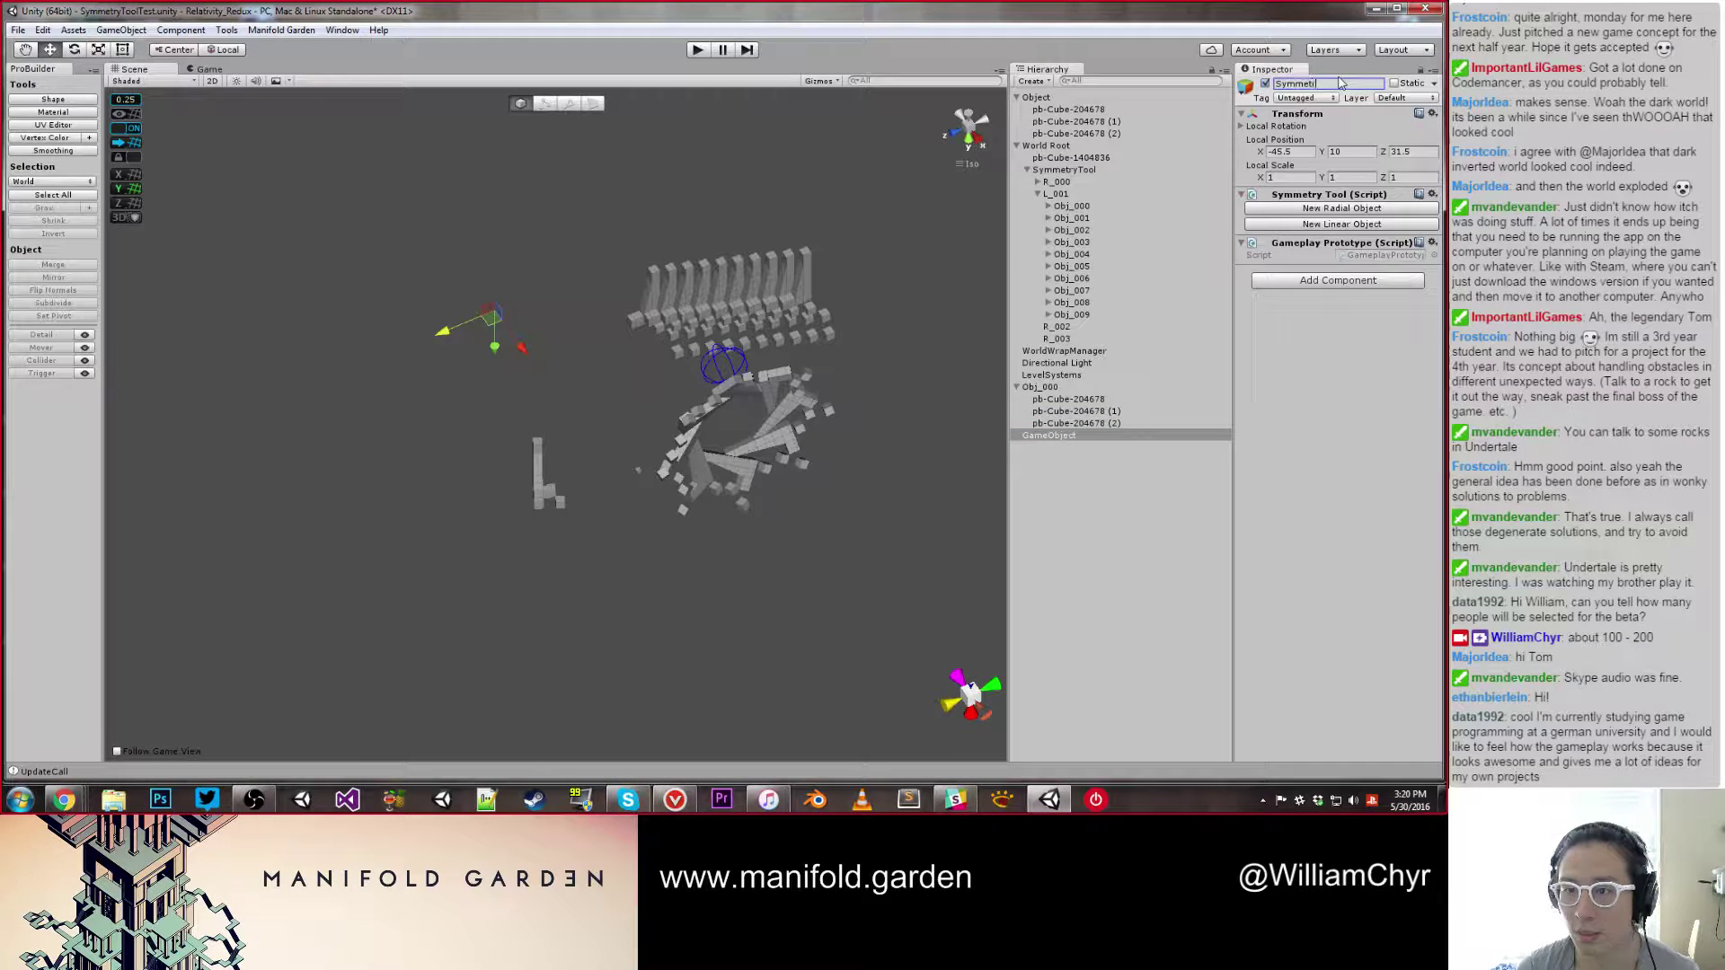
type("y T")
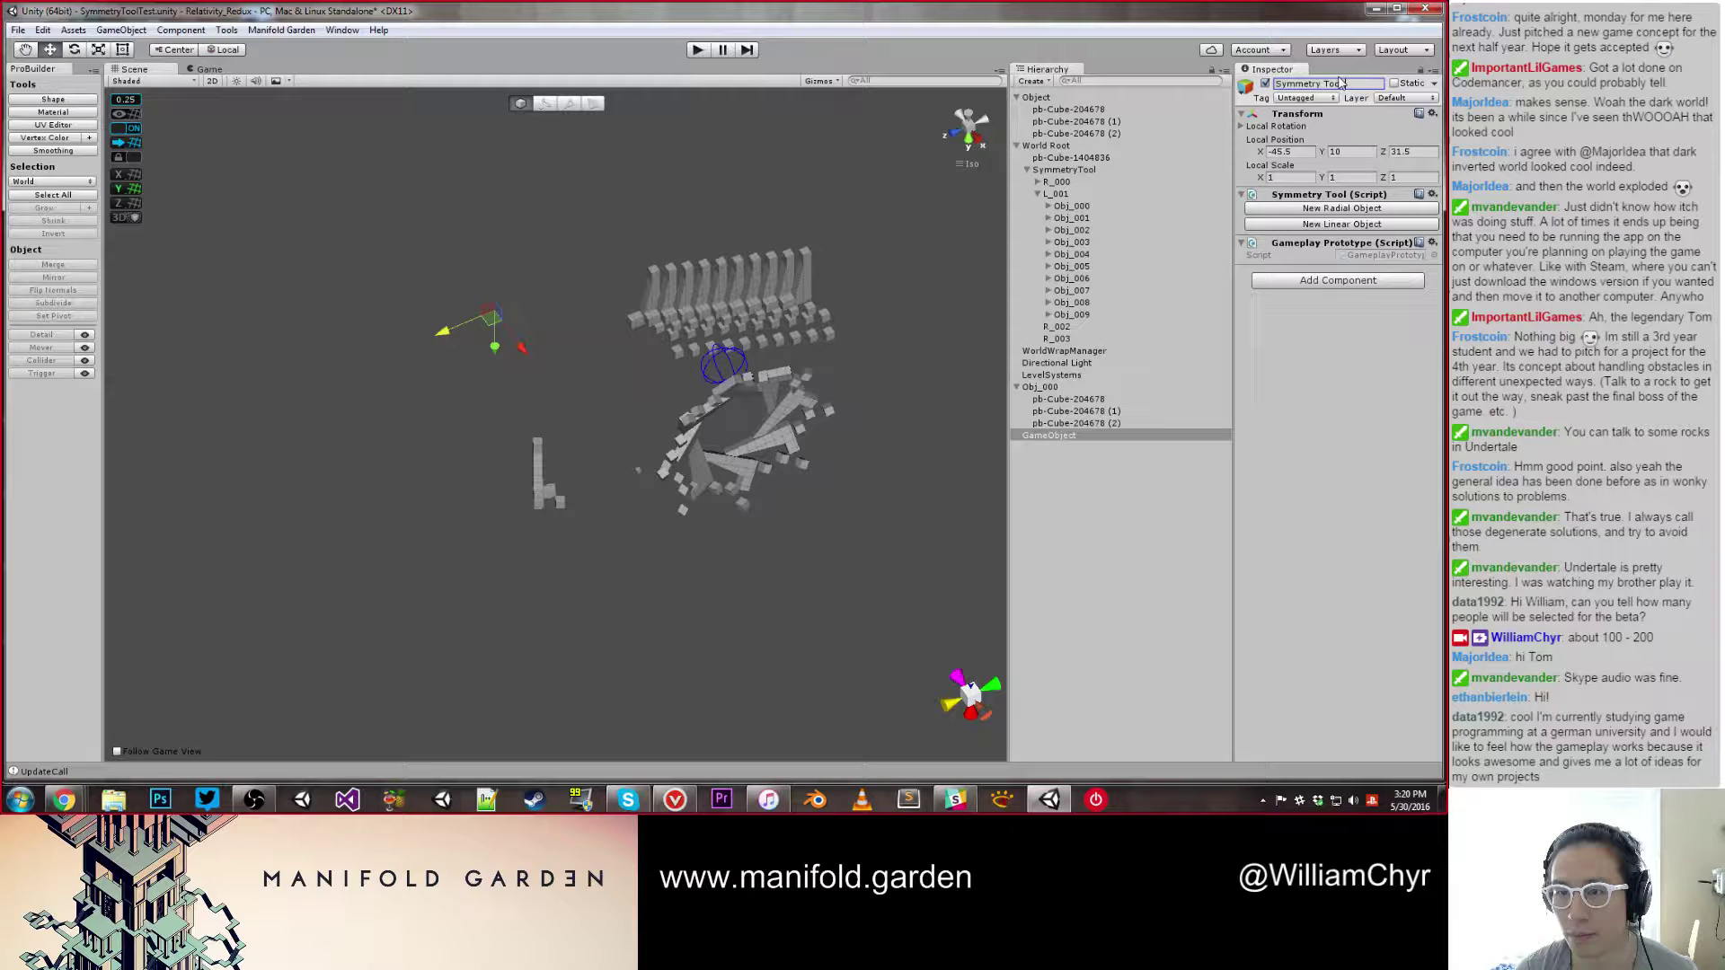
type("ool Object")
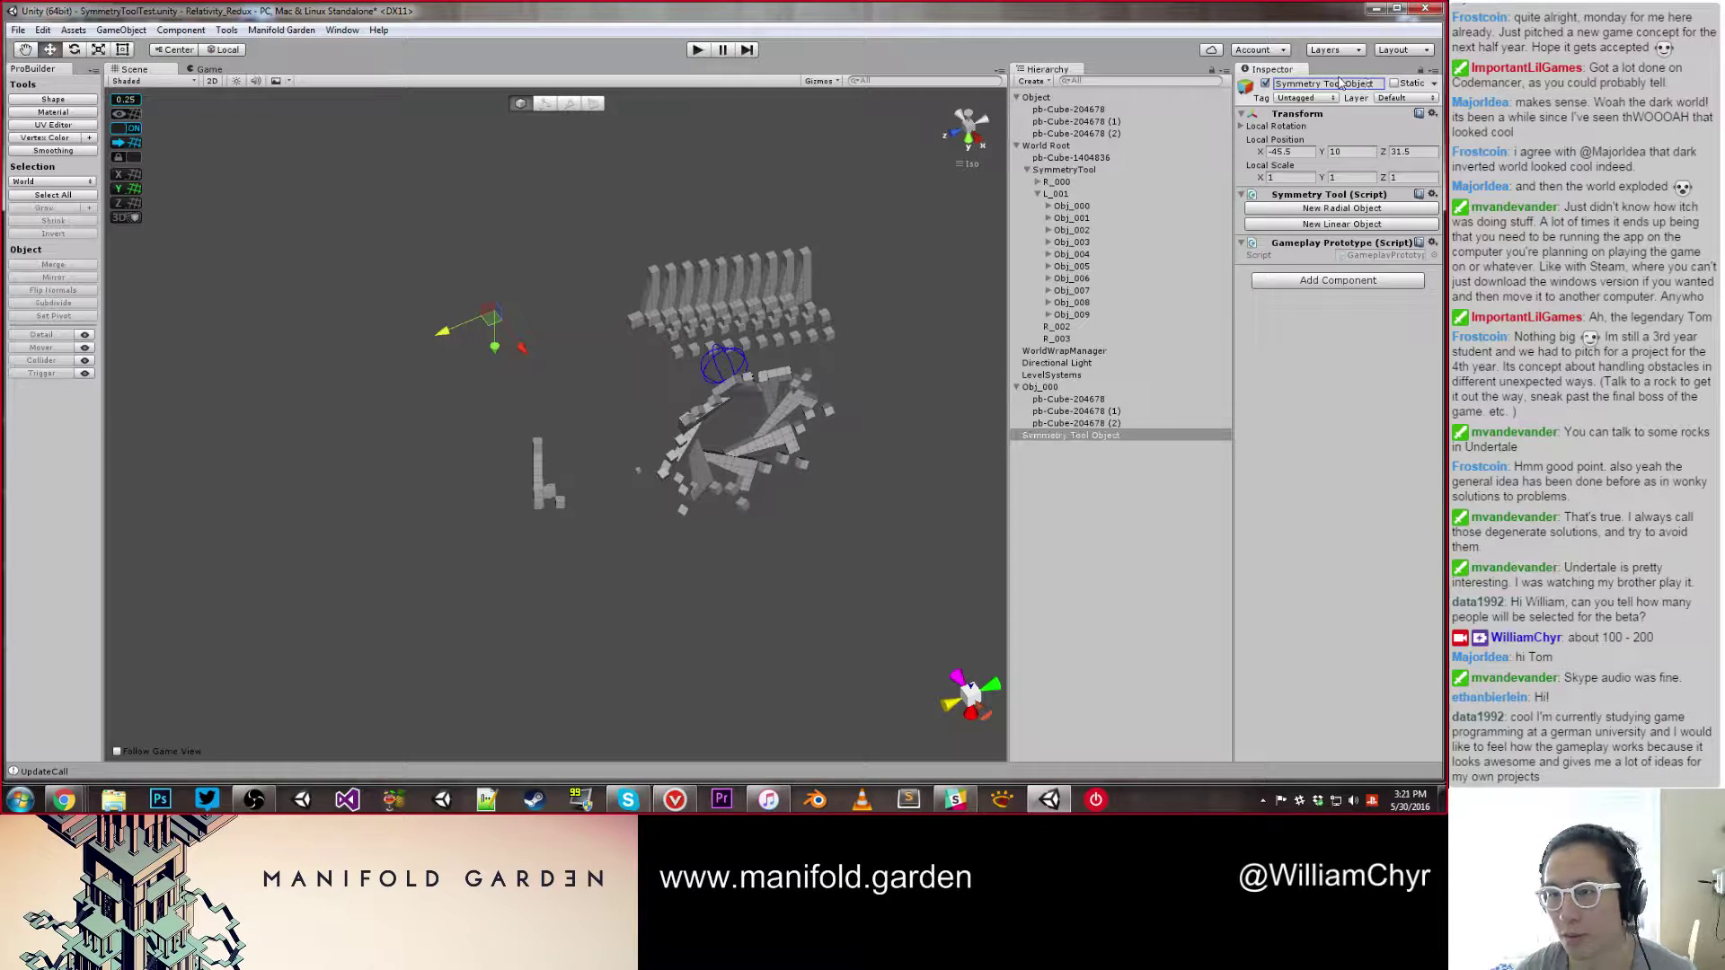
key("Return")
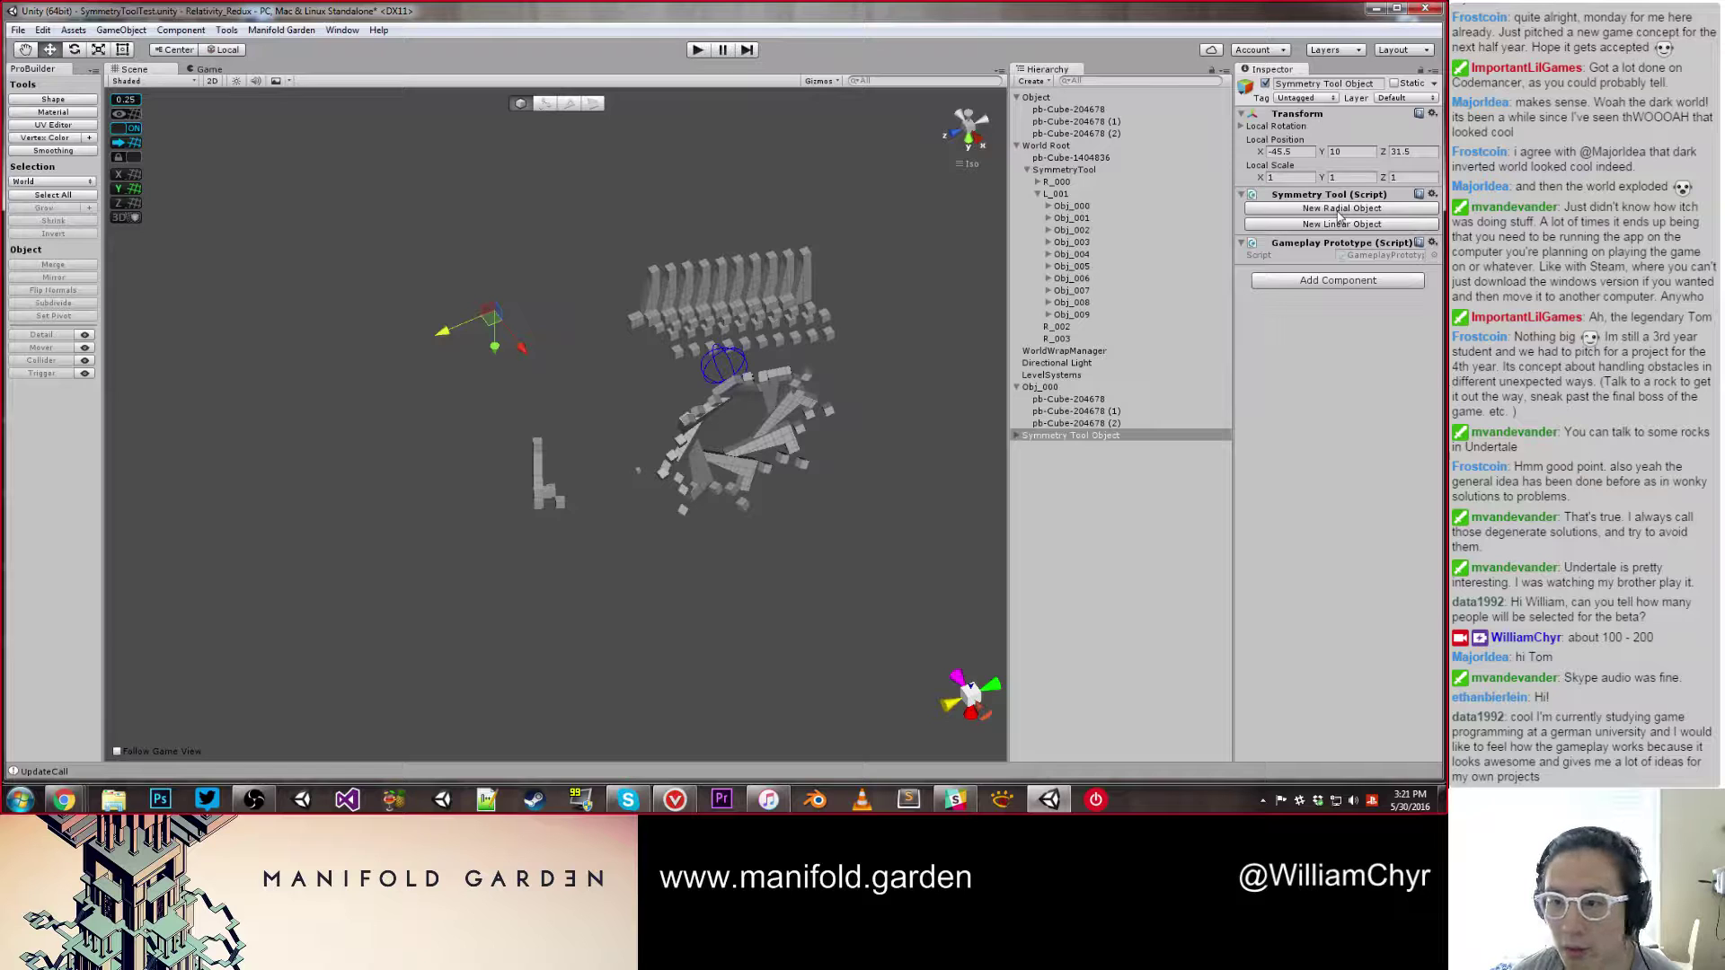
Step: Assign Obj_000 as the source object of the new radial object R_000
left_click(1044, 448)
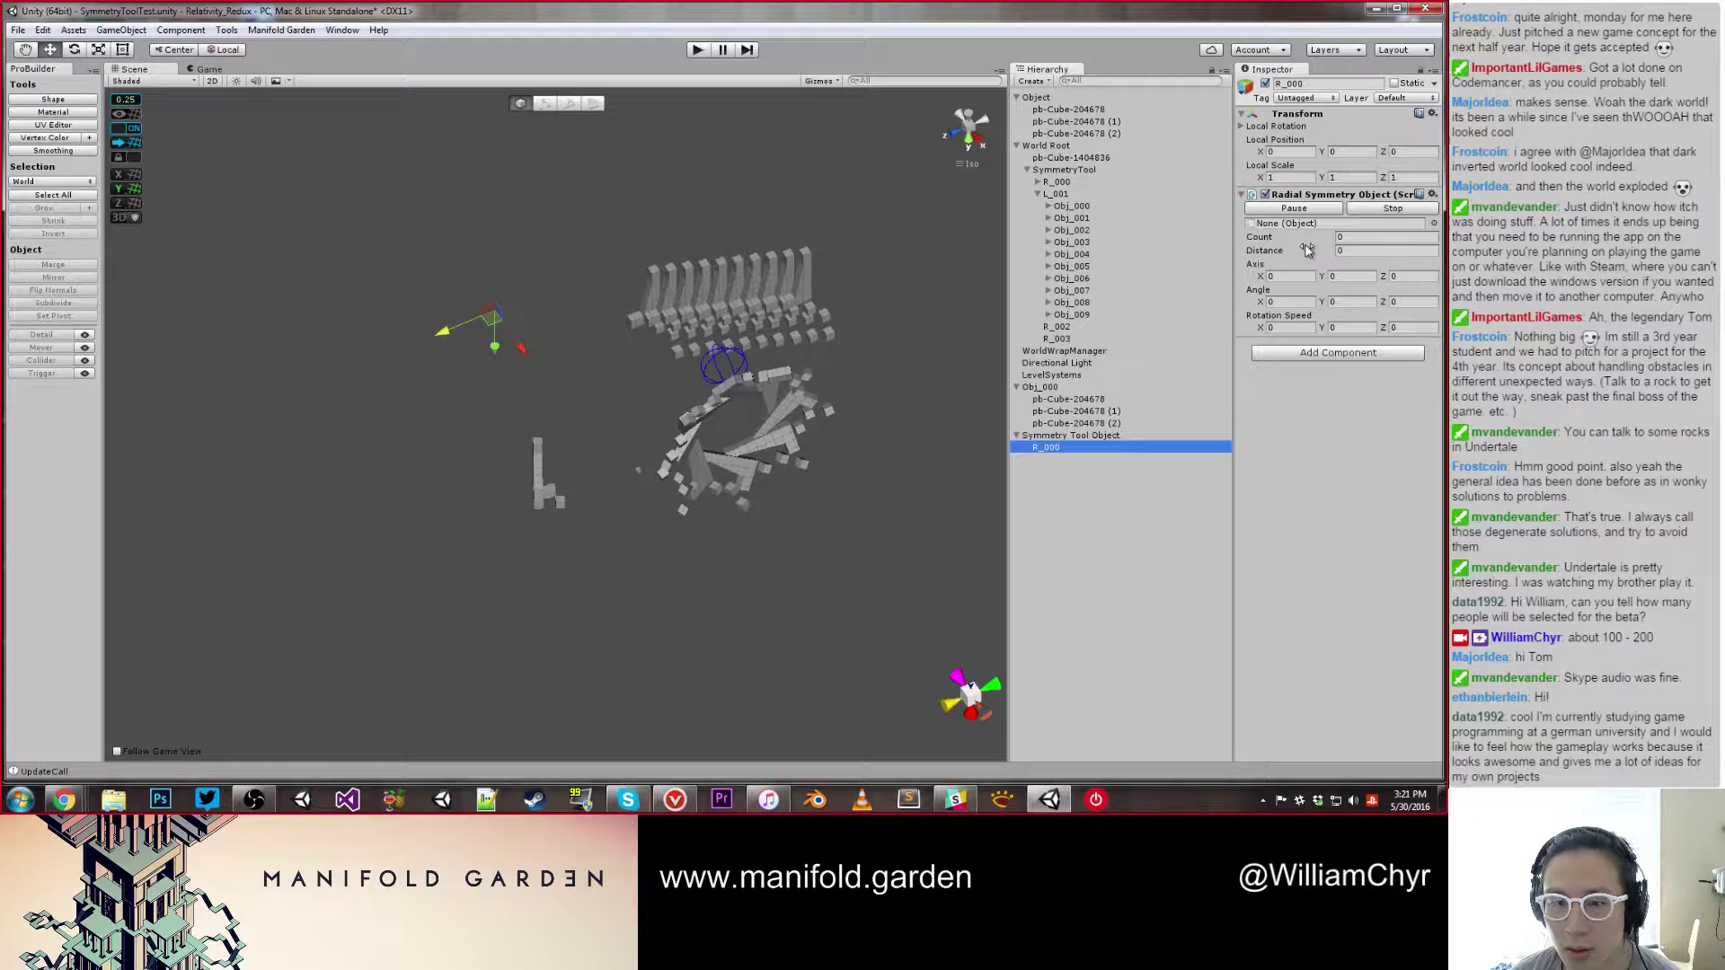
scroll(842, 266, "up", 3)
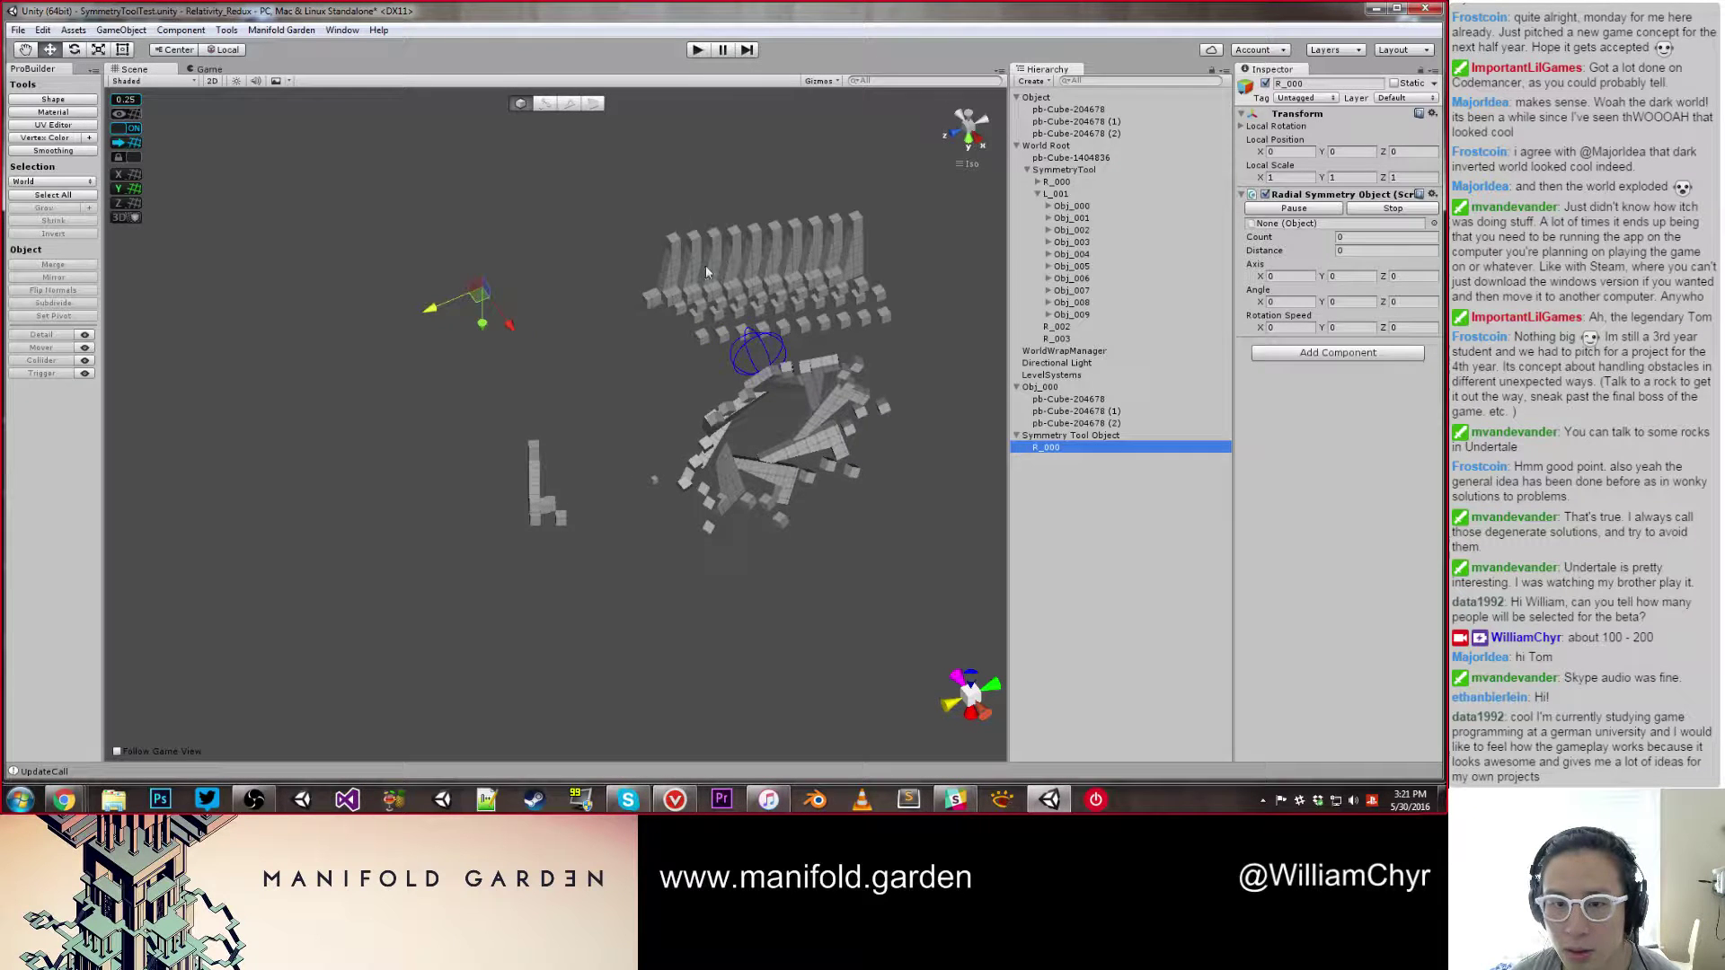
left_click(1051, 387)
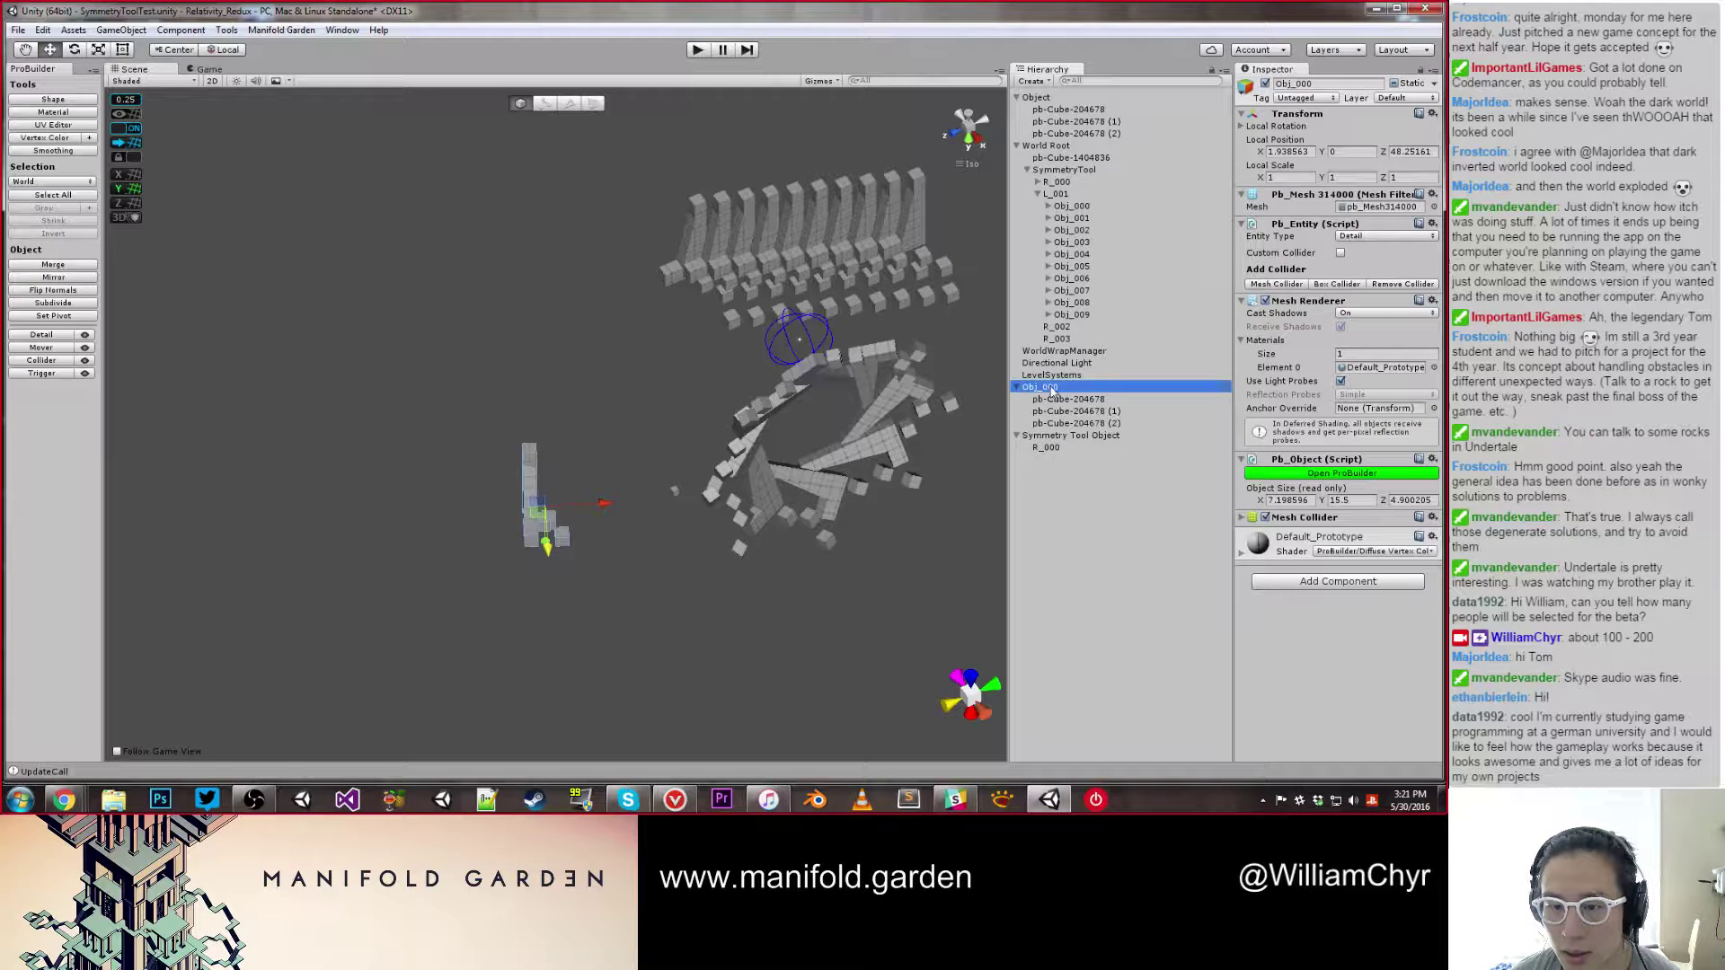
left_click(1047, 446)
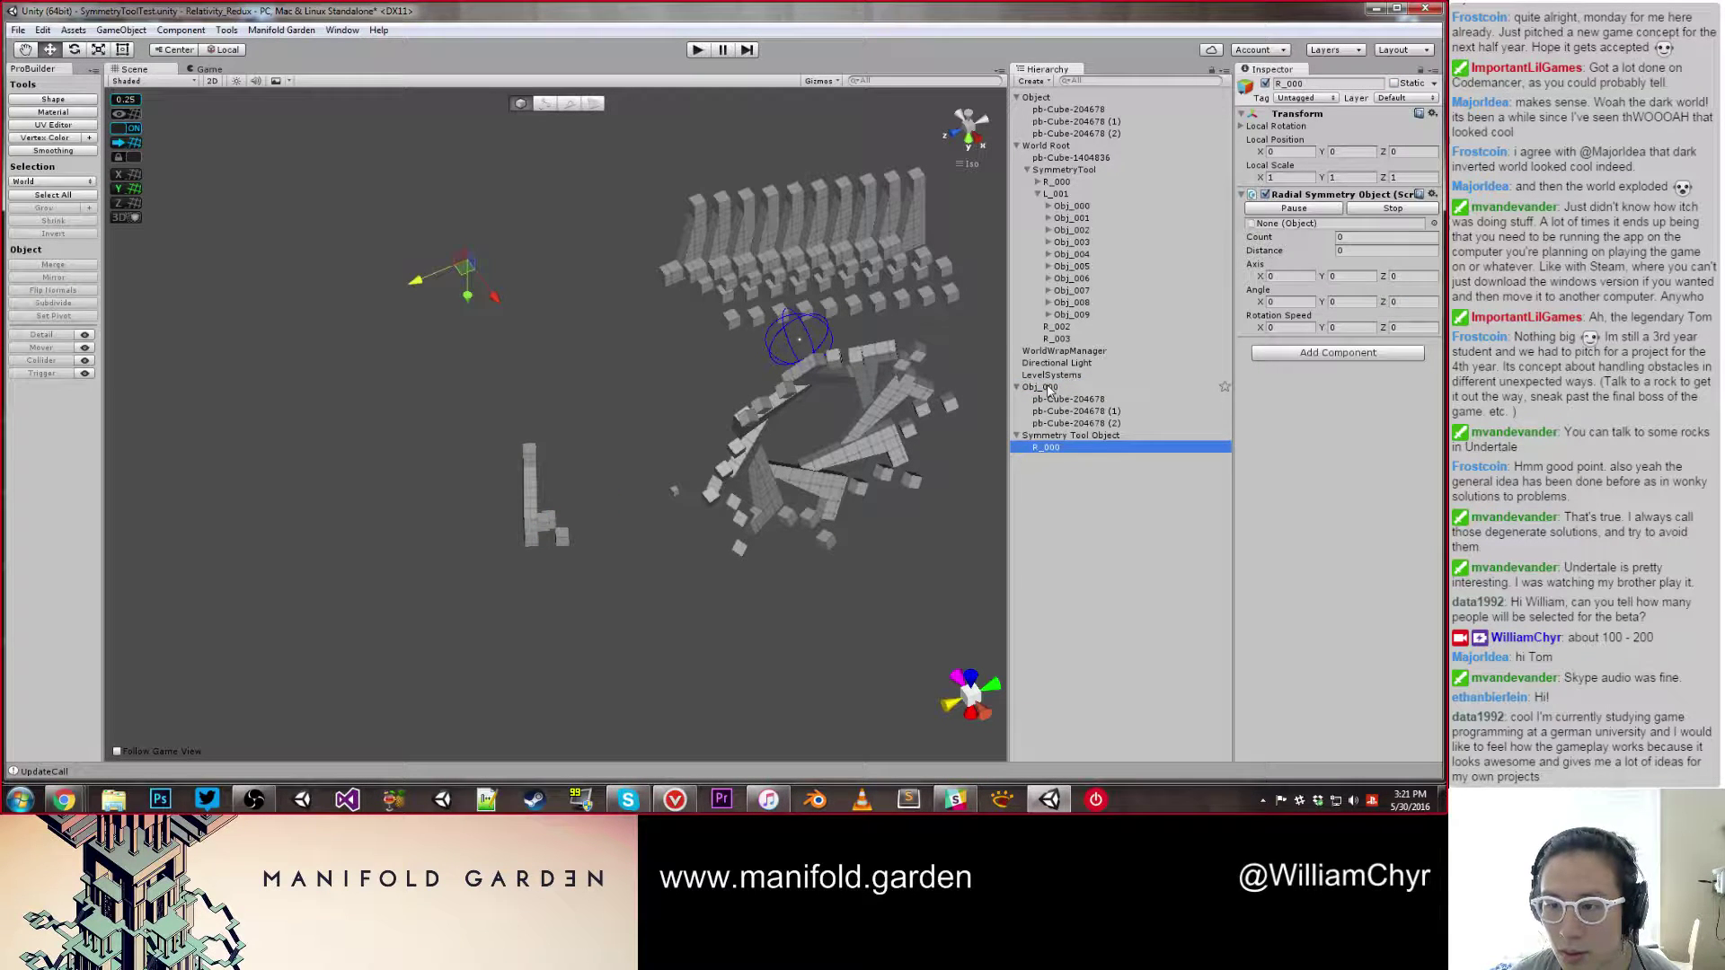
left_click_drag(1049, 388, 1306, 230)
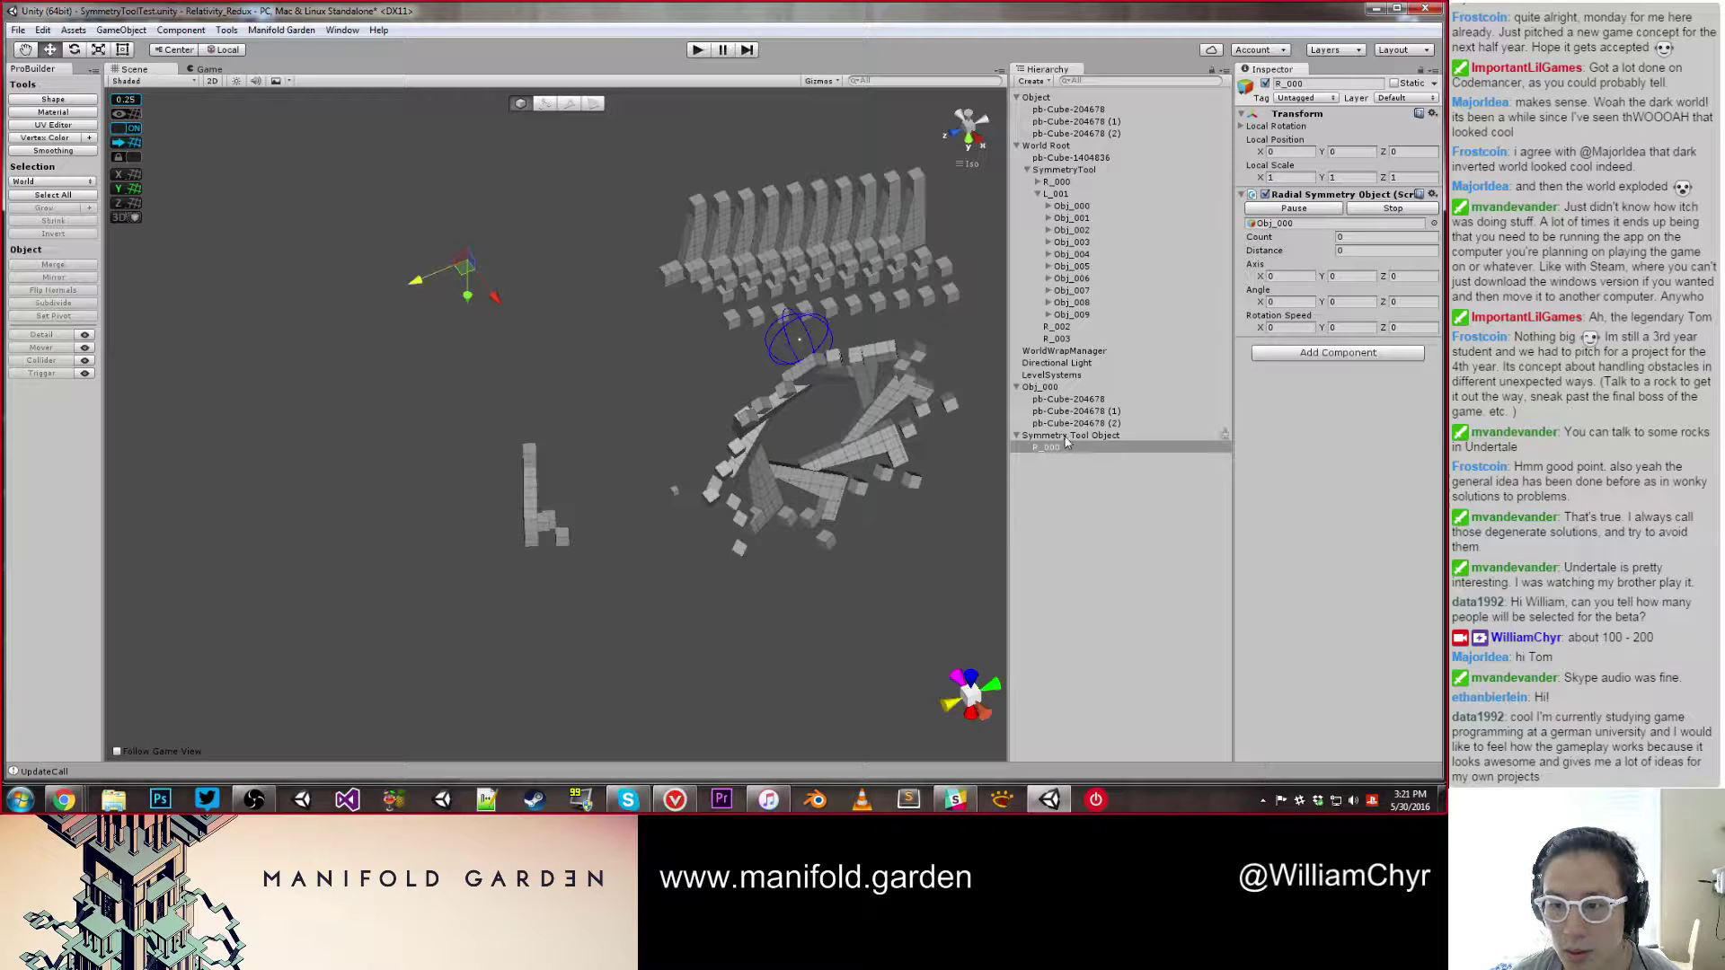
Step: Set the radial object's count to 3 and its distance to 3
left_click(1370, 237)
type("39")
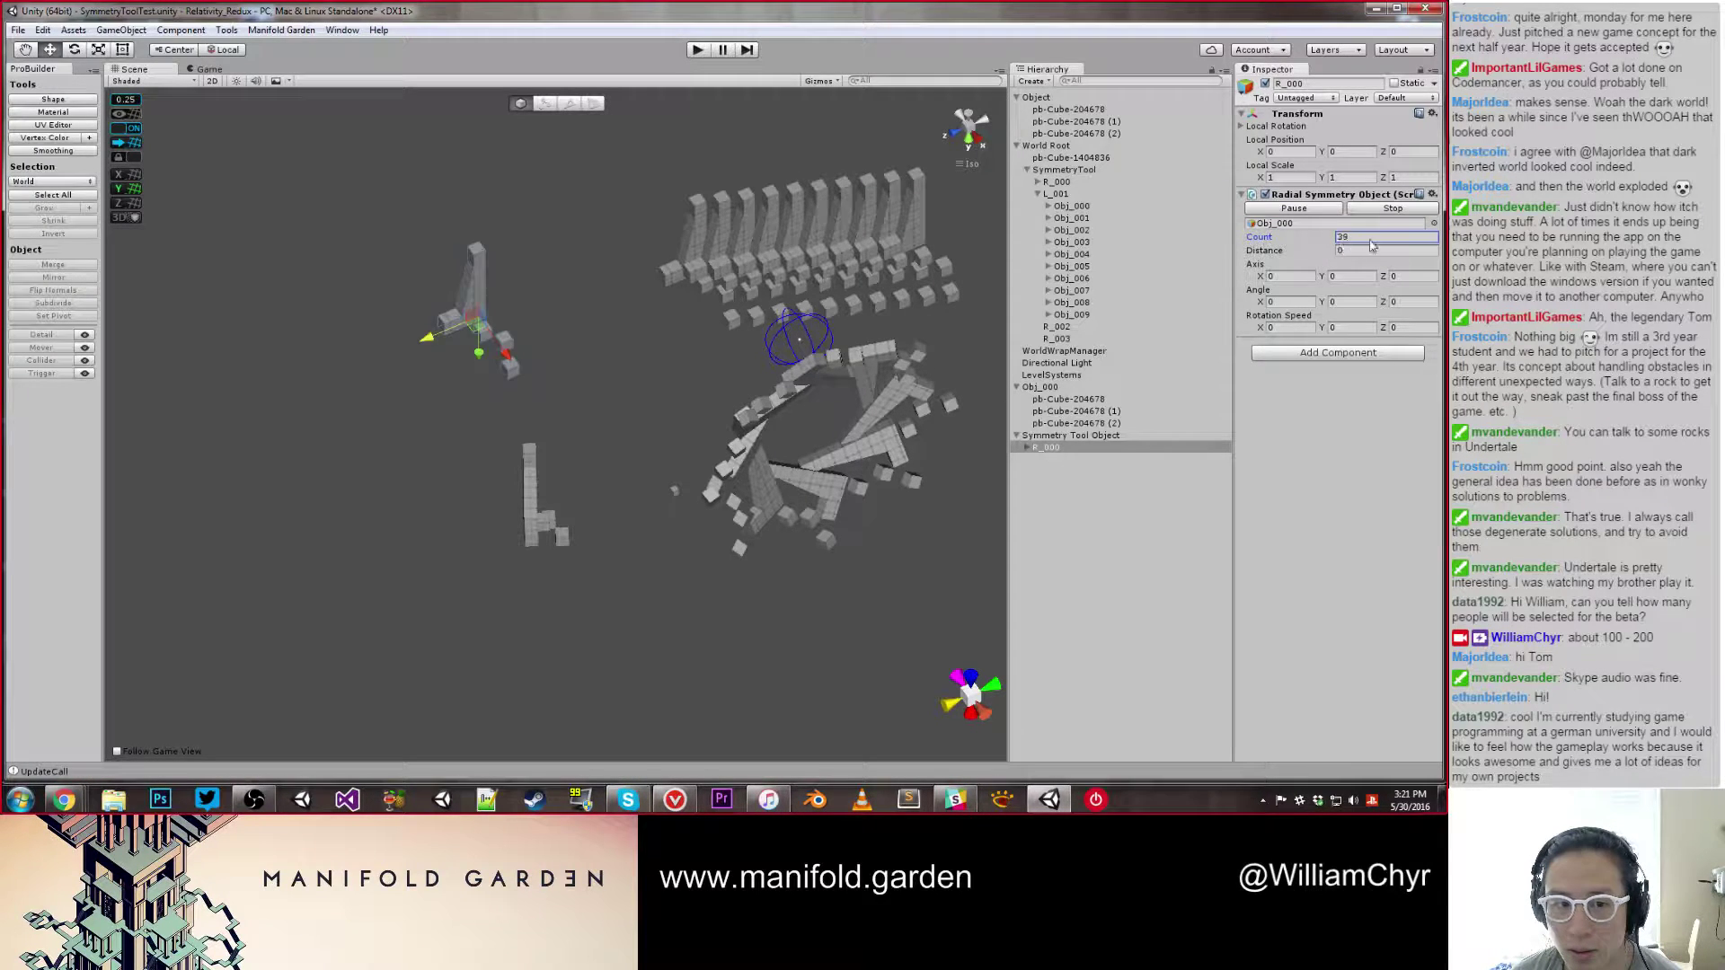
left_click_drag(1371, 242, 1318, 244)
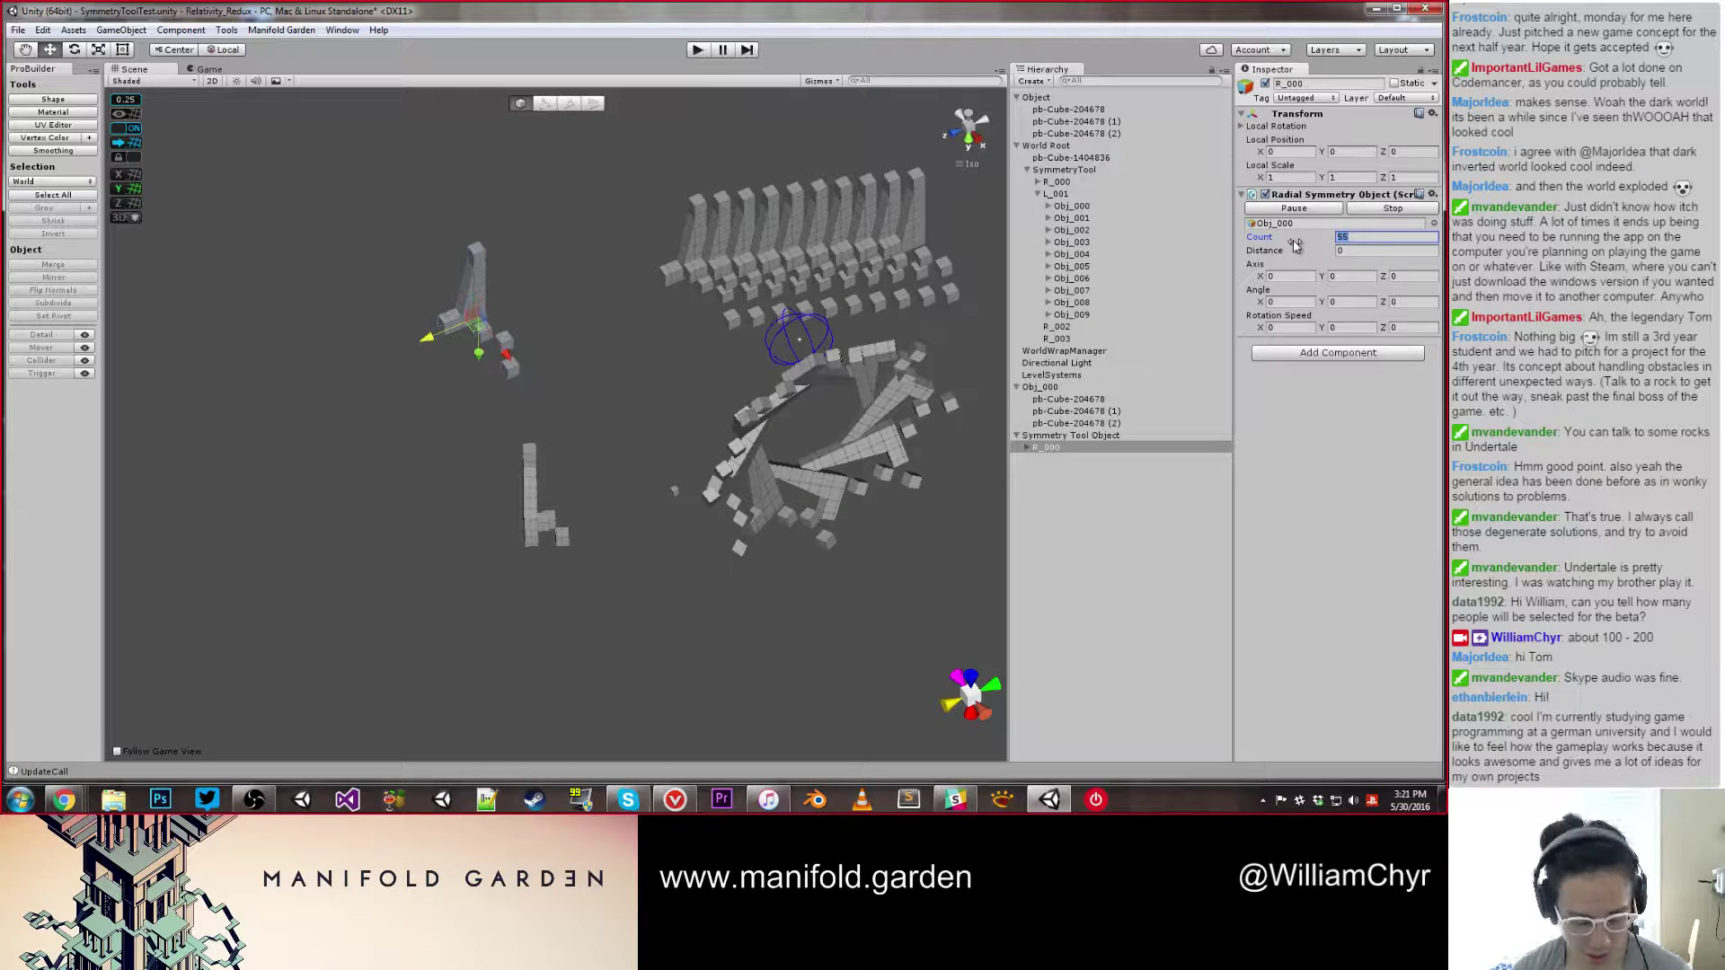
type("1")
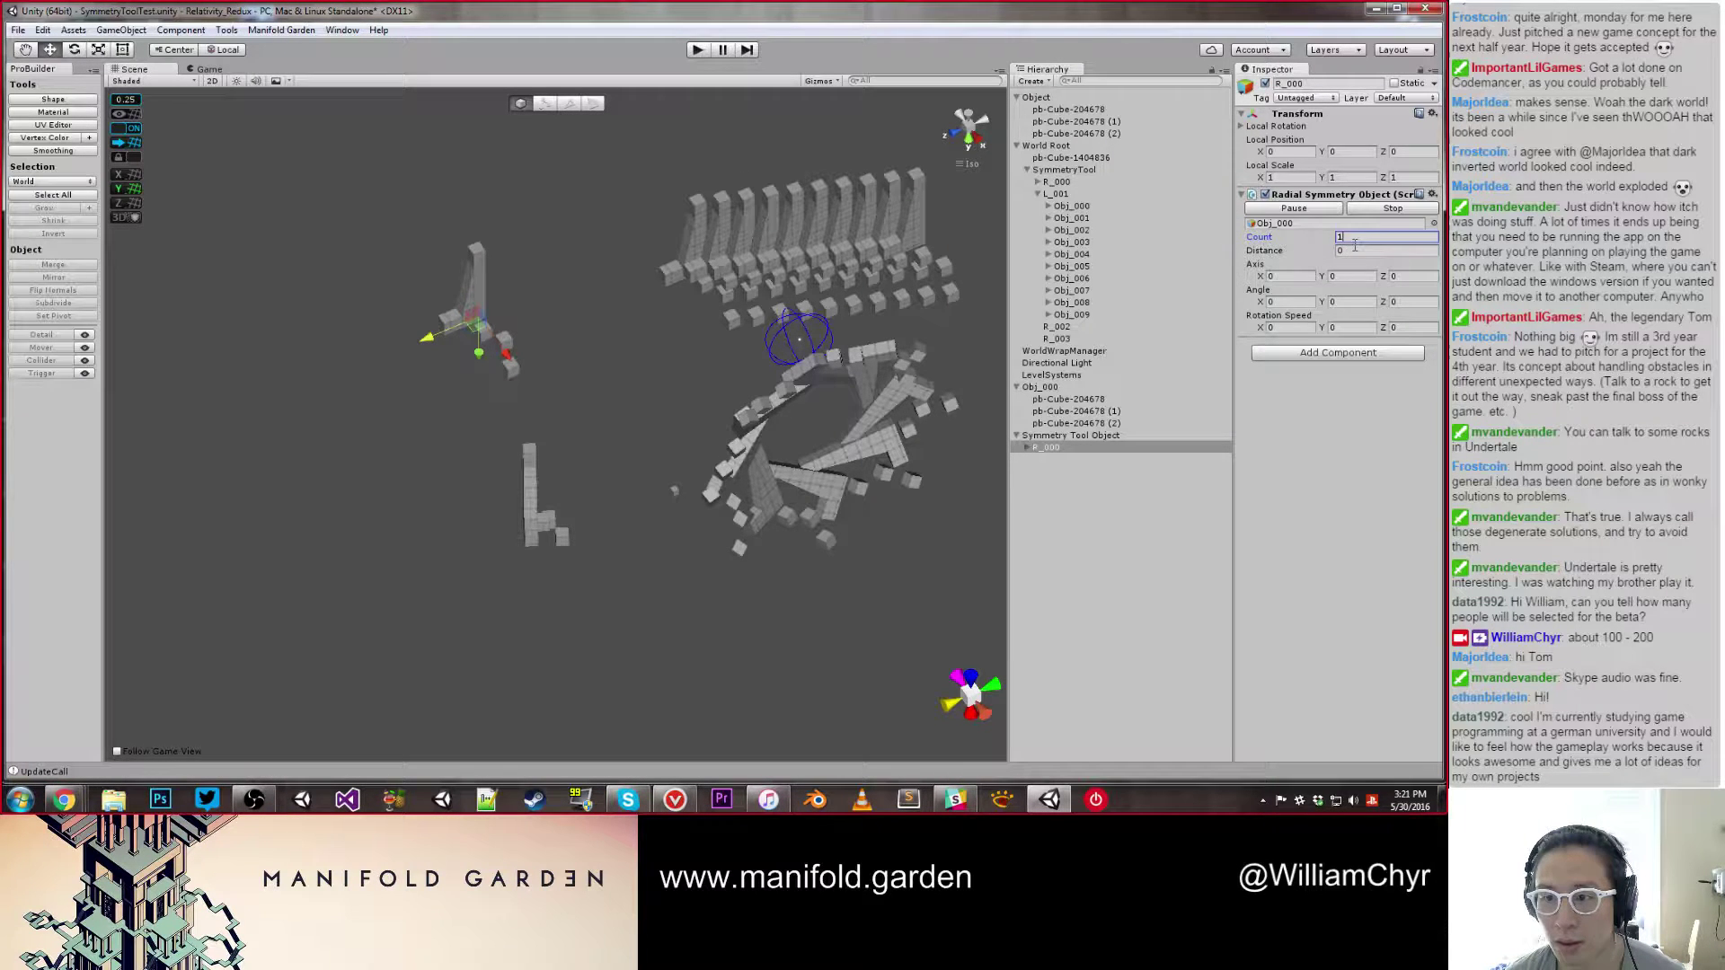
left_click_drag(1317, 244, 1322, 256)
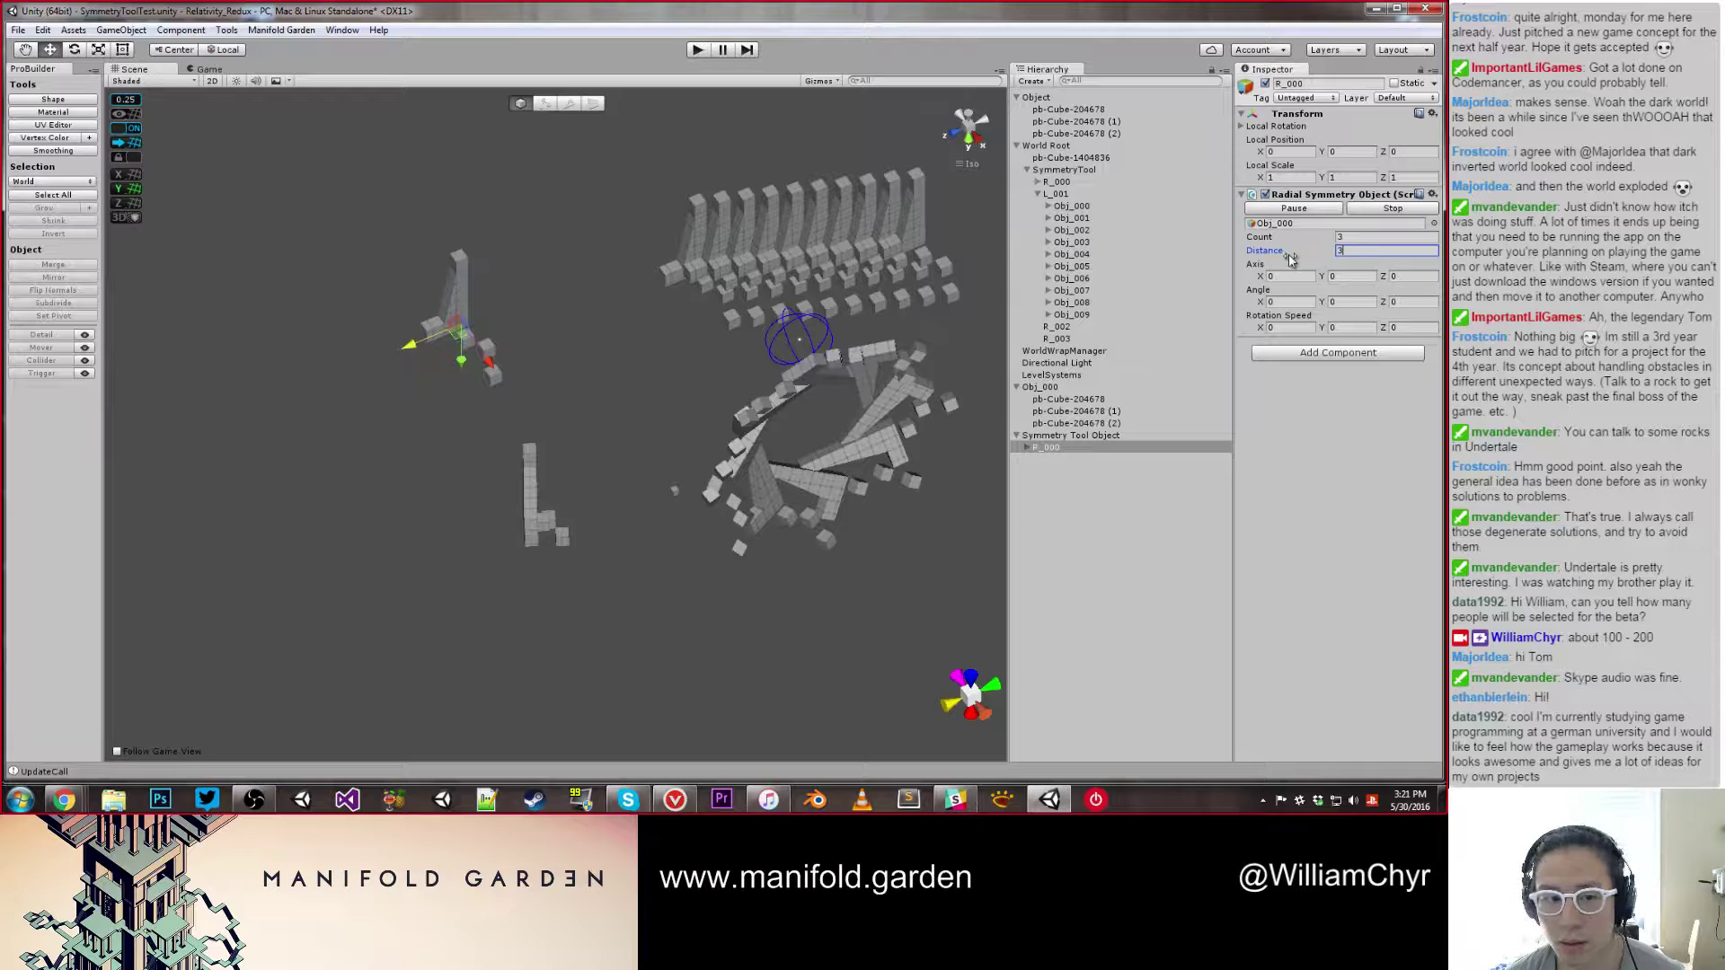
Step: Adjust the radial object's axis X to 10 and on to 16.45, and set its angle X to 59.38
left_click(1270, 276)
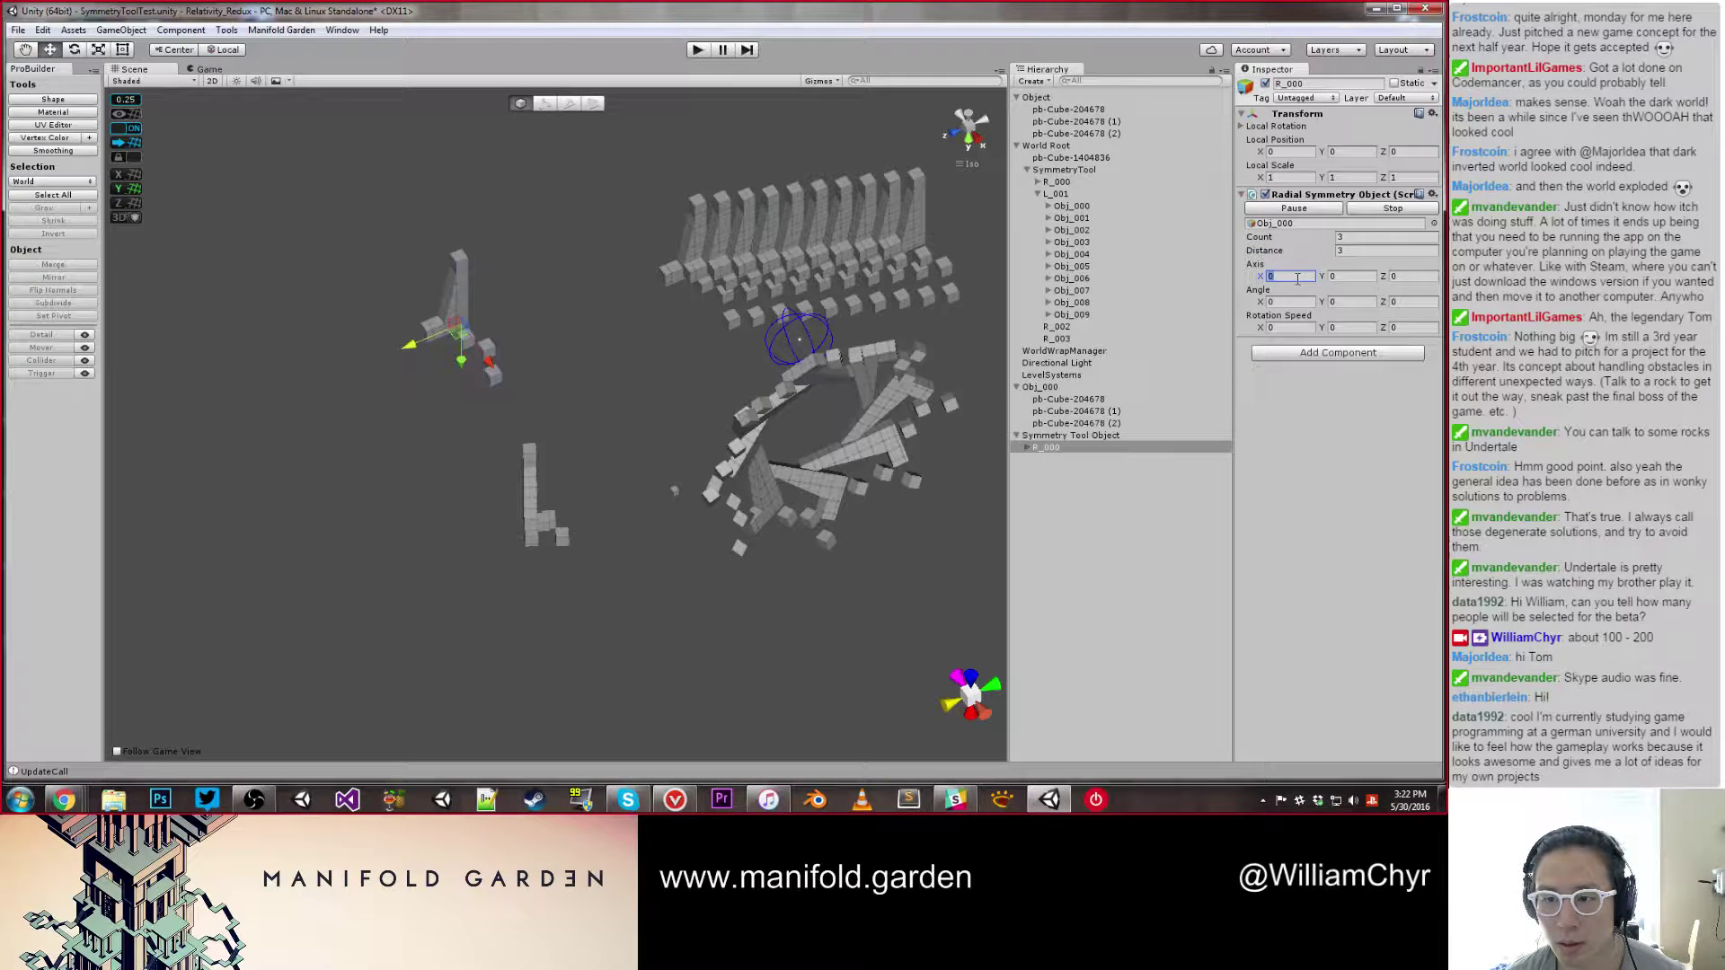
type("10")
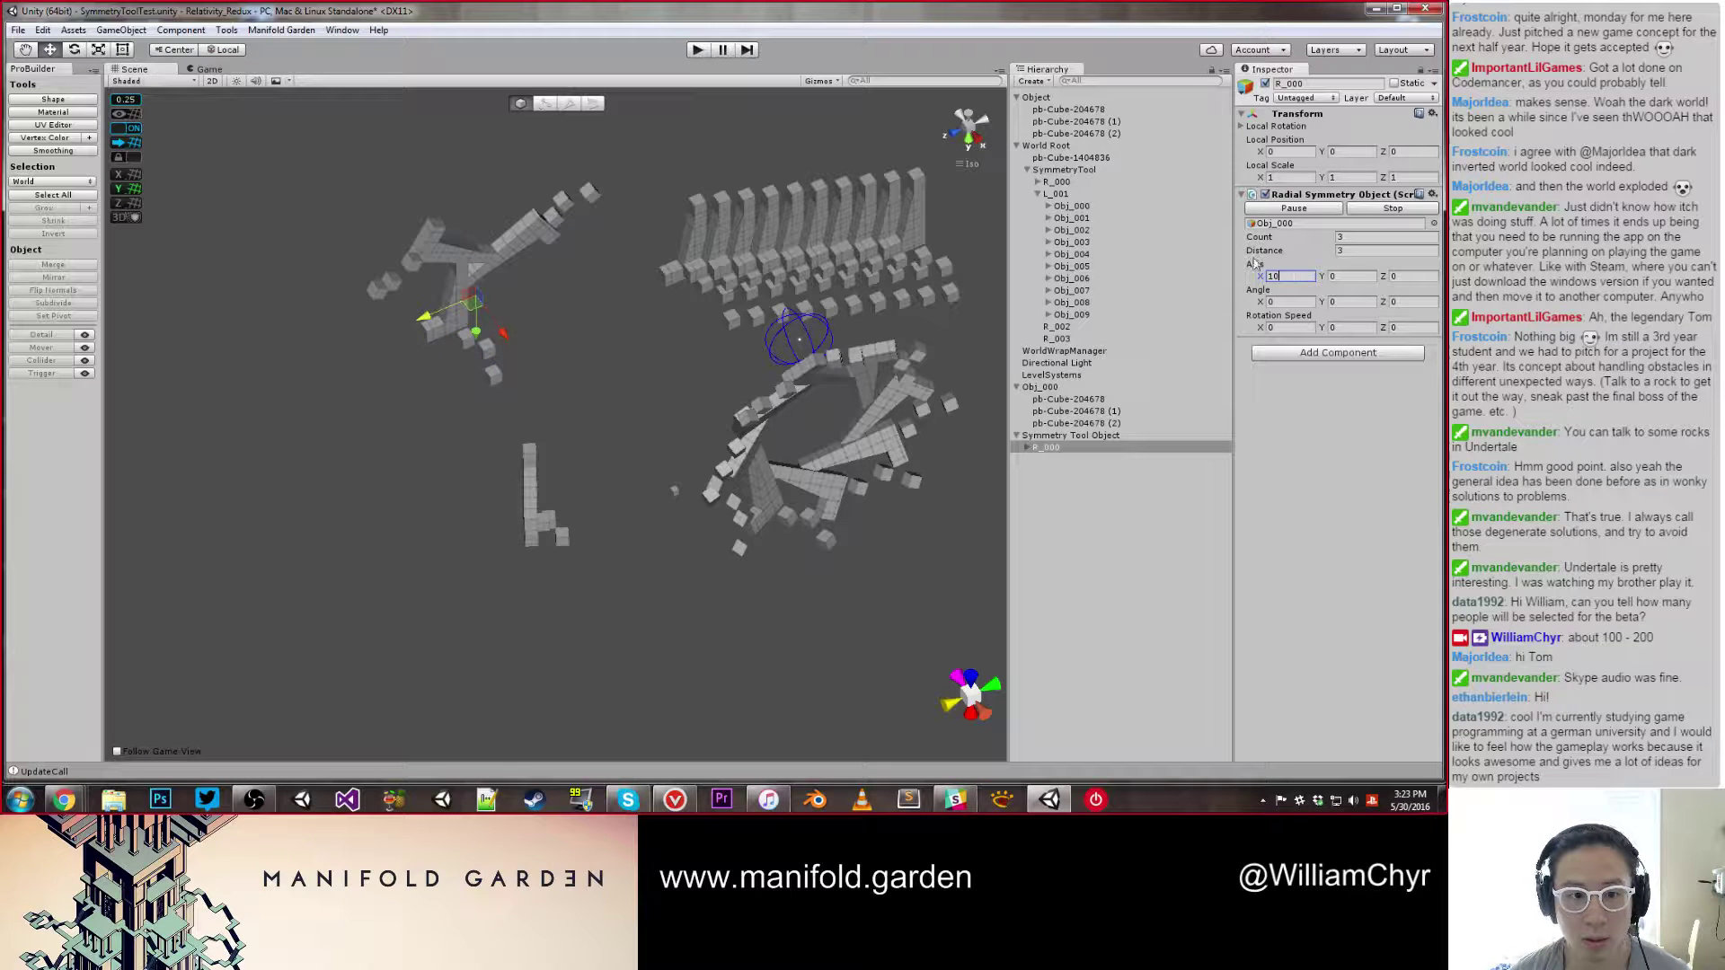
scroll(844, 255, "up", 10)
left_click_drag(690, 297, 794, 459, "alt")
left_click_drag(1261, 278, 1420, 292)
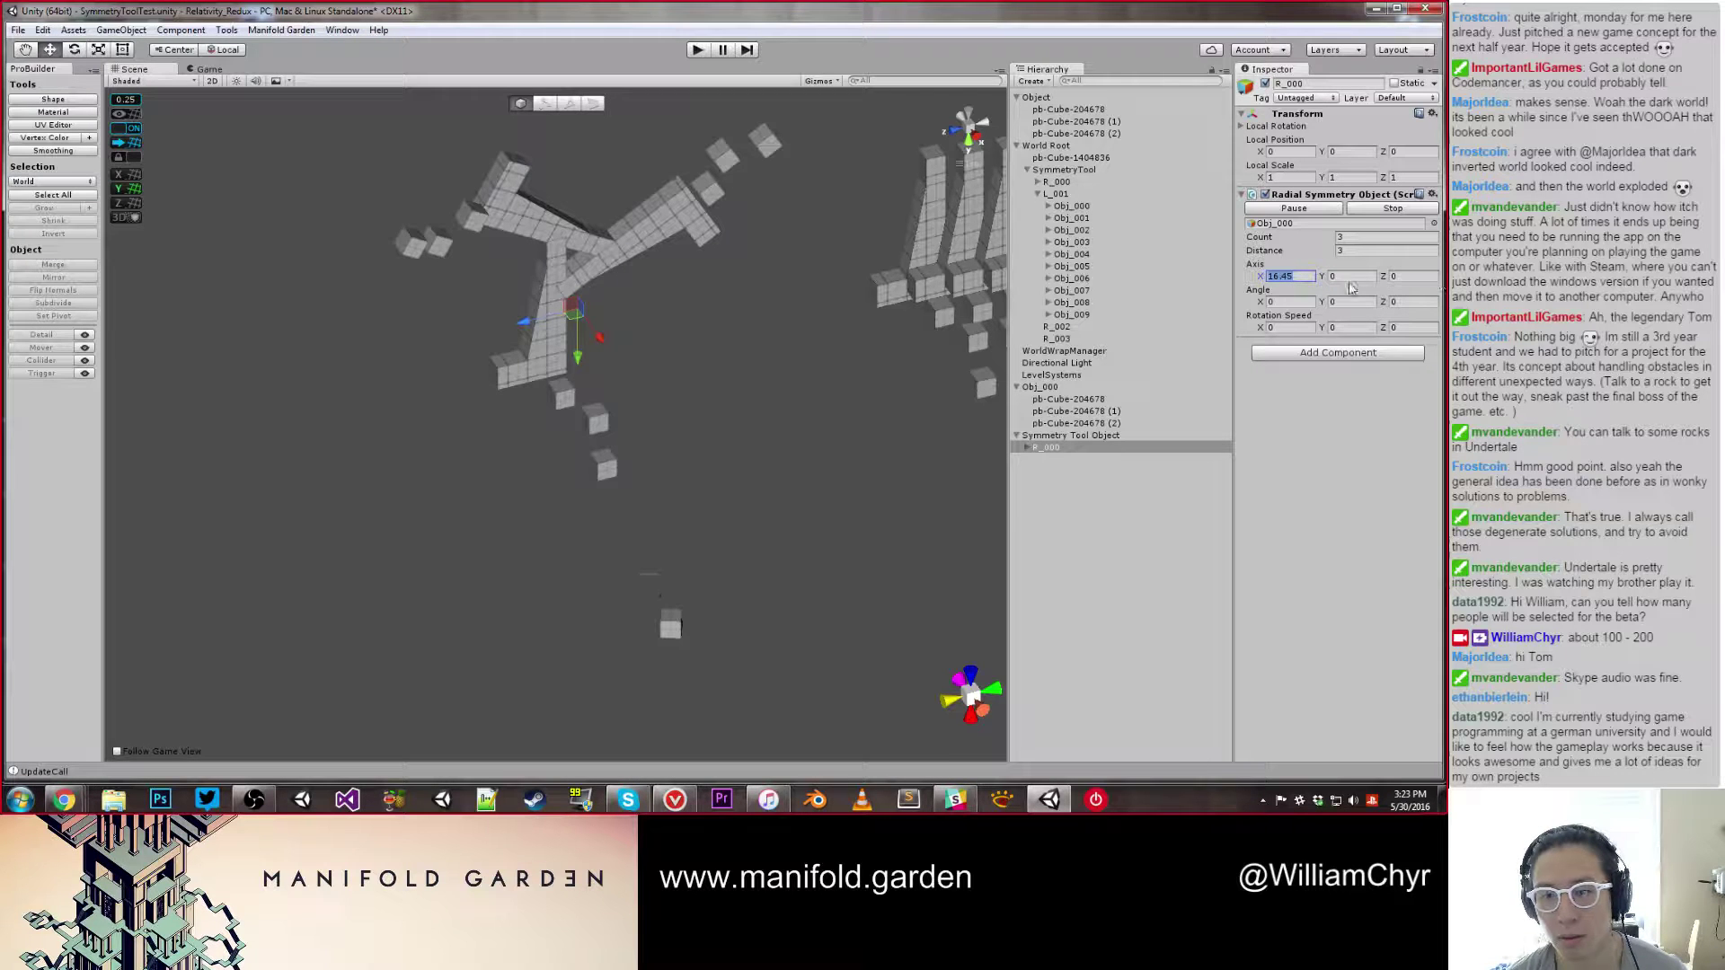
left_click_drag(1257, 302, 309, 308)
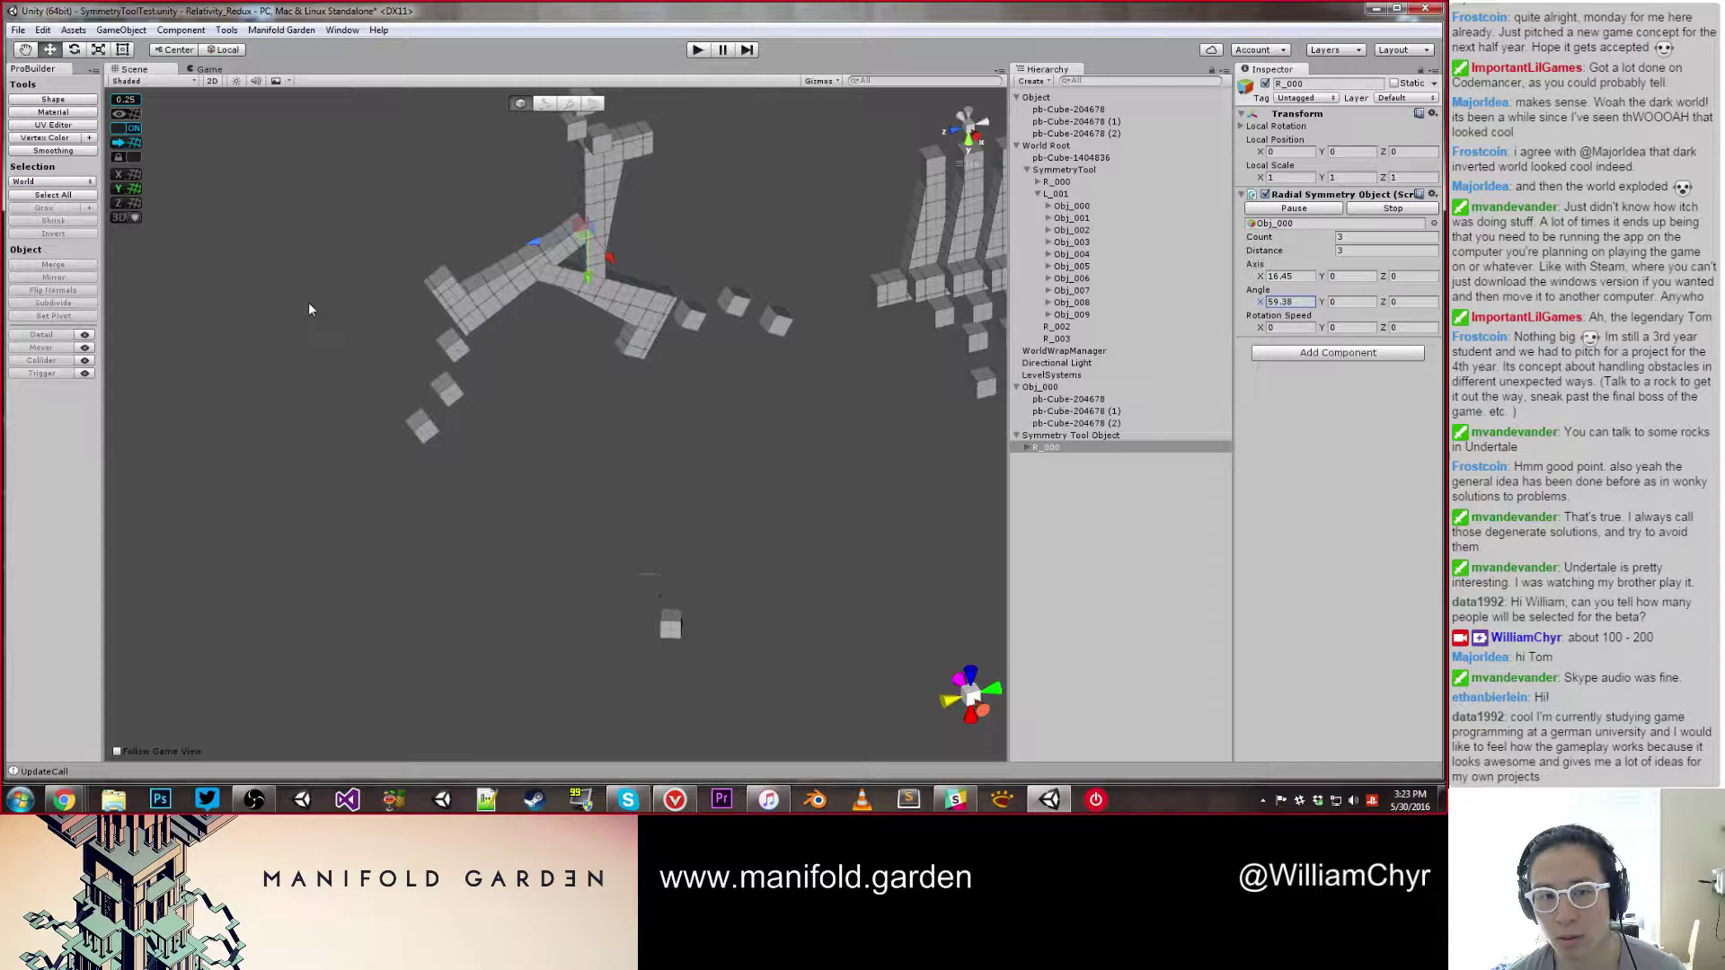
Step: Set the radial object's rotation speed X to 1 and its axis X to 20
left_click_drag(1259, 327, 1312, 332)
type("1")
left_click(1289, 276)
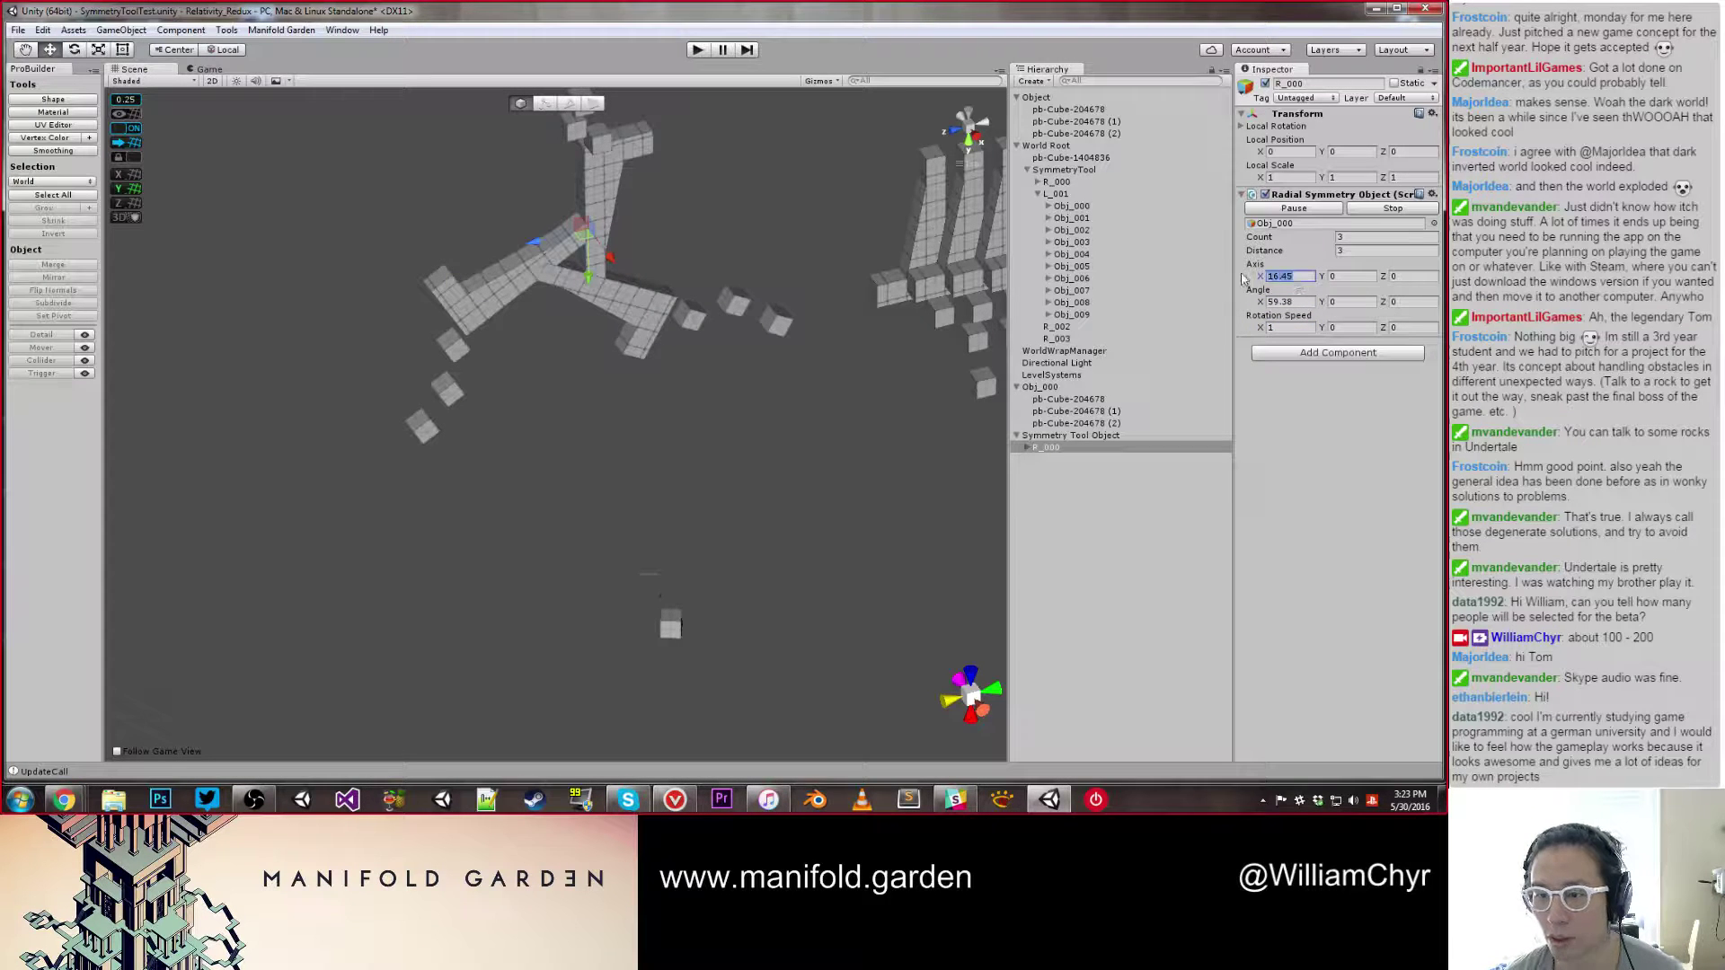
type("20")
Step: Change the radial object's count to 4 and its distance to 20
left_click(1339, 238)
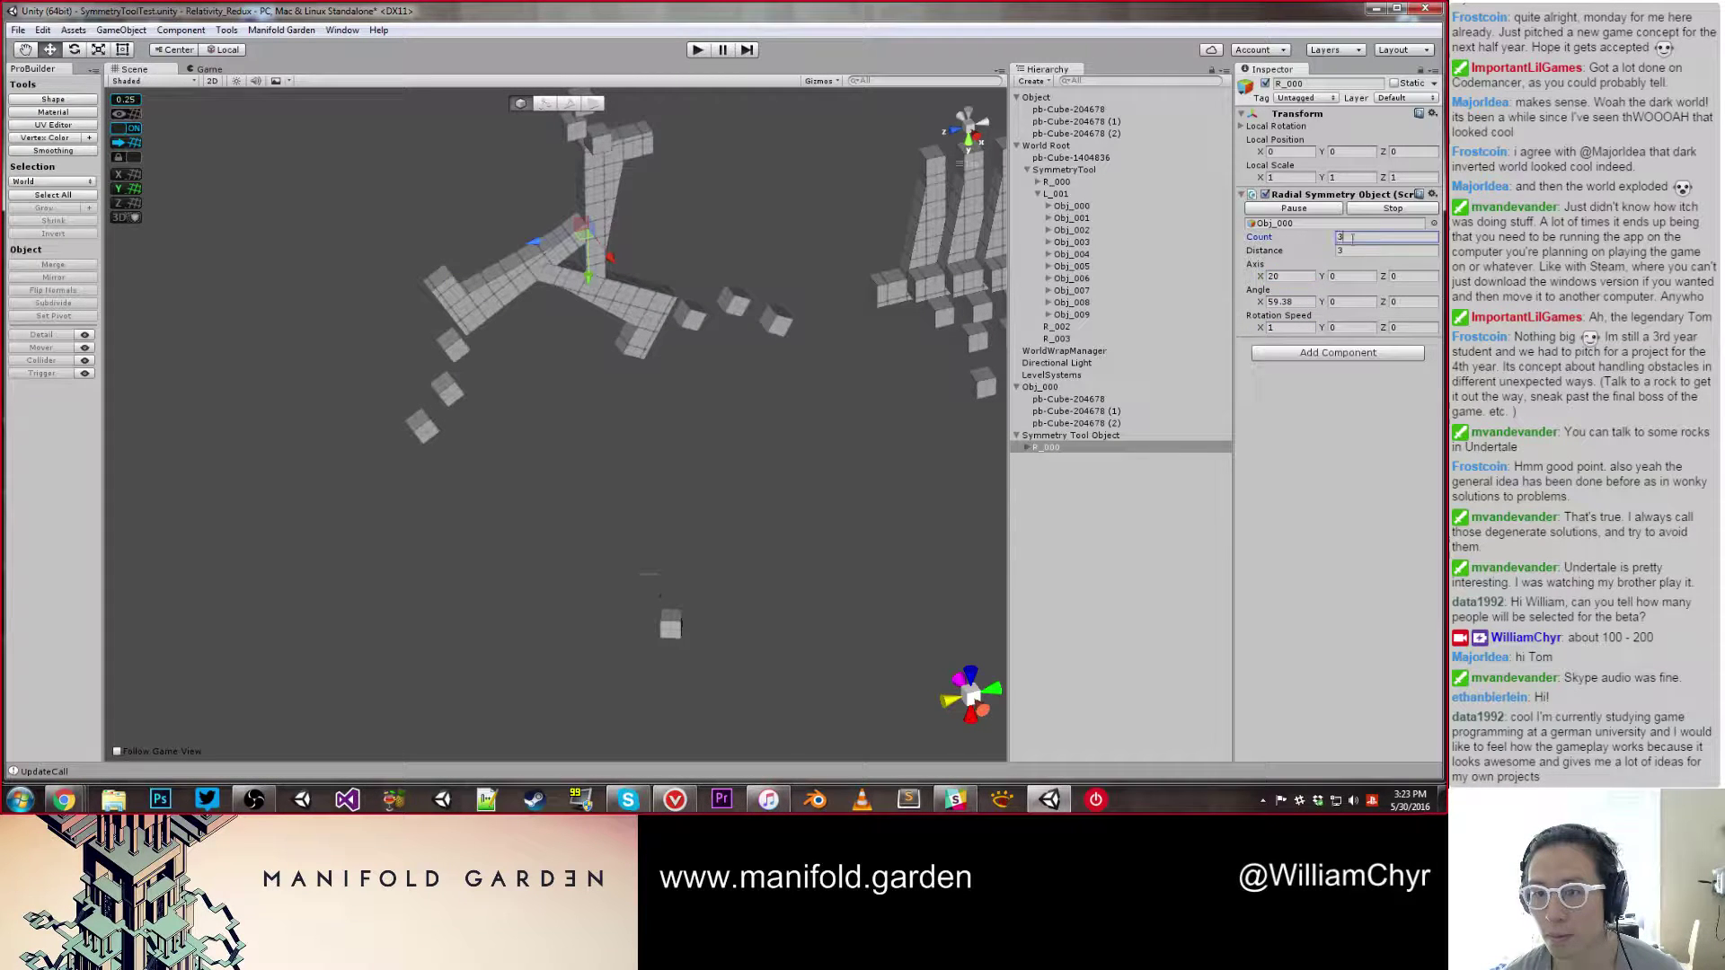
type("4")
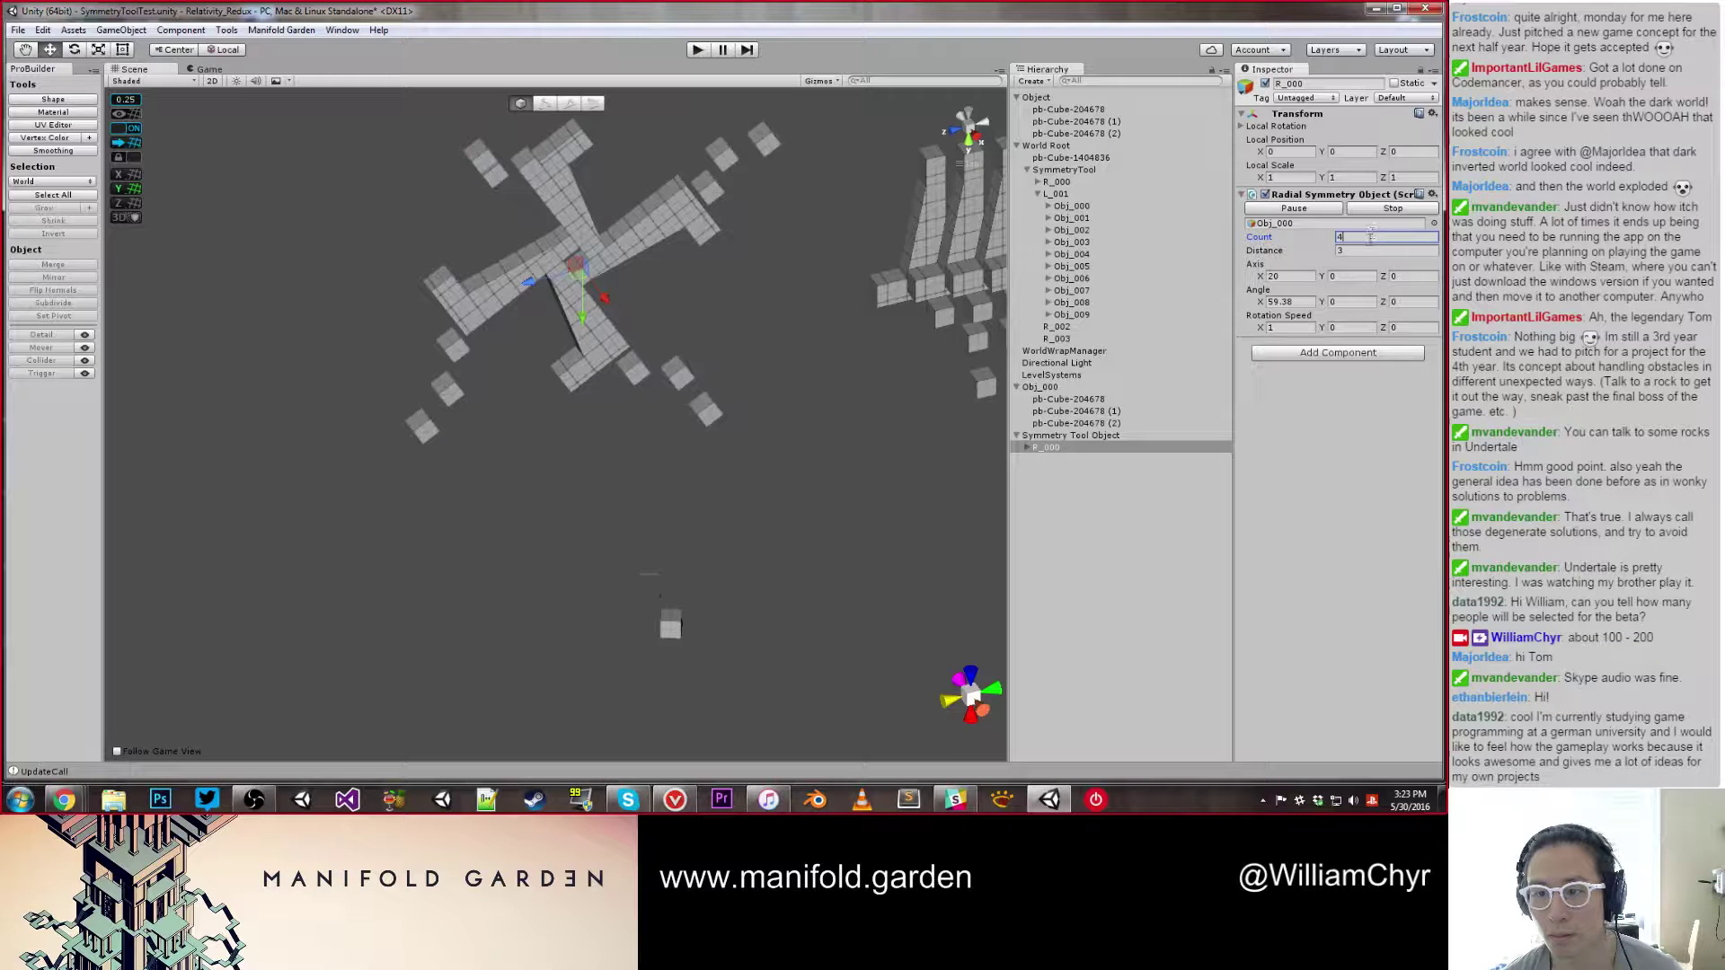
key("Tab")
type("20")
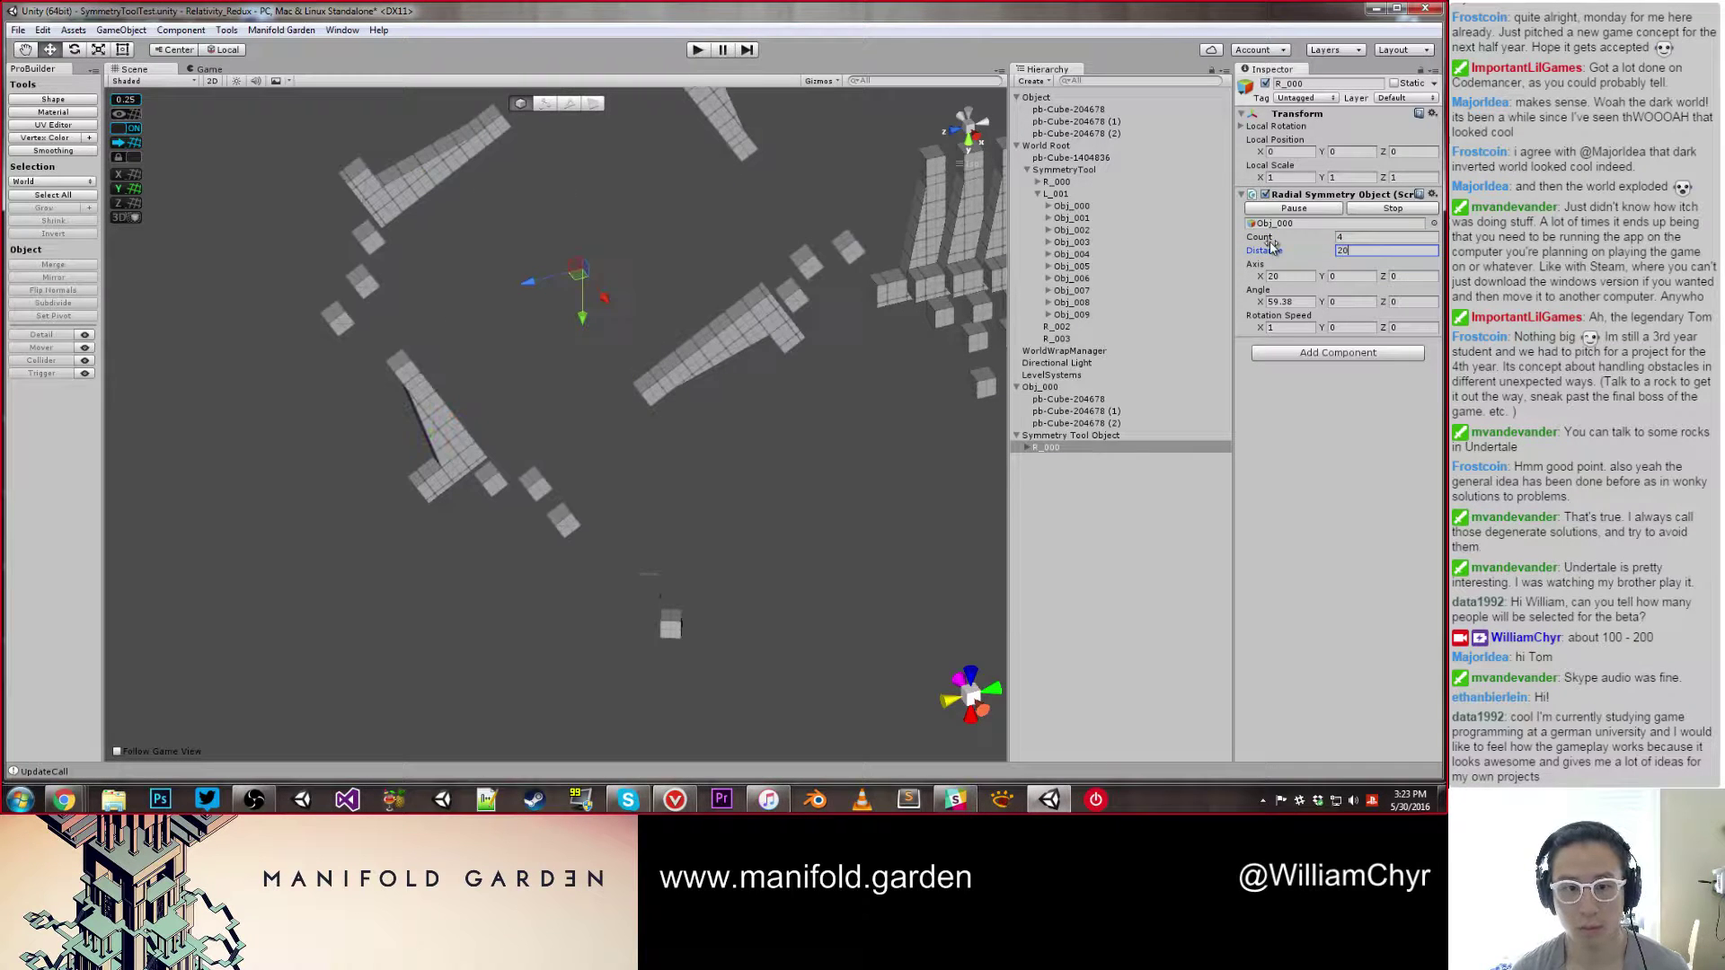
Step: Increase the radial object's count to 6 and move the ring away from the other structures to local Z 72.25
left_click_drag(563, 401, 577, 278, "alt")
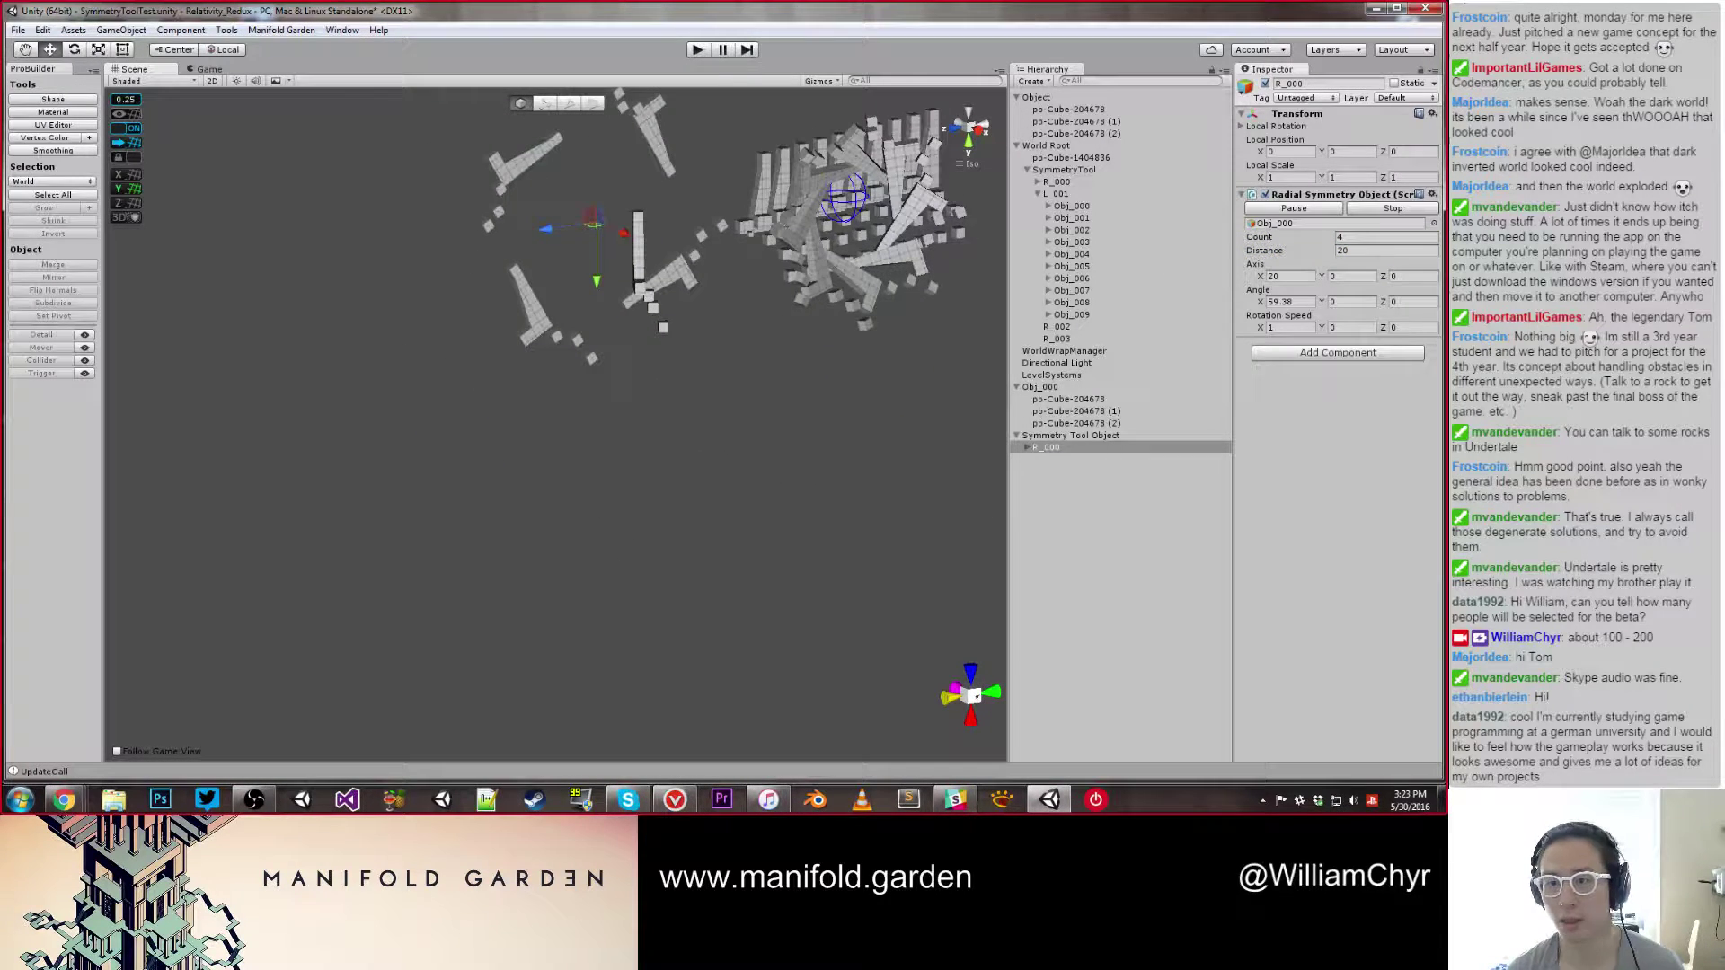
left_click_drag(1386, 236, 1305, 243)
type("6")
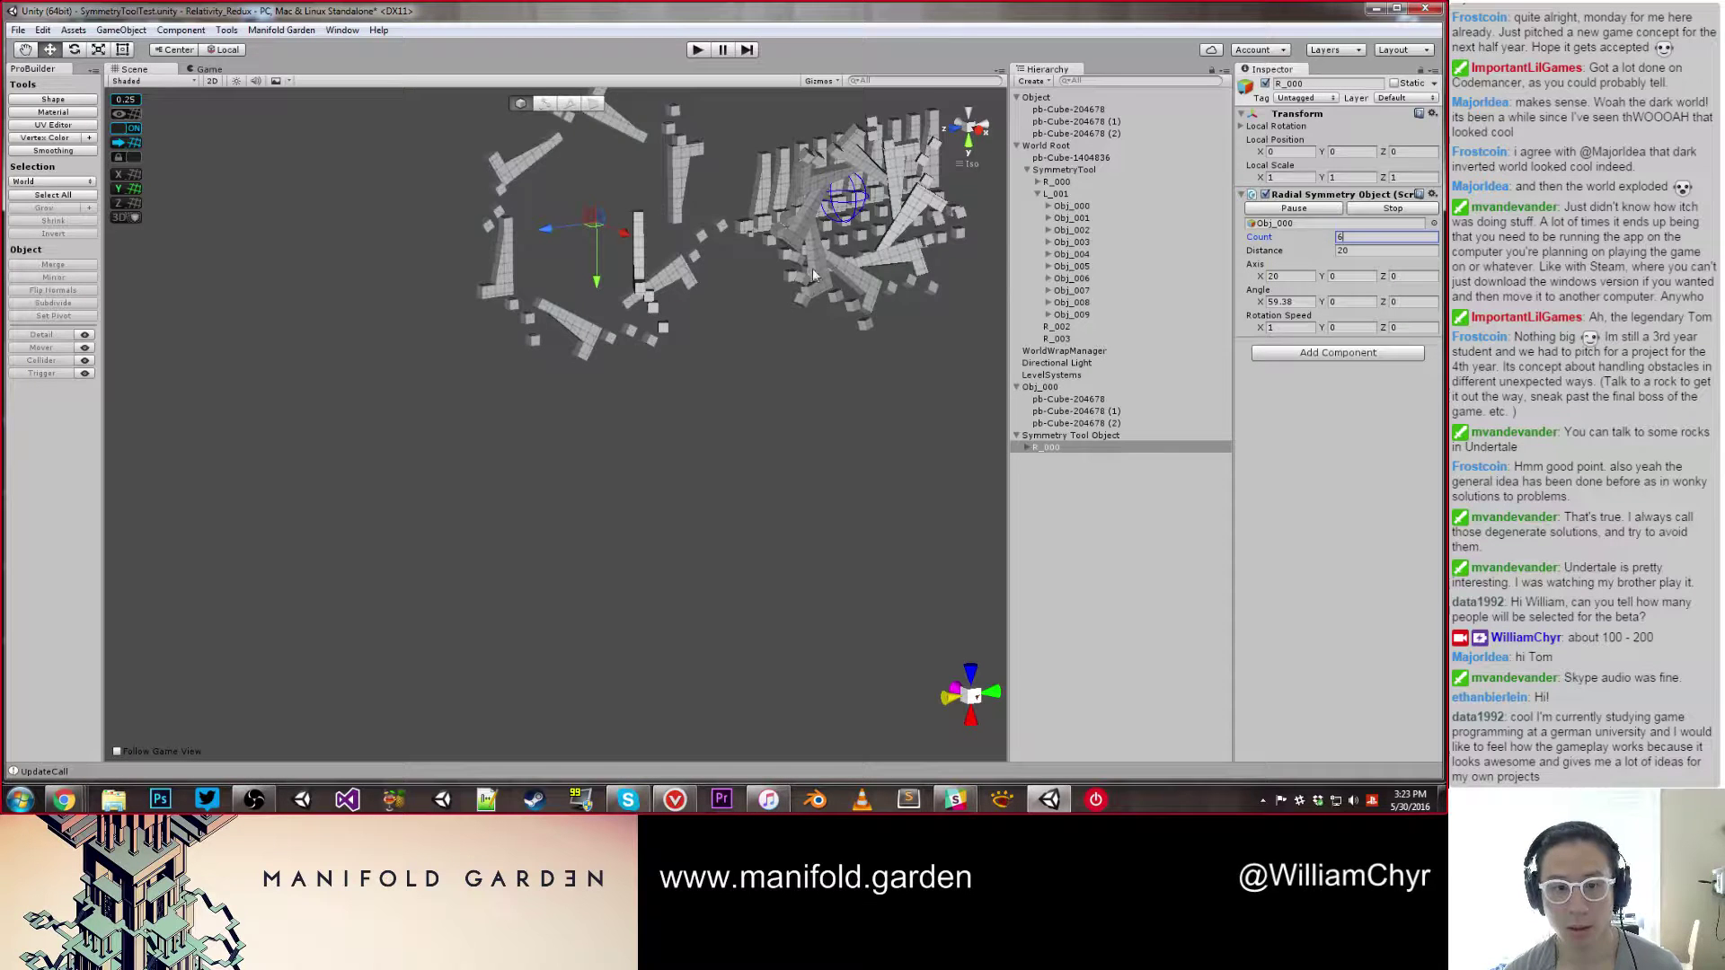
scroll(621, 276, "up", 5)
scroll(584, 382, "down", 5)
left_click_drag(619, 277, 766, 370, "alt")
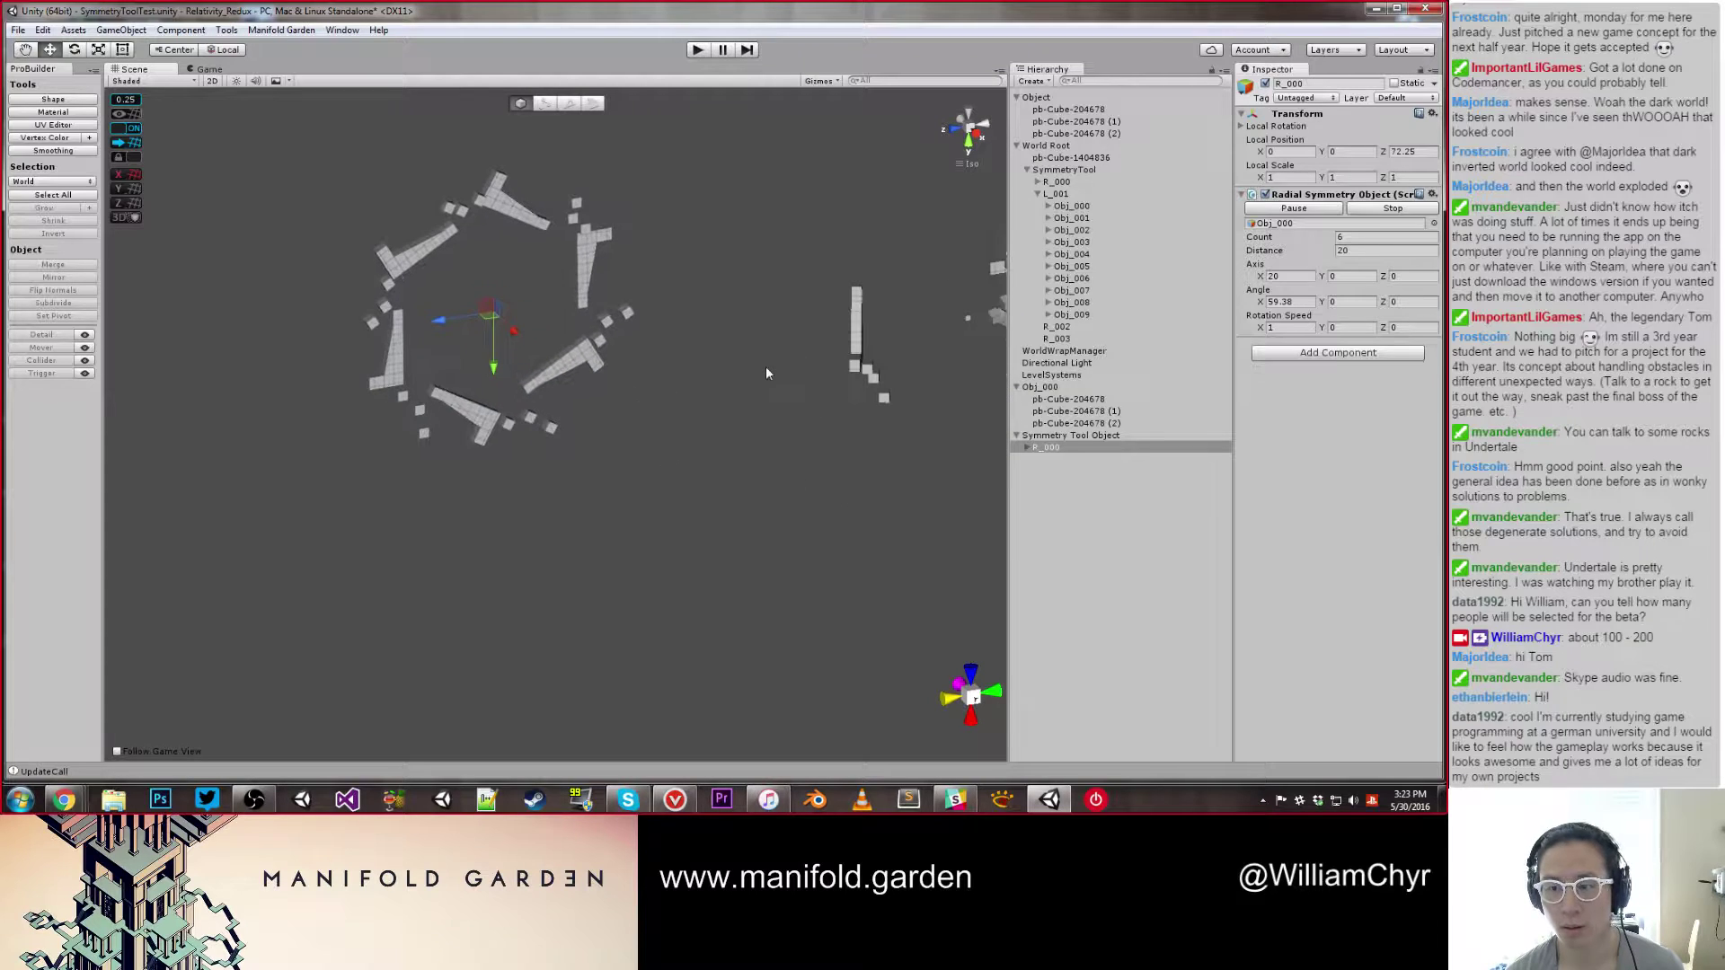
Step: Pause the radial symmetry updates on R_000 and clear the selection
left_click(1310, 210)
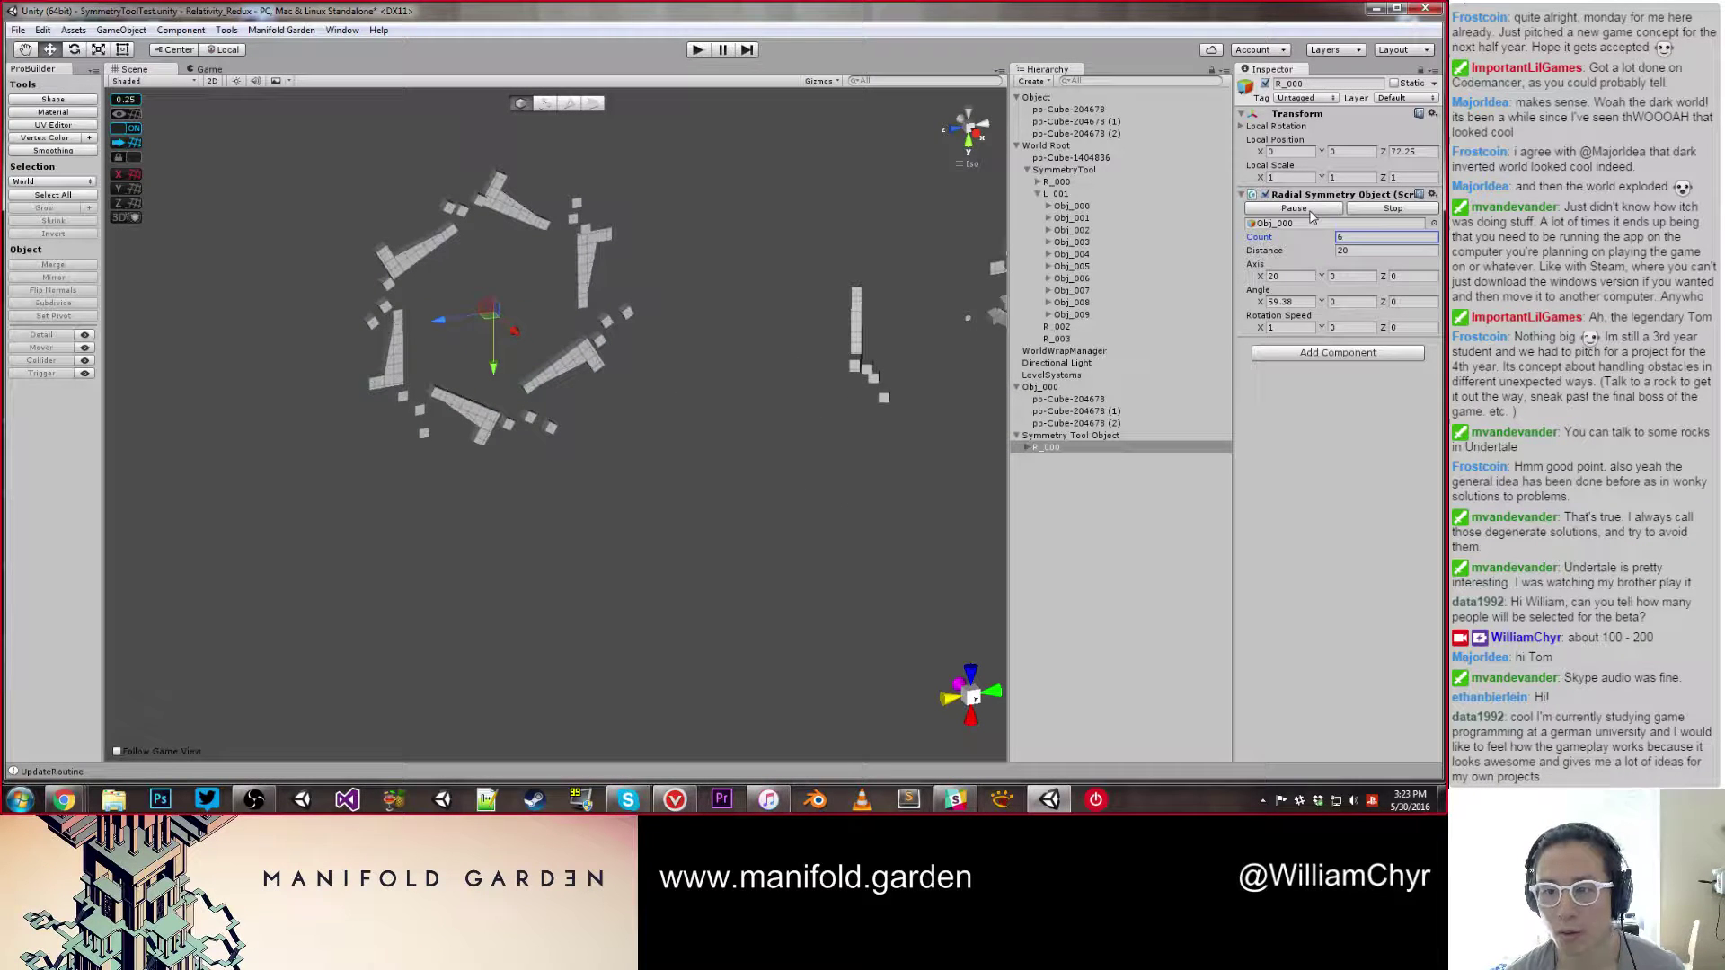
left_click(1303, 209)
left_click(683, 318)
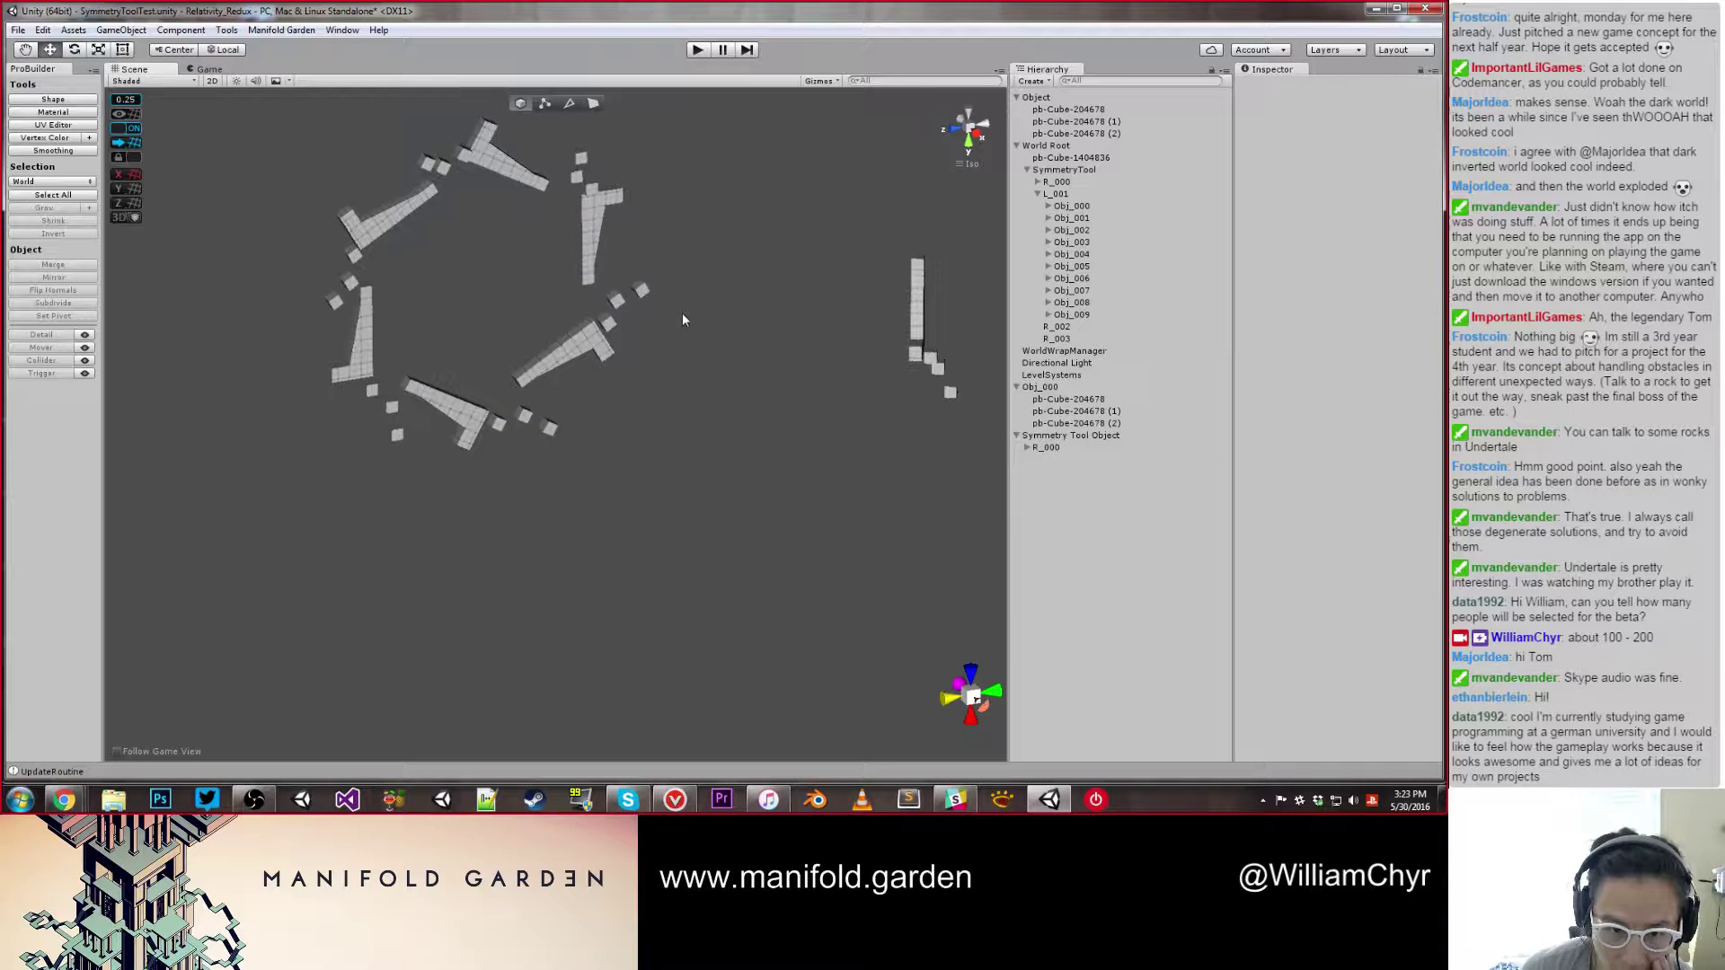
Step: Inspect the generated copies under R_000 in the hierarchy, including the settings of its first copy
left_click(1038, 448)
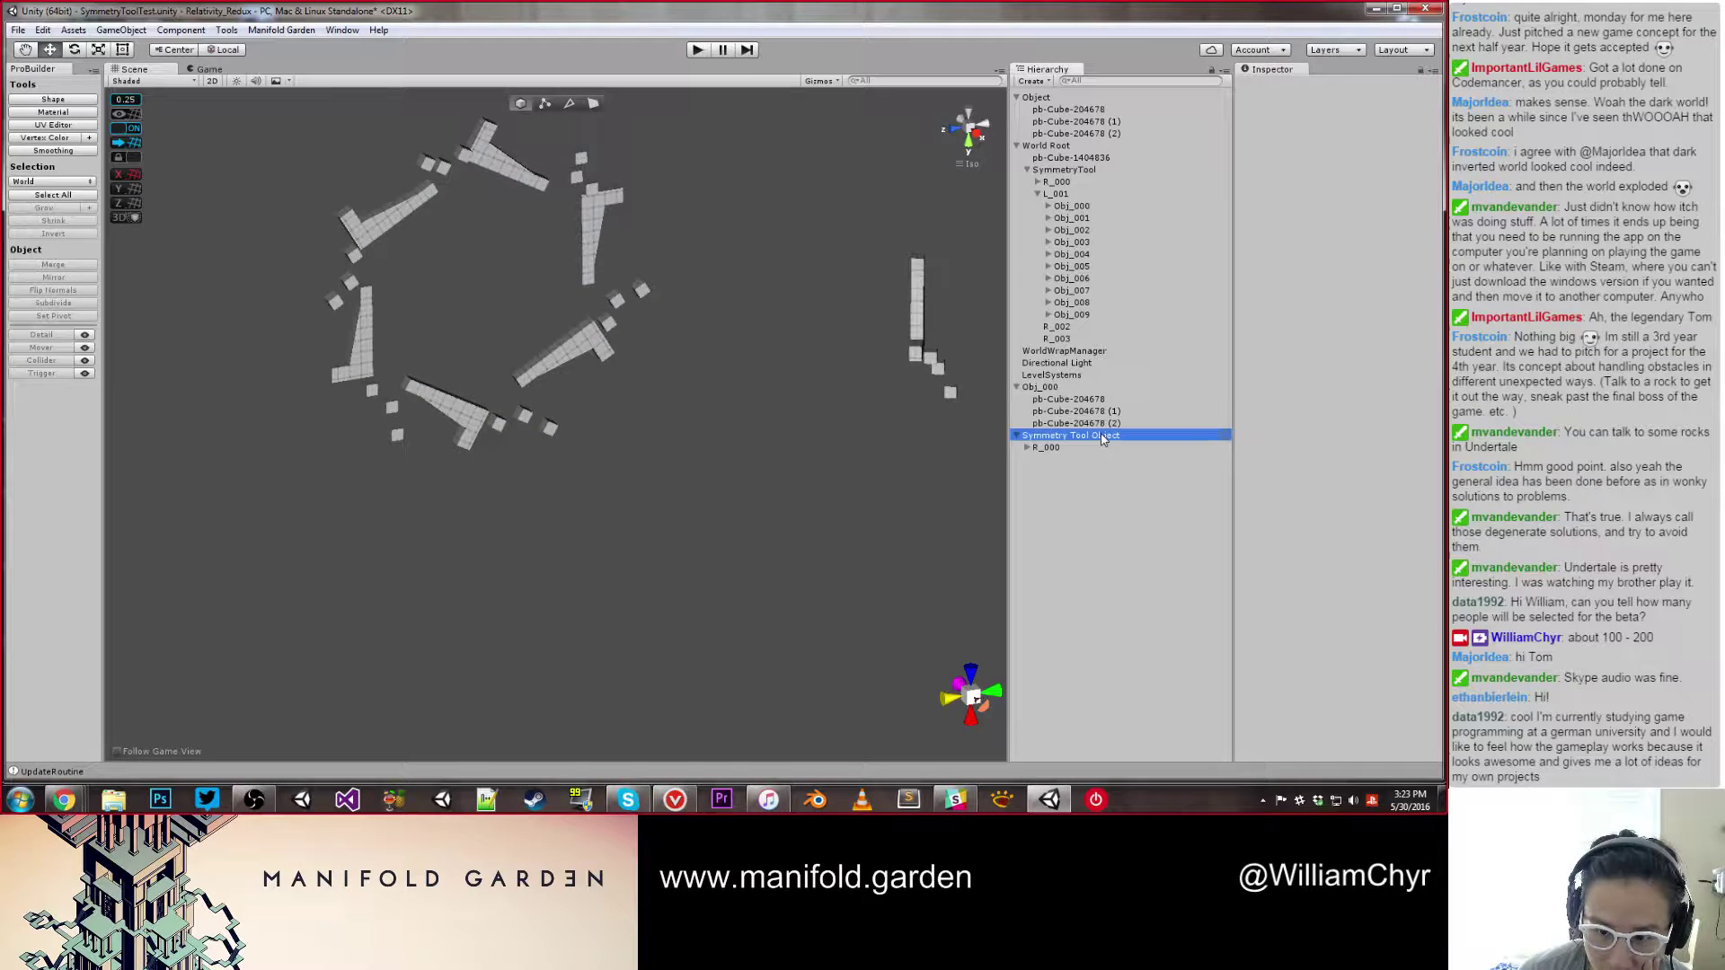
left_click(1026, 449)
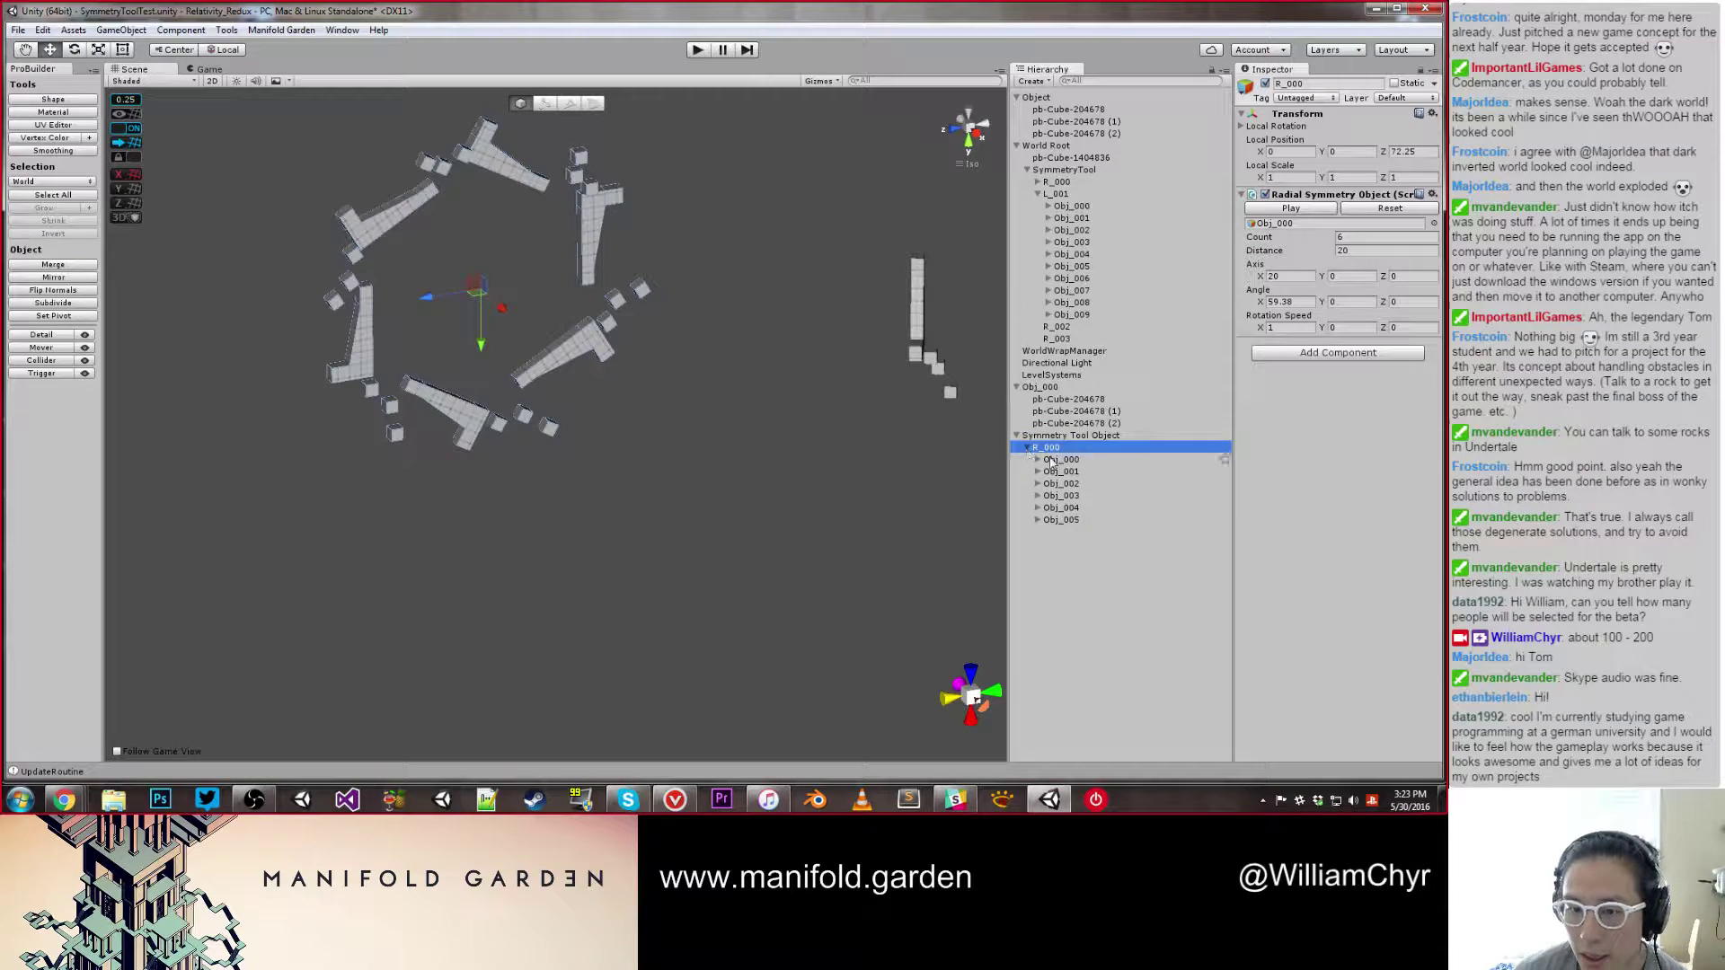
left_click(1053, 460)
left_click(1026, 448)
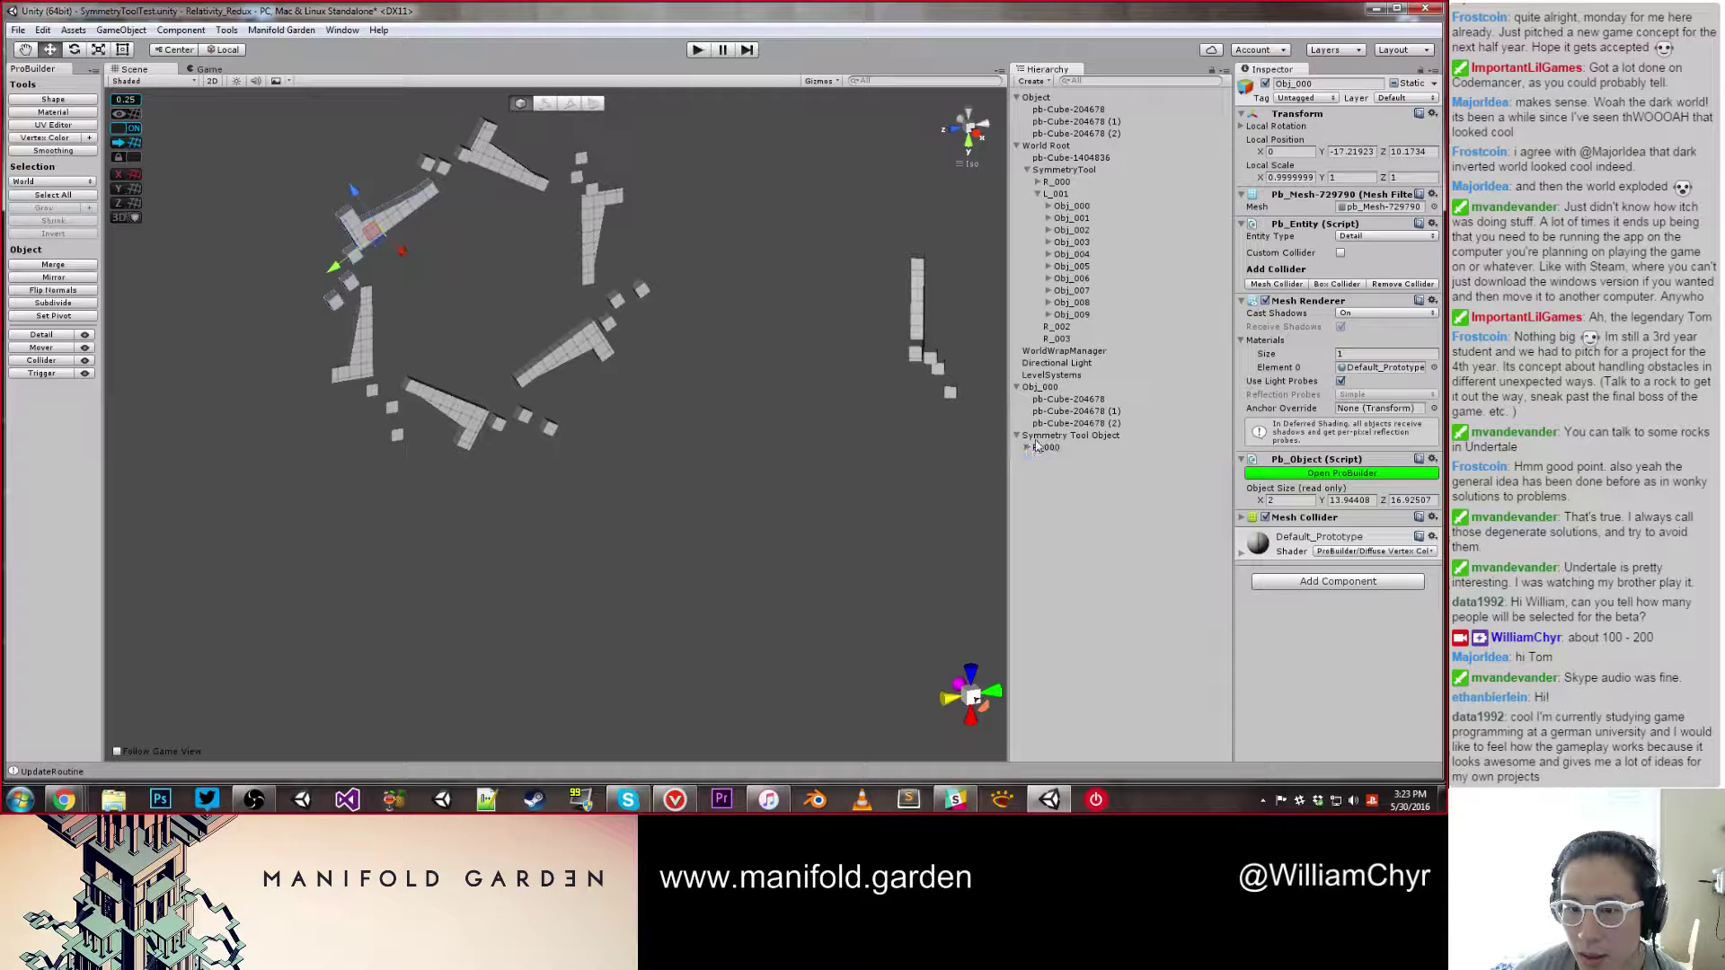
left_click(1027, 437)
left_click(823, 404)
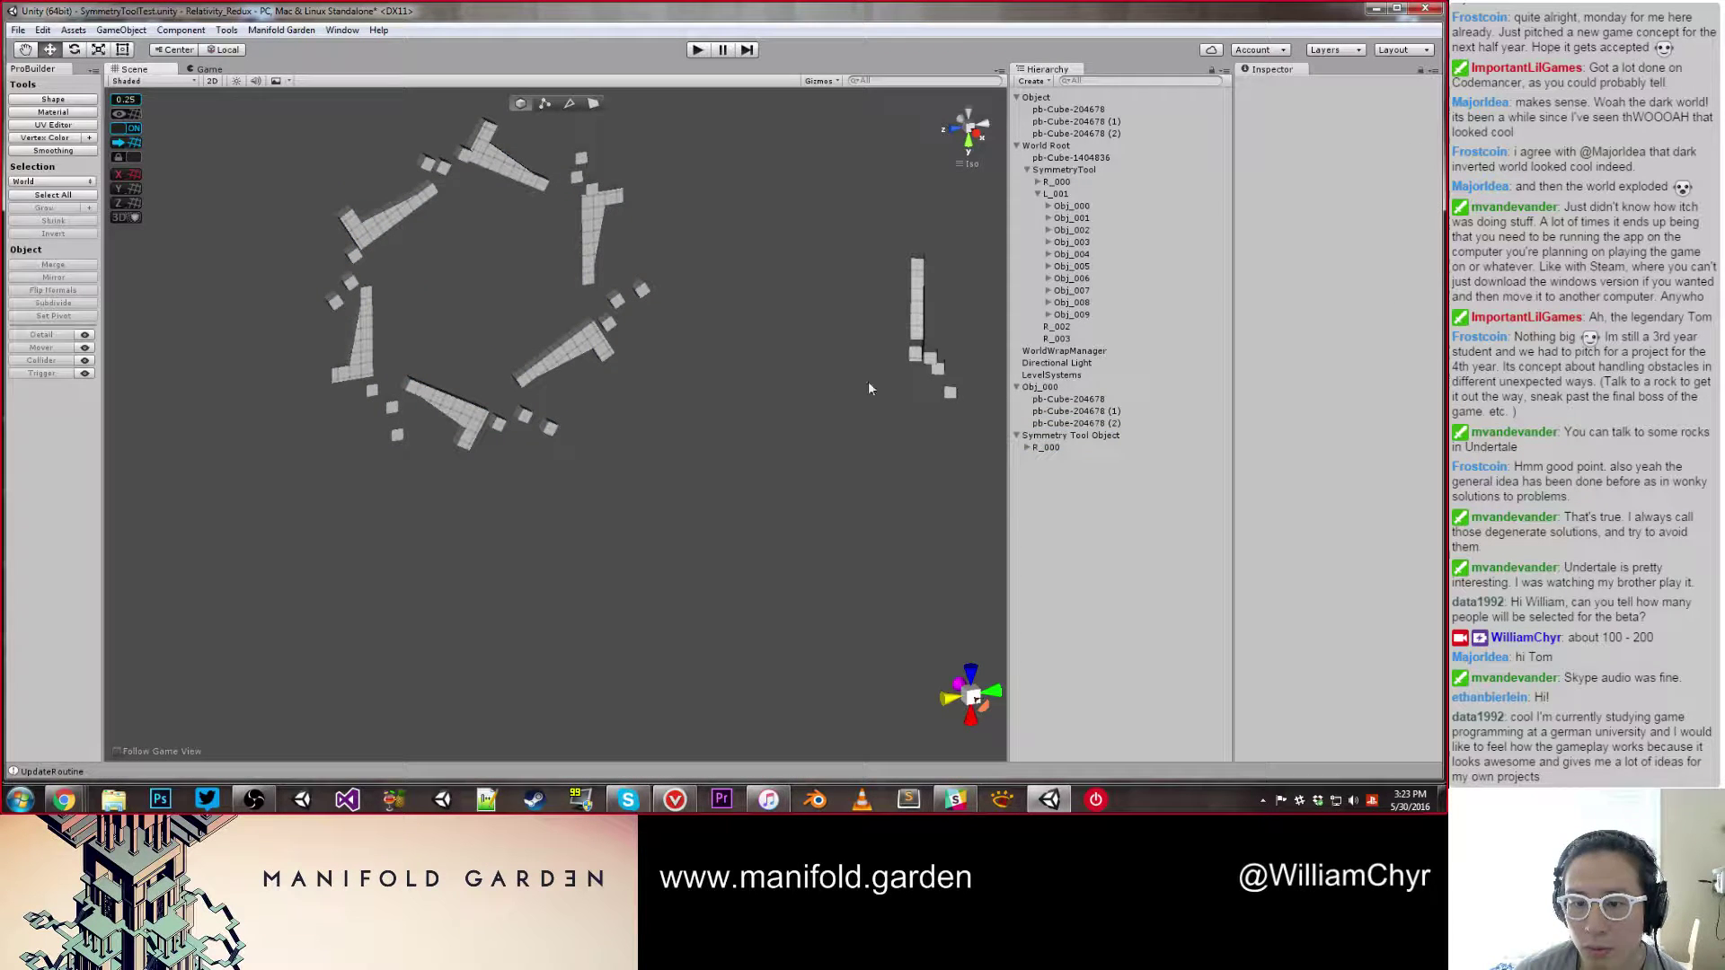
Step: Duplicate the Symmetry Tool Object in the hierarchy
left_click(281, 29)
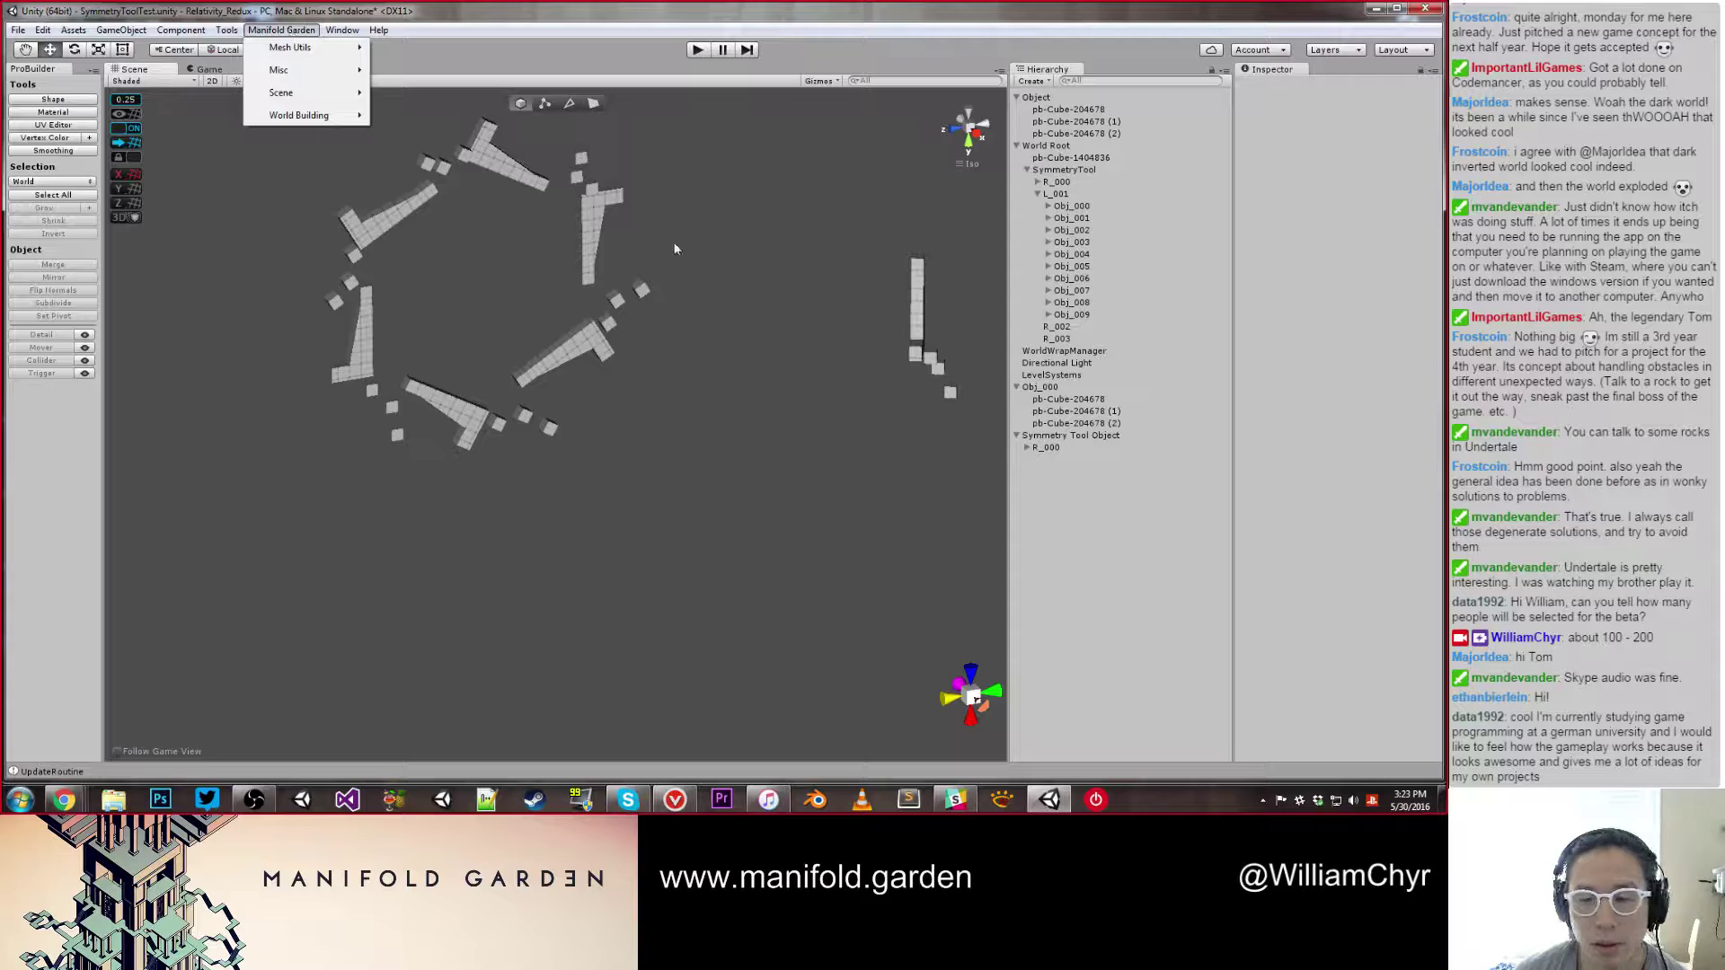
left_click(1067, 437)
right_click(1066, 437)
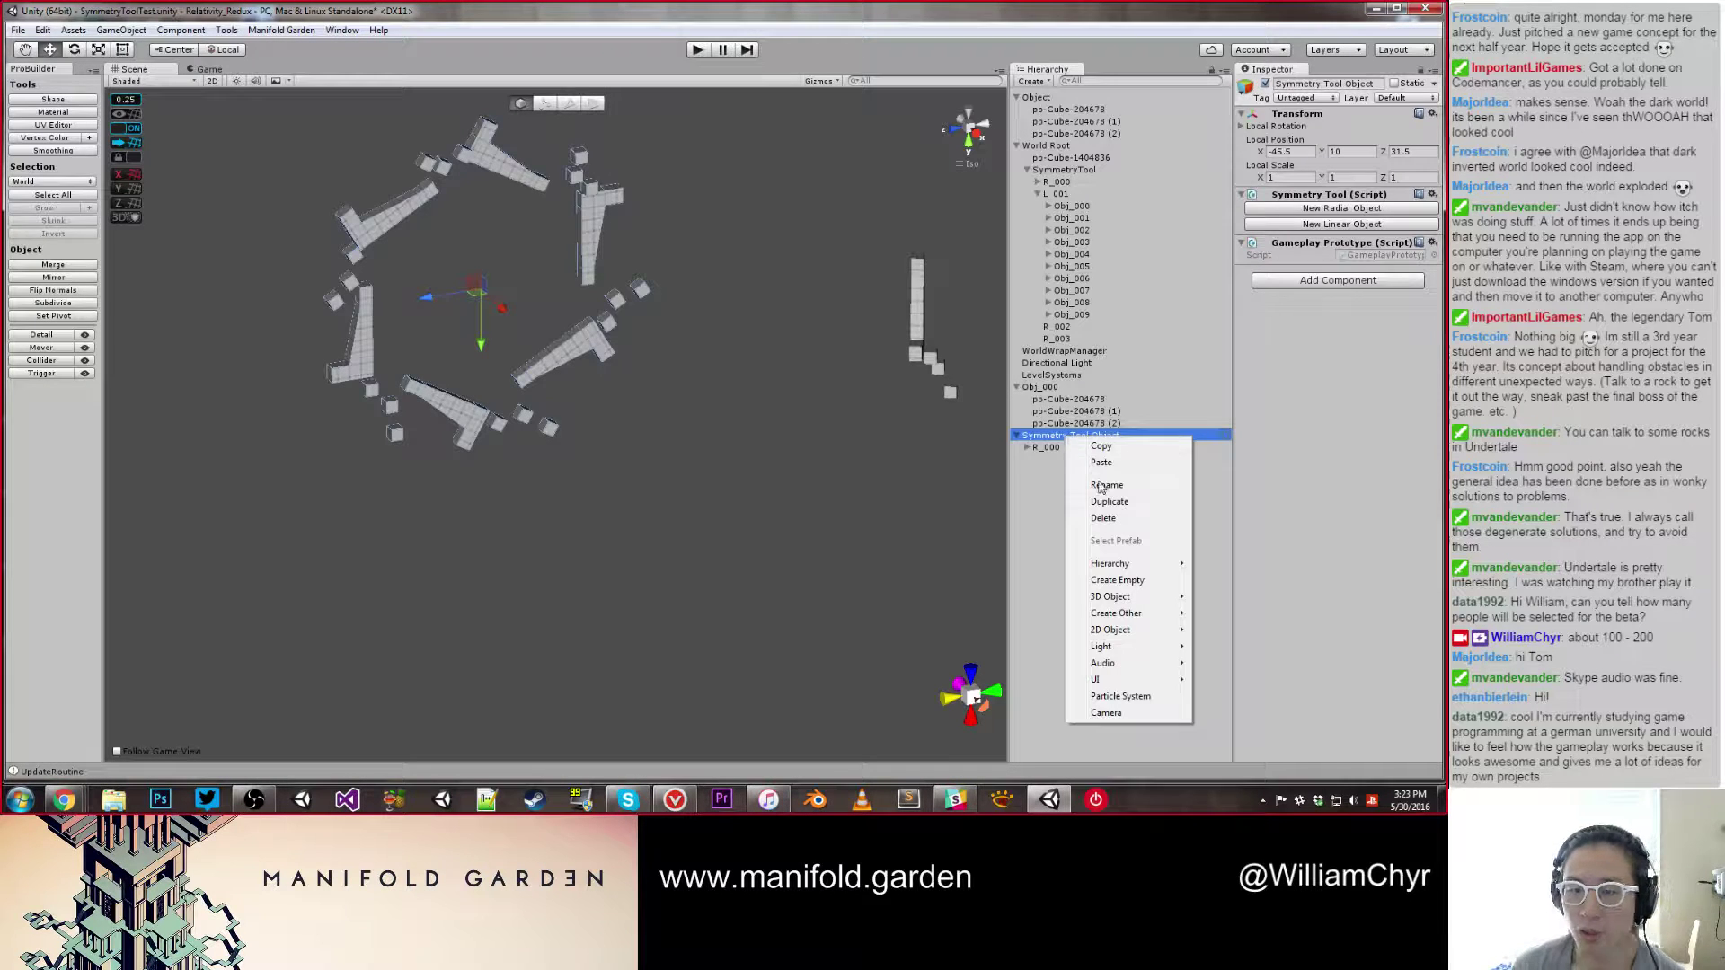
left_click(1099, 503)
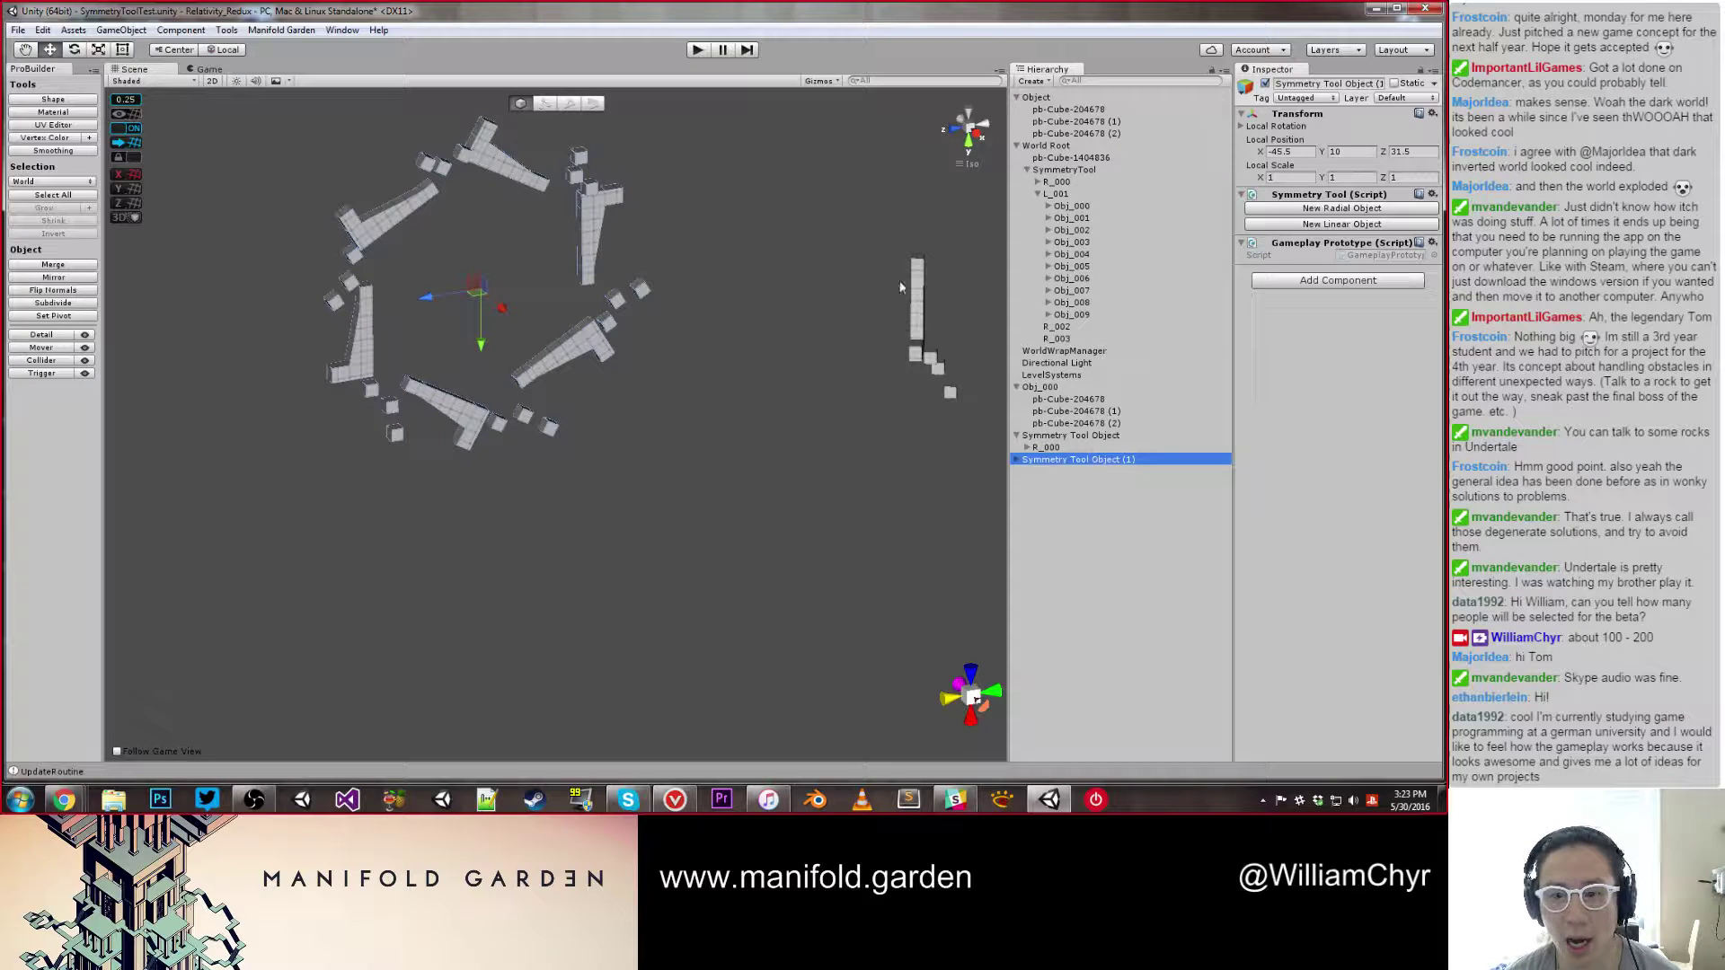
Step: Delete the radial object inside the duplicated Symmetry Tool Object (1)
left_click(1118, 459)
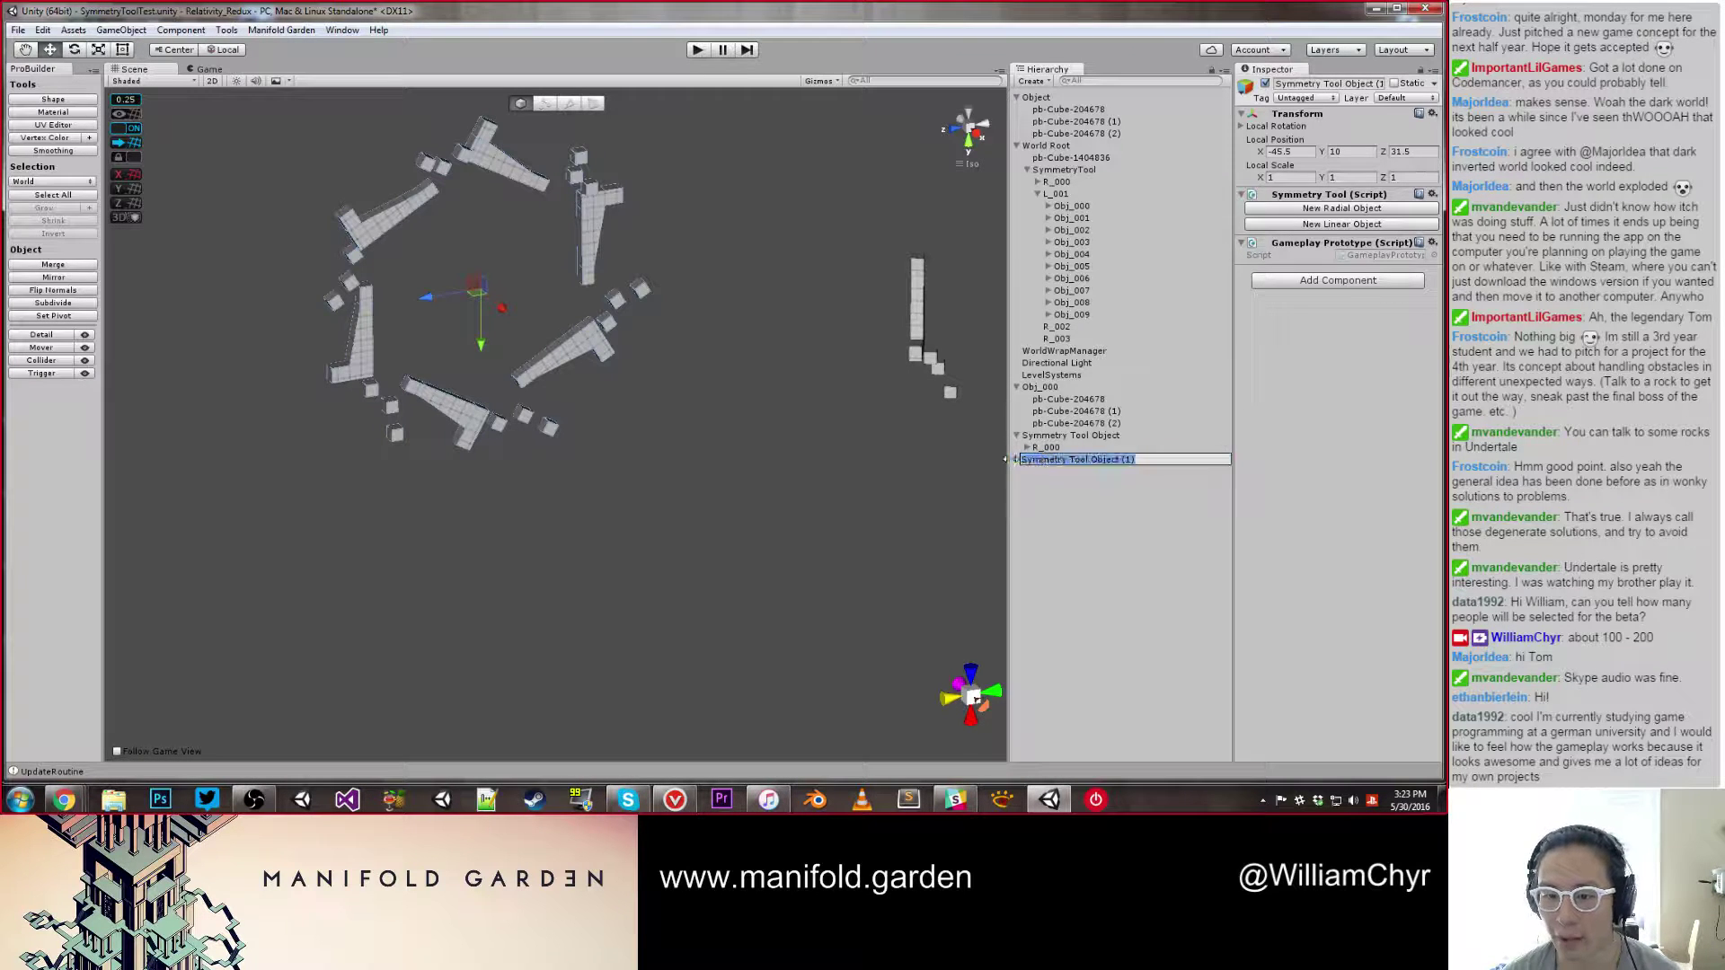
left_click(1015, 459)
left_click(1016, 460)
right_click(1056, 470)
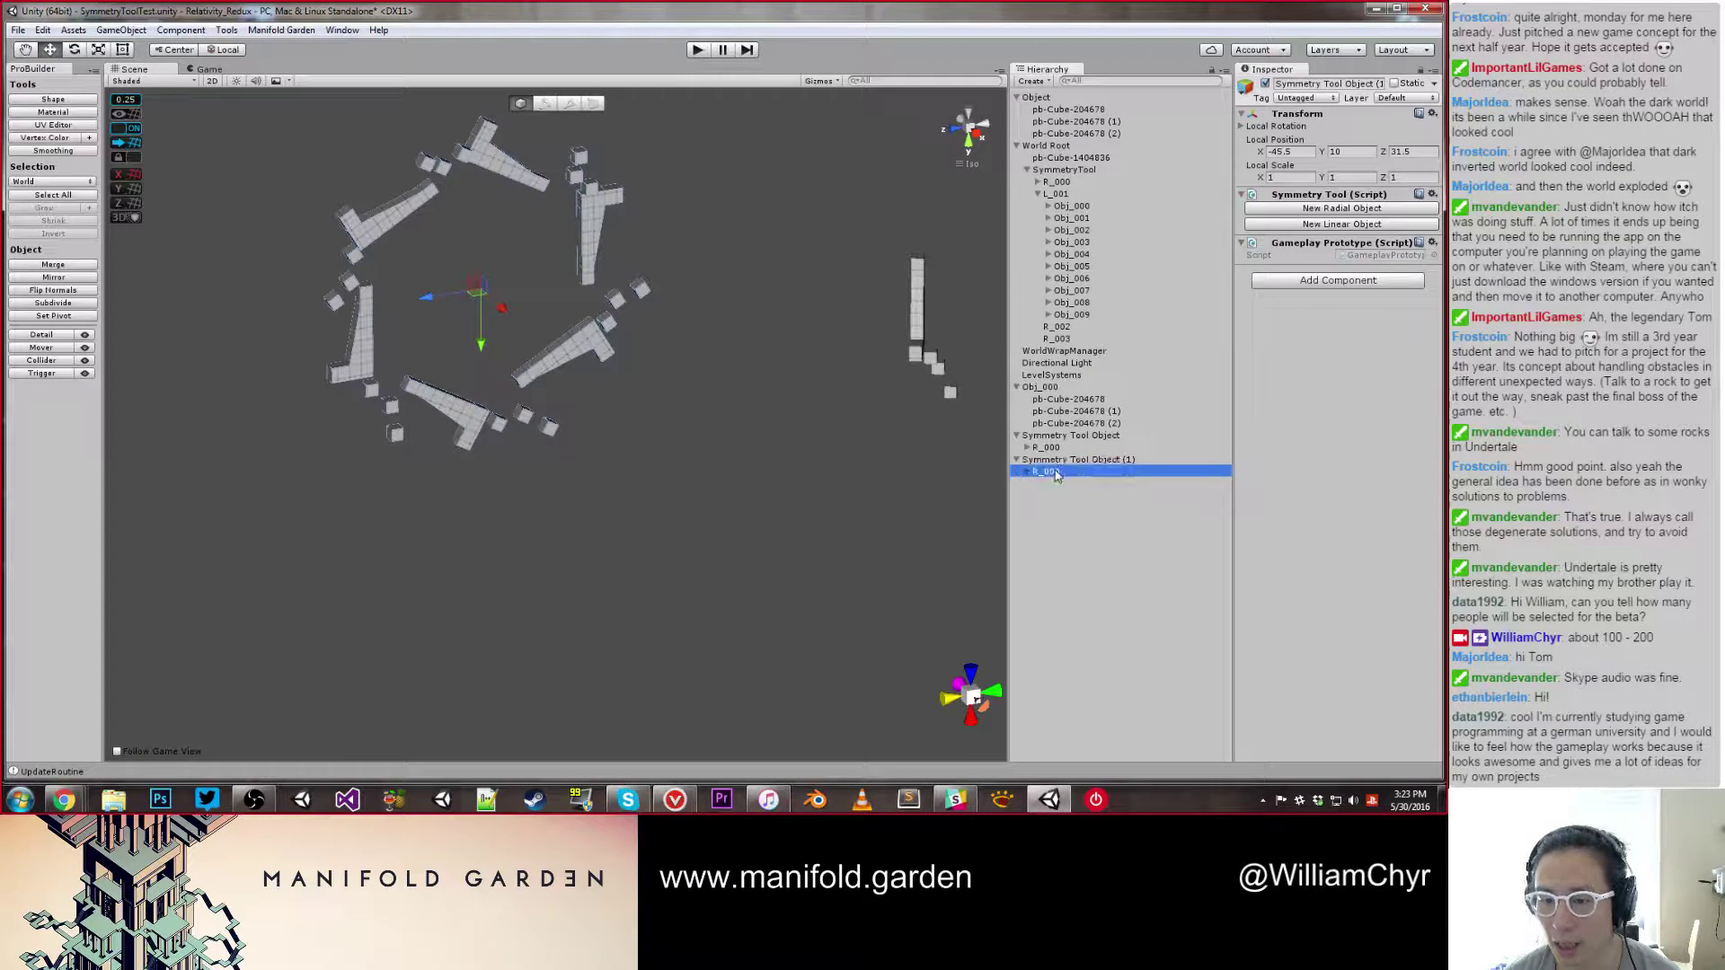
left_click(1093, 552)
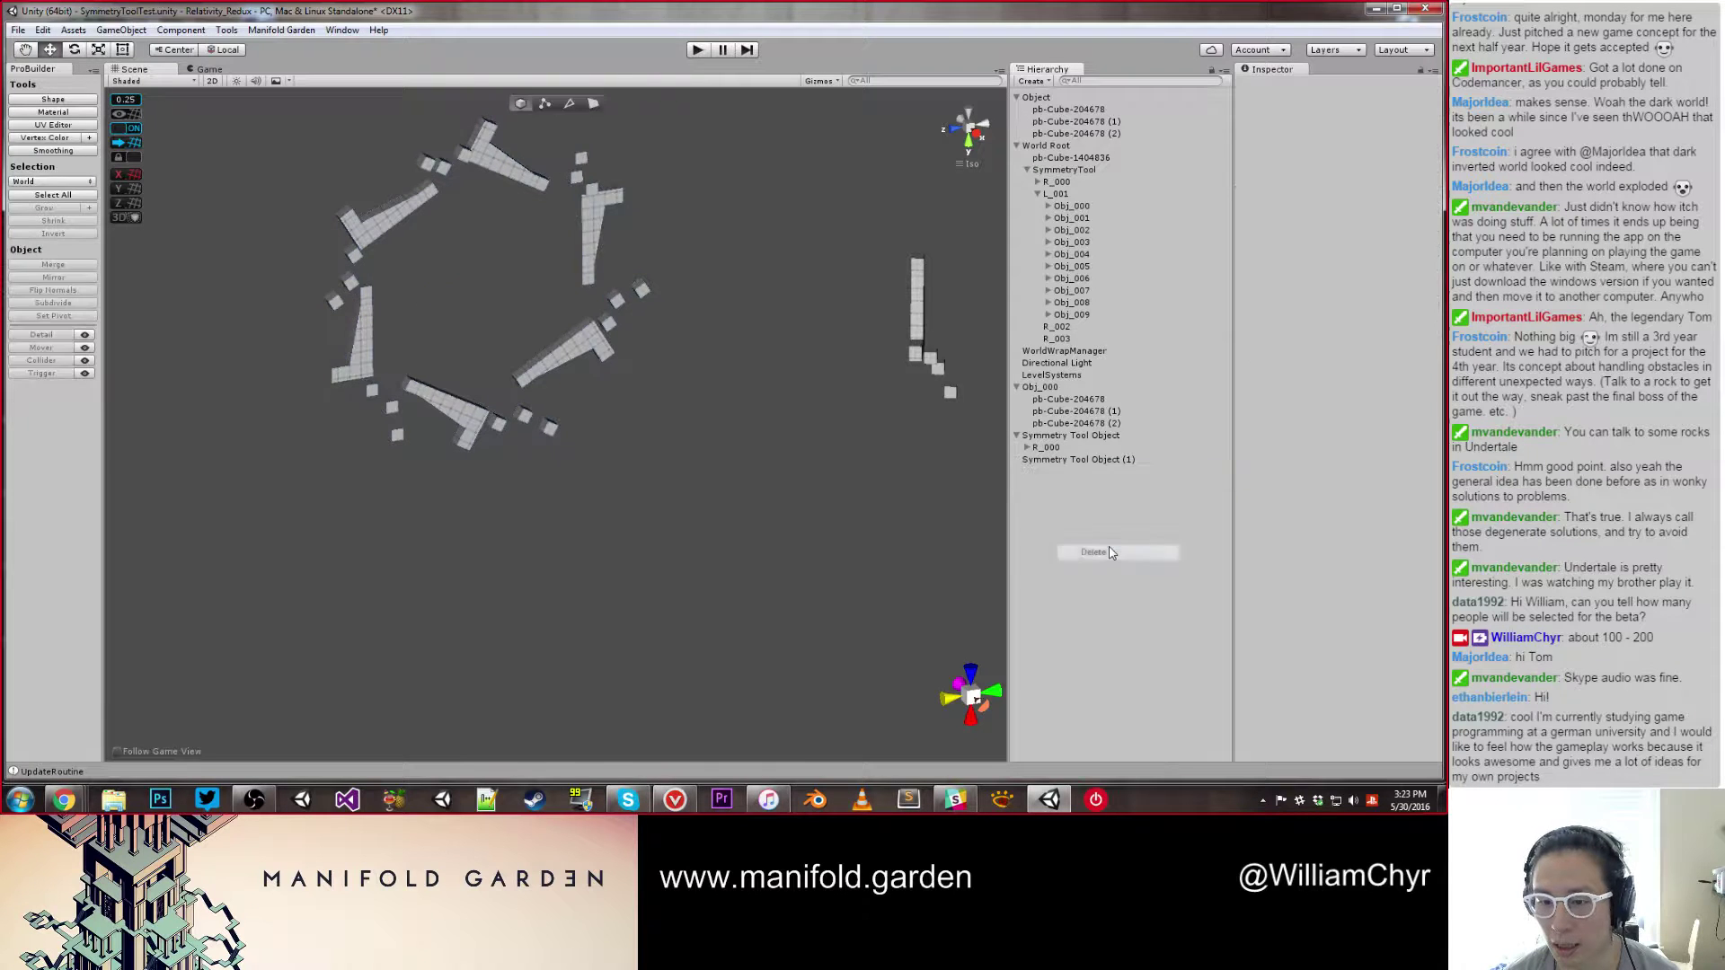
Step: Add a new linear object to Symmetry Tool Object (1) and select it
left_click(1110, 457)
left_click(1330, 225)
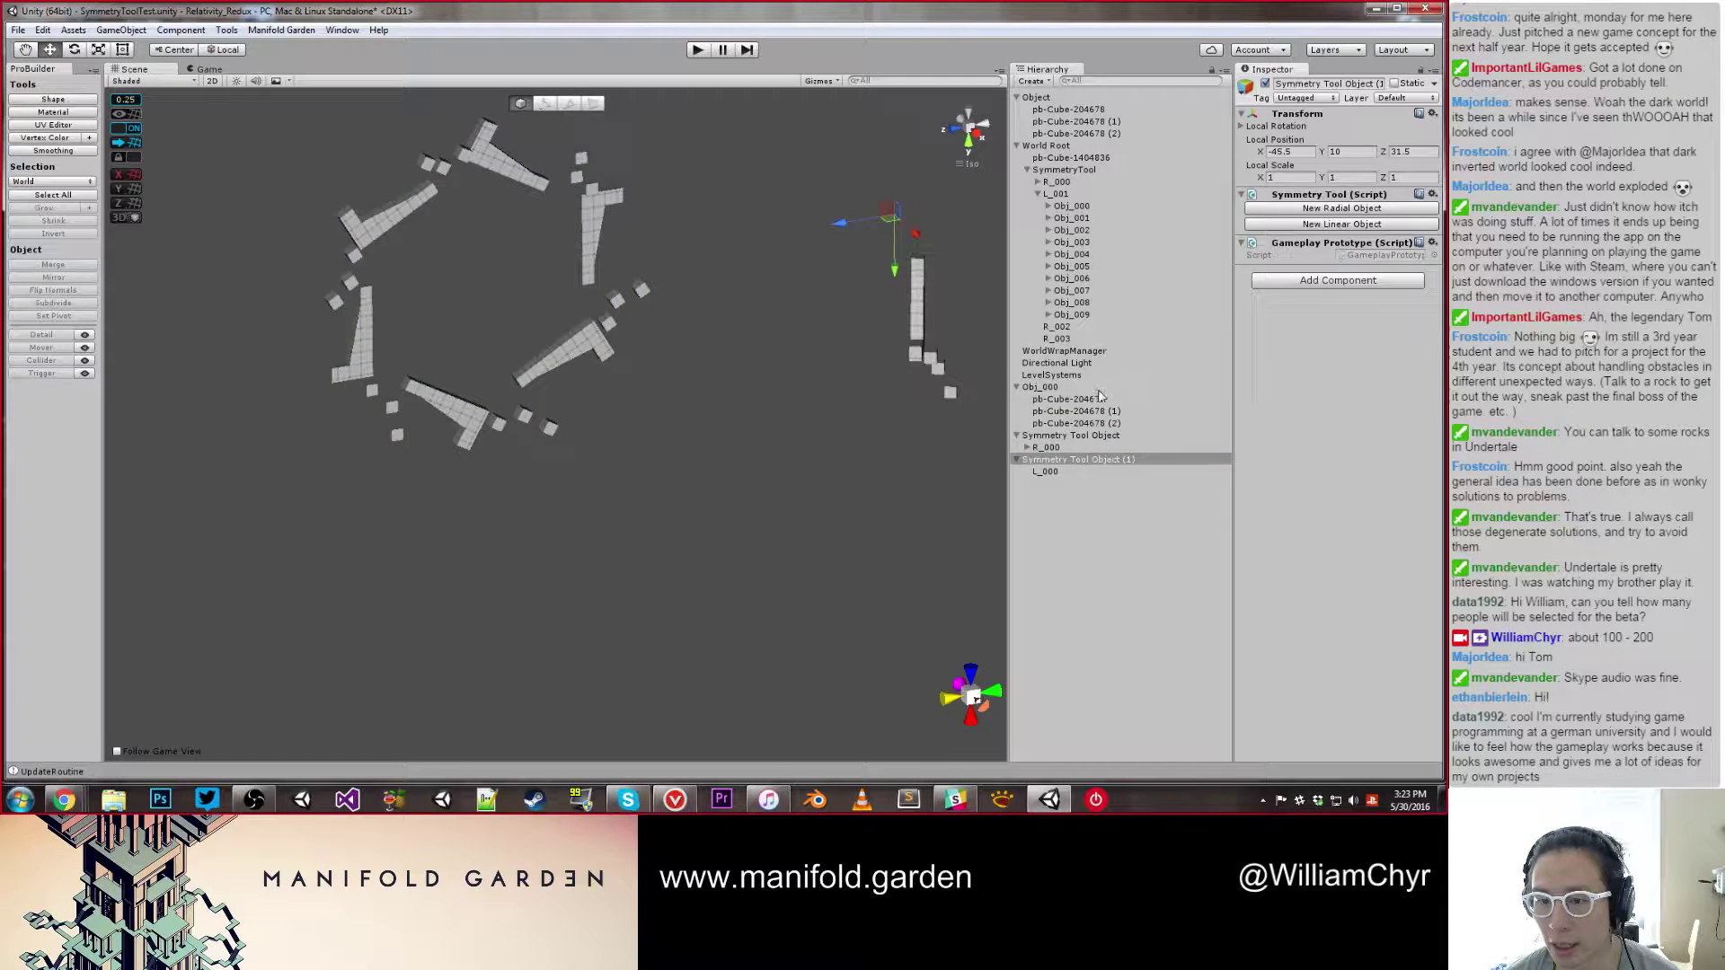
left_click(1038, 473)
Step: Assign Object as the source of linear object L_000 and set its count to 20
scroll(698, 369, "down", 6)
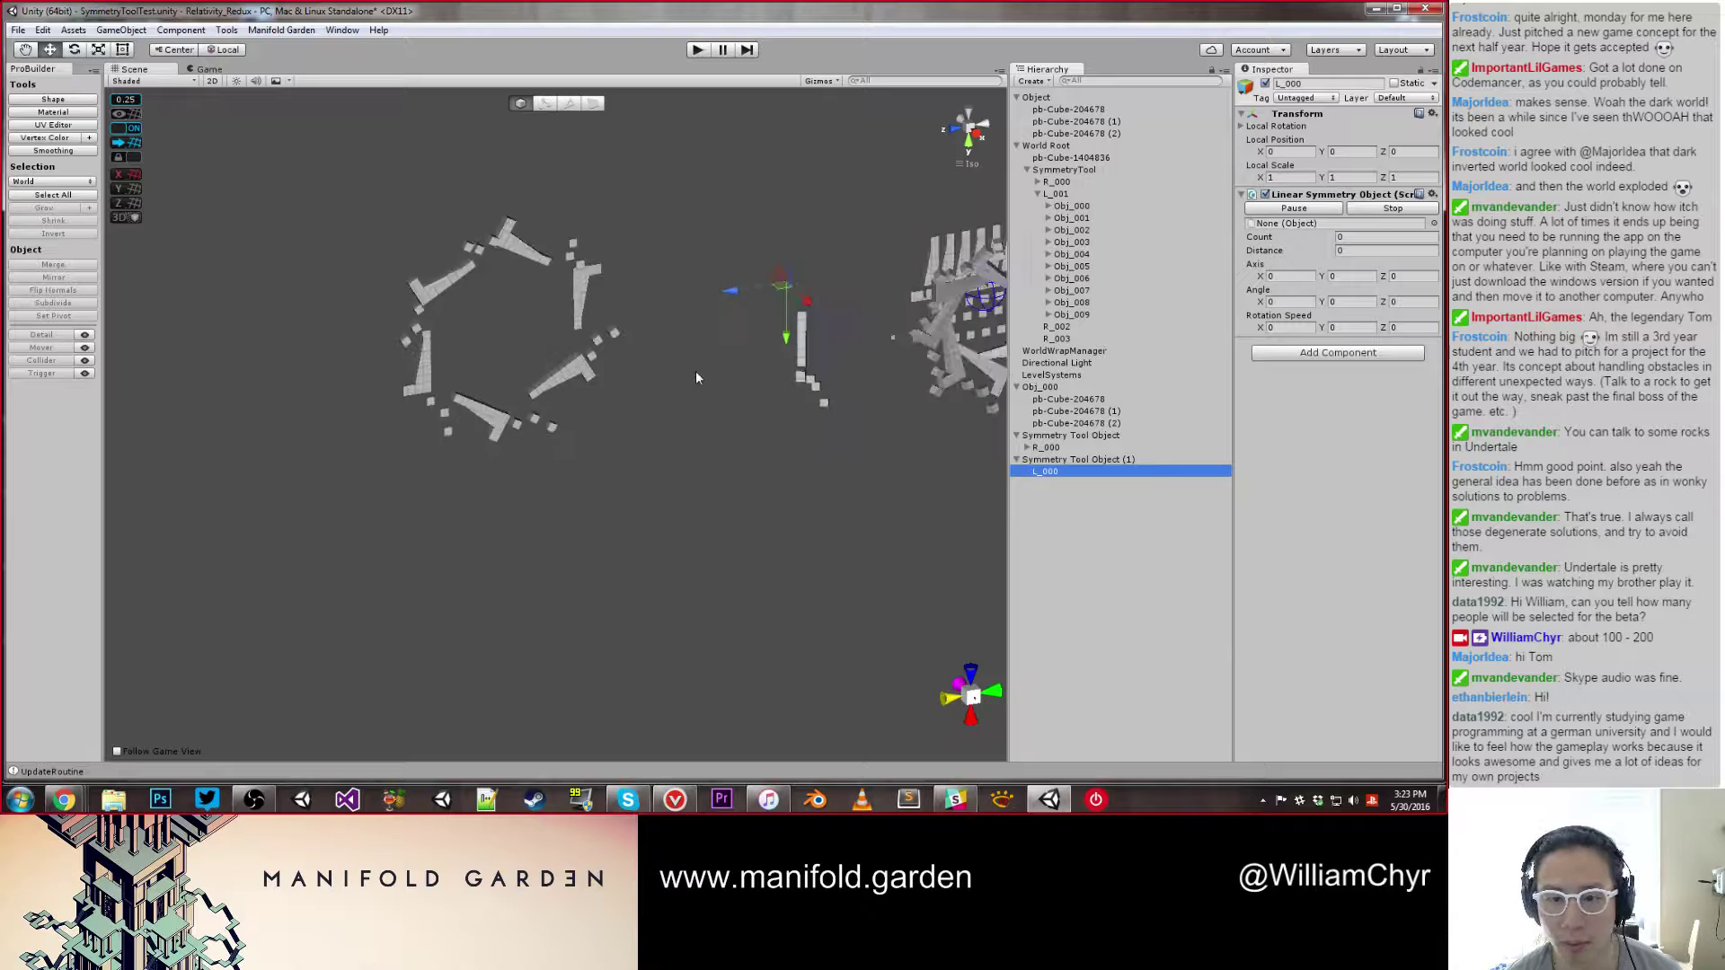
left_click_drag(702, 367, 794, 420, "alt")
left_click(815, 432)
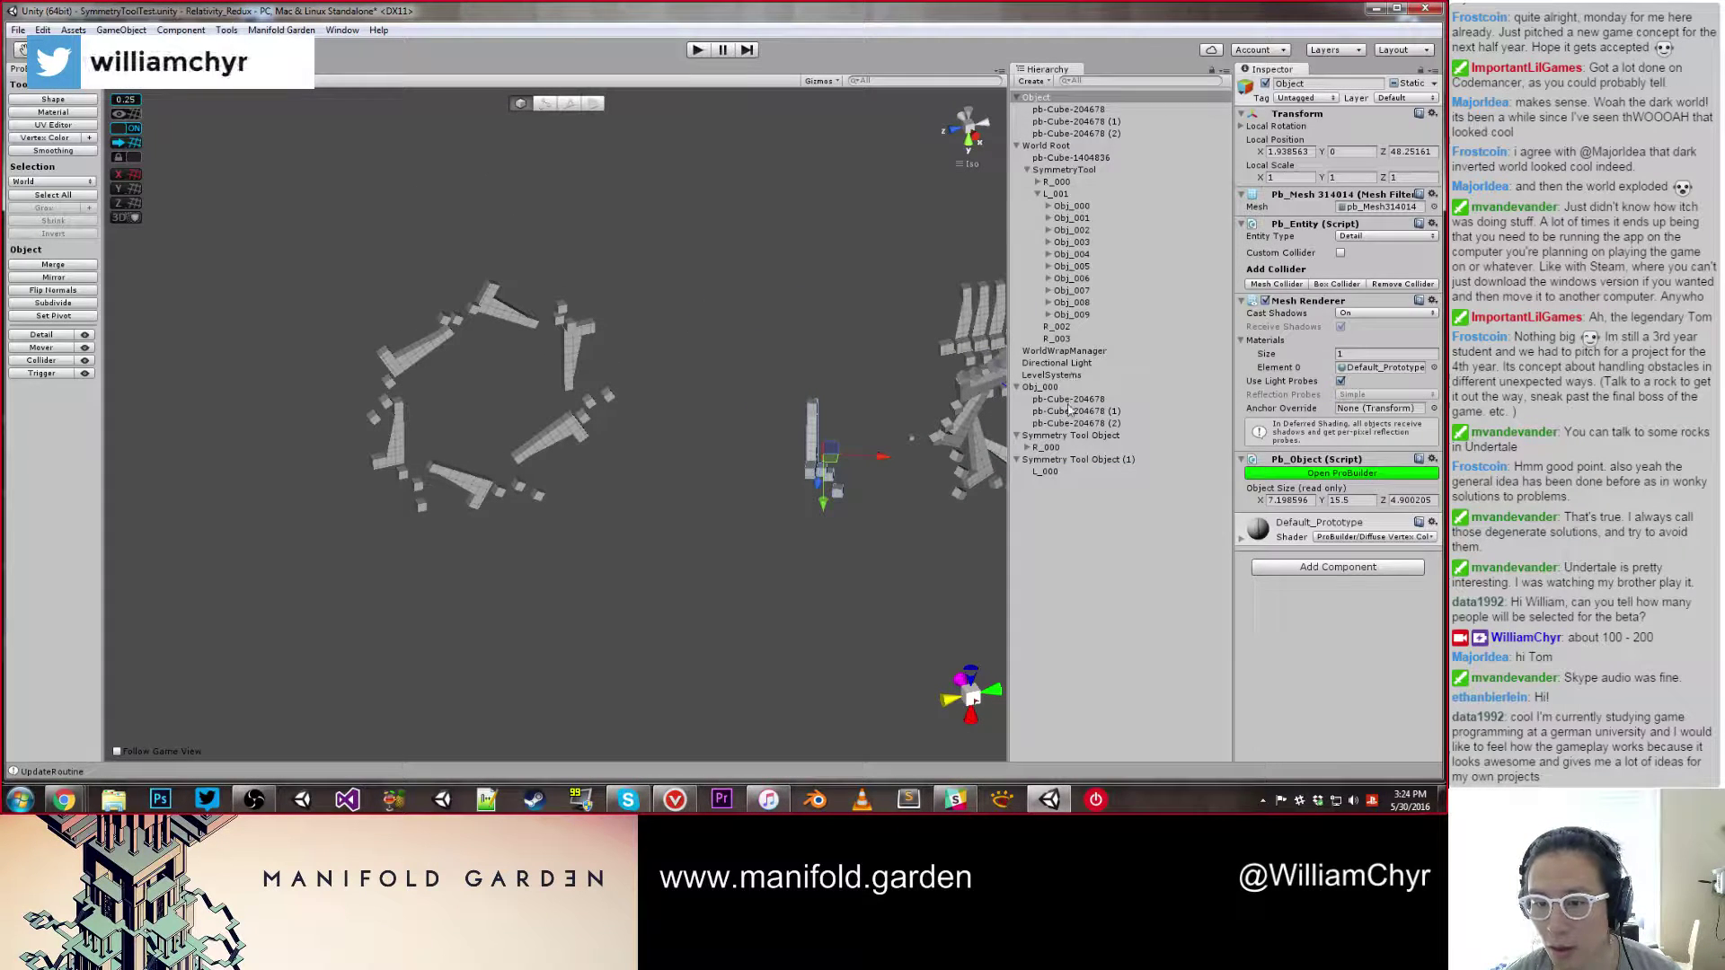
left_click(1049, 473)
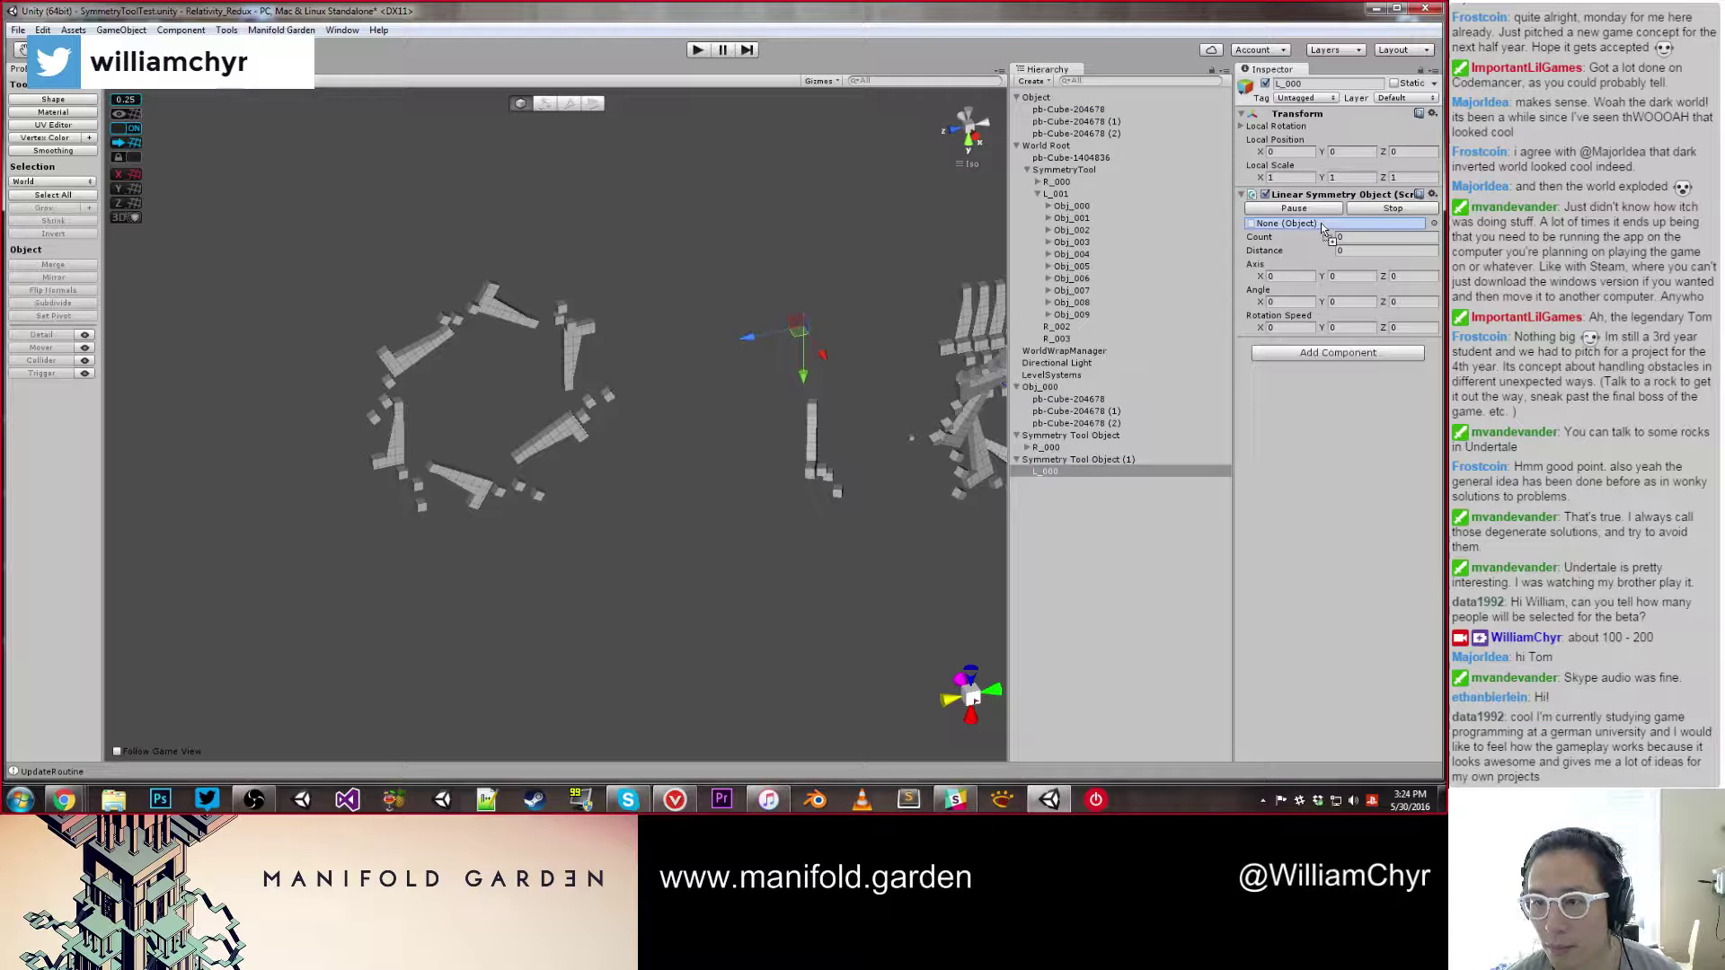
left_click(1276, 235)
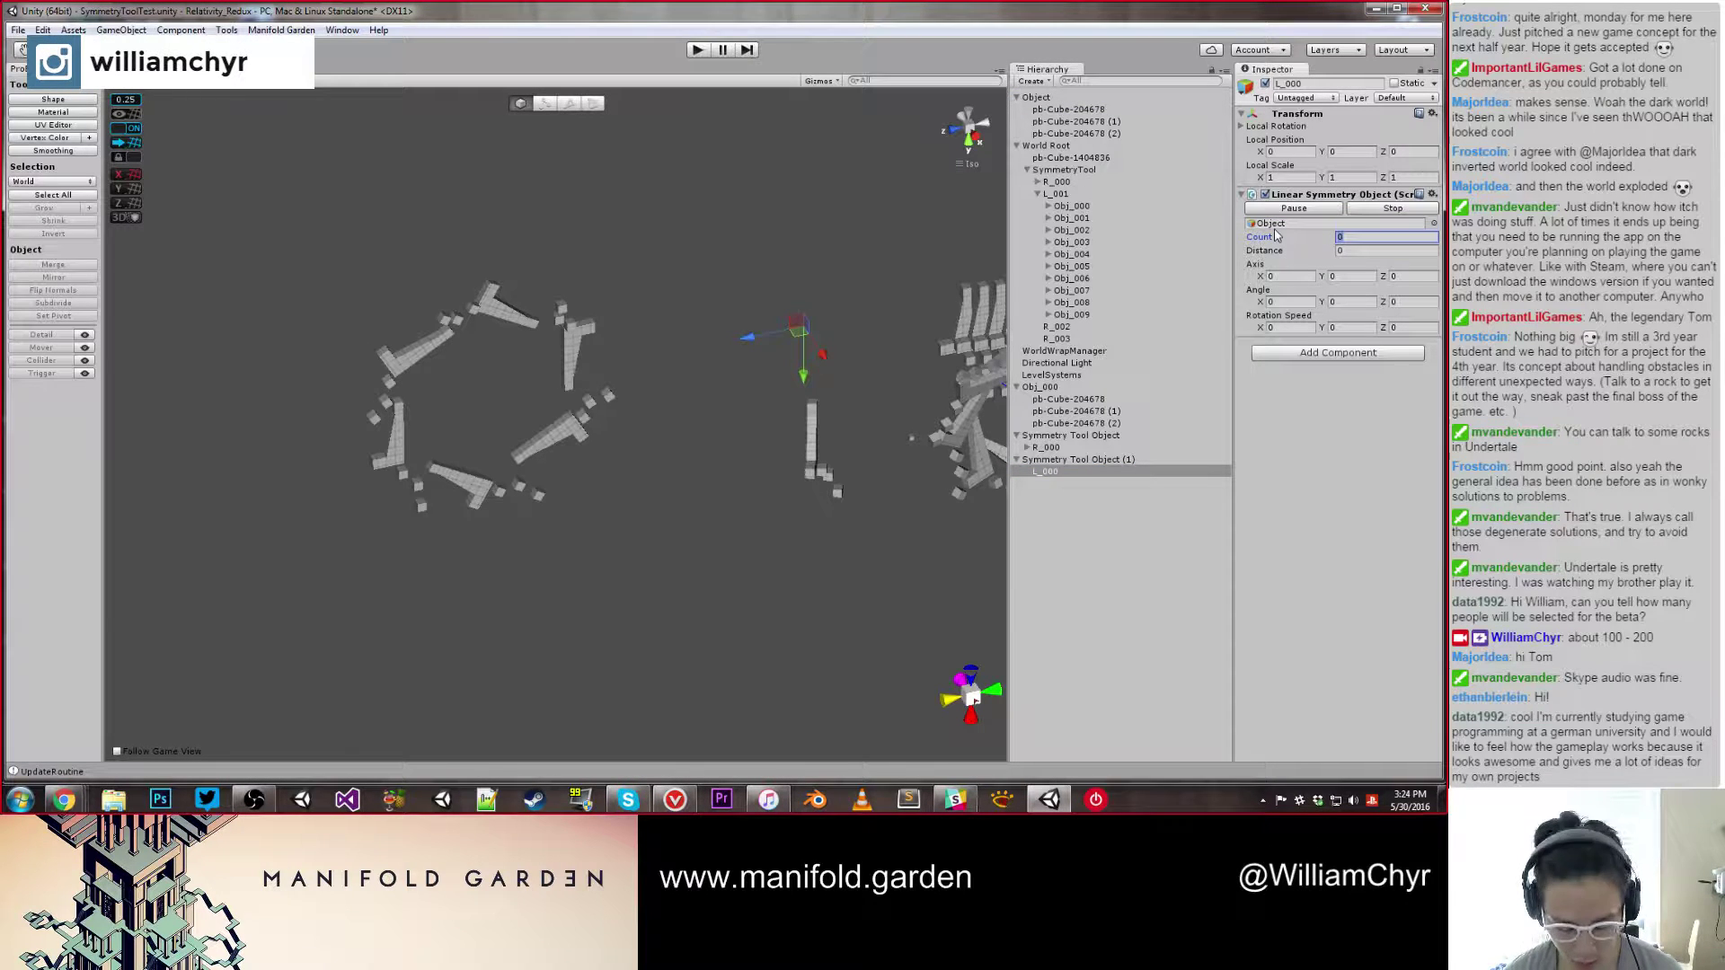
type("2")
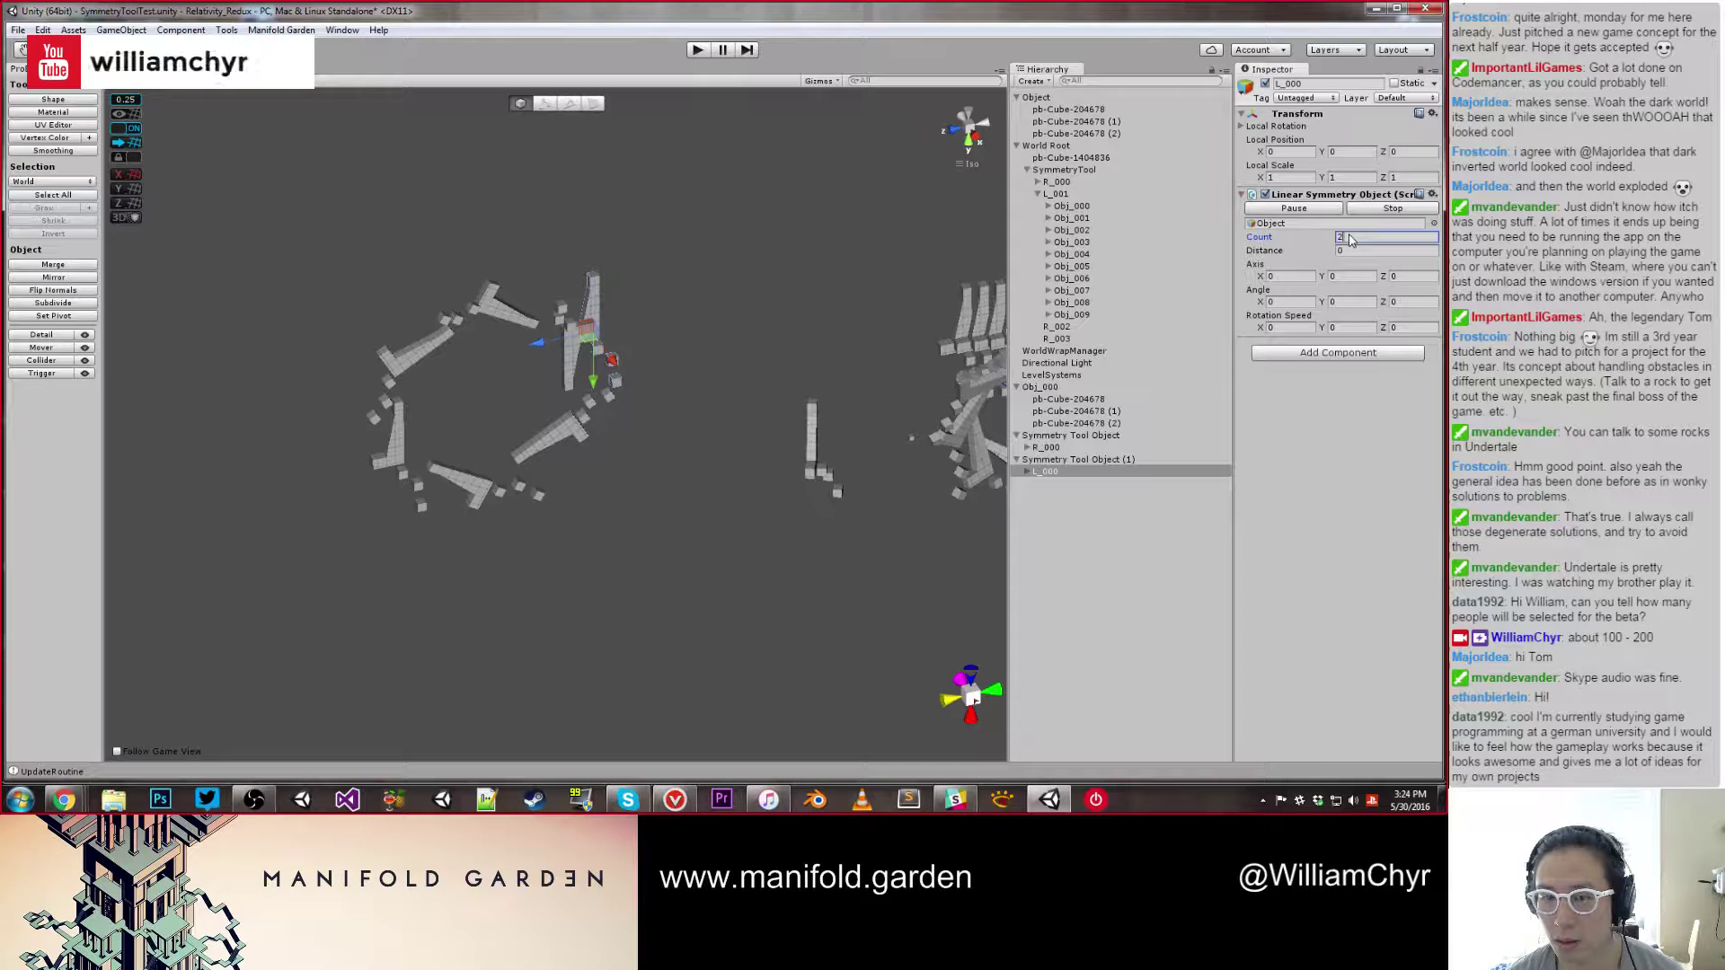
type("0")
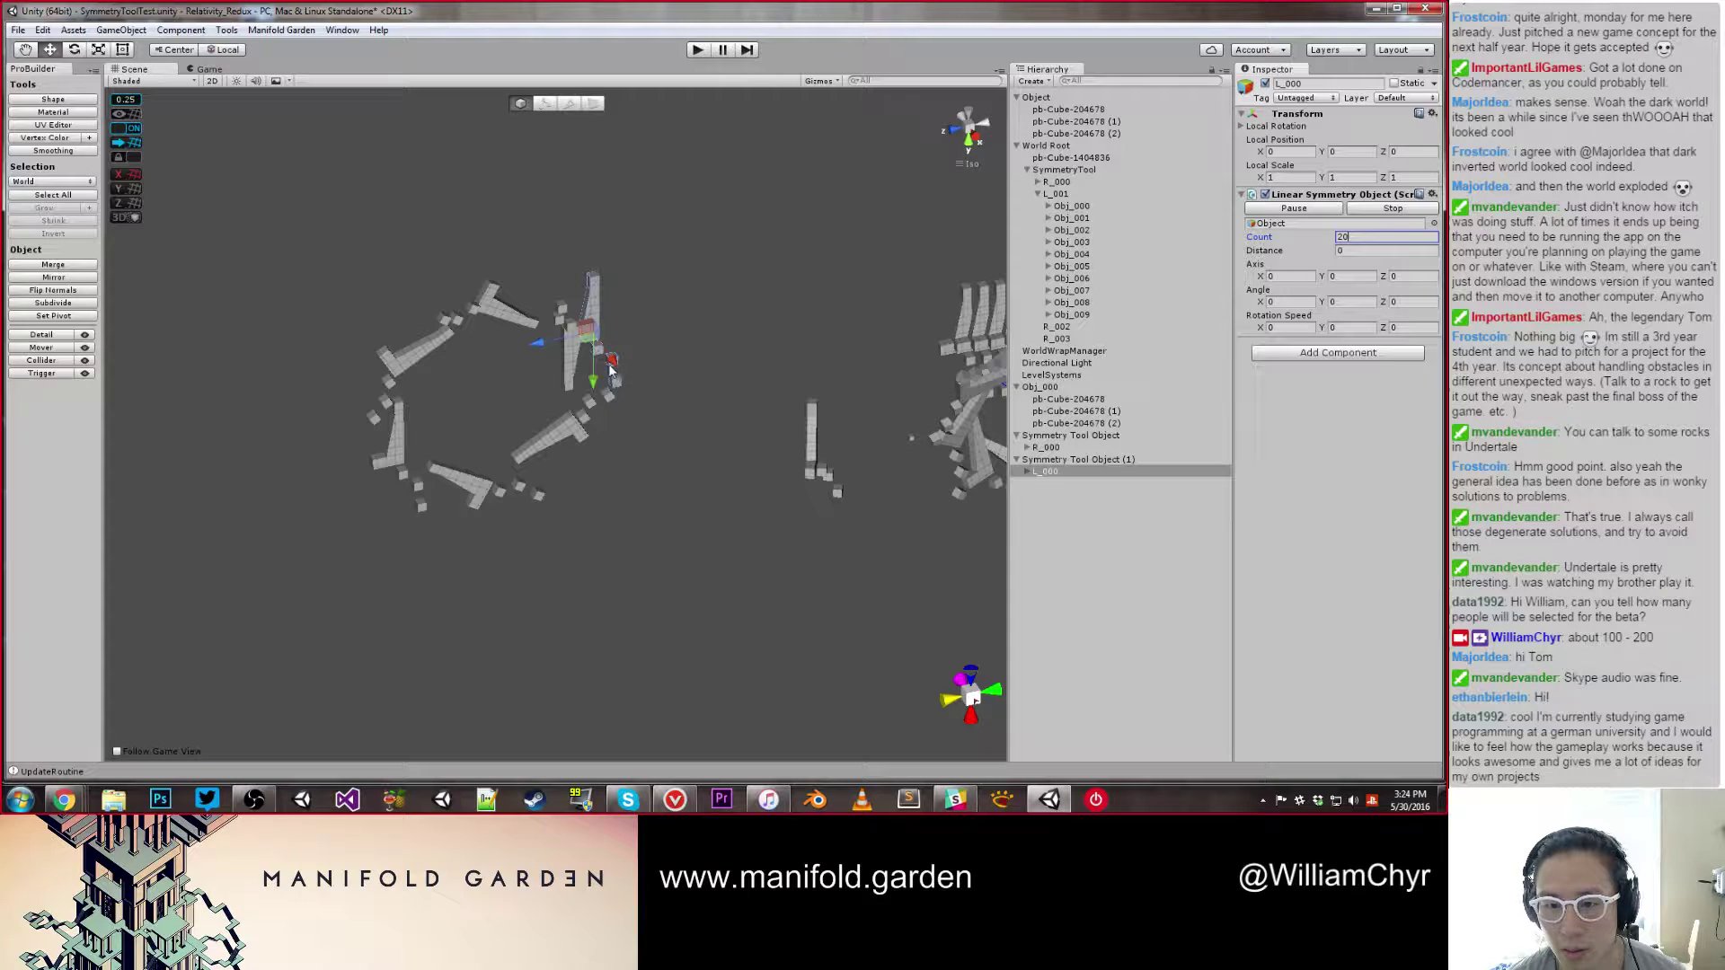
Step: Move Symmetry Tool Object (1) along X to about 19.25 and set the distance of its linear object L_000 to 10
left_click(1035, 459)
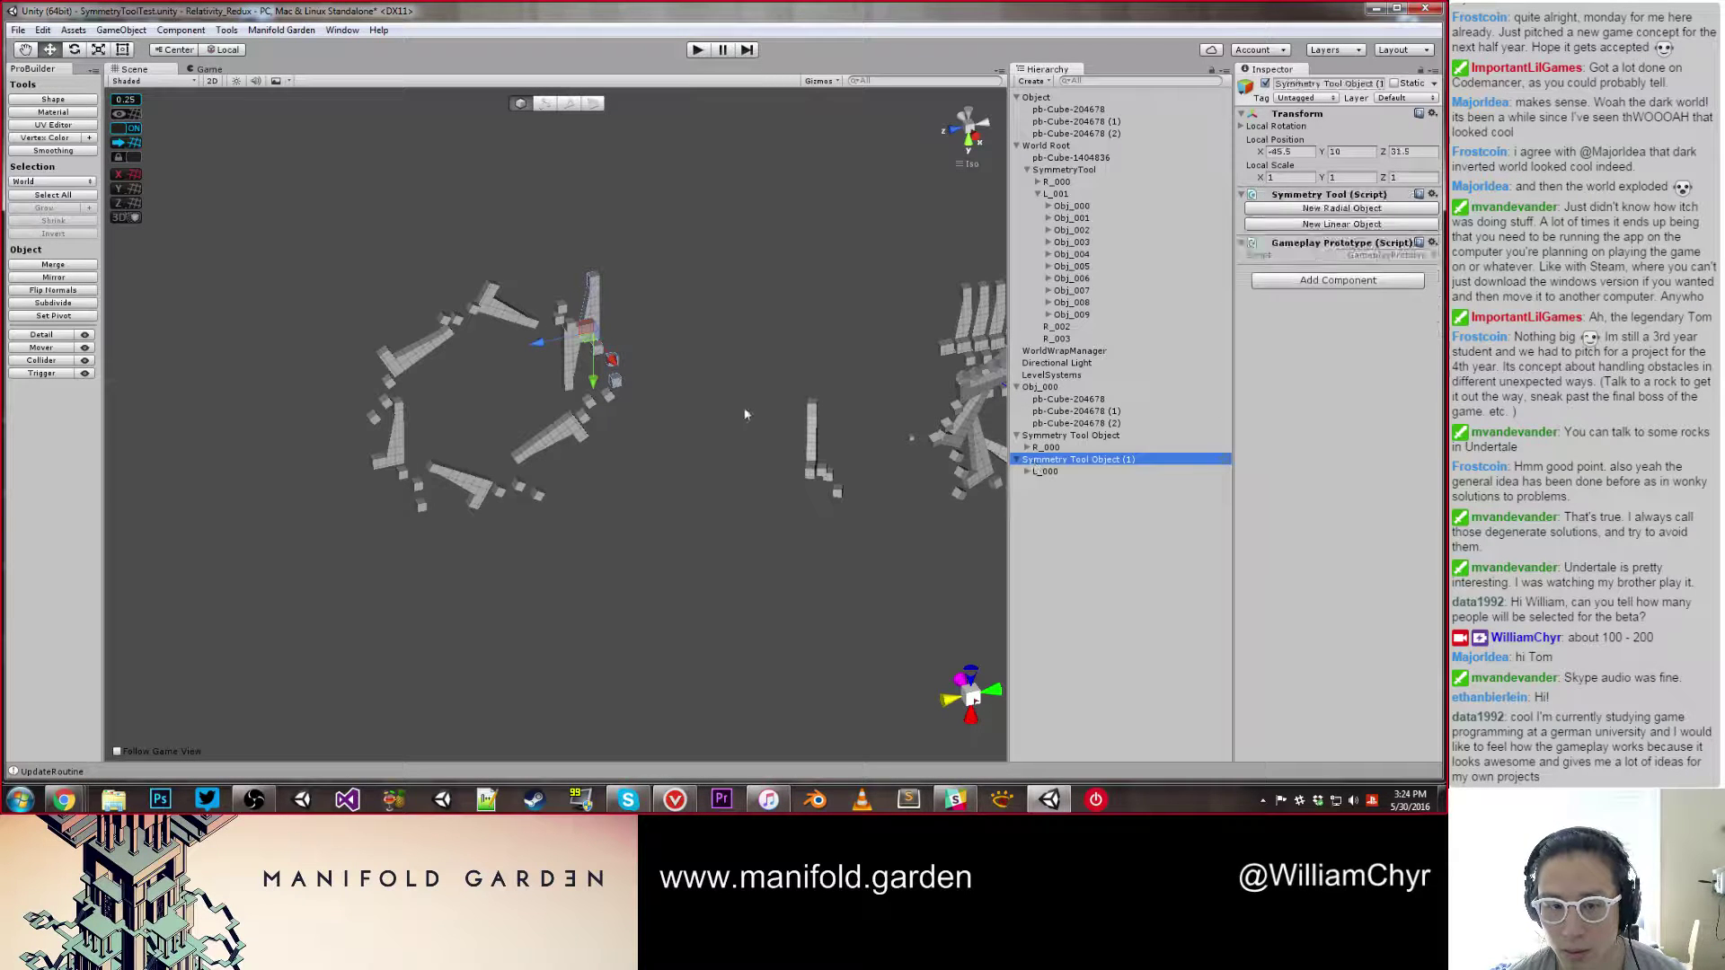
left_click_drag(610, 359, 828, 406)
left_click(1069, 471)
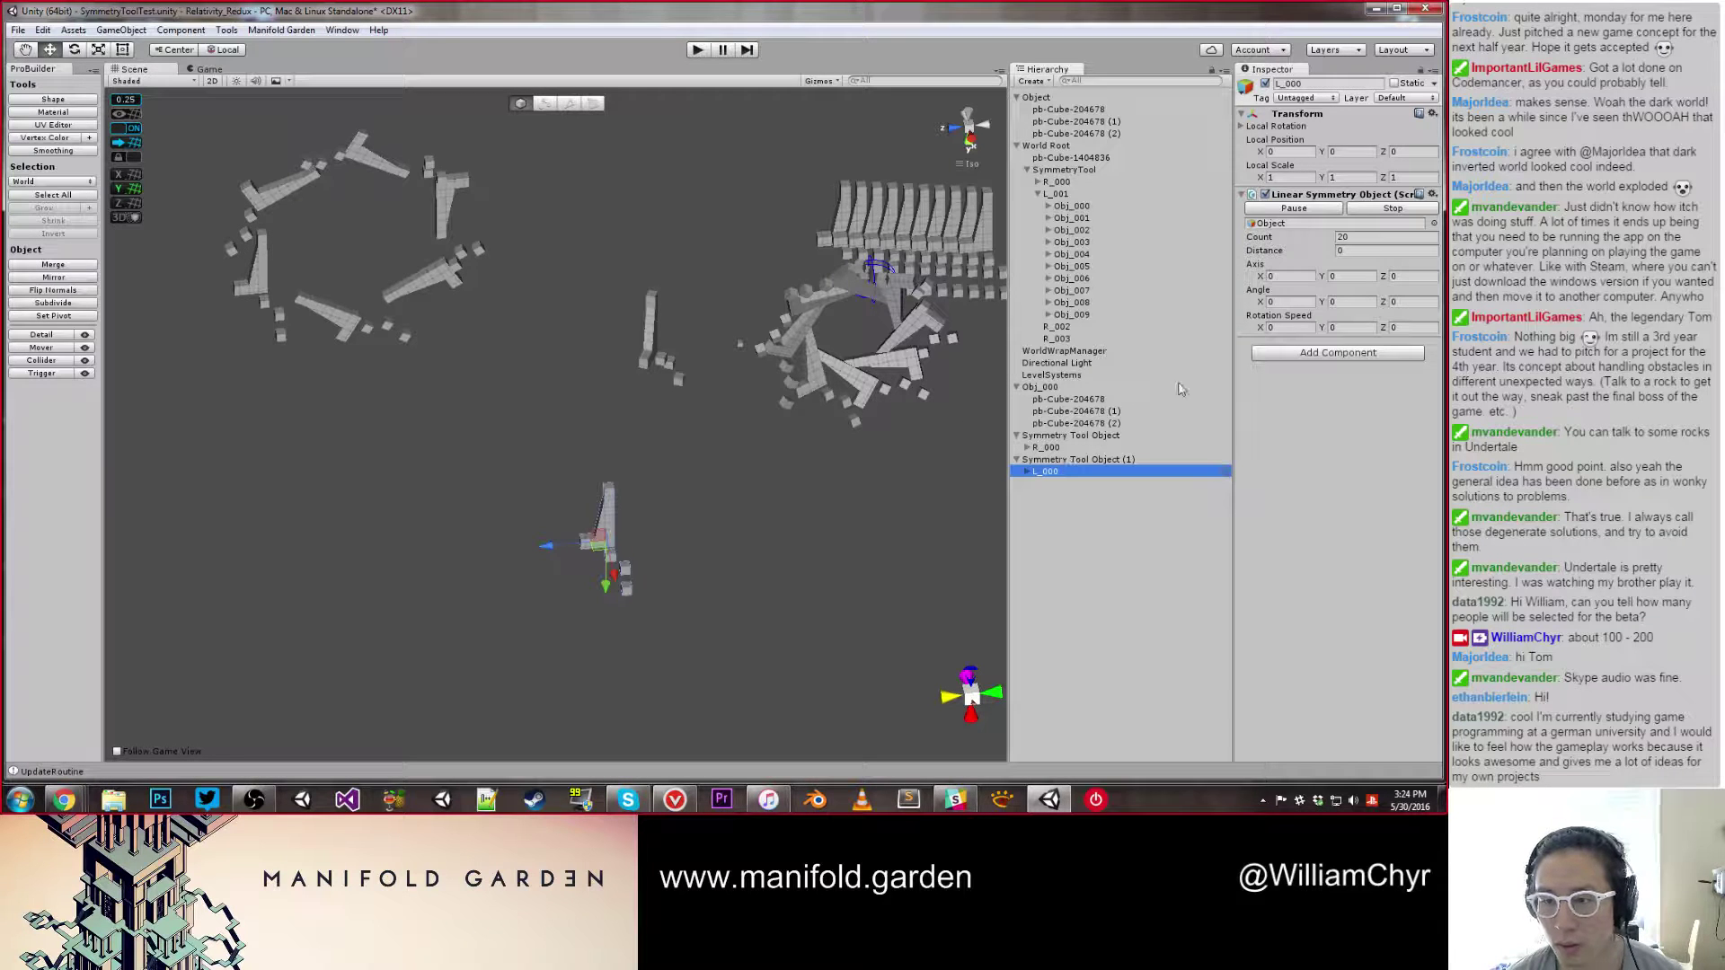
left_click(1317, 252)
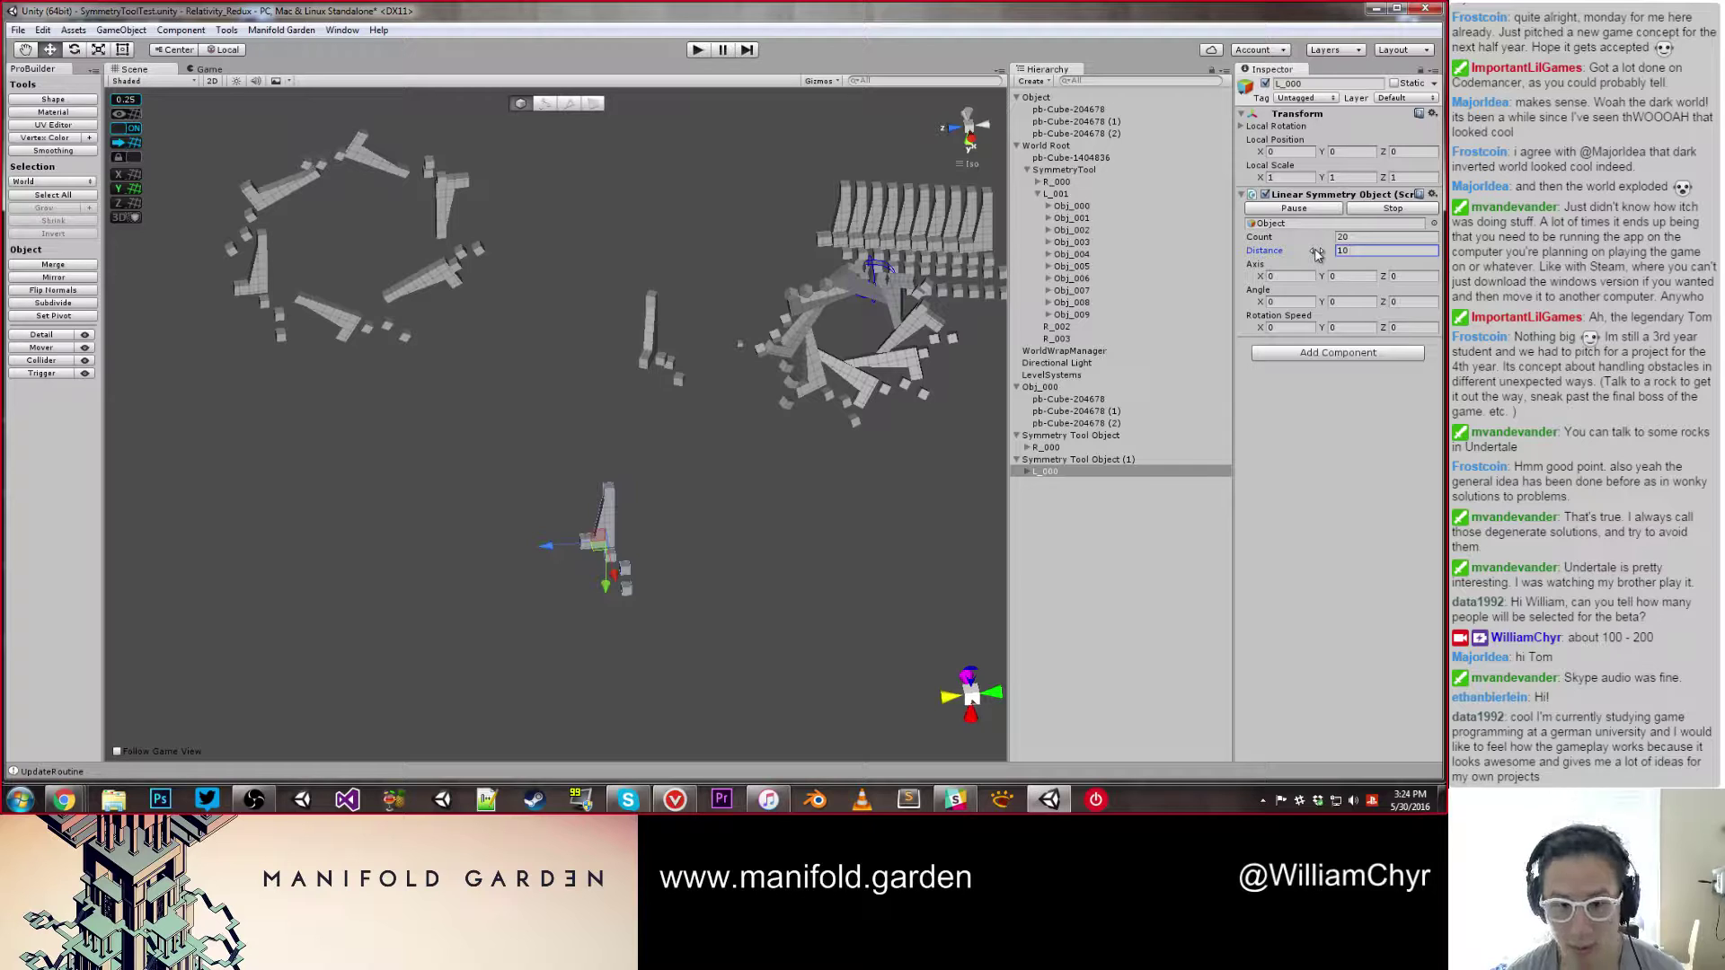
left_click(1375, 251)
scroll(690, 472, "down", 7)
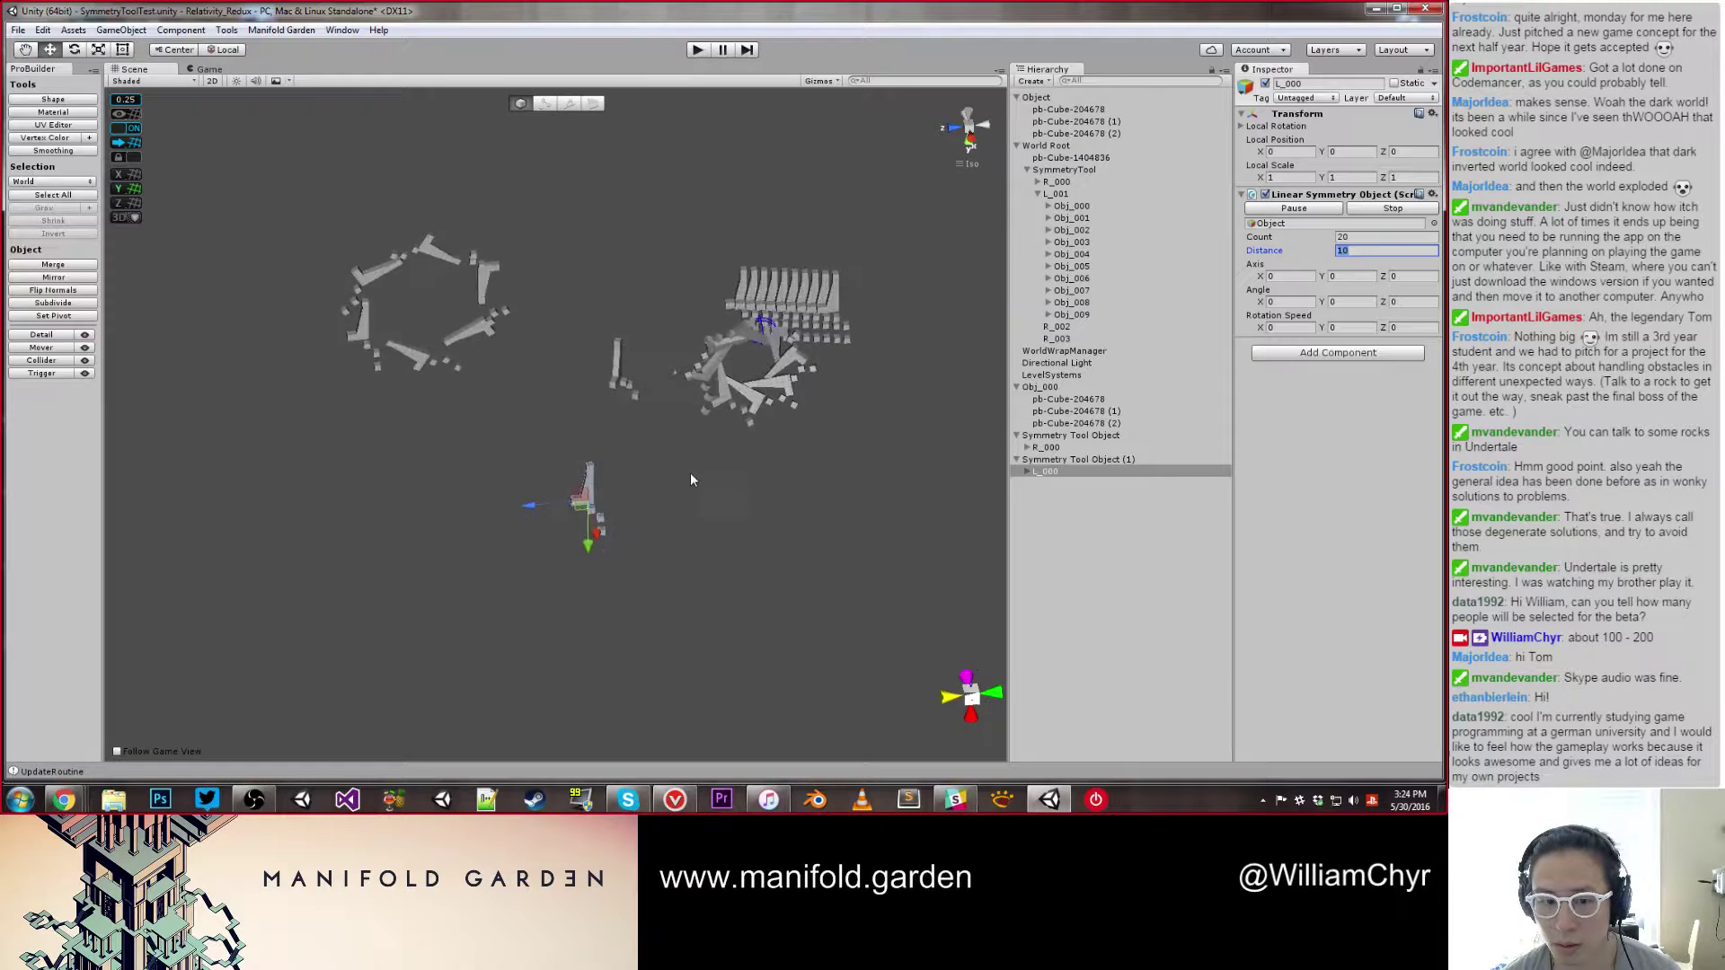
Step: Set the axis of L_000 to X 1 and Y 0
left_click_drag(690, 473, 616, 477, "alt")
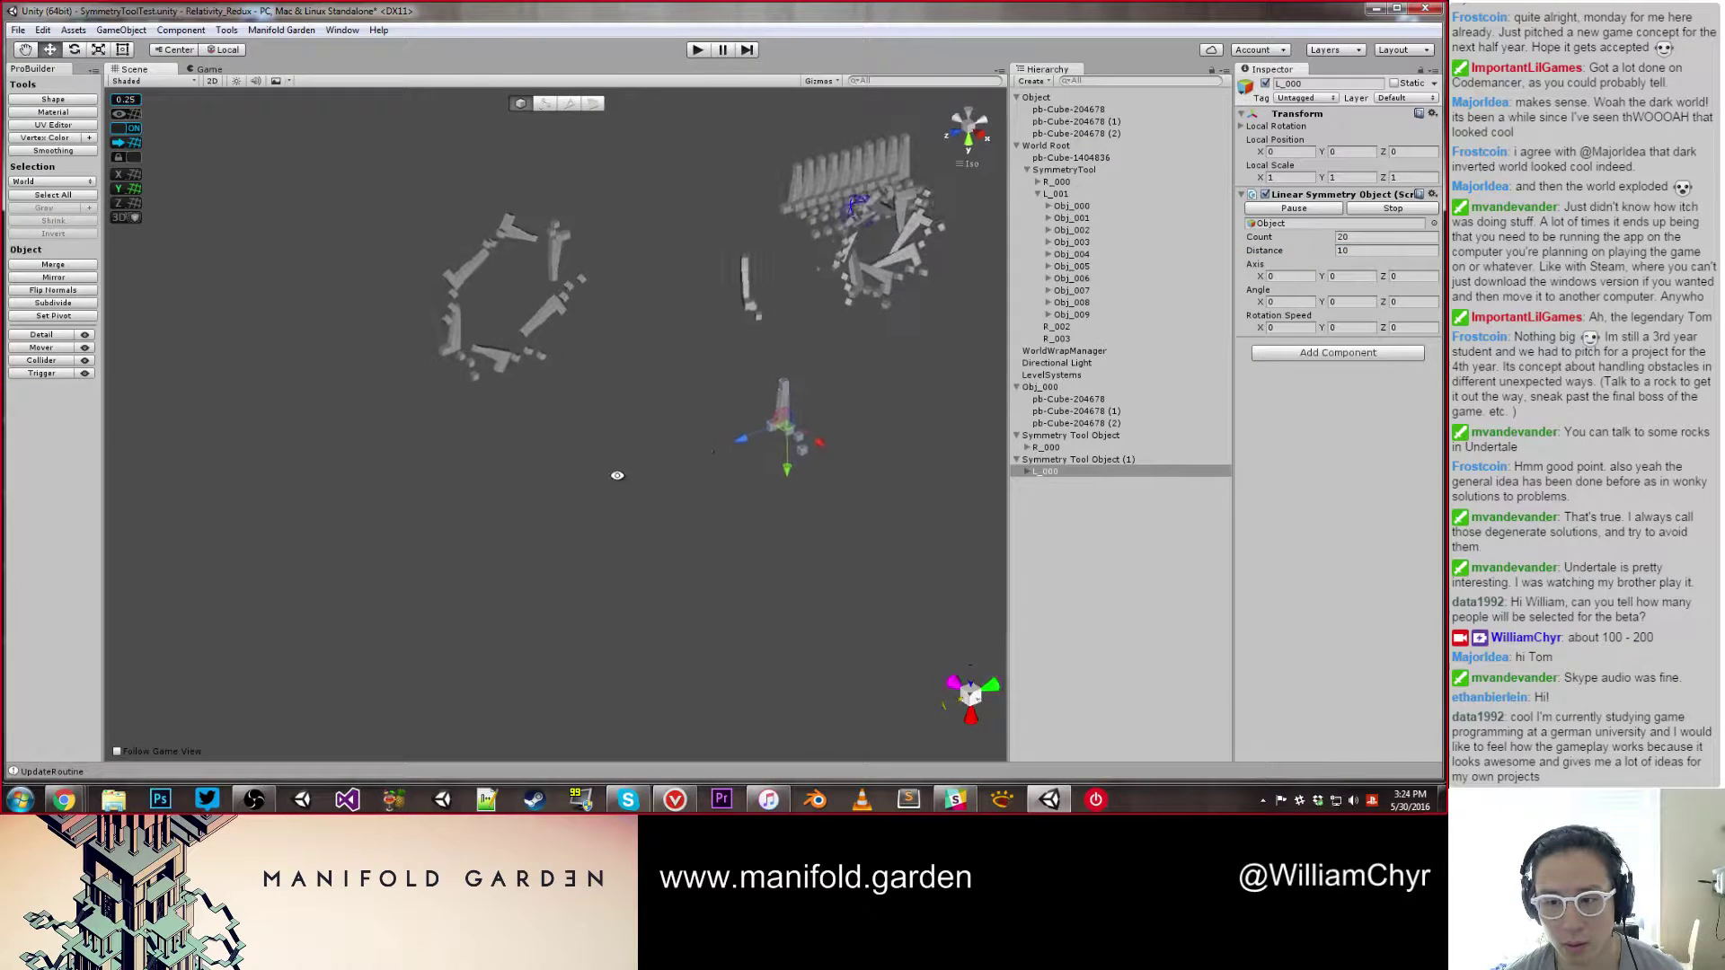
left_click(1280, 277)
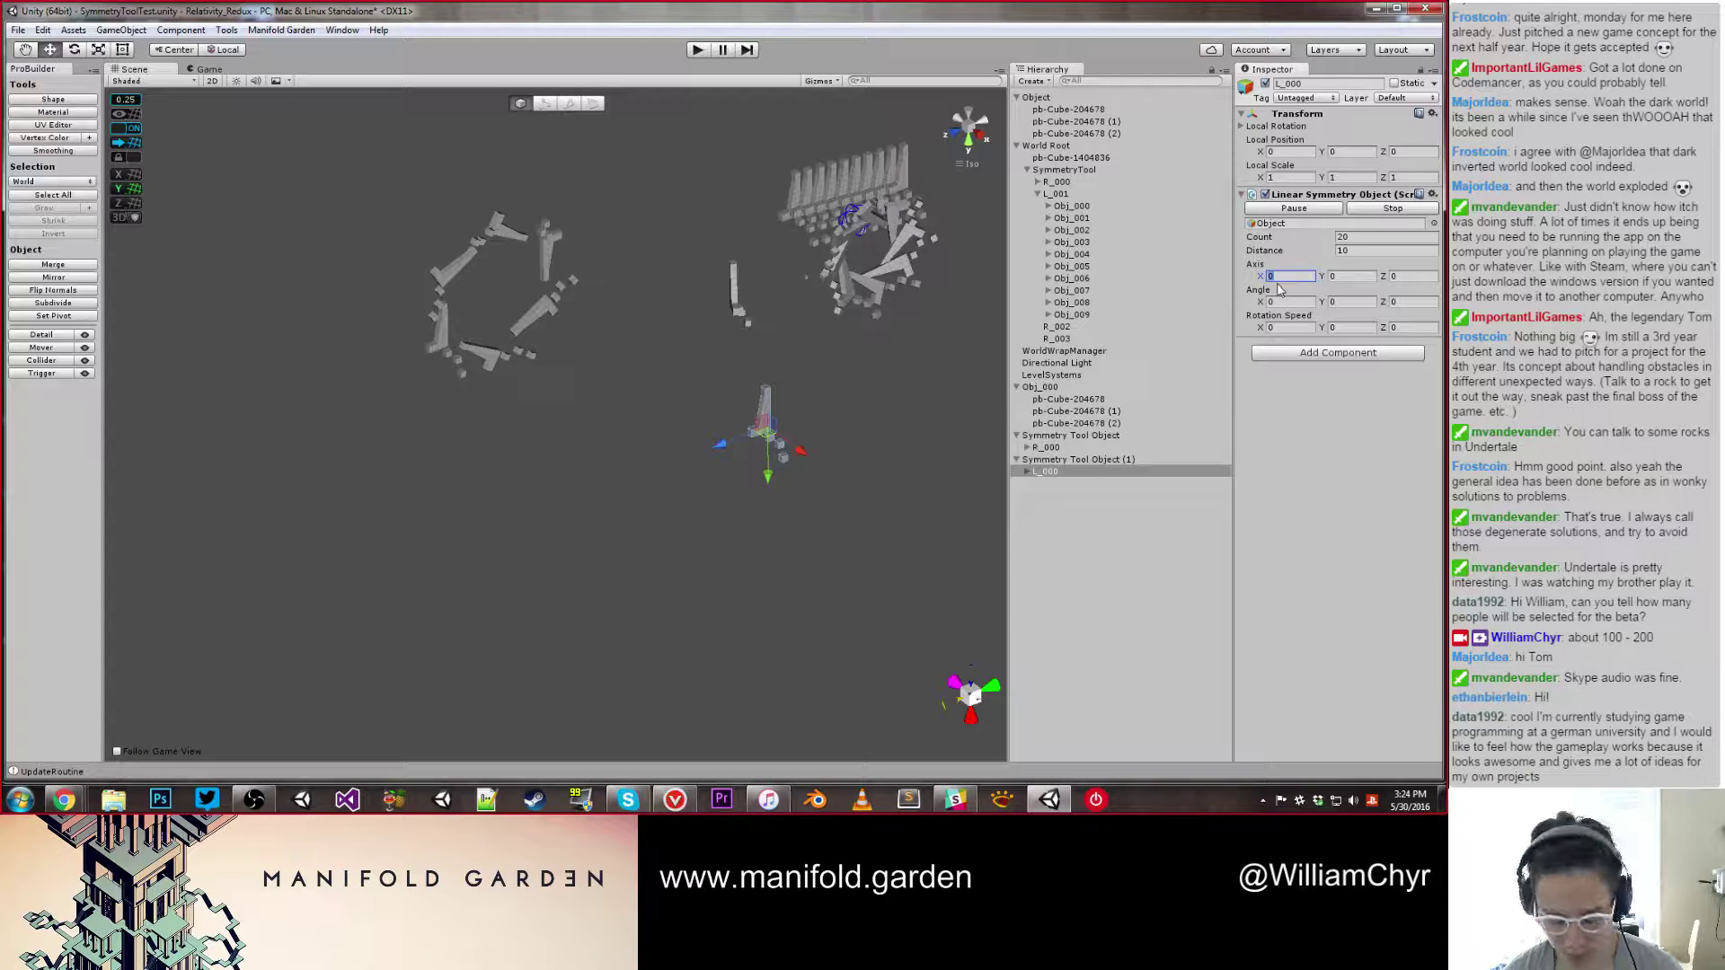
type("10")
scroll(848, 428, "down", 3)
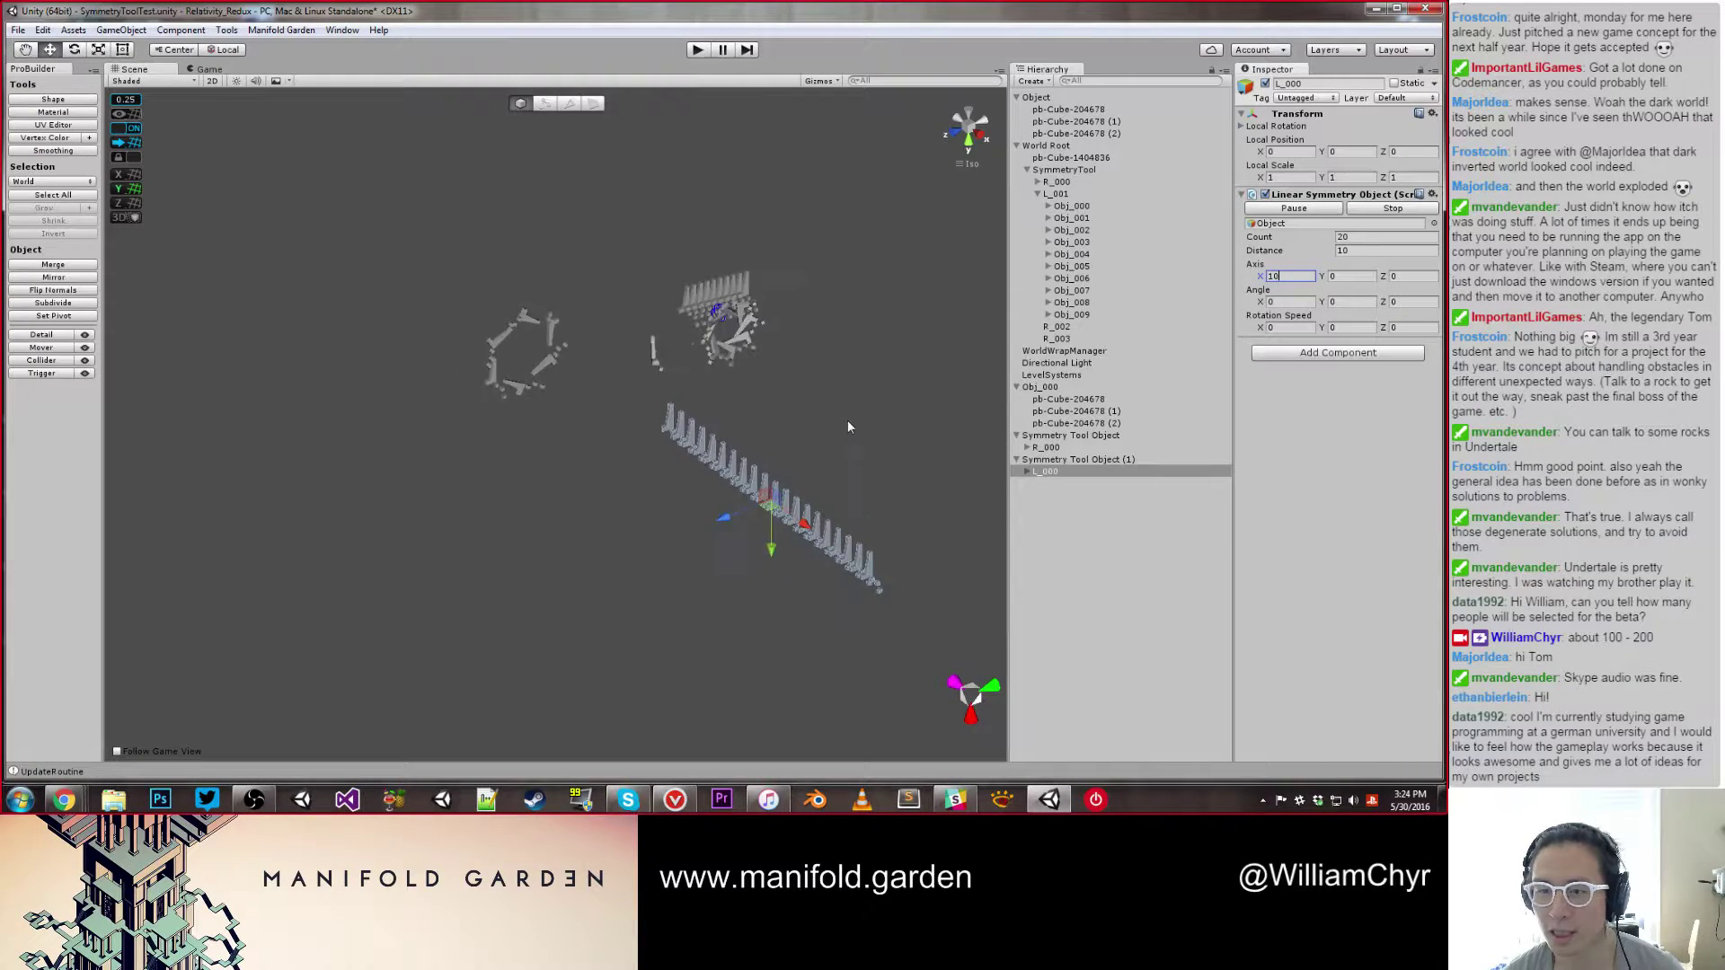
key("BackSpace")
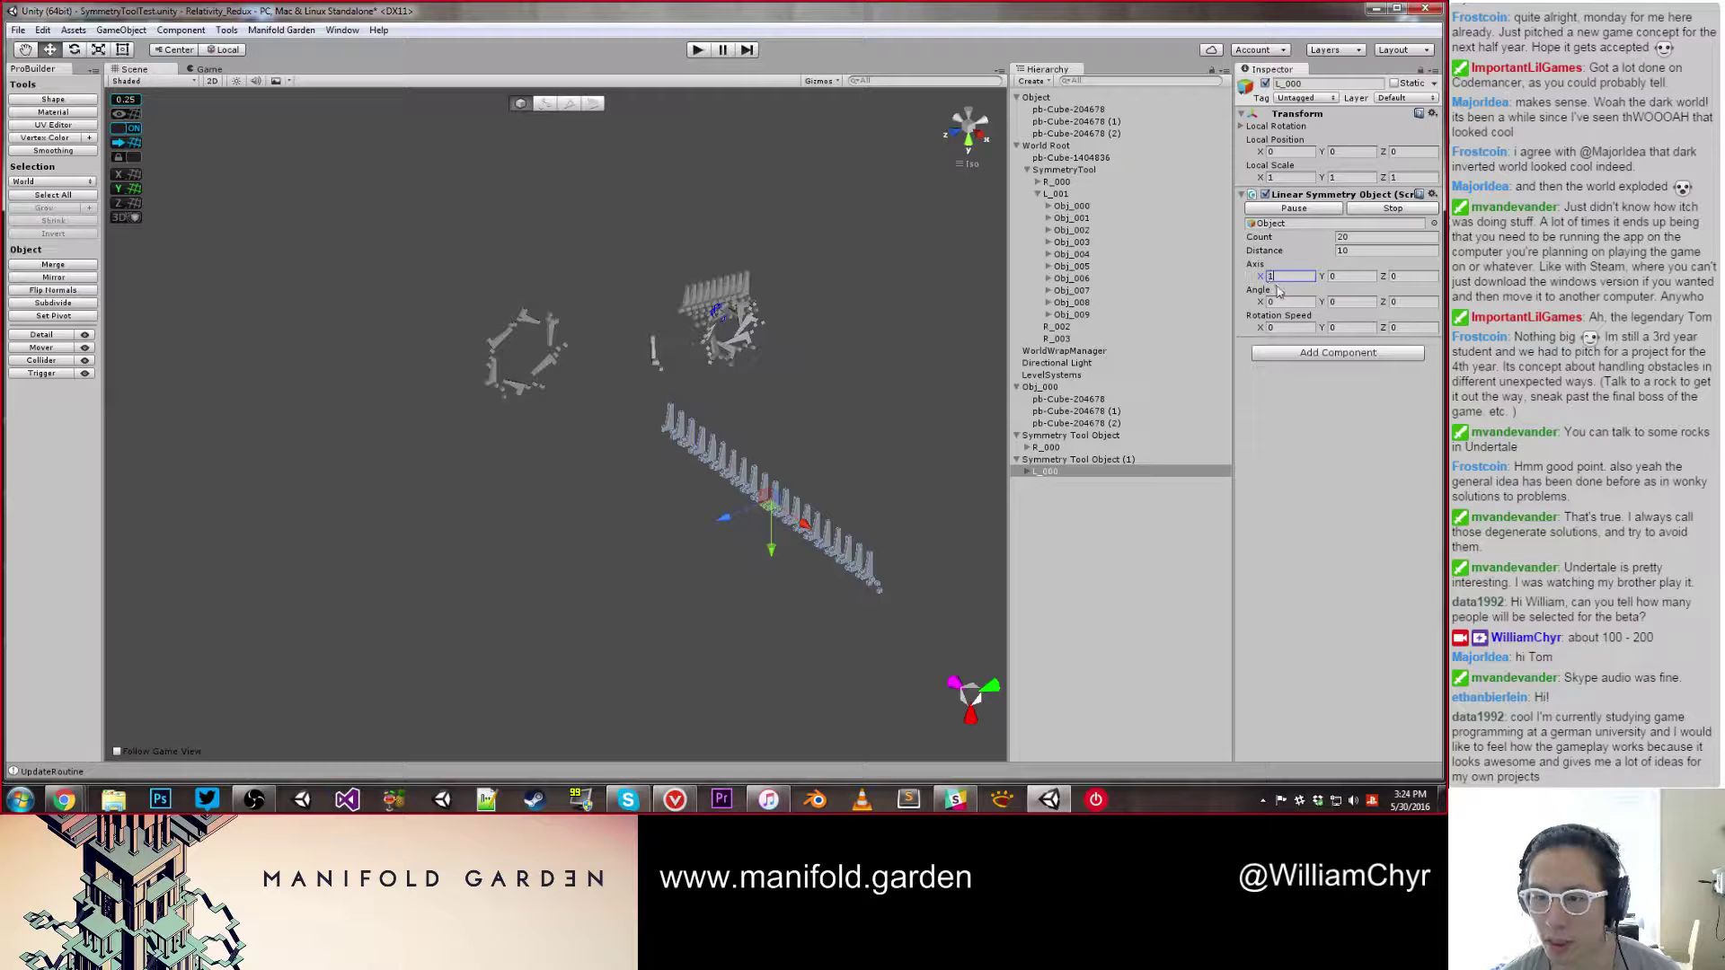
scroll(834, 413, "up", 2)
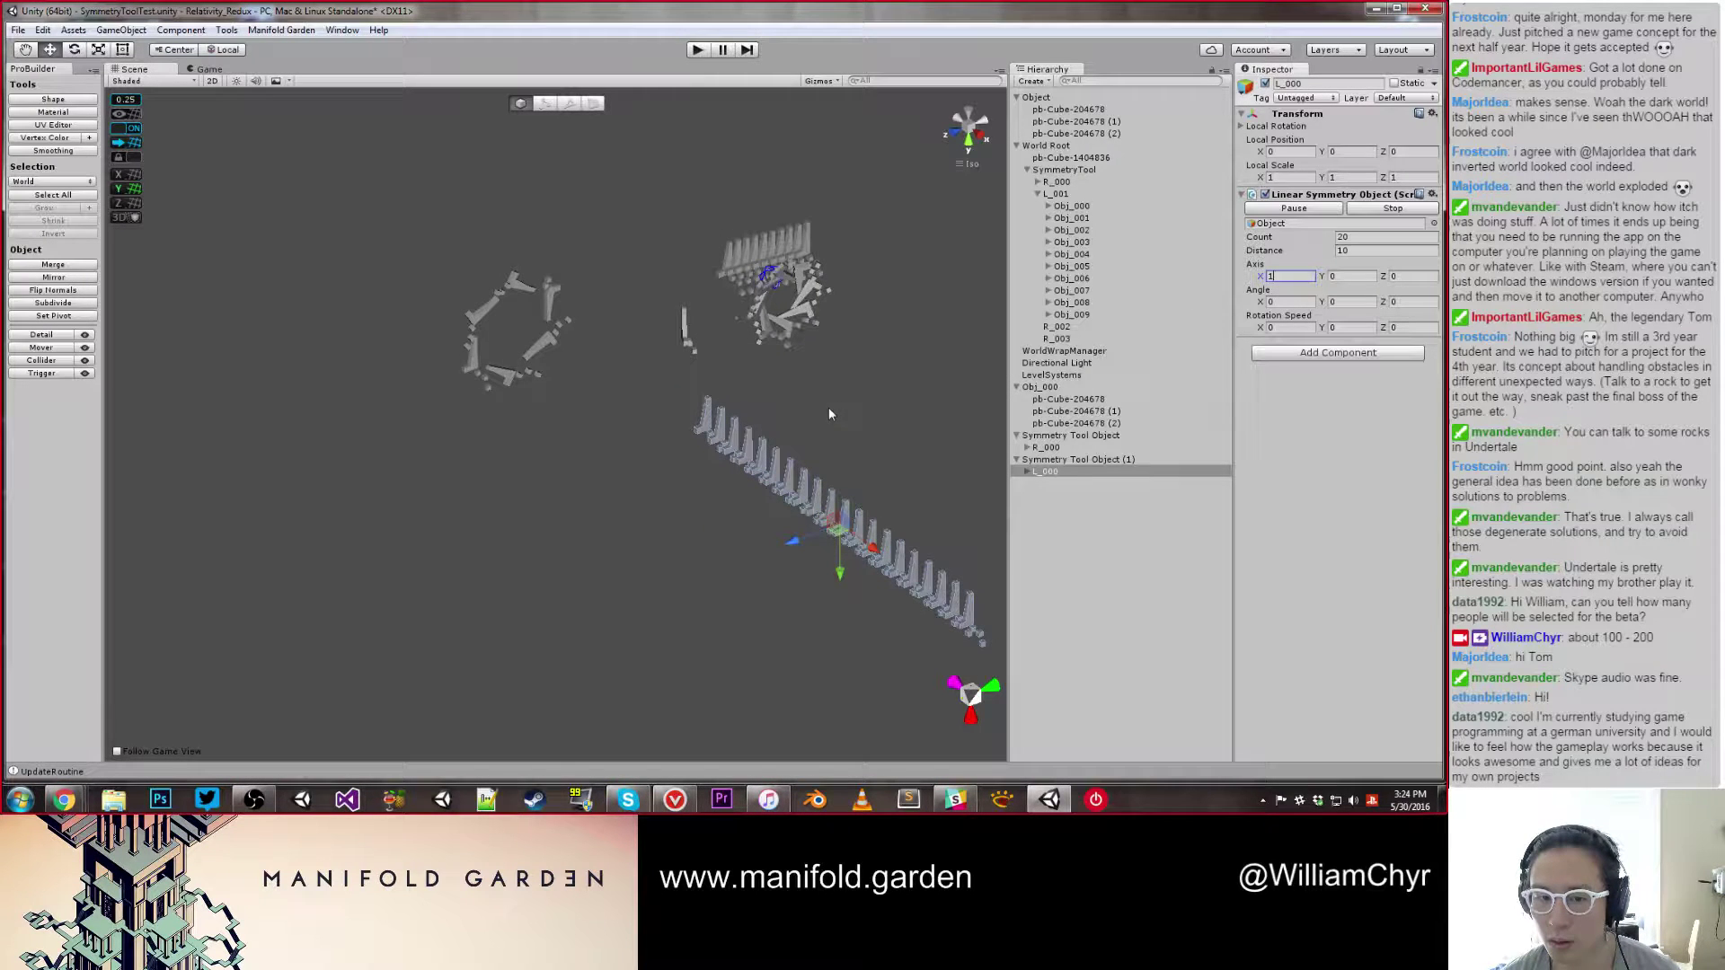
left_click(1328, 279)
mouse_move(1327, 282)
left_mouse_down()
mouse_move(1294, 288)
mouse_move(1309, 278)
left_mouse_up()
type("0")
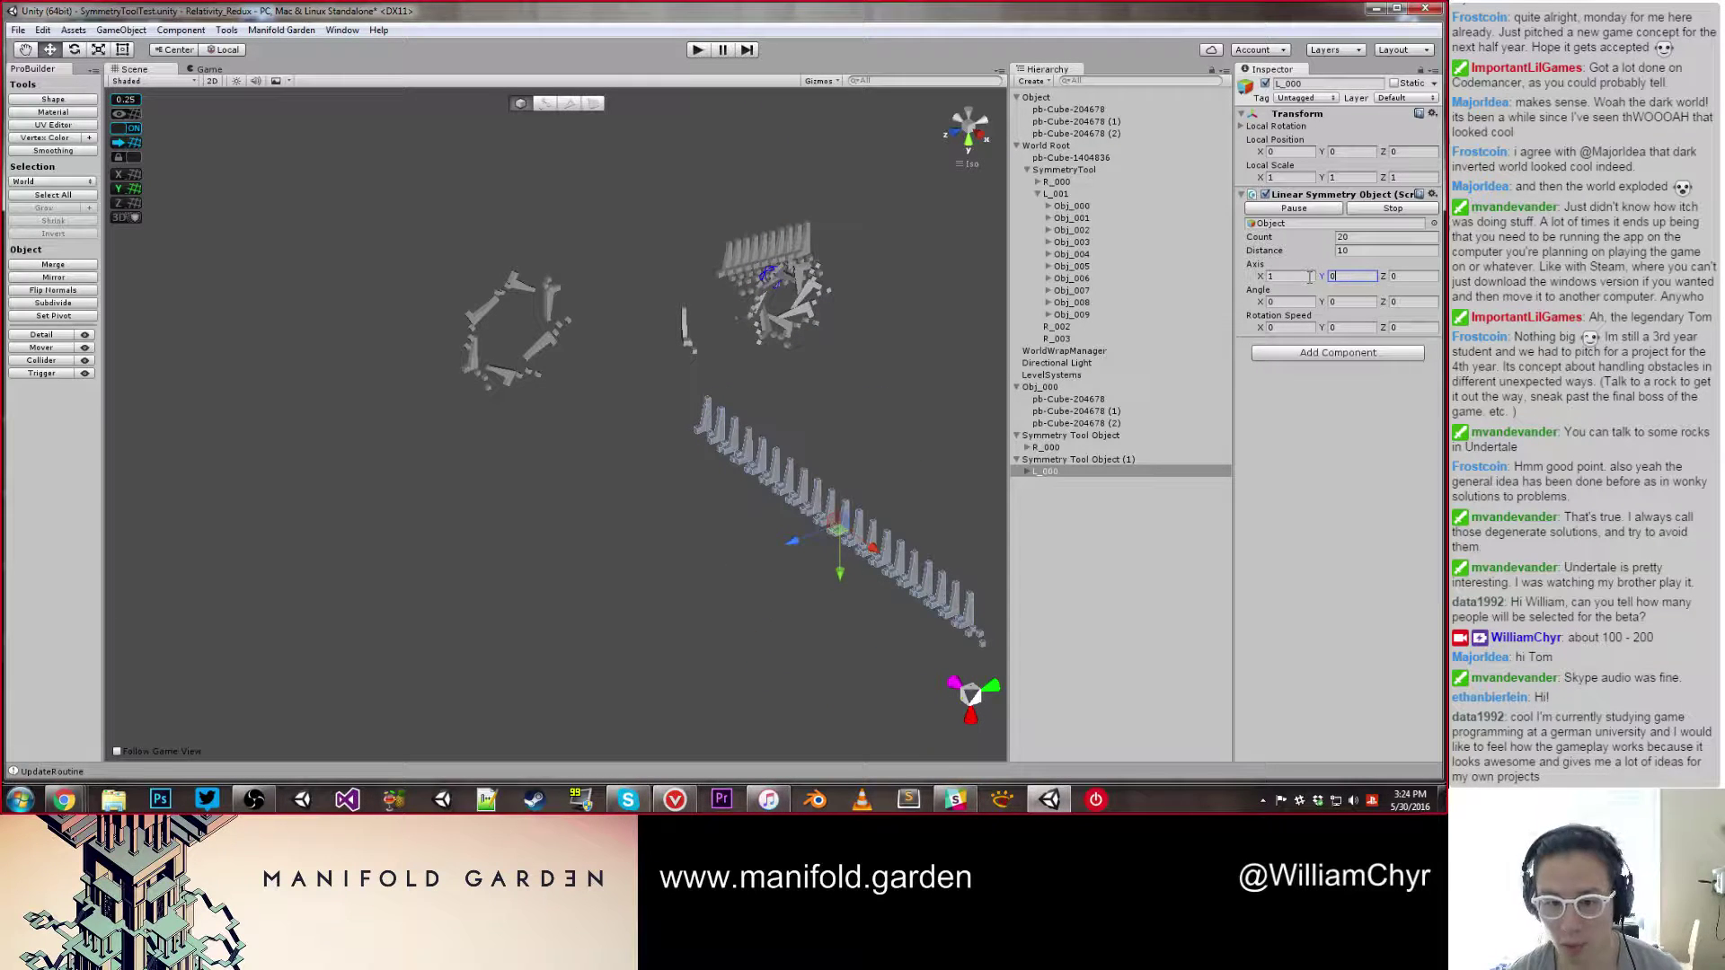
Step: Try out different X angles on the row of linear copies and reset the angle to 0
left_click_drag(824, 312, 693, 279, "alt")
left_click_drag(582, 386, 602, 400, "alt")
scroll(601, 401, "up", 3)
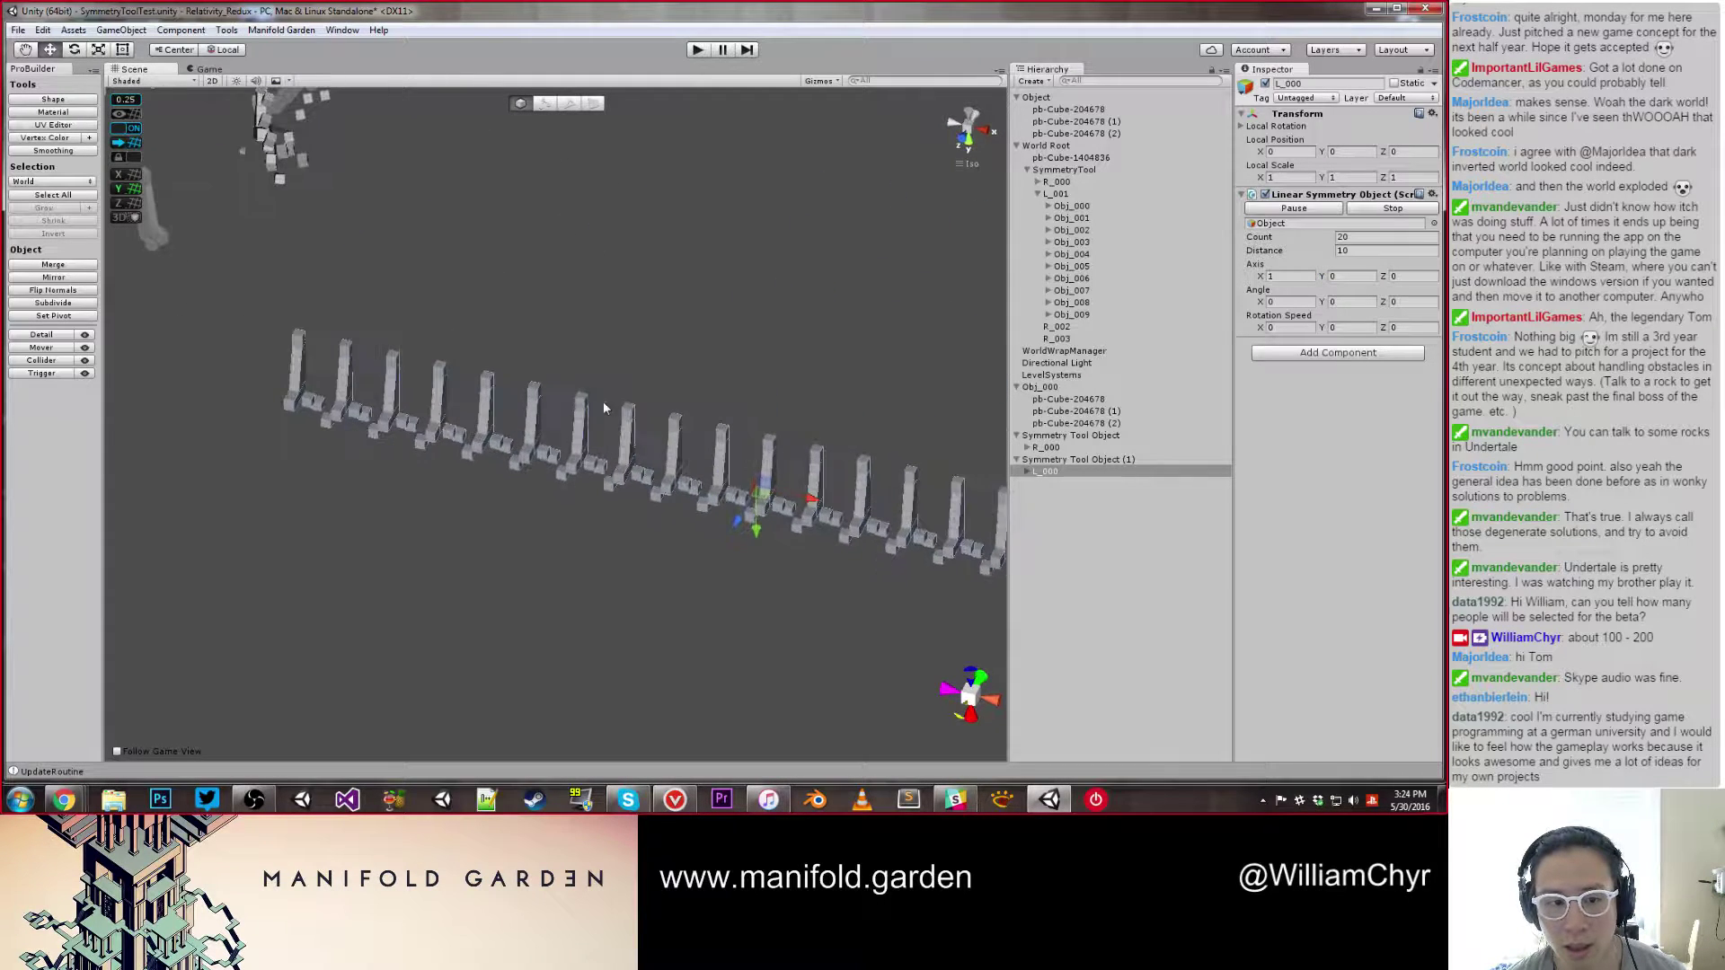
scroll(603, 399, "up", 5)
scroll(723, 378, "down", 5)
scroll(722, 376, "down", 7)
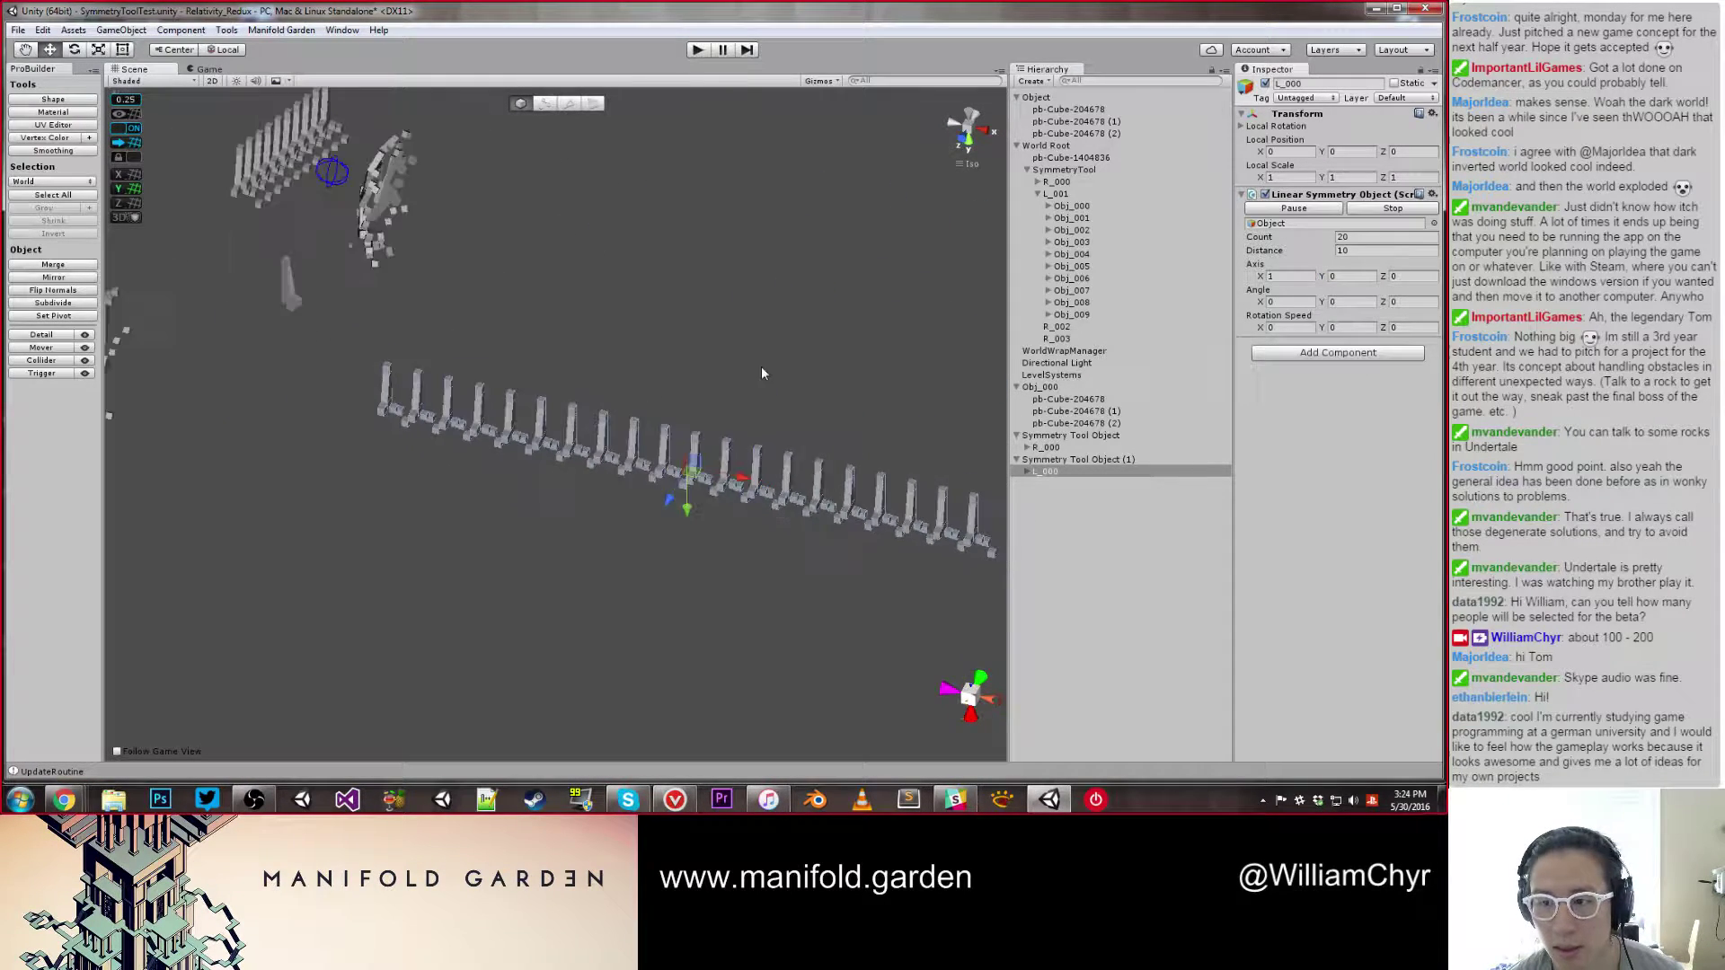
left_click_drag(1260, 303, 348, 290)
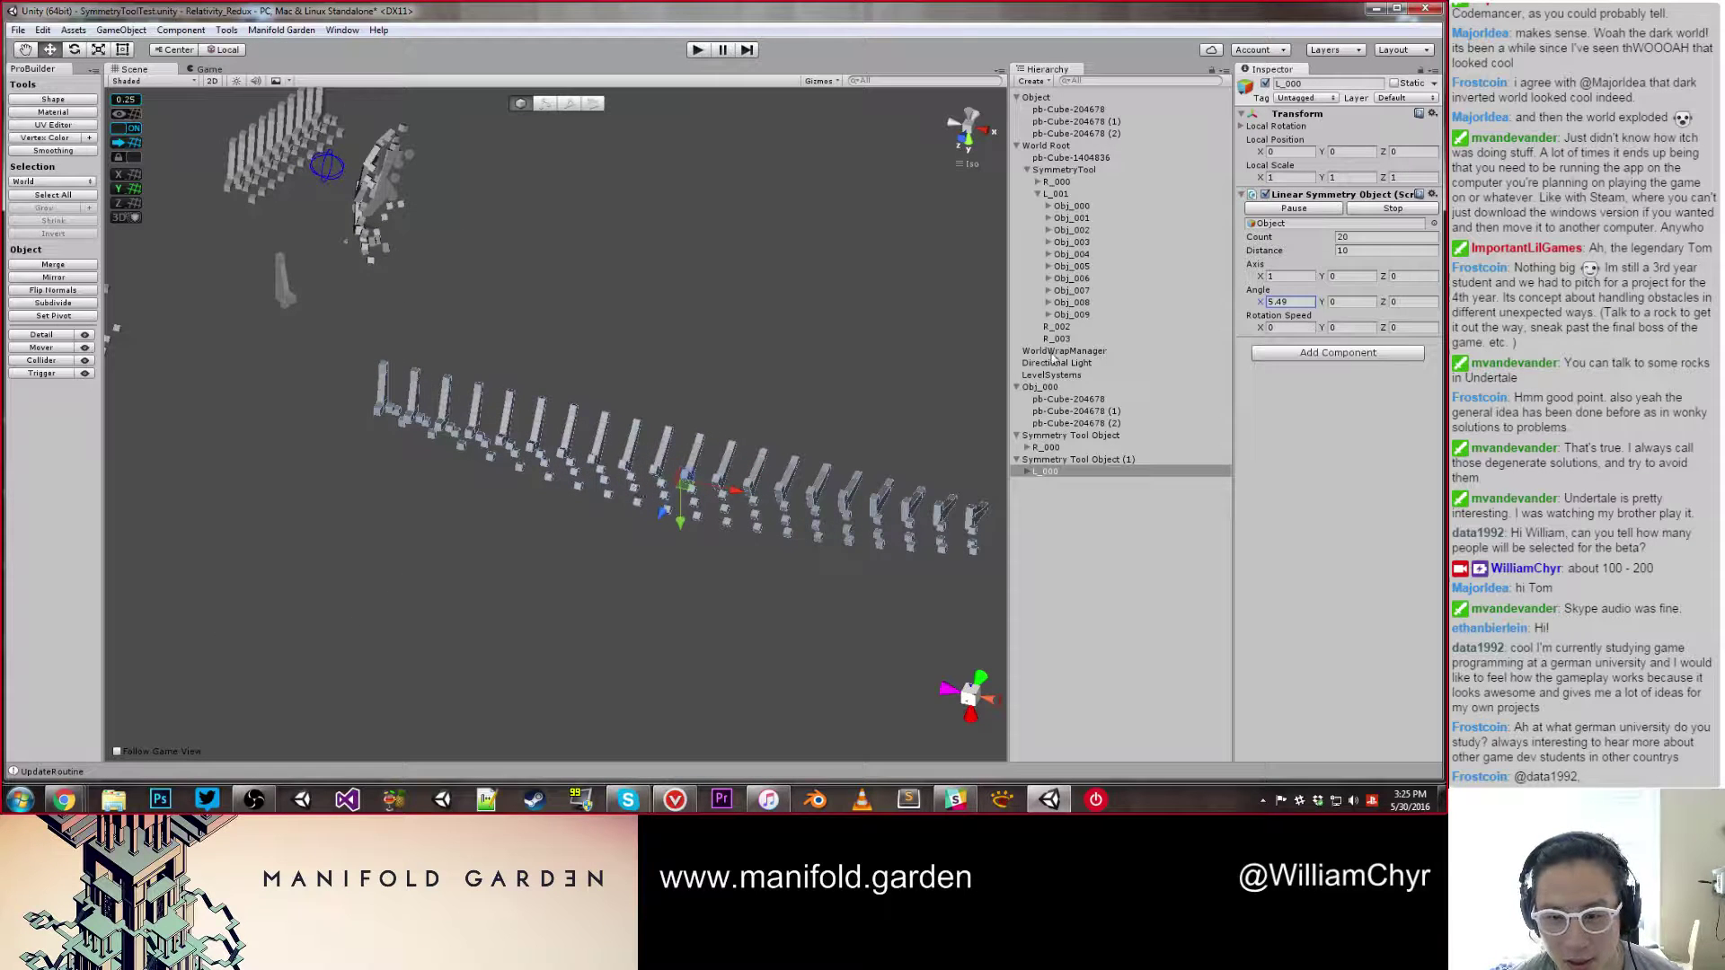
left_click(1294, 302)
type("0")
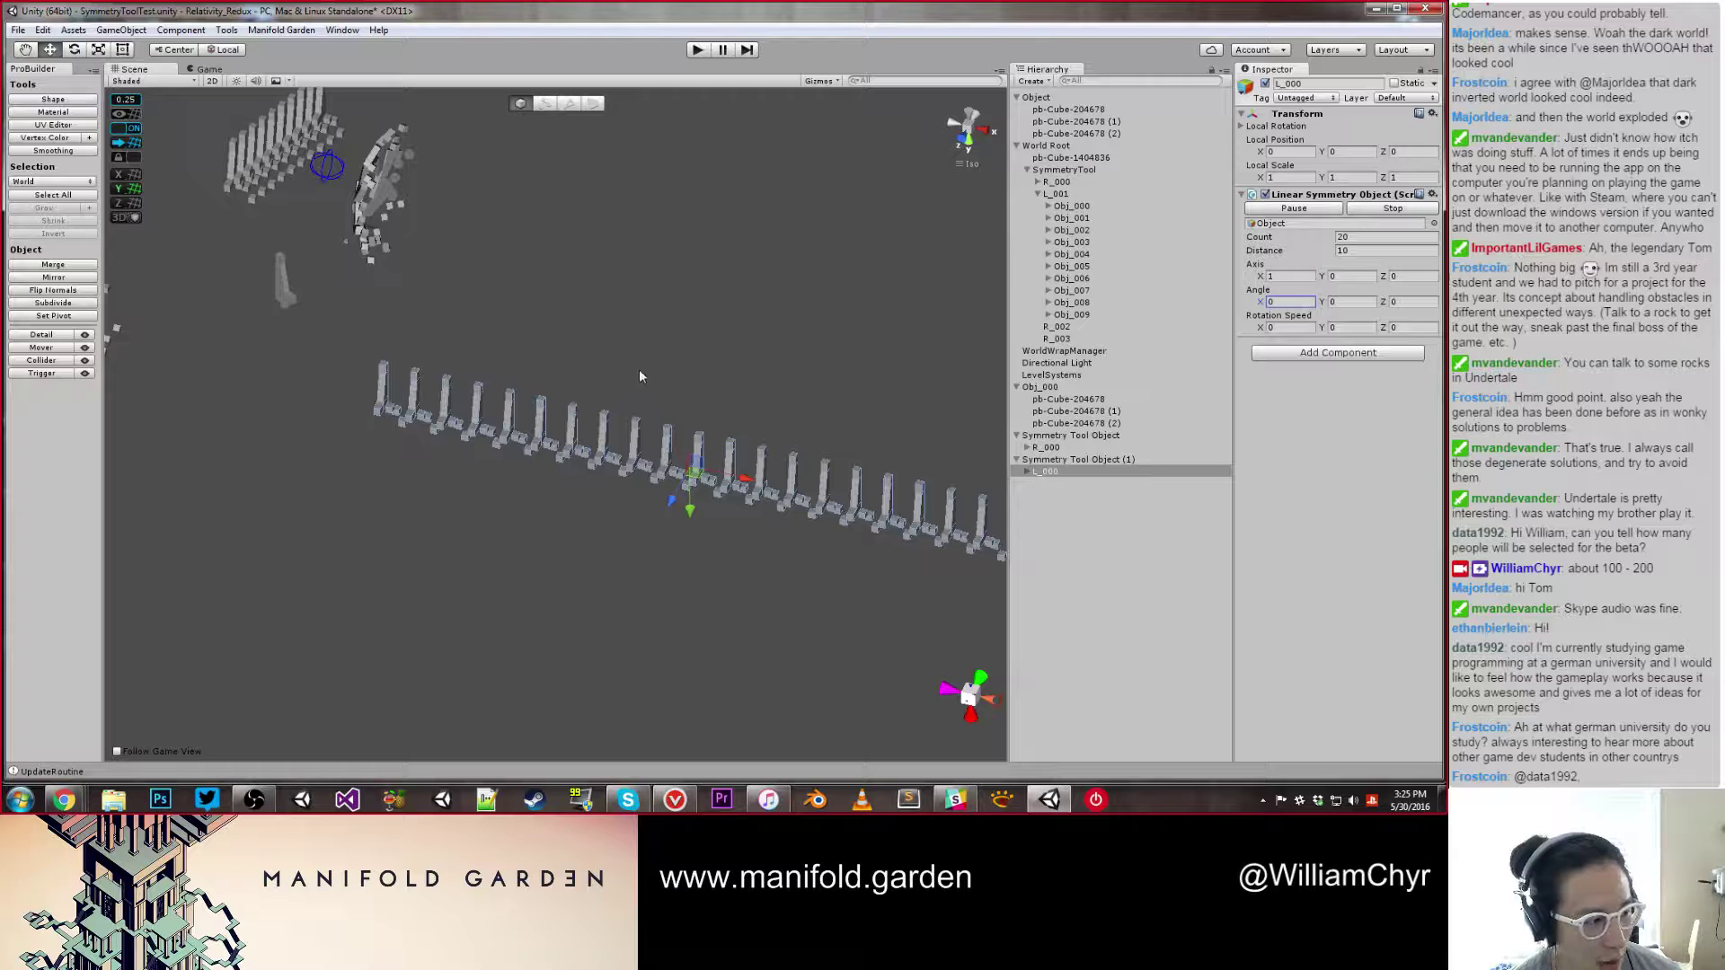
scroll(638, 359, "down", 6)
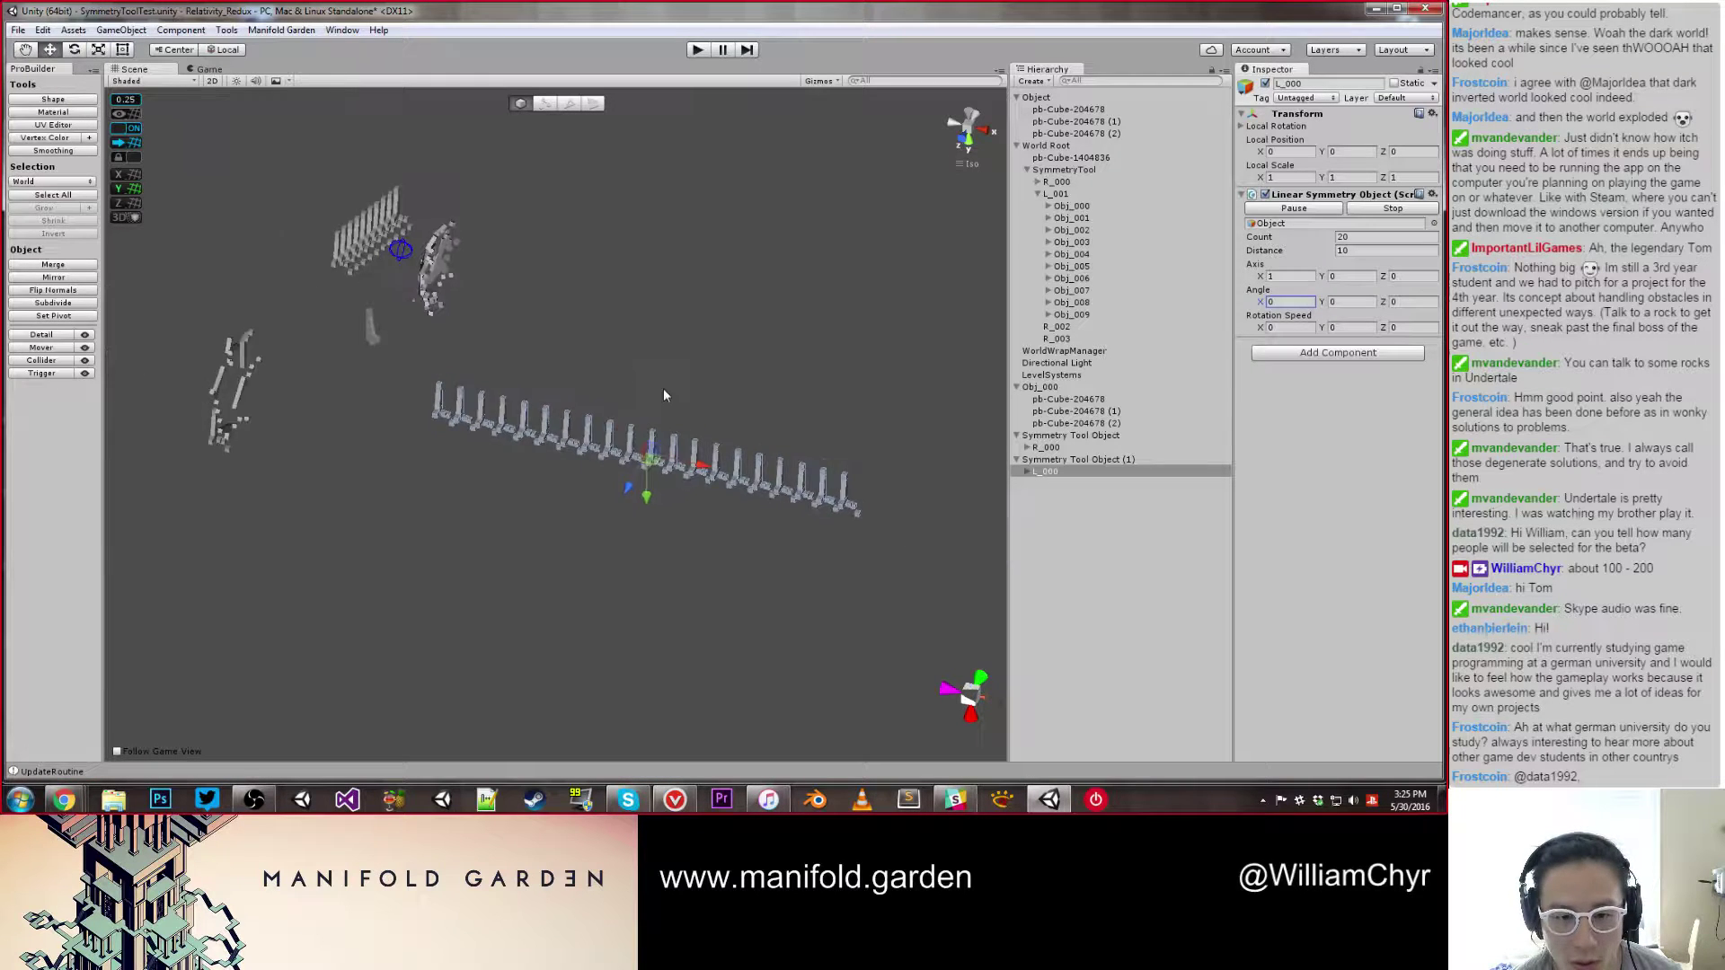
left_click_drag(663, 388, 640, 361, "alt")
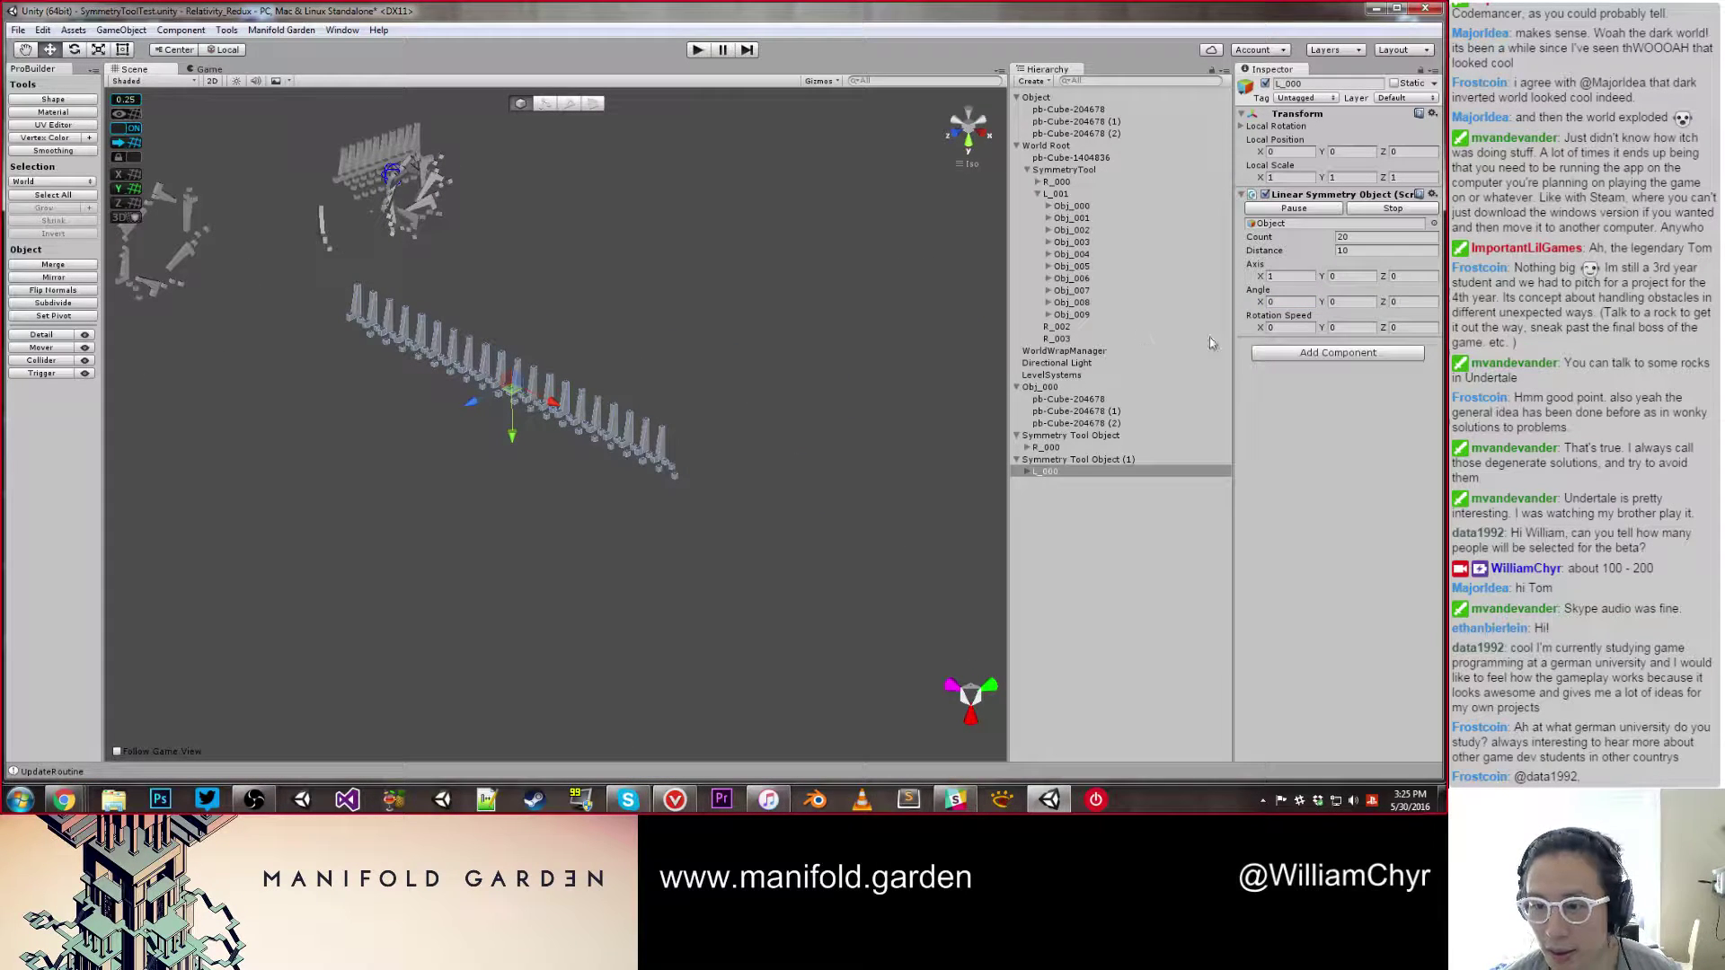
left_click(1289, 327)
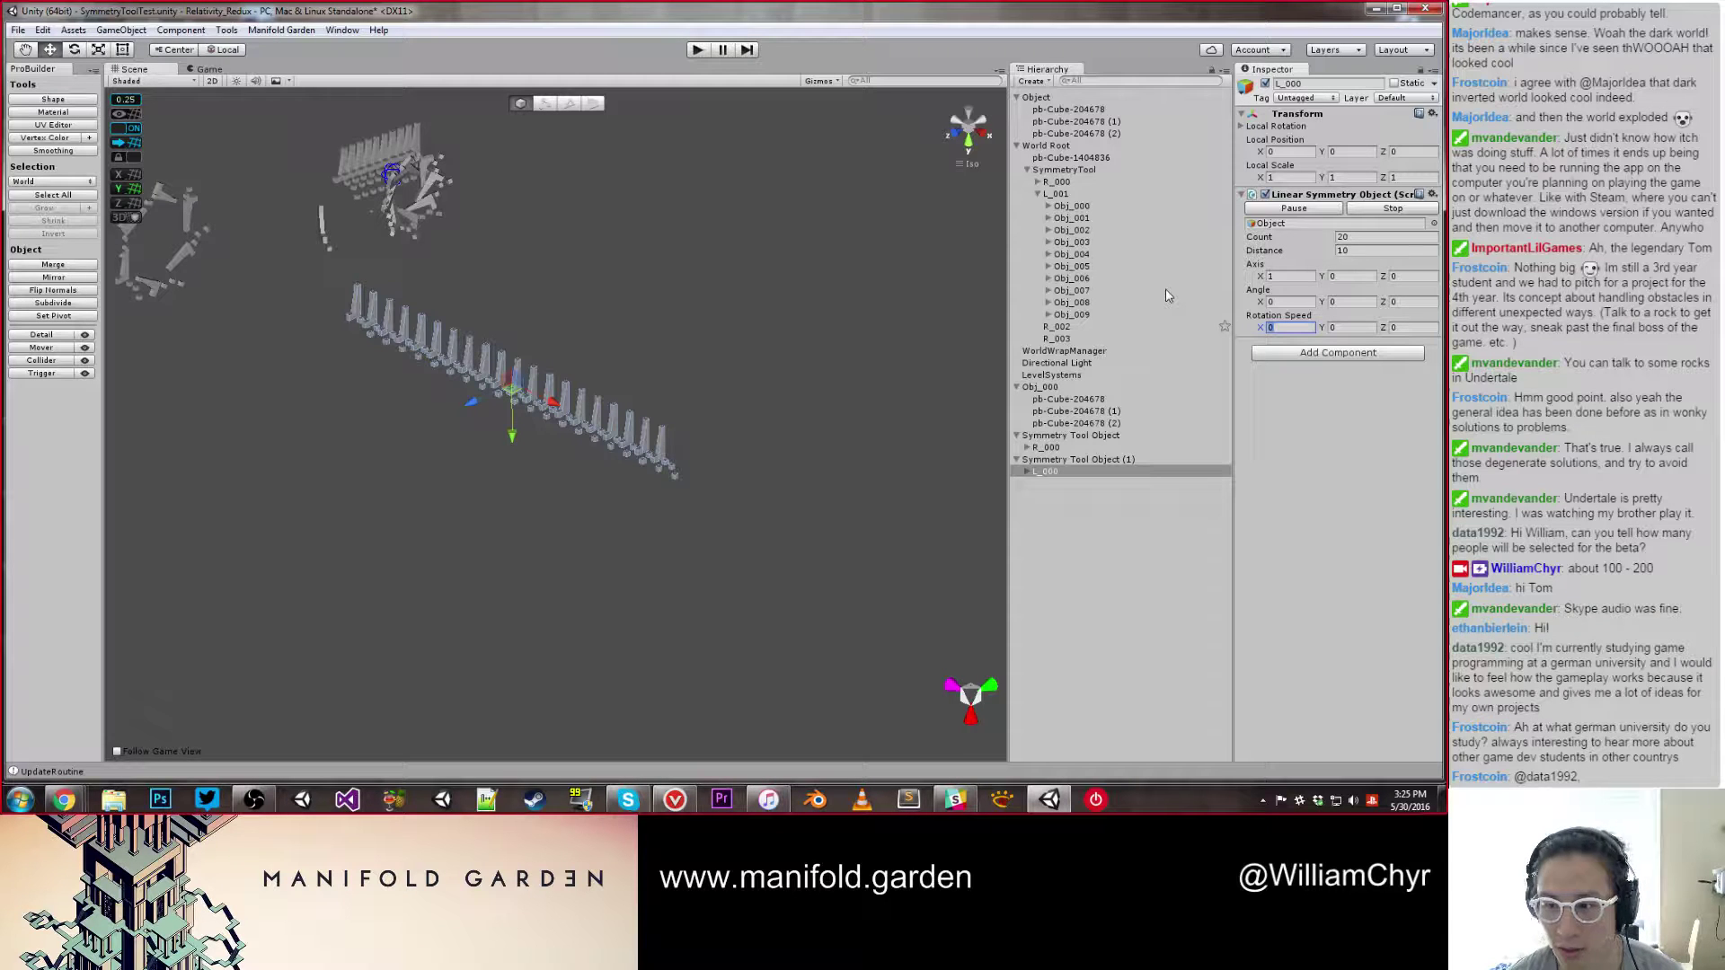
left_click(702, 352)
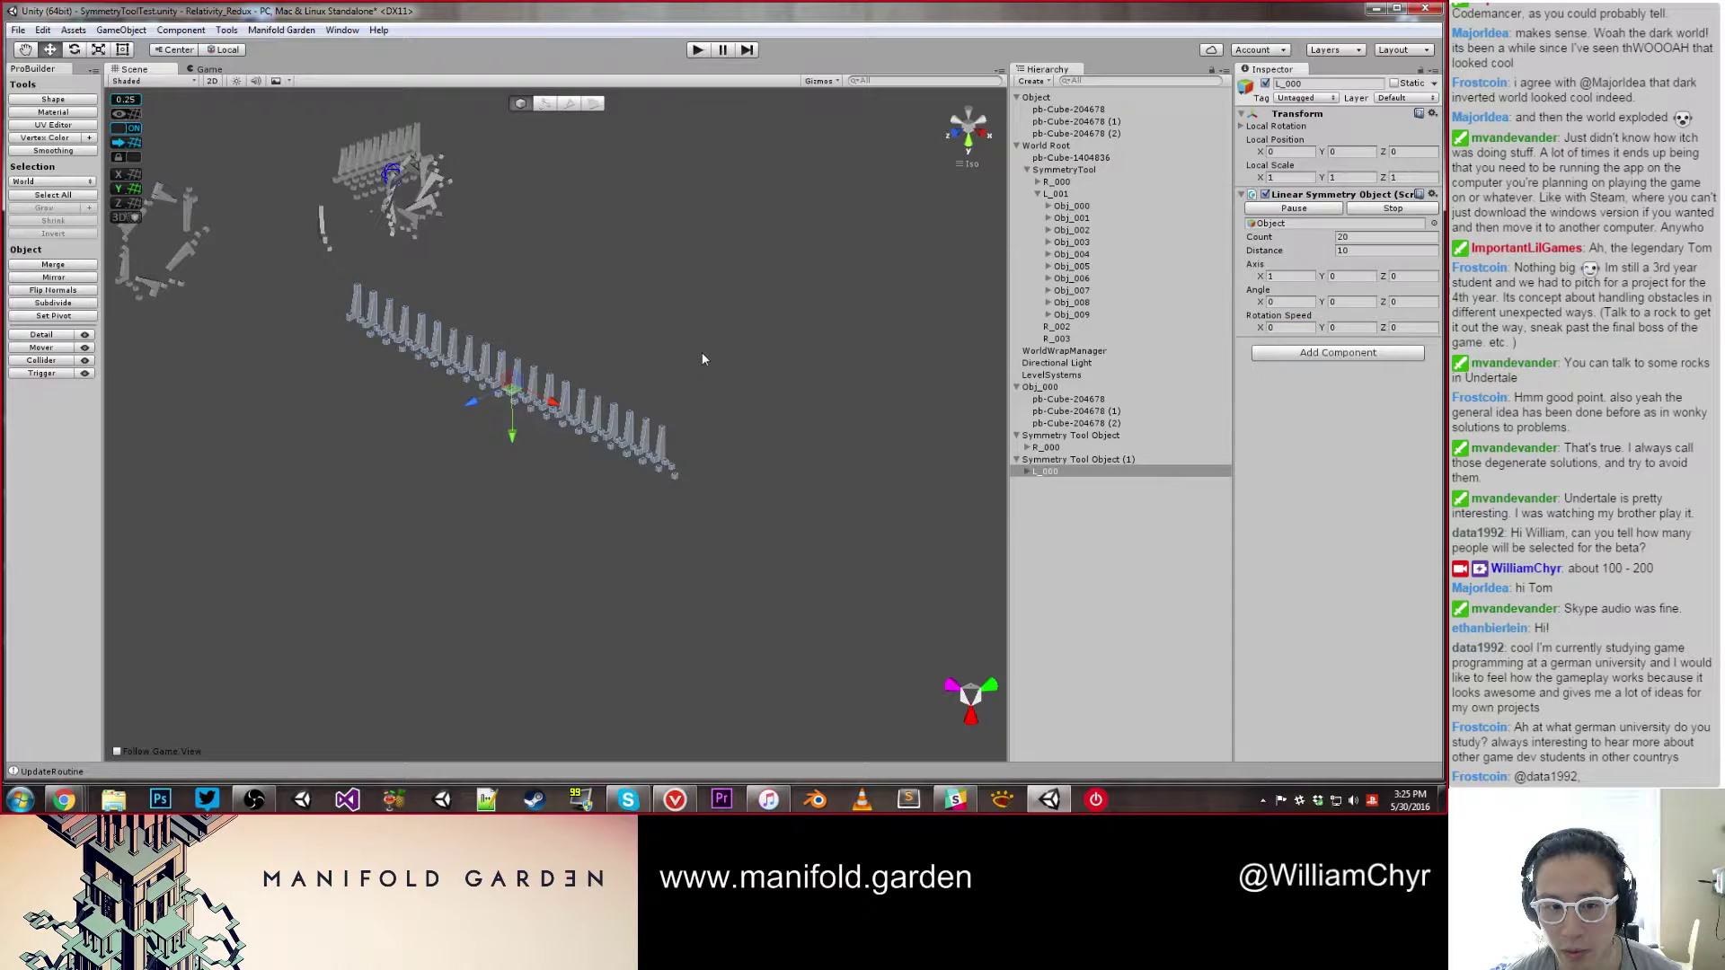
left_click(1080, 460)
scroll(745, 374, "up", 2)
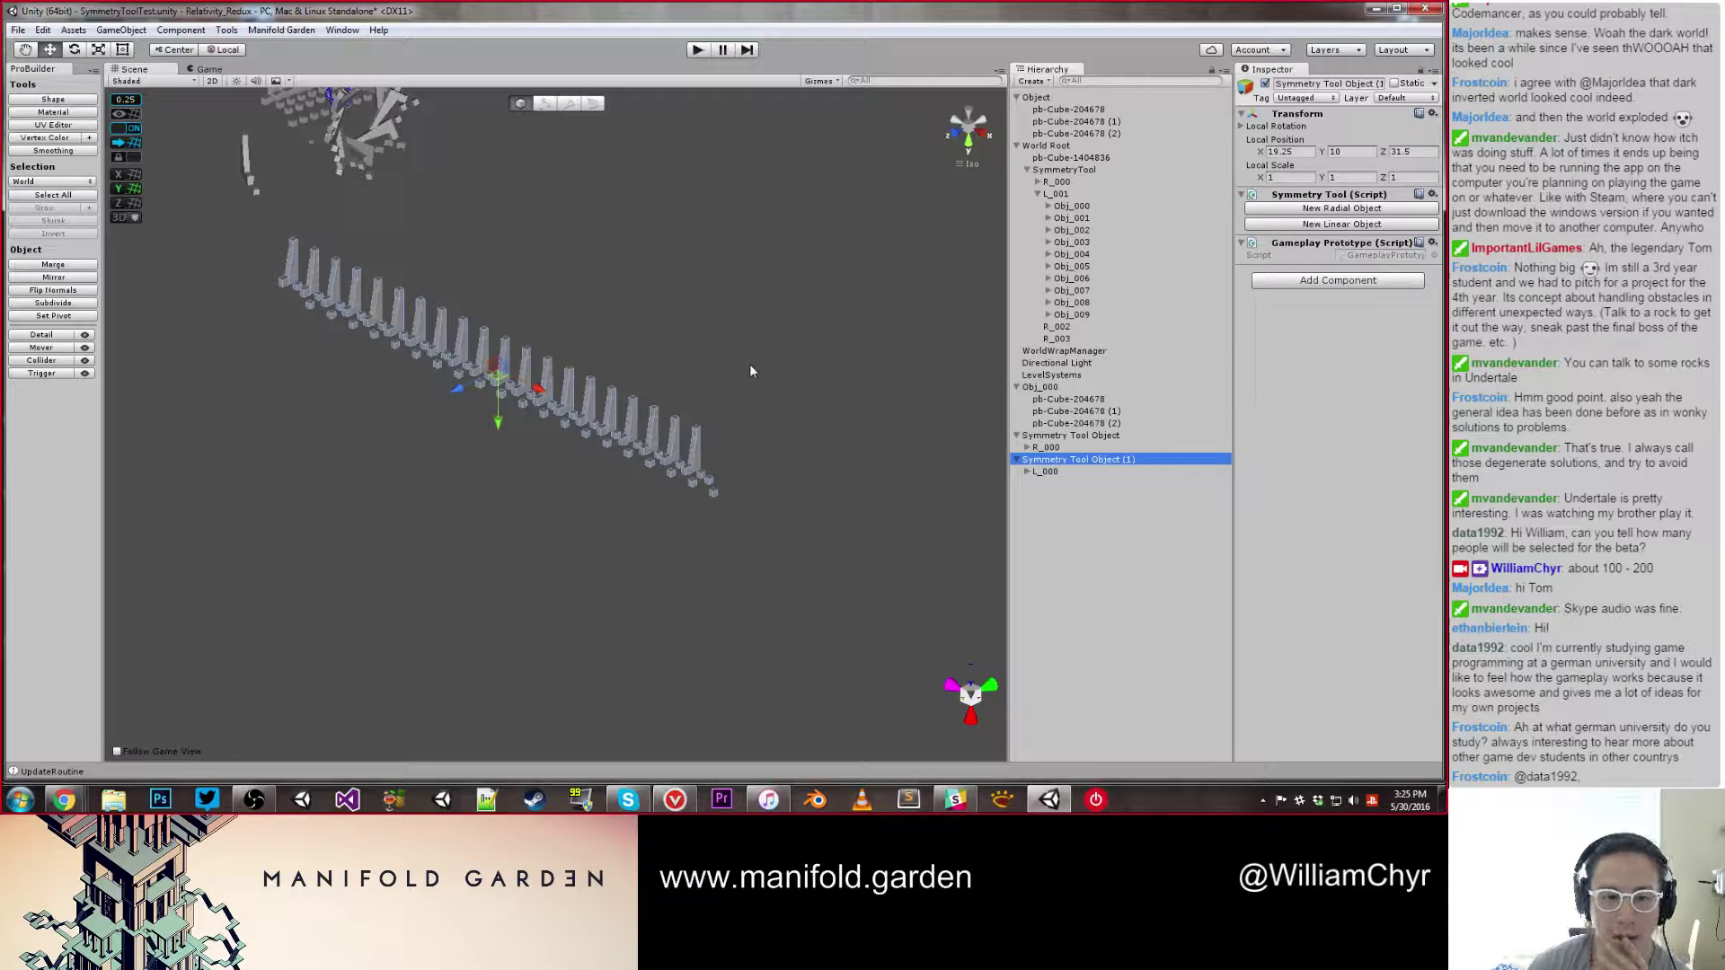
left_click(281, 30)
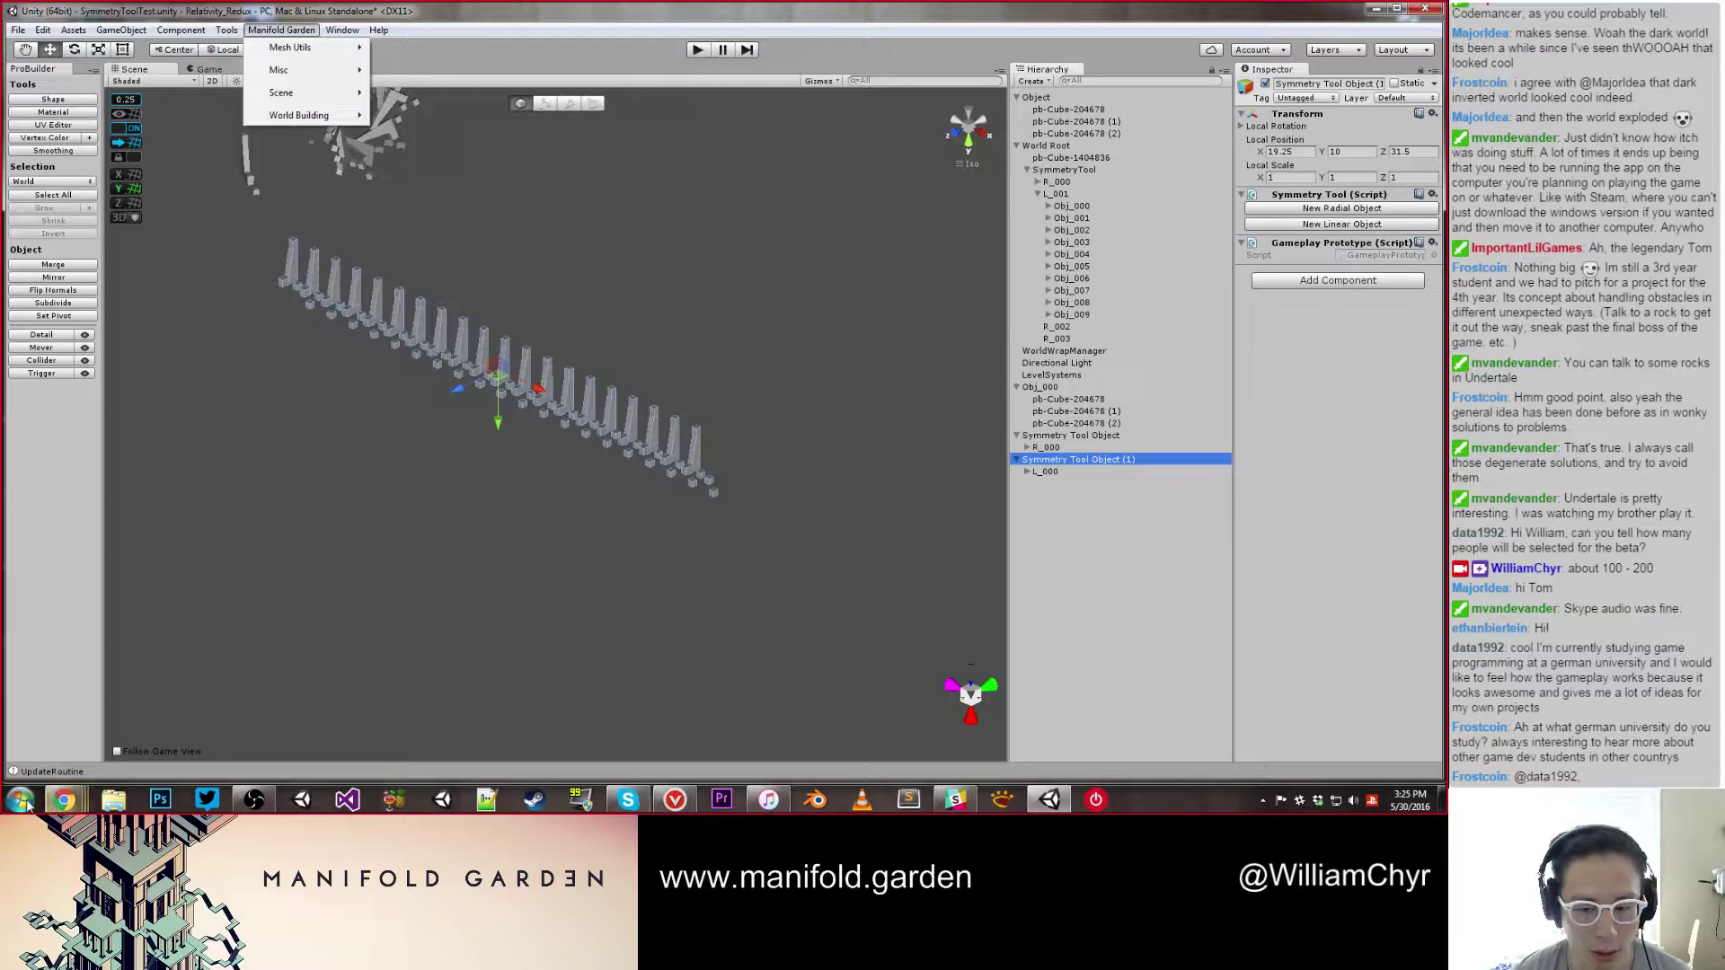
Step: Switch to Trello in Chrome and open the Manifold Garden - Development board in a maximized window
left_click(59, 805)
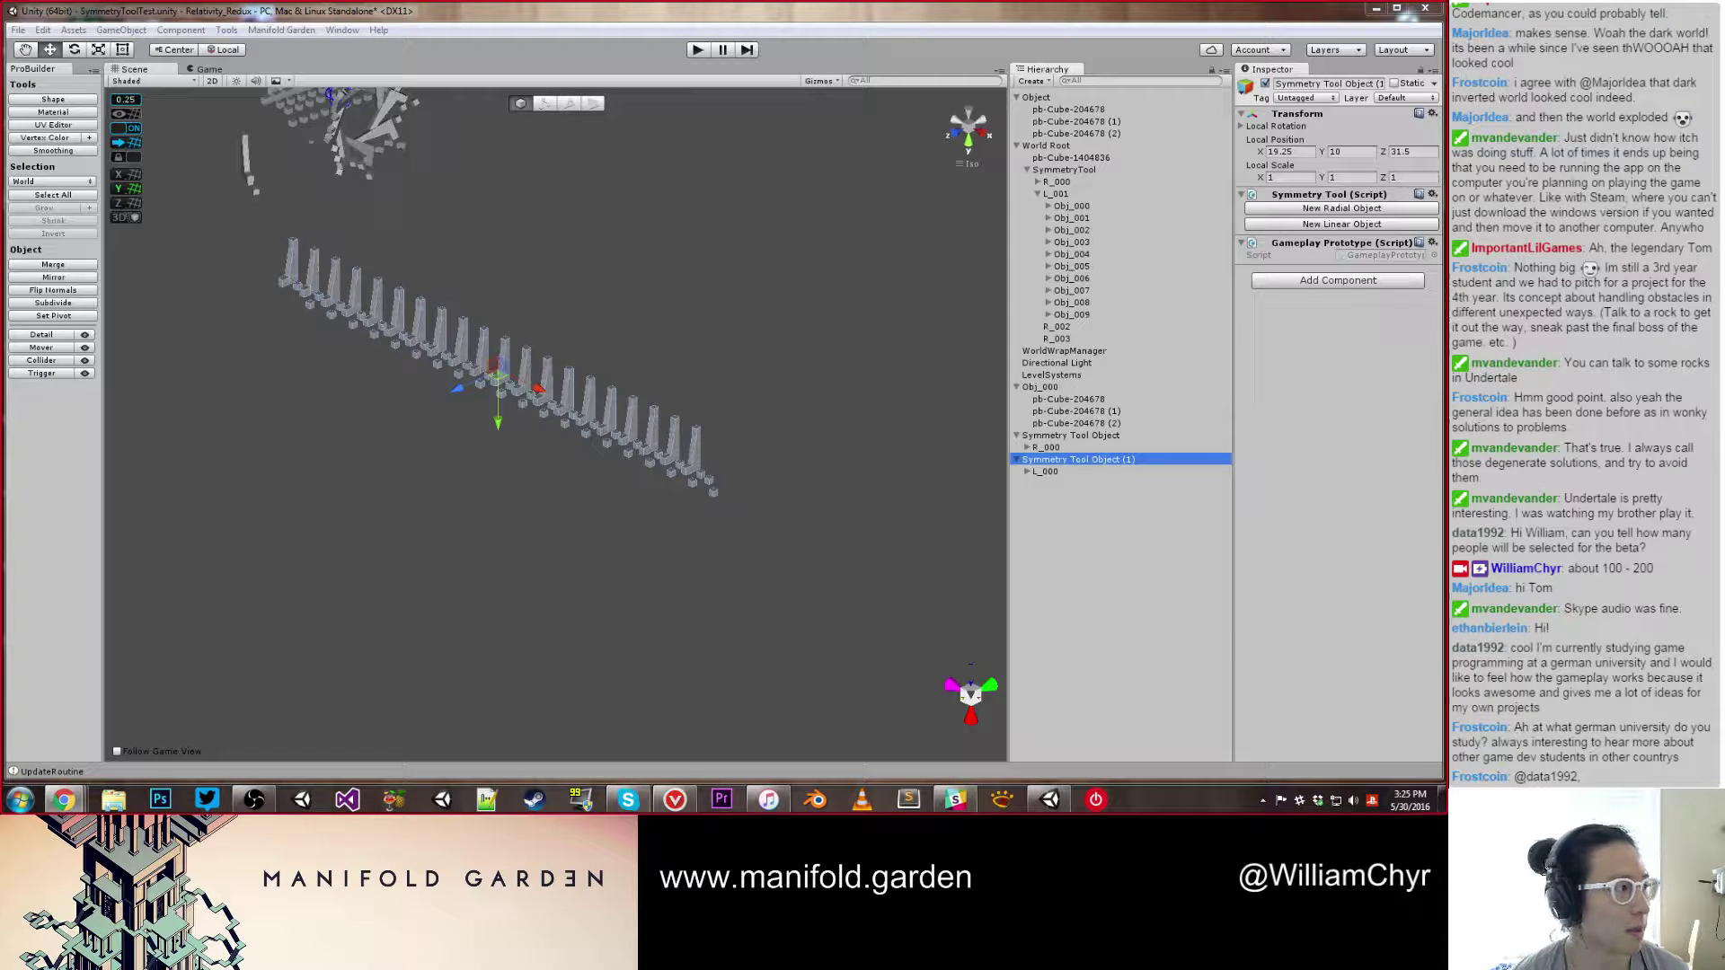
left_click_drag(0, 140, 641, 113)
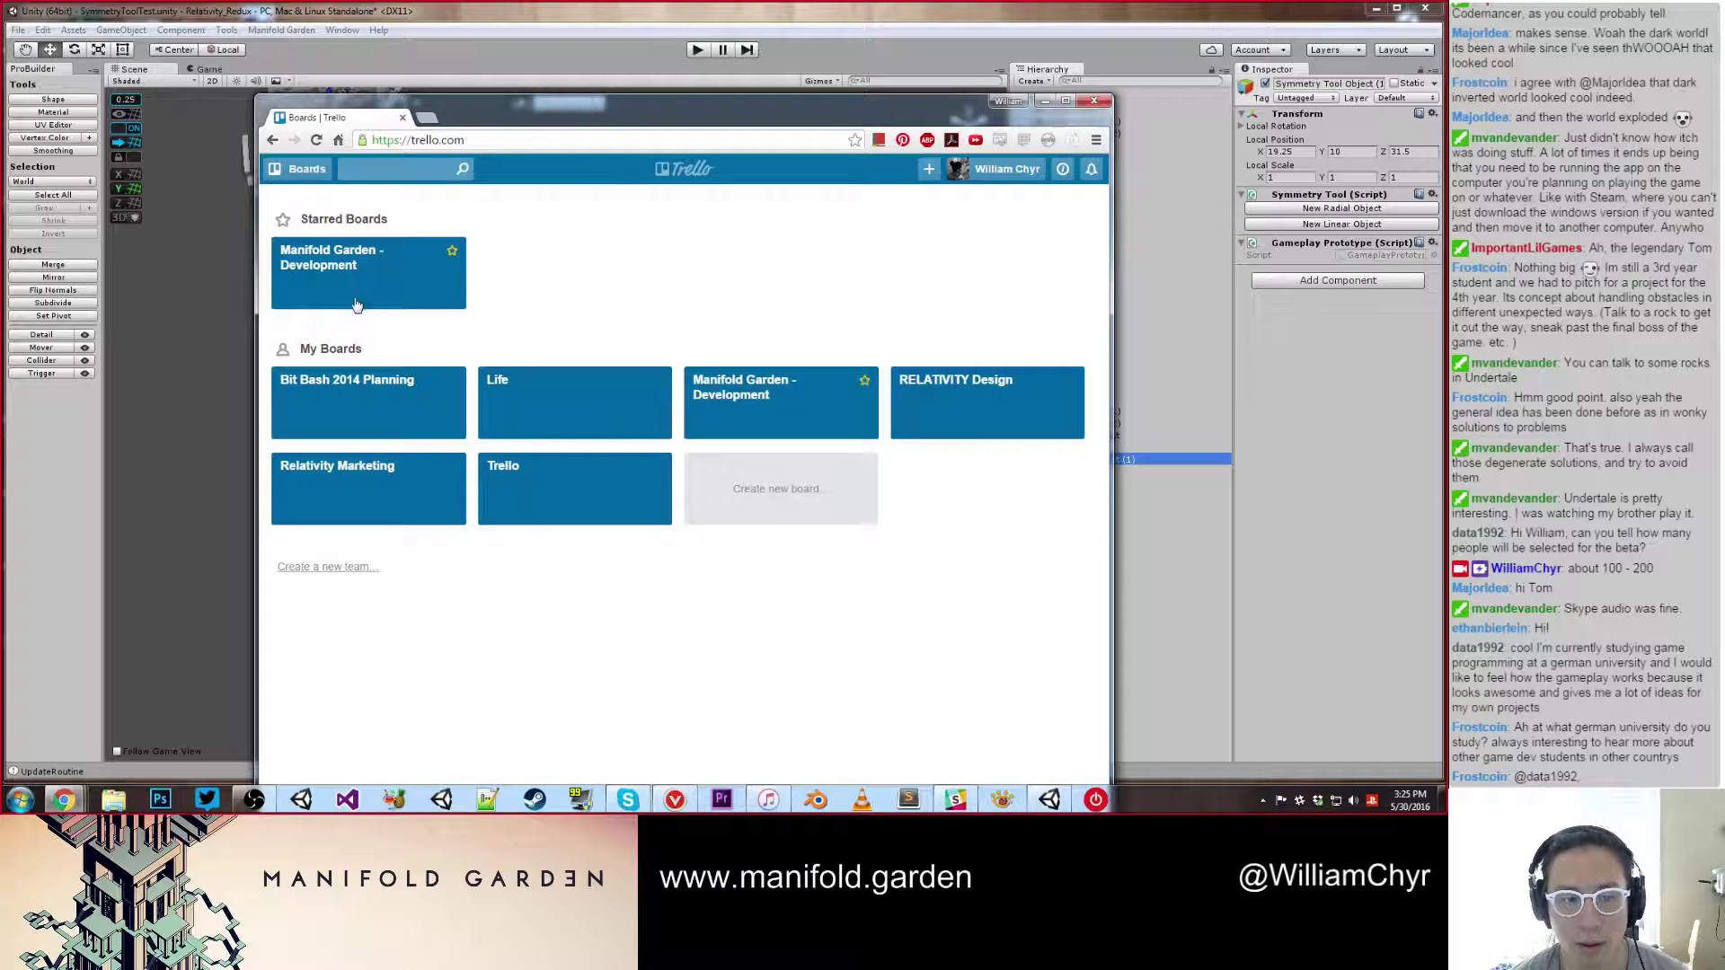
left_click(354, 301)
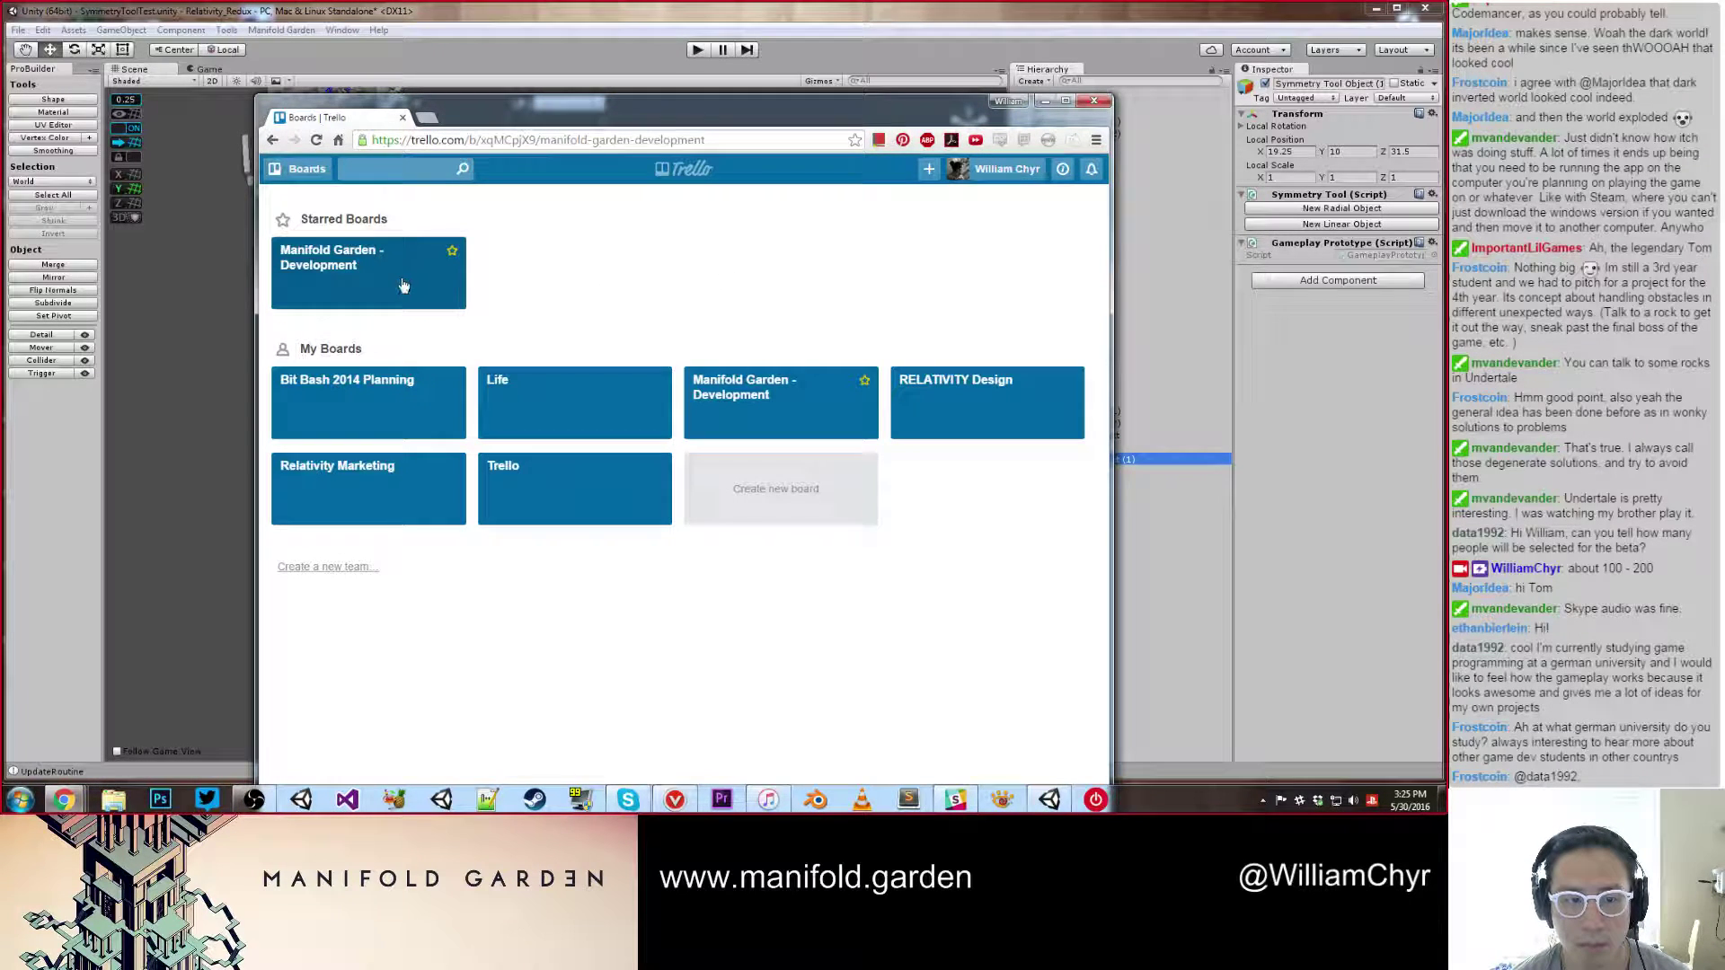
left_click_drag(582, 117, 621, 79)
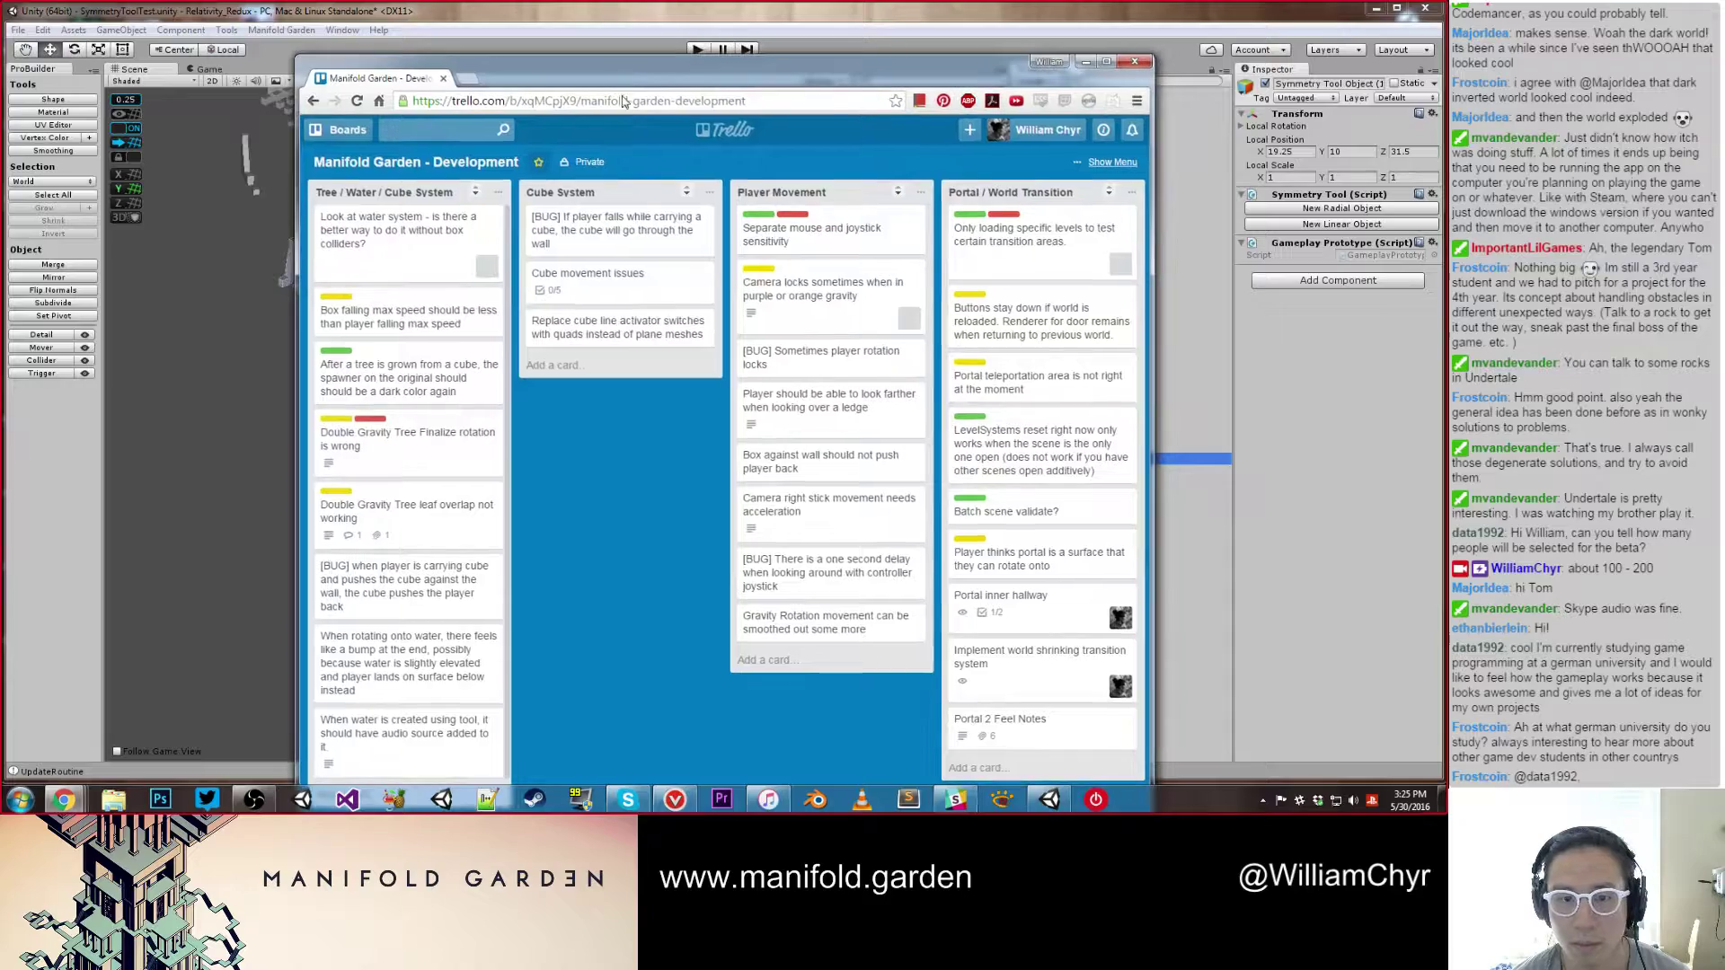
left_click(395, 231)
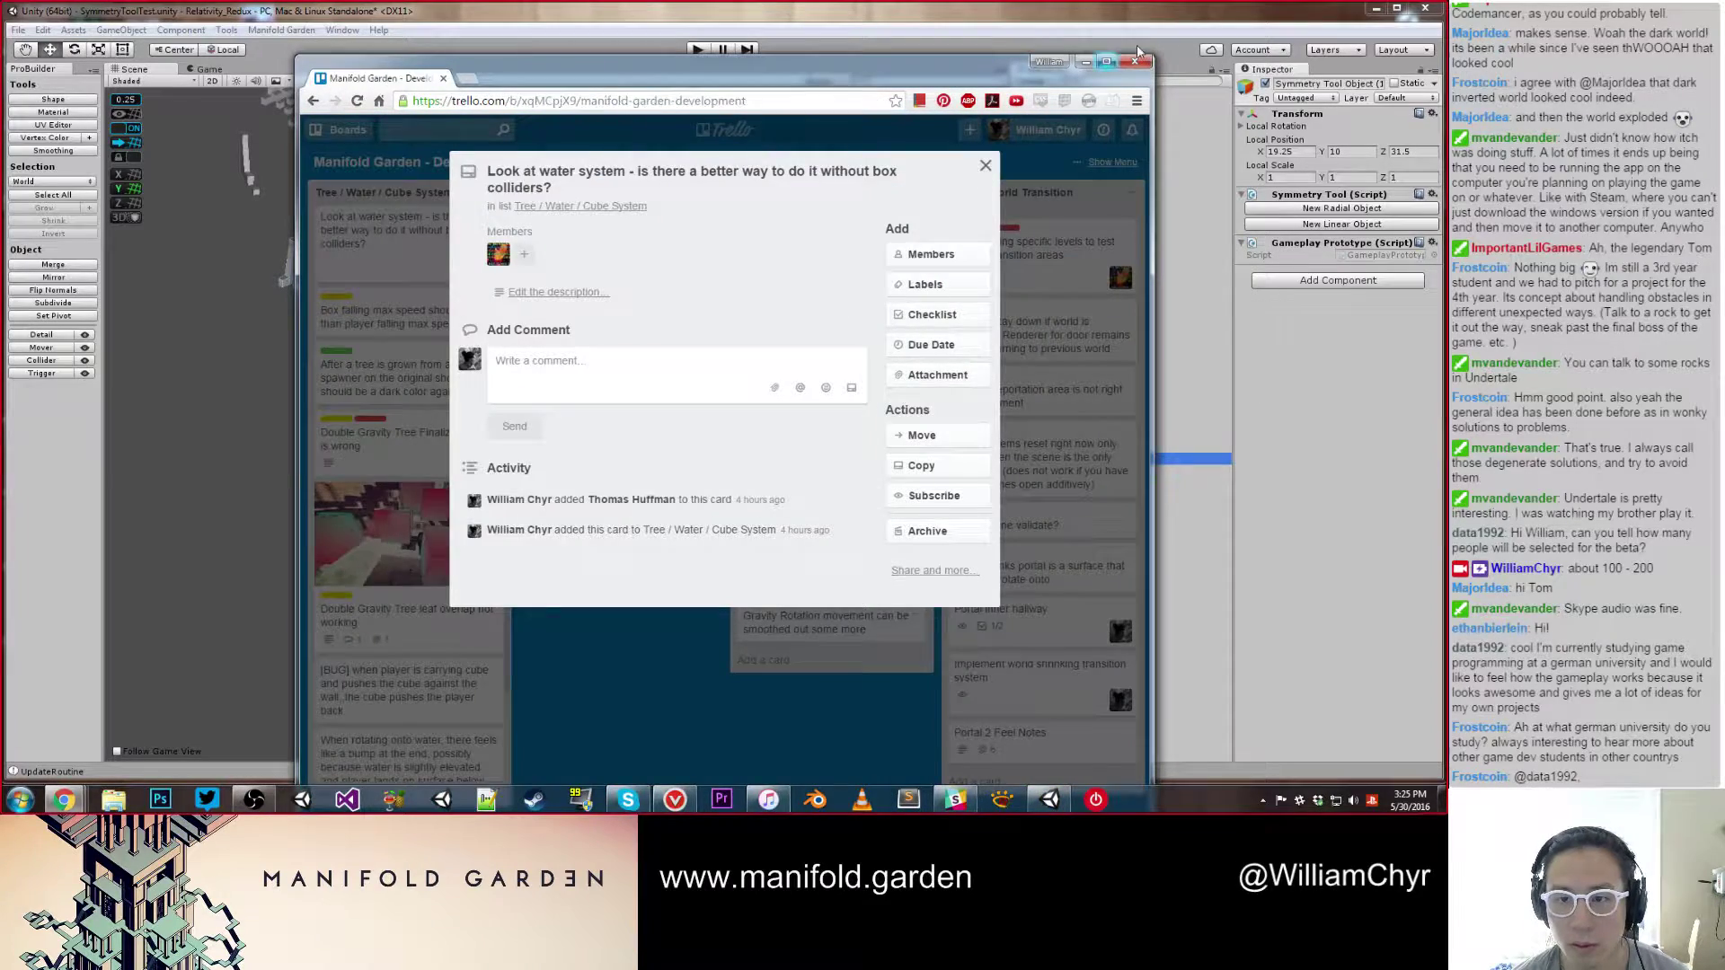
left_click(985, 167)
left_click(1106, 61)
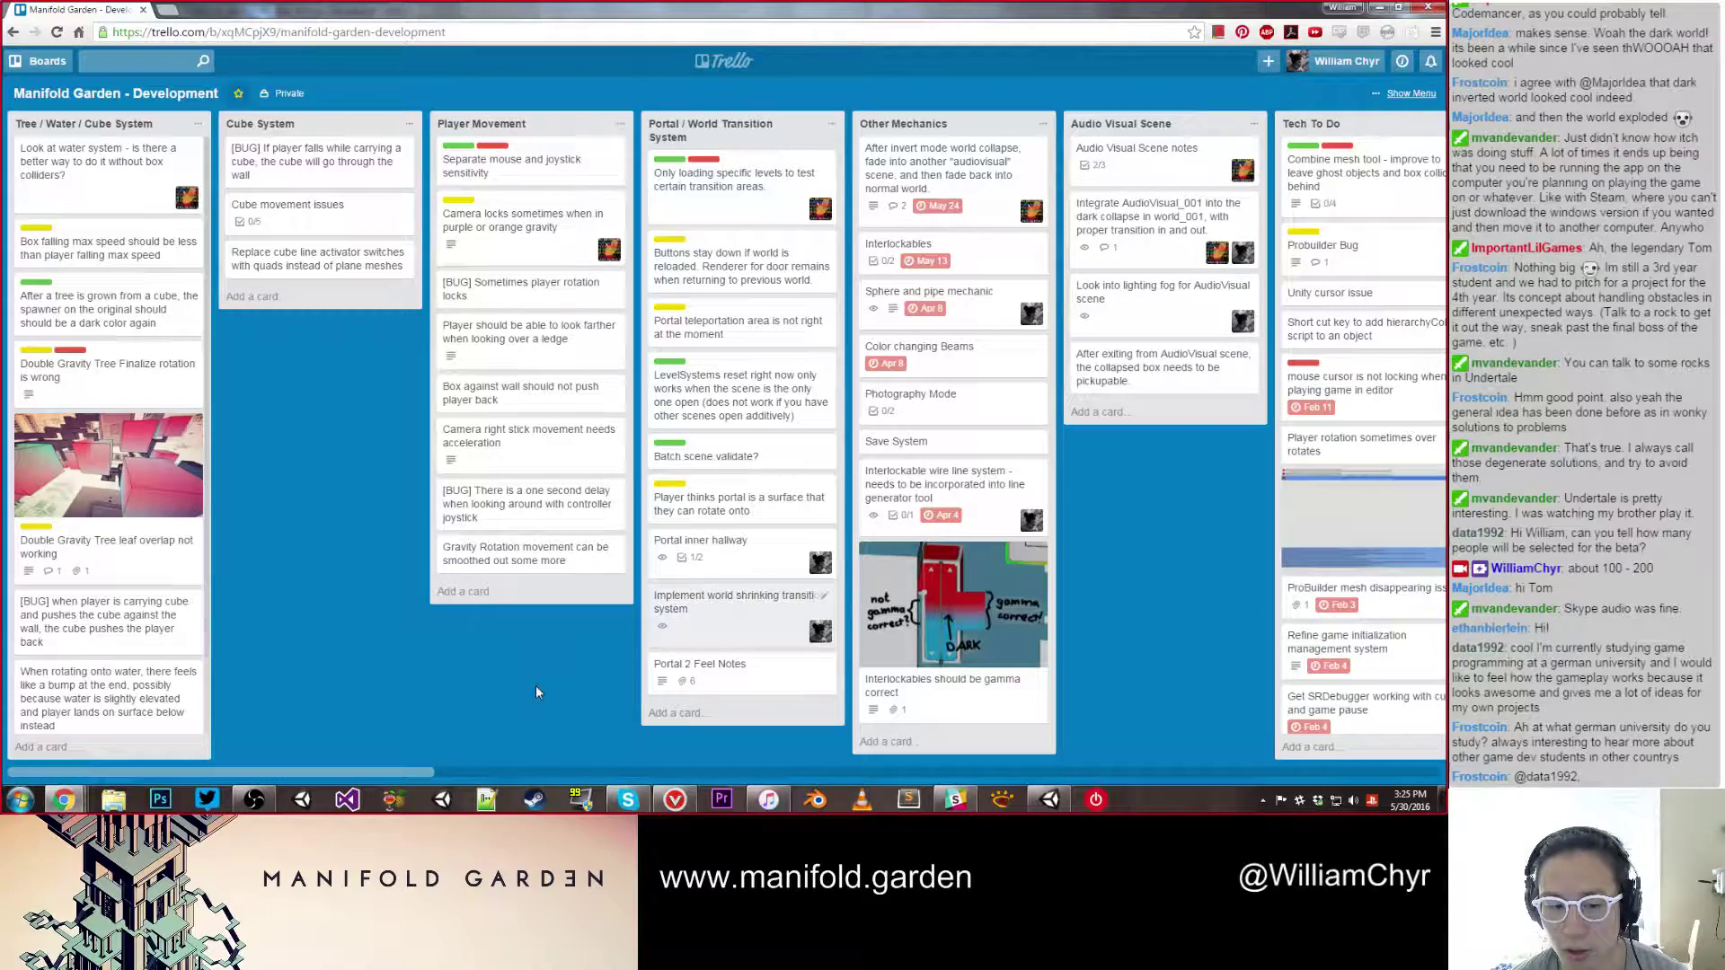
Step: Add a card titled Symmetry Tool to the Tech To Do list and move it directly below the Combine mesh tool card
left_click_drag(420, 771, 507, 772)
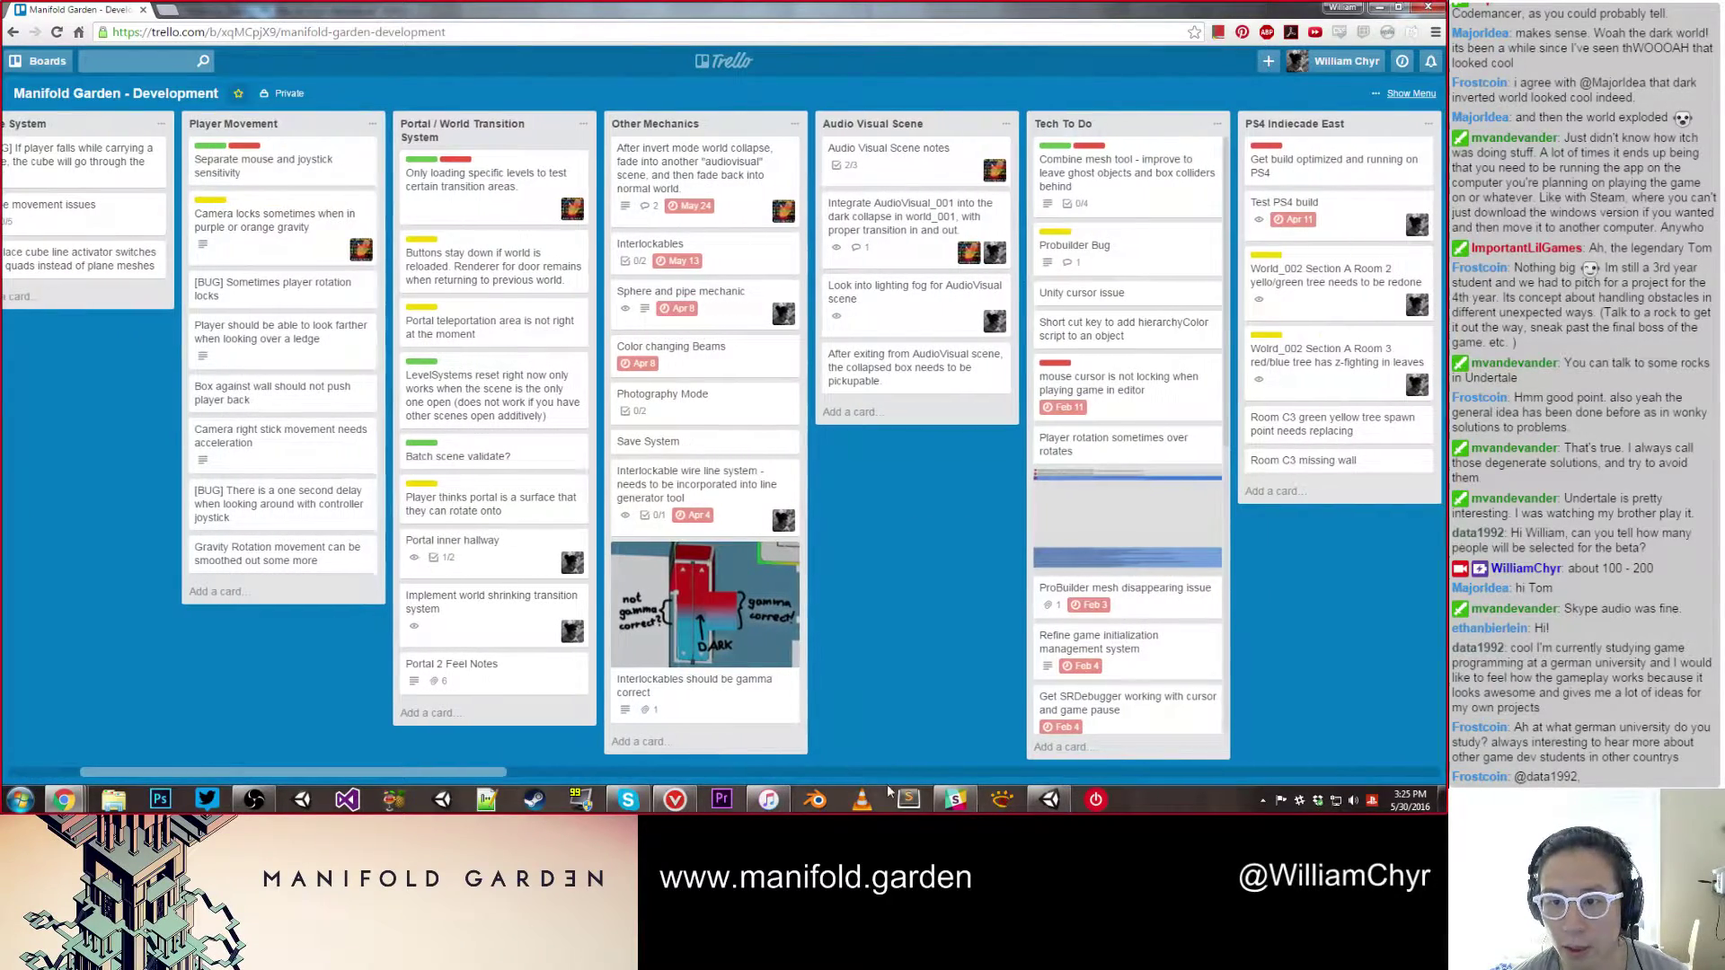
left_click(1068, 747)
type("Radua")
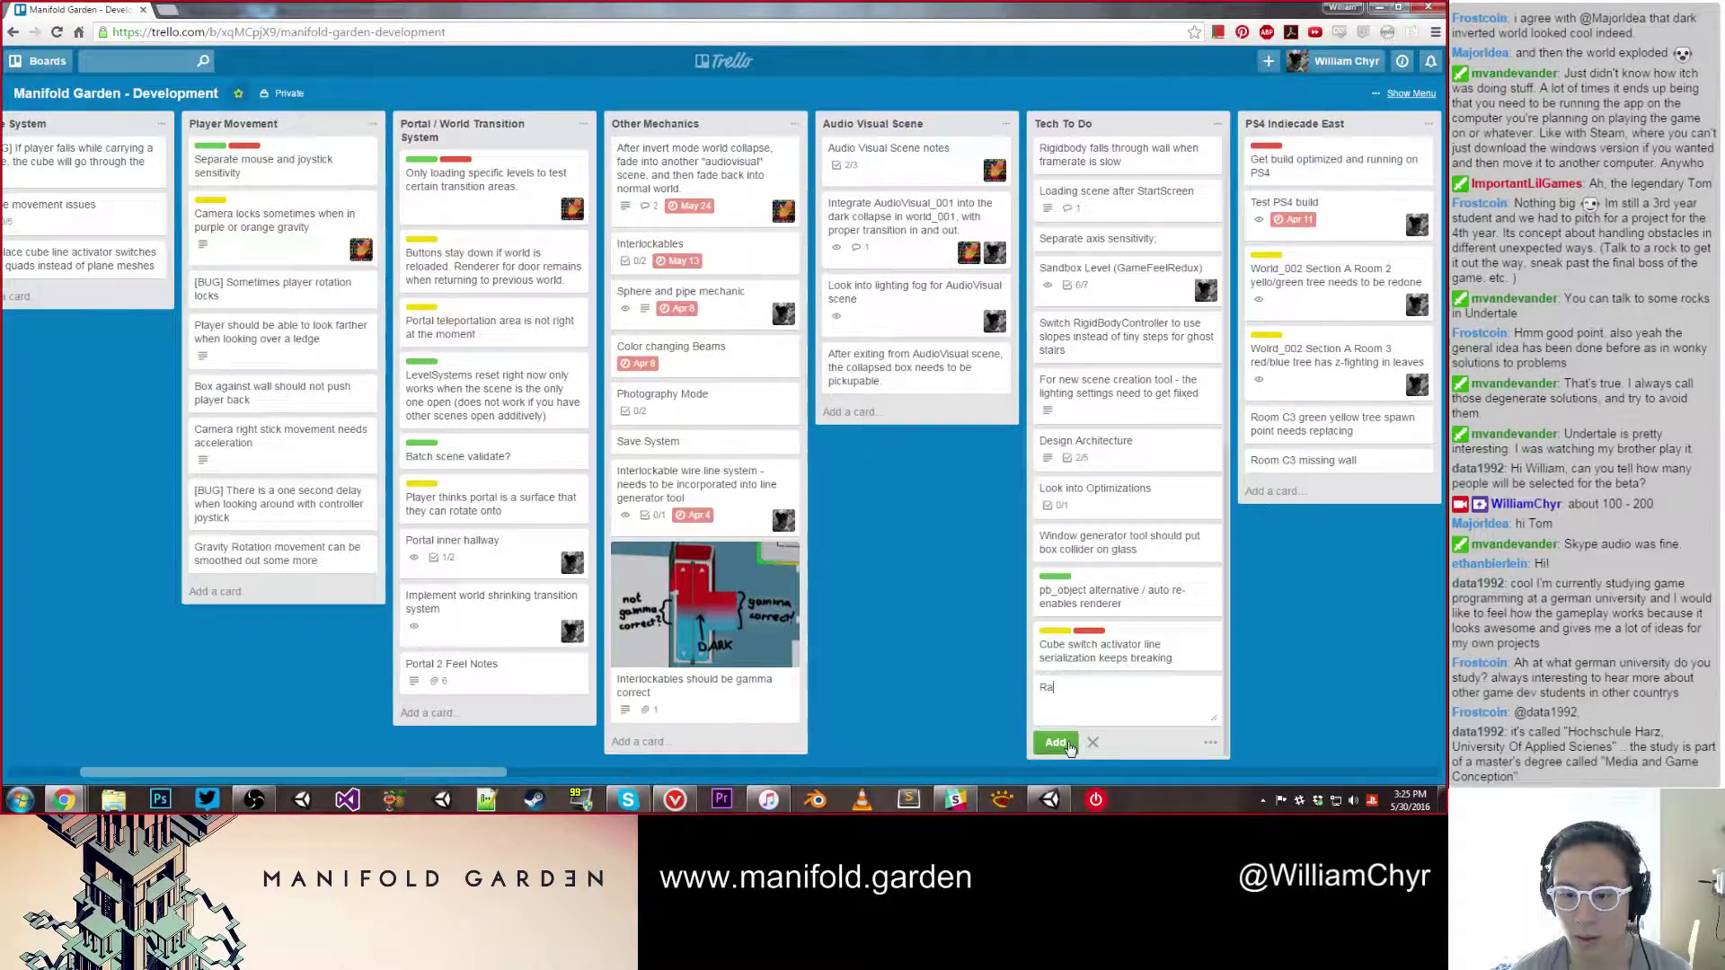
key("BackSpace")
key("BackSpace")
key("BackSpace")
type("Sy")
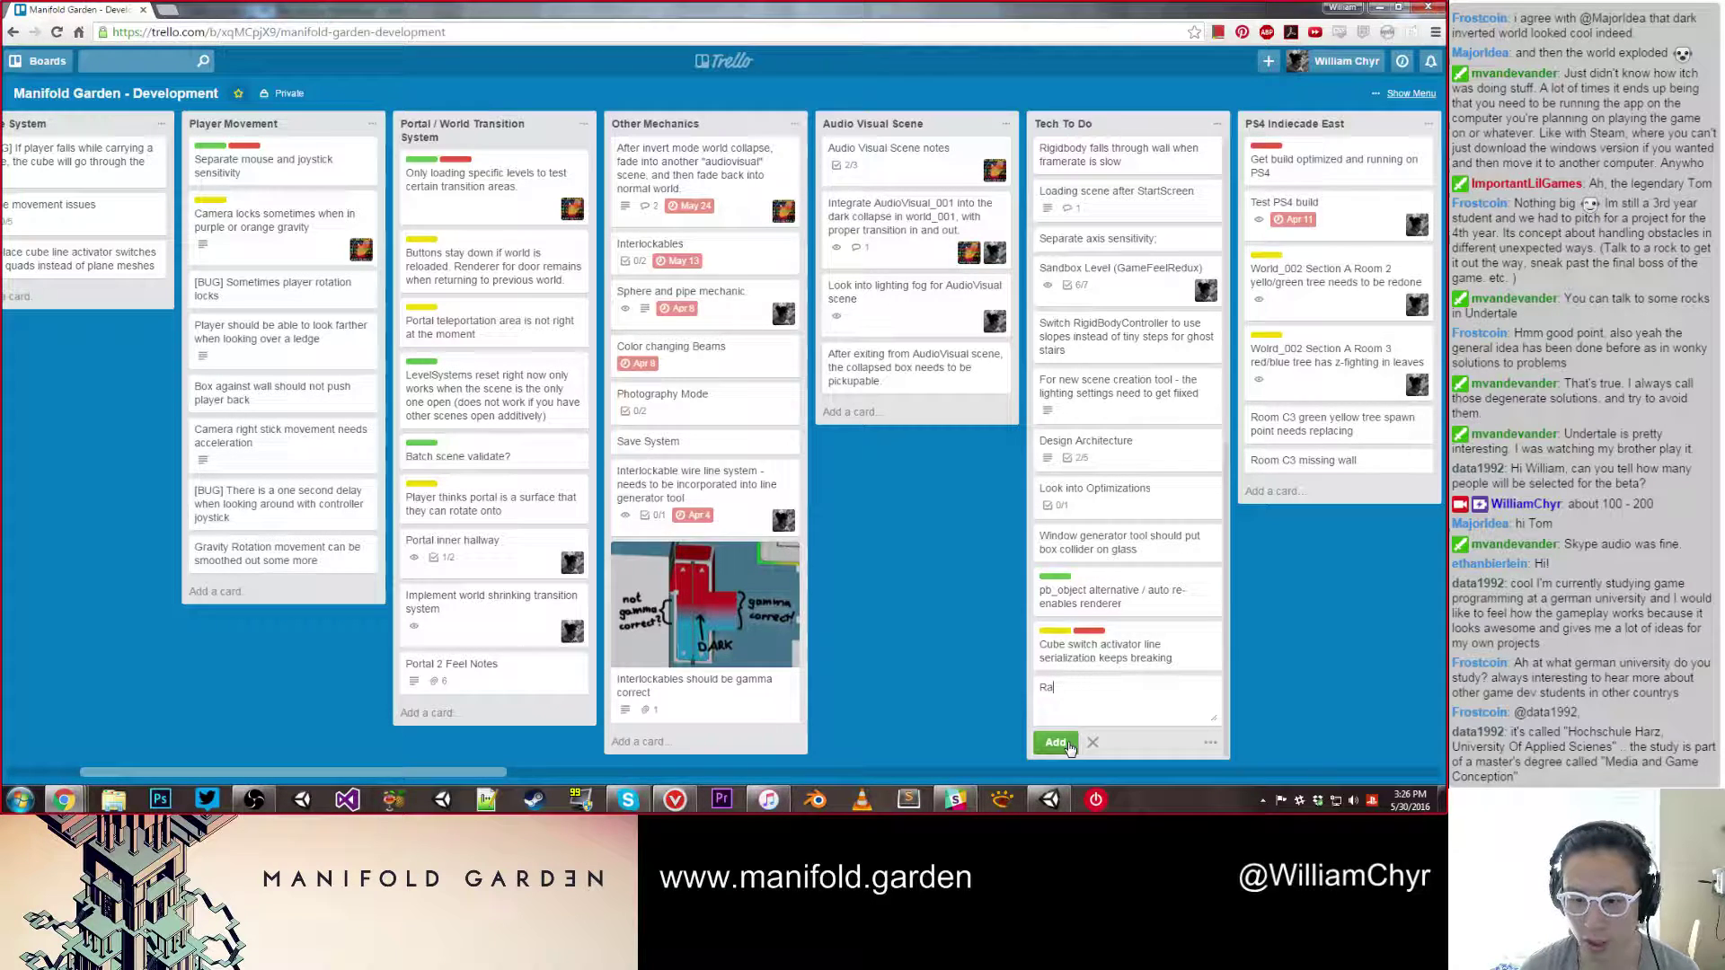
type("mmetry Tool")
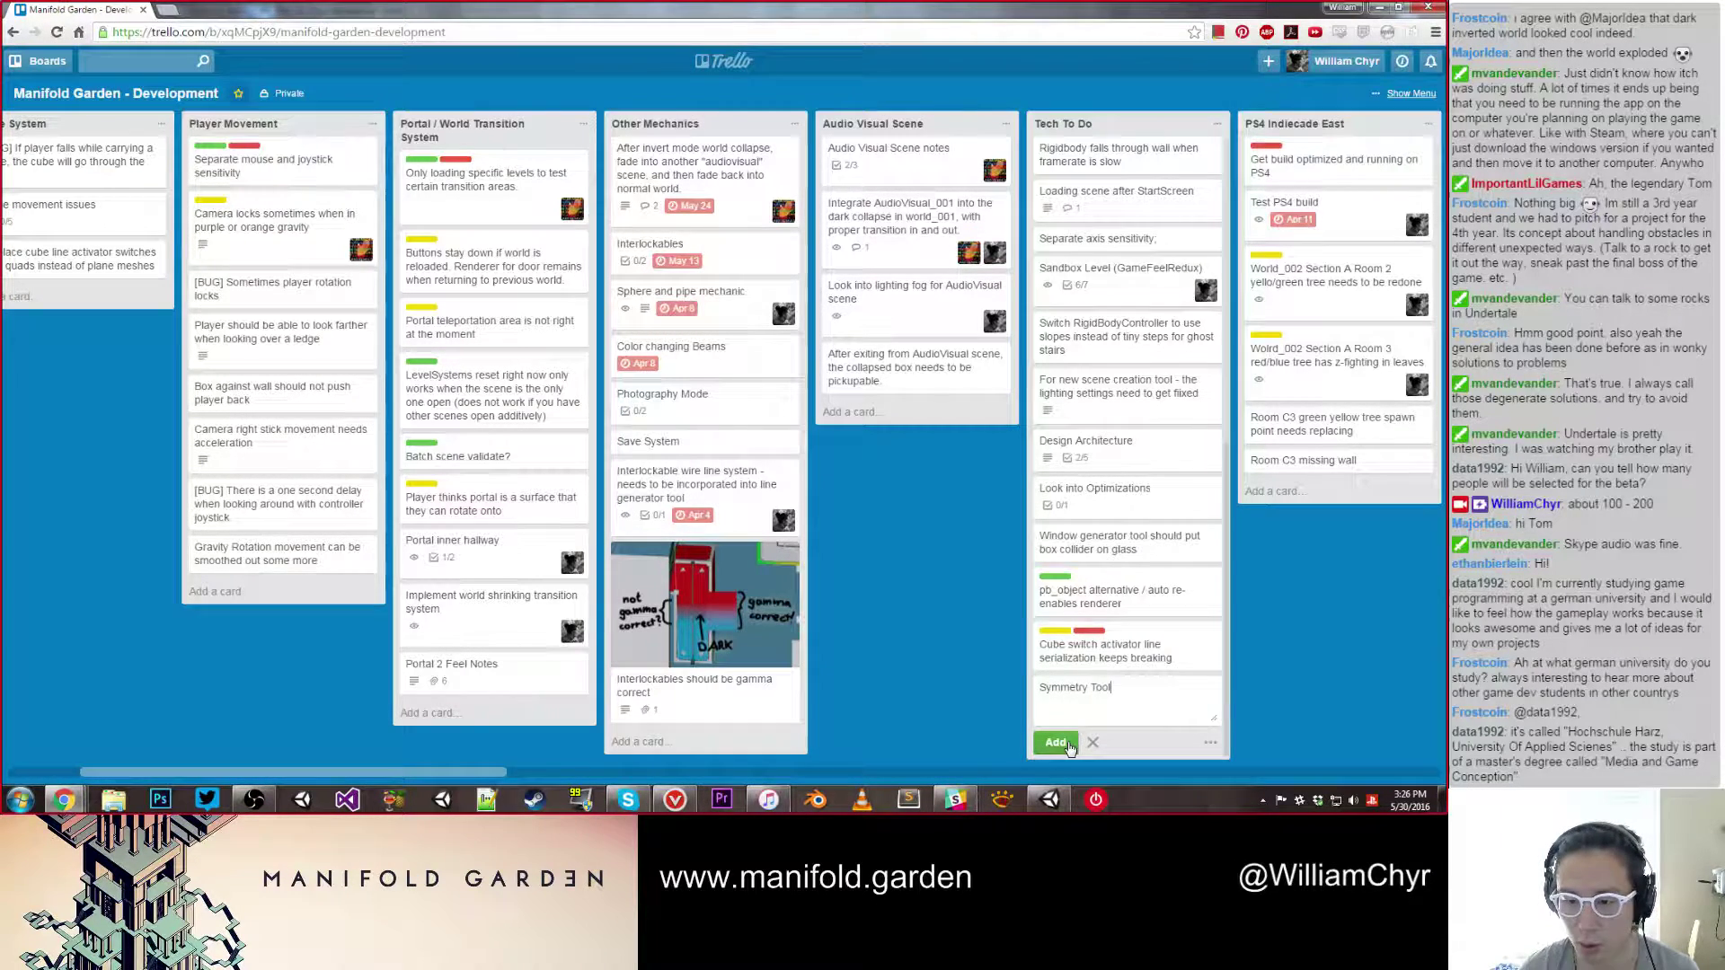
key("Return")
left_click_drag(1121, 663, 1136, 231)
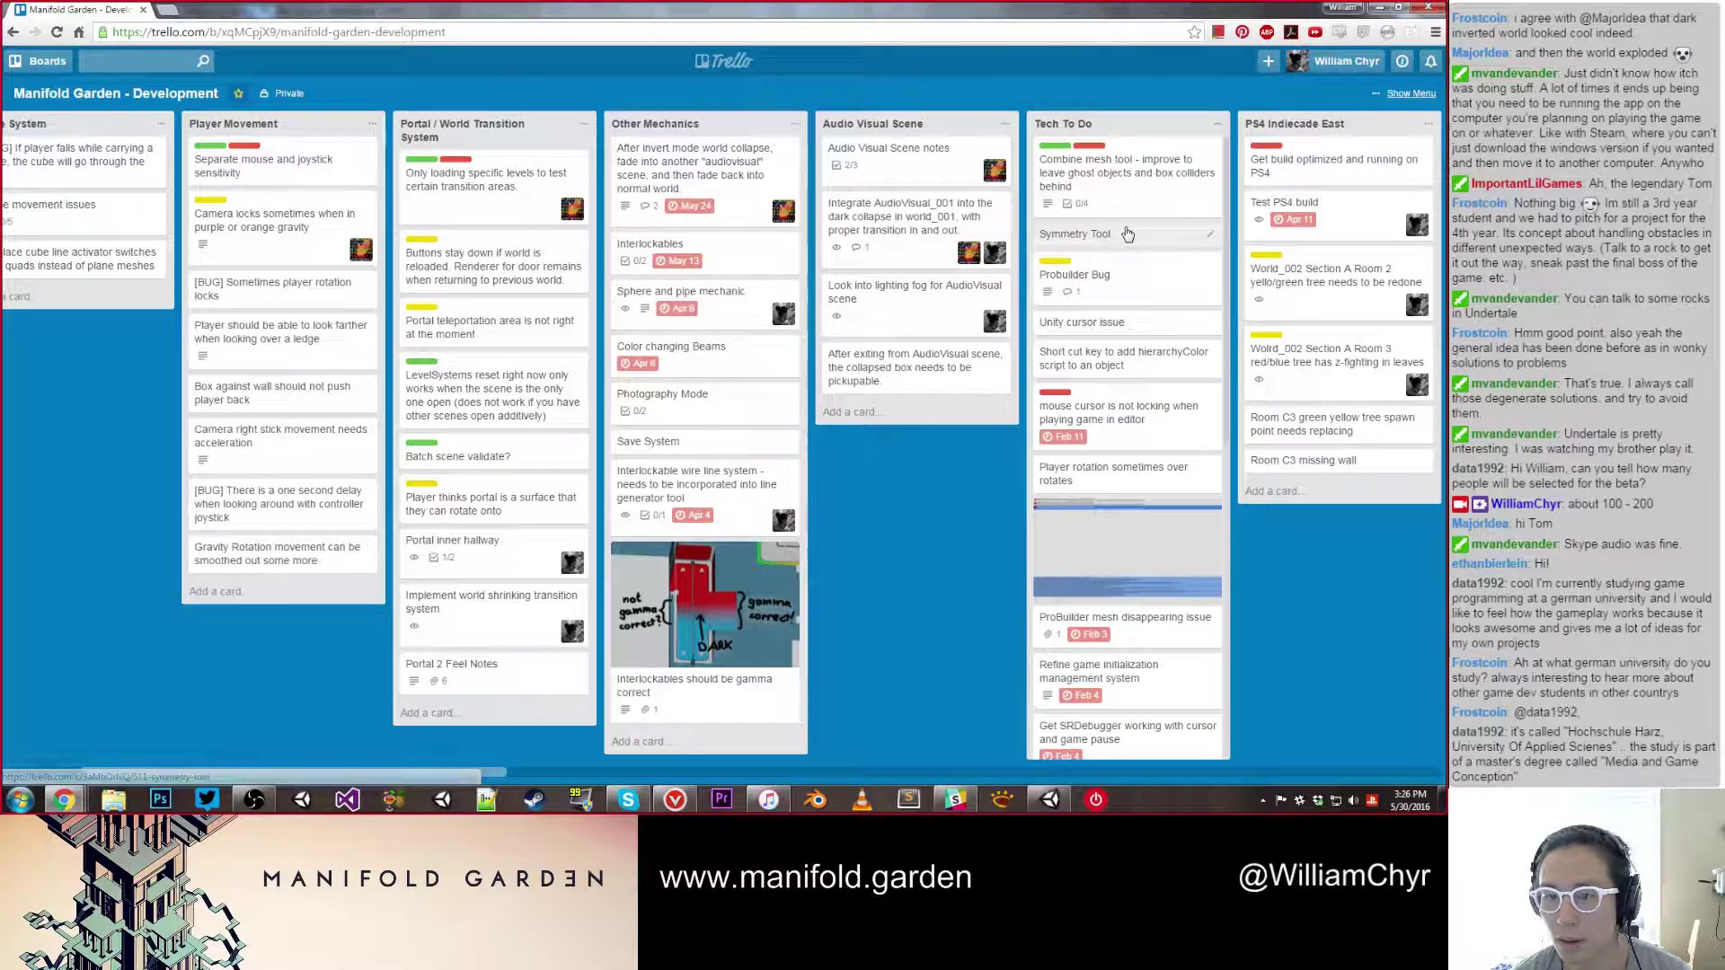
Step: Open the Symmetry Tool card and assign the second listed board member to it
left_click(1163, 234)
left_click(969, 170)
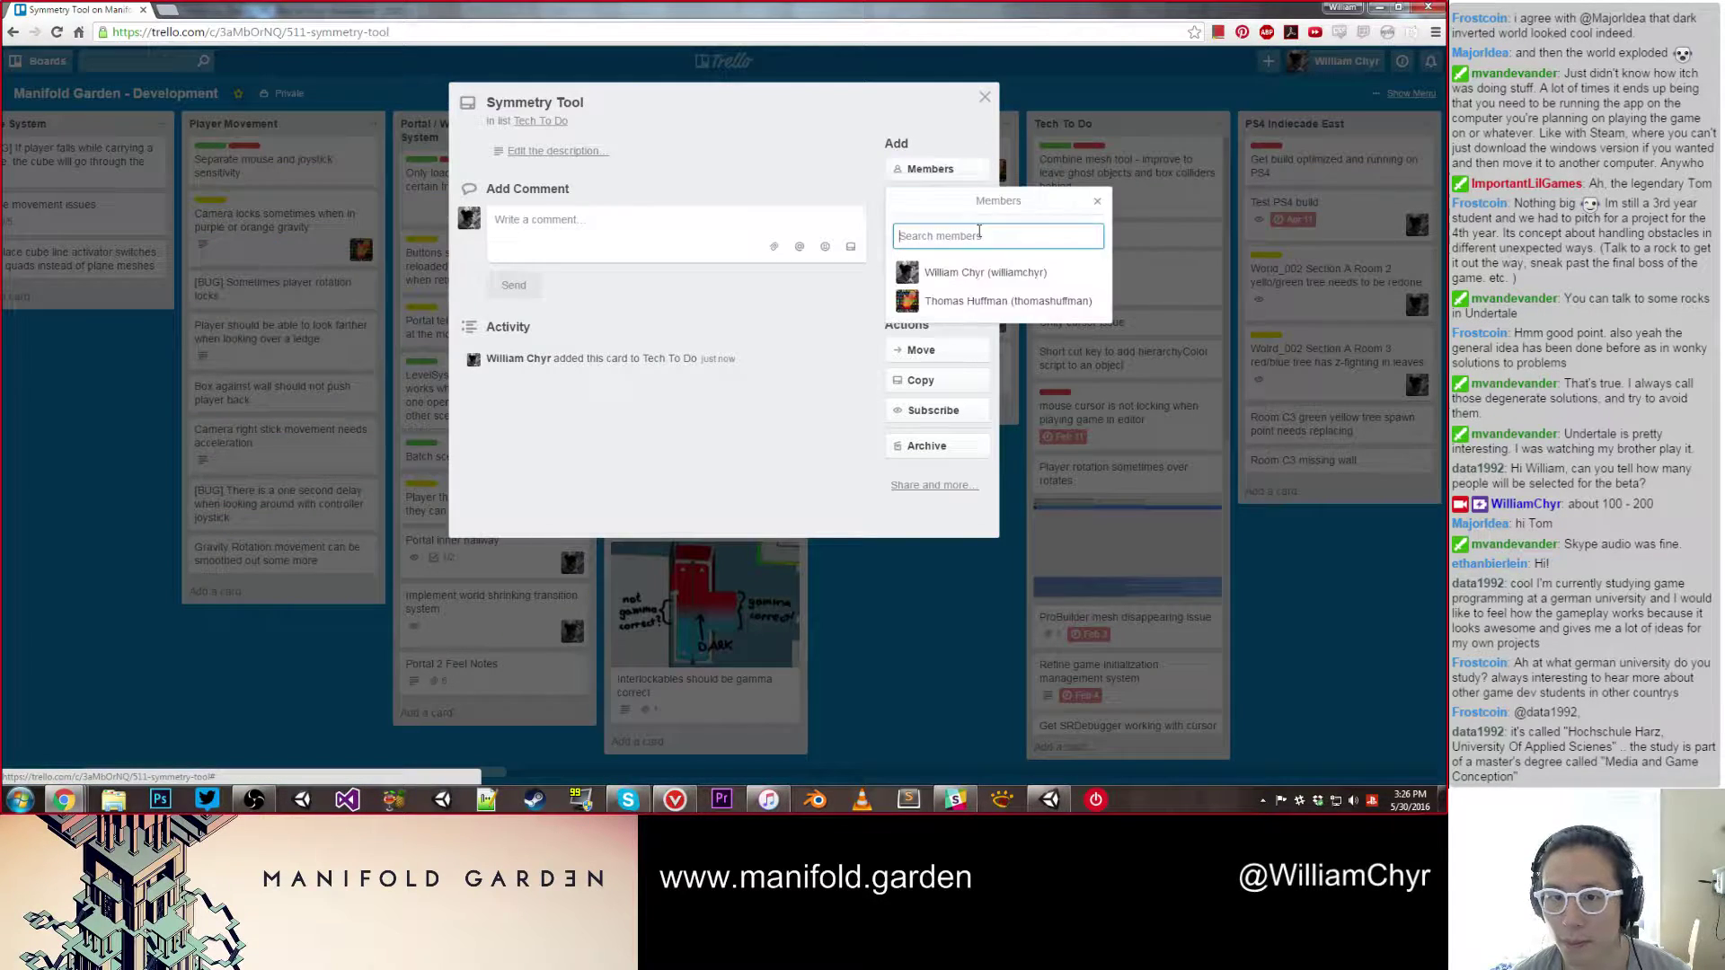
left_click(970, 301)
left_click(867, 240)
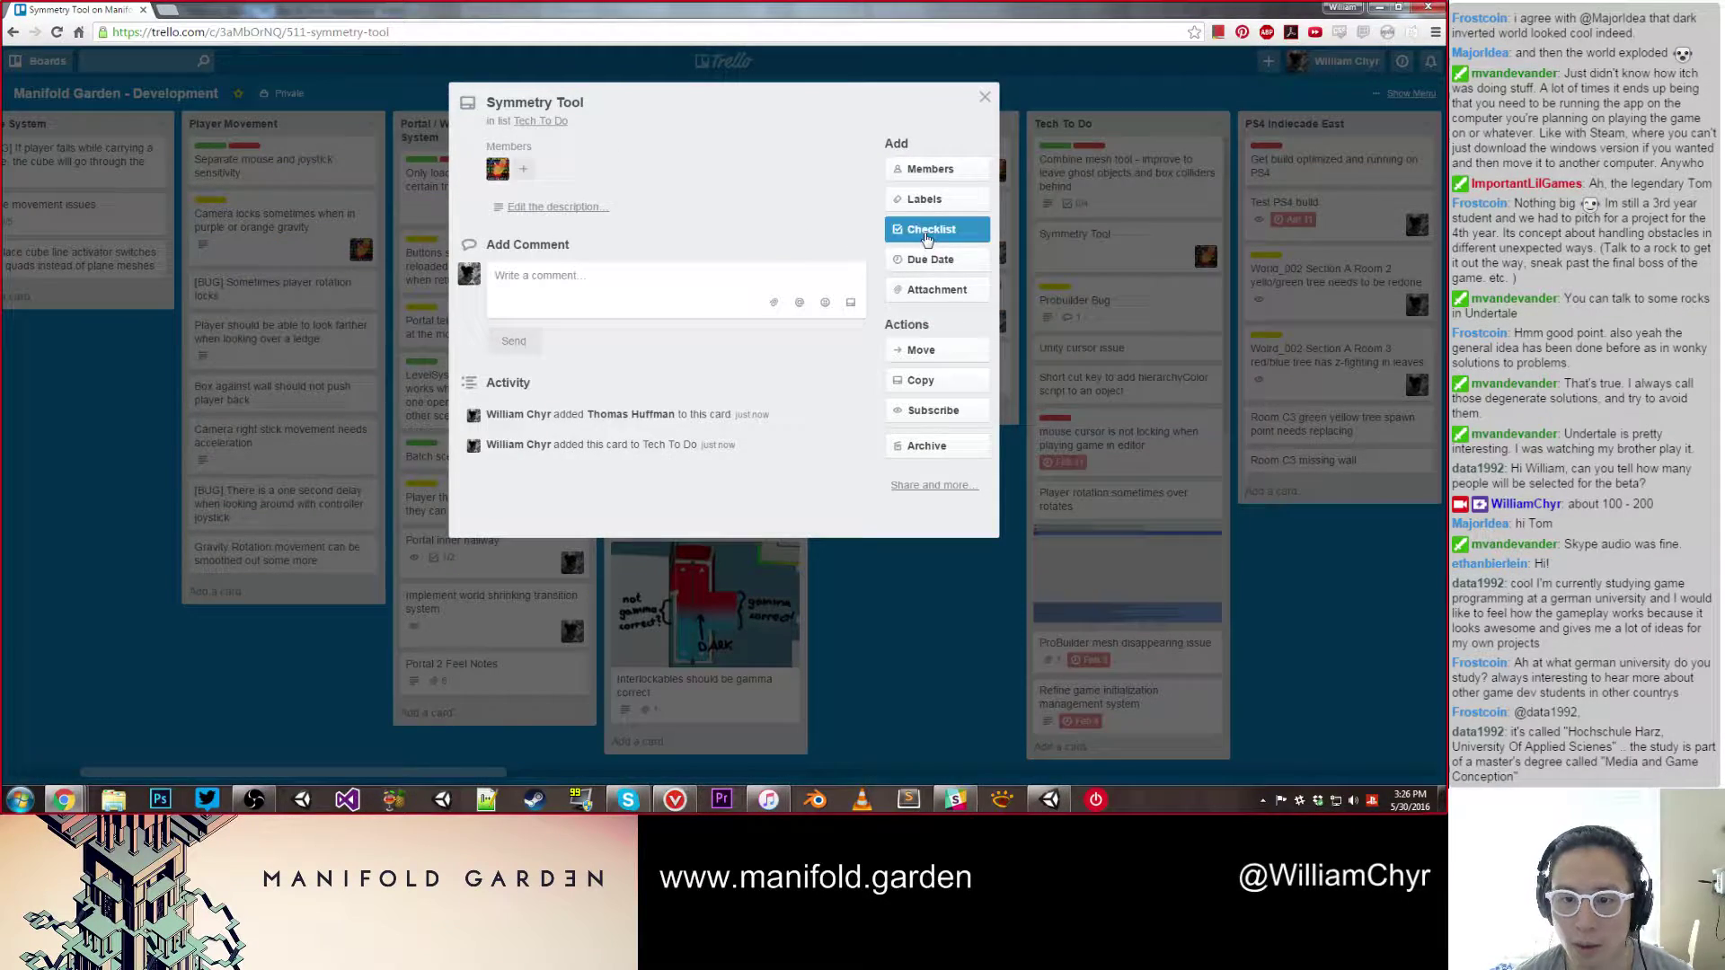
Step: Add a checklist to the card with the item "Menu dropdown button to create a basic symmetry object"
left_click(930, 229)
left_click(925, 394)
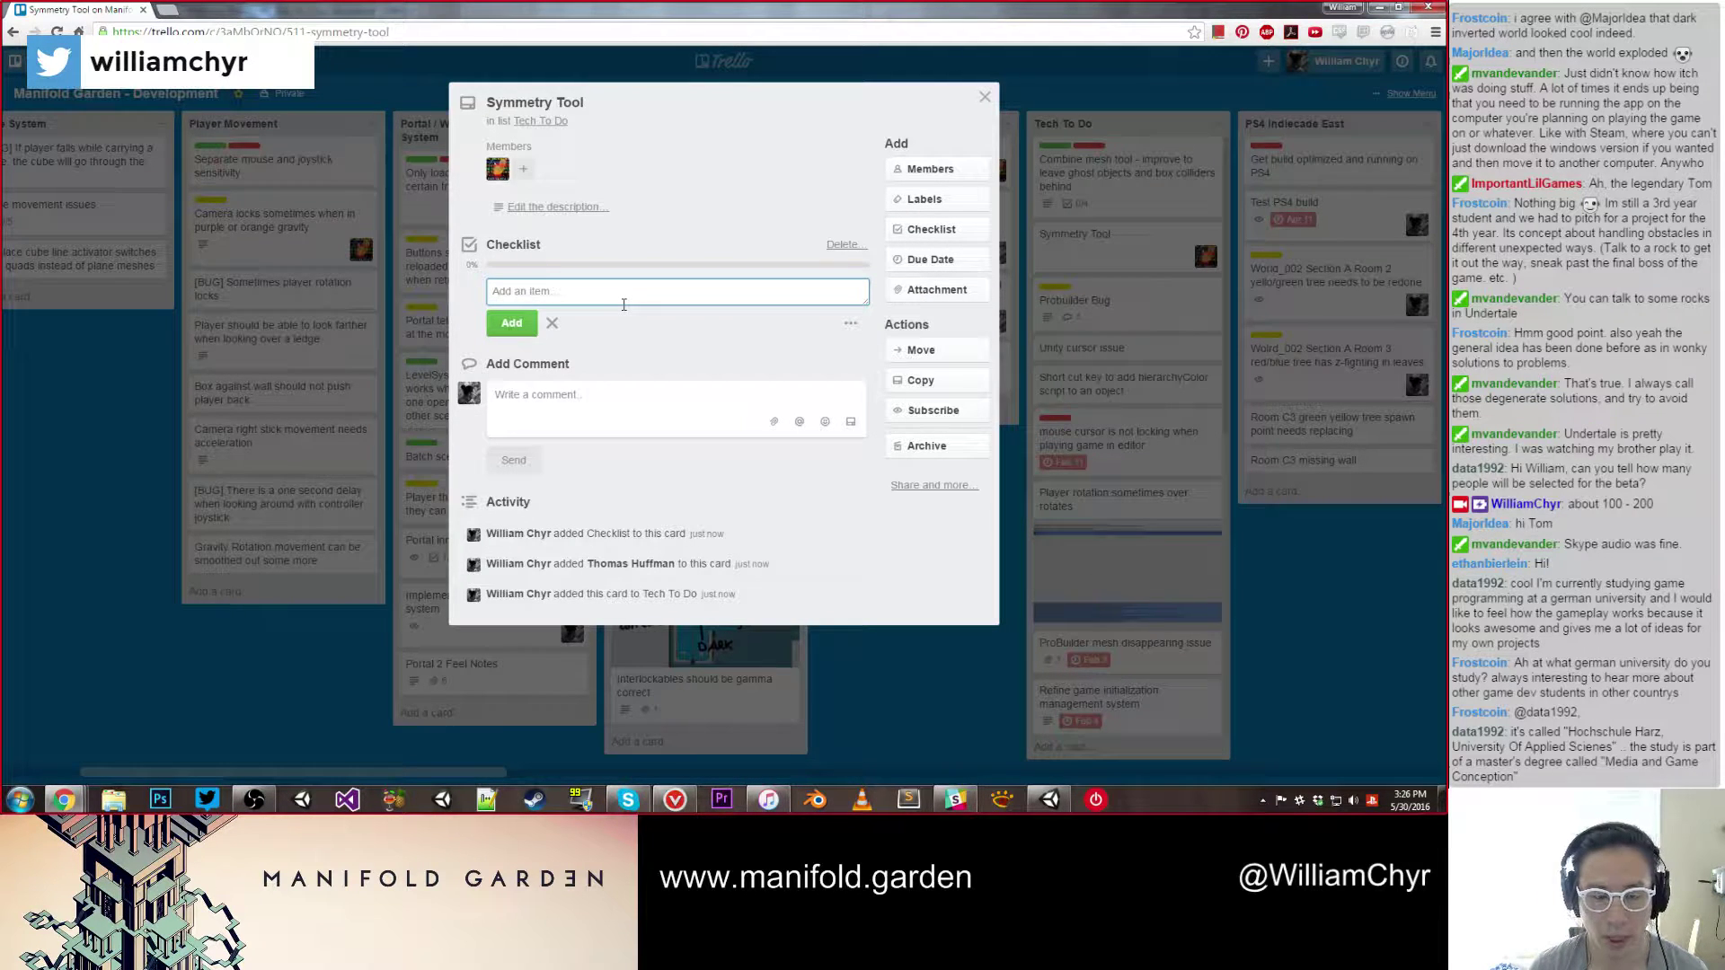
type("Dro")
key("BackSpace")
key("BackSpace")
key("BackSpace")
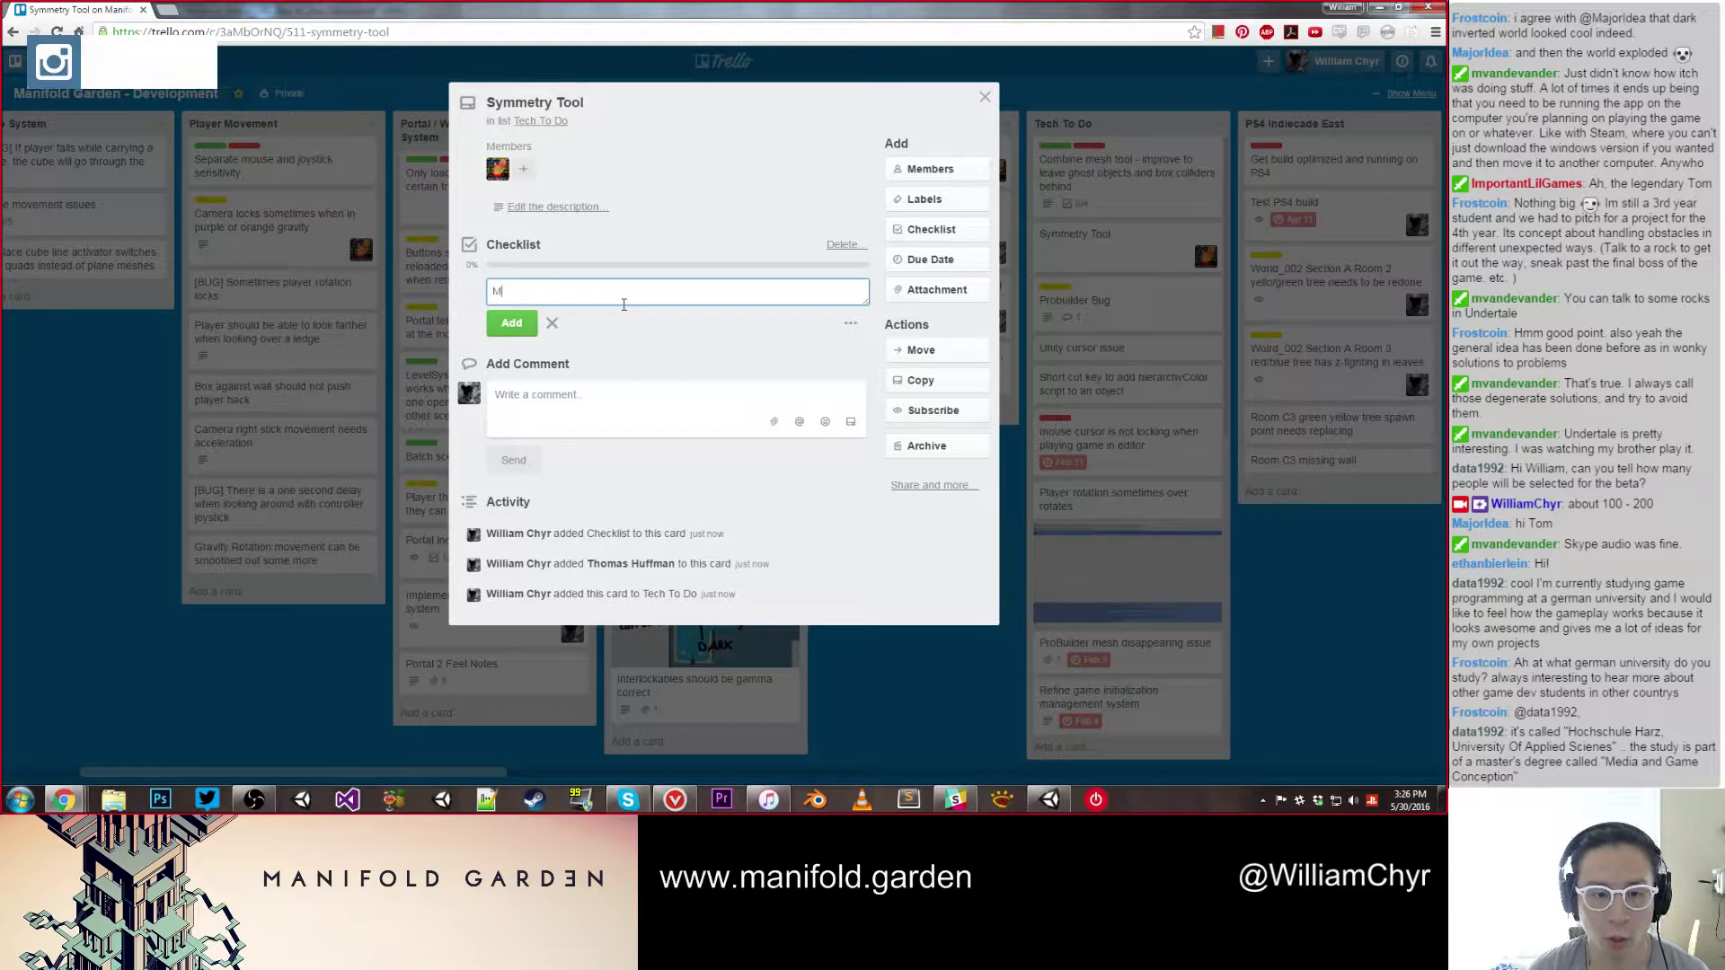
type("Menu dropdown")
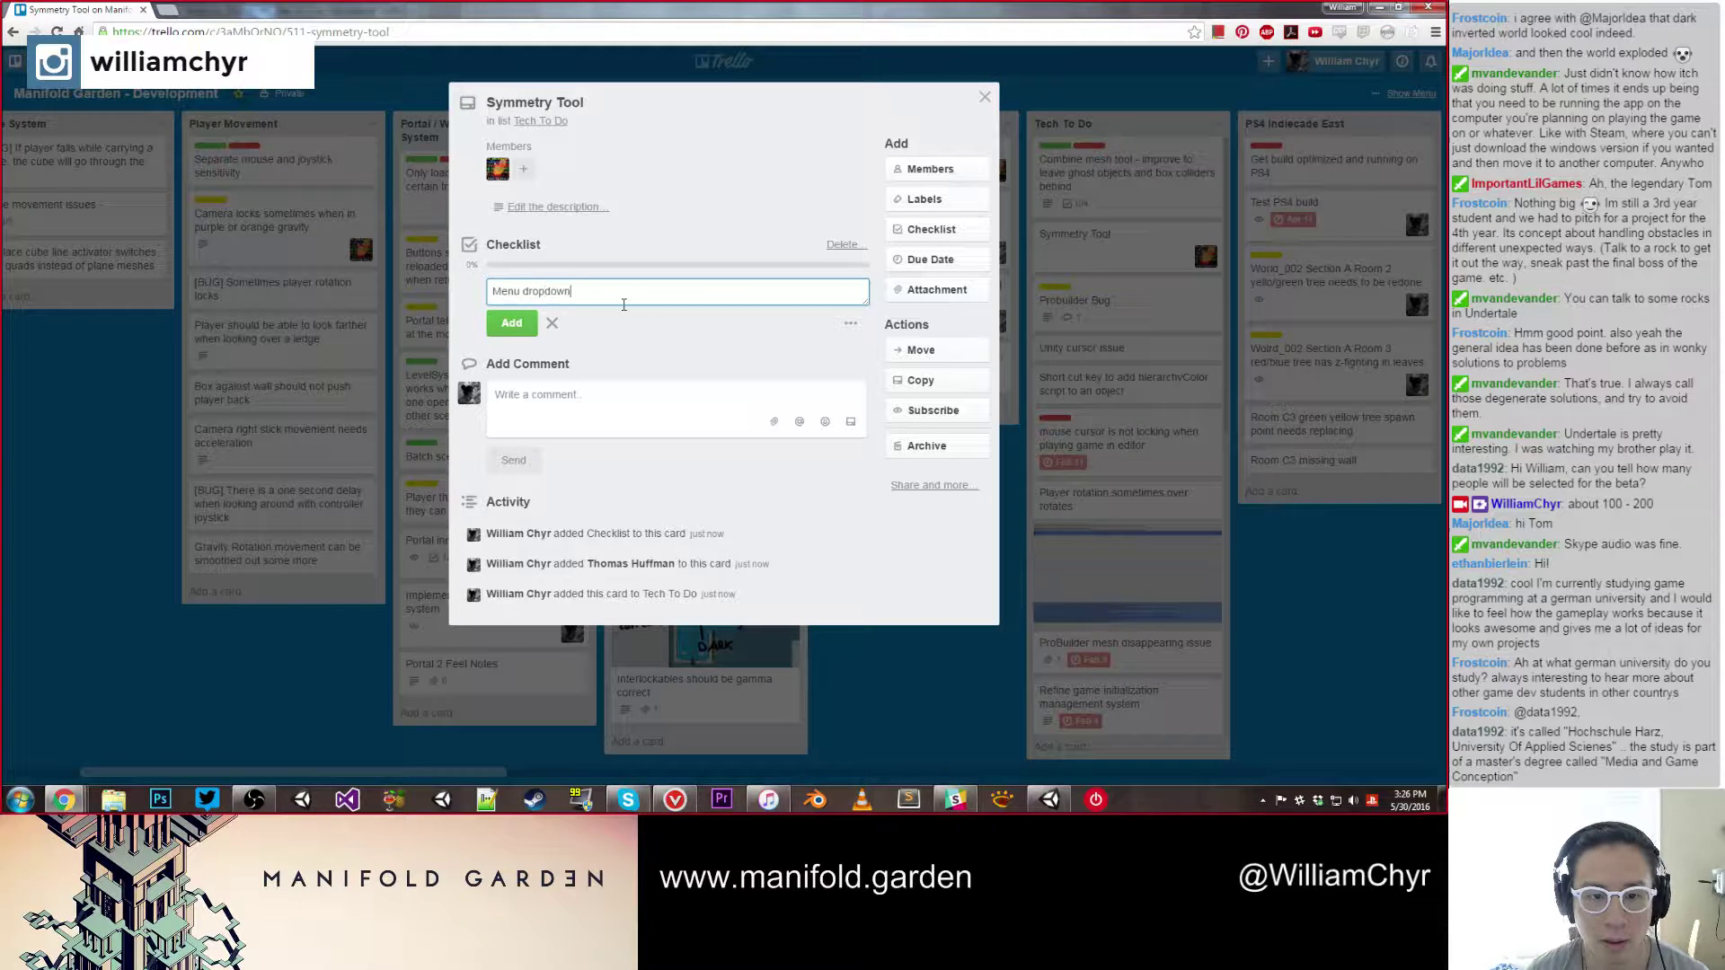
type(" button to create ")
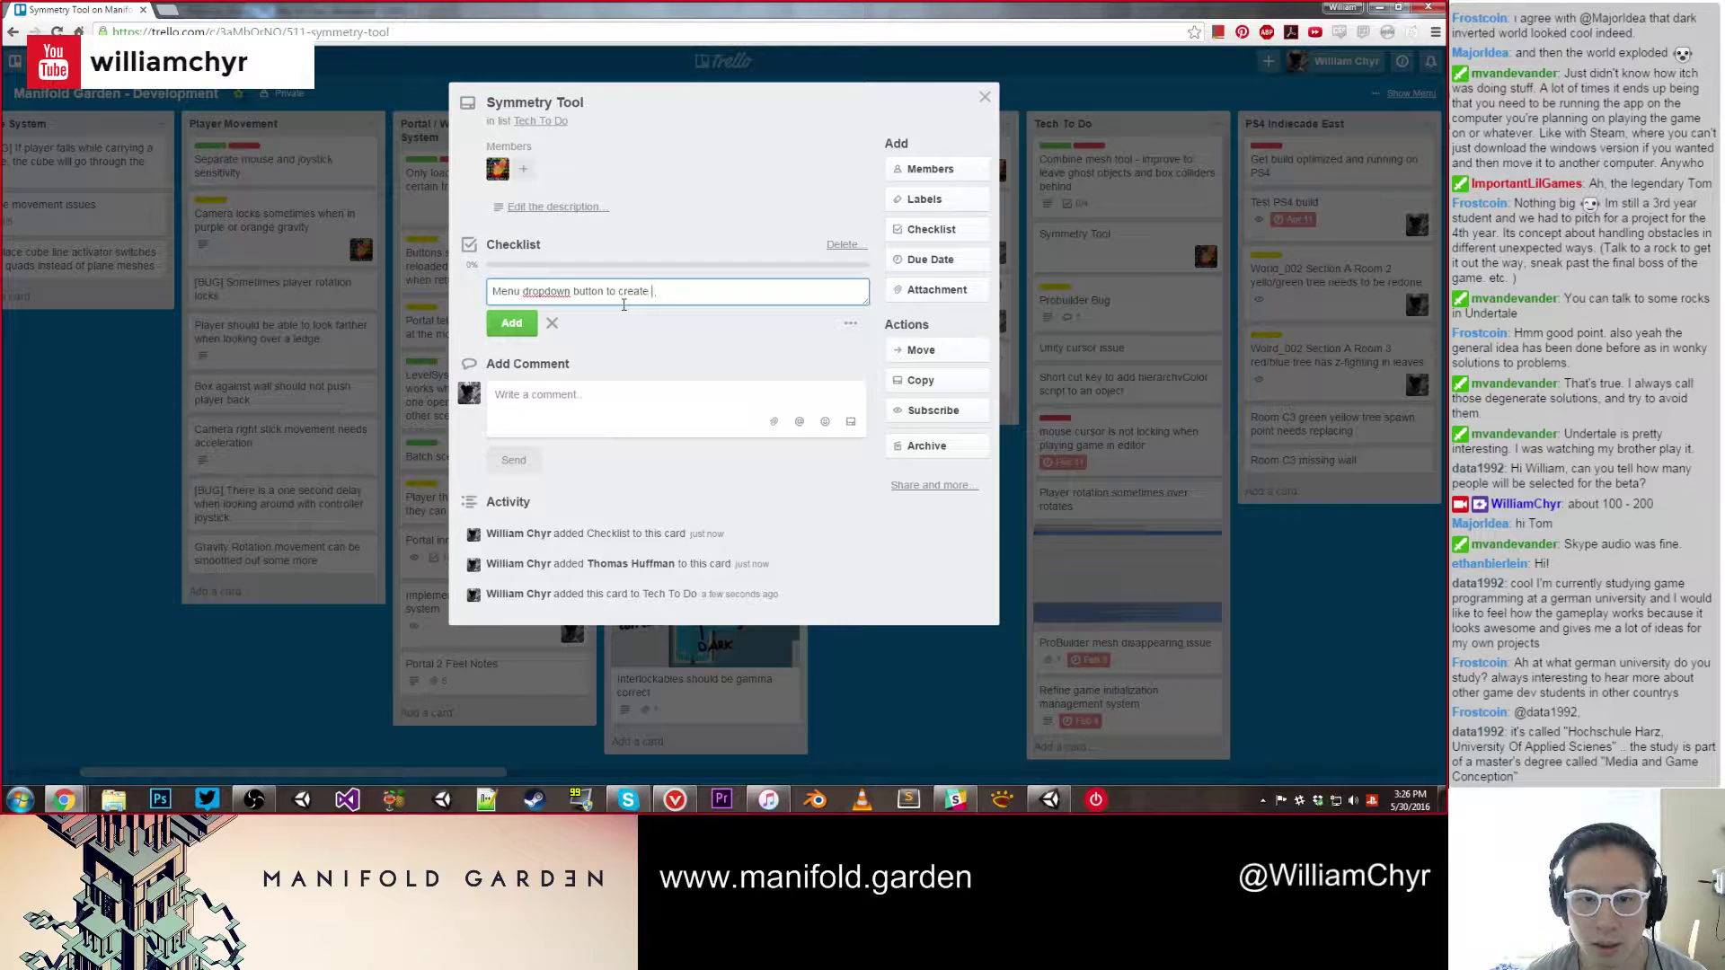
type("a basic symm")
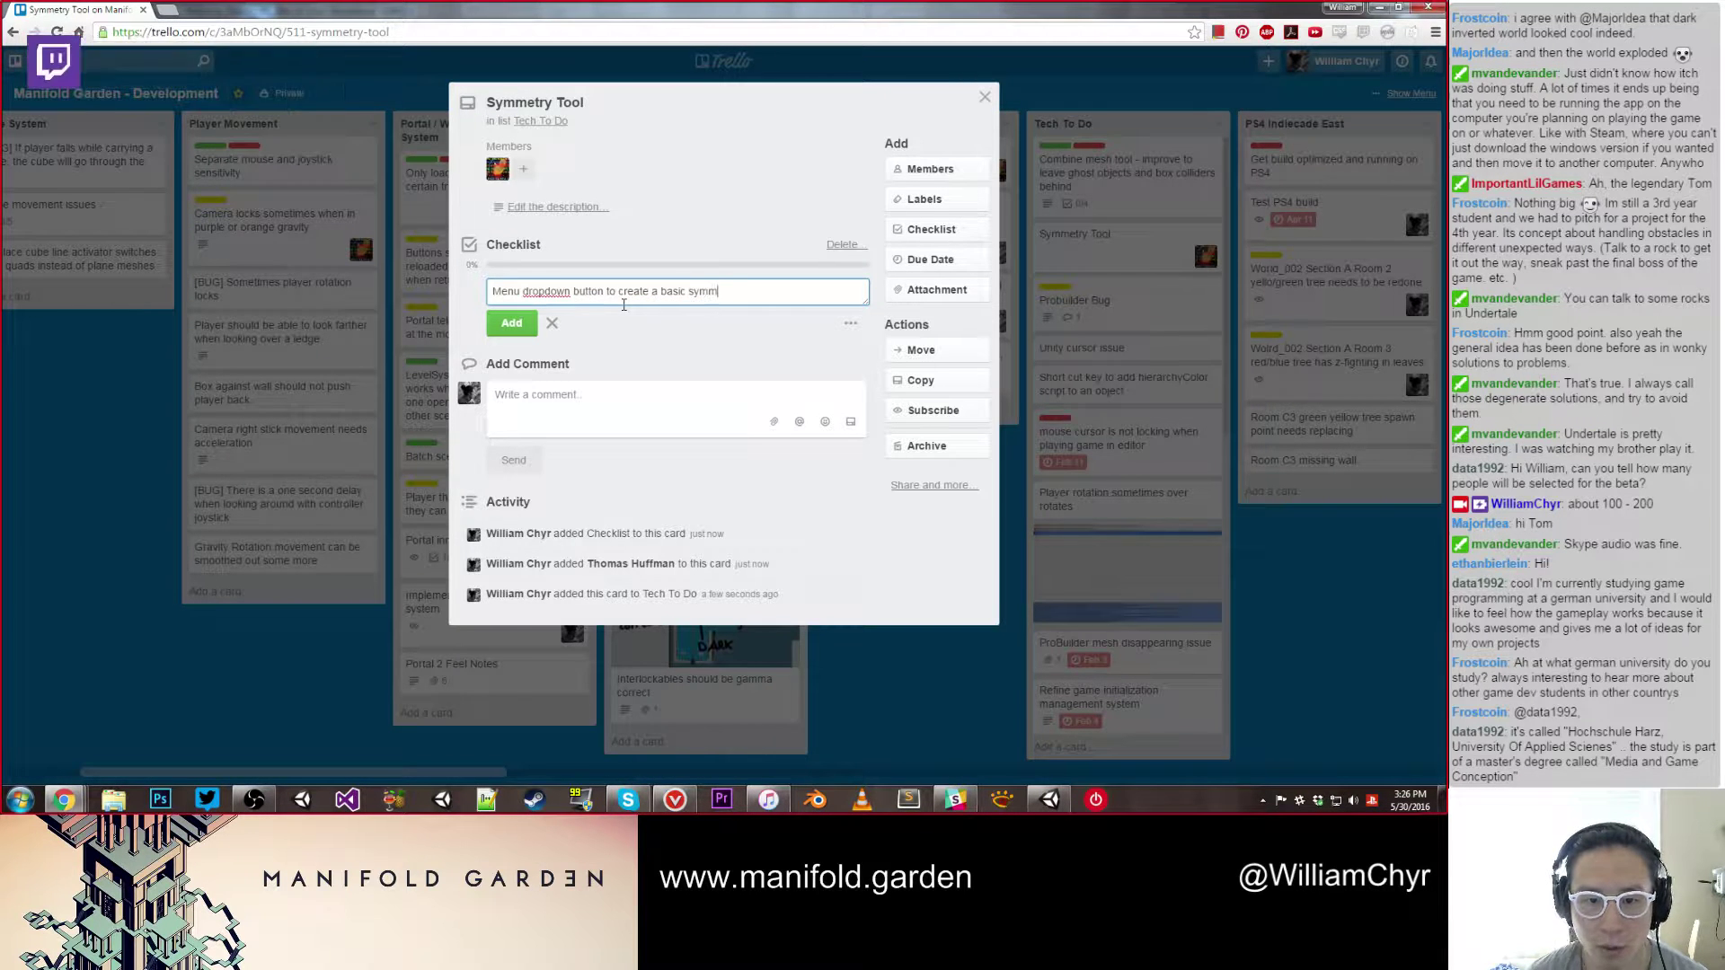
type("etry object")
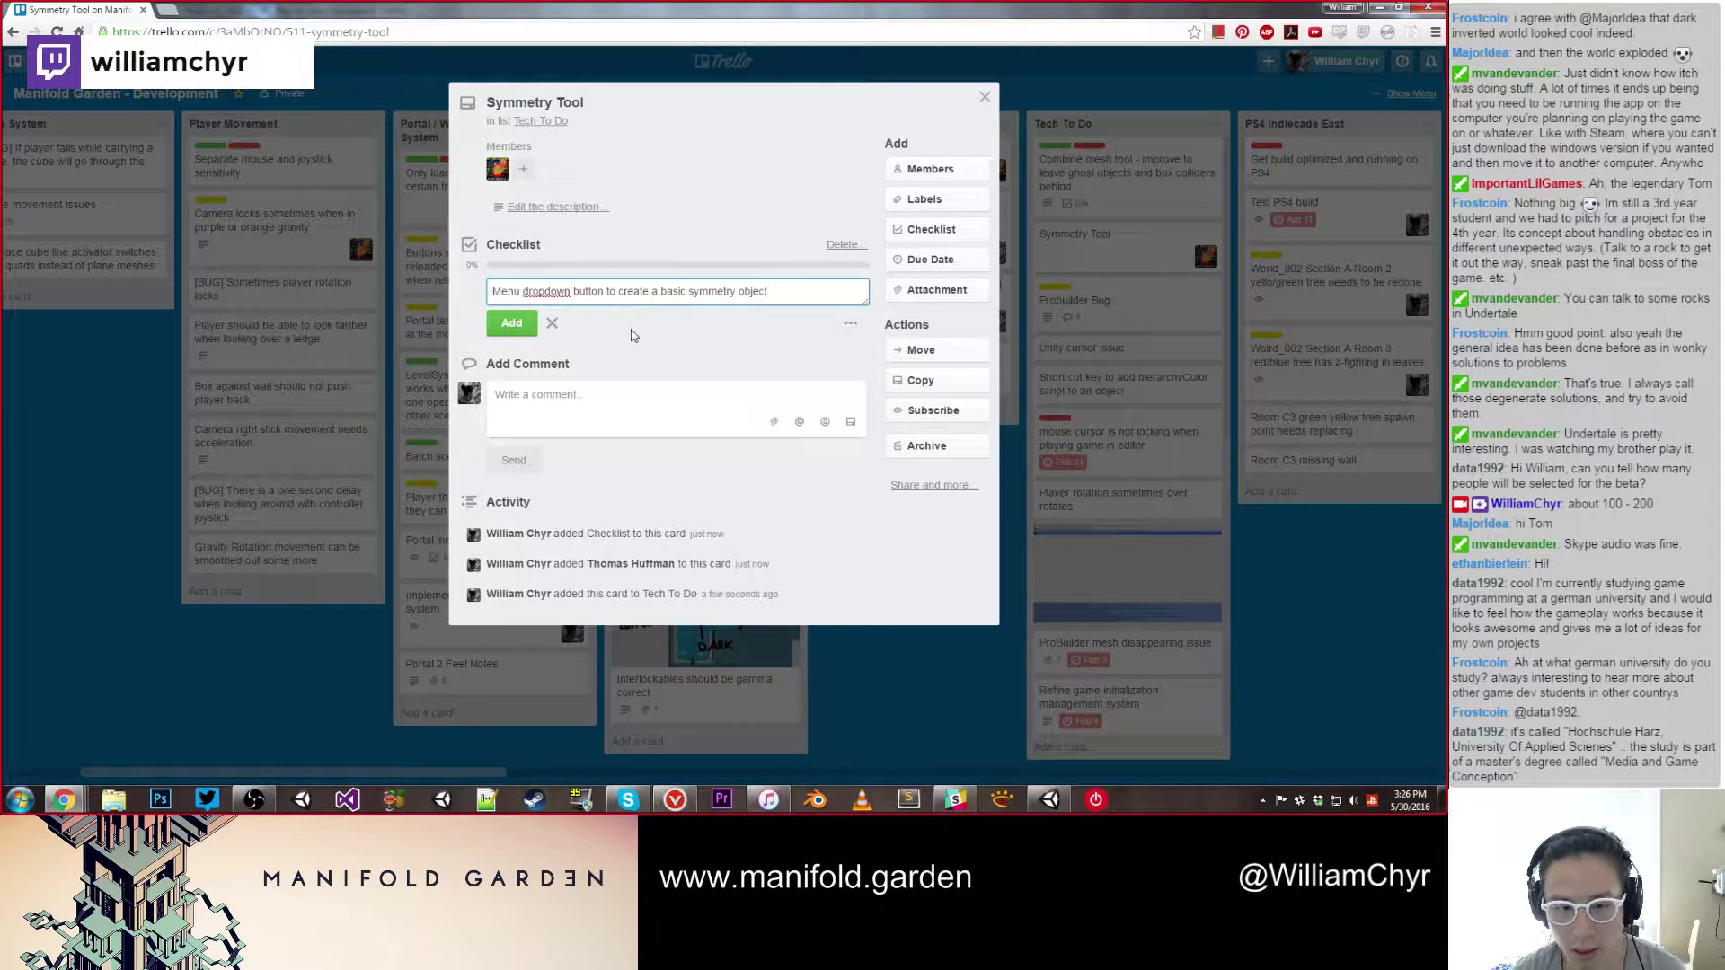
key("Return")
Step: Switch to Unity and inspect the linear object L_000 and its copies under Symmetry Tool Object (1)
left_click(1048, 799)
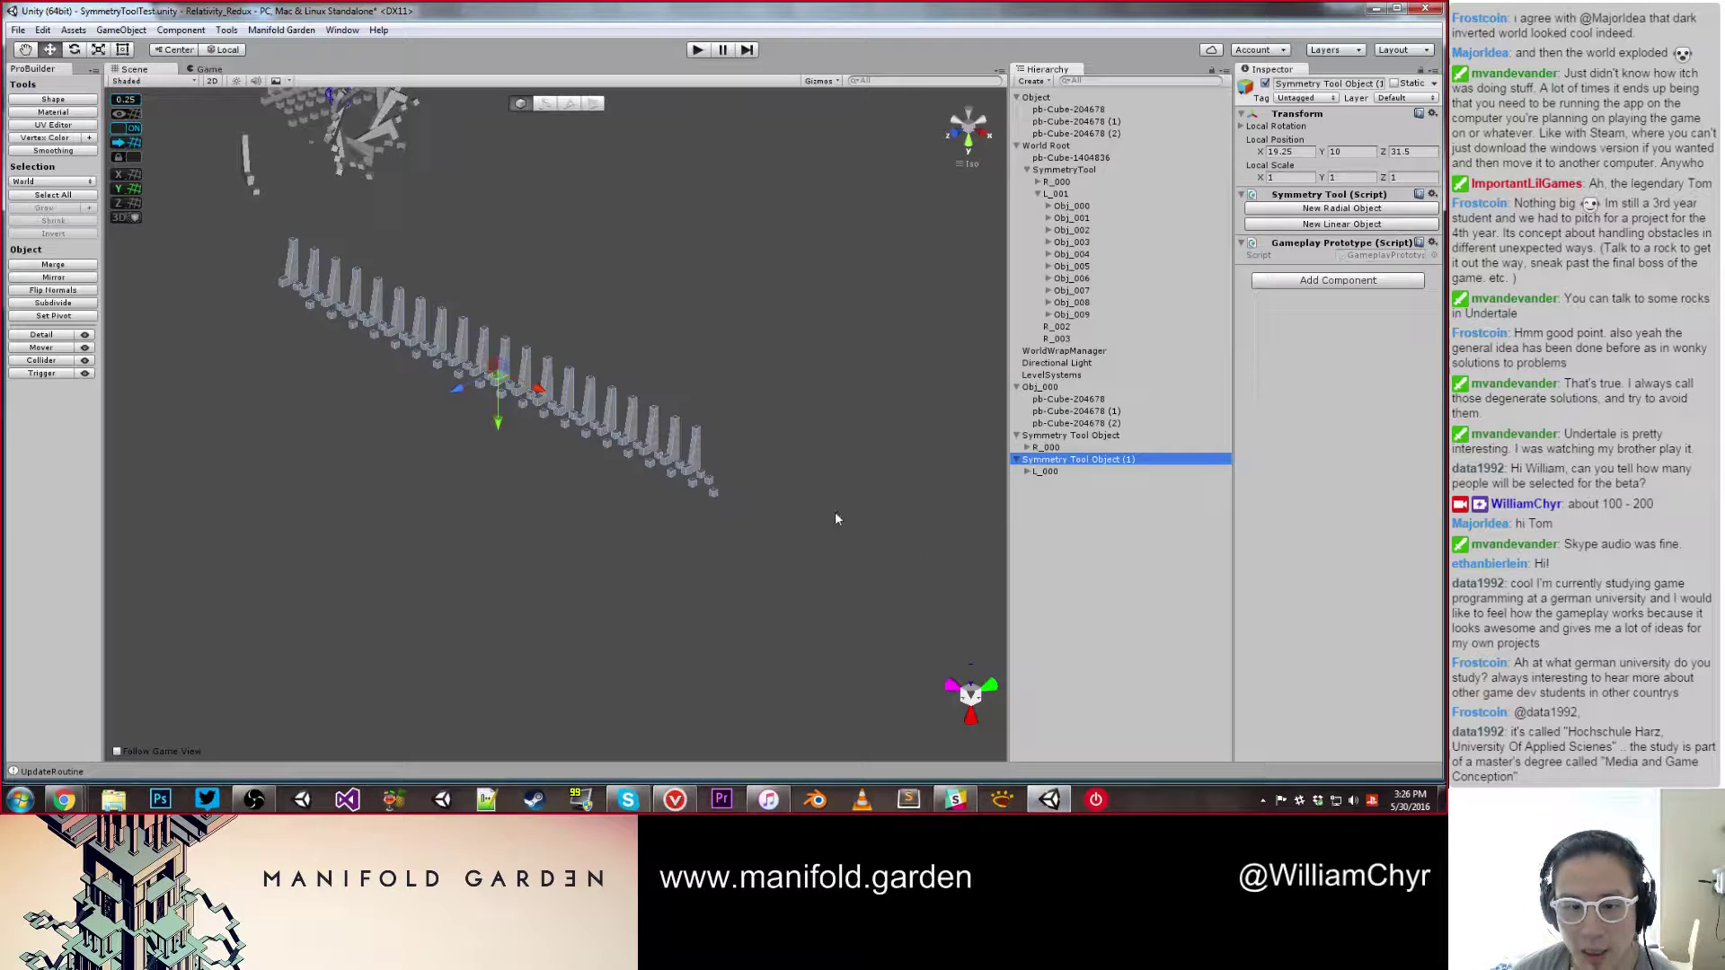
left_click(1051, 471)
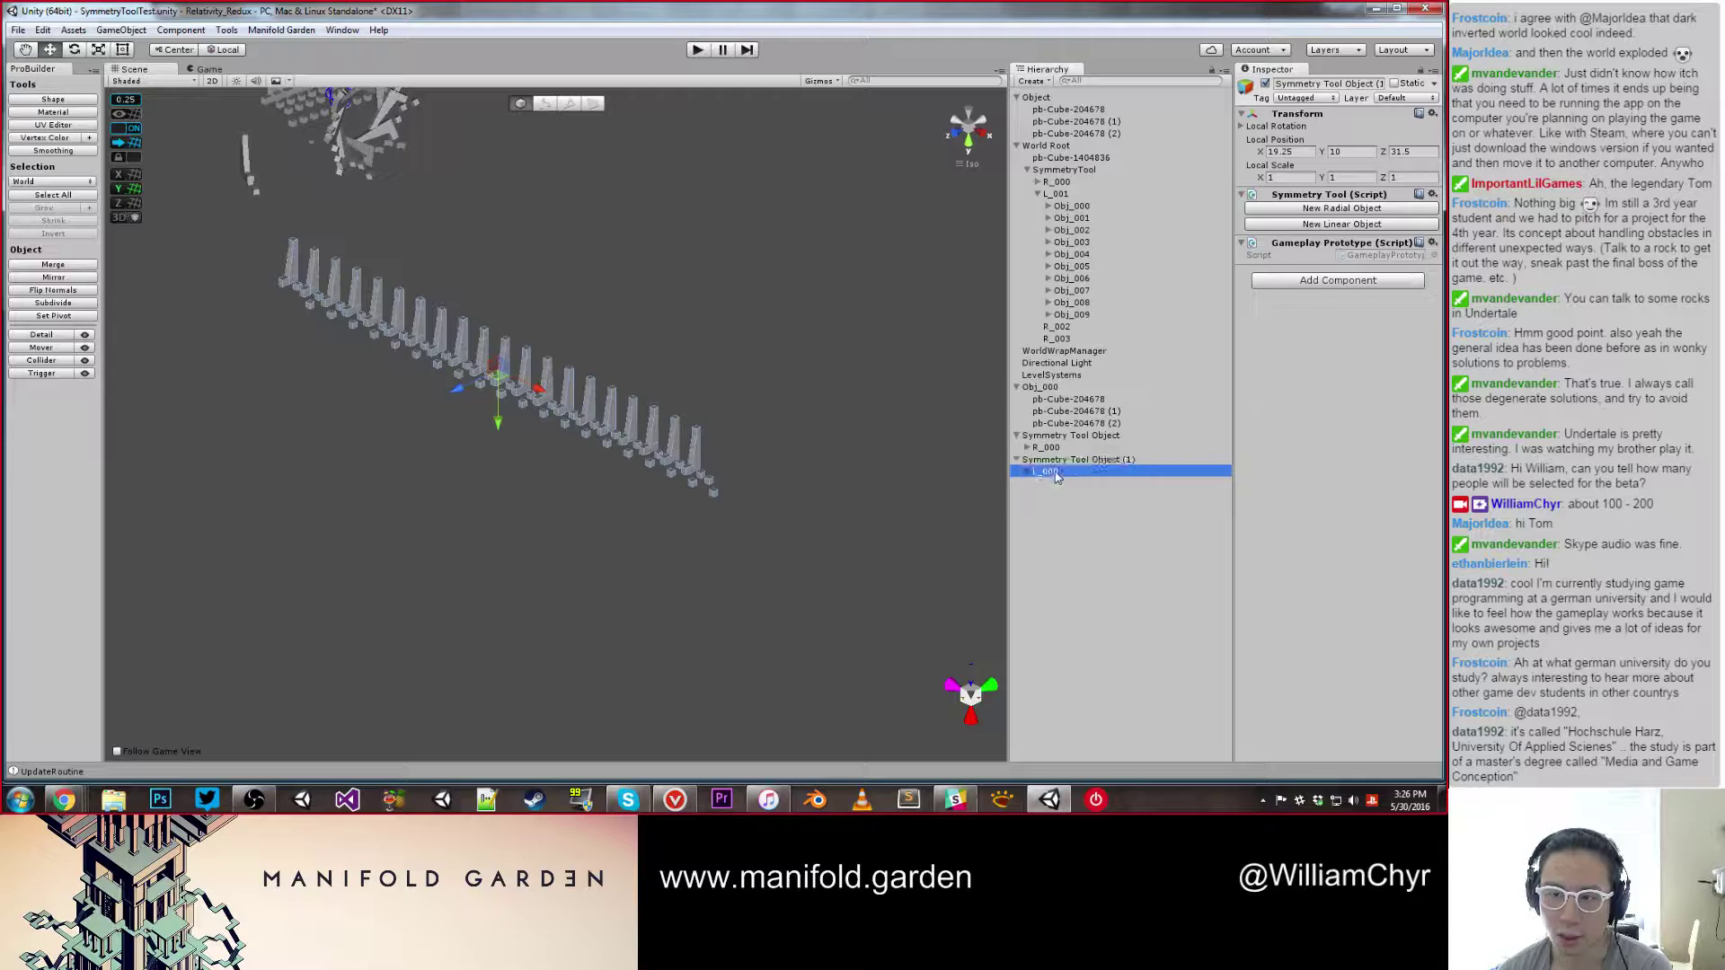
left_click(1028, 472)
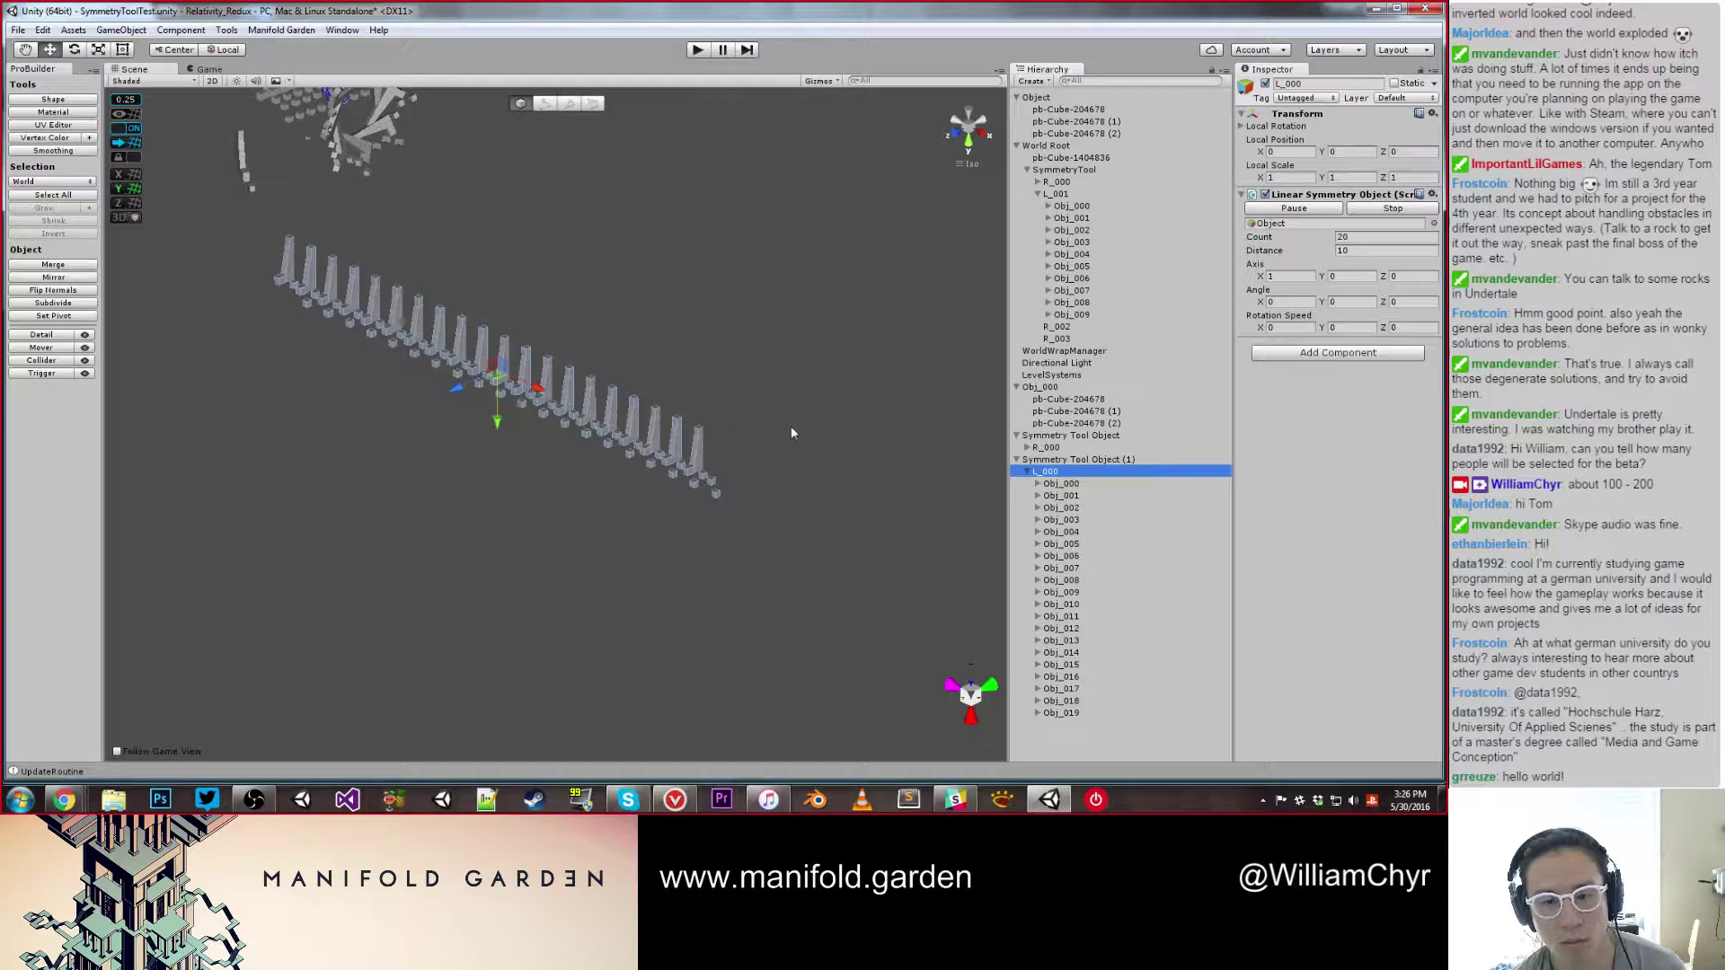
mouse_move(757, 502)
left_mouse_down("alt")
mouse_move(797, 535)
mouse_move(715, 462)
mouse_move(762, 506)
left_mouse_up("alt")
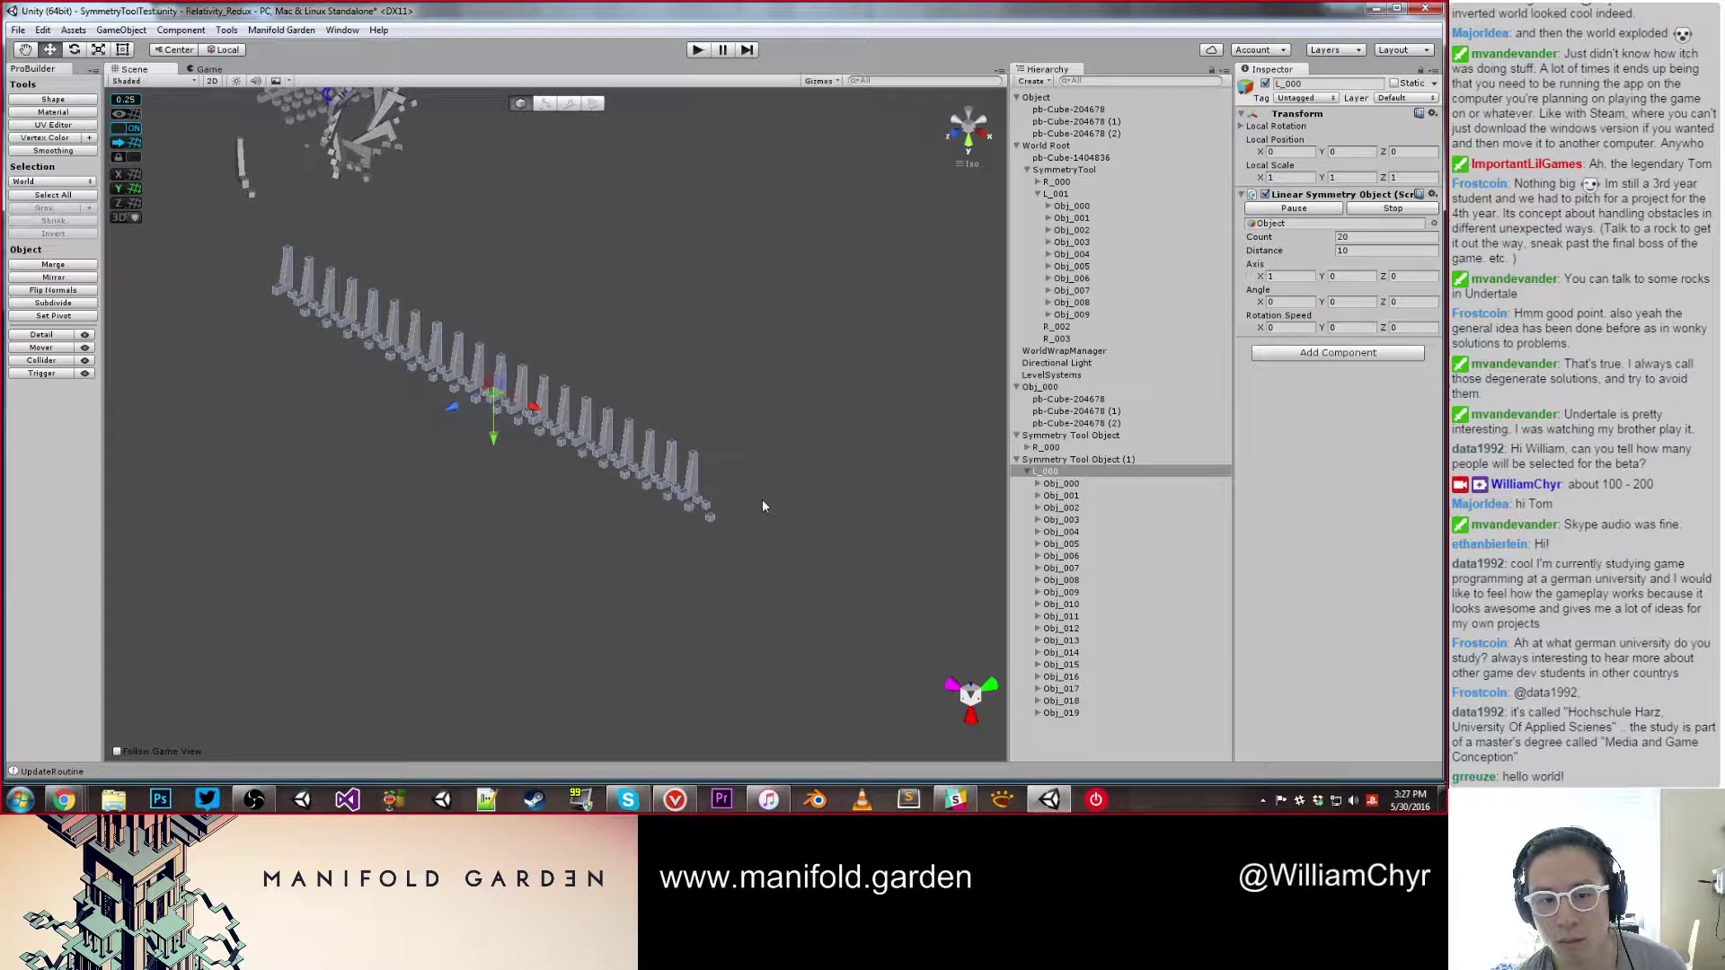
Step: Add two new linear objects to Symmetry Tool Object (1), collapse L_000 and select the first new one
left_click(1054, 460)
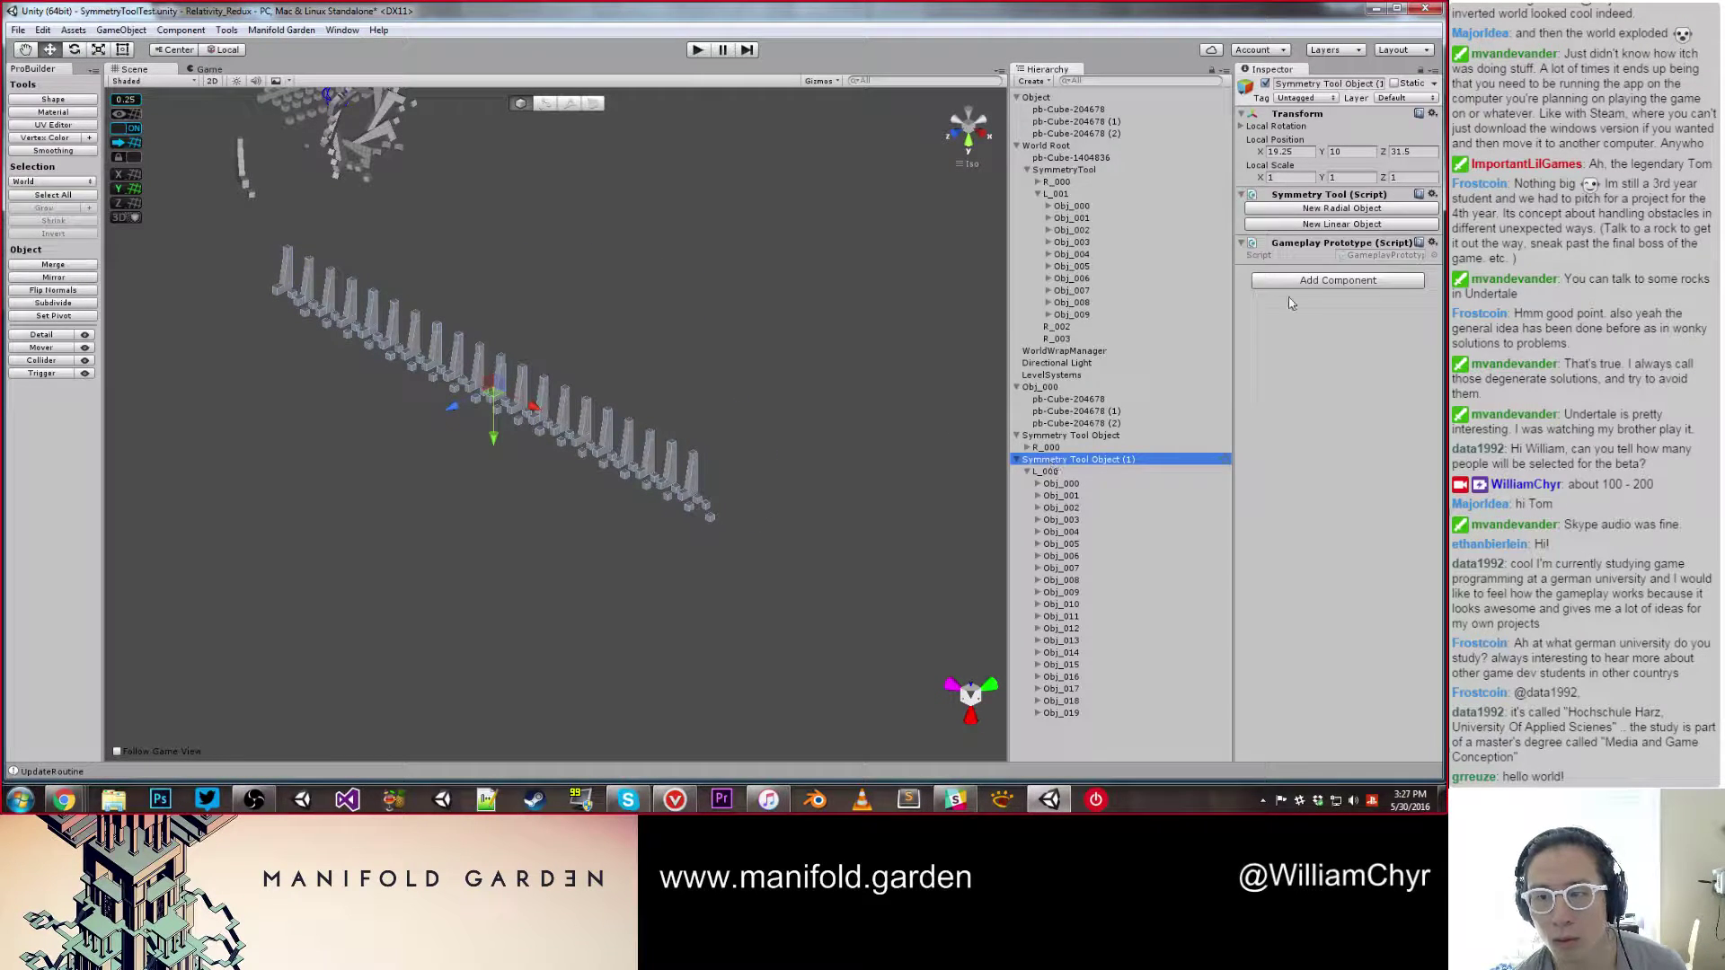
left_click(1327, 226)
left_click(1327, 226)
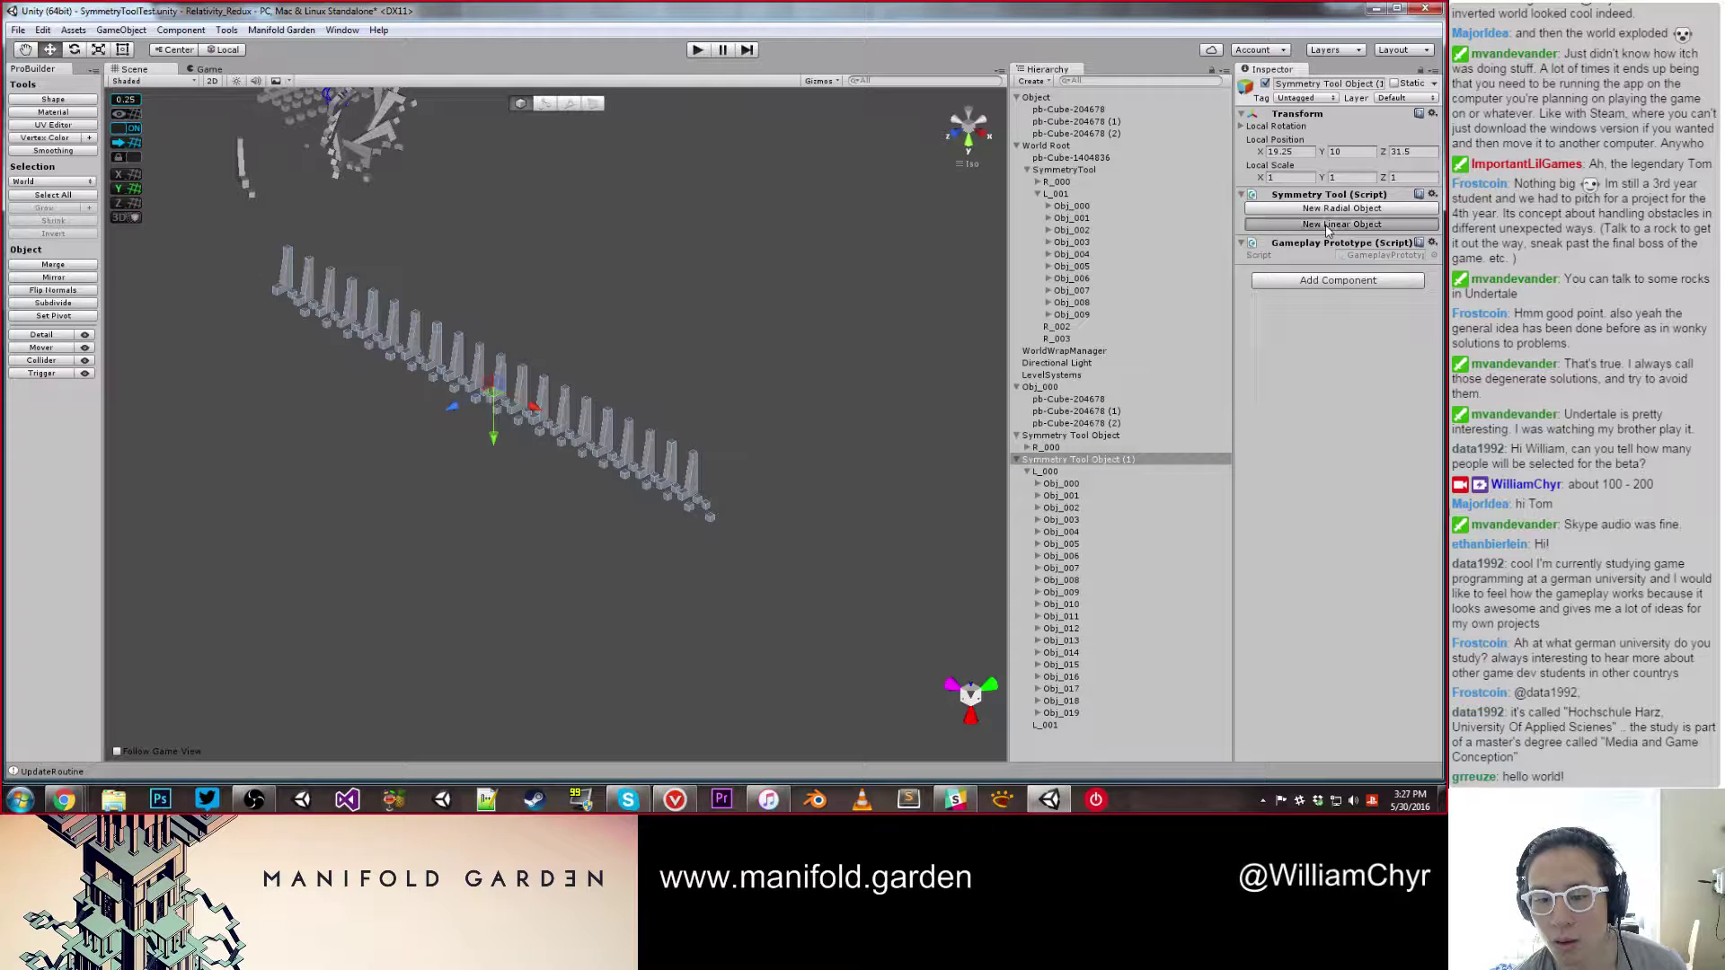
left_click(1027, 472)
left_click(1042, 483)
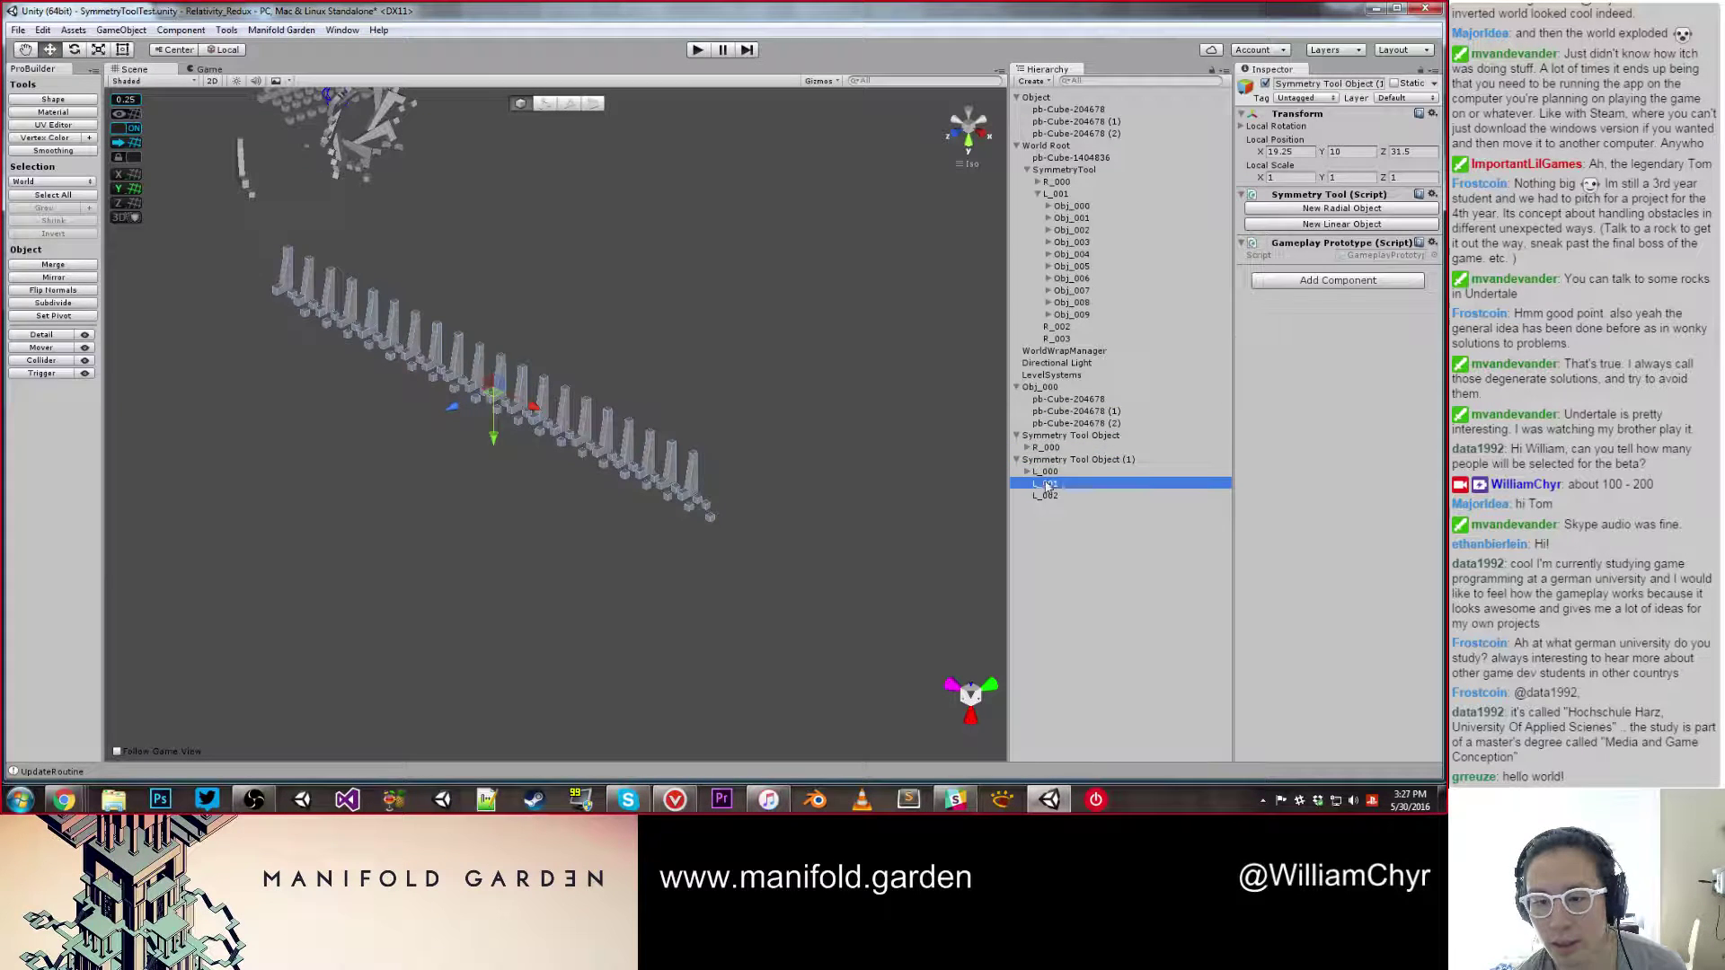
Step: Examine the linear row and the radial ring in the scene, inspecting one copy from each and clearing the selection
left_click_drag(745, 461, 800, 386, "alt")
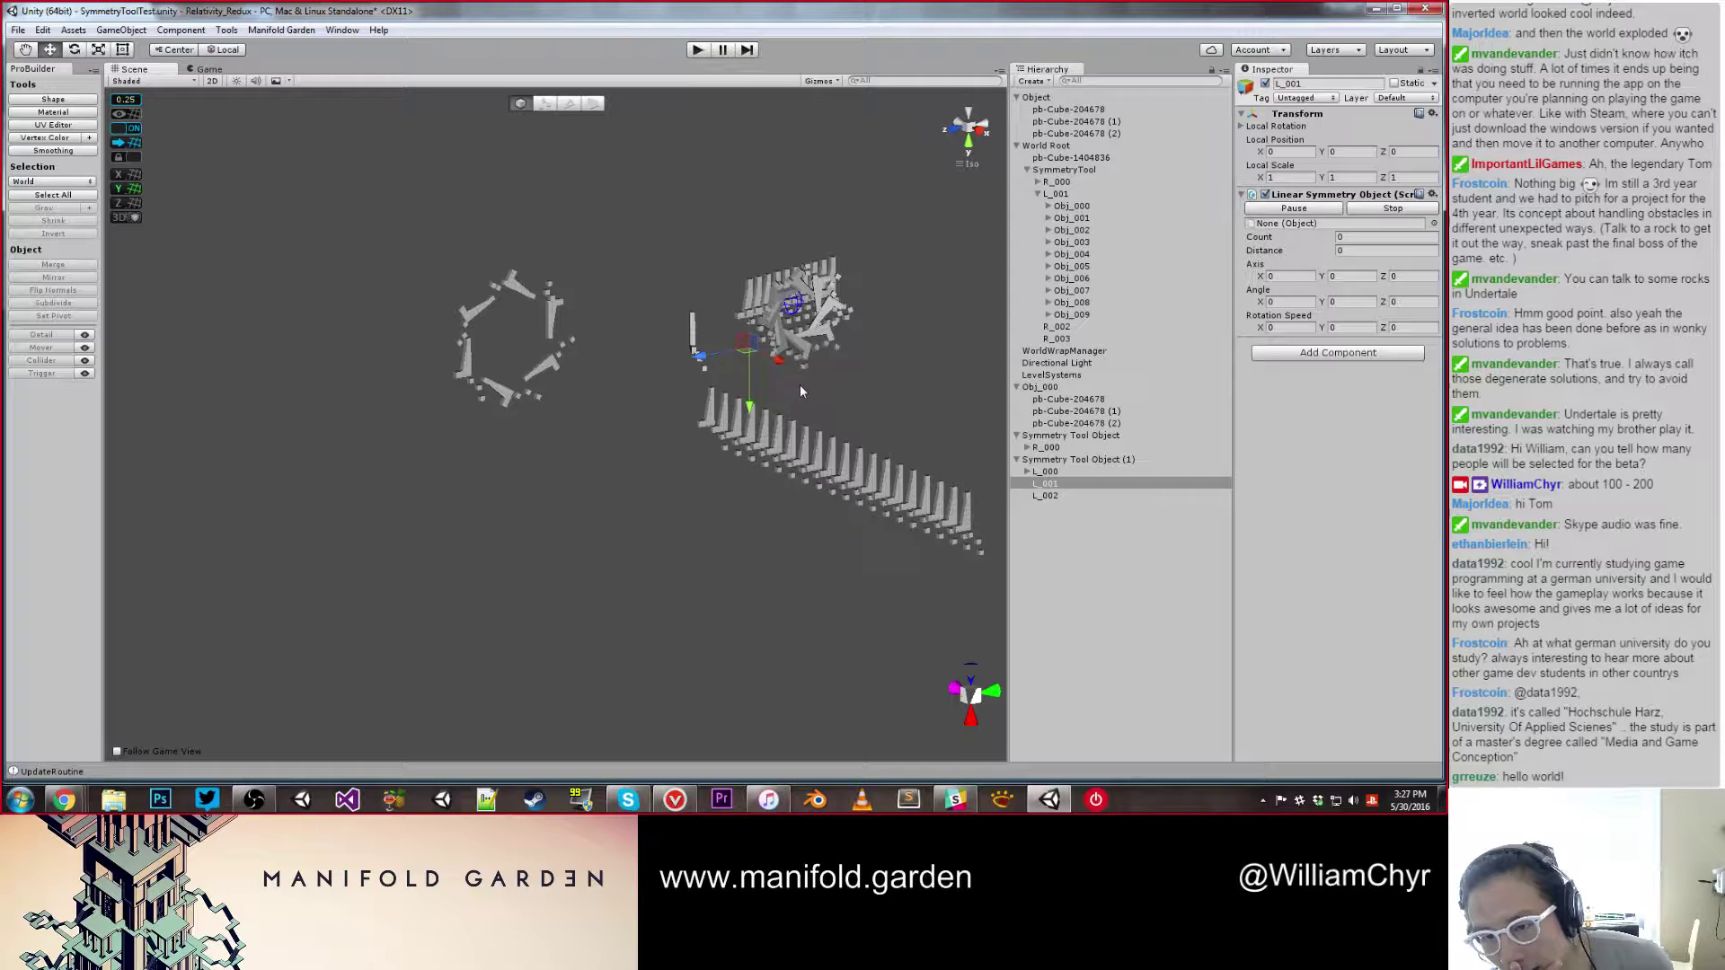
left_click_drag(801, 386, 813, 476, "alt")
middle_click_drag(813, 476, 688, 328)
scroll(688, 330, "up", 4)
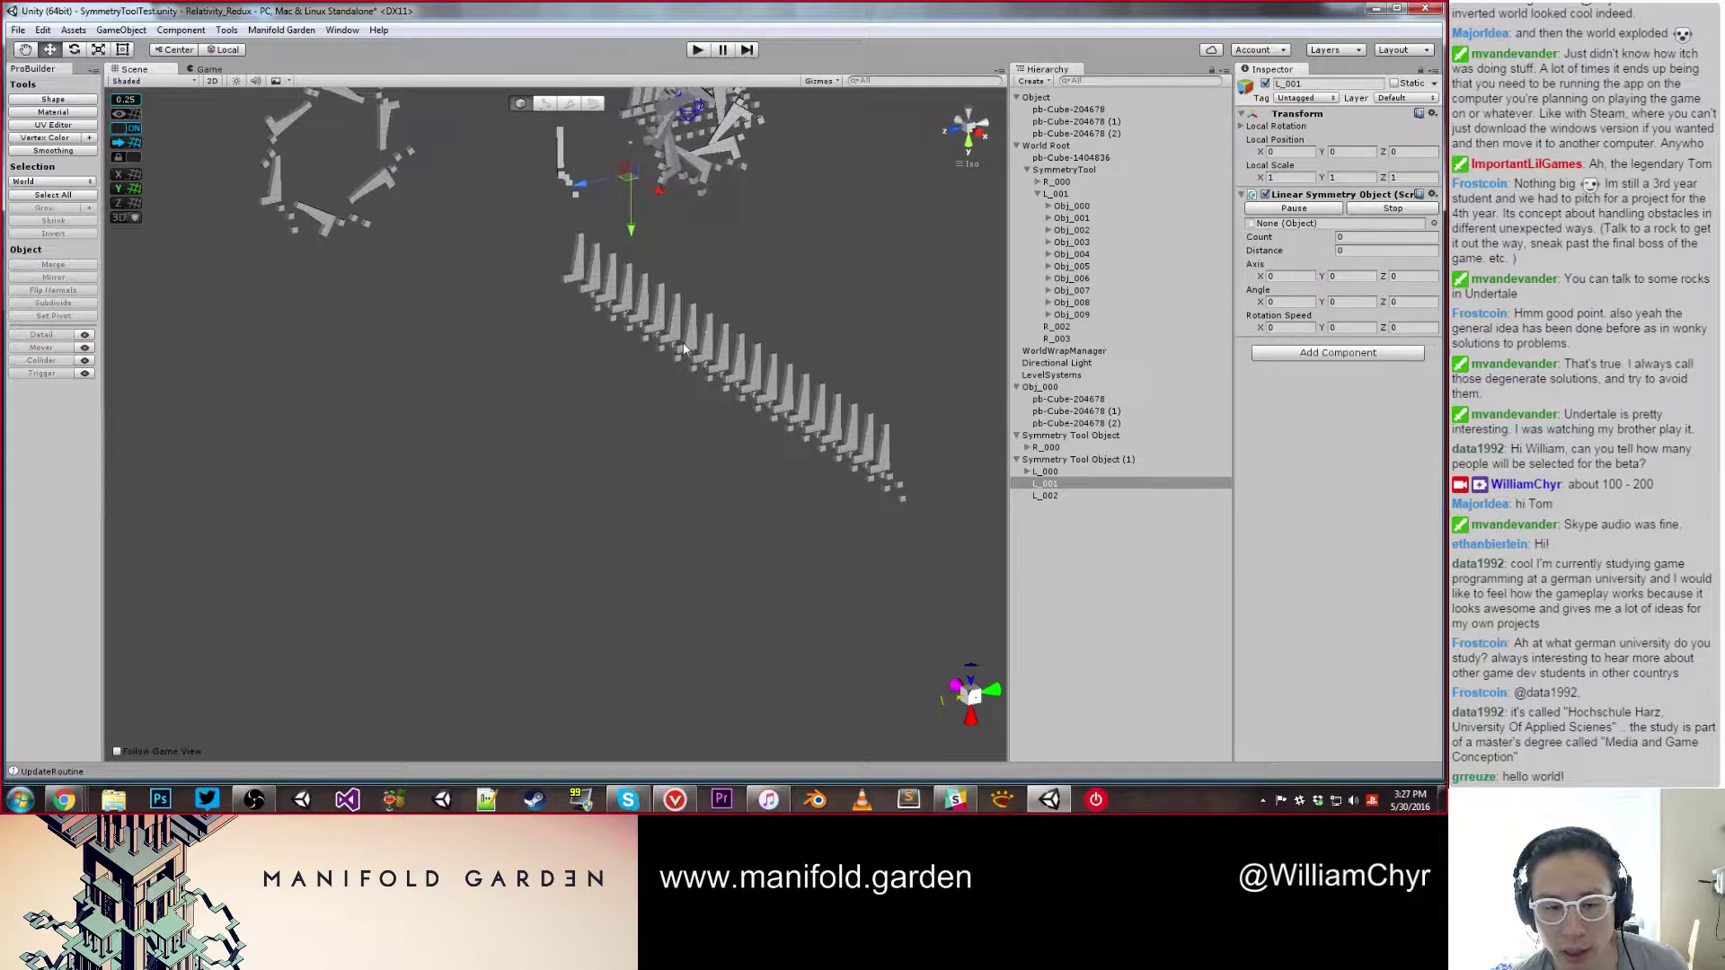
left_click(690, 332)
scroll(772, 380, "down", 5)
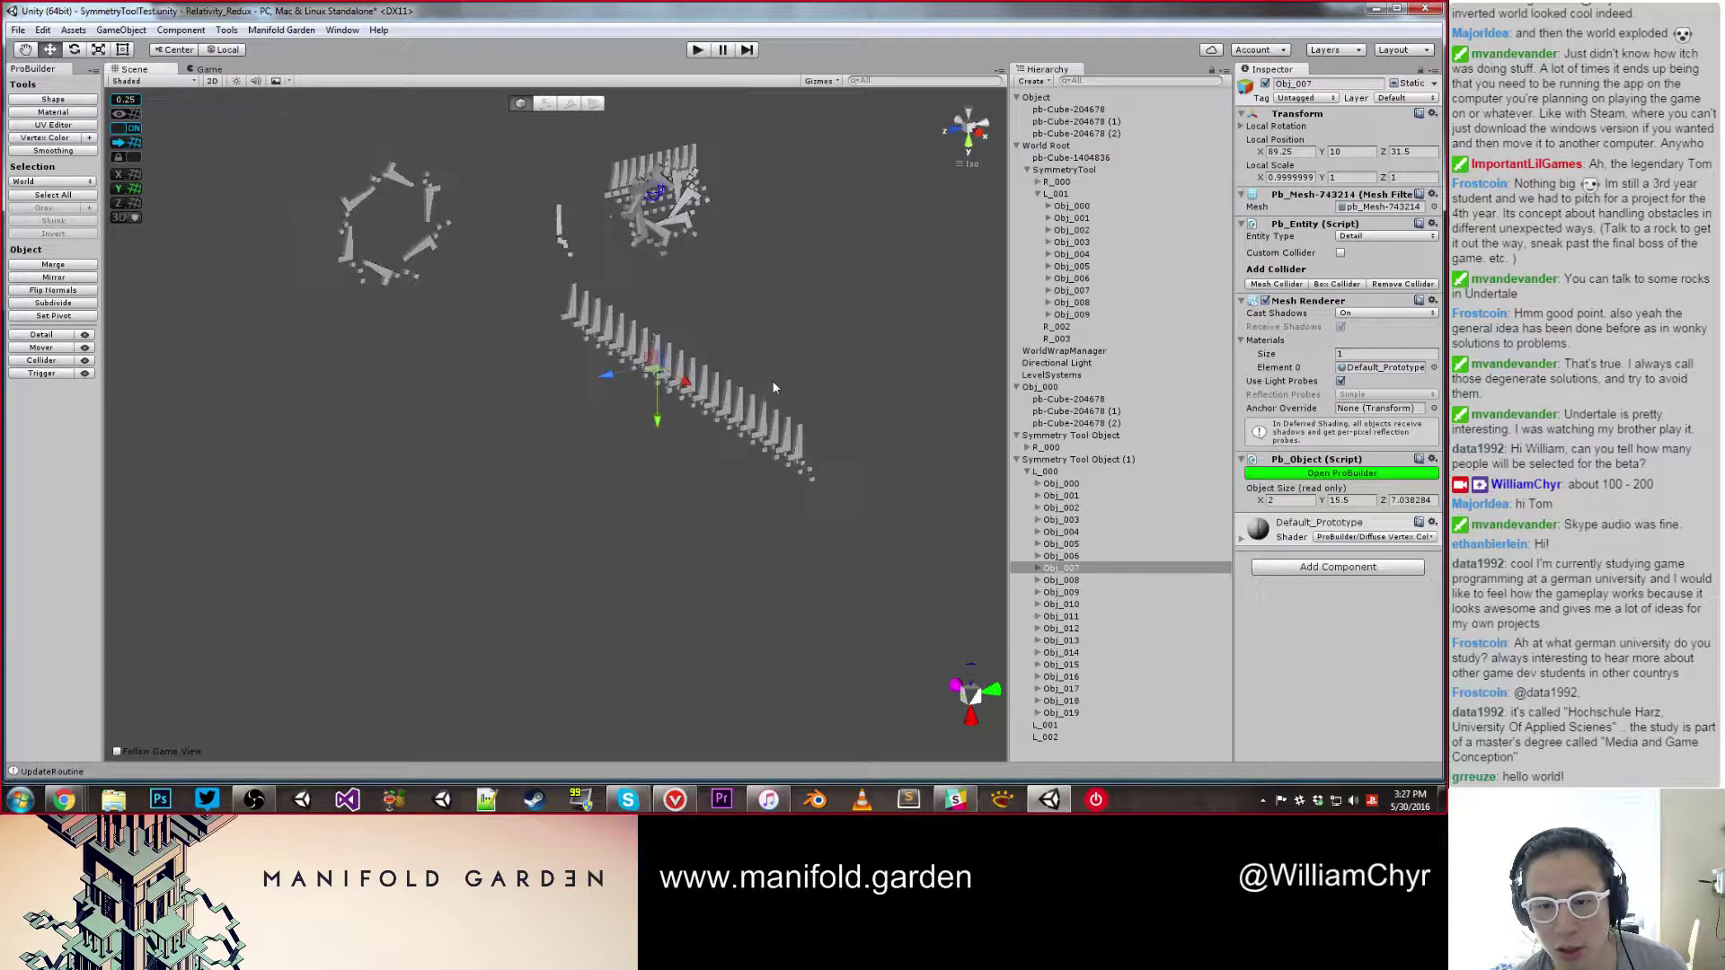
scroll(767, 381, "up", 3)
left_click_drag(767, 381, 592, 360, "alt")
scroll(517, 391, "up", 2)
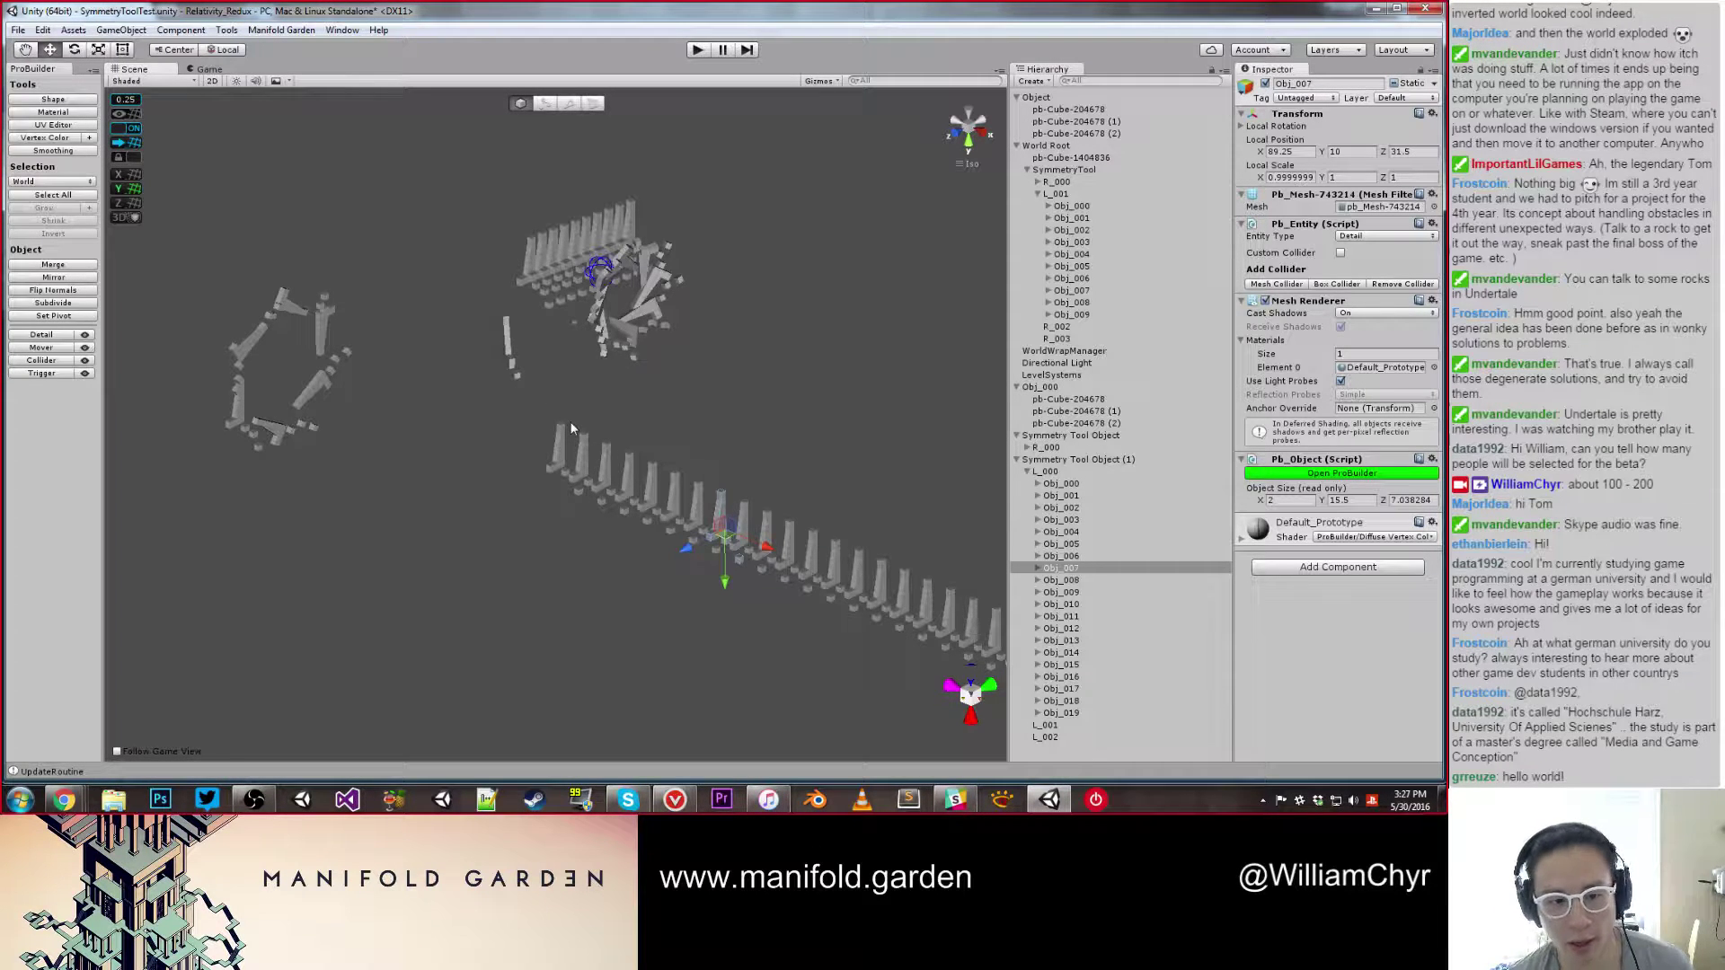
left_click_drag(354, 409, 608, 357, "alt")
left_click(626, 346)
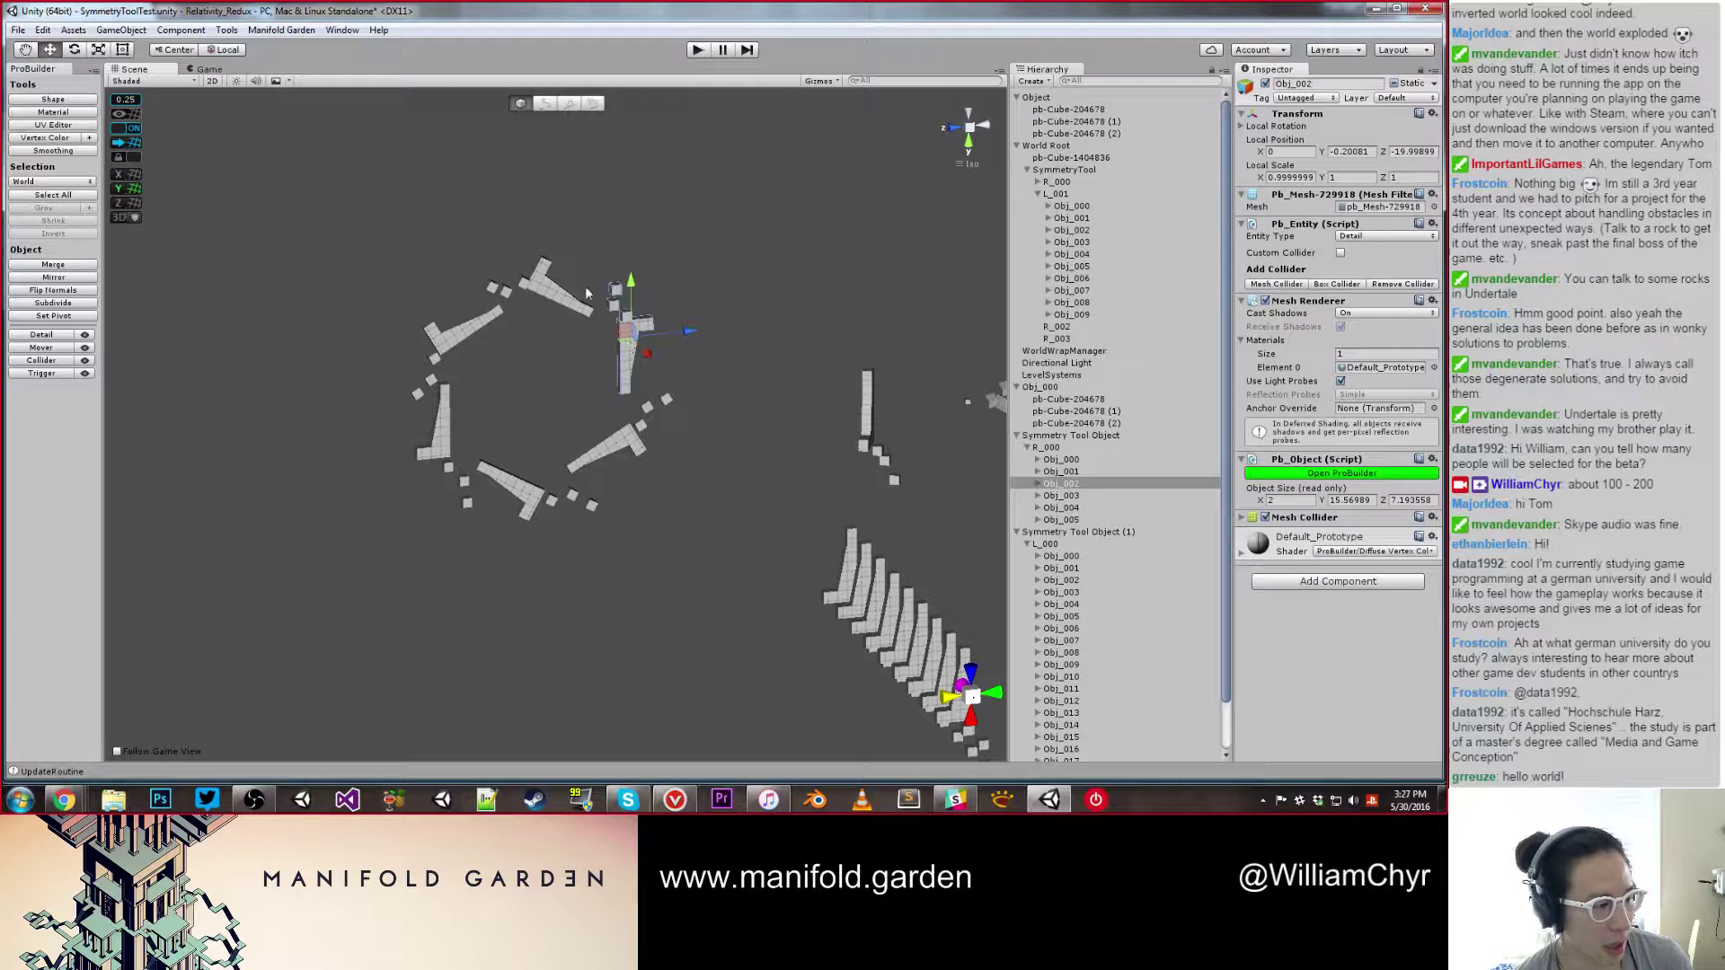
left_click(709, 338)
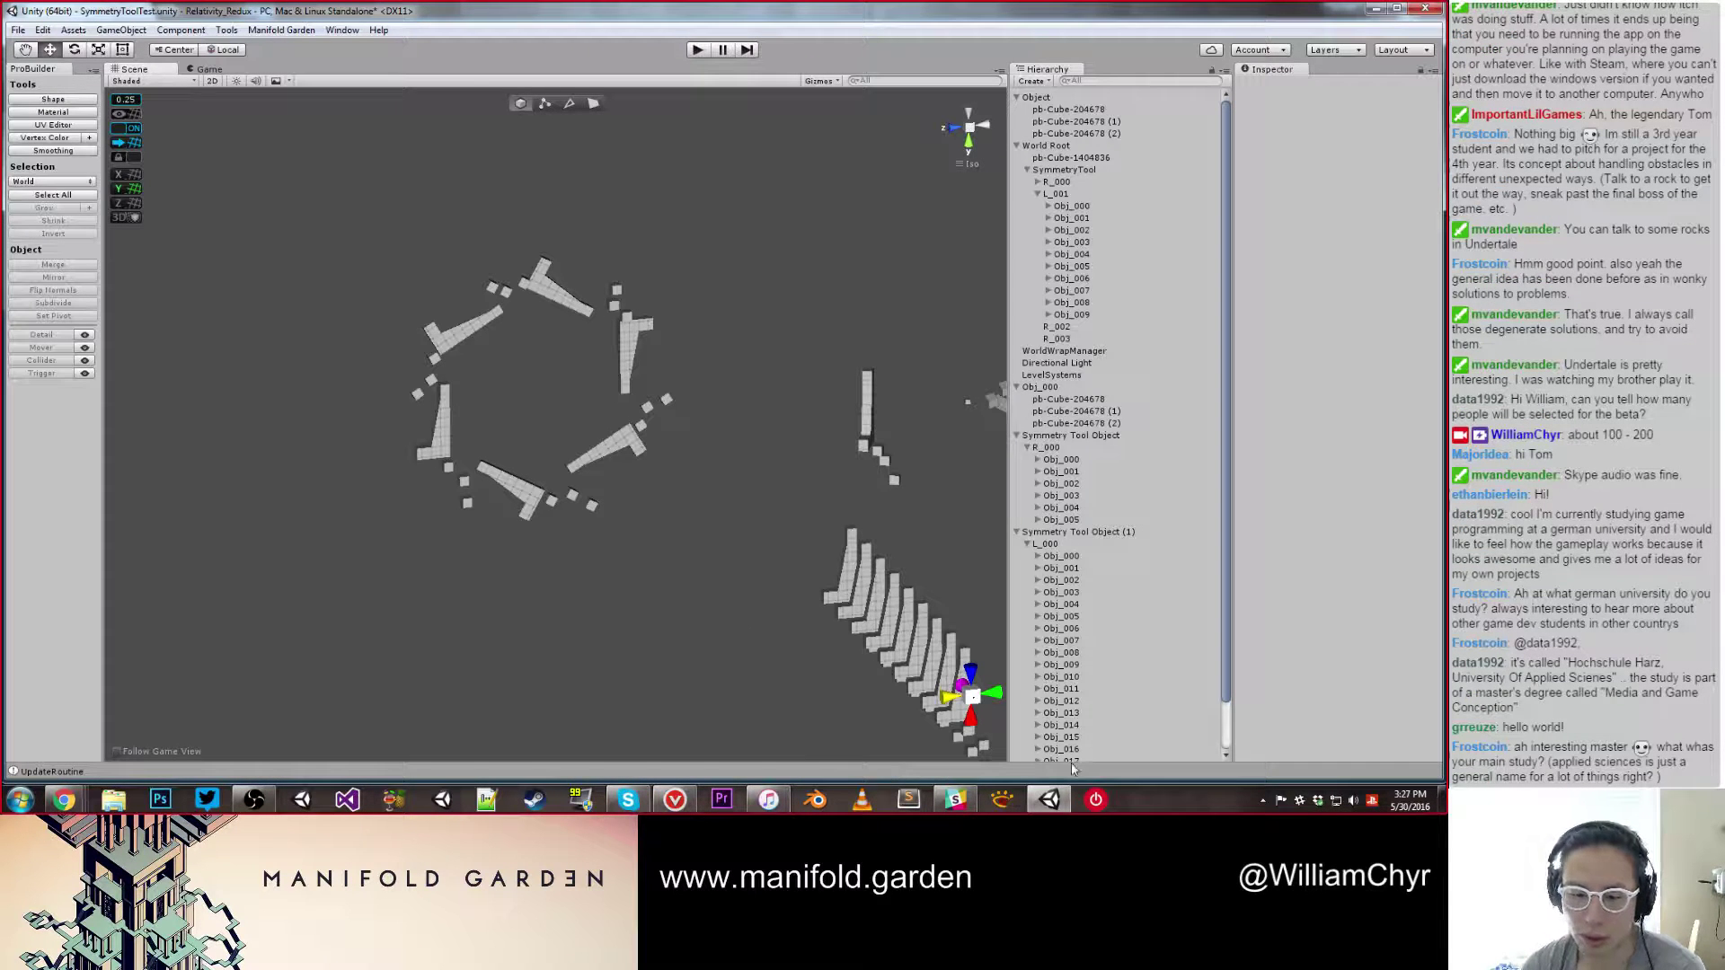
Step: Bring the Project window over the scene view, collapse the Game Scenes folder and select the AudioVisual_001 scene in Audio Visual Scenes
mouse_move(1053, 799)
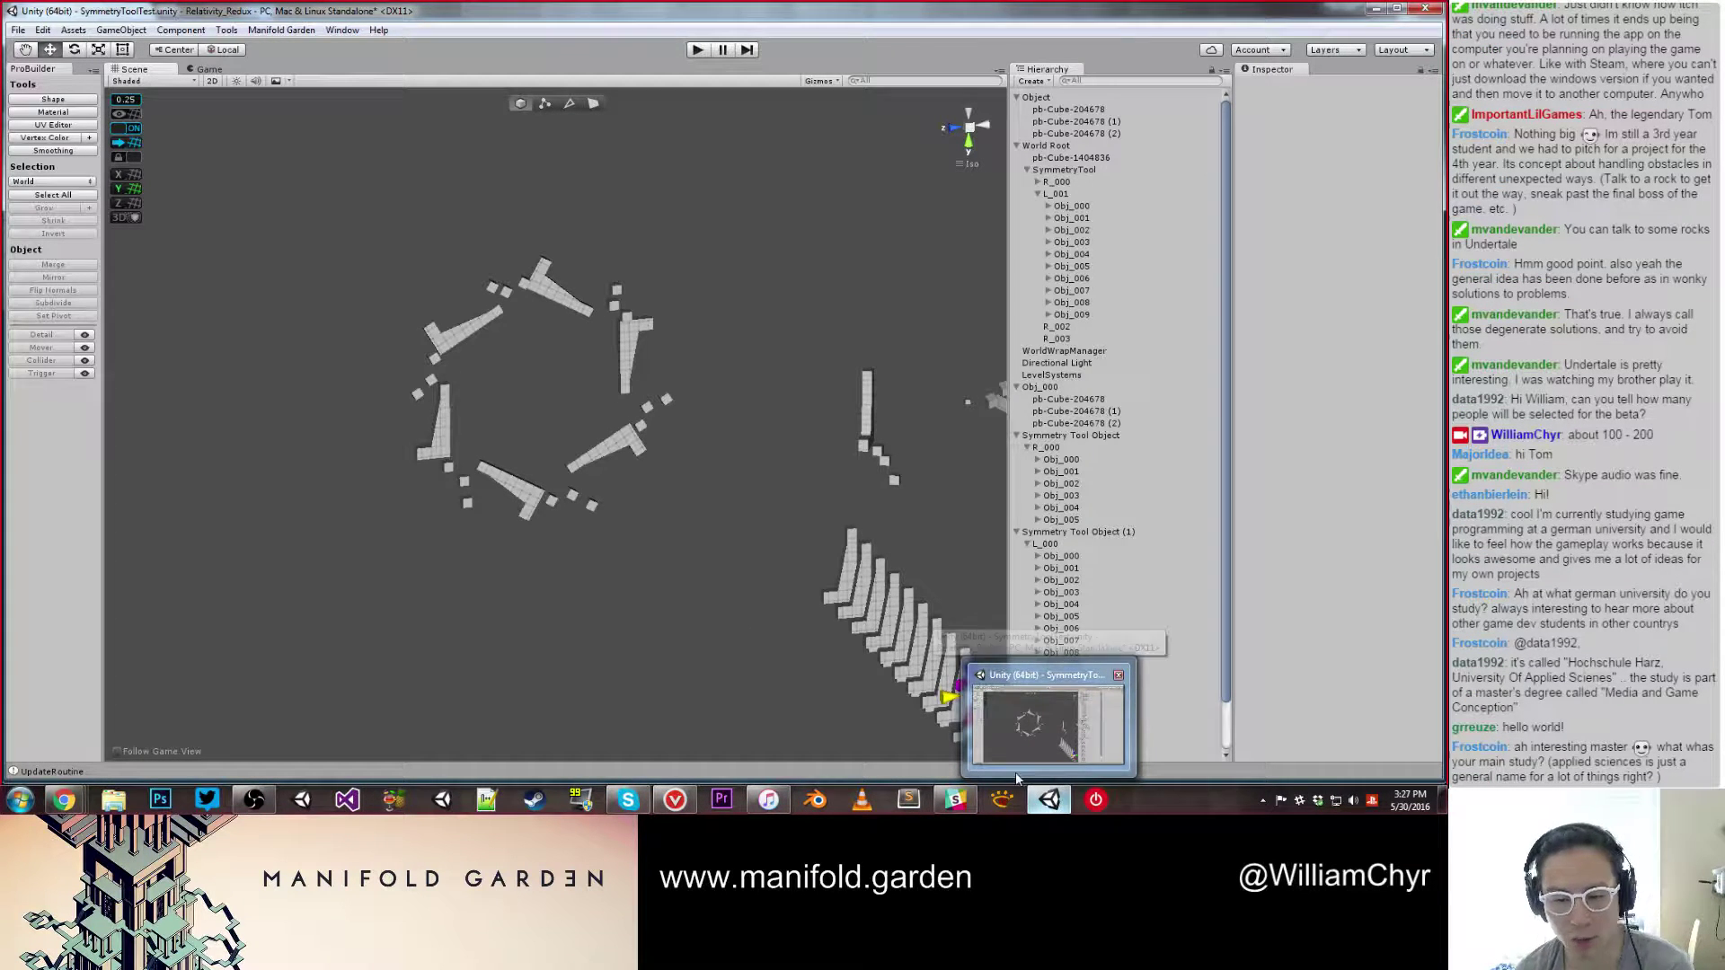
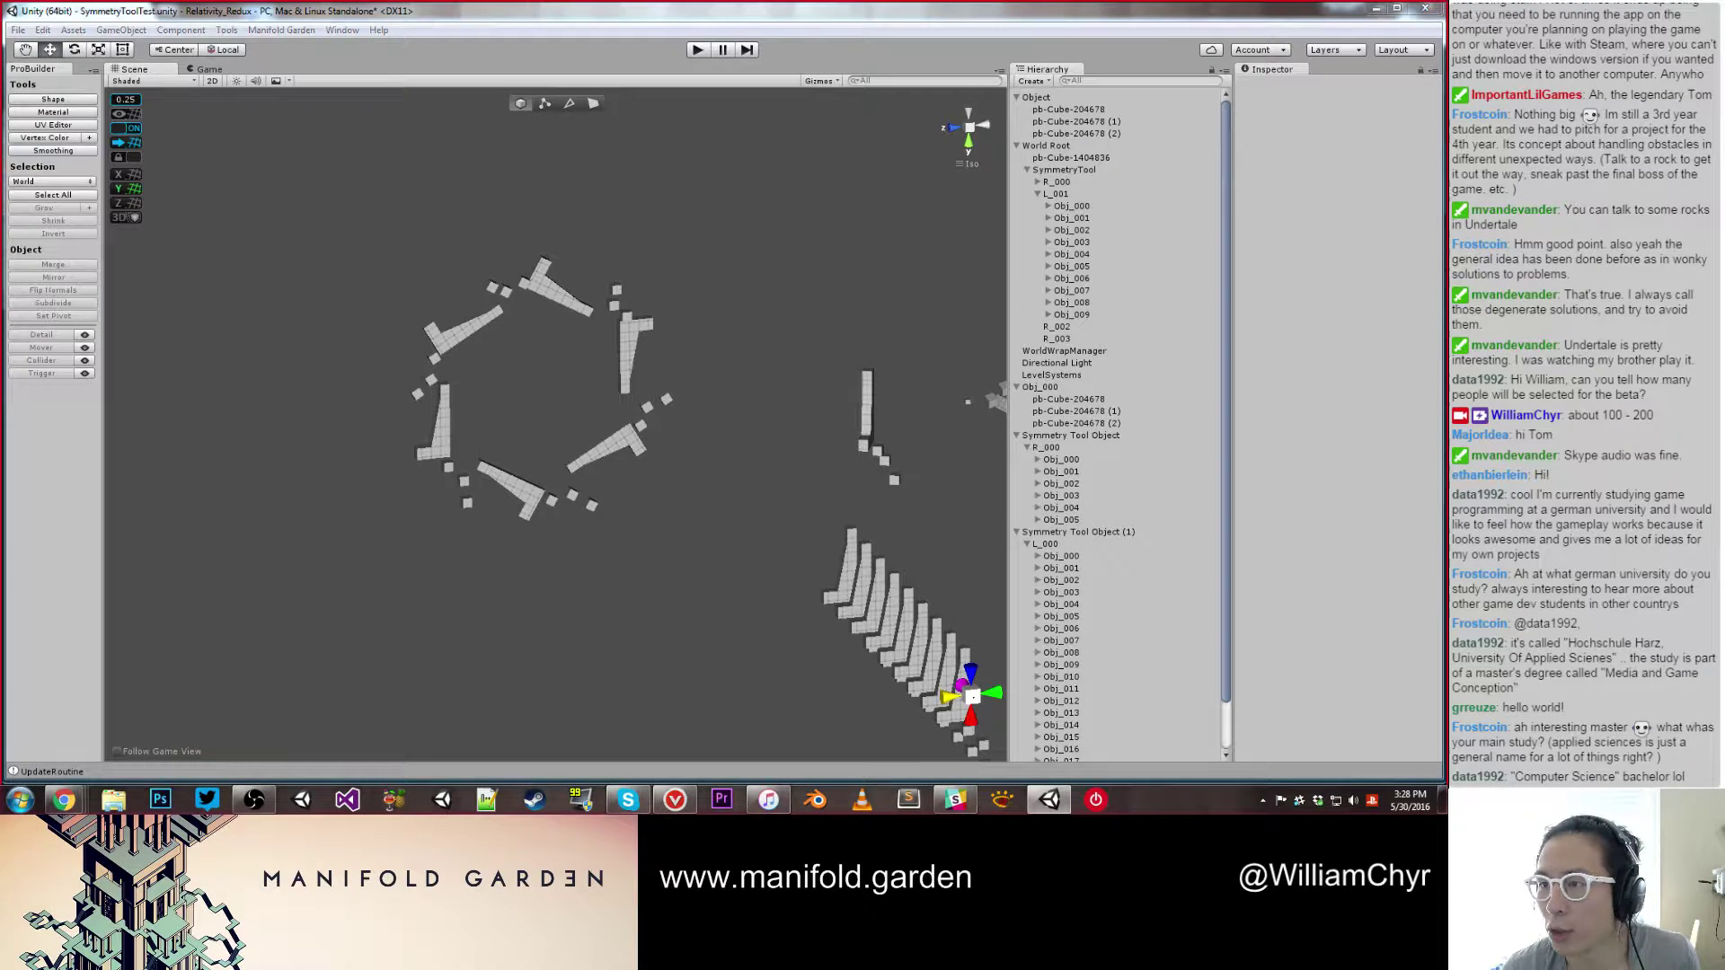
left_click_drag(1444, 87, 711, 102)
left_click(898, 118)
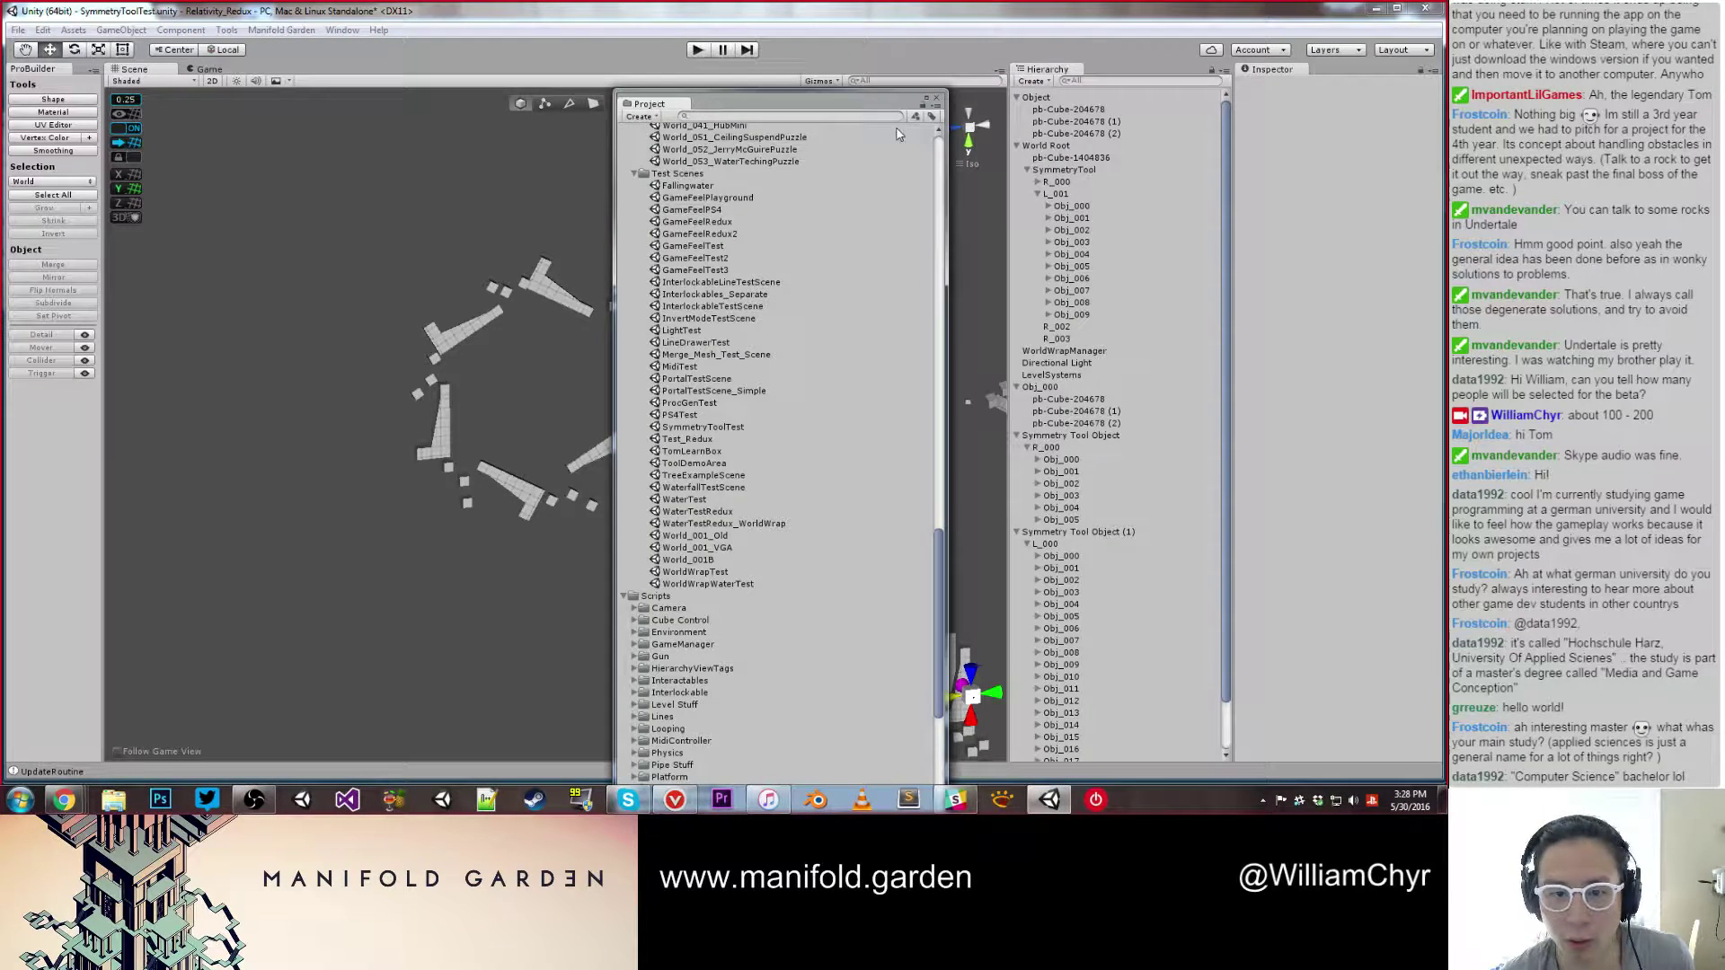
scroll(715, 348, "down", 10)
scroll(715, 349, "up", 15)
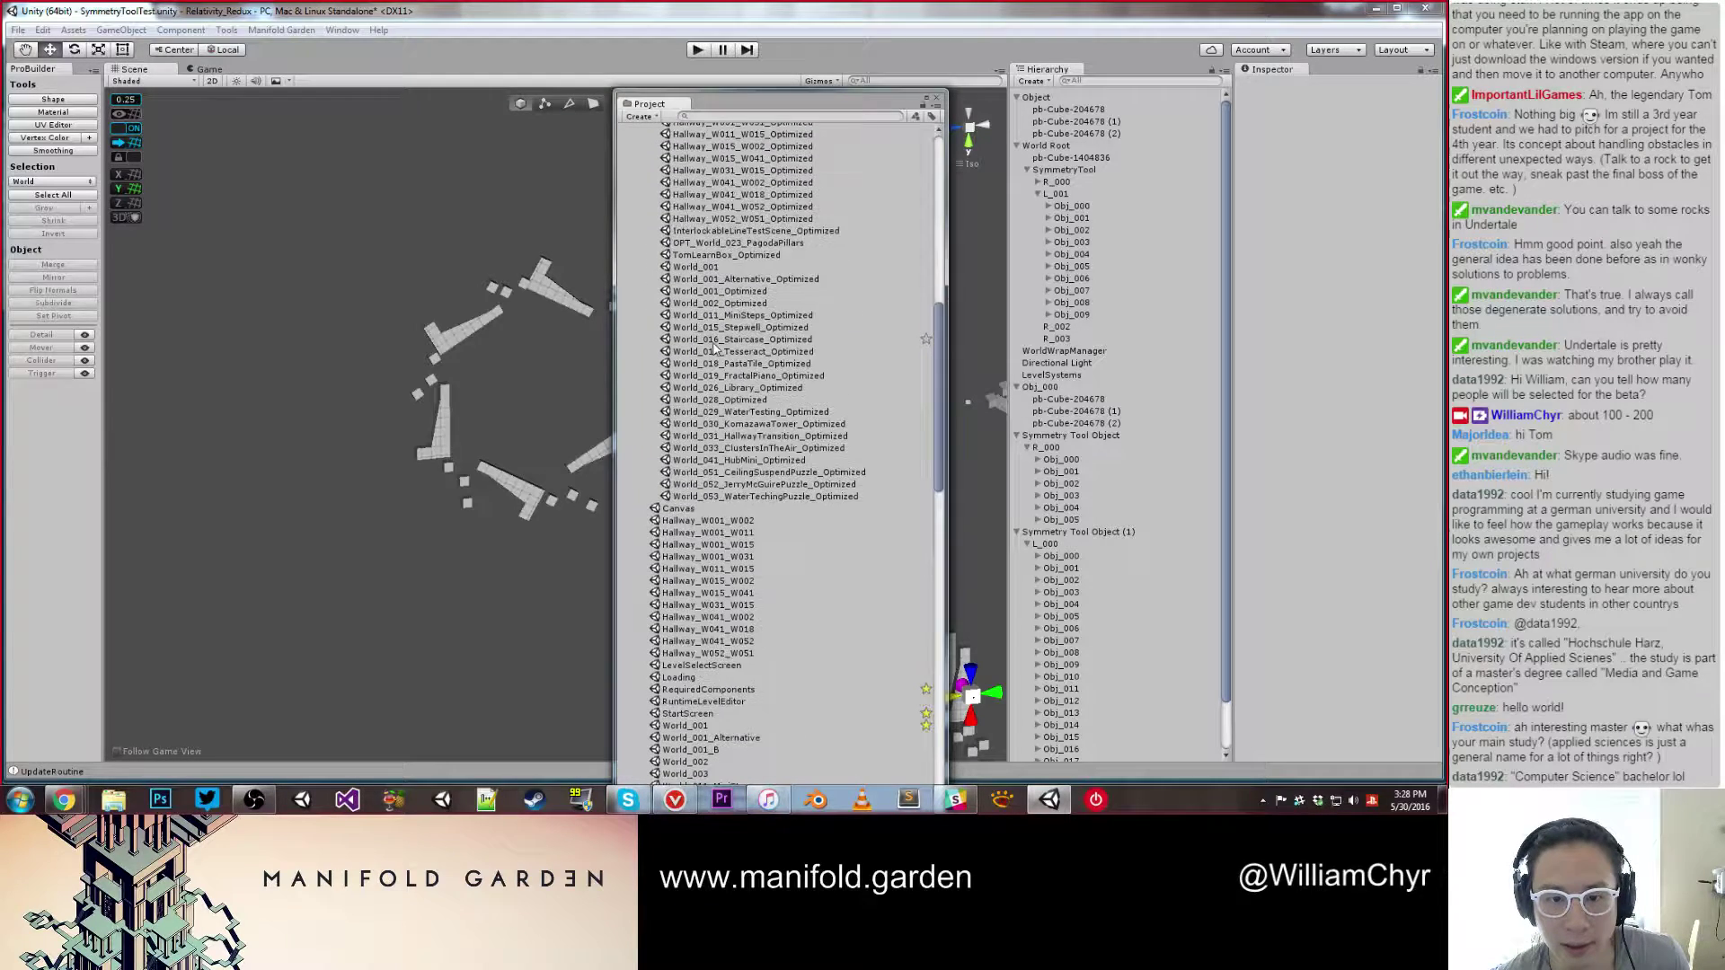
left_click(634, 356)
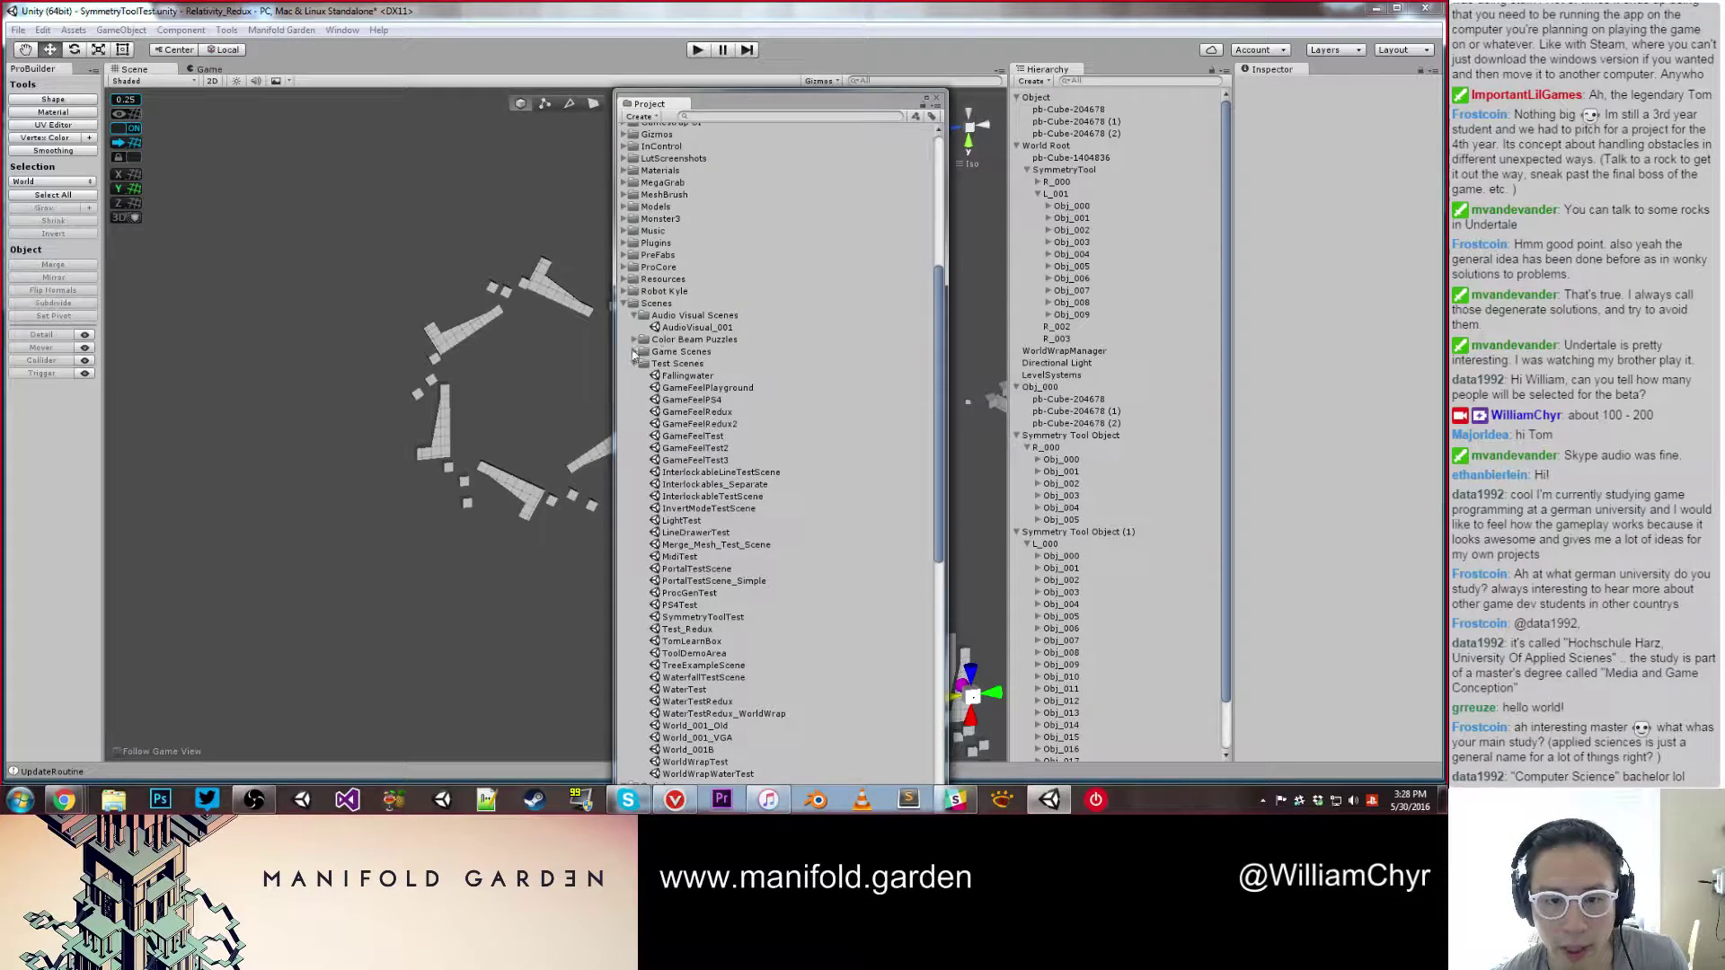
left_click(700, 328)
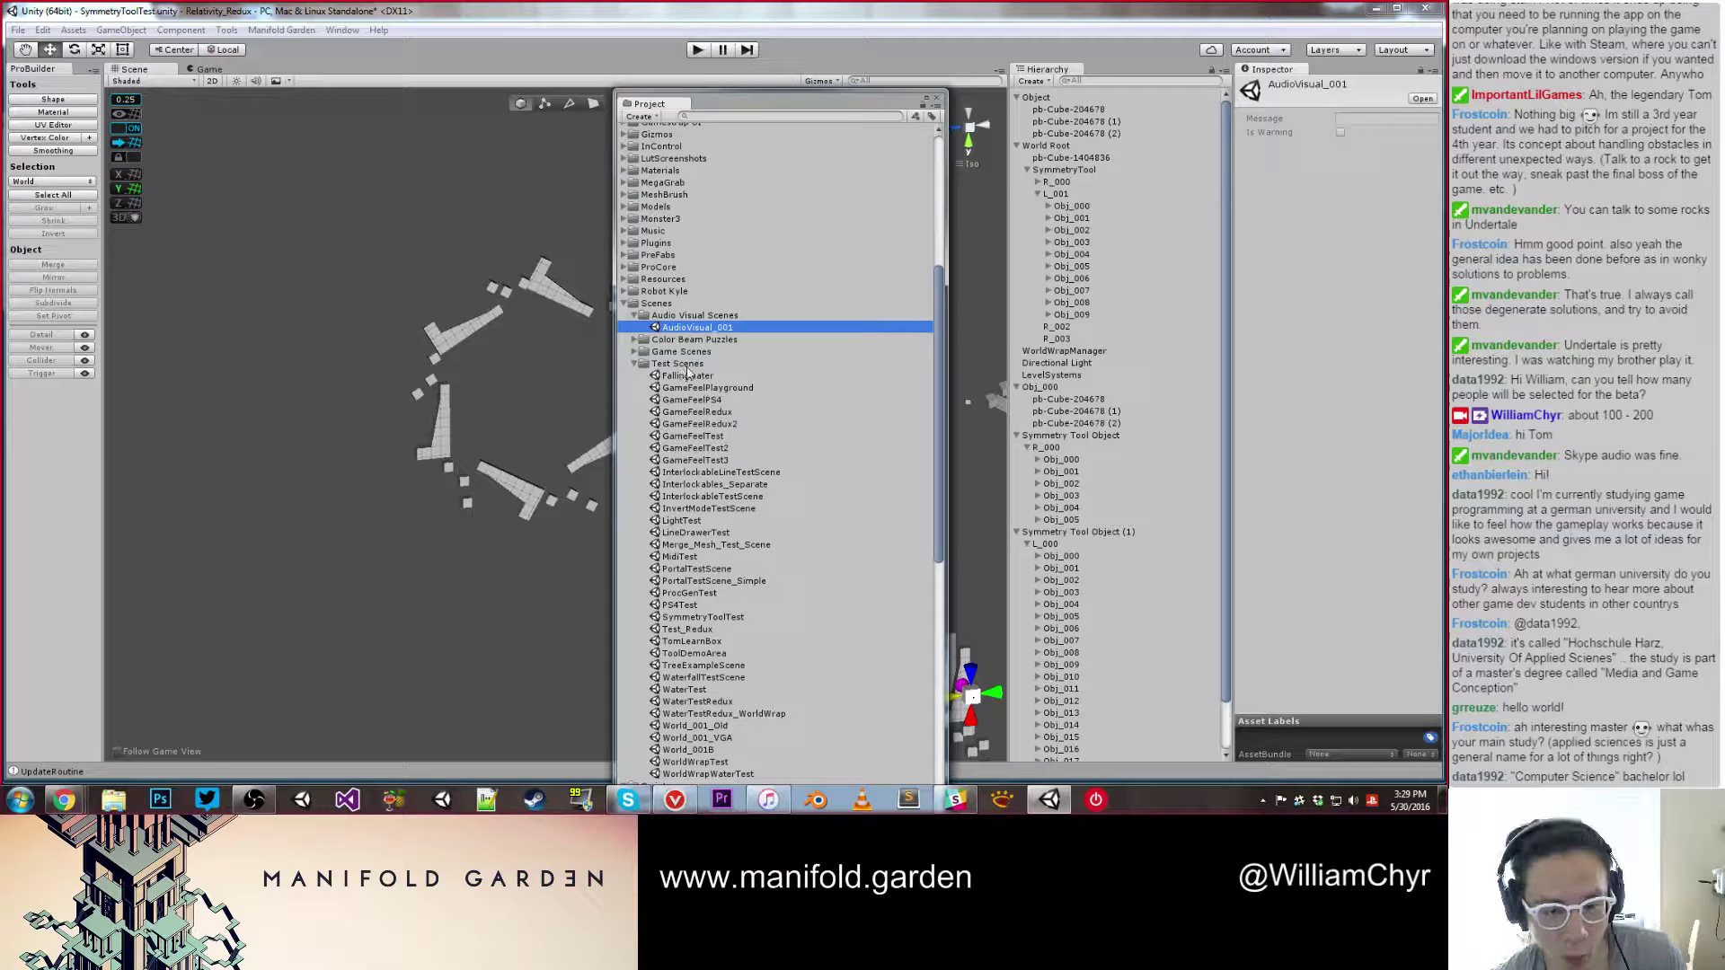
Step: Collapse the Test Scenes folder, expand Game Scenes and select the AudioVisual_001_Optimized scene in its Optimized folder
left_click(635, 366)
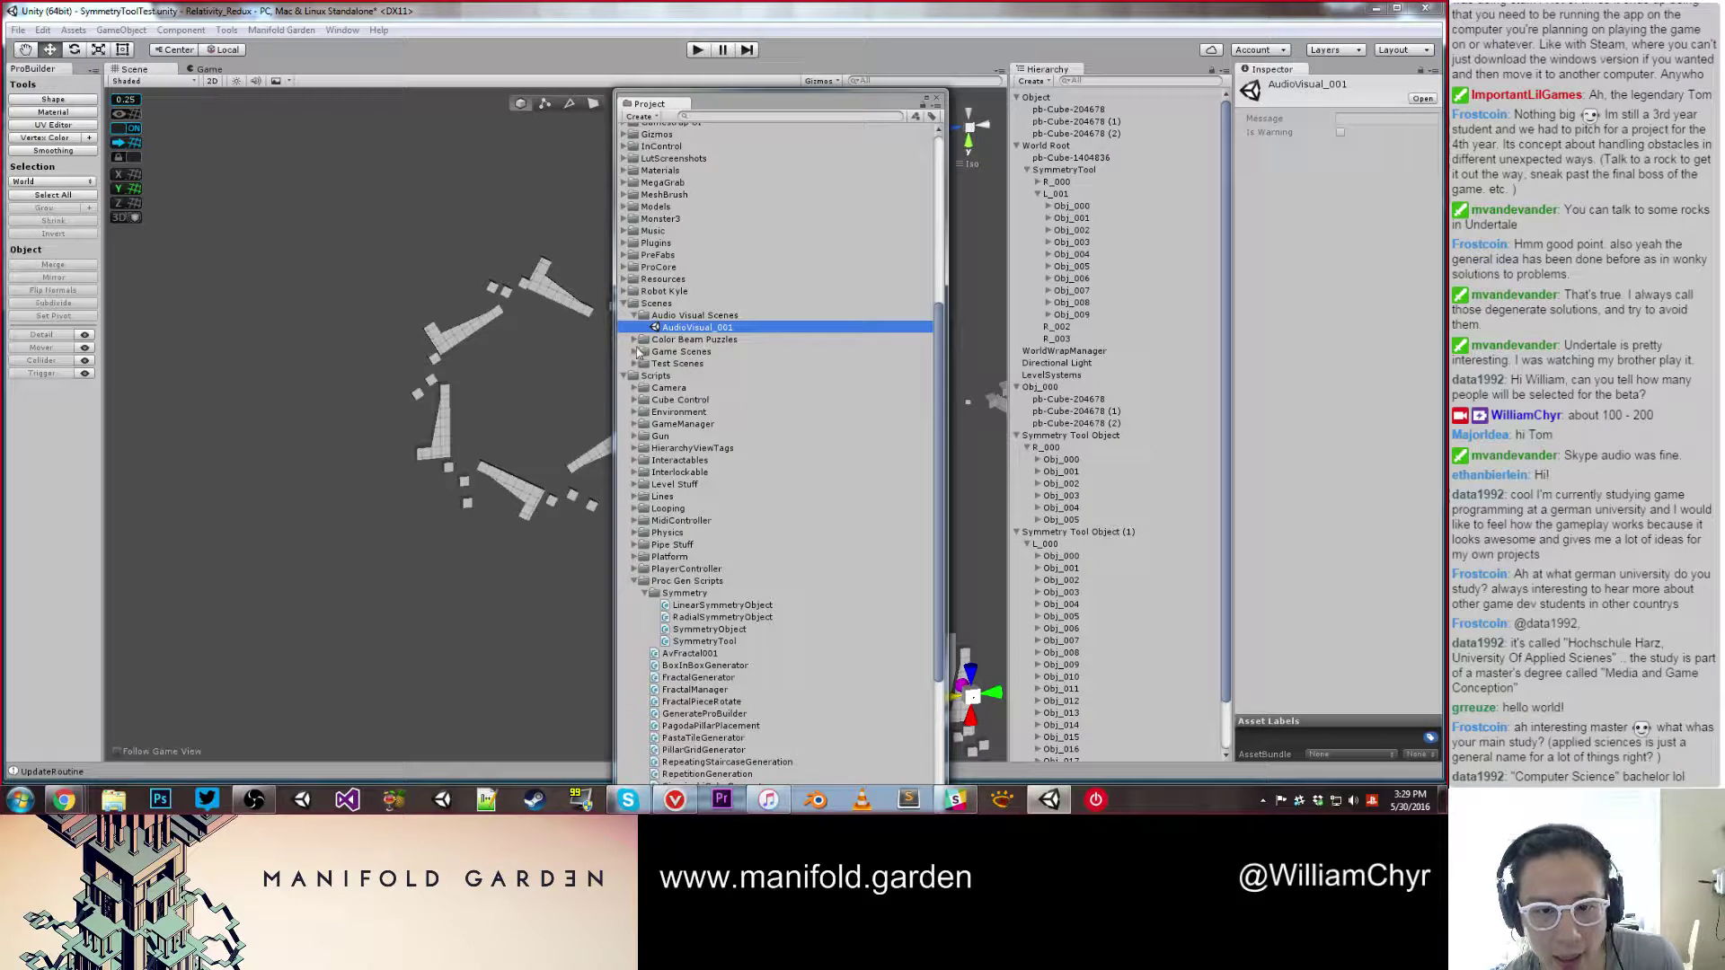
left_click(635, 351)
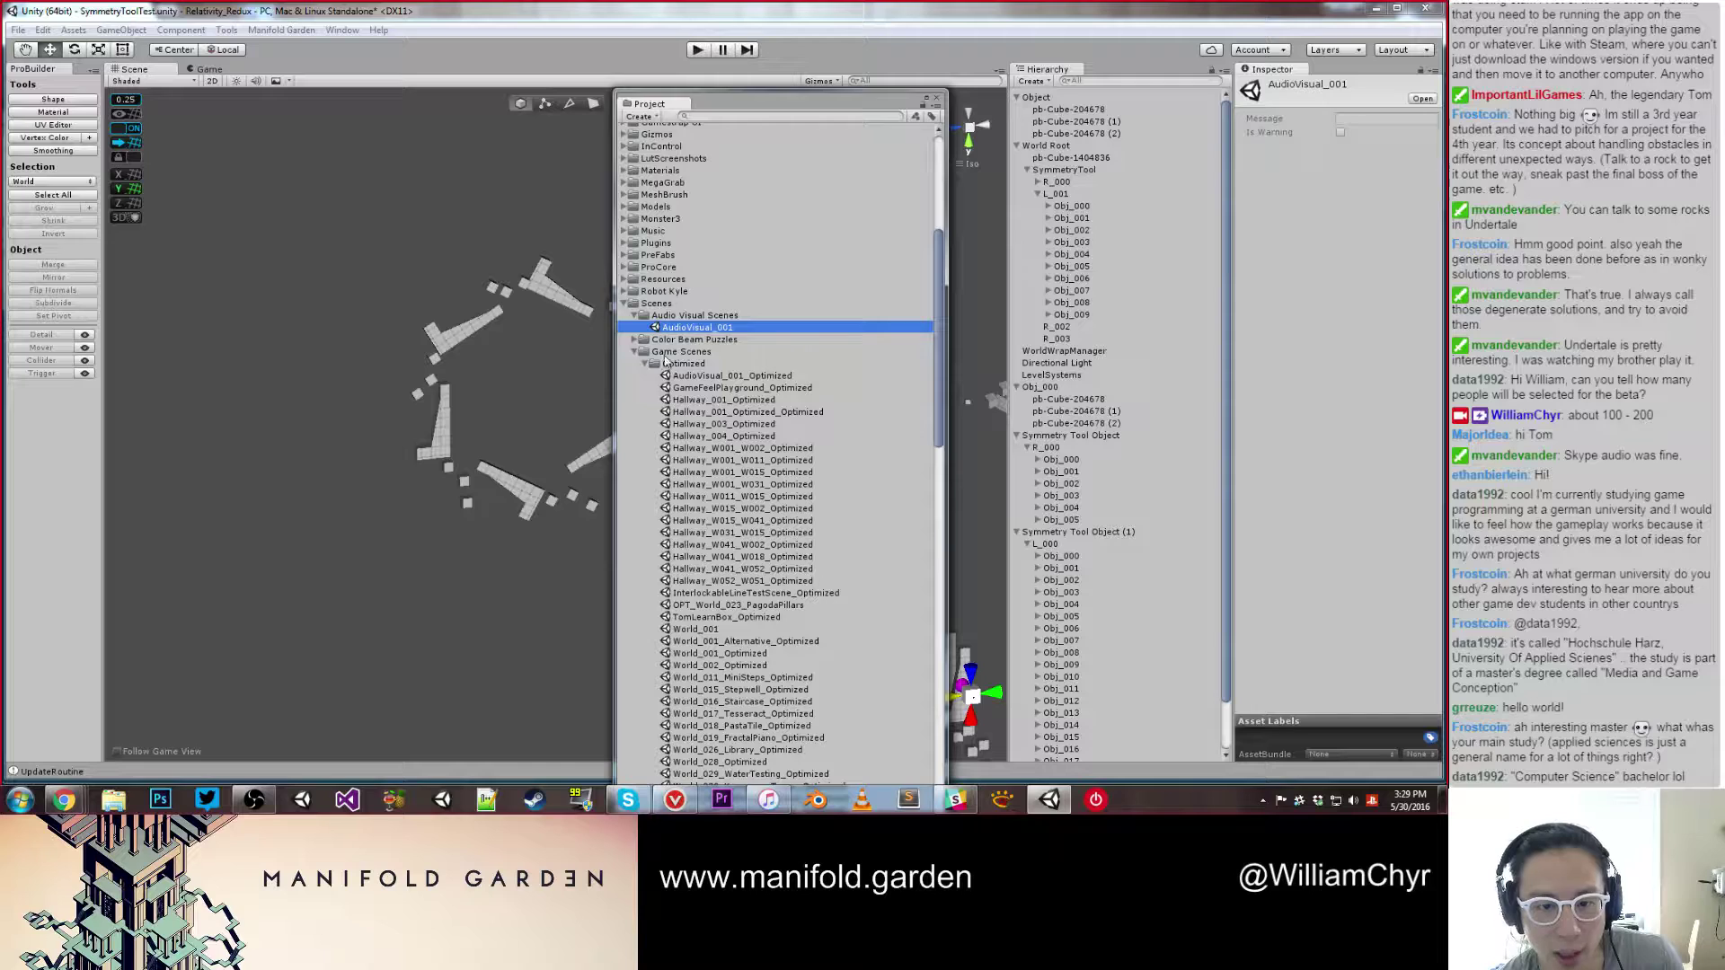
left_click(714, 377)
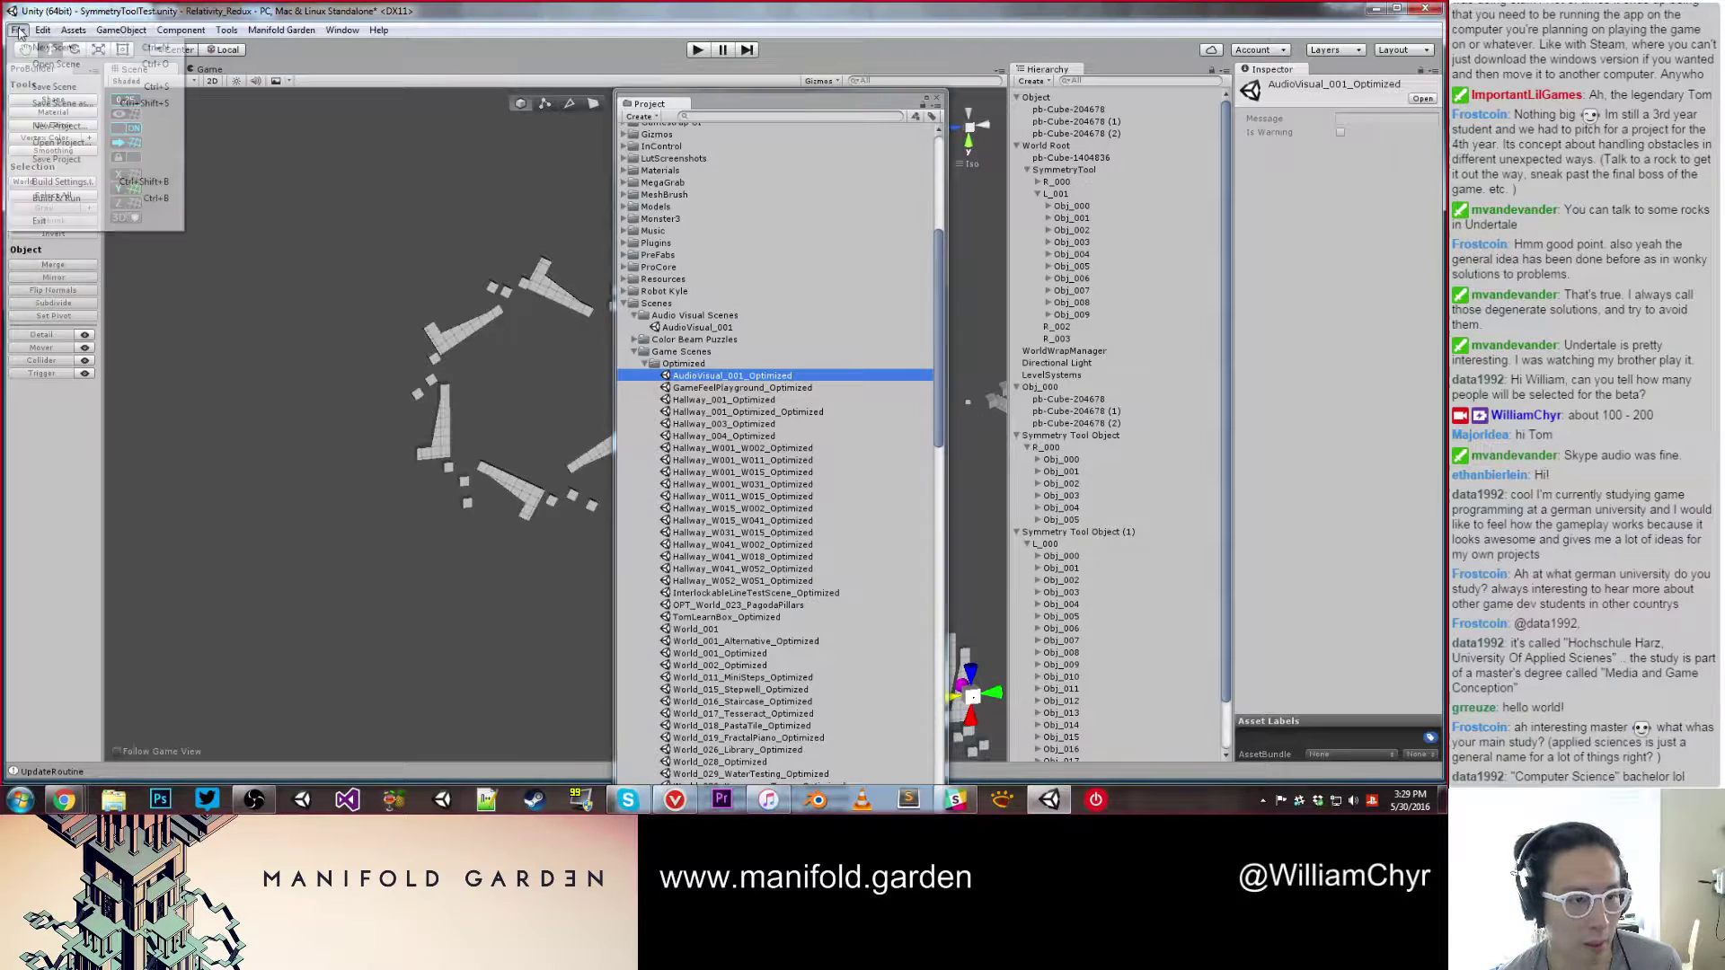
Step: Review the list of scenes included in the build settings
left_click(20, 30)
left_click(135, 185)
scroll(591, 257, "down", 2)
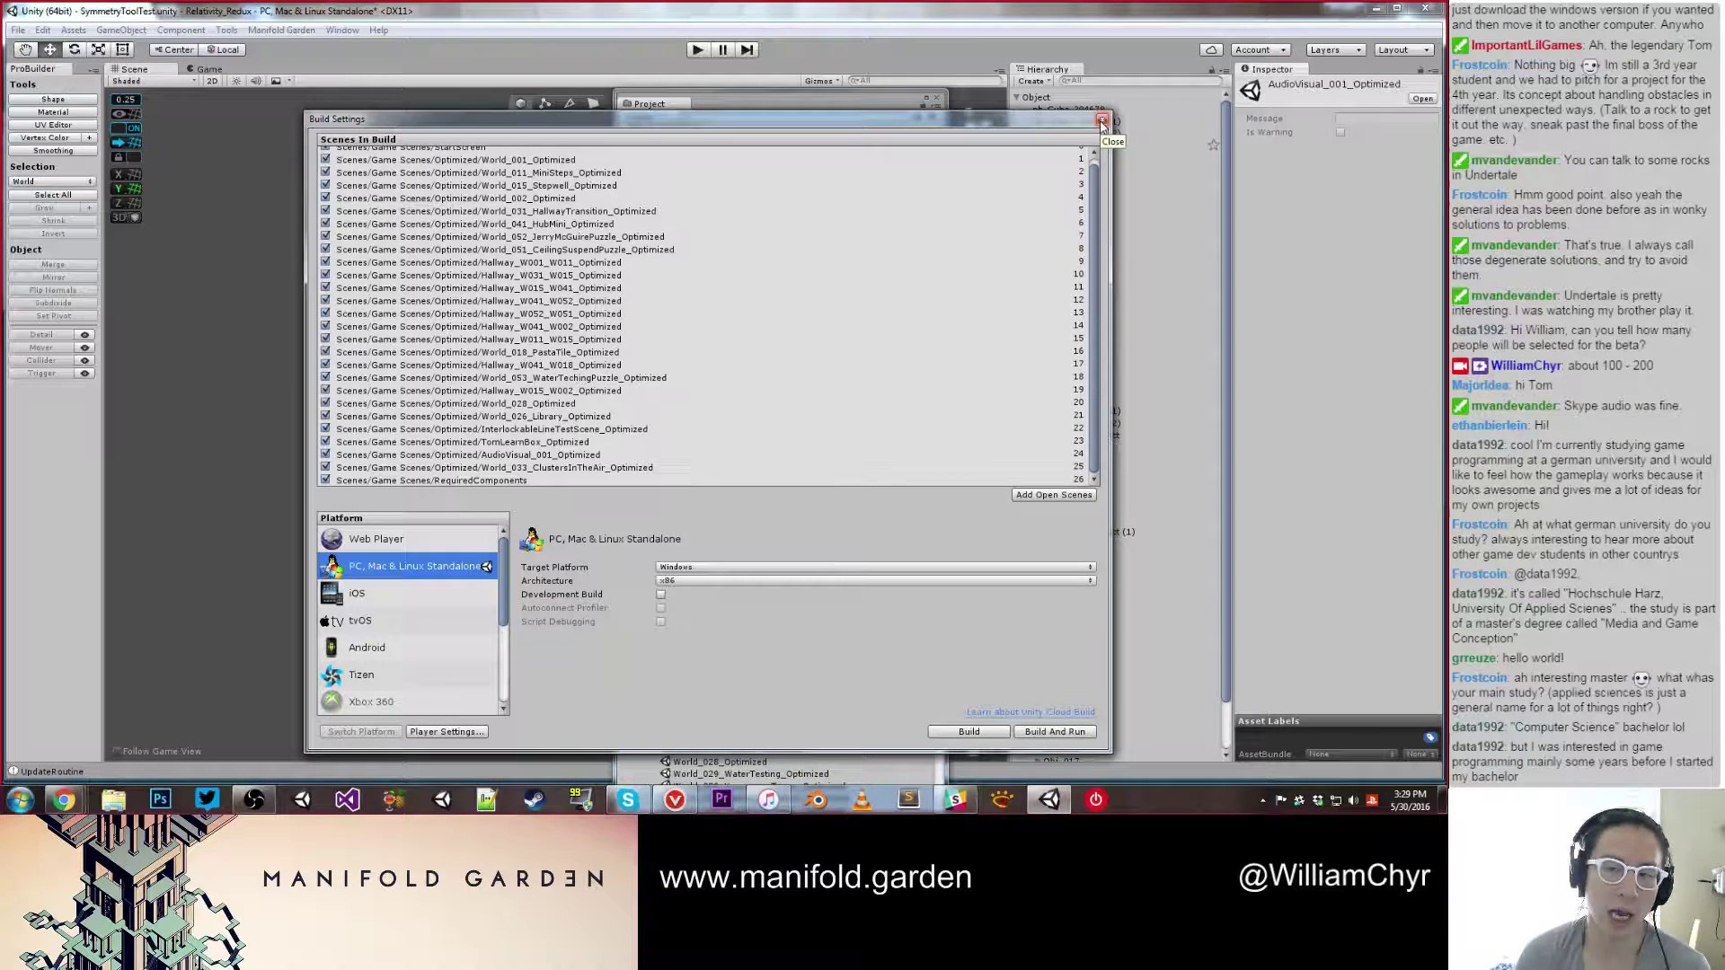
left_click(1102, 121)
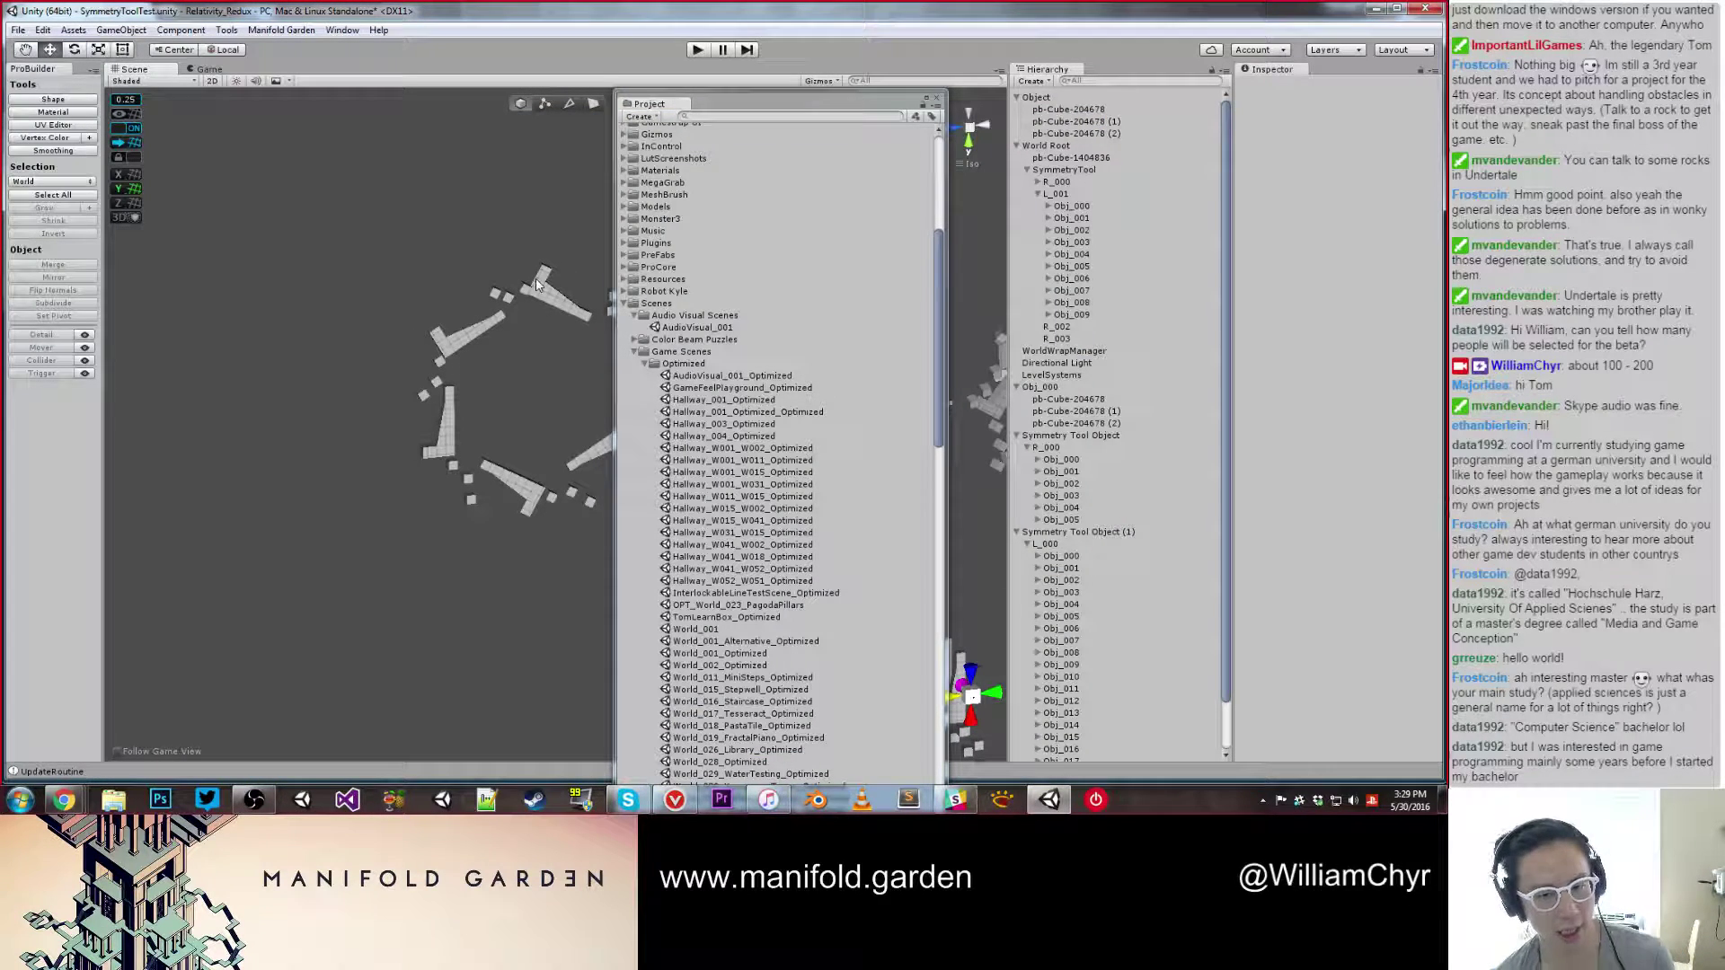
Step: Dismiss the Project window and inspect one copy in the linear row of Symmetry Tool Object (1), then clear the selection
left_click(935, 98)
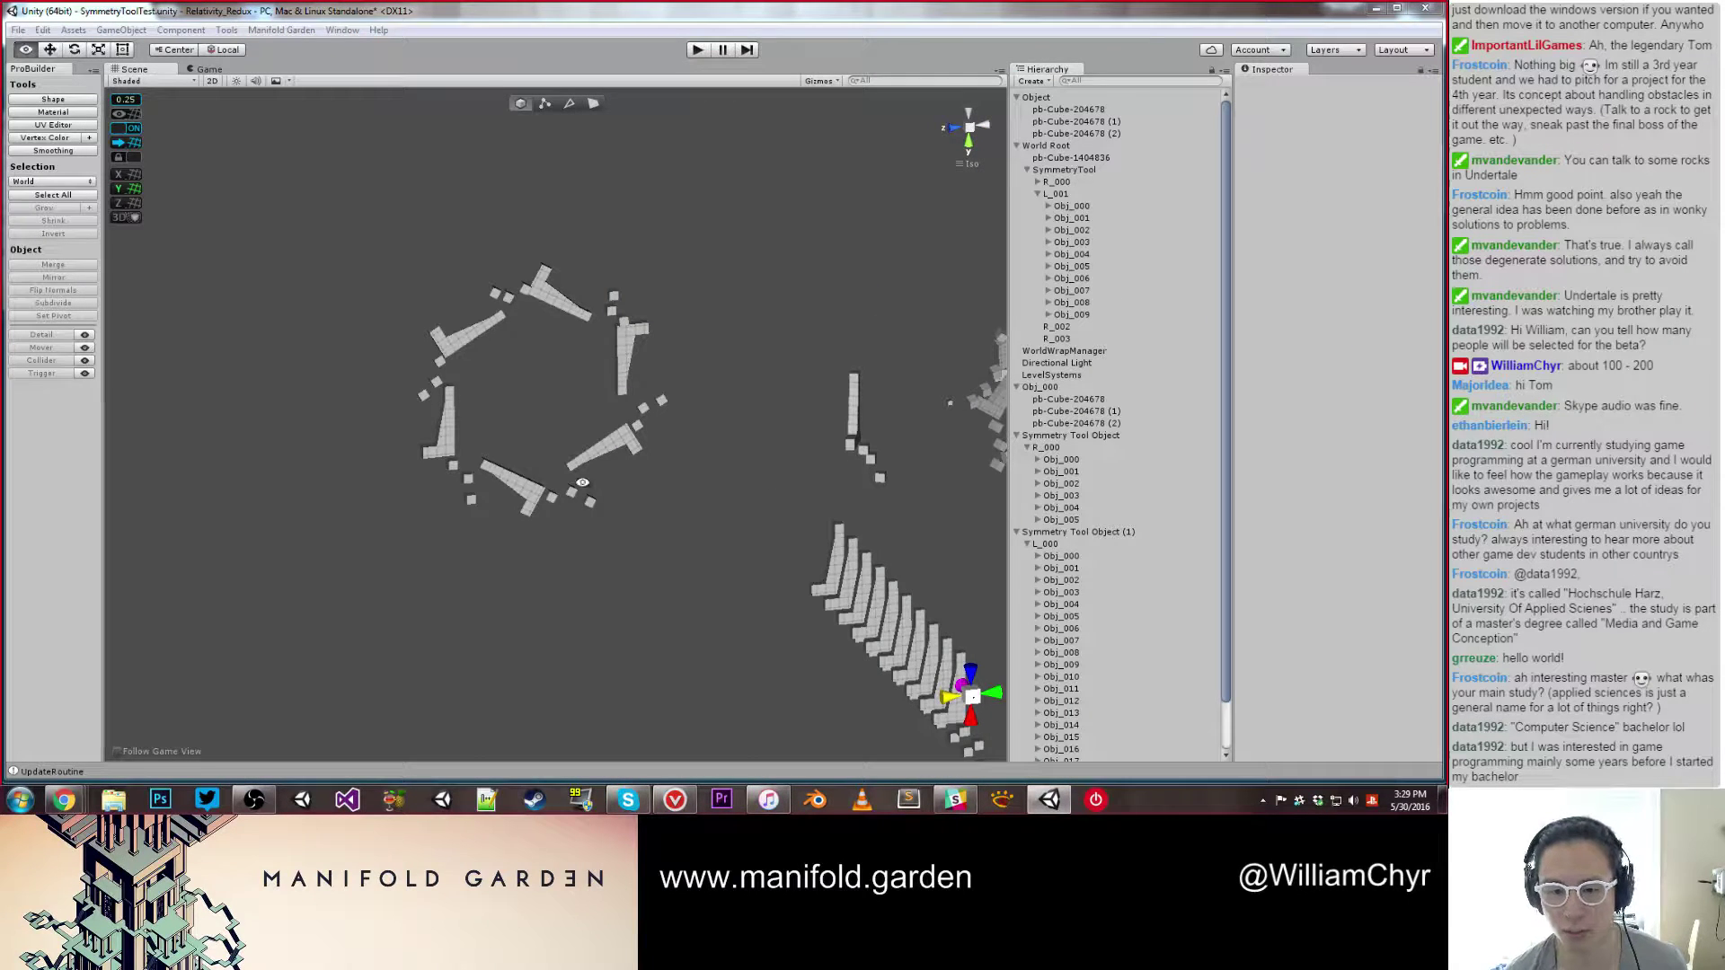
mouse_move(649, 488)
left_mouse_down("alt")
mouse_move(739, 603)
mouse_move(682, 473)
mouse_move(643, 500)
left_mouse_up("alt")
left_click(642, 499)
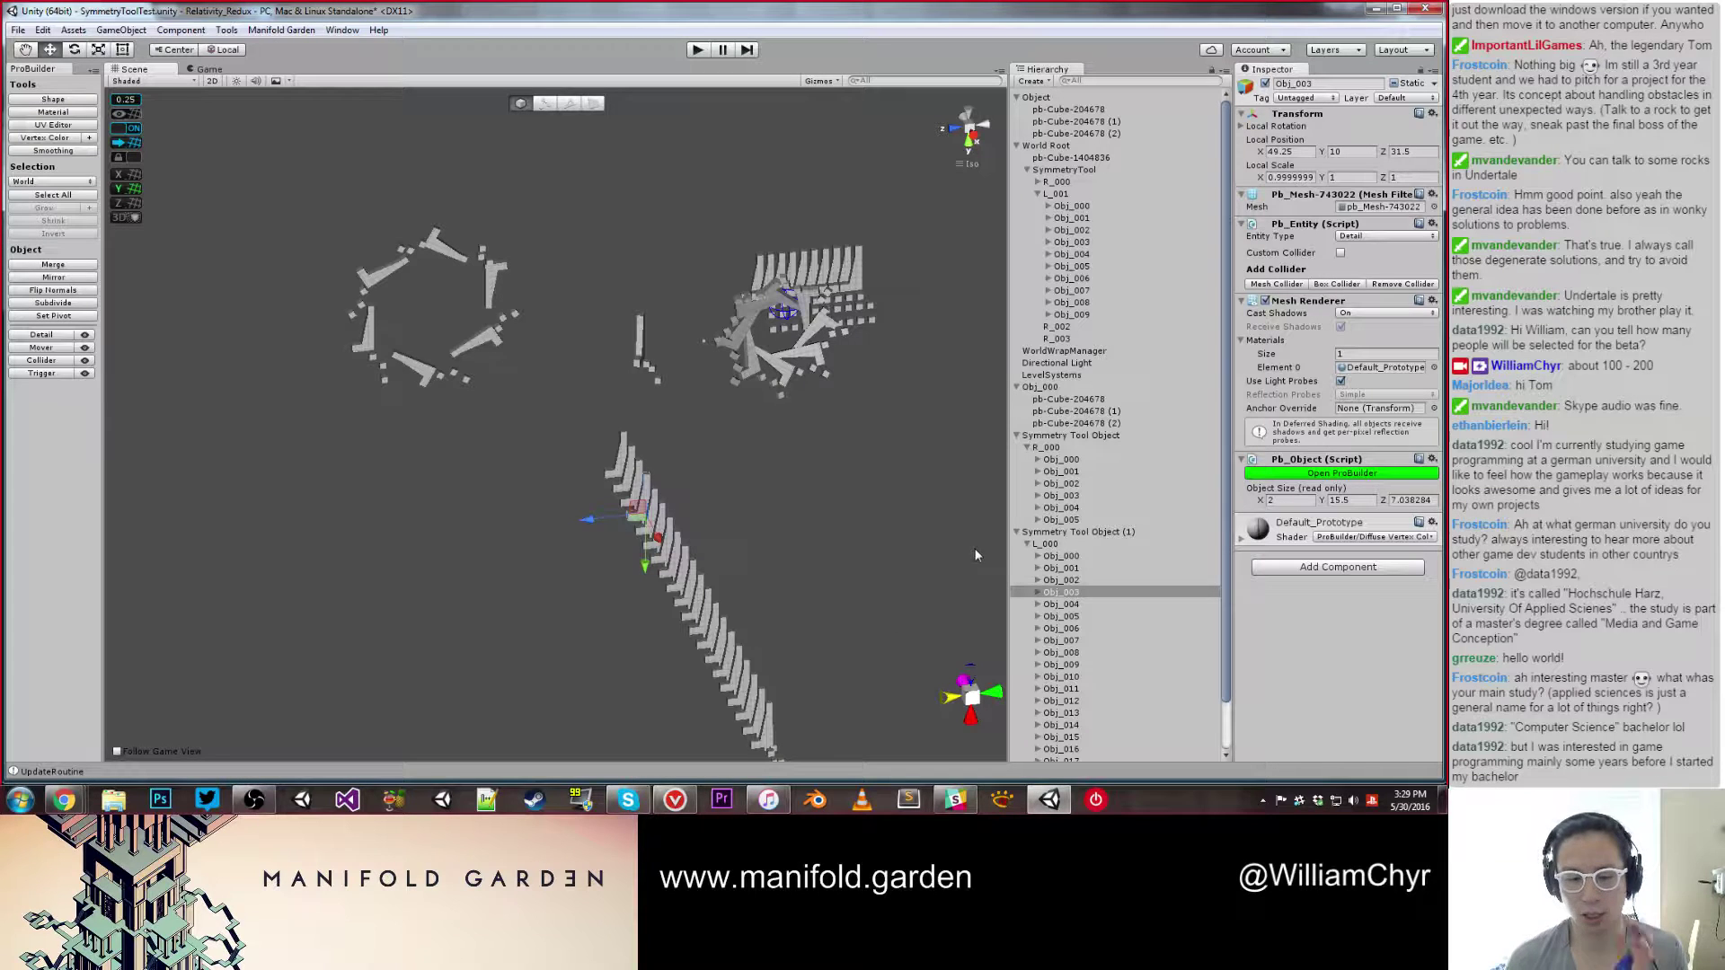
left_click(633, 800)
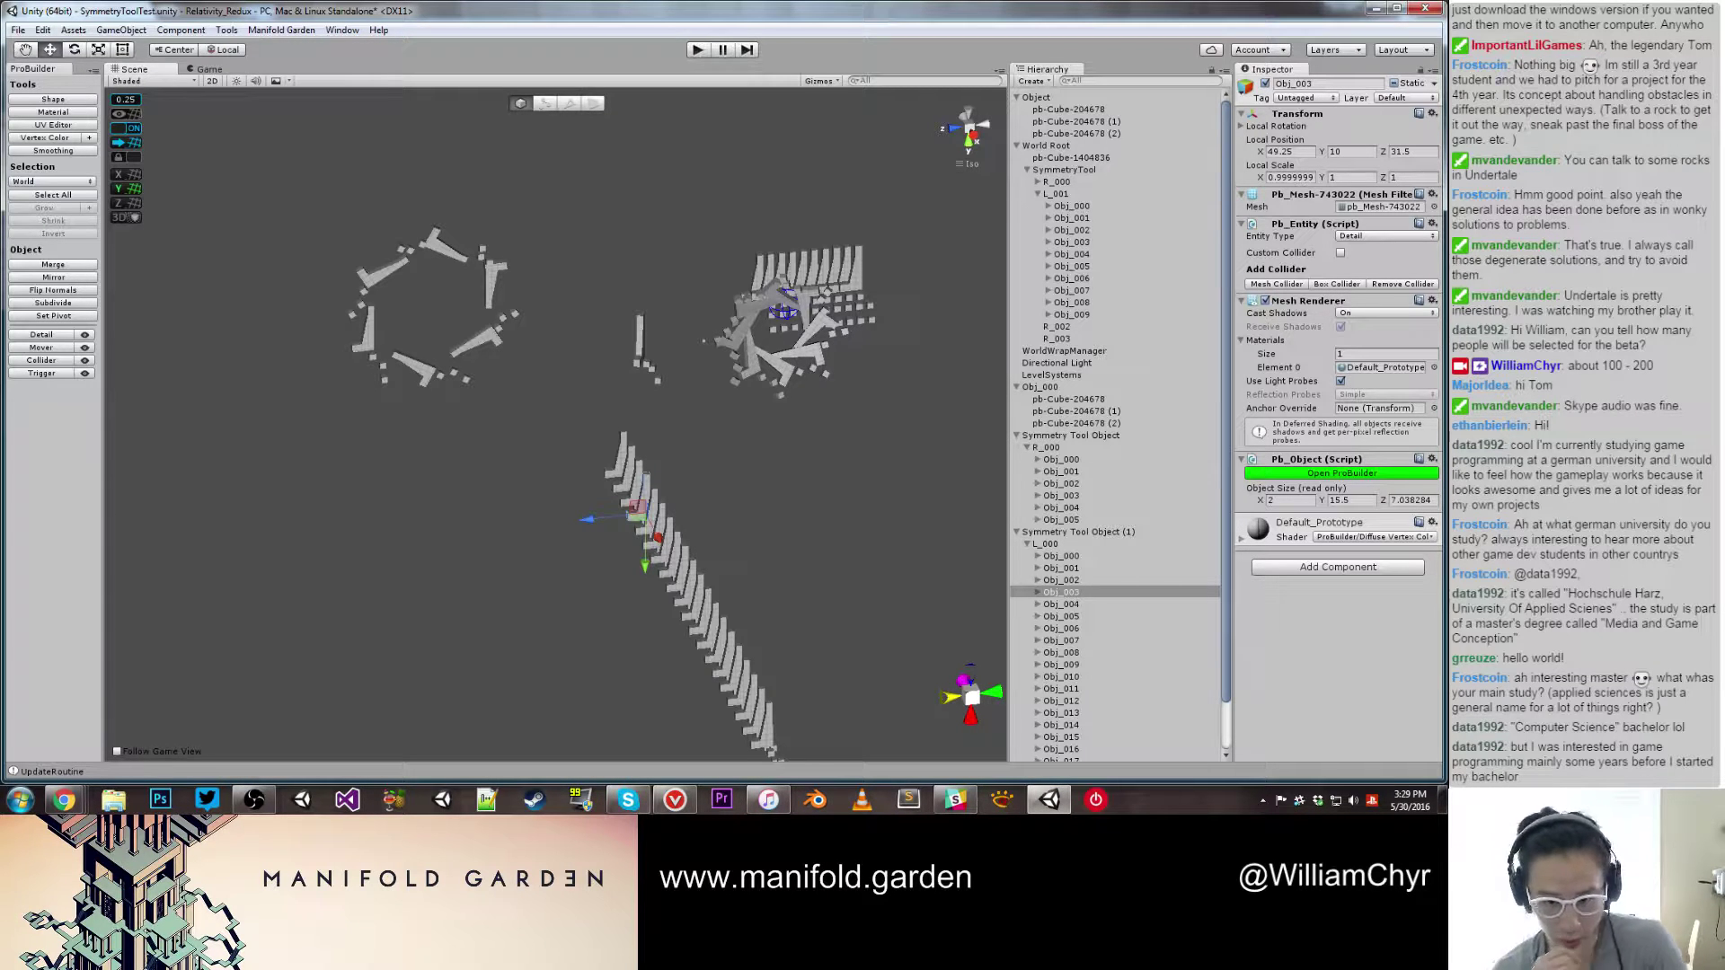
left_click(719, 473)
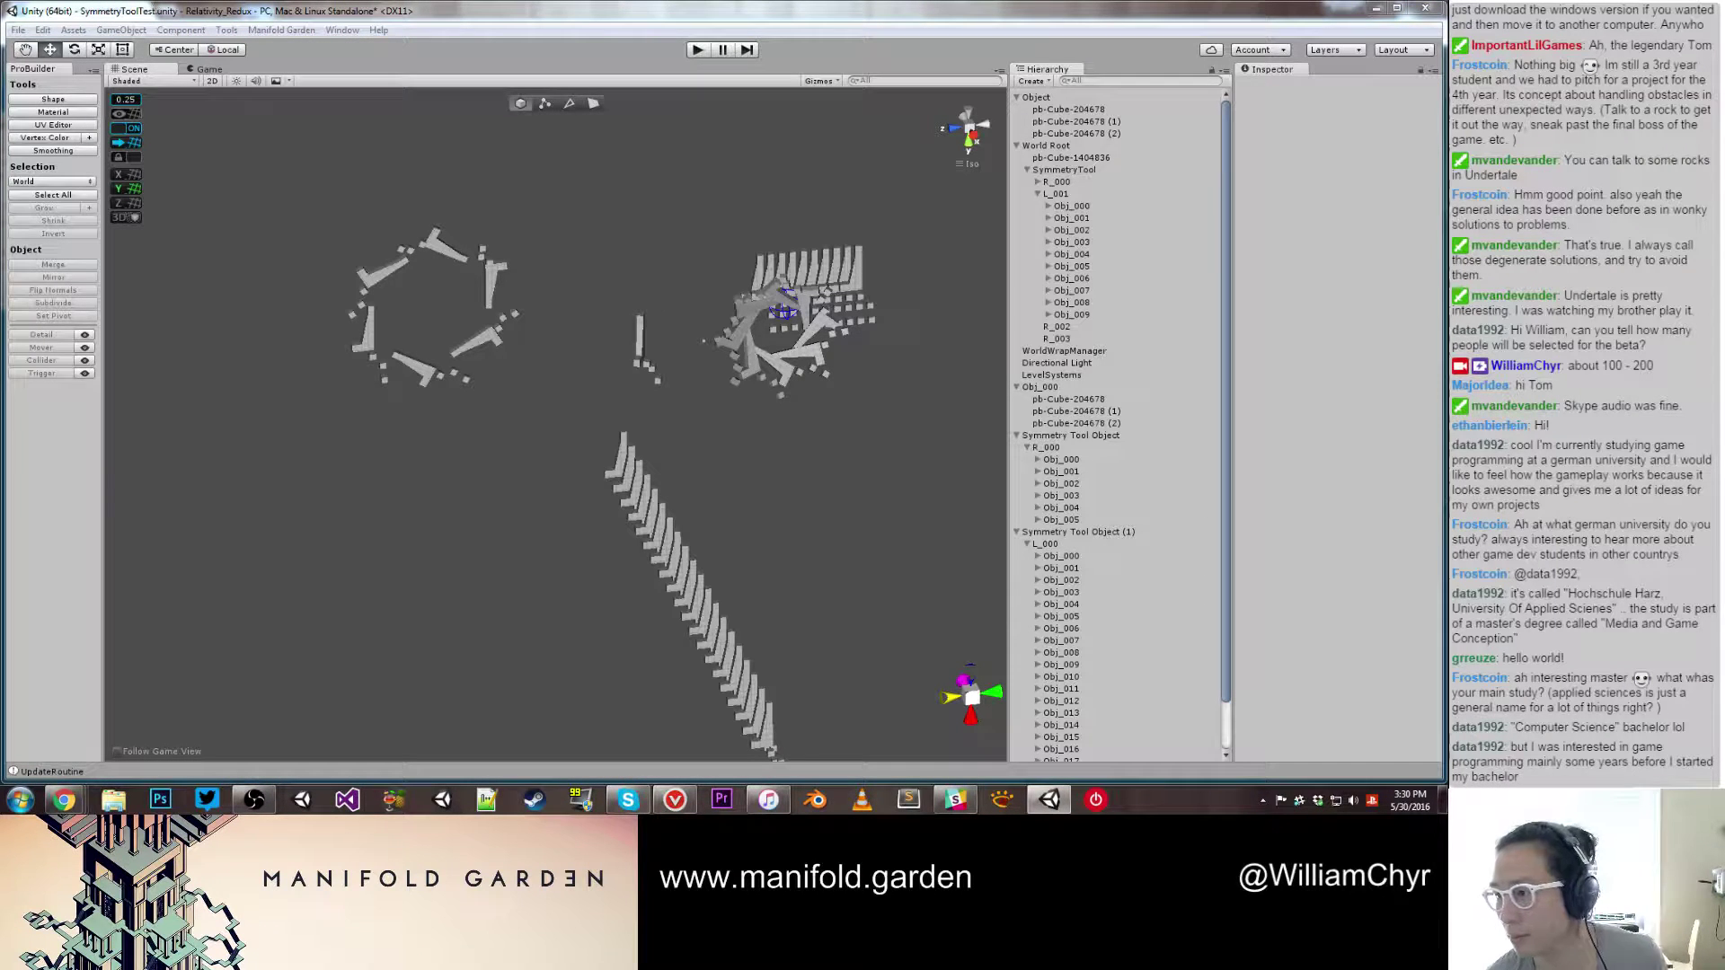
Step: Open the World_033_ClustersInTheAir scene, saving the modified SymmetryToolTest scene
left_click(1422, 98)
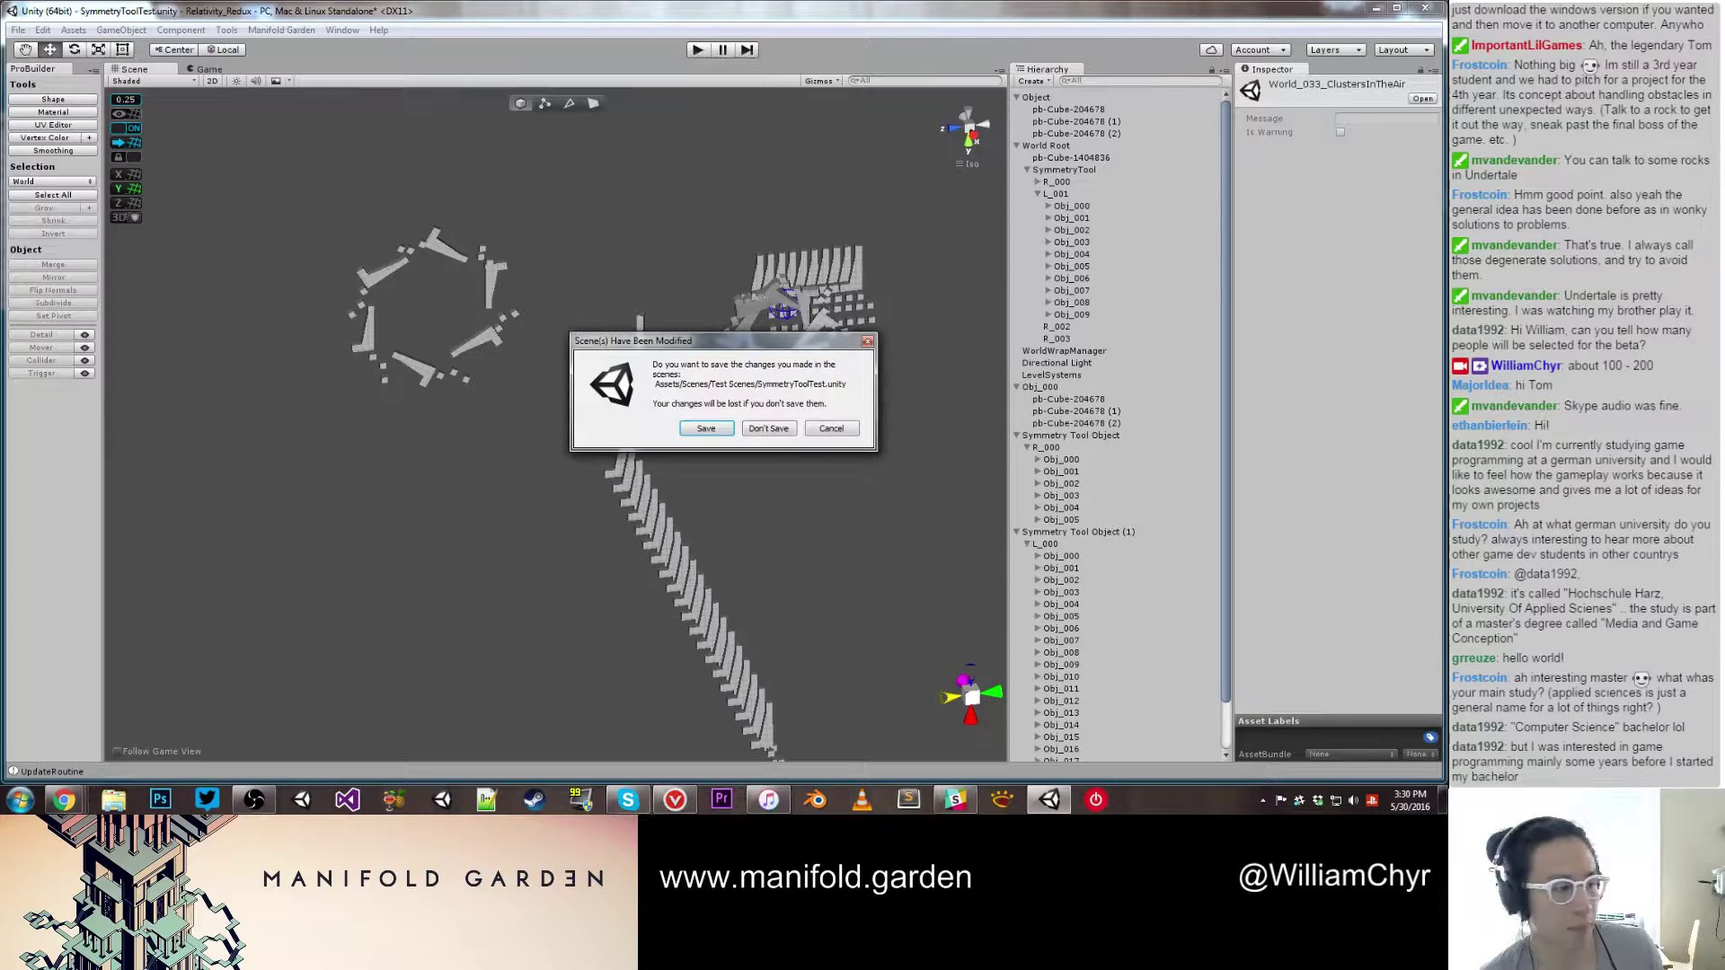
left_click(705, 430)
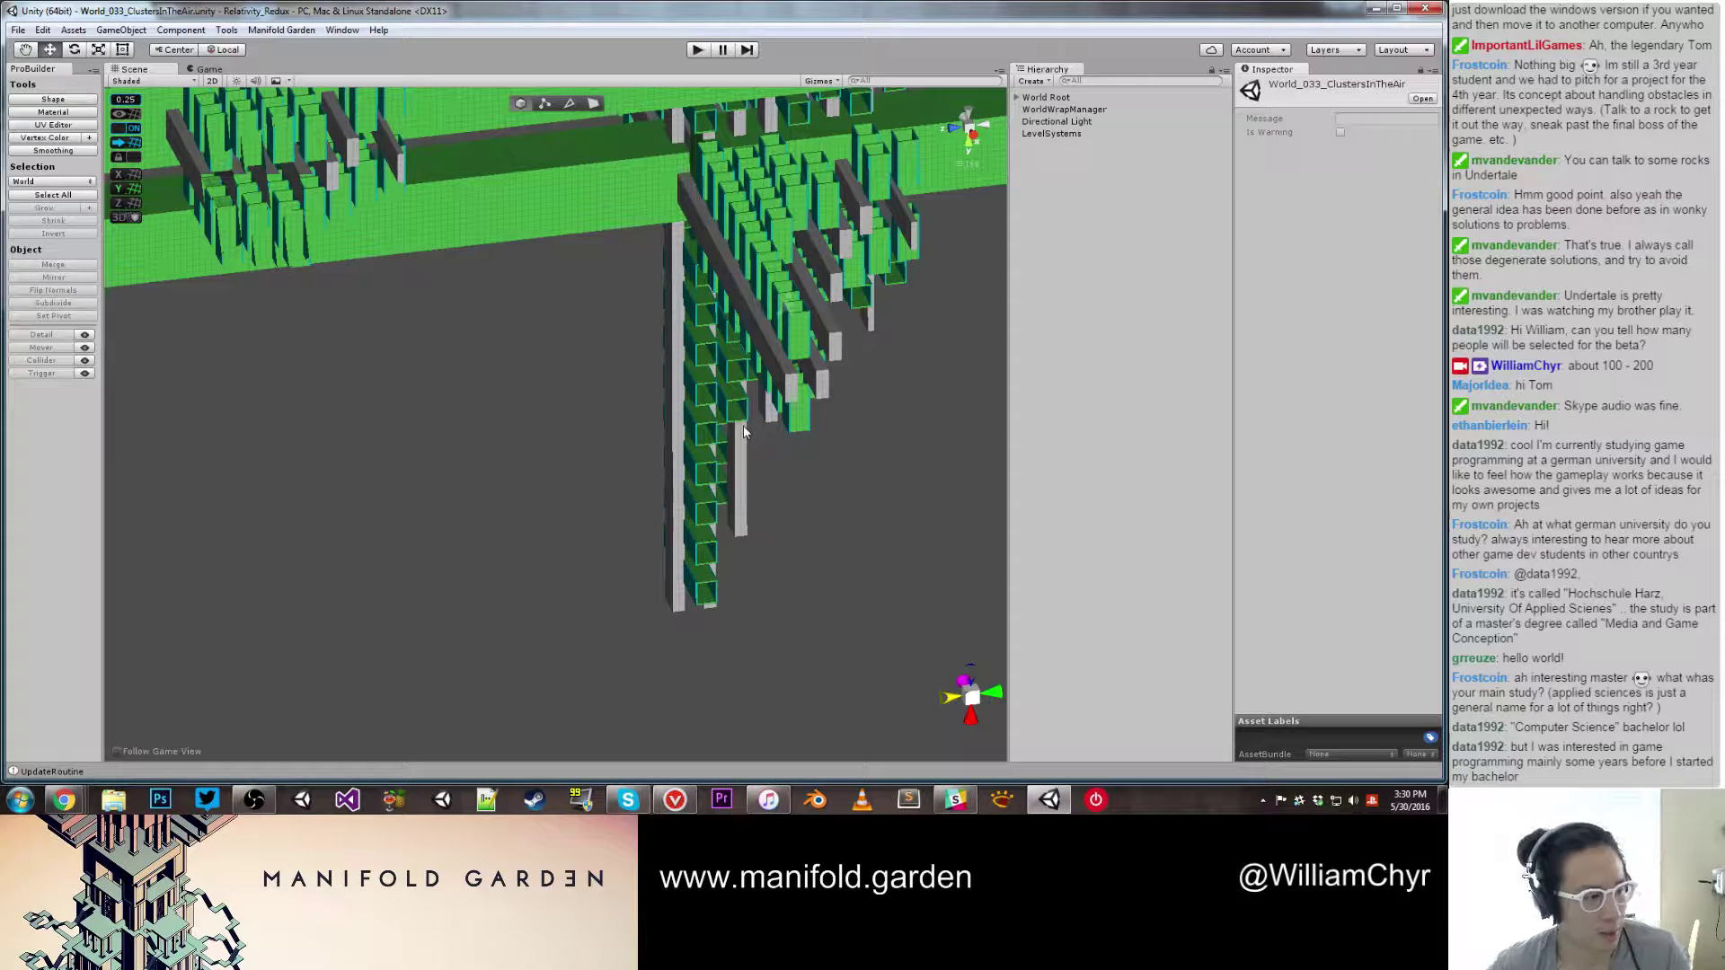
left_click(564, 480)
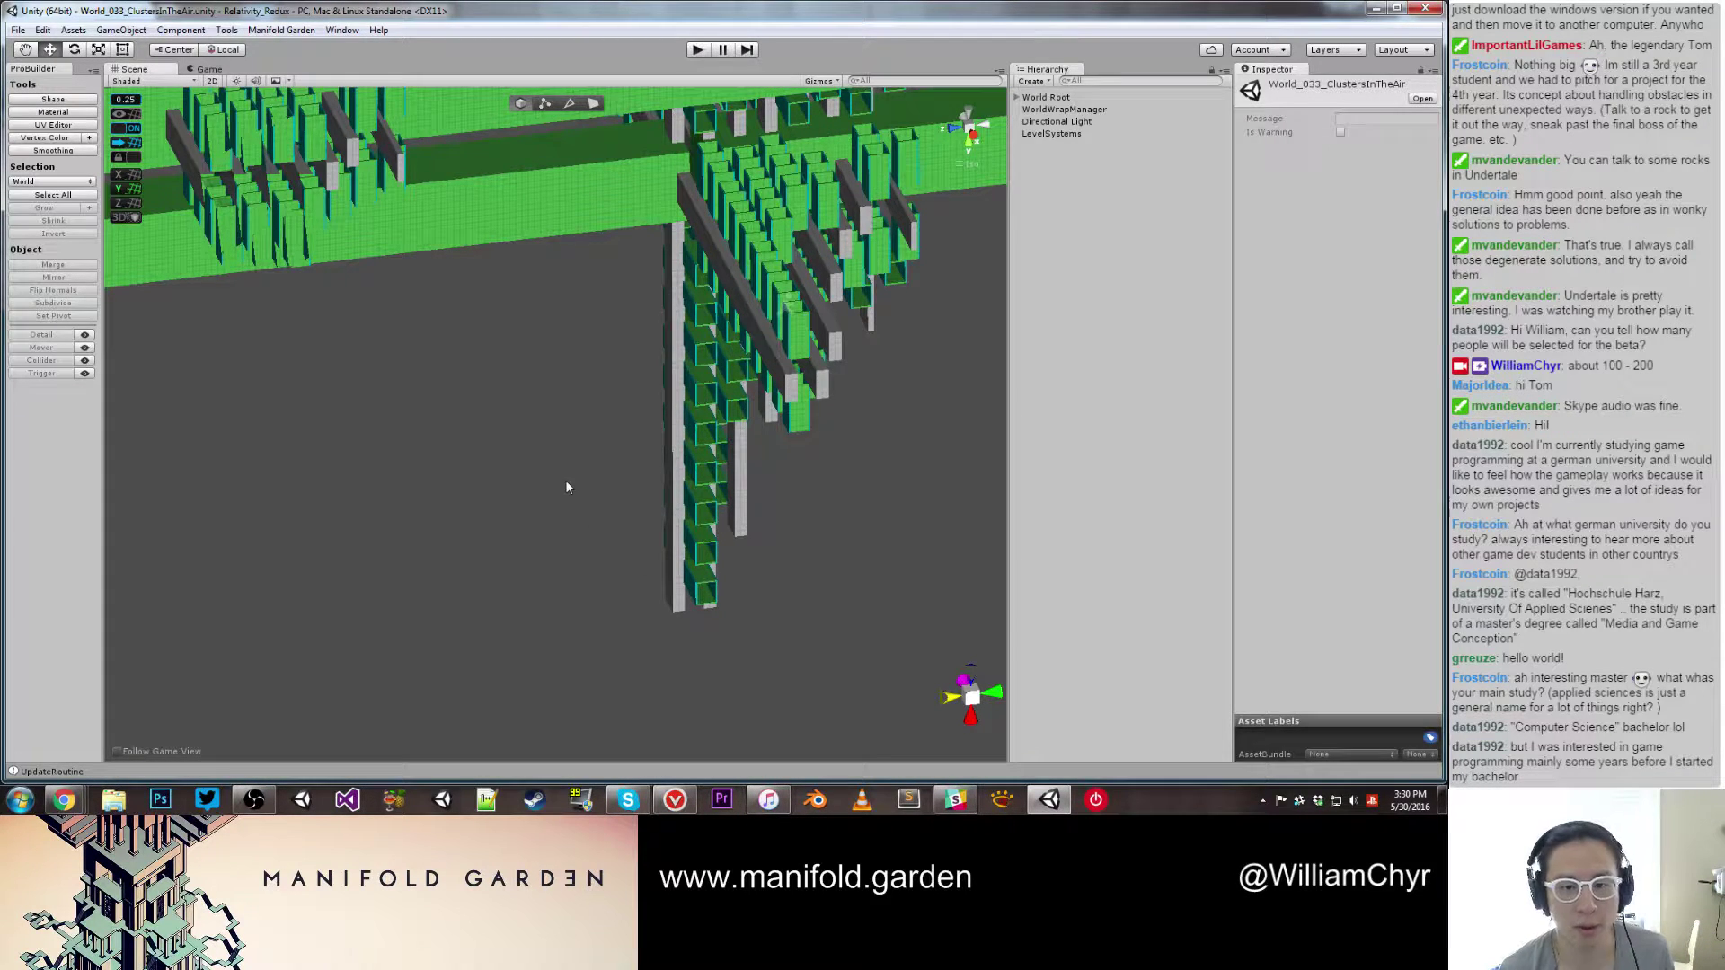
Step: Examine the clusters around the long green beams, selecting the first Cluster group under World Root
scroll(562, 476, "down", 15)
left_click_drag(555, 465, 757, 413, "alt")
scroll(463, 296, "up", 8)
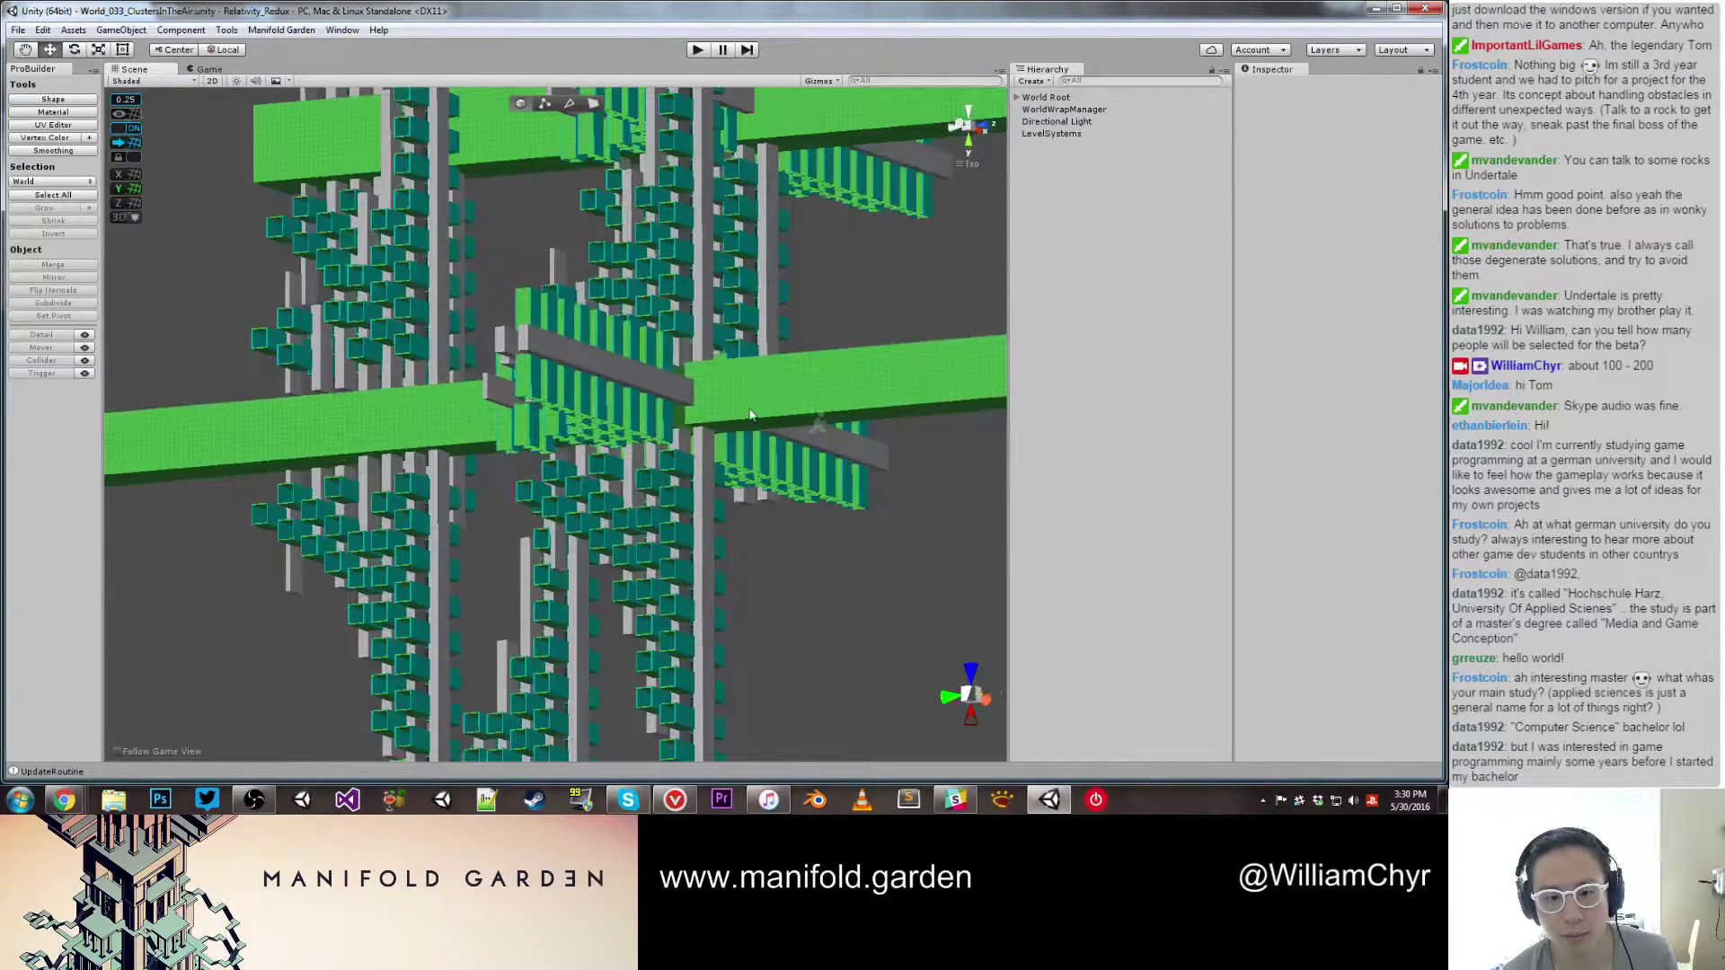
left_click(915, 354)
scroll(915, 354, "down", 5)
left_click(1048, 110)
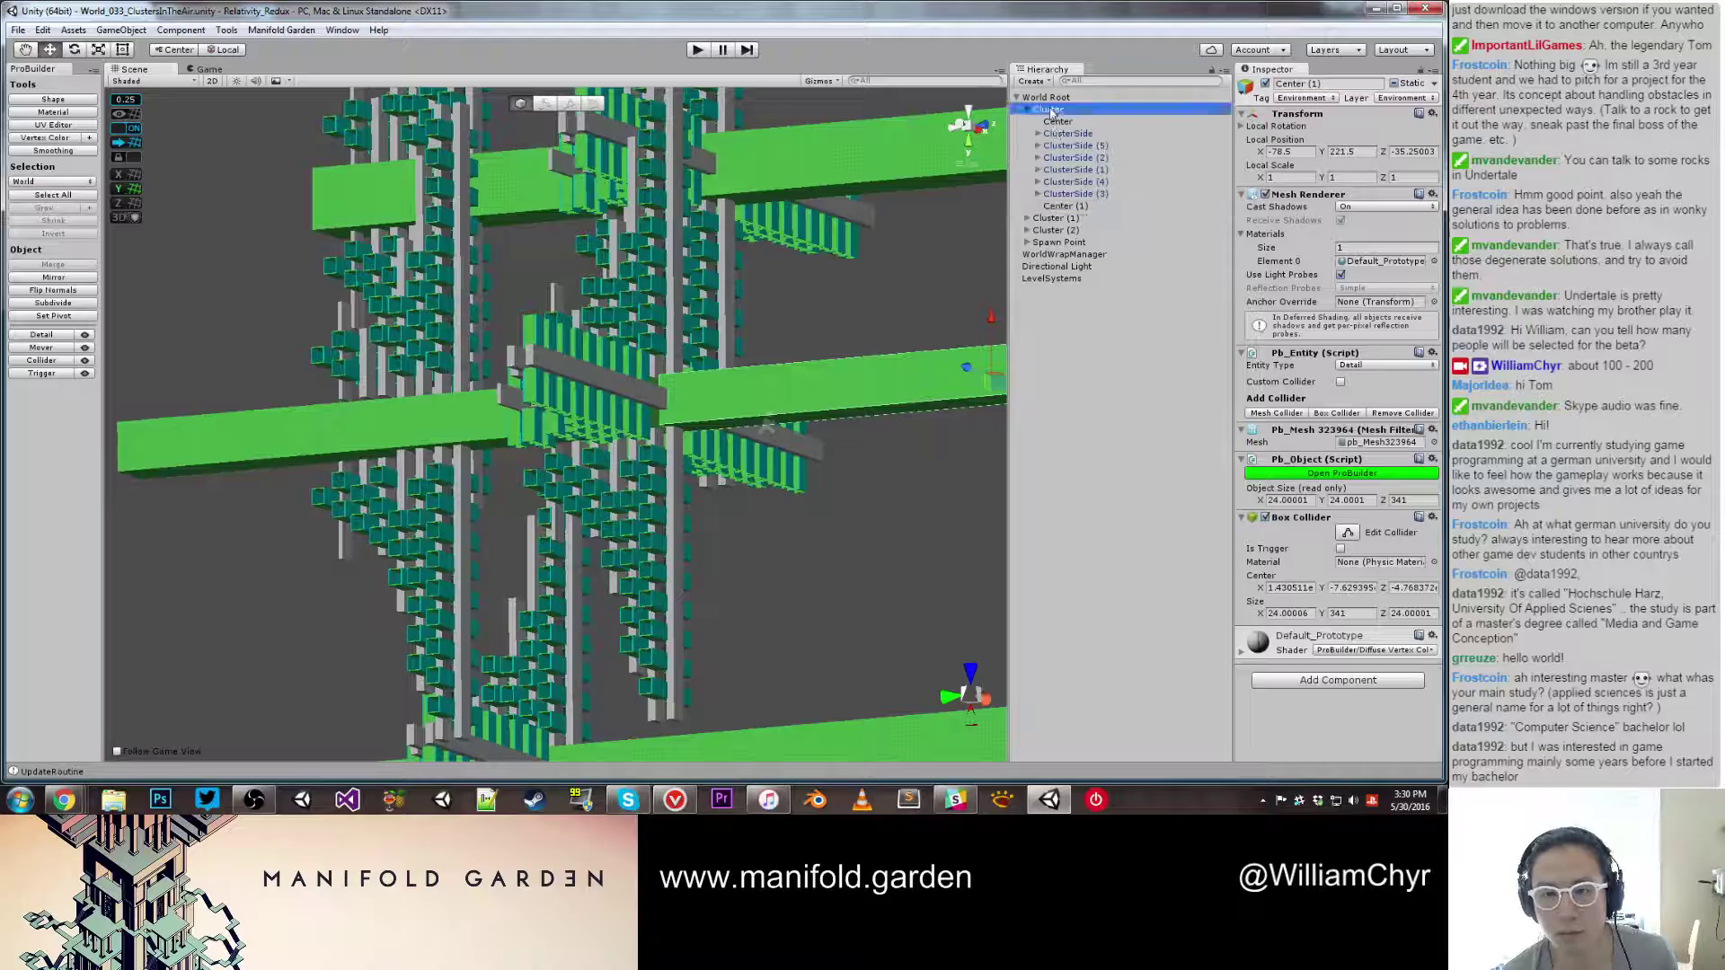
left_click_drag(733, 303, 656, 198, "alt")
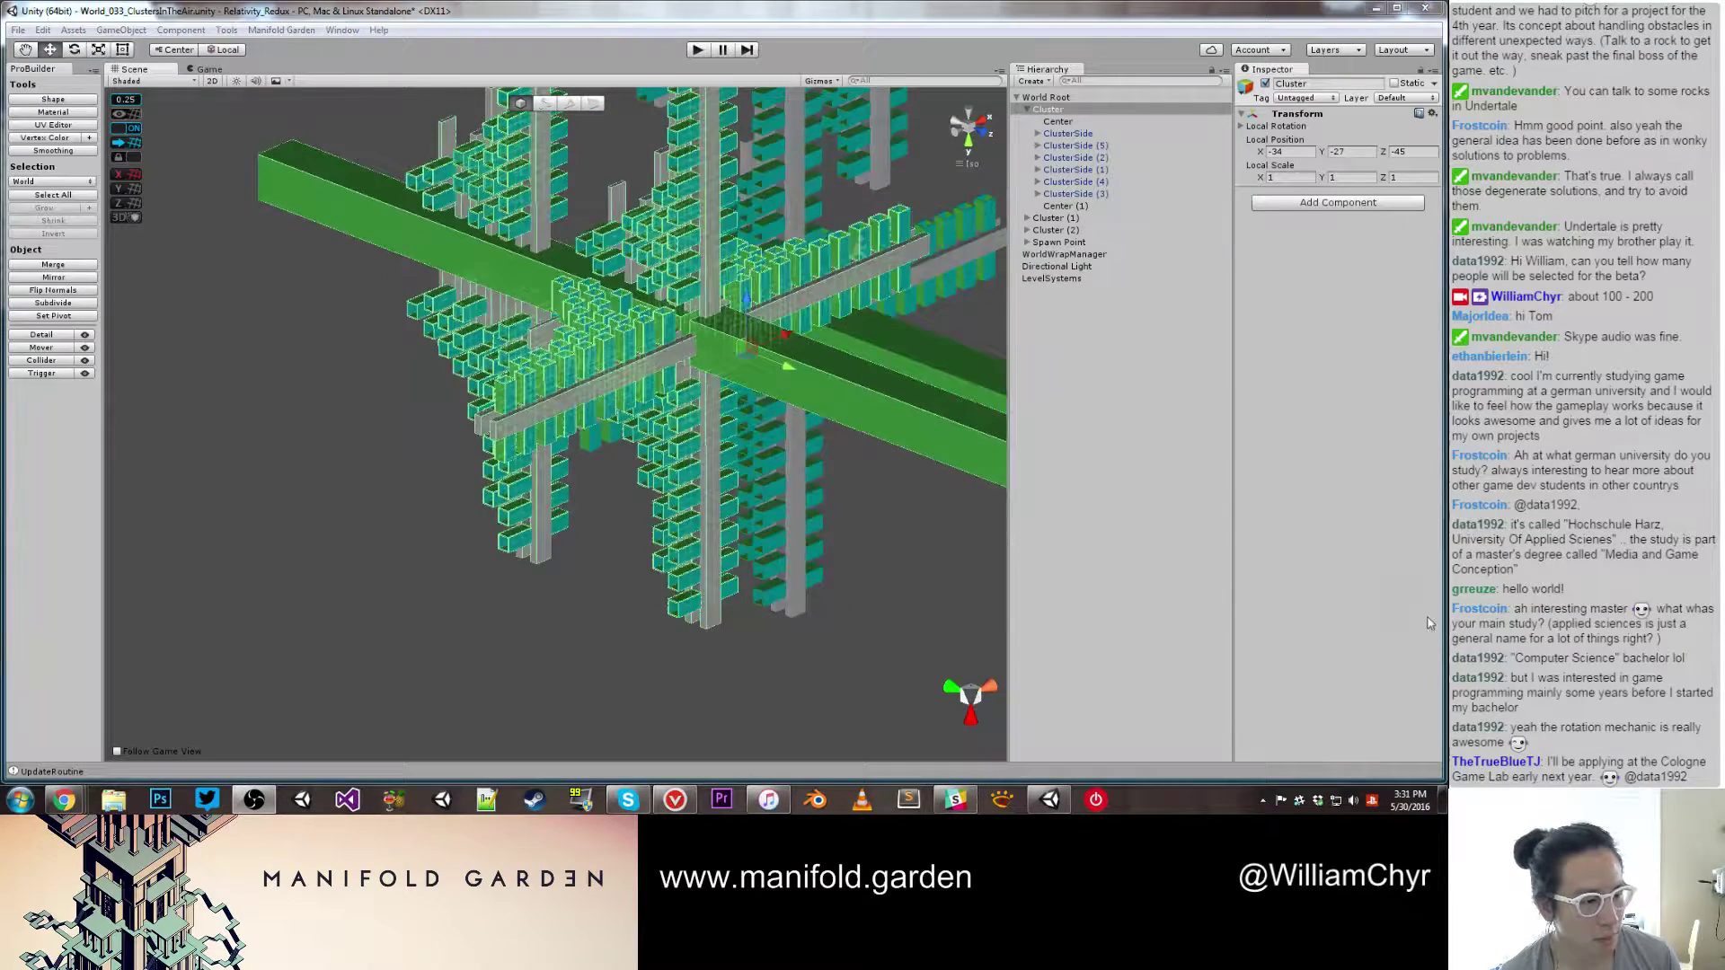
key("alt+Tab")
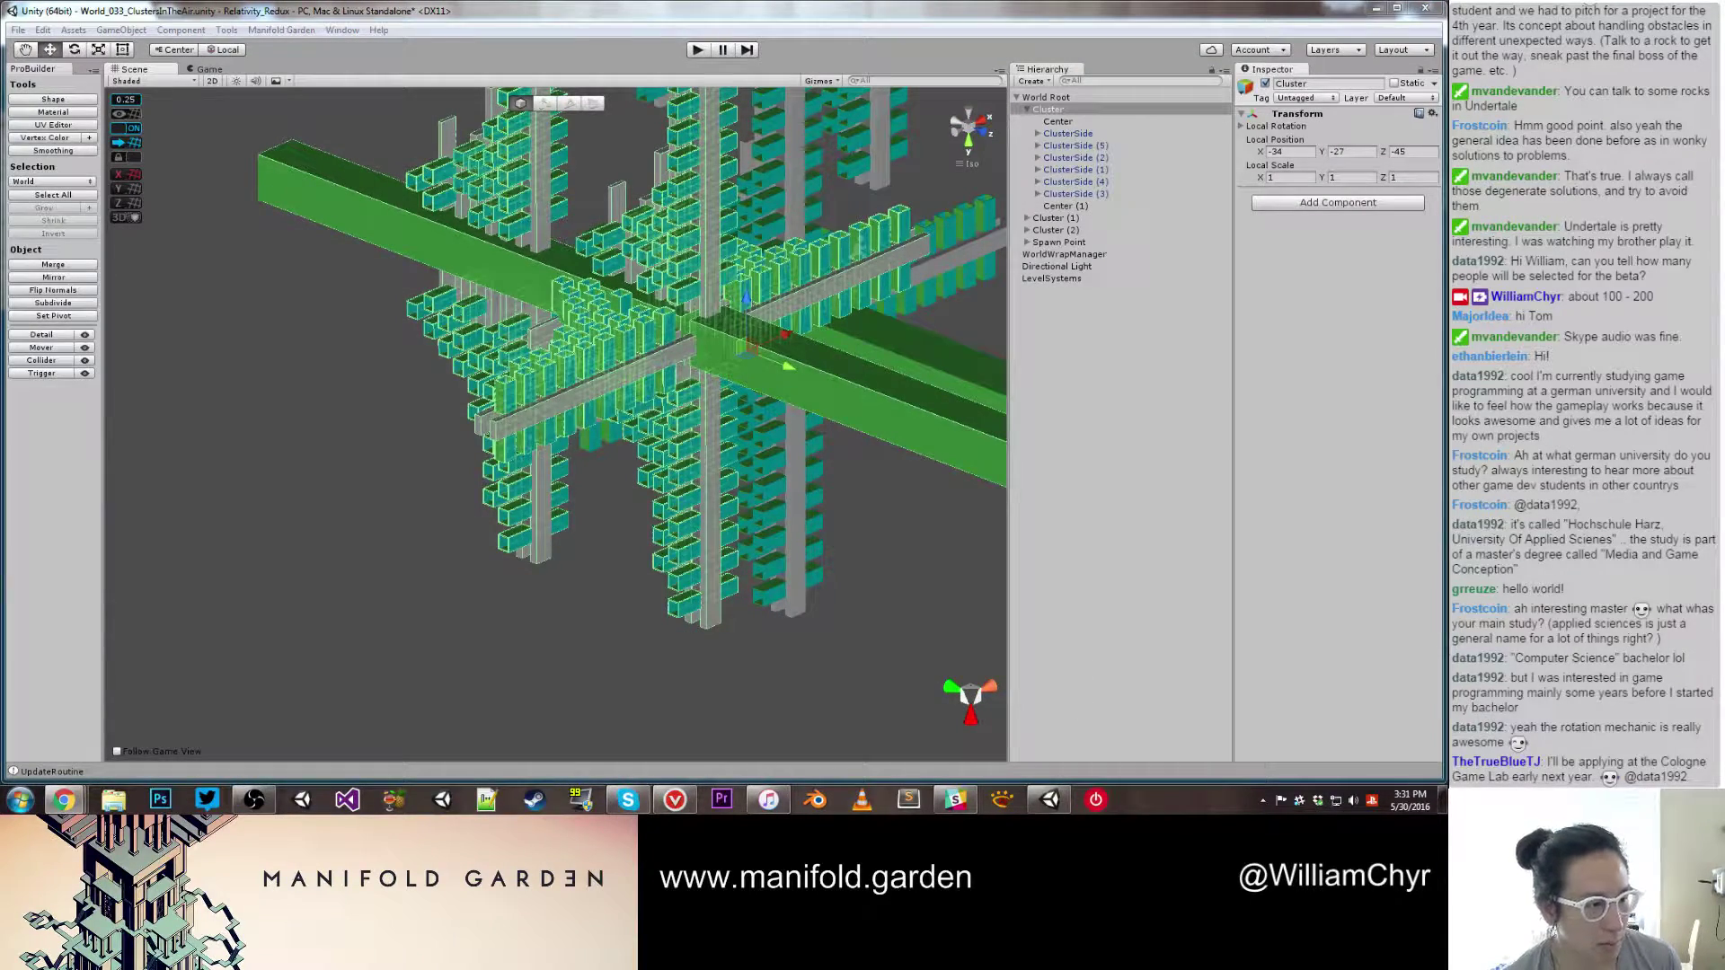
key("alt+Tab")
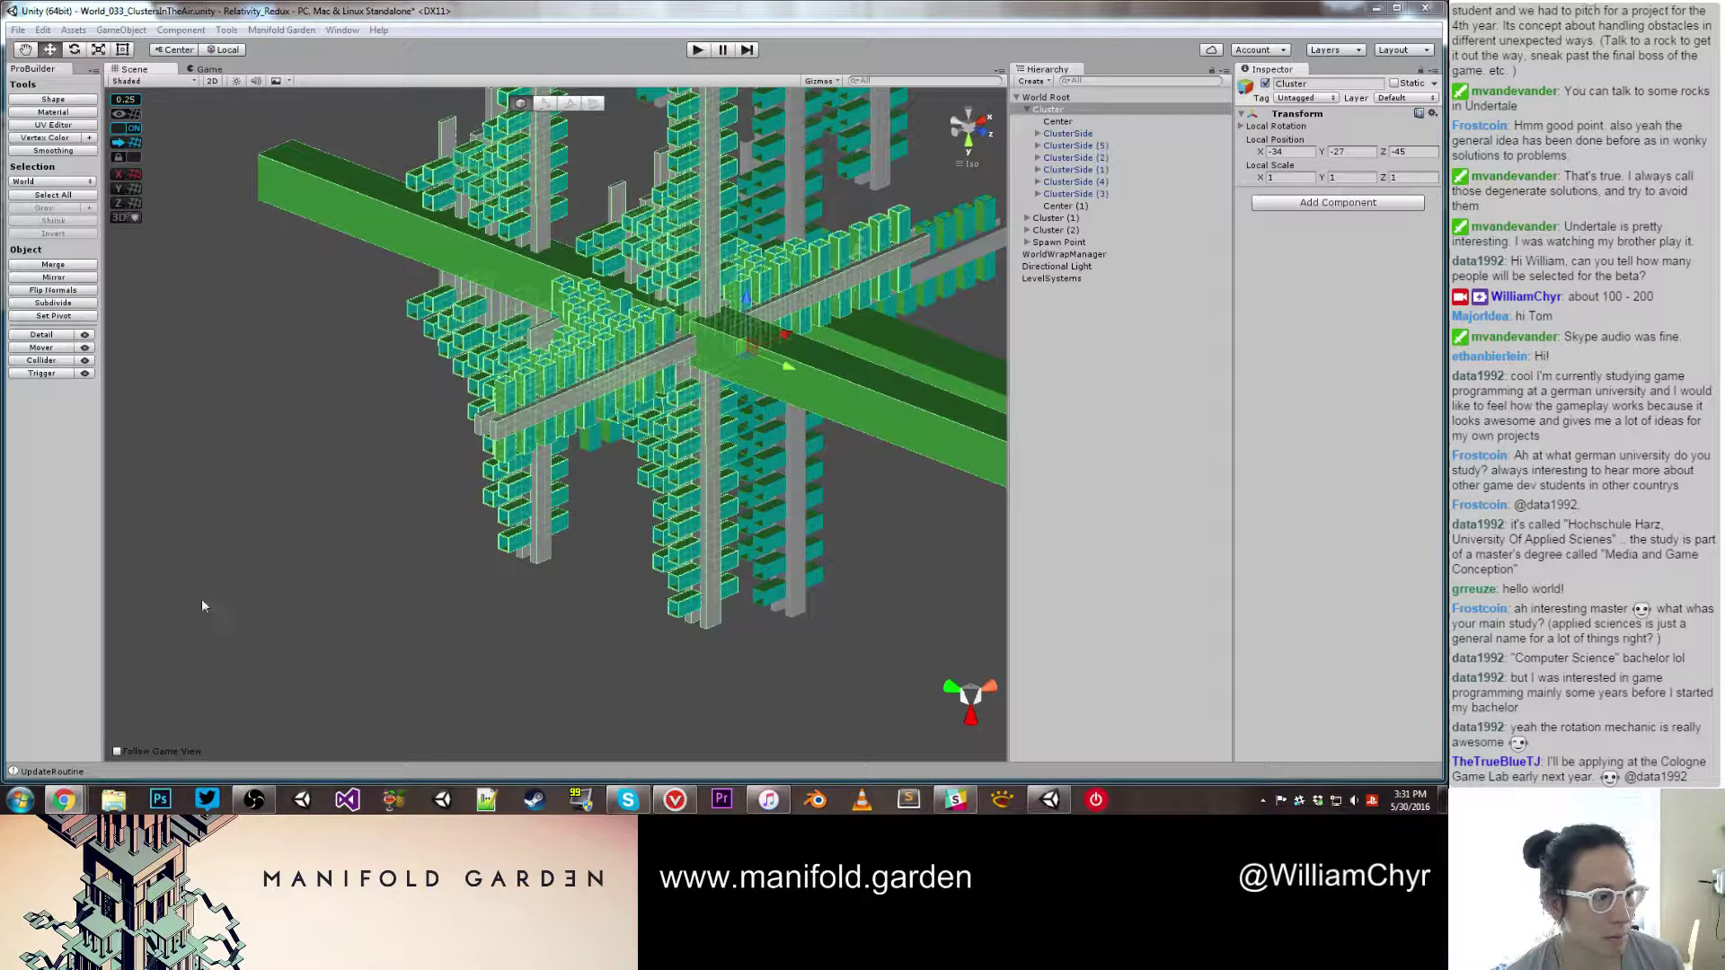
key("alt+Tab")
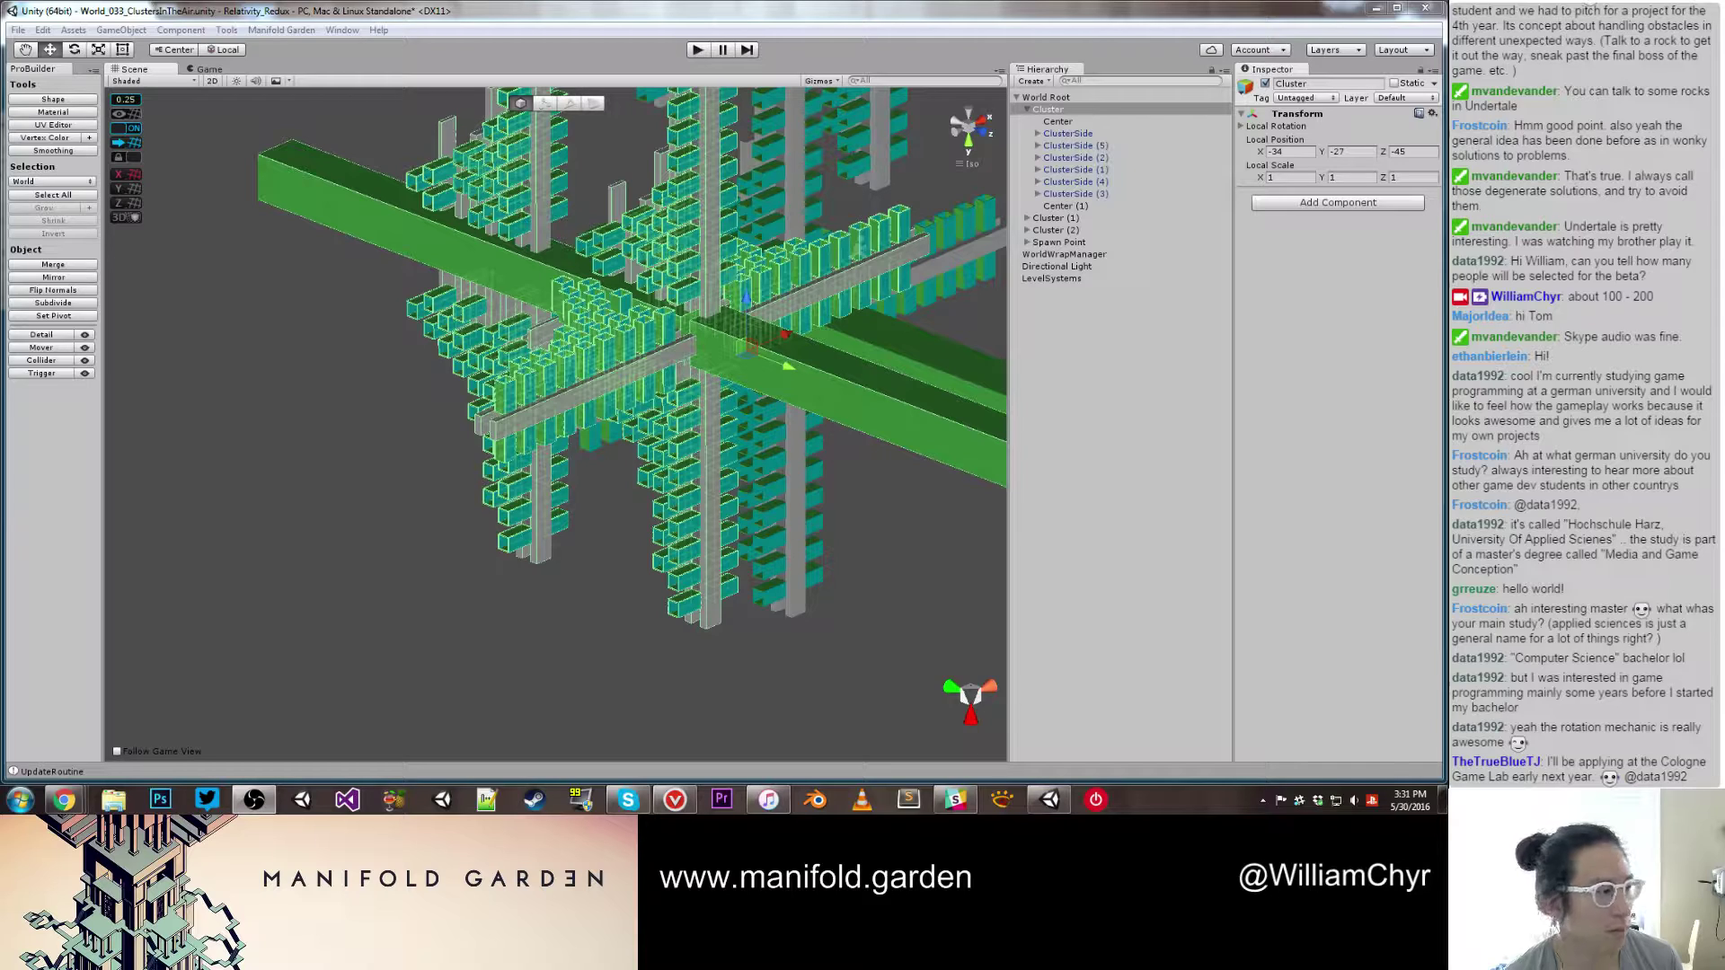
key("alt+Tab")
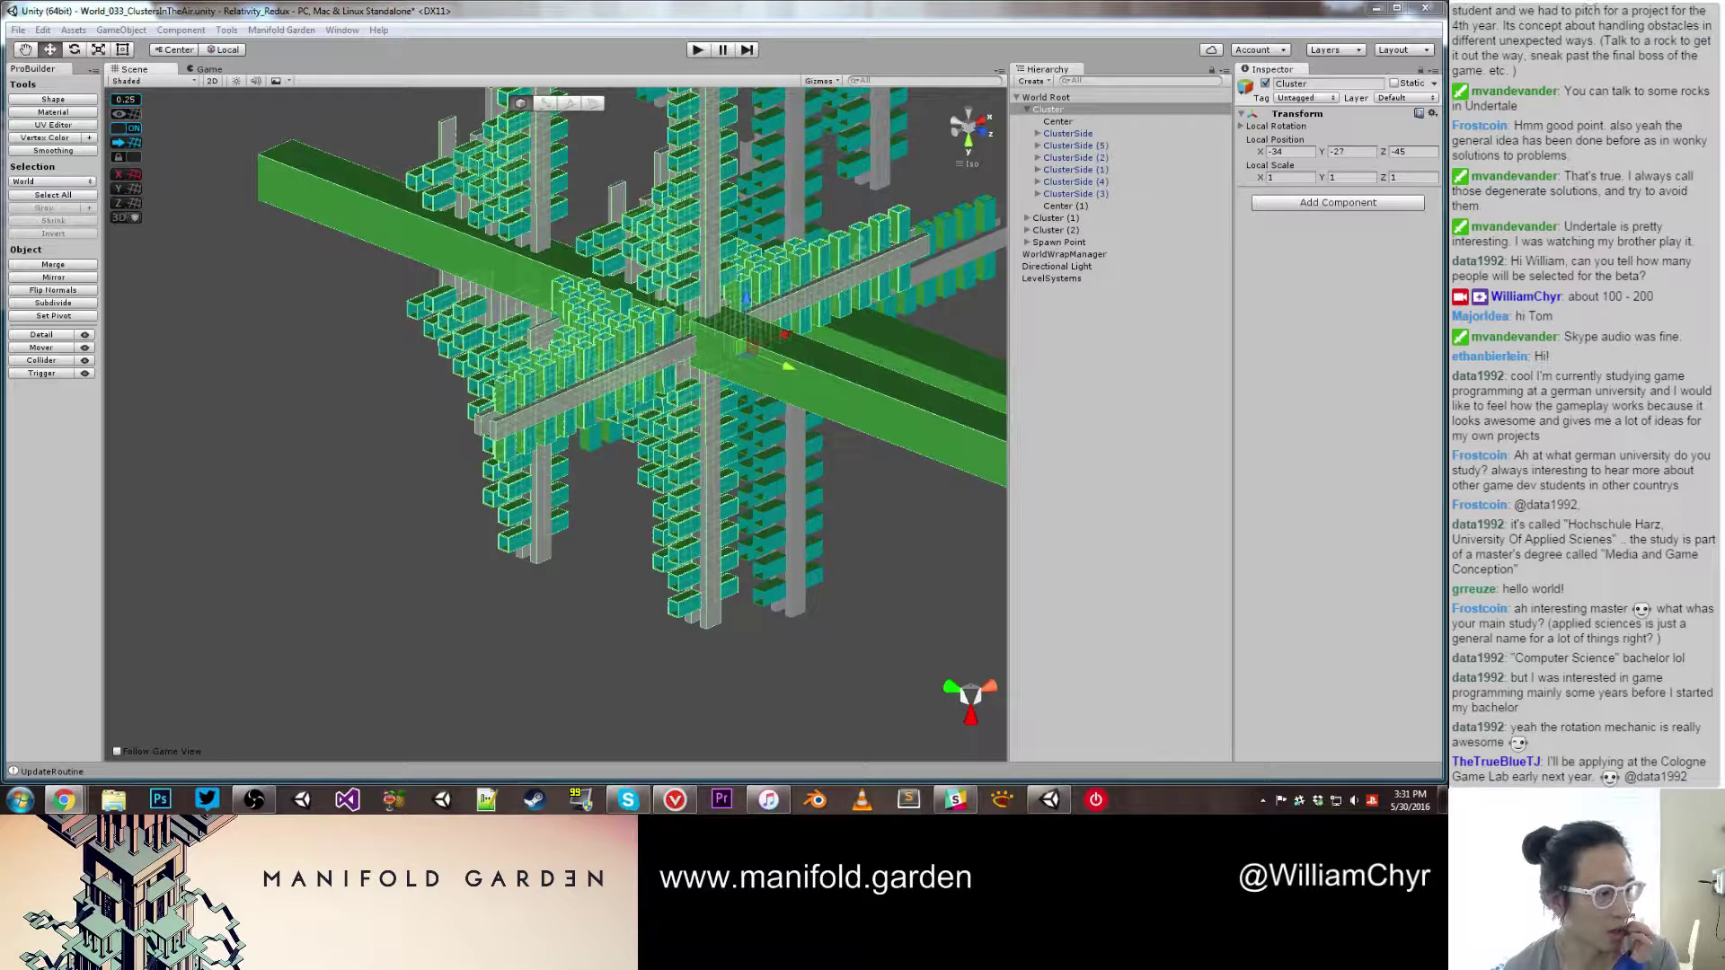
Step: Rotate the first Cluster group under World Root so its long green beam stands vertically, and clear the selection
left_click(437, 584)
scroll(434, 583, "up", 4)
left_click_drag(441, 435, 544, 436, "alt")
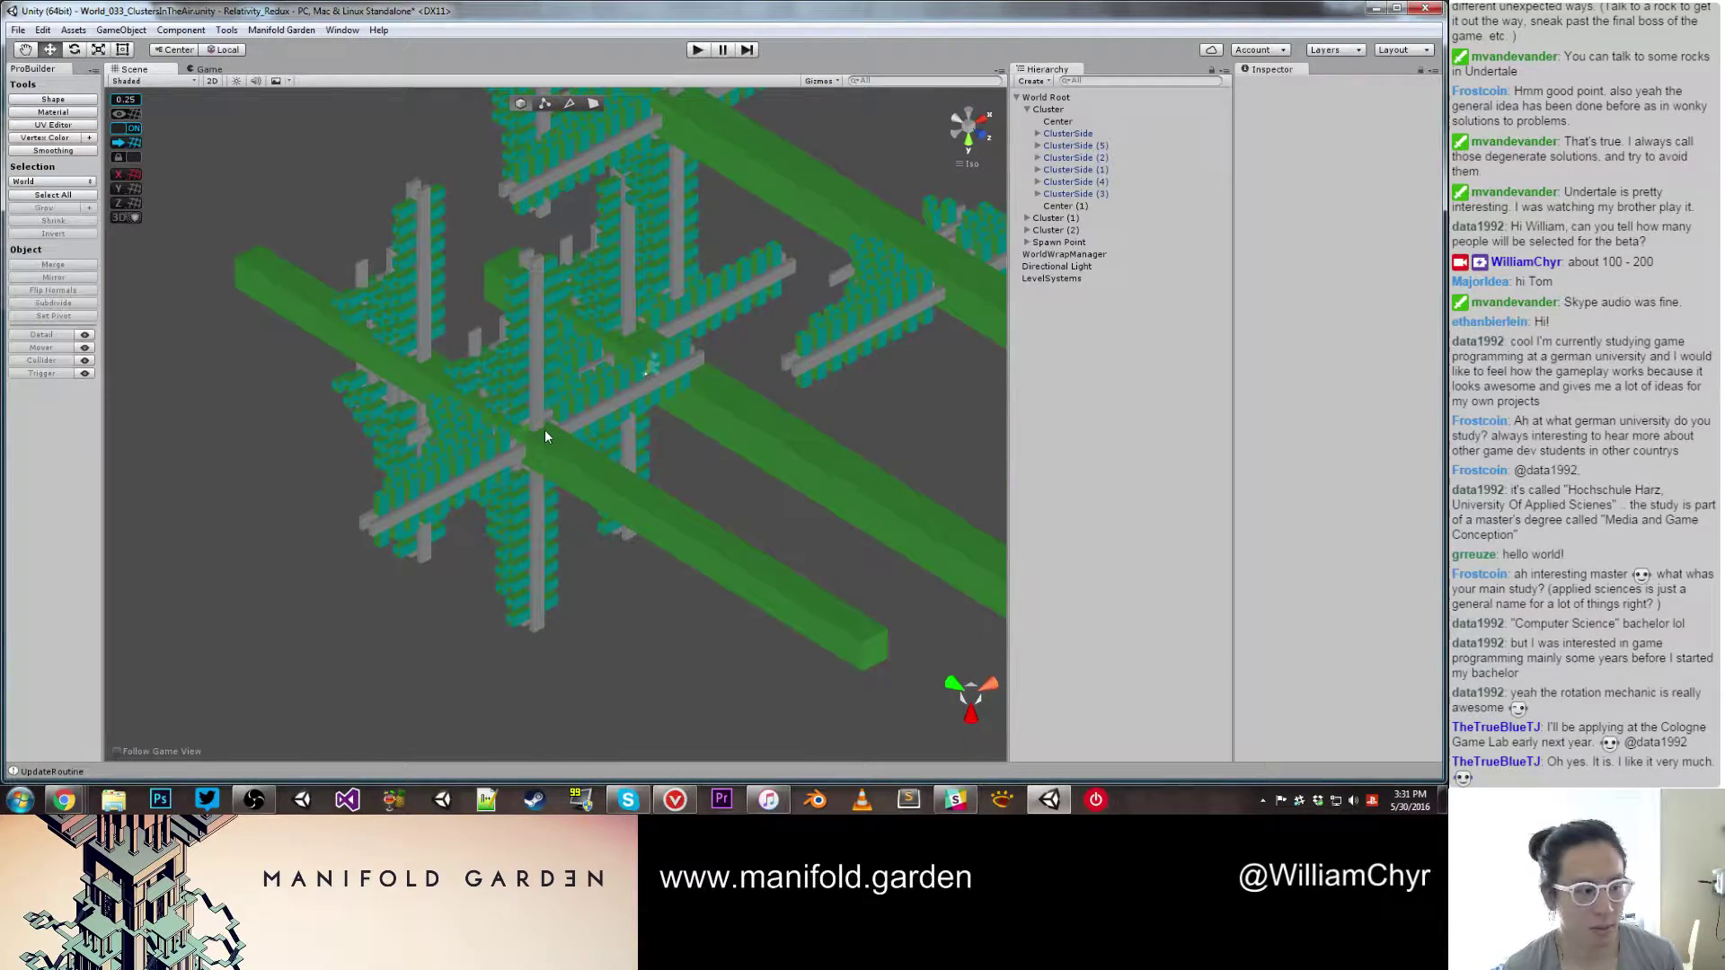
left_click(544, 437)
left_click(1047, 109)
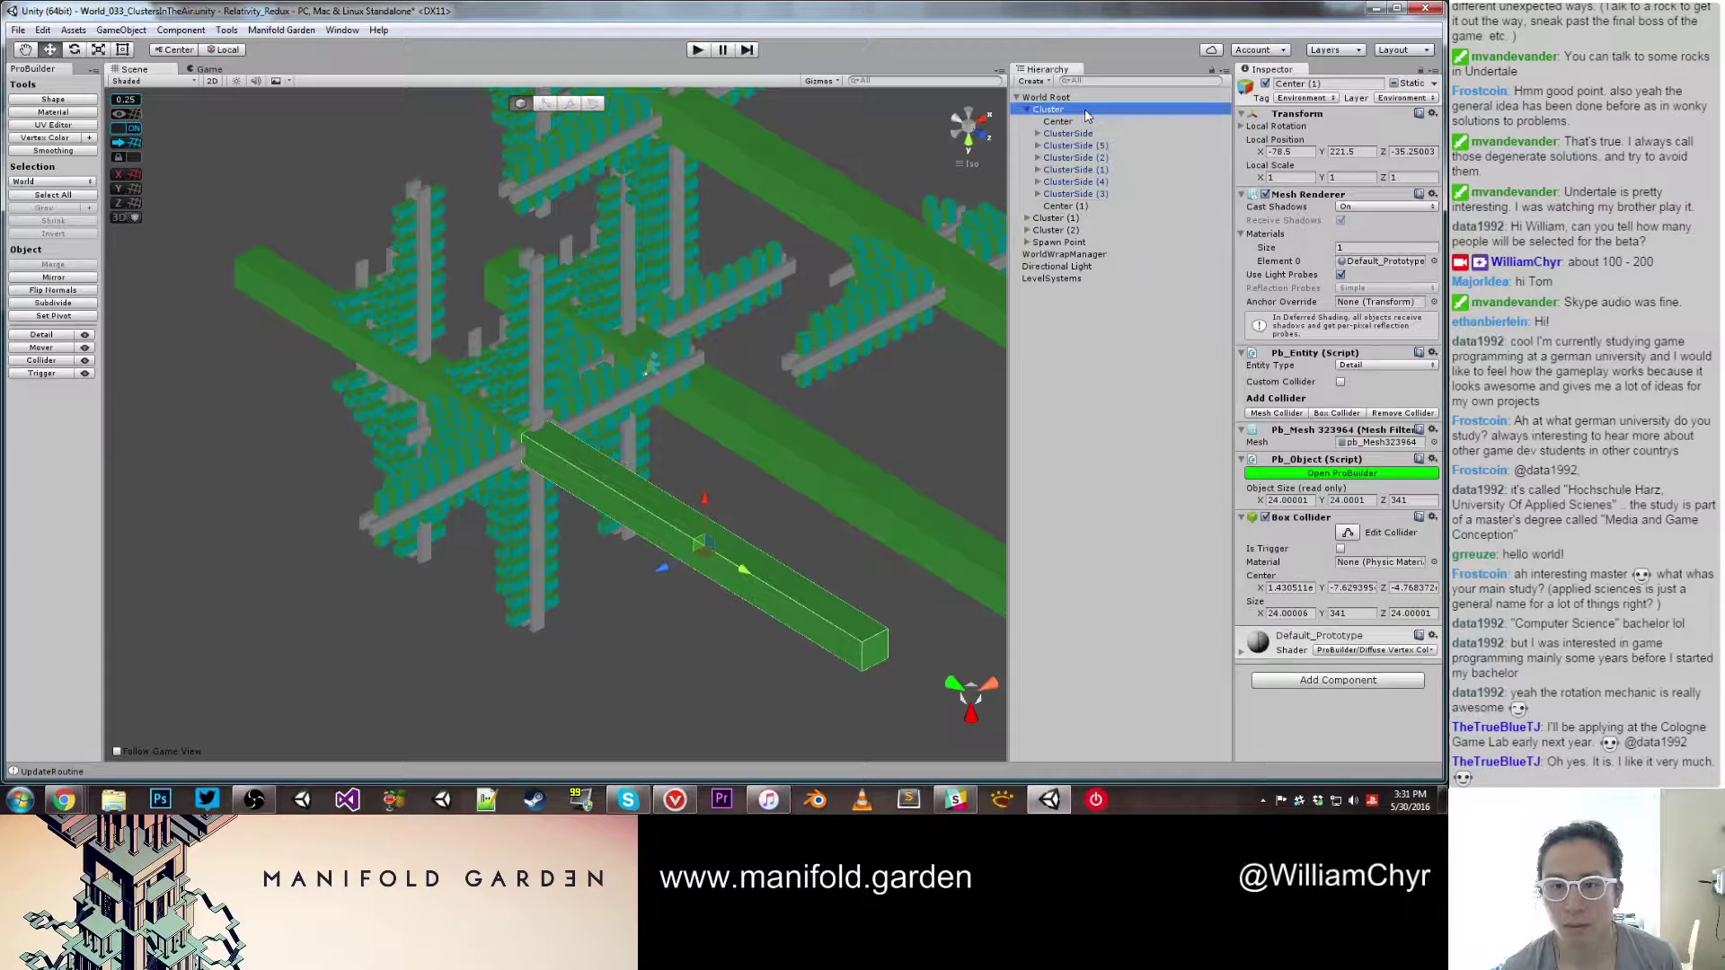
key("f")
key("e")
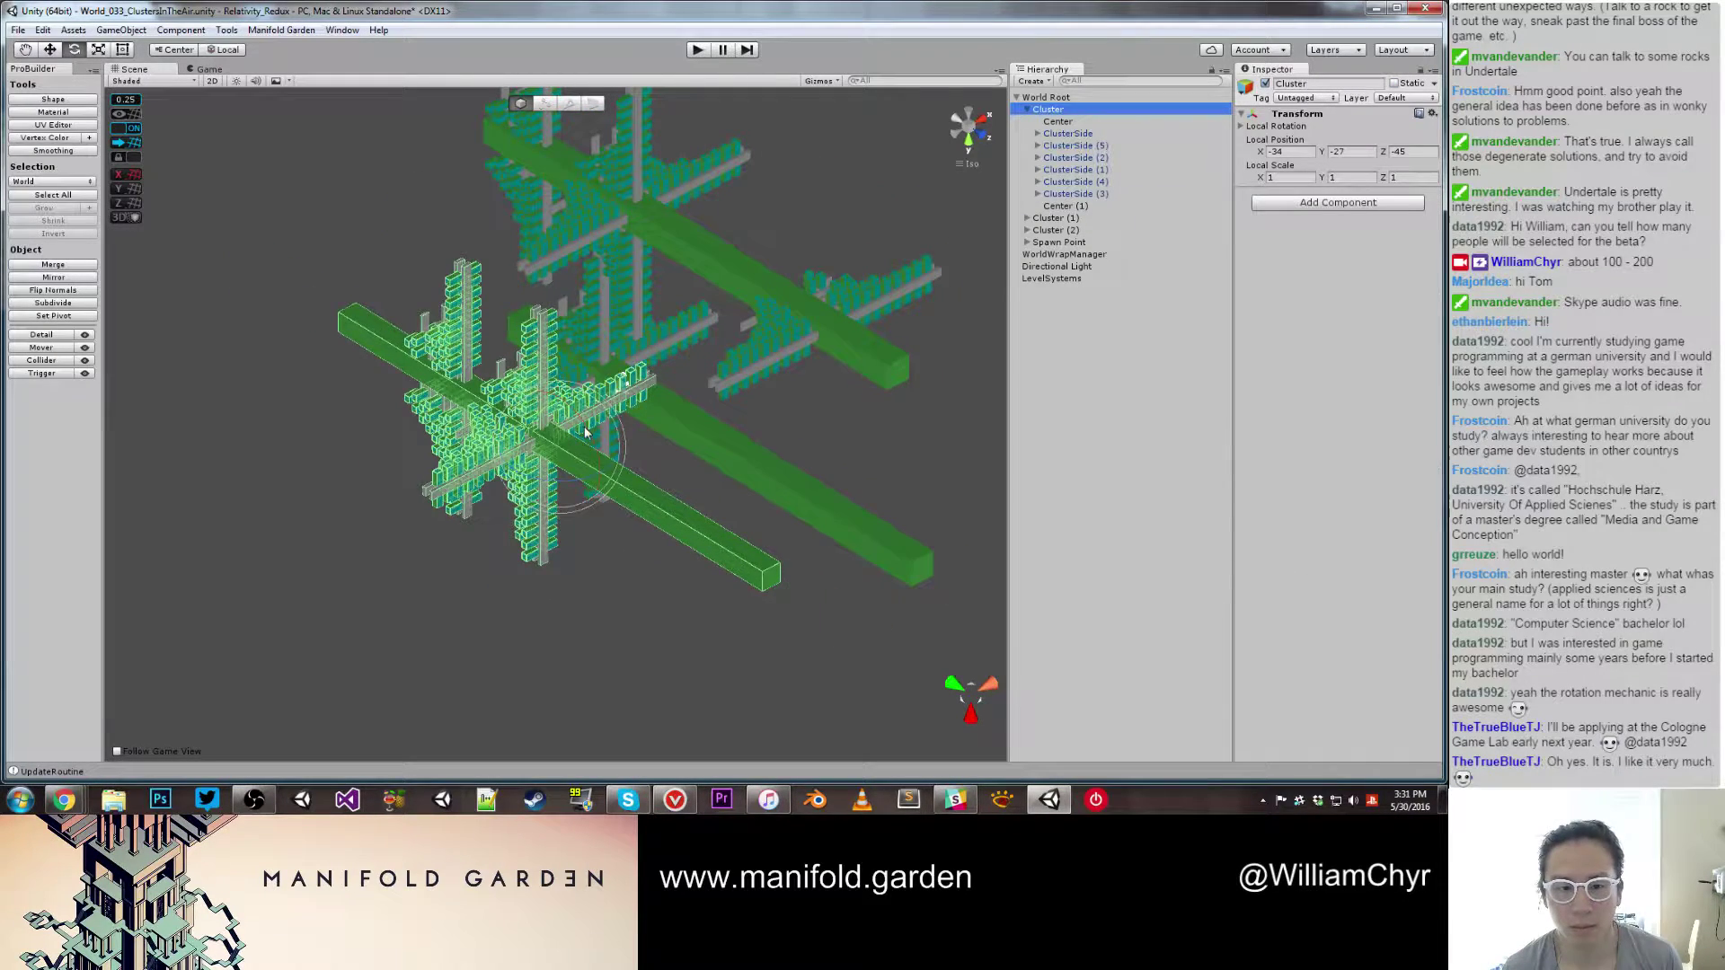
left_click_drag(585, 432, 501, 273)
key("w")
left_click(381, 422)
Step: Inspect the rooms on the rotated cluster up close and select the first Side Room inside ClusterSide (2)
scroll(396, 443, "up", 7)
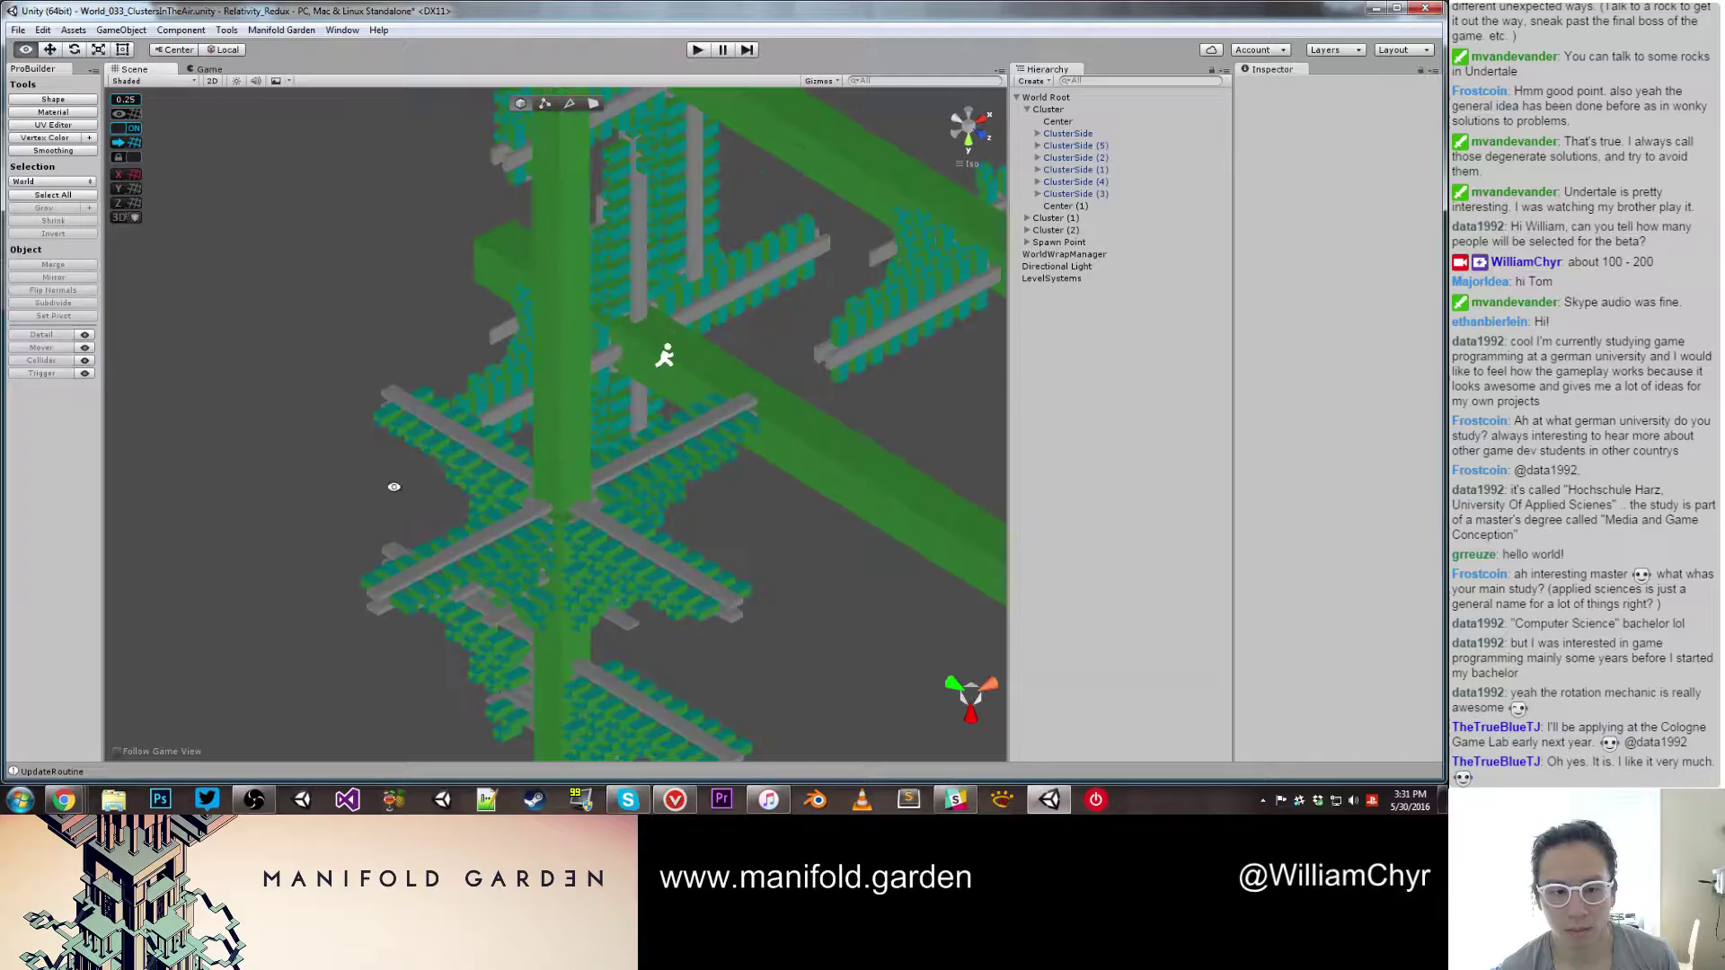
left_click_drag(393, 486, 619, 494, "alt")
scroll(575, 485, "up", 4)
left_click_drag(539, 449, 503, 539, "alt")
scroll(503, 539, "up", 3)
middle_click_drag(503, 539, 645, 376)
left_click_drag(395, 395, 589, 422, "alt")
left_click(590, 424)
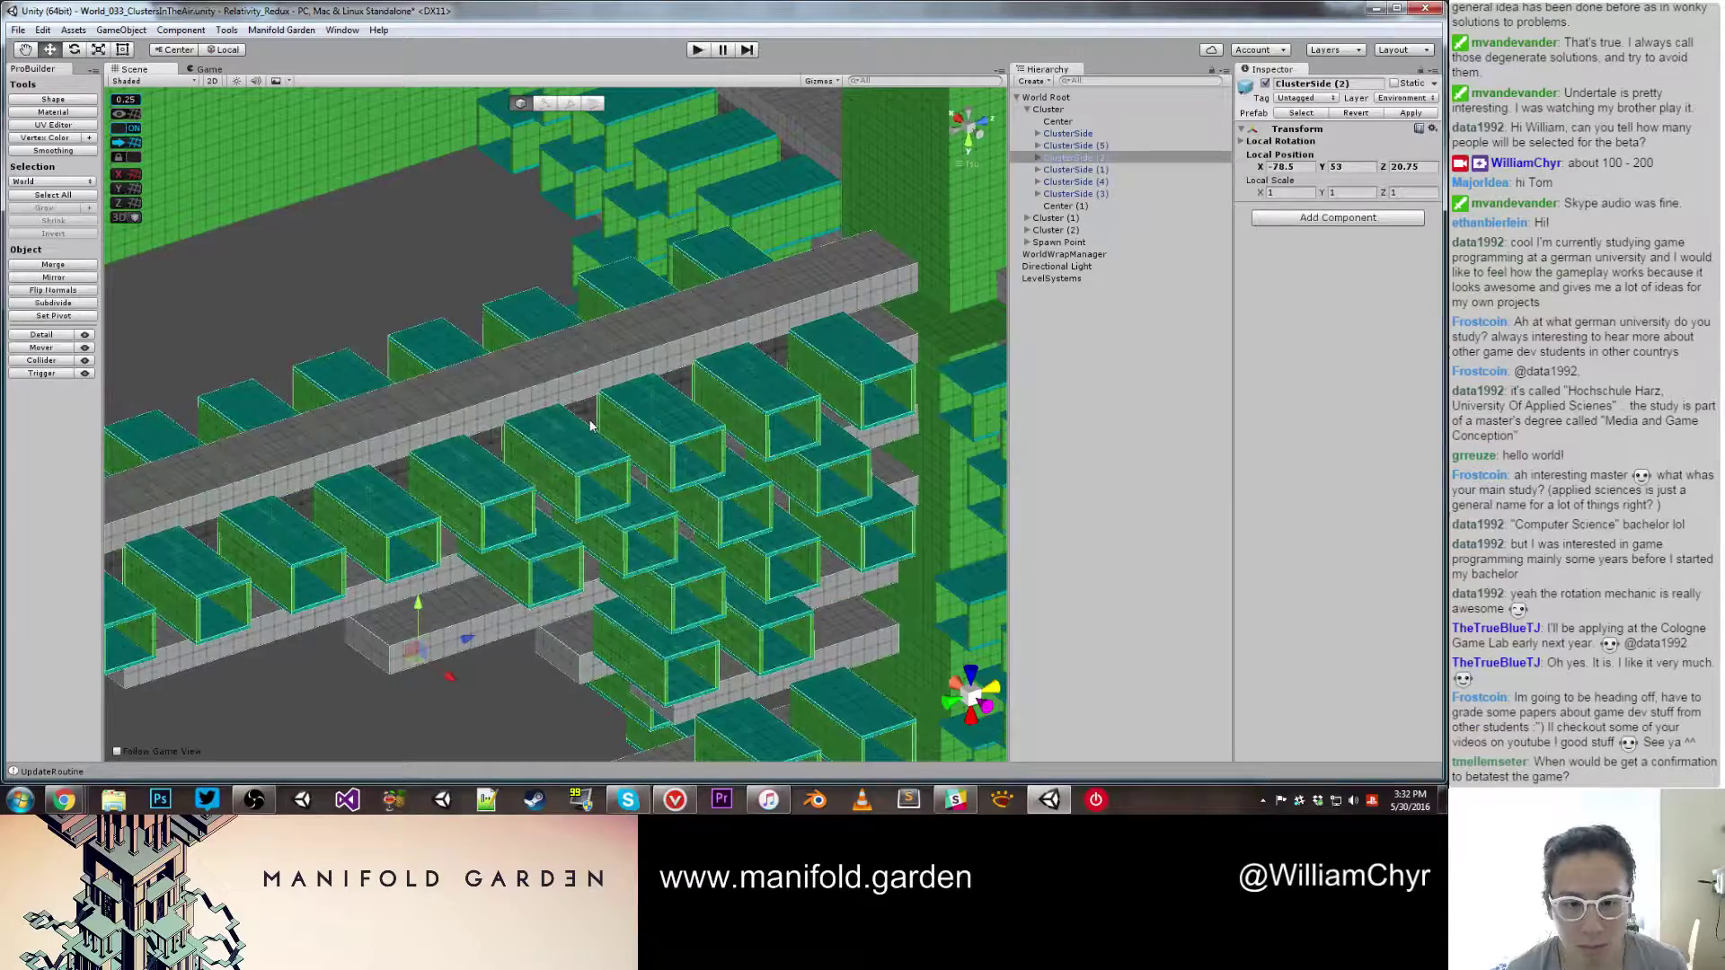
left_click(591, 422)
left_click(1078, 230)
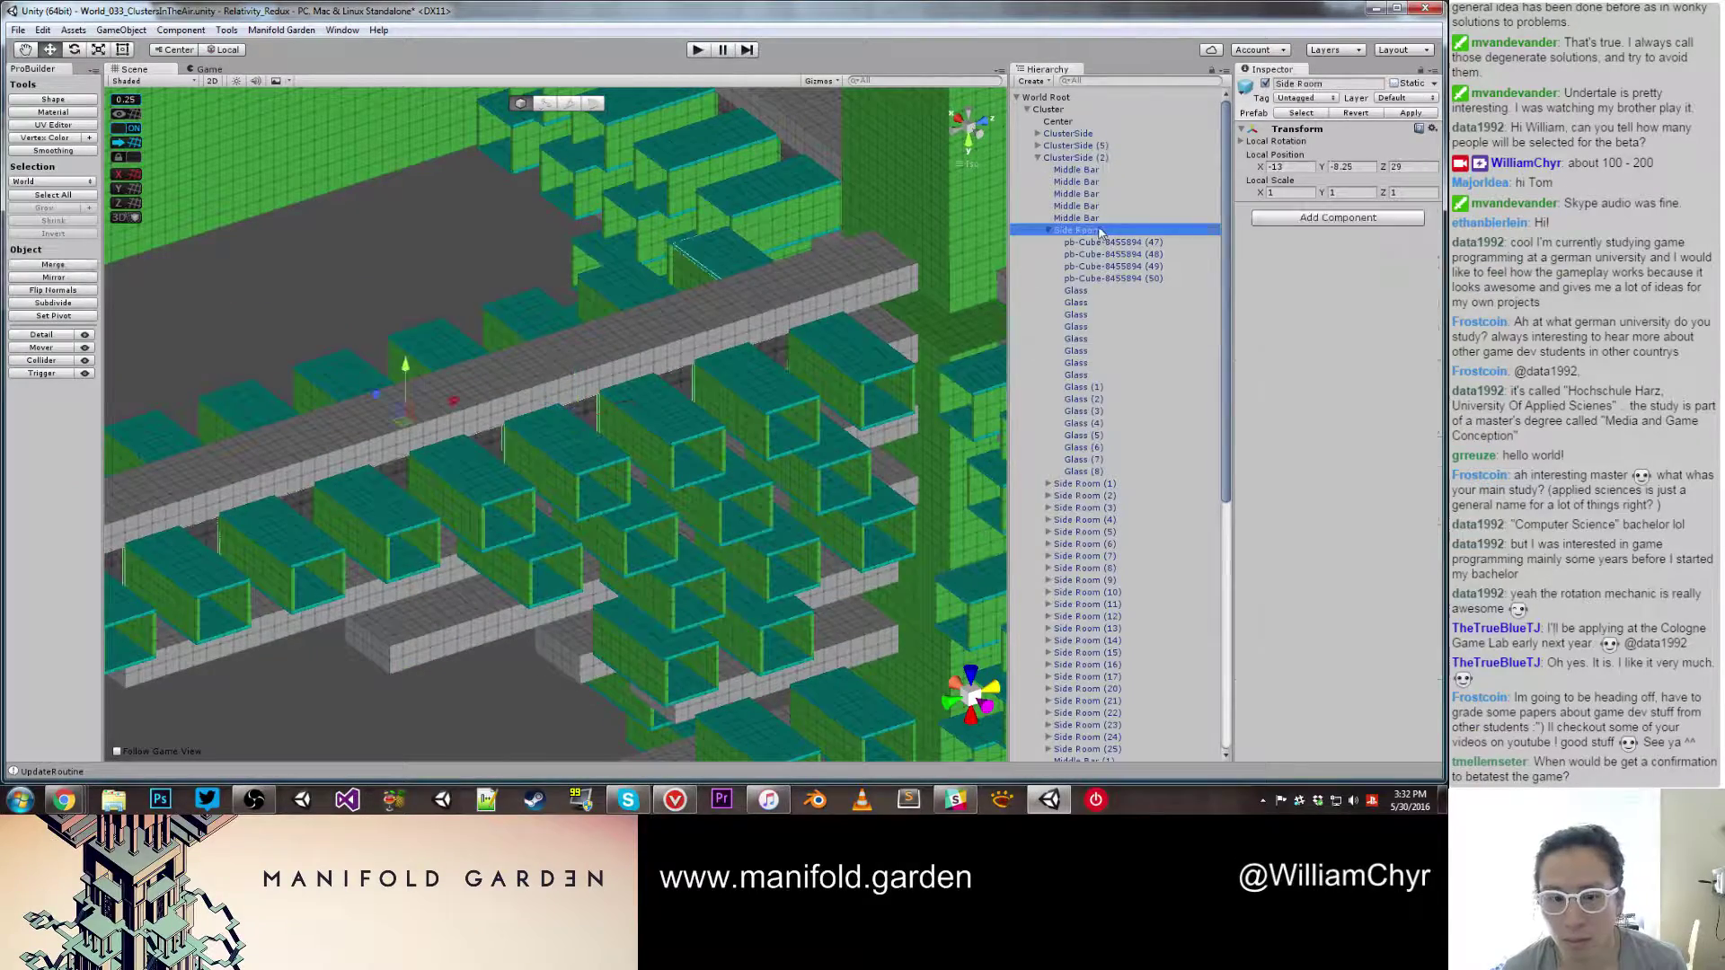
left_click_drag(889, 310, 799, 400, "alt")
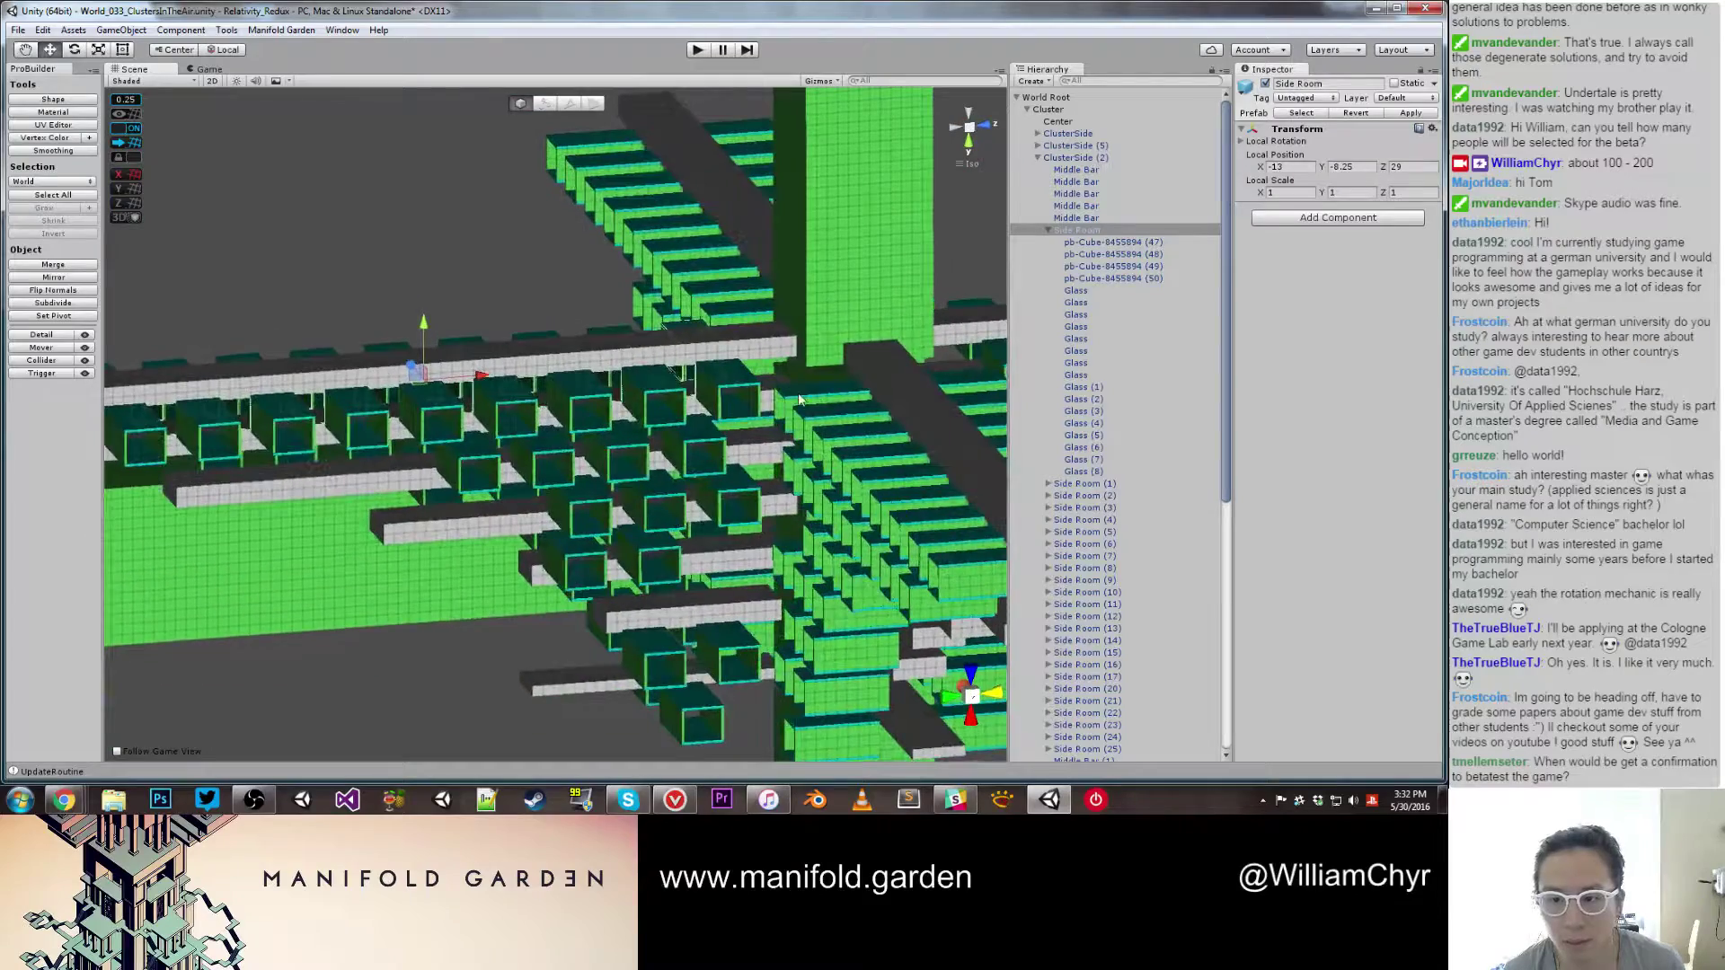
Step: Delete every Glass object except the first from the Side Room in ClusterSide (2)
left_click(1078, 302)
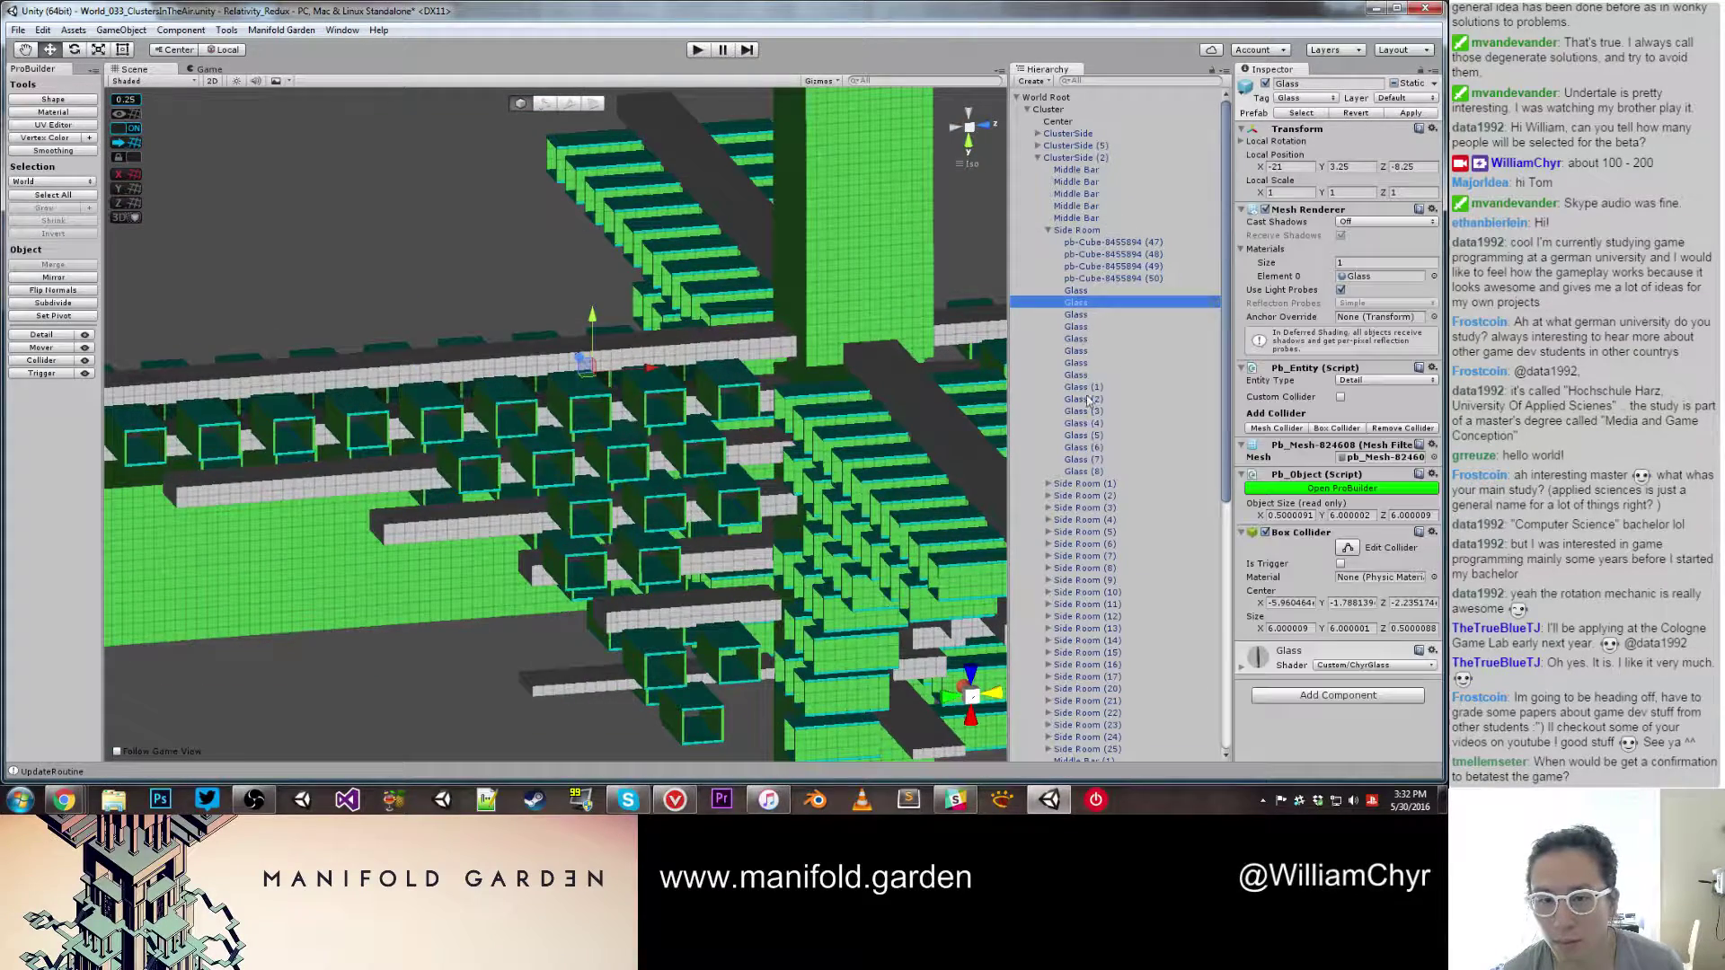
left_click(1089, 470, "shift")
right_click(1091, 470)
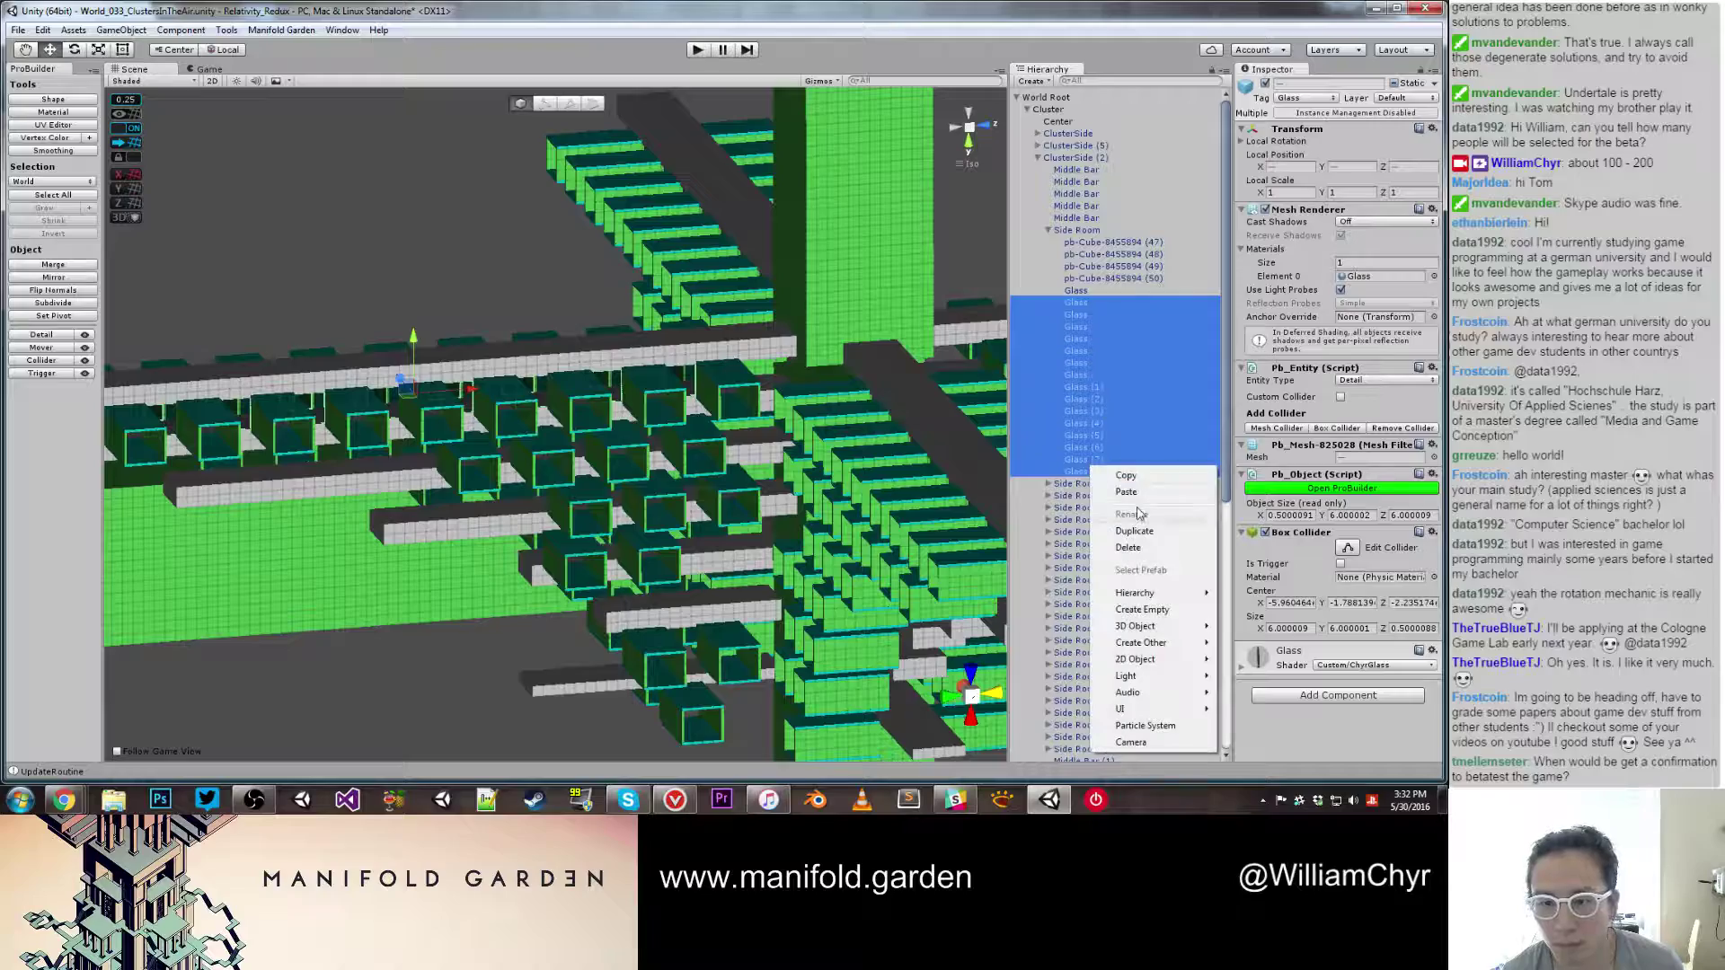
left_click(1141, 554)
left_click(766, 427)
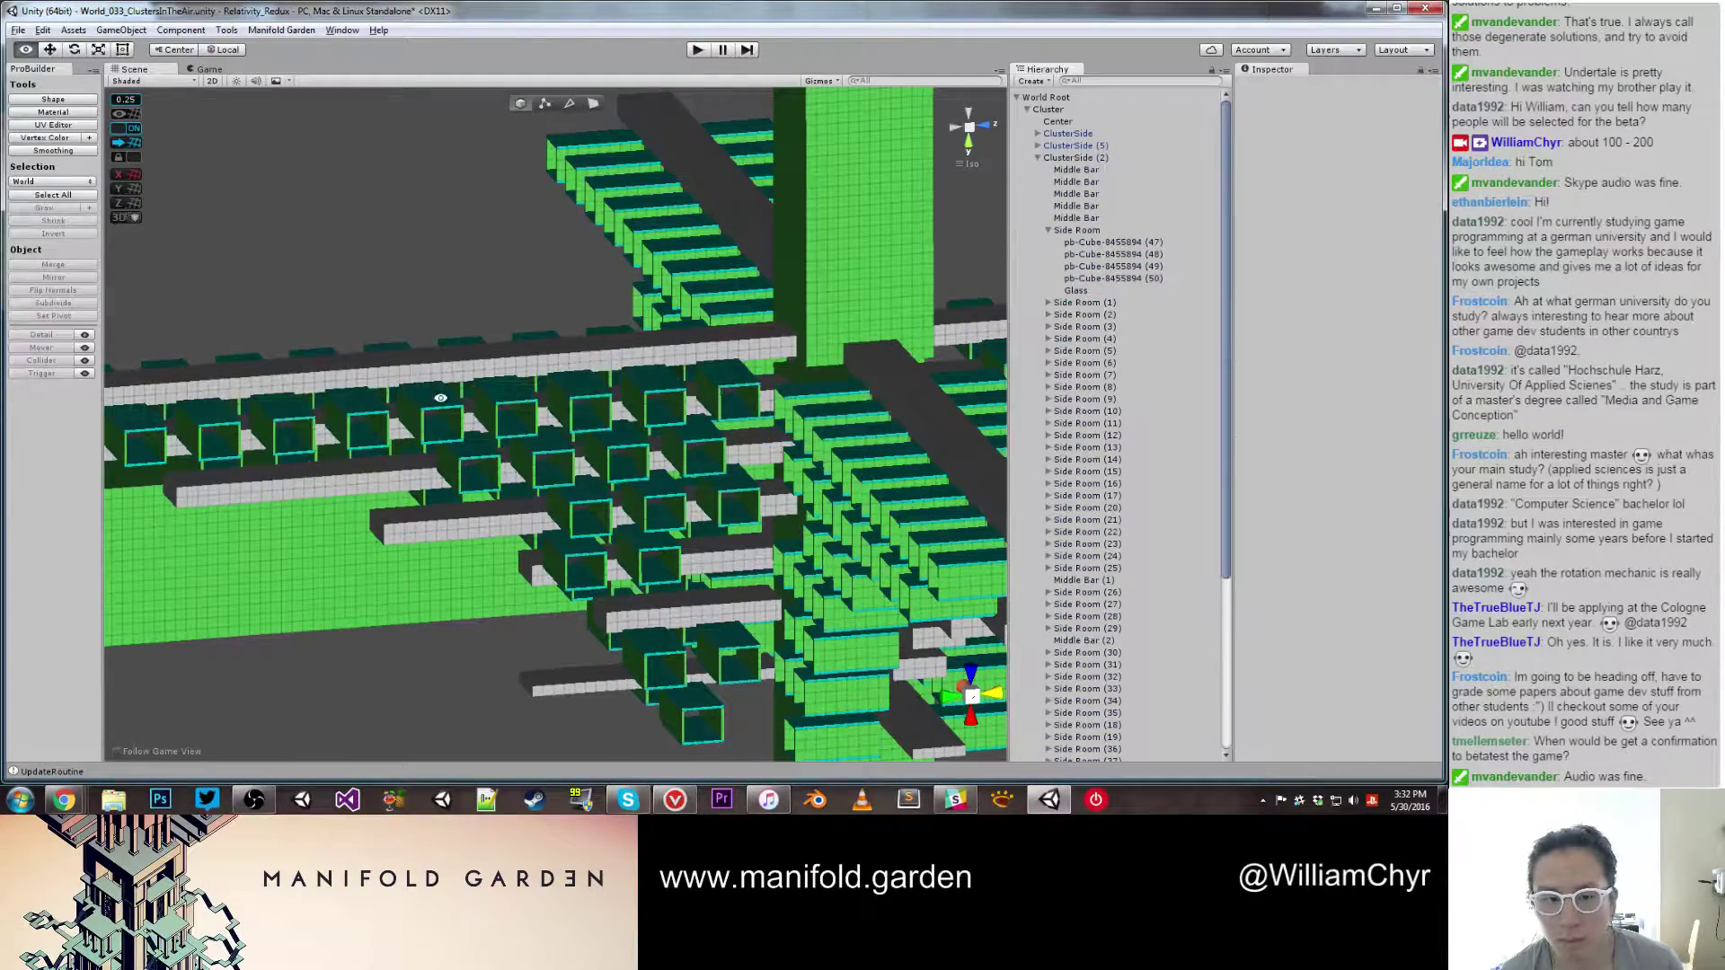
Step: Examine where the first Side Room sits among the rooms beside the vertical green beam
left_click_drag(440, 399, 339, 395, "alt")
scroll(339, 395, "up", 5)
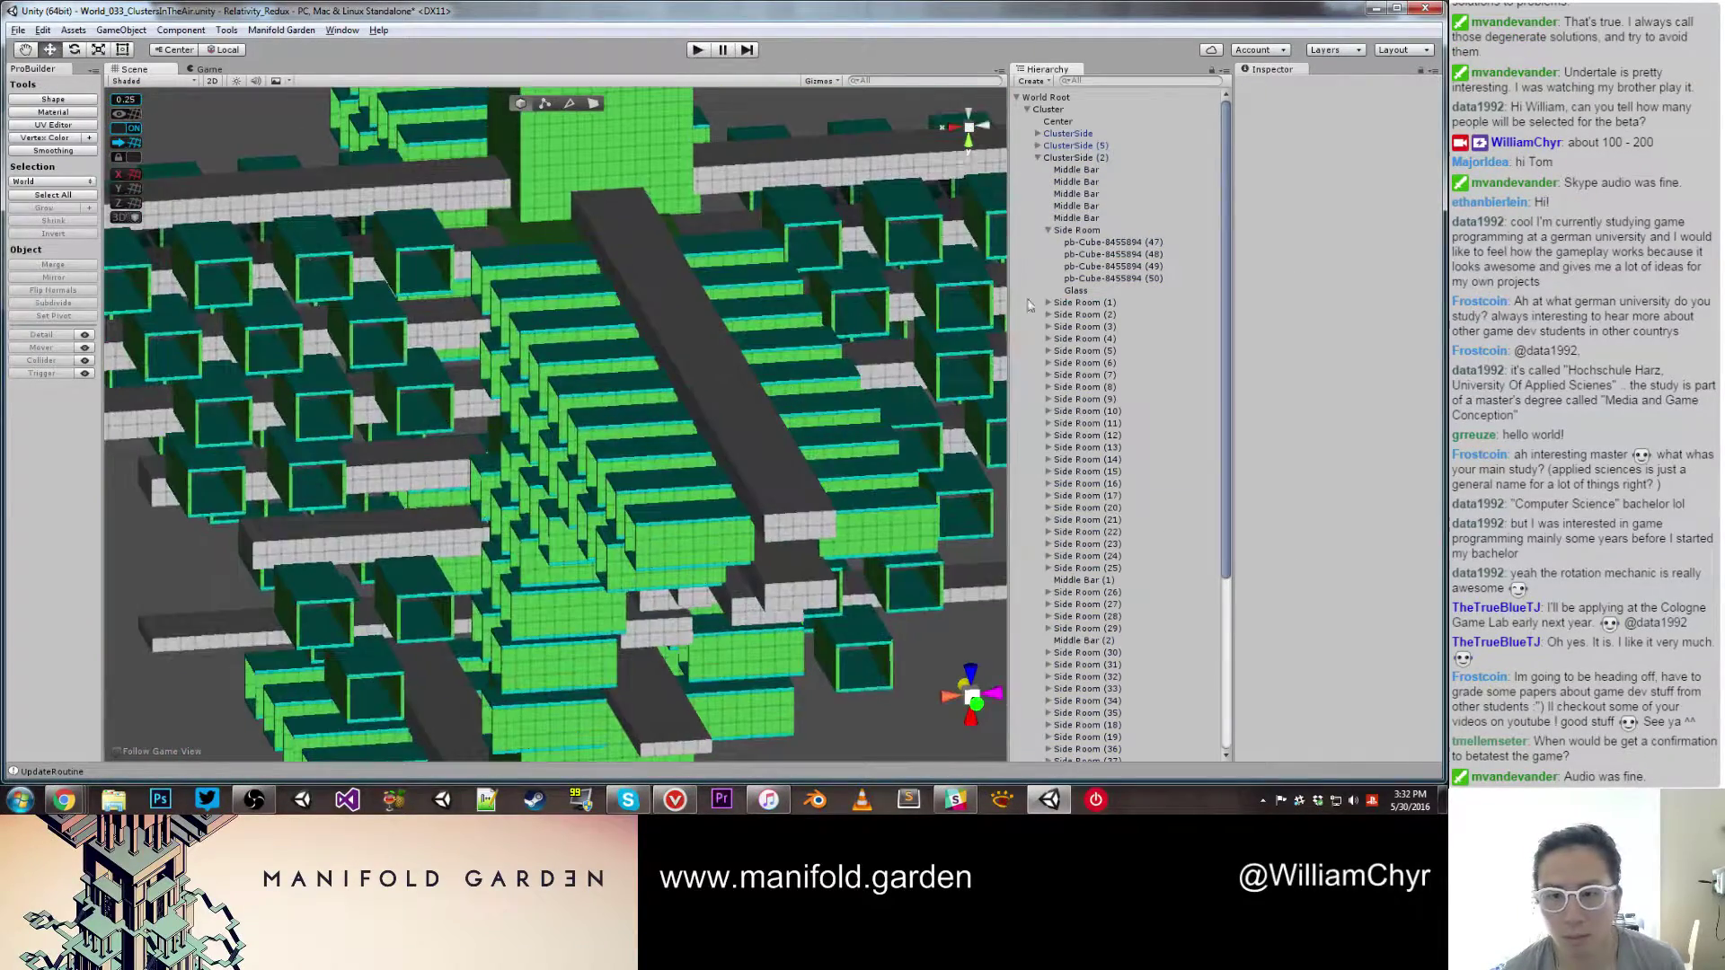
left_click(1077, 232)
left_click_drag(629, 345, 568, 374, "alt")
scroll(443, 347, "down", 5)
scroll(629, 431, "up", 5)
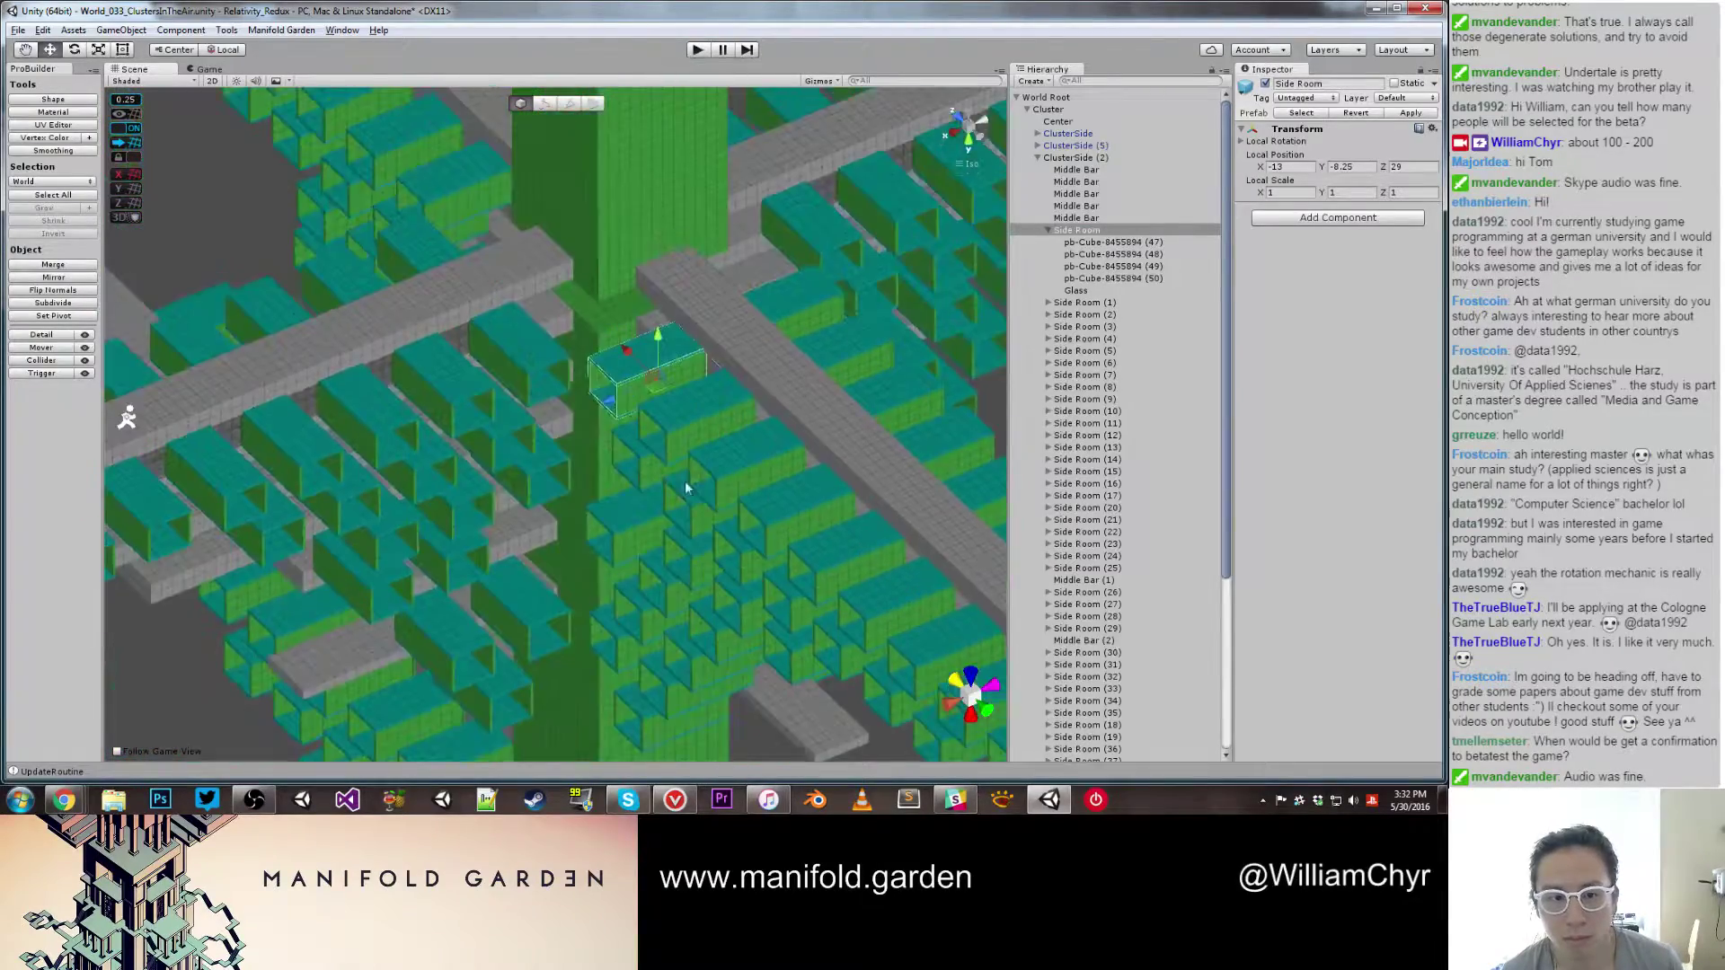
left_click_drag(685, 485, 687, 231, "alt")
Step: Move ClusterSide (2) outward from the vertical green beam to a local Z position of about 83.75, and deselect it
left_click(1060, 169)
scroll(678, 341, "down", 5)
left_click(1083, 158)
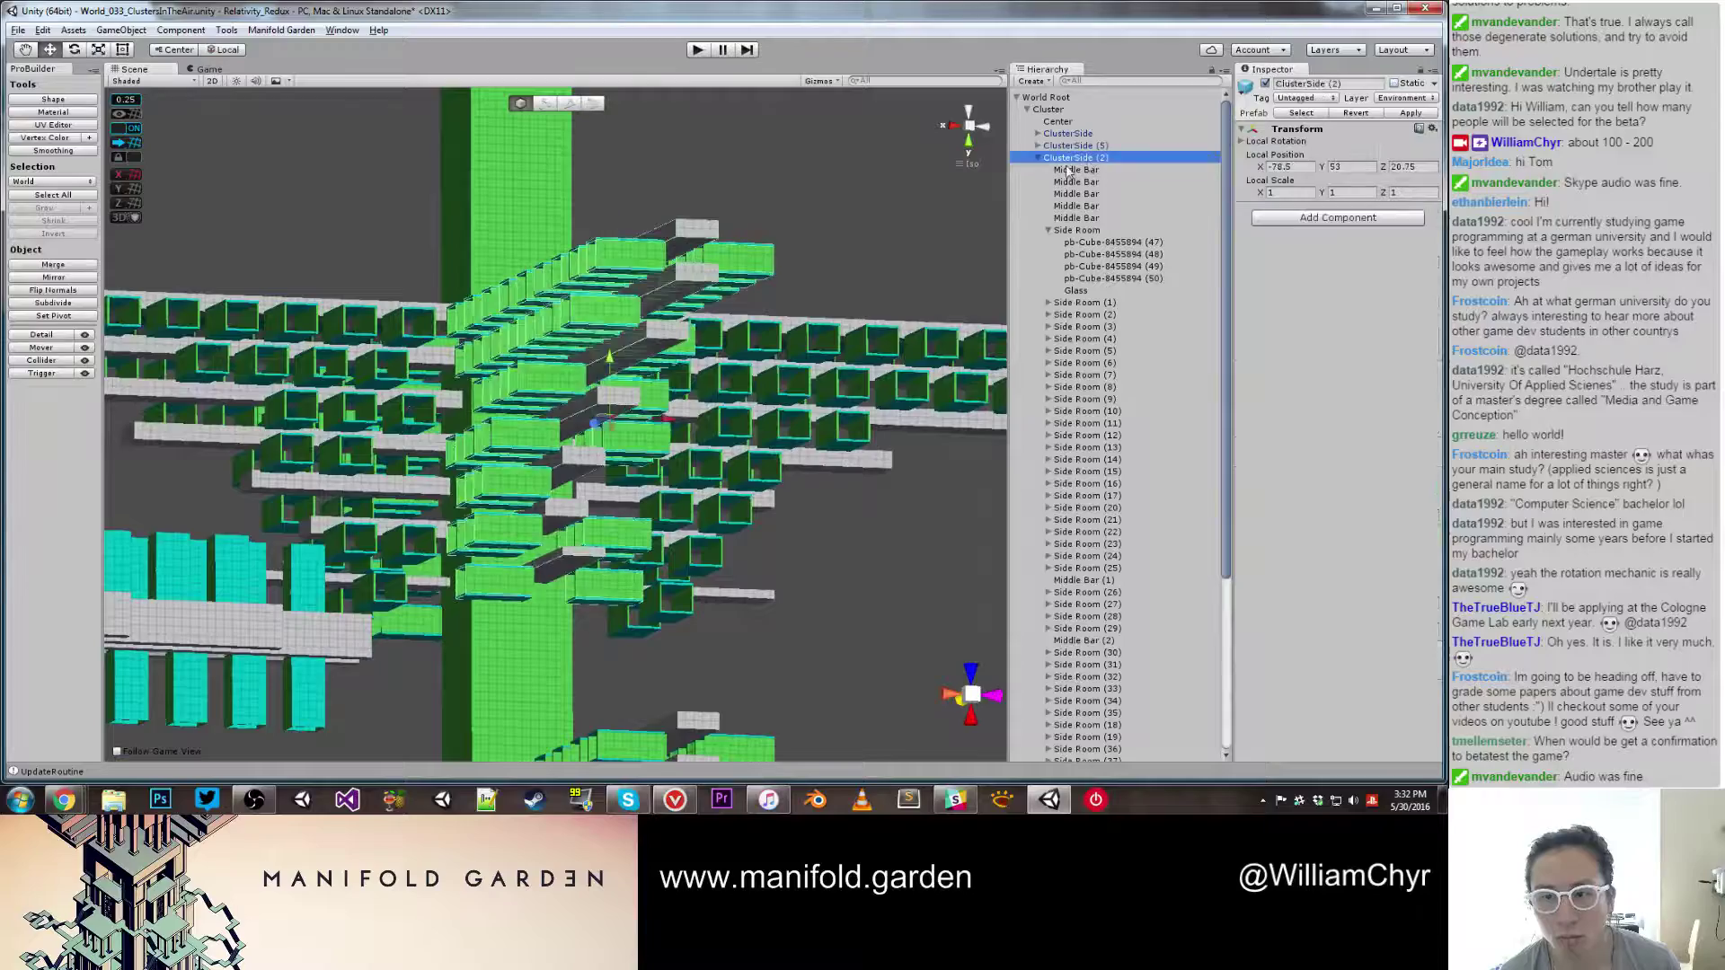
key("f")
scroll(619, 444, "down", 3)
left_click_drag(609, 457, 754, 549)
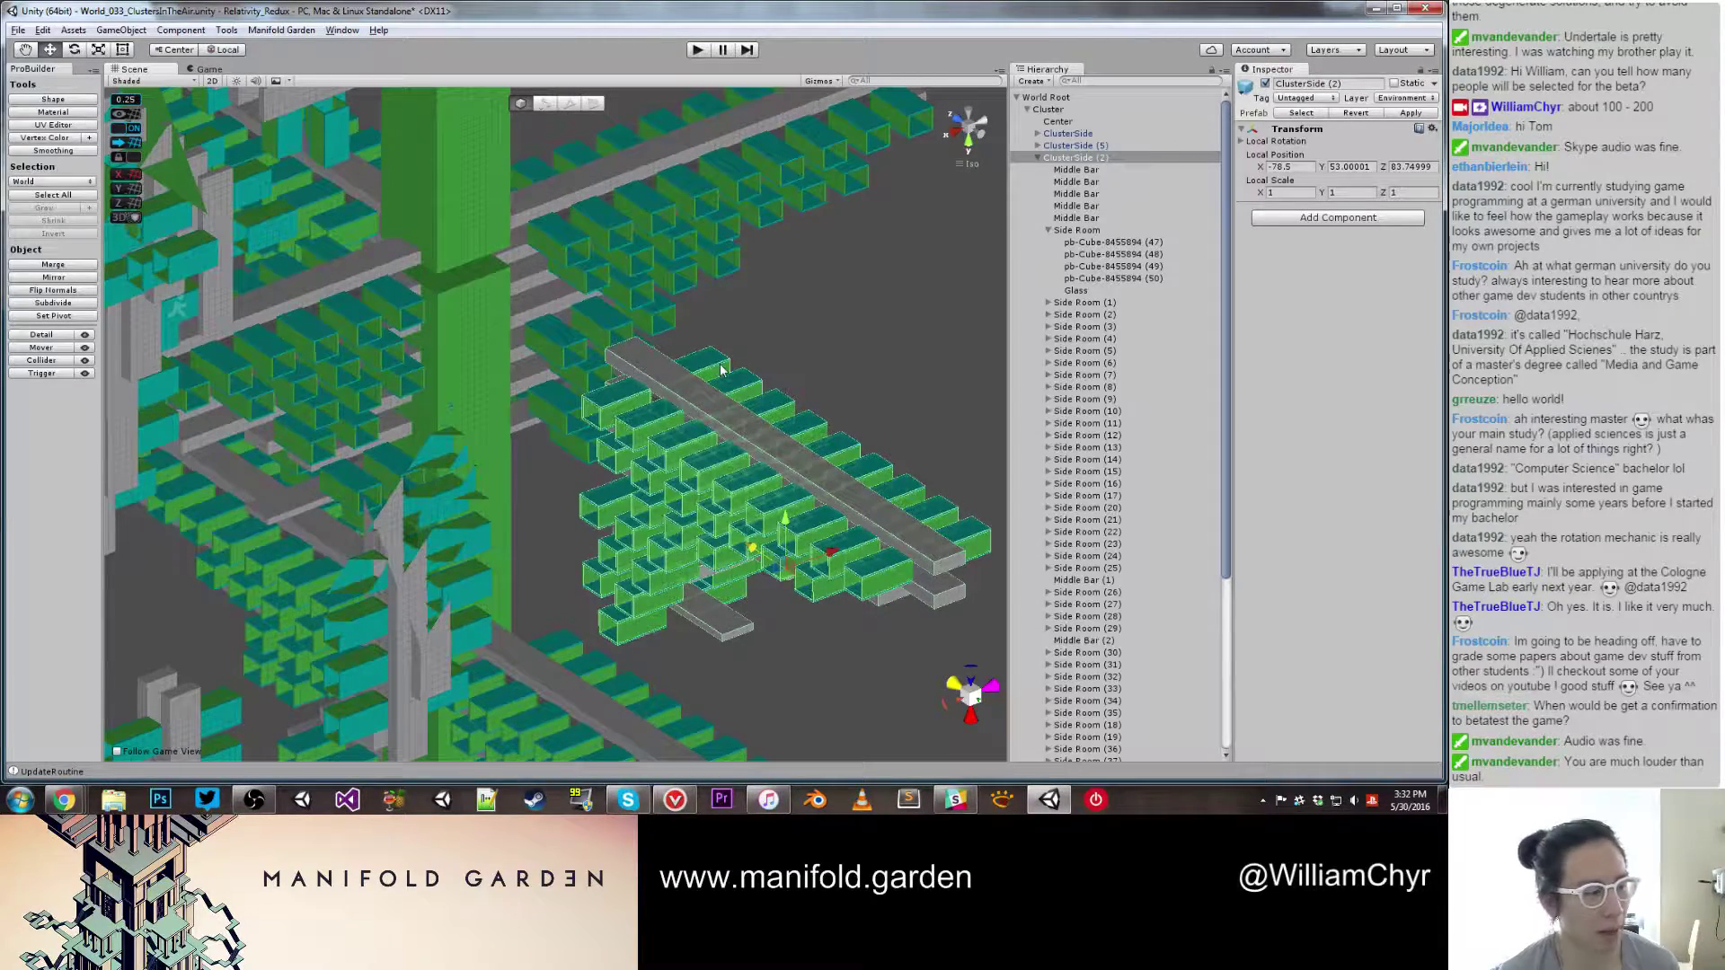
left_click(778, 309)
Step: Move the first Side Room of ClusterSide (2) out of its row to local X -31 and Z 33
left_click_drag(778, 309, 438, 409, "alt")
scroll(438, 409, "up", 5)
right_click_drag(434, 409, 261, 448)
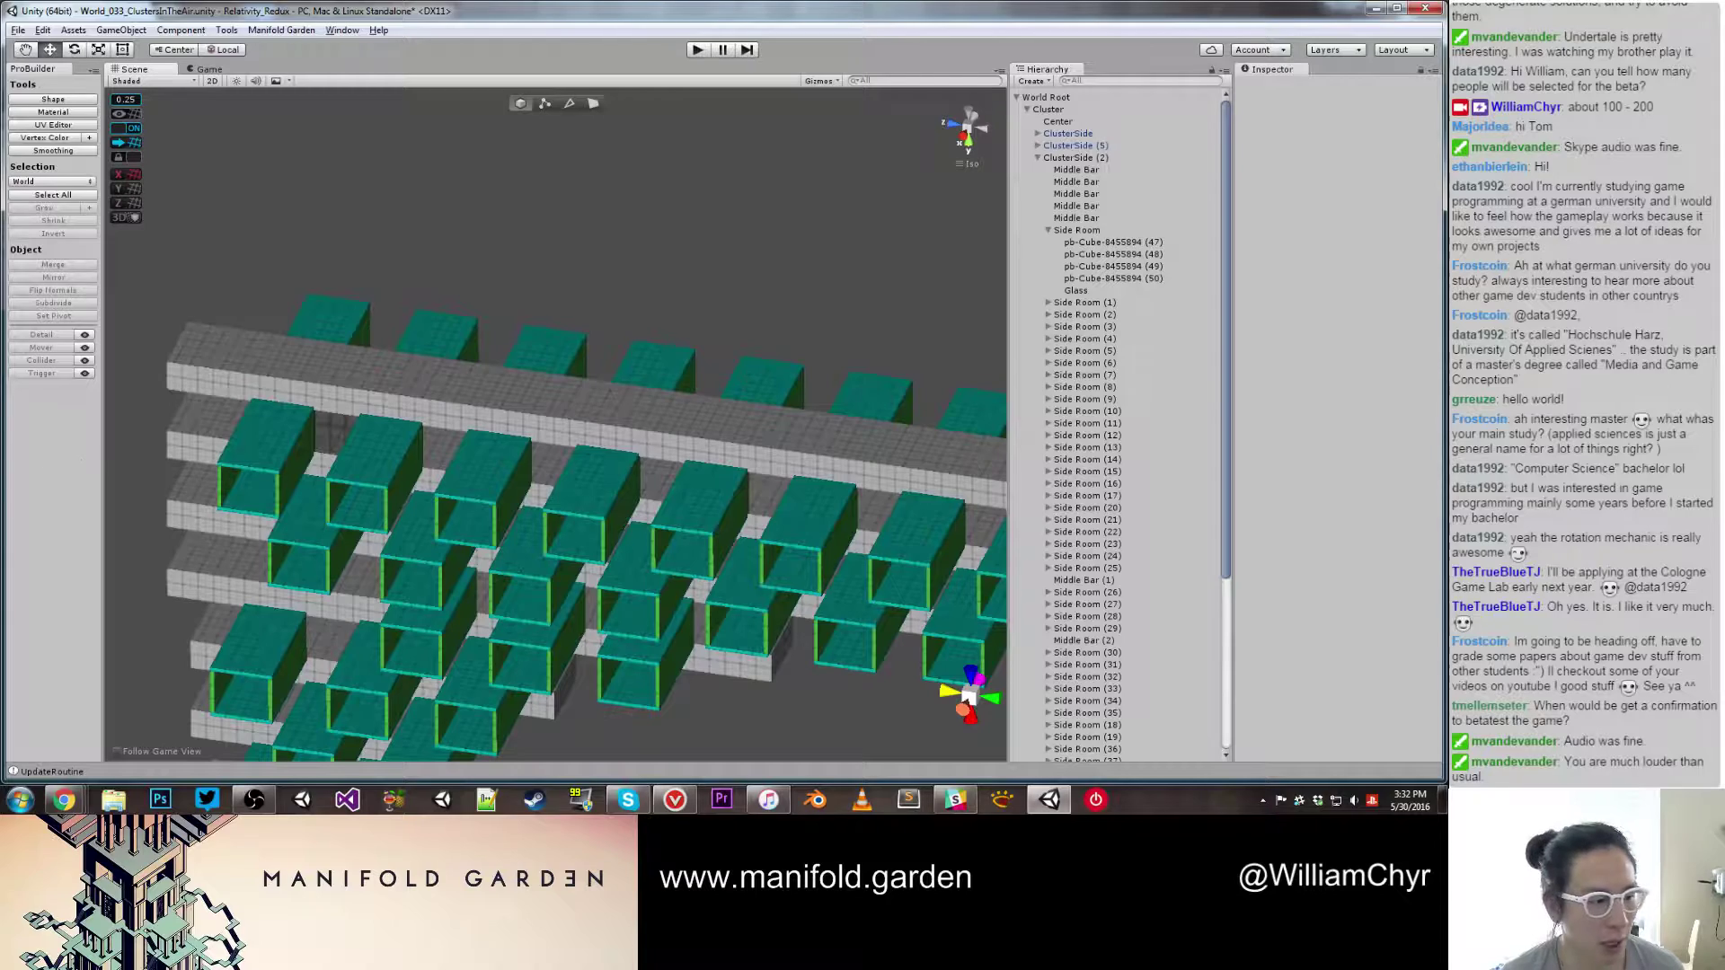
left_click(359, 436)
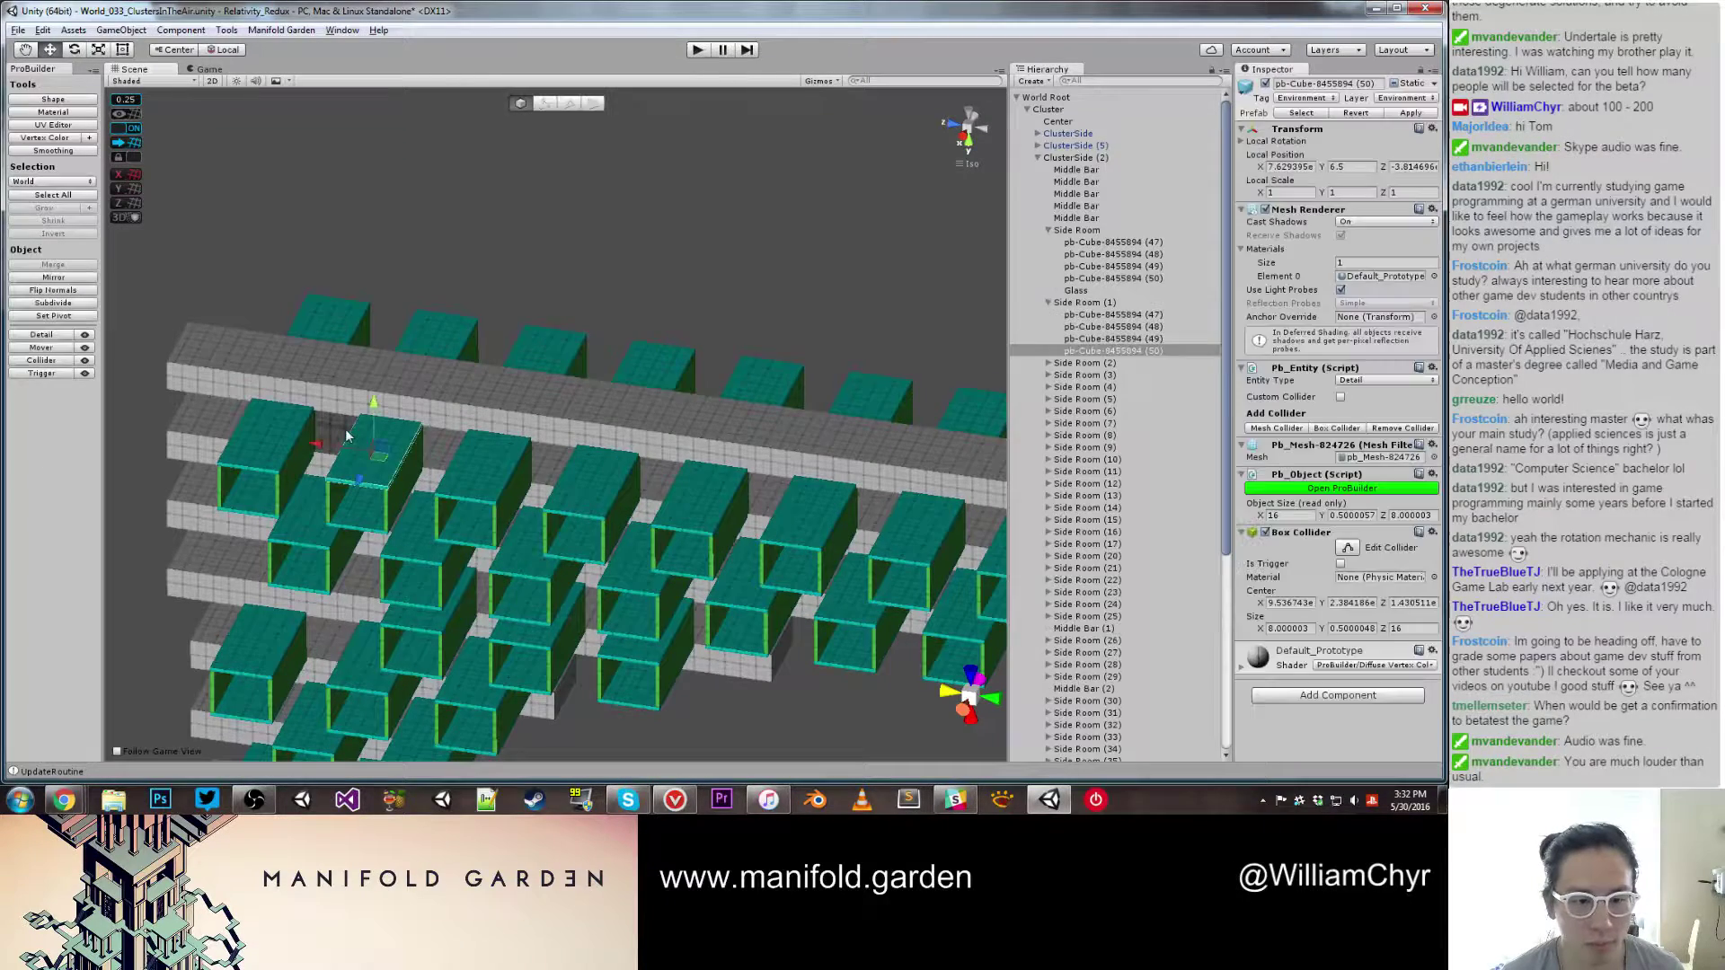
left_click(1098, 232)
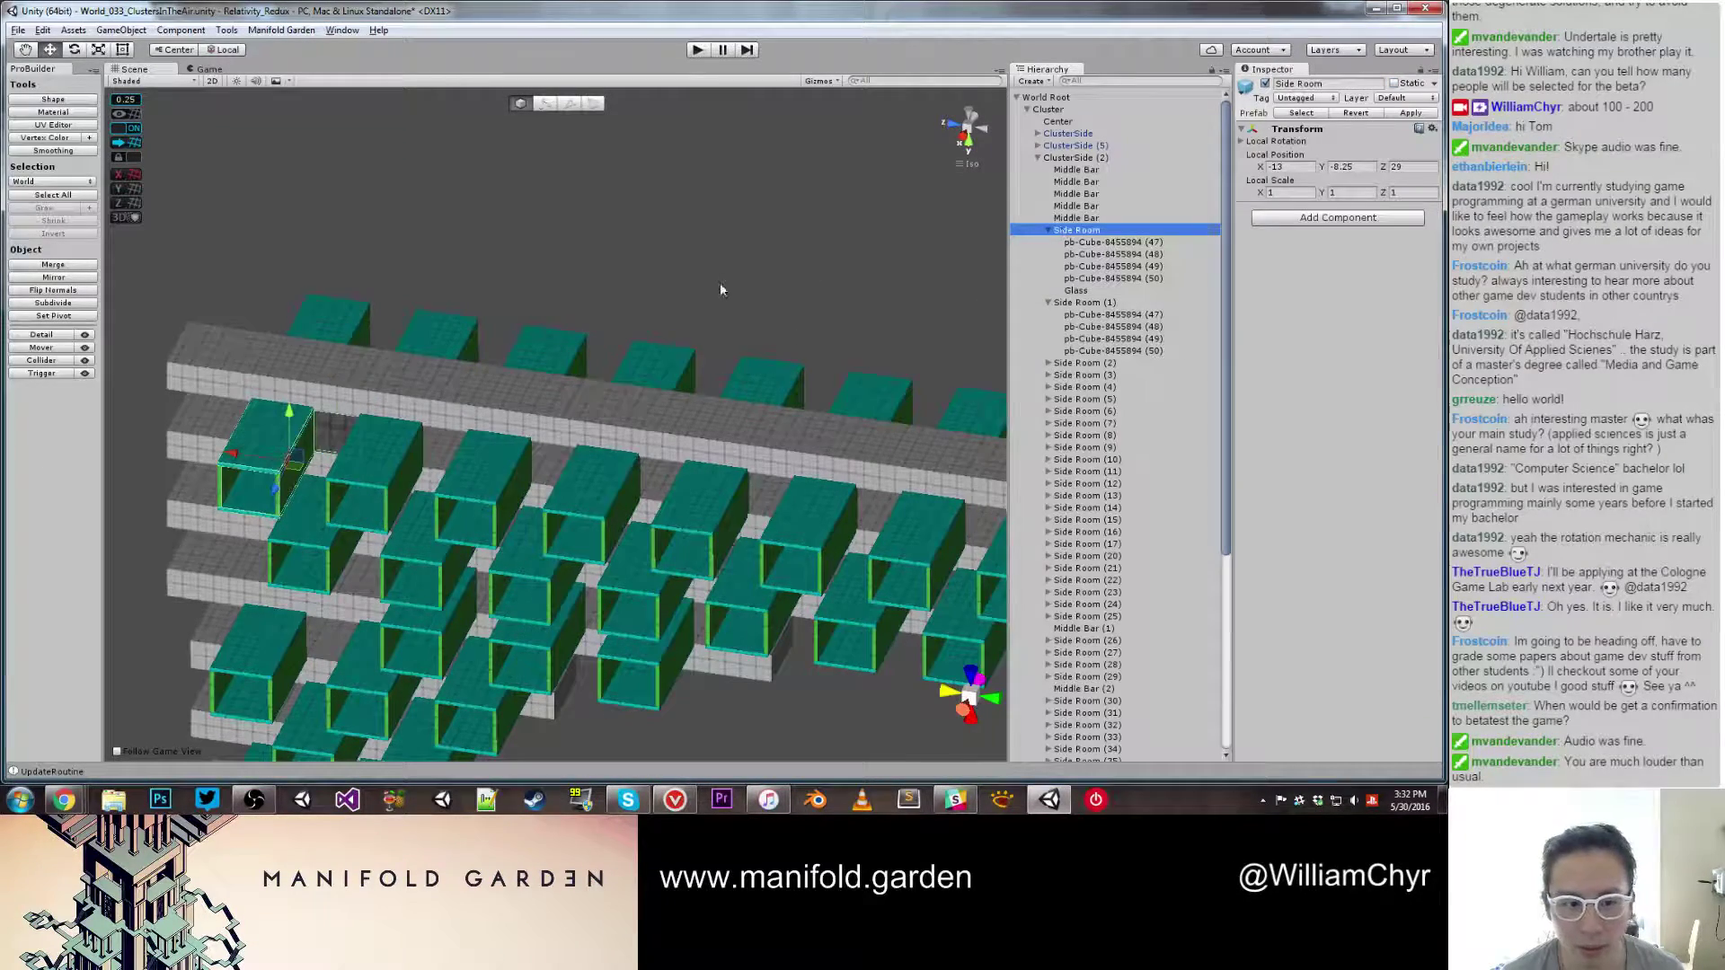
key("f")
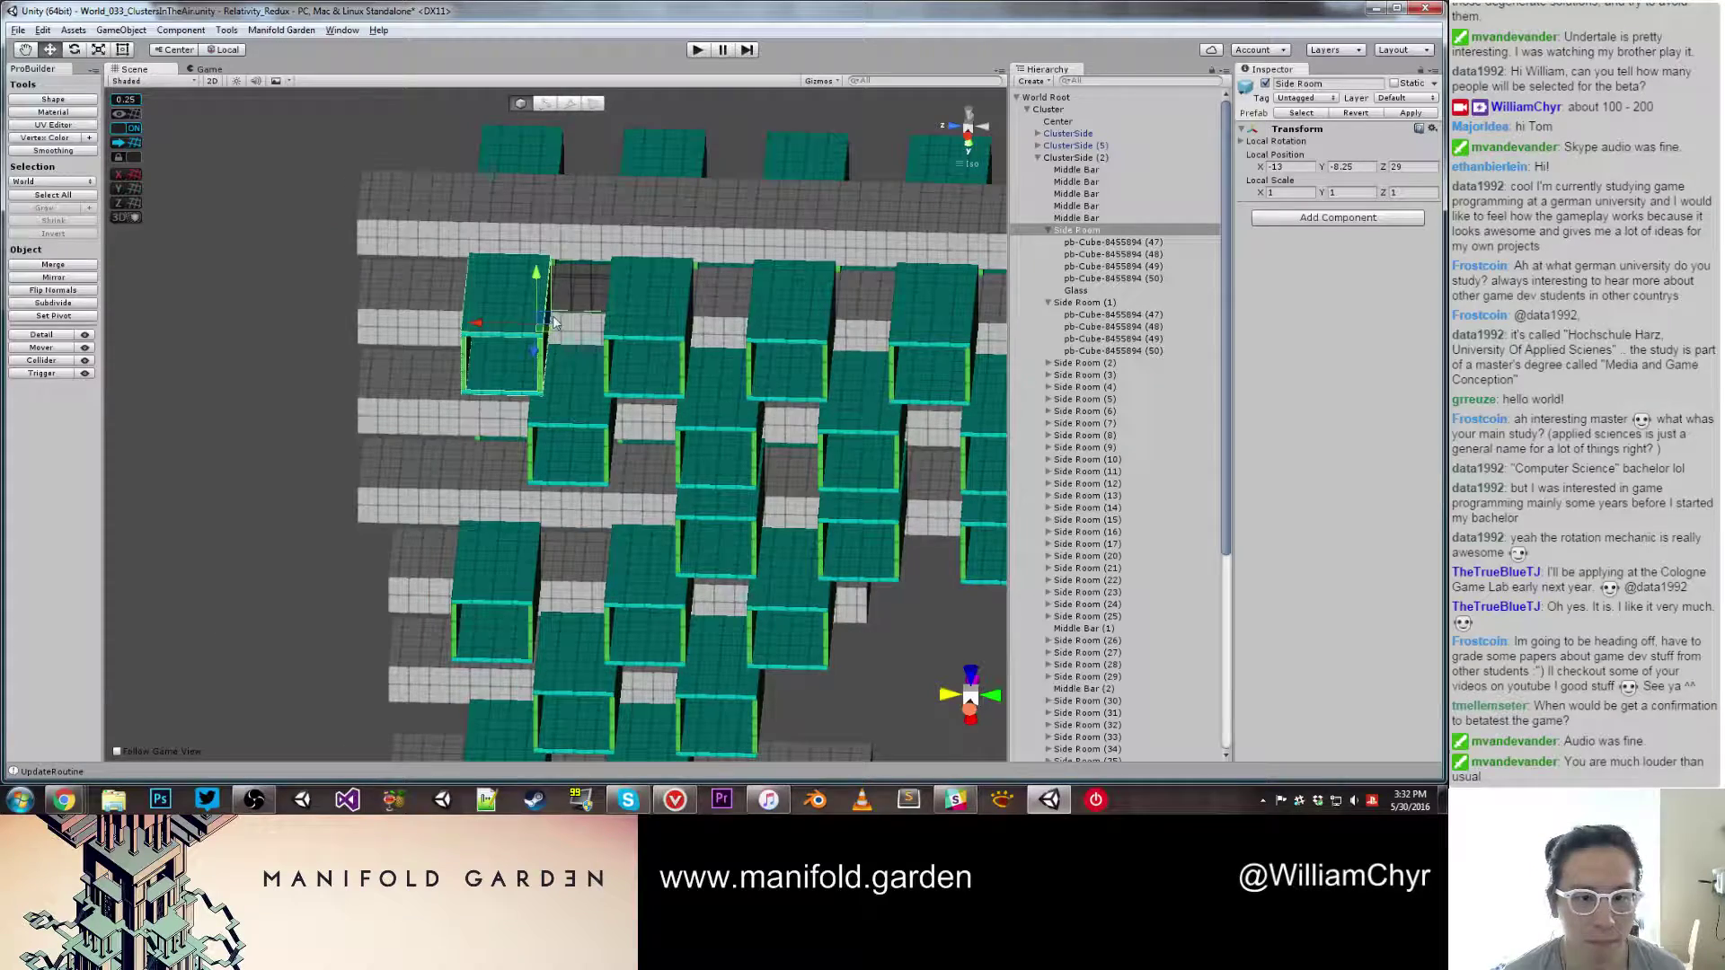
left_click_drag(523, 325, 590, 344)
scroll(590, 344, "down", 5)
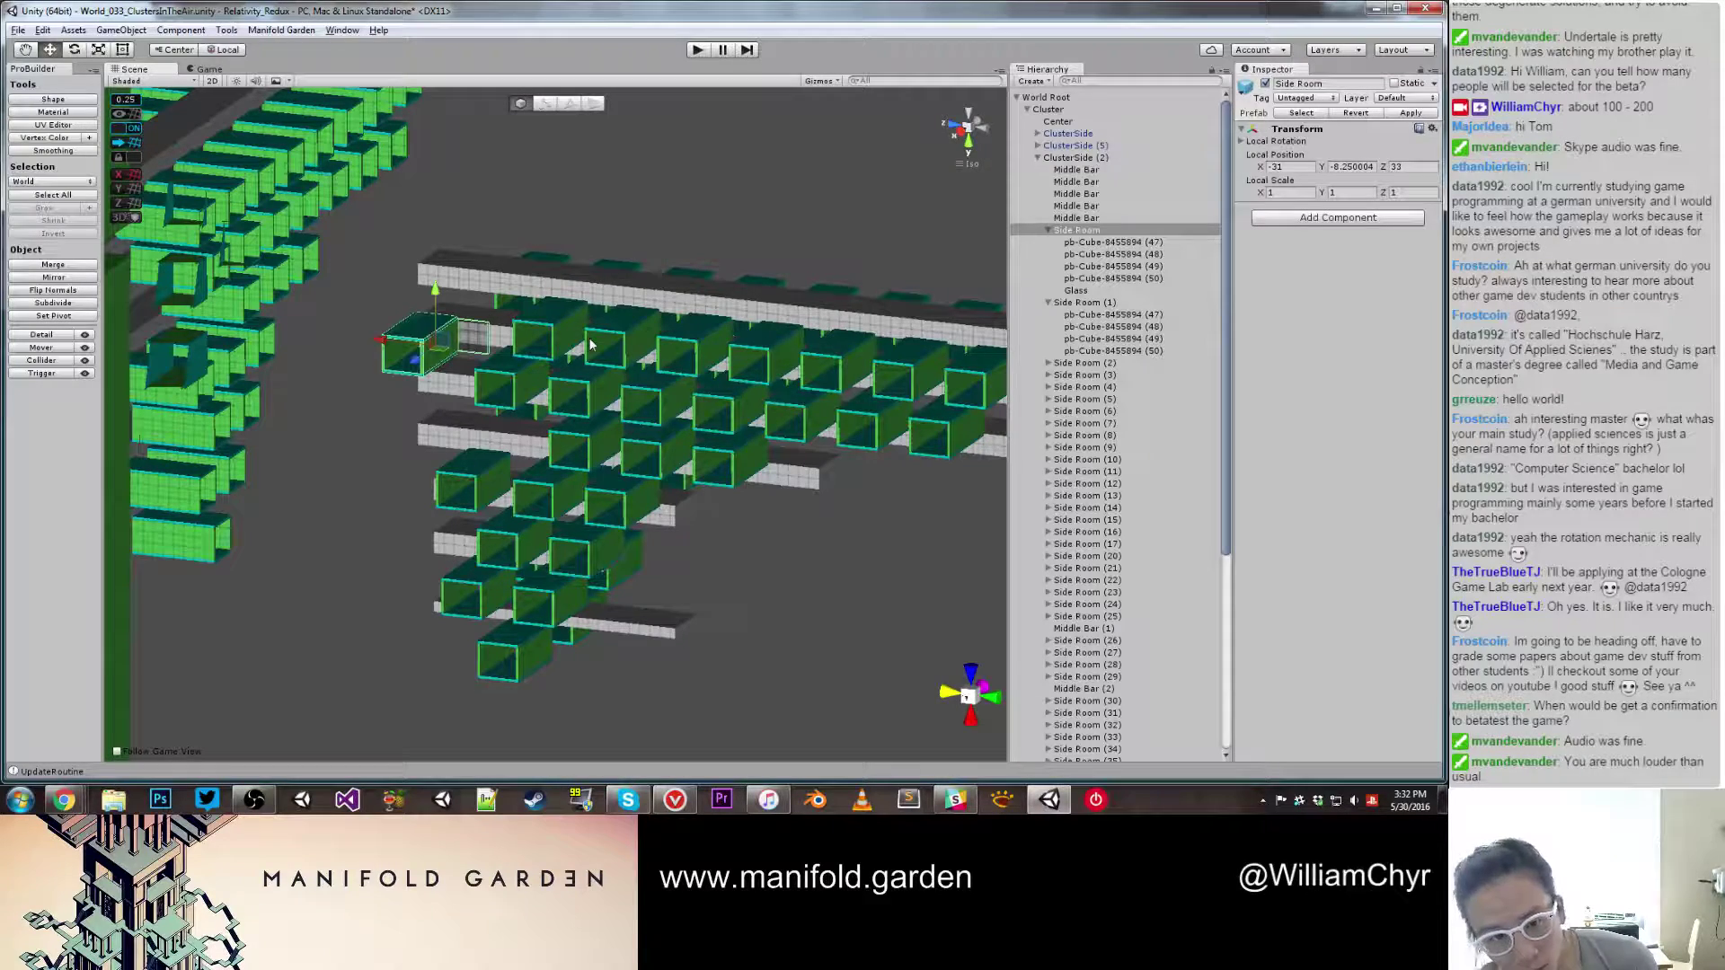
Step: Undo the first Side Room's move and delete everything from Side Room (1) through Side Room (47) in ClusterSide (2)
key("ctrl+z")
left_click_drag(569, 368, 726, 356, "alt")
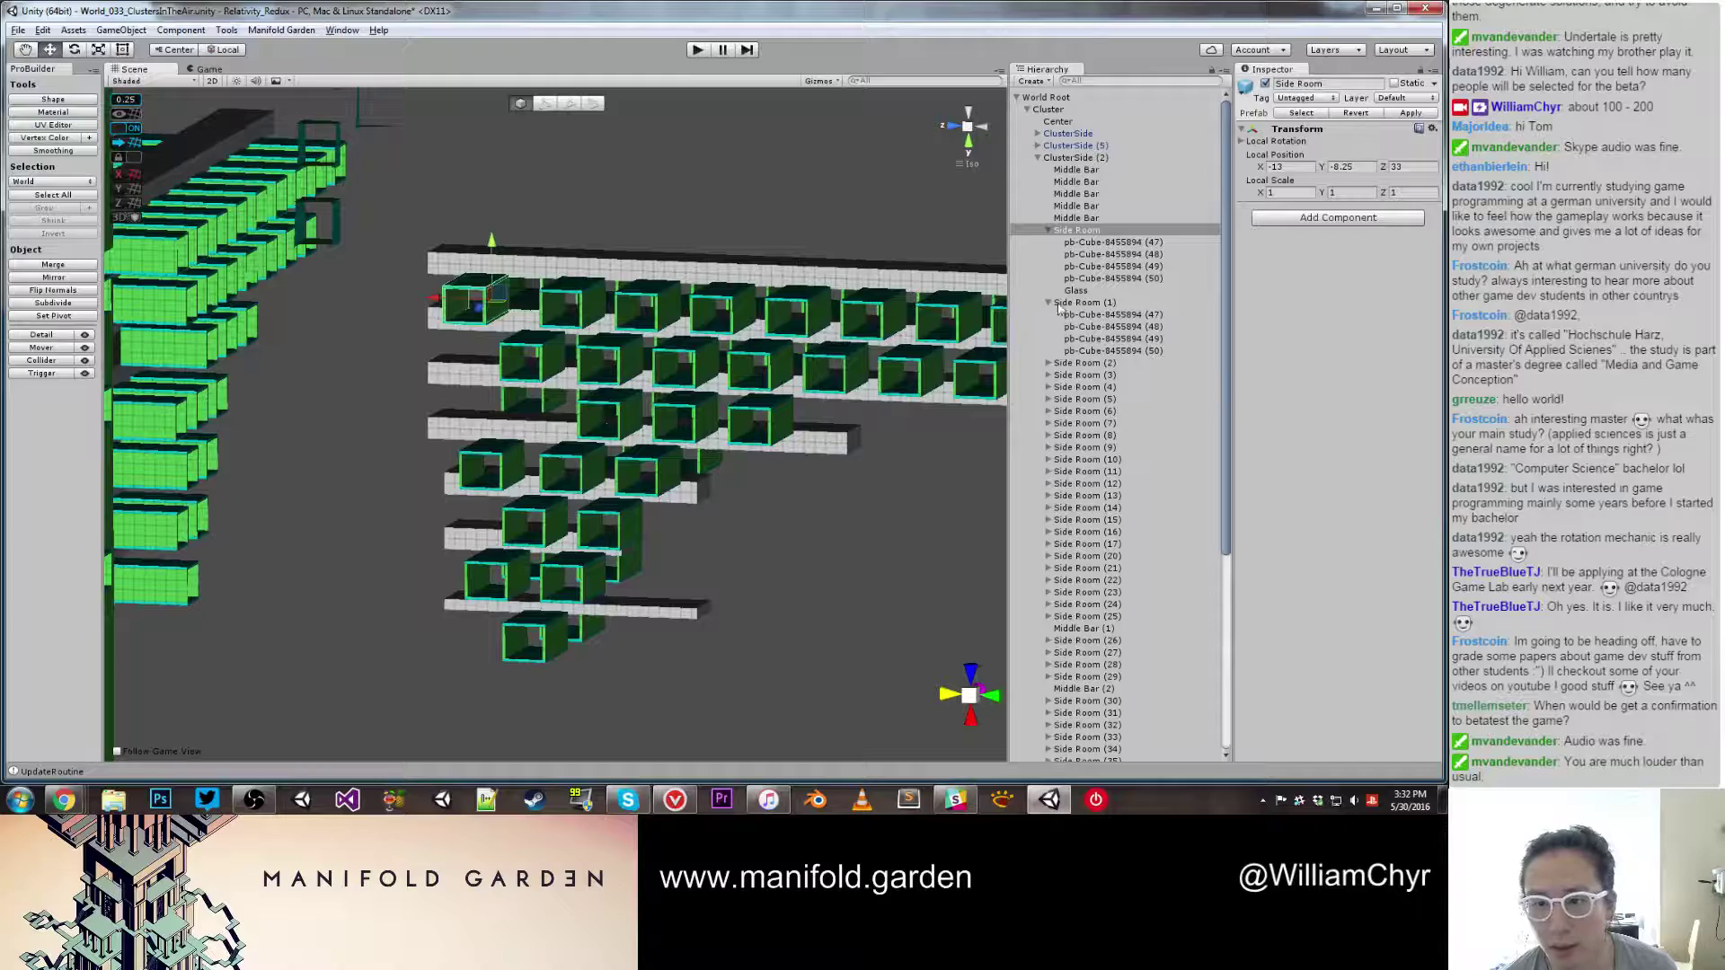
left_click(1049, 303)
left_click(1060, 304)
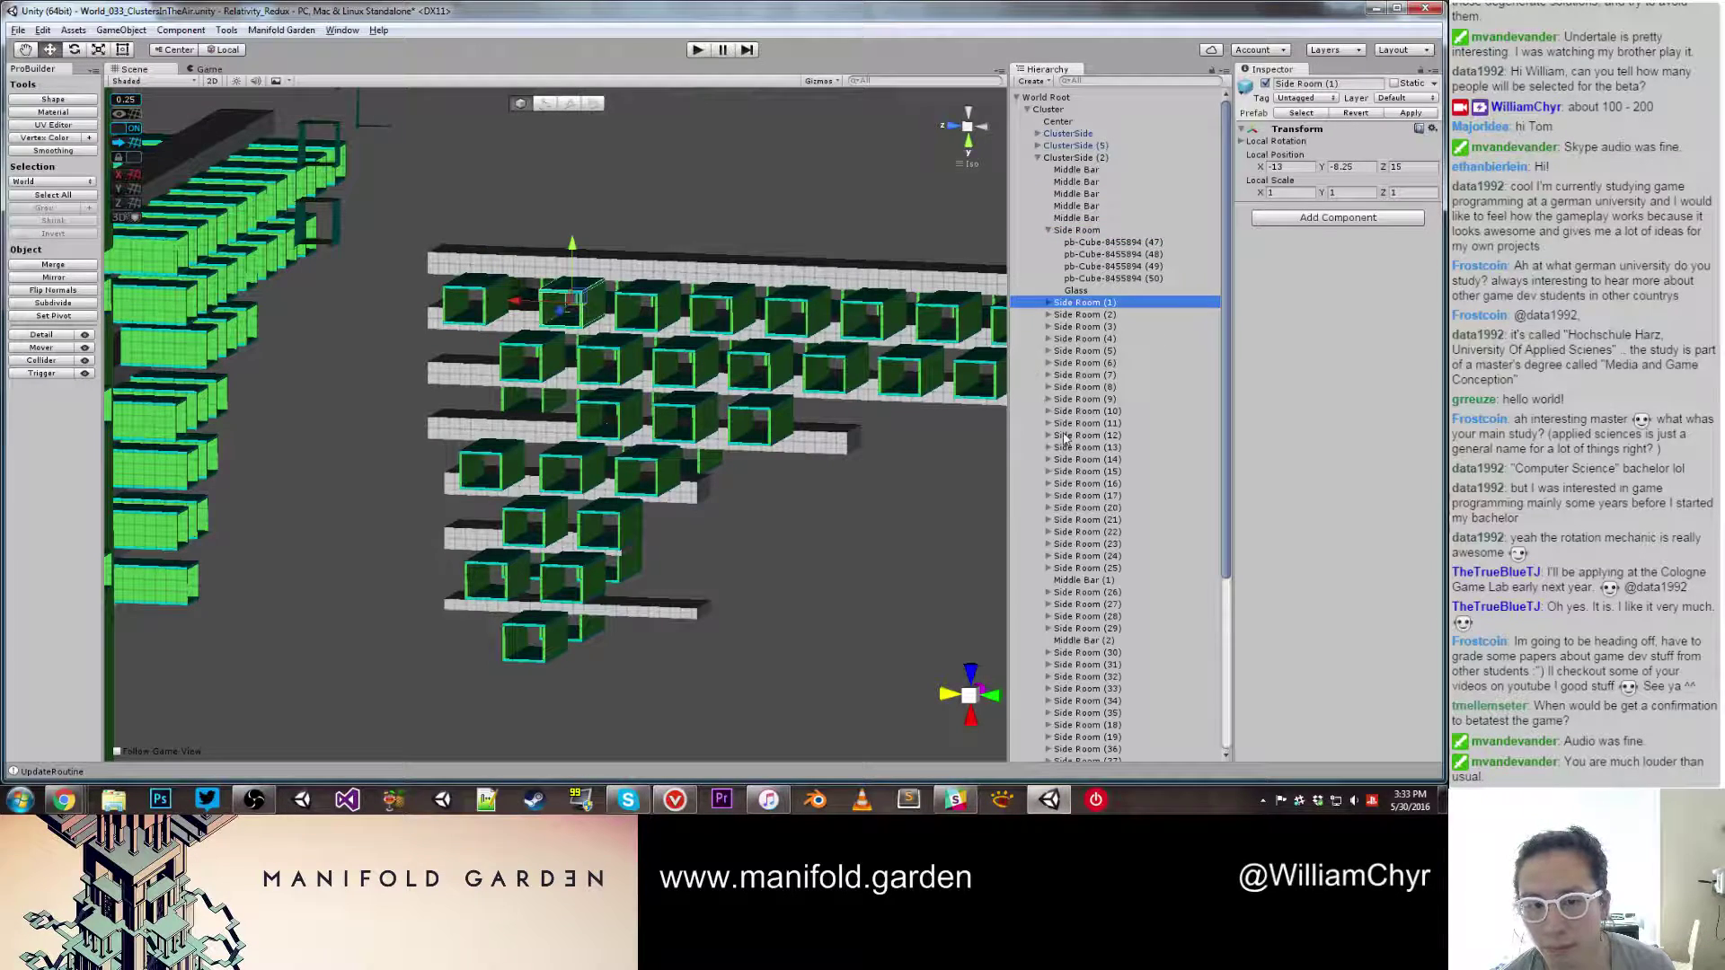
scroll(1069, 450, "down", 5)
left_click(1094, 636, "shift")
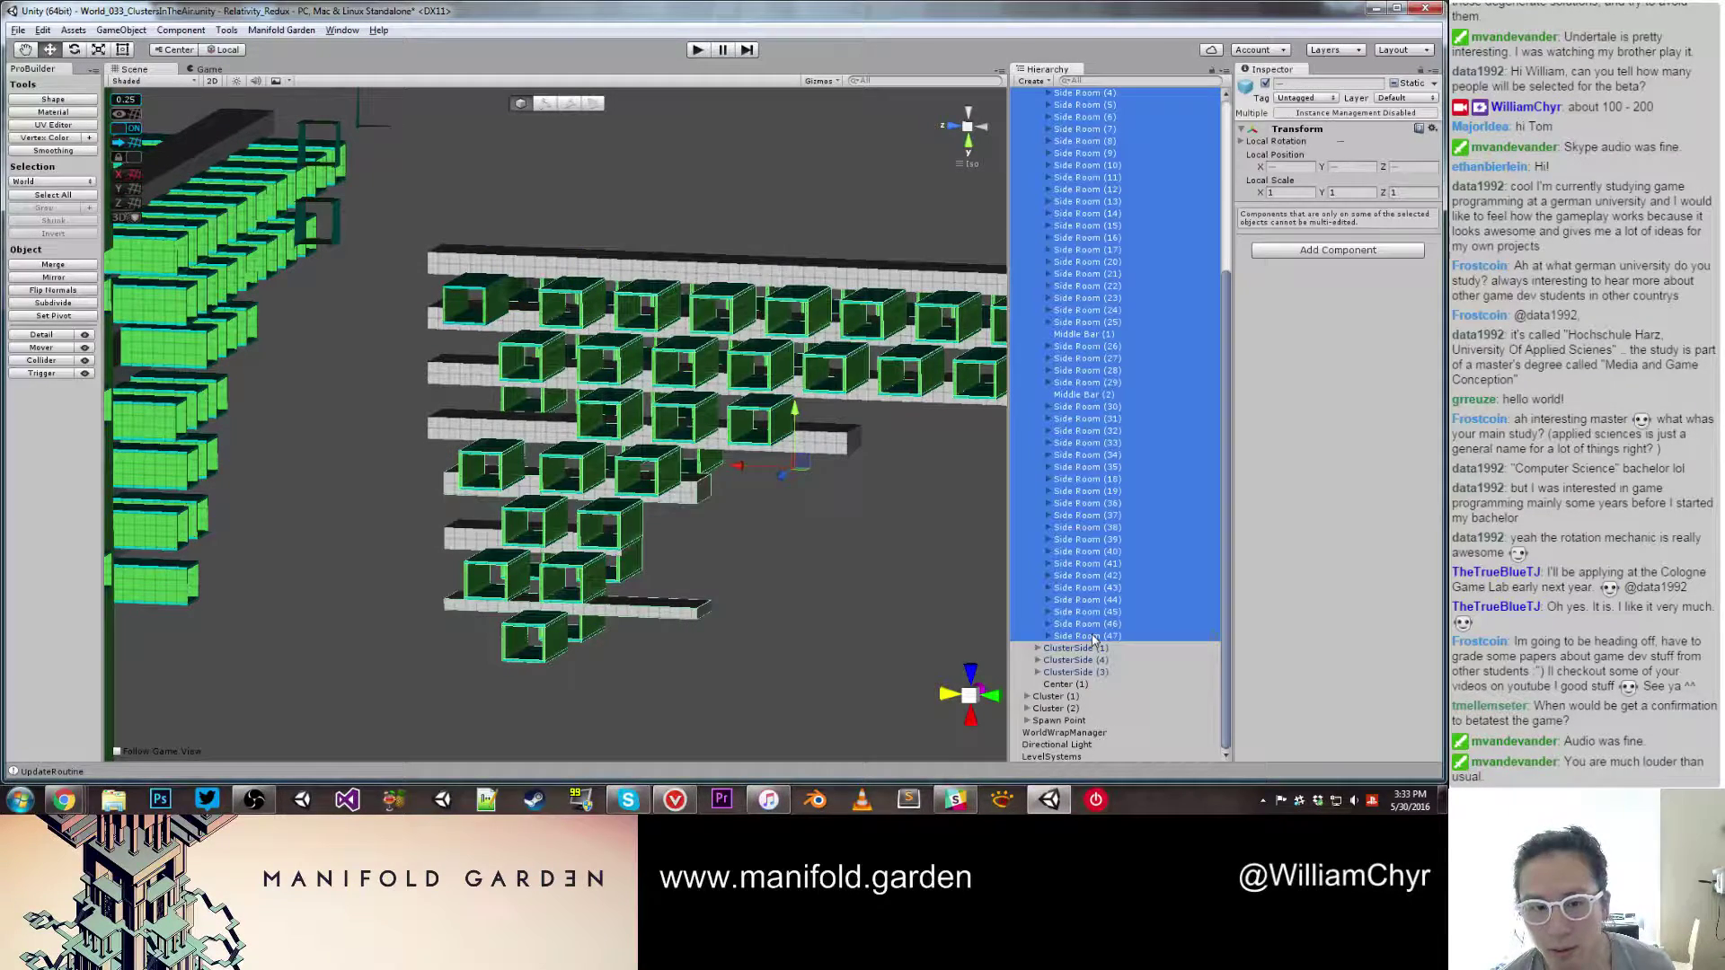
right_click(1094, 637)
left_click(1130, 429)
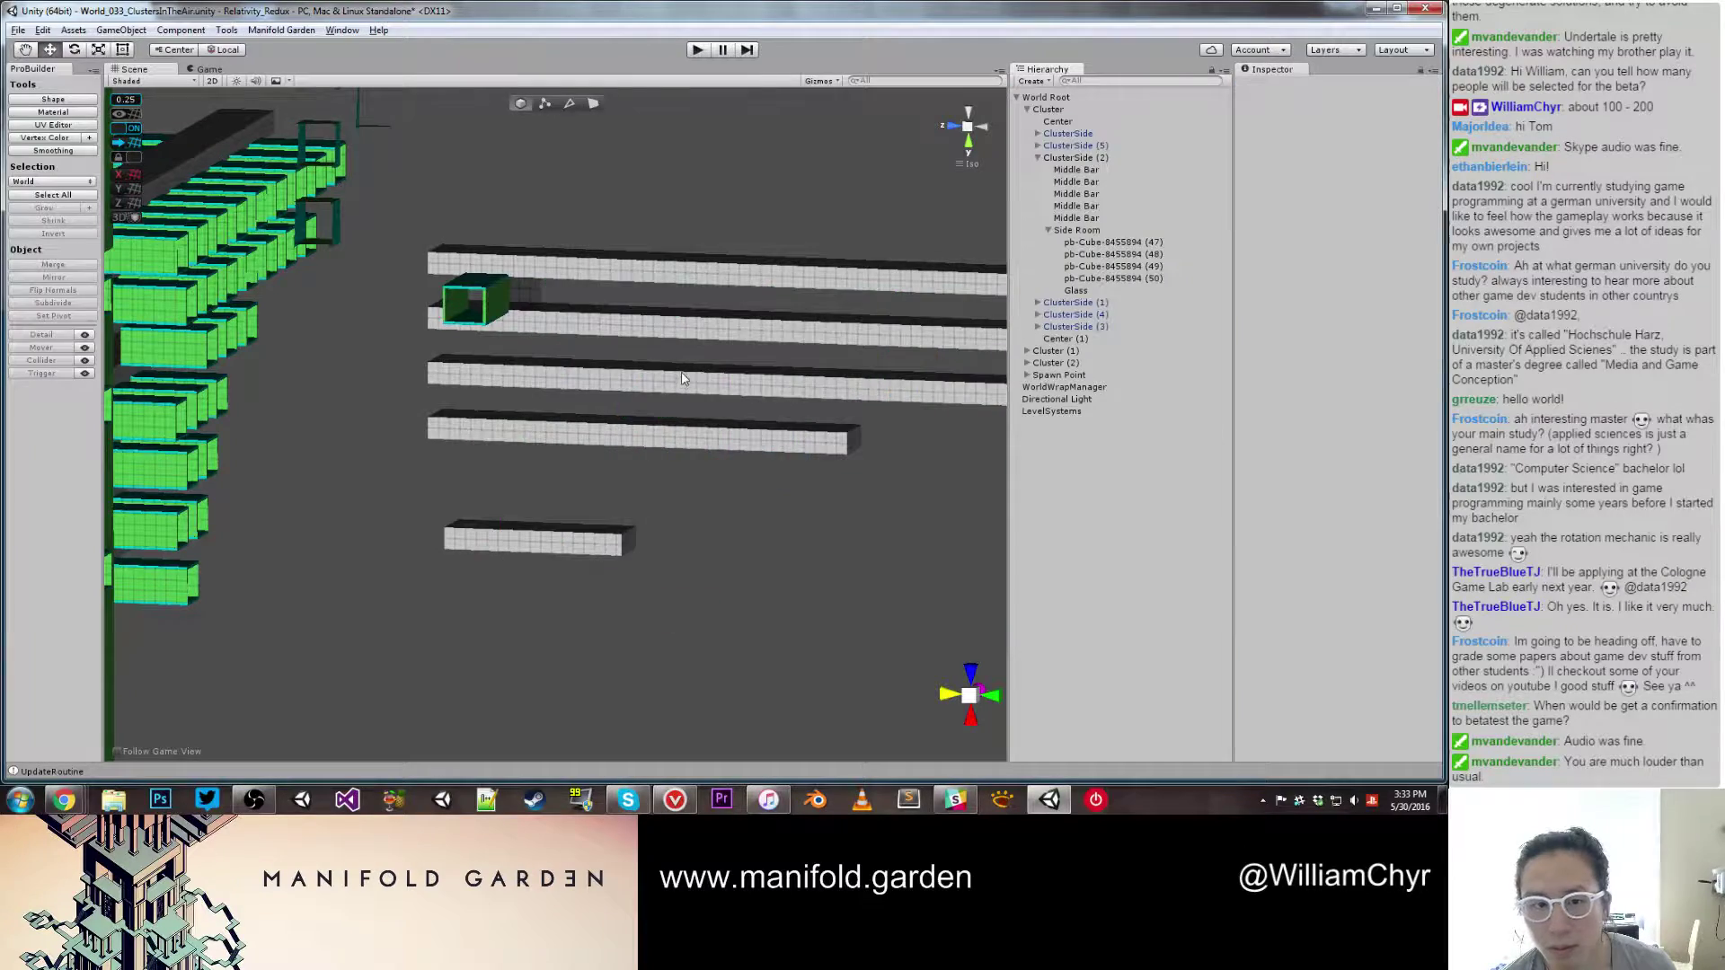
Step: Examine the remaining Side Room and its Glass from several angles against the middle bars and the neighbouring cluster
left_click_drag(231, 397, 516, 304, "alt")
left_click(445, 315)
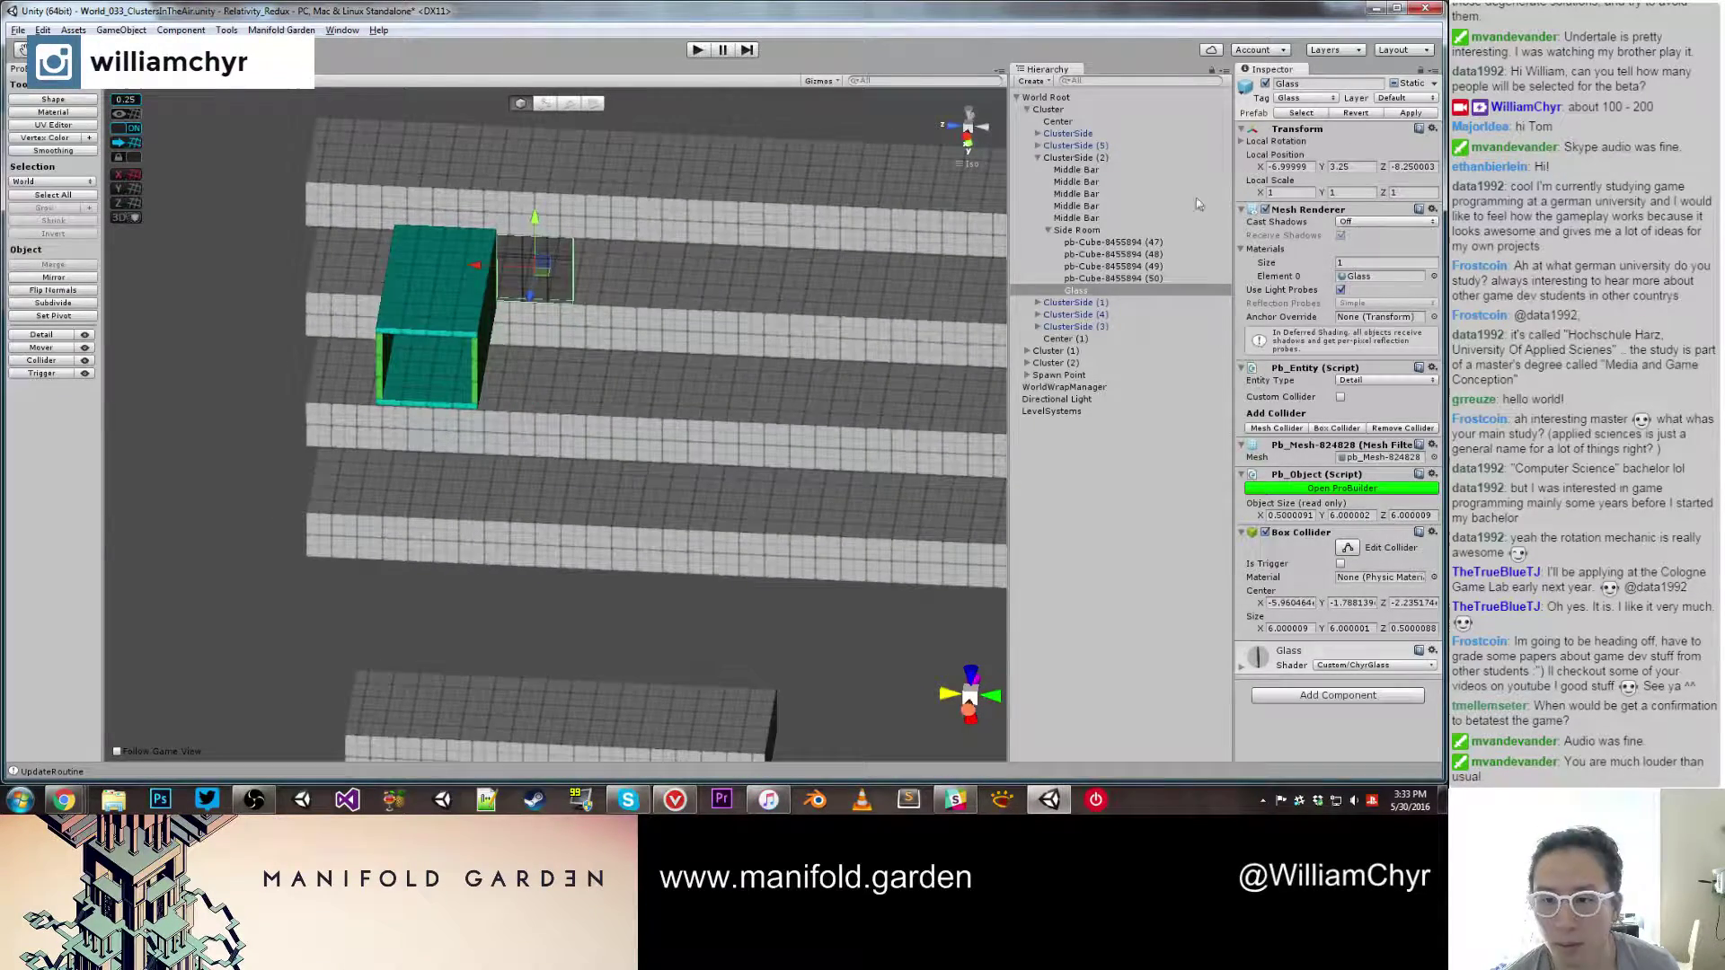
left_click(1082, 230)
left_click_drag(699, 292, 795, 388, "alt")
middle_click_drag(794, 388, 477, 406)
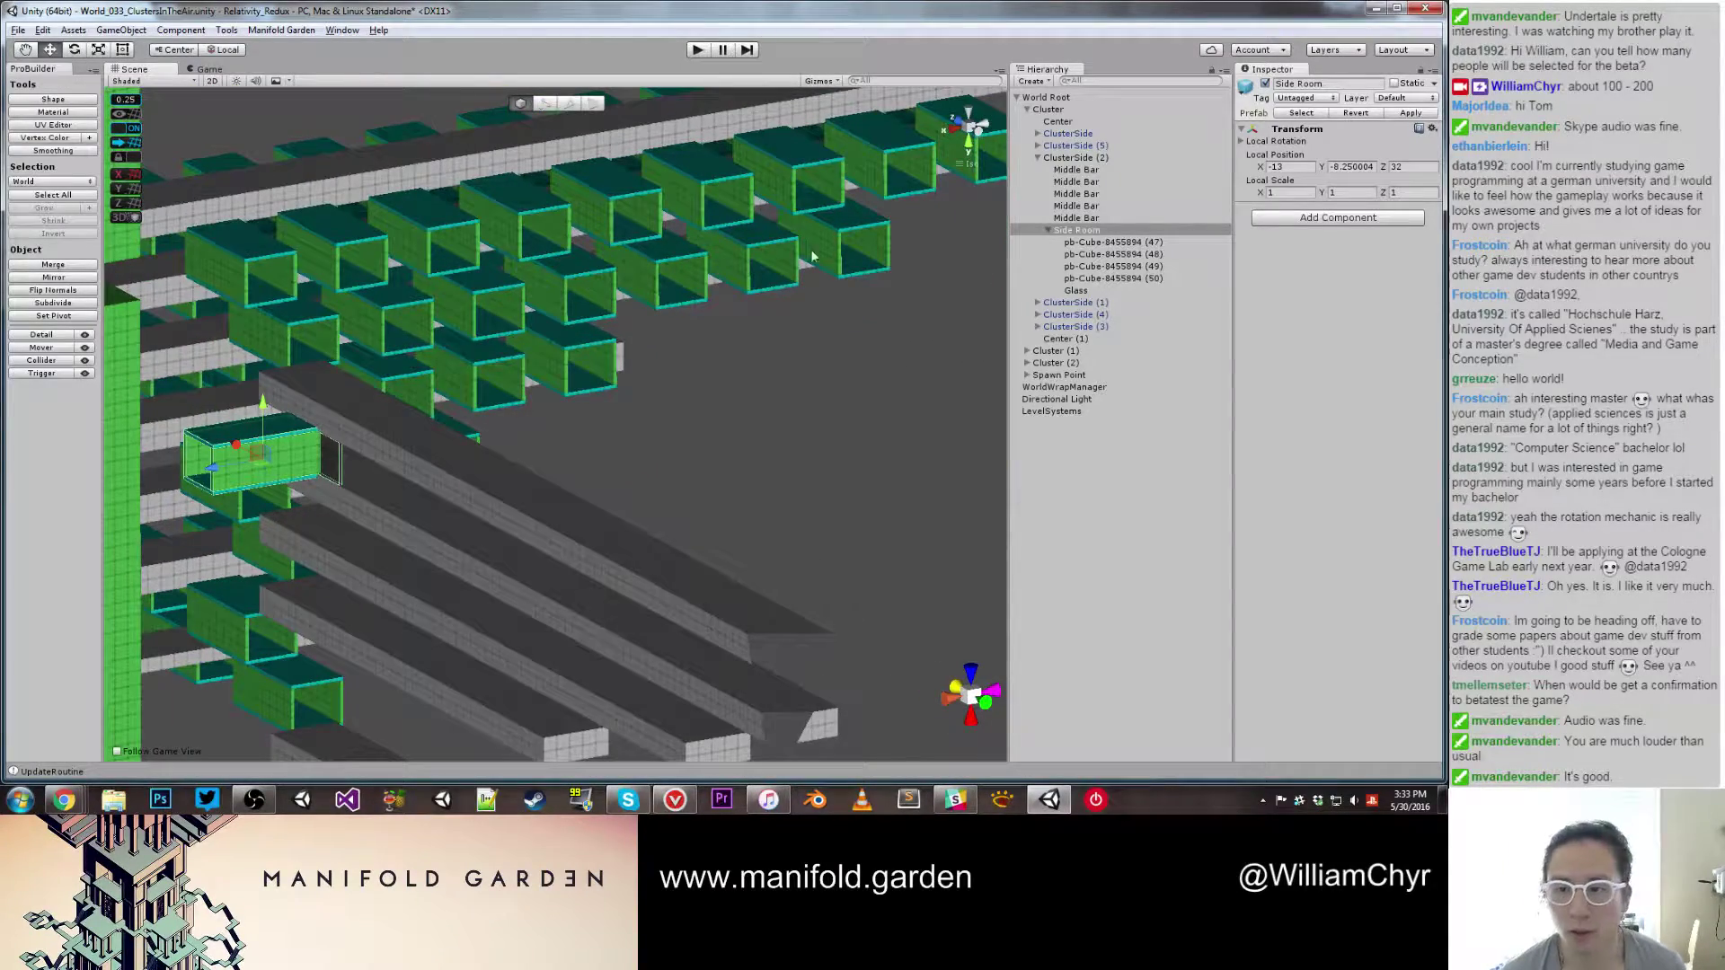
Step: Create an empty game object at the root of the scene and set its local position to 0, 0, 0
left_click(1138, 456)
right_click(1092, 478)
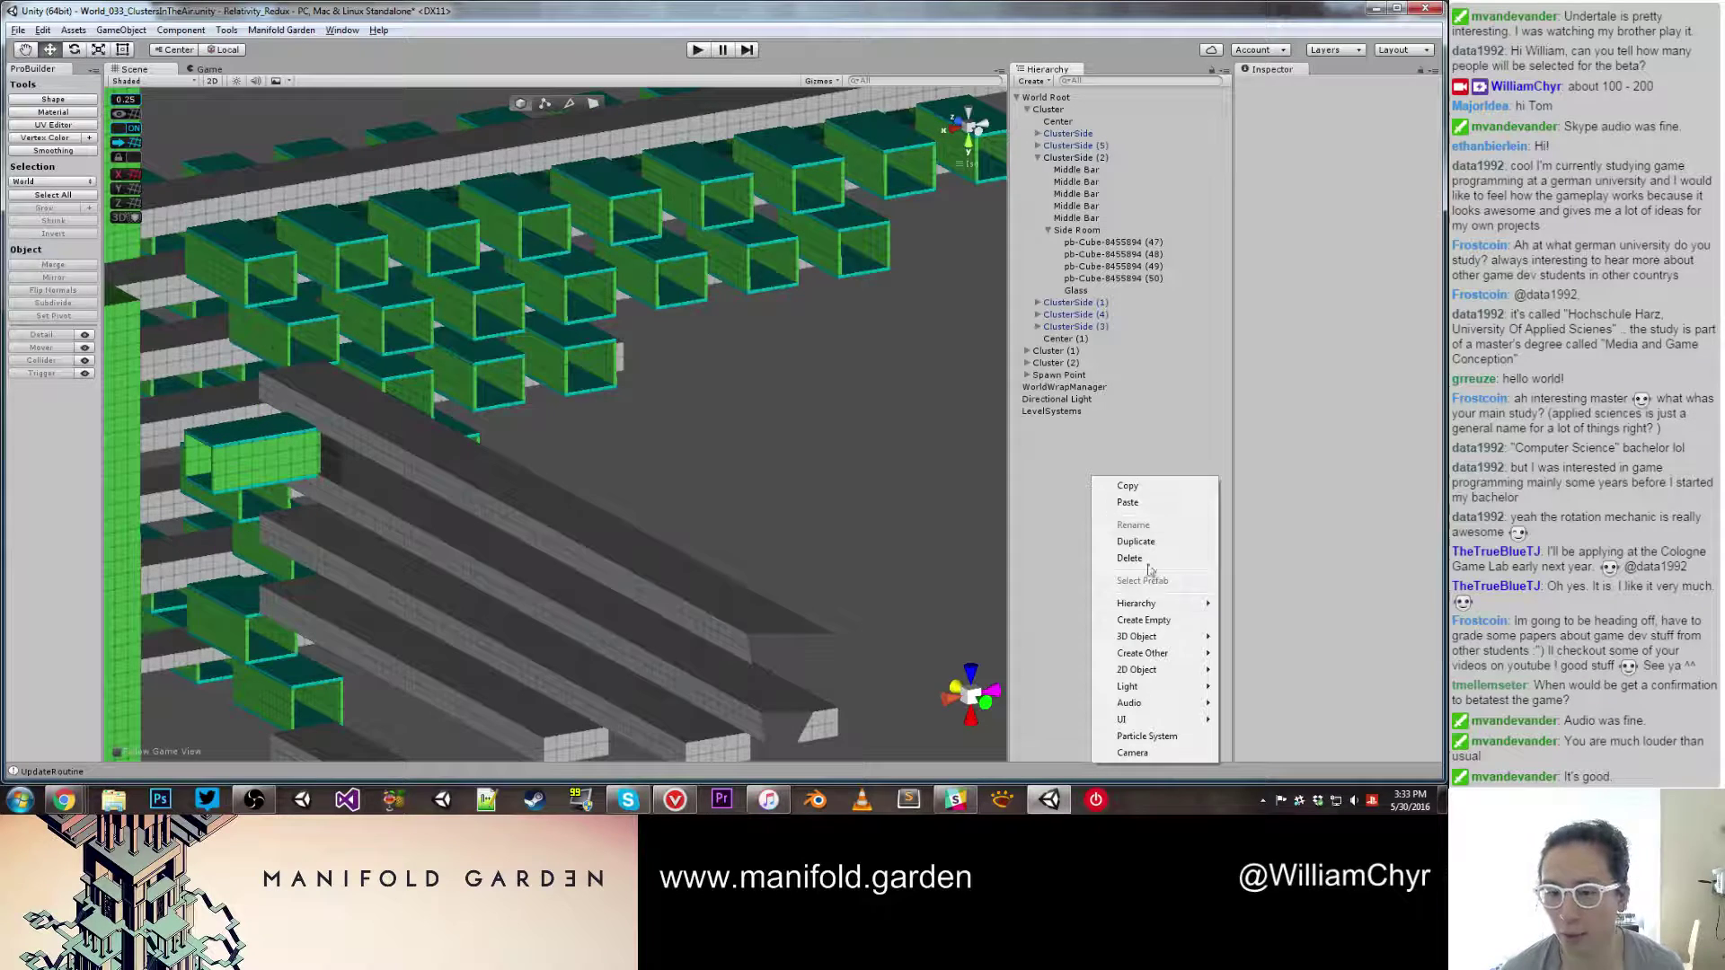
left_click(1144, 620)
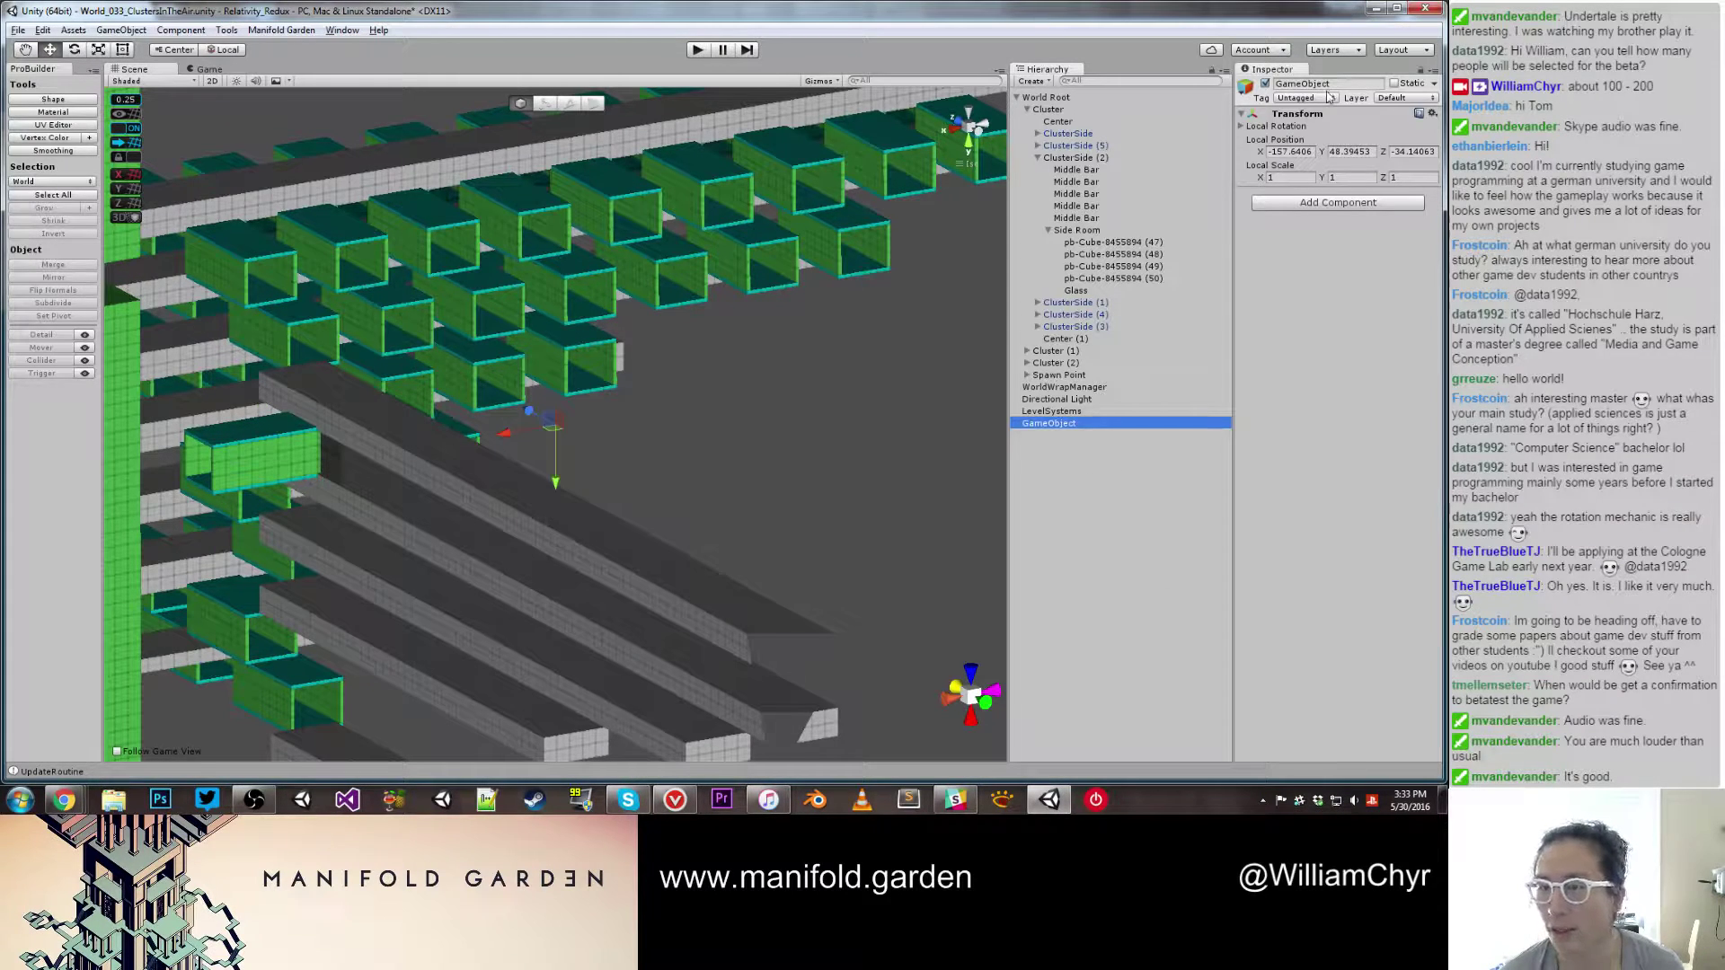
left_click(1291, 152)
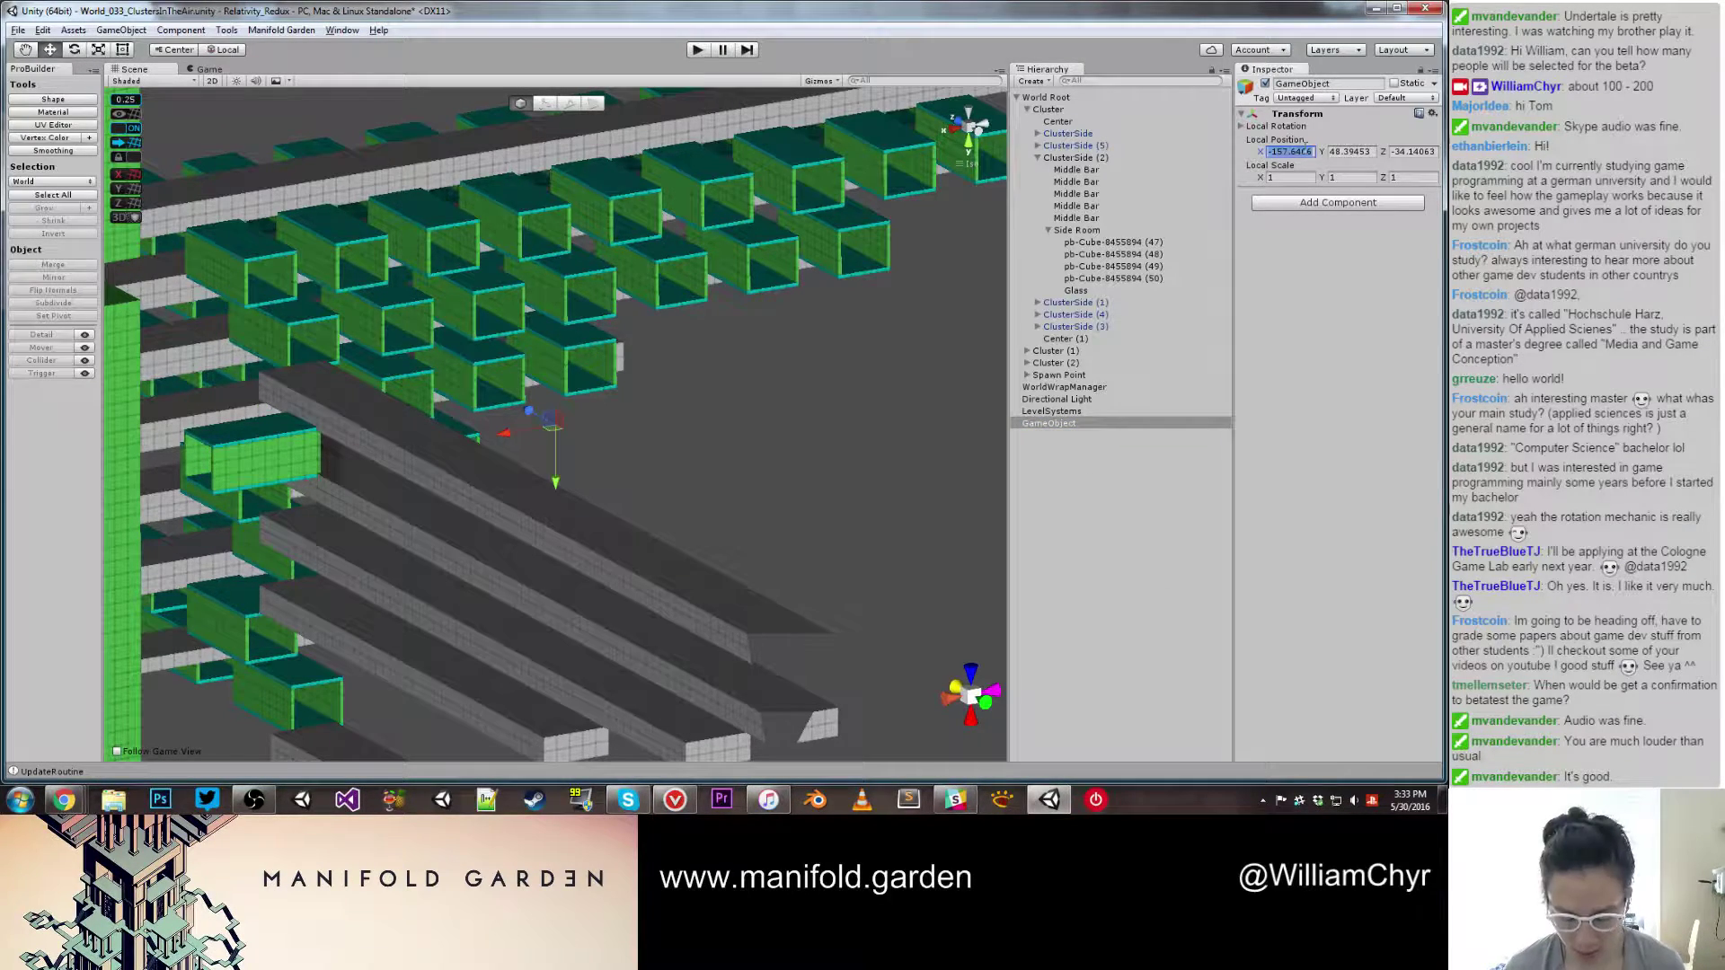
type("0")
key("Tab")
type("0")
key("Tab")
type("0")
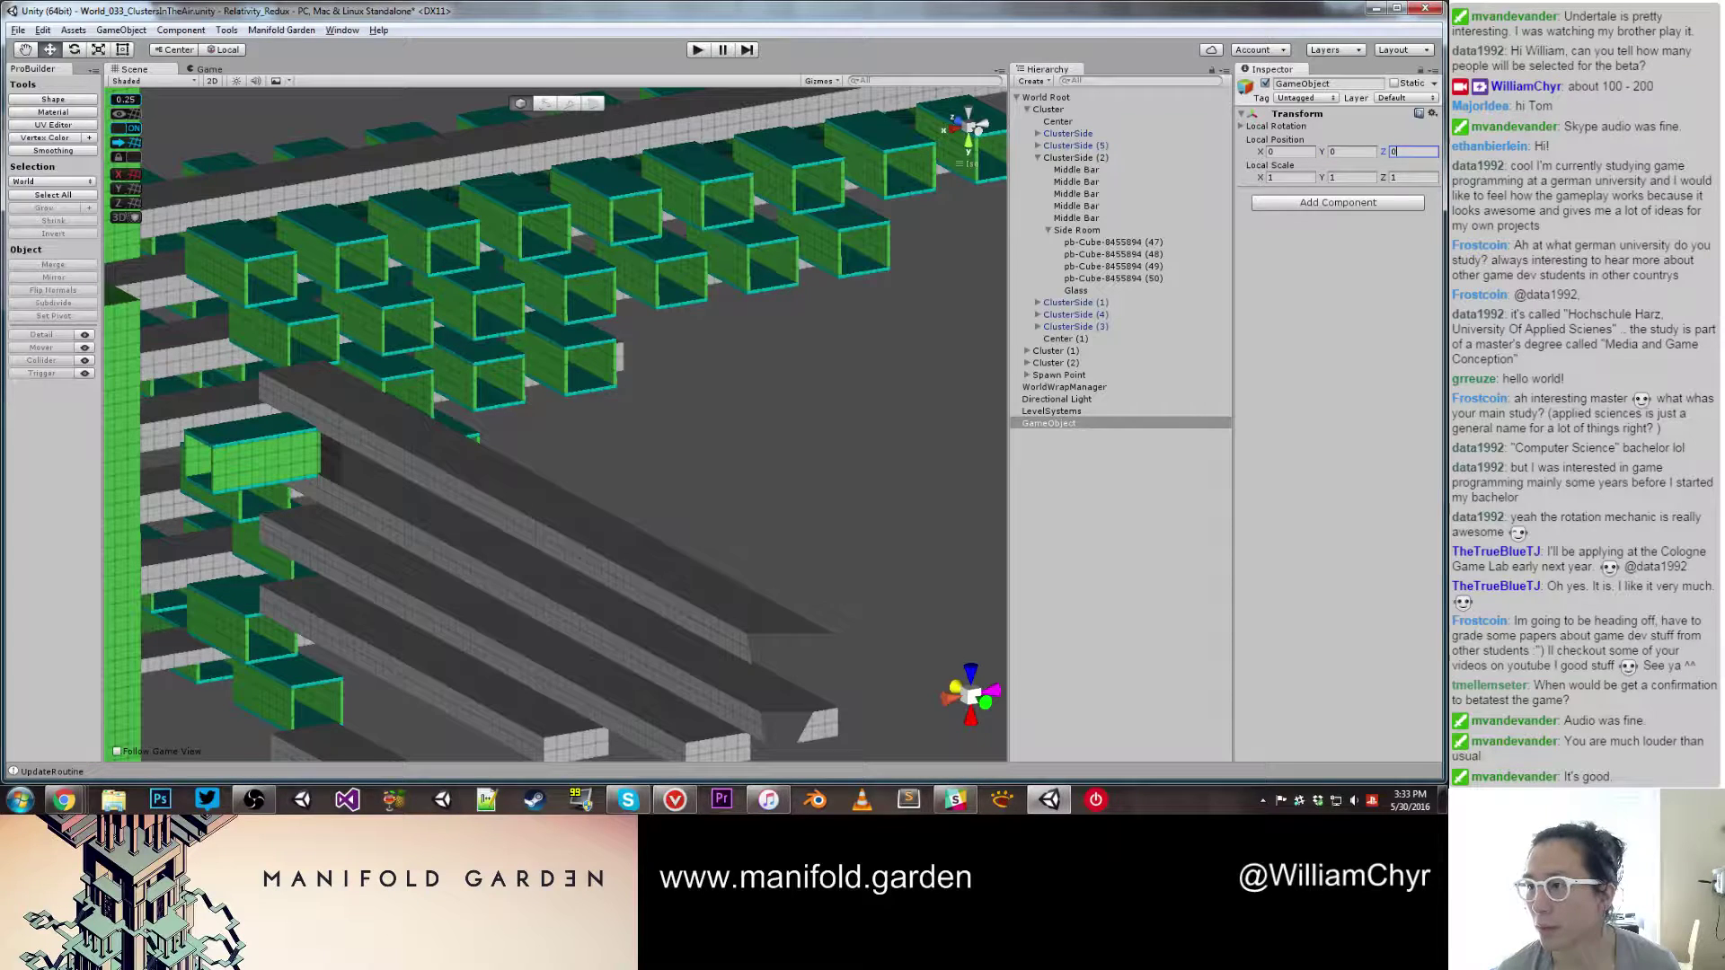
key("Return")
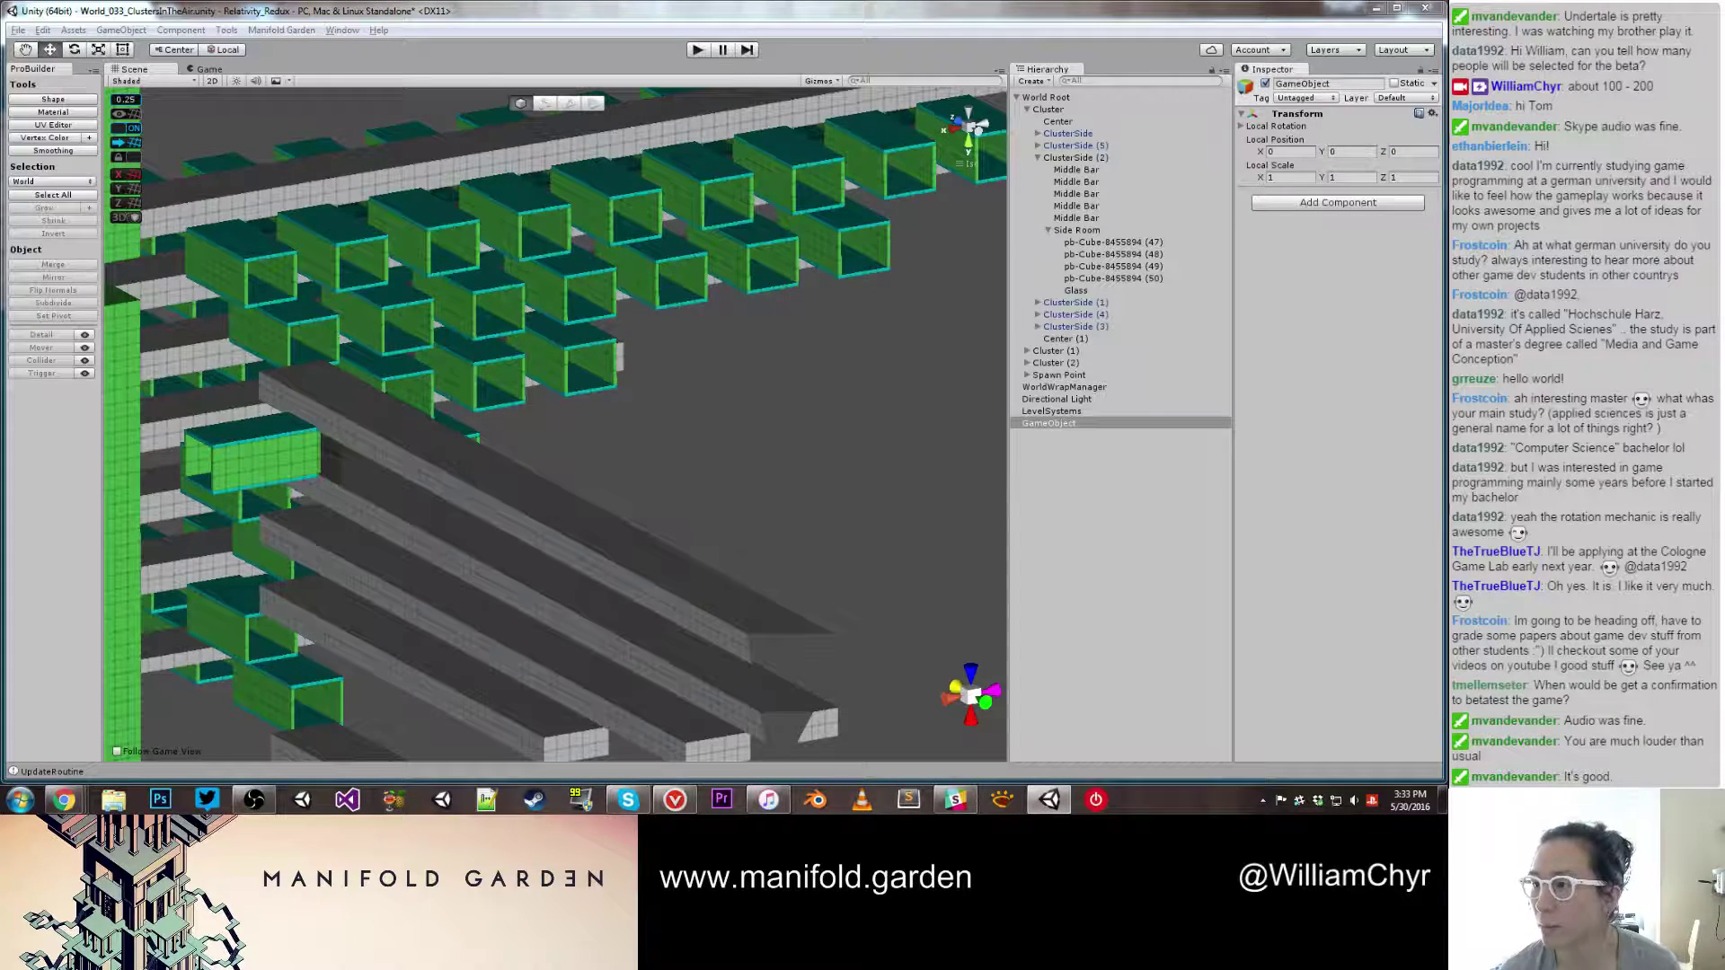
Step: Add the Symmetry Tool script to the empty GameObject and create a linear object in it that uses Side Room as its source
left_click_drag(1444, 467, 1158, 424)
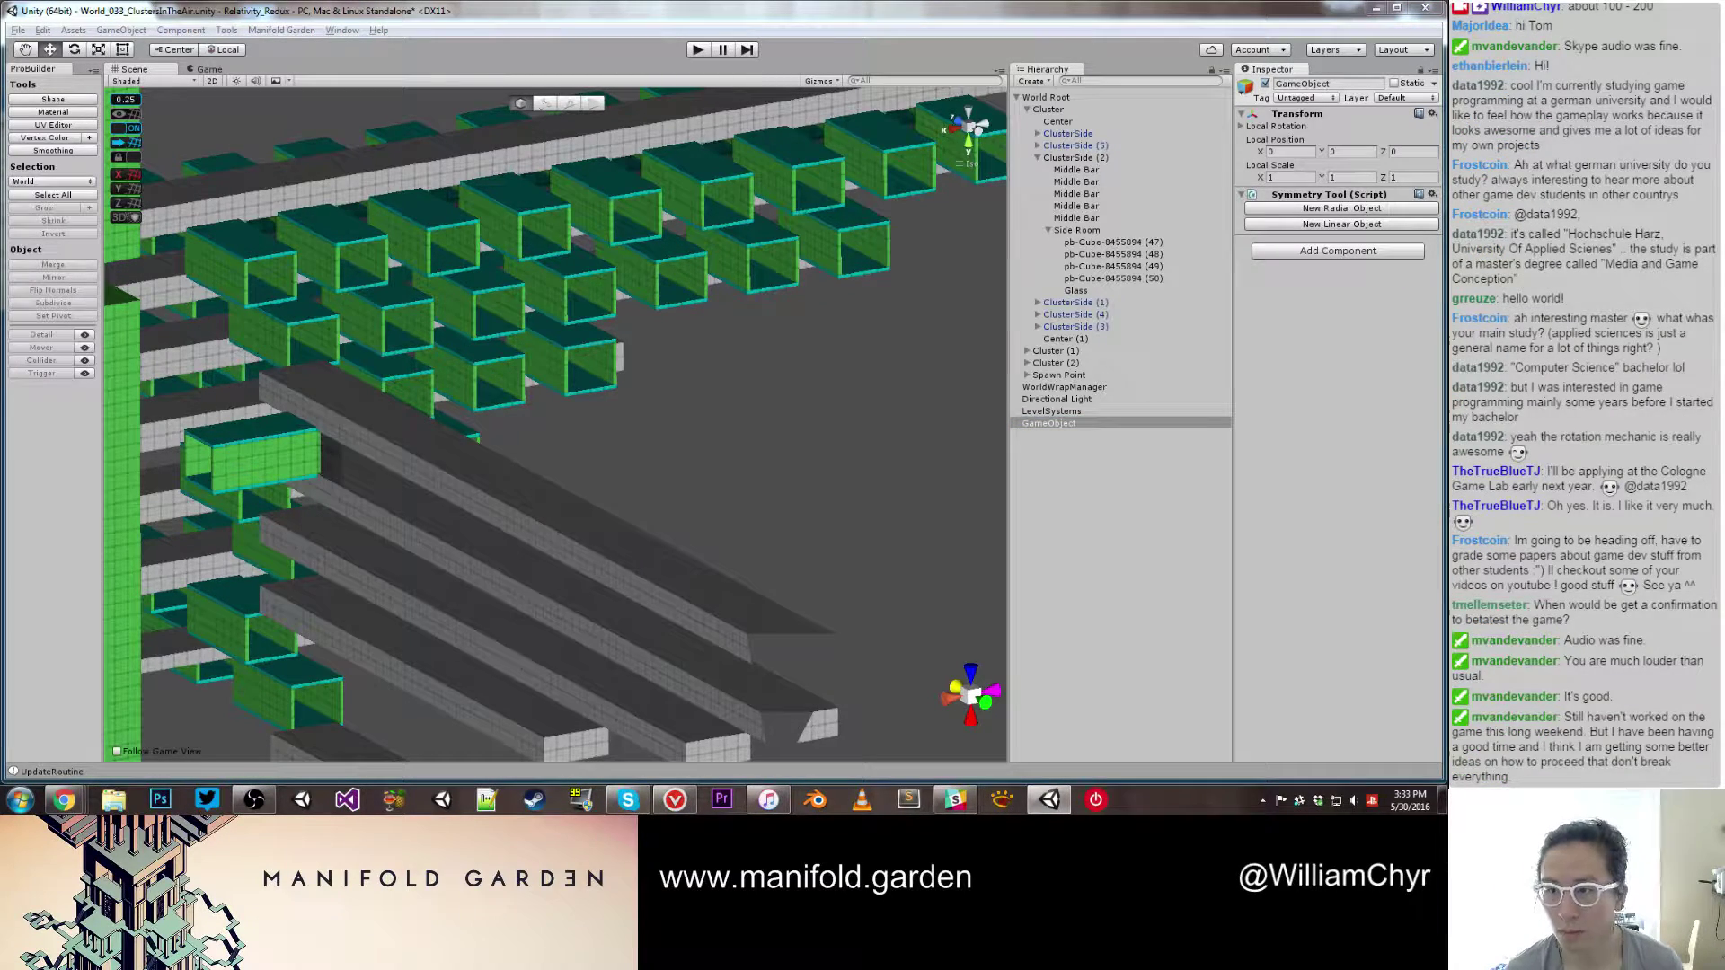
left_click(1326, 224)
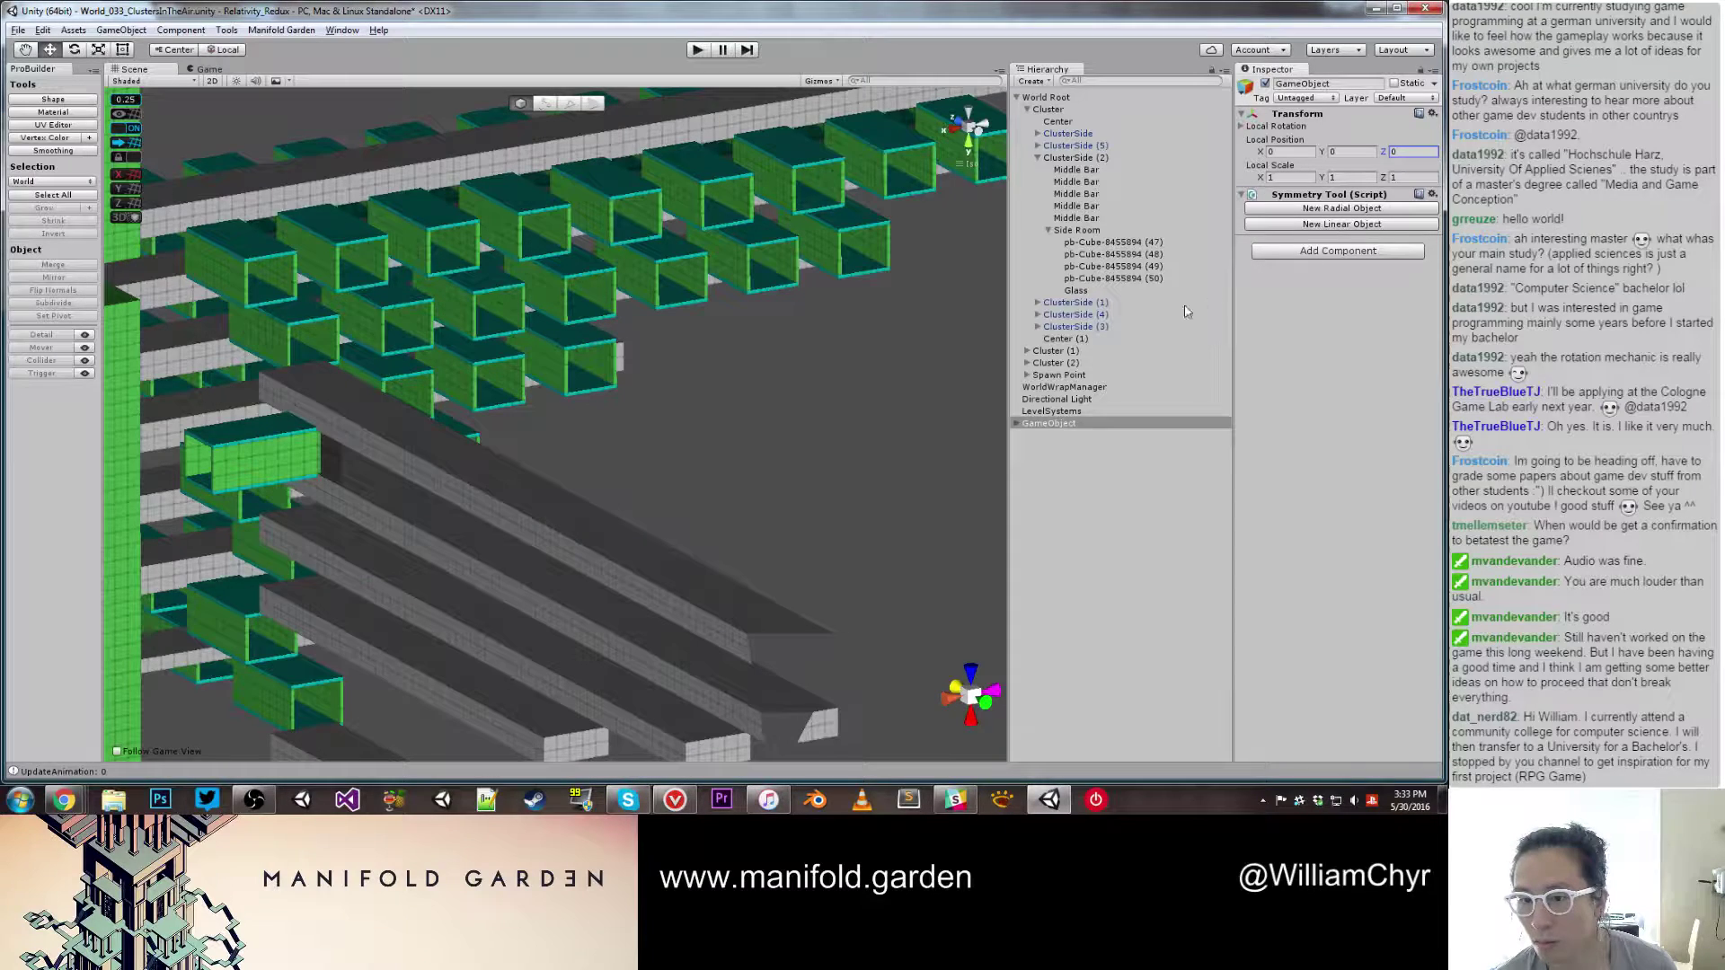
left_click(1017, 424)
left_click(1040, 437)
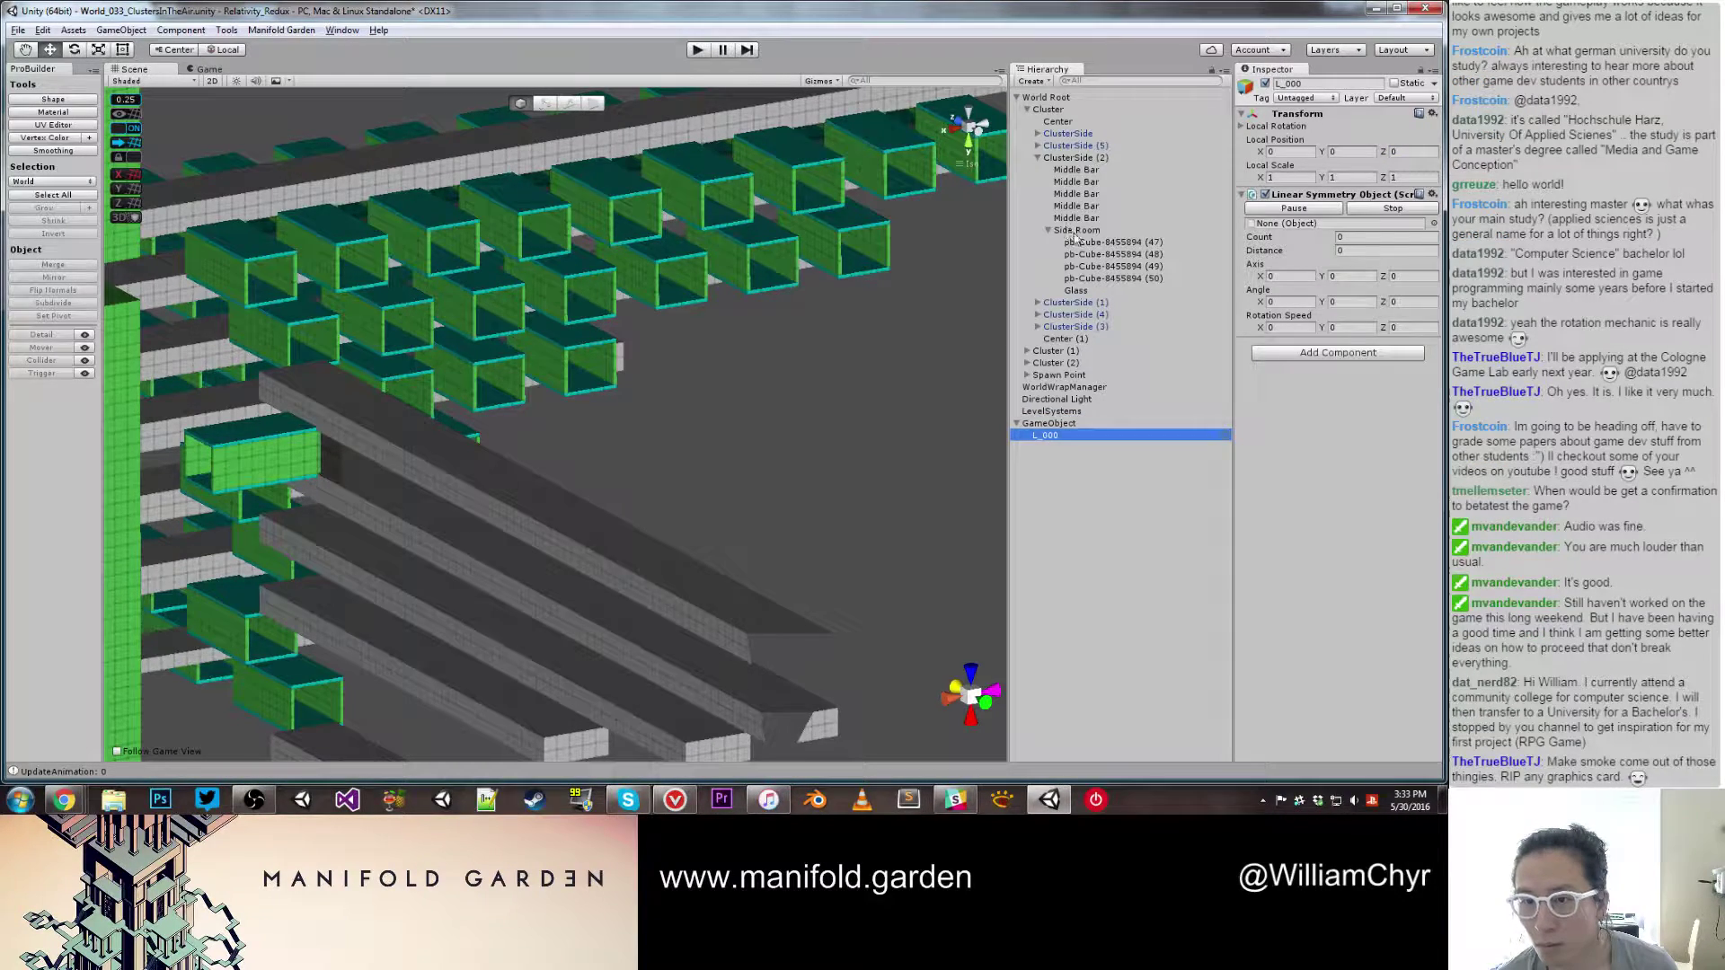
left_click_drag(1074, 235, 1281, 226)
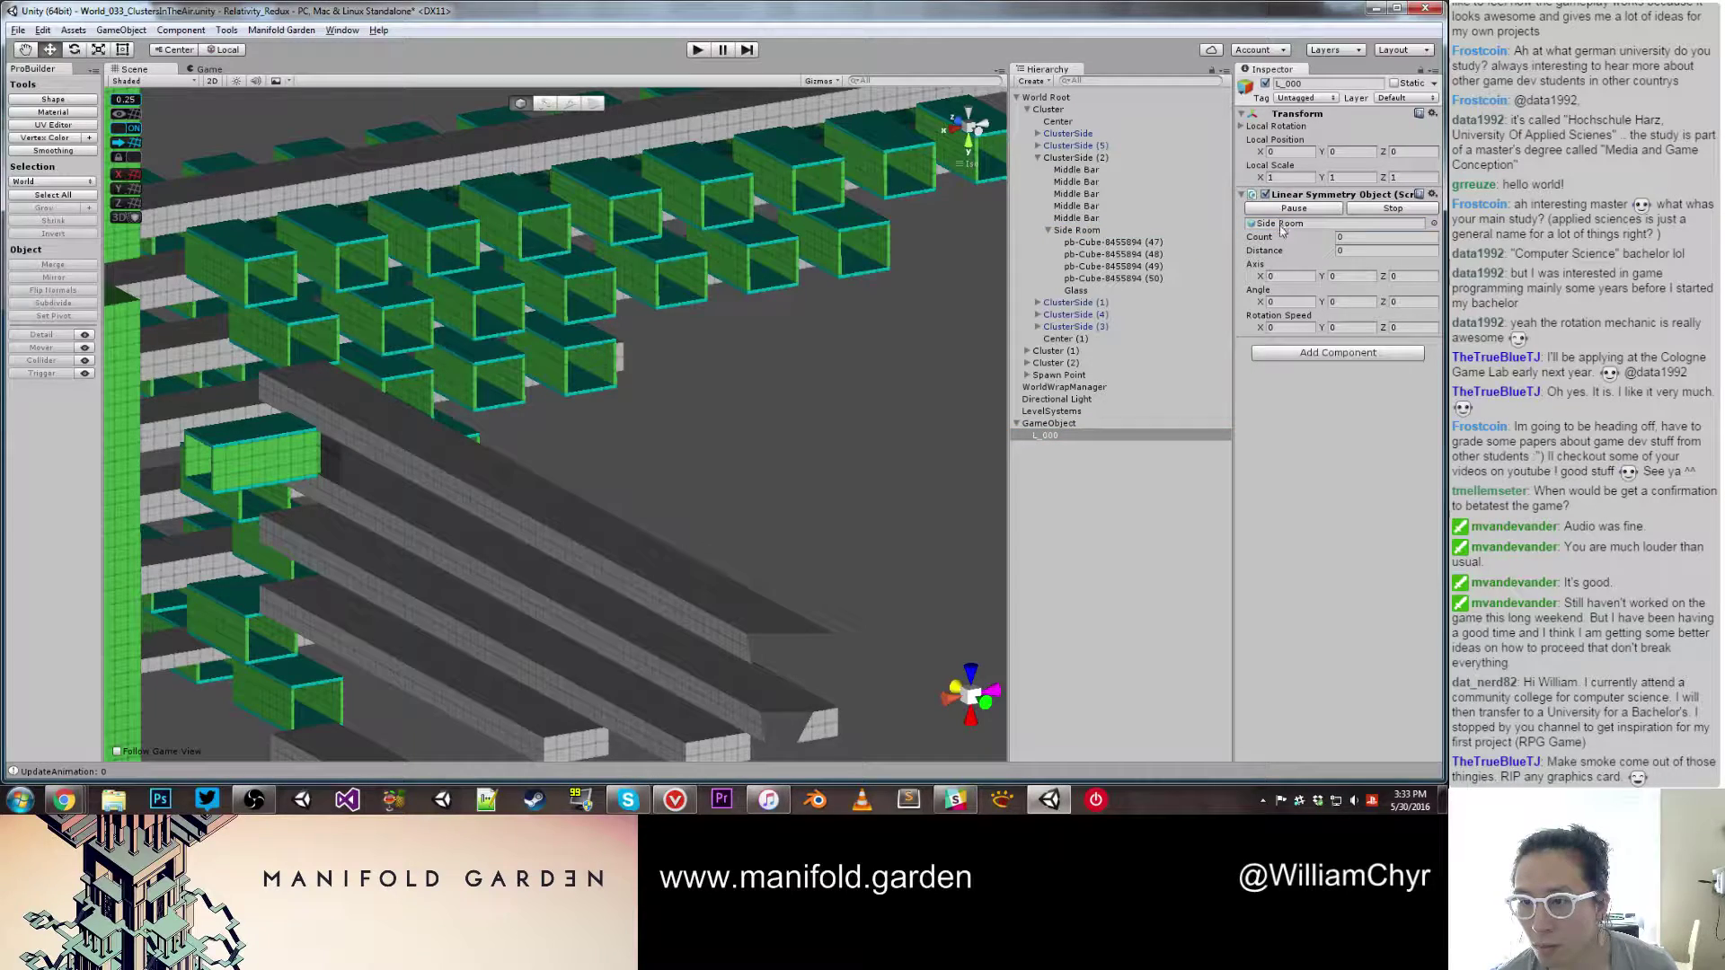
Step: Move the symmetry GameObject out of the clusters into empty space at local Z -310
scroll(550, 408, "down", 8)
left_click_drag(550, 408, 499, 472, "alt")
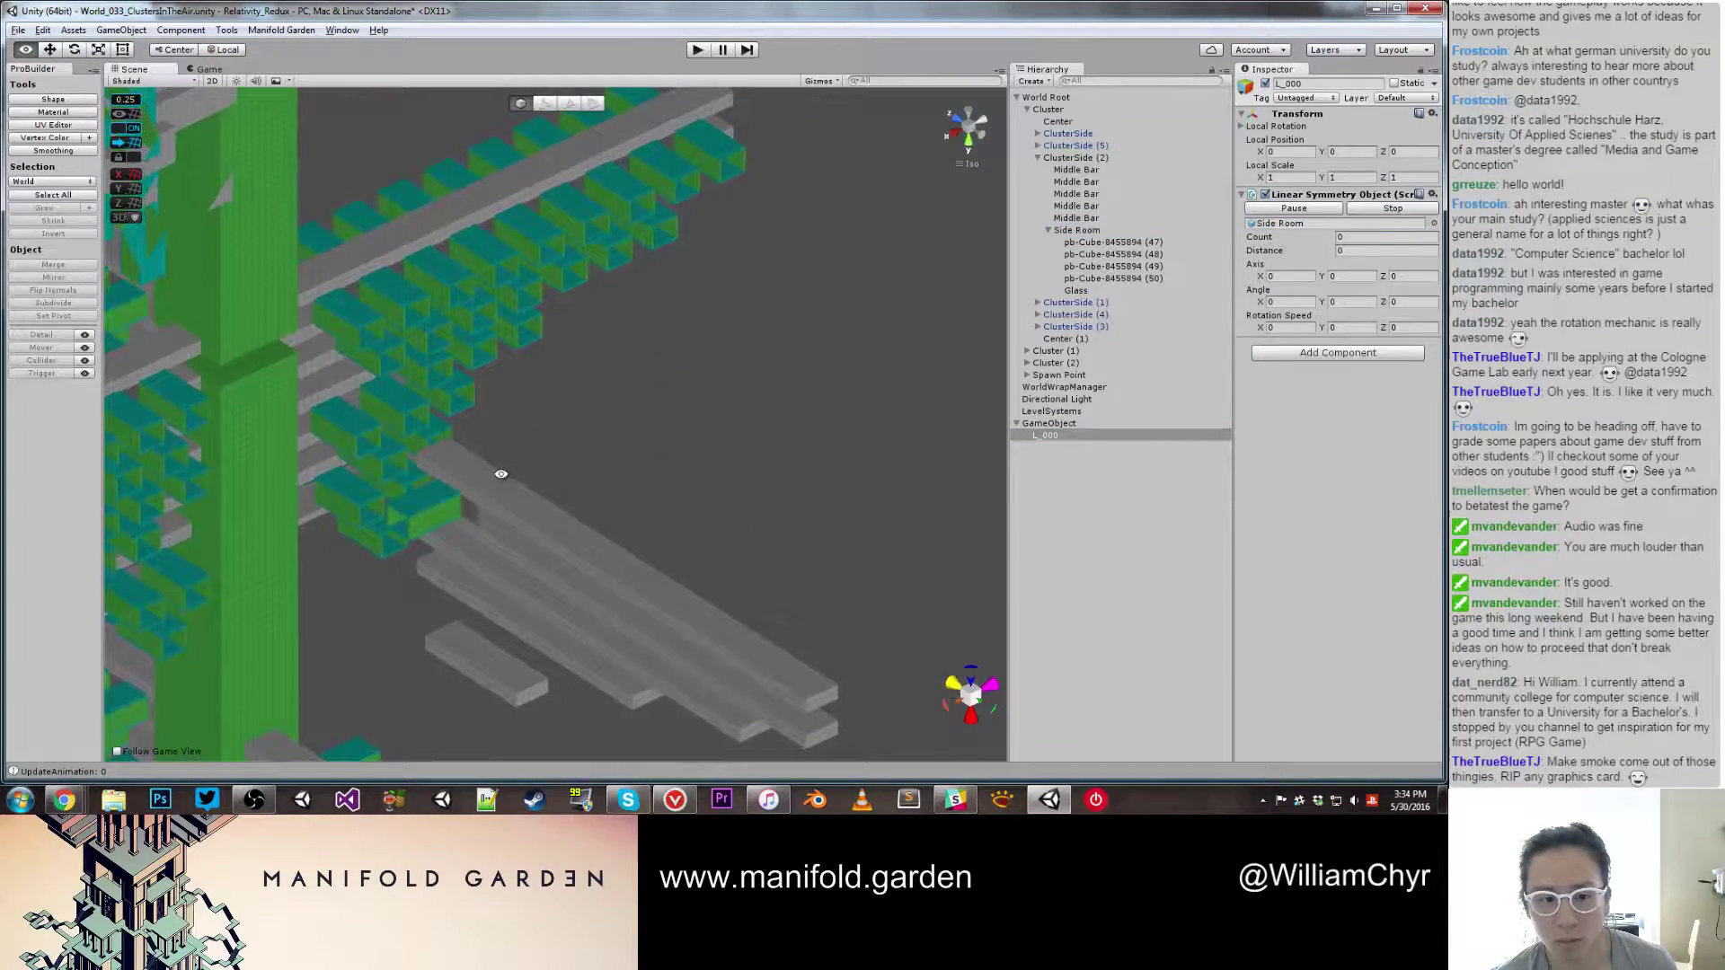
left_click_drag(873, 436, 800, 396, "alt")
scroll(800, 396, "down", 4)
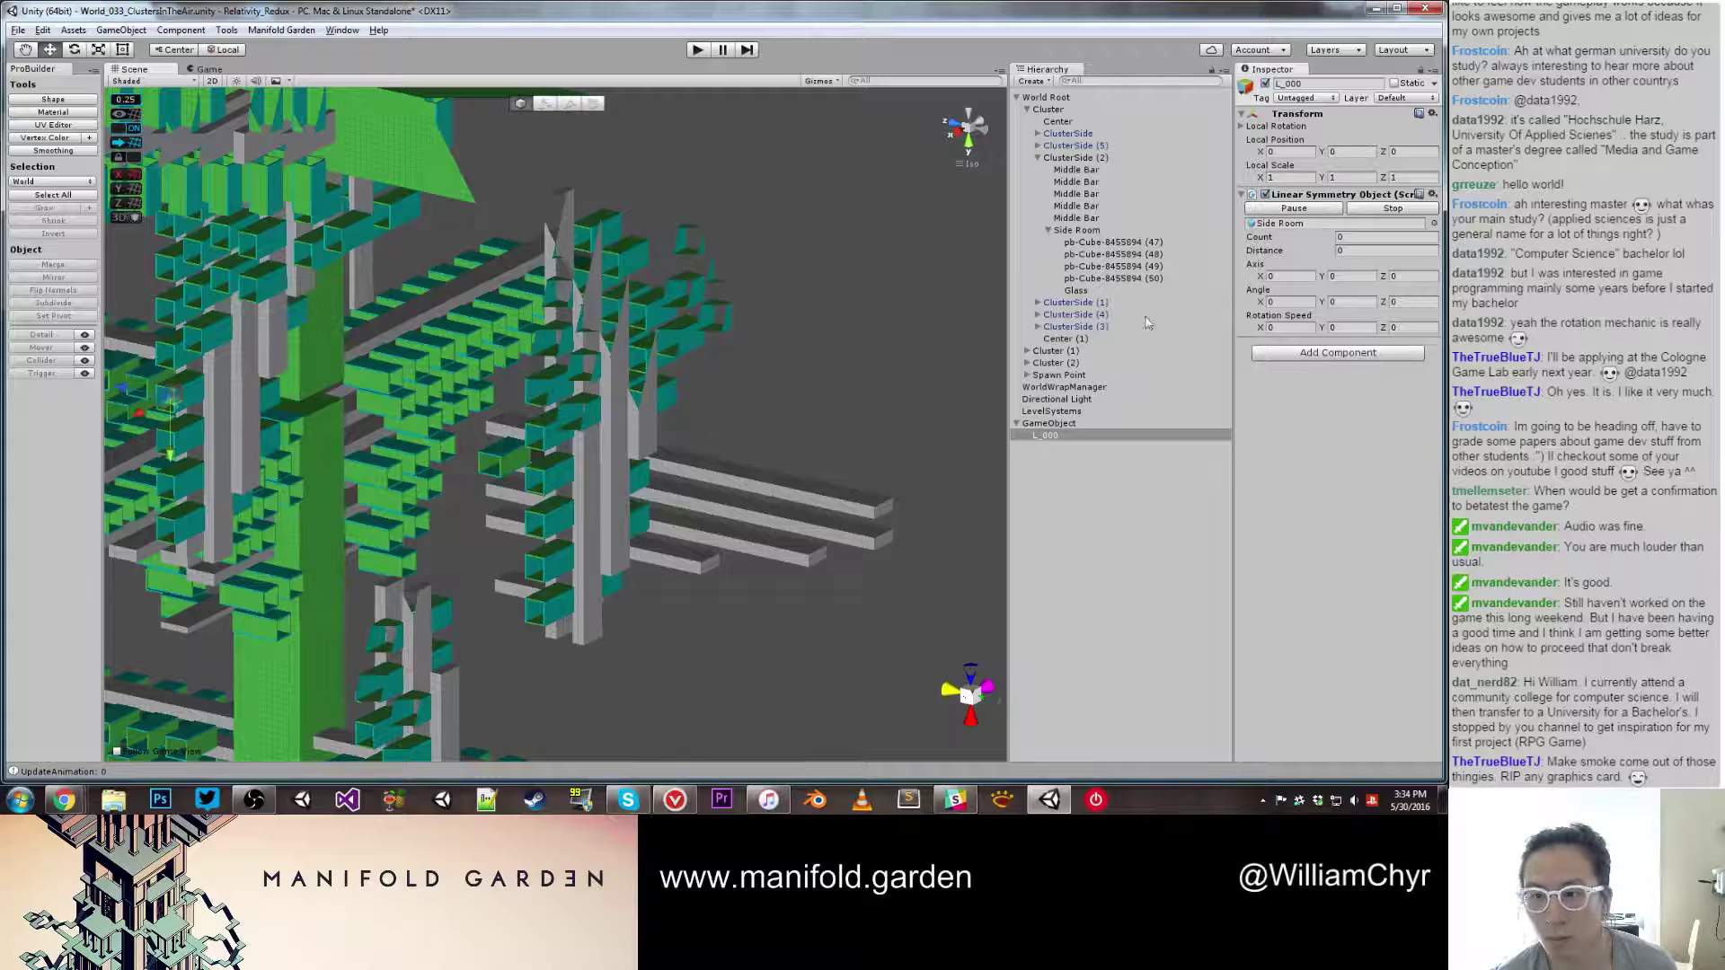
left_click(1074, 424)
scroll(535, 329, "down", 5)
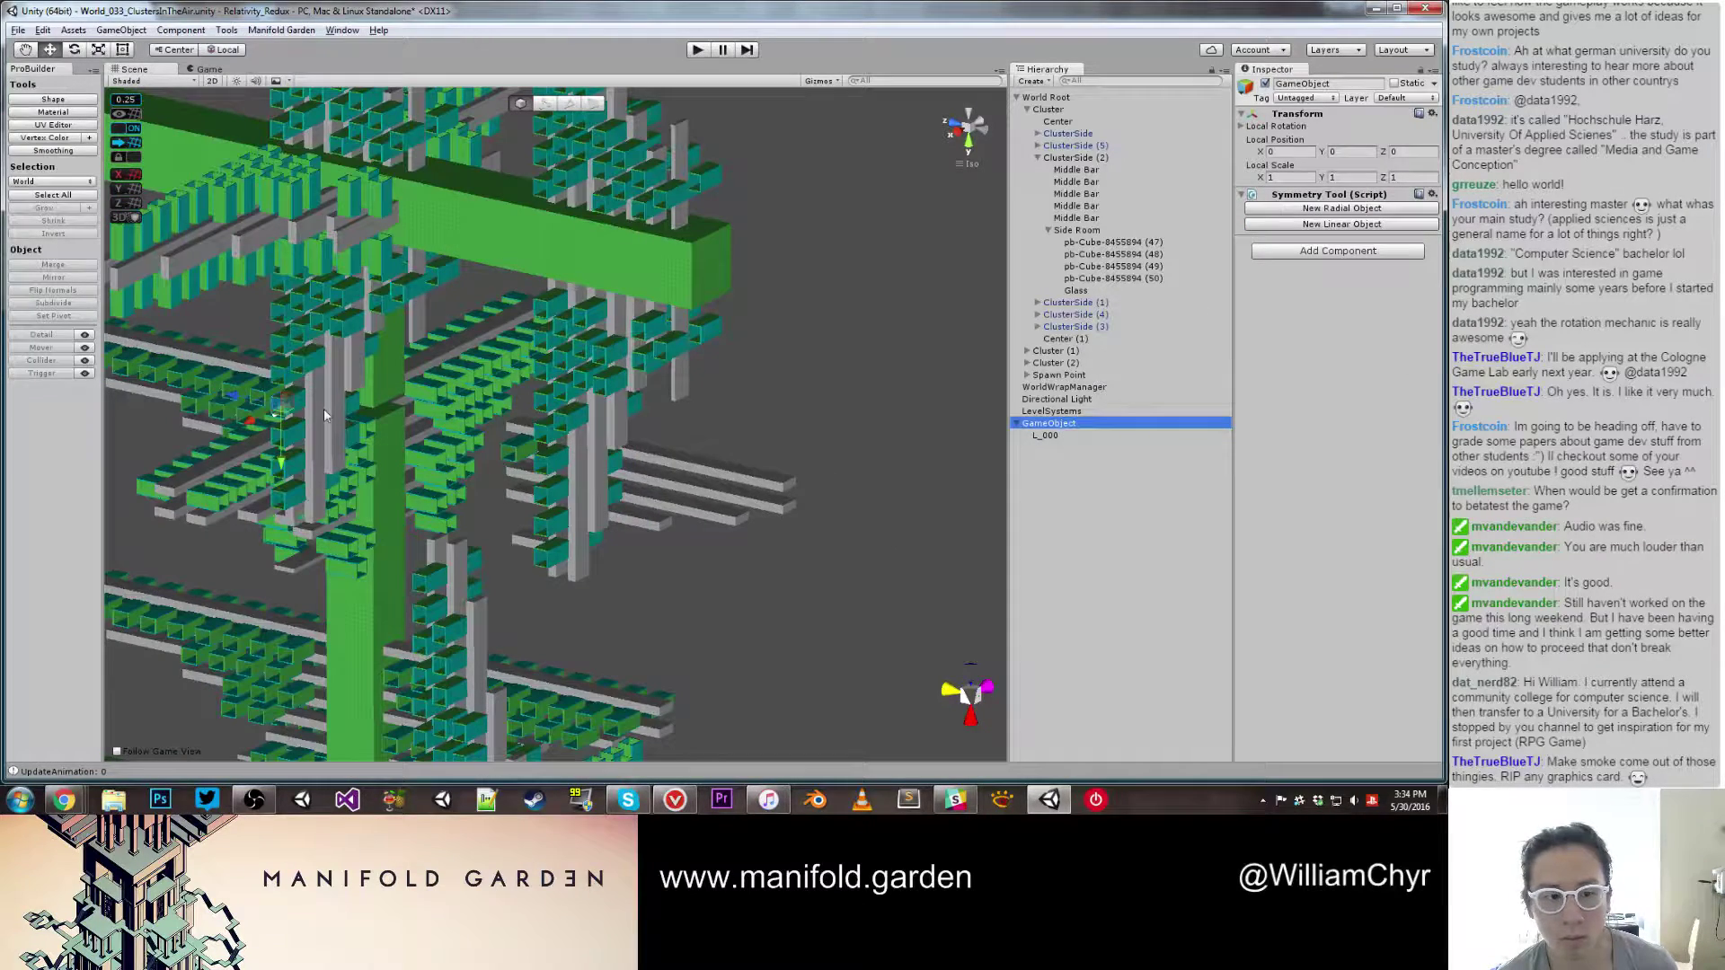
left_click_drag(233, 397, 839, 545)
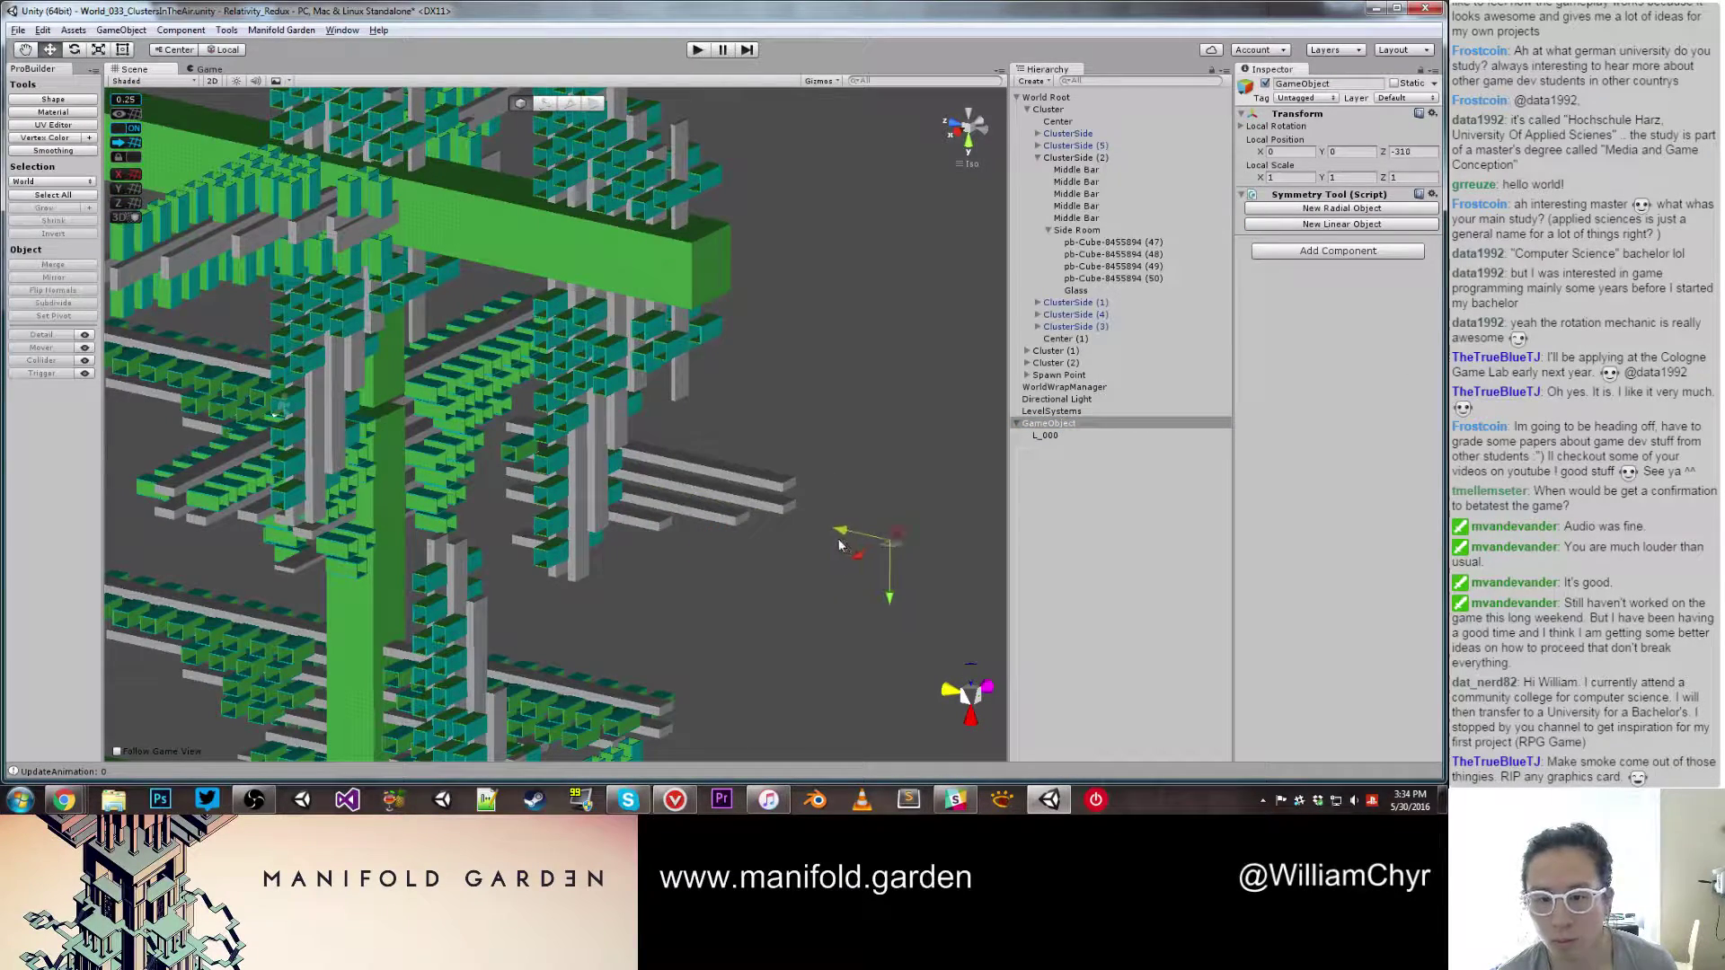
middle_click_drag(840, 546, 690, 477)
scroll(825, 444, "up", 7)
middle_click_drag(825, 441, 673, 321)
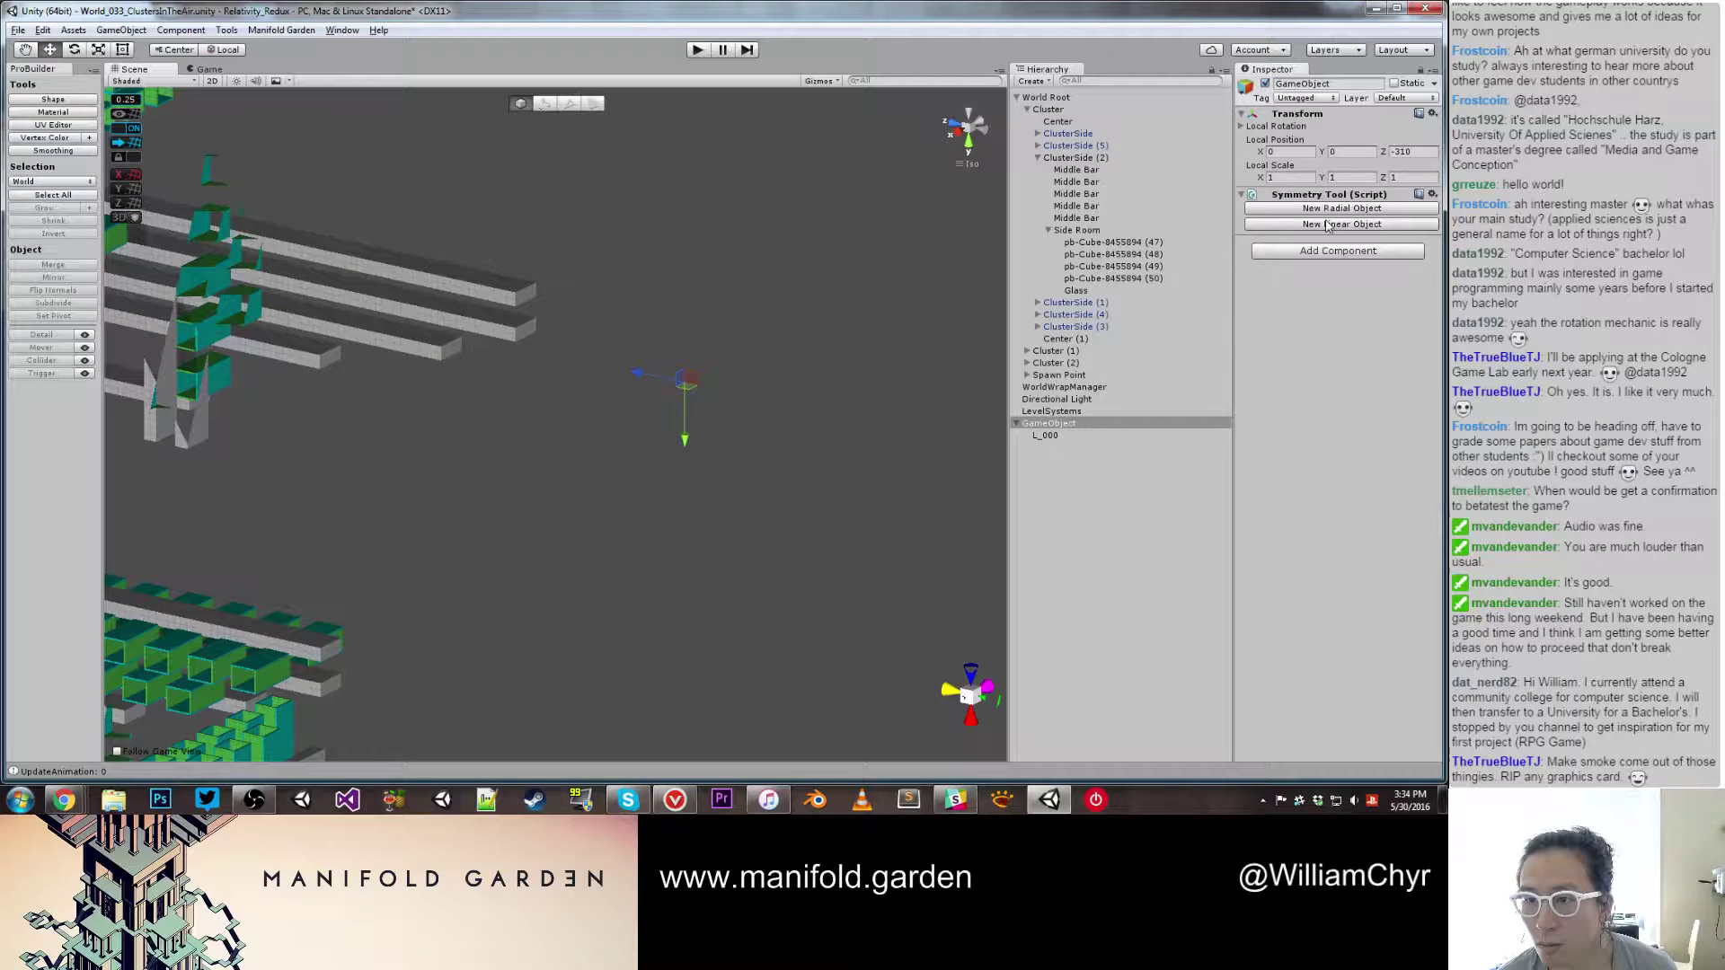
Step: Set the linear symmetry object L_000 to a count of 10 and a distance of 10
left_click(1067, 437)
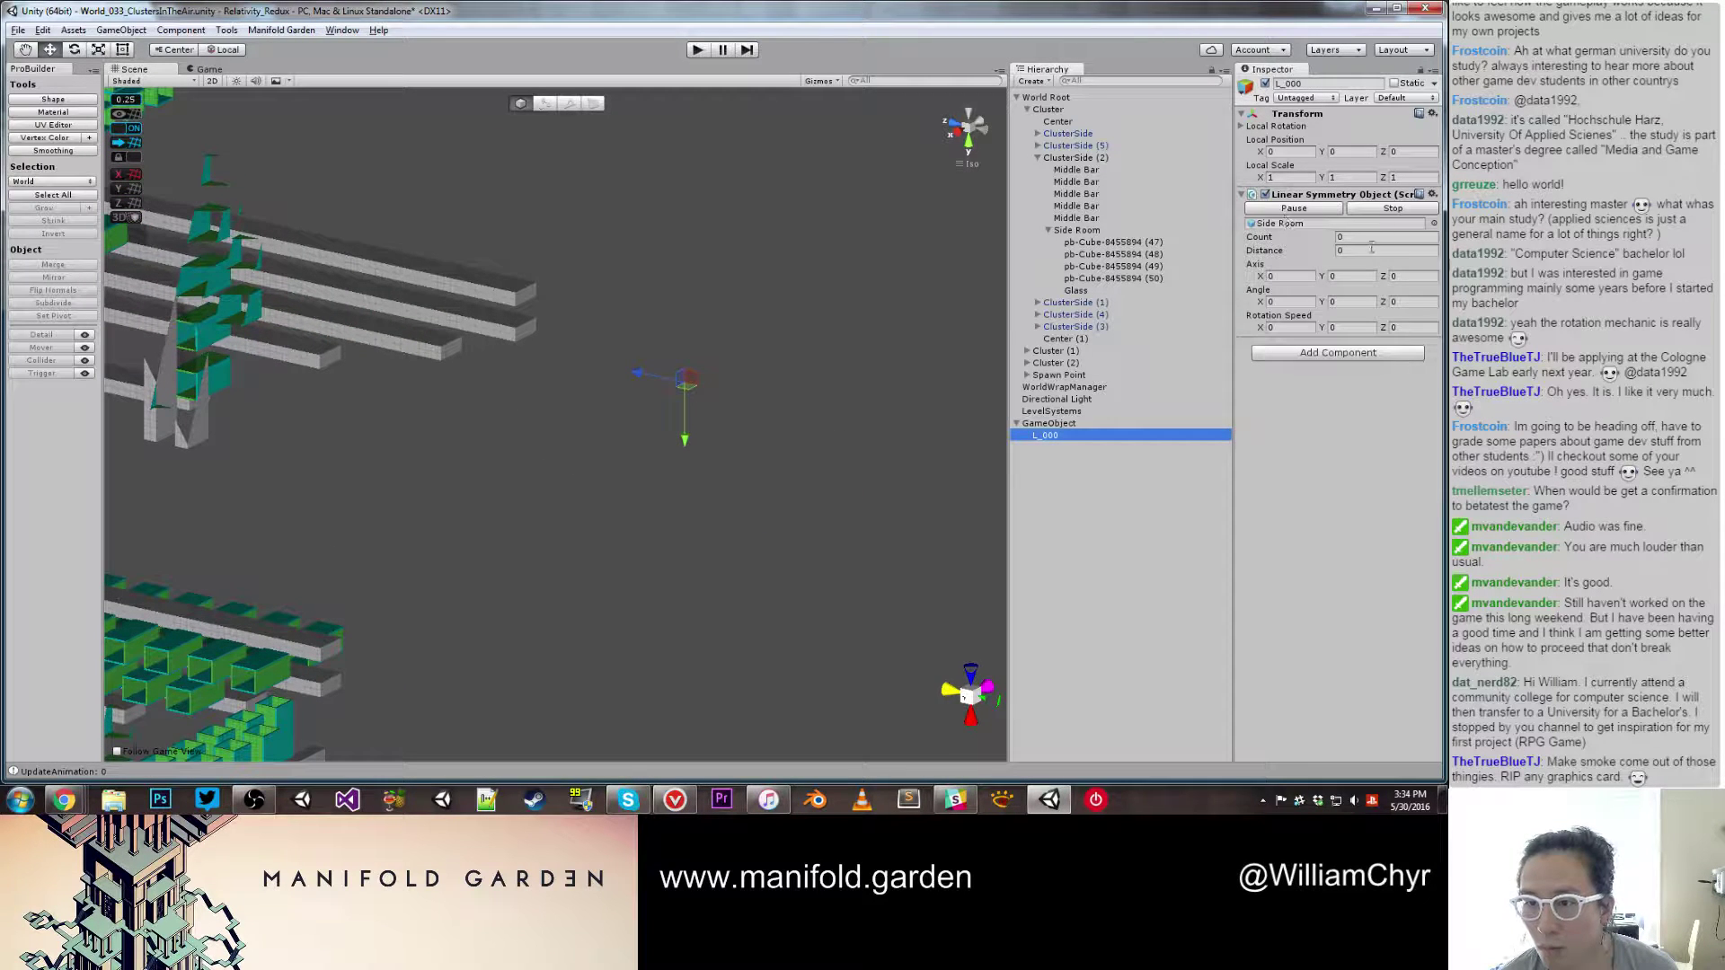
left_click_drag(1360, 238, 1309, 241)
type("1")
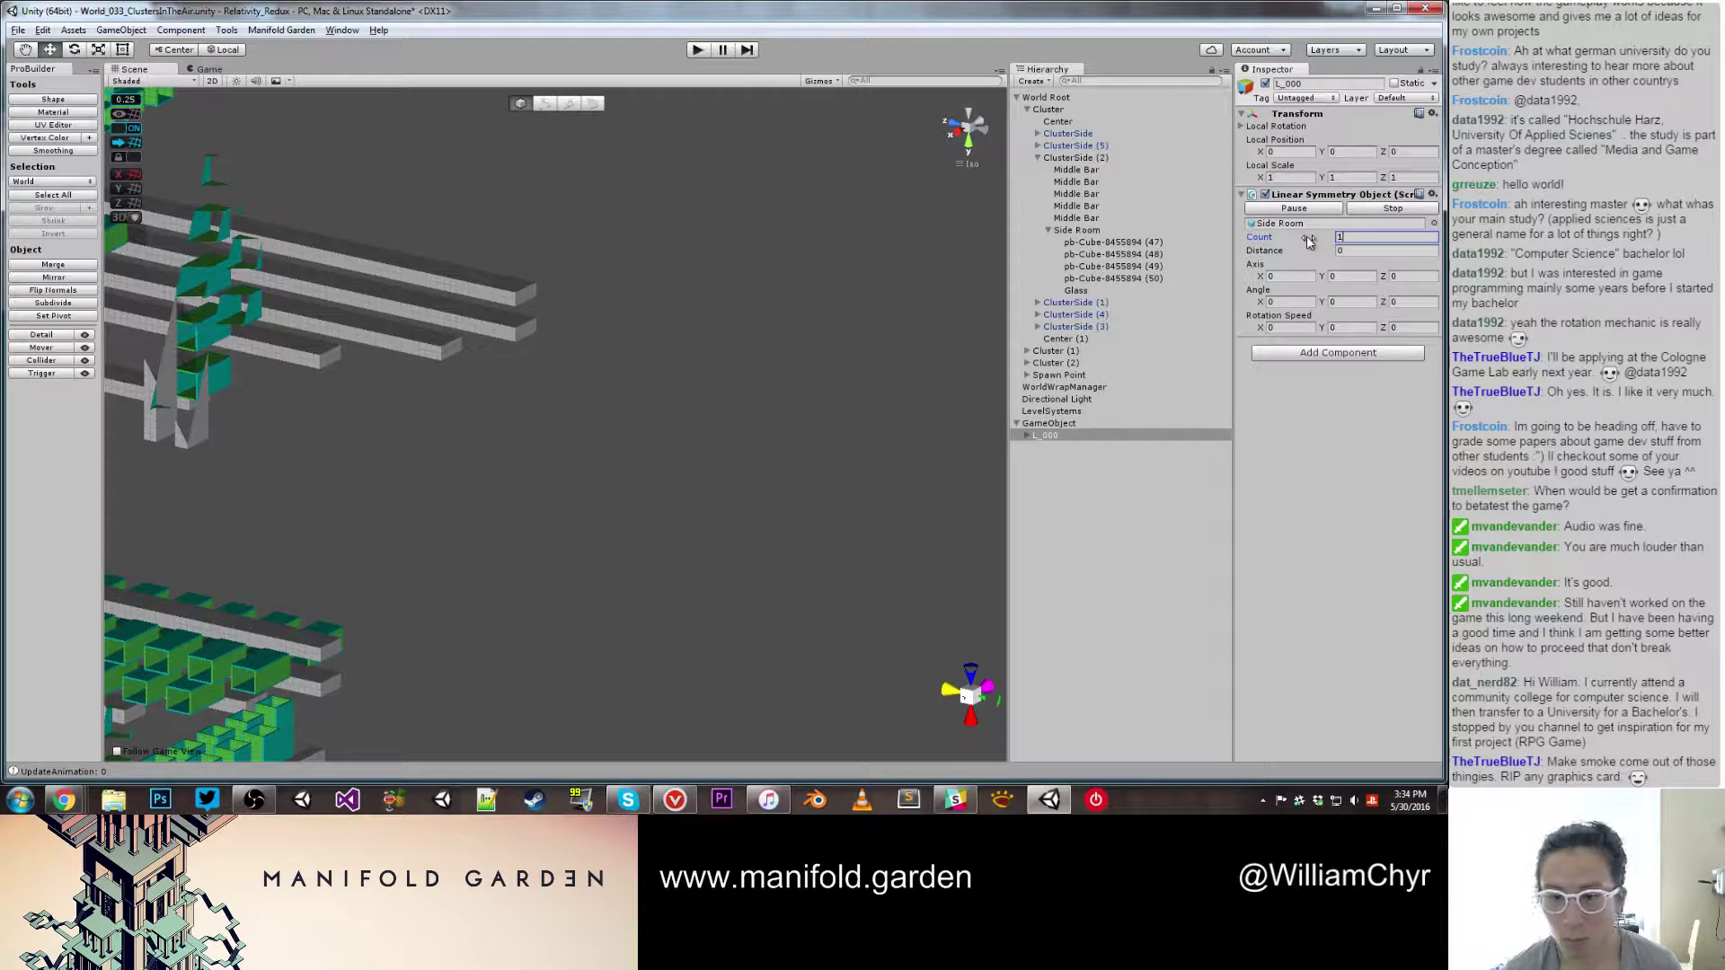
type("0")
left_click(1338, 251)
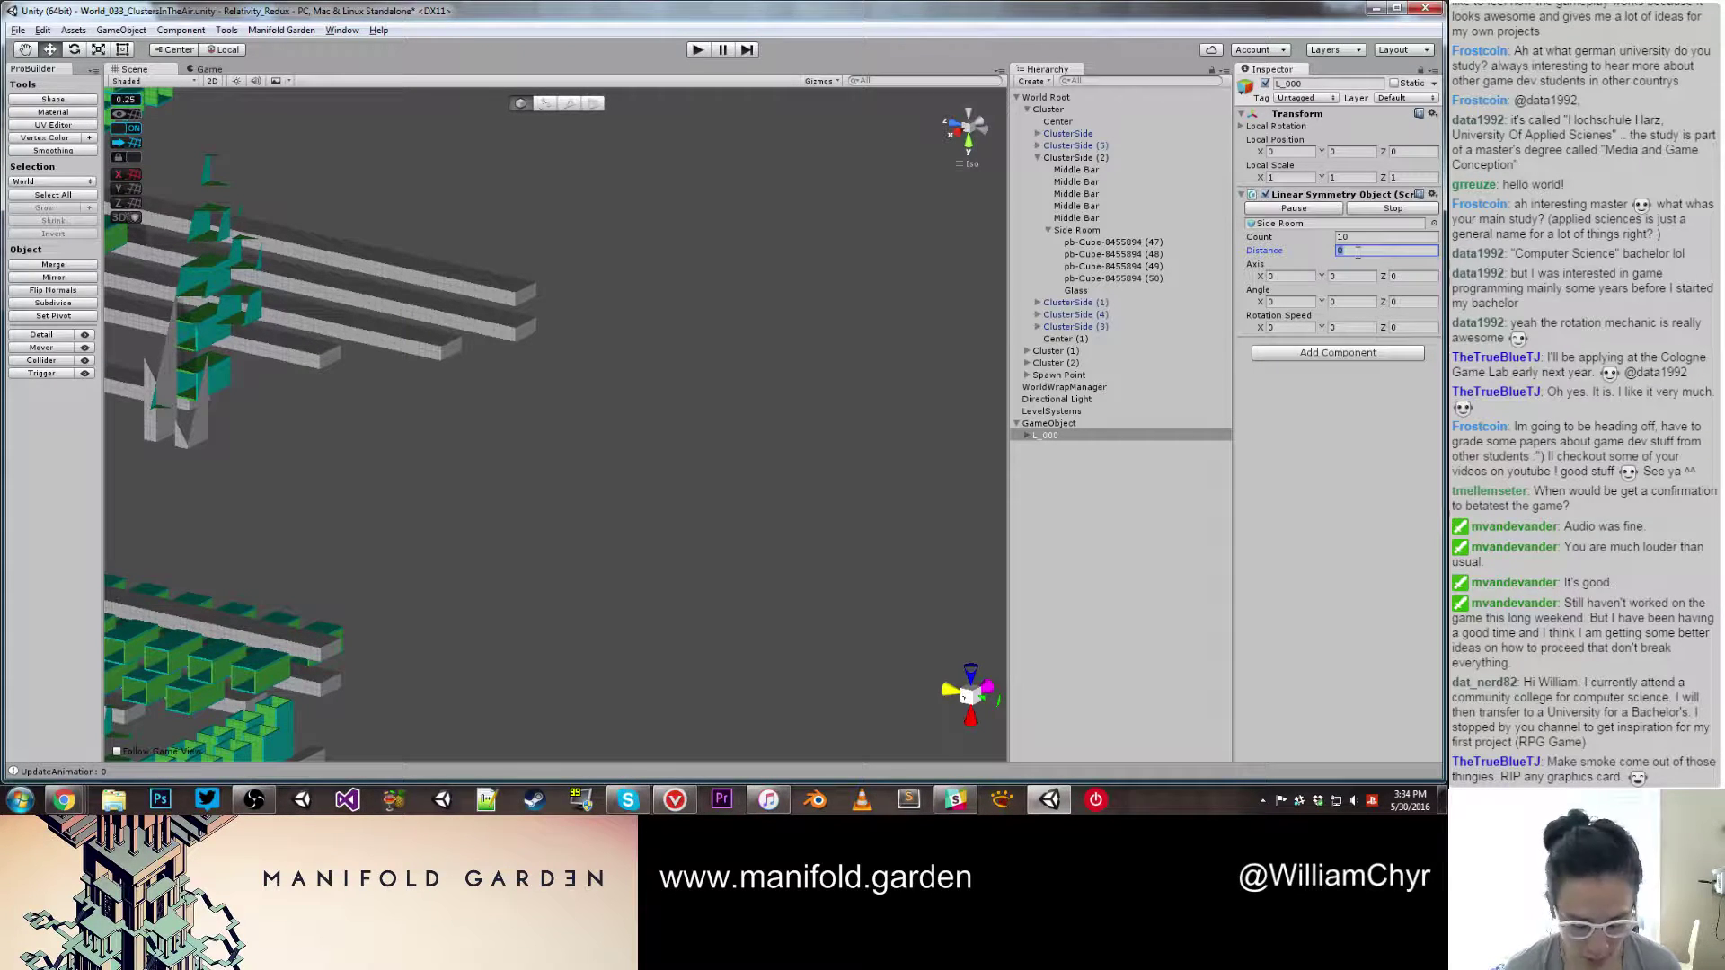
Step: Frame L_000 in the scene and set its symmetry axis to Z 1
left_click(1304, 275)
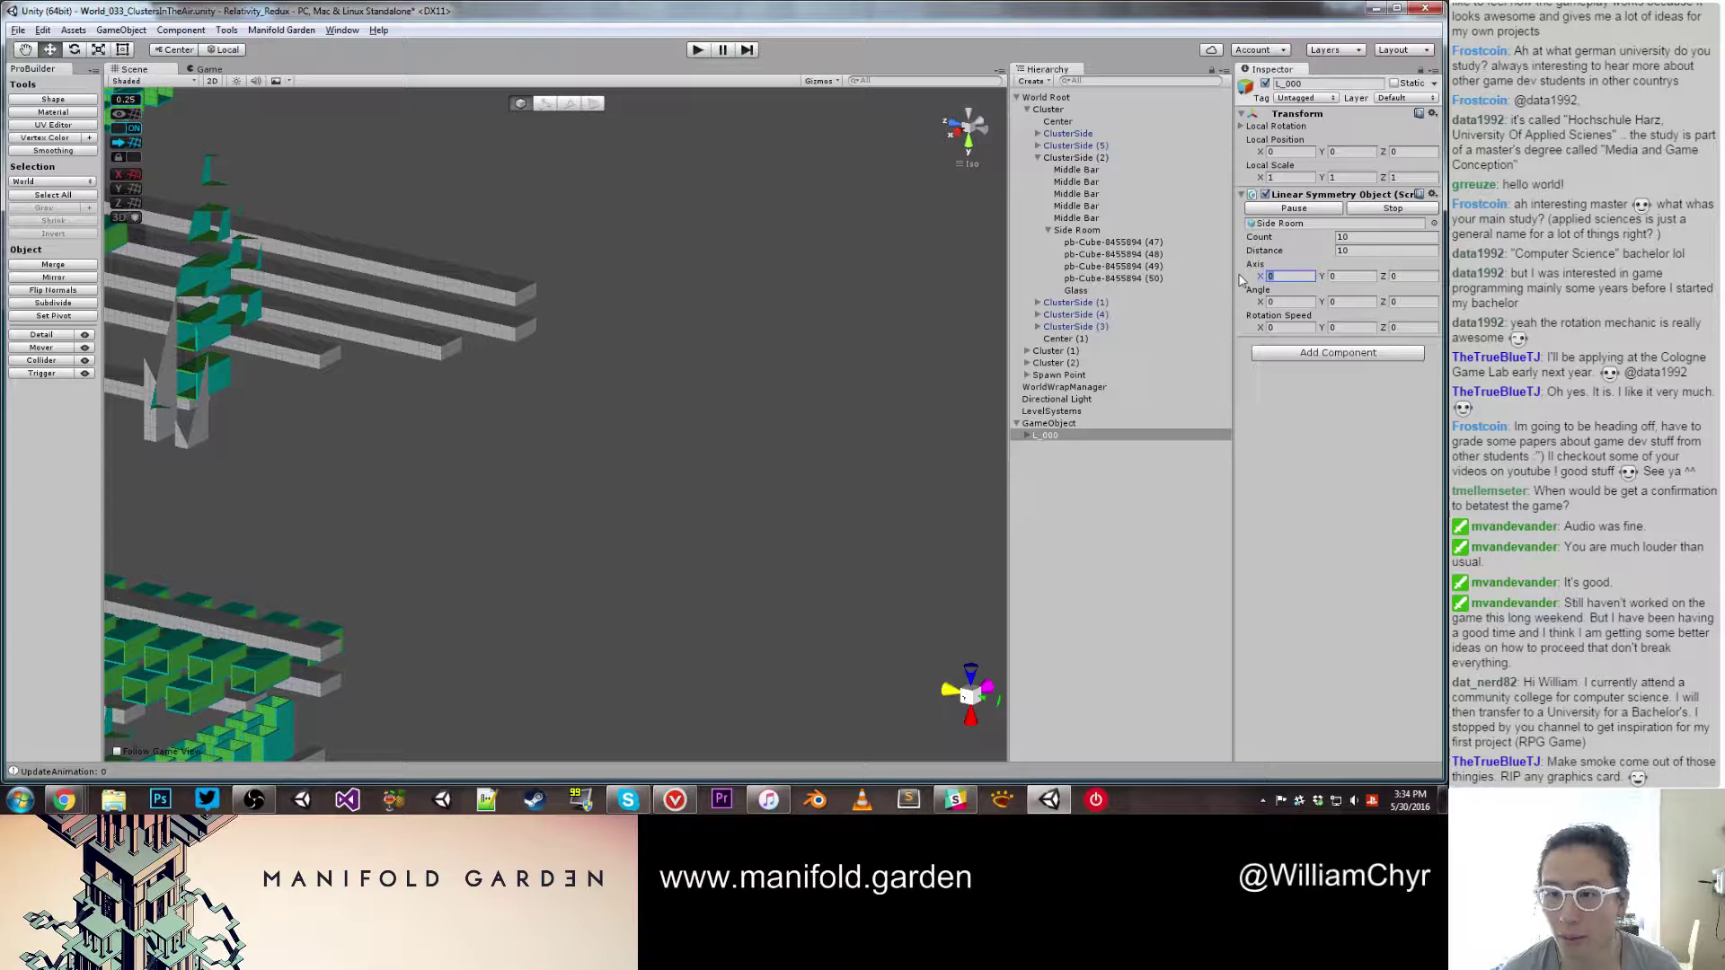
left_click(1414, 278)
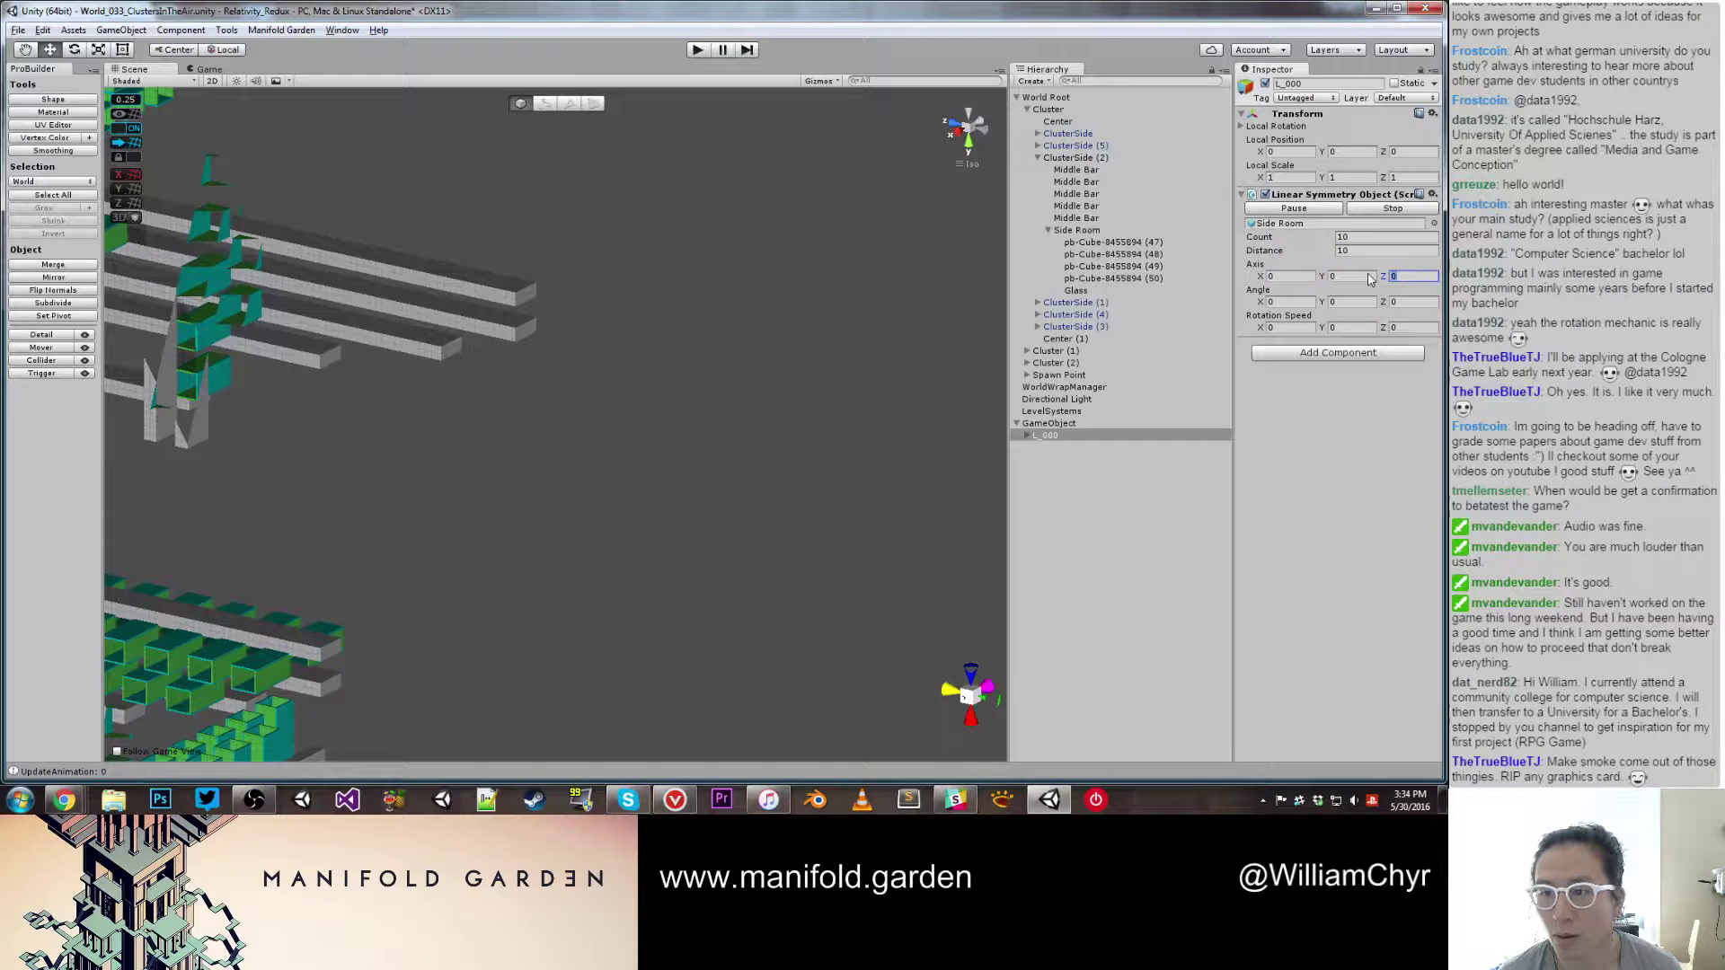
scroll(808, 404, "down", 15)
left_click_drag(819, 415, 774, 466, "alt")
scroll(773, 467, "up", 5)
middle_click_drag(774, 467, 670, 309)
scroll(657, 406, "up", 8)
double_click(1045, 434)
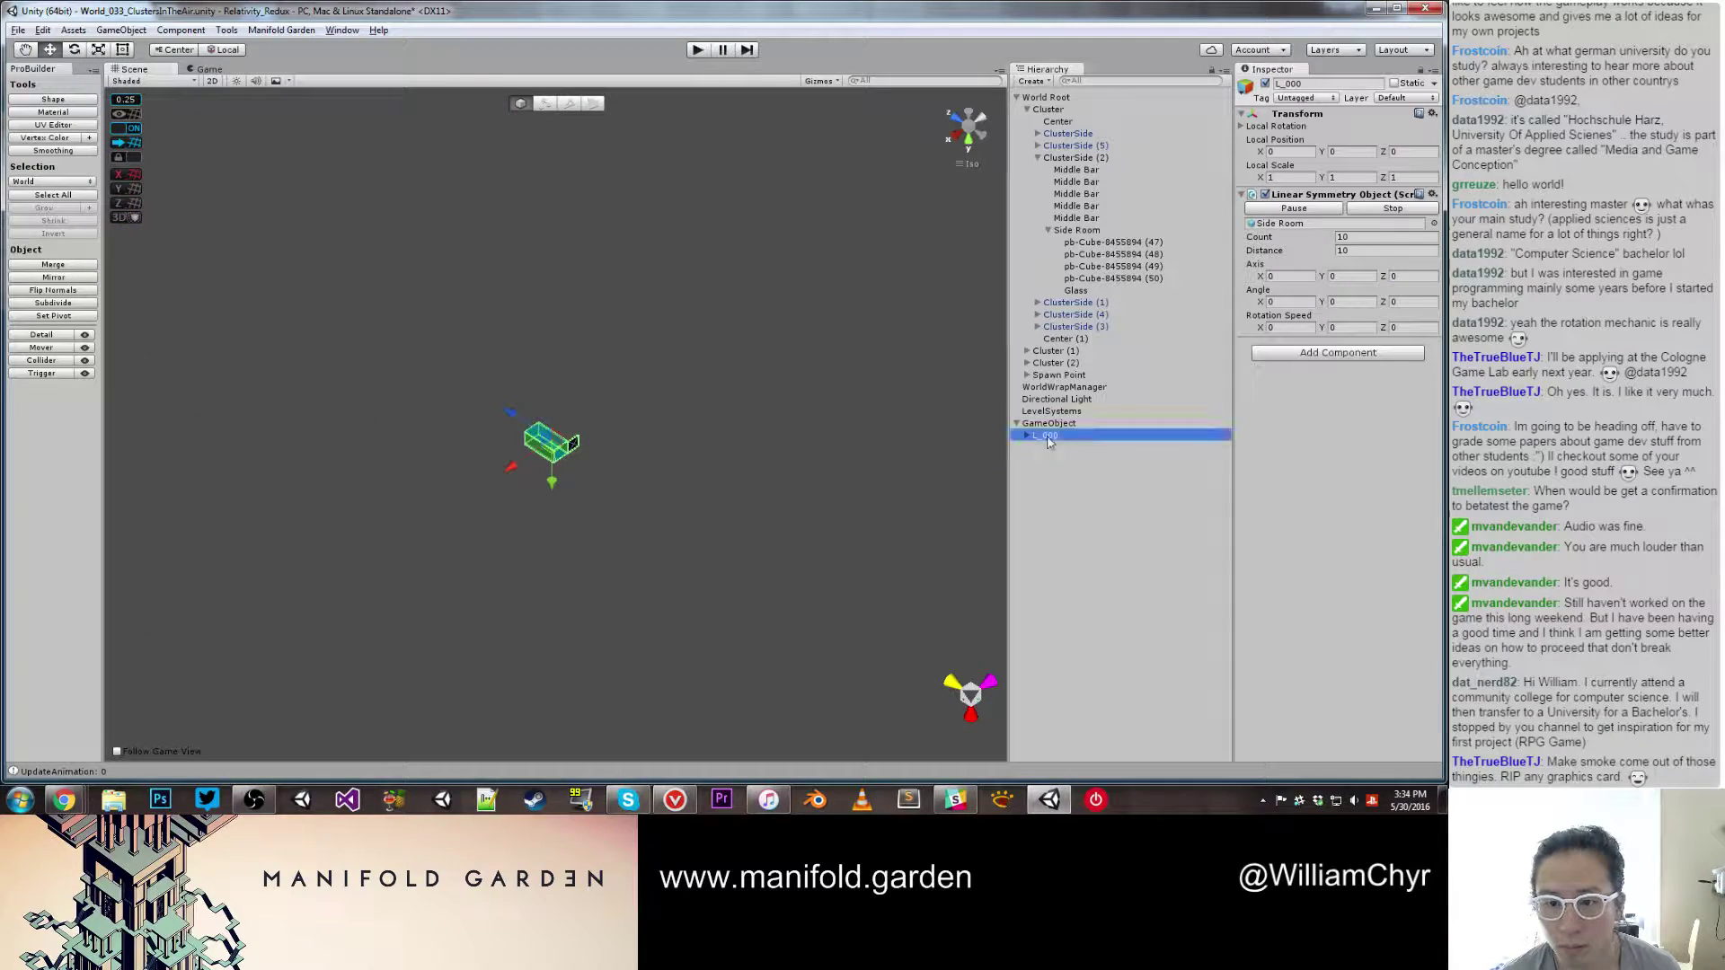
left_click_drag(603, 485, 1443, 444, "alt")
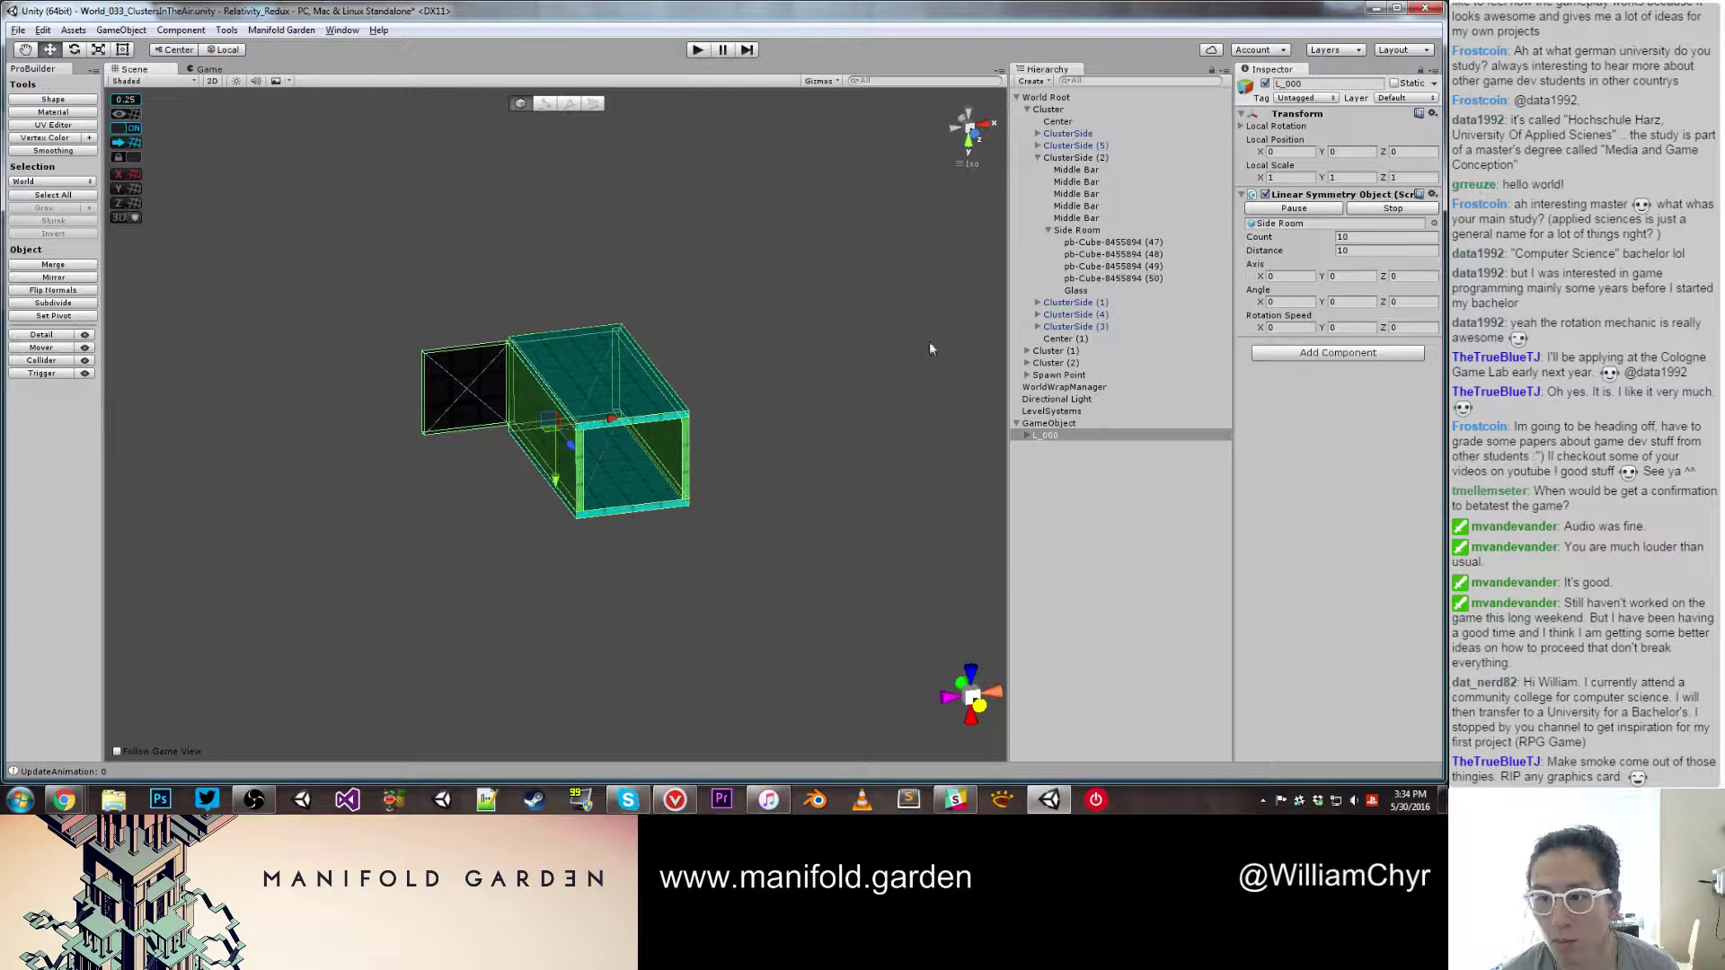
left_click(1406, 276)
type("1")
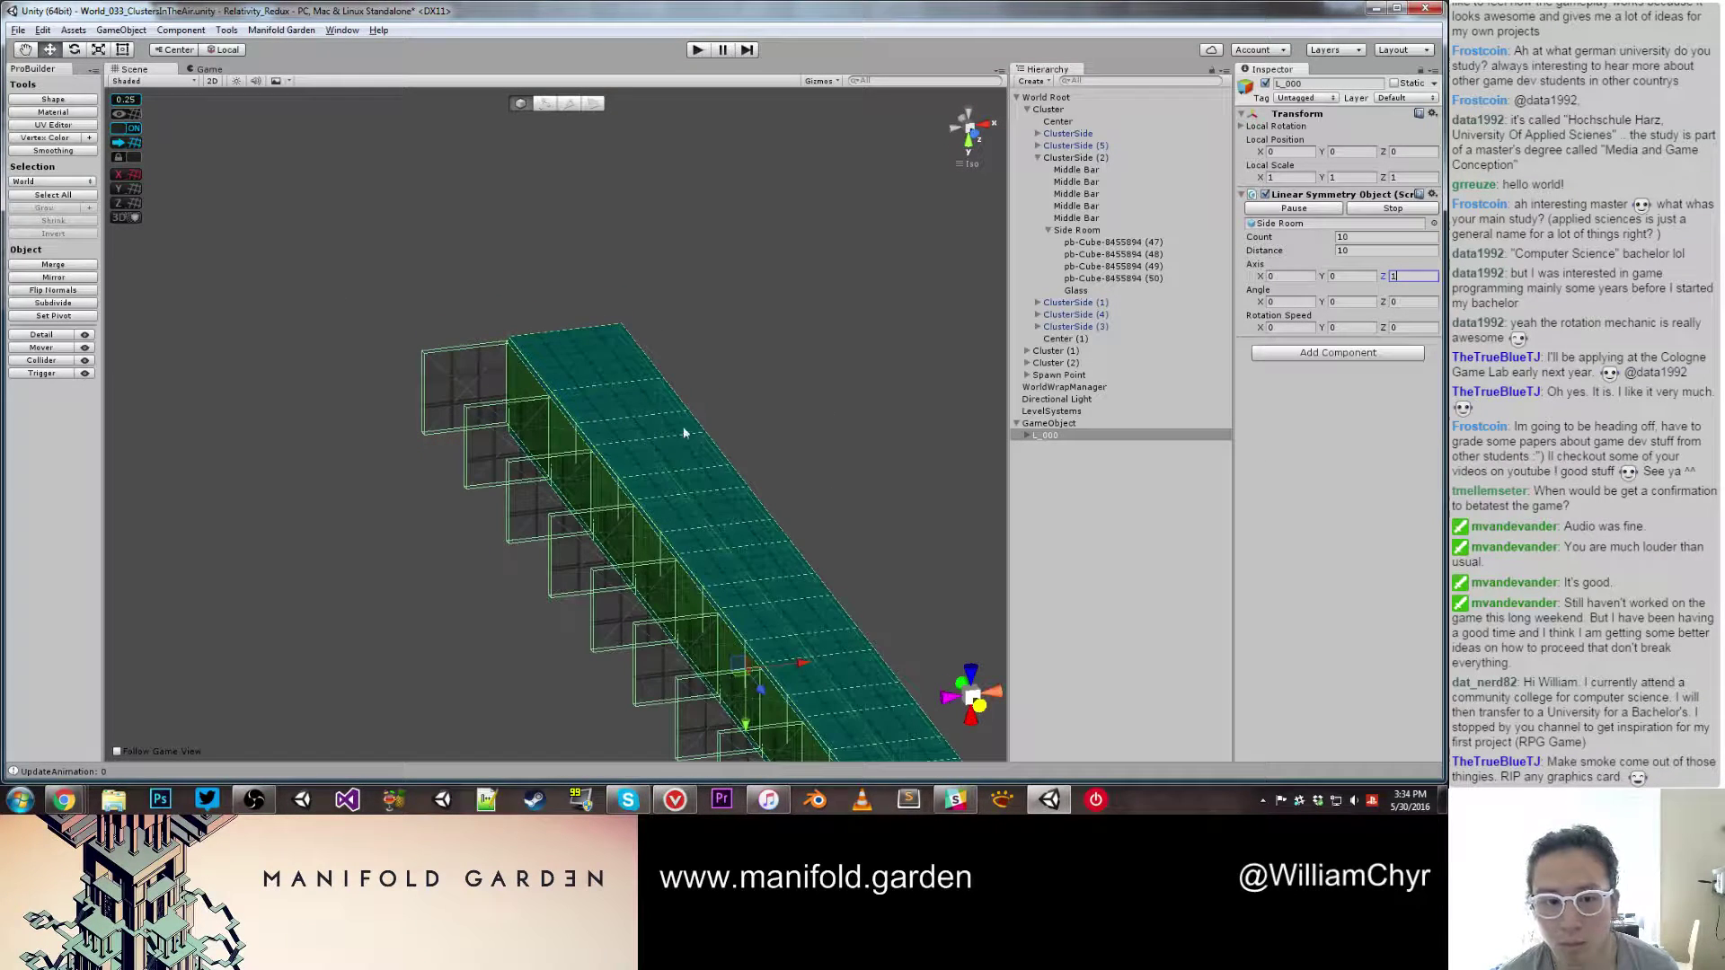
Step: Change the symmetry axis of L_000 to X 1 and Z 0 so the rooms repeat side by side
left_click(1298, 276)
type("1")
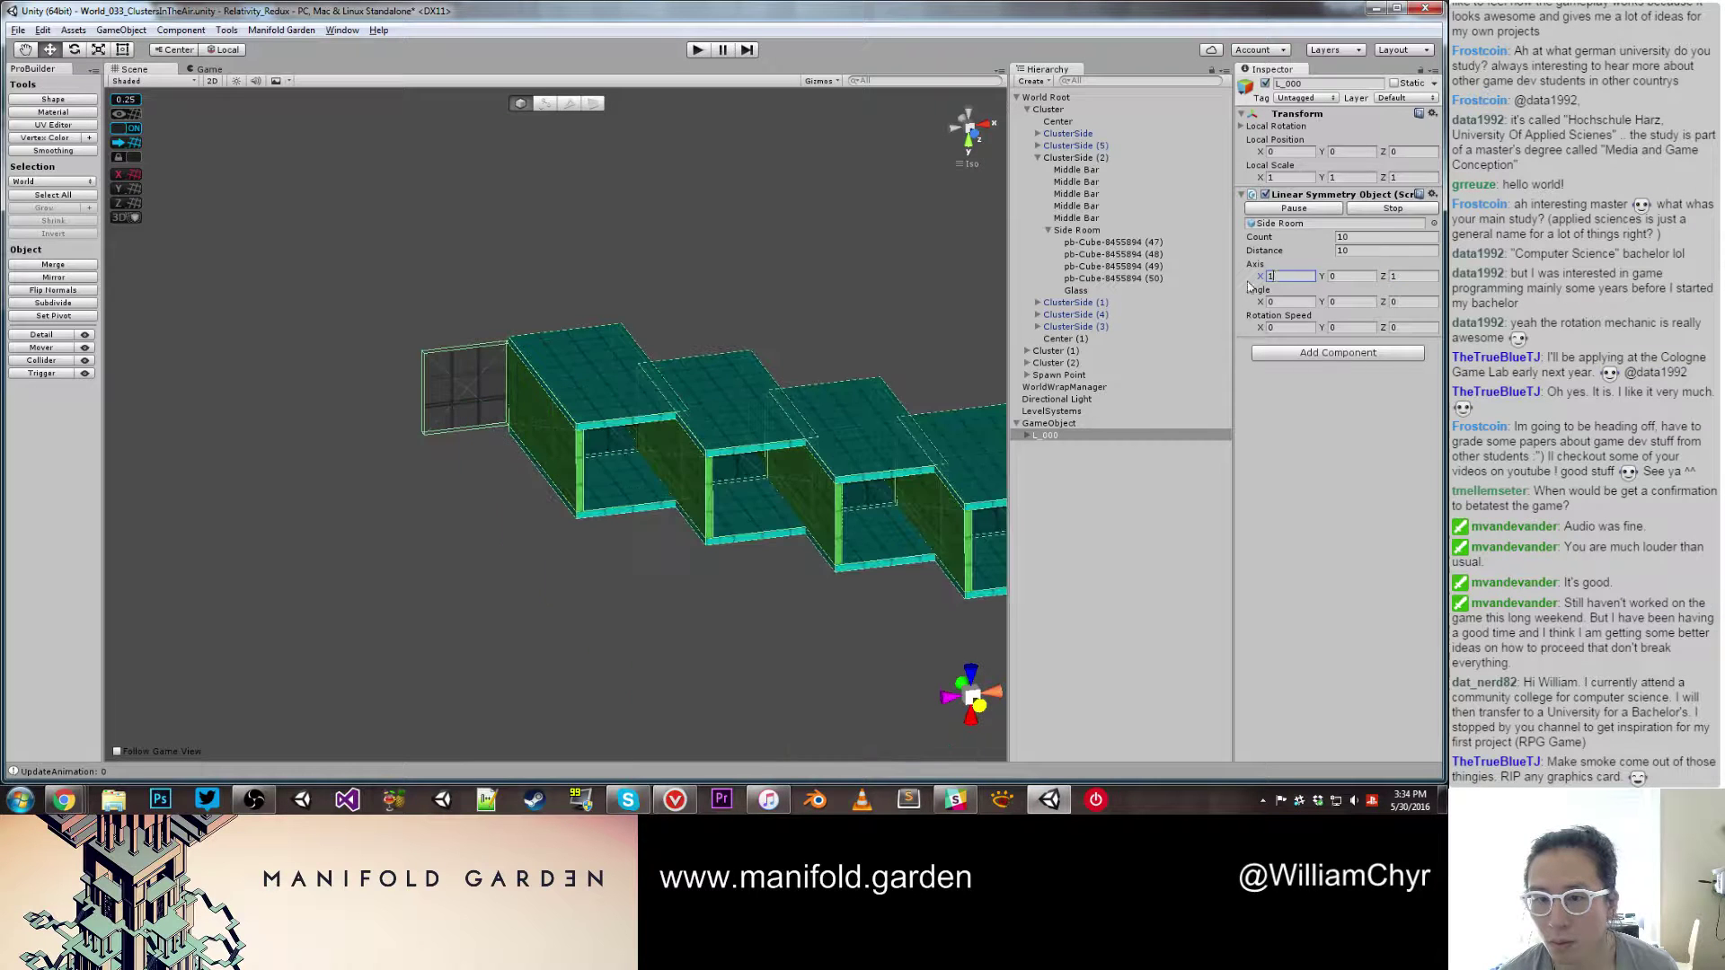
left_click(1423, 277)
type("0")
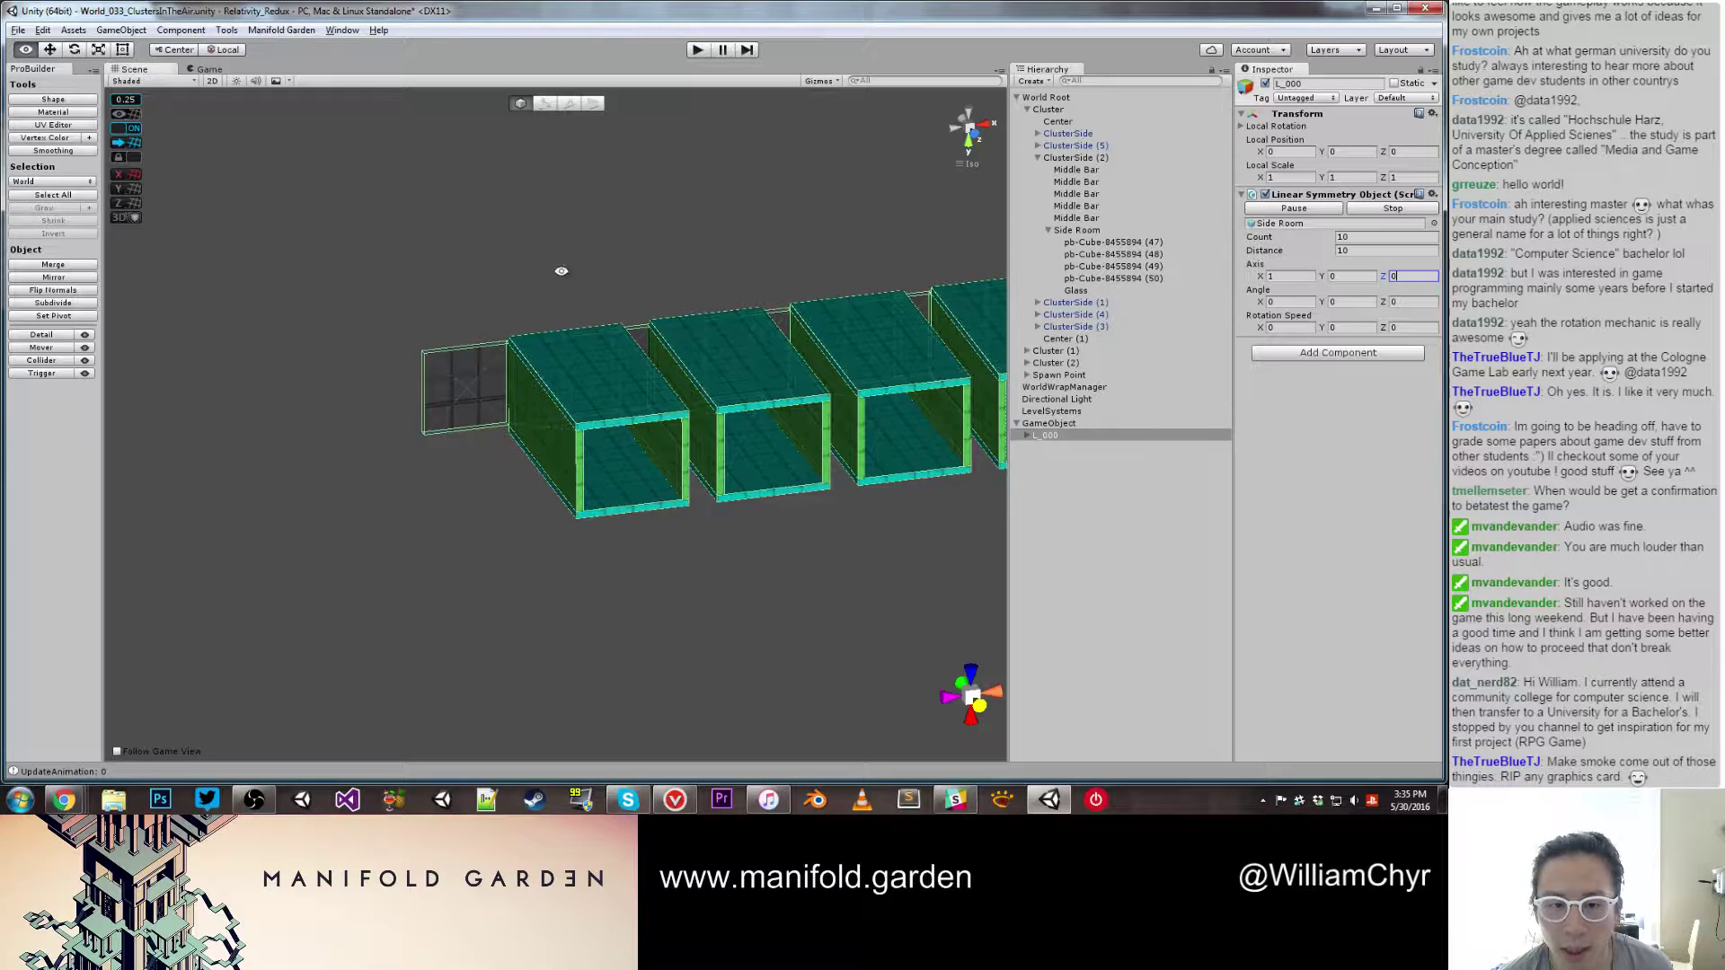
Step: Widen the spacing of the repeated Side Rooms by trying distances of 12 and 13, ending at 13.5
left_click_drag(660, 359, 604, 421, "alt")
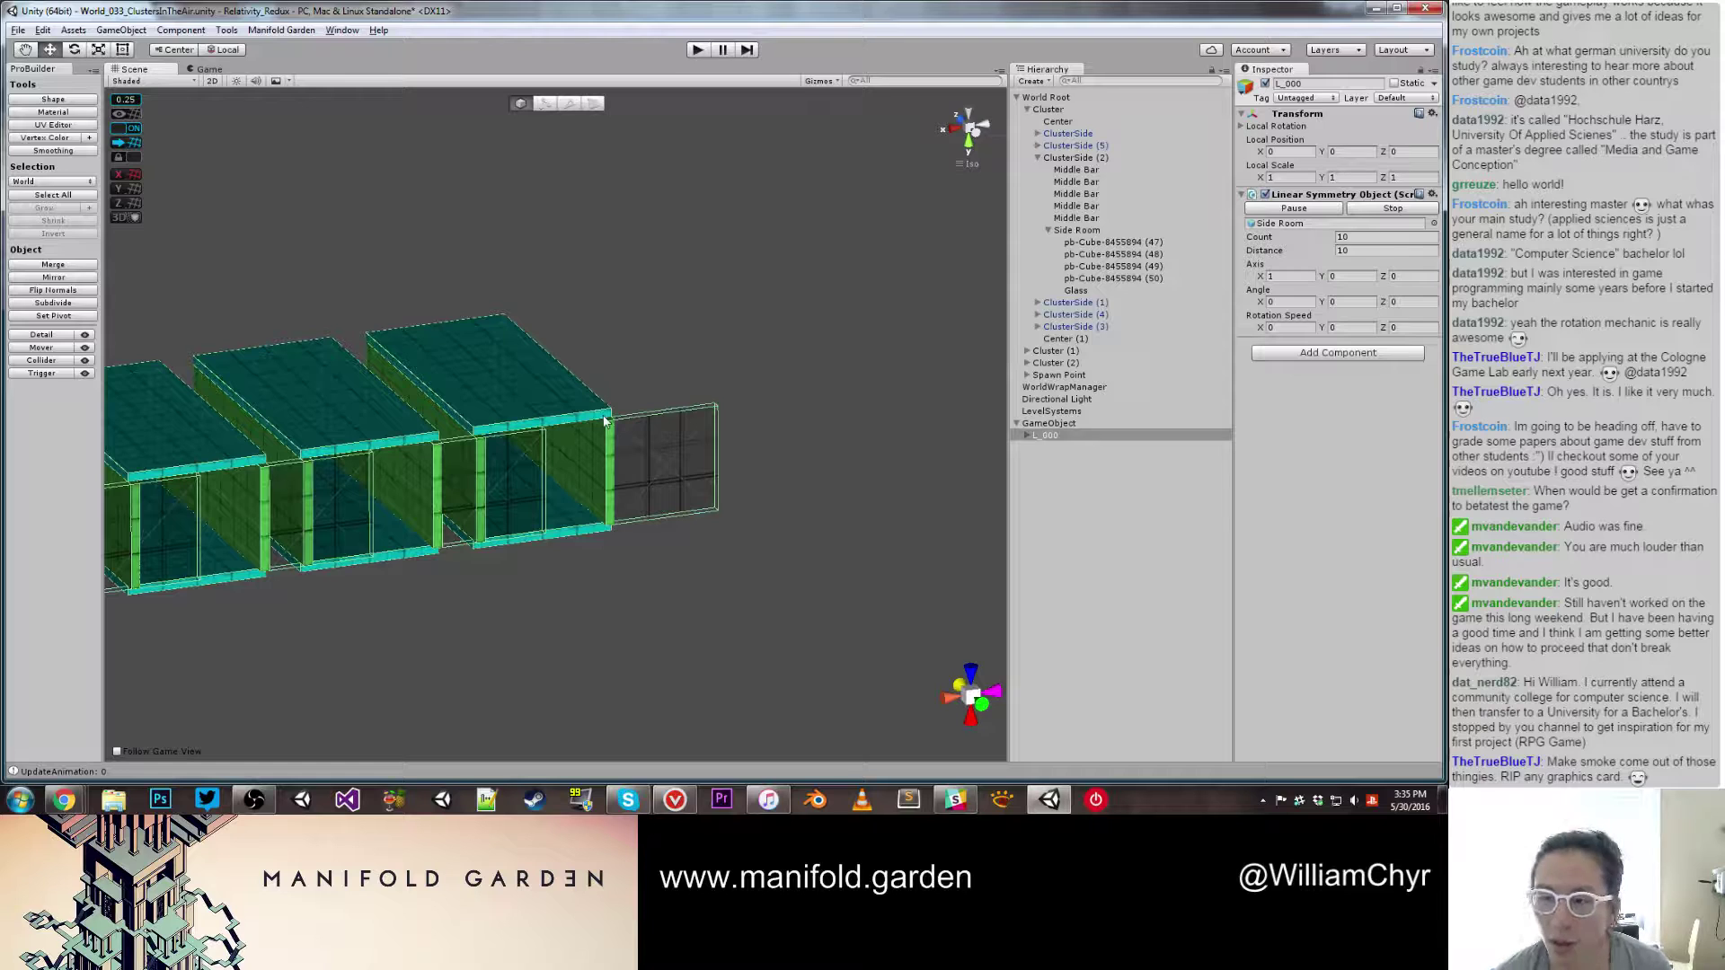
left_click(1406, 250)
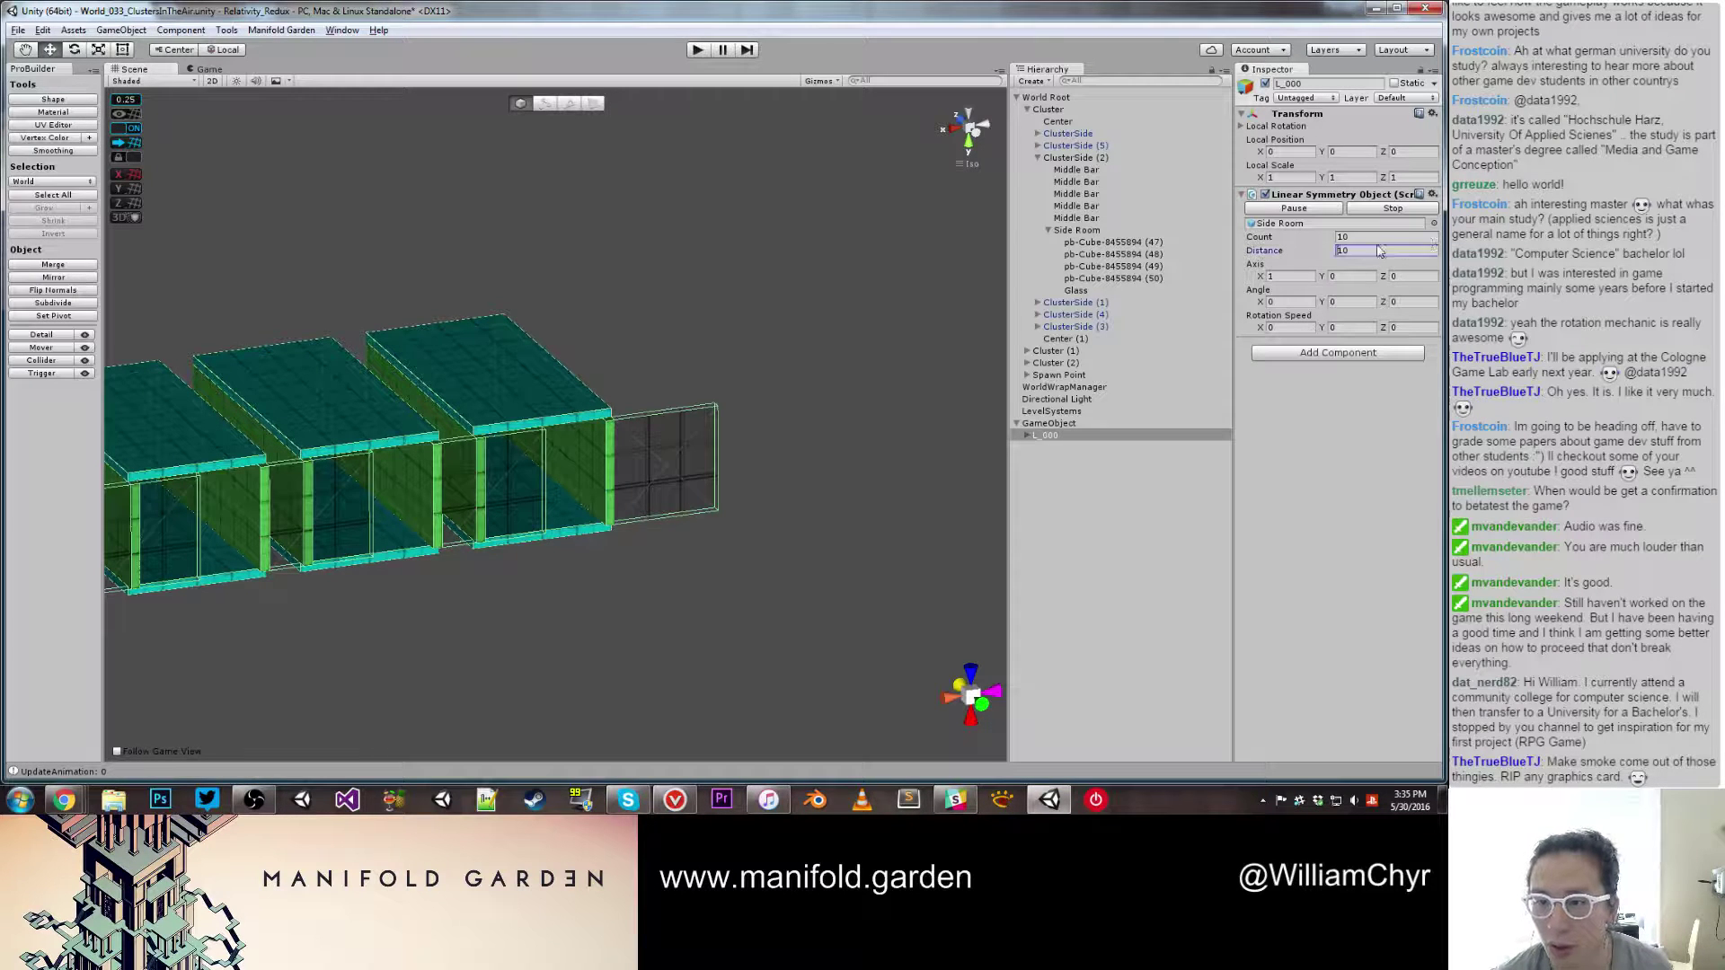
type("12")
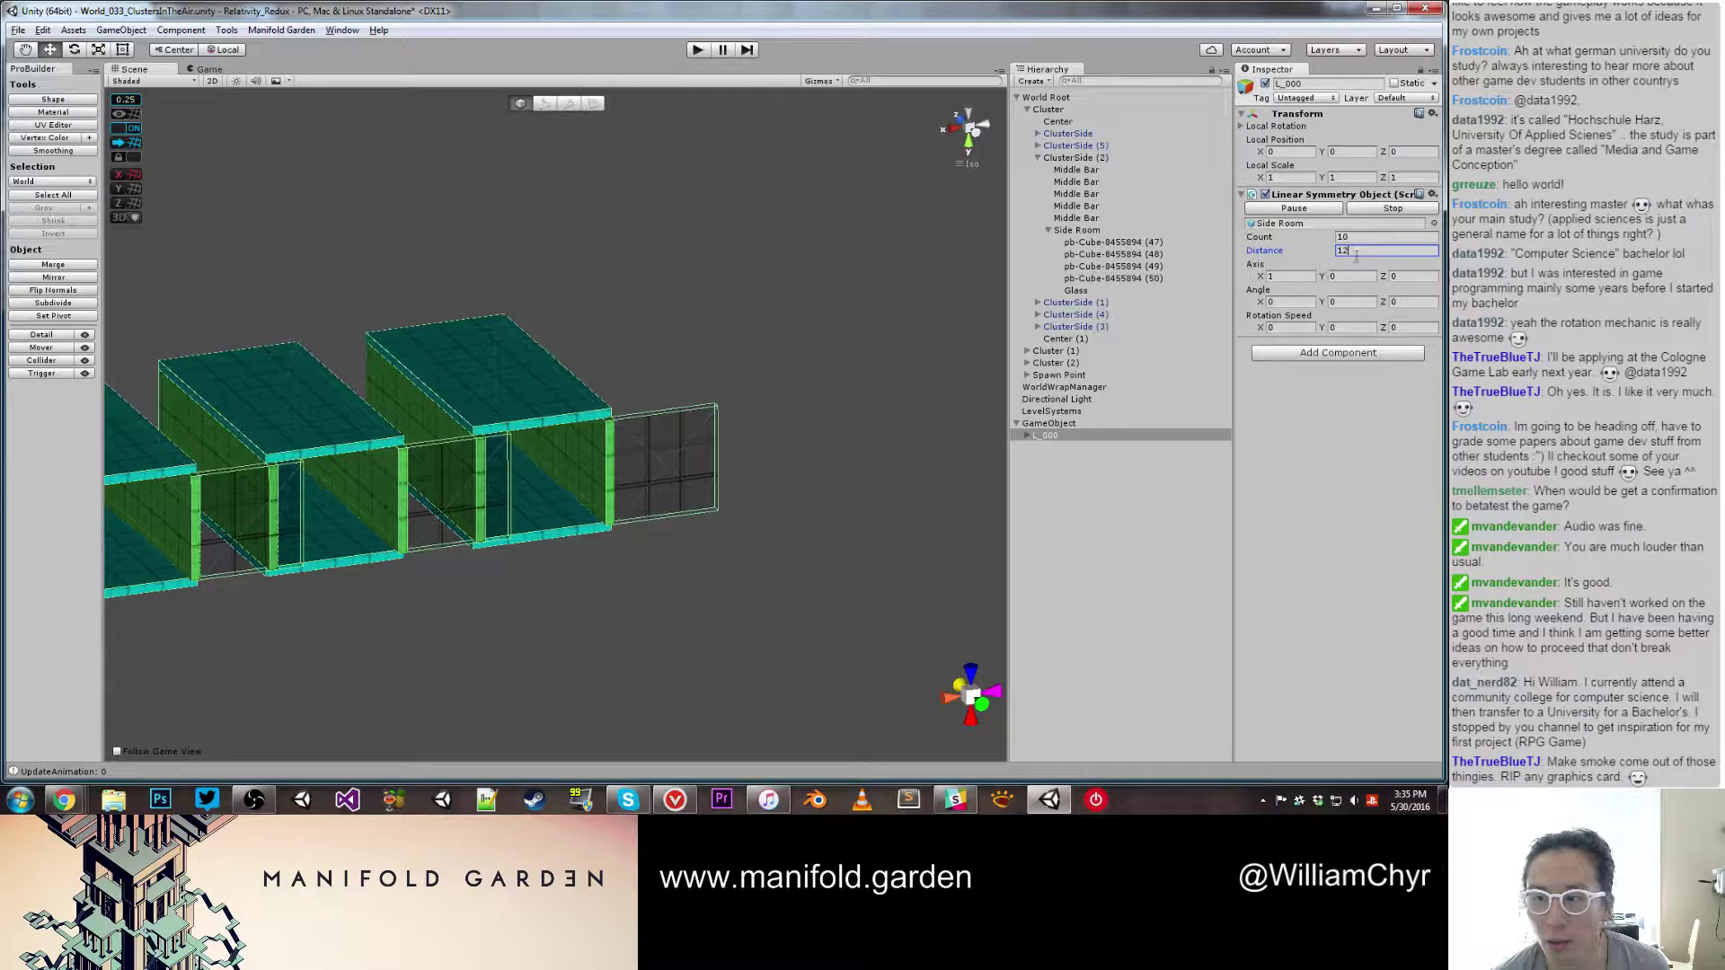
key("BackSpace")
type("3")
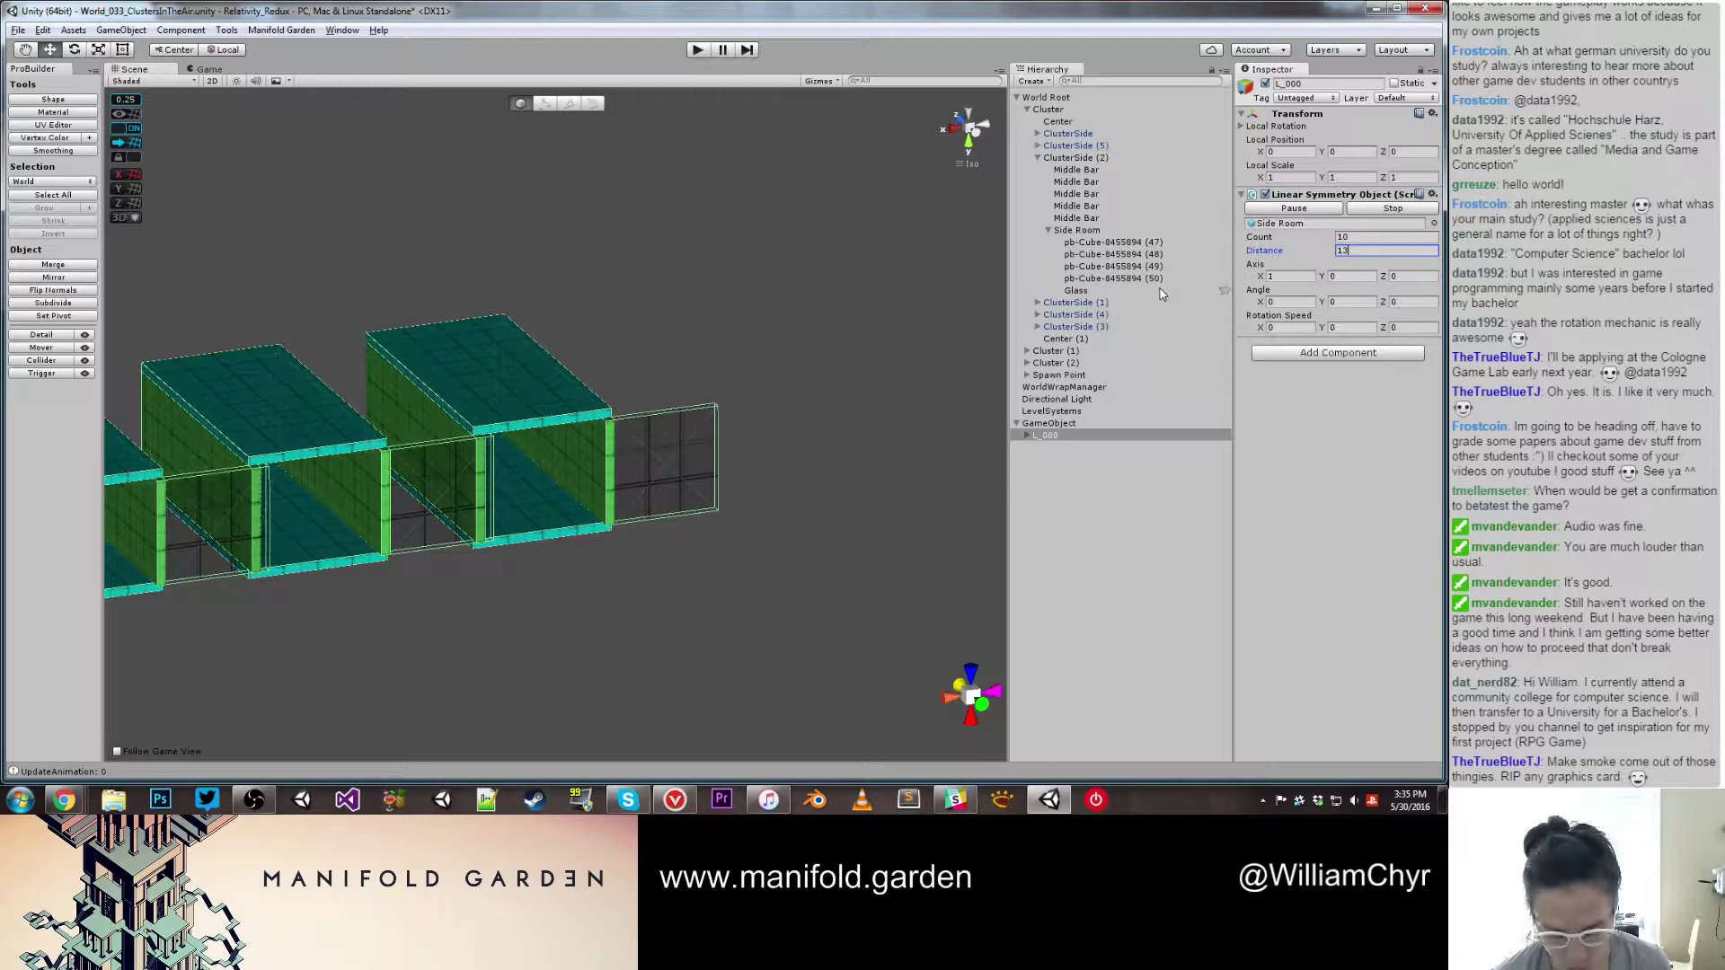
type(".5")
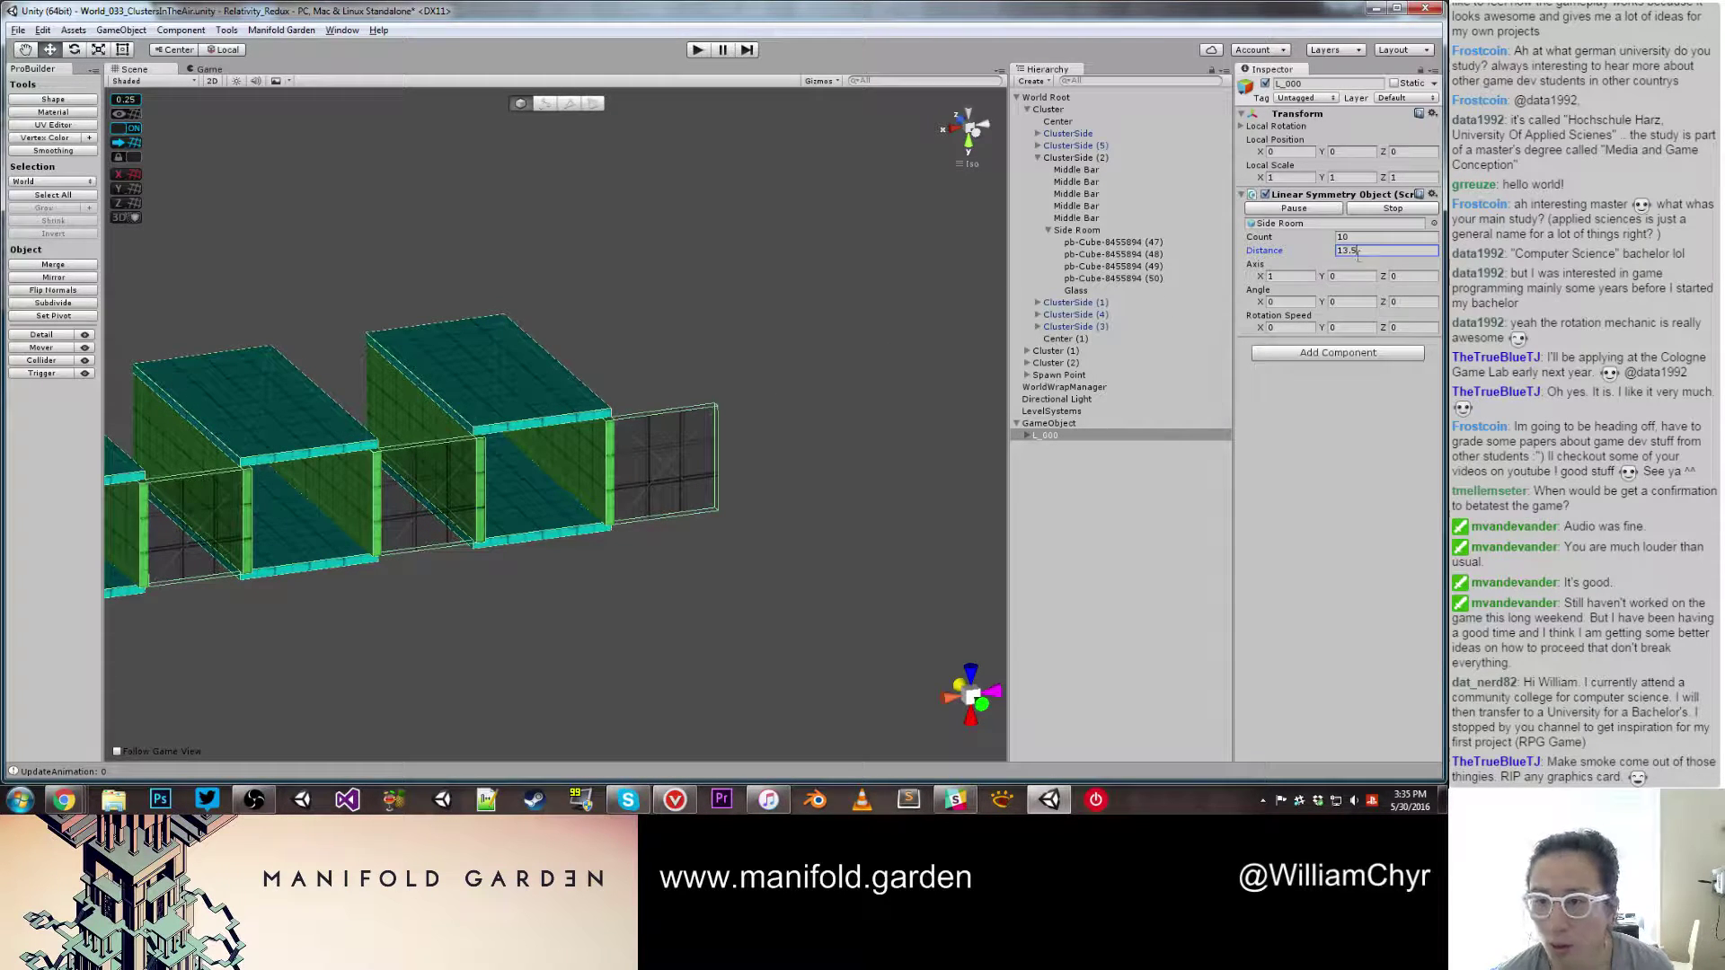
Step: Set the distance of L_000 to 14 and check the gaps between the rooms against the glass panels
left_click_drag(1358, 252, 1309, 253)
type("14")
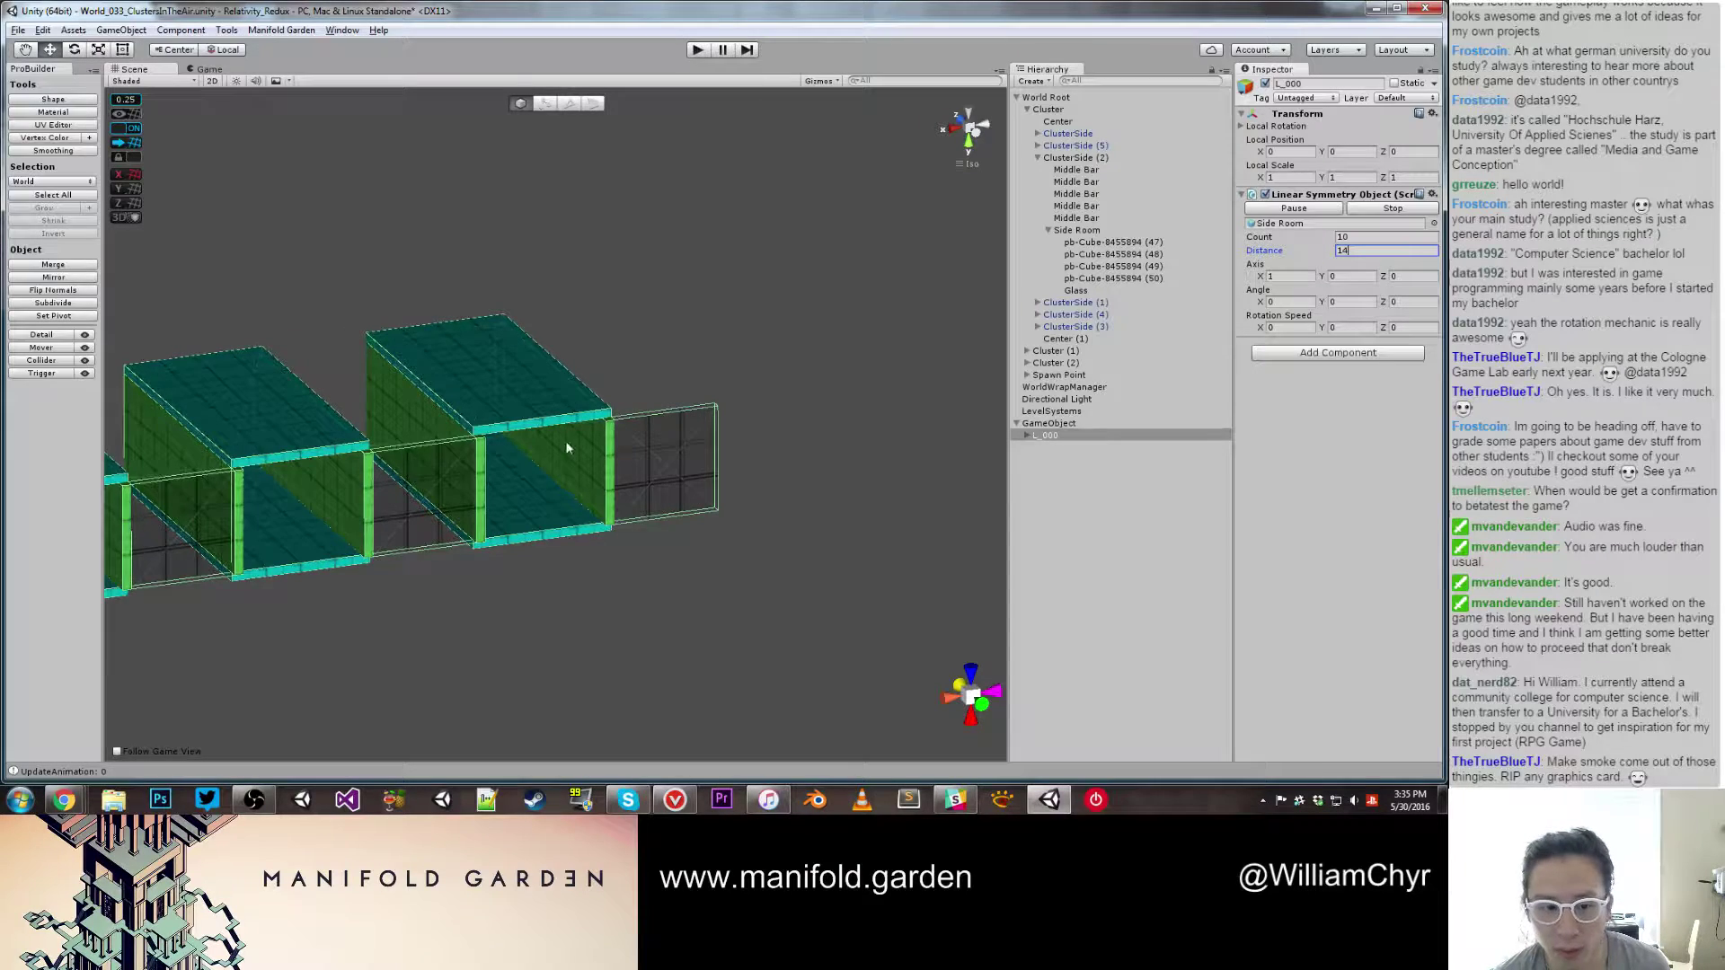
scroll(564, 441, "up", 3)
left_click_drag(527, 458, 395, 518, "alt")
middle_click_drag(504, 546, 699, 359)
scroll(547, 363, "up", 6)
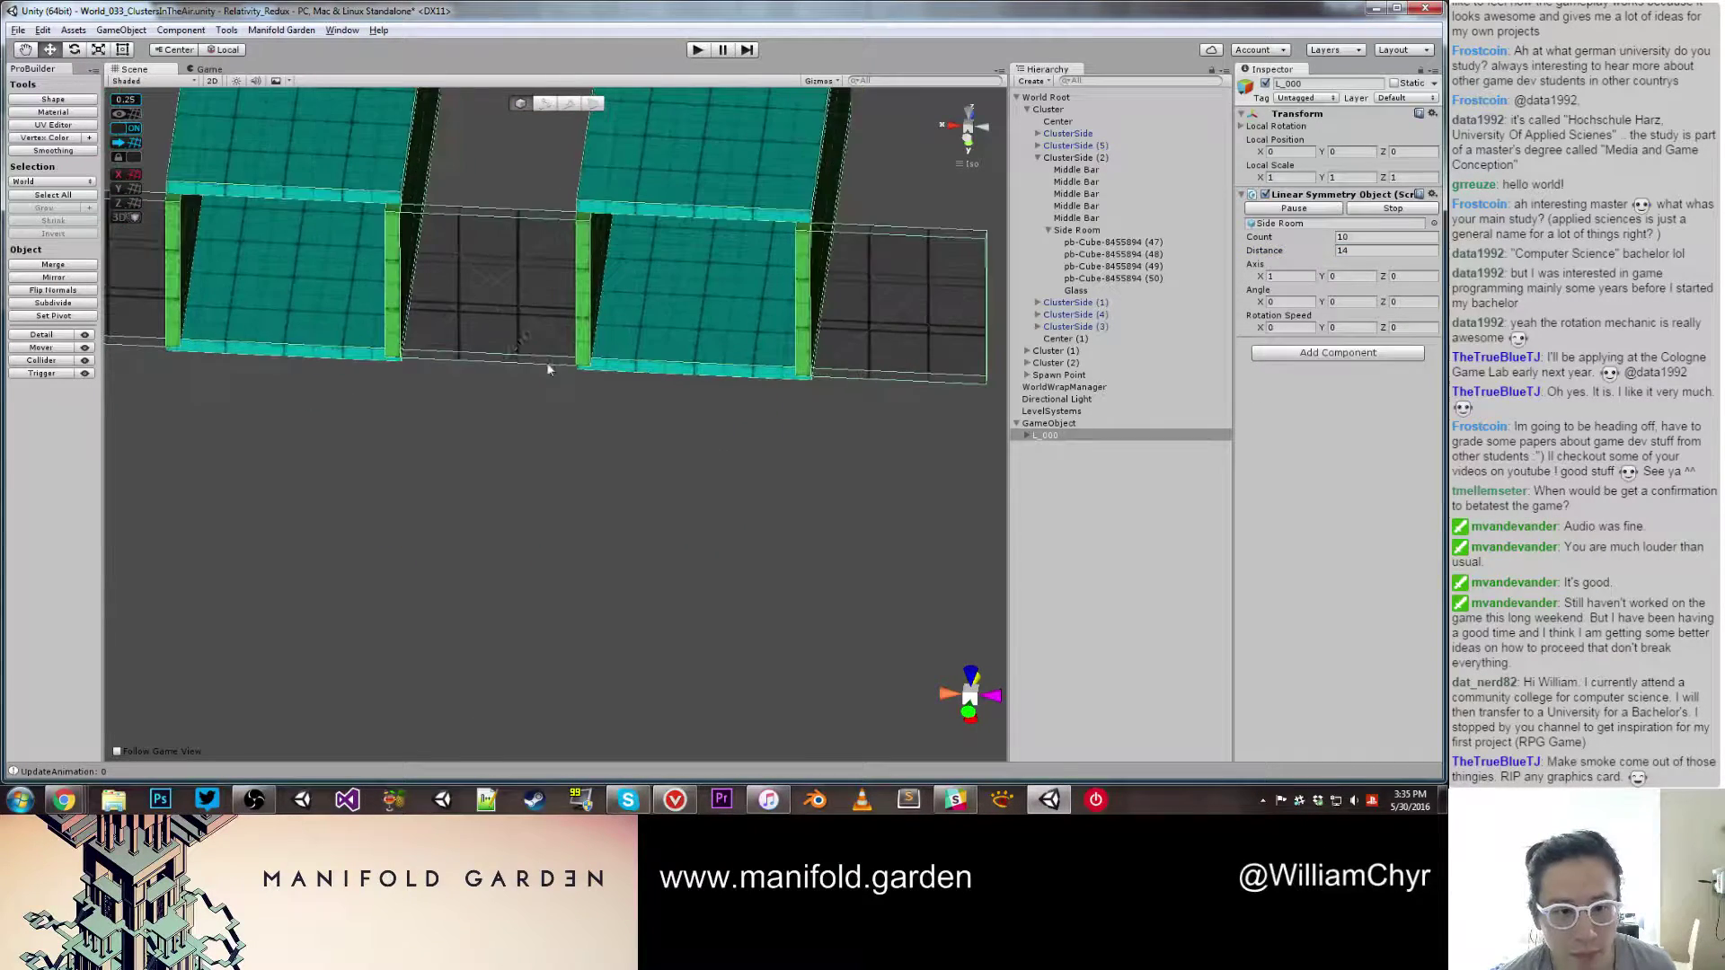
left_click(514, 338)
right_click_drag(545, 336, 532, 373)
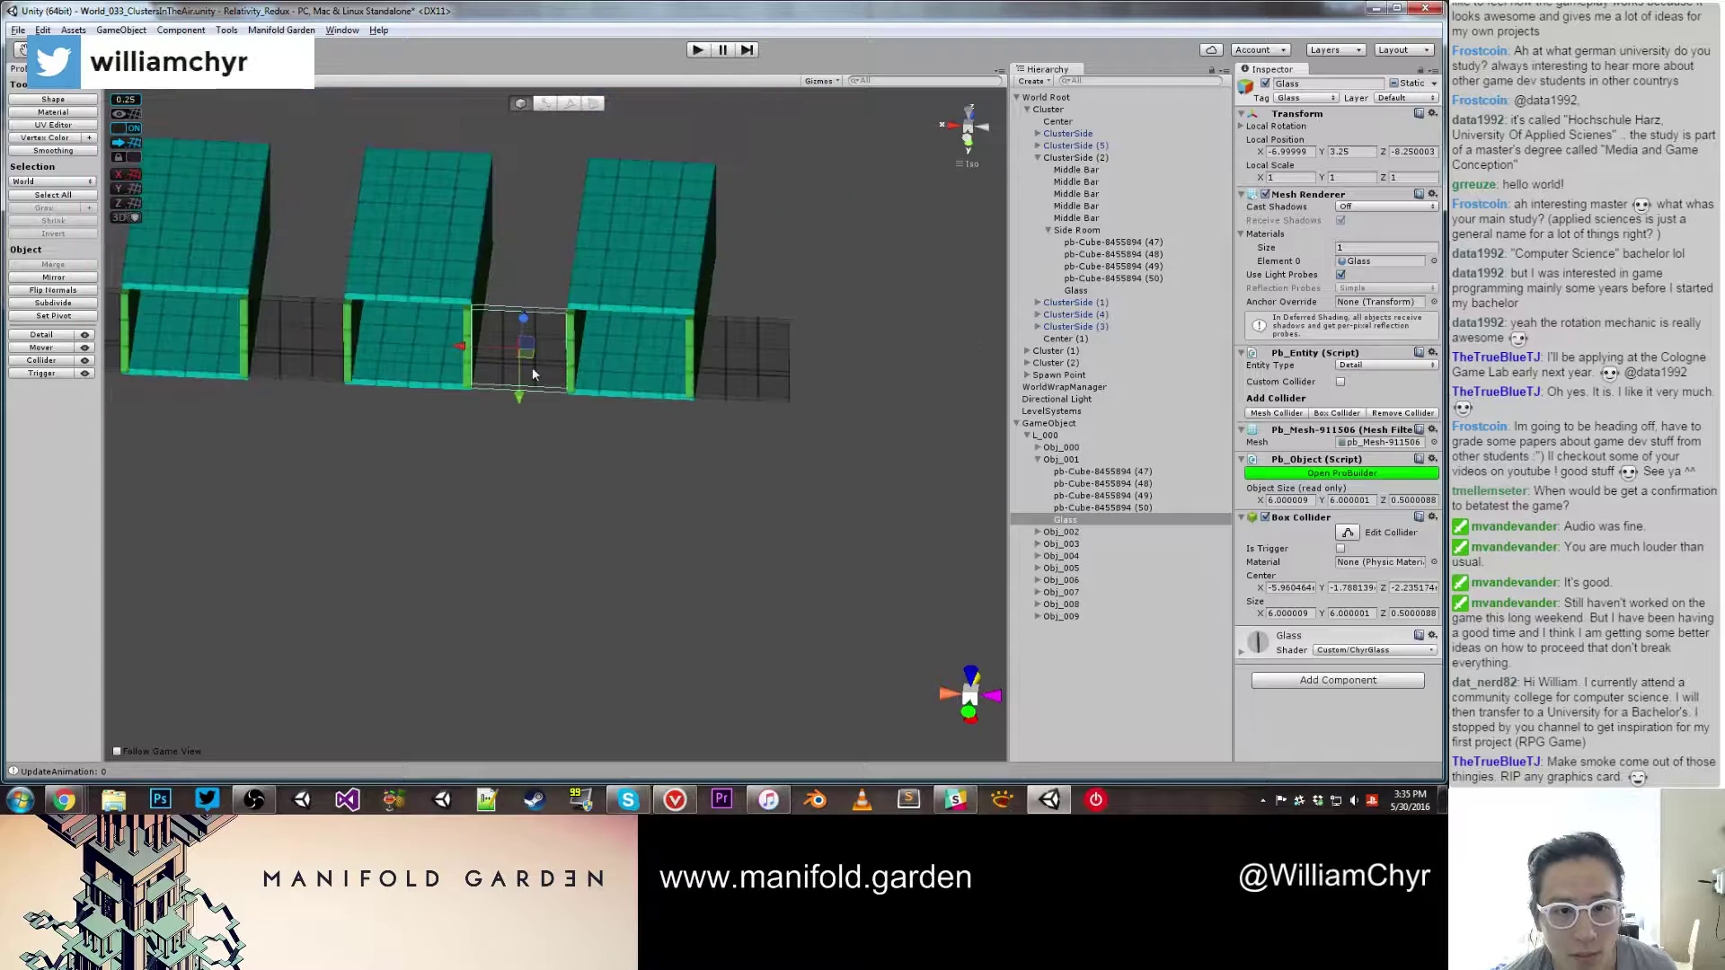
scroll(485, 413, "down", 5)
Step: Compare the repeated row with the existing clusters and move L_000 out of GameObject to the top level of the hierarchy
left_click(1074, 425)
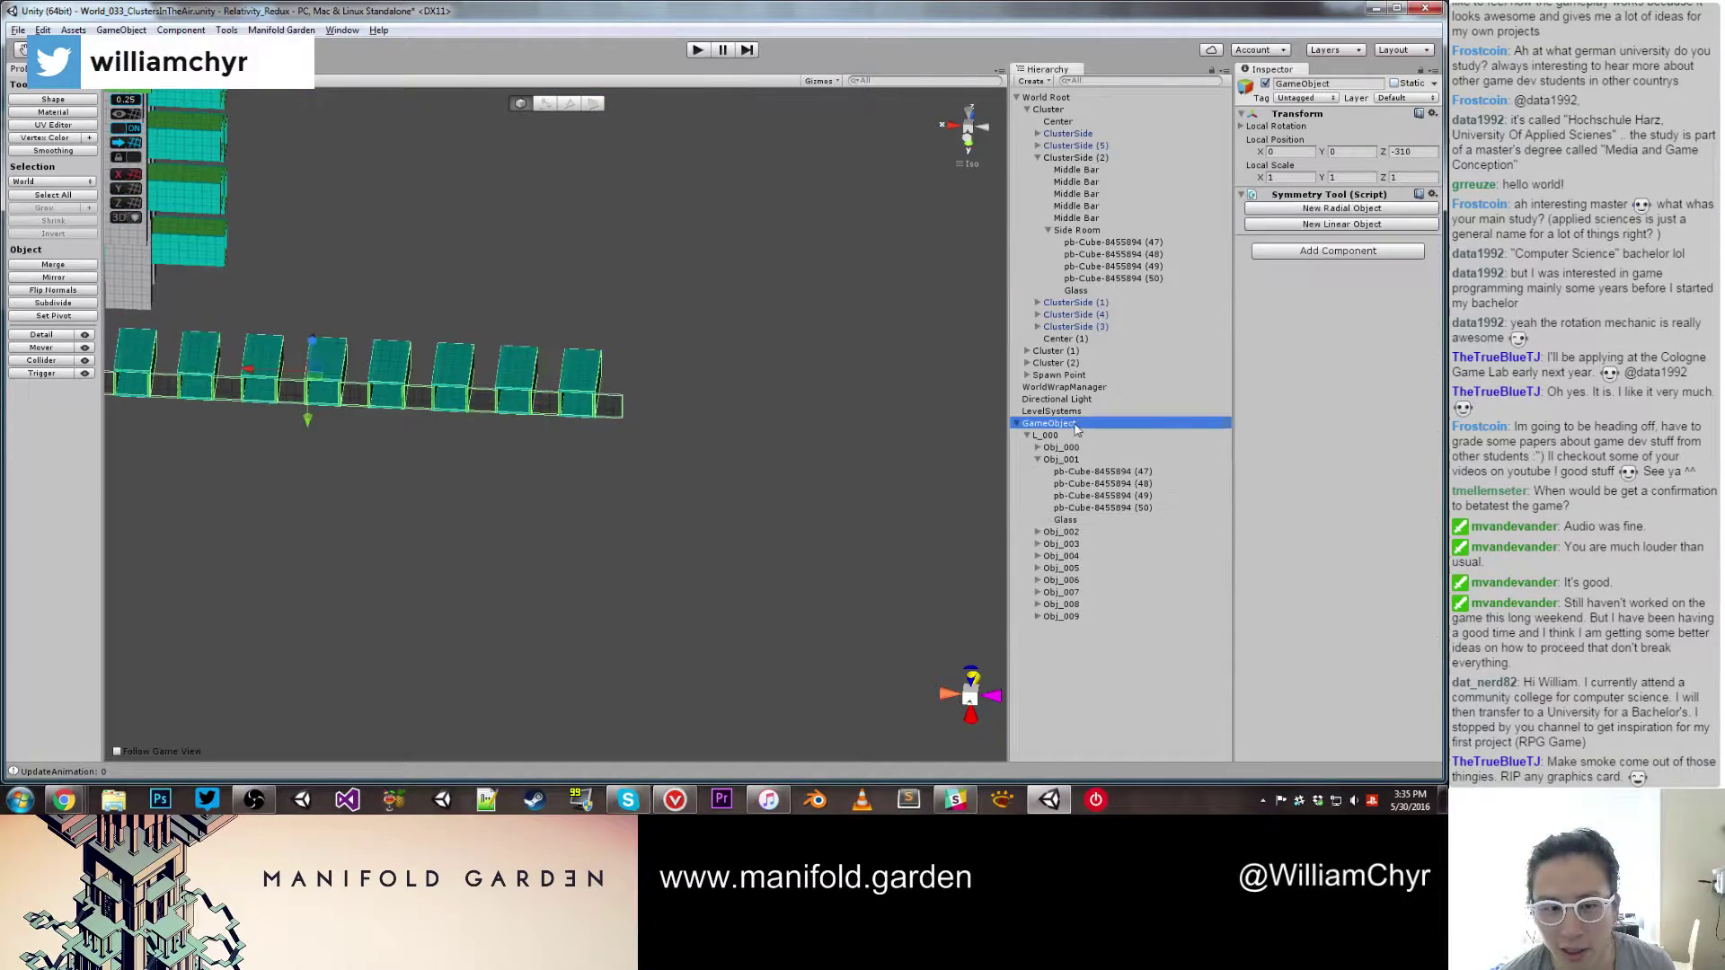
middle_click_drag(551, 474, 787, 467)
left_click_drag(705, 444, 703, 351, "alt")
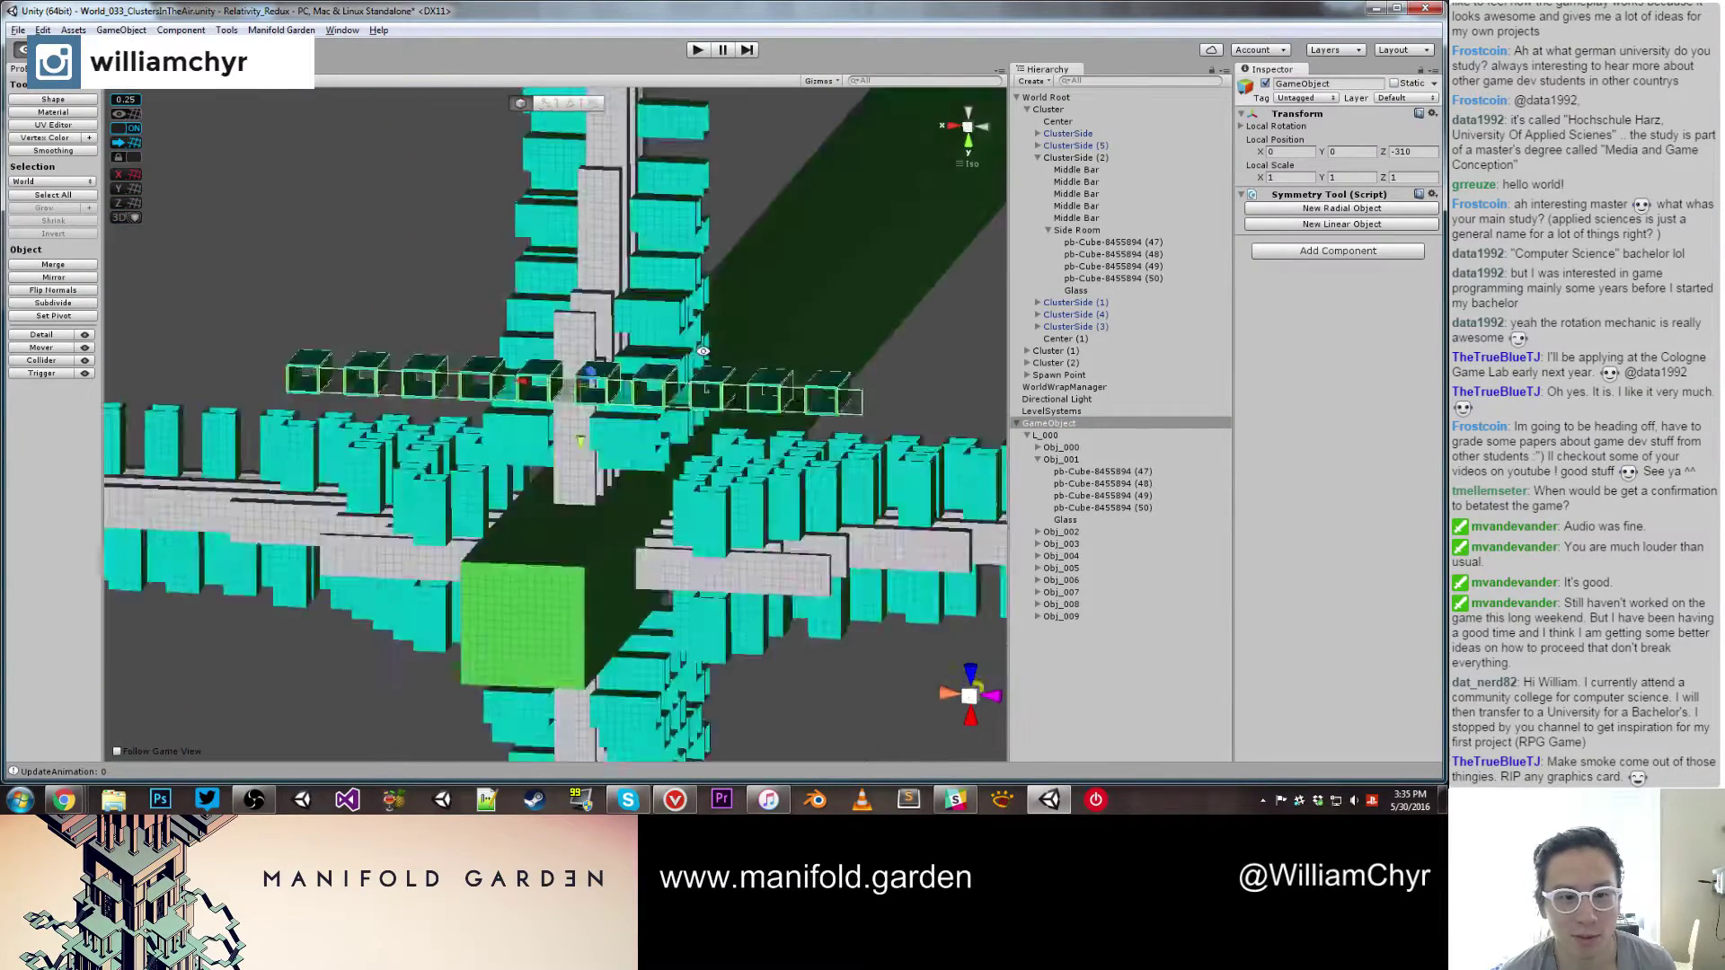
right_click_drag(703, 350, 816, 363)
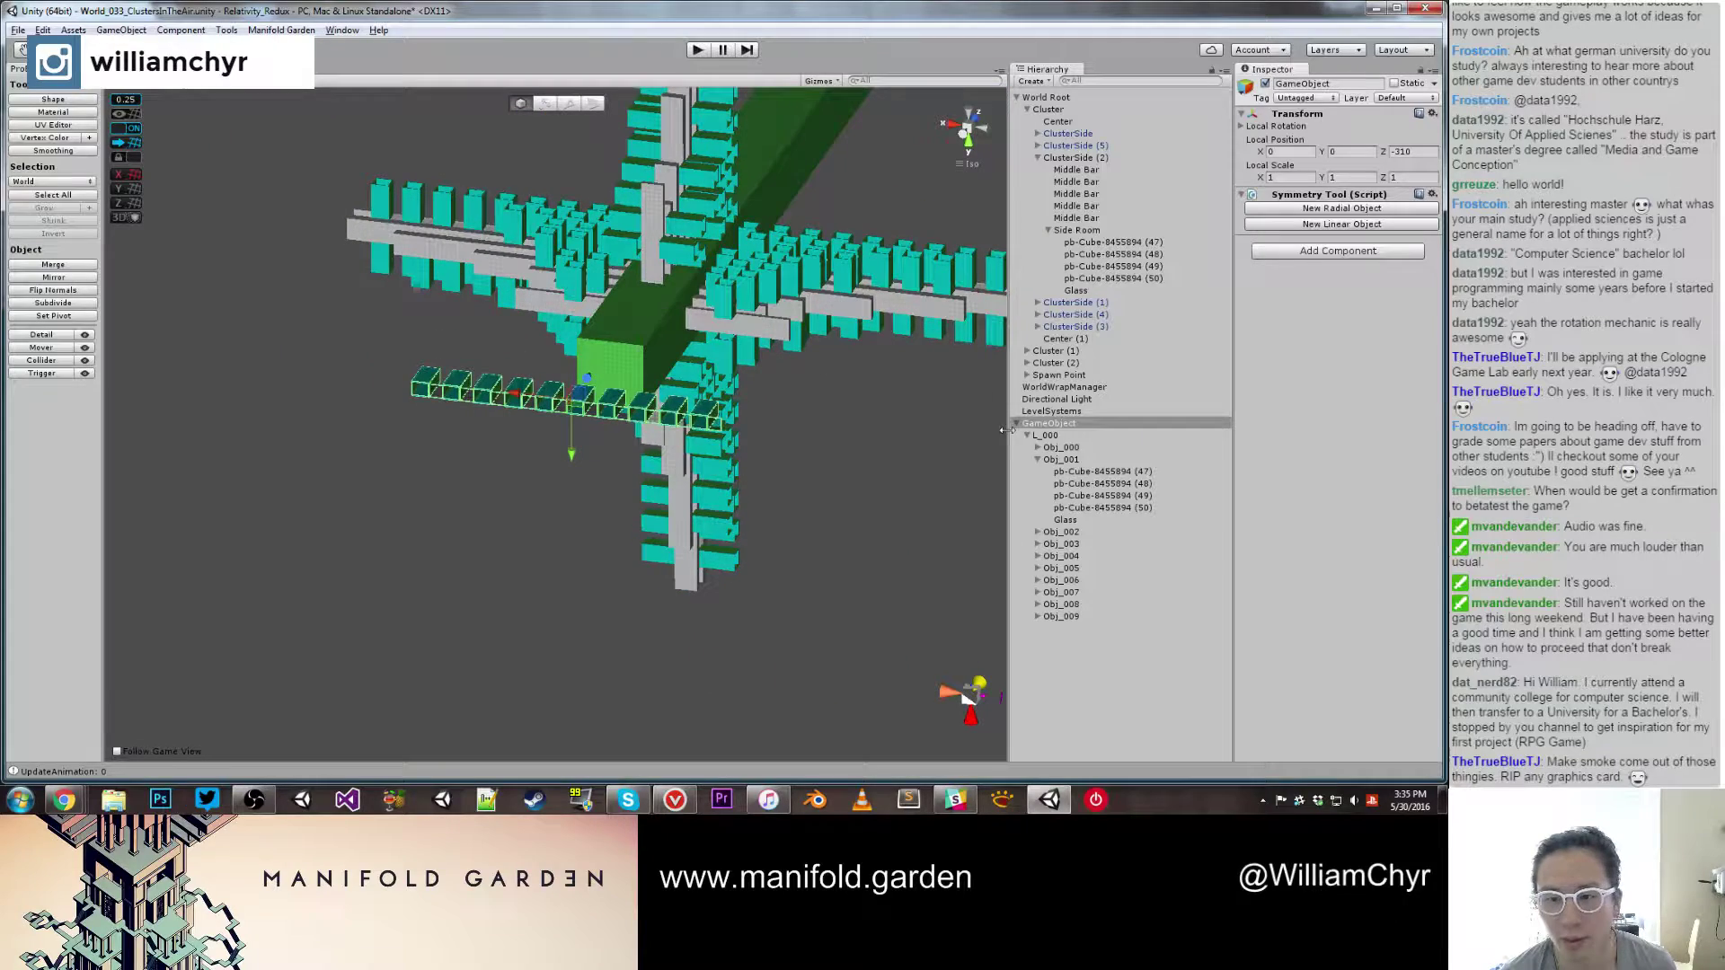
left_click(1053, 436)
left_click_drag(916, 431, 706, 402, "alt")
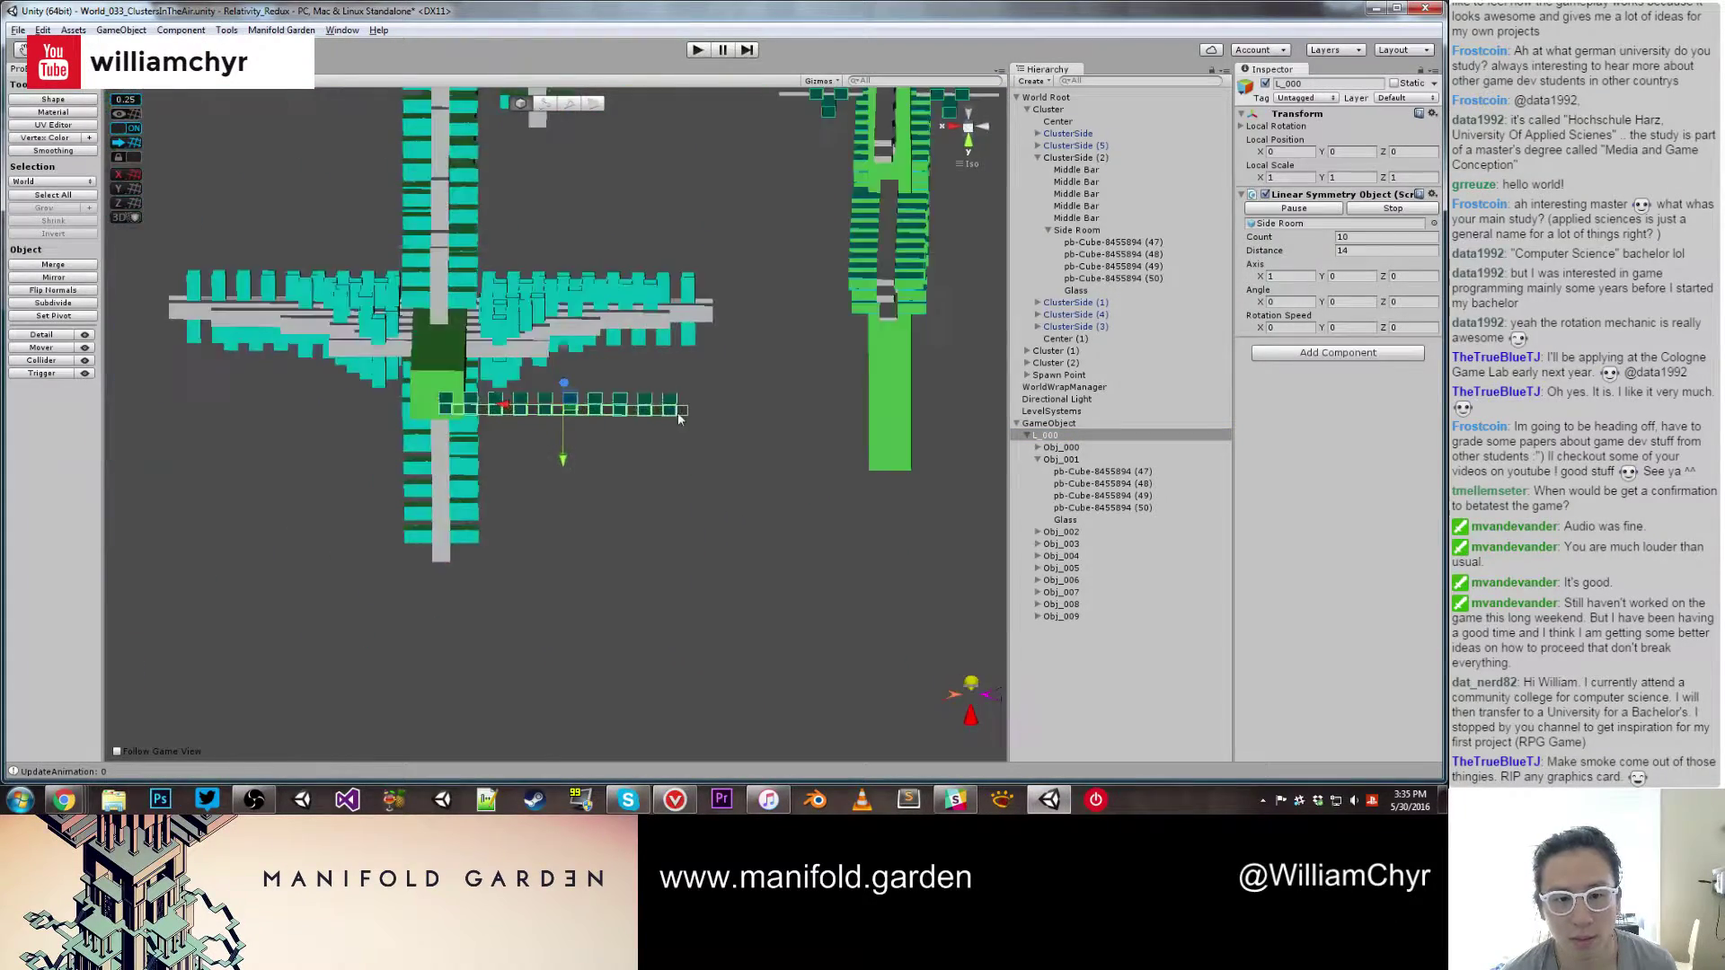
scroll(709, 398, "down", 10)
right_click_drag(708, 397, 752, 413)
mouse_move(1096, 430)
left_mouse_down()
mouse_move(1082, 439)
mouse_move(1081, 422)
left_mouse_up()
Step: Move the L_000 row along the Z axis to about Z 79, toward the main cluster structure
left_click_drag(622, 409, 1123, 286)
middle_click_drag(760, 374, 365, 386)
scroll(368, 387, "down", 6)
scroll(697, 355, "up", 5)
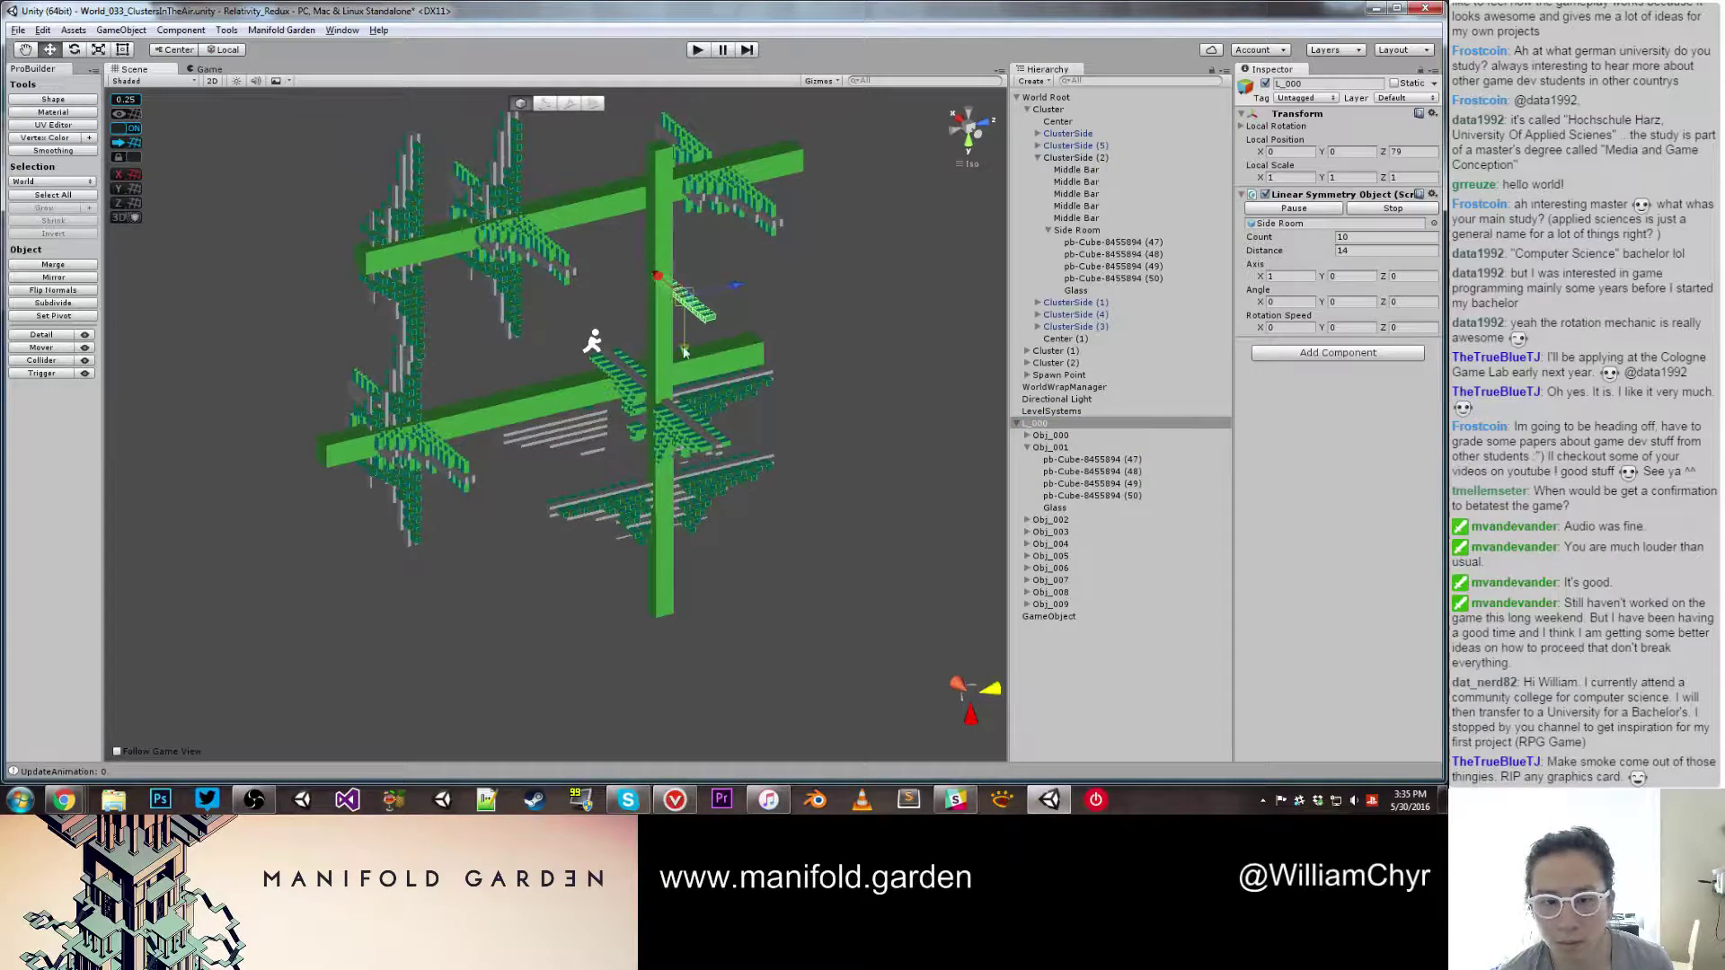
Step: Try shifting L_000 along Y to about 202 and to another spot near the clusters, undoing these trial moves
left_click_drag(662, 364, 676, 692)
scroll(584, 404, "up", 5)
left_click_drag(585, 404, 749, 510, "alt")
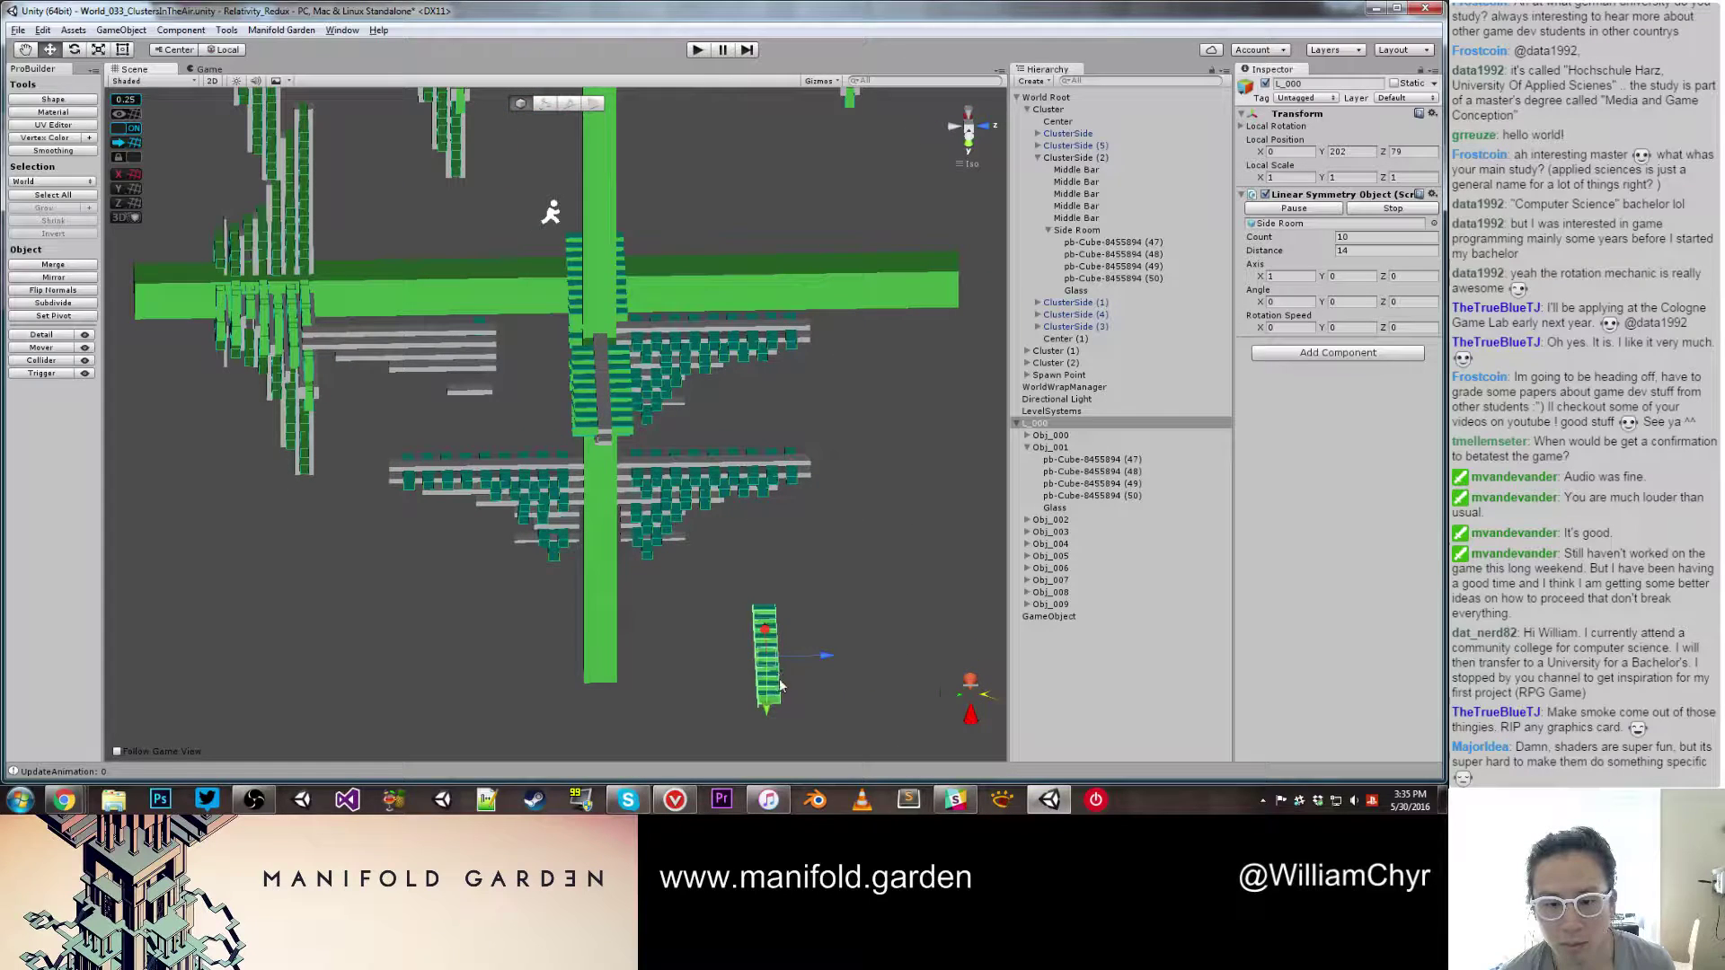
key("ctrl+z")
key("e")
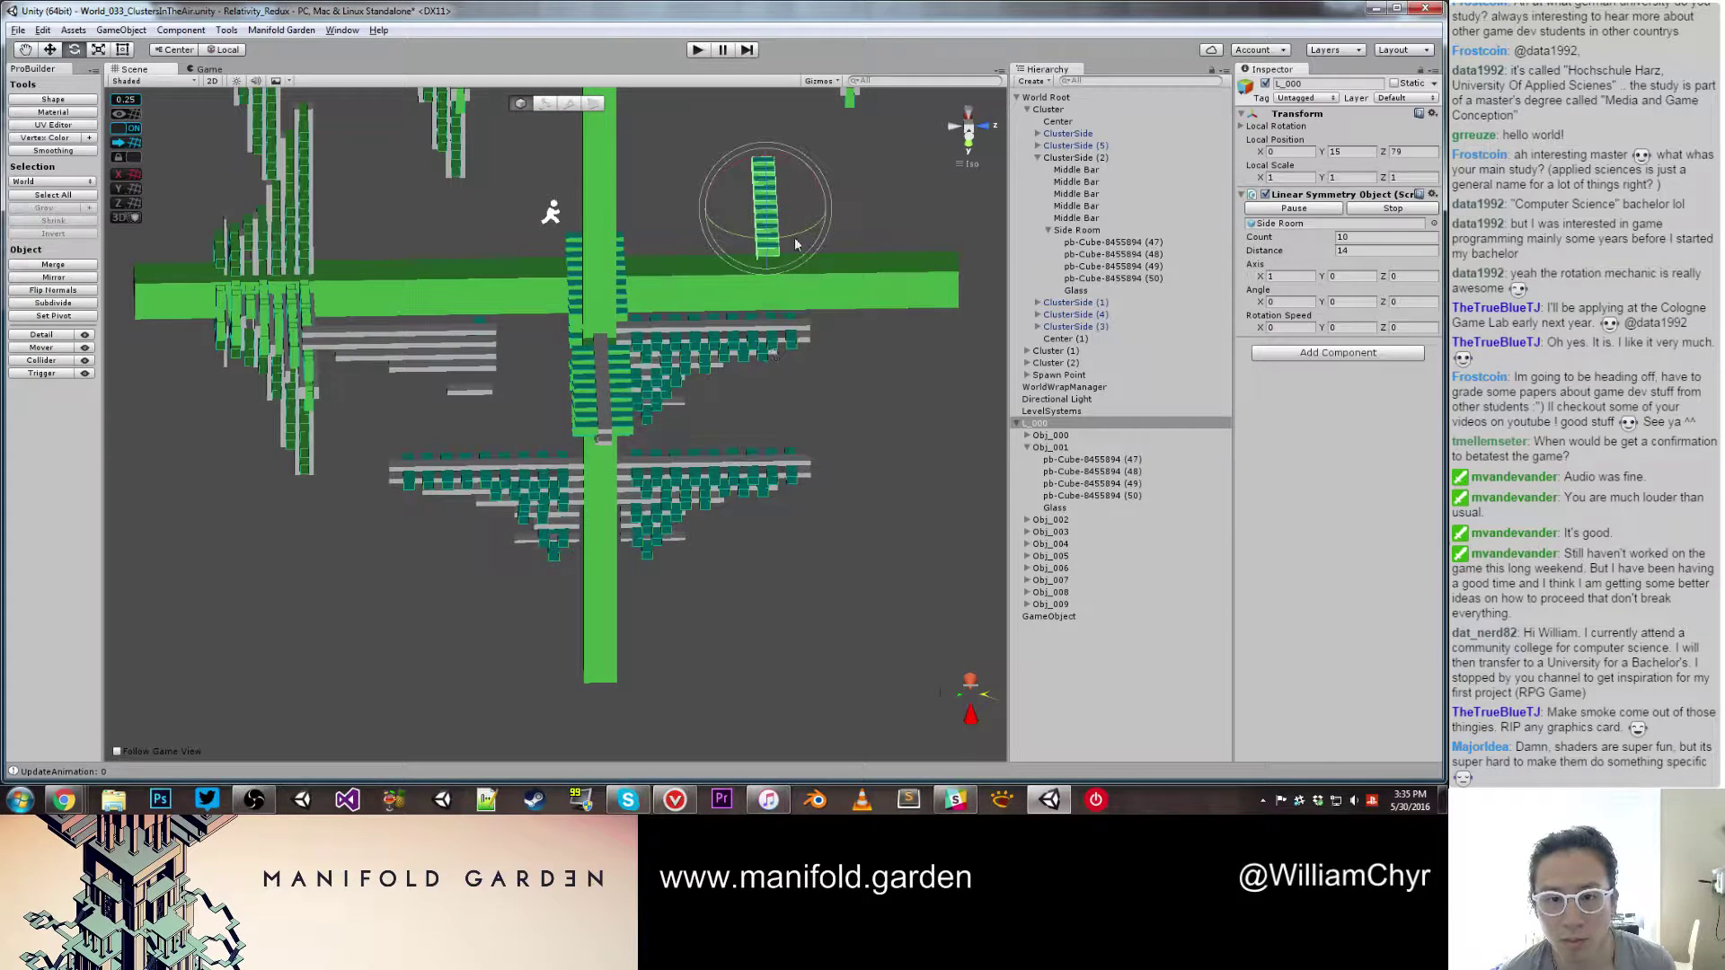
key("ctrl+z")
scroll(801, 250, "down", 7)
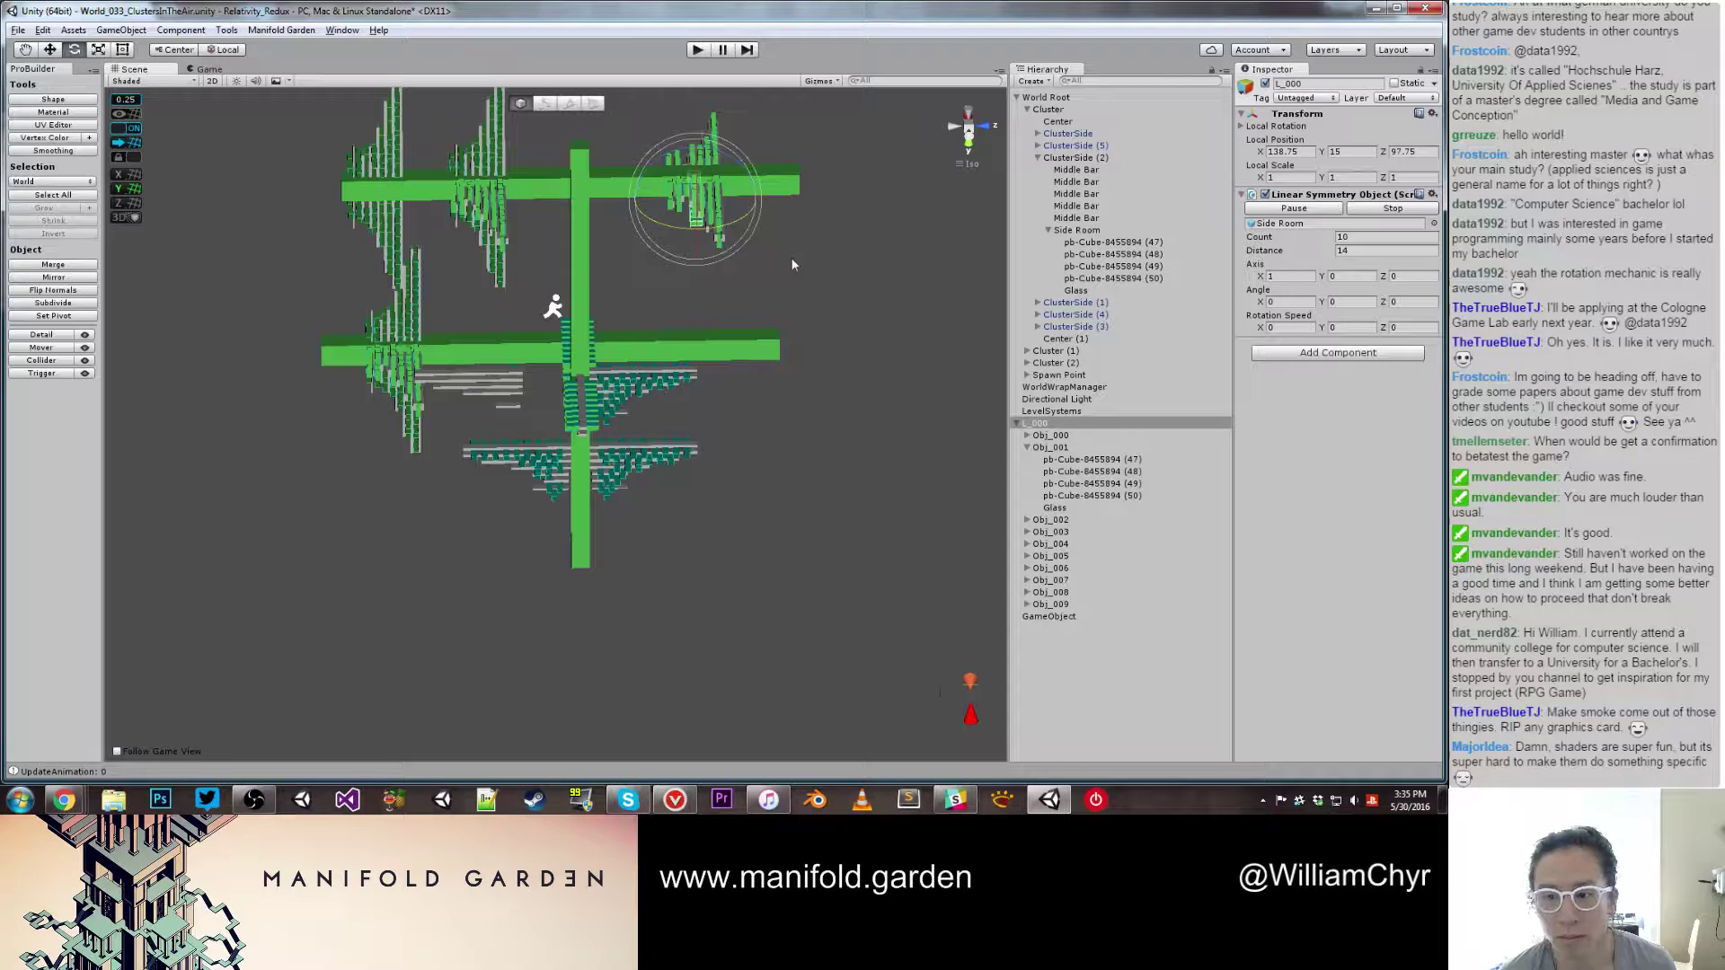
key("ctrl+z")
key("w")
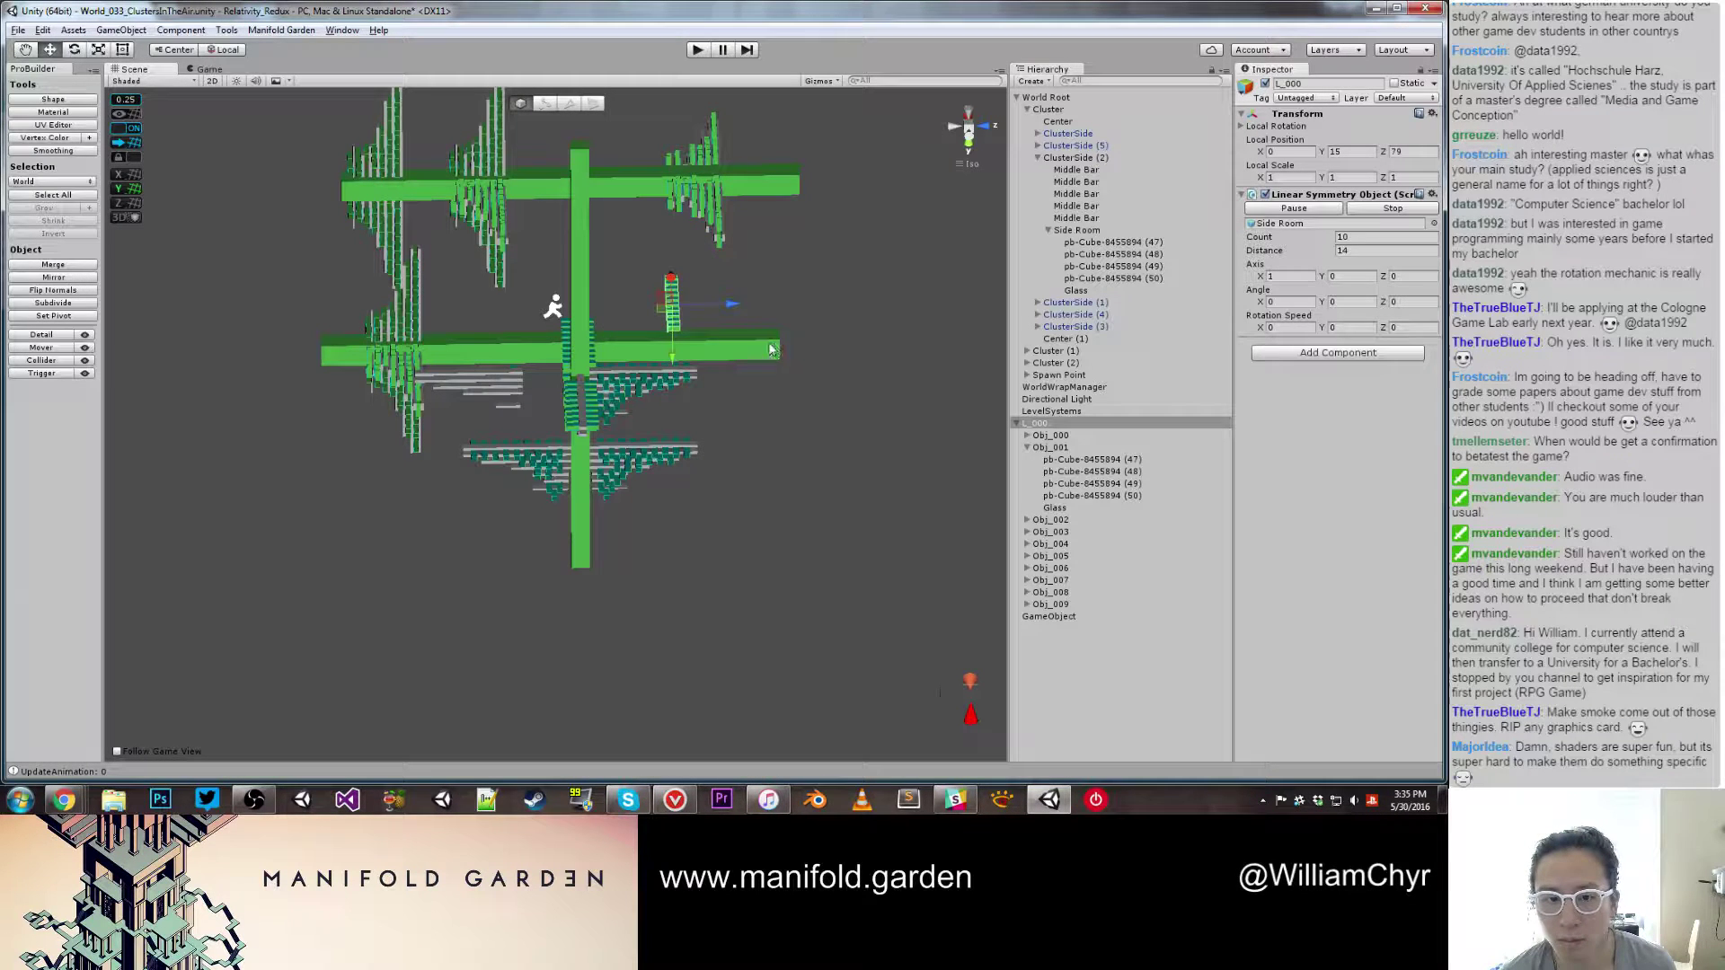
Step: Move L_000 to the far cluster column, at about X -127.5, Y -78.5, Z -129.5
scroll(644, 314, "up", 9)
left_click_drag(649, 346, 353, 444, "alt")
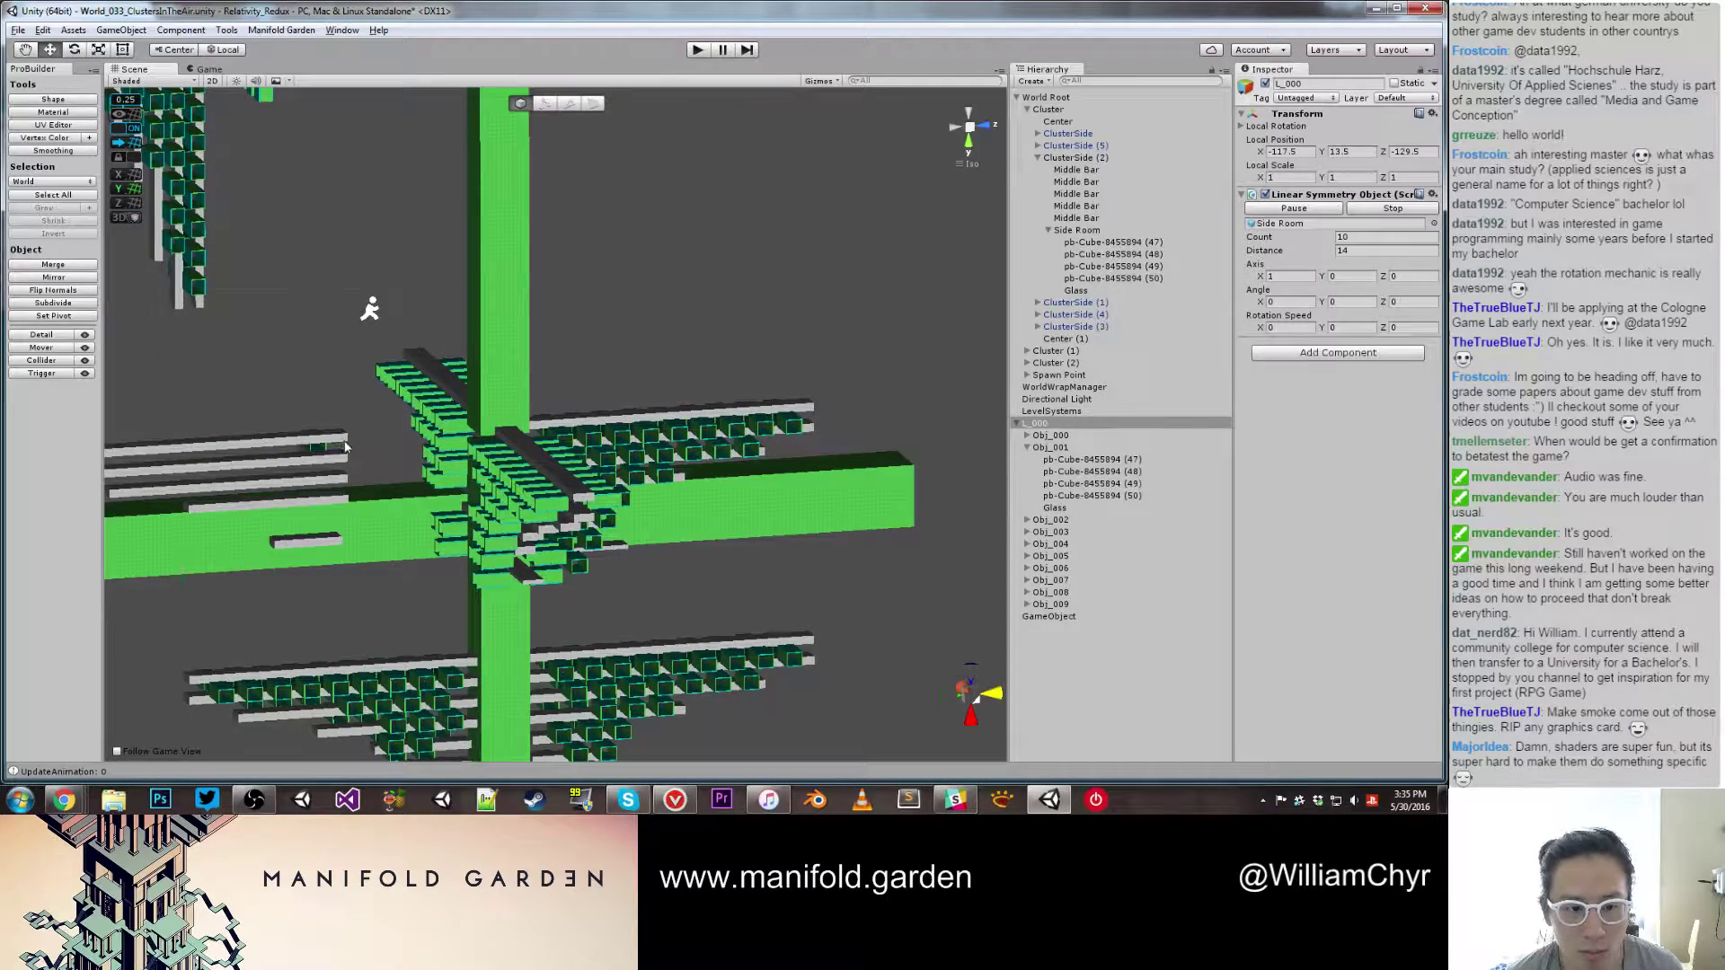
scroll(346, 447, "down", 20)
scroll(270, 505, "up", 6)
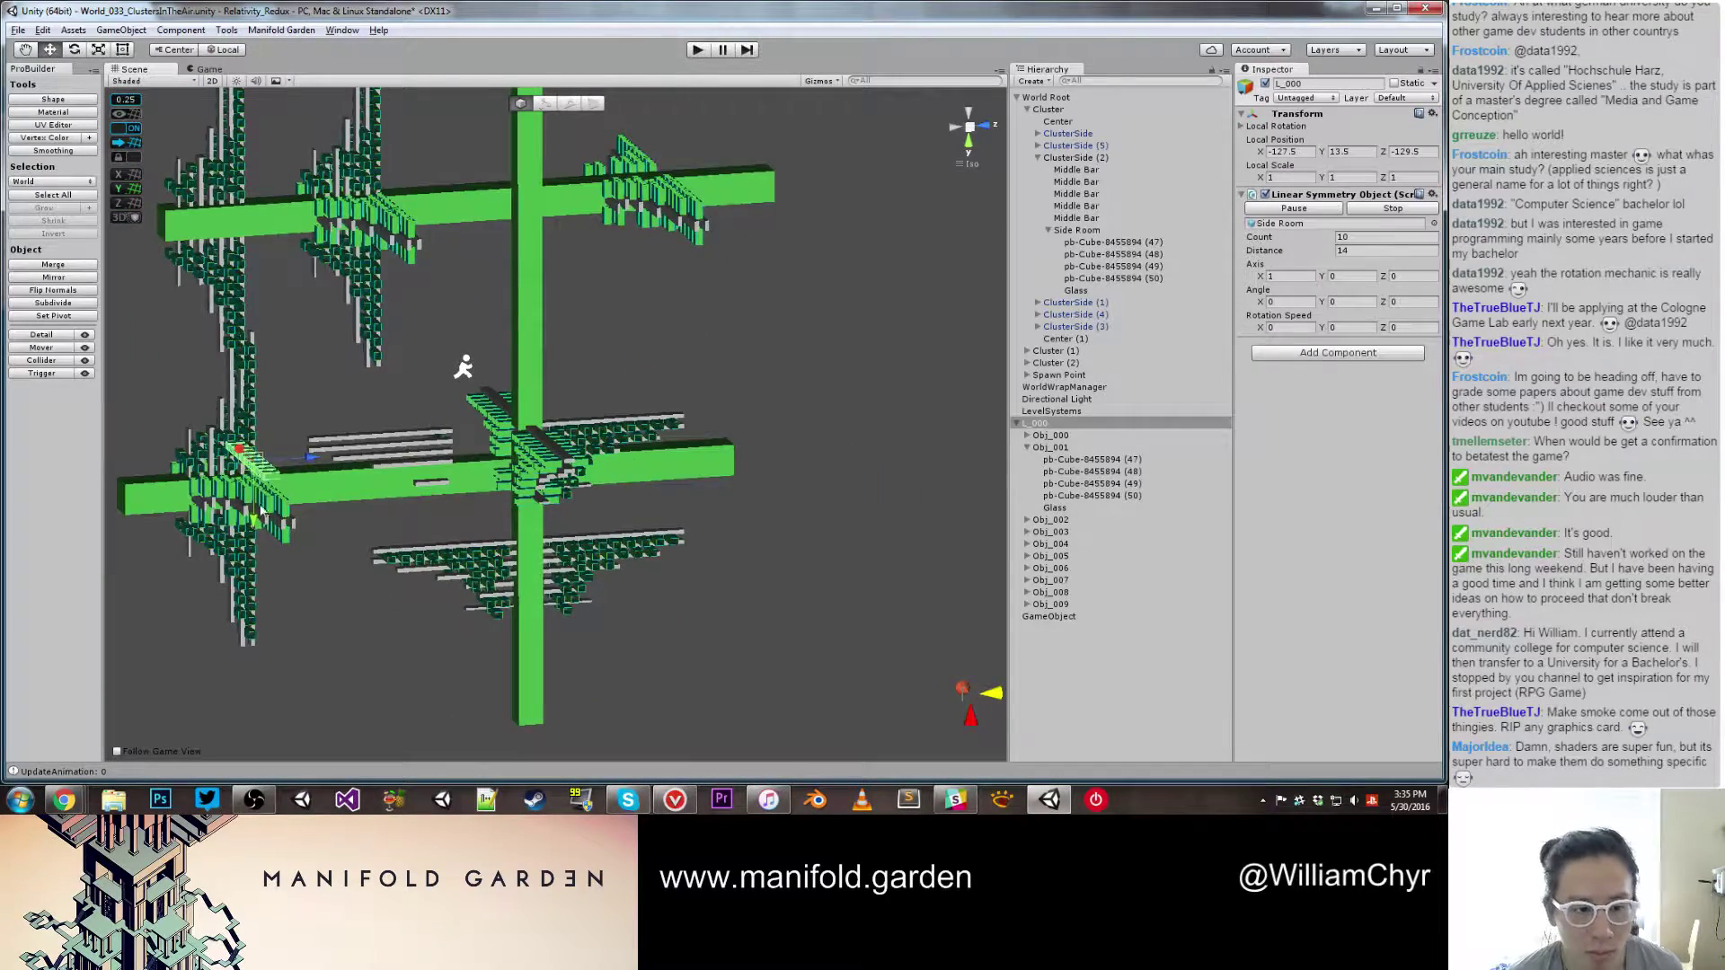
left_click_drag(261, 511, 287, 417)
scroll(327, 411, "up", 4)
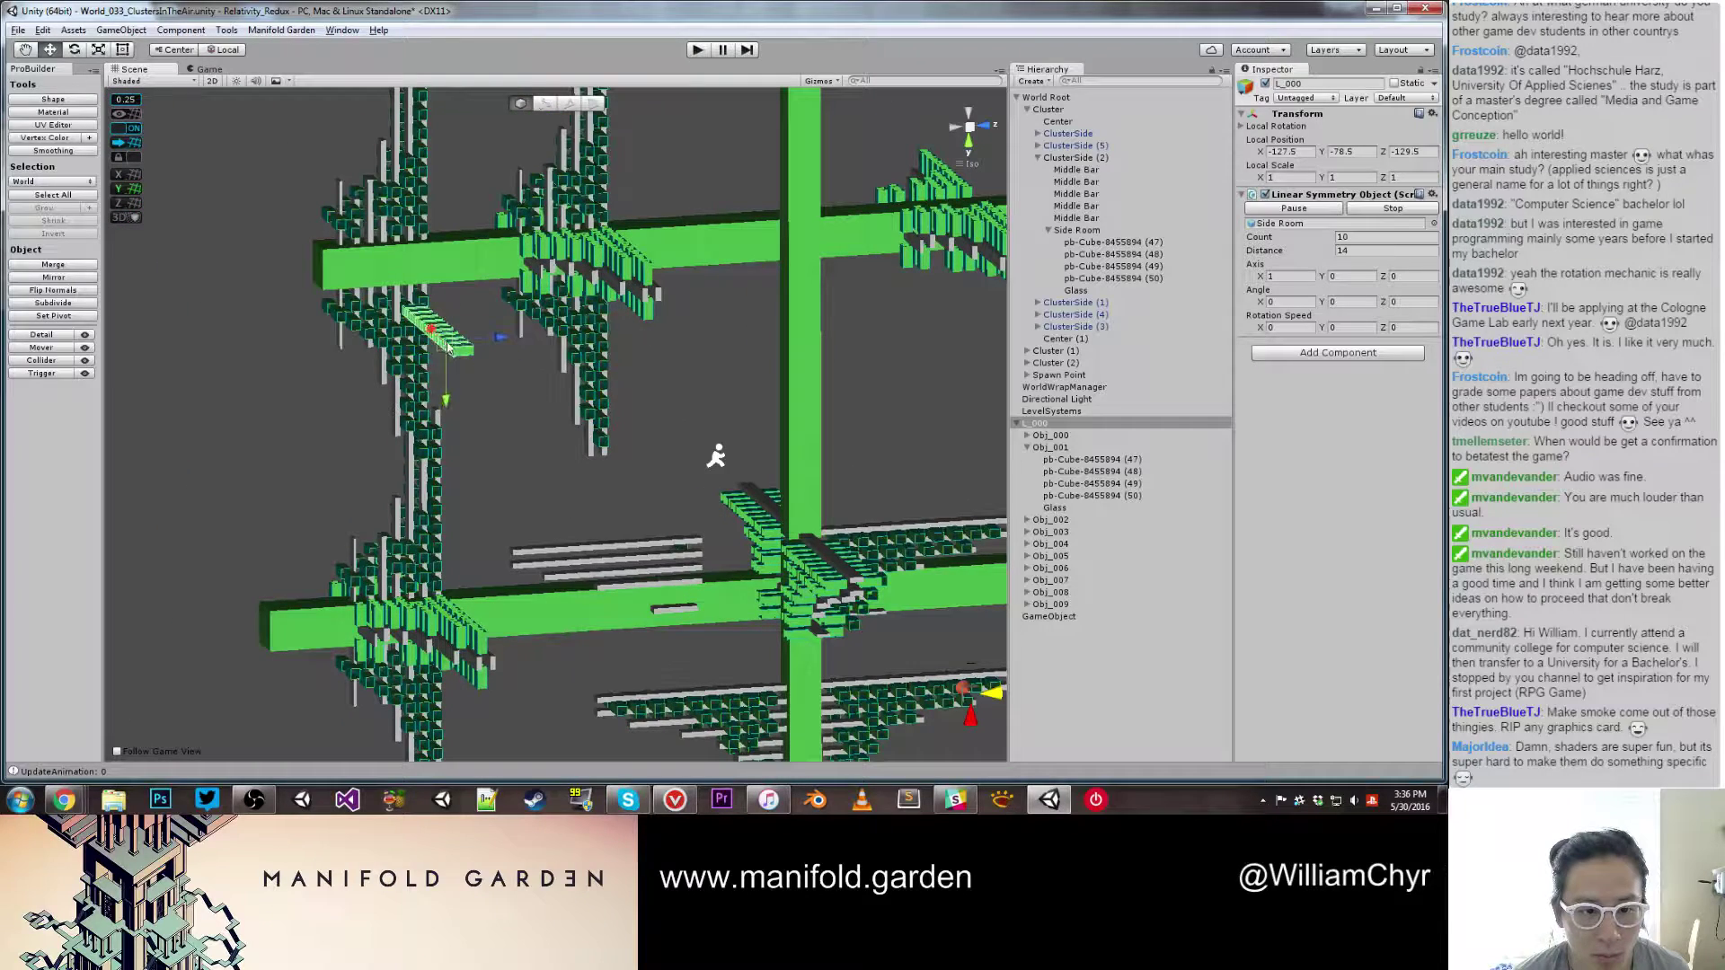
Step: Reposition L_000 near the bare middle bars of ClusterSide (2), at about X -76, Y 44, Z -45.5
left_click_drag(448, 345, 514, 551)
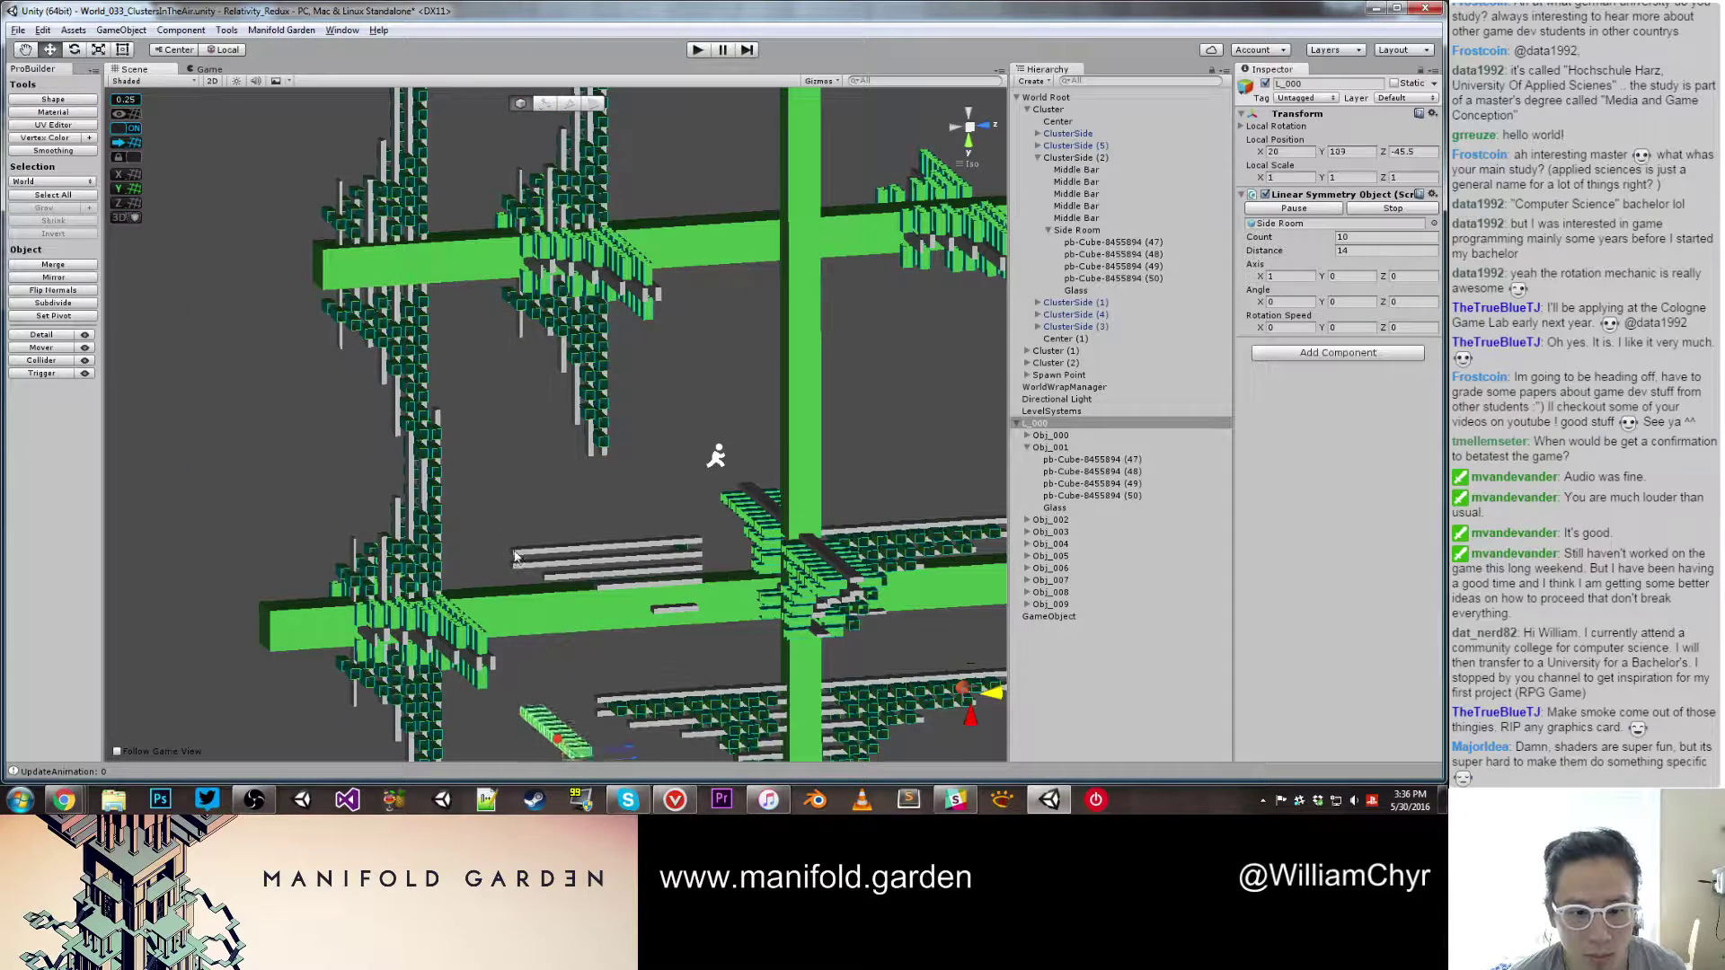
scroll(571, 665, "down", 3)
left_click_drag(564, 744, 572, 594)
scroll(553, 439, "up", 2)
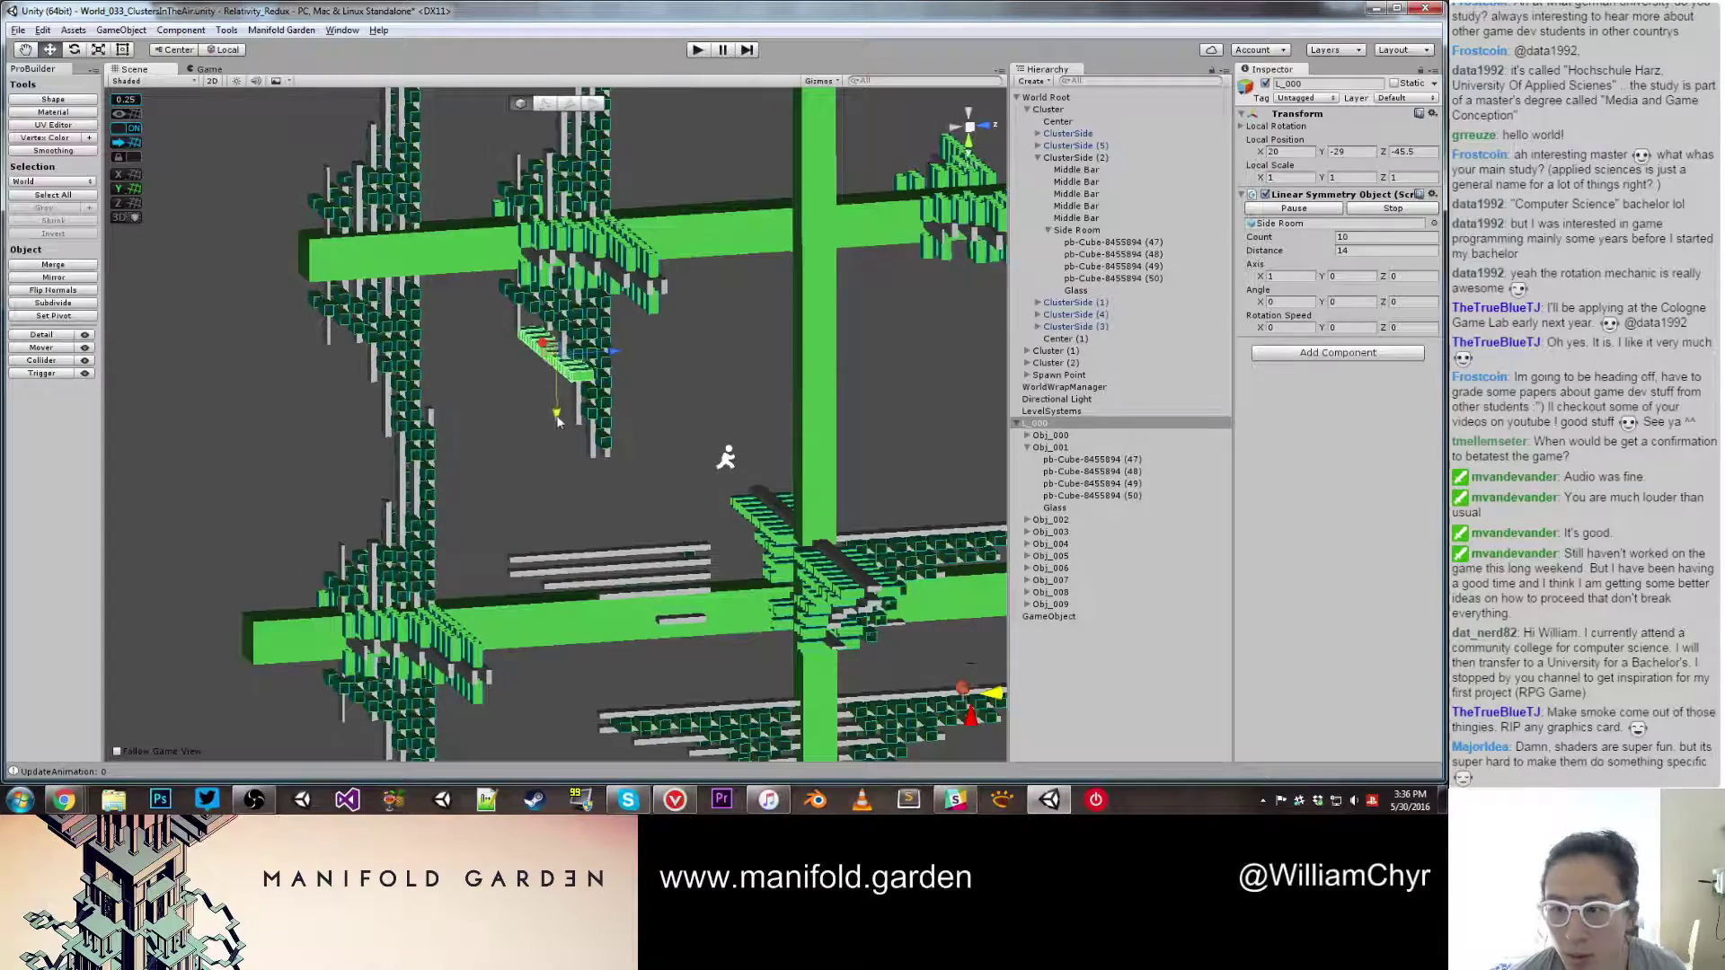
left_click_drag(557, 420, 557, 621)
scroll(571, 544, "up", 3)
left_click_drag(571, 545, 471, 547, "alt")
left_click_drag(361, 527, 535, 530)
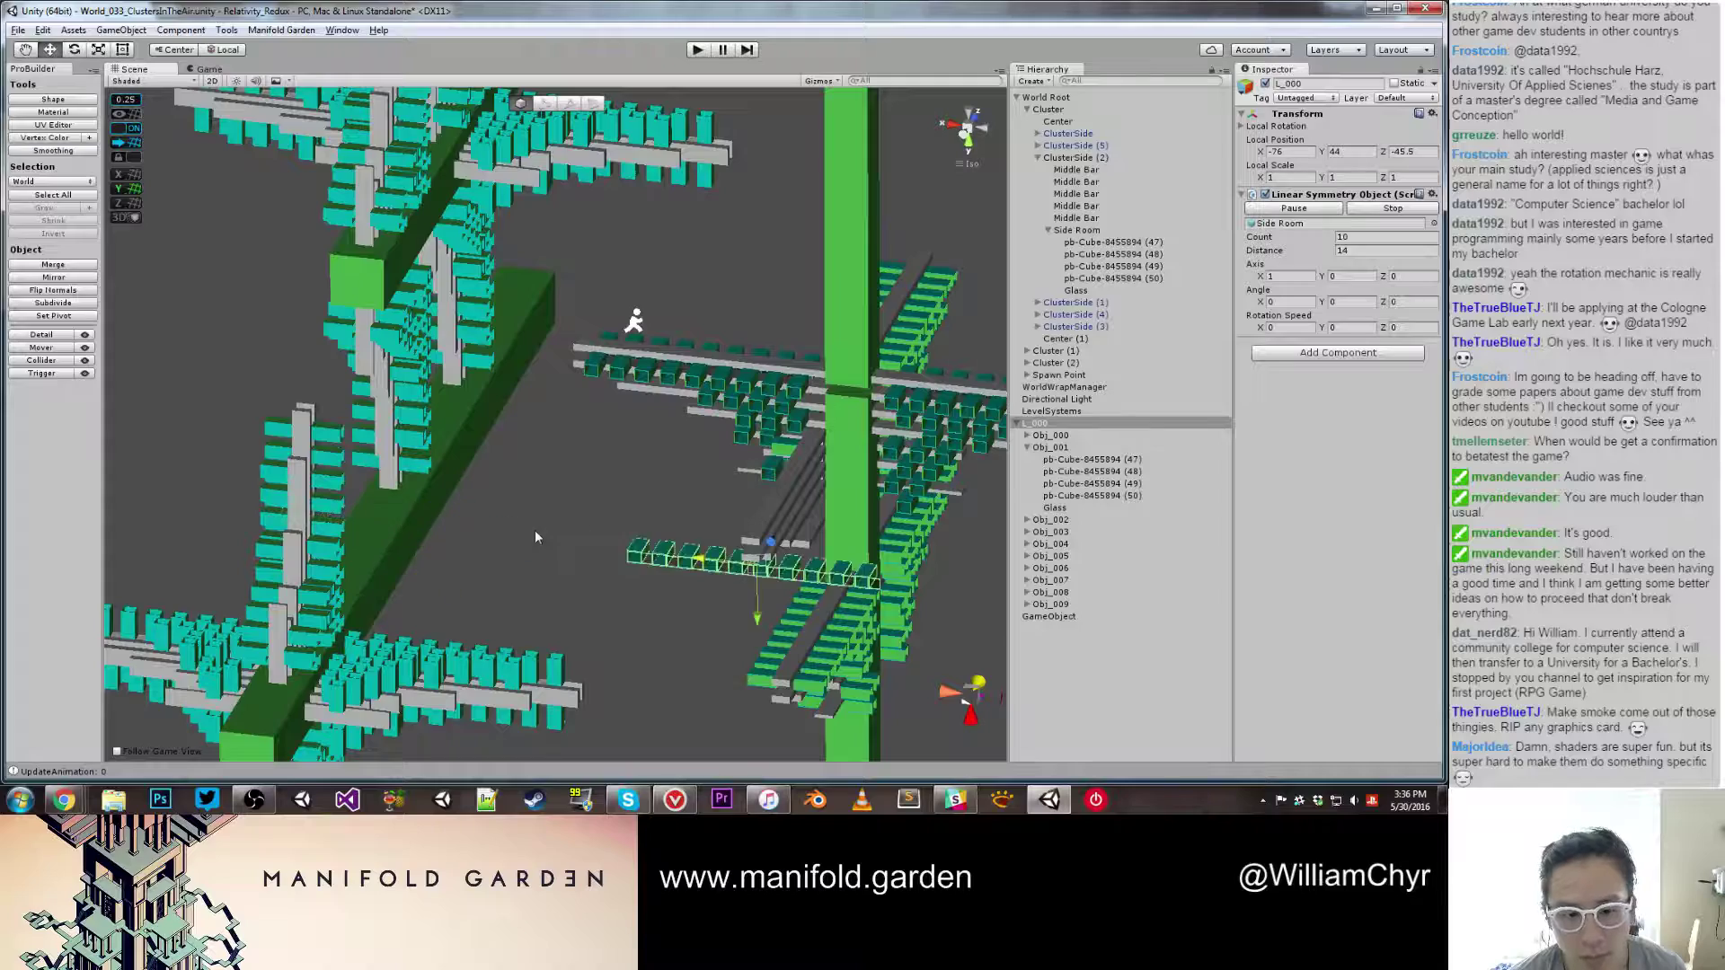
Step: Vertex-snap L_000 by a corner of its end room, trying to align it with the bare middle bars
scroll(537, 557, "up", 3)
key("v")
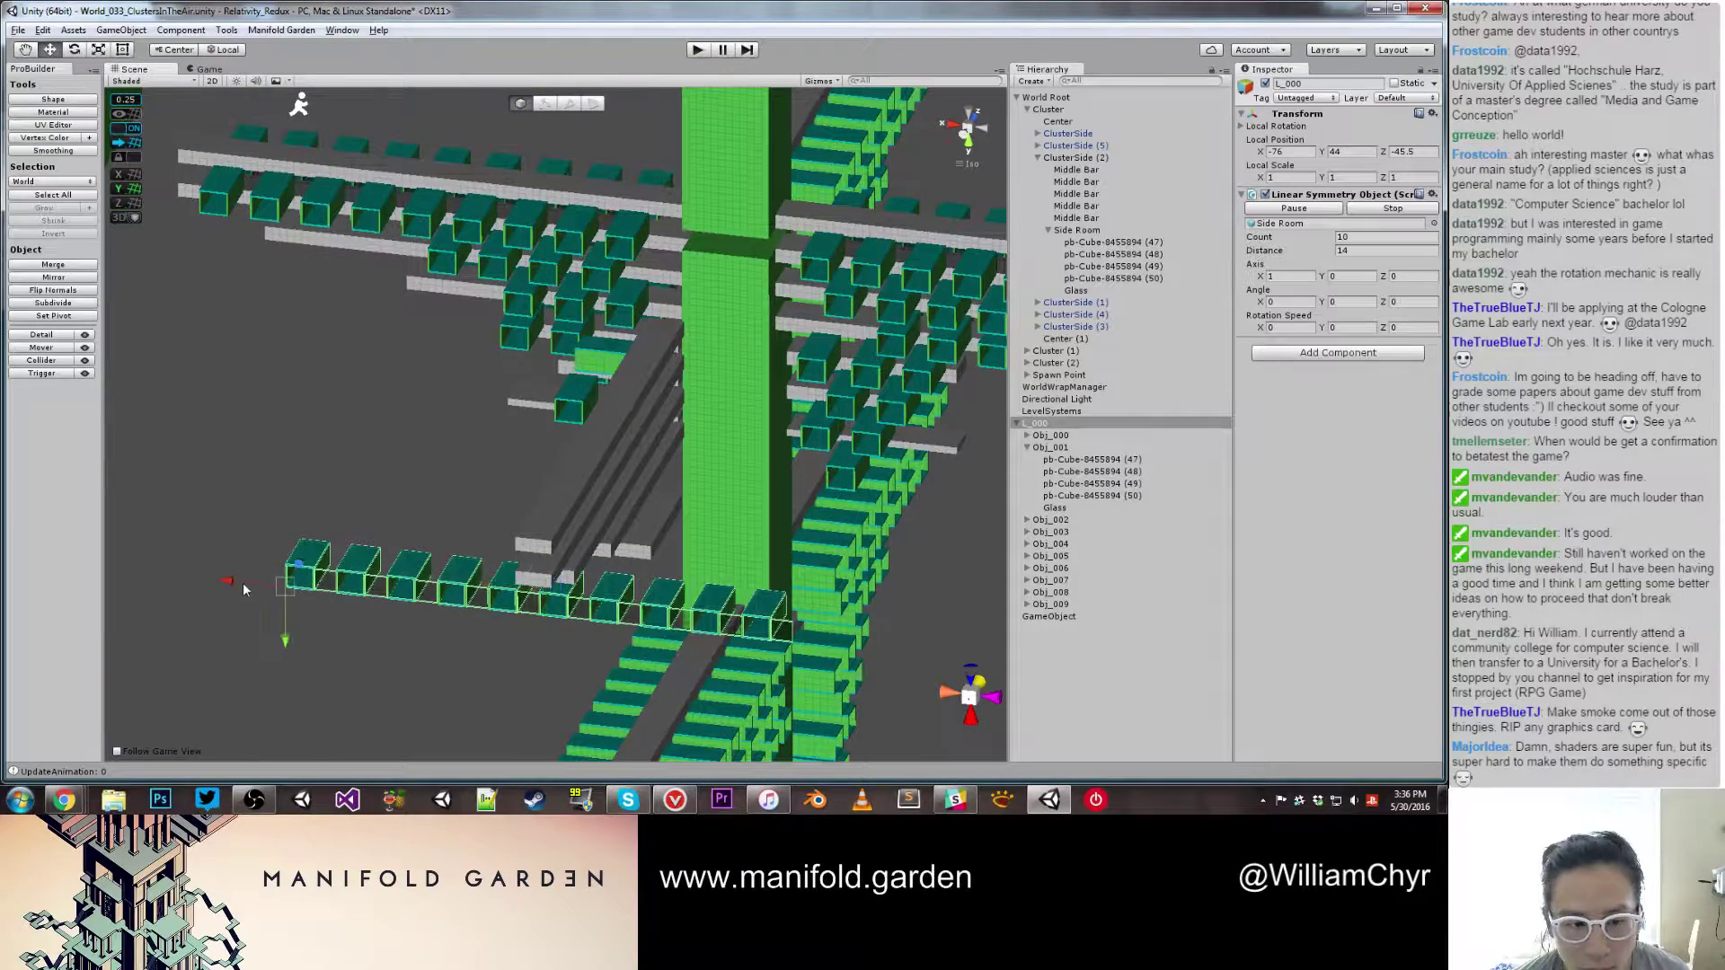
key("v")
left_click_drag(287, 585, 518, 555)
scroll(739, 512, "down", 5)
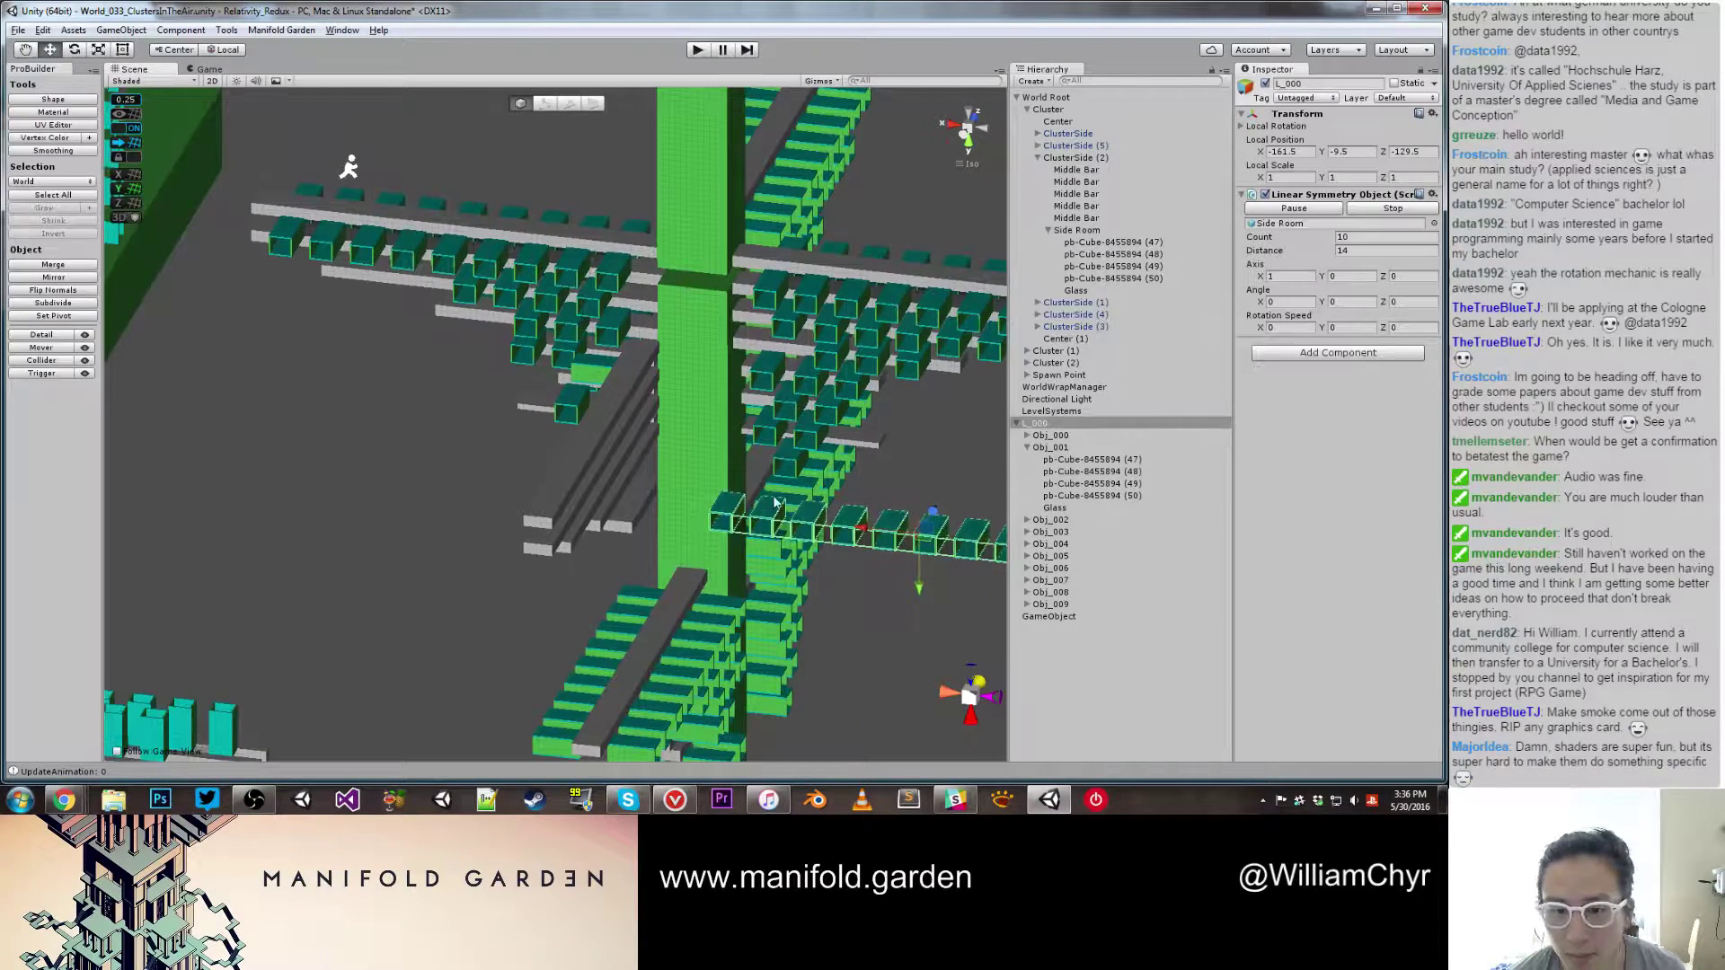
Step: View the structure from the back and try vertex-snapping L_000 onto the cluster again
left_click(970, 132)
left_click(966, 126)
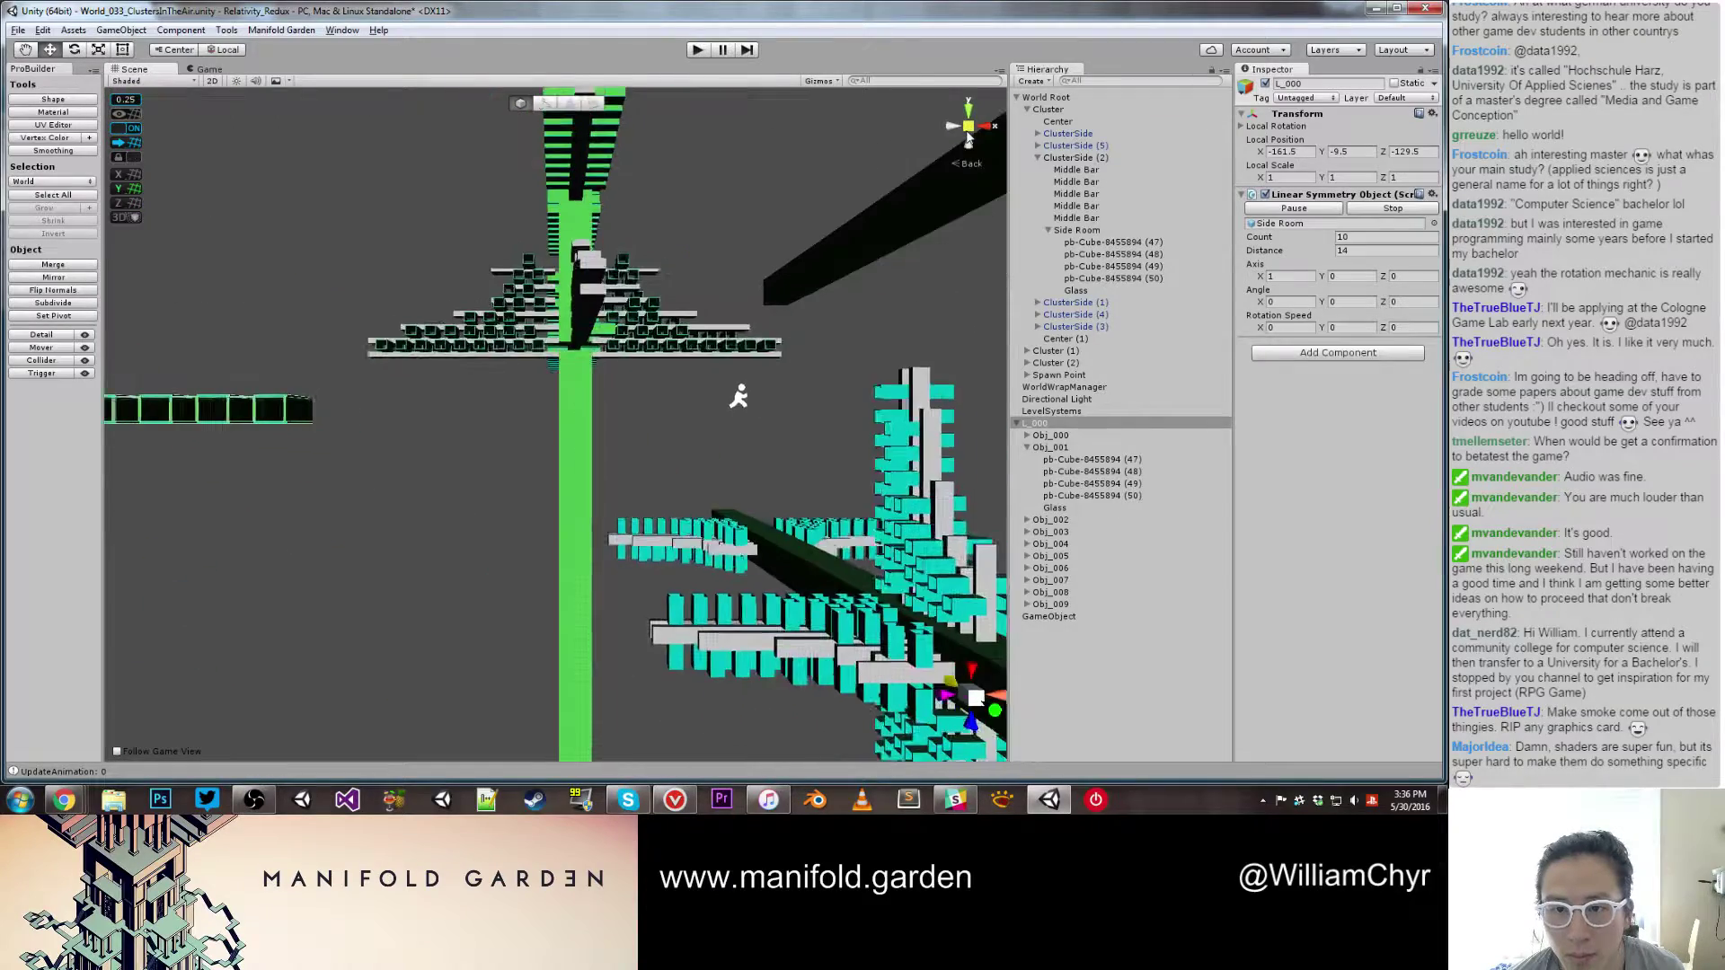
right_click_drag(751, 409, 409, 357)
key("v")
left_click_drag(345, 334, 731, 486)
scroll(611, 412, "up", 3)
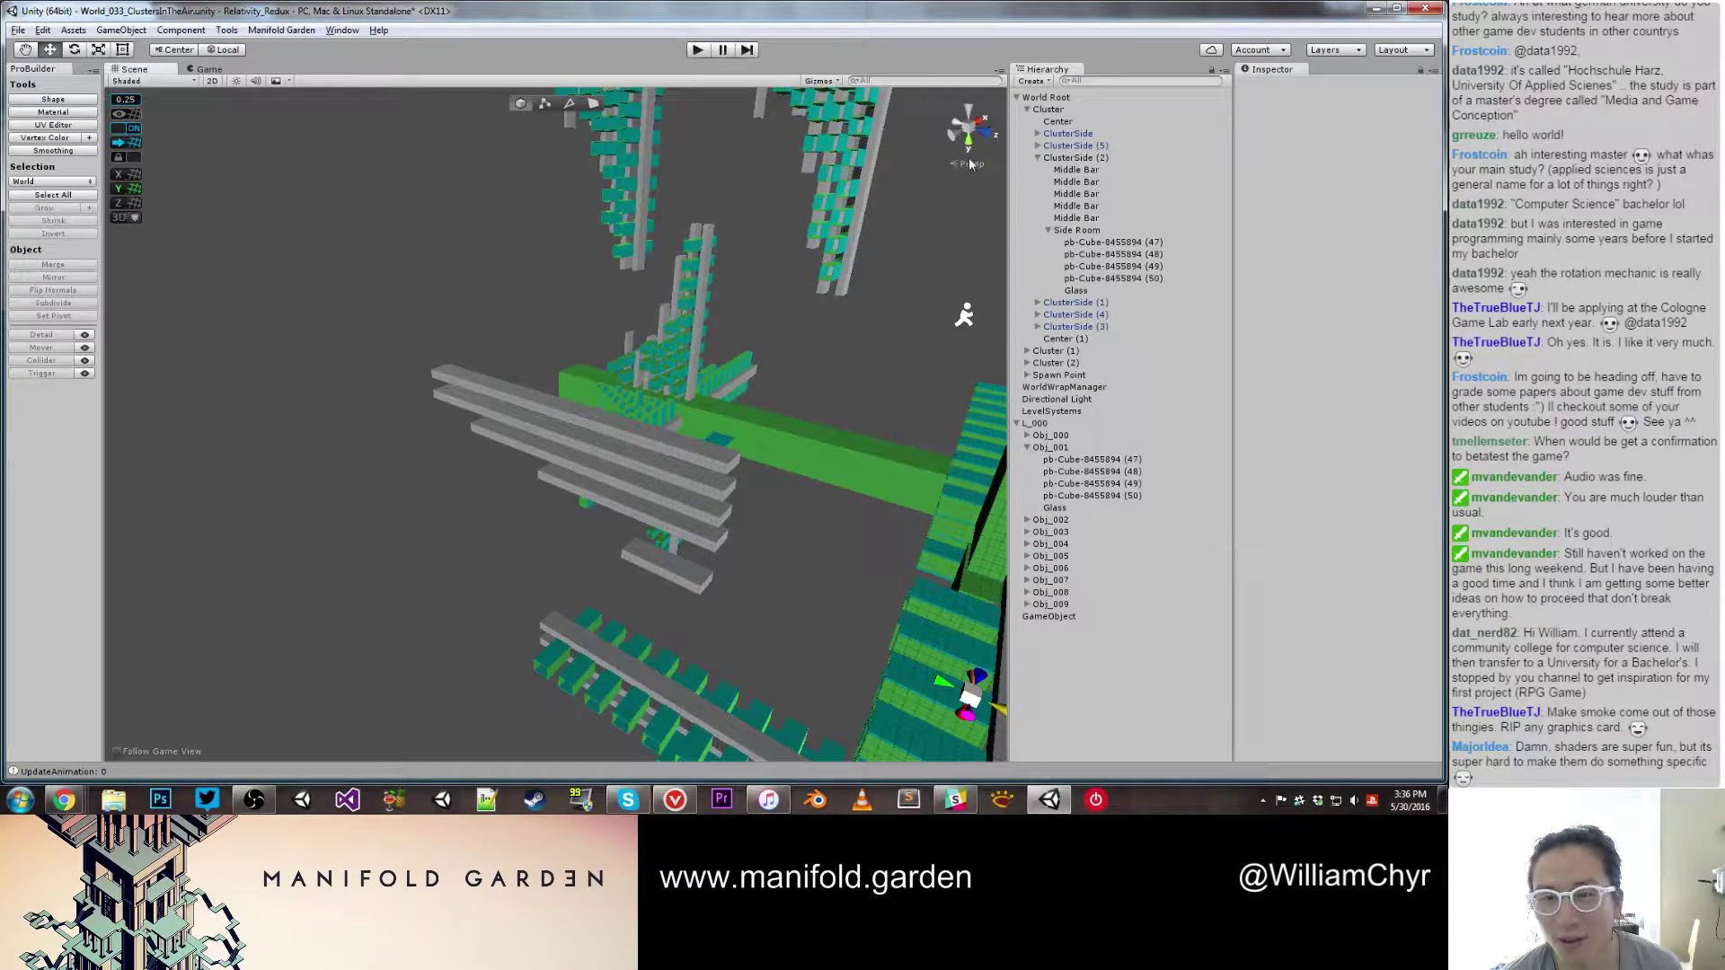
Step: Locate the displaced room row, select its parent L_000 and frame it in the scene
left_click(968, 128)
scroll(628, 431, "down", 6)
mouse_move(557, 442)
left_mouse_down("alt")
mouse_move(692, 470)
mouse_move(559, 453)
left_mouse_up("alt")
scroll(579, 469, "down", 2)
left_click(568, 500)
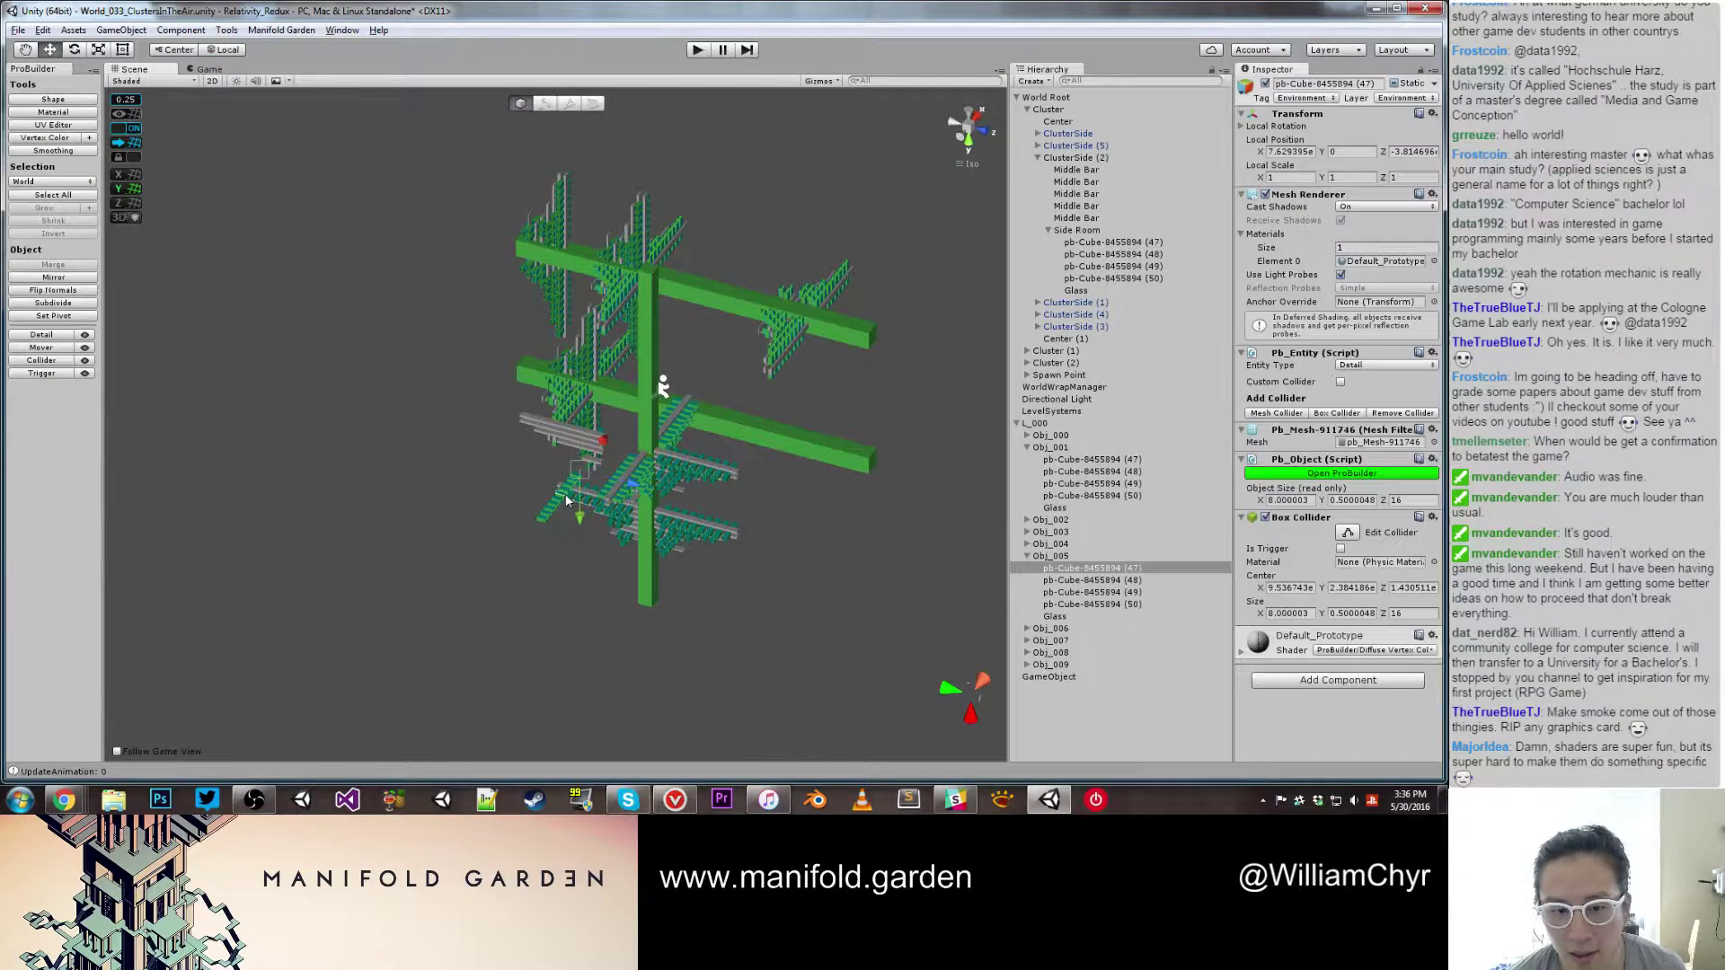
double_click(1049, 448)
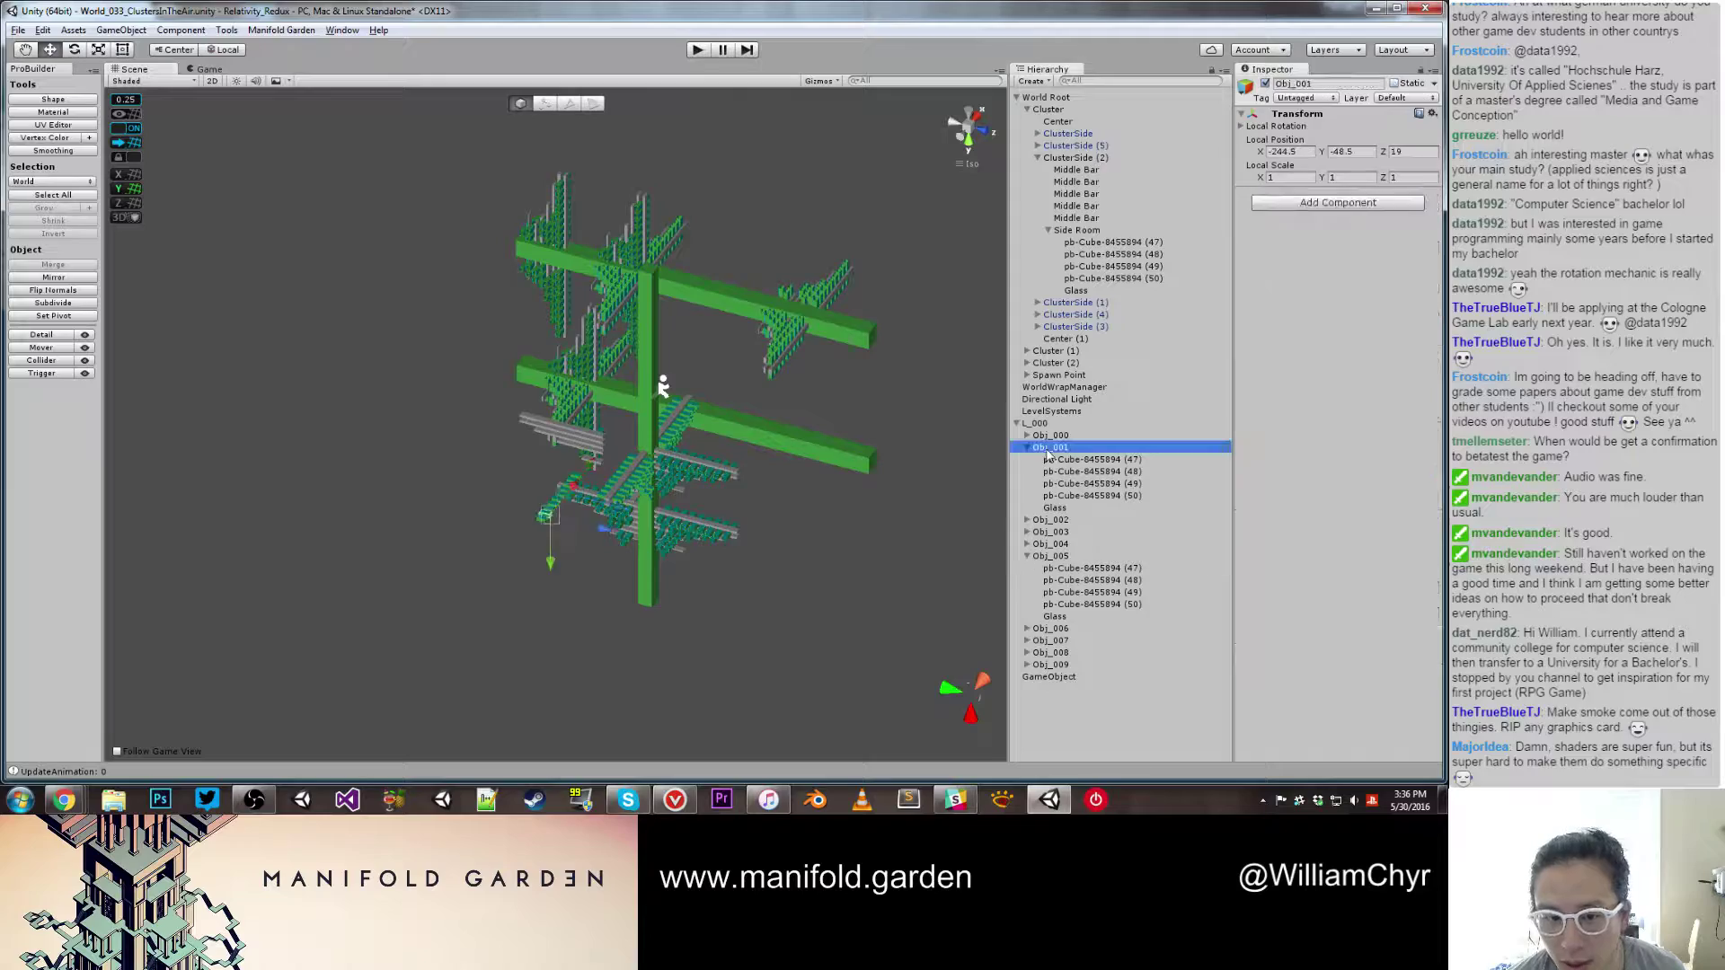
double_click(1038, 423)
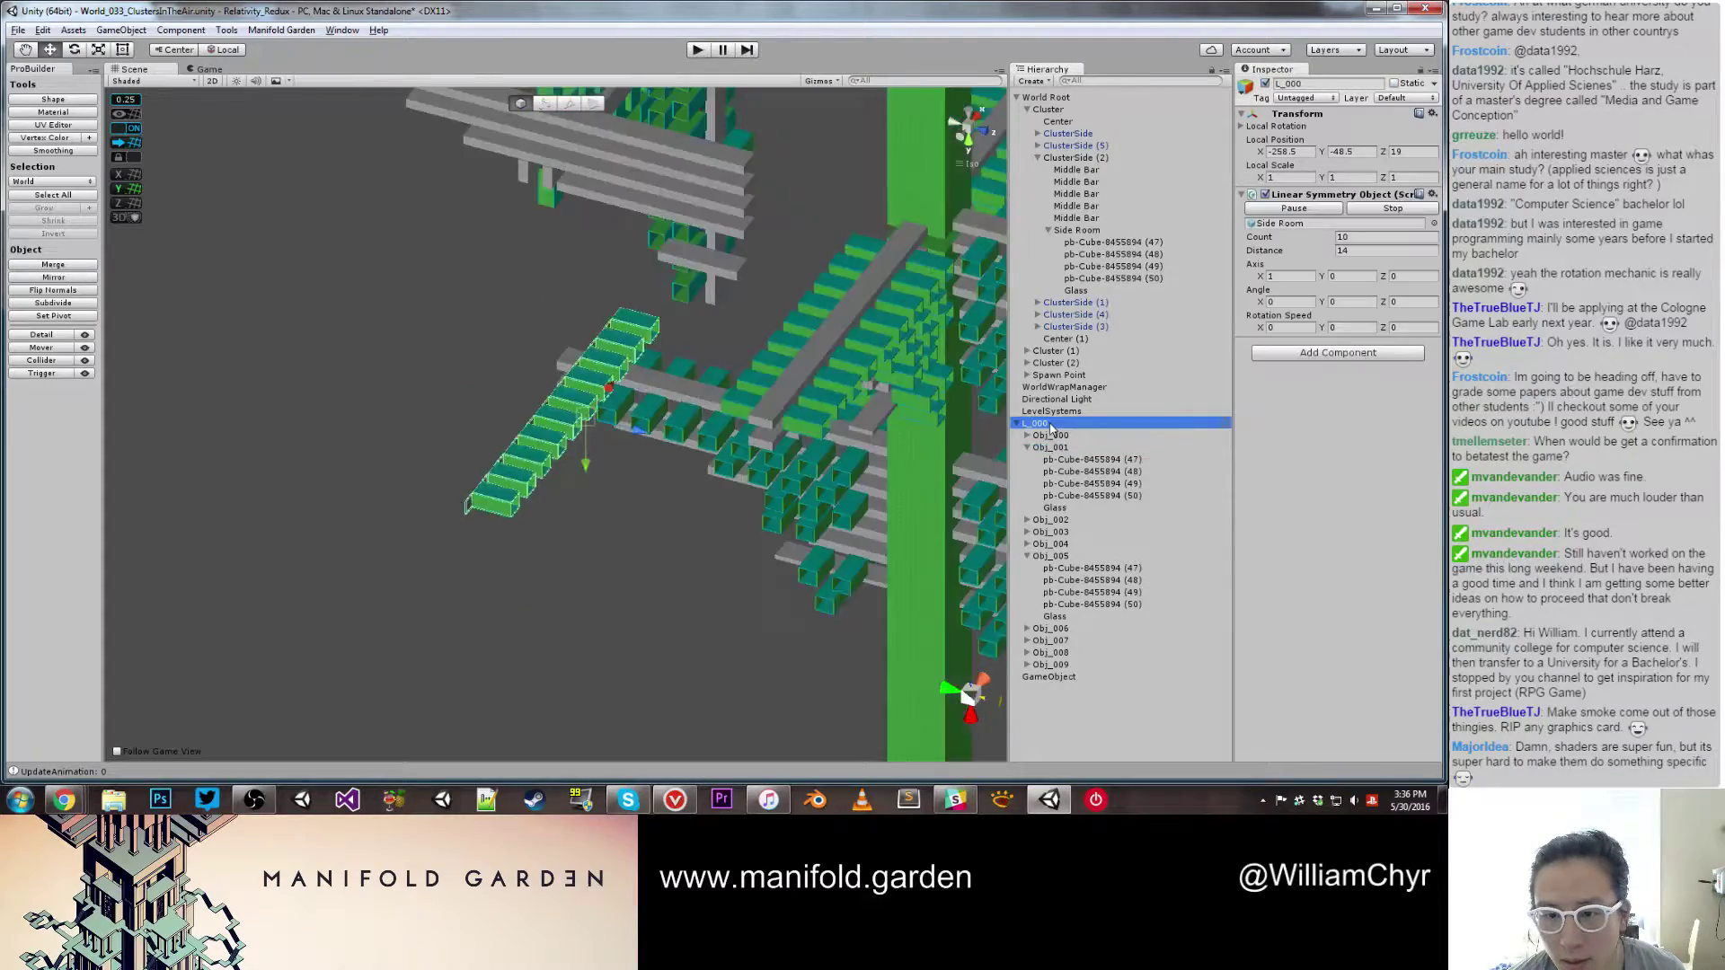
Step: Move L_000 clear of the cluster to about X -13.5, Y 82.5, Z -69 and activate the Rotate tool
left_click_drag(584, 467, 719, 476, "alt")
middle_click_drag(719, 476, 682, 510)
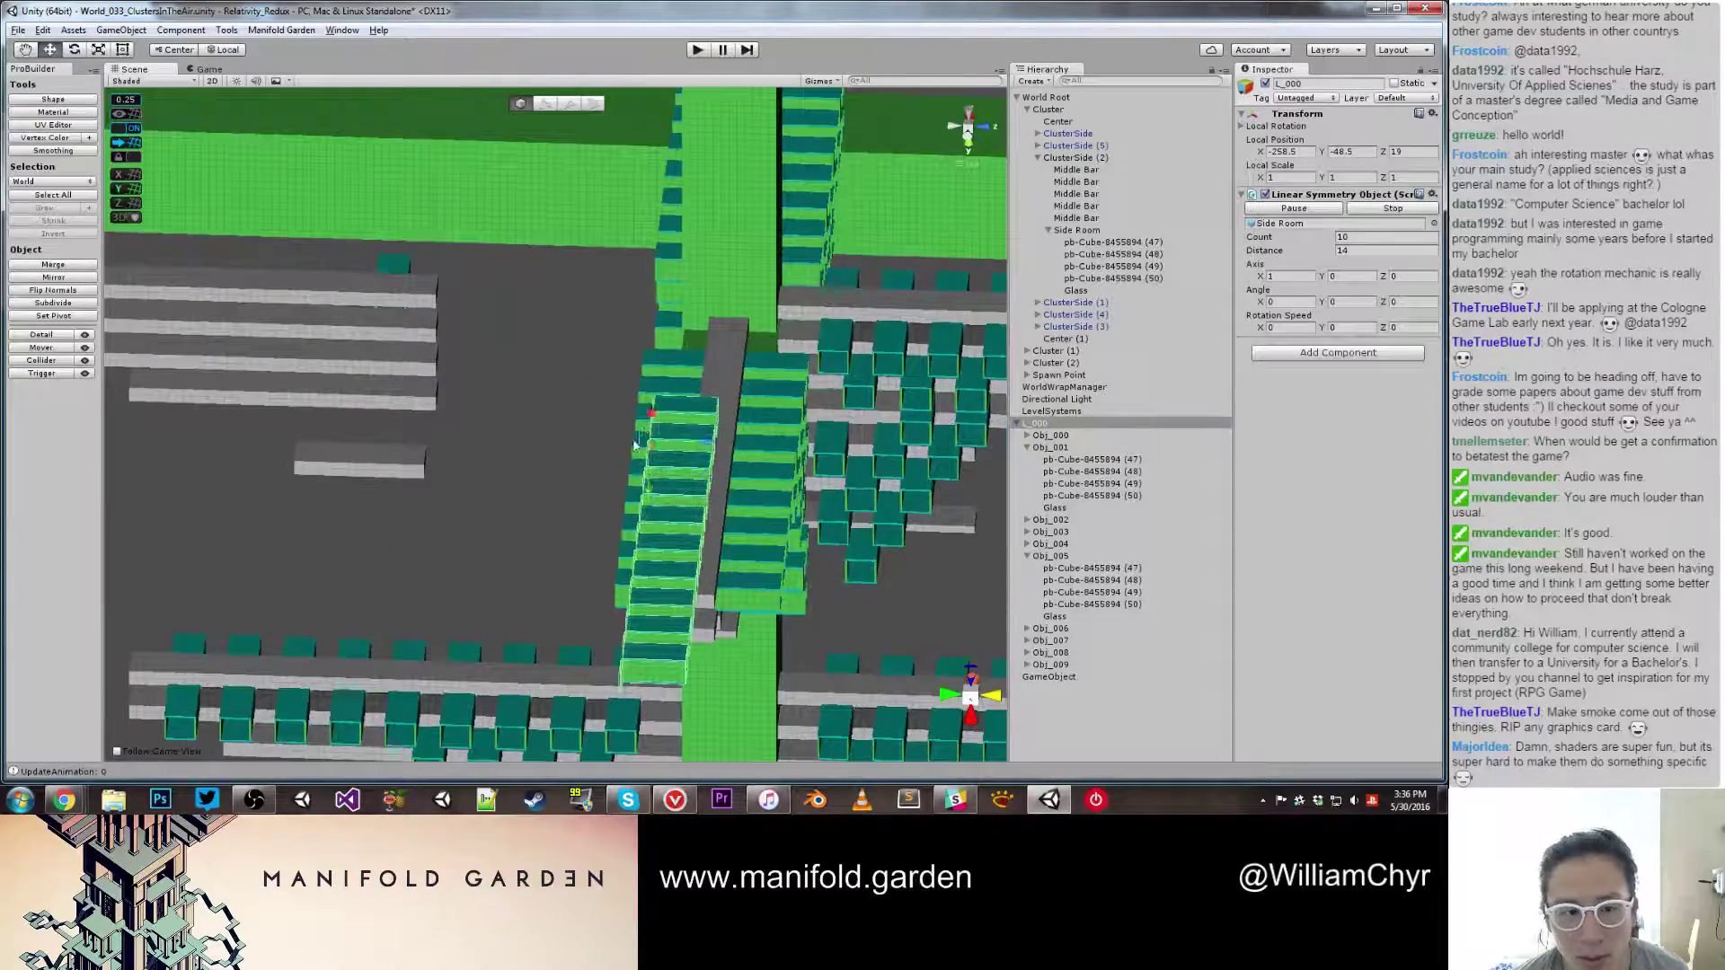
left_click_drag(644, 404, 468, 330)
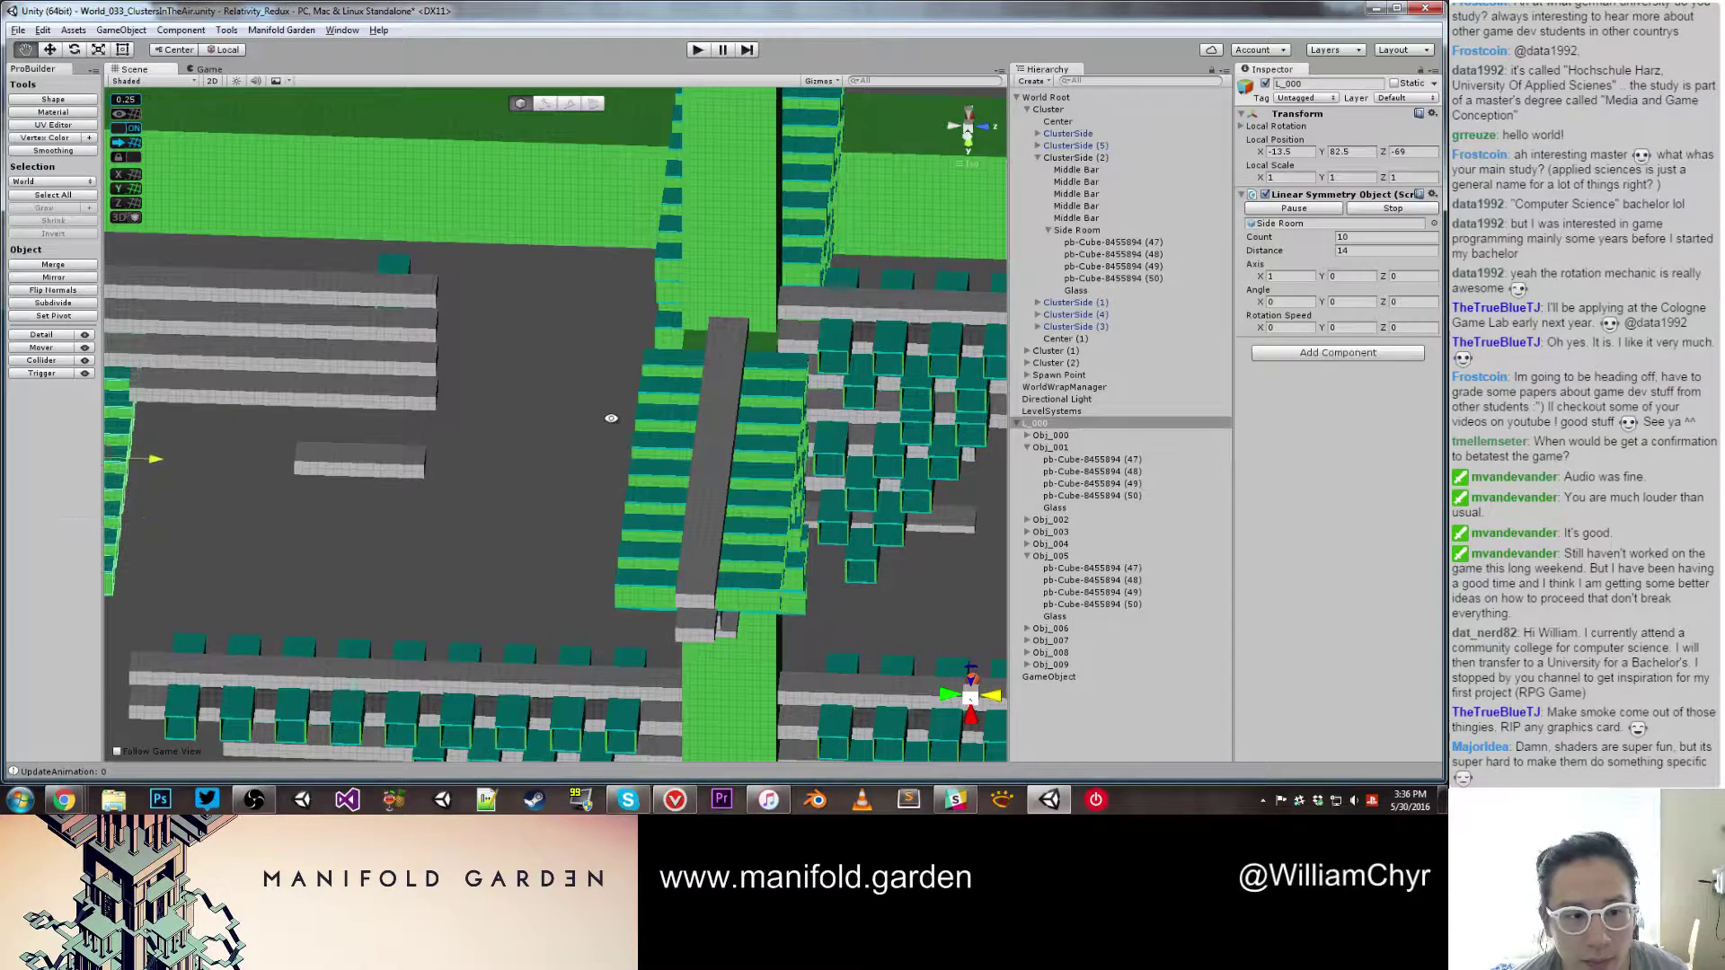
left_click_drag(698, 454, 633, 424, "alt")
scroll(633, 424, "down", 14)
middle_click_drag(492, 463, 858, 431)
key("e")
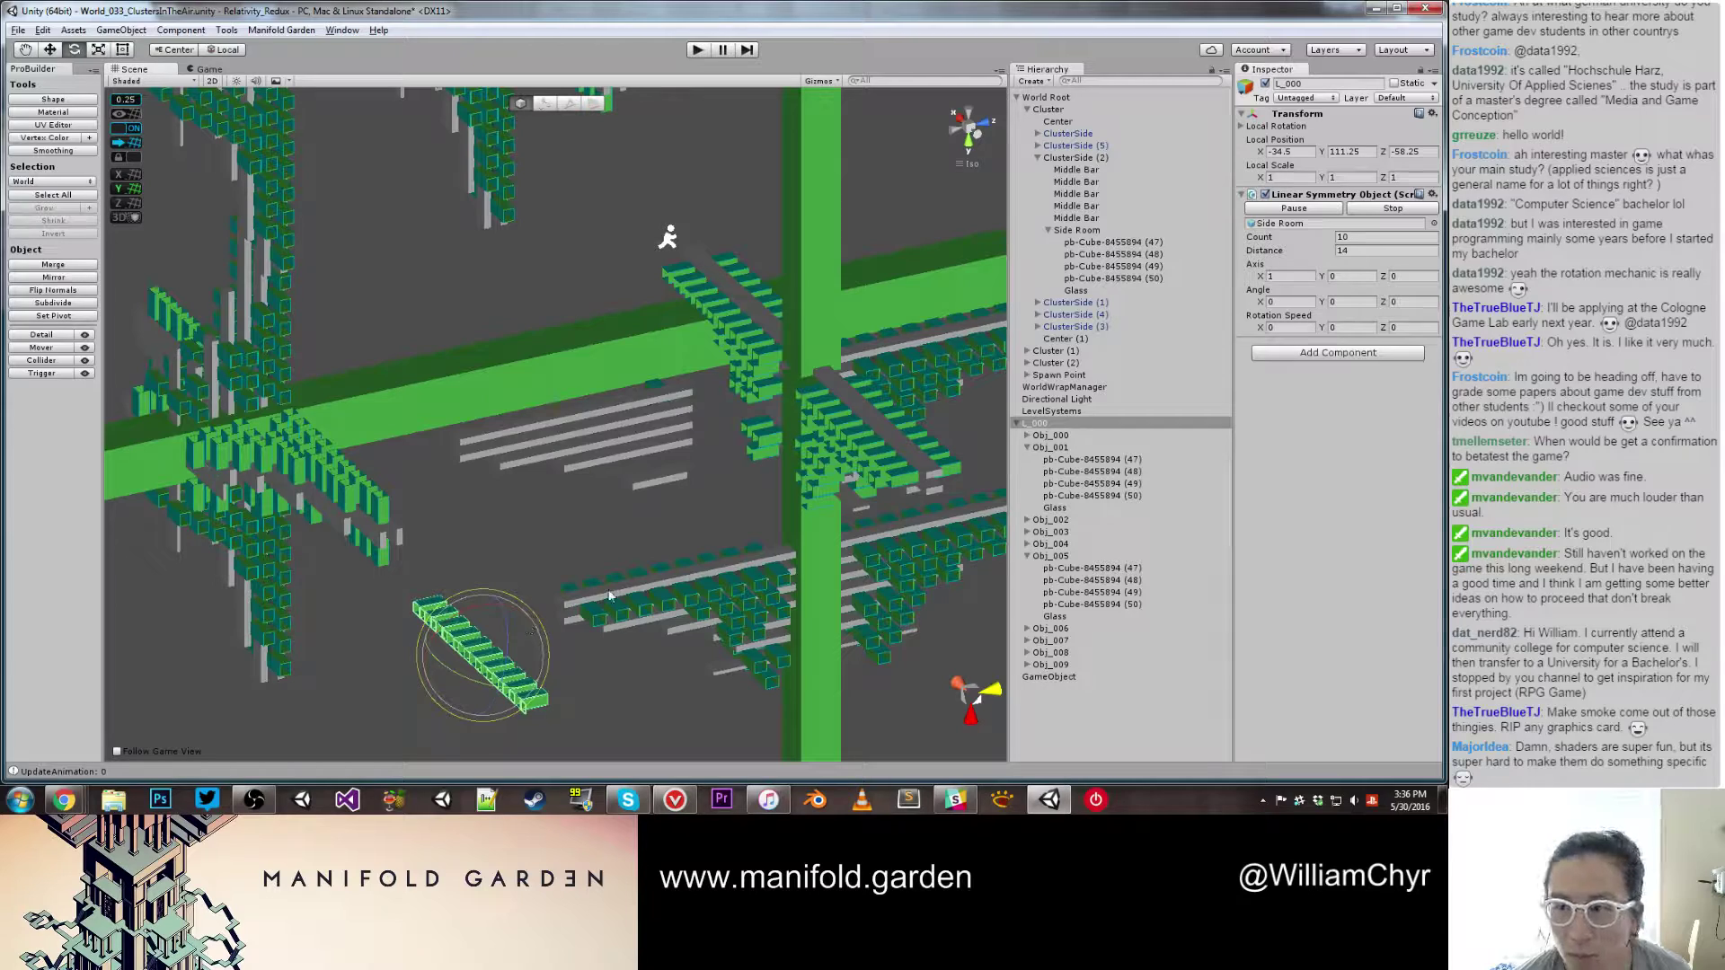
Step: Try pulling Obj_000 through Obj_009 out of L_000 together with their expanded children, and undo the regrouping
left_click(1050, 434)
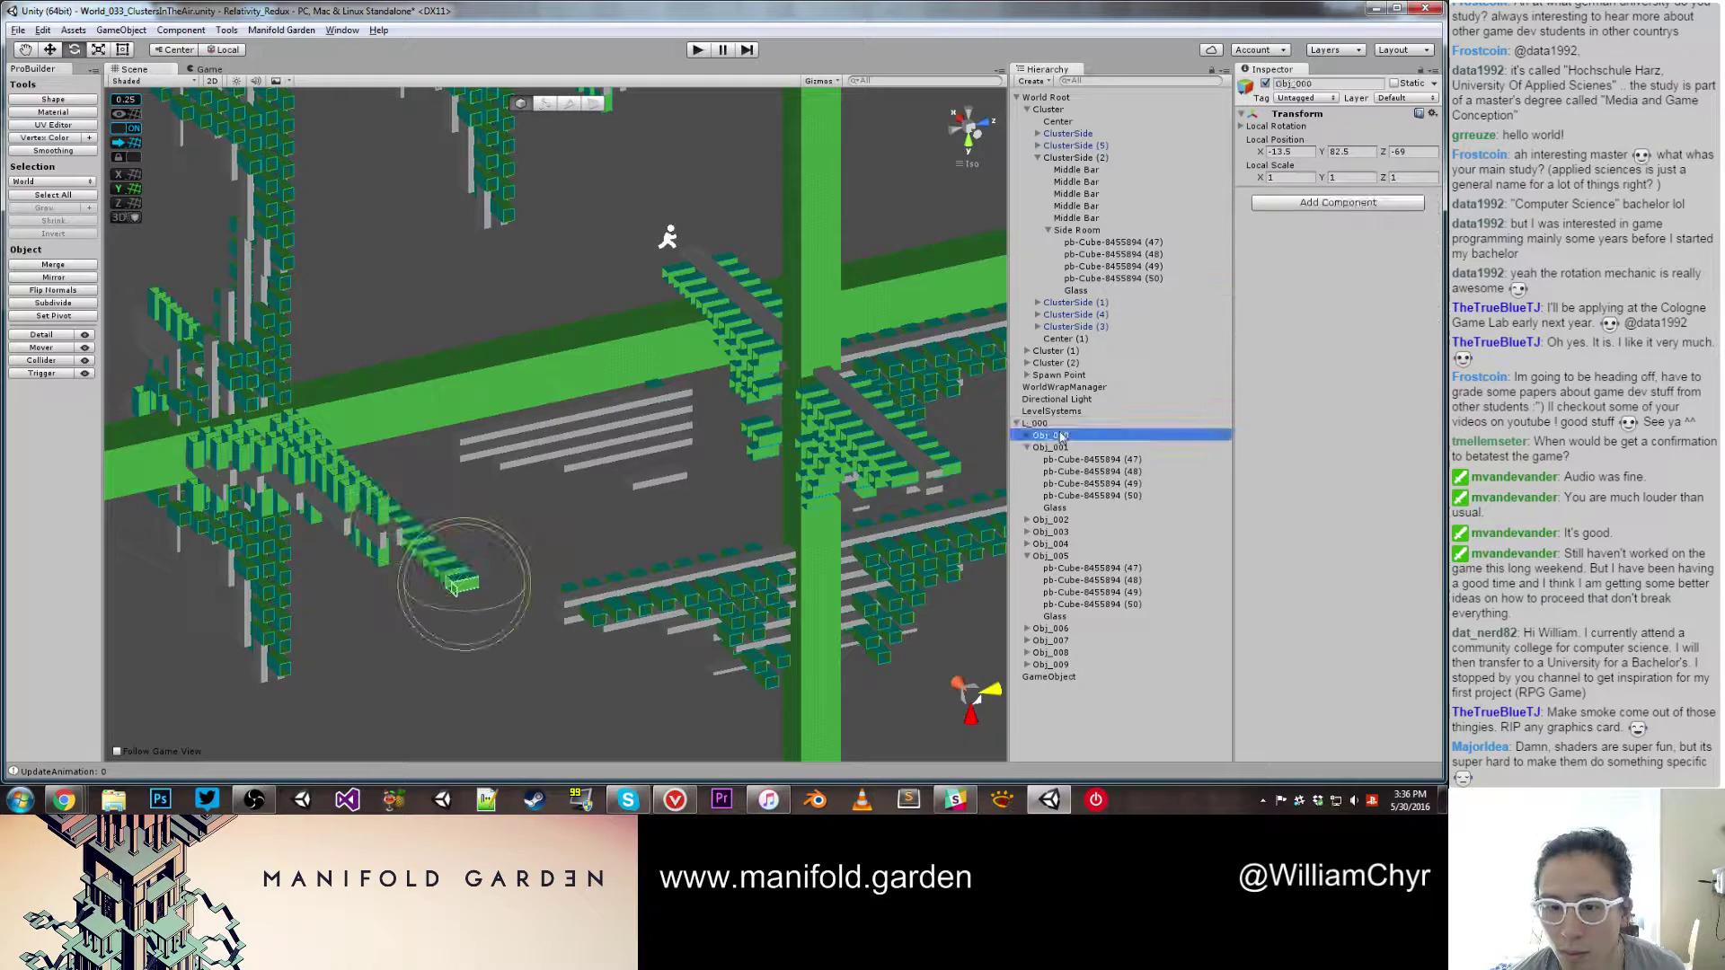
left_click(1049, 665, "shift")
left_click_drag(1053, 441, 1068, 420)
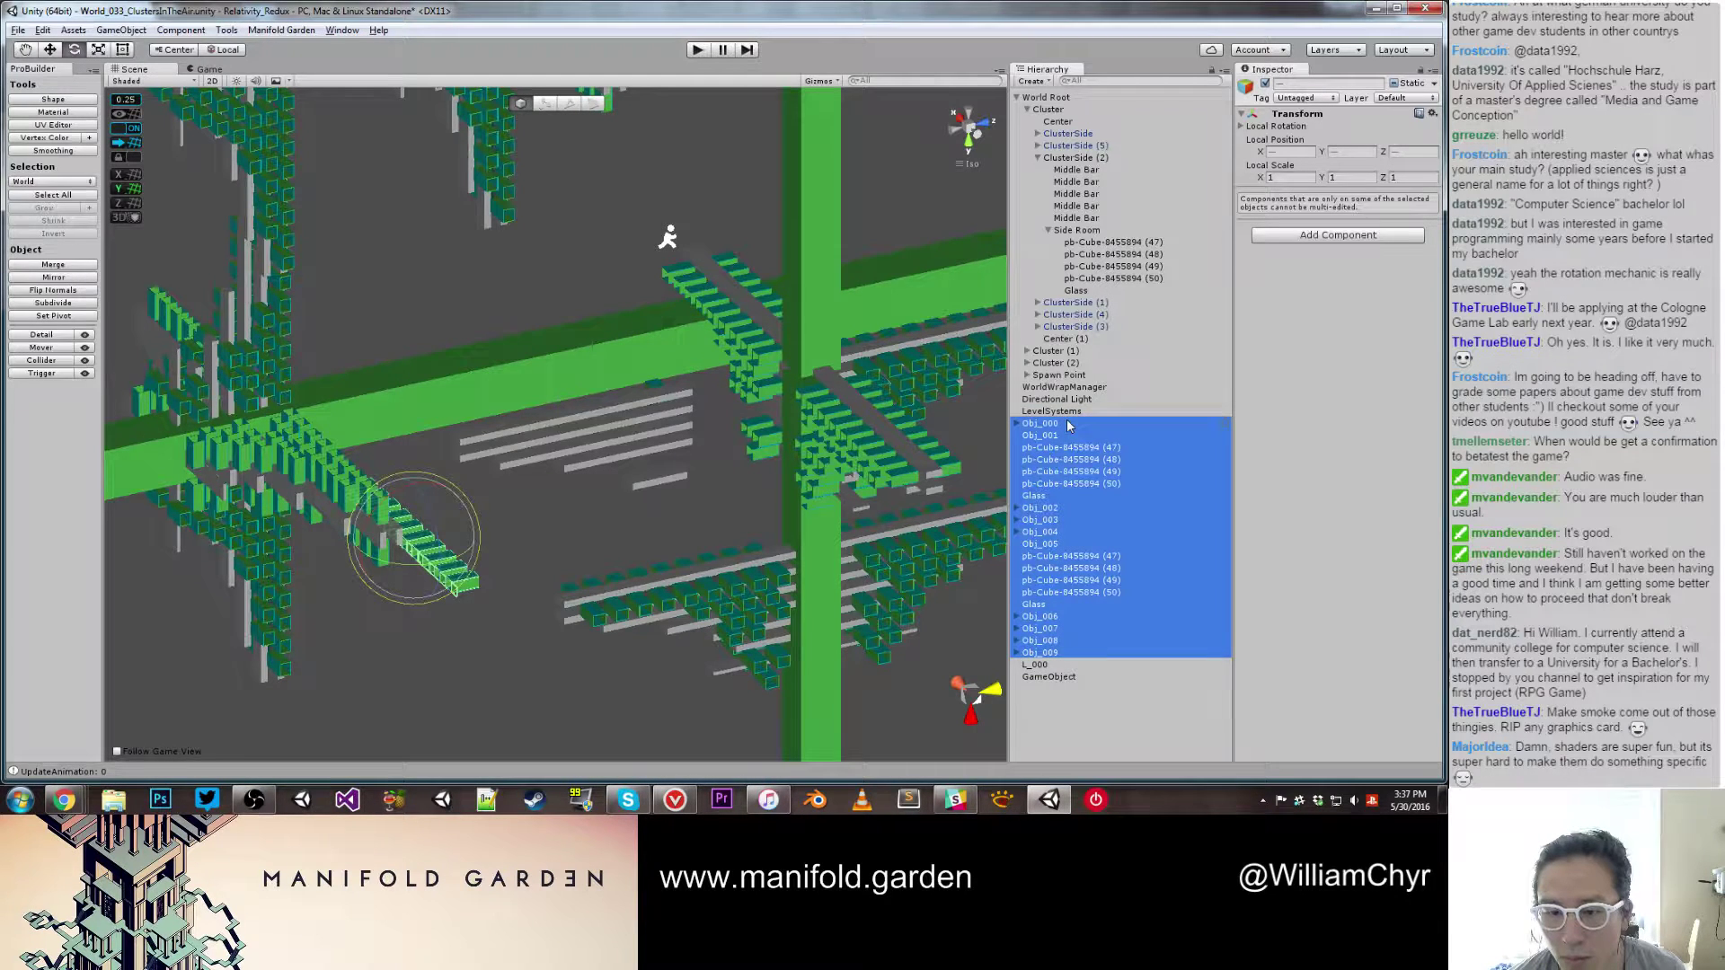
left_click(1037, 616)
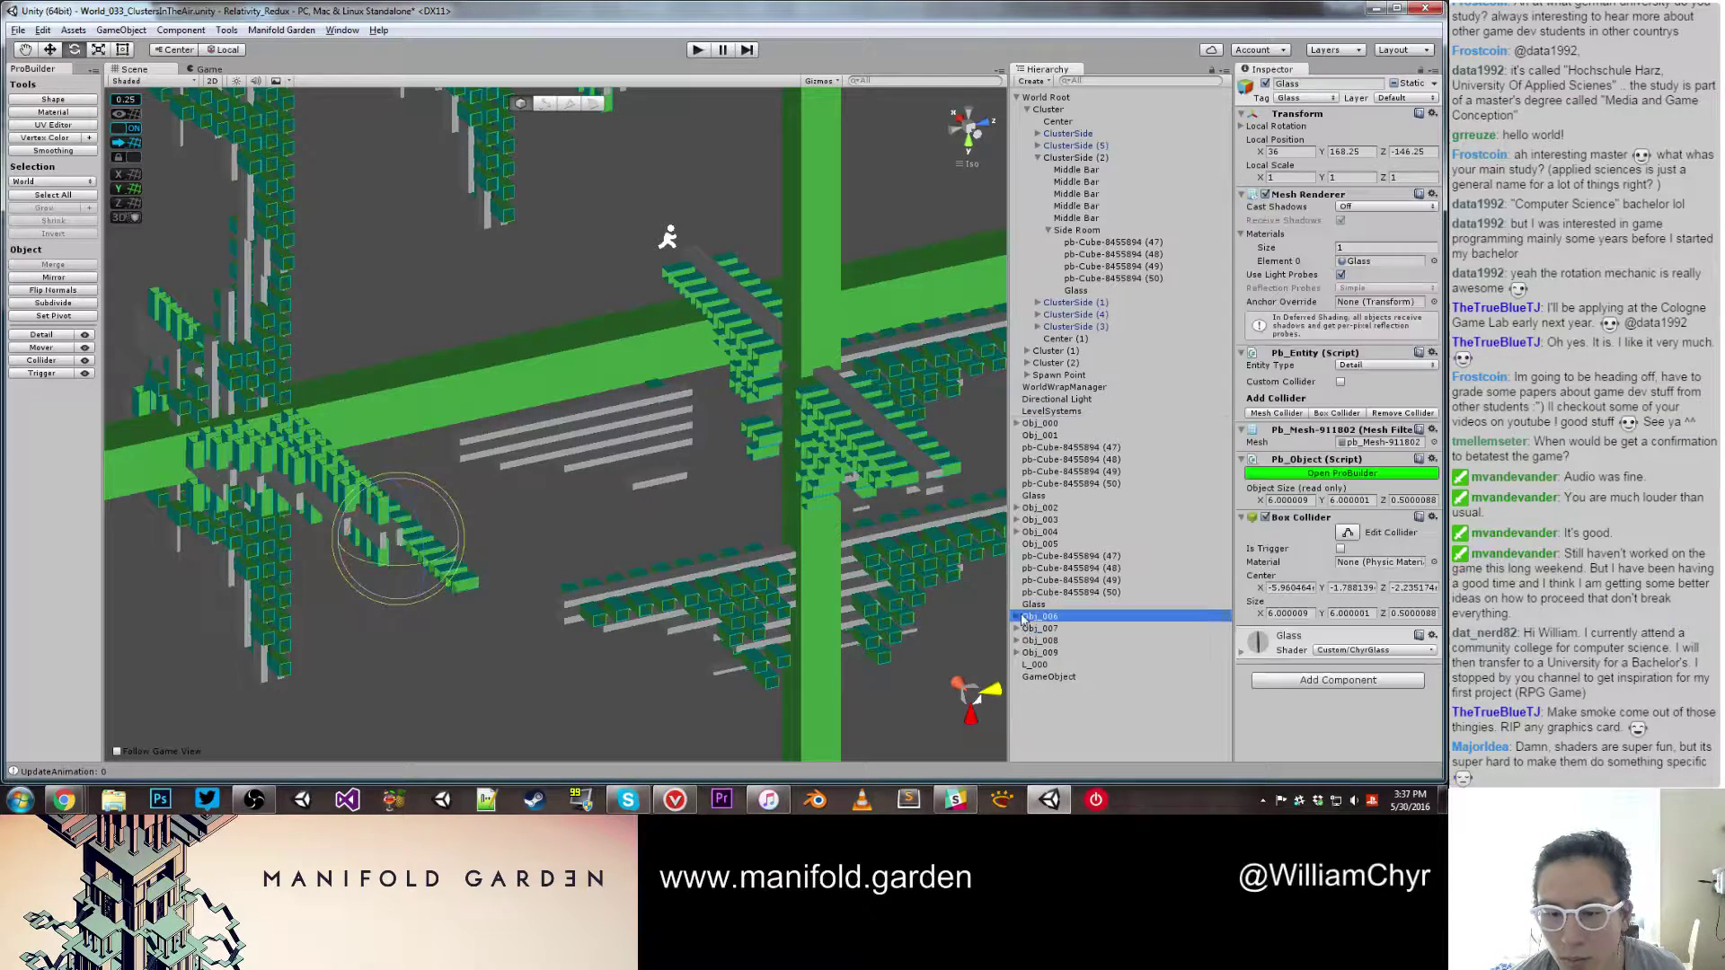
key("Right")
left_click(1038, 605)
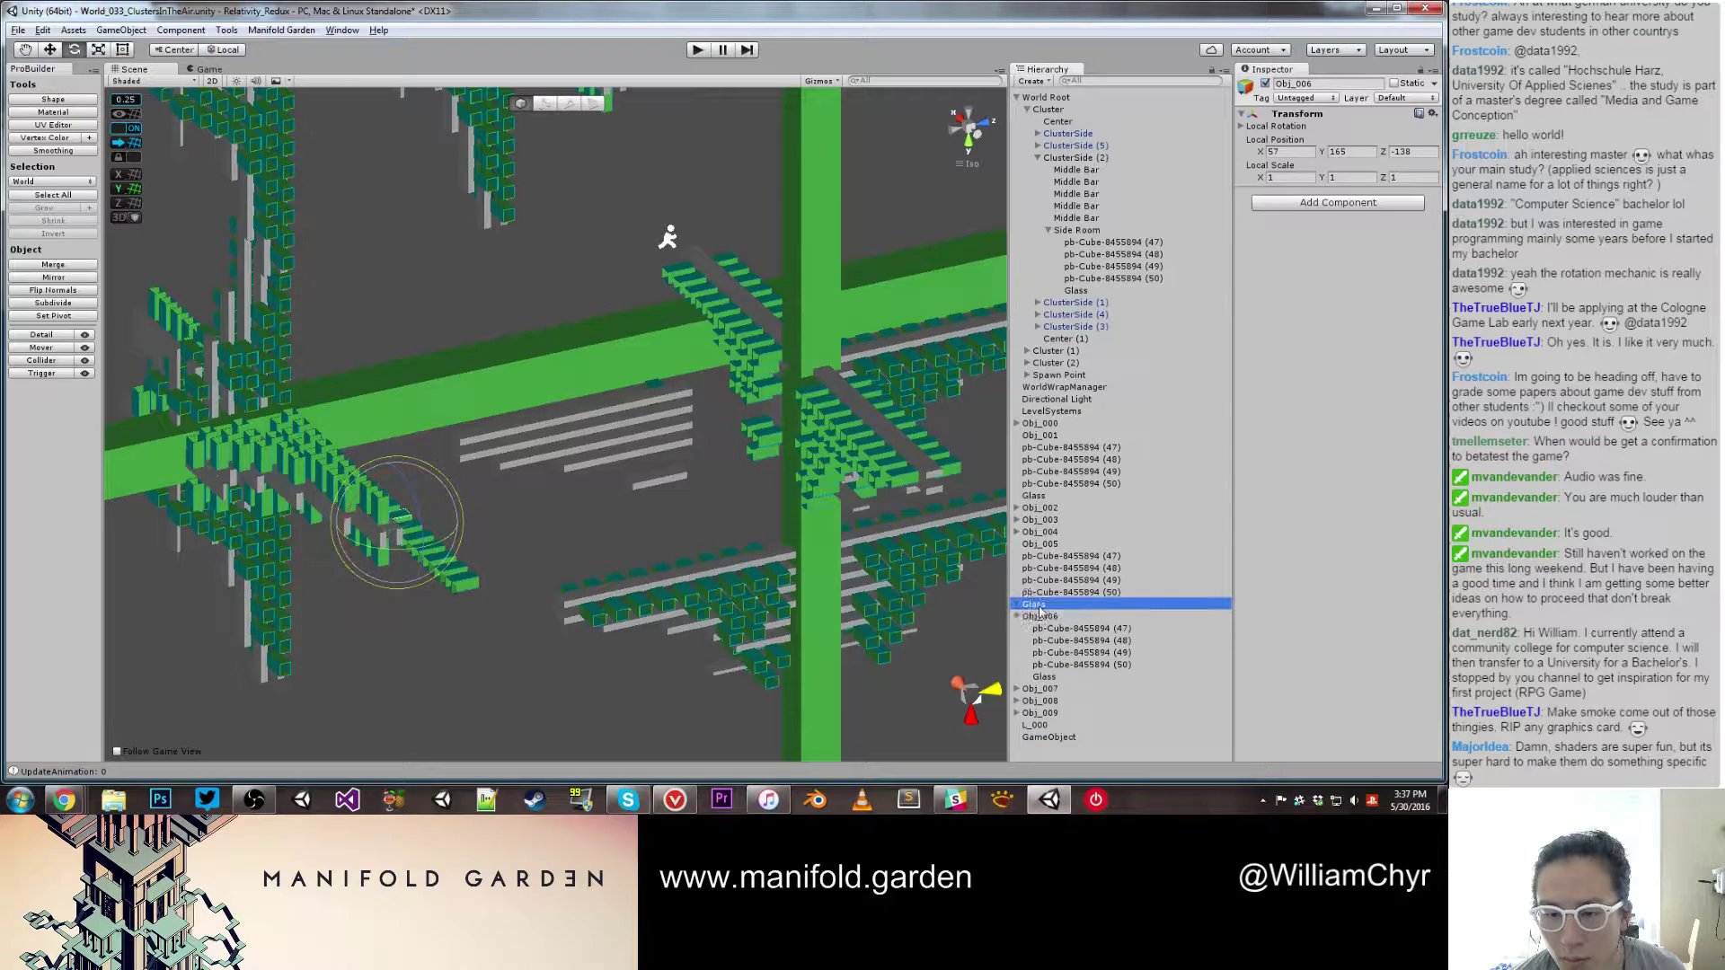
key("ctrl+z")
left_click(594, 487)
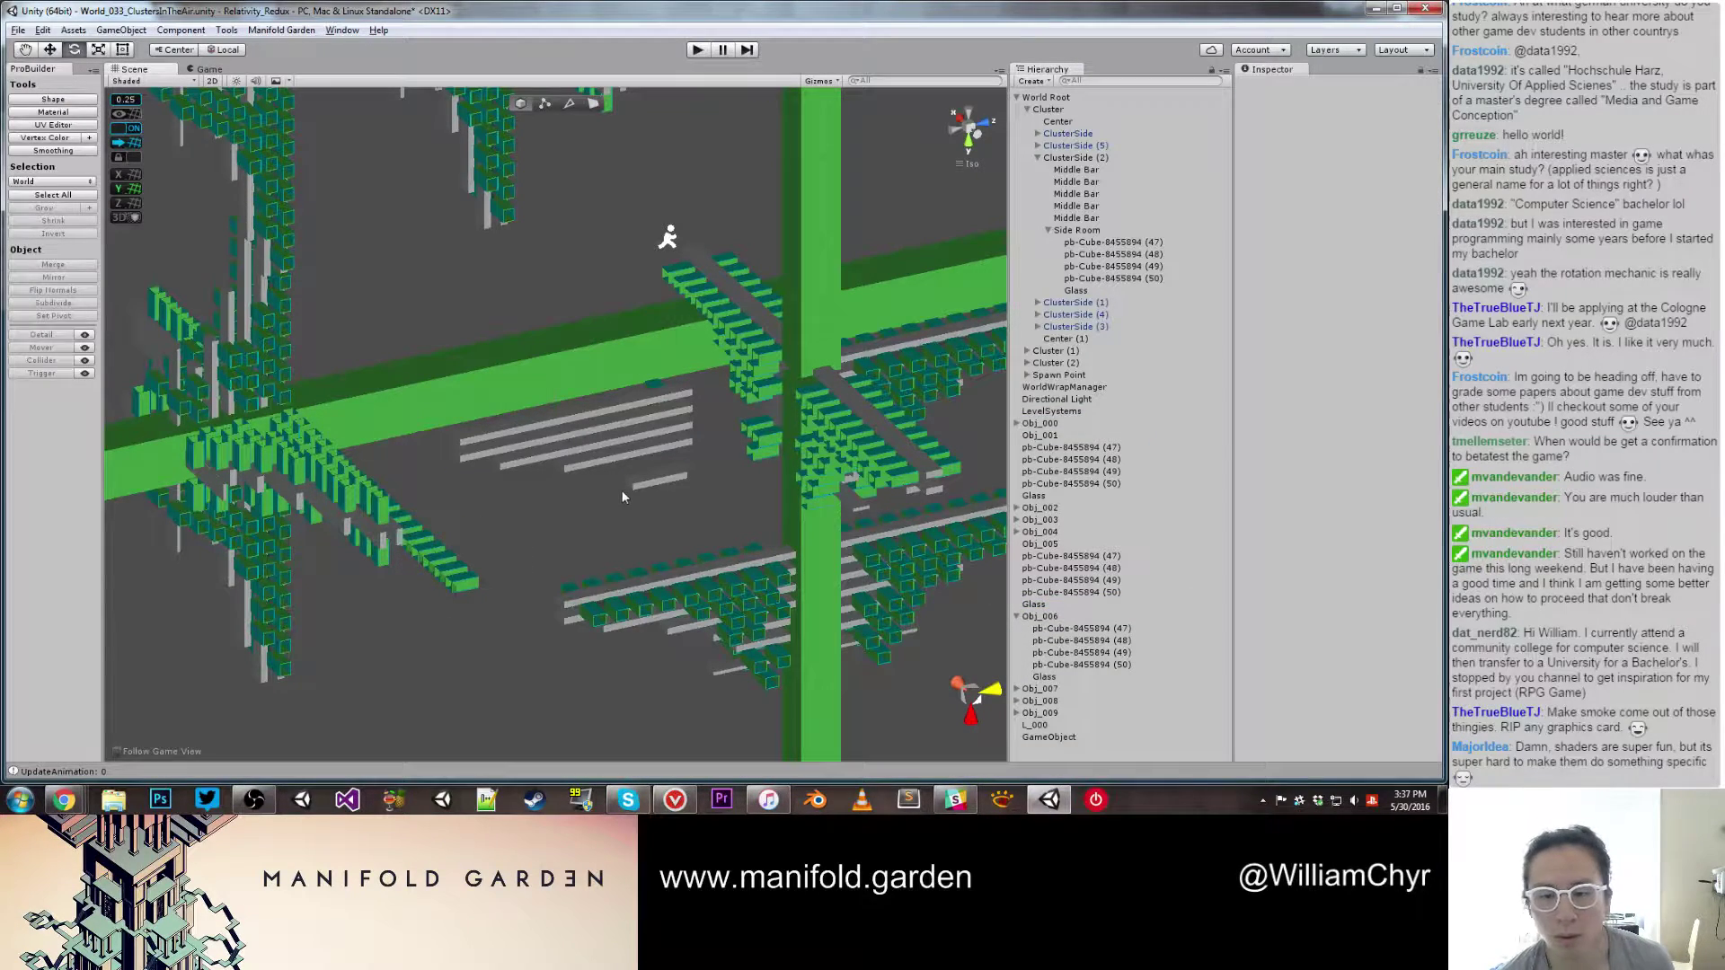
key("ctrl+z")
key("ctrl+z")
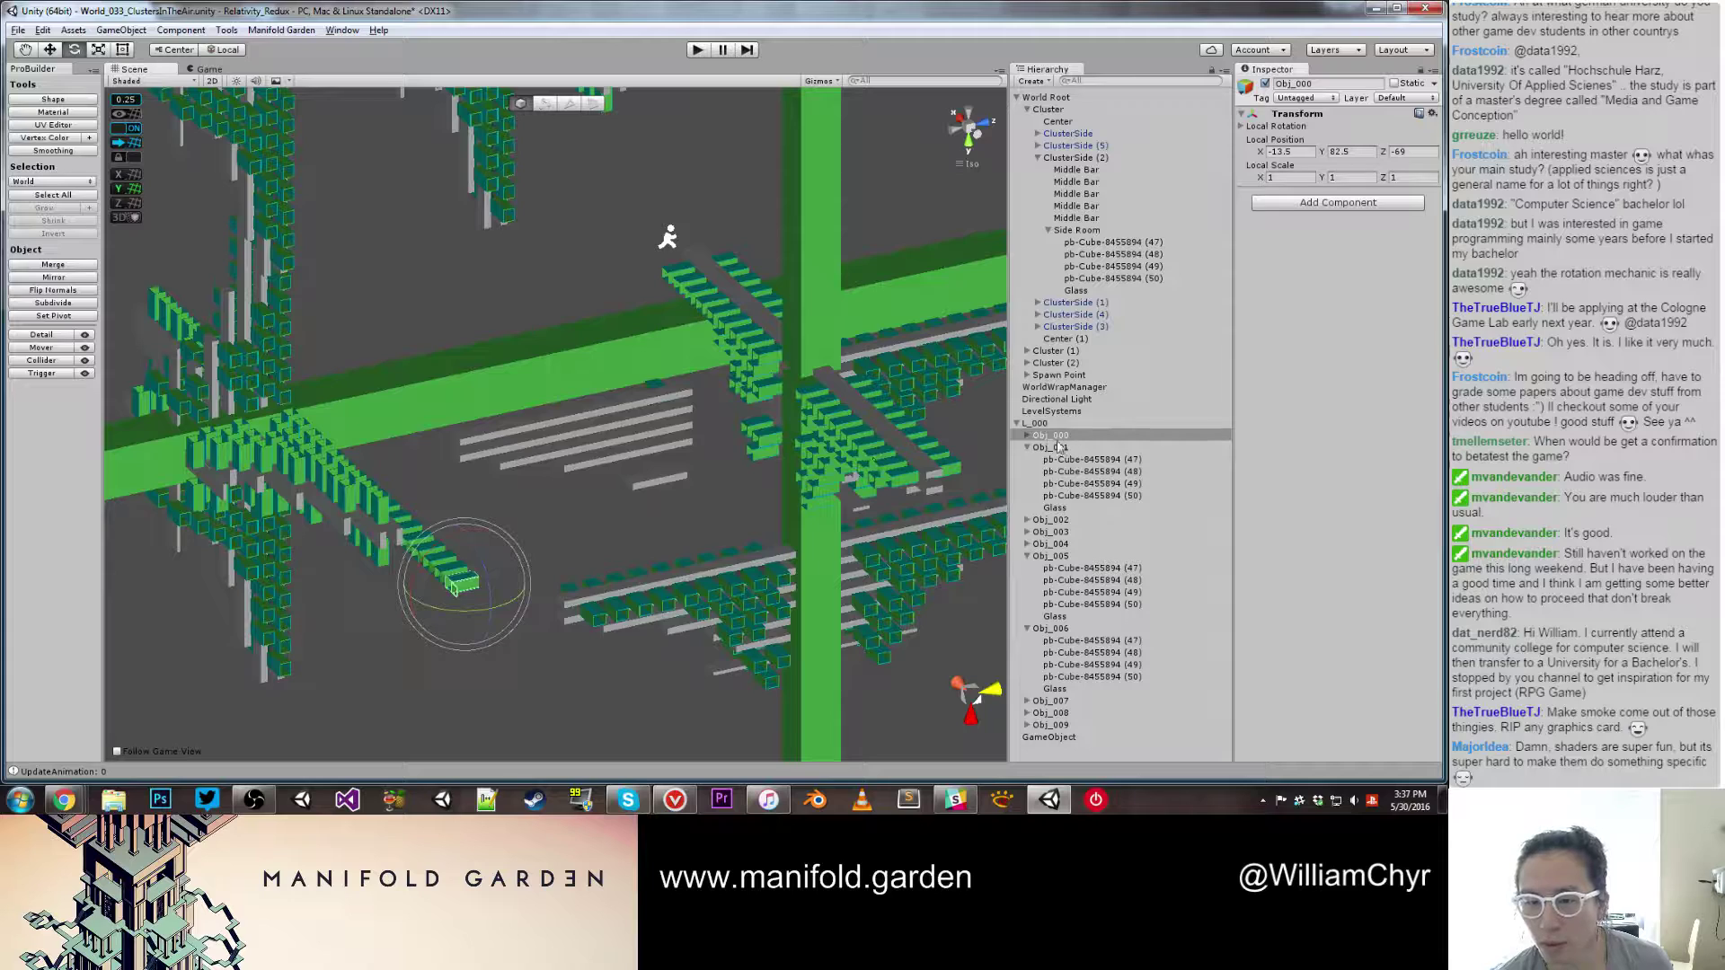
left_click(1029, 447)
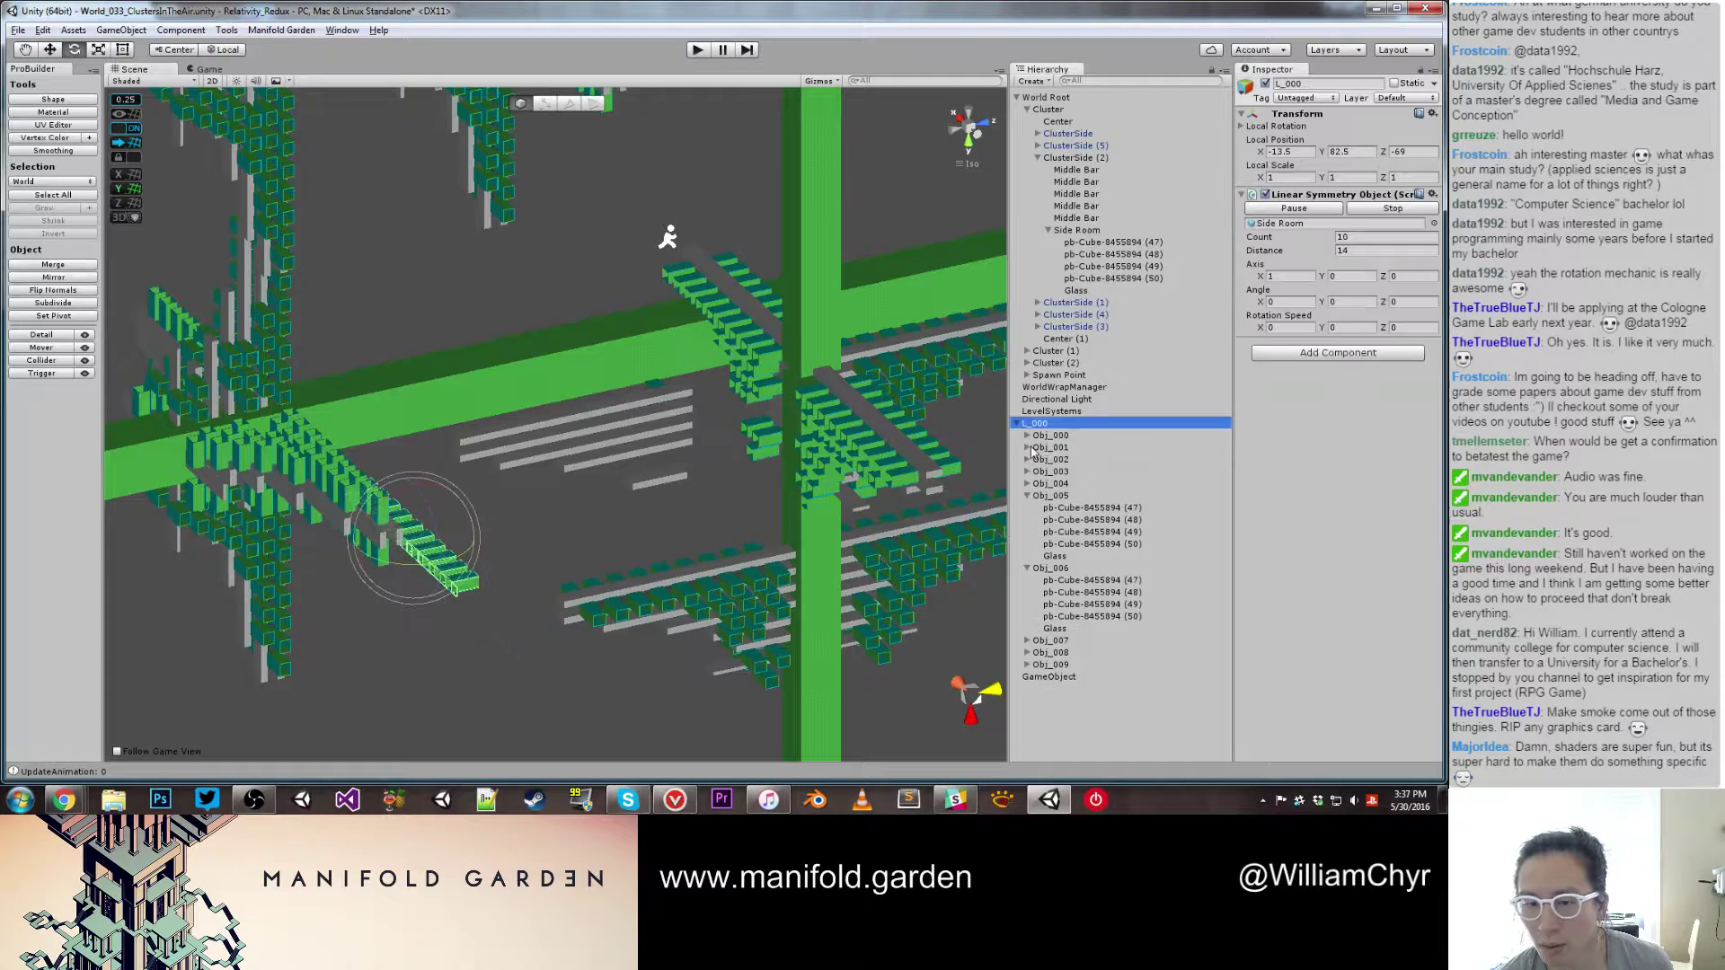
Step: Collapse the expanded Obj entries under L_000 in the hierarchy
left_click(1027, 496)
left_click(1026, 507)
left_click(1027, 544)
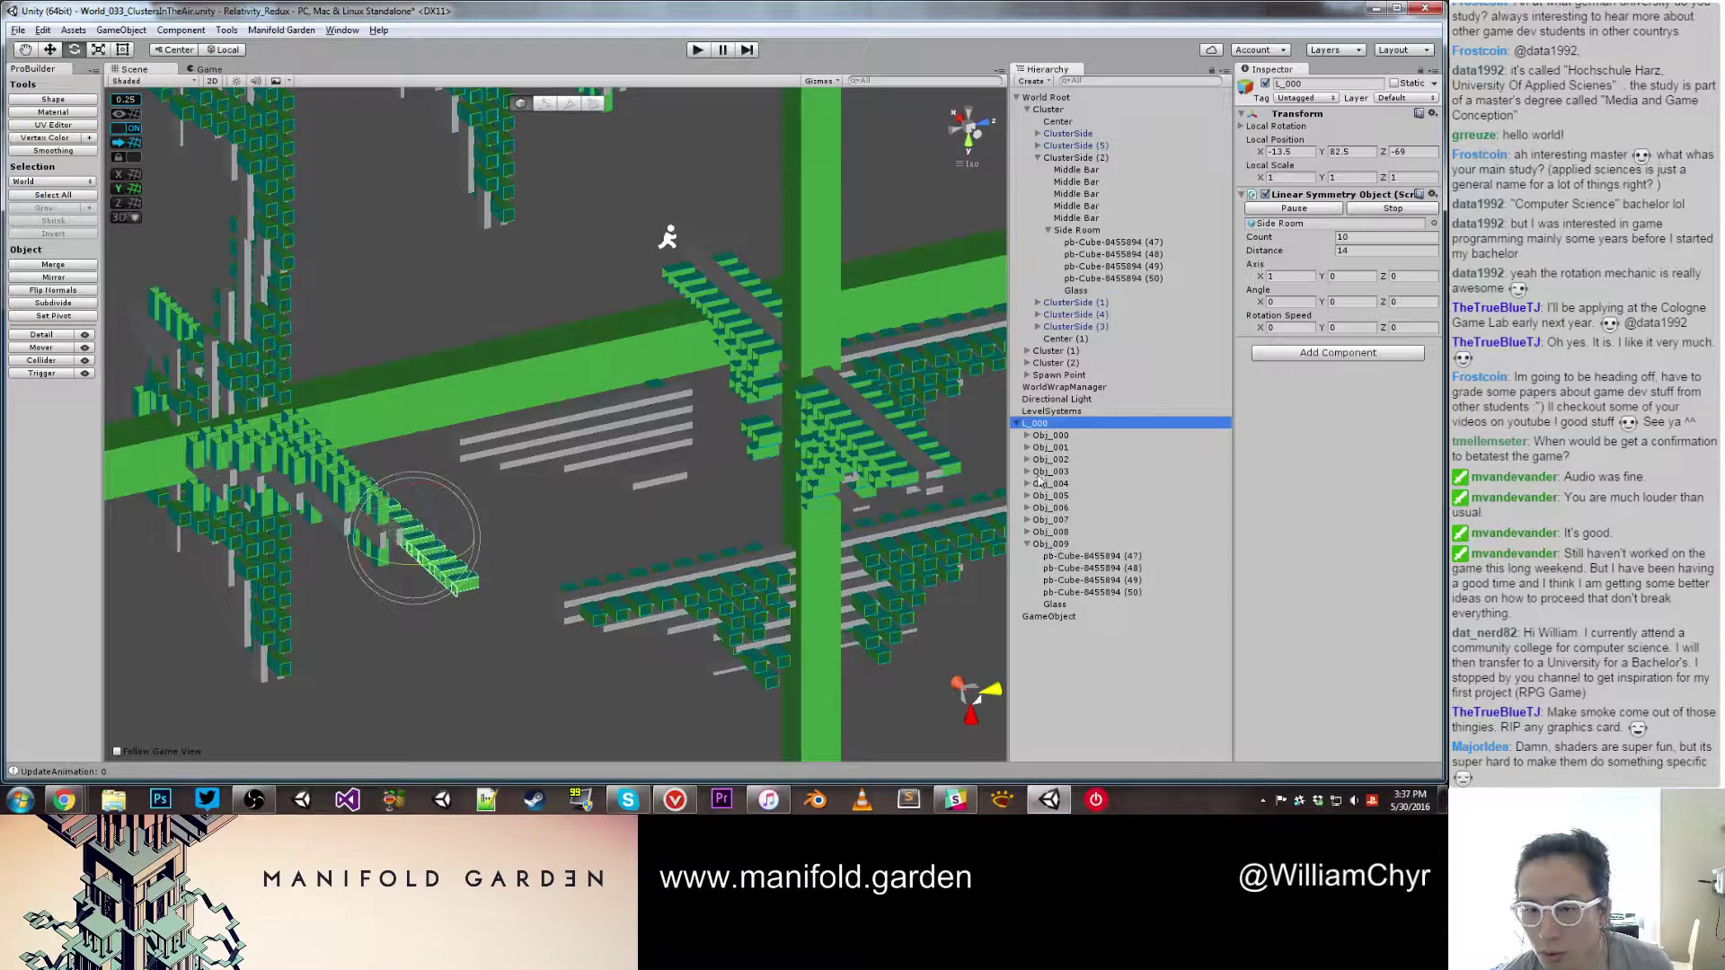
left_click(1027, 544)
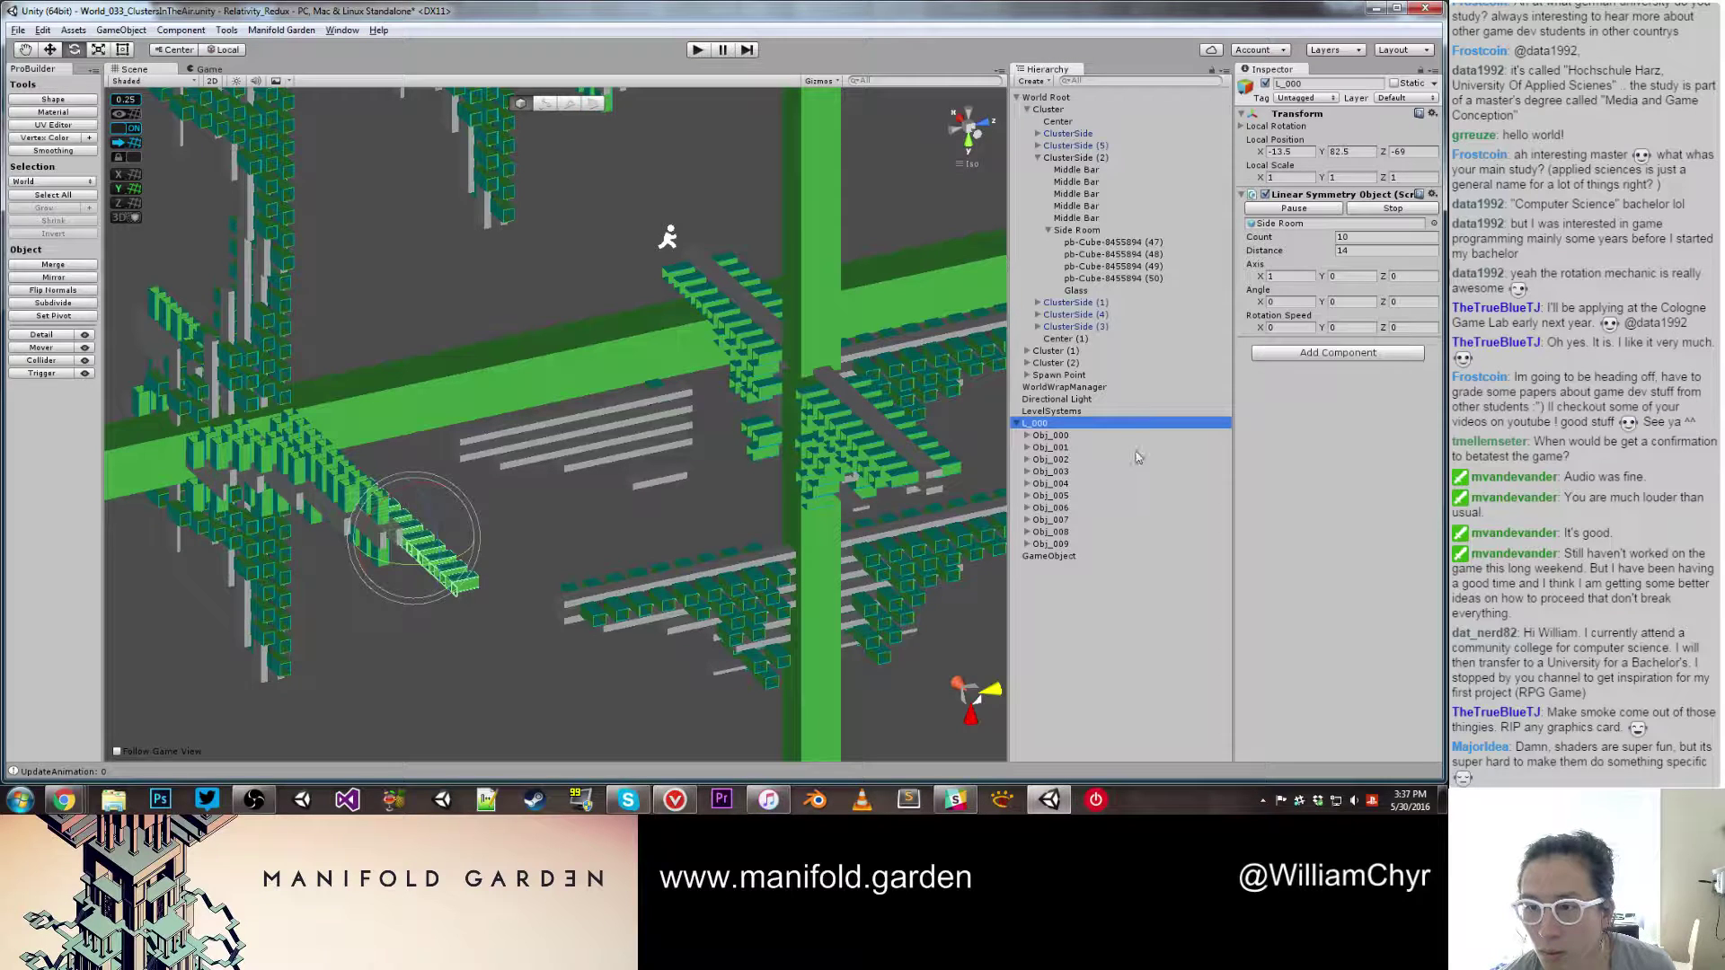
Step: Create an empty GameObject at the root of the scene and set its local position to X 0, Y 0, Z 0
right_click(1079, 598)
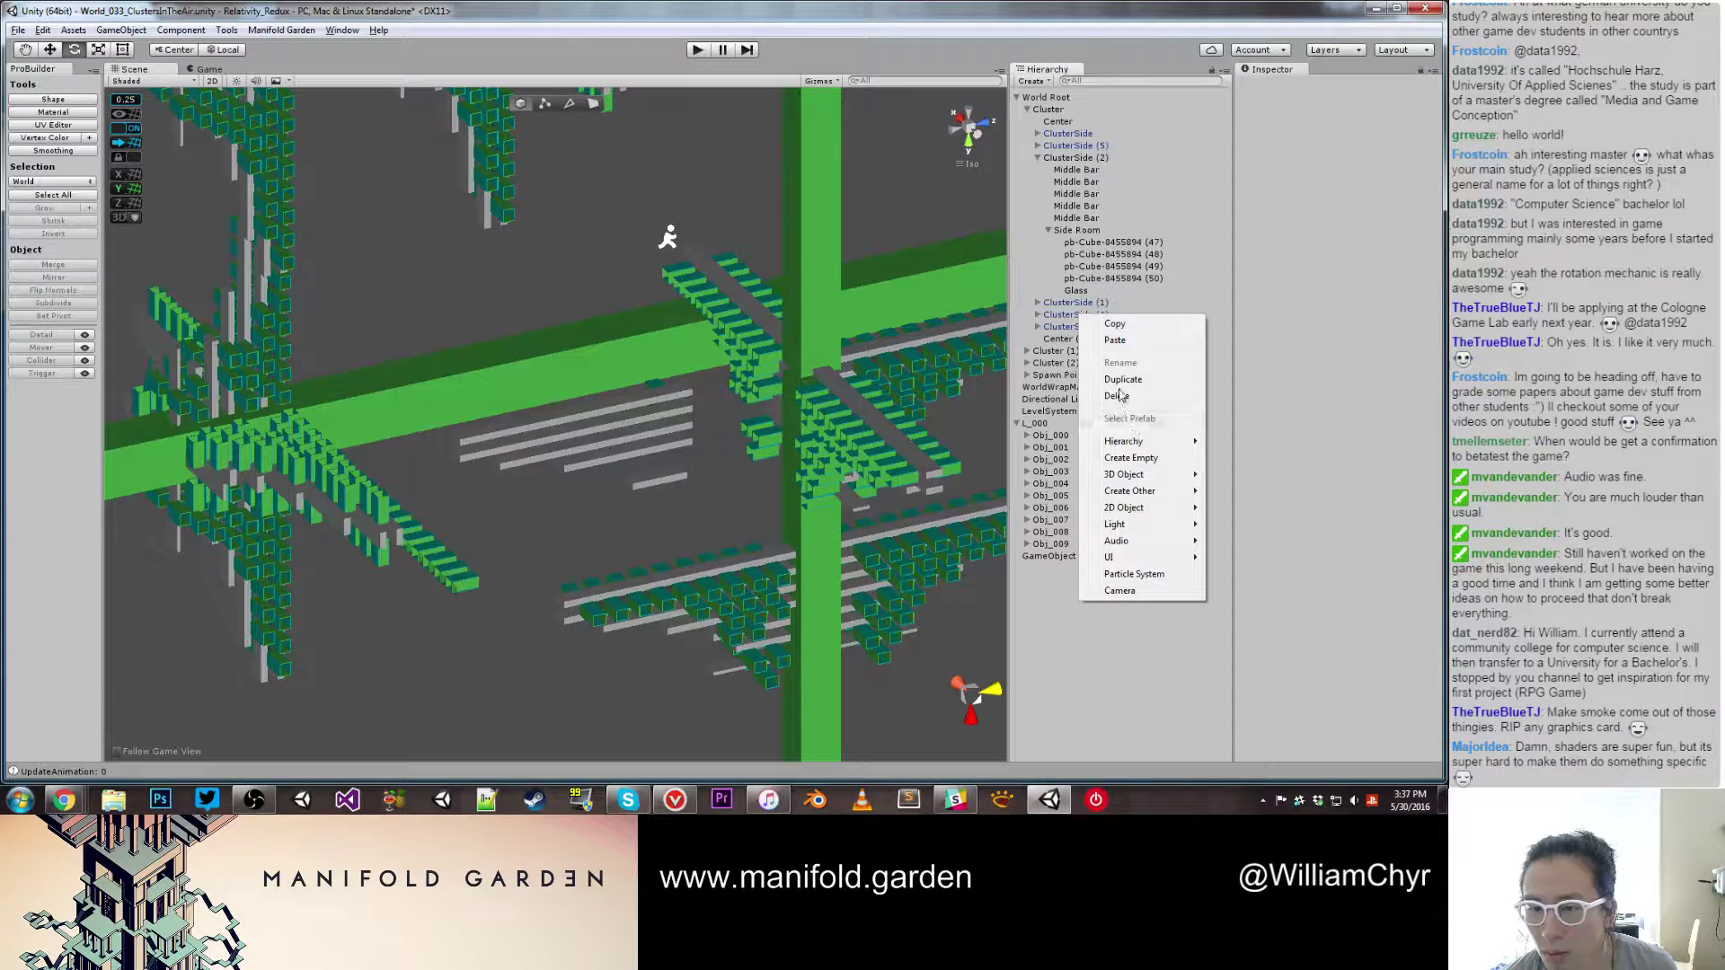
left_click(1131, 459)
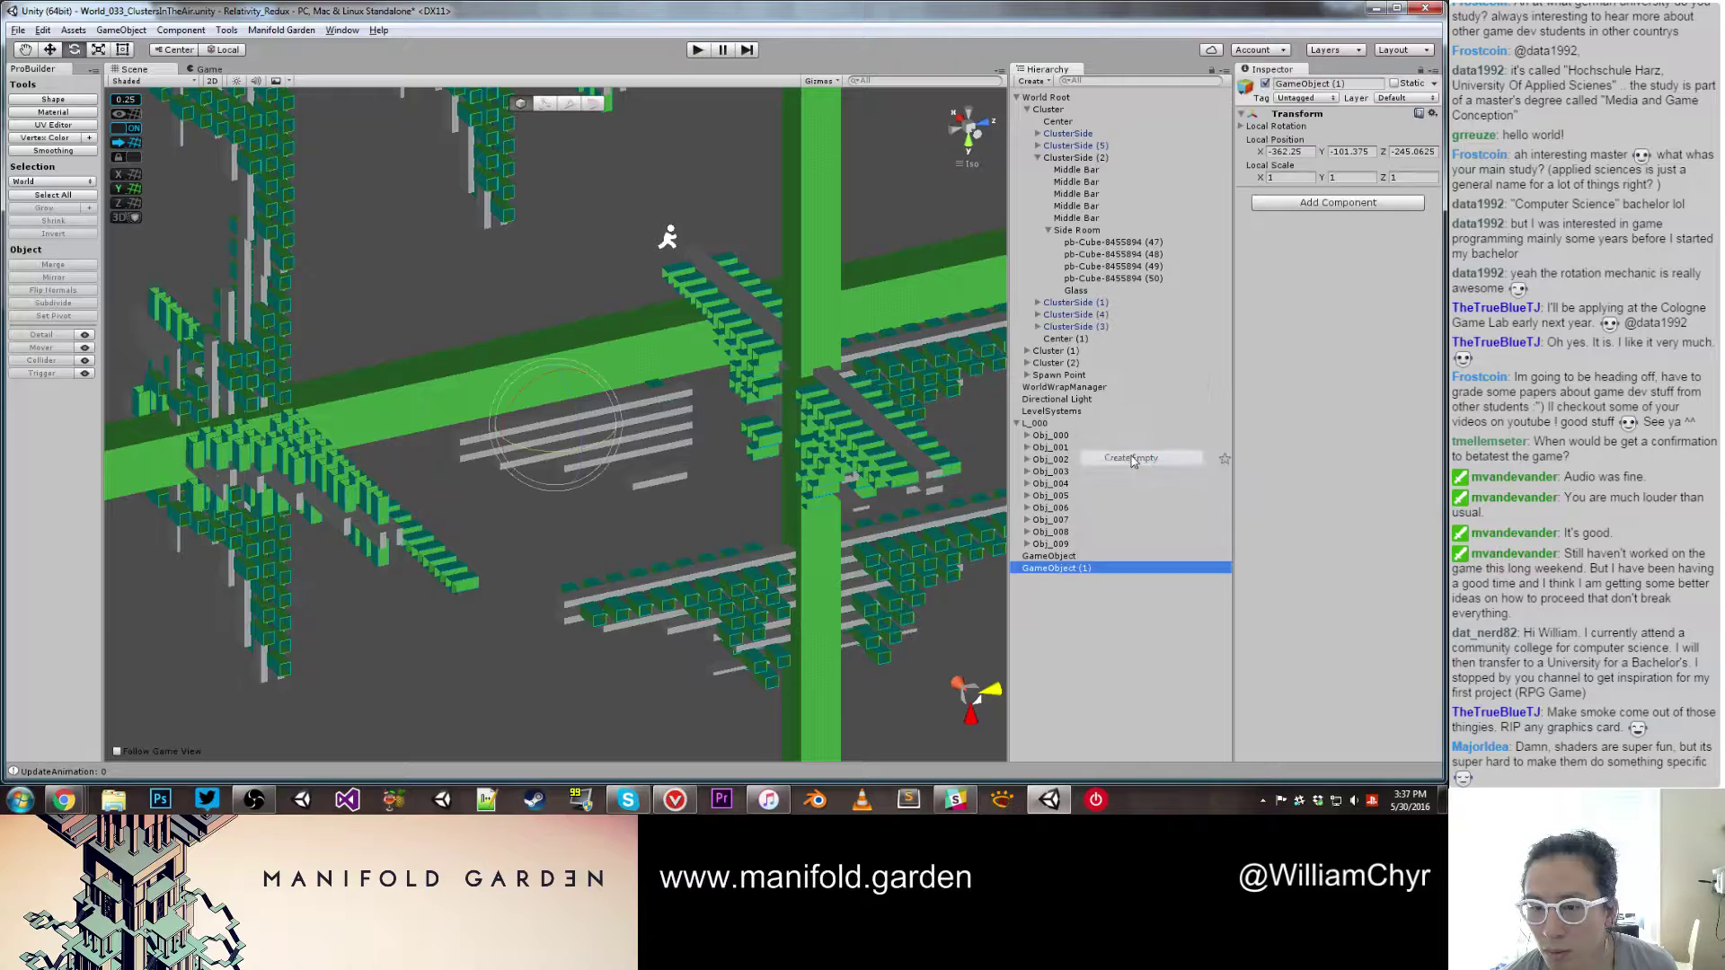
left_click(1309, 151)
type("0")
key("Tab")
type("0")
key("Tab")
type("0")
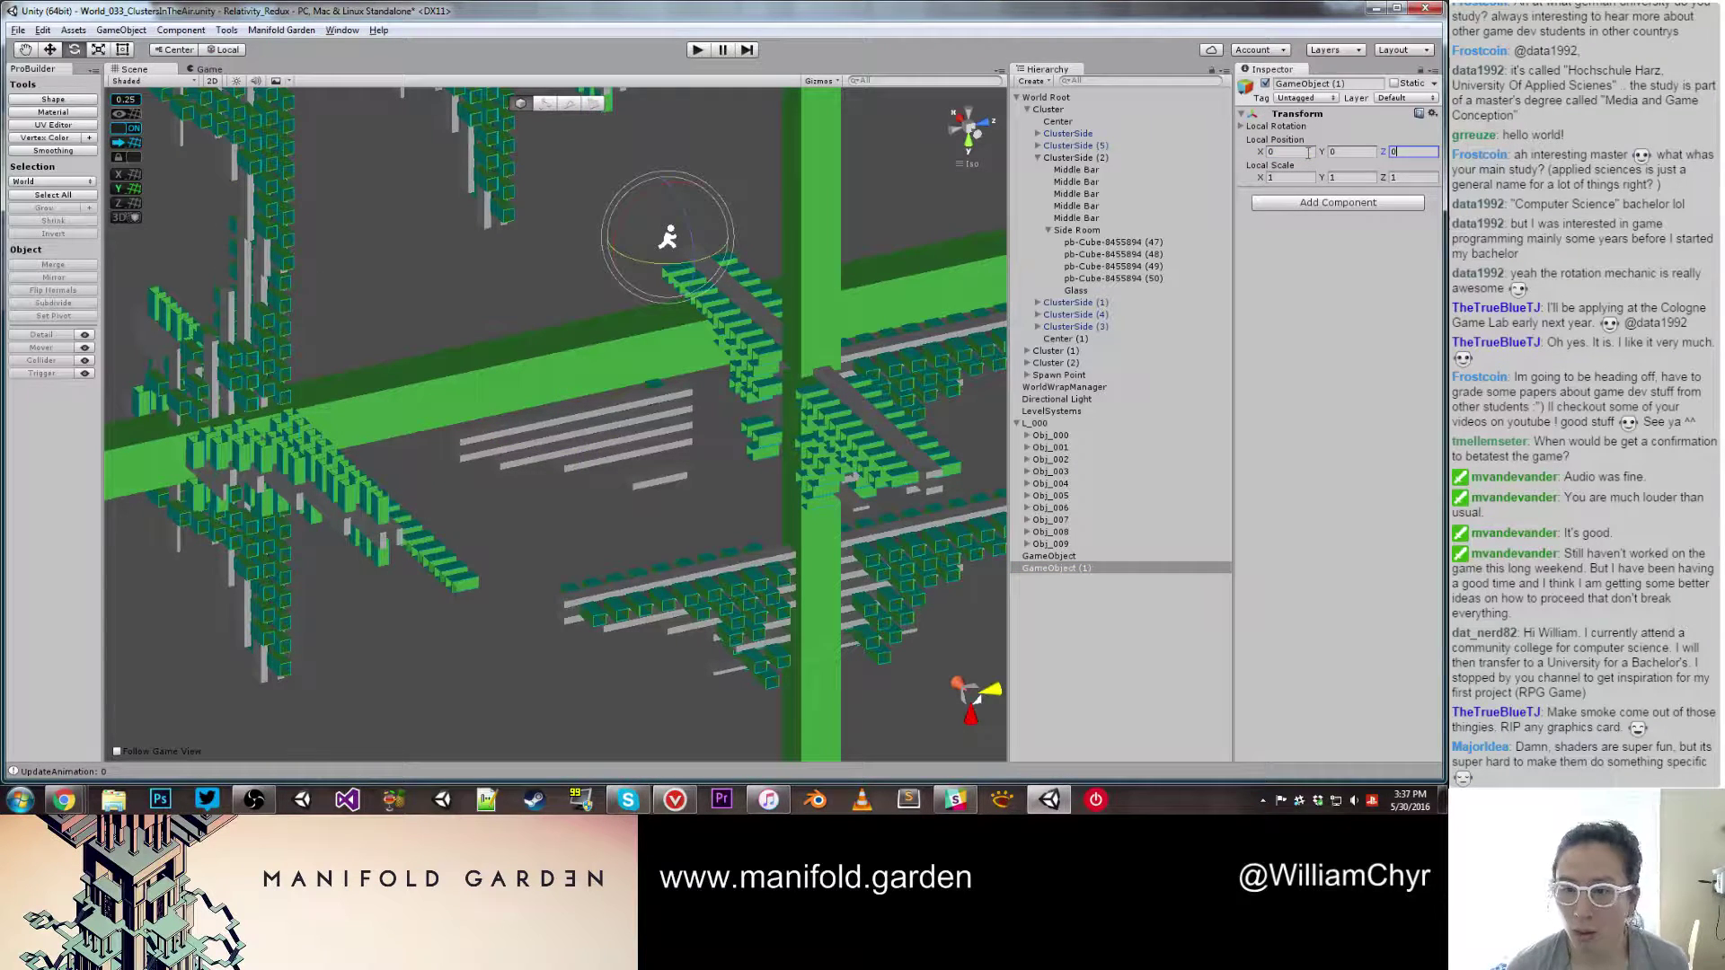
scroll(629, 306, "down", 2)
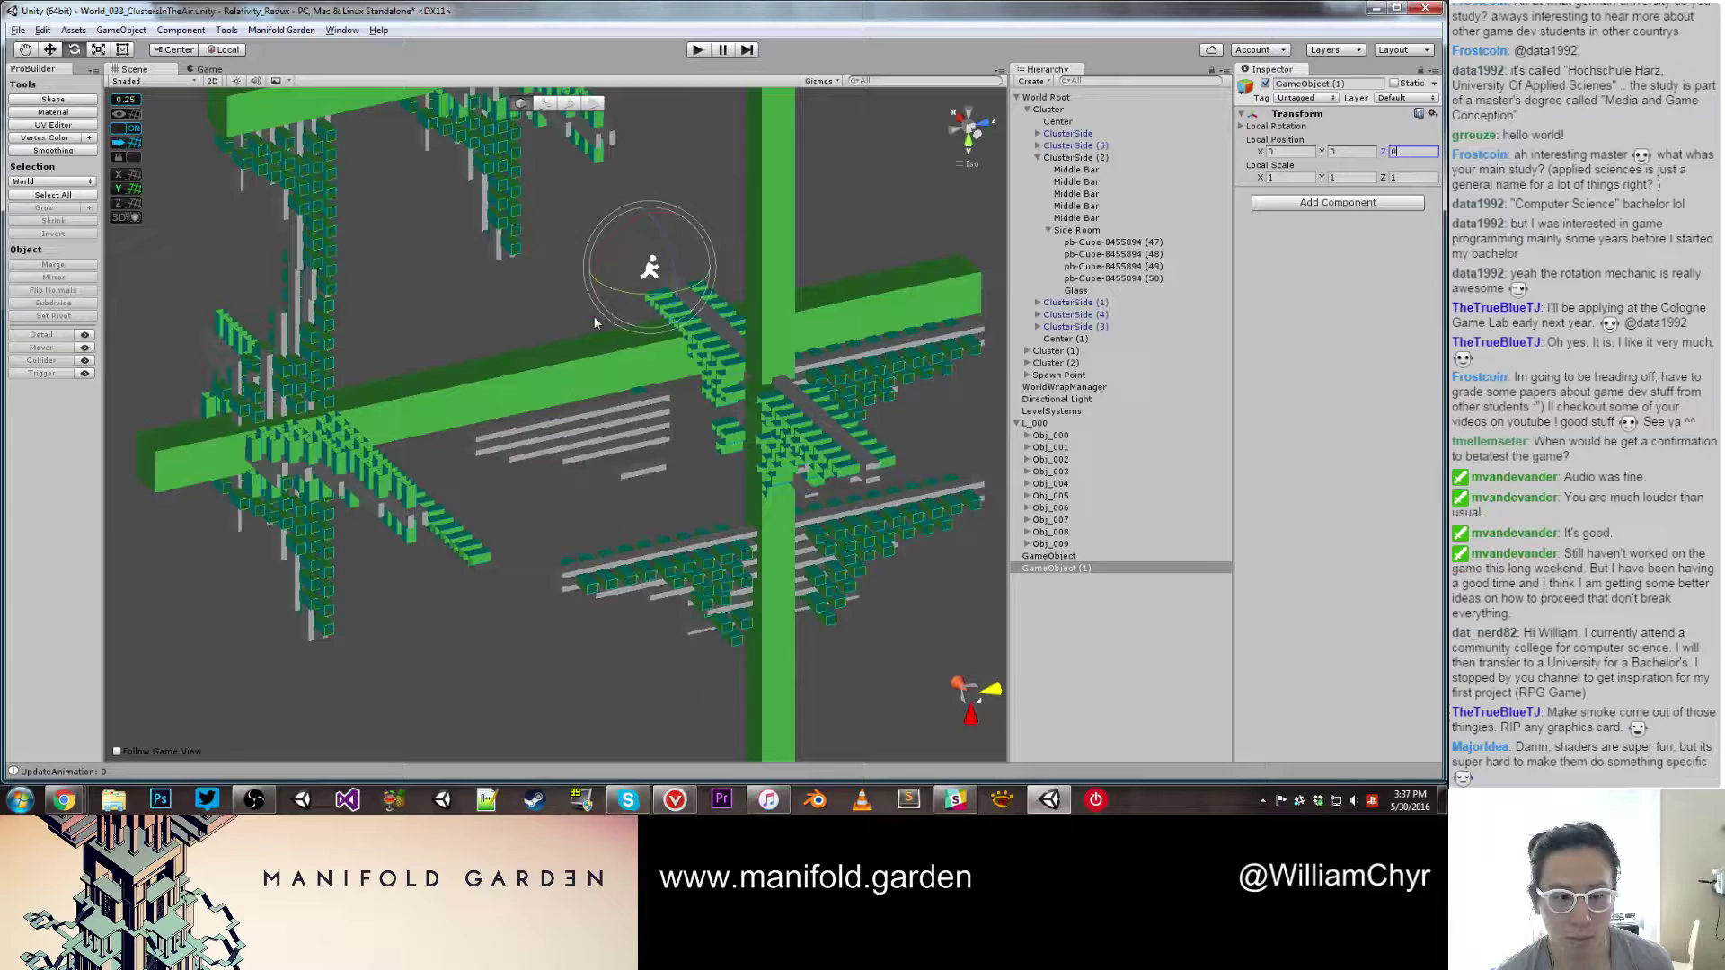
left_click(575, 507)
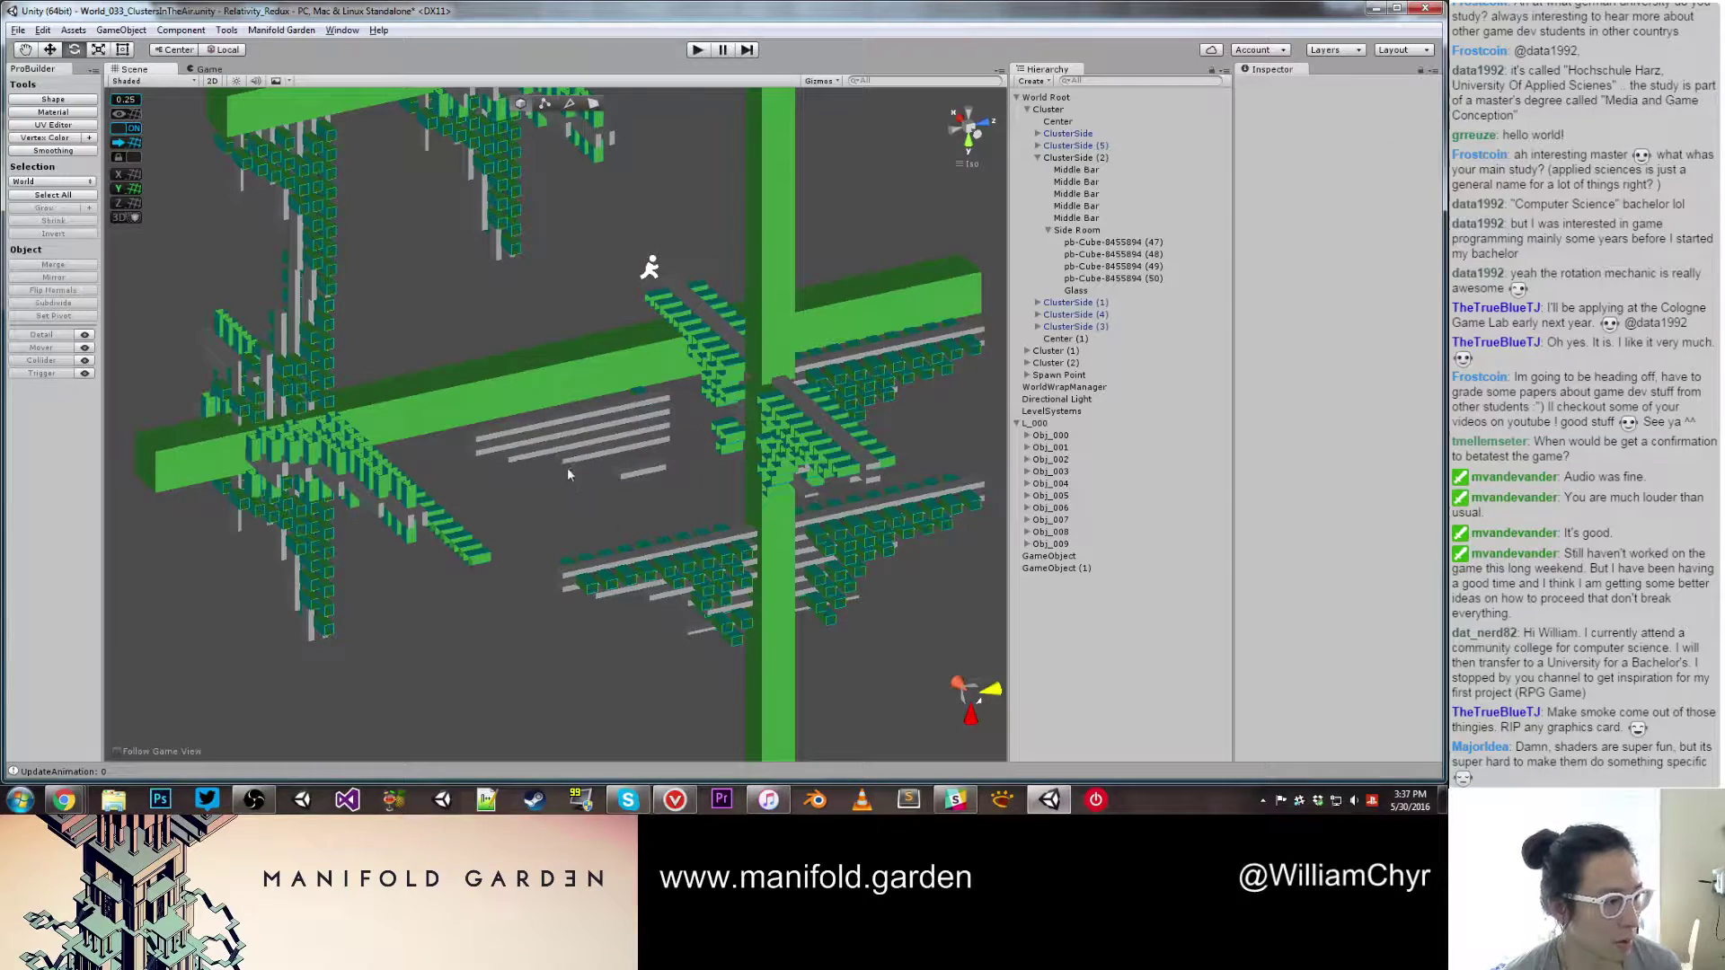
Step: Move the empty GameObject (1) close to the room row, to about X 0, Y 147, Z -129
scroll(567, 455, "up", 1)
left_click(1073, 569)
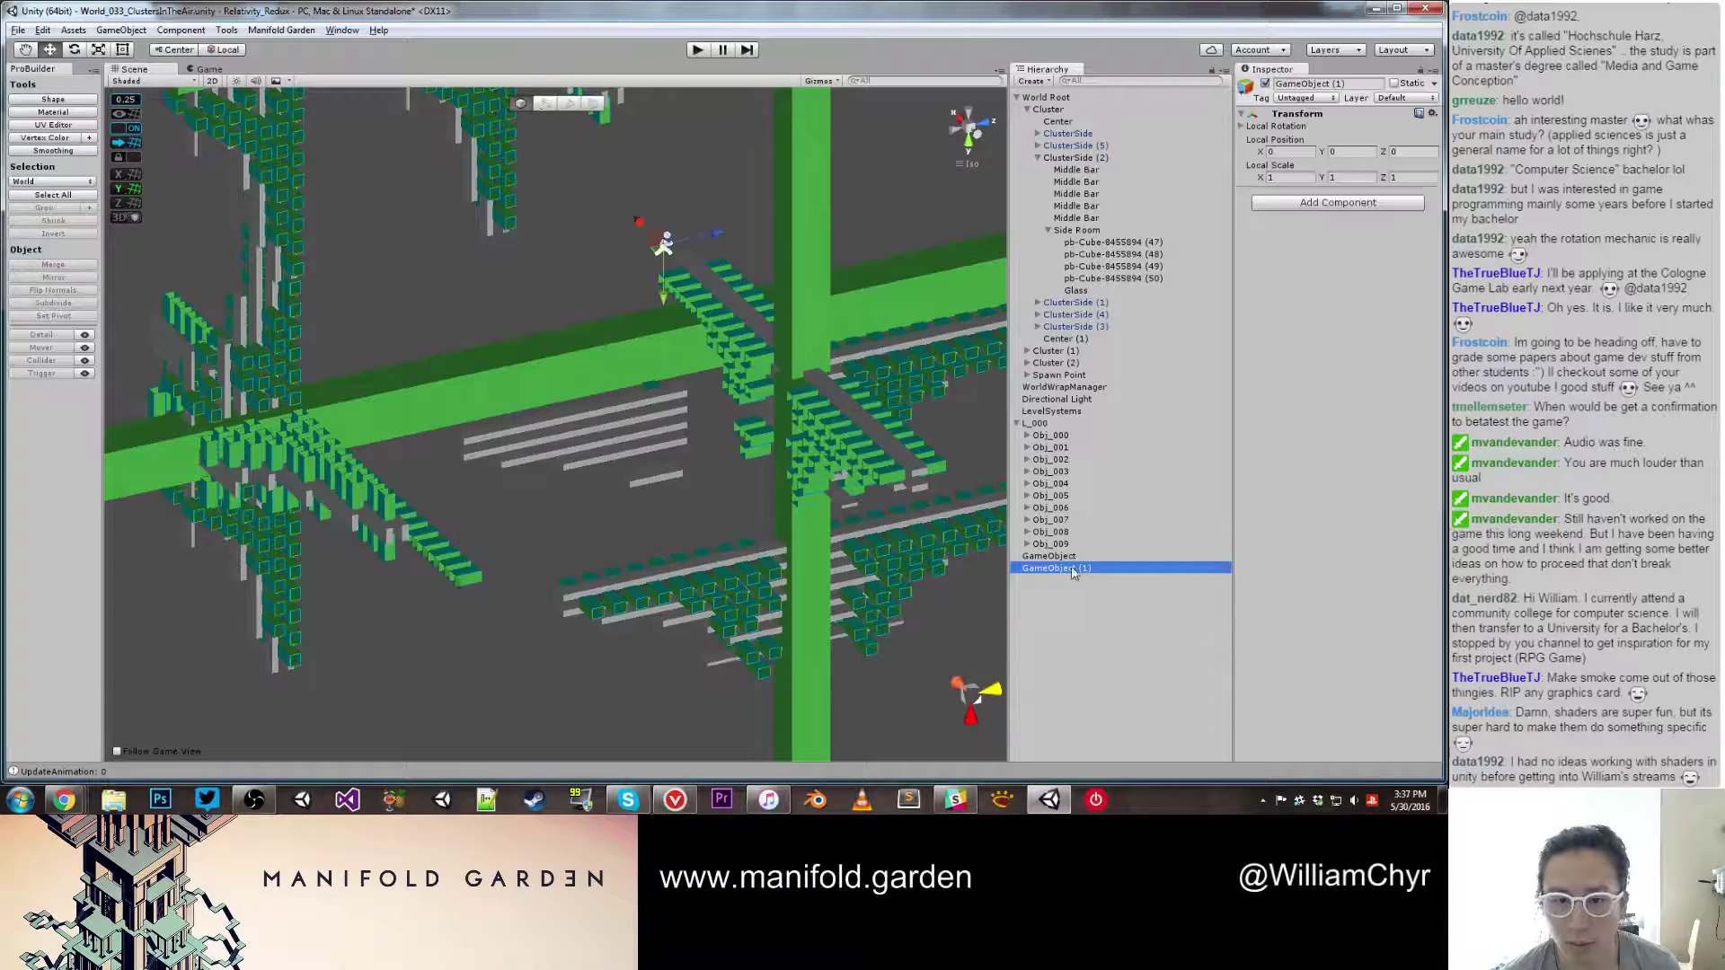
left_click_drag(728, 360, 952, 359, "alt")
middle_click_drag(988, 359, 846, 310, "alt")
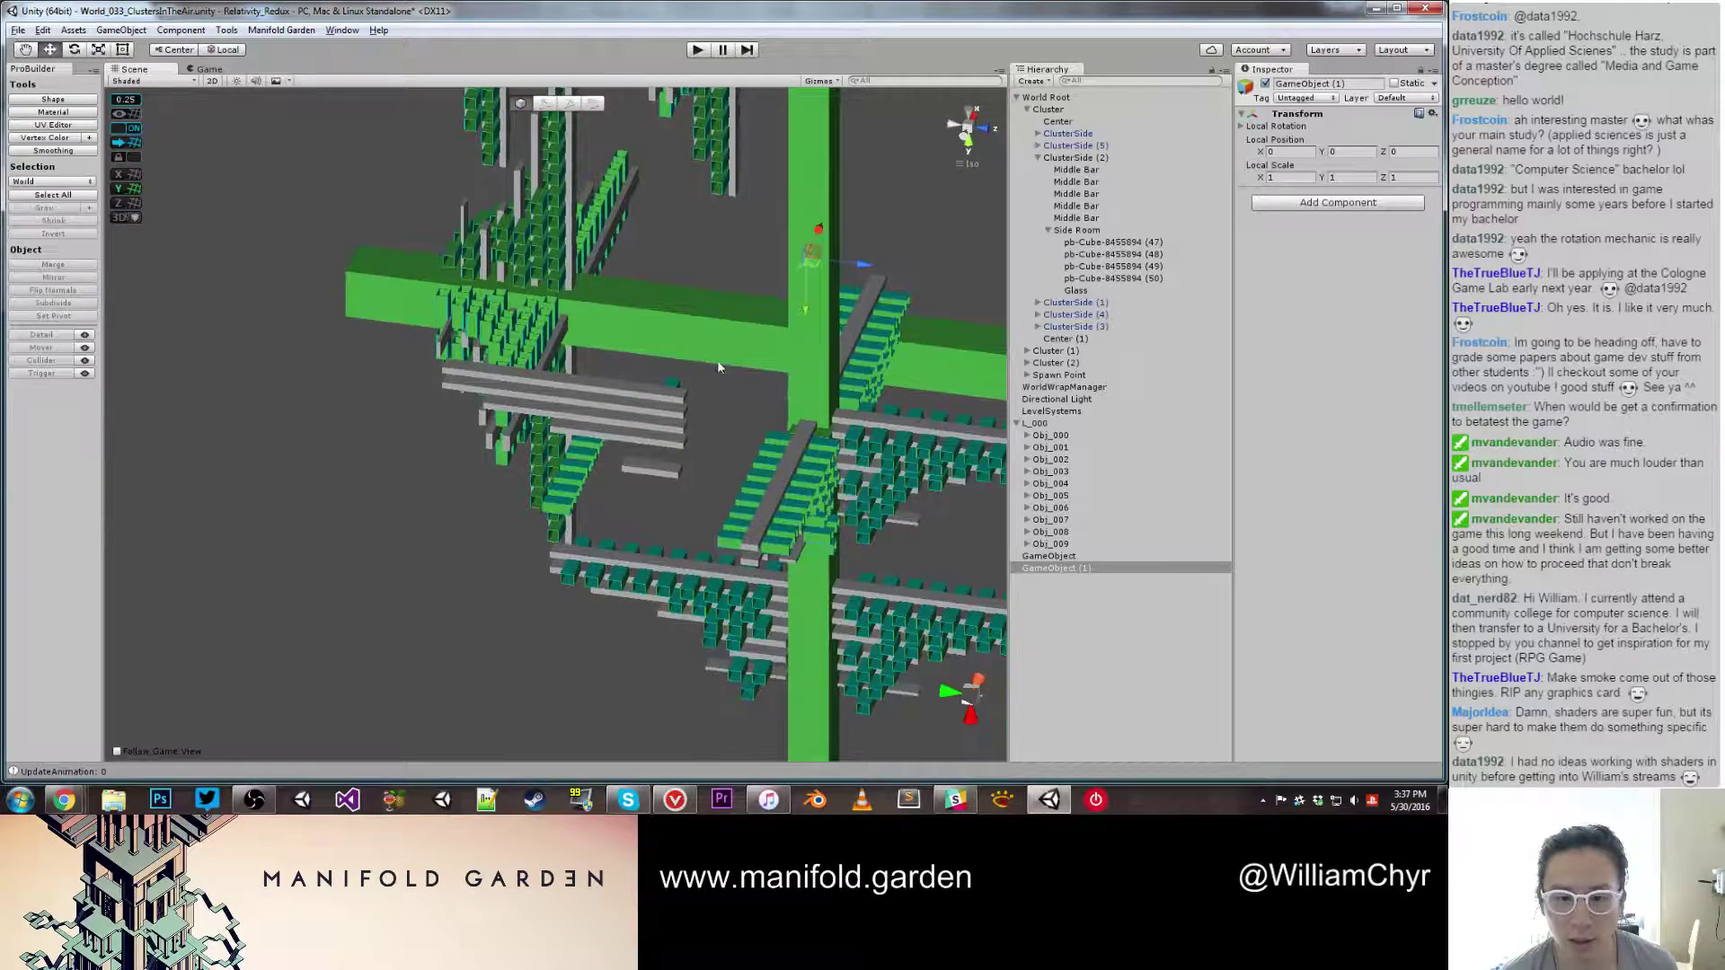
scroll(689, 285, "up", 5)
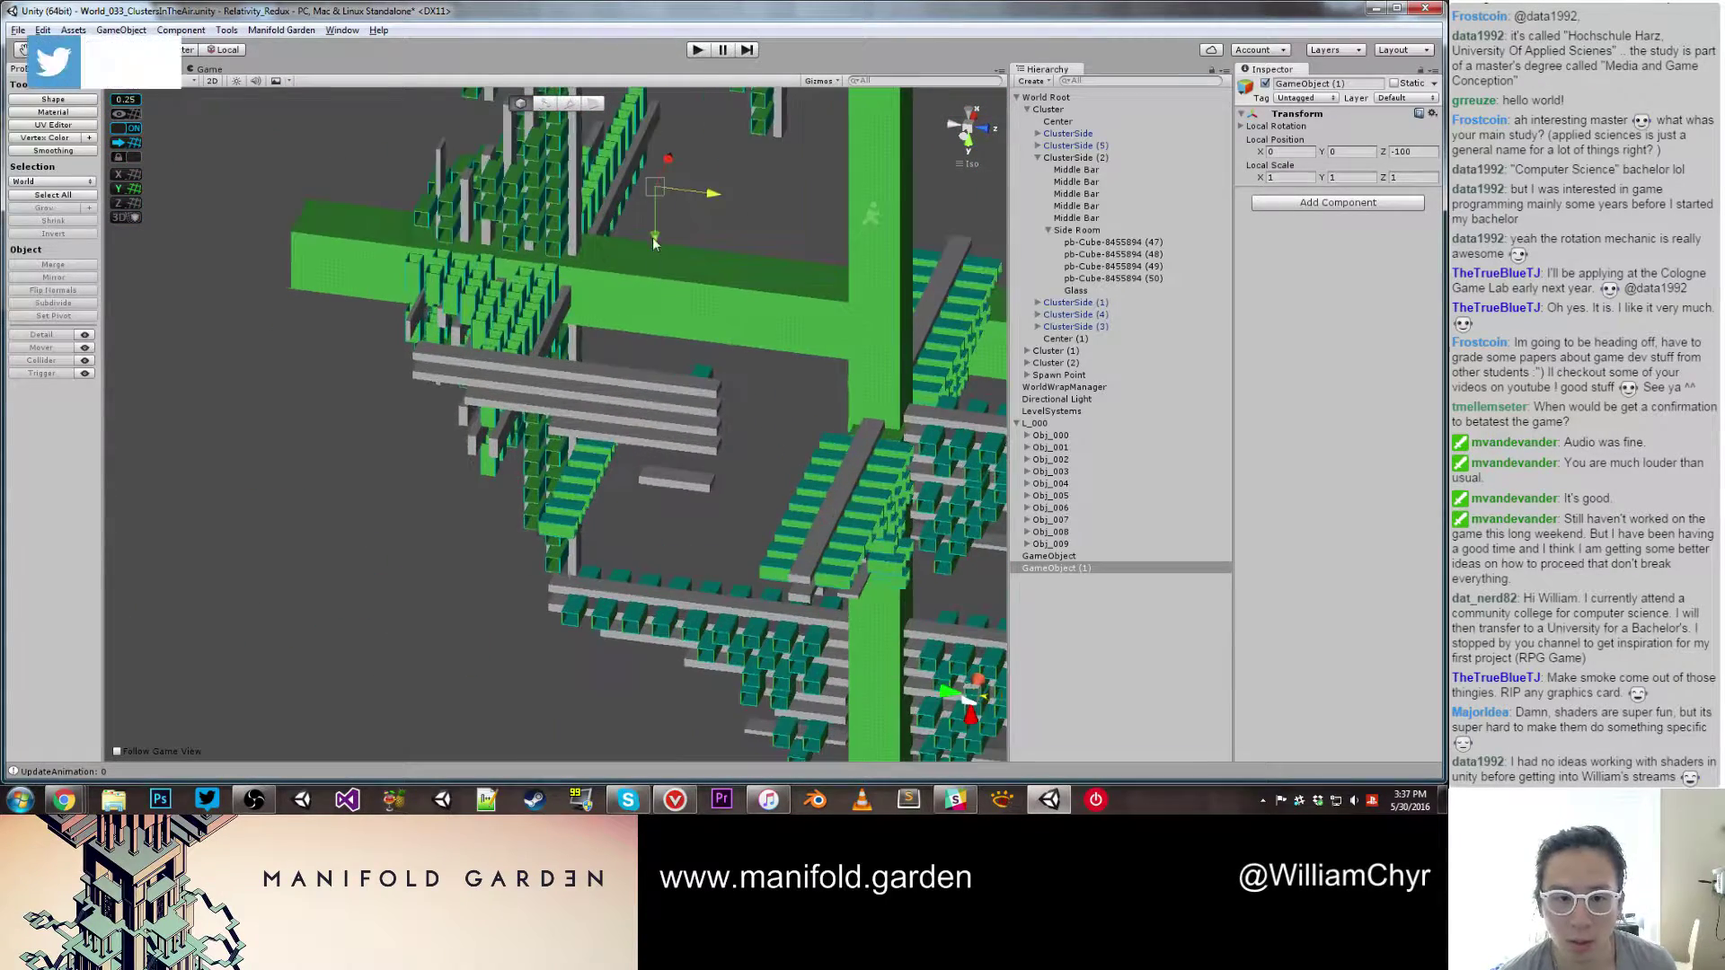
left_click_drag(656, 239, 658, 521)
scroll(659, 521, "up", 5)
left_click_drag(744, 485, 704, 523)
scroll(667, 482, "up", 4)
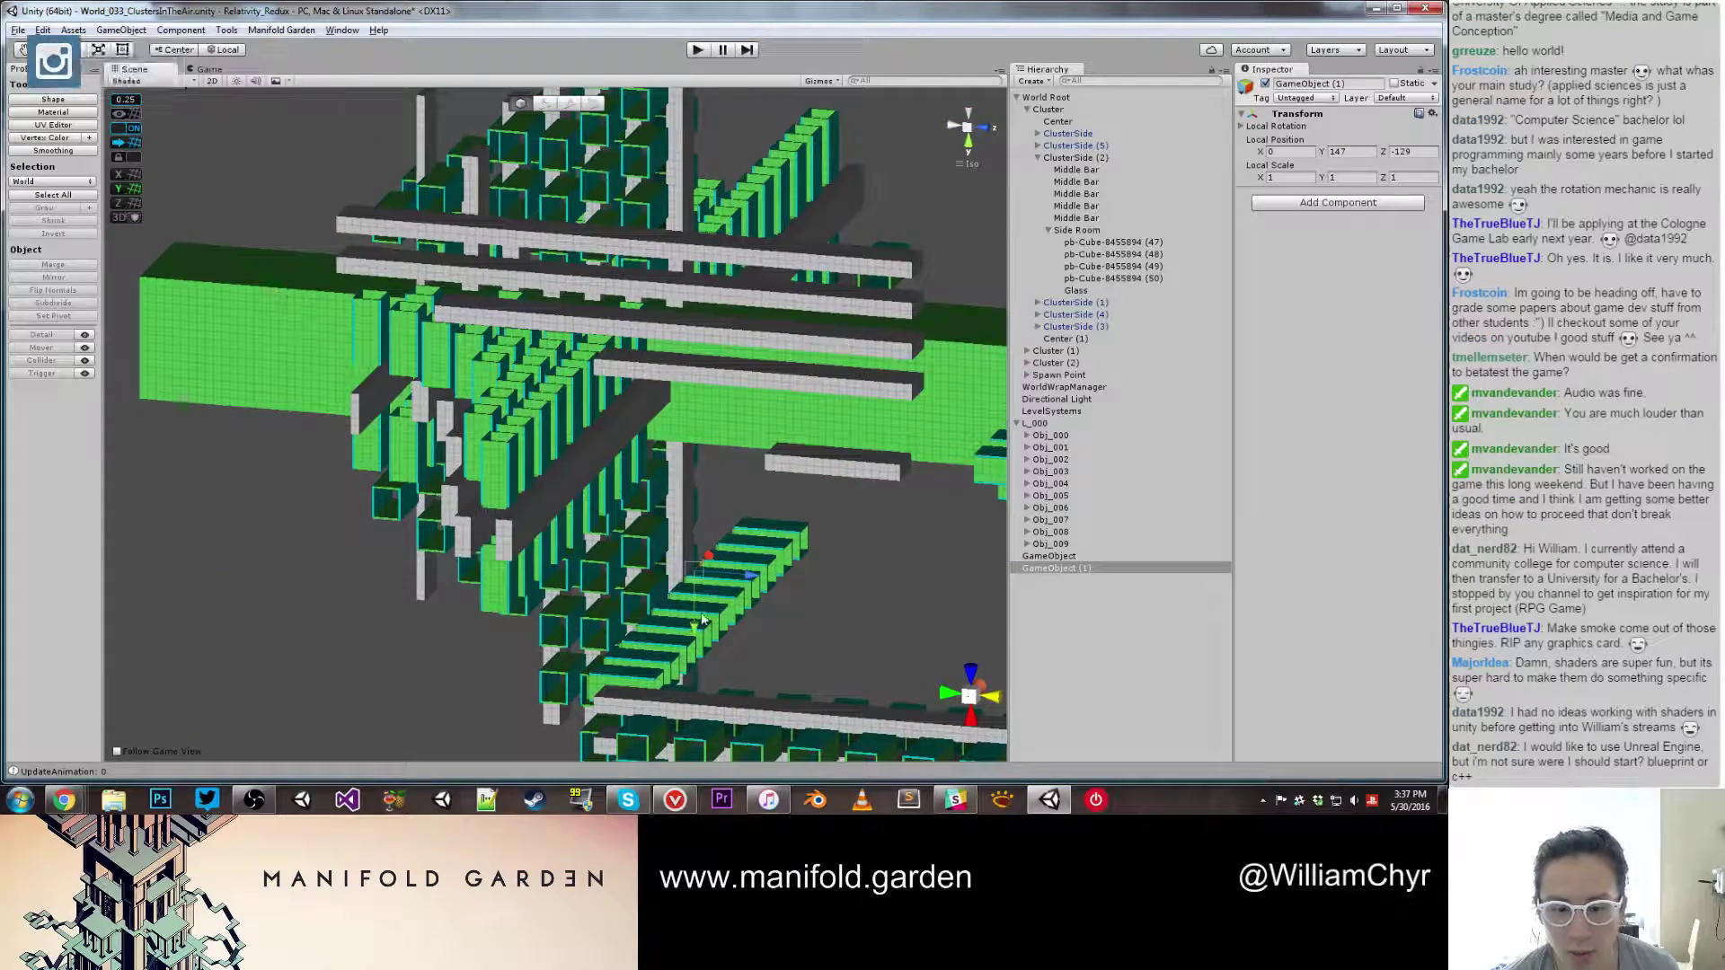
Step: Reparent Obj_000 through Obj_009 from L_000 to GameObject (1) and move the new parent to about Y 58, Z -100.5
left_click(1049, 436)
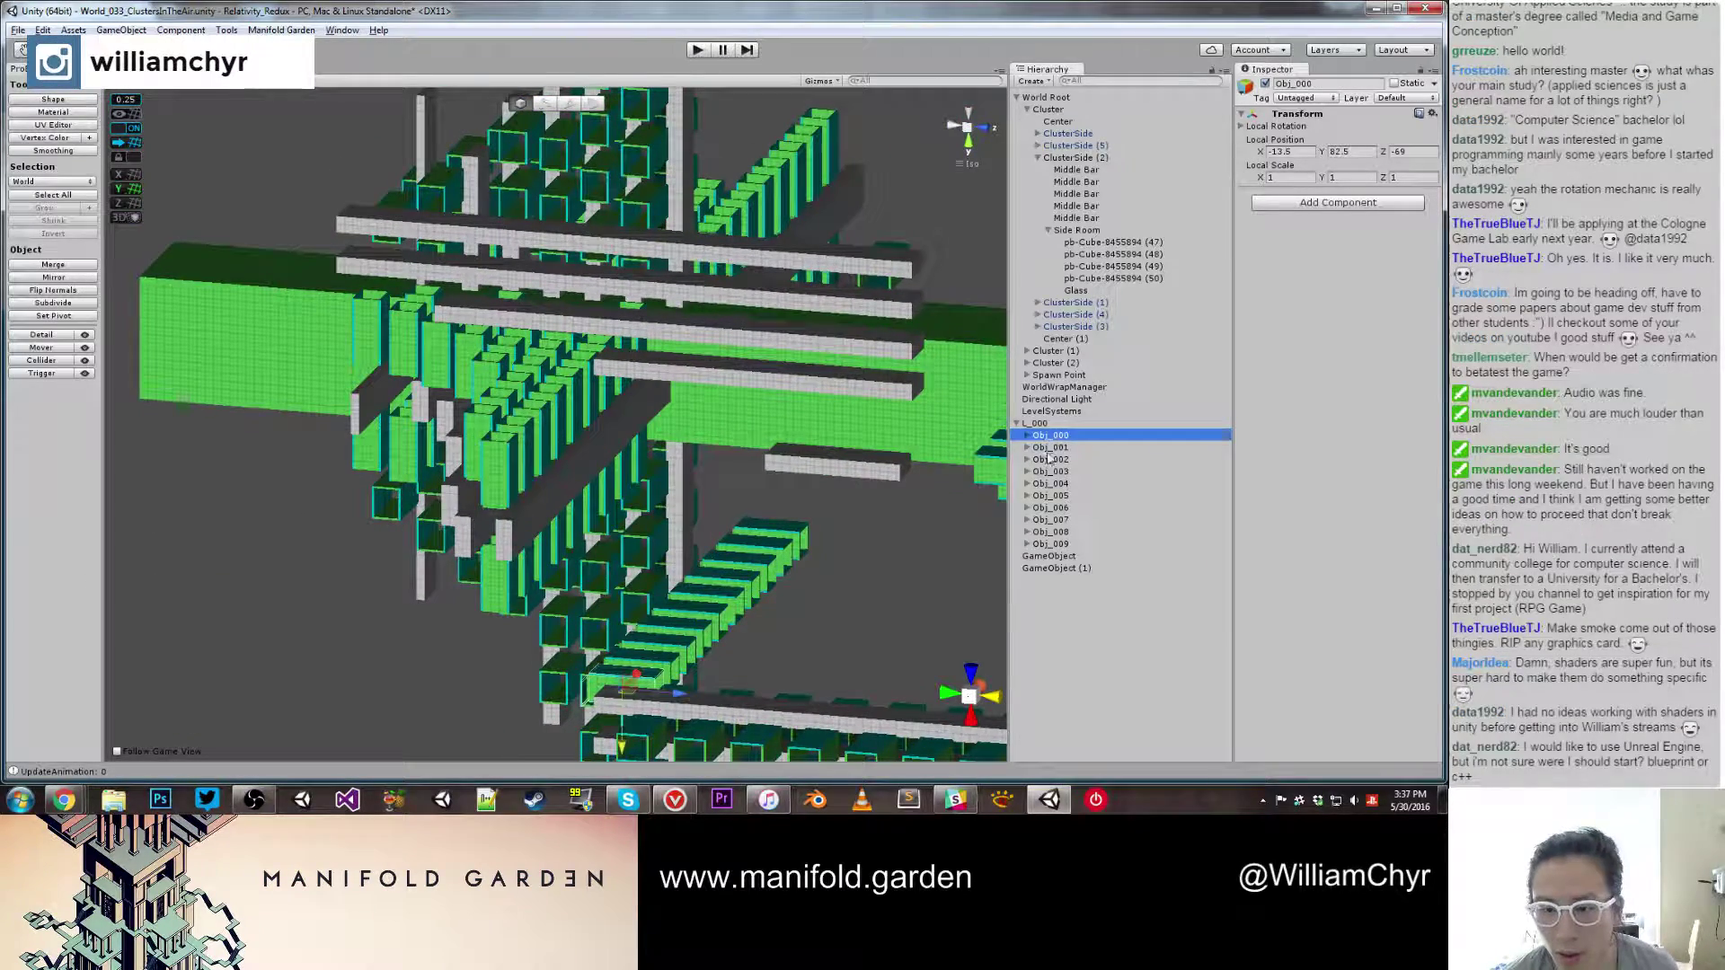
left_click(1049, 544, "shift")
left_click_drag(1049, 543, 1062, 568)
left_click(1056, 446)
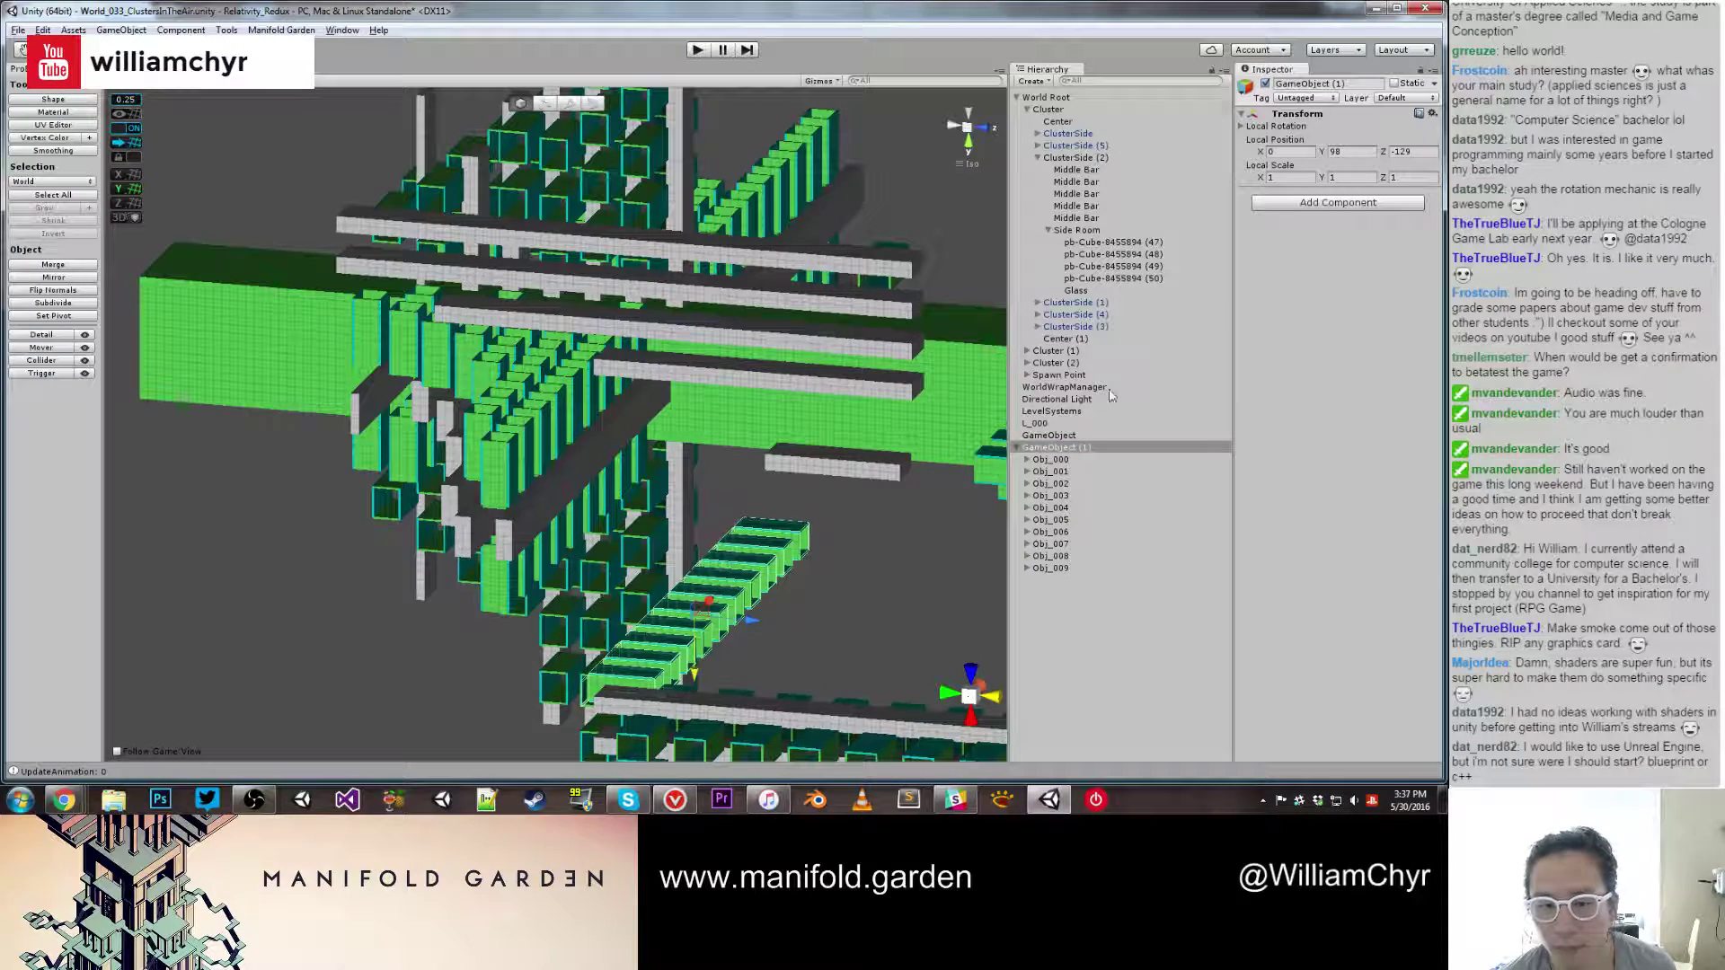
left_click(1058, 447)
left_click_drag(696, 660, 698, 673)
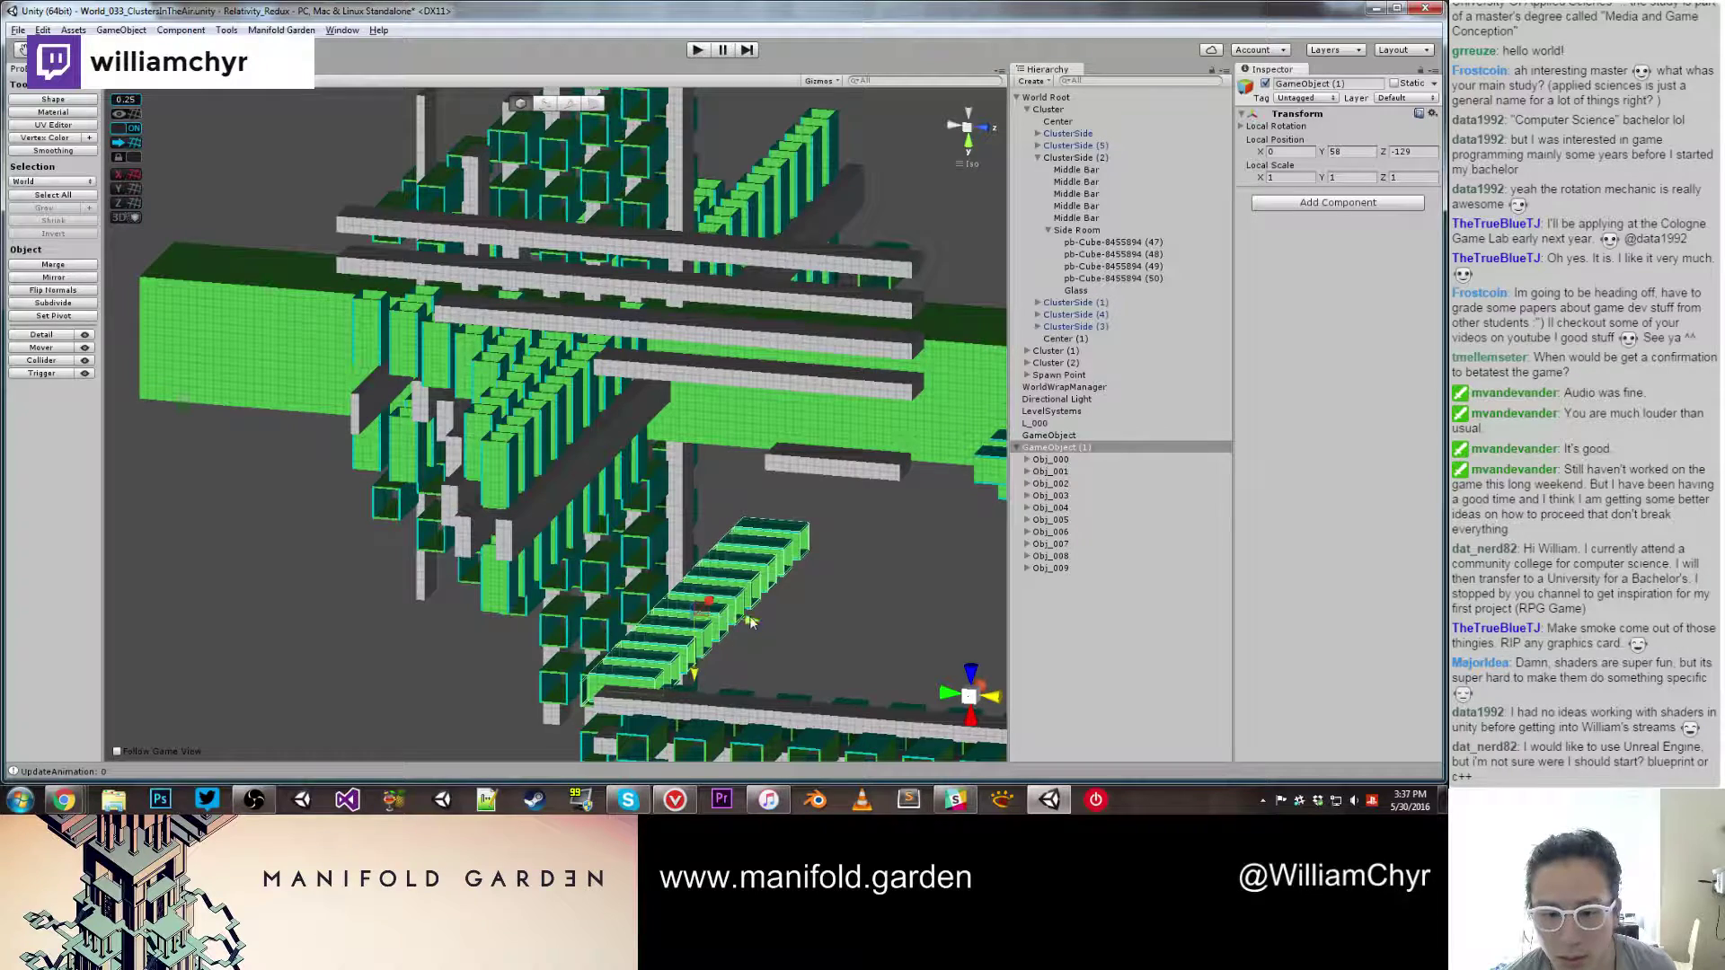
Step: Remove the Linear Symmetry Object component from L_000
left_click(1042, 423)
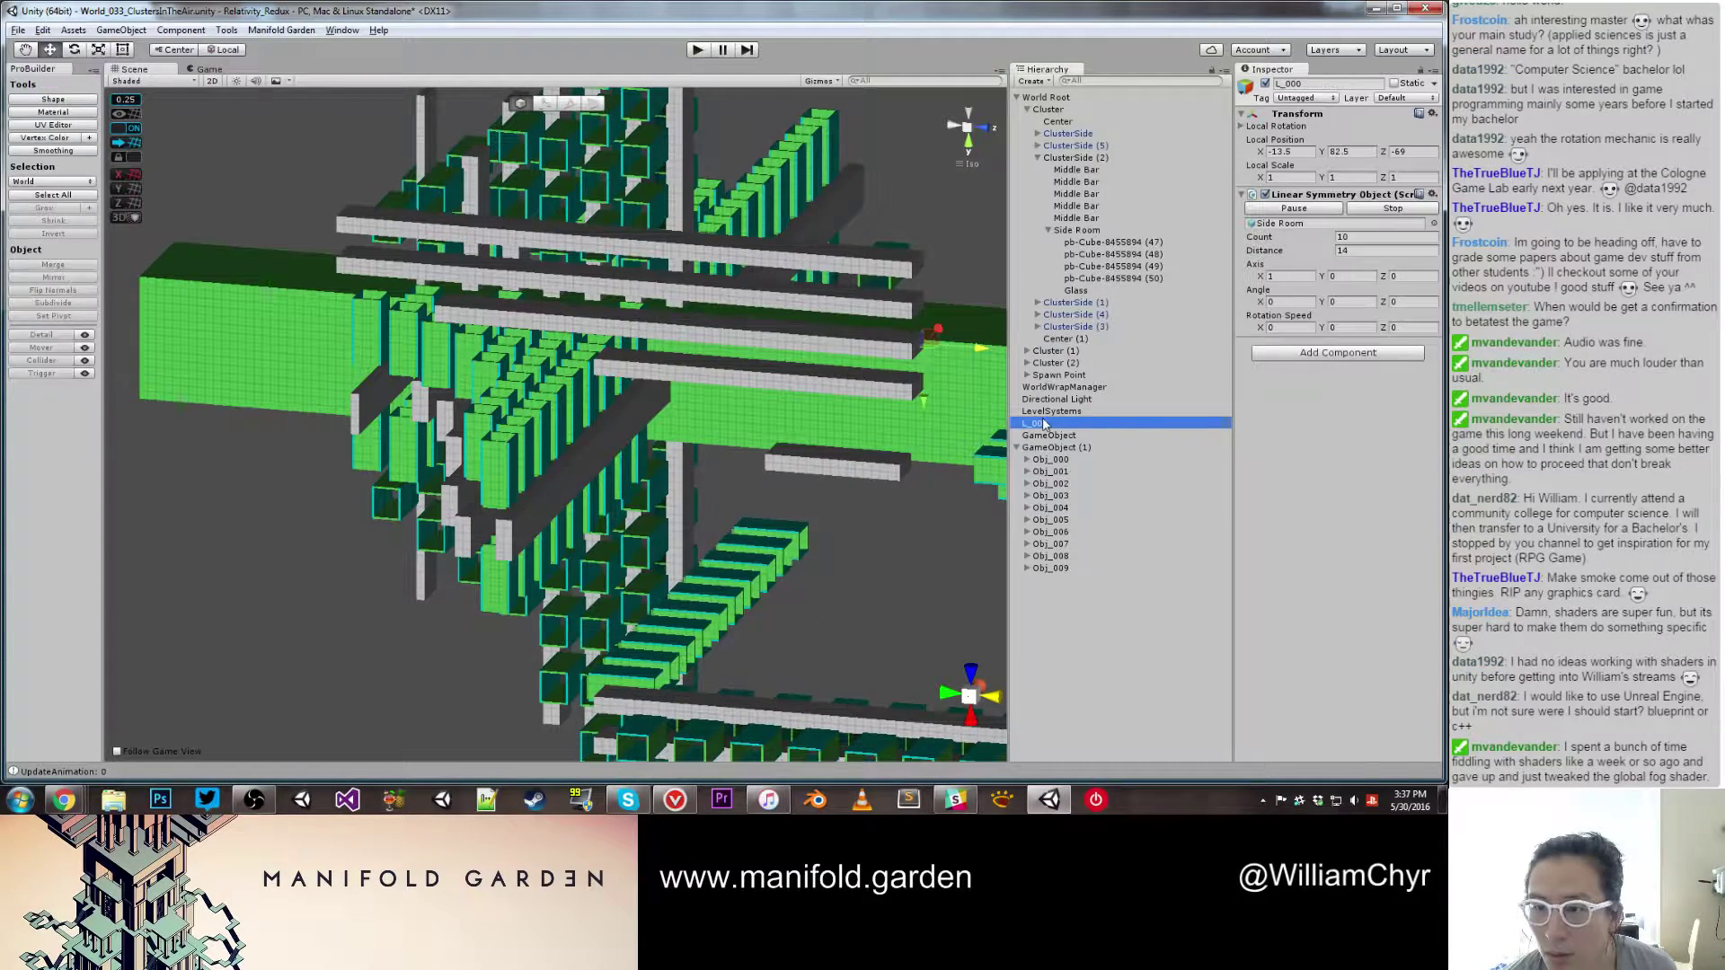
left_click(1431, 194)
left_click(1391, 236)
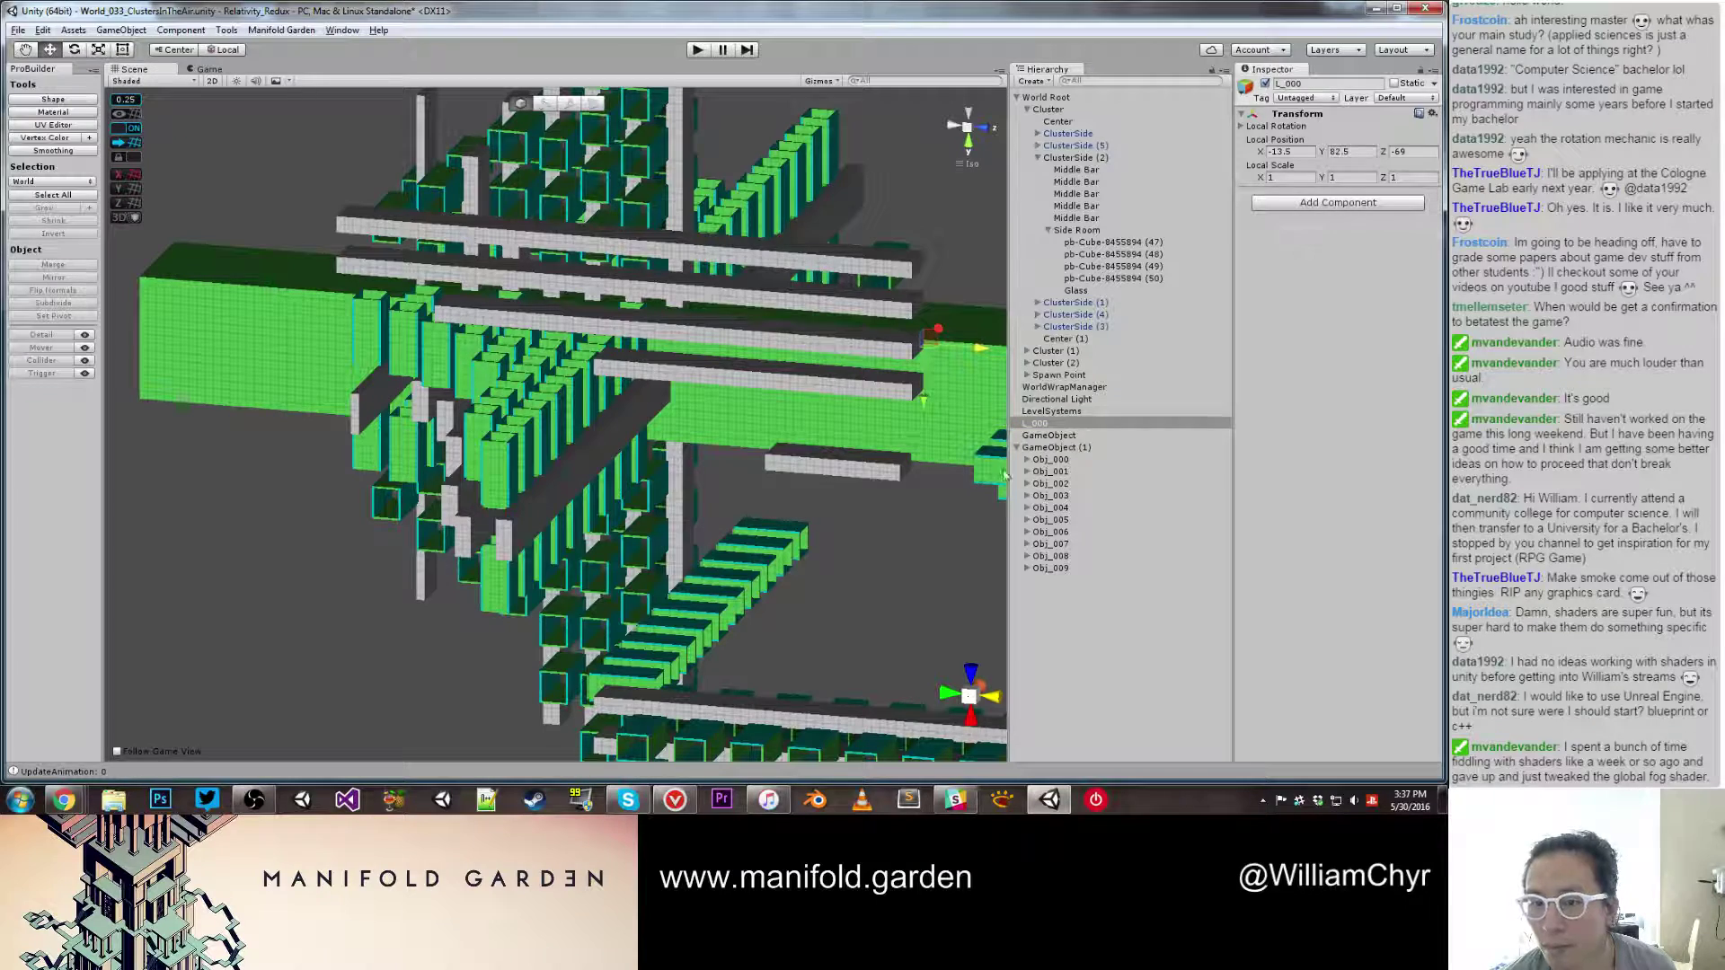
Step: Move GameObject (1) with its rooms to about Y -25, then try rotating the row and undo the rotation
left_click(1055, 446)
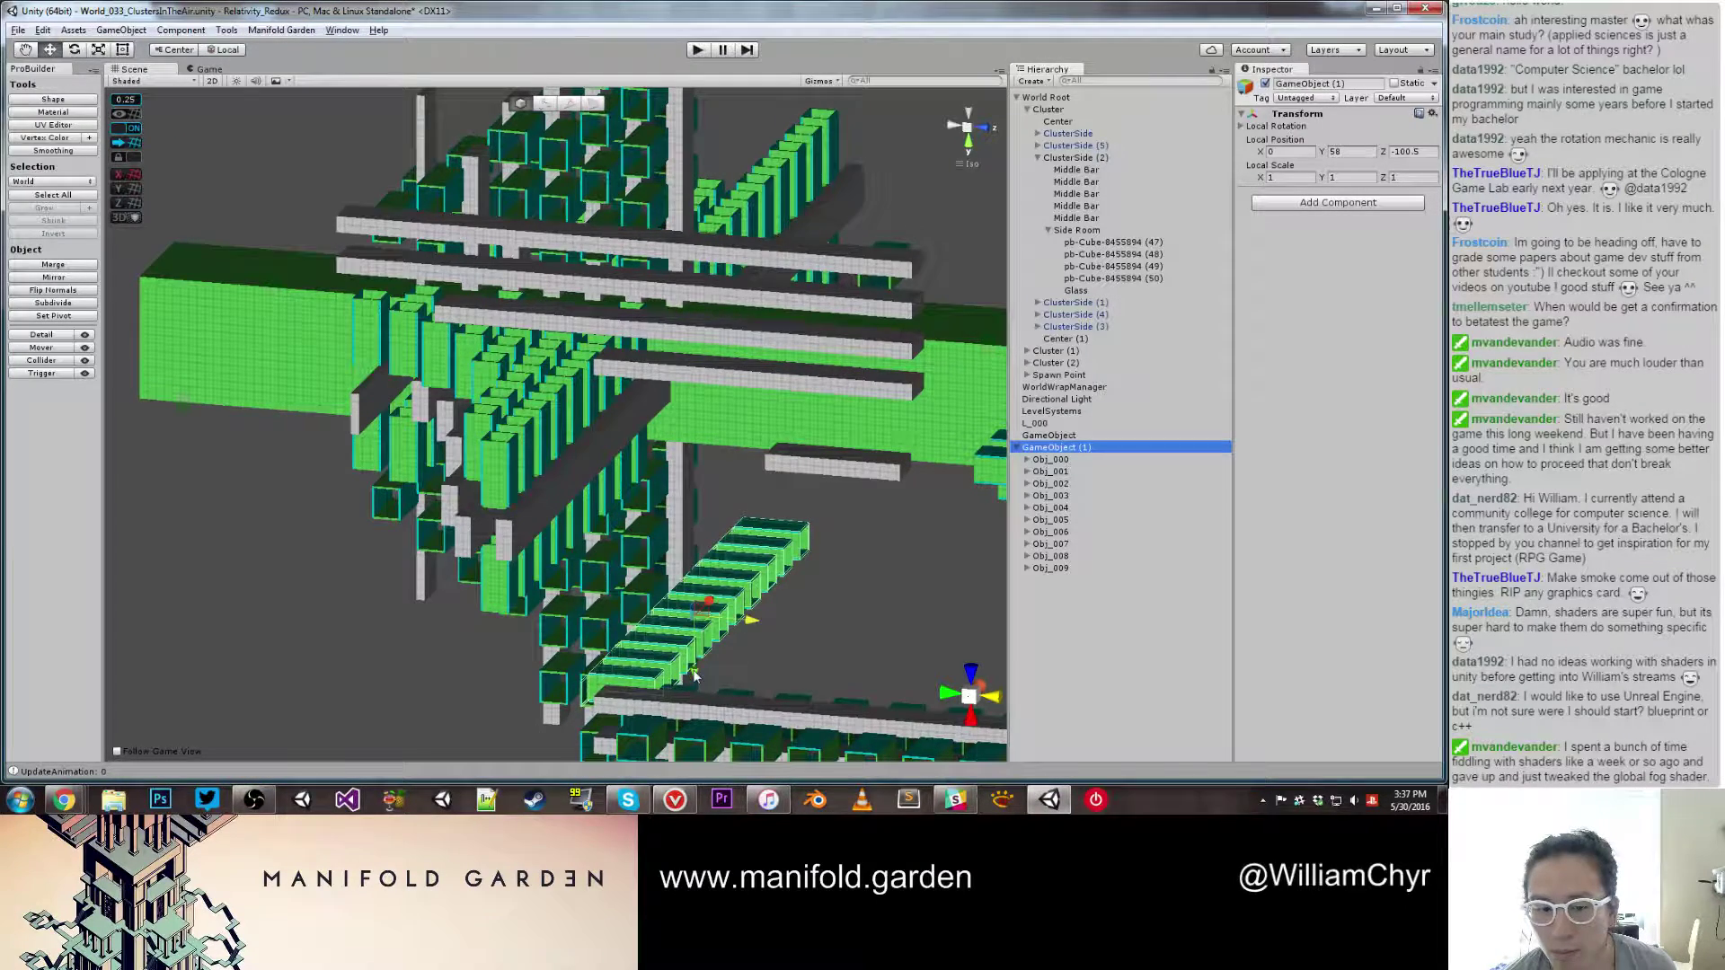
left_click_drag(694, 674, 701, 386)
middle_click_drag(701, 385, 945, 578)
key("e")
left_click_drag(706, 348, 748, 338)
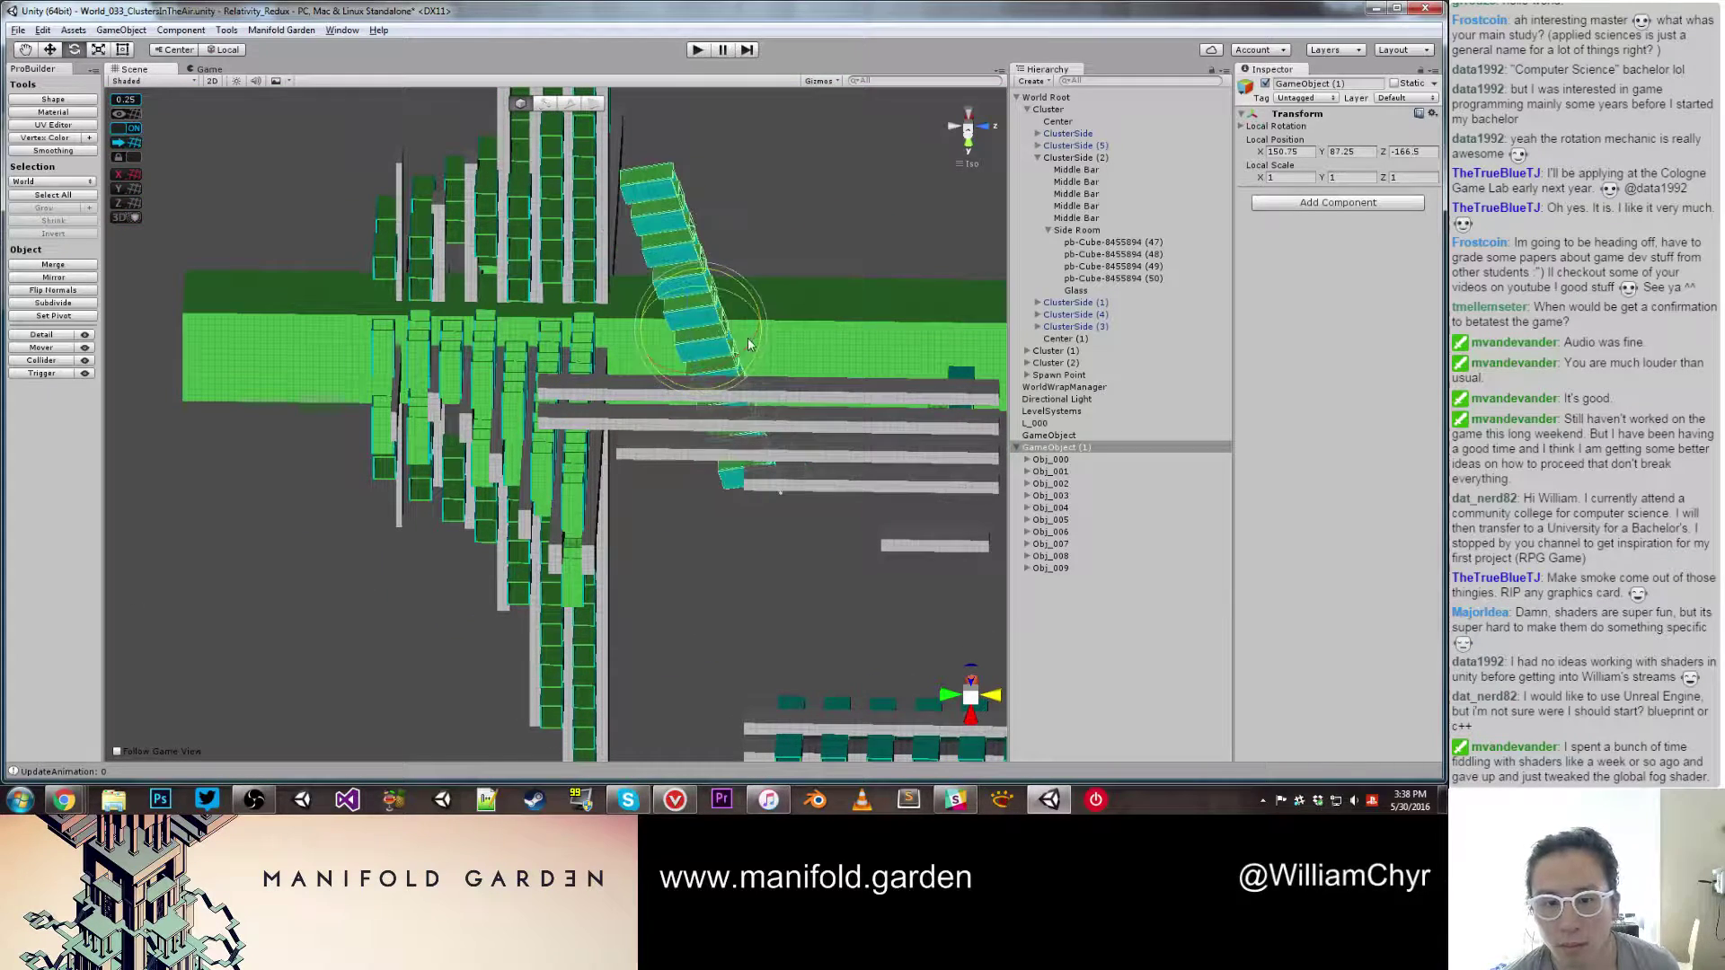
key("ctrl+z")
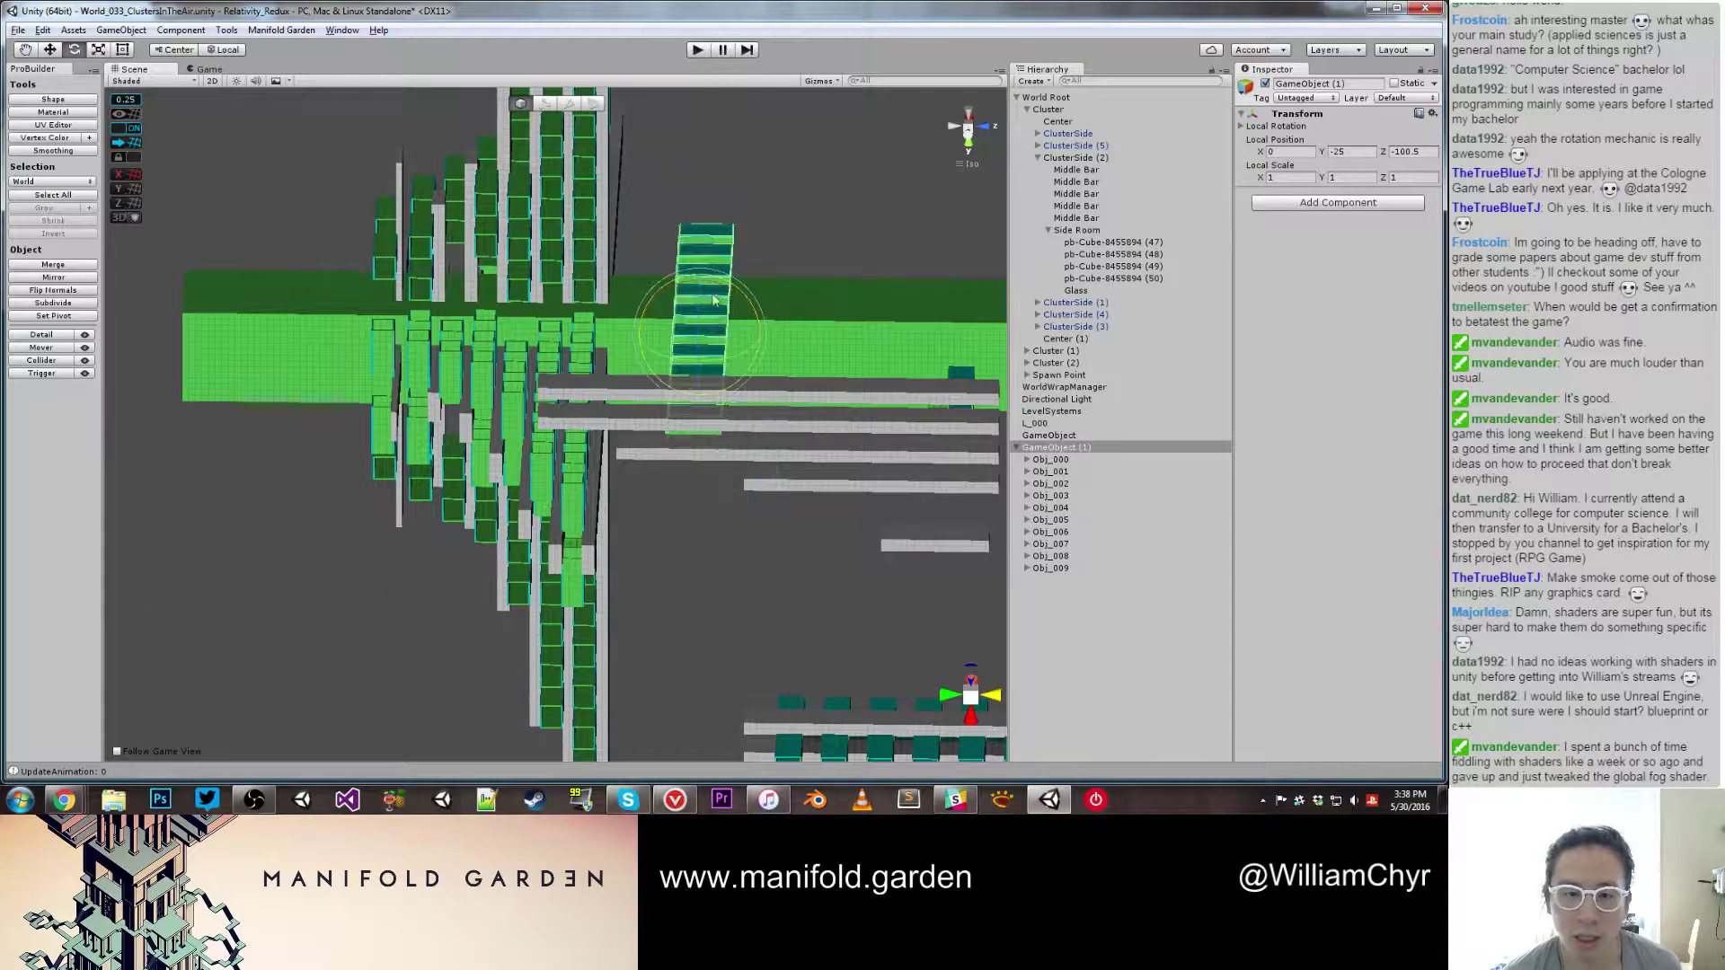
Step: Switch to the Symmetry Tool card in Trello and begin the checklist item "Need a tool to "export" objects away (break them away from the linear generation)"
mouse_move(63, 799)
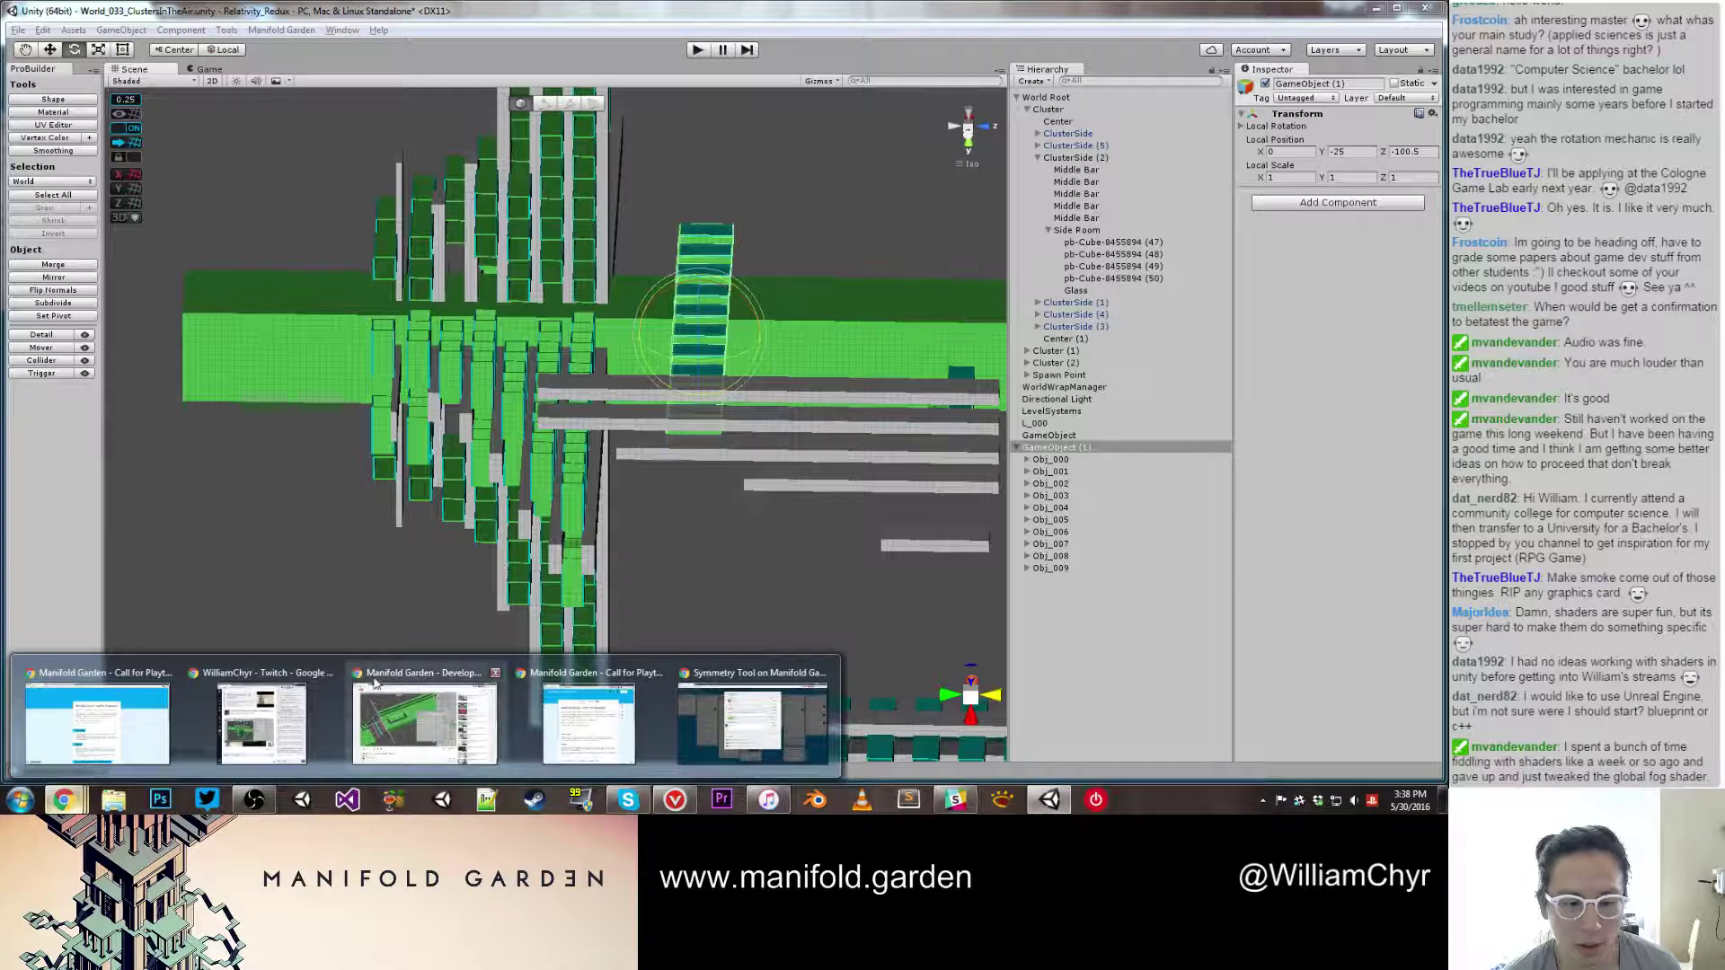
left_click(677, 729)
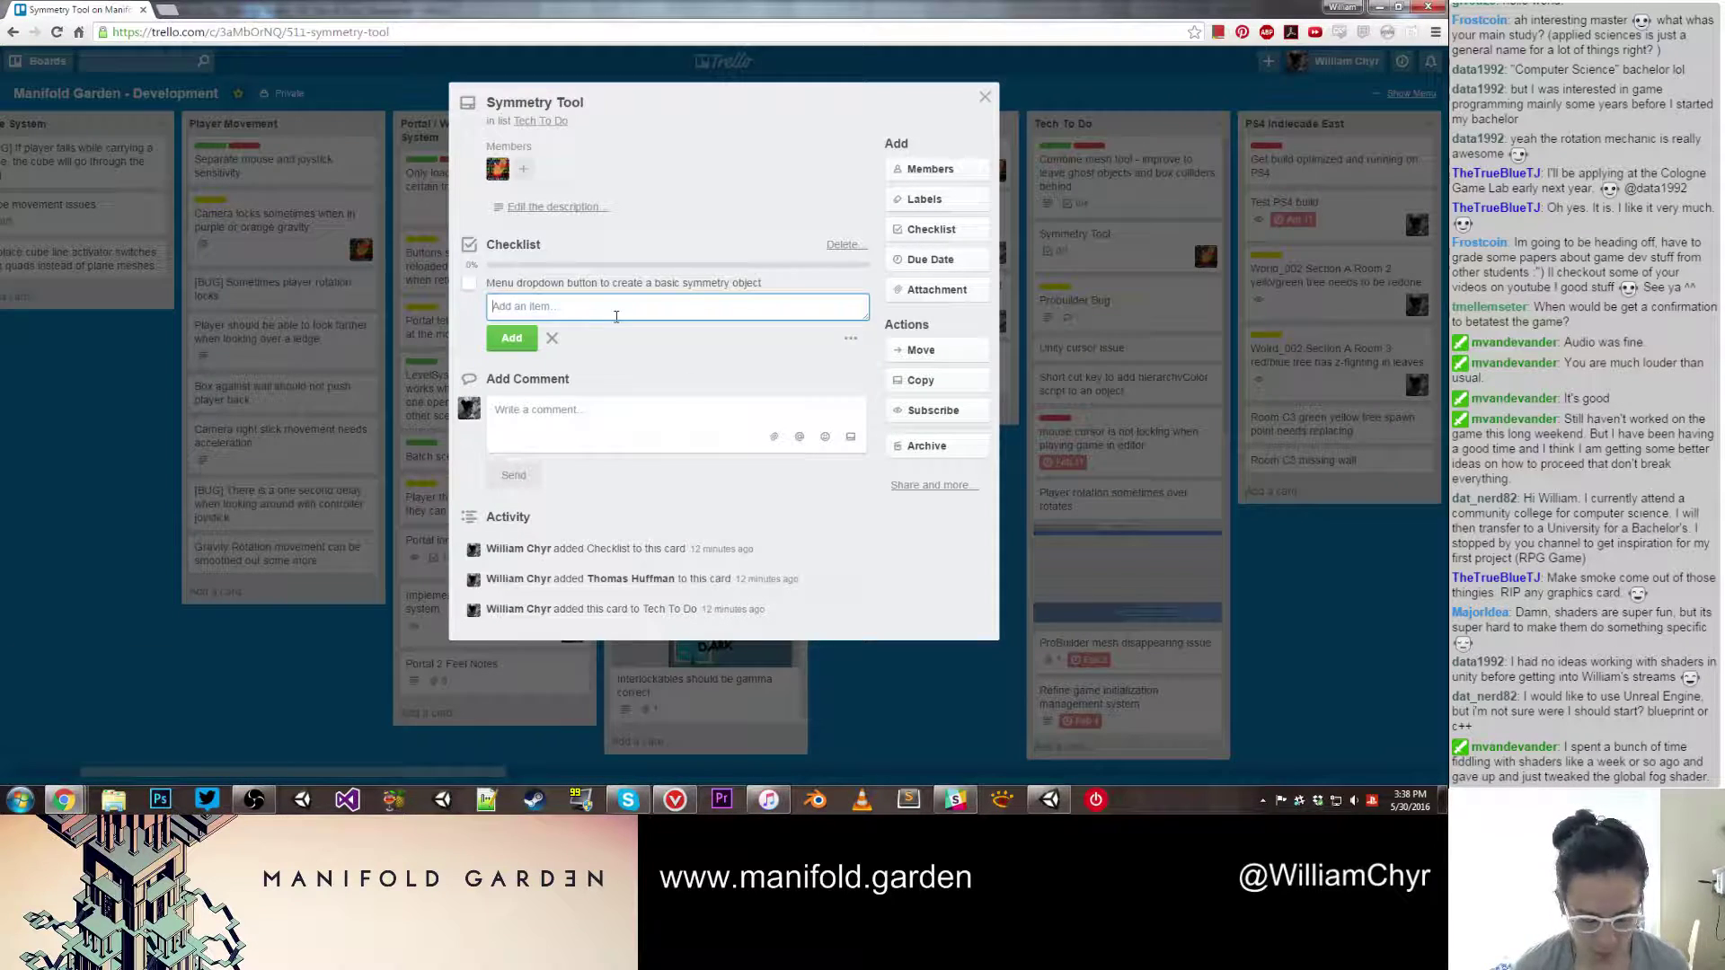
type("Nee")
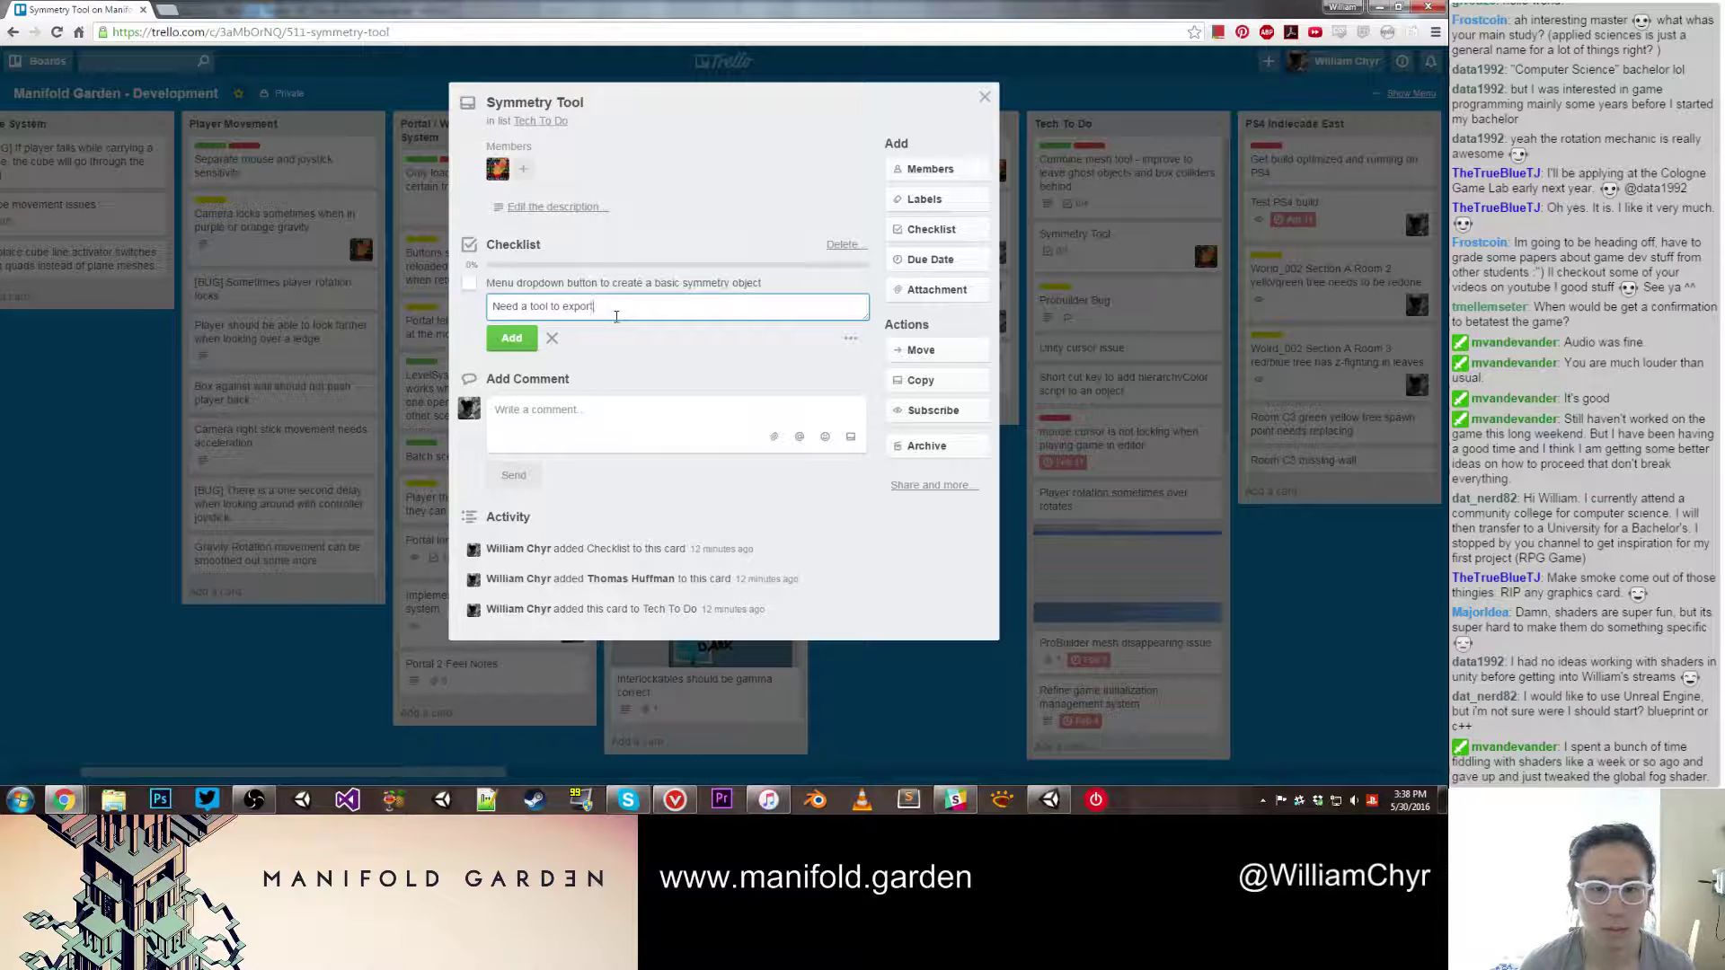
type("d a tool to \"export")
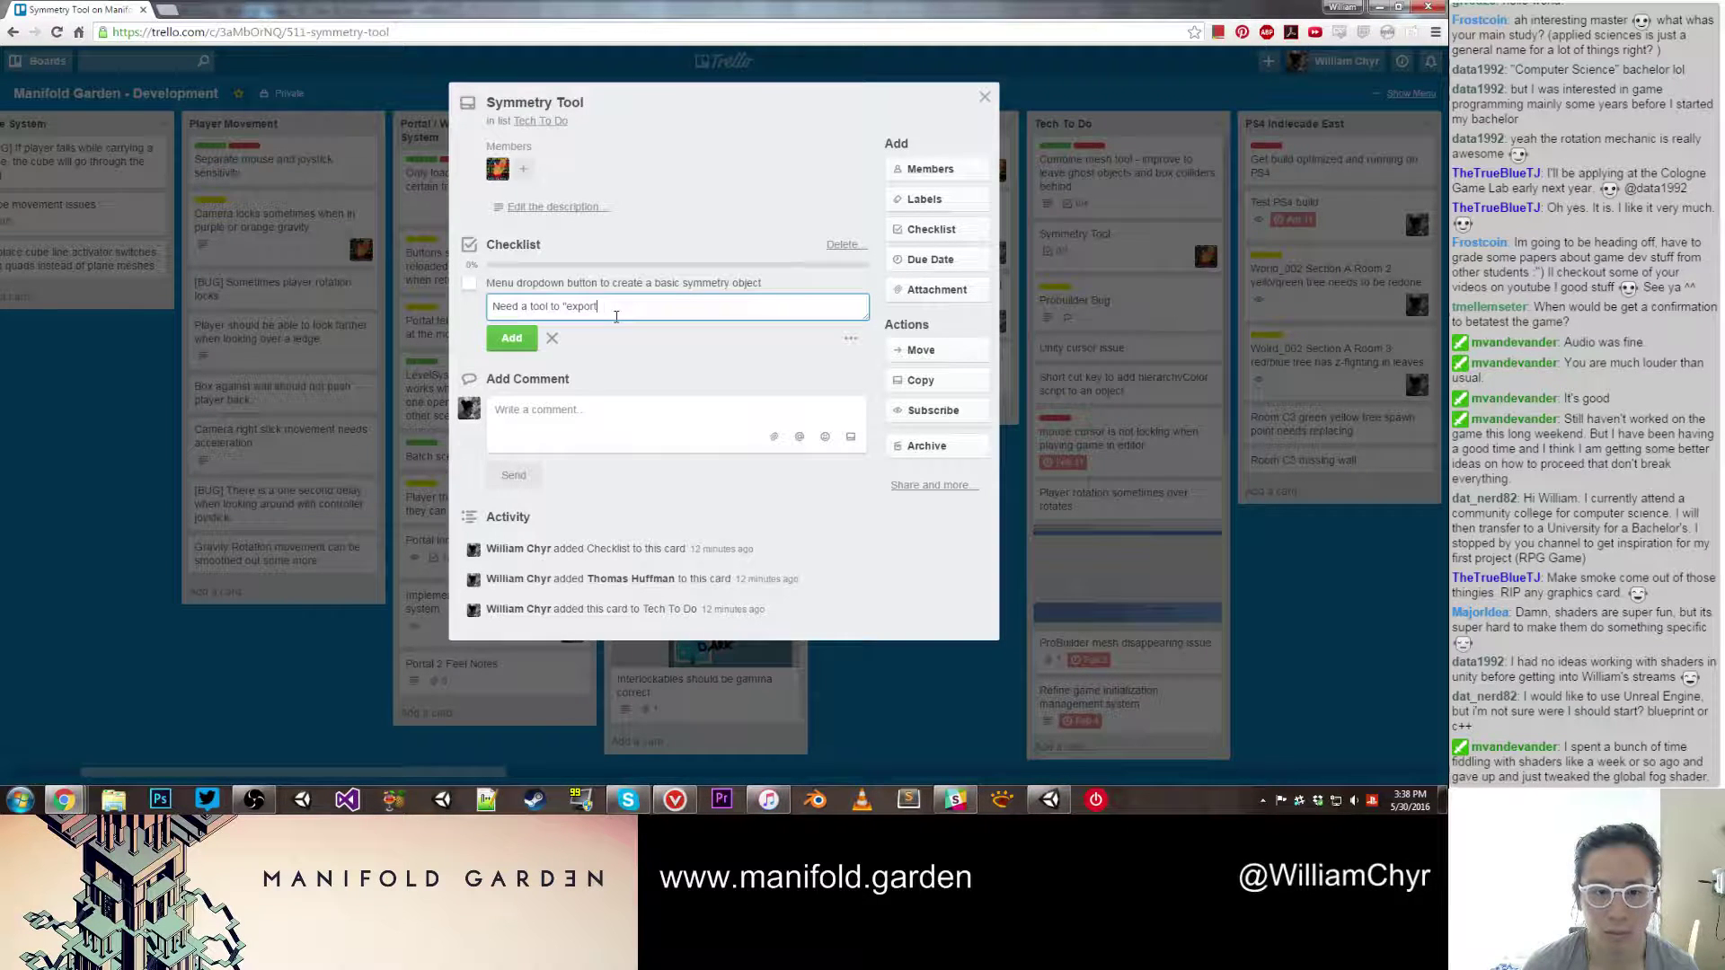
type("\" objects away (b")
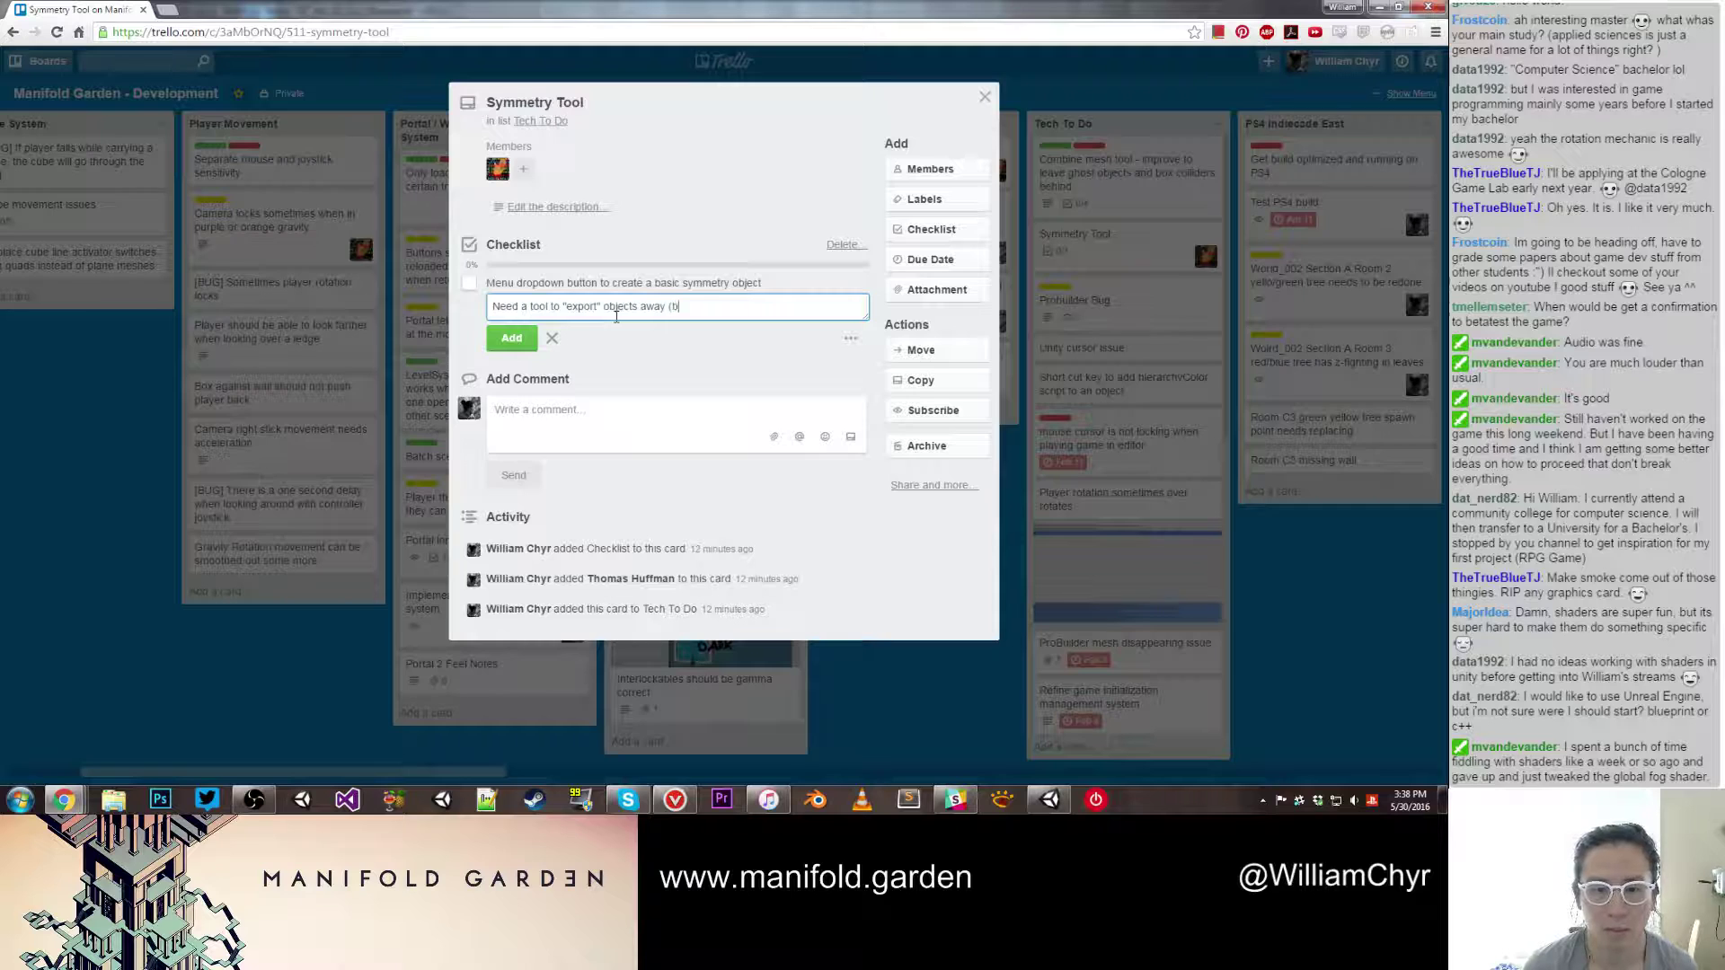
type("reak them away from t")
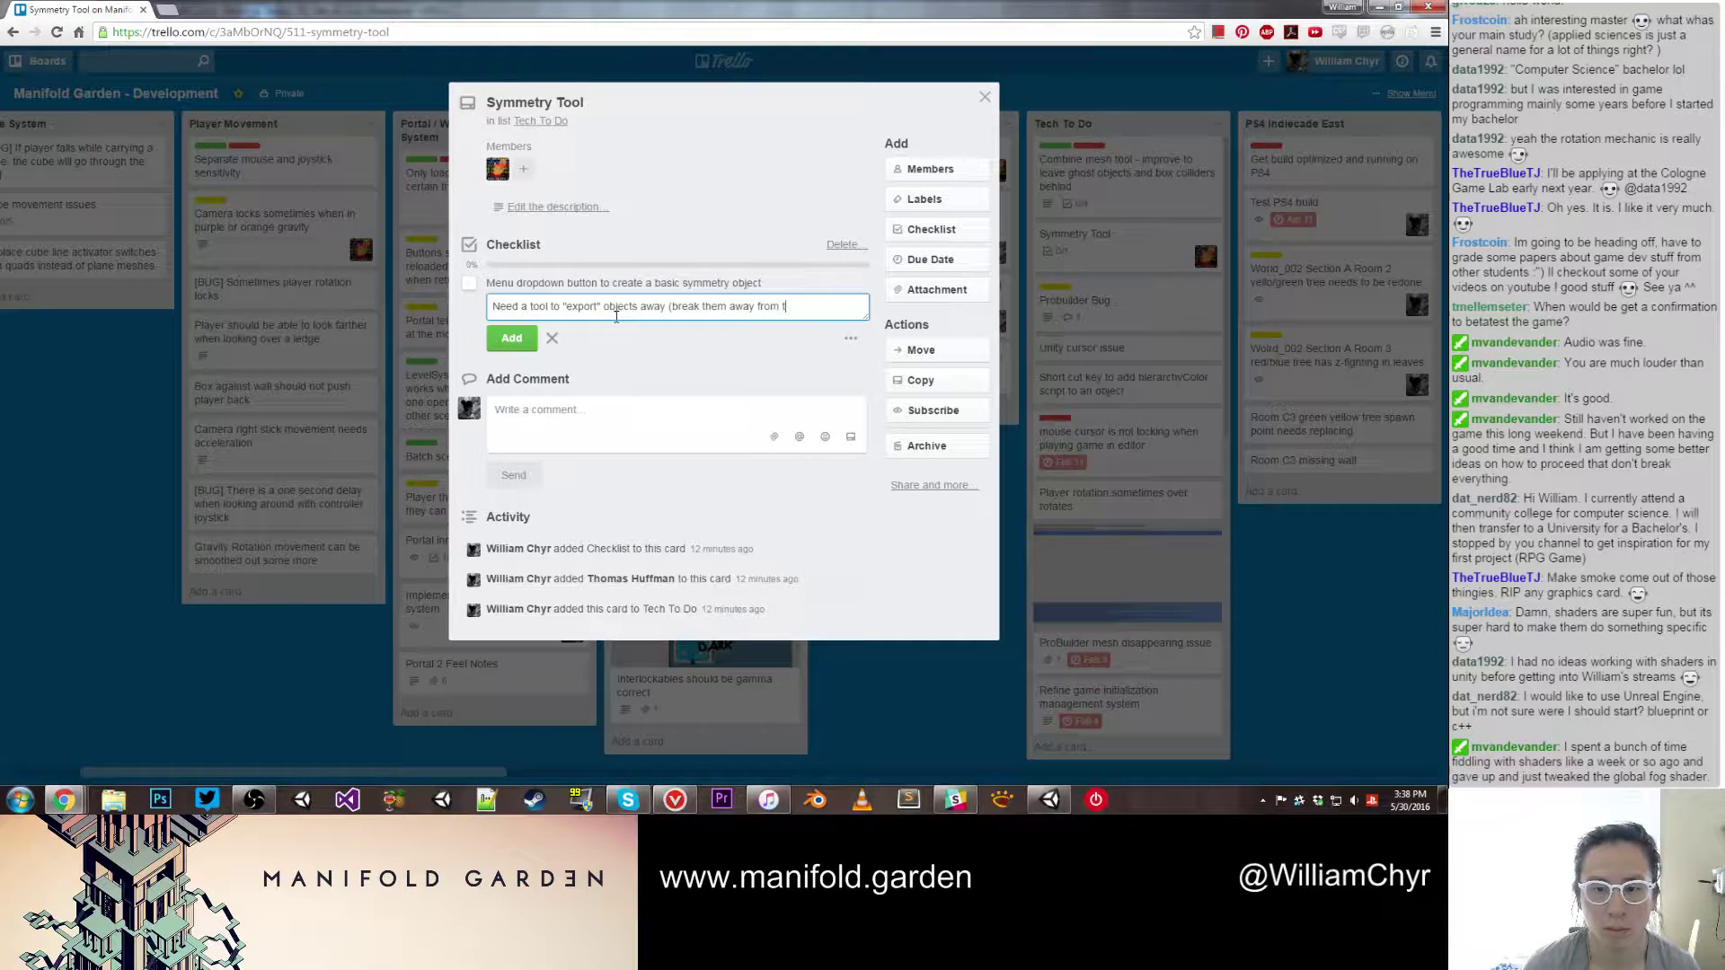
type("he linear genera")
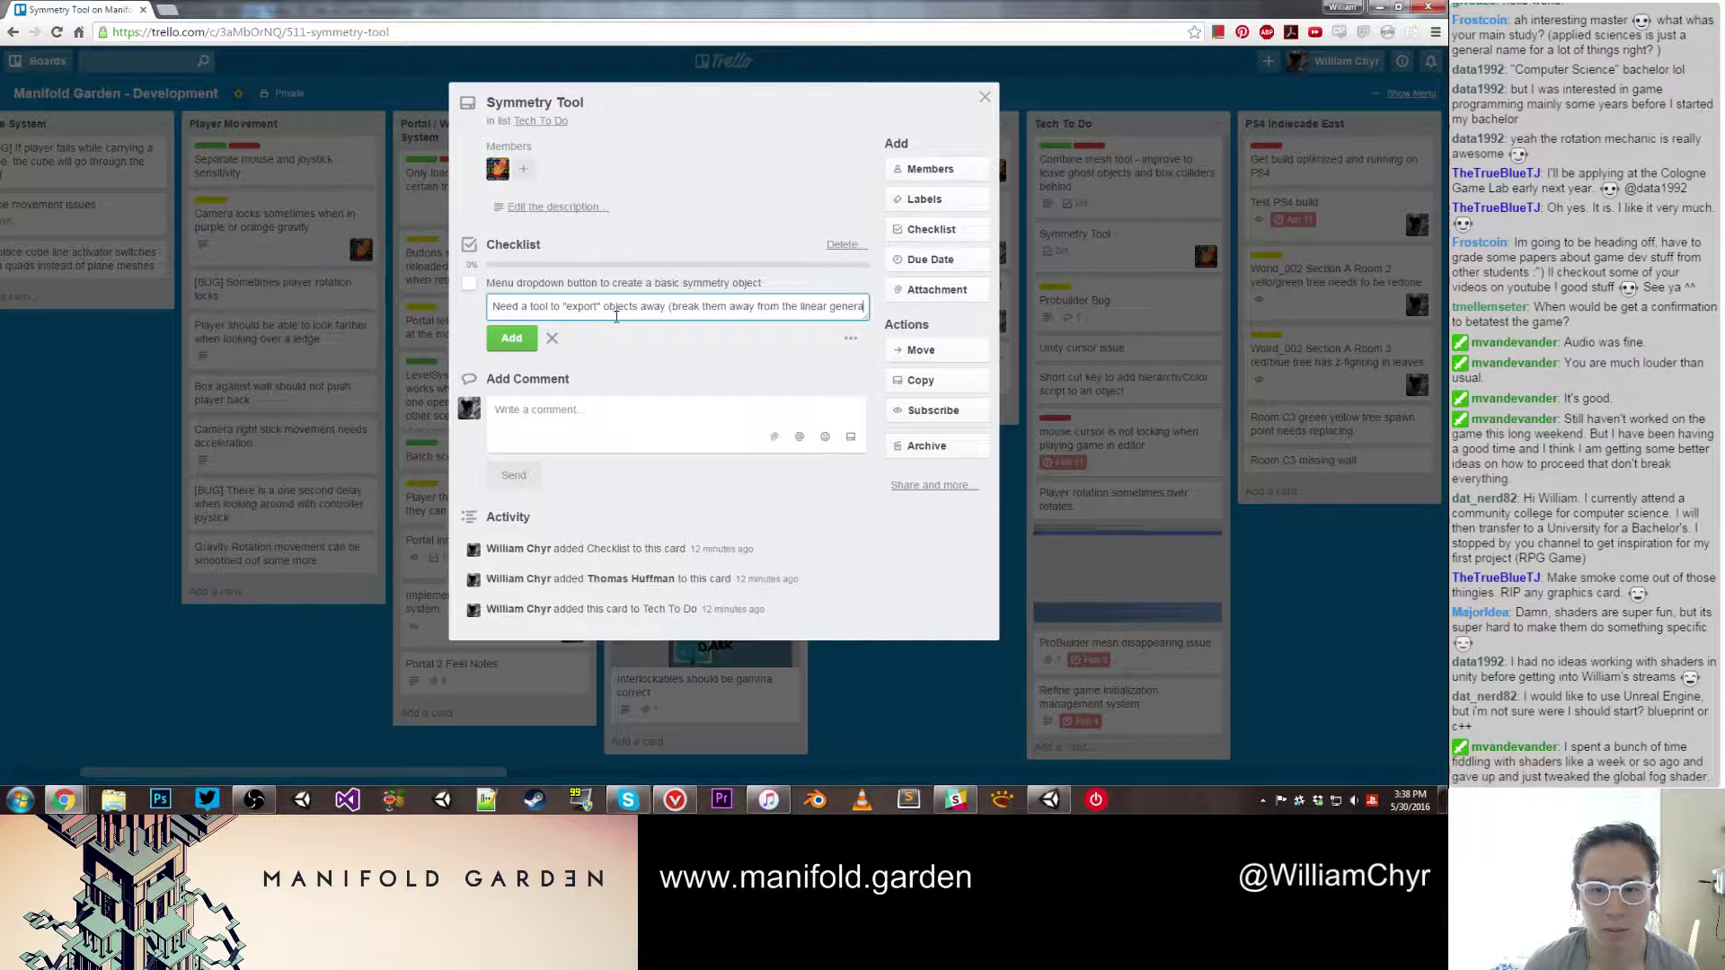
Step: Complete the checklist item with "because otherwise it causes object transform and rotation to be weird" and add it to the card
type("tion) because otherwise it causes ob")
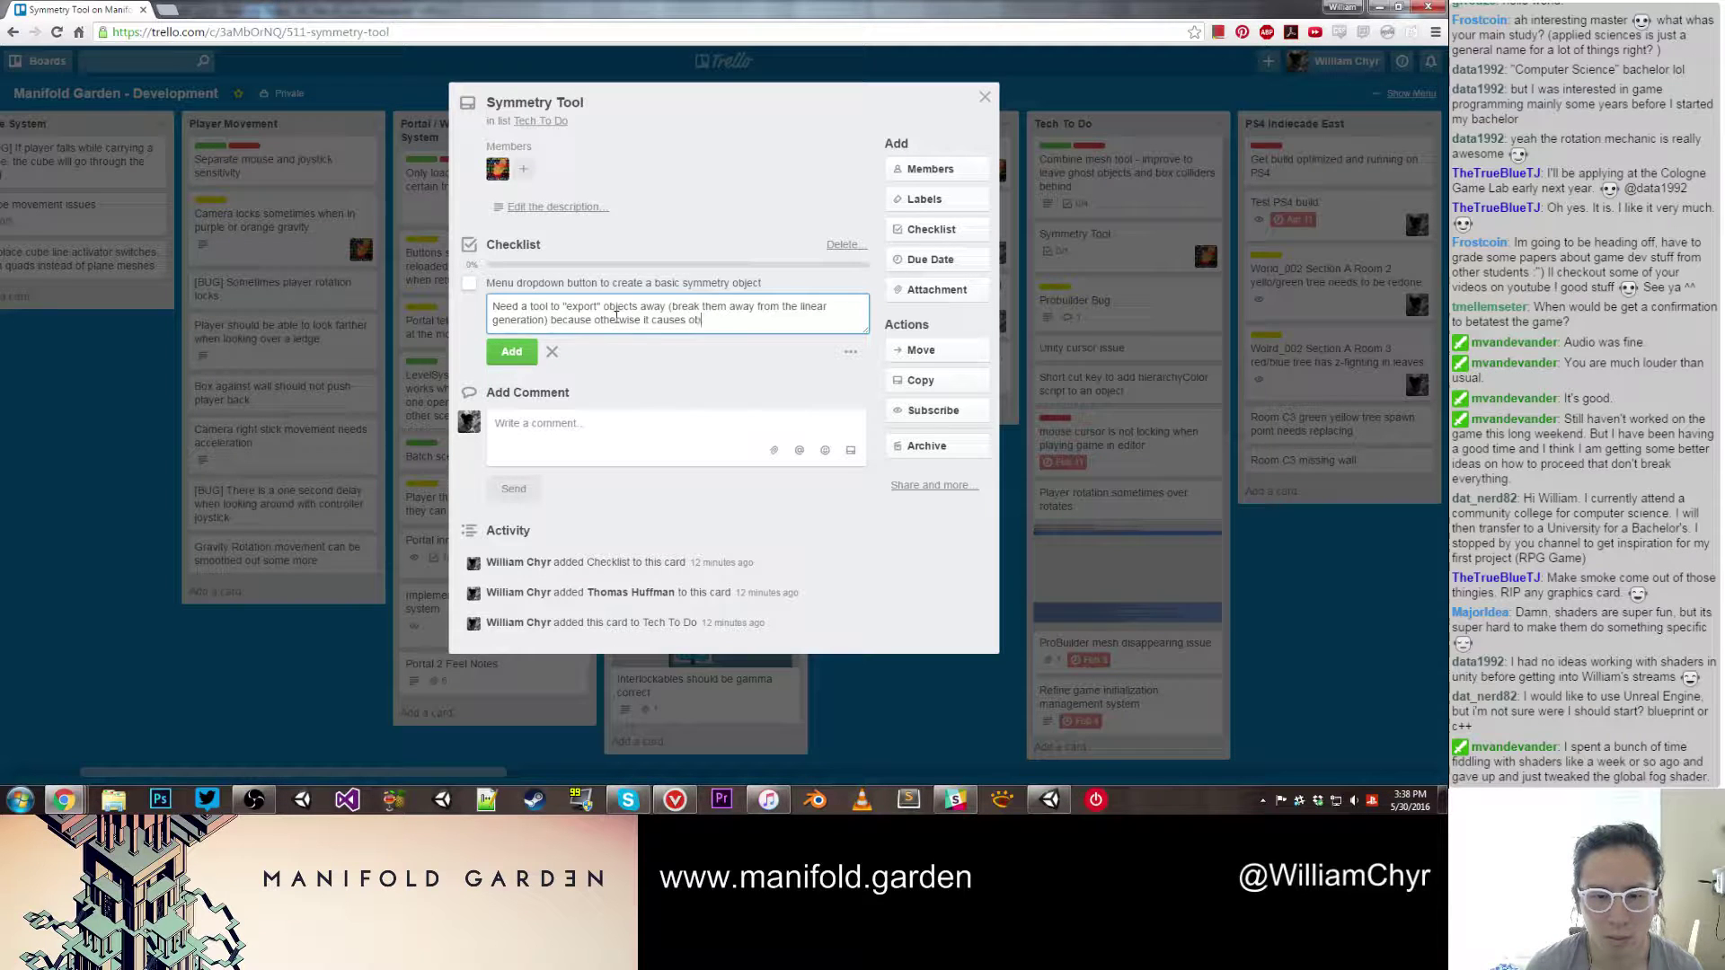
type("ject transform and")
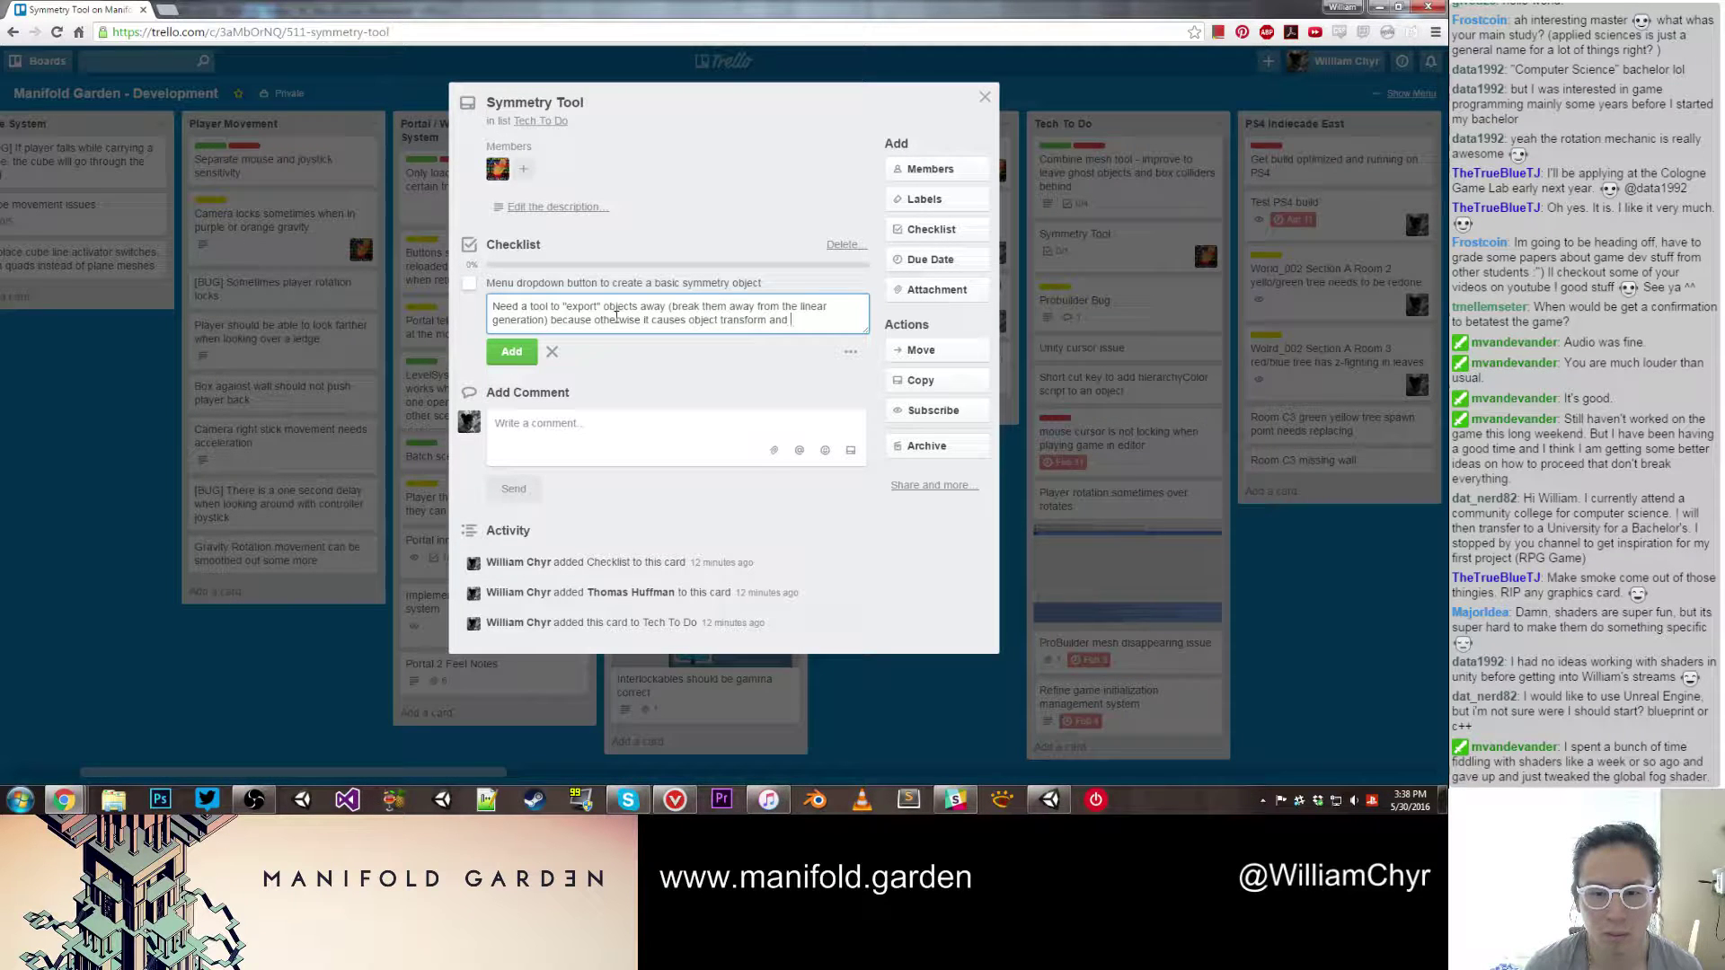
type(" rotation to be weird")
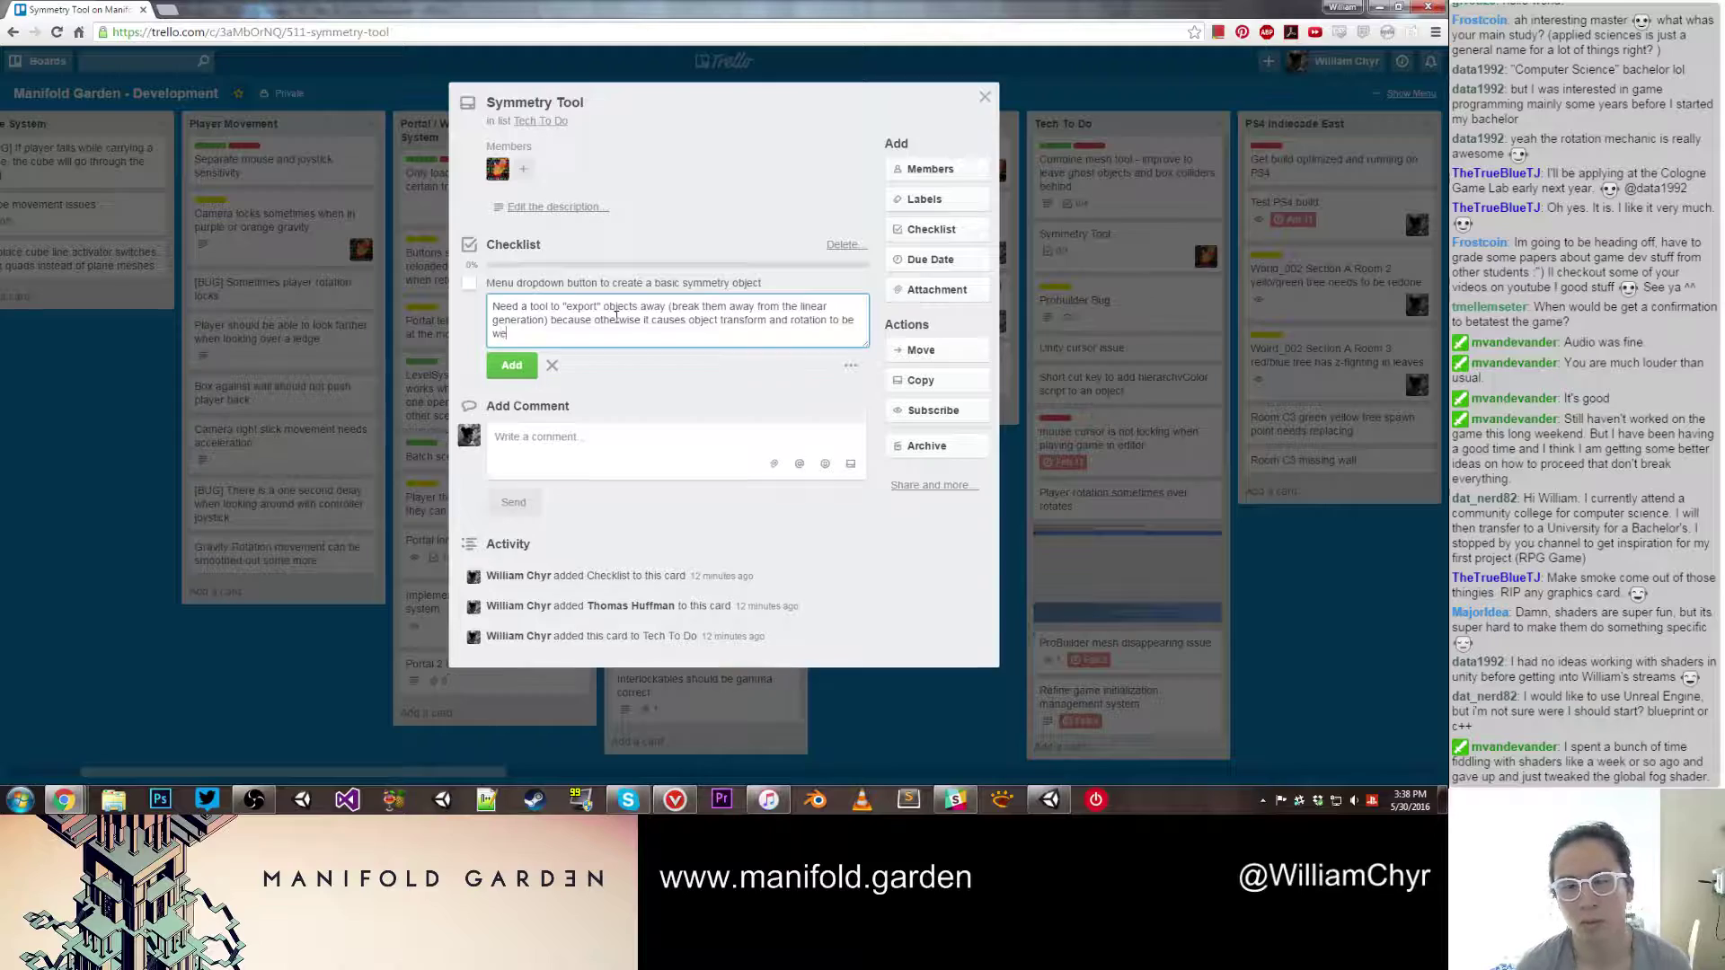
key("Return")
Step: Switch back to Unity and rotate GameObject (1) so its room row runs along the horizontal green beam, parallel to the grey bars
left_click(1050, 799)
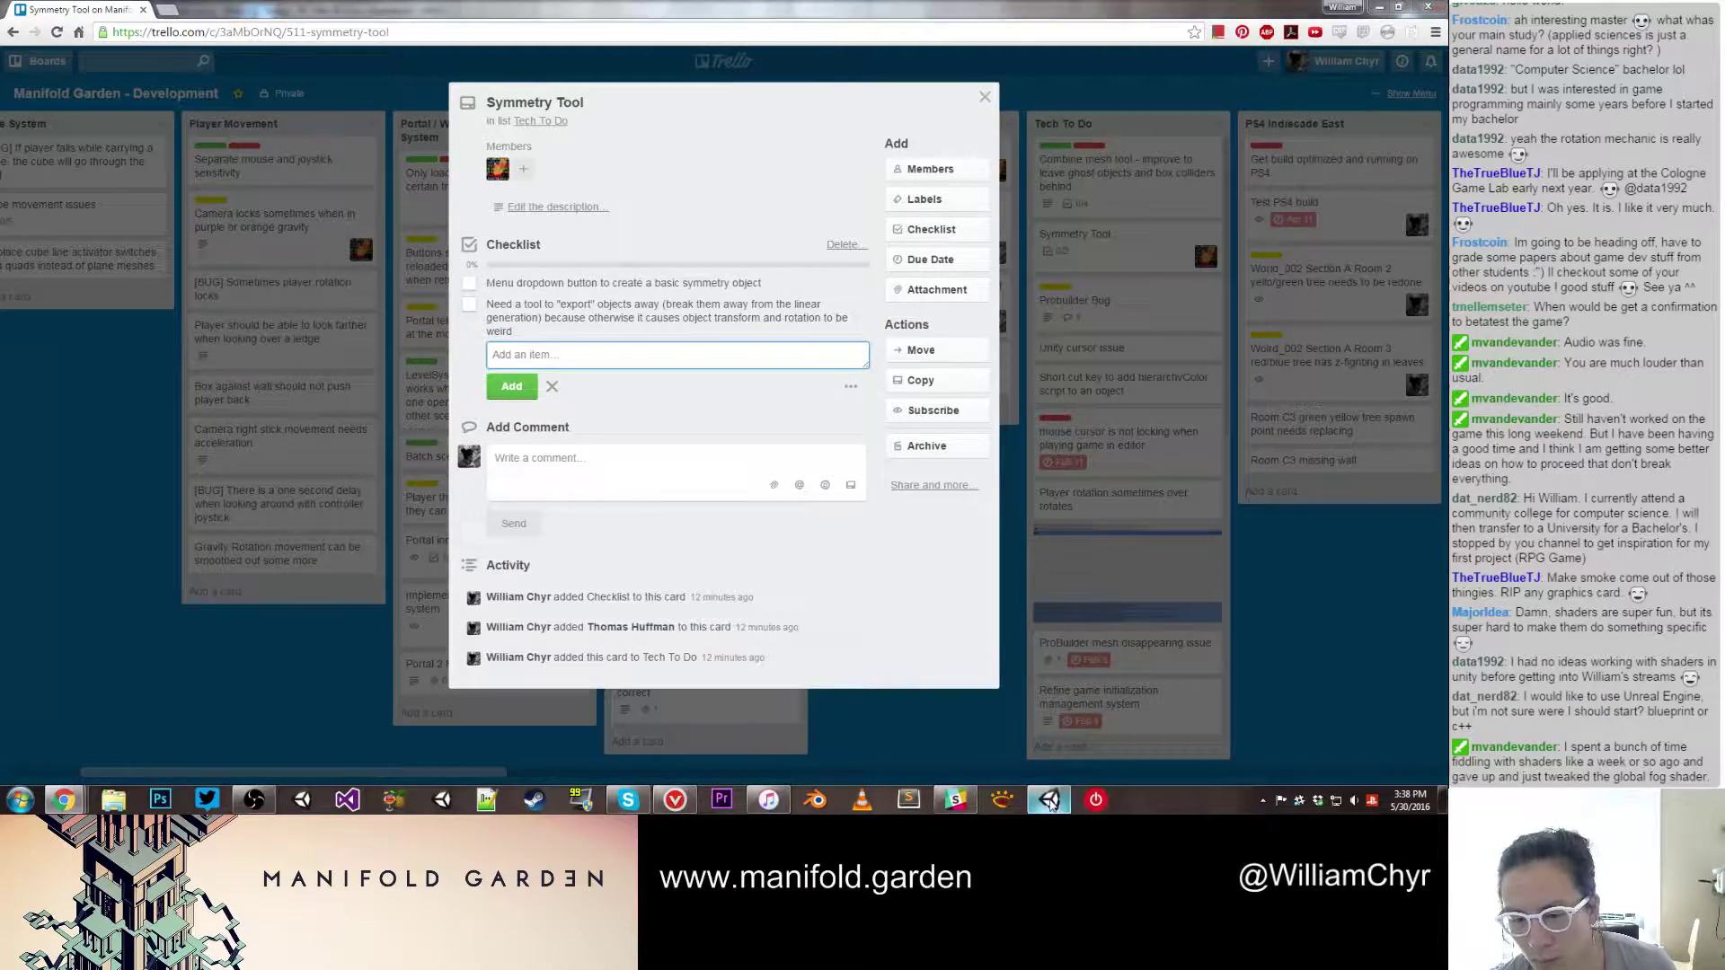
scroll(899, 629, "up", 4)
left_click_drag(760, 462, 777, 399, "alt")
right_click_drag(777, 399, 737, 486)
left_click_drag(736, 486, 602, 486)
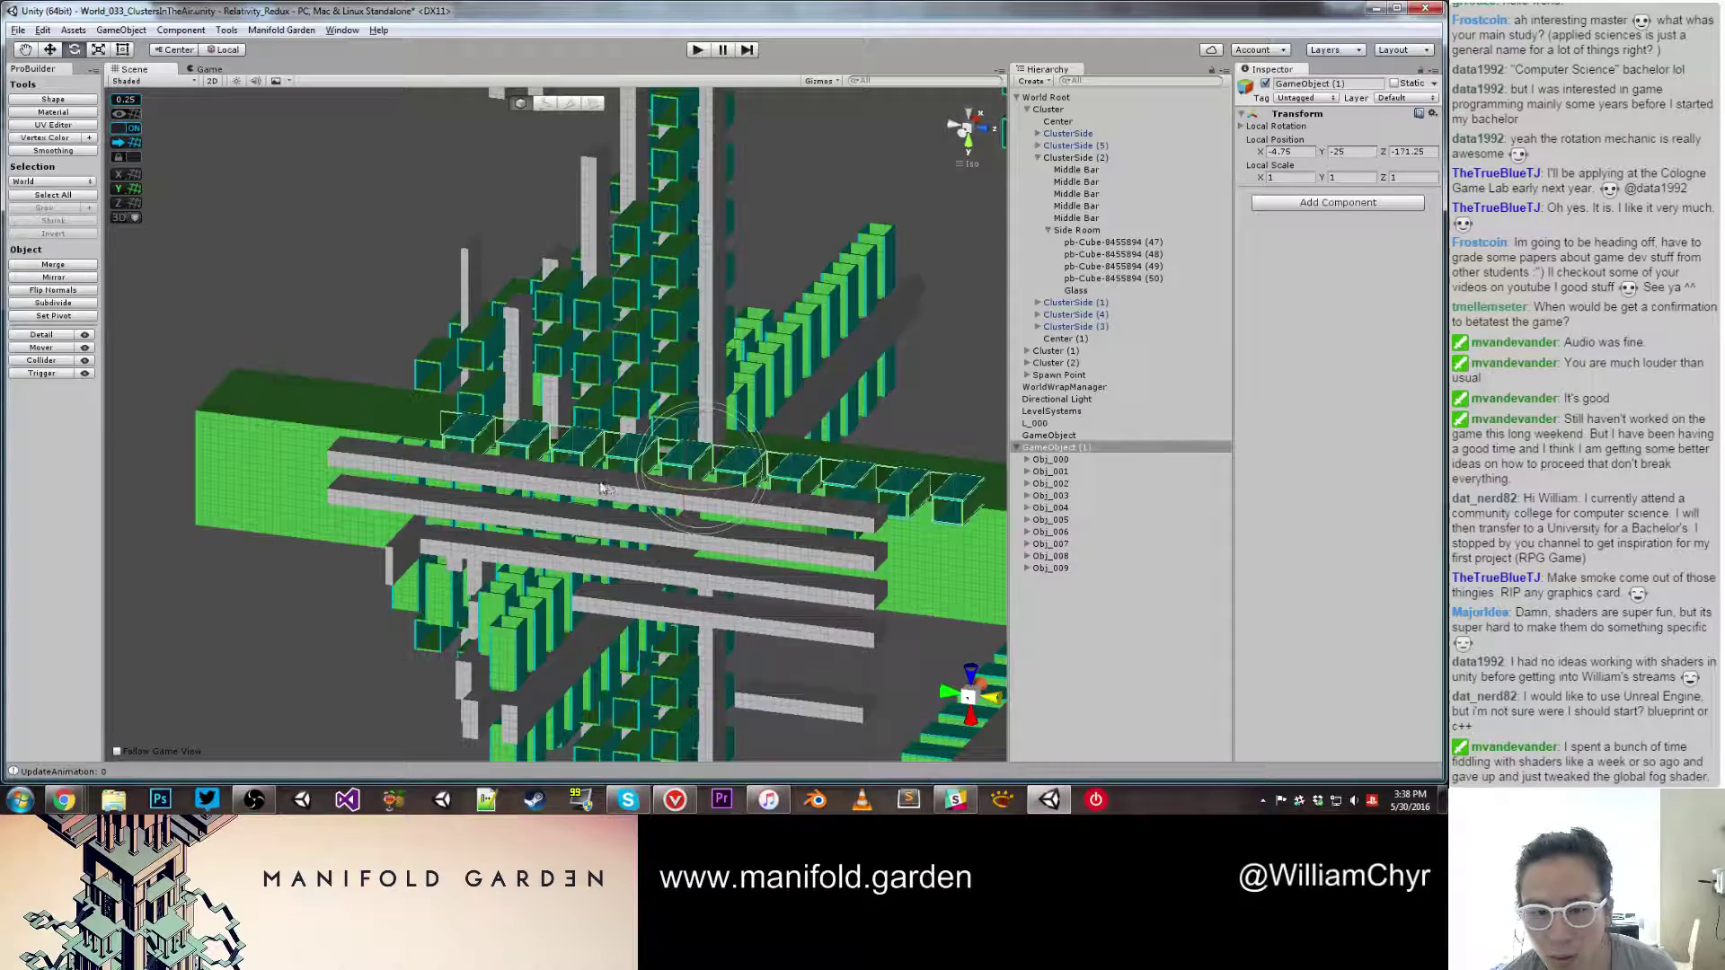
Step: Vertex-snap GameObject (1) by a corner of its end room onto the cluster's grey bars, at about X -163, Y -76.5, Z -145.5
key("w")
left_click_drag(485, 463, 575, 481, "alt")
middle_click_drag(575, 480, 222, 444, "alt")
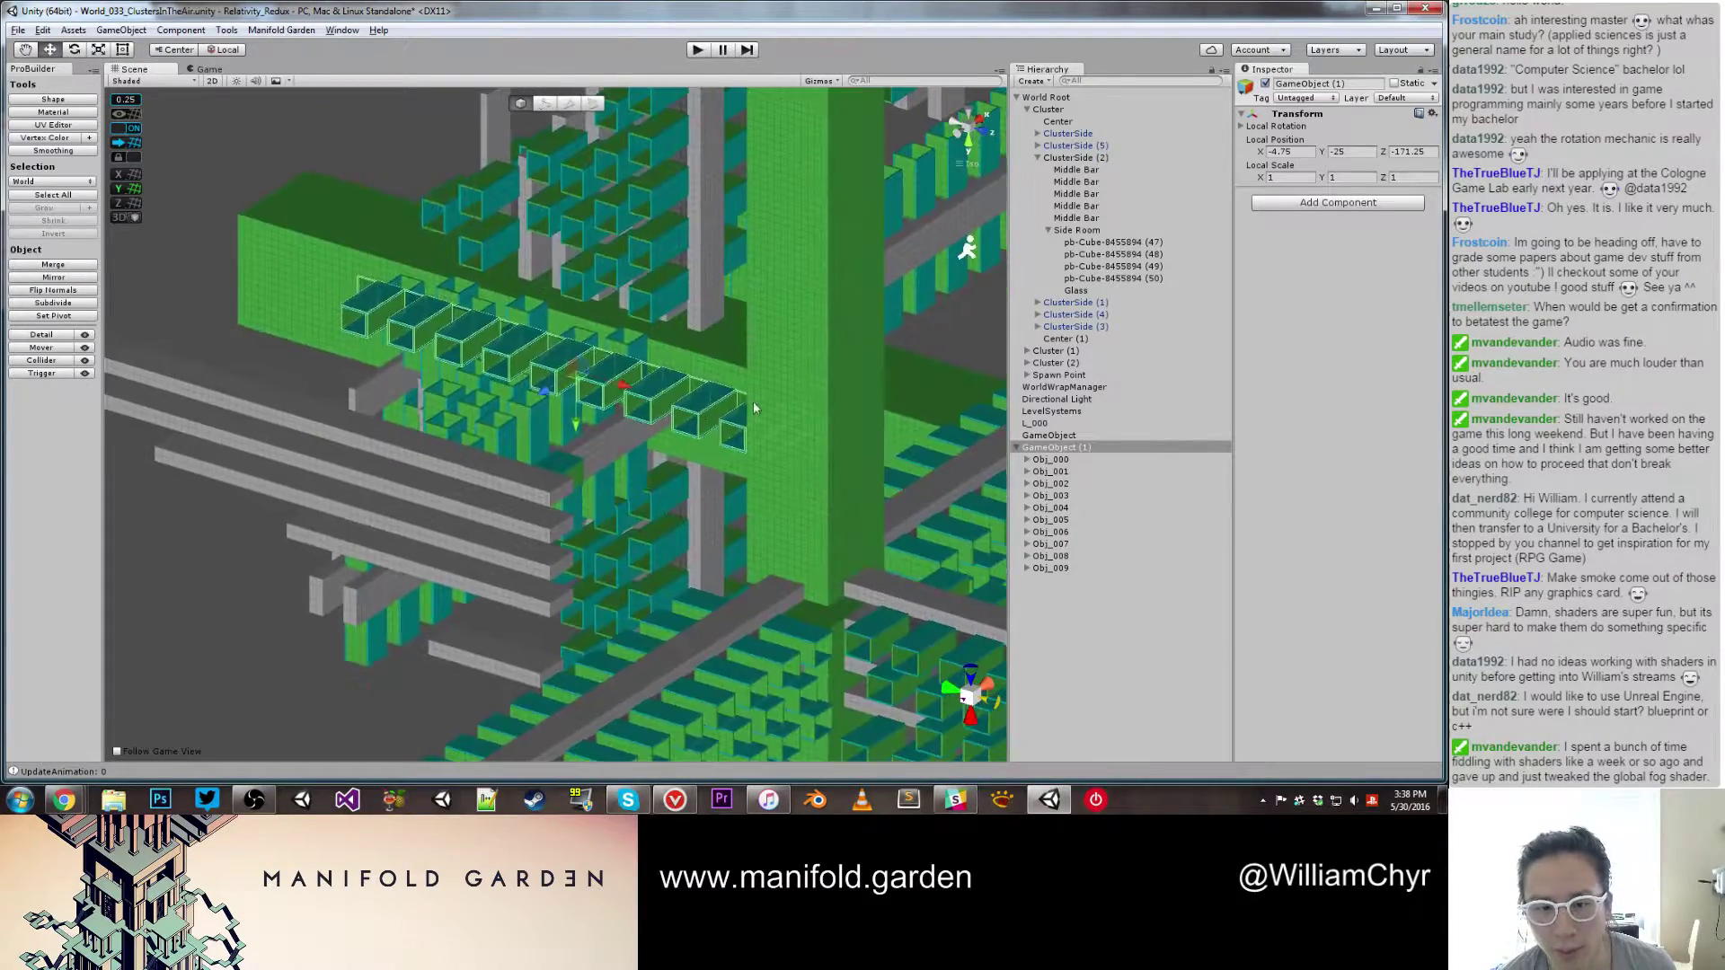
left_click_drag(758, 423, 605, 419, "alt")
middle_click_drag(604, 420, 723, 421, "alt")
scroll(723, 421, "up", 5)
key("v")
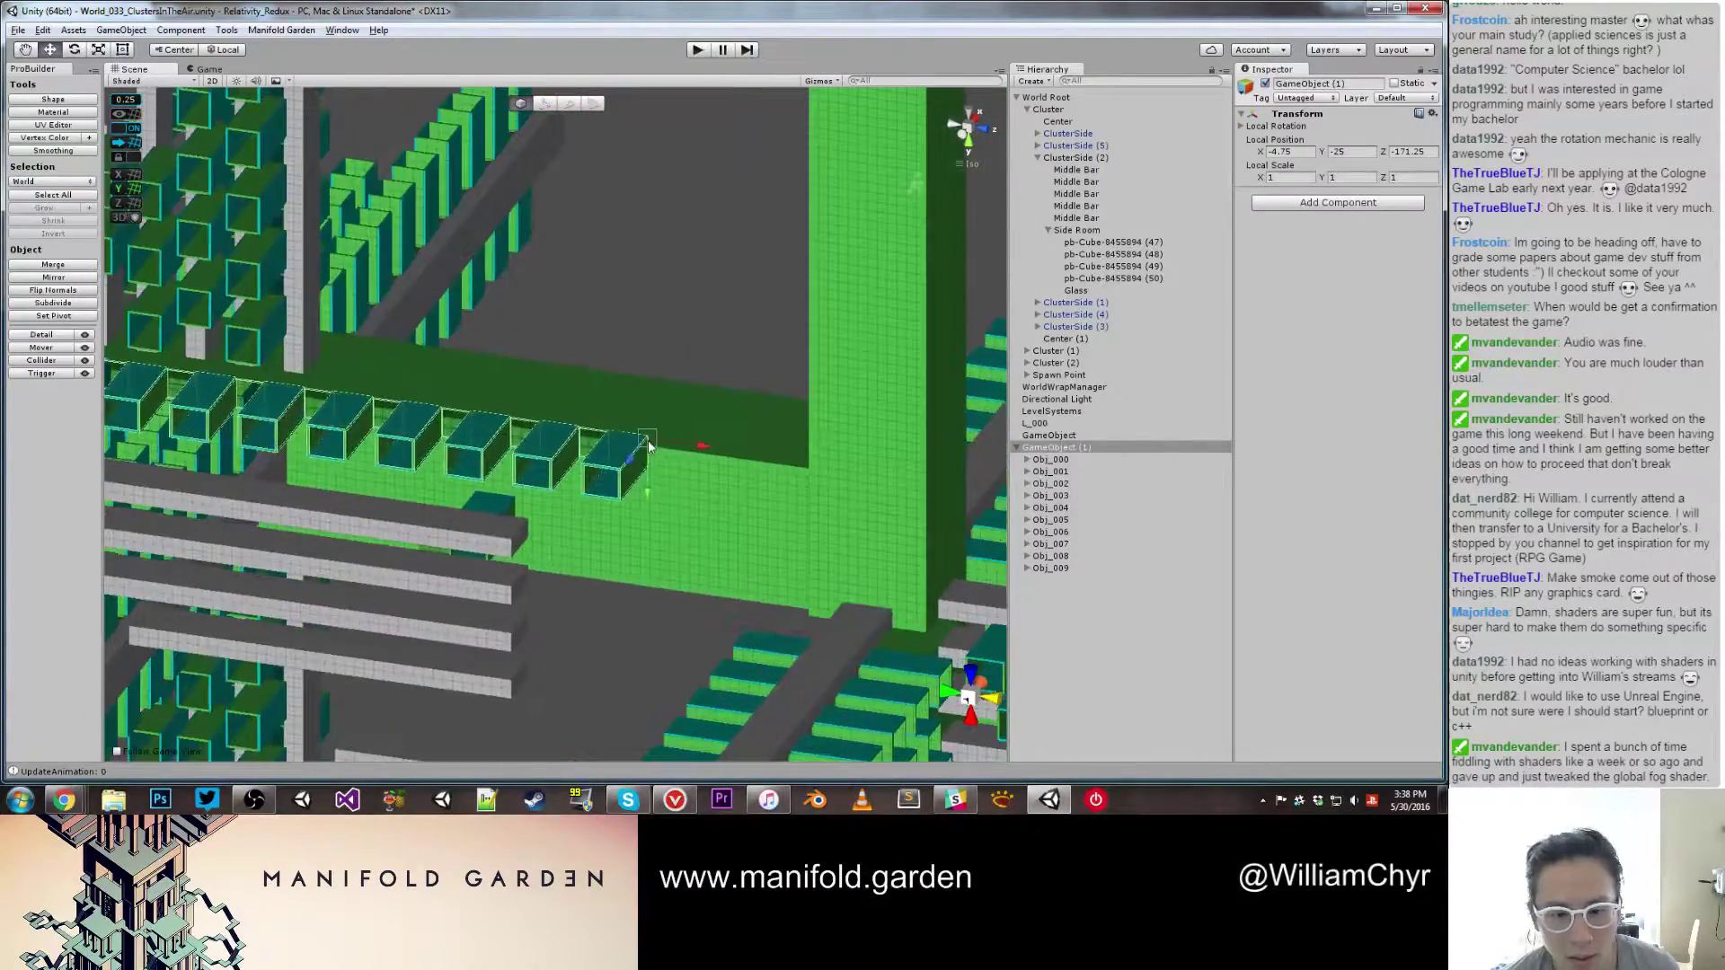
left_click_drag(649, 441, 300, 558)
Step: Shift GameObject (1) along Y to -72.5 so the room row sits between the two long grey bars
scroll(508, 550, "down", 5)
middle_click_drag(300, 558, 719, 499, "alt")
left_click_drag(719, 499, 541, 409, "alt")
scroll(746, 445, "up", 3)
middle_click_drag(541, 409, 721, 442, "alt")
mouse_move(720, 442)
left_mouse_down("alt")
mouse_move(724, 395)
mouse_move(732, 423)
left_mouse_up("alt")
middle_click_drag(731, 423, 679, 378, "alt")
scroll(680, 379, "up", 2)
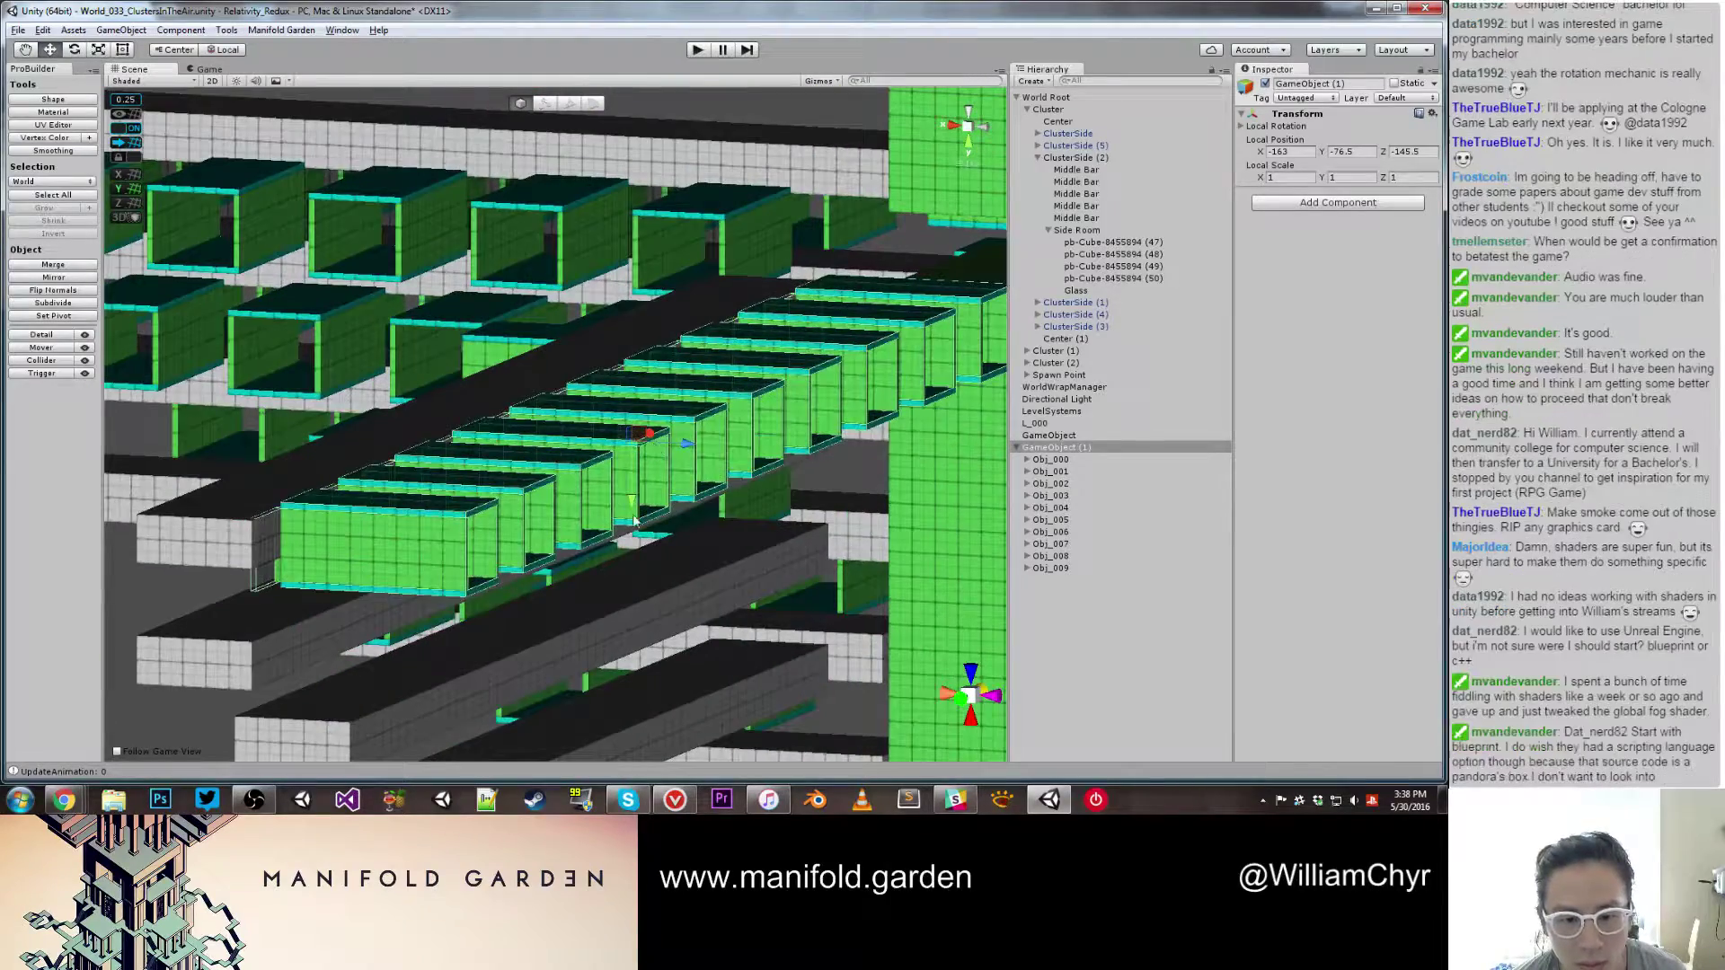
mouse_move(635, 511)
left_mouse_down()
mouse_move(634, 557)
mouse_move(669, 422)
mouse_move(666, 472)
mouse_move(549, 530)
mouse_move(661, 505)
left_mouse_up()
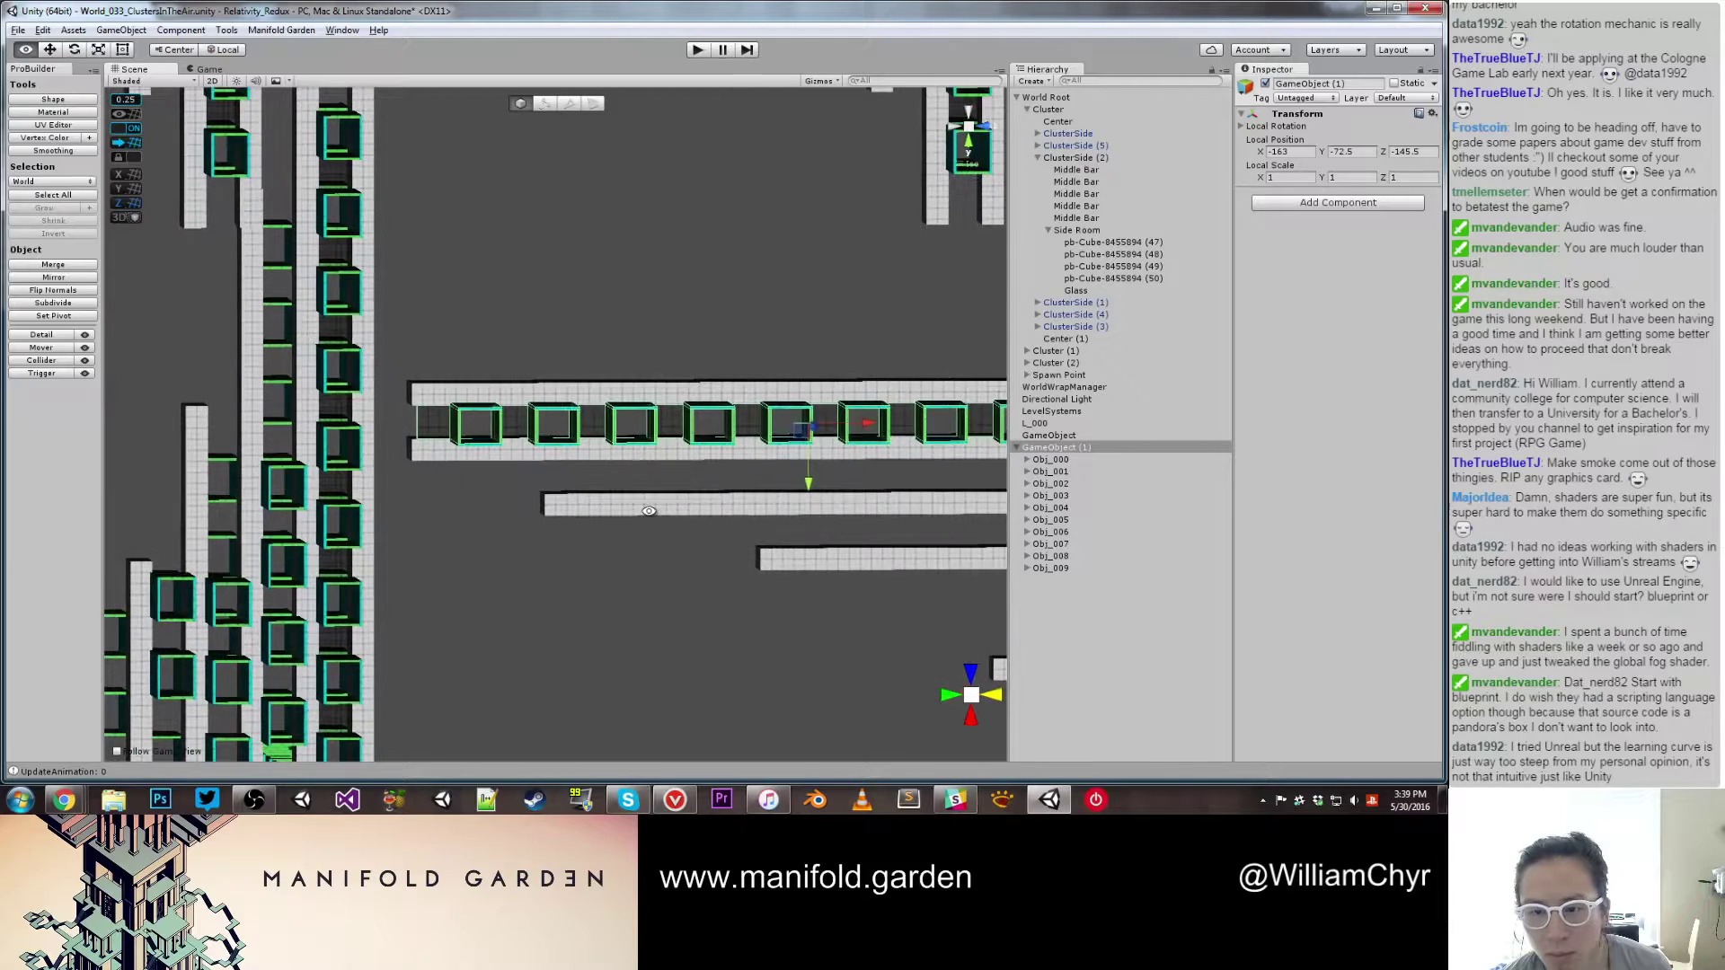
Step: Inspect GameObject (1)'s room row against the grey bars up close and at an angle, and check the child objects of Obj_000
scroll(663, 499, "up", 4)
middle_click_drag(659, 496, 352, 513)
scroll(352, 513, "up", 3)
mouse_move(420, 493)
left_mouse_down("alt")
mouse_move(389, 504)
mouse_move(423, 505)
left_mouse_up("alt")
left_click(1053, 460)
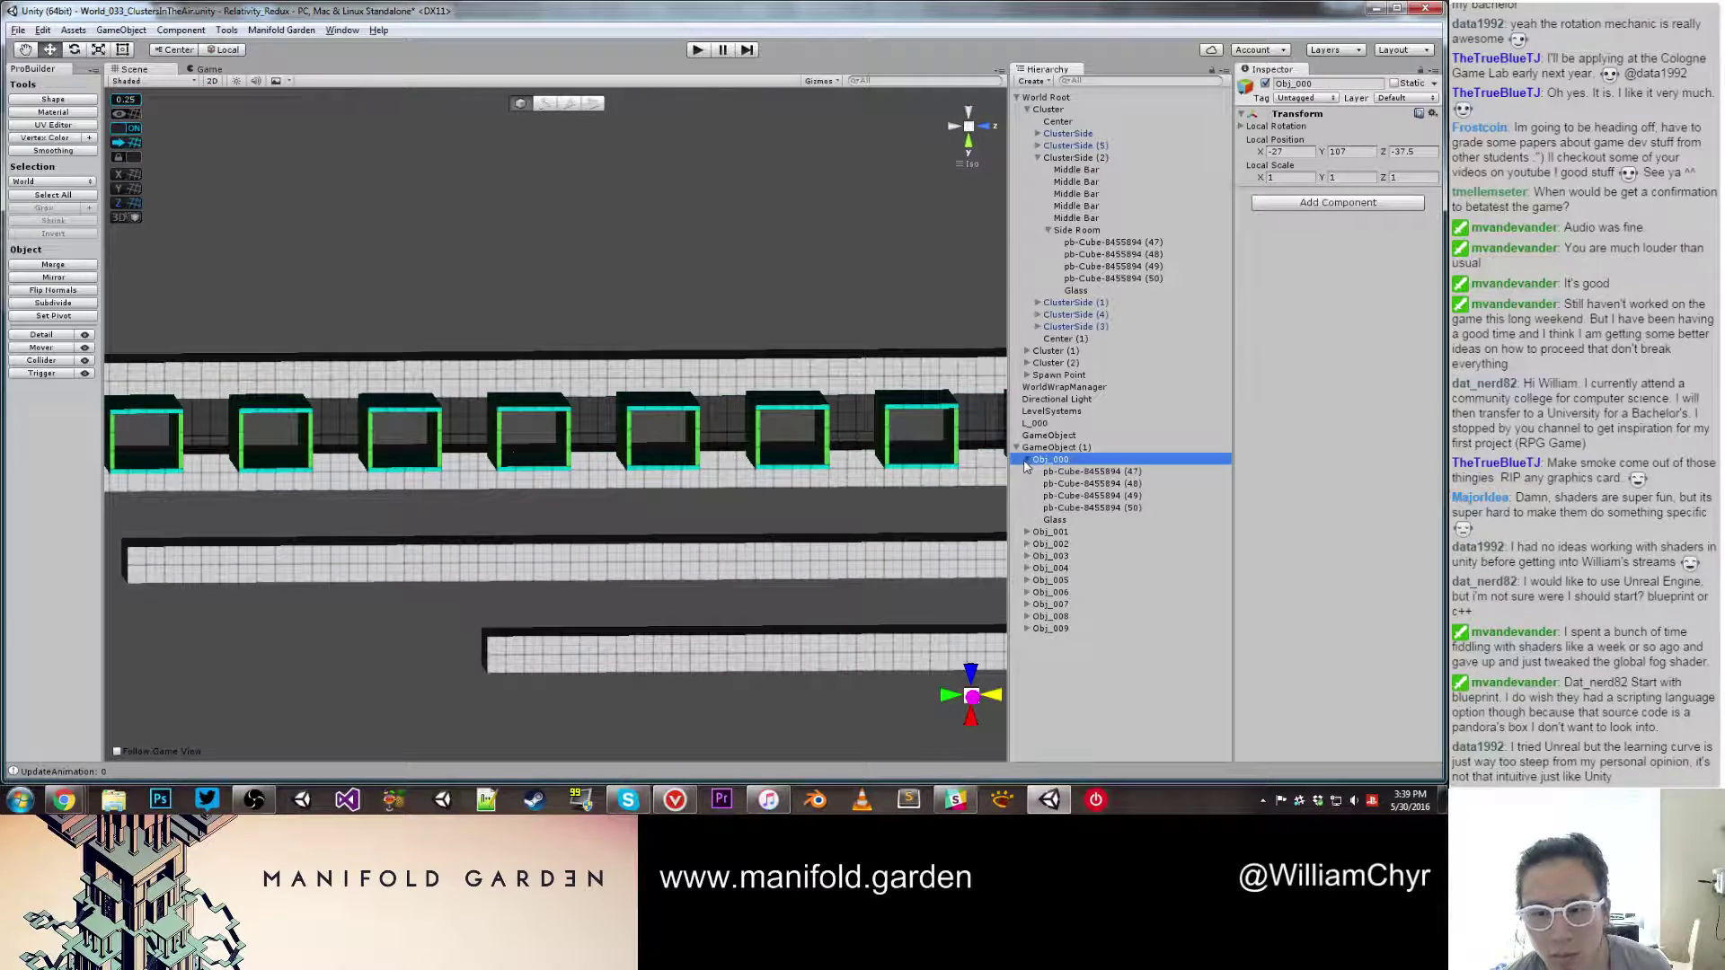
left_click(1038, 449)
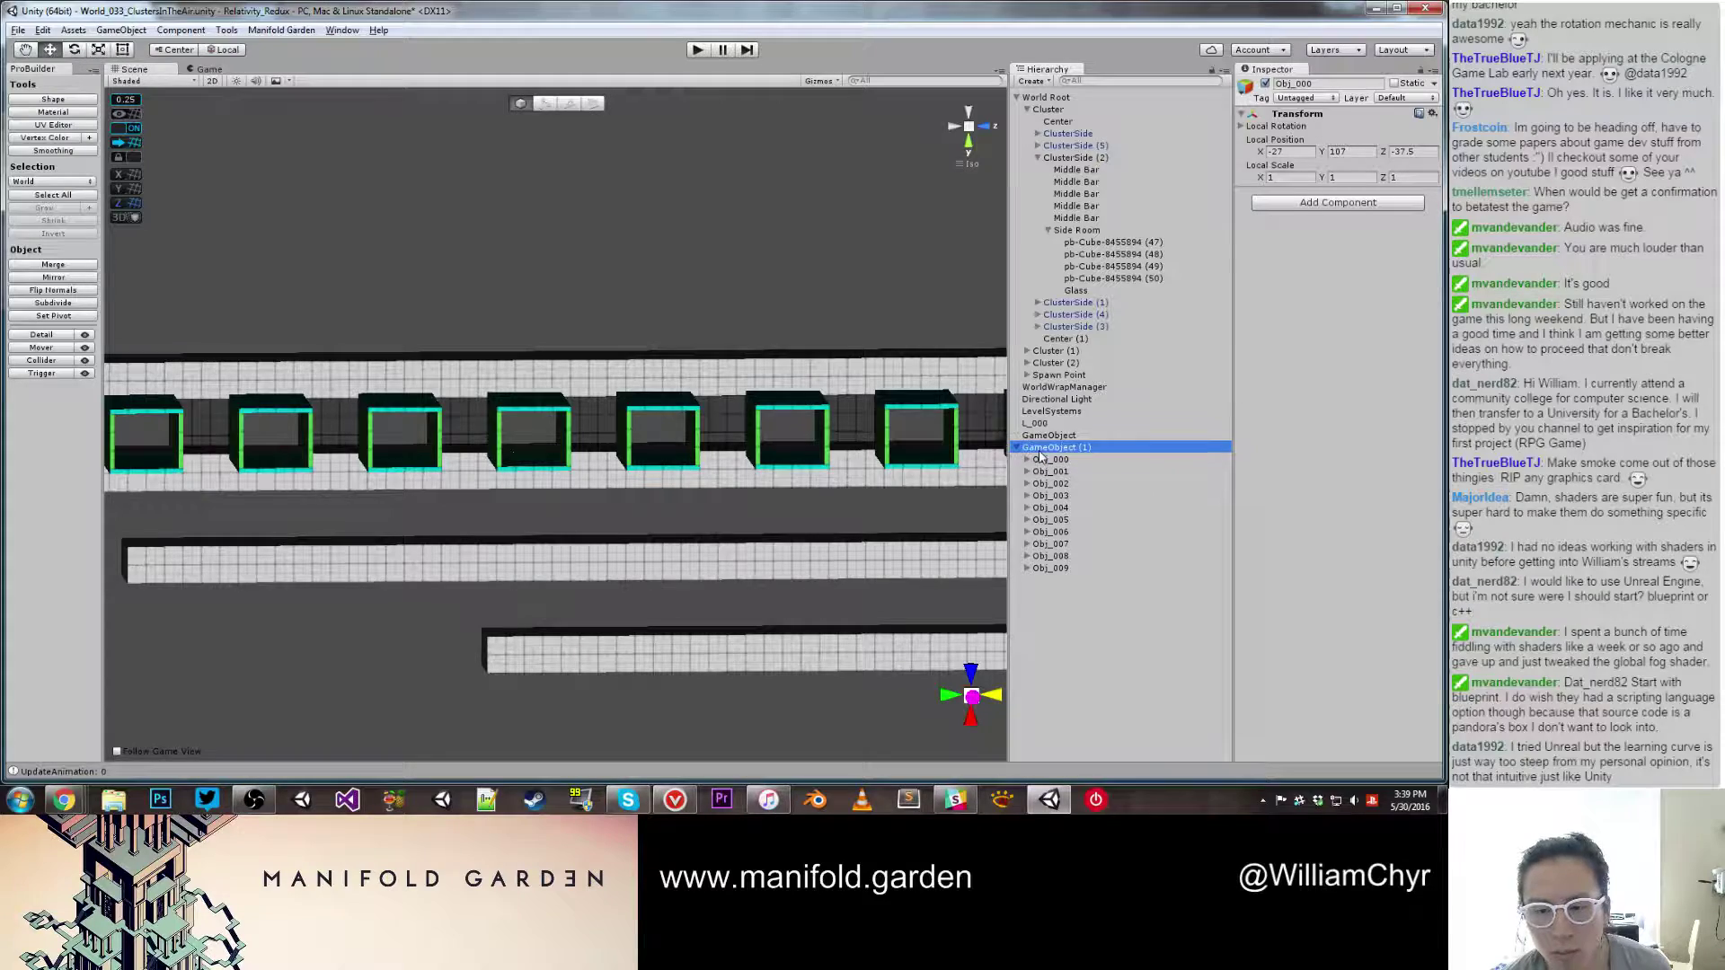
scroll(731, 454, "down", 6)
left_click_drag(731, 454, 493, 503, "alt")
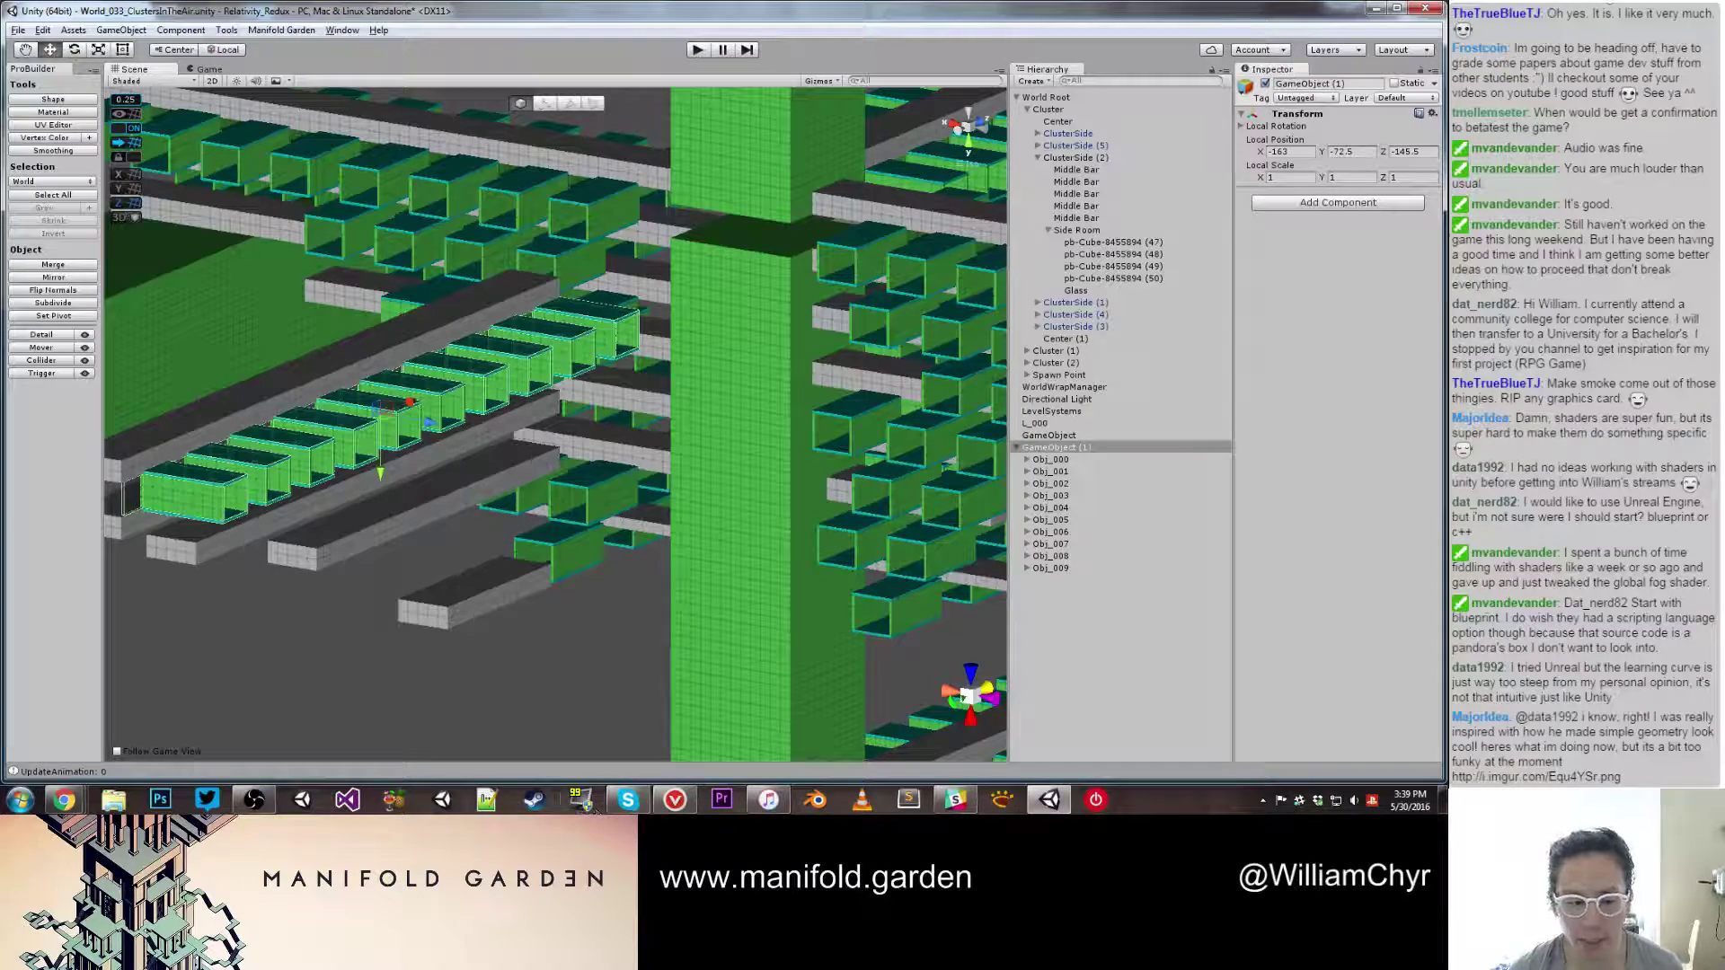
Step: Switch to the Symmetry Tool card in Trello and start a new checklist item reading "Don't rename the child objet in the"
mouse_move(64, 800)
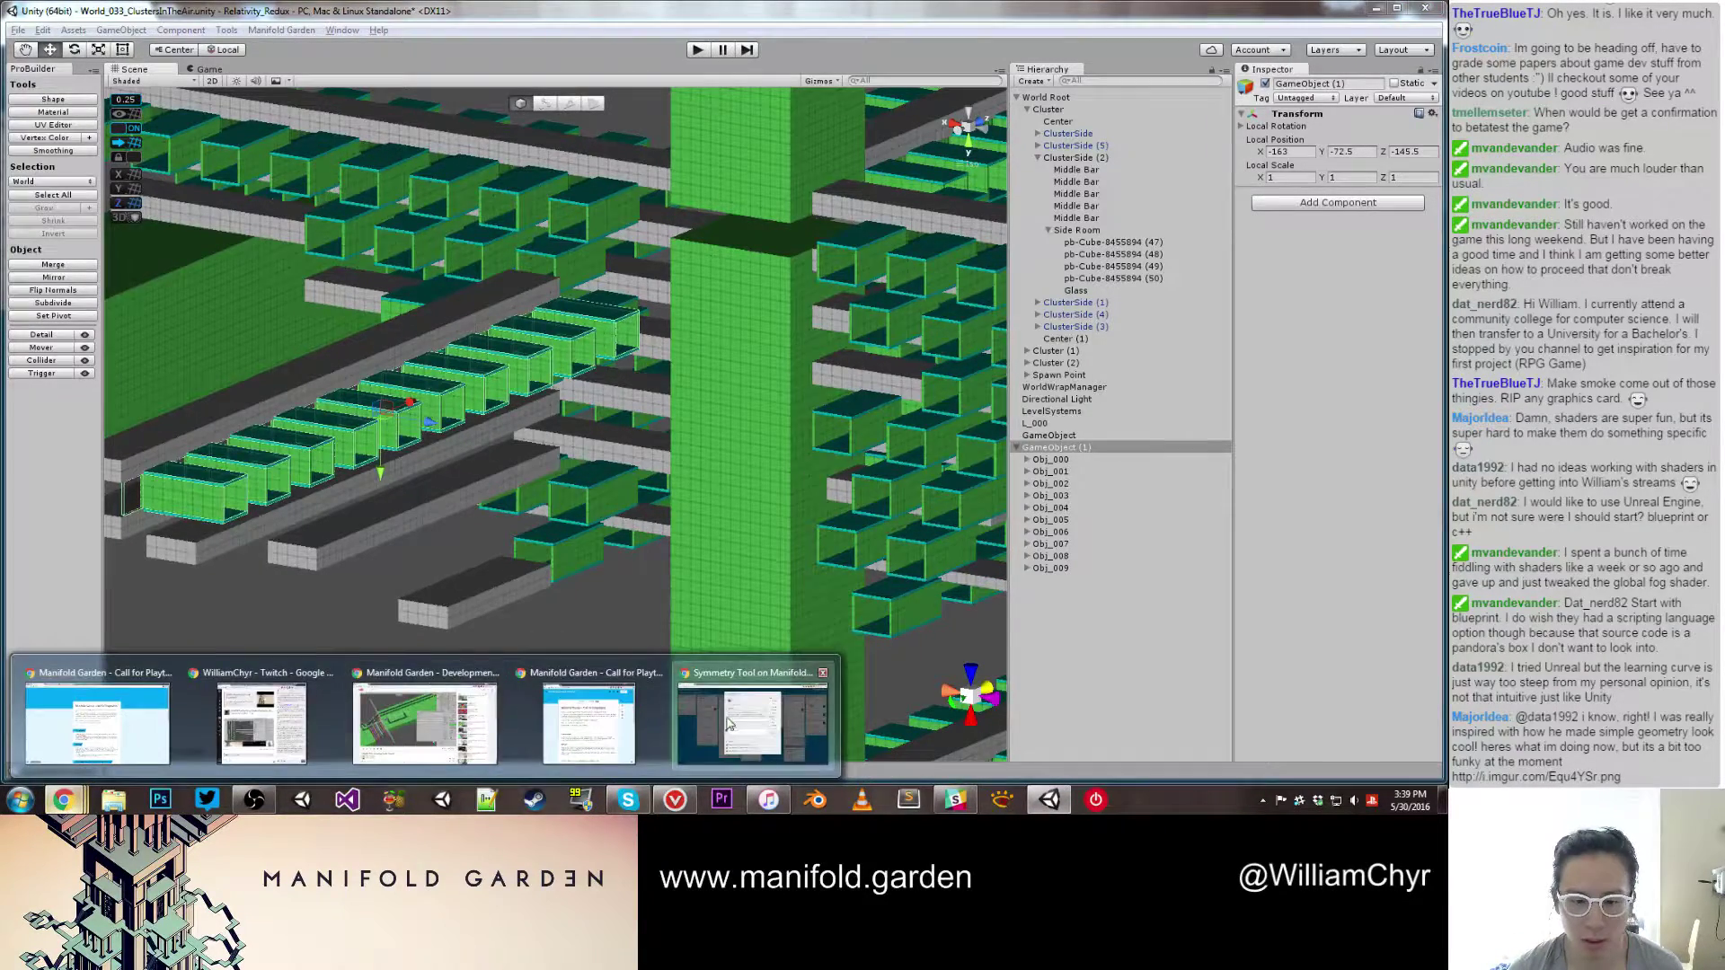
left_click(753, 715)
type("Do")
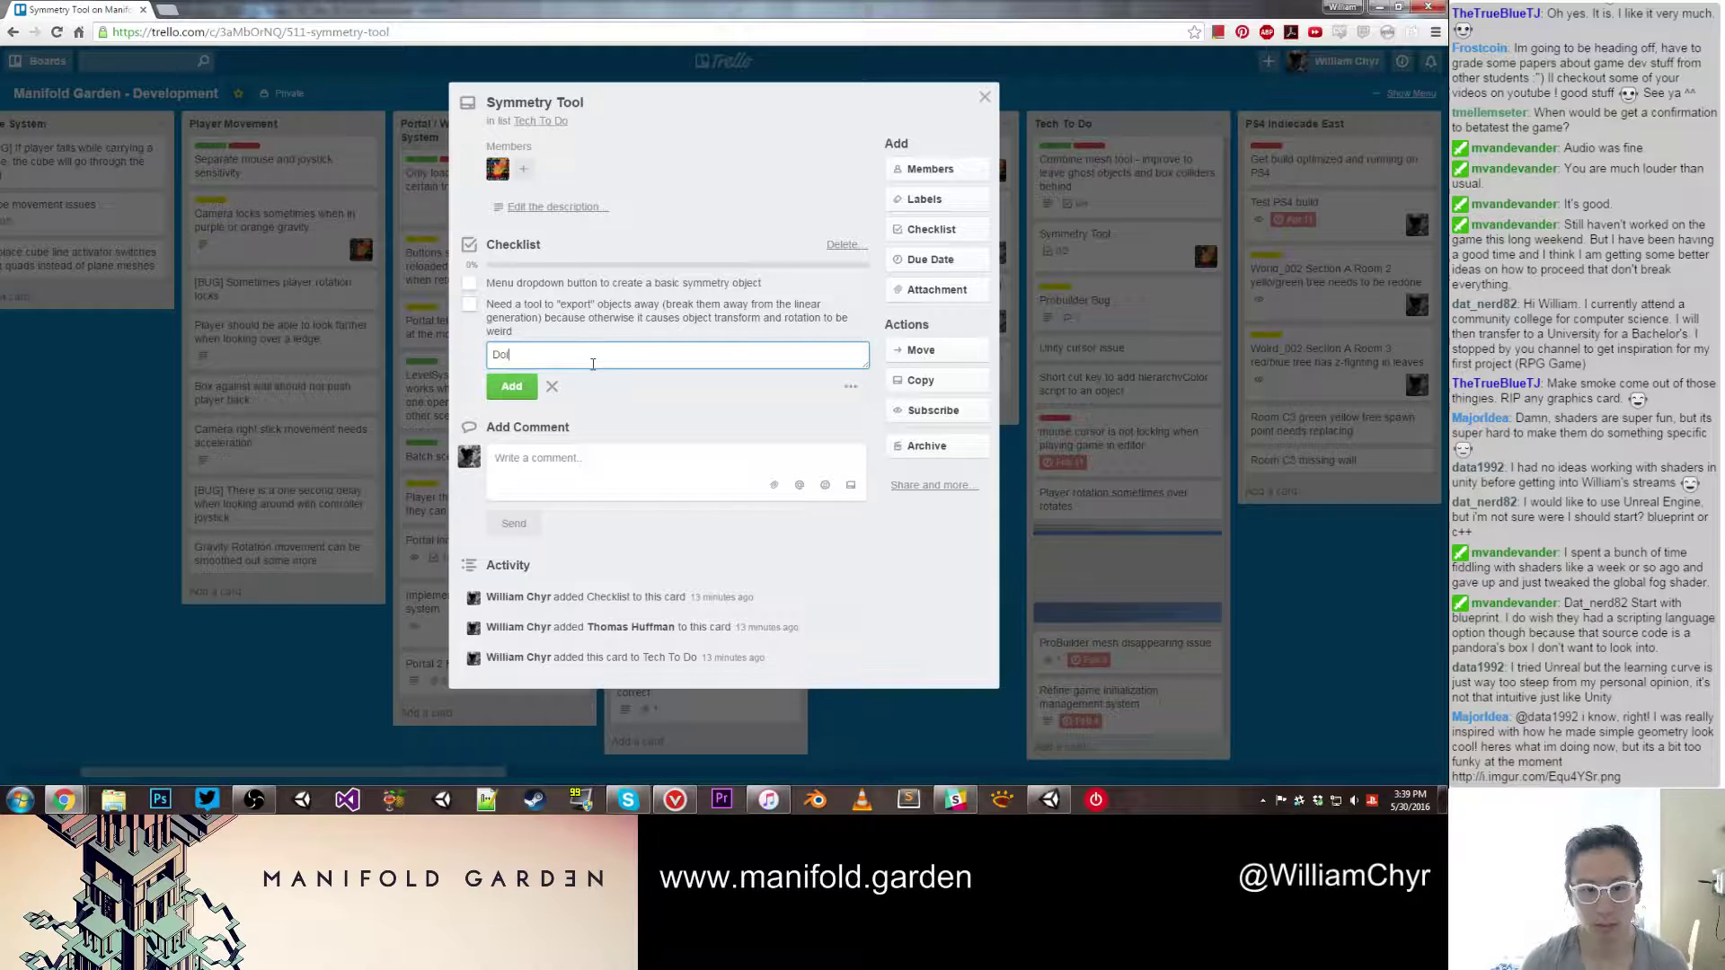
type("n't rename t")
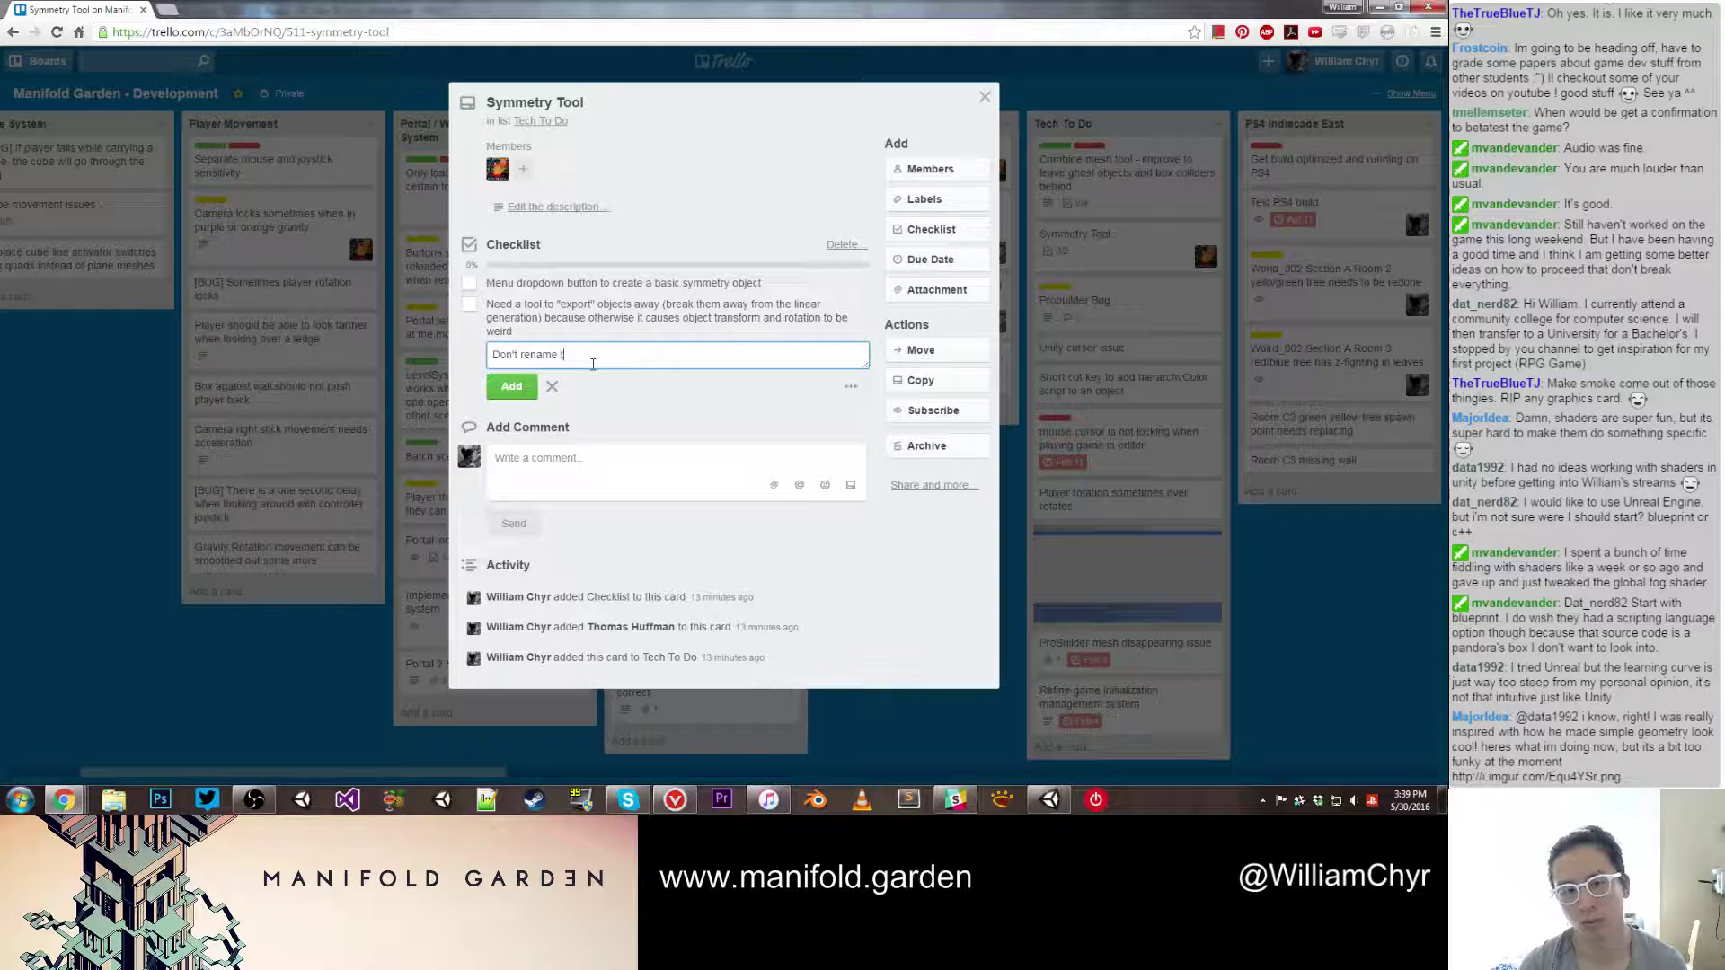
type("he child objet in the")
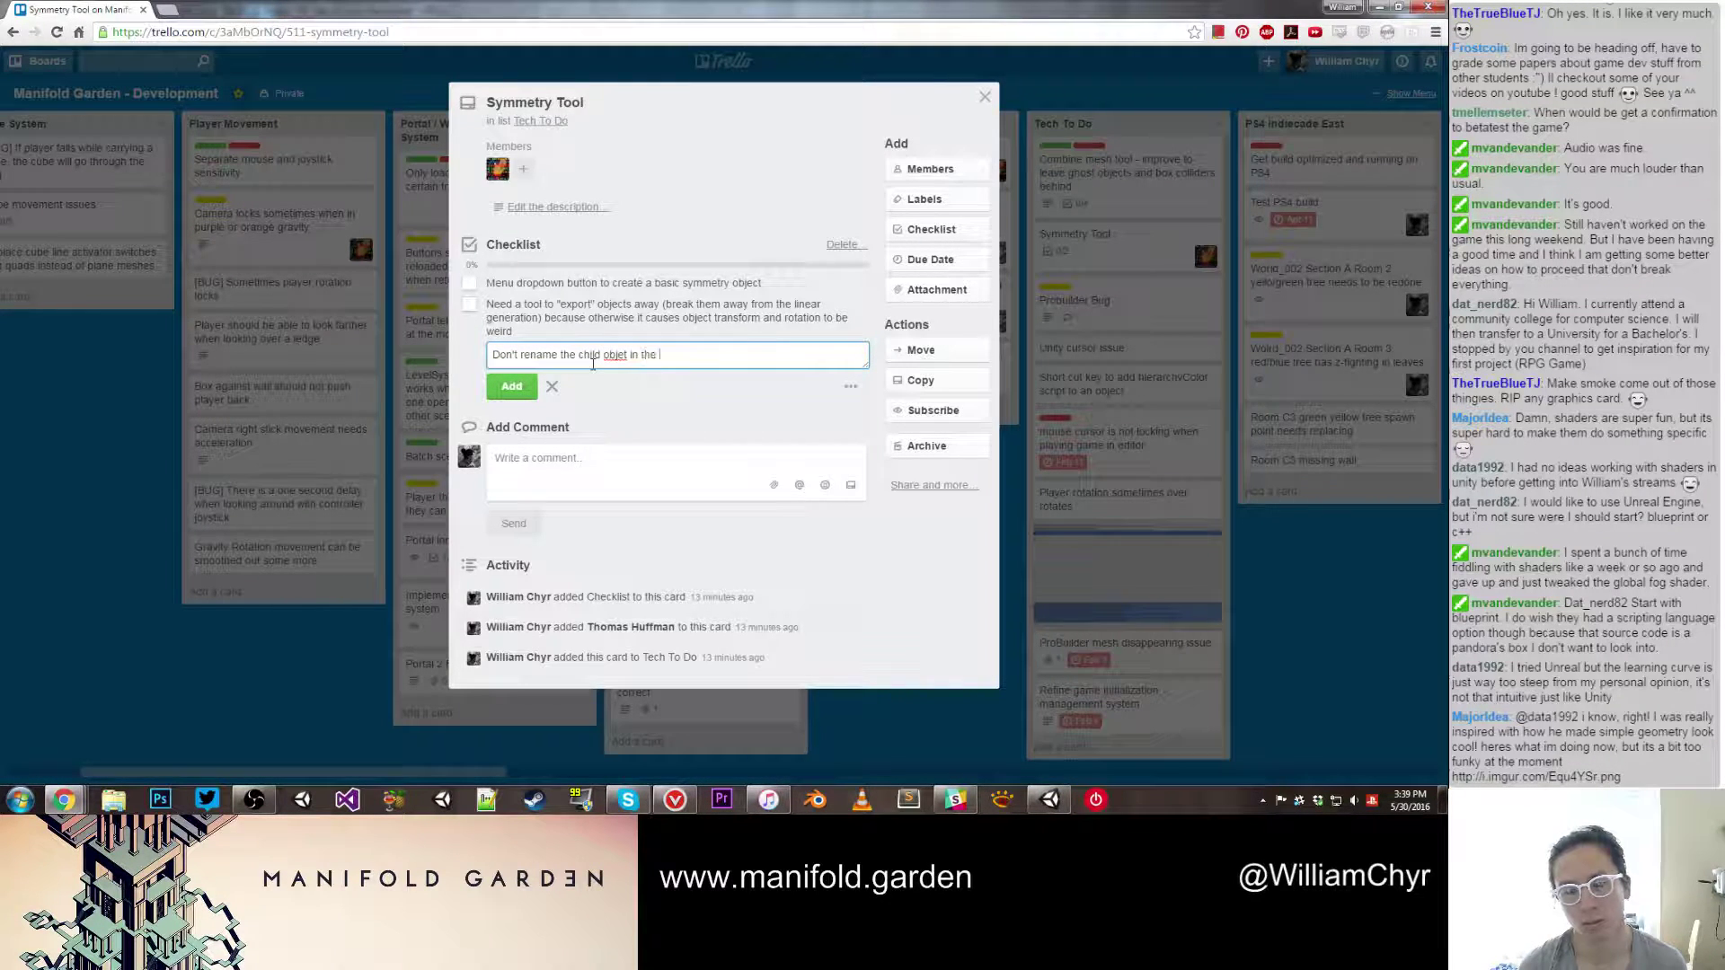
Step: Add the checklist item "Don't rename the child object under L_0000" to the Symmetry Tool card, checking the name in Unity
key("BackSpace")
key("BackSpace")
key("BackSpace")
key("BackSpace")
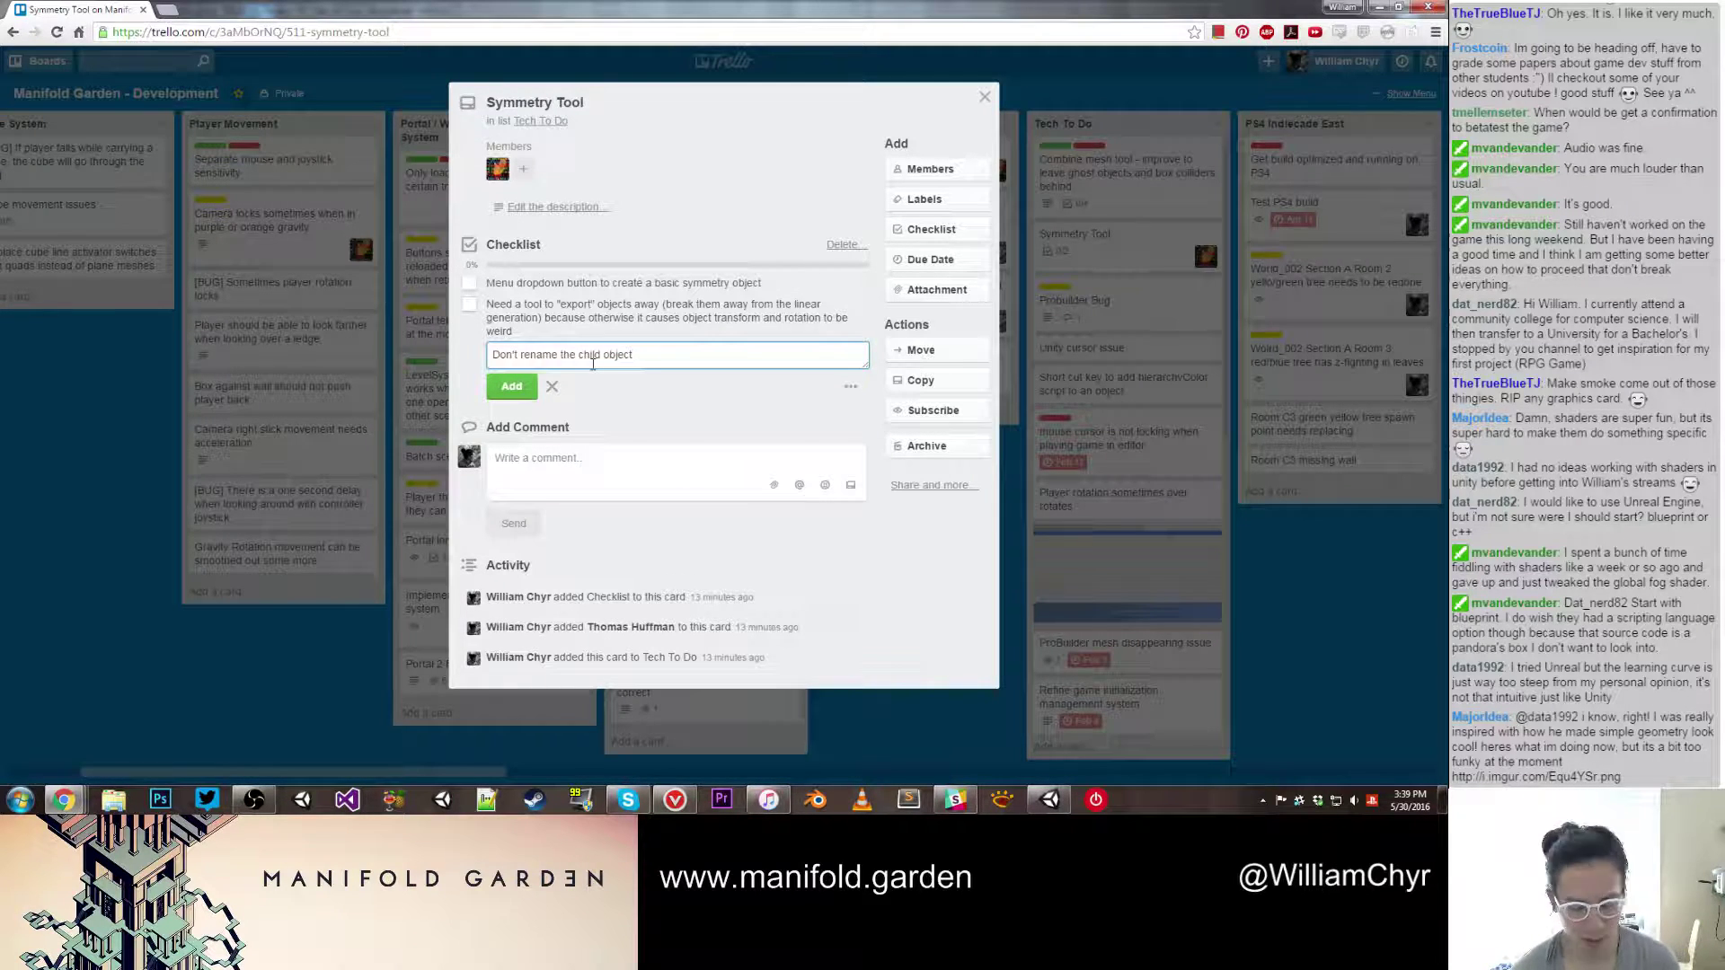
left_click(1049, 799)
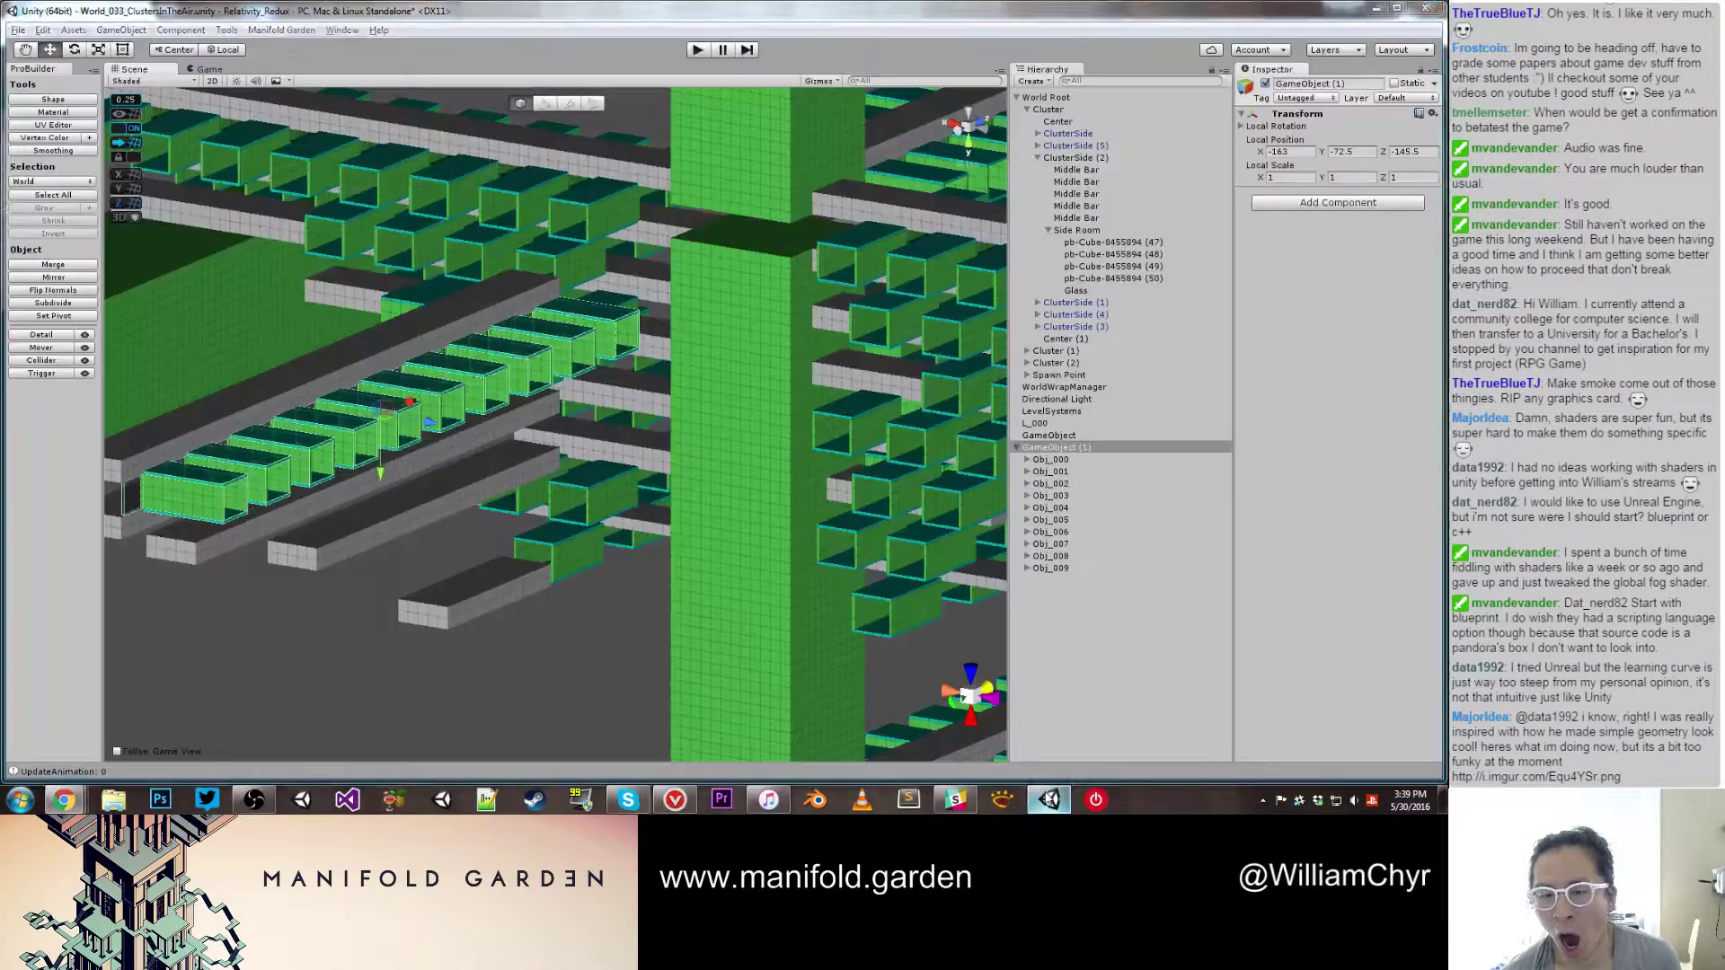
left_click(1045, 798)
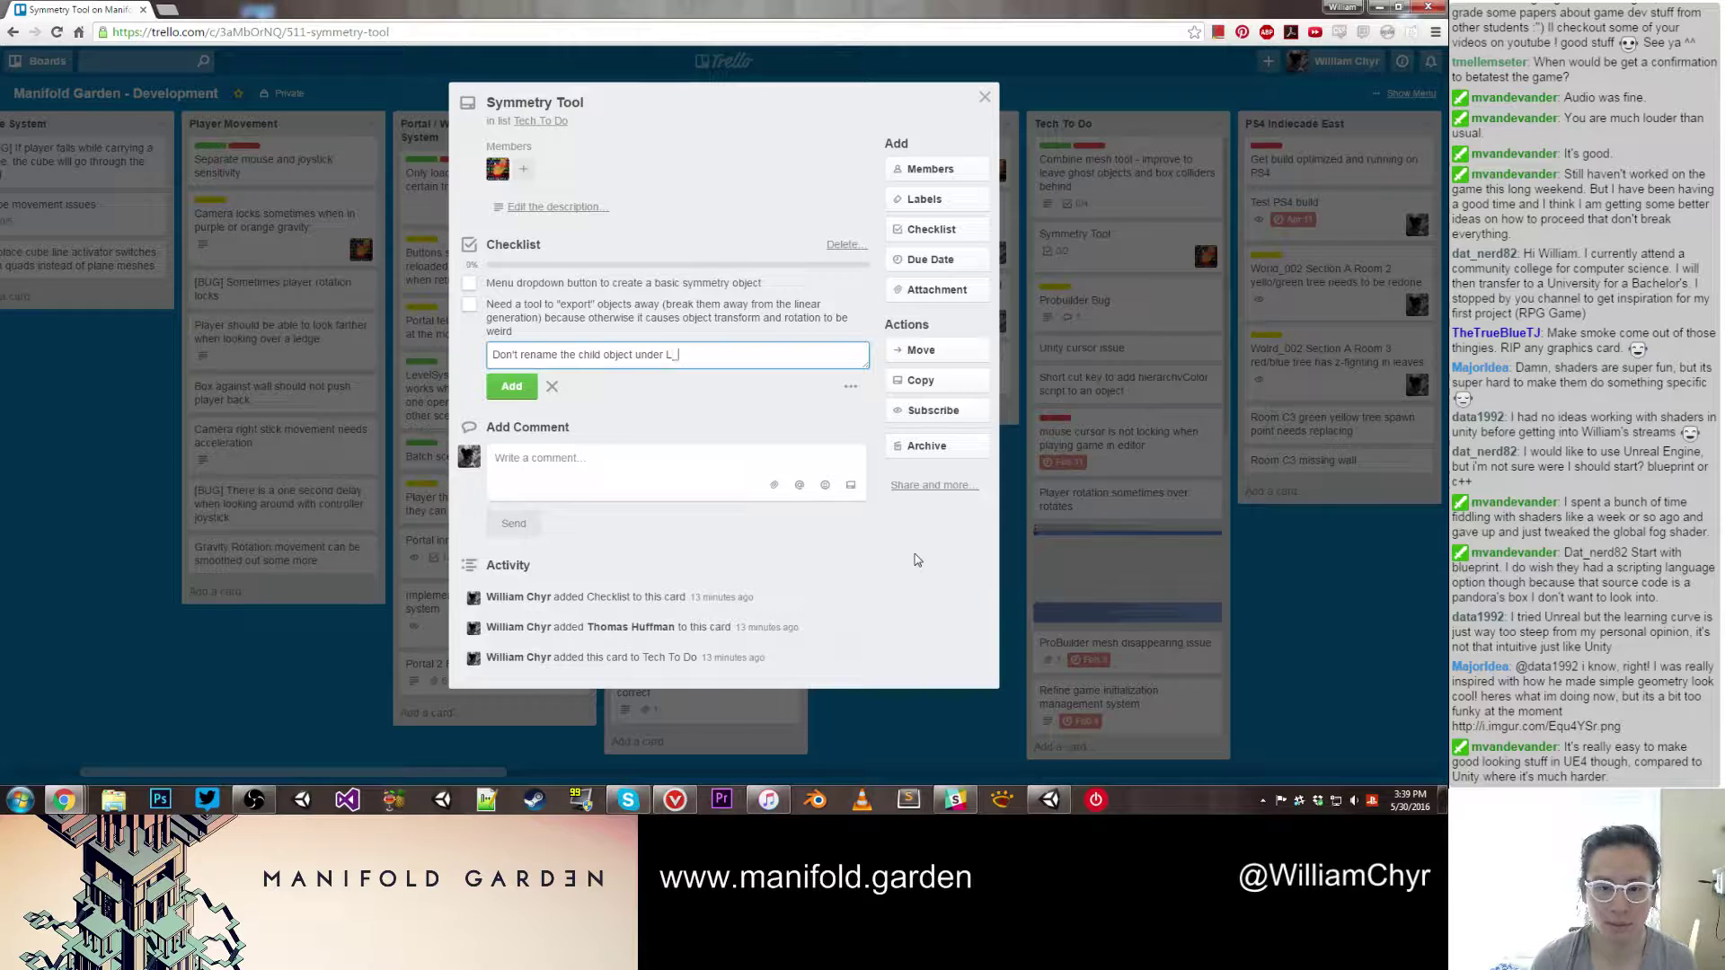
key("Return")
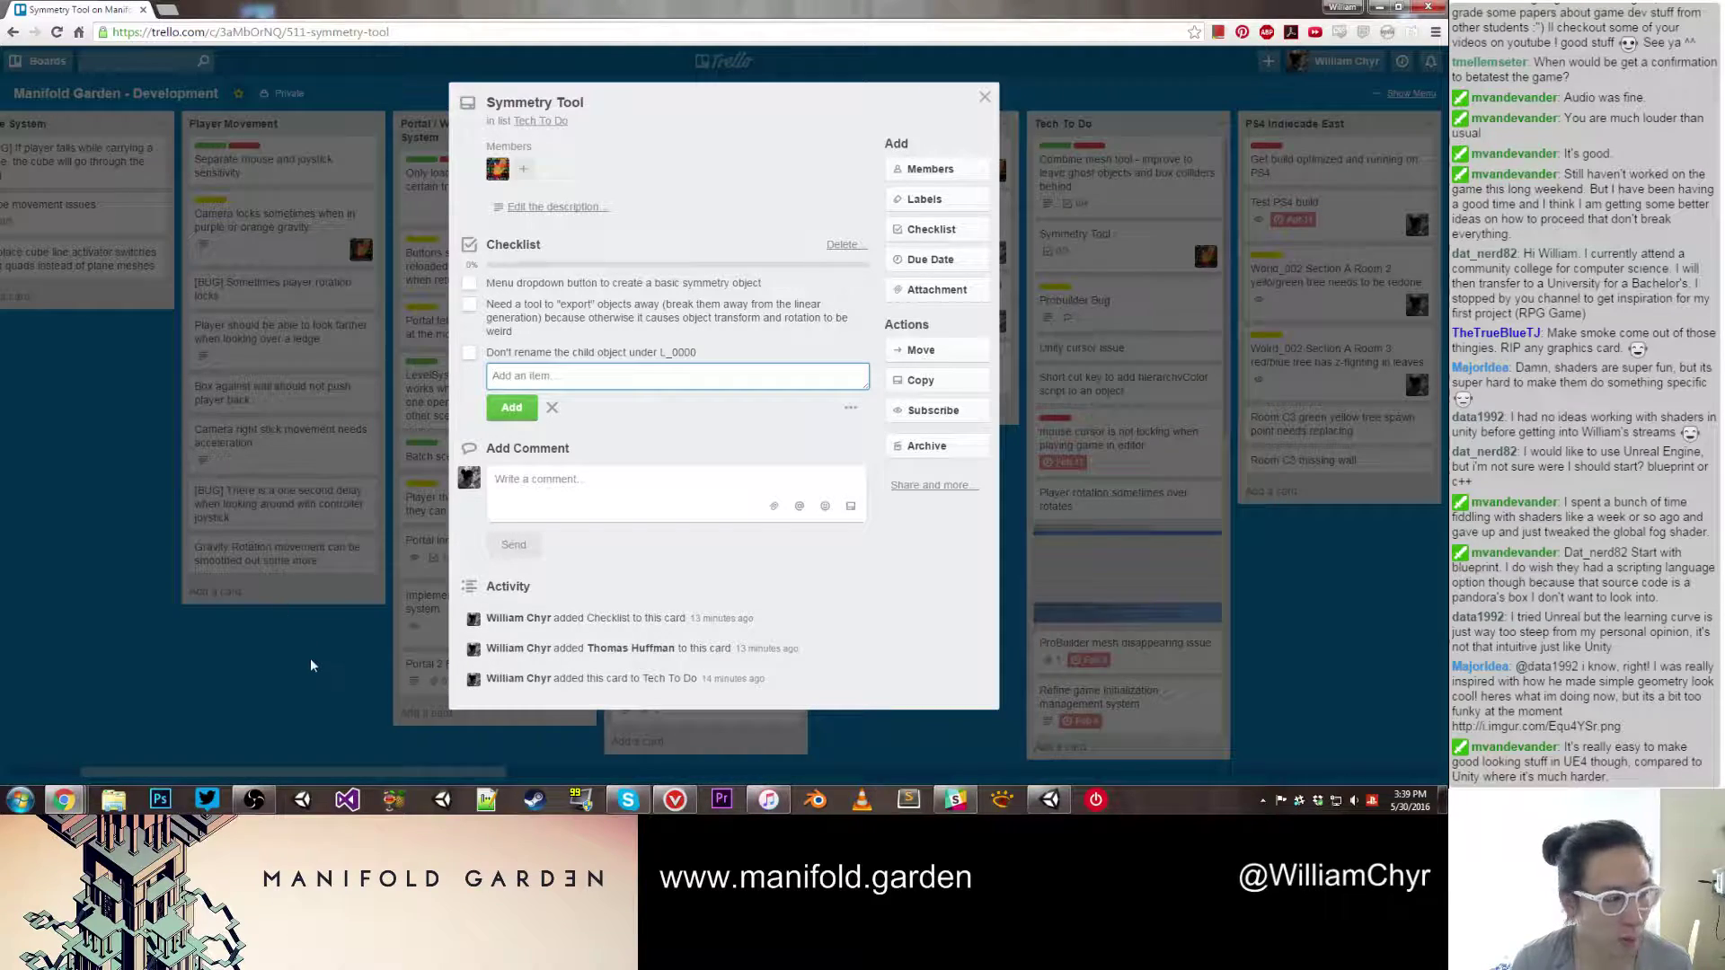
Step: Switch to Unity and move GameObject (1), the row of rooms, along the beams to Z -153.5
left_click(1051, 798)
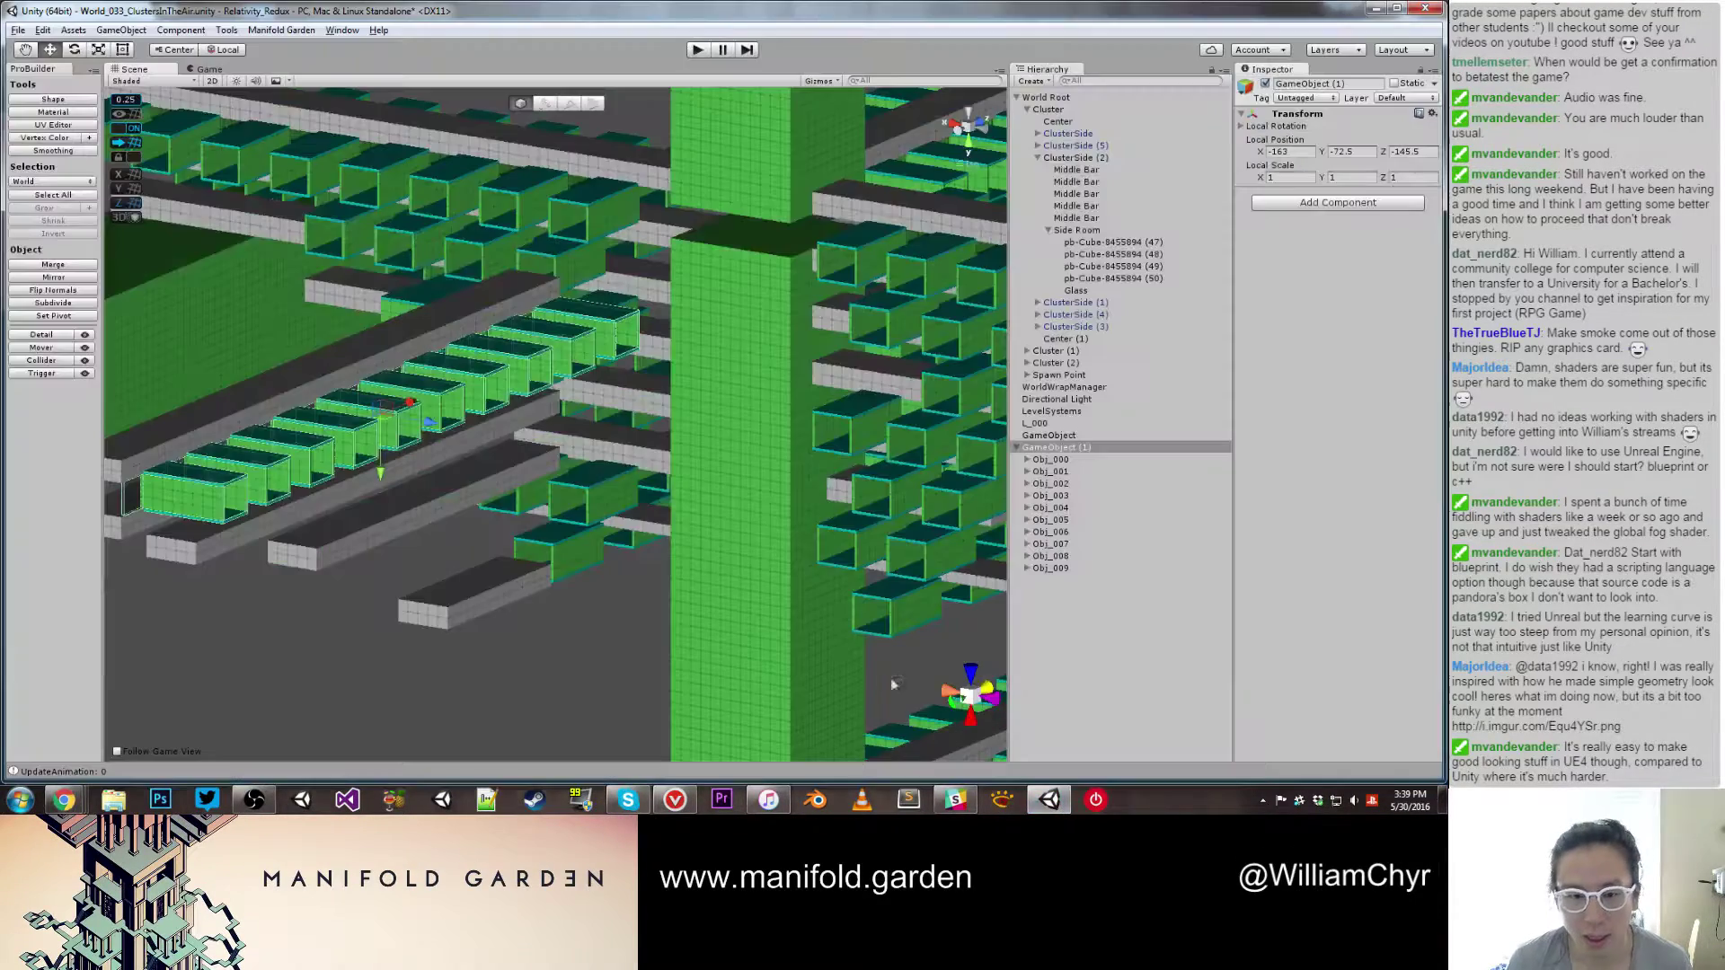
left_click_drag(575, 684, 710, 600, "alt")
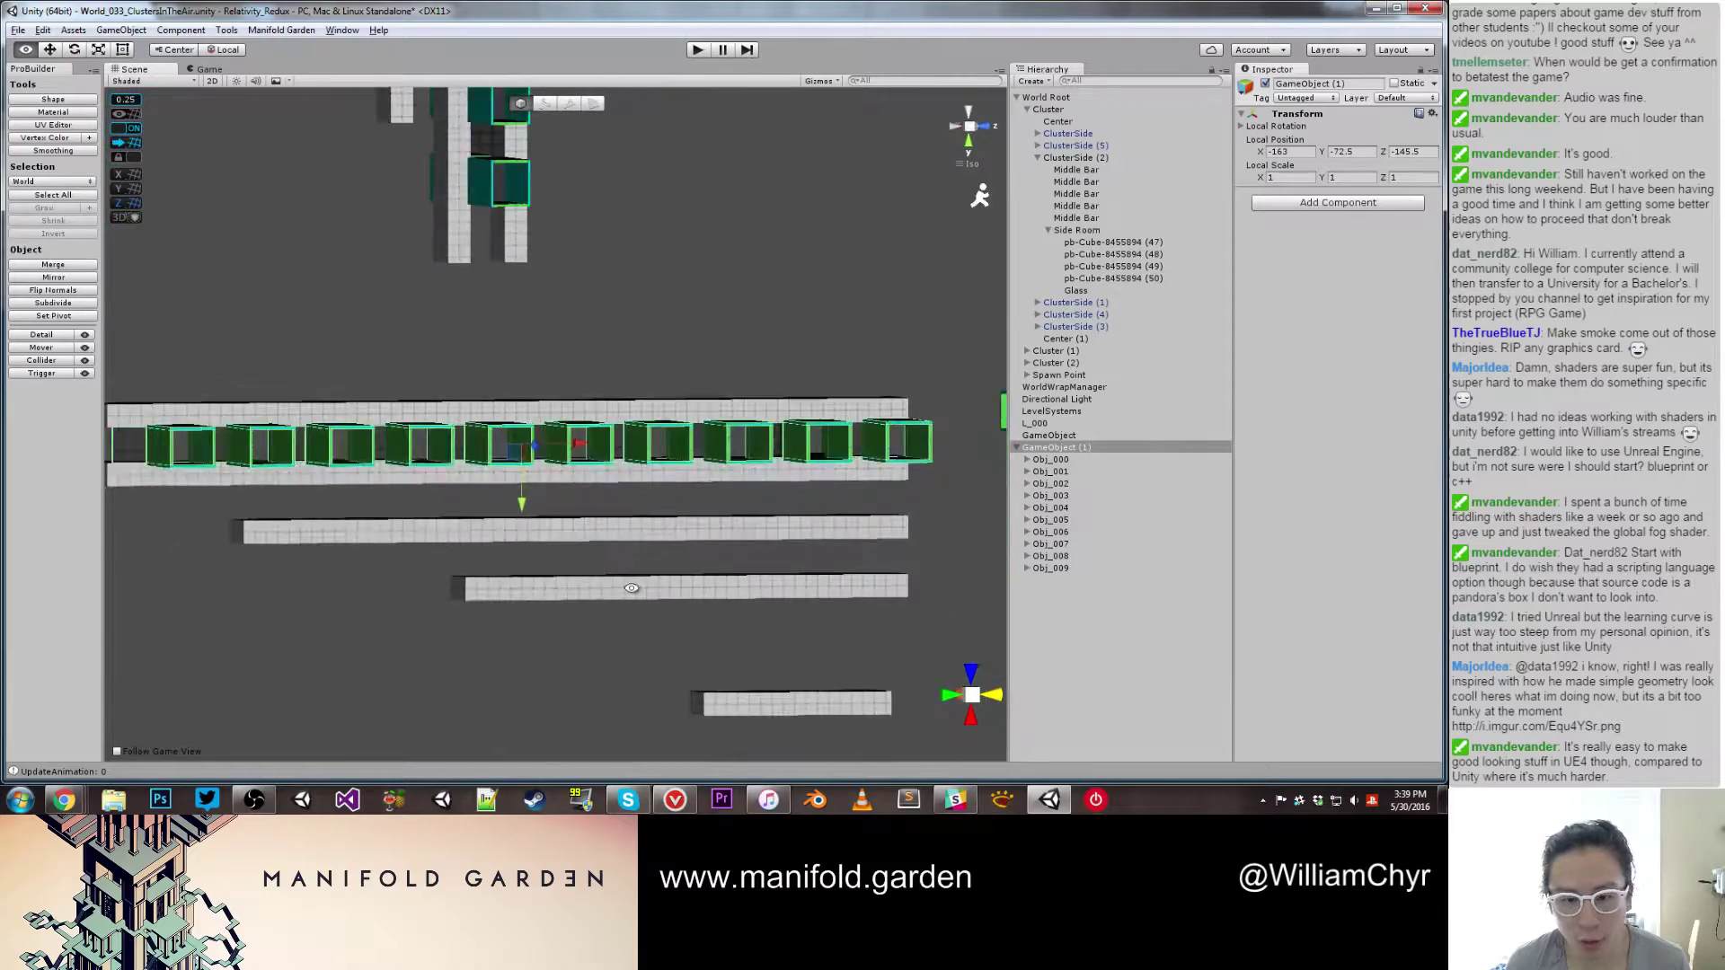
middle_click_drag(630, 599, 412, 595)
left_click_drag(411, 596, 454, 601, "alt")
middle_click_drag(393, 580, 543, 524)
scroll(673, 557, "down", 5)
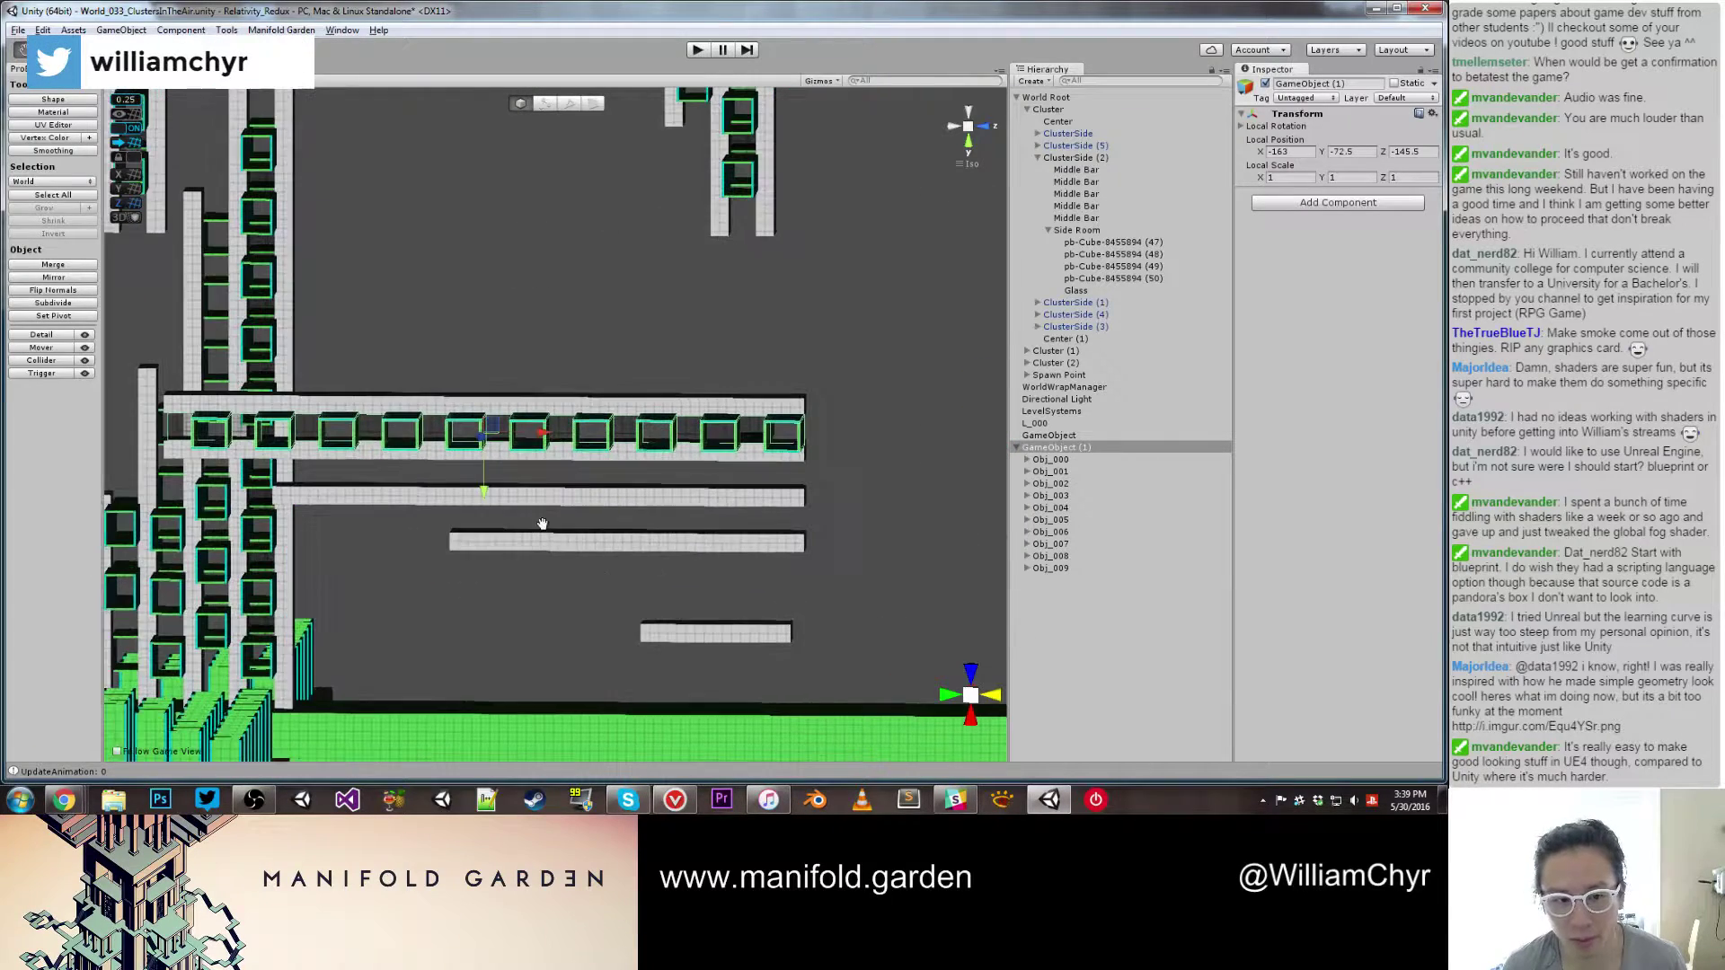
left_click_drag(539, 440, 507, 442)
scroll(726, 407, "up", 4)
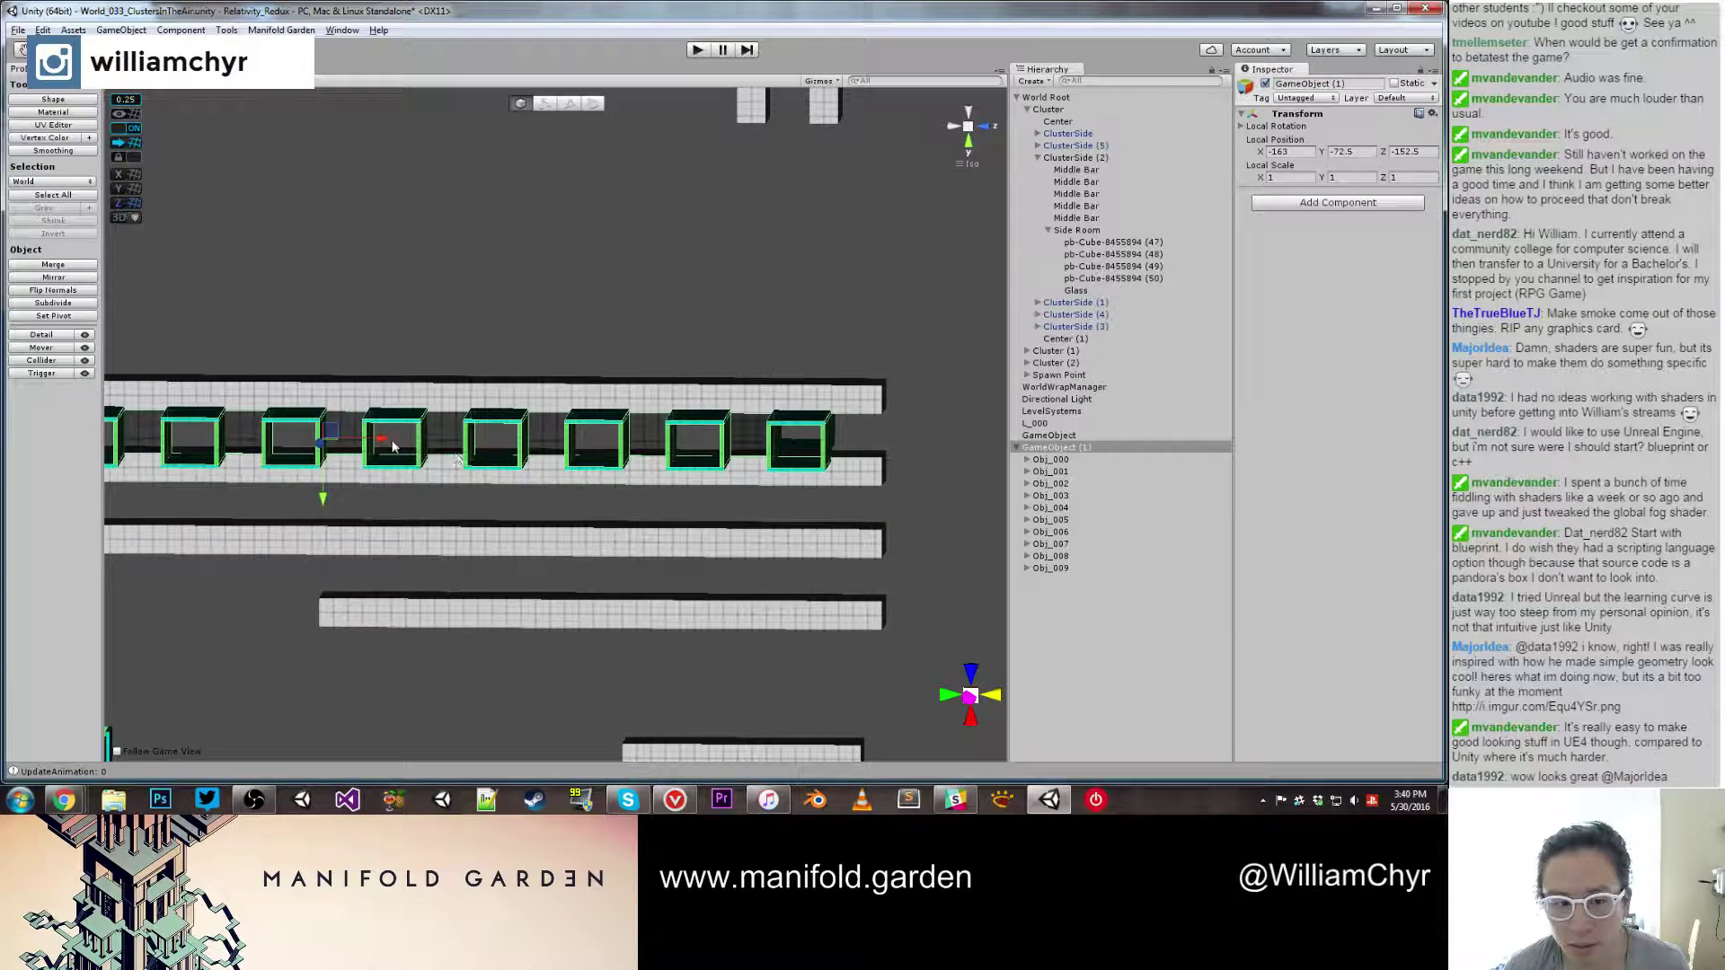
left_click_drag(392, 446, 382, 447)
scroll(701, 446, "up", 3)
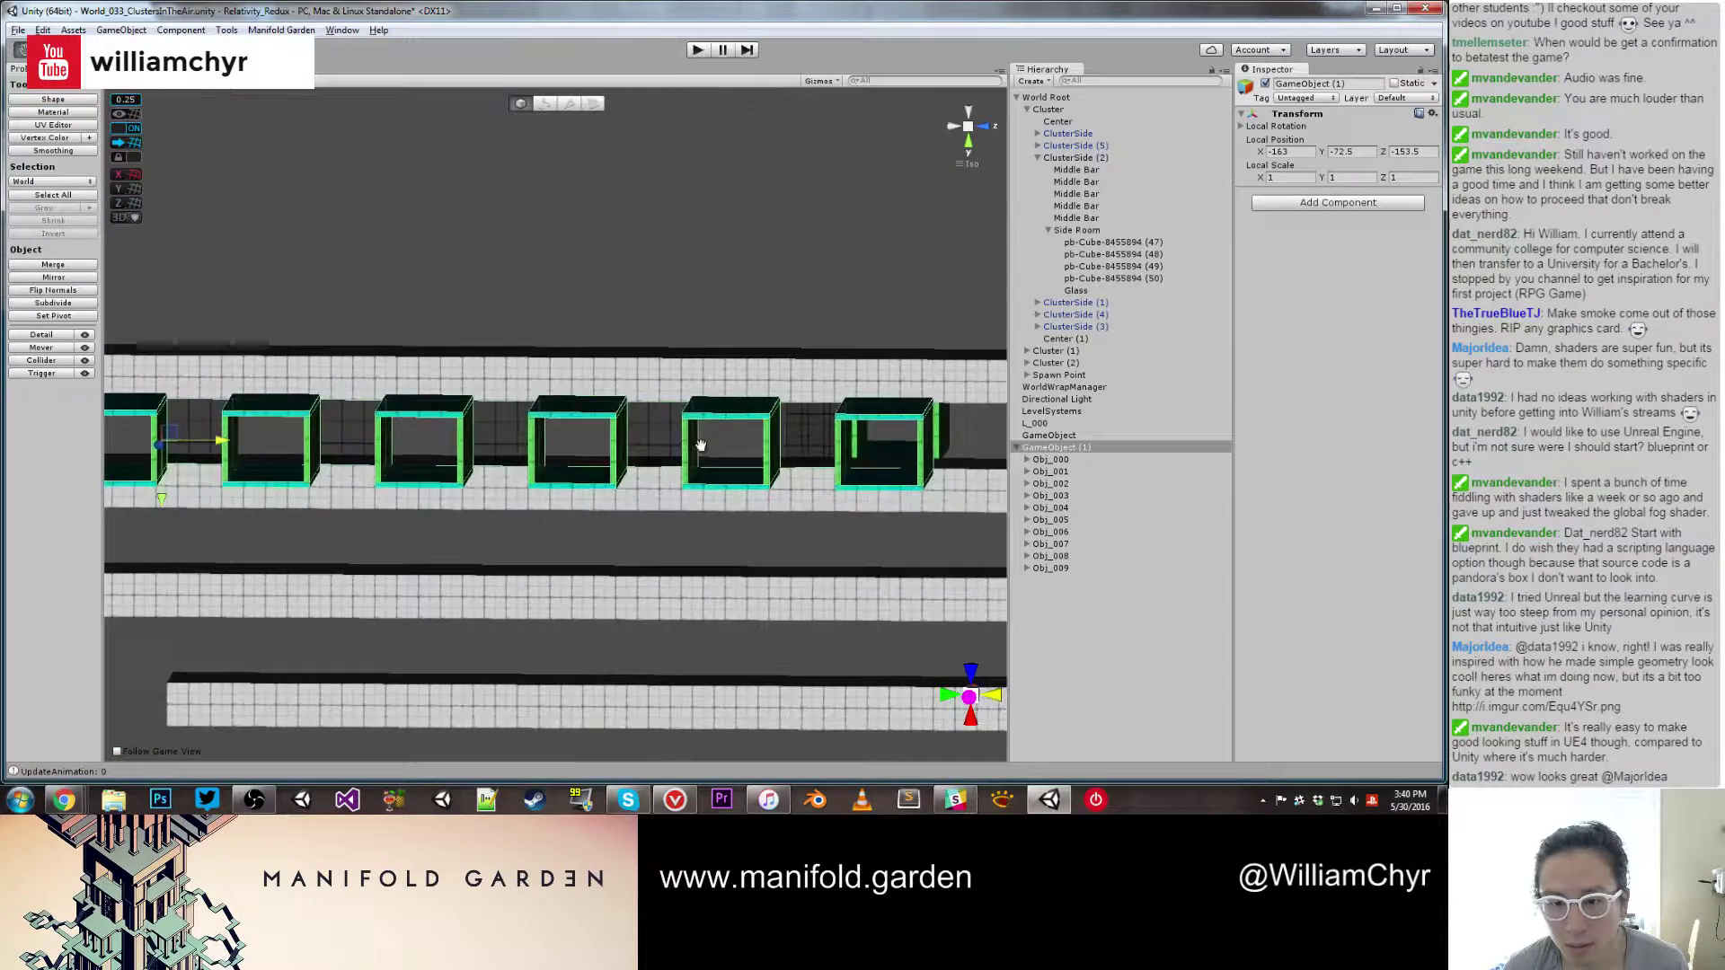
Step: Delete the Side Room object under ClusterSide (2) at the end of the beams
left_click_drag(701, 447, 578, 453, "alt")
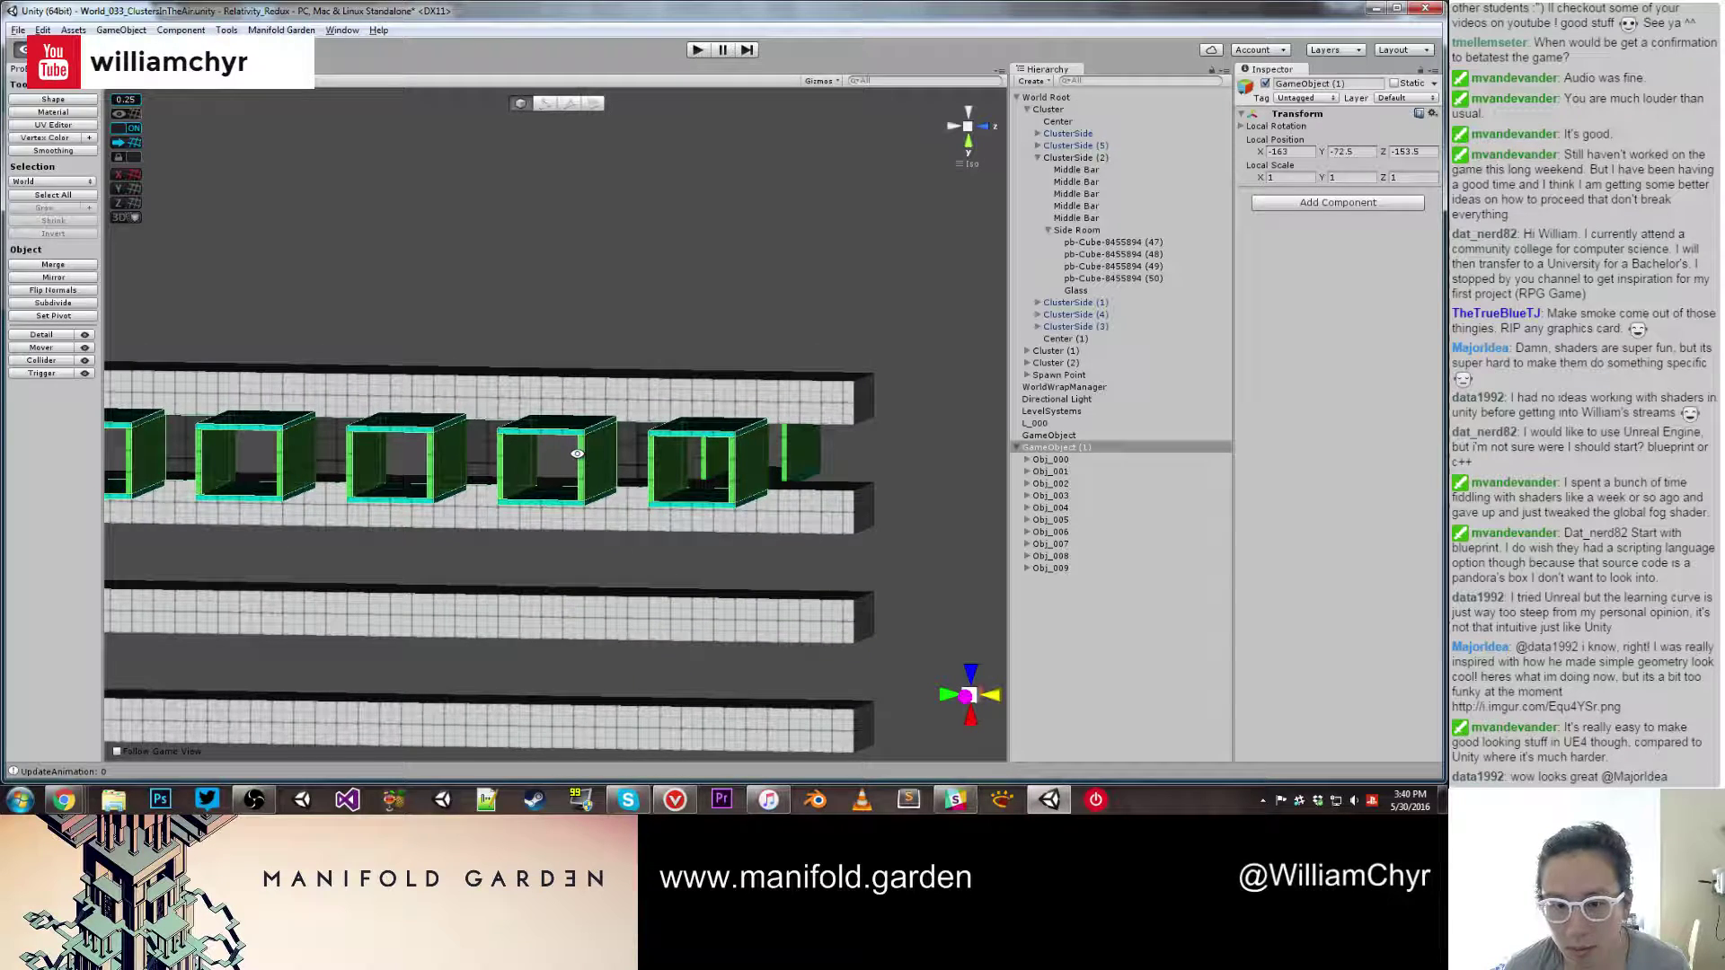
left_click(789, 457)
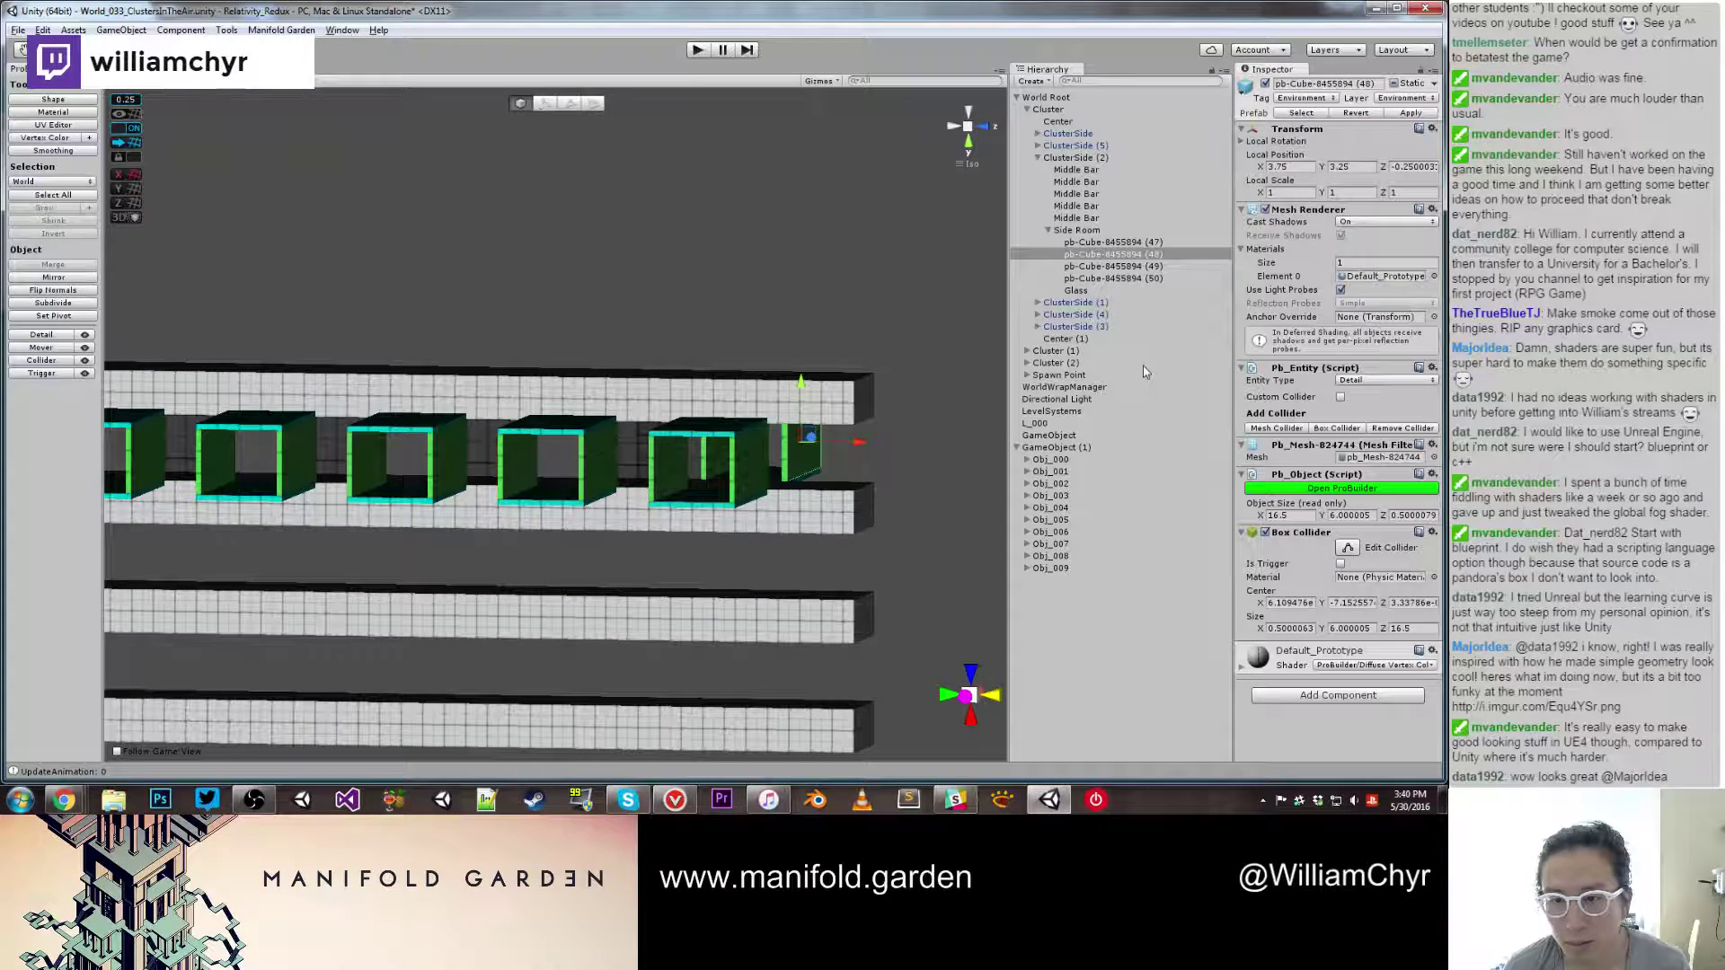
left_click(1101, 231)
right_click(1101, 231)
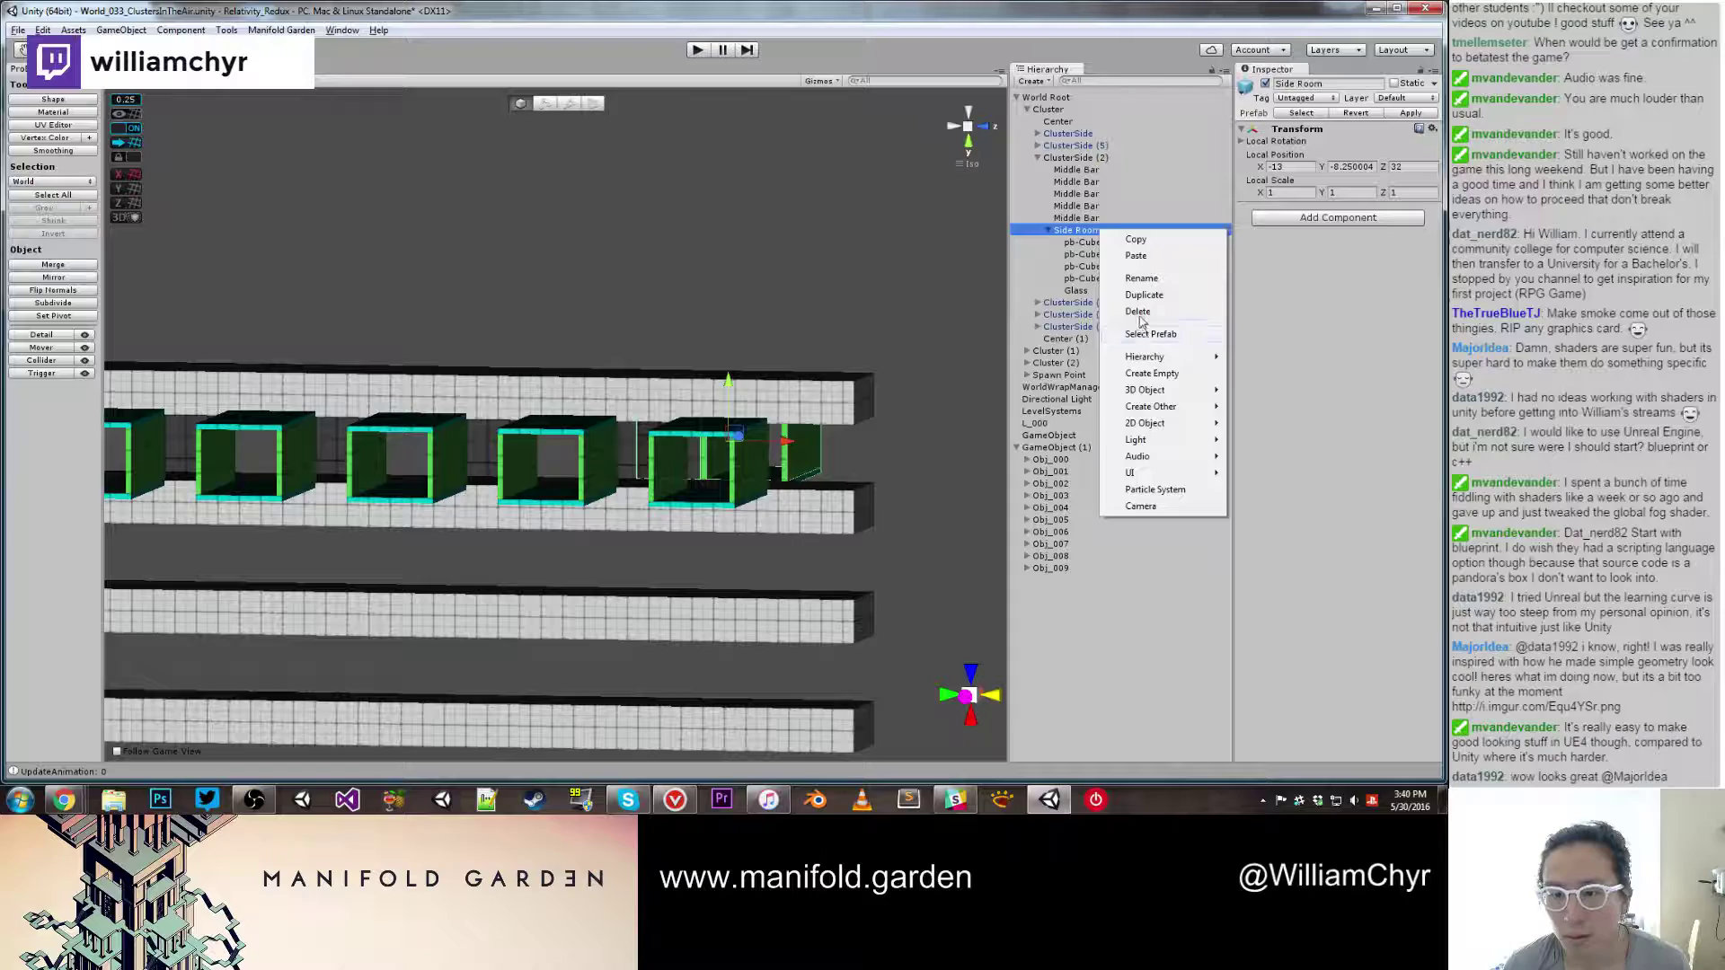
left_click(1139, 315)
Step: Delete the root-level L_000 object and create a new linear object with GameObject's Symmetry Tool
scroll(689, 384, "down", 8)
left_click_drag(687, 388, 794, 447, "alt")
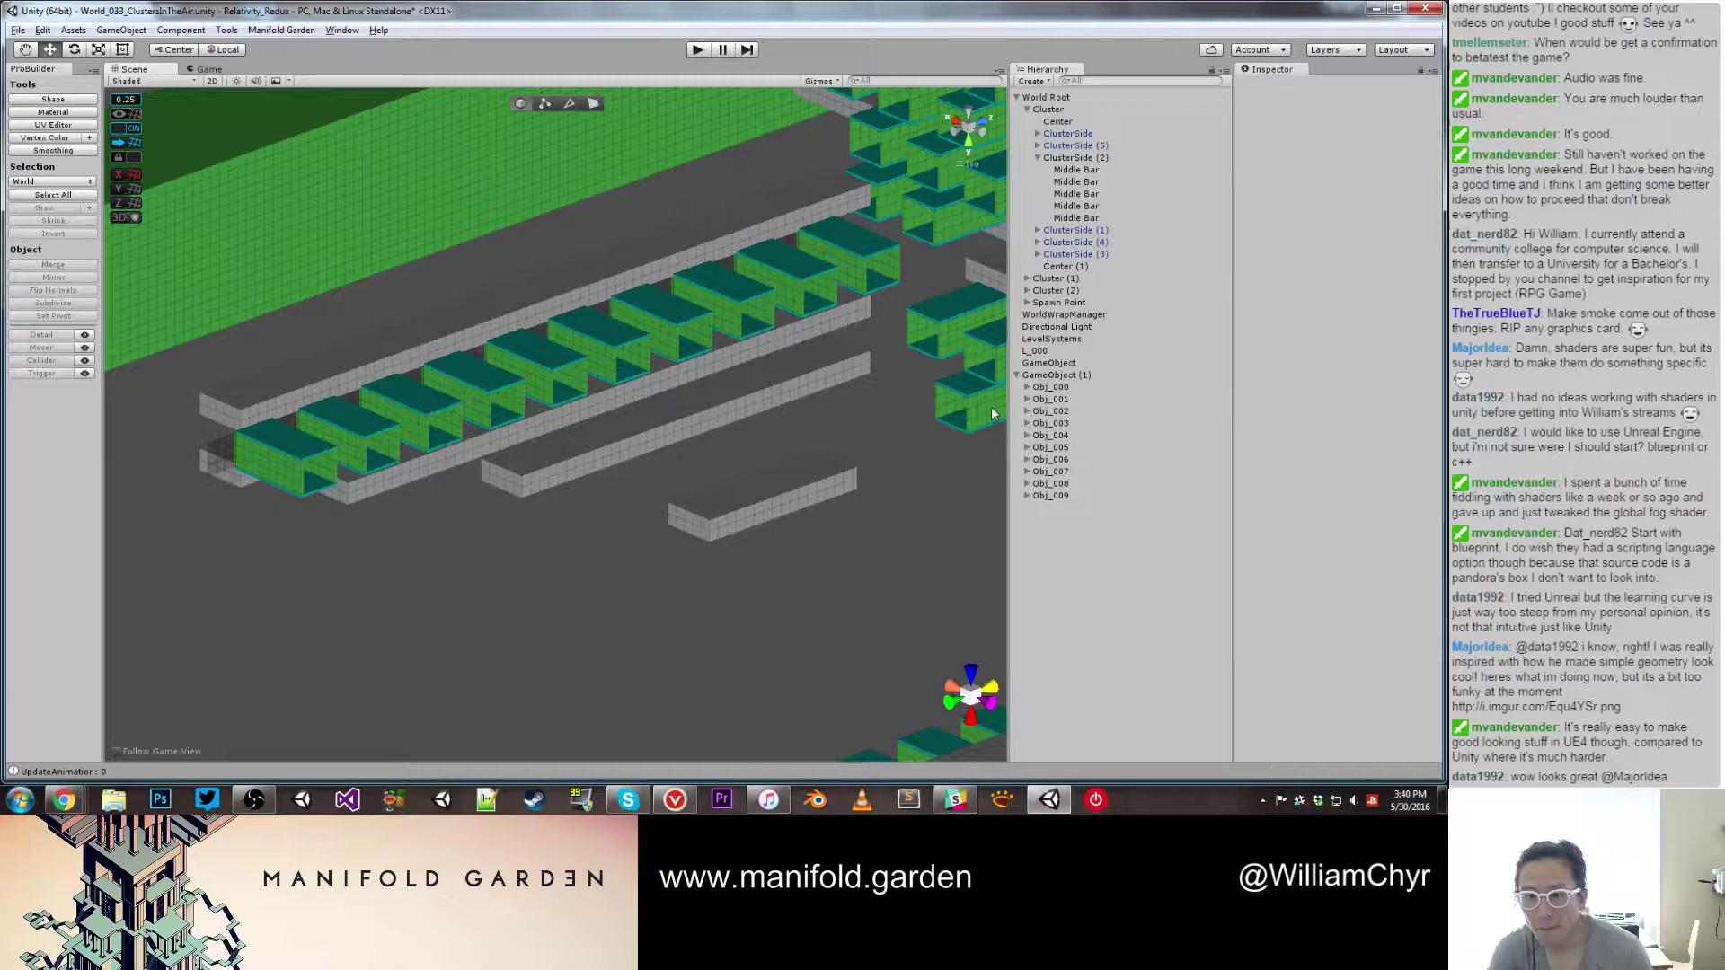
left_click(1069, 377)
left_click(1053, 352)
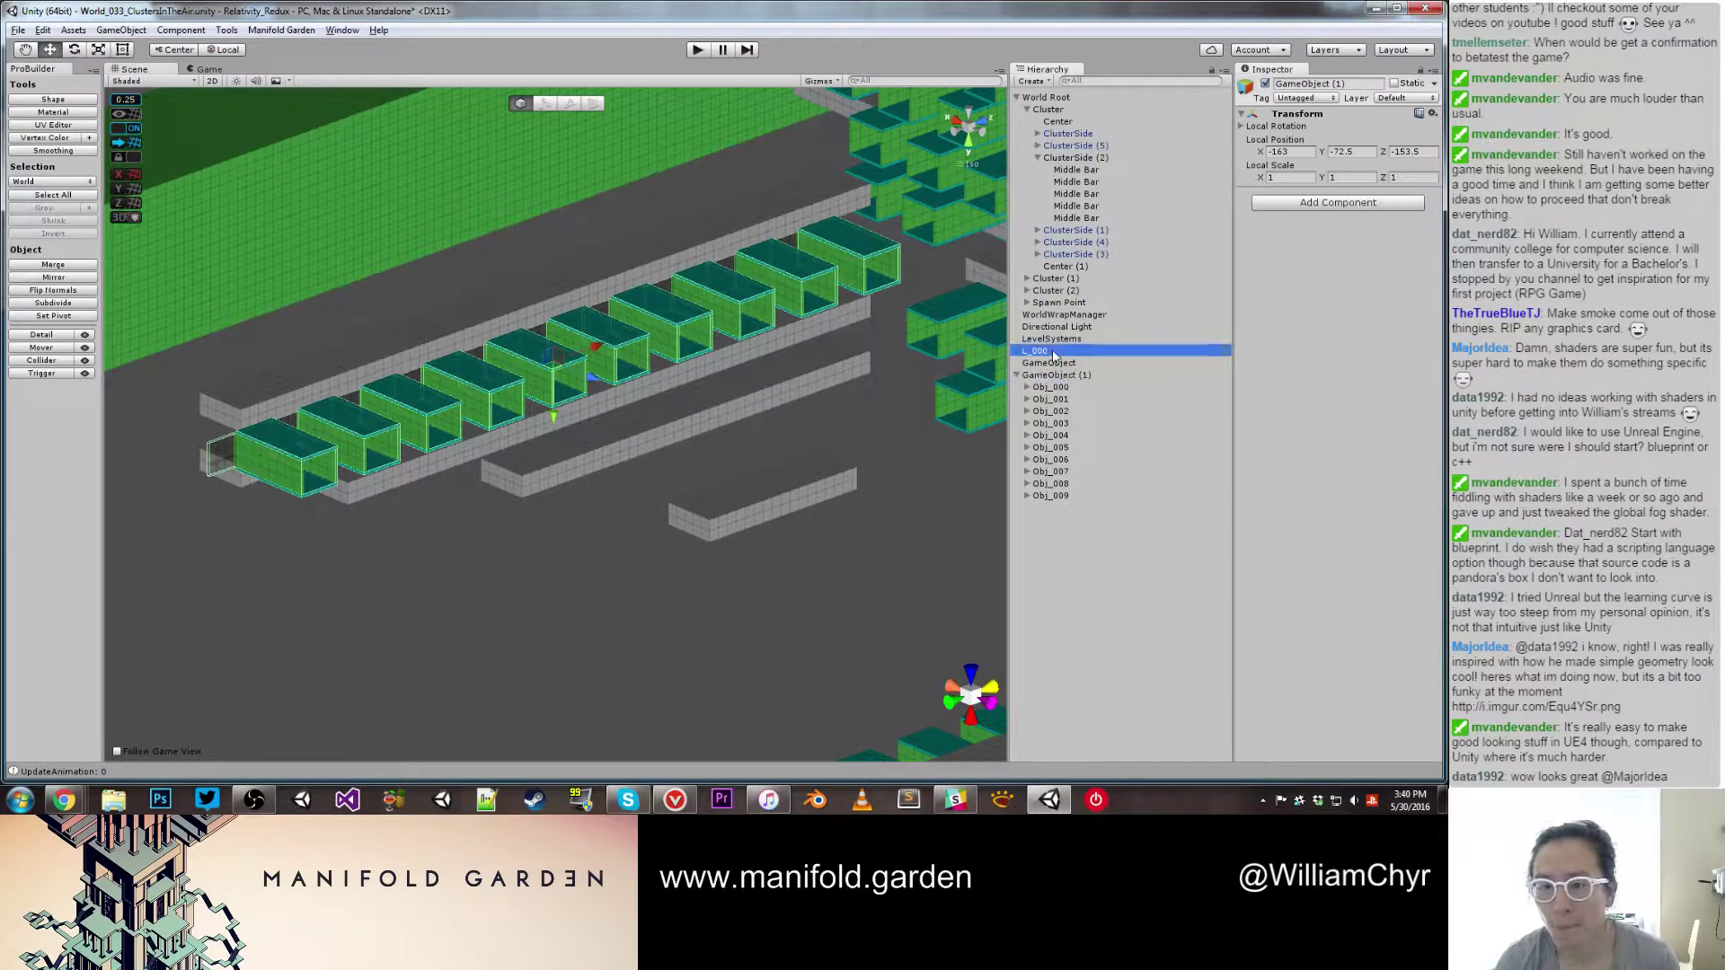
right_click(1039, 355)
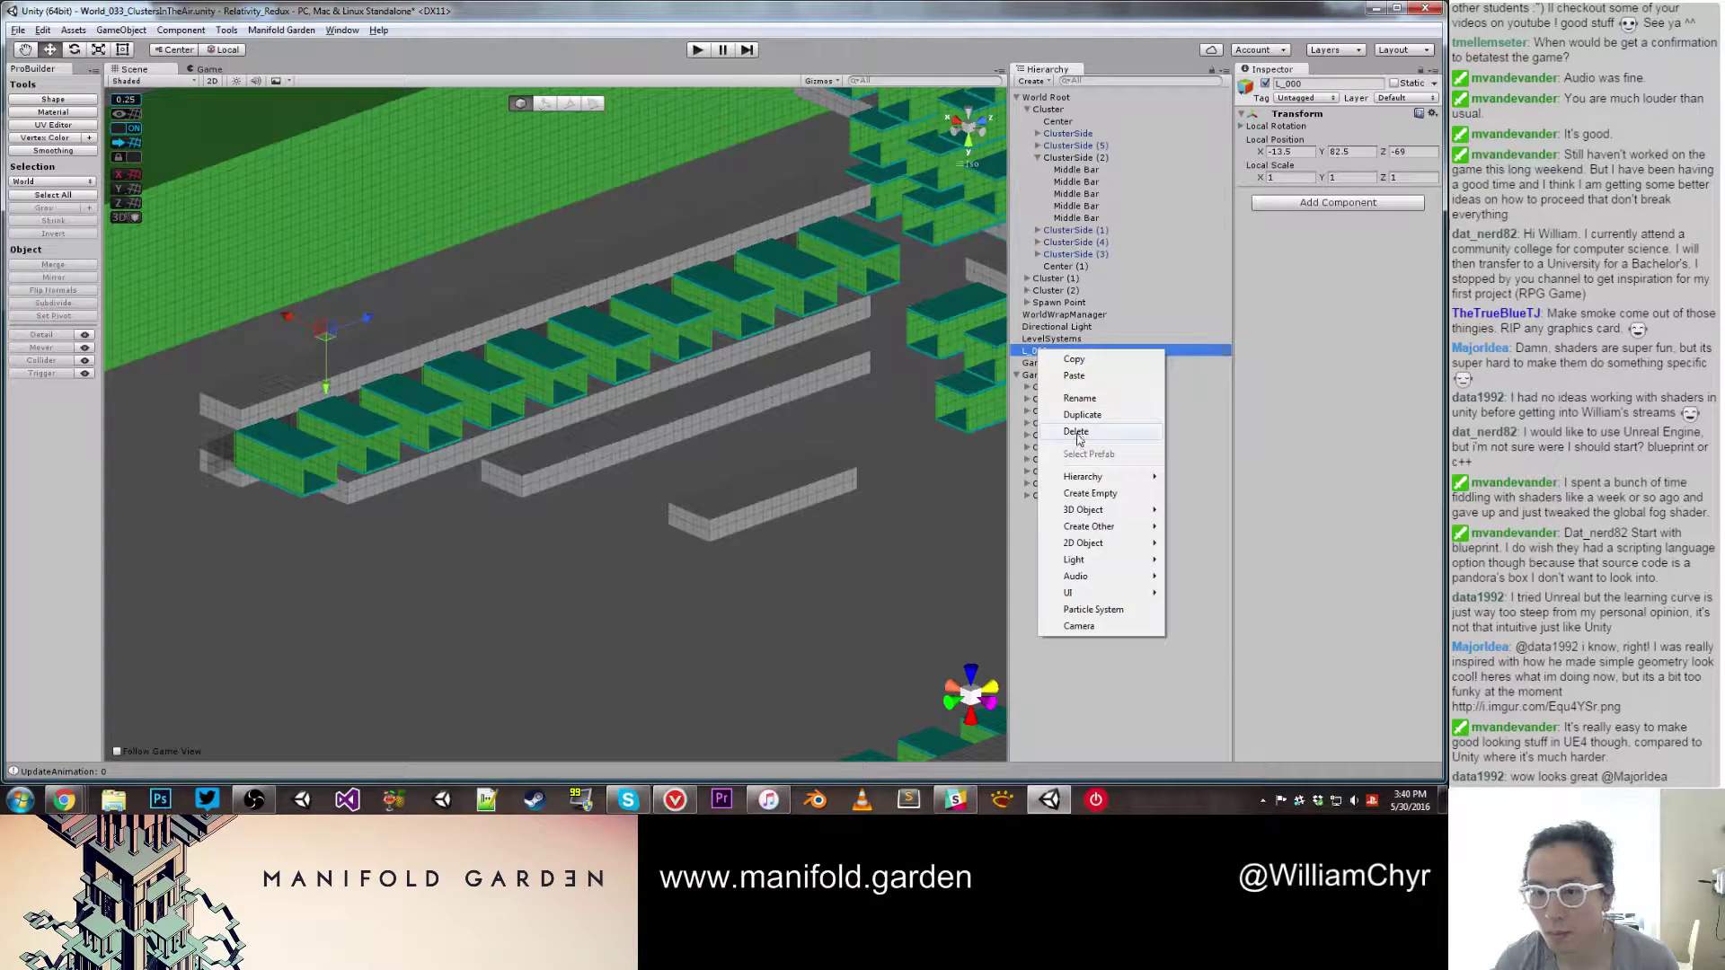
left_click(1071, 442)
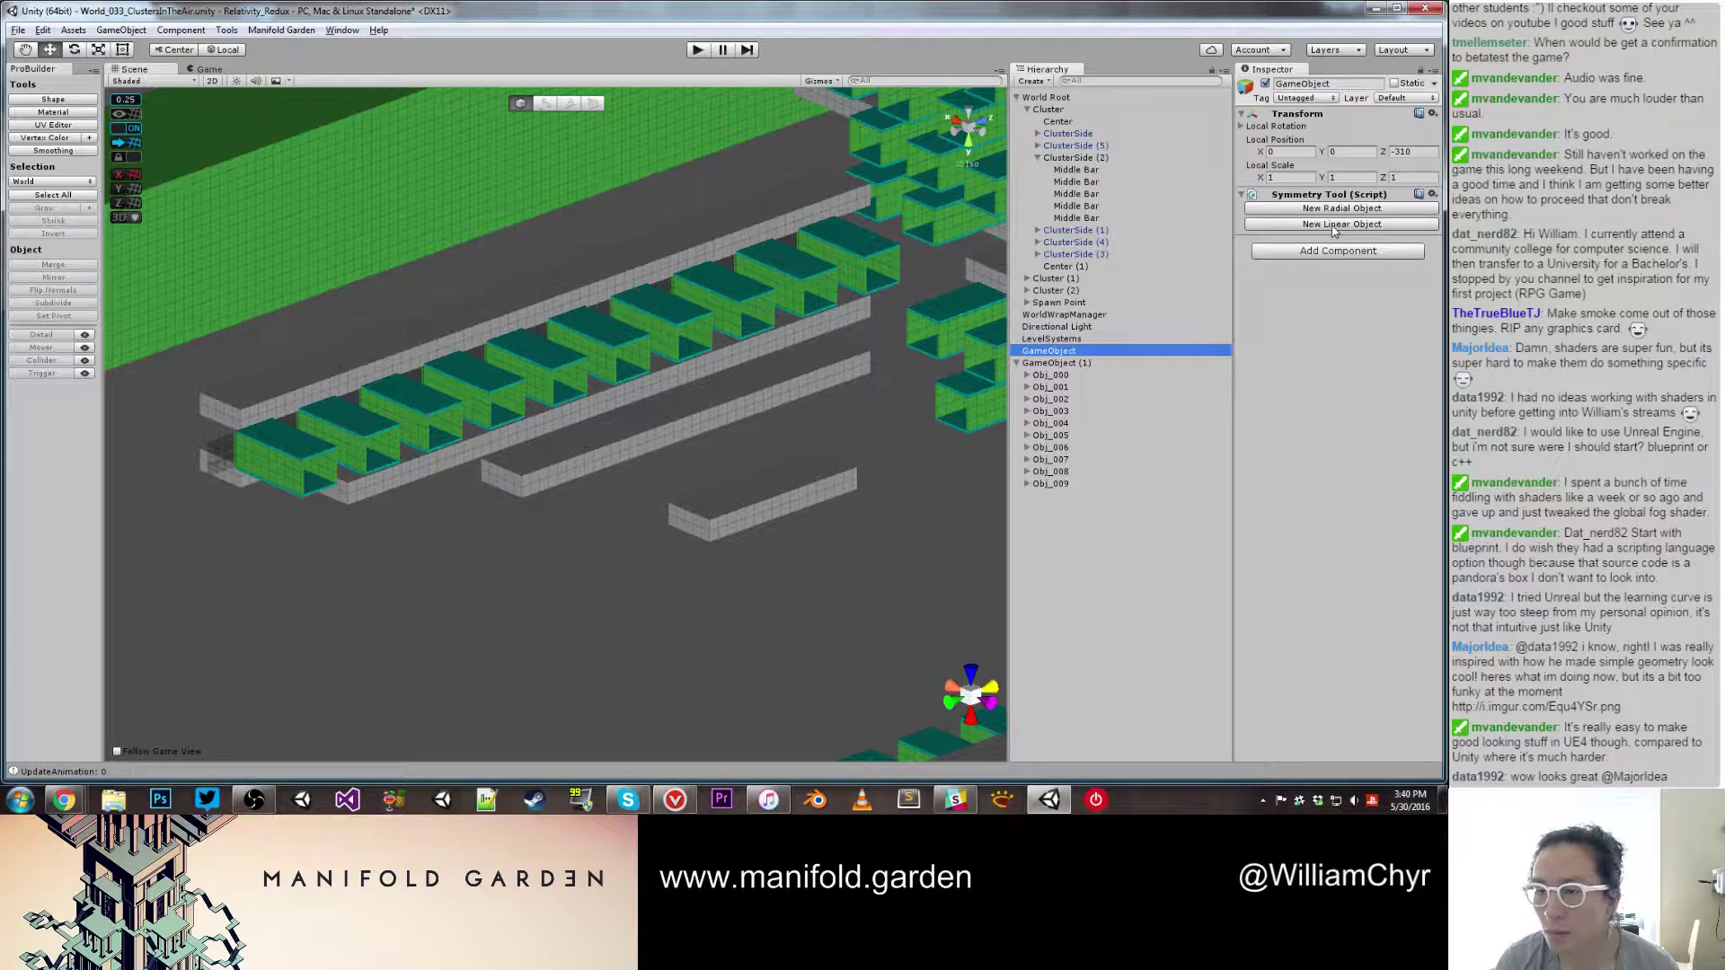
left_click(1333, 225)
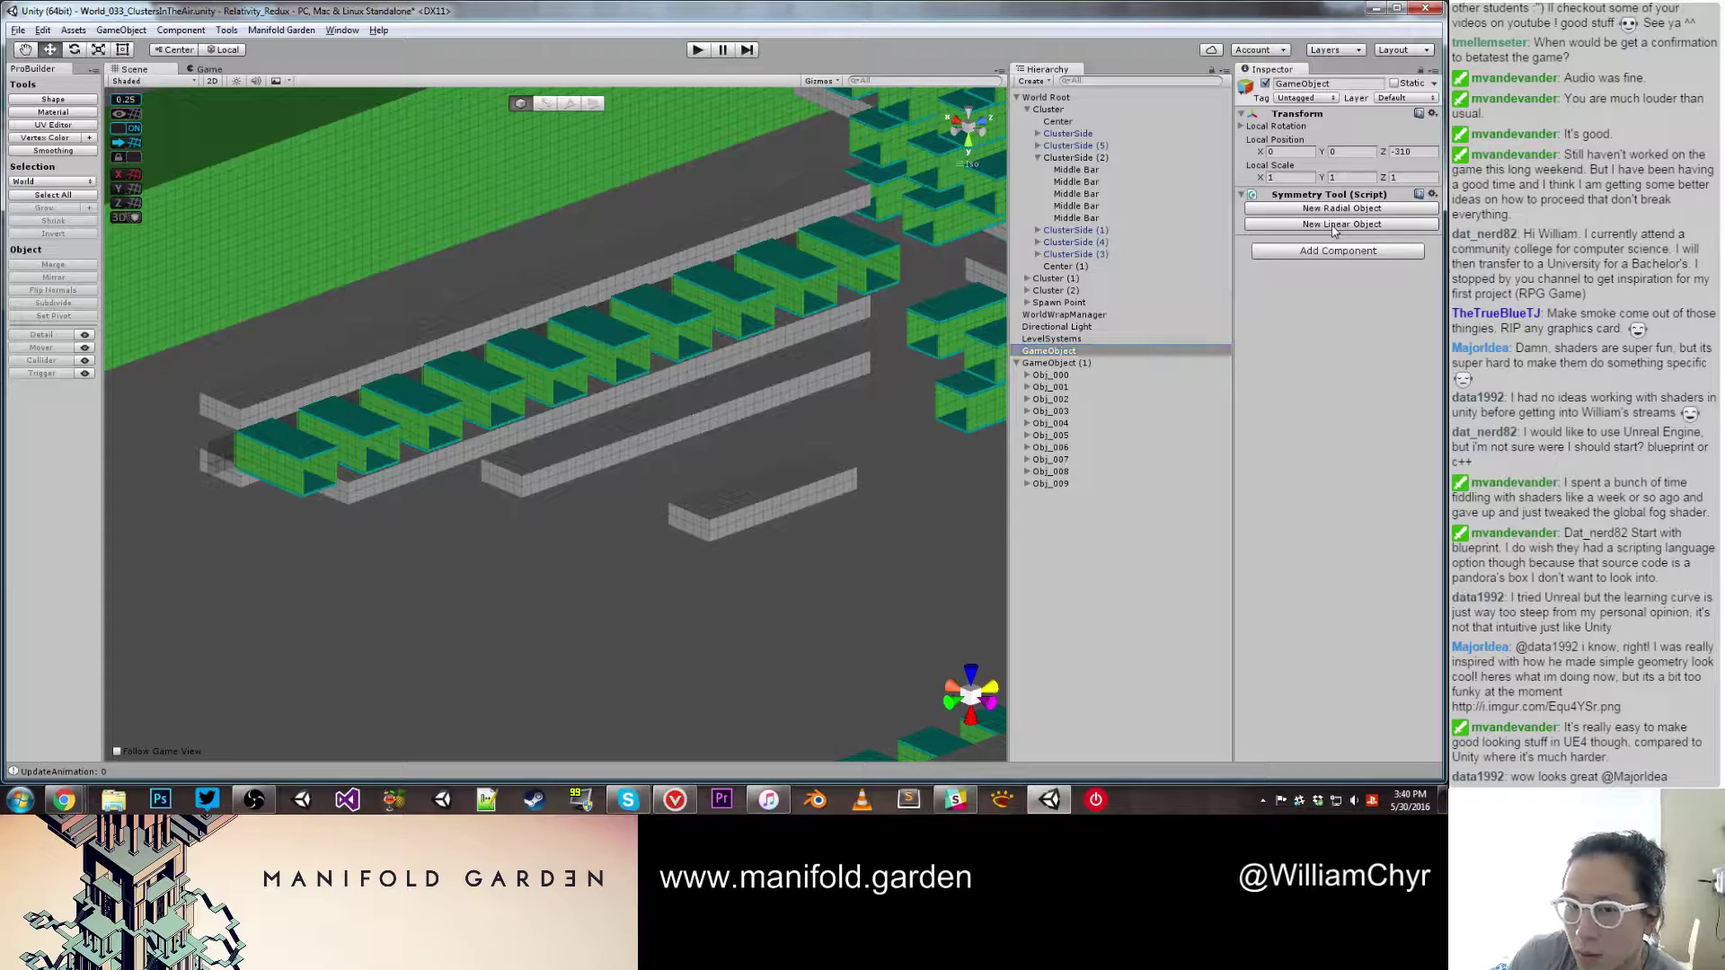
Step: Duplicate Obj_009, the room at the end of the row in GameObject (1)
scroll(639, 283, "down", 6)
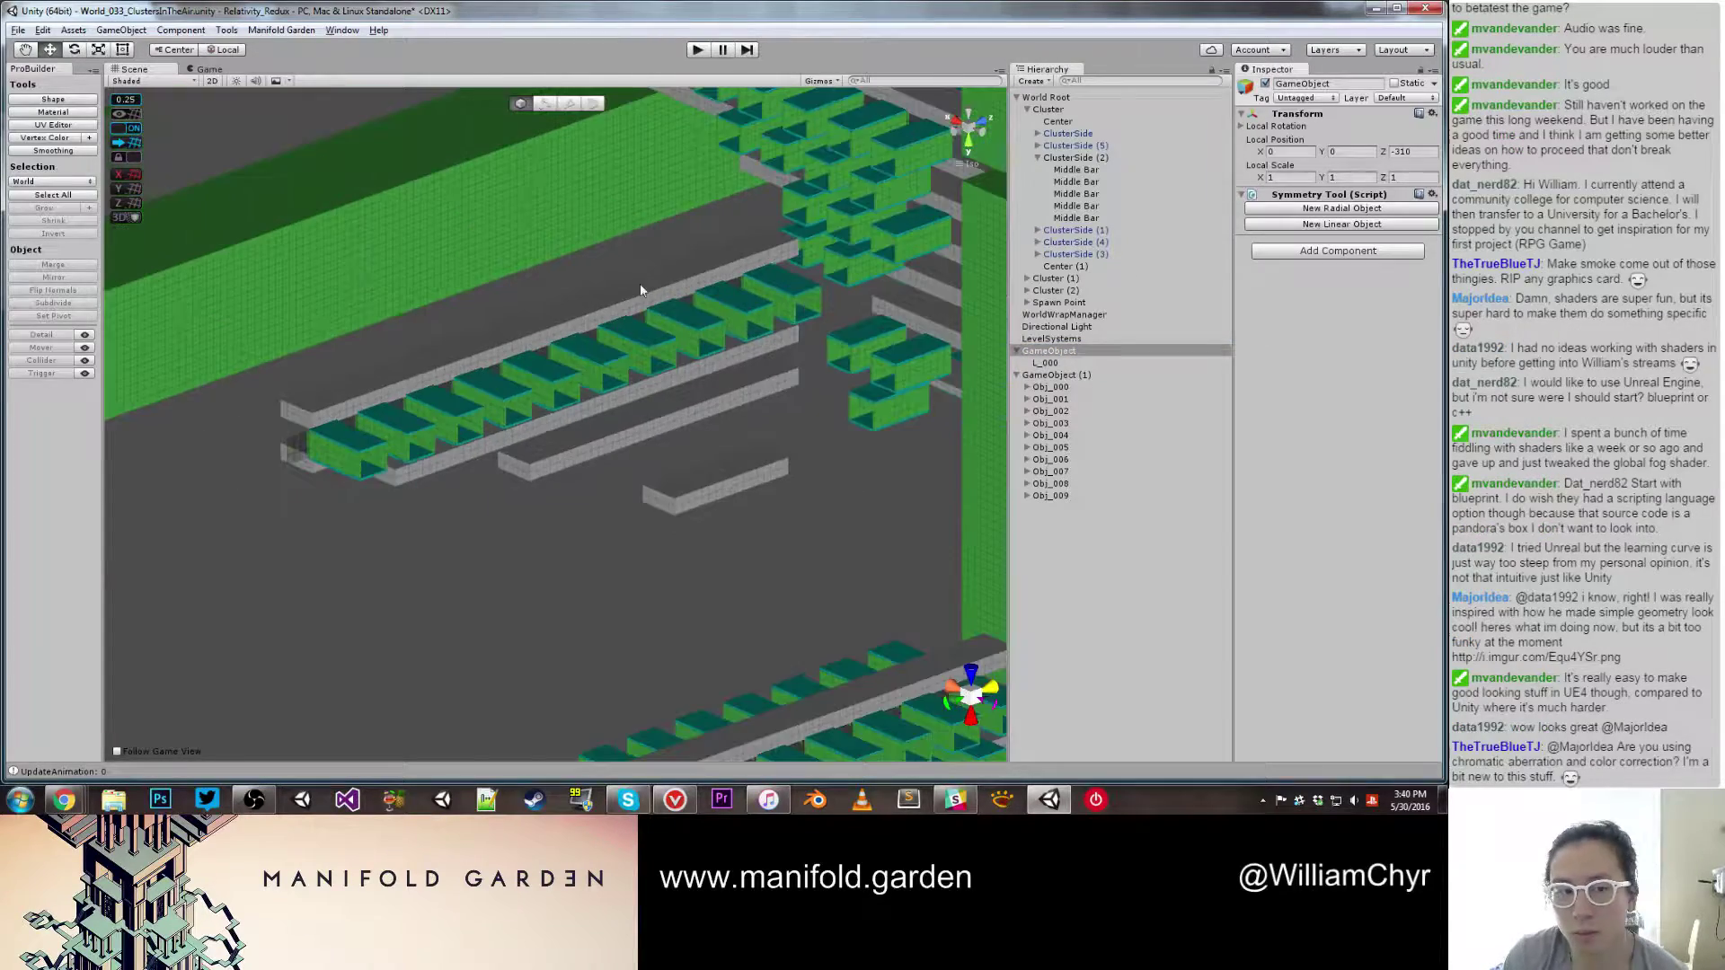
left_click_drag(520, 311, 594, 285, "alt")
scroll(594, 286, "up", 3)
left_click(595, 286)
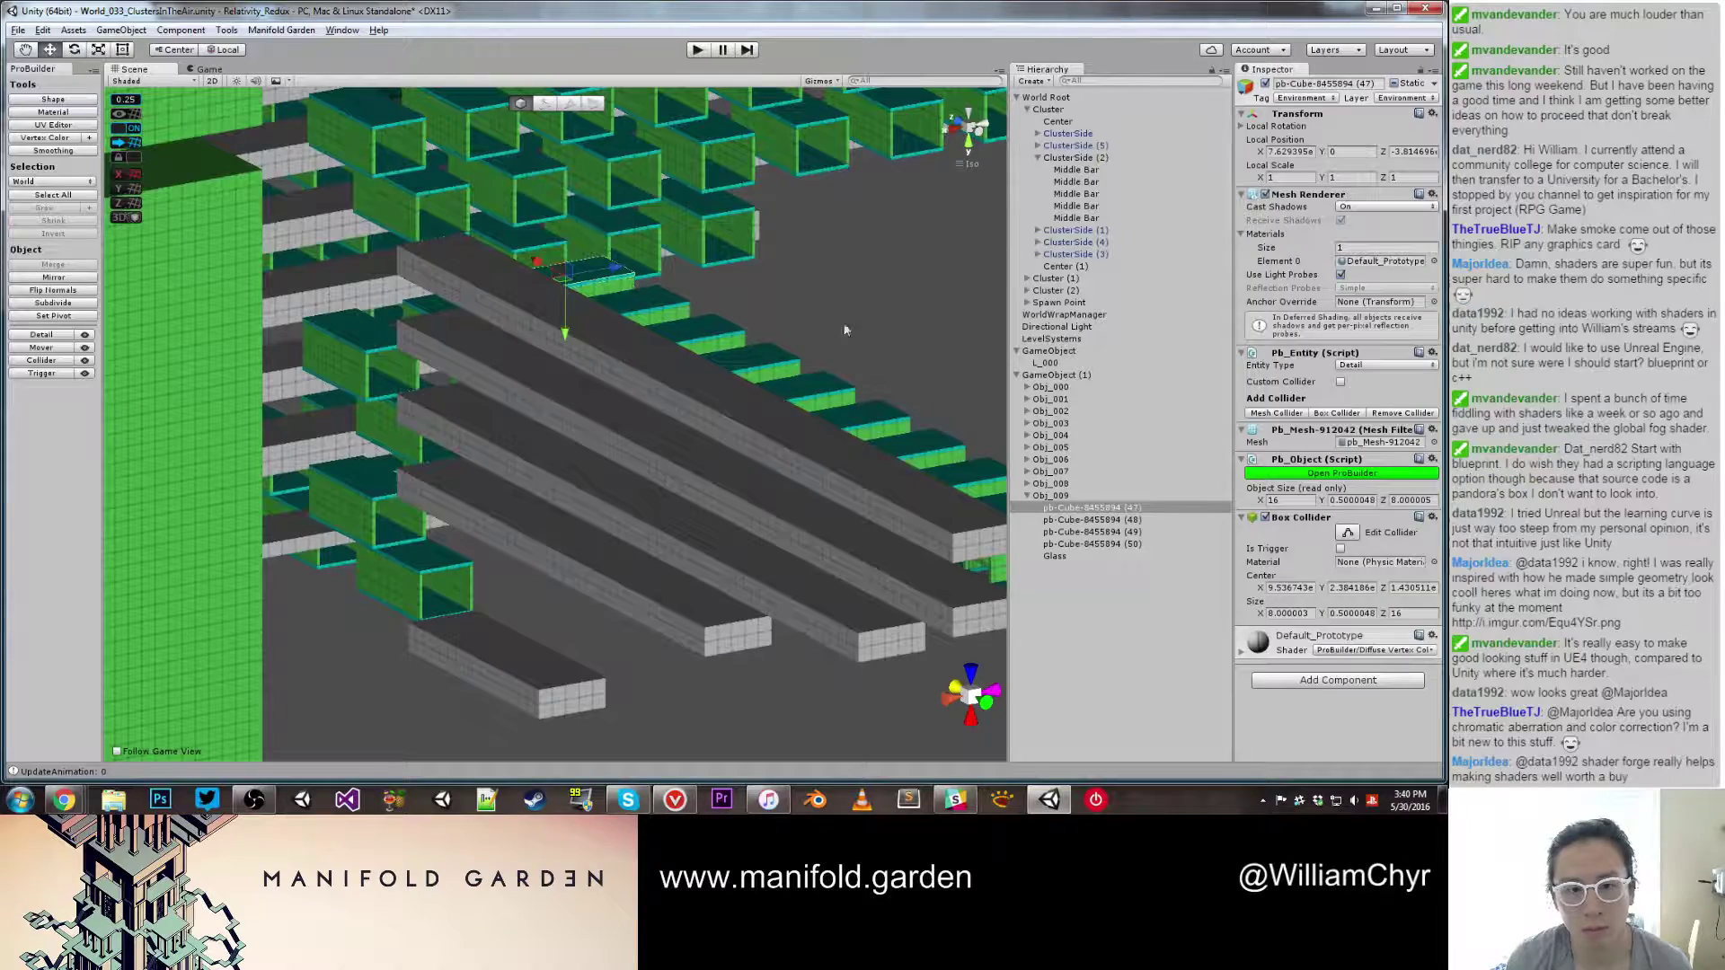
left_click(1075, 497)
key("ctrl+d")
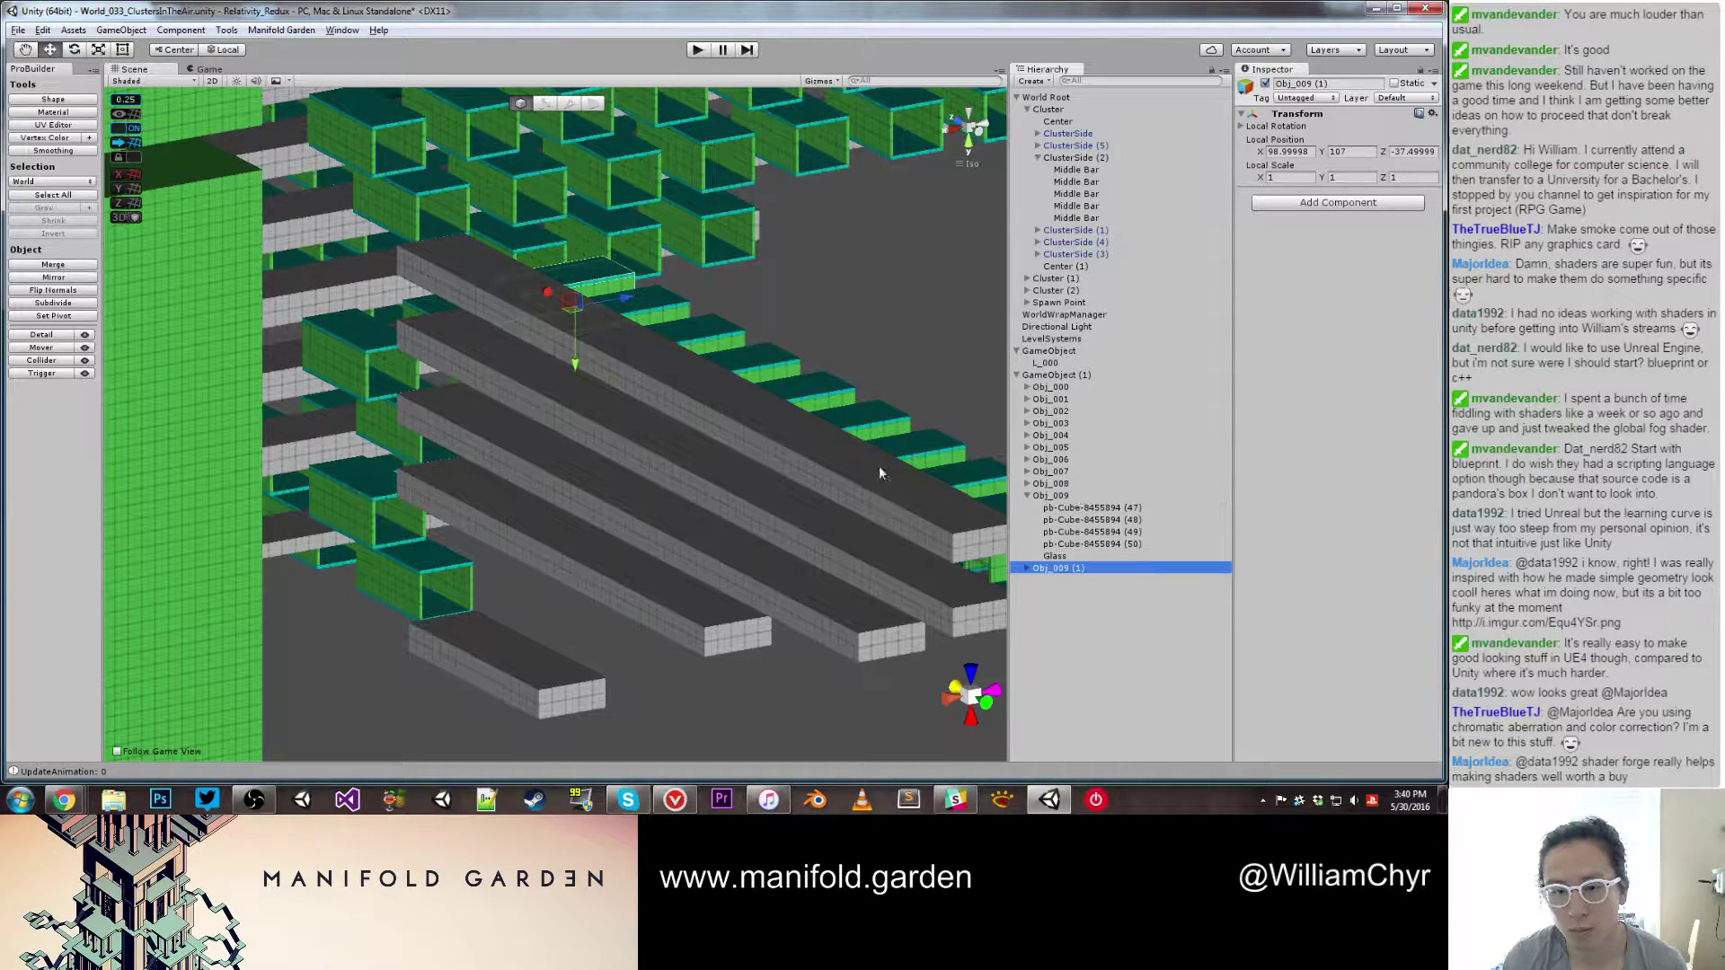
Step: Rotate the duplicated room about its vertical axis and move it to the other side of the beams, at Z -64
key("e")
left_click_drag(574, 325, 945, 263, "ctrl")
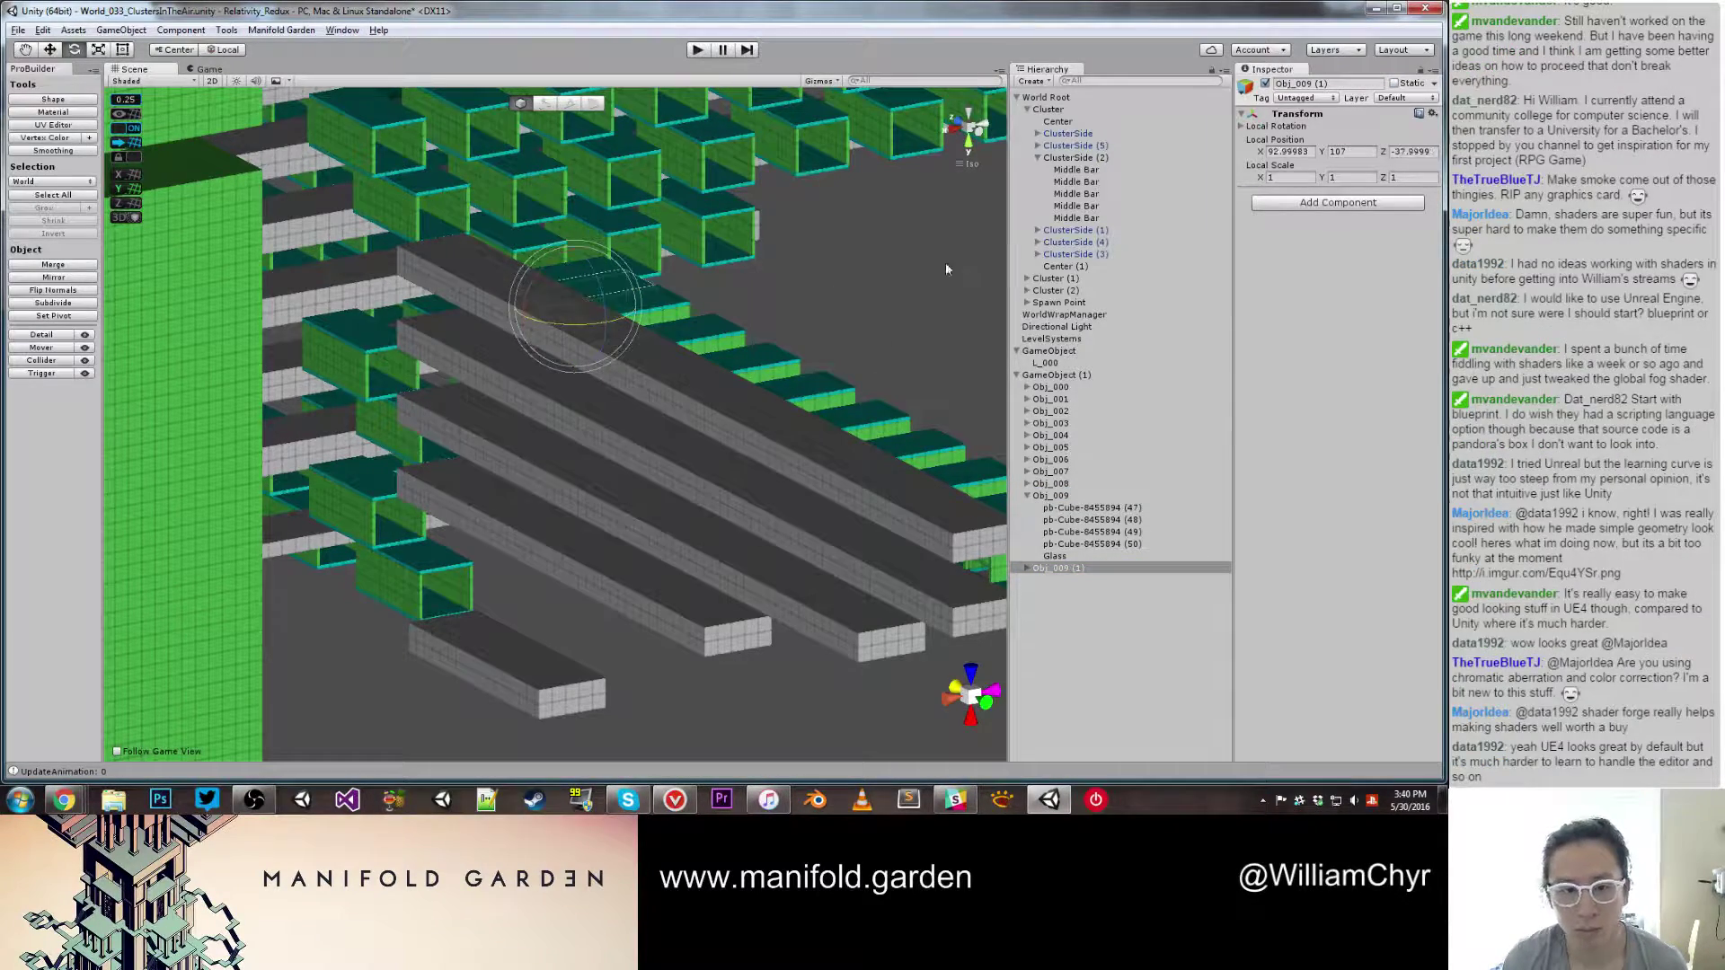
key("w")
left_click_drag(571, 311, 483, 367)
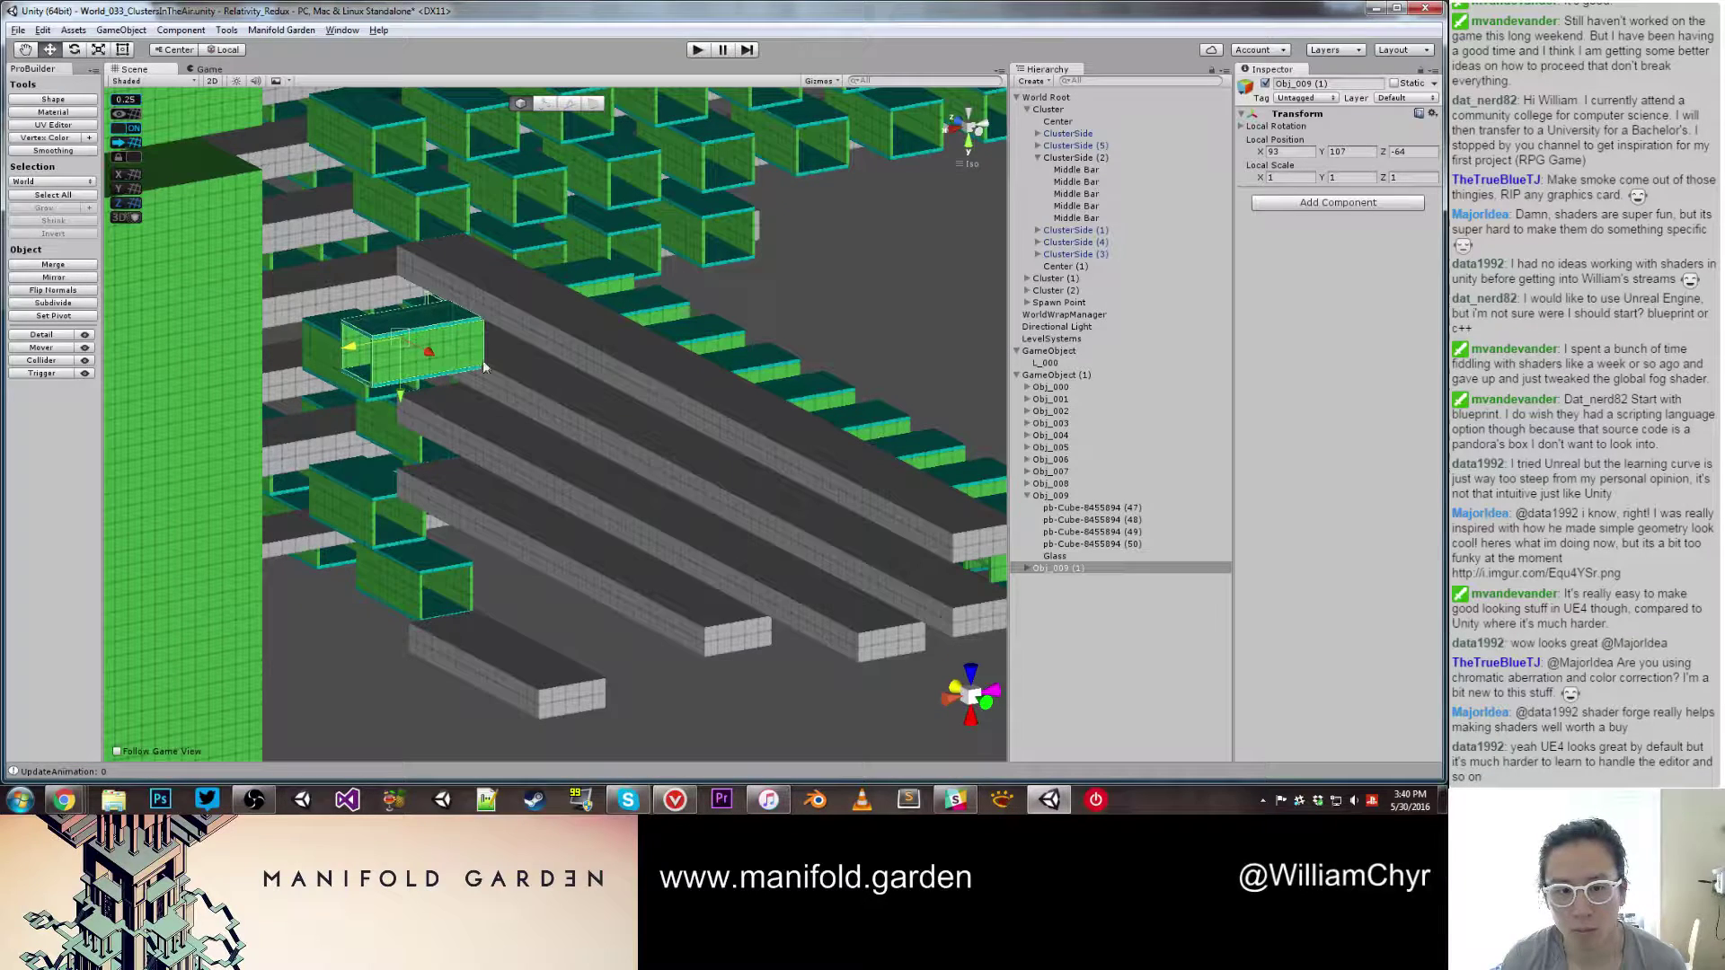
Step: Take the duplicated room out of GameObject (1) to the root above GameObject and rename it "Room otherside"
left_click_drag(1071, 566, 1118, 345)
left_click(1326, 83)
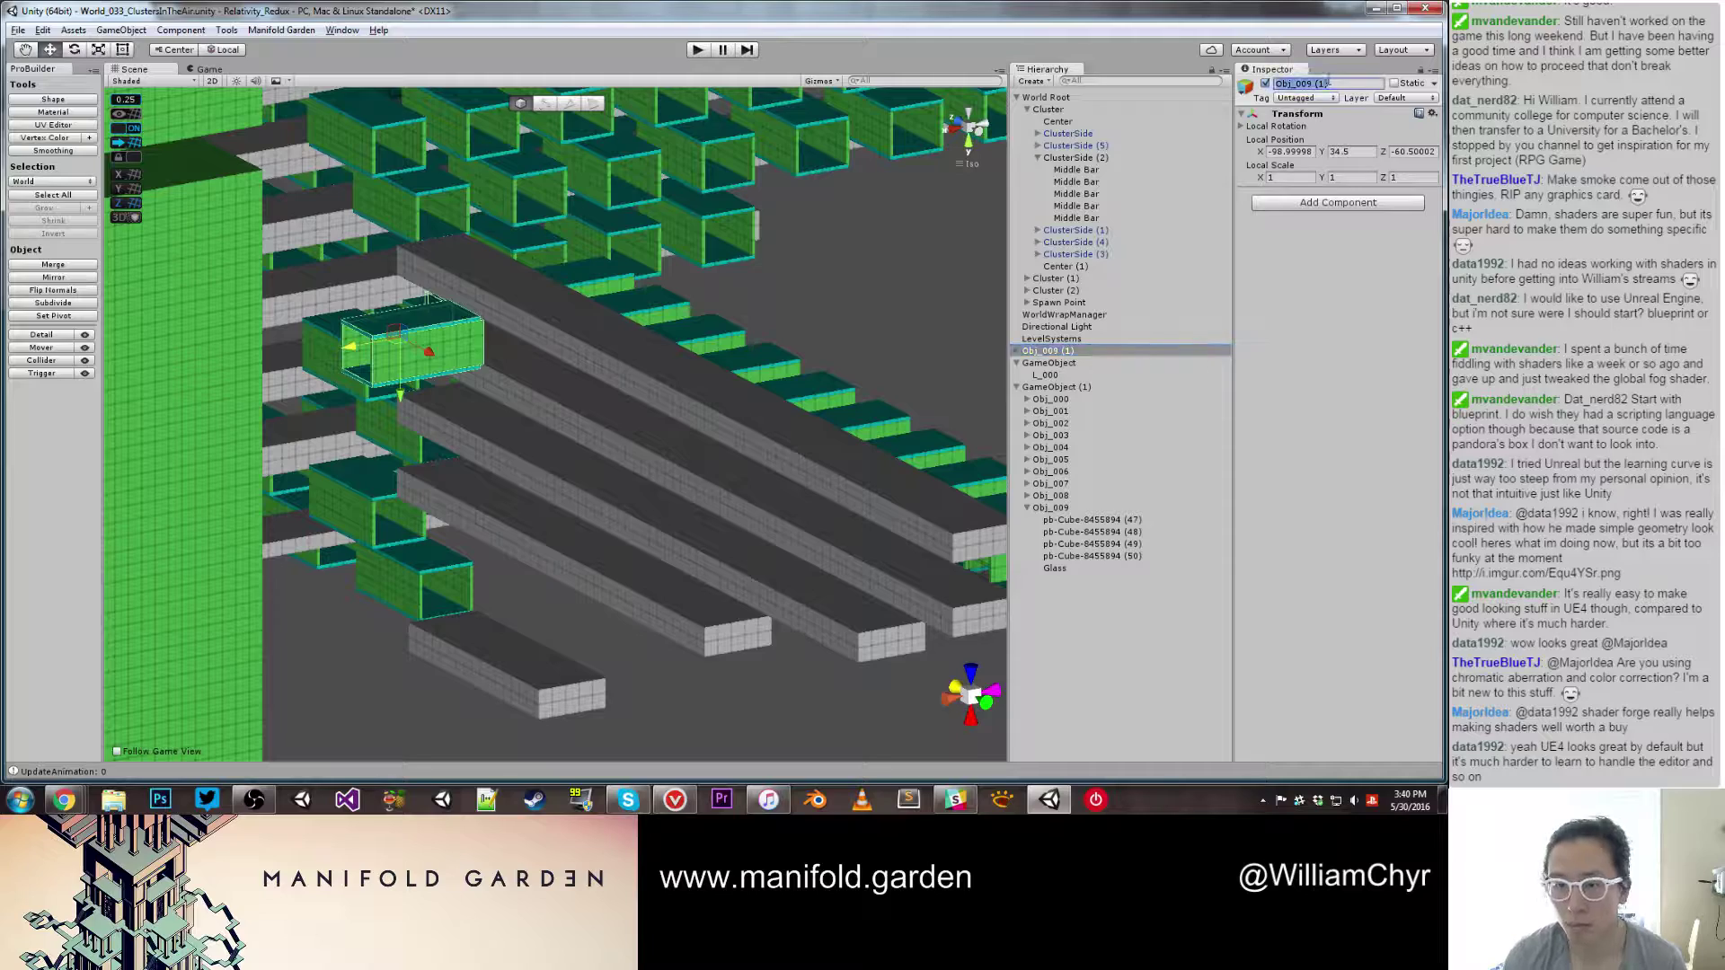
type("Room athe")
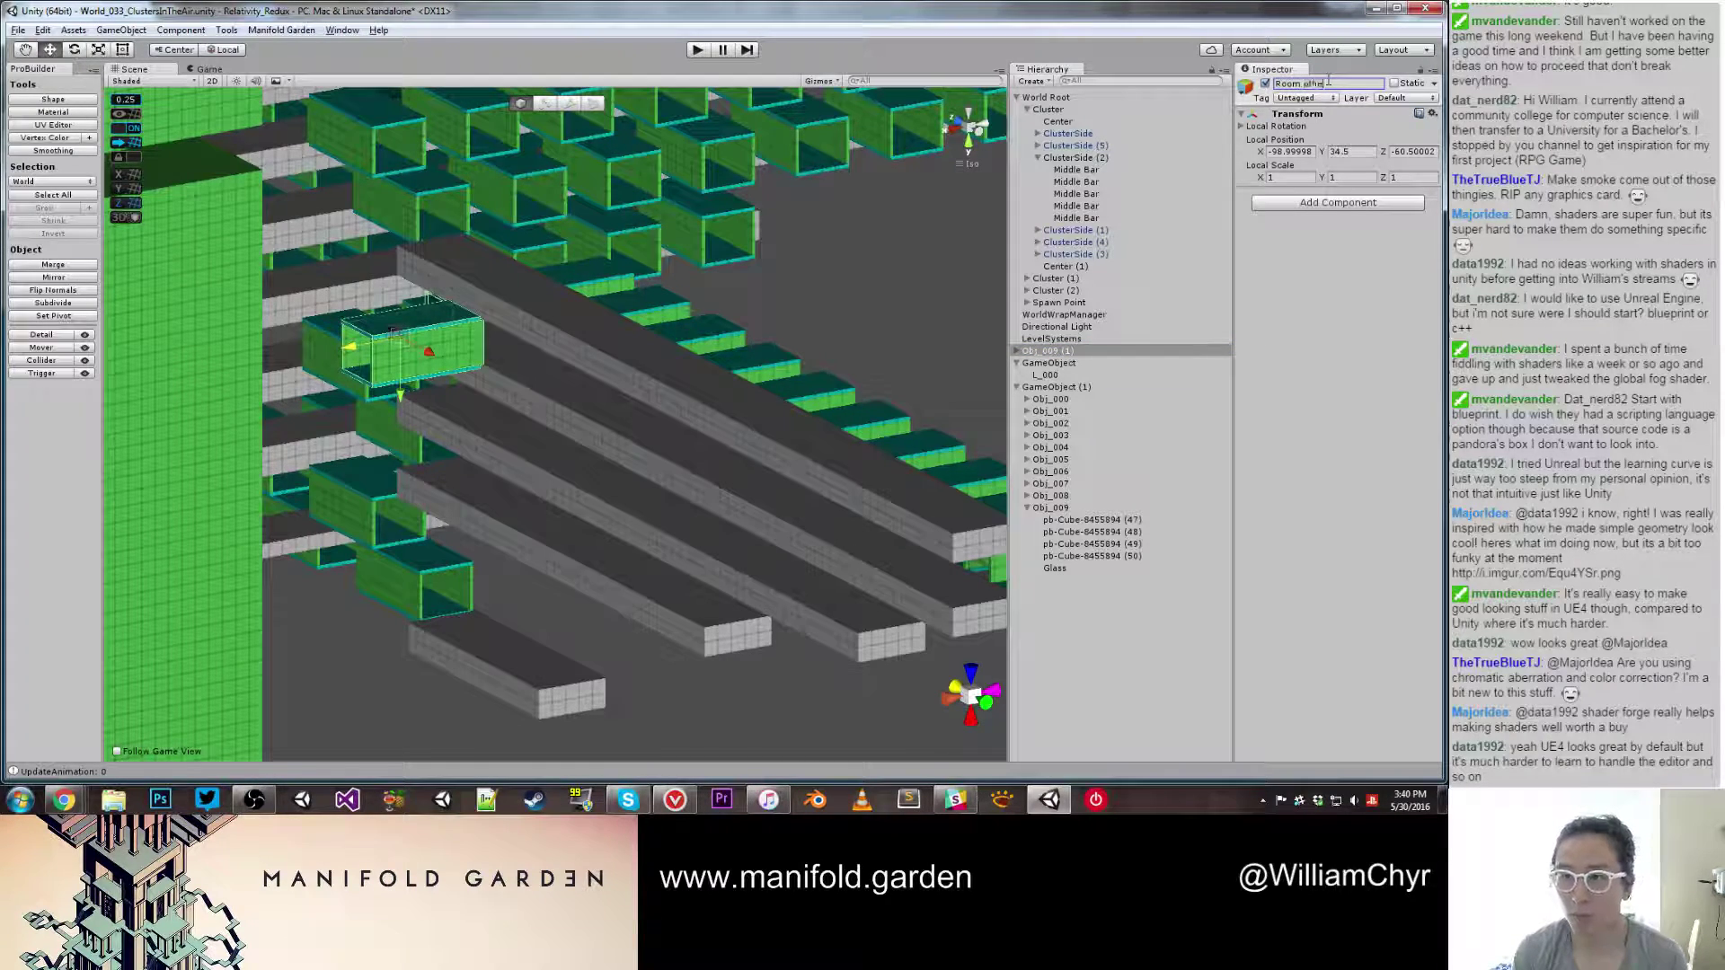
type("rside")
key("Return")
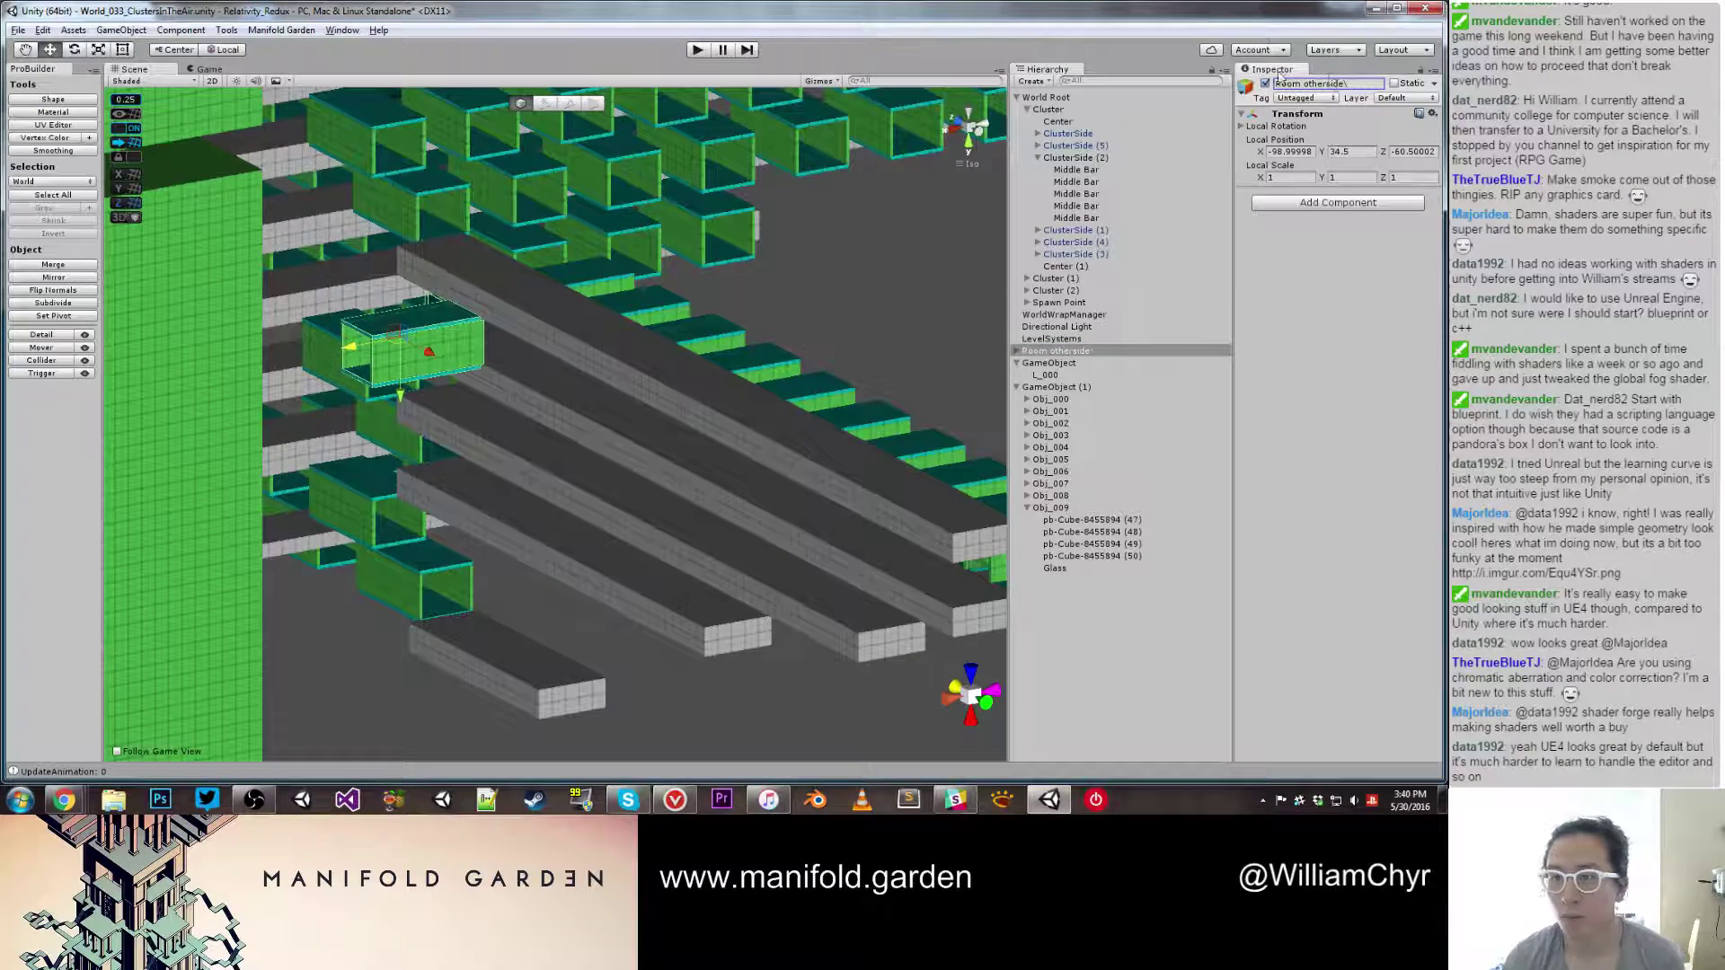
left_click(1367, 84)
double_click(1055, 350)
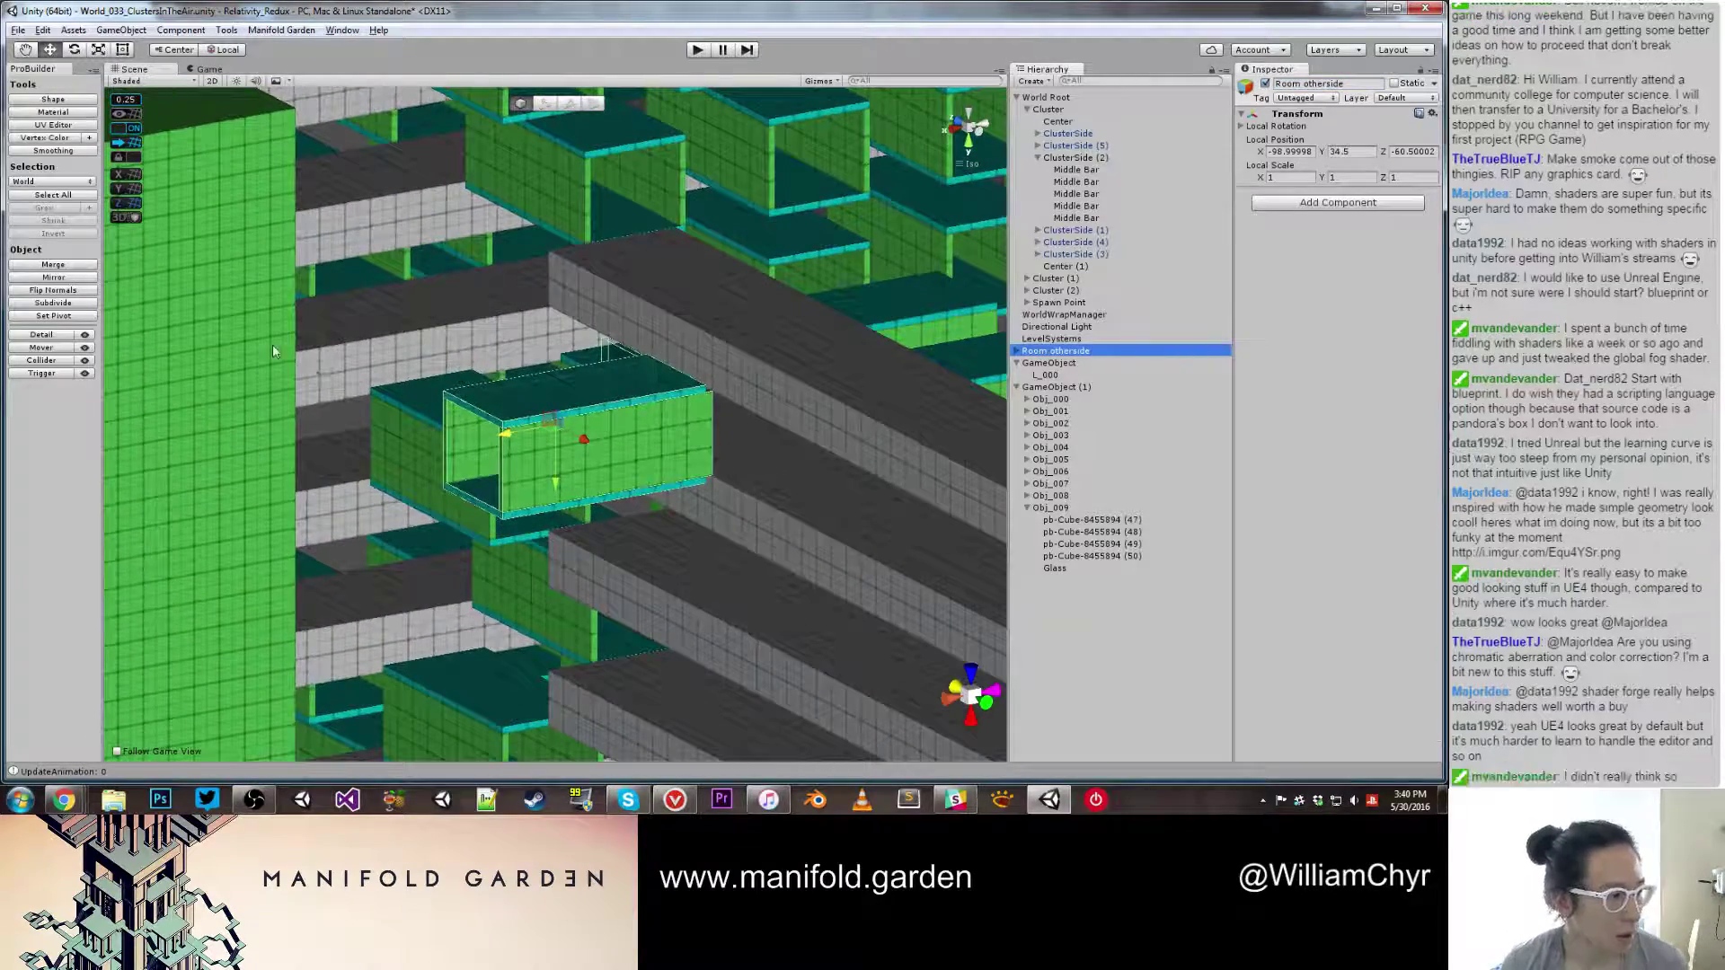
Step: Move the Glass pane of Room otherside across to the room's opposite side, at local X 6
scroll(272, 343, "up", 2)
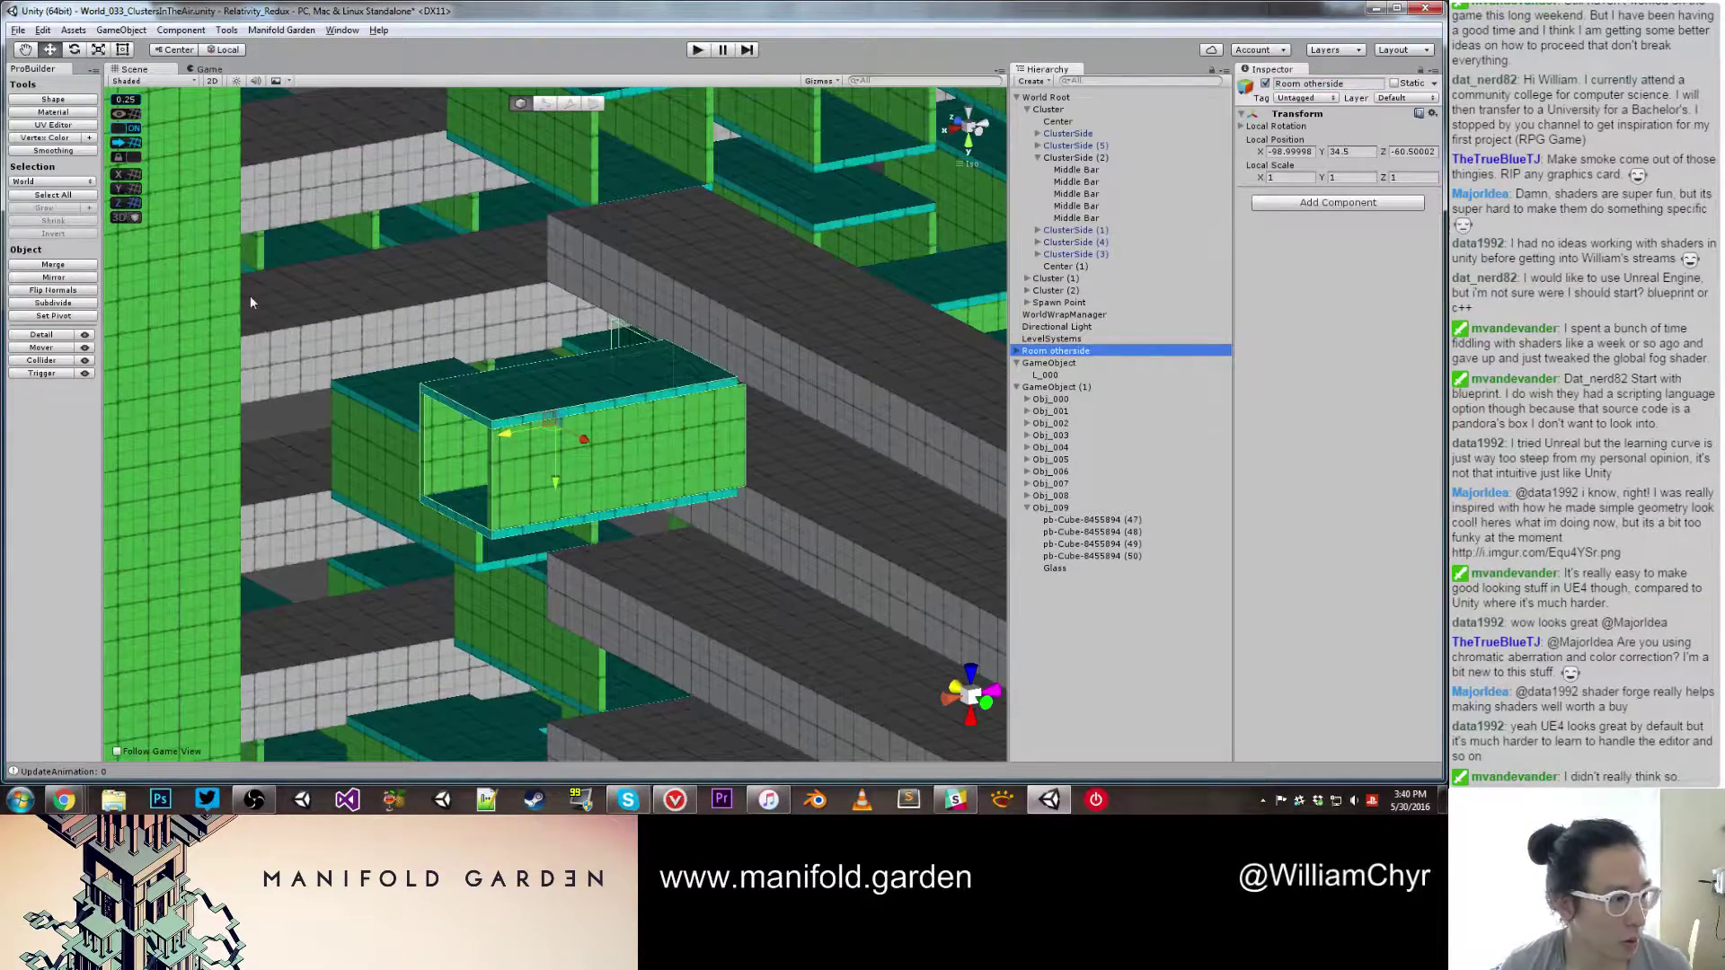
mouse_move(345, 269)
right_mouse_down()
mouse_move(423, 339)
mouse_move(358, 353)
right_mouse_up()
middle_click_drag(480, 343, 488, 358)
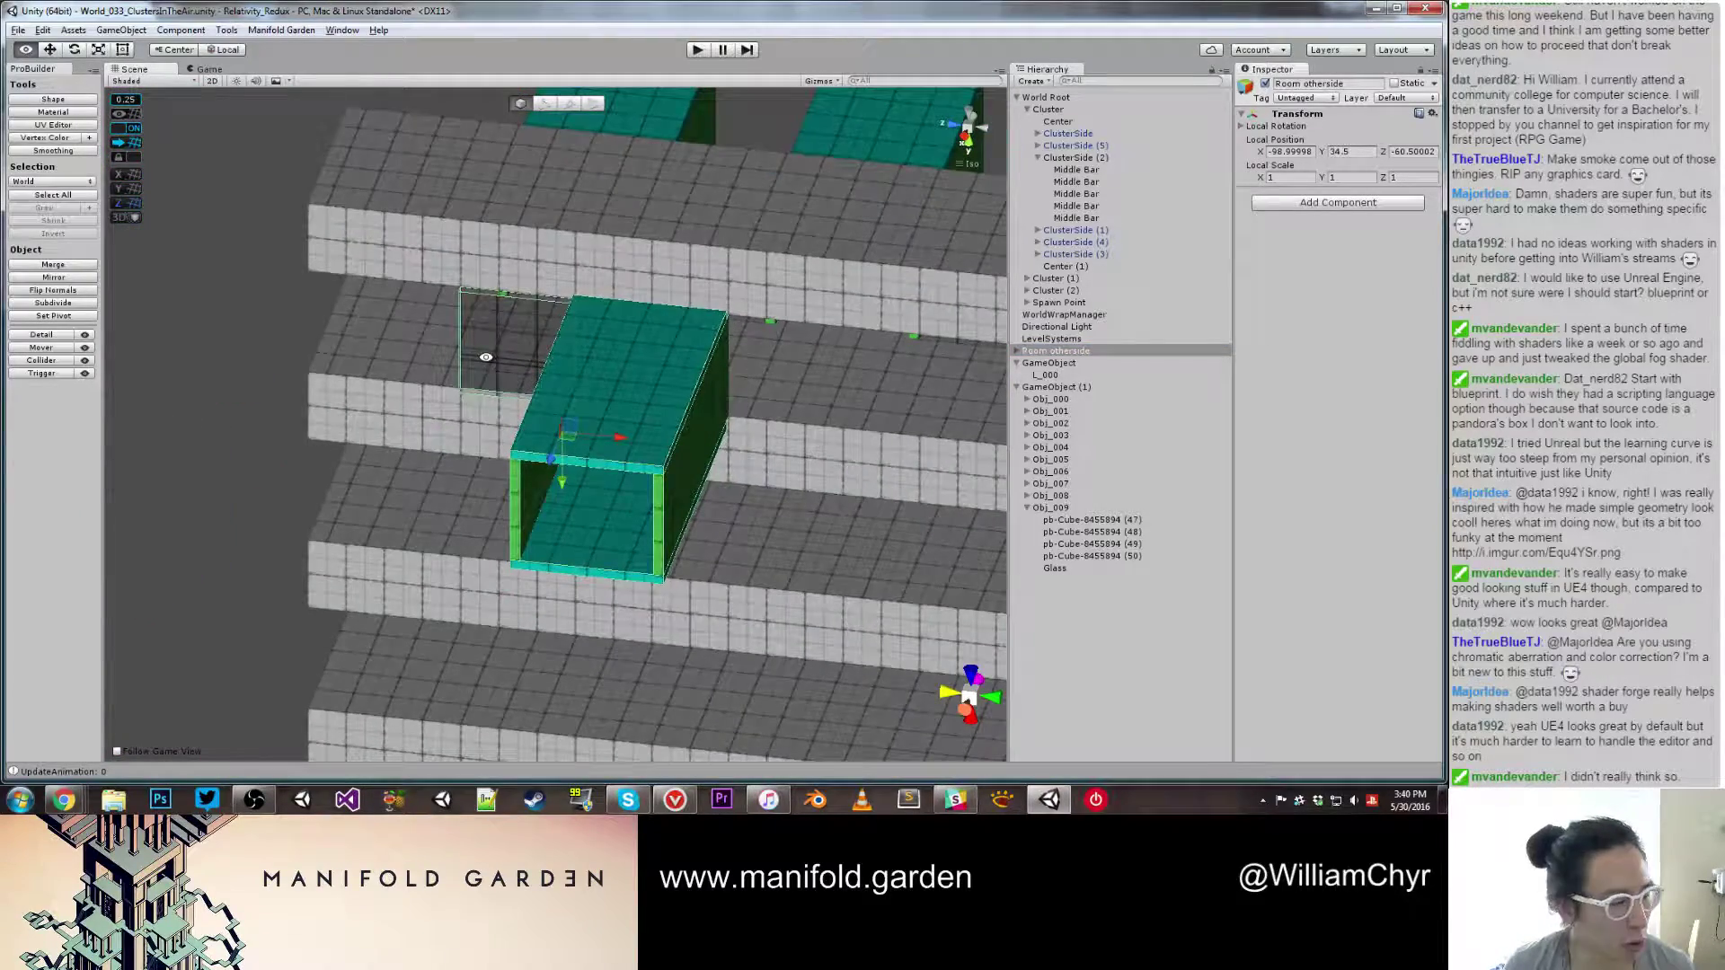
left_click_drag(489, 353, 462, 354, "alt")
left_click(485, 357)
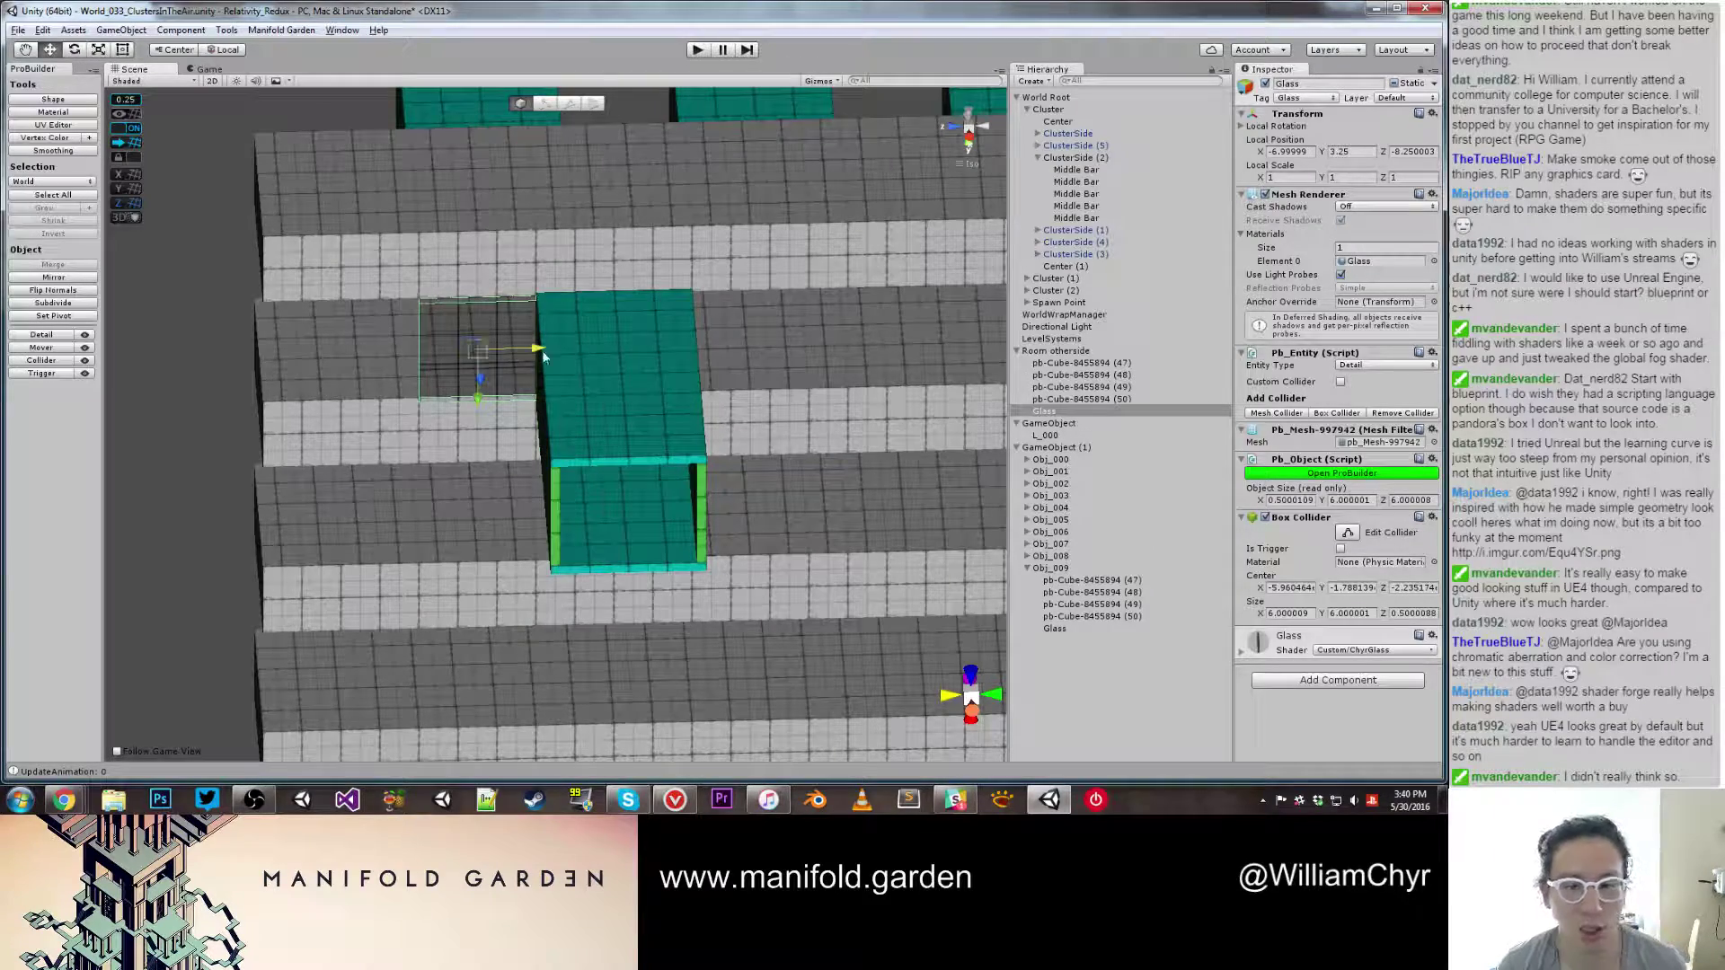
left_click_drag(536, 349, 790, 346)
left_click_drag(703, 404, 690, 374, "alt")
scroll(691, 373, "up", 3)
middle_click_drag(691, 374, 515, 389)
scroll(516, 389, "up", 8)
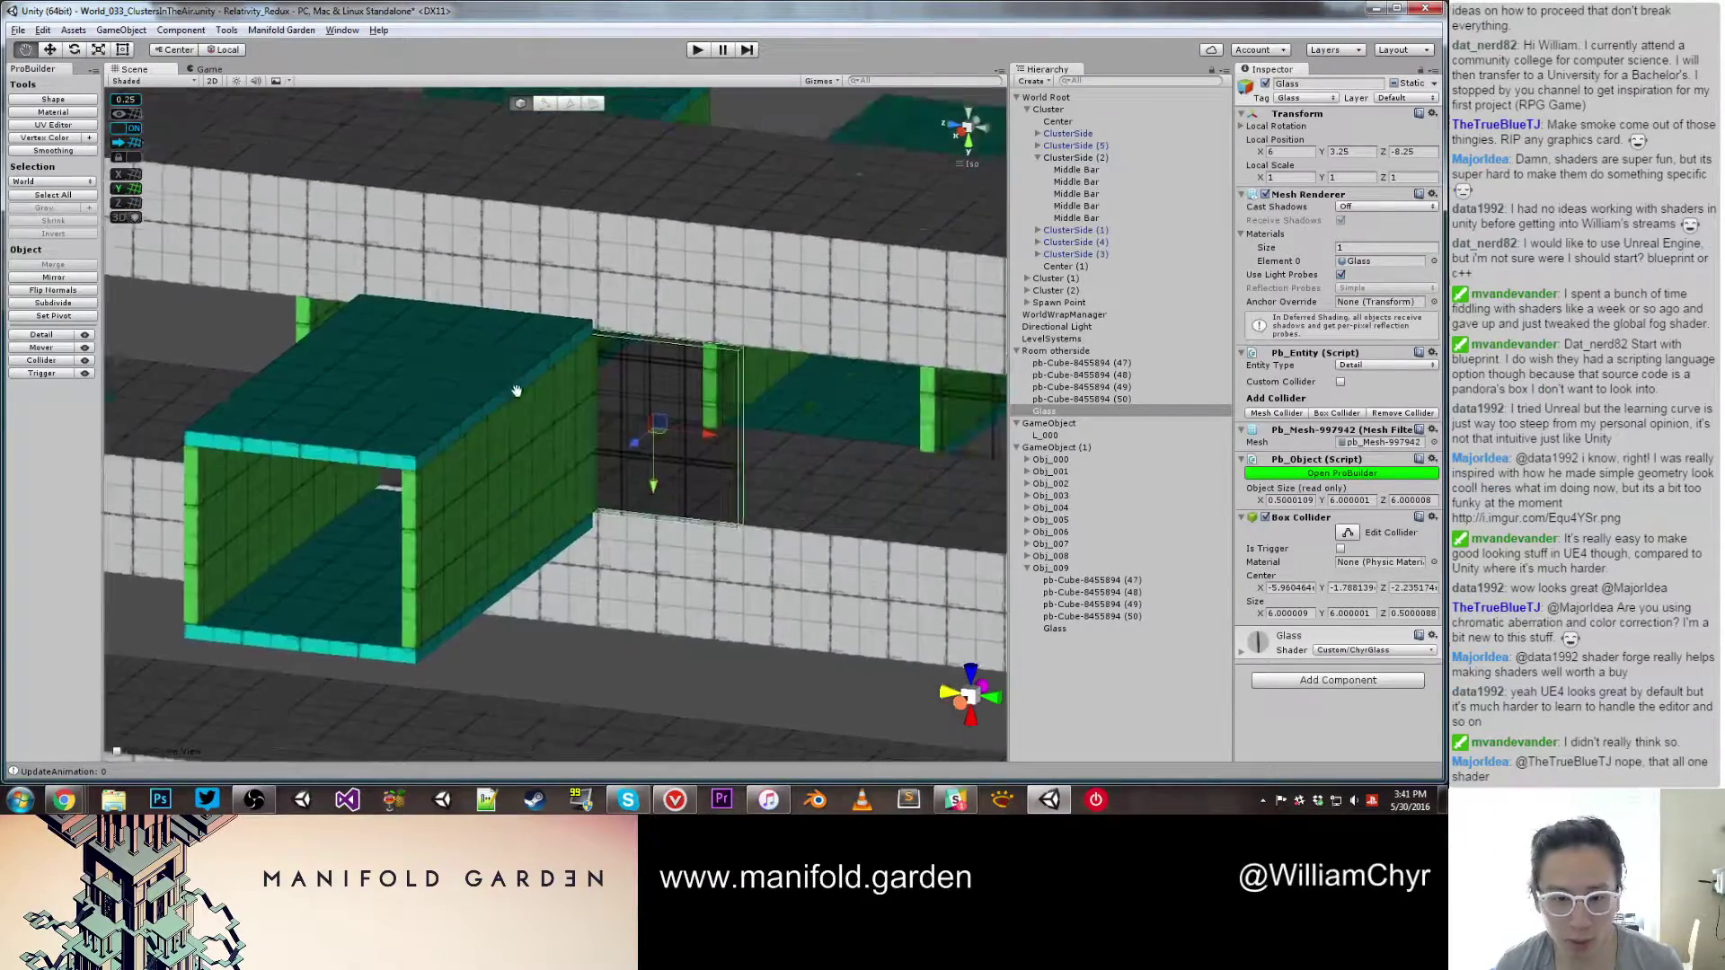
left_click_drag(700, 442, 864, 426)
Step: Move Room otherside along the beams to Z -54.5 and shift it crosswise to X -99.5
left_click(1060, 351)
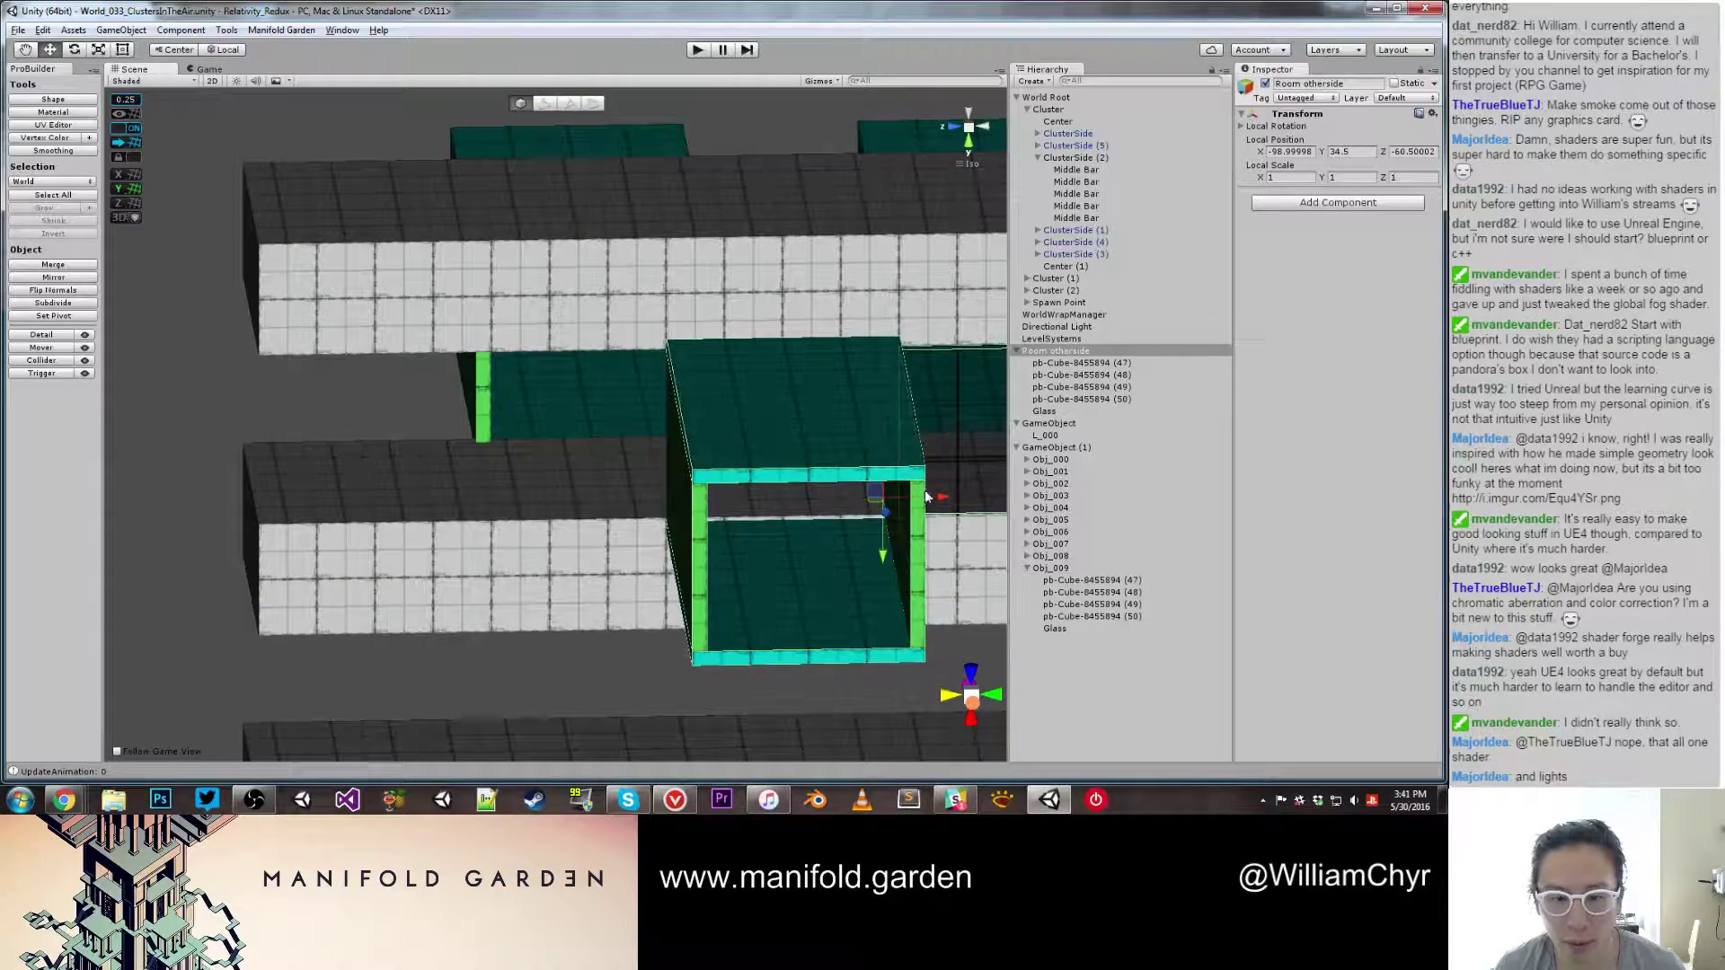
left_click_drag(940, 495, 766, 503)
scroll(665, 479, "down", 4)
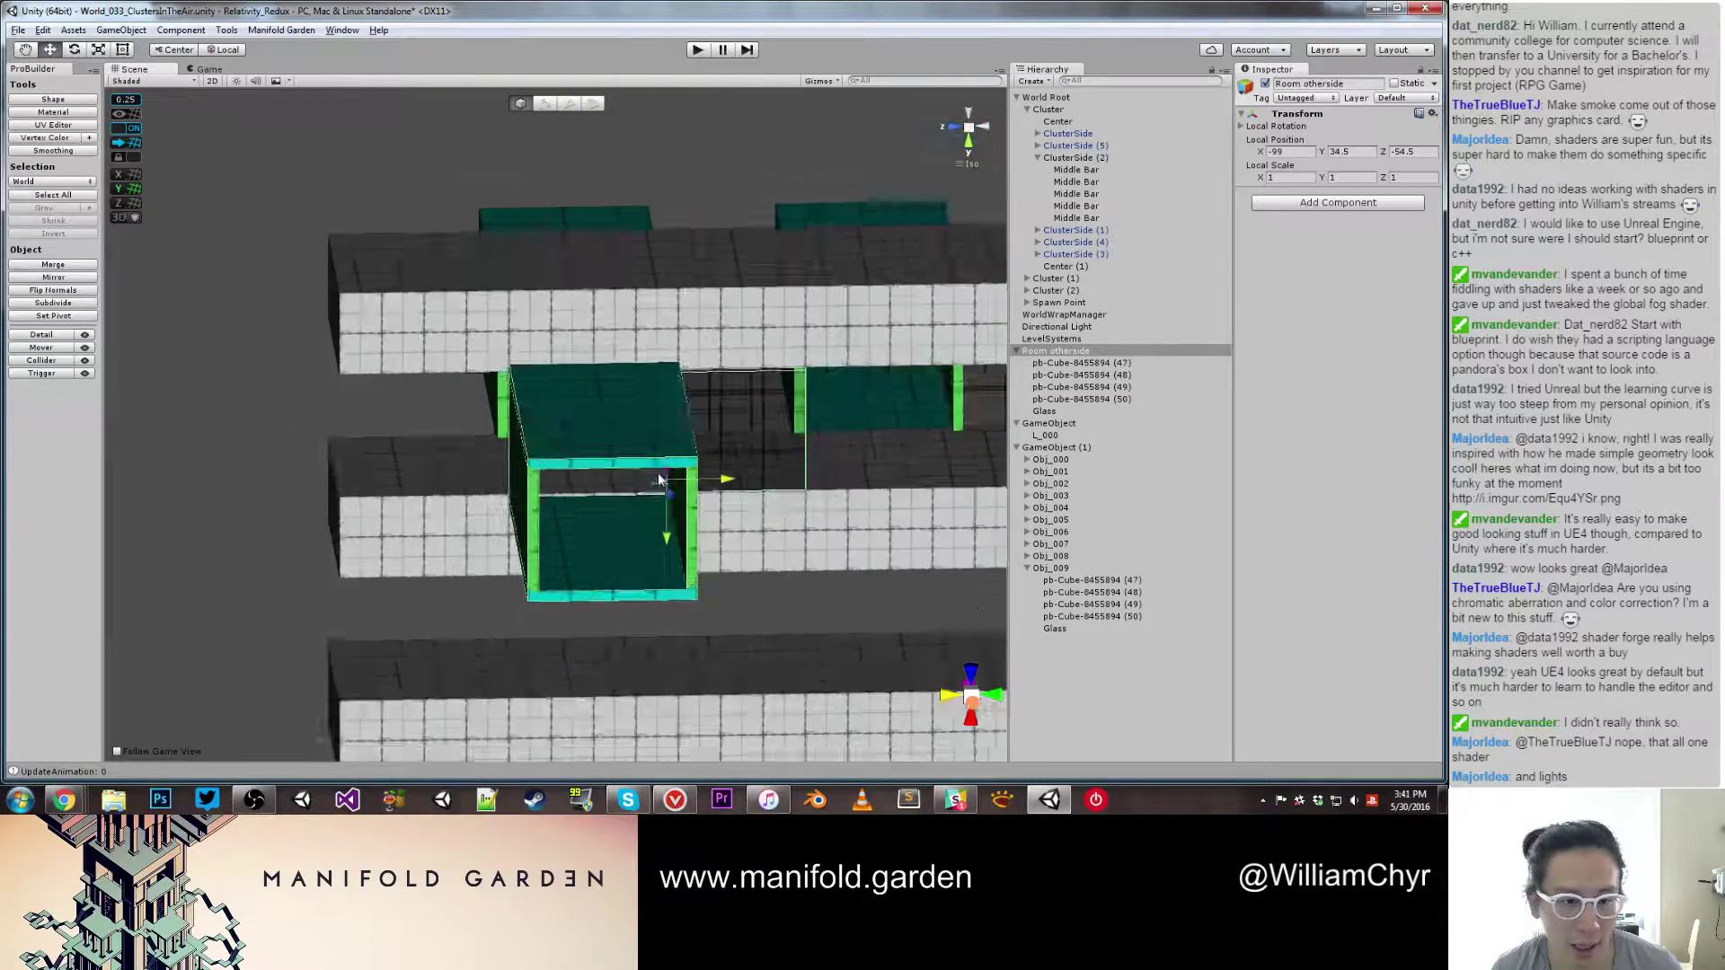
left_click_drag(660, 479, 979, 424, "alt")
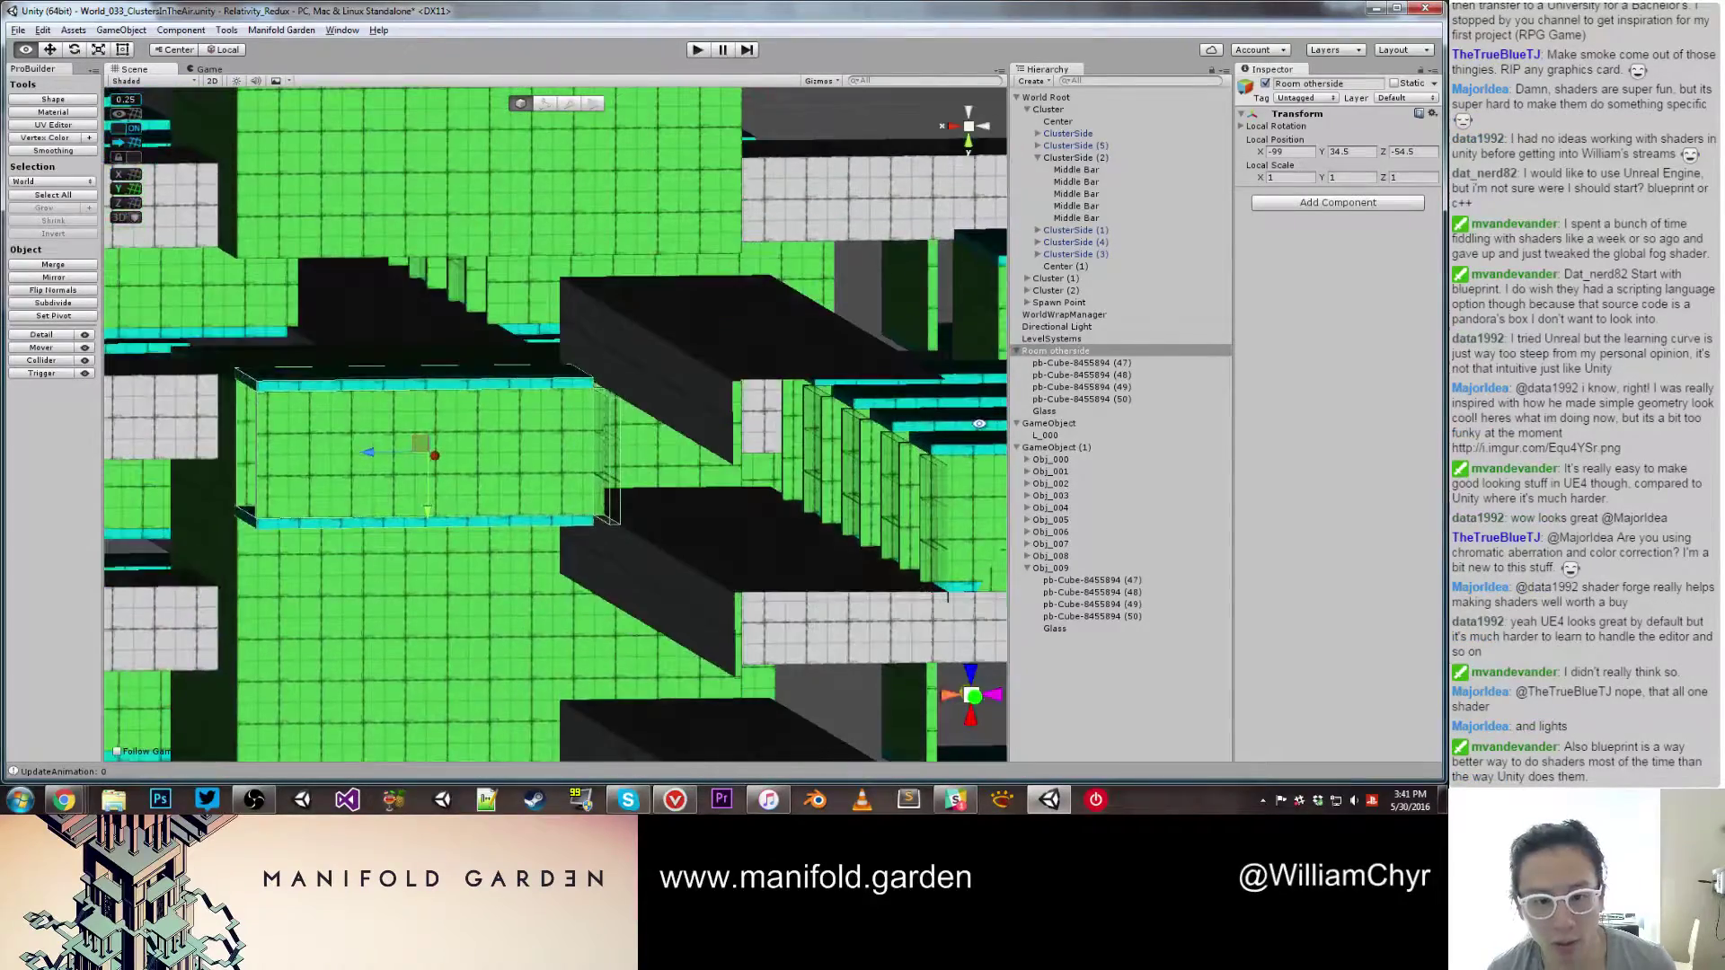
left_click_drag(370, 452, 394, 463)
left_click_drag(394, 463, 391, 563, "alt")
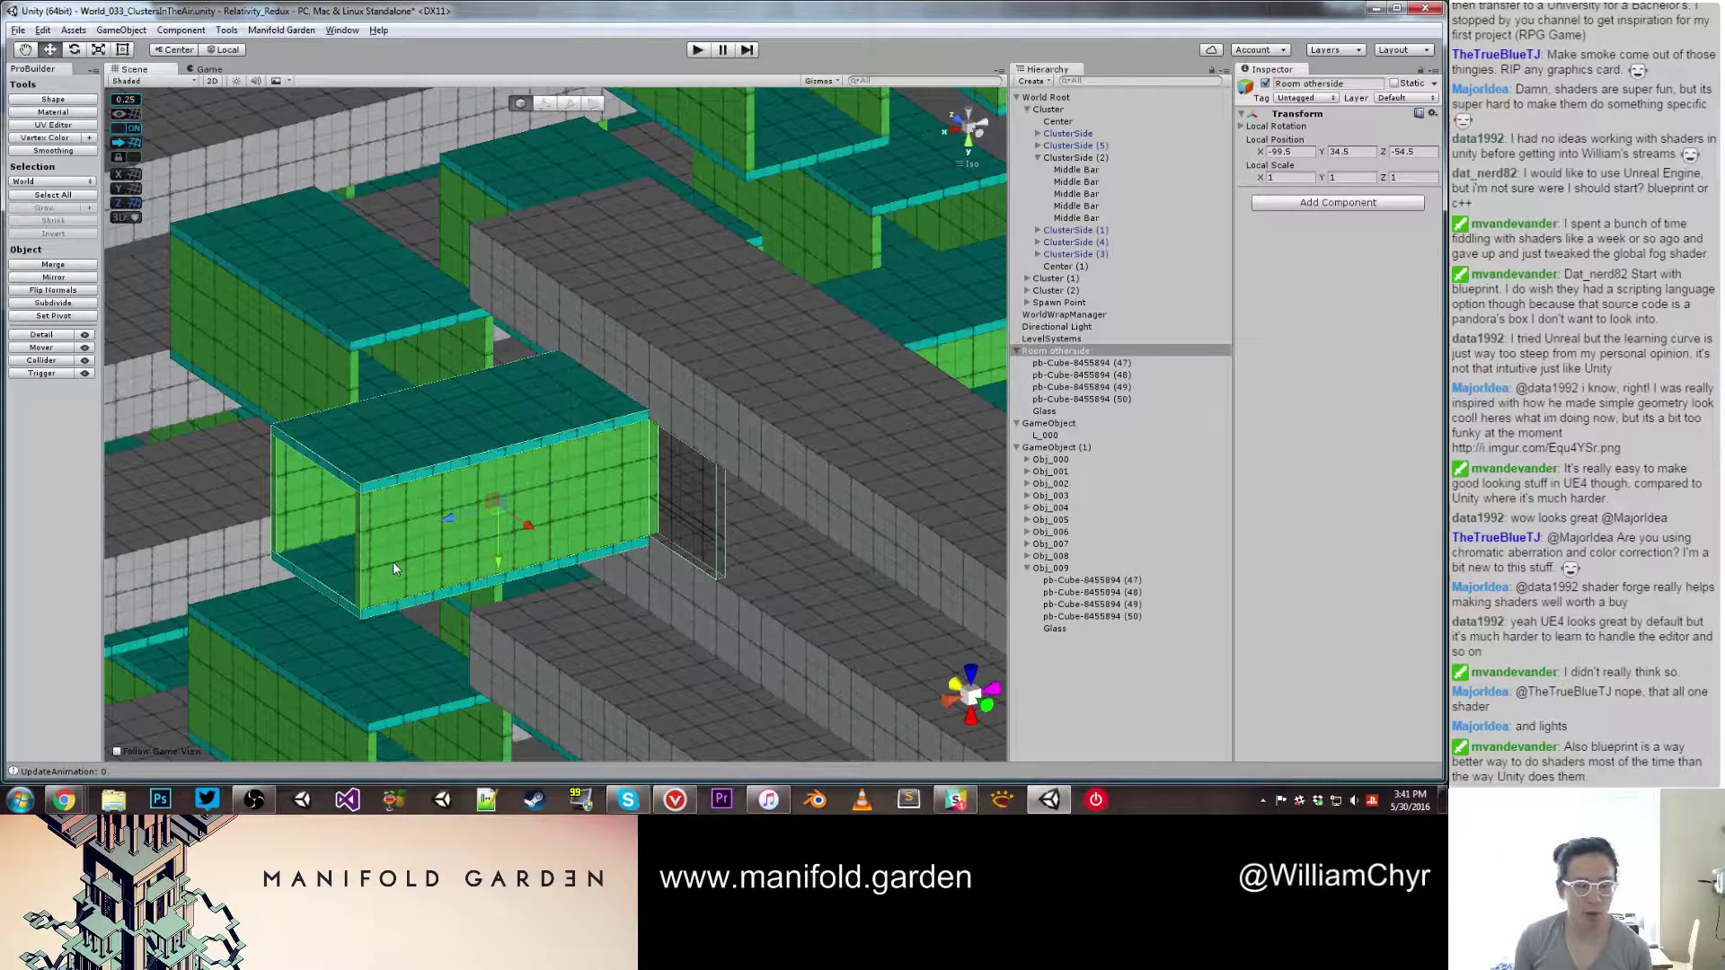
left_click_drag(380, 392, 365, 435, "alt")
left_click_drag(675, 466, 492, 462, "alt")
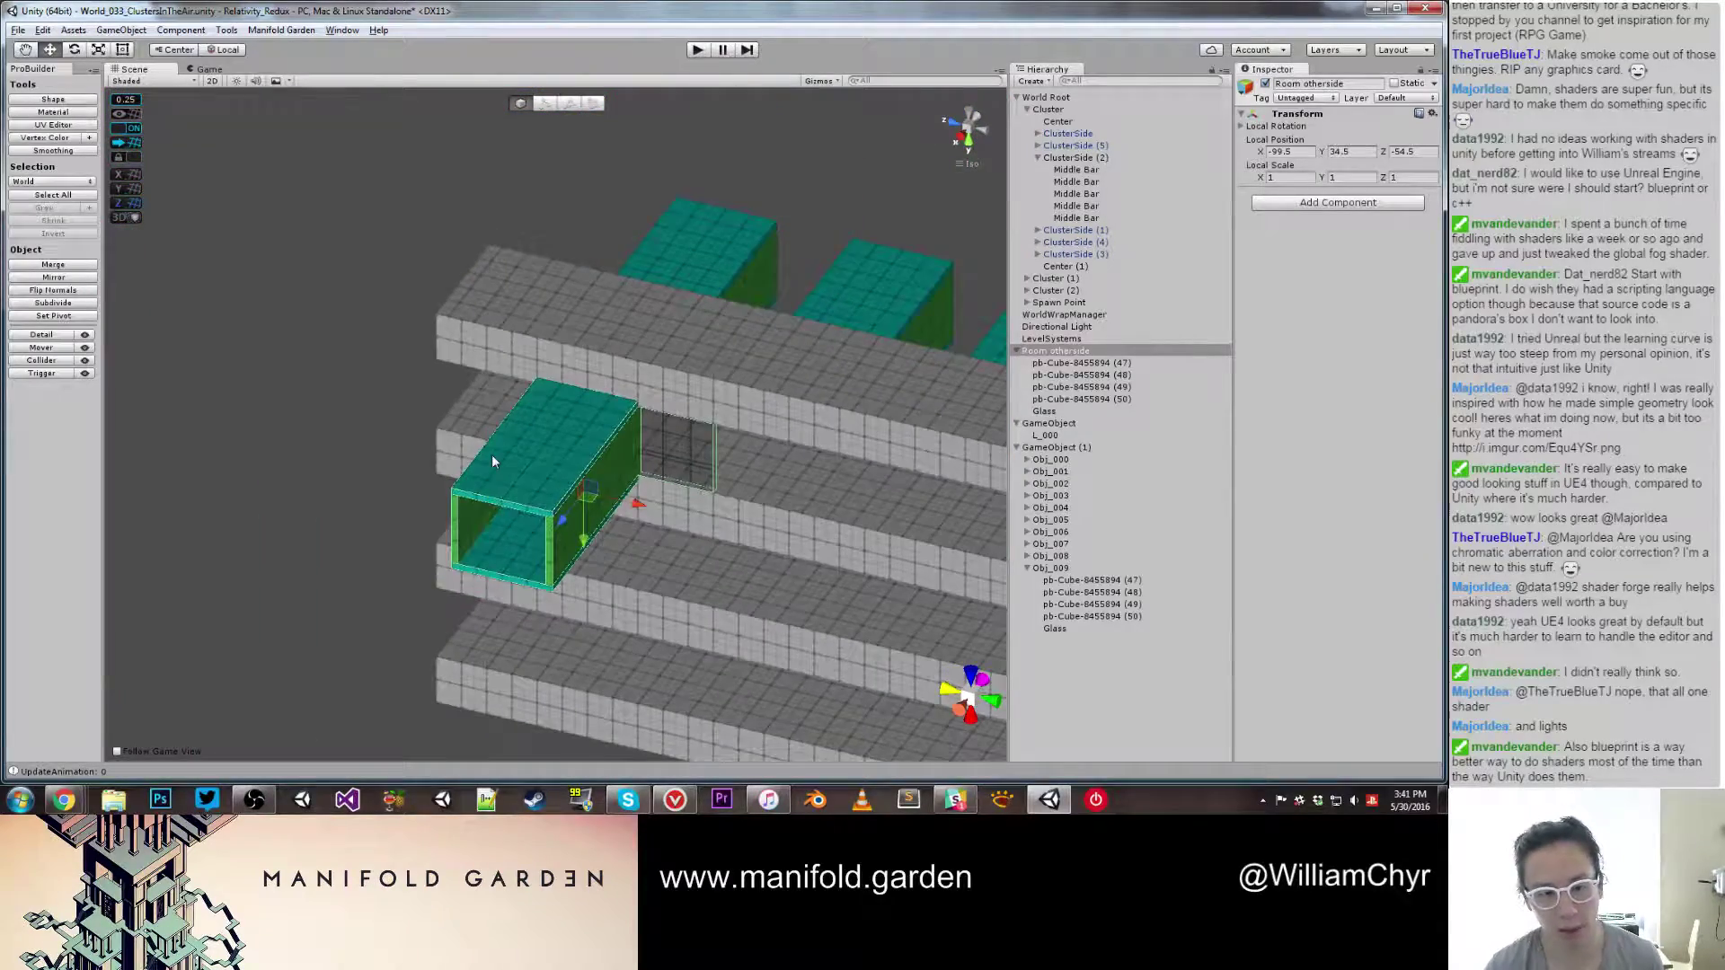
Step: Set the linear symmetry of L_000 to use Room otherside with count 10, distance 14 and axis X 1
scroll(621, 346, "down", 8)
left_click_drag(629, 349, 712, 412, "alt")
middle_click_drag(712, 413, 434, 342)
left_click_drag(434, 341, 644, 351, "alt")
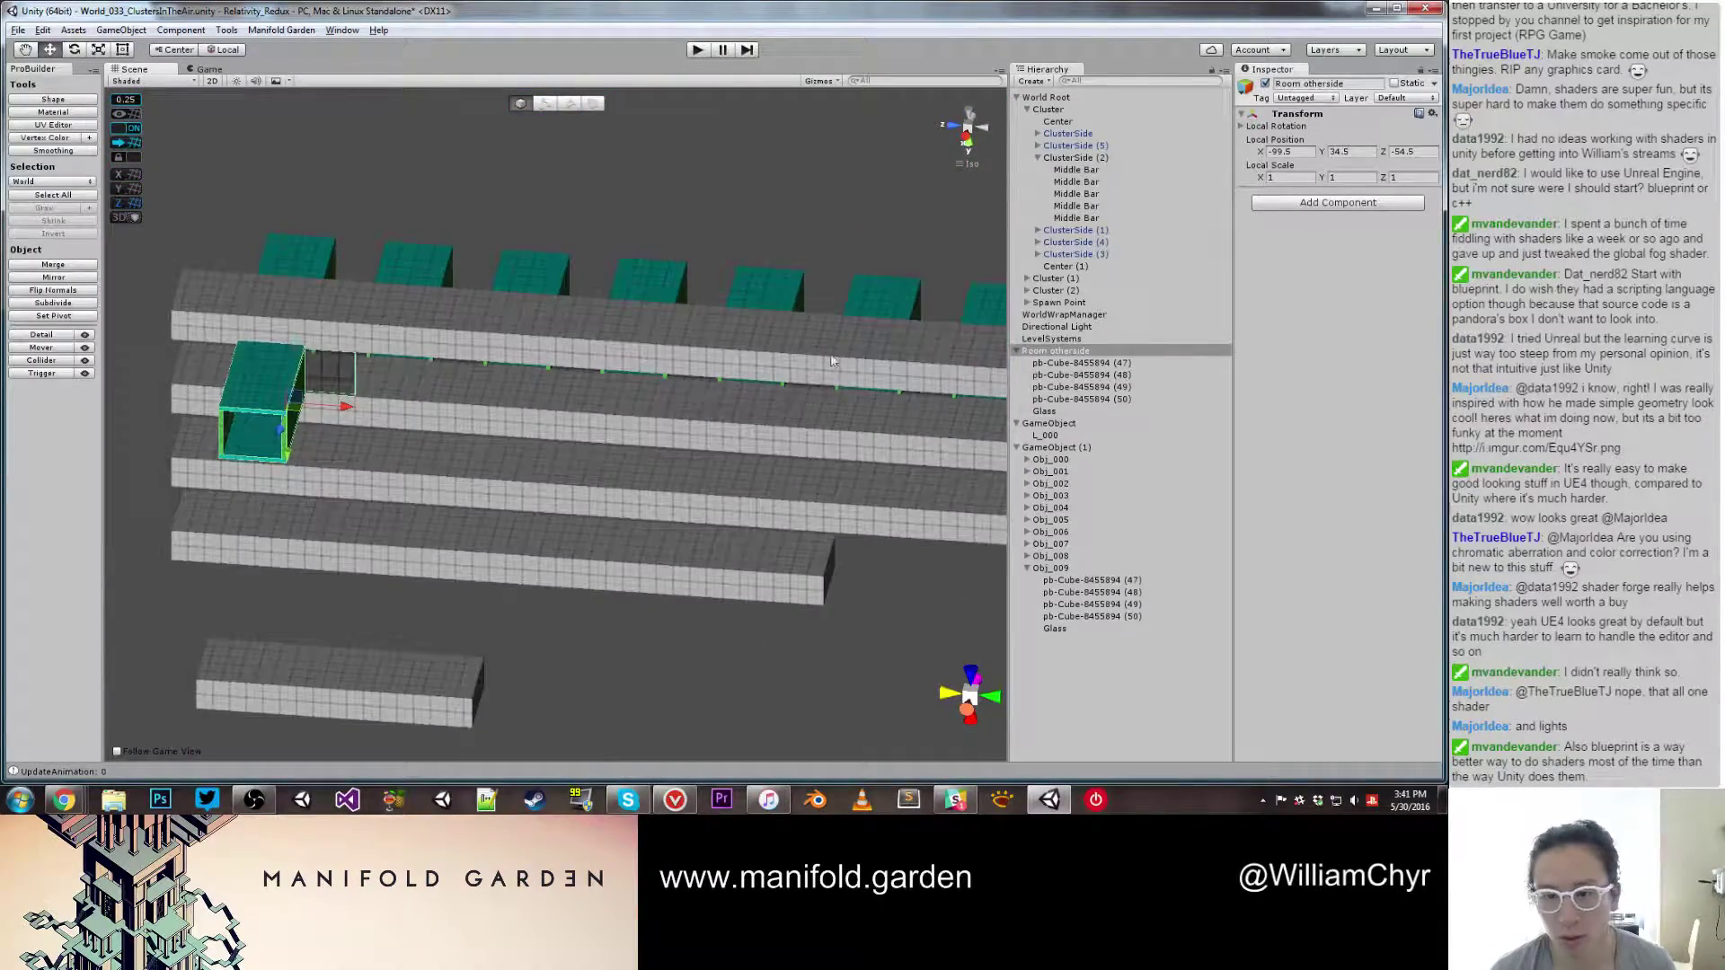
left_click(1051, 437)
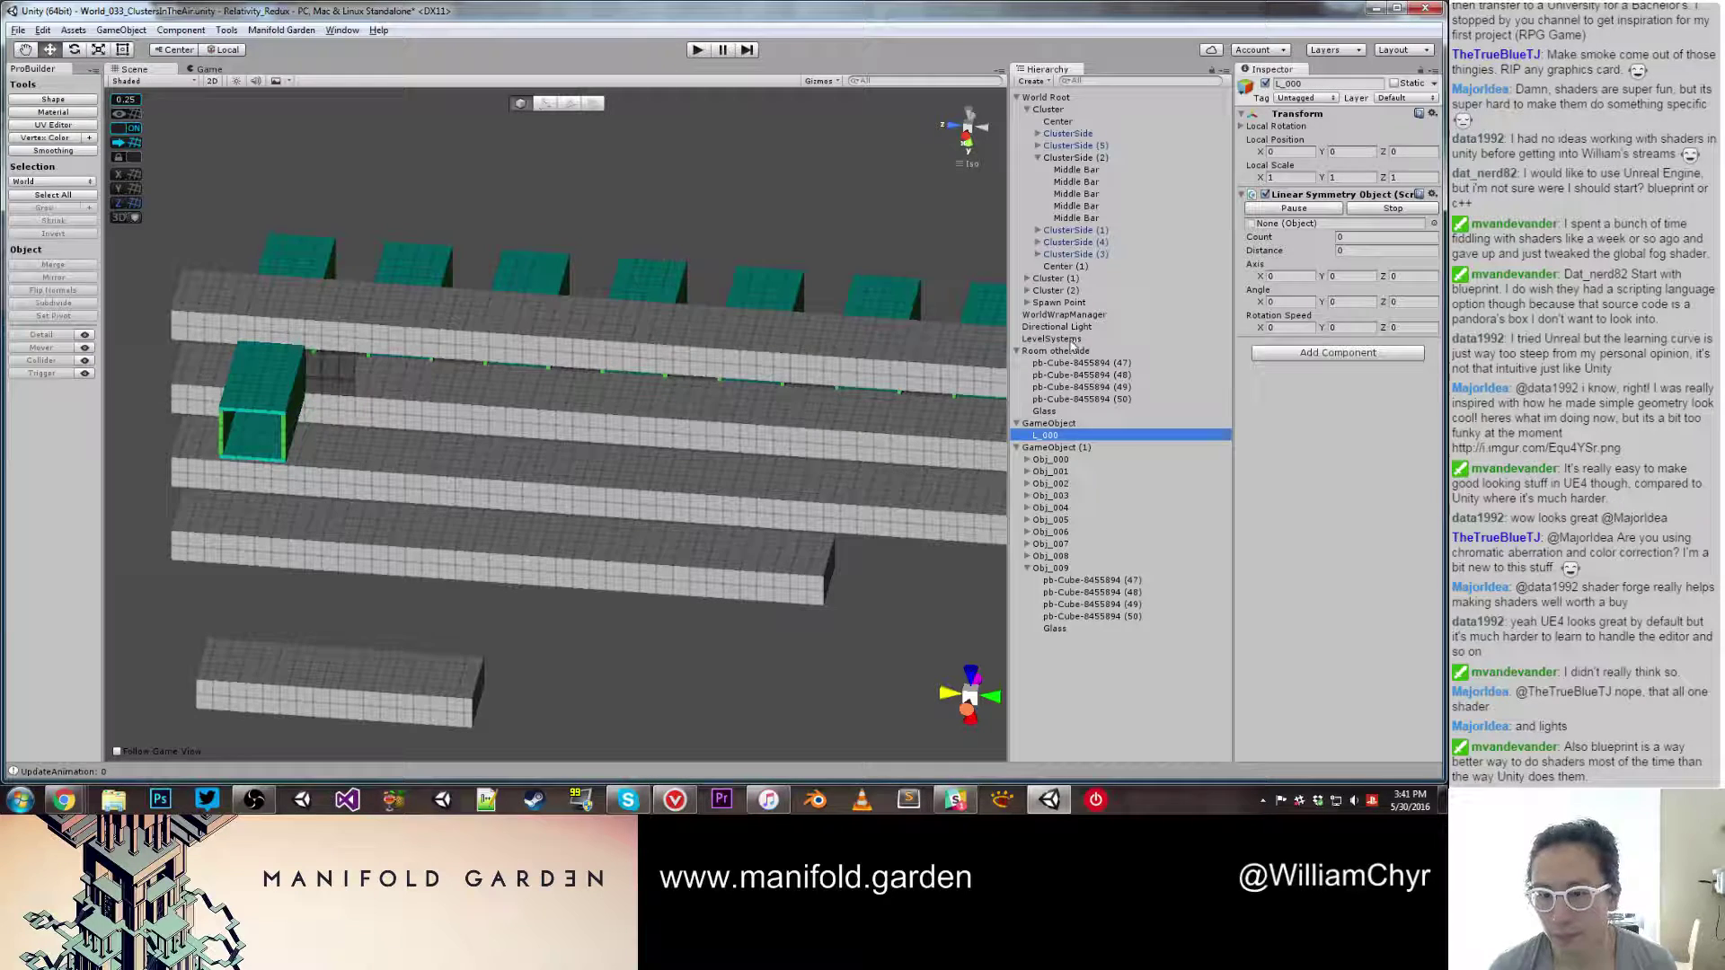
left_click_drag(1069, 351, 1291, 244)
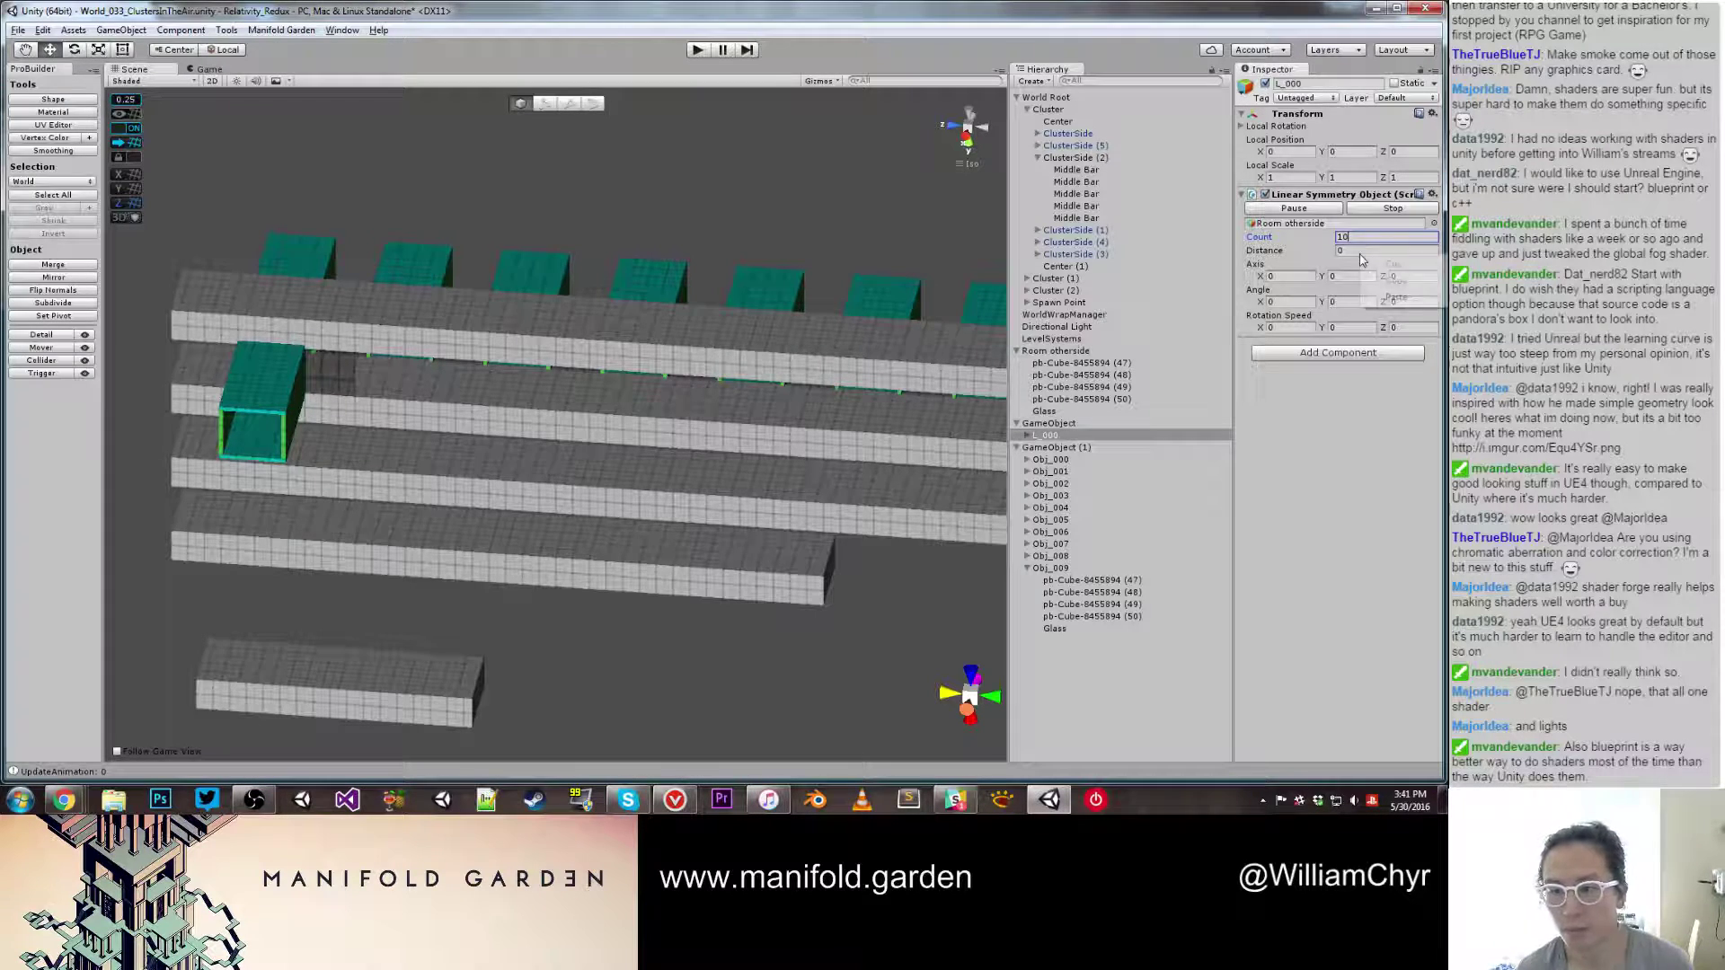
left_click(1360, 252)
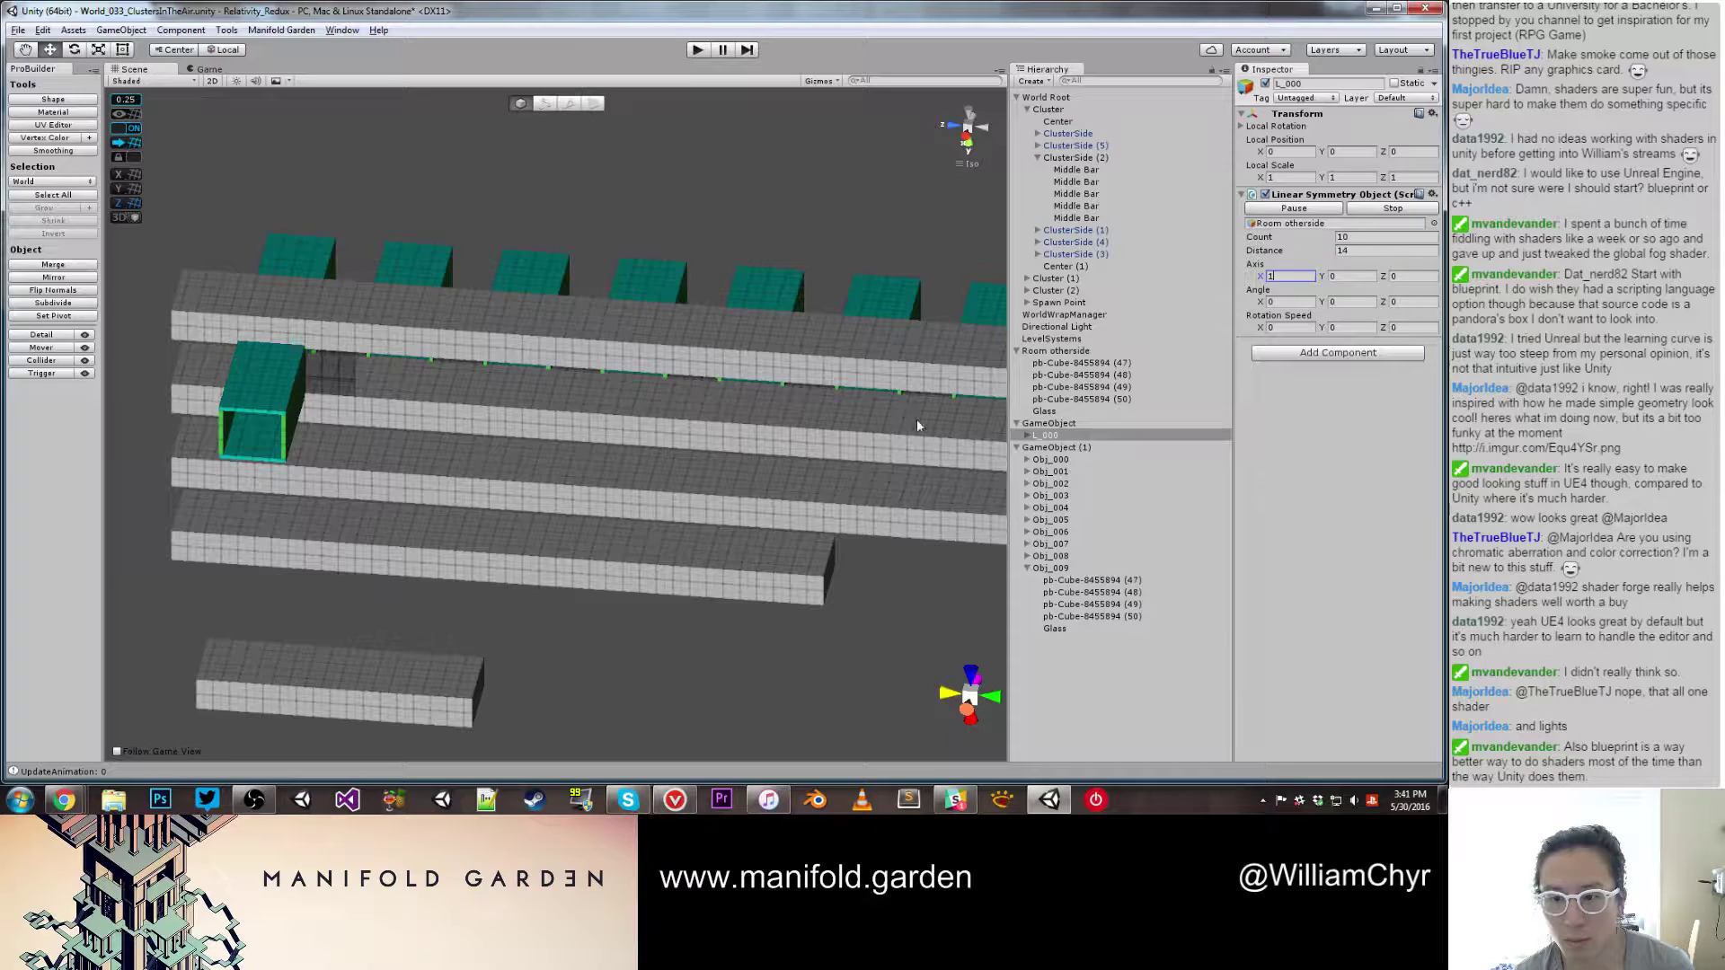
double_click(1054, 436)
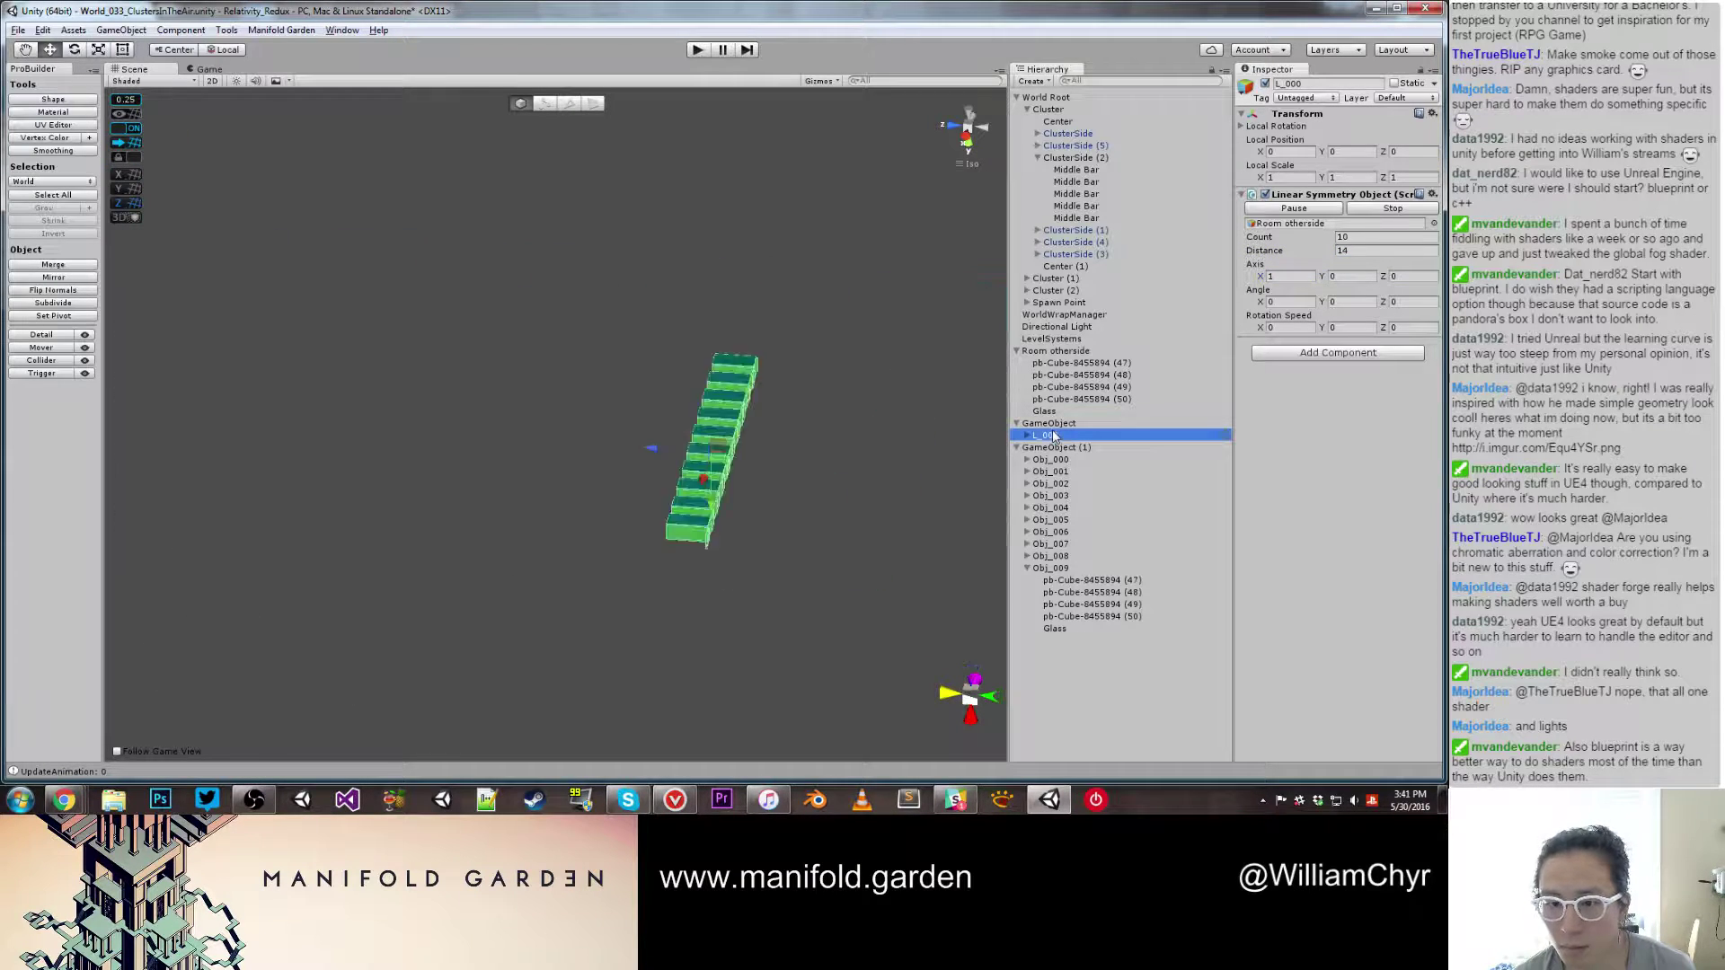
left_click_drag(731, 431, 706, 458, "alt")
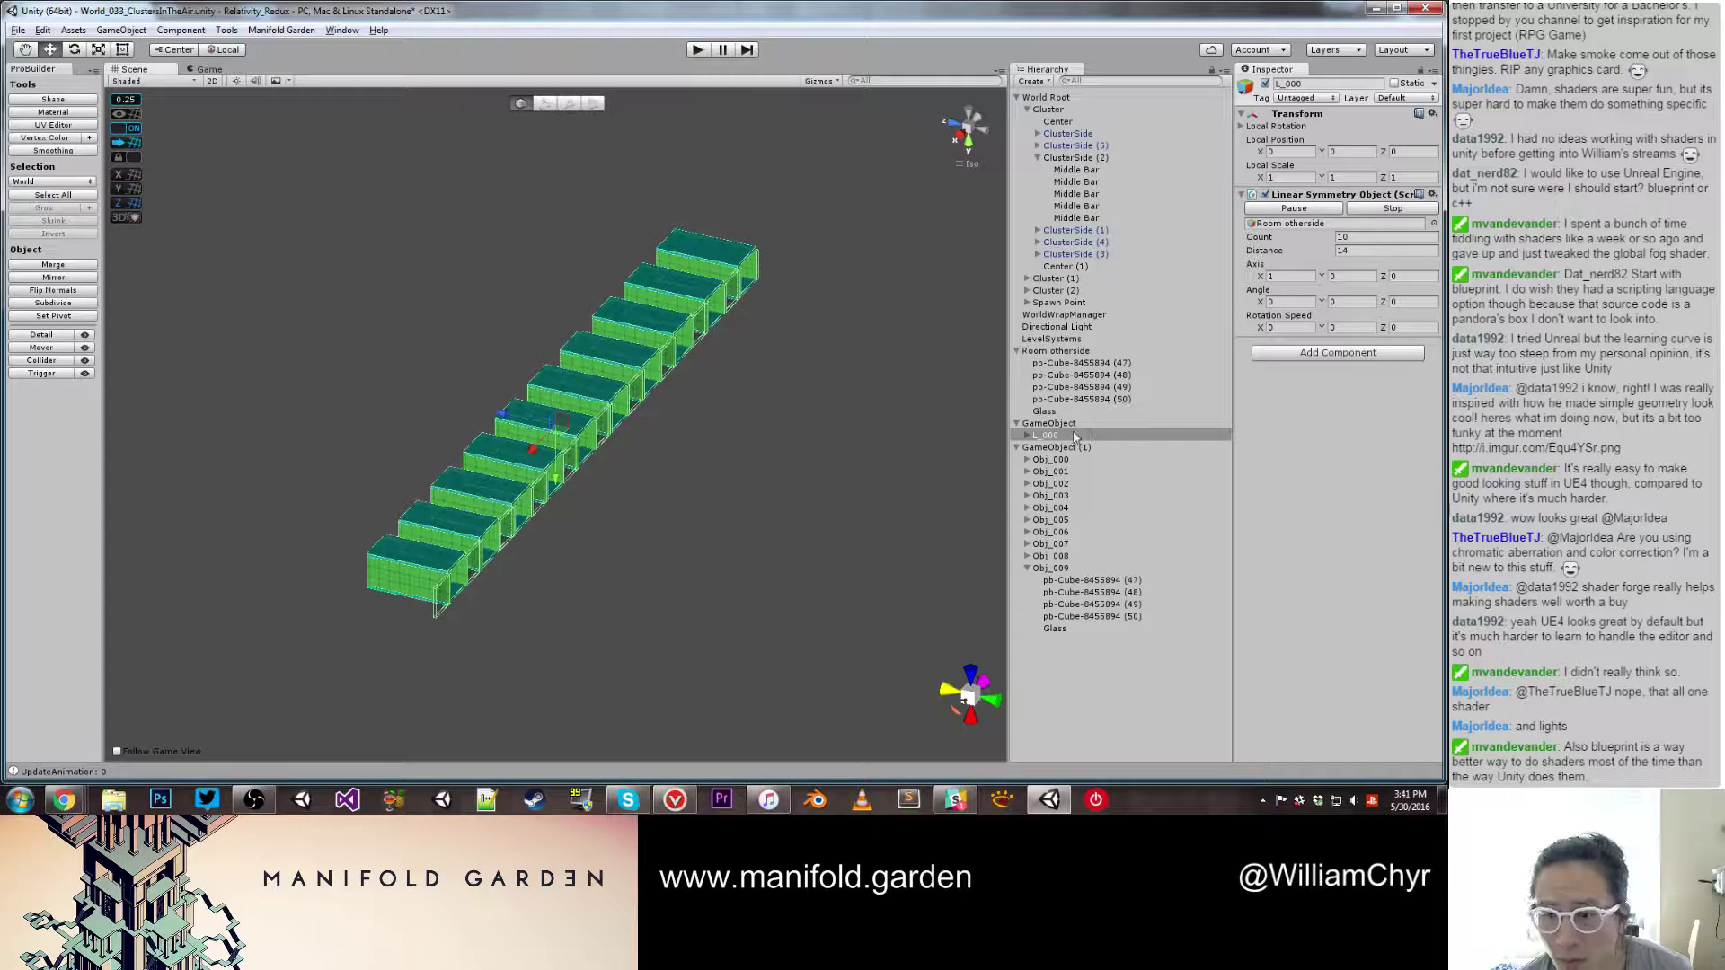
Step: Take L_000 out of GameObject to the root above Room otherside and remove its Linear Symmetry Object component
left_click_drag(1063, 440, 1077, 348)
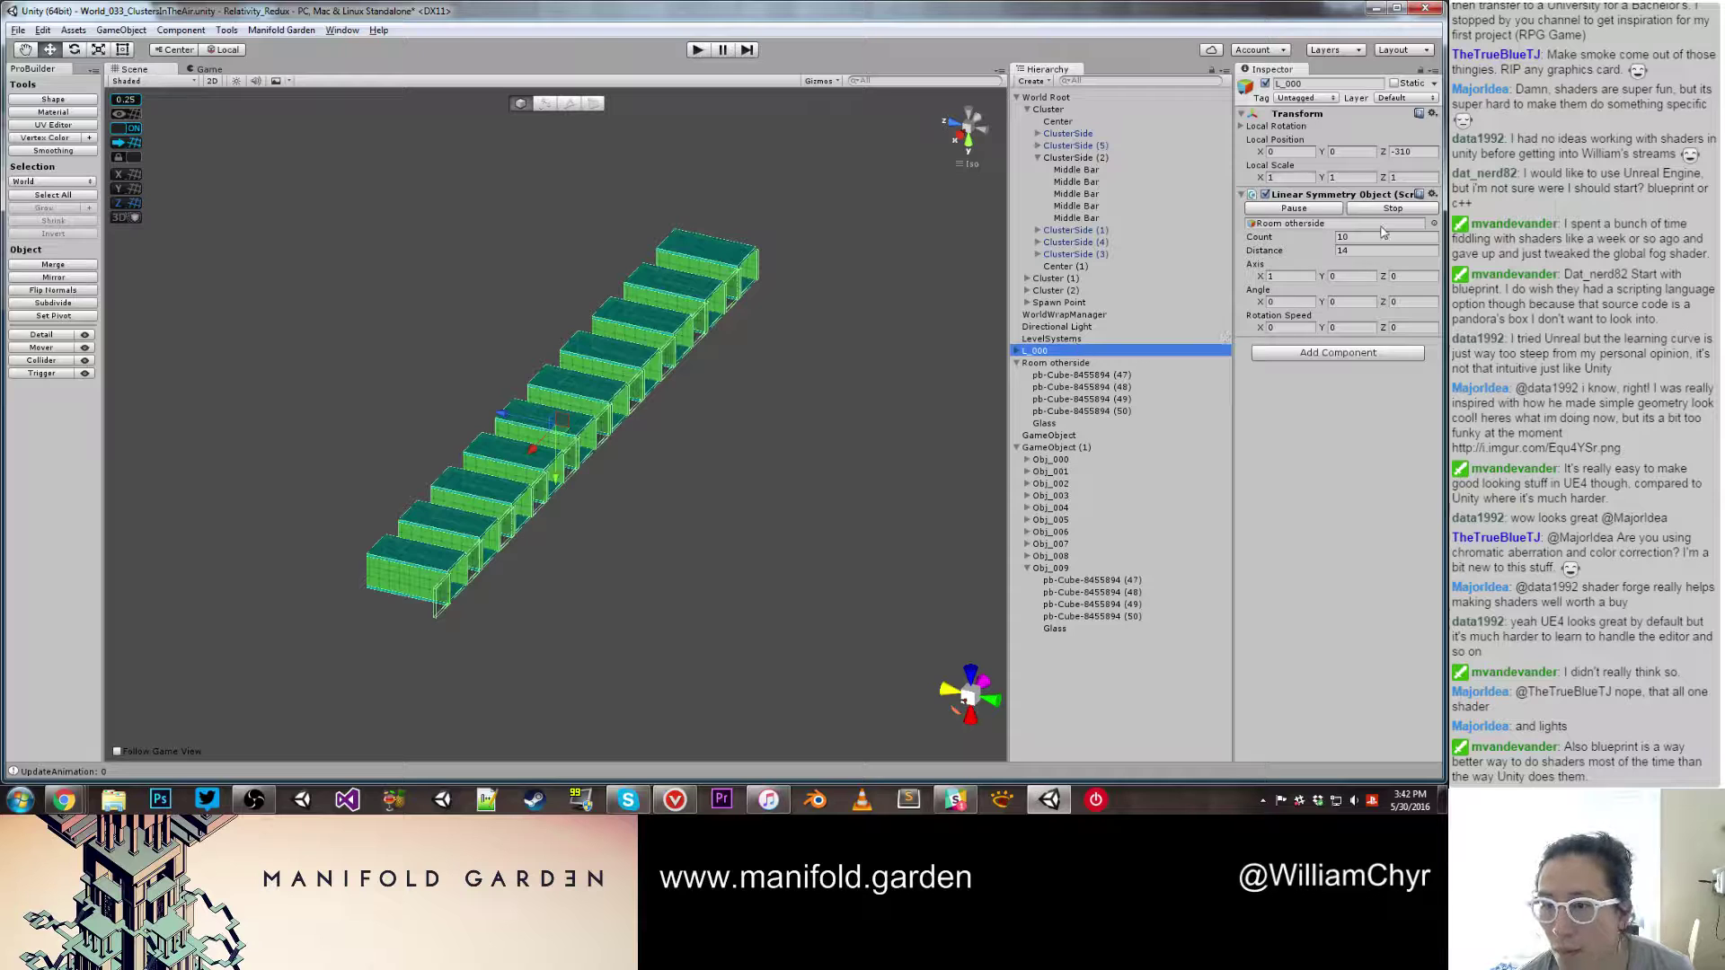
left_click(1433, 196)
left_click(1344, 233)
left_click(1016, 352)
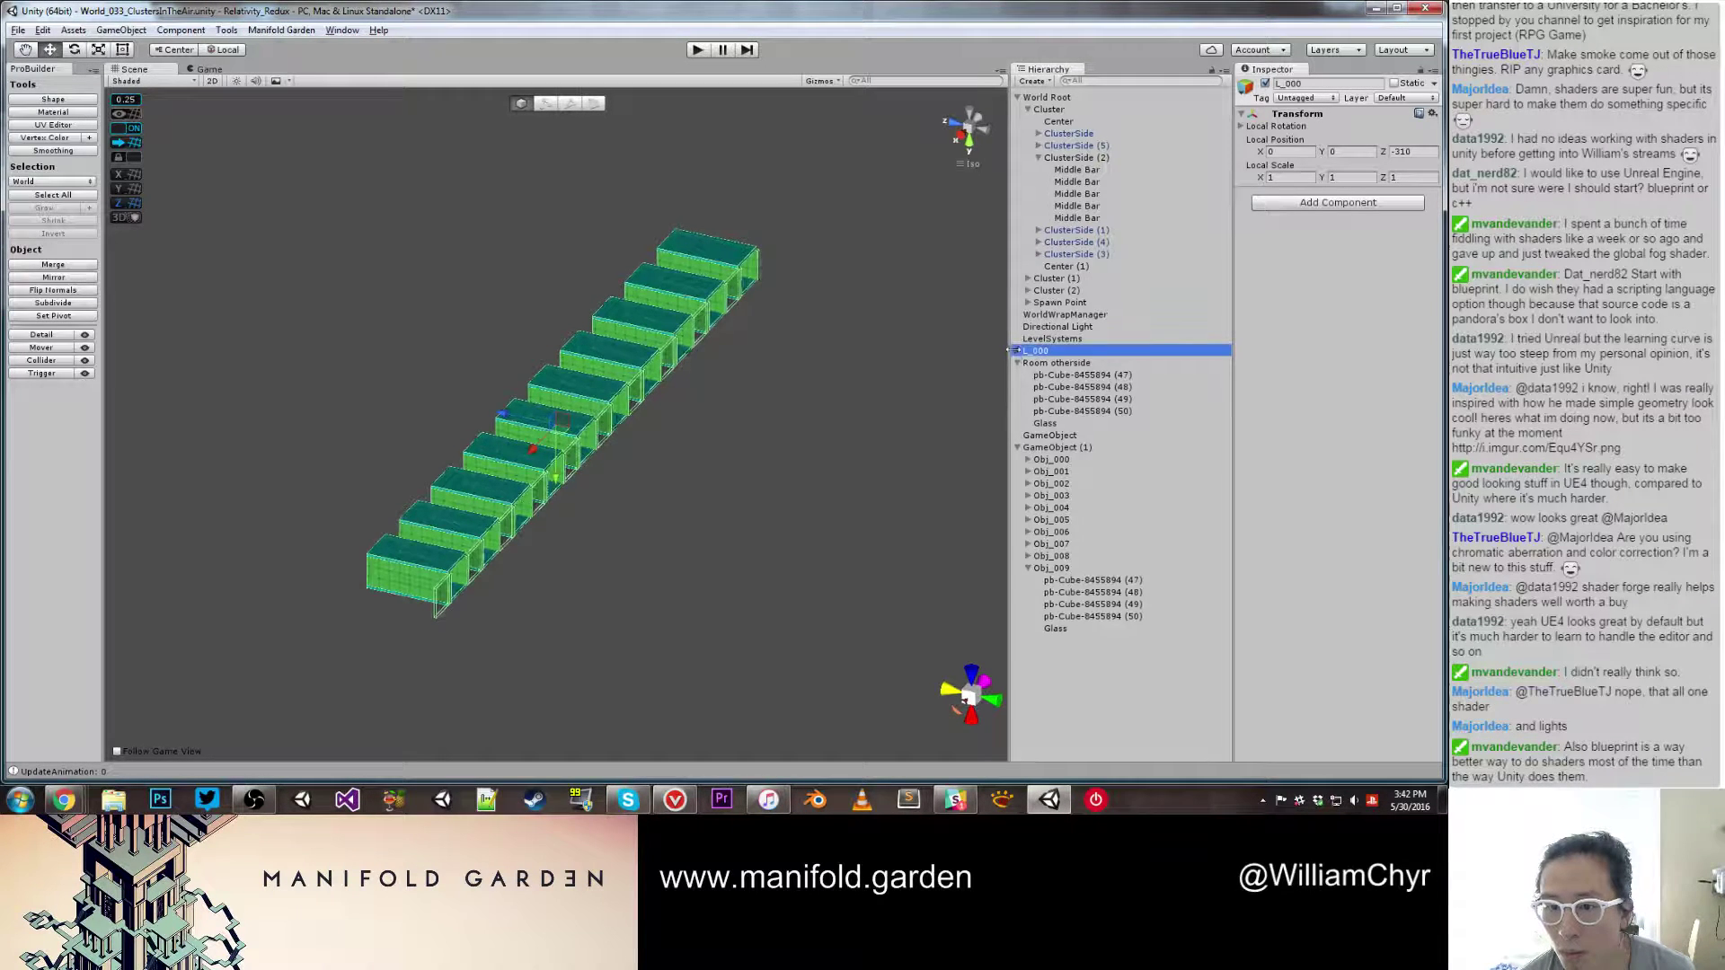
Step: Rotate the L_000 room row about its vertical axis so it runs parallel to the cluster's beams
scroll(647, 388, "down", 5)
middle_click_drag(647, 388, 959, 381)
scroll(800, 393, "down", 6)
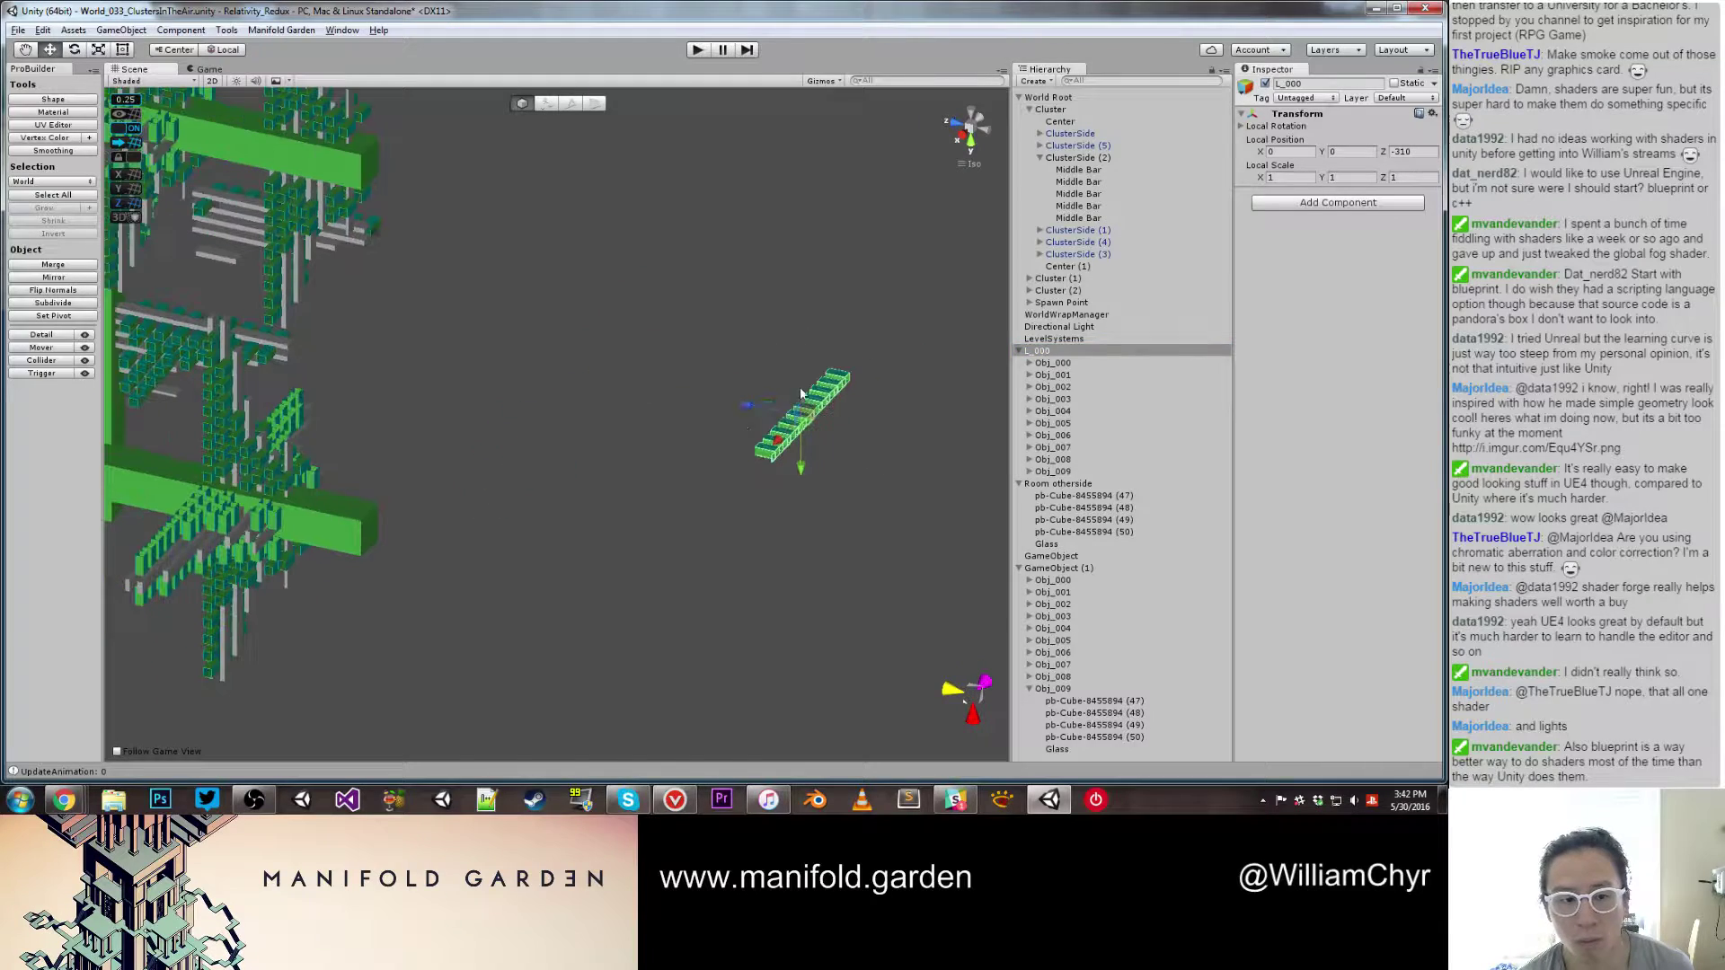
key("e")
left_click_drag(804, 445, 951, 414)
key("w")
scroll(688, 422, "down", 5)
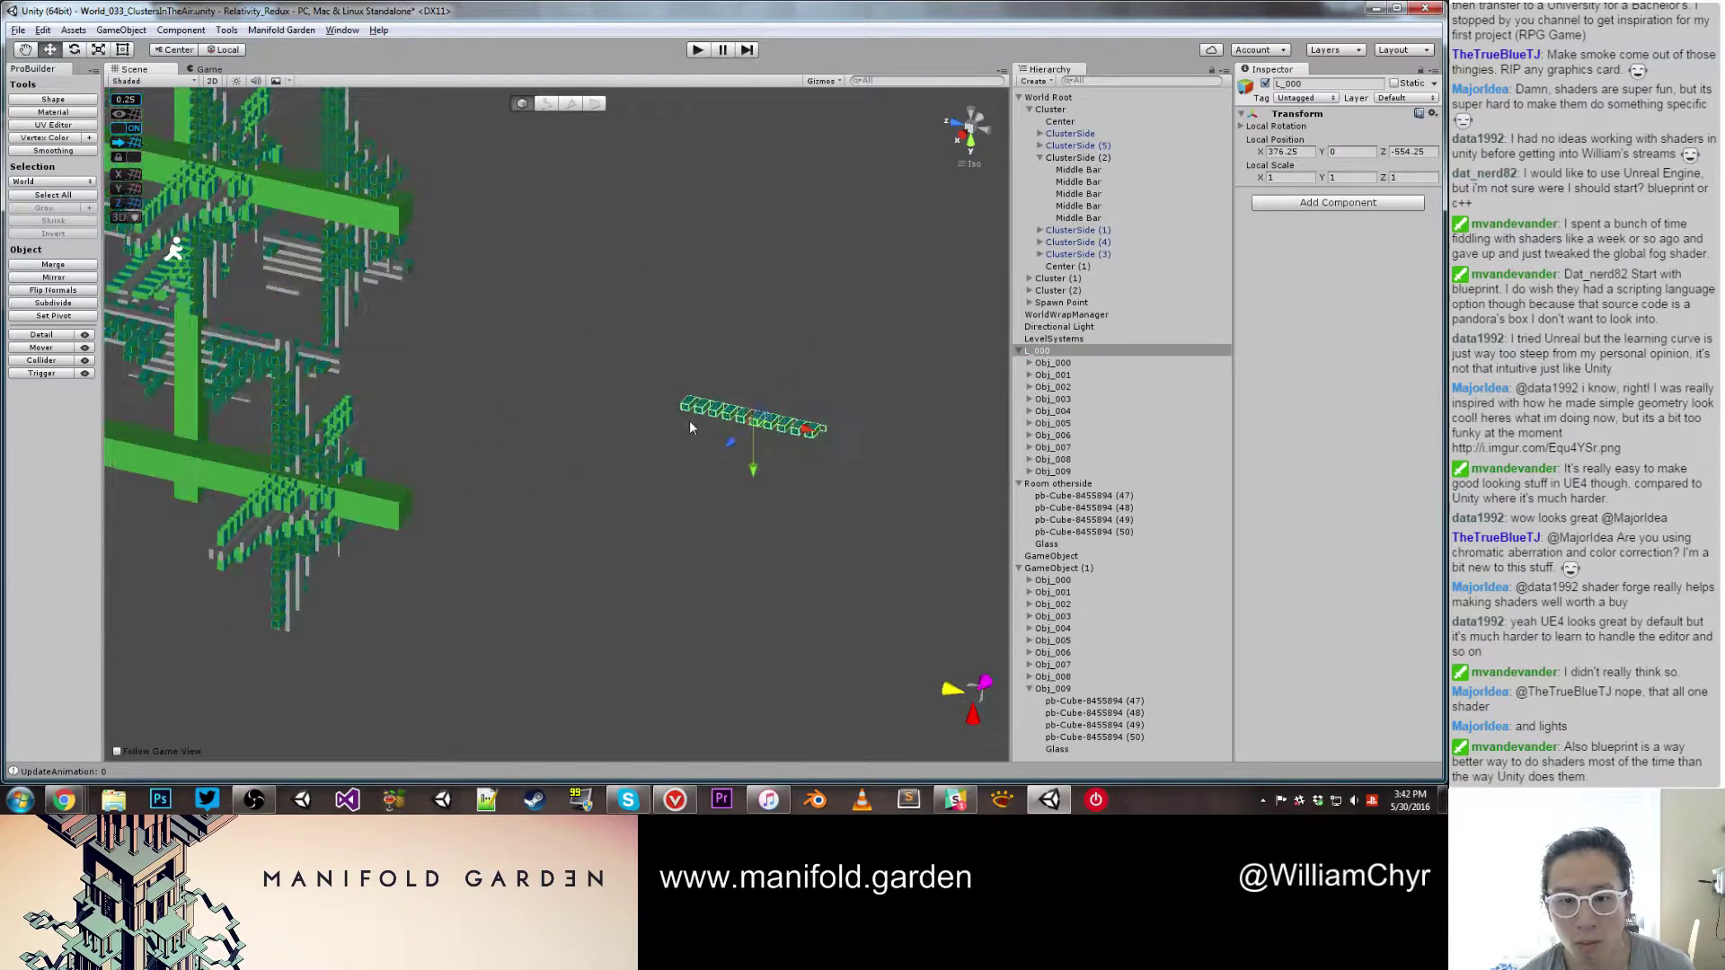
Step: Move the L_000 row over to the end of the beams, at X 210.5, Y 30.5, Z -187.5
middle_click_drag(634, 433, 936, 436)
left_click_drag(937, 437, 916, 395, "alt")
middle_click_drag(917, 395, 591, 409)
scroll(762, 449, "up", 8)
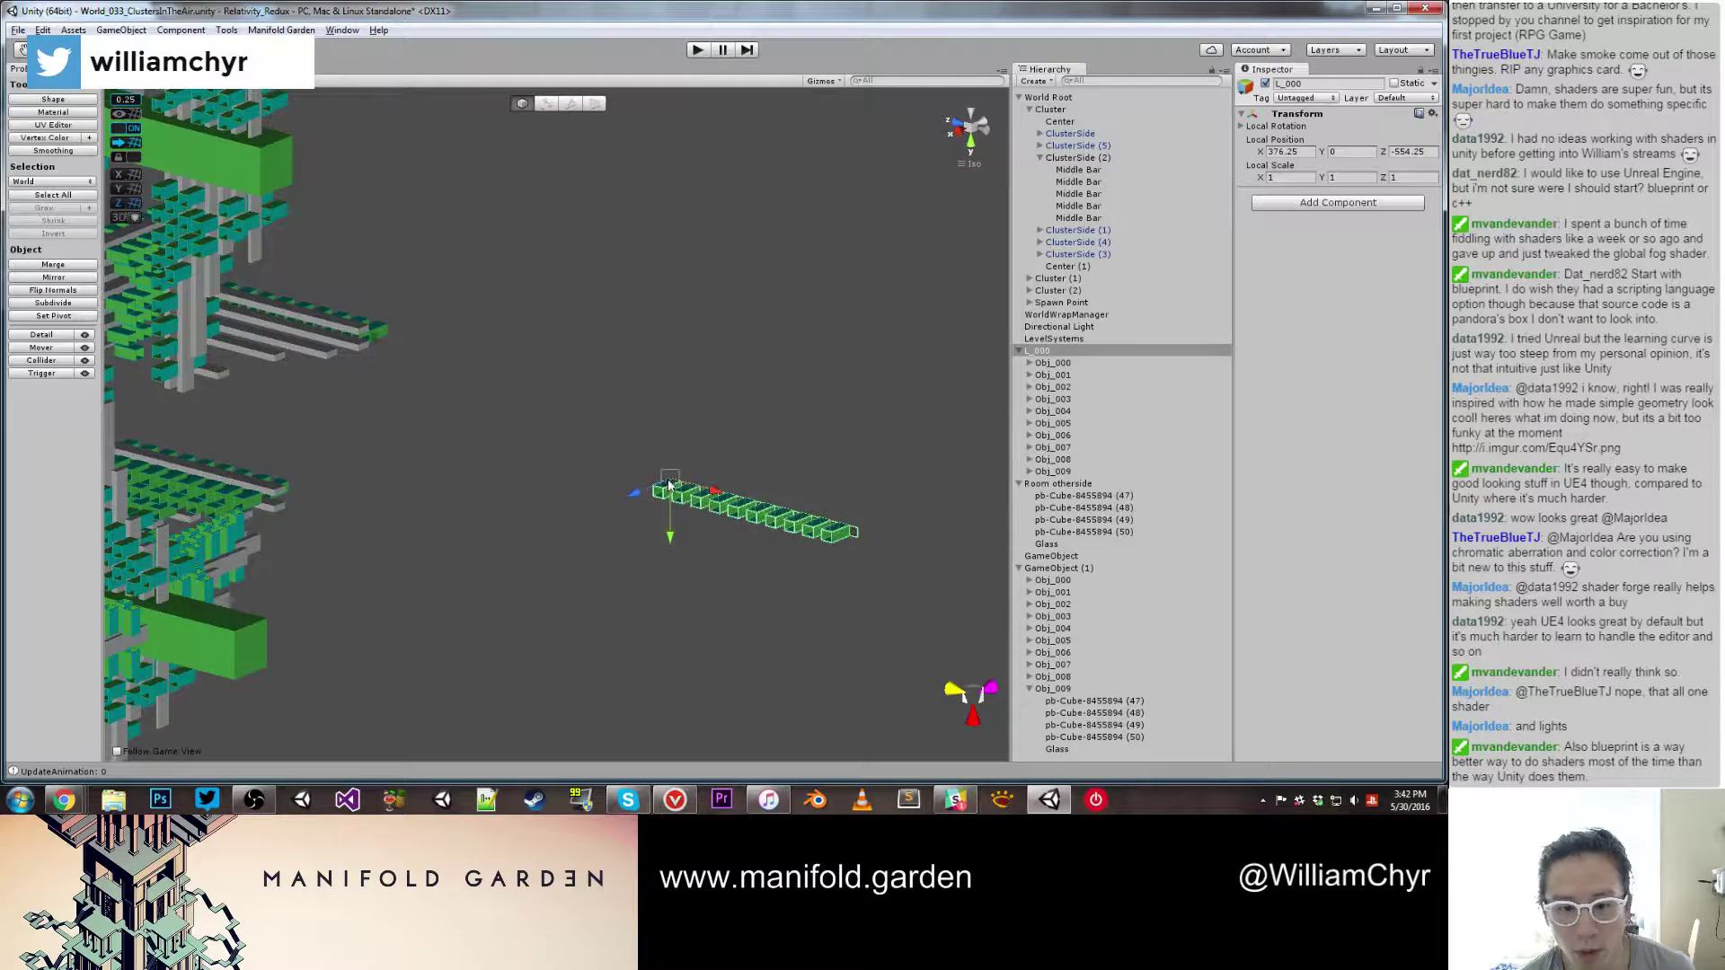
left_click_drag(670, 485, 358, 336)
scroll(358, 336, "up", 8)
middle_click_drag(323, 352, 732, 431)
left_click_drag(731, 431, 655, 392, "alt")
middle_click_drag(654, 392, 463, 475)
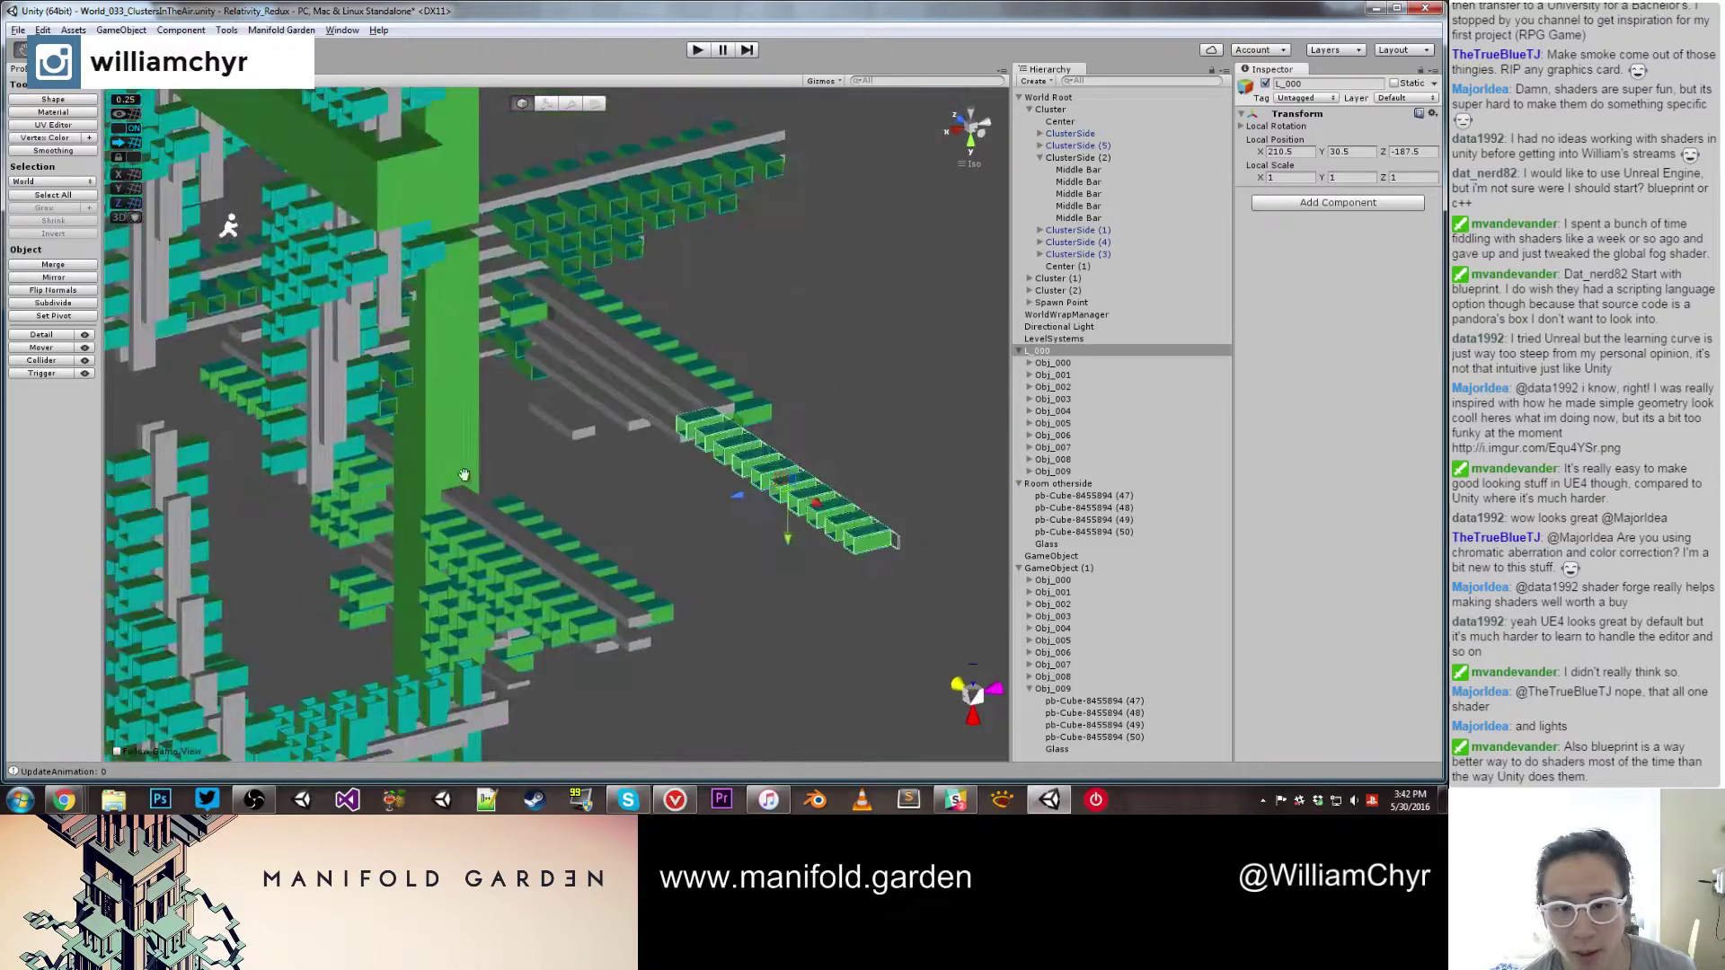
Step: Move Room otherside away from the beams to X -222.5
left_click_drag(464, 474, 468, 471)
scroll(473, 459, "up", 6)
left_click(530, 271)
middle_click_drag(530, 271, 449, 321)
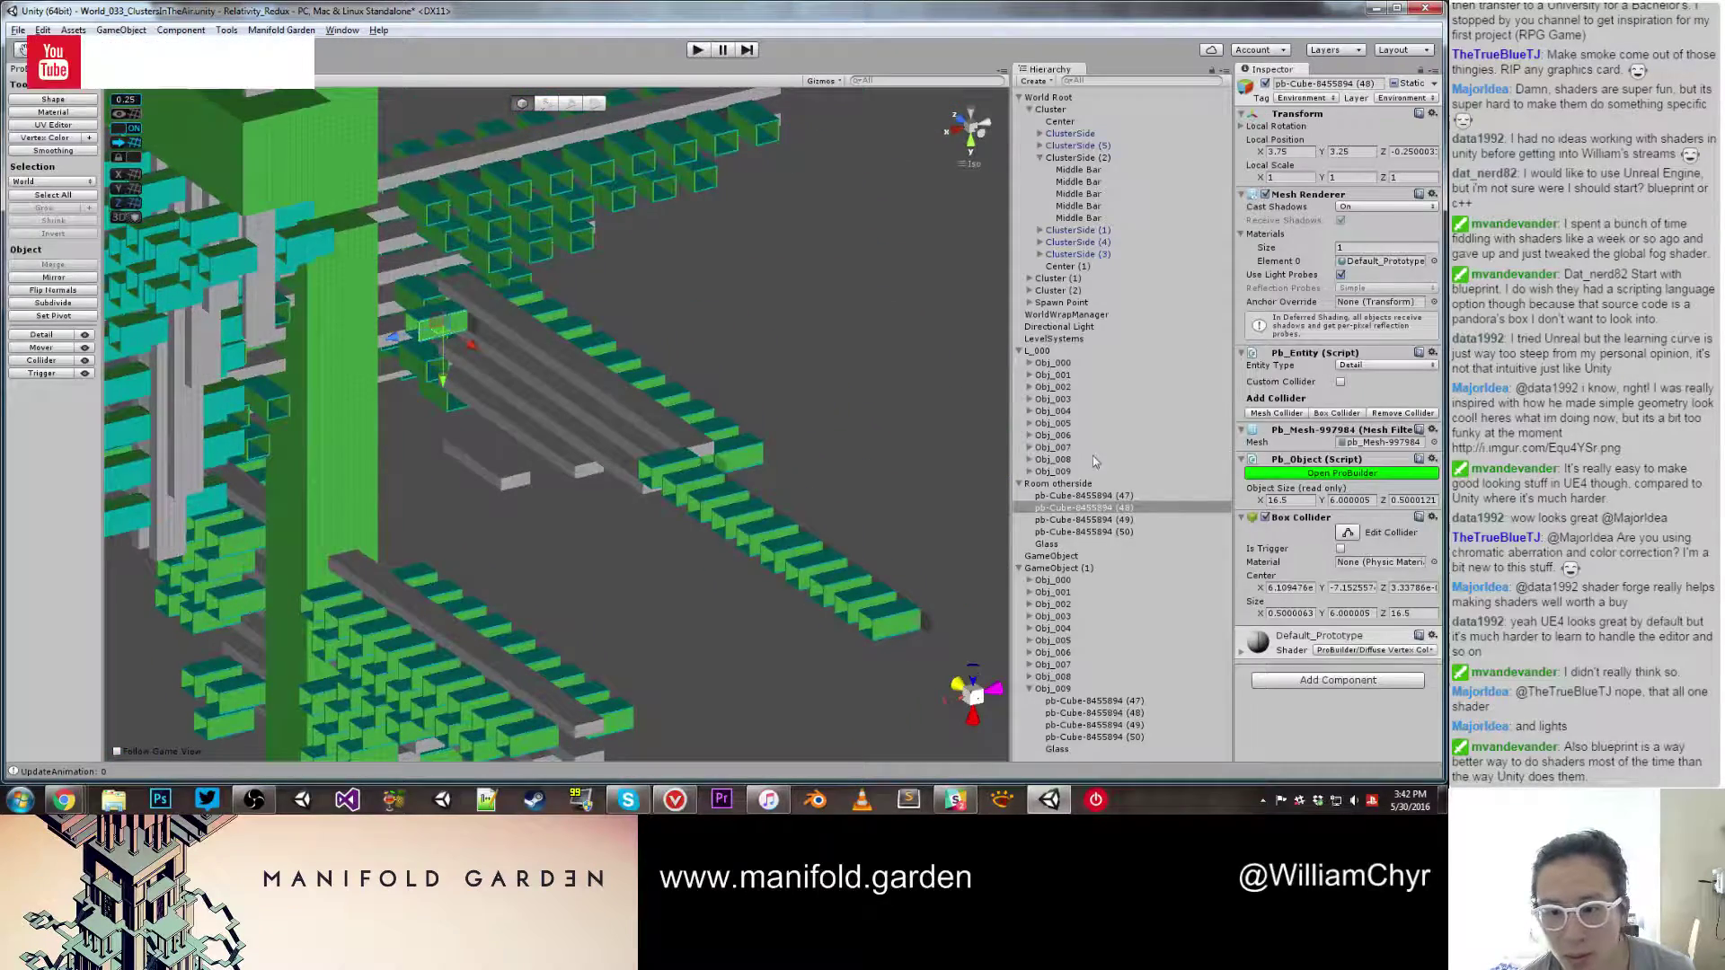
left_click(1078, 483)
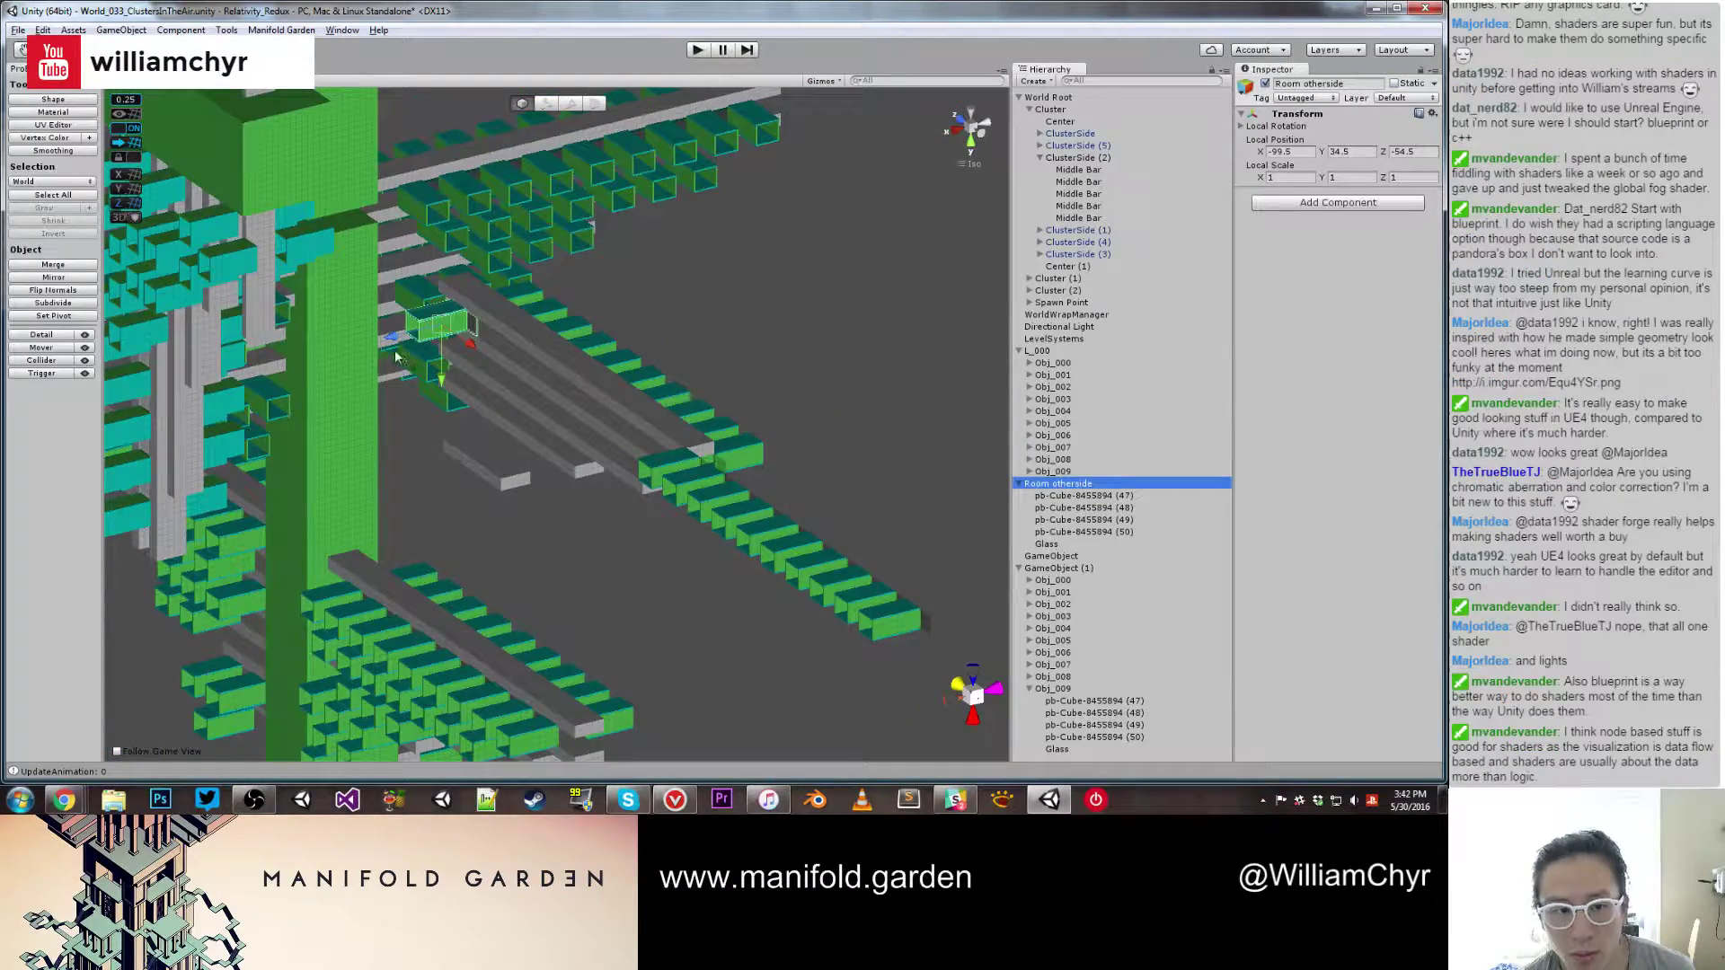
left_click_drag(393, 338, 742, 304)
scroll(742, 305, "up", 8)
middle_click_drag(675, 193, 714, 471)
left_click_drag(714, 471, 721, 437, "alt")
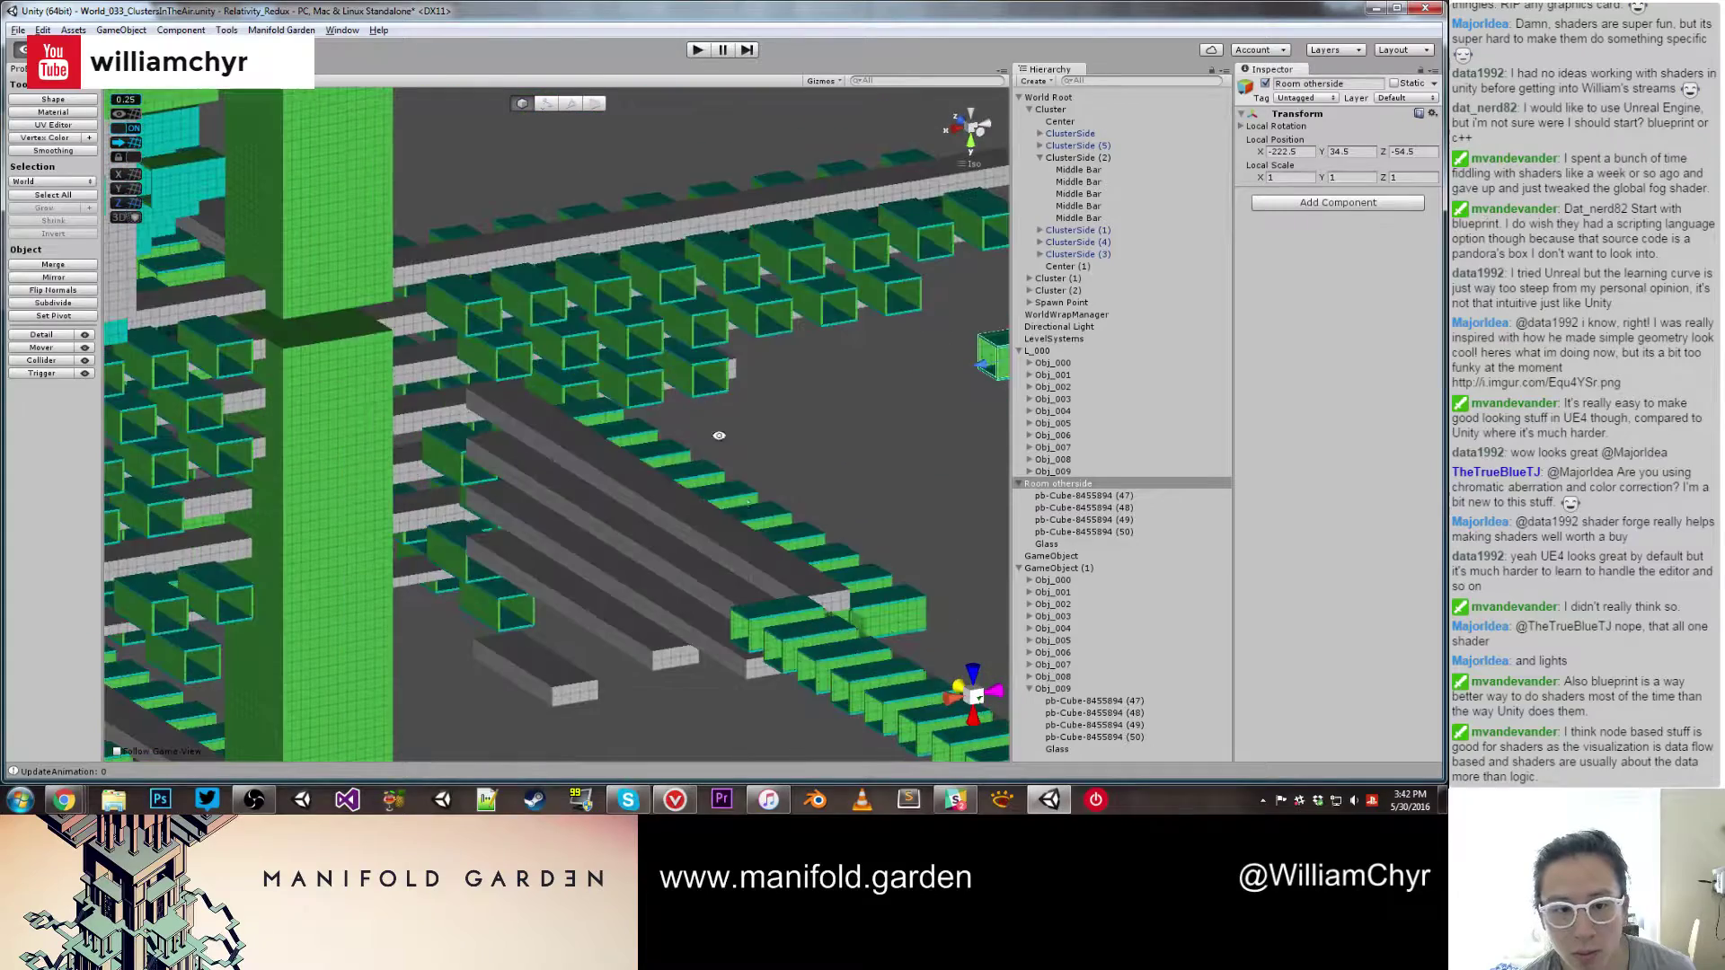
left_click(800, 598)
left_click(1053, 363)
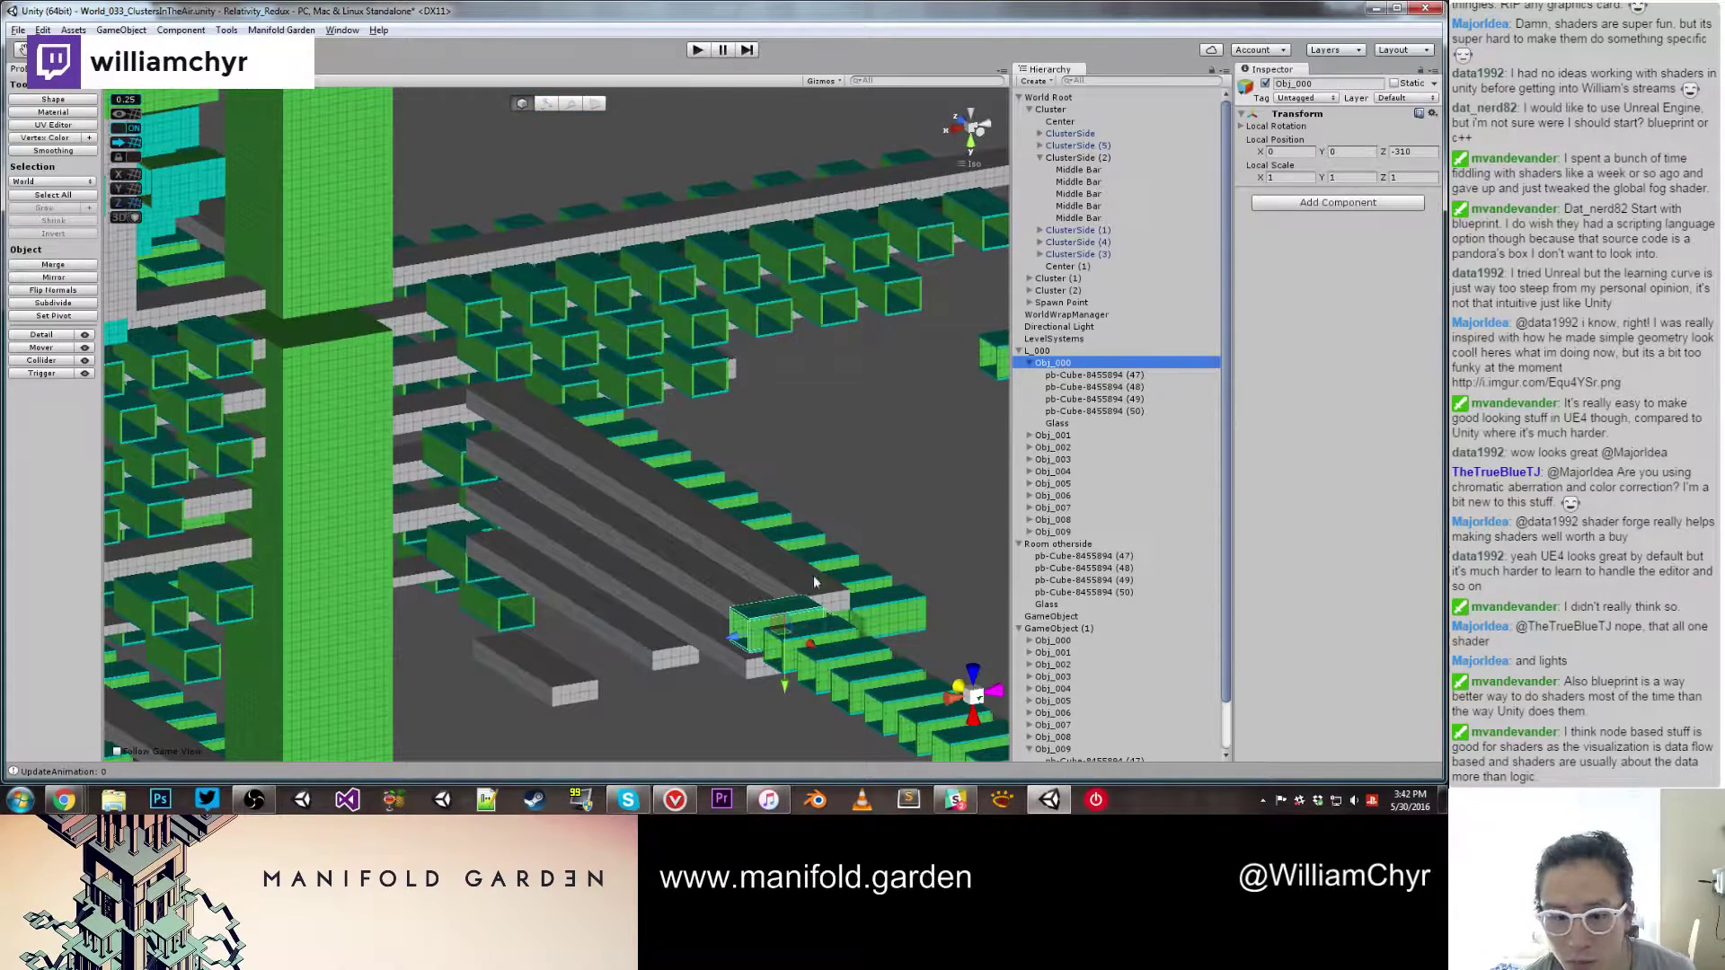
left_click_drag(804, 646, 621, 536)
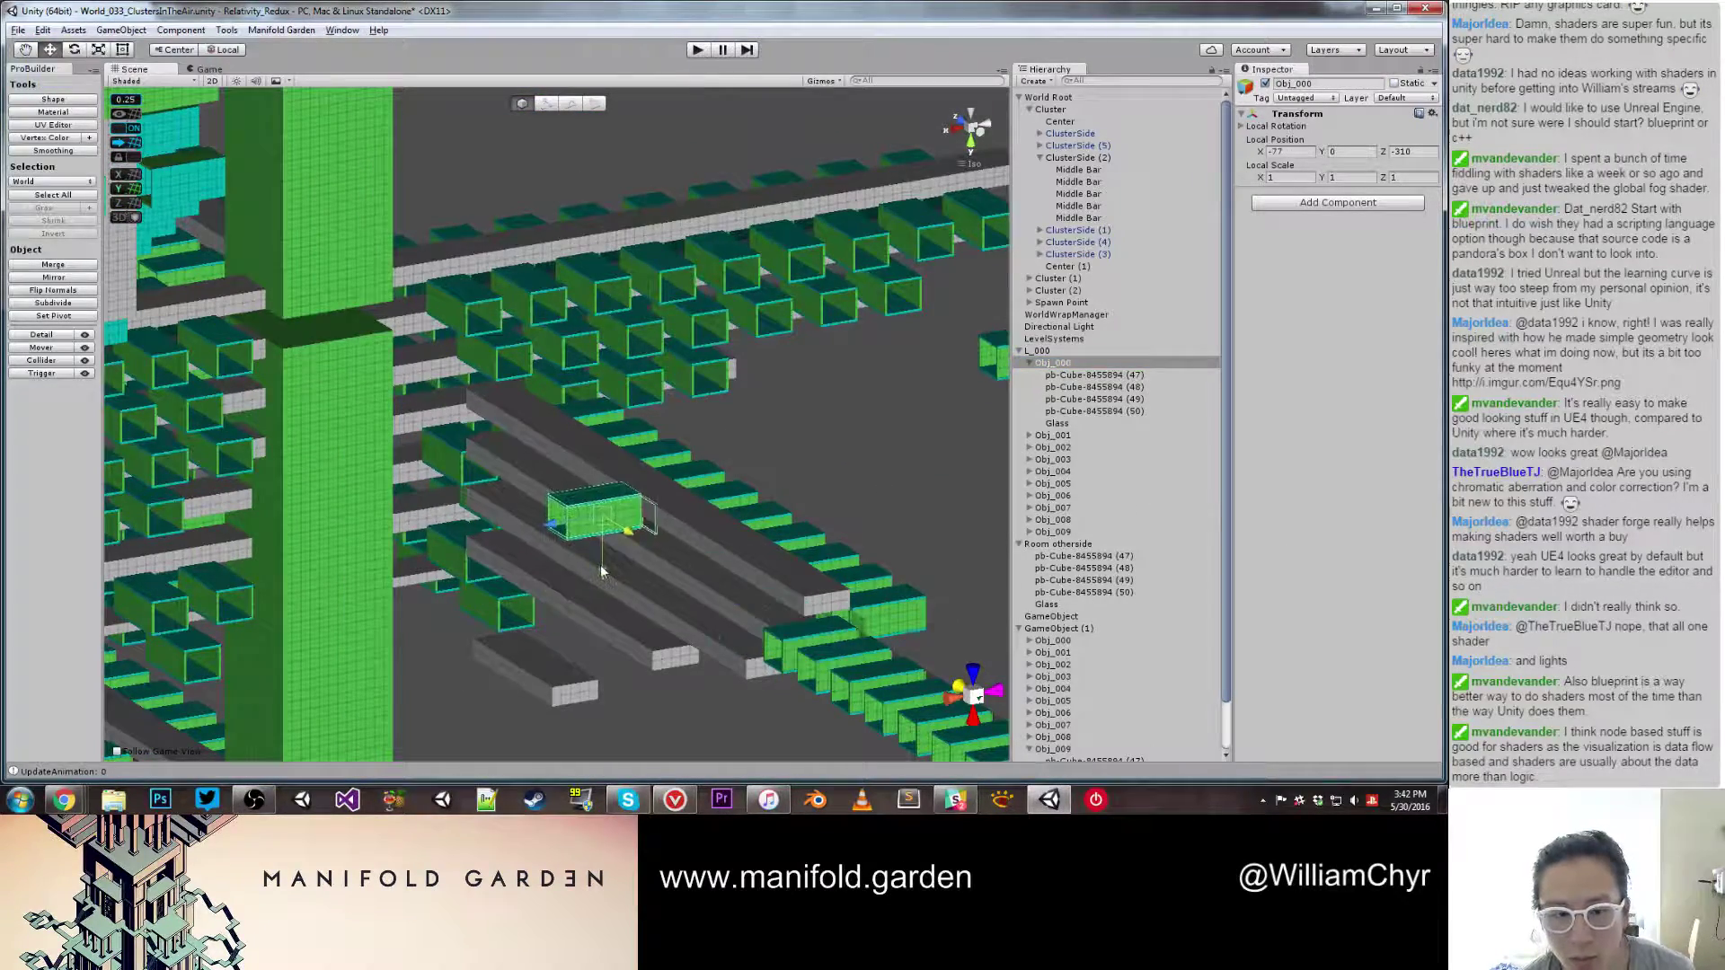
key("ctrl+z")
Step: Move the whole L_000 row along the beams to Z -48.5
left_click(1038, 351)
scroll(845, 597, "down", 1)
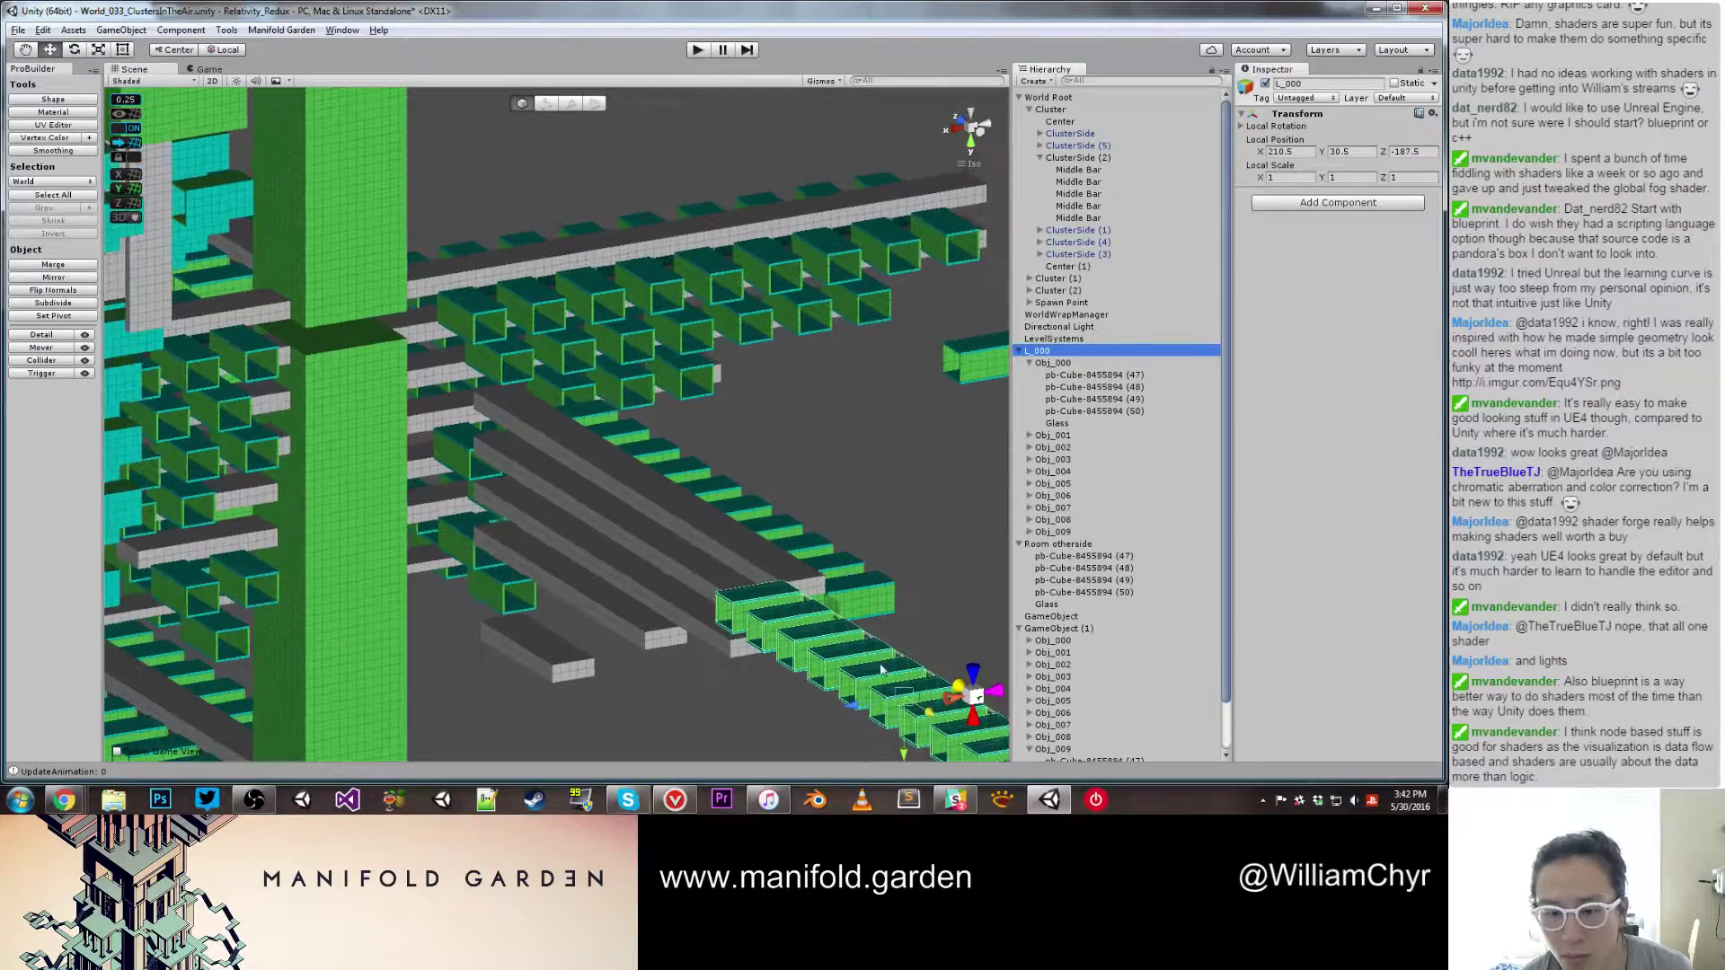
left_click_drag(925, 706, 595, 563)
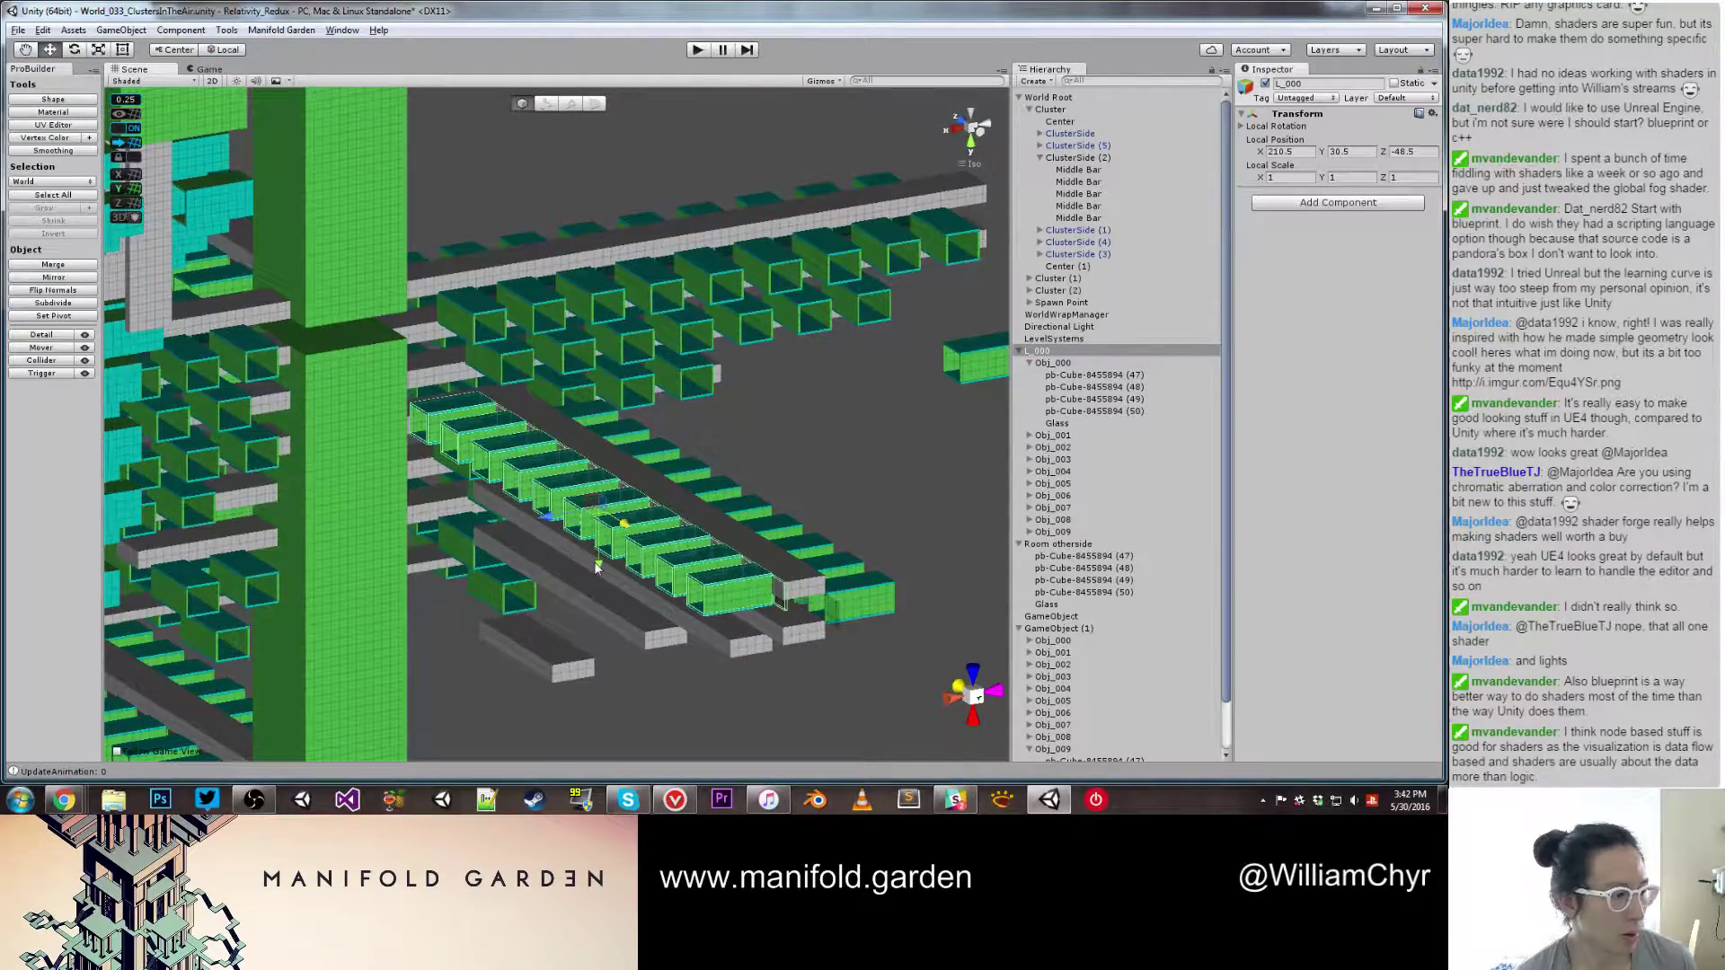
scroll(597, 567, "up", 5)
left_click_drag(620, 503, 761, 398, "alt")
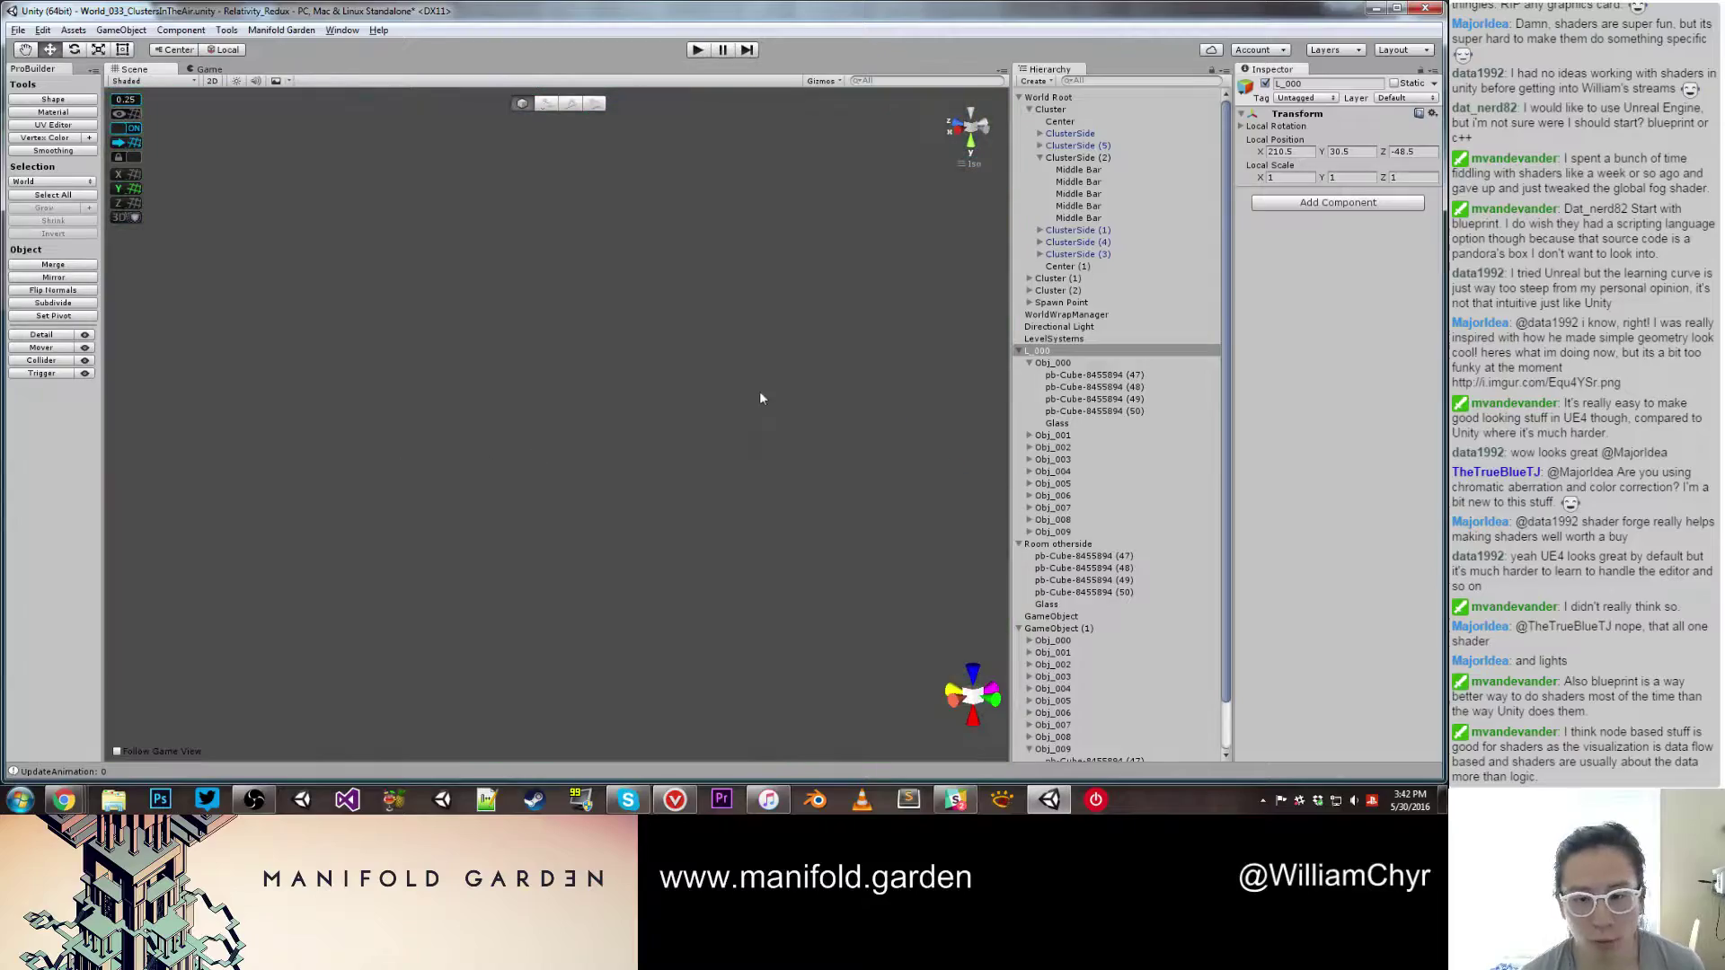
Step: Fit the L_000 row into the gap between the two uppermost beams, at Y 34.5 and Z -54.75
double_click(1039, 352)
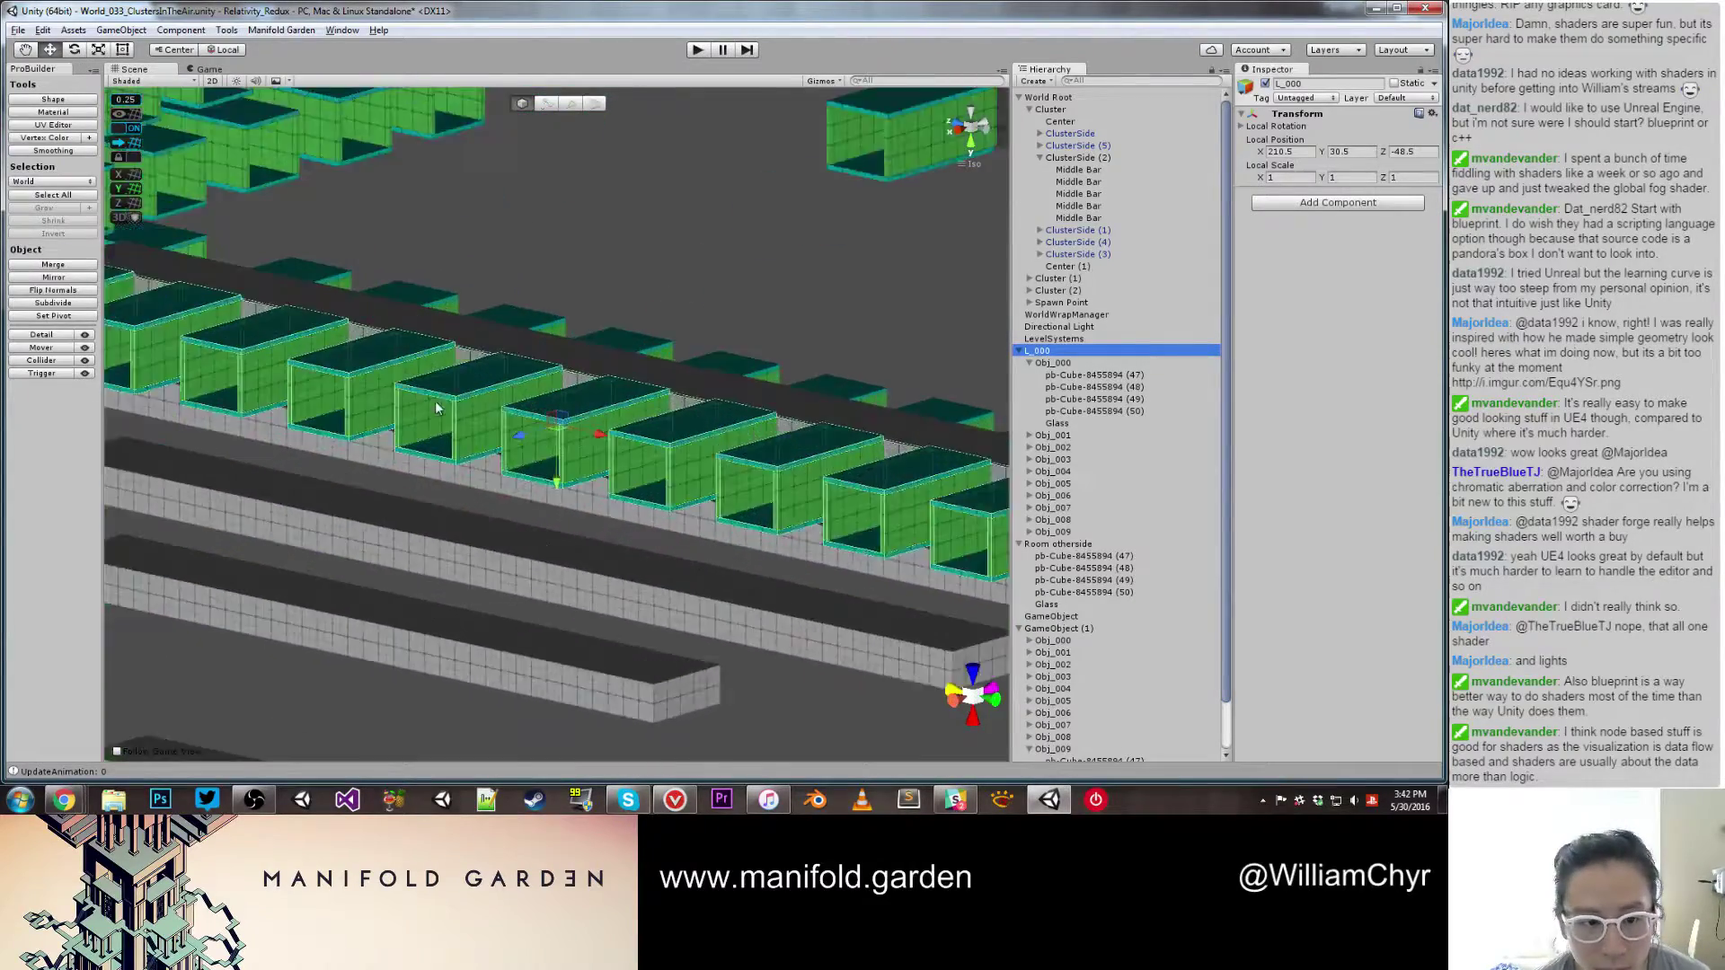
middle_click_drag(659, 468, 724, 478)
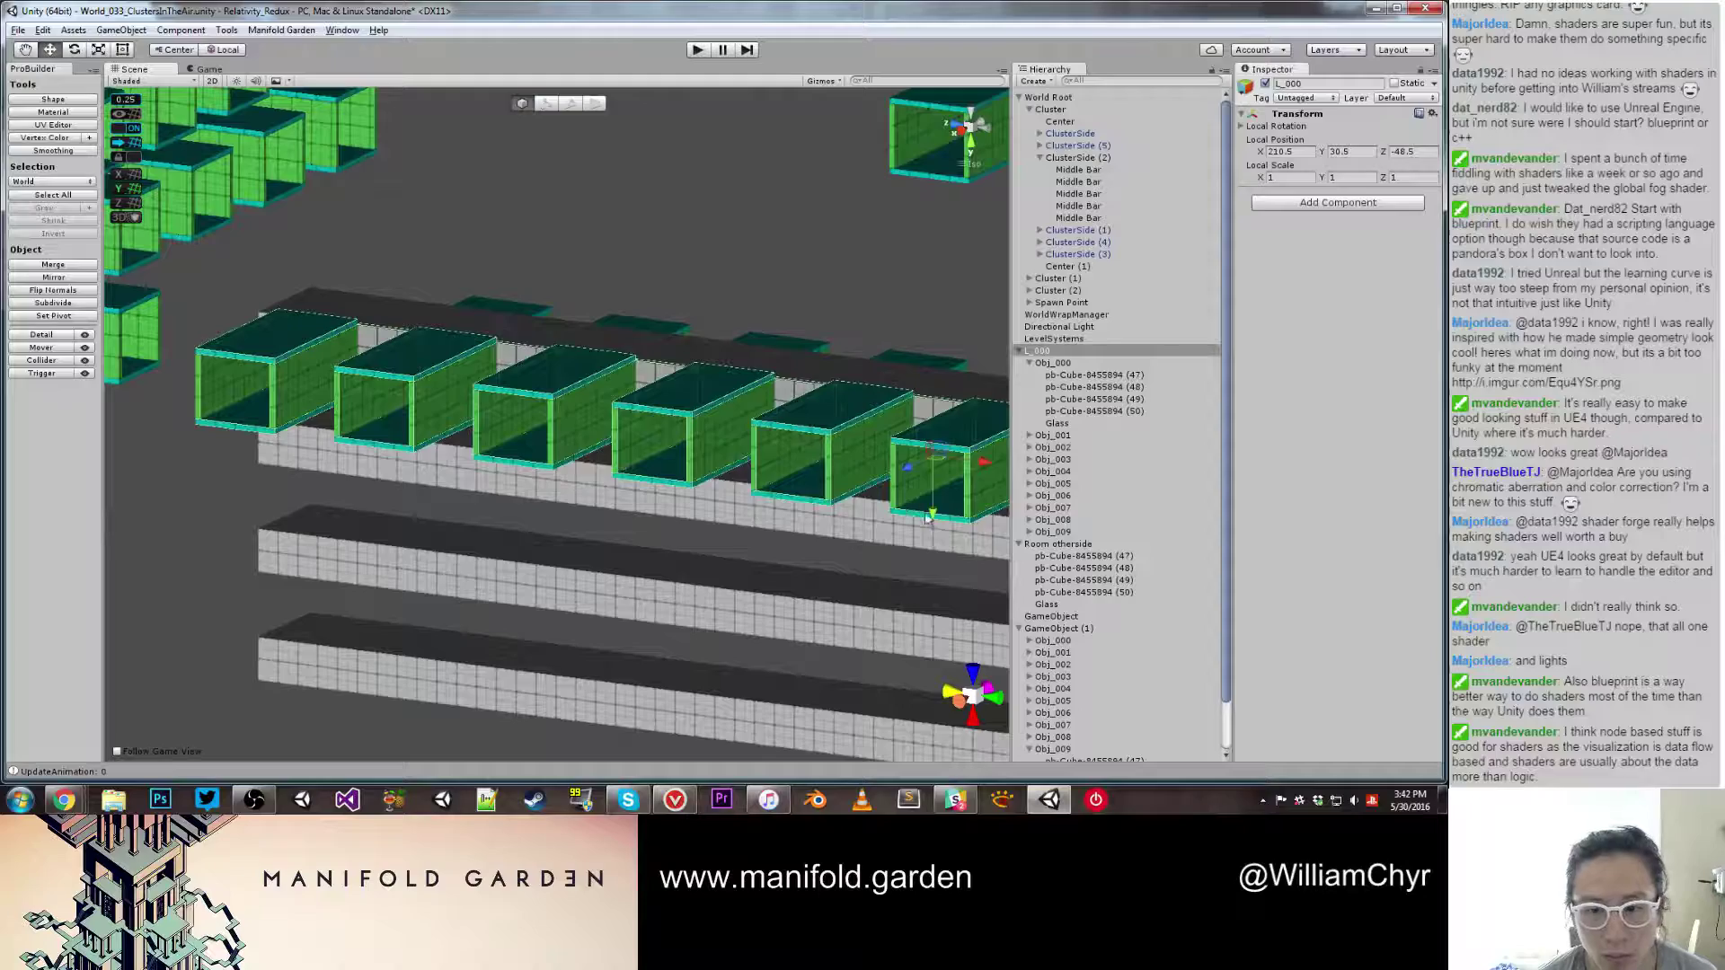
left_click_drag(928, 518, 1045, 521)
left_click_drag(687, 498, 789, 714, "alt")
scroll(589, 468, "down", 8)
left_click_drag(589, 468, 276, 394, "alt")
scroll(677, 436, "down", 2)
scroll(644, 429, "down", 5)
mouse_move(431, 368)
left_mouse_down("alt")
mouse_move(413, 352)
mouse_move(424, 380)
mouse_move(459, 324)
mouse_move(445, 348)
left_mouse_up("alt")
left_click(591, 500)
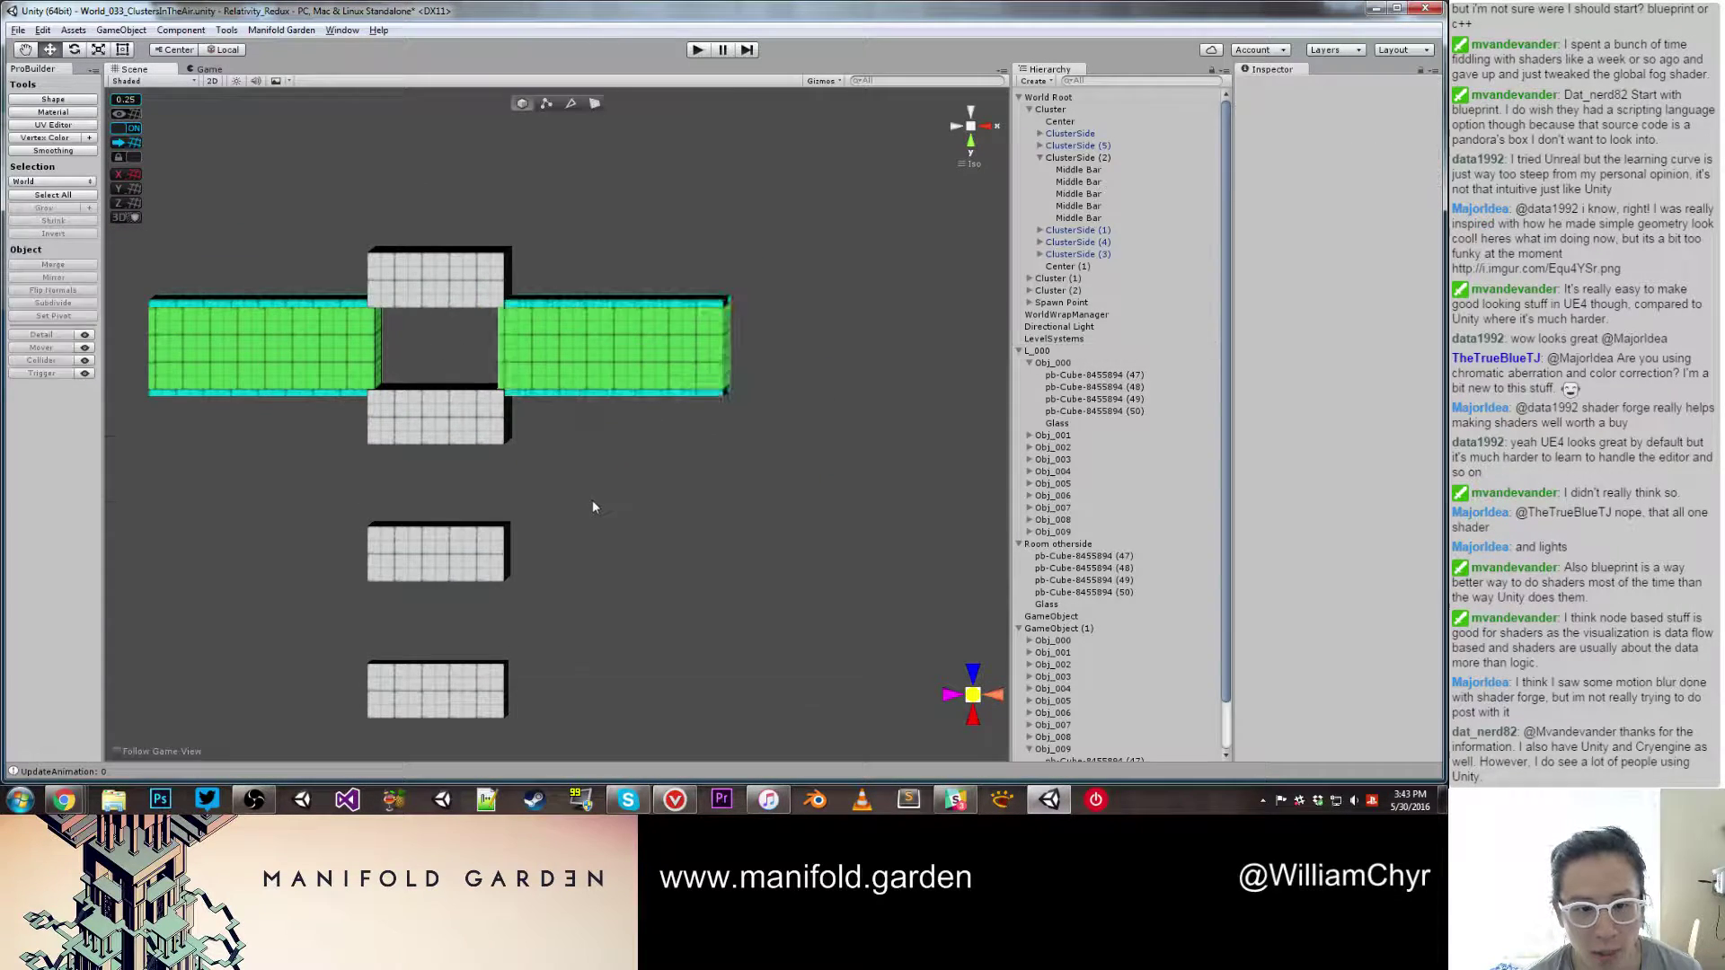
Step: Duplicate the L_000 row and lower the copy into the gap between the next two beams, at Y 44.75
scroll(591, 499, "down", 7)
left_click_drag(521, 450, 881, 466, "alt")
scroll(548, 359, "down", 6)
middle_click_drag(536, 355, 545, 360)
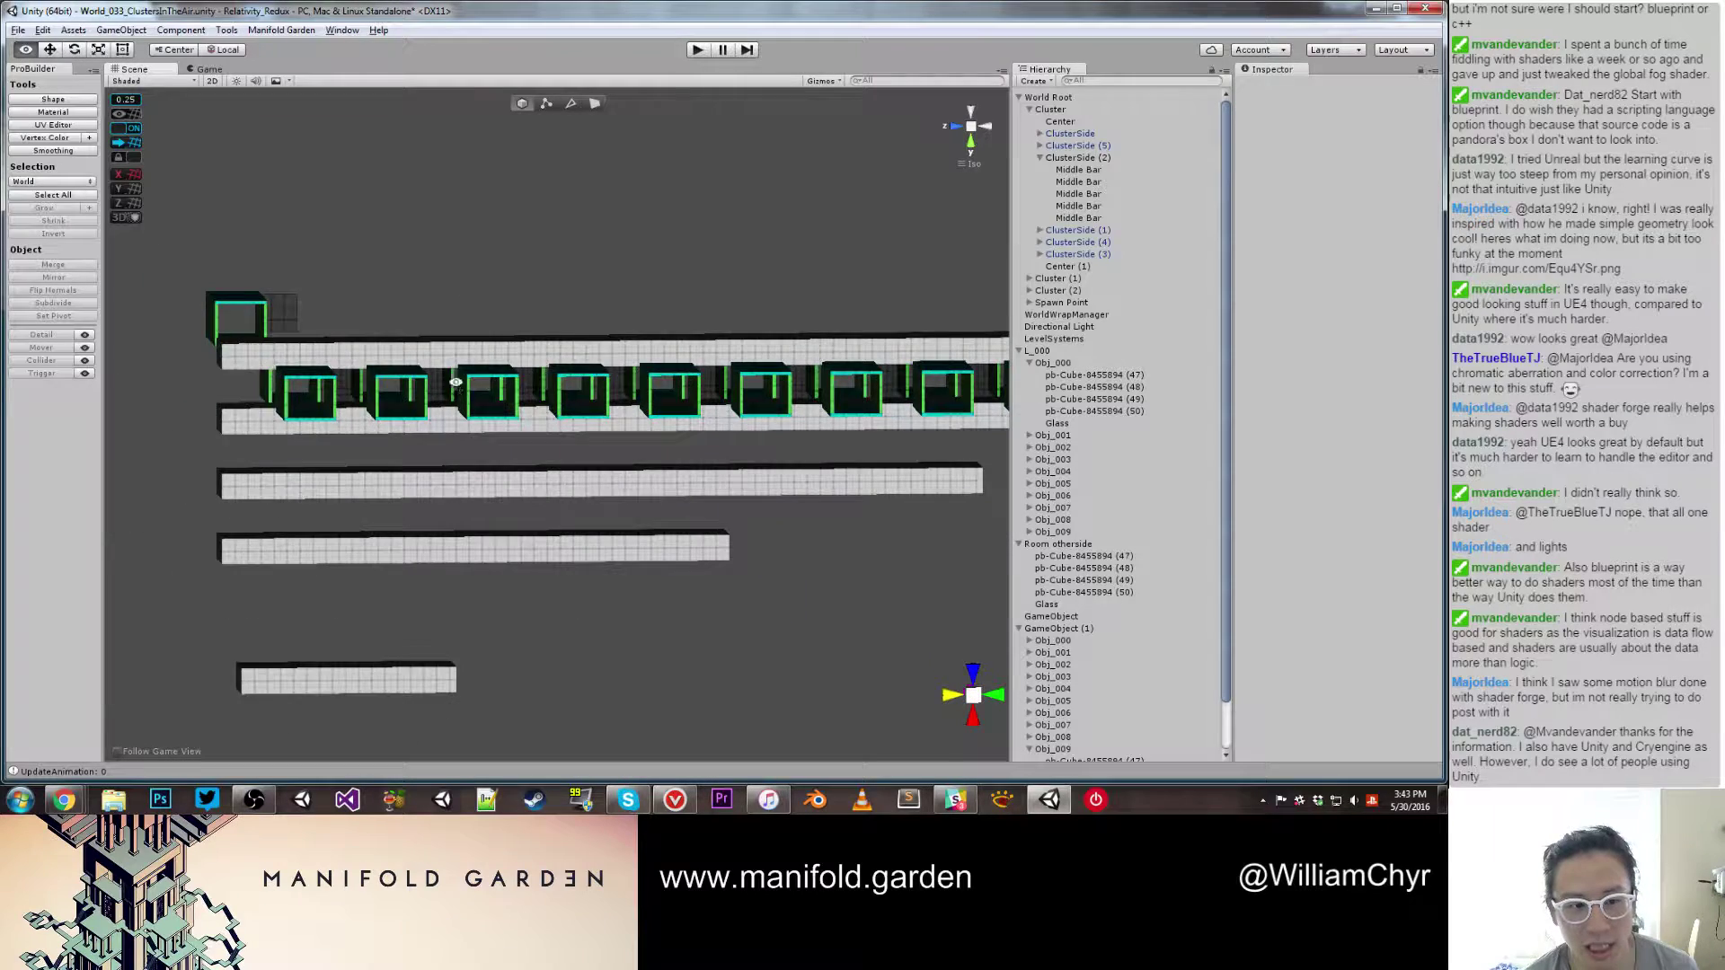
left_click_drag(455, 382, 557, 359, "alt")
left_click(740, 399)
left_click(1042, 353)
scroll(557, 359, "up", 4)
key("ctrl+d")
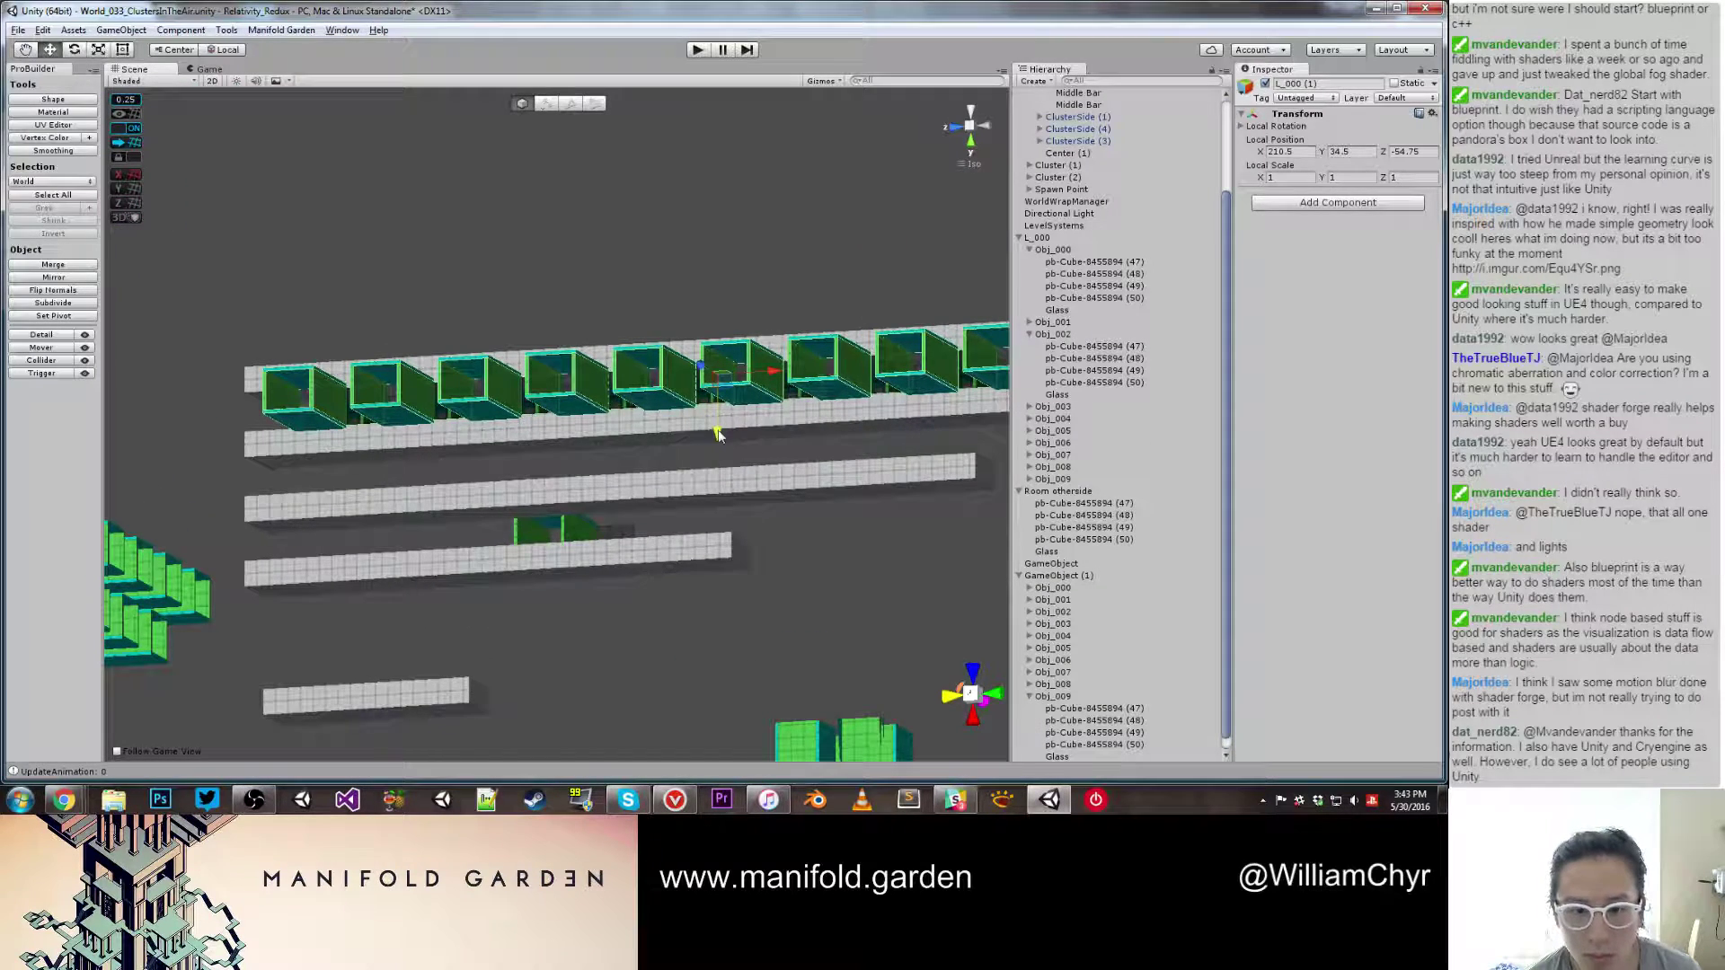
left_click_drag(718, 434, 586, 510)
scroll(542, 471, "up", 3)
scroll(543, 475, "up", 4)
middle_click_drag(979, 485, 740, 473)
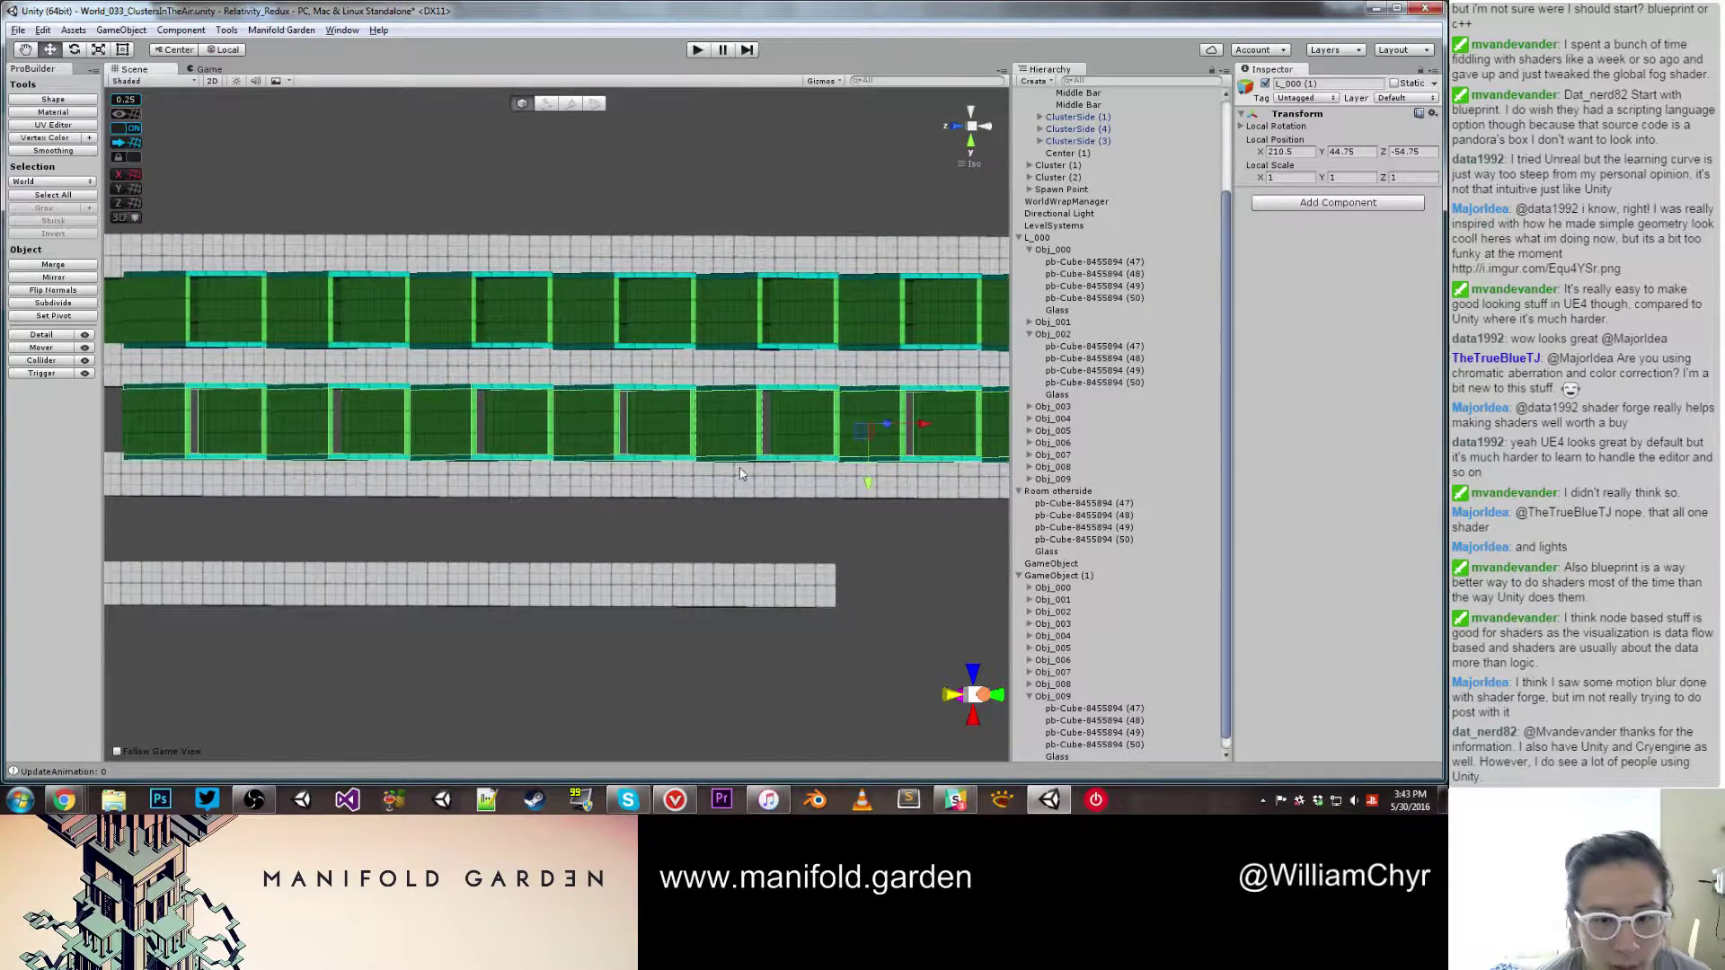
mouse_move(740, 473)
left_mouse_down("alt")
mouse_move(863, 479)
mouse_move(720, 463)
mouse_move(760, 469)
left_mouse_up("alt")
Step: Nudge the upper row L_000 slightly along the beams towards their near end
left_click(1043, 241)
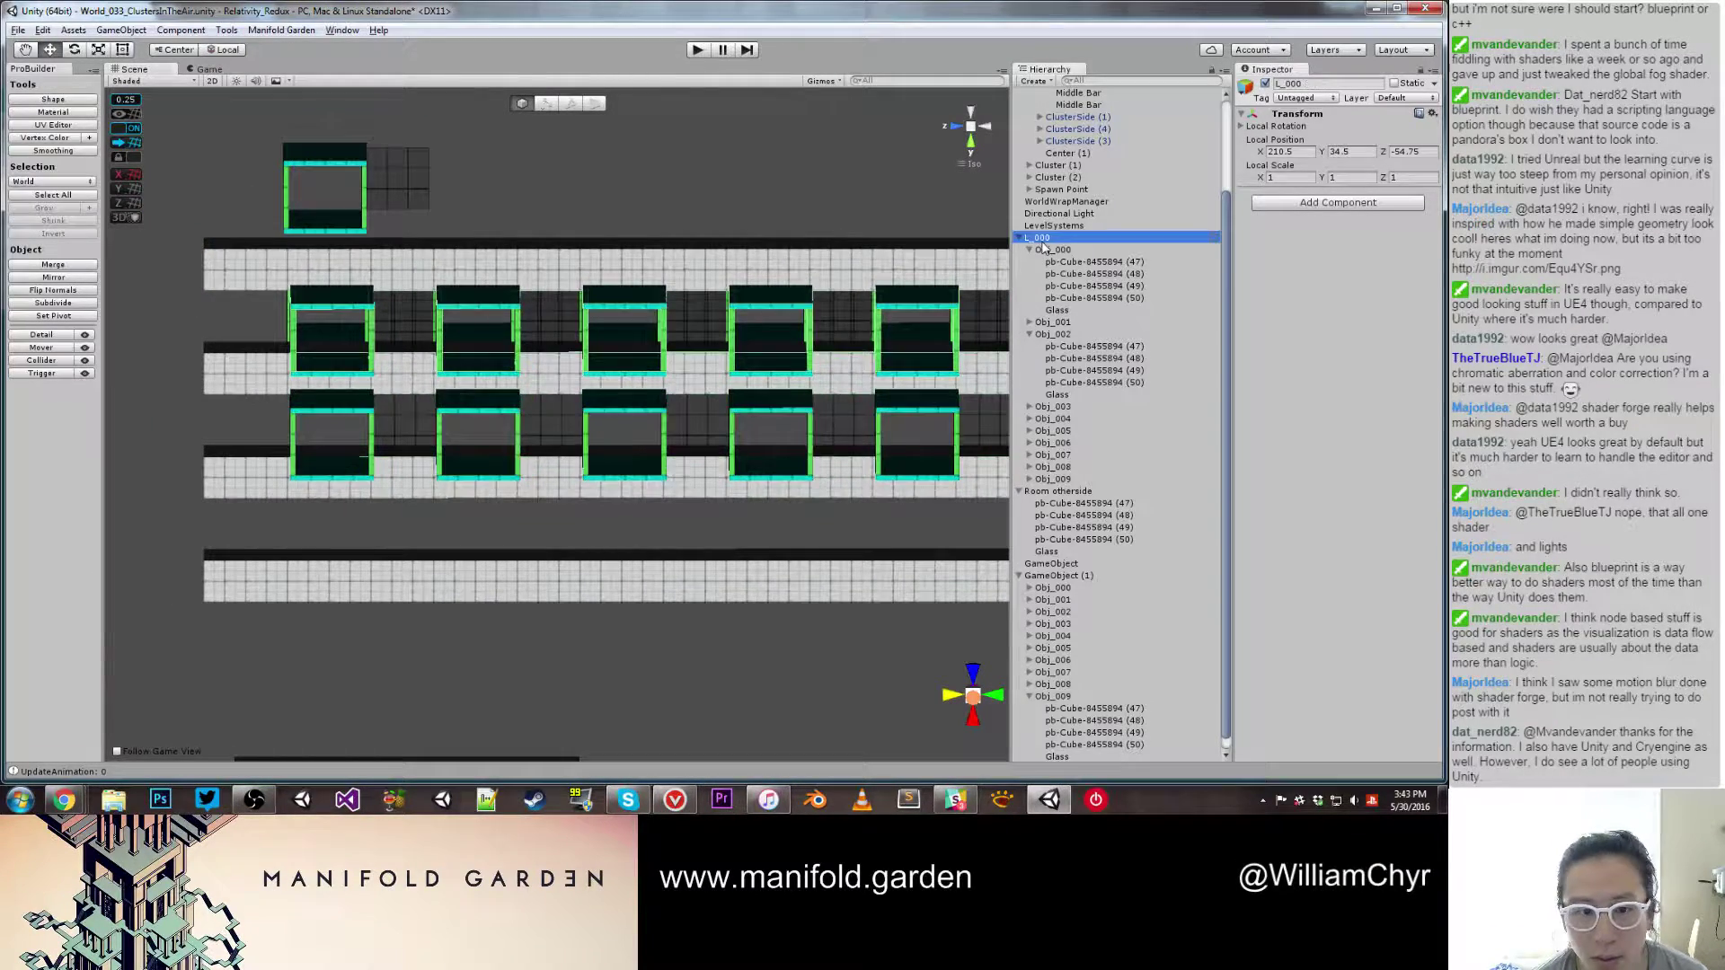
middle_click_drag(837, 273, 618, 321, "alt")
scroll(762, 367, "down", 5)
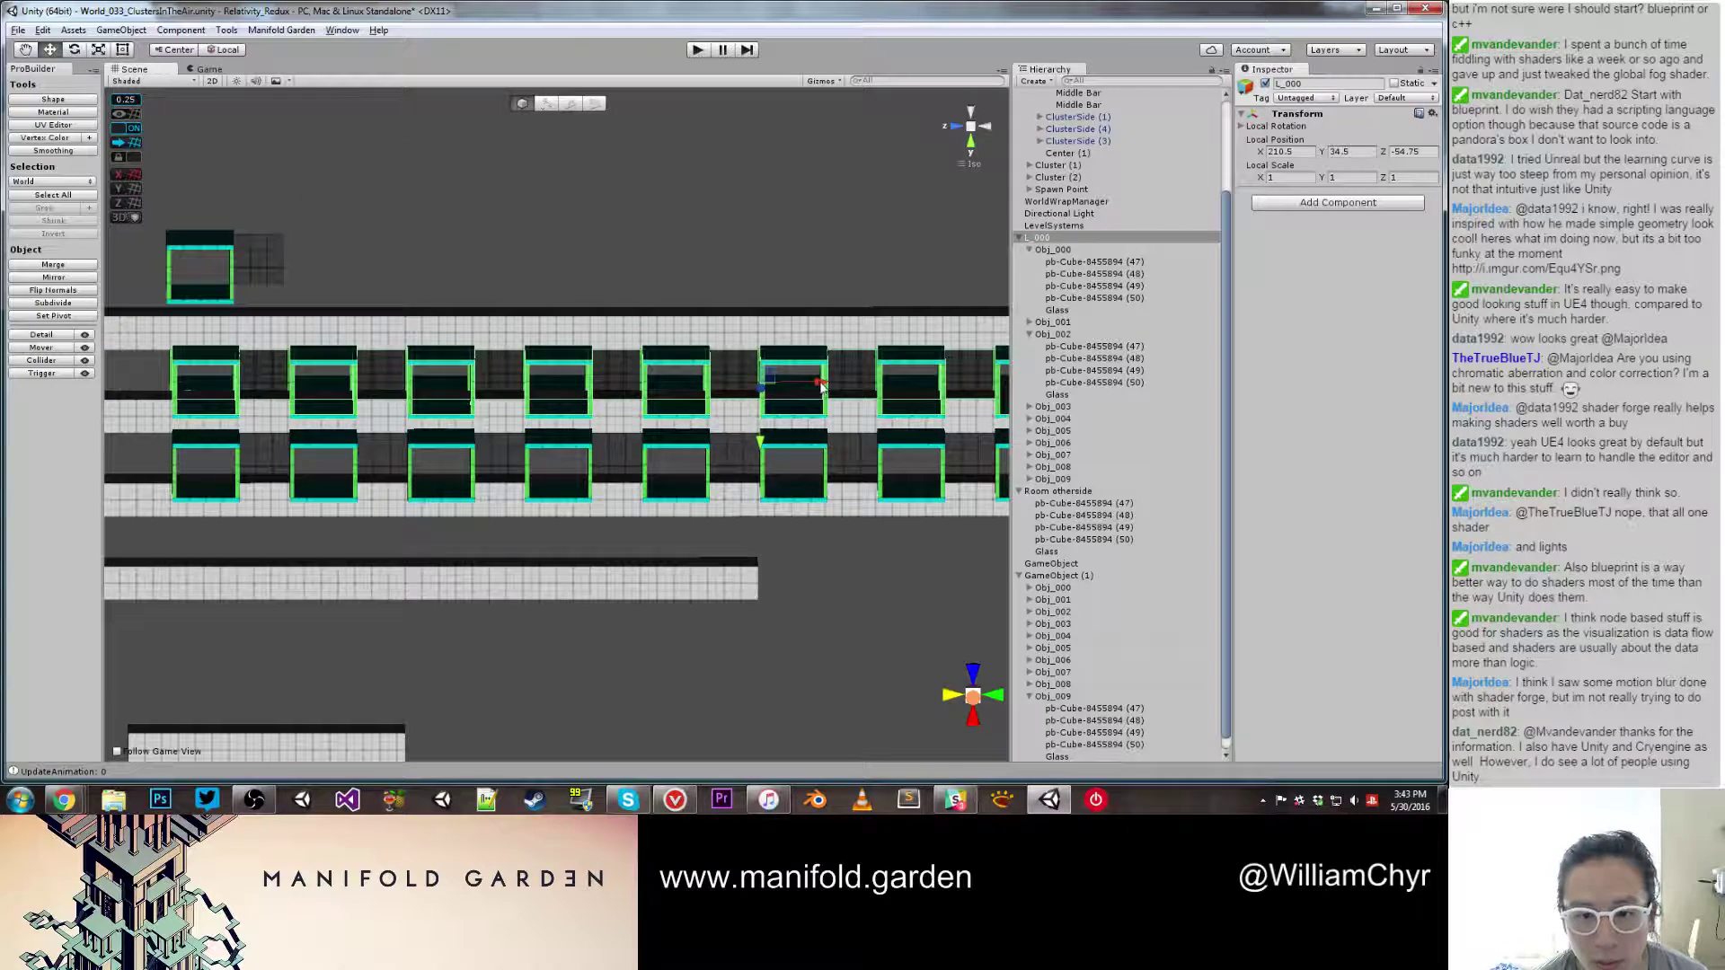
left_click_drag(819, 386, 816, 394)
Step: Shift the lower row L_000 (1) along the beams to Z -61.5 so its rooms are staggered against the upper row
left_click(794, 448)
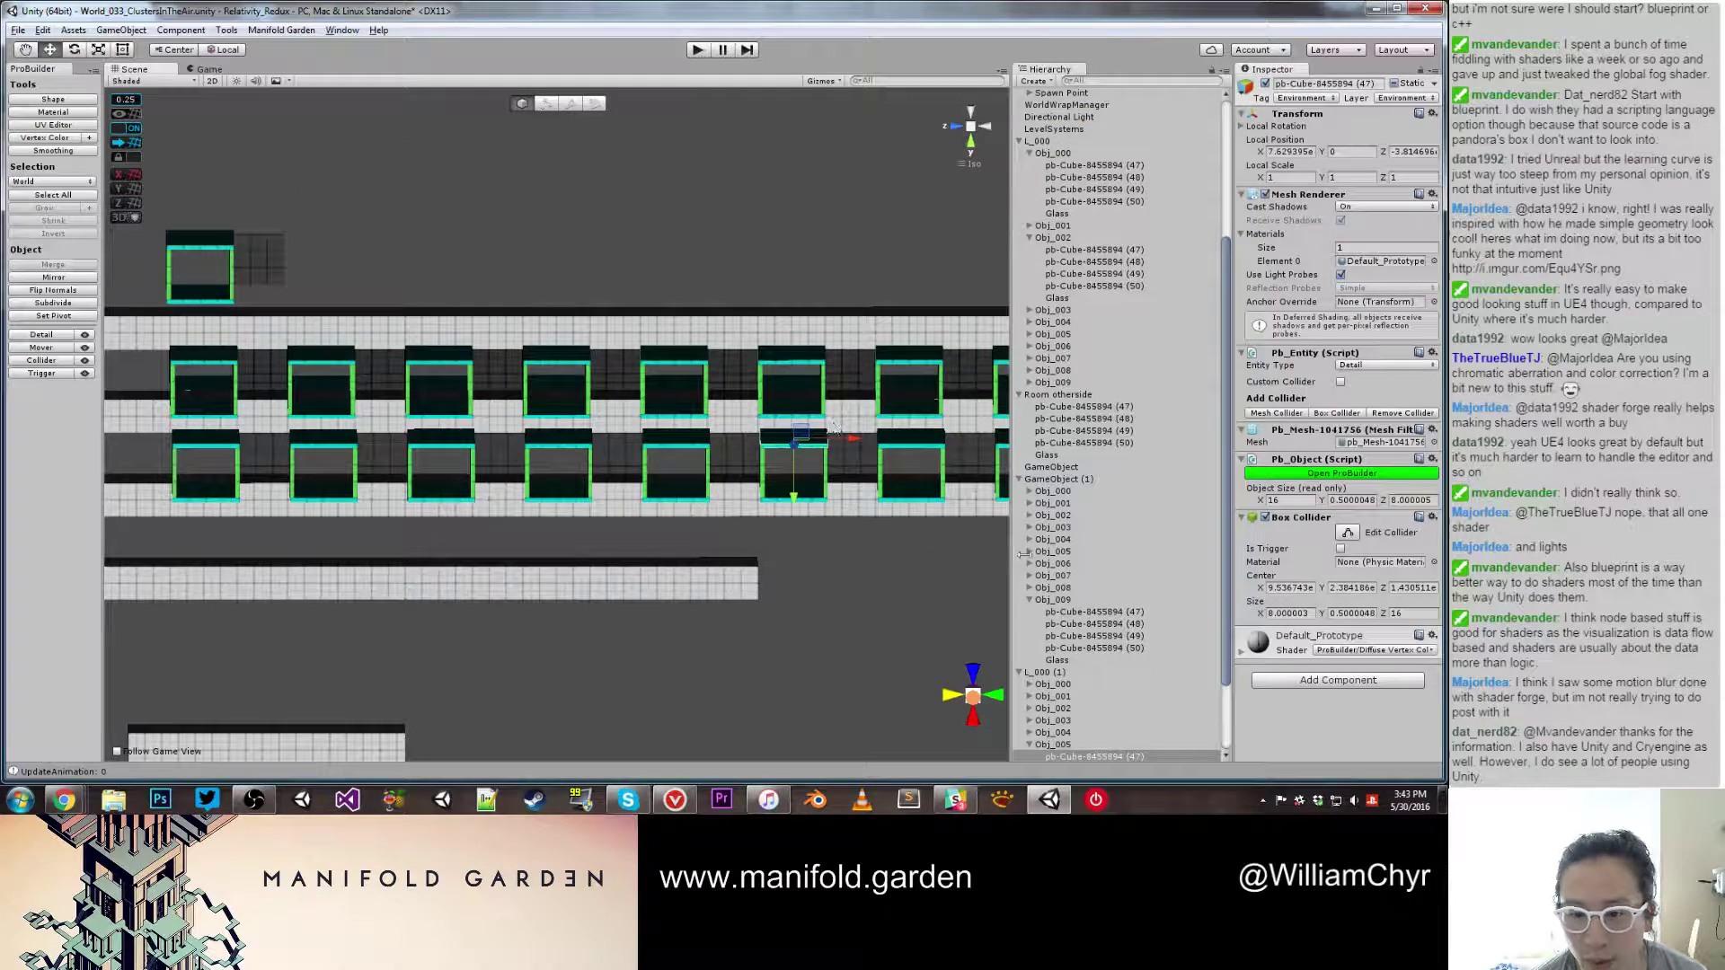
left_click(1051, 675)
left_click_drag(524, 329, 459, 405, "alt")
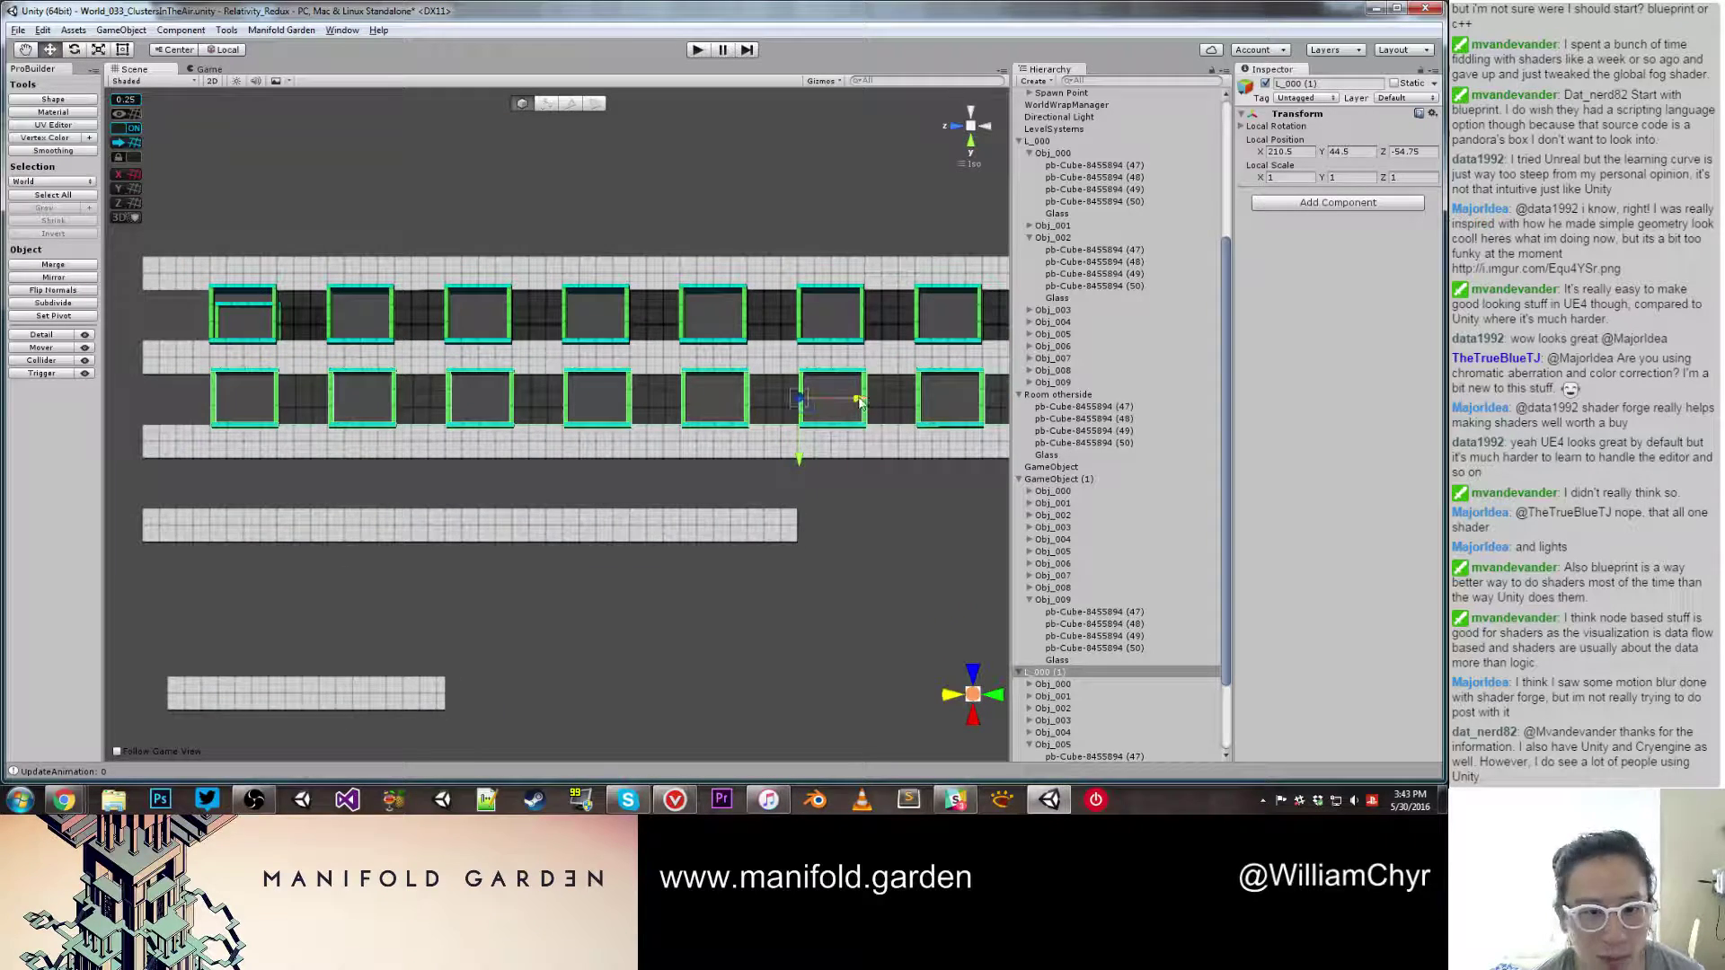
left_click_drag(860, 401, 916, 404)
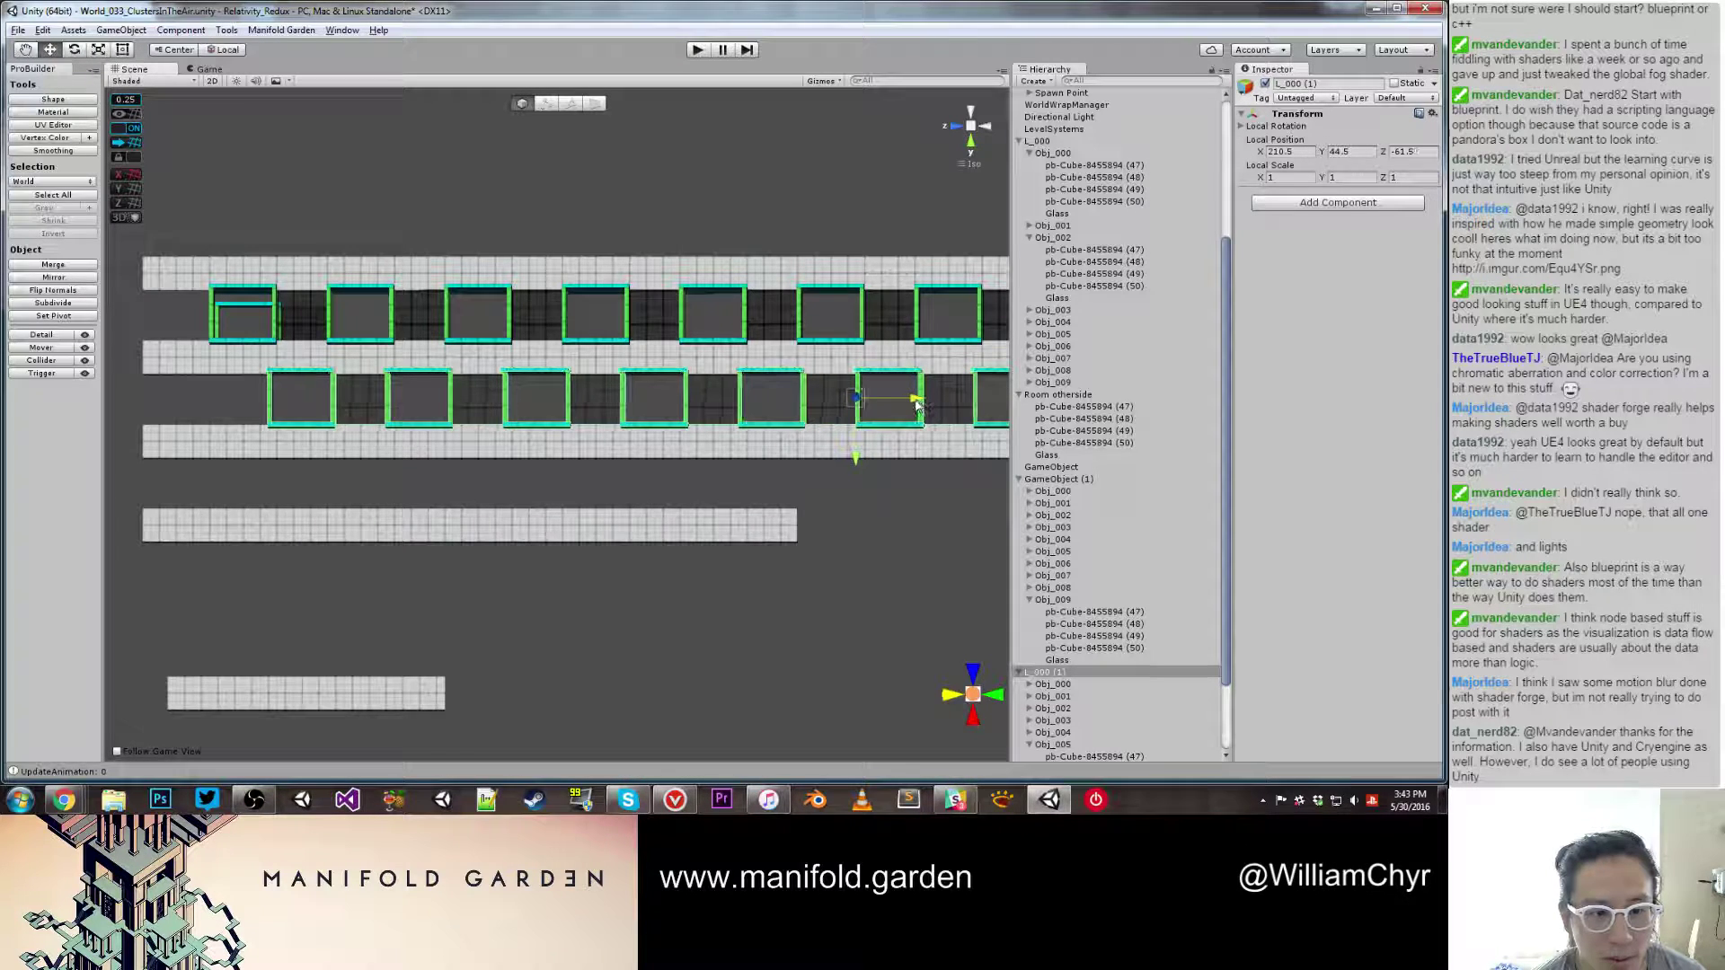
scroll(916, 404, "up", 9)
middle_click_drag(215, 392, 719, 462)
left_click_drag(718, 462, 617, 455, "alt")
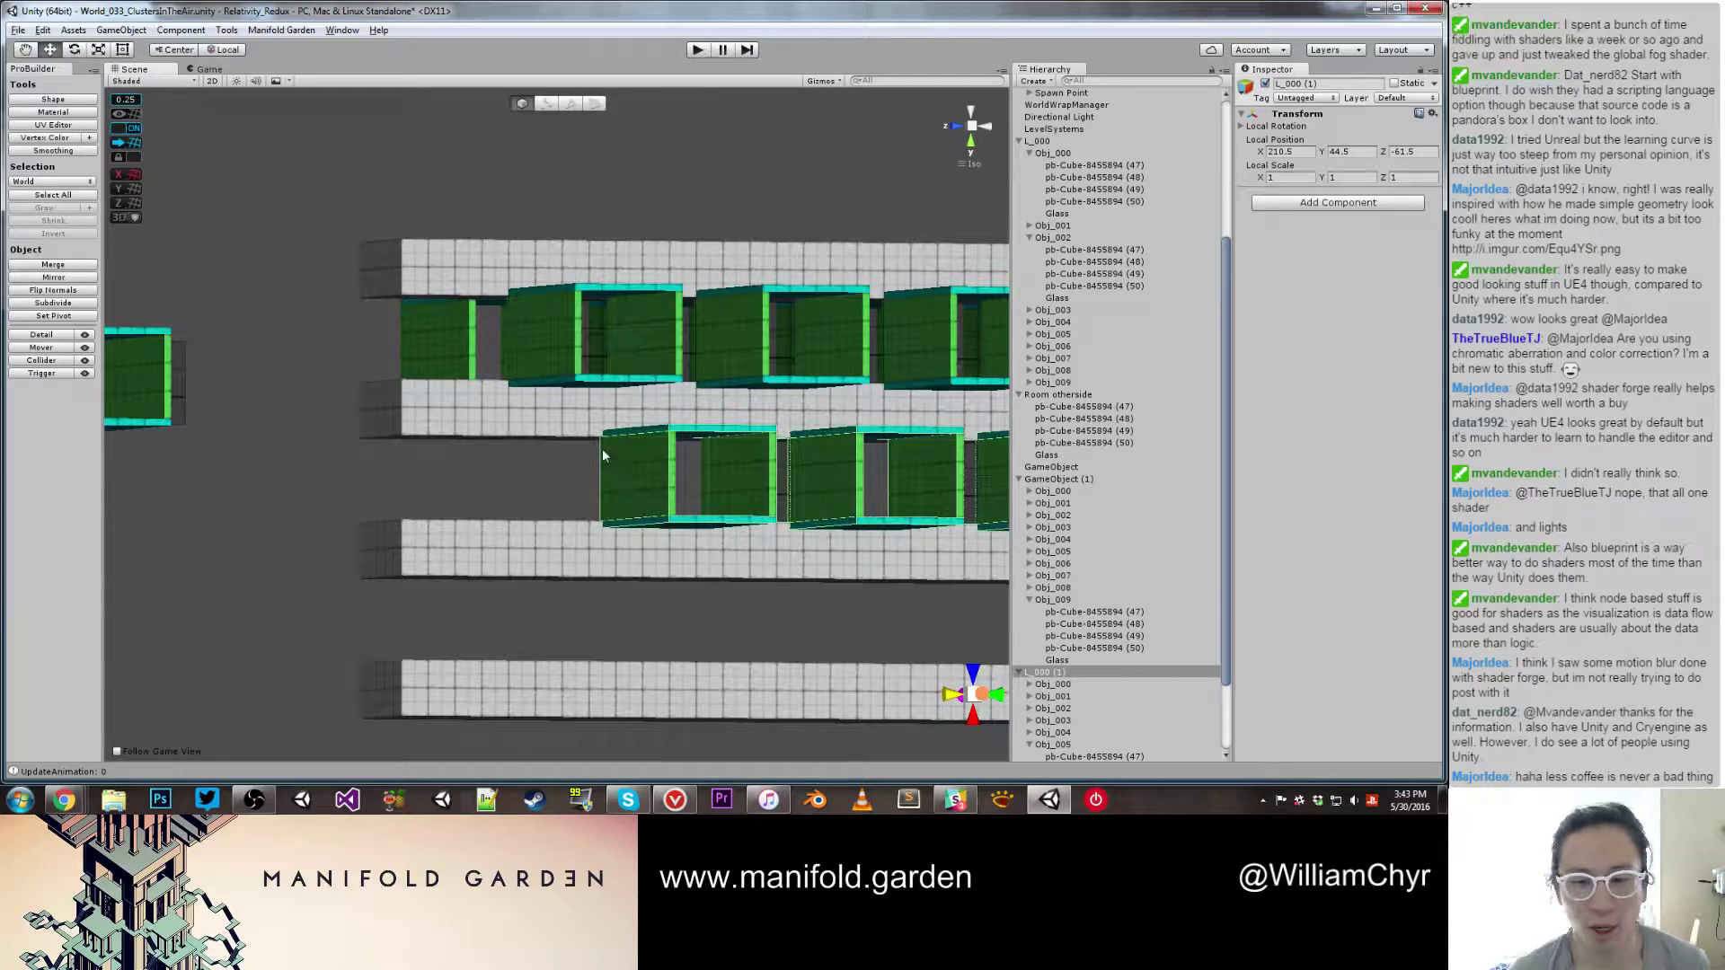
Step: Delete the last two rooms, Obj_008 and Obj_009, from the lower row L_000 (1)
scroll(553, 451, "down", 13)
left_click(536, 446)
left_click_drag(536, 452, 764, 456, "alt")
left_click(764, 458)
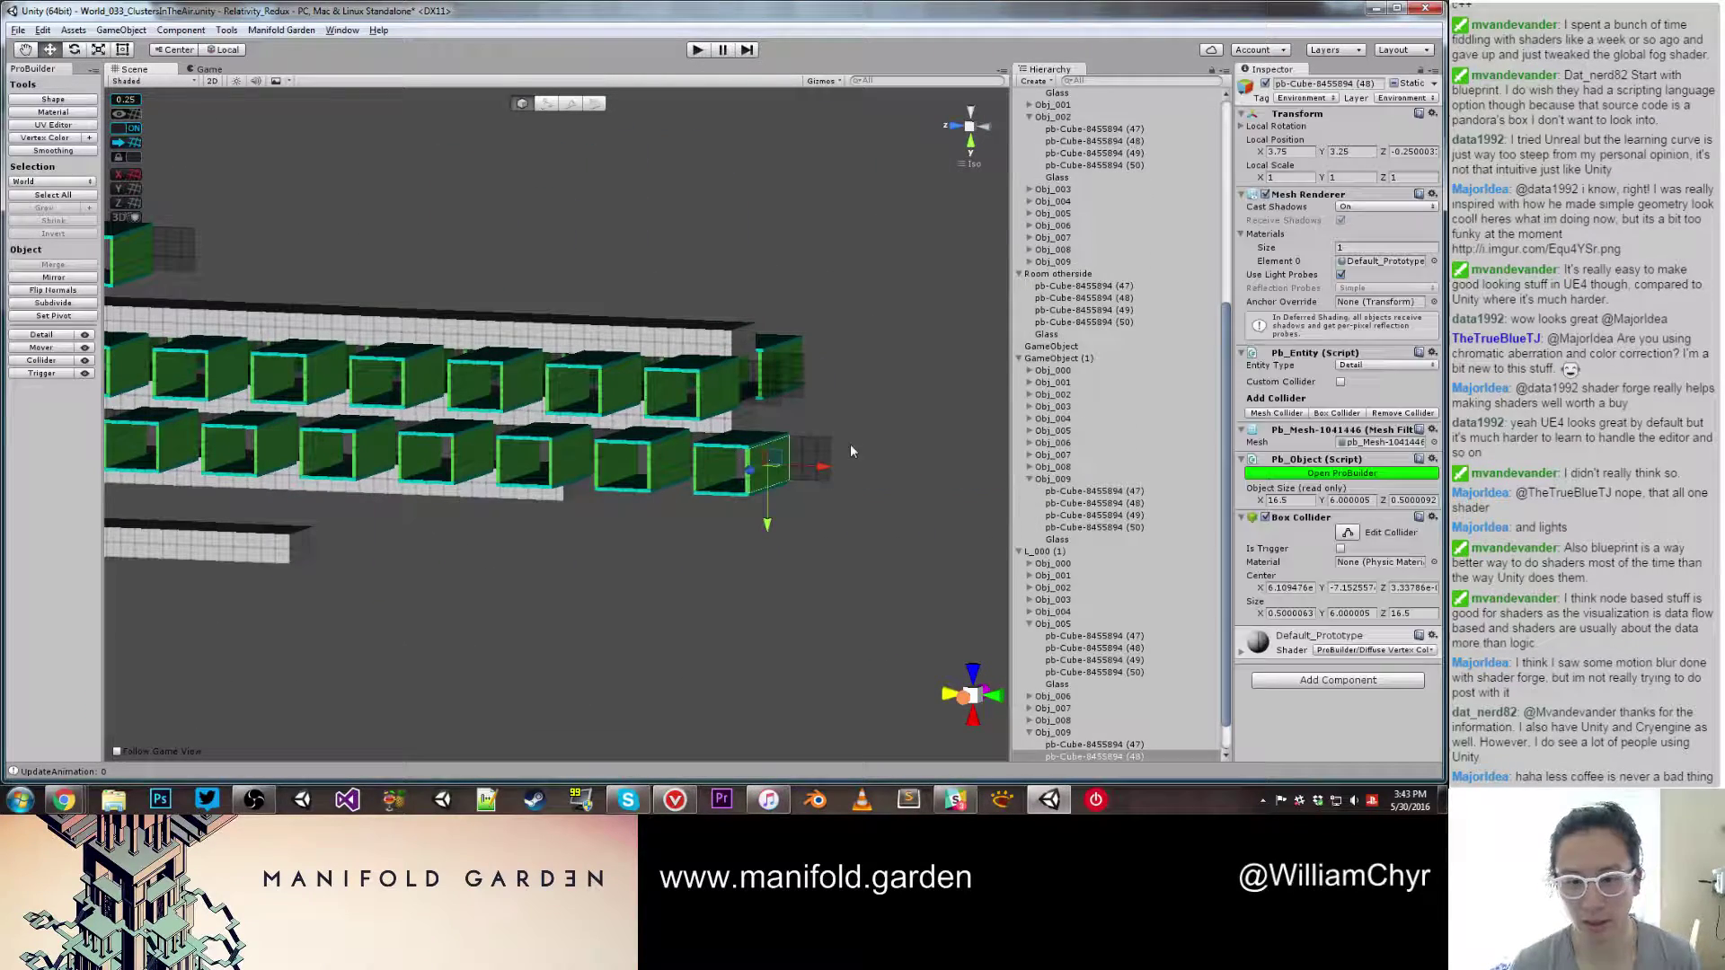
left_click(1072, 733)
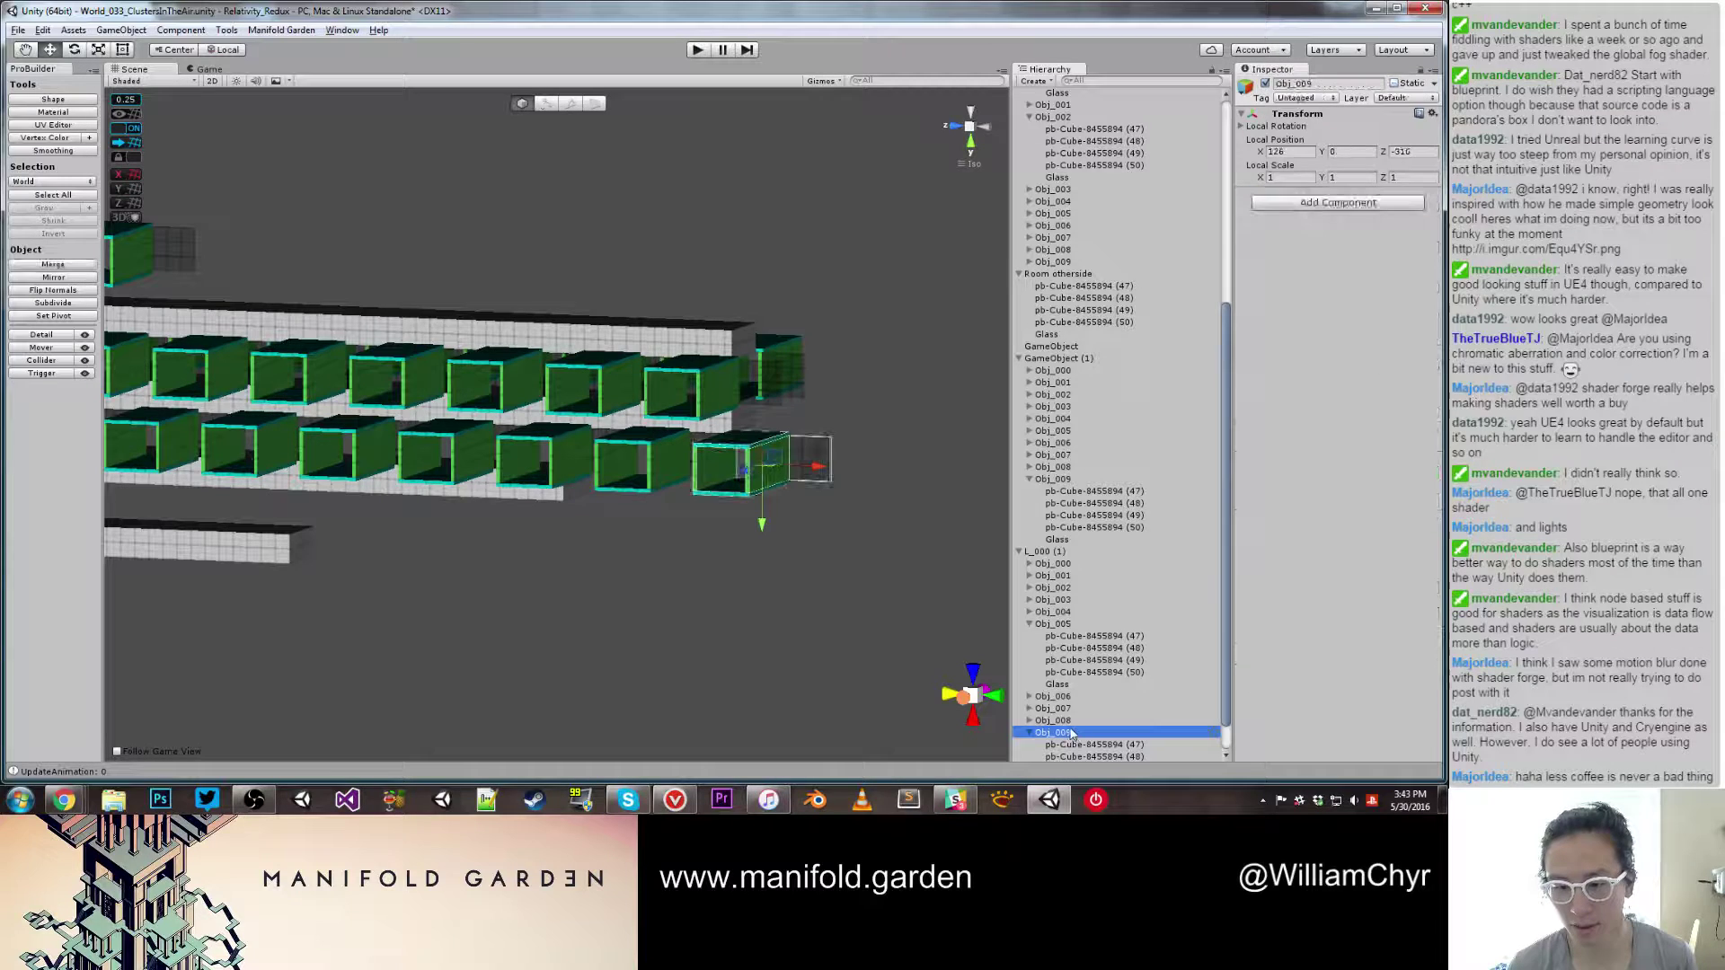
left_click(1067, 720, "ctrl")
left_click_drag(773, 596, 757, 596, "alt")
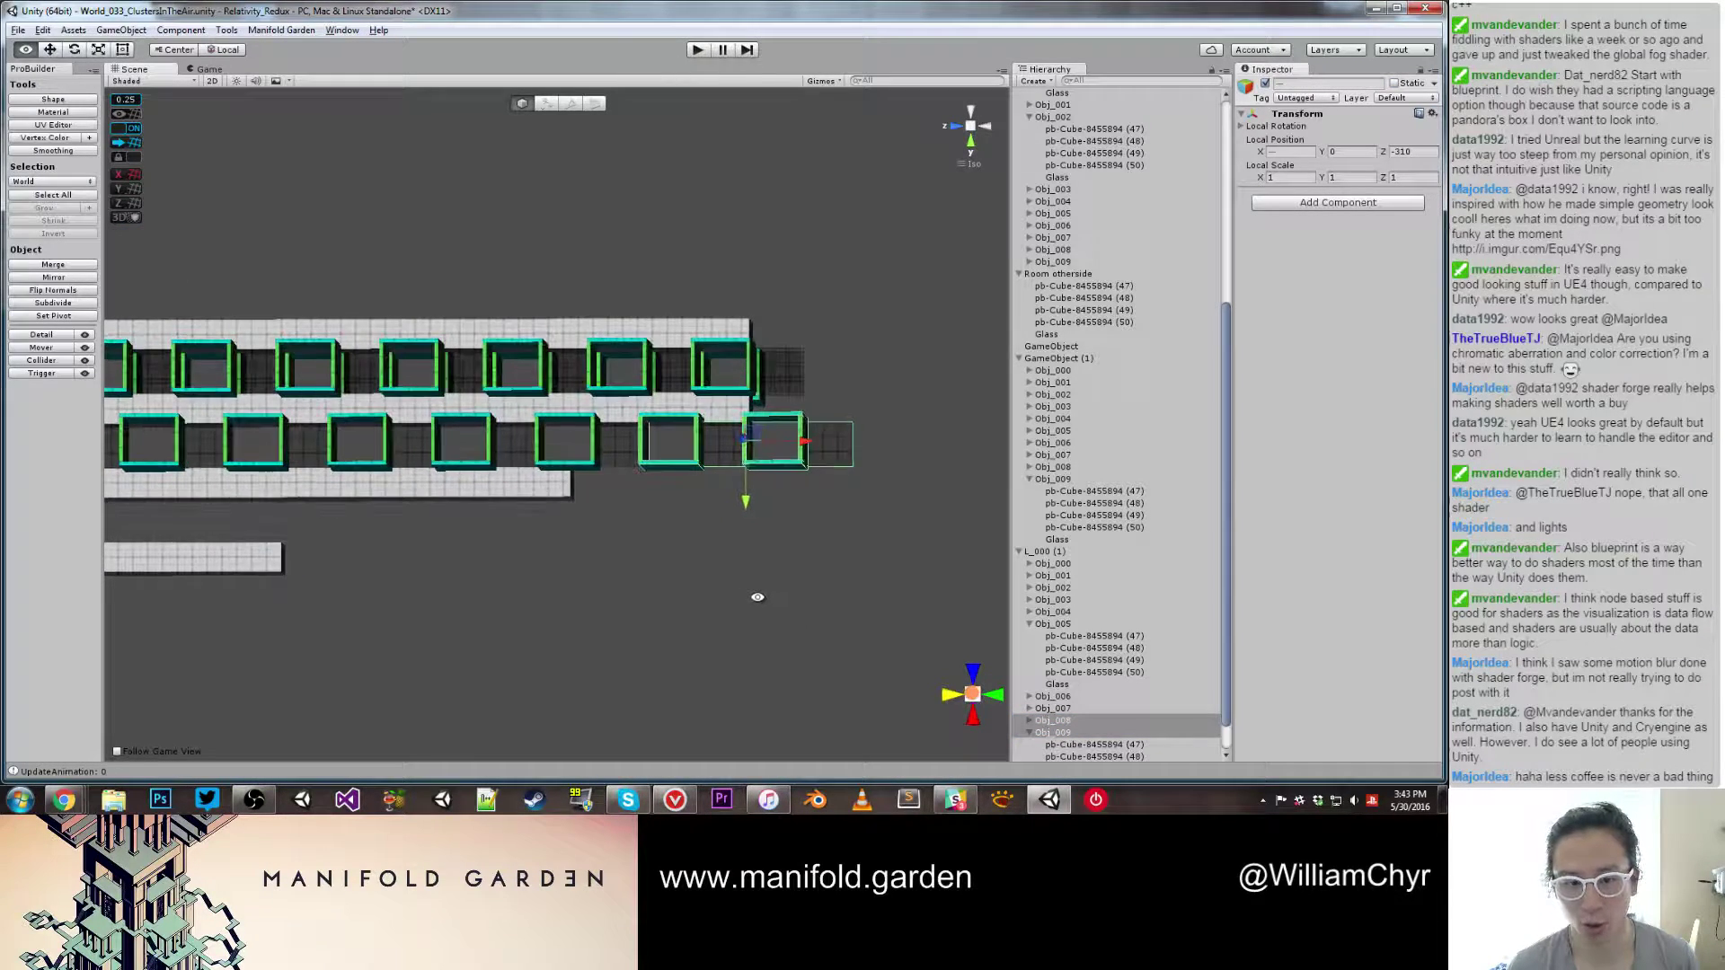
left_click(1053, 709, "ctrl")
left_click(1076, 709, "ctrl")
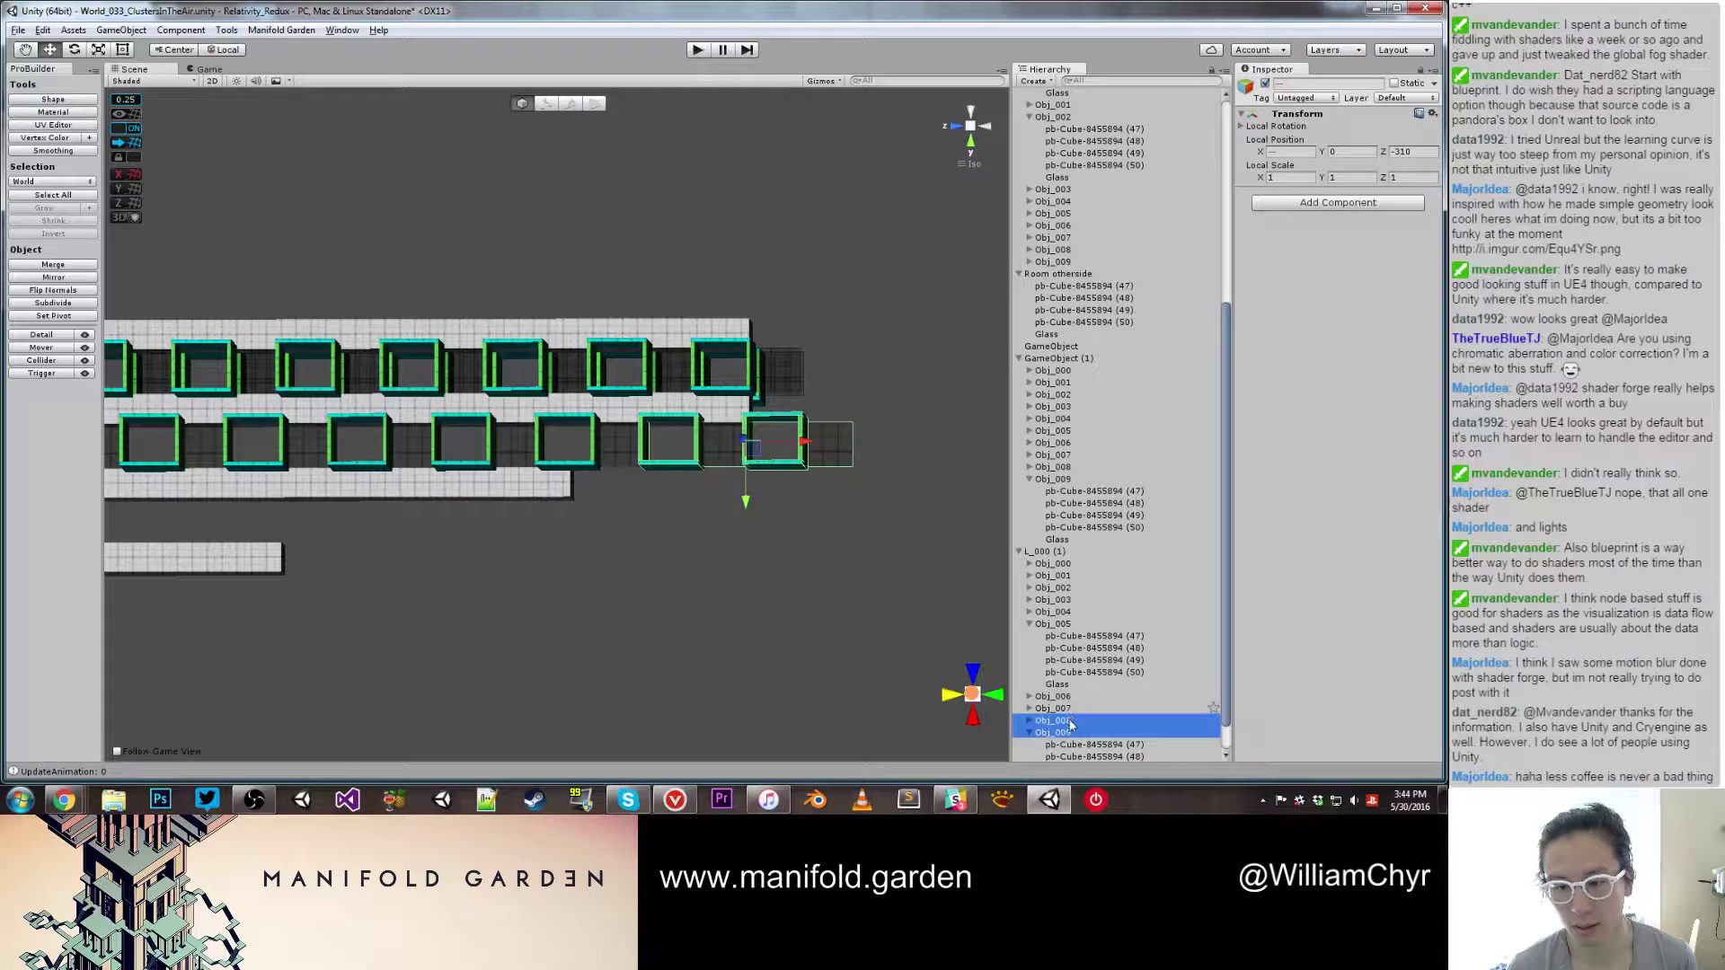
right_click(1071, 720)
left_click(1107, 514)
left_click_drag(666, 476, 803, 340, "alt")
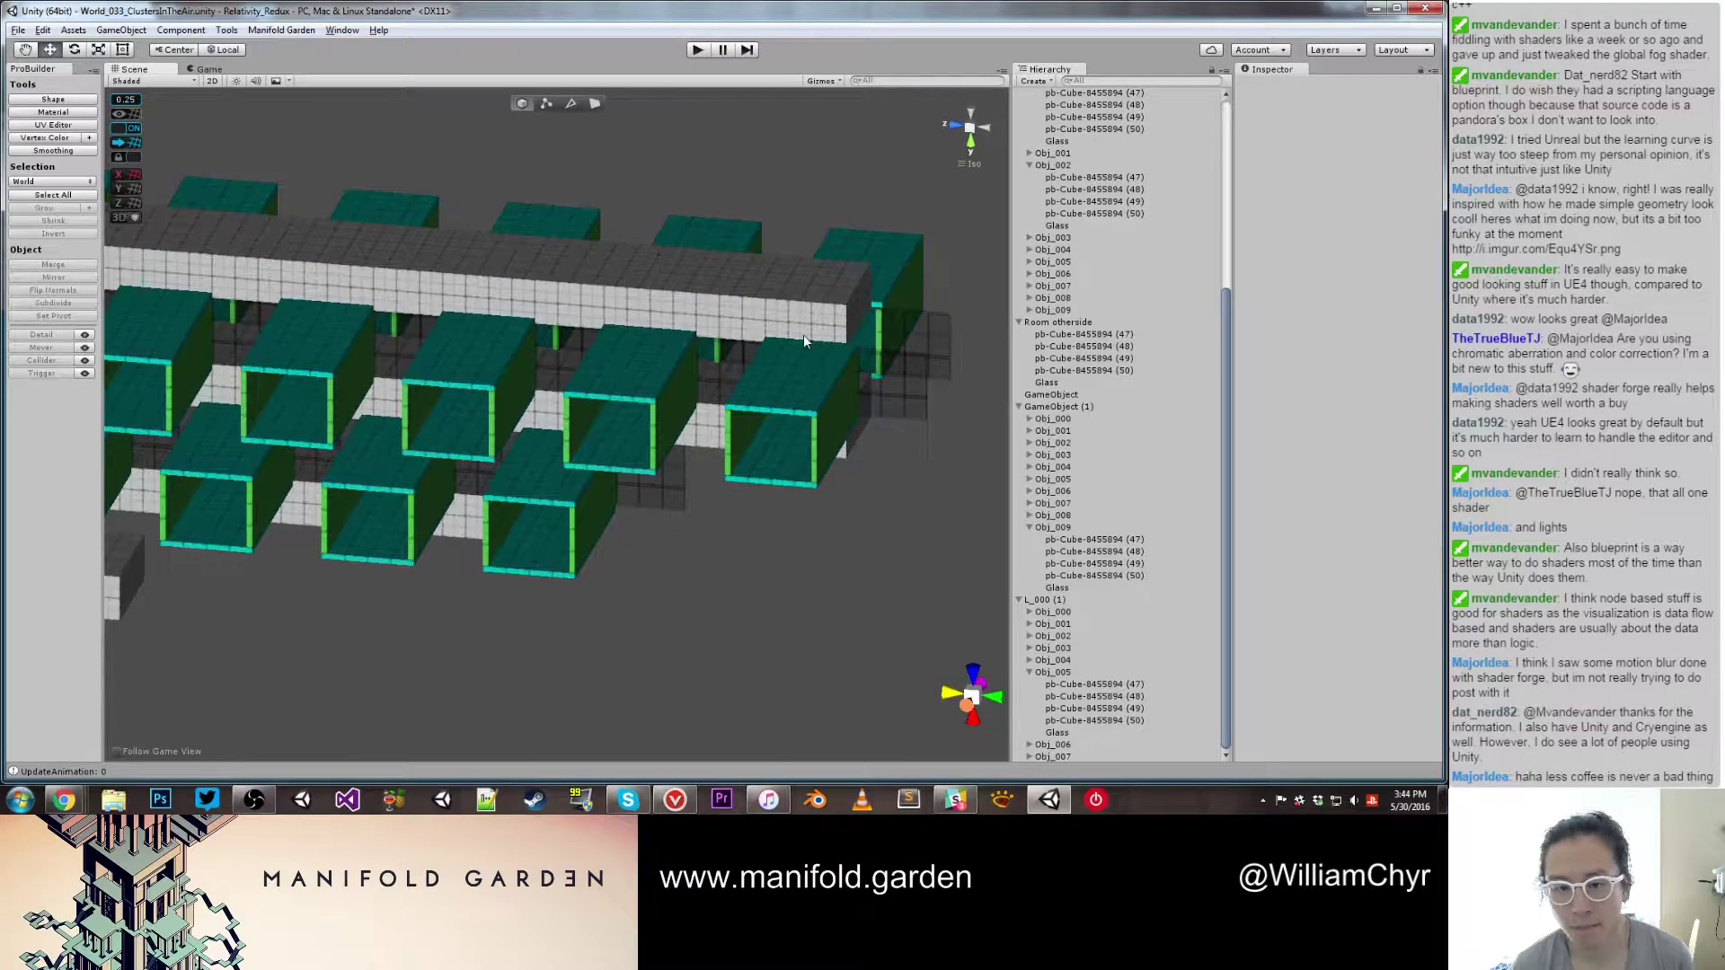
Step: Extend the end faces of the two uppermost Middle Bar beams outward to a length of 148
key("g")
left_click(859, 314)
key("g")
left_click(860, 316)
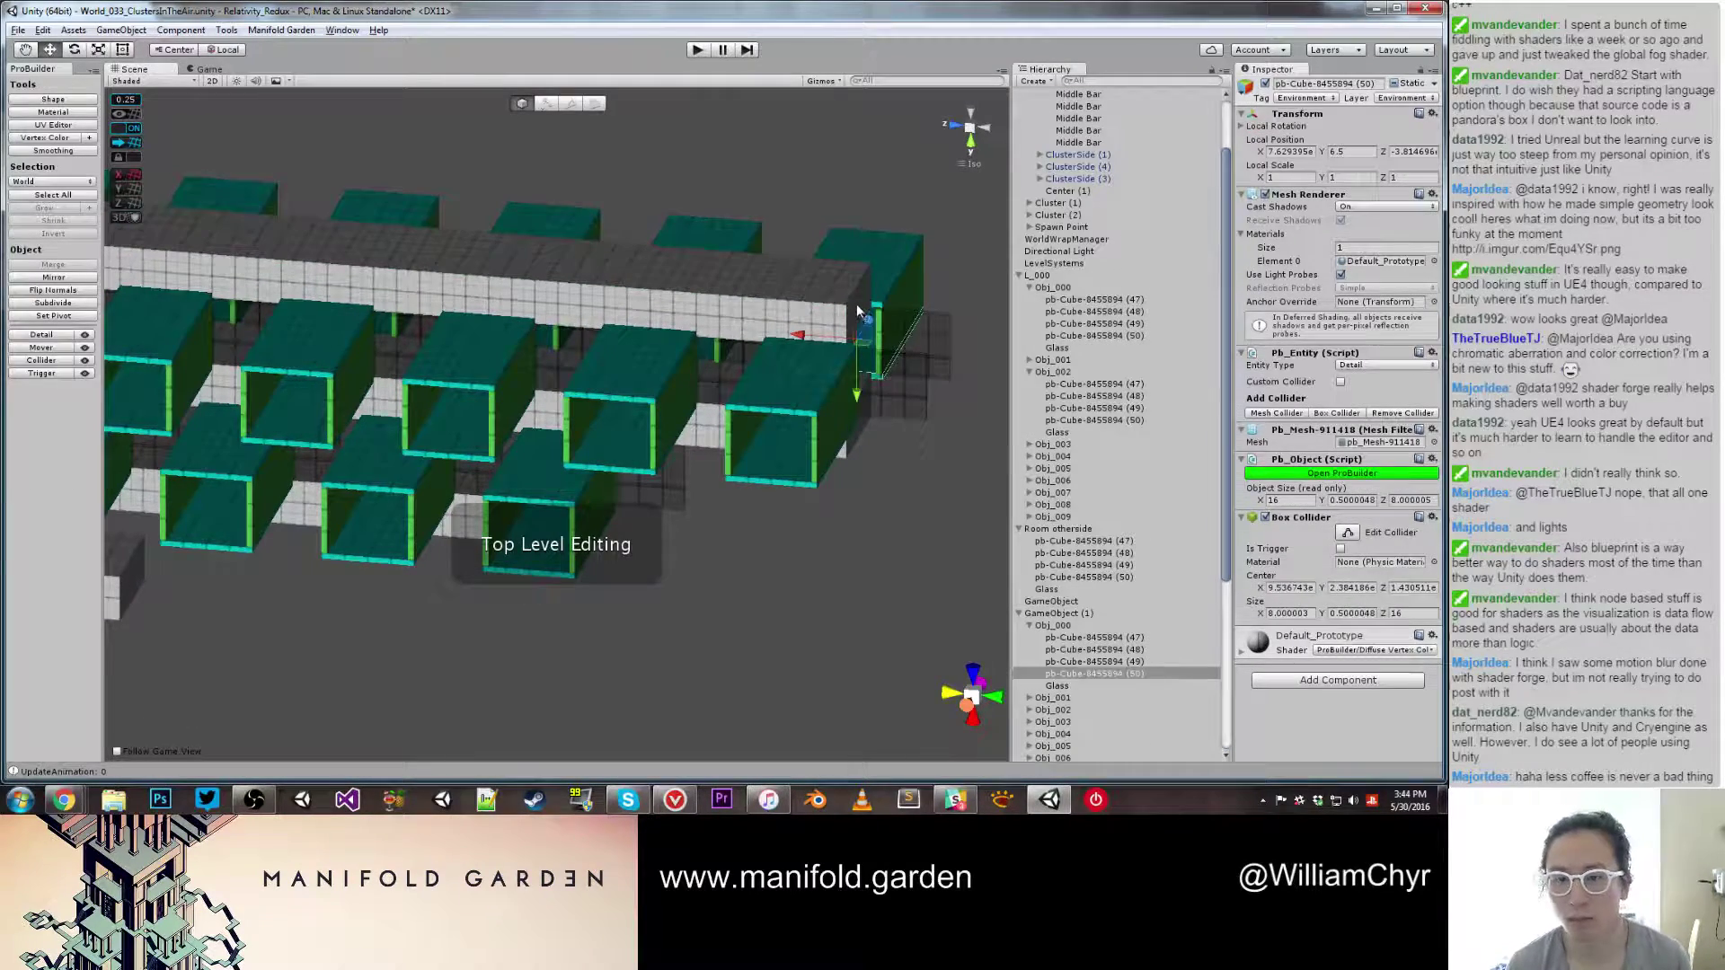
key("g")
left_click(857, 309)
left_click_drag(806, 309, 885, 314)
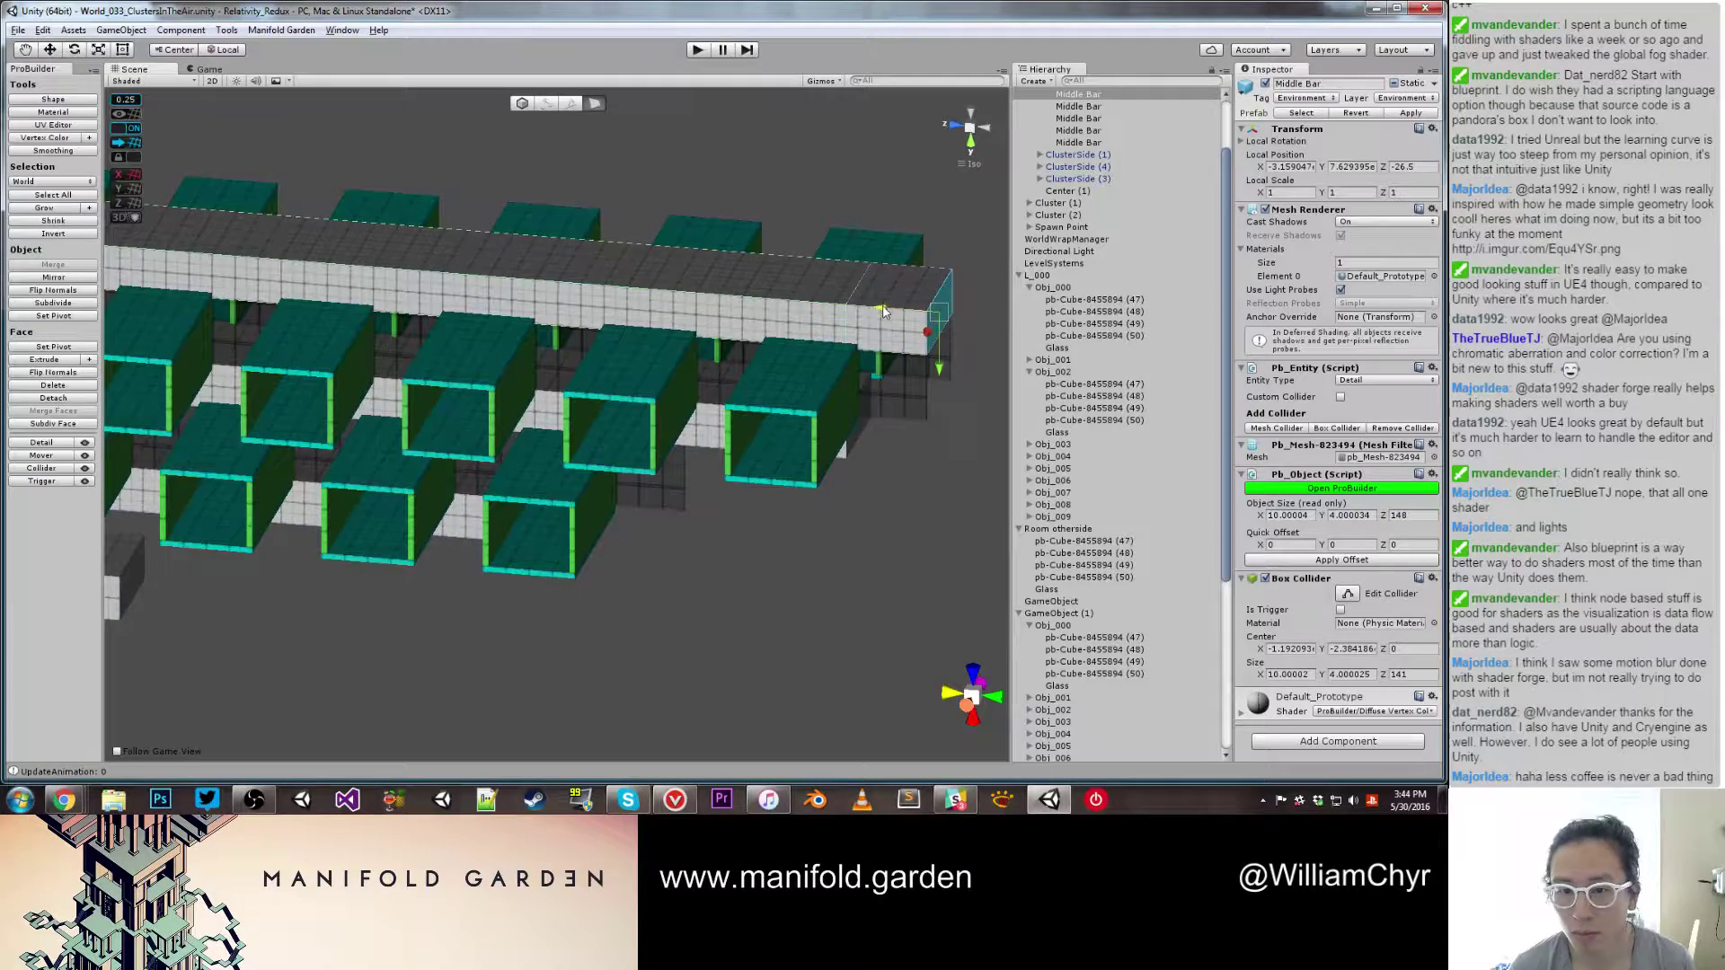
scroll(915, 422, "up", 6)
middle_click_drag(917, 424, 728, 428, "alt")
left_click_drag(728, 428, 909, 427, "alt")
left_click(635, 423)
left_click(635, 421)
scroll(763, 392, "down", 3)
key("Escape")
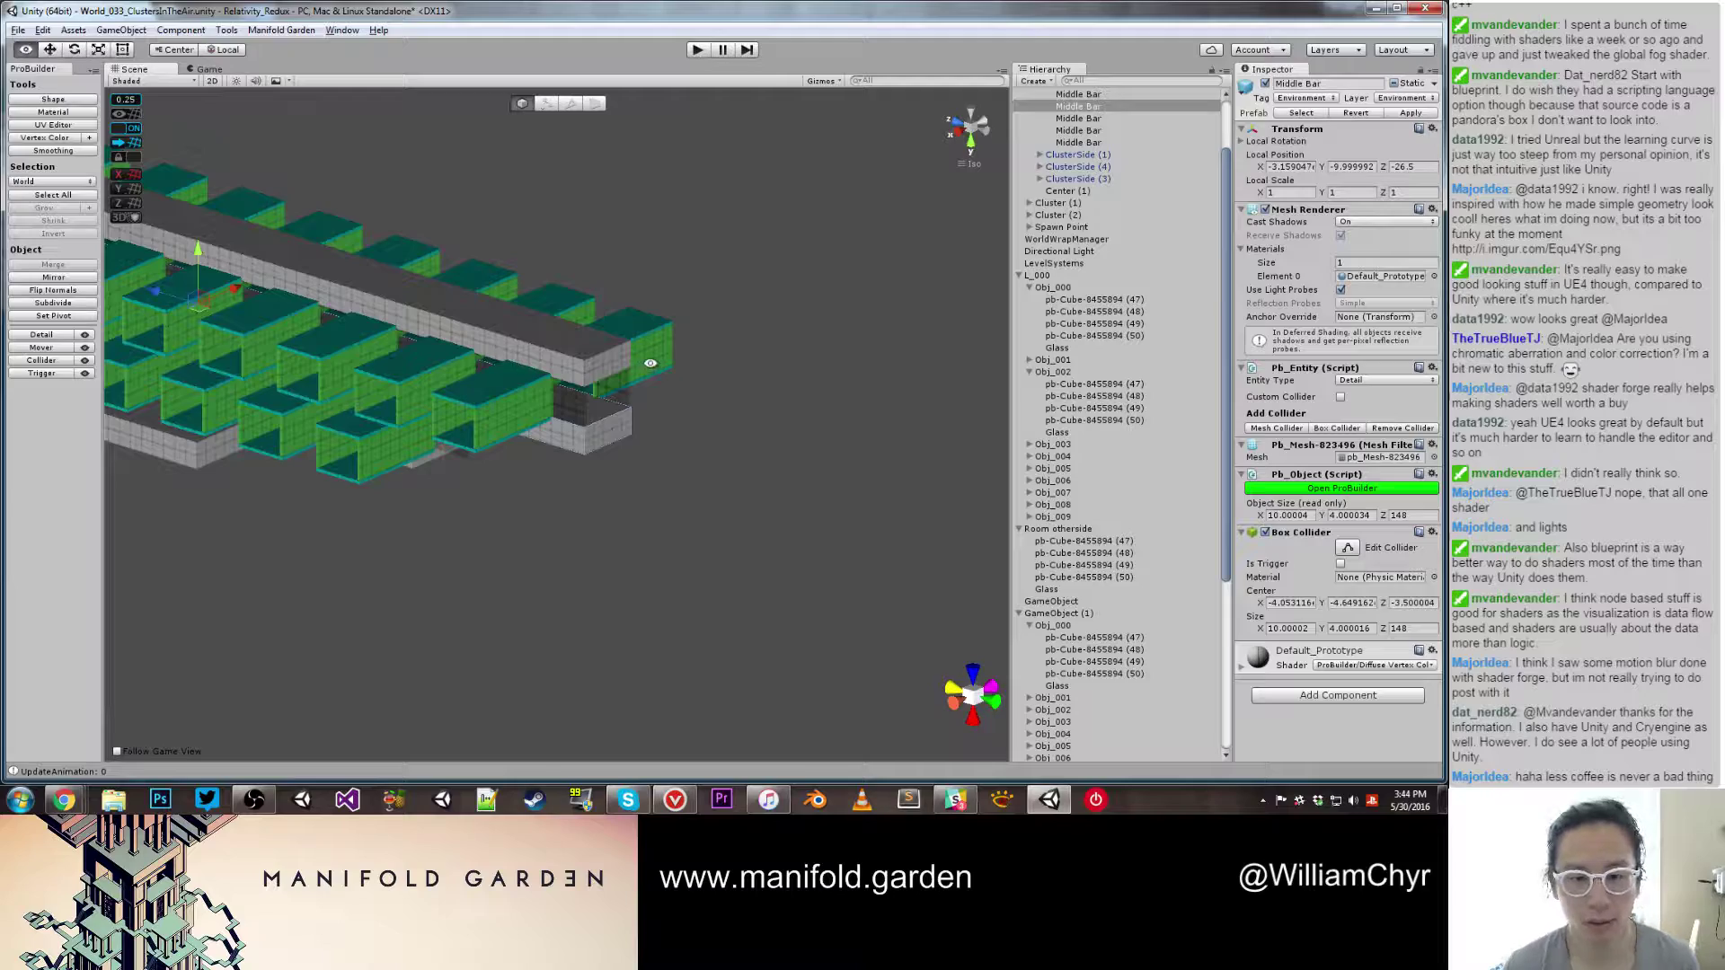
Step: Extend the two uppermost beams farther past the last room, making the upper one 160 long with its pivot centred
mouse_move(650, 363)
left_mouse_down("alt")
mouse_move(509, 234)
mouse_move(655, 353)
left_mouse_up("alt")
scroll(655, 354, "up", 5)
middle_click_drag(655, 354, 584, 362)
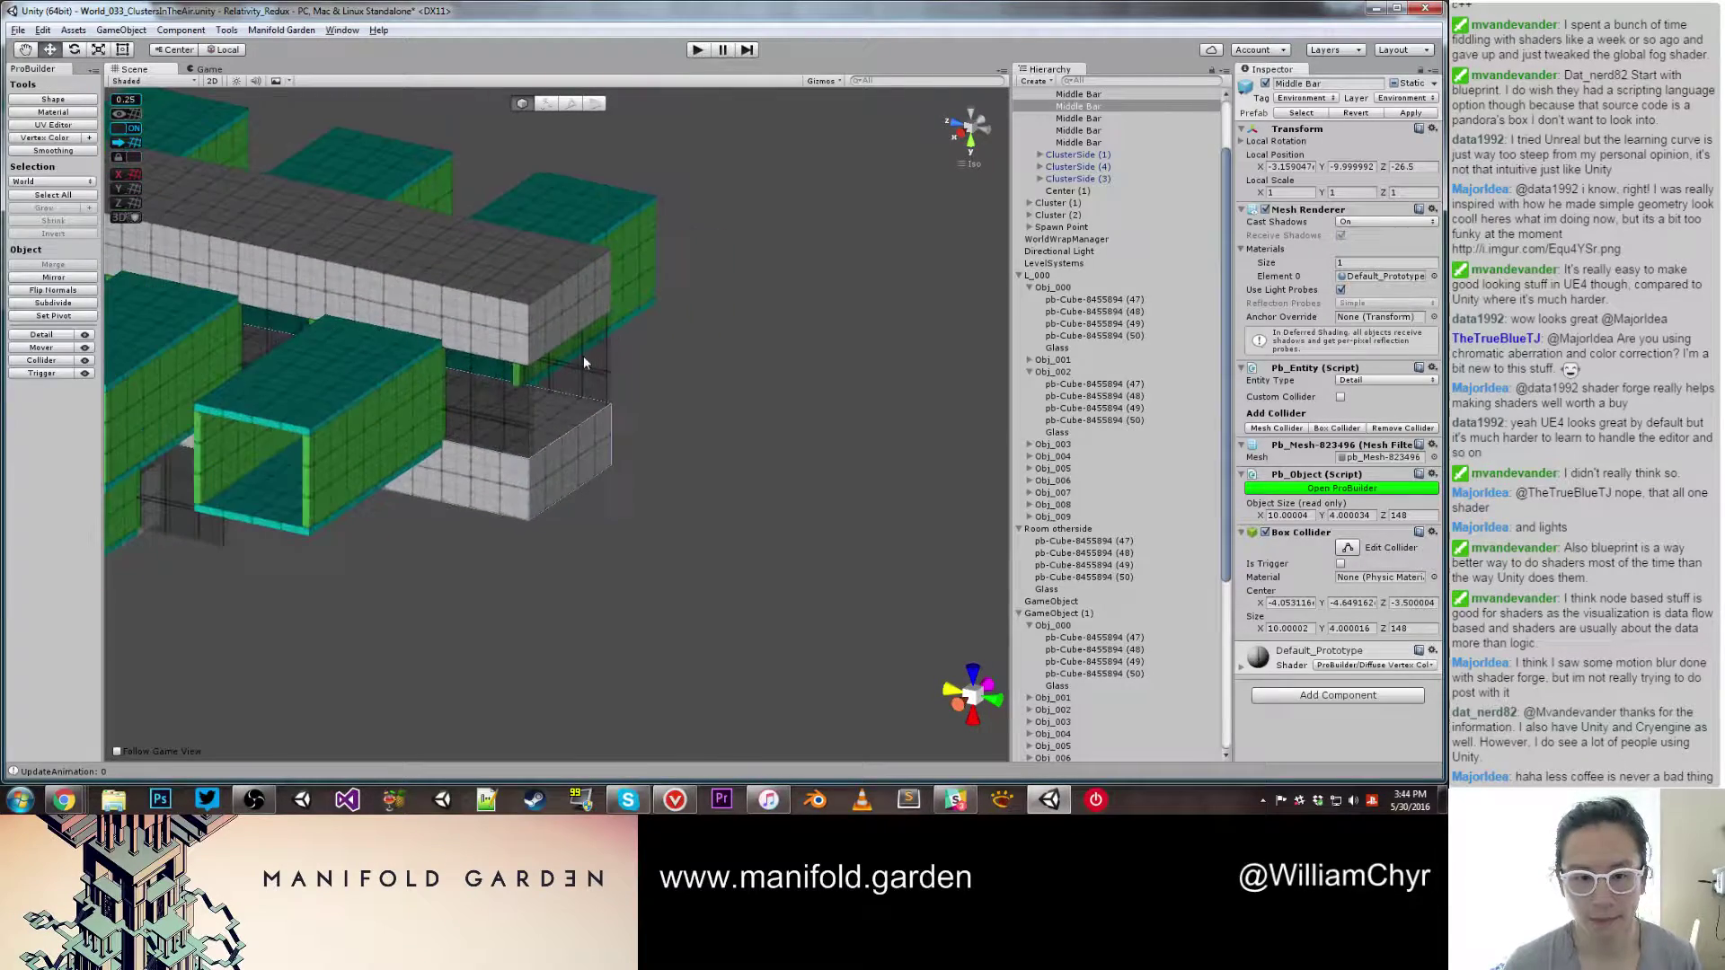
key("g")
left_click(557, 317)
left_click_drag(512, 296, 683, 374)
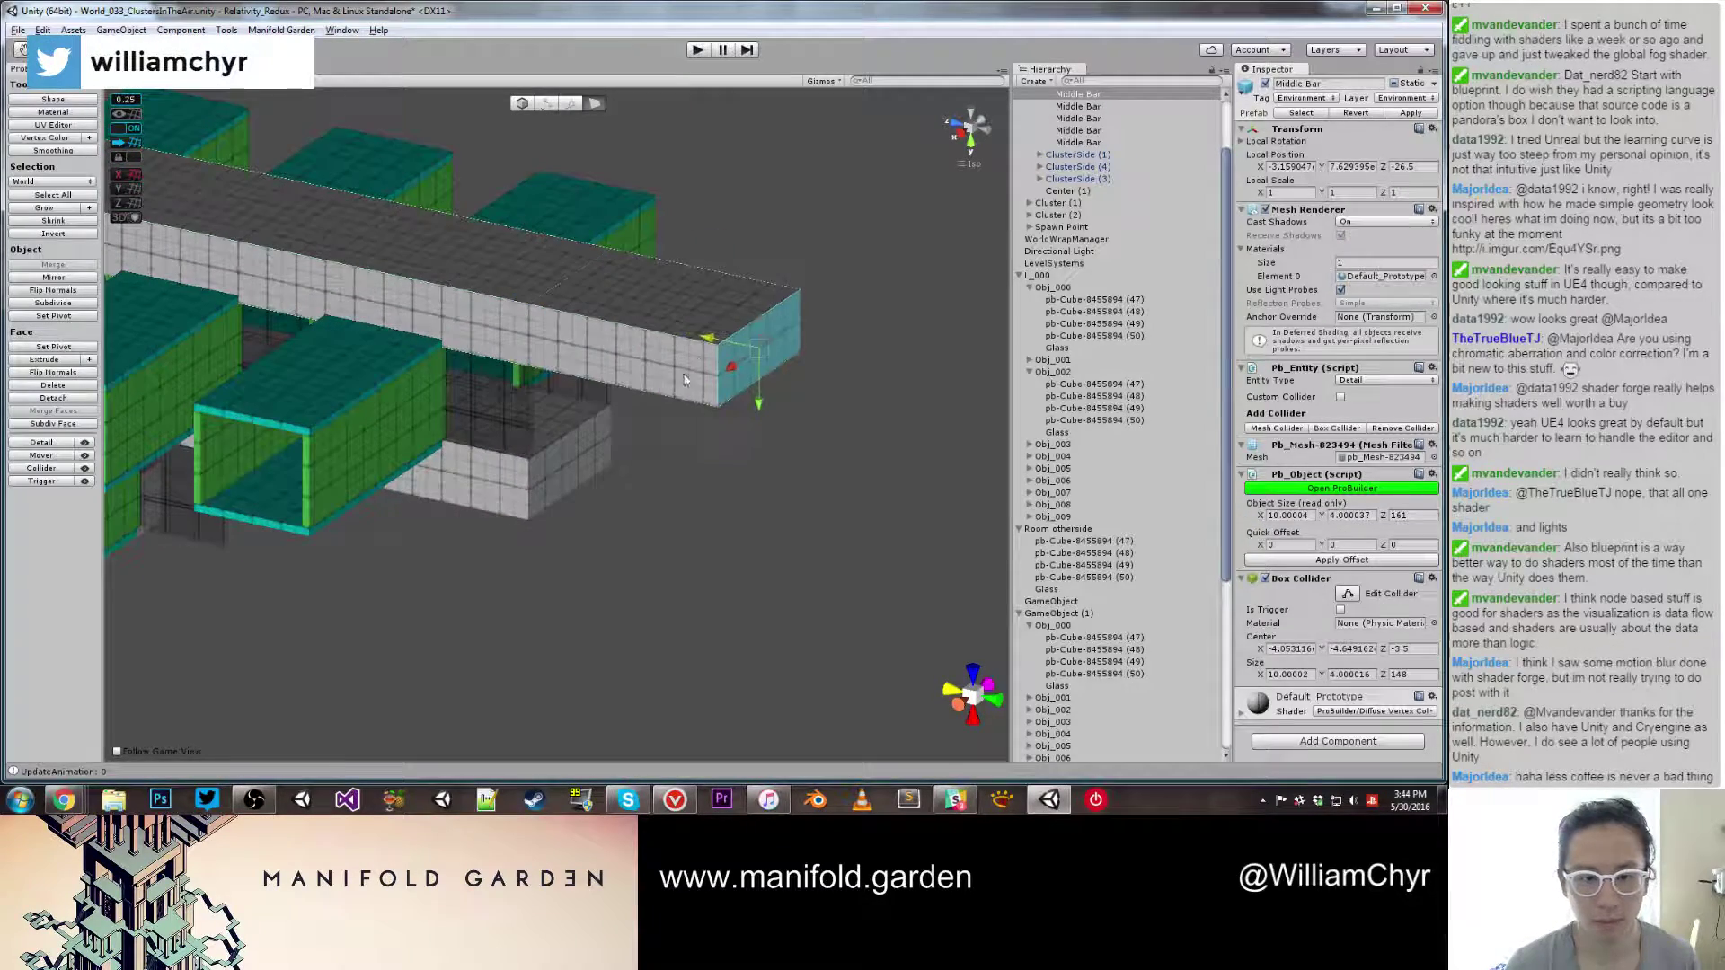
left_click(583, 463)
left_click_drag(521, 458, 647, 503)
left_click(690, 336)
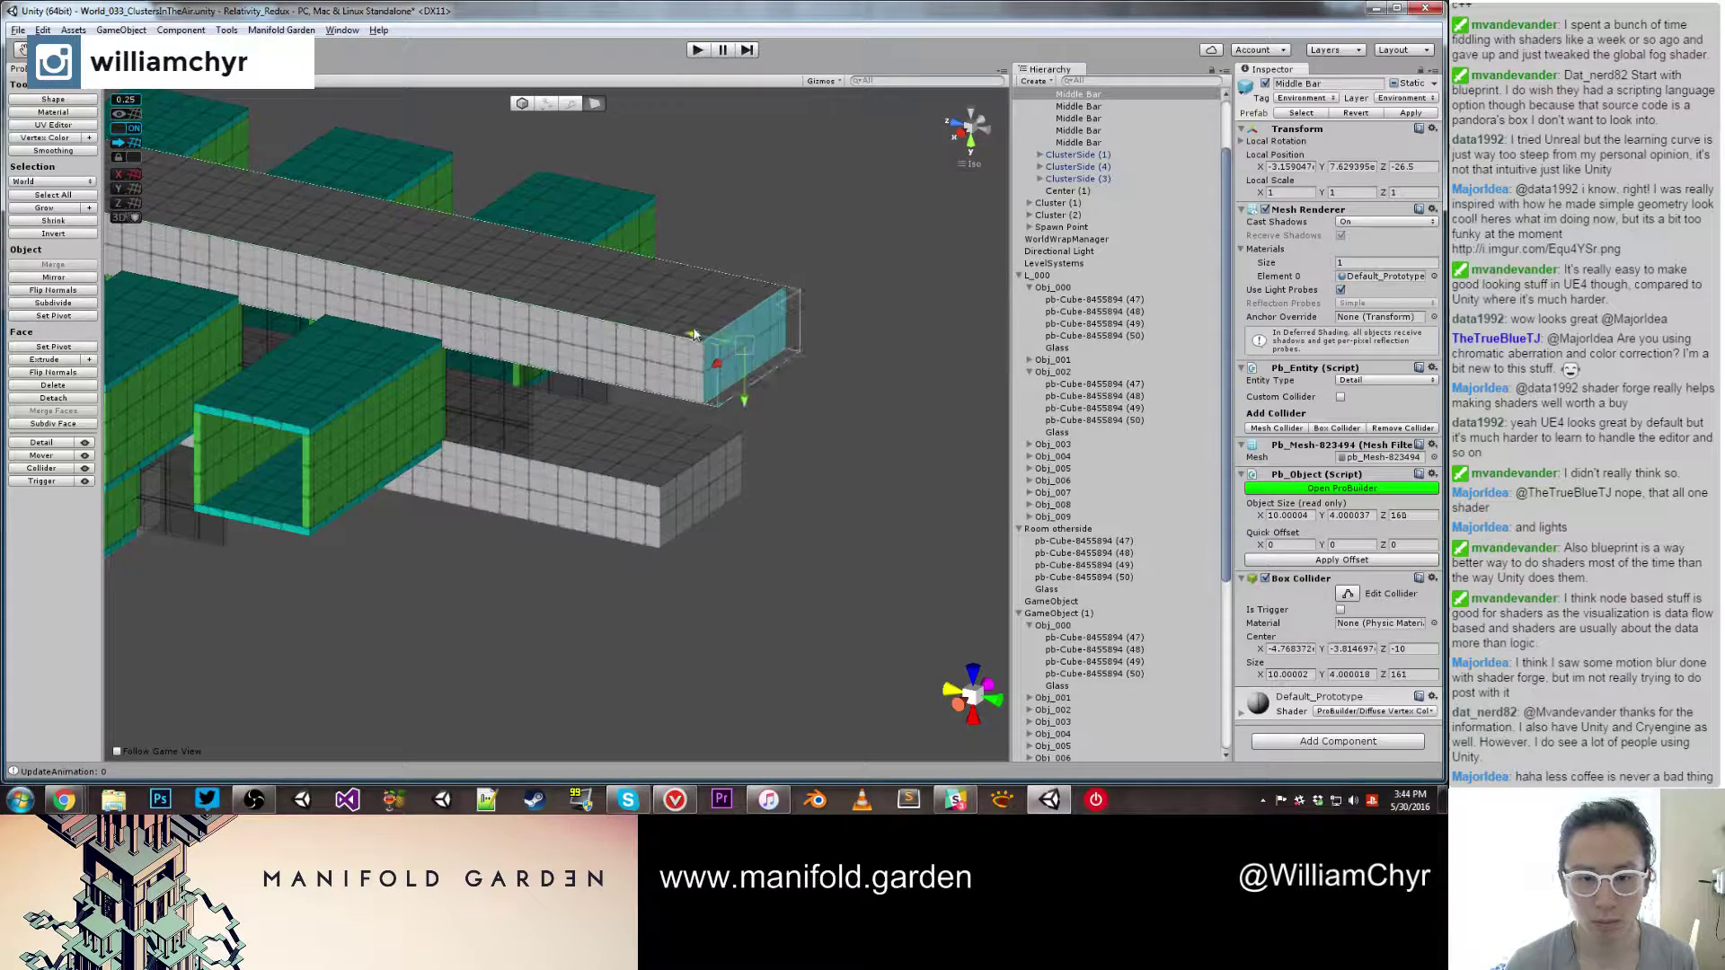
key("g")
key("ctrl+j")
Step: Duplicate the uppermost beam and move the copy along its length beyond the original's end, to Z -208
scroll(620, 355, "down", 20)
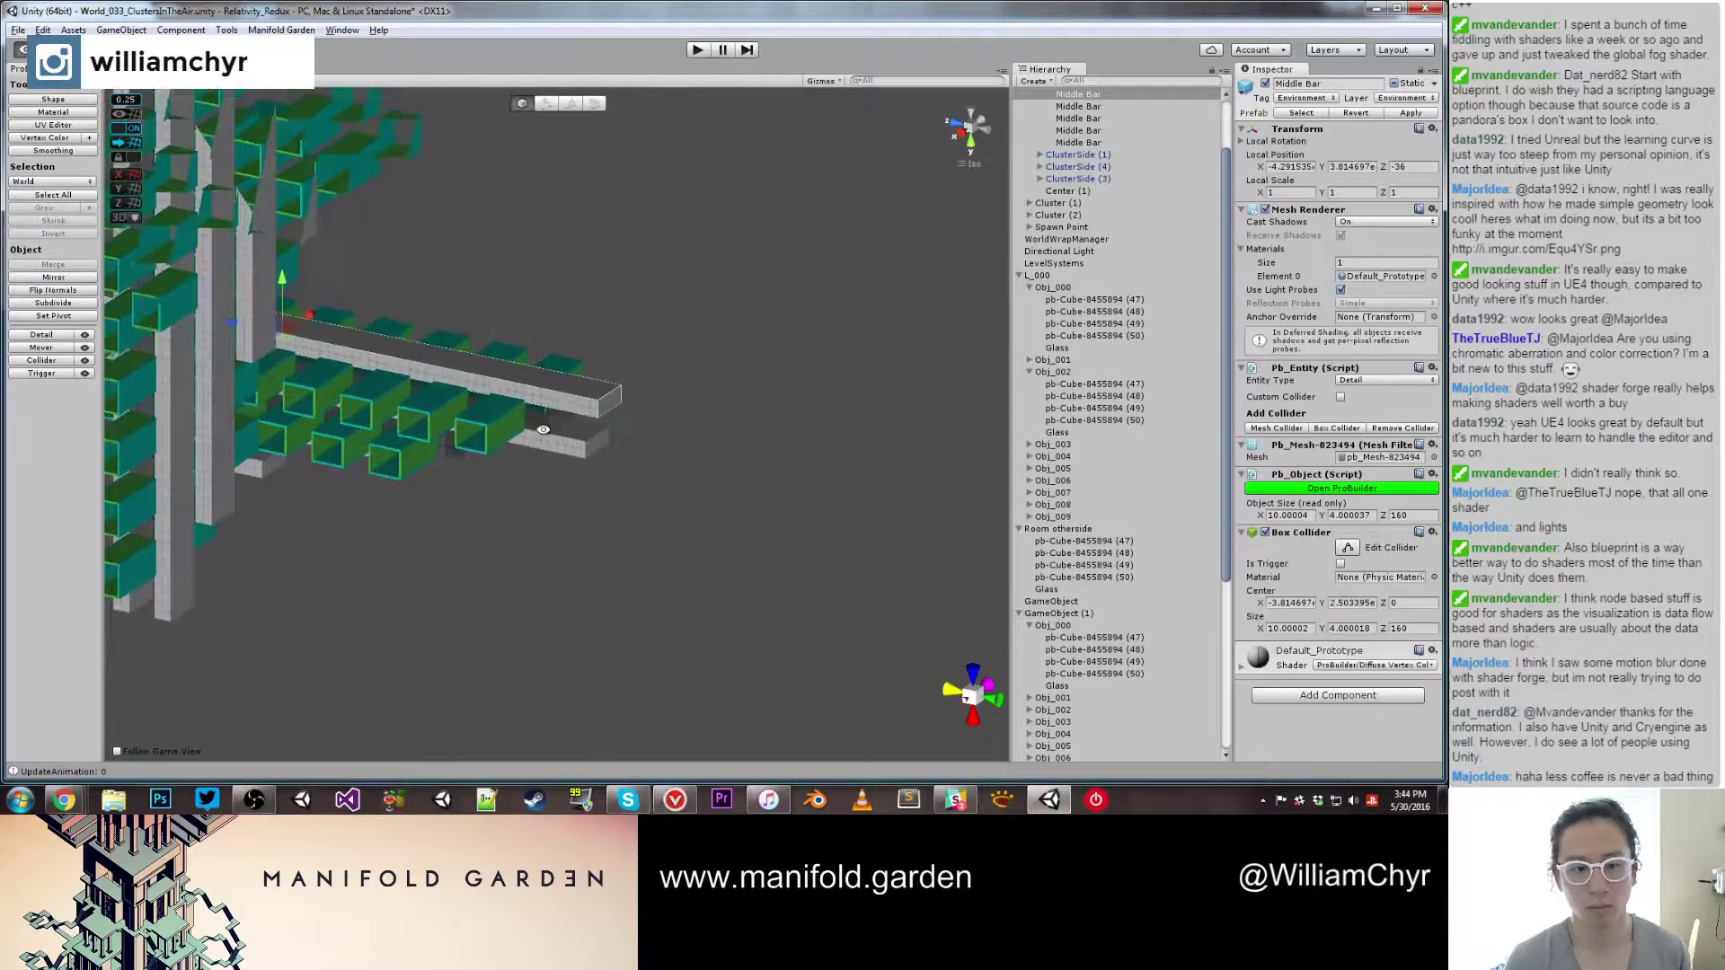
left_click_drag(600, 426, 357, 353, "alt")
key("ctrl+d")
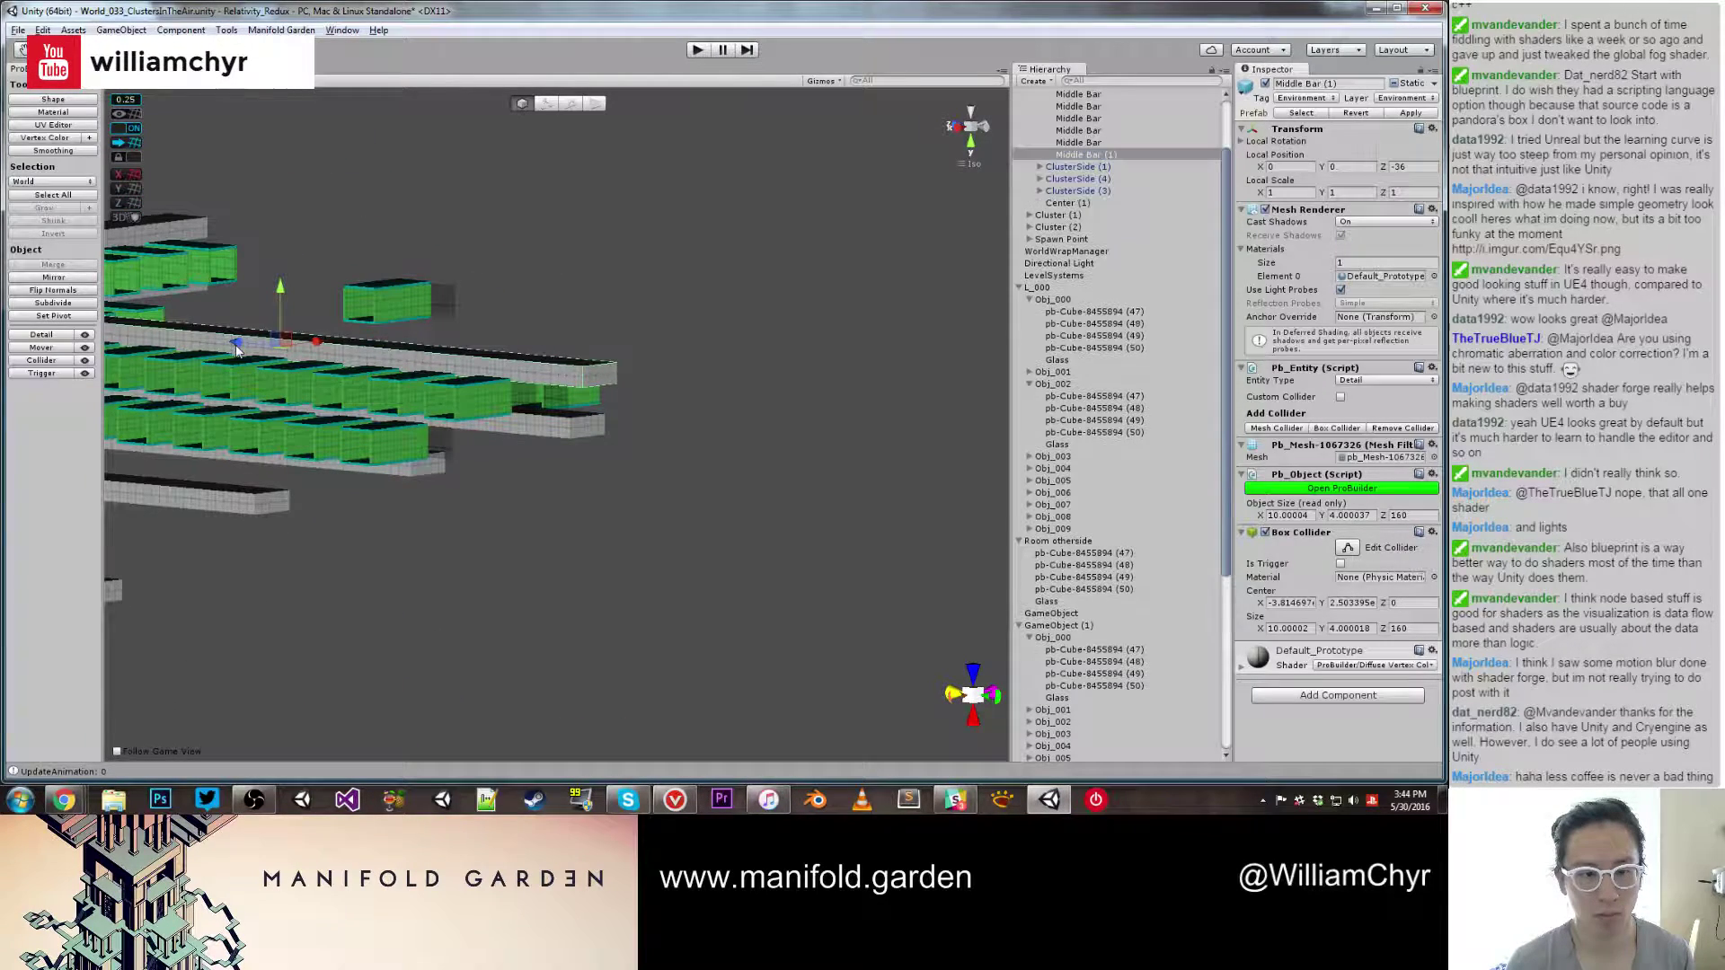
left_click_drag(230, 351, 844, 439)
key("f")
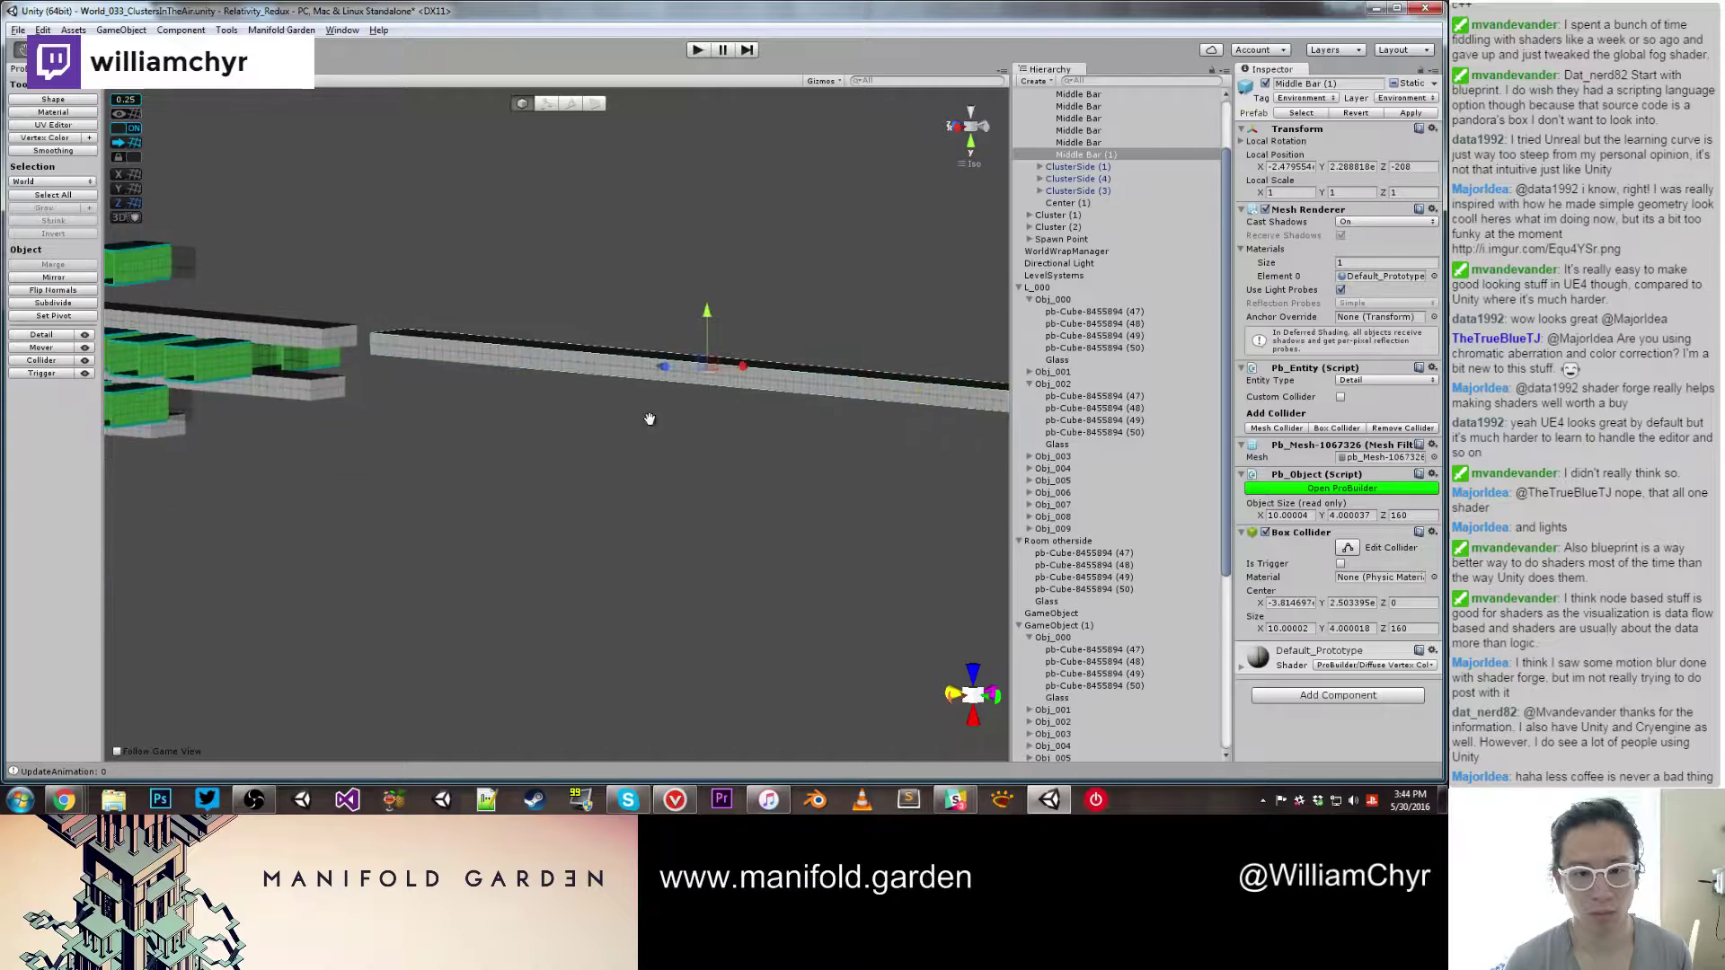
Step: Shorten the duplicated beam to a block 3 long and place it between the two uppermost beams at Y -6, Z -105.5
key("g")
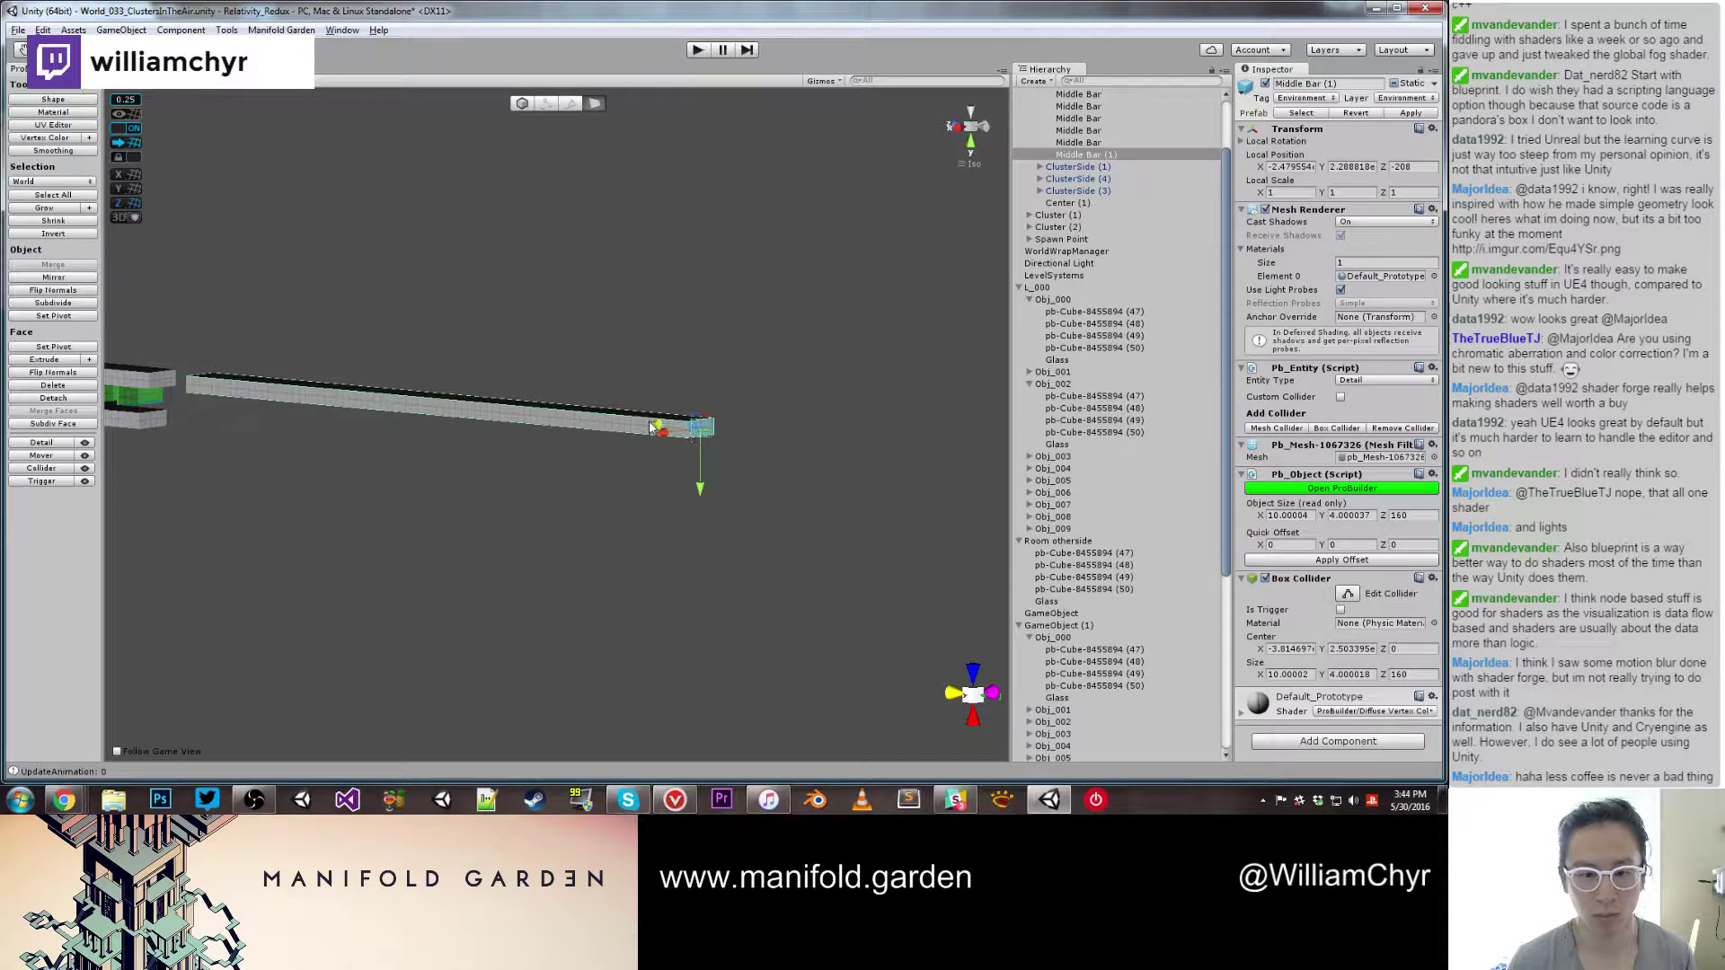
left_click_drag(657, 426, 186, 407)
scroll(285, 456, "up", 6)
middle_click_drag(289, 459, 469, 449)
scroll(468, 445, "up", 6)
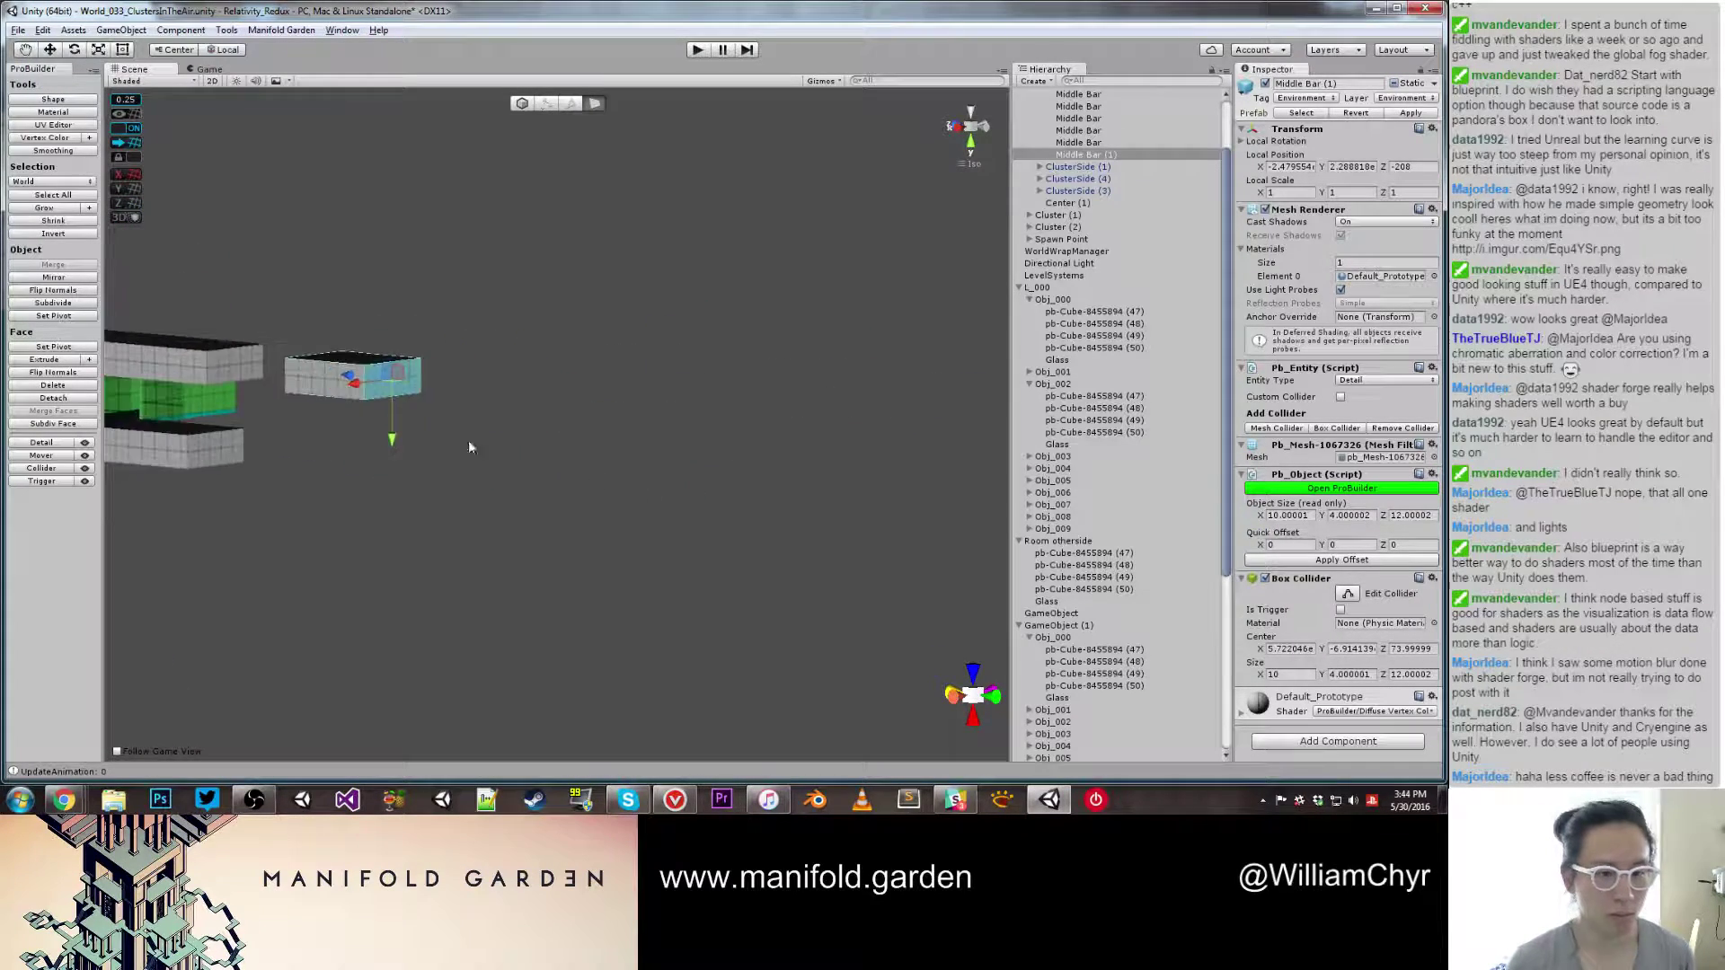
left_click_drag(469, 444, 369, 421, "alt")
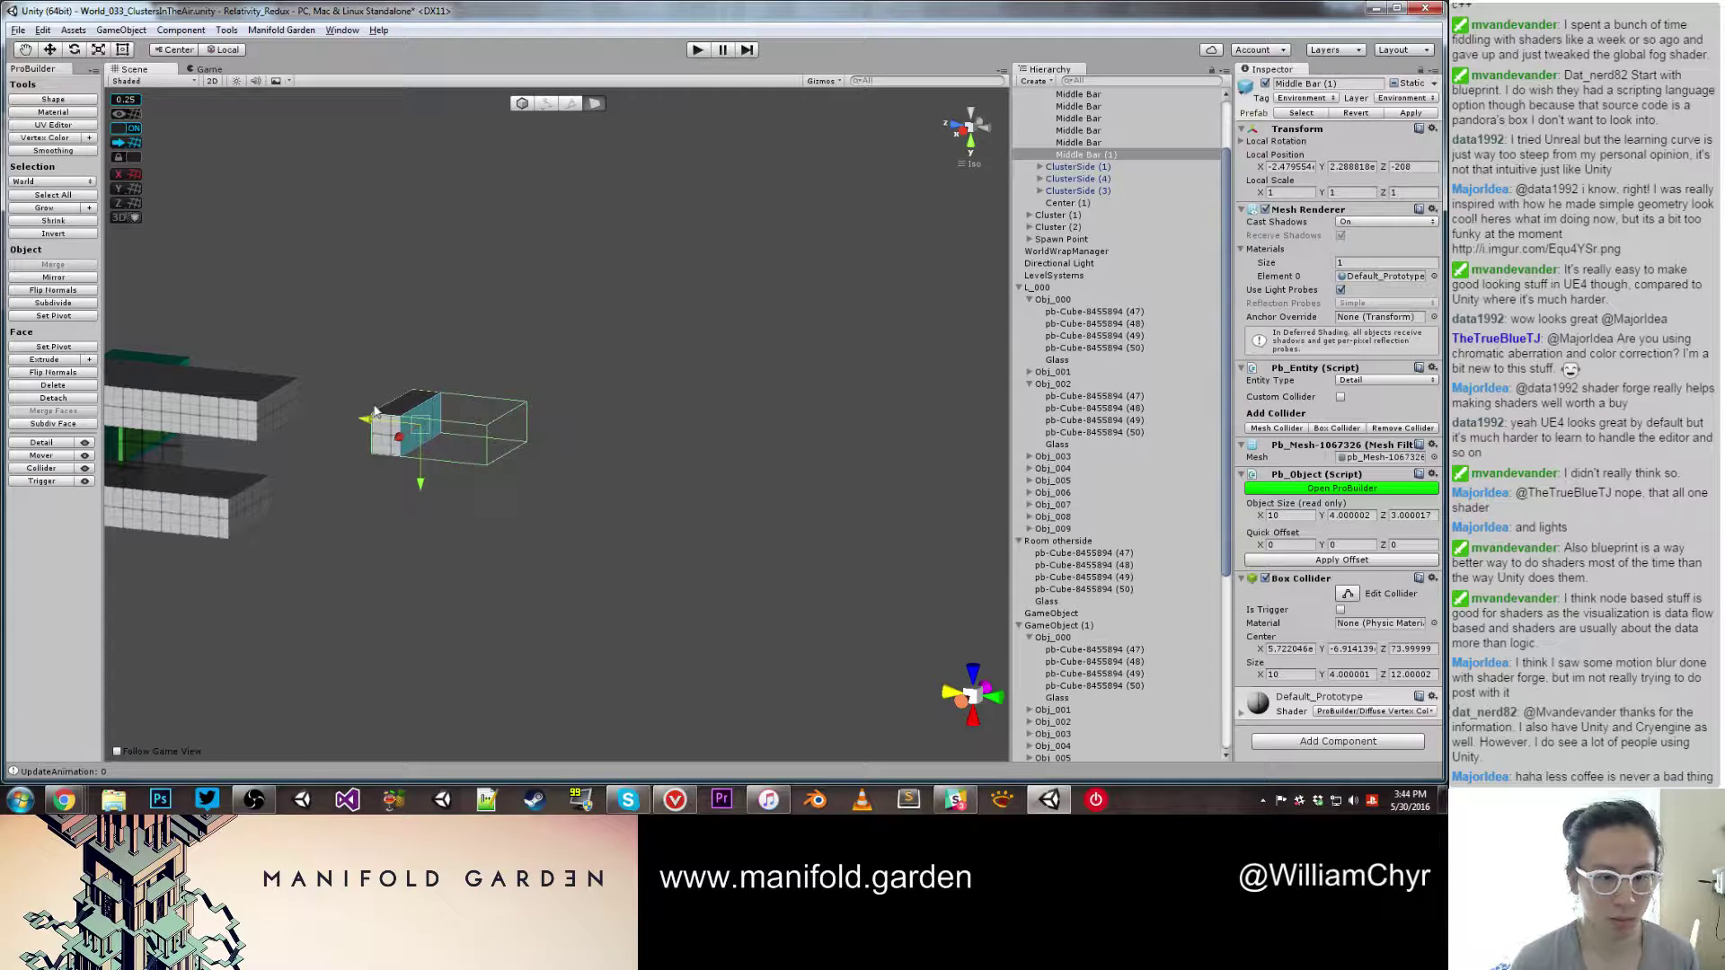
key("g")
key("ctrl+j")
scroll(403, 457, "up", 4)
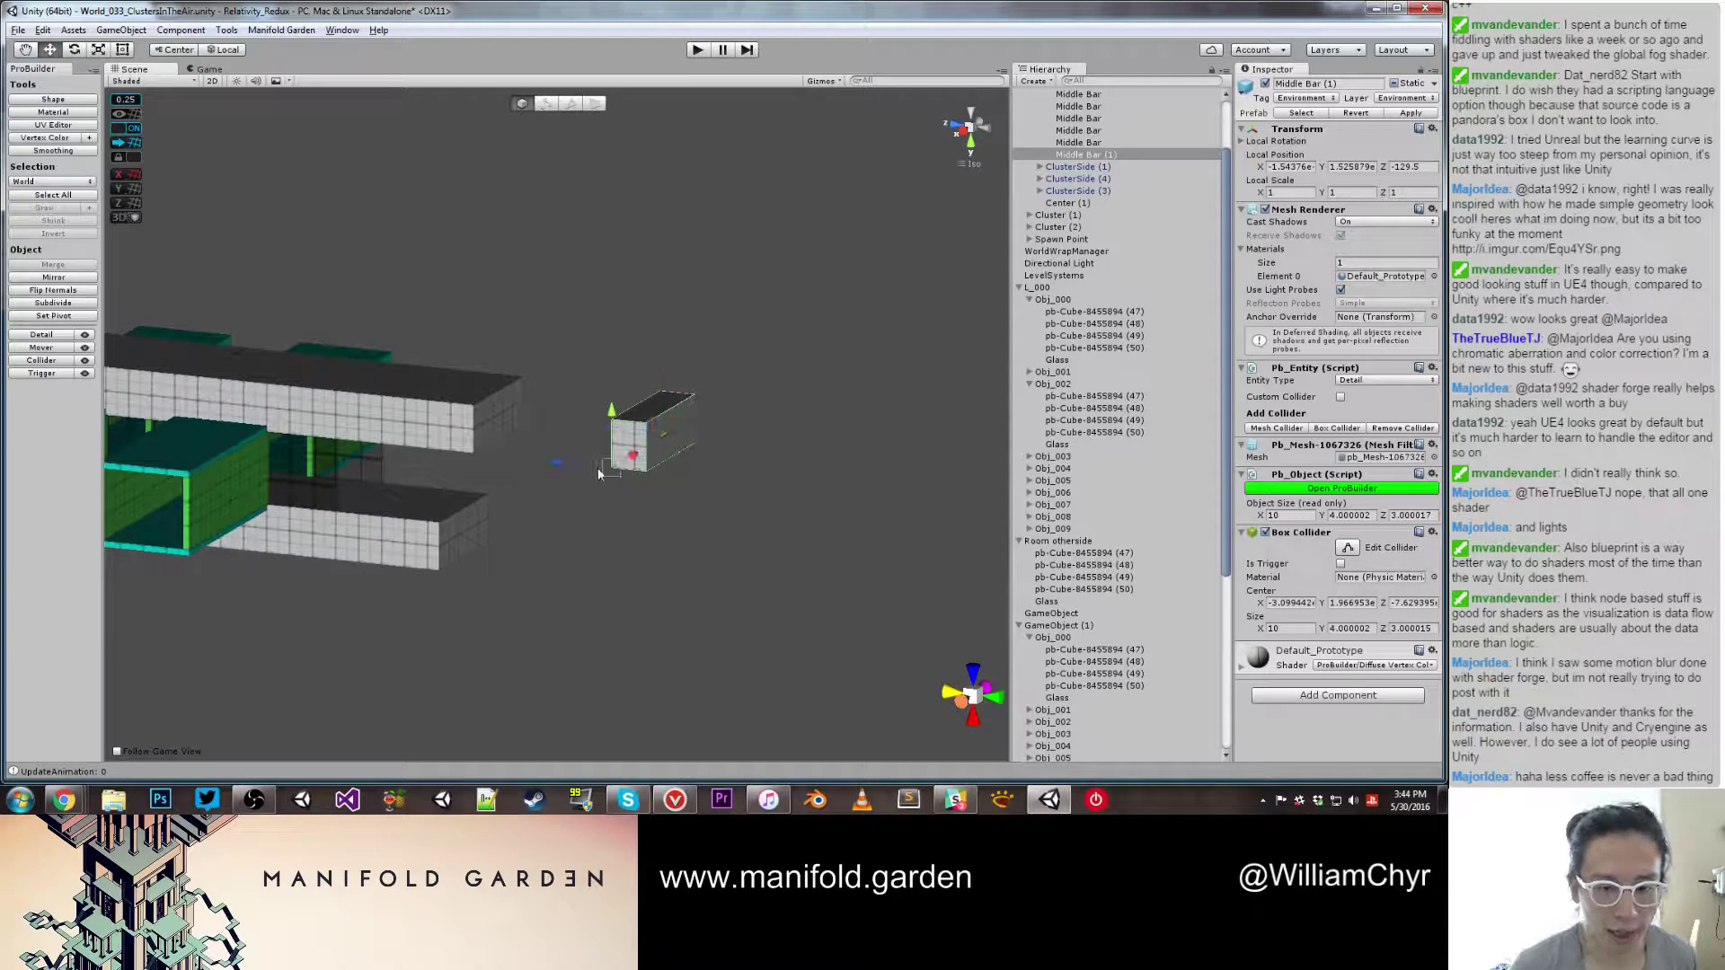
left_click_drag(597, 467, 674, 485)
scroll(431, 477, "up", 4)
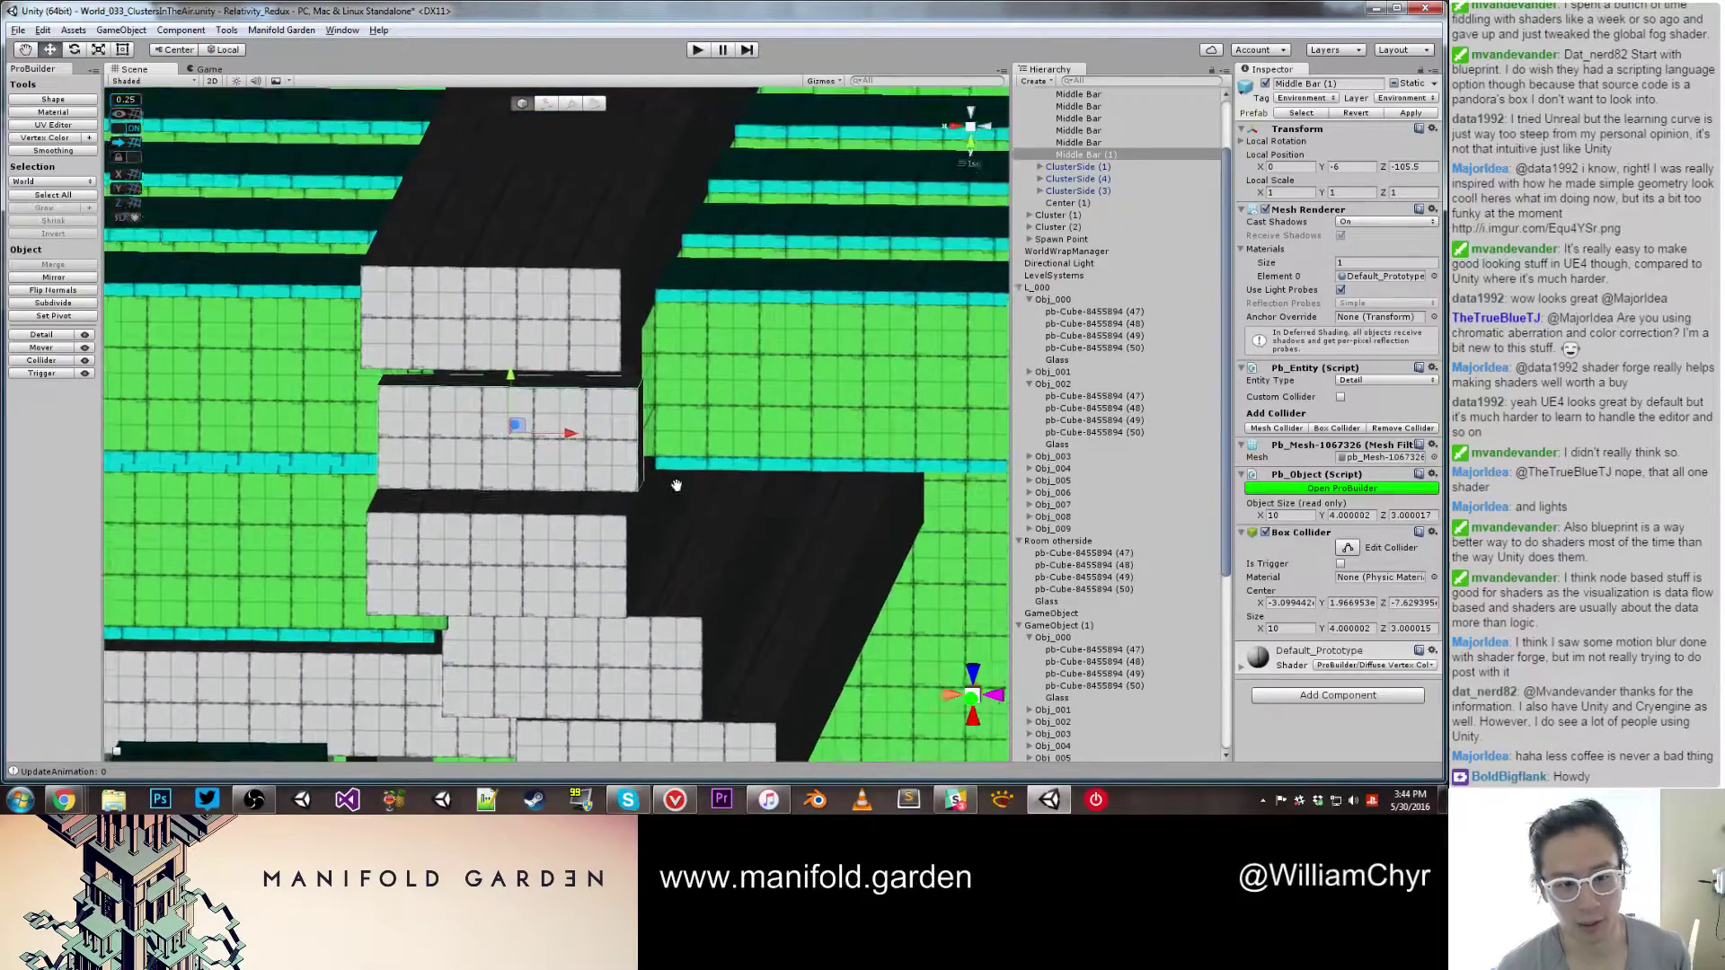
Step: Narrow the block to 0.5 wide at the beams' side edge and raise its top for a height of 6
scroll(669, 481, "up", 3)
key("g")
left_click(647, 460)
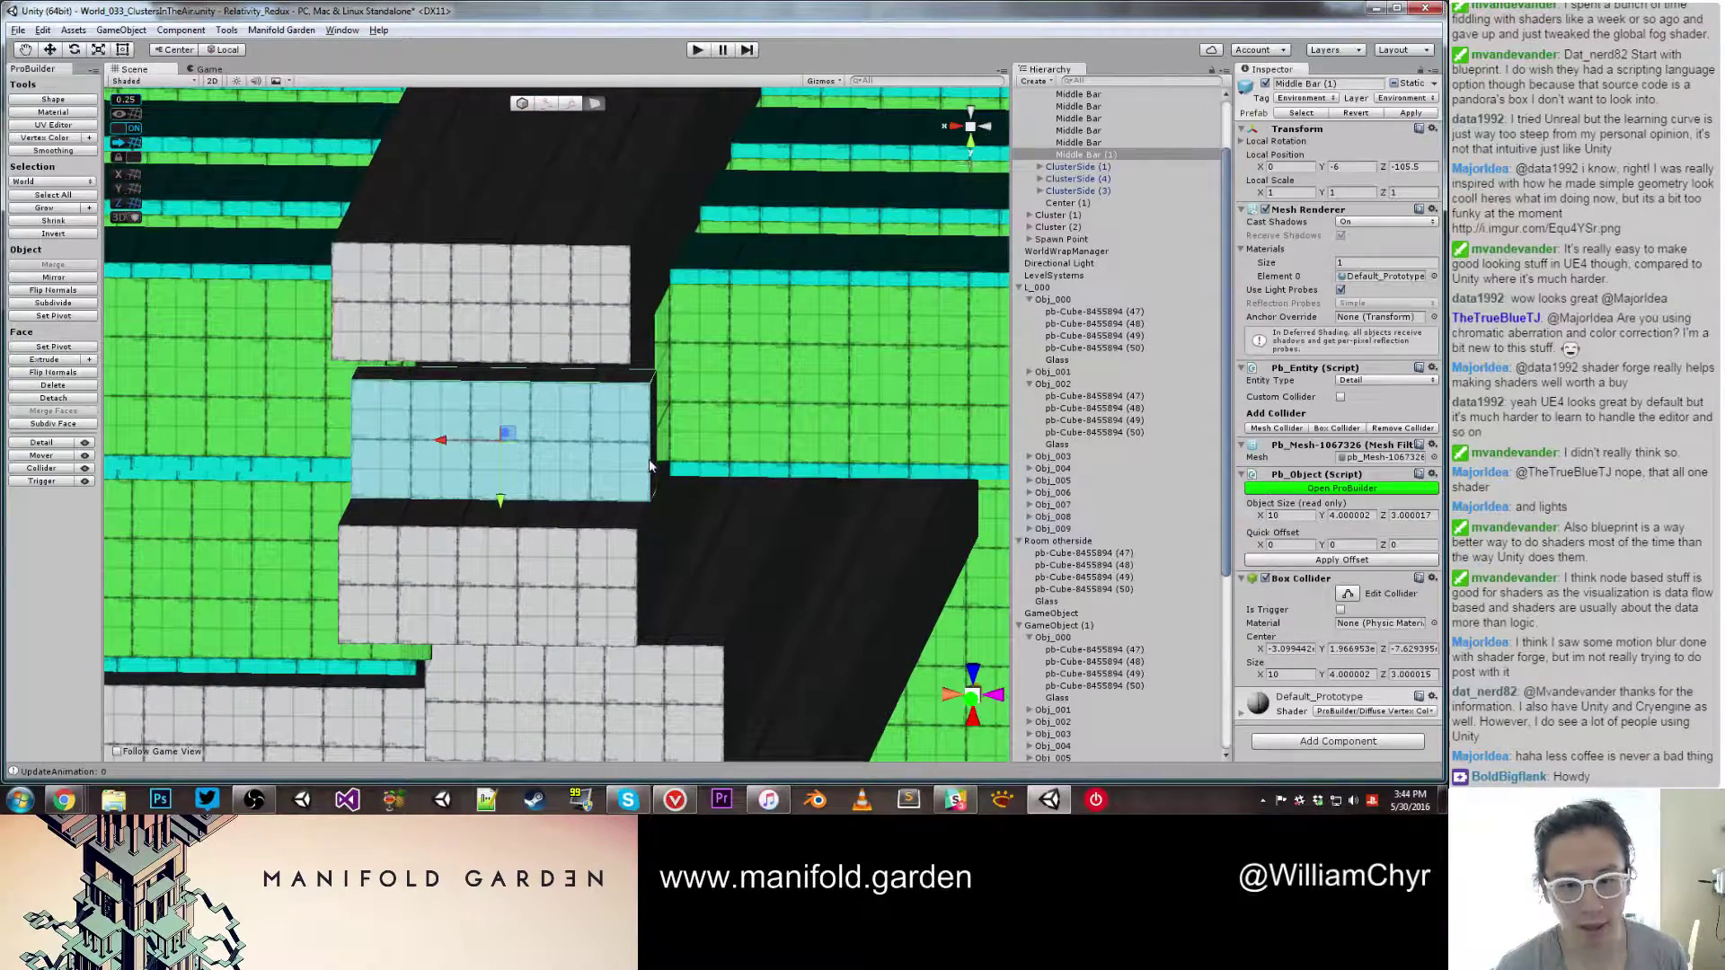
left_click(653, 460)
left_click_drag(593, 436, 310, 474)
left_click_drag(588, 489, 460, 494, "alt")
left_click_drag(692, 449, 586, 509, "alt")
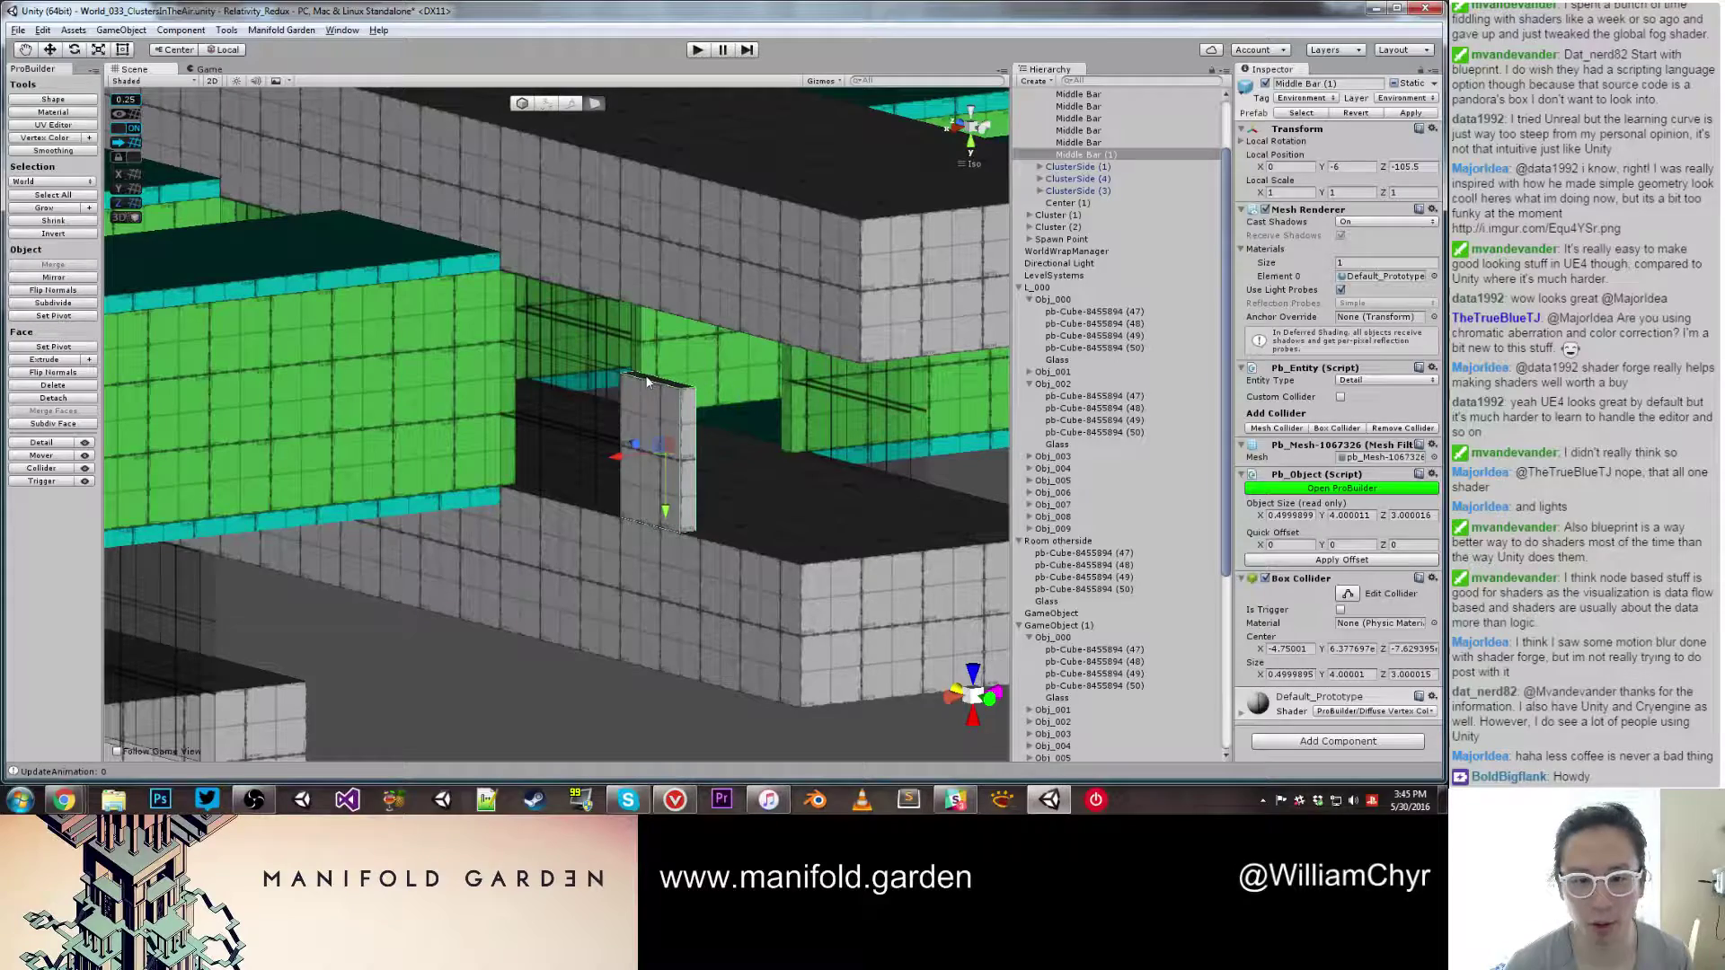
left_click_drag(831, 391, 700, 352, "alt")
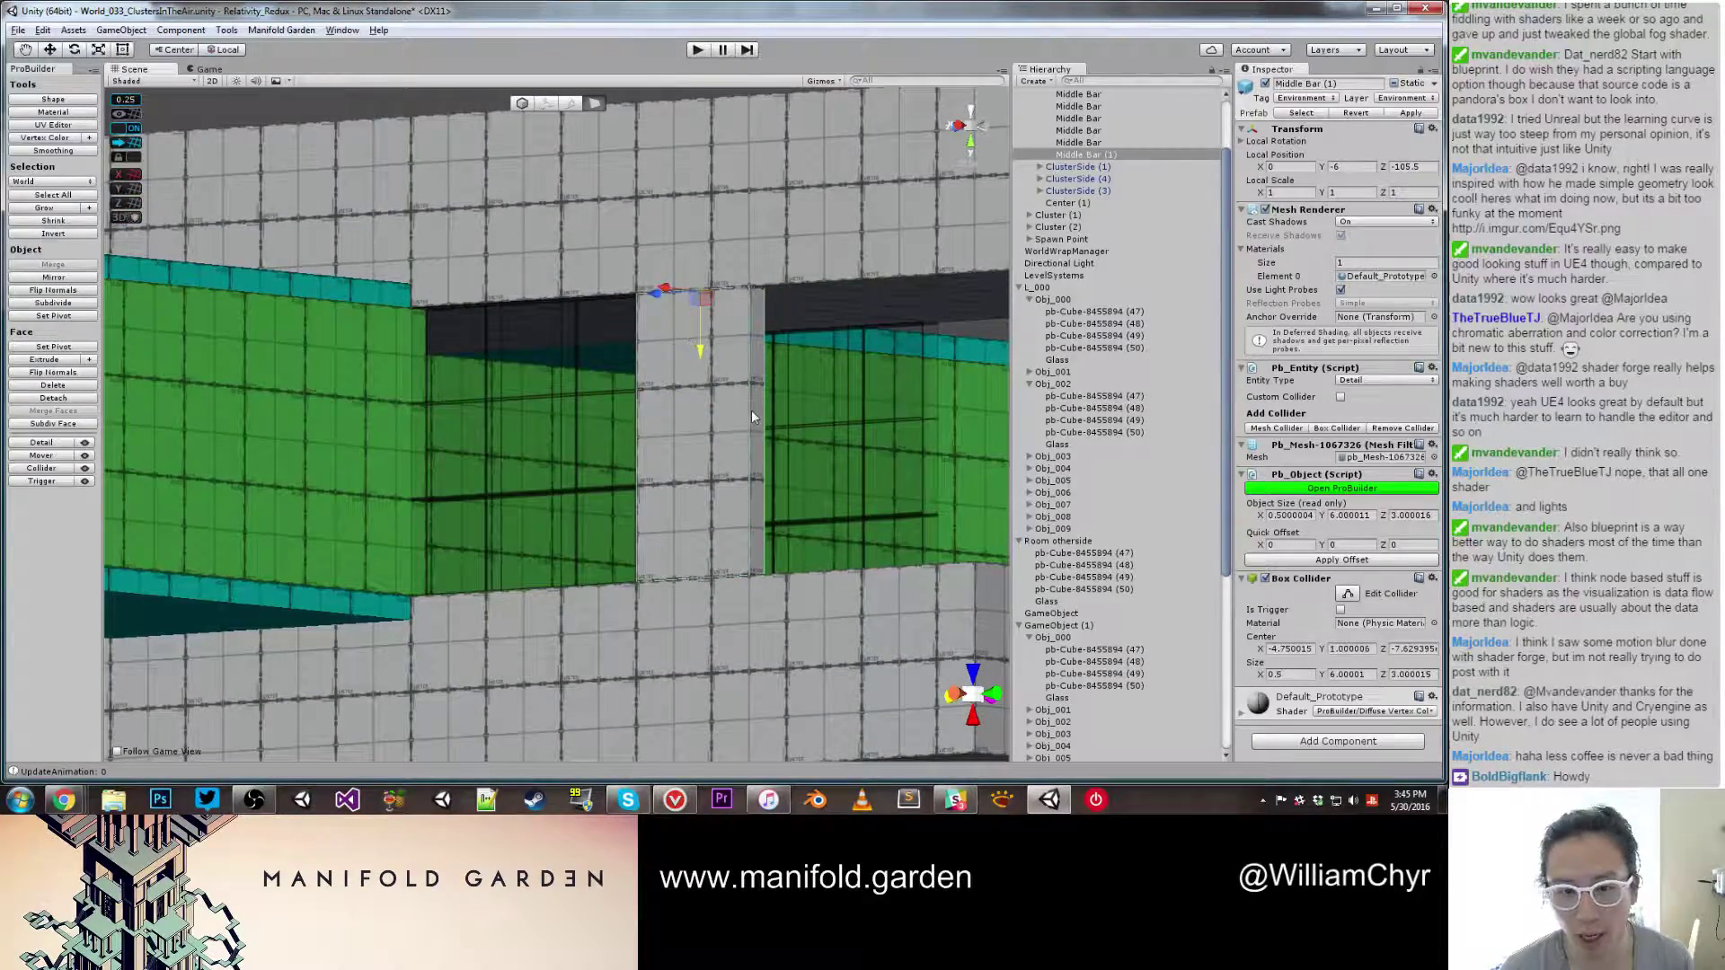
Step: Reduce the pillar's depth along the beams to 0.5 and centre its pivot
left_click(752, 414)
left_click_drag(707, 437, 612, 445)
key("g")
key("ctrl+j")
left_click_drag(691, 385, 879, 424, "alt")
scroll(854, 411, "up", 2)
scroll(840, 407, "down", 5)
Step: Widen the pillar along the beams to a depth of 2
key("g")
left_click(654, 411)
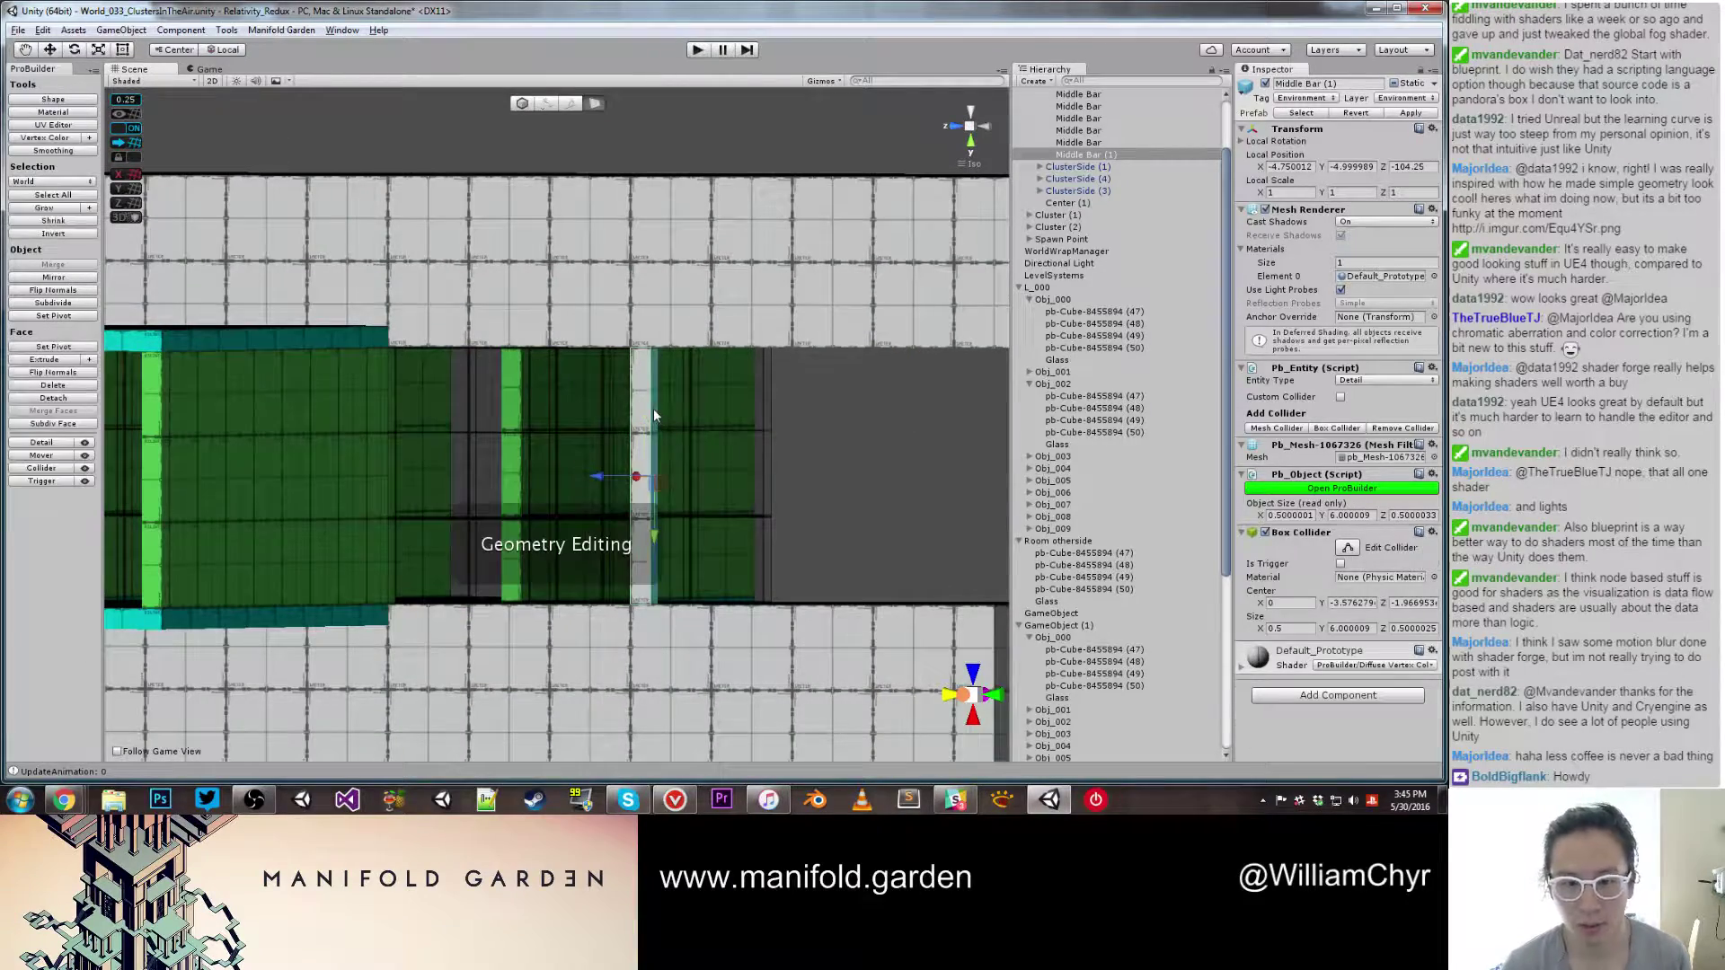
left_click_drag(654, 408, 467, 643, "alt")
key("g")
key("g")
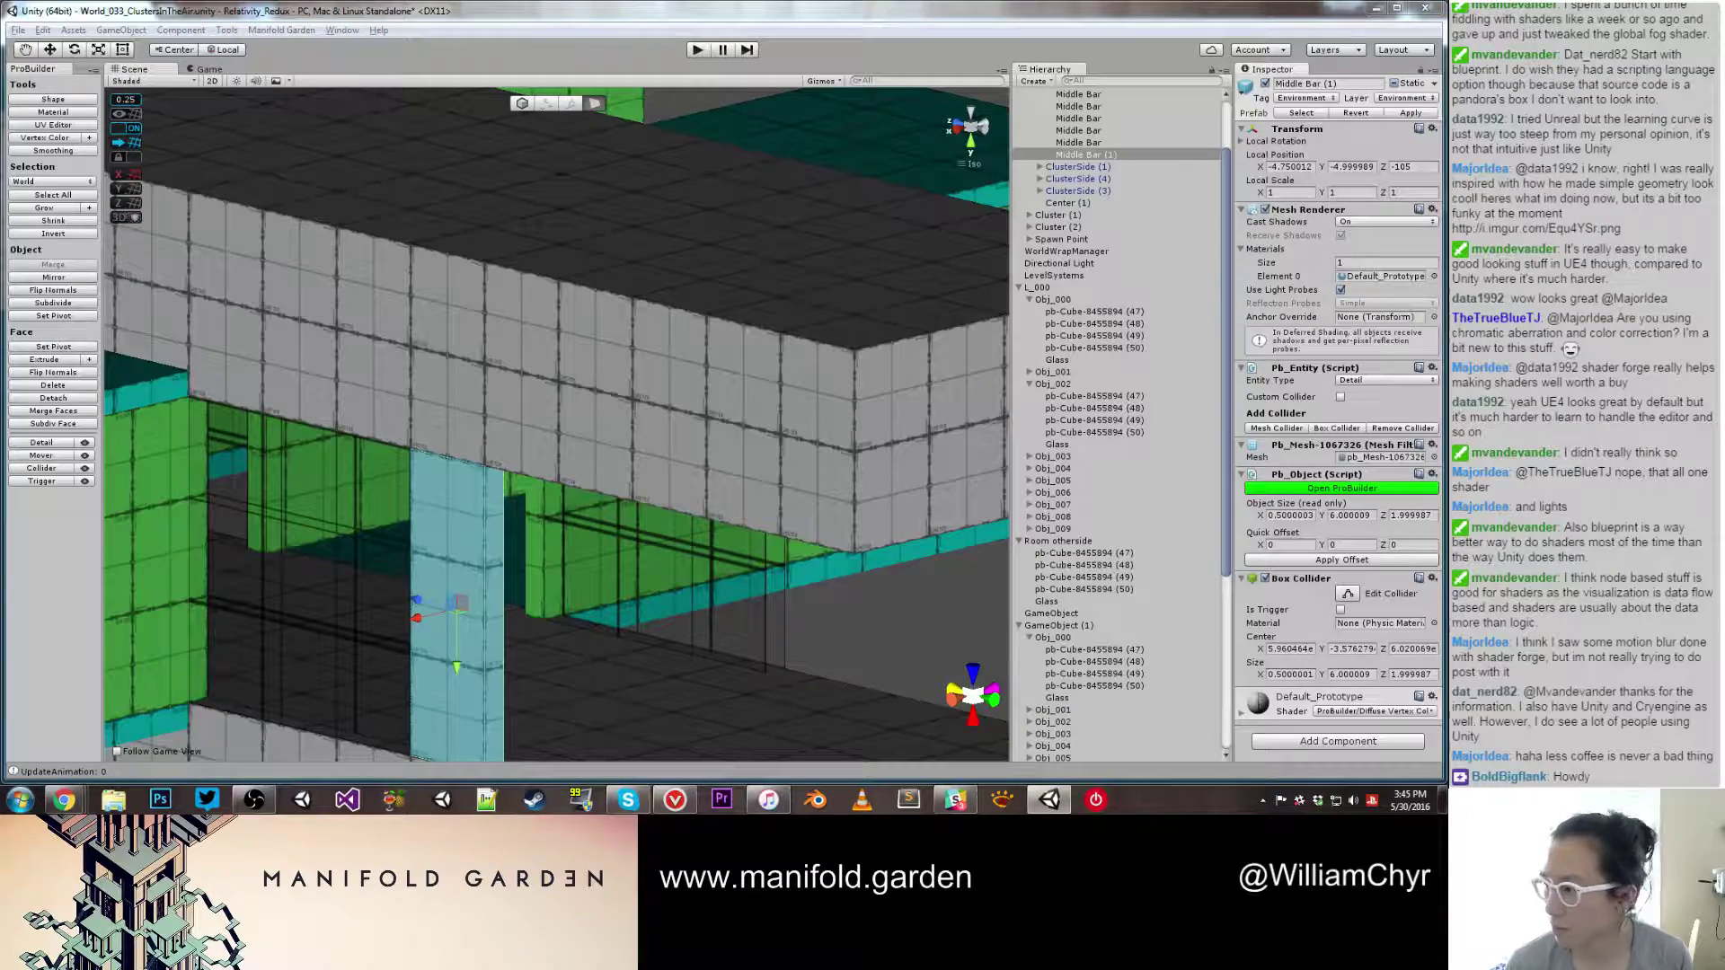
Step: Colour the pillar Middle Bar (1) green and centre its pivot
key("alt+shift+5")
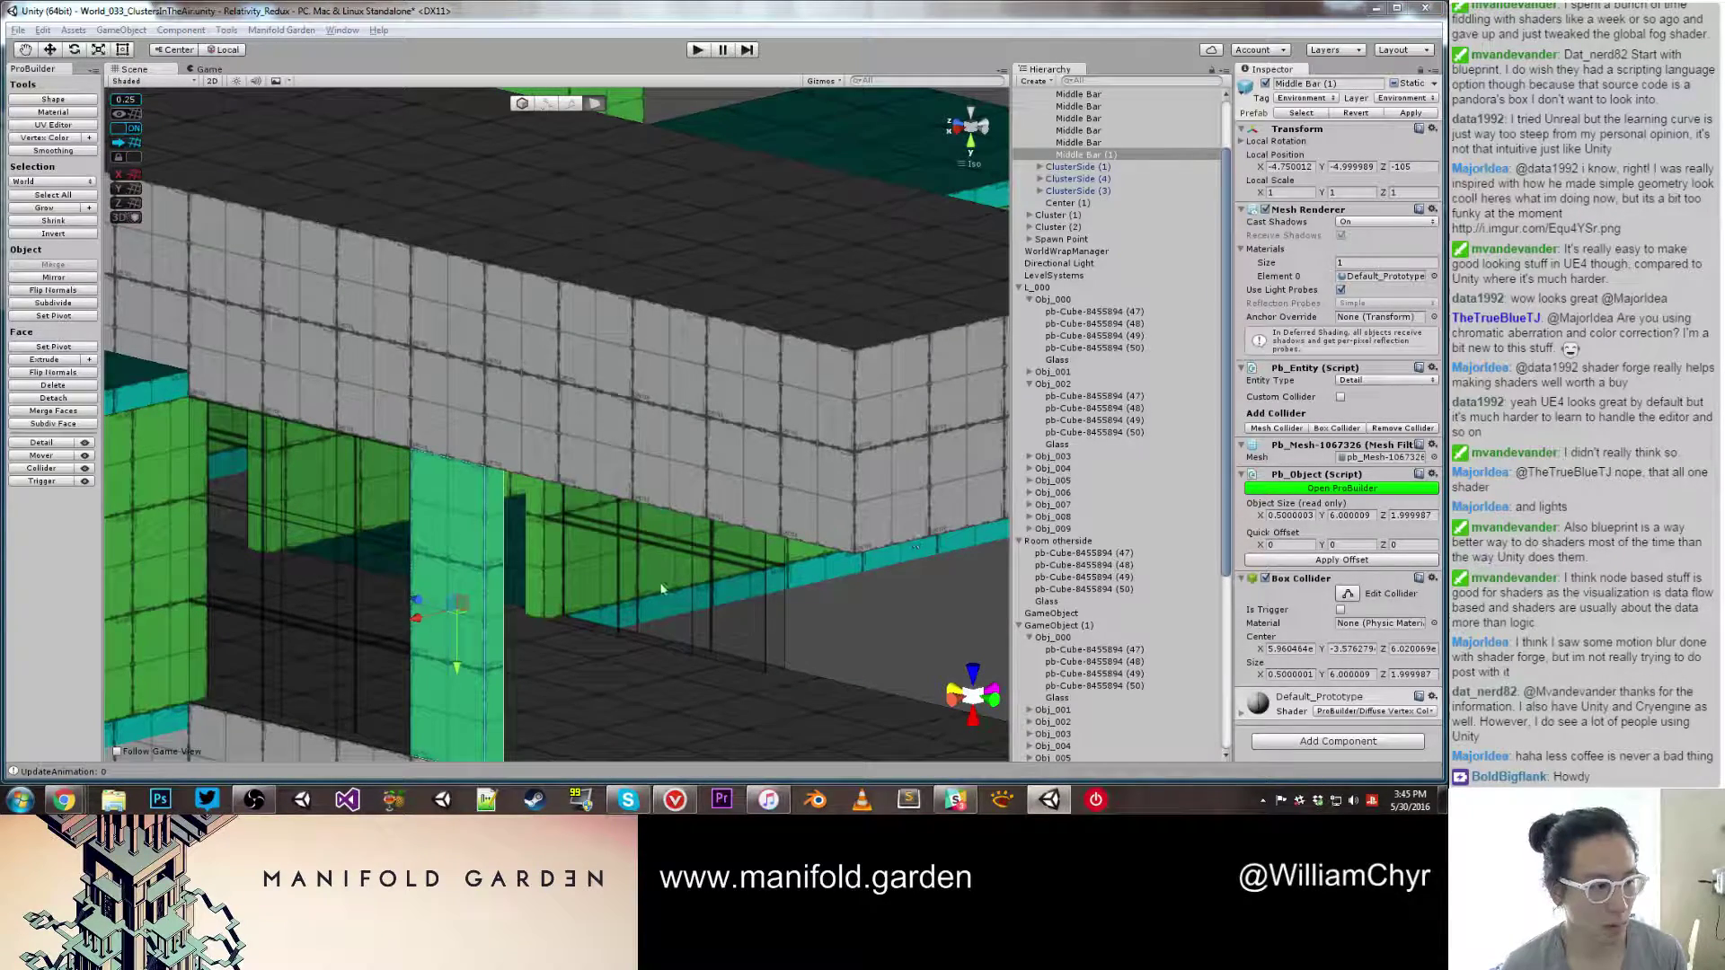
left_click(476, 648)
key("g")
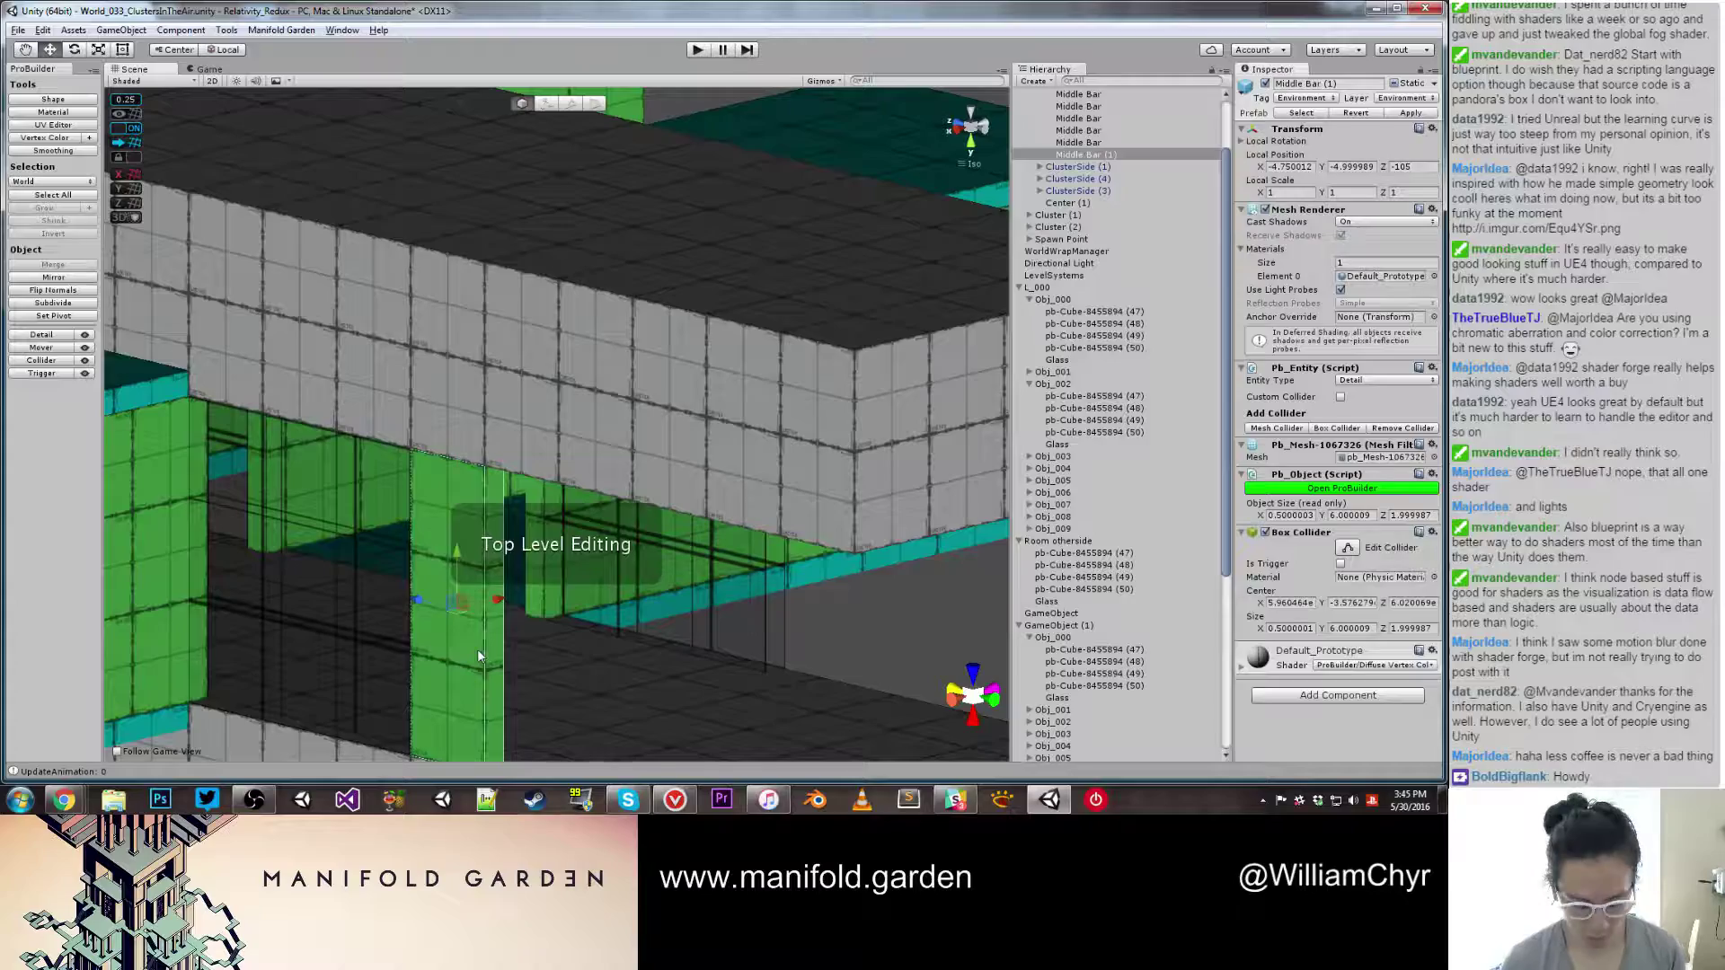
key("ctrl+j")
Step: Duplicate the green pillar and move the copy to the opposite edge of the beams, at X 4.75
left_click_drag(476, 648, 612, 550, "alt")
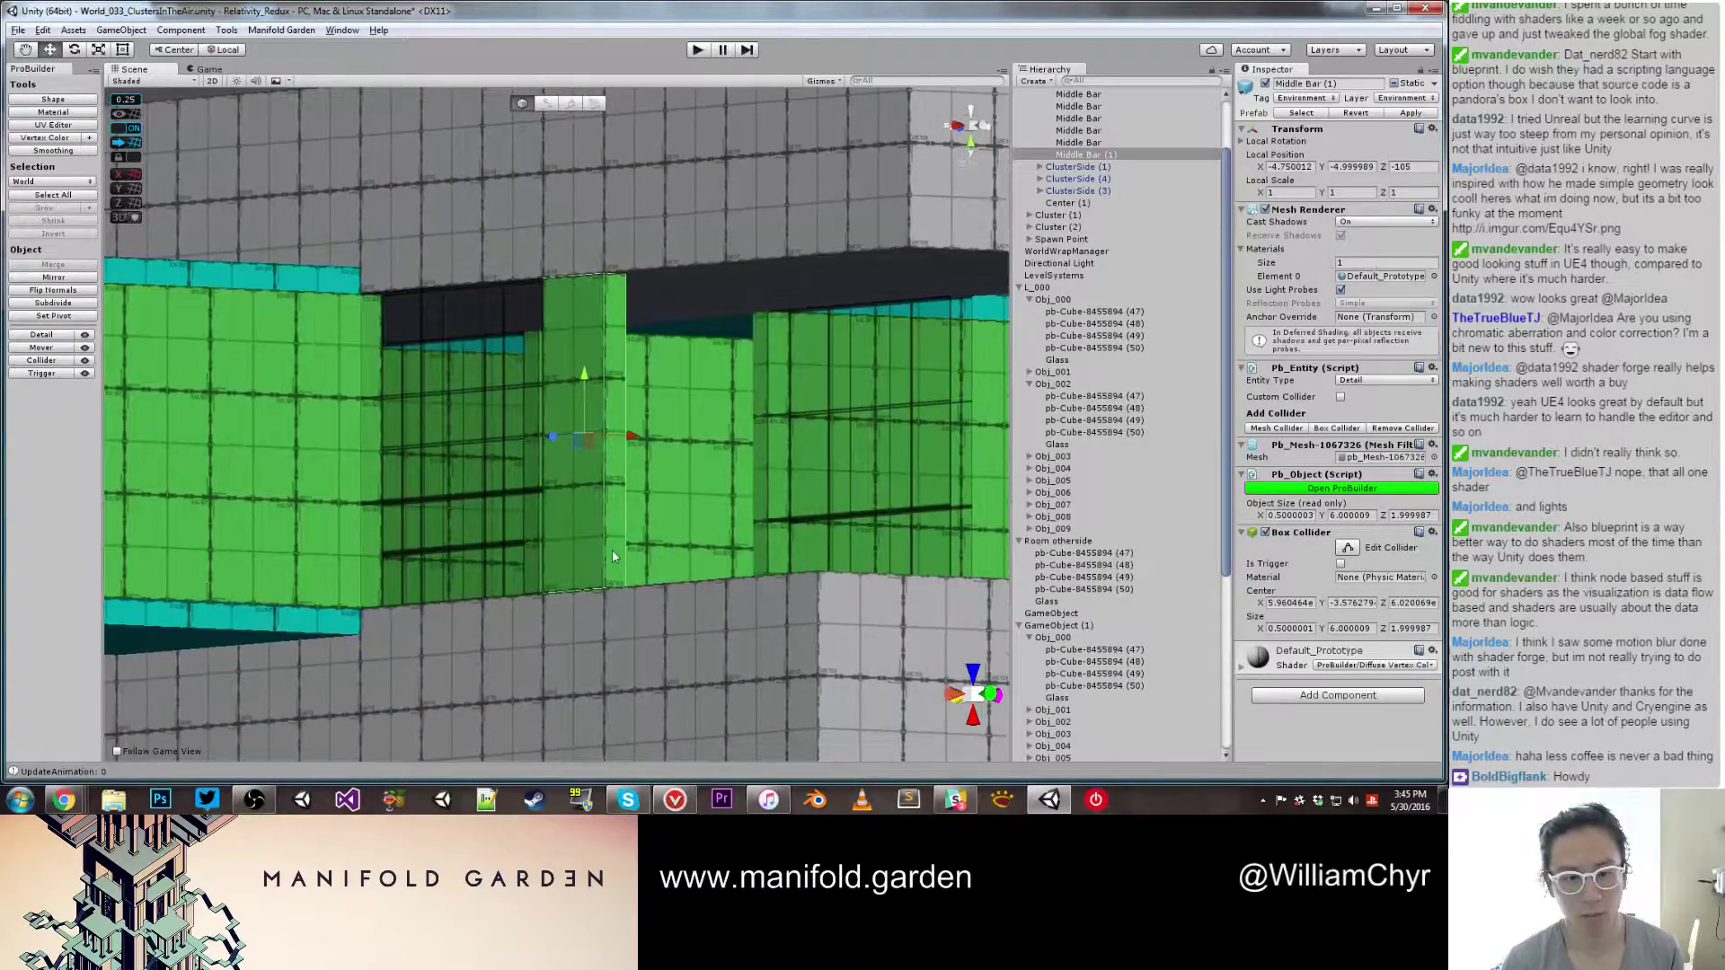
key("ctrl+d")
left_click_drag(692, 481, 515, 475, "alt")
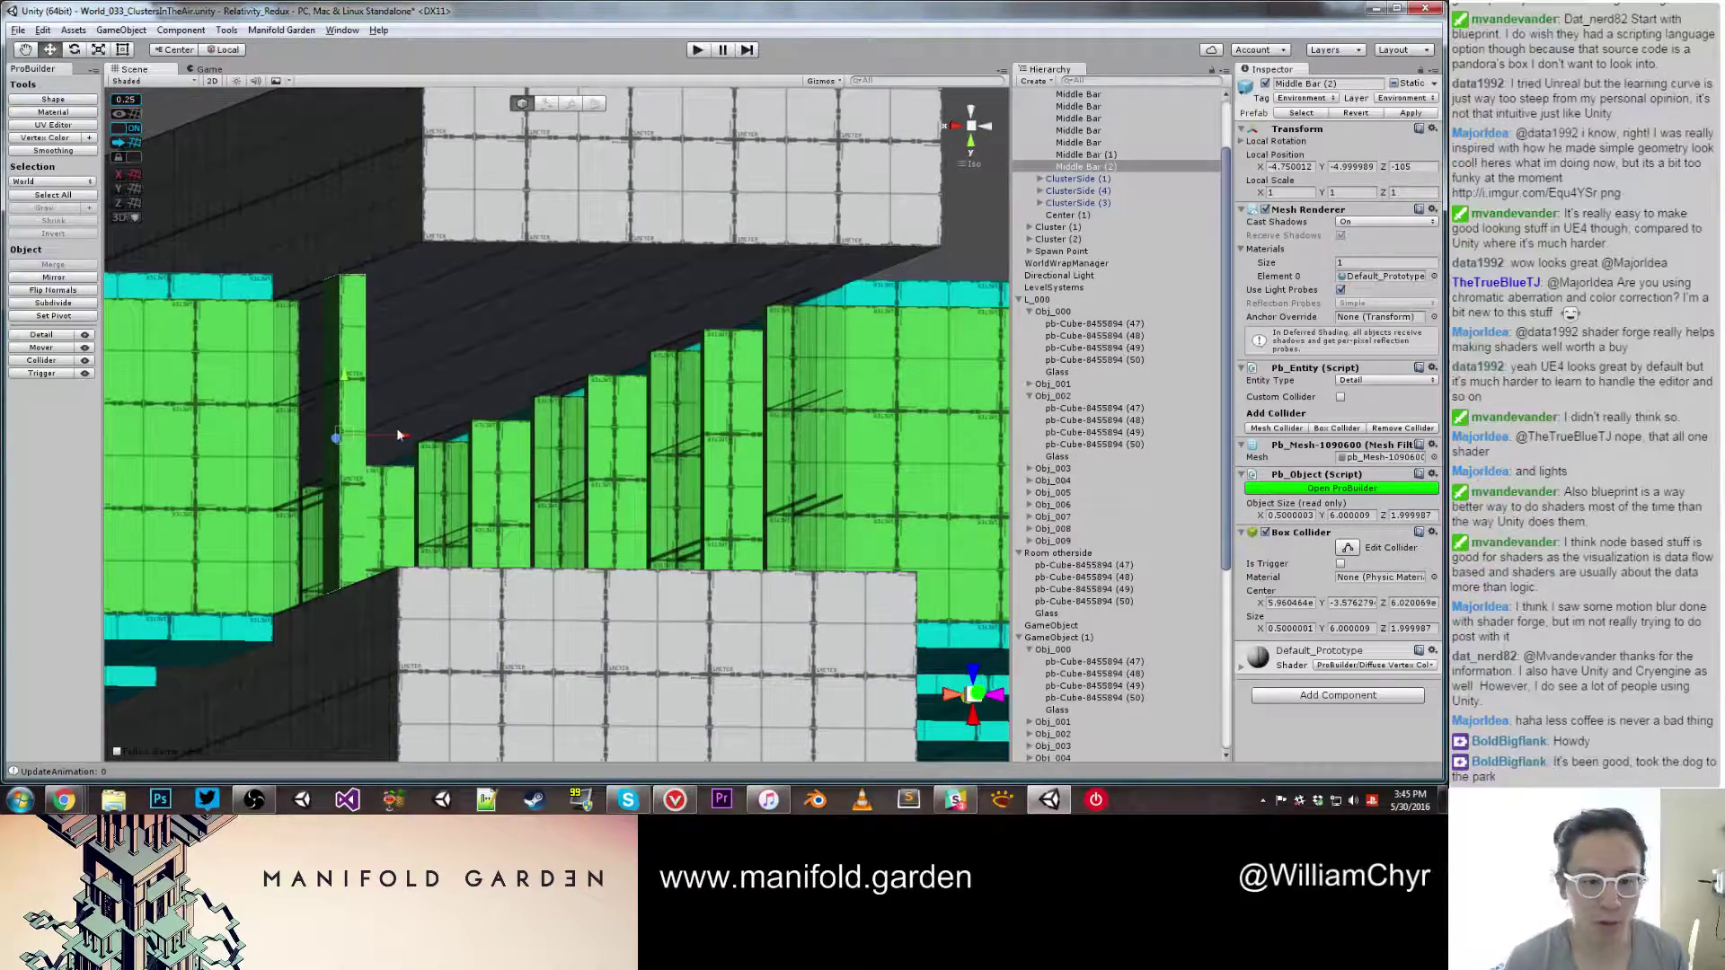
left_click_drag(402, 437, 895, 437)
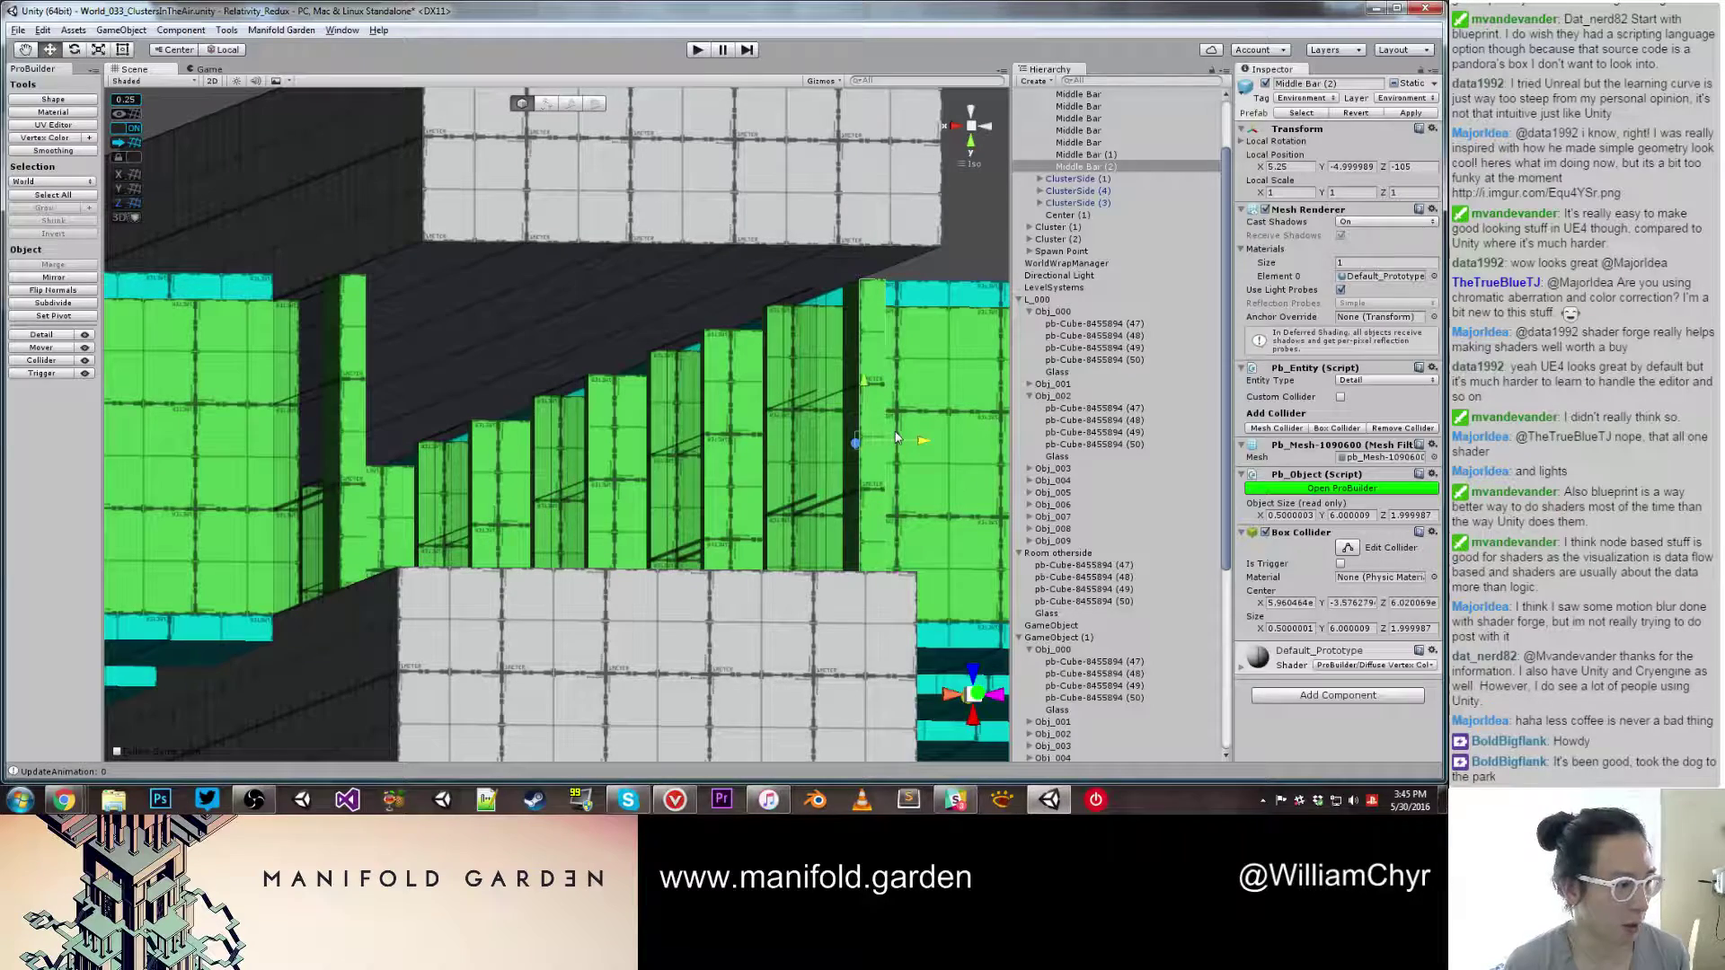
left_click_drag(720, 418, 679, 591, "alt")
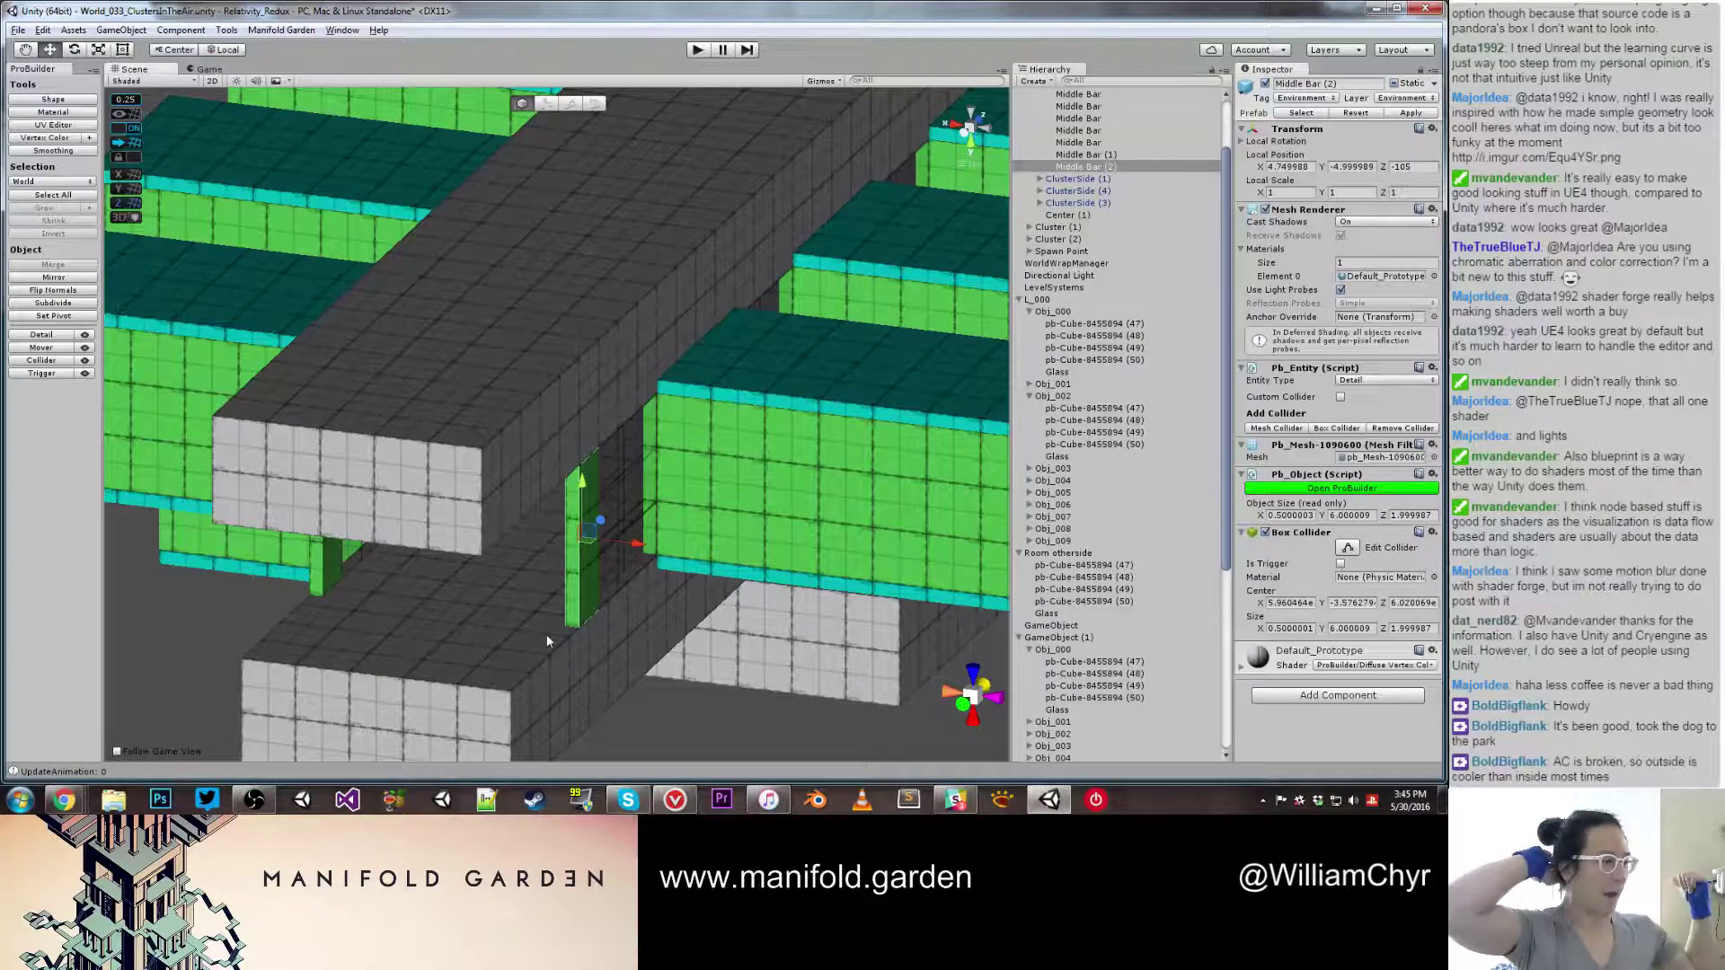
left_click(644, 691)
Step: Extend the third beam from the top past the last room of the lower row and centre its pivot
scroll(644, 692, "down", 5)
left_click_drag(644, 677, 407, 489, "alt")
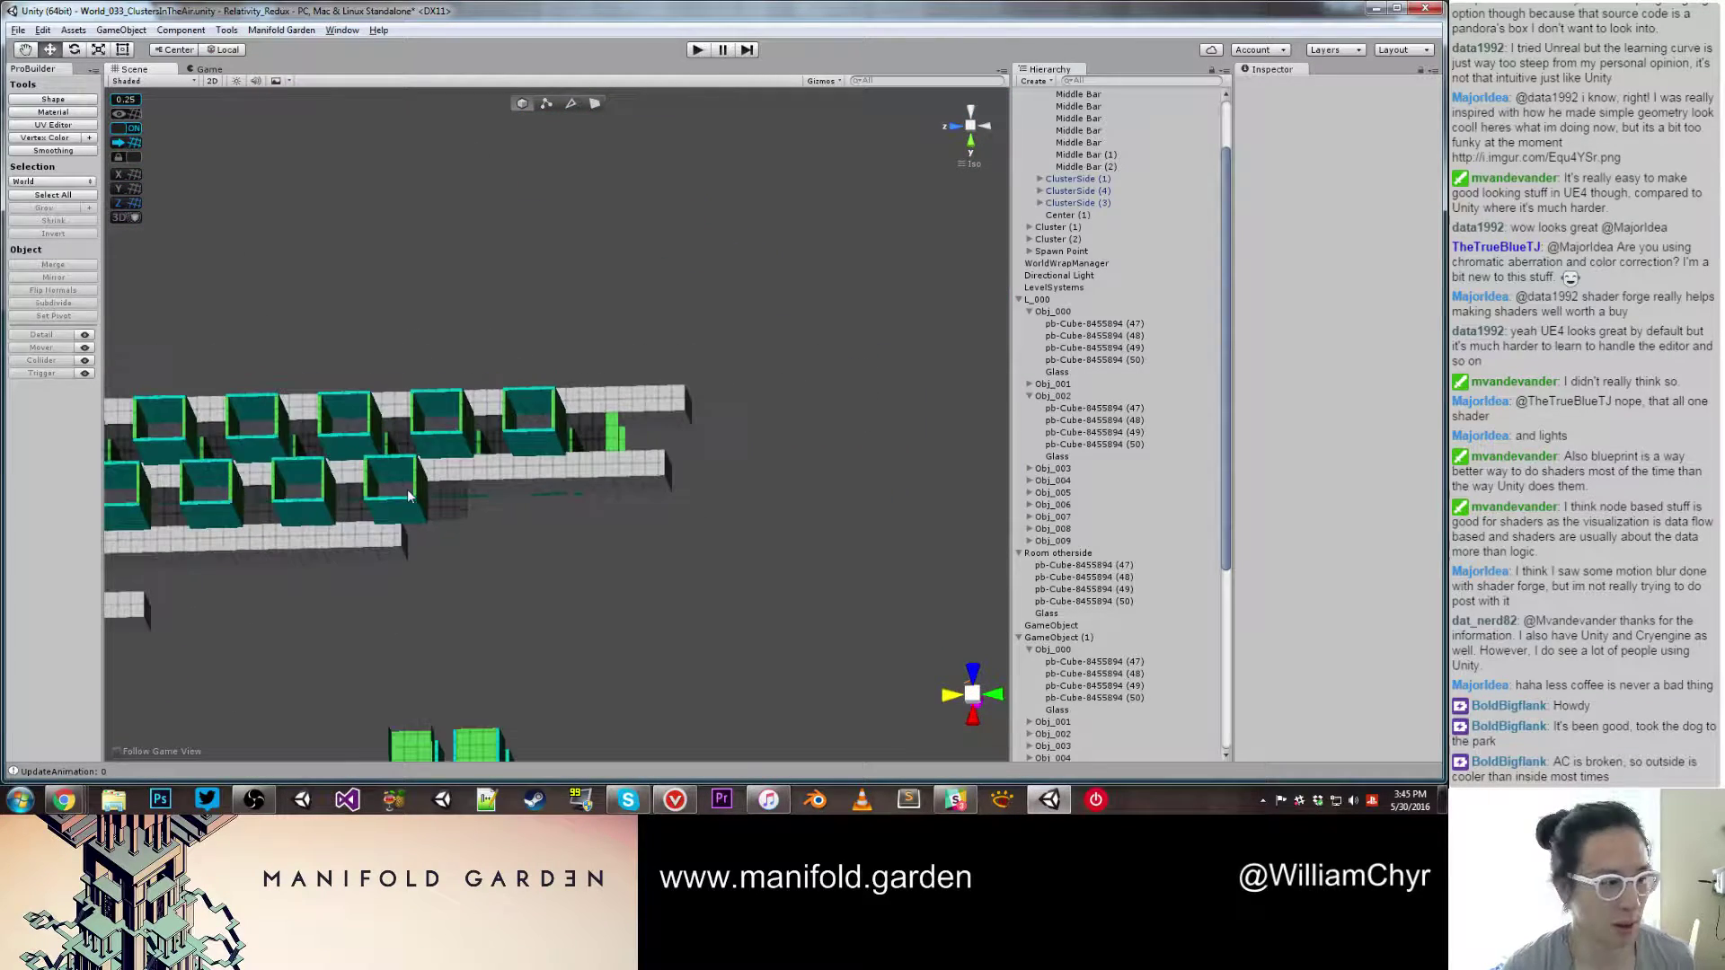
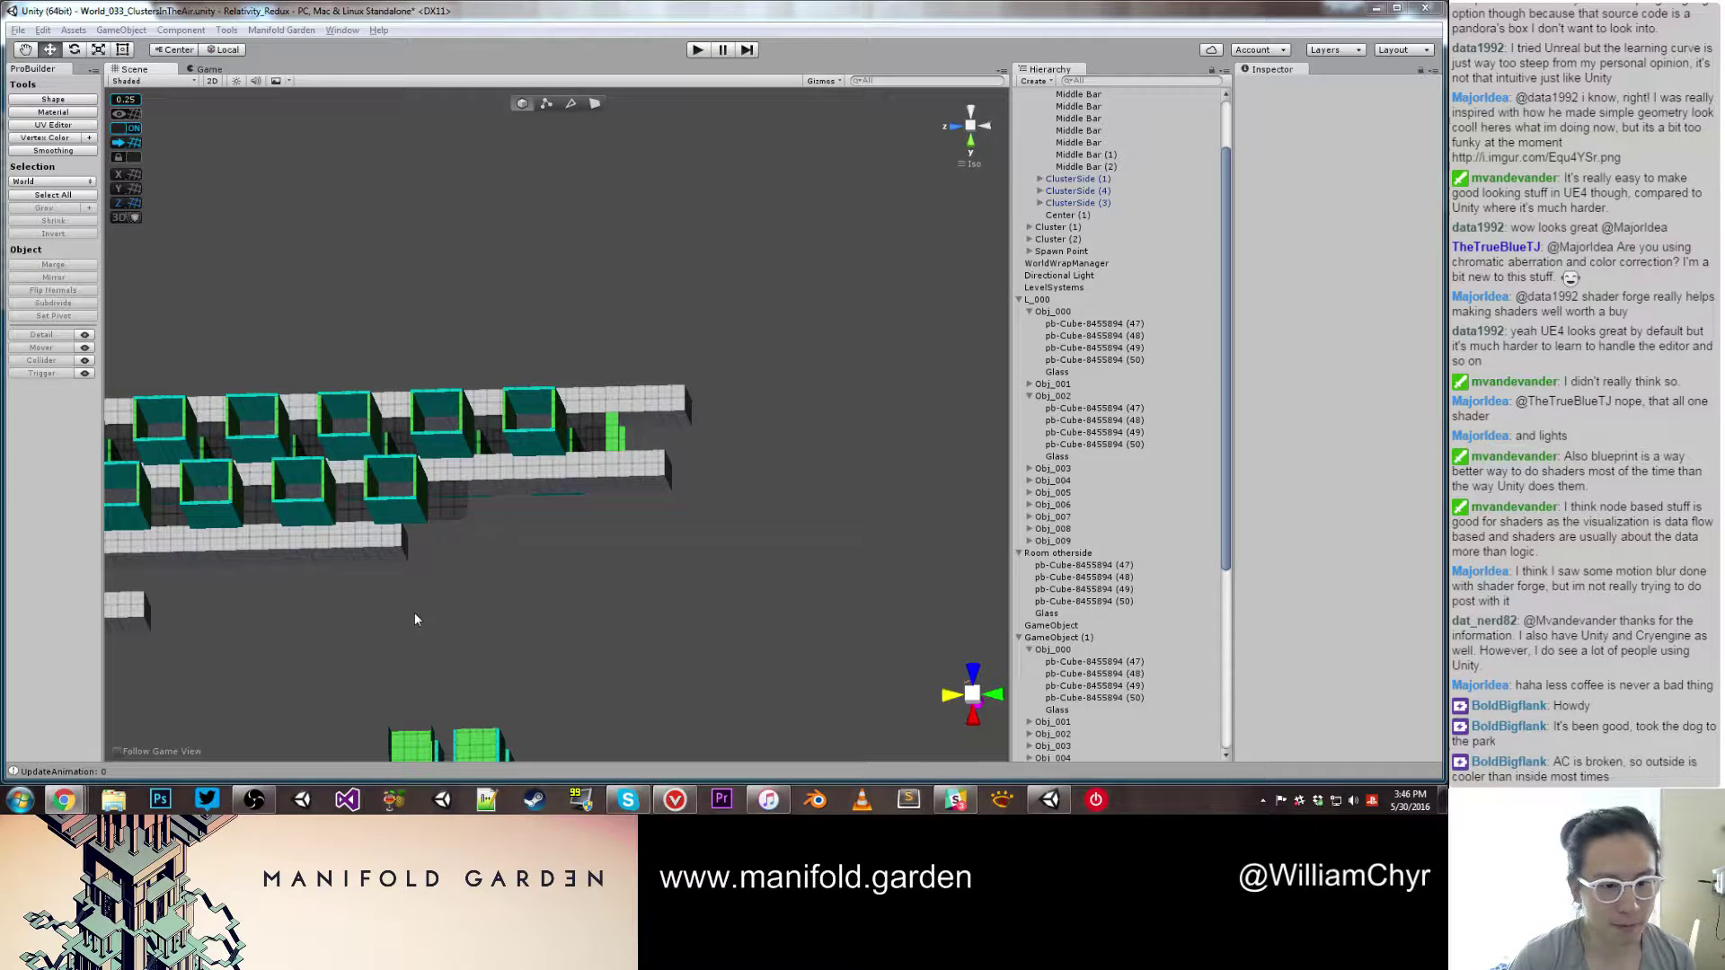
middle_click_drag(414, 613, 477, 504)
left_click_drag(477, 504, 486, 413, "alt")
scroll(516, 542, "up", 6)
scroll(485, 413, "up", 5)
key("g")
left_click(439, 415)
left_click(440, 417)
left_click_drag(381, 425, 584, 466)
key("g")
key("j")
Step: Extend the second beam to a length of 160, flush with the uppermost beam, and centre its pivot
scroll(530, 418, "down", 7)
scroll(593, 465, "up", 10)
middle_click_drag(678, 418, 449, 462)
scroll(474, 463, "up", 4)
key("g")
left_click(693, 341)
left_click_drag(628, 333, 669, 332)
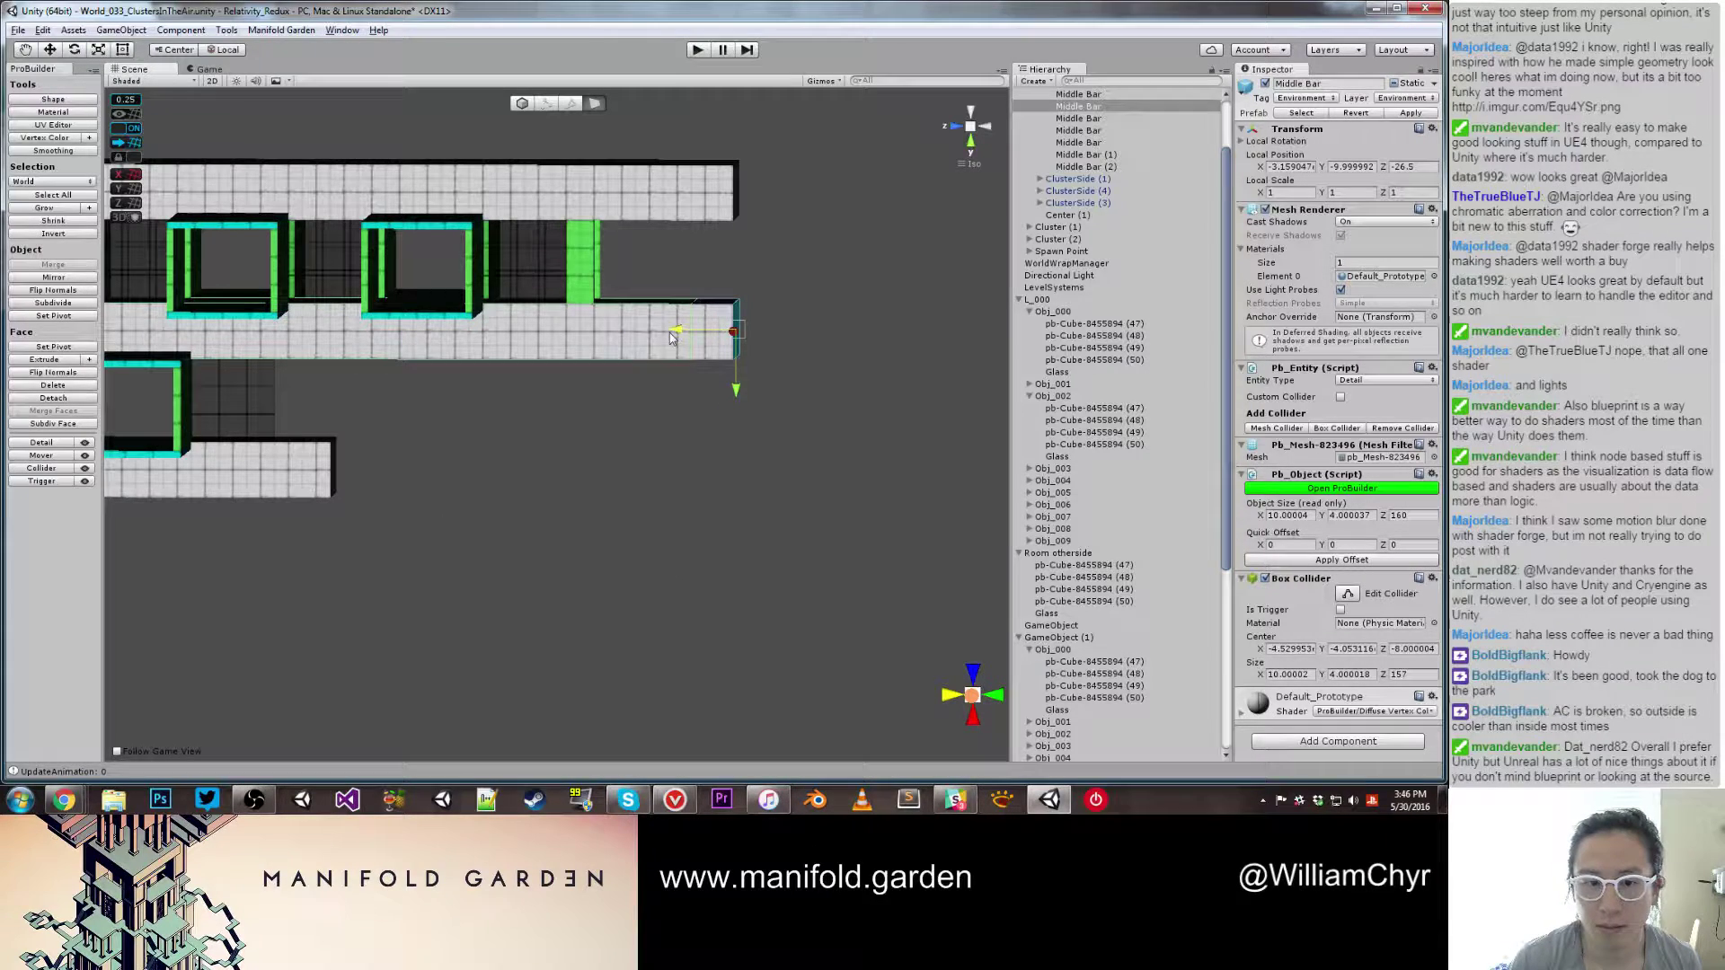
key("g")
key("ctrl+j")
scroll(682, 394, "down", 12)
middle_click_drag(559, 438, 703, 373)
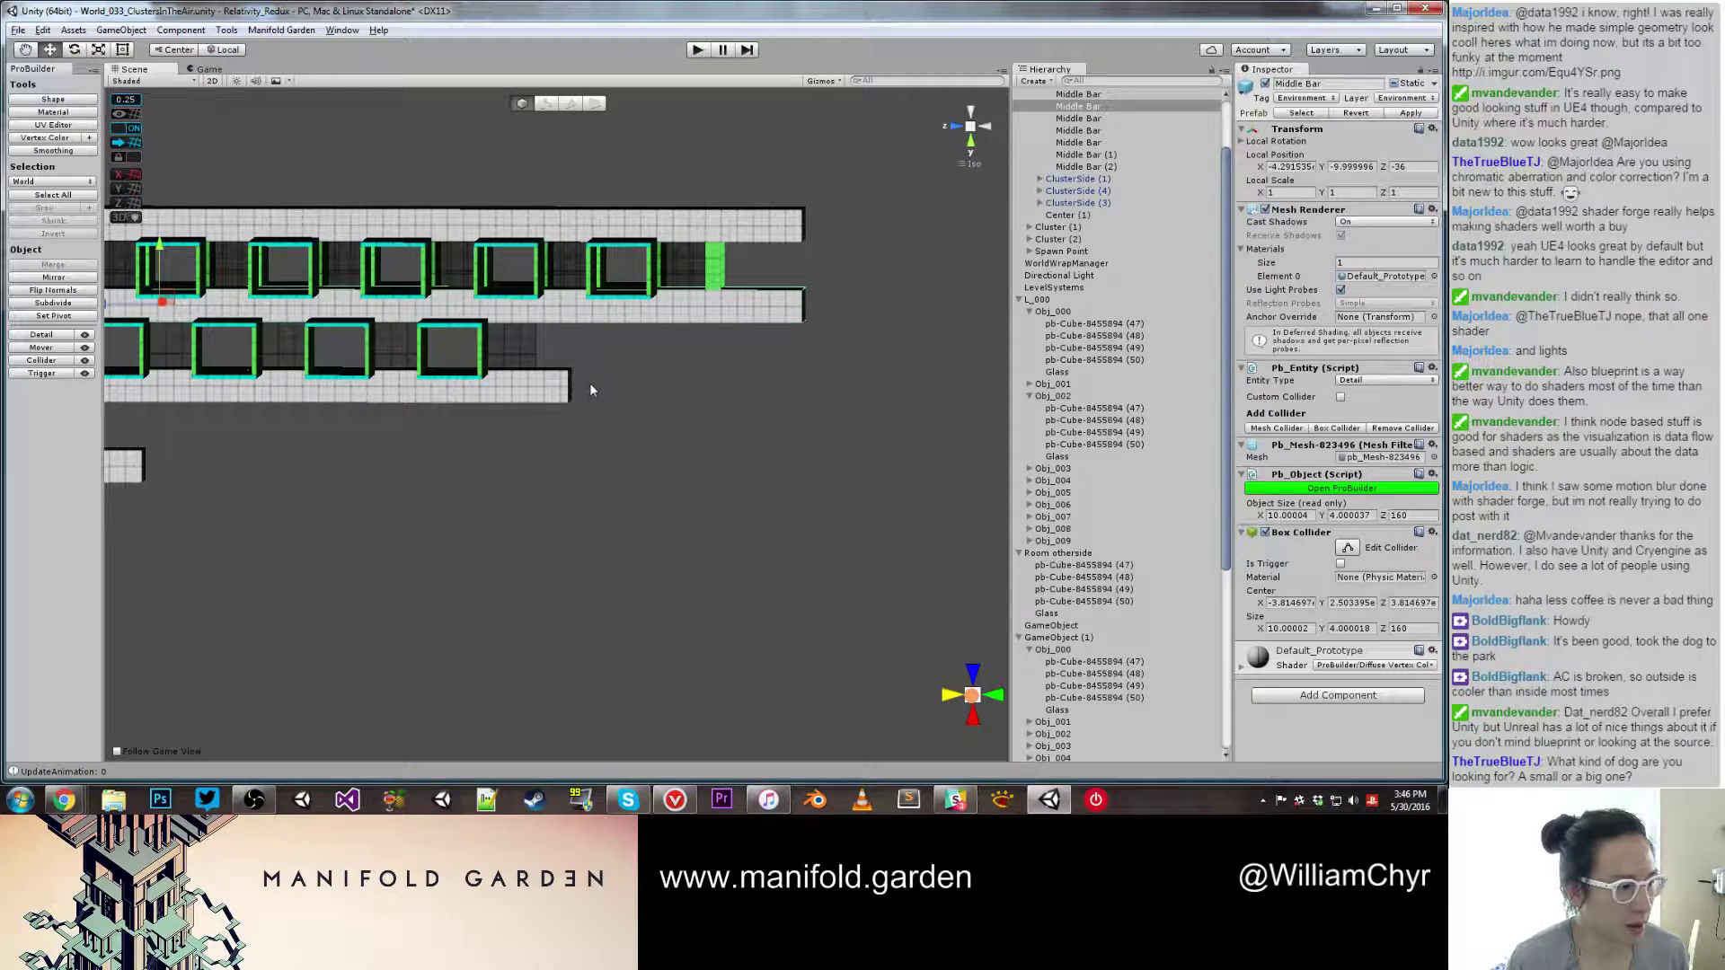
left_click_drag(590, 391, 654, 362, "alt")
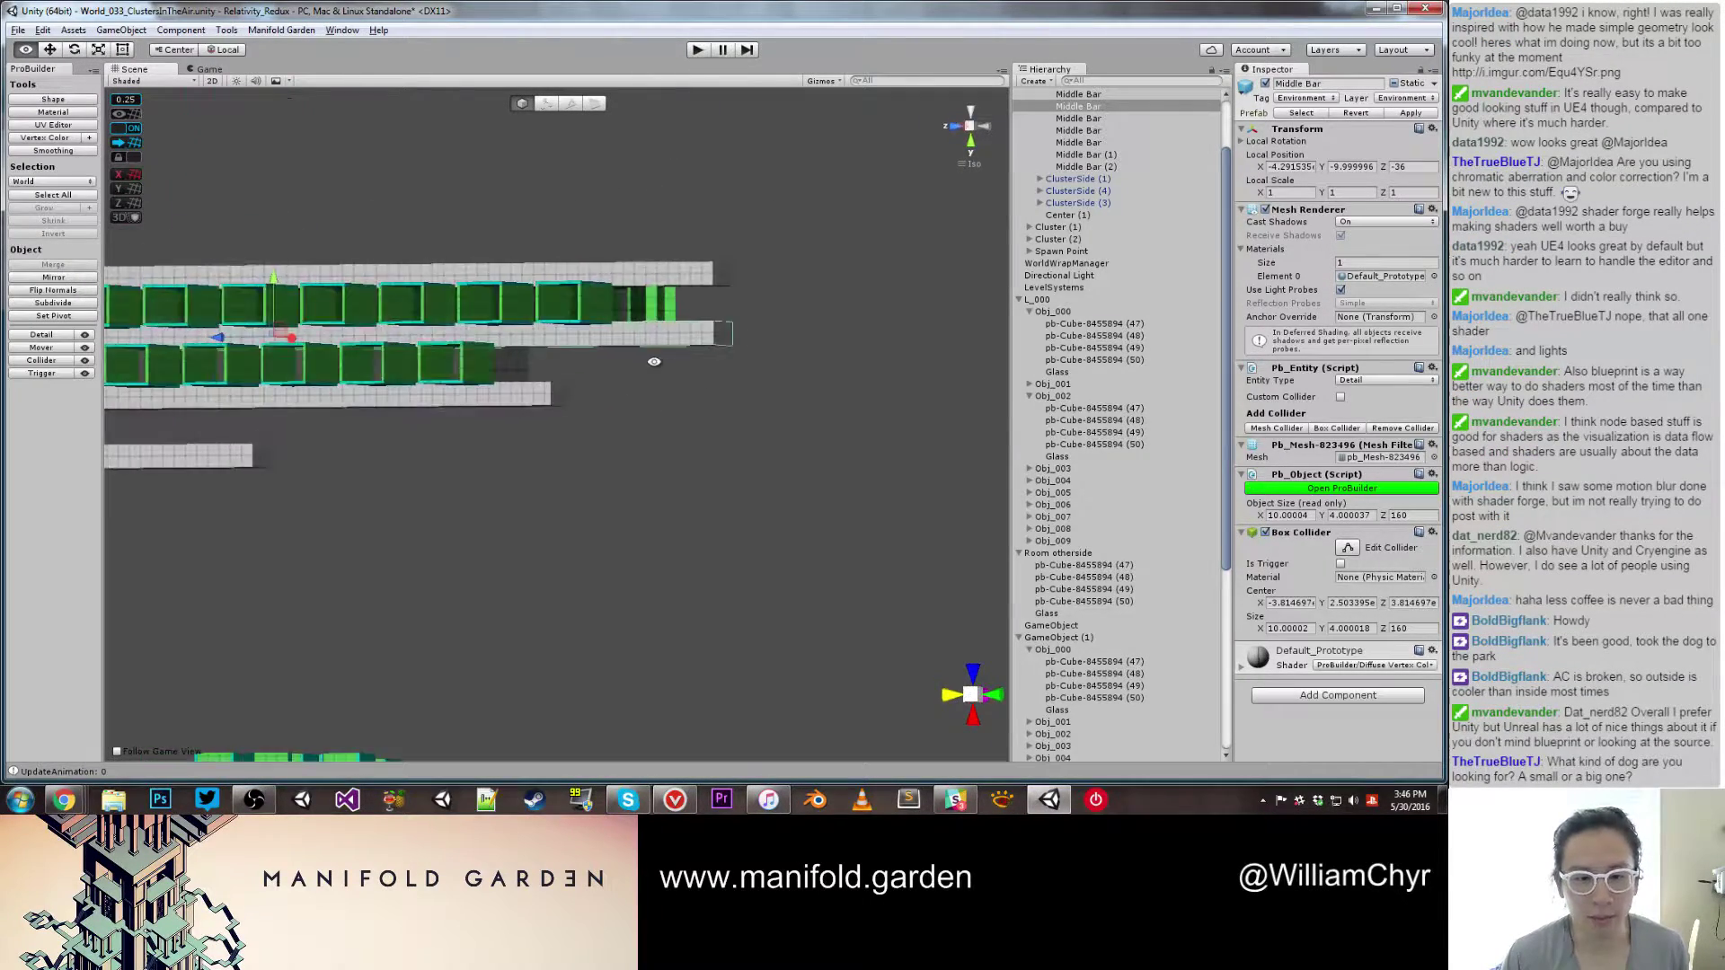
Step: Duplicate a green end pillar and move the copy to the end of the lower room row, at X -4.75, Y -15, Z -84
scroll(661, 346, "up", 12)
middle_click_drag(733, 311, 721, 397)
scroll(724, 377, "up", 3)
left_click(727, 309)
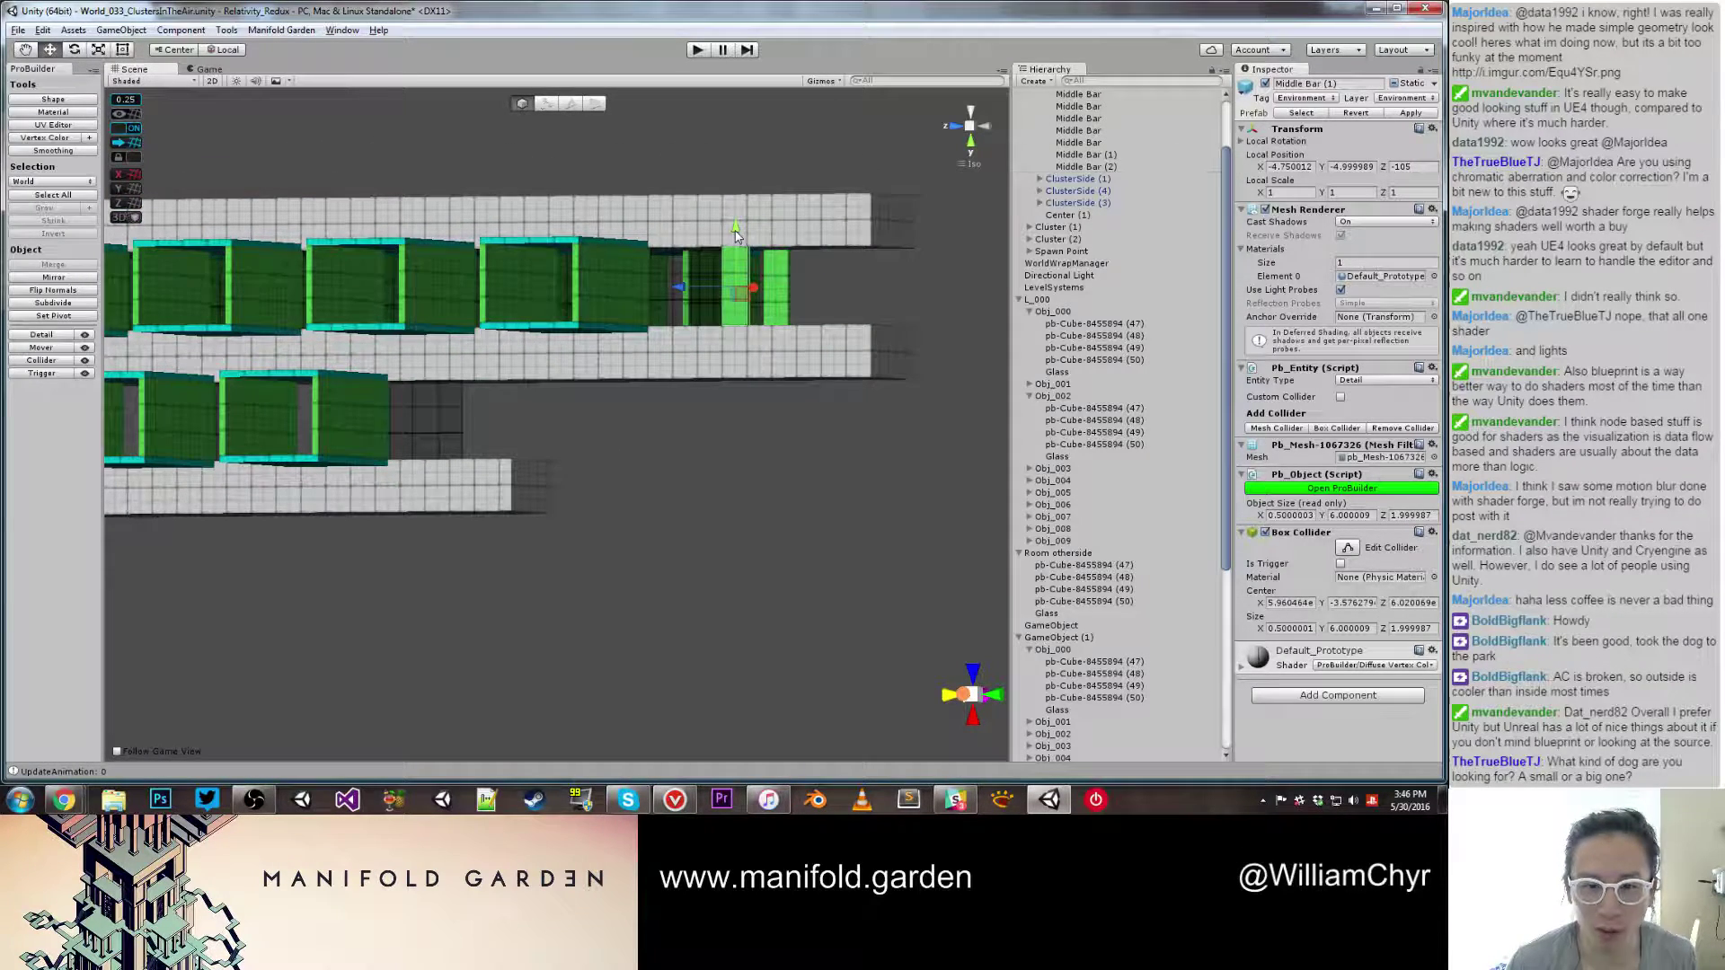
key("ctrl+d")
left_click_drag(735, 235, 498, 508)
scroll(746, 378, "up", 2)
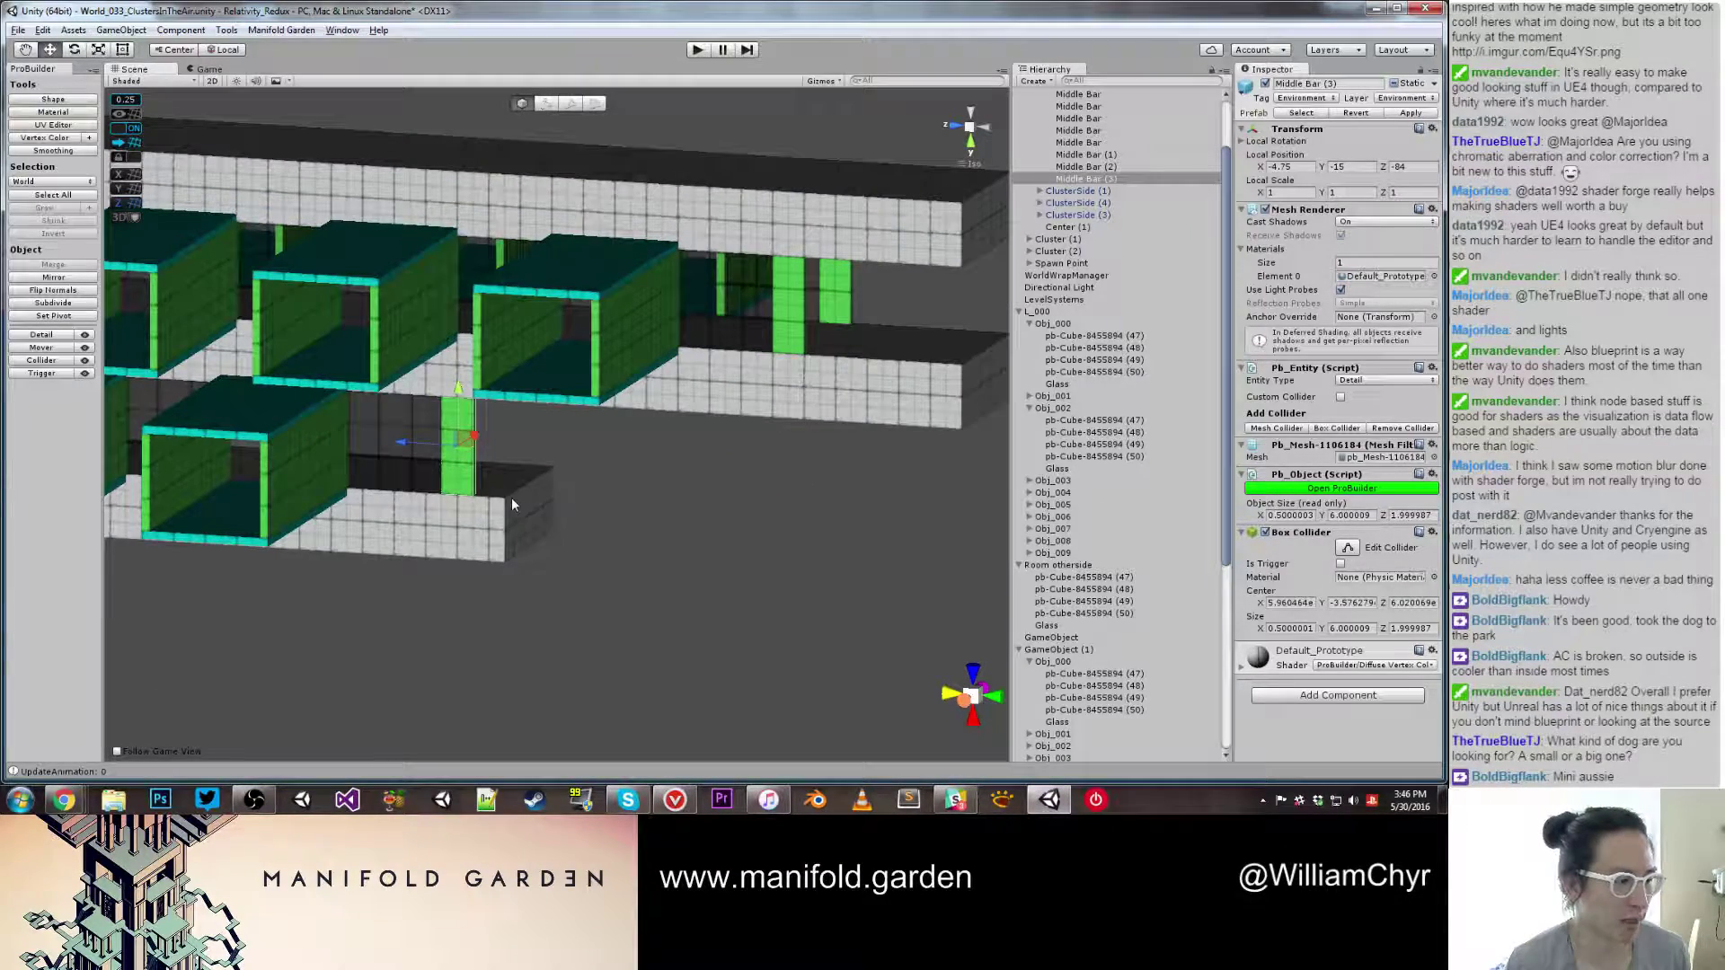
Step: Extend the end face of the third beam from the top to a beam length of 139 and centre its pivot
key("g")
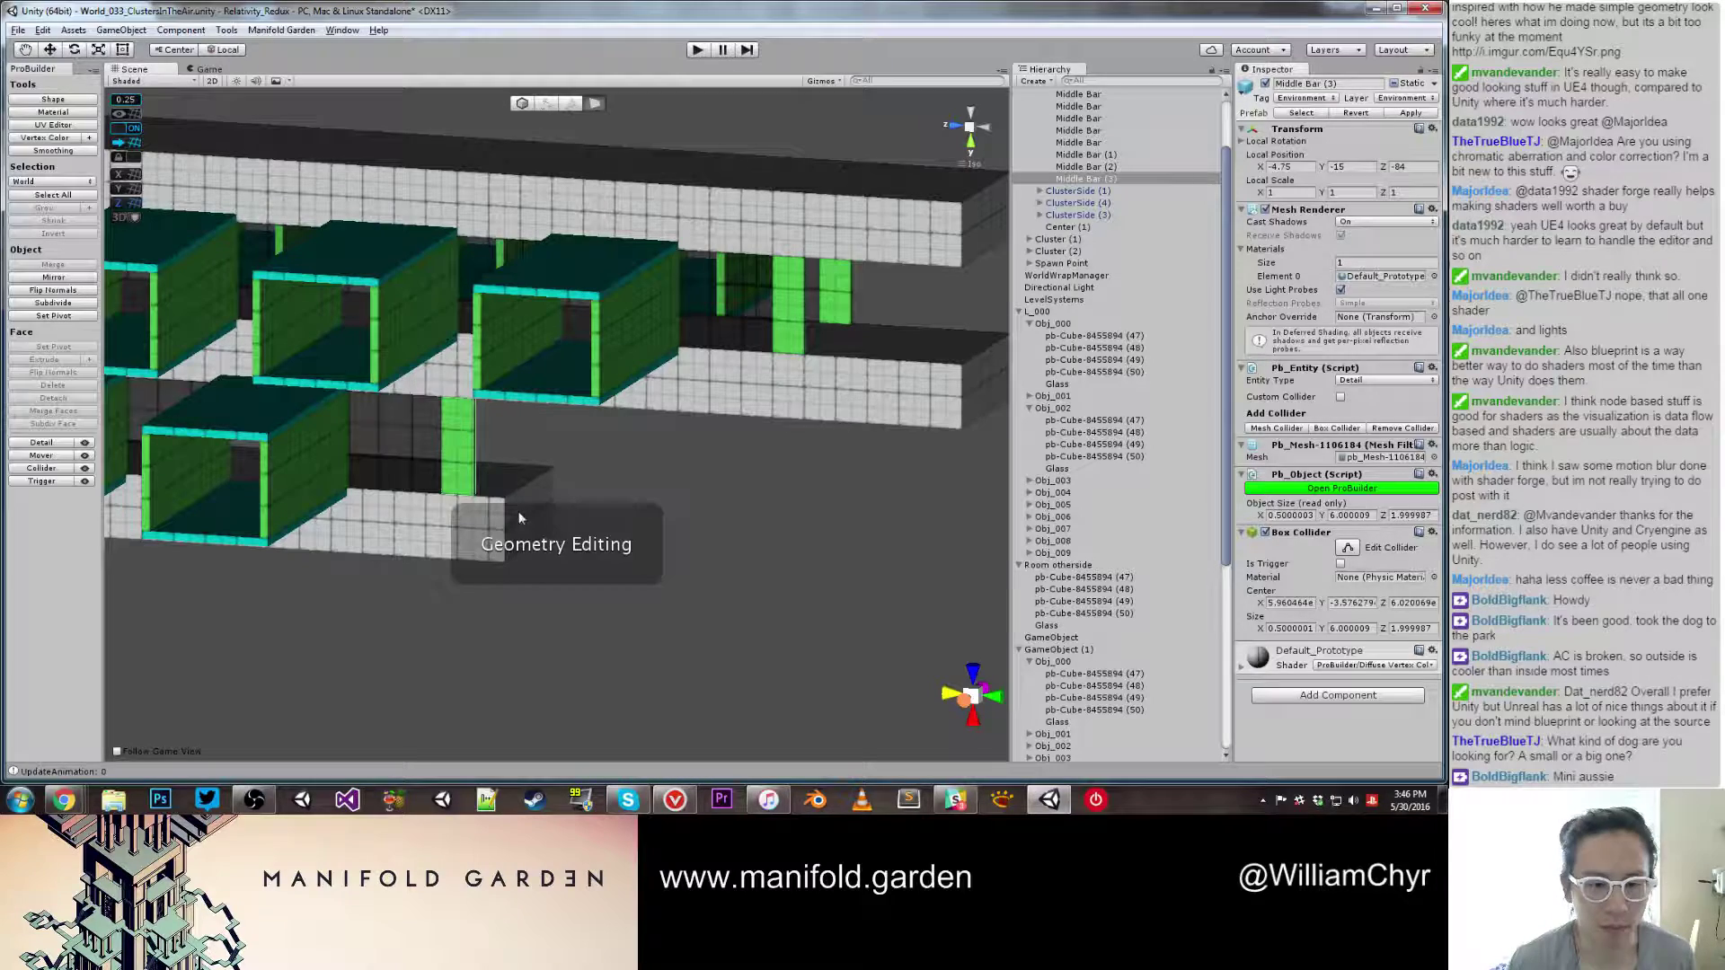
left_click(527, 513)
left_click_drag(573, 492, 625, 532, "alt")
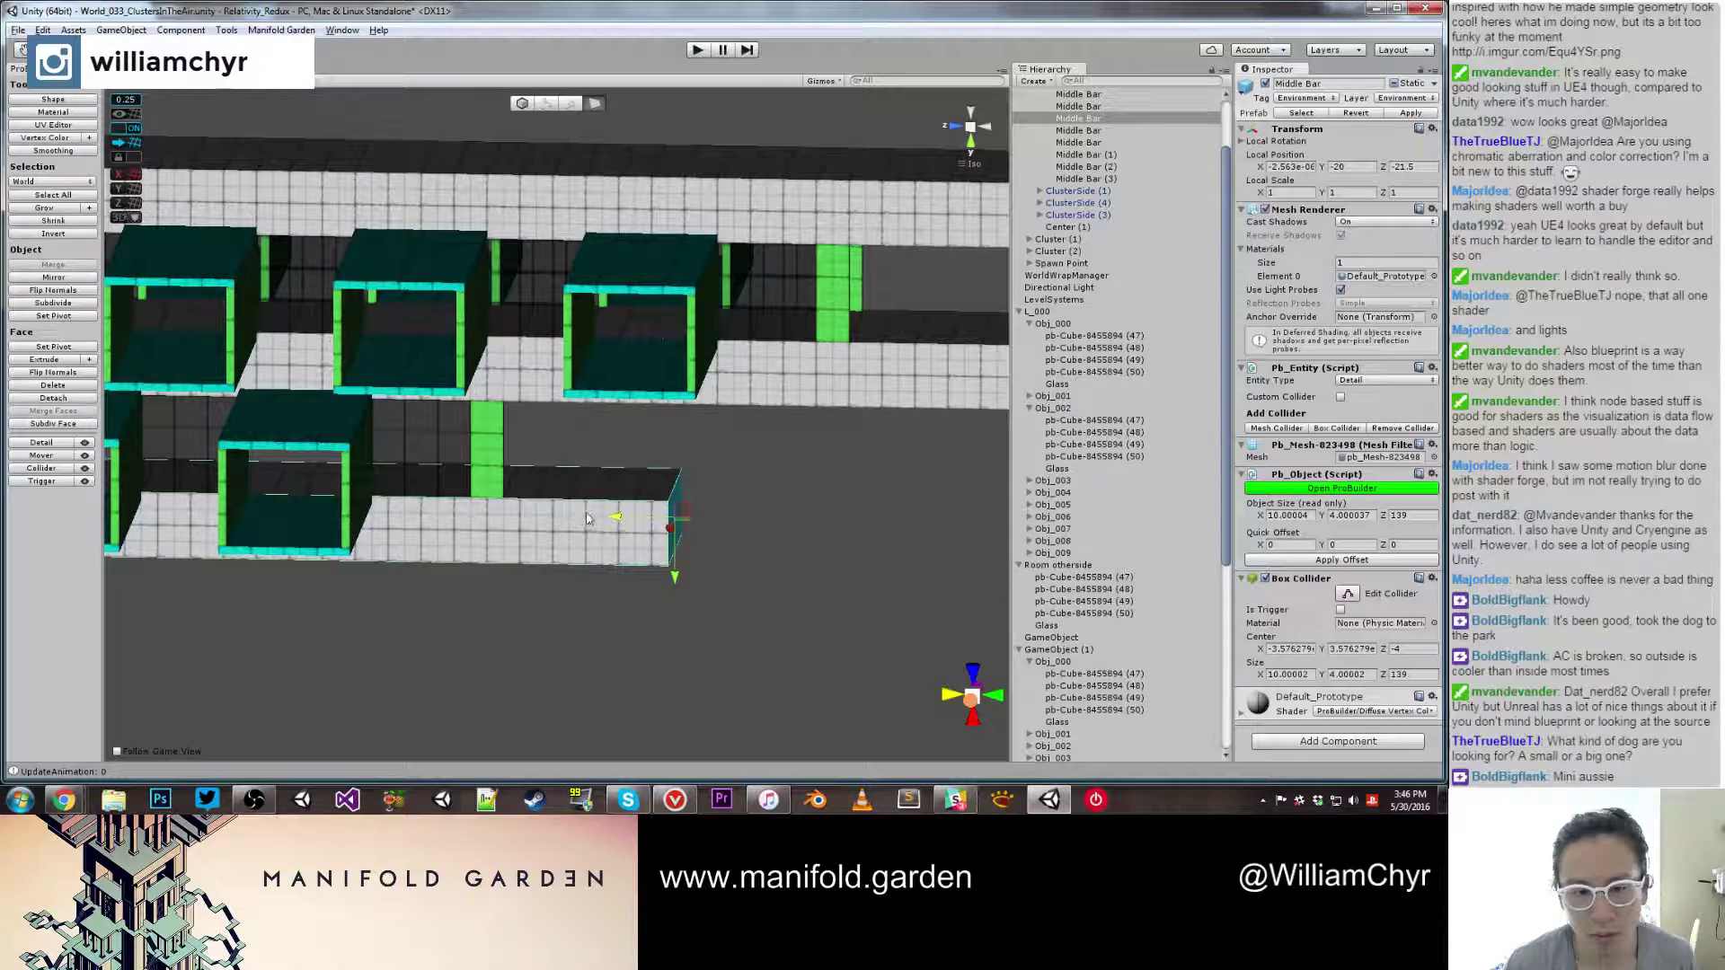
key("g")
key("ctrl+j")
scroll(692, 503, "down", 5)
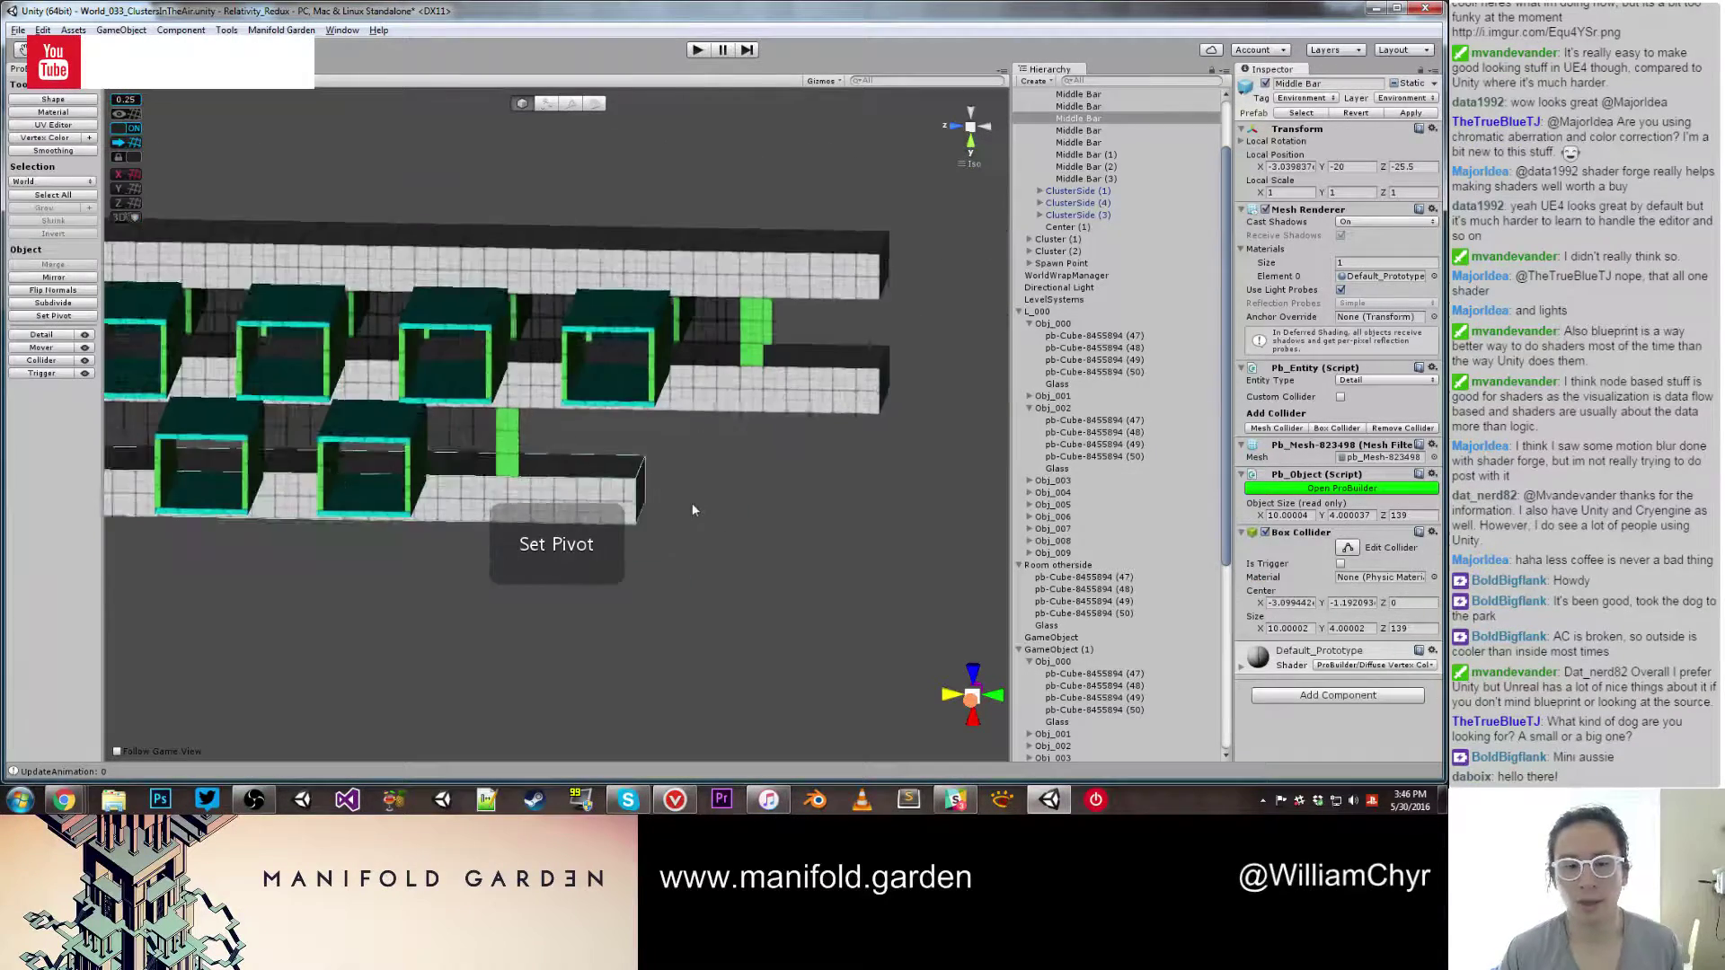
Step: Duplicate the lower row's green pillar, move the copy to the opposite edge of the beams, and clear the selection
left_click_drag(692, 503, 637, 457, "alt")
scroll(611, 404, "up", 3)
left_click(441, 424)
key("ctrl+d")
left_click(651, 449)
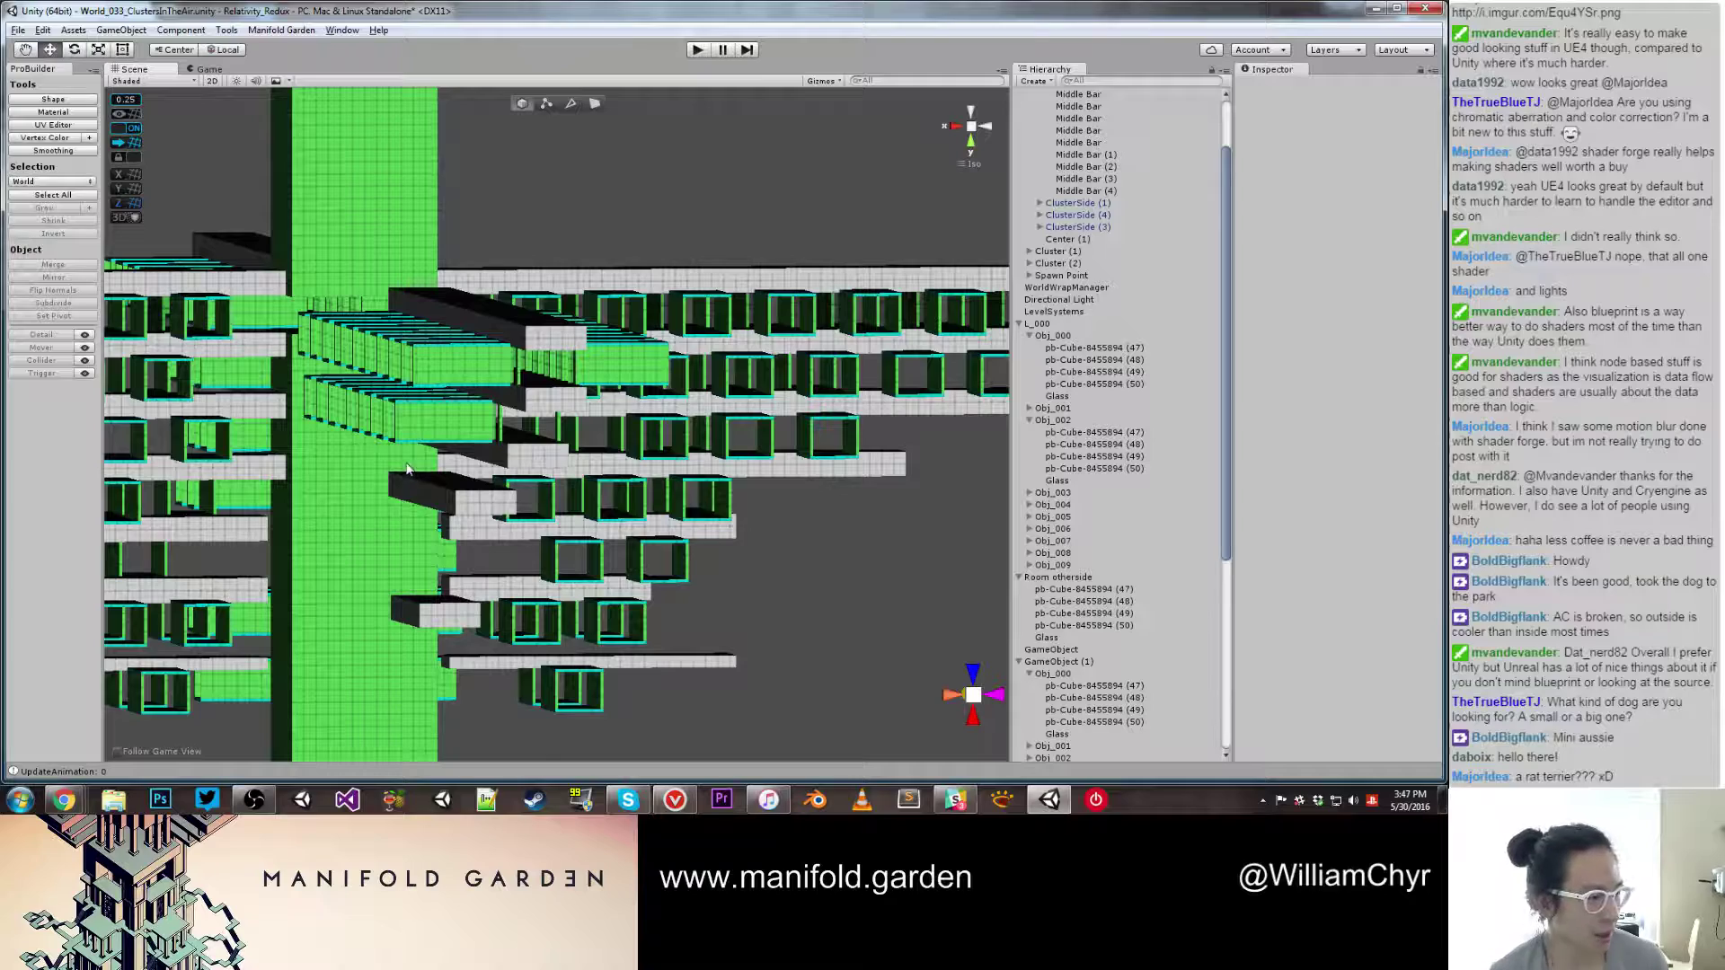
Step: View the dog photo from the chat's Instagram link and close the browser window
scroll(406, 468, "down", 2)
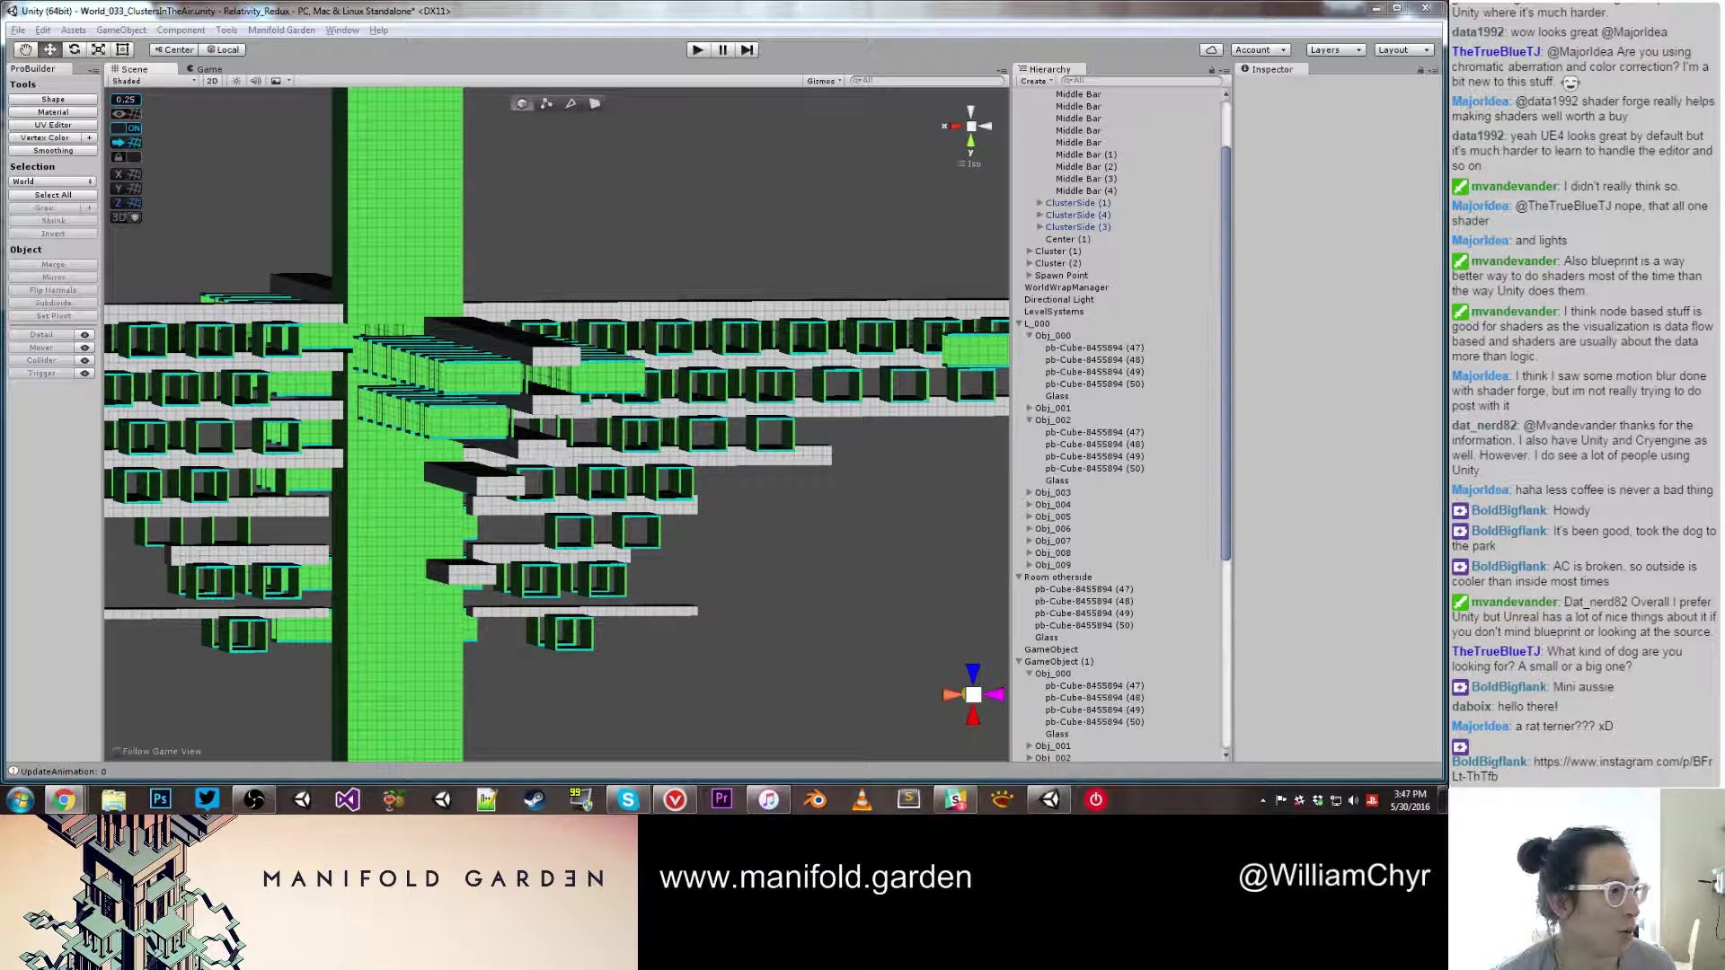
left_click_drag(0, 121, 224, 131)
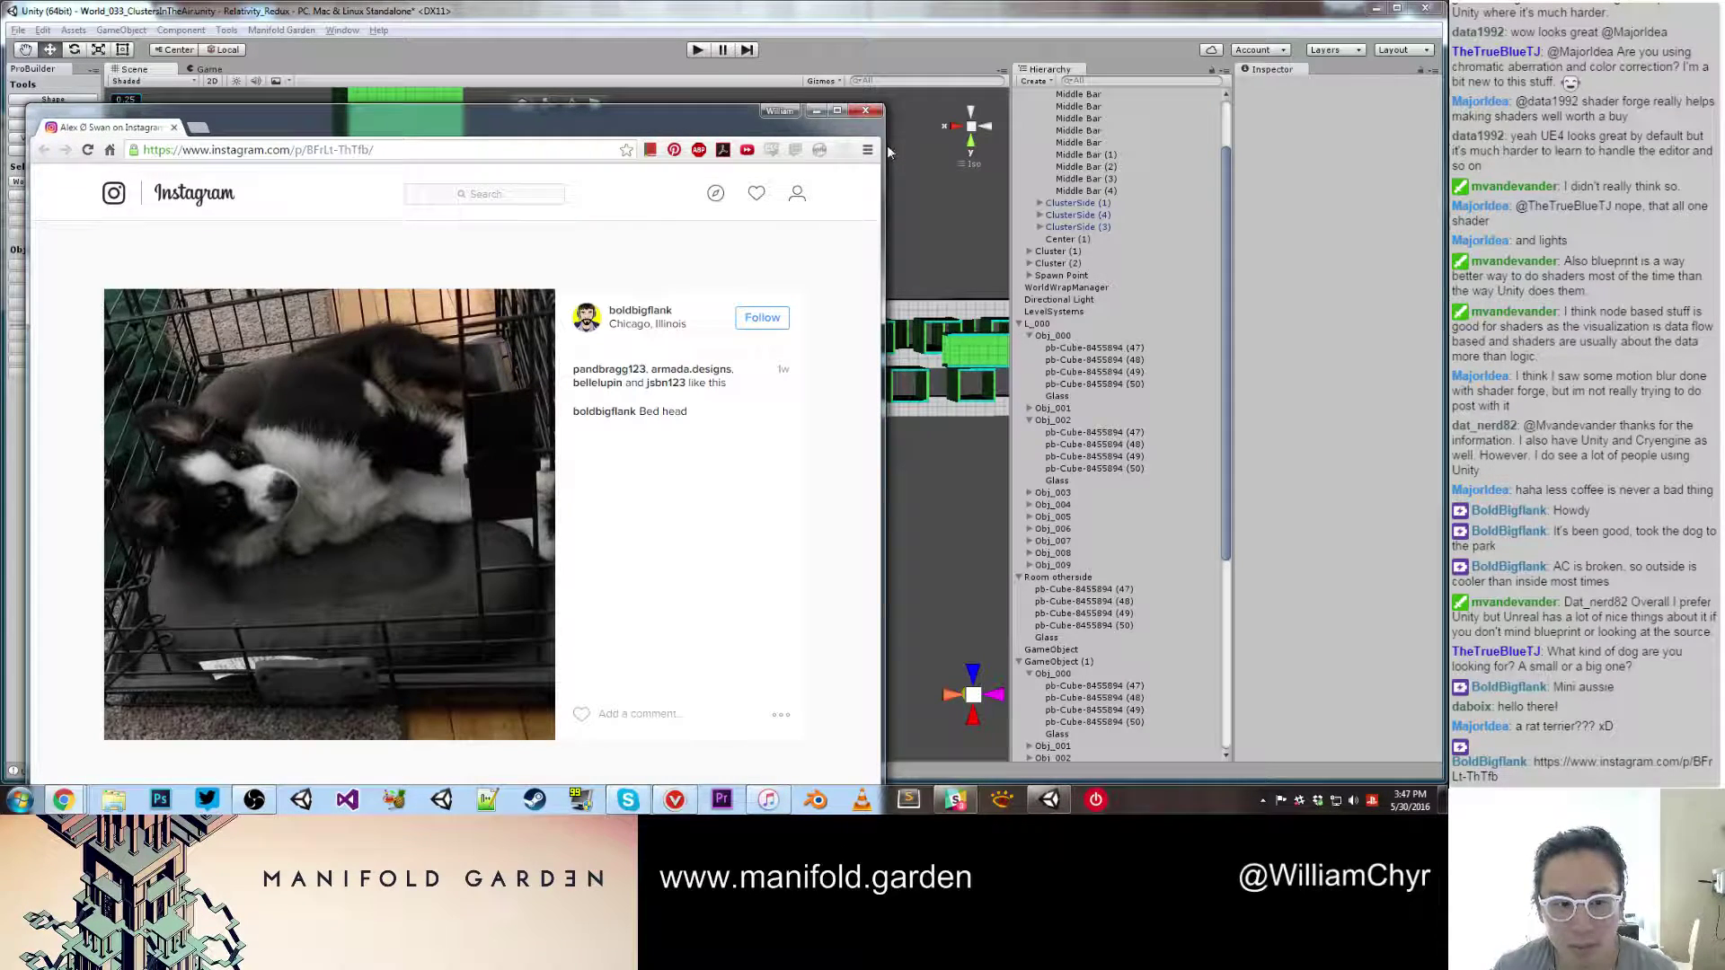
left_click(865, 111)
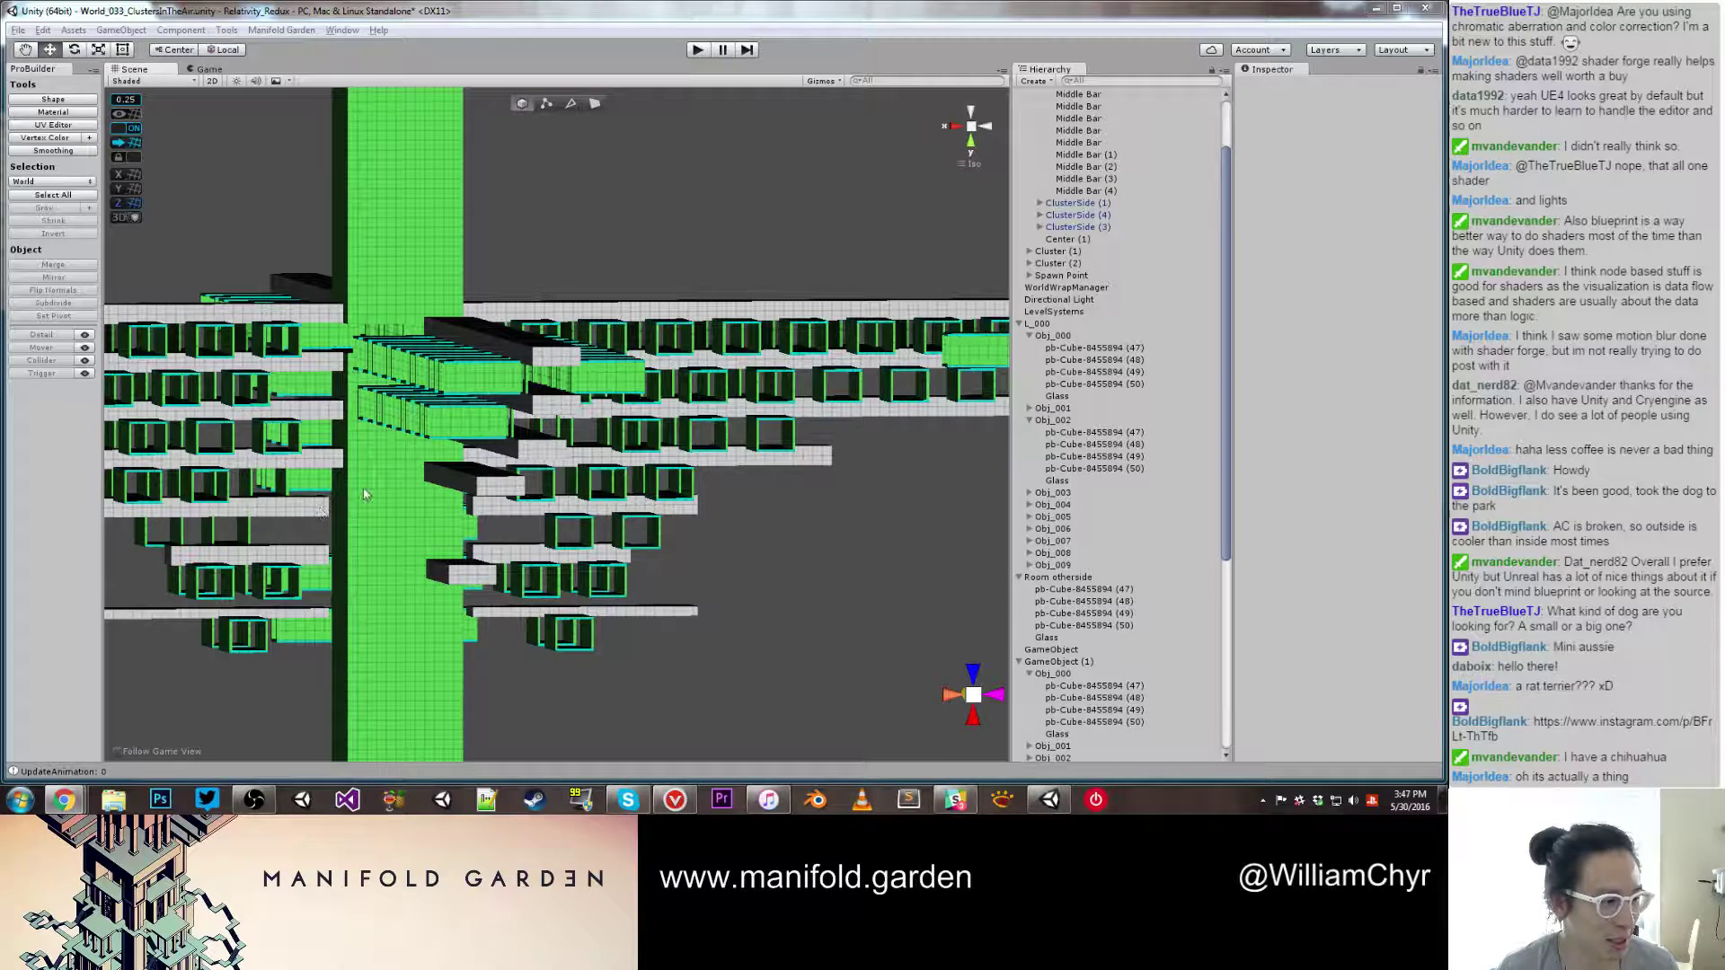
Step: Examine the room rows and beams around the central green column from several angles
left_click(522, 272)
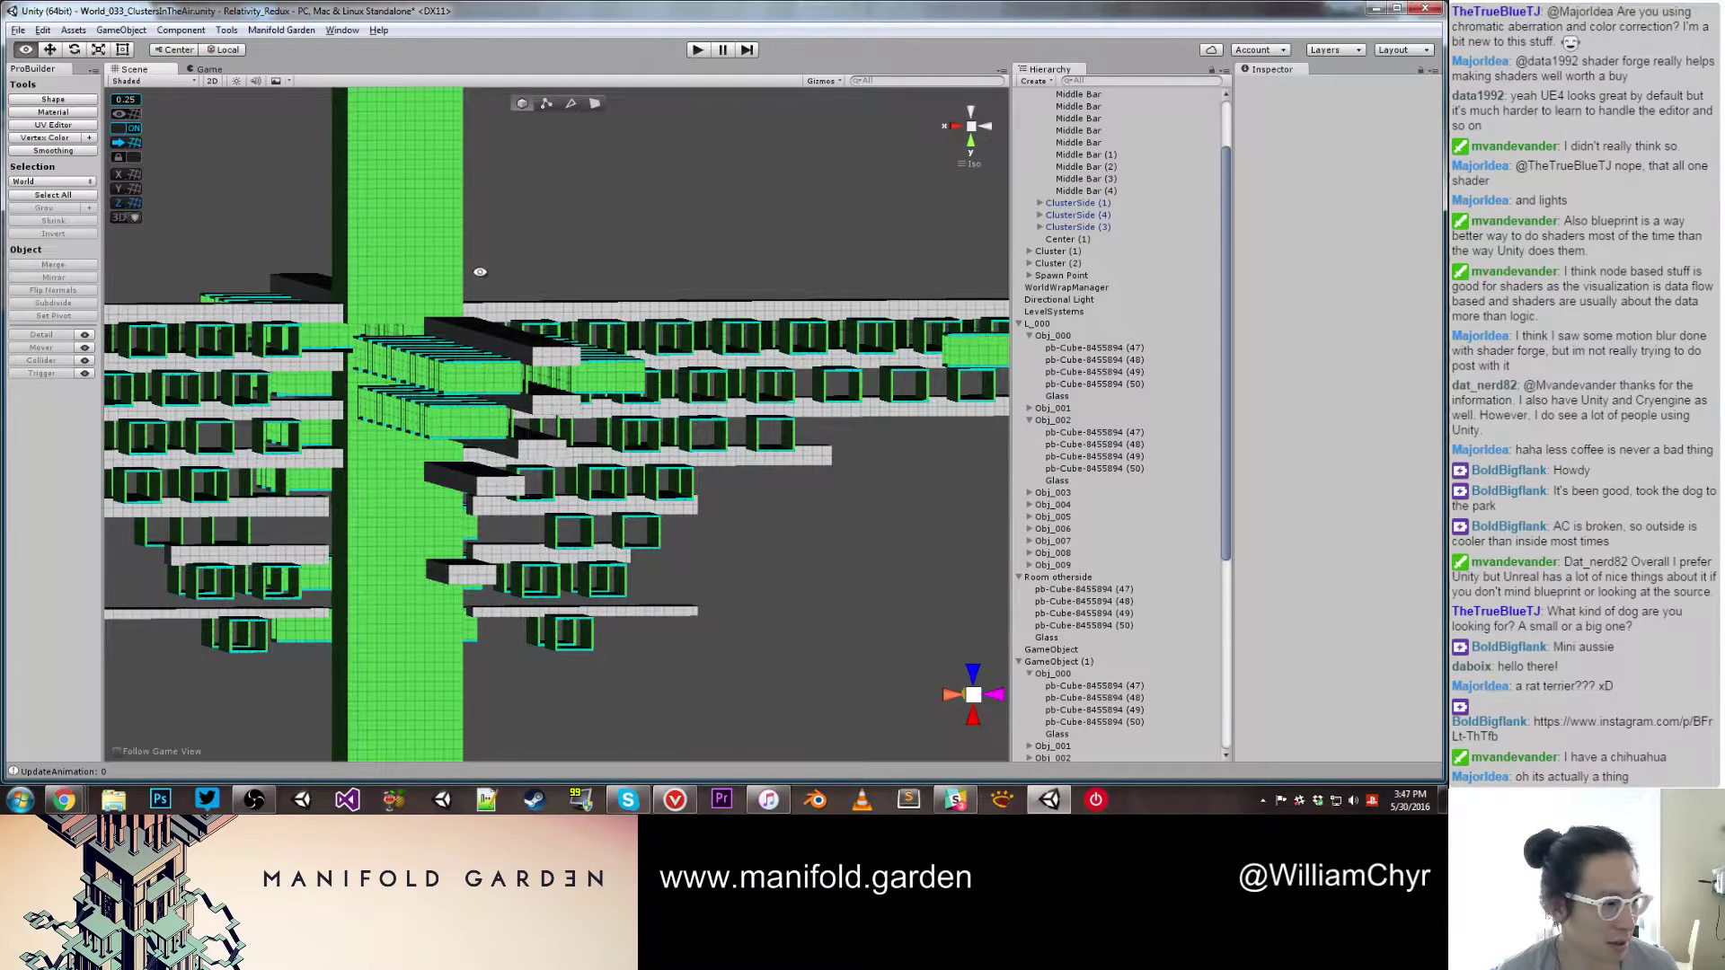
left_click_drag(477, 273, 573, 316, "alt")
scroll(575, 318, "down", 4)
middle_click_drag(577, 319, 468, 381)
scroll(469, 381, "up", 3)
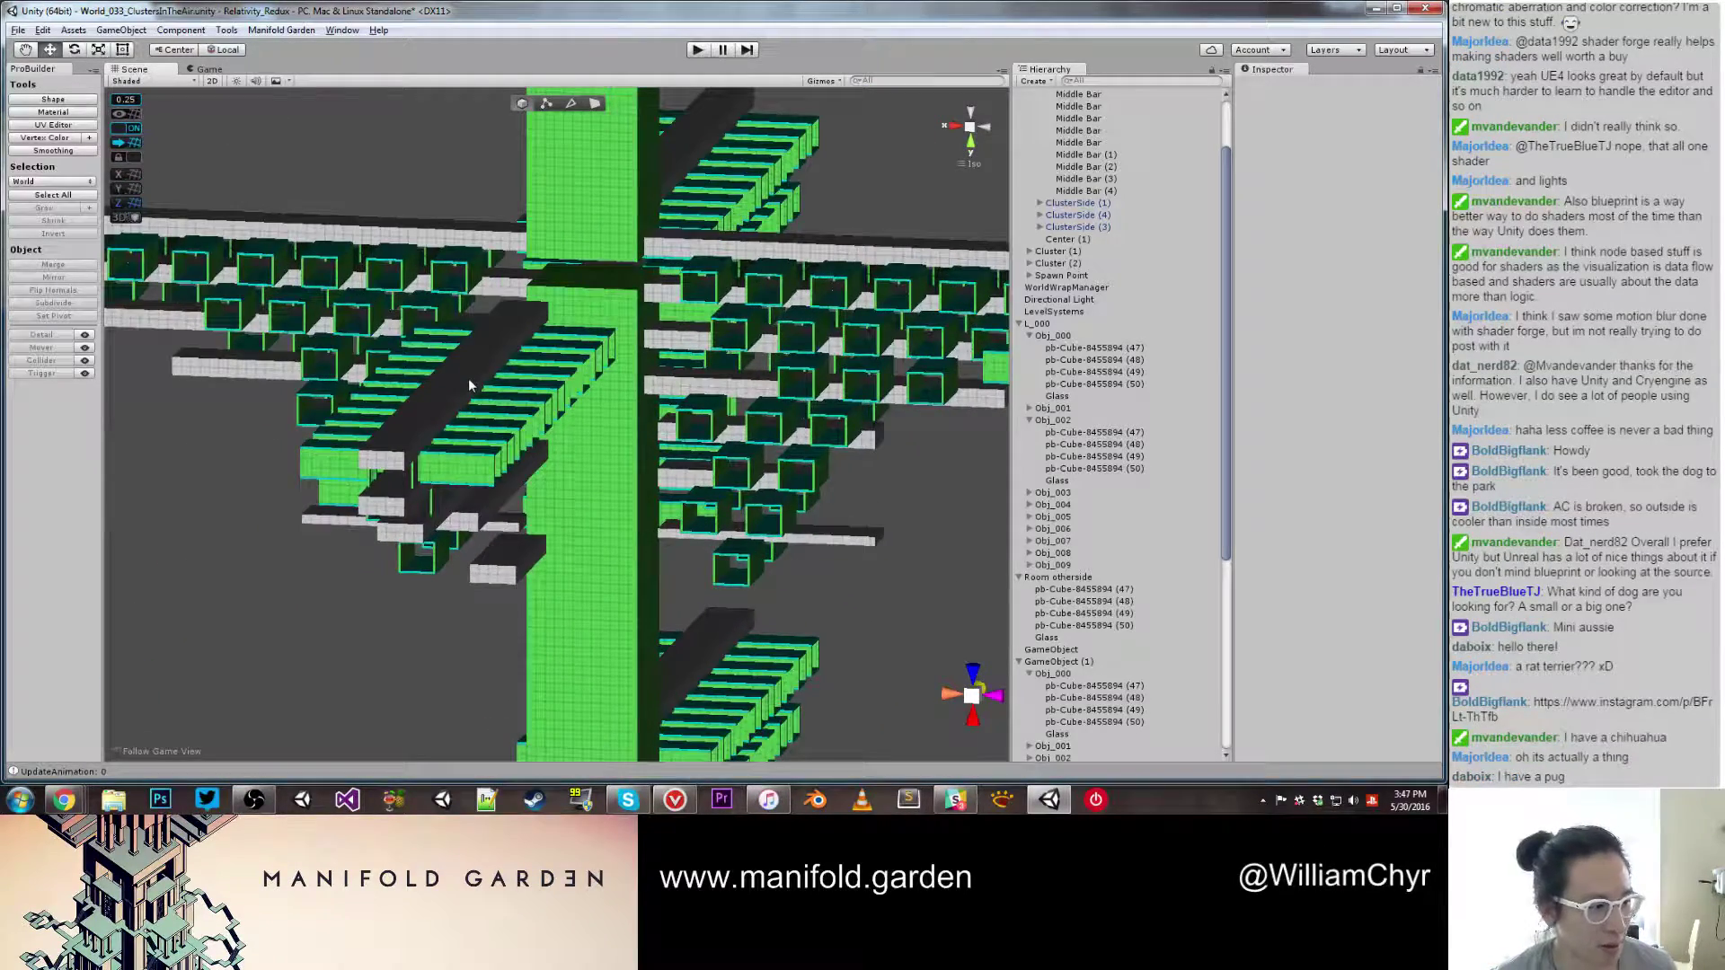
scroll(498, 492, "up", 8)
left_click_drag(472, 579, 509, 516, "alt")
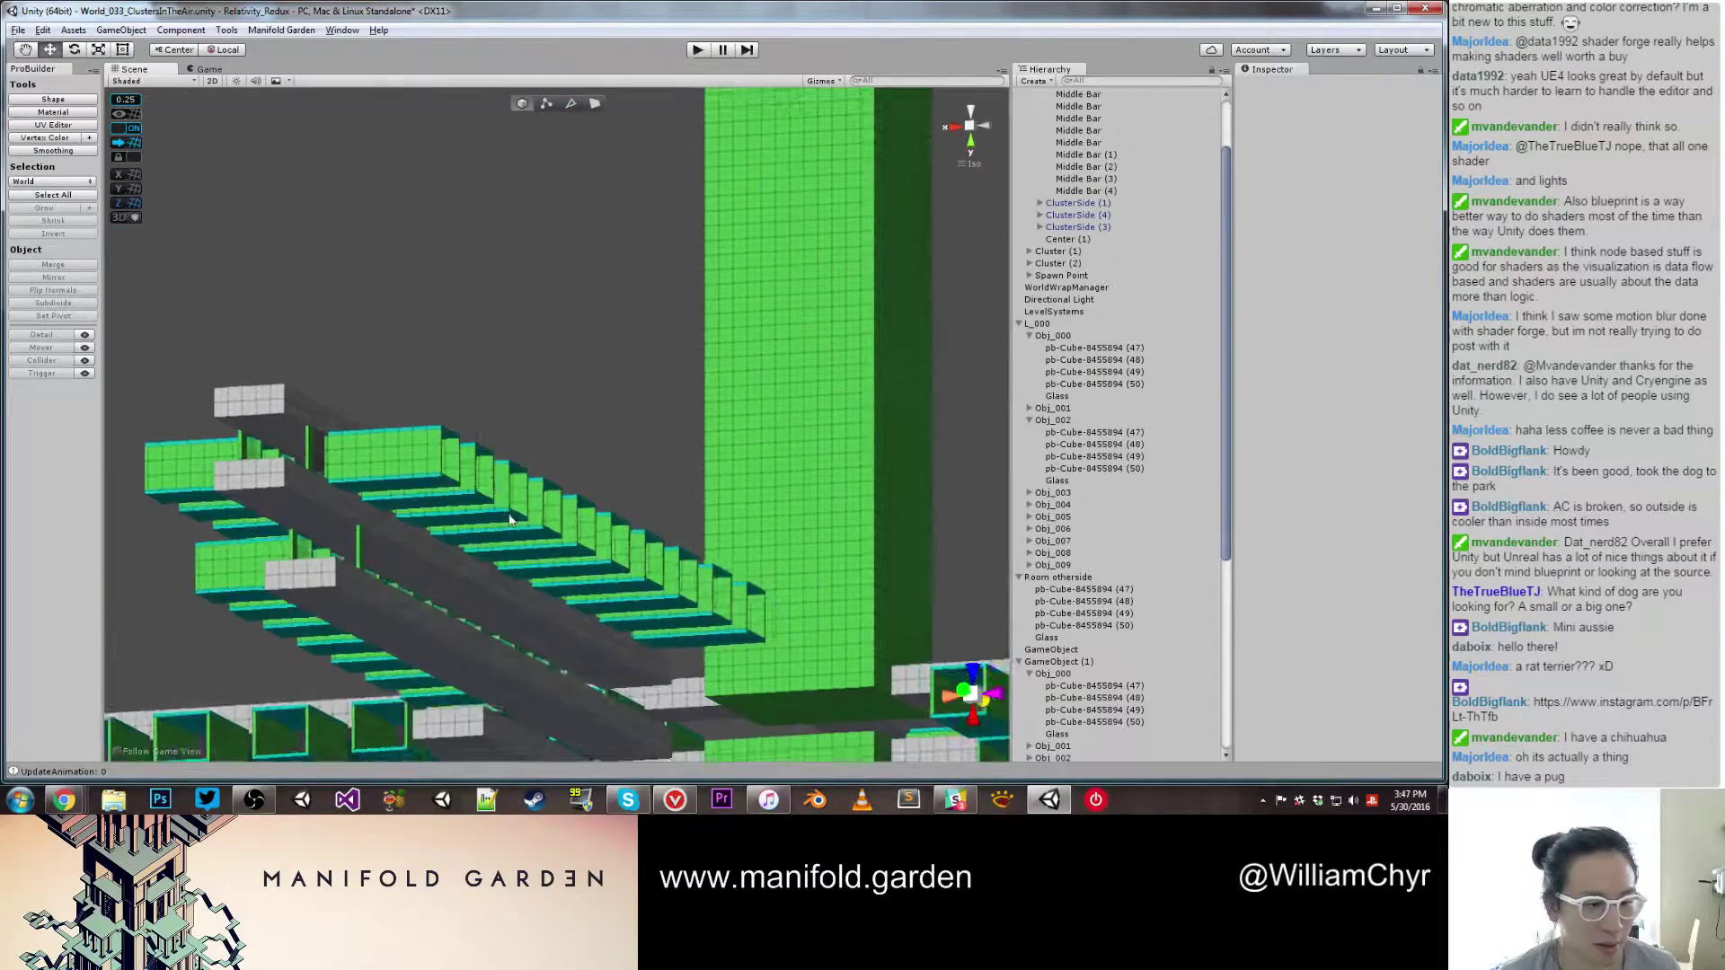
left_click_drag(710, 516, 414, 544, "alt")
Step: Duplicate the room row GameObject (1) and lower the copy into the gap below, at Y -62.5
left_click(488, 551)
scroll(414, 544, "up", 2)
left_click(740, 496)
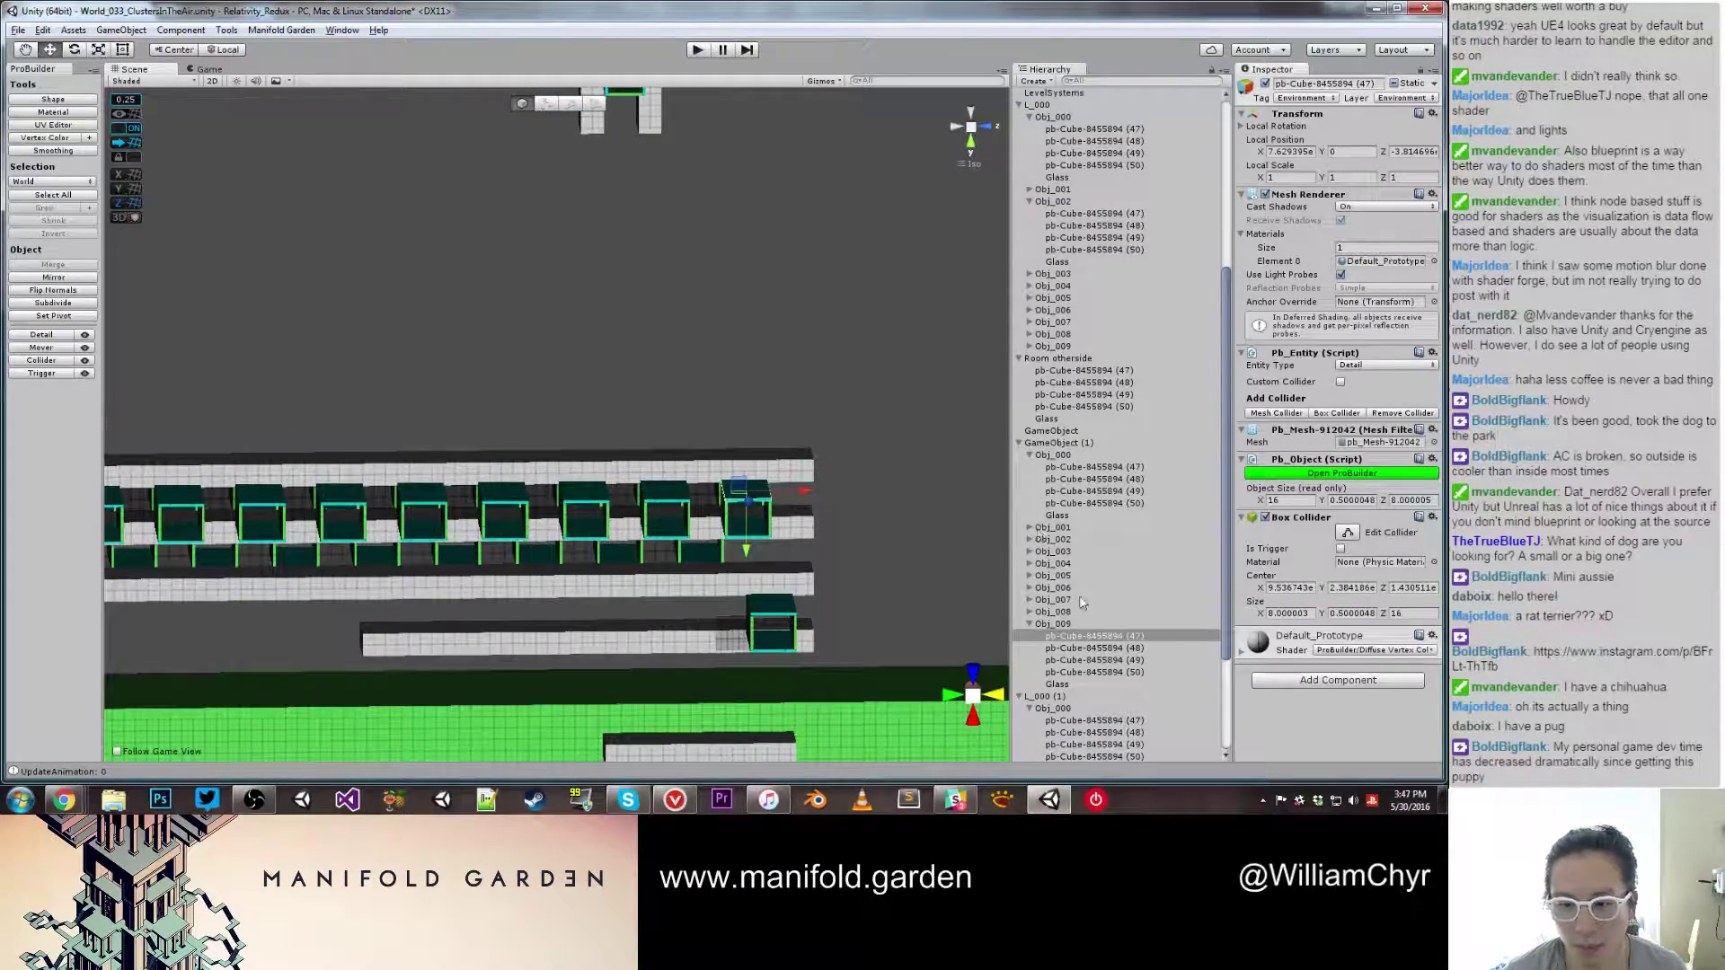
left_click(1058, 442)
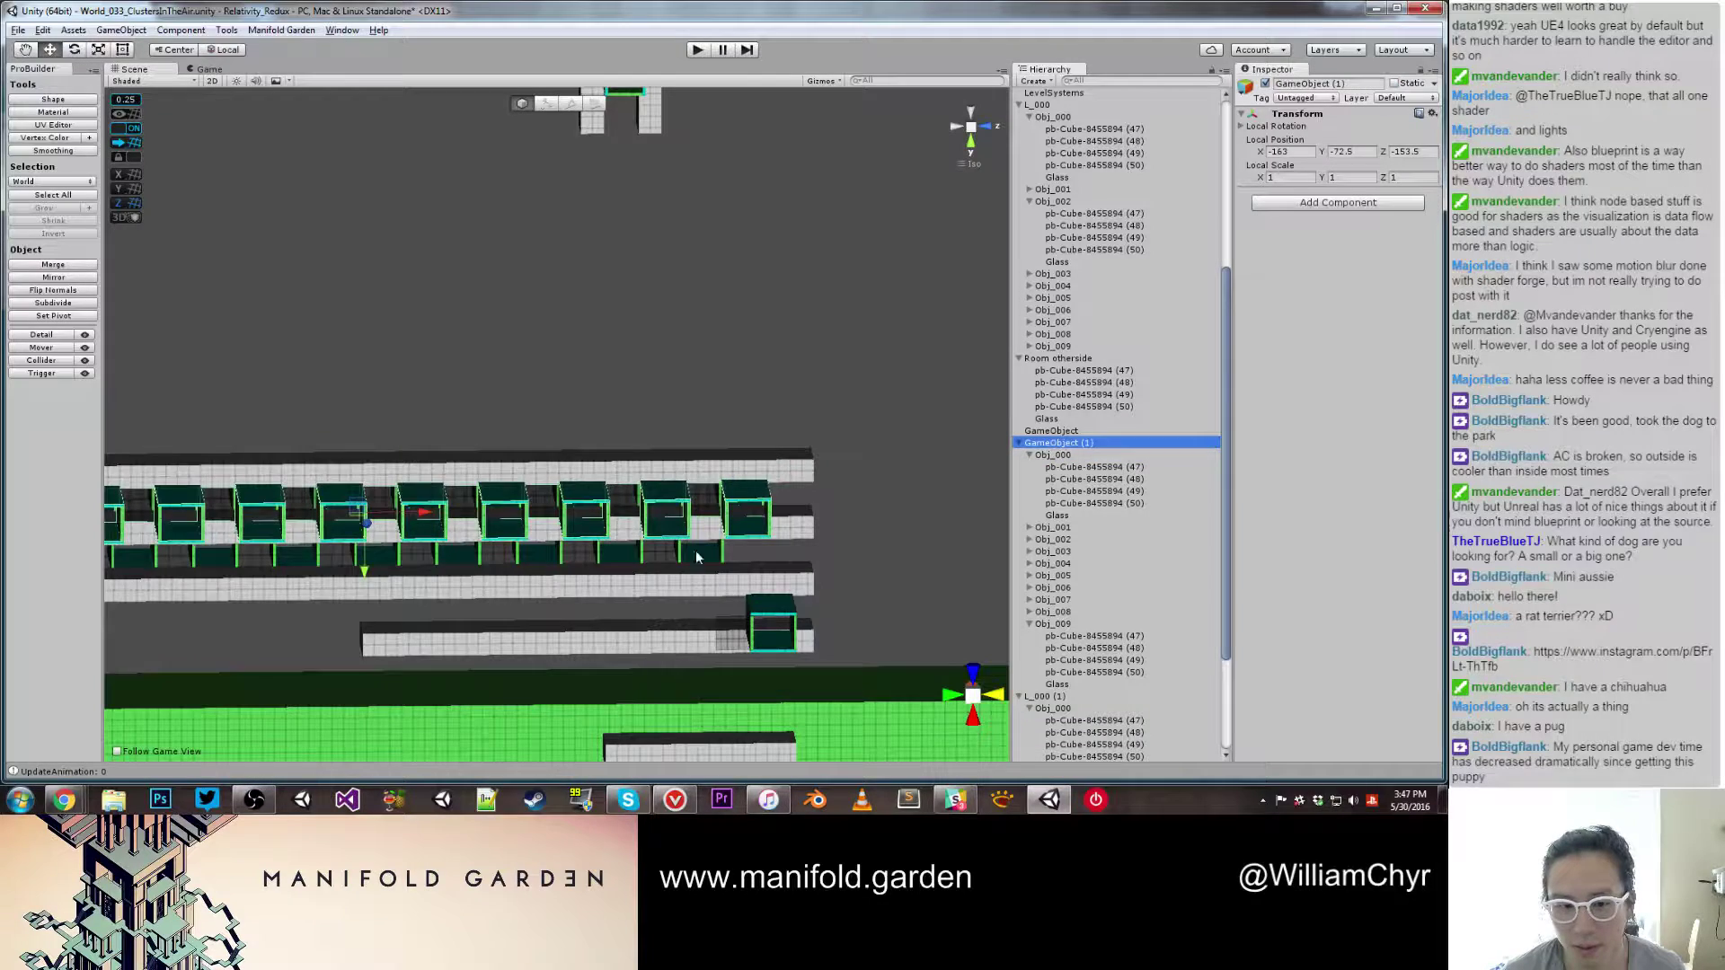
key("f")
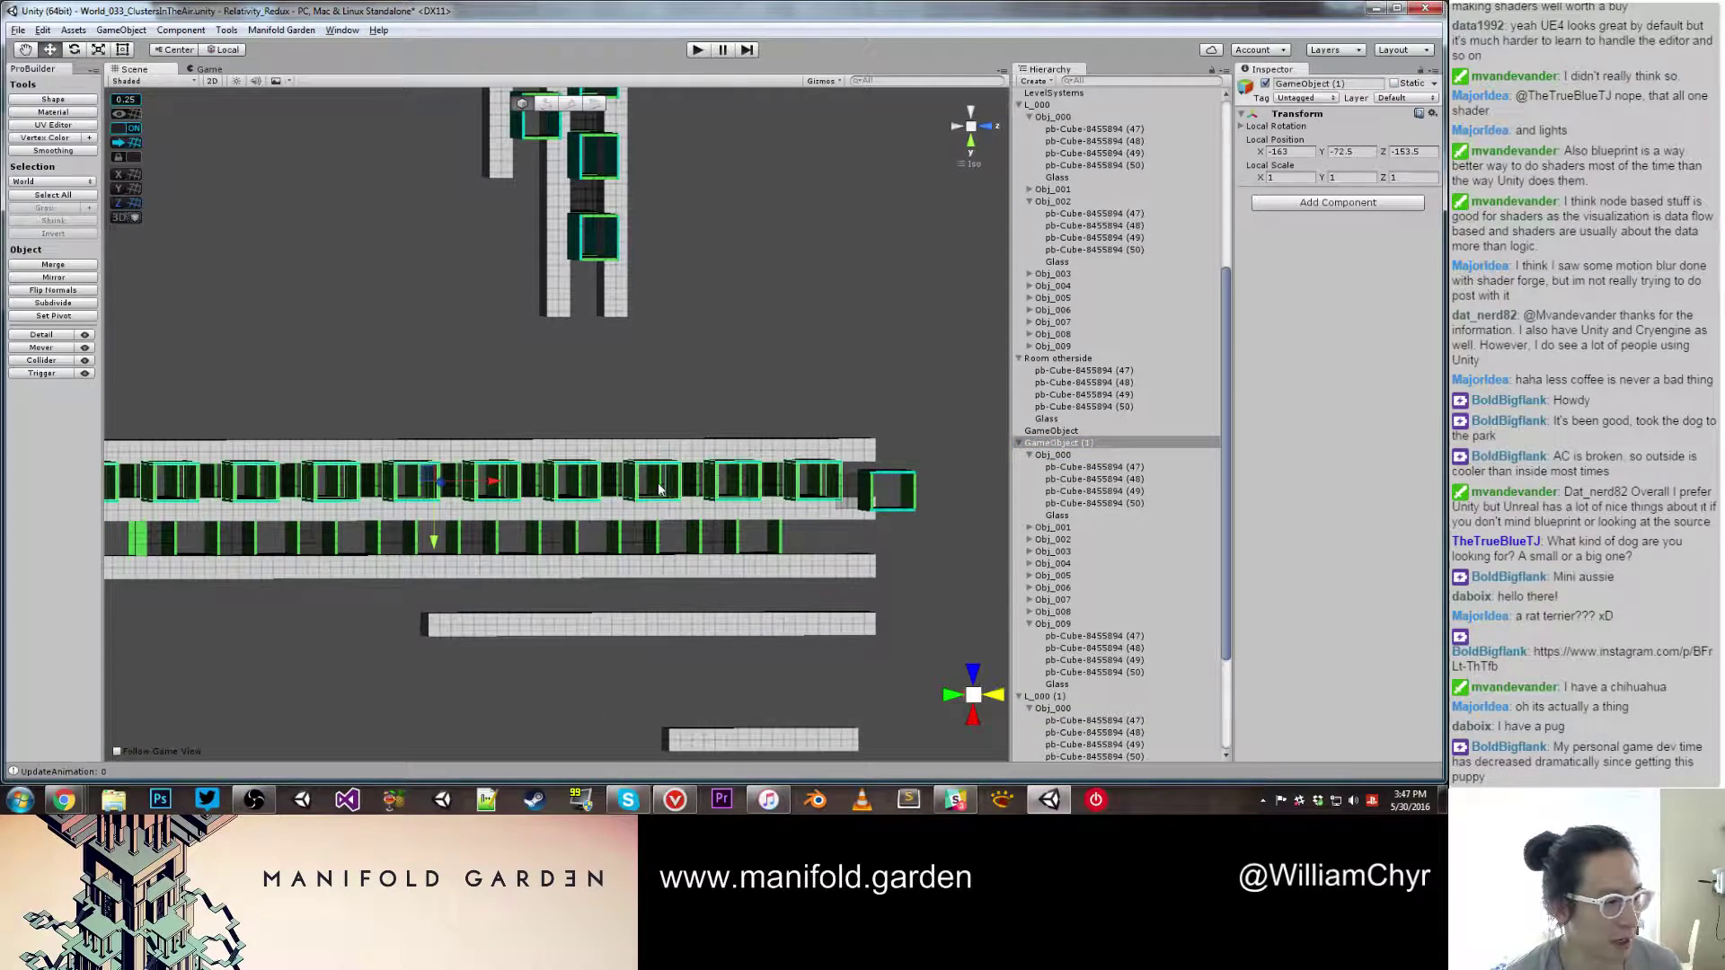
left_click_drag(537, 483, 443, 505, "alt")
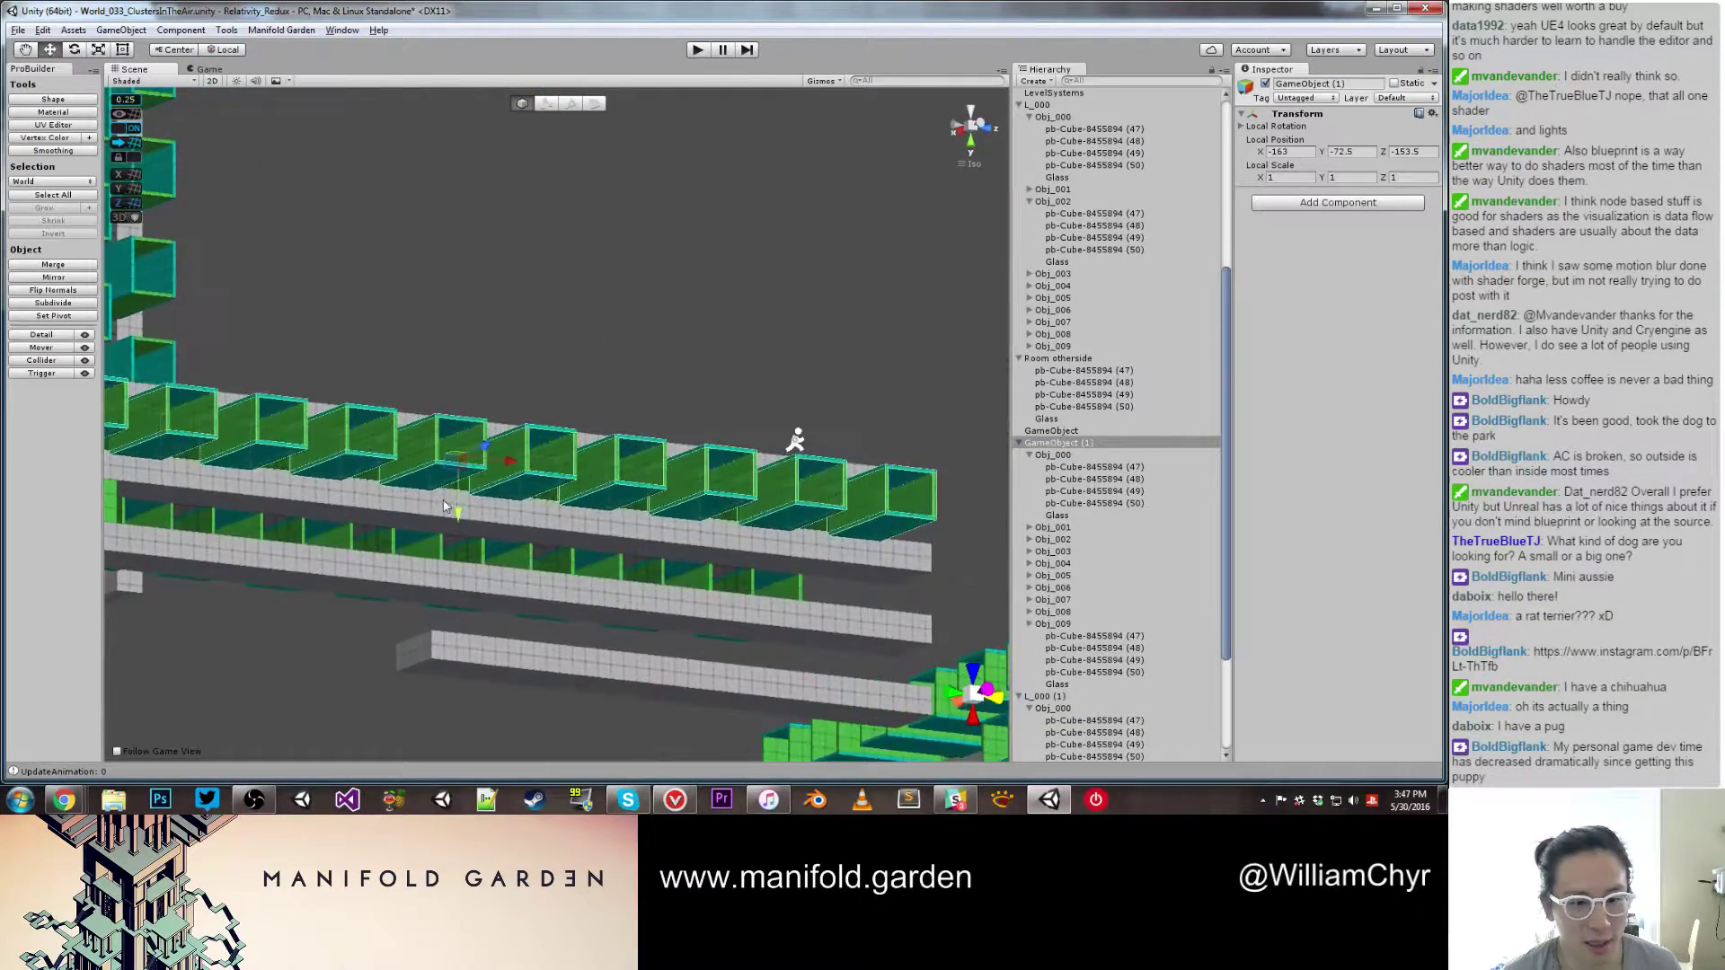
key("ctrl+d")
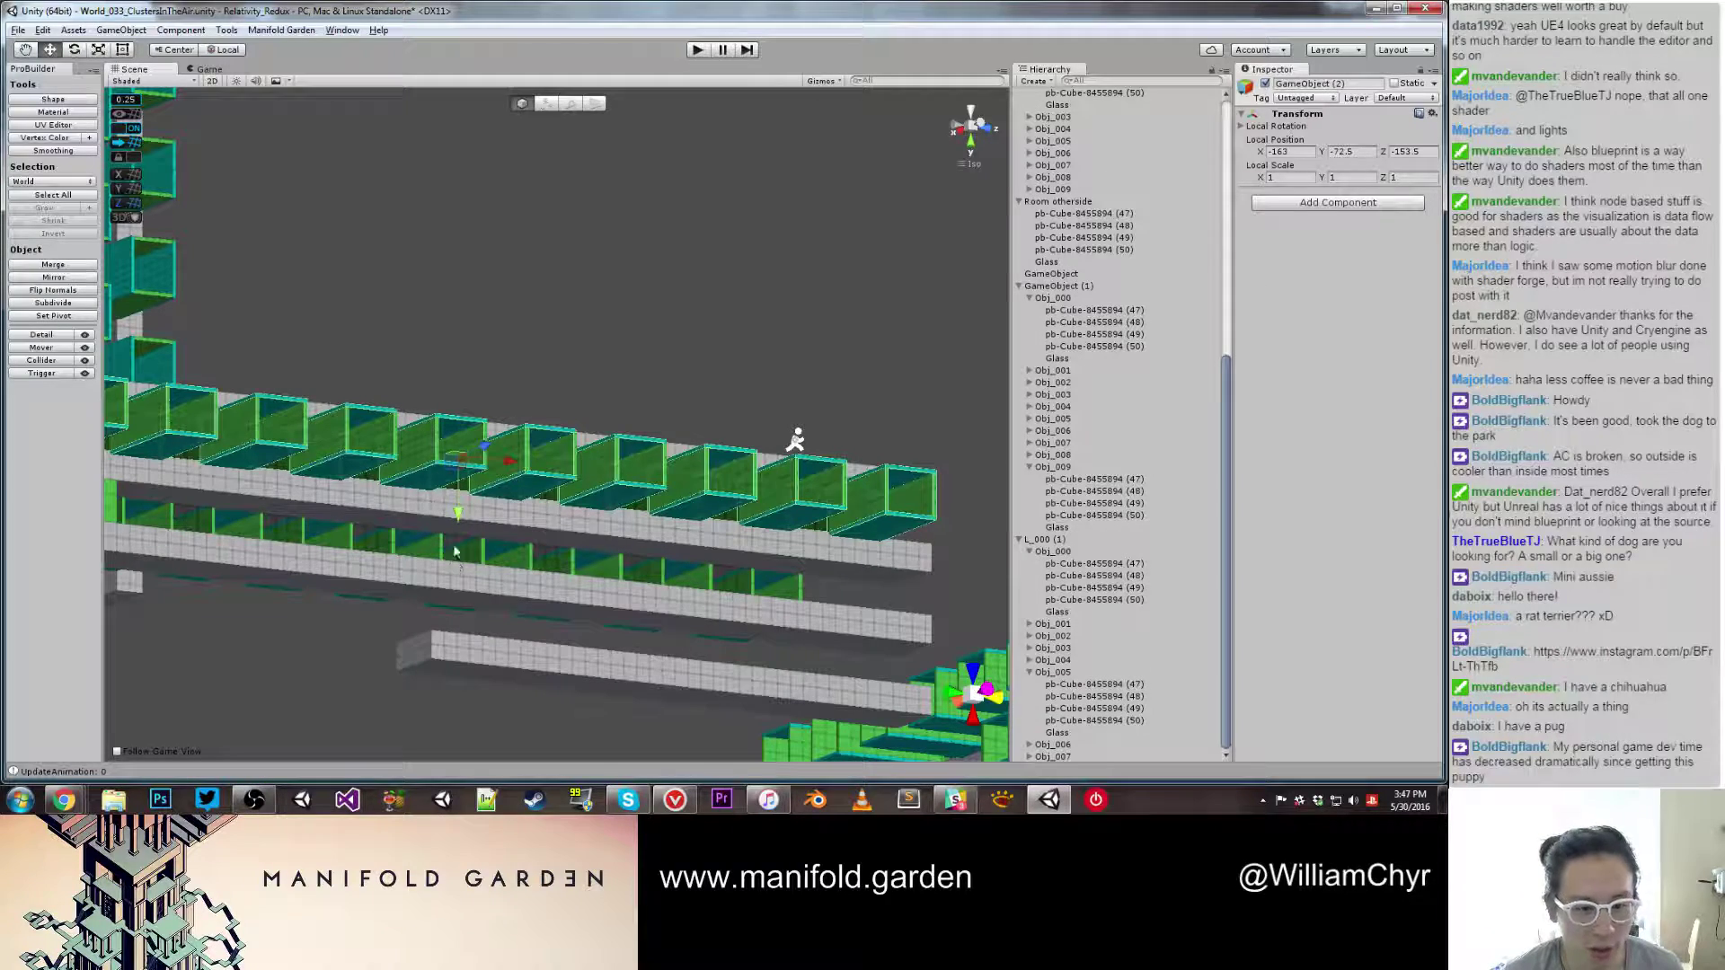
left_click_drag(458, 515, 458, 572)
scroll(457, 566, "up", 4)
middle_click_drag(456, 560, 594, 464)
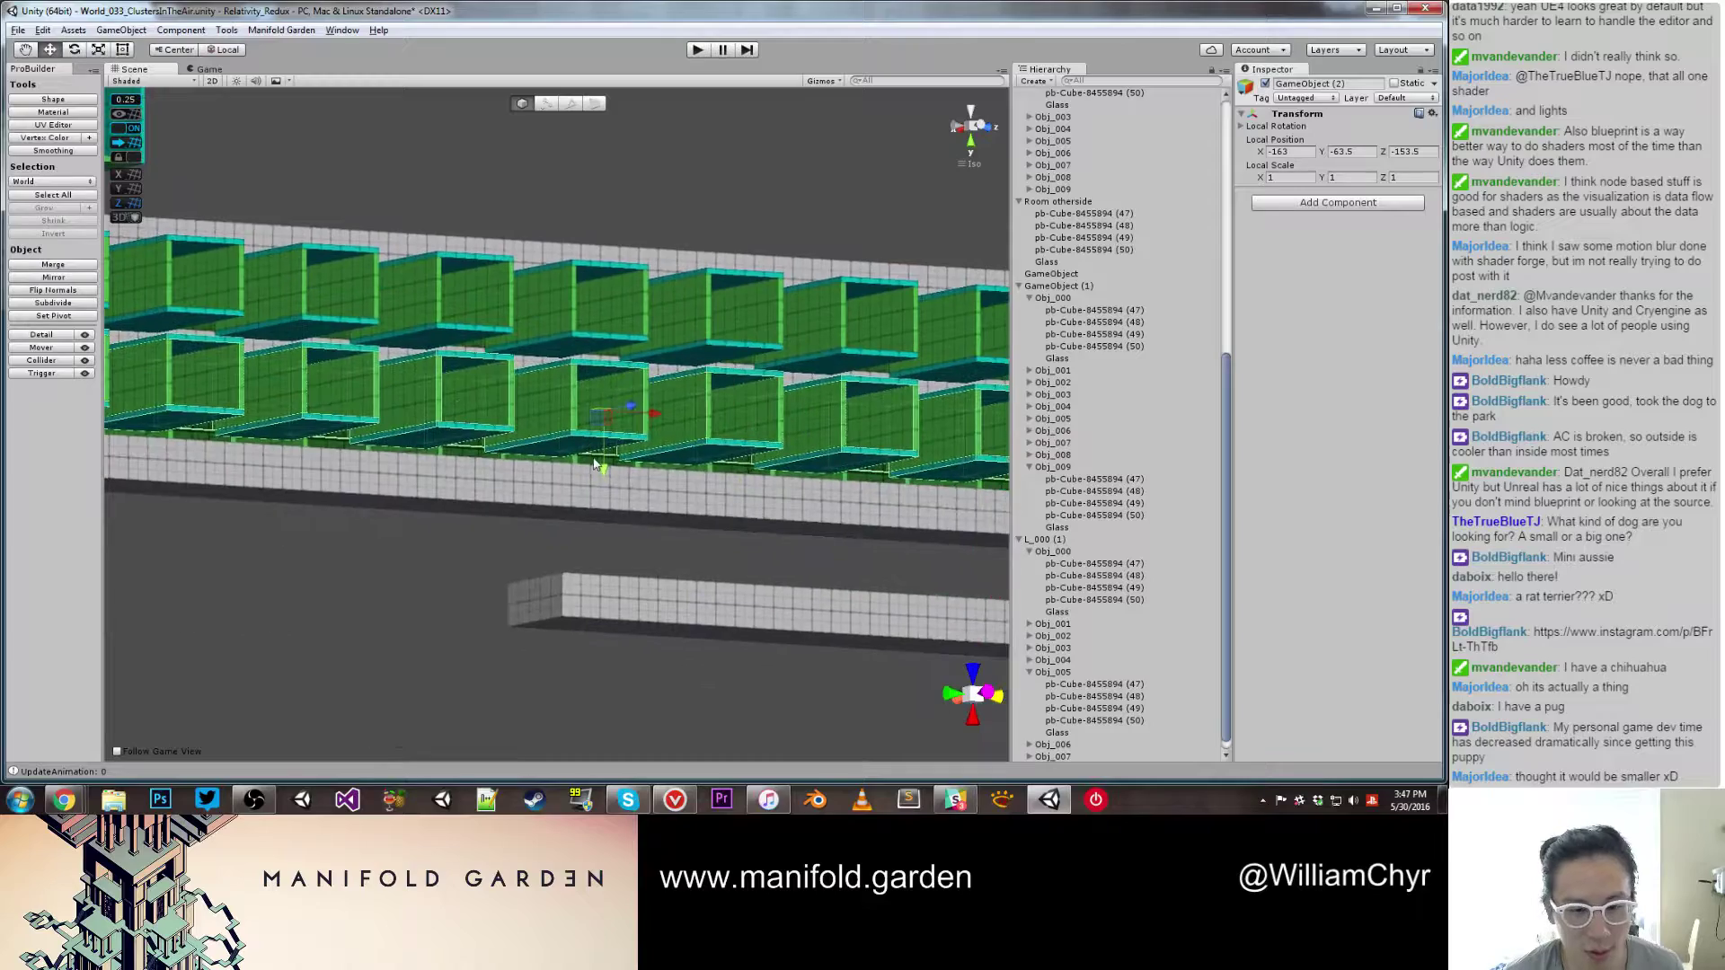
left_click_drag(614, 476, 617, 451)
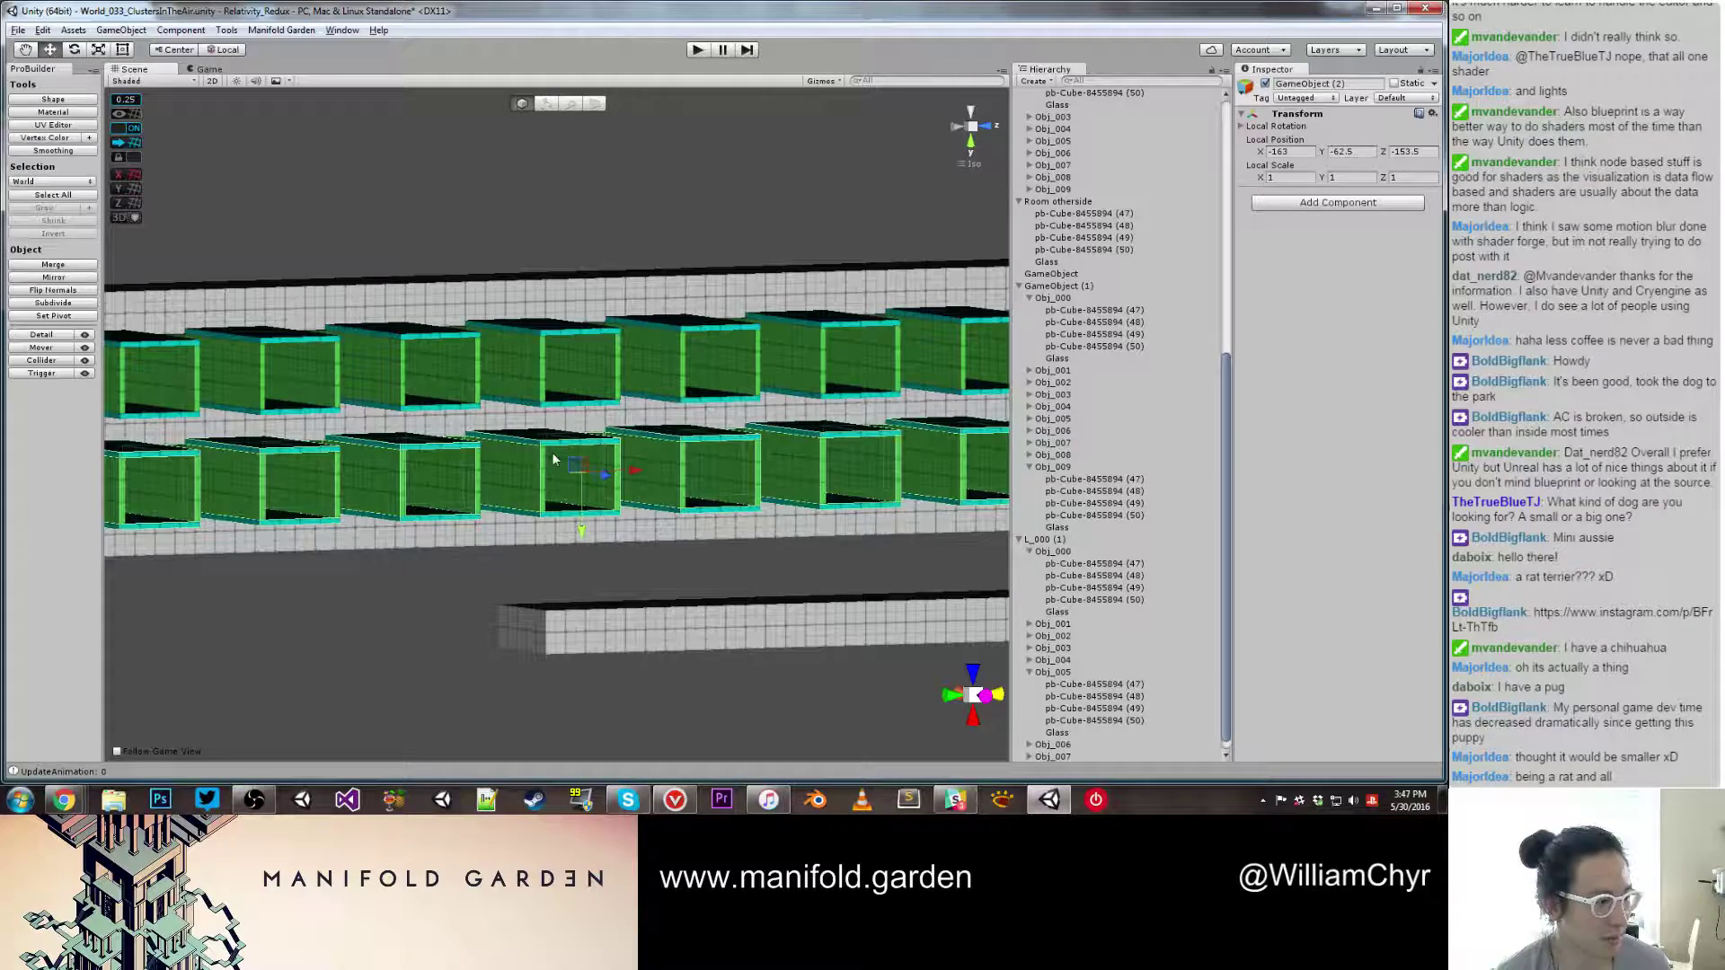
Step: Shift the duplicated lower row along the beam by half a room spacing to stagger it against the row above
left_click_drag(602, 454, 714, 491, "alt")
scroll(714, 491, "down", 3)
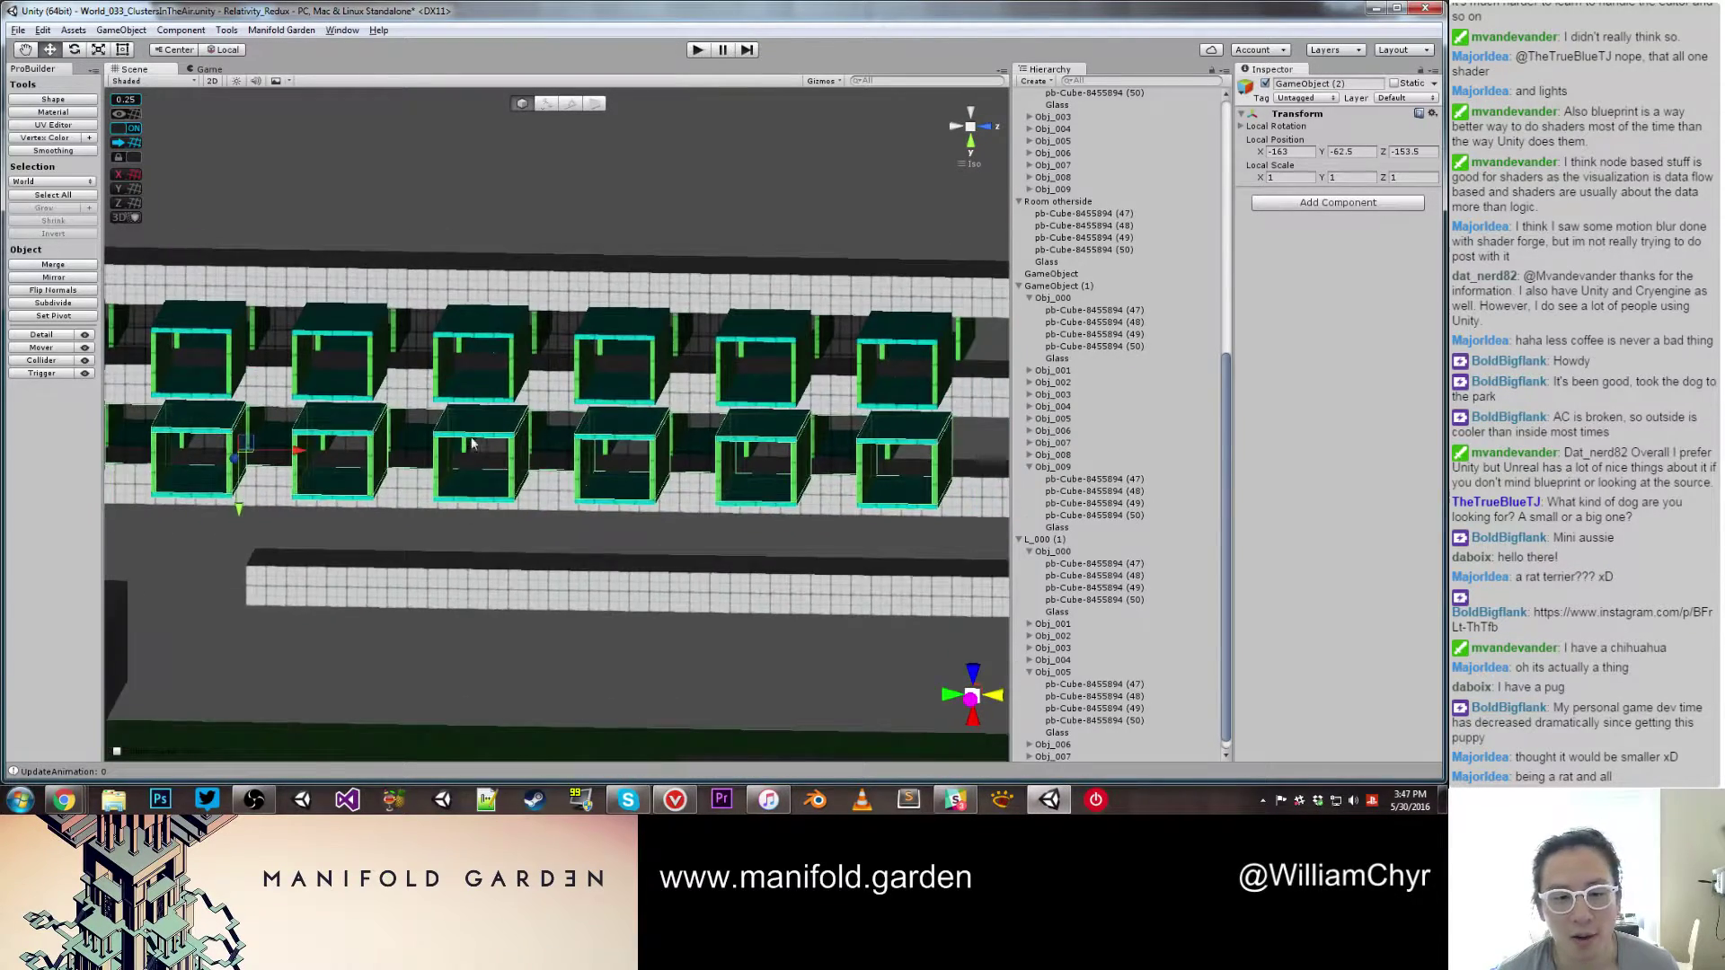
left_click_drag(281, 430, 302, 404, "alt")
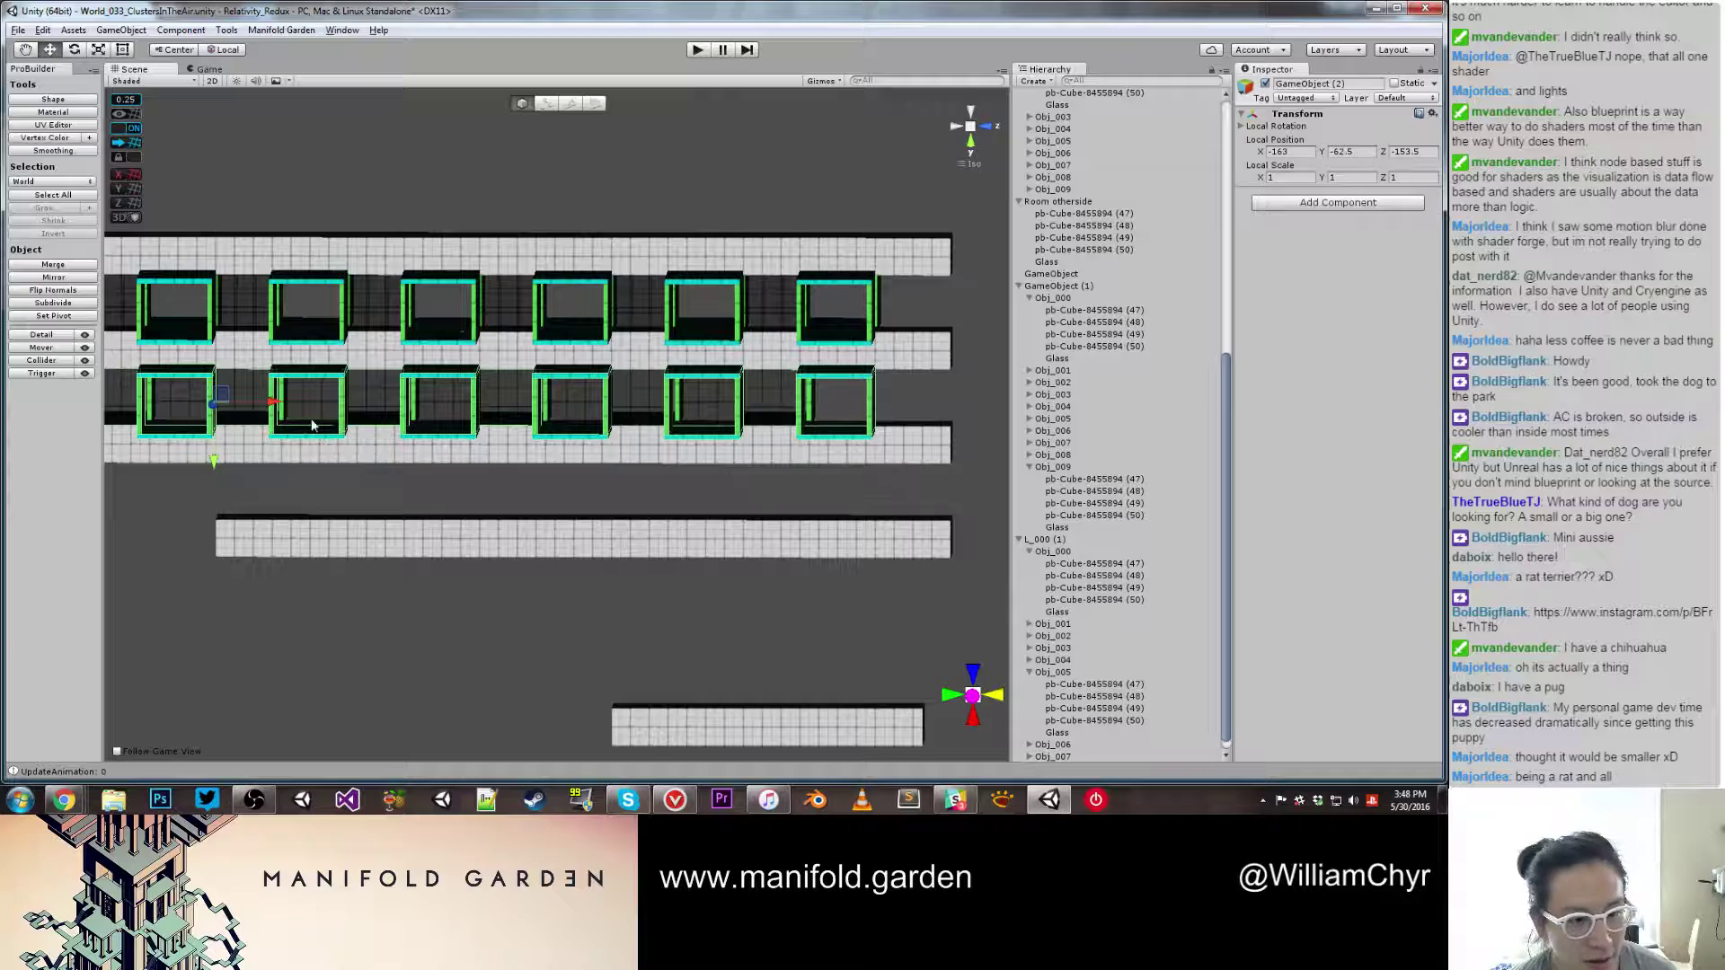
left_click_drag(277, 409, 209, 415)
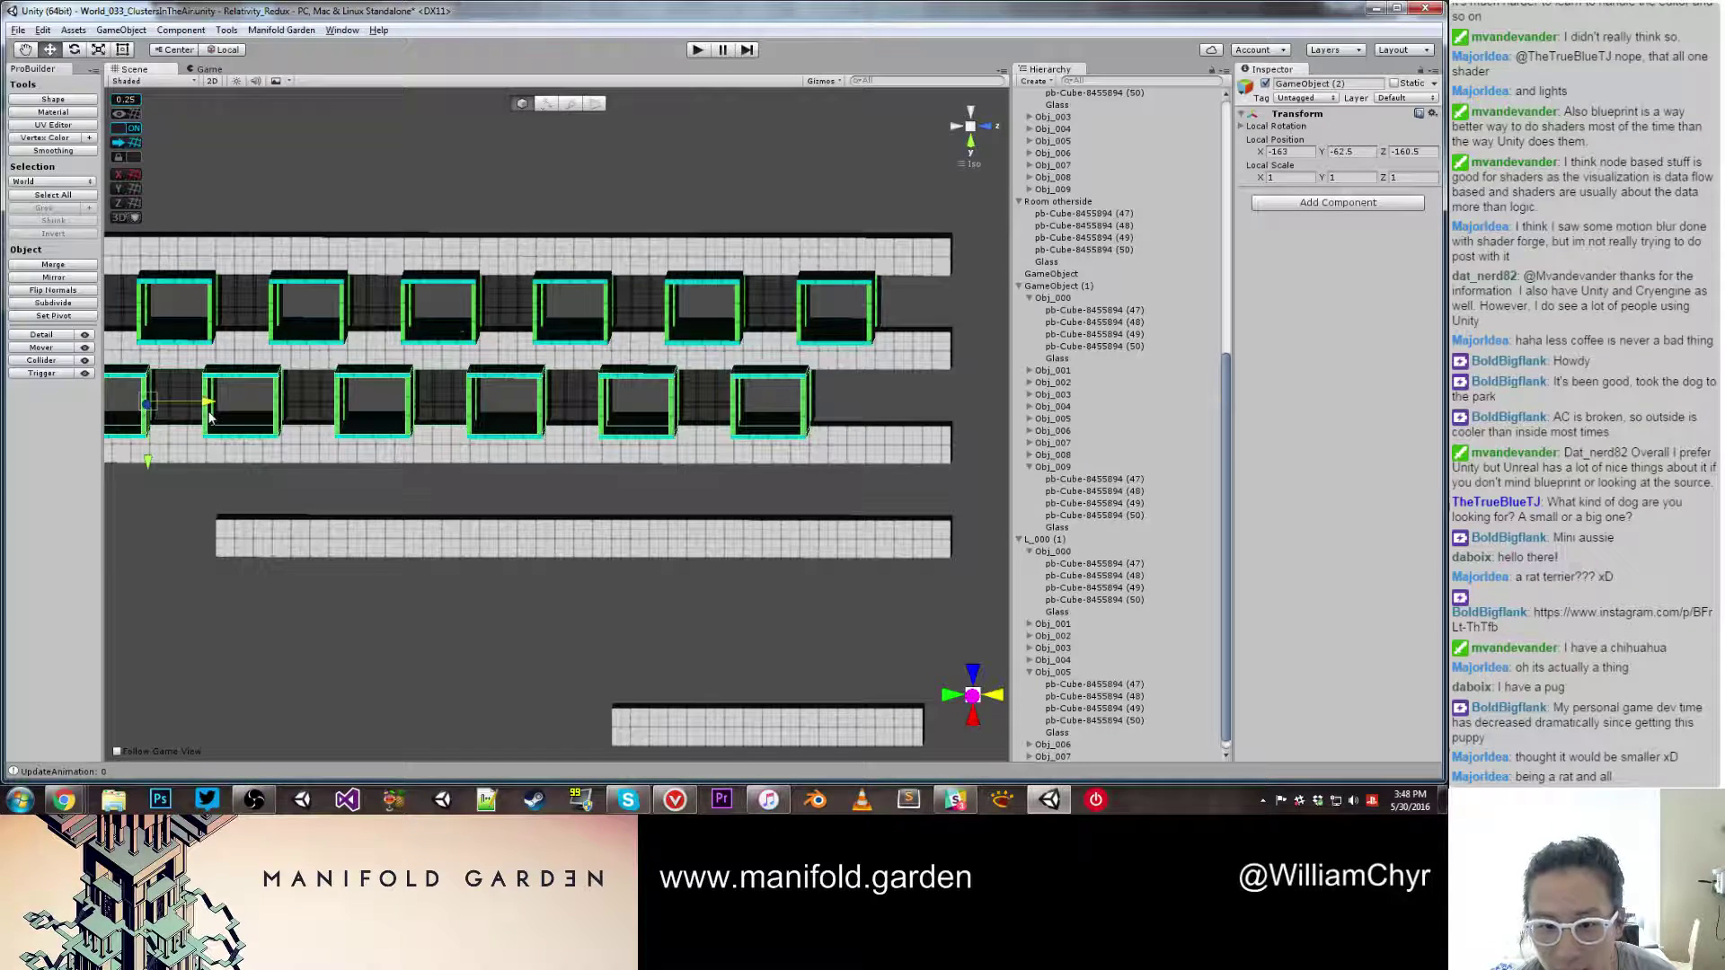
Step: Delete the rooms Obj_000 and Obj_001 of GameObject (2) at the end of the staggered row
scroll(672, 415, "down", 5)
left_click_drag(672, 415, 458, 370, "alt")
middle_click_drag(458, 370, 850, 388)
right_click_drag(851, 386, 690, 352)
left_click(628, 286)
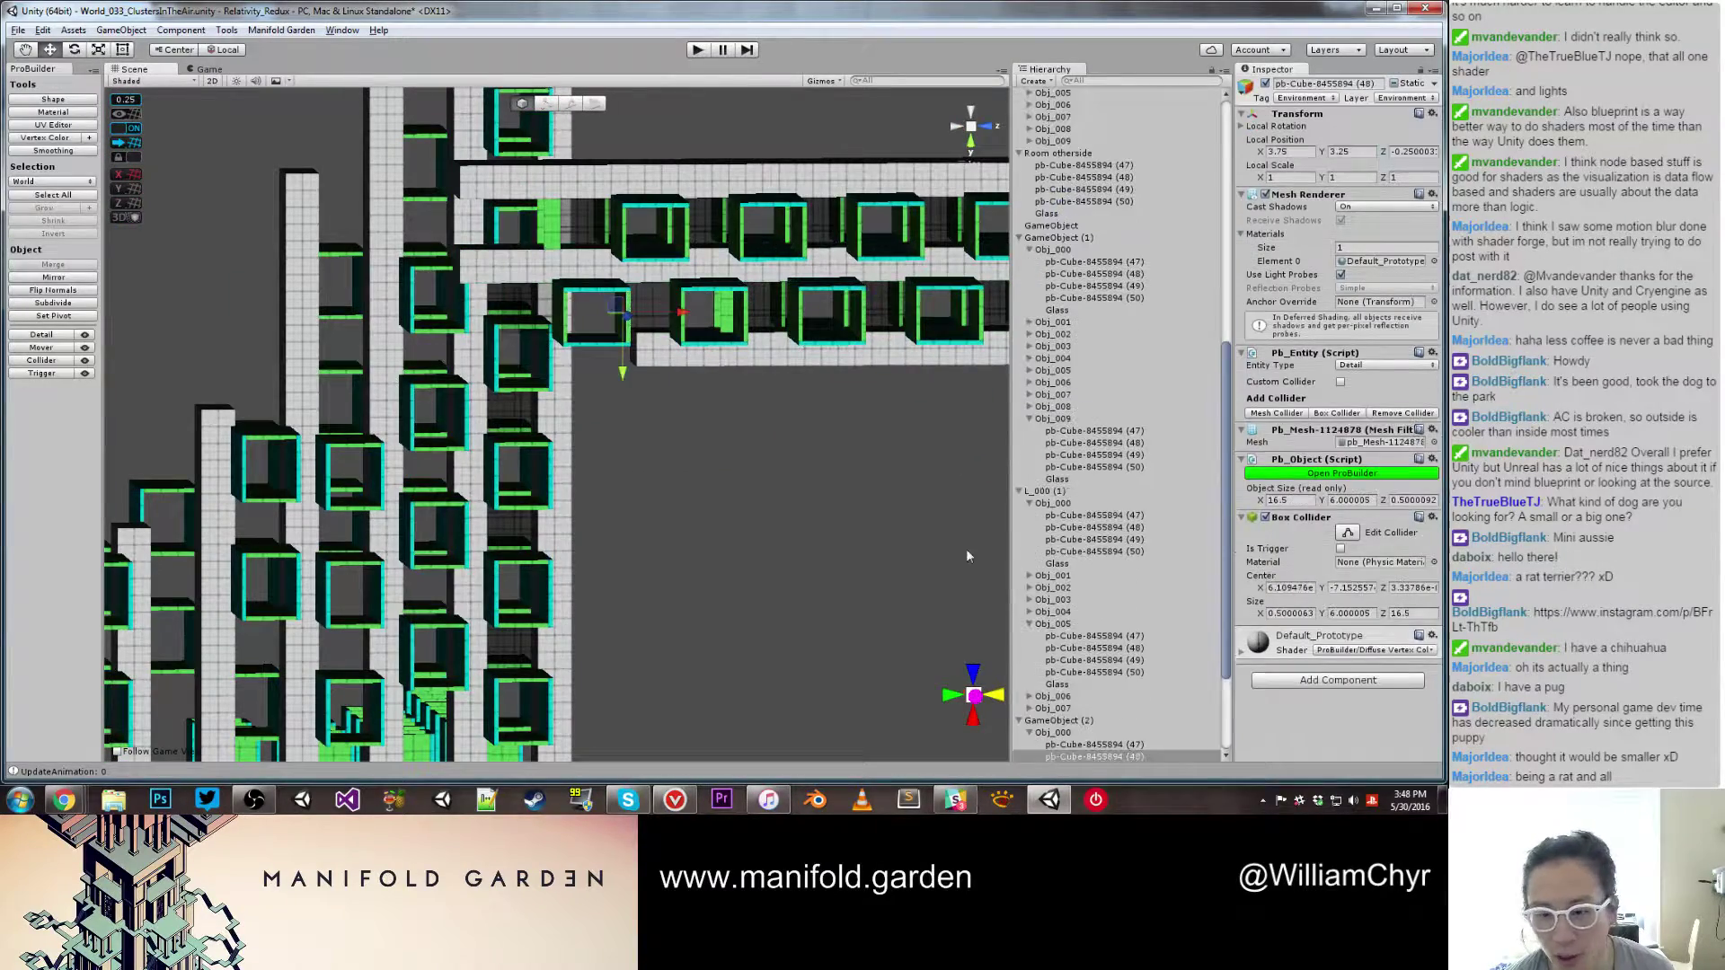
left_click(1057, 732)
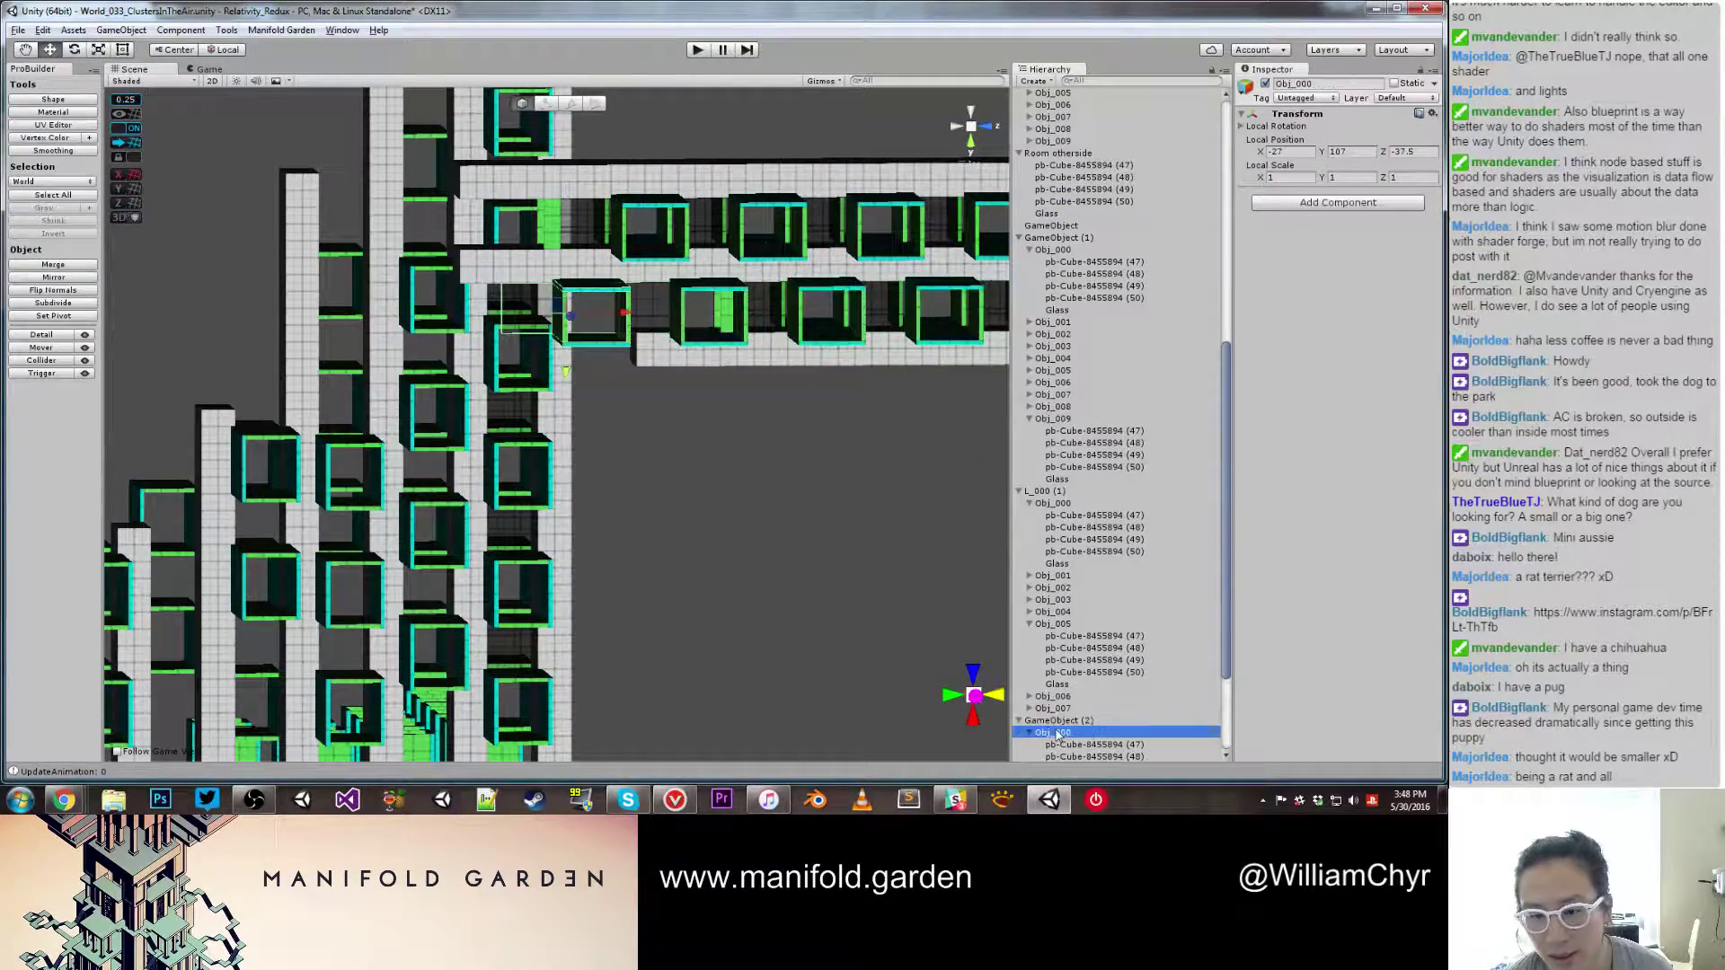
mouse_move(908, 578)
right_mouse_down()
mouse_move(820, 499)
mouse_move(925, 566)
right_mouse_up()
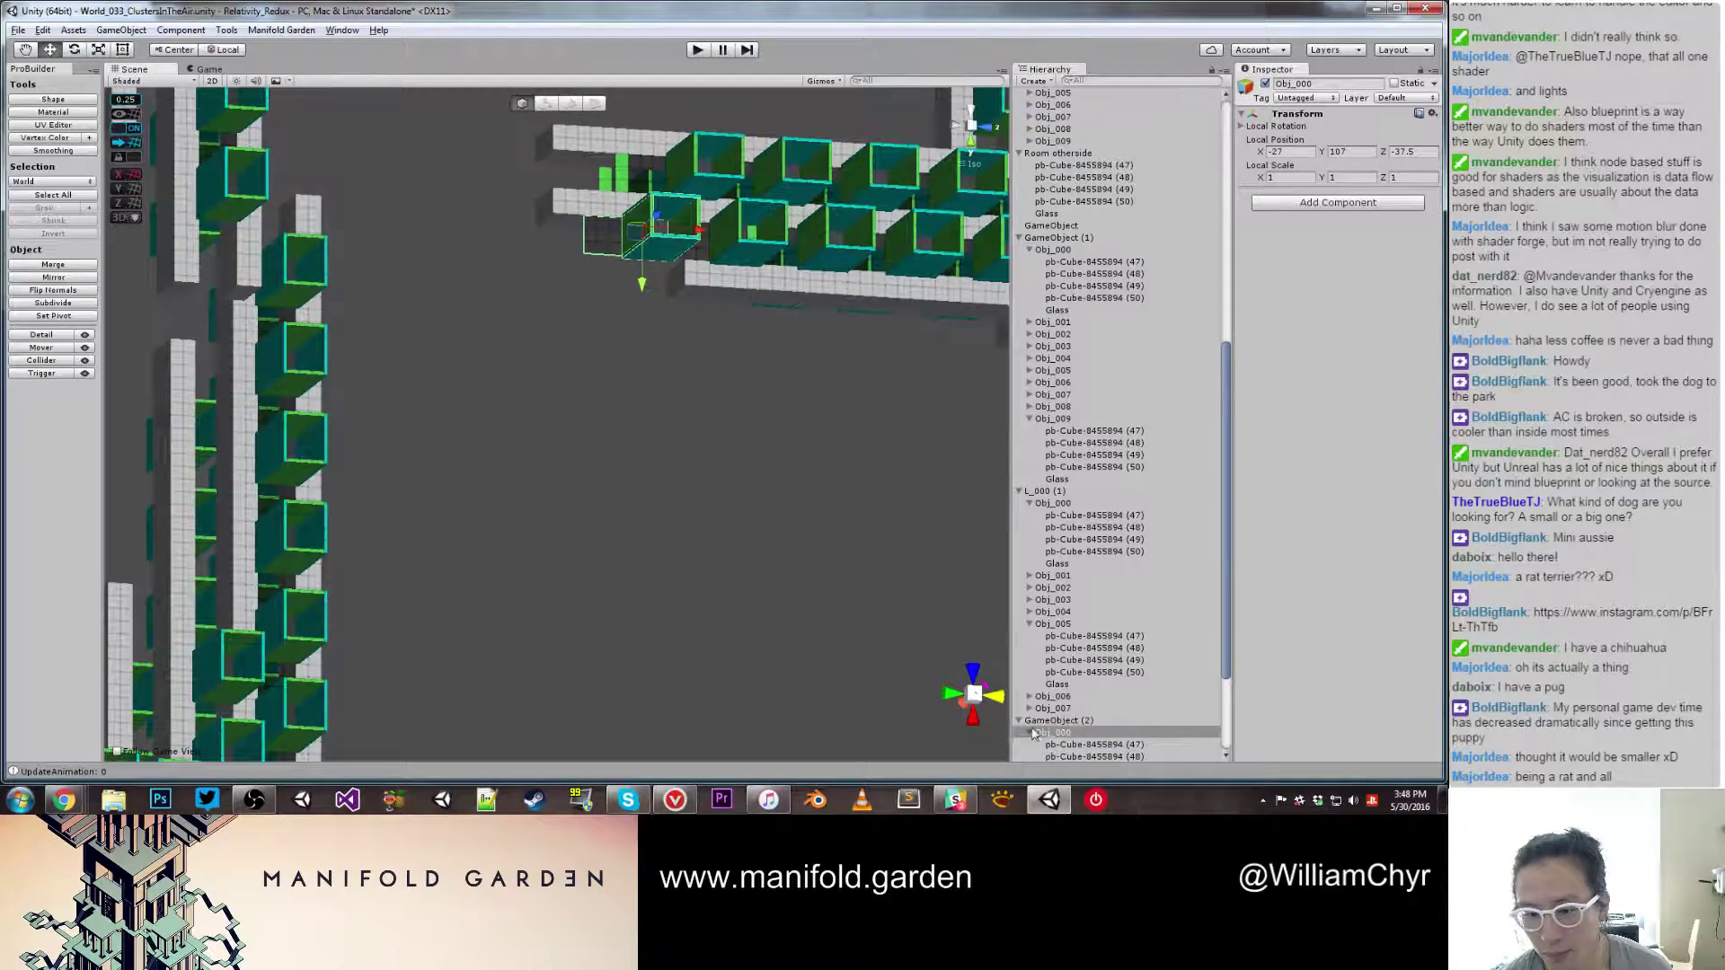
left_click(1066, 730)
left_click(1056, 745, "shift")
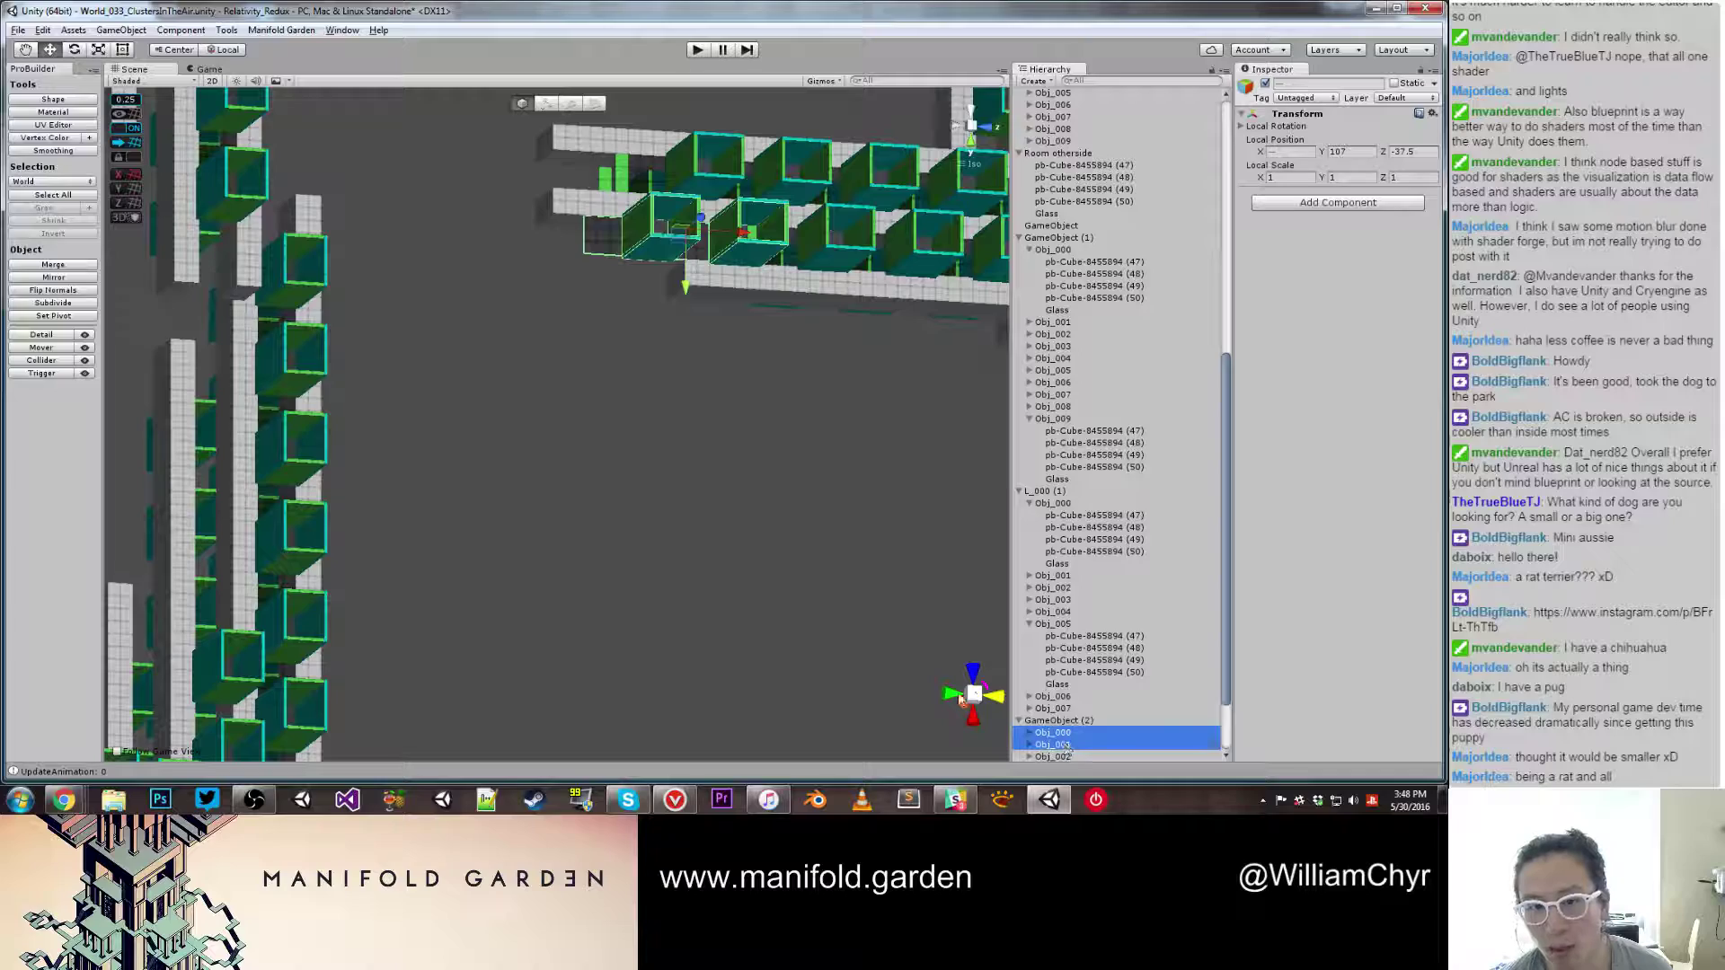
left_click_drag(849, 593, 934, 652, "alt")
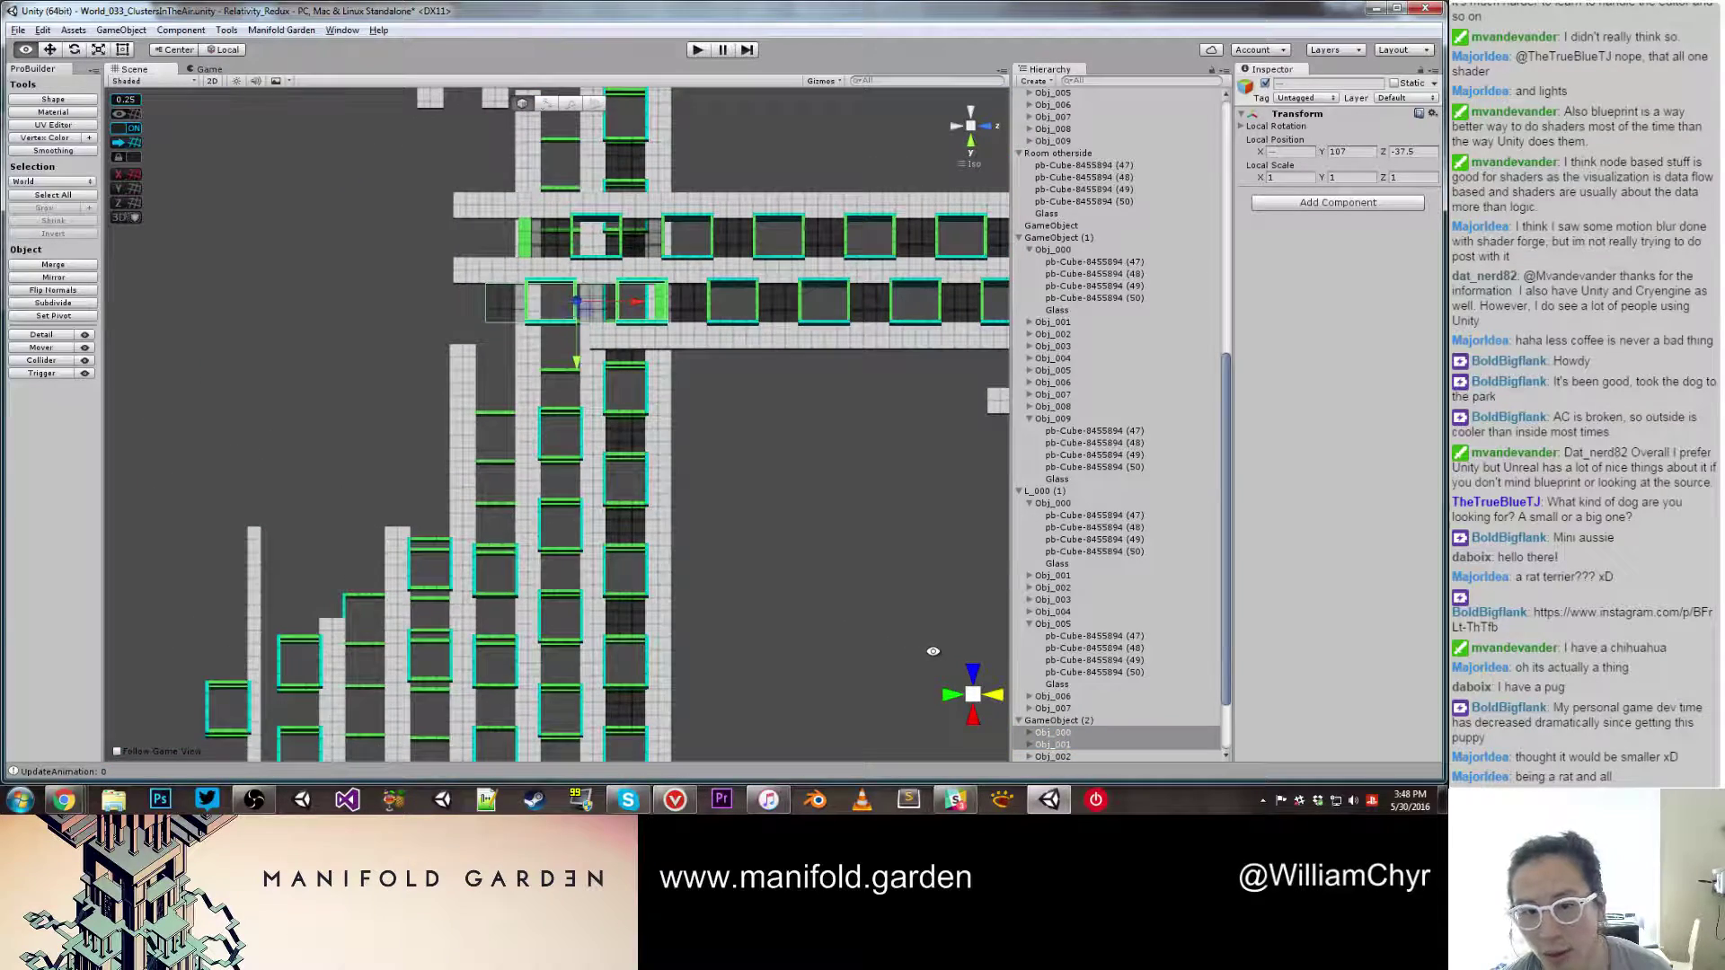
right_click(1033, 729)
left_click(1102, 526)
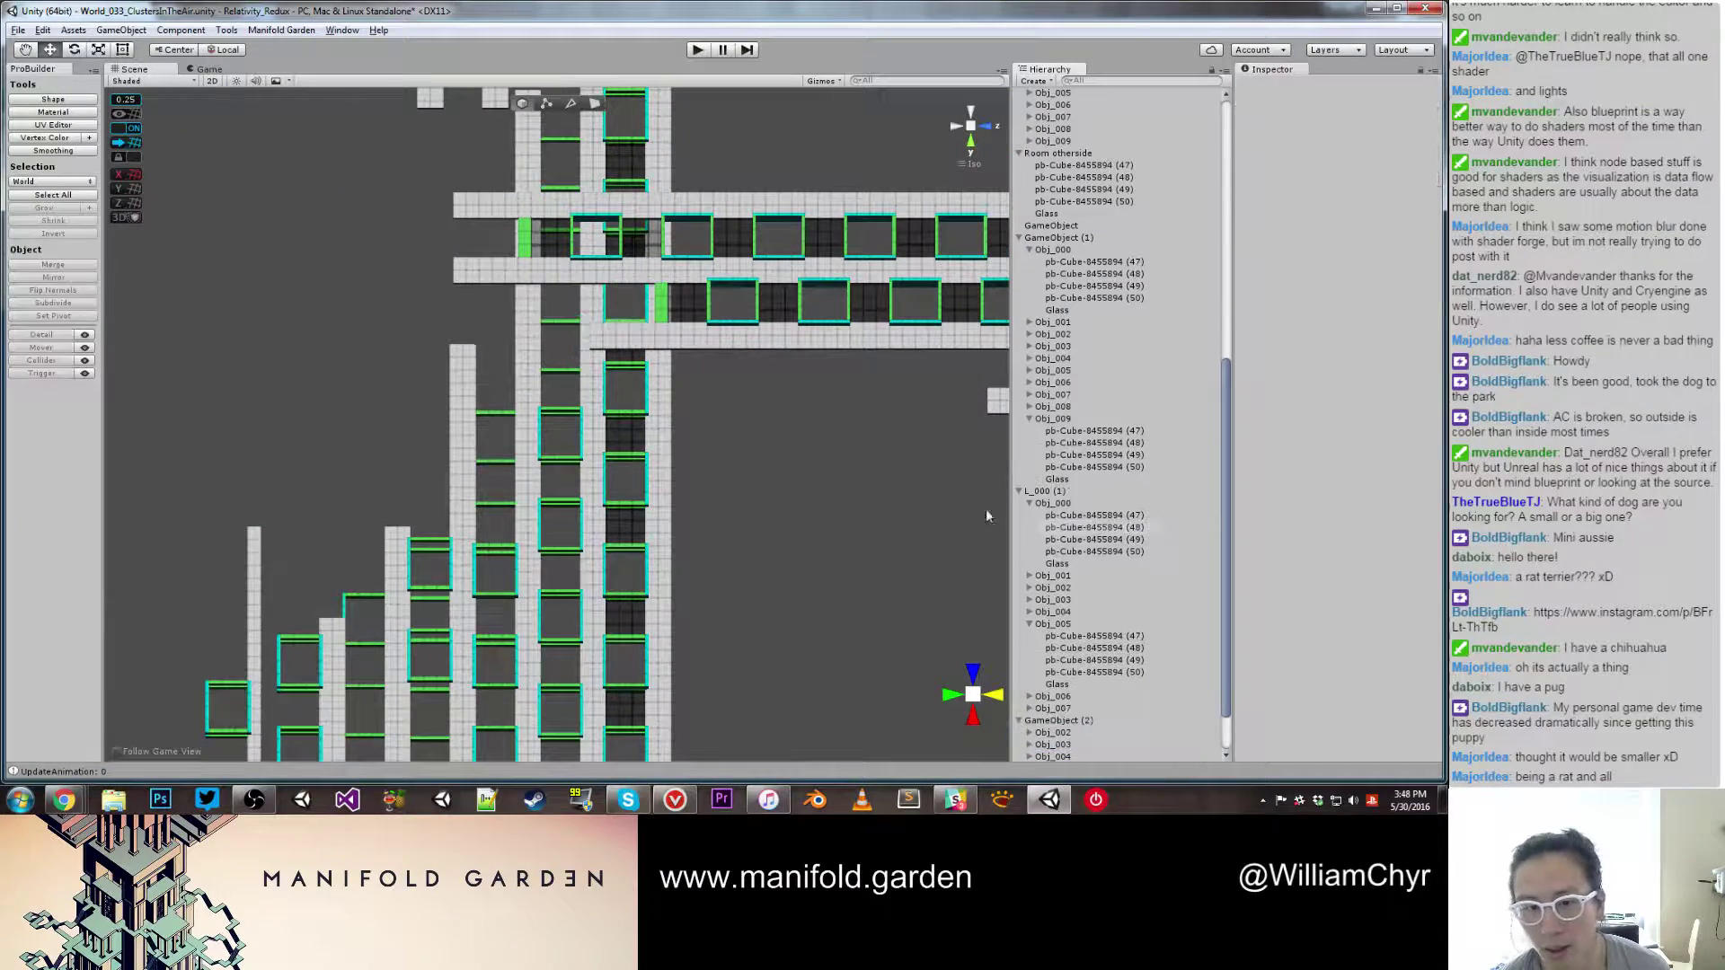
Step: Duplicate the room row L_000 and lower the copy into the third gap from the top, beside the beams
right_click_drag(986, 515, 660, 409)
scroll(671, 412, "up", 4)
left_click(674, 376)
scroll(993, 265, "up", 1)
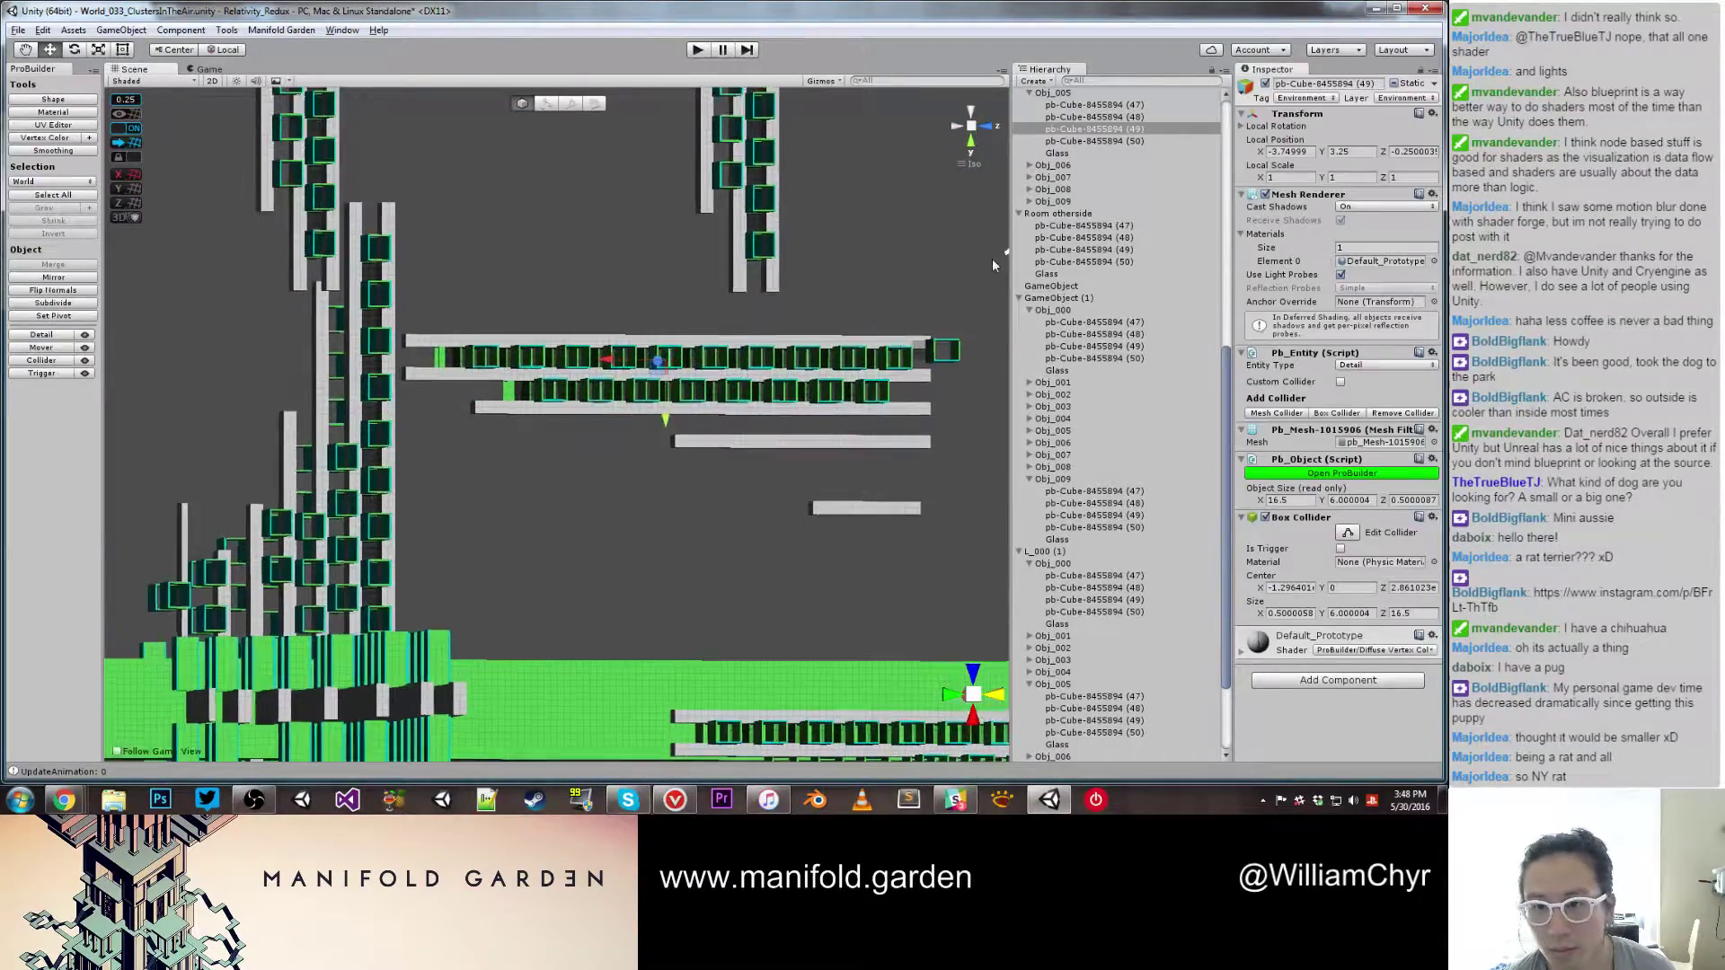
scroll(1060, 217, "up", 8)
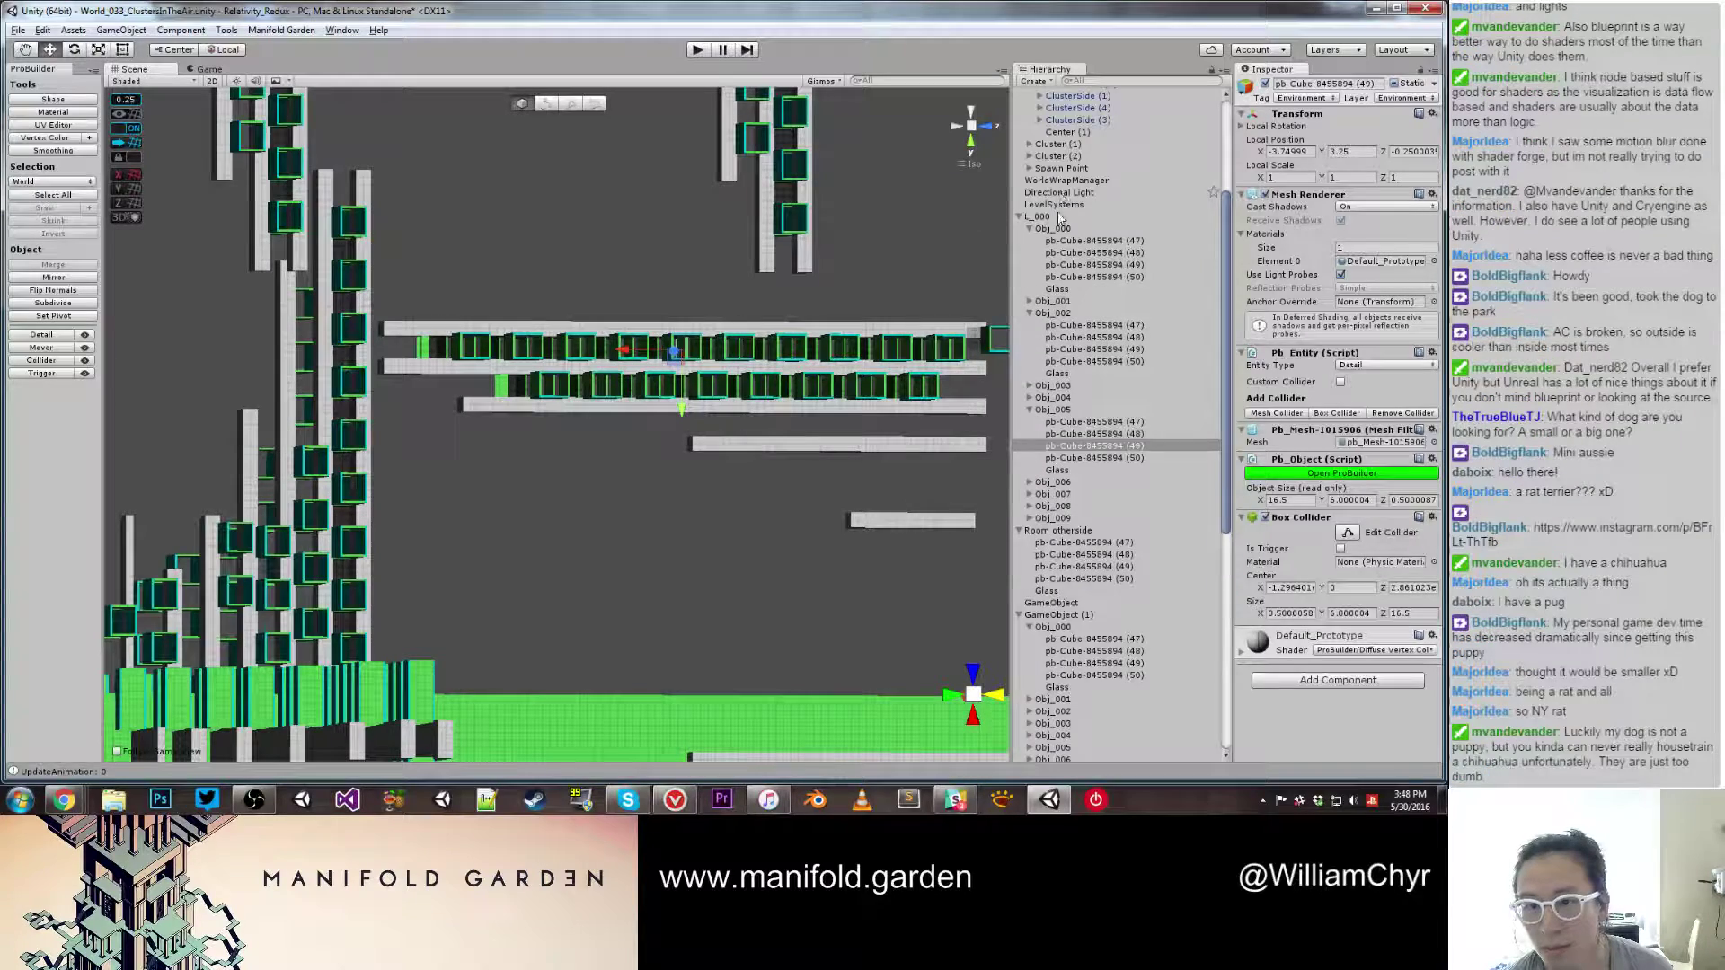
left_click(1058, 217)
scroll(902, 248, "up", 2)
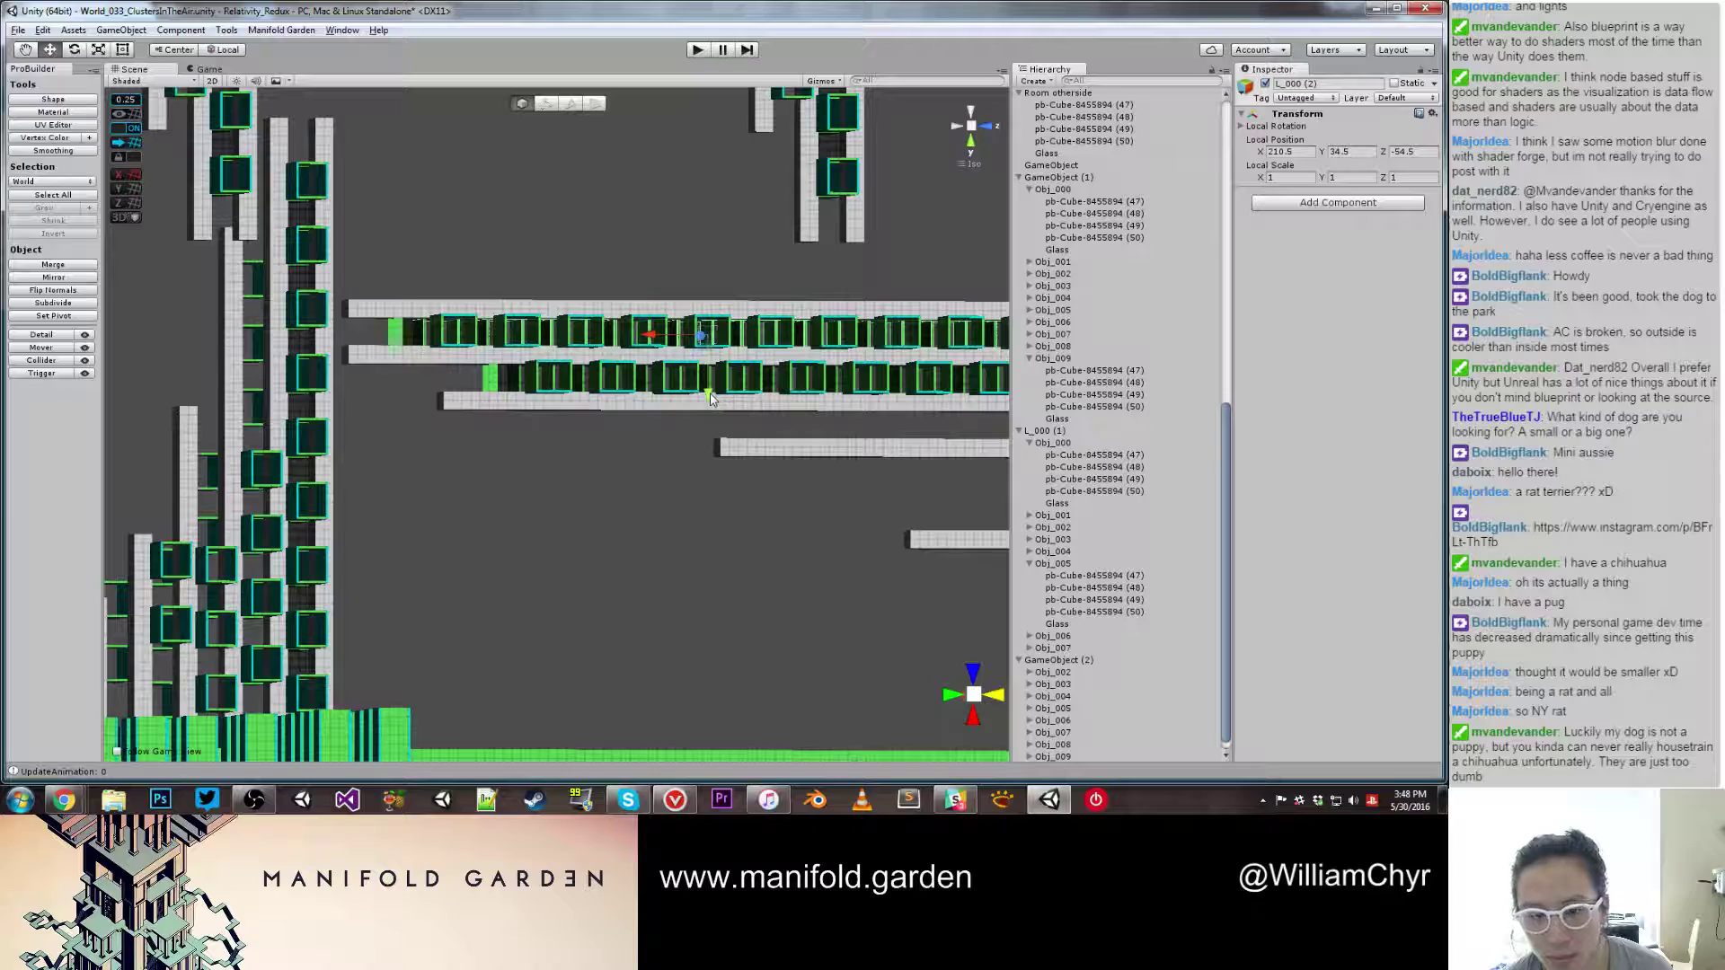
left_click_drag(710, 398, 636, 459)
Step: Duplicate the room row GameObject (1) and lower the copy to about Y -55.5, beneath the second staggered row
left_click(624, 384)
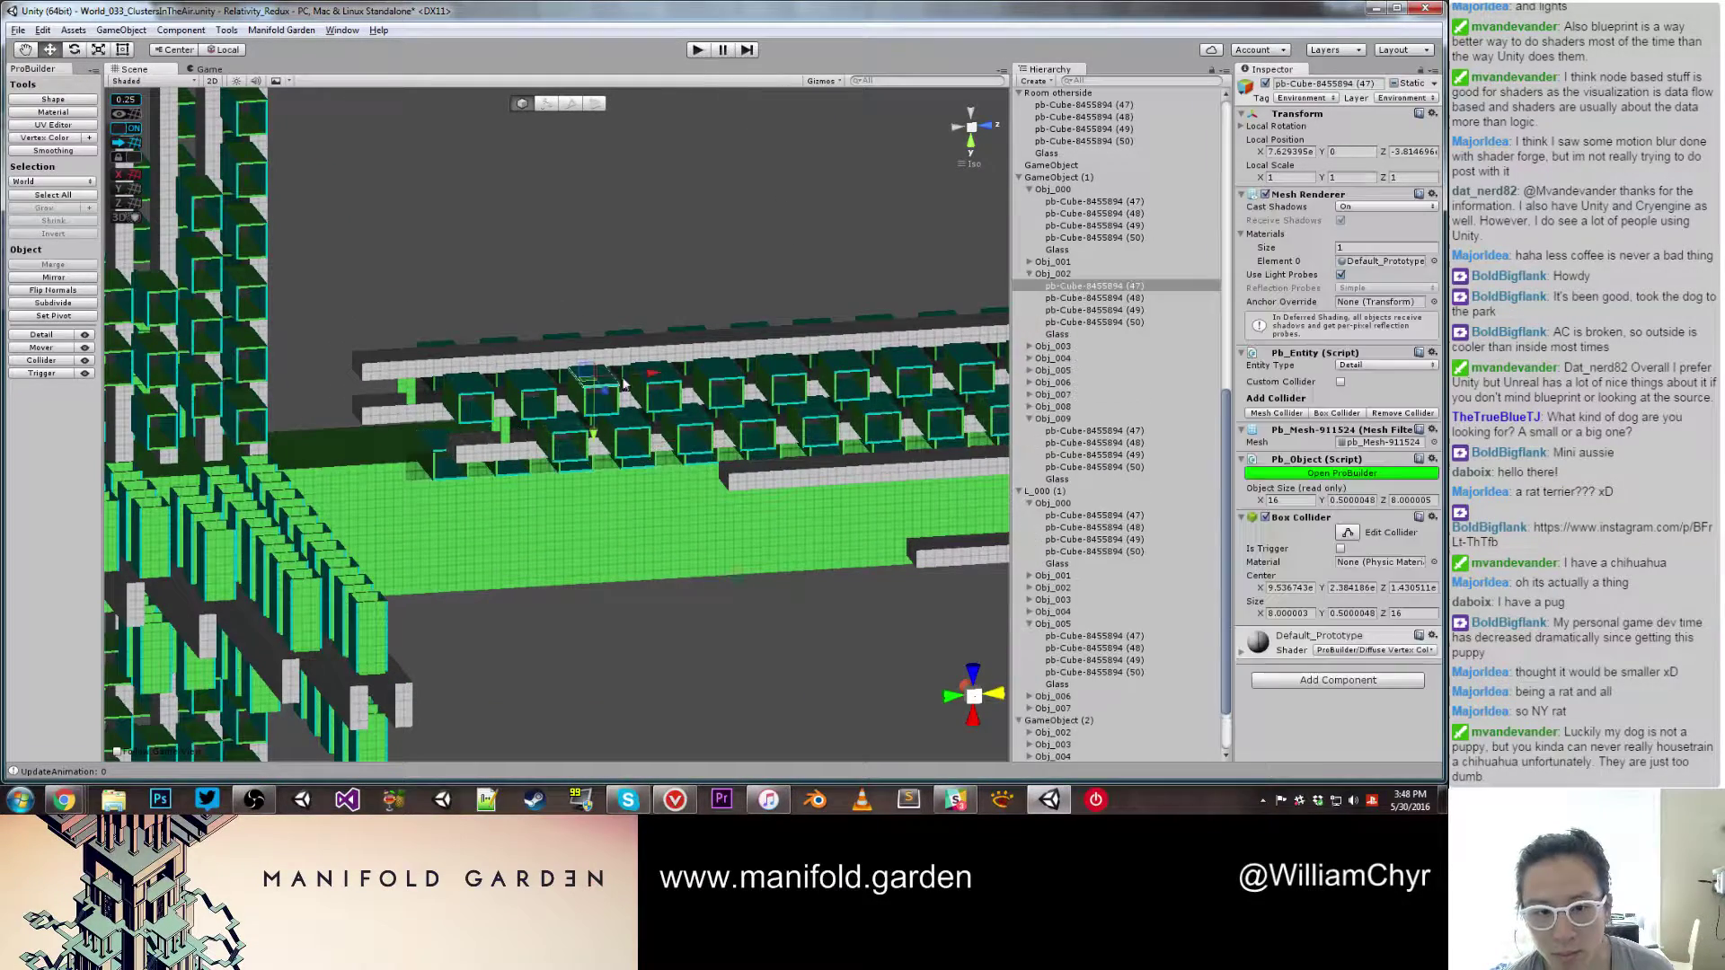
left_click(1072, 177)
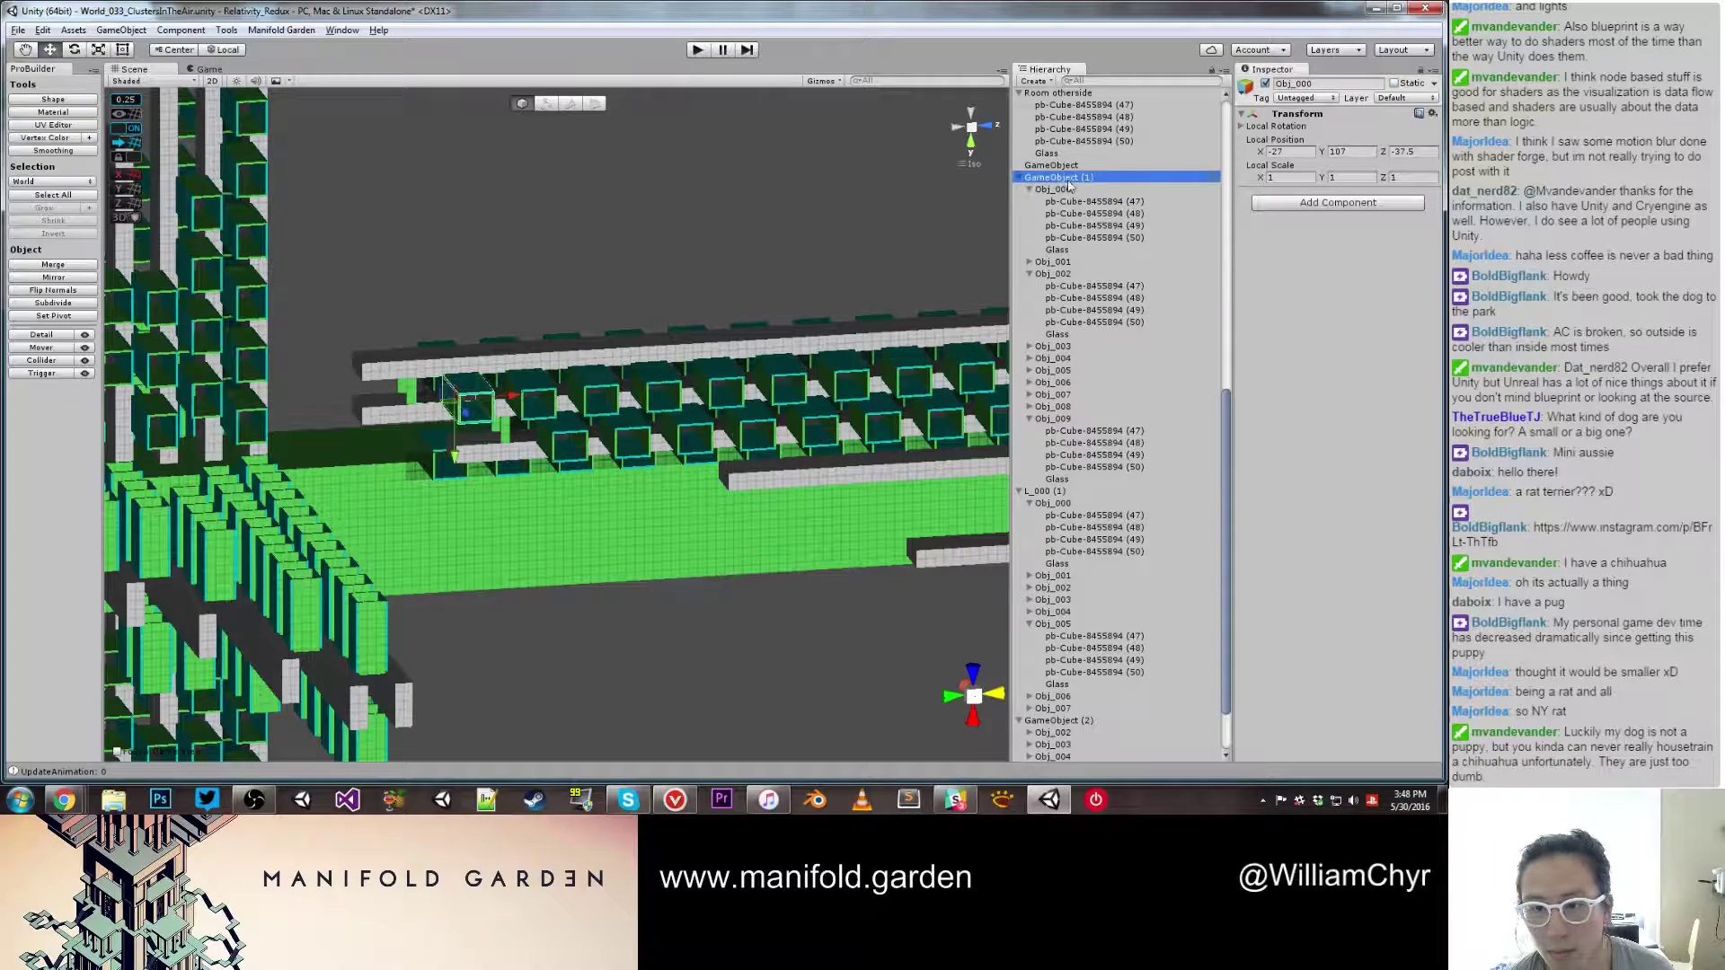
left_click_drag(742, 404, 742, 337, "alt")
key("ctrl+d")
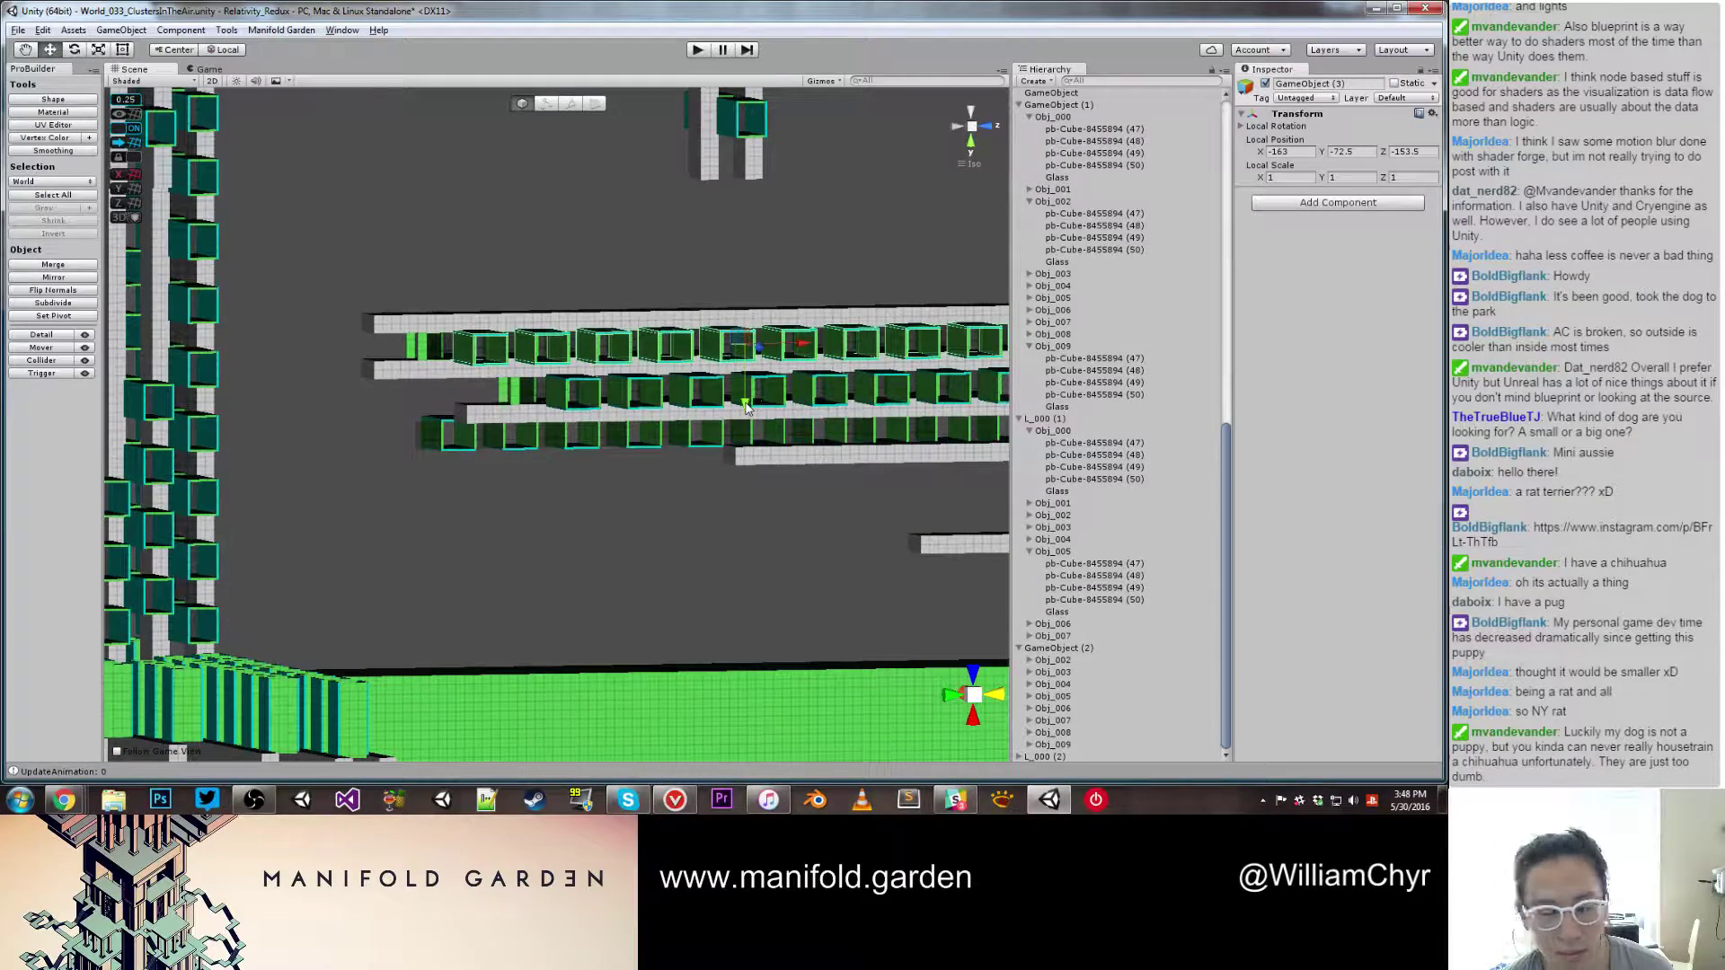
left_click_drag(746, 406, 753, 486)
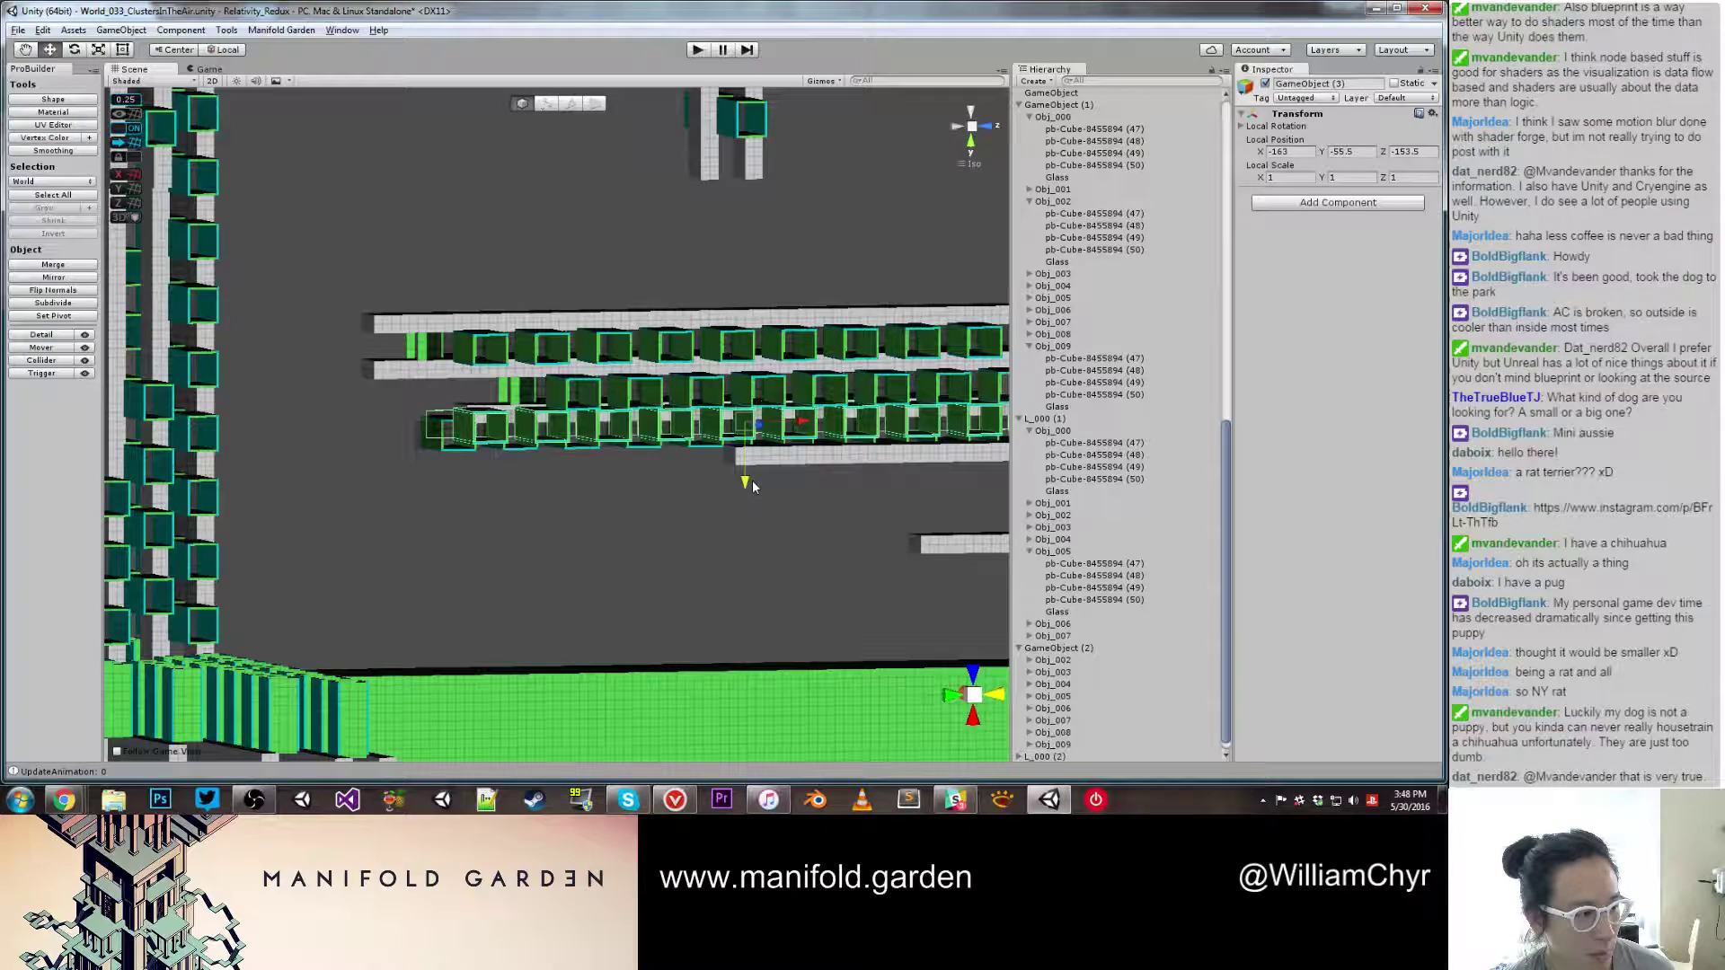
Step: Fine-tune the copied row's height to Y -52.5 so it lines up with the third gap between the beams
mouse_move(751, 481)
left_mouse_down("alt")
mouse_move(741, 455)
mouse_move(557, 401)
mouse_move(413, 420)
left_mouse_up("alt")
scroll(558, 408, "up", 3)
left_click_drag(647, 400, 507, 409, "alt")
mouse_move(781, 392)
left_mouse_down("alt")
mouse_move(727, 407)
mouse_move(842, 391)
left_mouse_up("alt")
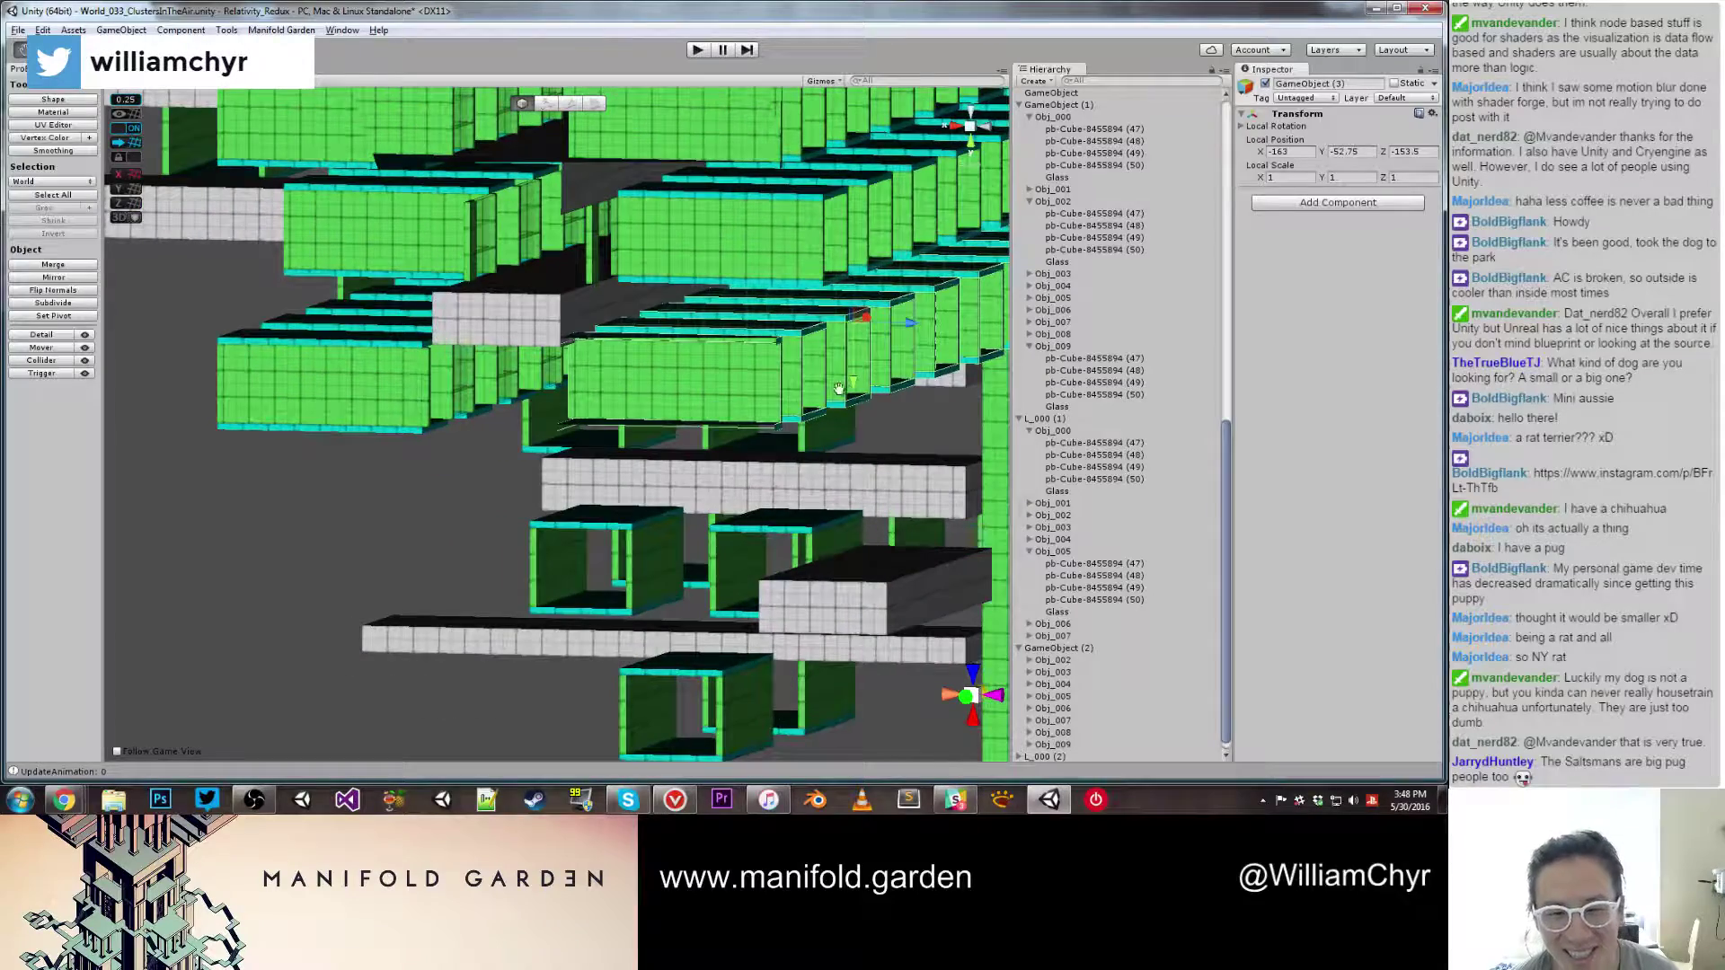
left_click_drag(616, 416, 548, 388, "alt")
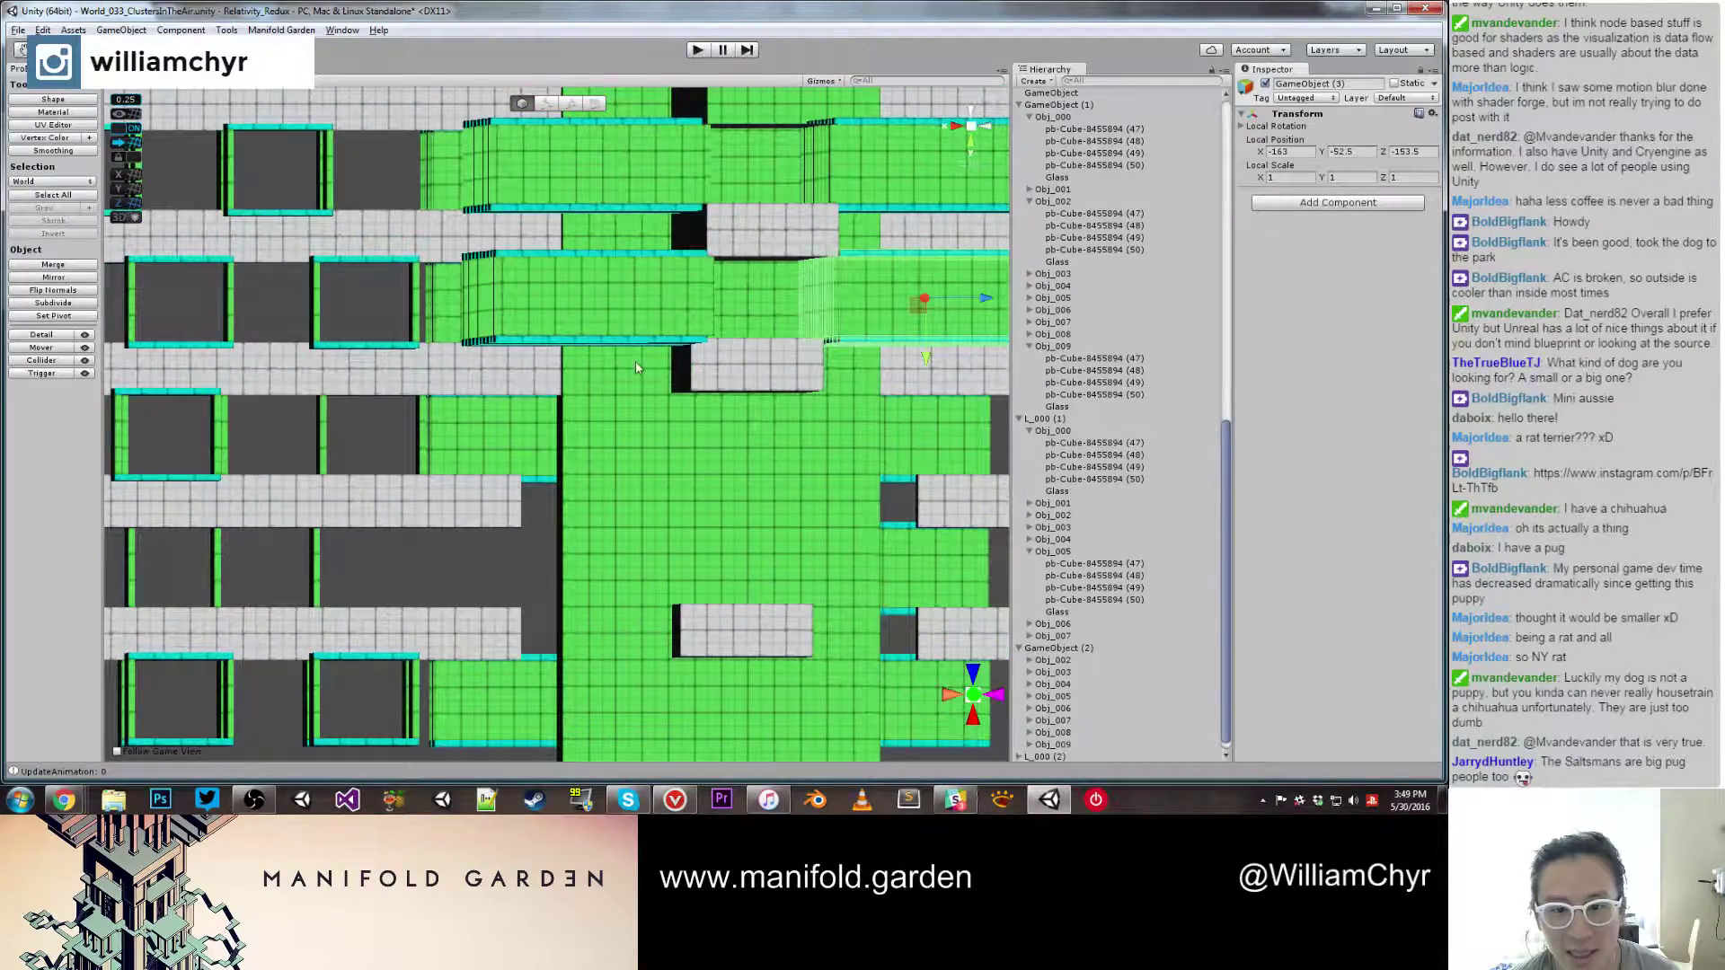
Step: Rename the top room row GameObject (1) as "Level 1 - Left"
scroll(760, 256, "down", 5)
left_click_drag(760, 256, 642, 308, "alt")
left_click(643, 306)
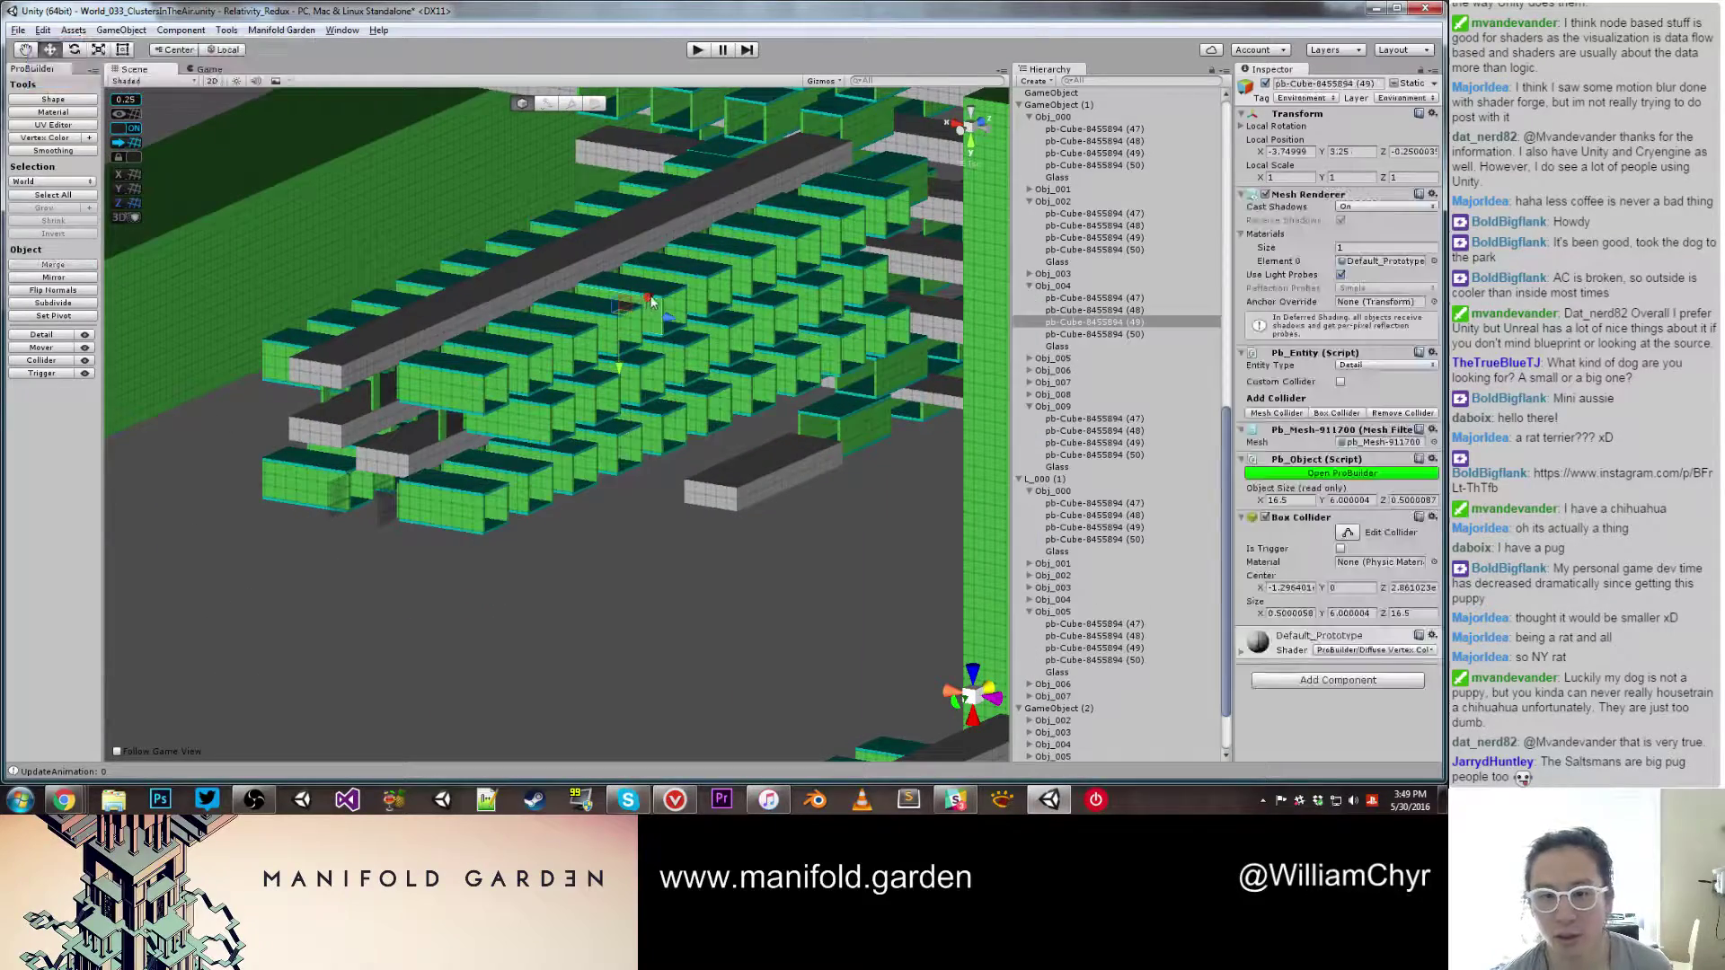
scroll(1096, 274, "up", 2)
left_click(1062, 197)
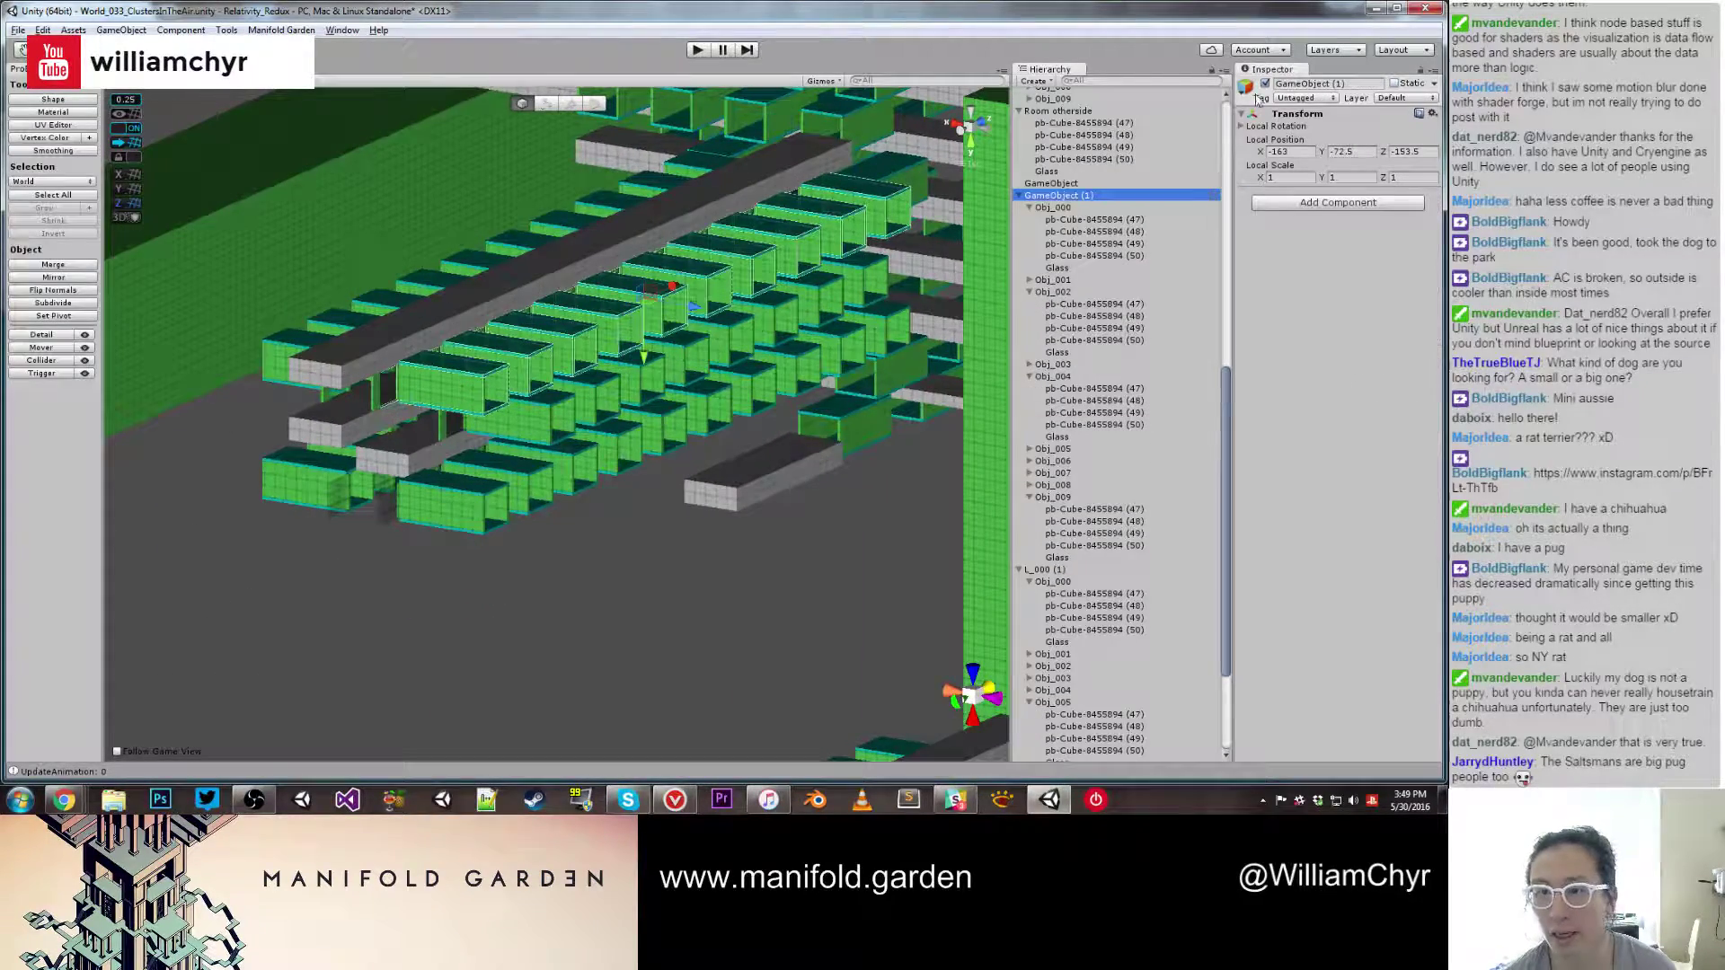
left_click(1345, 90)
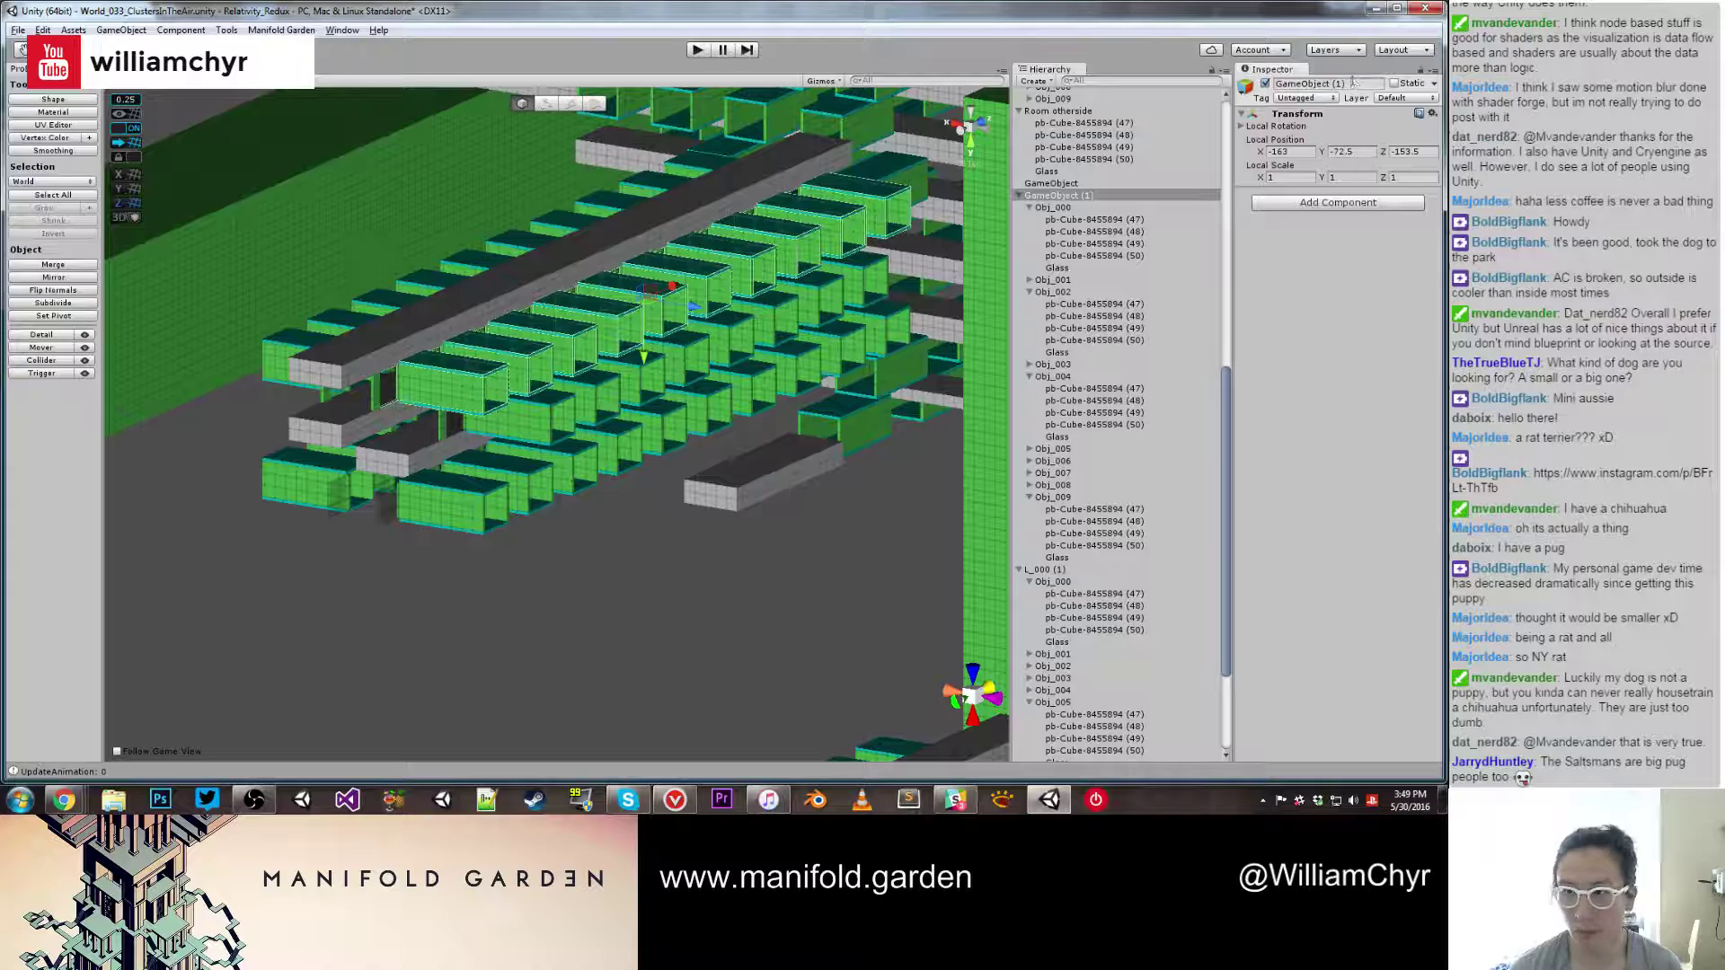
left_click(1352, 83)
type("LEvel")
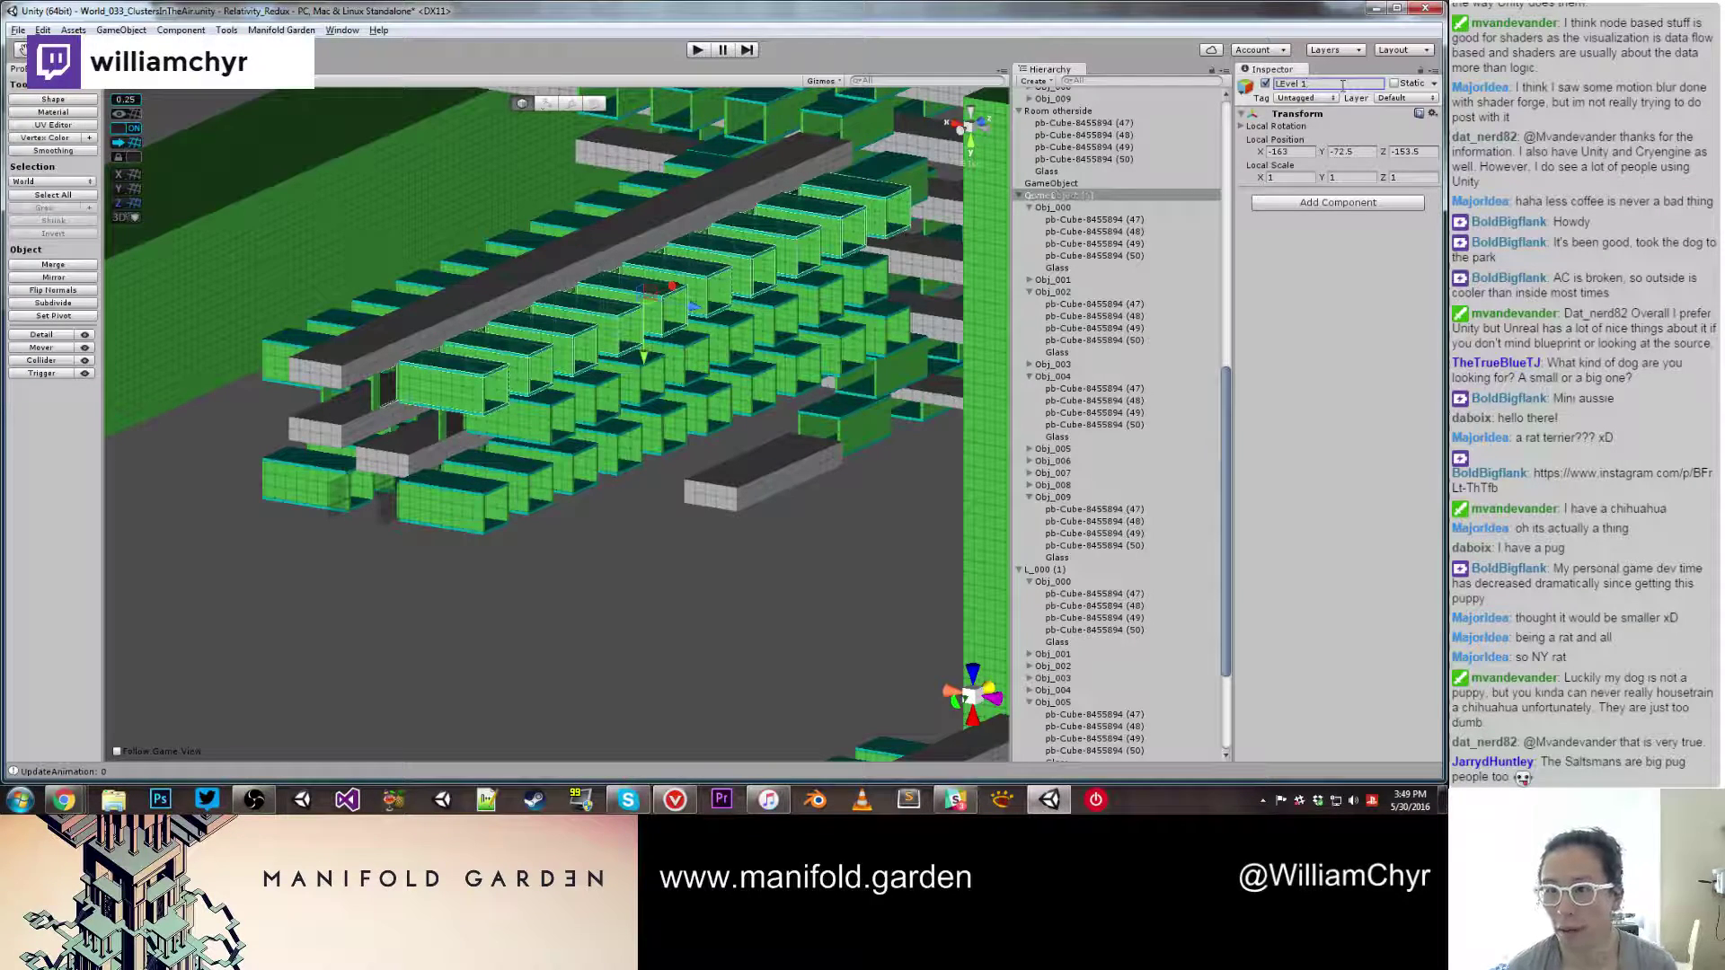
type(" 1")
left_click_drag(1342, 88, 1232, 75)
type("Level 1")
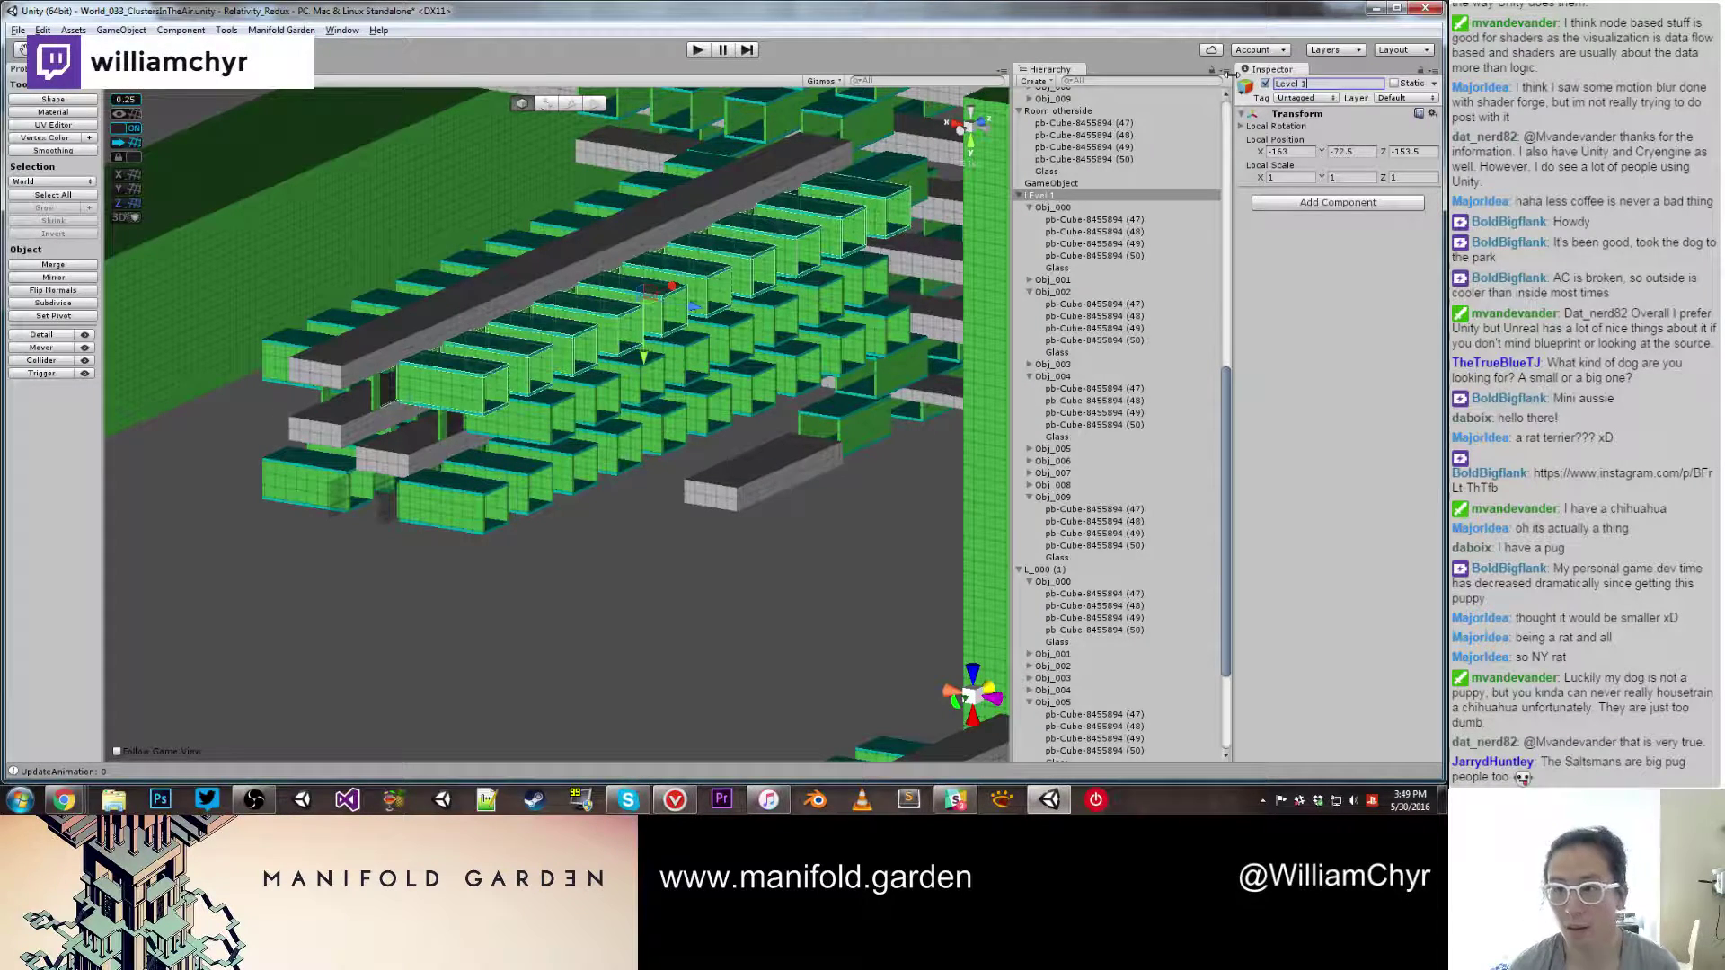
type(" - Left")
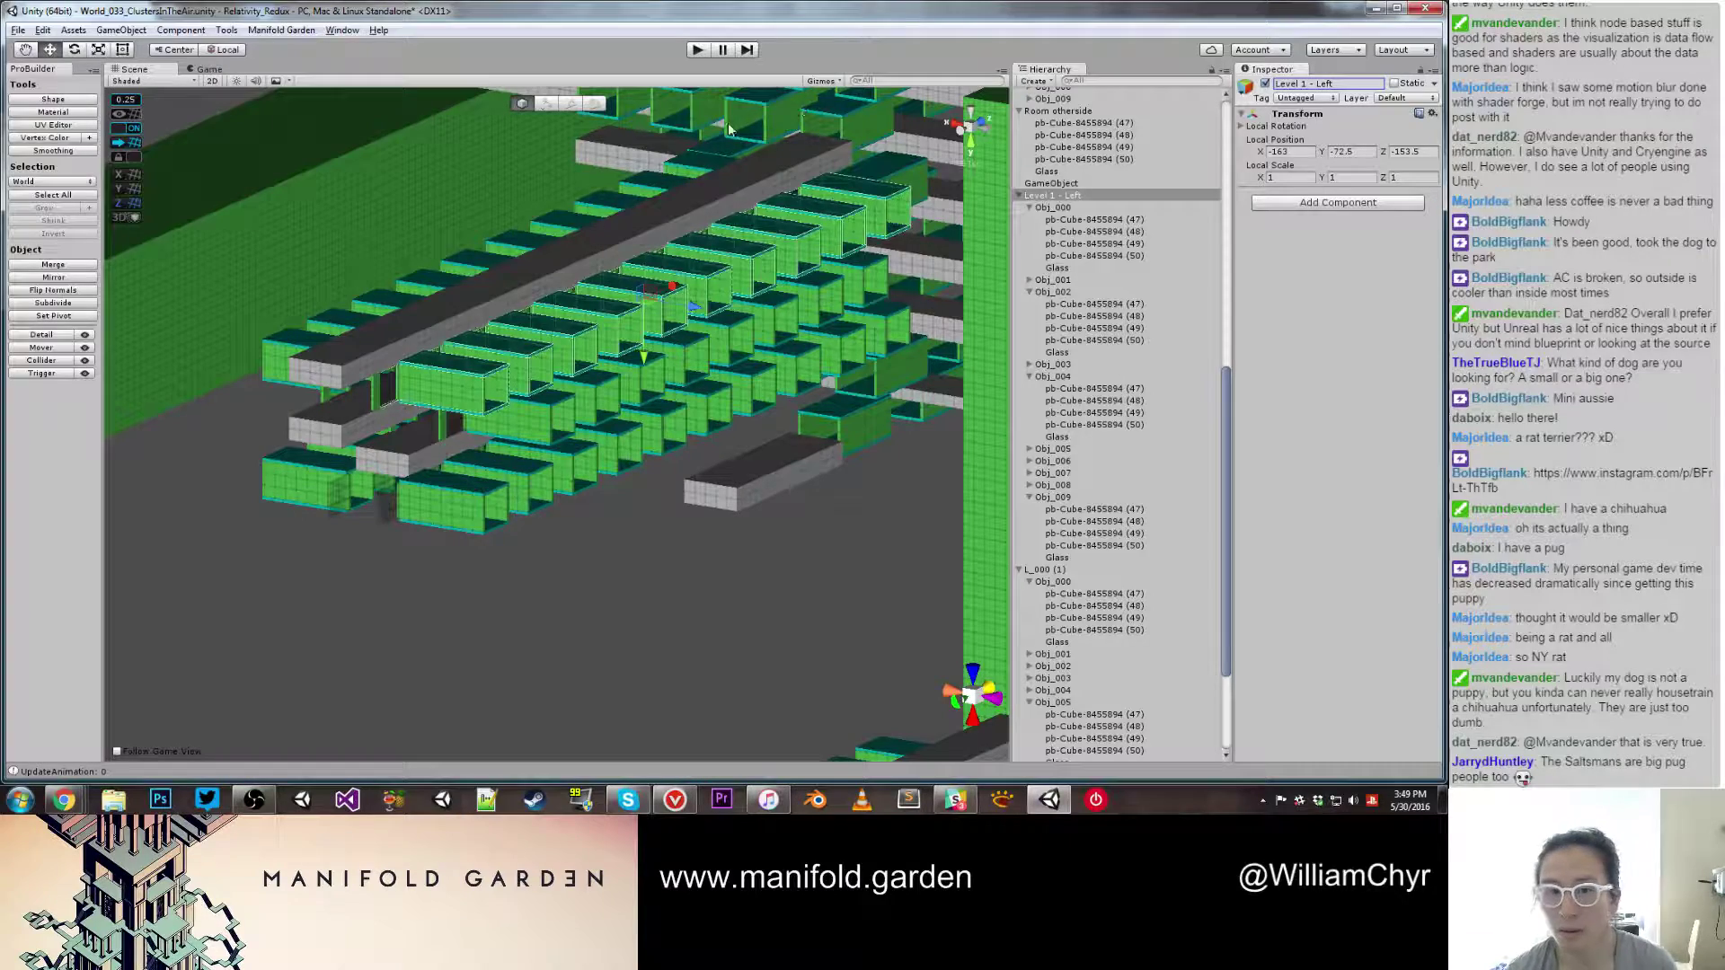
Step: Rename the opposite top room row L_000 as "Level 1 - Right"
left_click(623, 208)
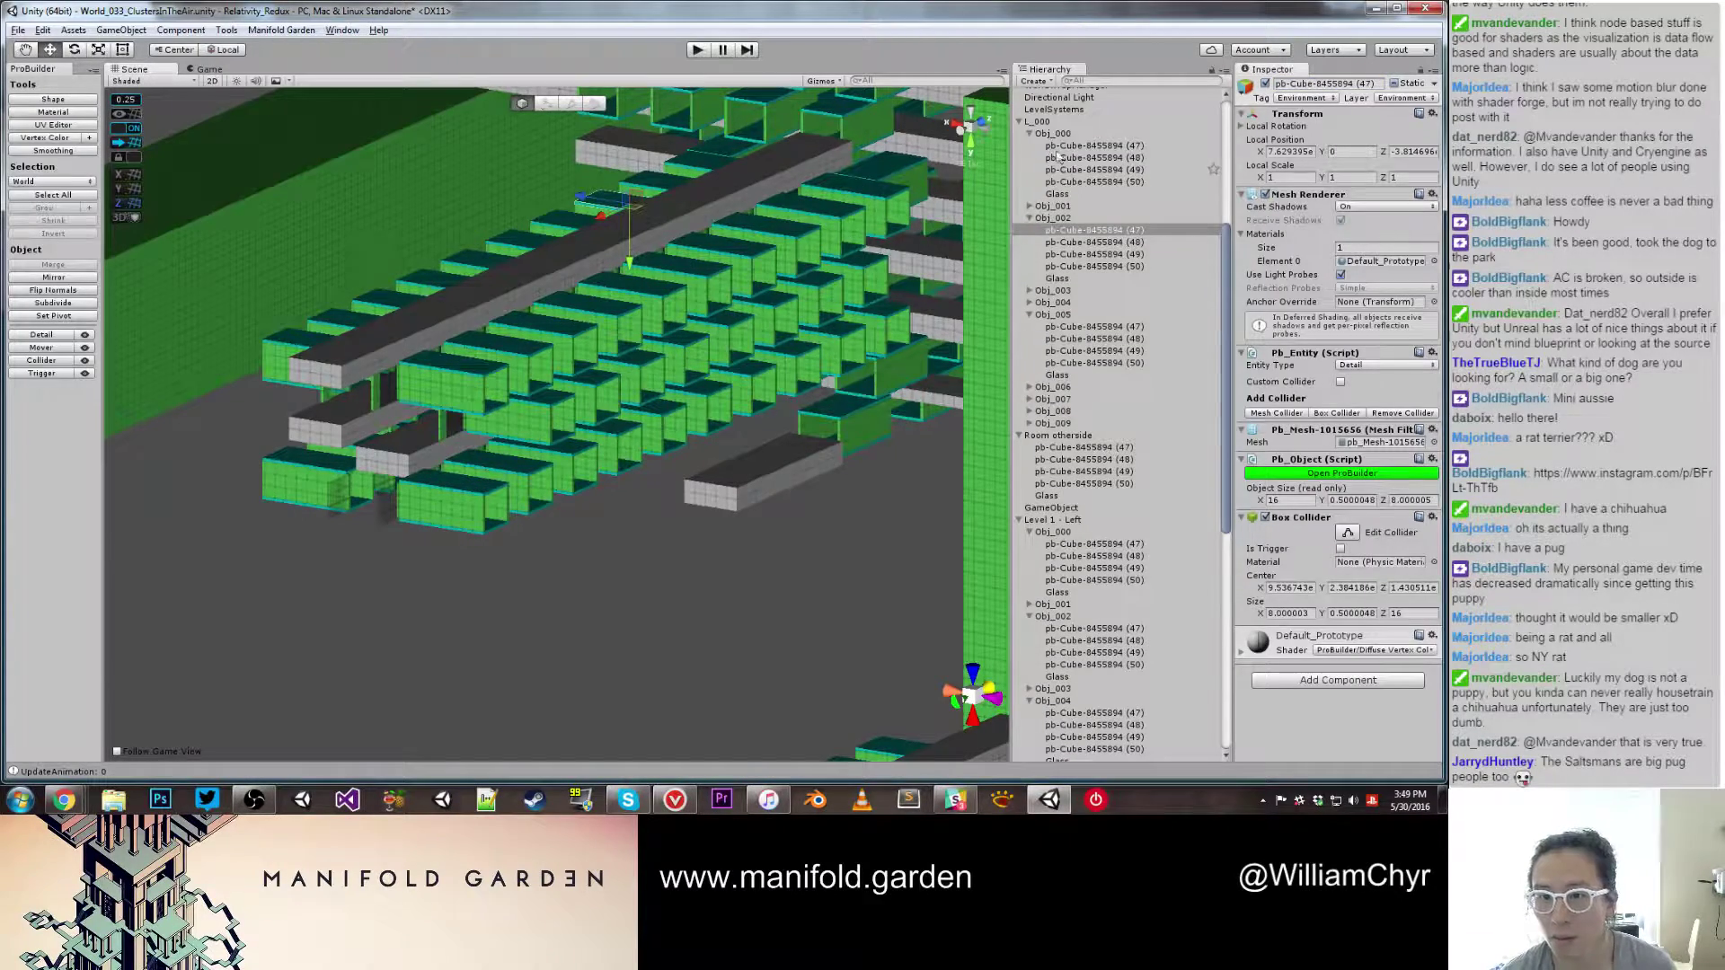
left_click(1040, 121)
left_click(1322, 83)
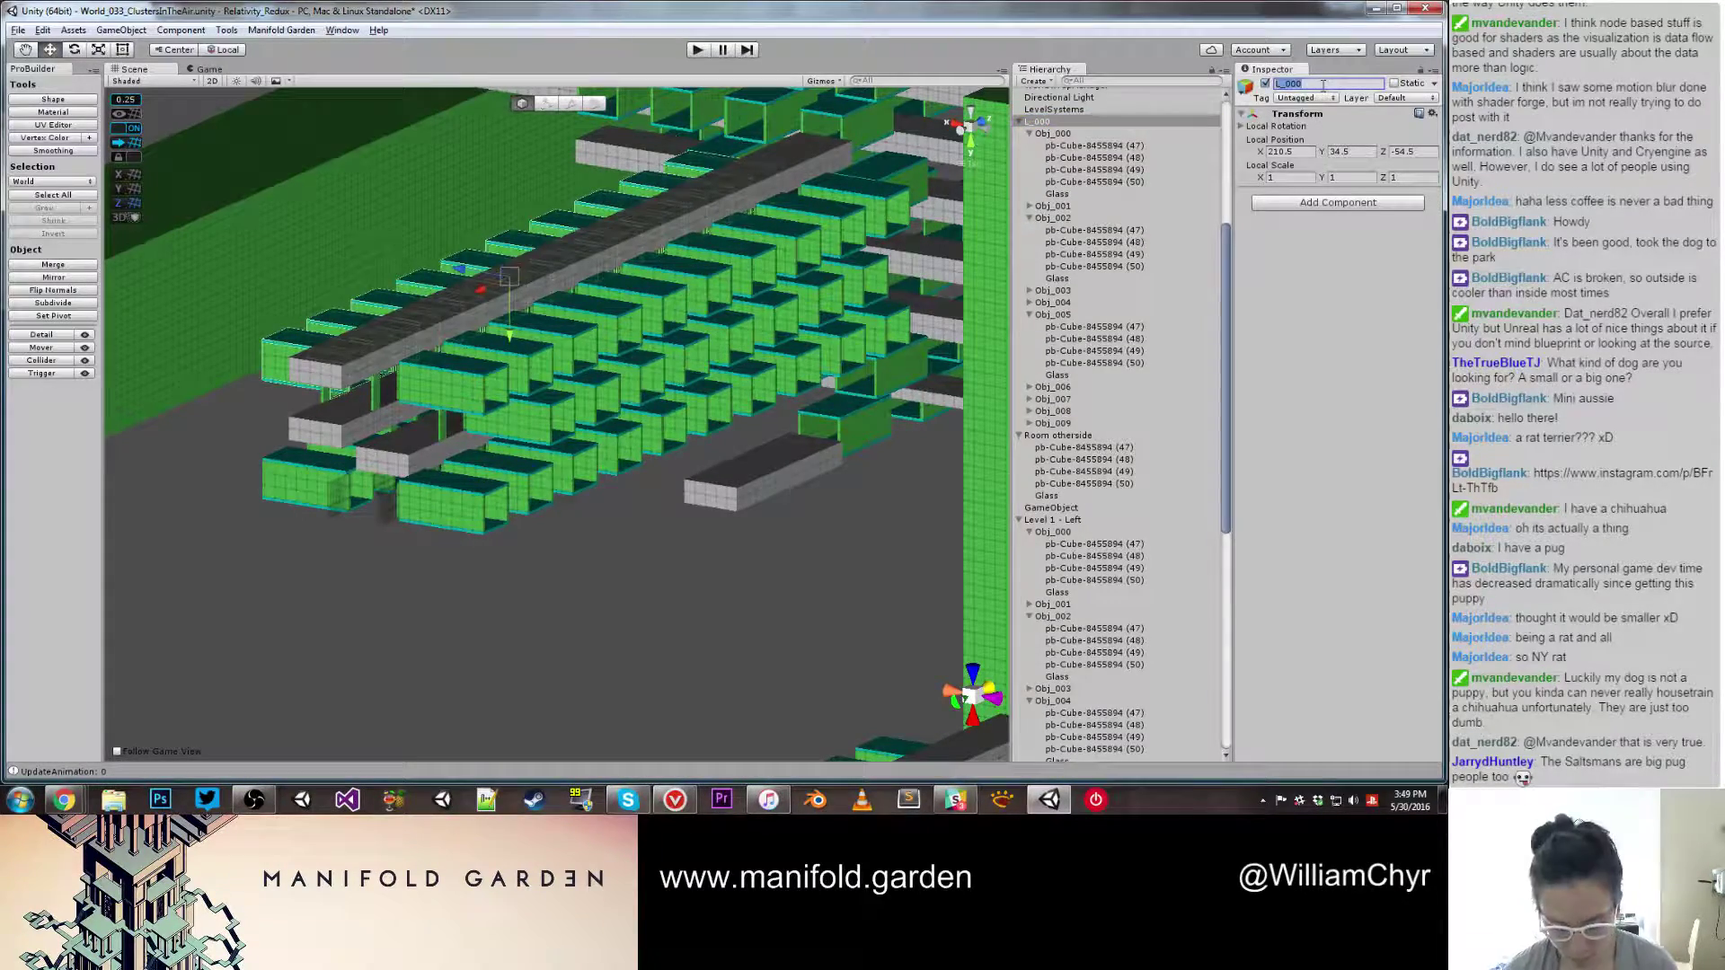
type("Level 1 - Right")
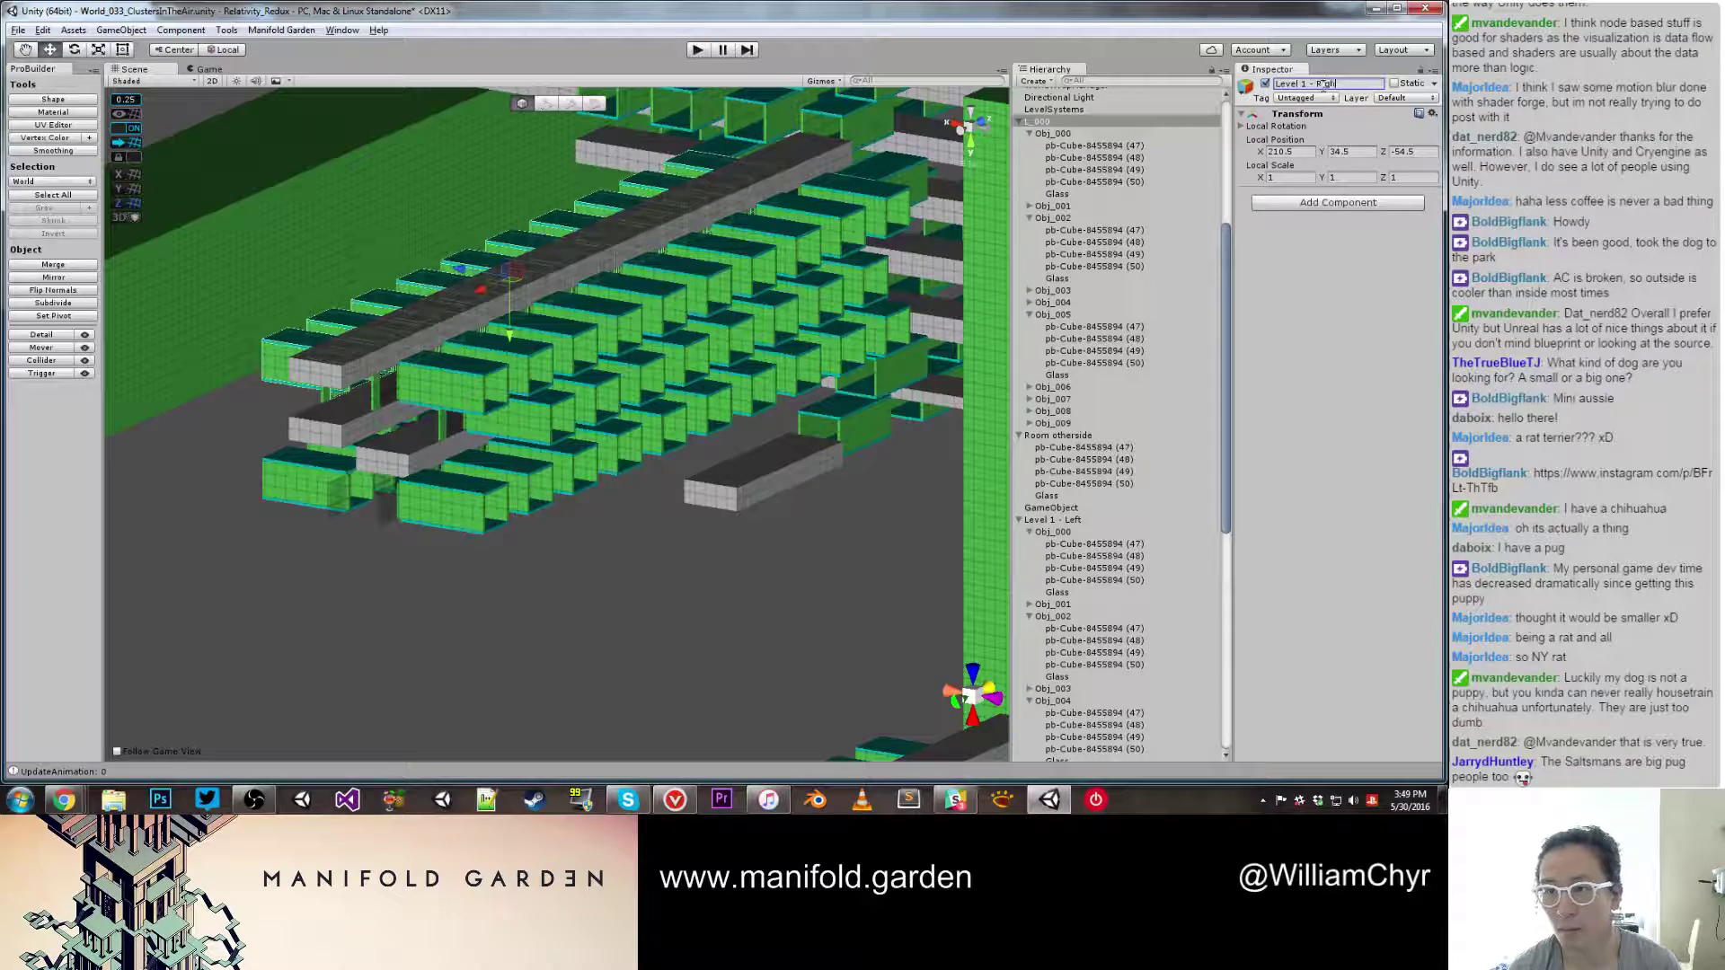
key("Return")
Step: Rename the second staggered room row GameObject (2) as "Level 2 - Left"
left_click(601, 395)
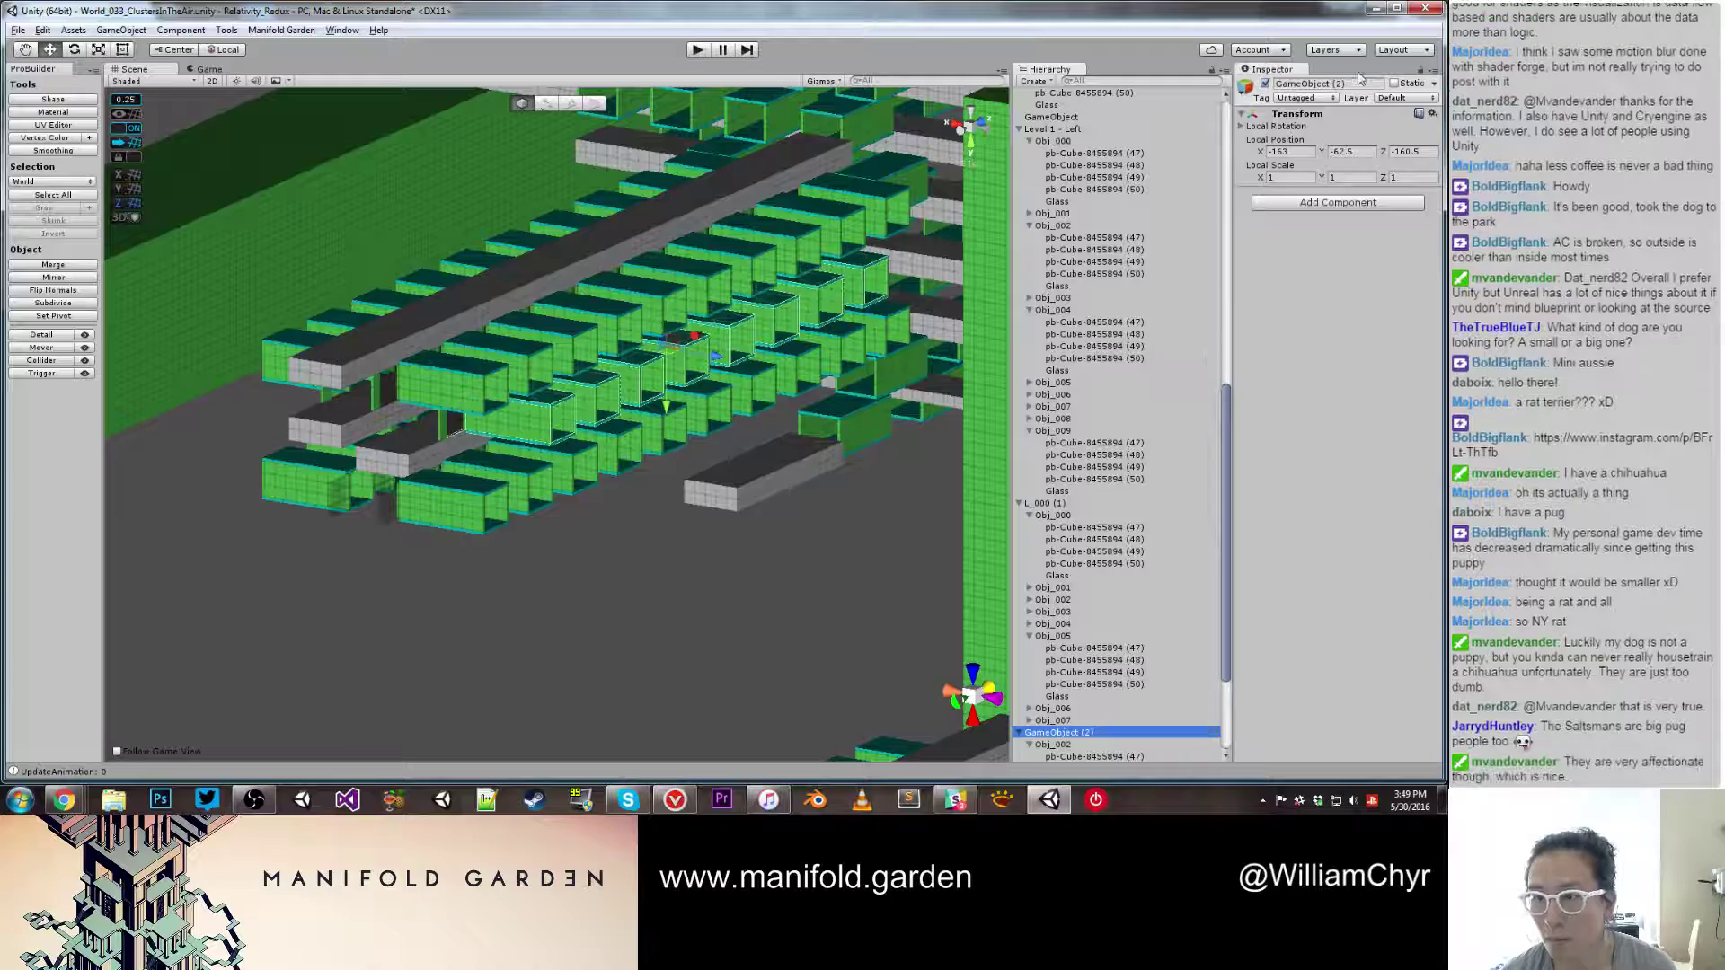
left_click(1058, 732)
left_click(1356, 81)
type("L")
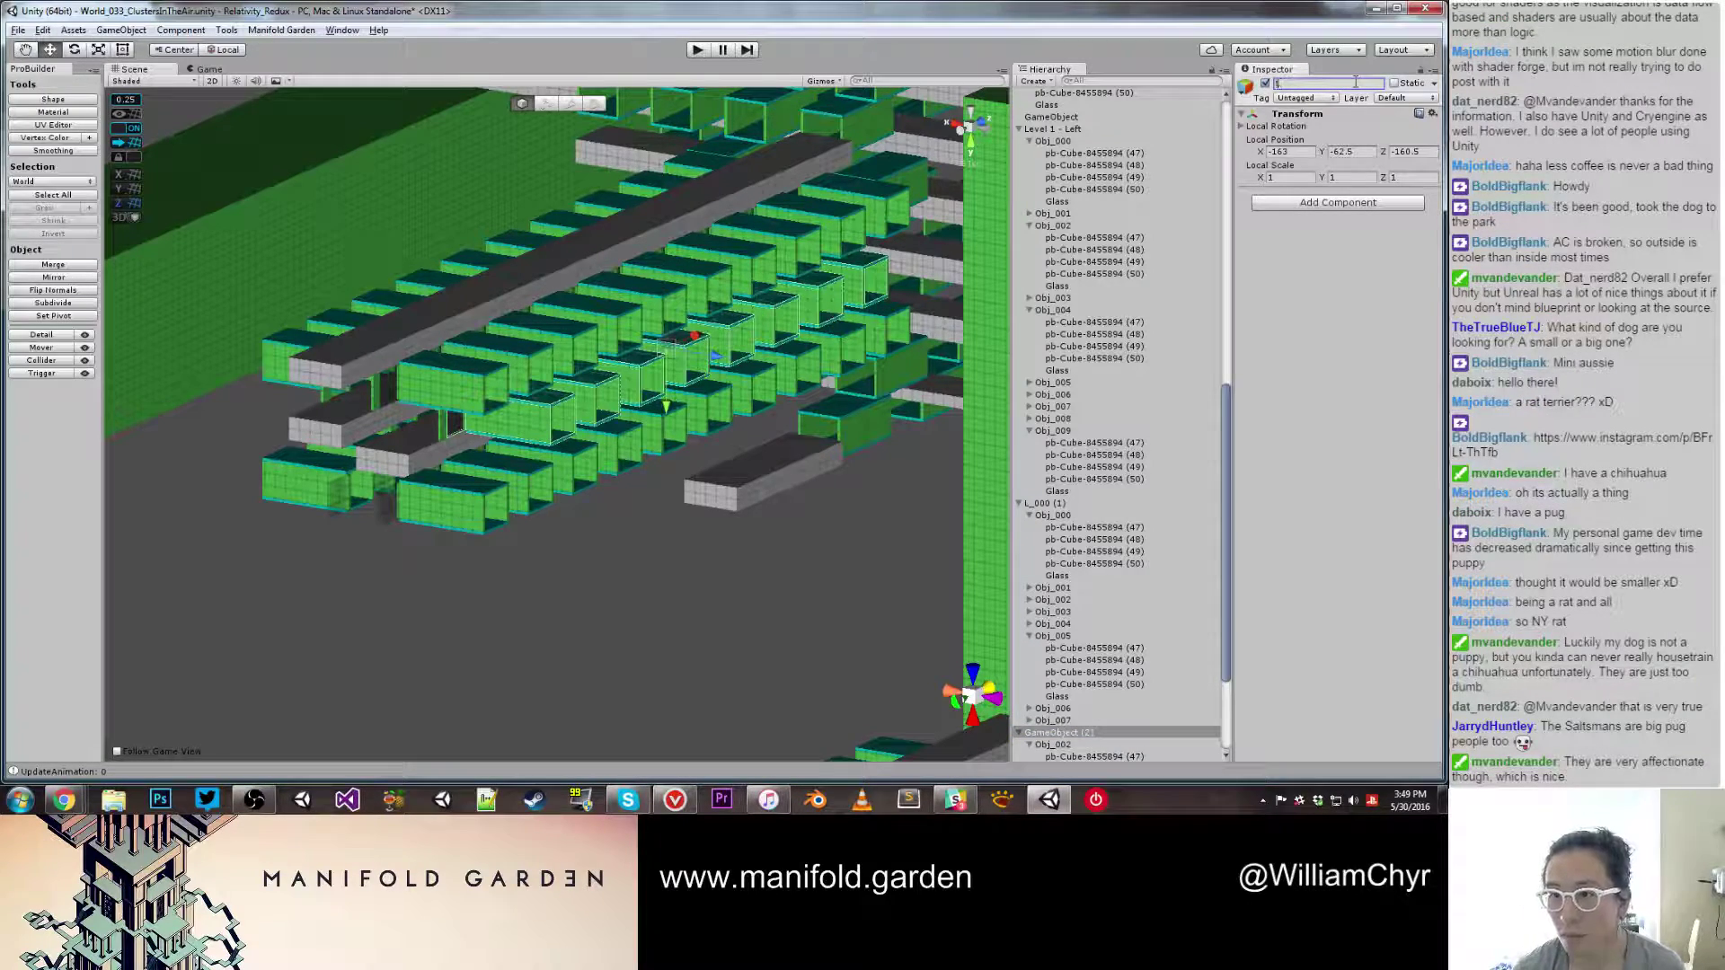
type("evel")
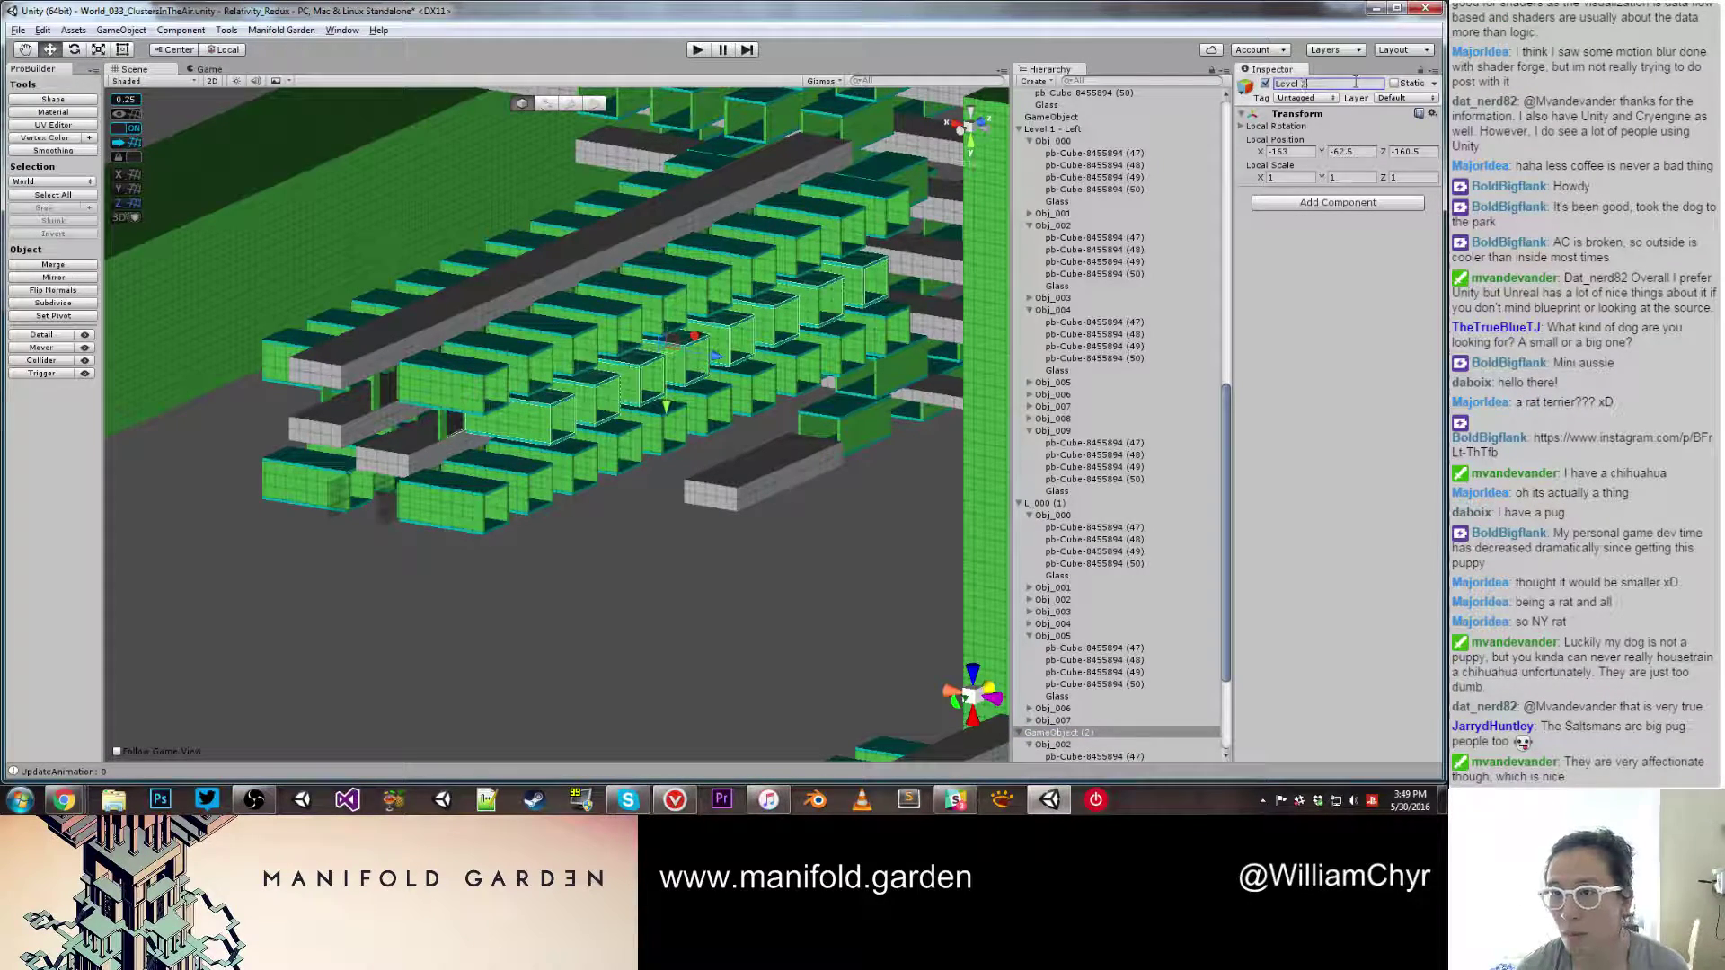
type(" 2 - Left")
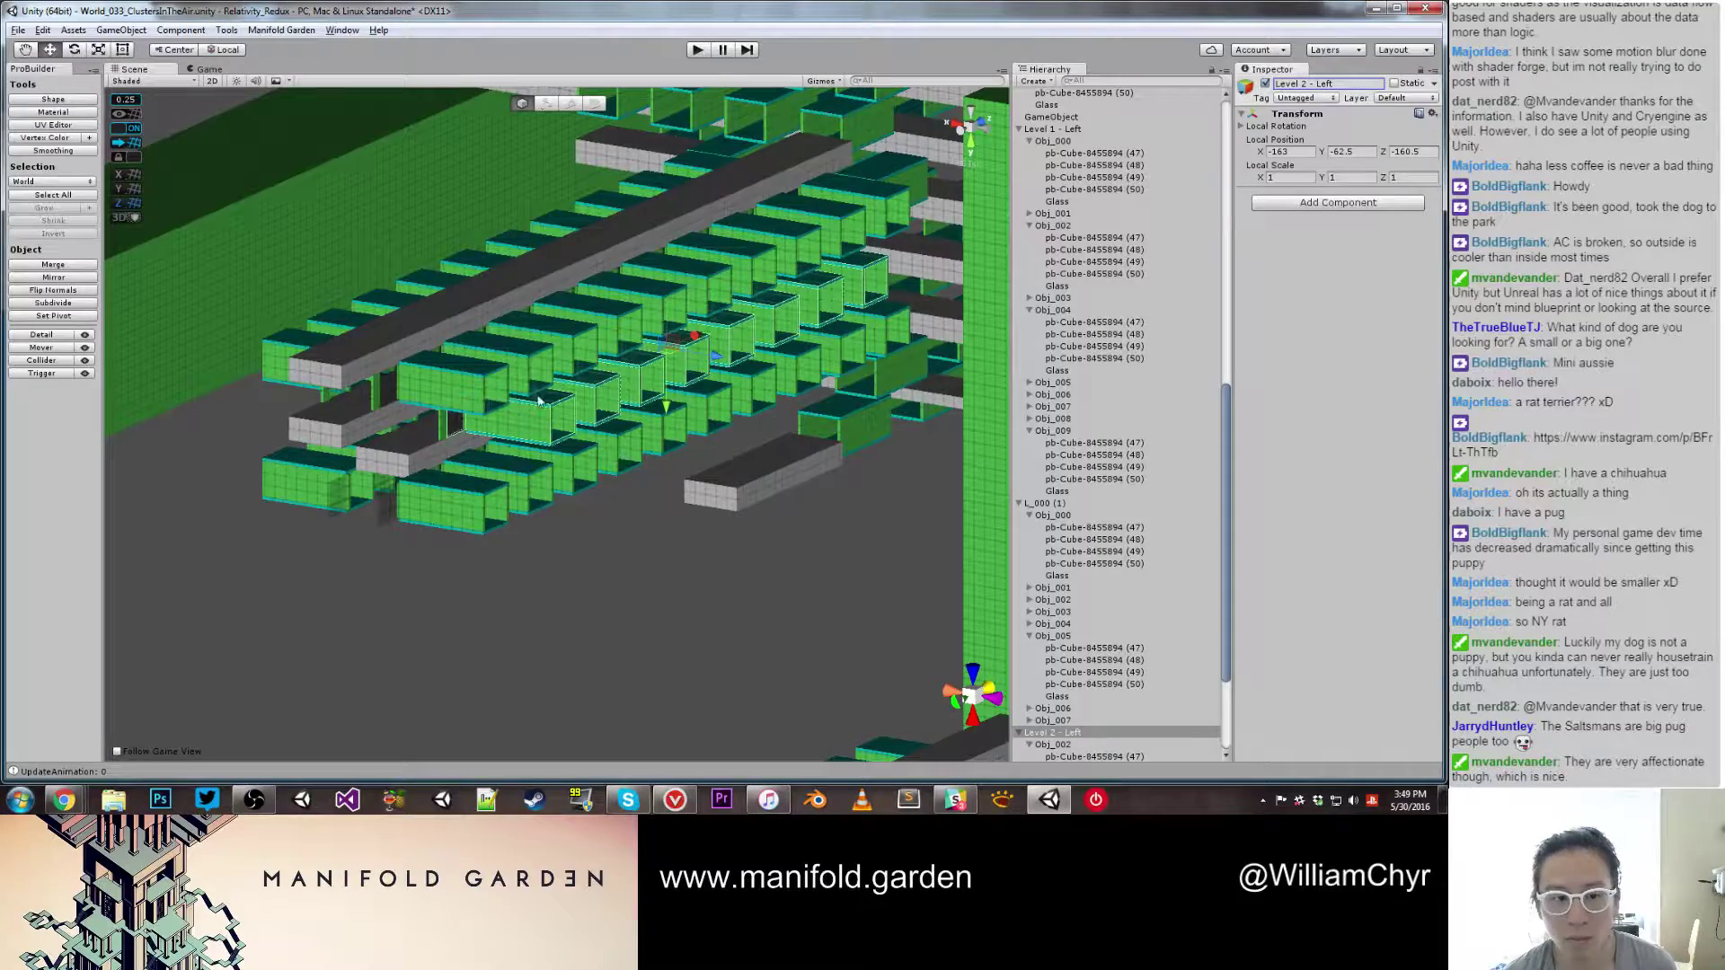
Step: Rename the second room row on the other side of the beams, L_000 (1), as "Level 2 - Right"
left_click_drag(539, 400, 360, 399, "alt")
left_click_drag(521, 400, 420, 336, "alt")
left_click(769, 278)
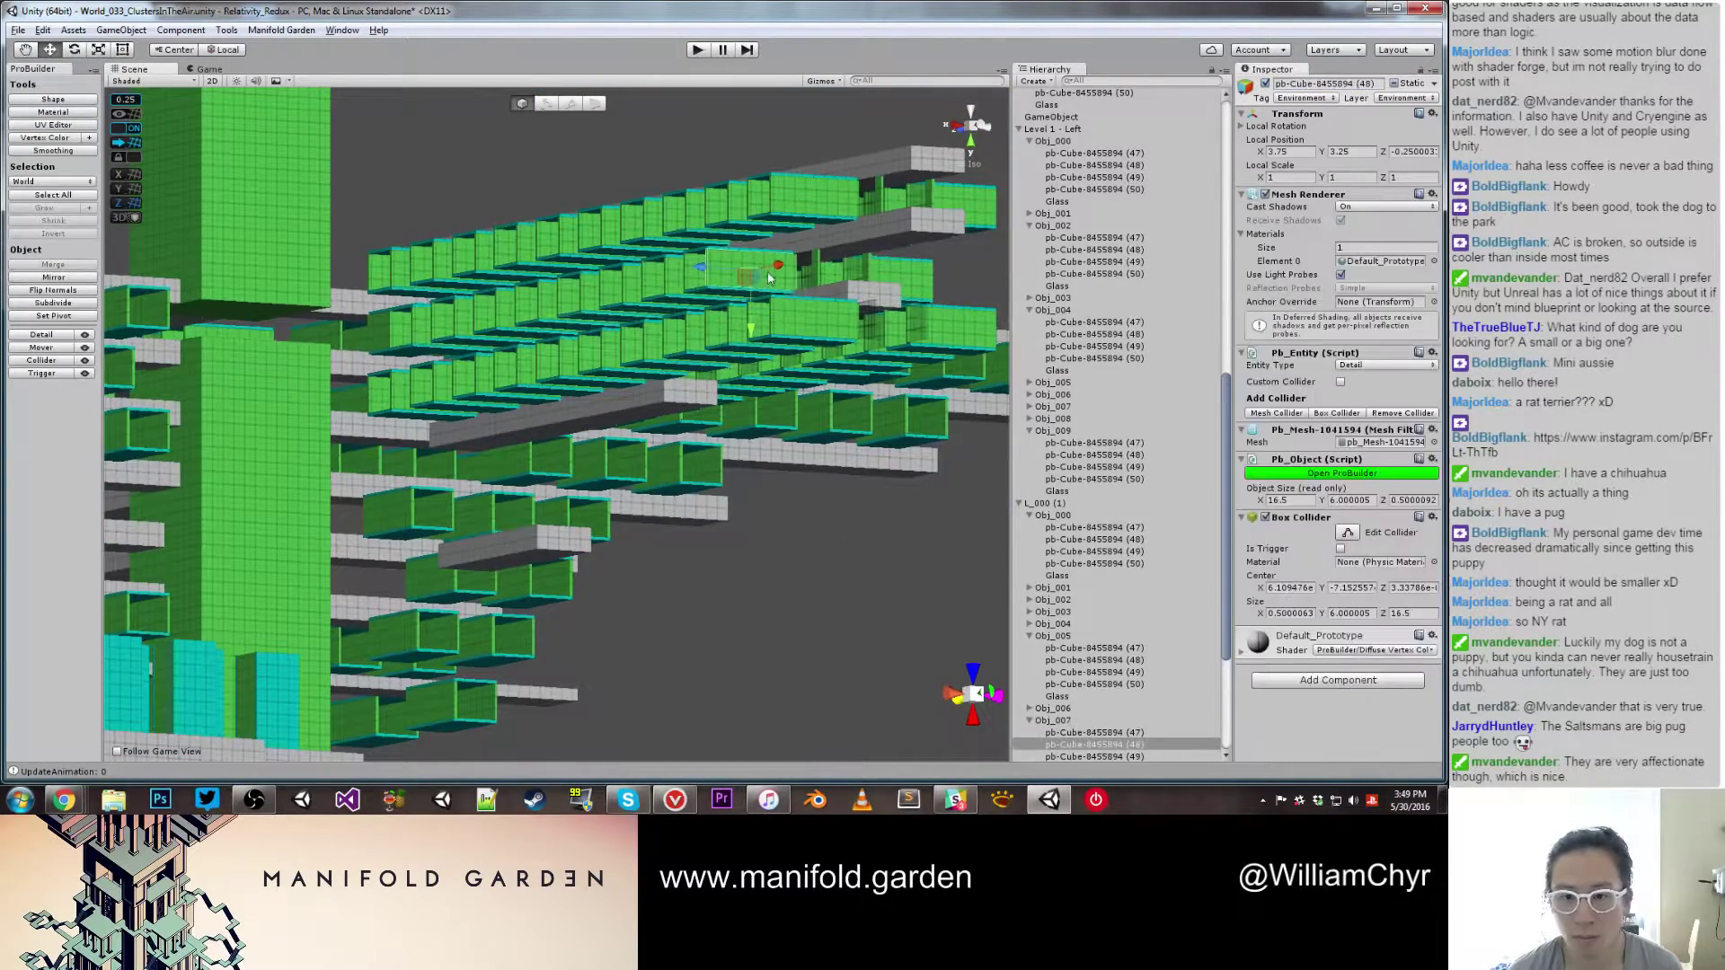
left_click(1063, 503)
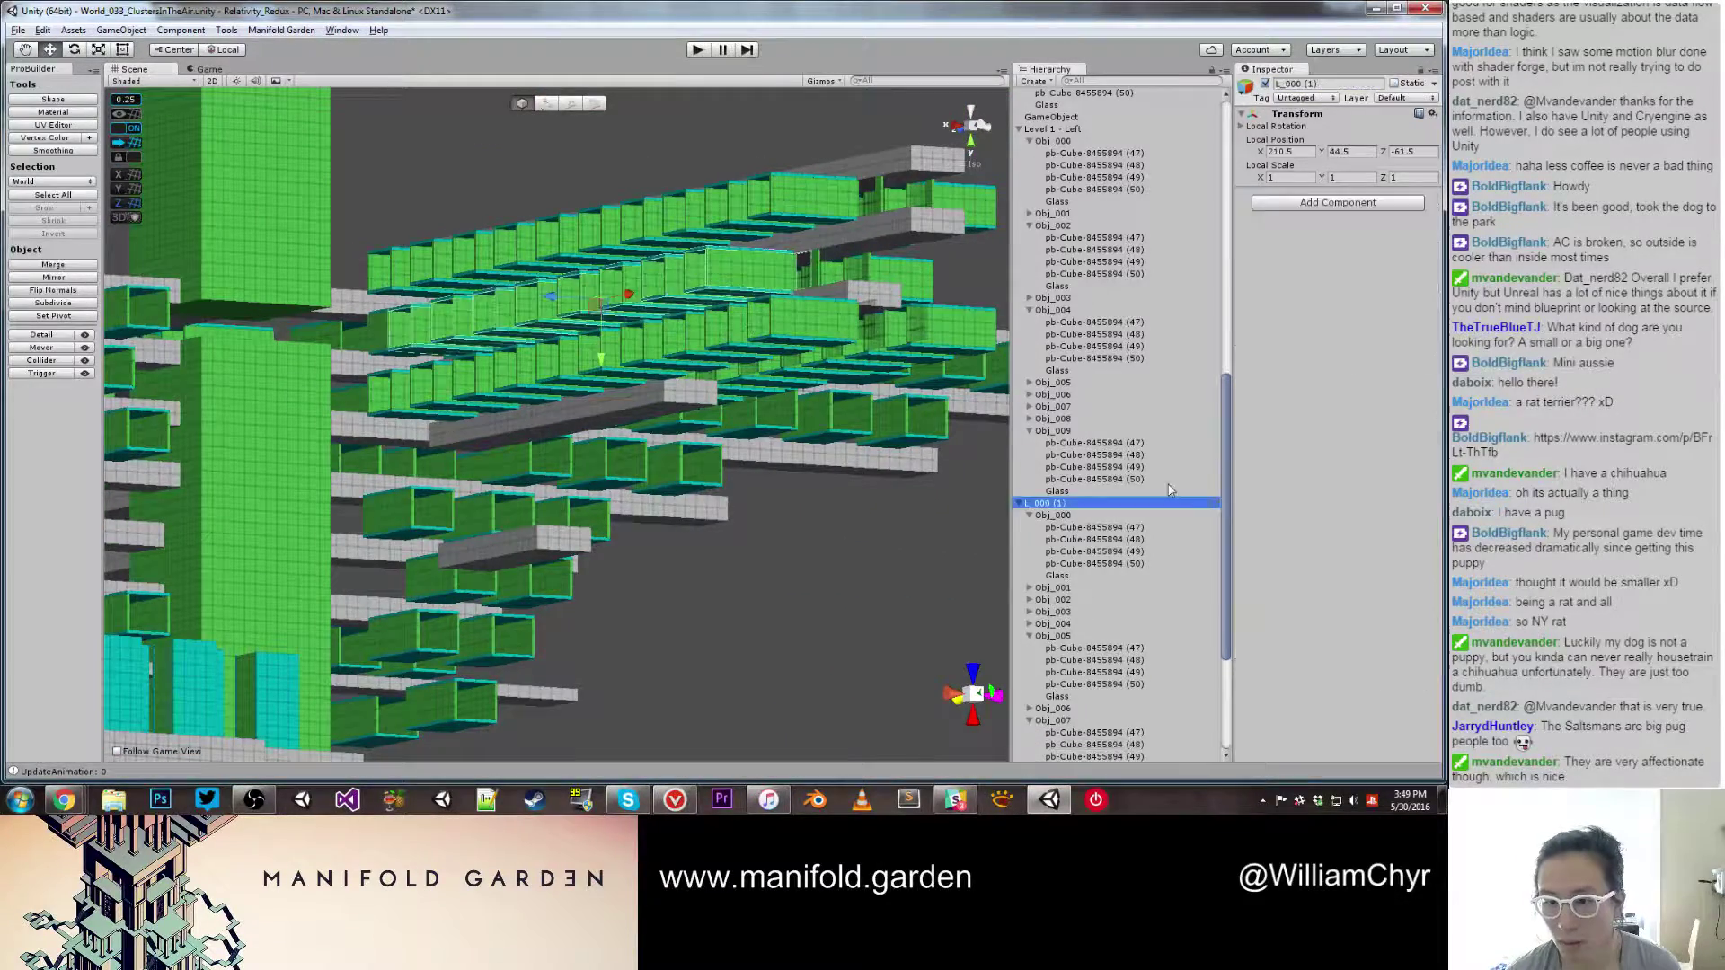
left_click(1336, 82)
type("Level")
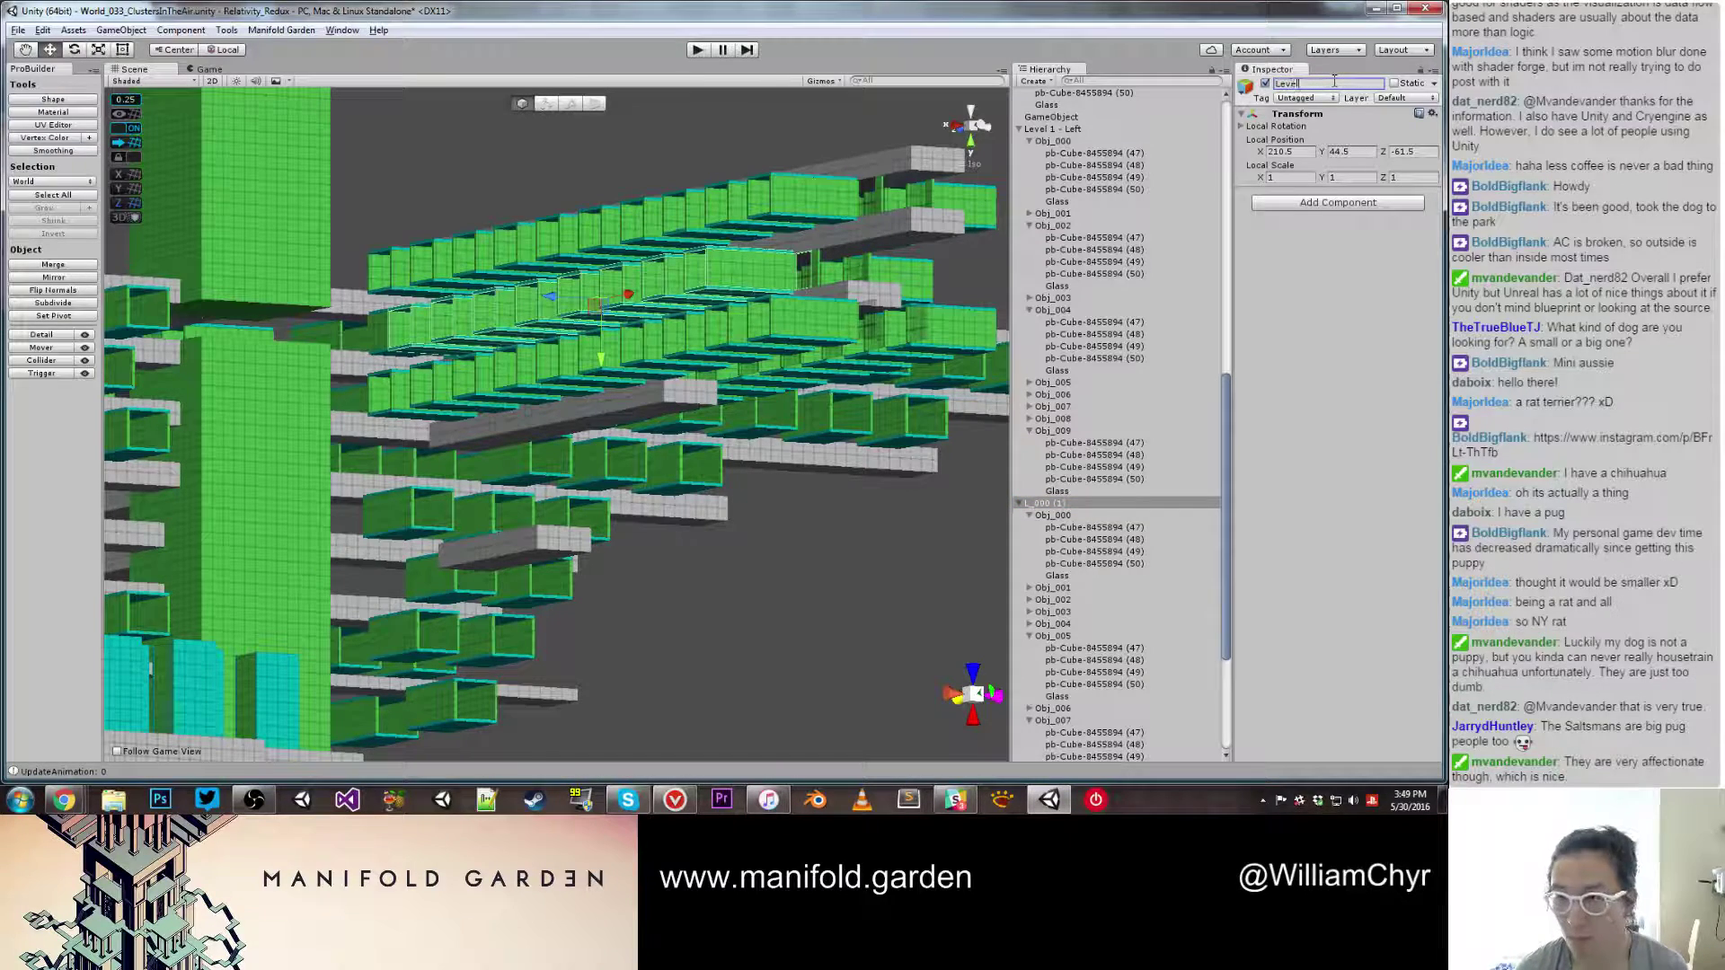
type(" 2 - Right")
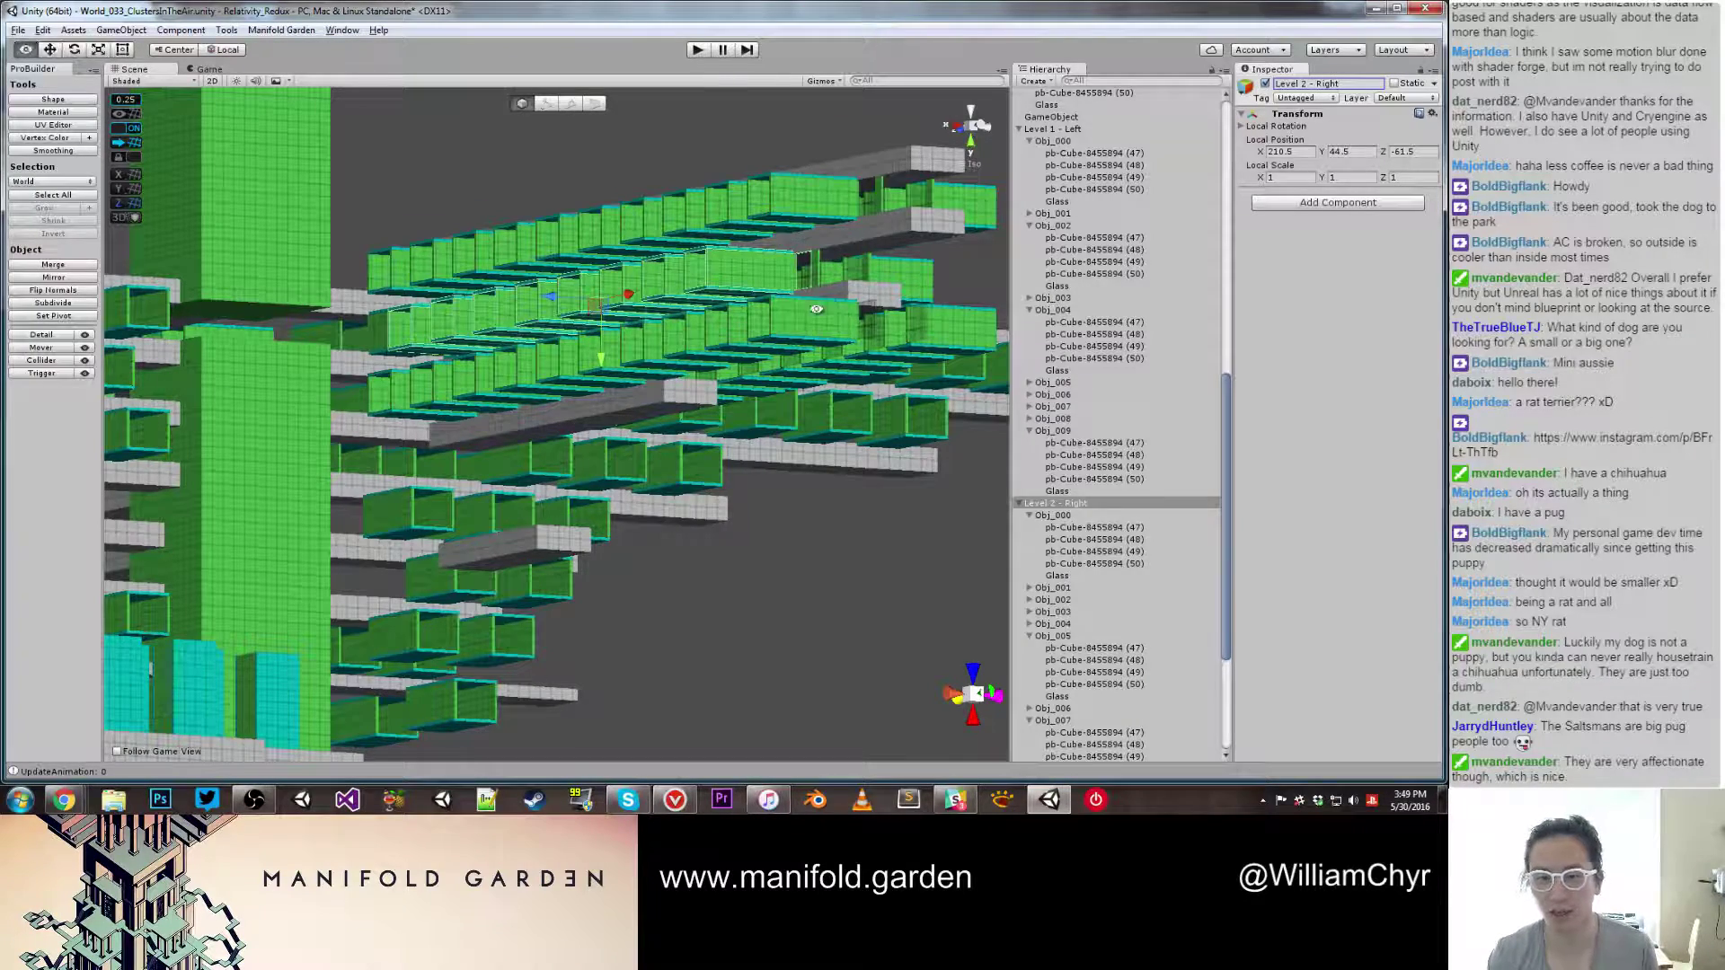
Step: Rename the third room row L_000 (2) as "Level 3 - Right"
left_click_drag(816, 310, 813, 375, "alt")
left_click(814, 375)
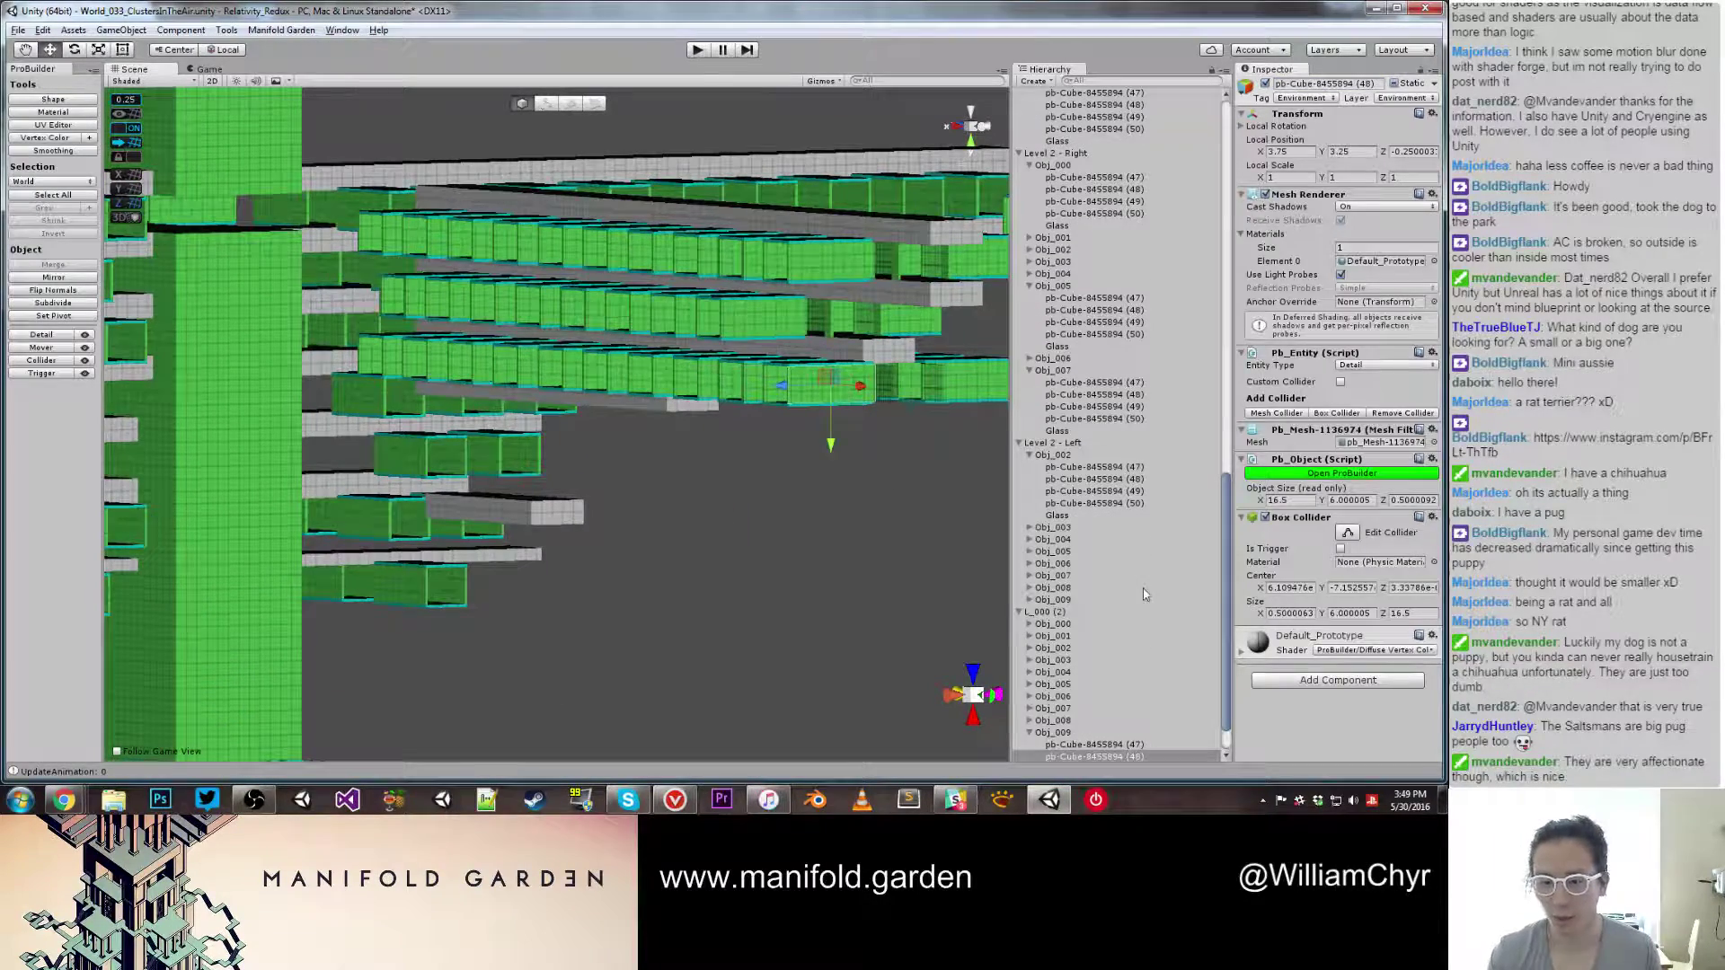
left_click(1047, 612)
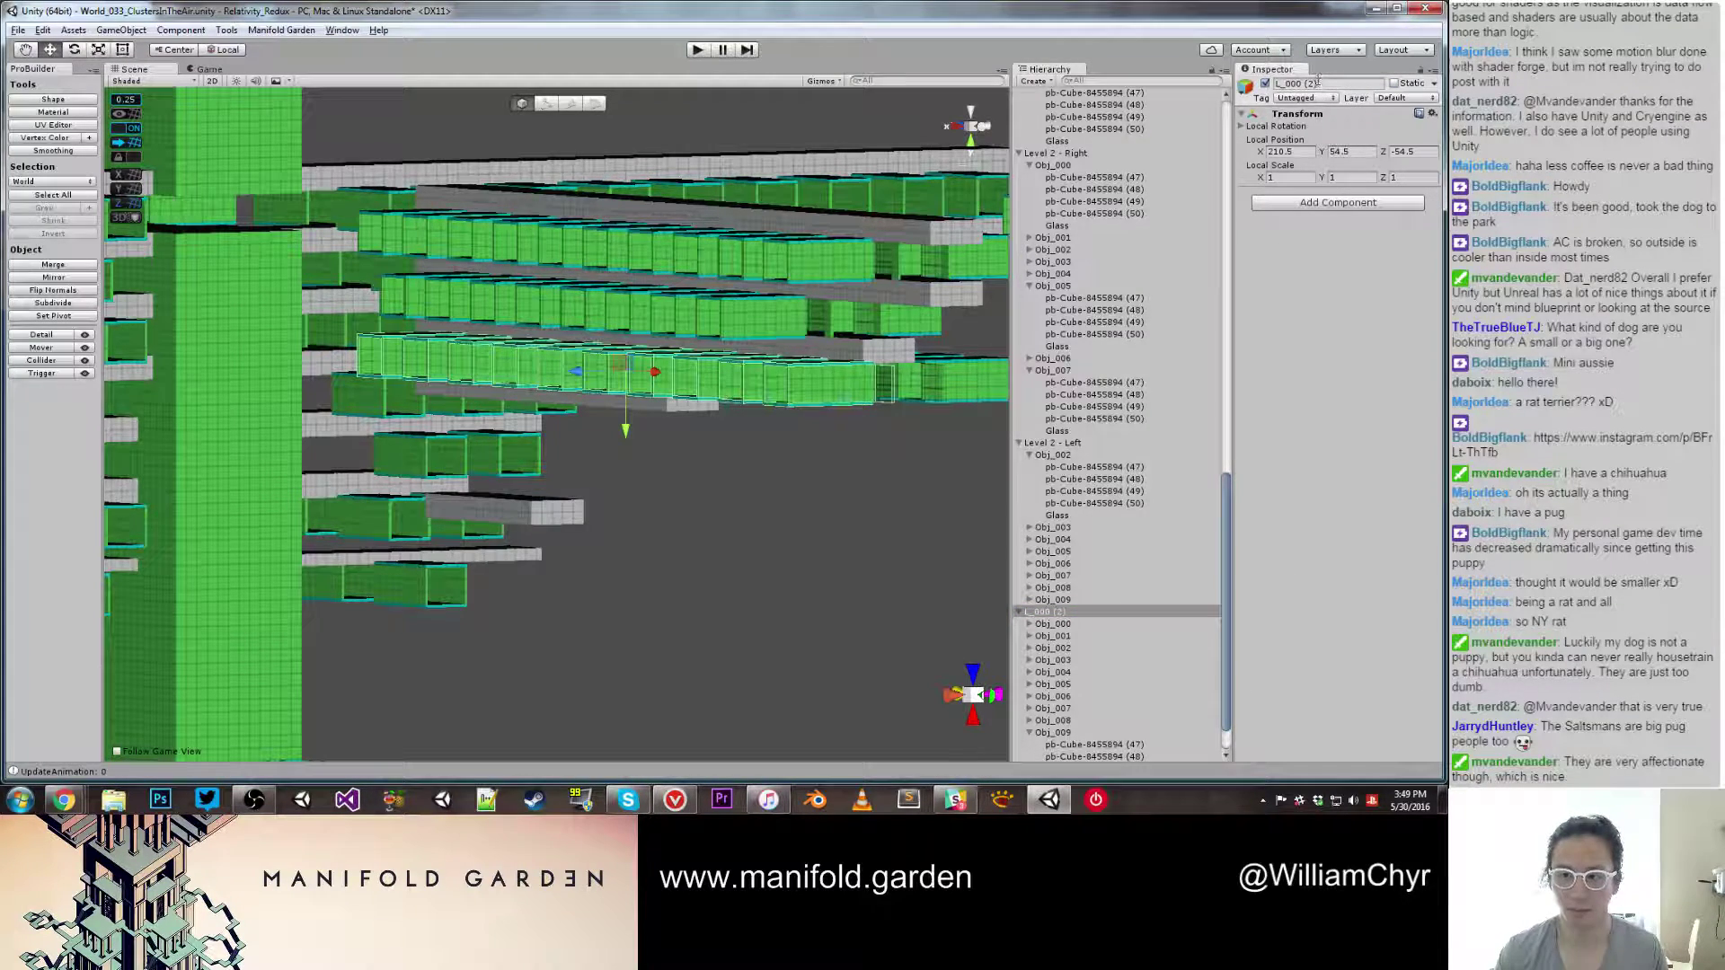
left_click(1317, 82)
type("Level 3 -")
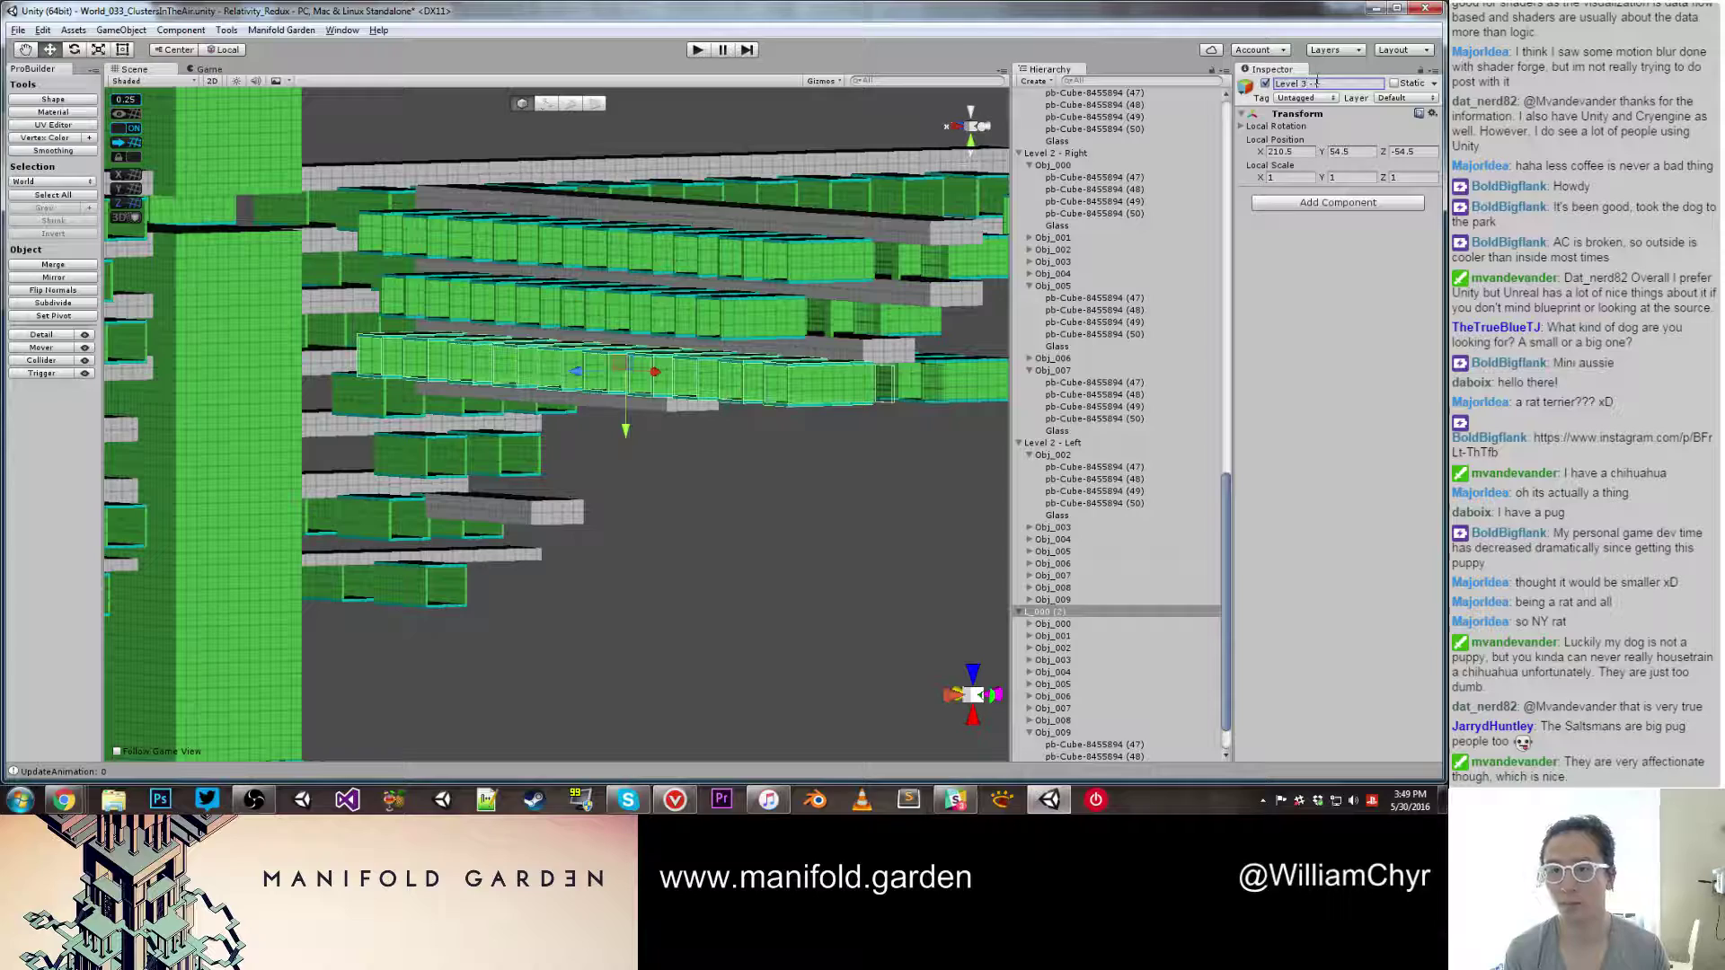
type(" Right")
key("Return")
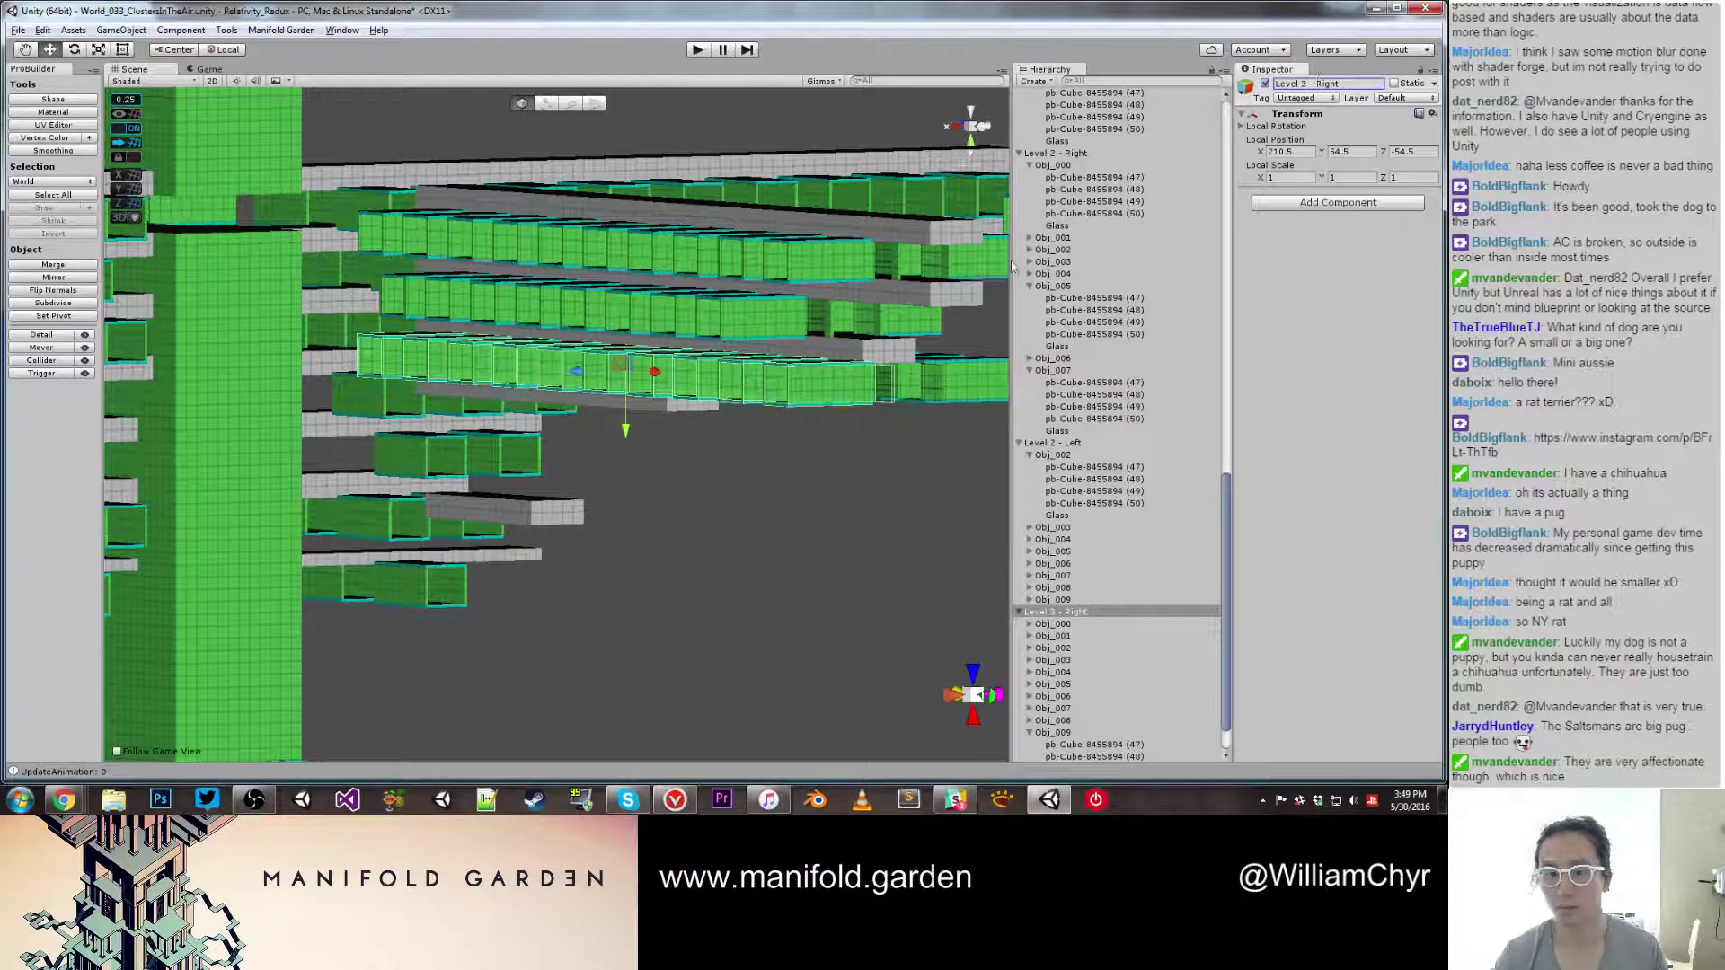
Step: Rename the third room row on the opposite side, GameObject (3), as "Level 3 - Left"
left_click(770, 329)
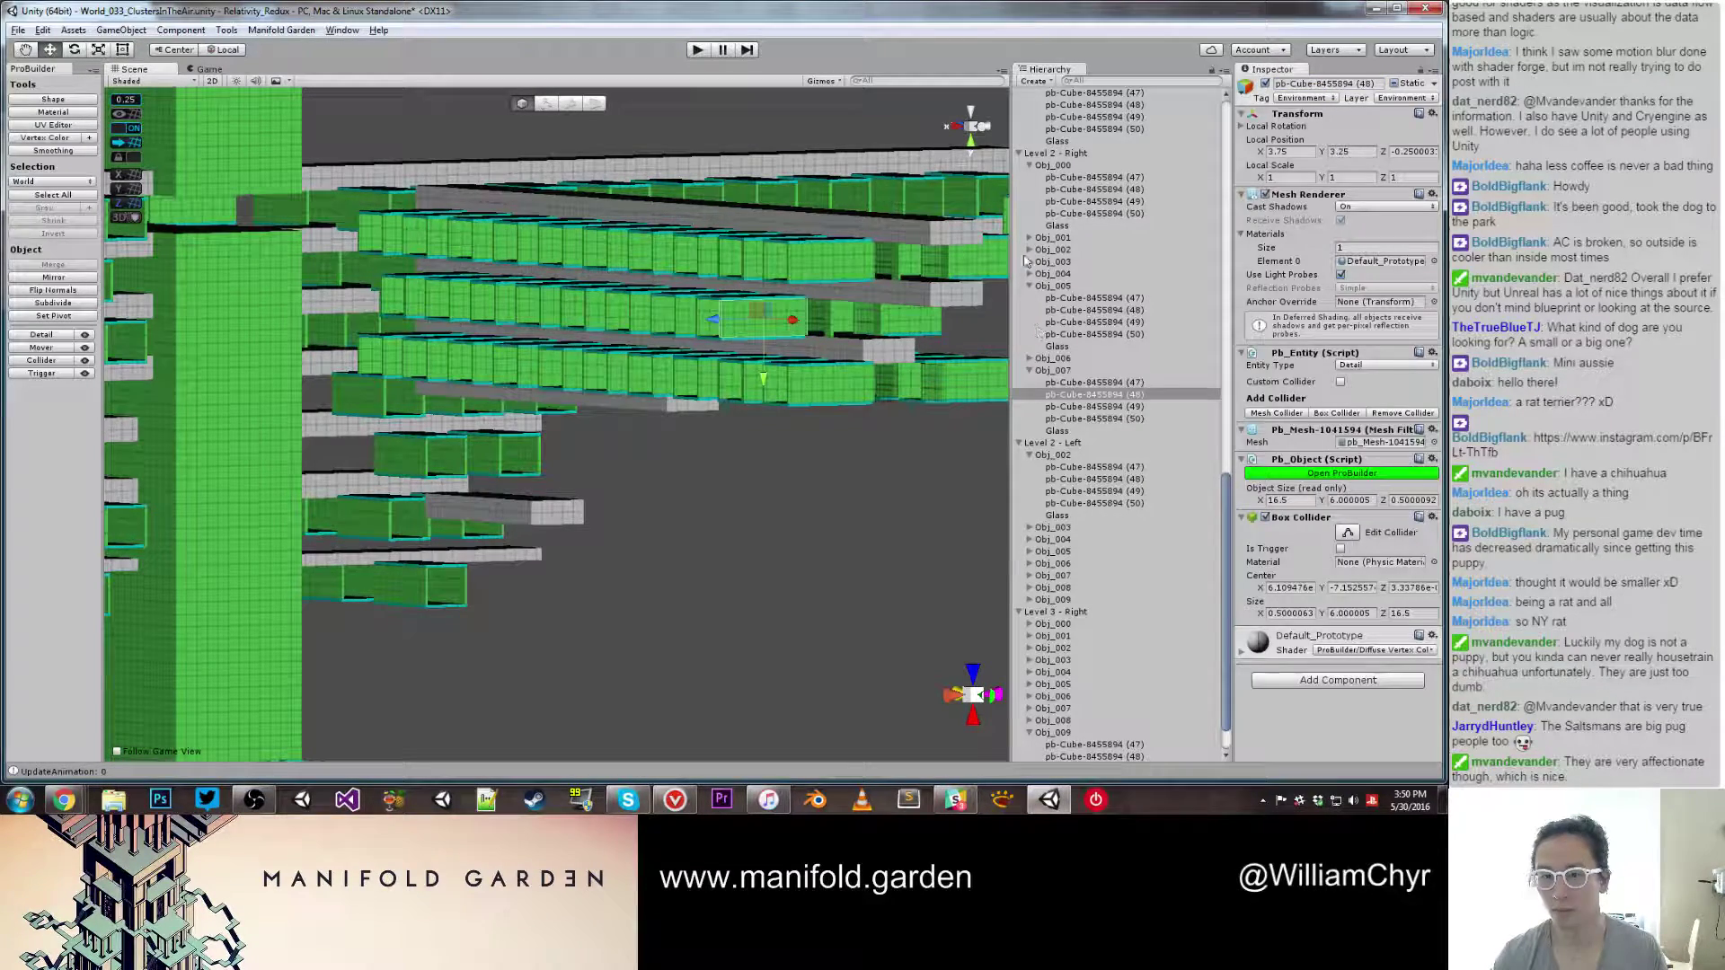
left_click_drag(843, 383, 969, 392, "alt")
left_click(748, 394)
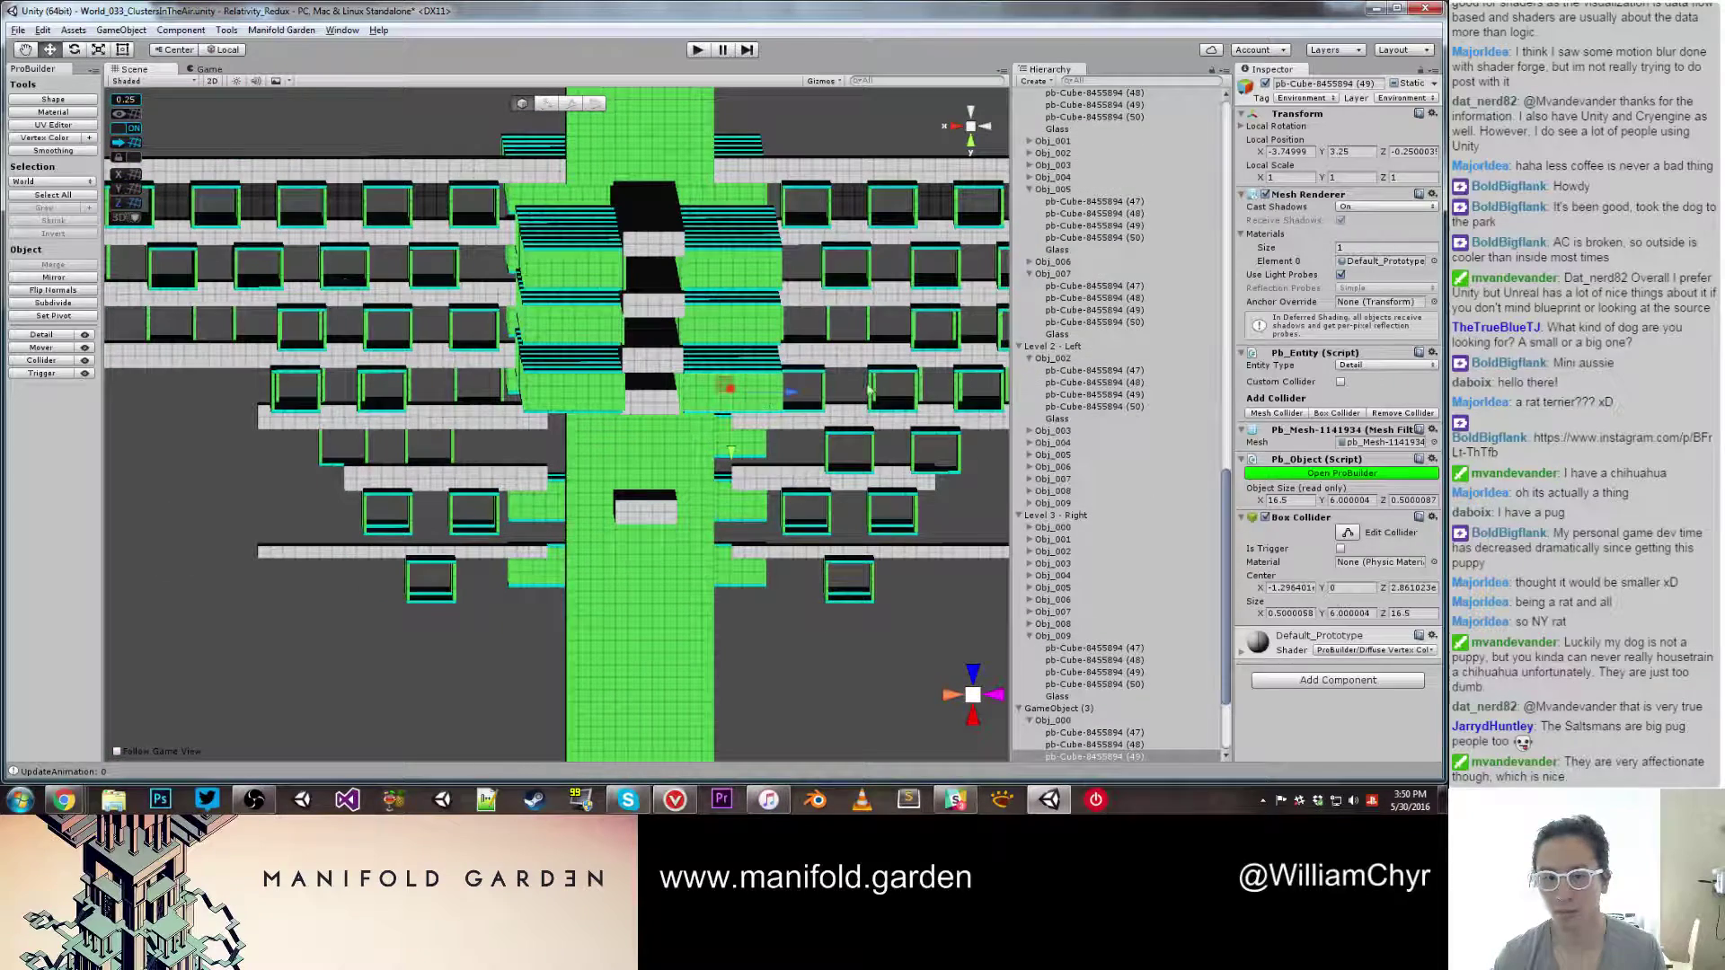
left_click(1051, 709)
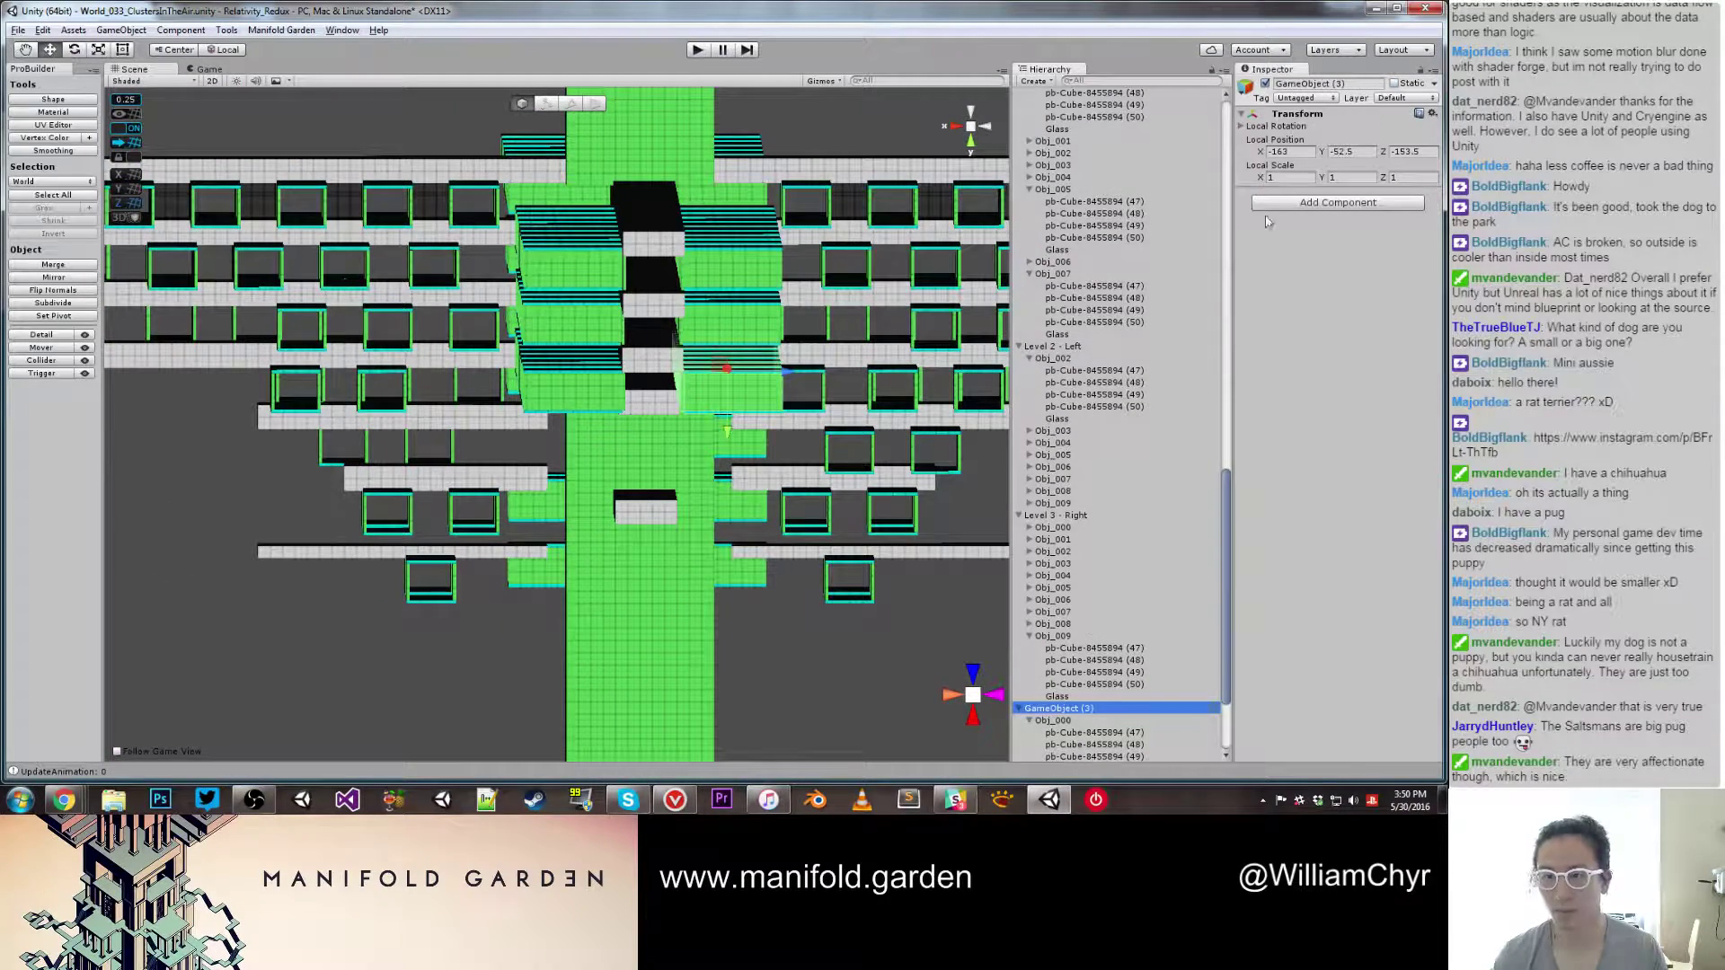
left_click(1348, 82)
type("Lev")
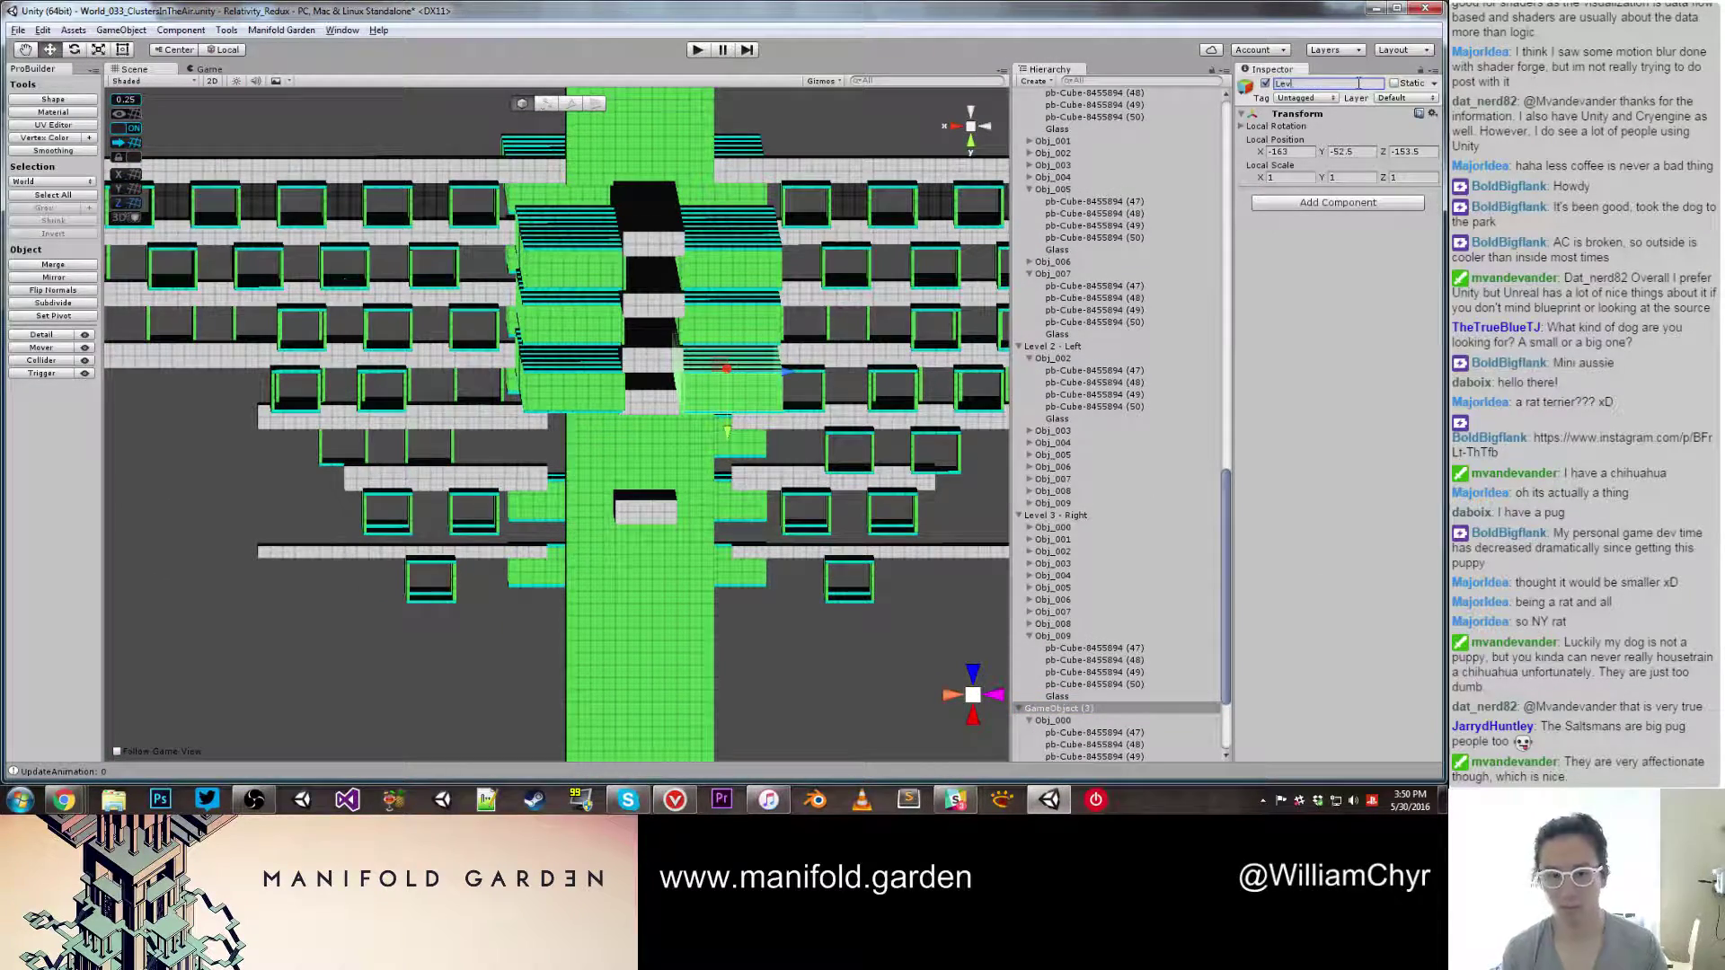
type("el 3 -")
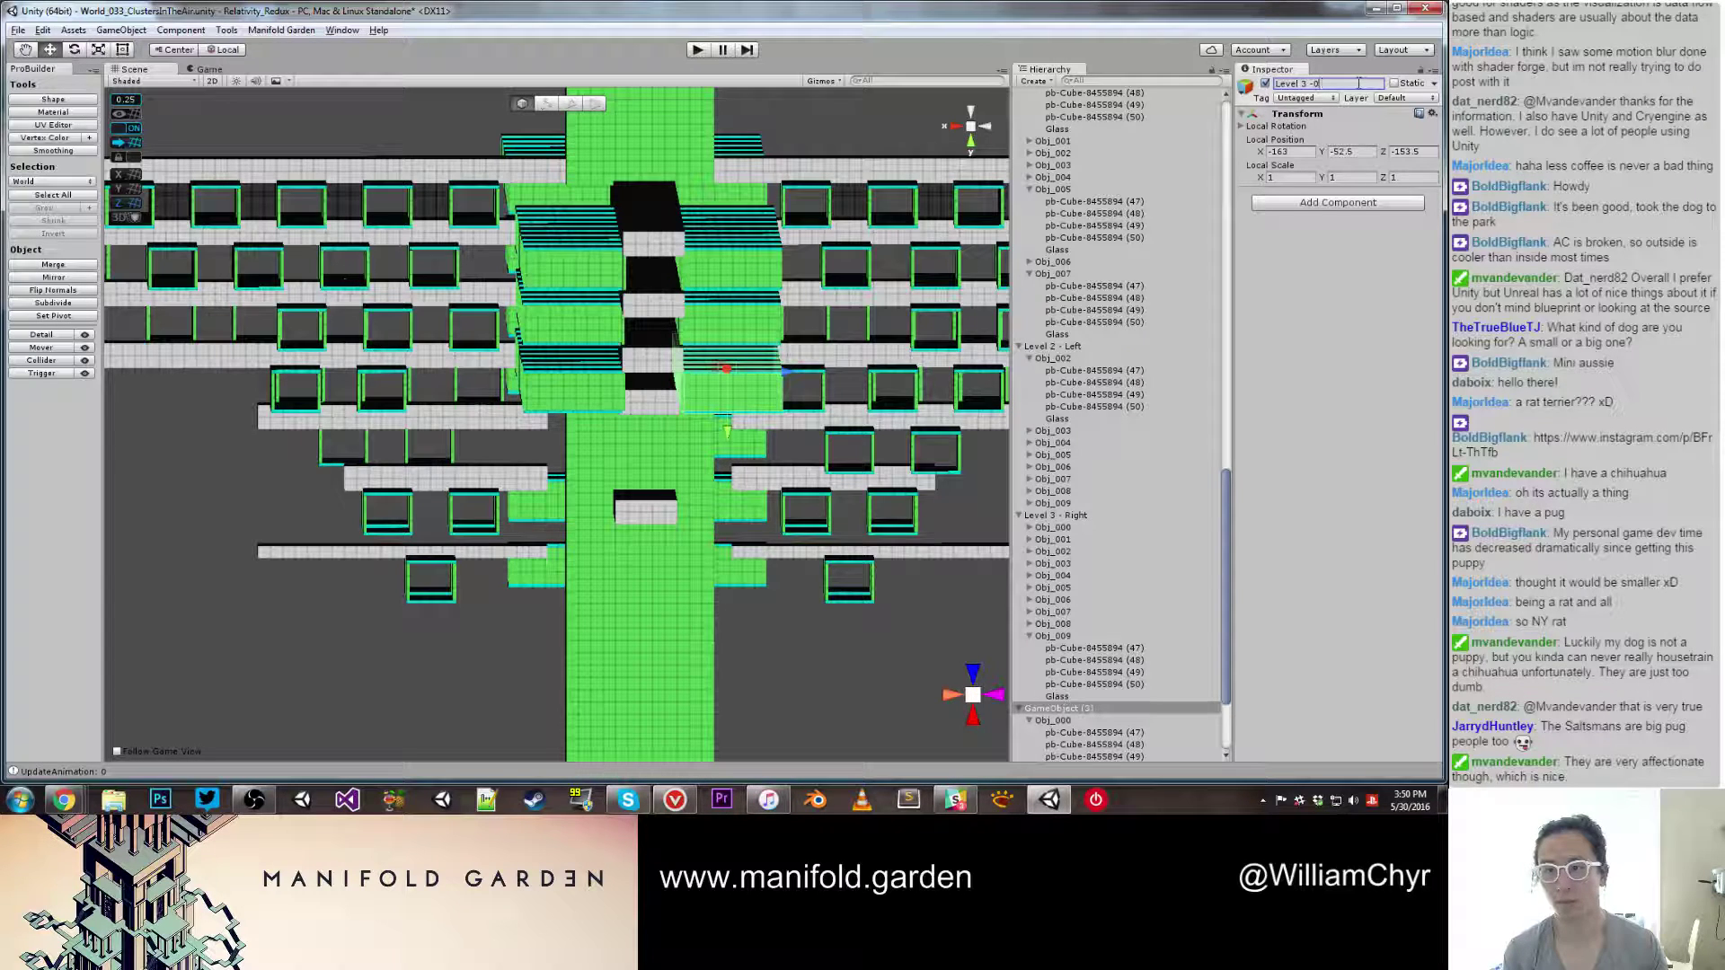
type(" Rig")
type("Left")
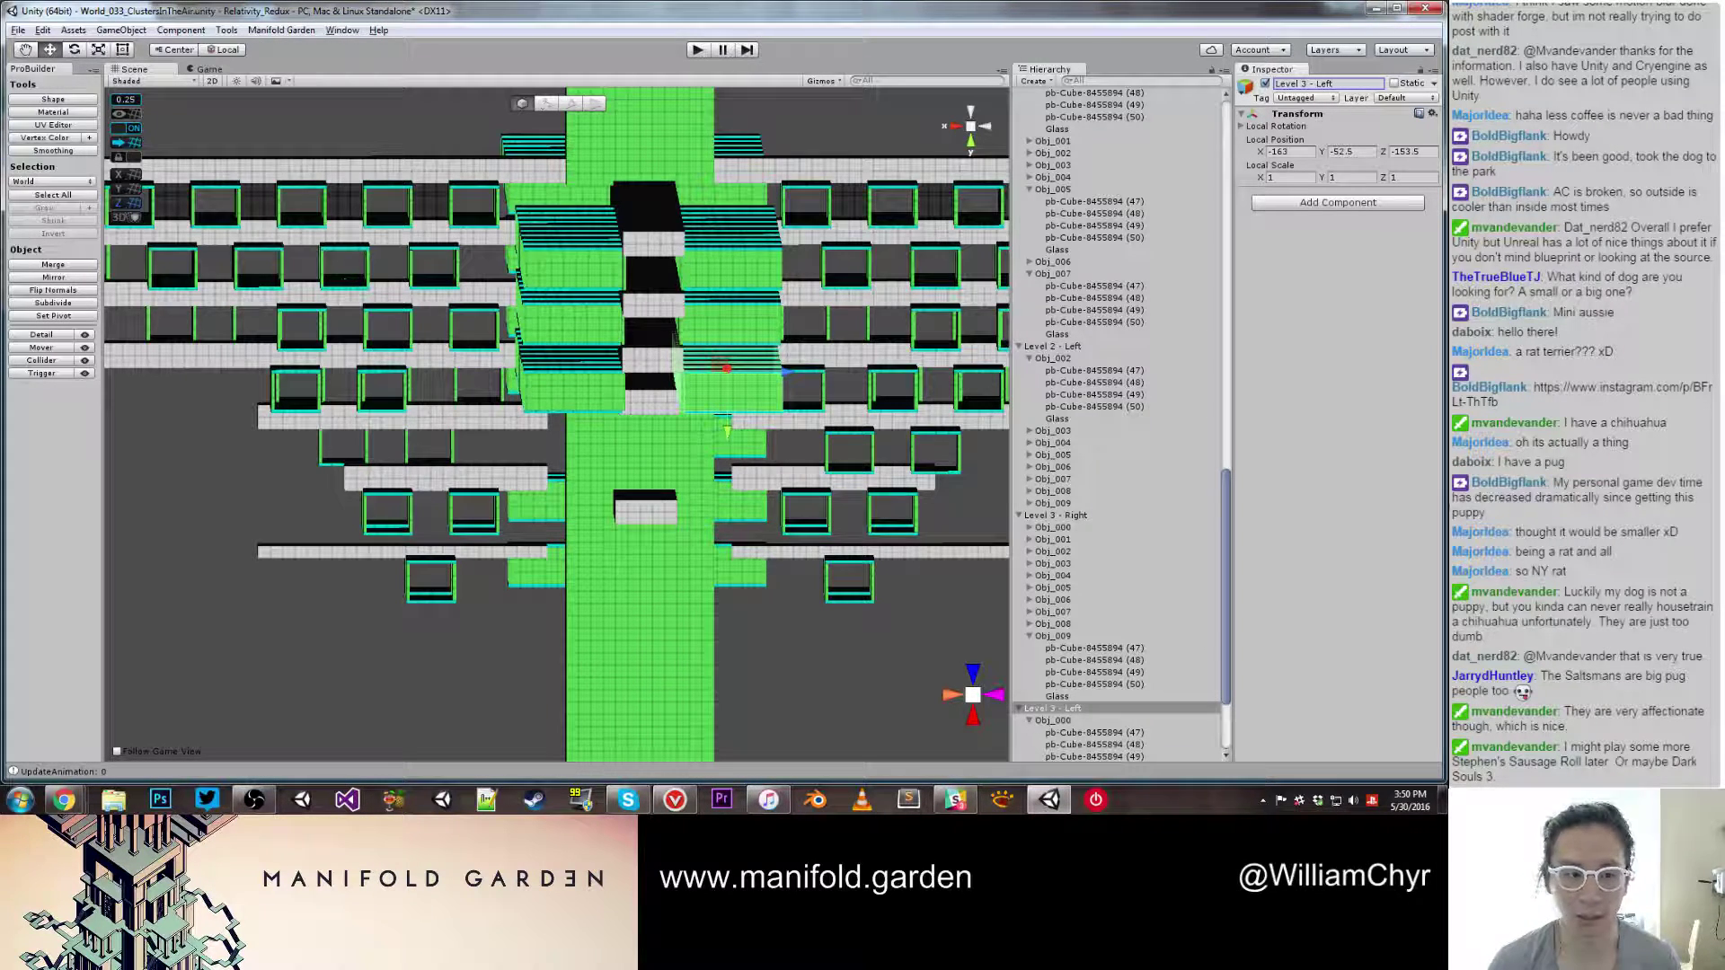
key("alt")
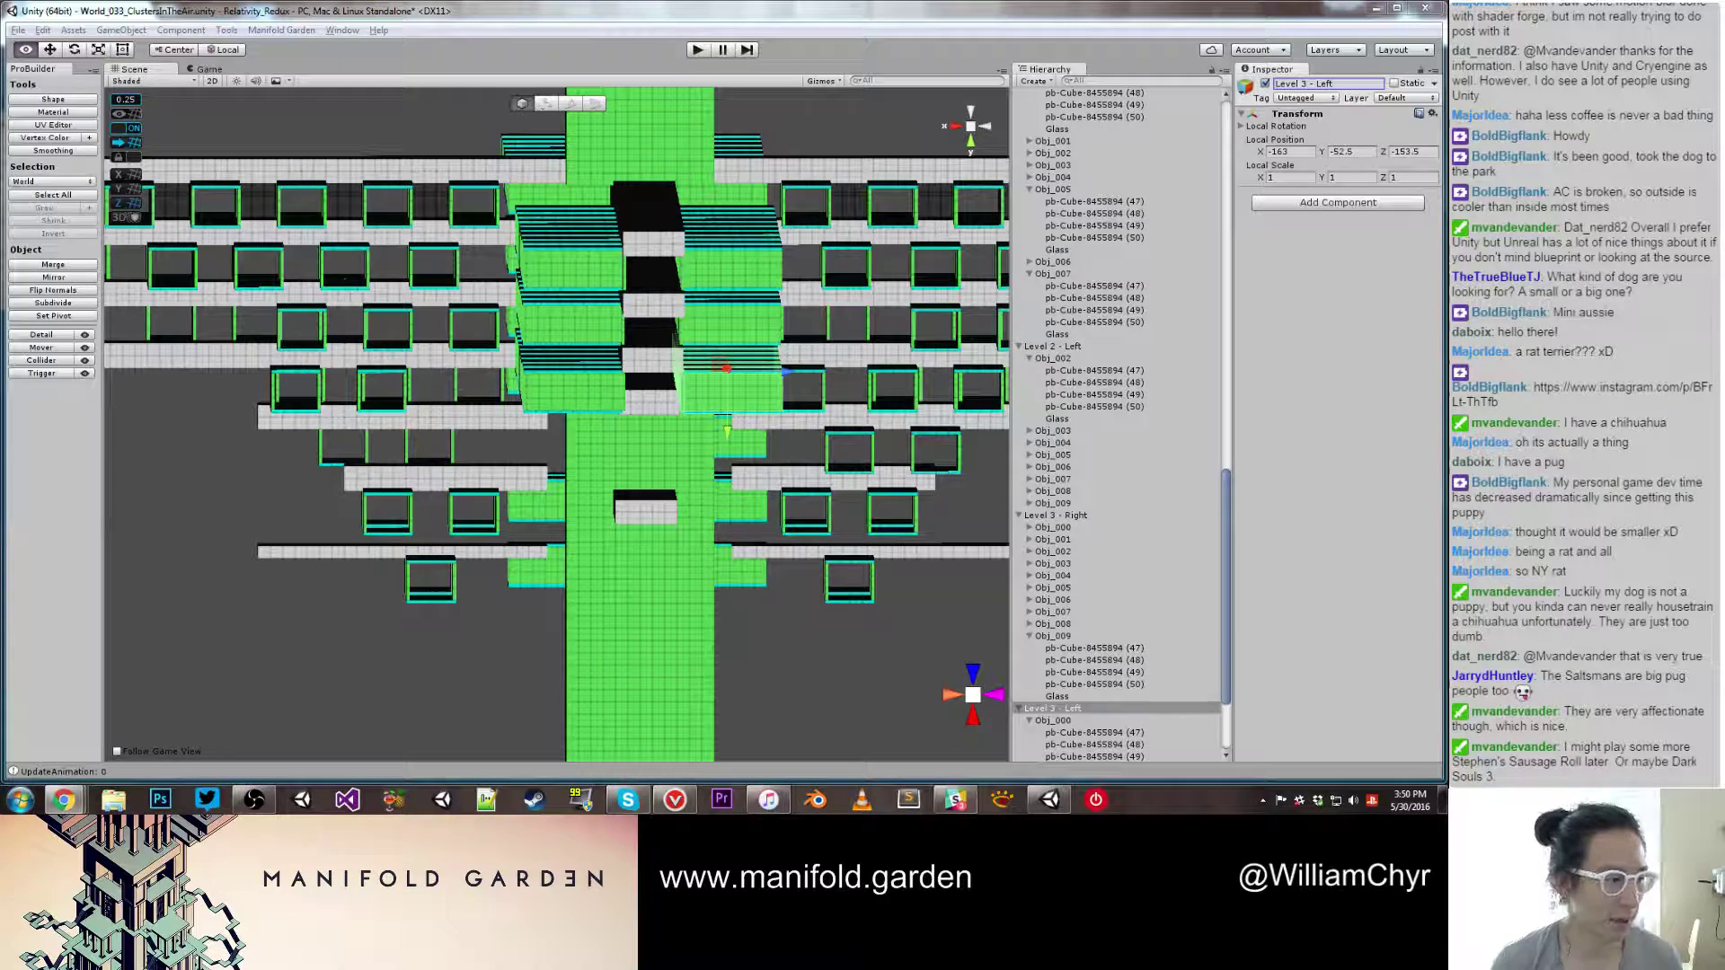
key("alt+Tab")
key("alt+Tab")
key("alt+Tab")
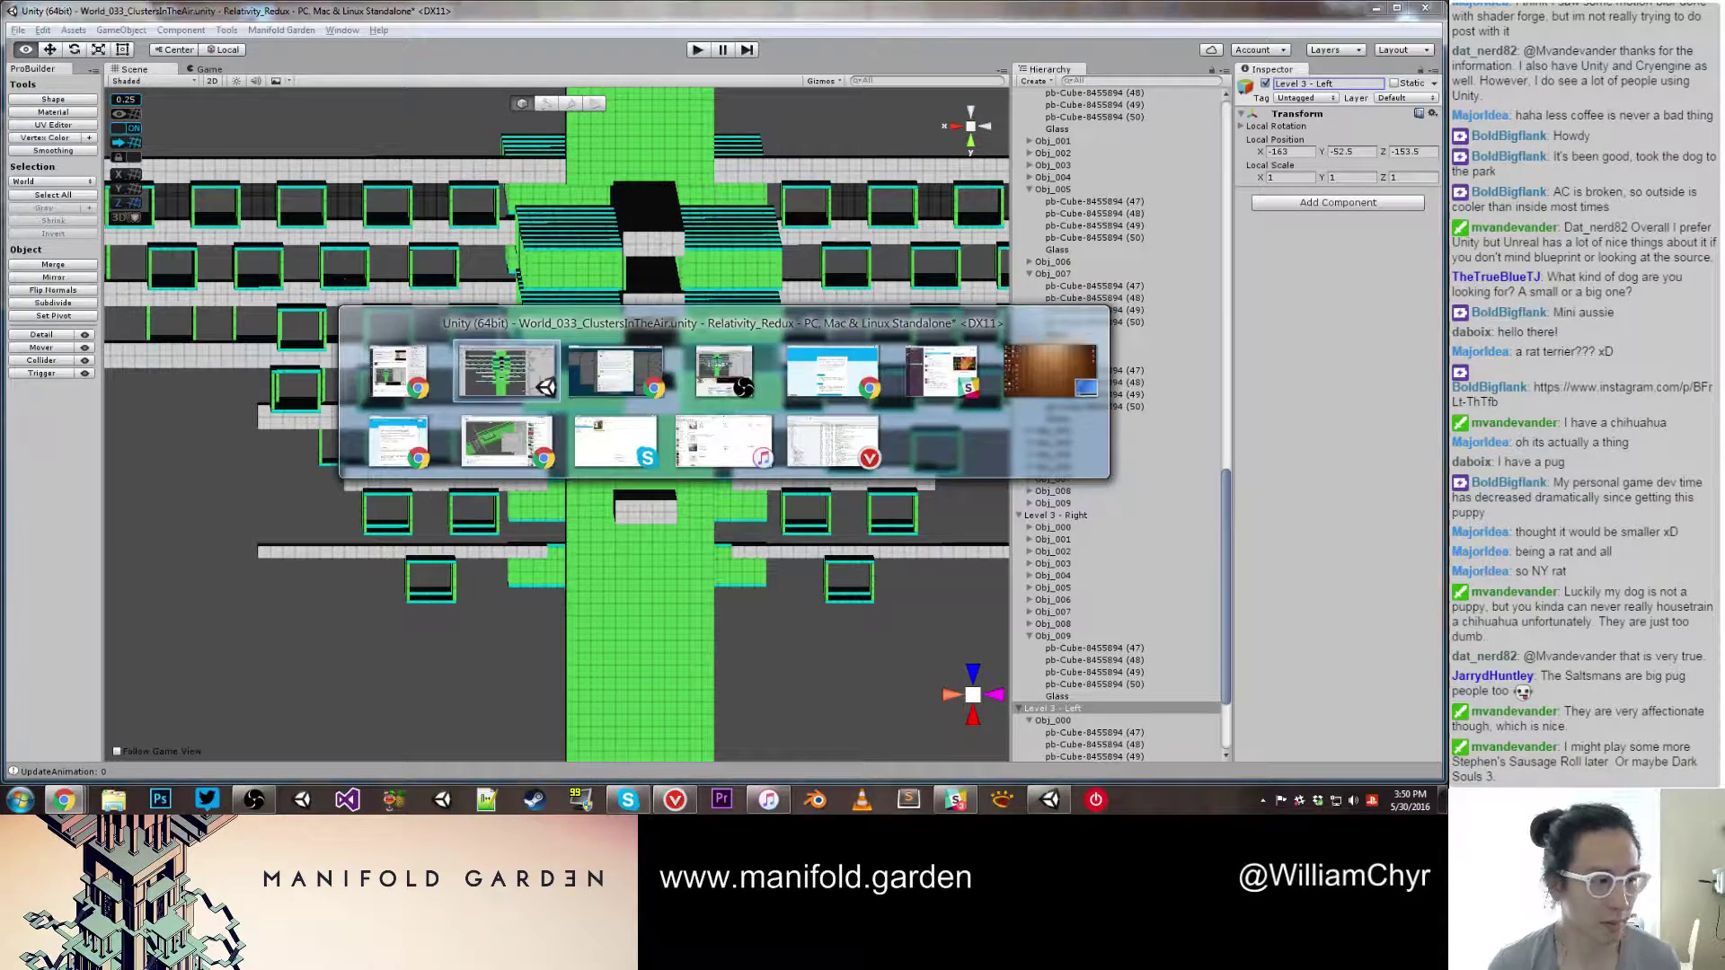
key("alt+Tab")
key("alt+Tab")
key("alt+Tab")
key("alt+Tab")
key("alt+Tab")
key("alt+Tab")
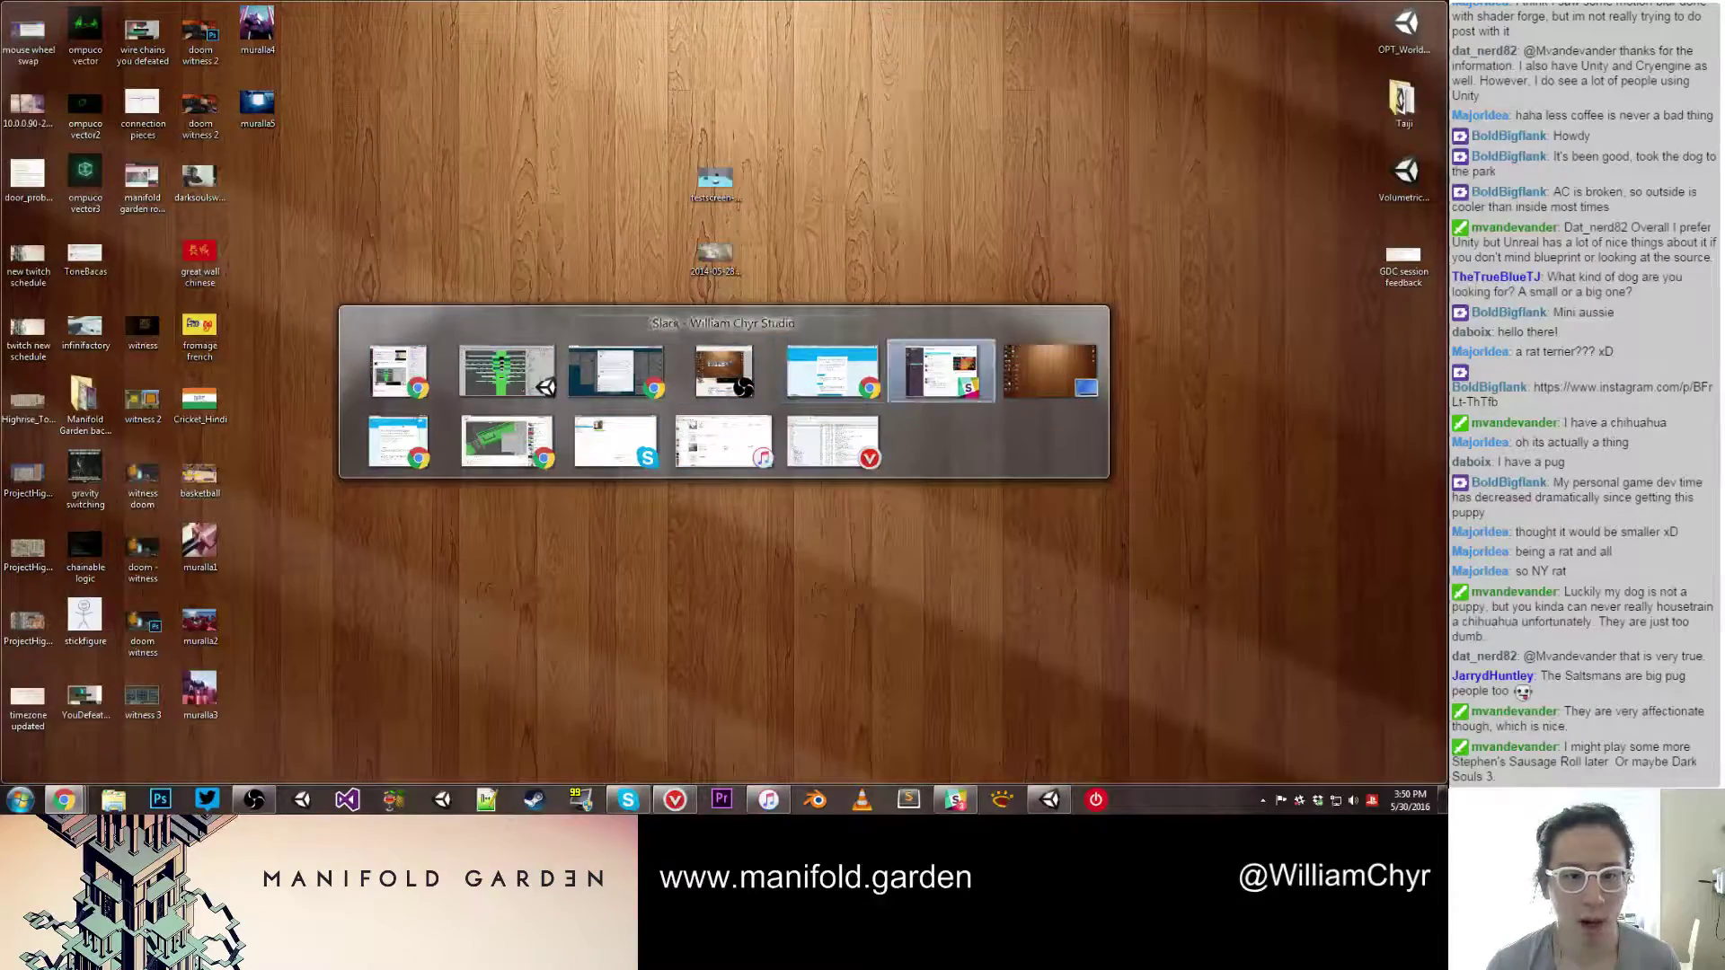
key("alt+Tab")
key("alt+Tab")
key("alt+Tab")
key("alt+Tab")
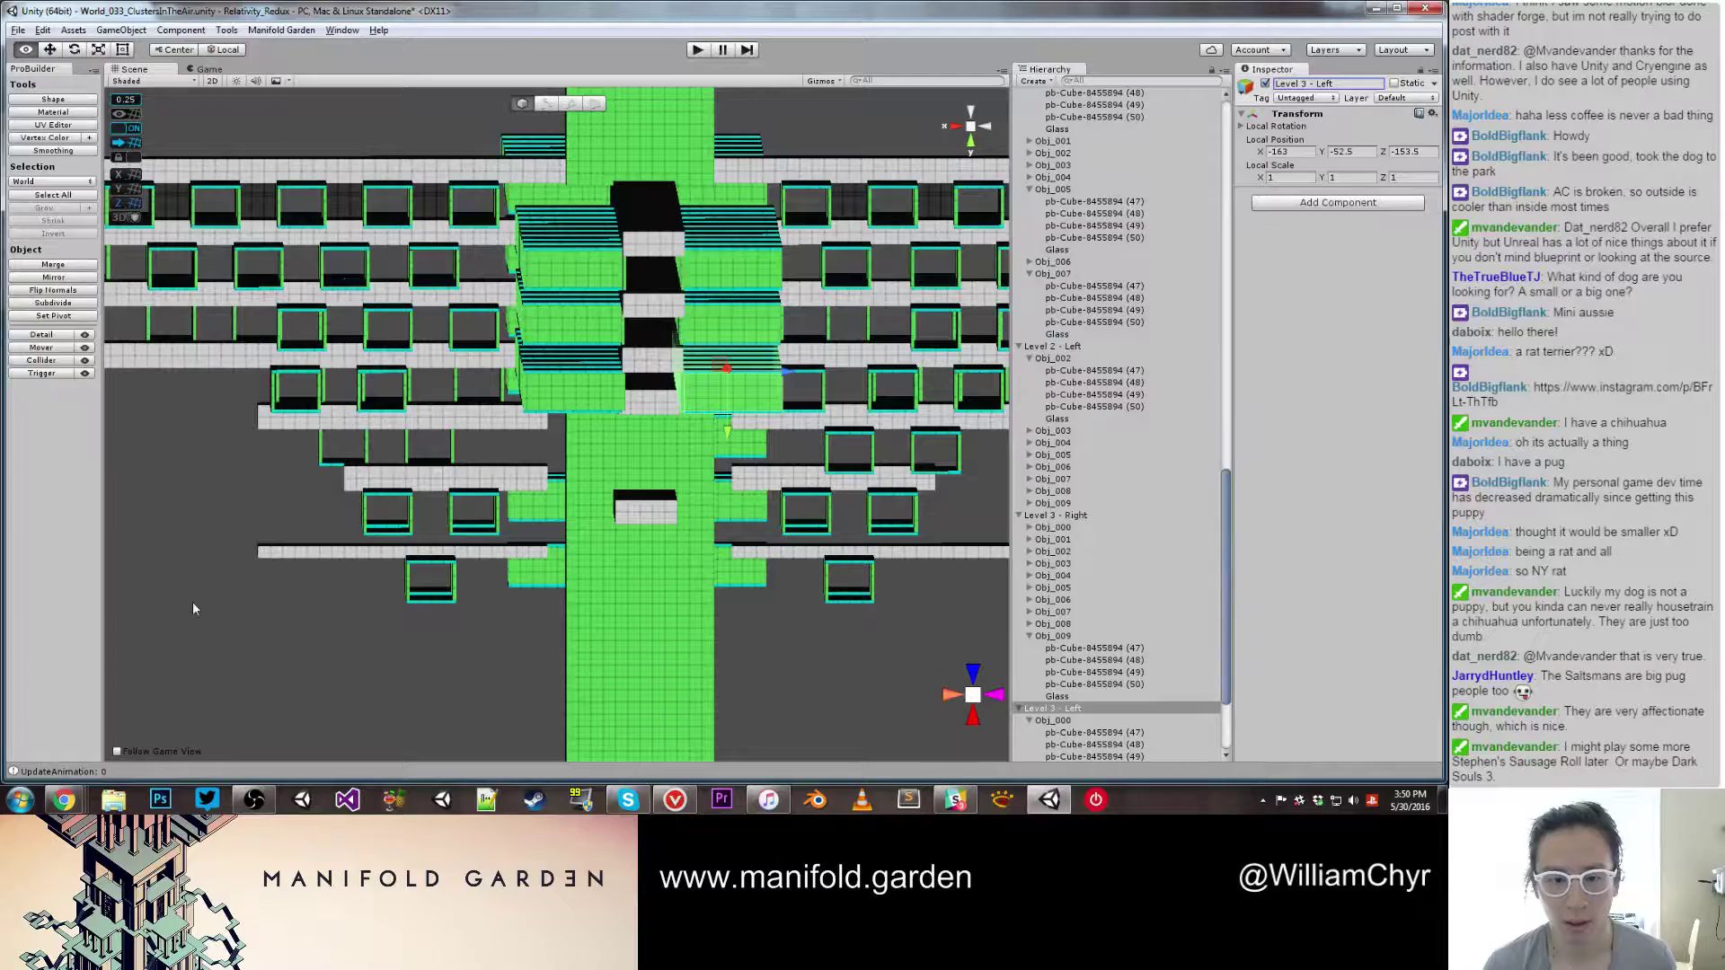
Step: Delete the rooms Obj_000 and Obj_001 from the end of the Level 3 - Left row
left_click(235, 604)
left_click_drag(521, 436, 375, 352, "alt")
left_click(374, 351)
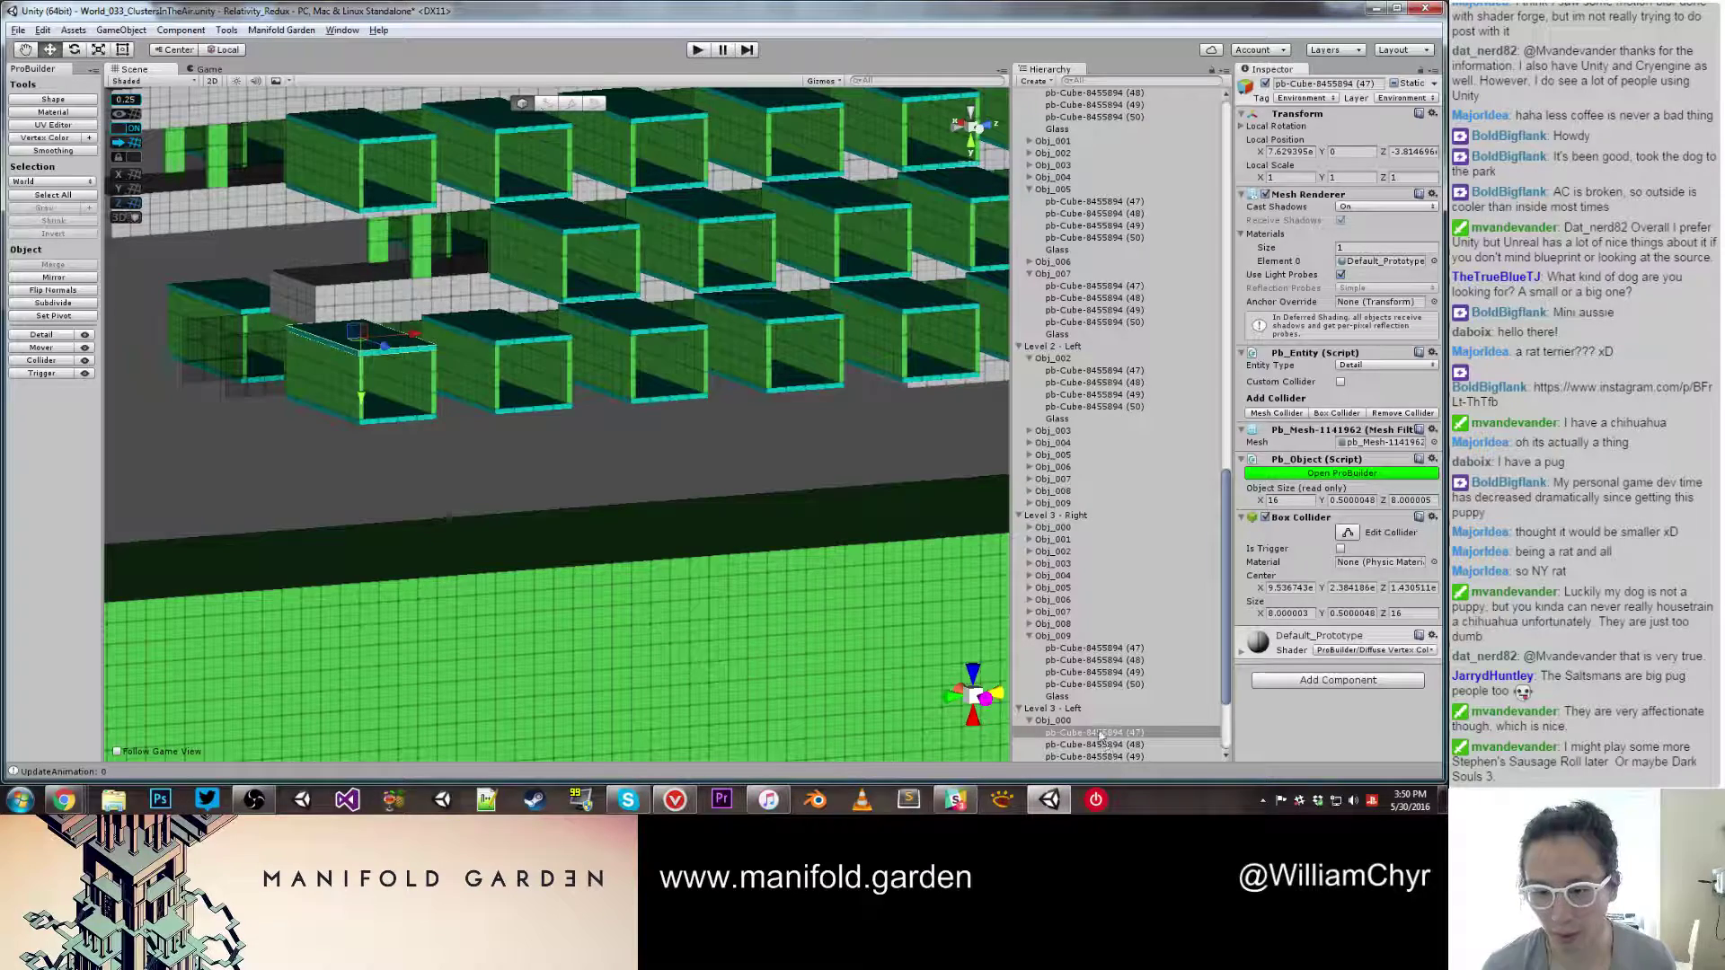
left_click(1067, 722)
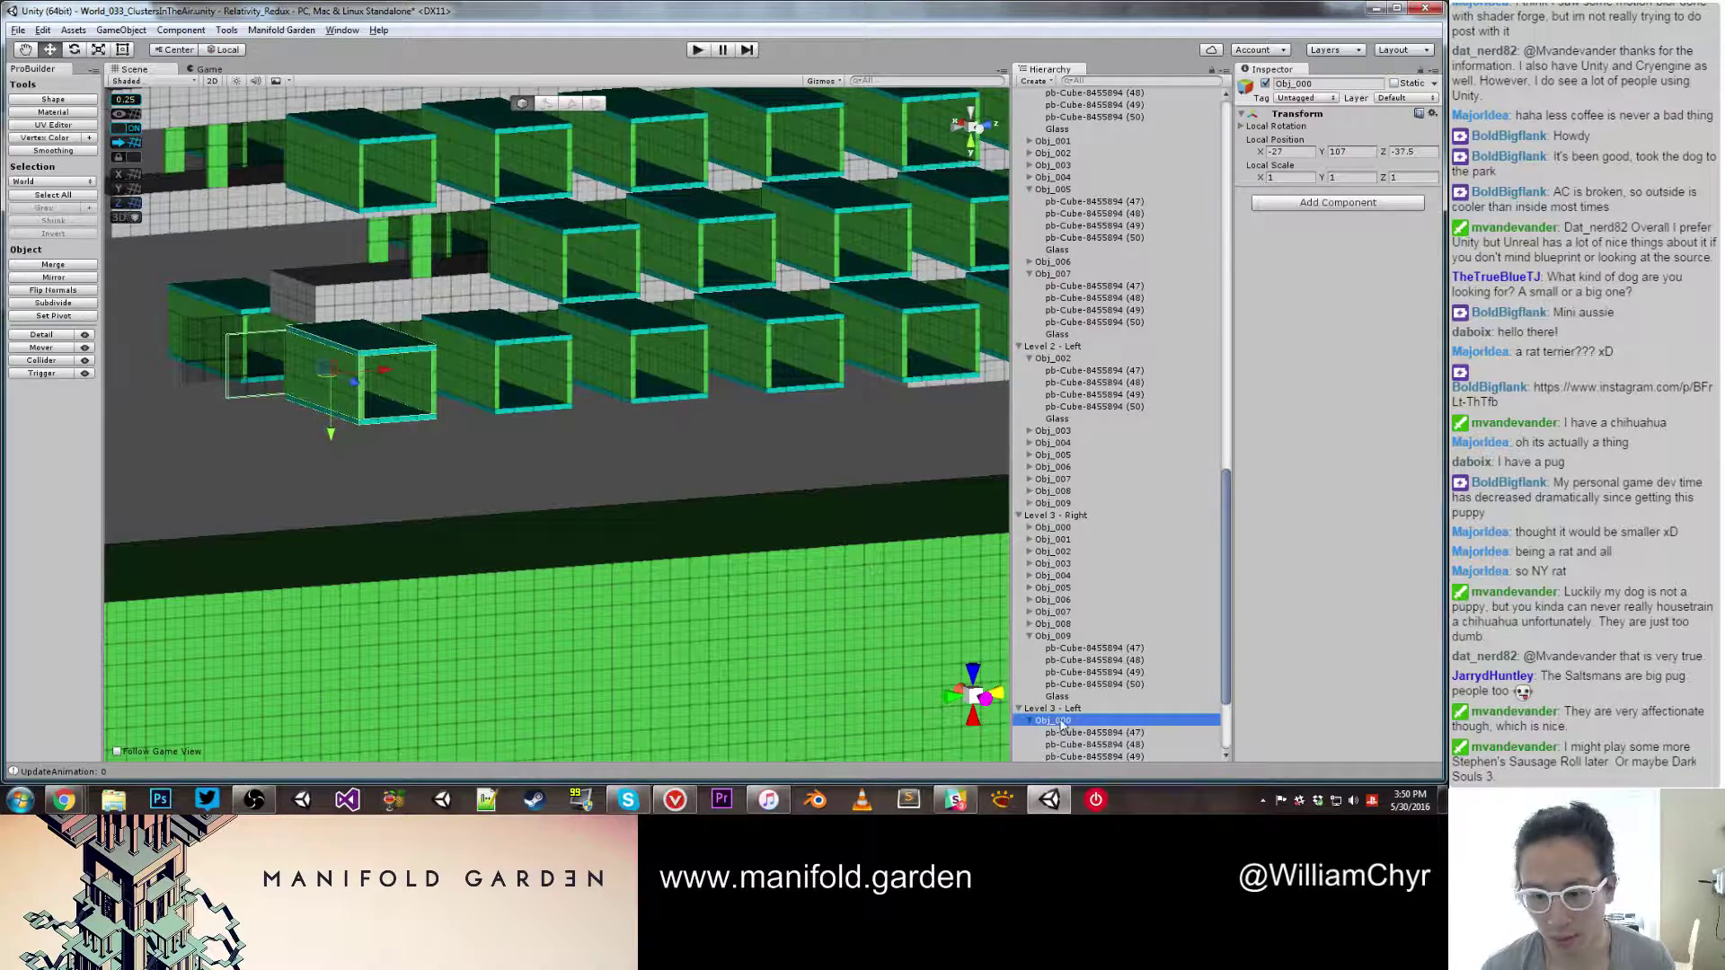
scroll(1063, 726, "down", 3)
left_click(1049, 661, "ctrl")
right_click(1049, 661)
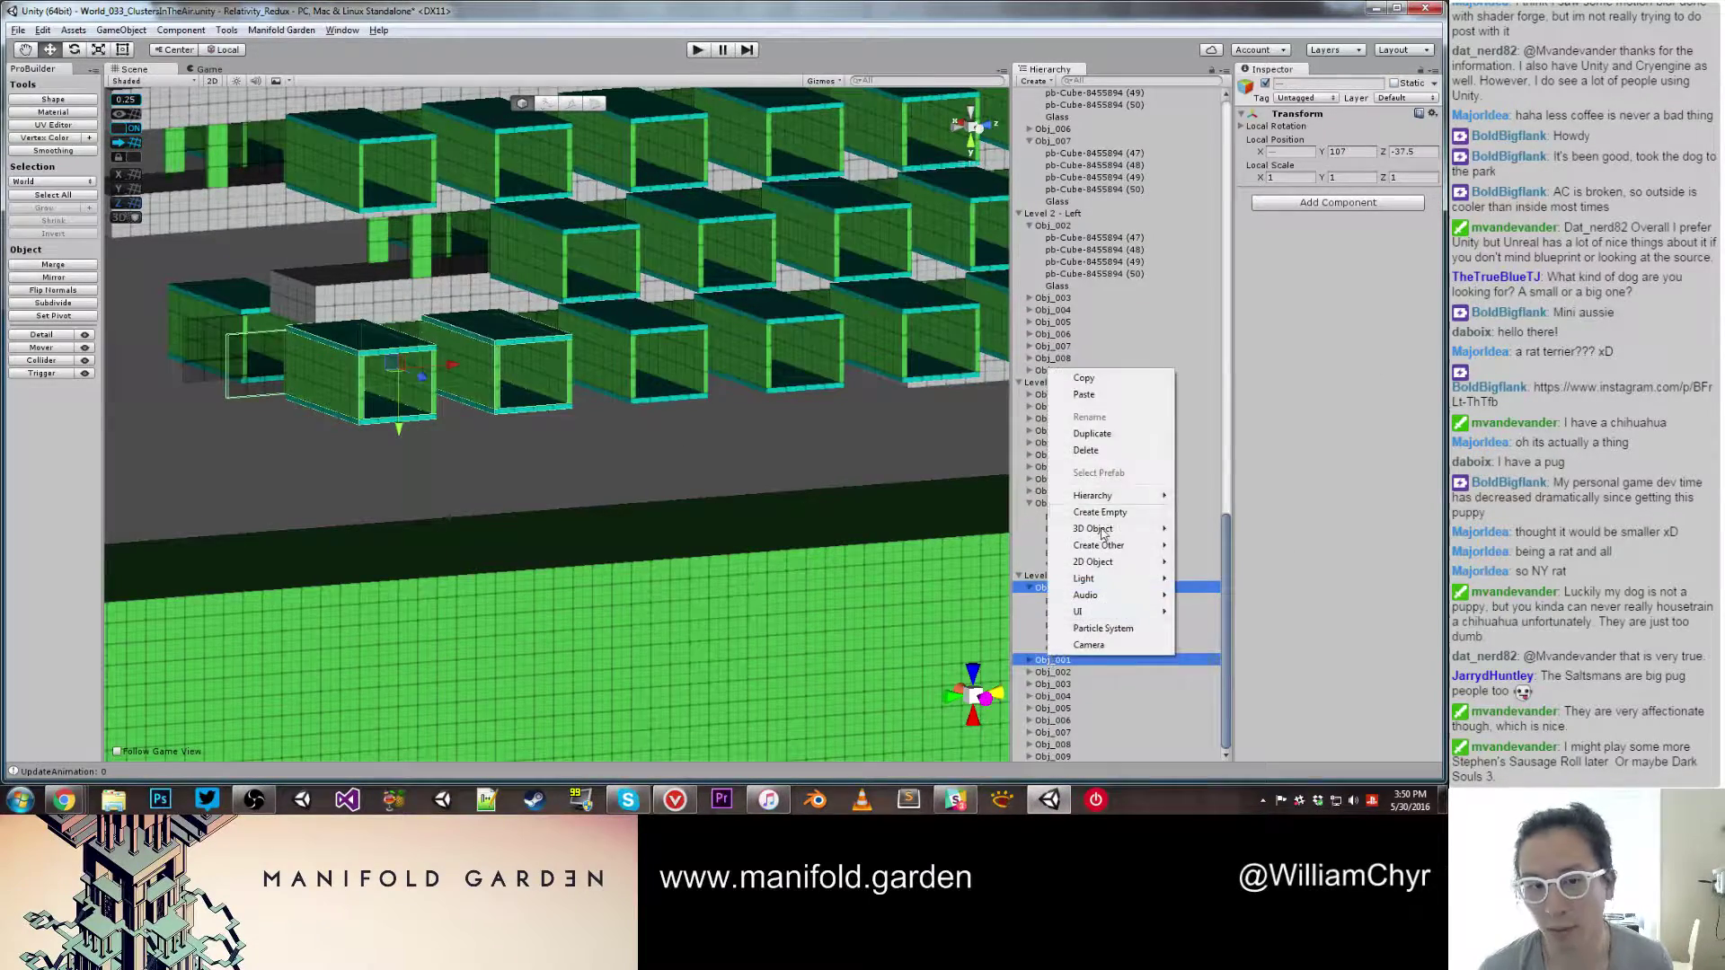
left_click(1101, 459)
Step: Delete the end rooms Obj_008 and Obj_009 from the Level 3 - Right row
mouse_move(629, 449)
left_mouse_down("alt")
mouse_move(701, 355)
mouse_move(608, 431)
mouse_move(642, 452)
left_mouse_up("alt")
right_click_drag(642, 452, 488, 334)
left_click(485, 346)
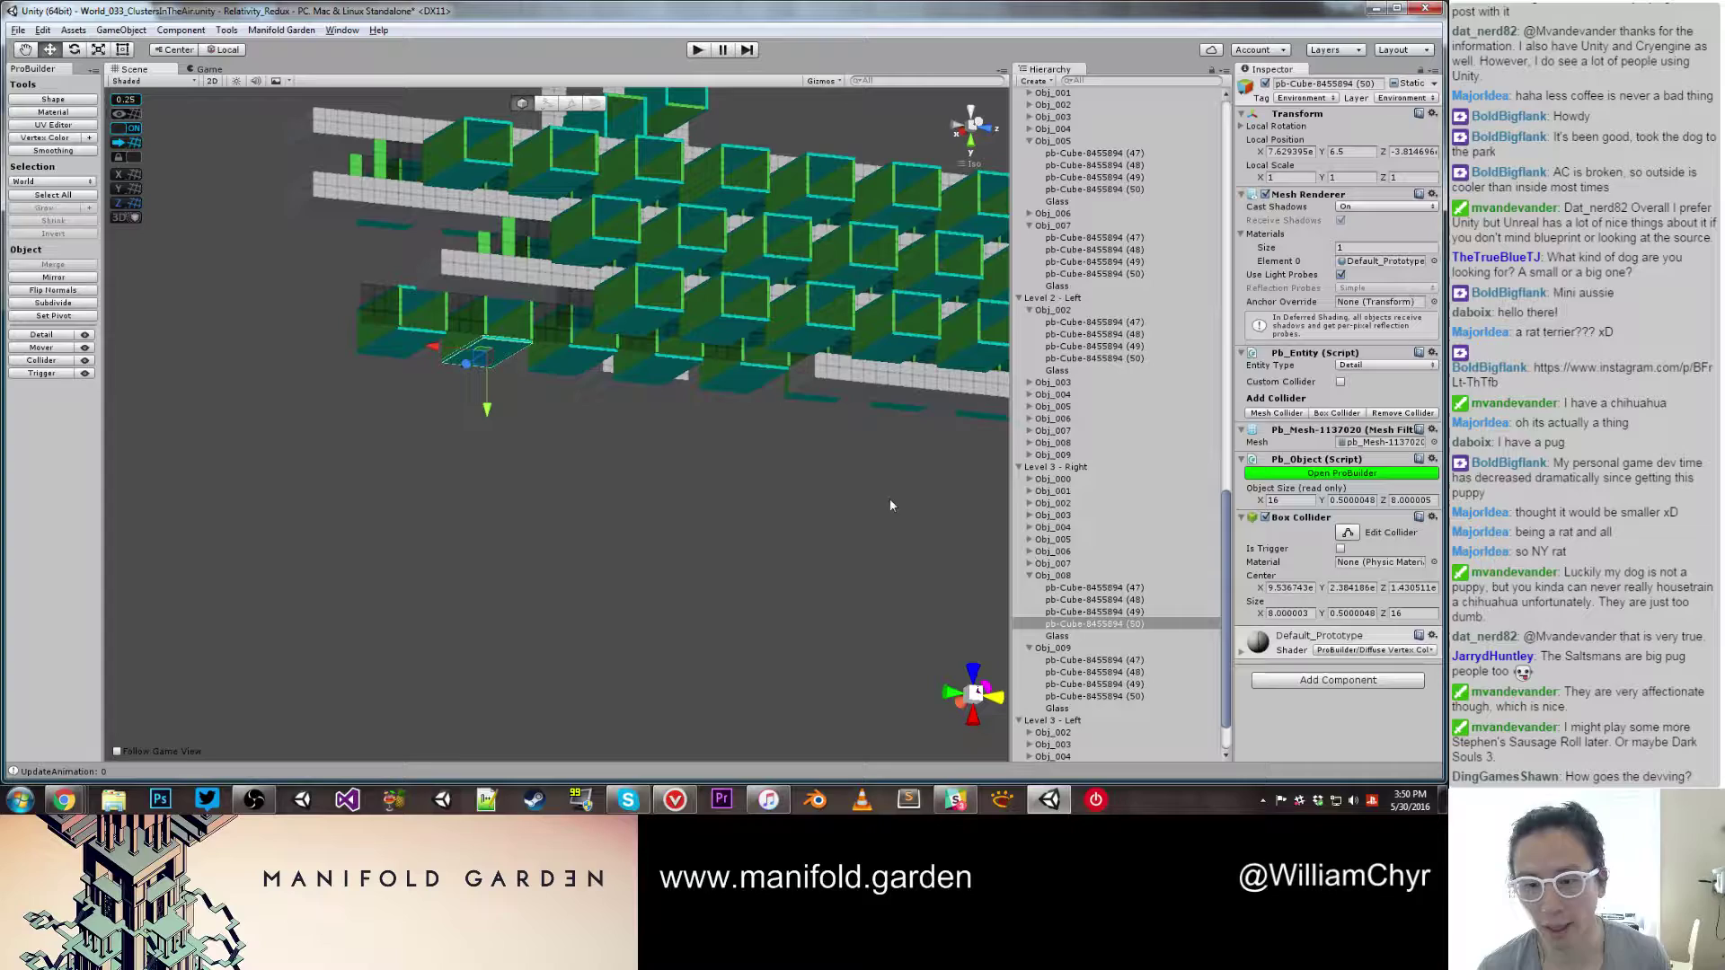
left_click(1074, 576)
left_click(1055, 648, "ctrl")
right_click(1058, 643)
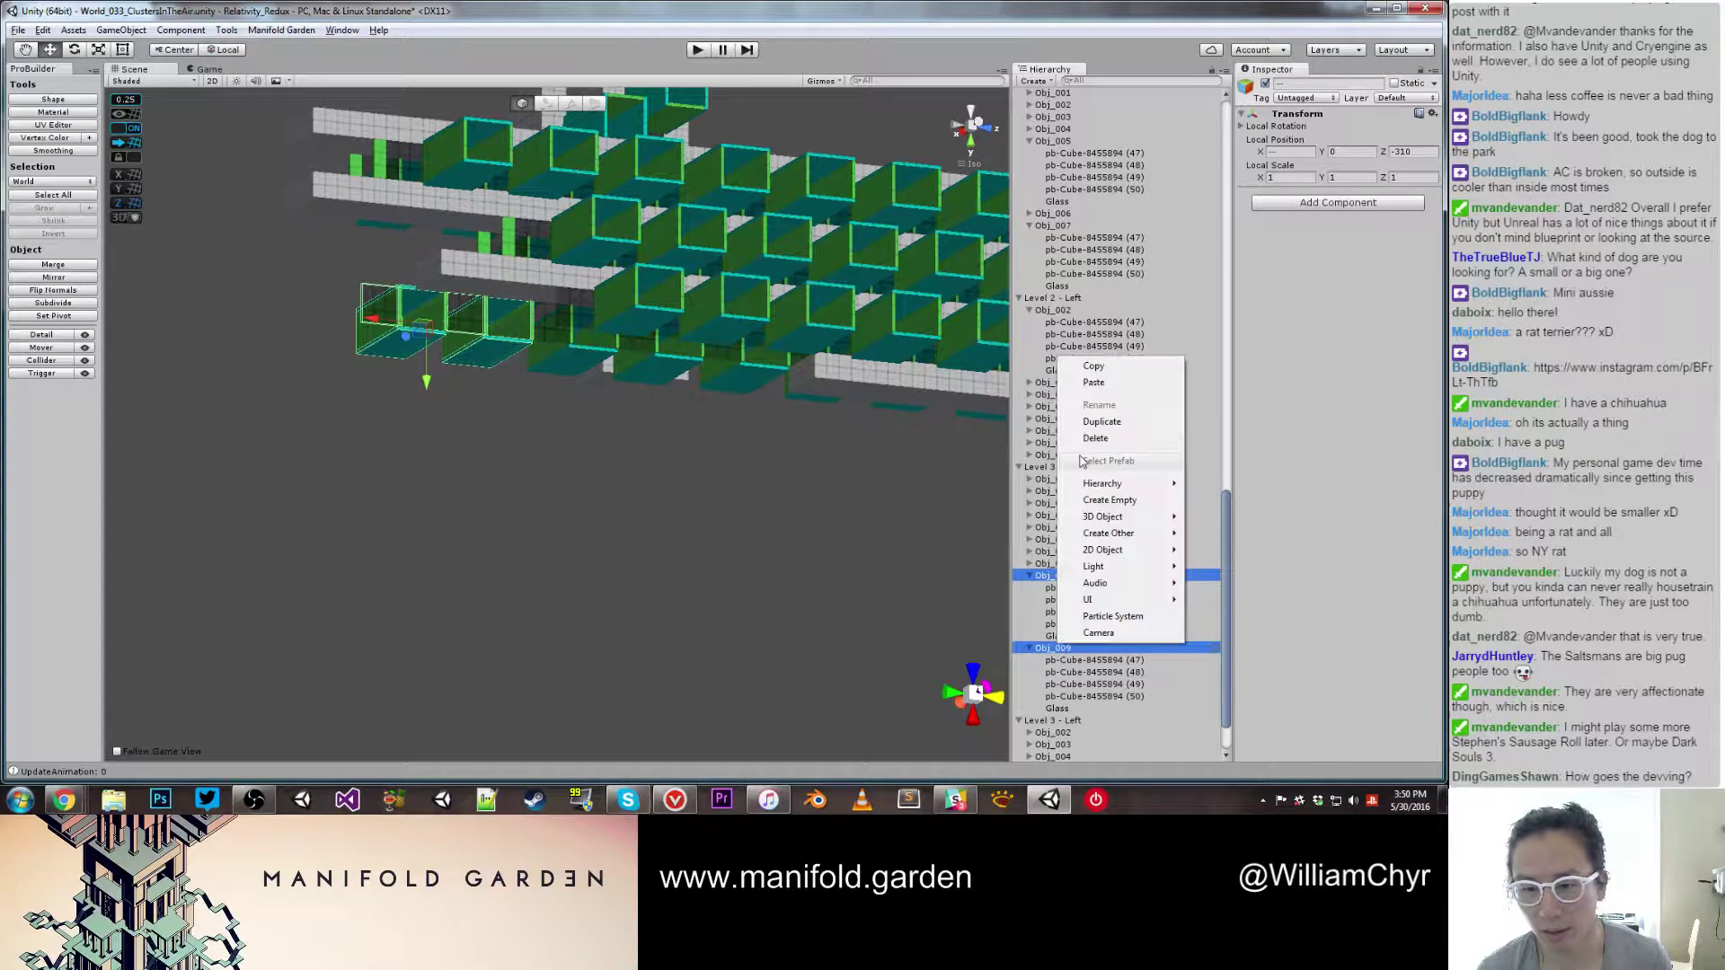
left_click(1095, 439)
Step: Duplicate the two small connecting bars at the beam ends, lower the copies to Y -25 and shift them along the beam
right_click_drag(782, 468, 473, 370)
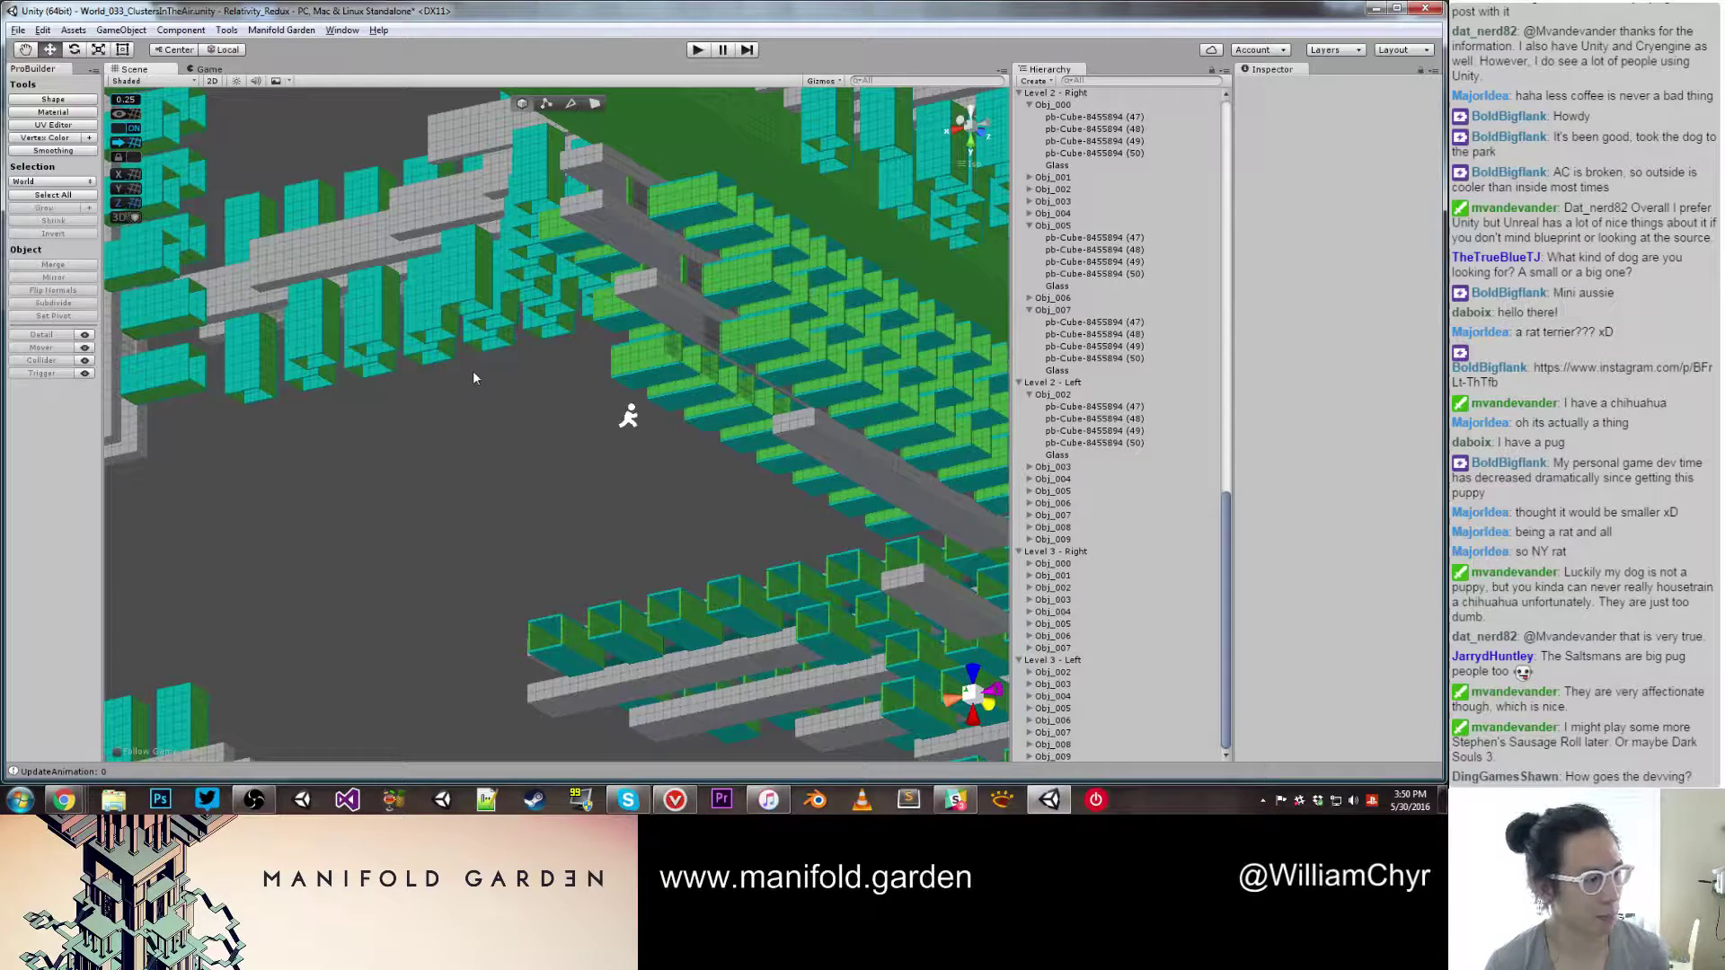
right_click_drag(595, 332, 372, 310)
left_click(309, 261)
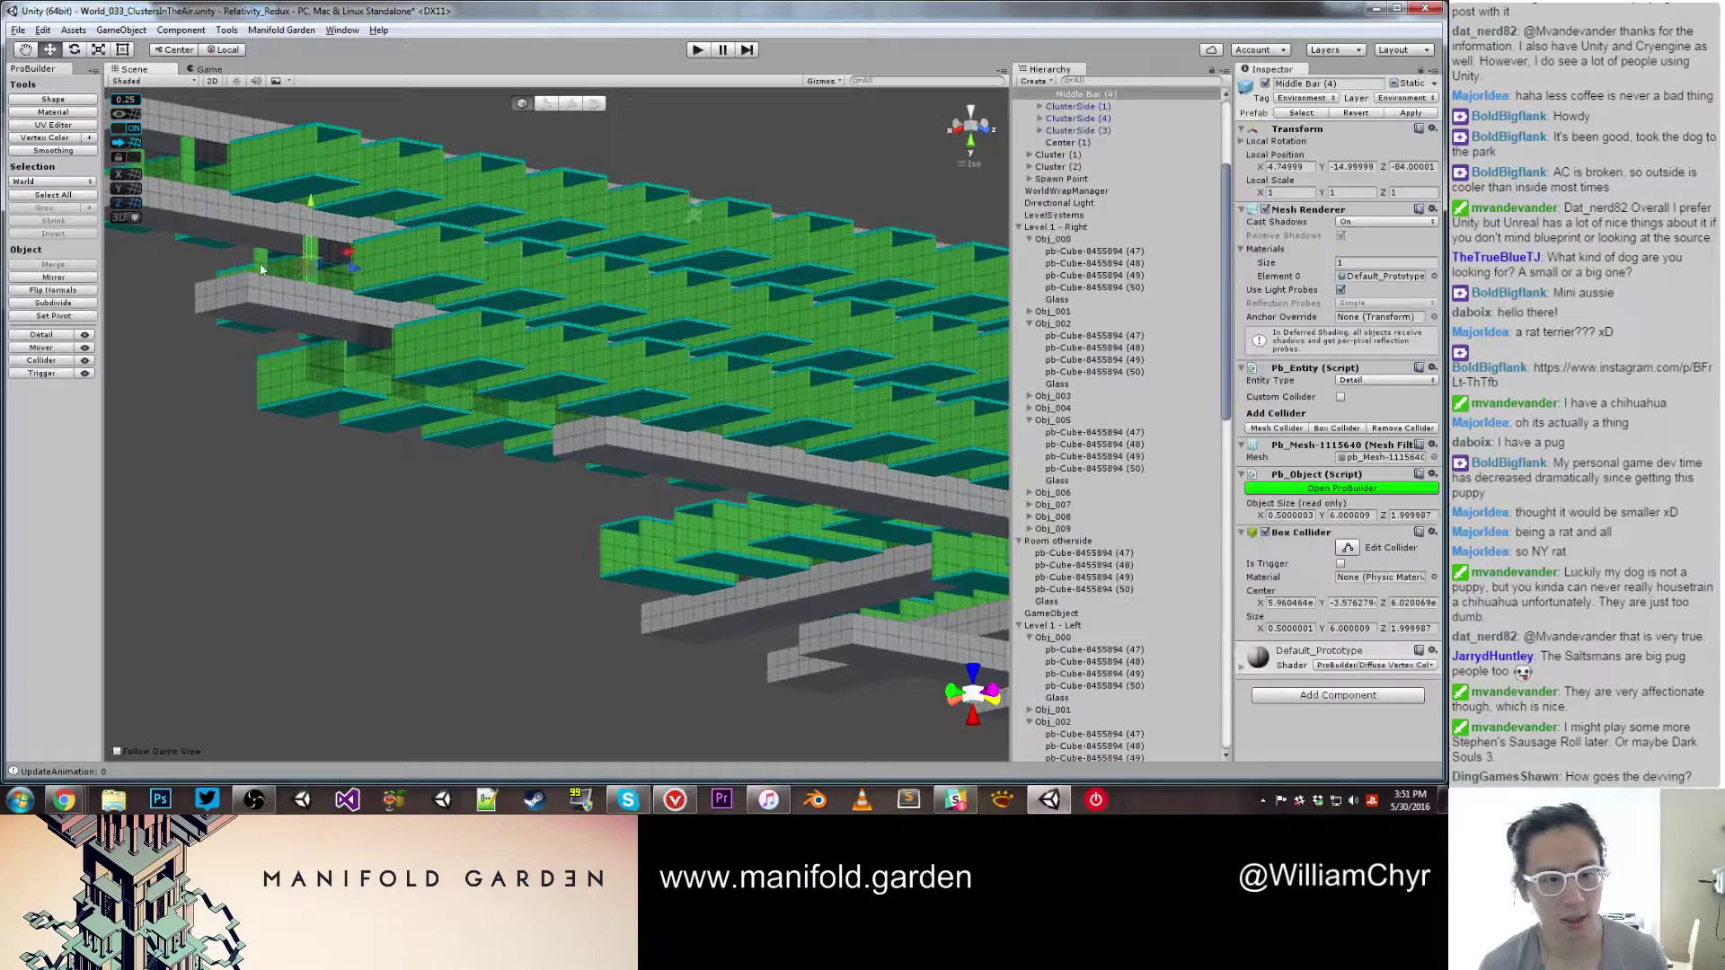
key("ctrl+d")
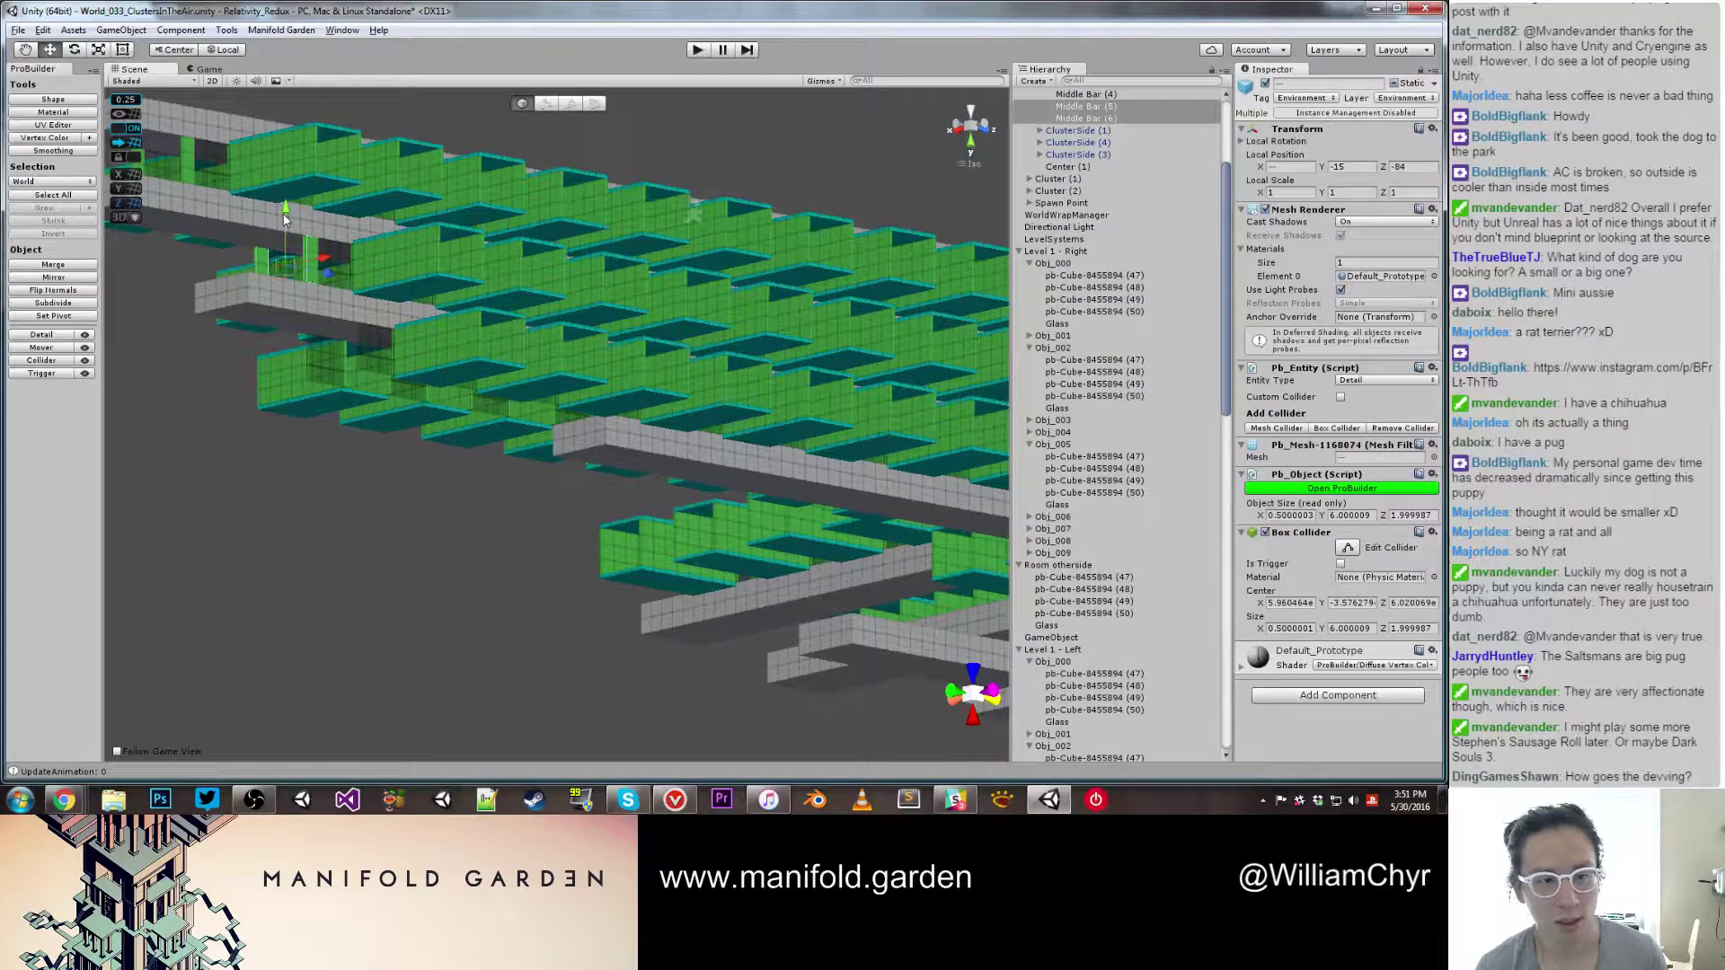
left_click_drag(285, 219, 300, 302)
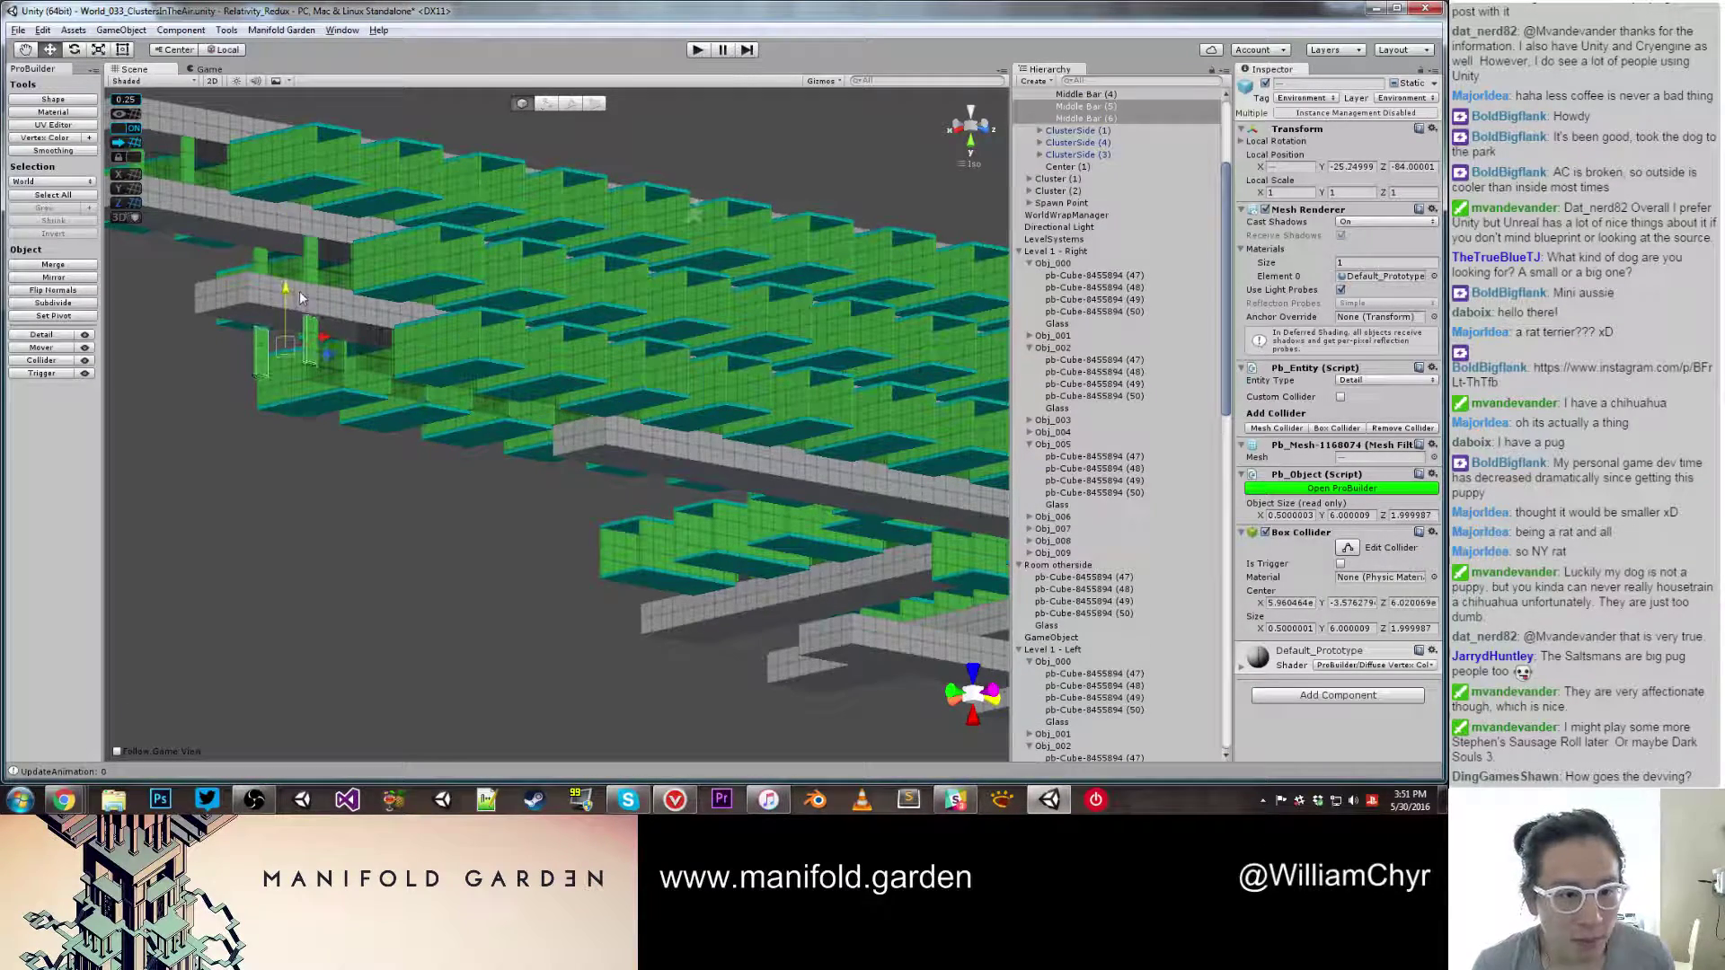
scroll(308, 316, "up", 2)
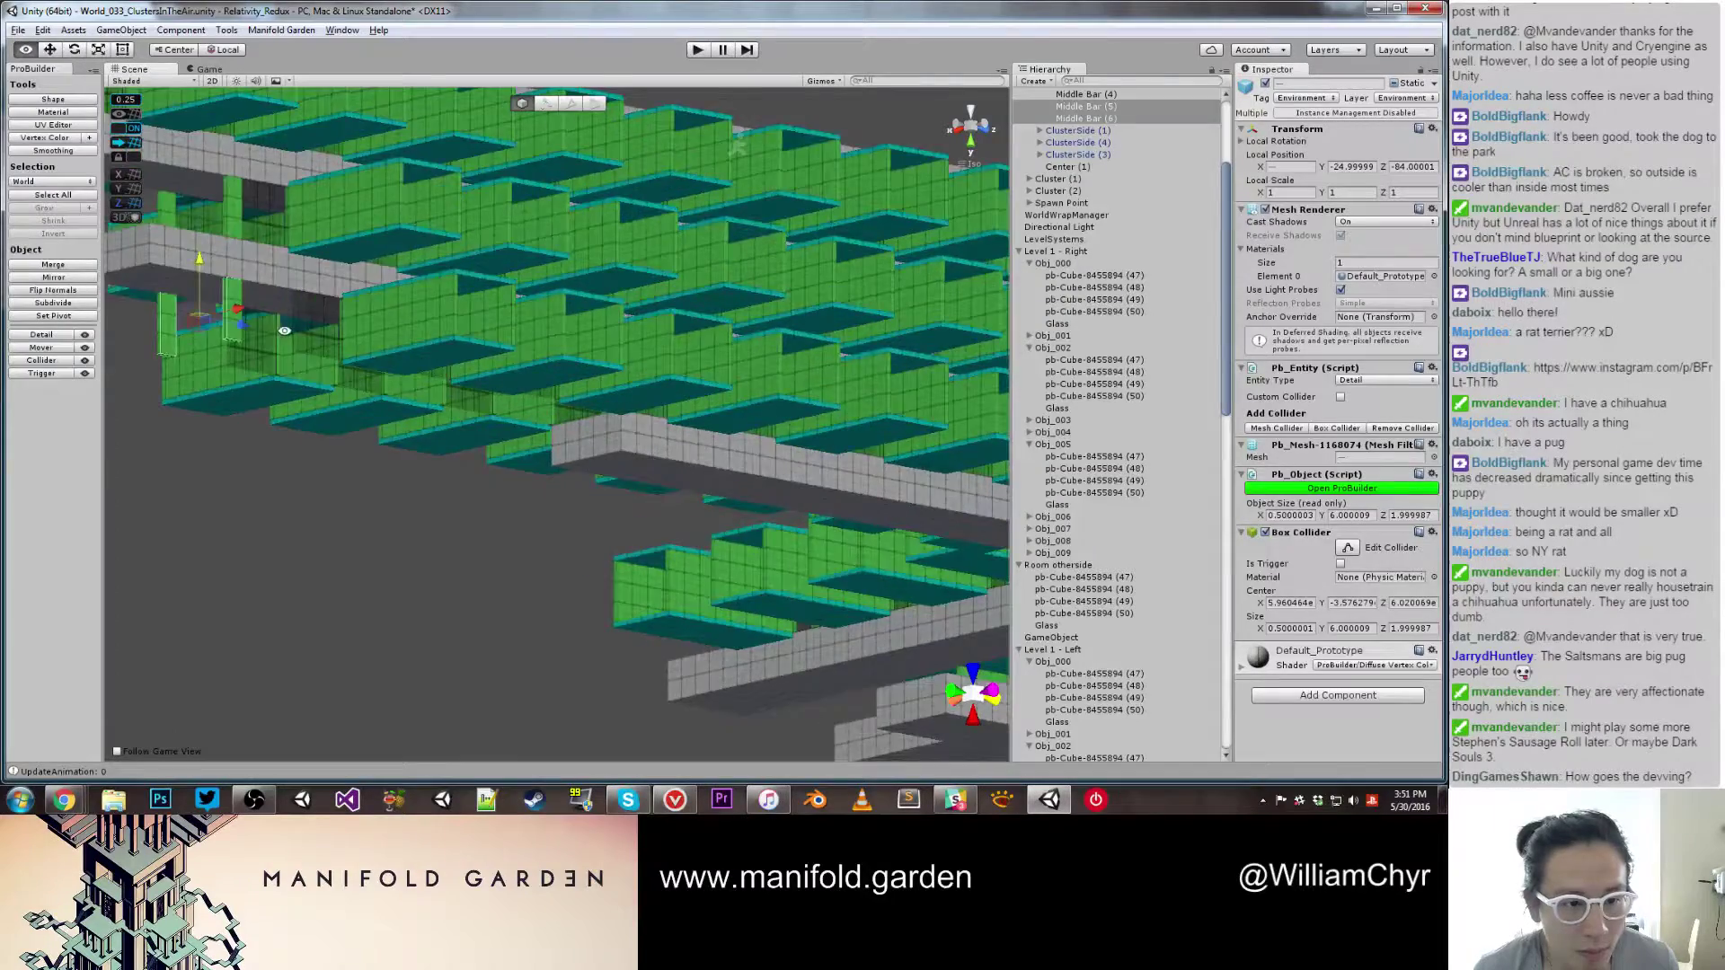
left_click_drag(308, 316, 559, 343, "alt")
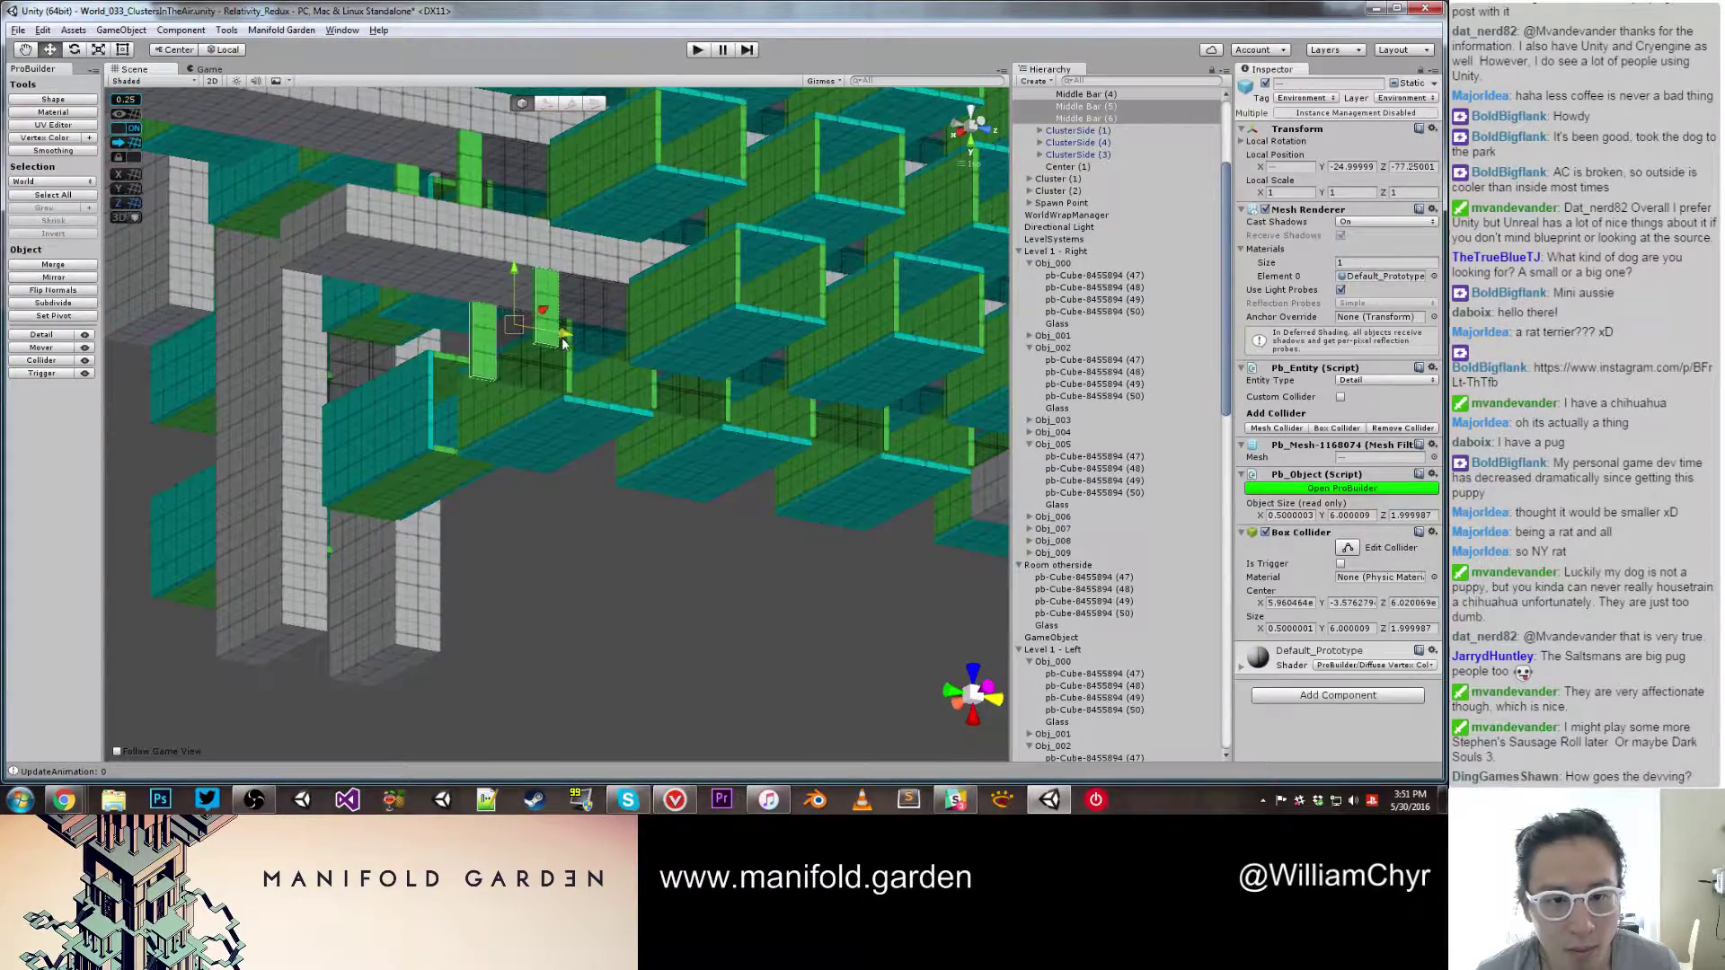
Step: Extend the end face of the lowest Middle Bar beam along its length until the beam is 132 units long
left_click(567, 447)
key("f")
left_click_drag(591, 431, 628, 376, "alt")
left_click(600, 537)
scroll(600, 538, "down", 4)
scroll(629, 375, "up", 4)
left_click(684, 409)
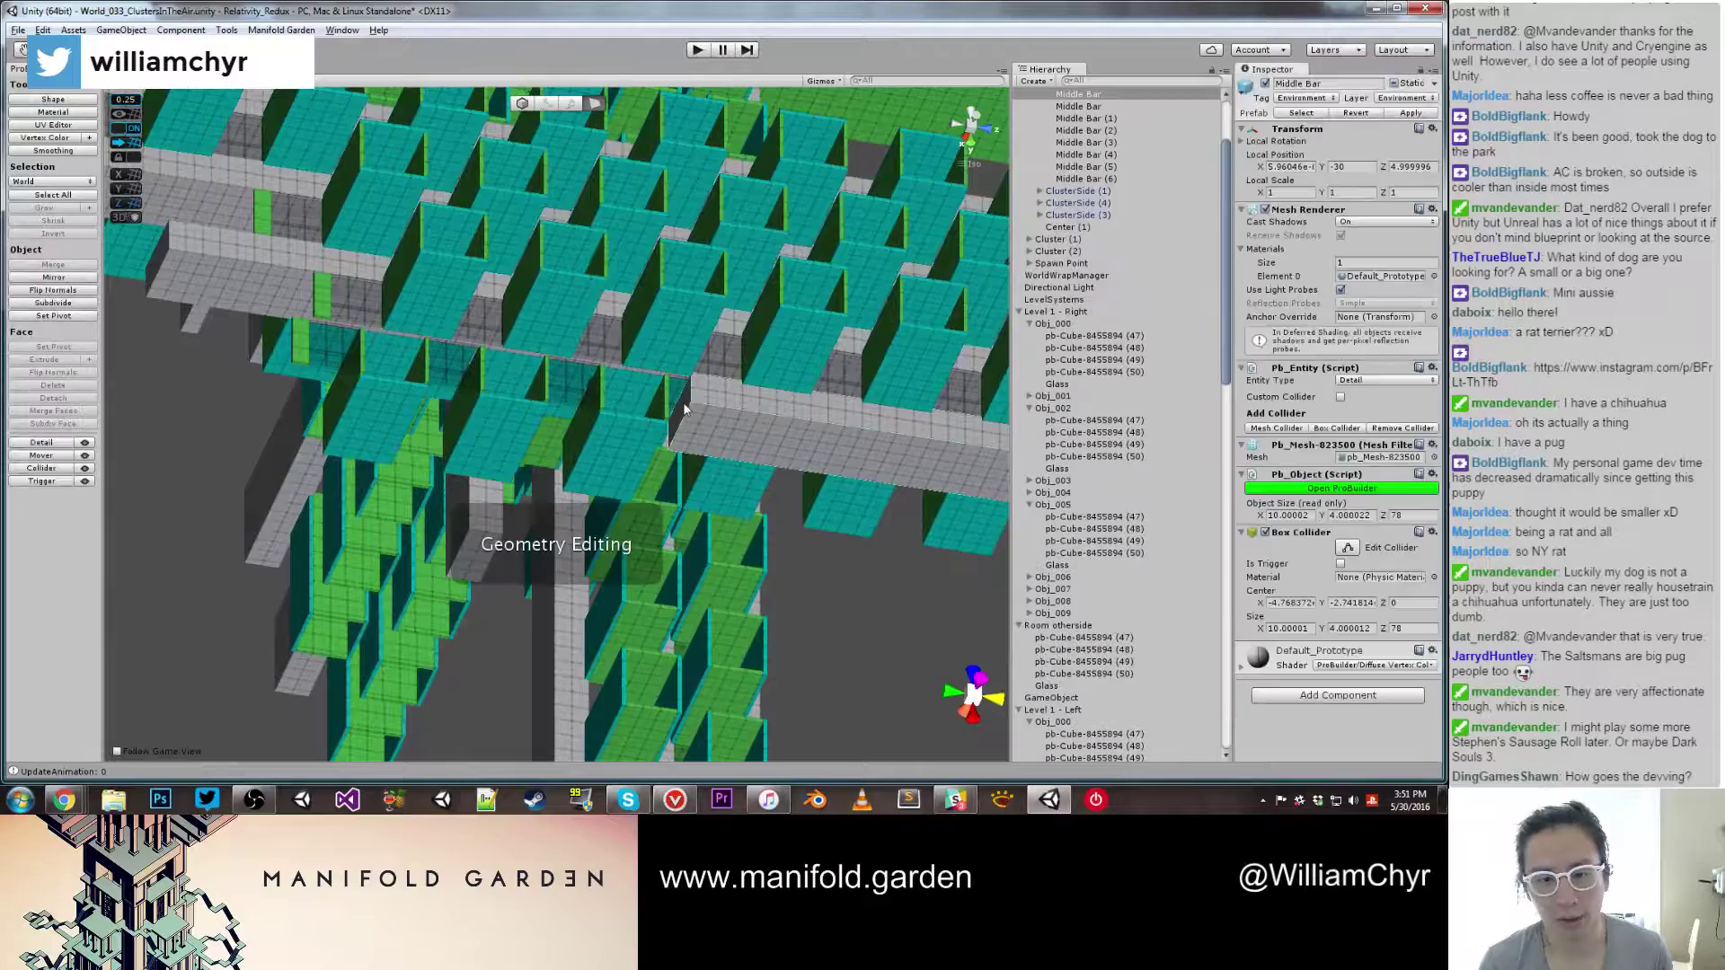
left_click(680, 409)
left_click_drag(680, 409, 297, 502)
middle_click_drag(296, 501, 357, 444)
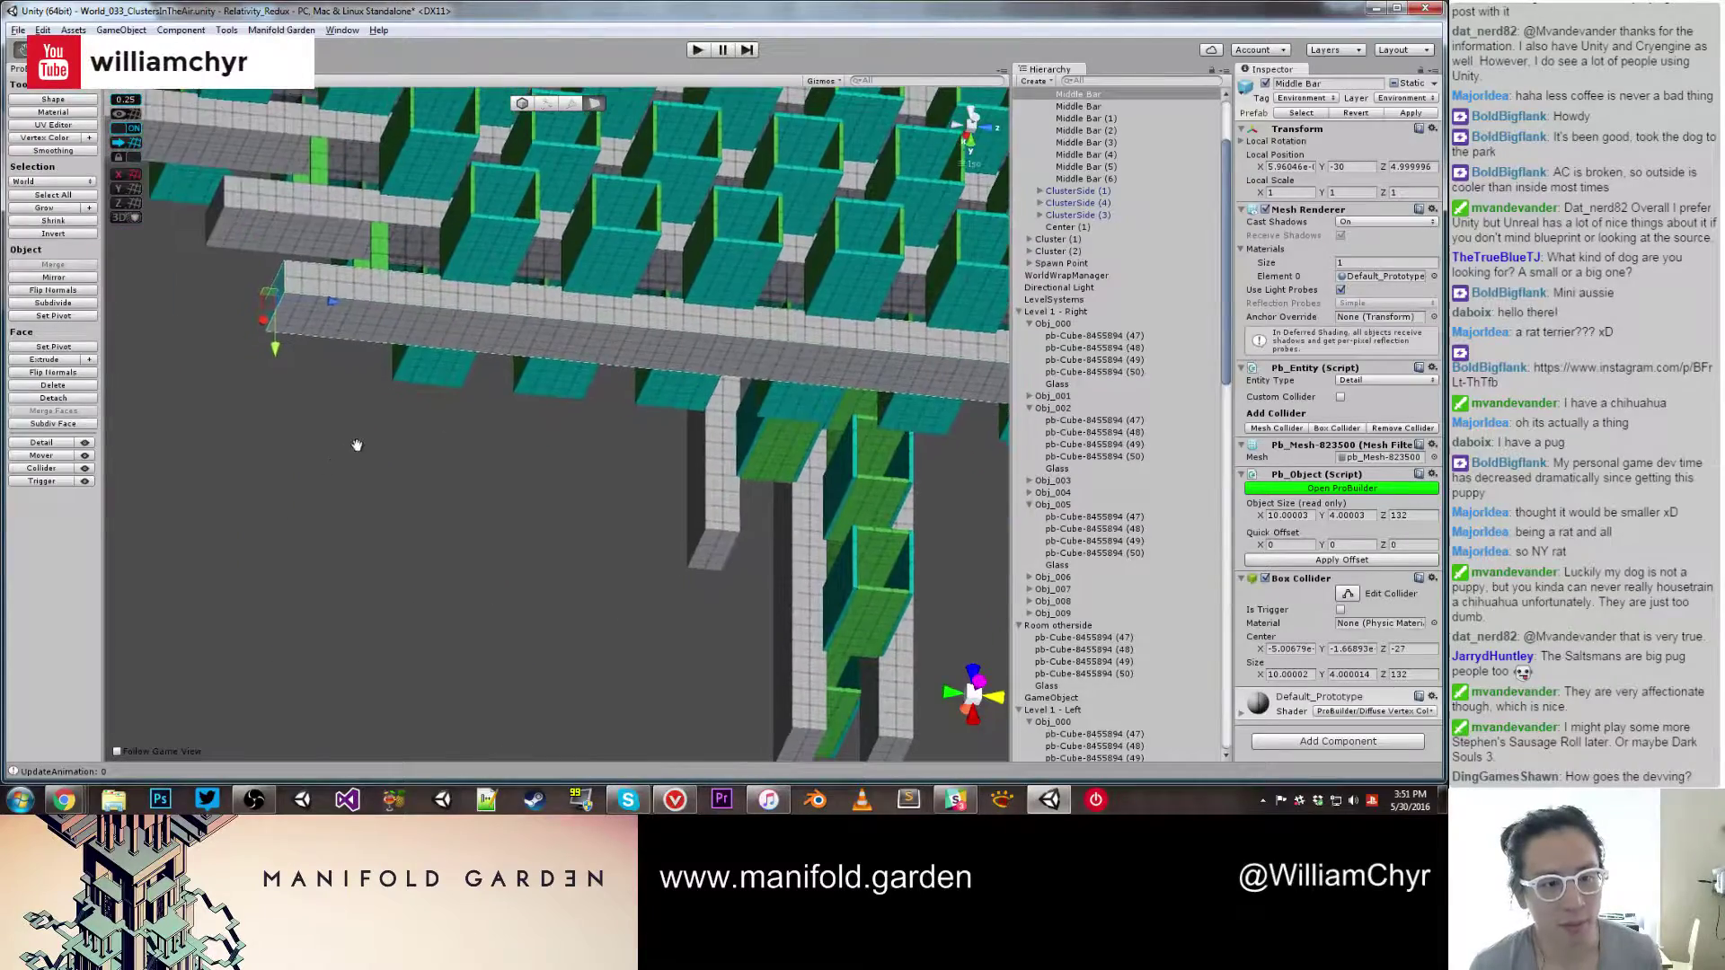
Step: Leave face editing and center the pivot of the extended Middle Bar
left_click_drag(347, 441, 348, 448, "alt")
left_click_drag(352, 468, 401, 485, "alt")
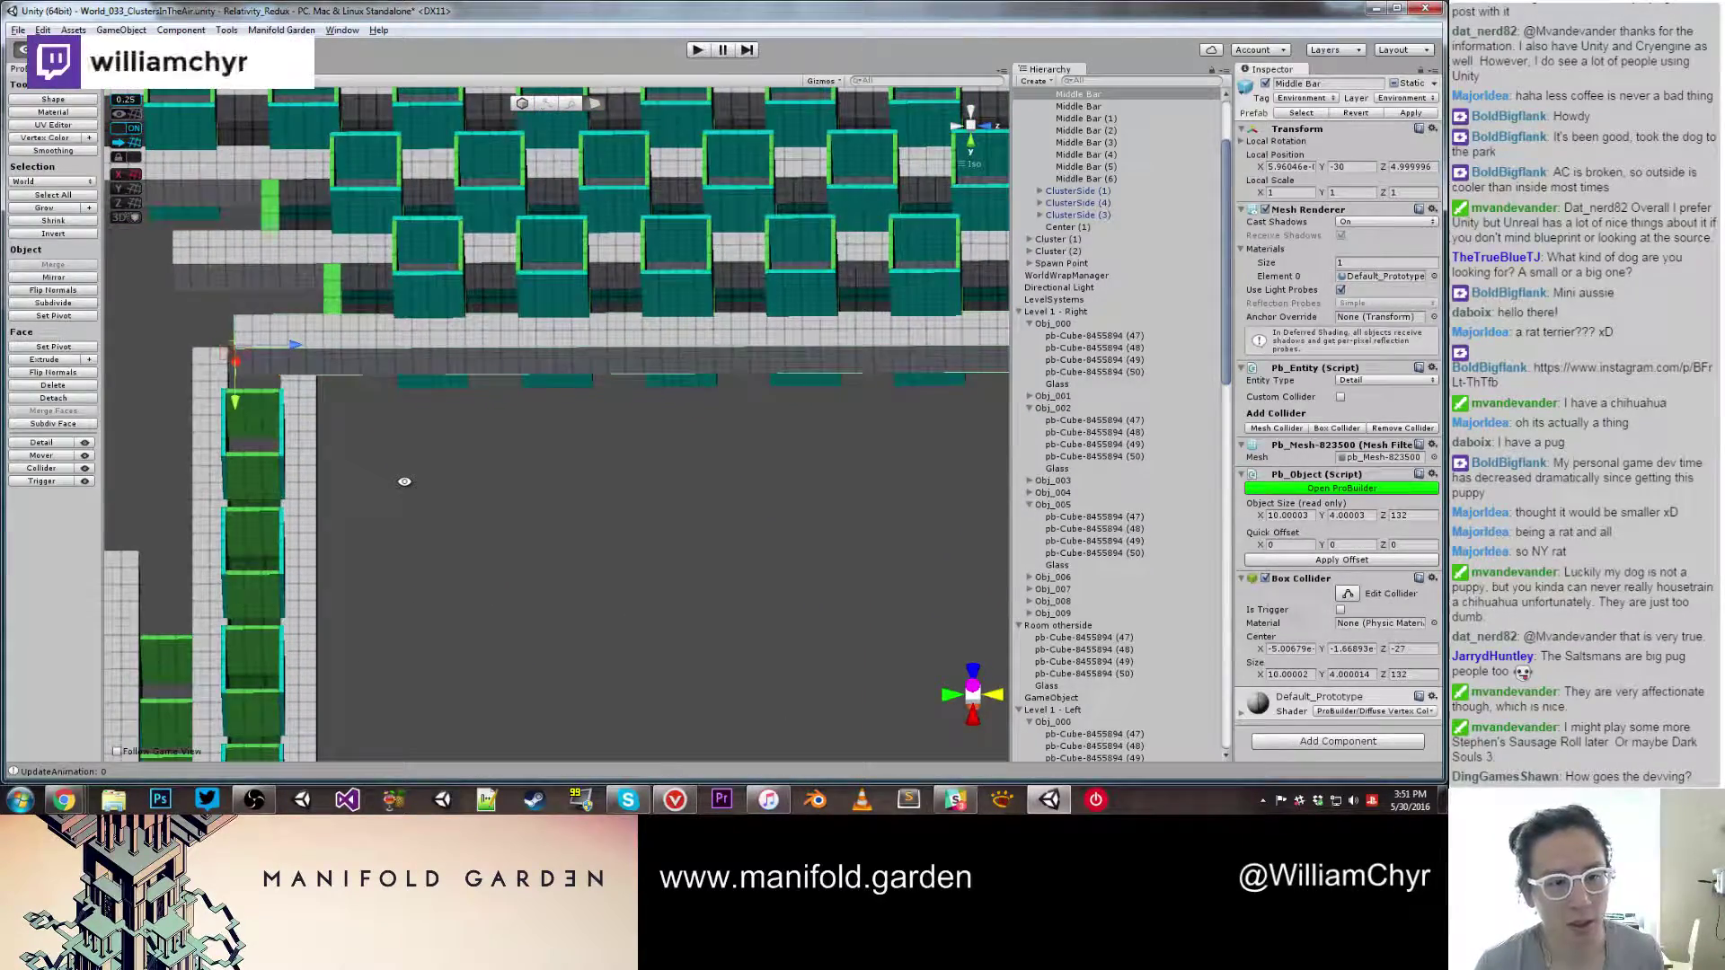
key("Escape")
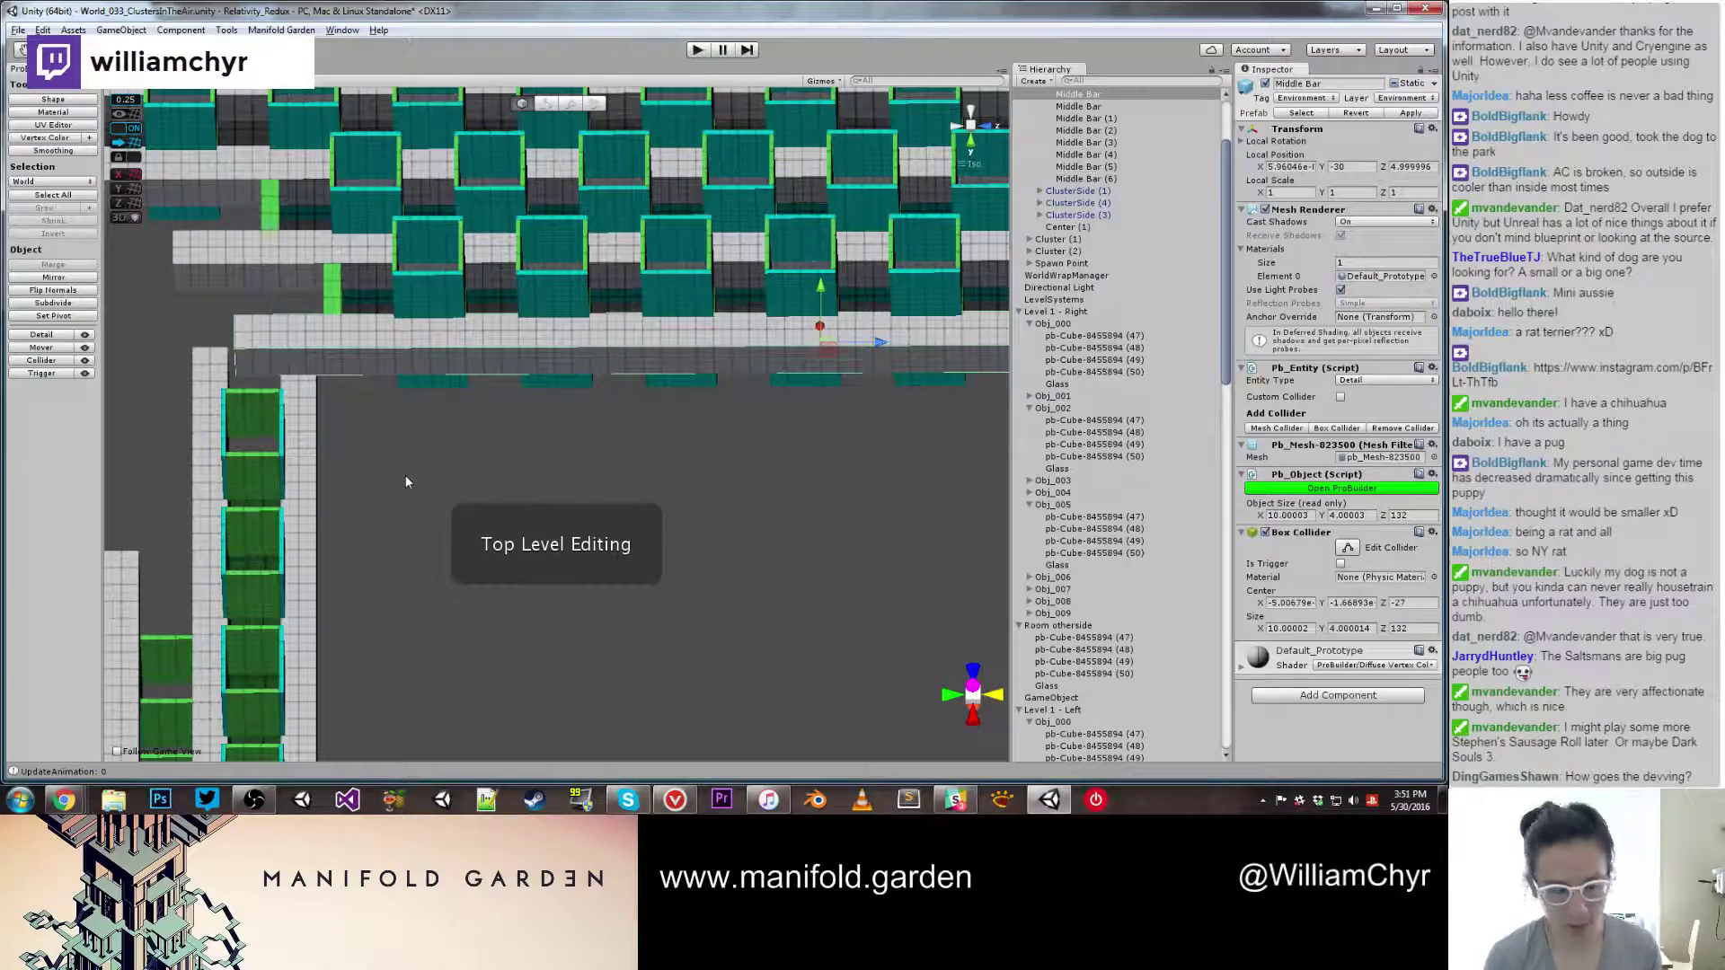
key("ctrl+j")
Step: Duplicate the Level 2 - Left room row and move the copy down to hang below the extended lowest beam
scroll(406, 476, "down", 6)
left_click_drag(406, 482, 784, 424, "alt")
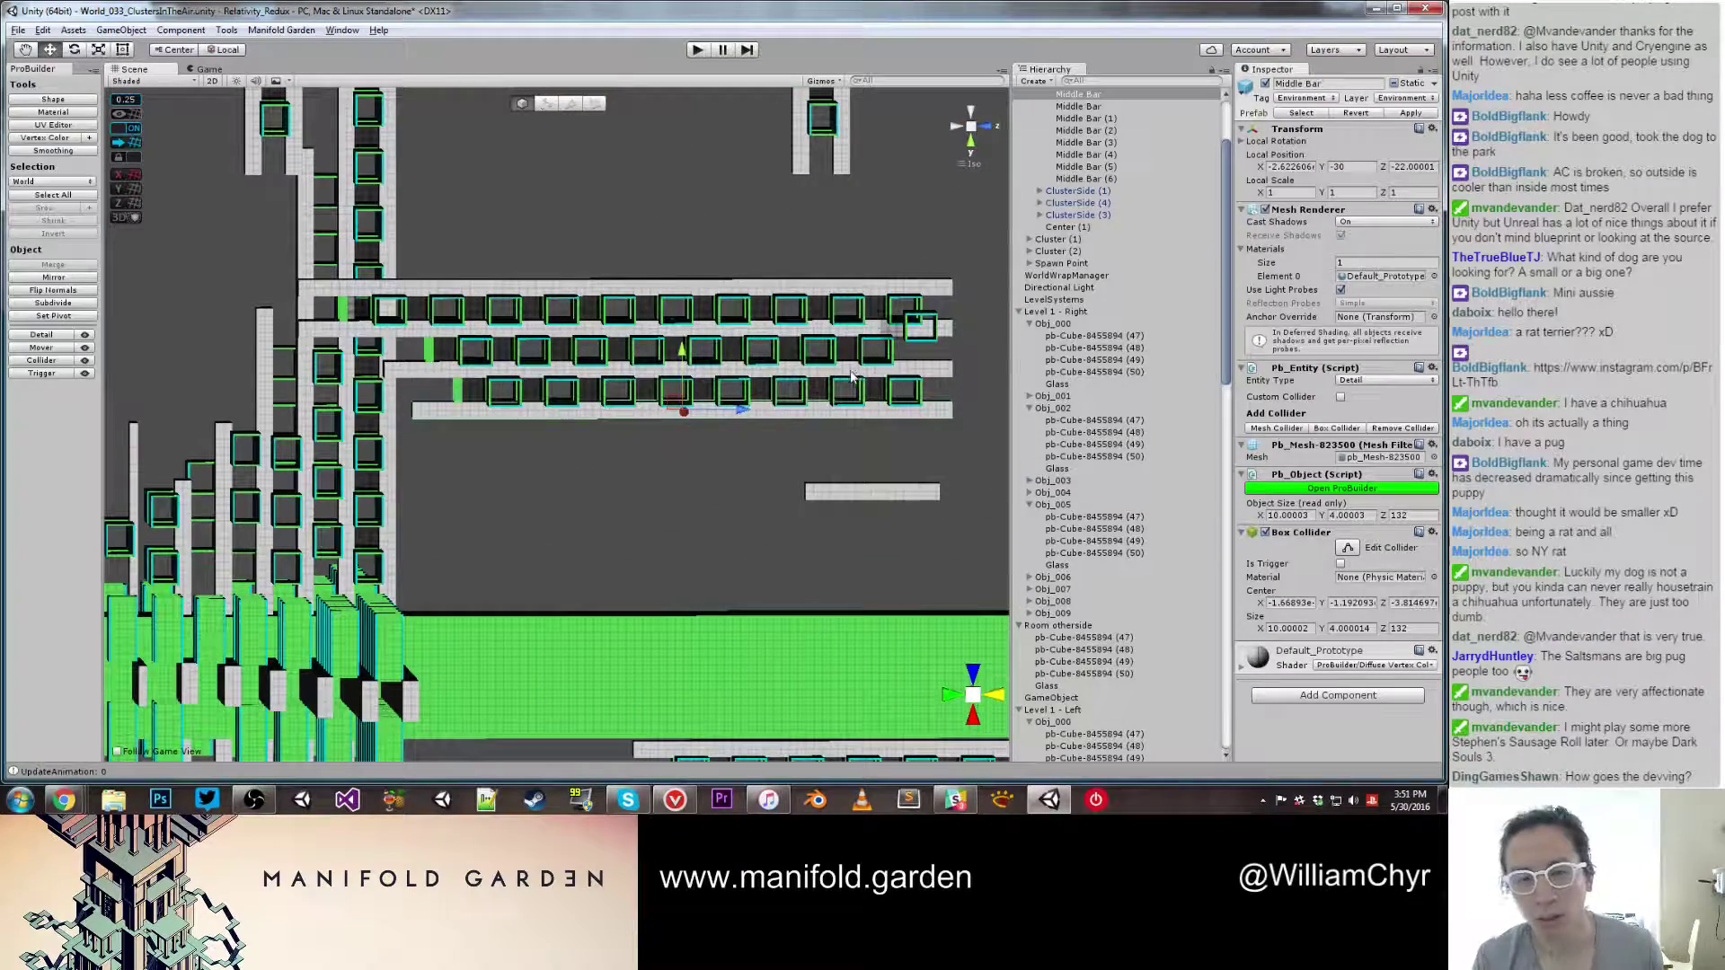
left_click(894, 353)
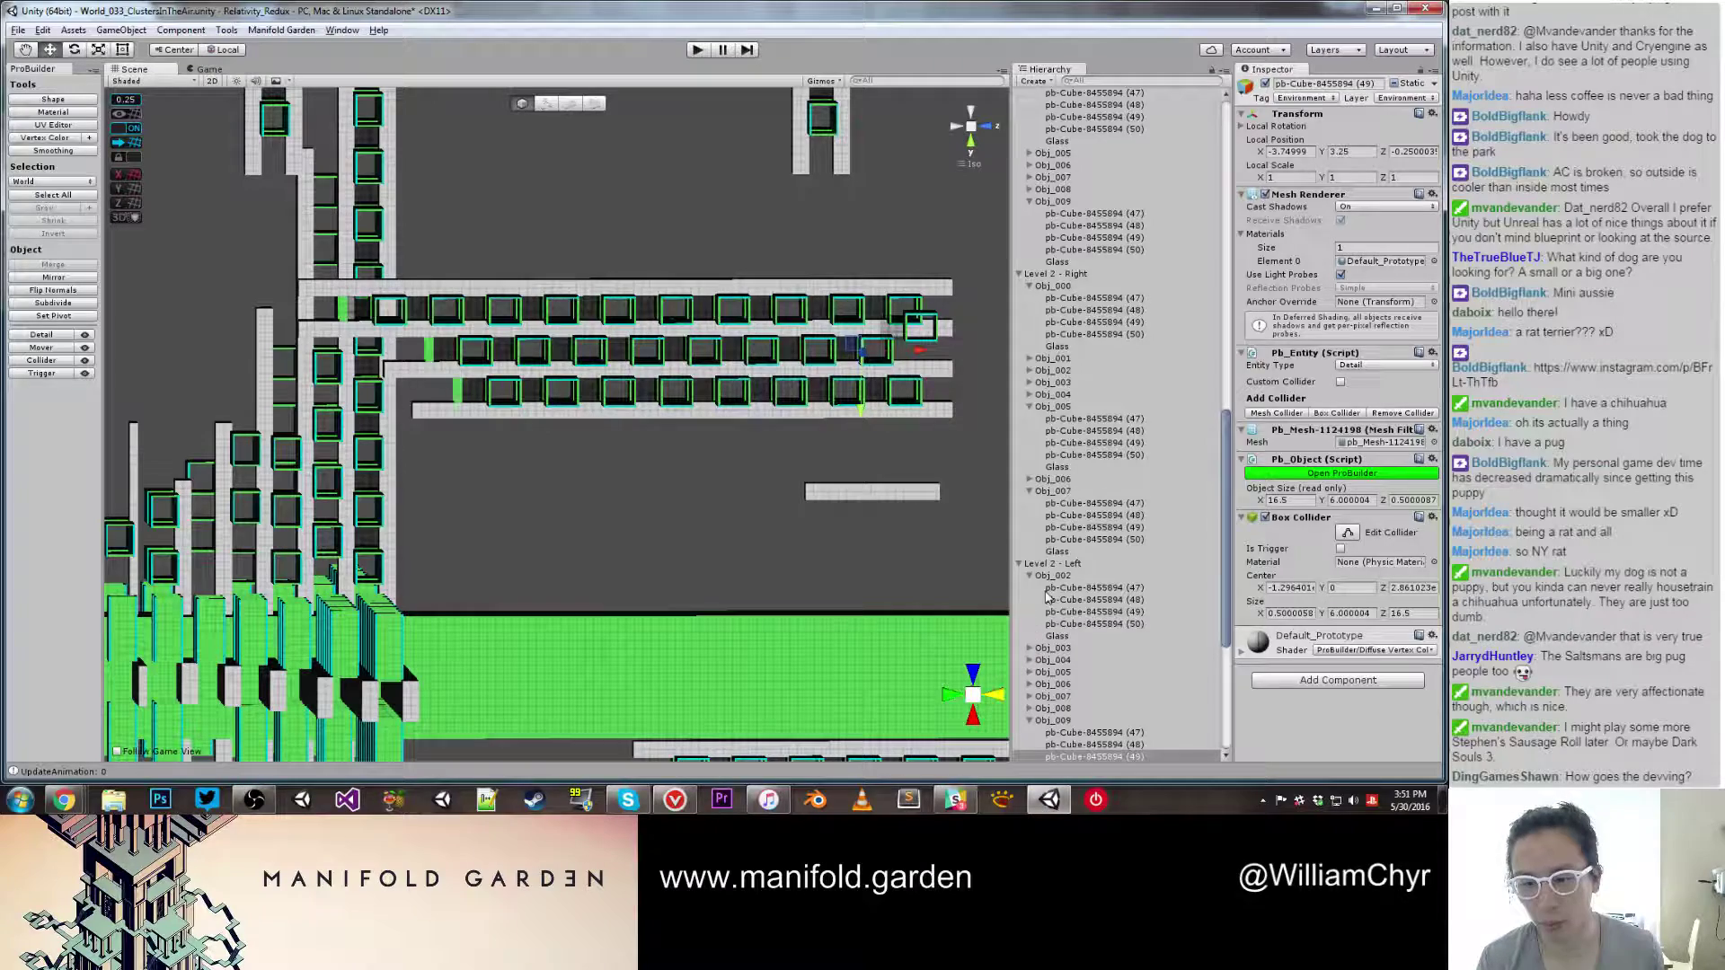
left_click(1052, 563)
left_click_drag(710, 489, 724, 379, "alt")
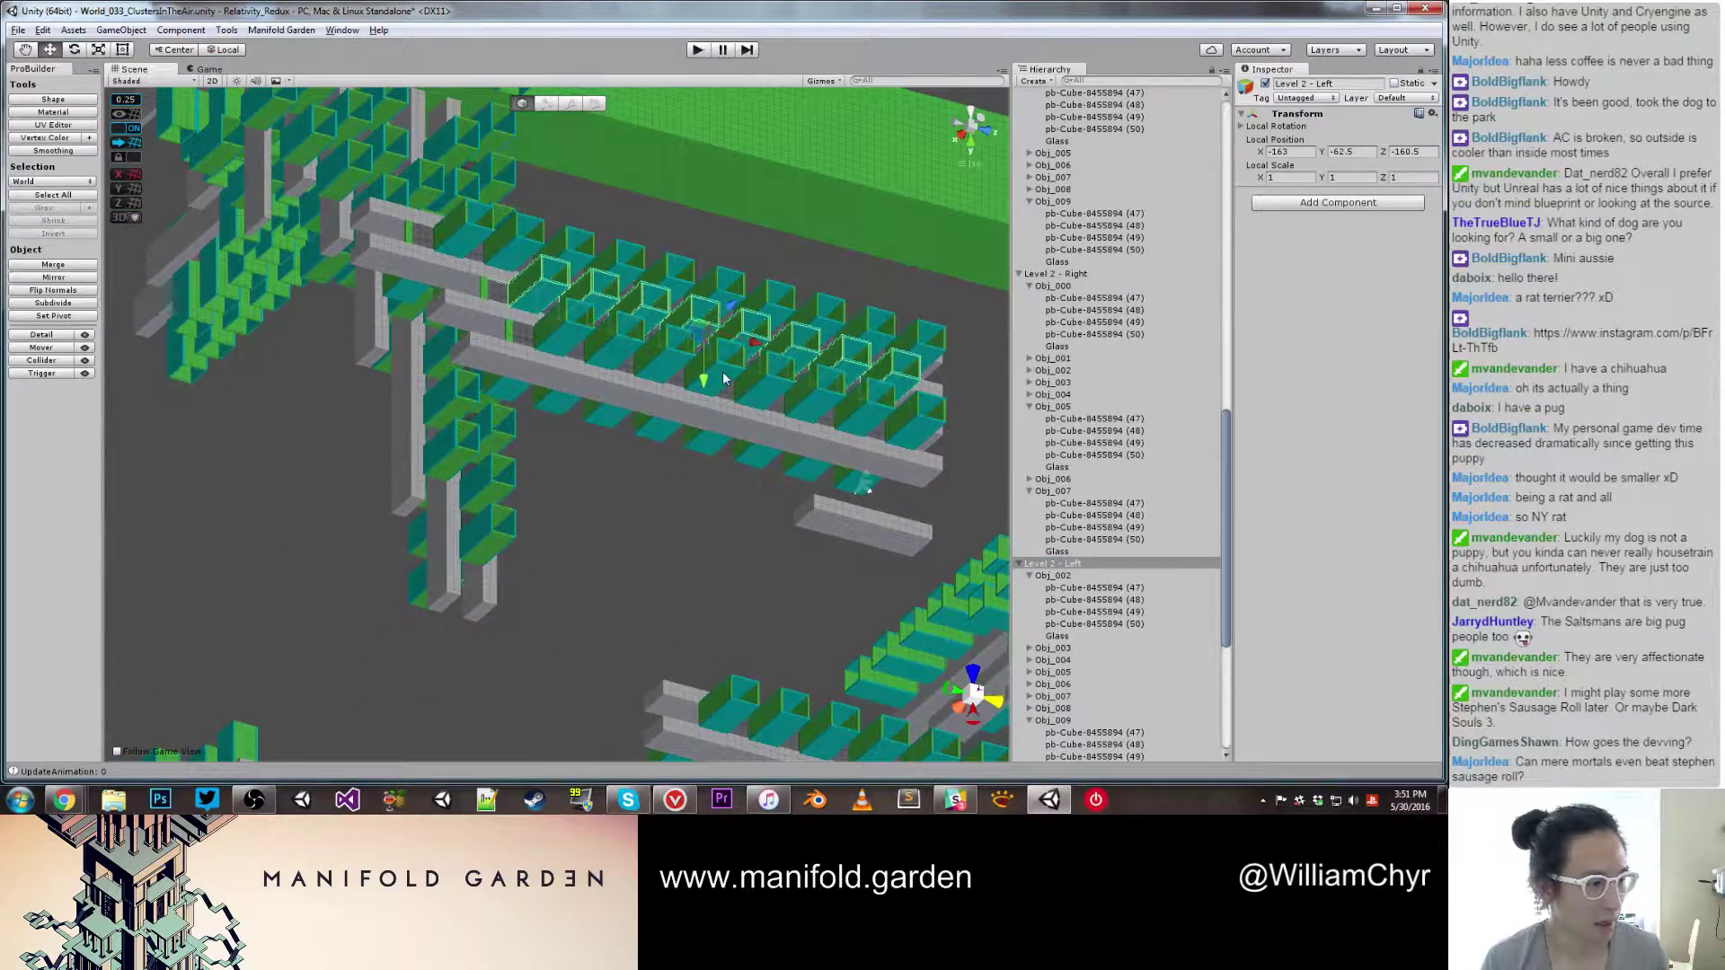
left_click_drag(735, 373, 623, 339, "alt")
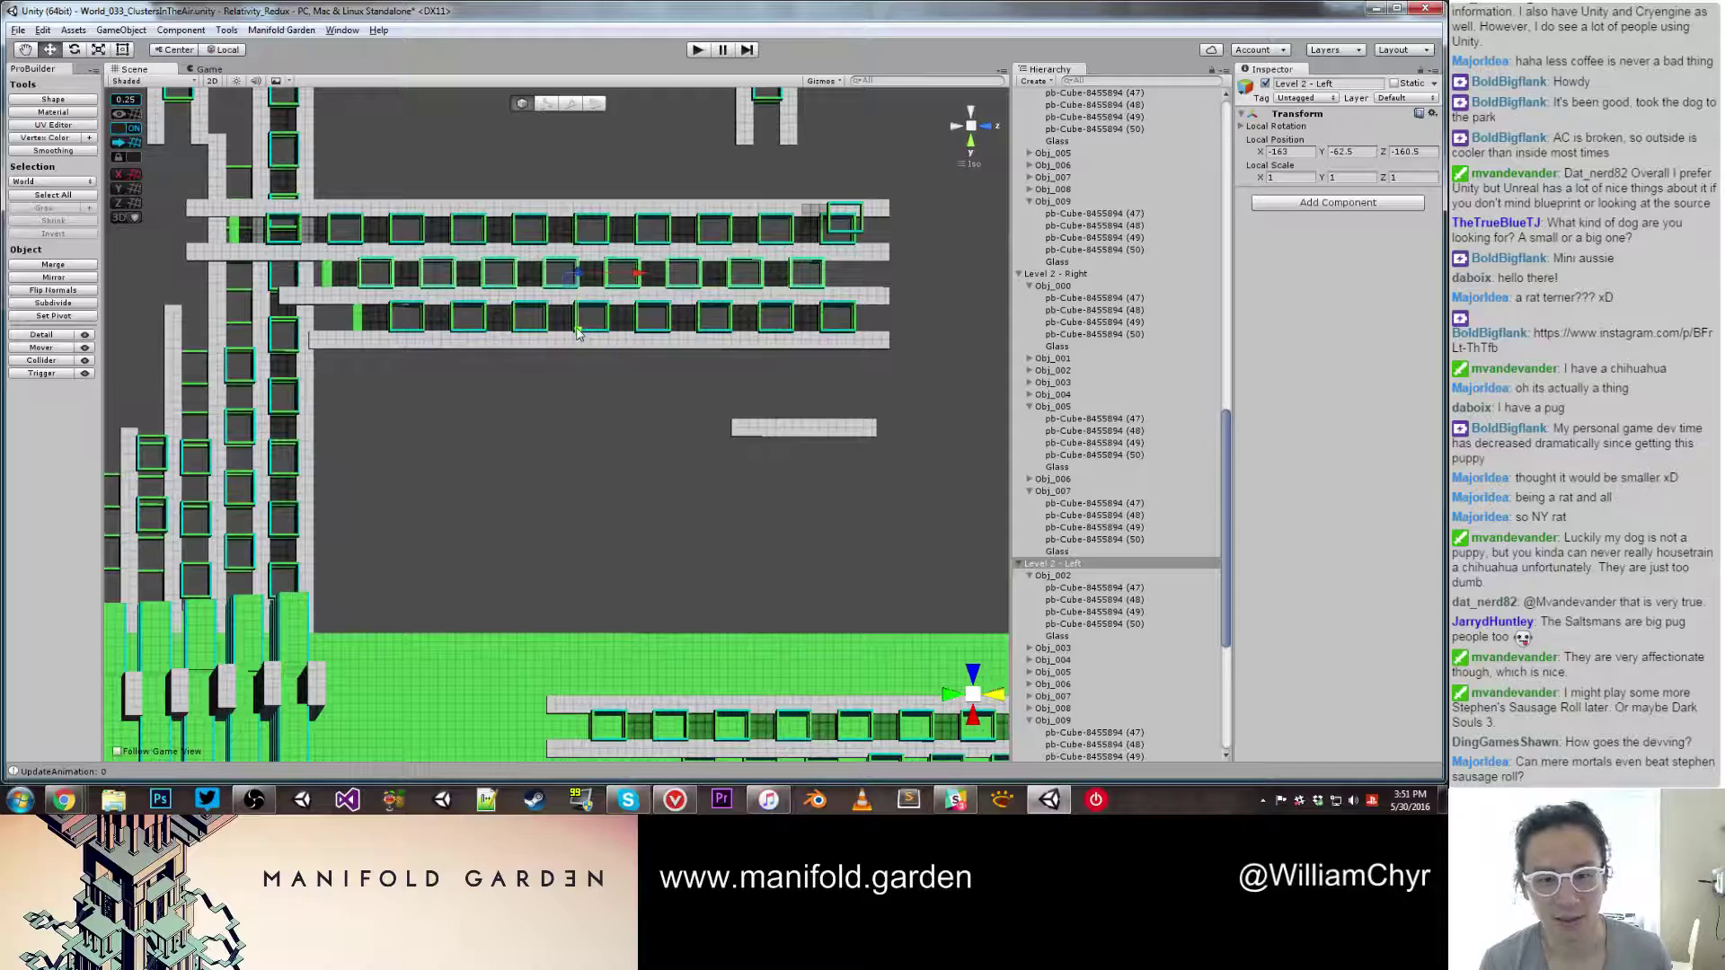
key("ctrl+d")
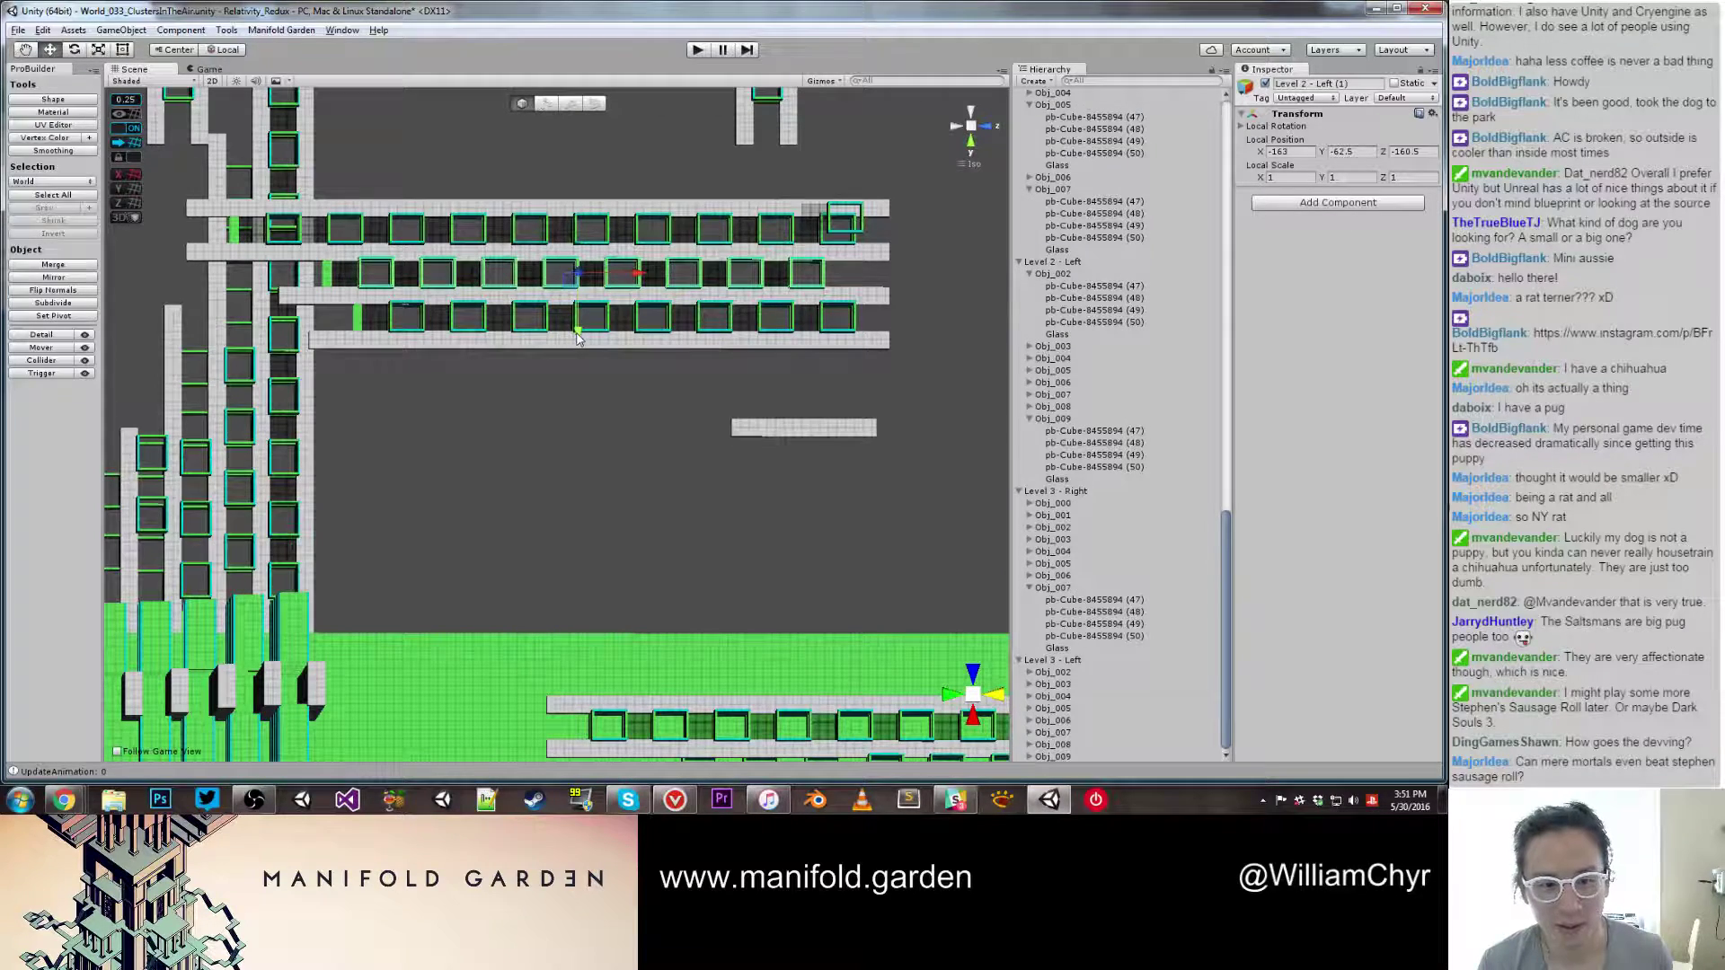
left_click_drag(577, 332, 1076, 365)
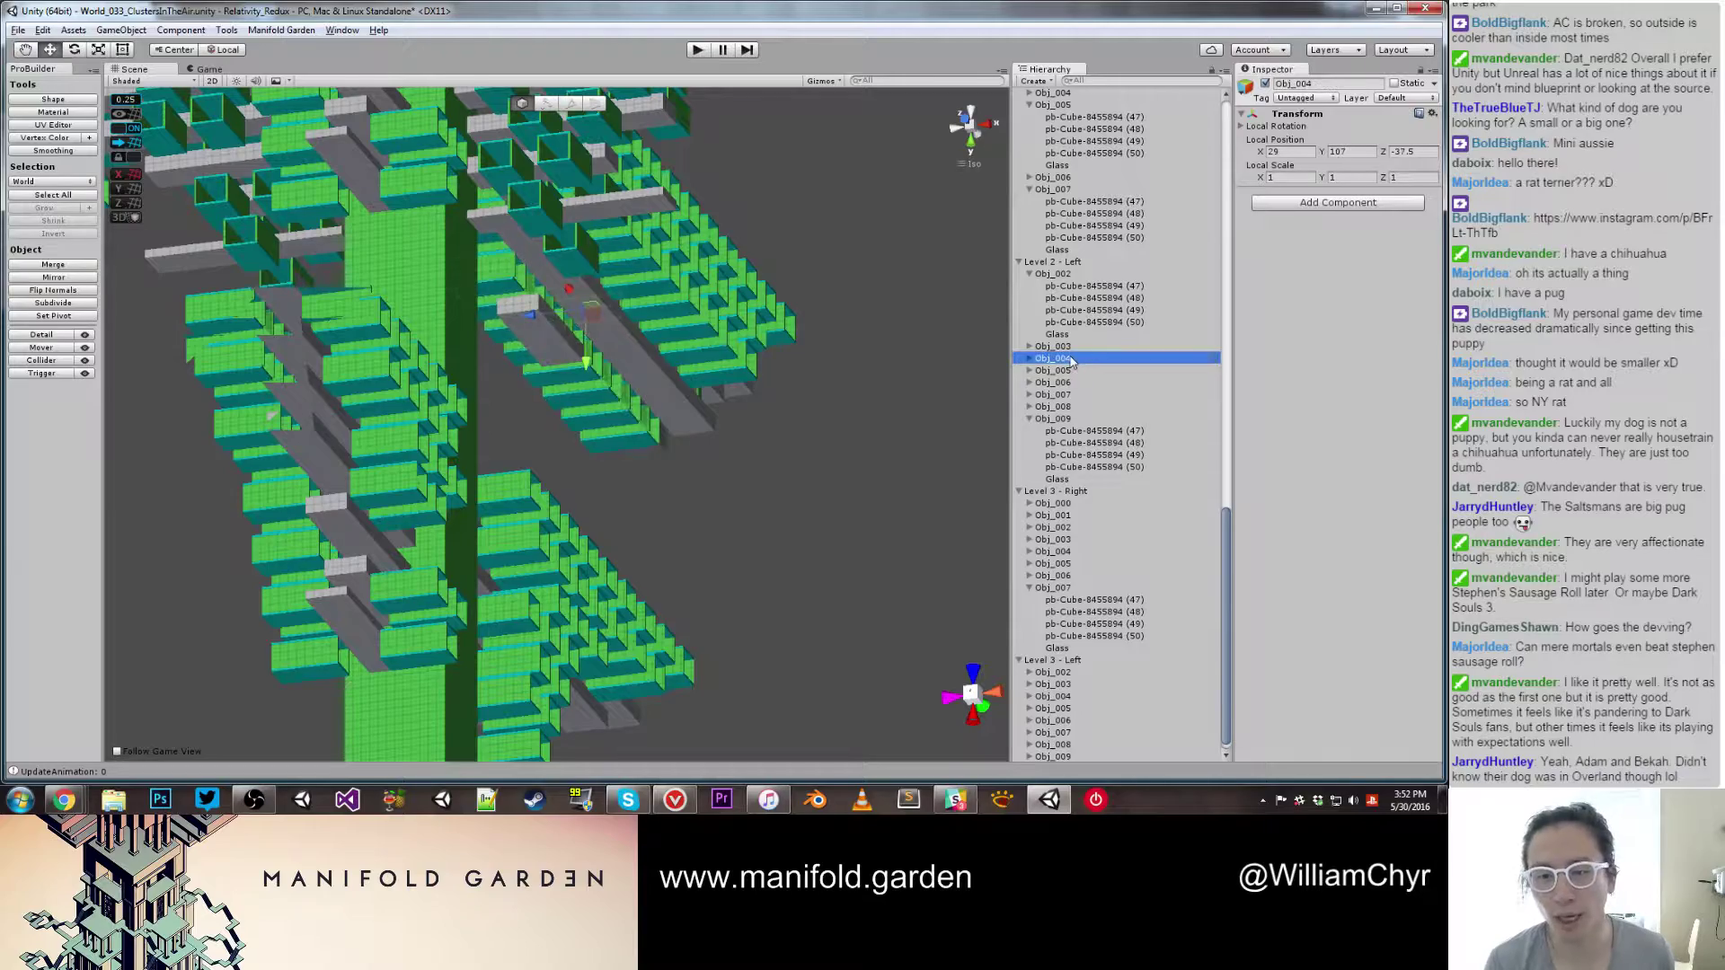
Step: Duplicate the Level 3 - Right room row and move the copy down to Y 64.5, below the lowest beam
left_click(690, 411)
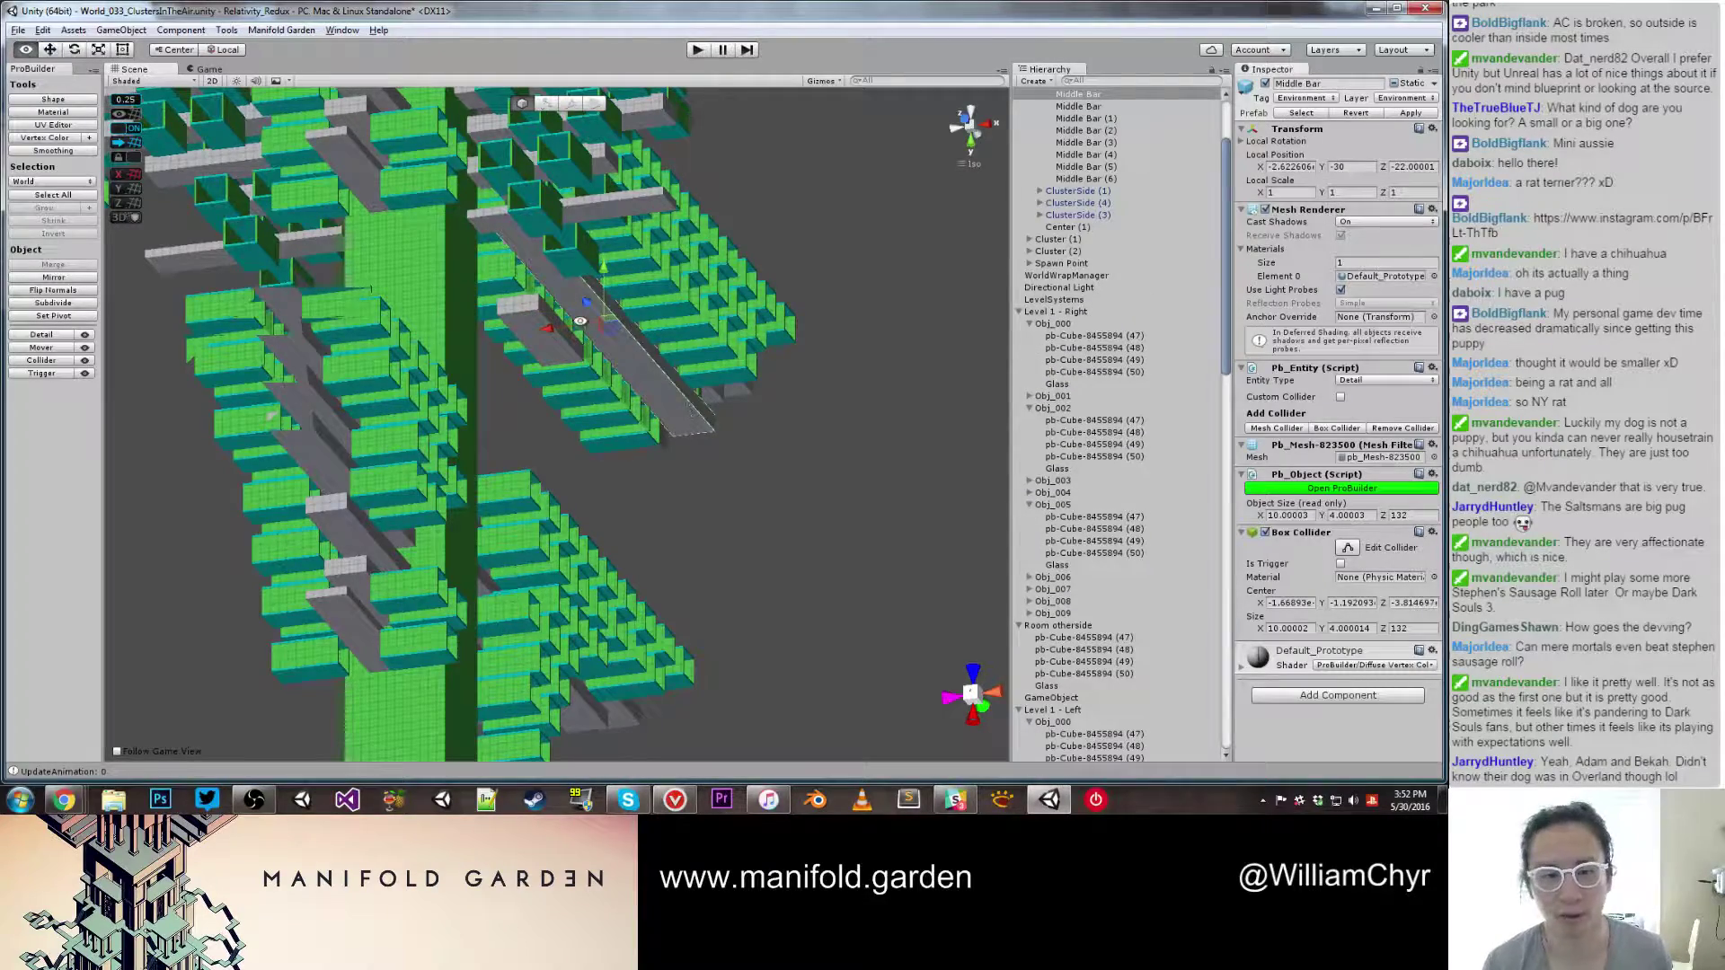
left_click_drag(686, 410, 548, 351, "alt")
left_click(862, 328)
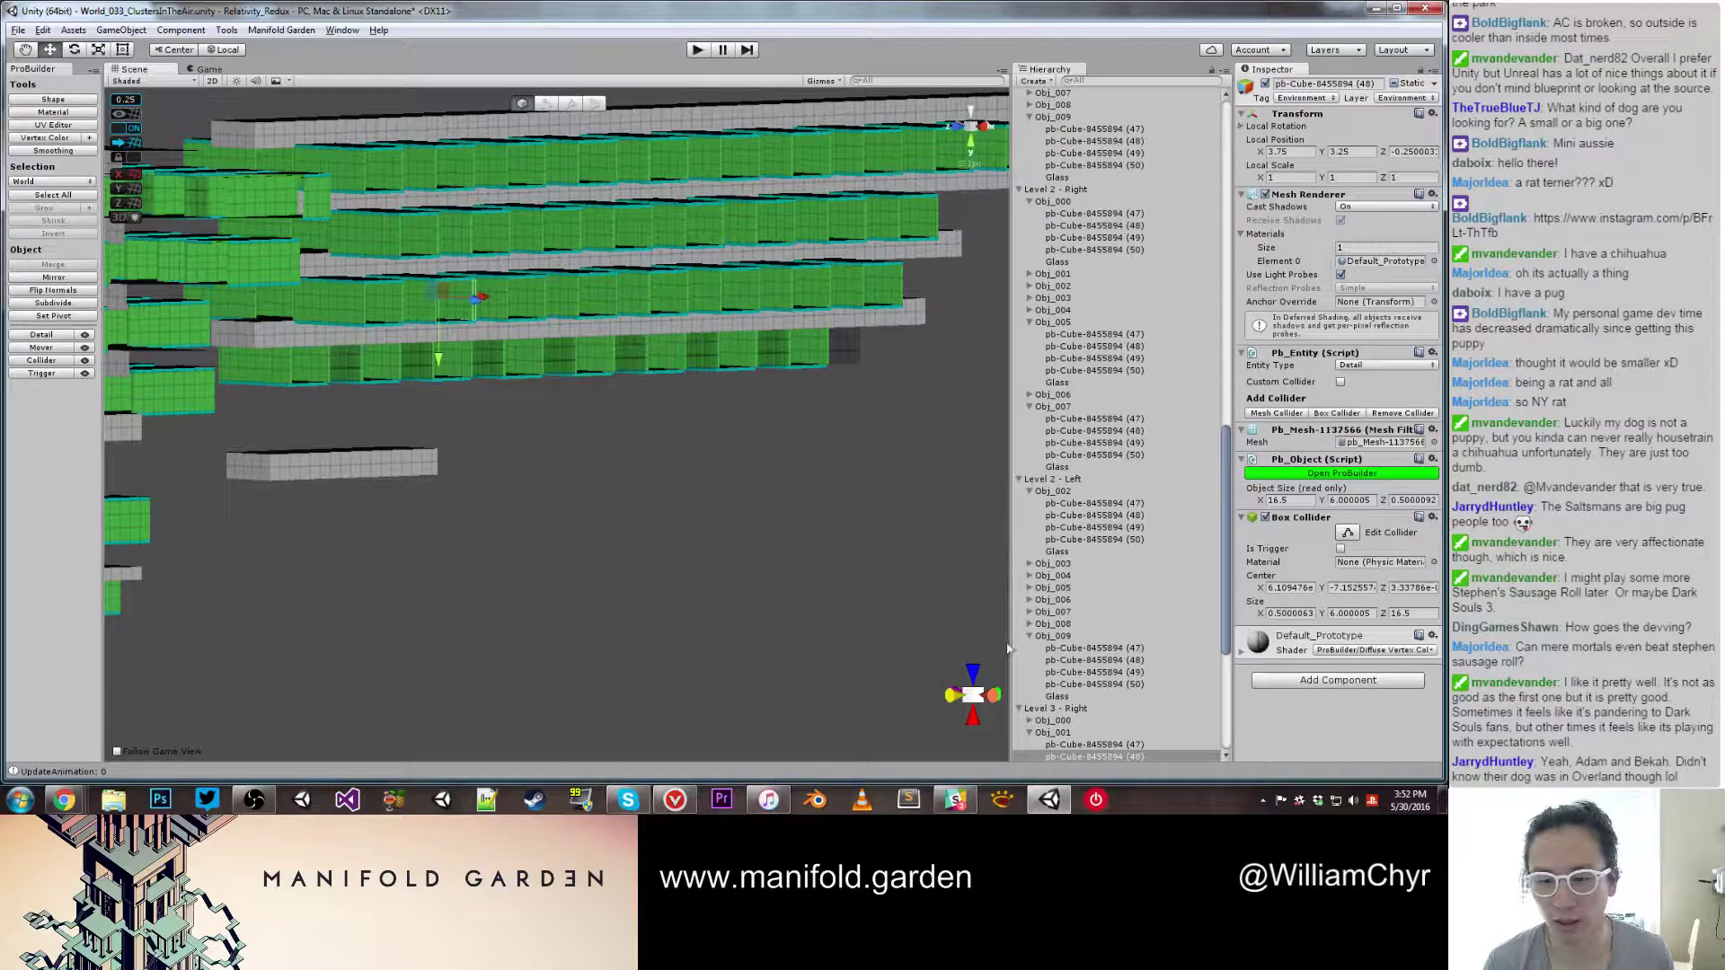
left_click(1051, 708)
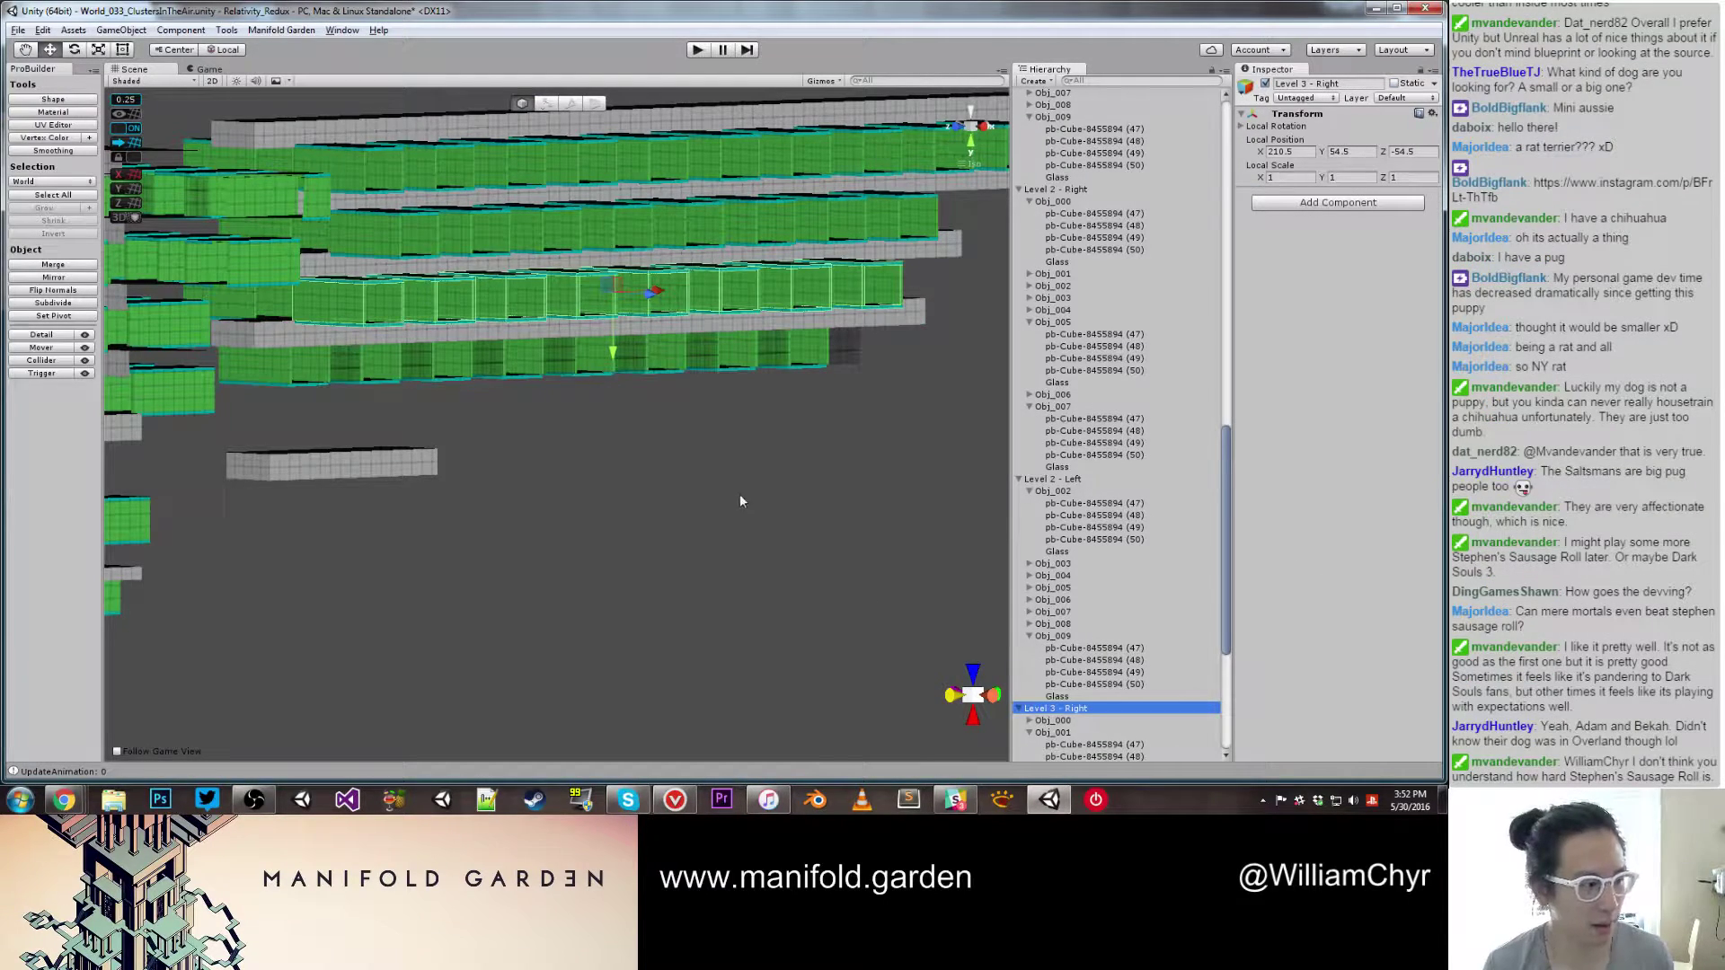
scroll(717, 487, "up", 1)
key("ctrl+d")
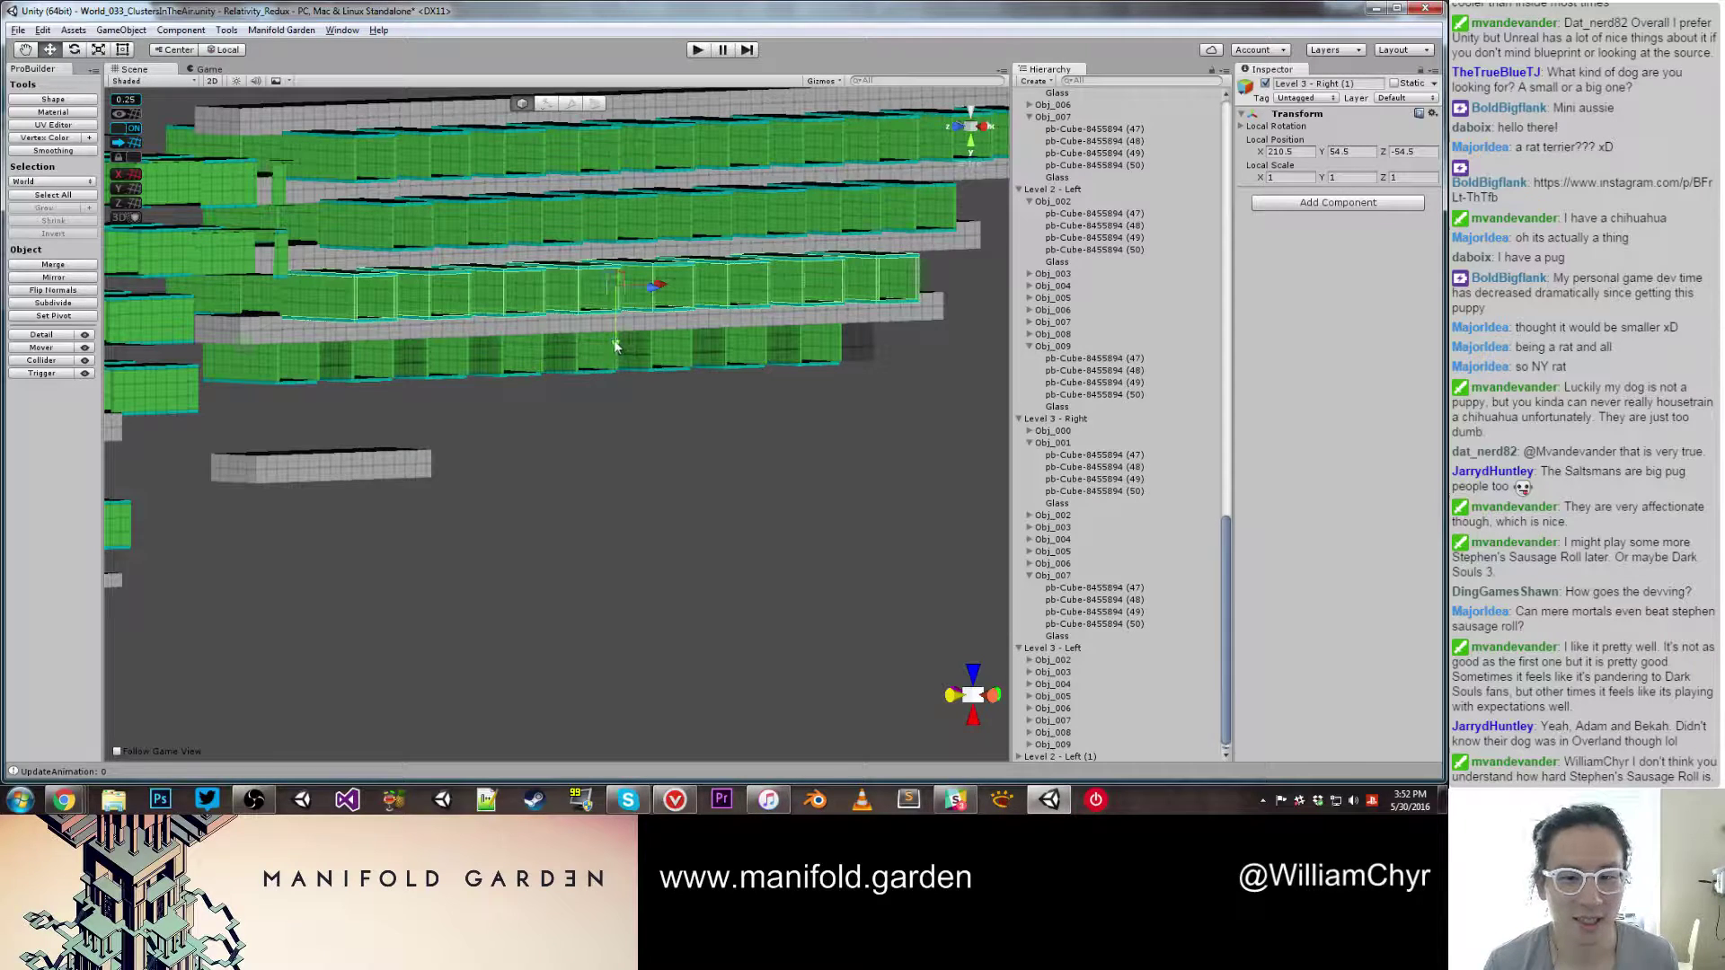
left_click_drag(616, 348, 611, 420)
left_click_drag(519, 378, 519, 369, "alt")
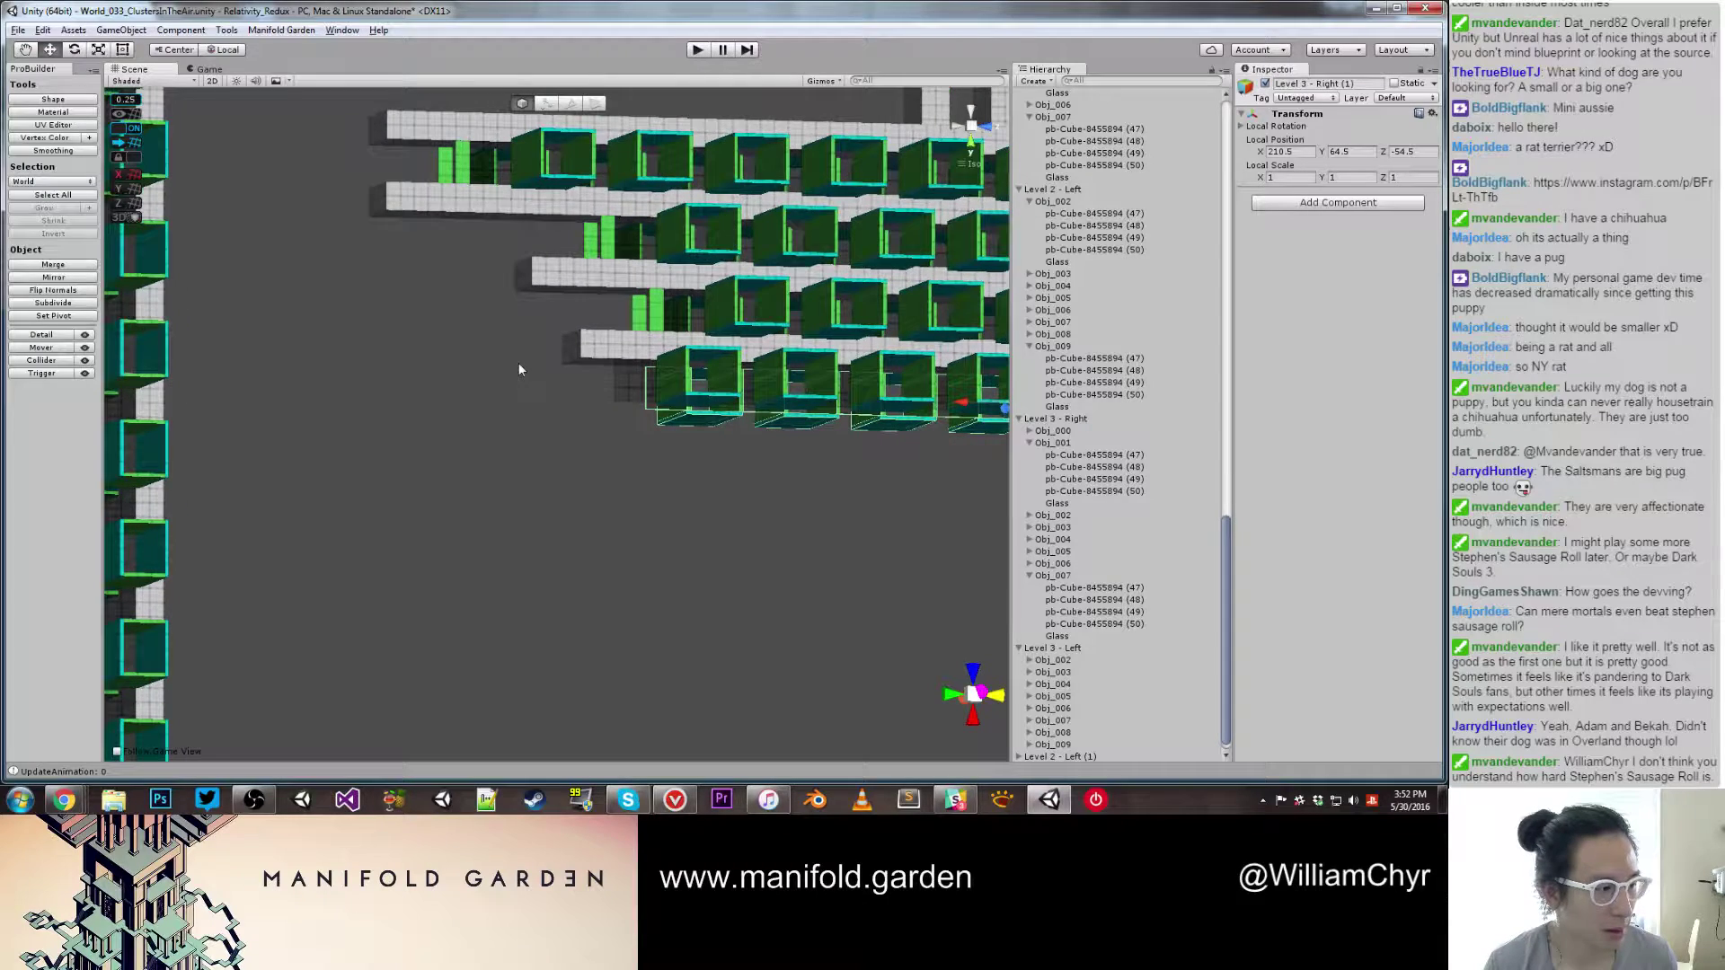
left_click(694, 390)
left_click_drag(758, 395, 789, 437, "alt")
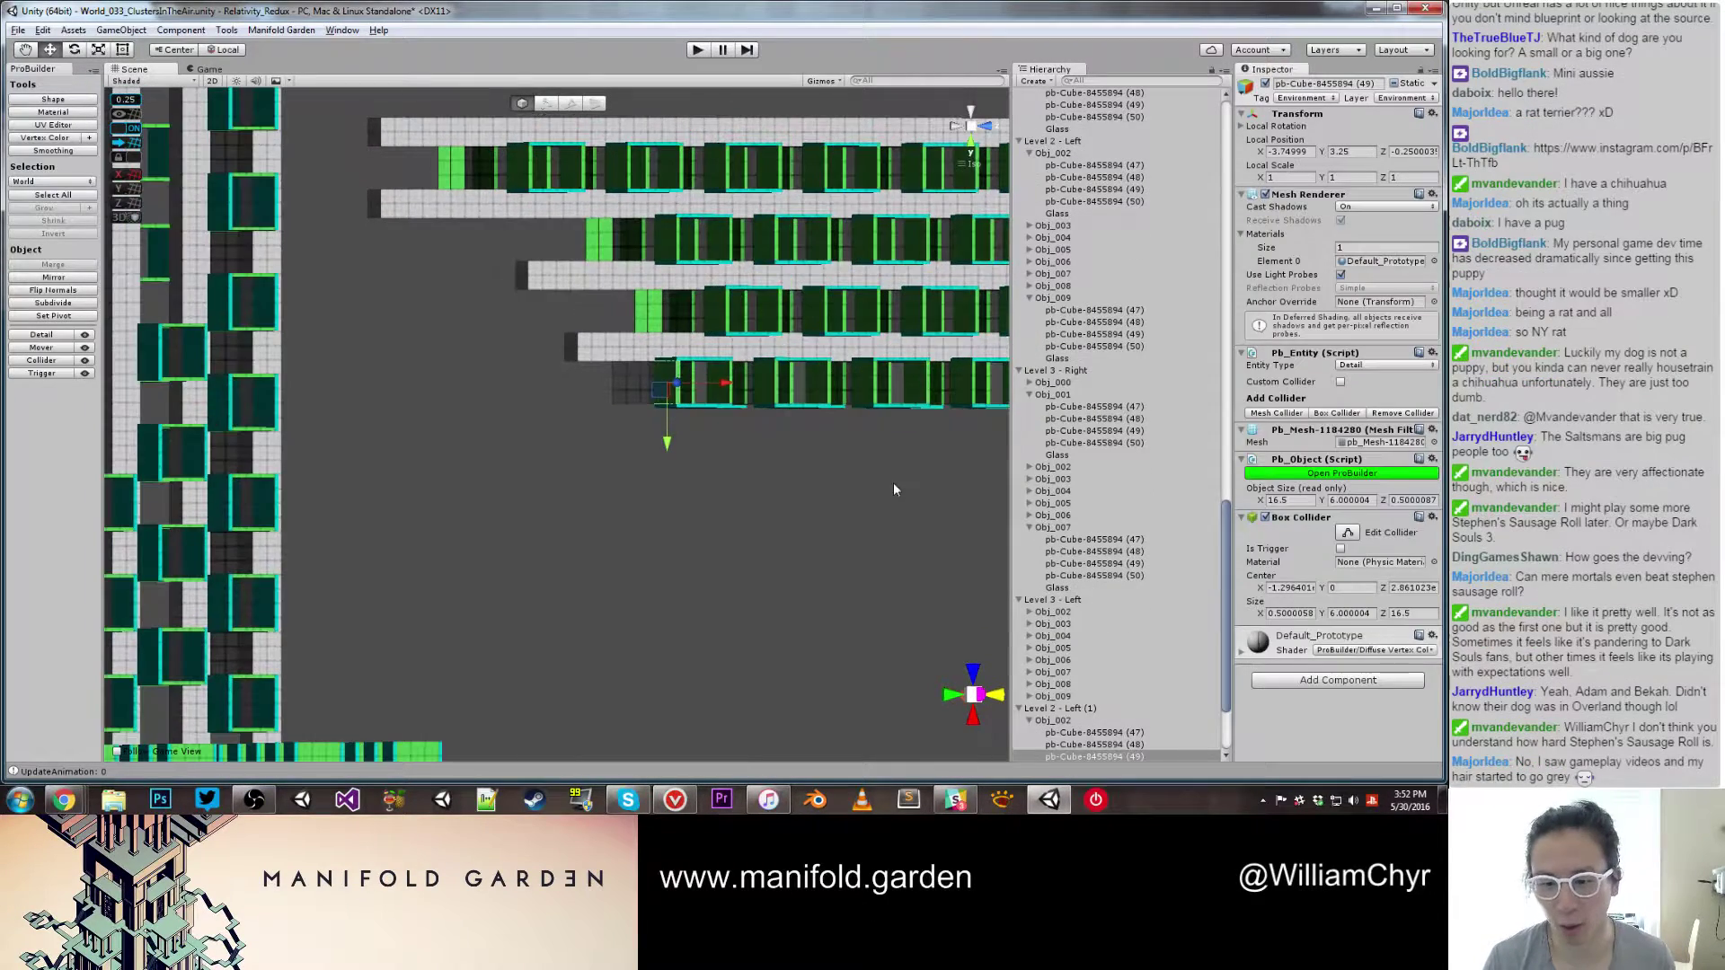
left_click(1046, 721)
left_click(955, 799)
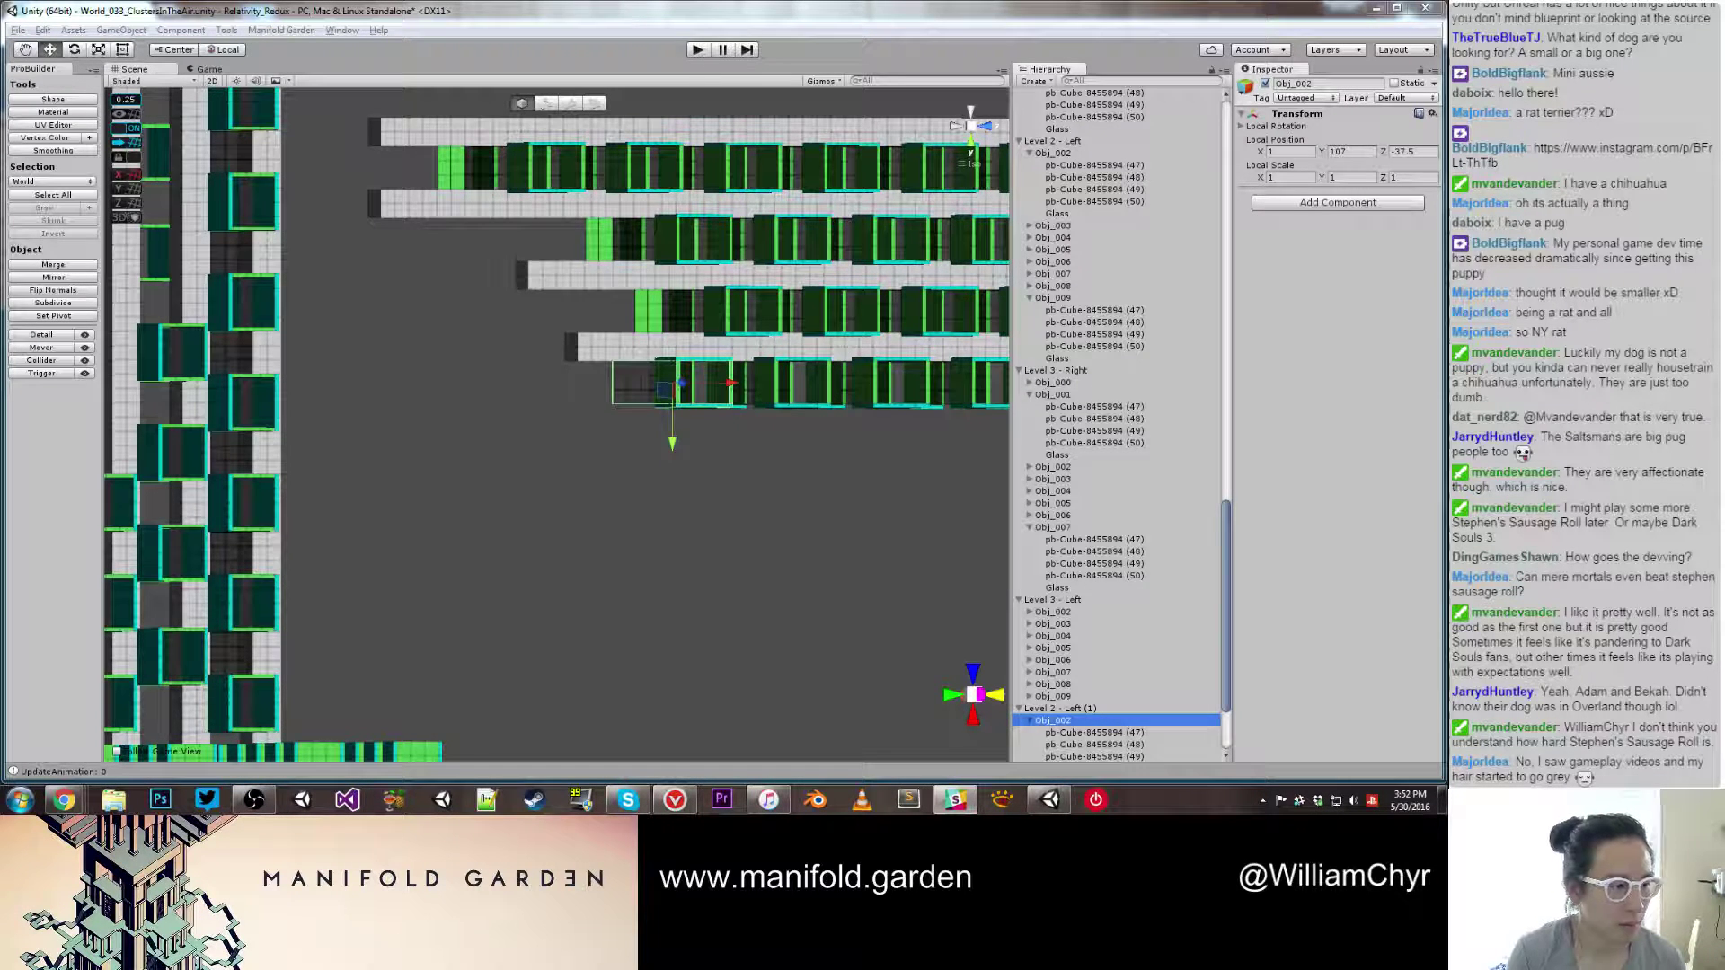
left_click(779, 599)
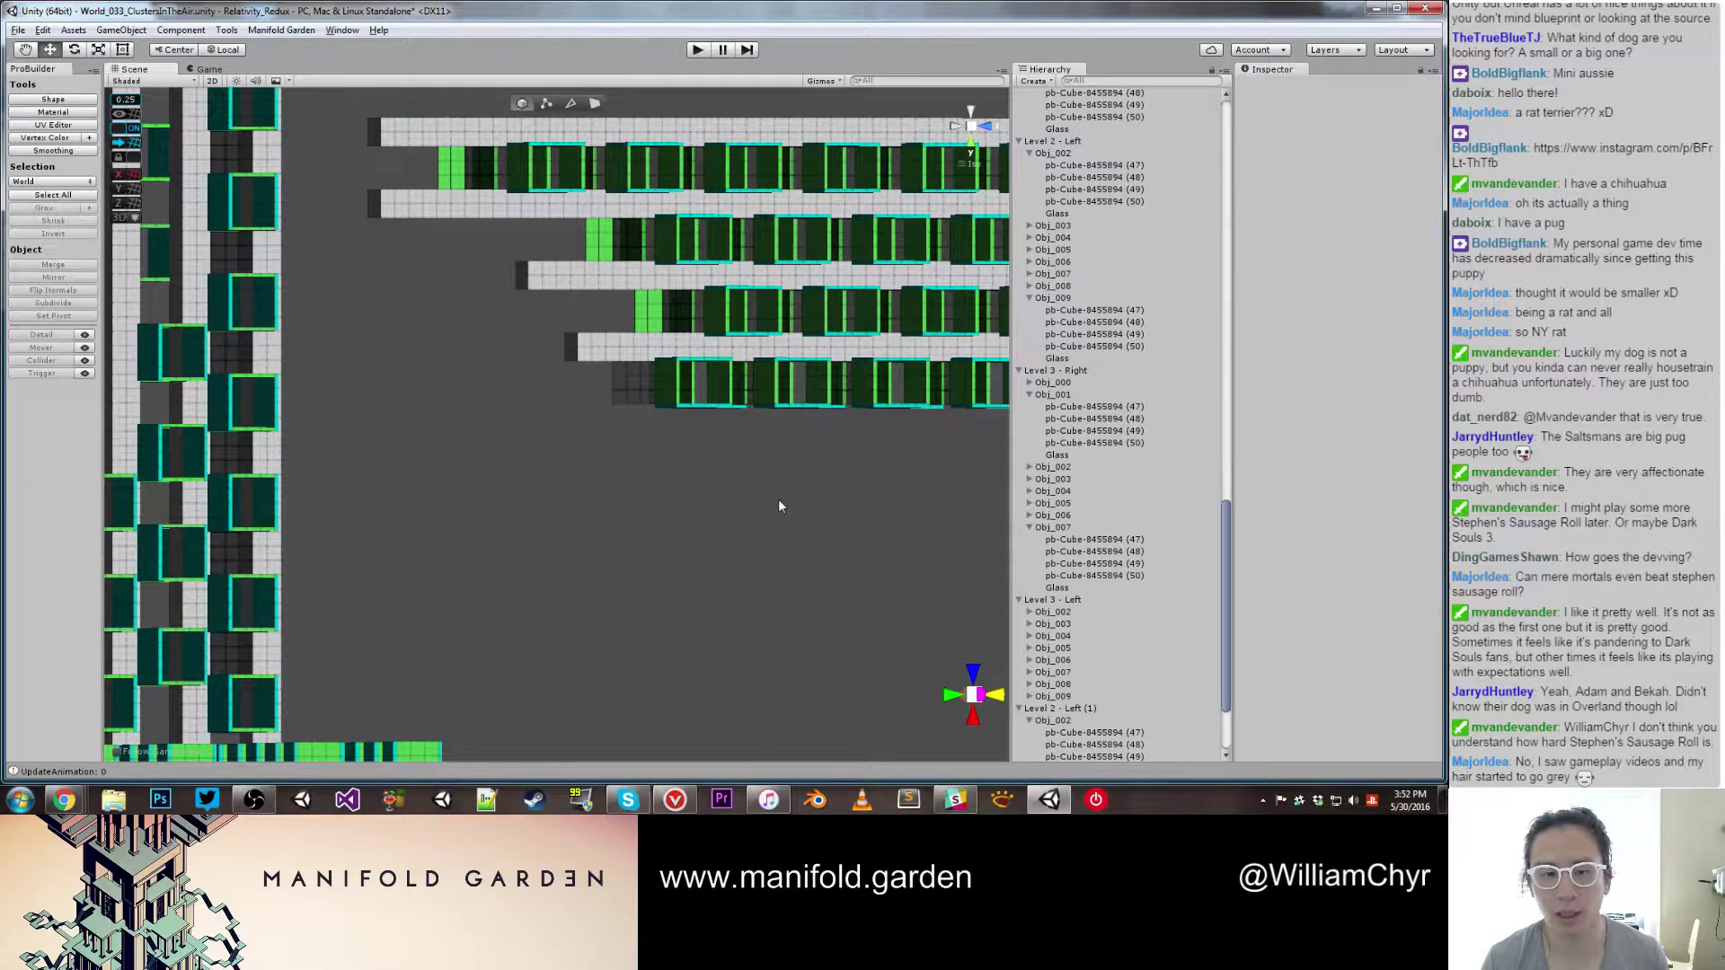
scroll(778, 500, "down", 10)
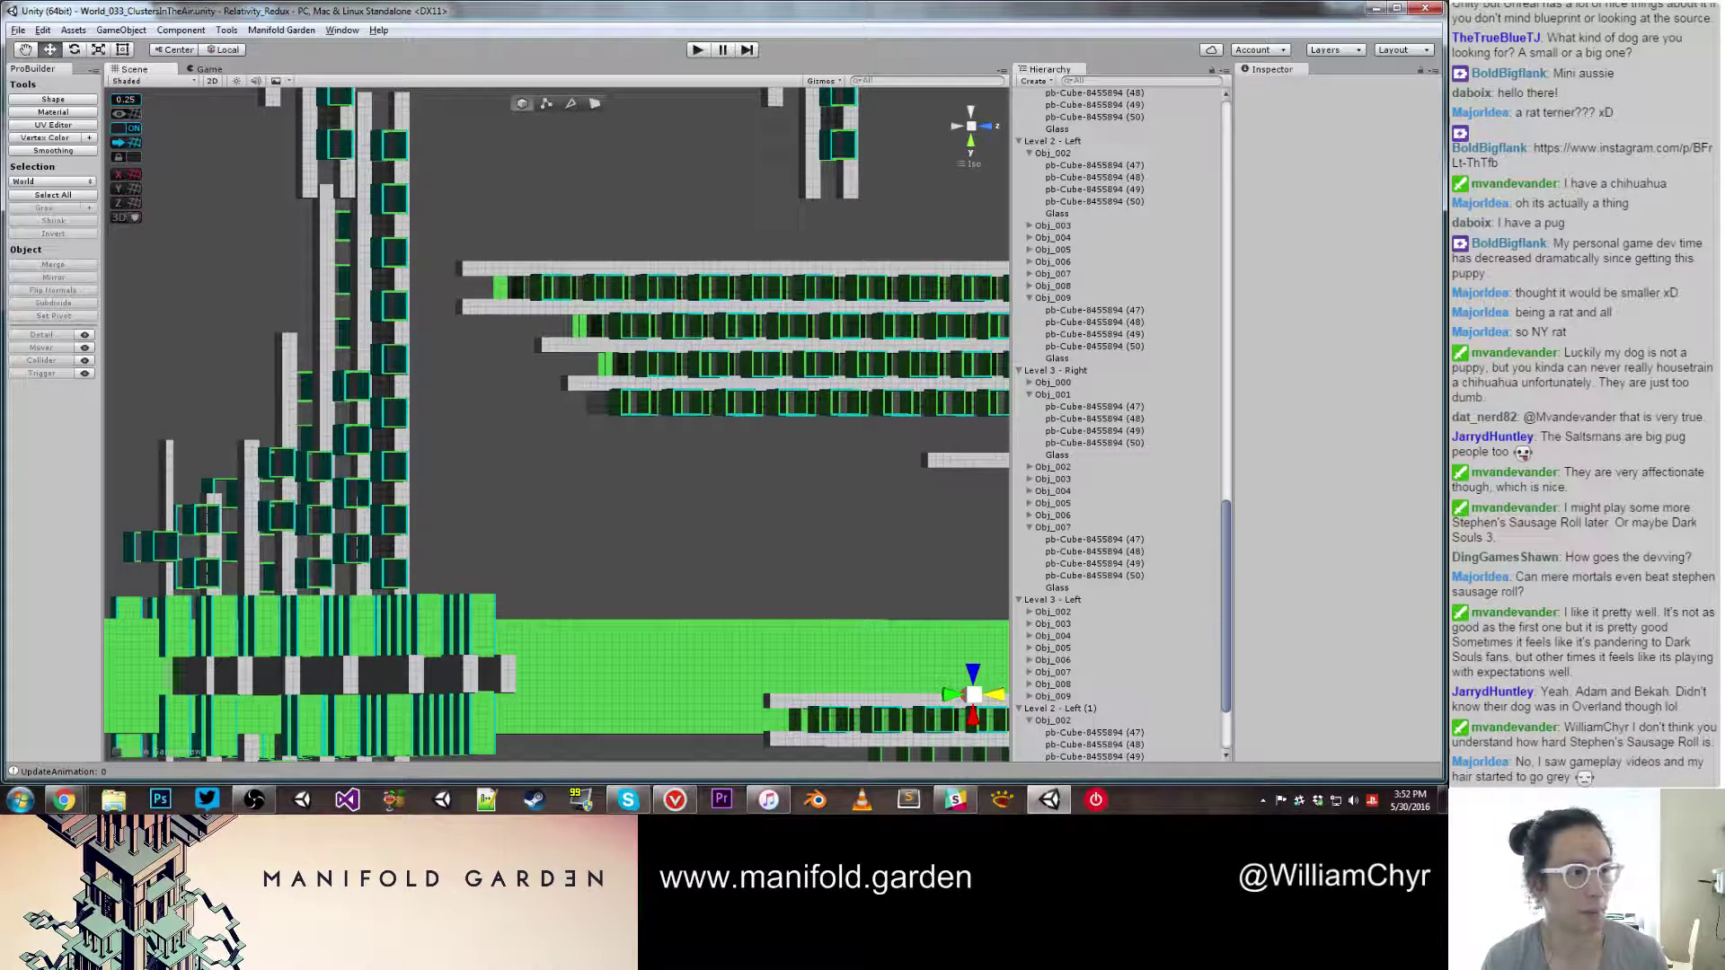
left_click(675, 800)
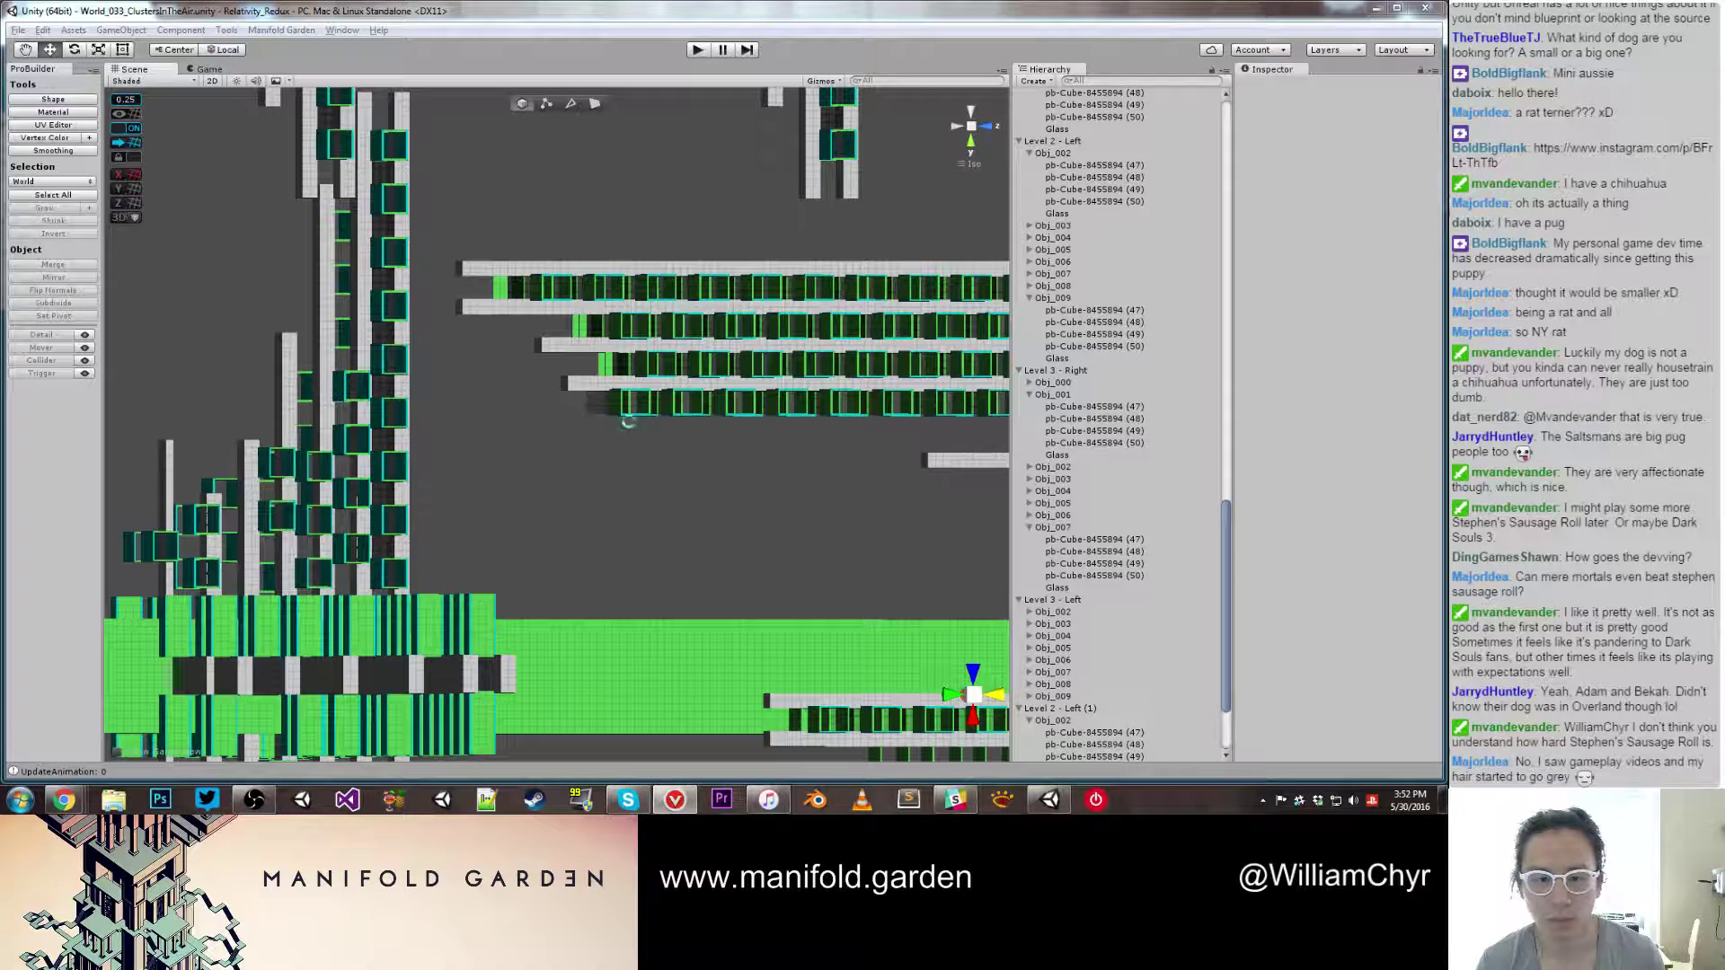
Step: Delete the two end rooms, Obj_002 and Obj_003, from the copied Level 2 - Left (1) row under the lowest long beam
left_click(596, 402)
scroll(596, 402, "up", 4)
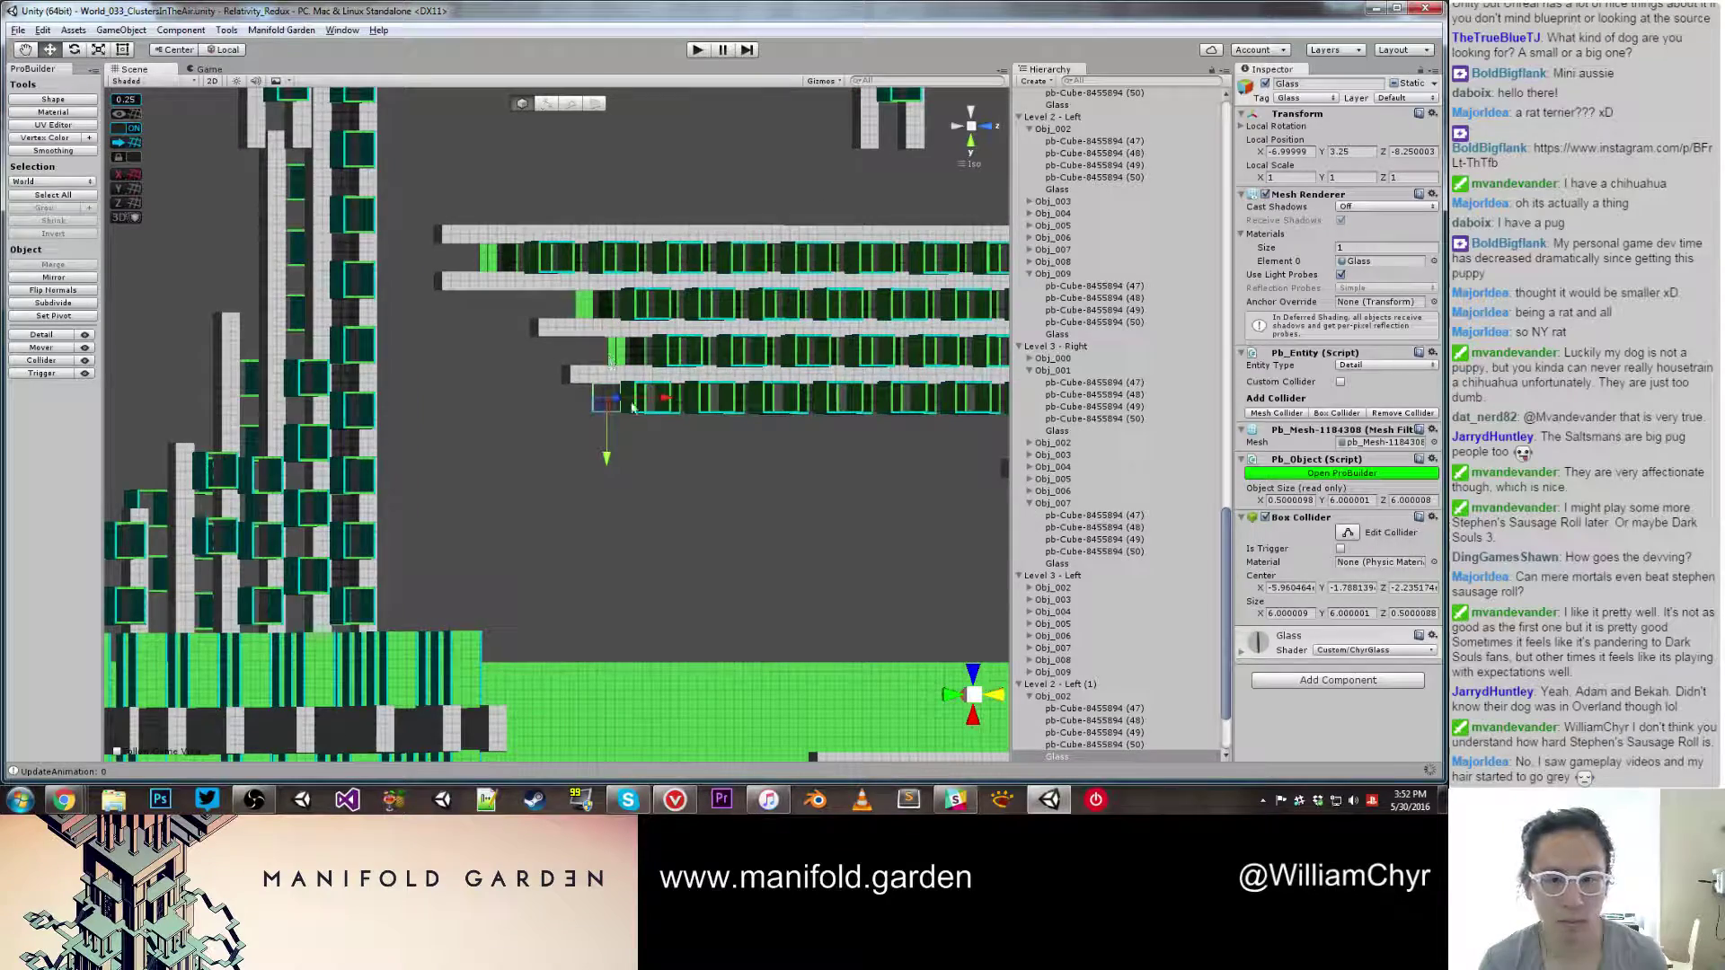
scroll(633, 407, "up", 2)
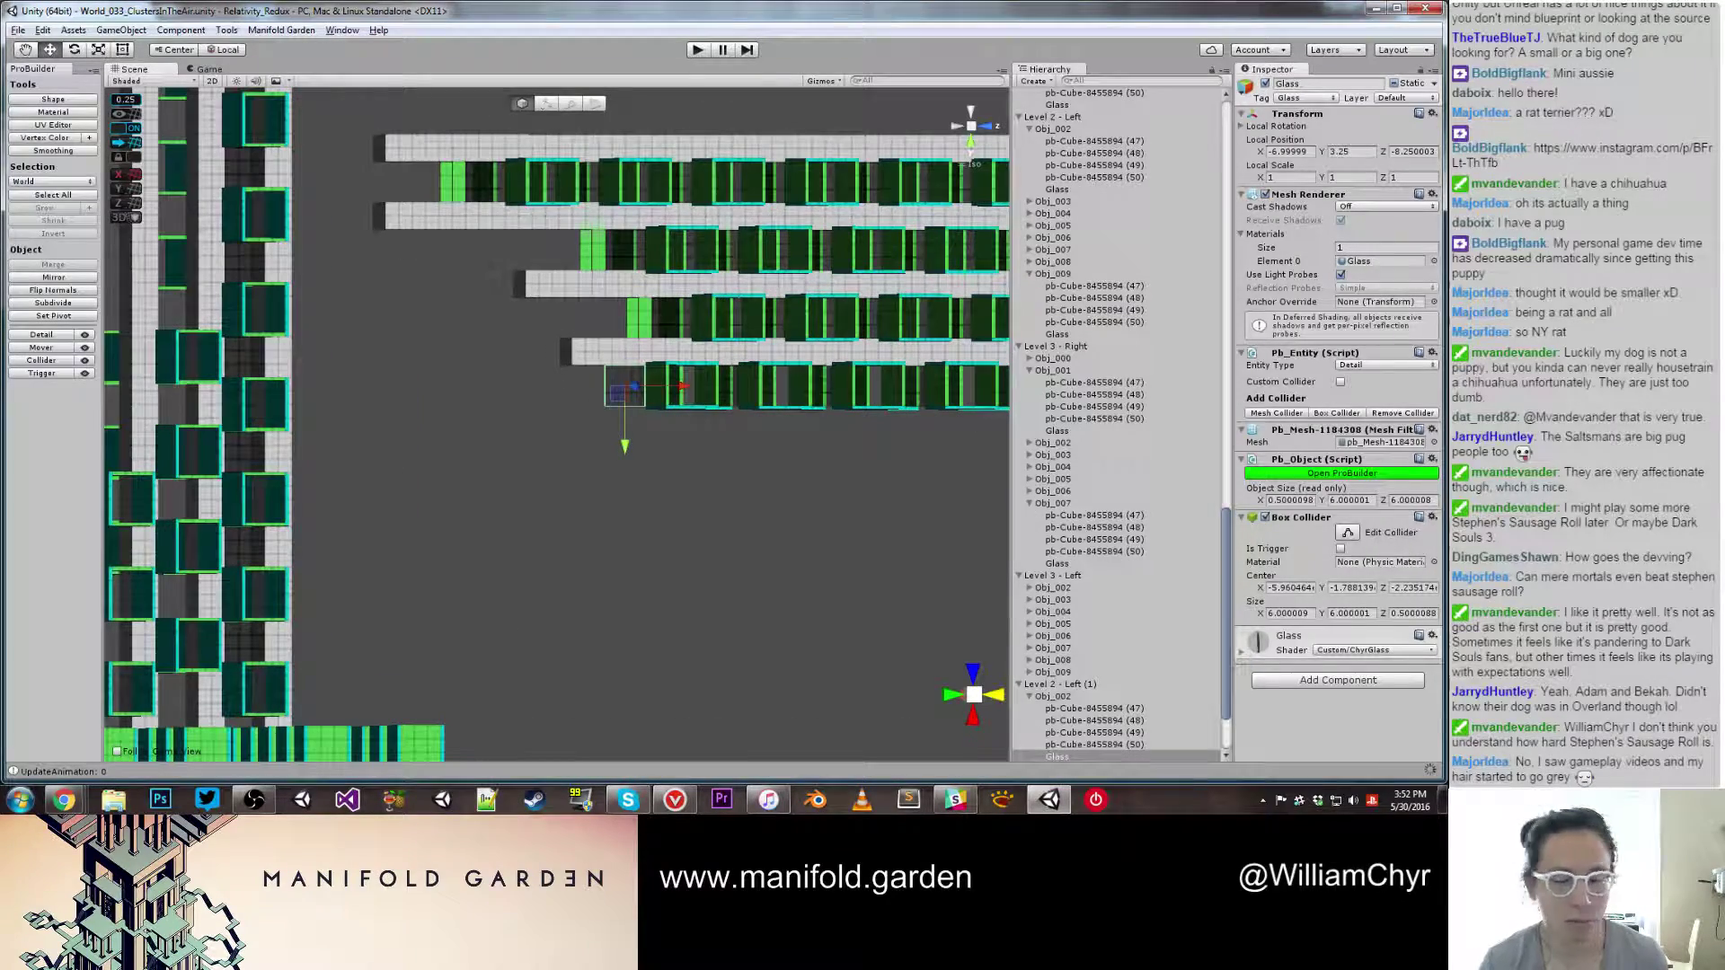
scroll(708, 384, "up", 3)
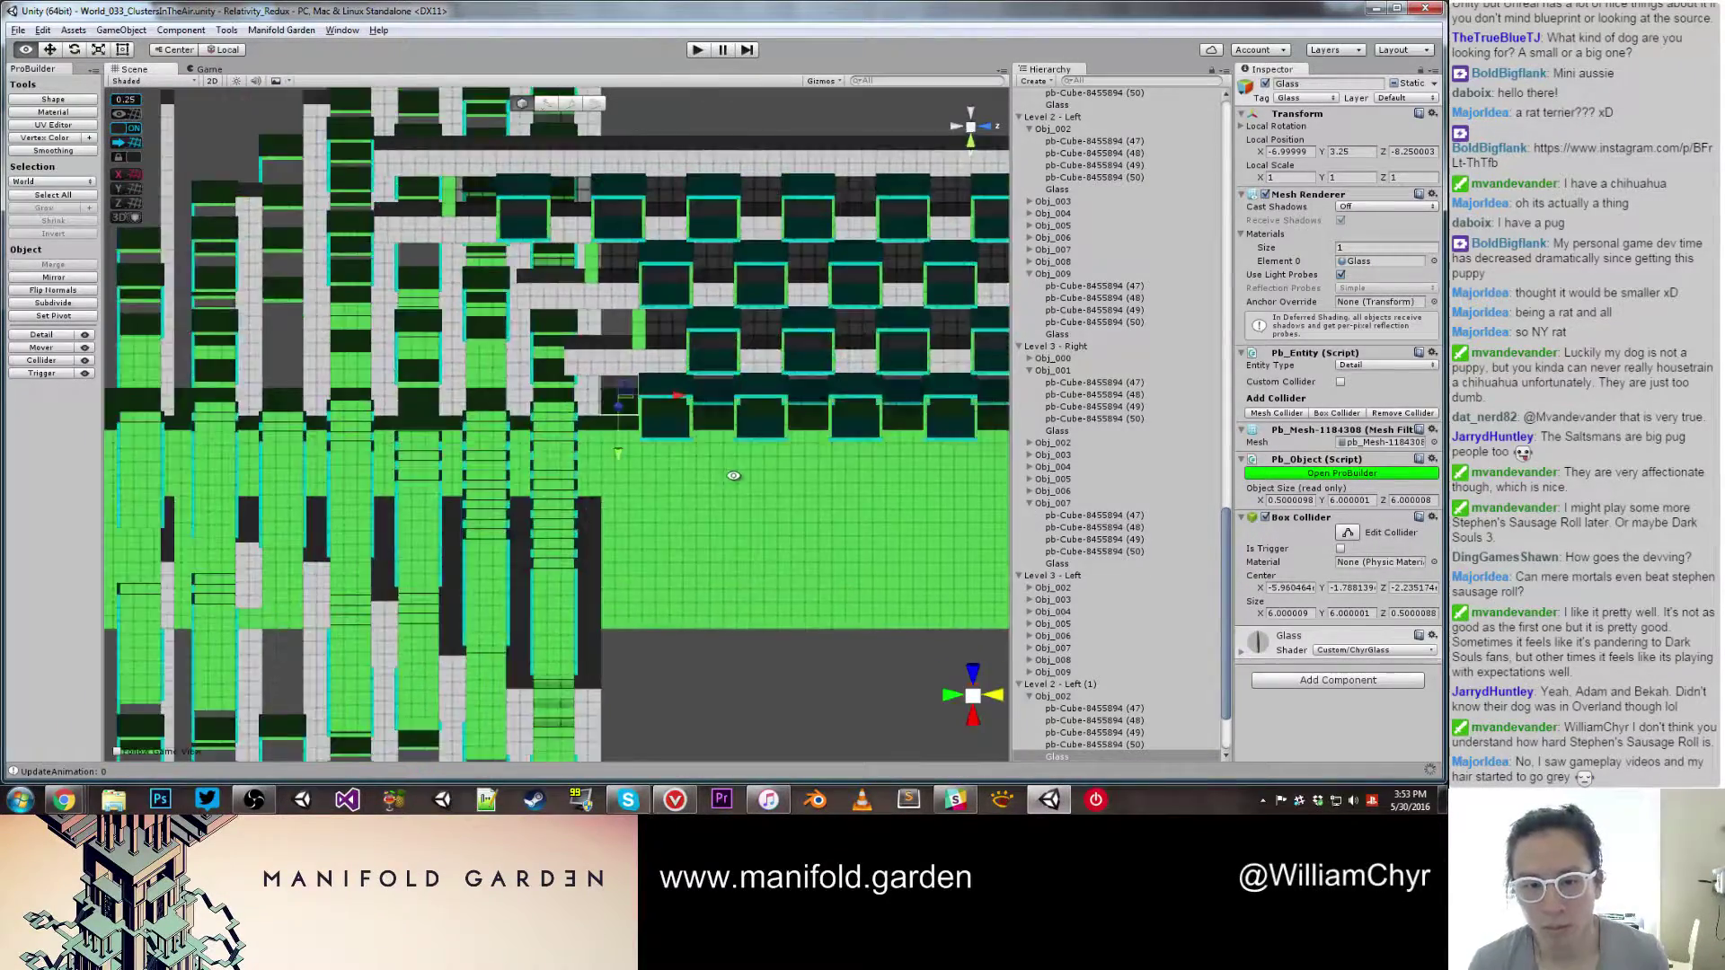
left_click(707, 384)
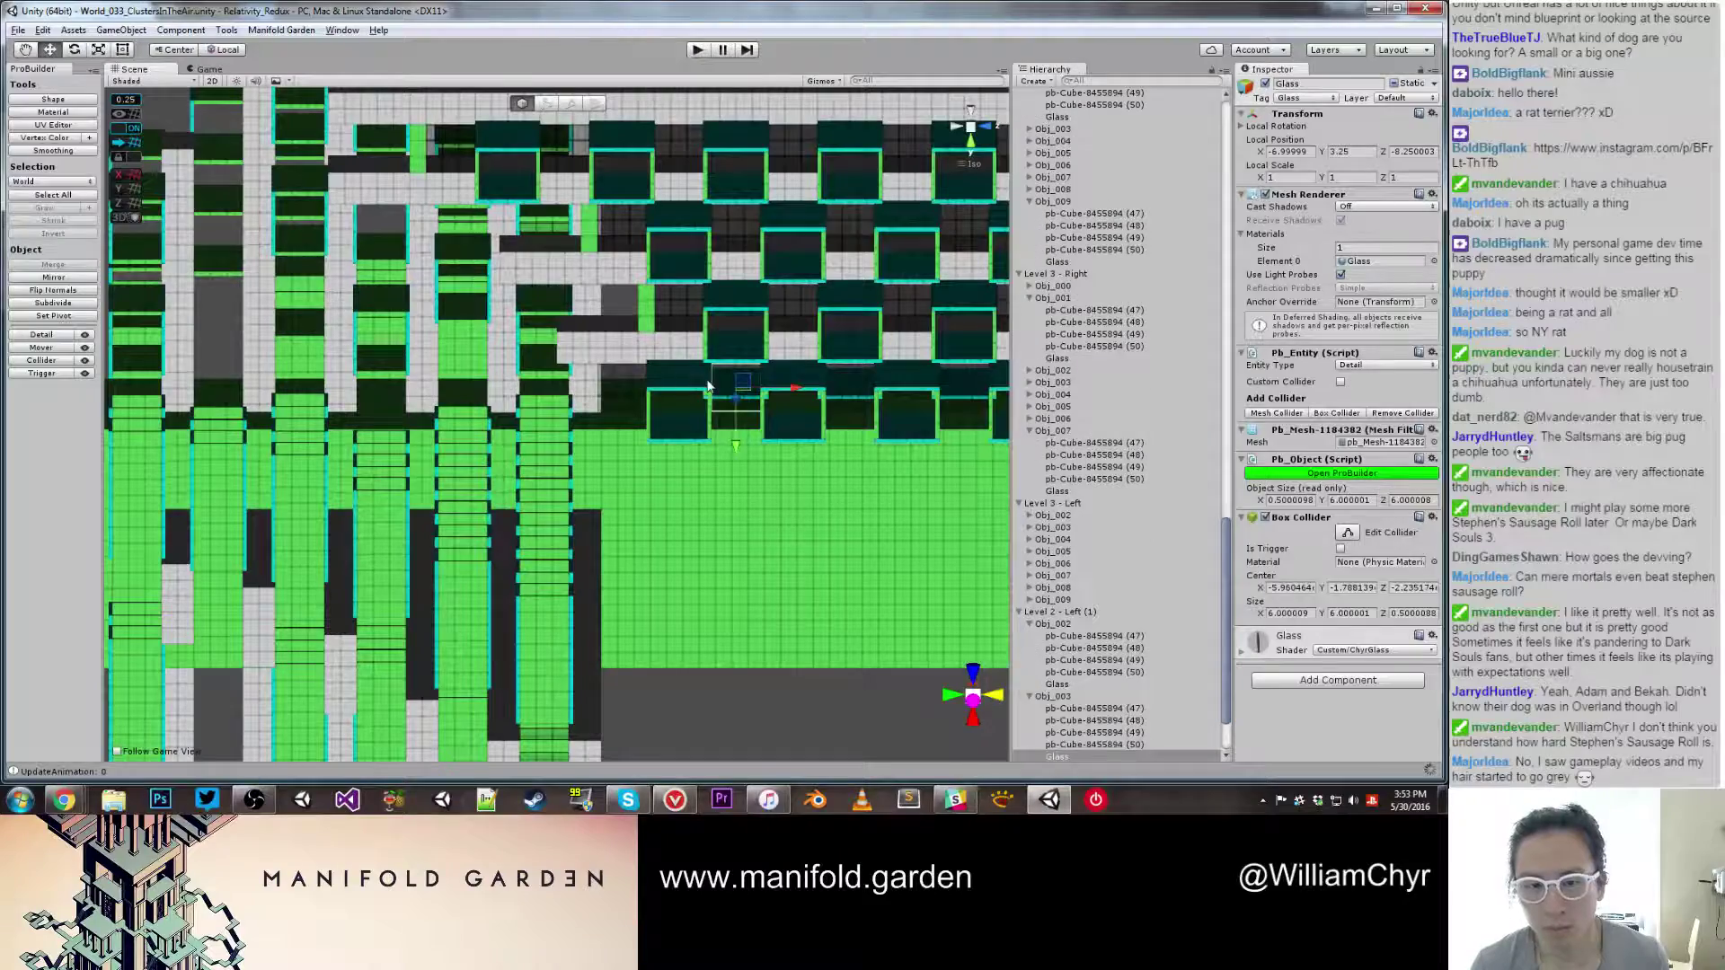
left_click(1089, 626)
left_click_drag(882, 553, 795, 445, "alt")
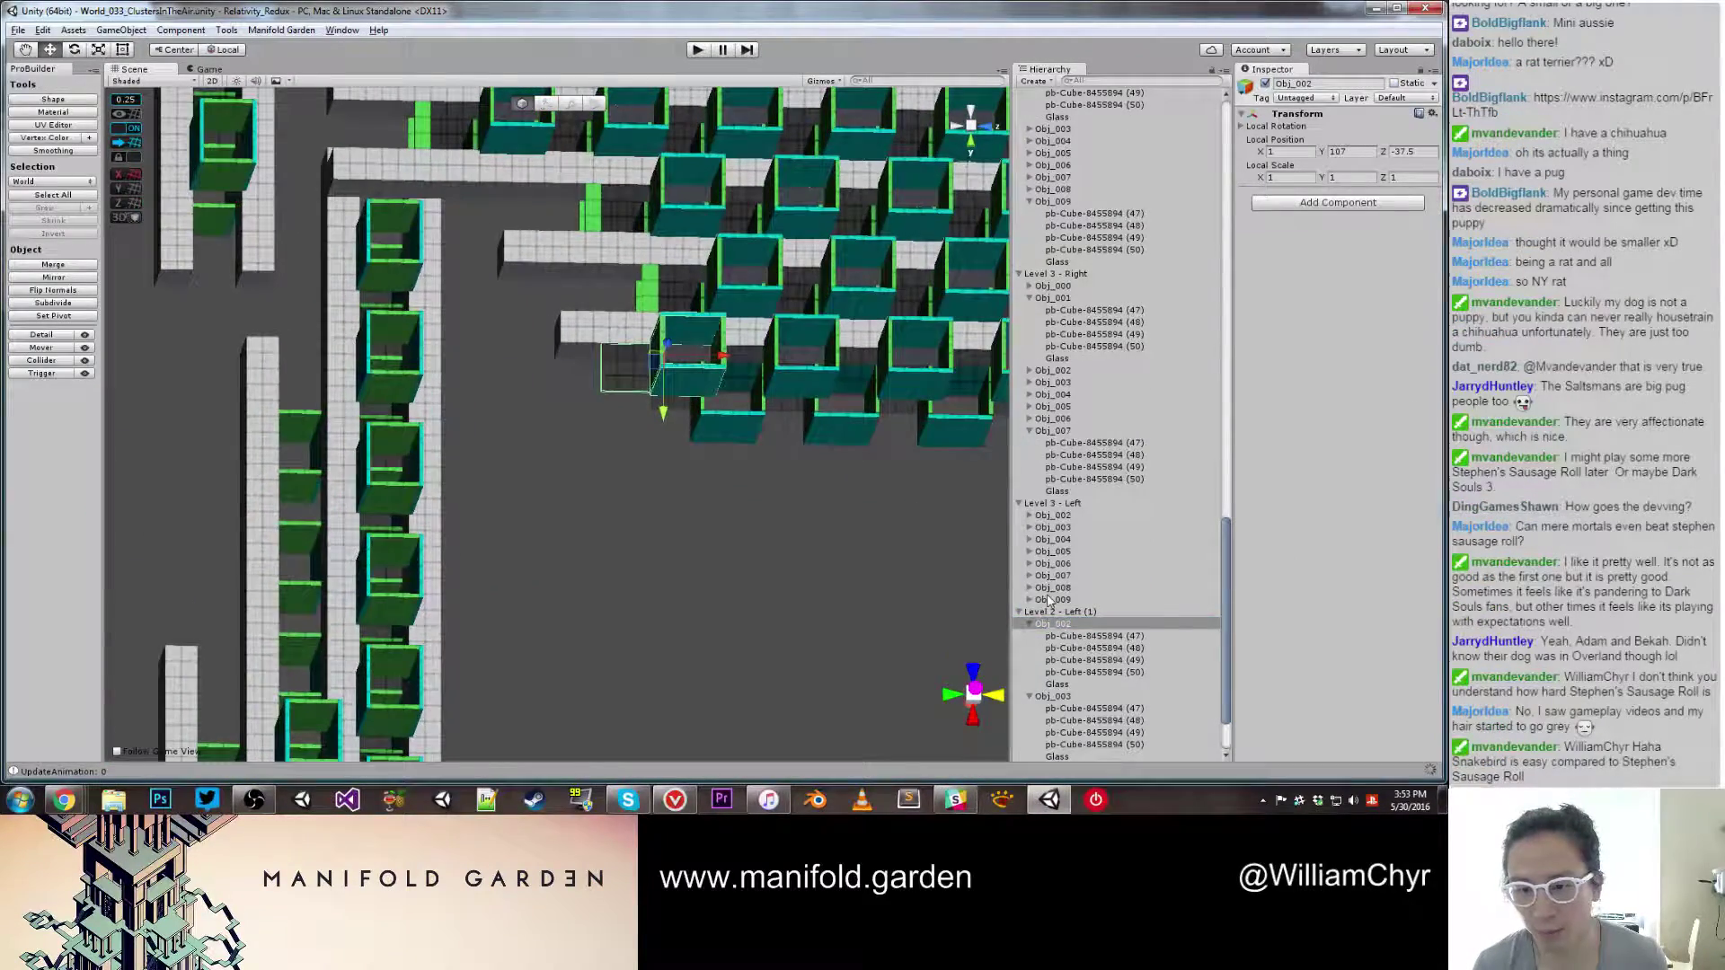
left_click(1049, 697, "ctrl")
right_click(1047, 699)
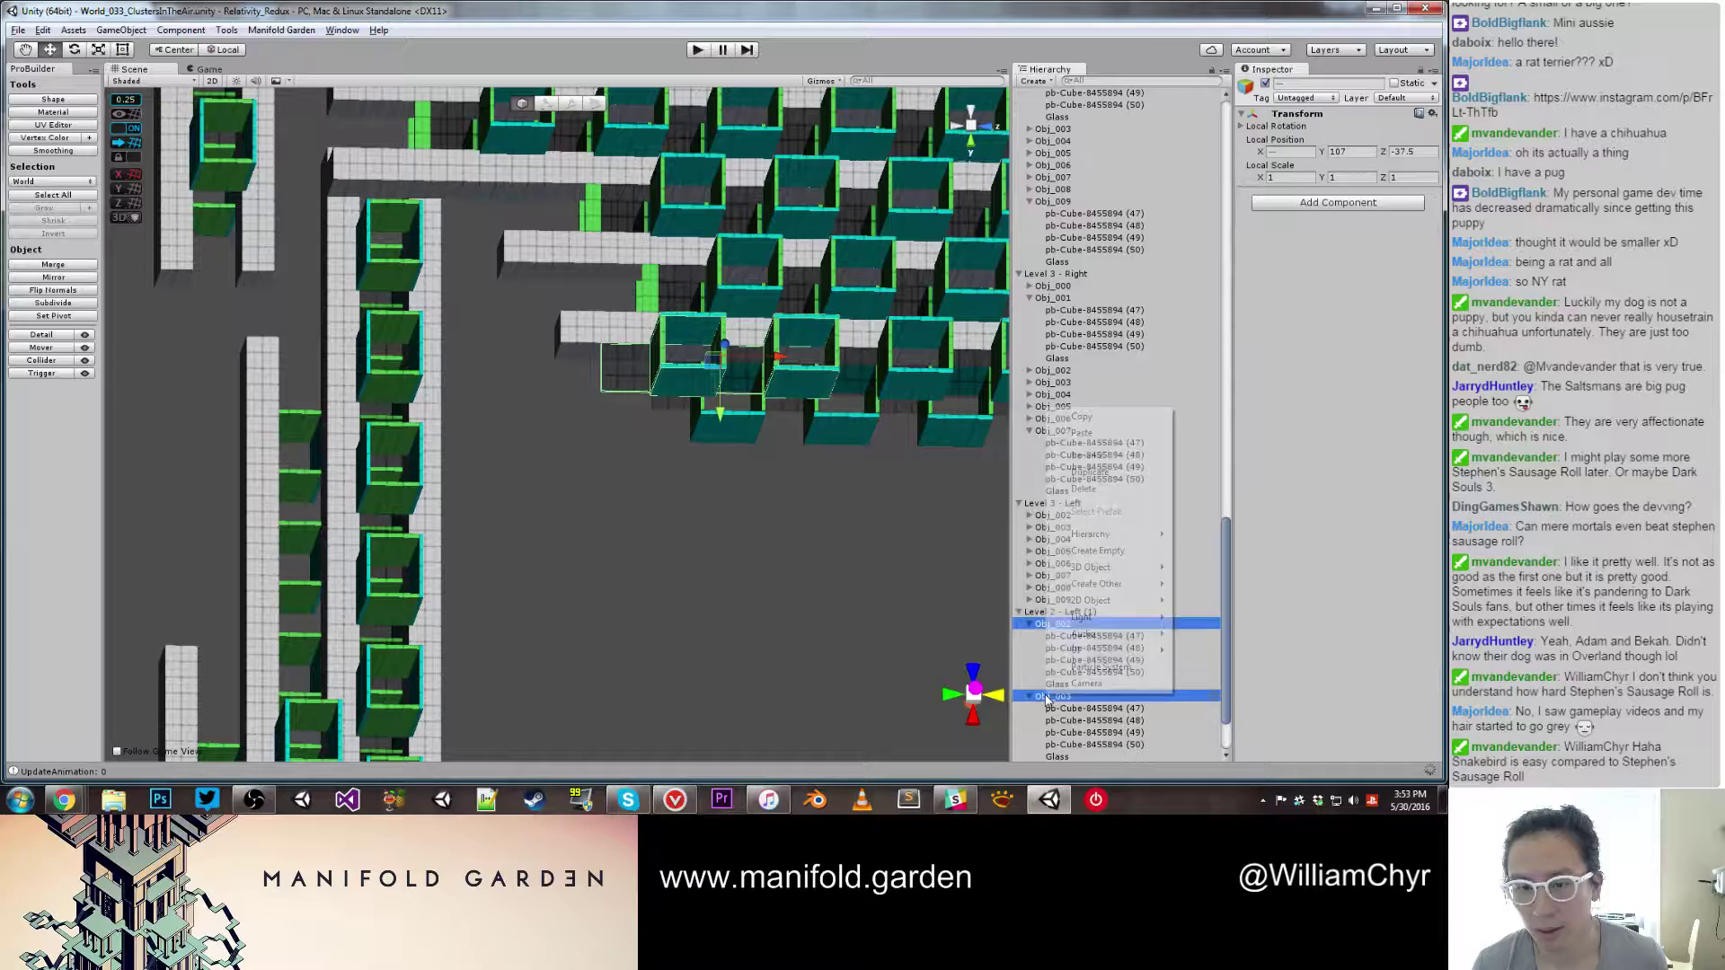
left_click(1097, 482)
left_click_drag(795, 436, 797, 388, "alt")
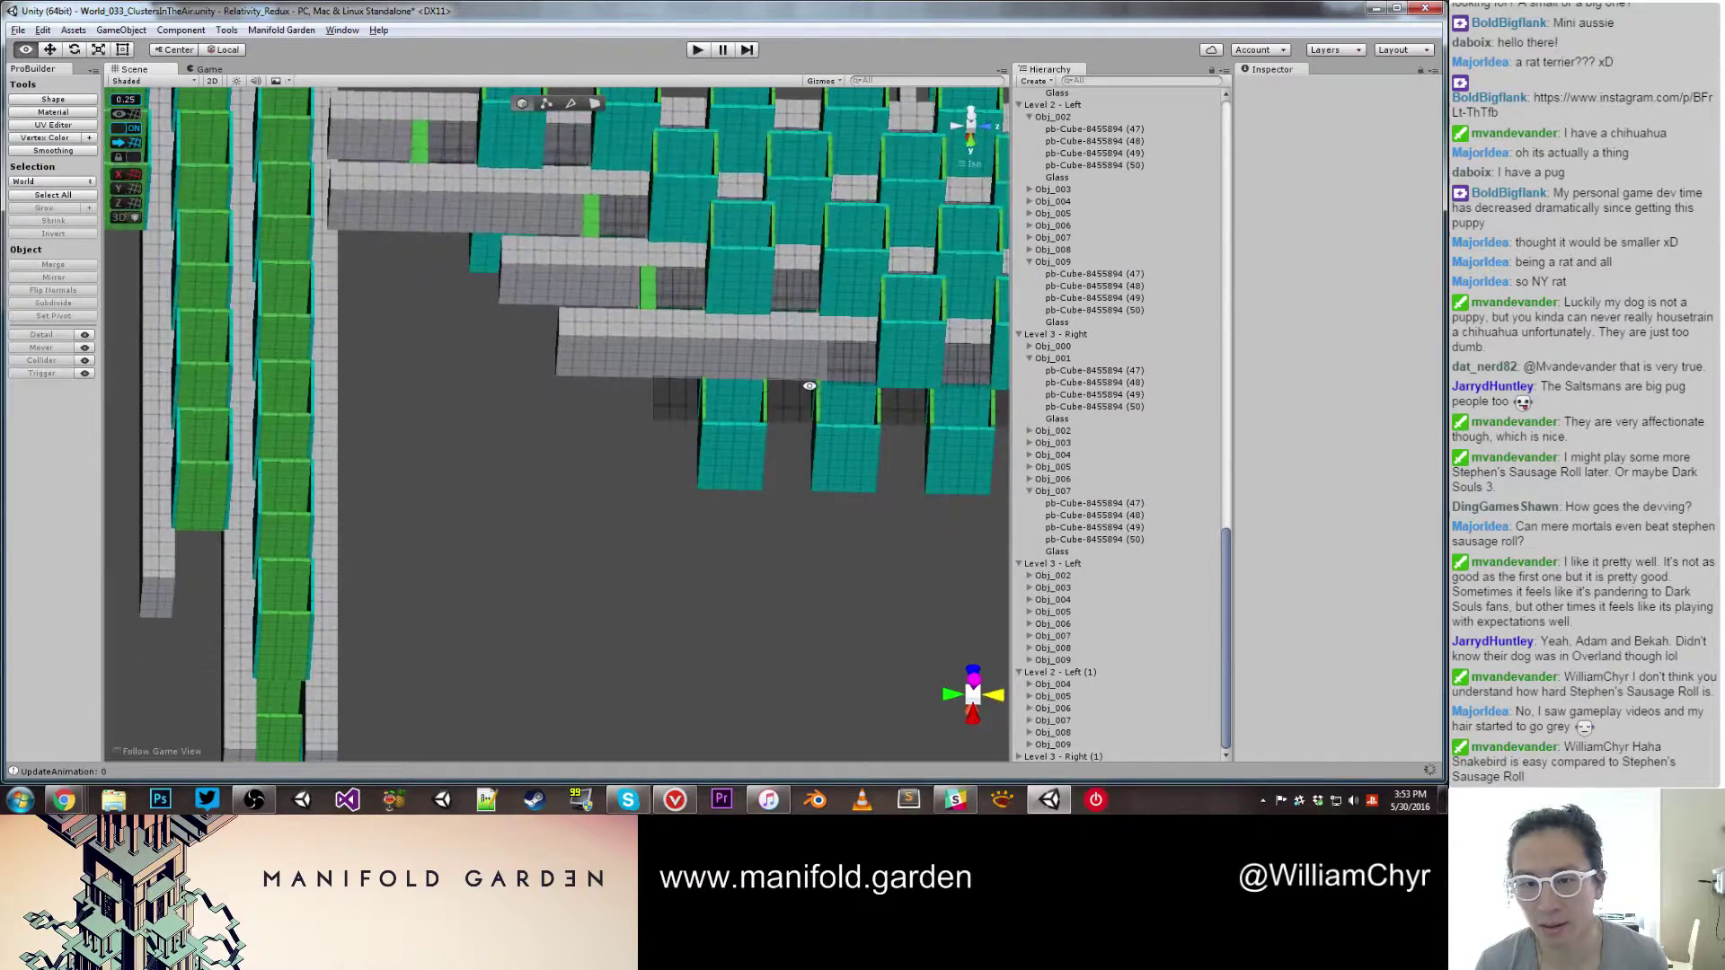
left_click(794, 401)
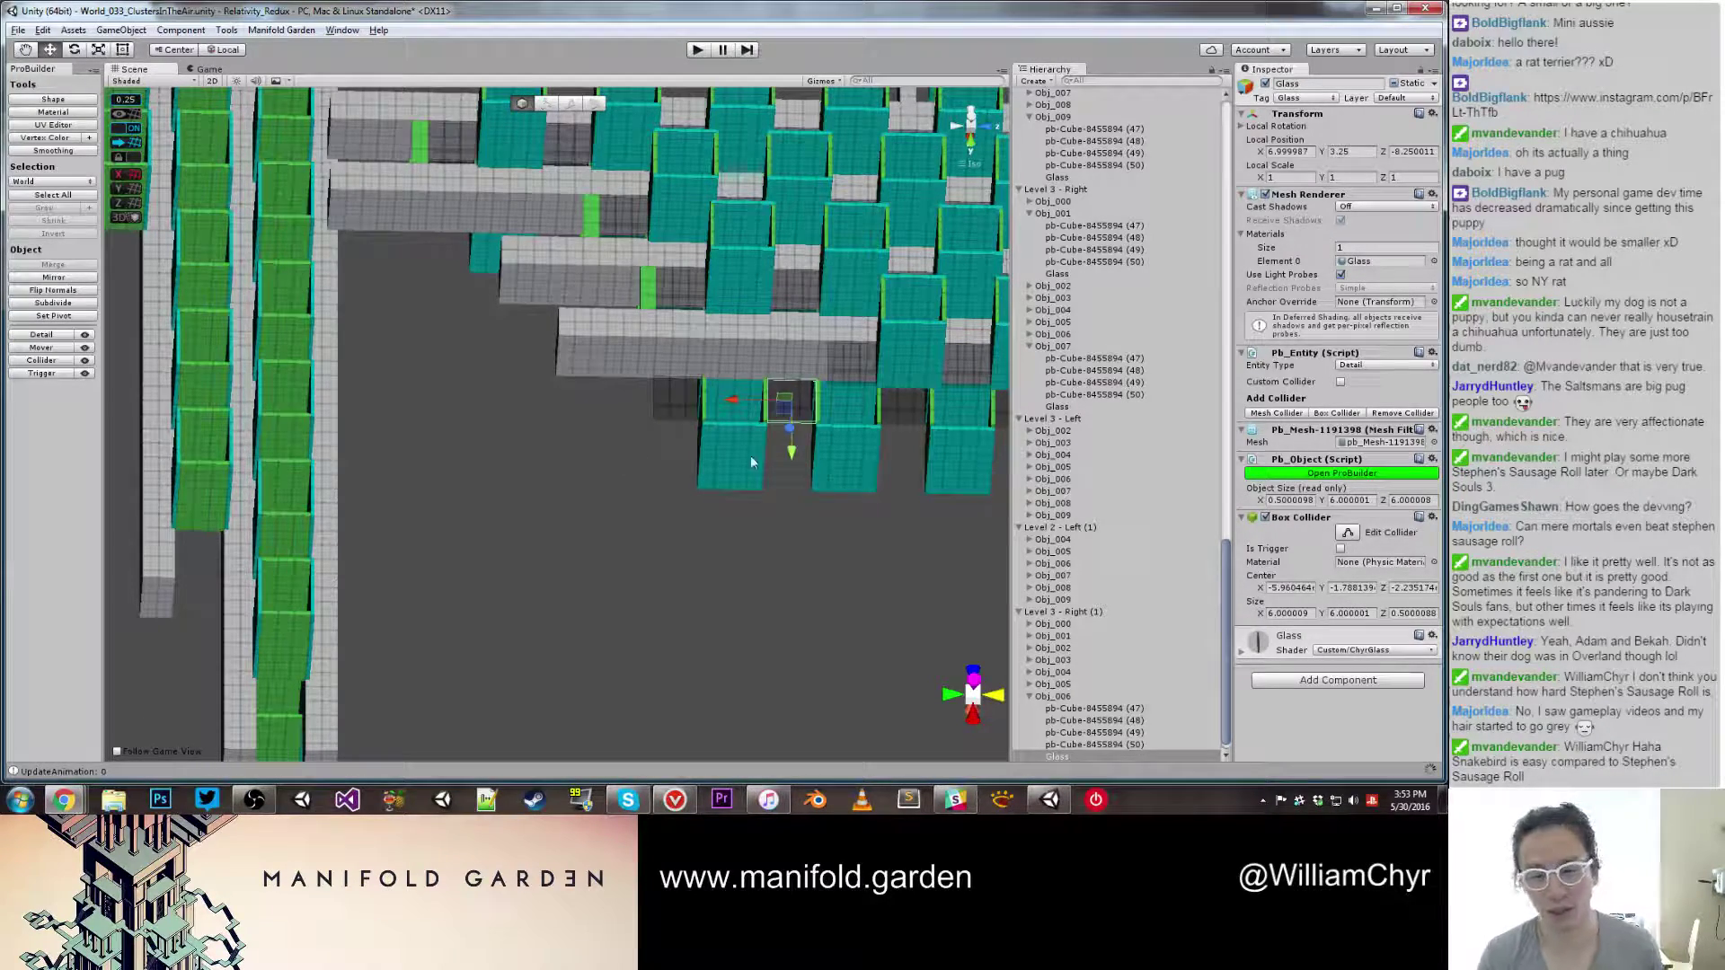
left_click(890, 612)
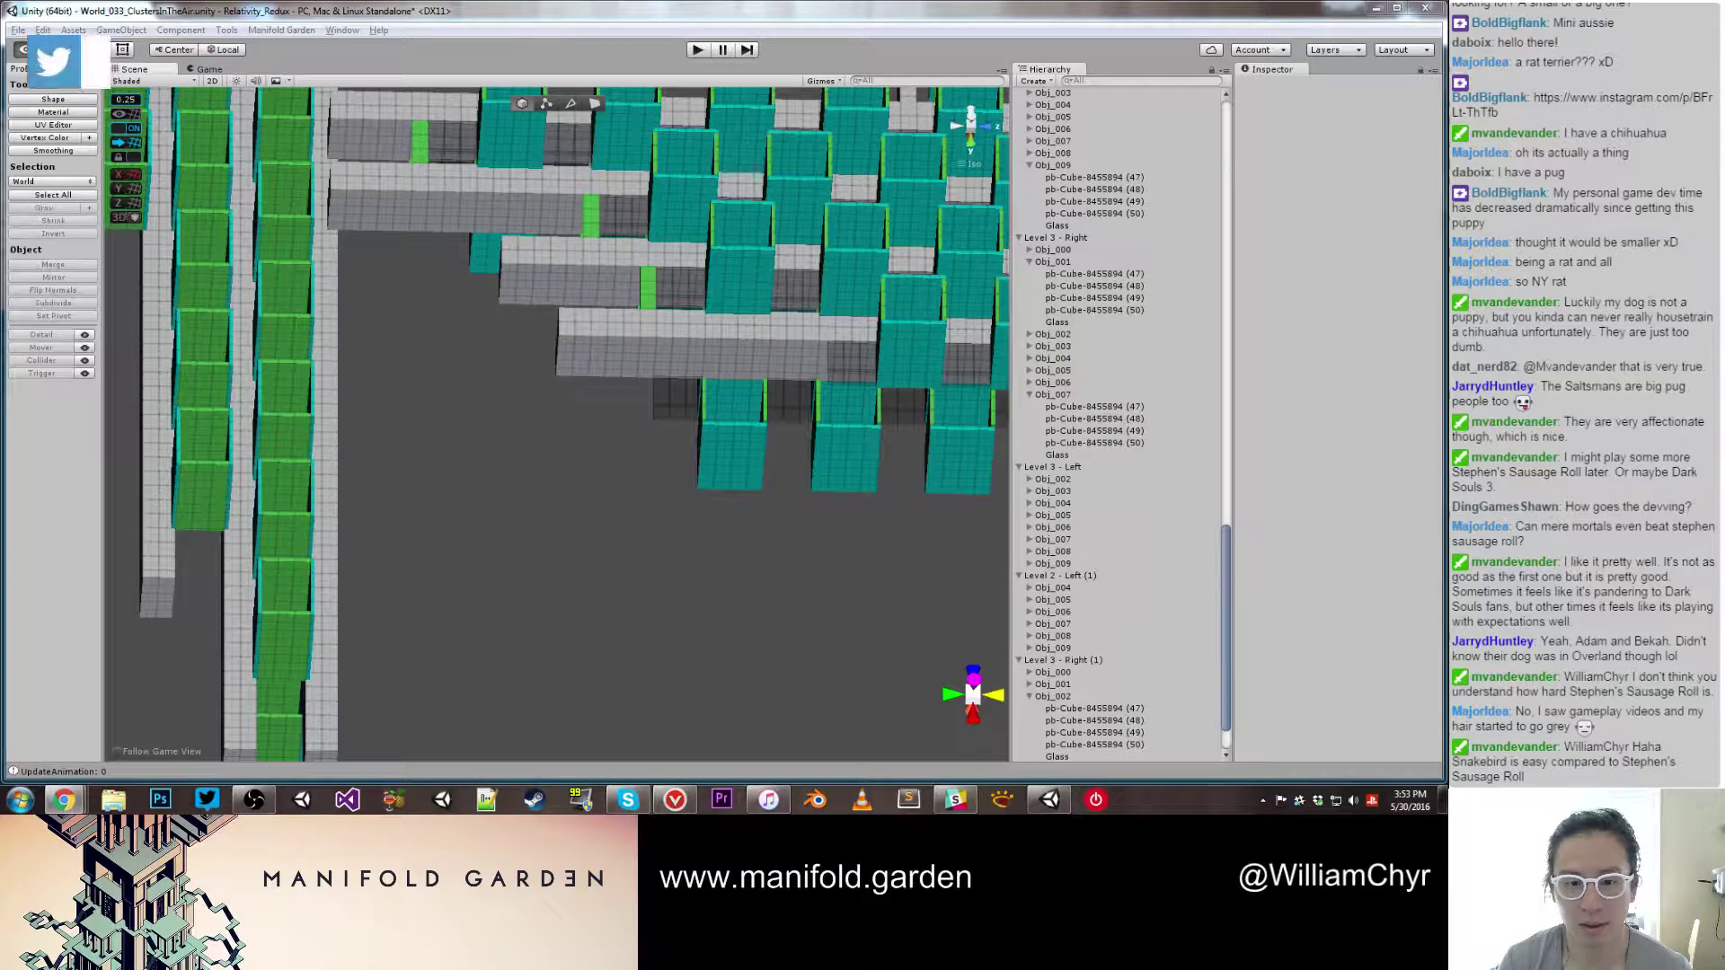
left_click(724, 432)
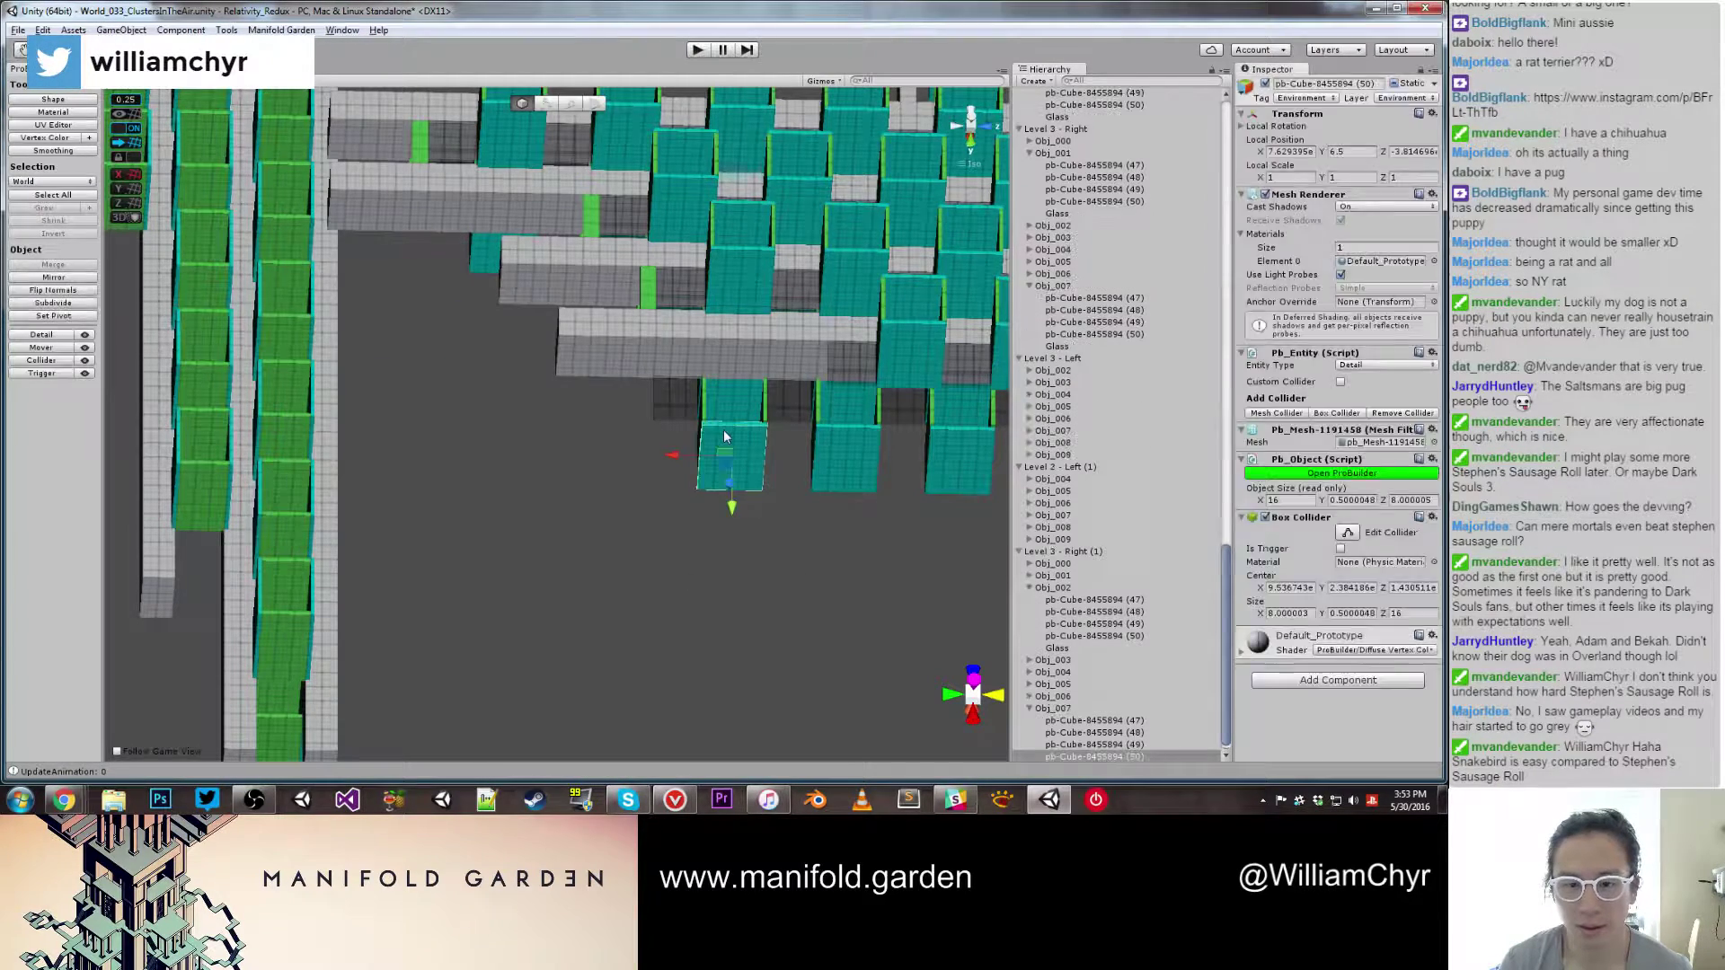
left_click(1052, 708)
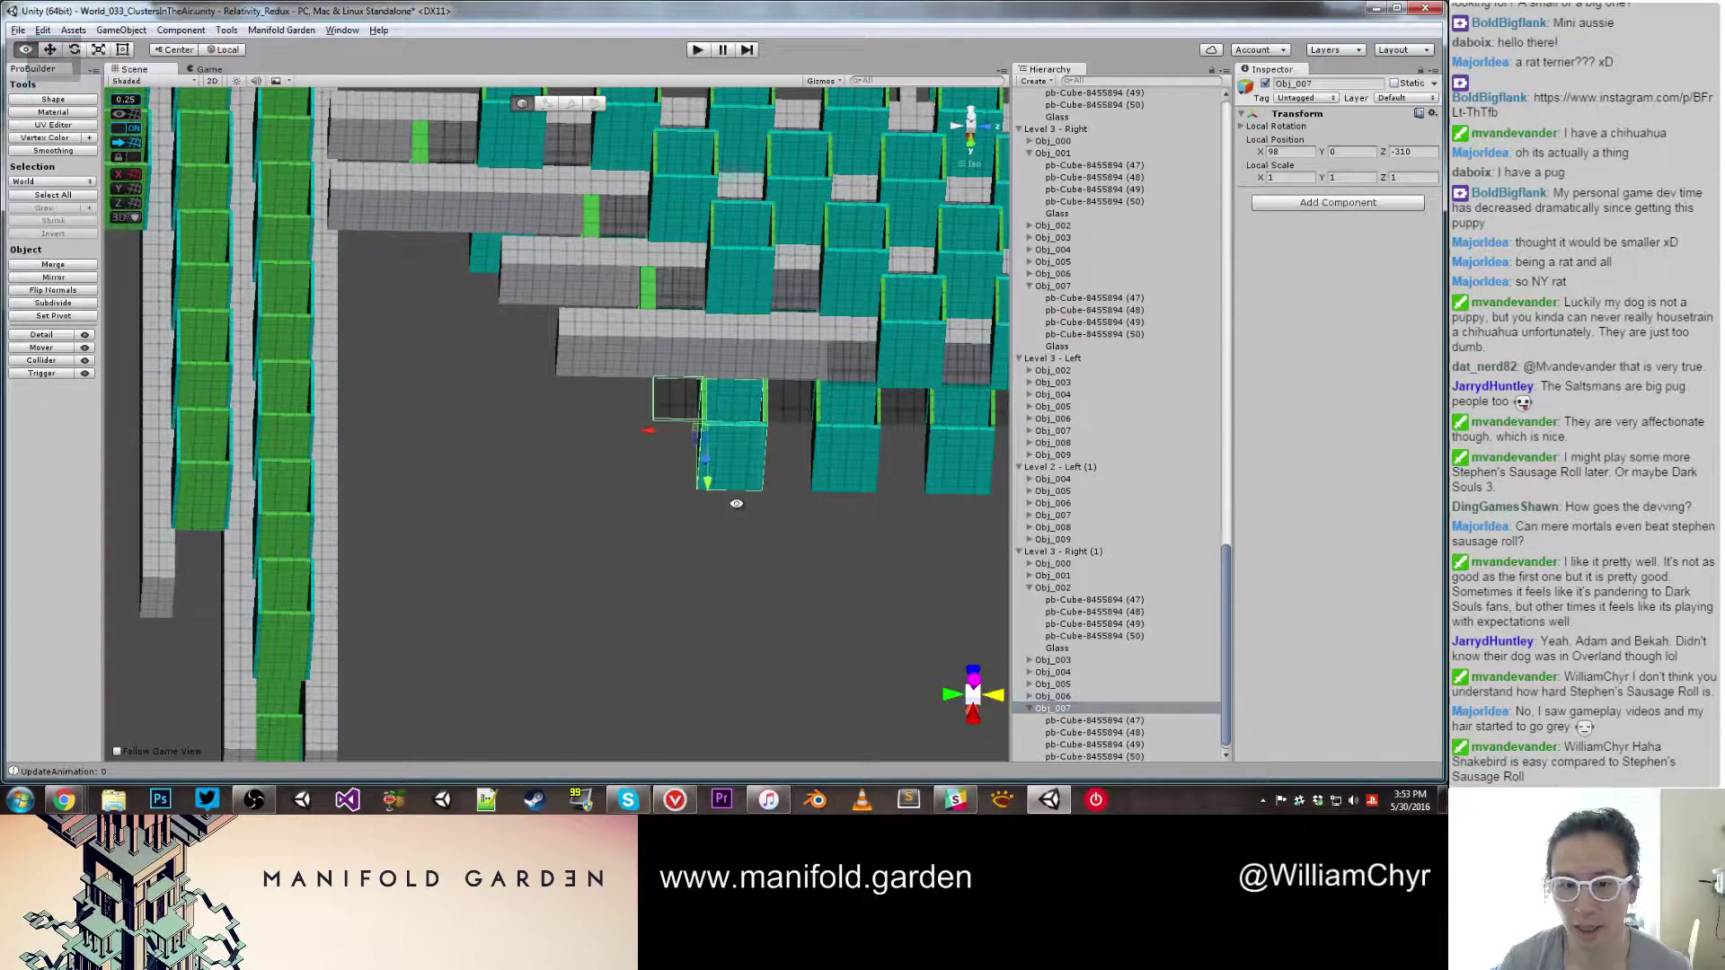
right_click_drag(731, 493, 770, 489)
left_click(808, 407, "shift")
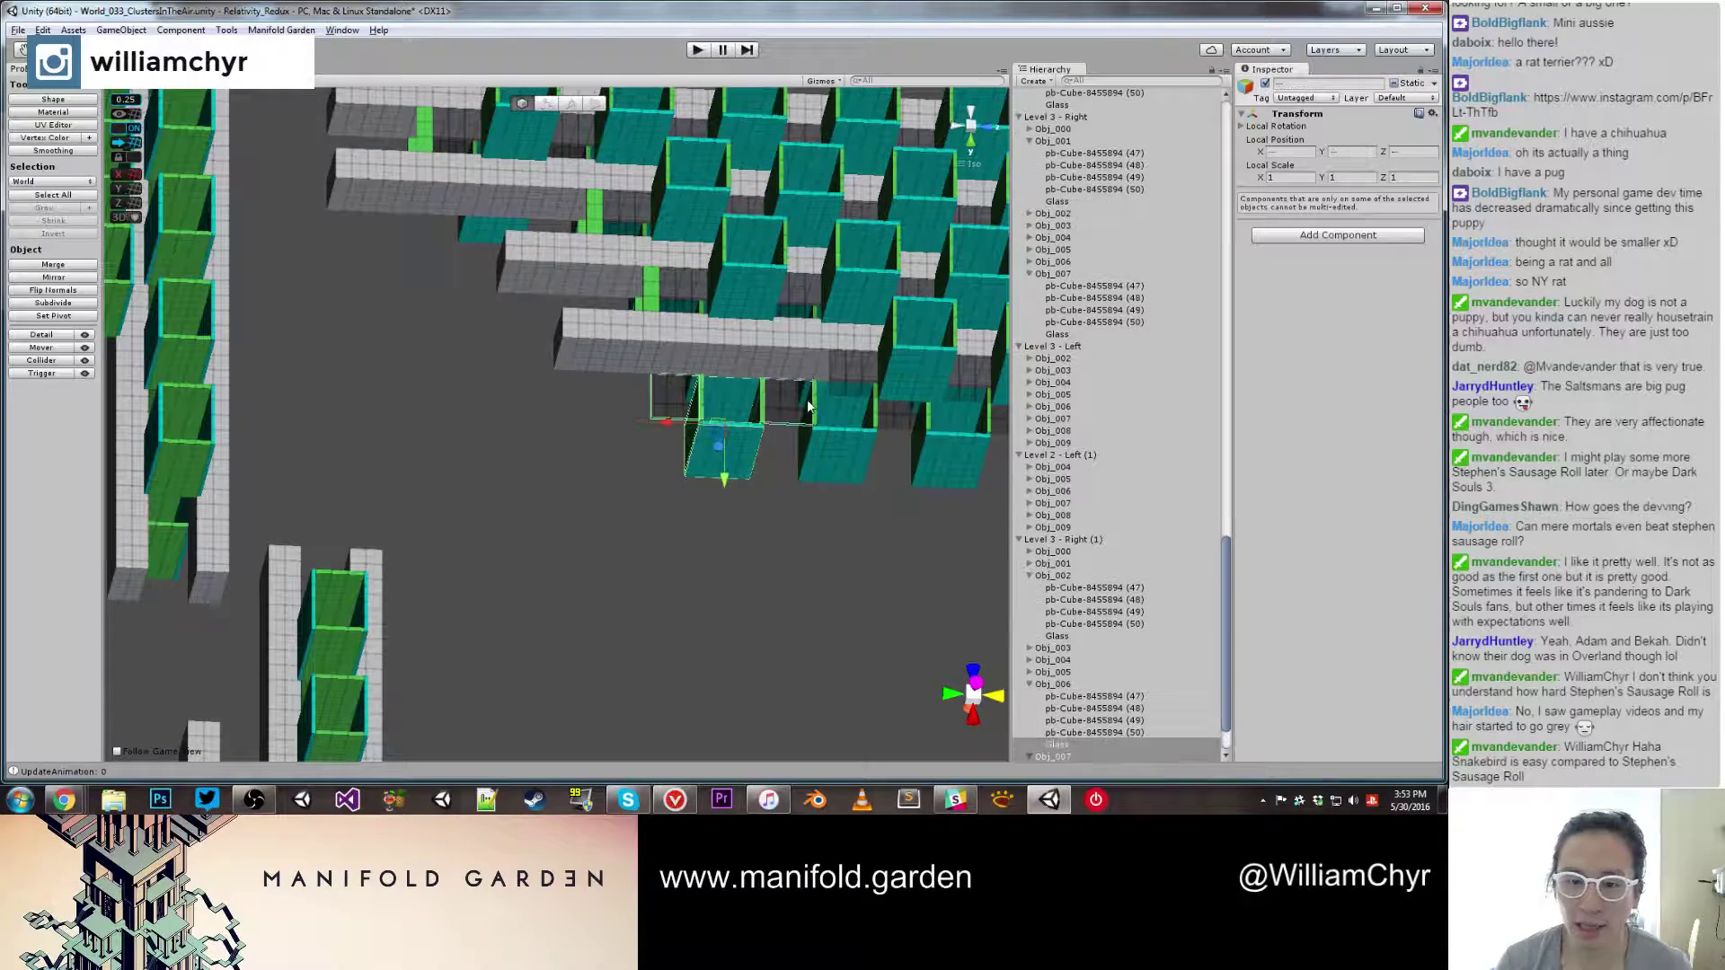
left_click(1058, 683, "ctrl")
right_click(1060, 683)
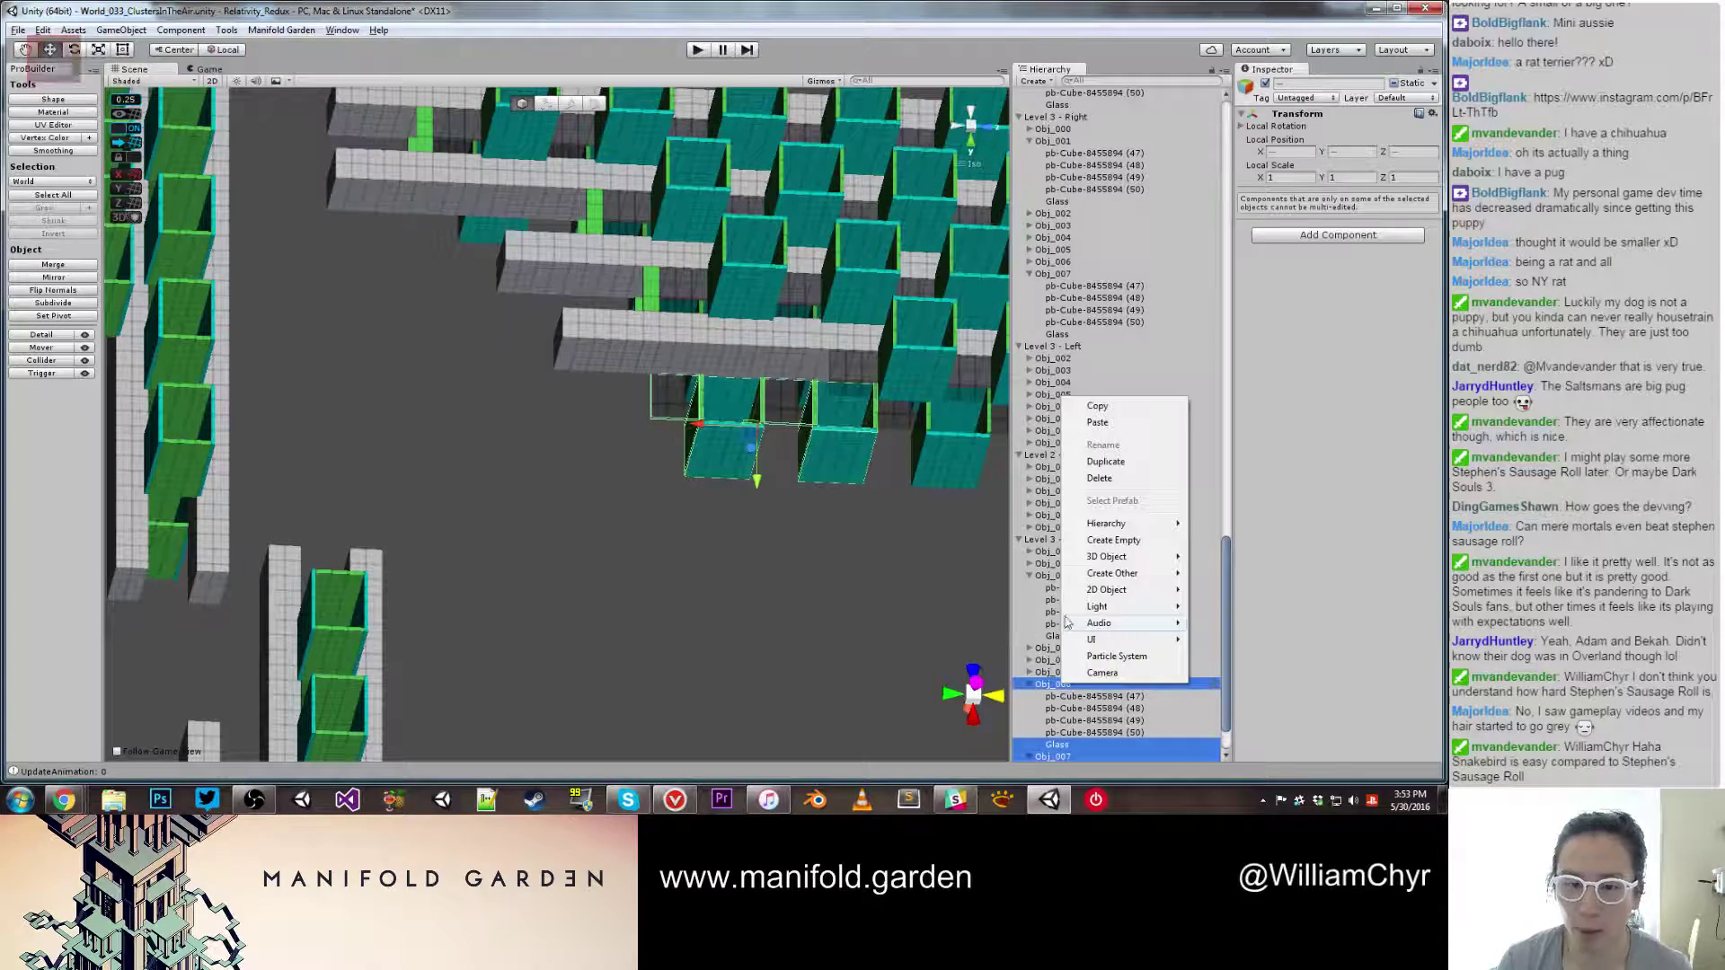
left_click(1105, 462)
mouse_move(809, 503)
right_mouse_down()
mouse_move(827, 549)
mouse_move(801, 473)
mouse_move(819, 506)
right_mouse_up()
left_click(802, 473)
mouse_move(820, 506)
left_mouse_down("alt")
mouse_move(828, 547)
mouse_move(823, 526)
left_mouse_up("alt")
middle_click_drag(823, 526, 508, 532)
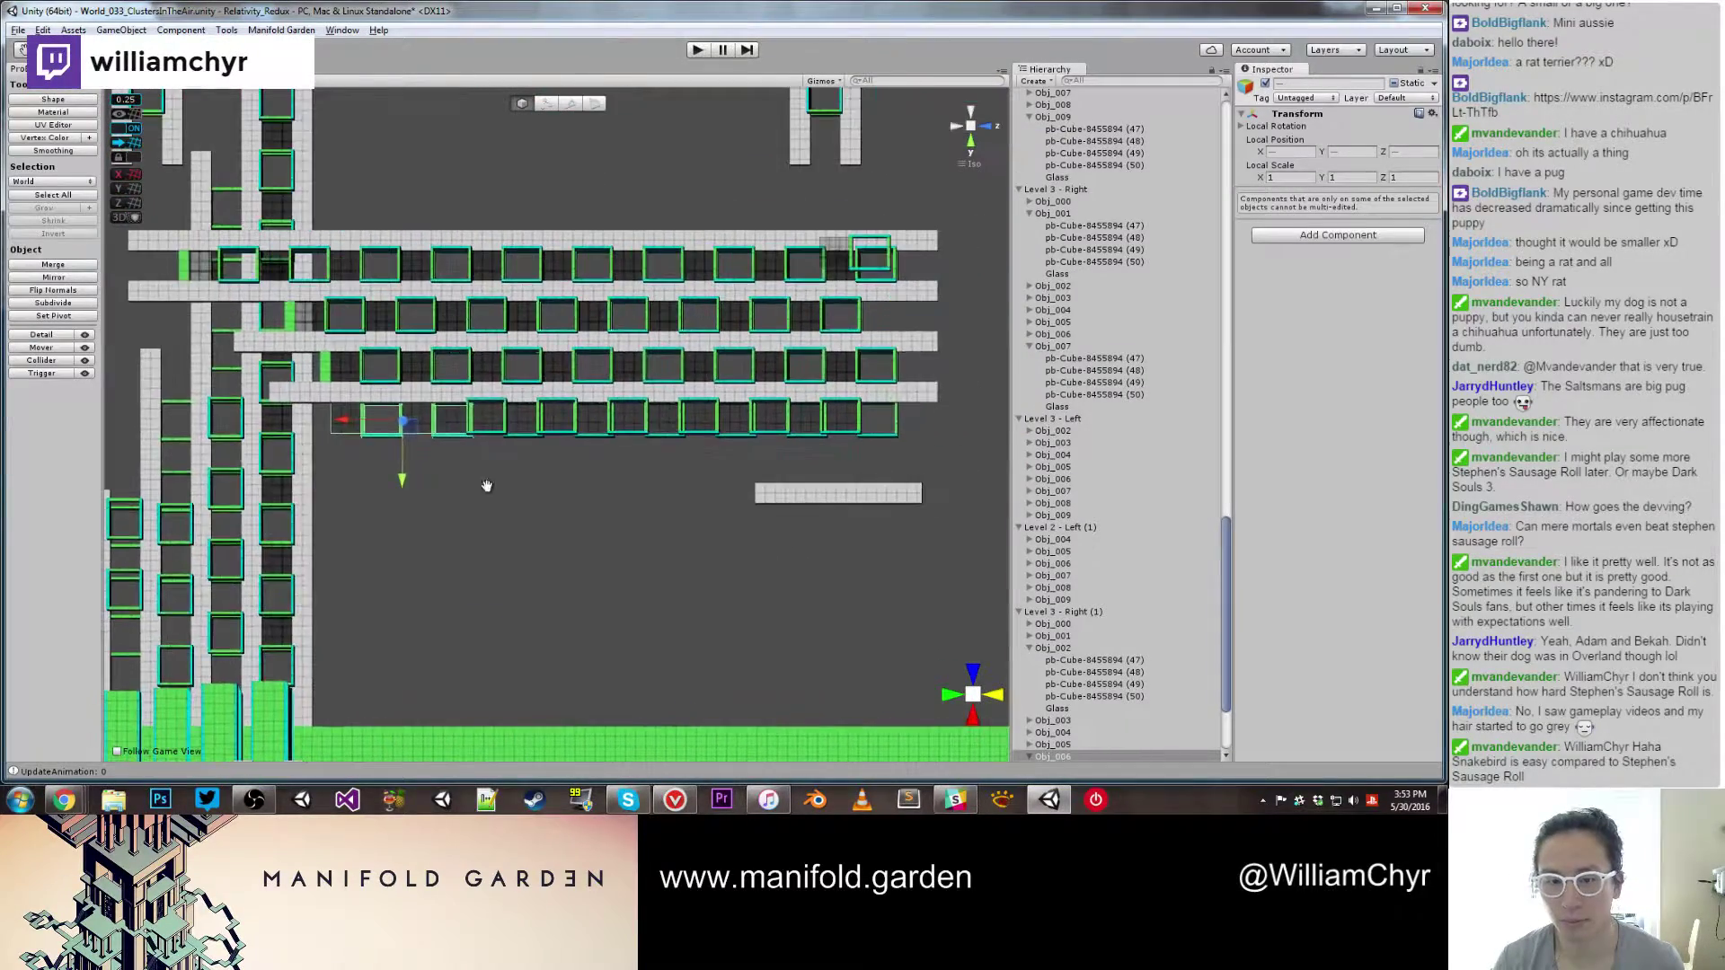
Step: Shift the Level 3 - Right (1) row along its beam until its rooms line up with the Level 2 - Left (1) rooms opposite
left_click_drag(698, 458, 728, 438, "alt")
left_click(834, 427)
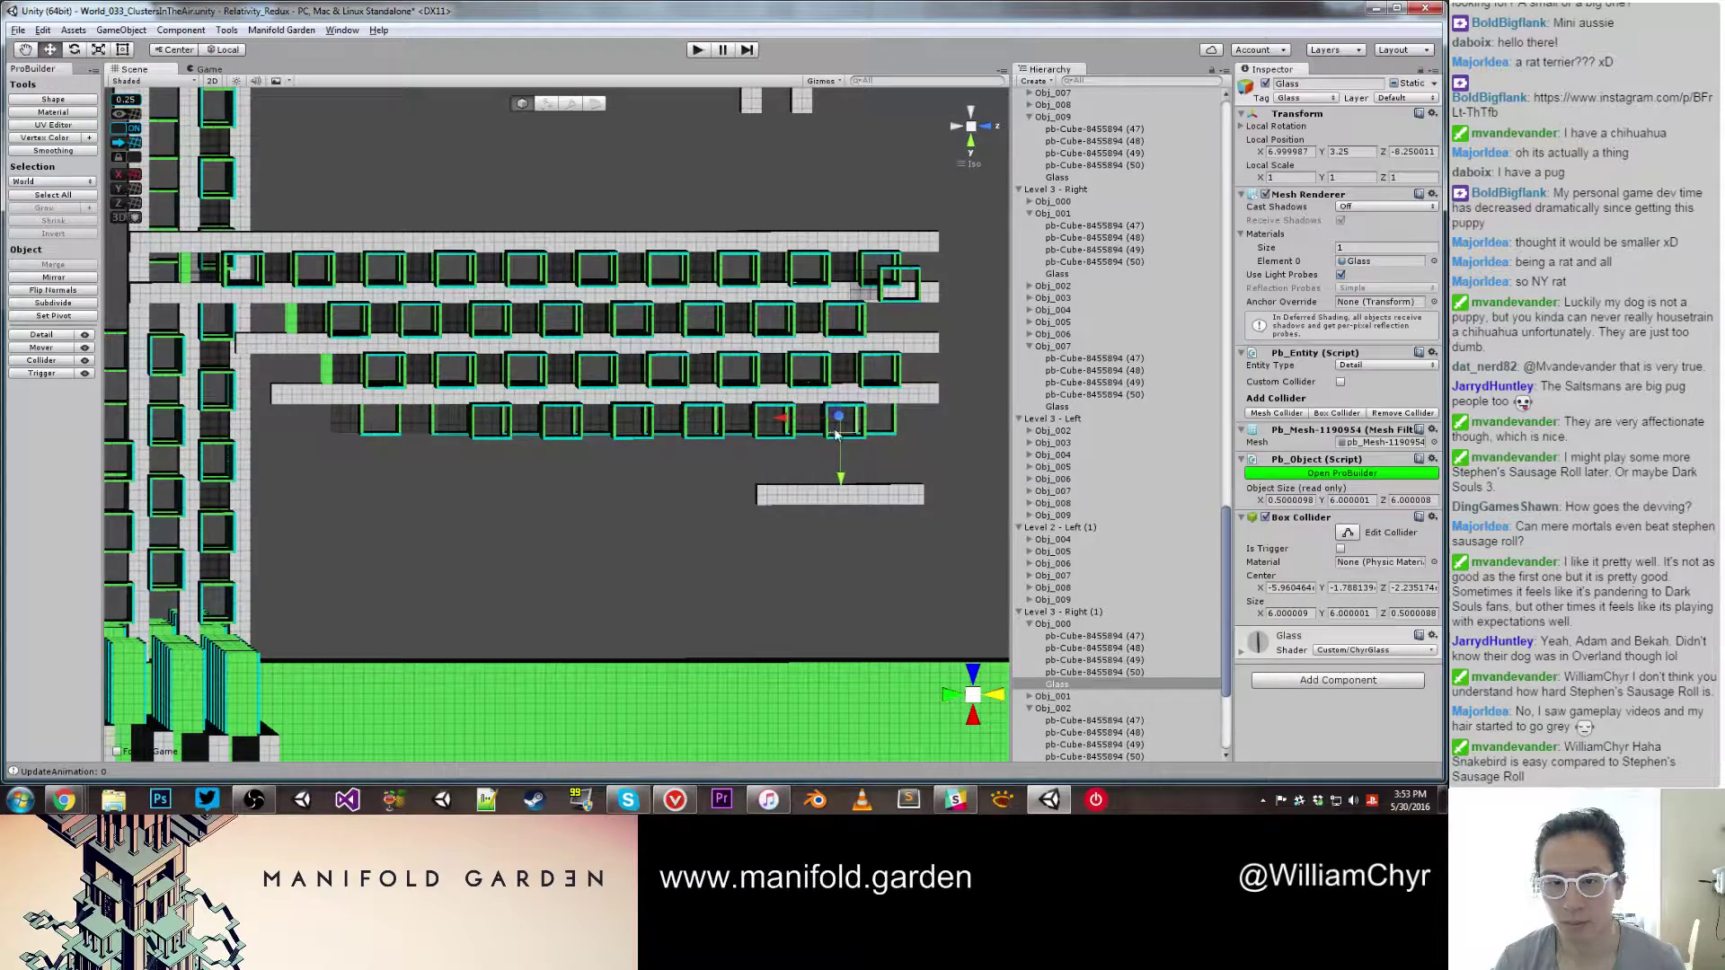
left_click_drag(932, 403, 936, 440, "alt")
right_click_drag(936, 440, 259, 442)
left_click_drag(259, 442, 162, 442, "alt")
scroll(238, 428, "up", 3)
left_click(204, 420)
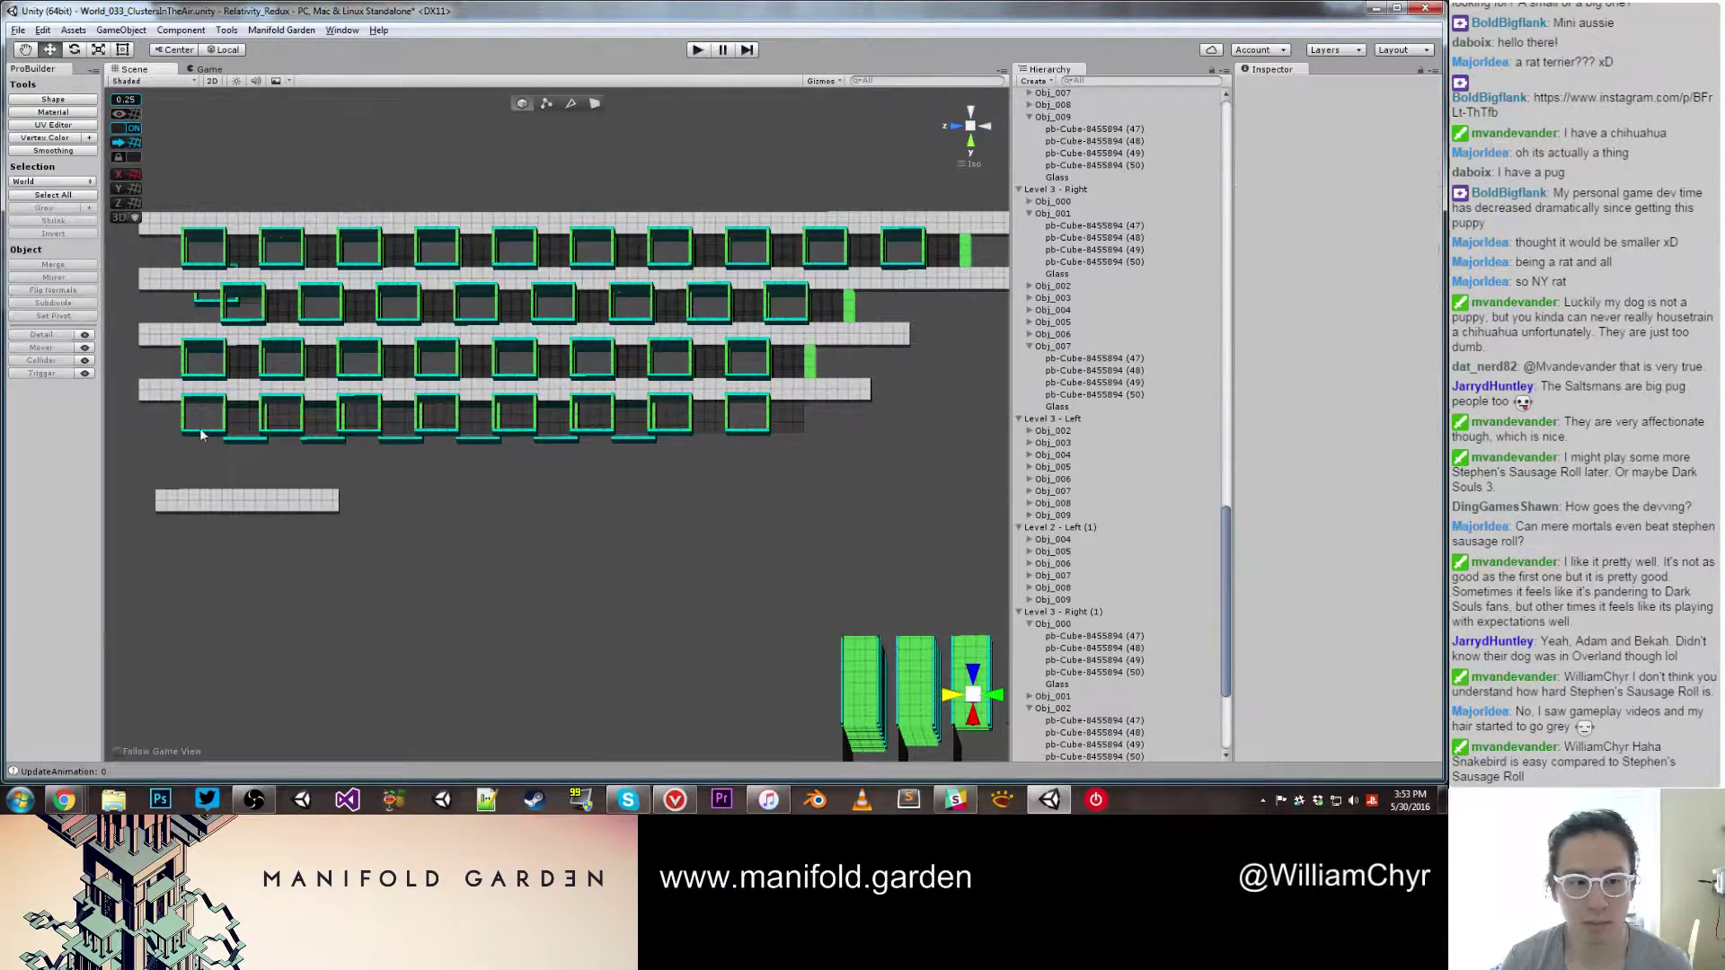
left_click(201, 432)
left_click(1069, 612)
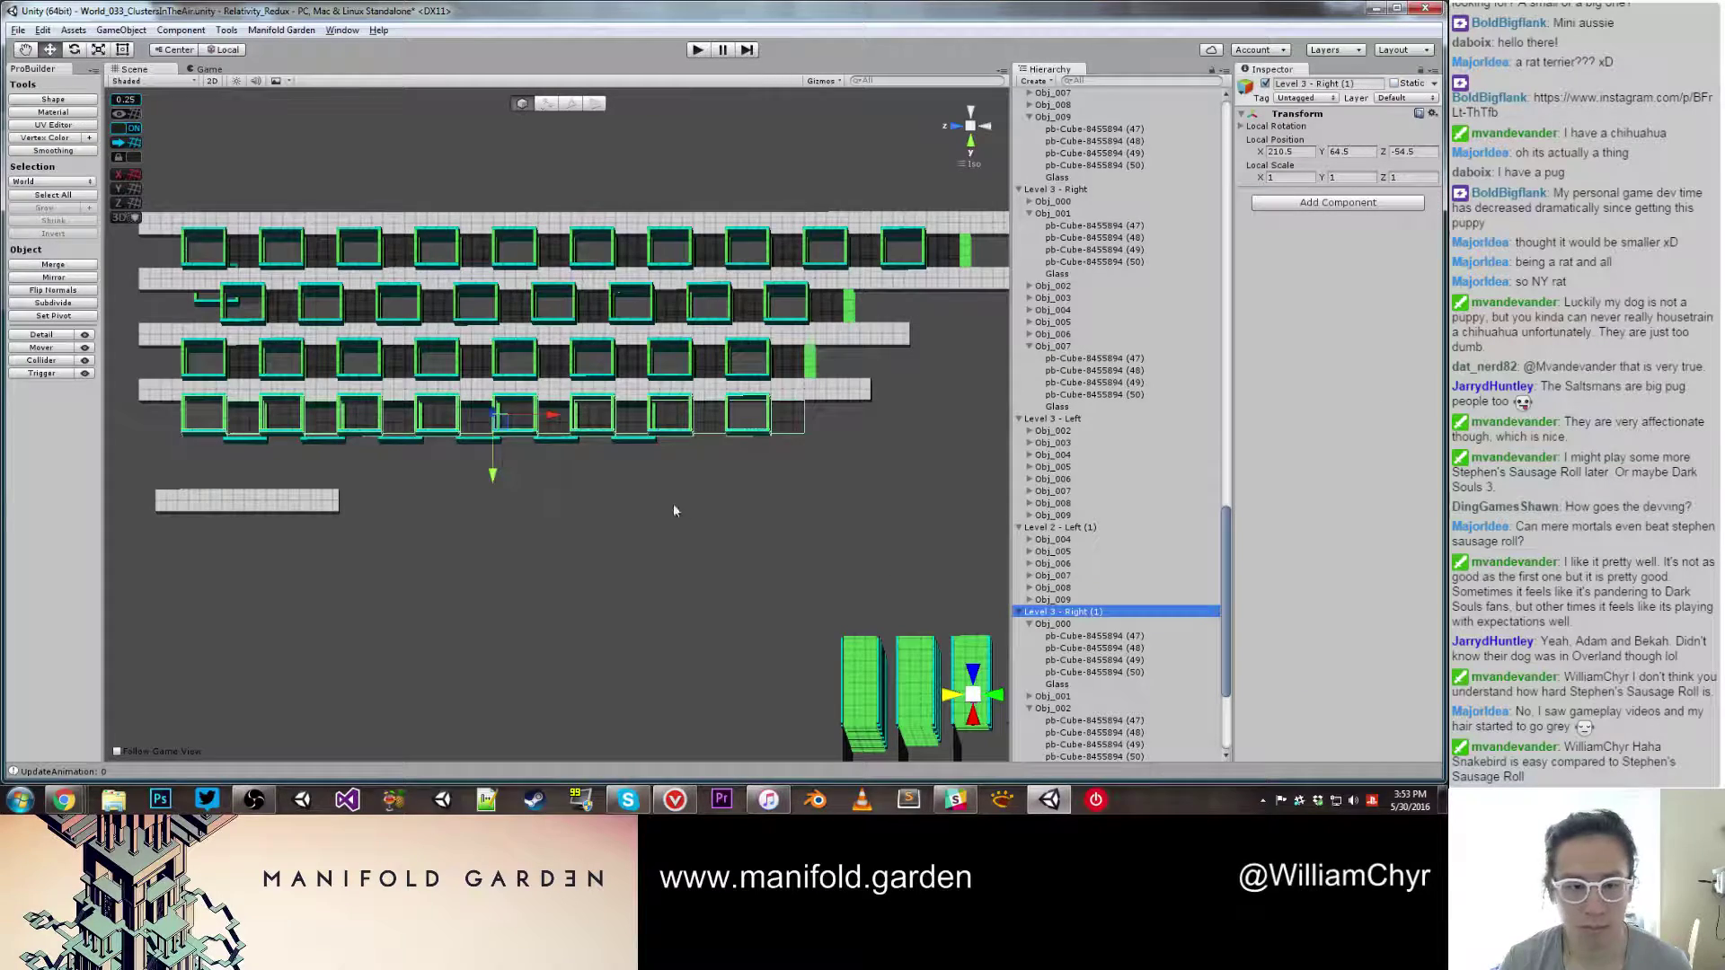
left_click_drag(551, 415, 583, 415)
scroll(582, 417, "up", 10)
middle_click_drag(207, 414, 621, 455)
right_click_drag(621, 456, 450, 462)
left_click_drag(793, 448, 802, 452)
left_click(629, 543)
scroll(616, 532, "down", 2)
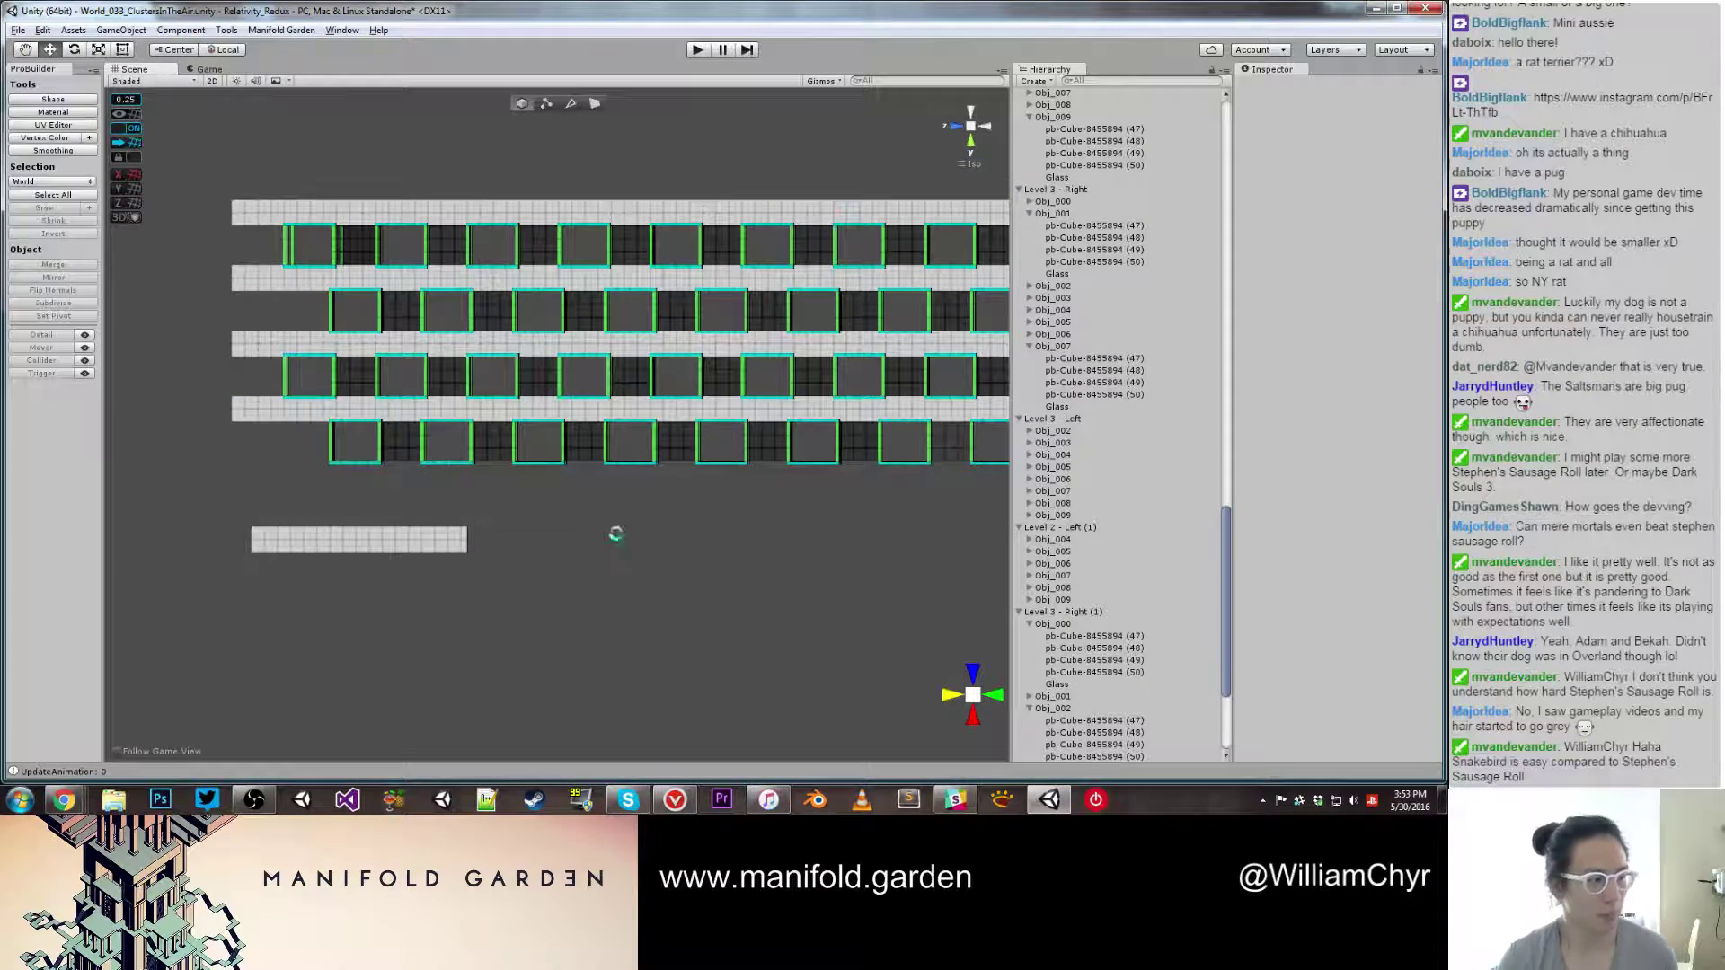
Step: Examine the two new room rows from below and the side, checking how their end rooms sit against the beam
right_click_drag(616, 533, 778, 451)
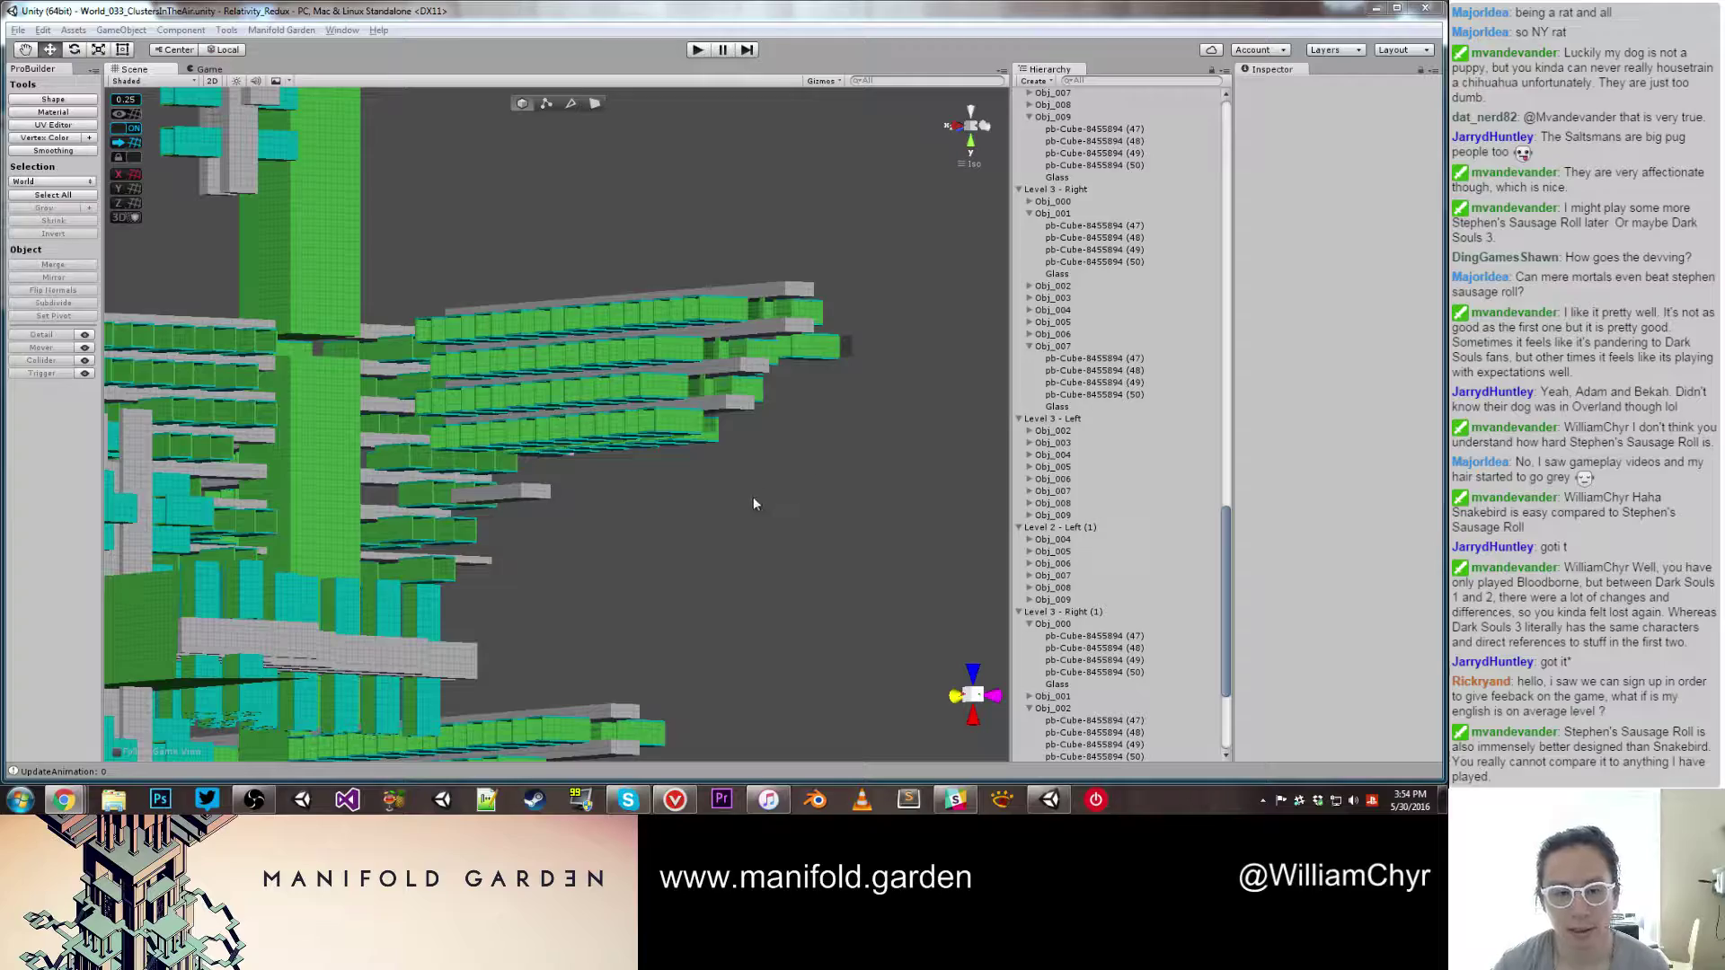
left_click_drag(755, 499, 831, 403, "alt")
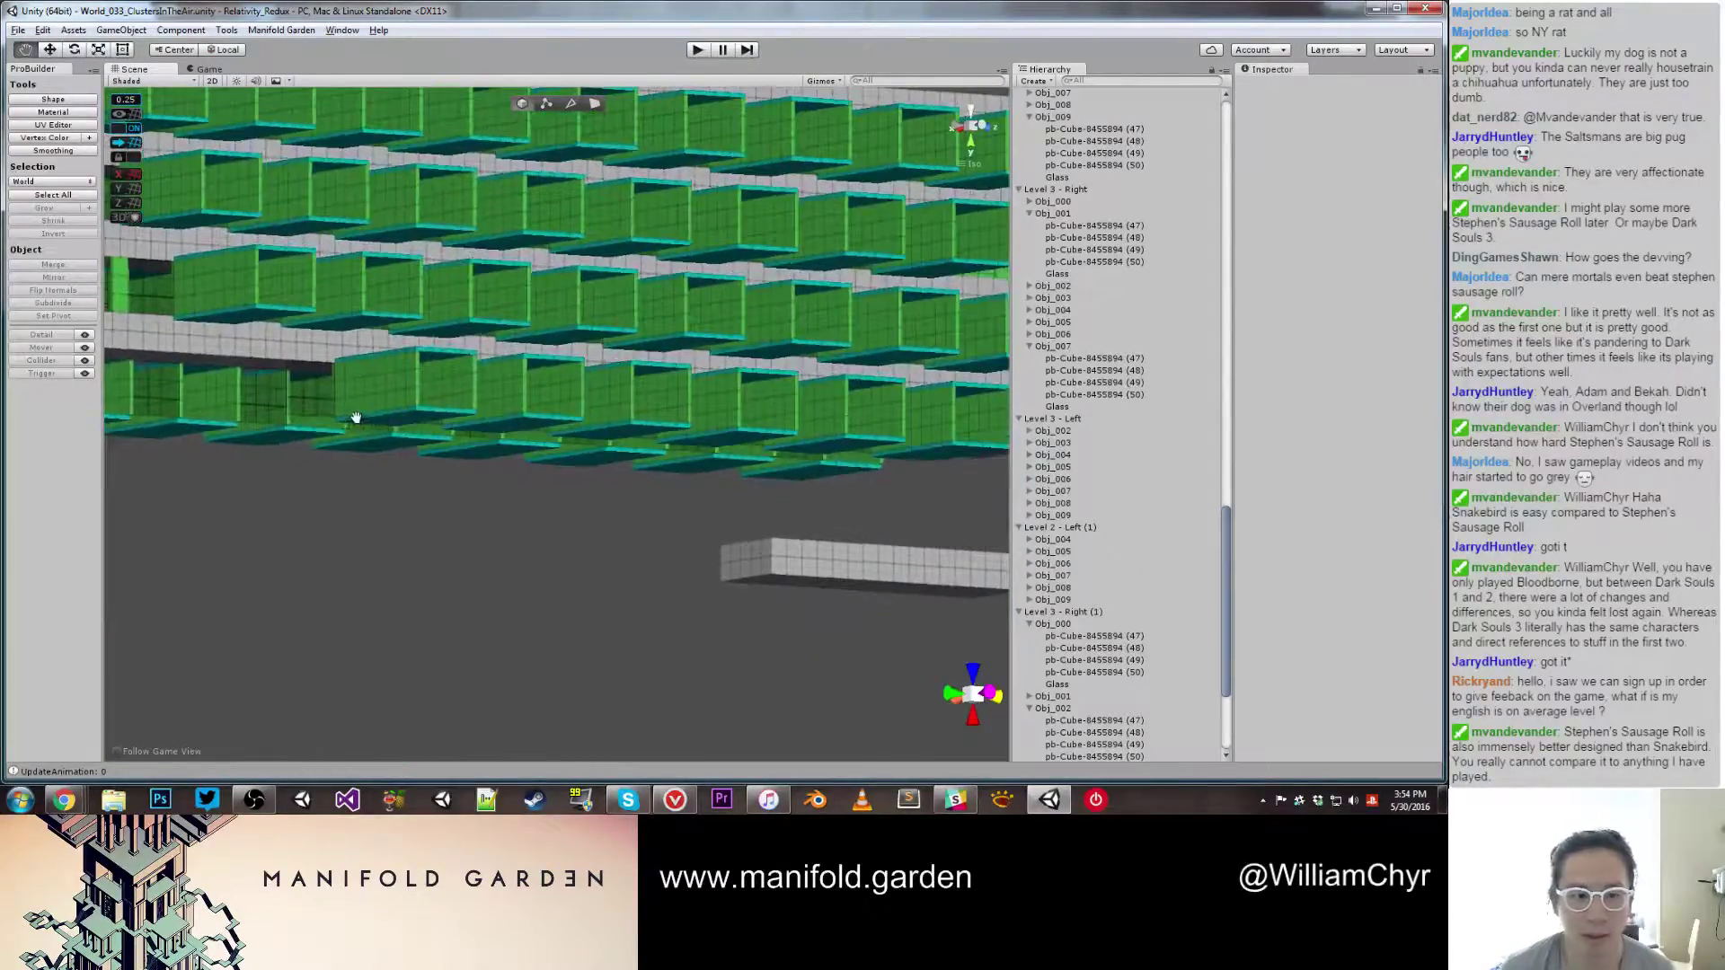
left_click_drag(352, 417, 652, 422, "alt")
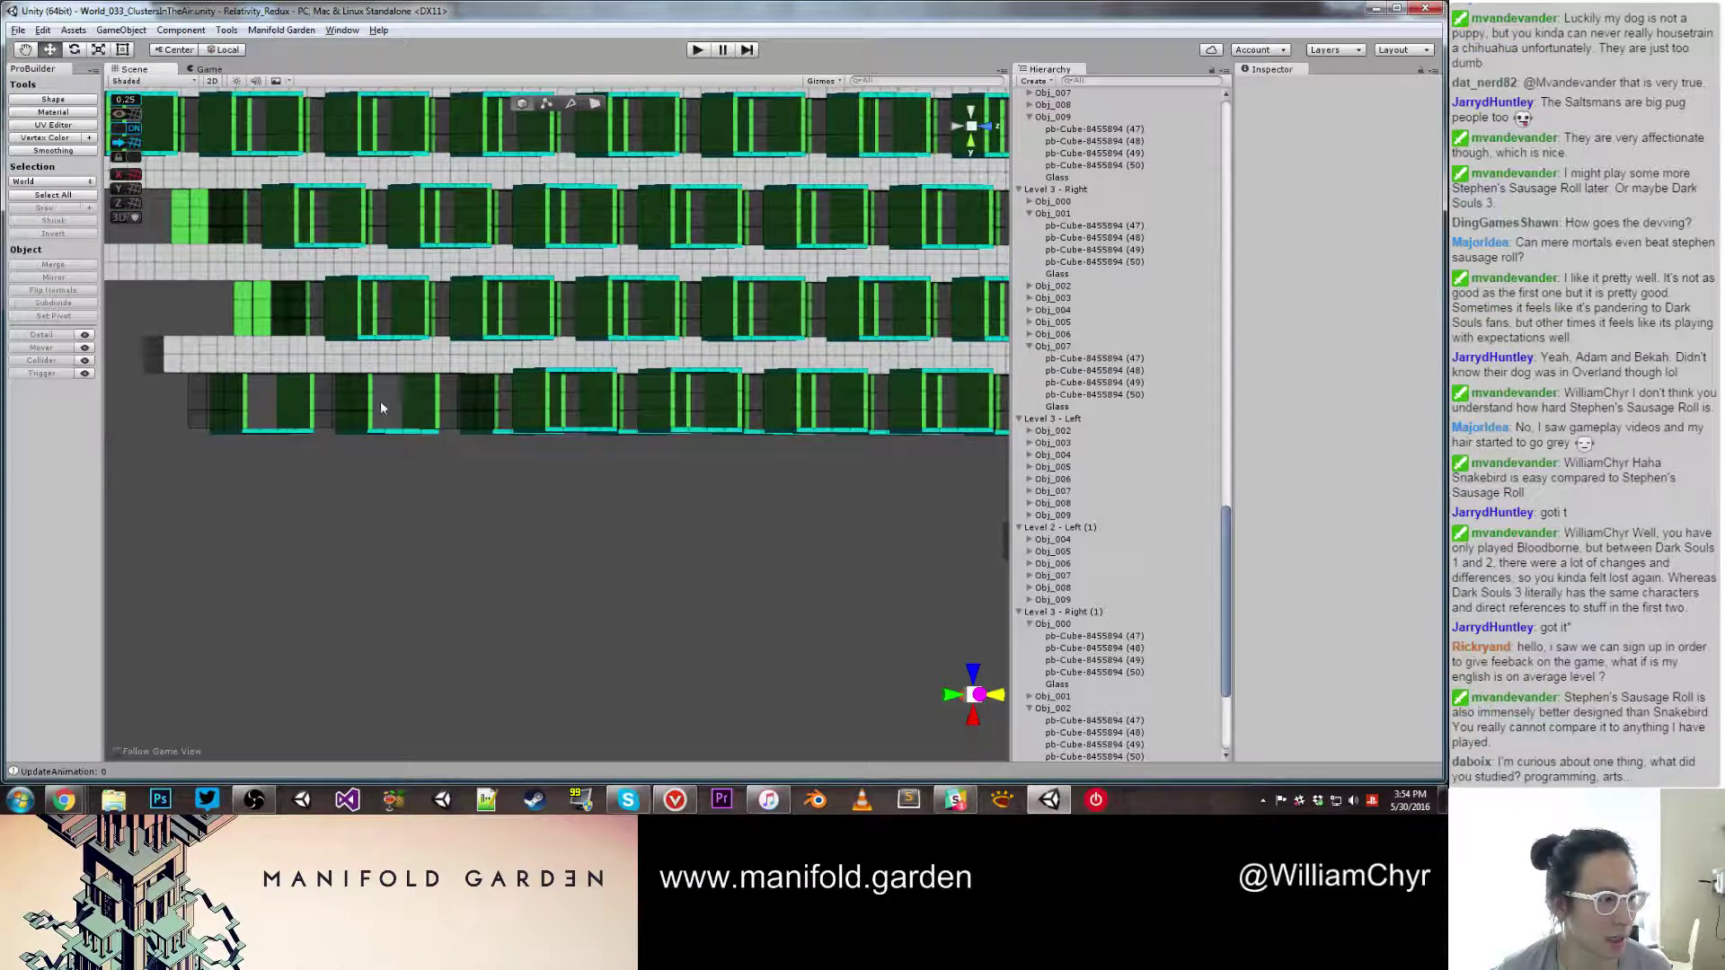
left_click_drag(376, 403, 472, 414, "alt")
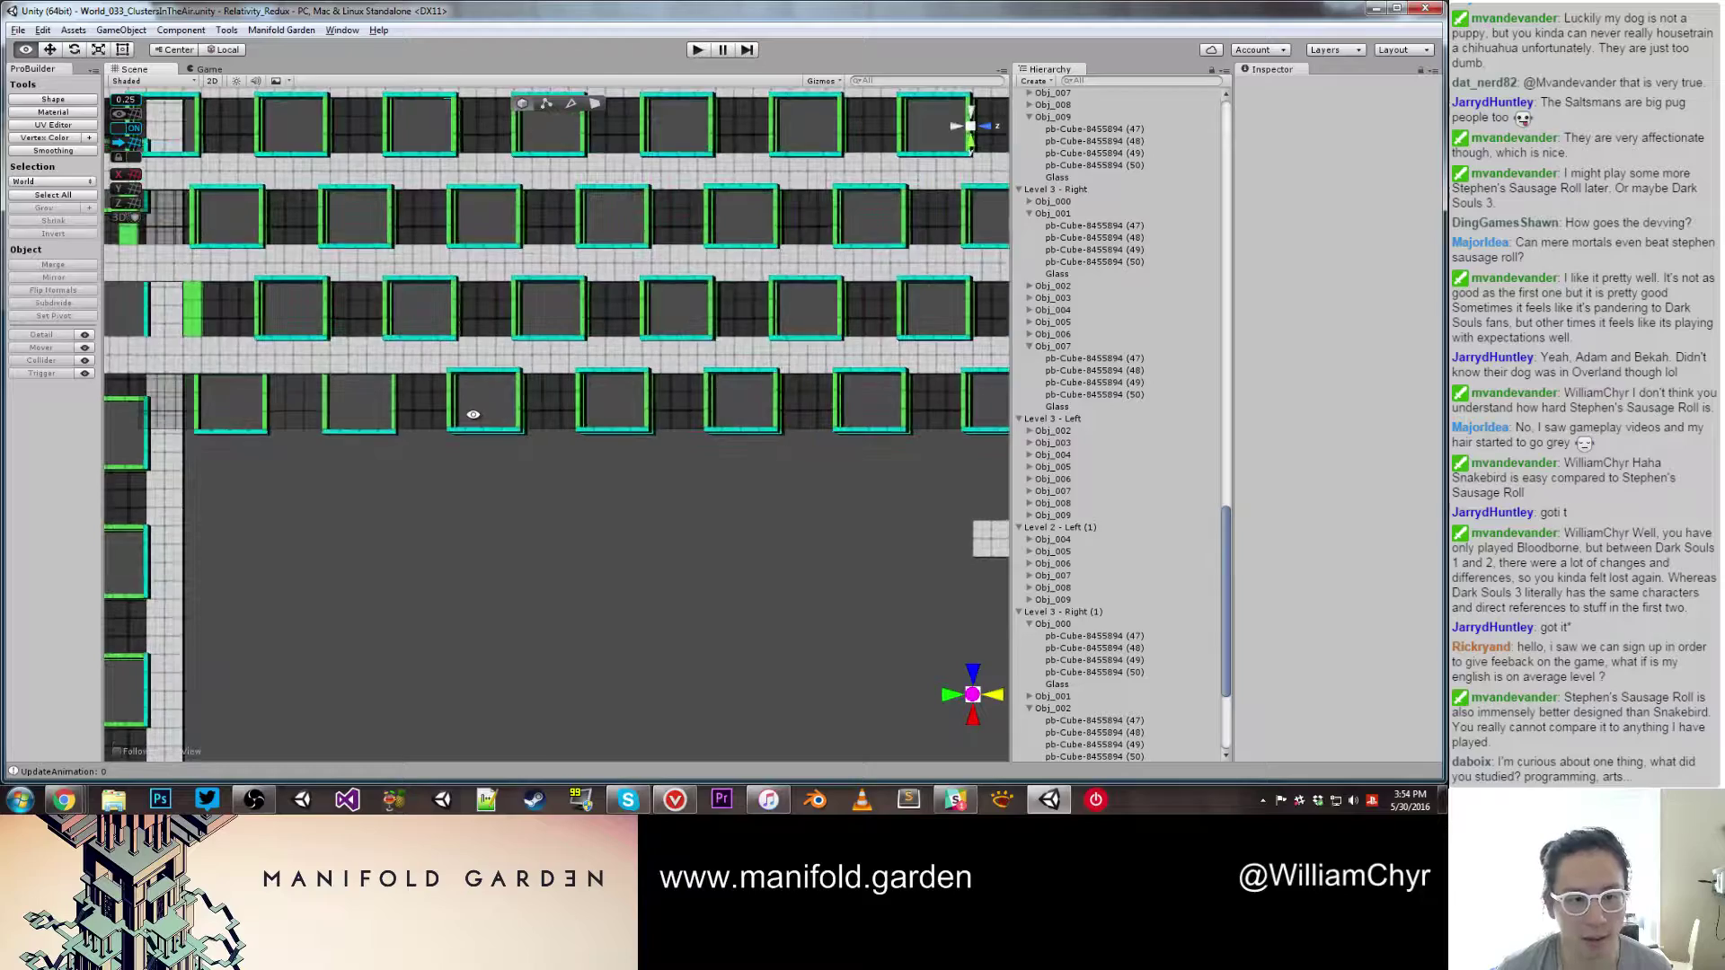
middle_click_drag(351, 419, 339, 419)
left_click_drag(338, 419, 526, 353, "alt")
left_click(751, 361)
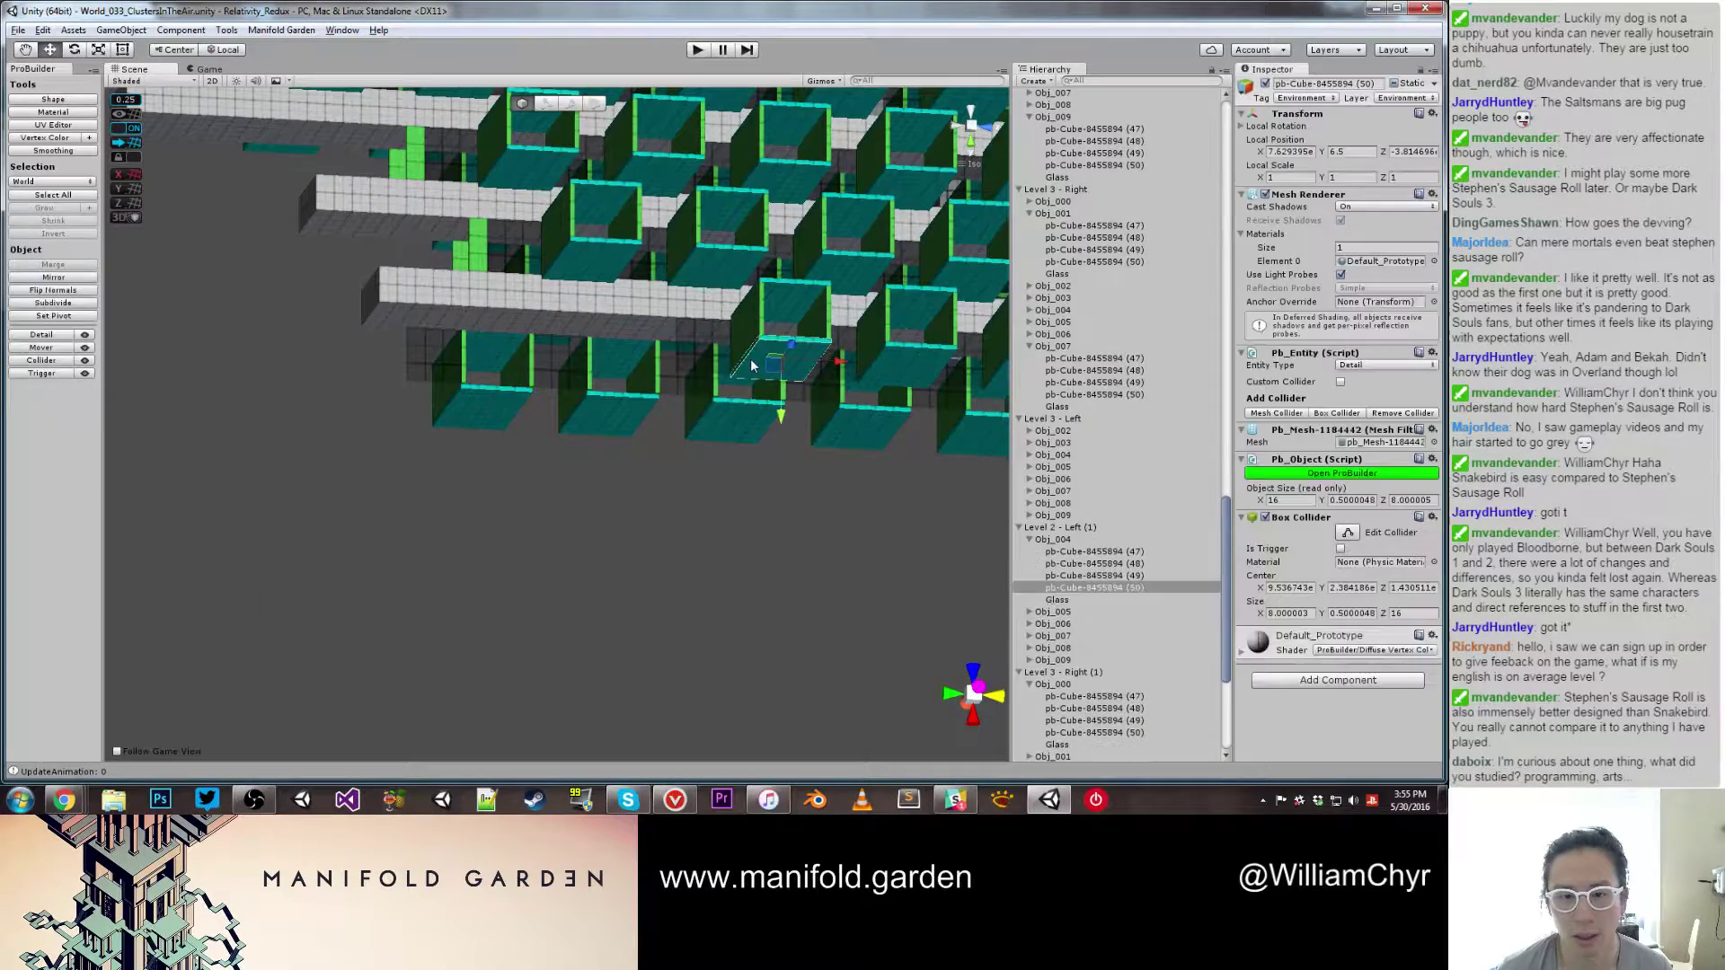
double_click(1052, 539)
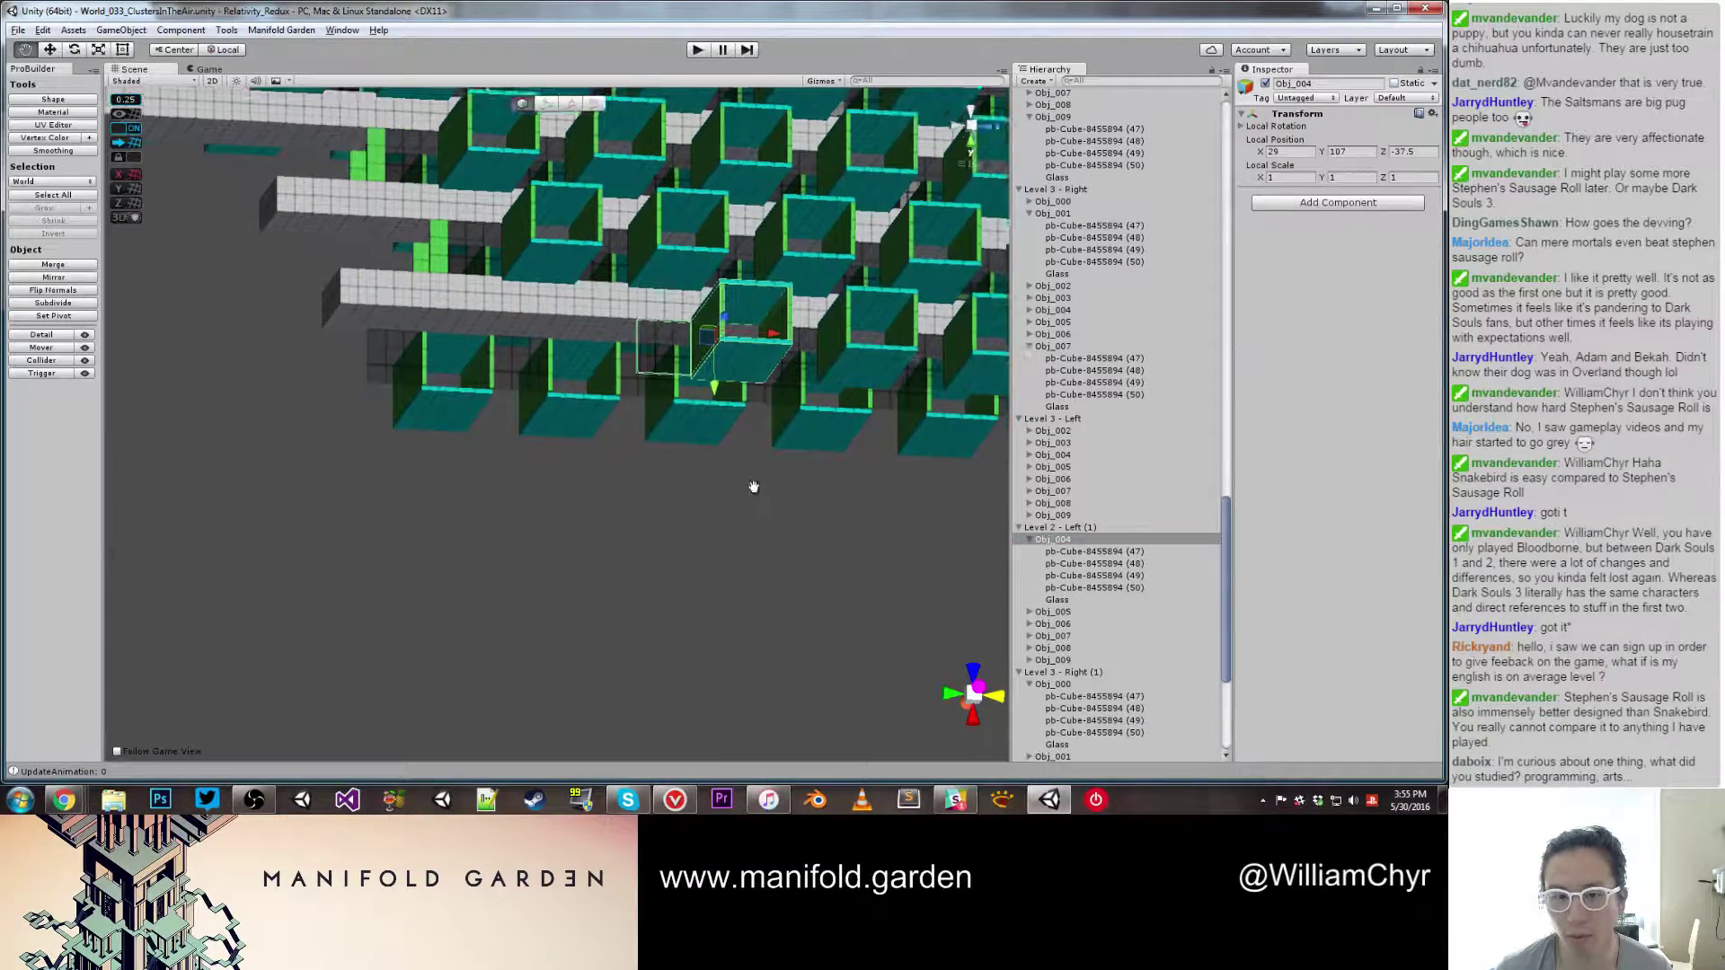
left_click(1072, 612)
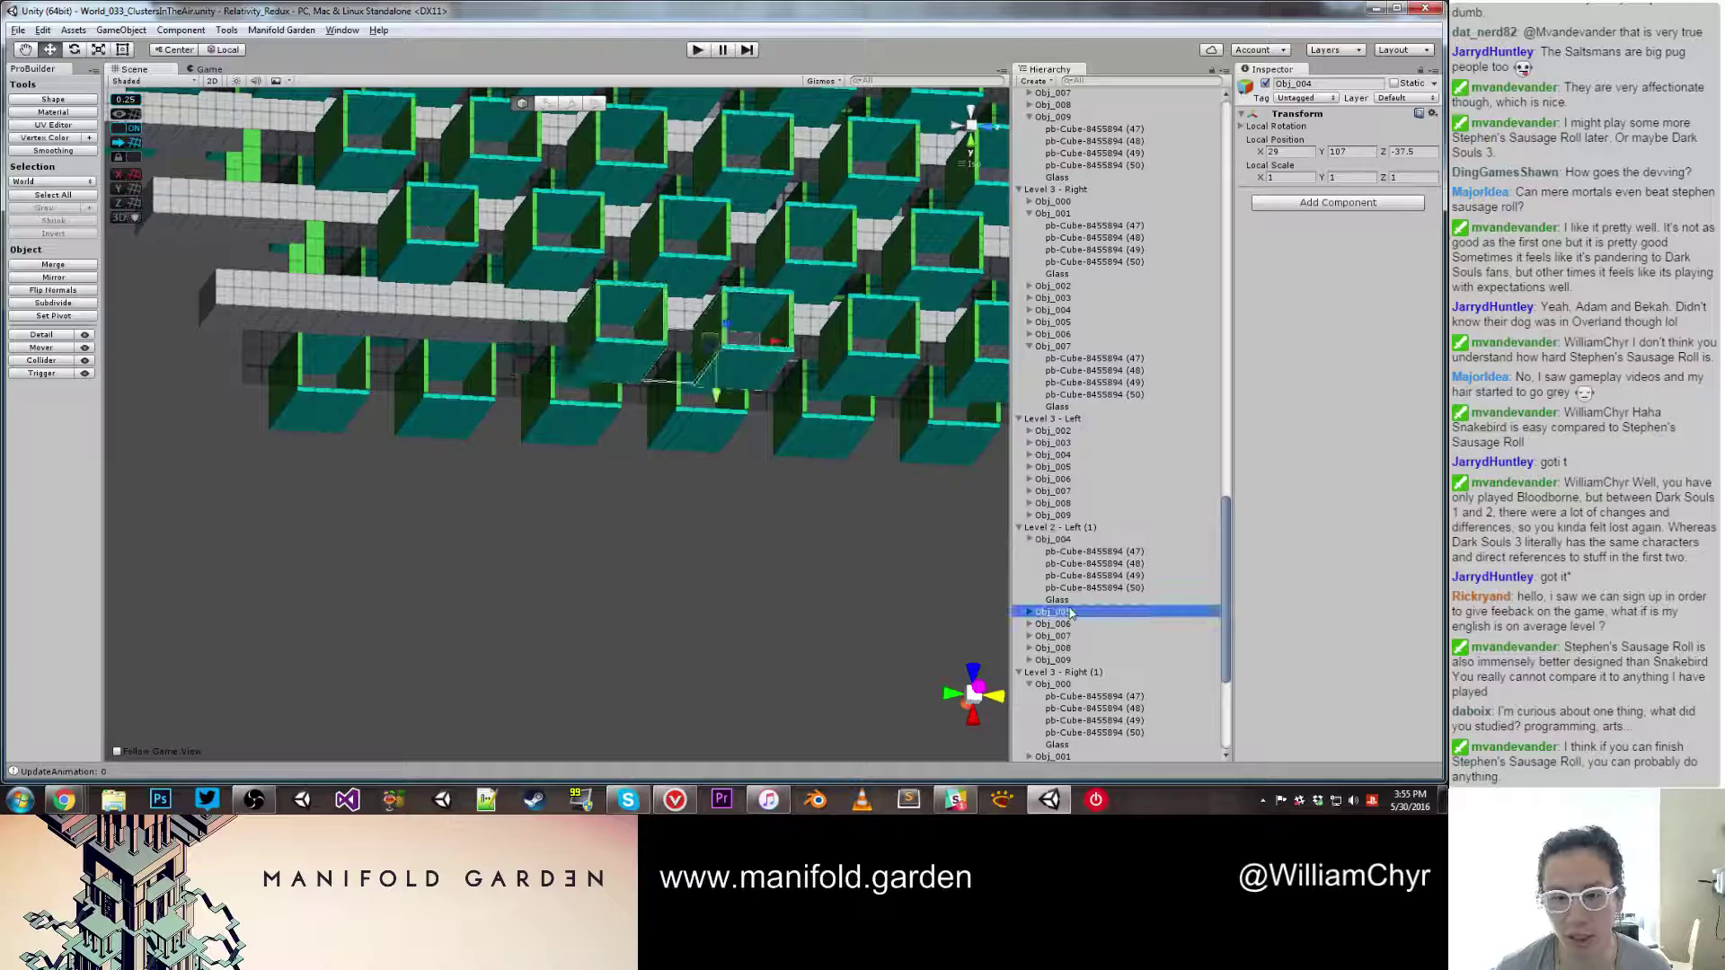
left_click(1056, 541)
Step: Extend the end face of the short Middle Bar beneath the new room rows along its length until the beam is 111 units long
left_click_drag(753, 481, 793, 354, "alt")
scroll(718, 398, "up", 8)
scroll(780, 408, "up", 3)
scroll(739, 422, "down", 7)
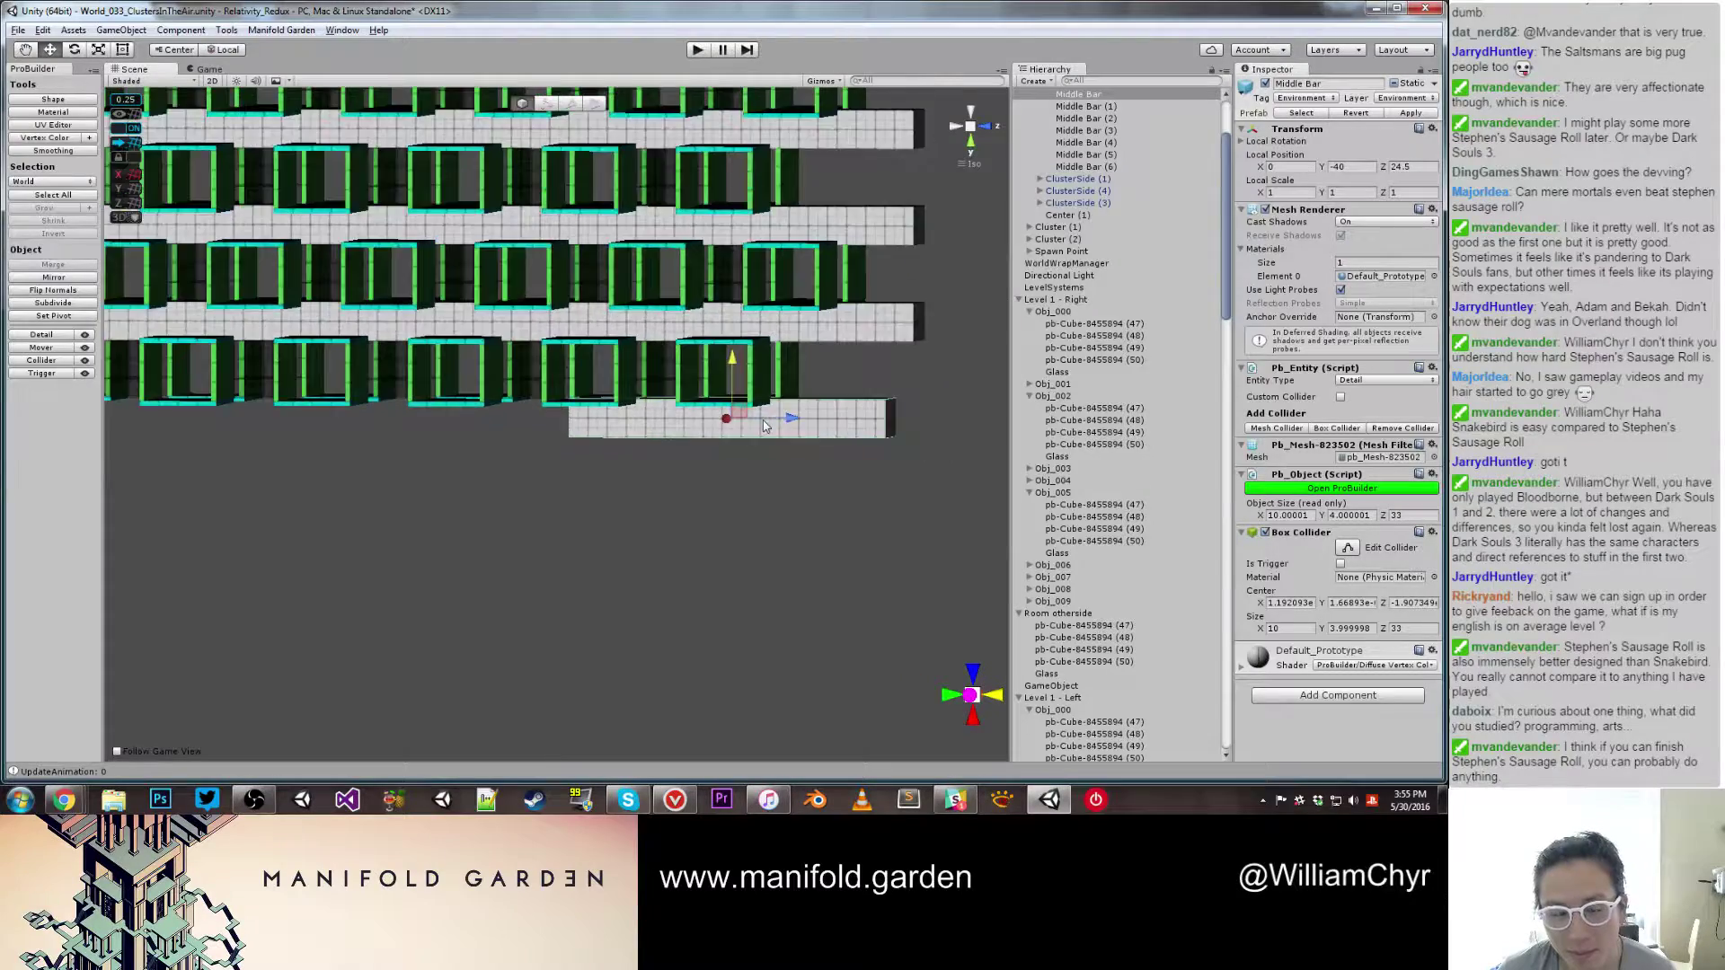
left_click_drag(732, 440, 367, 382, "alt")
key("g")
left_click(664, 373)
middle_click_drag(404, 442, 659, 464)
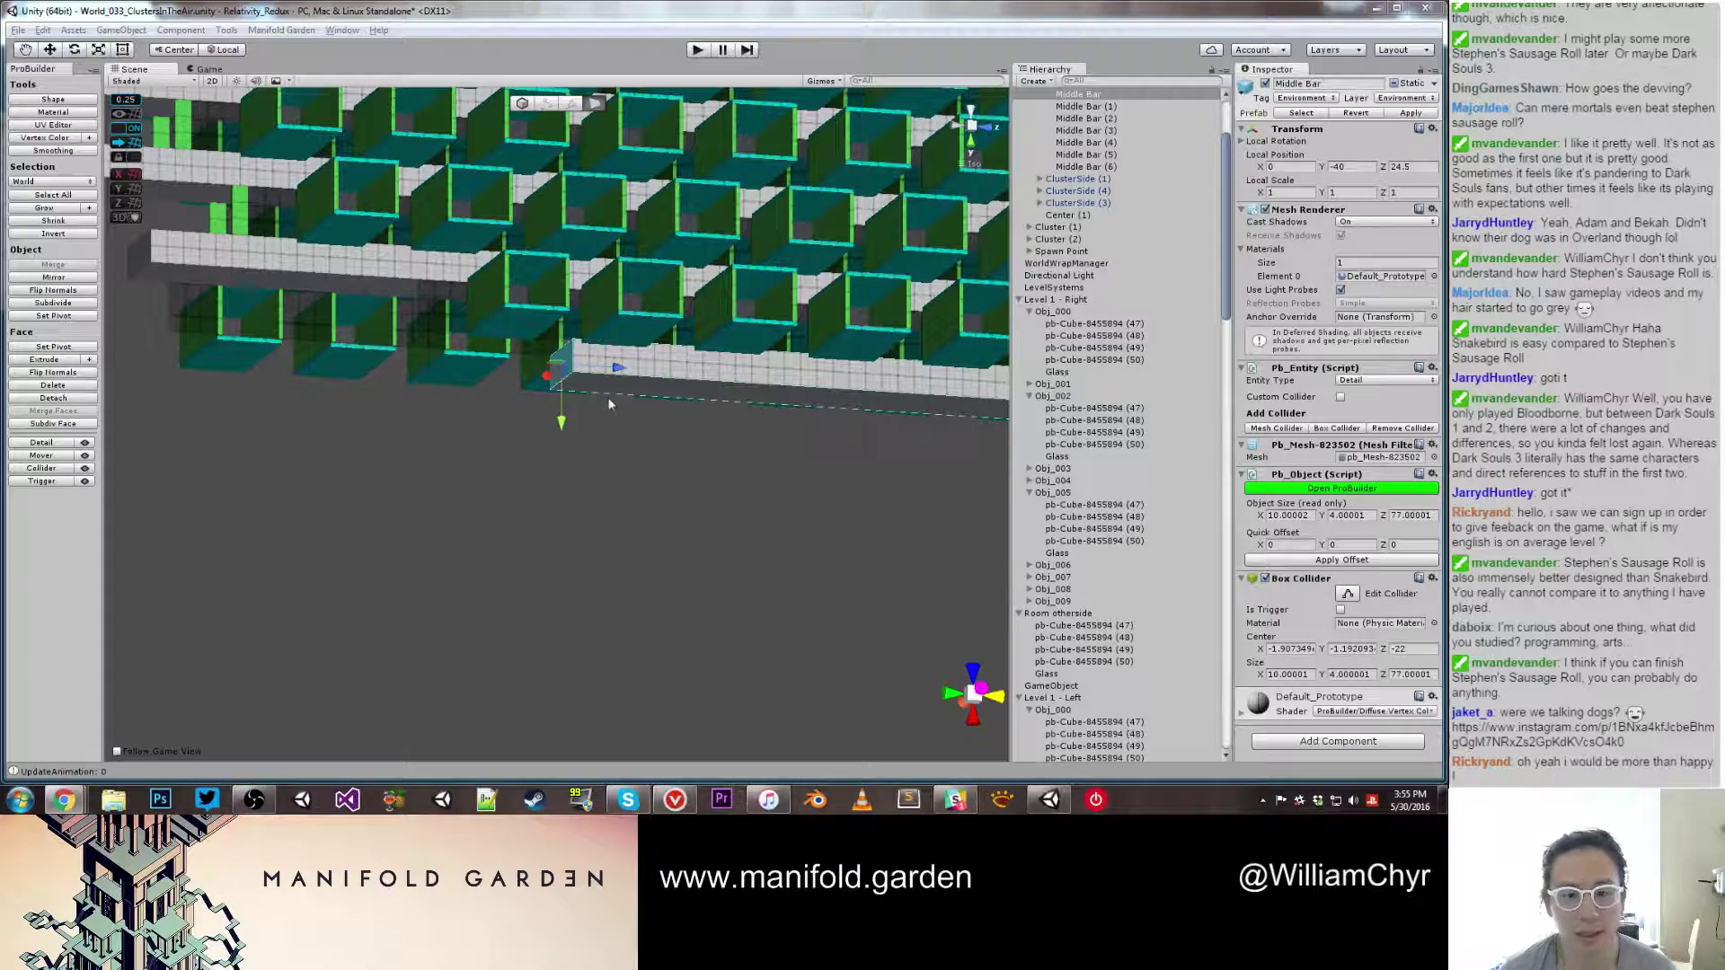
left_click_drag(617, 367, 342, 351)
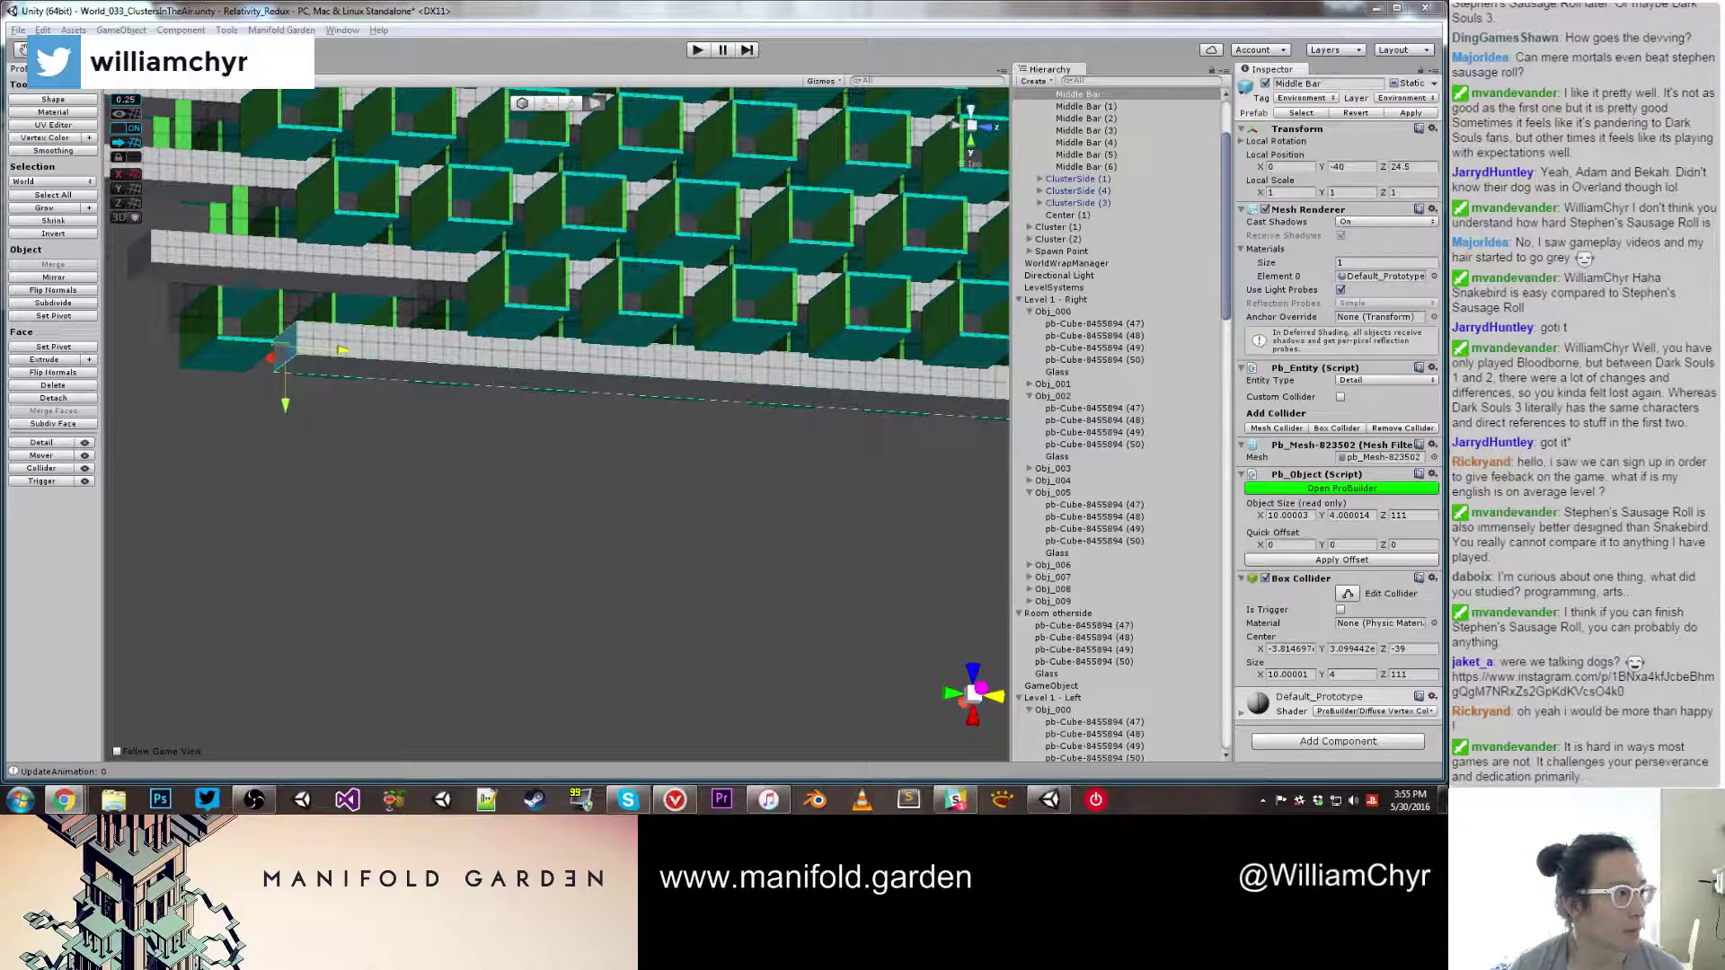
Step: Switch to the Chrome browser and look through the Manifold Garden - Call for Playtesters form
left_click_drag(0, 56, 849, 77)
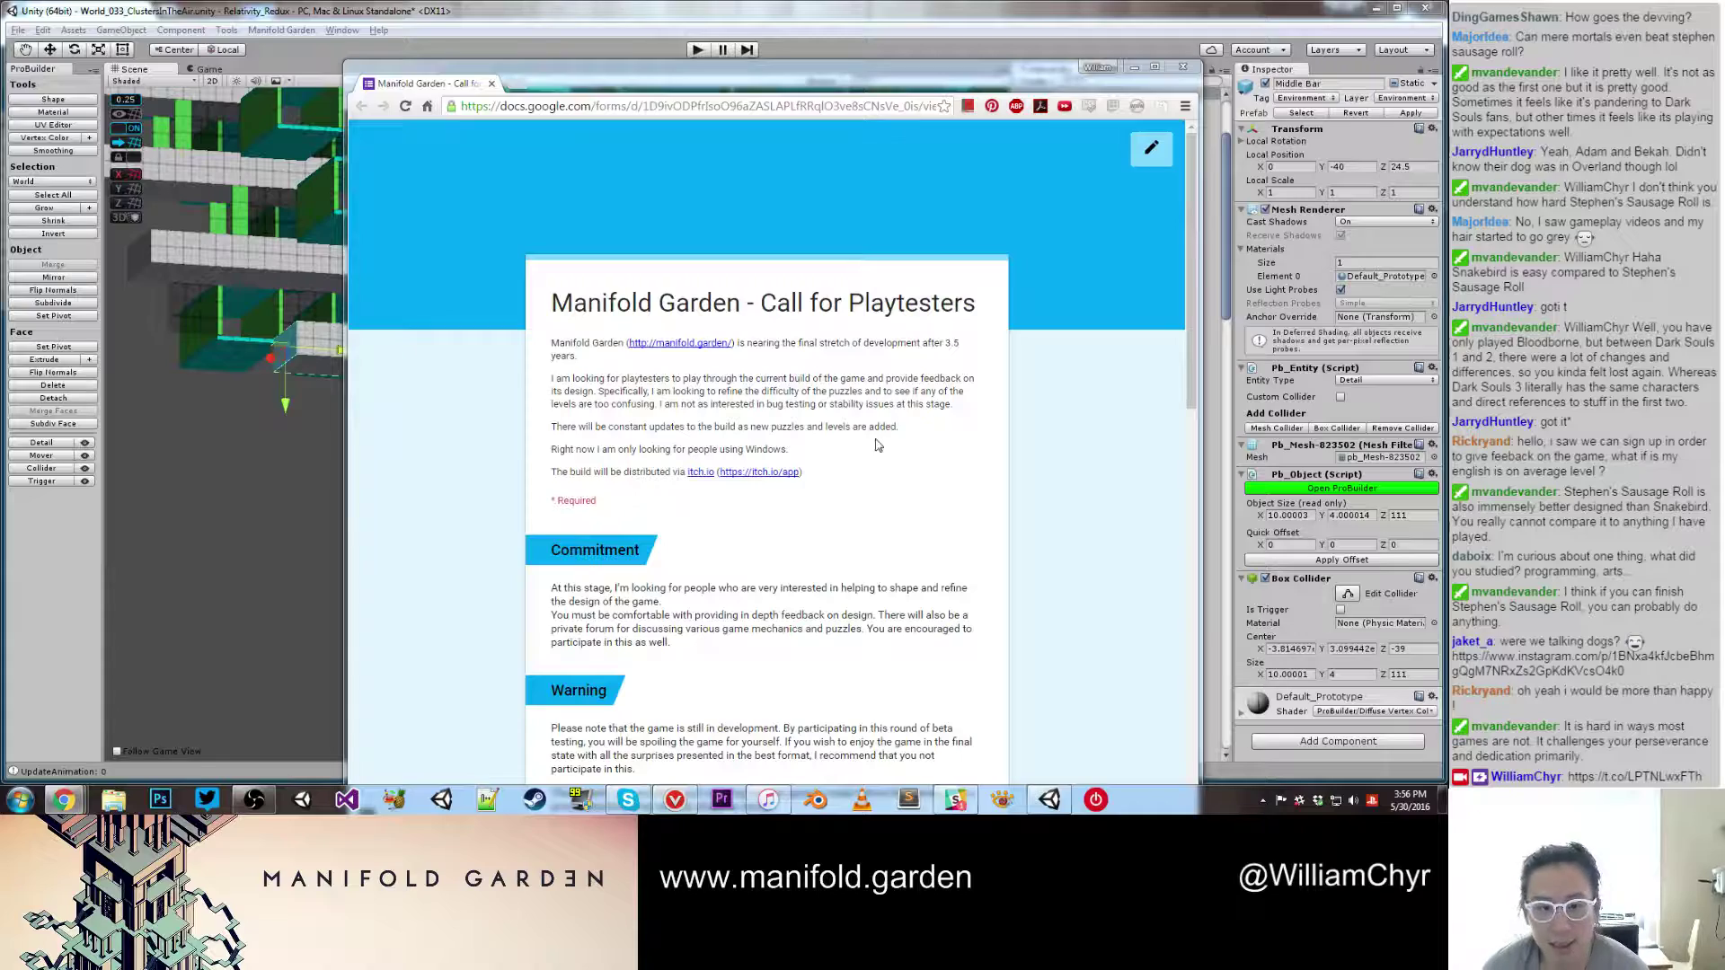
scroll(881, 442, "down", 5)
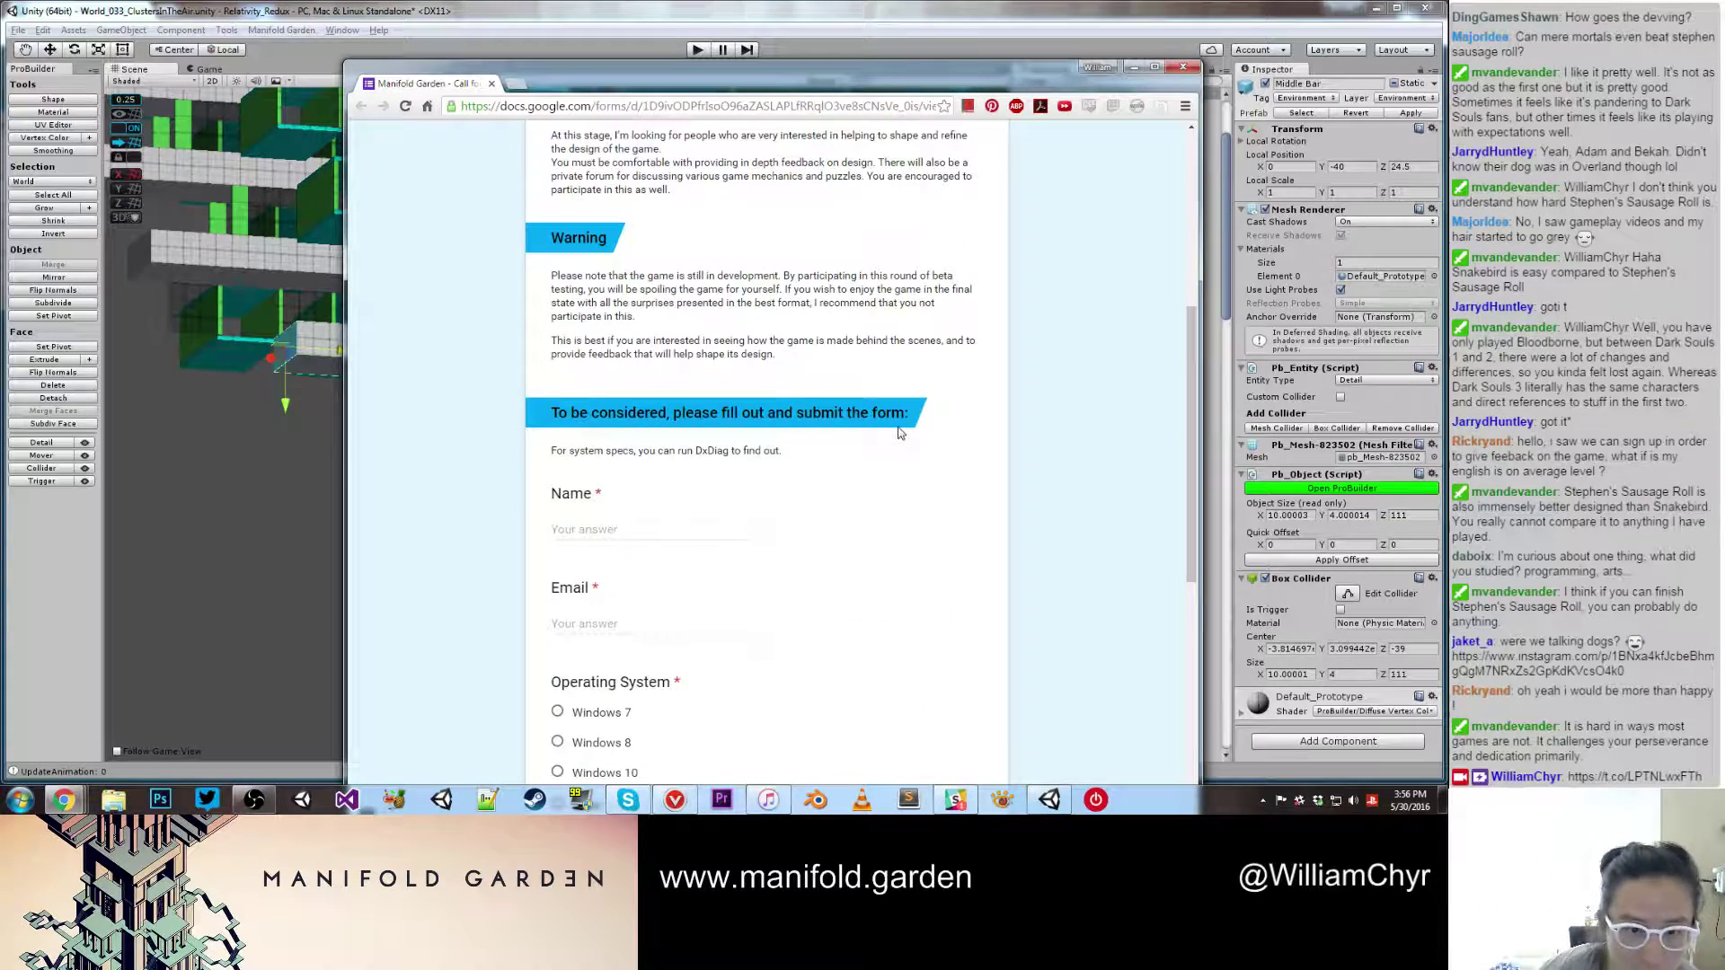
Step: Highlight the spoiler warning text in the playtesters form and return to the Unity scene
left_click_drag(696, 290, 831, 319)
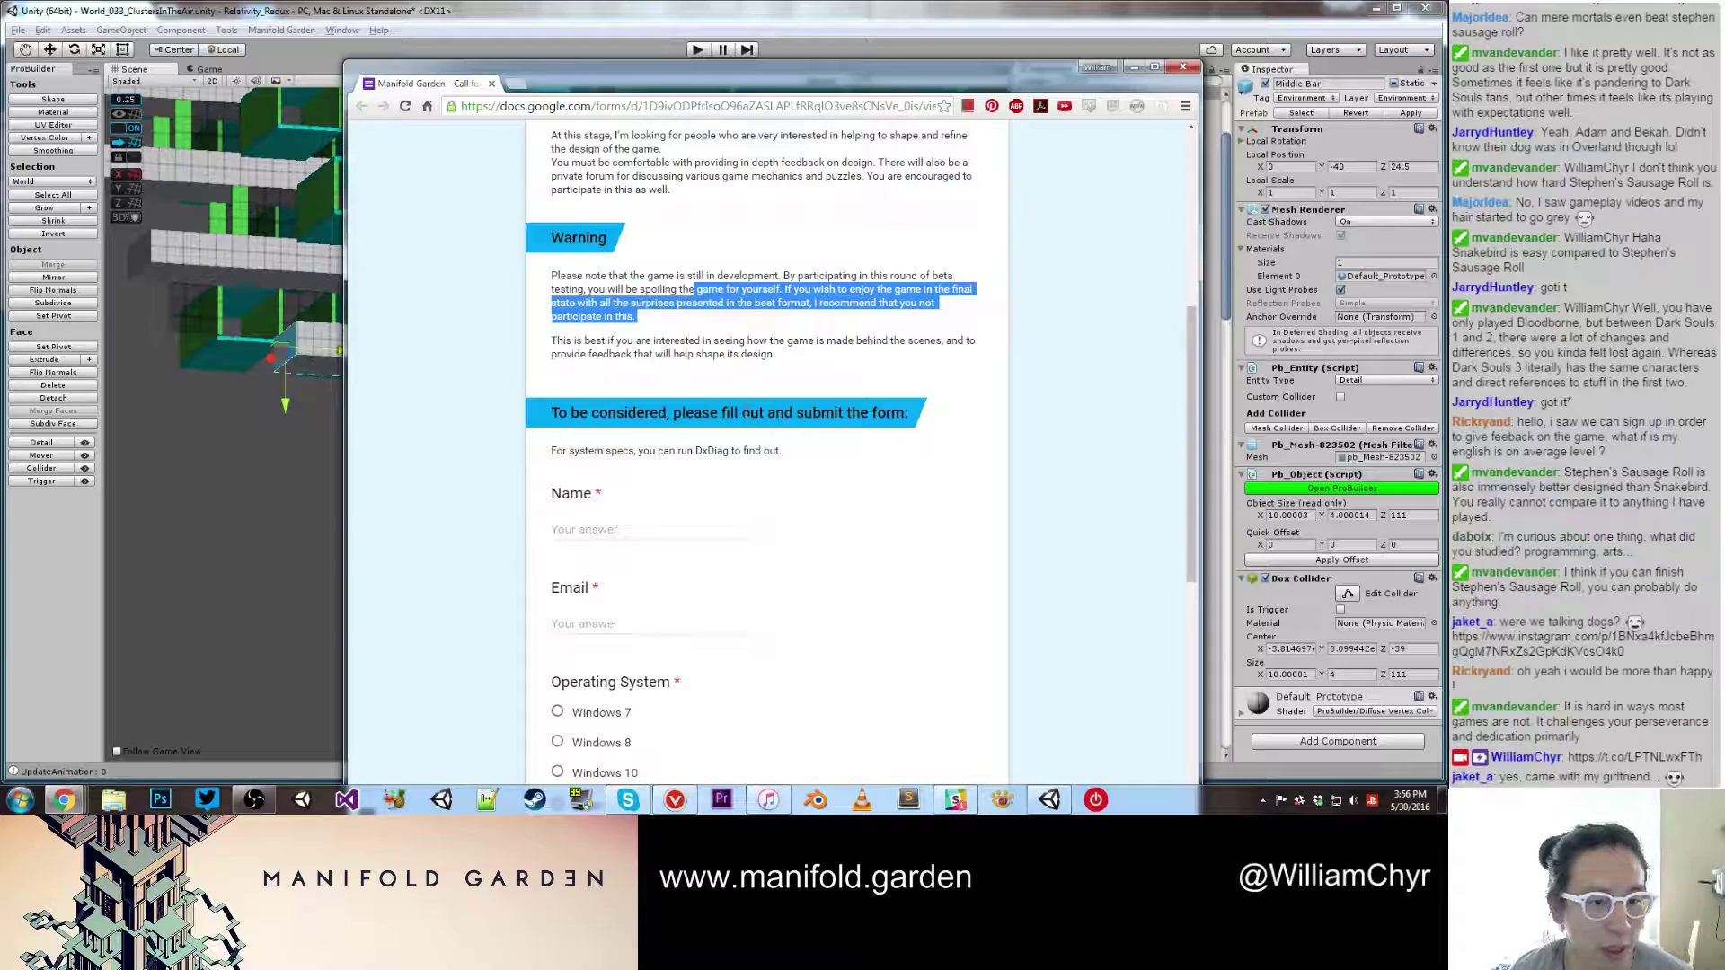
left_click(199, 445)
Step: Delete rooms Obj_006 and Obj_007 from the overhanging end of the Level 3 - Right (1) row
scroll(300, 401, "down", 6)
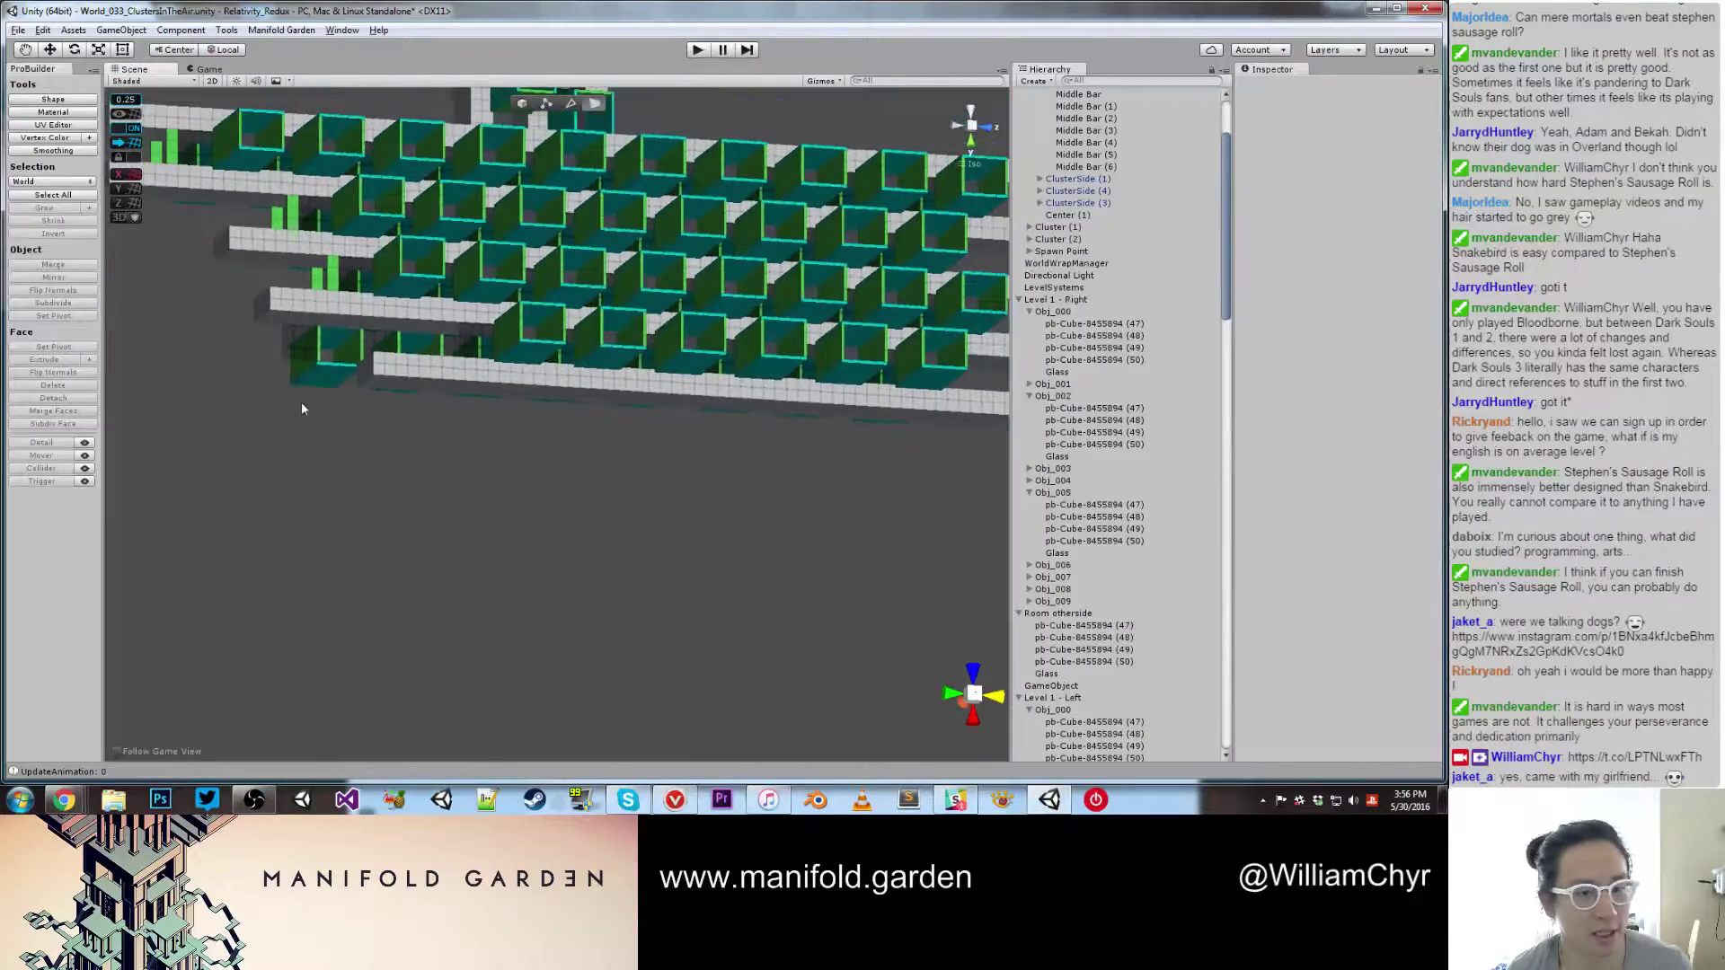
left_click_drag(302, 398, 368, 433, "alt")
scroll(368, 433, "up", 5)
middle_click_drag(369, 433, 593, 426)
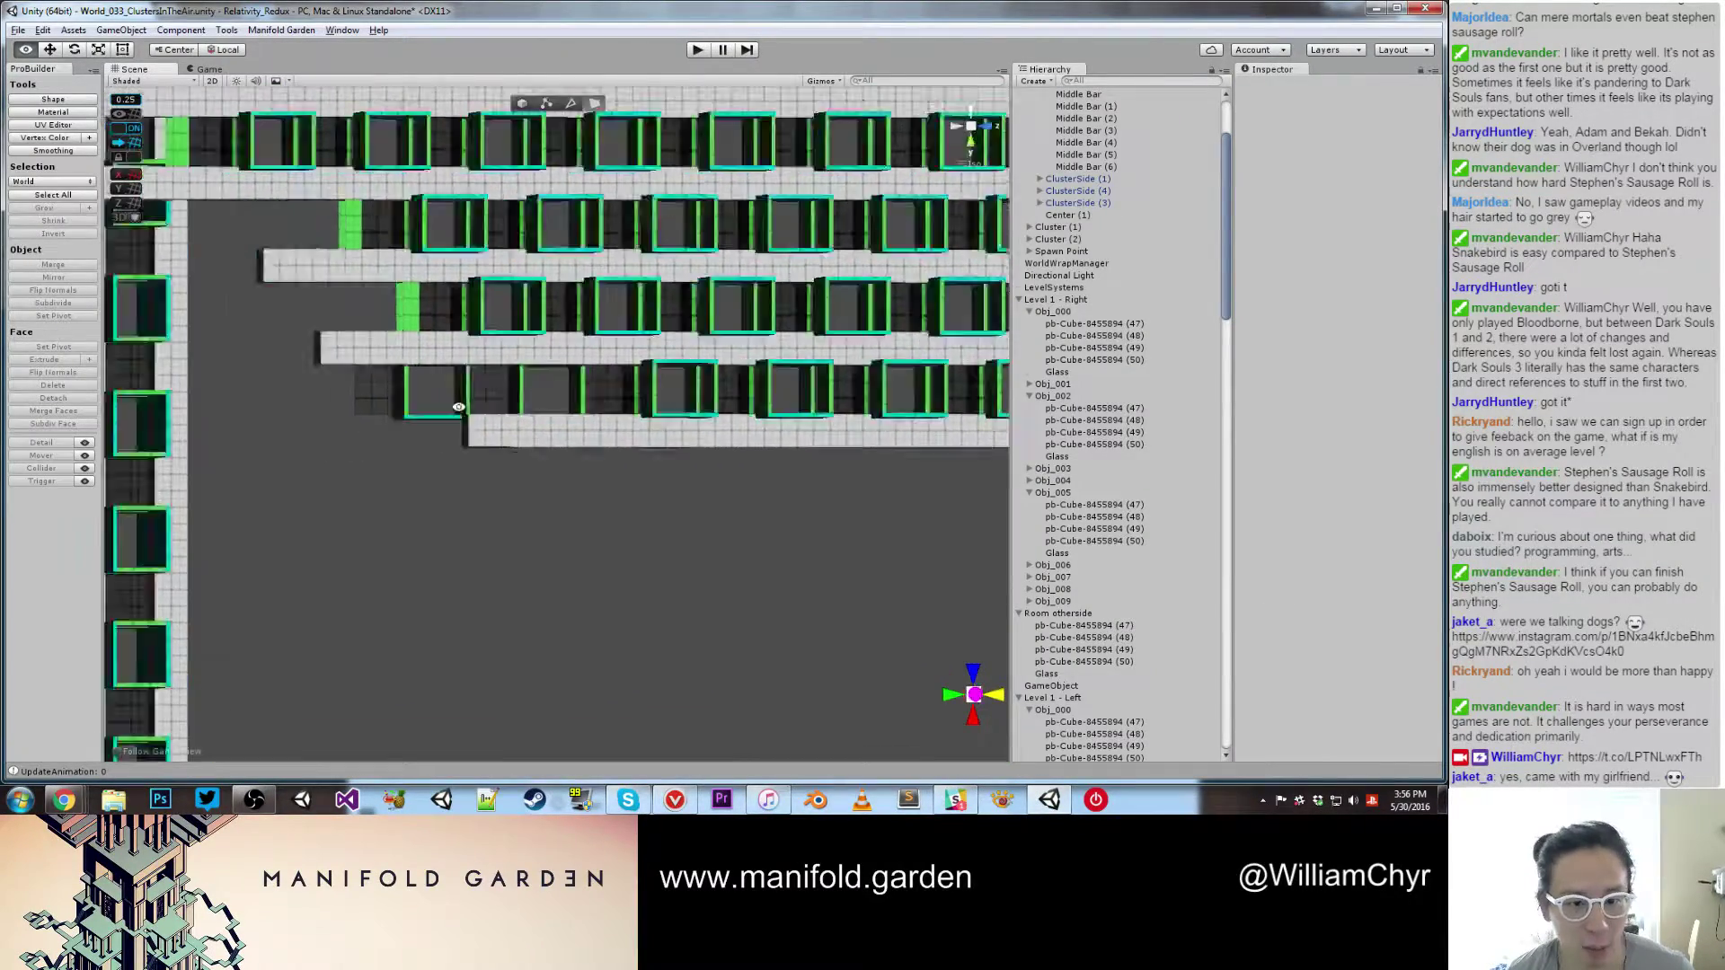
left_click_drag(588, 428, 424, 374, "alt")
key("g")
left_click(460, 362)
left_click(460, 362)
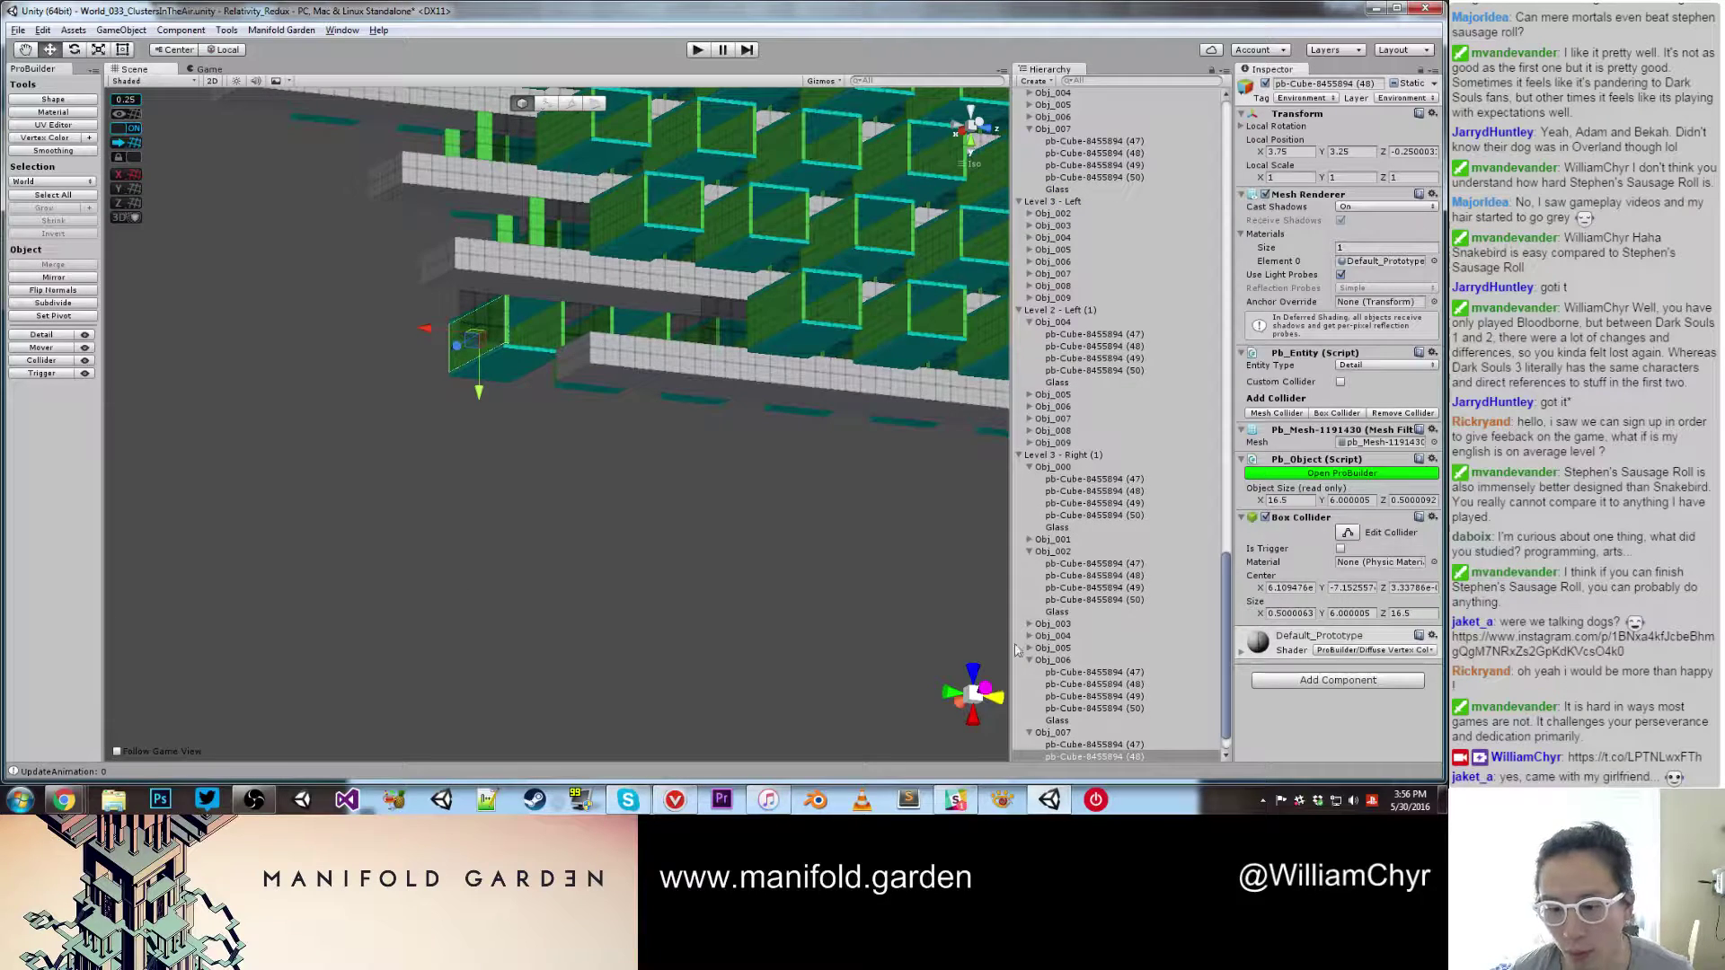
left_click(1055, 733)
left_click(1051, 660, "ctrl")
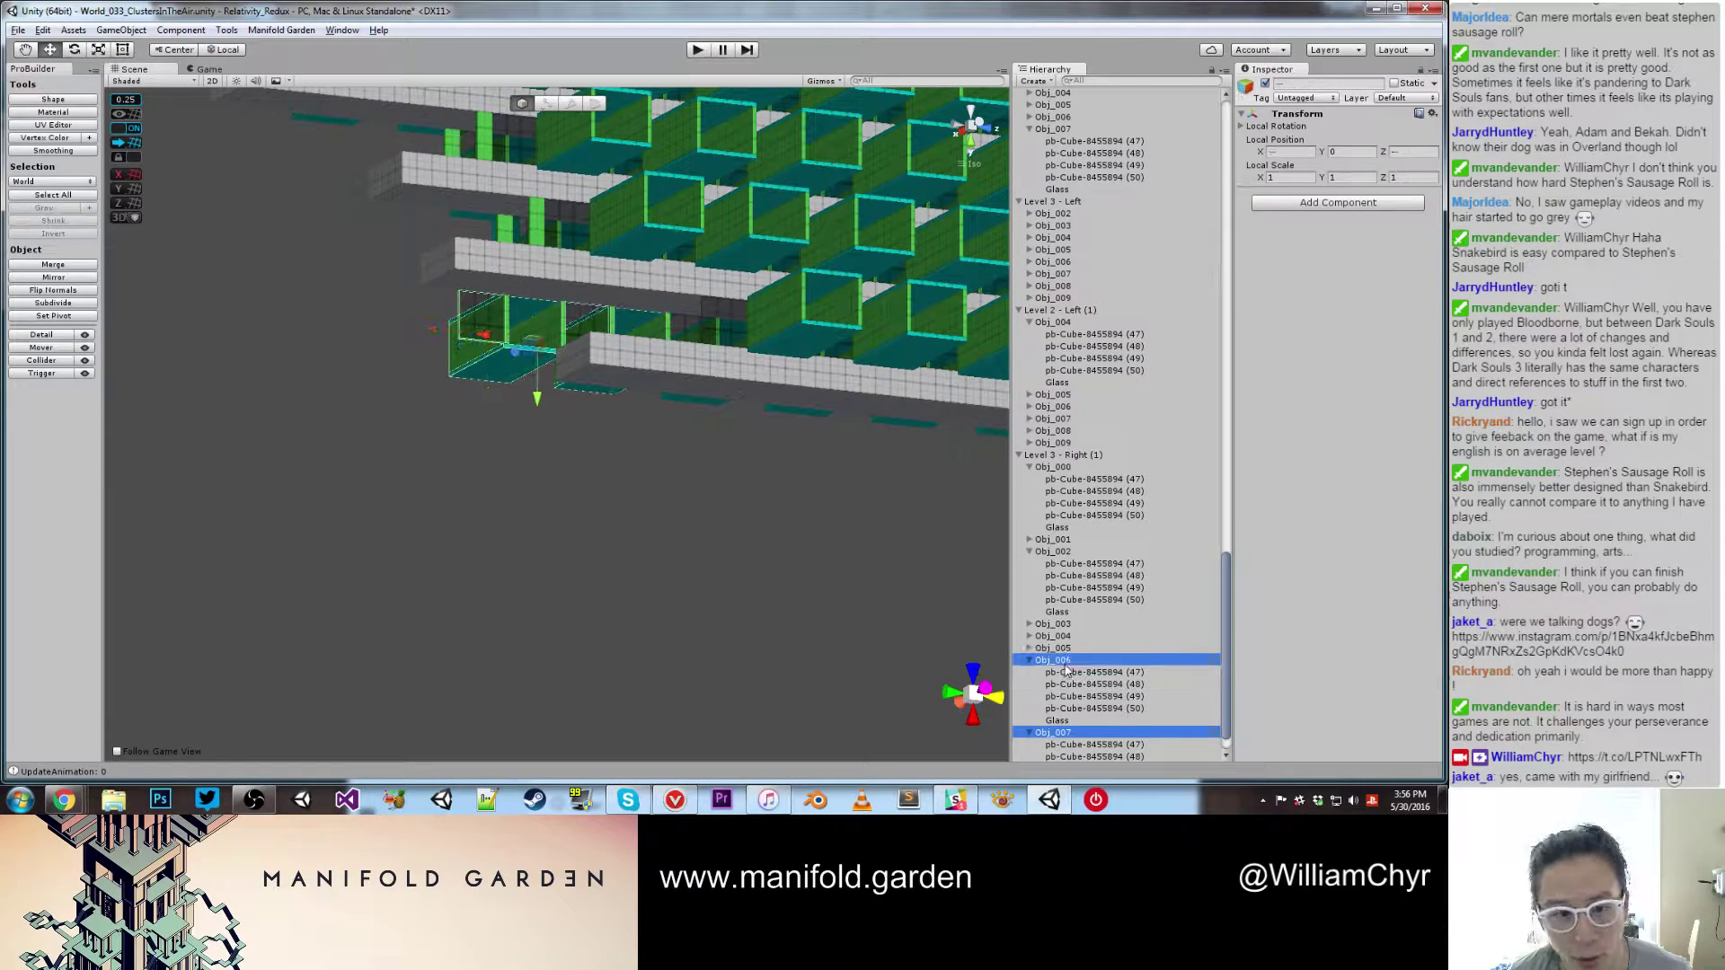
right_click(1066, 663)
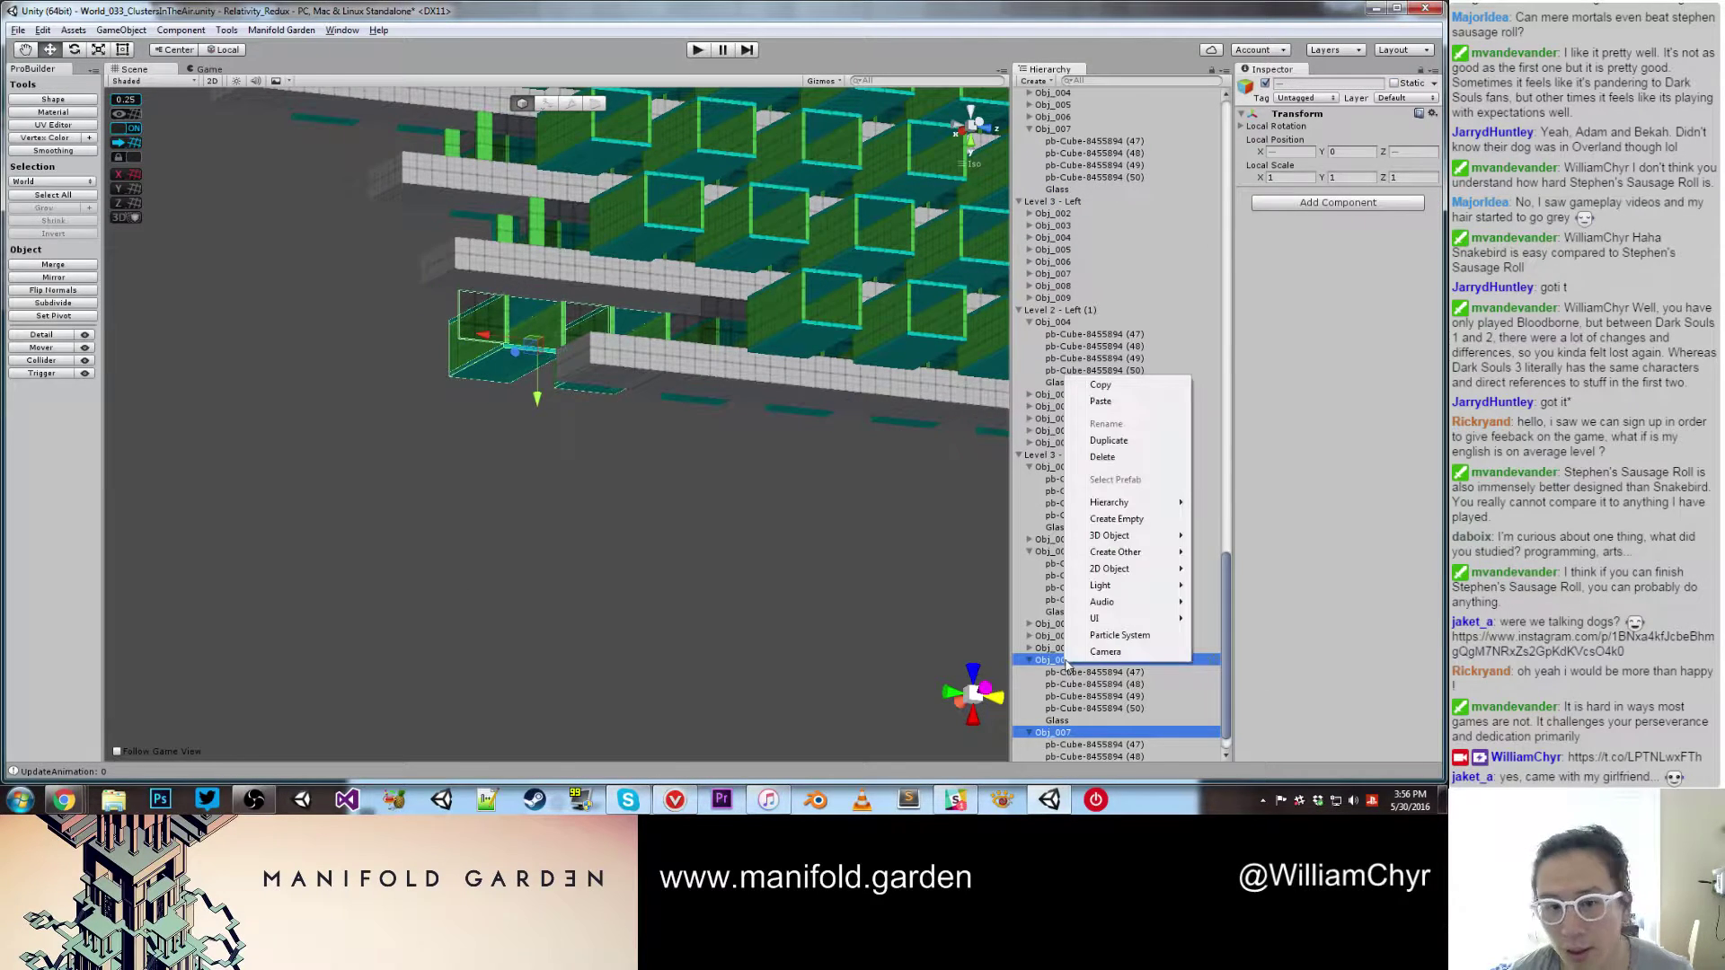
left_click(1102, 456)
Step: Duplicate the two green Middle Bar pieces at the start of the third room row and place the copies at the start of the fourth row
left_click_drag(730, 471, 601, 477, "alt")
scroll(601, 477, "up", 8)
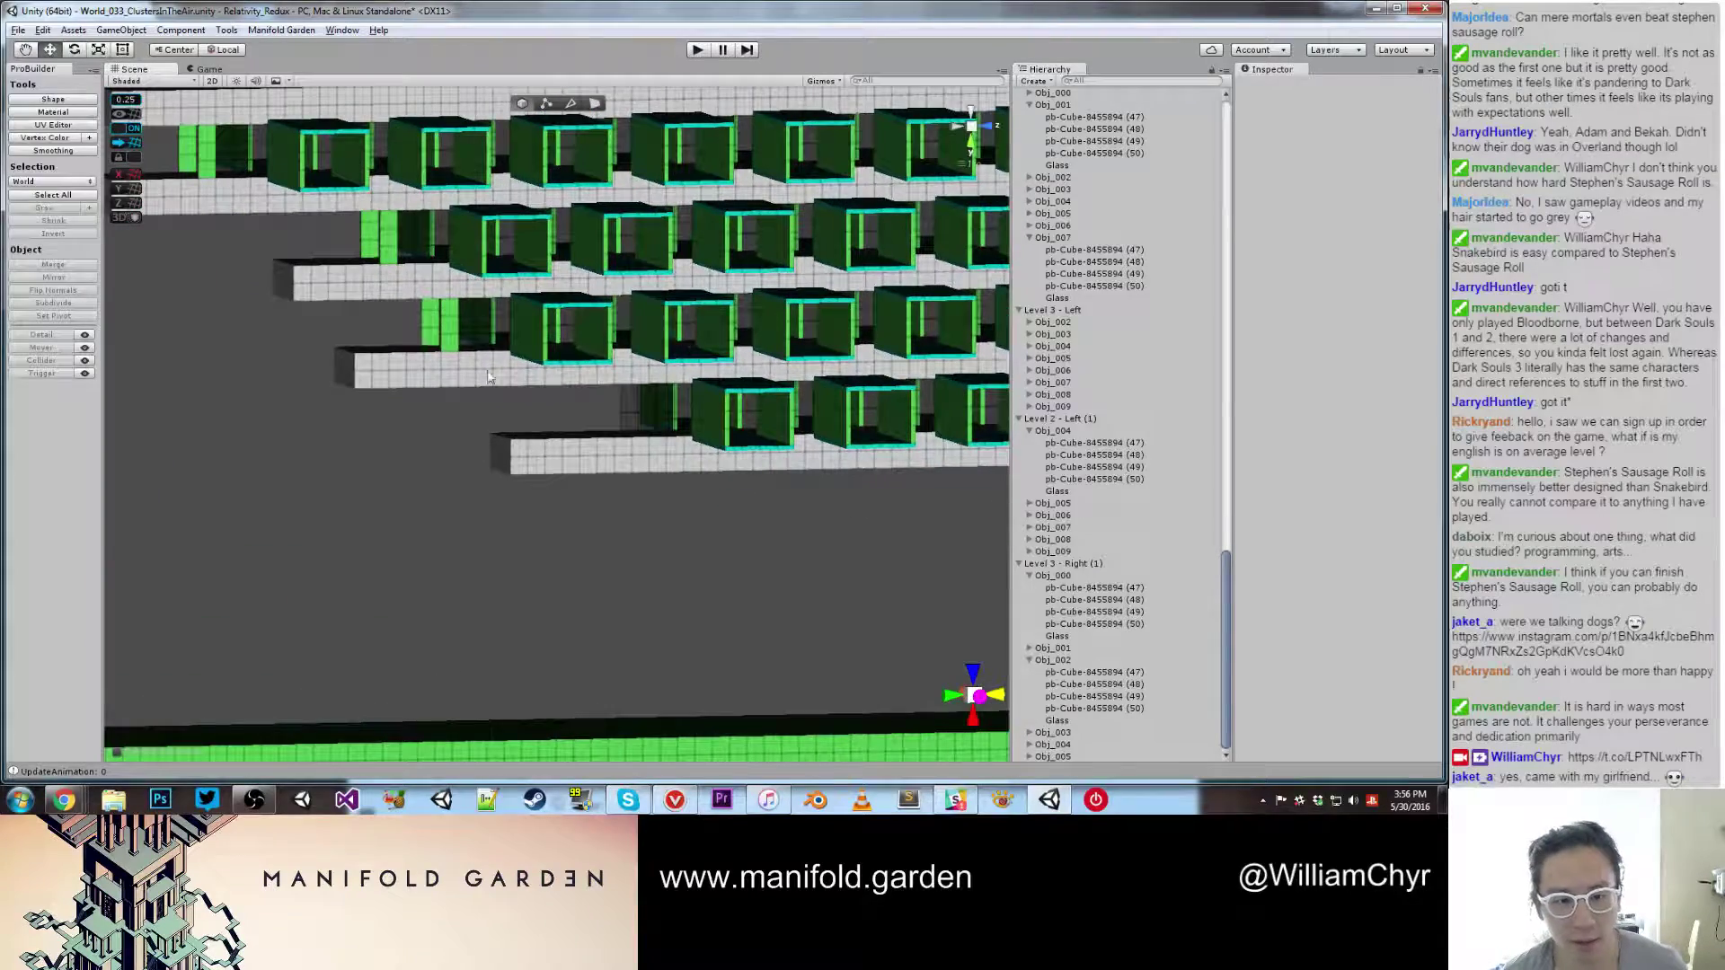
left_click(449, 336)
left_click(426, 332, "shift")
key("ctrl+d")
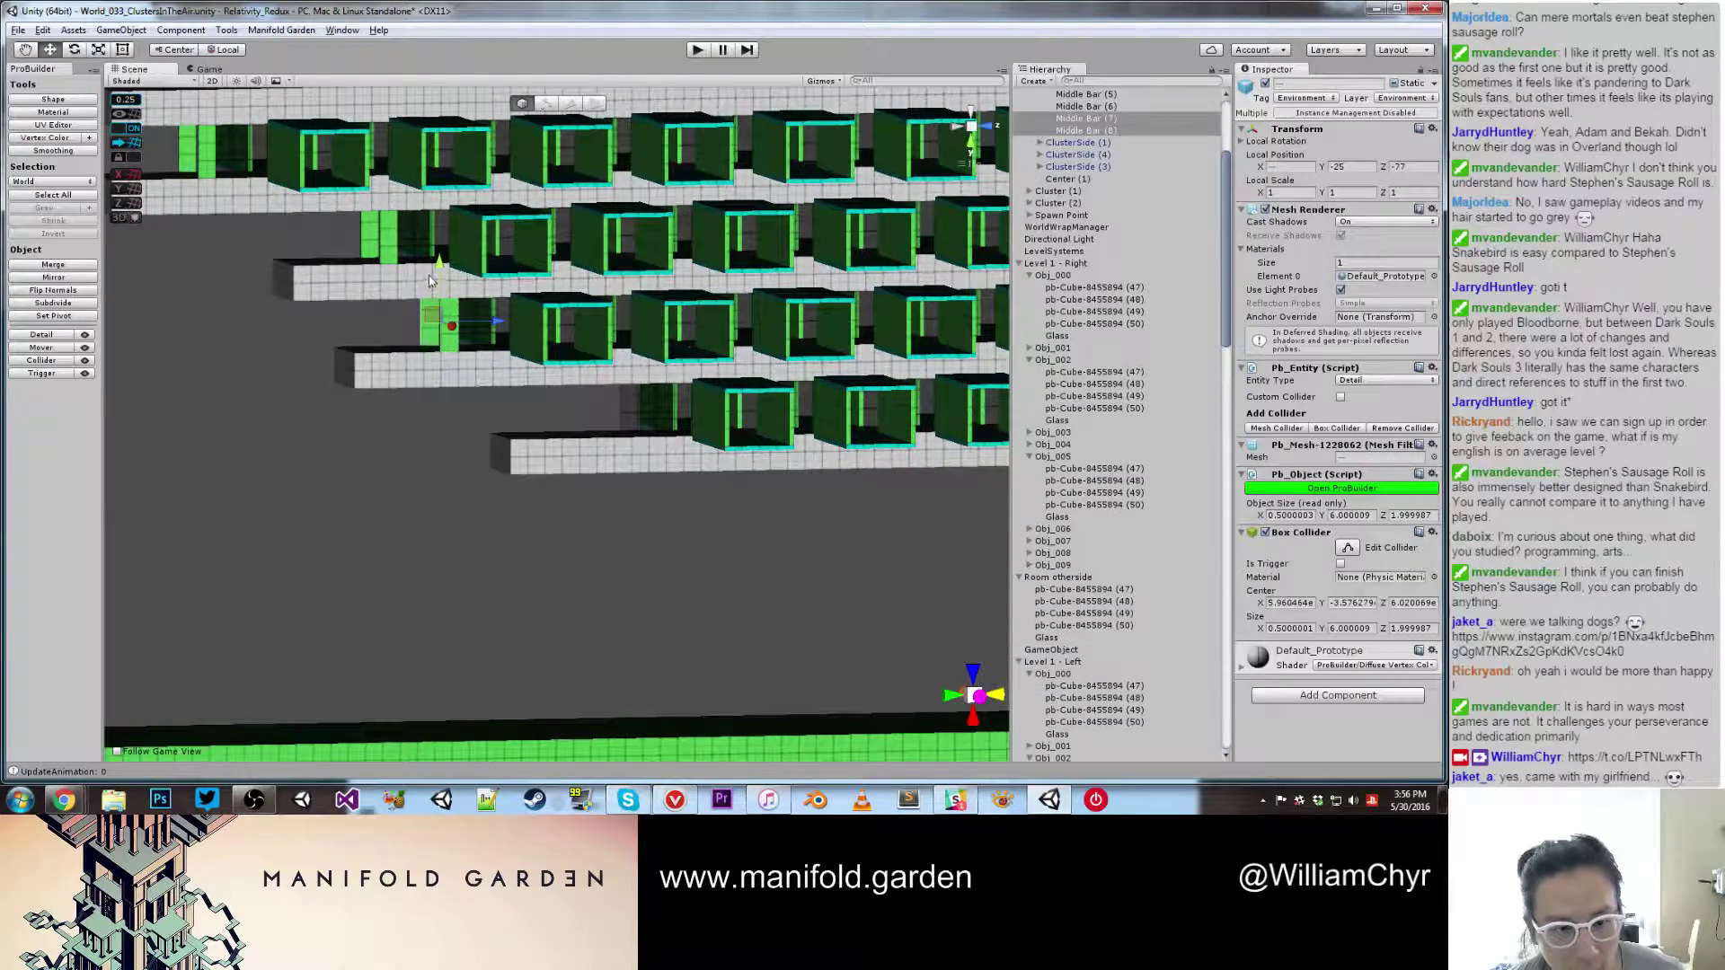
left_click_drag(441, 269, 531, 495)
key("f")
key("g")
left_click(623, 458)
key("g")
key("ctrl+j")
left_click(716, 542)
Step: Examine the four staggered room rows and the surrounding clusters from the side, above and below
scroll(686, 459, "down", 8)
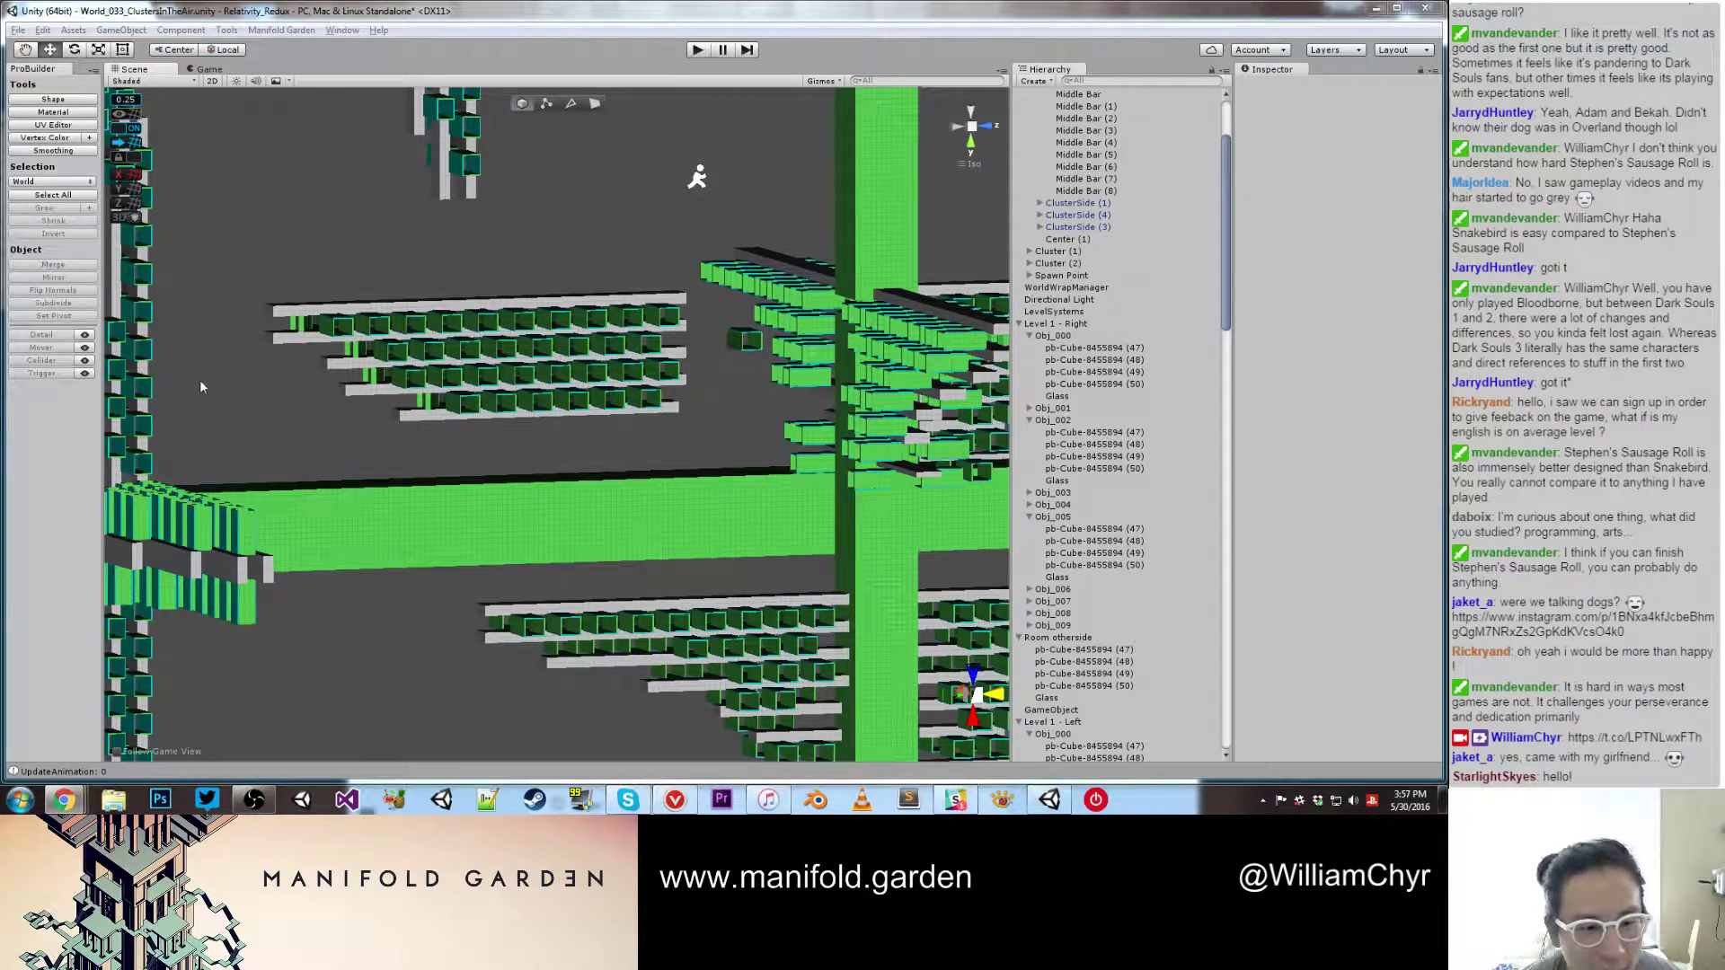
left_click_drag(240, 402, 684, 382, "alt")
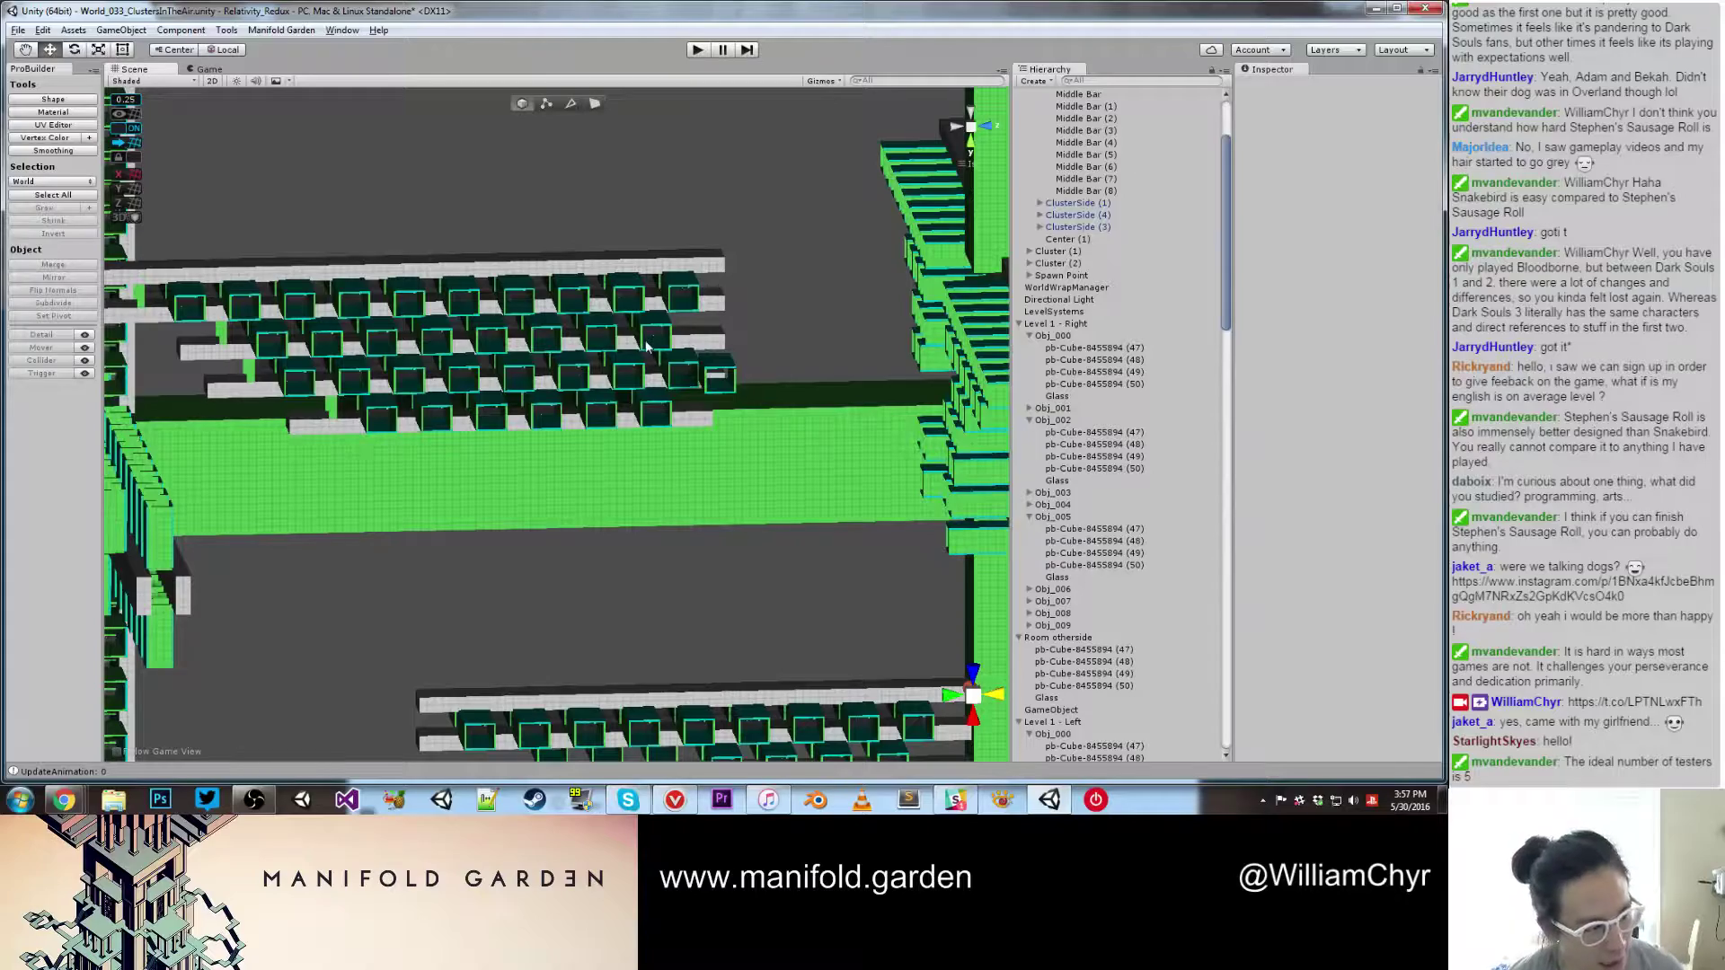
left_click_drag(645, 346, 660, 436, "alt")
key("alt")
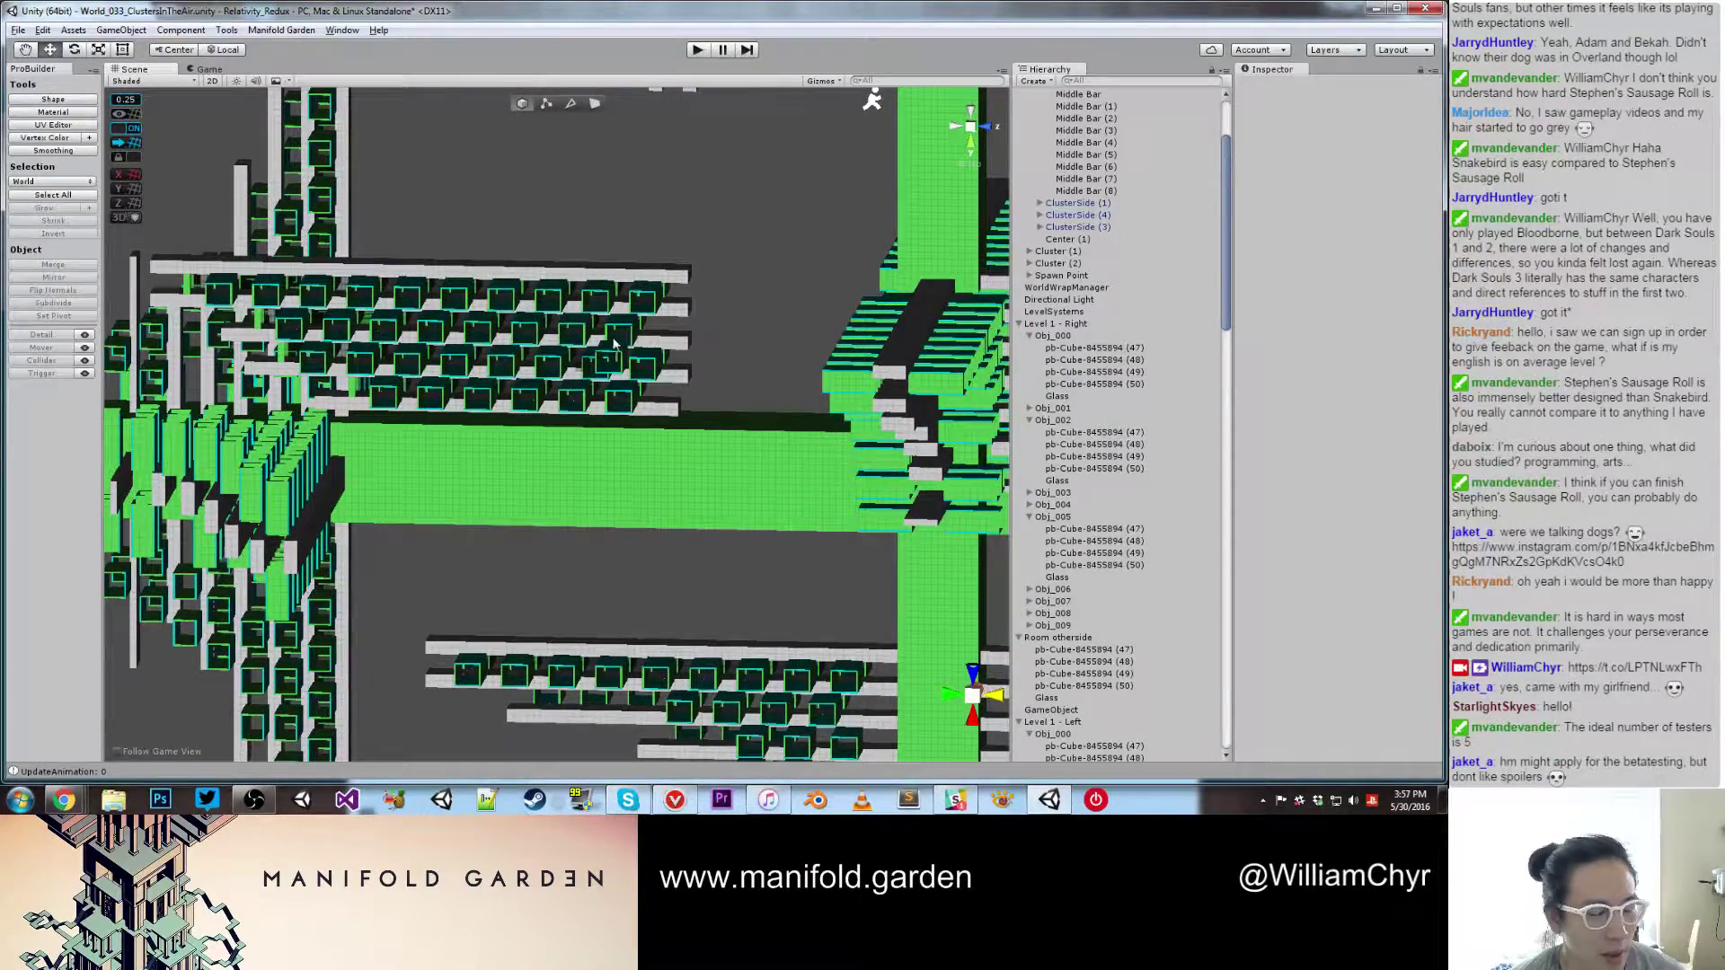
scroll(615, 348, "down", 6)
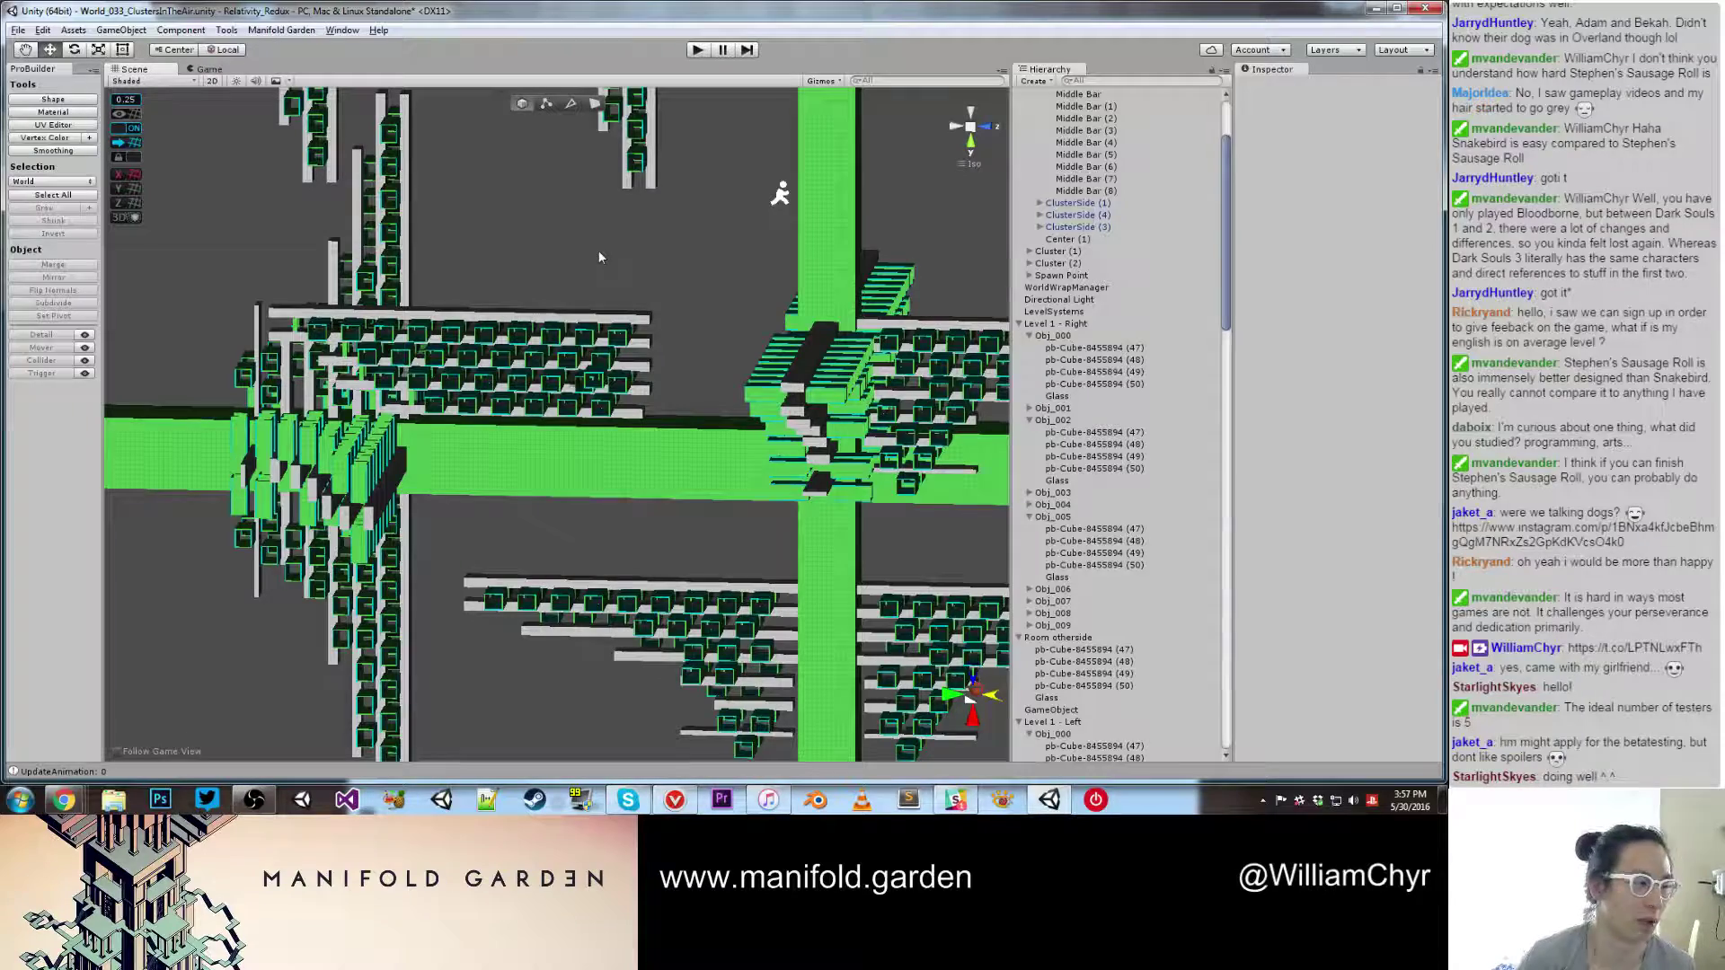
scroll(592, 268, "up", 2)
left_click_drag(500, 277, 592, 260, "alt")
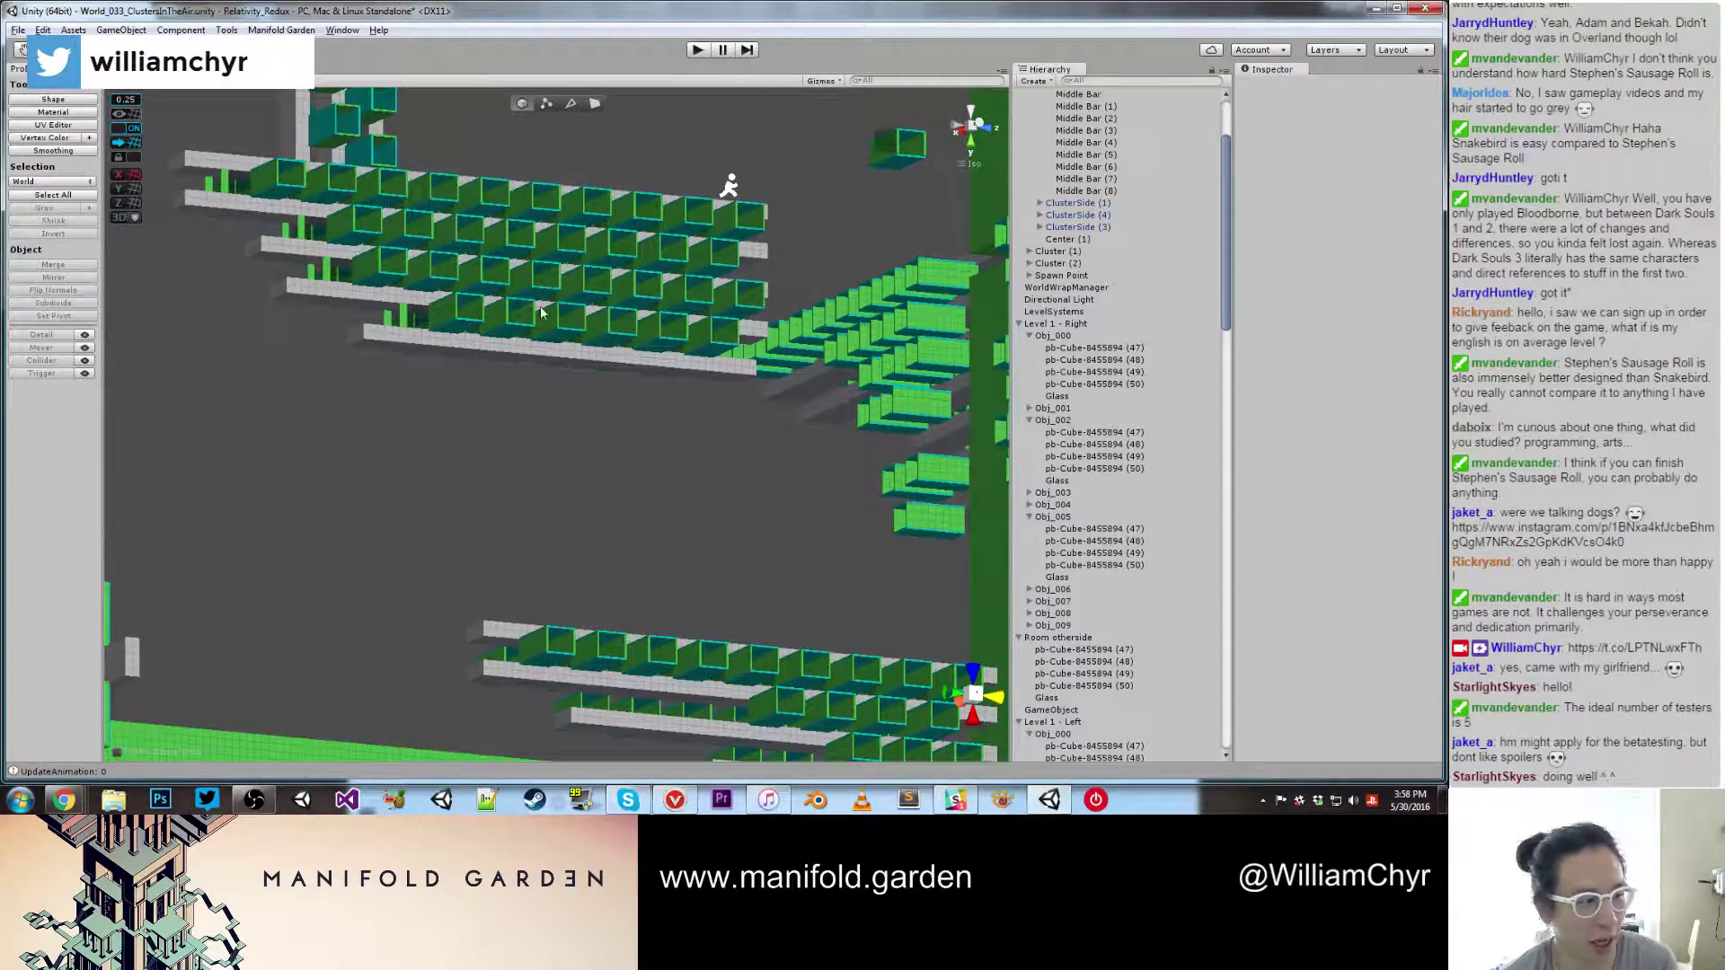
scroll(434, 373, "up", 3)
left_click_drag(434, 372, 659, 404, "alt")
right_click_drag(659, 405, 405, 584)
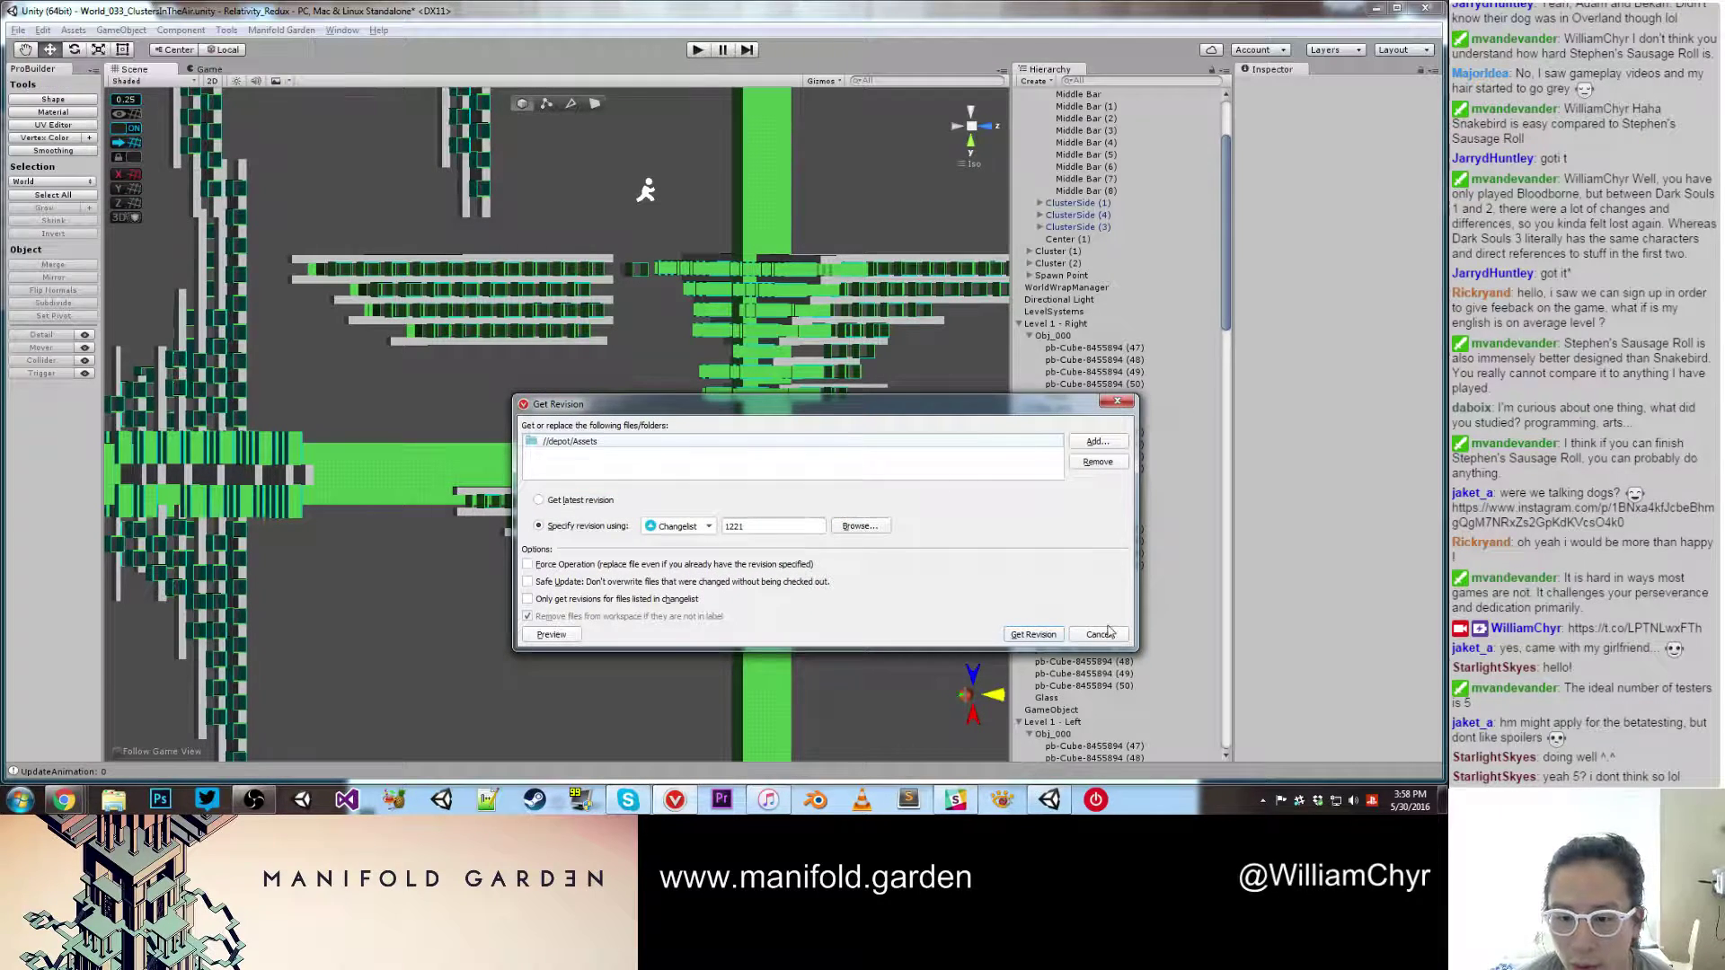
Step: Get changelist 1221 of the //depot/Assets folder in the Perforce Get Revision dialog
left_click(1035, 635)
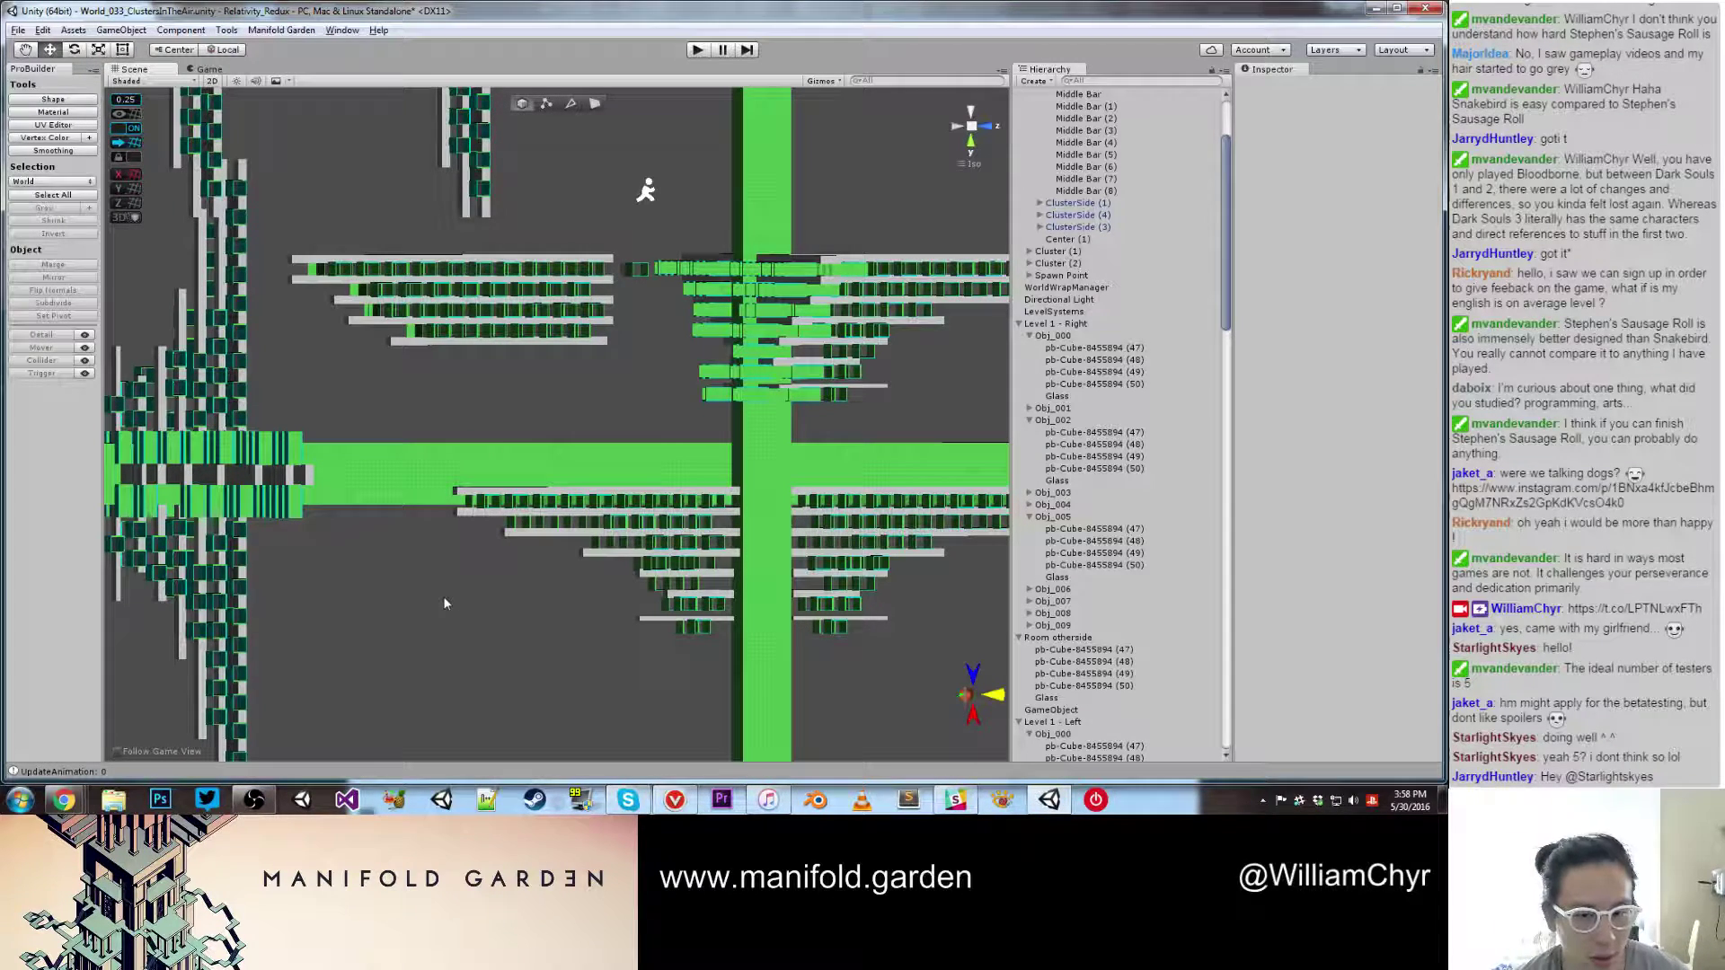
scroll(440, 588, "up", 6)
scroll(438, 575, "down", 10)
left_click_drag(443, 480, 498, 461, "alt")
scroll(450, 481, "up", 3)
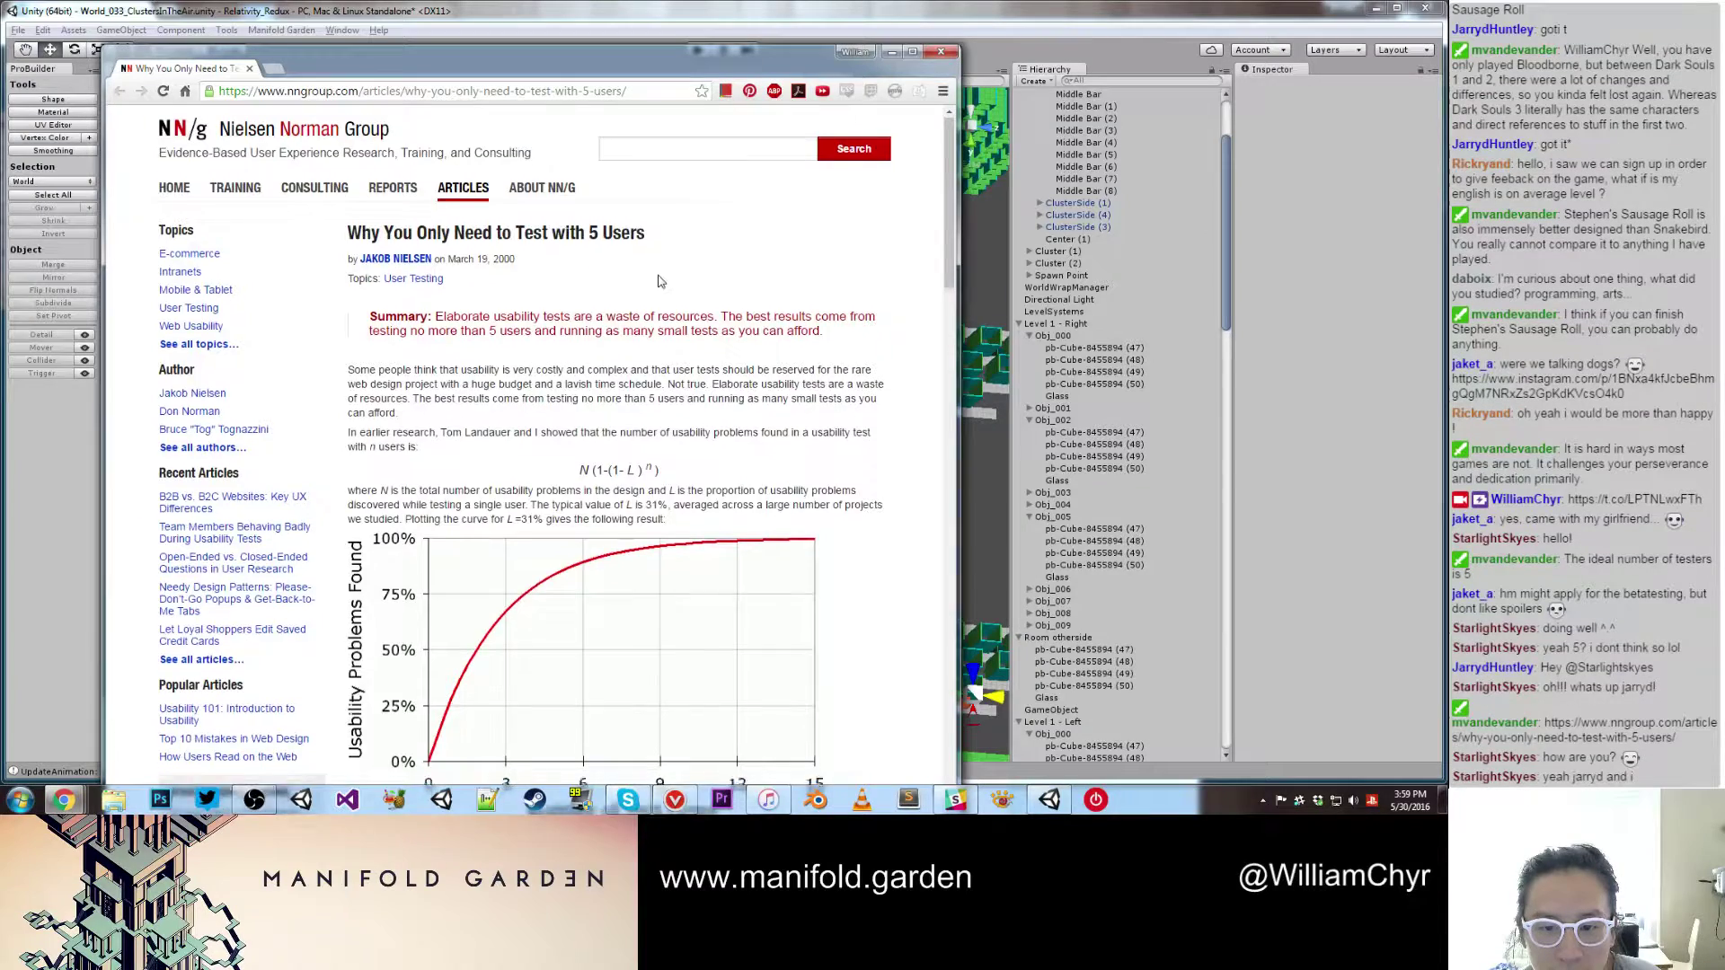
Step: Read the article "Why You Only Need to Test with 5 Users" in Chrome, highlighting when to test more users, and move its window aside
scroll(658, 281, "down", 5)
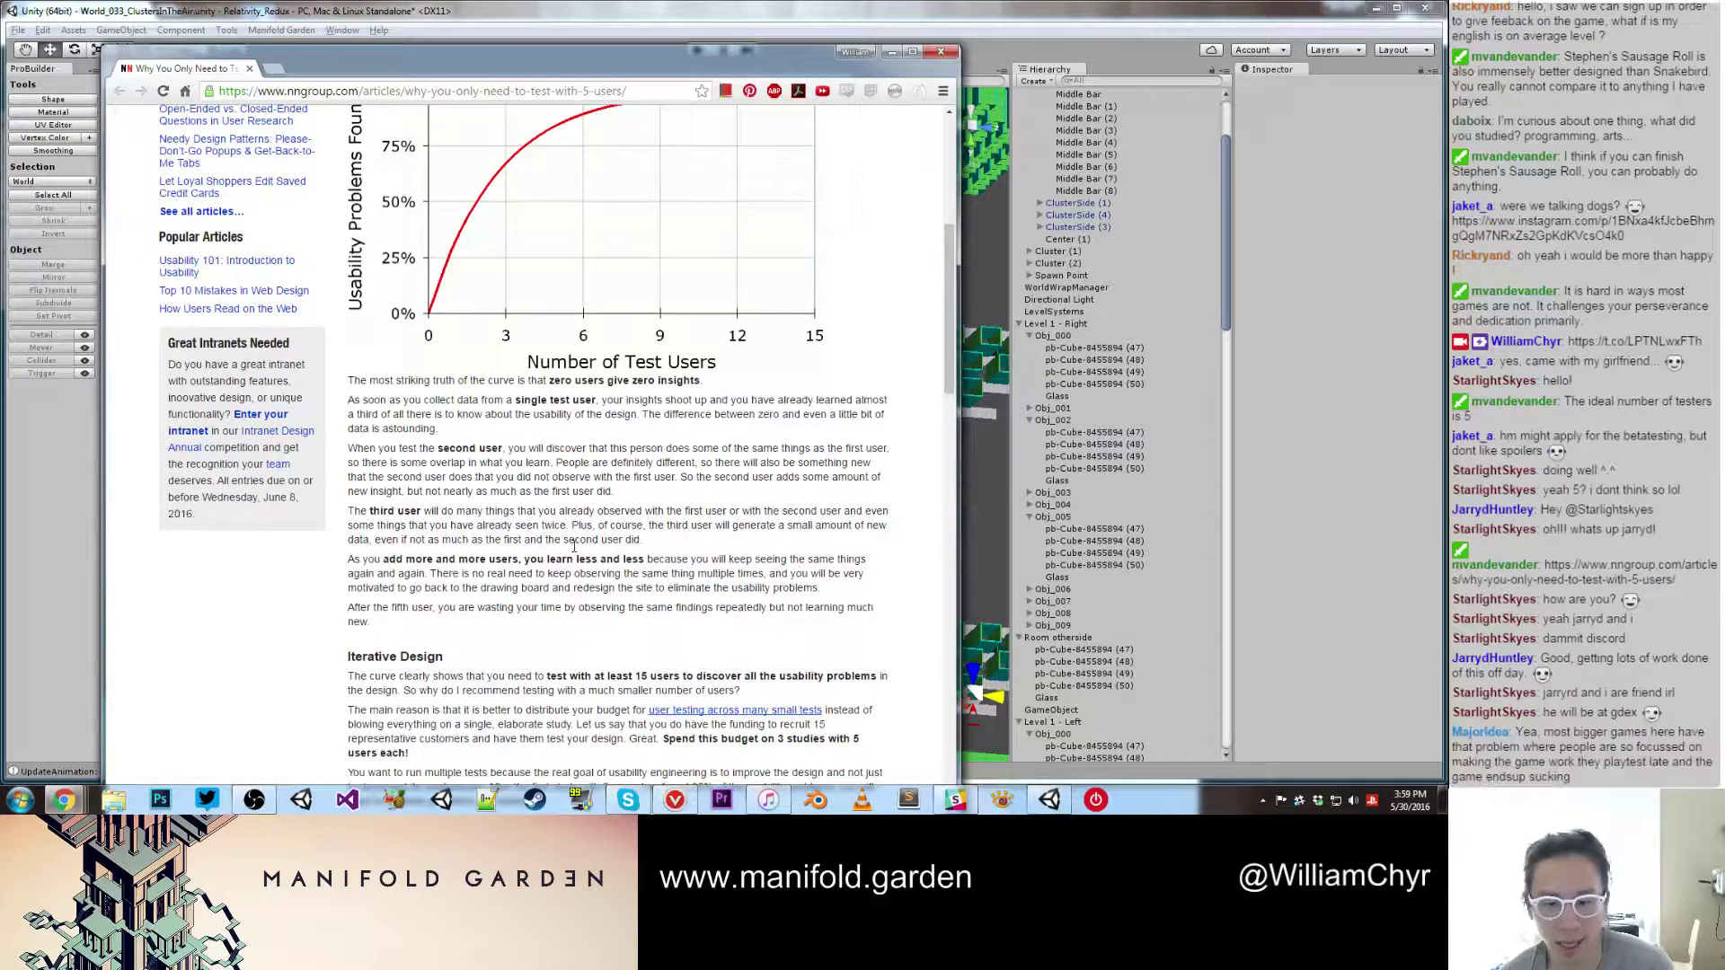
scroll(574, 545, "down", 6)
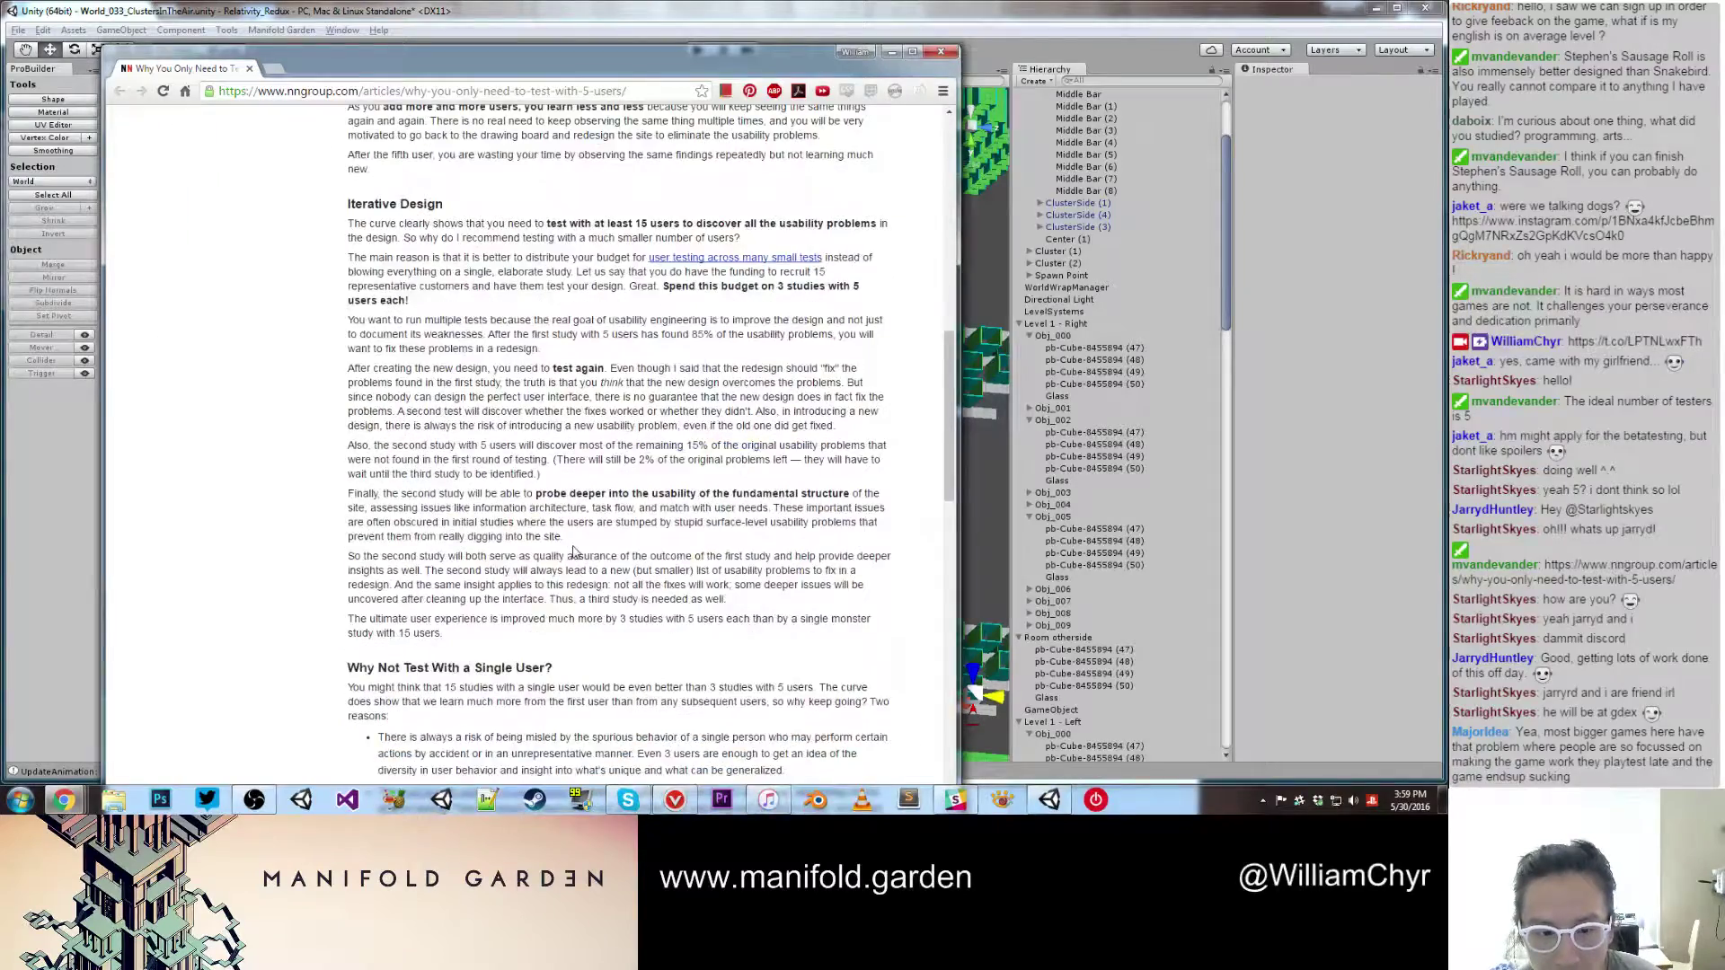
scroll(574, 546, "down", 5)
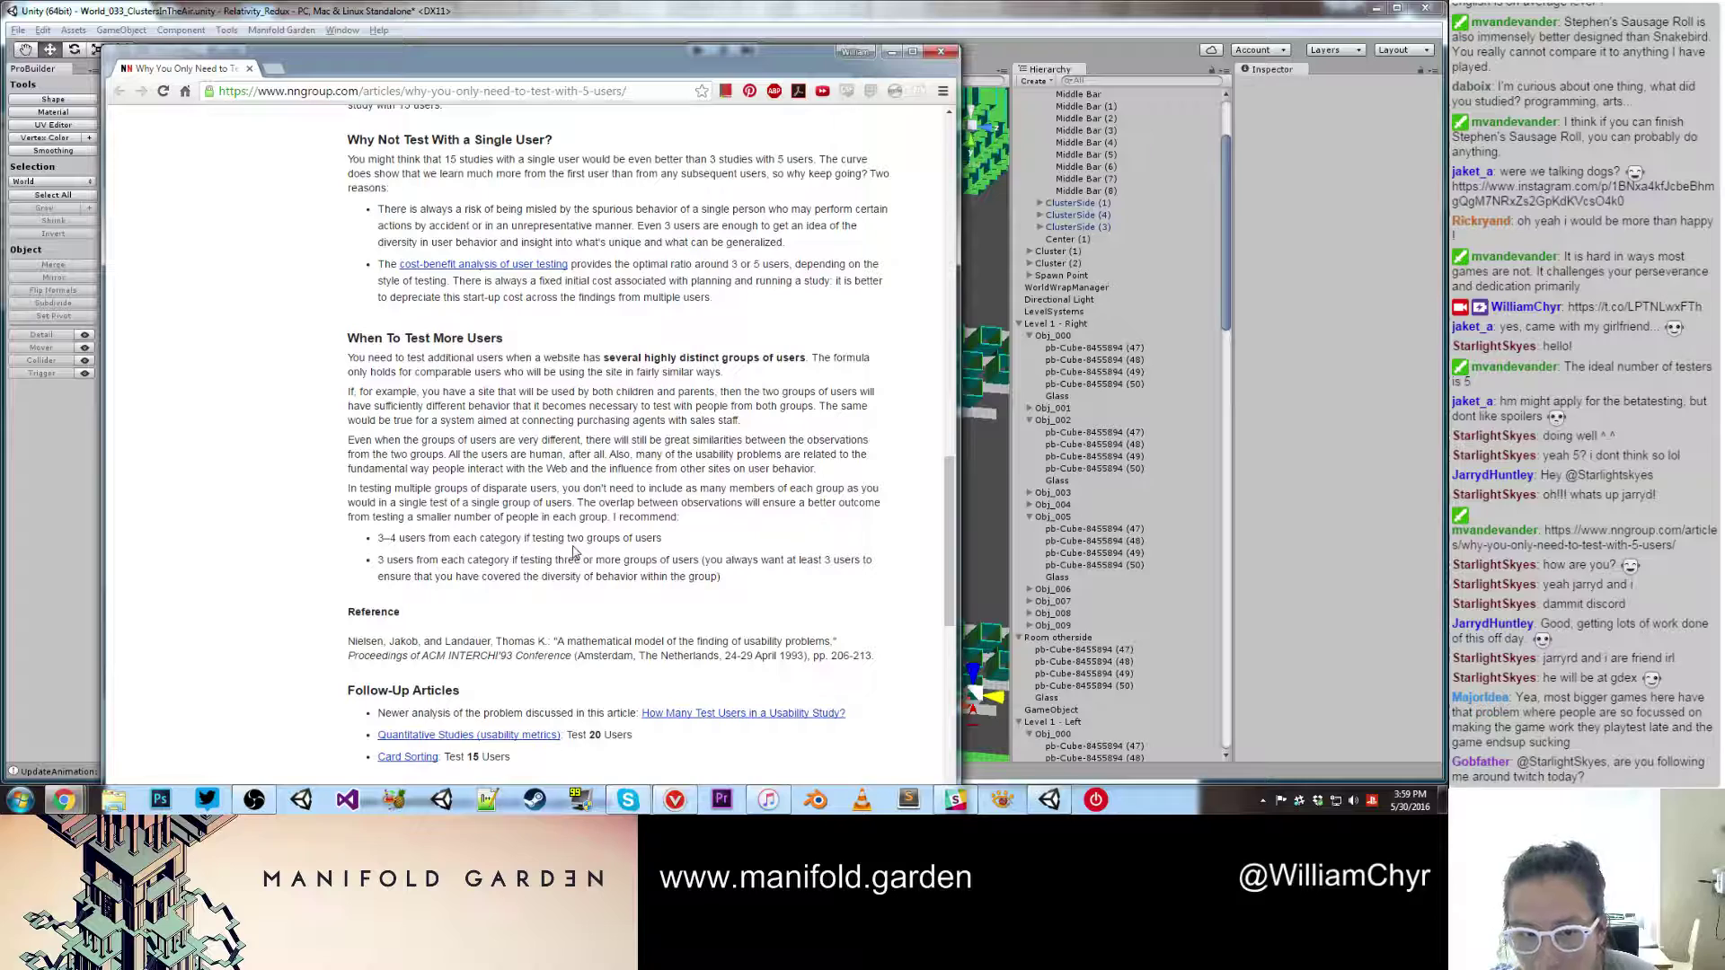
left_click_drag(519, 358, 804, 359)
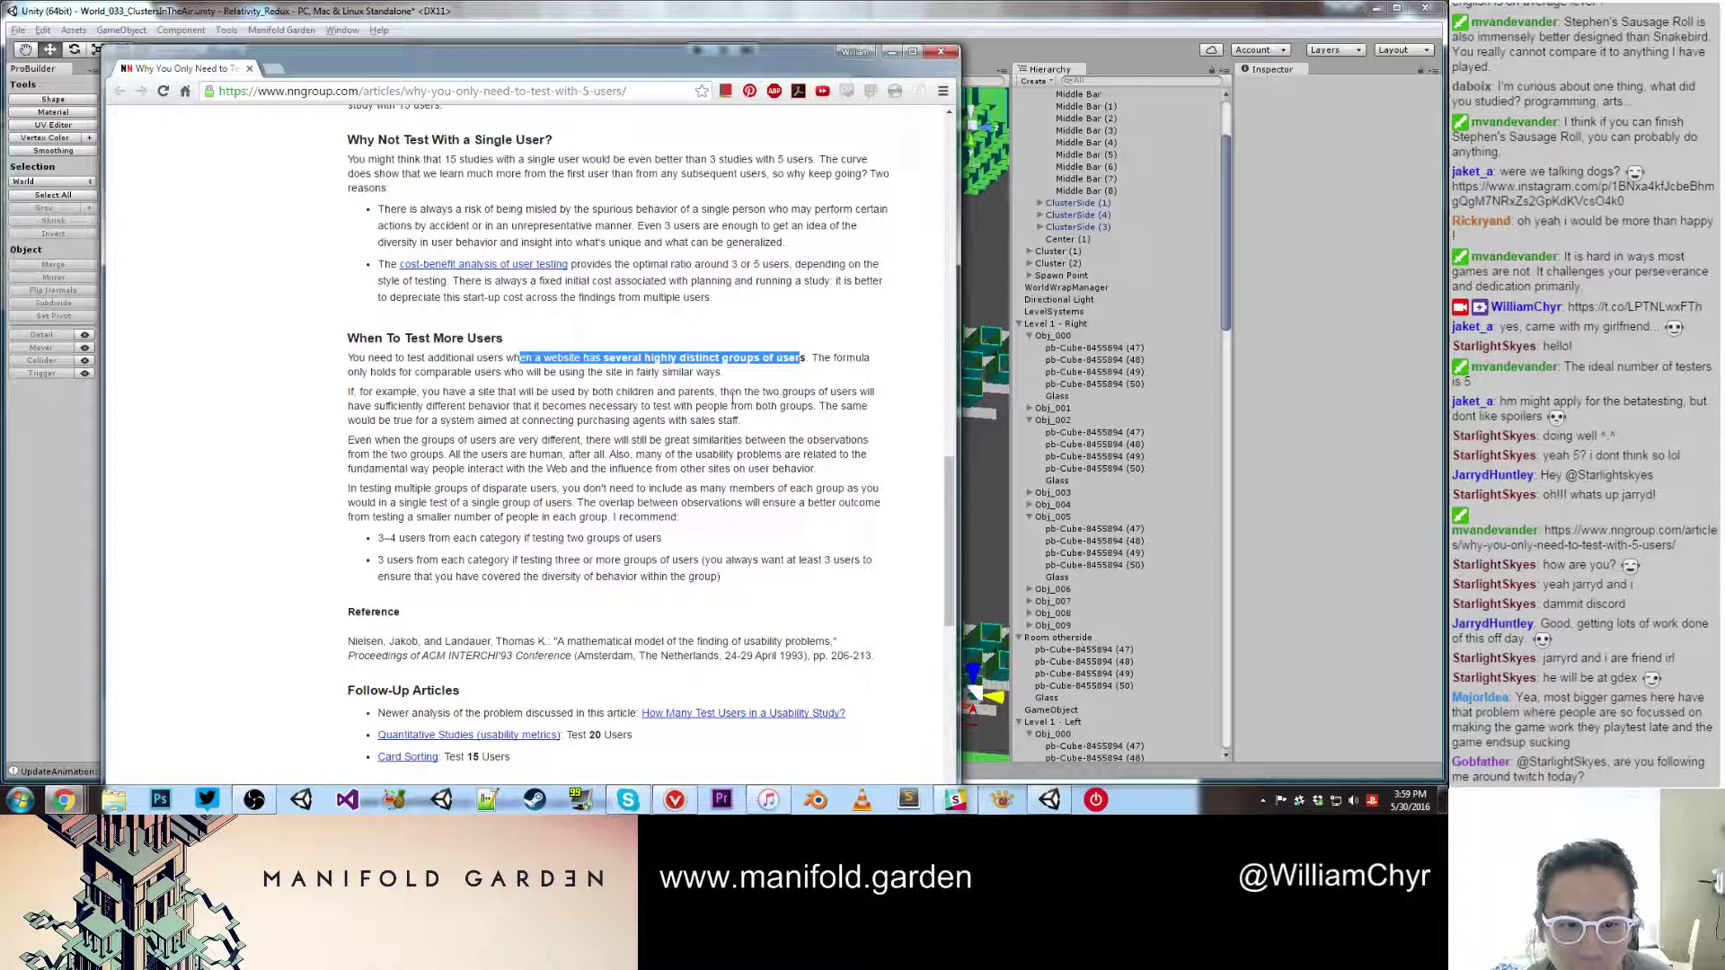
left_click(576, 395)
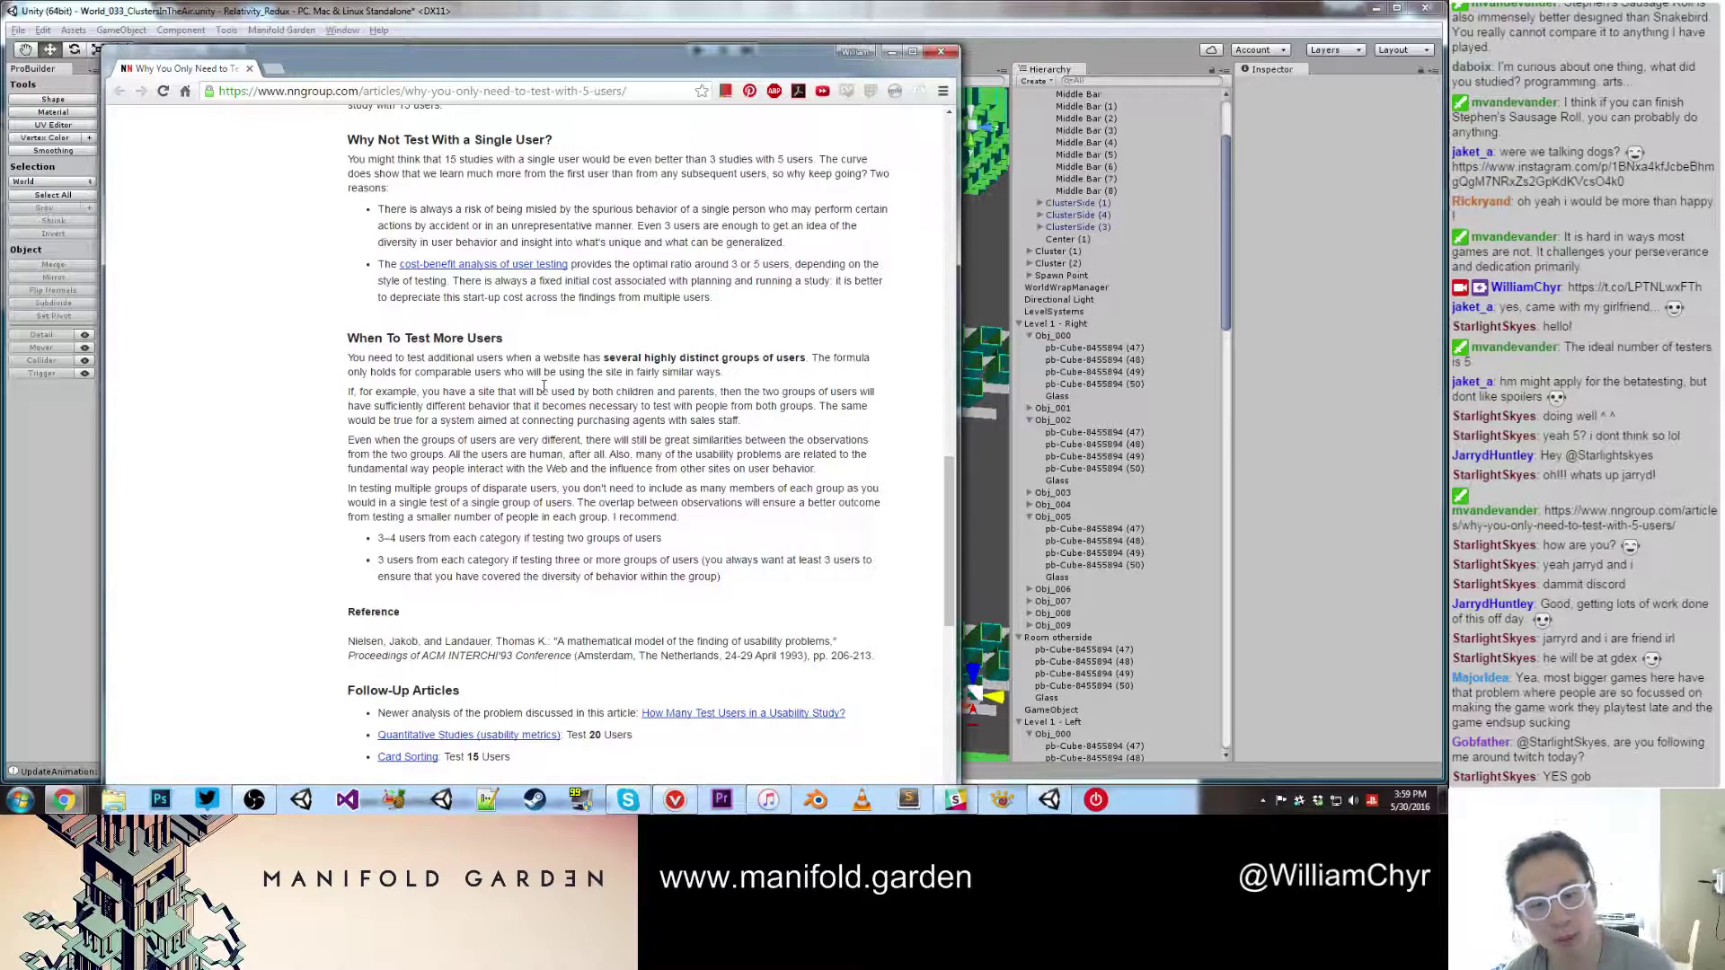
left_click_drag(599, 65, 1723, 173)
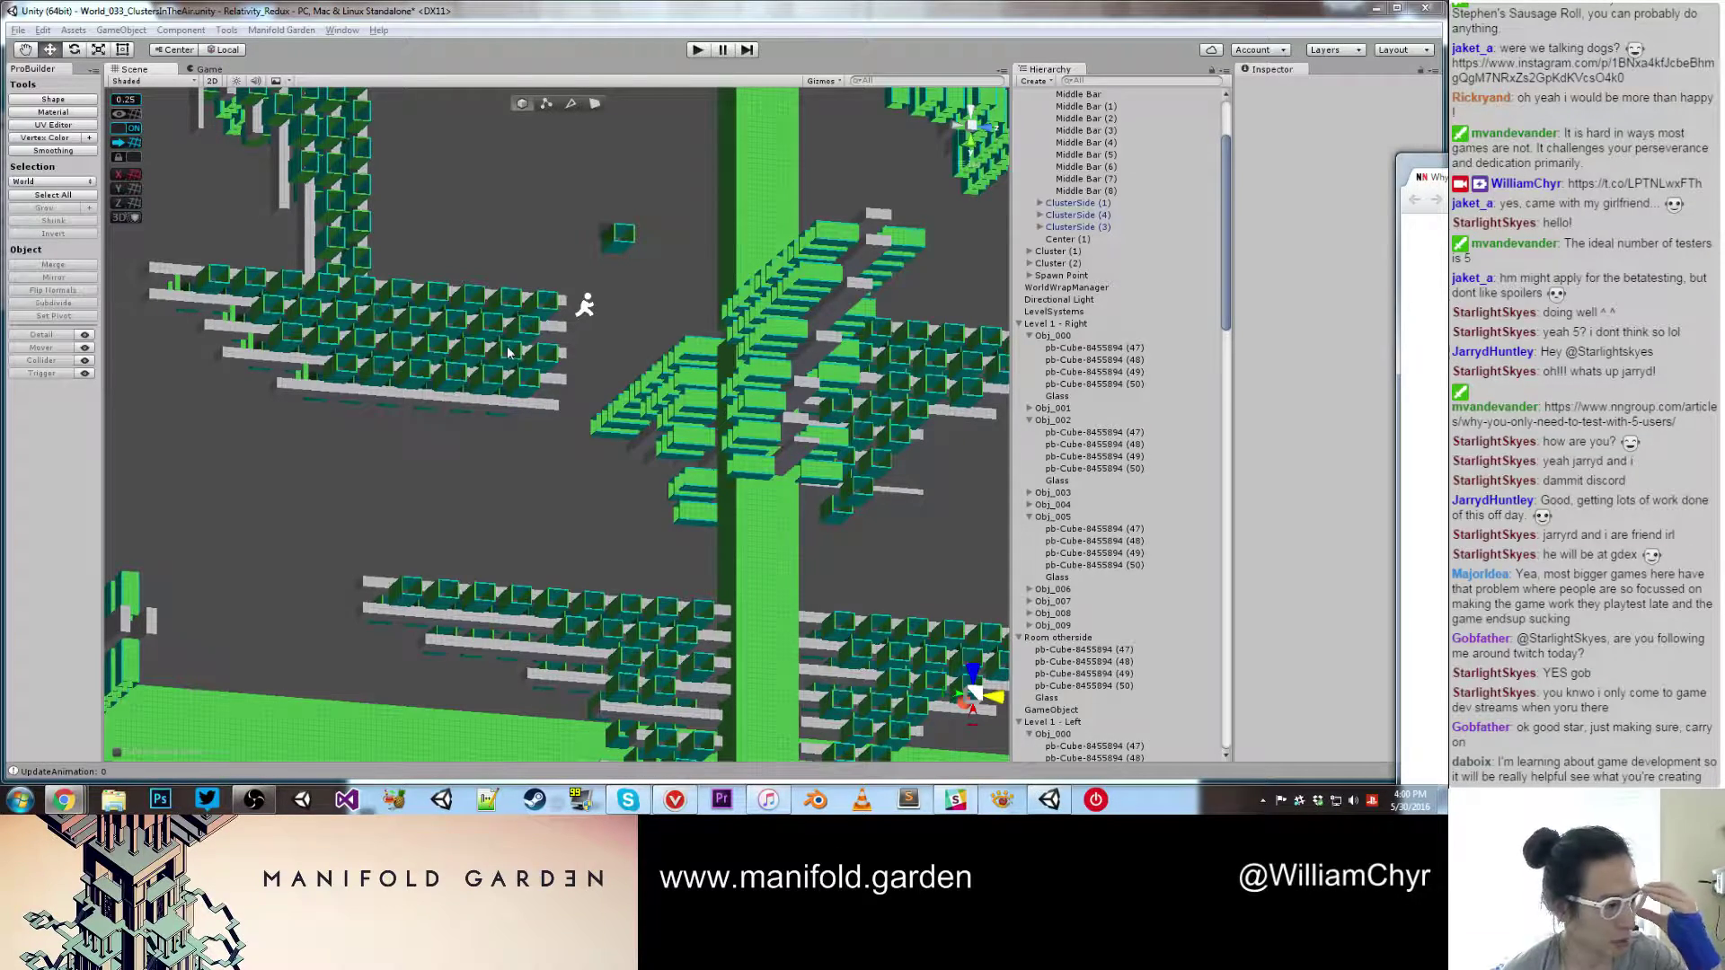
Step: View the linked dog photo in Chrome and close it
left_click_drag(418, 419, 337, 436, "alt")
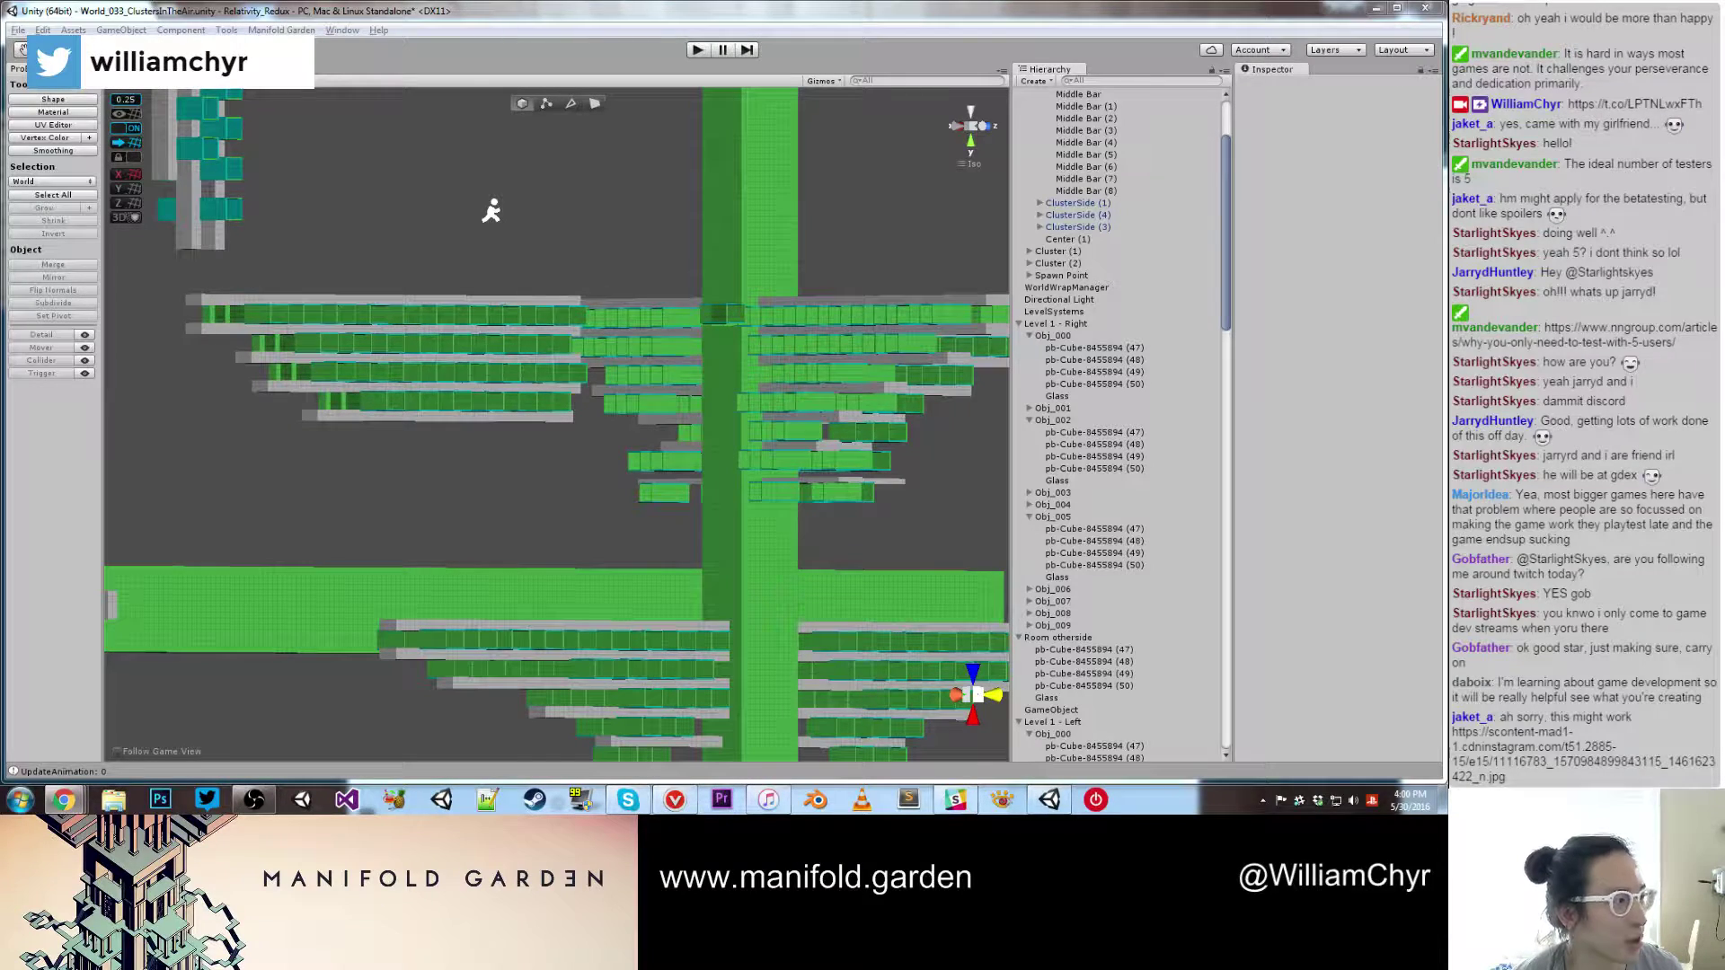
left_click_drag(0, 261, 678, 211)
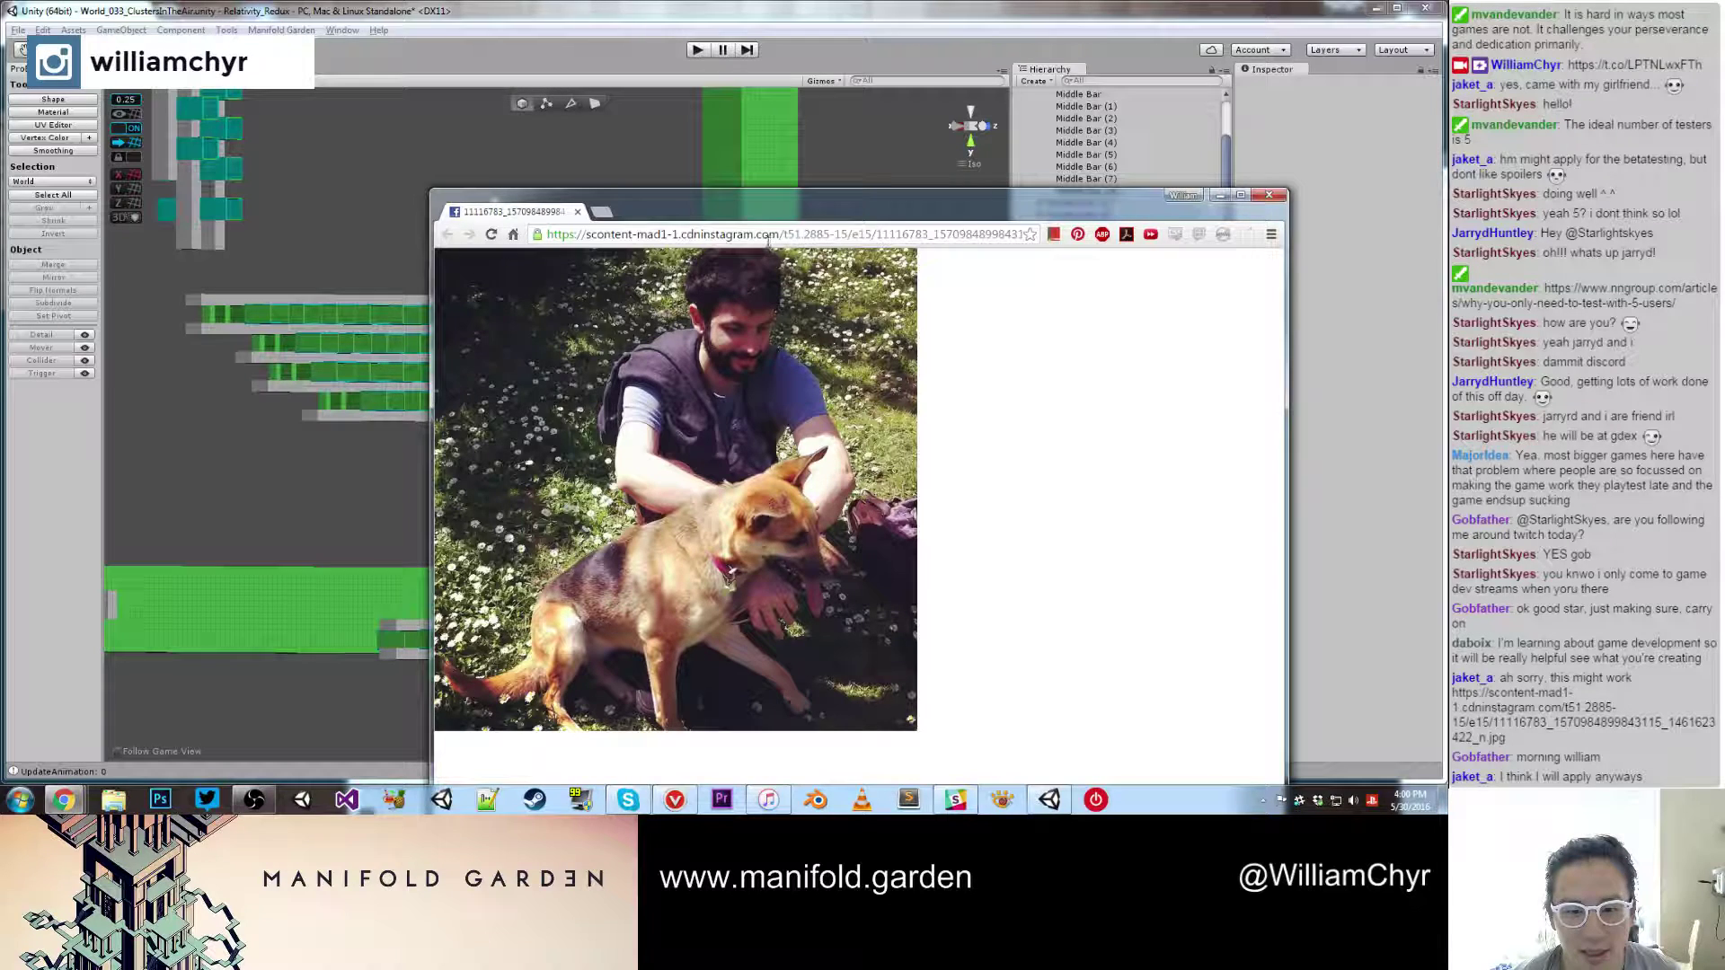
left_click(578, 213)
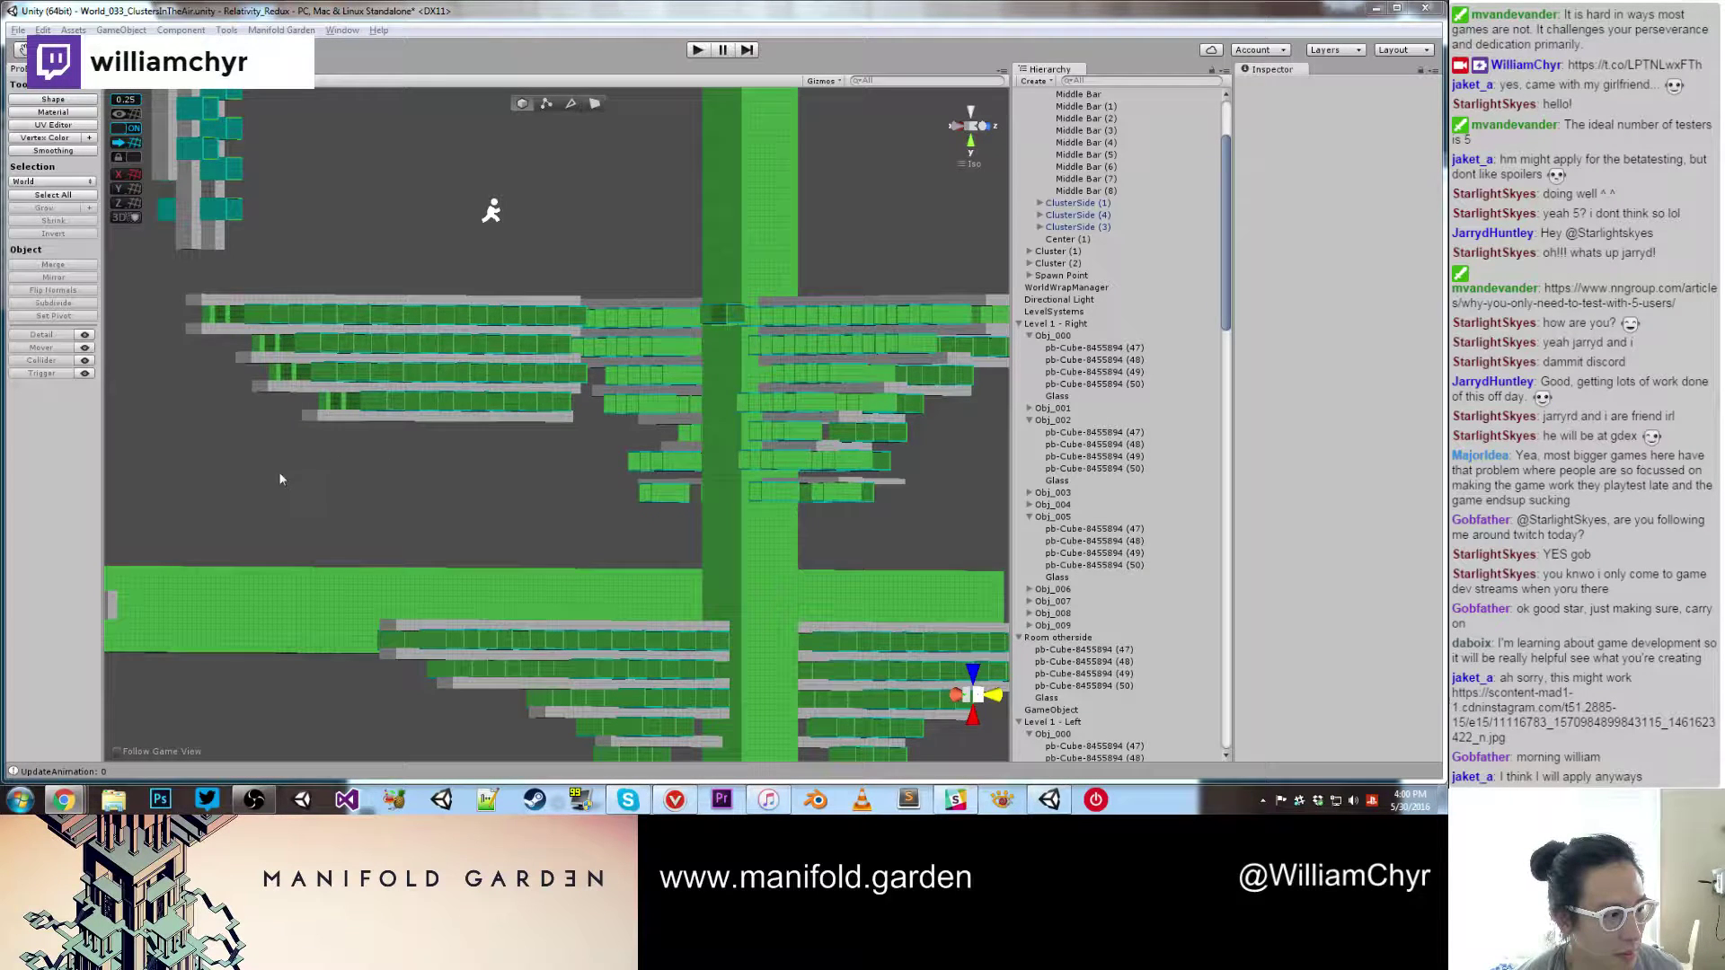
Step: Open the World_001 scene in Unity and look over its central structure and outlying buildings
scroll(384, 475, "down", 5)
scroll(380, 463, "up", 5)
left_click_drag(380, 463, 402, 419, "alt")
scroll(476, 462, "down", 4)
scroll(402, 419, "up", 4)
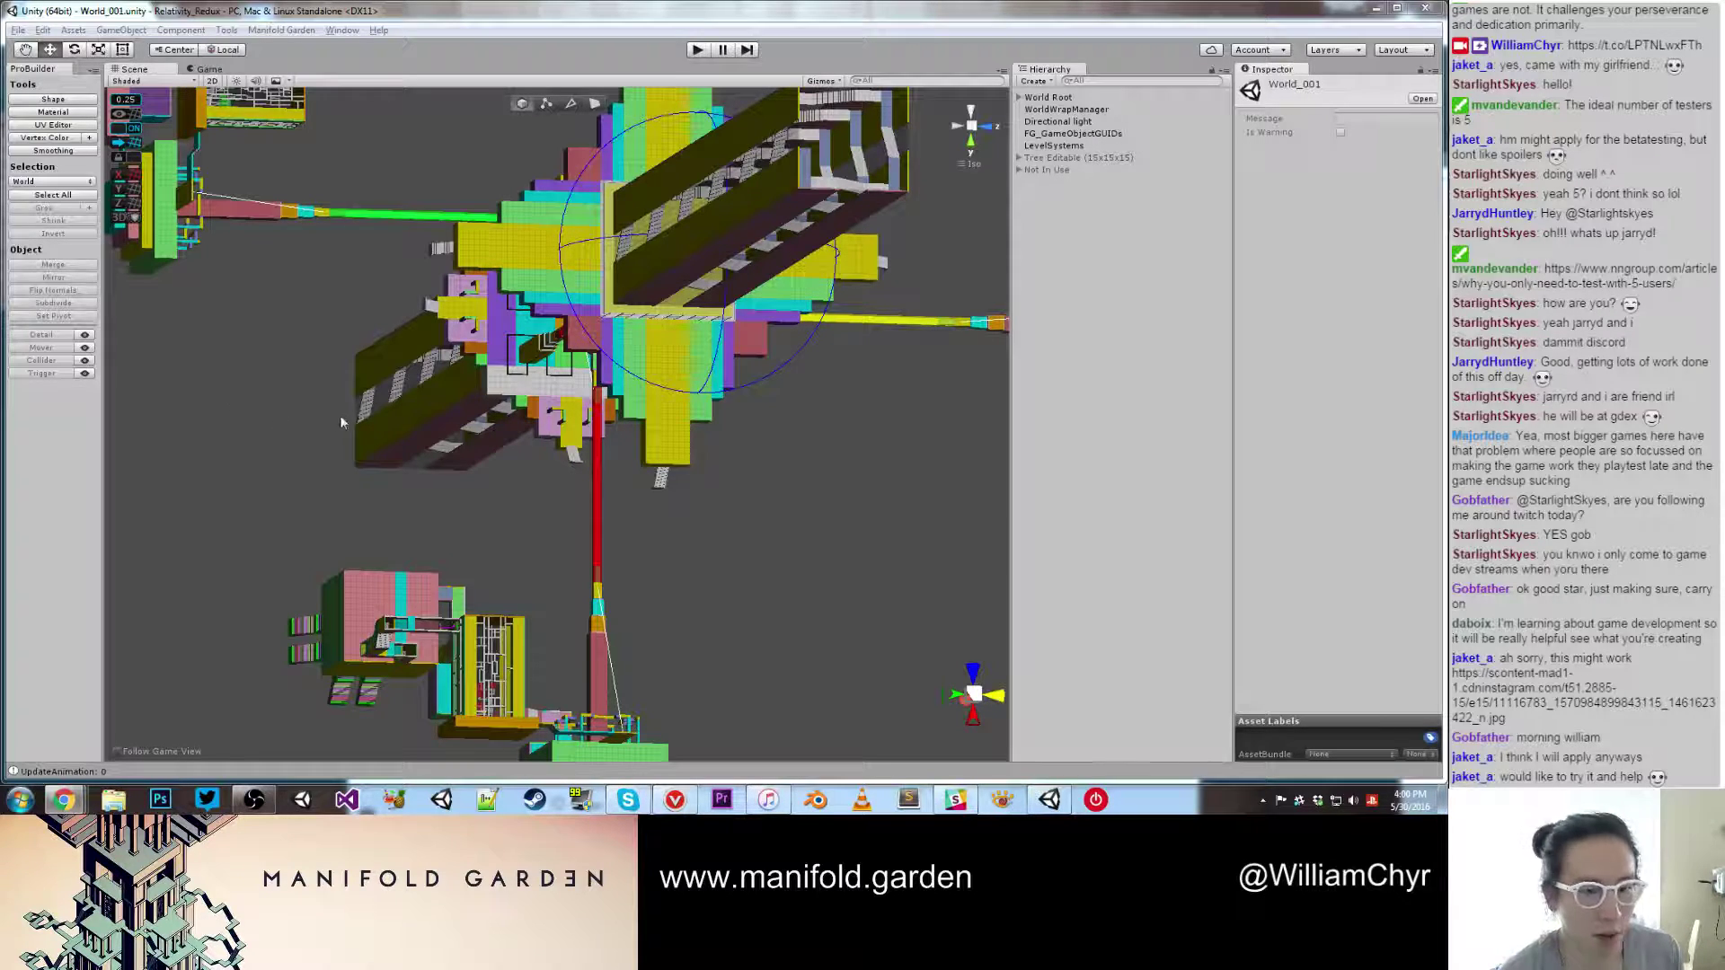
left_click_drag(323, 418, 371, 467, "alt")
scroll(318, 436, "down", 3)
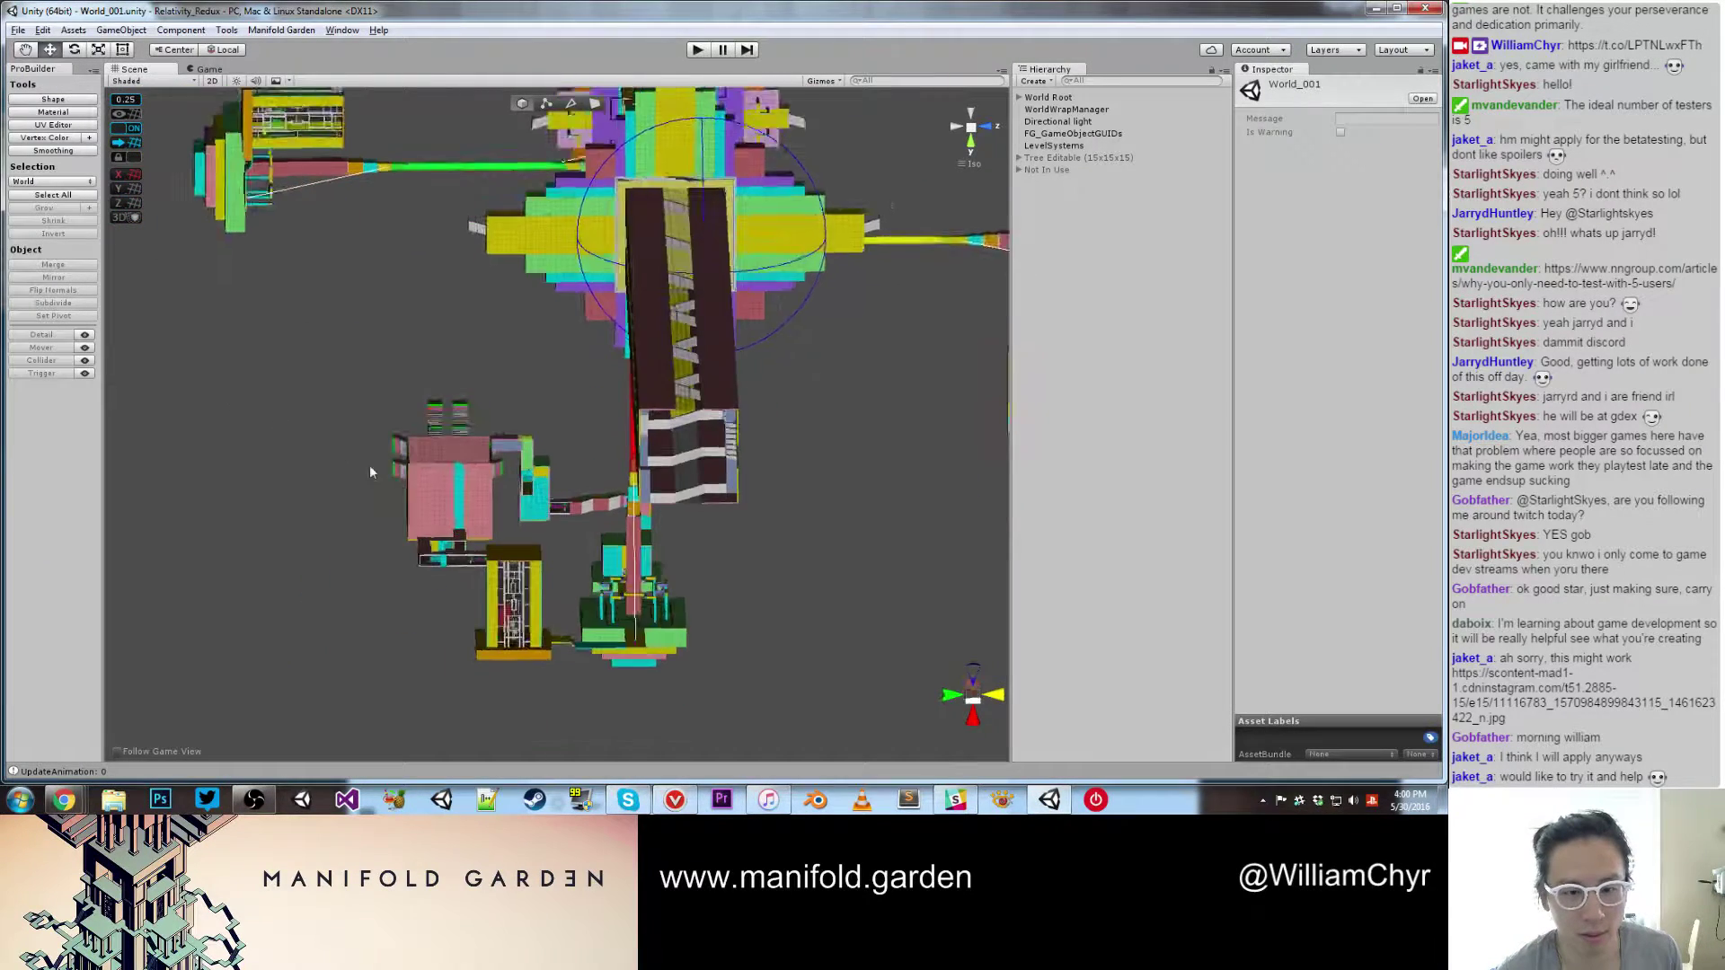
scroll(396, 441, "up", 5)
middle_click_drag(489, 350, 363, 530)
Step: Inspect the settings of LevelSystems and the growth and tree info of Tree - Dark - Purple (30x30x30)
left_click(1054, 147)
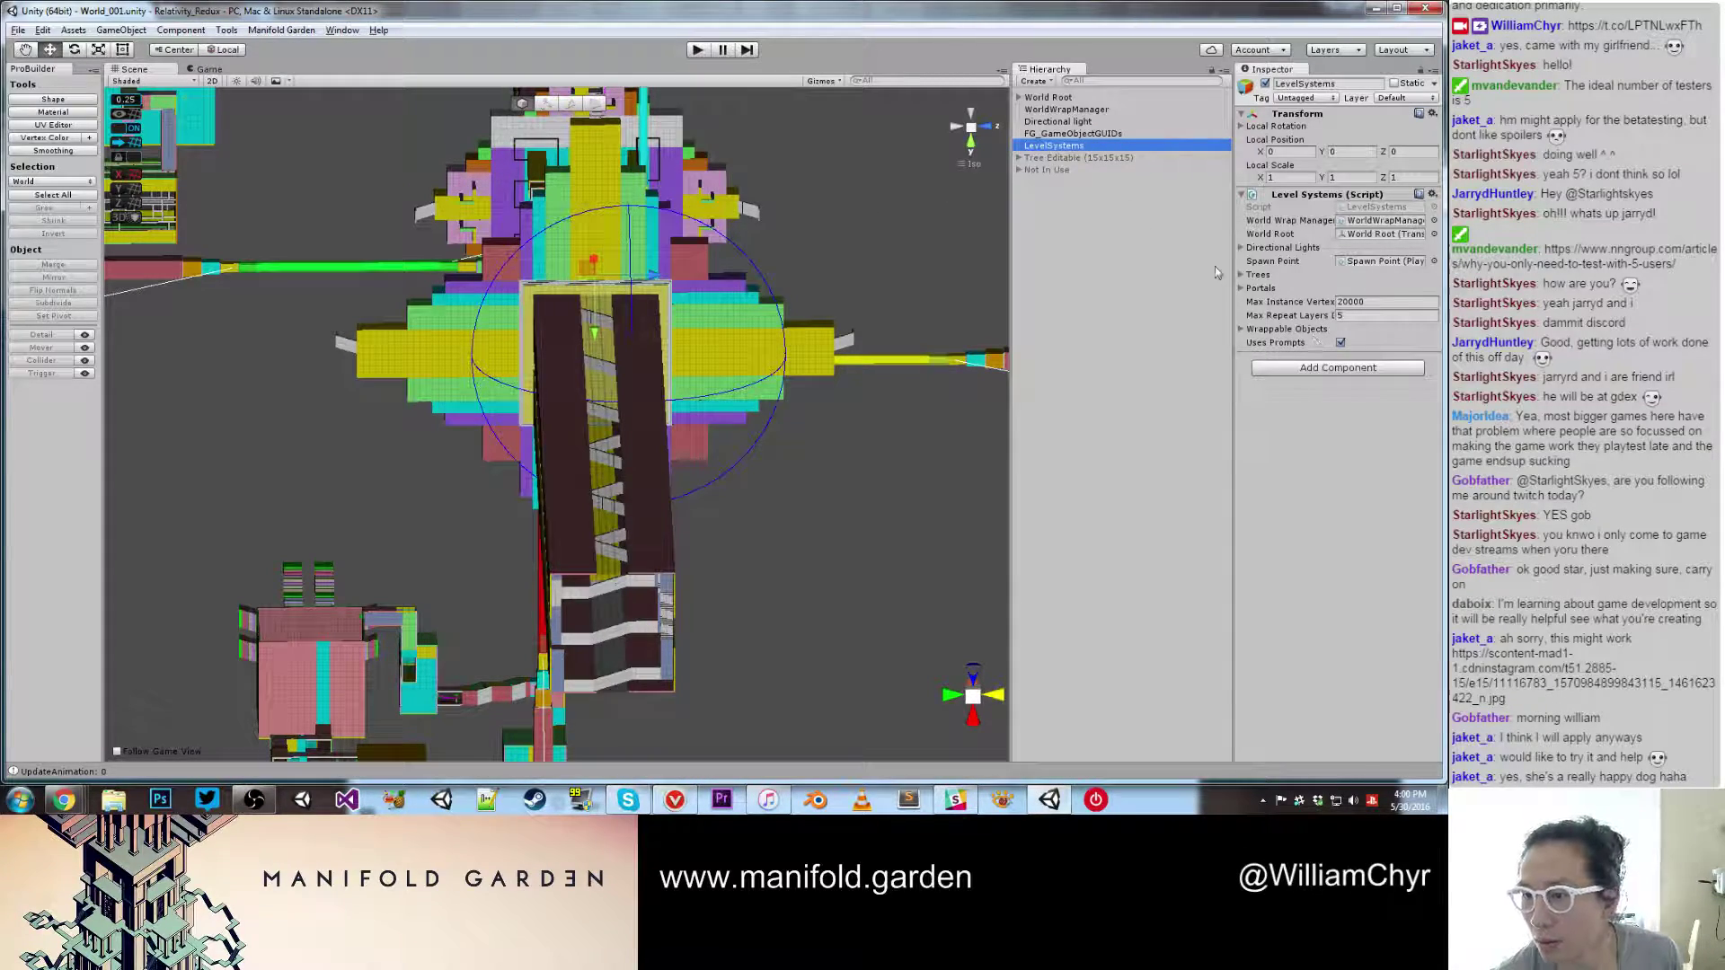
left_click_drag(467, 301, 721, 254, "alt")
middle_click_drag(721, 254, 736, 259)
left_click_drag(736, 260, 388, 350, "alt")
left_click(359, 381)
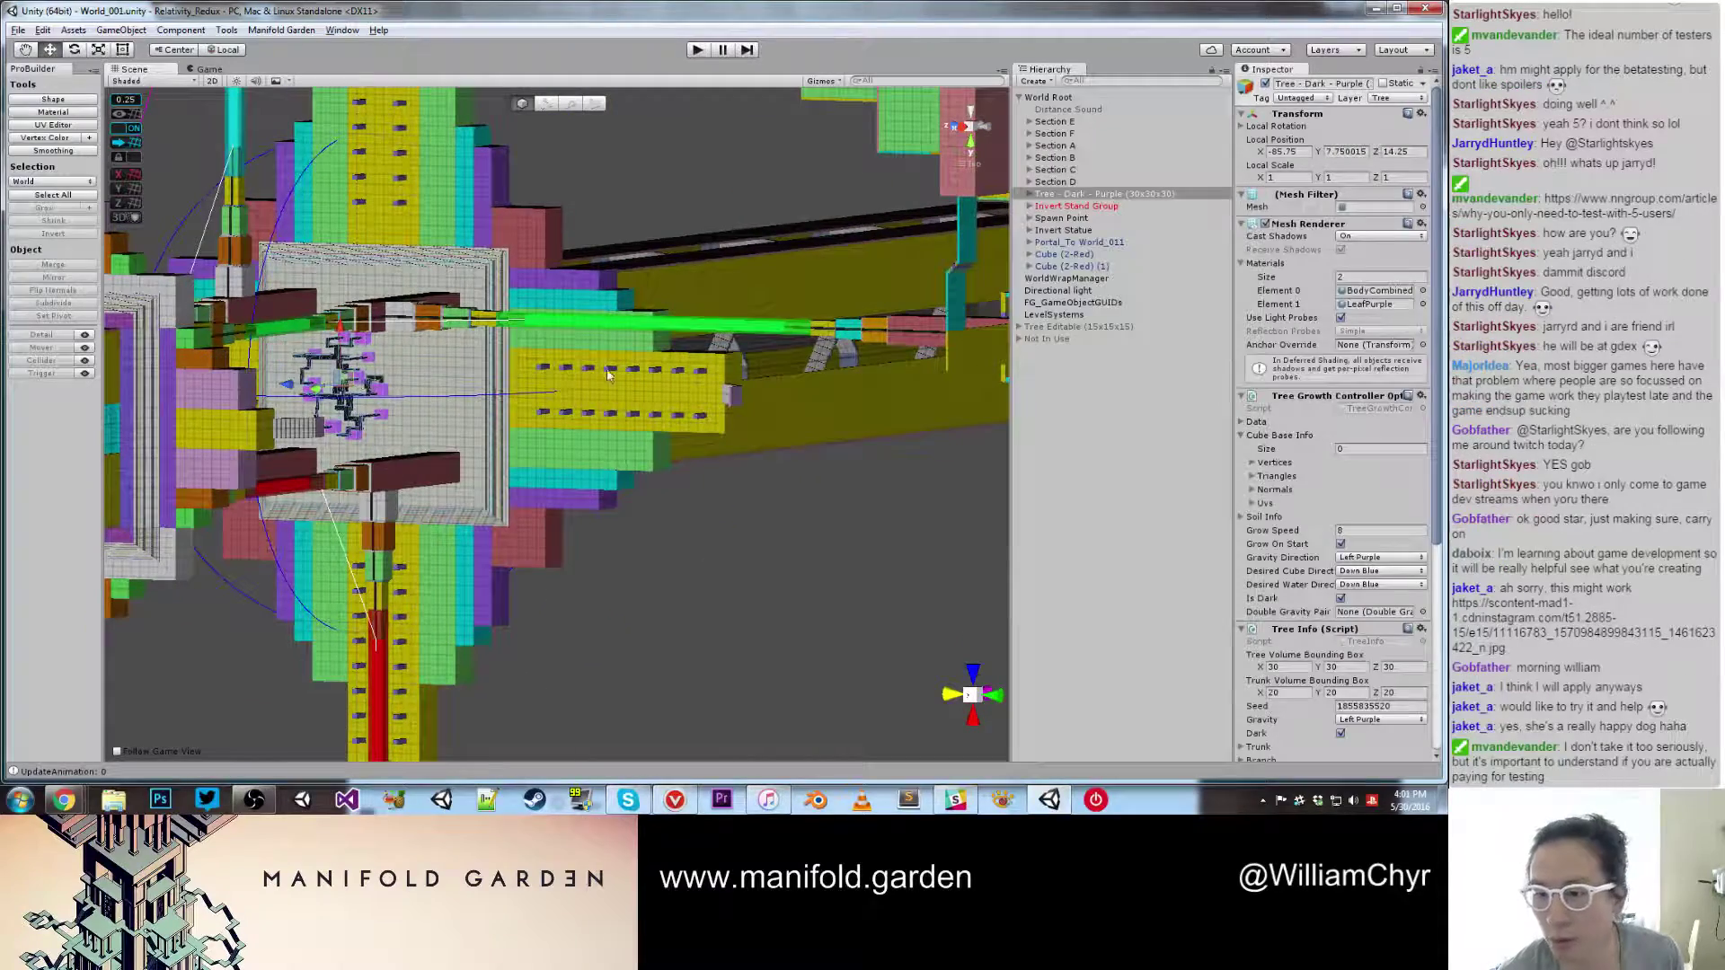
scroll(1307, 490, "down", 3)
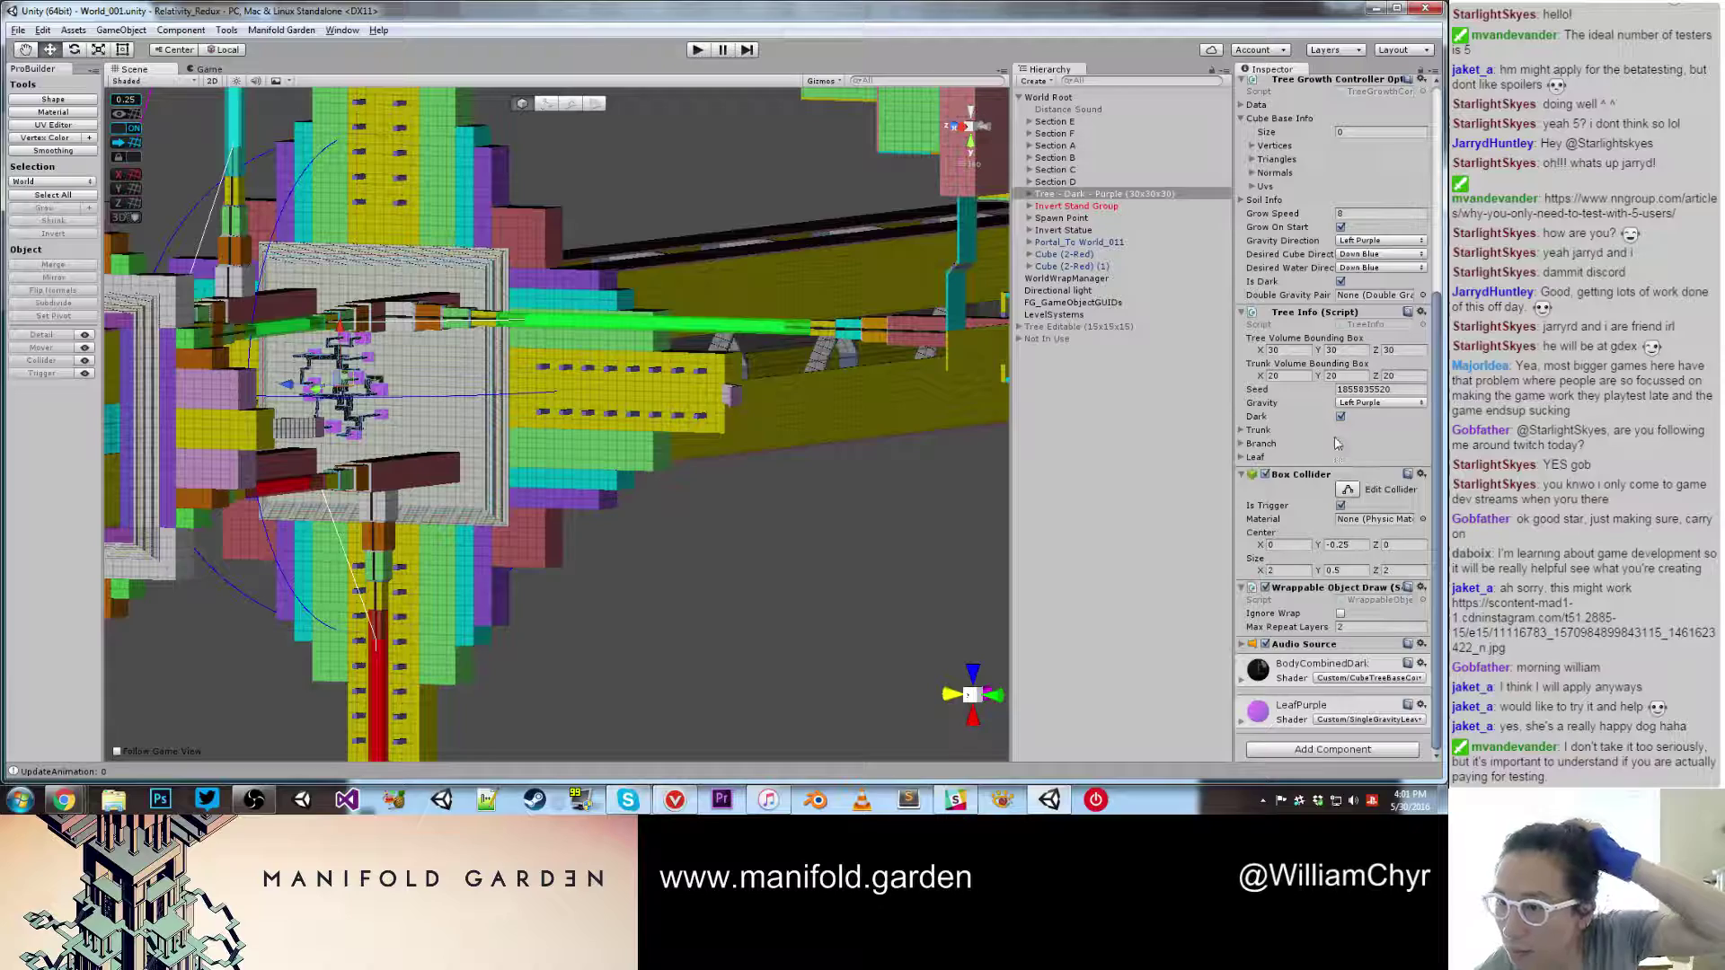
scroll(1336, 445, "up", 2)
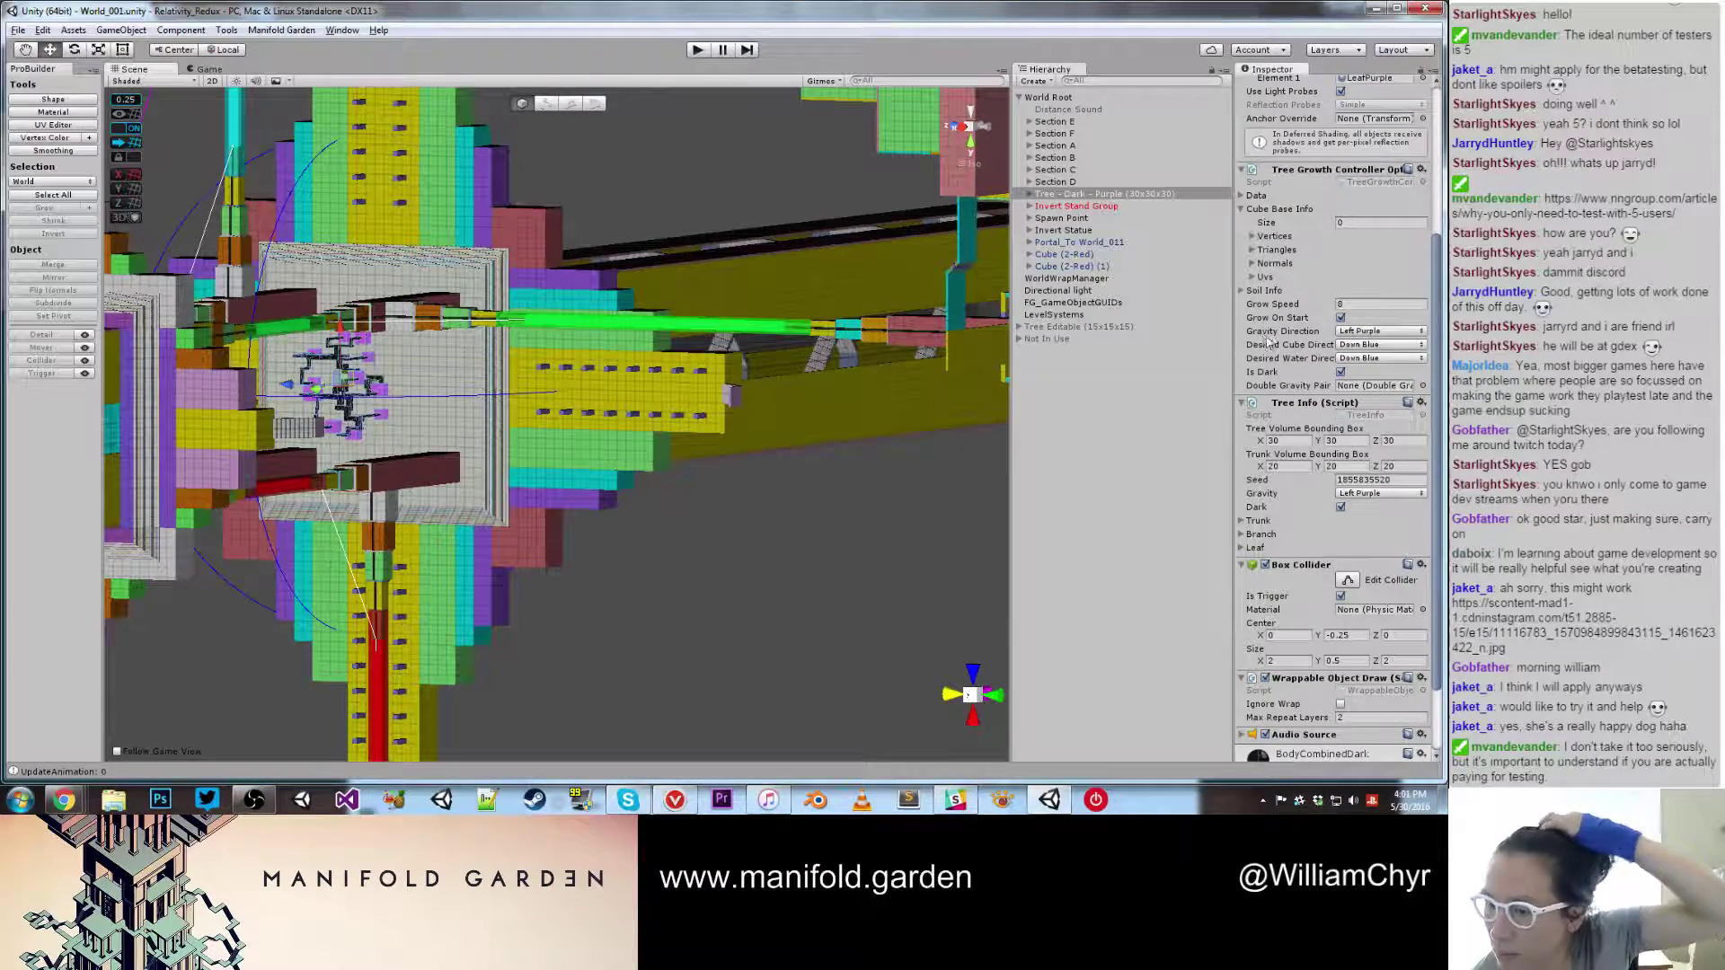
scroll(1263, 338, "down", 2)
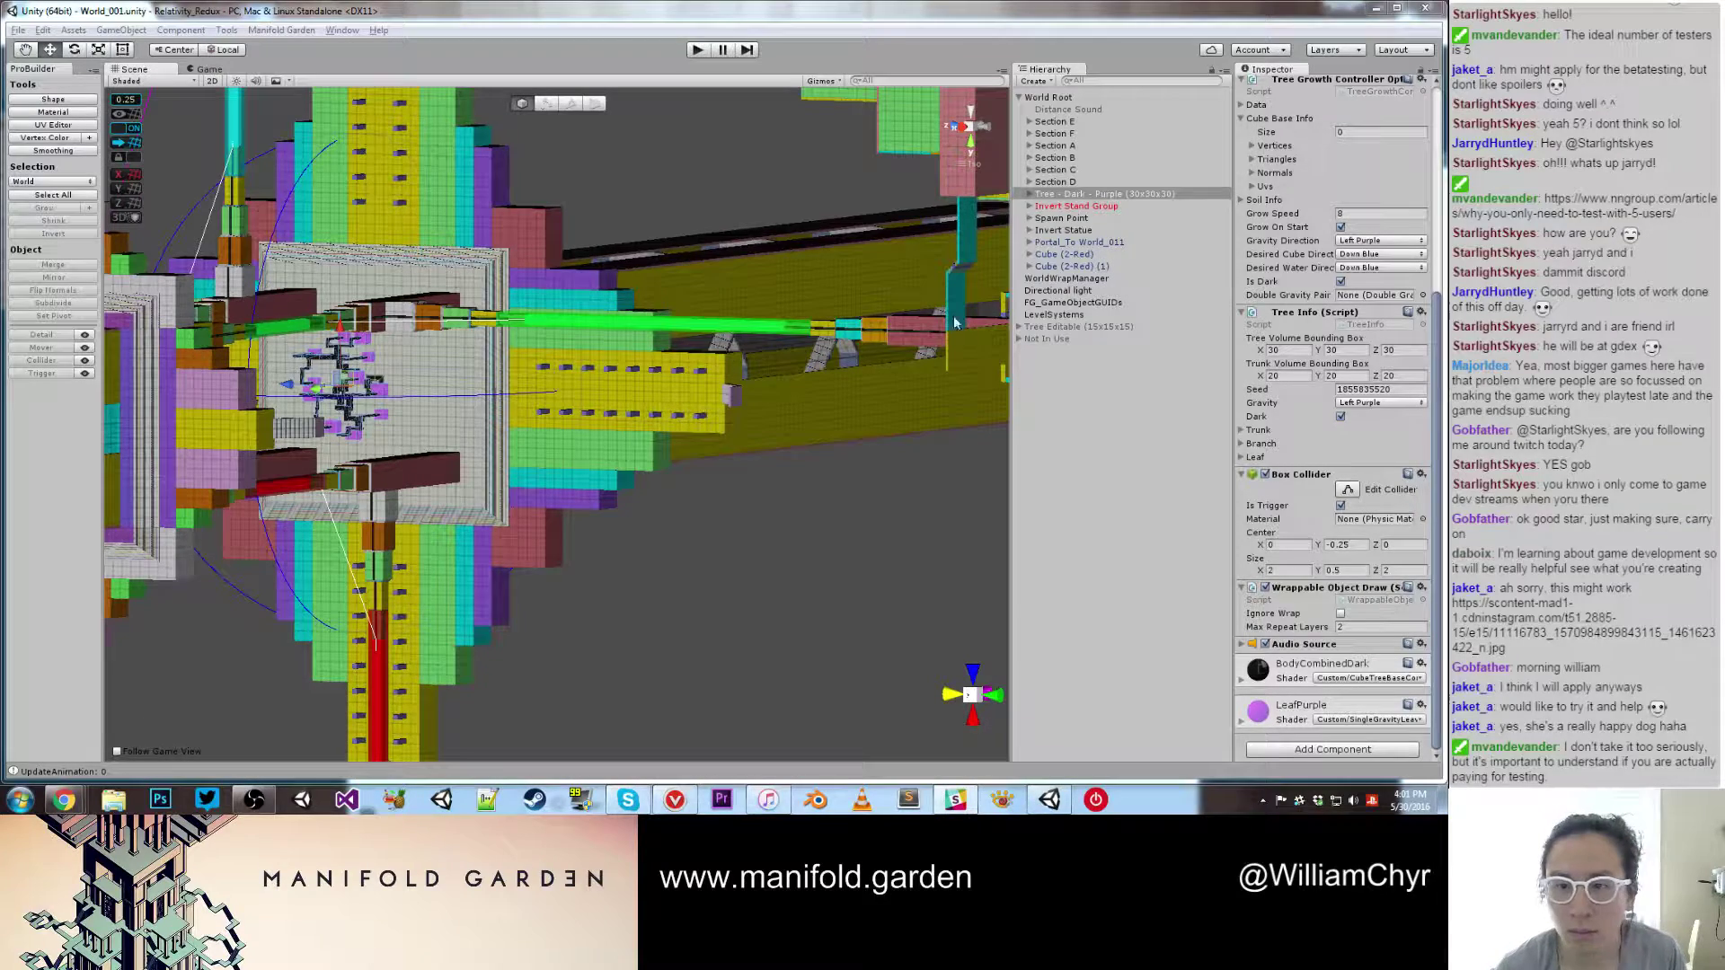
Step: Inspect the DarkModeTrigger object nested under the dark purple tree, then clear the selection
left_click(1029, 194)
left_click(1063, 206)
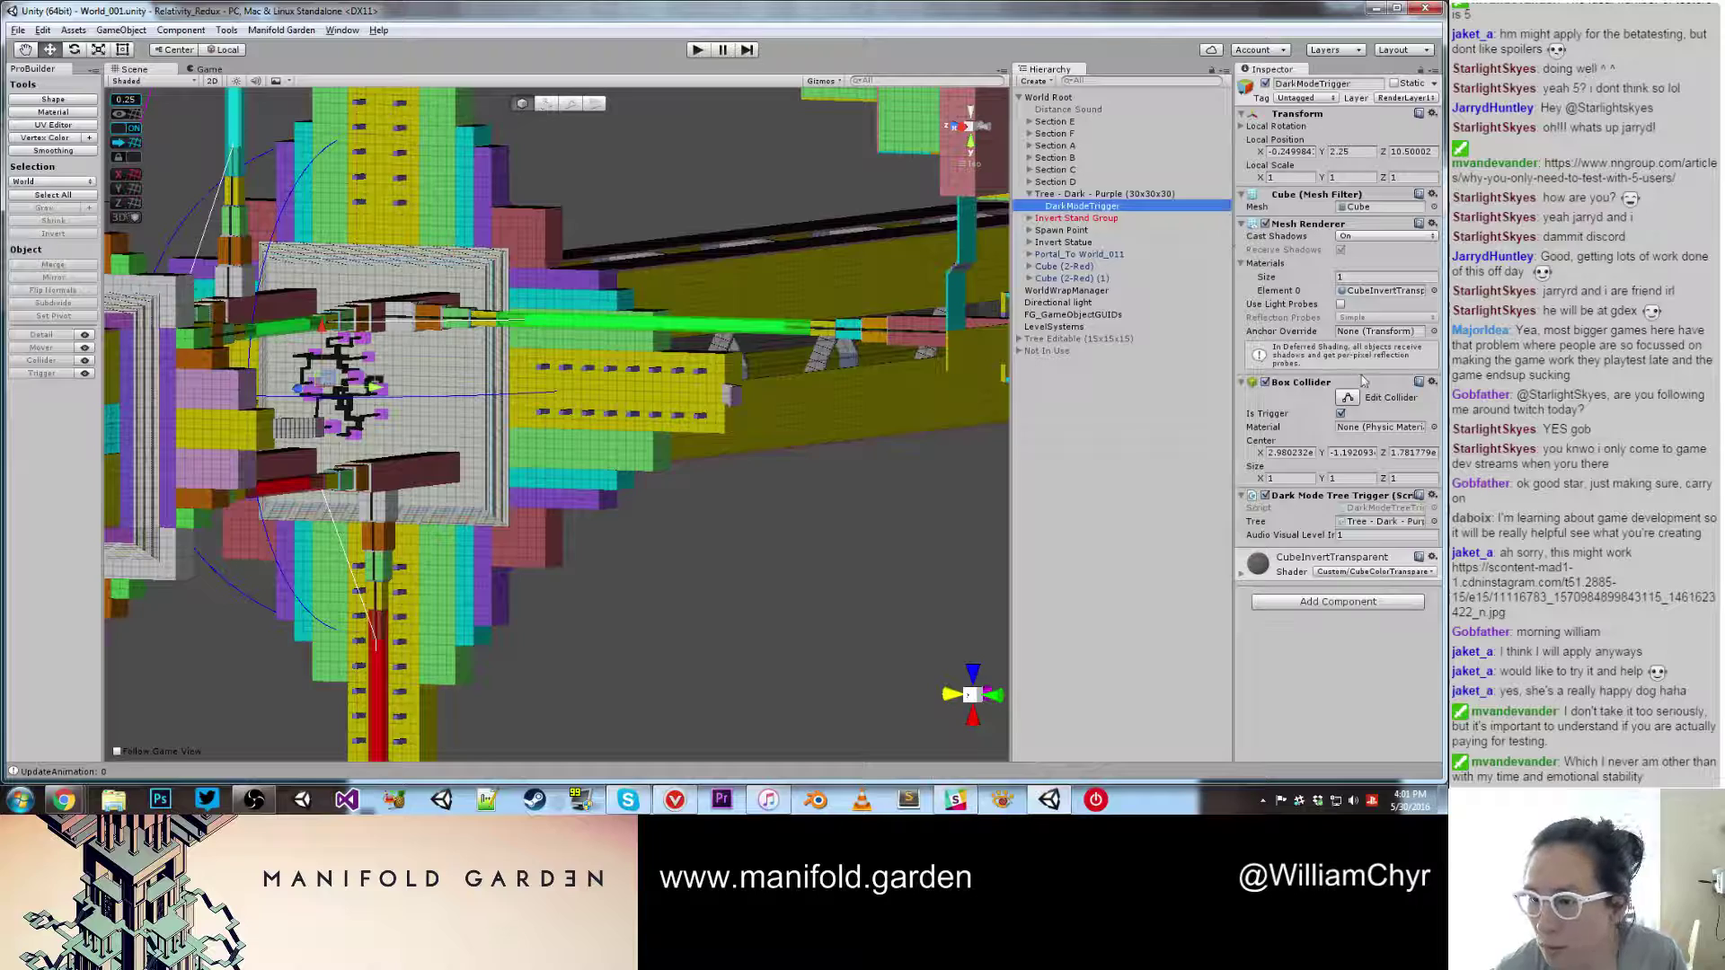
left_click(908, 571)
Step: Examine the outlying pink building of World_001 up close, including its striped stair blocks
scroll(615, 377, "down", 5)
left_click_drag(694, 186, 663, 301, "alt")
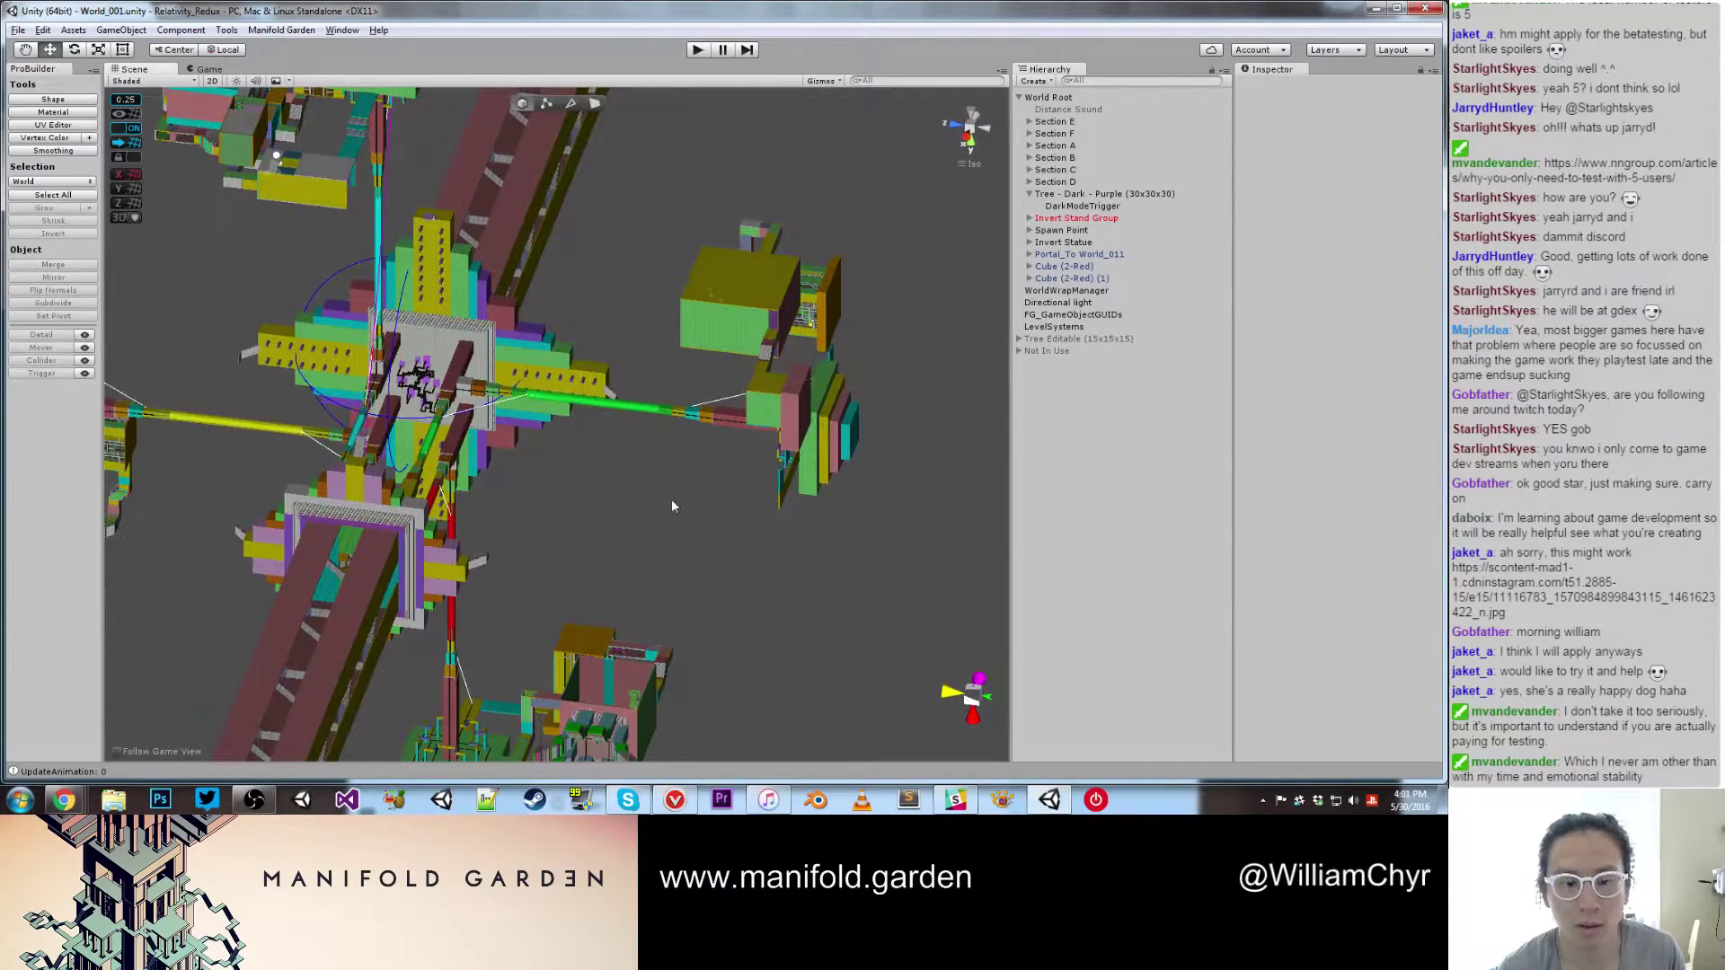
scroll(674, 521, "up", 8)
middle_click_drag(683, 570, 648, 318)
scroll(657, 404, "up", 6)
scroll(649, 318, "up", 6)
scroll(647, 316, "up", 2)
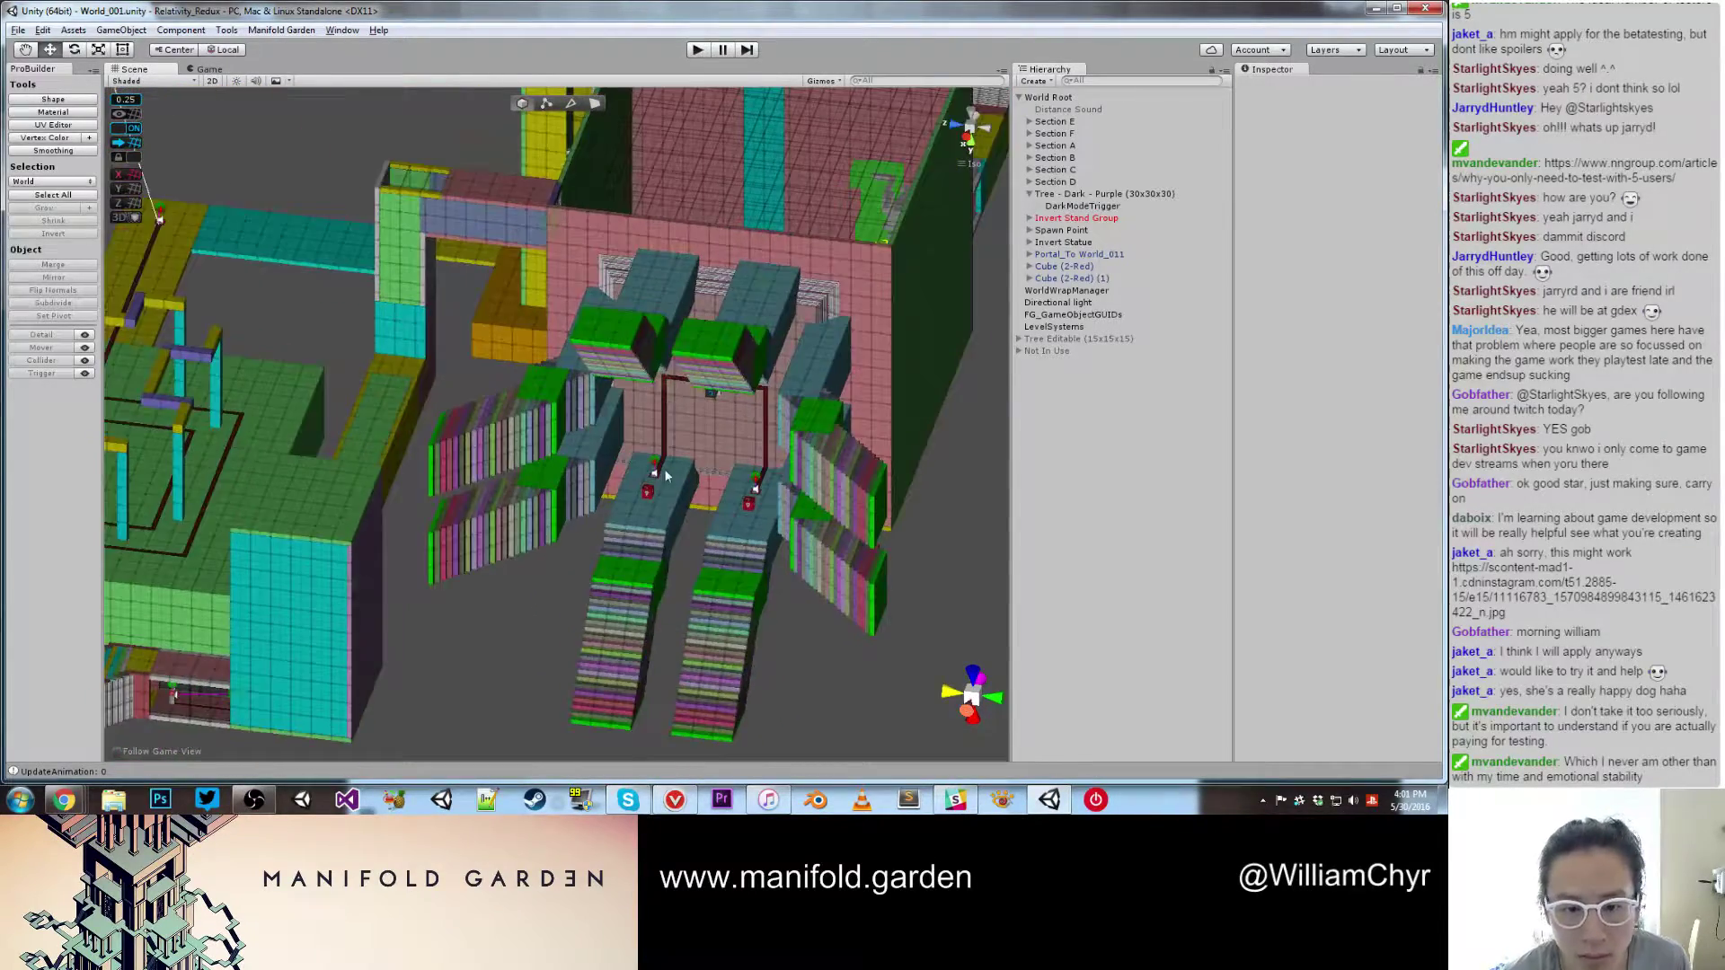
Step: Move the red cube square activator on the stair platform to X 9 and save World_001
left_click(656, 472)
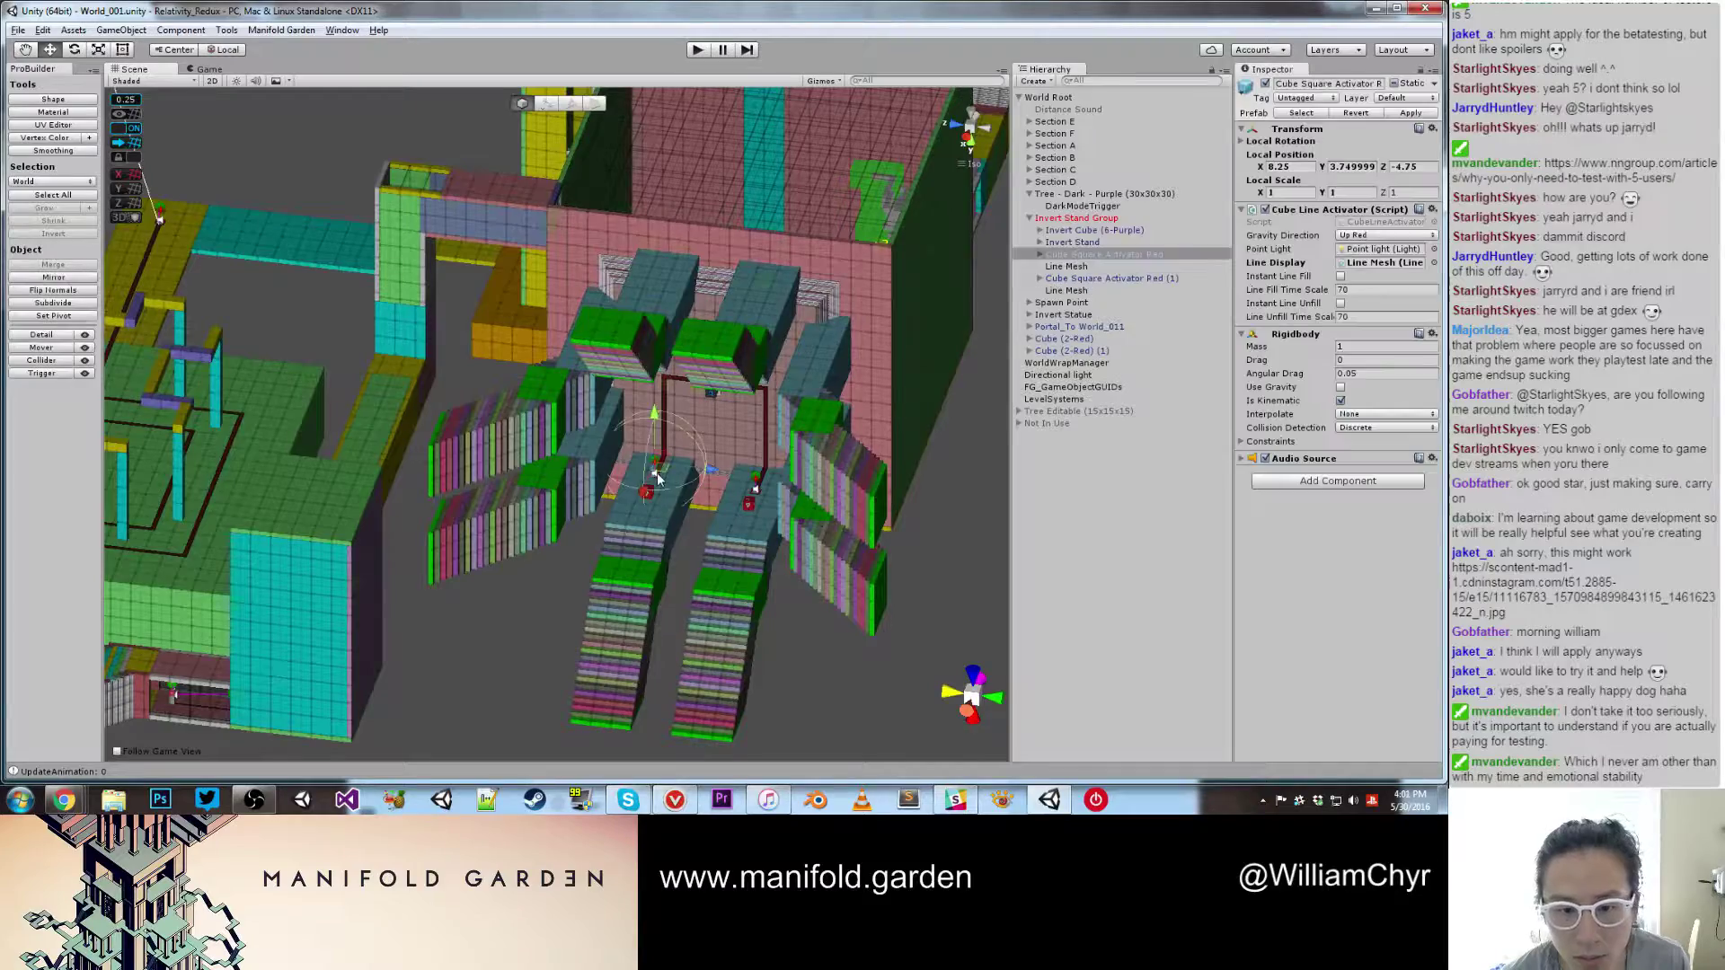
double_click(1123, 255)
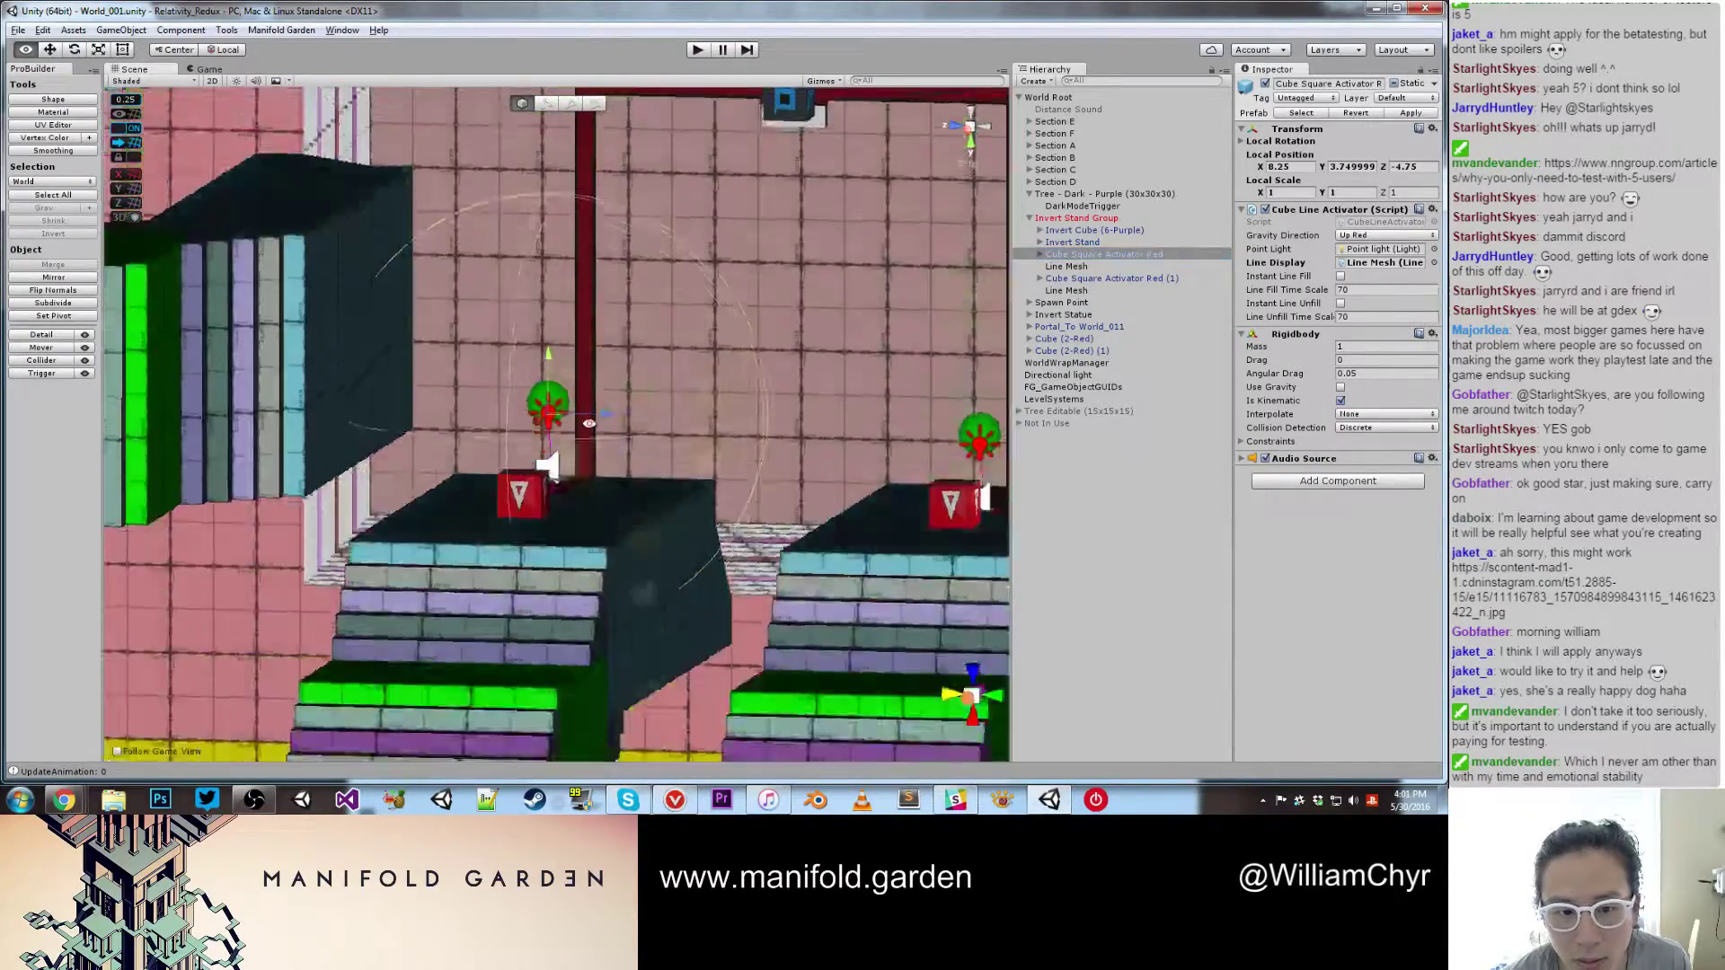
left_click_drag(589, 422, 544, 359, "alt")
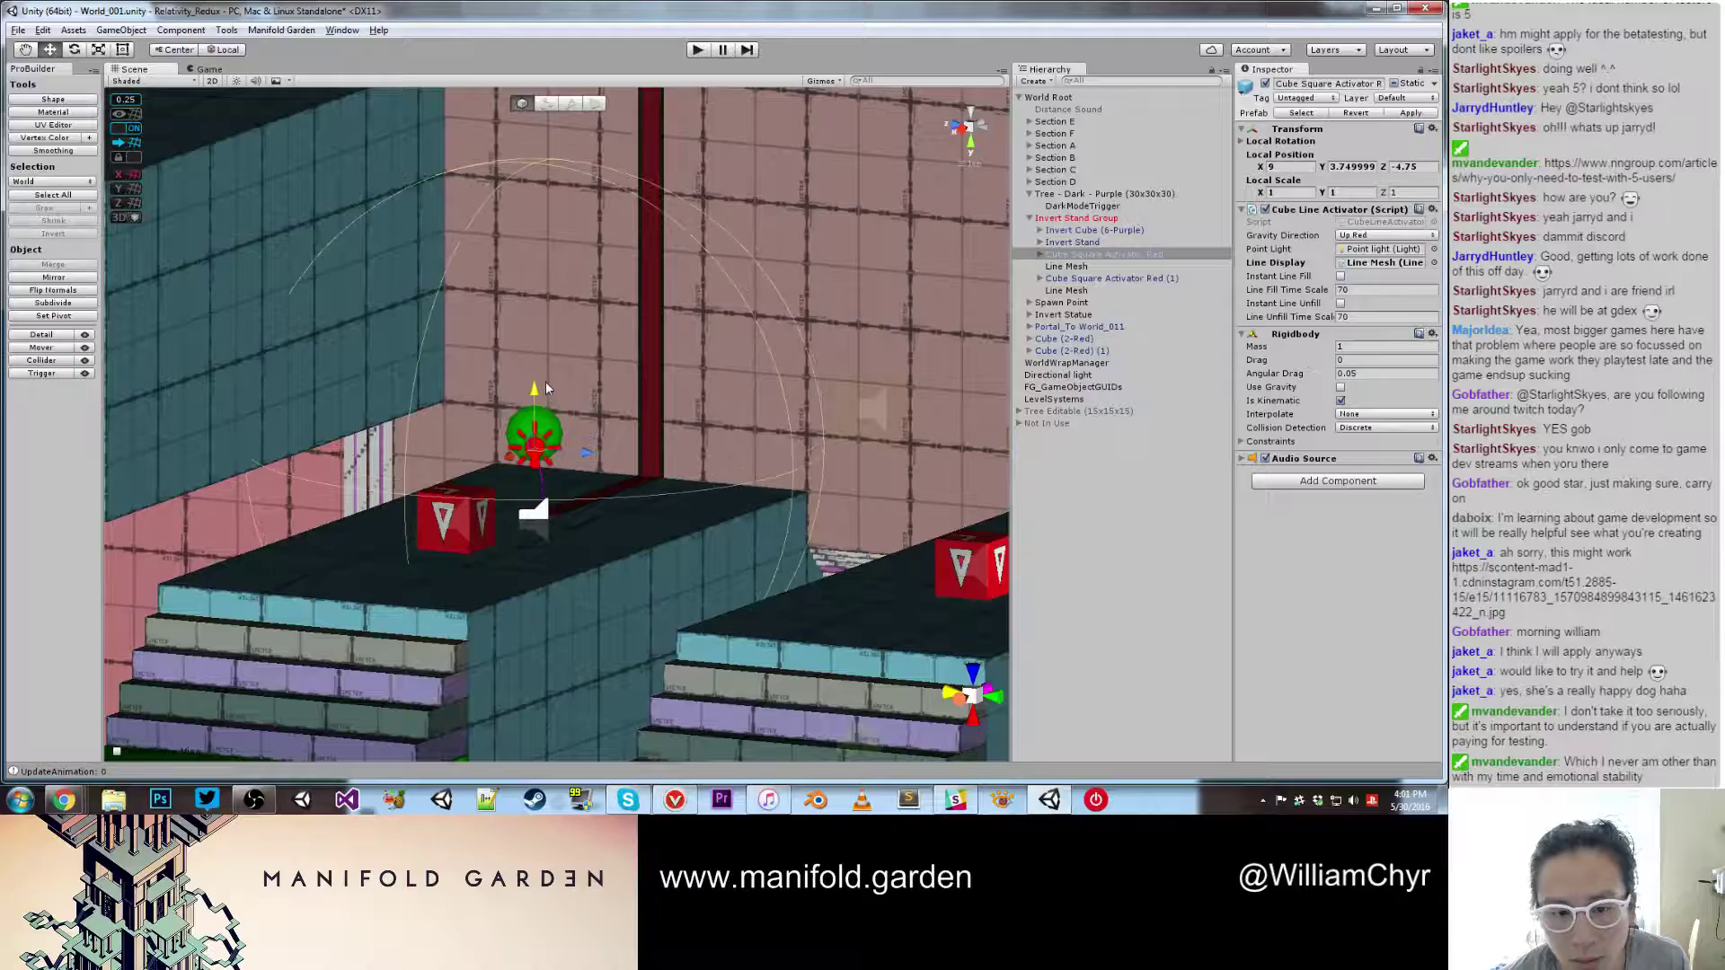
scroll(550, 359, "down", 5)
left_click(343, 476)
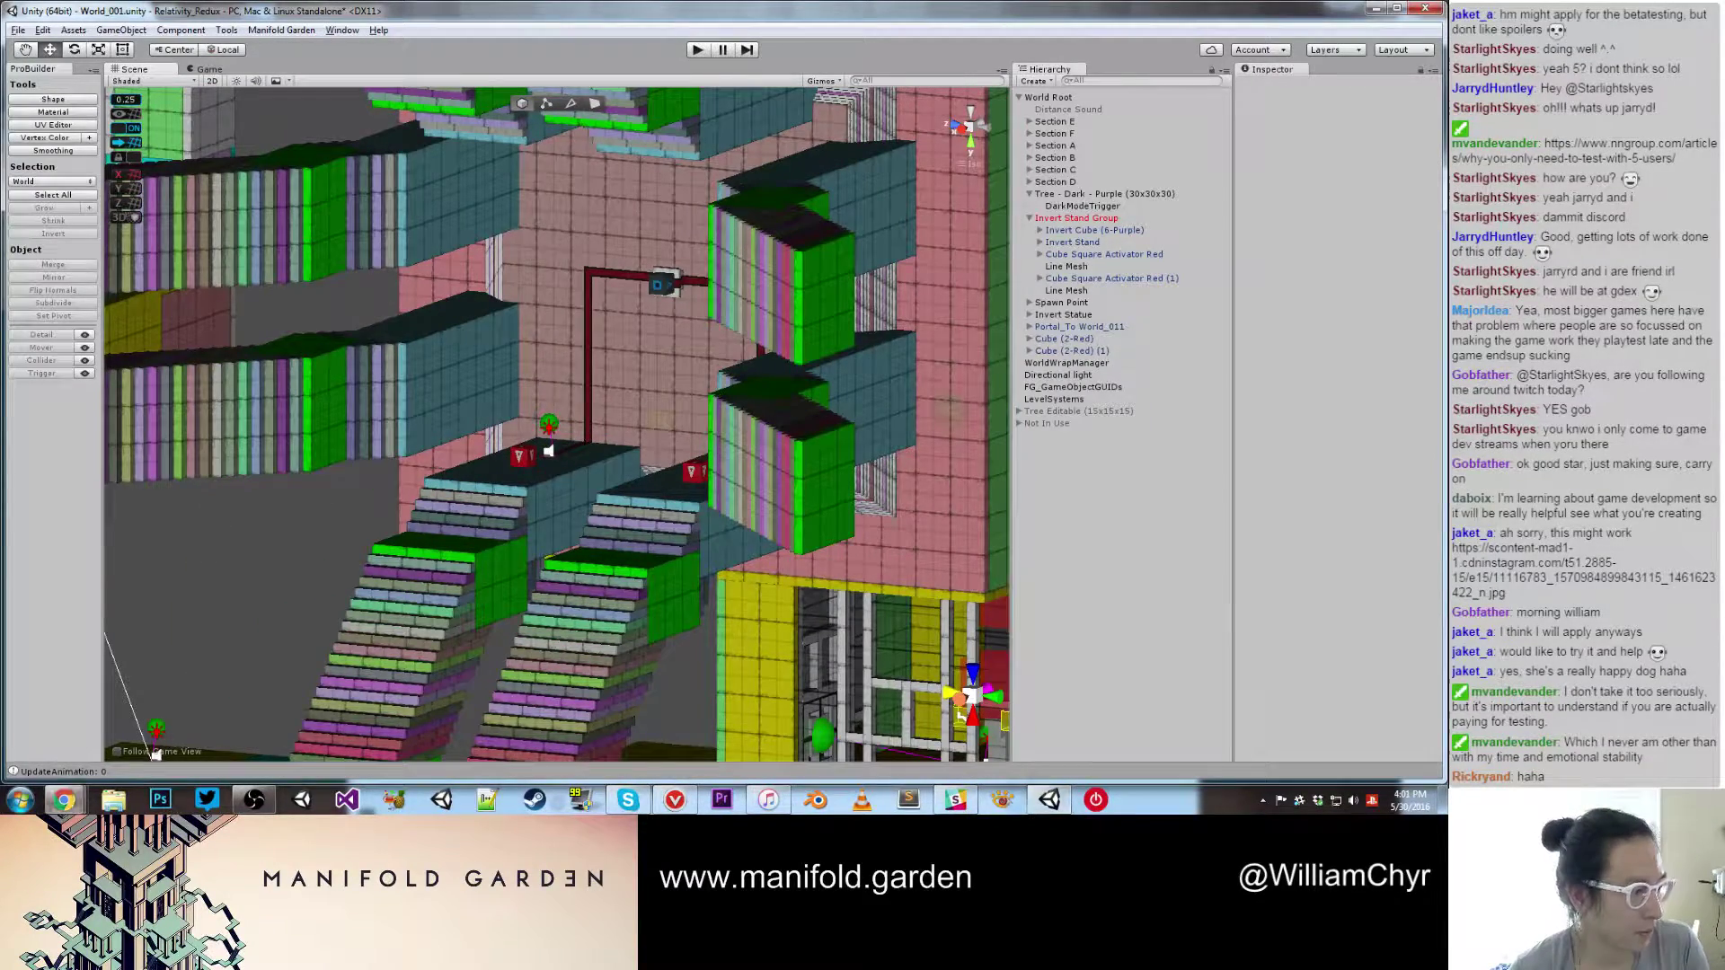
key("ctrl+s")
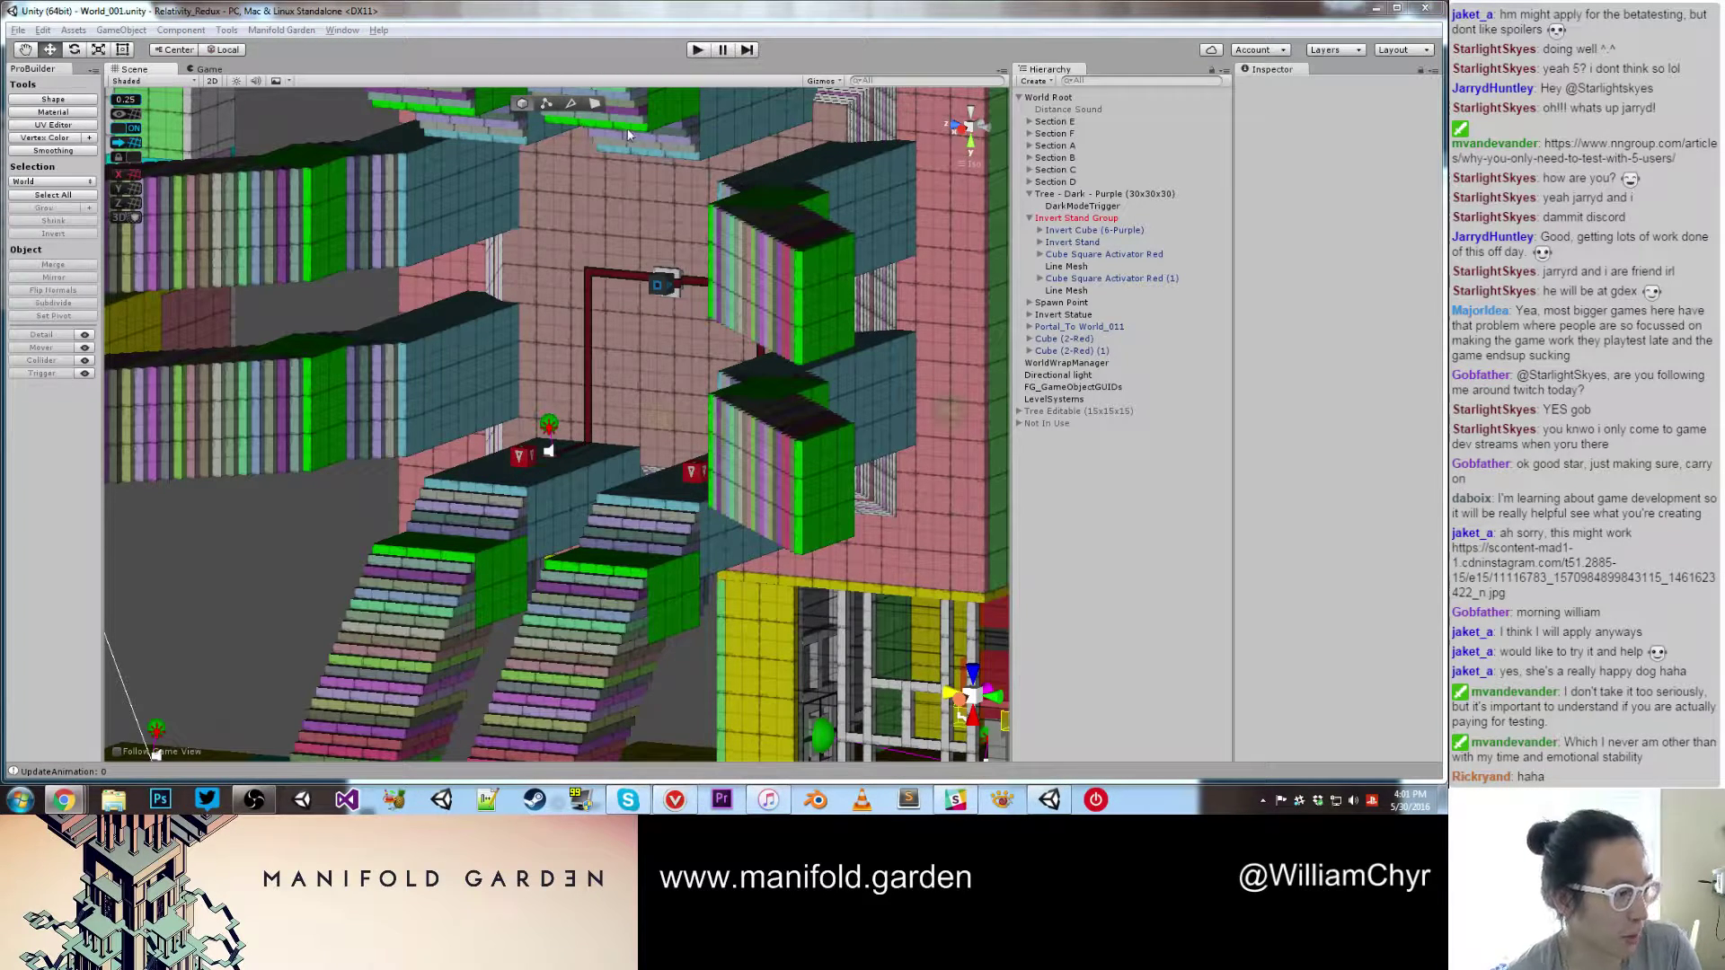
Step: Play-test World_001_Optimized, trying the red cubes on their activators and walking on to the purple cube area
left_click(698, 50)
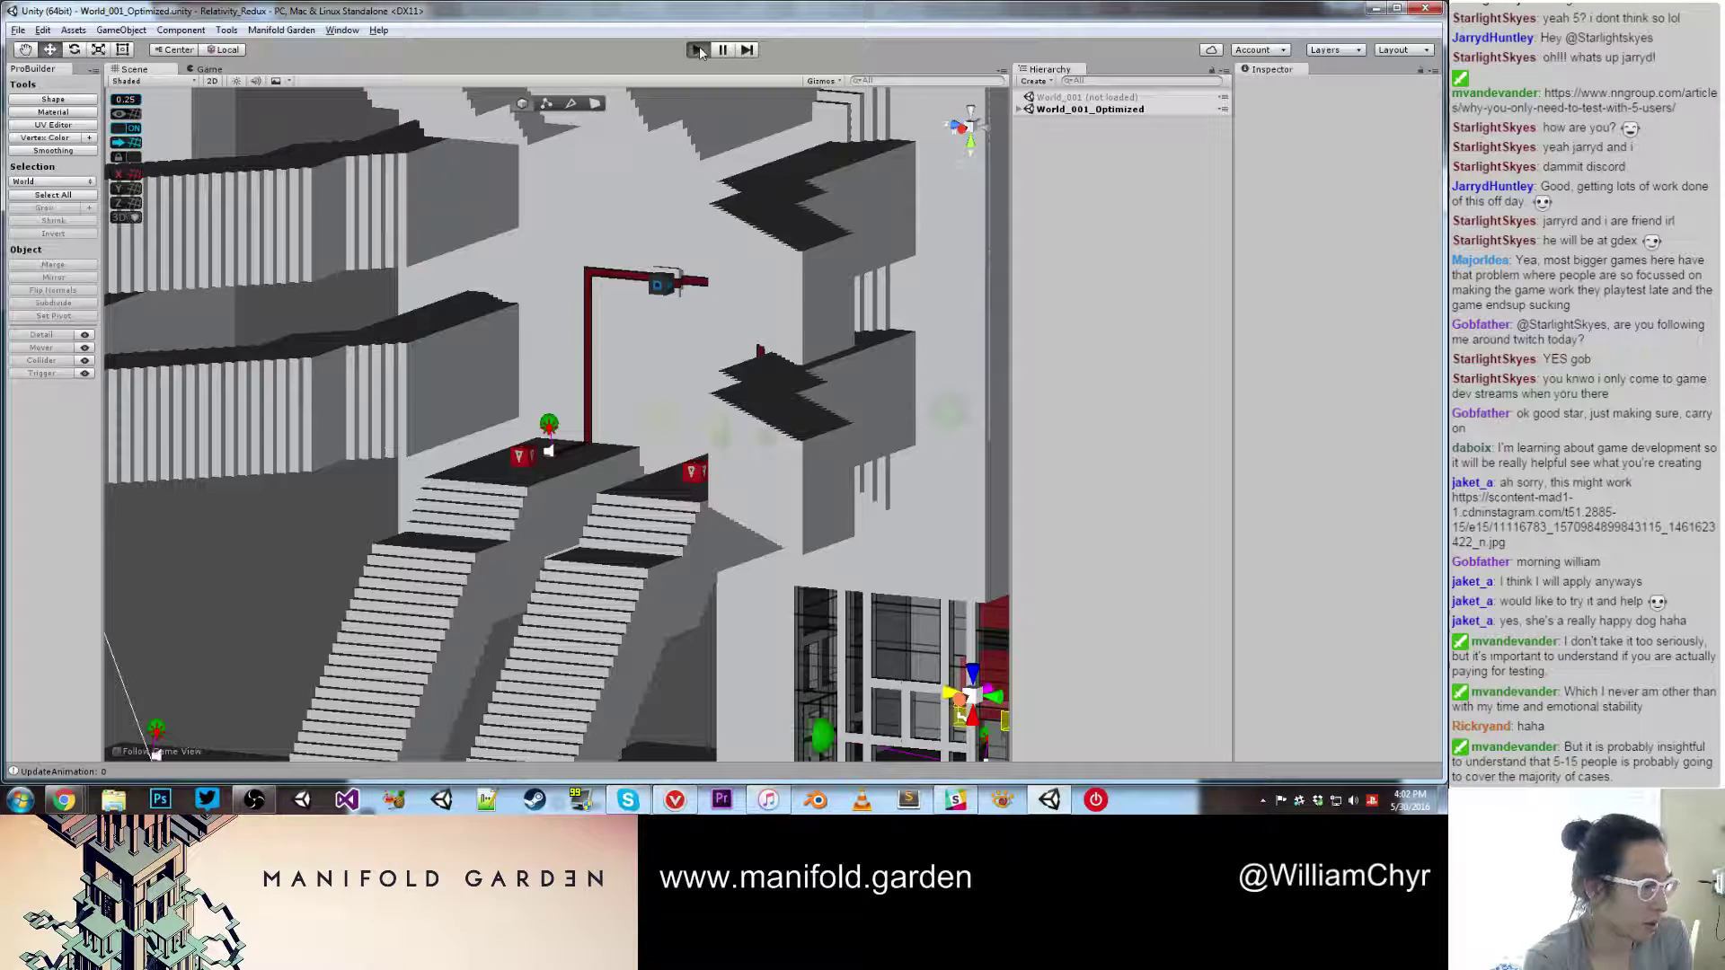
left_click(698, 49)
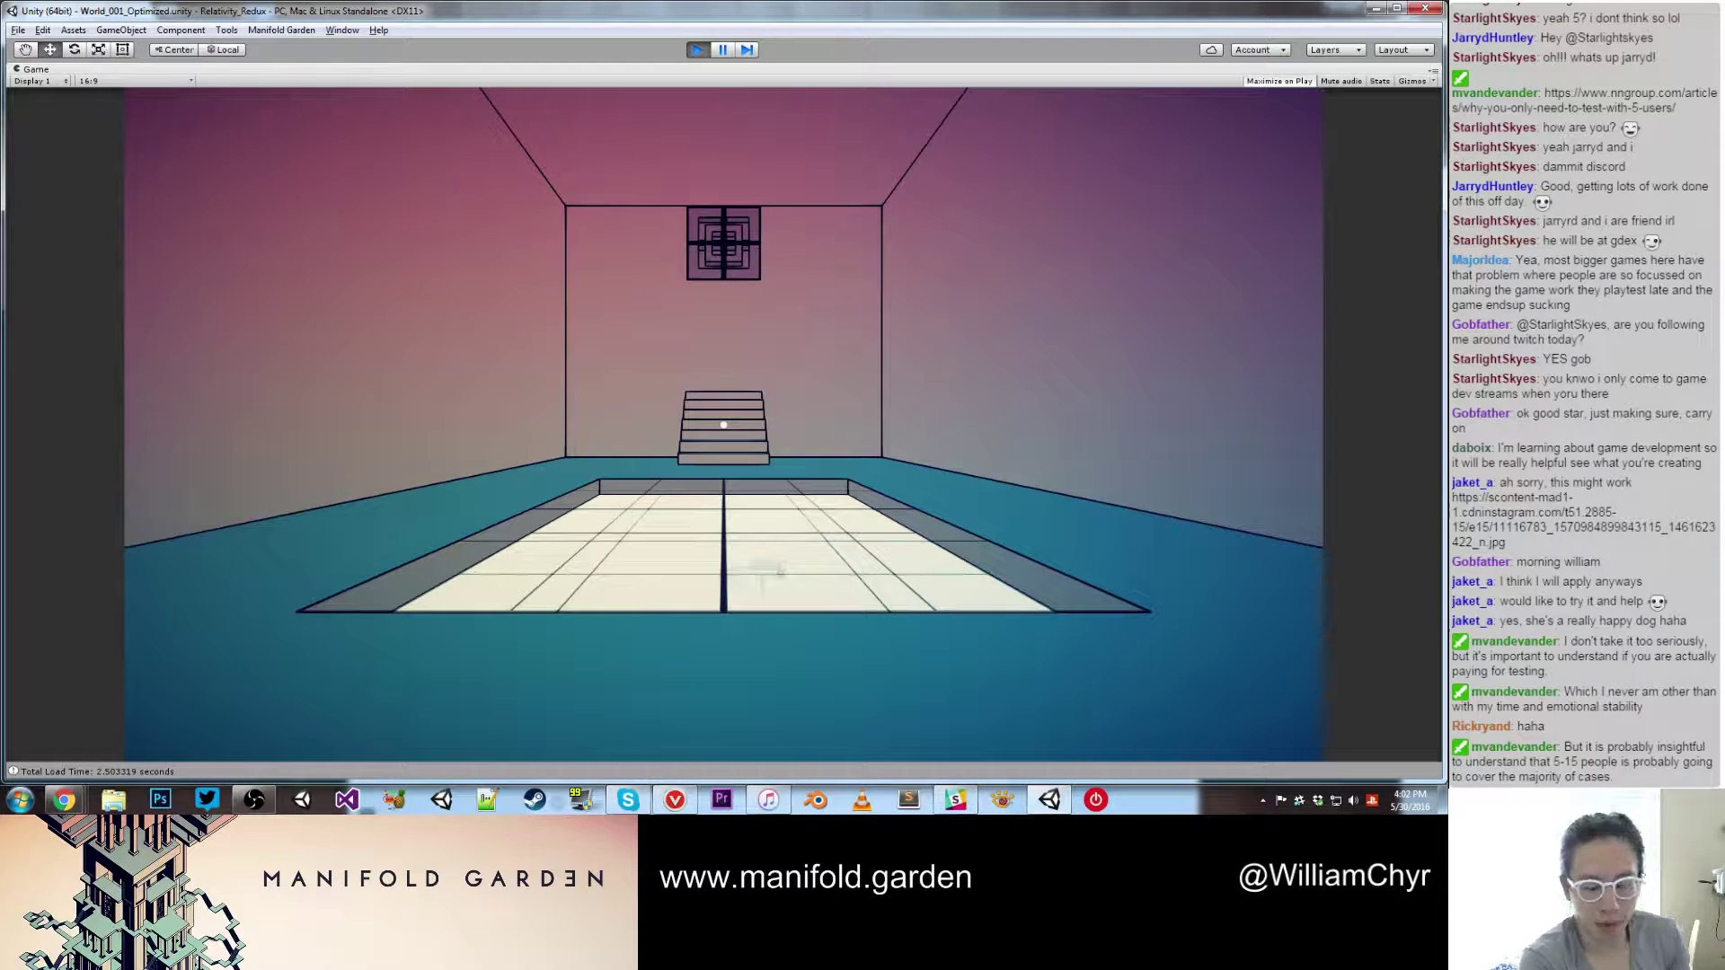
key("w")
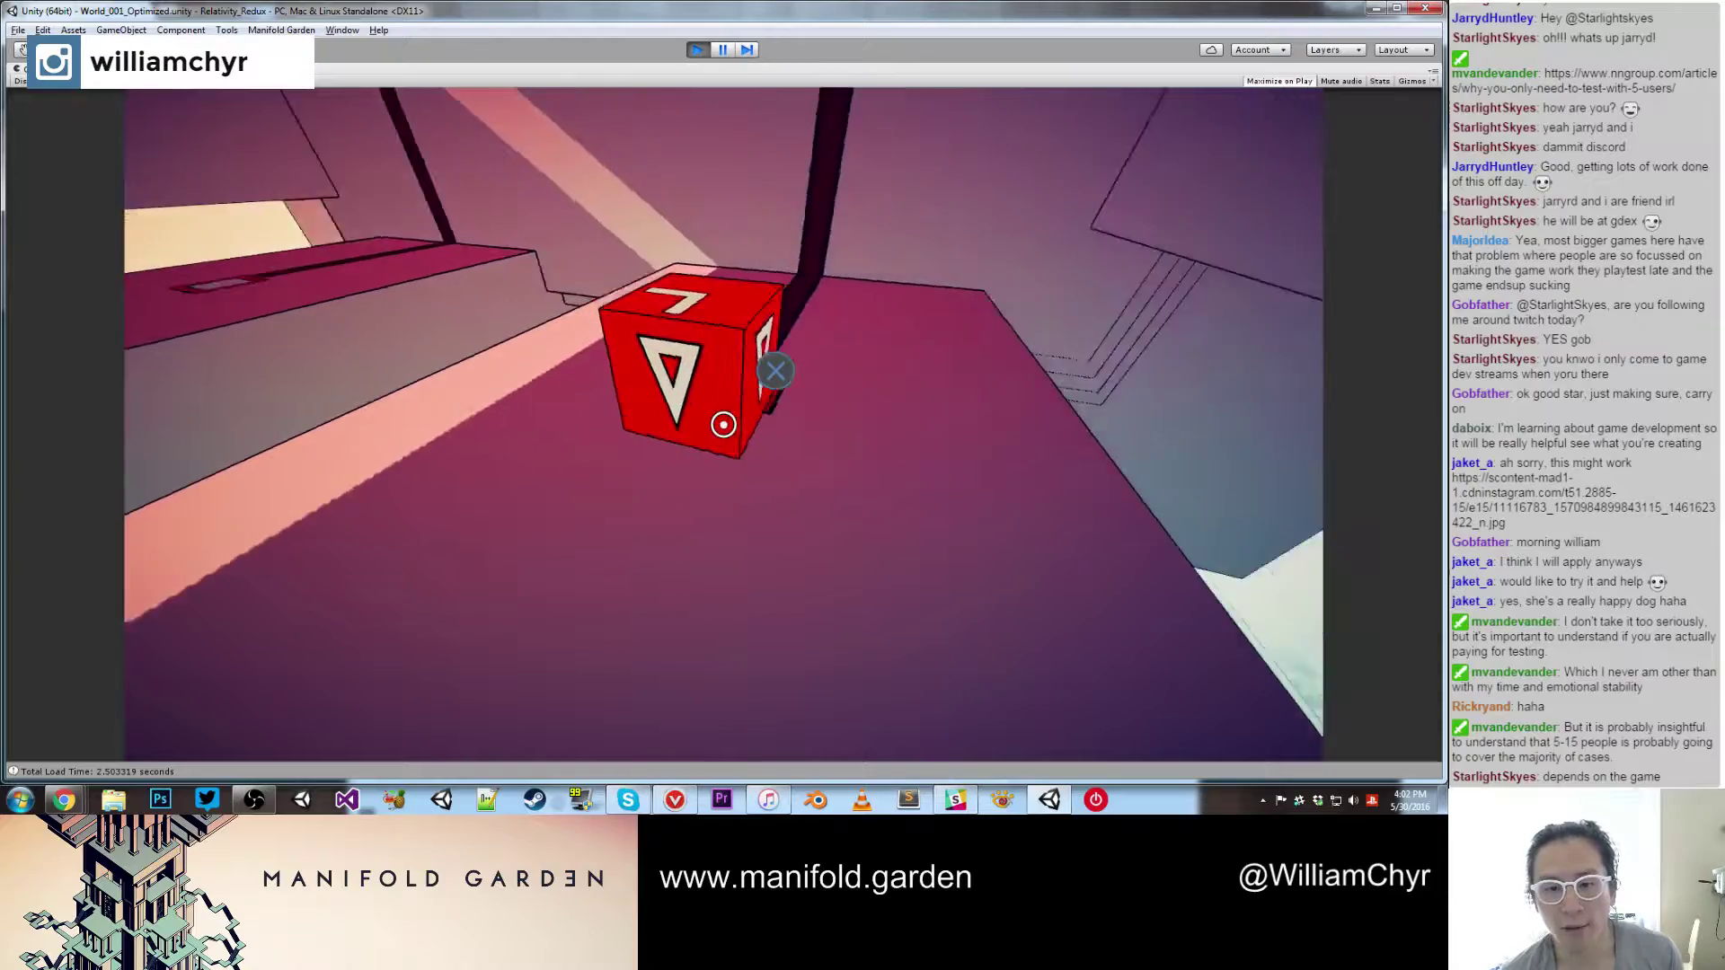
key("space")
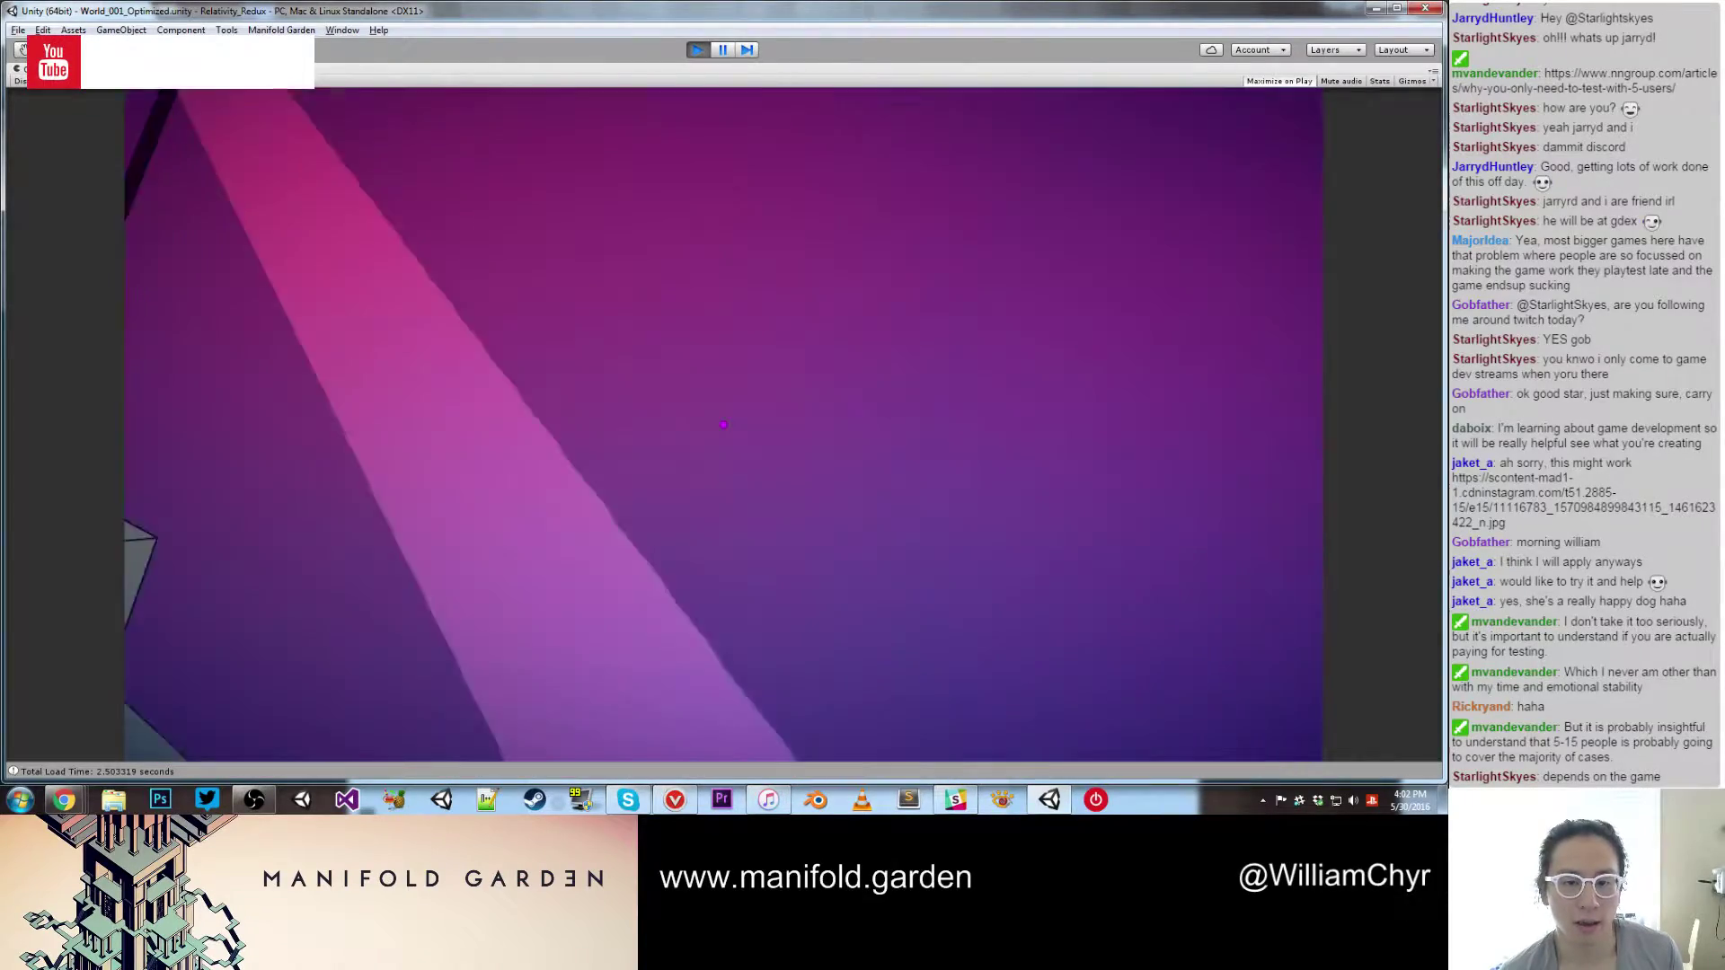
key("space")
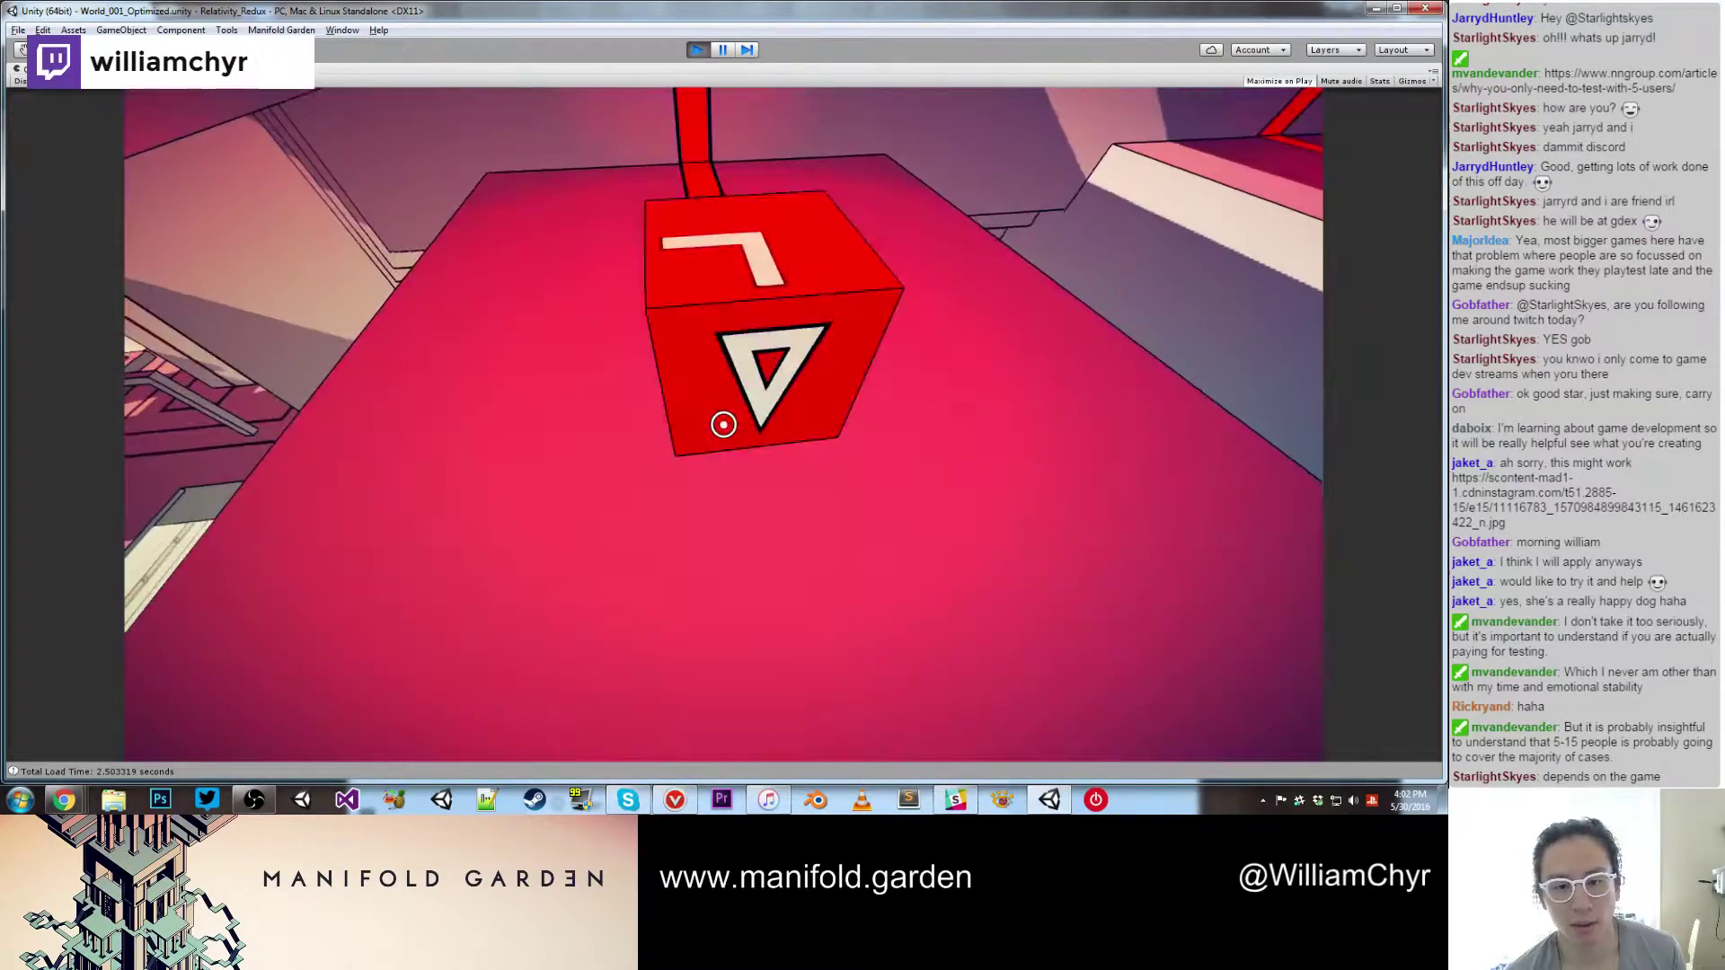
key("space")
key("w")
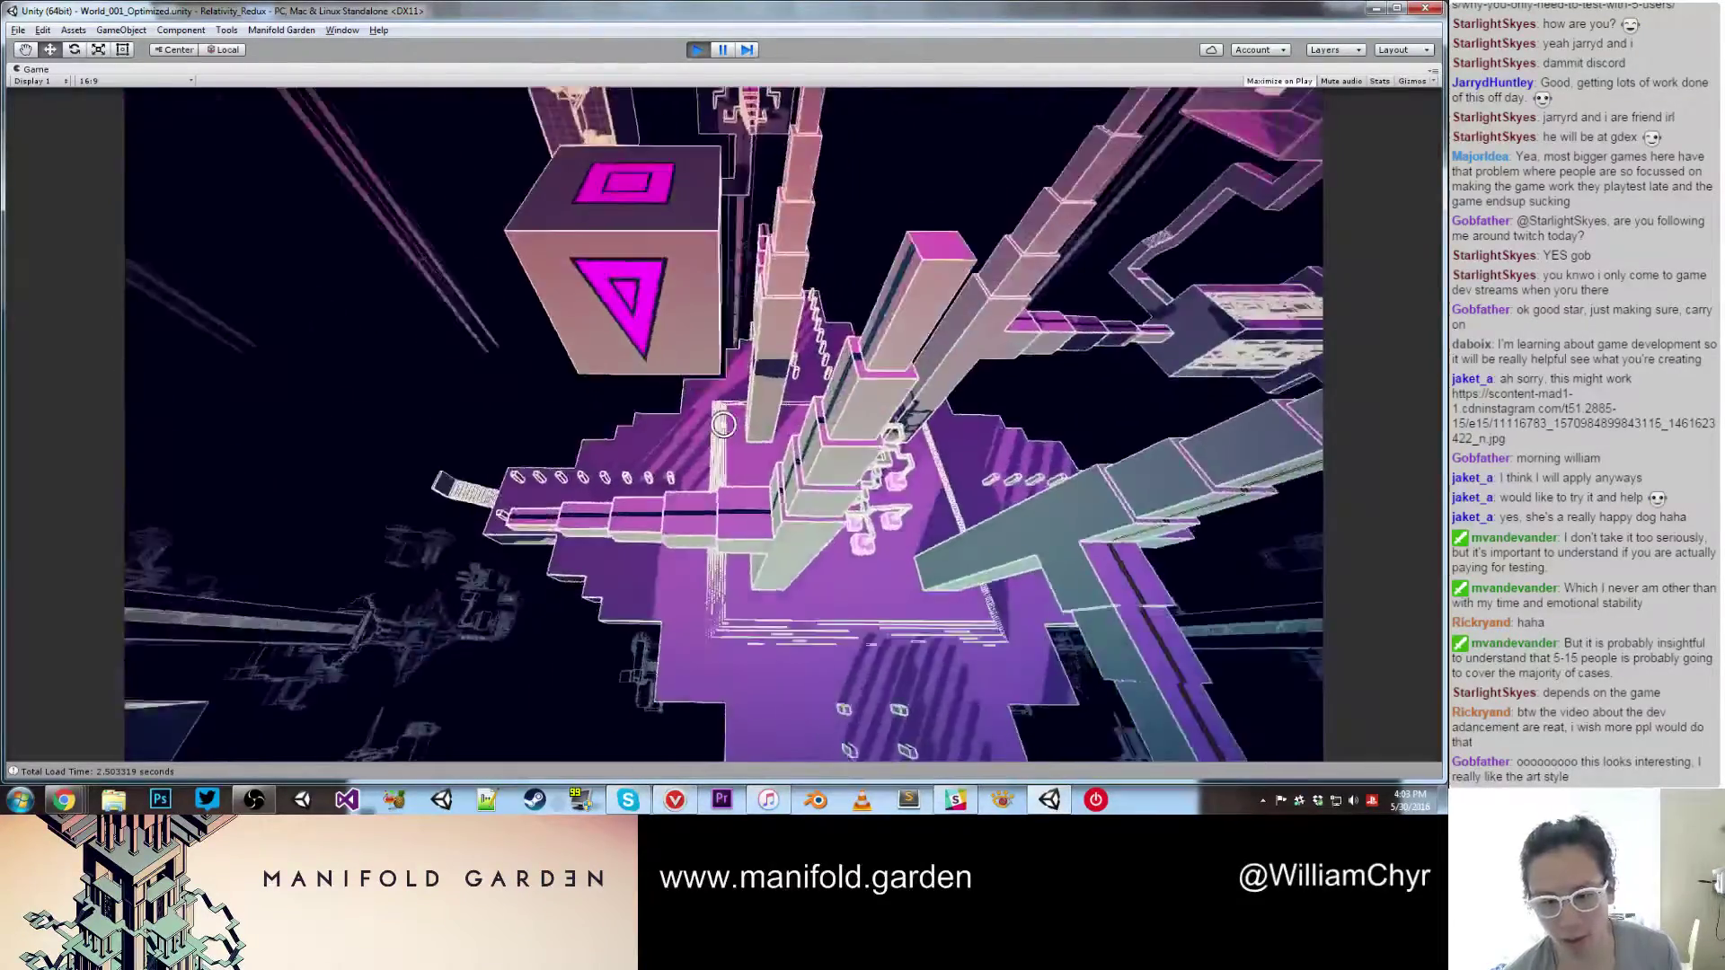
key("w")
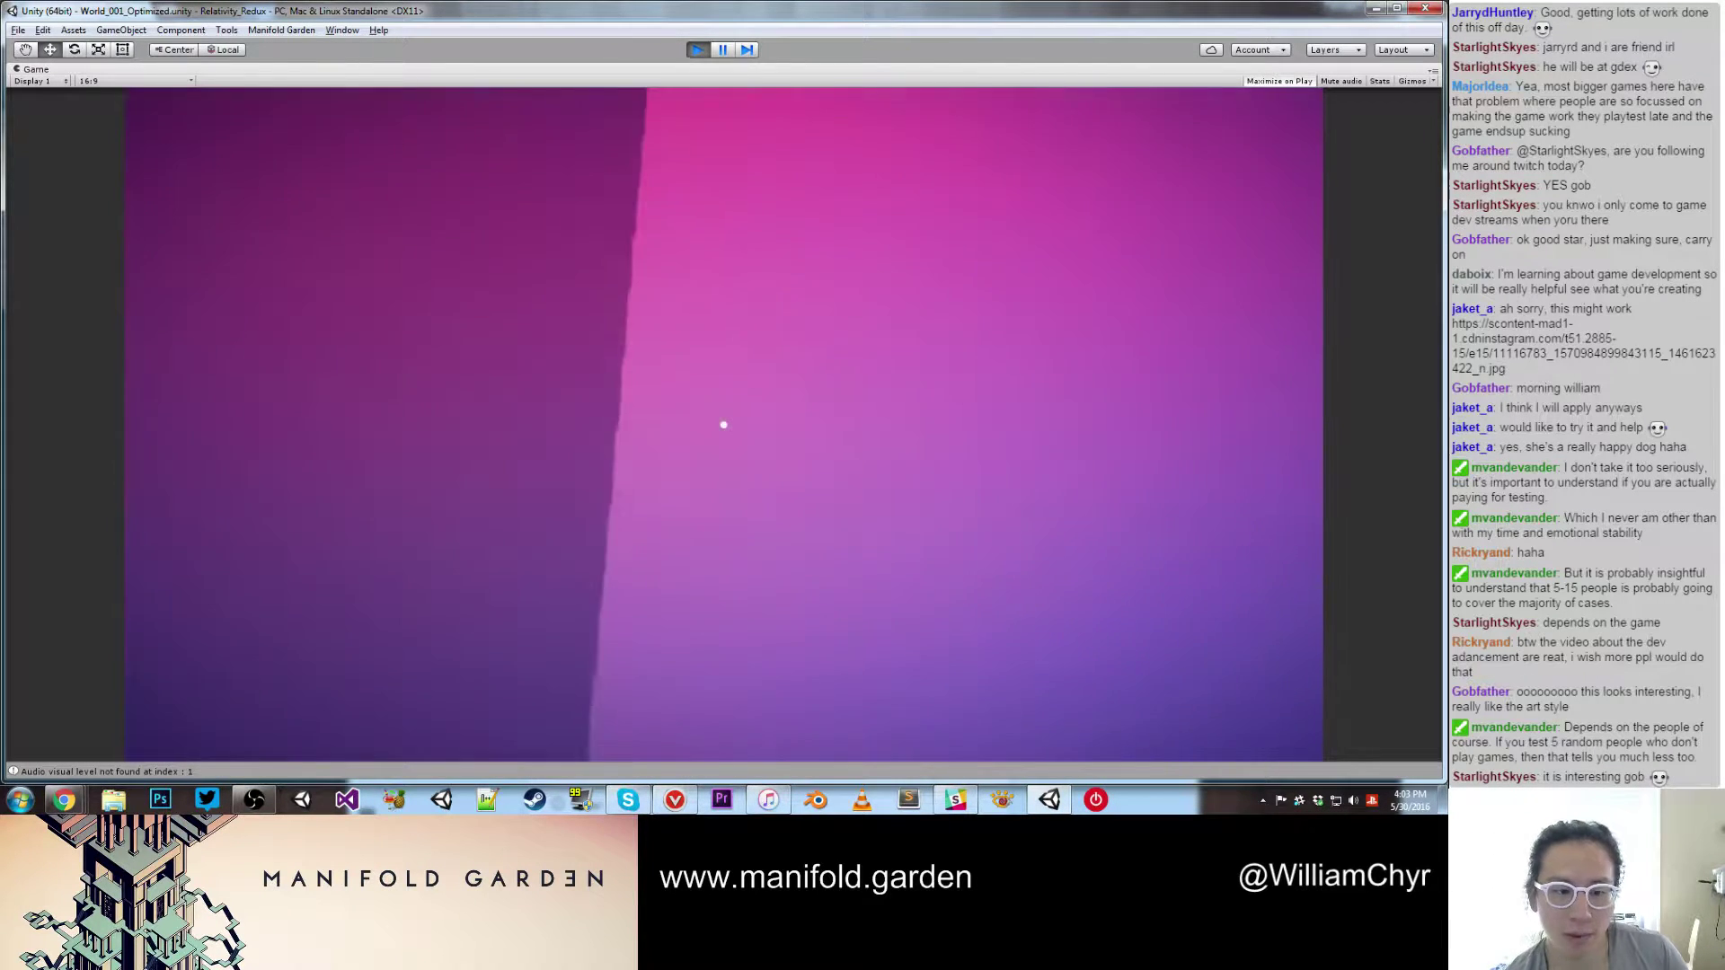
Step: Return to Unity from the browser's beta testing form and end the World_001 play session
key("alt+Tab")
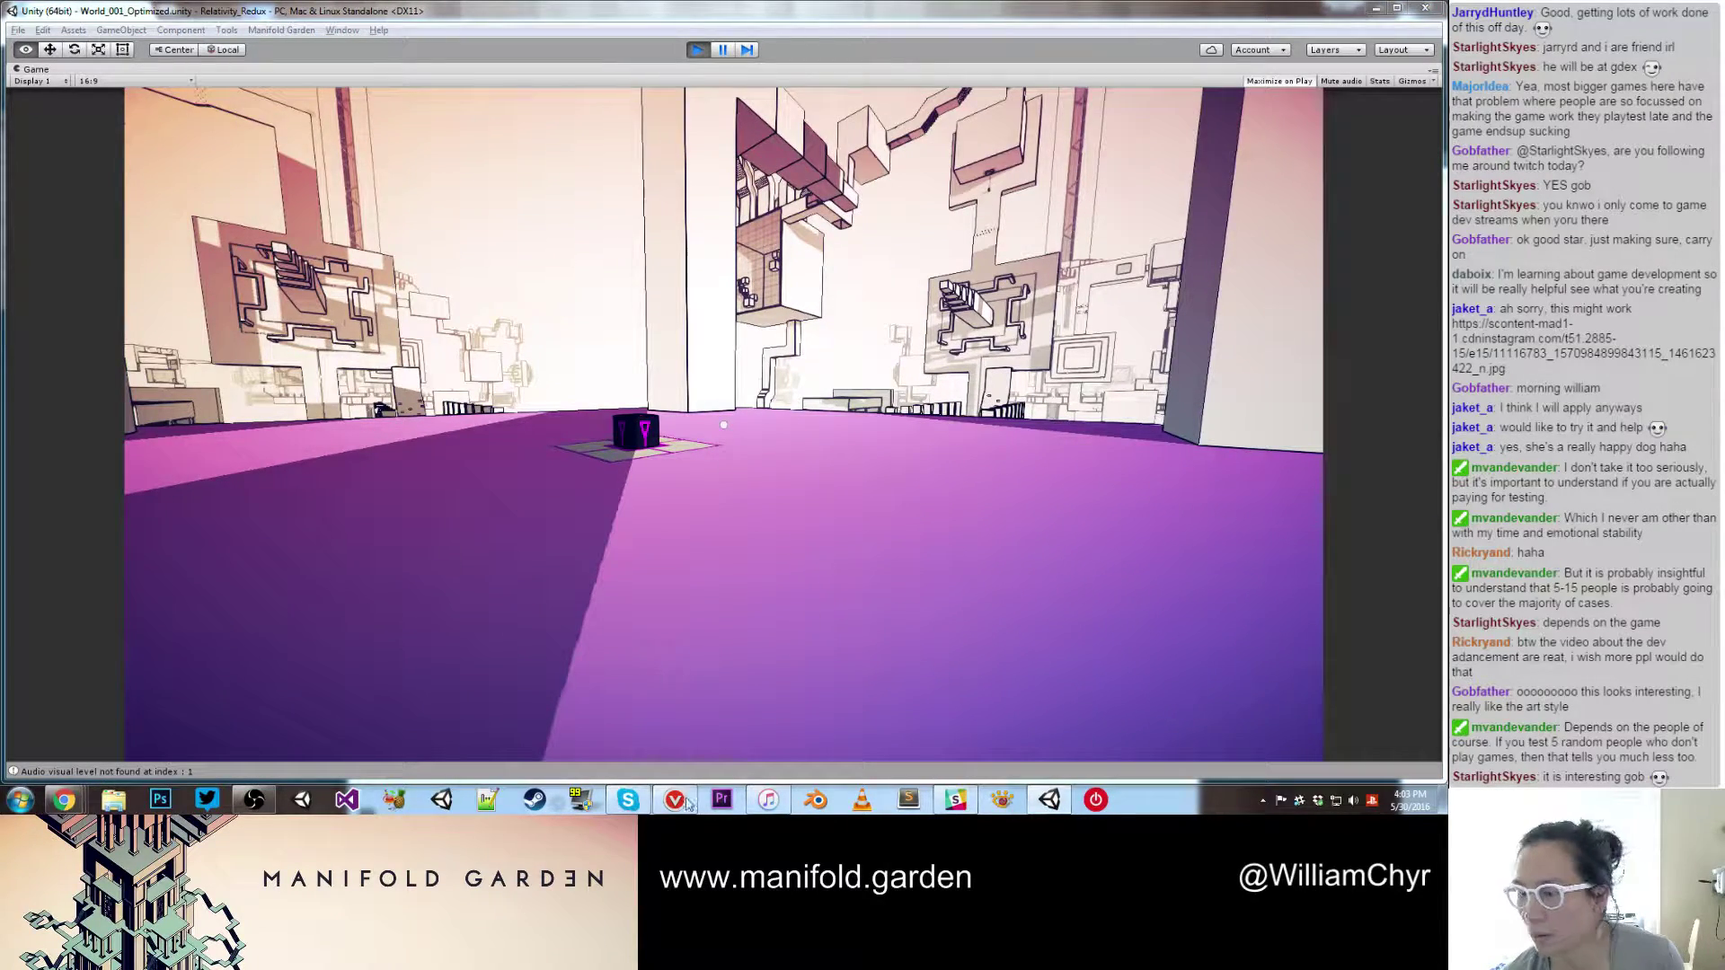
left_click(1053, 800)
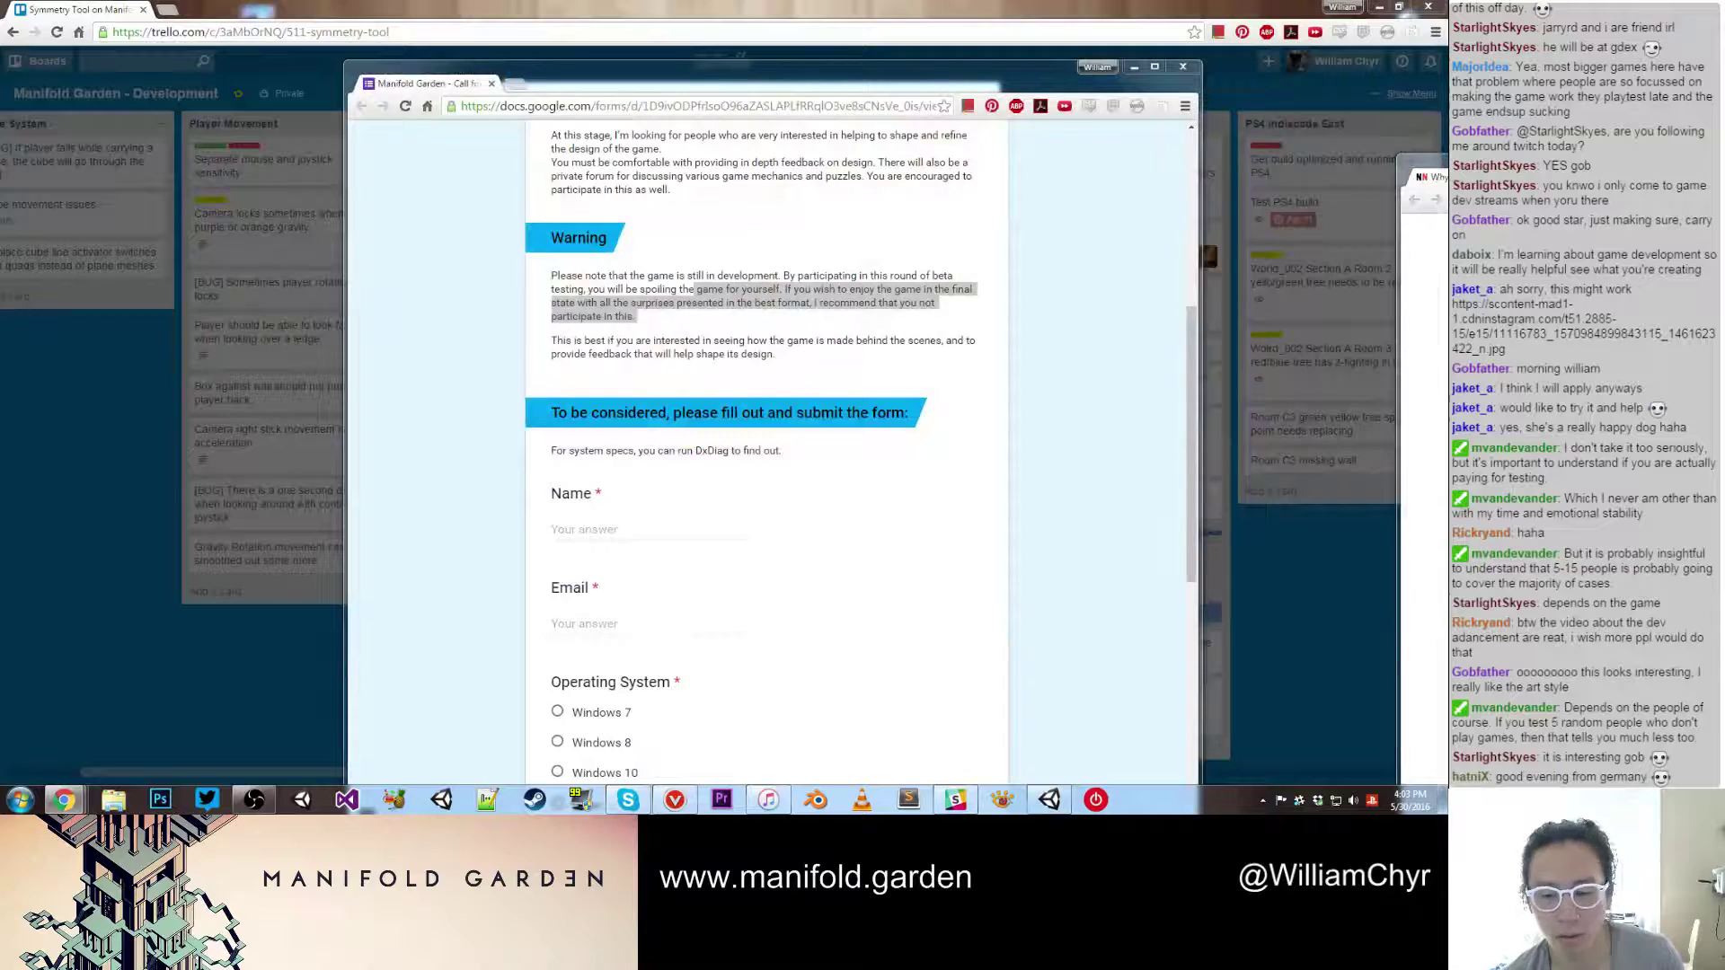
left_click(1049, 799)
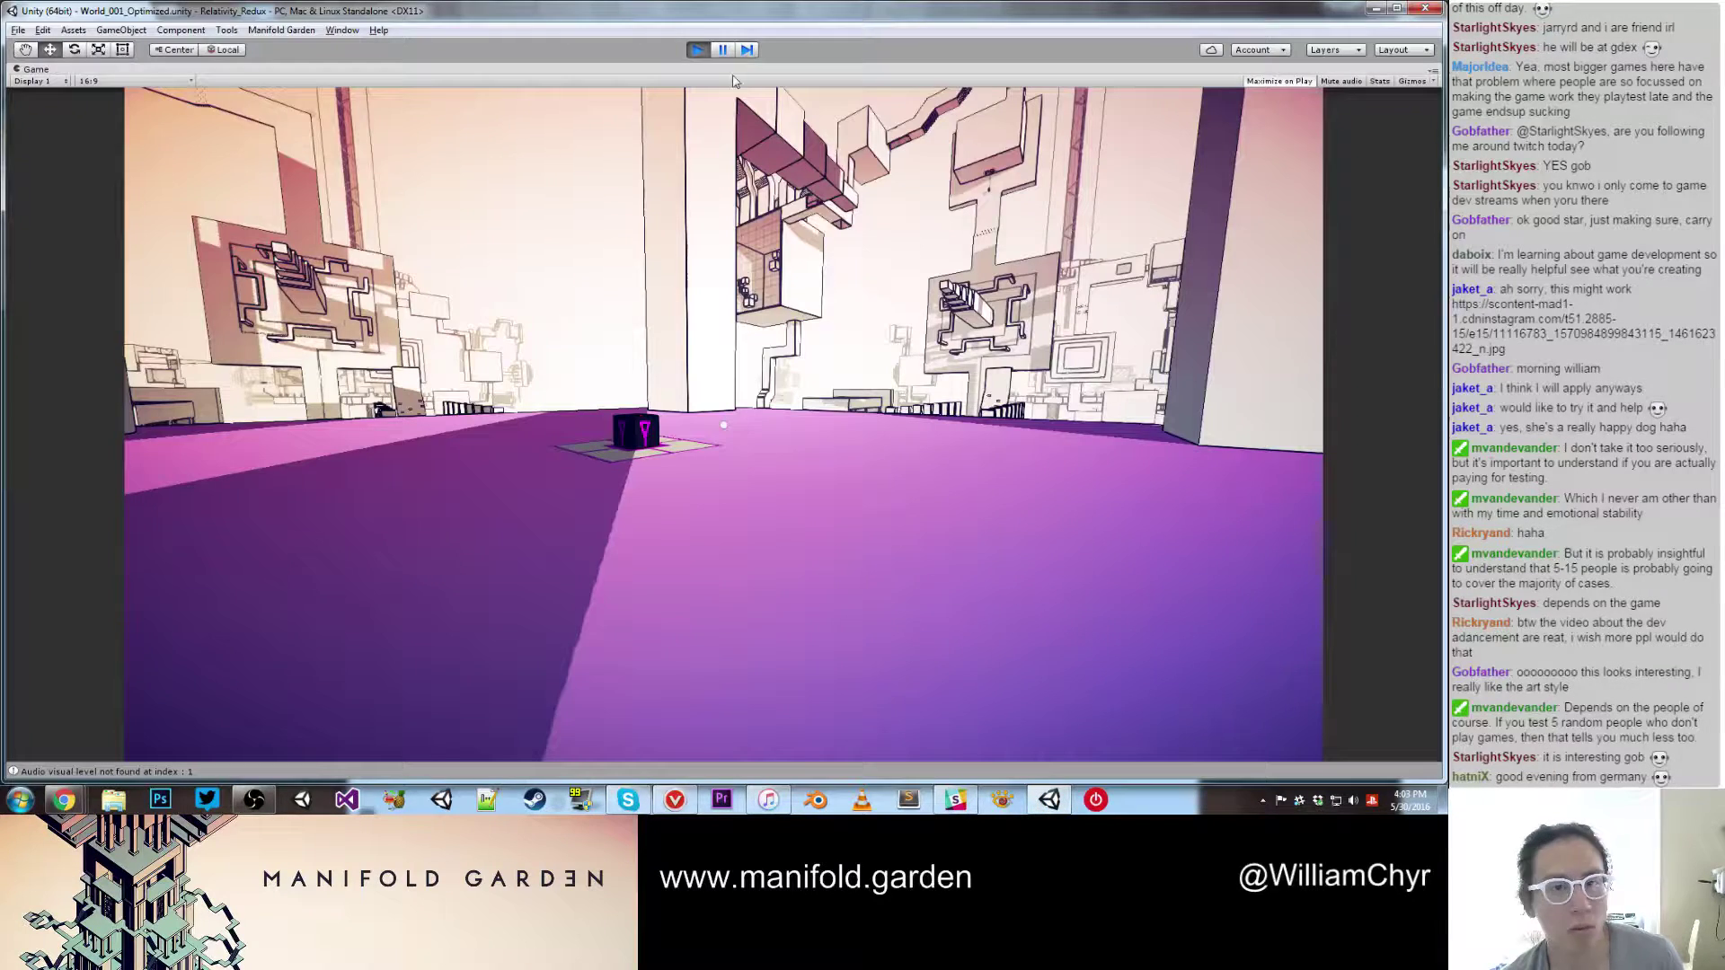
left_click(693, 52)
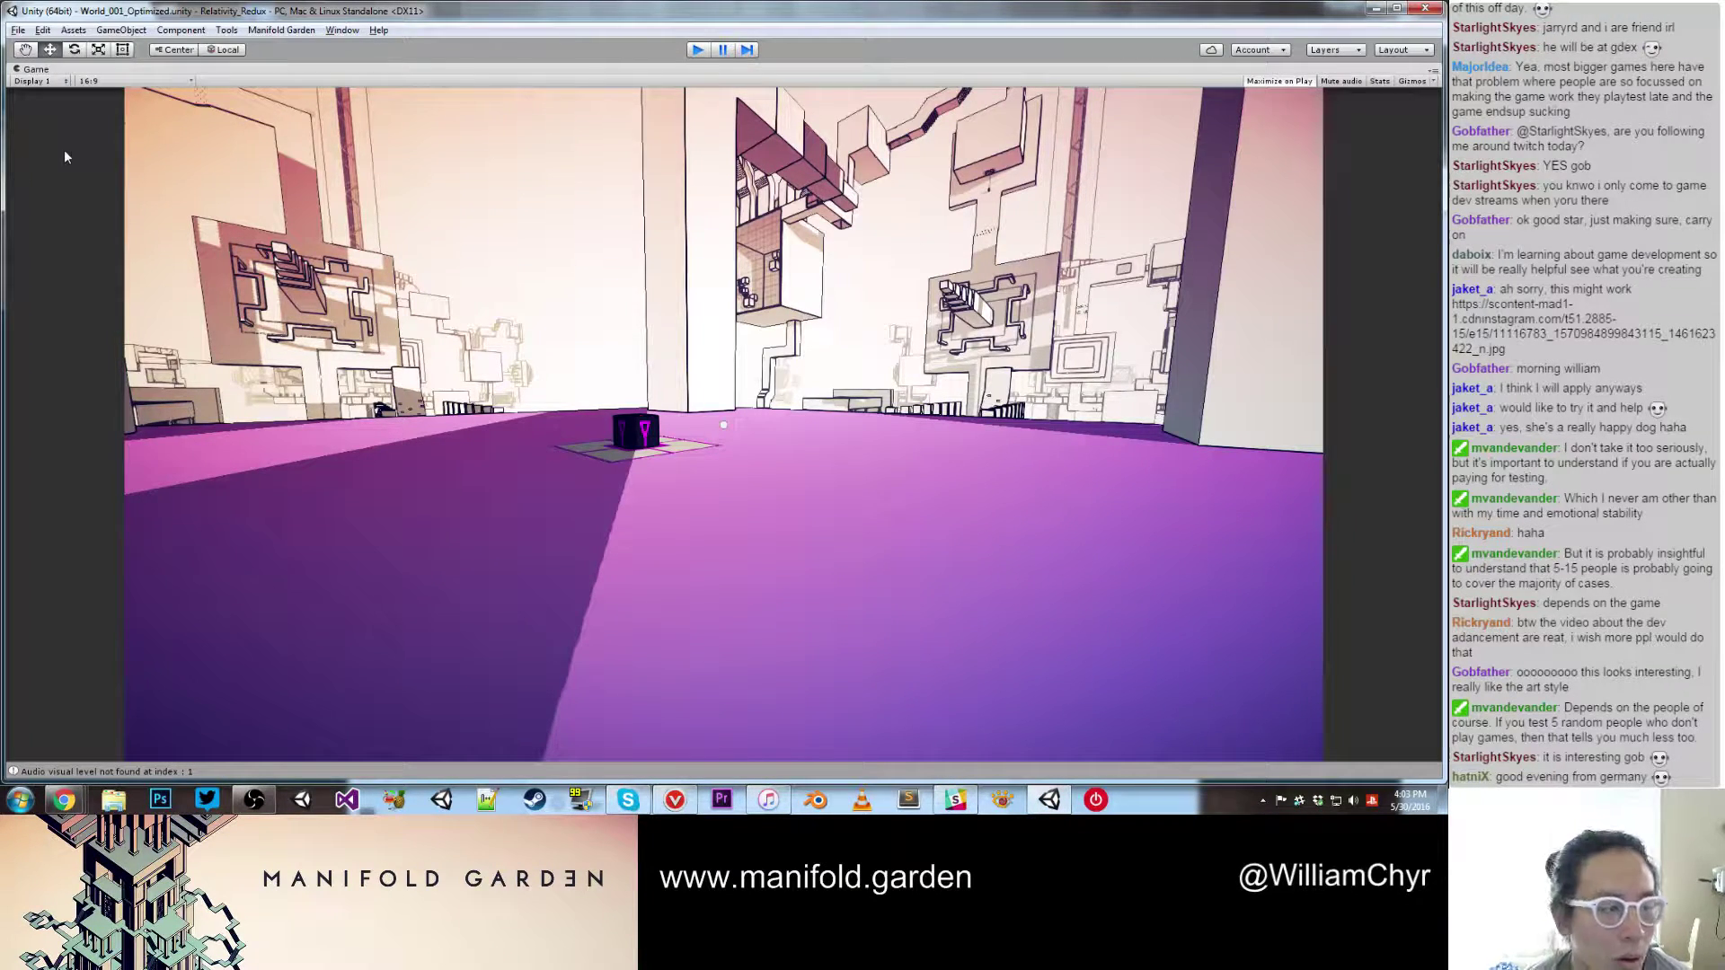
key("ctrl+p")
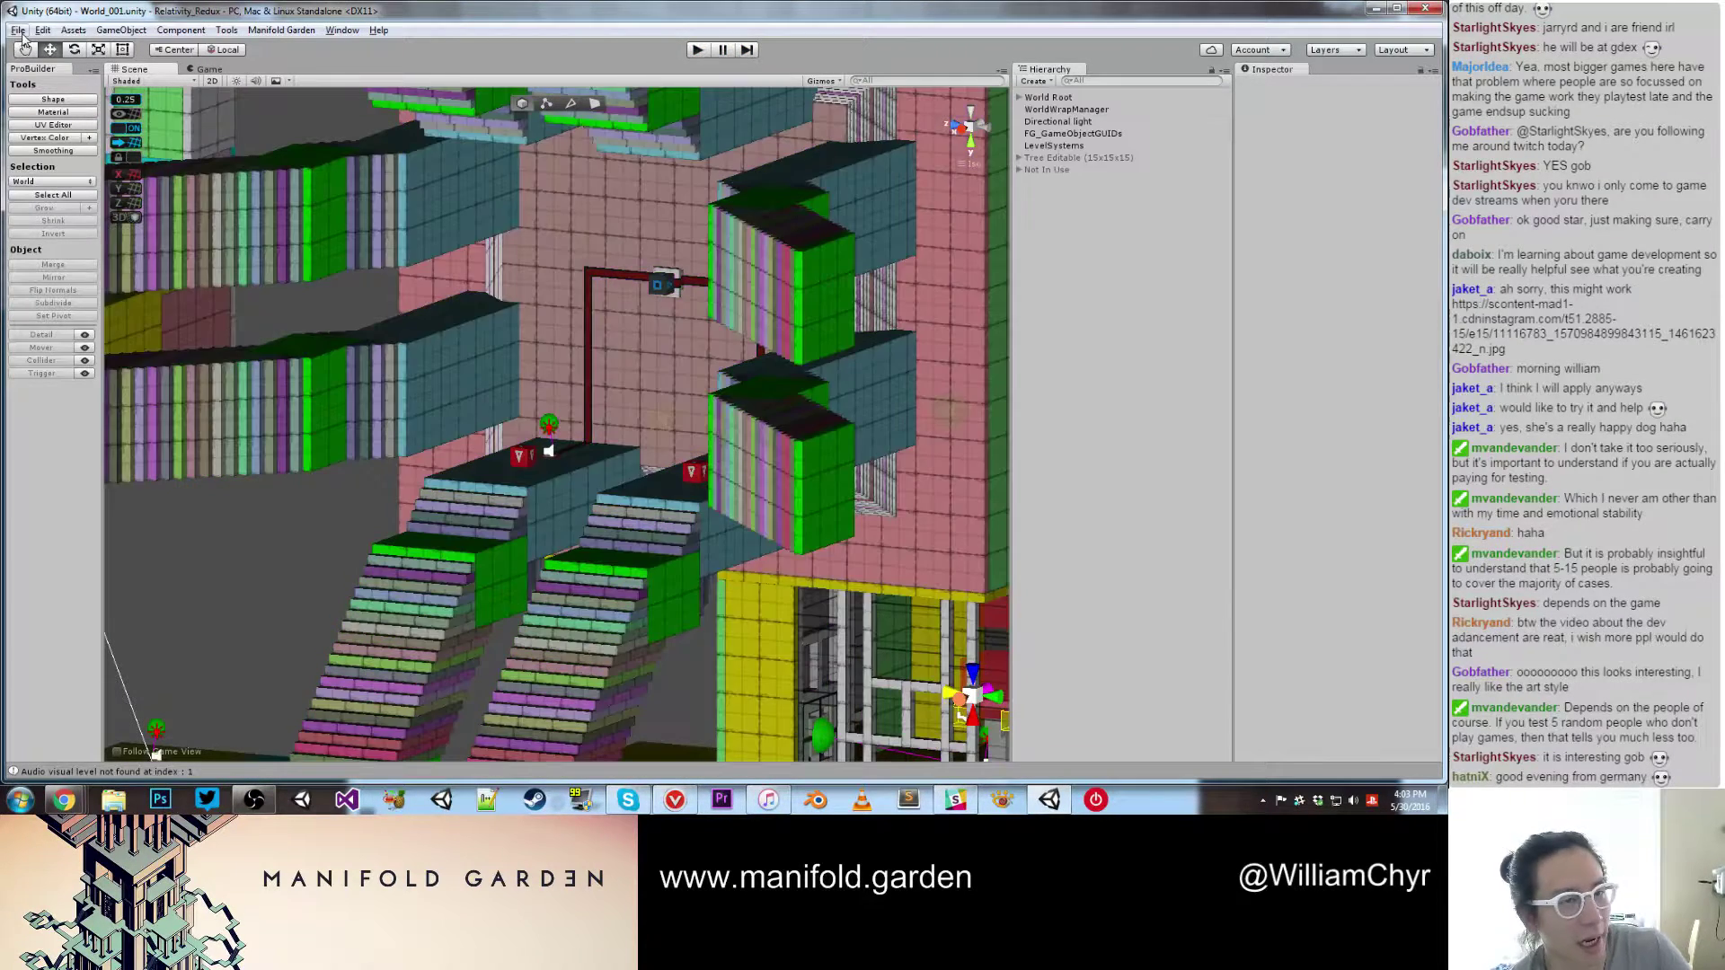
Step: Remove the AudioVisual_001_Optimized scene from the build's scene list
left_click(19, 31)
left_click(63, 181)
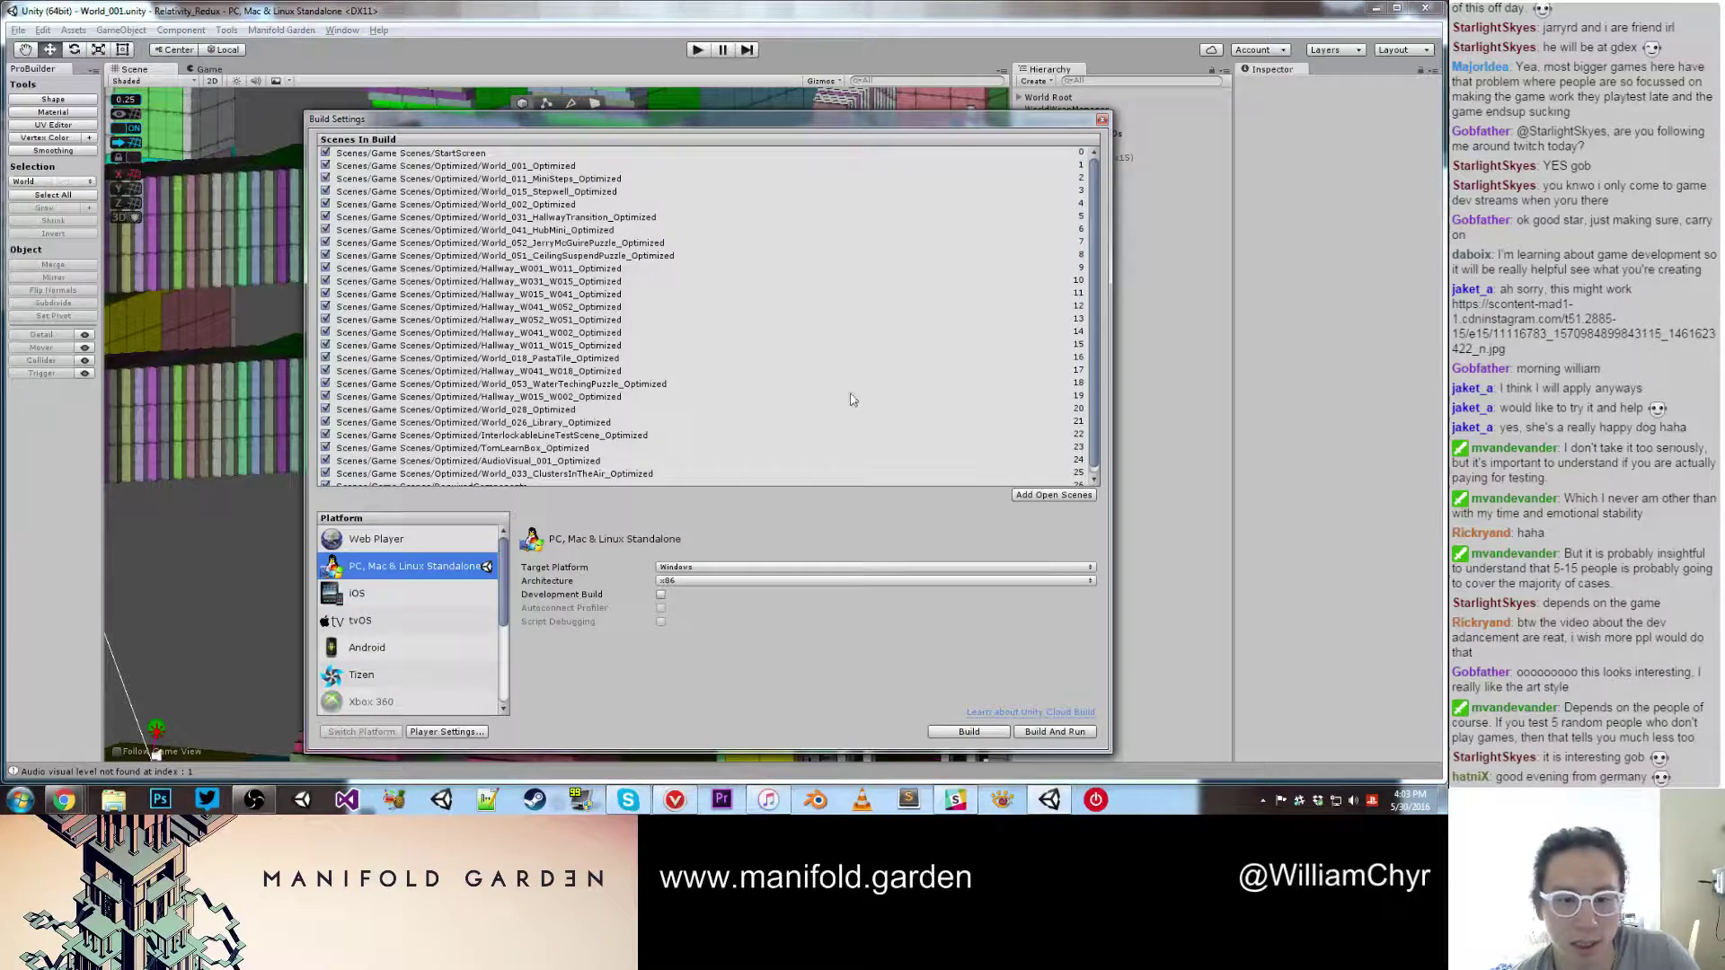
scroll(1094, 396, "down", 2)
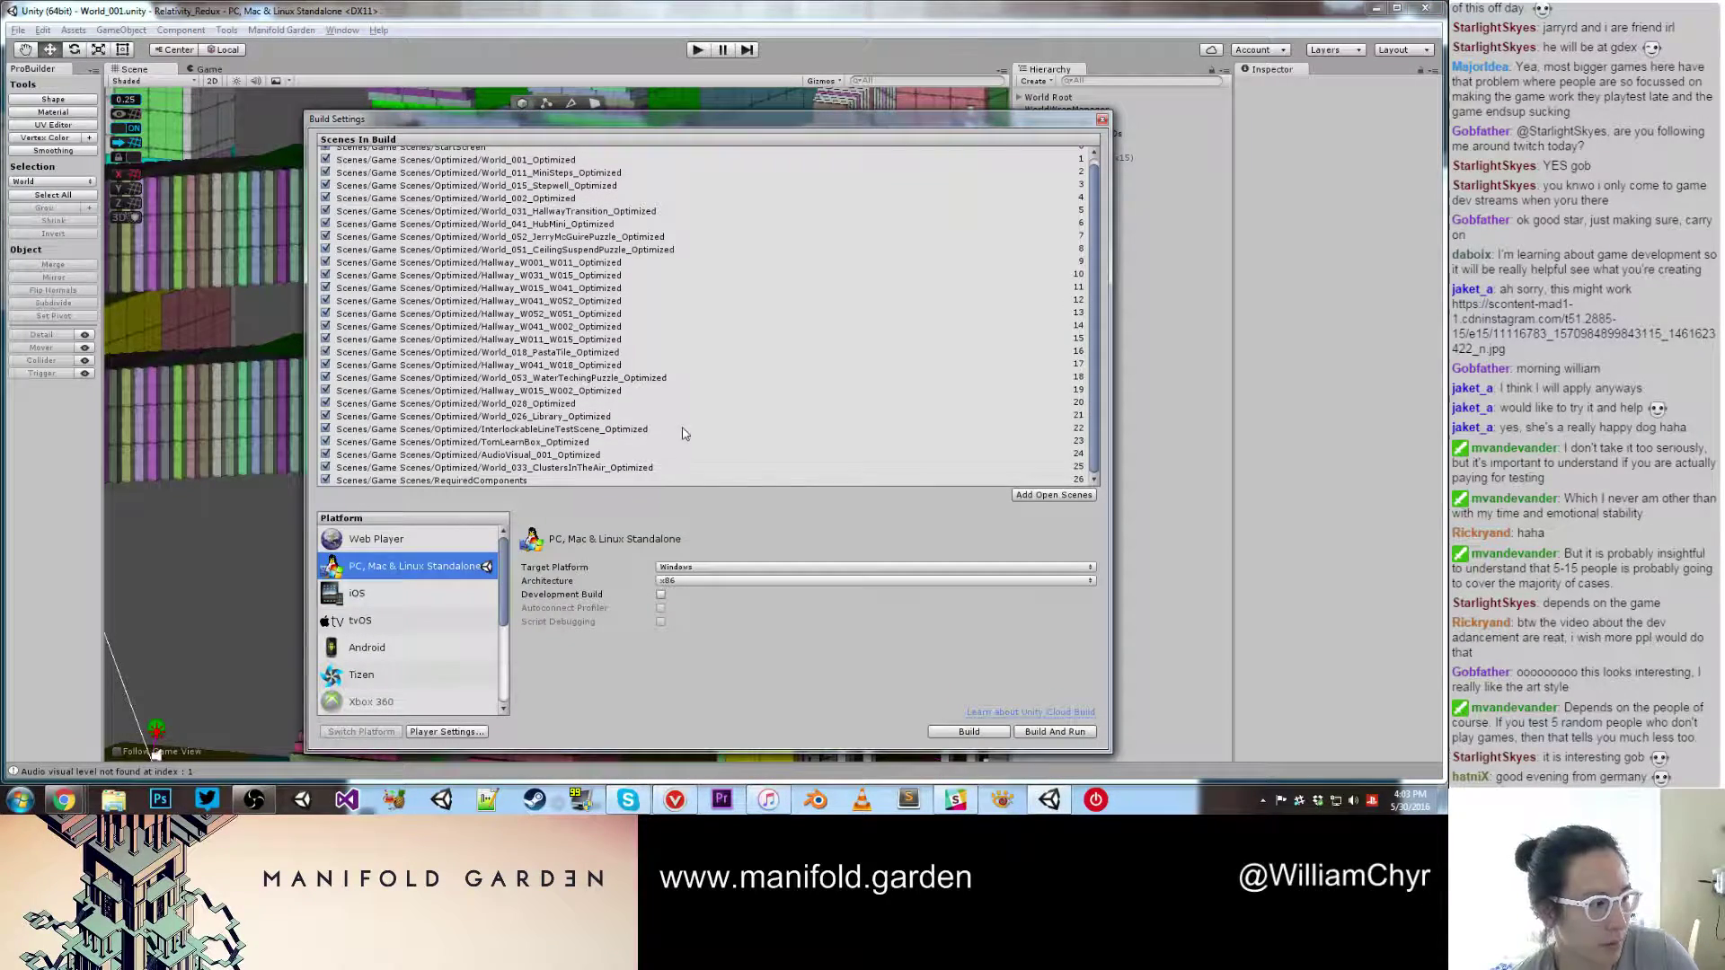
left_click(503, 456)
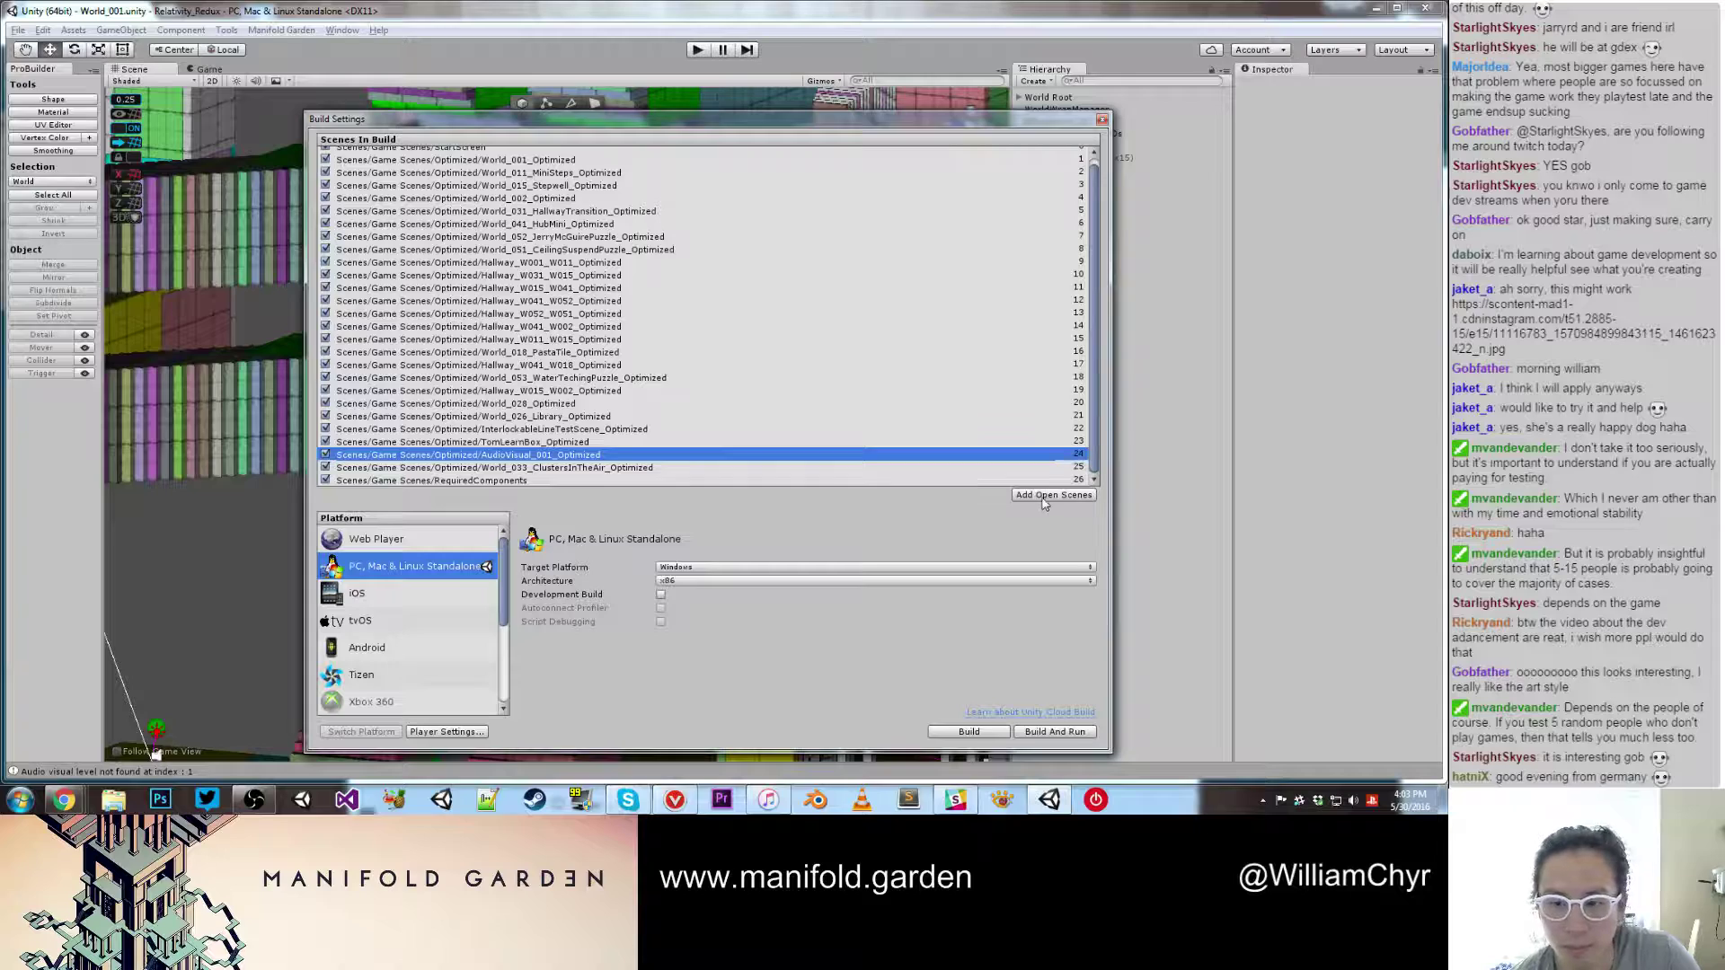
key("Delete")
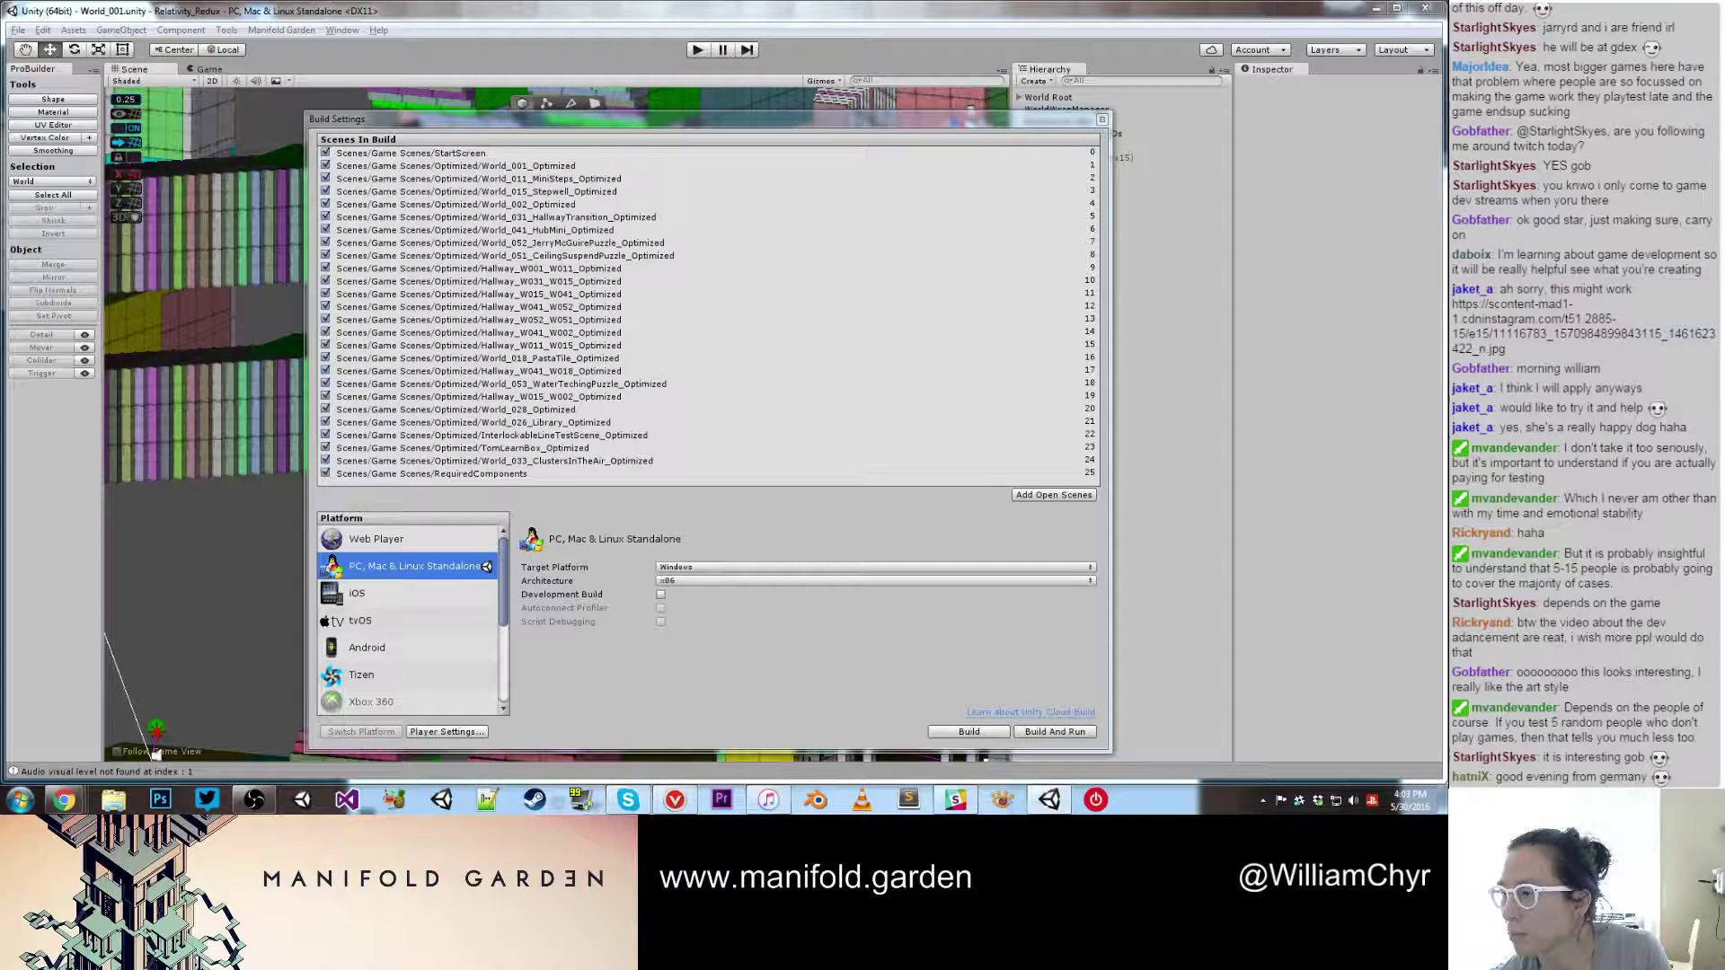
Step: Add the AudioVisual_001_Optimized scene back to the build list just above RequiredComponents and close the build settings
key("alt+Tab")
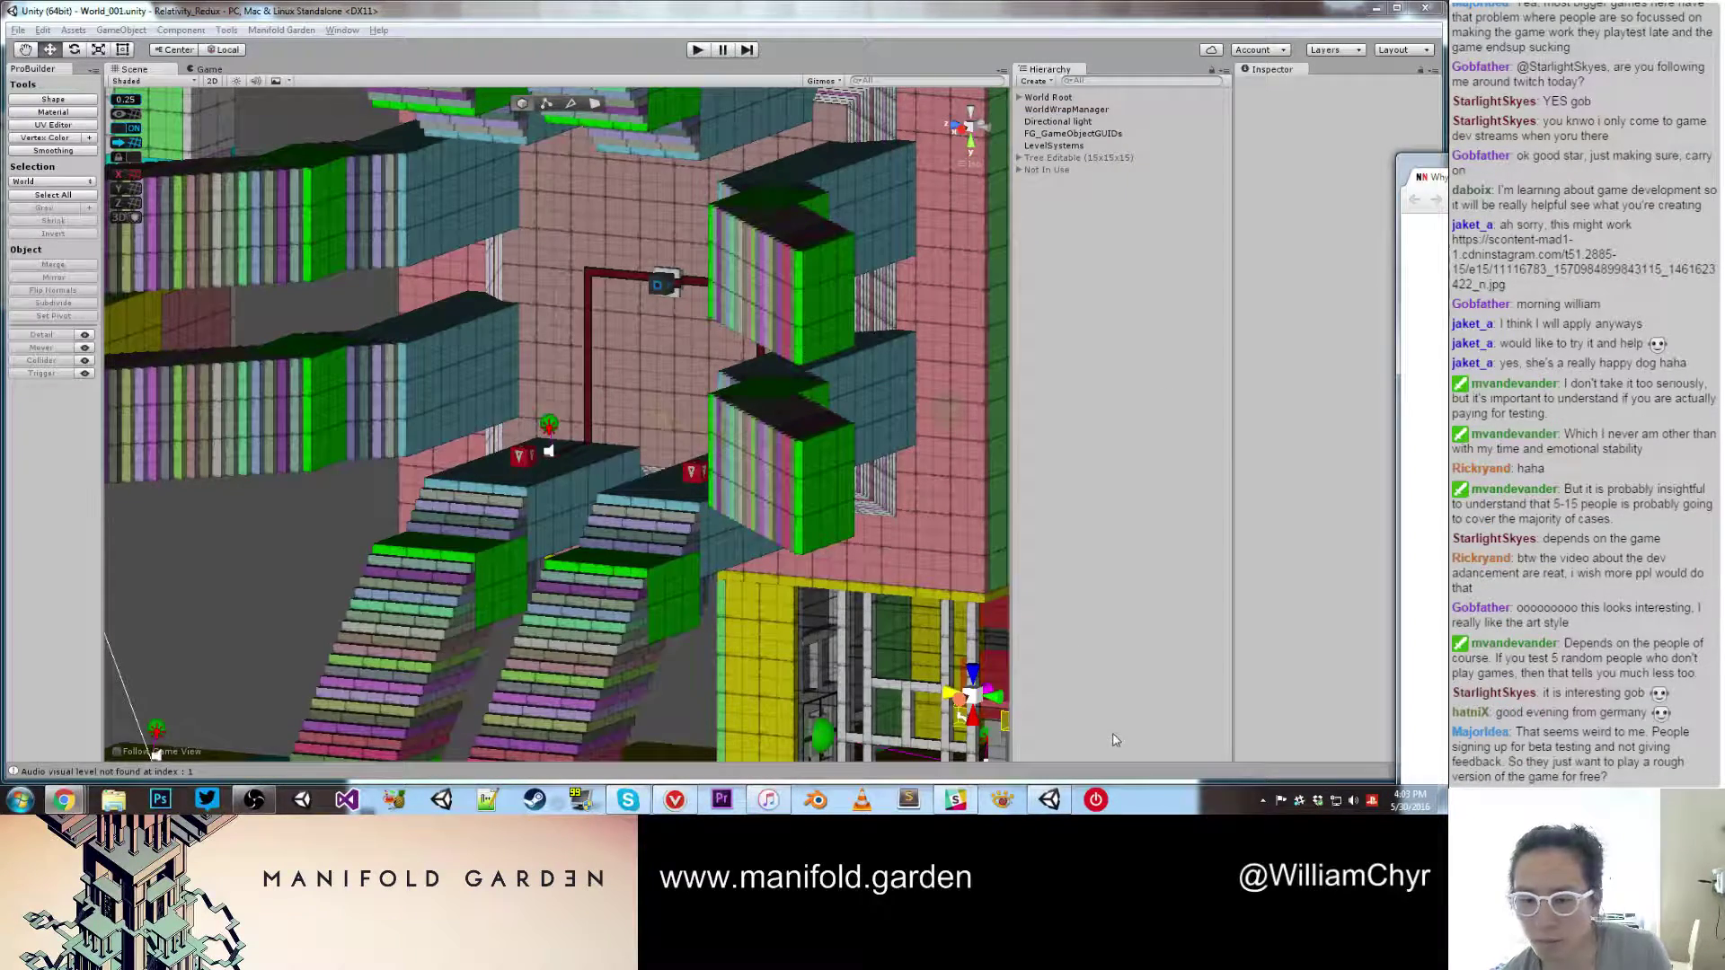
left_click(1049, 800)
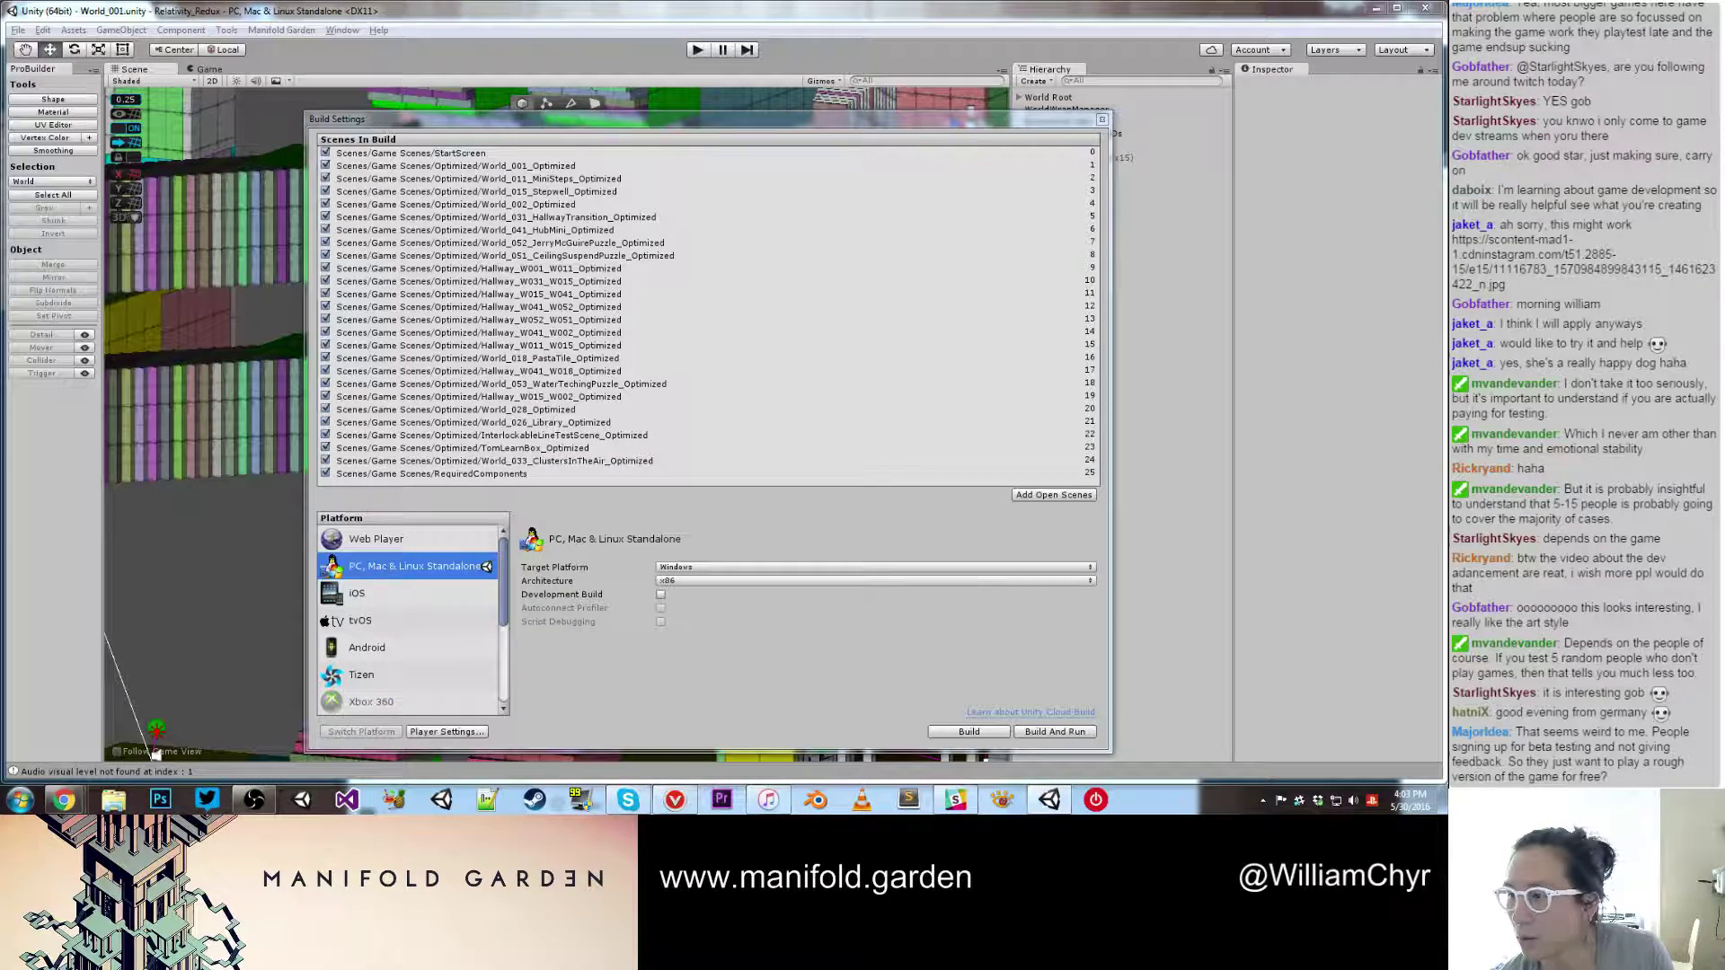
left_click_drag(1228, 358, 898, 467)
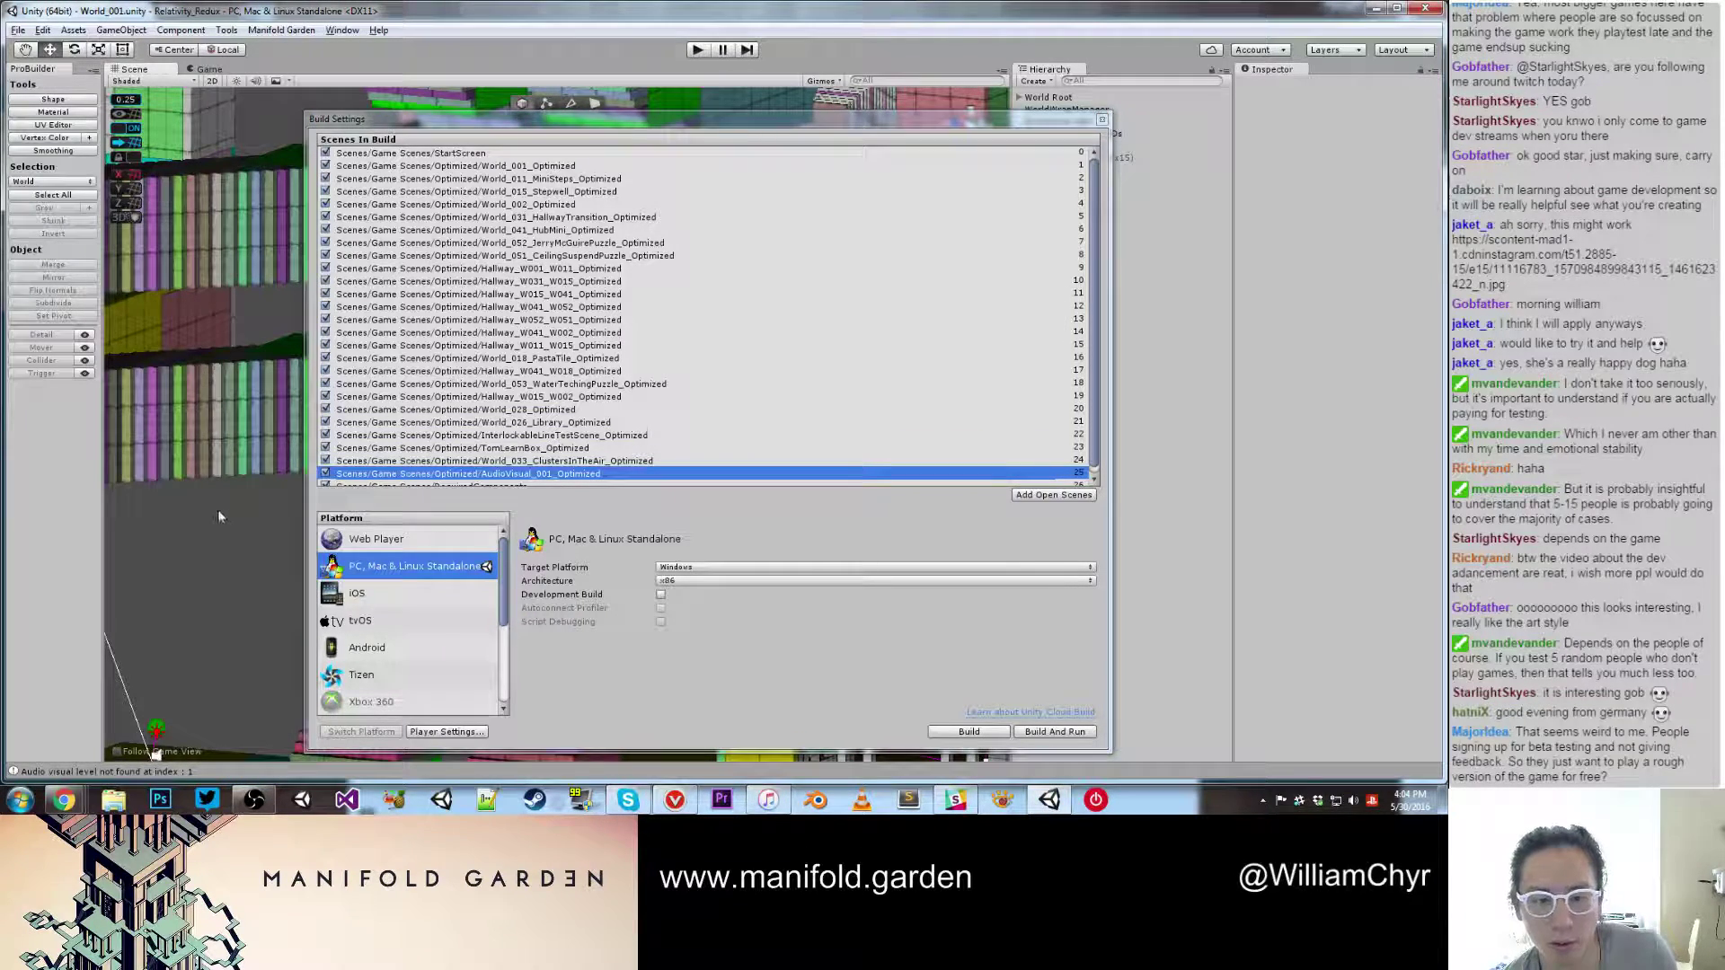
left_click(1103, 120)
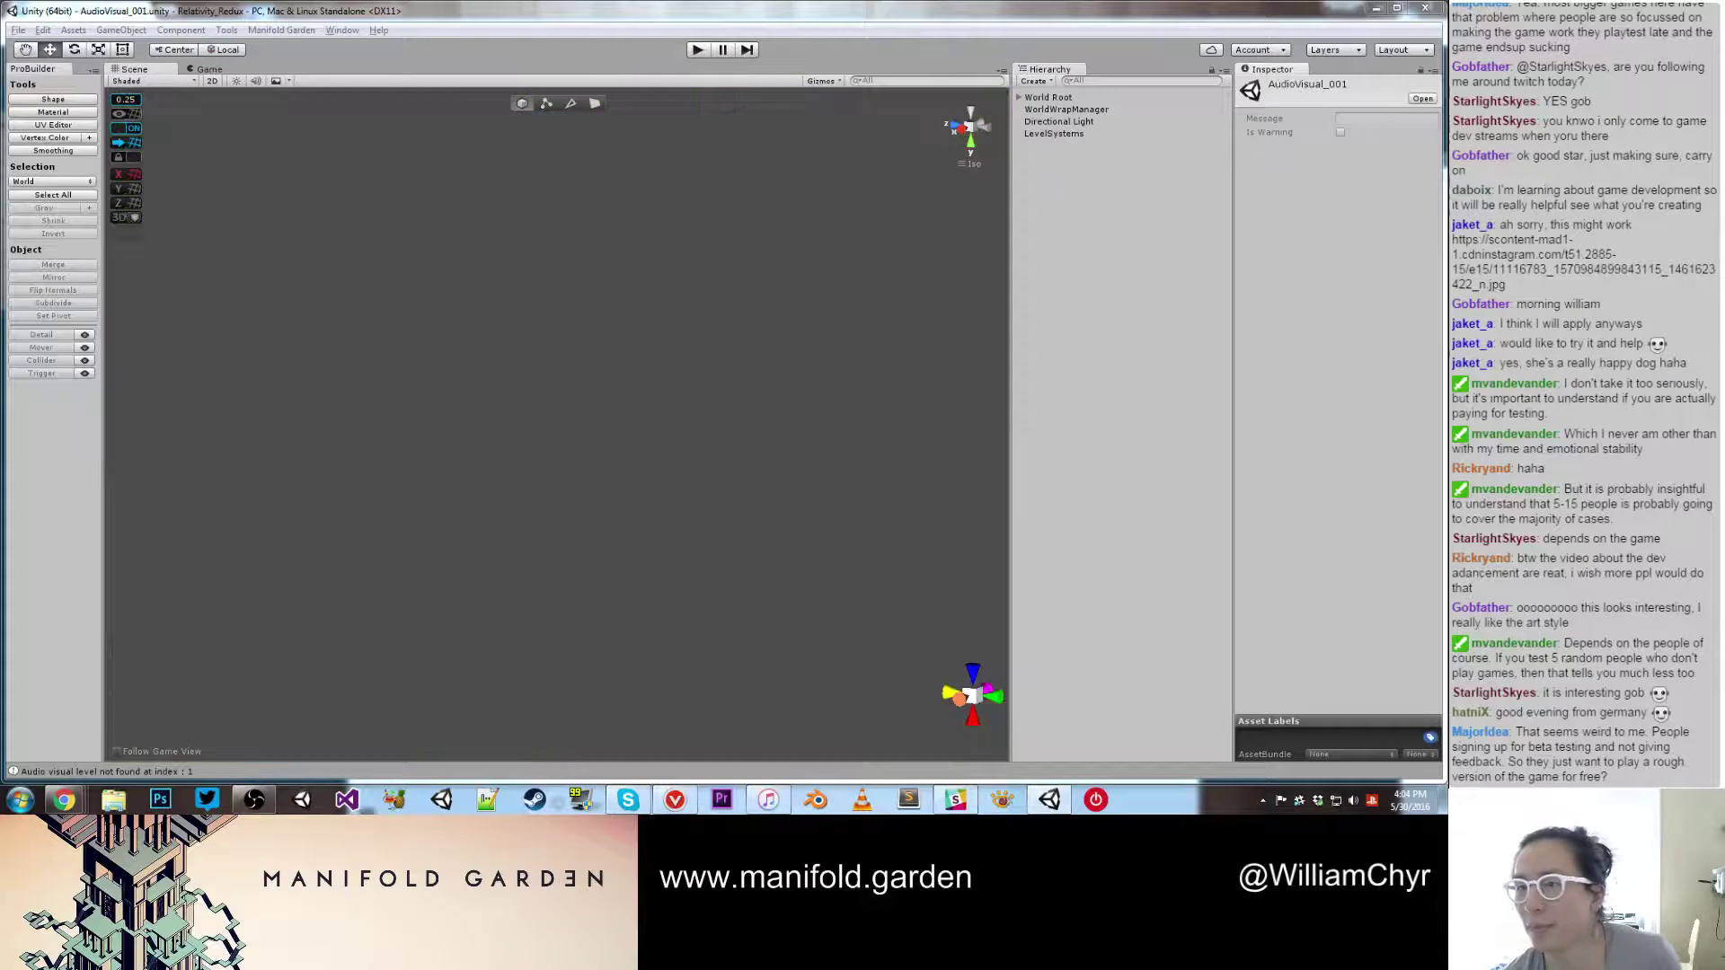
Step: Play-test the AudioVisual_001 scene, view its rotating spoke structures, and stop the session
left_click(695, 50)
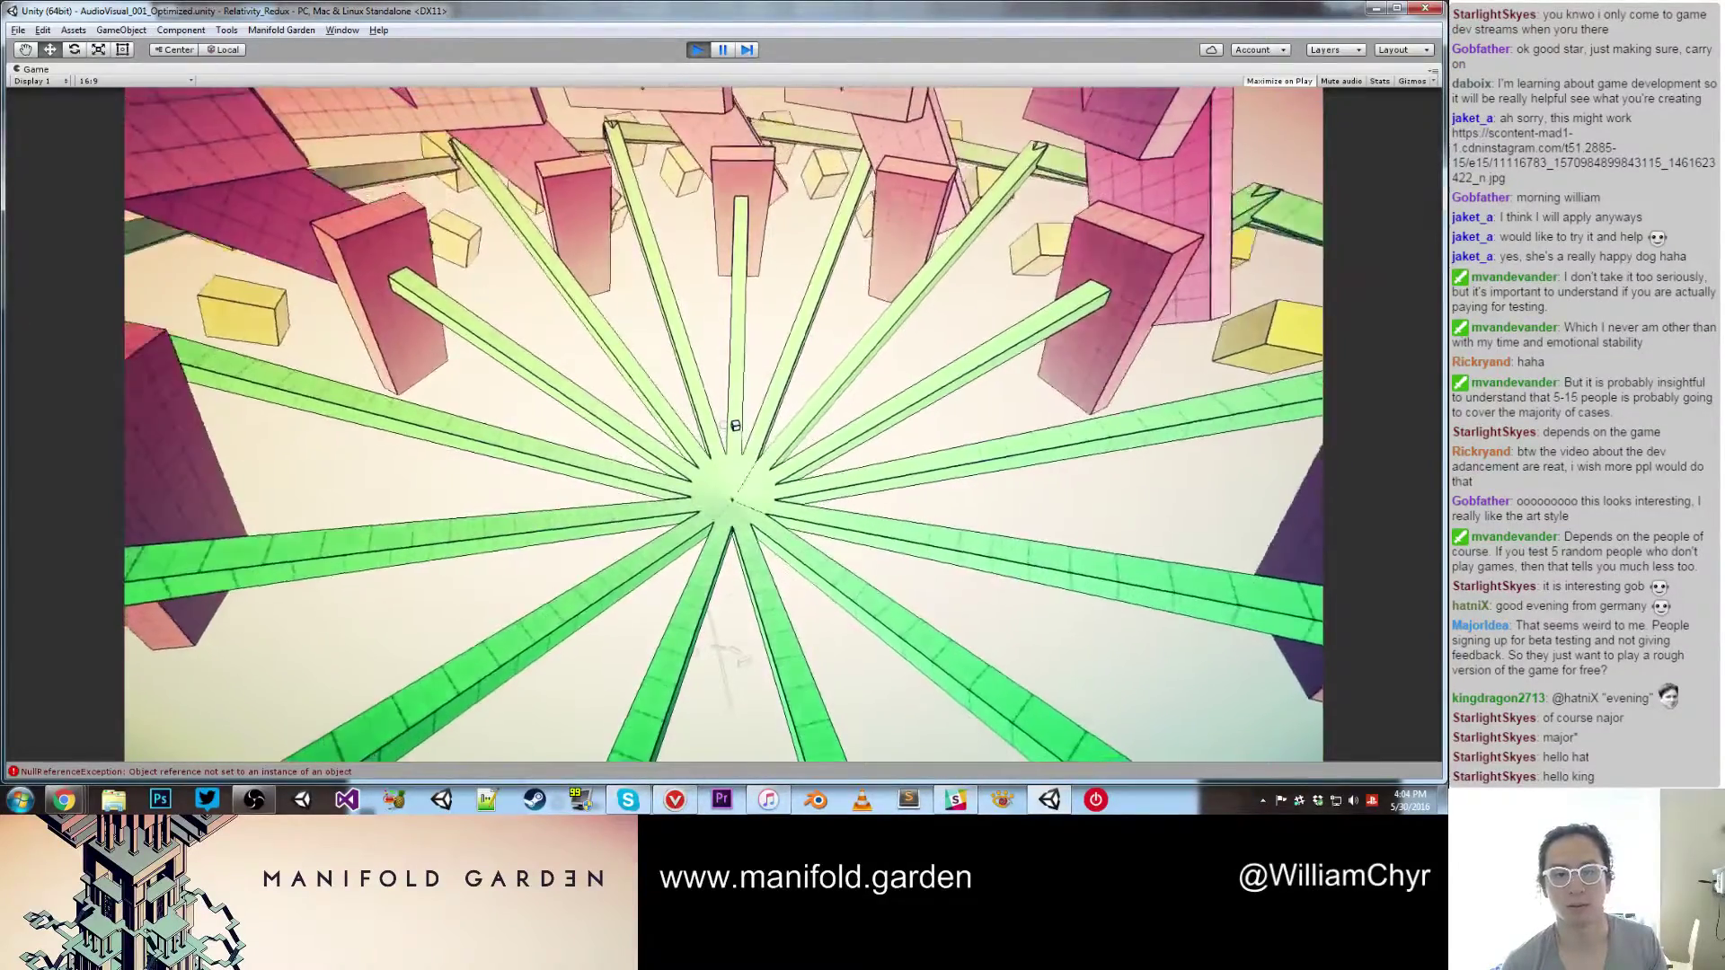
key("alt+Tab")
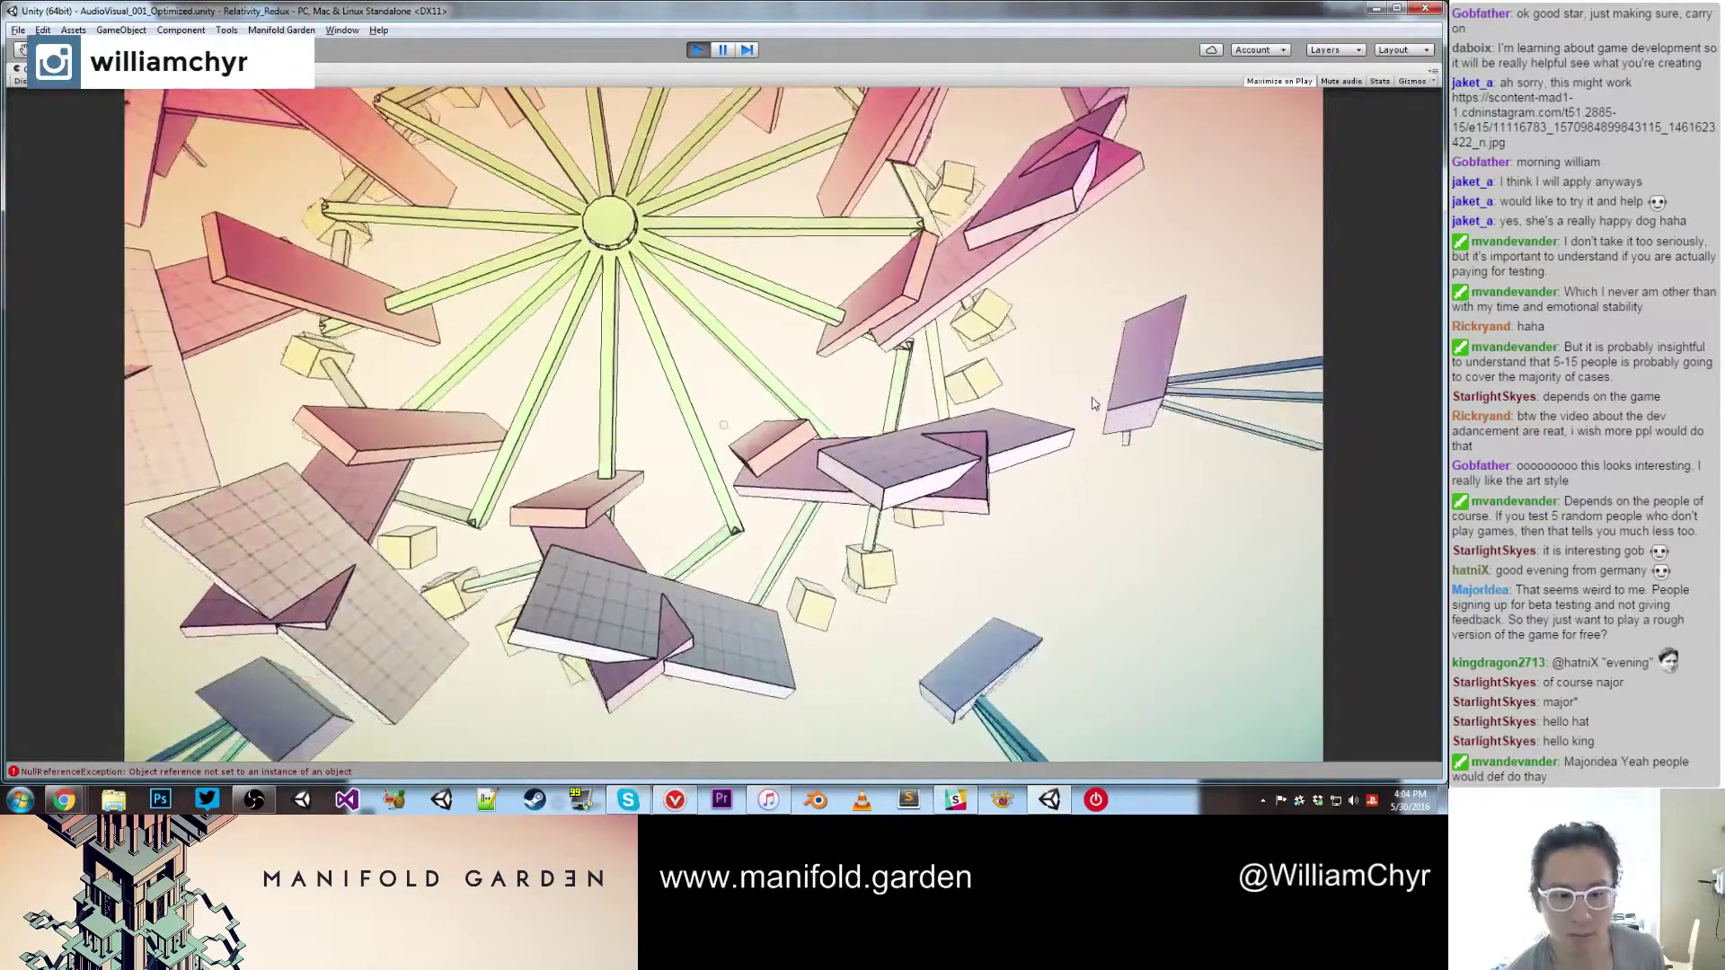
left_click(695, 50)
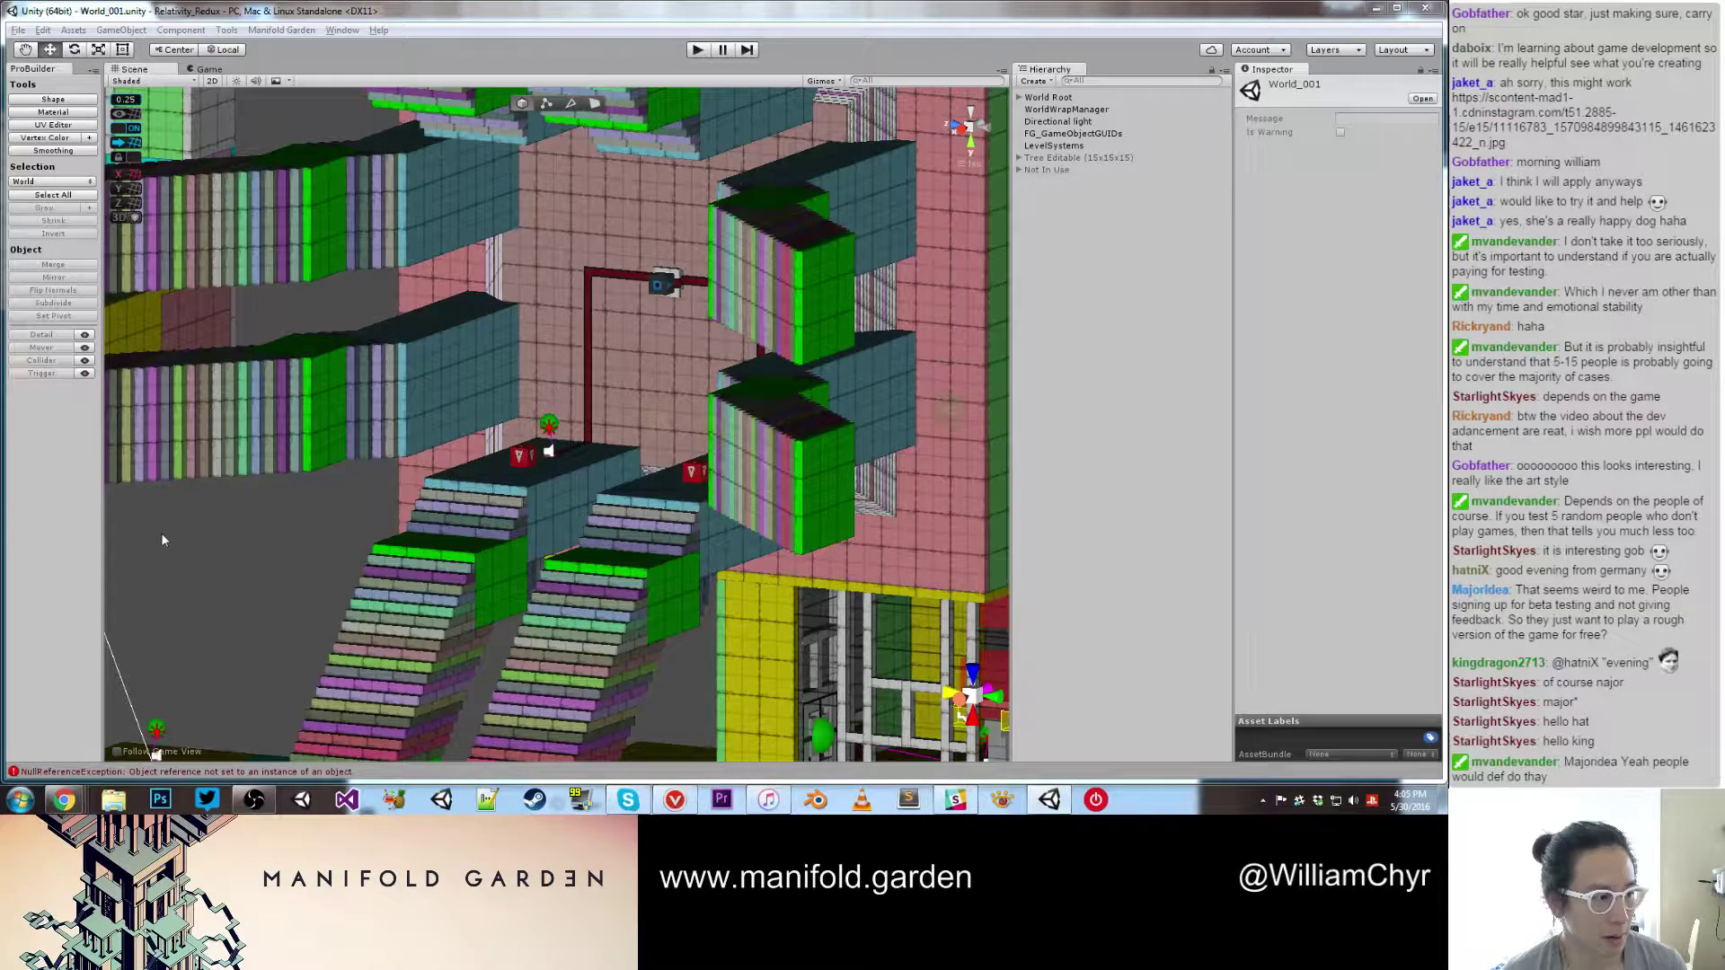
Step: Reopen World_001, play its optimized version, and walk past the red guide line onto the purple area
left_click(190, 537)
scroll(460, 260, "down", 10)
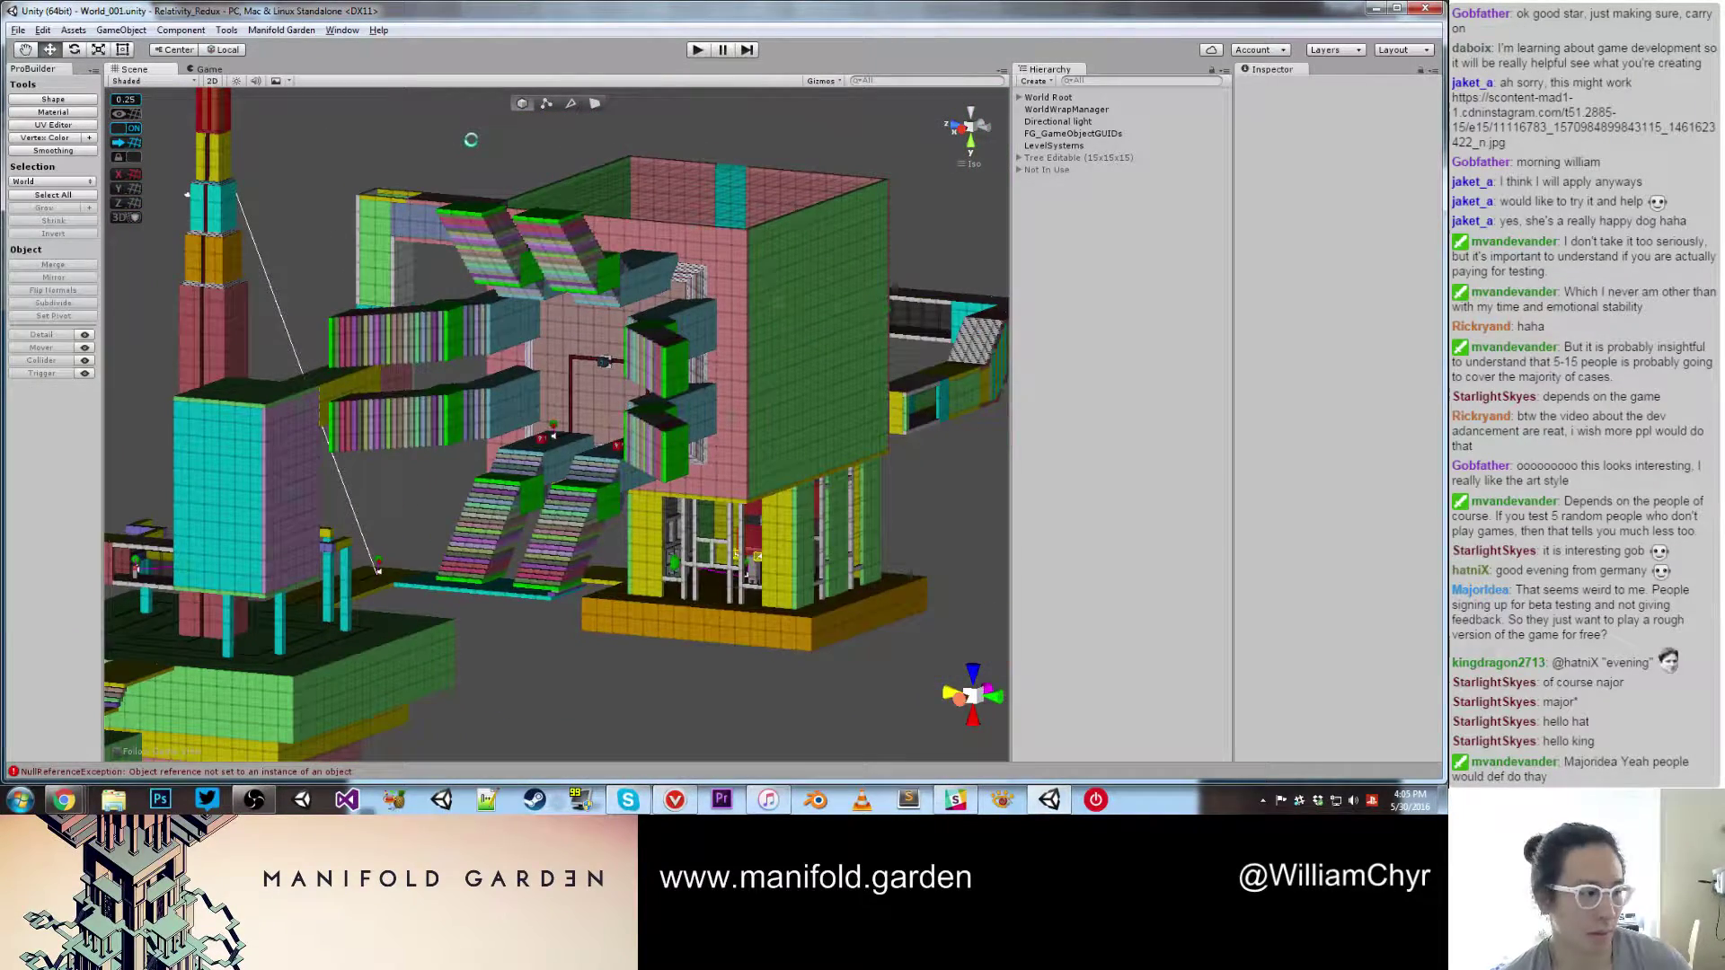
left_click(697, 52)
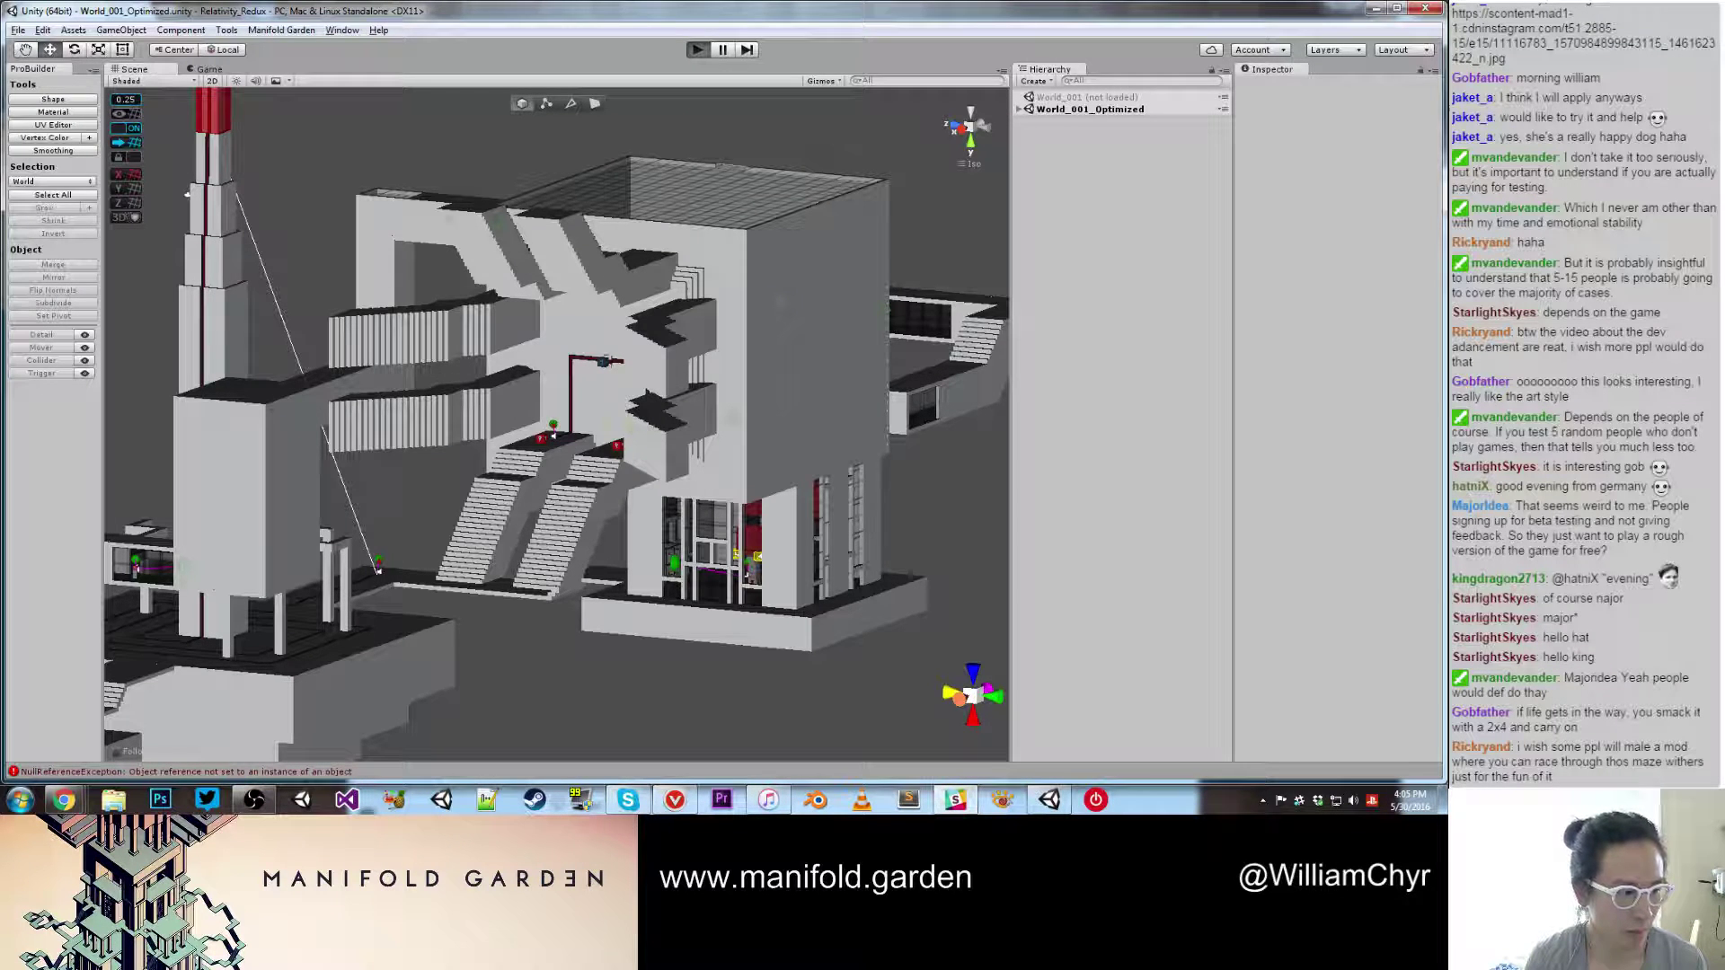
key("ctrl+p")
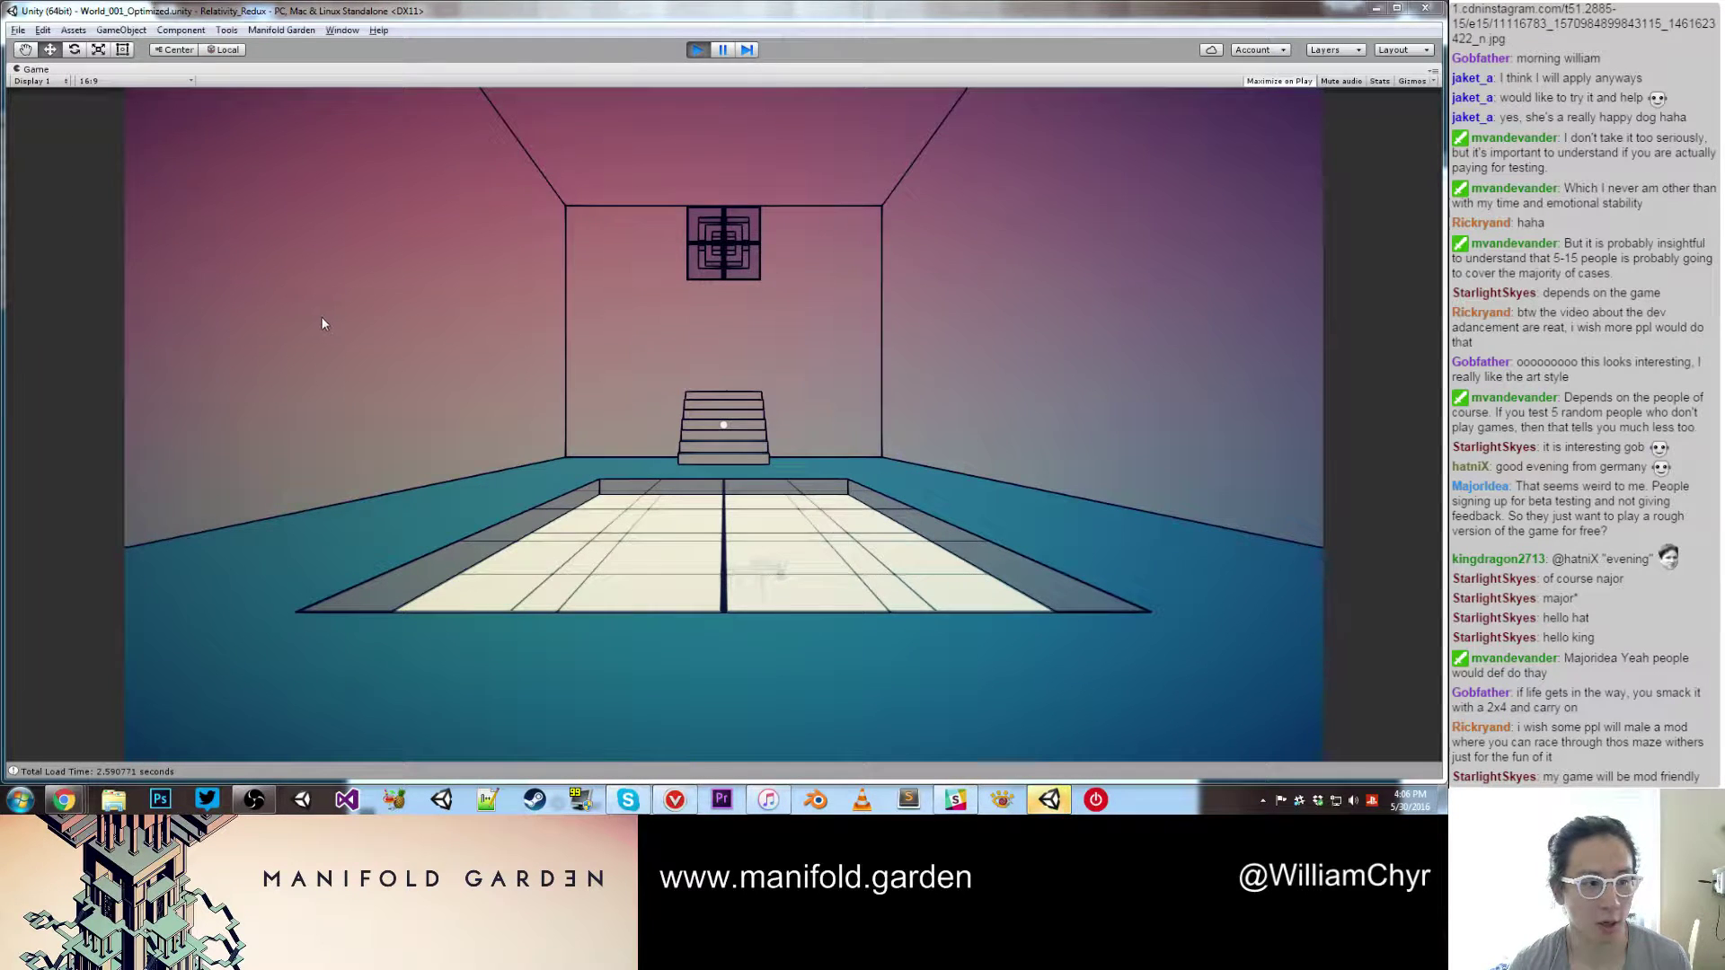
left_click(374, 337)
key("w")
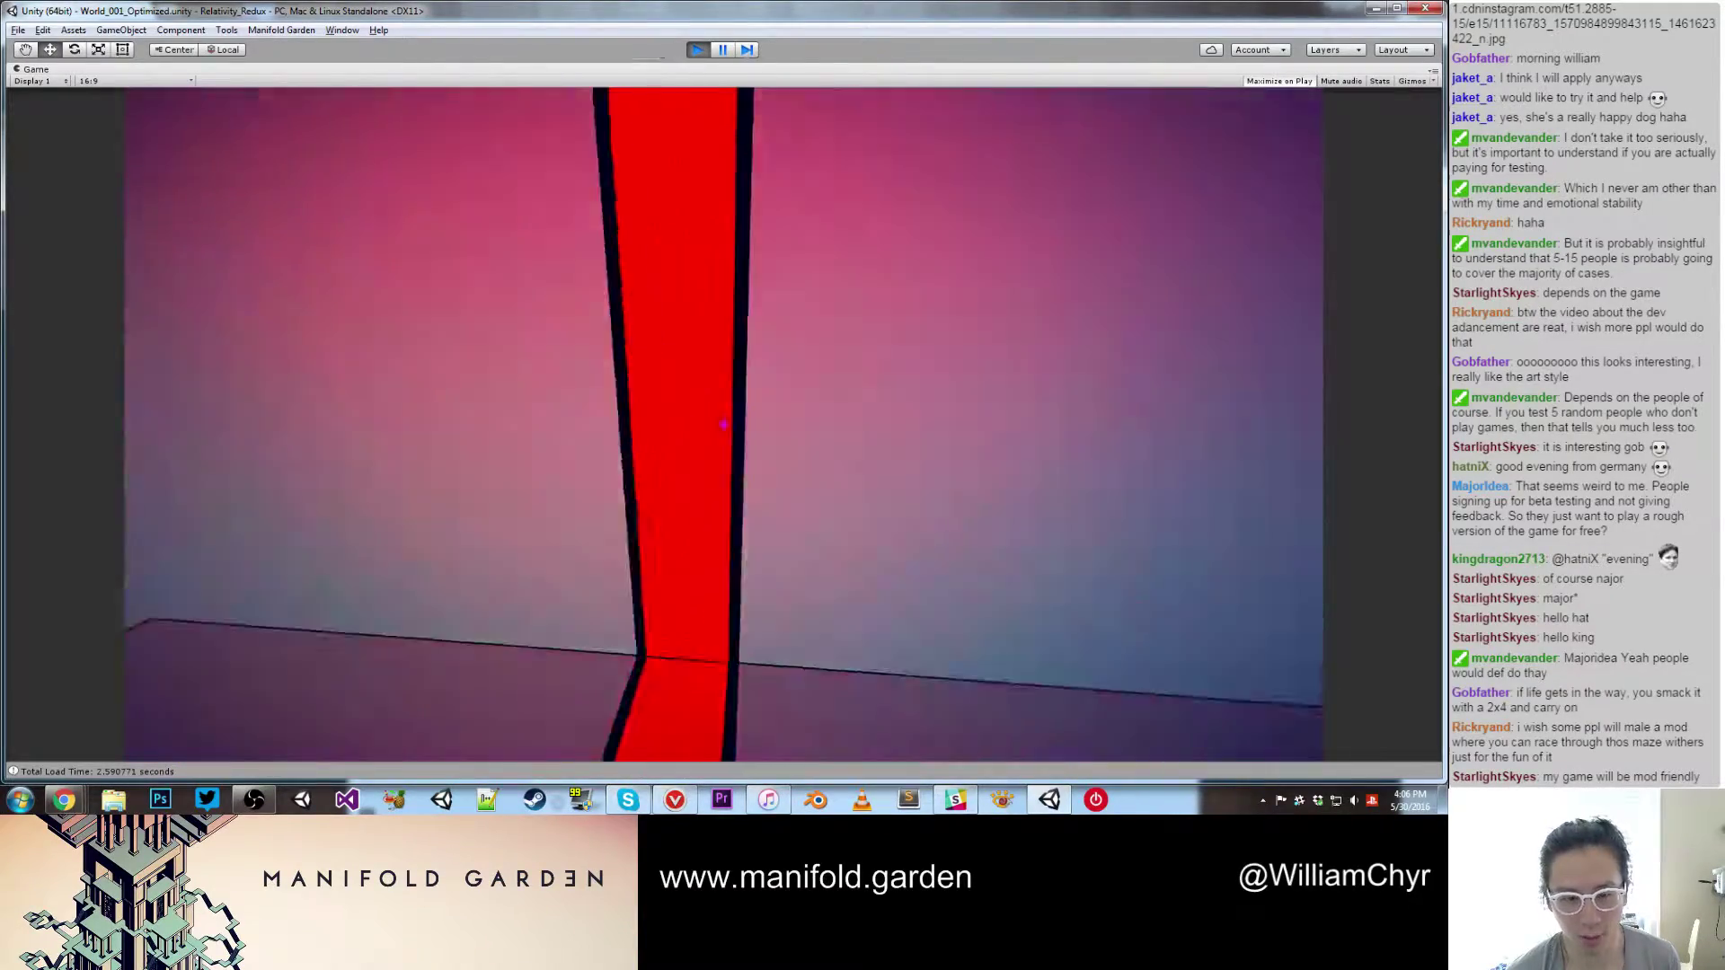
key("w")
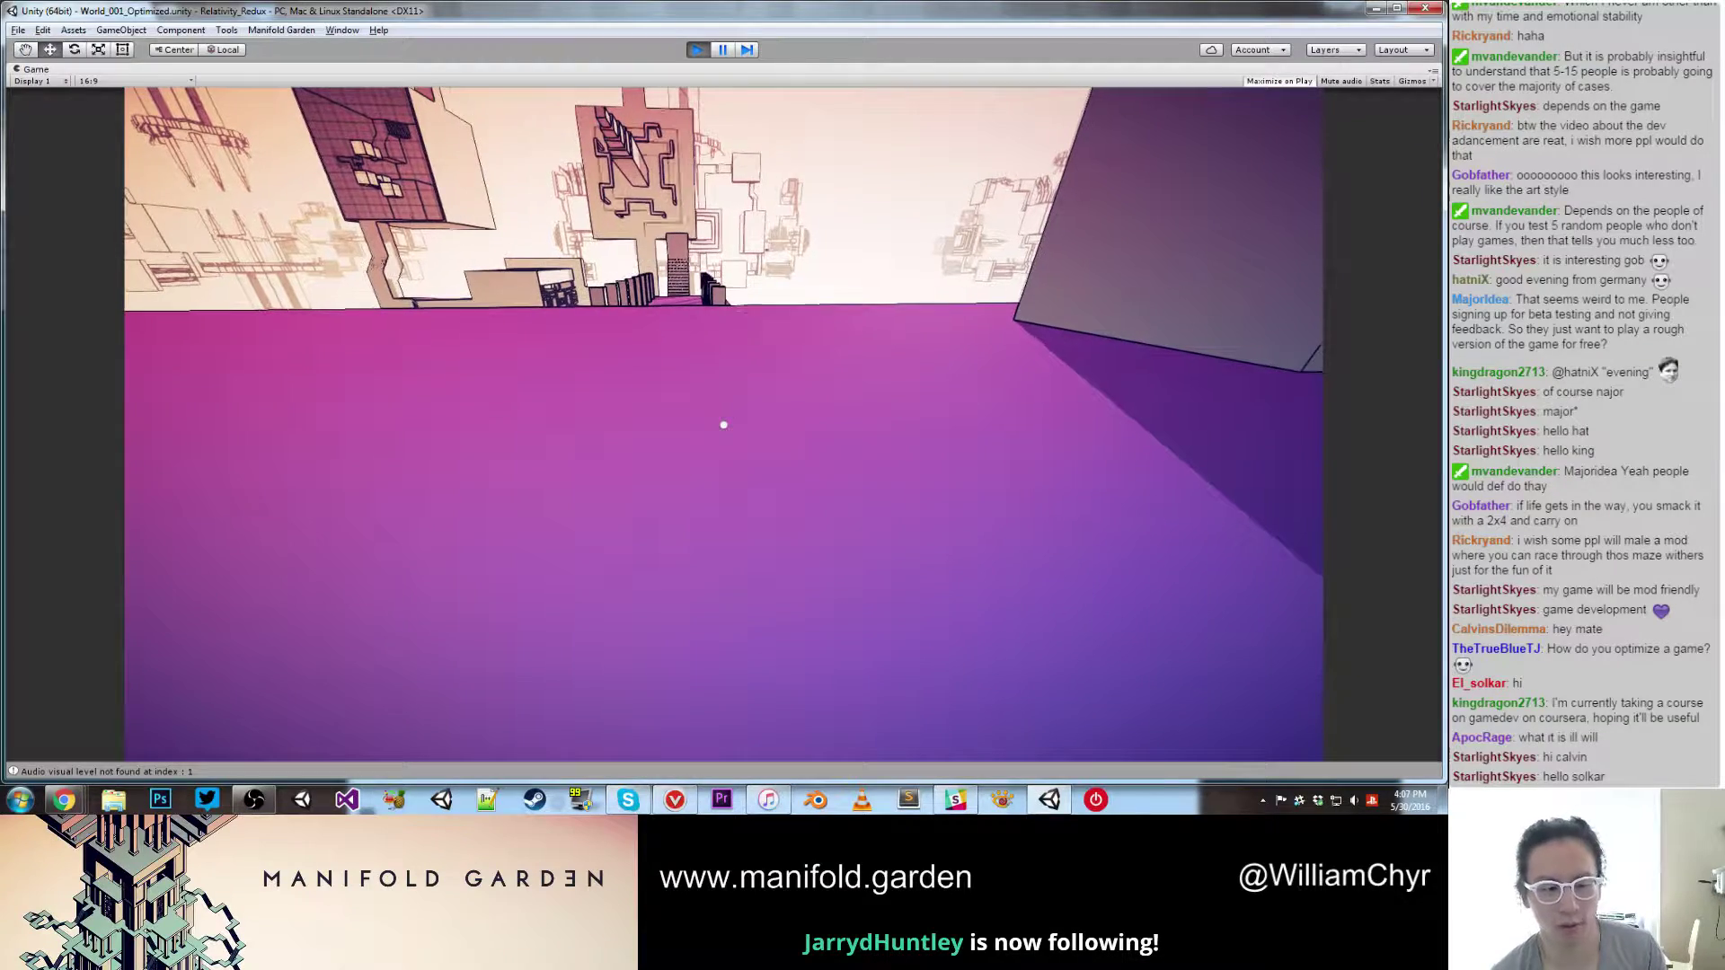
key("alt+Tab")
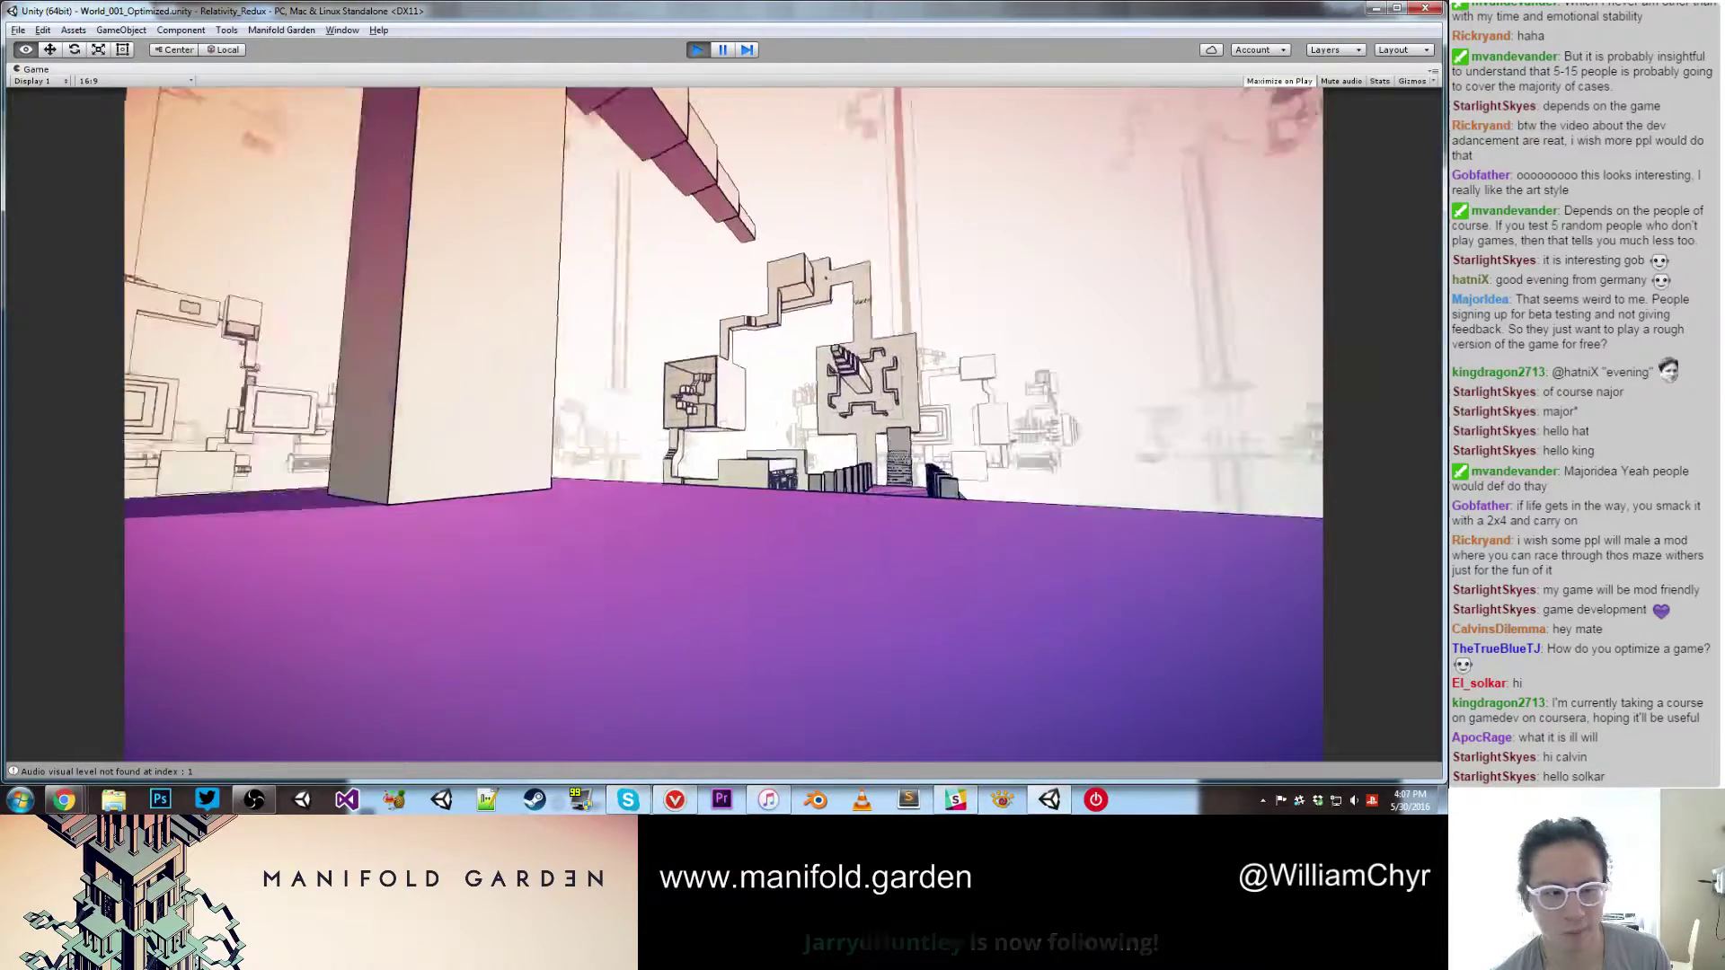
key("alt+Tab")
key("Tab")
key("alt+Tab")
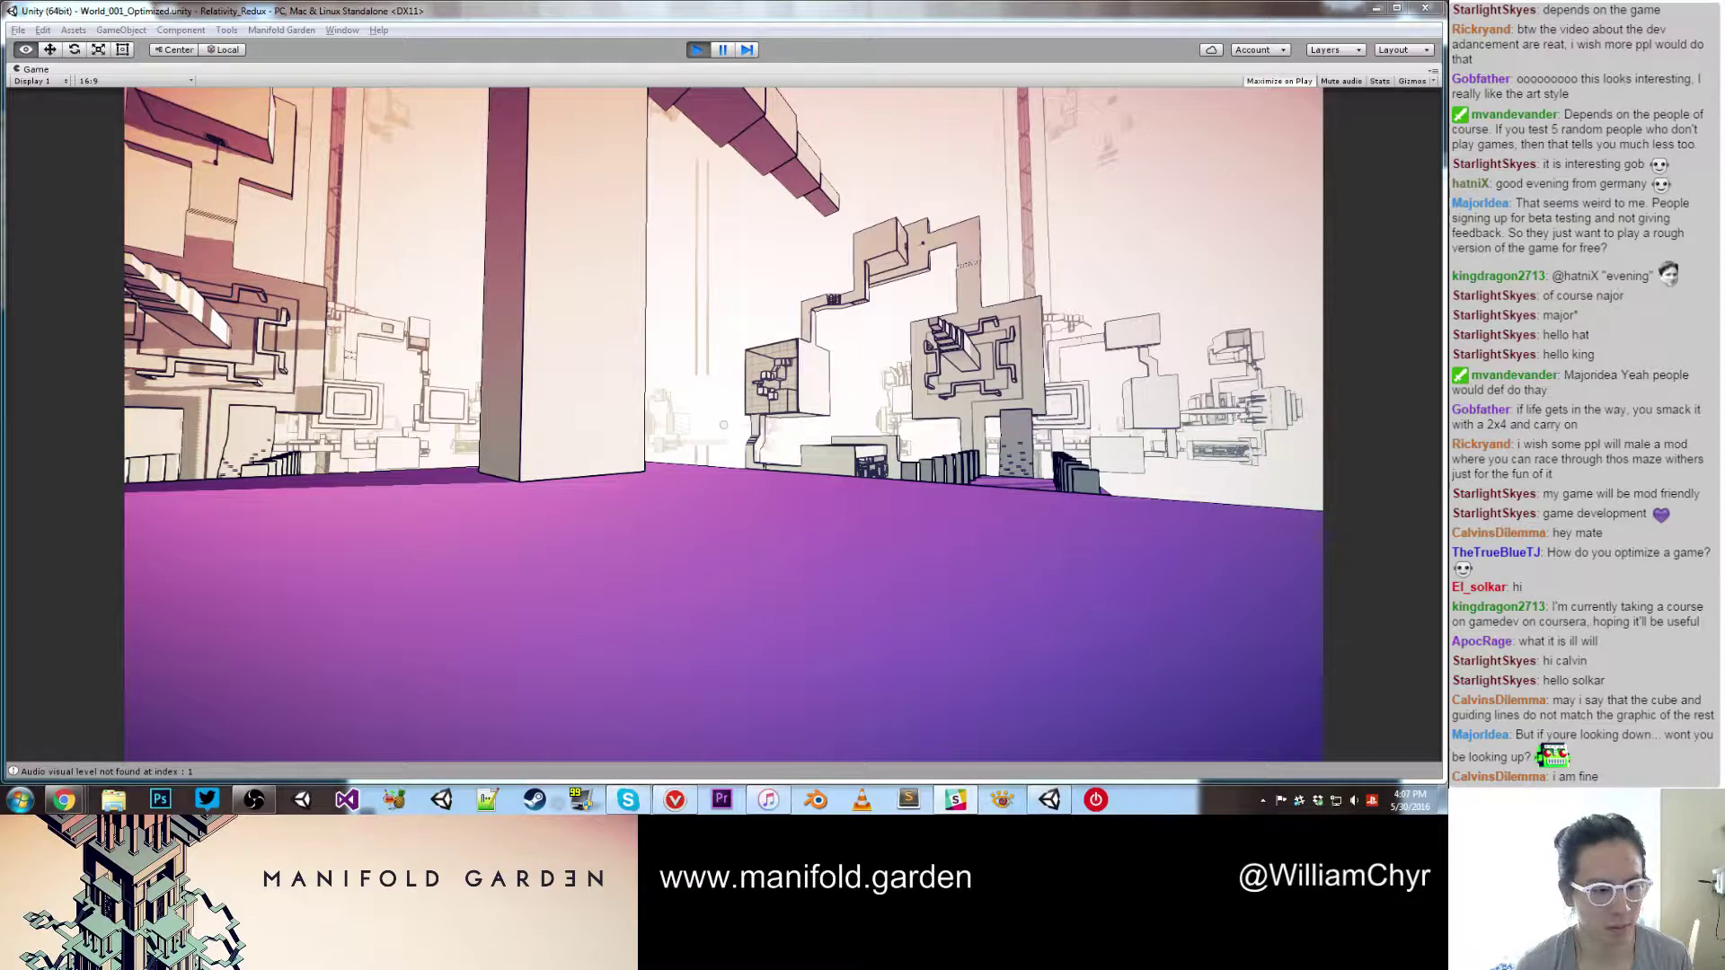
Step: Look over the structures around the pale column on the purple area and end the World_001 play session
left_click(727, 448)
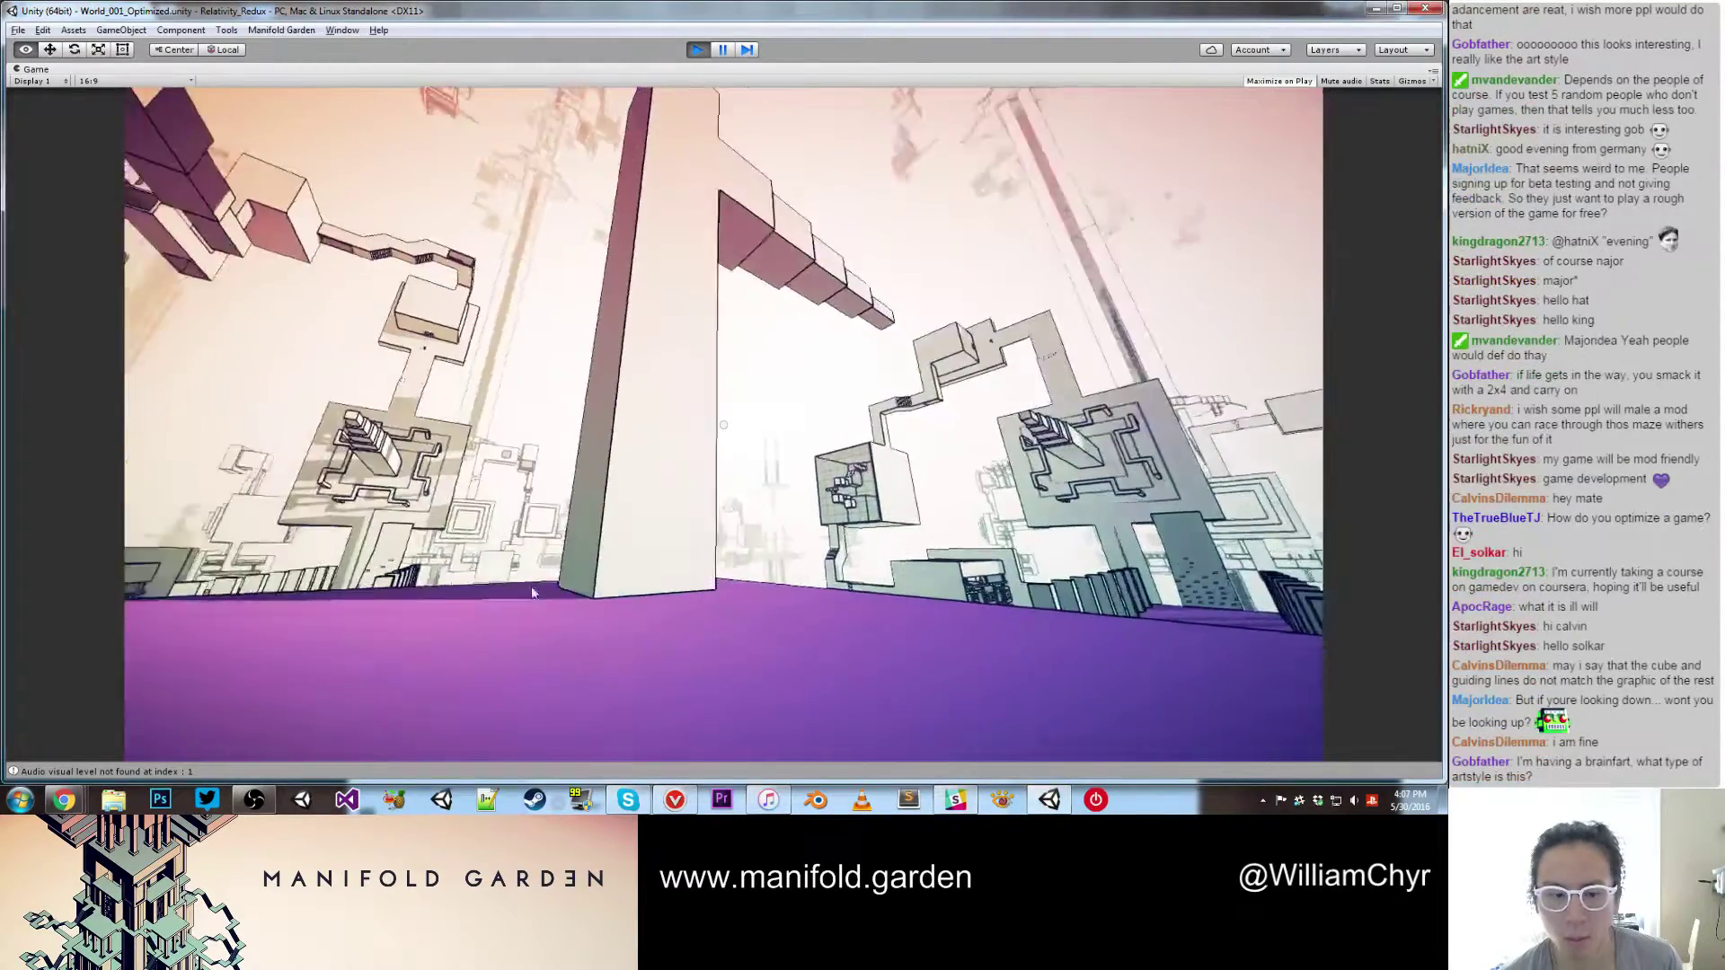
key("alt+Tab")
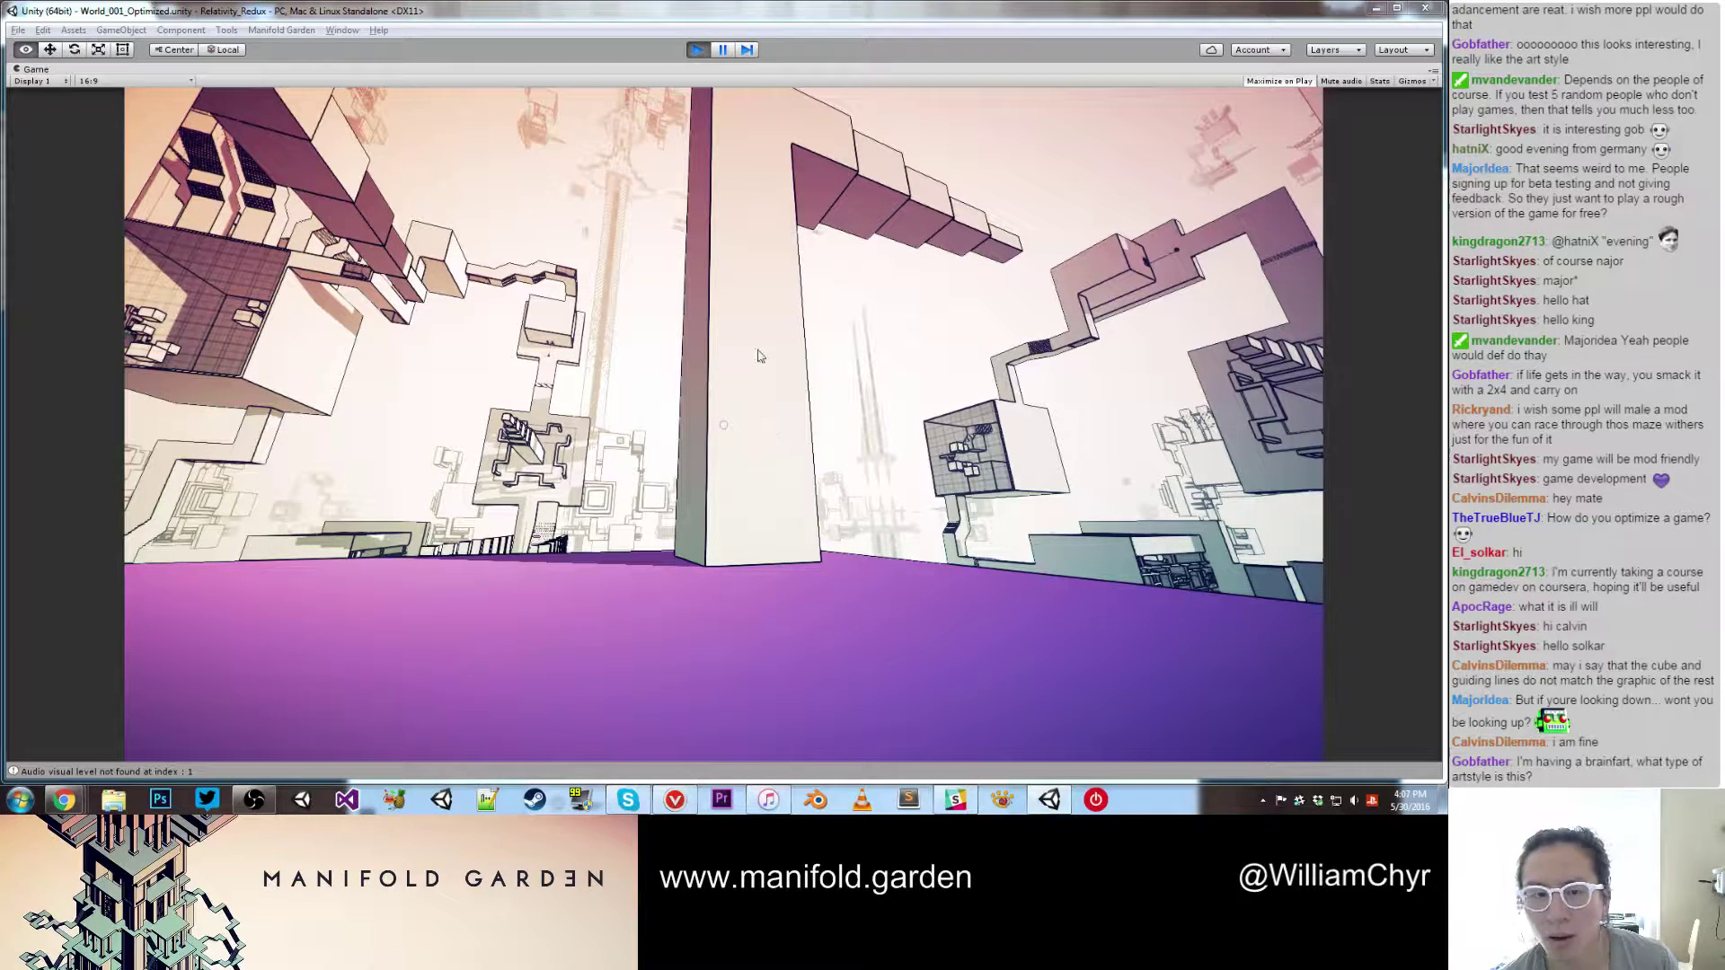
left_click(699, 56)
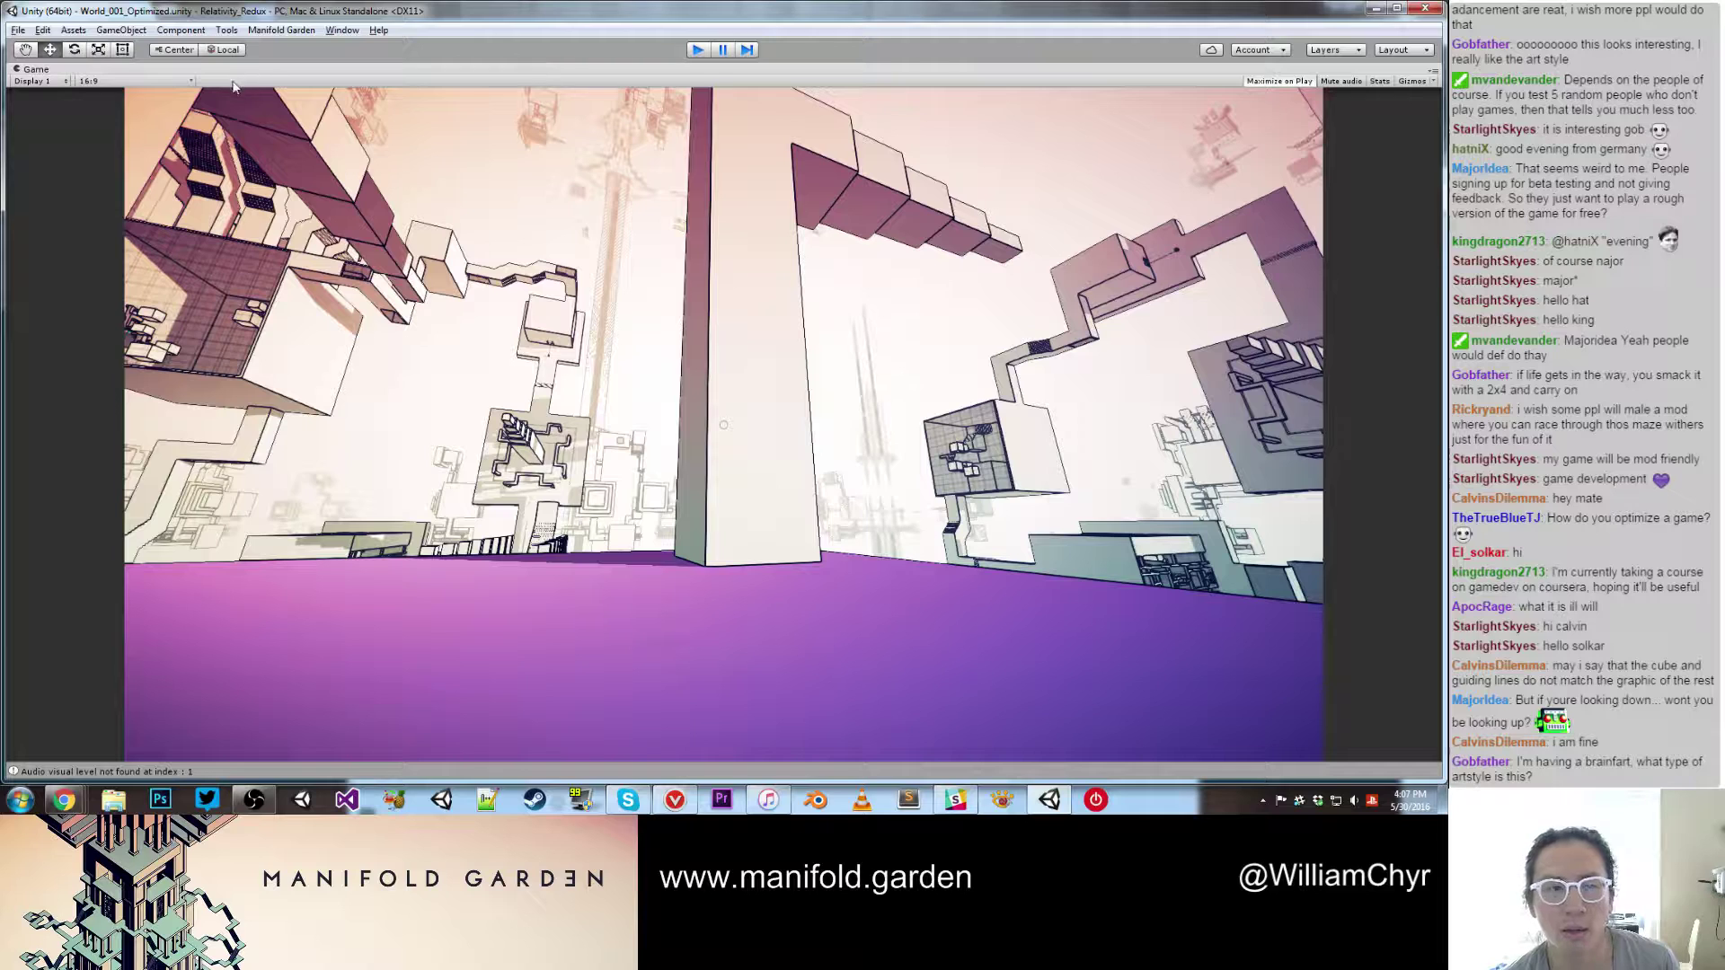
key("ctrl+p")
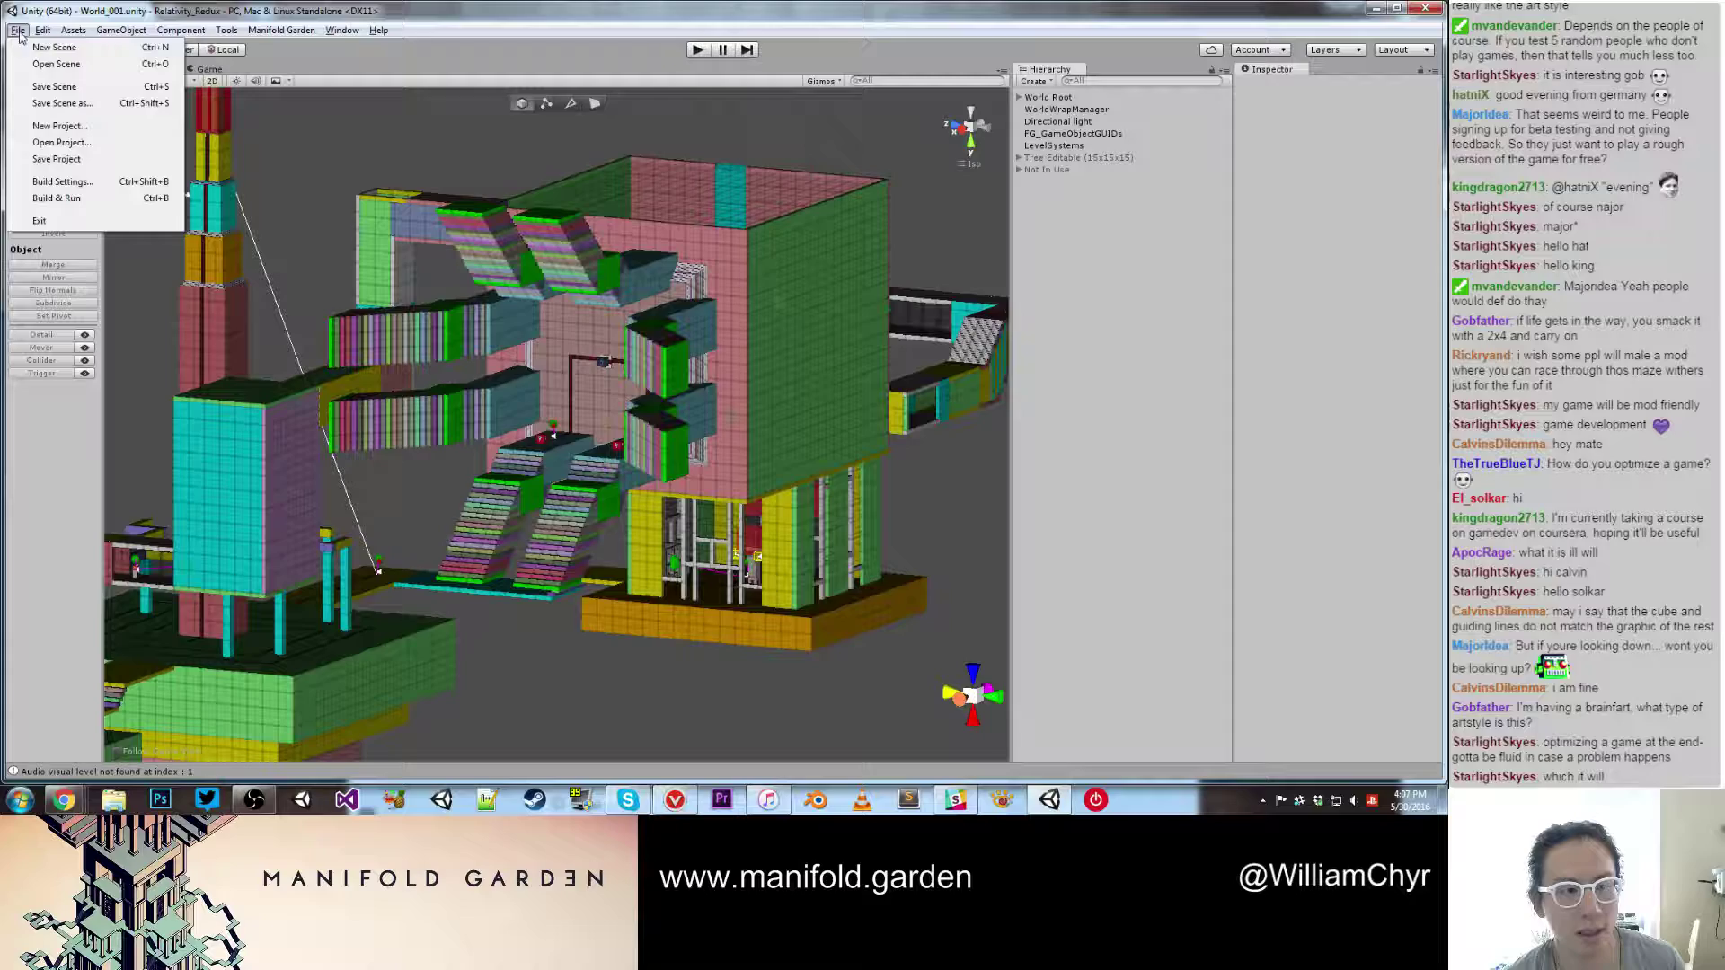
Step: Review the build's scene list and enable Load All Available Scenes in the Manifold Garden preferences
left_click(71, 184)
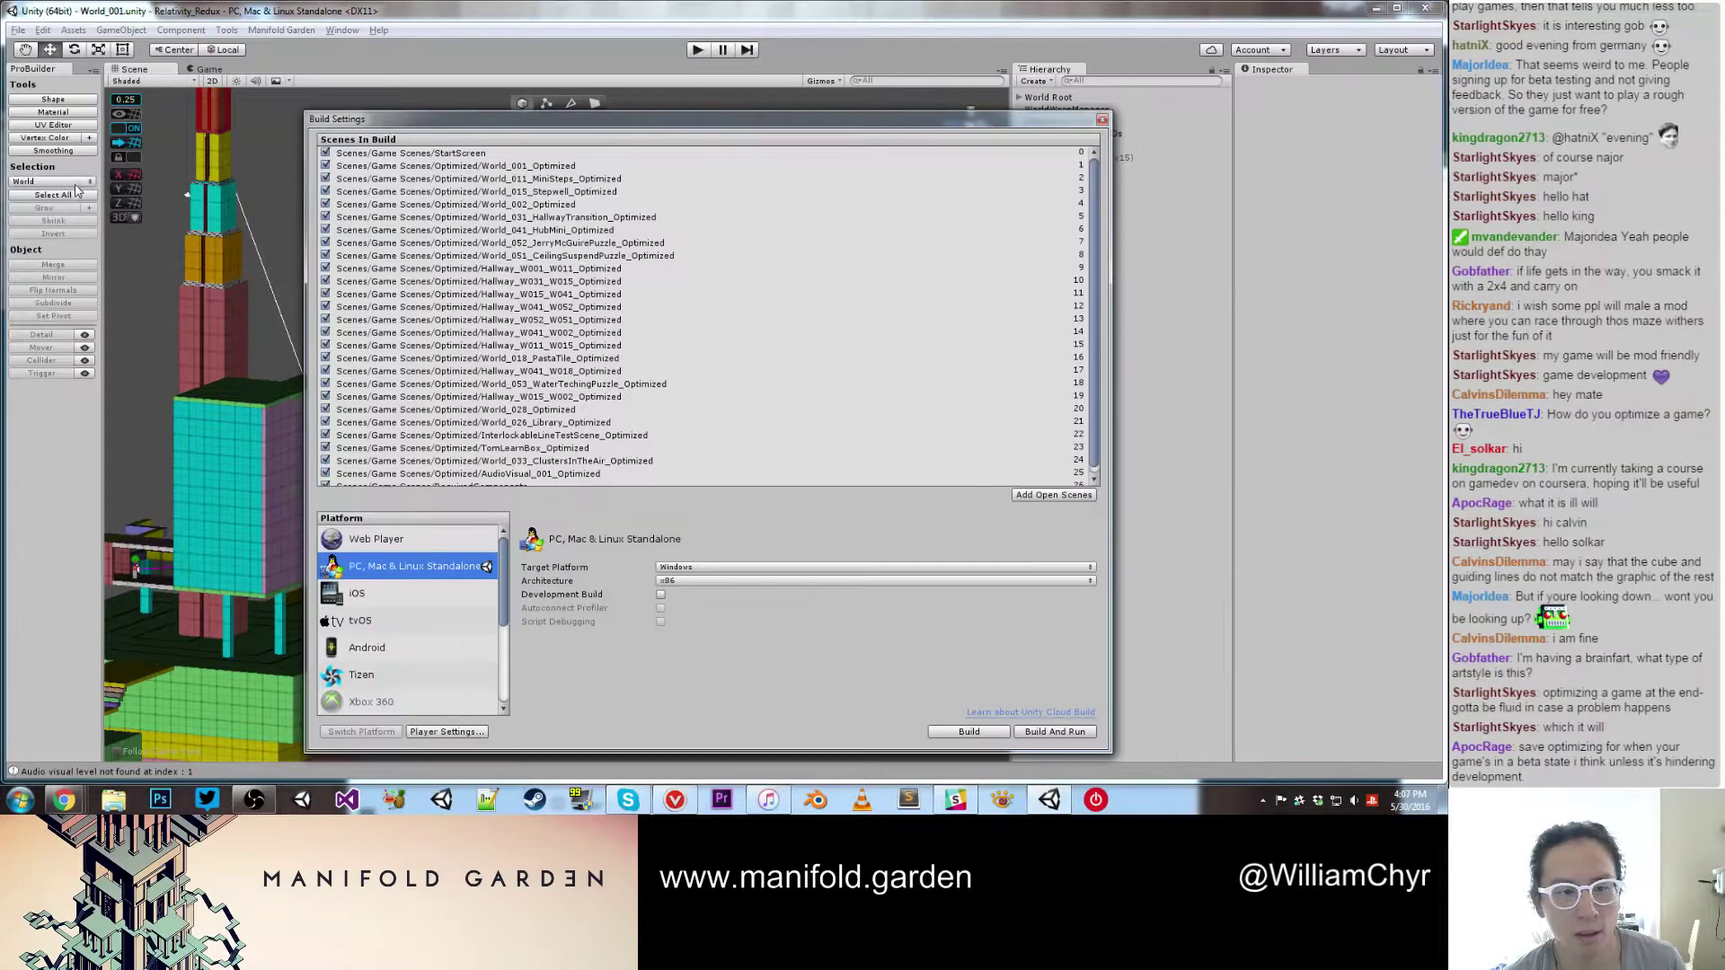
left_click(1101, 120)
left_click(43, 30)
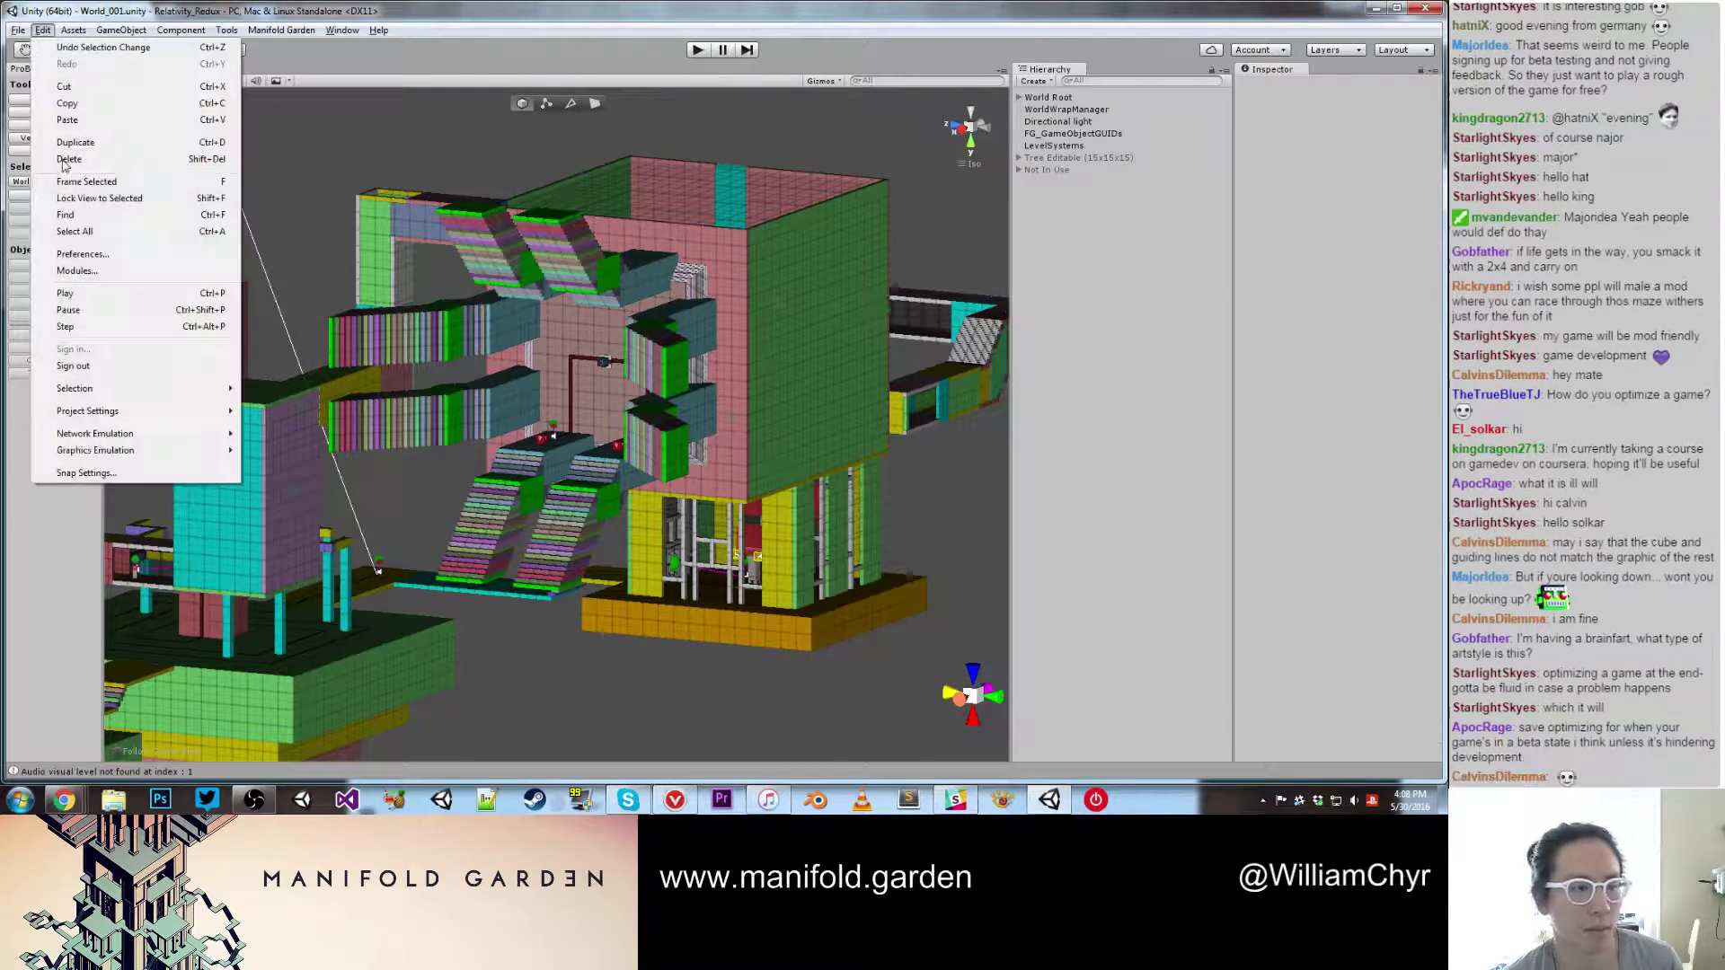
left_click(85, 256)
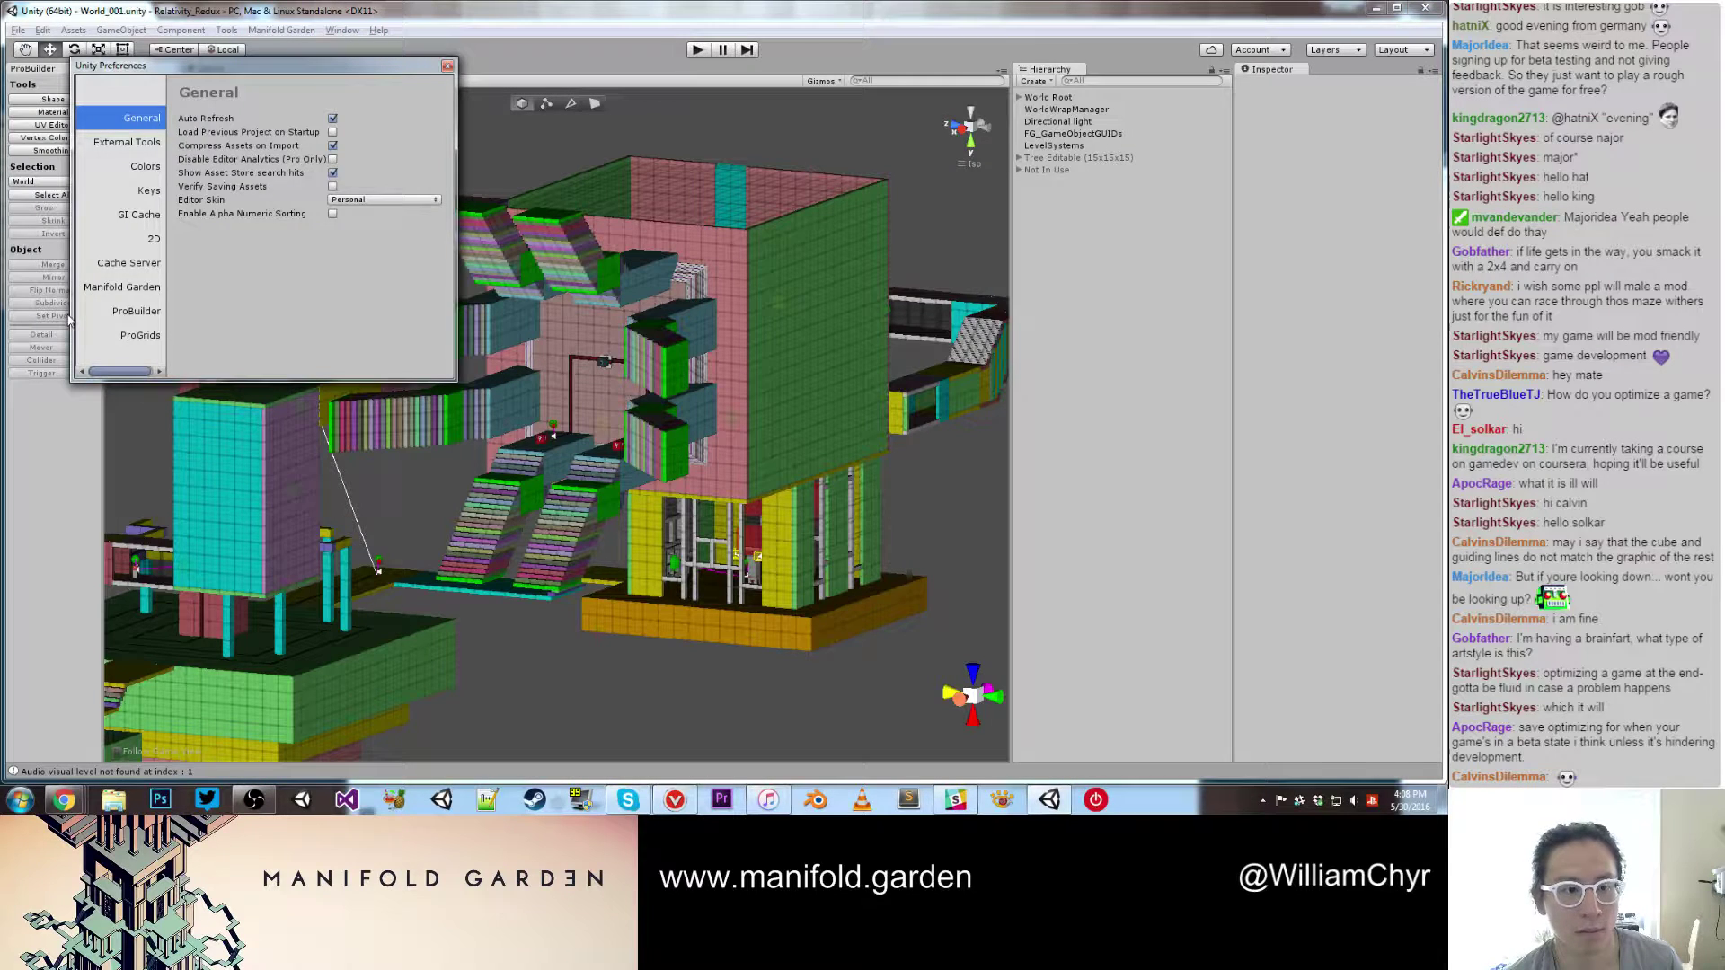
left_click(103, 288)
left_click(332, 156)
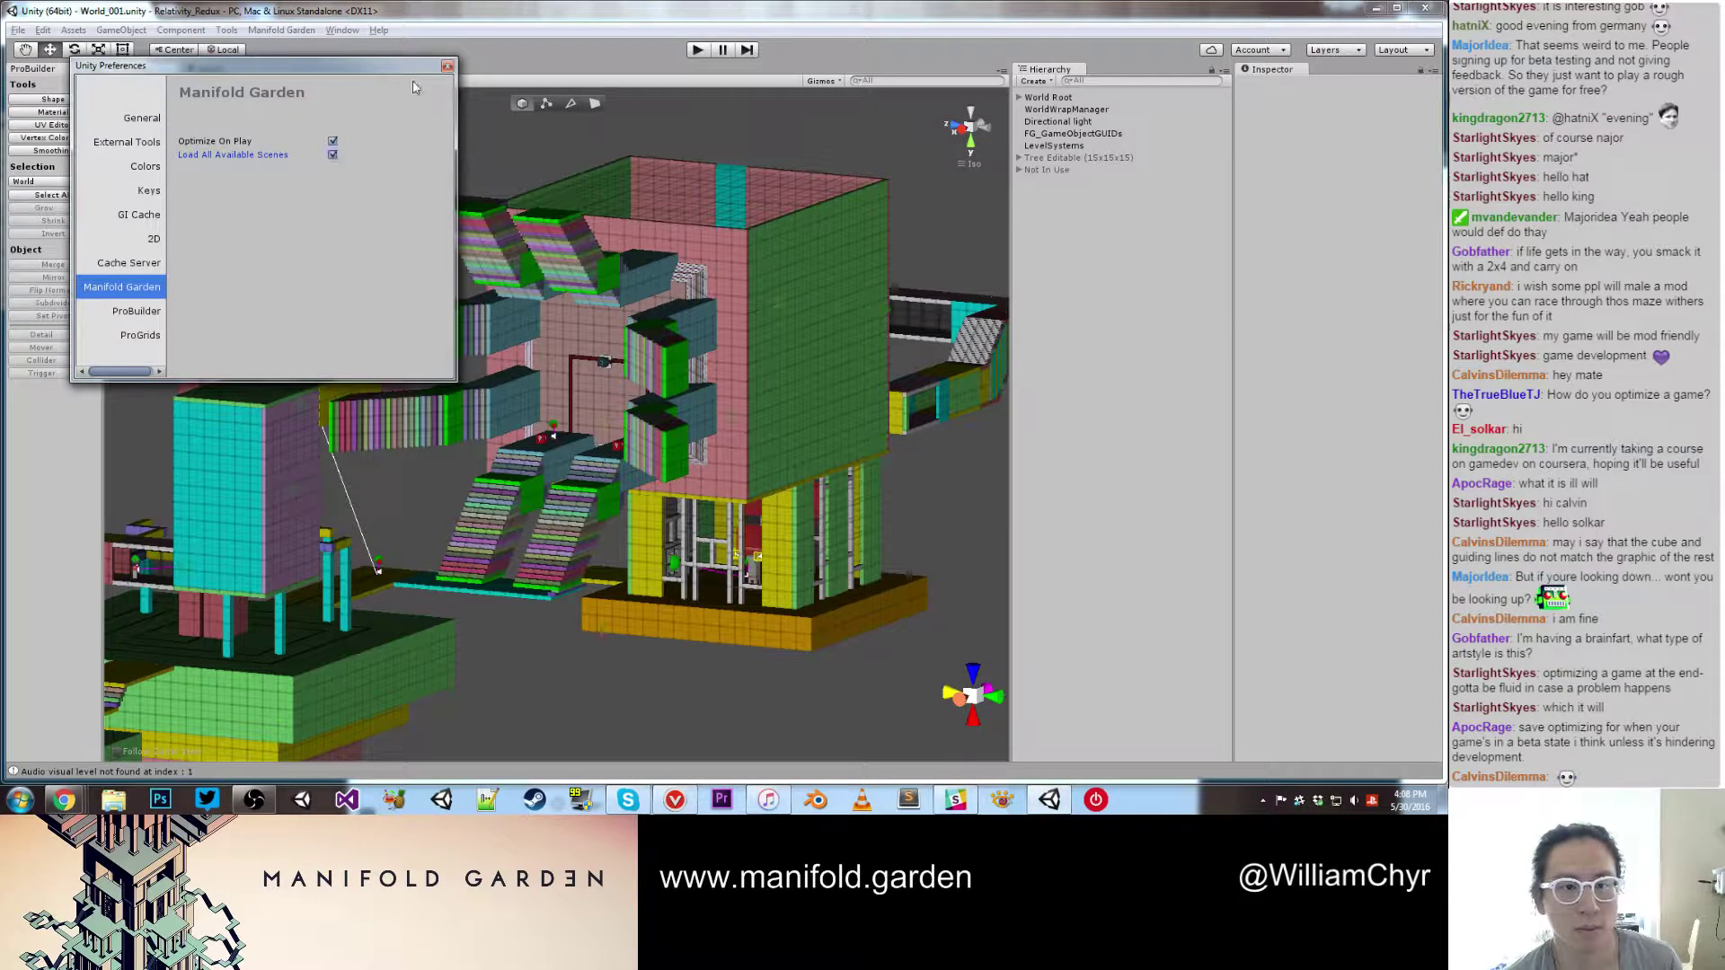
left_click(447, 66)
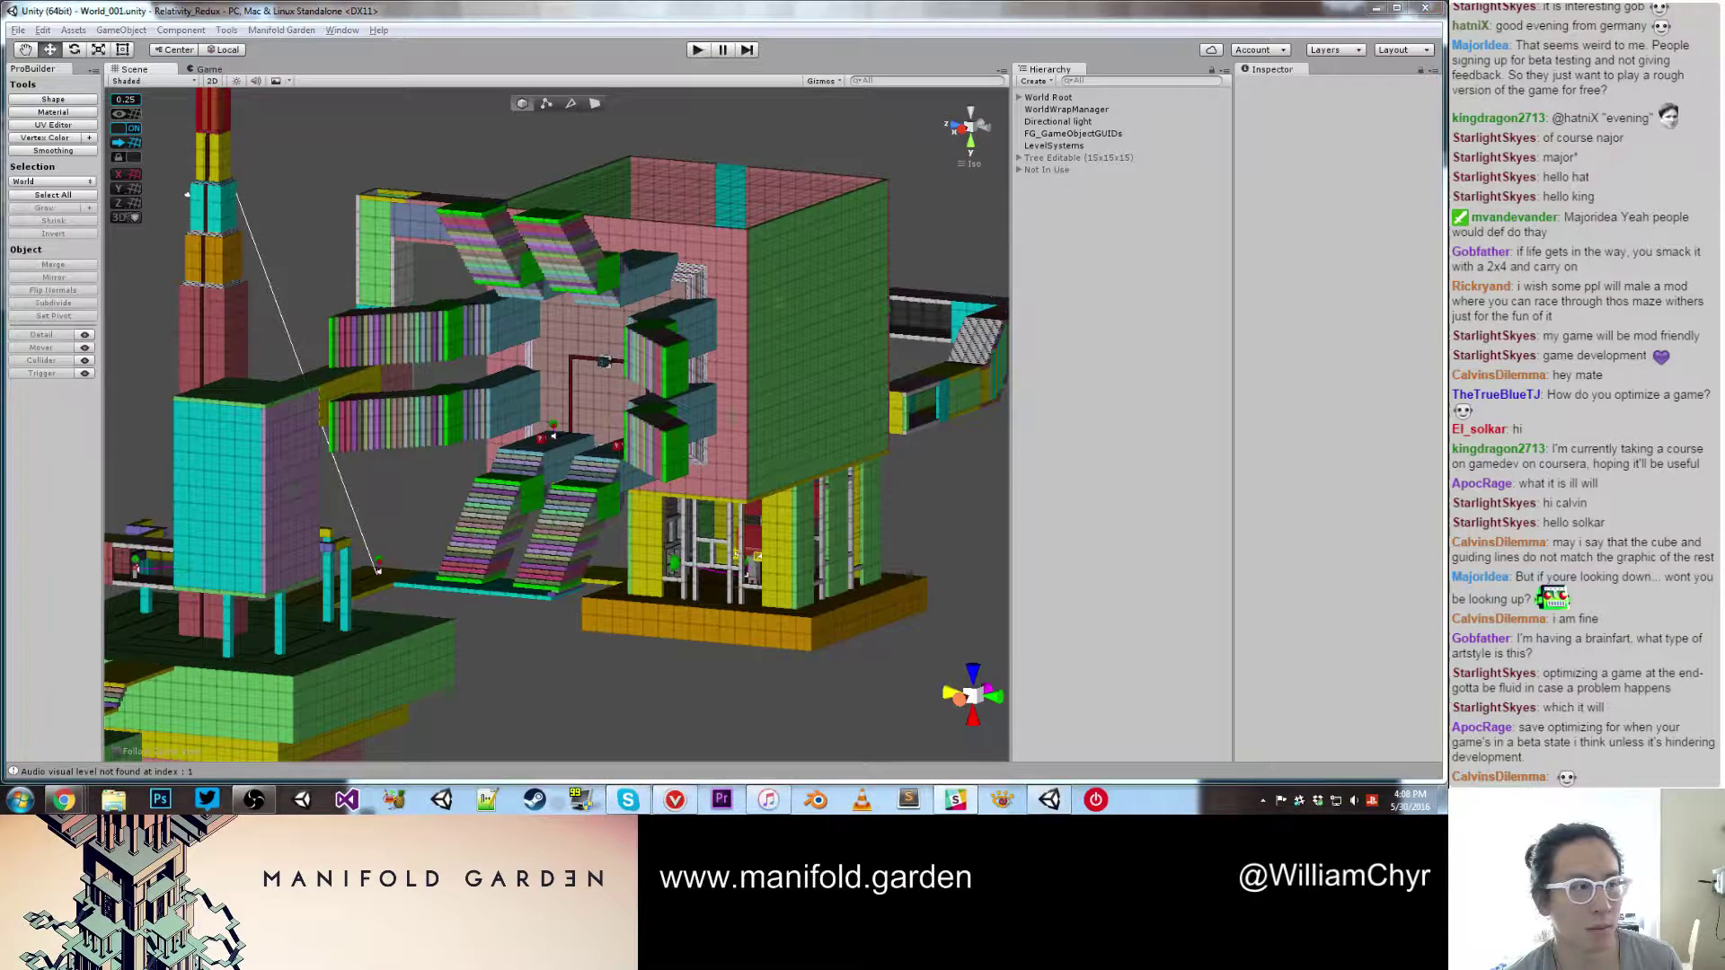
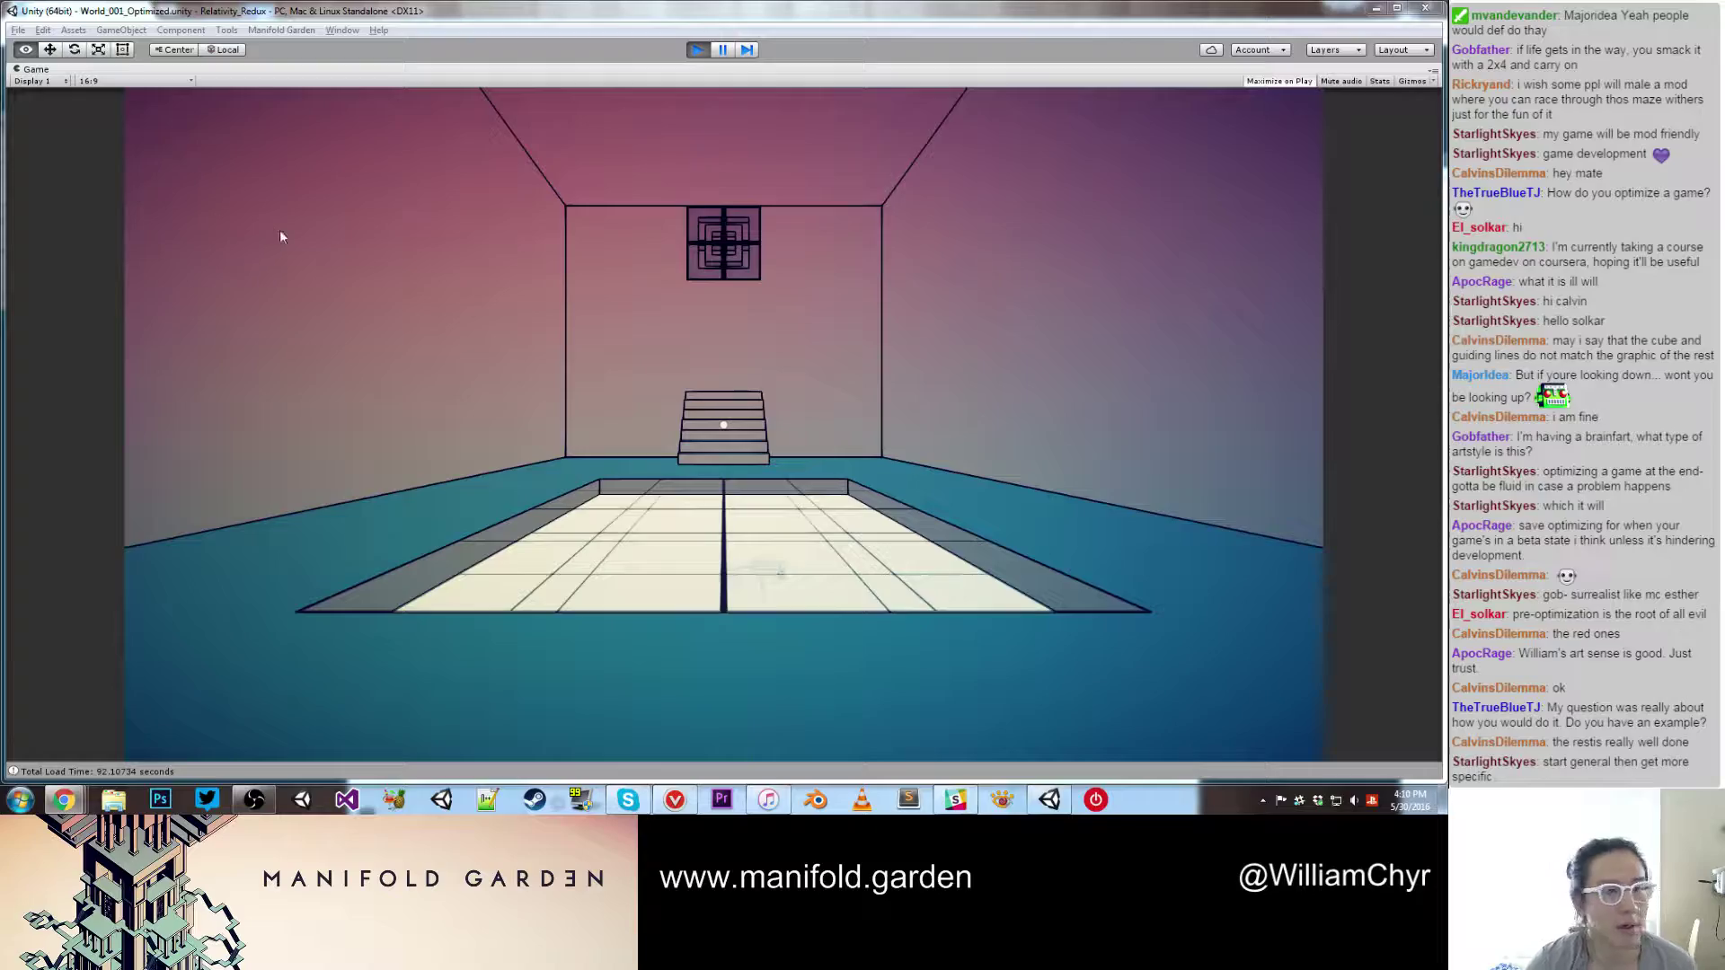
Step: In the optimized World_001 play session, move past the stepped tower and shift gravity toward the purple structure
left_click(535, 310)
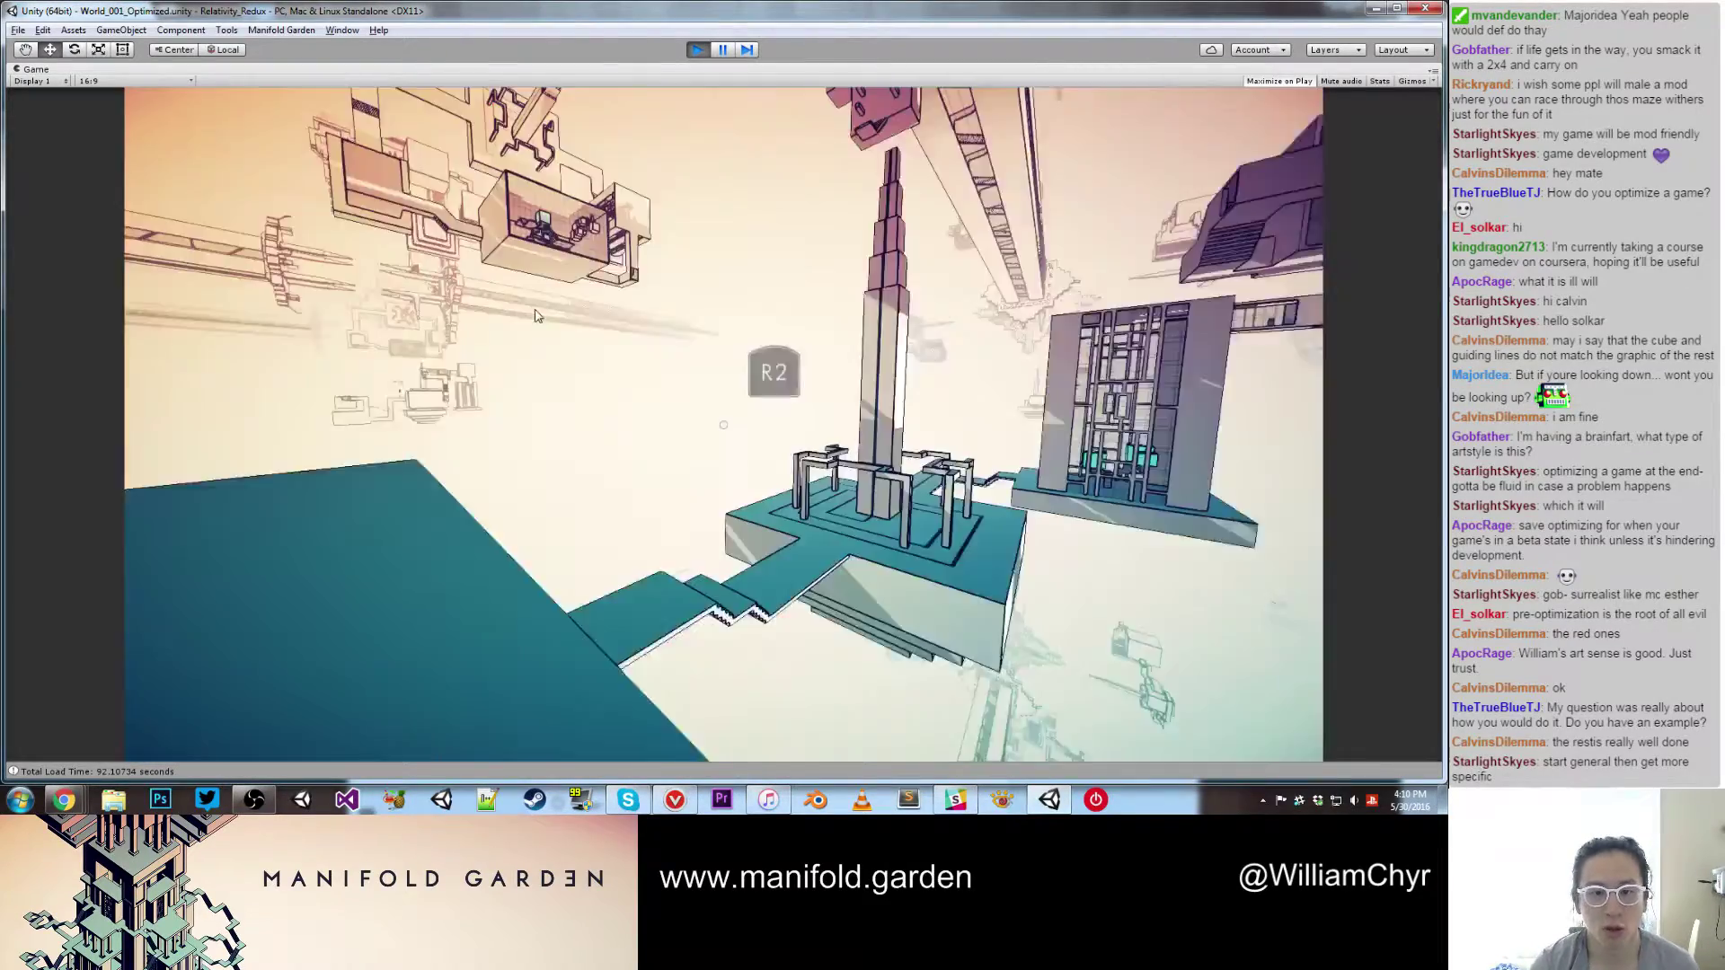
key("w")
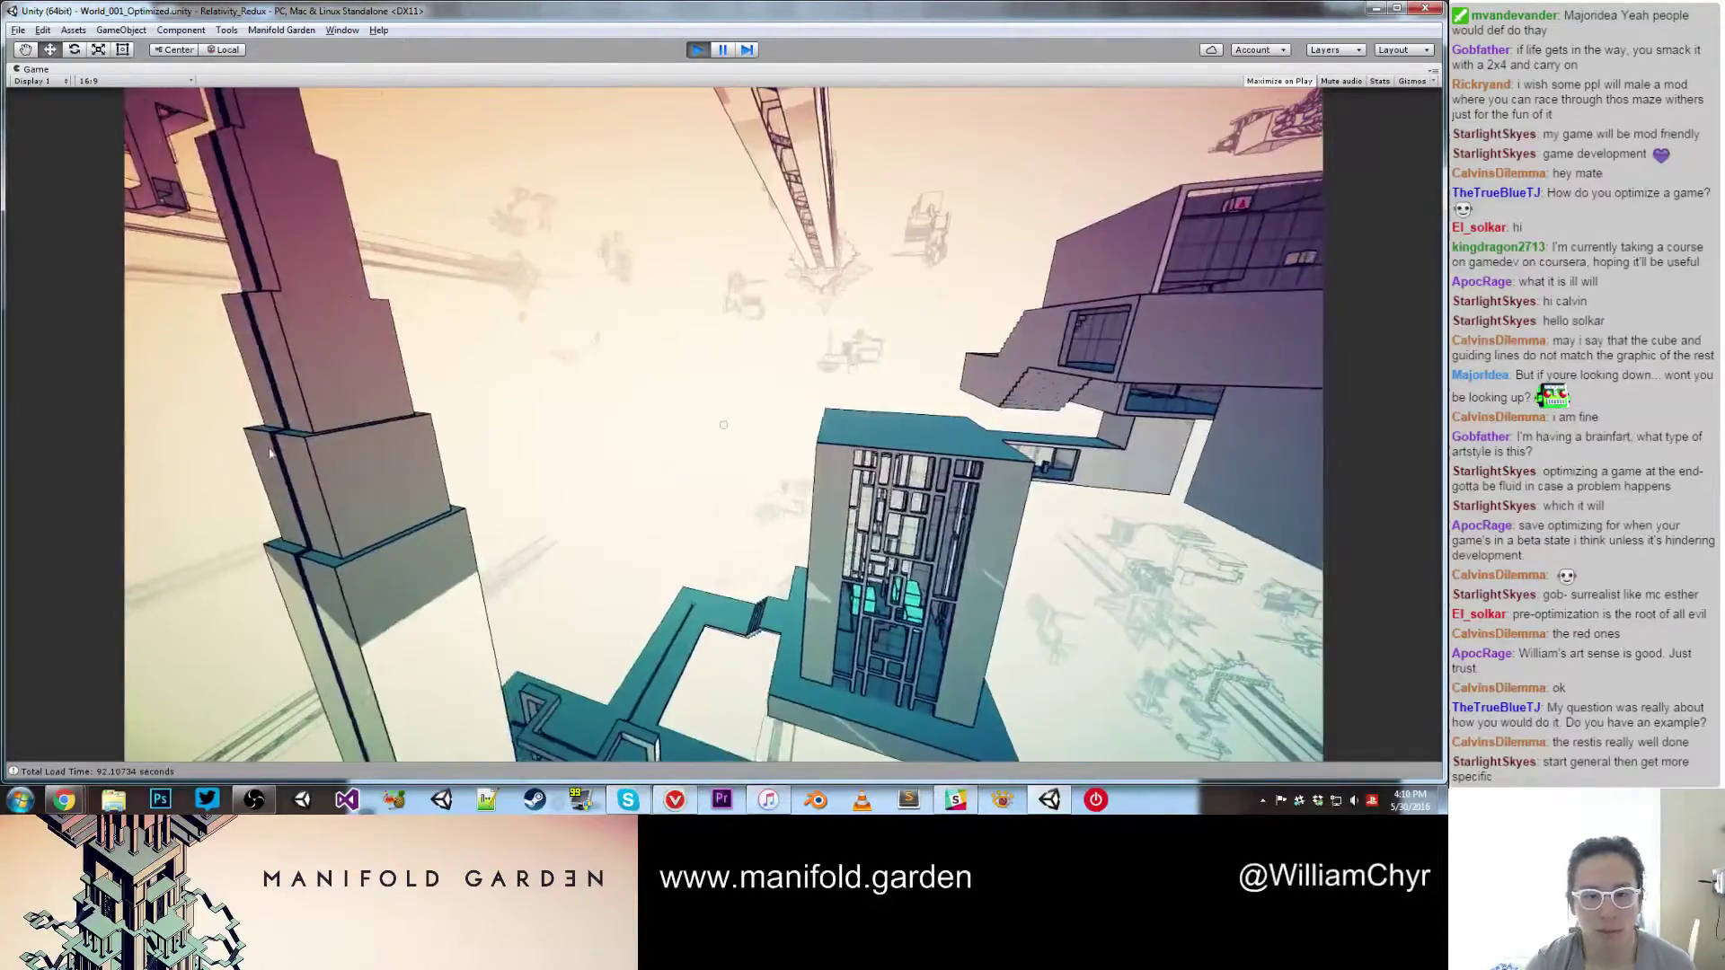
key("a")
key("w")
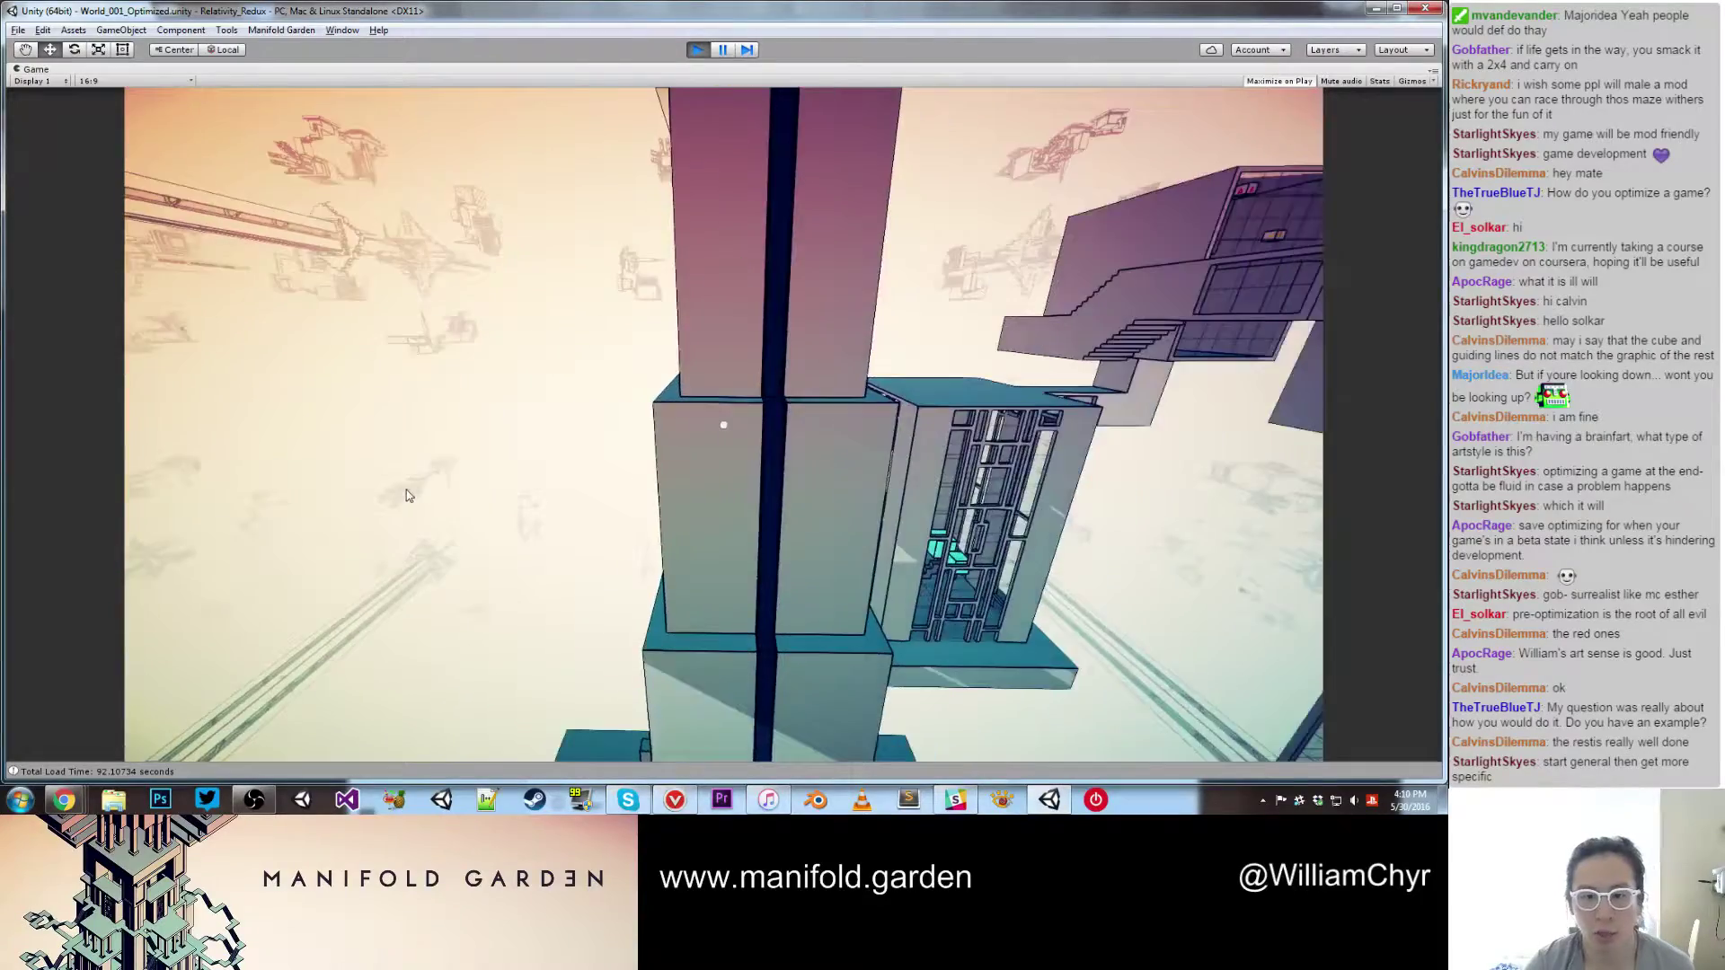
key("w")
key("space")
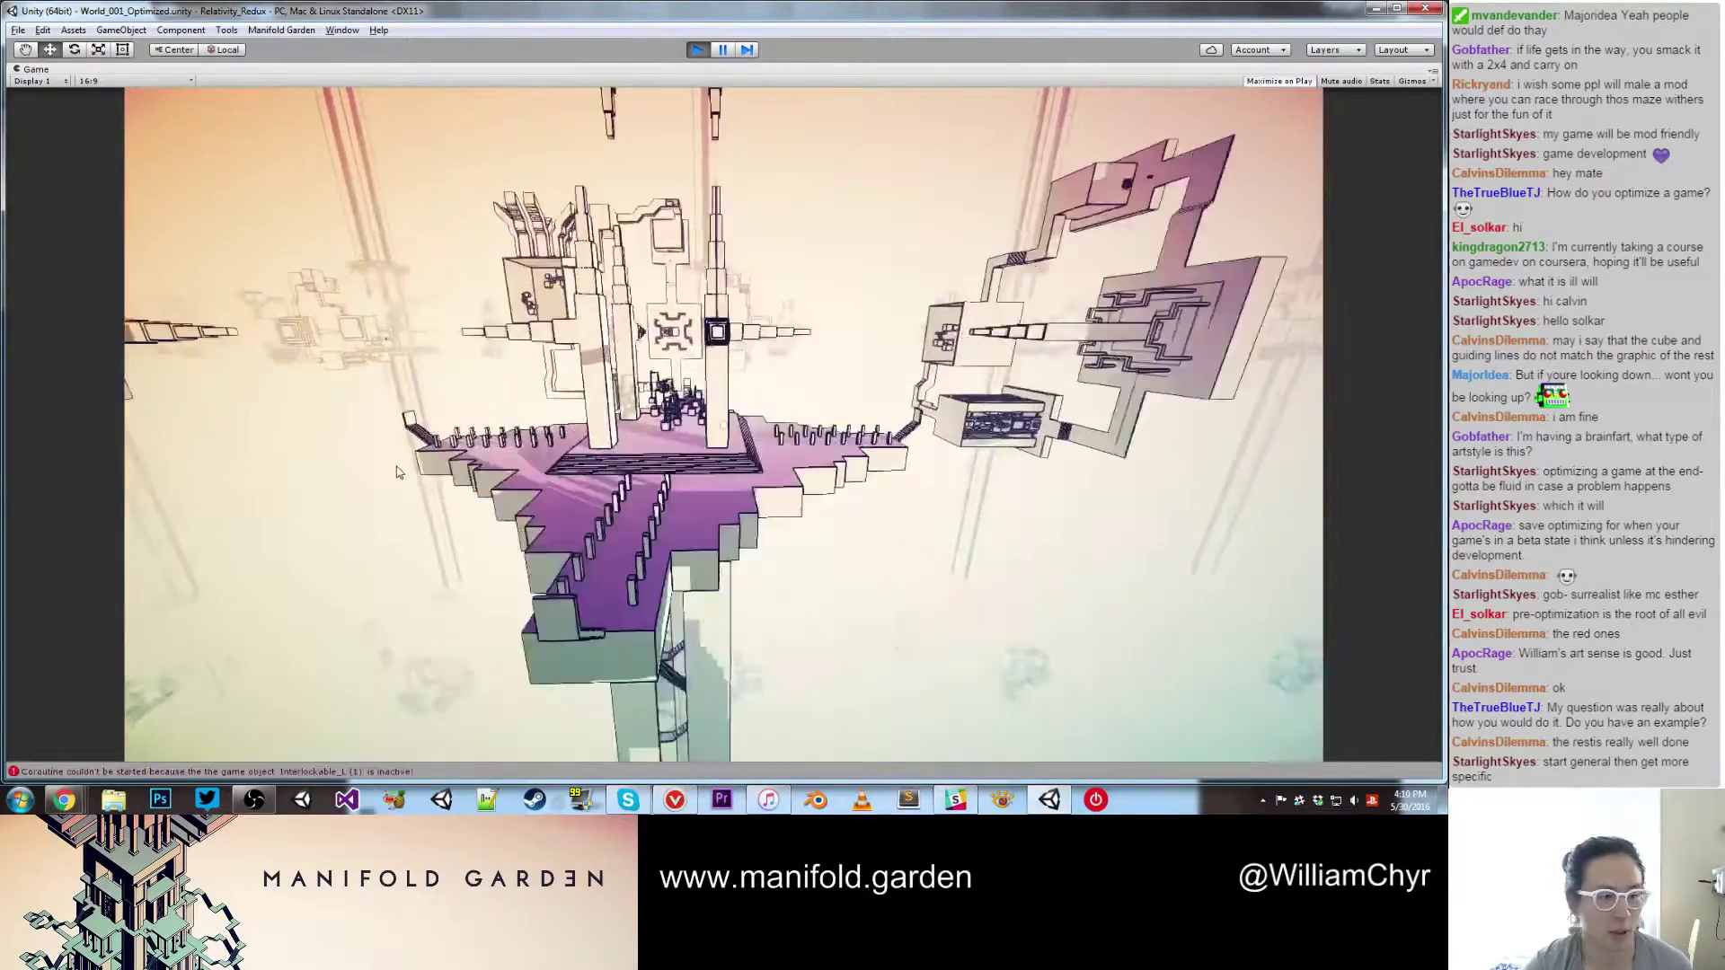
Step: Explore the purple platform around its double row of pillars and walk up to the tall shadowed wall
key("w")
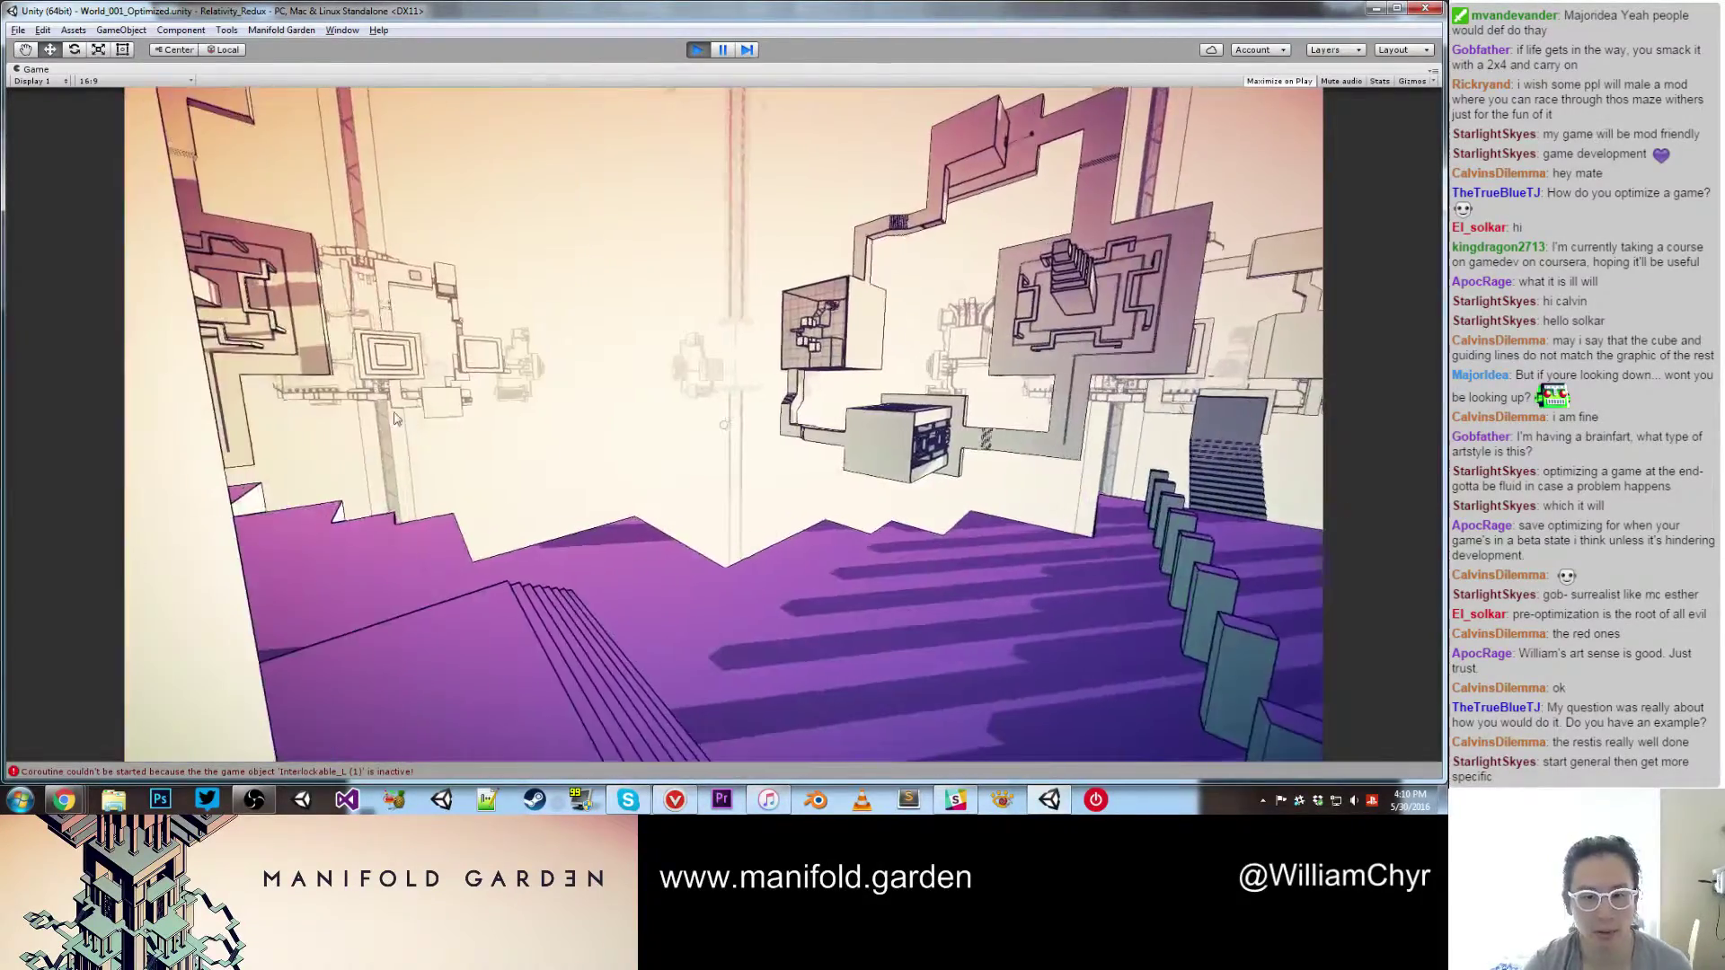
key("w")
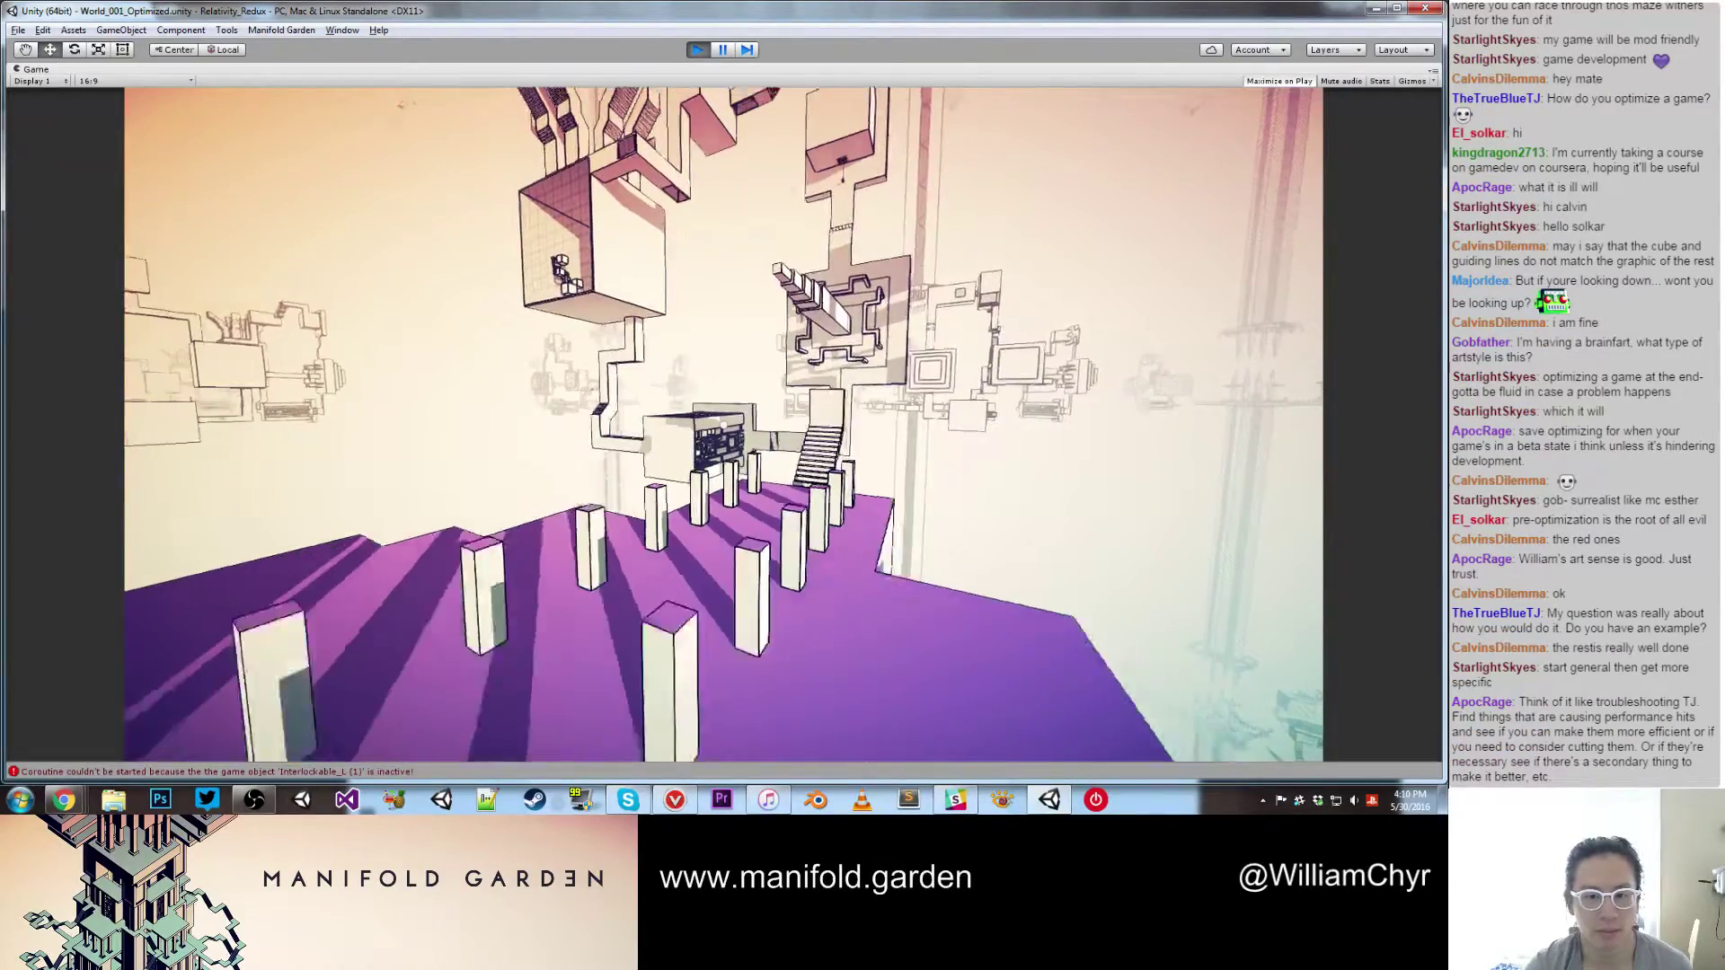
key("s")
key("a")
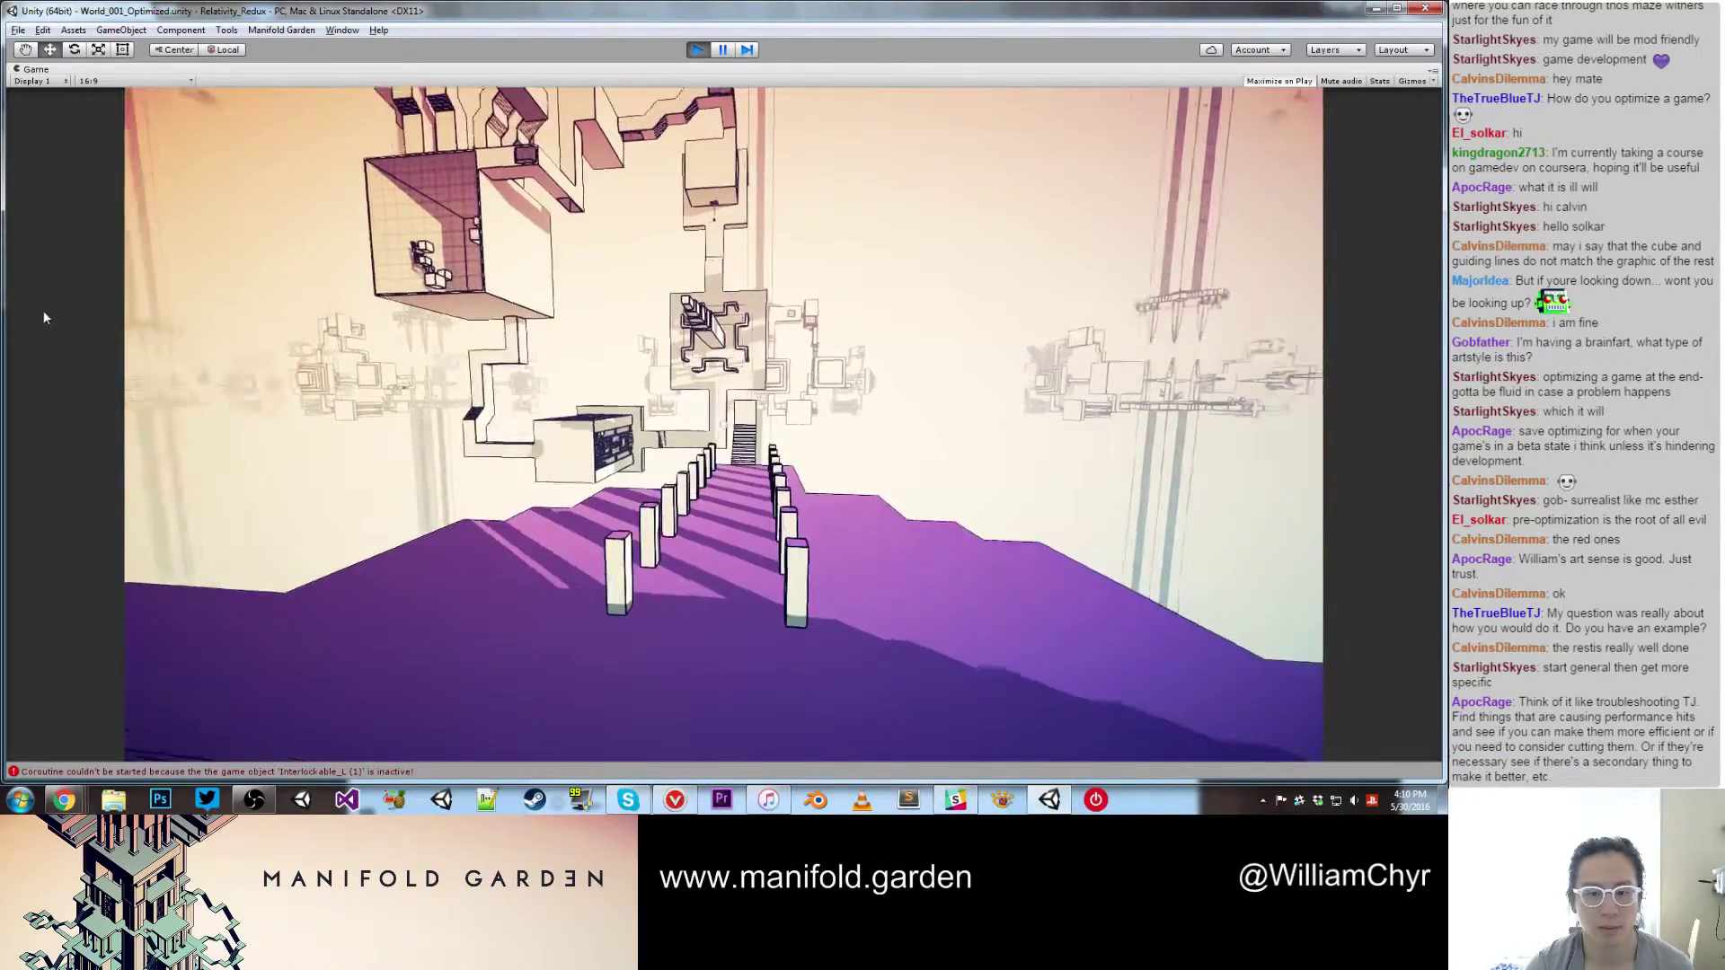
key("s")
key("a")
key("w")
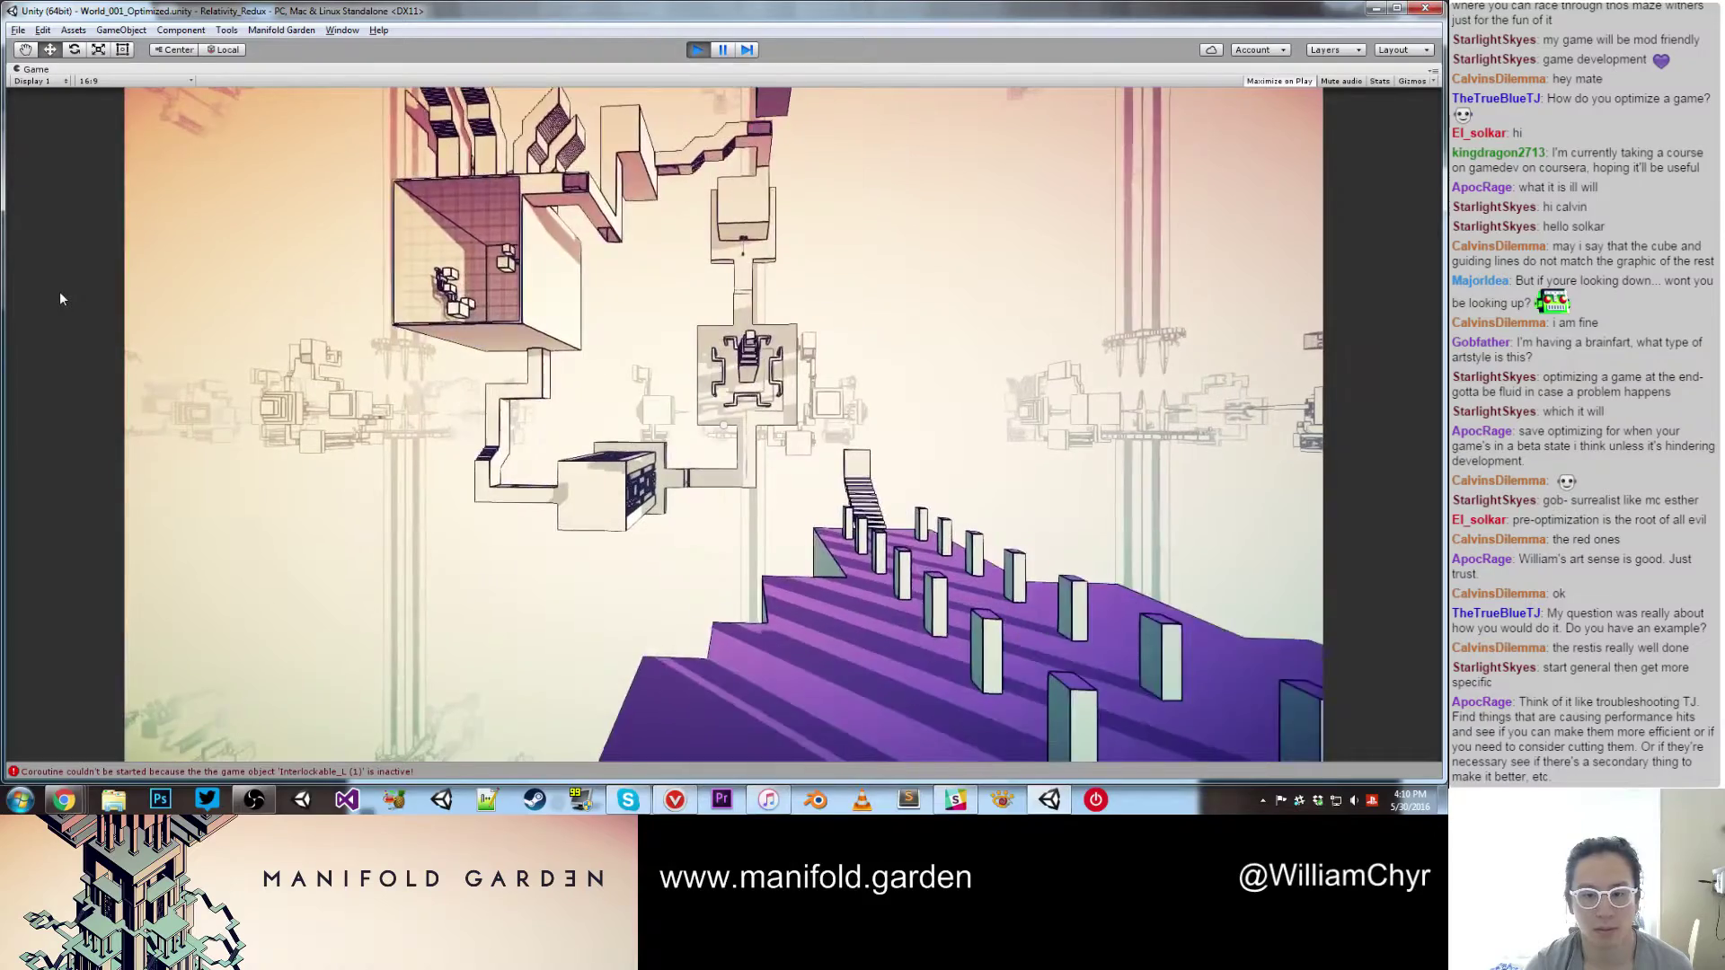
key("s")
key("d")
key("w")
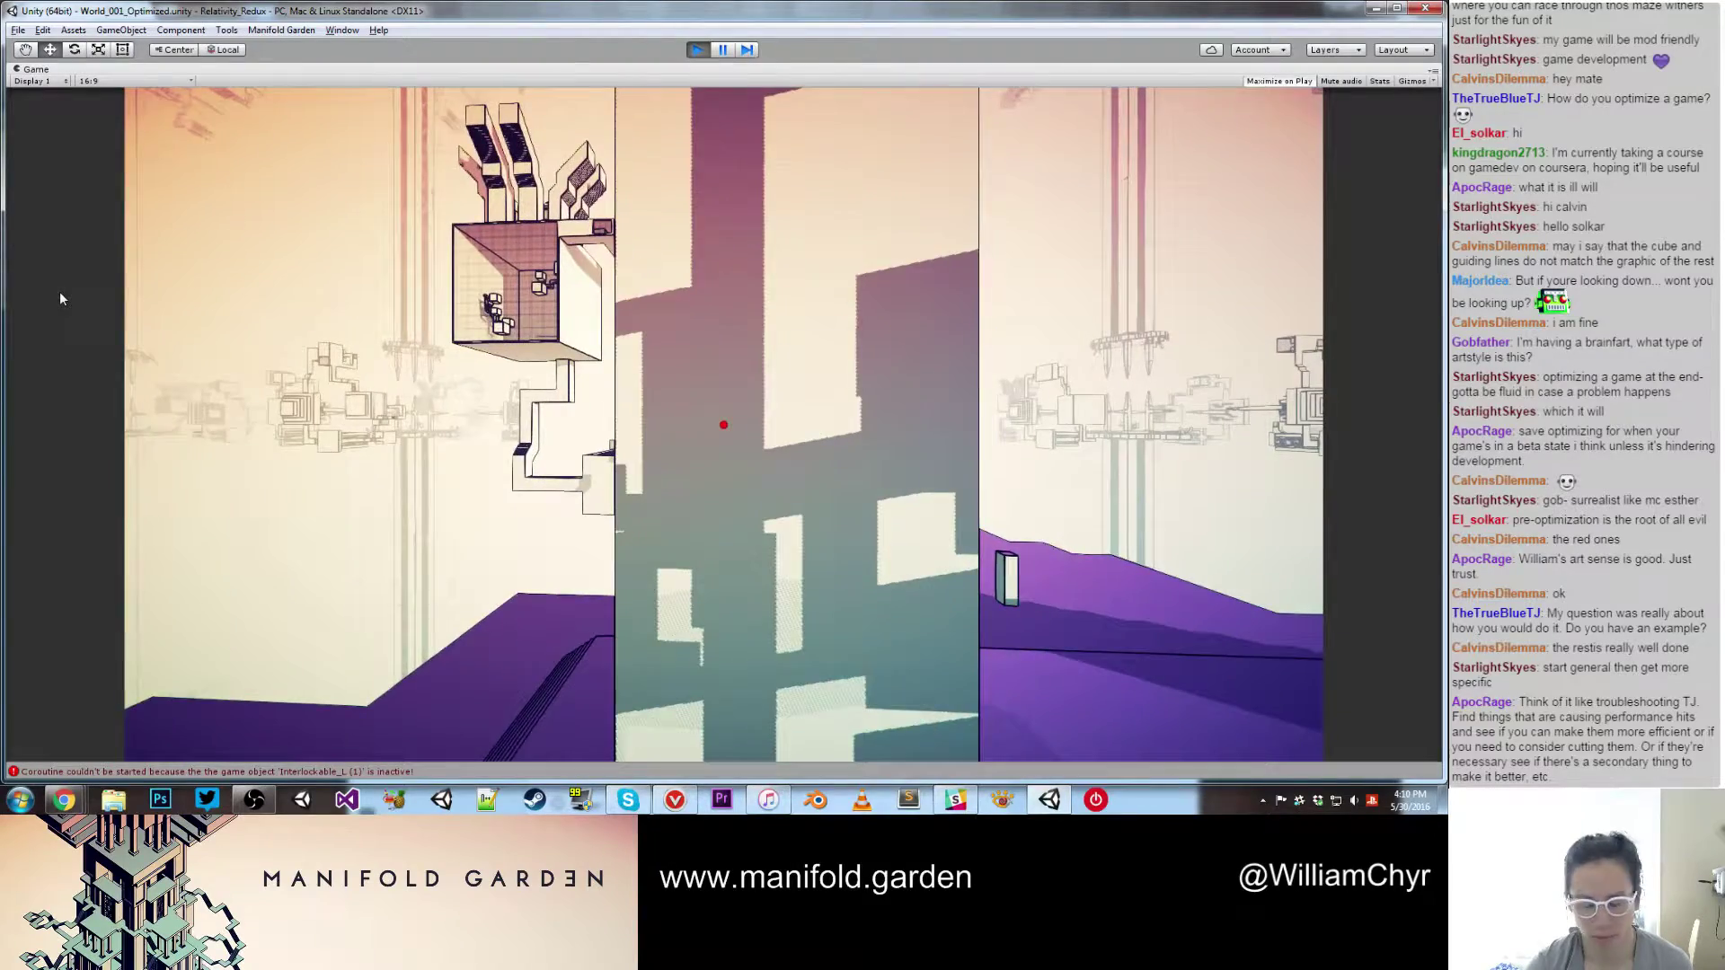
Step: Shift gravity onto the wall's pink surface and walk along it to the red cube beside its pad
key("space")
key("w")
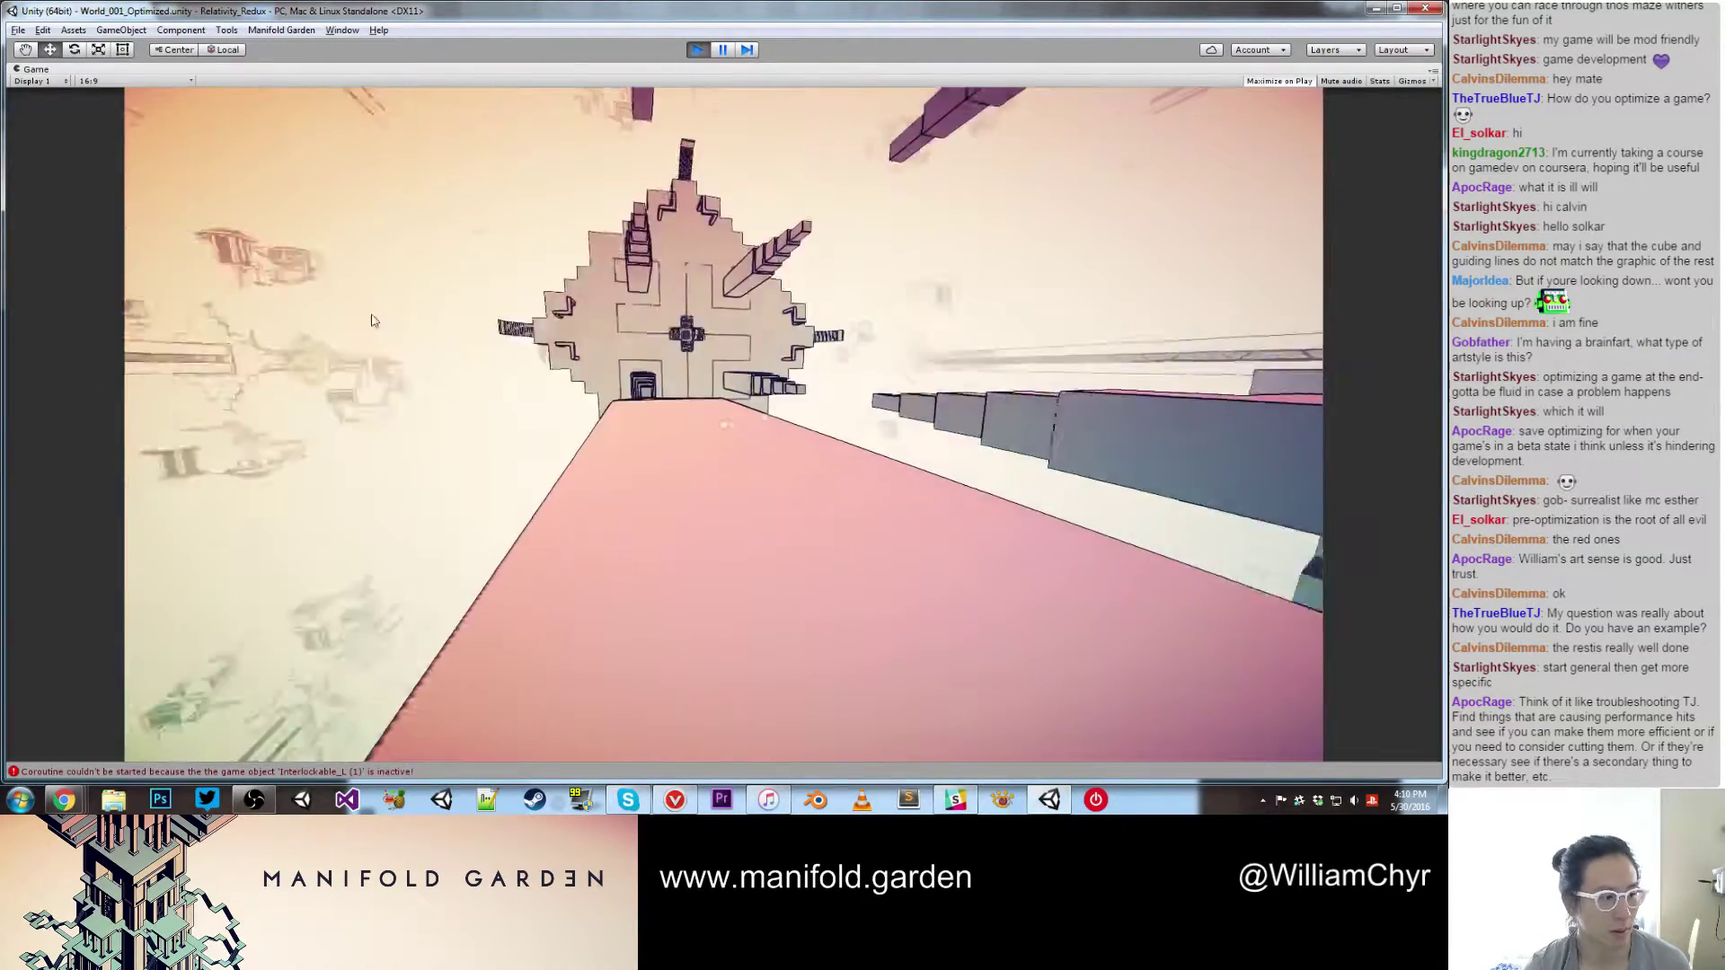
key("w")
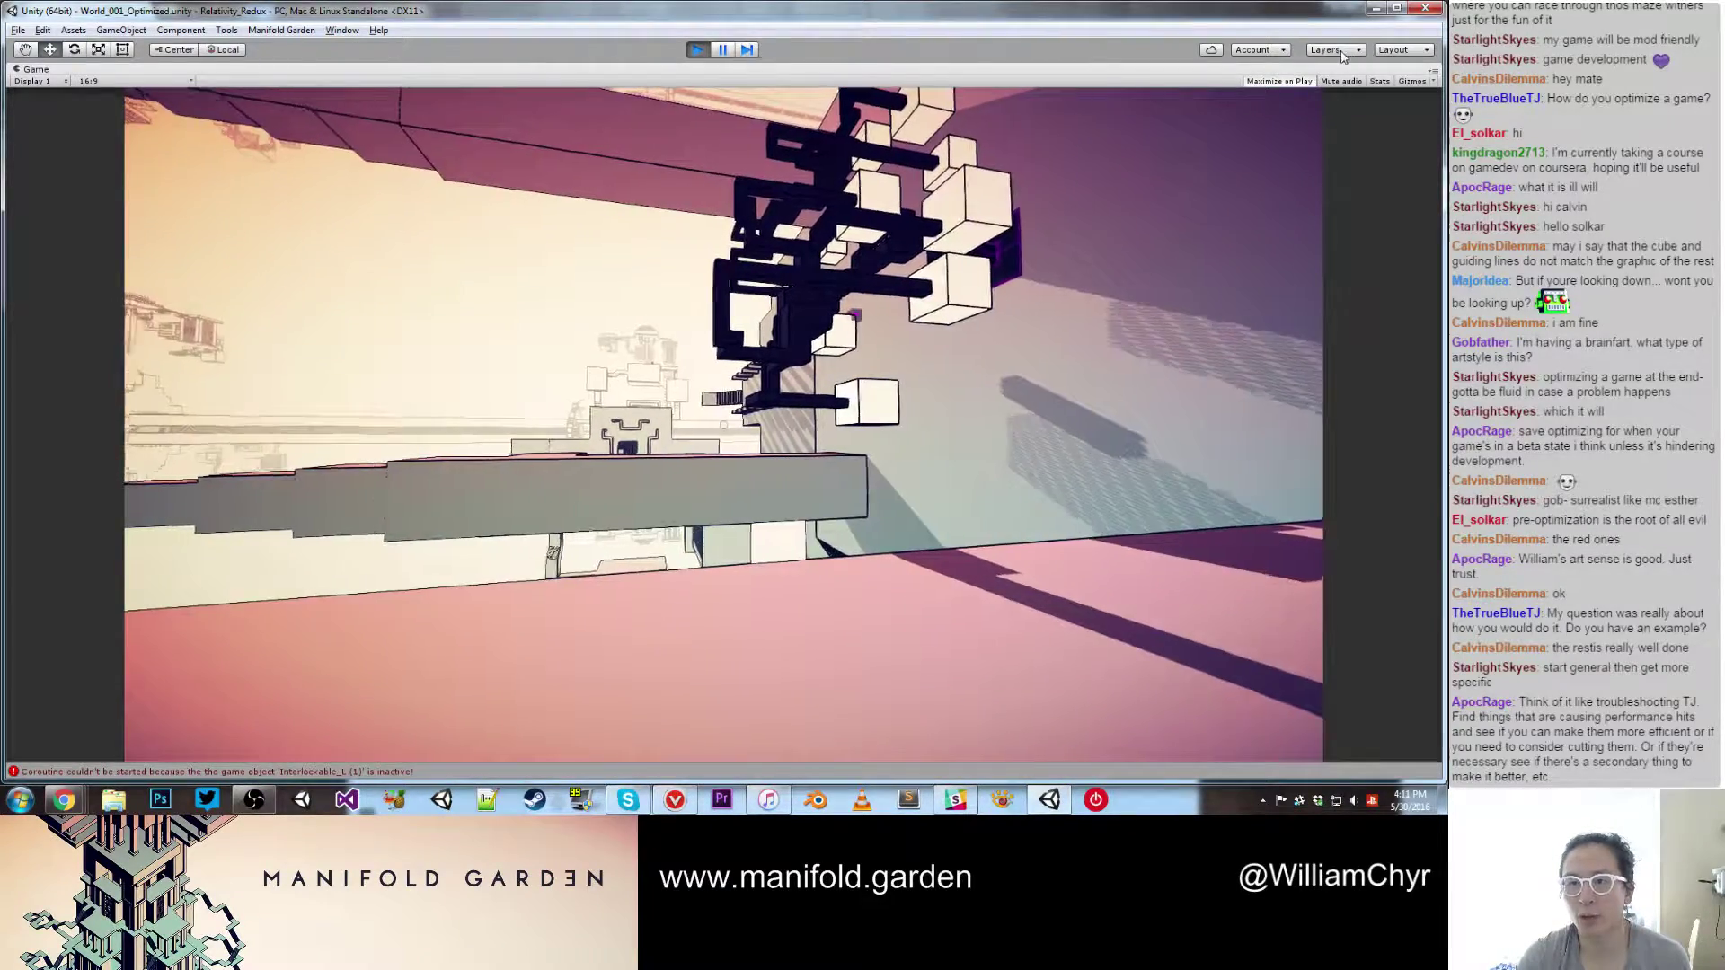
key("w")
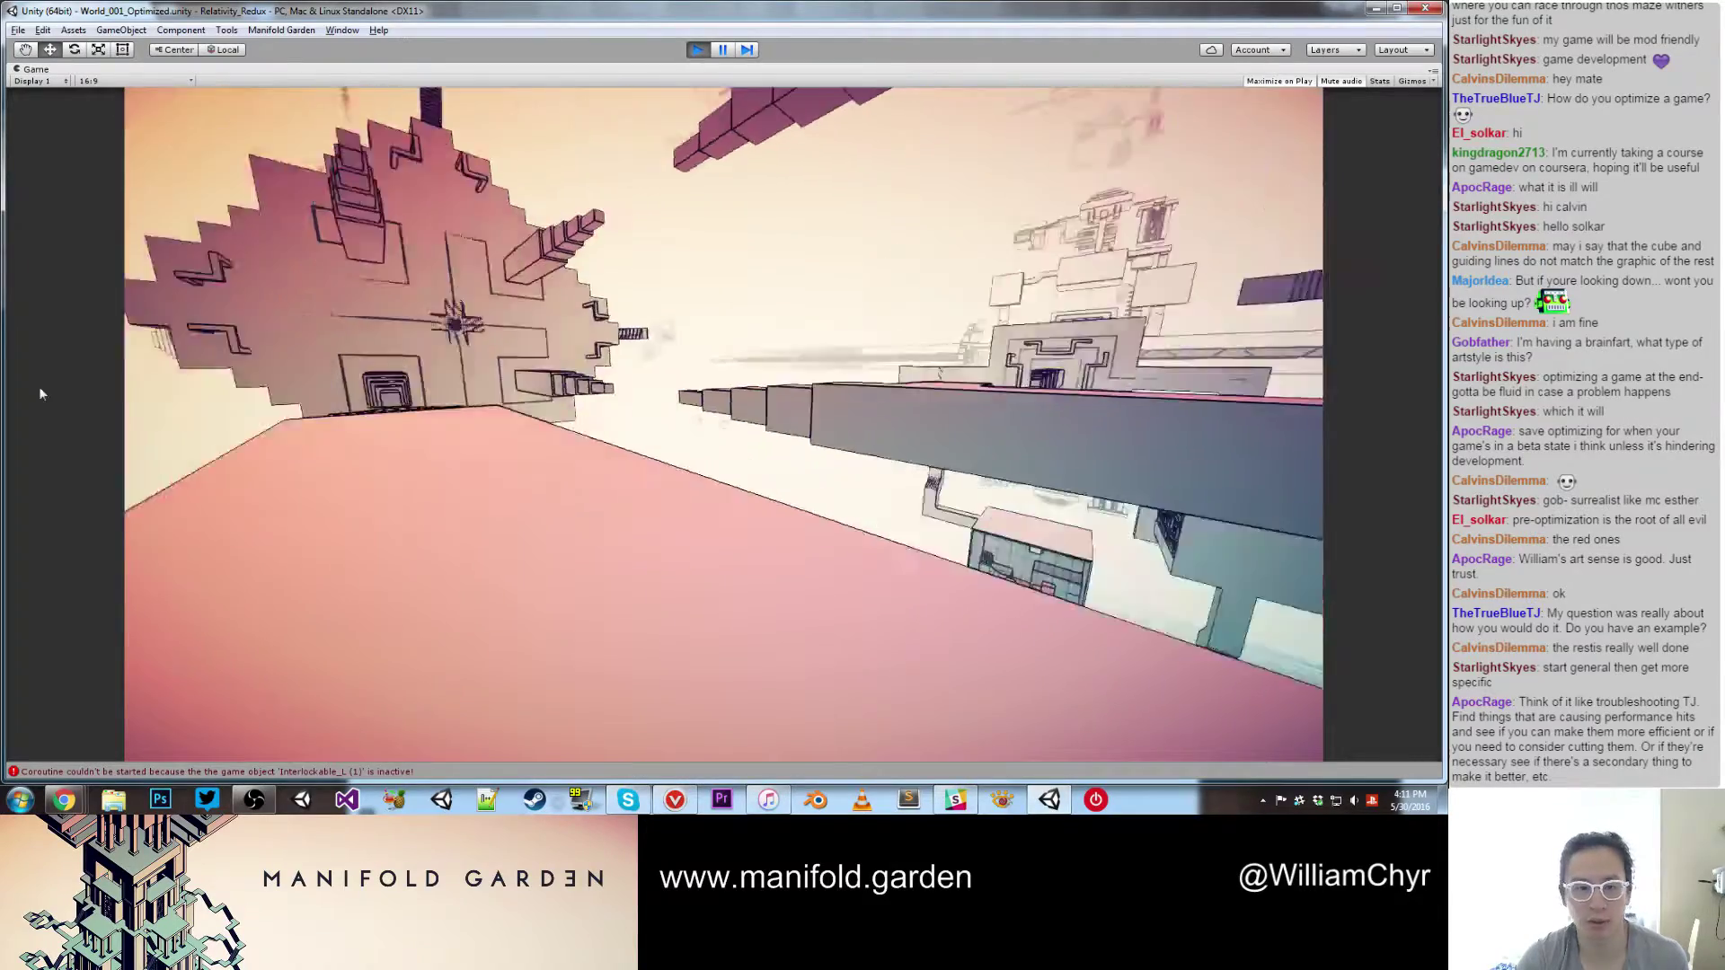
key("w")
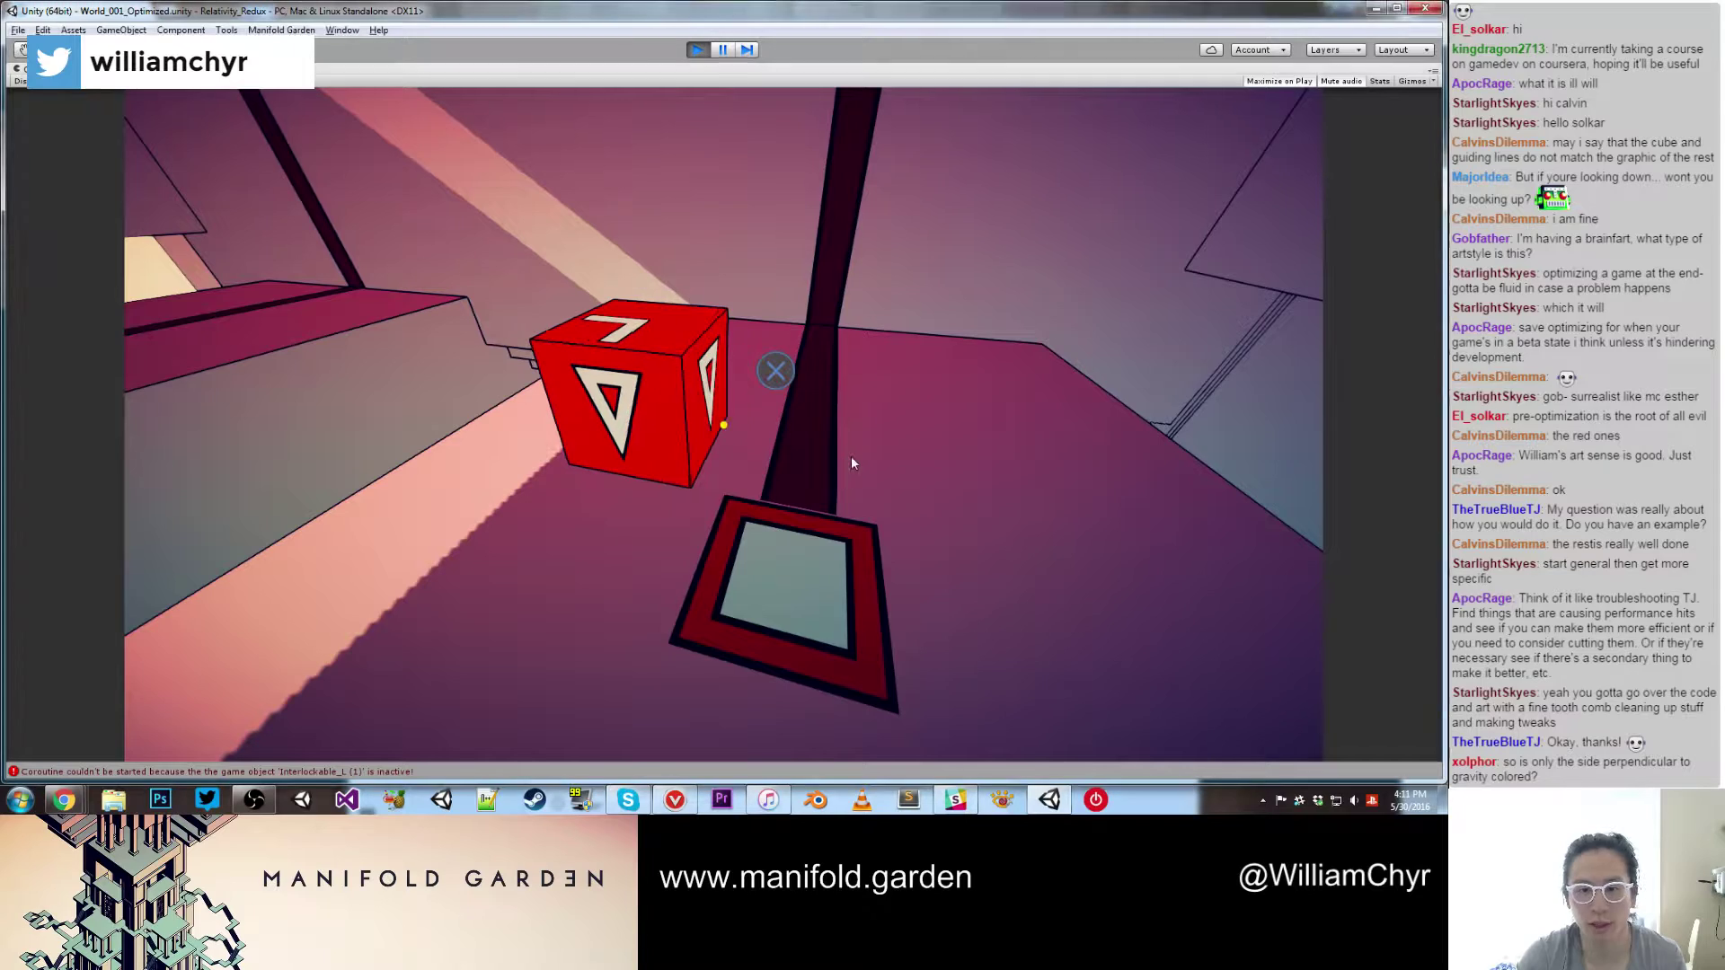
Step: Place the red cube on its red-framed pad to activate the guide line
key("s")
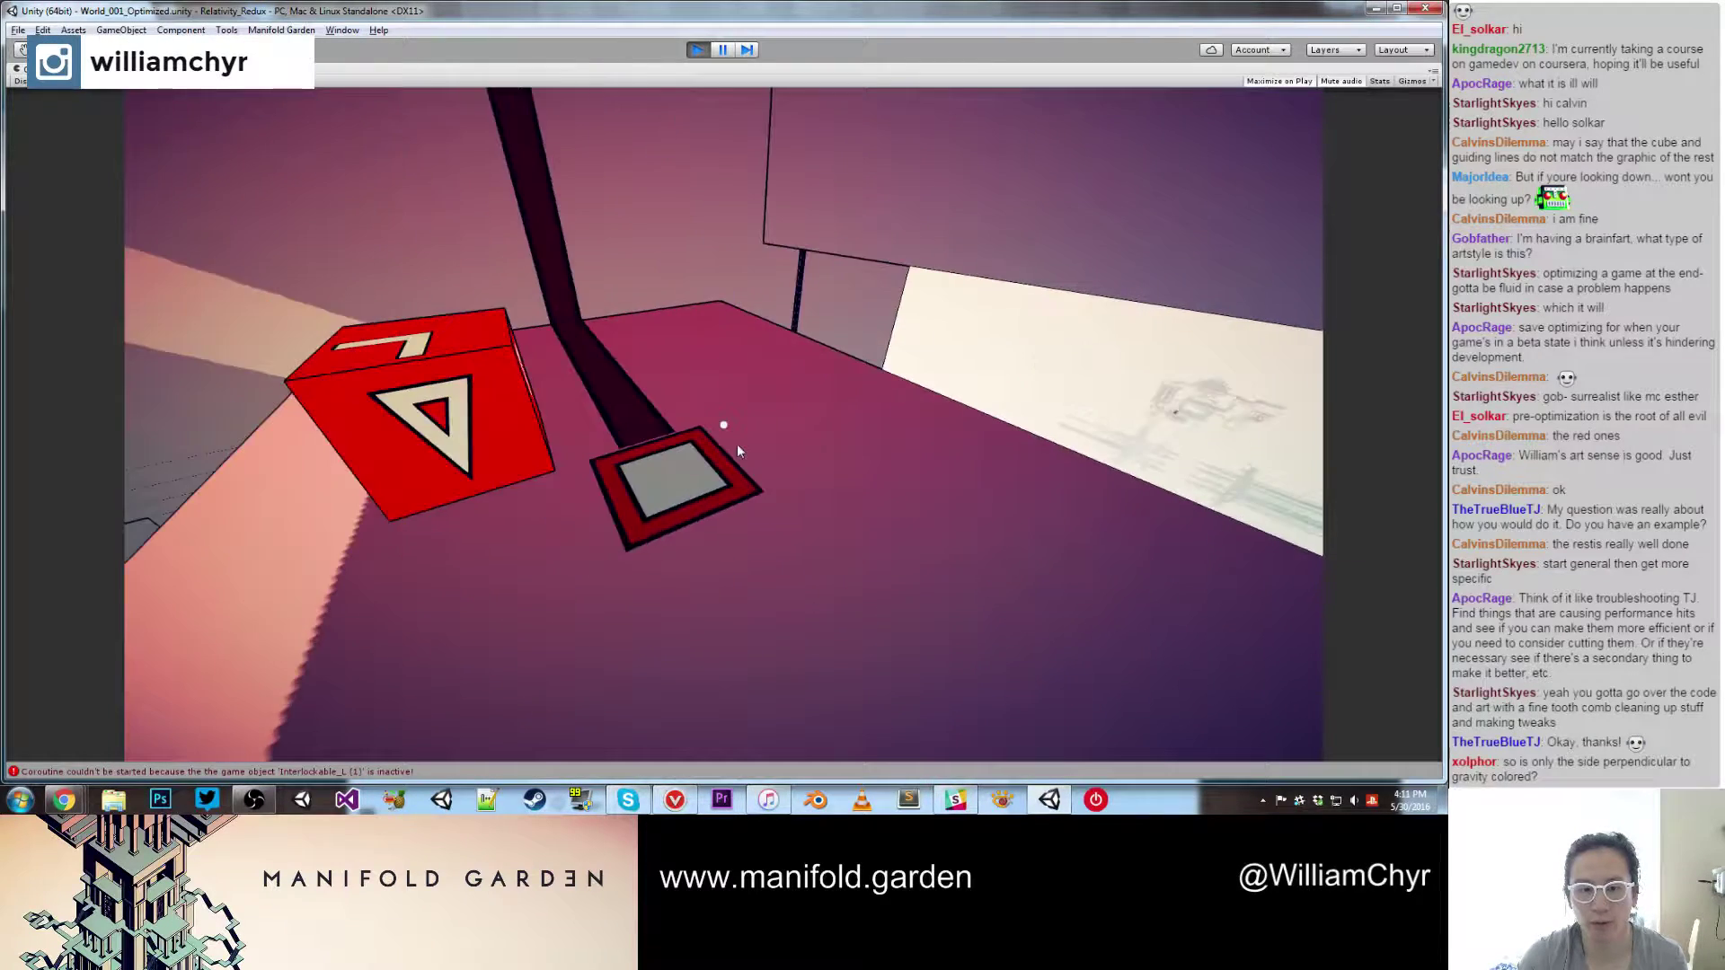
key("s")
key("e")
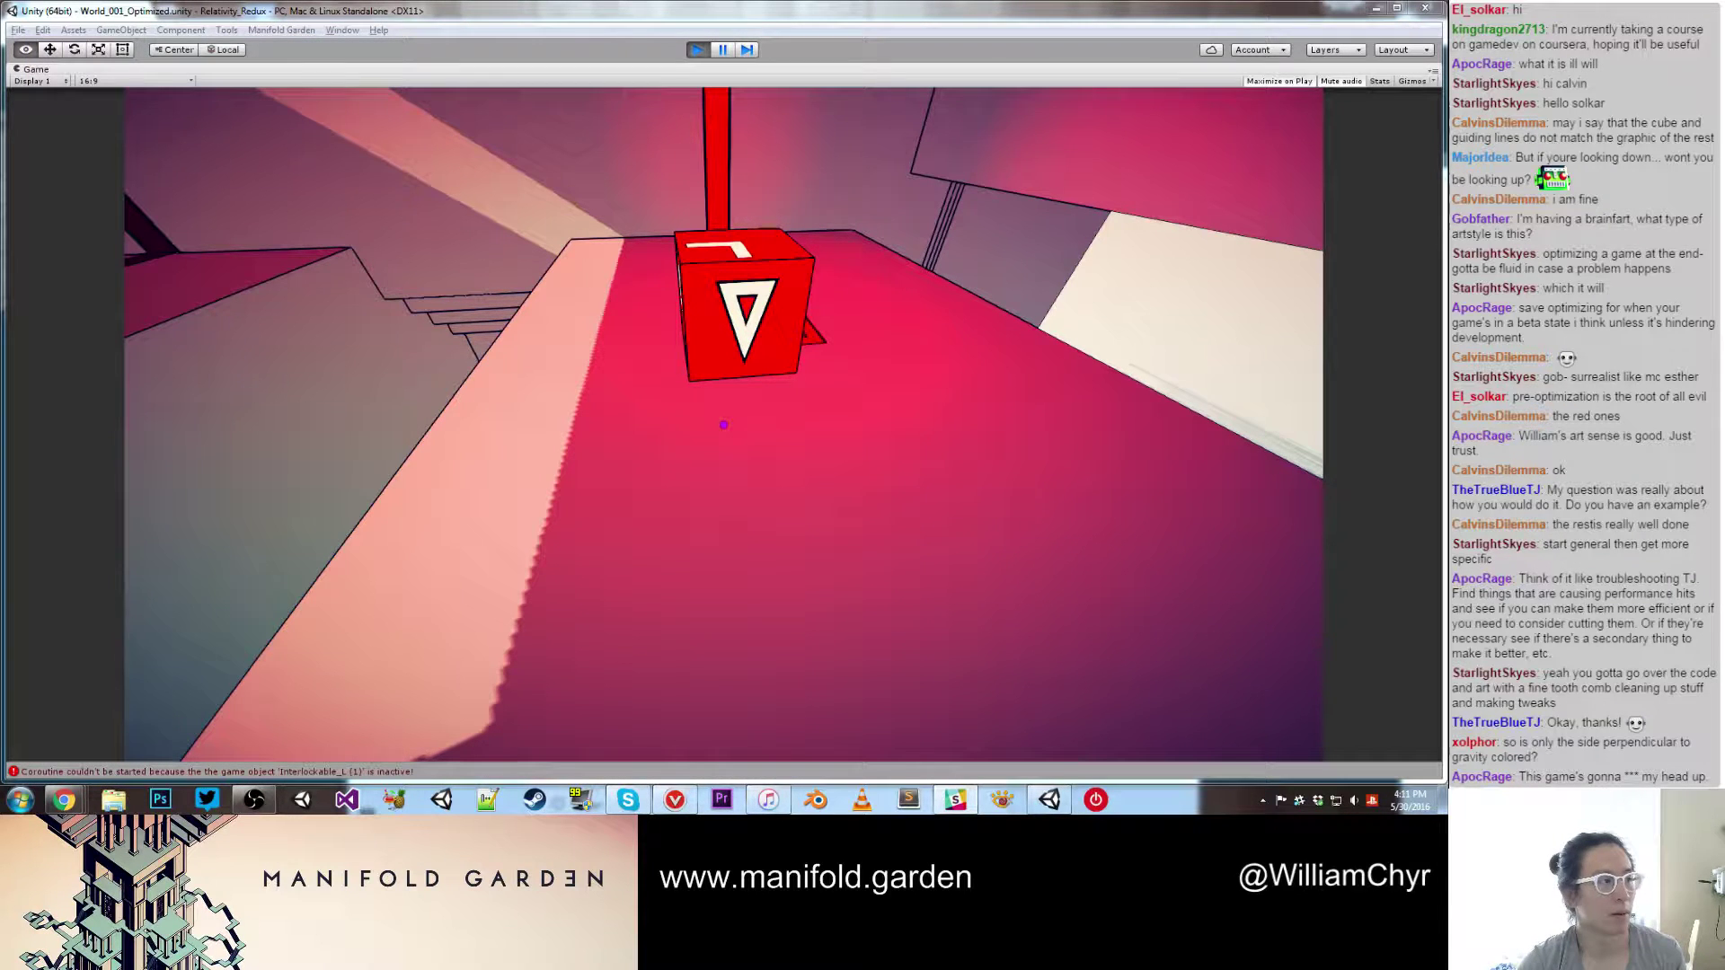
left_click(337, 457)
left_click(323, 435)
left_click(307, 424)
Step: Shift gravity to the purple floor and follow the lit red line toward the dark cube's pedestal
key("s")
key("w")
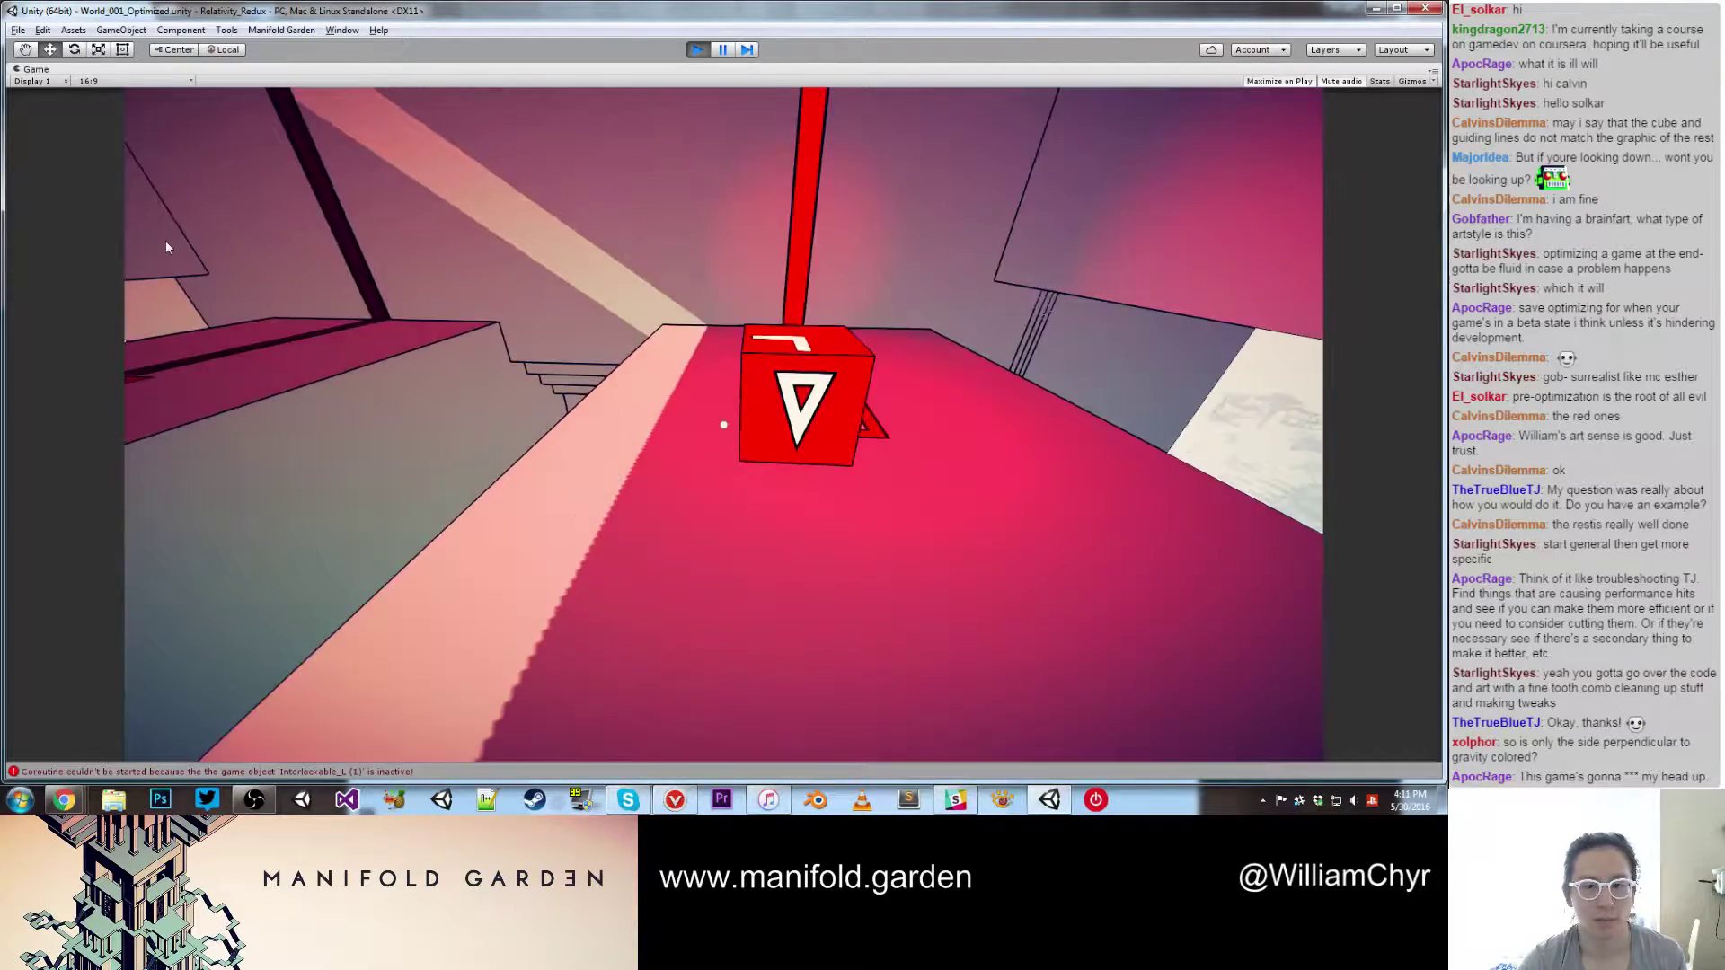
key("space")
key("w")
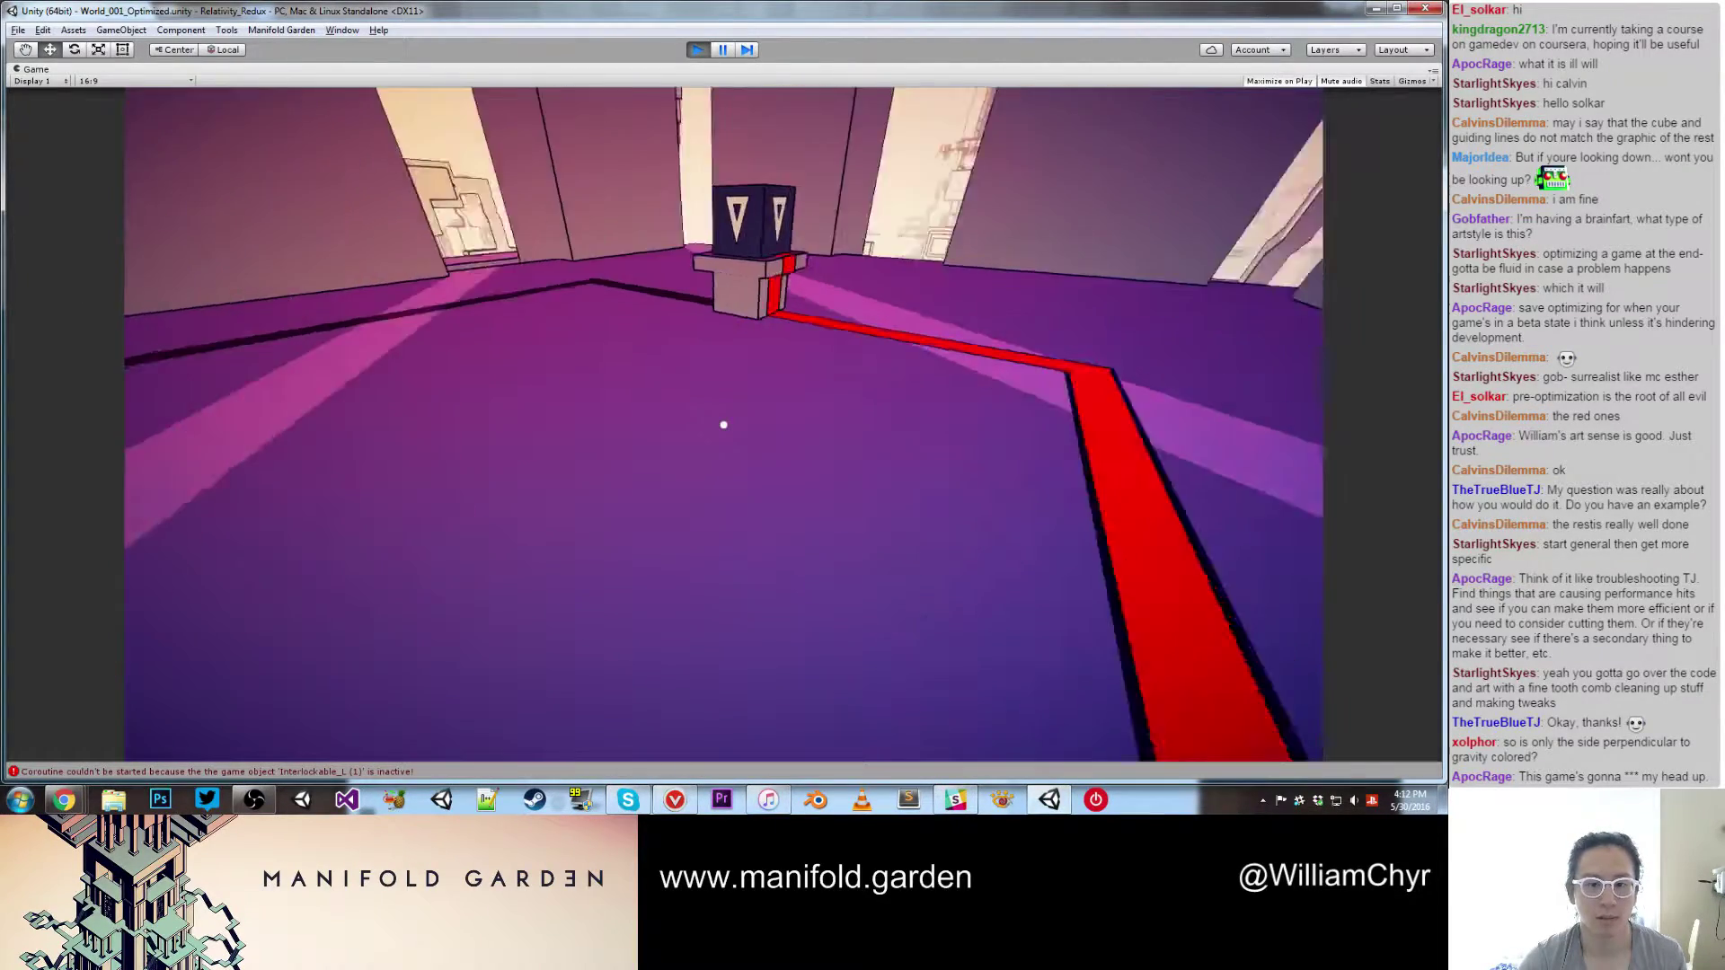
Step: Cross to the opposite wall, shift gravity onto it, and place the second red cube on its pad
key("w")
key("w")
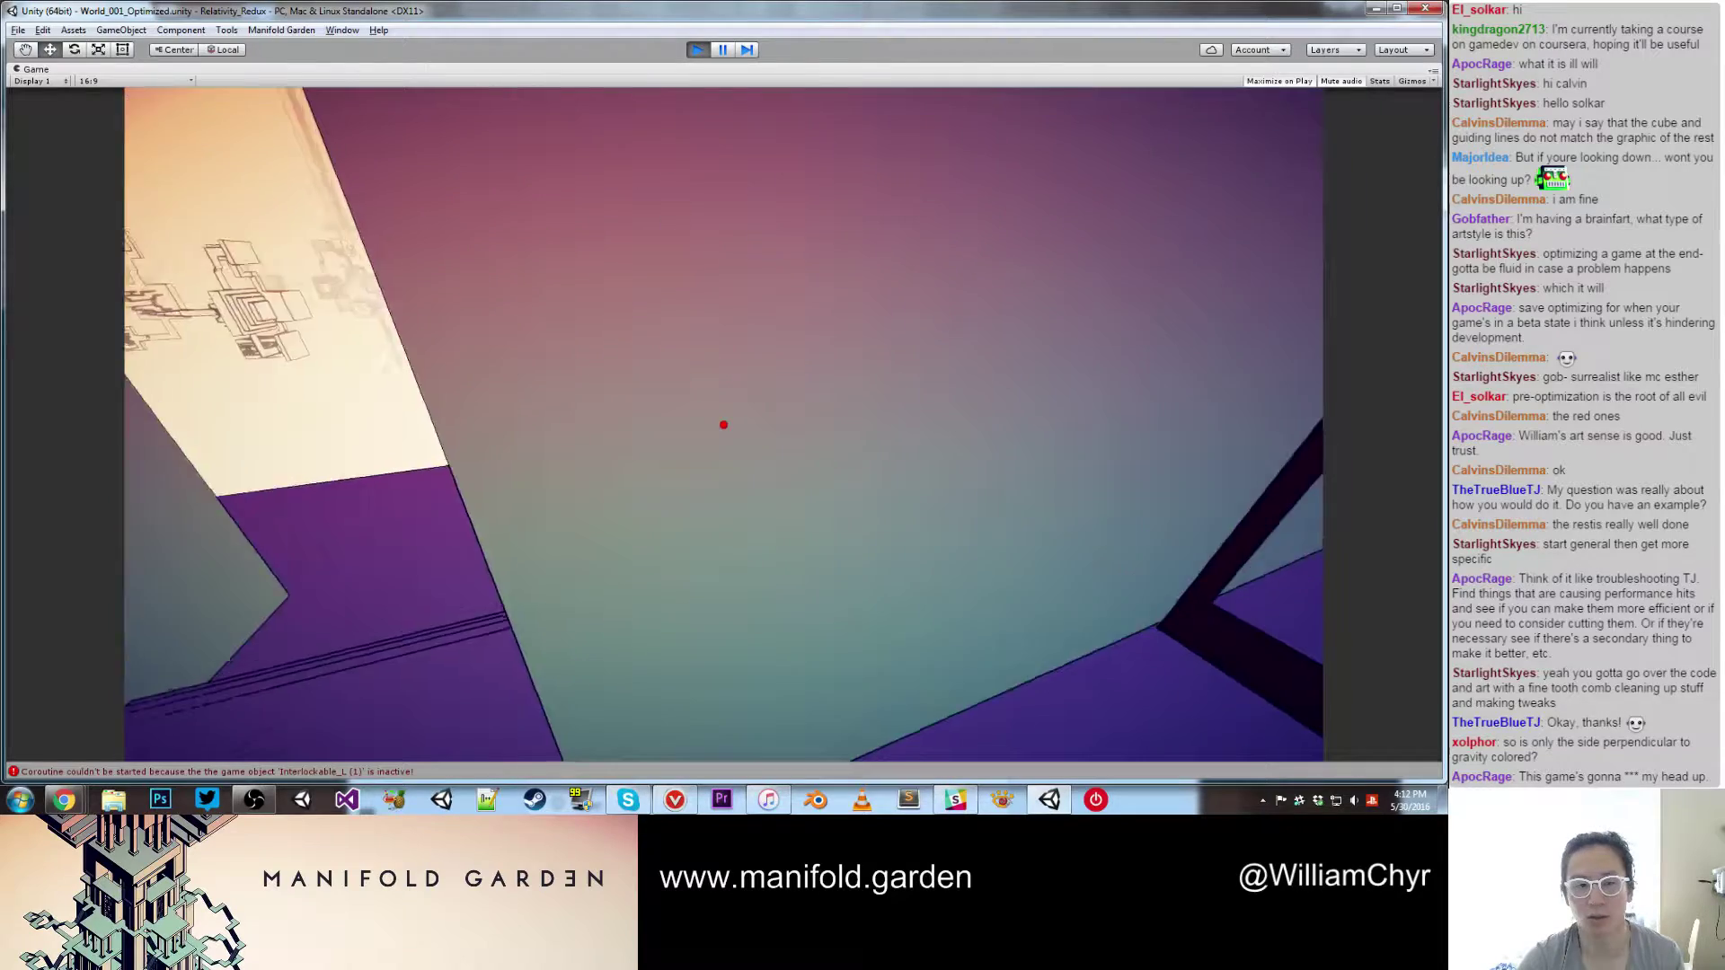
key("space")
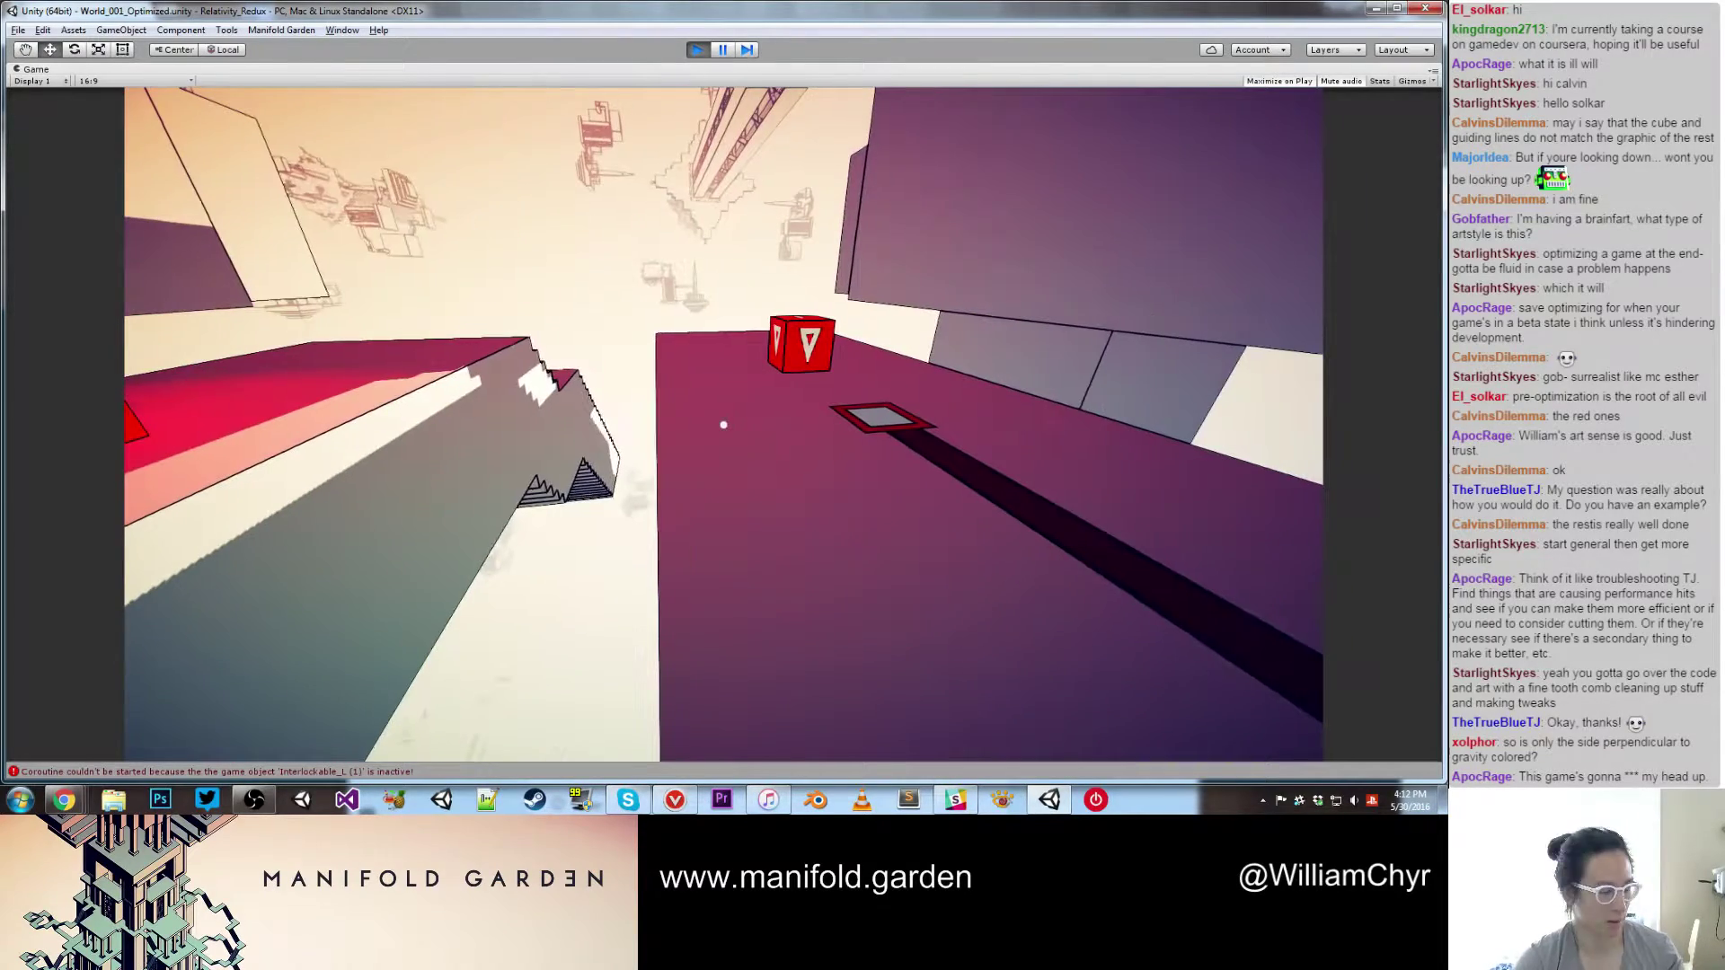
key("w")
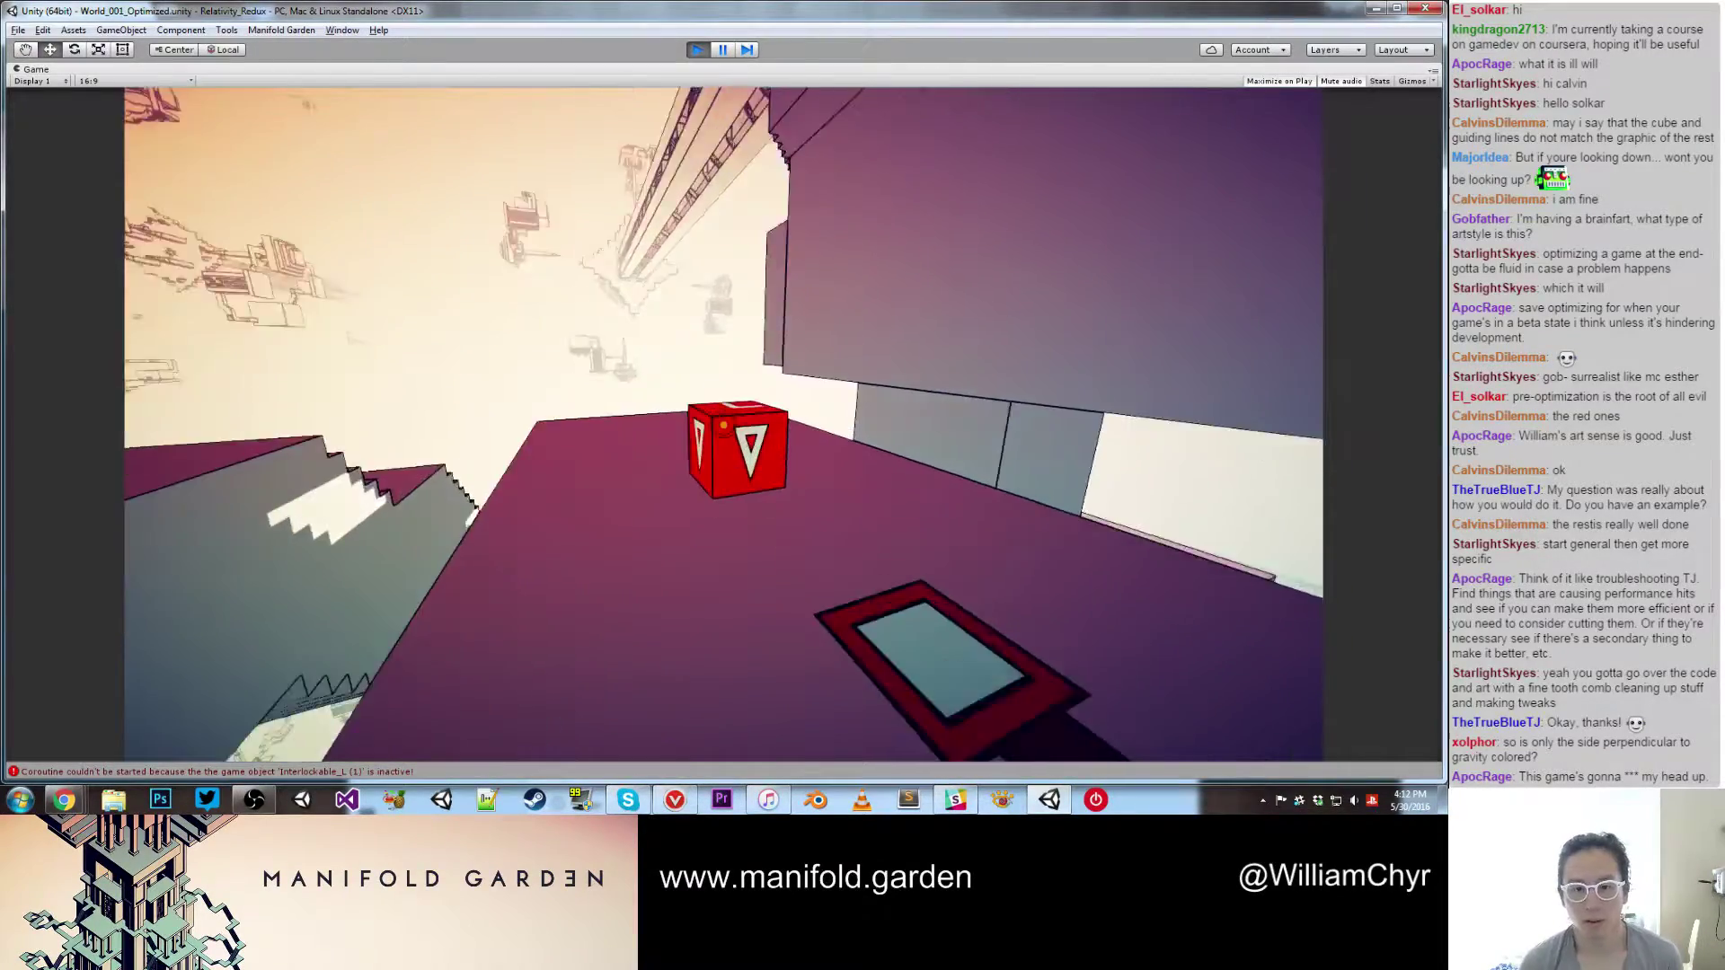
key("e")
key("s")
key("e")
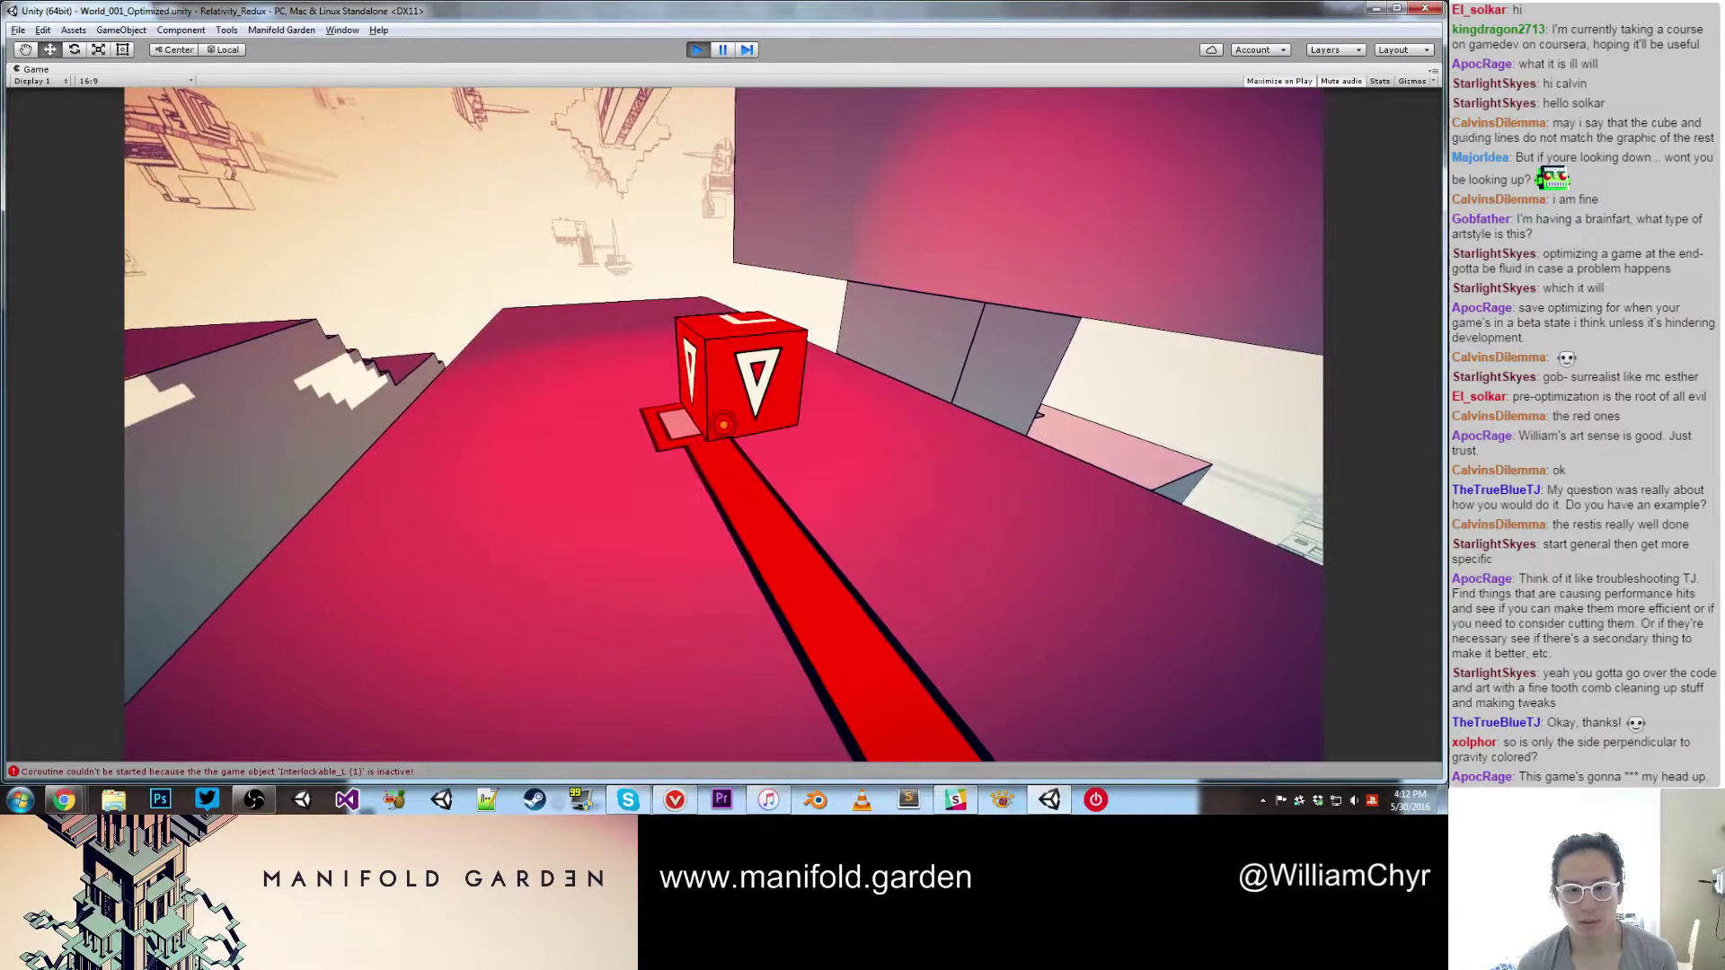
Step: Return to the purple floor by shifting gravity and pick up the dark cube from its pedestal
key("w")
key("space")
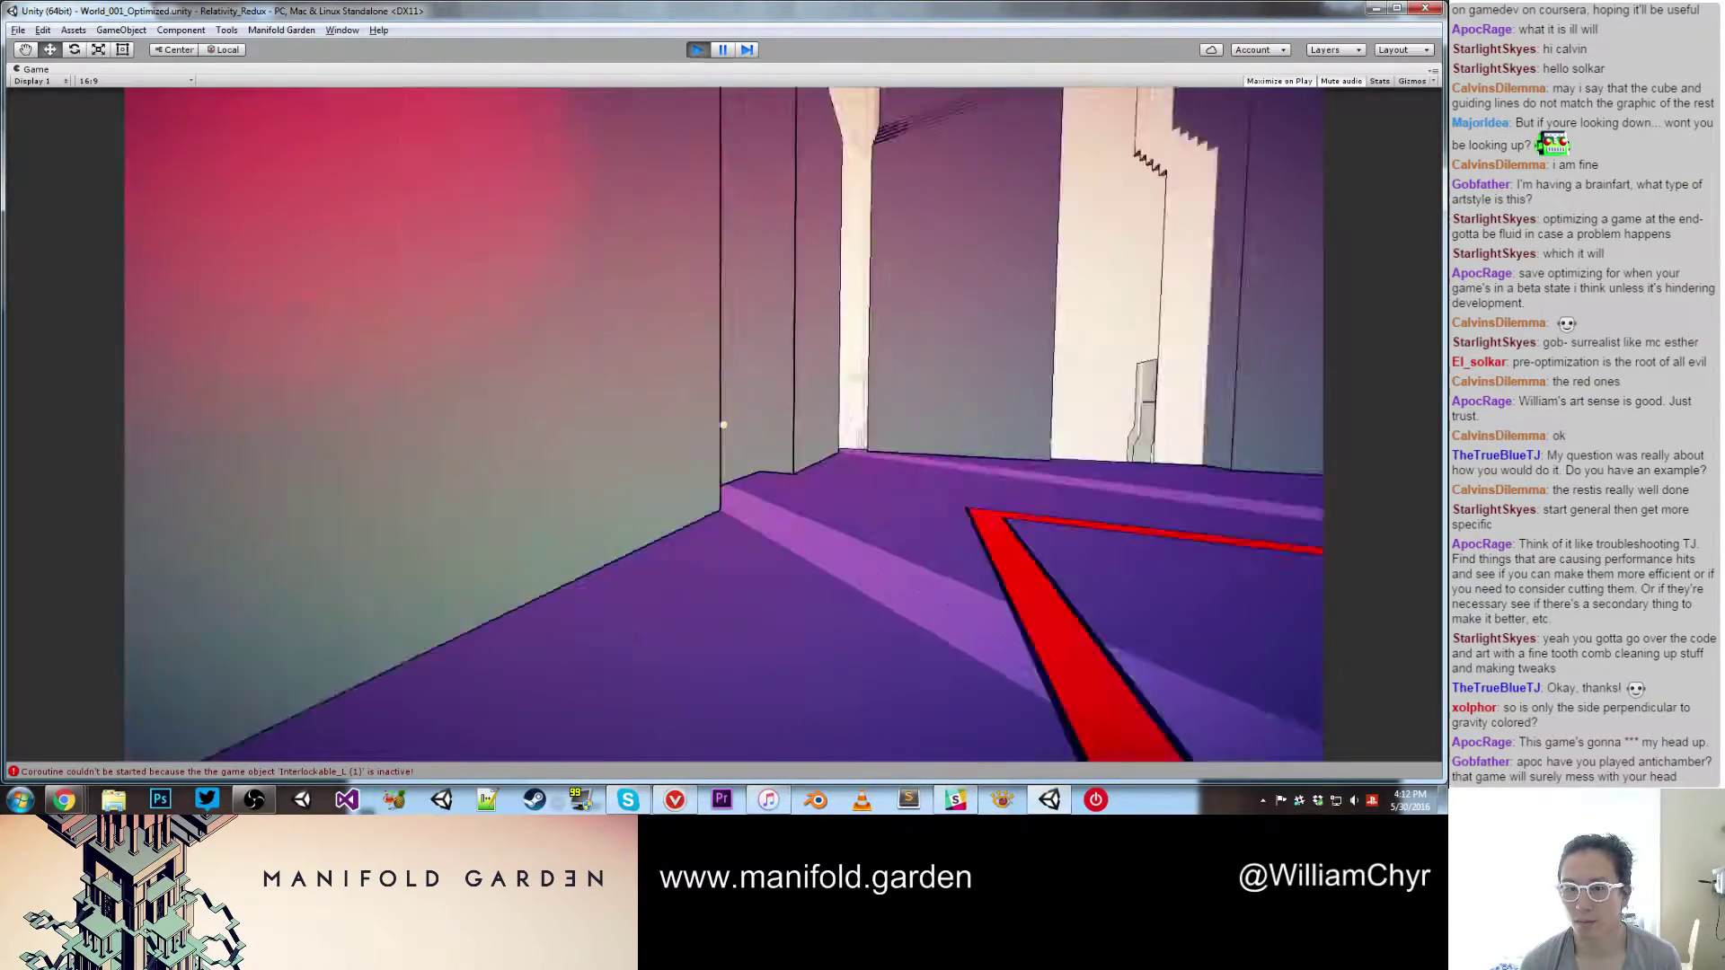
key("w")
key("w")
key("e")
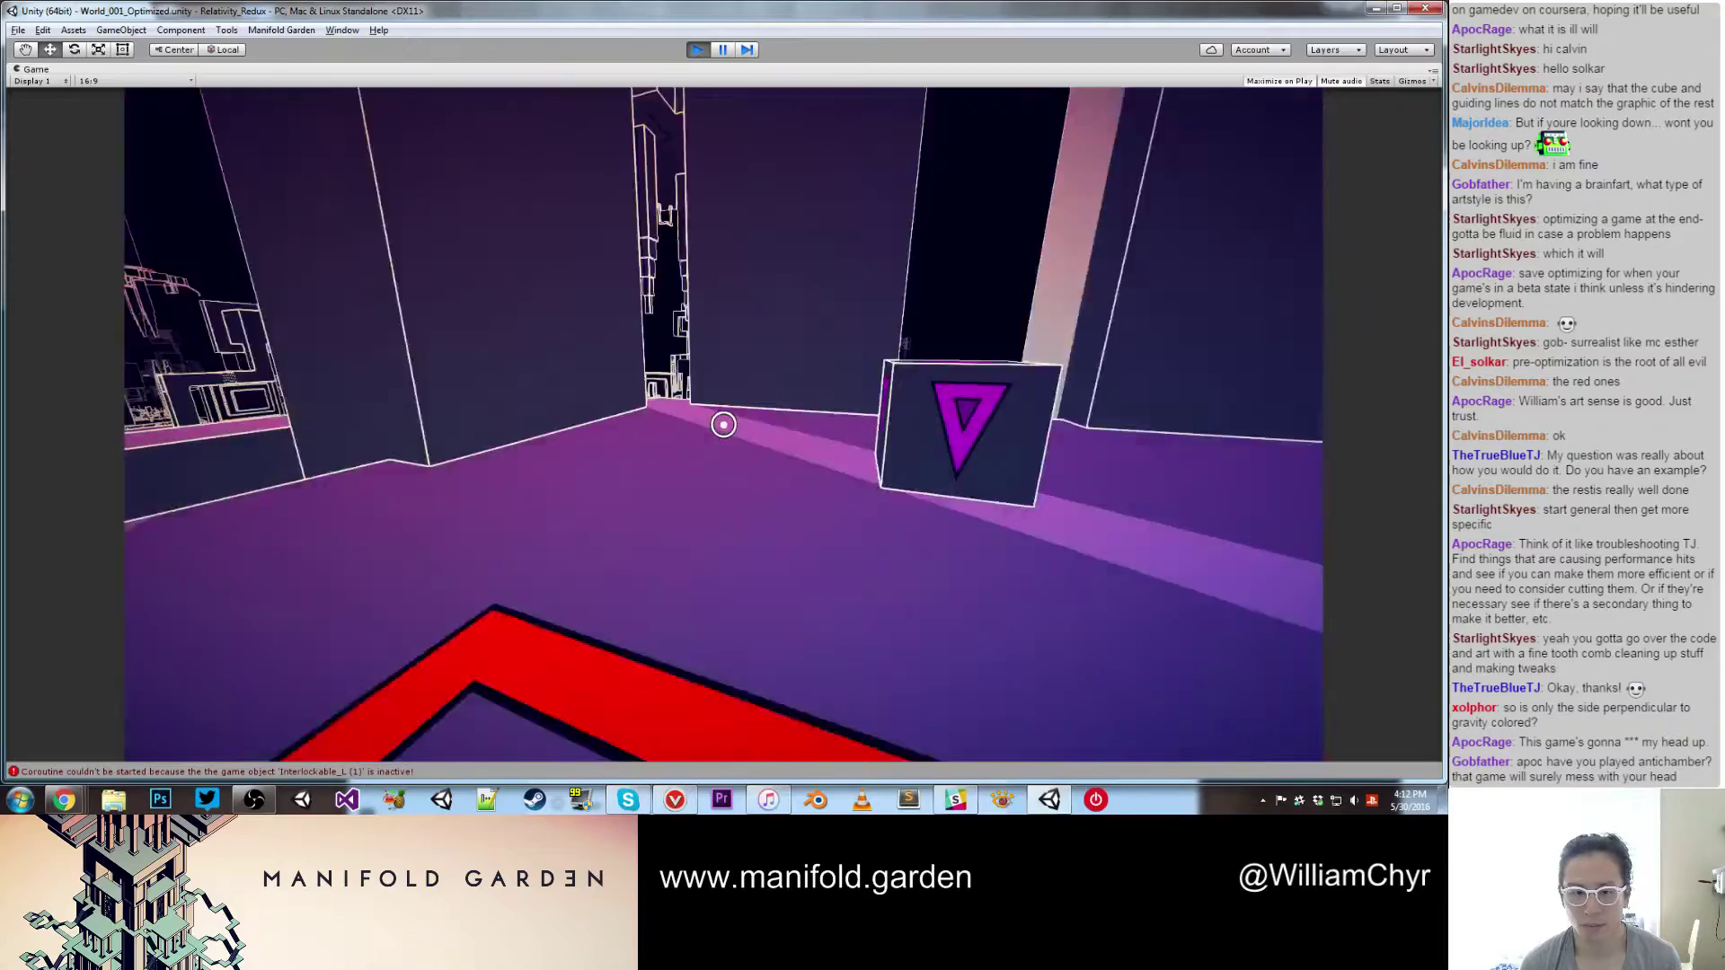
Step: Carry the dark cube out of the pillared chamber and past the stairs toward the tree, testing the route through the inverted world
key("w")
key("w")
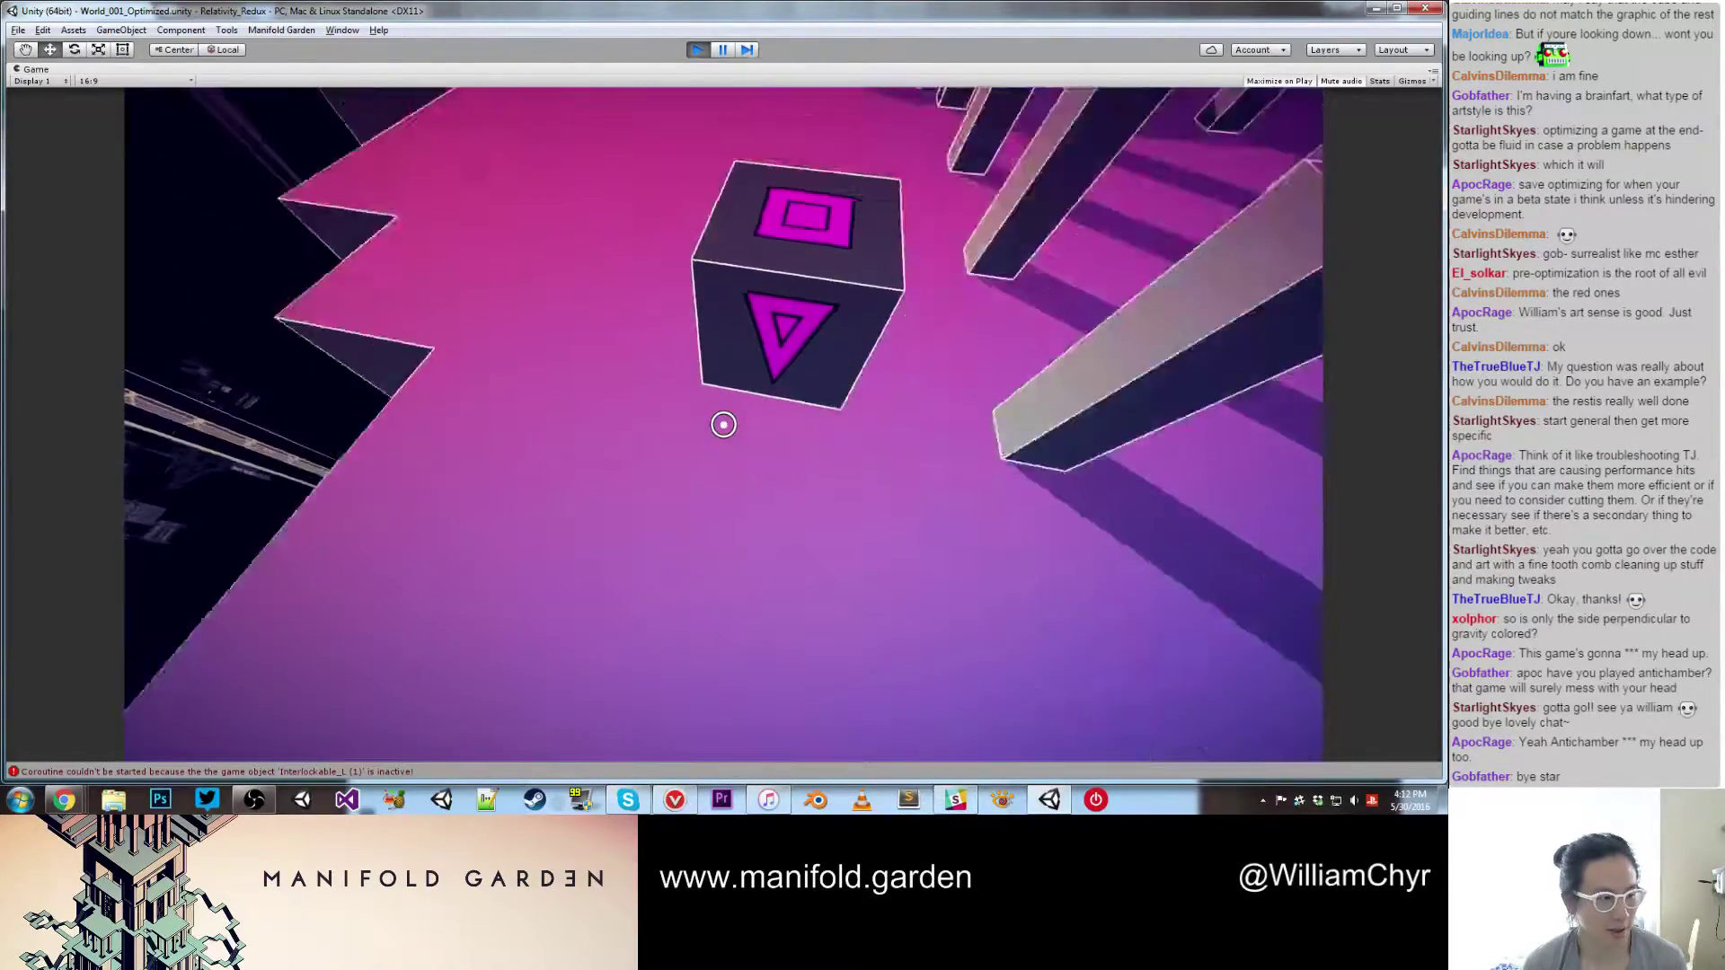
key("w")
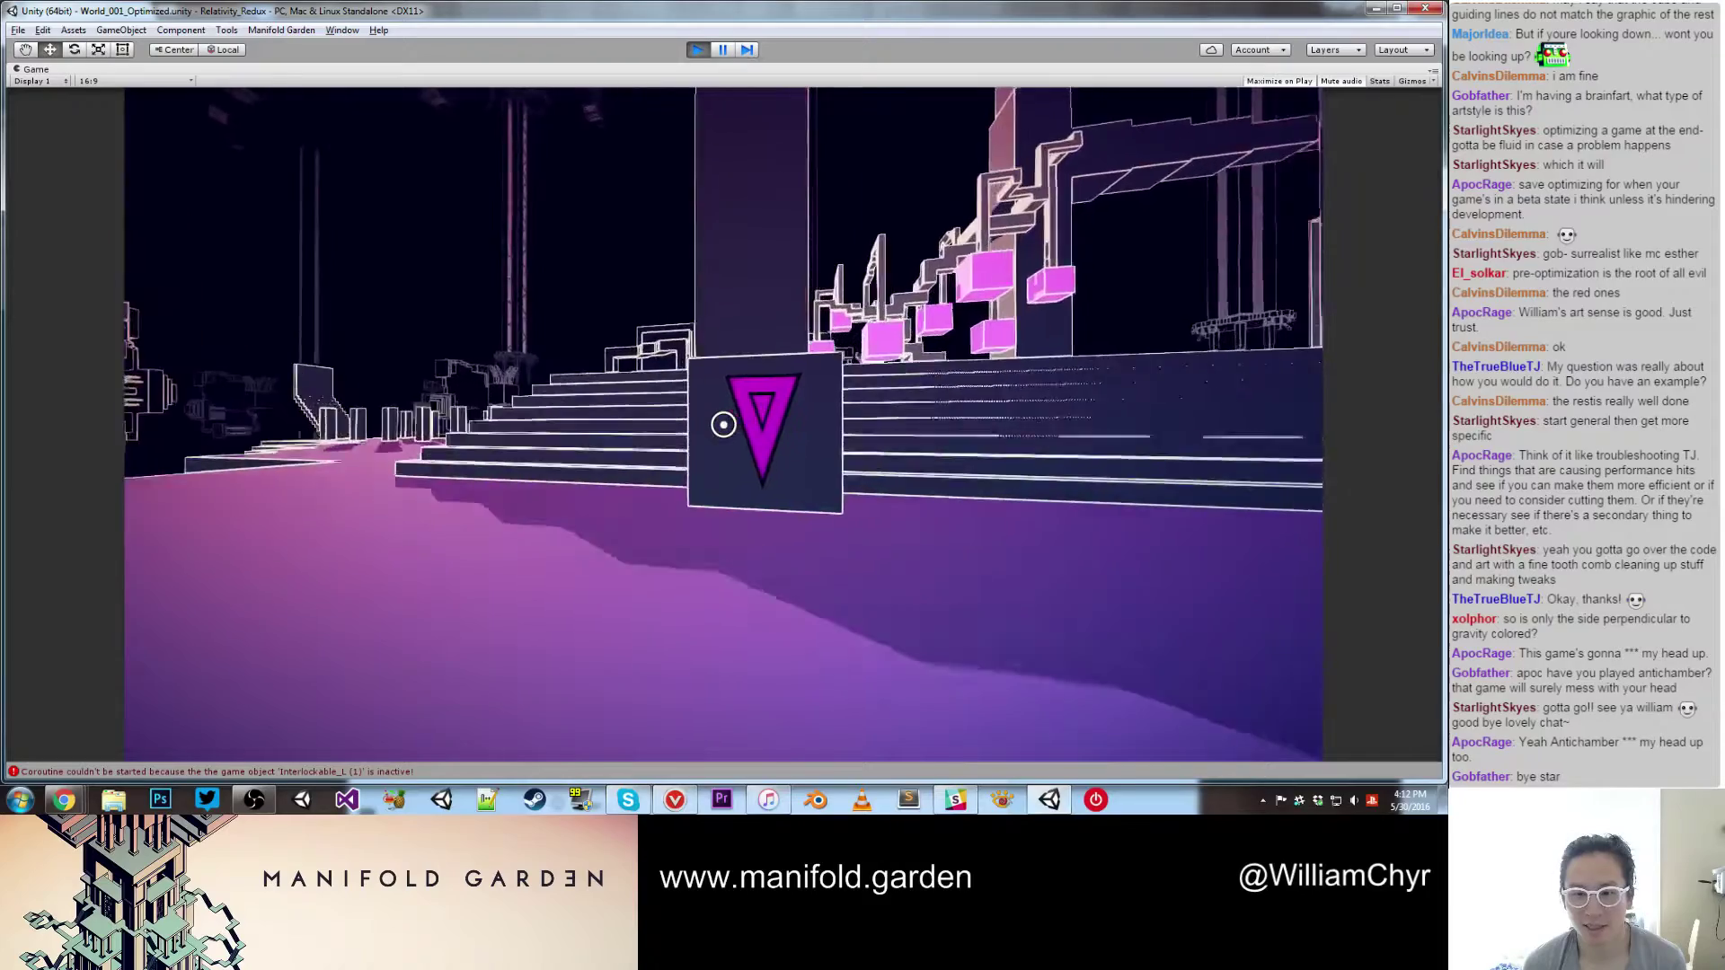
key("w")
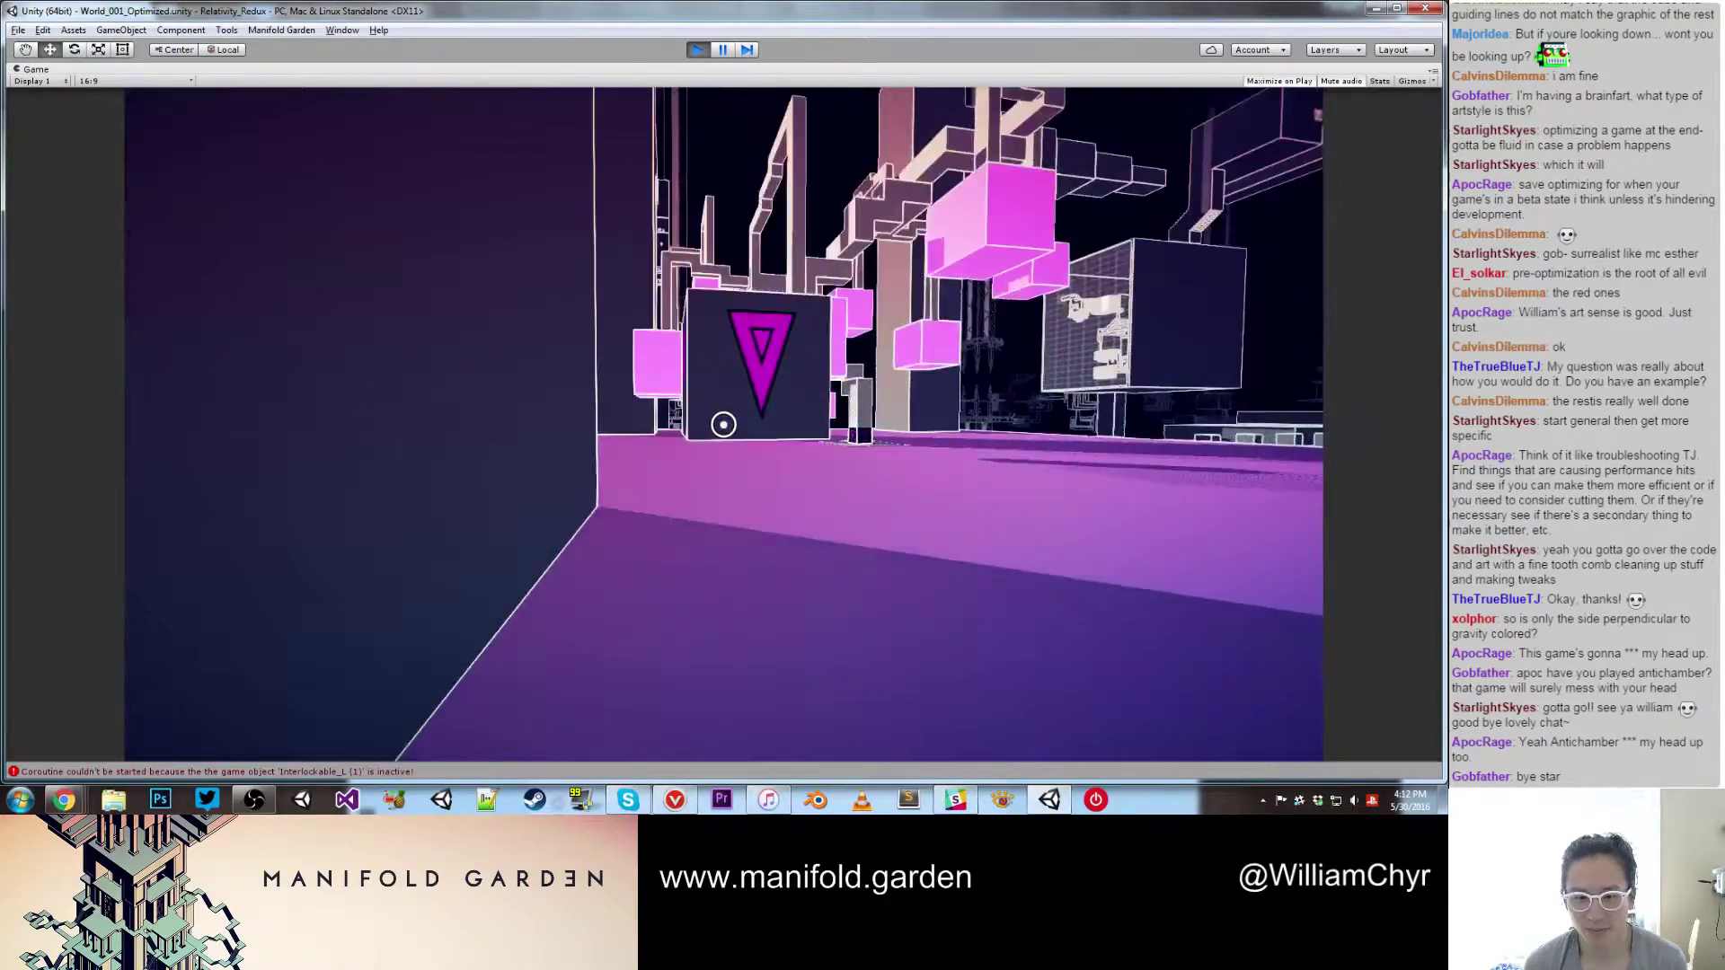
key("w")
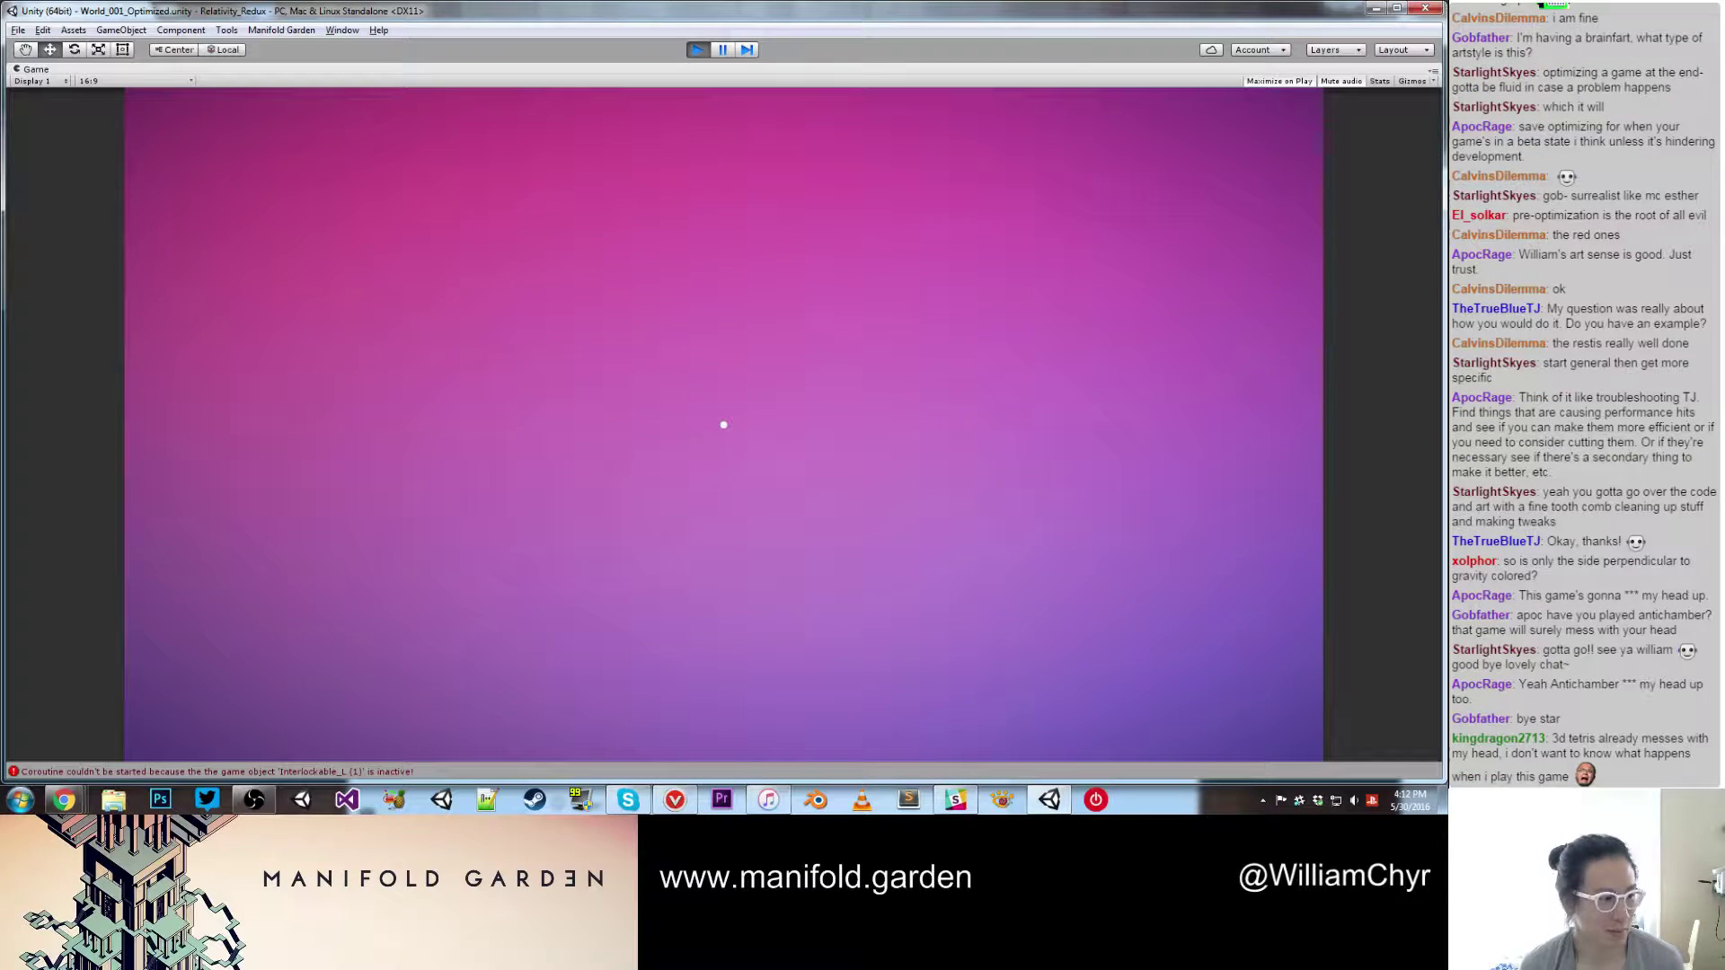
key("w")
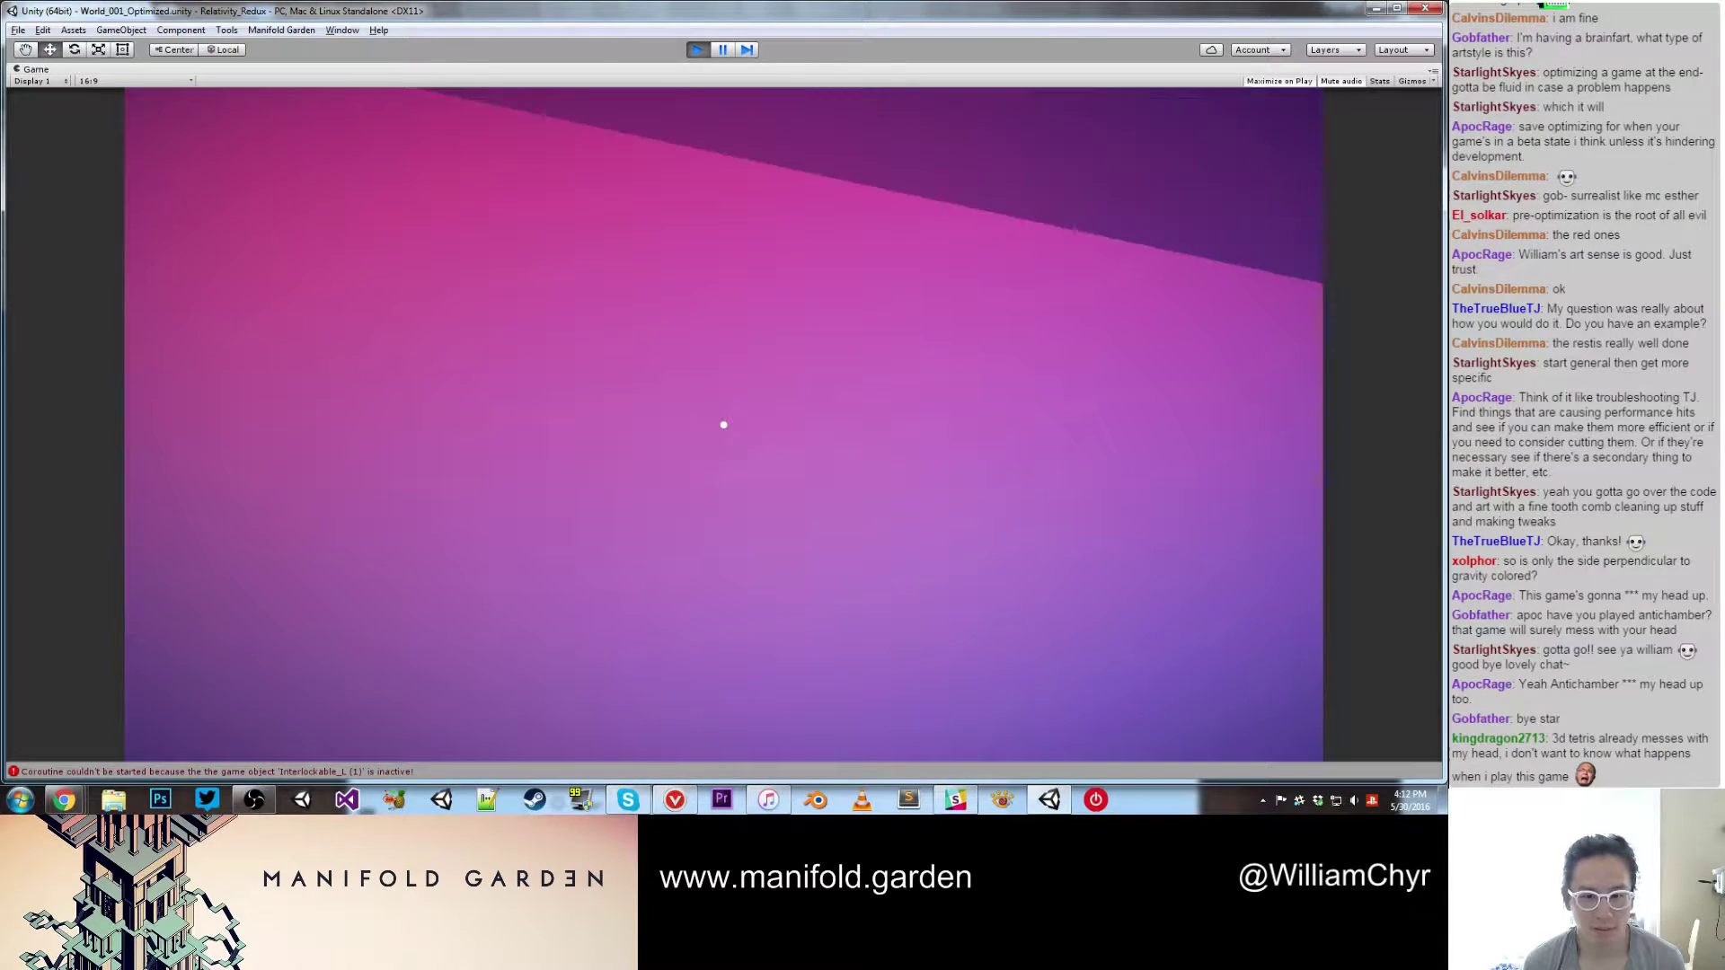
key("w")
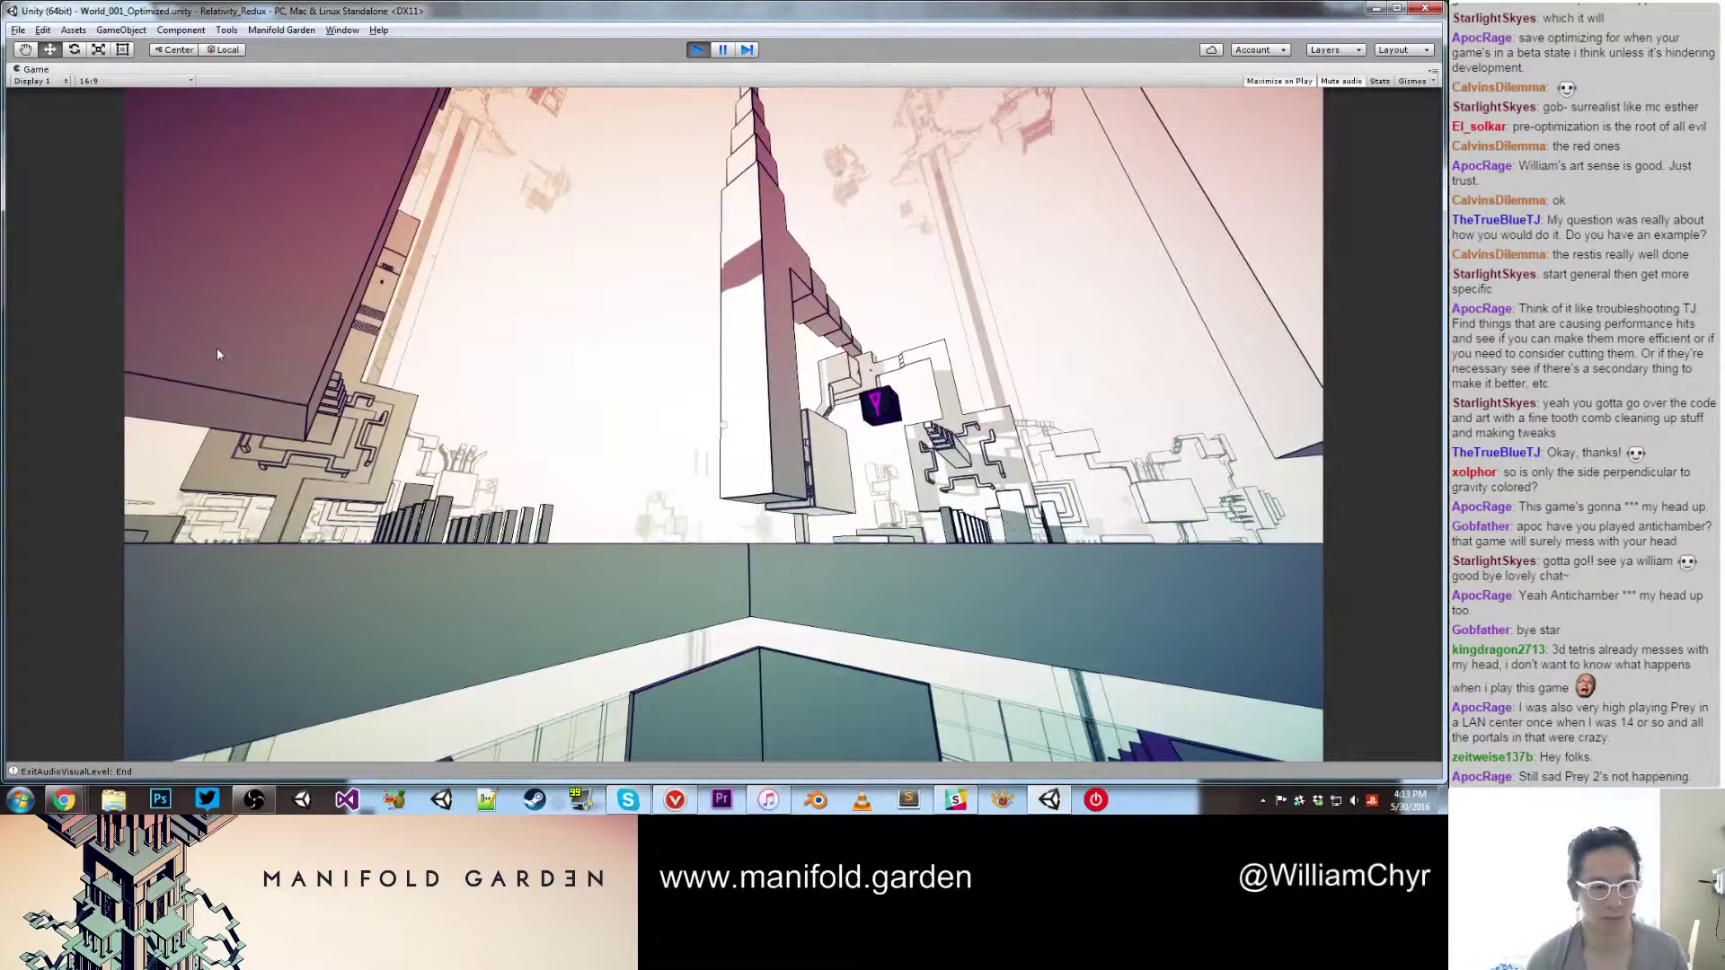
Step: Resume the running game, walk across the purple floor between the tall pillars, and stop play mode
key("alt+Tab")
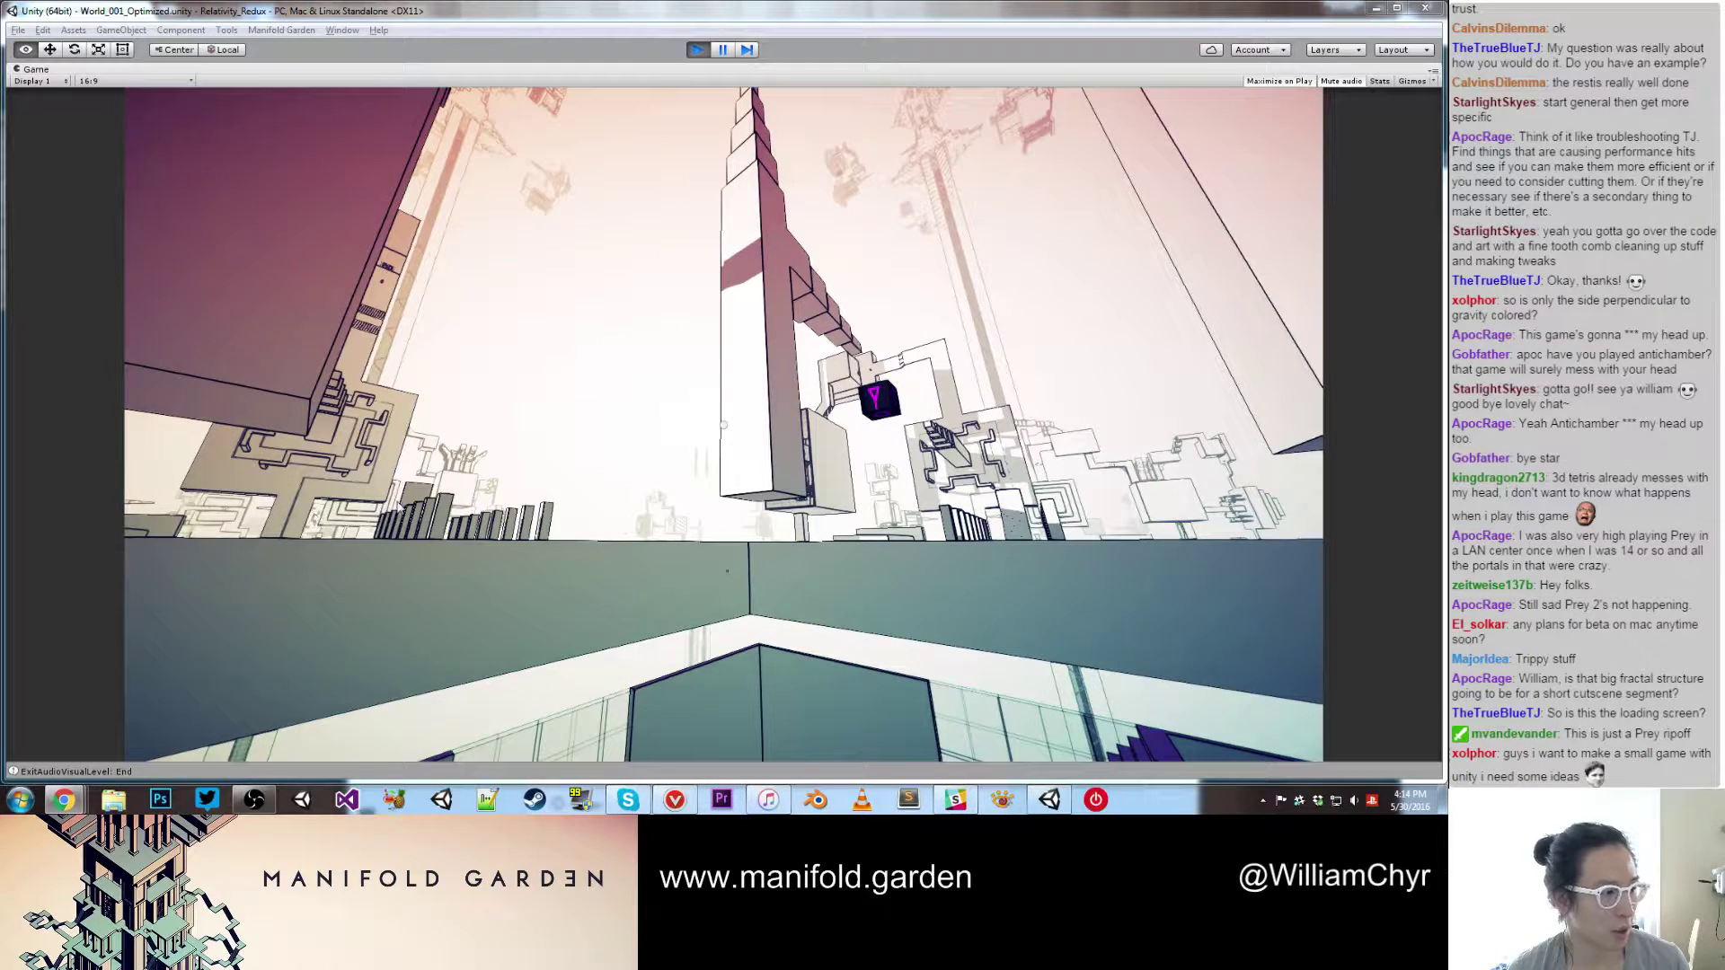
left_click(402, 521)
key("w")
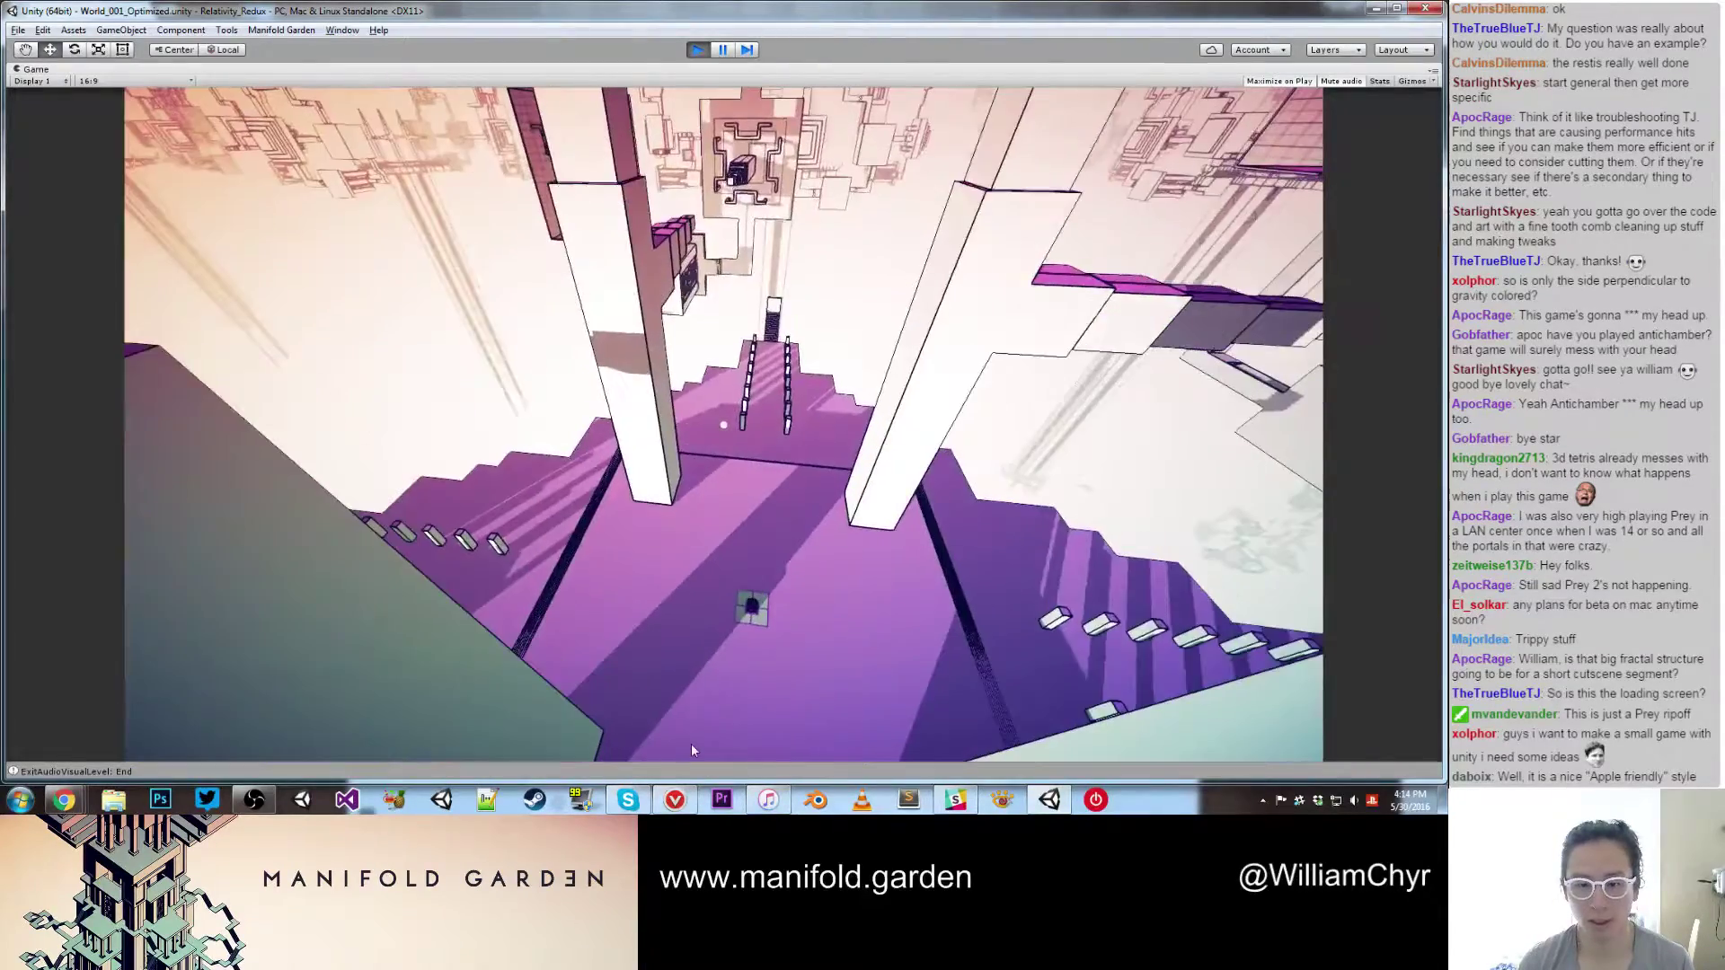
key("w")
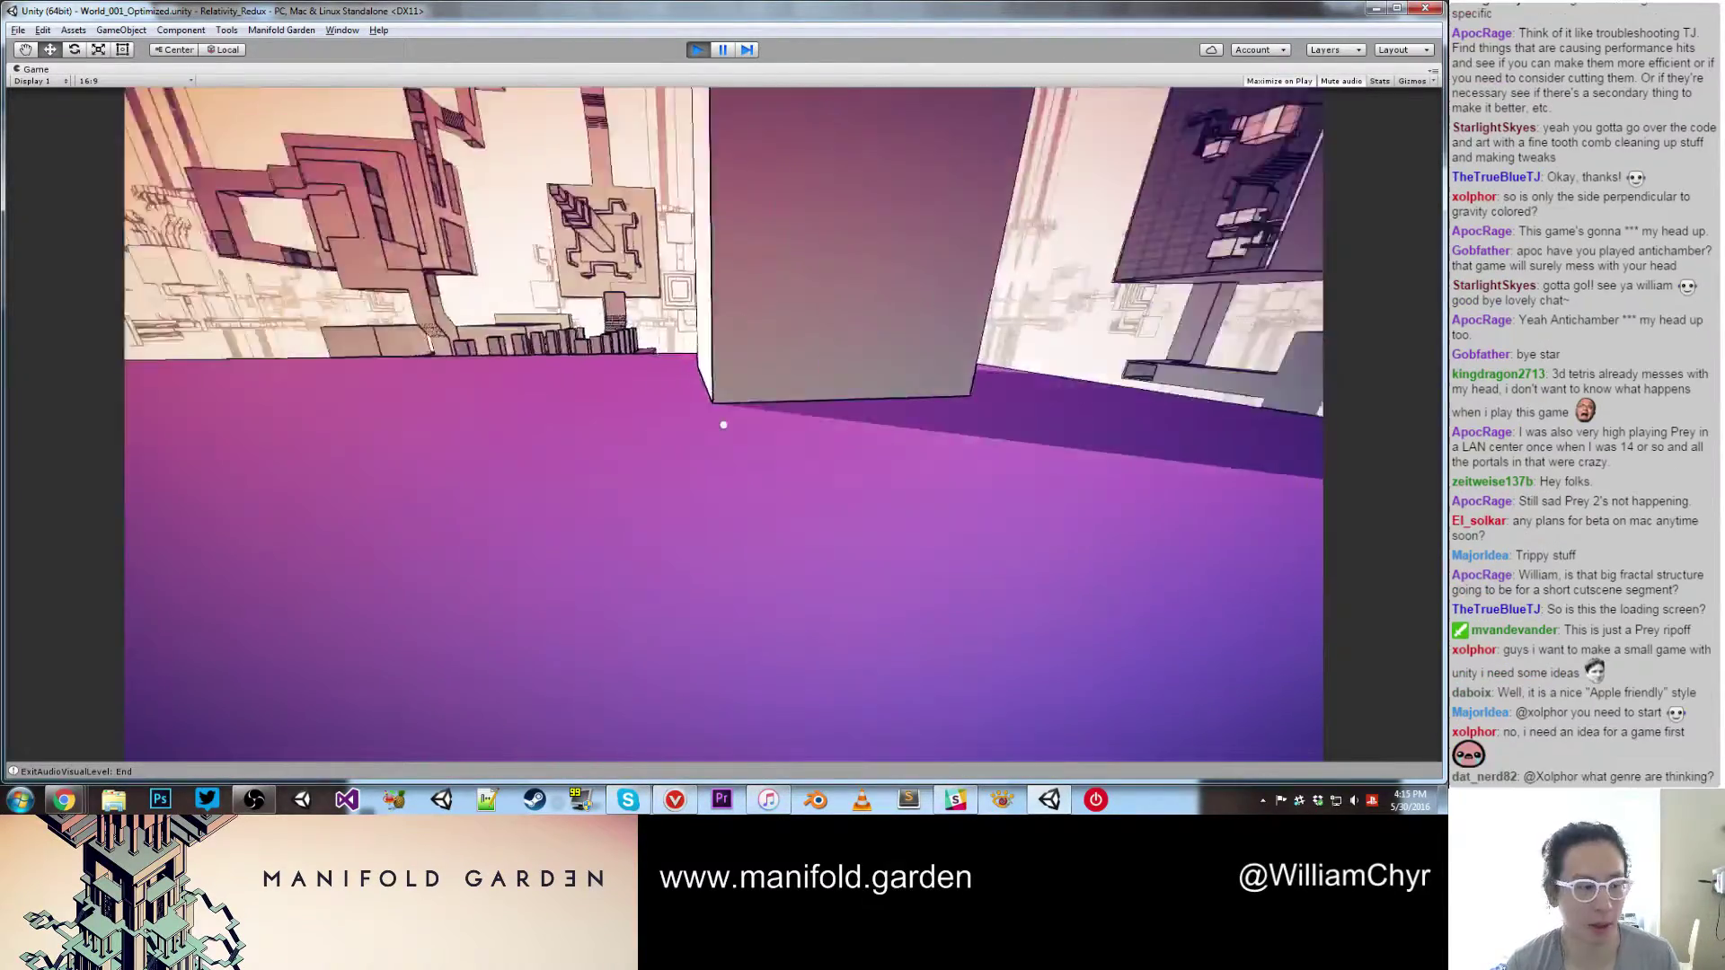
key("w")
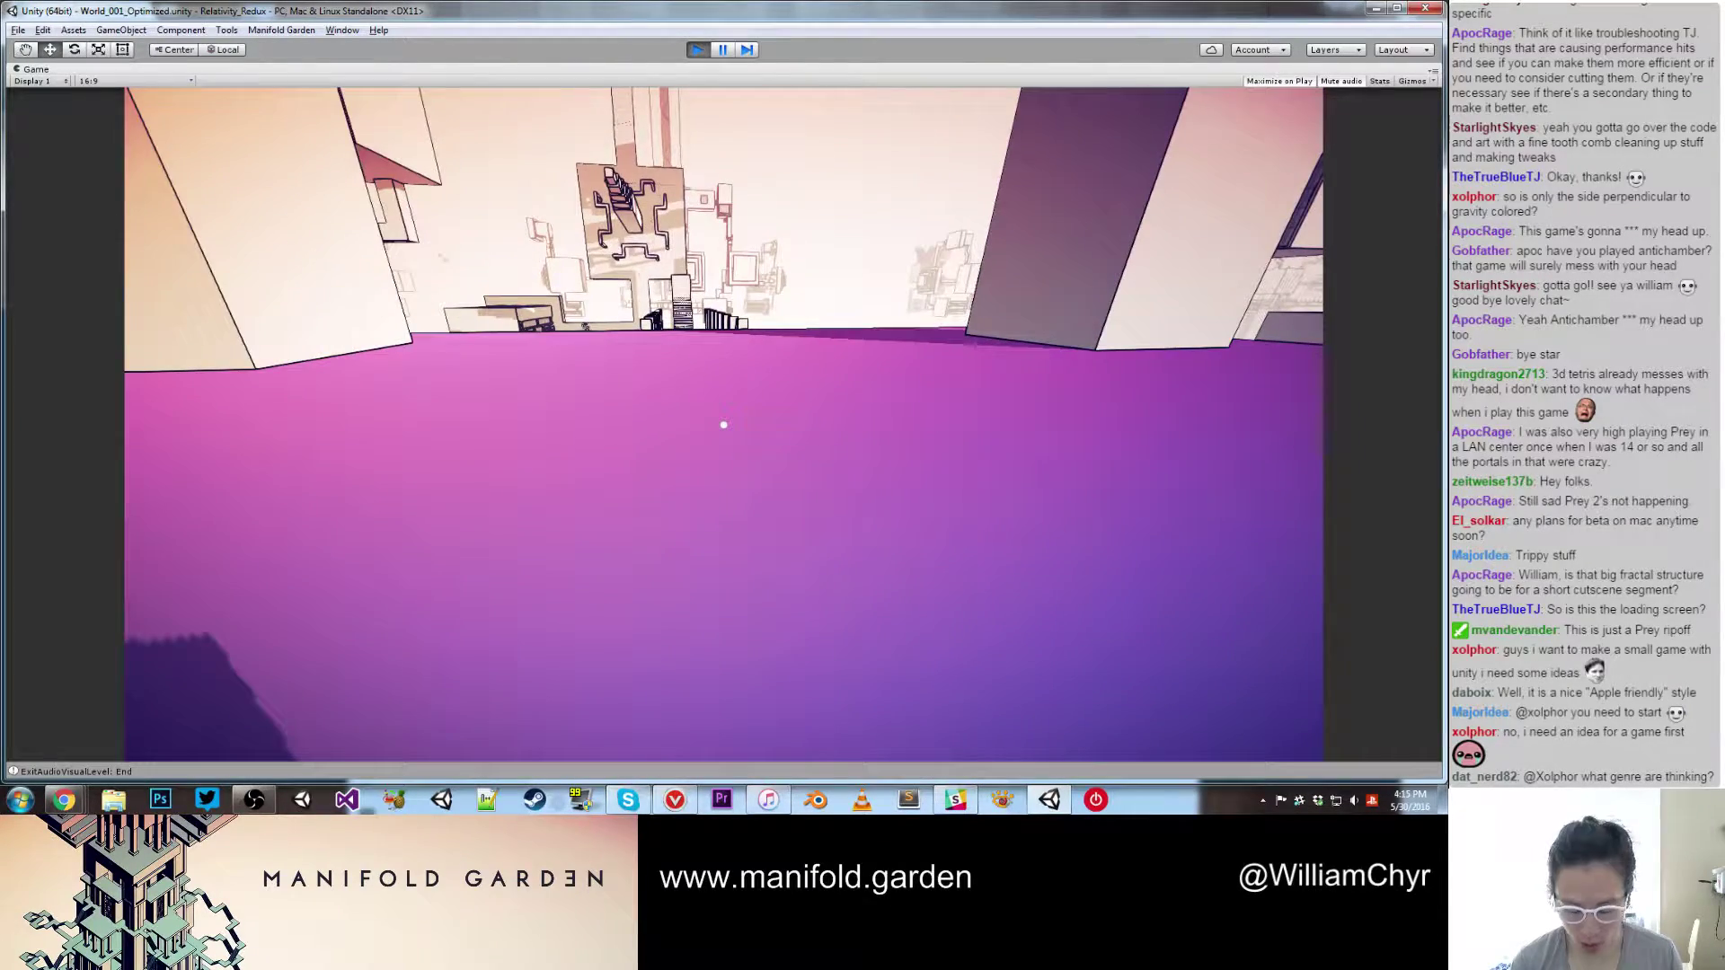
key("ctrl+p")
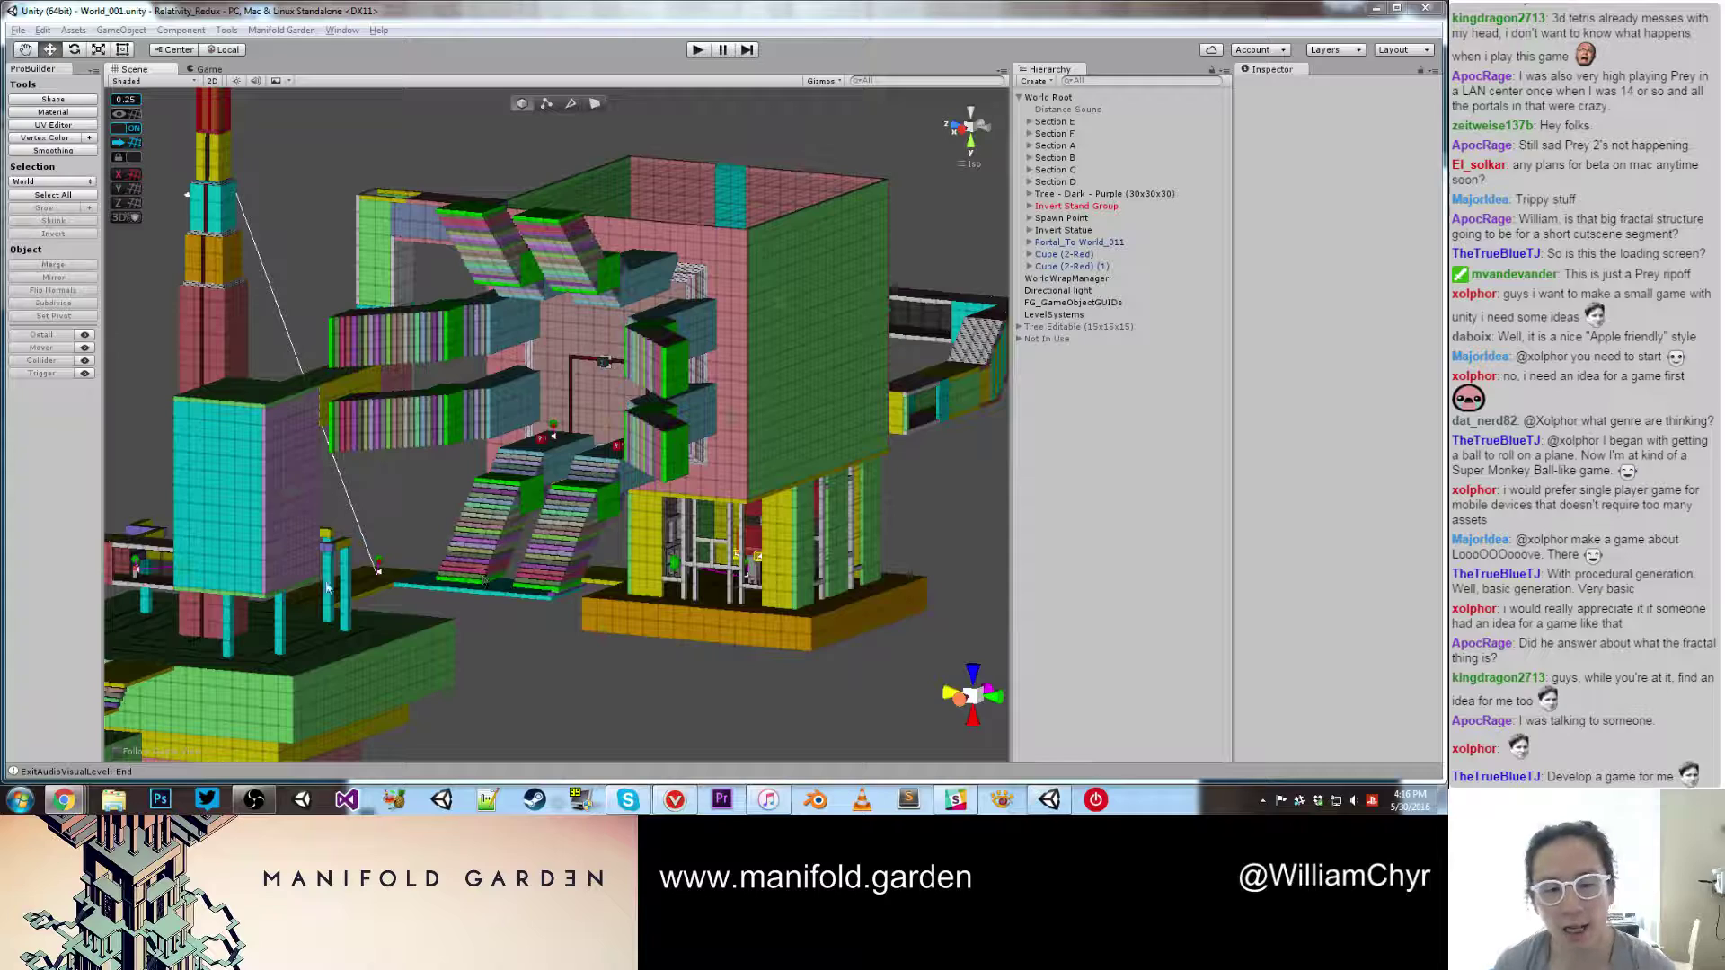
Step: Examine World_001's overall layout and the stair clusters beside the large open box in the scene view
scroll(580, 668, "down", 5)
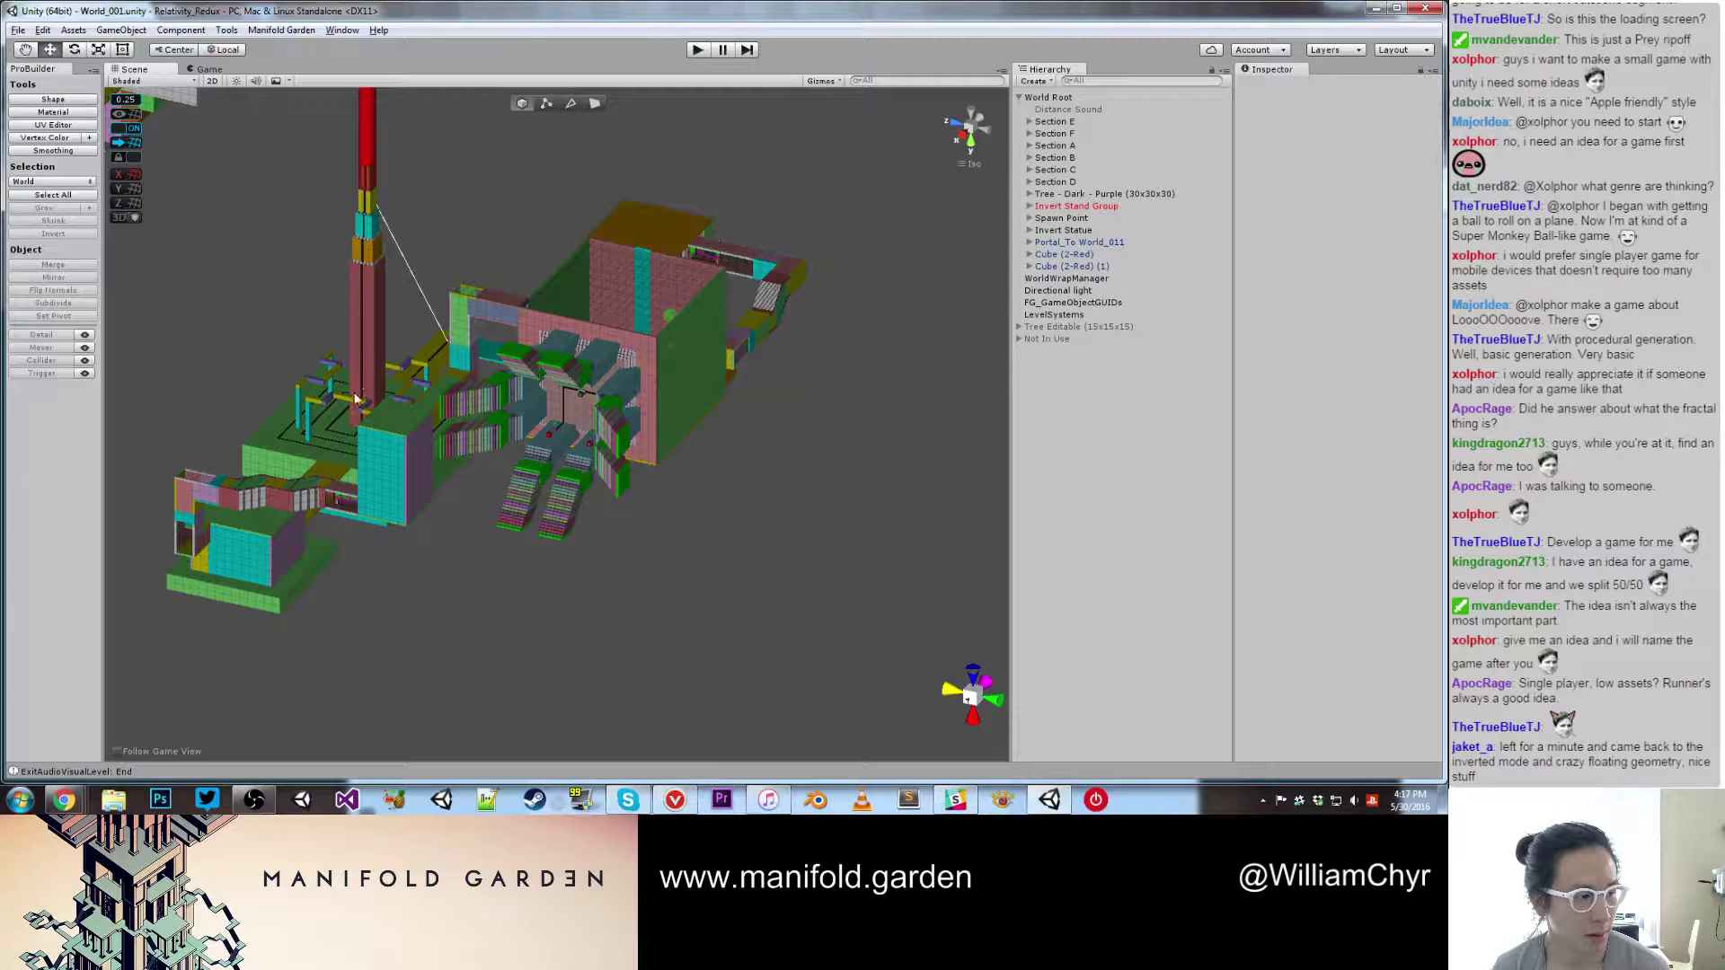
scroll(353, 396, "up", 1)
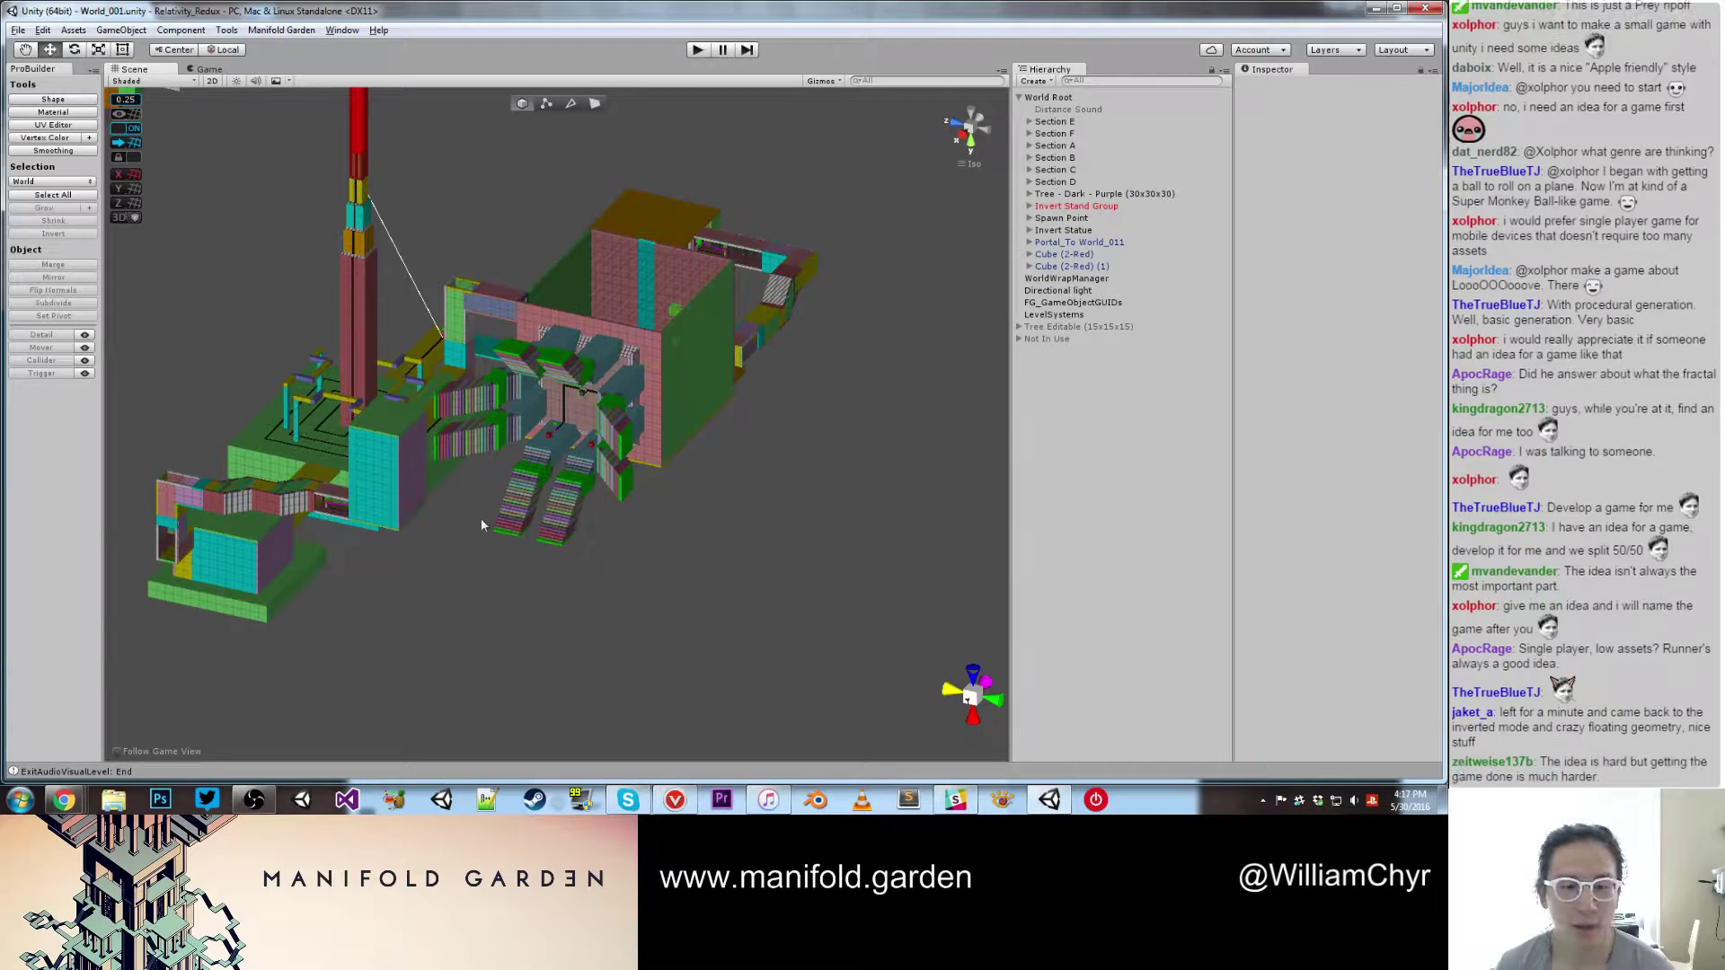
scroll(481, 524, "up", 5)
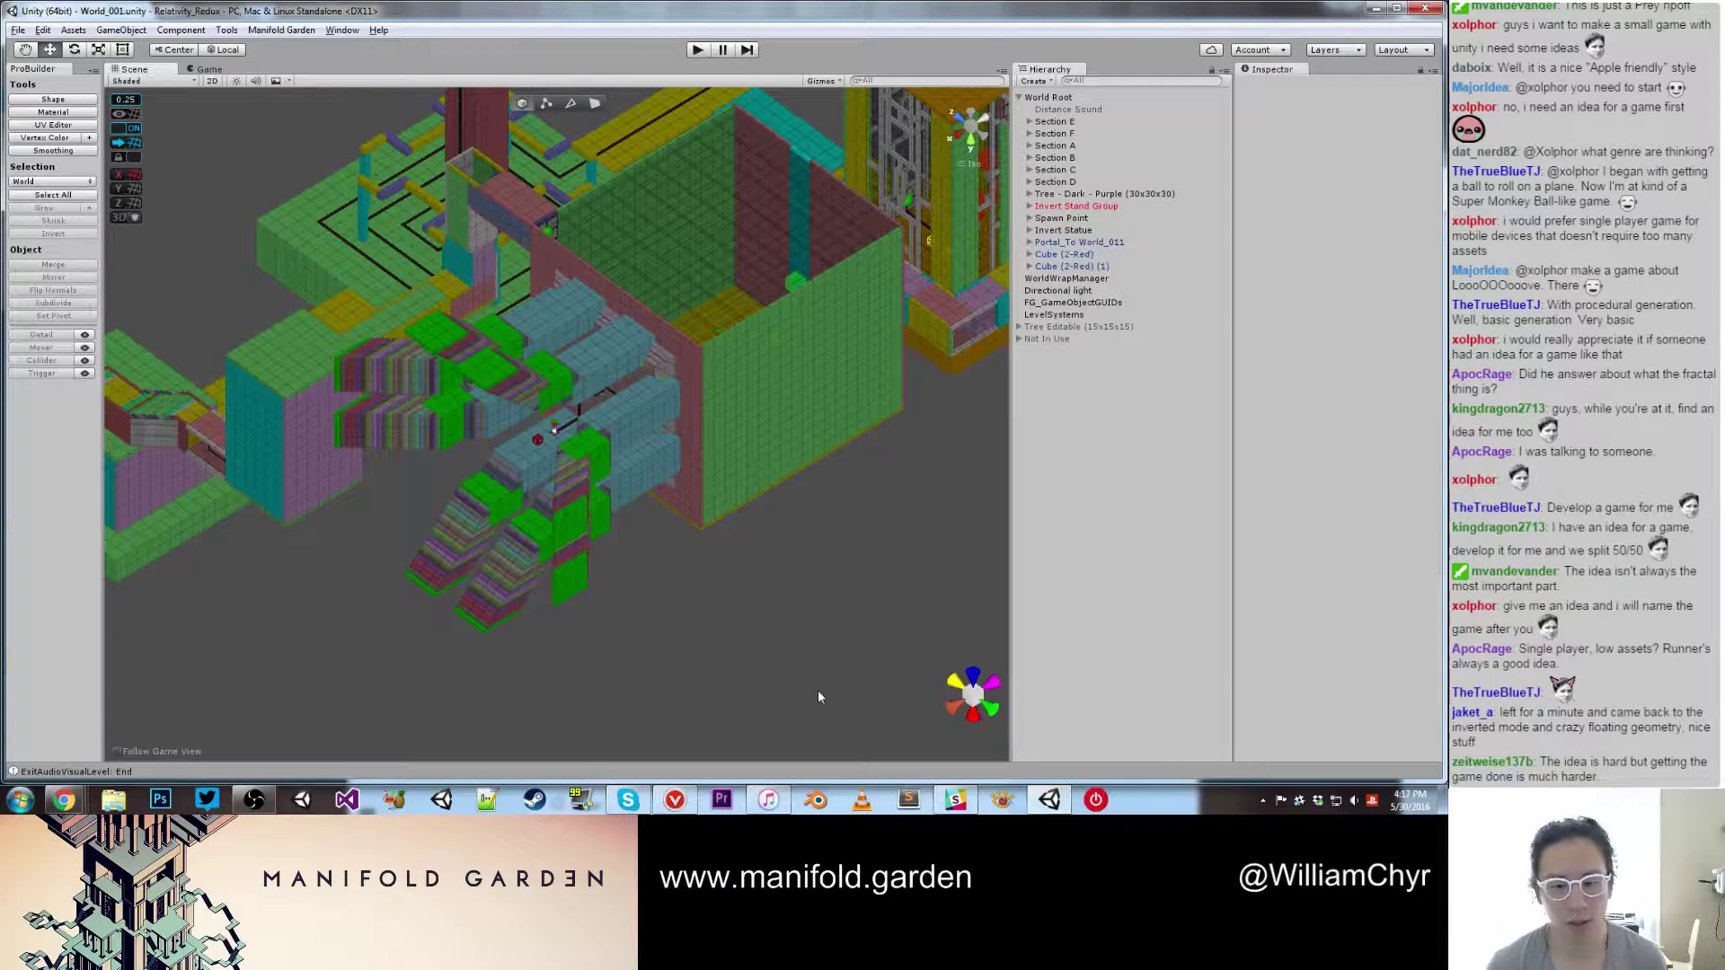
scroll(662, 461, "up", 2)
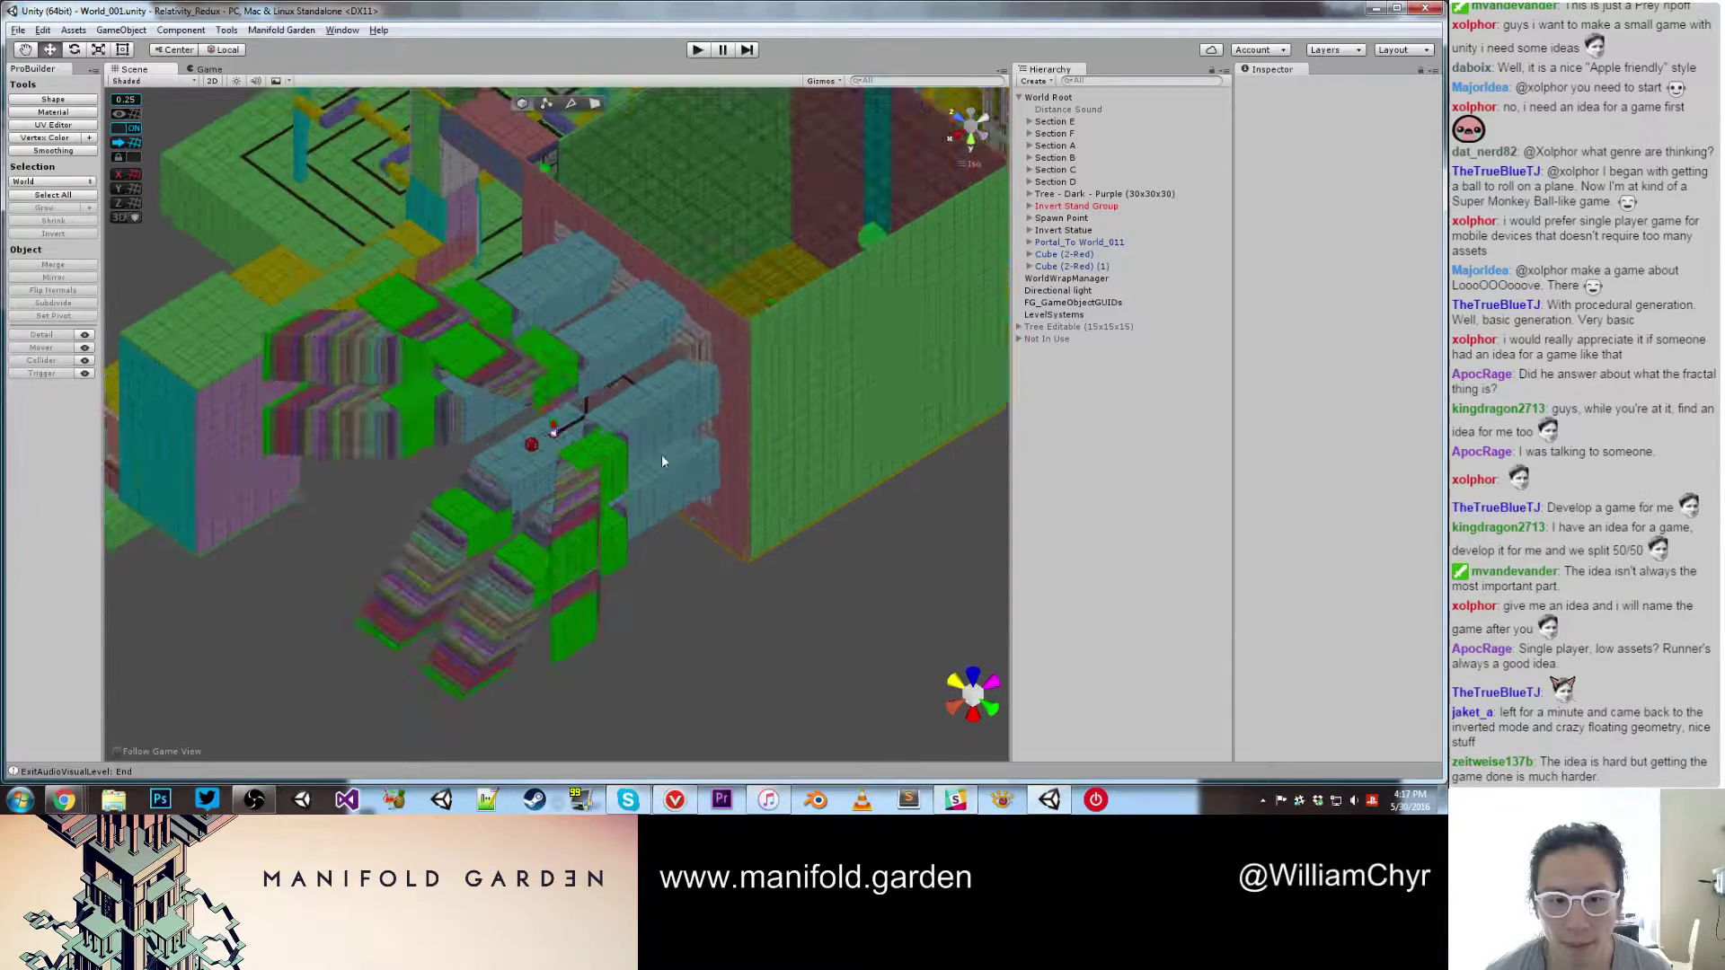
scroll(662, 461, "down", 3)
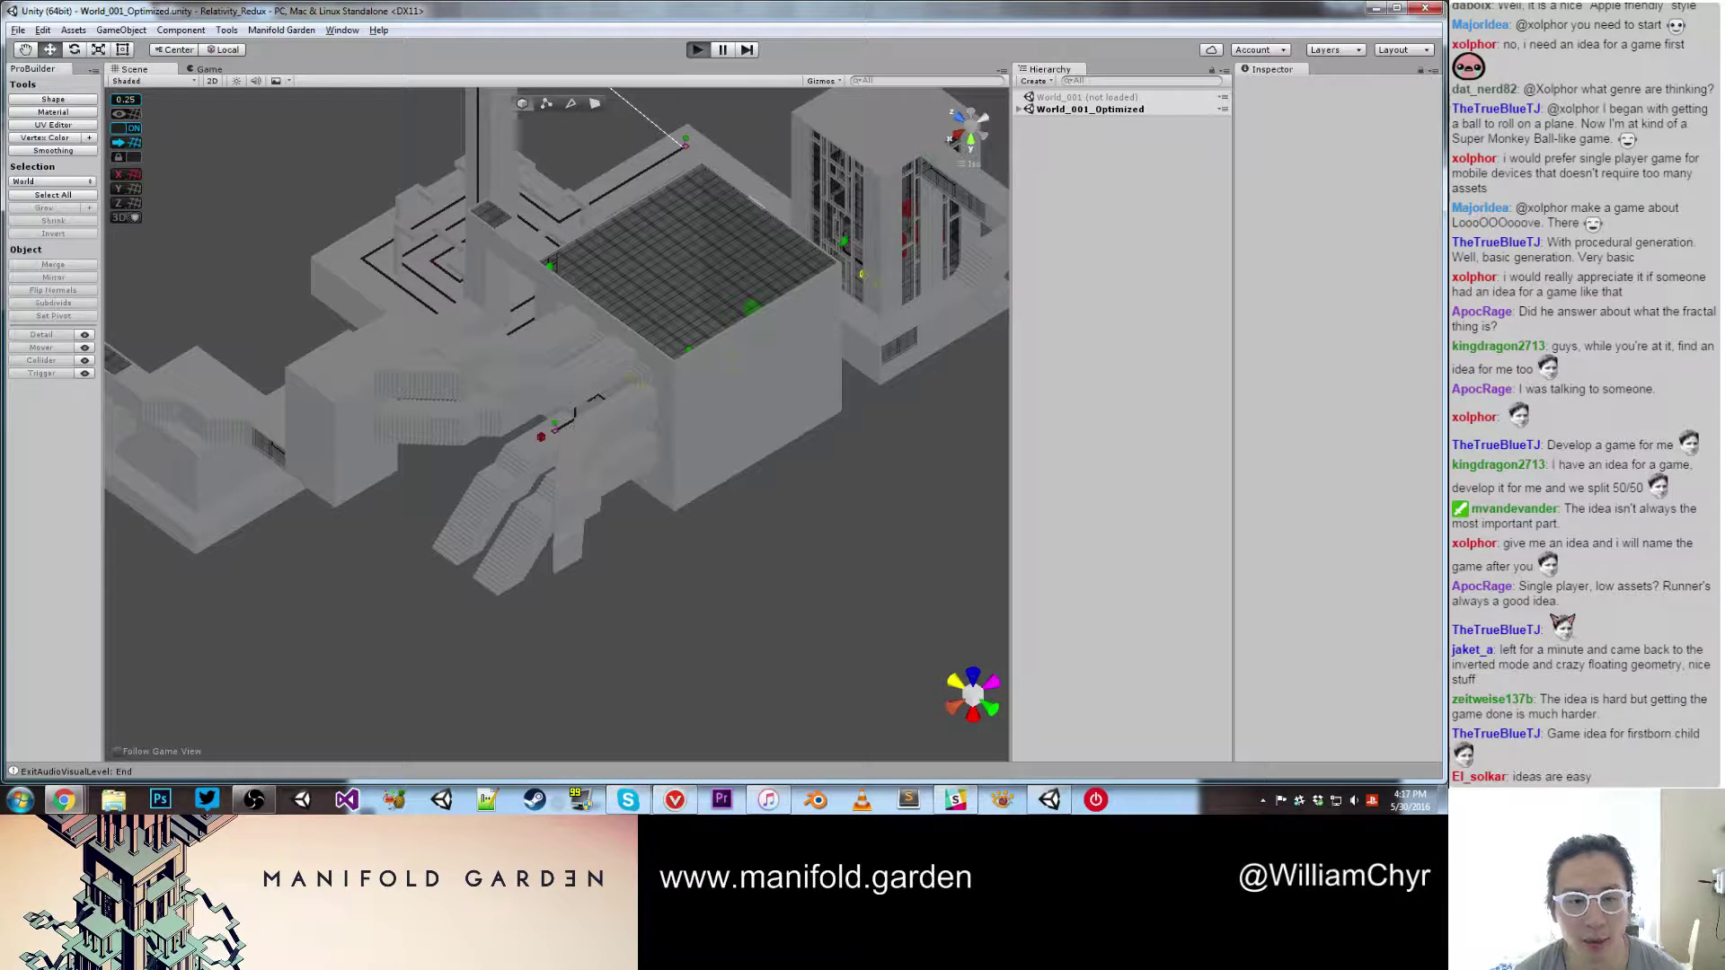
Step: Play World_001_Optimized and walk forward out of the starting room
key("ctrl+p")
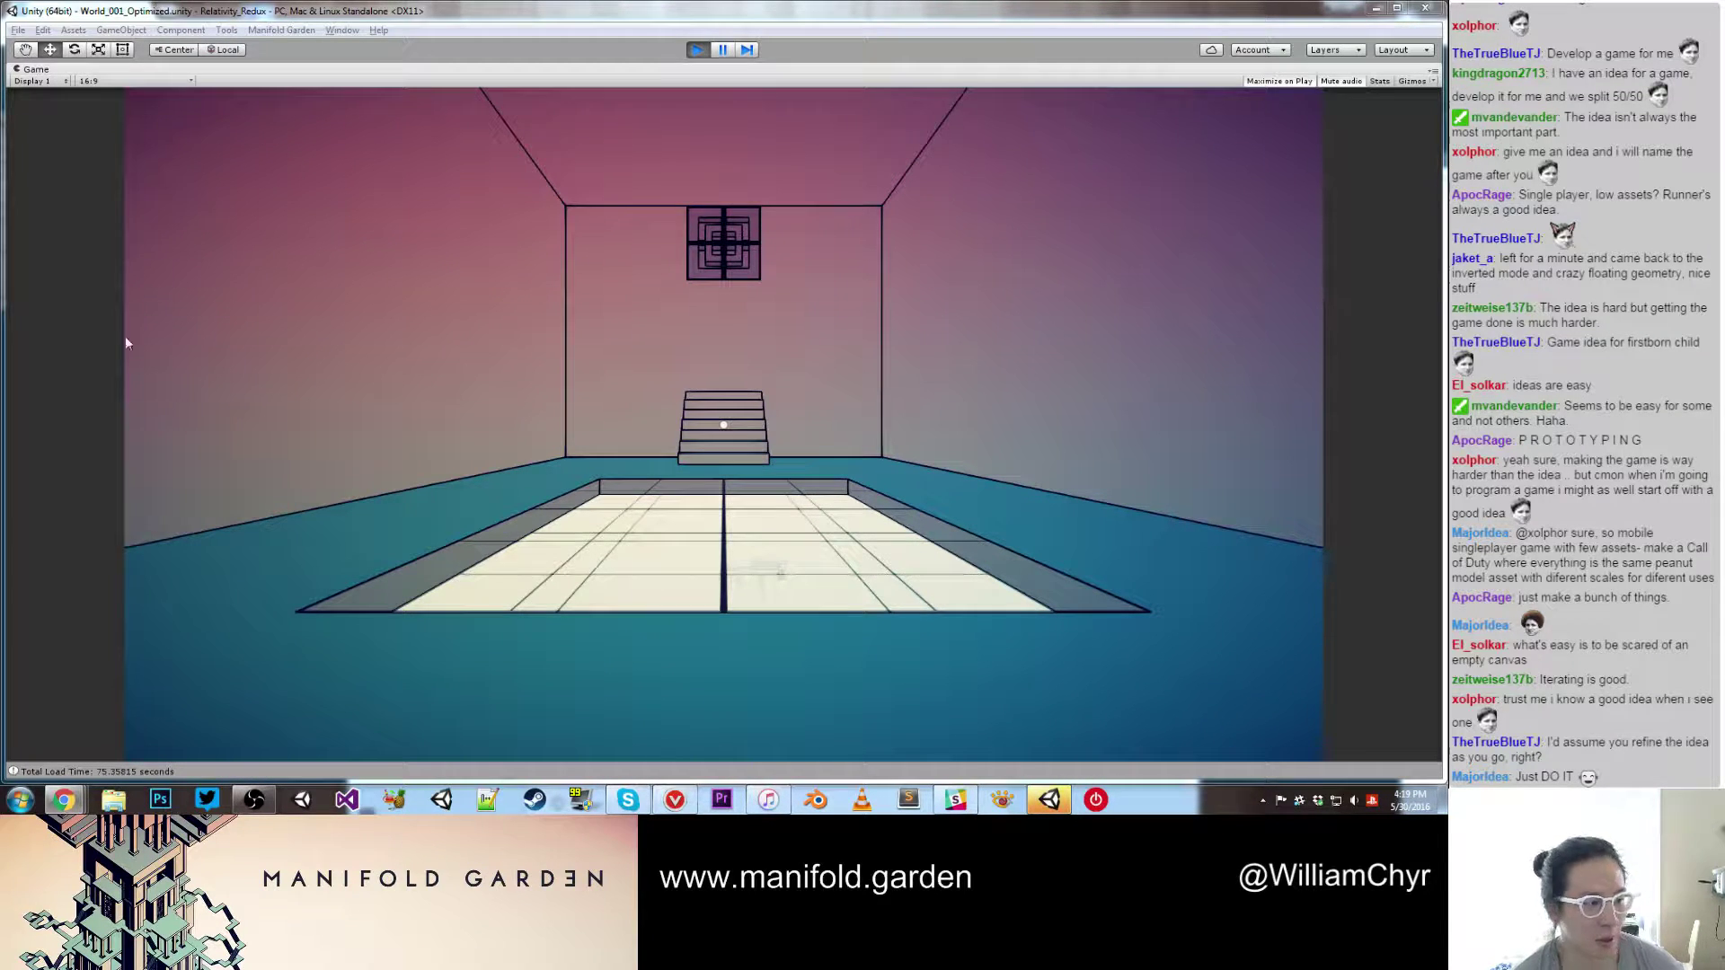
left_click(518, 389)
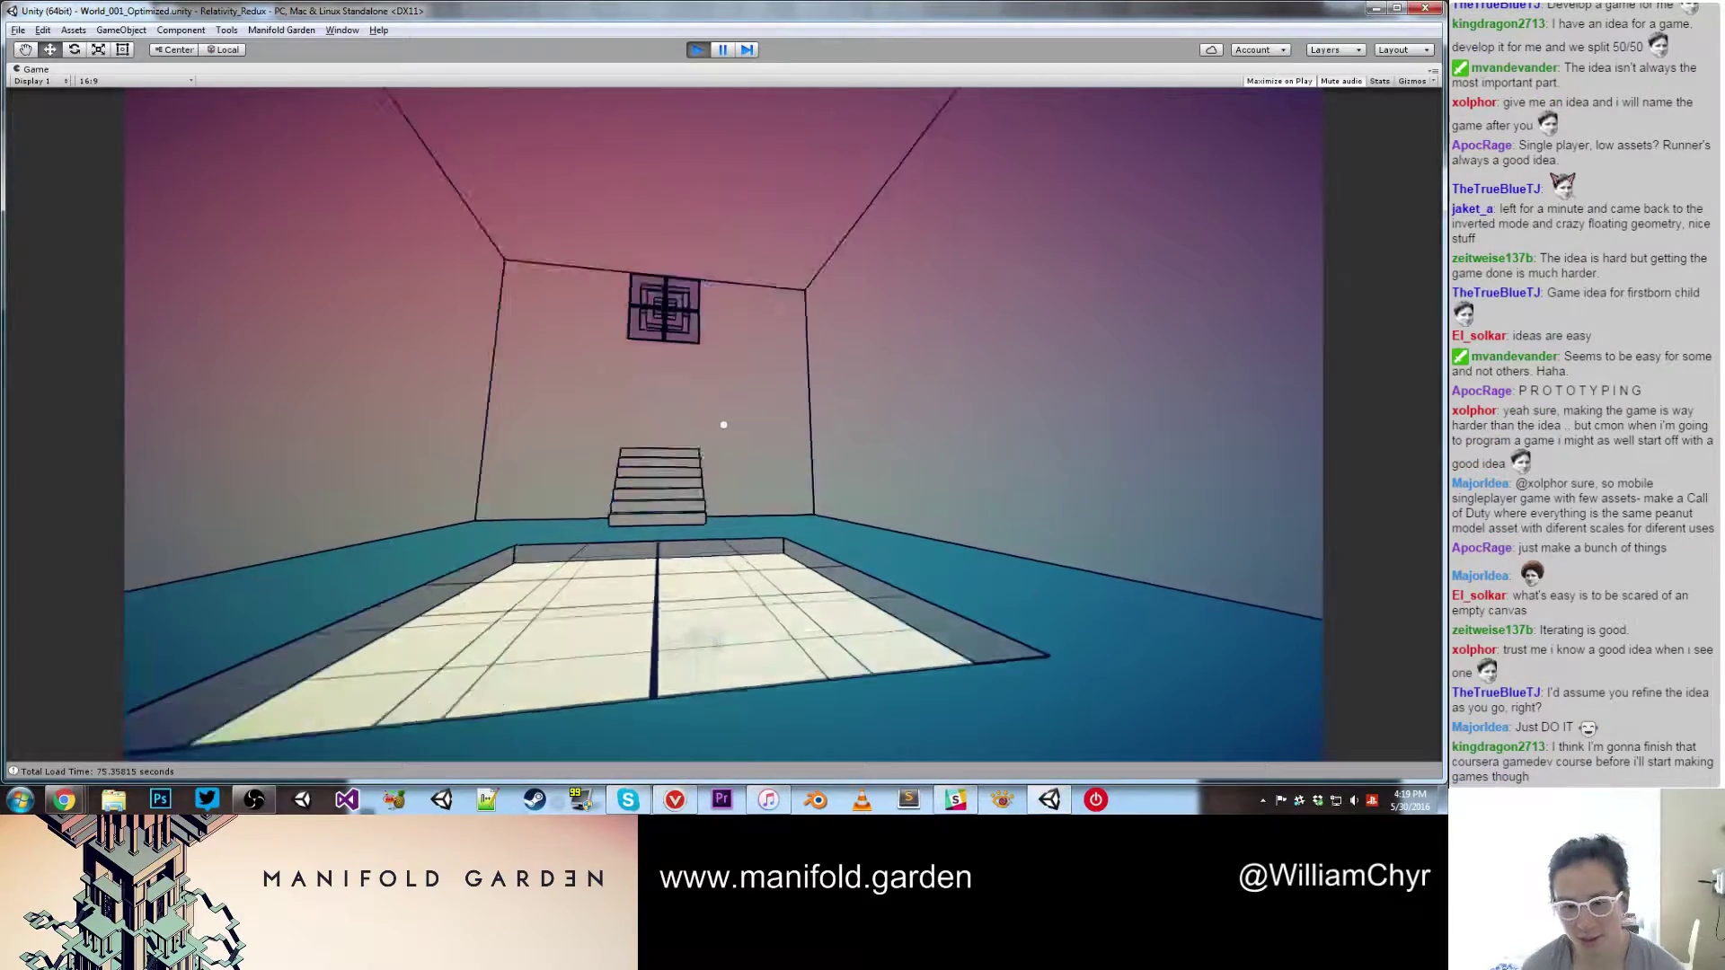
key("w")
key("w")
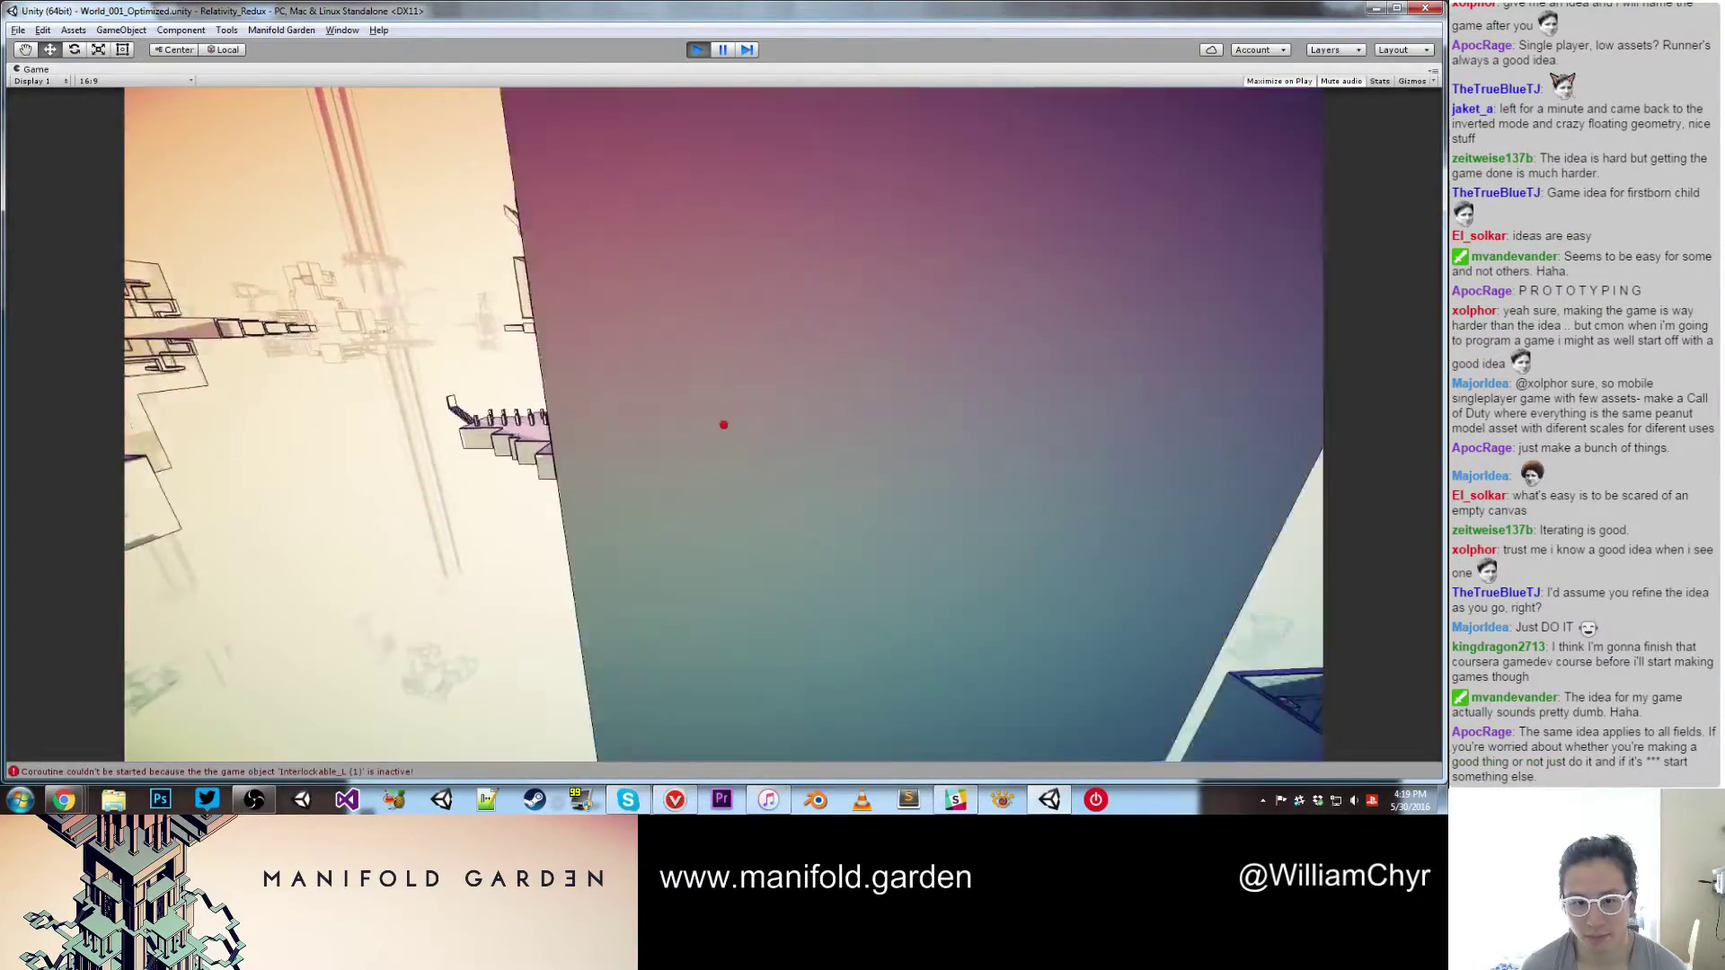
Step: Shift gravity onto the pink surface and follow the long stepped walkway toward the stepped structure
left_click(723, 425)
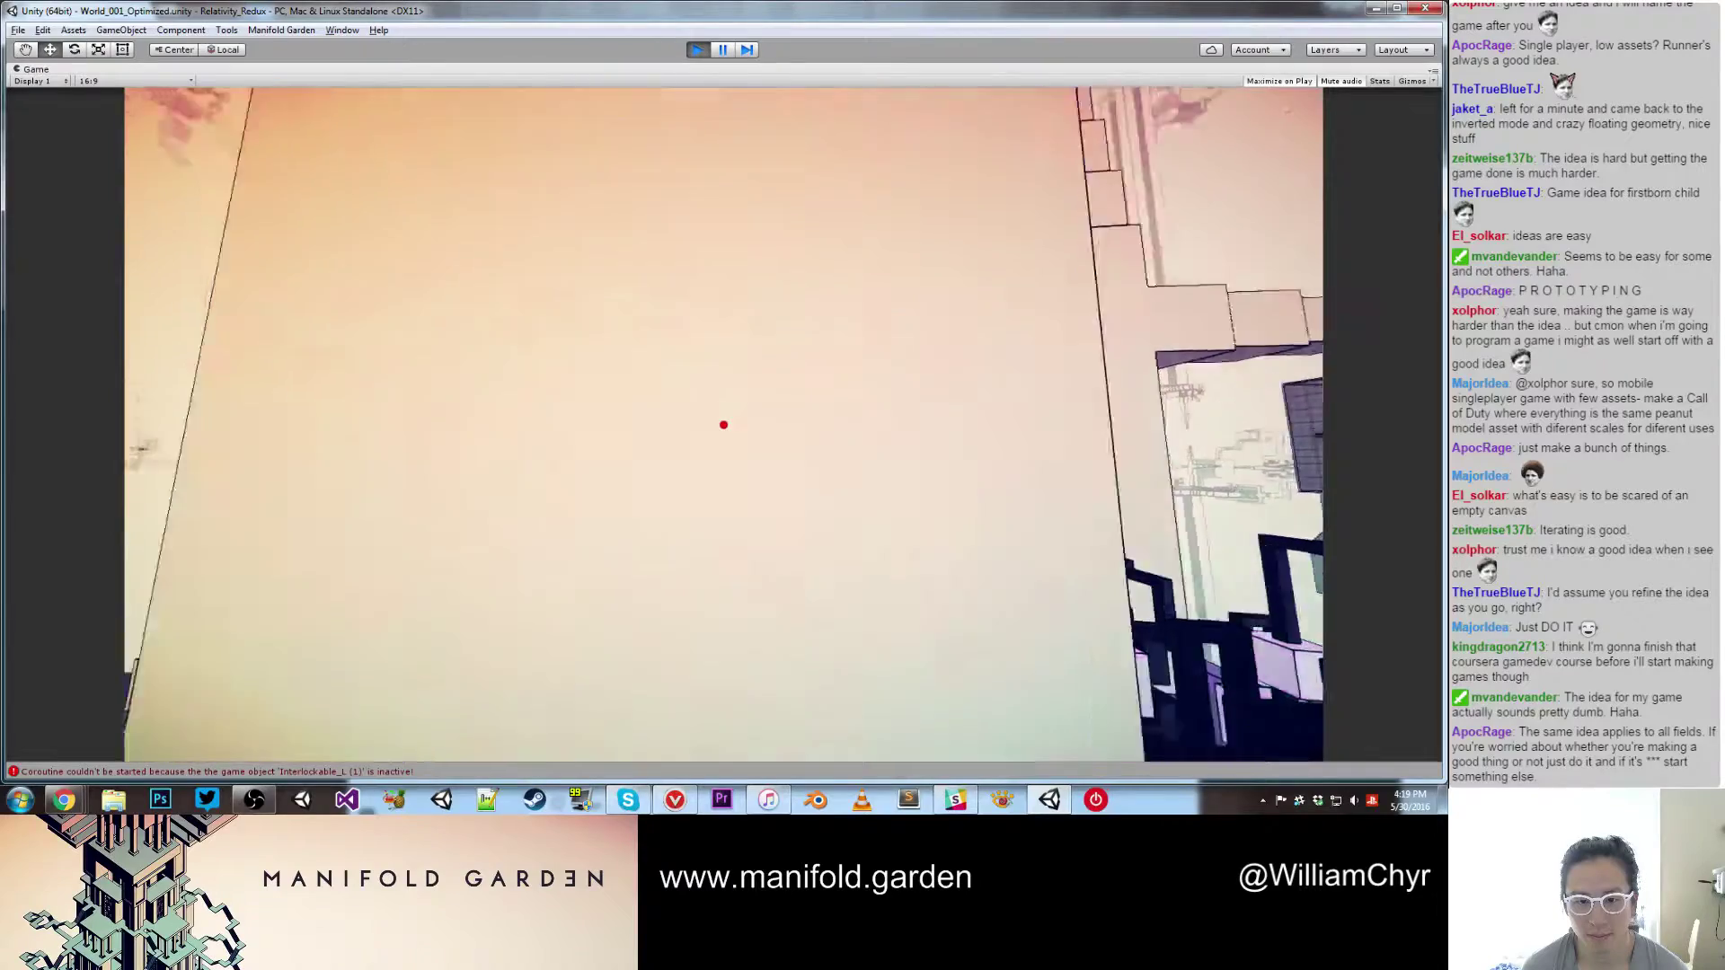
left_click(723, 425)
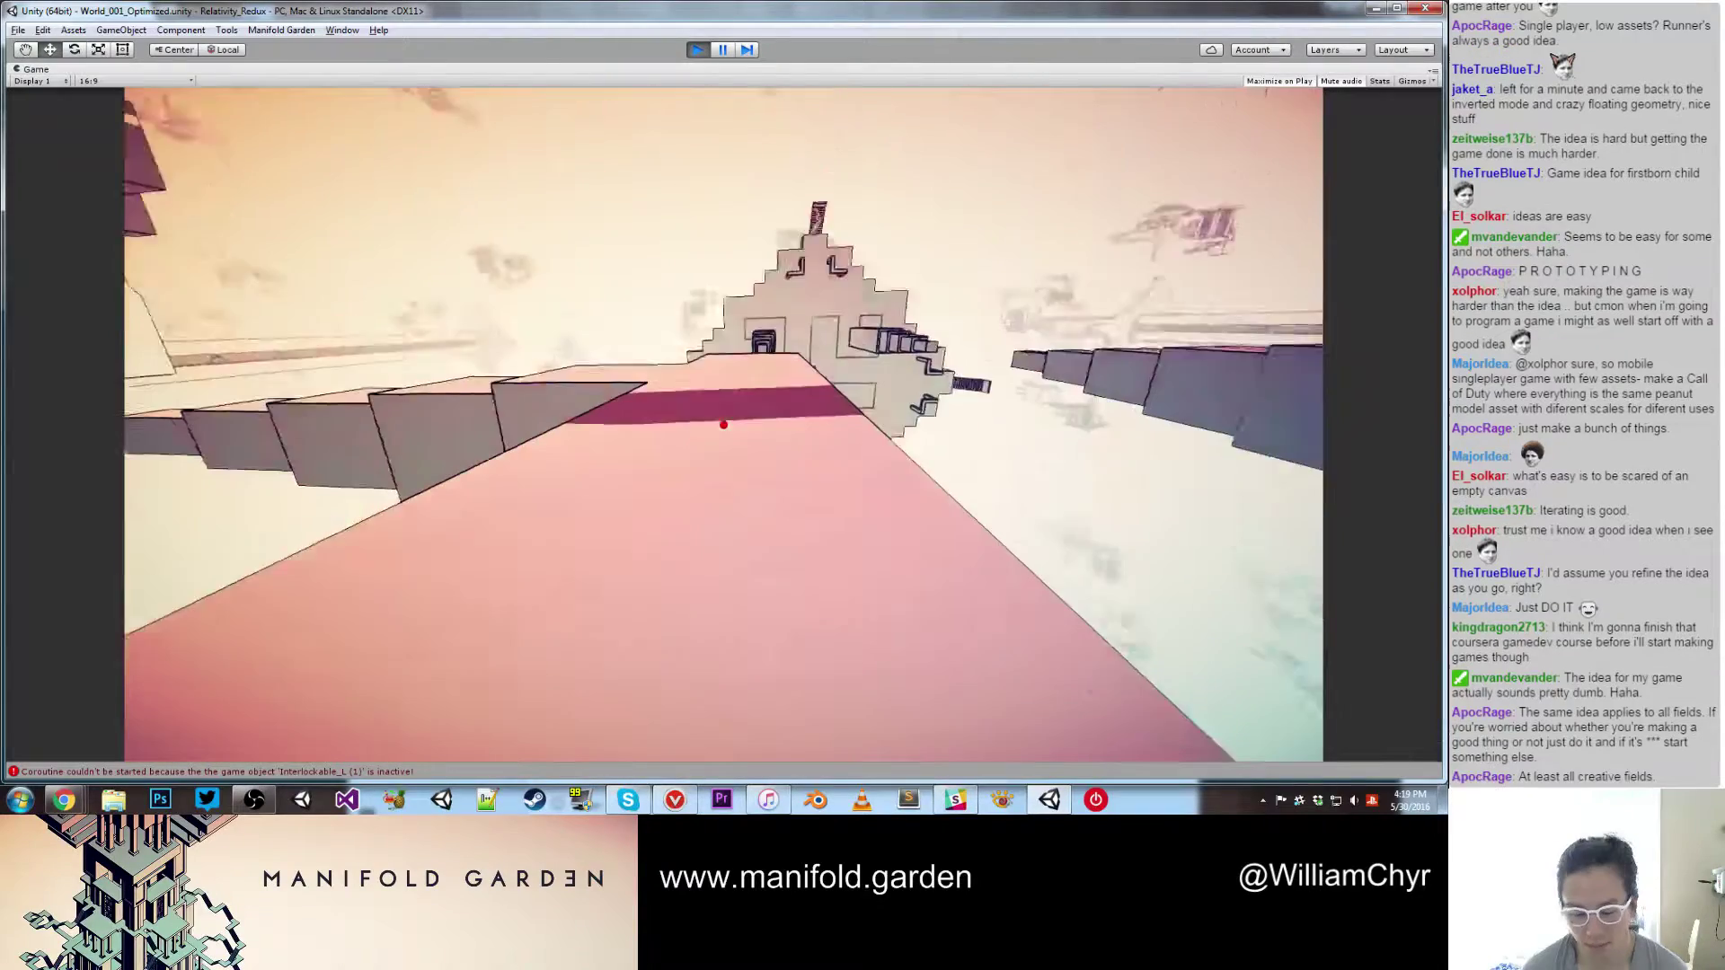
key("w")
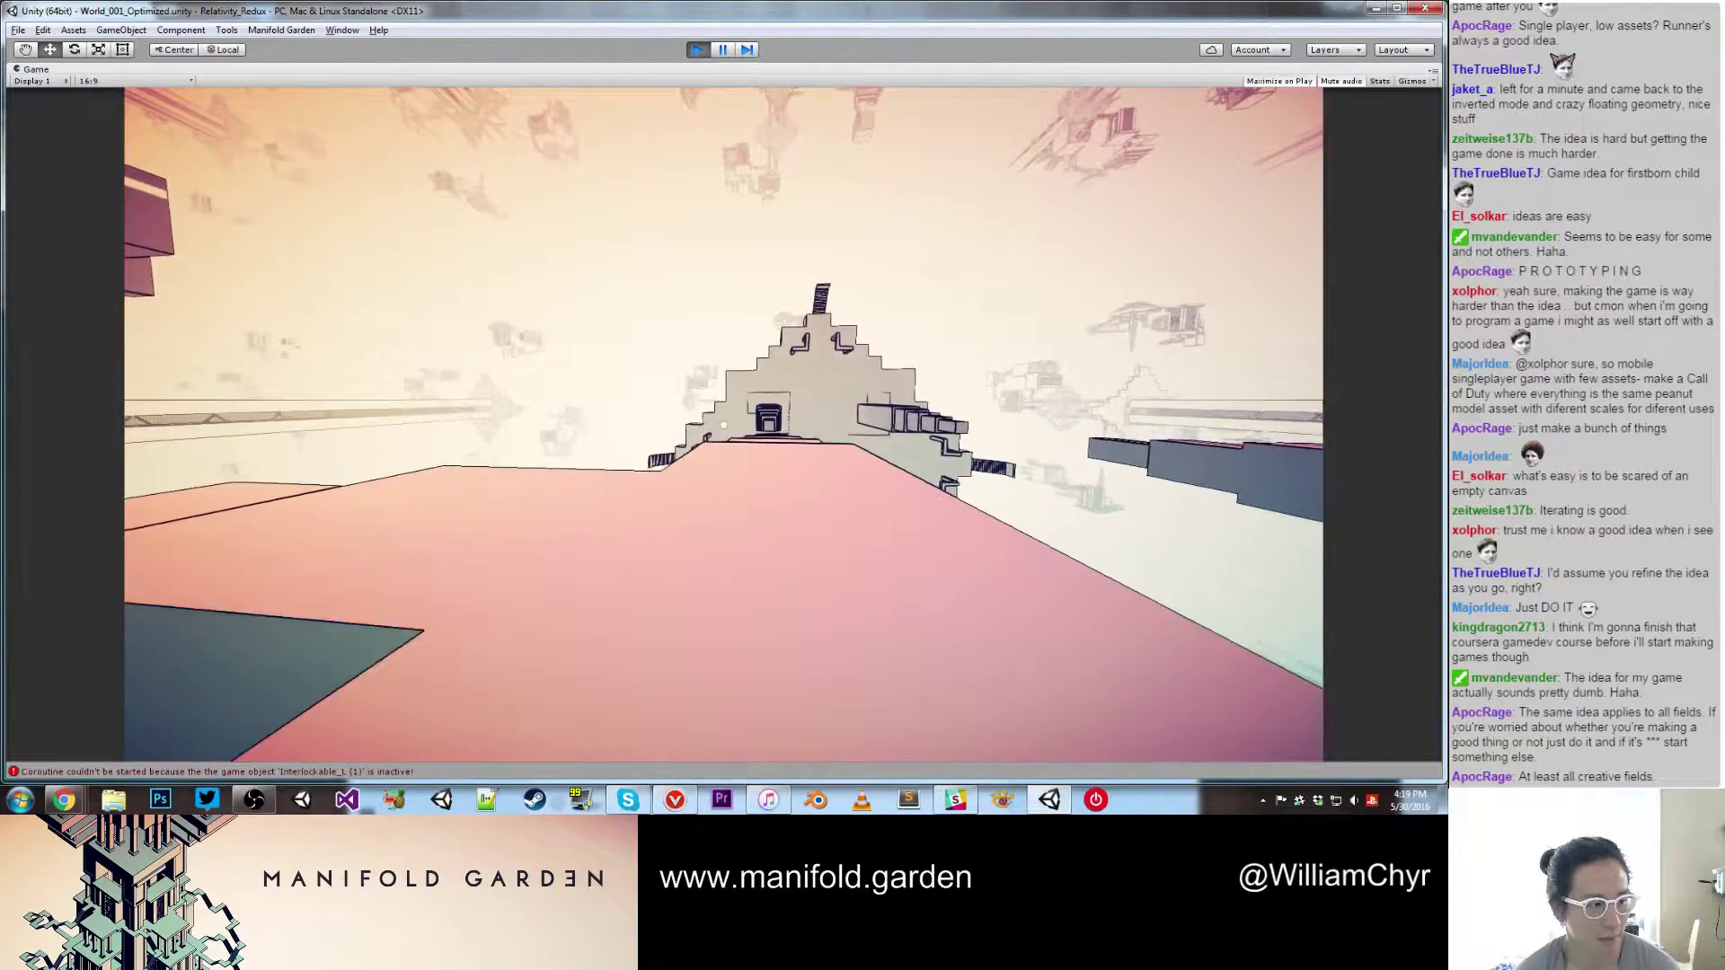
key("w")
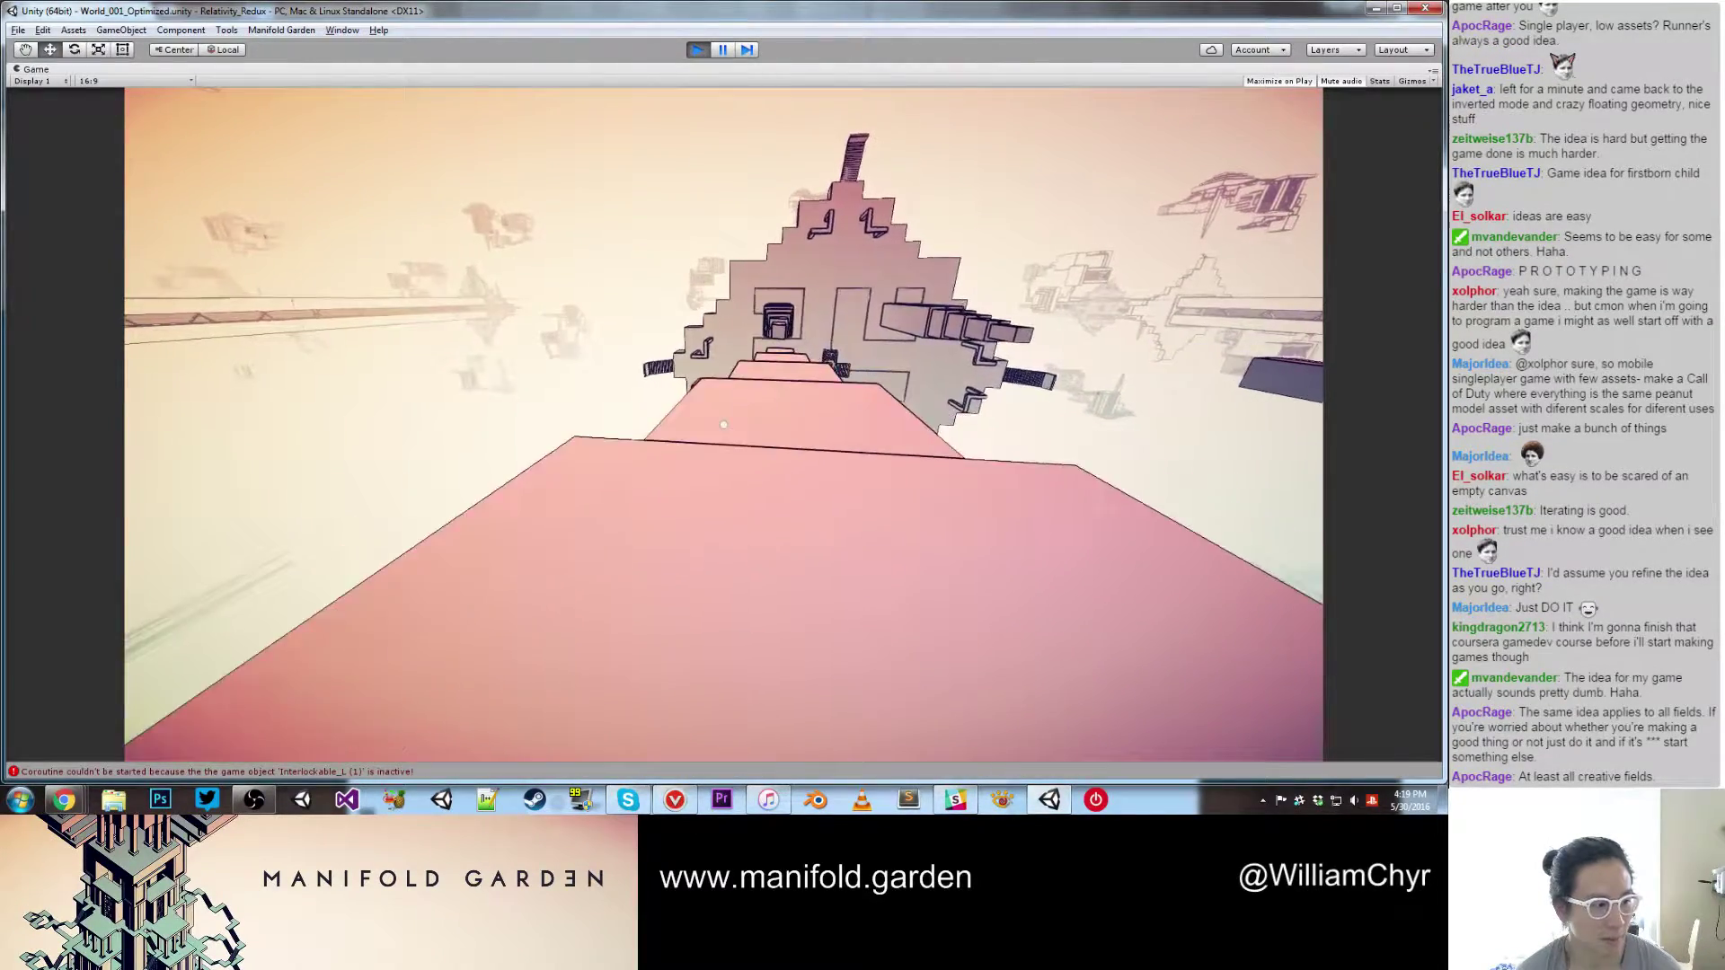
key("w")
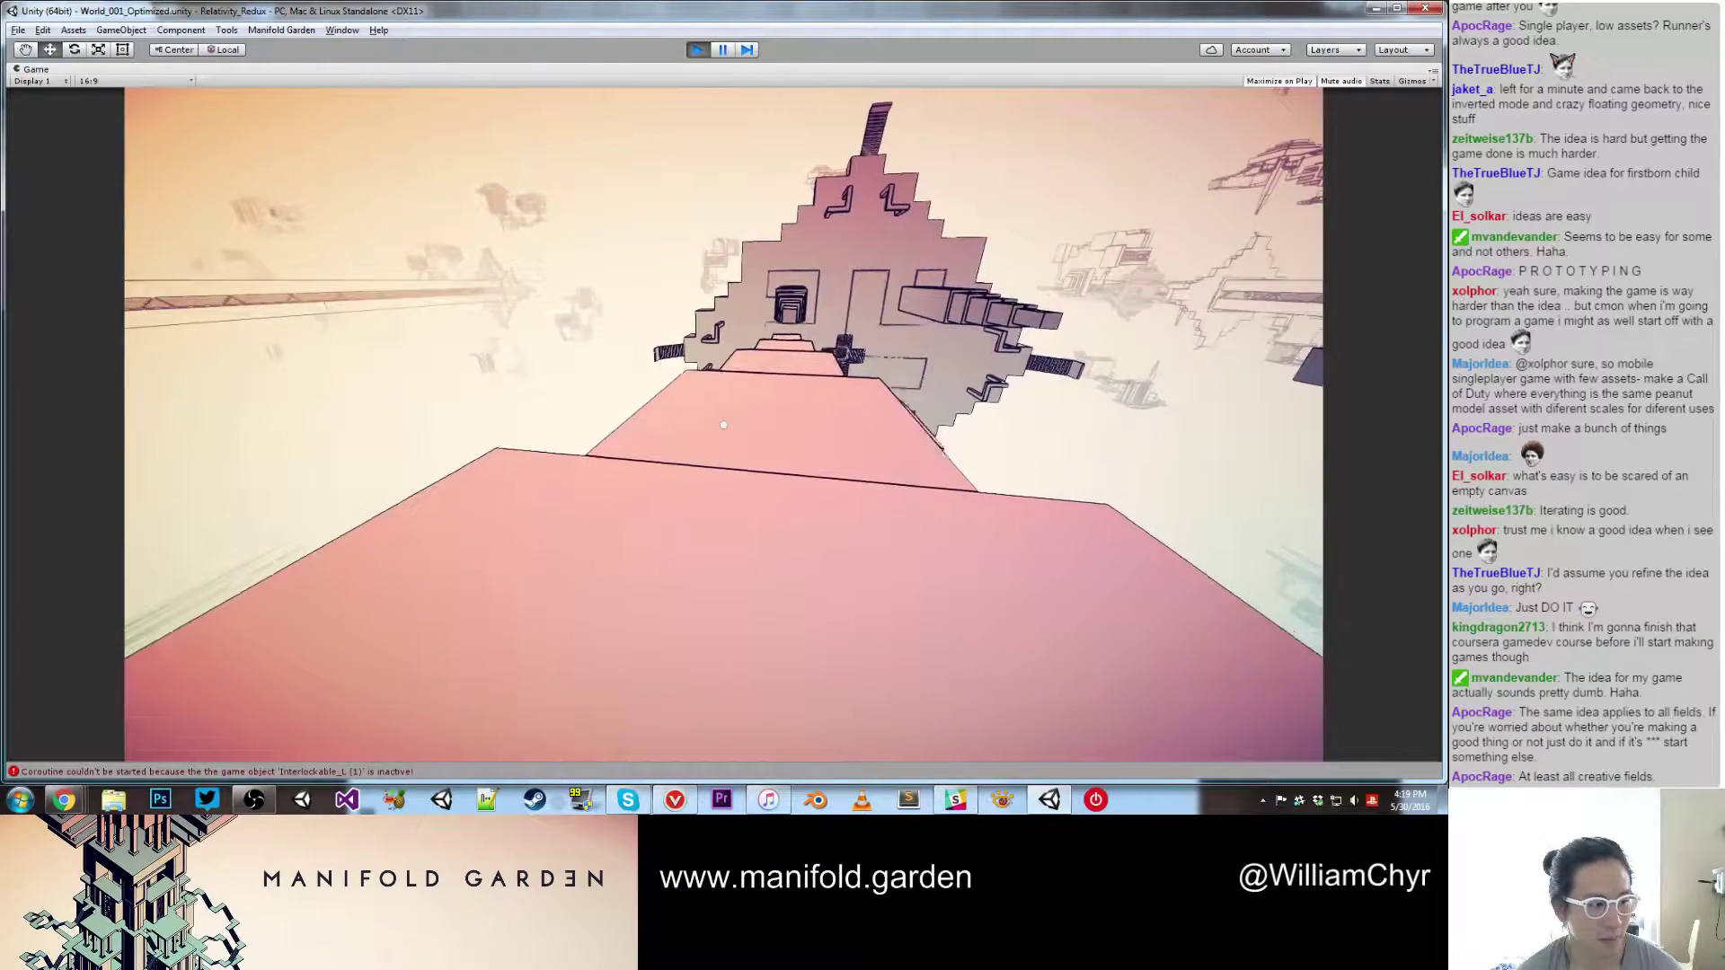
key("w")
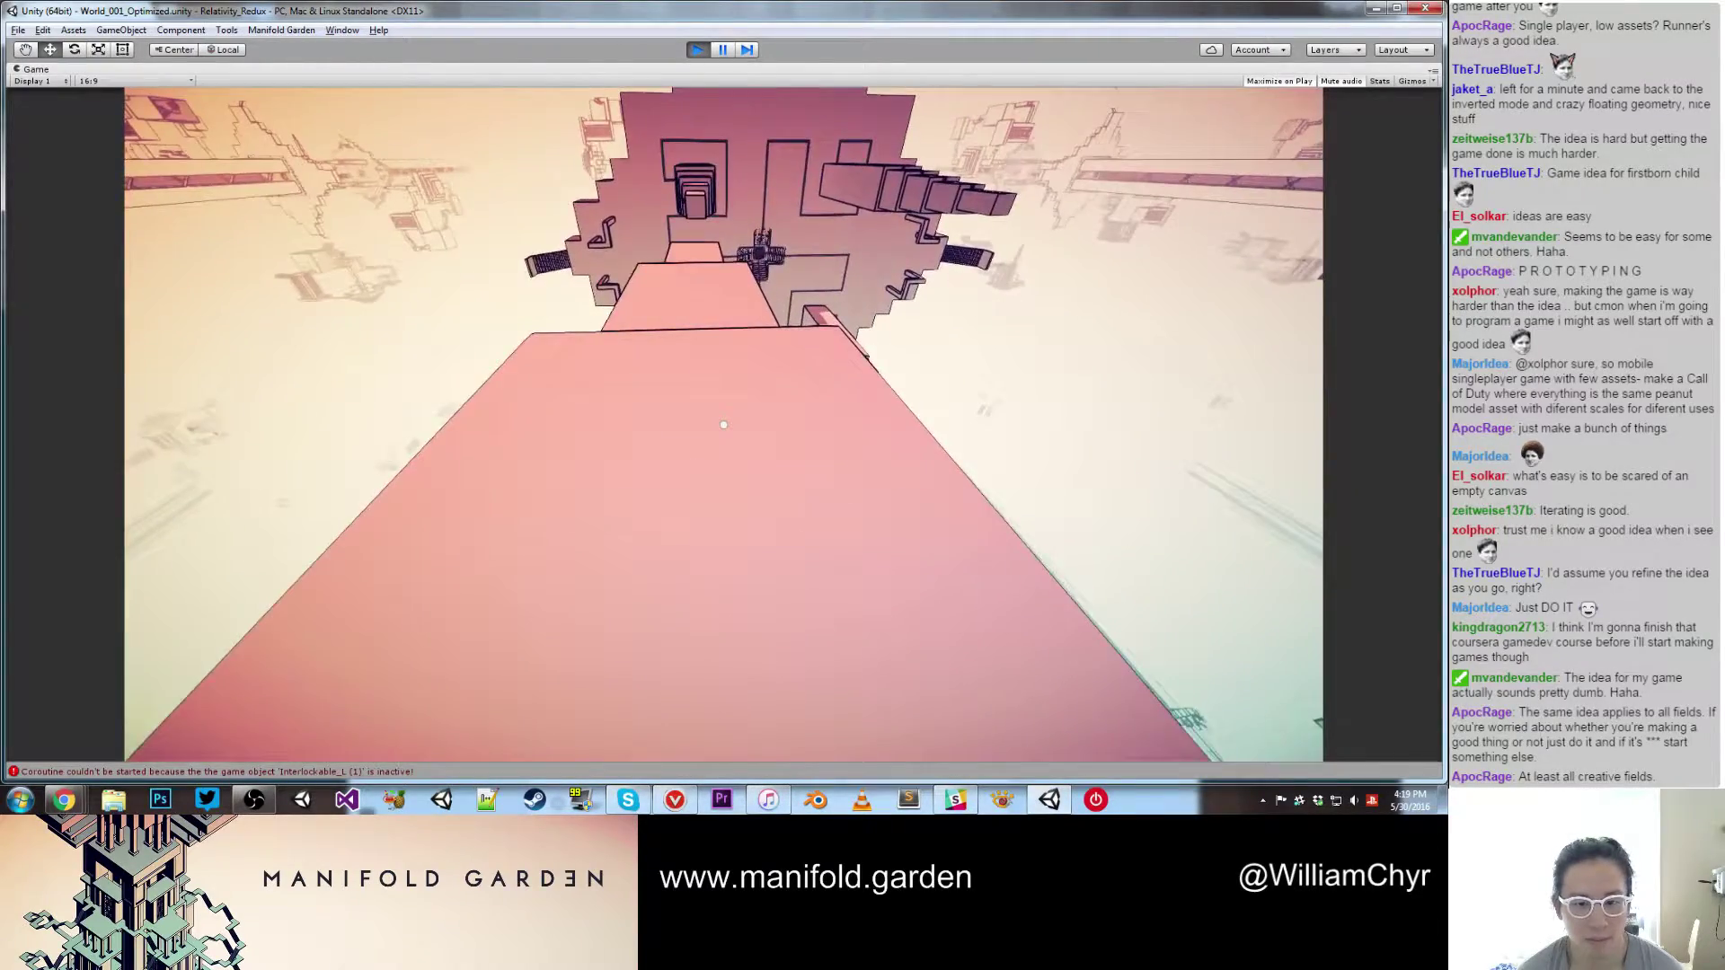
Step: Place both red cubes on their red-framed pads, shifting gravity to reach the second one
key("w")
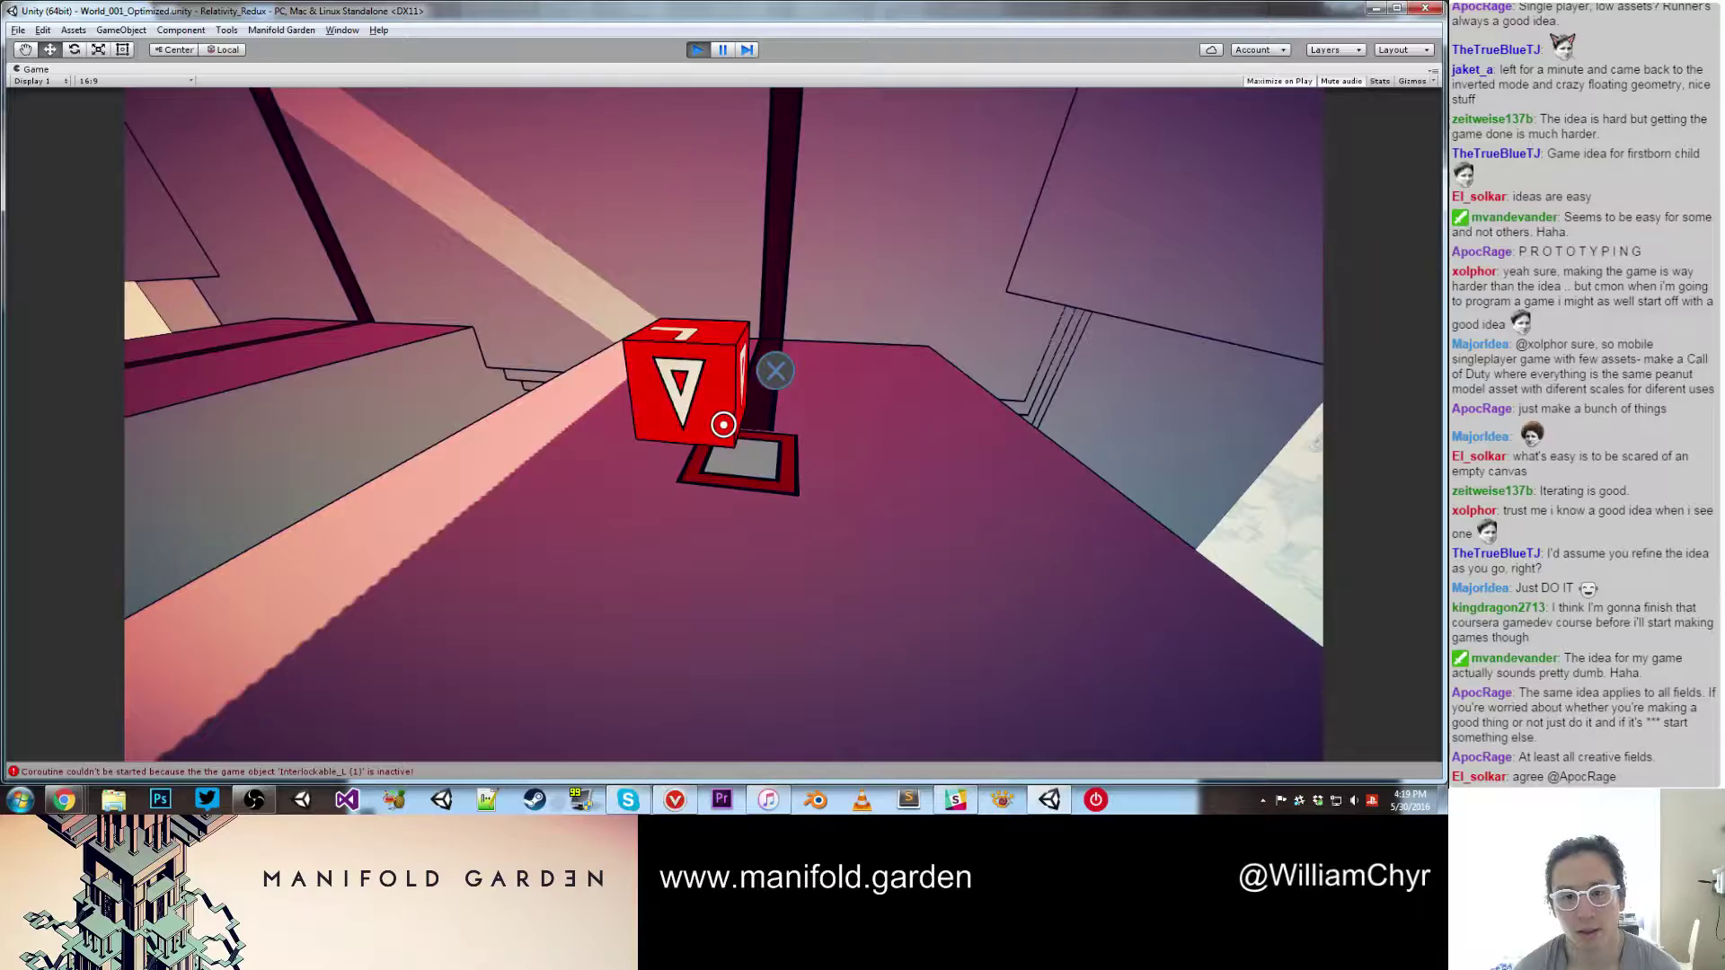
left_click(723, 425)
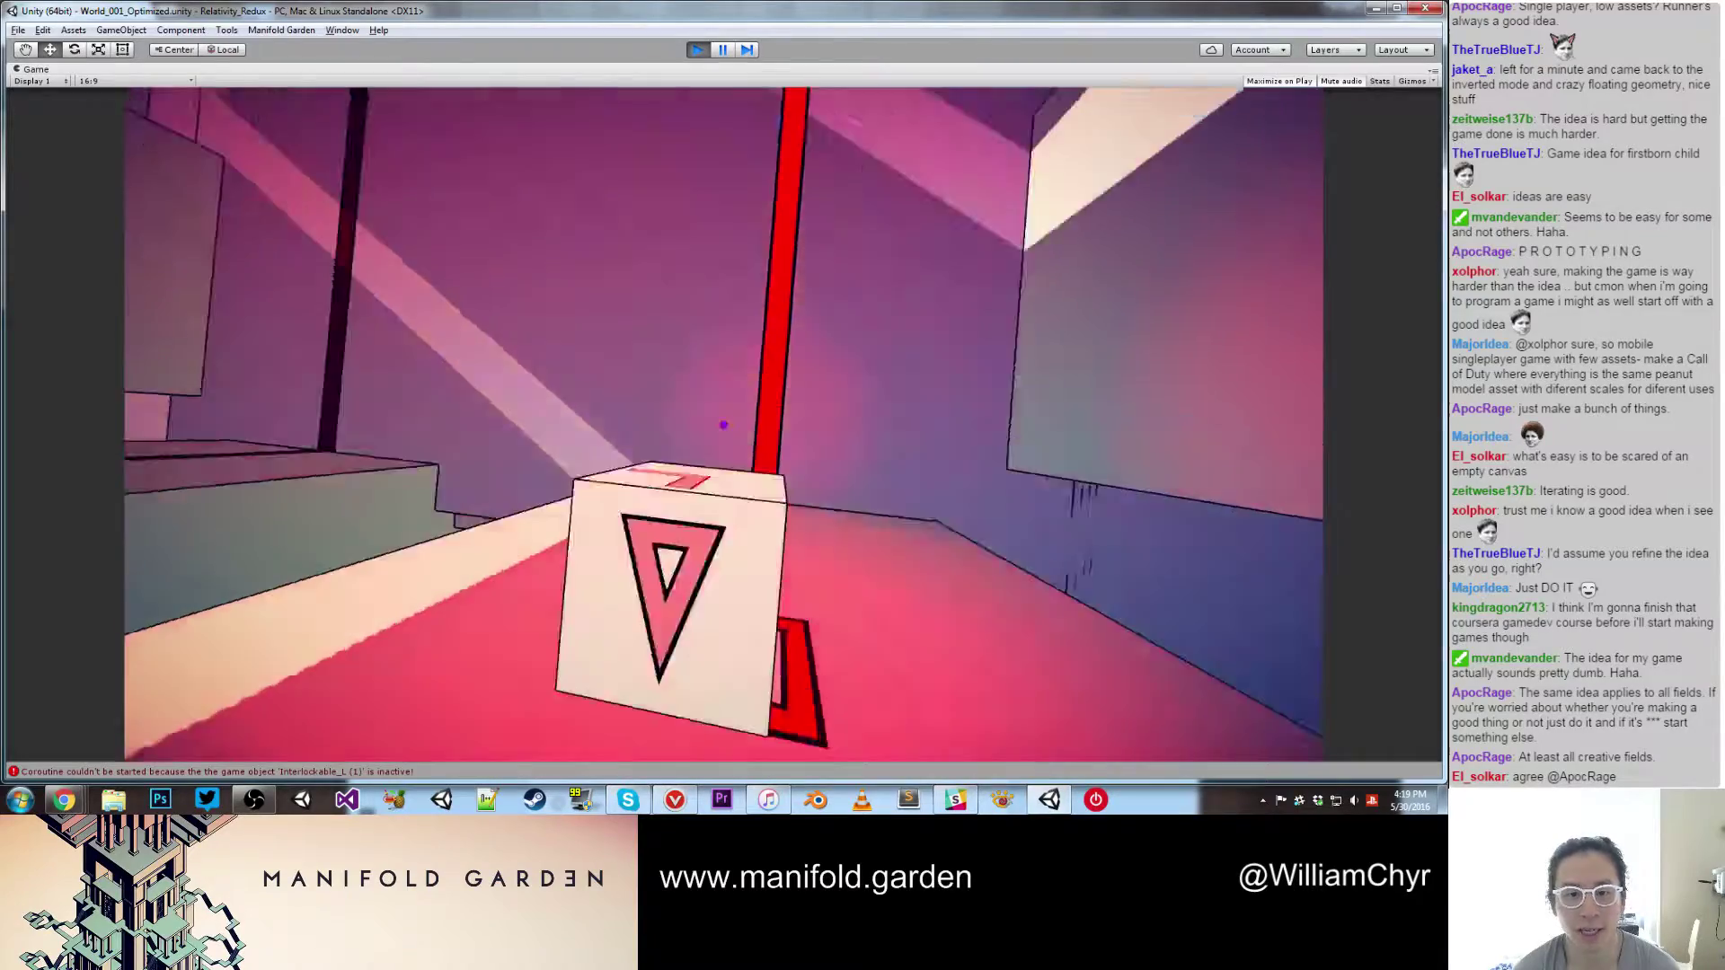
key("space")
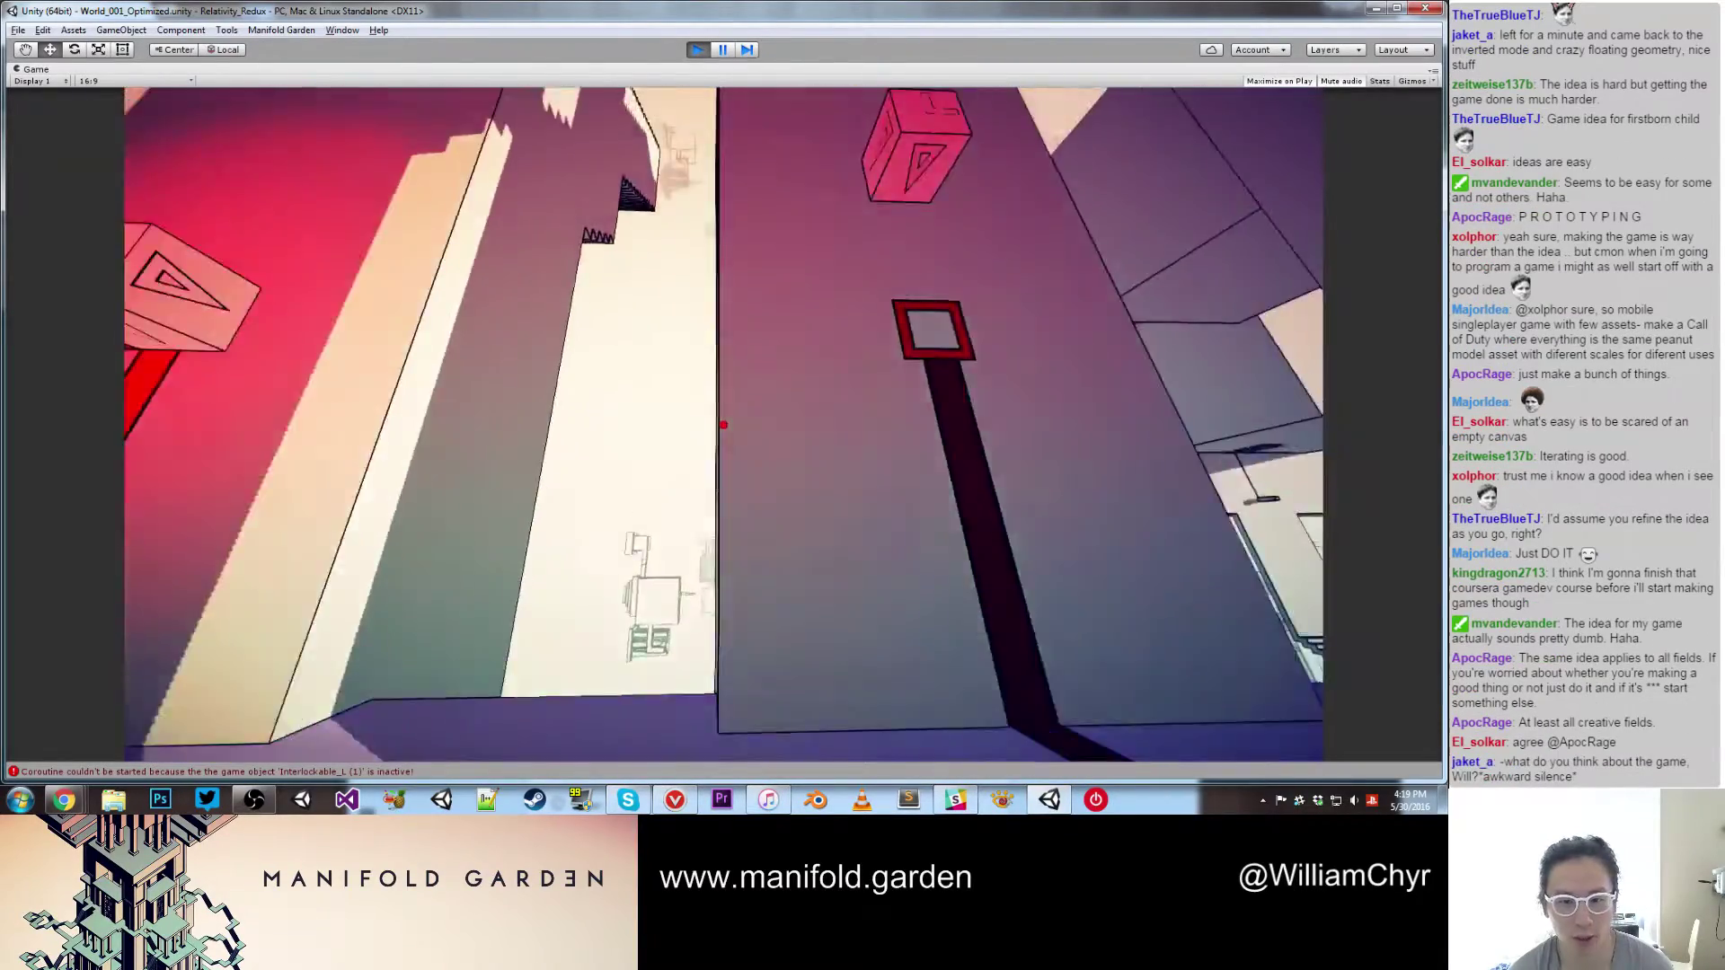
key("w")
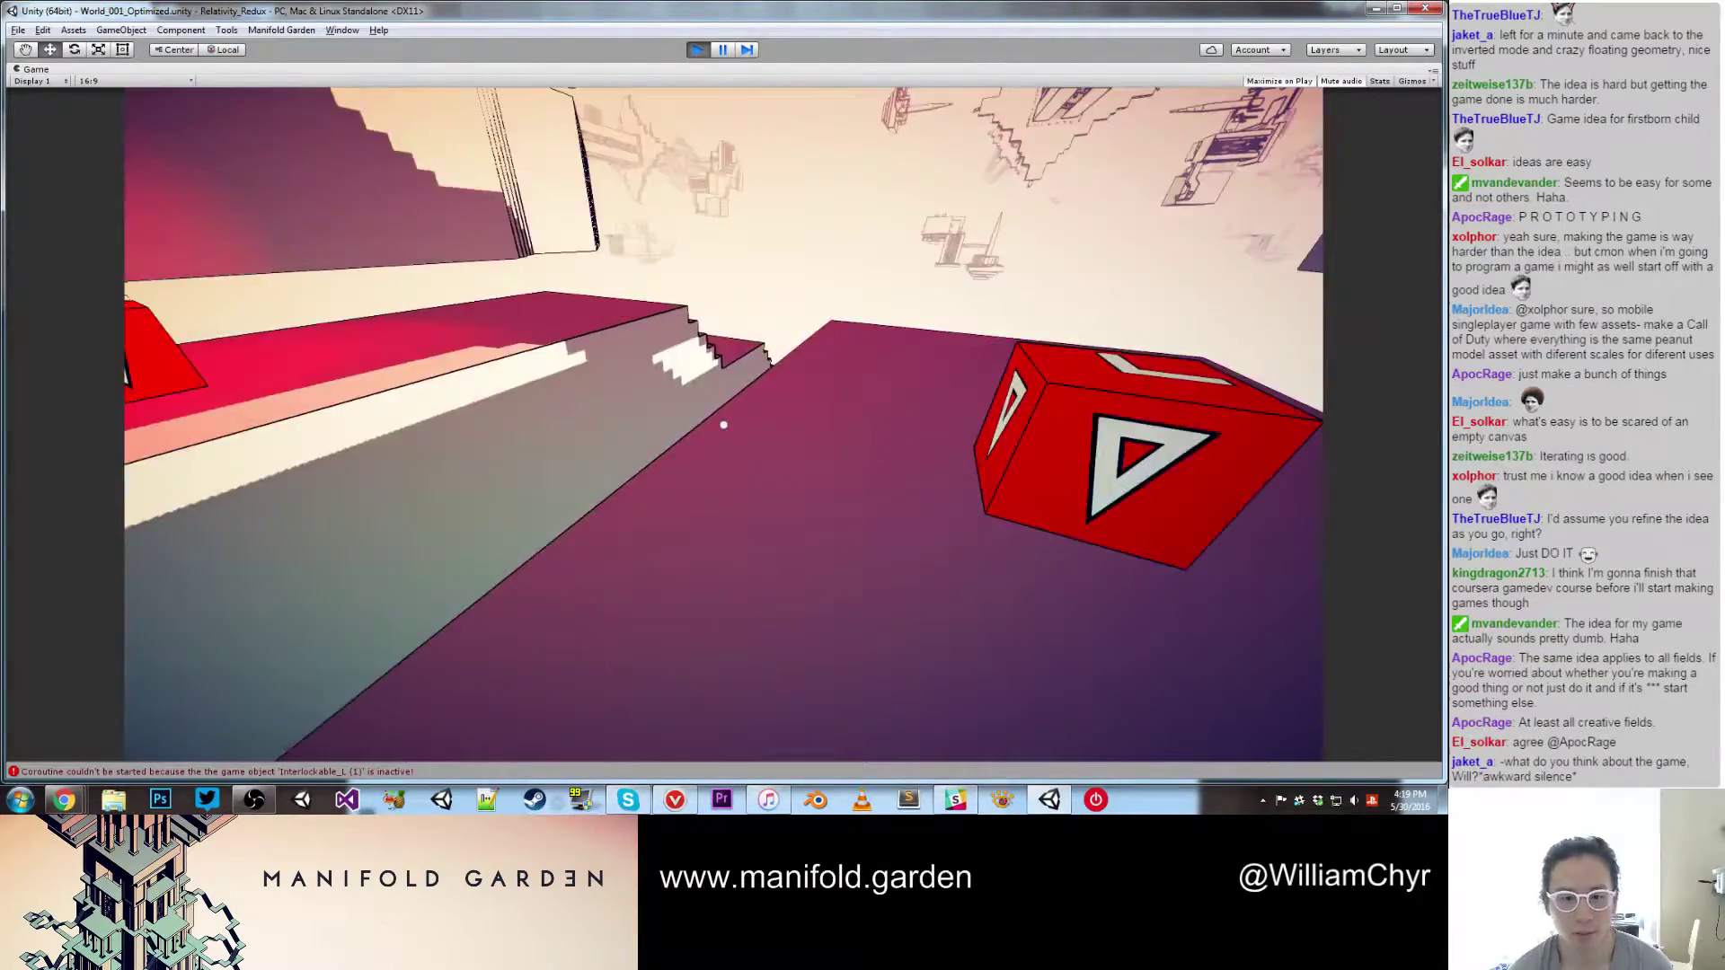
key("s")
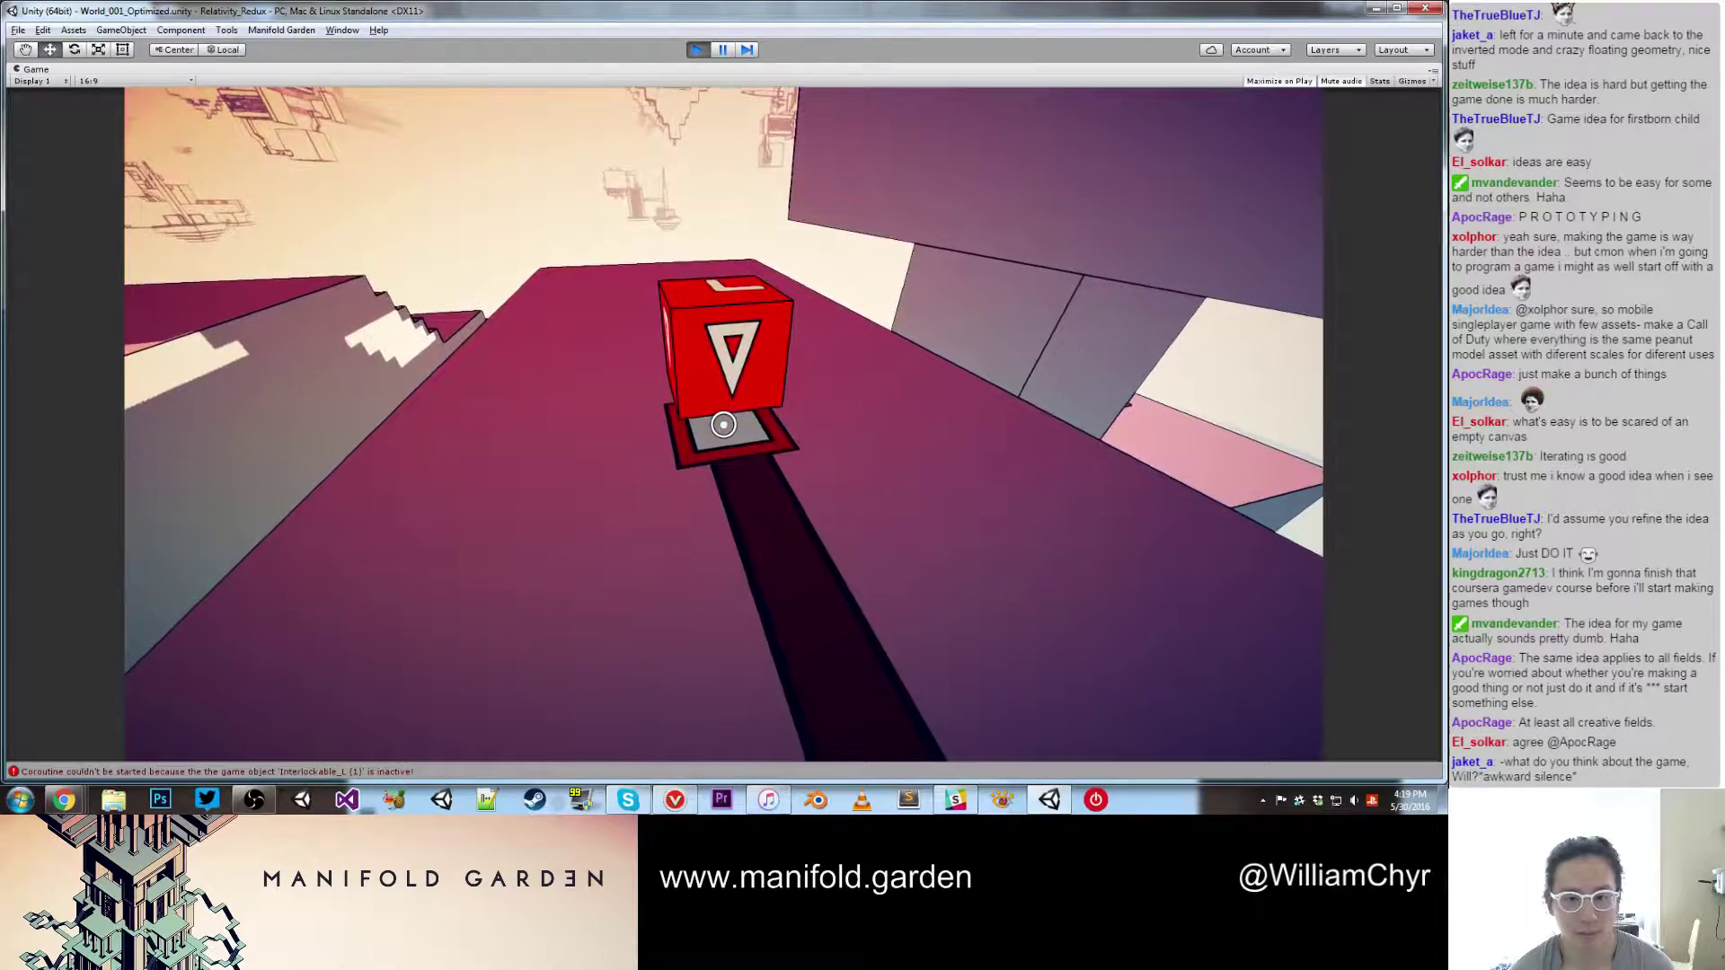
left_click(723, 425)
Step: Shift gravity to the purple floor, follow the lit red line, and pick up the dark cube from its pedestal
key("w")
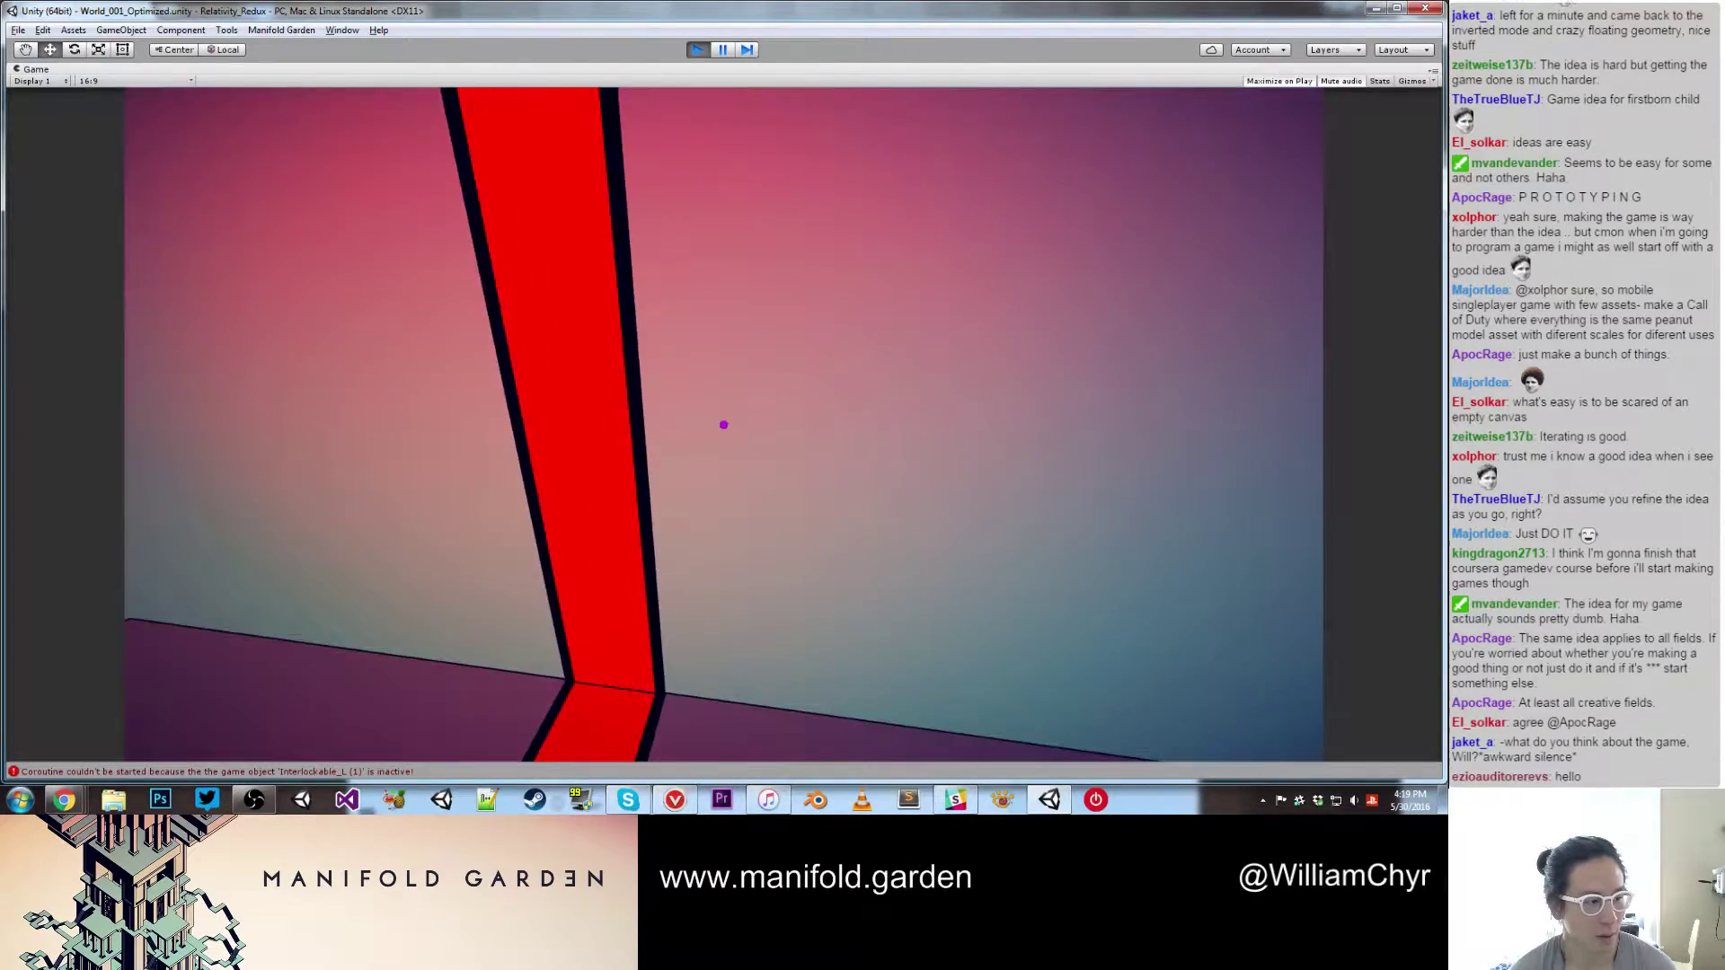
key("space")
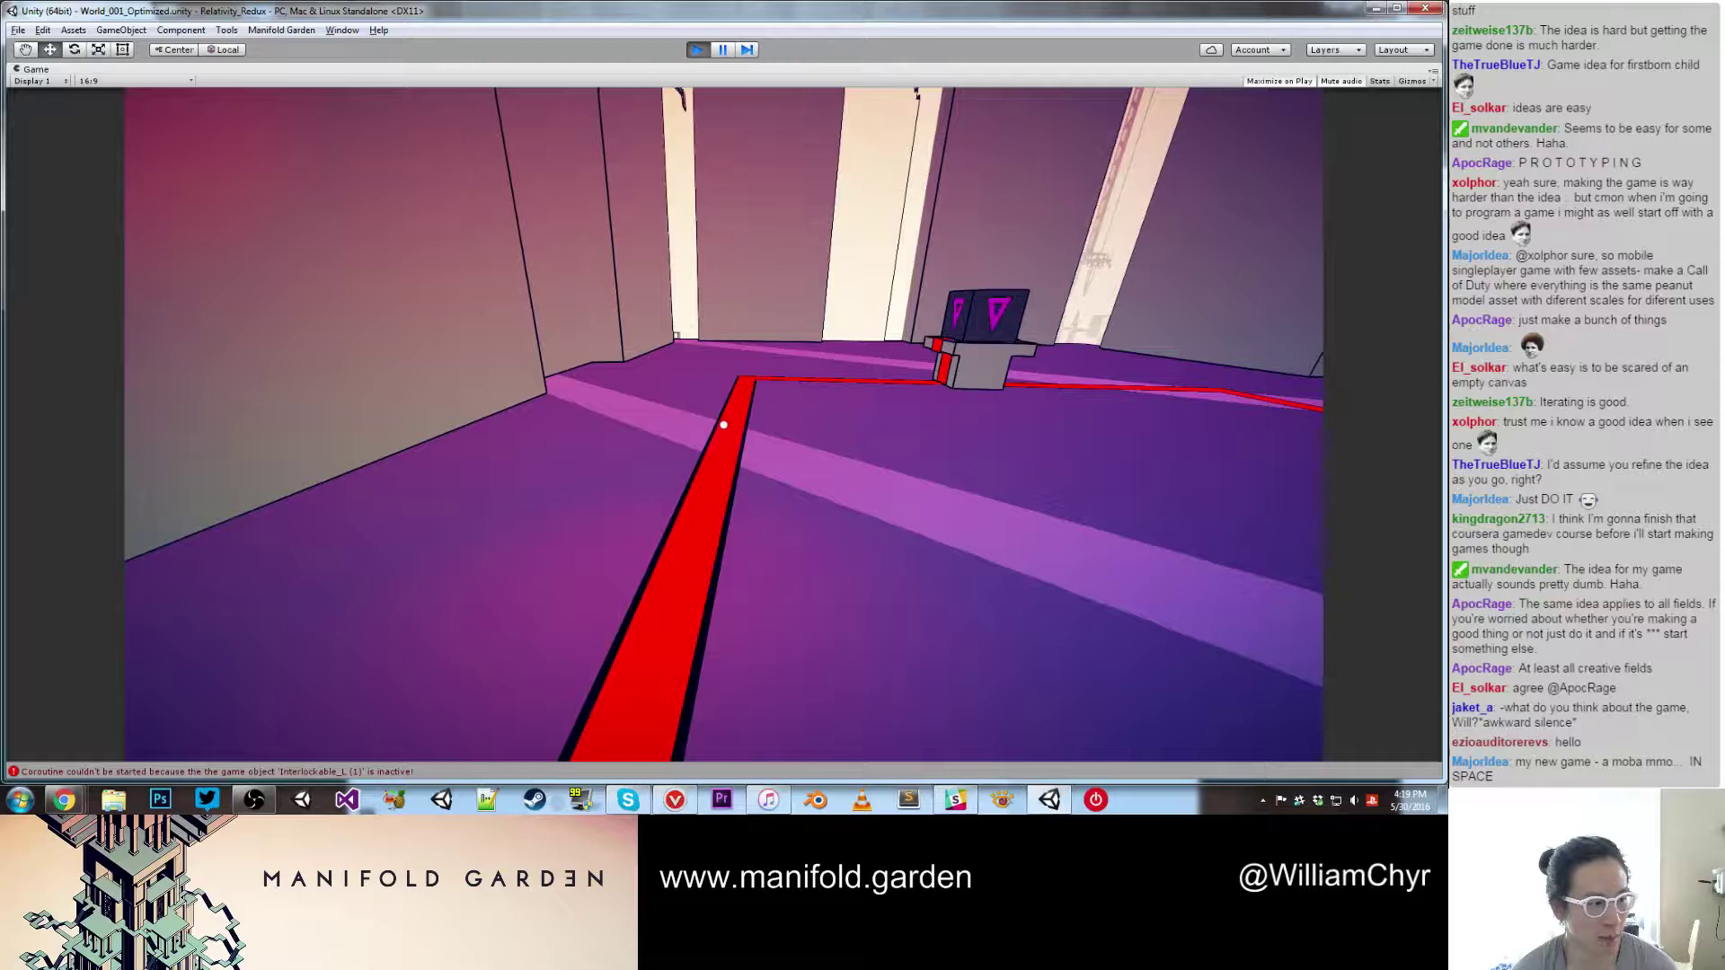
key("s")
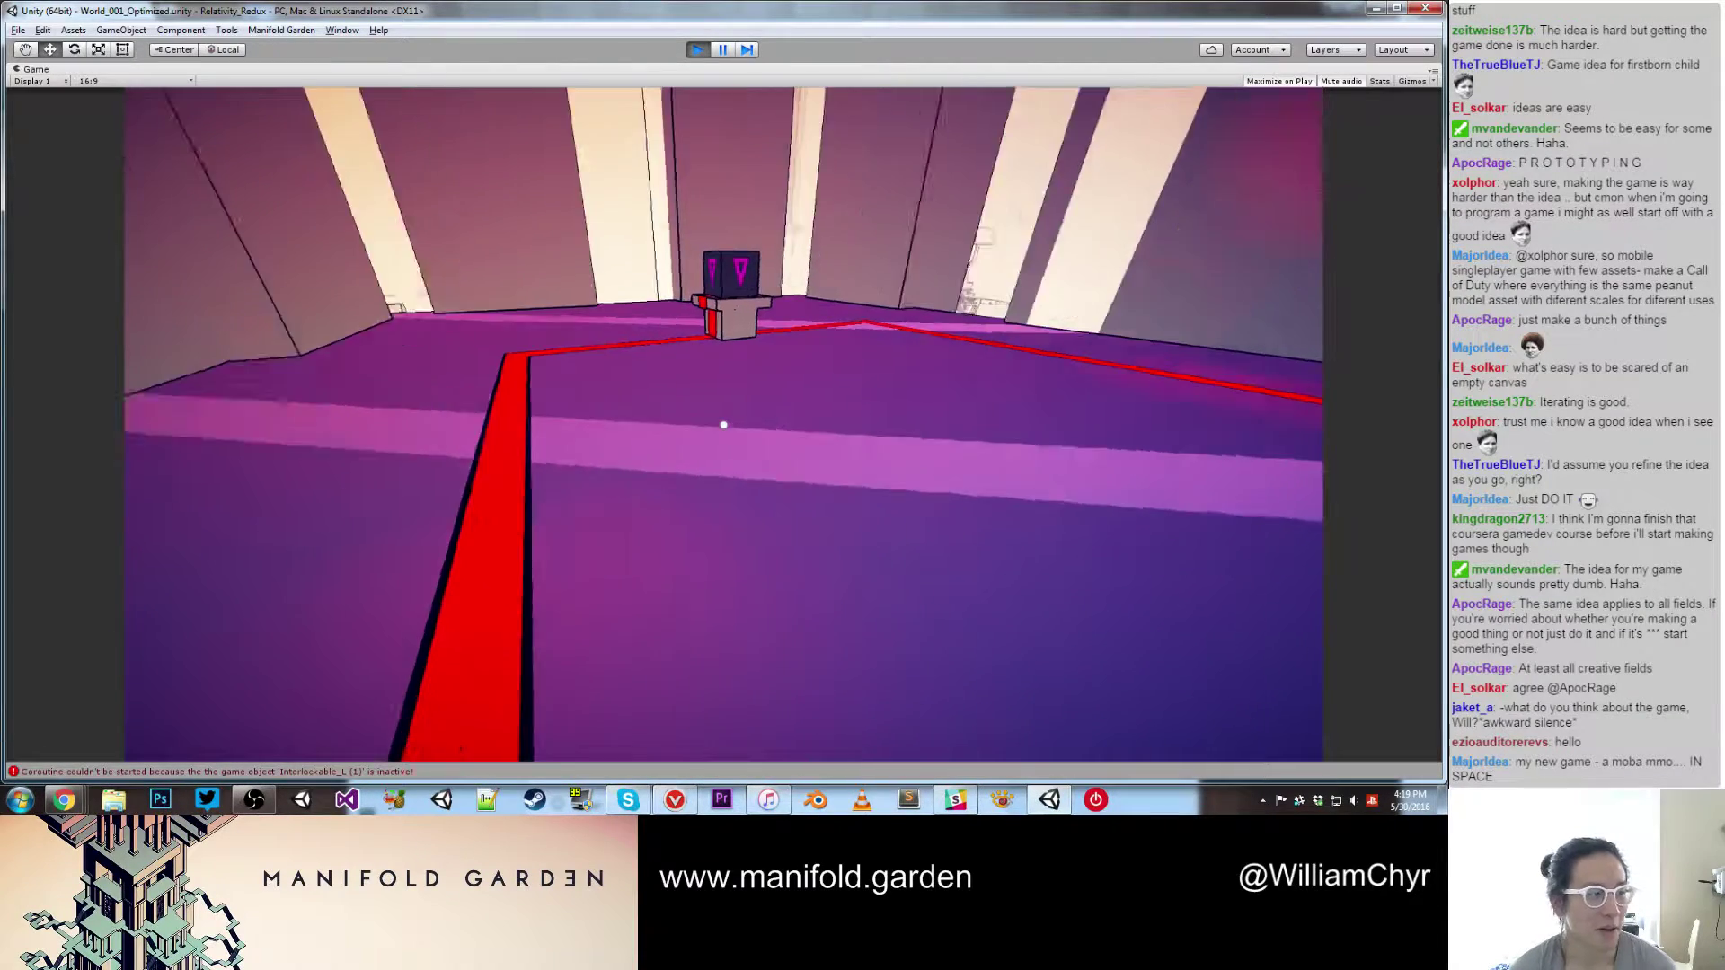
key("w")
left_click(723, 425)
Step: Carry the dark cube with magenta symbols across the purple floor to the open edge and play through the audiovisual sequence
key("w")
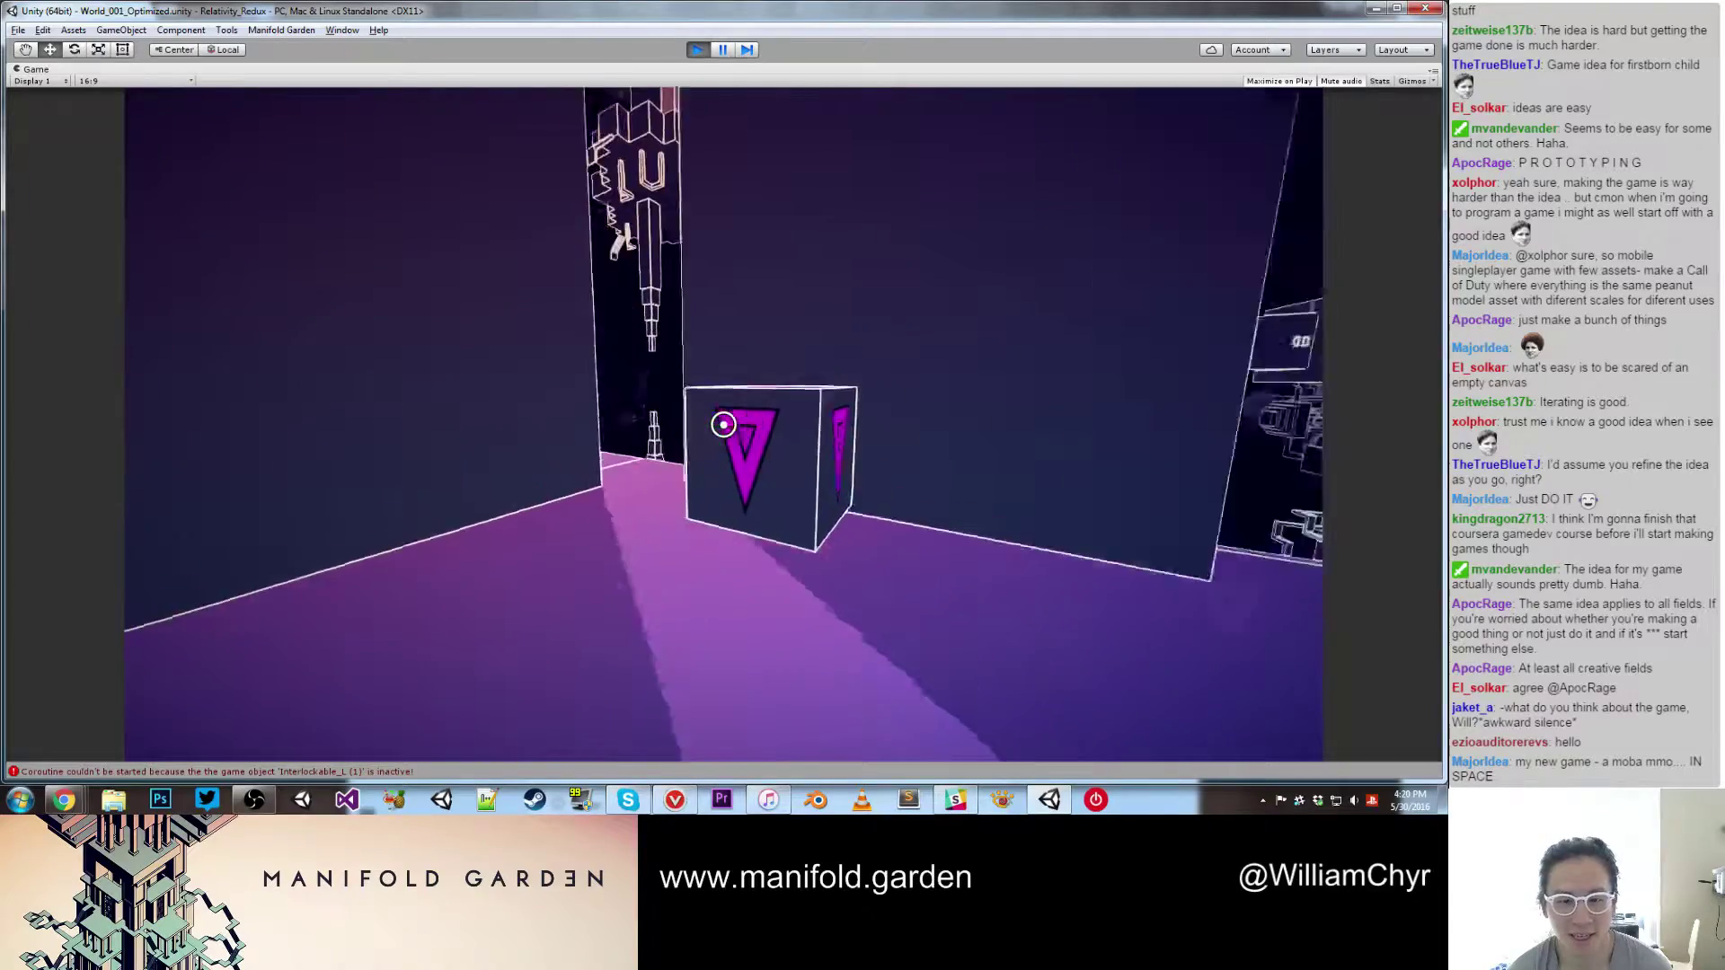
key("w")
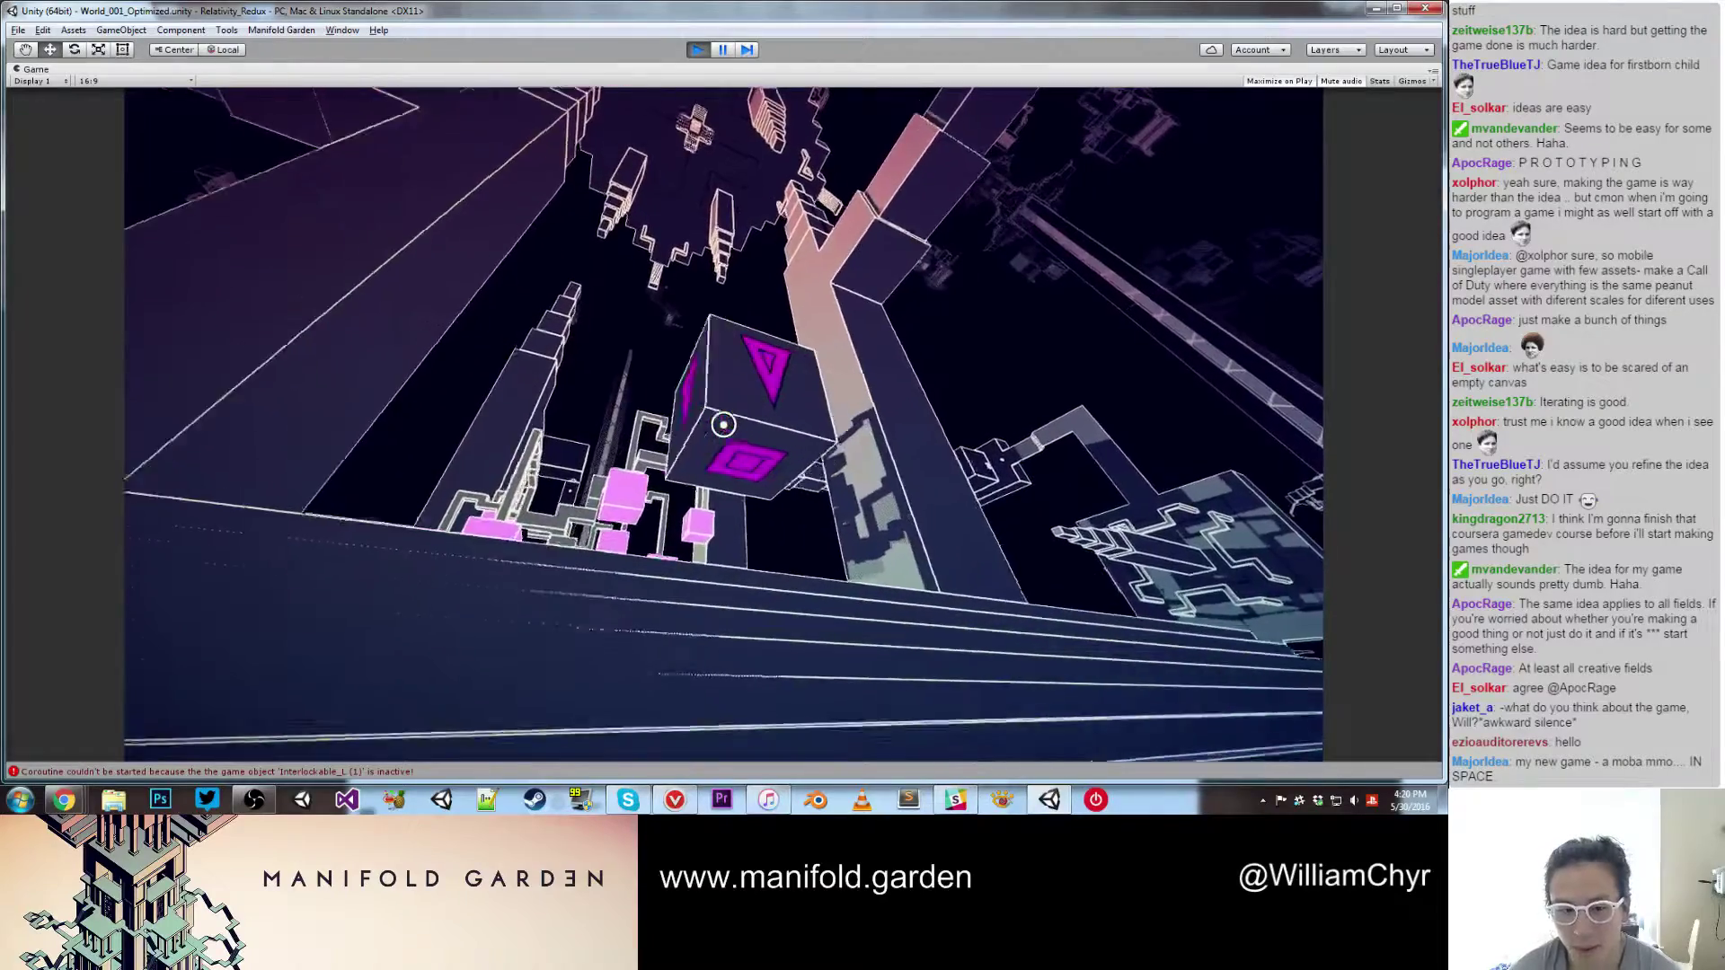
key("space")
key("w")
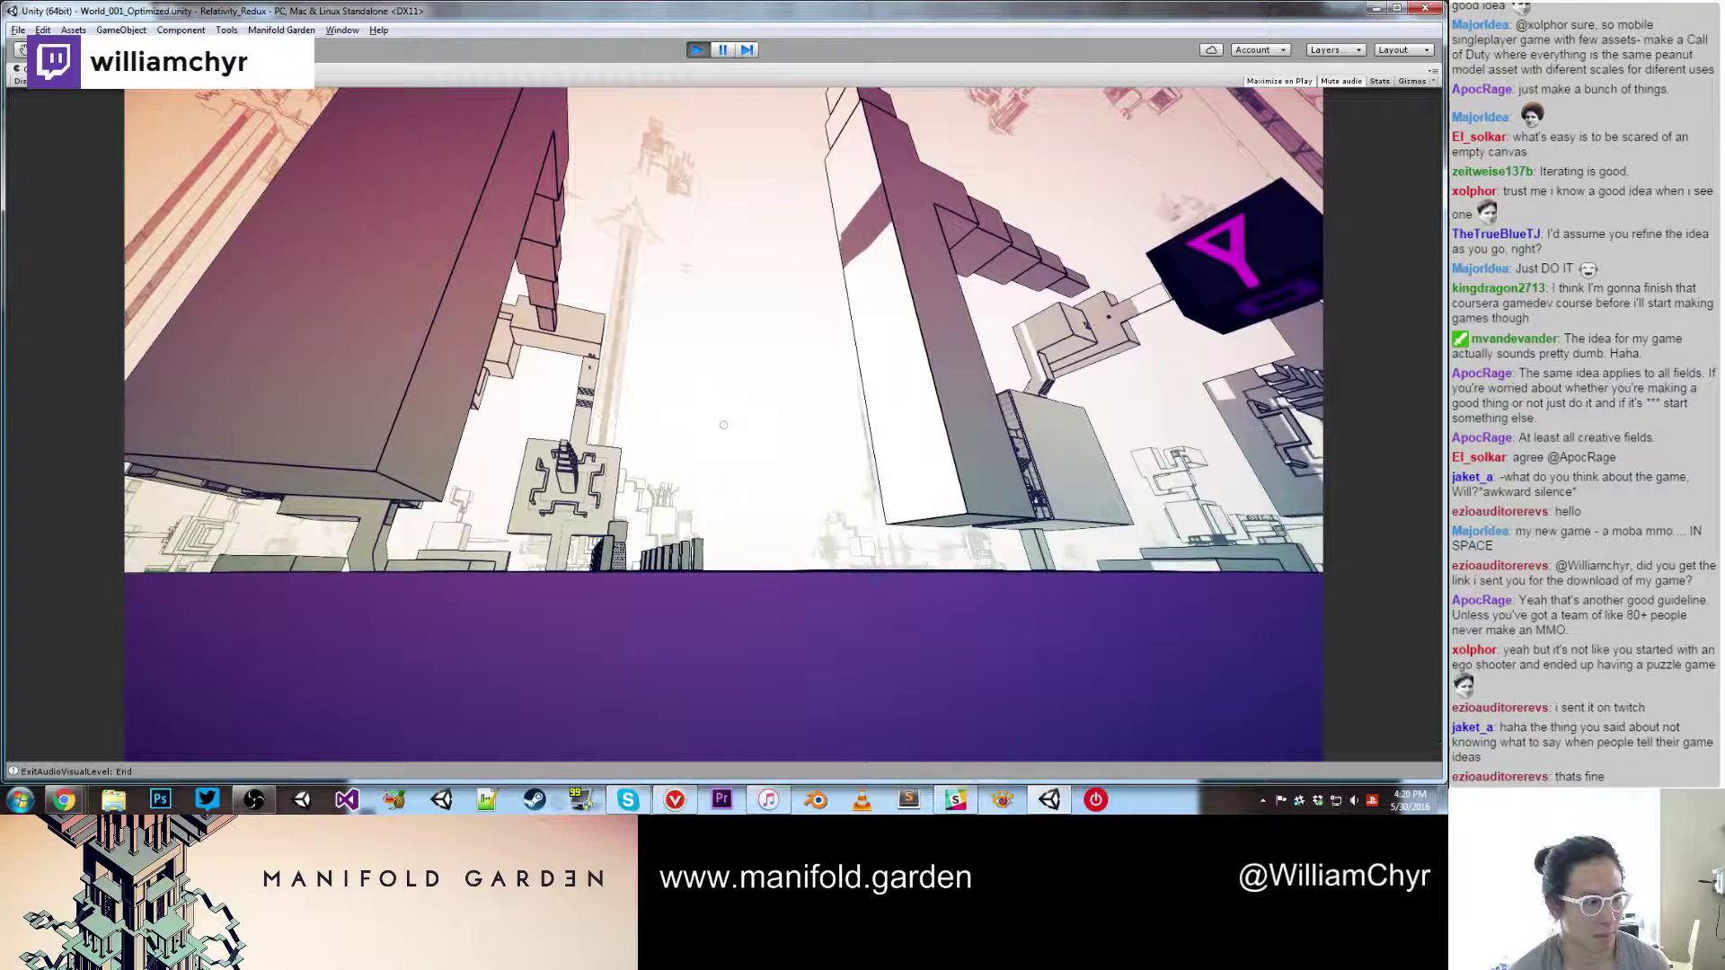
Step: Bring up the in-game pause menu and end the World_001_Optimized play test
key("Escape")
key("Down")
key("Down")
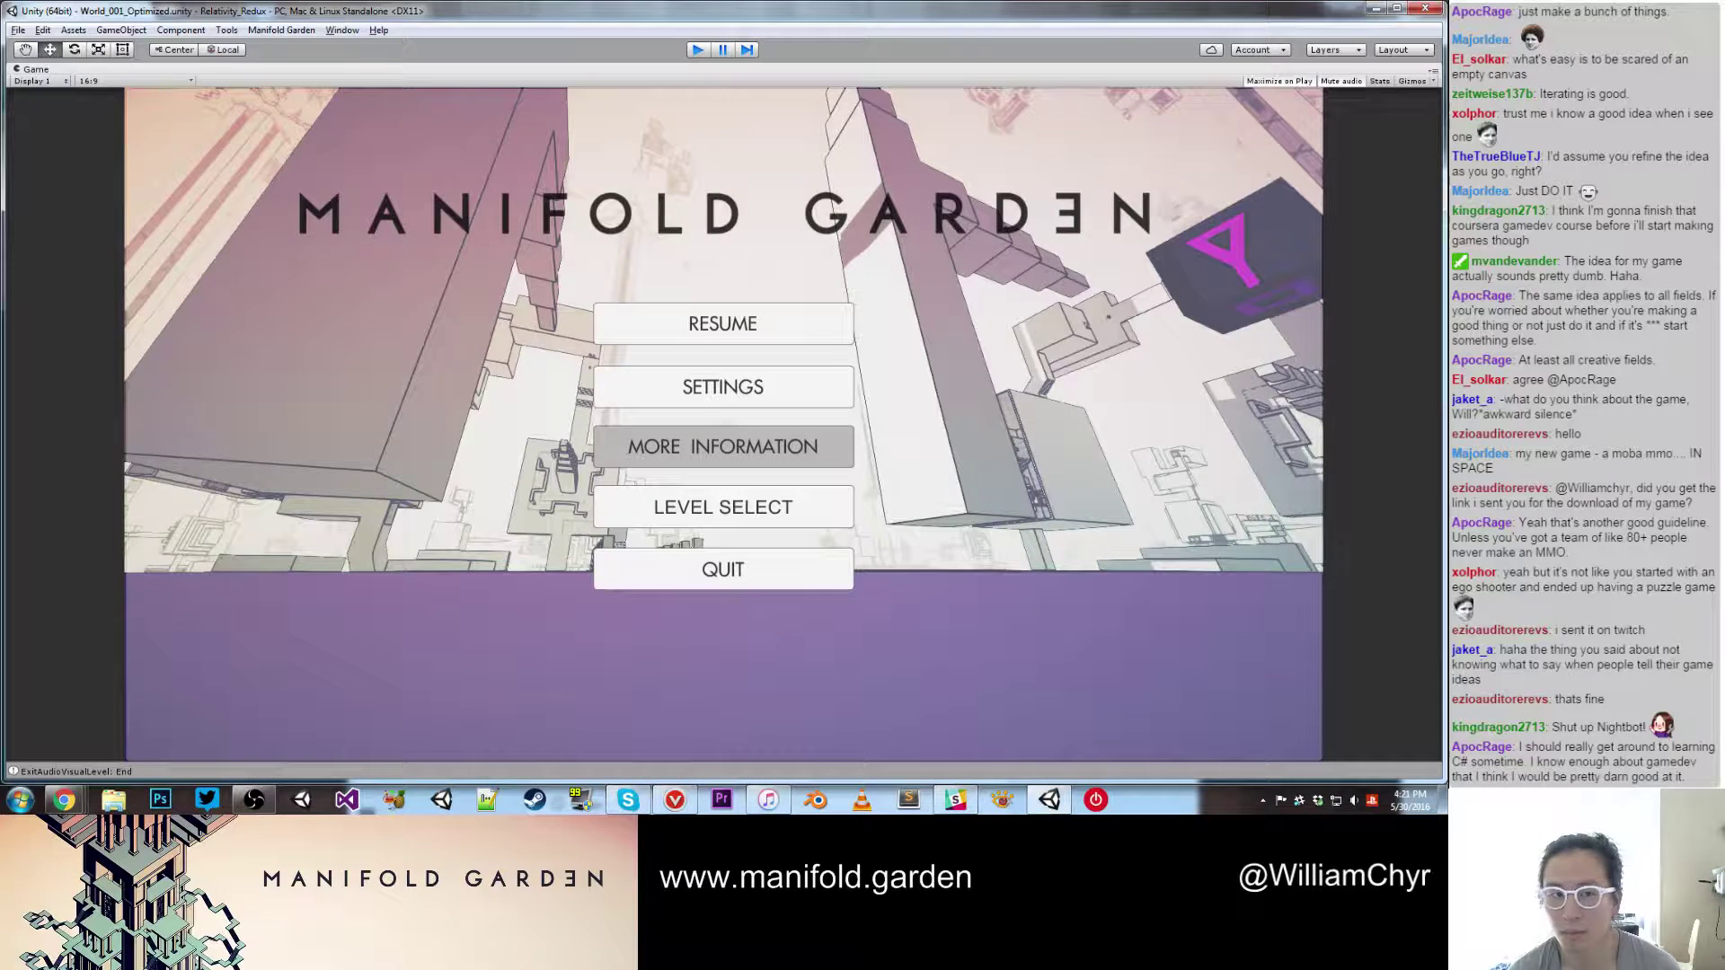
key("ctrl+p")
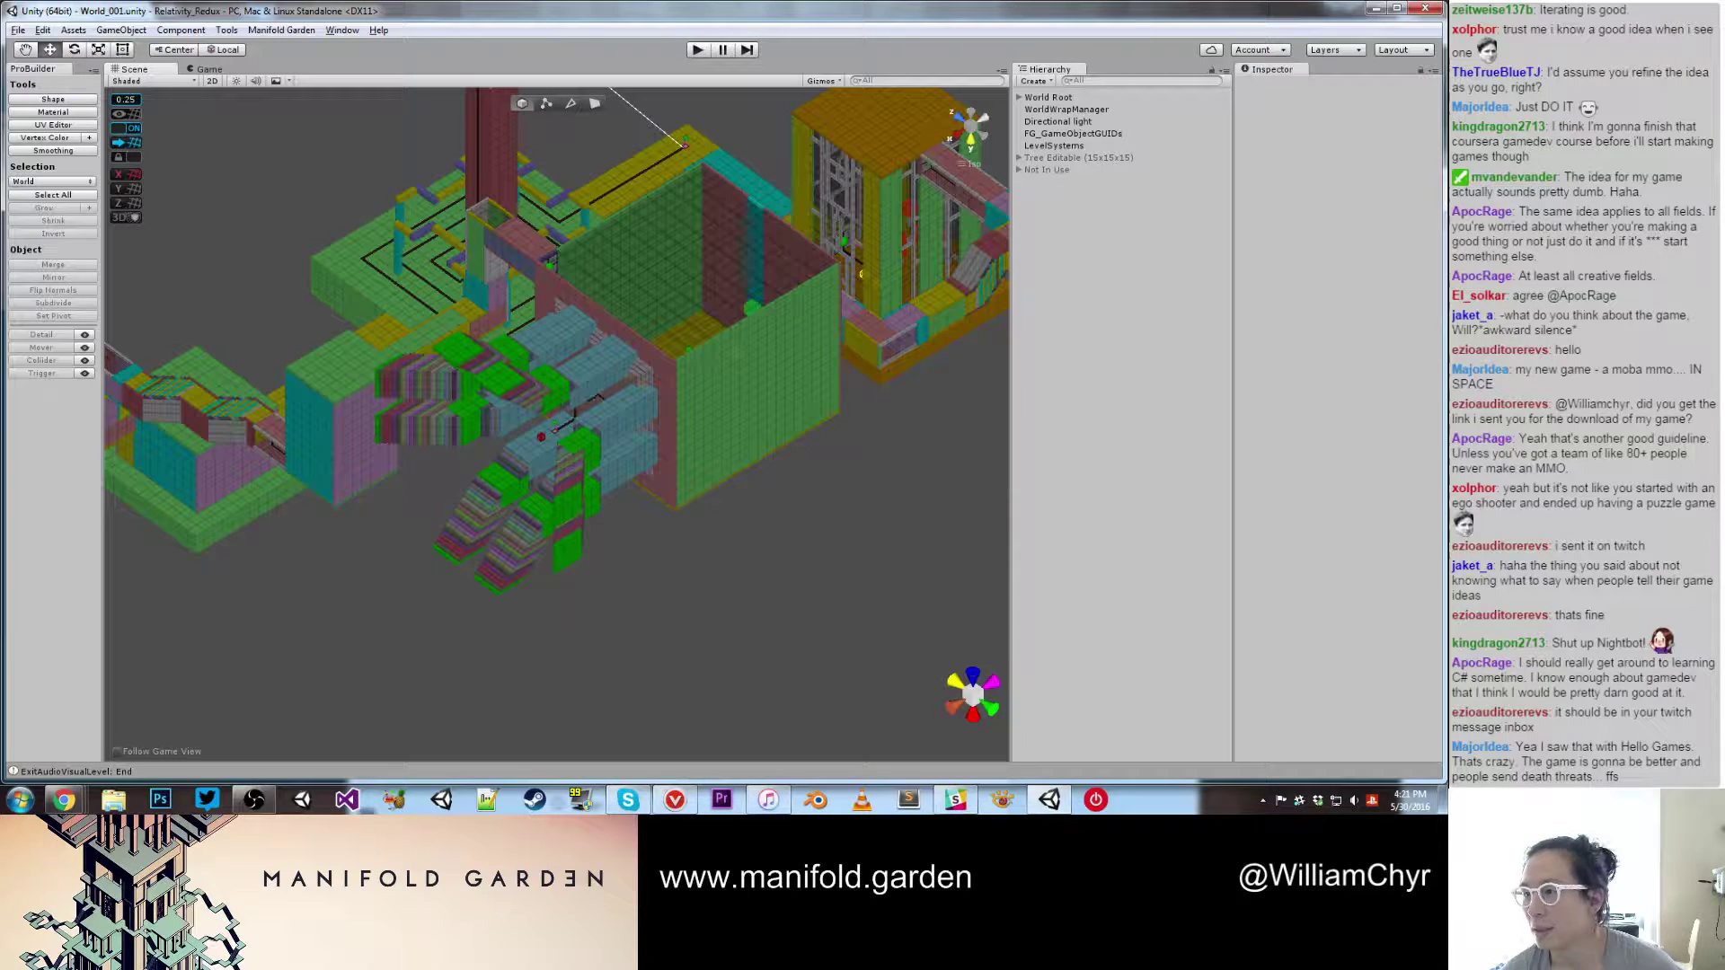
Step: Open the AudioVisual_001 scene and select and frame the Spawn Point under World Root
left_click(1413, 186)
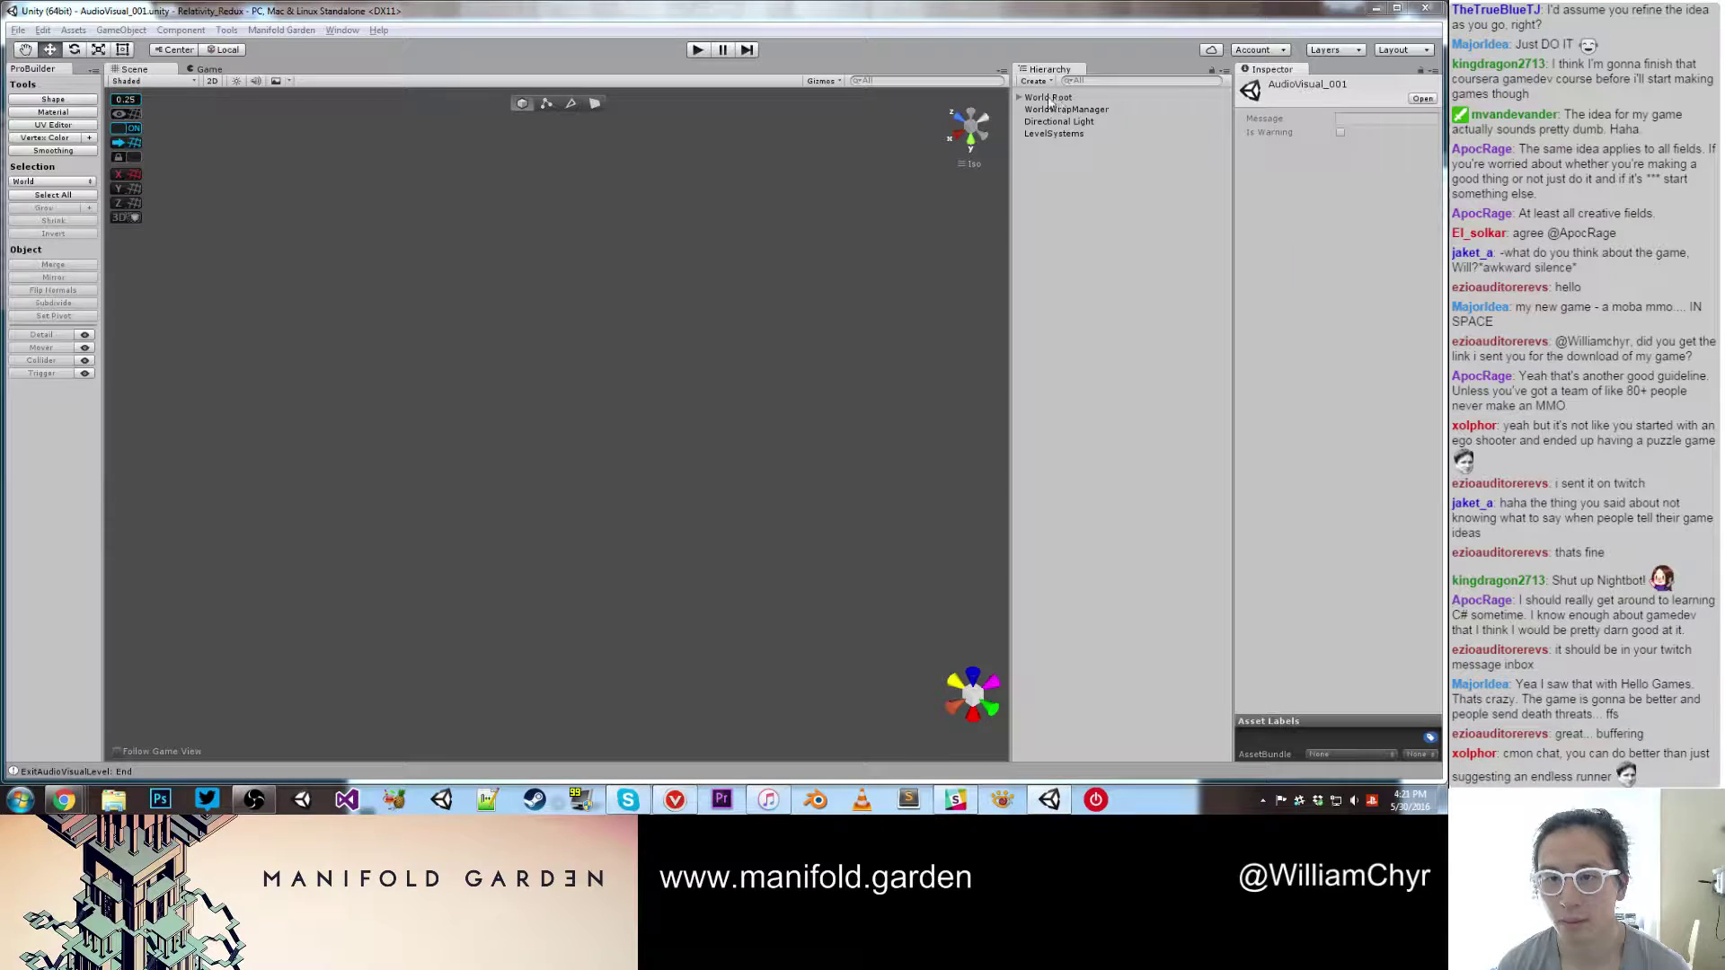
left_click(1020, 97)
double_click(1061, 133)
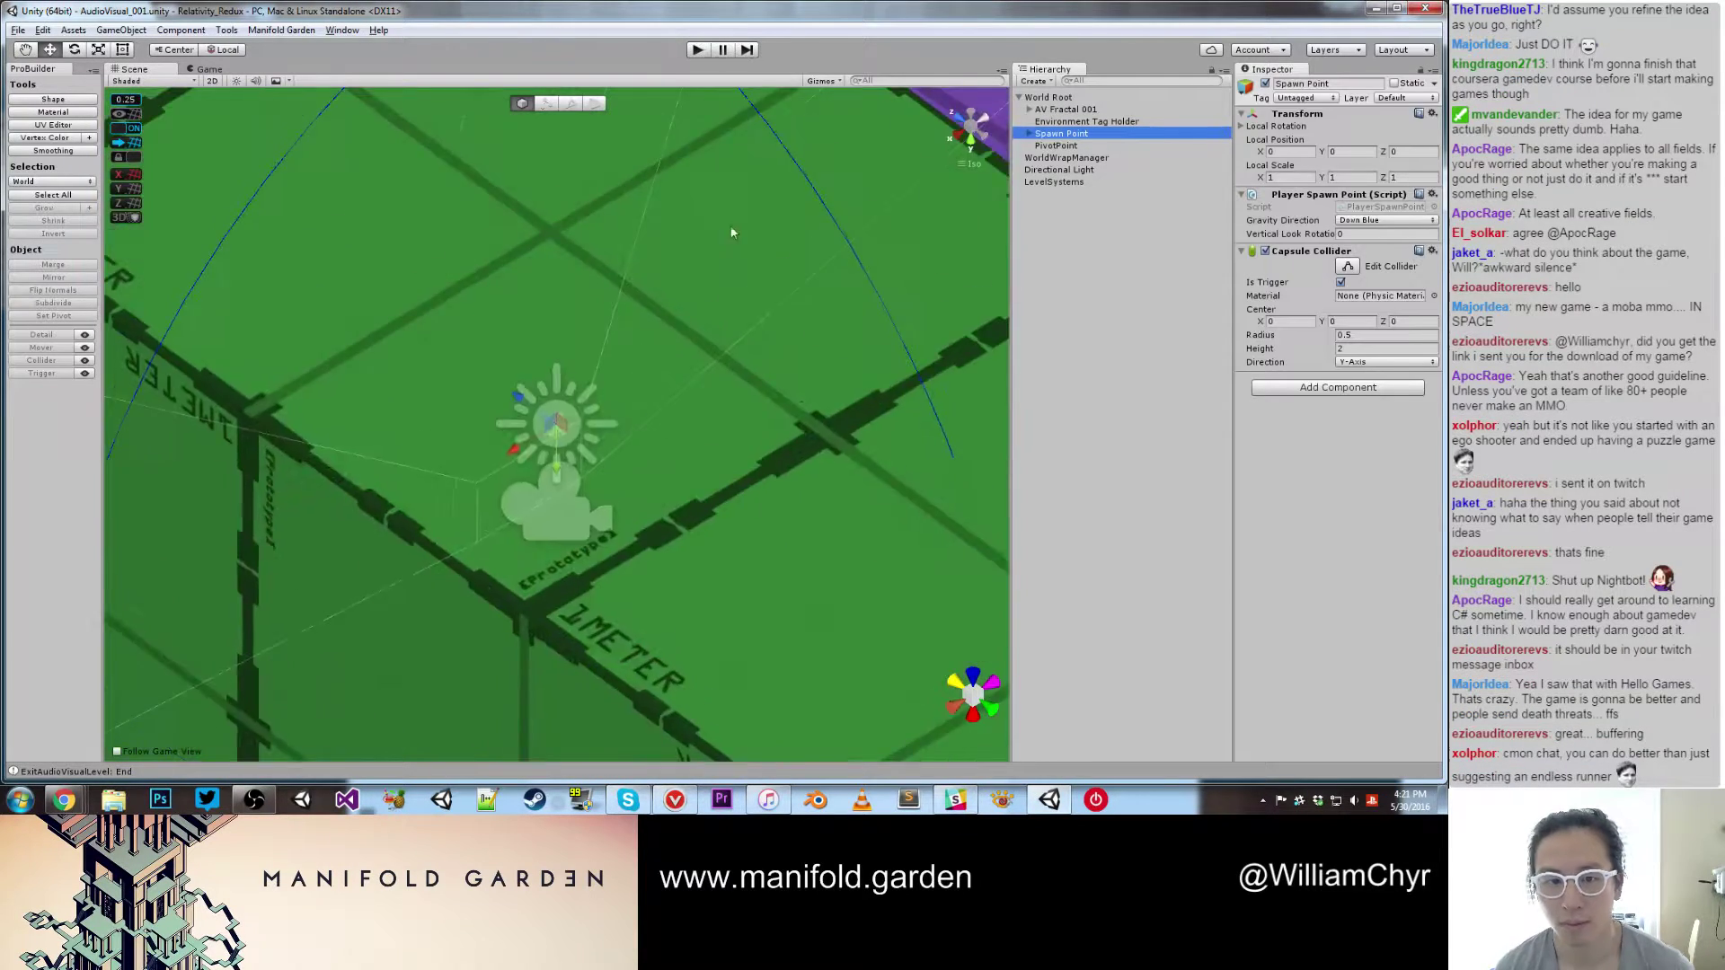
Step: Move the Spawn Point away from the fractal structure to local position Y -114 and Z -169
scroll(726, 226, "down", 10)
left_click_drag(733, 279, 616, 224, "alt")
scroll(623, 339, "down", 8)
scroll(623, 343, "down", 8)
left_click_drag(625, 351, 514, 322, "alt")
scroll(539, 334, "down", 6)
left_click_drag(614, 358, 613, 438, "alt")
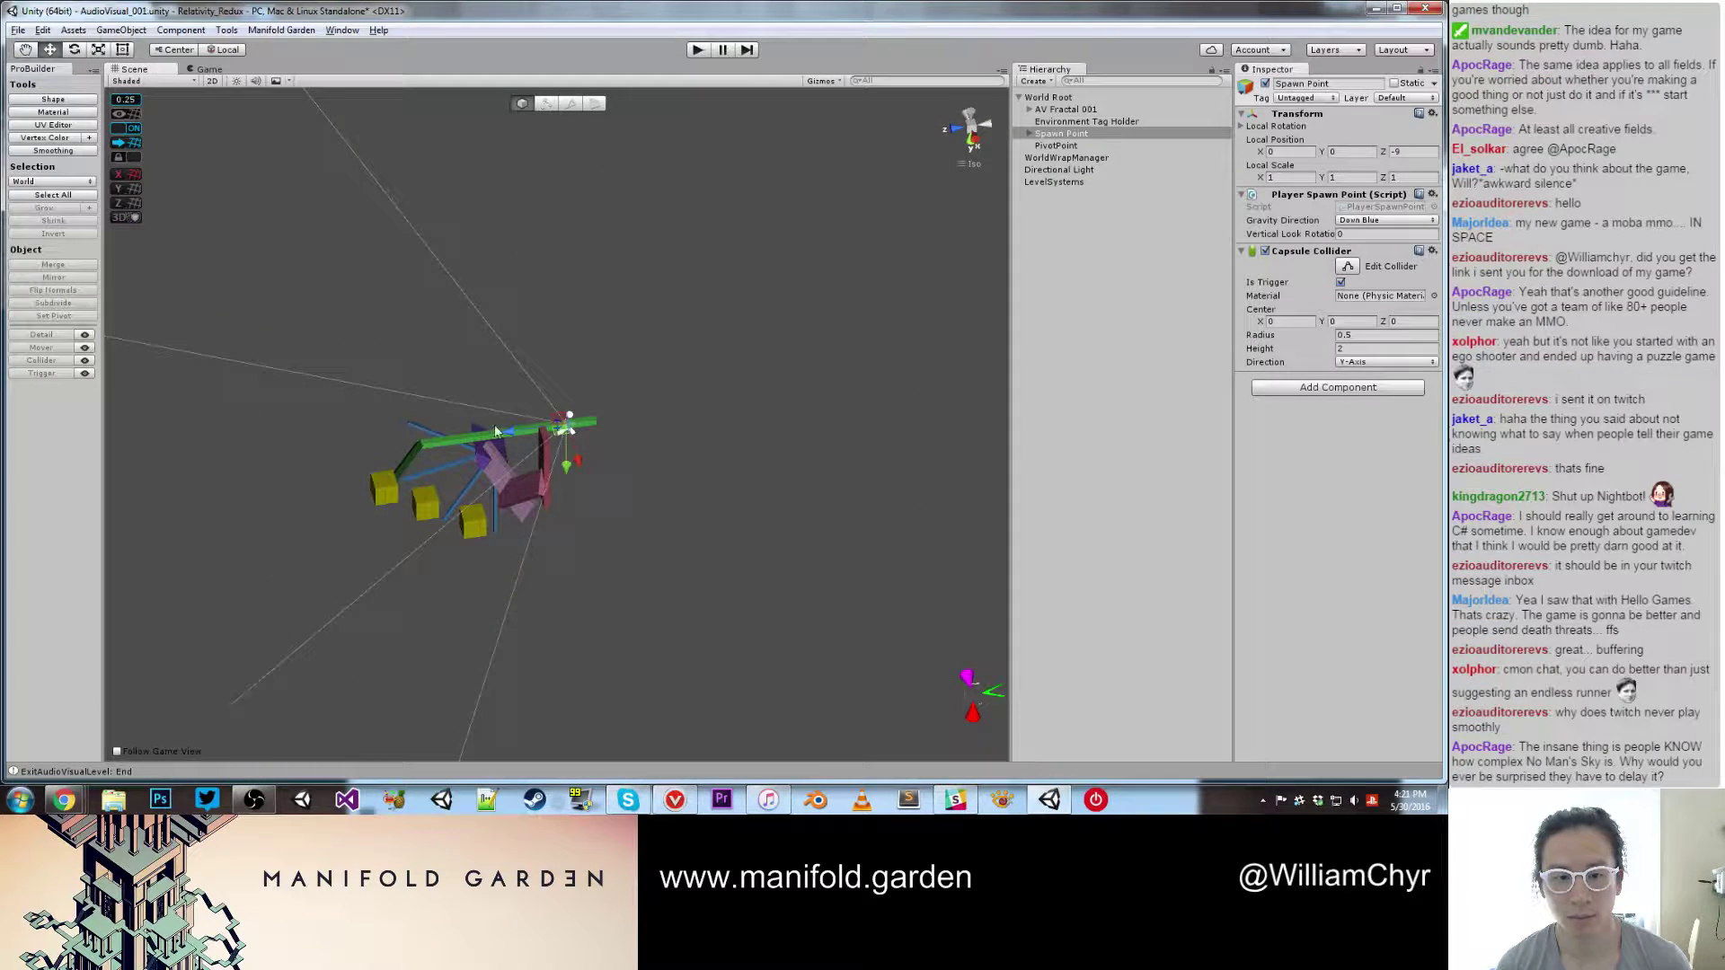
left_click_drag(495, 426, 681, 362)
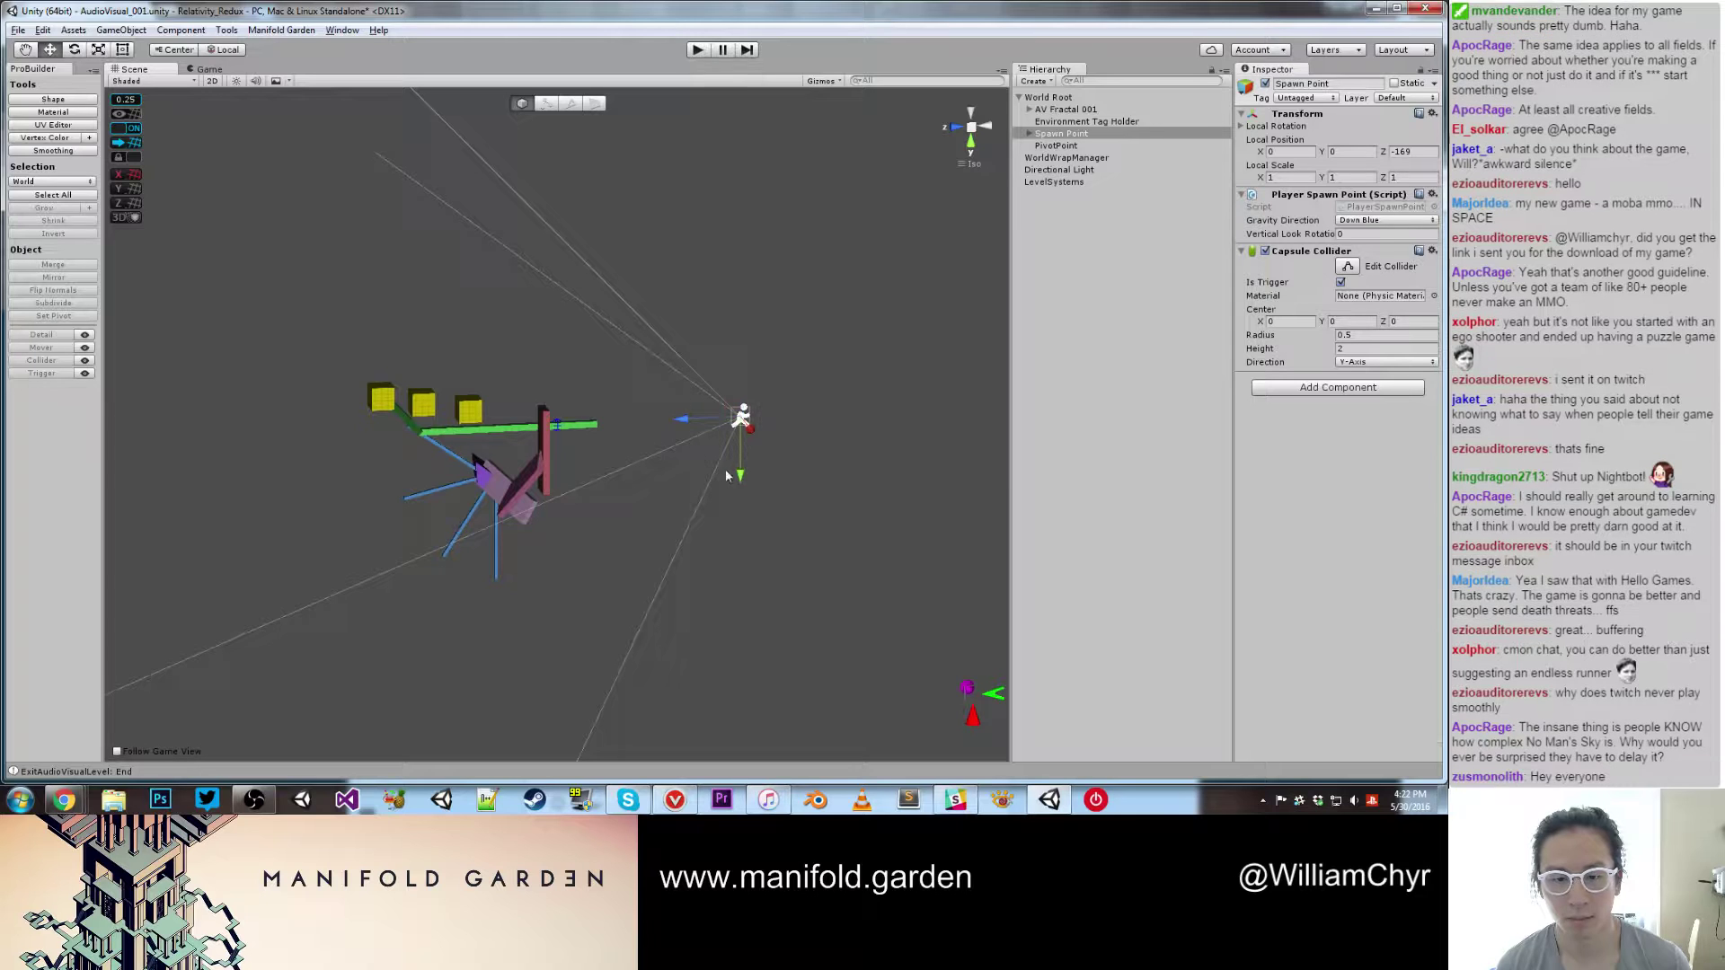
left_click_drag(740, 459, 774, 353)
scroll(774, 358, "down", 3)
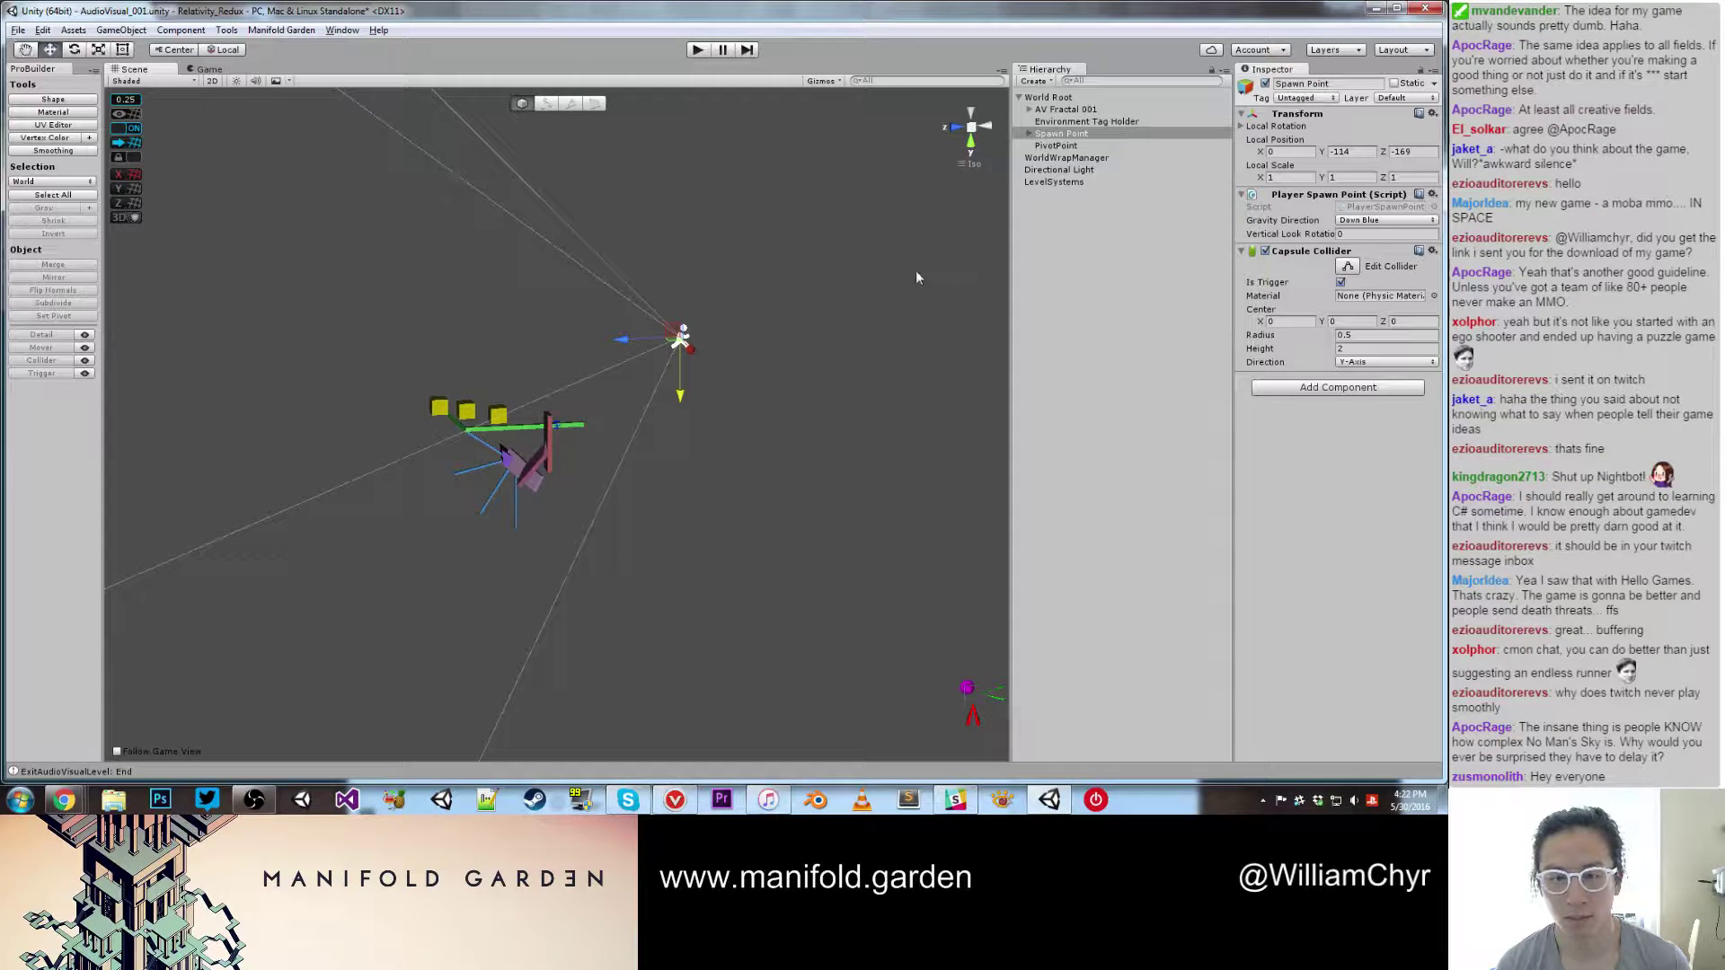
Step: Check the Spawn Point's previewCam view, and move the Spawn Point nearer the fractal to about Y -160, Z -10
left_click(1061, 133)
left_click(1030, 142)
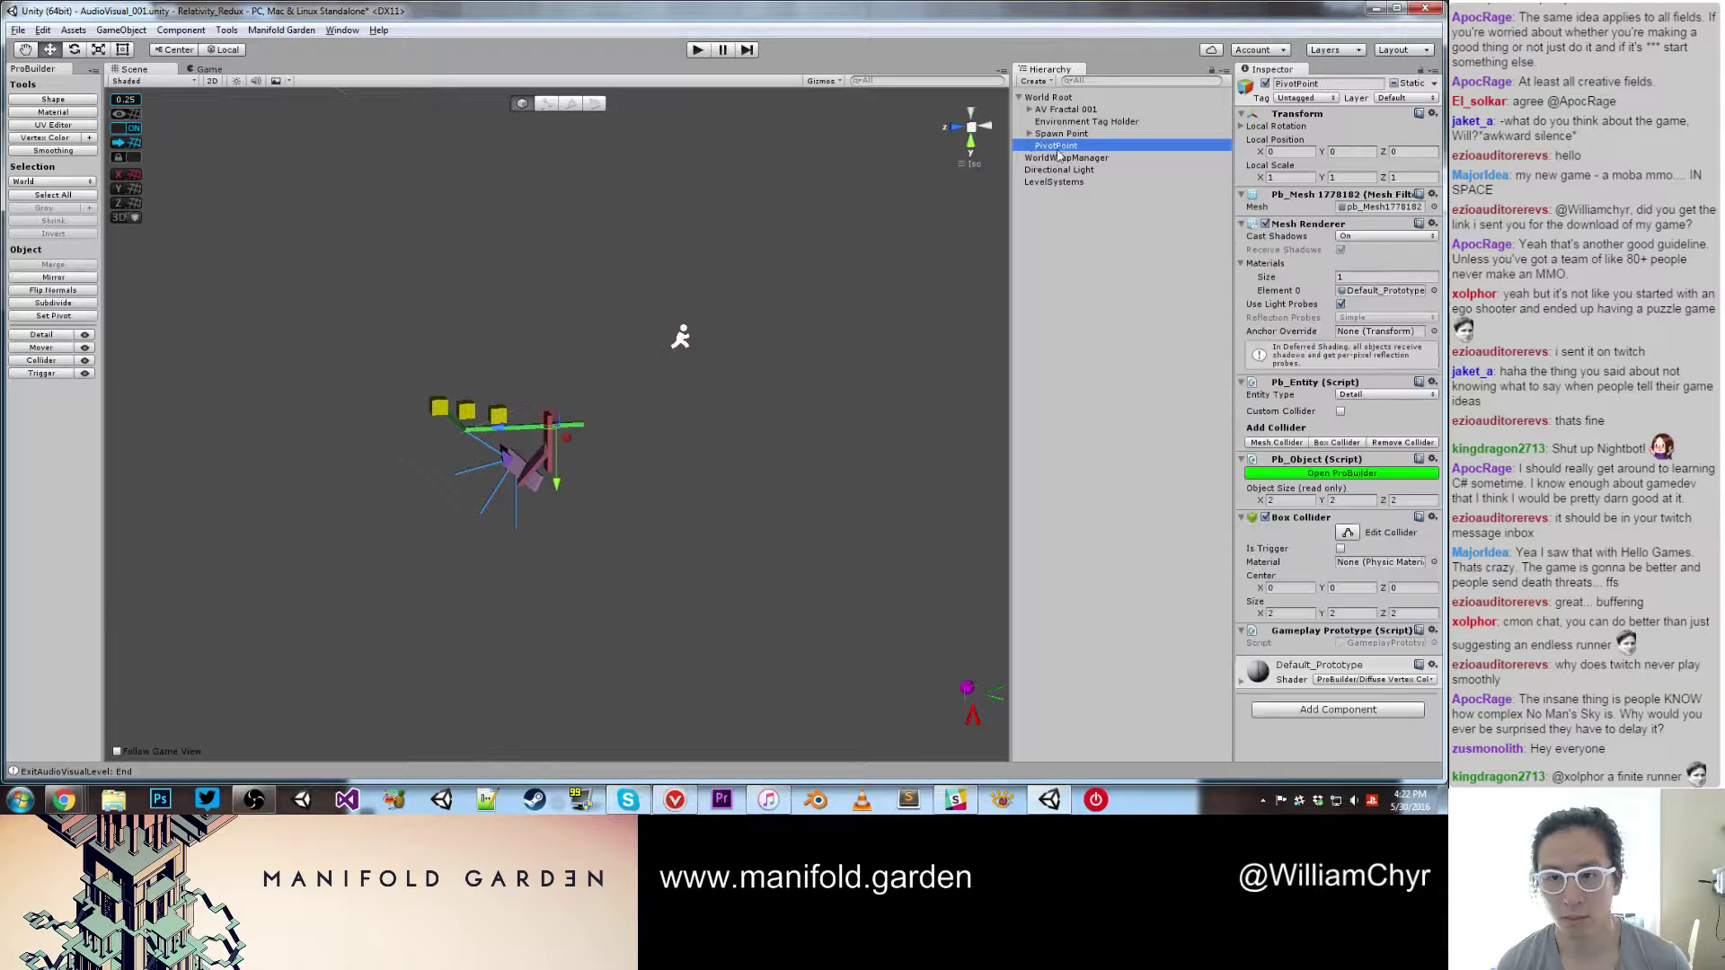
left_click(1029, 134)
left_click(1071, 147)
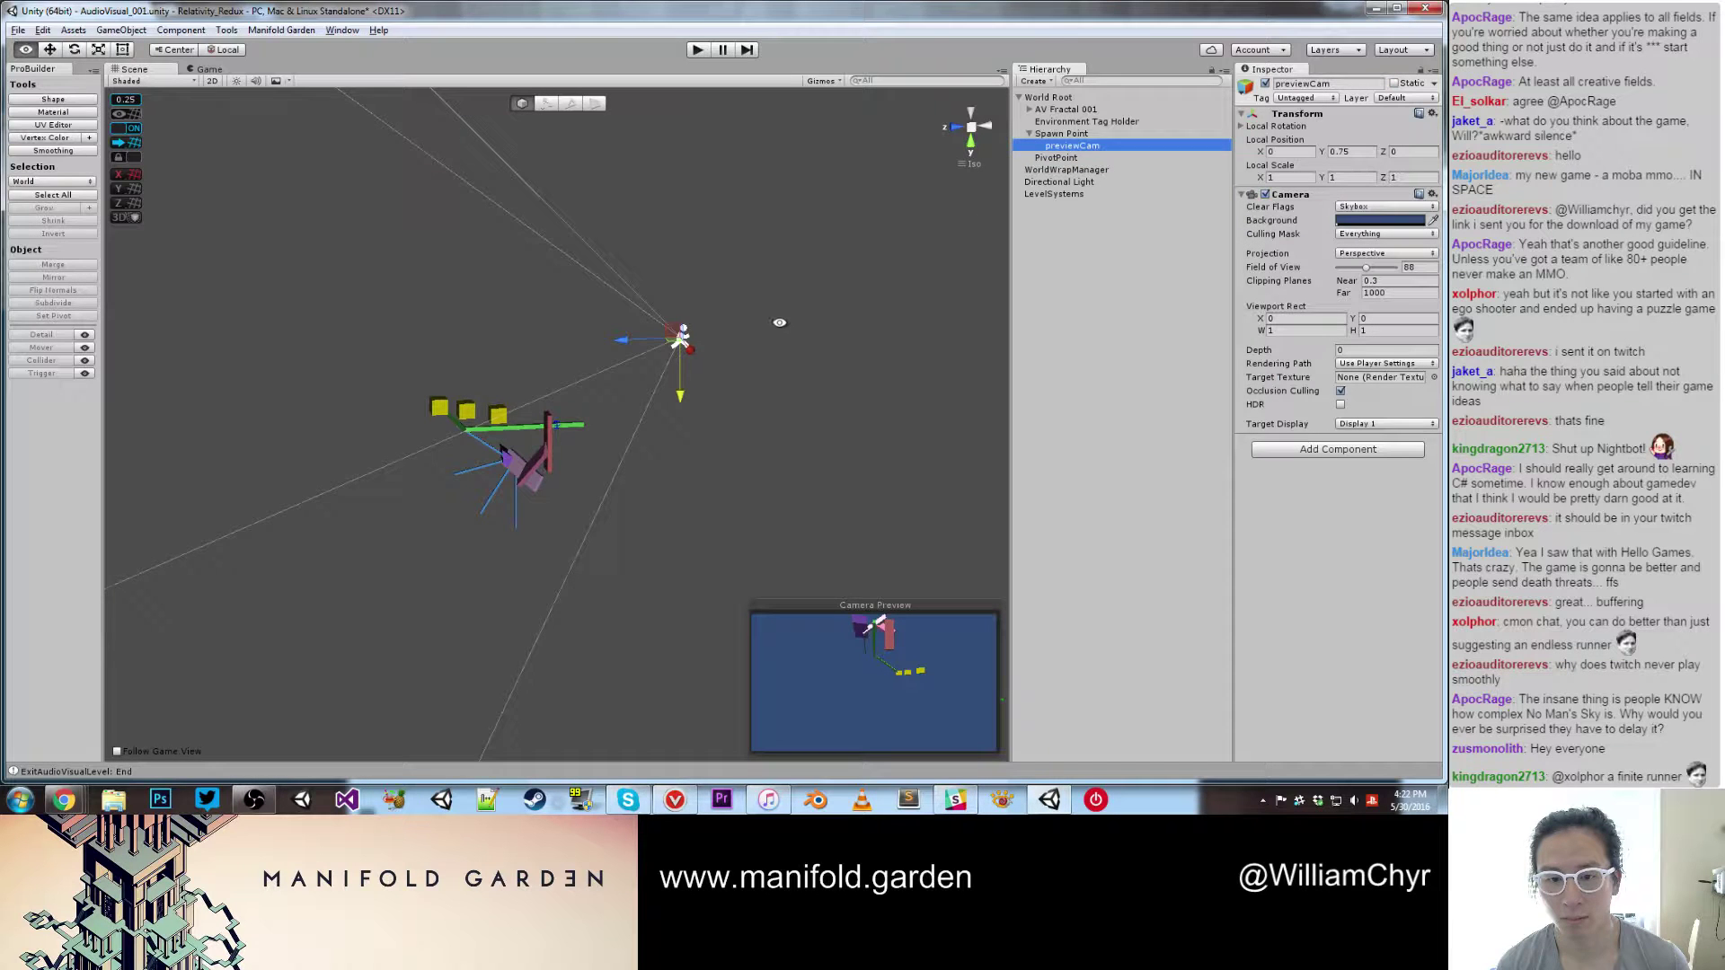
left_click_drag(778, 323, 790, 295, "alt")
left_click(1064, 133)
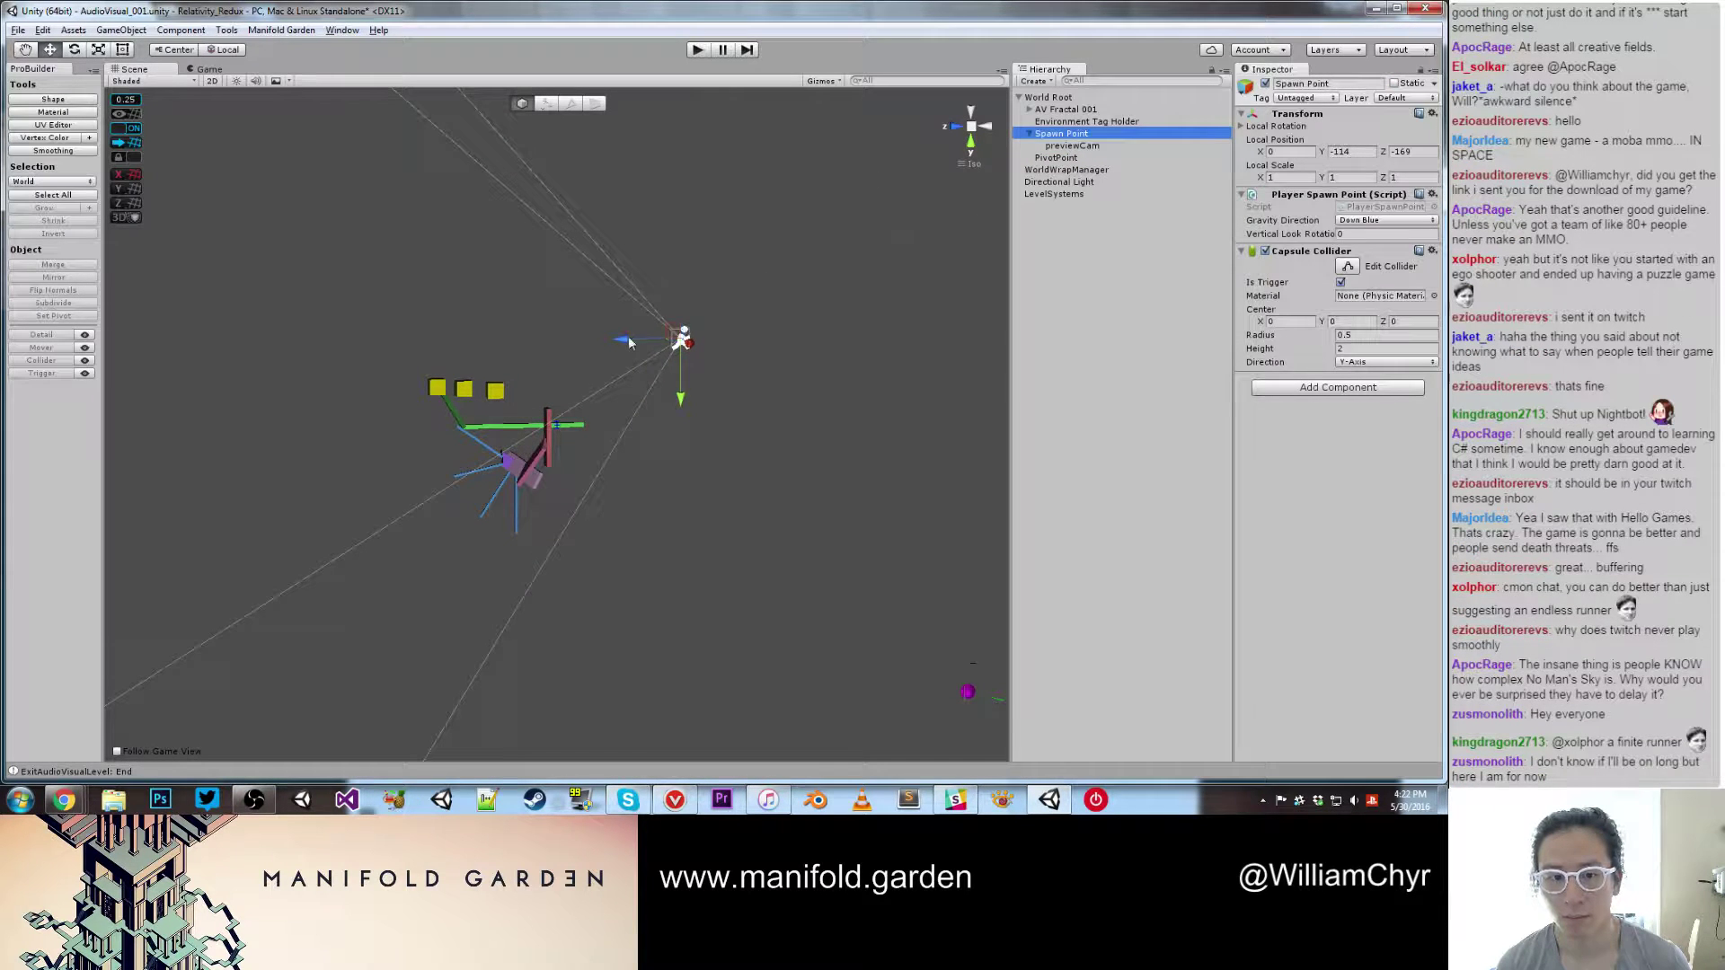
left_click_drag(589, 339, 415, 344)
left_click_drag(620, 340, 504, 339)
left_click_drag(565, 393, 565, 374)
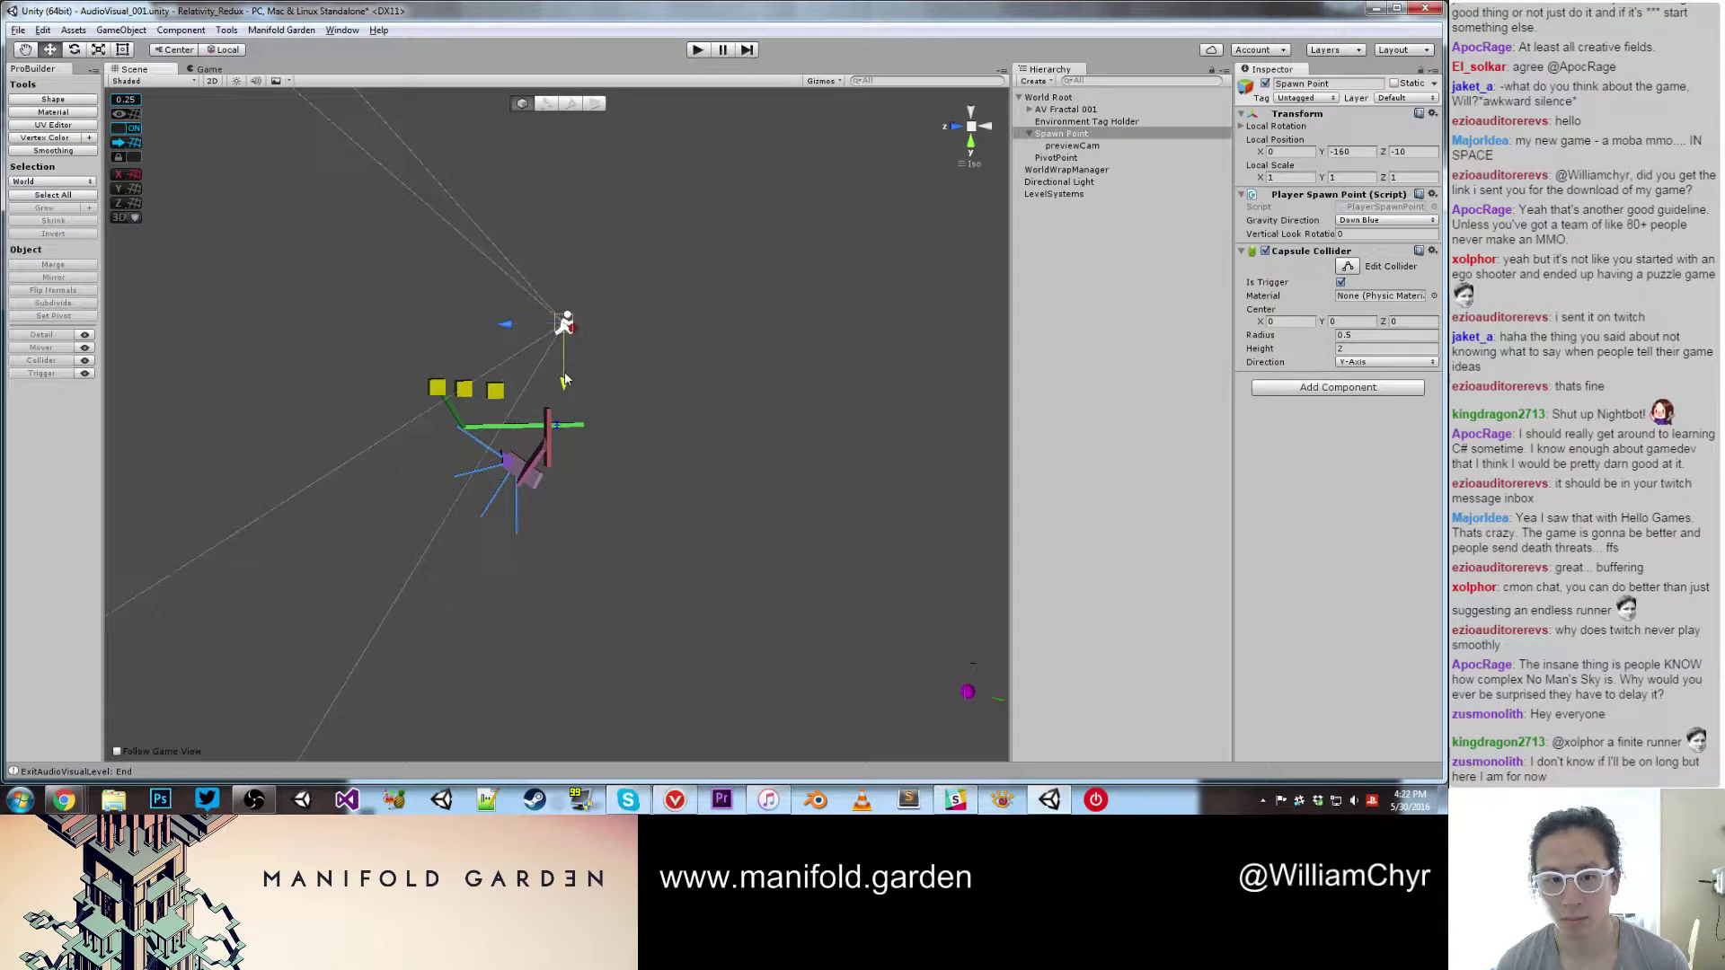
left_click_drag(656, 310, 699, 458, "alt")
left_click(700, 458)
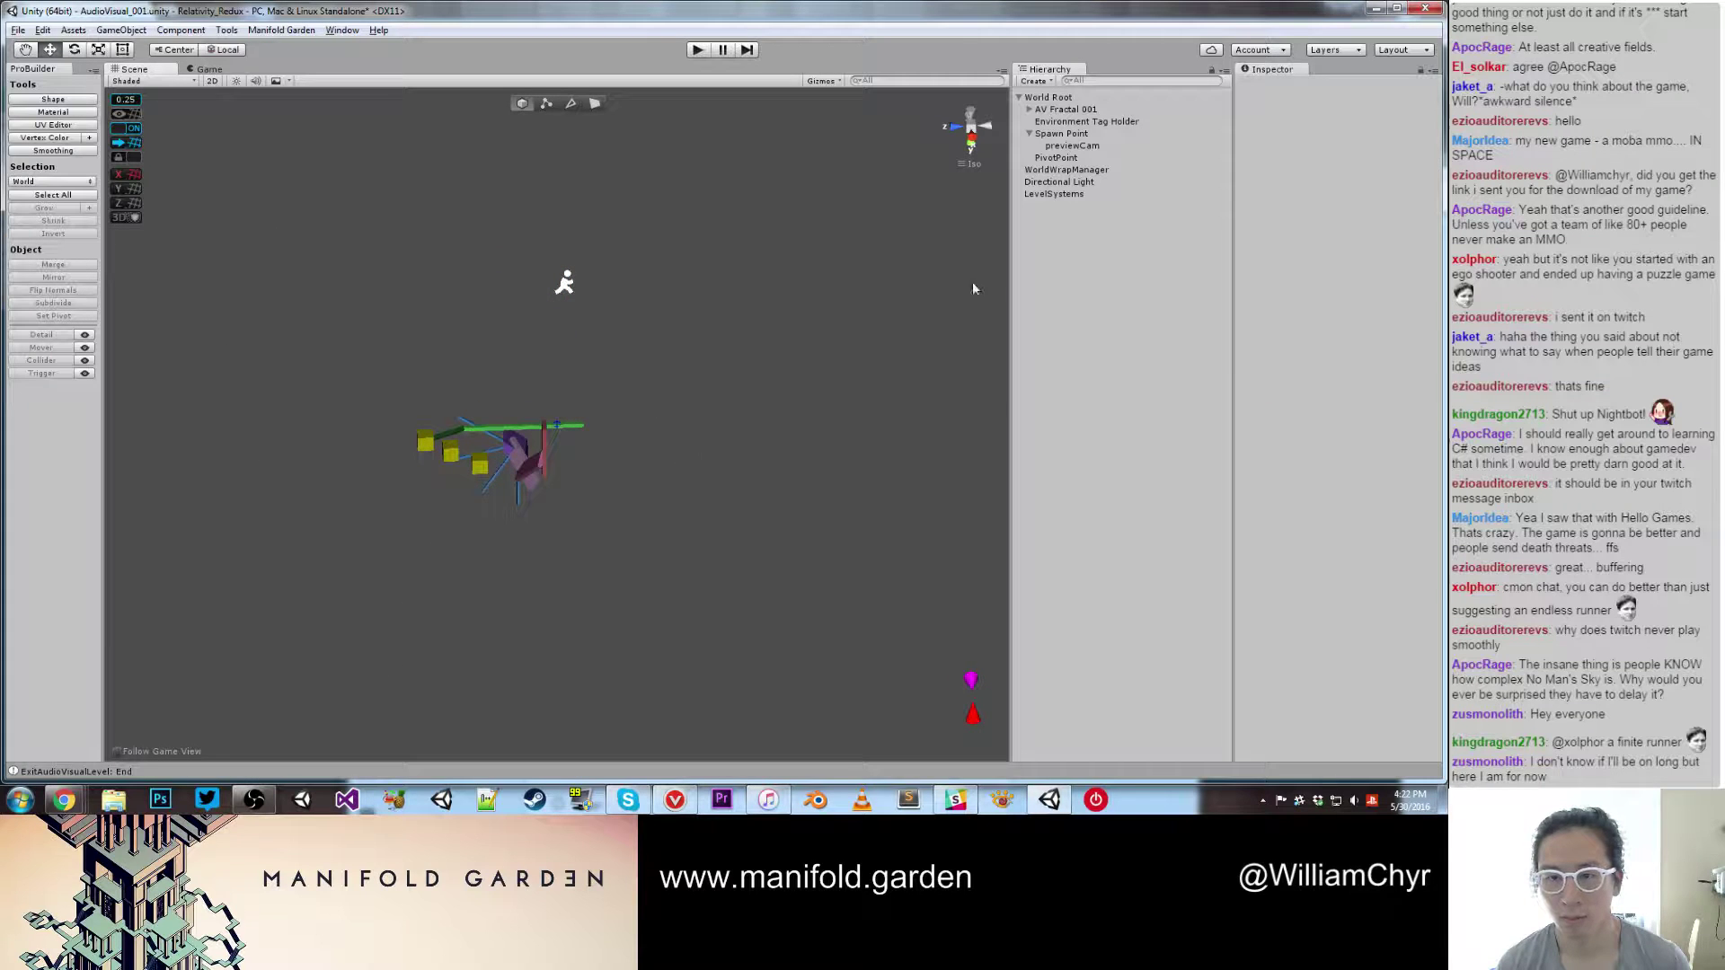
Step: Widen the Inspector and set Sensitivity X to 30 in the Audio Visual Level Data script of LevelSystems
left_click(1075, 158)
left_click(1069, 194)
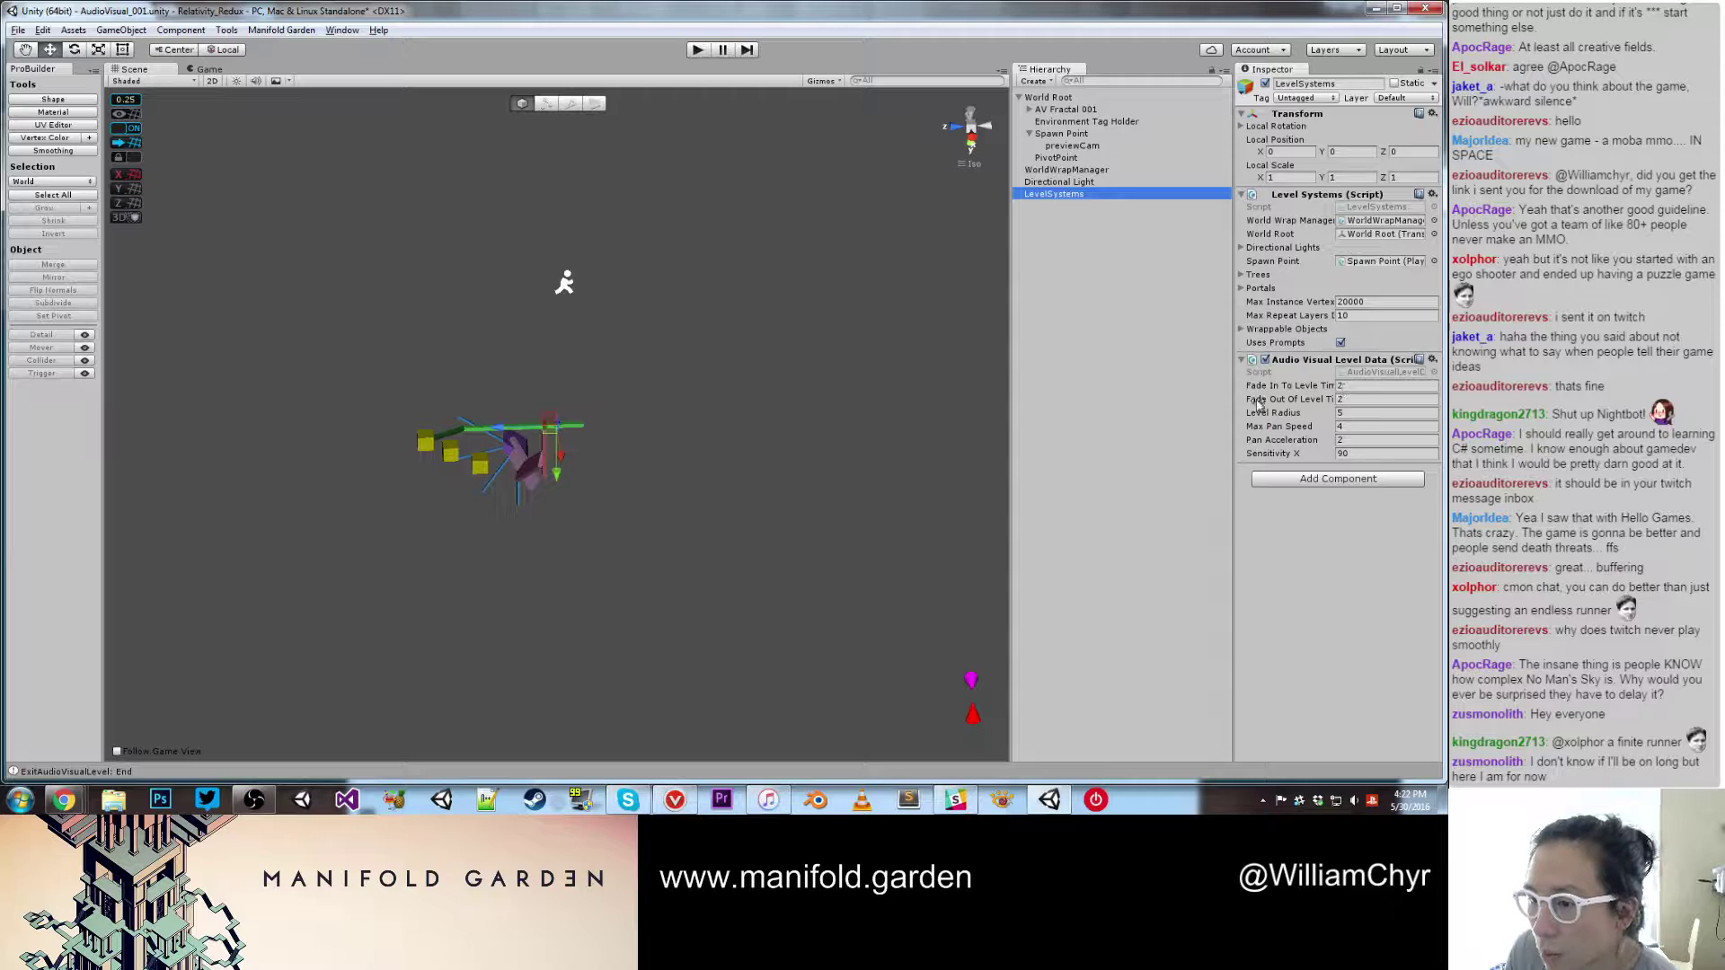
left_click_drag(1233, 404, 1089, 406)
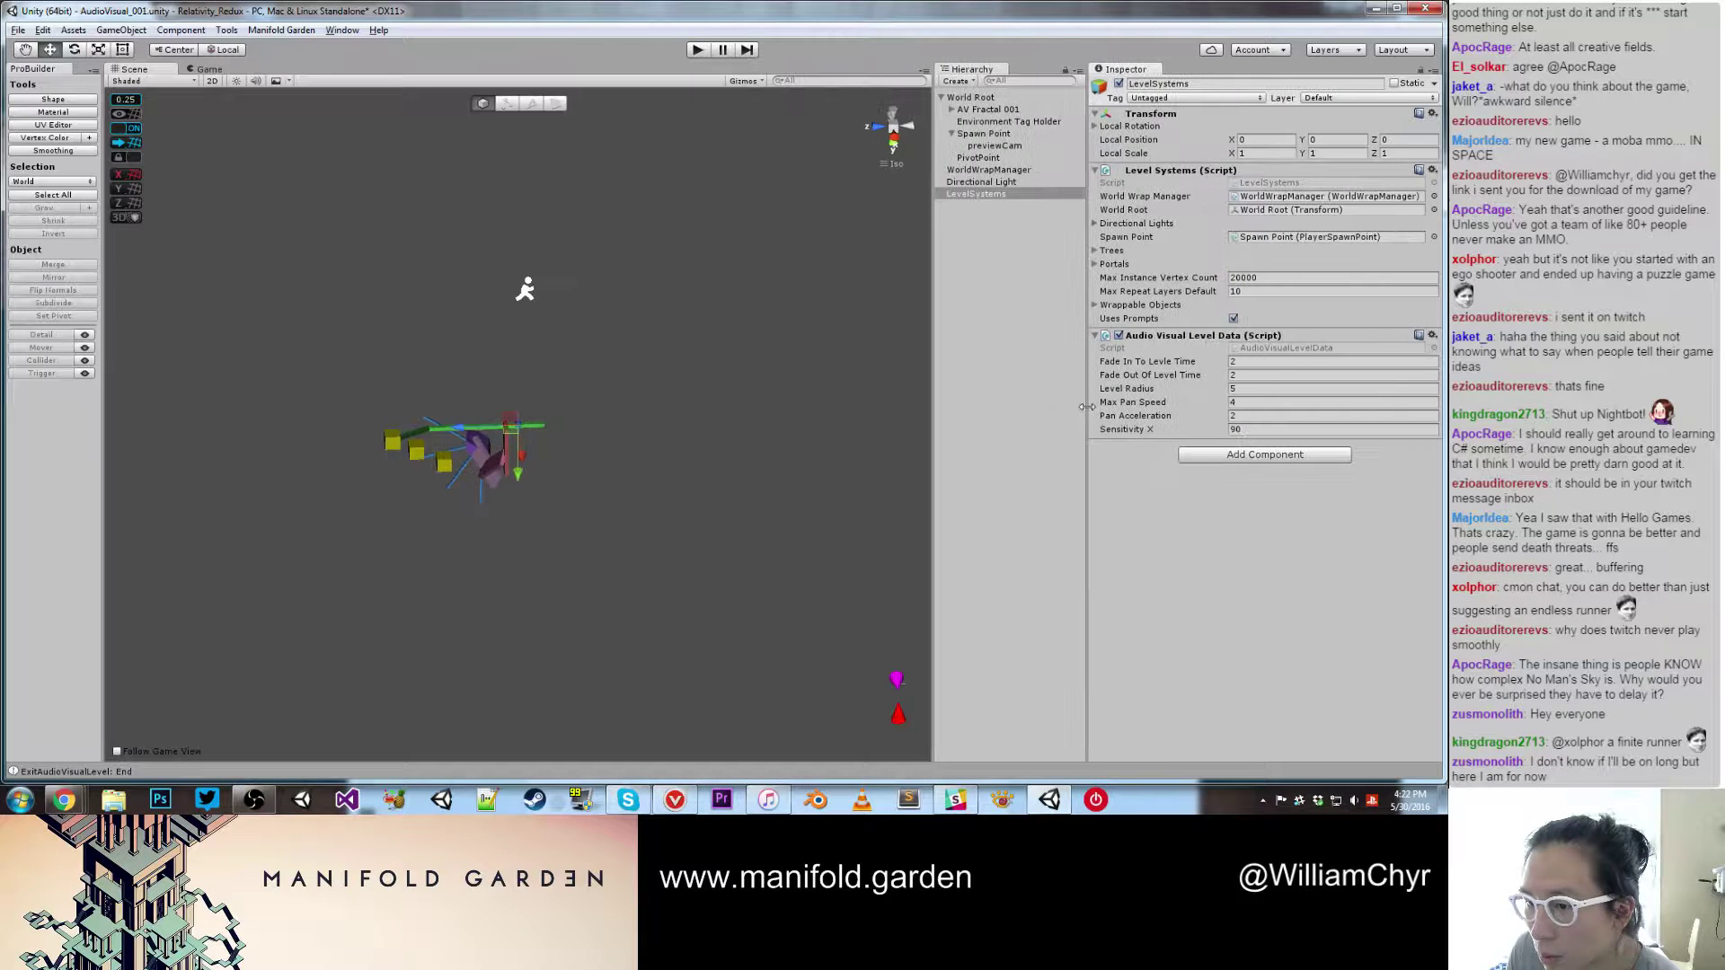
left_click(1245, 430)
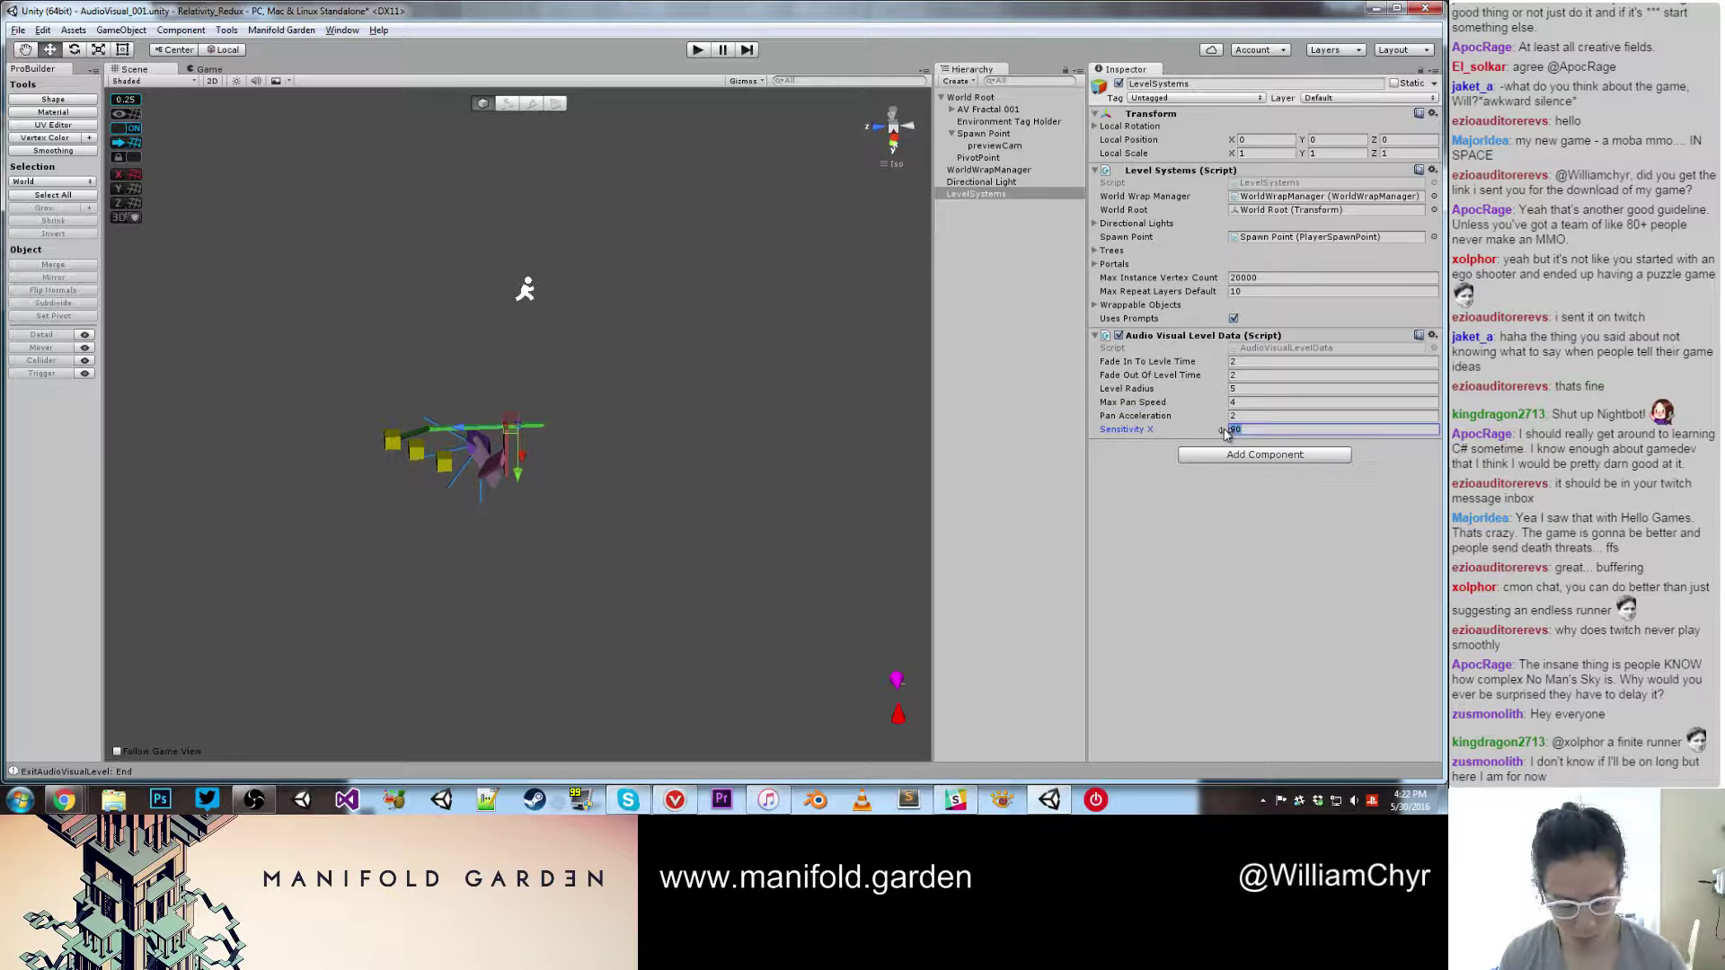
type("50")
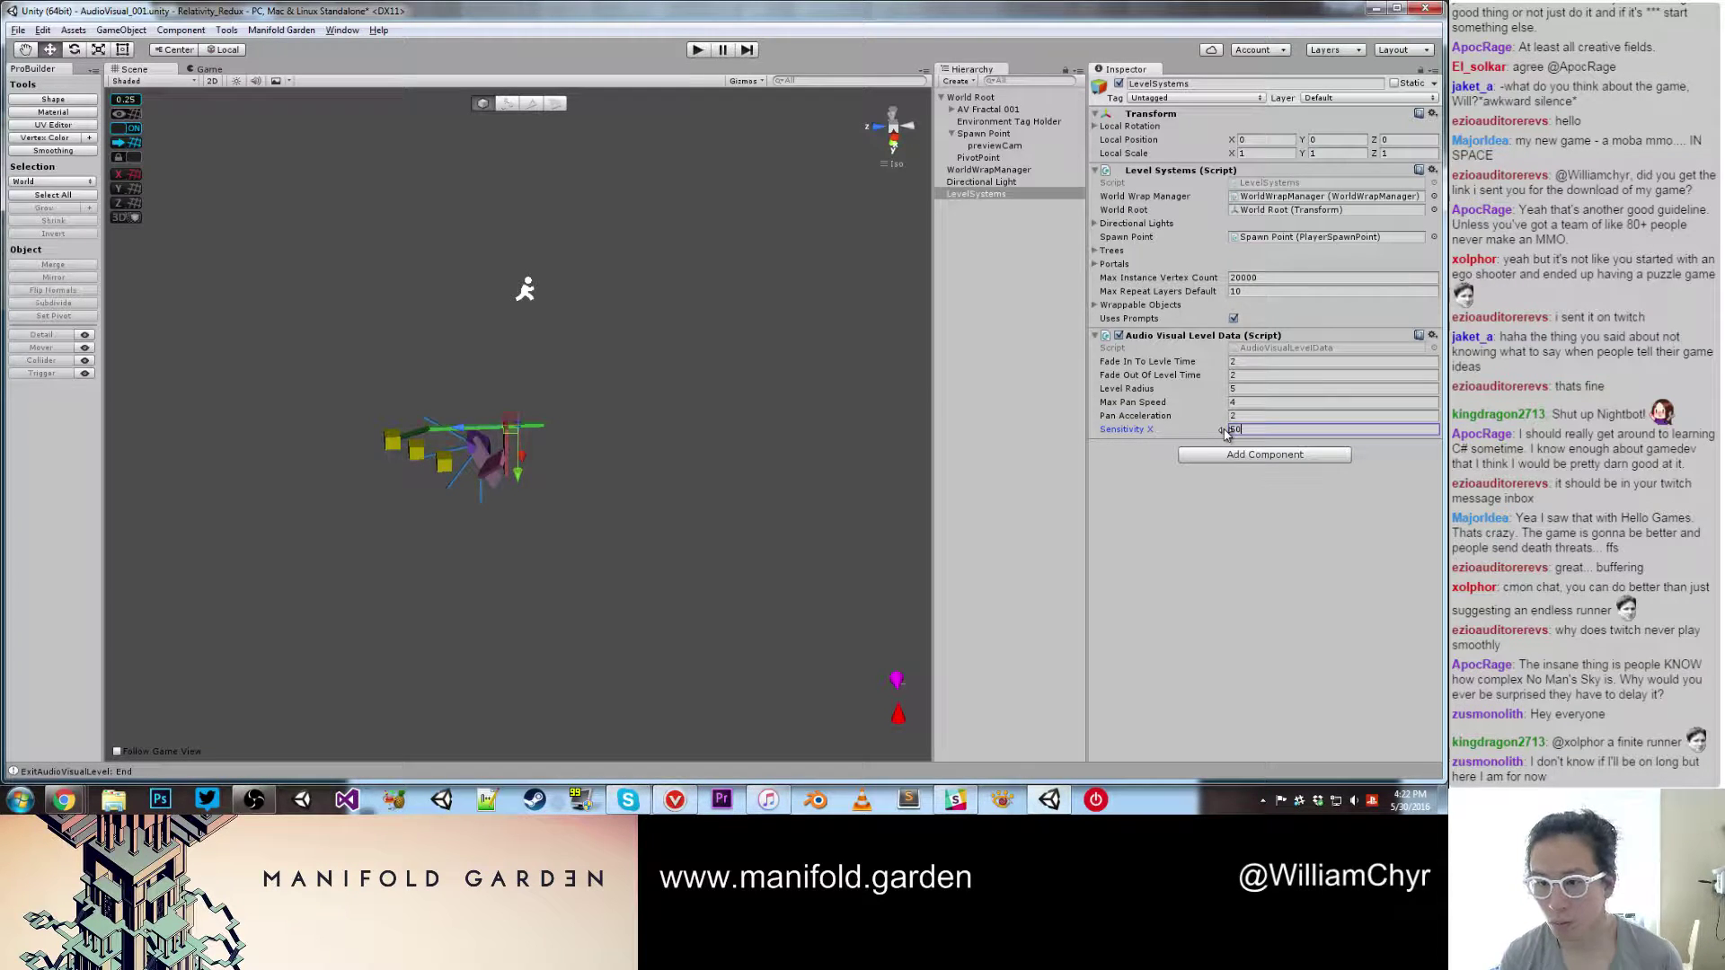
key("BackSpace")
key("BackSpace")
type("30")
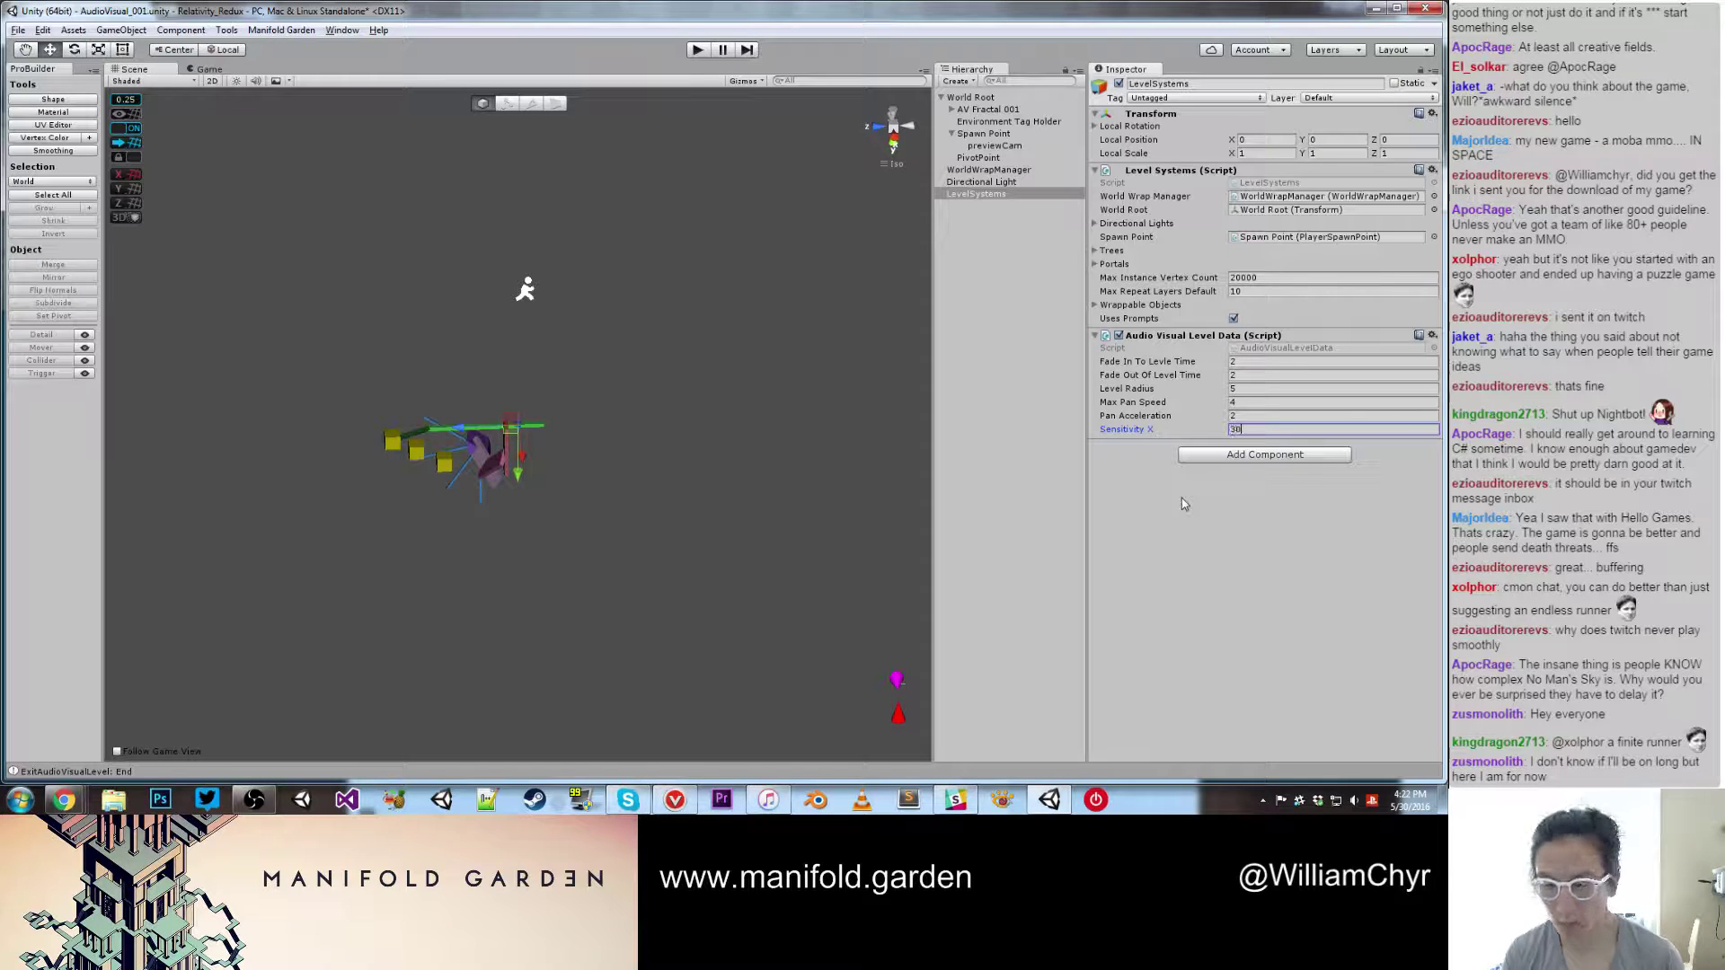
Step: Try larger Level Radius values for the Audio Visual Level Data script and set it to 150
left_click(1236, 389)
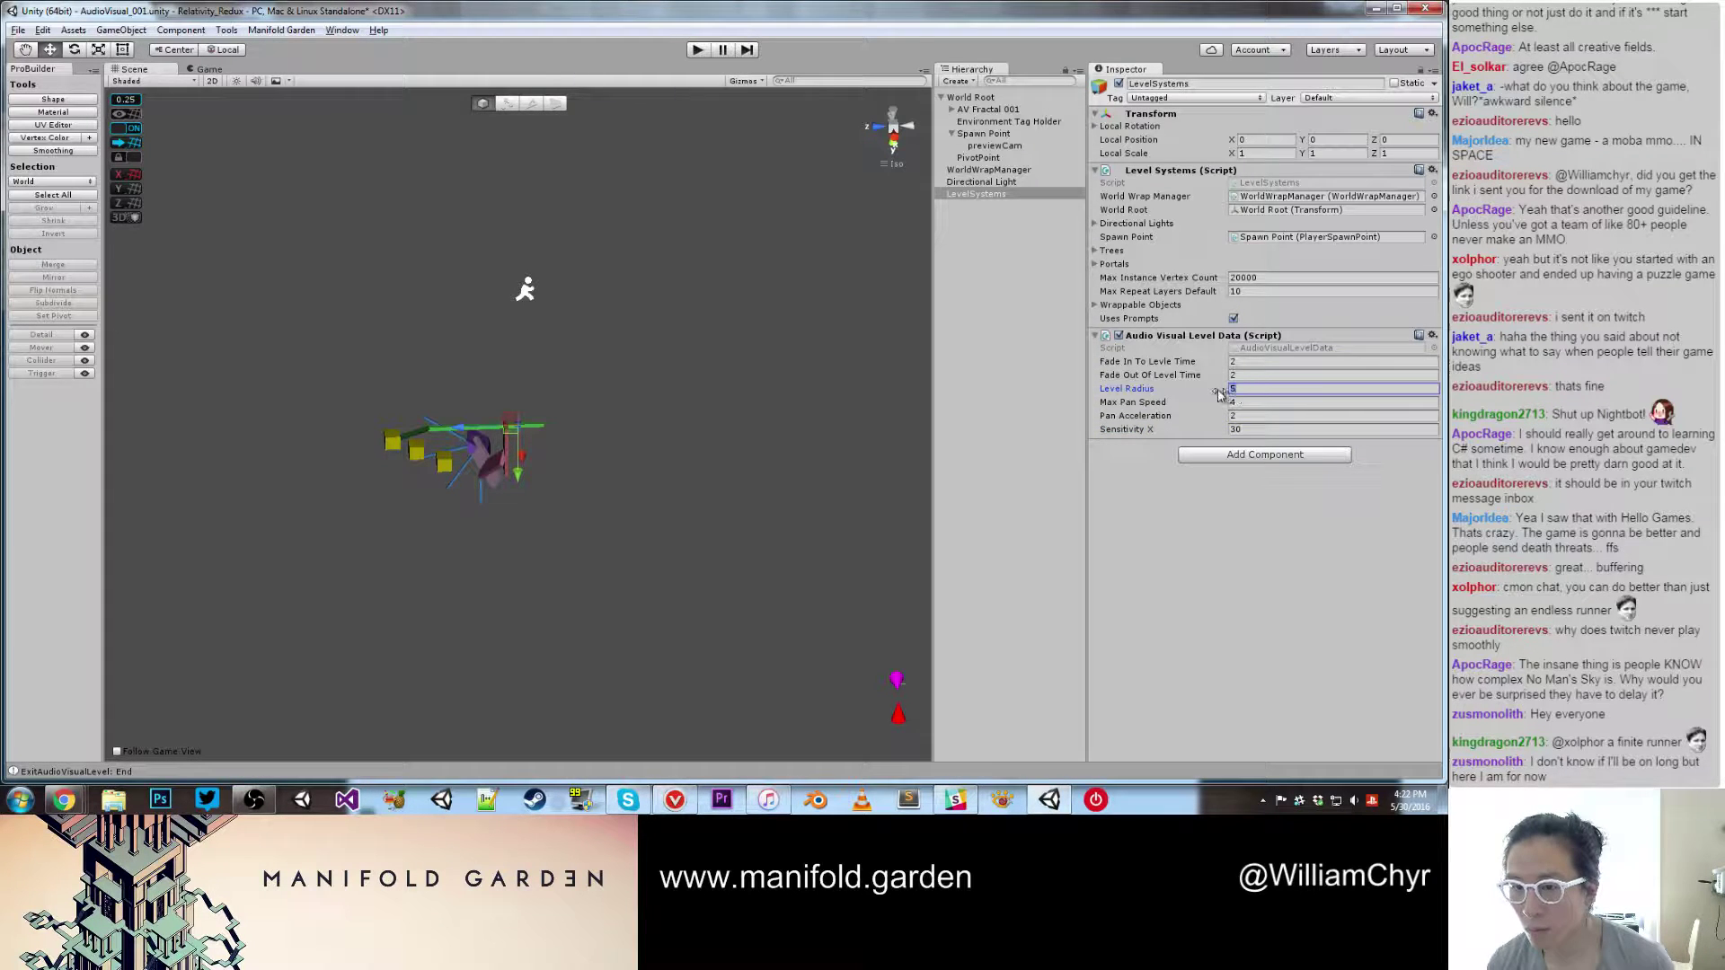
type("69.62")
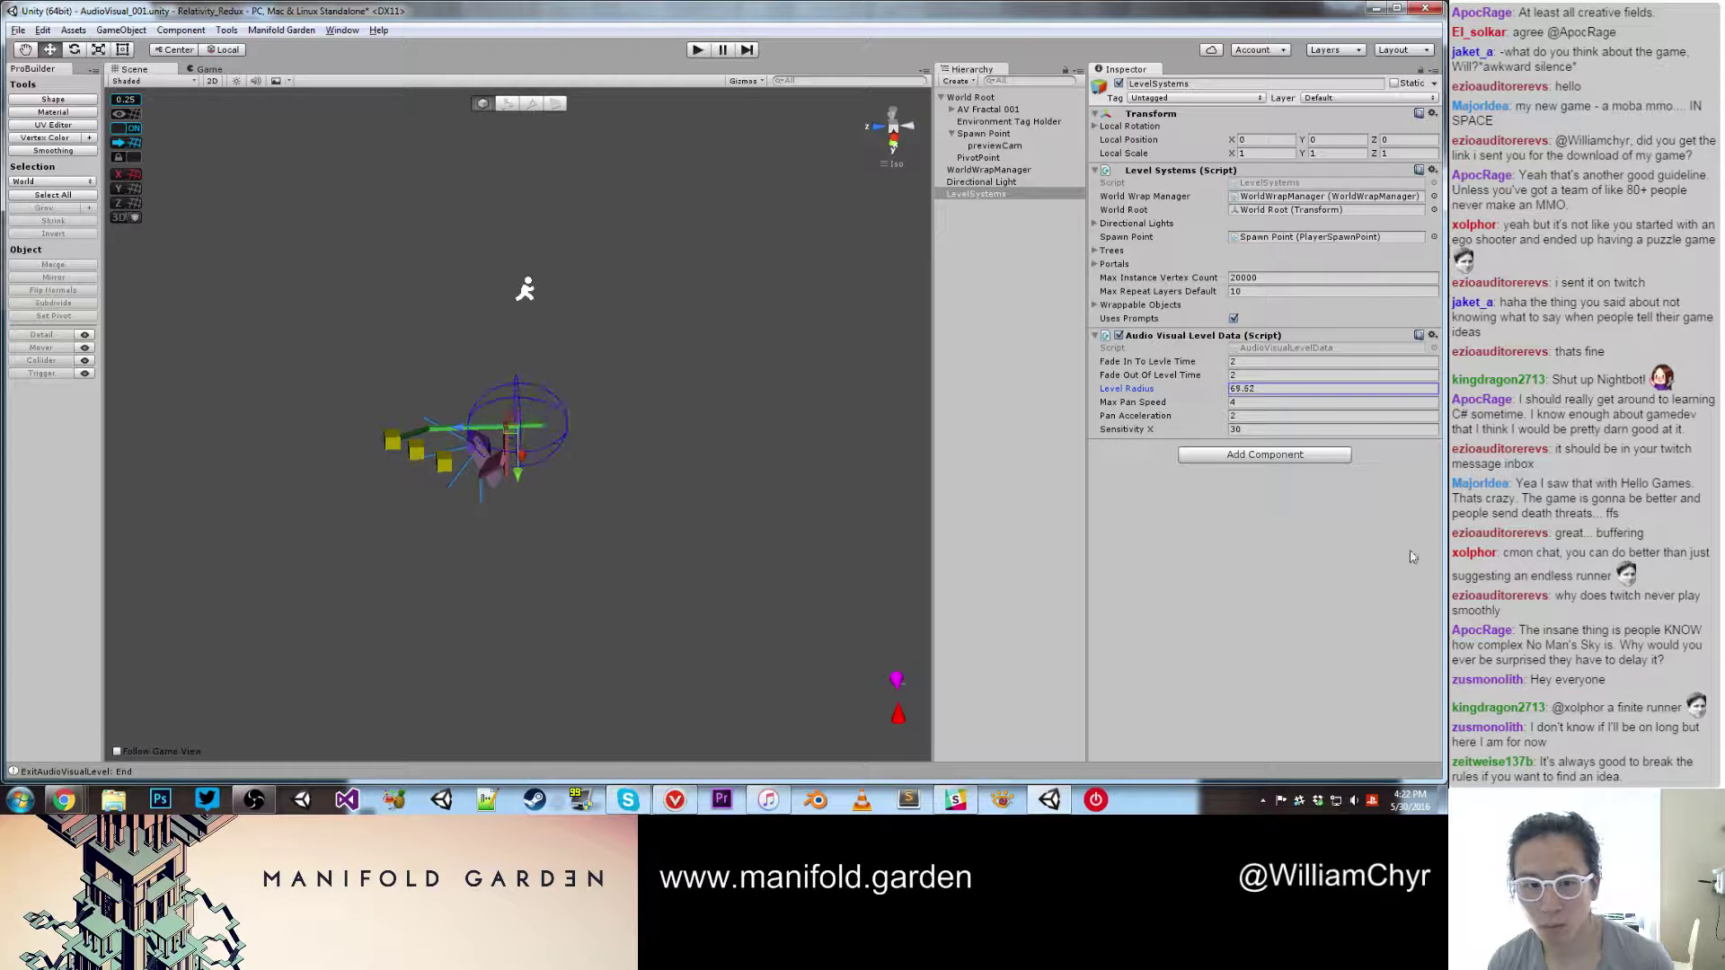
left_click_drag(1412, 557, 1137, 58)
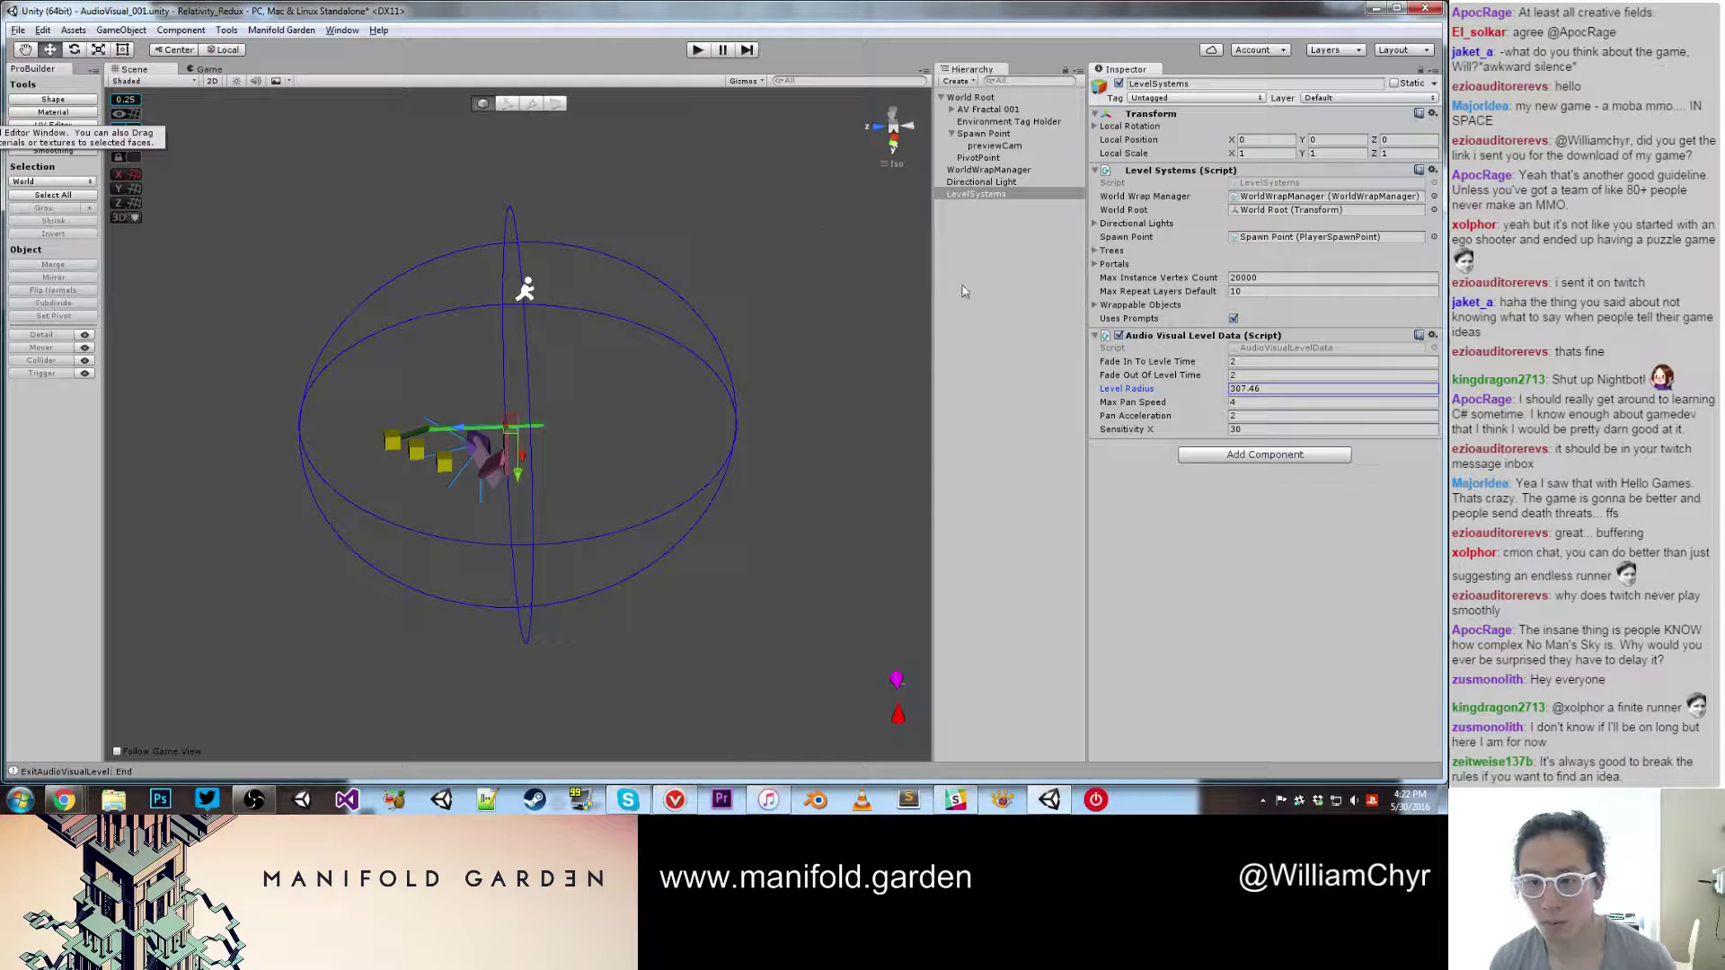
left_click(1231, 388)
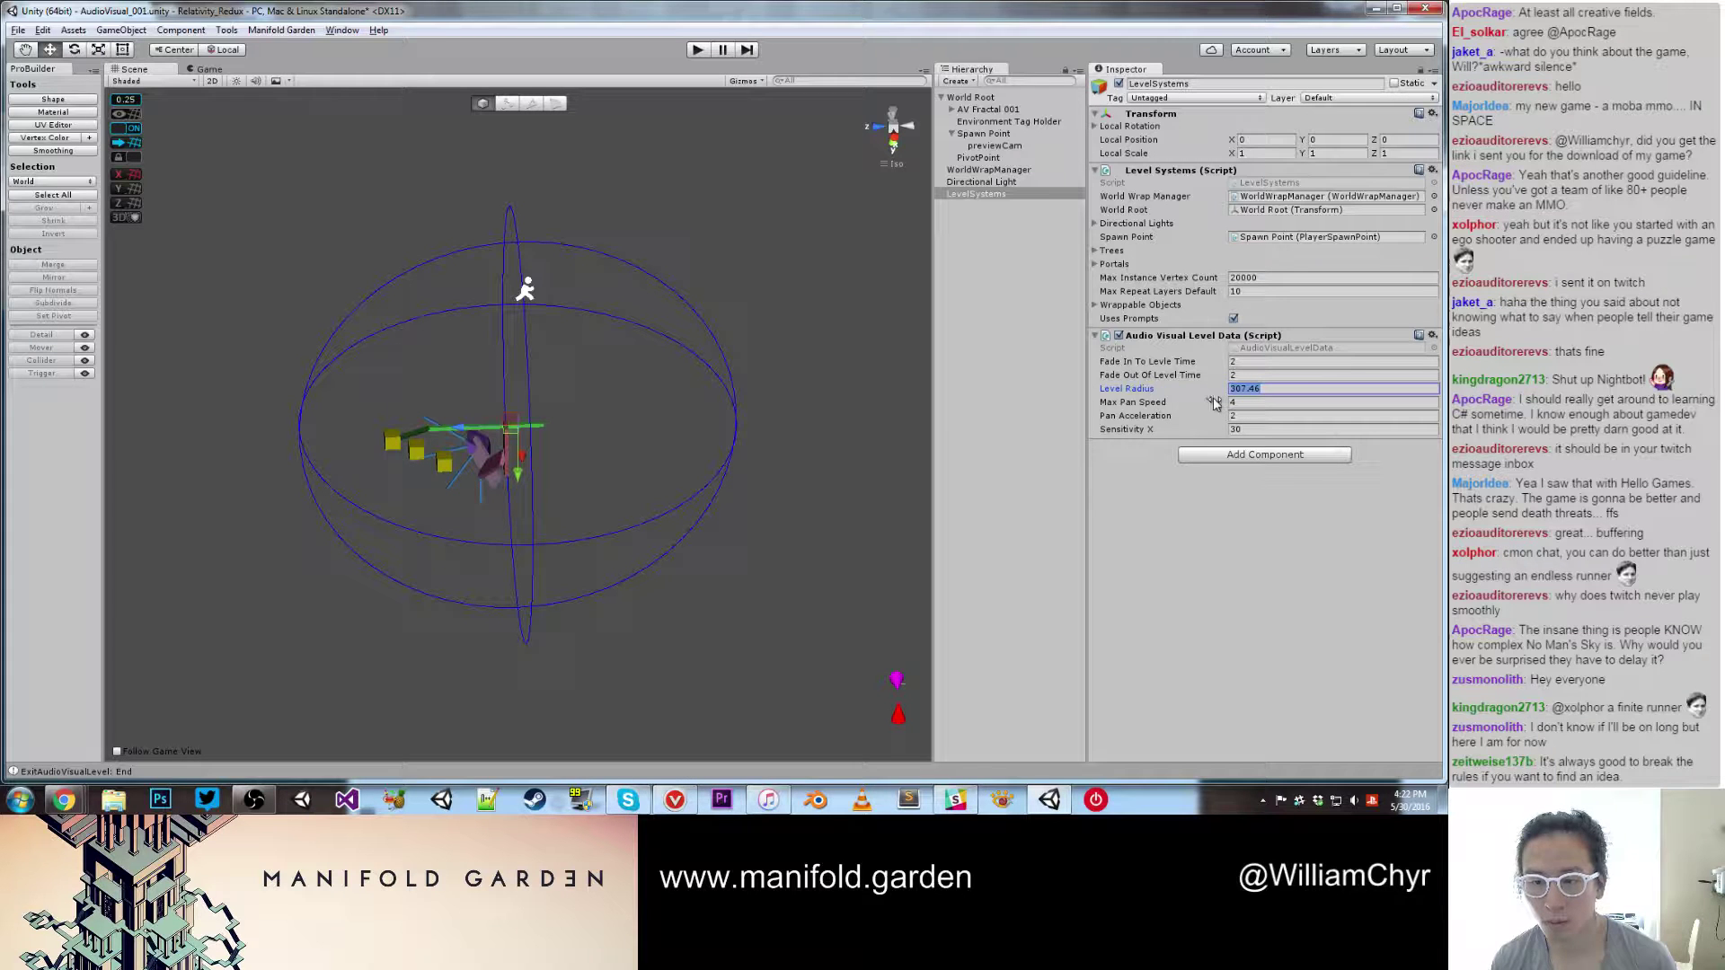
type("15")
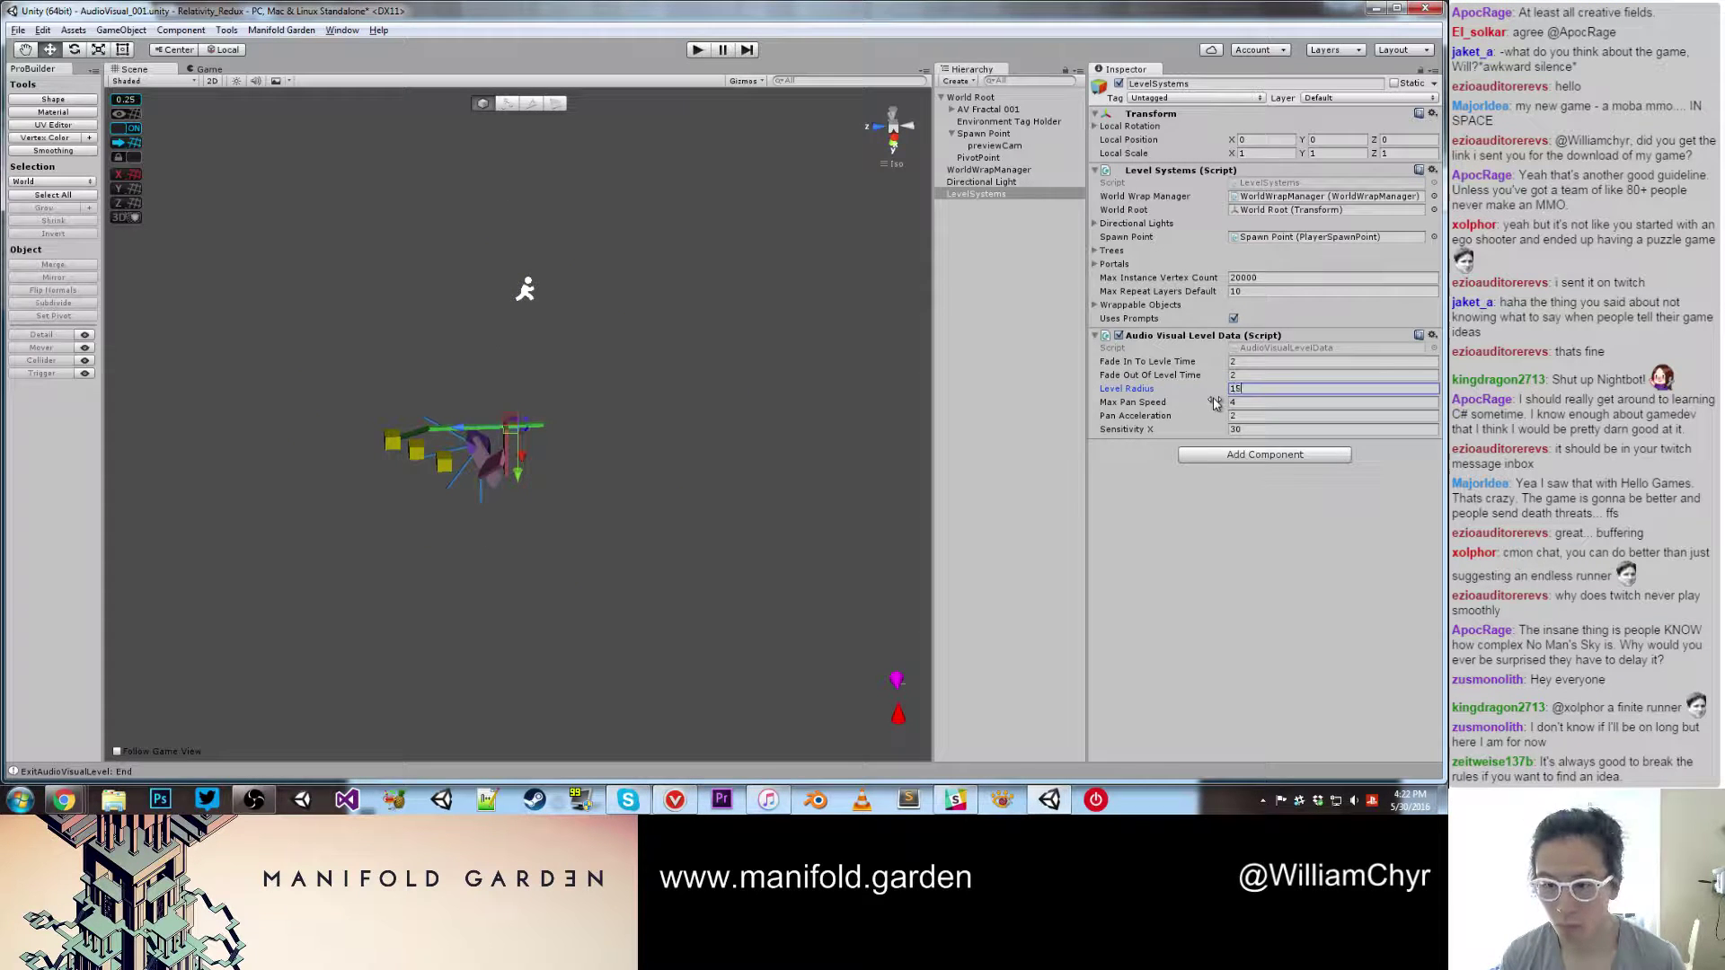
type("0")
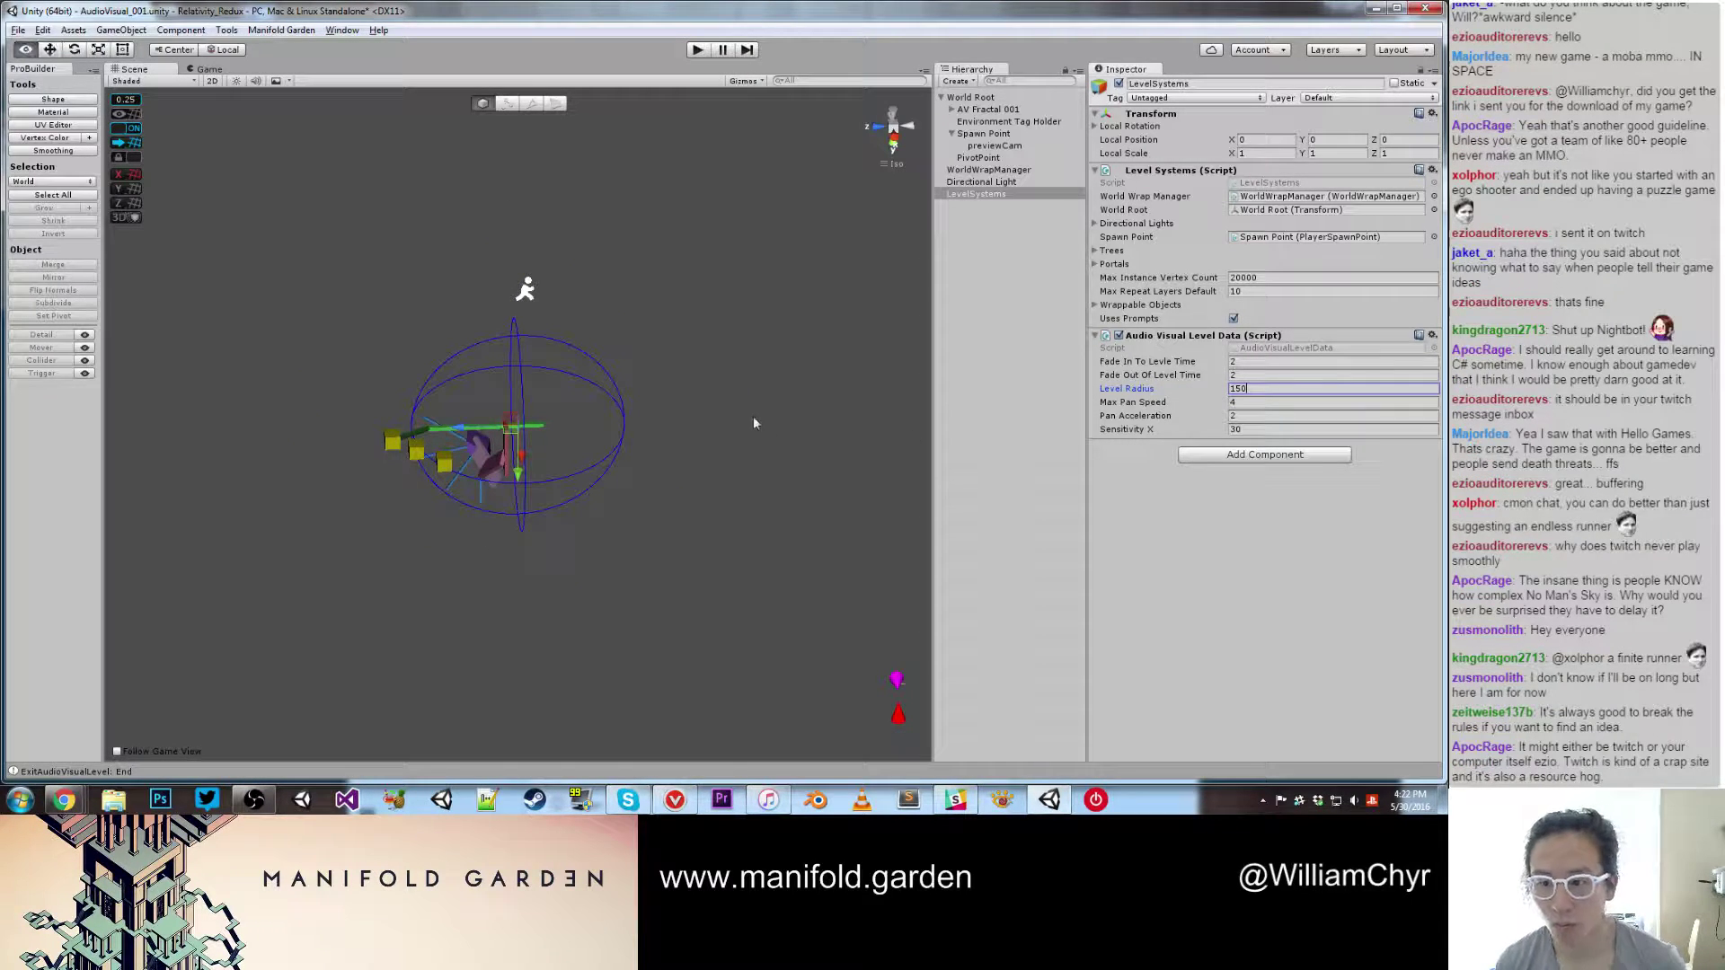
Step: Playtest the audio-visual level in play mode, and pause the running game
left_click_drag(753, 423, 611, 350, "alt")
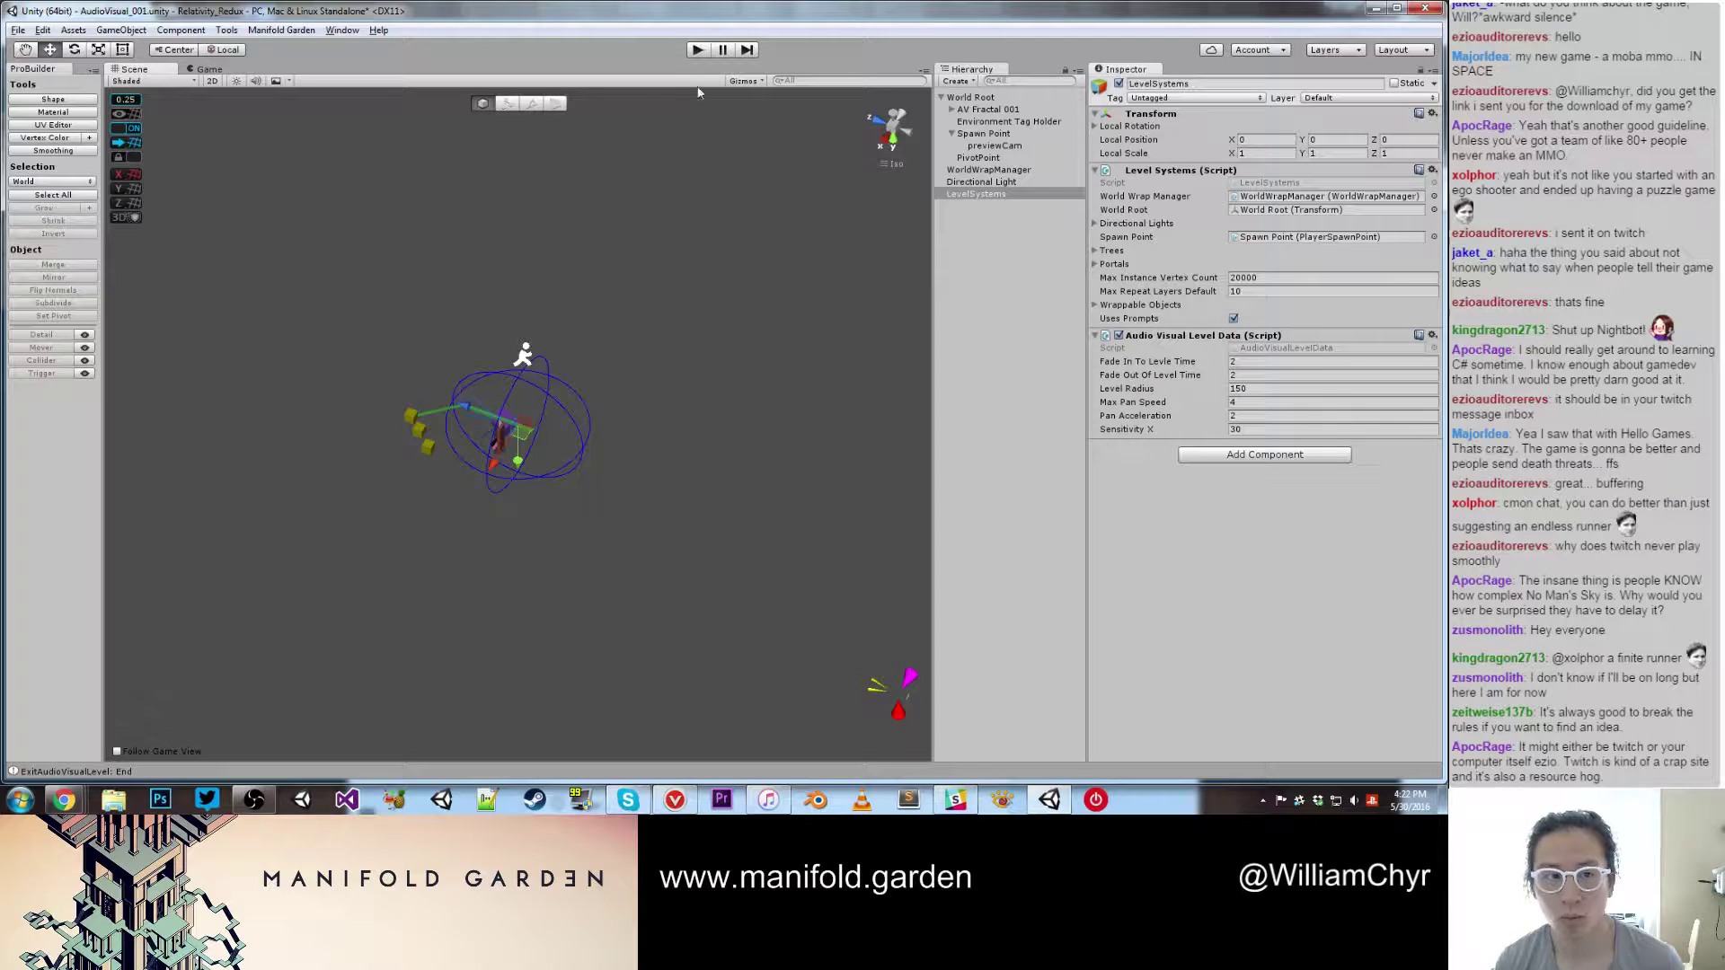
left_click(699, 51)
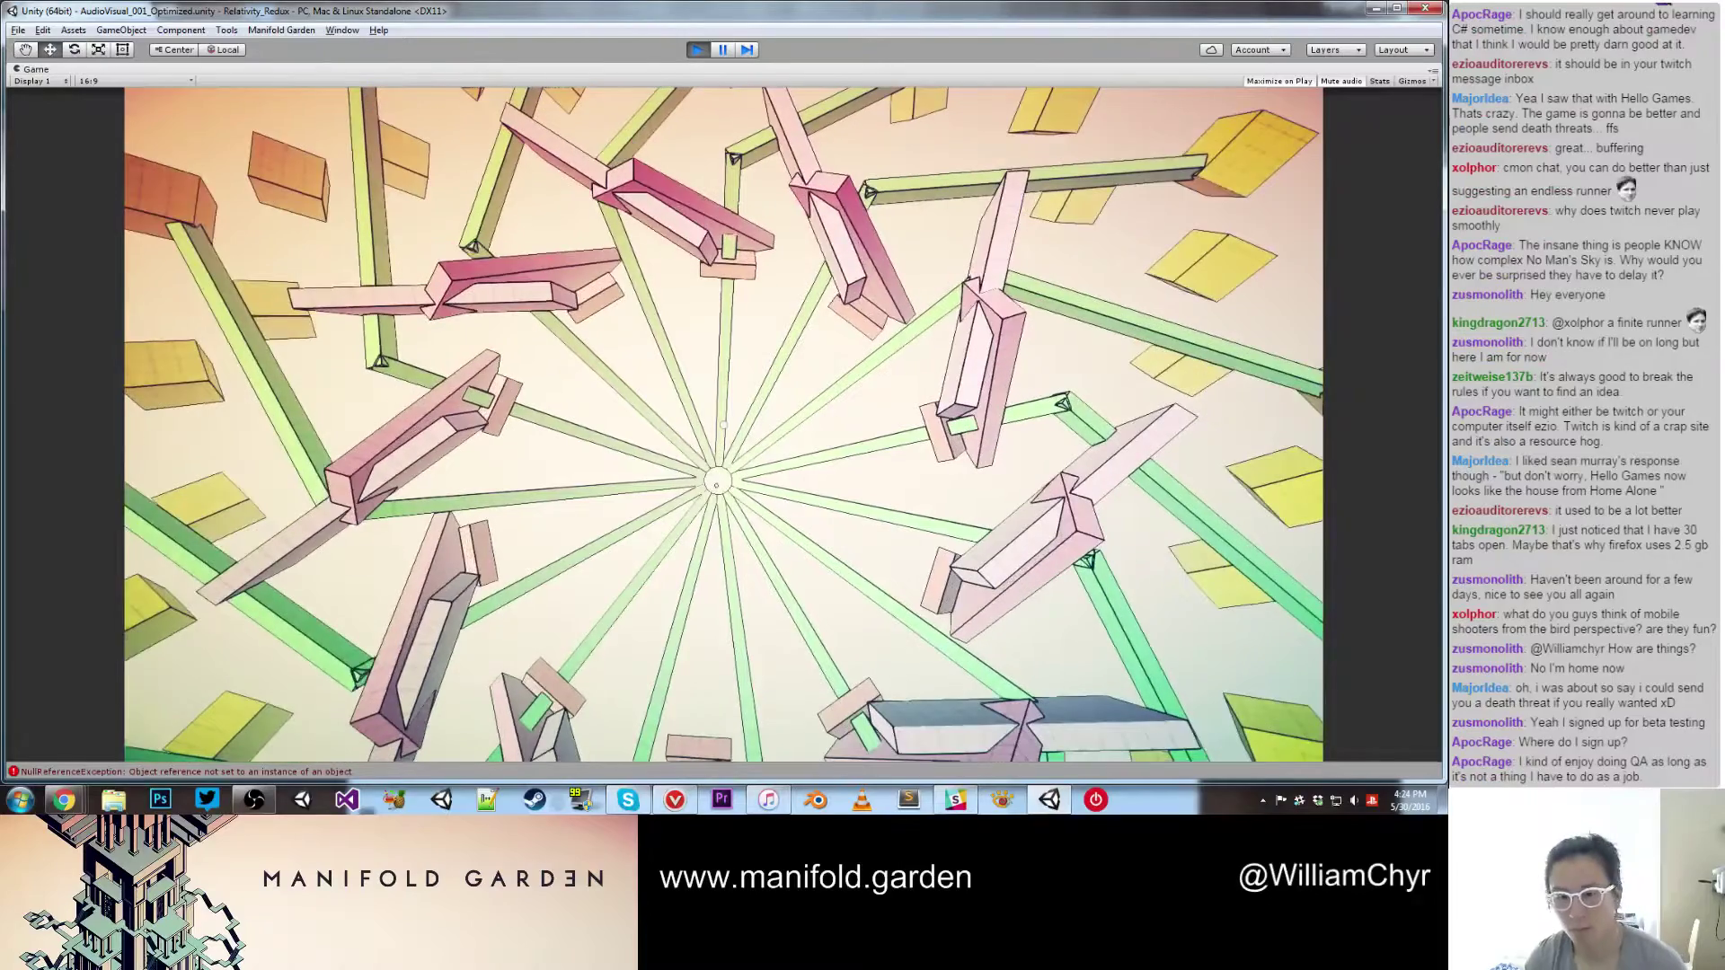
key("ctrl+shift+p")
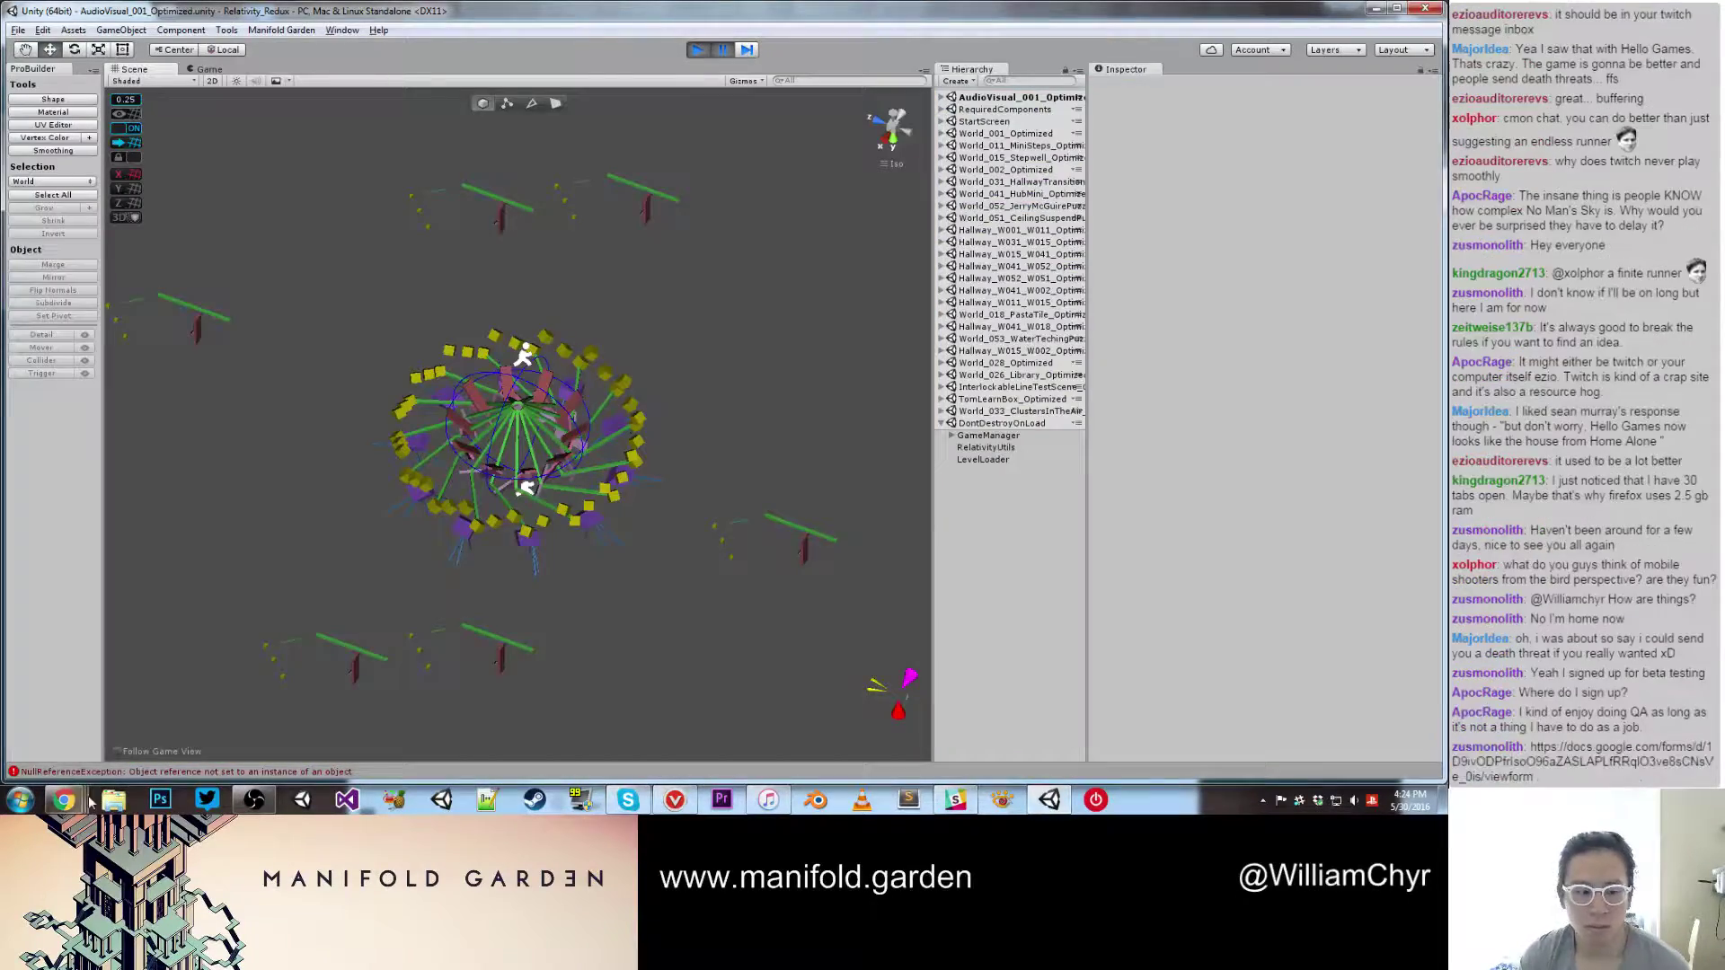
Step: Switch to the Trello development board in Chrome, close the Symmetry Tool card and review the Audio Visual Scene notes card
left_click(64, 799)
left_click(819, 706)
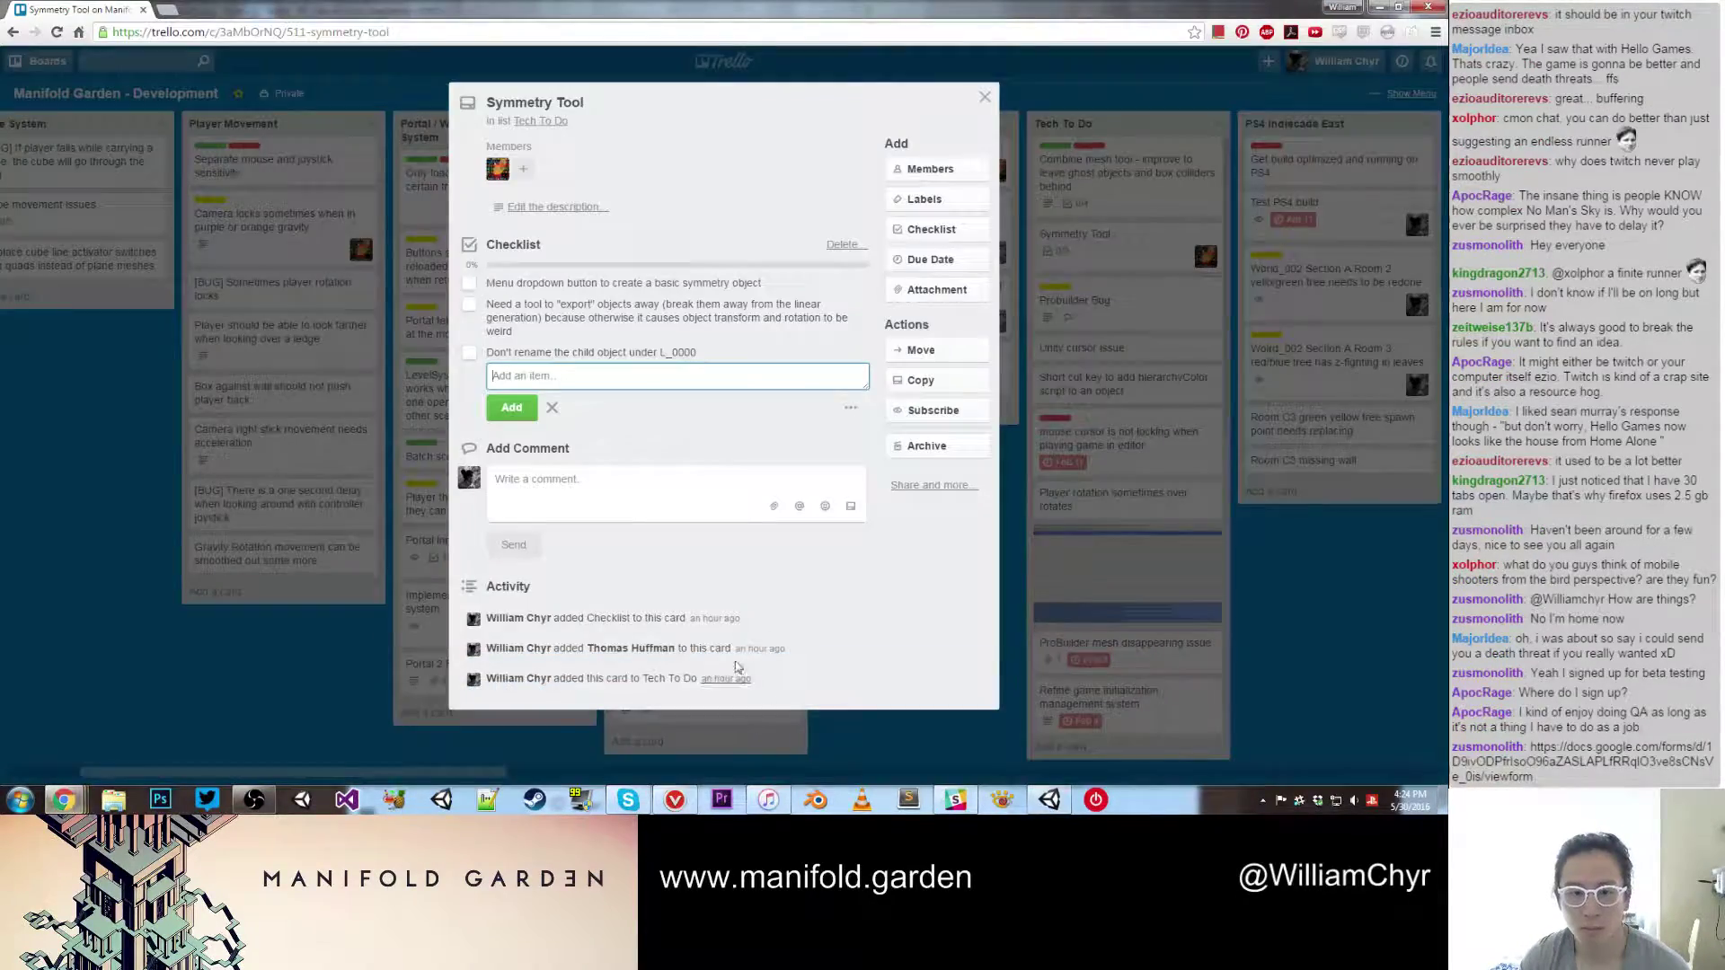
left_click(985, 95)
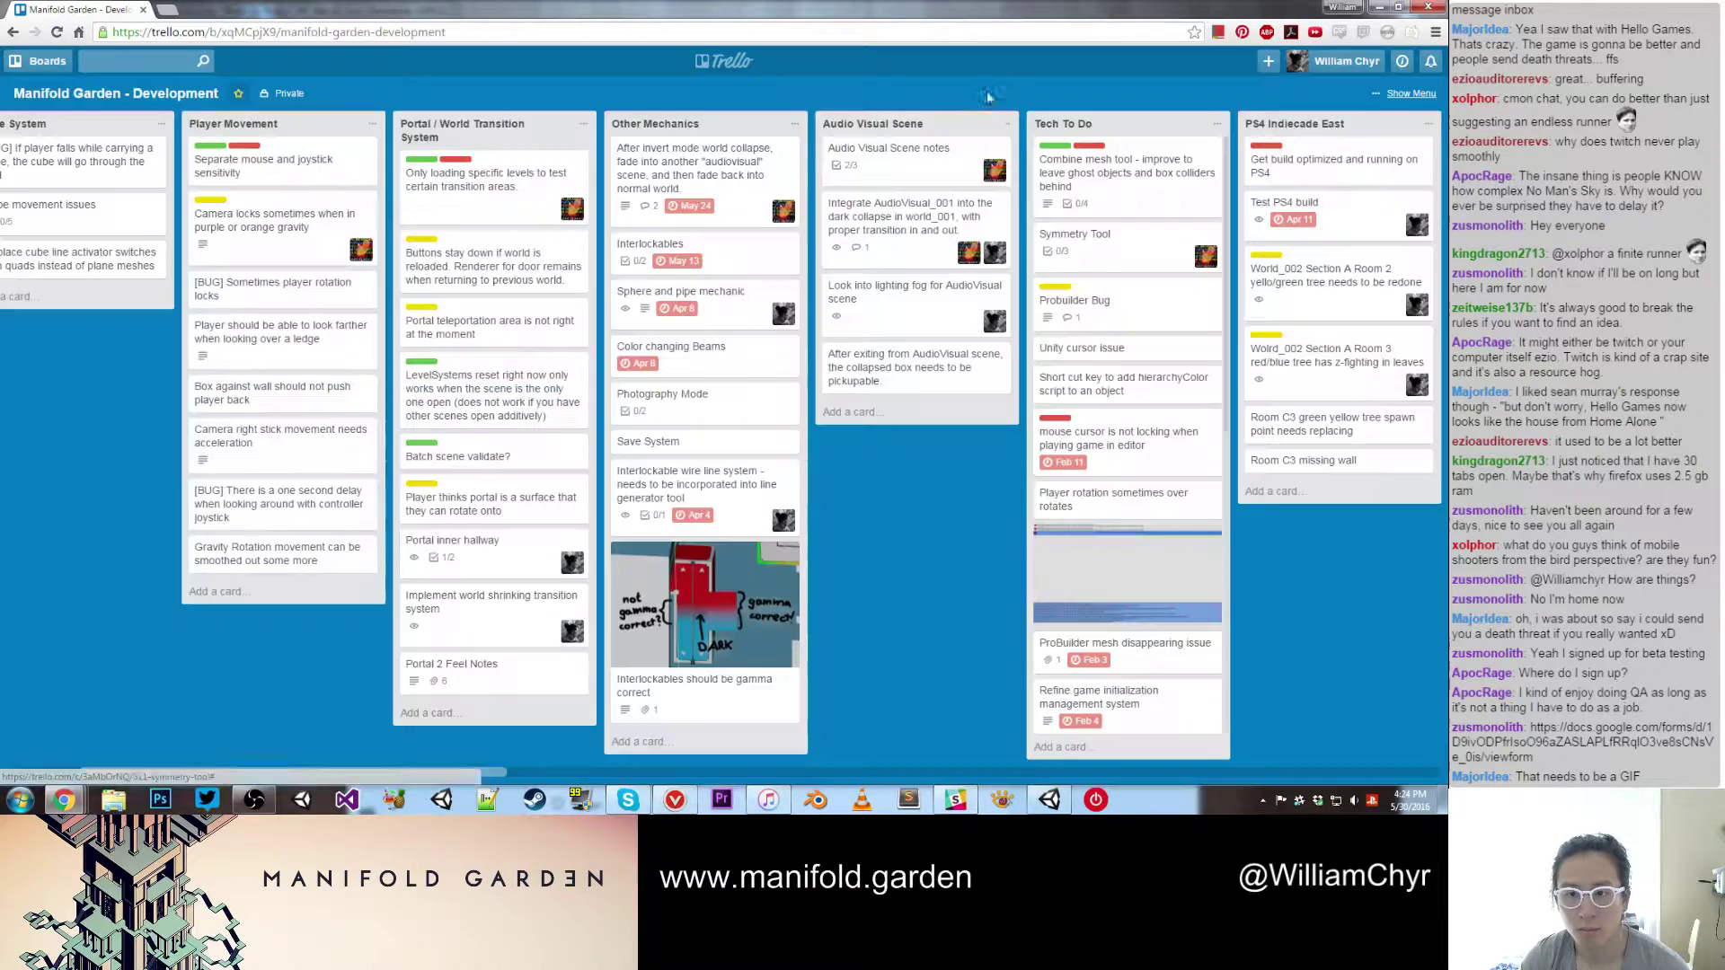
left_click(938, 169)
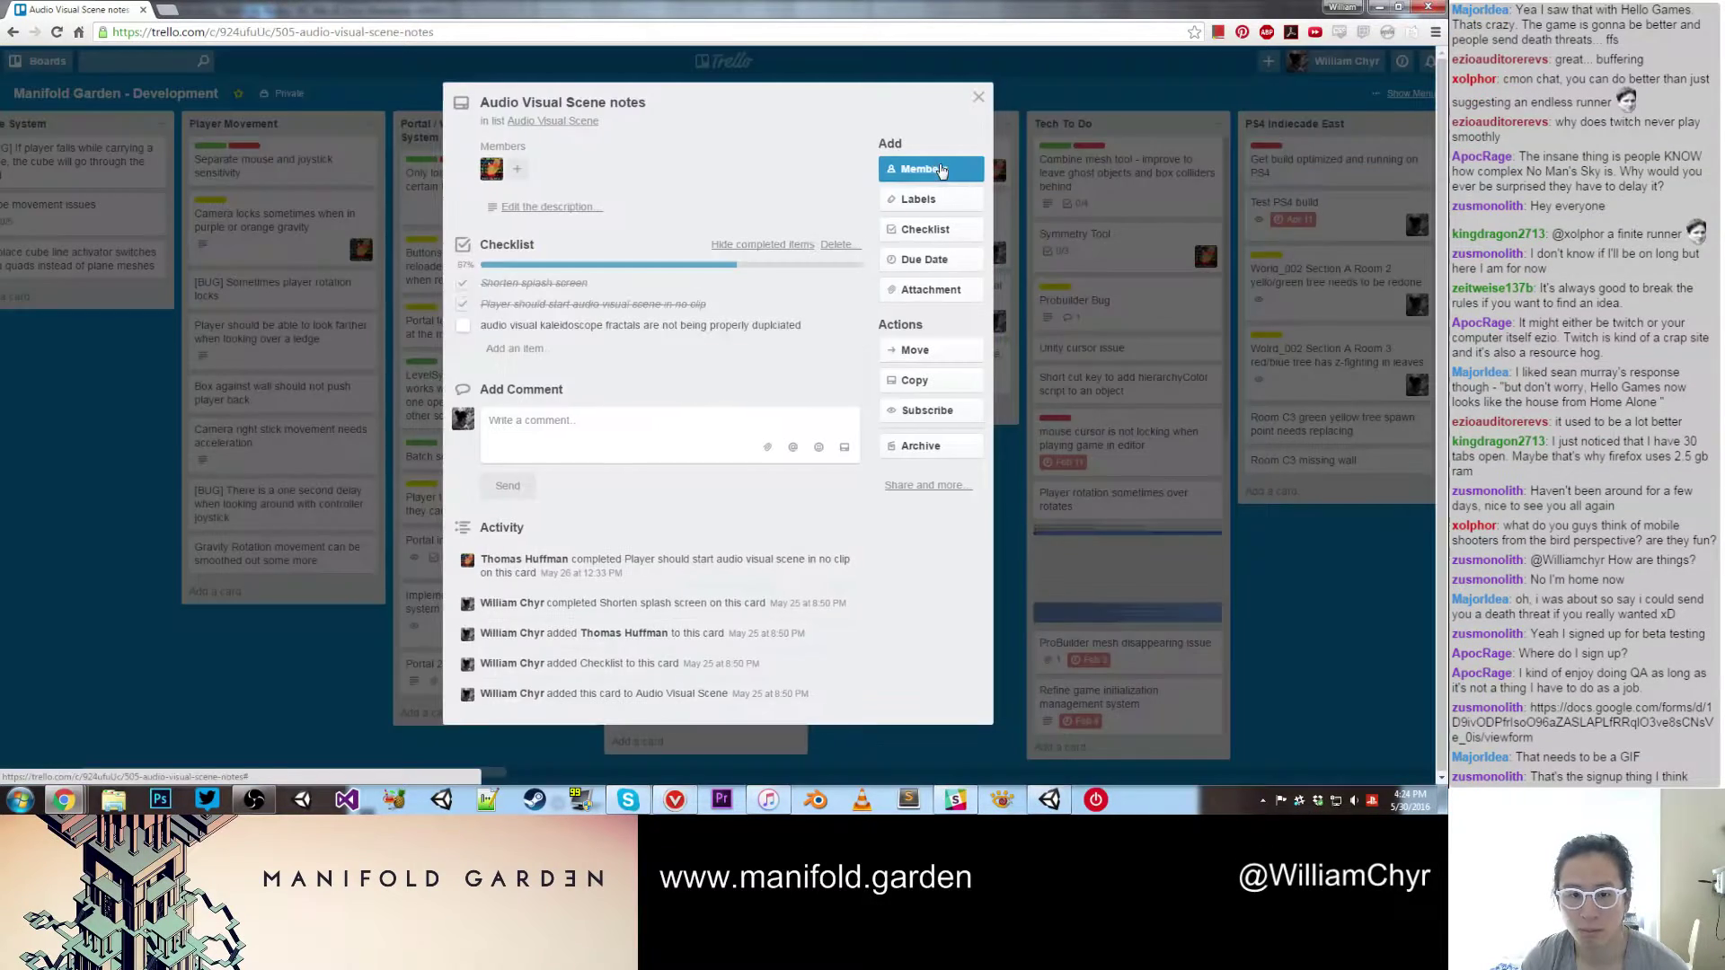
left_click(979, 99)
left_click(894, 412)
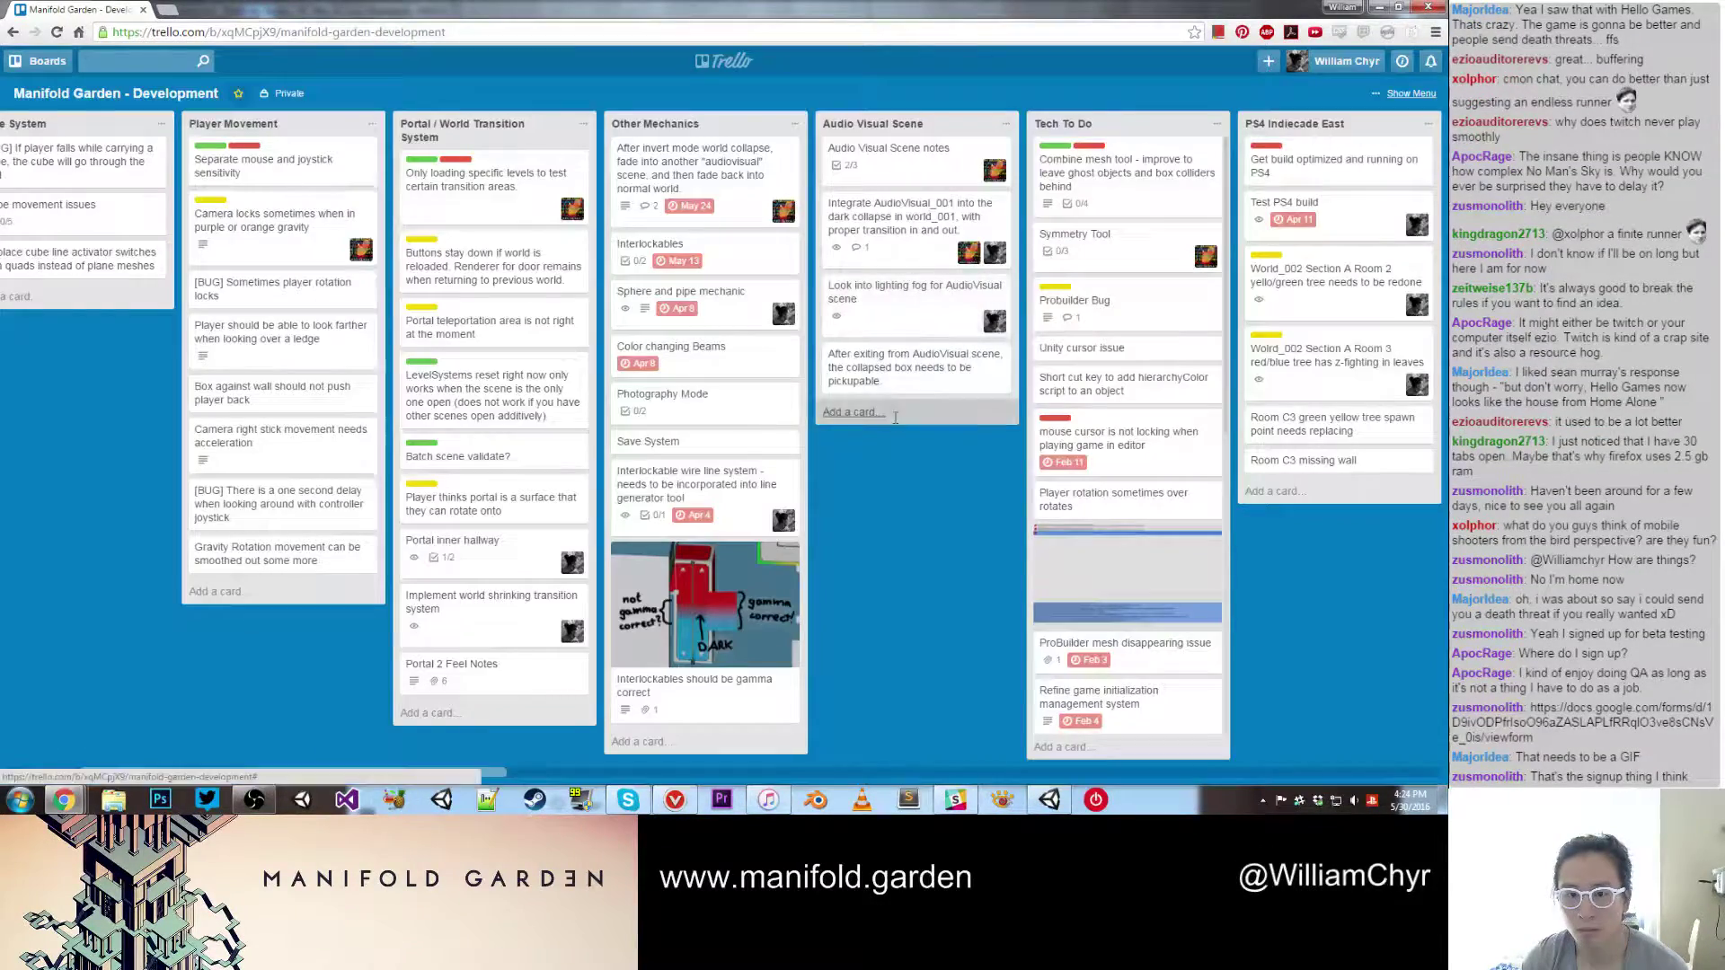
type("A")
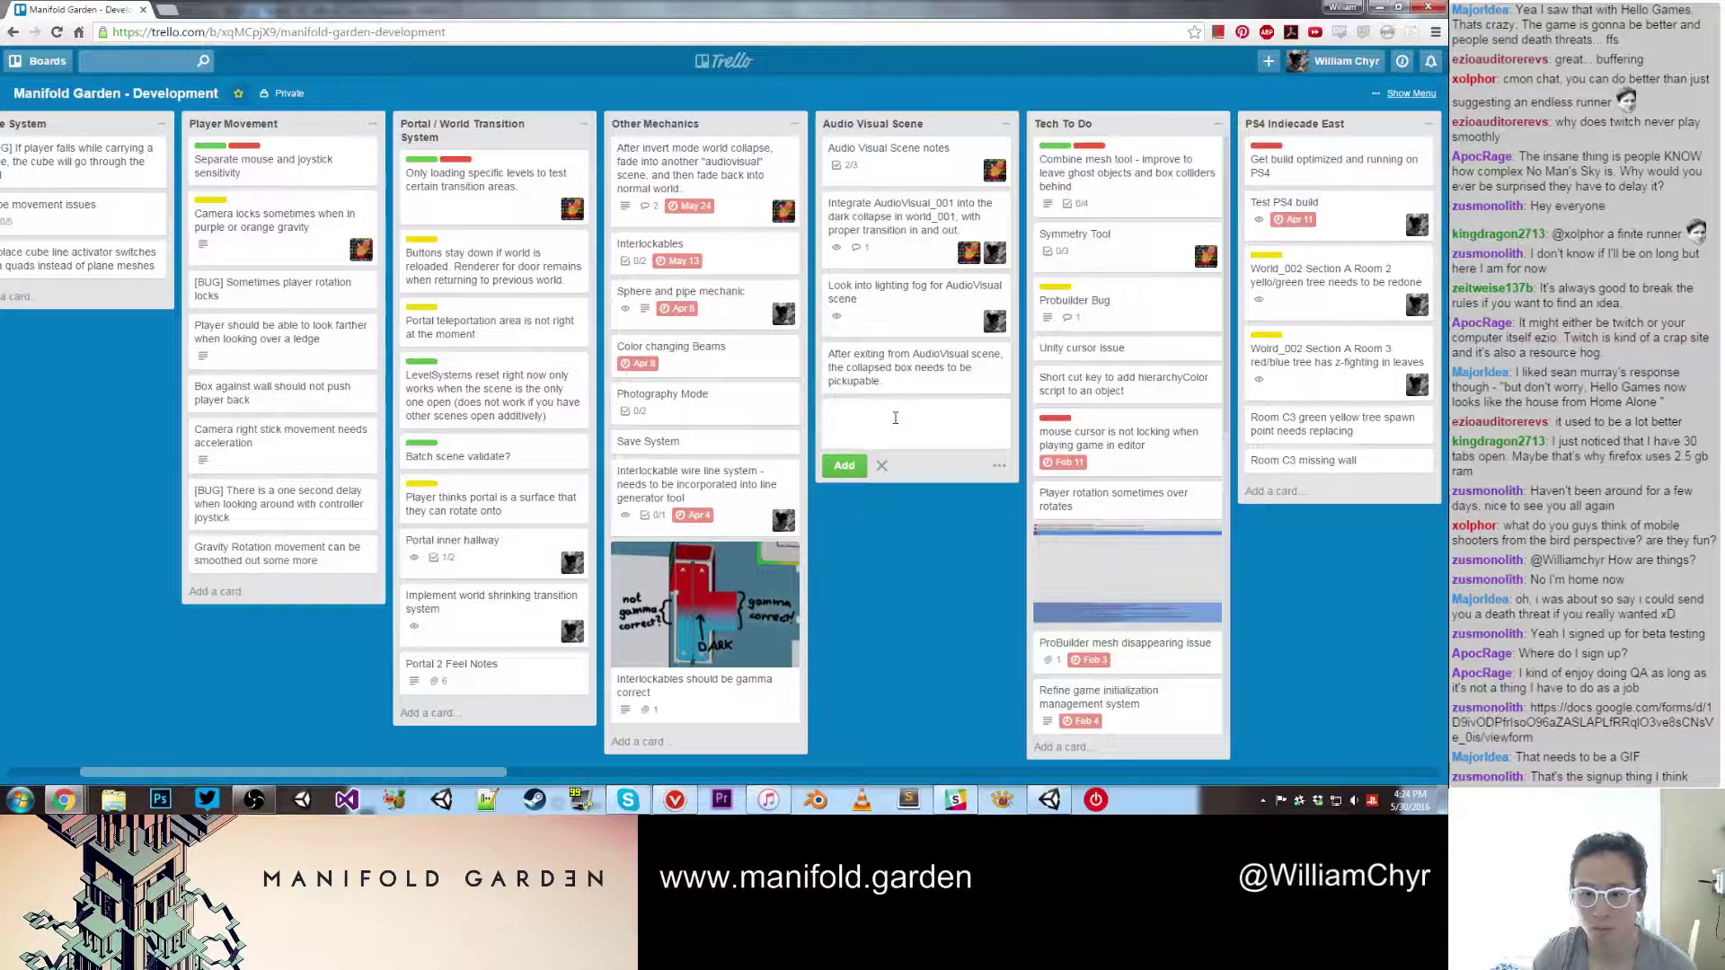
type("Aud")
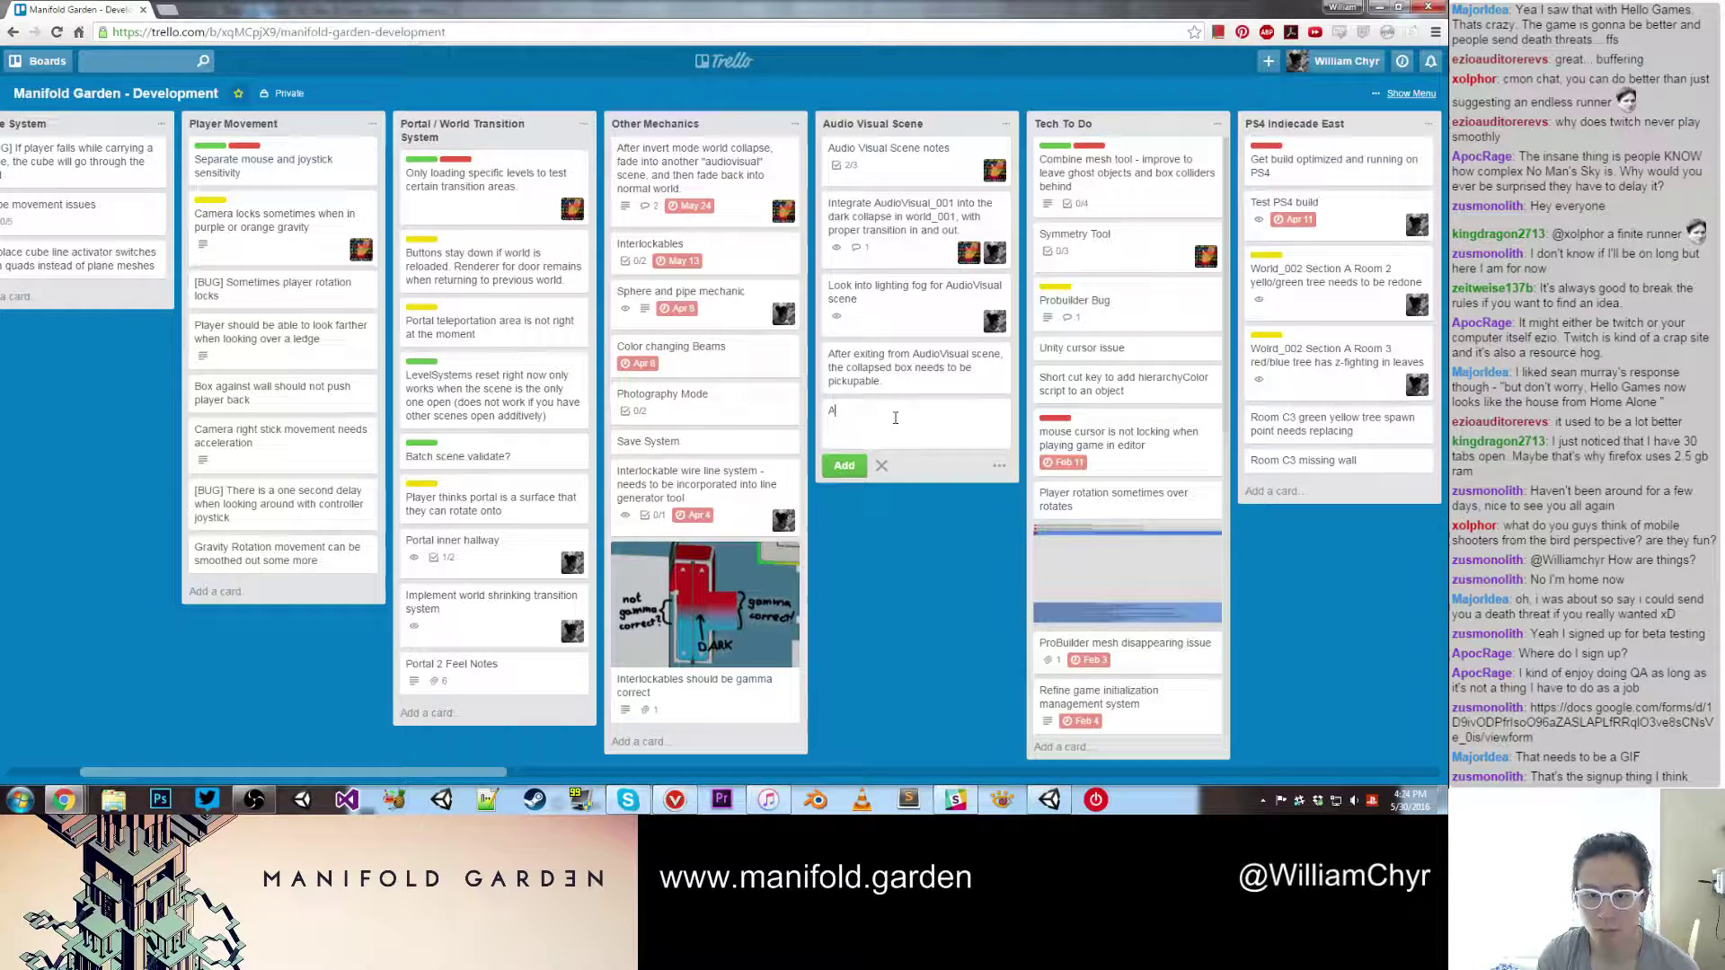
Step: Assign the other team member to the card about the collapsed box being pickupable, and move it directly below Audio Visual Scene notes
left_click(957, 371)
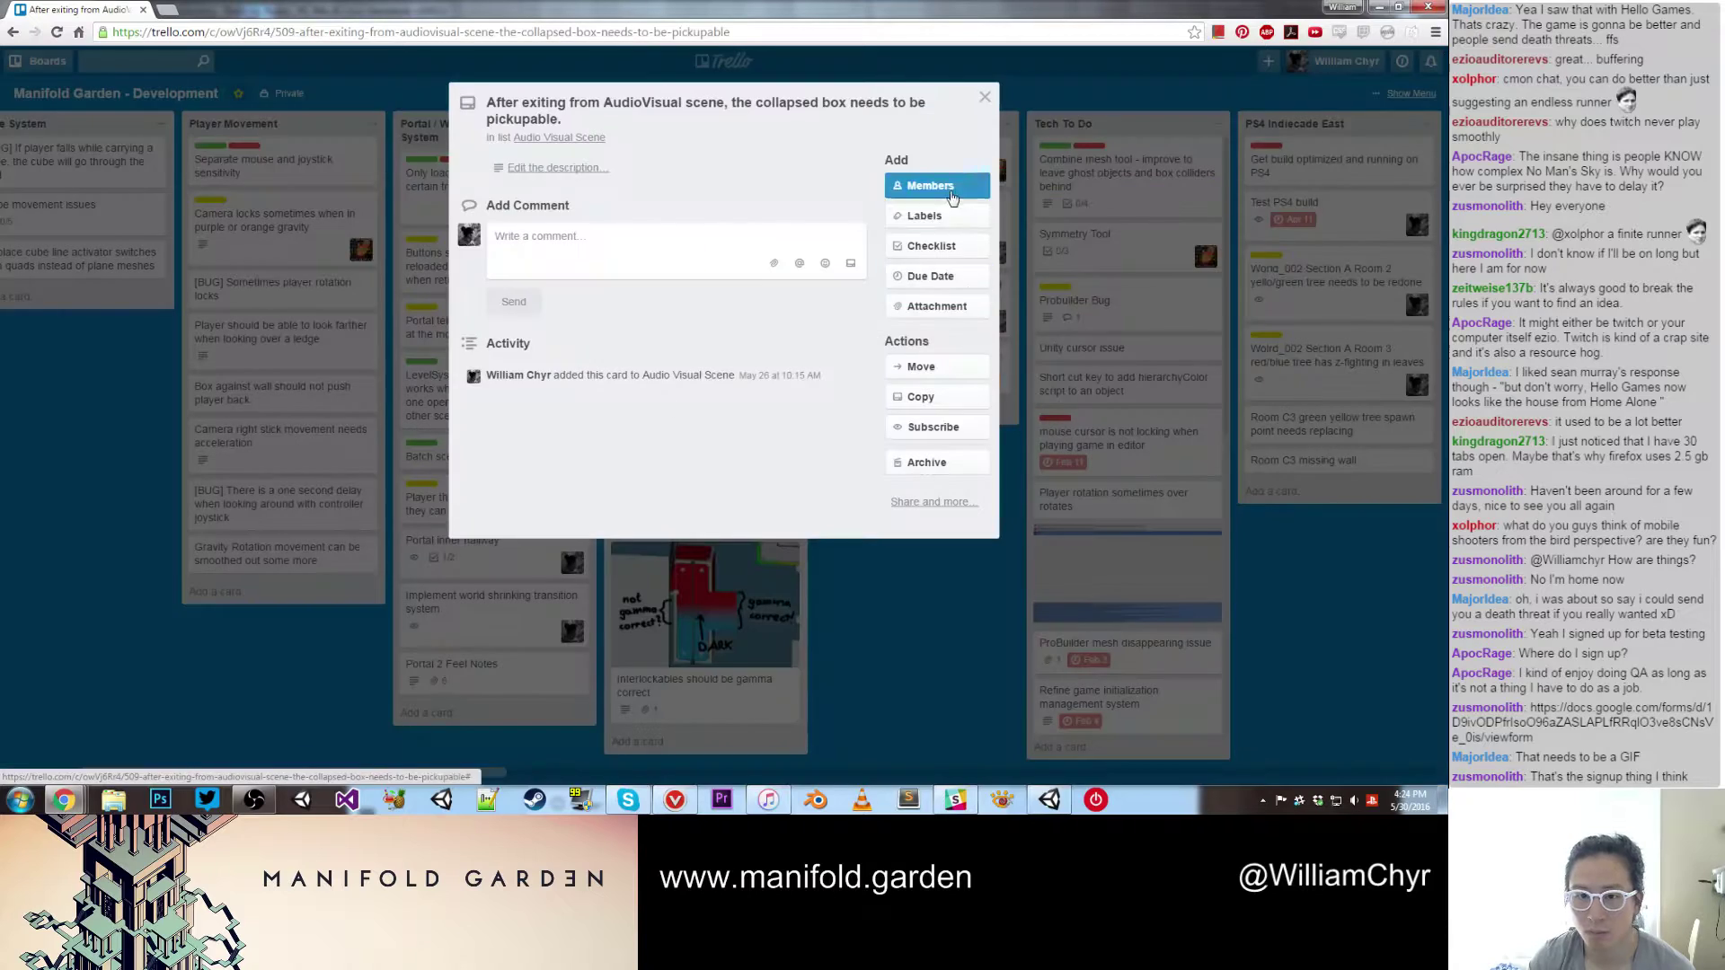
left_click(952, 191)
left_click(997, 317)
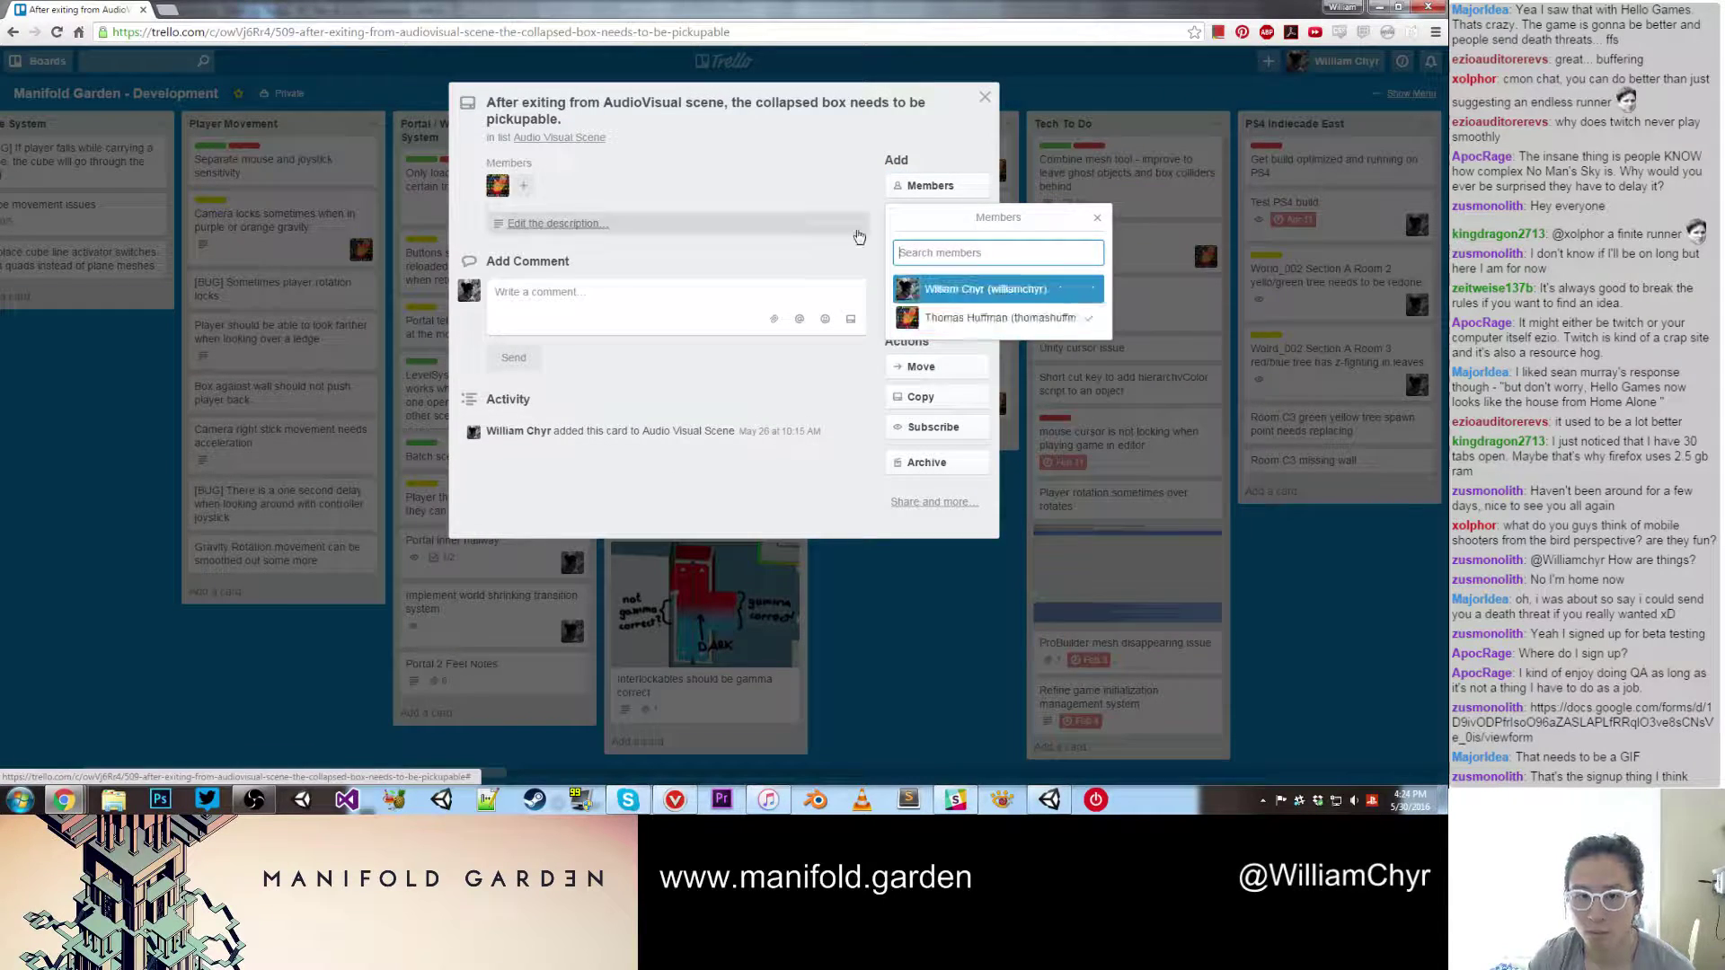
left_click(985, 98)
left_click_drag(898, 389, 925, 217)
Step: Add the card "After exiting Audio Visual Scene 001 - the player is embedded in the floor too deeply" to the Audio Visual Scene list and open it
left_click(910, 437)
type("Afte")
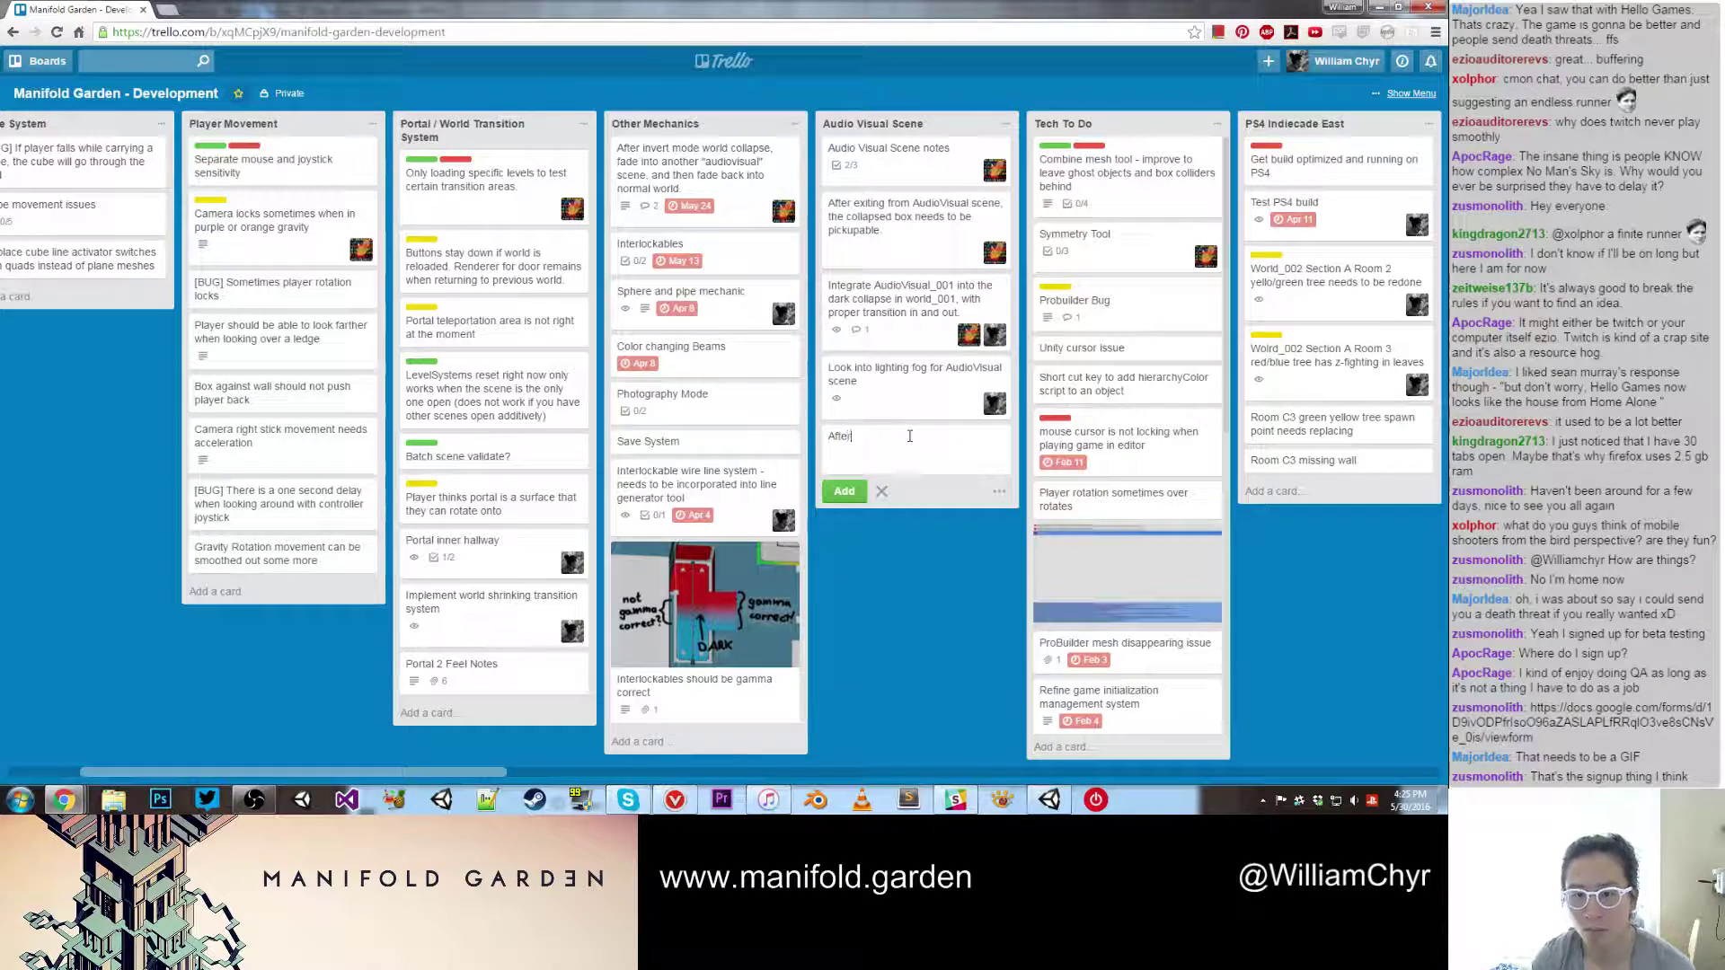
type("r exiting Audio V")
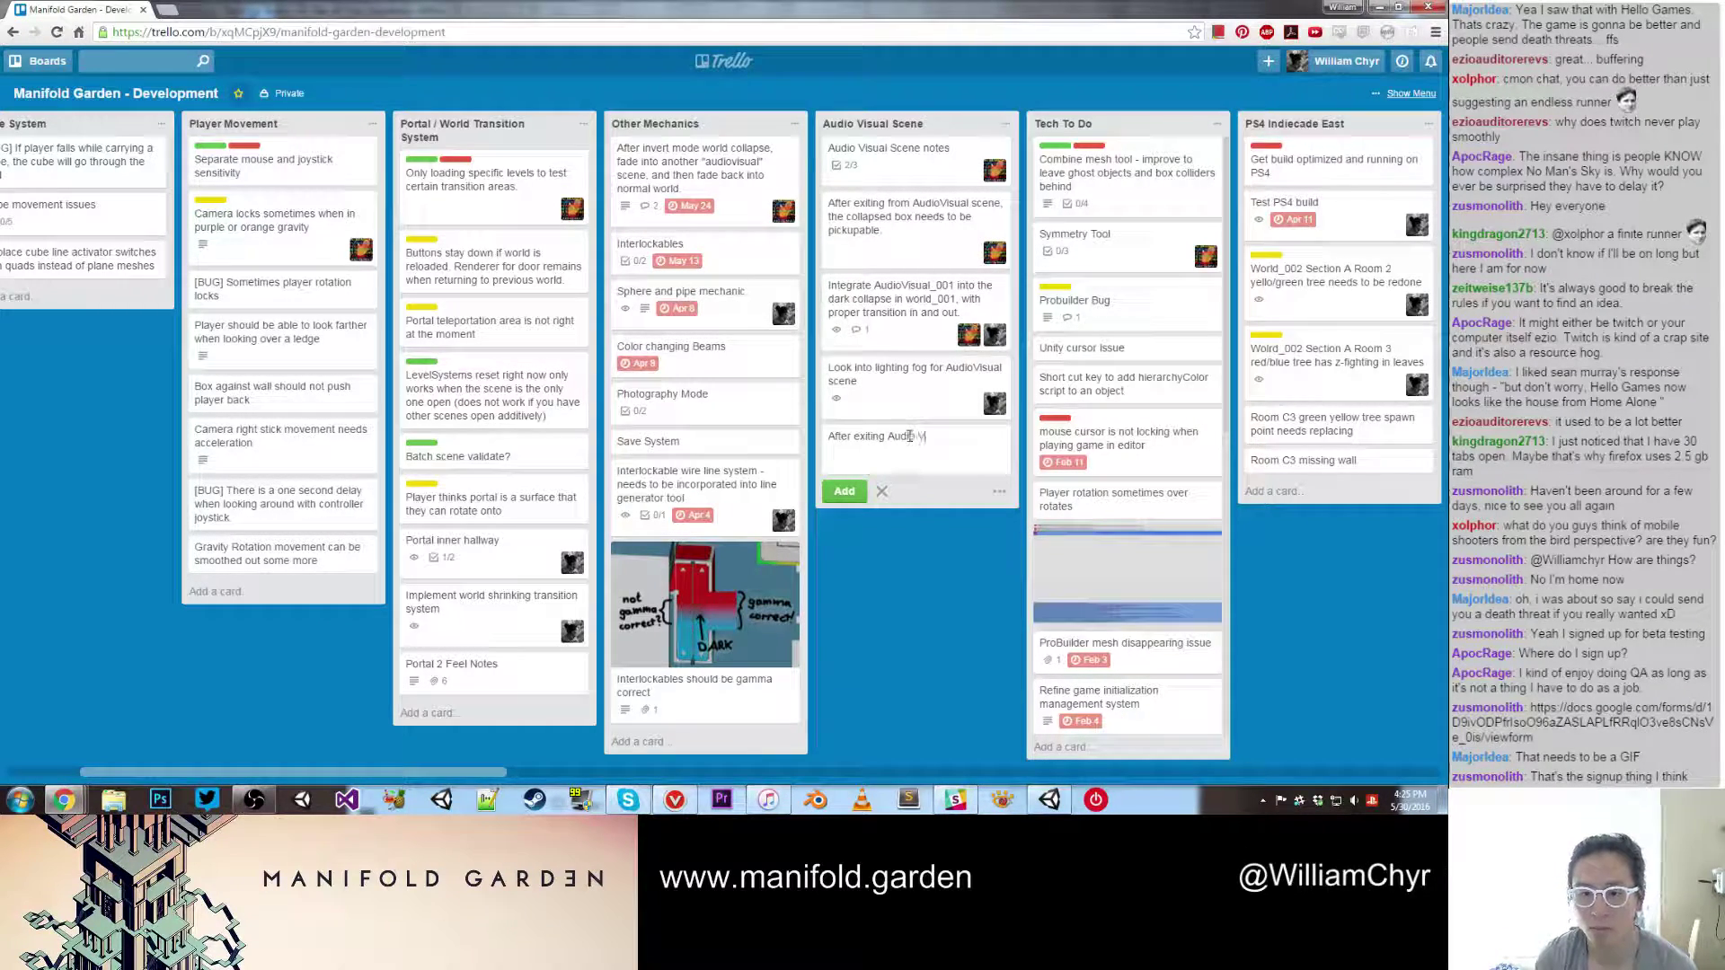
type("isual Scene 001 ")
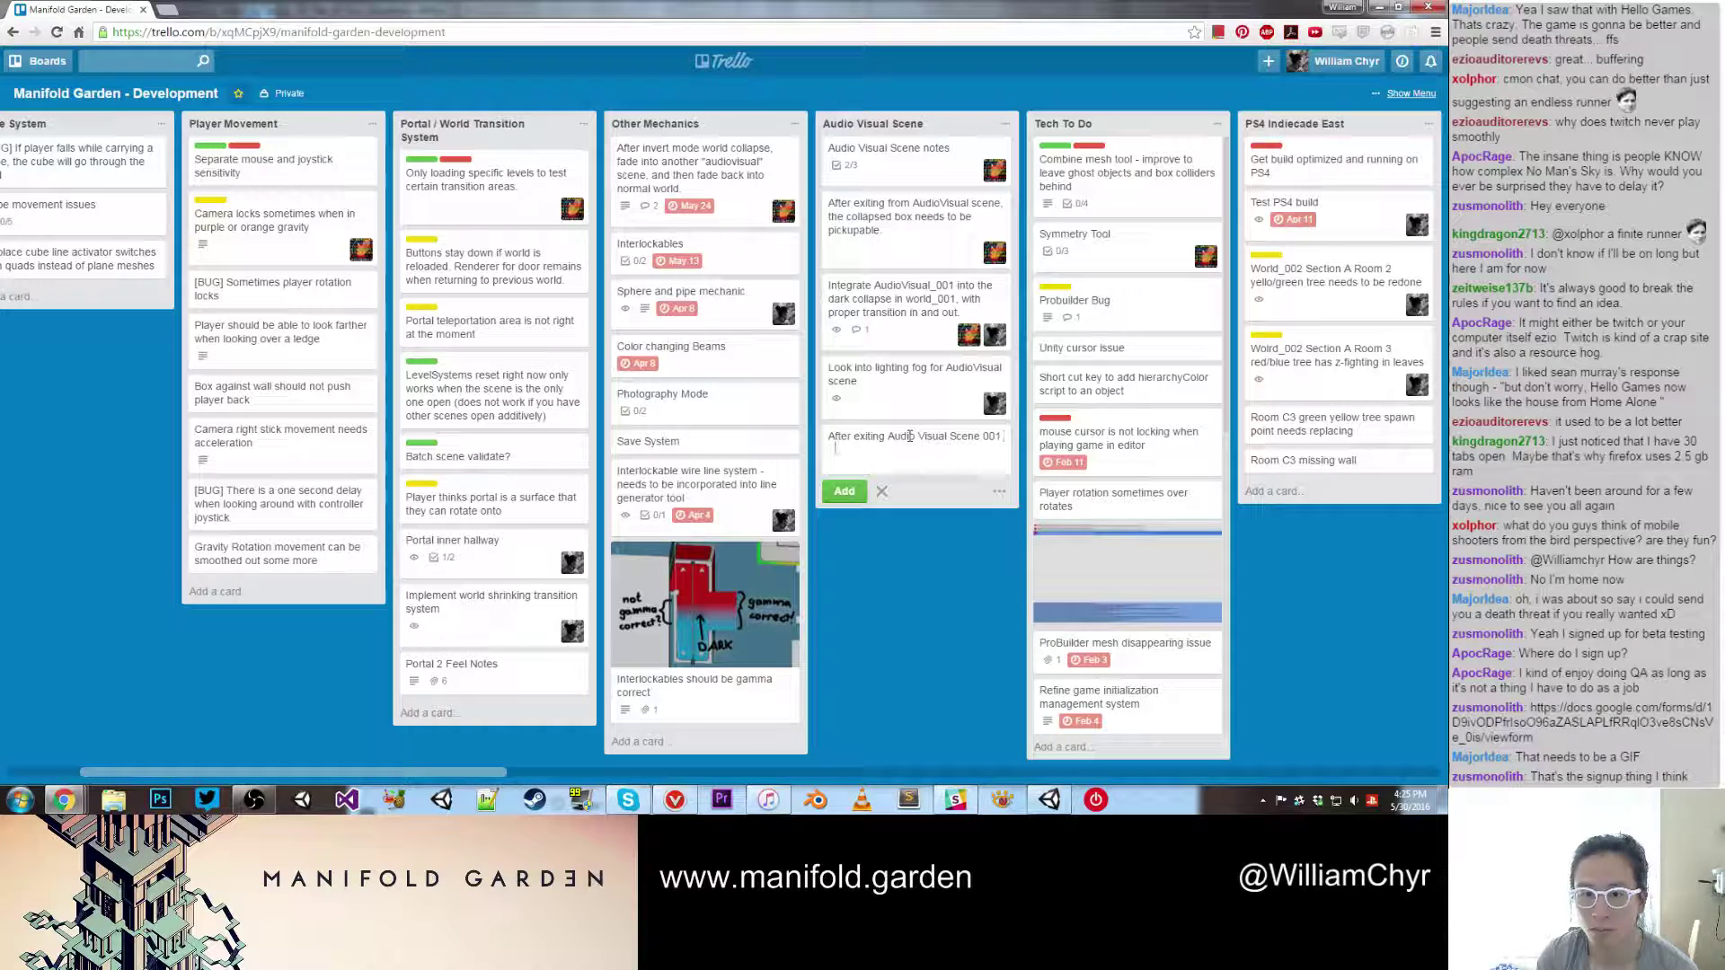
type("-")
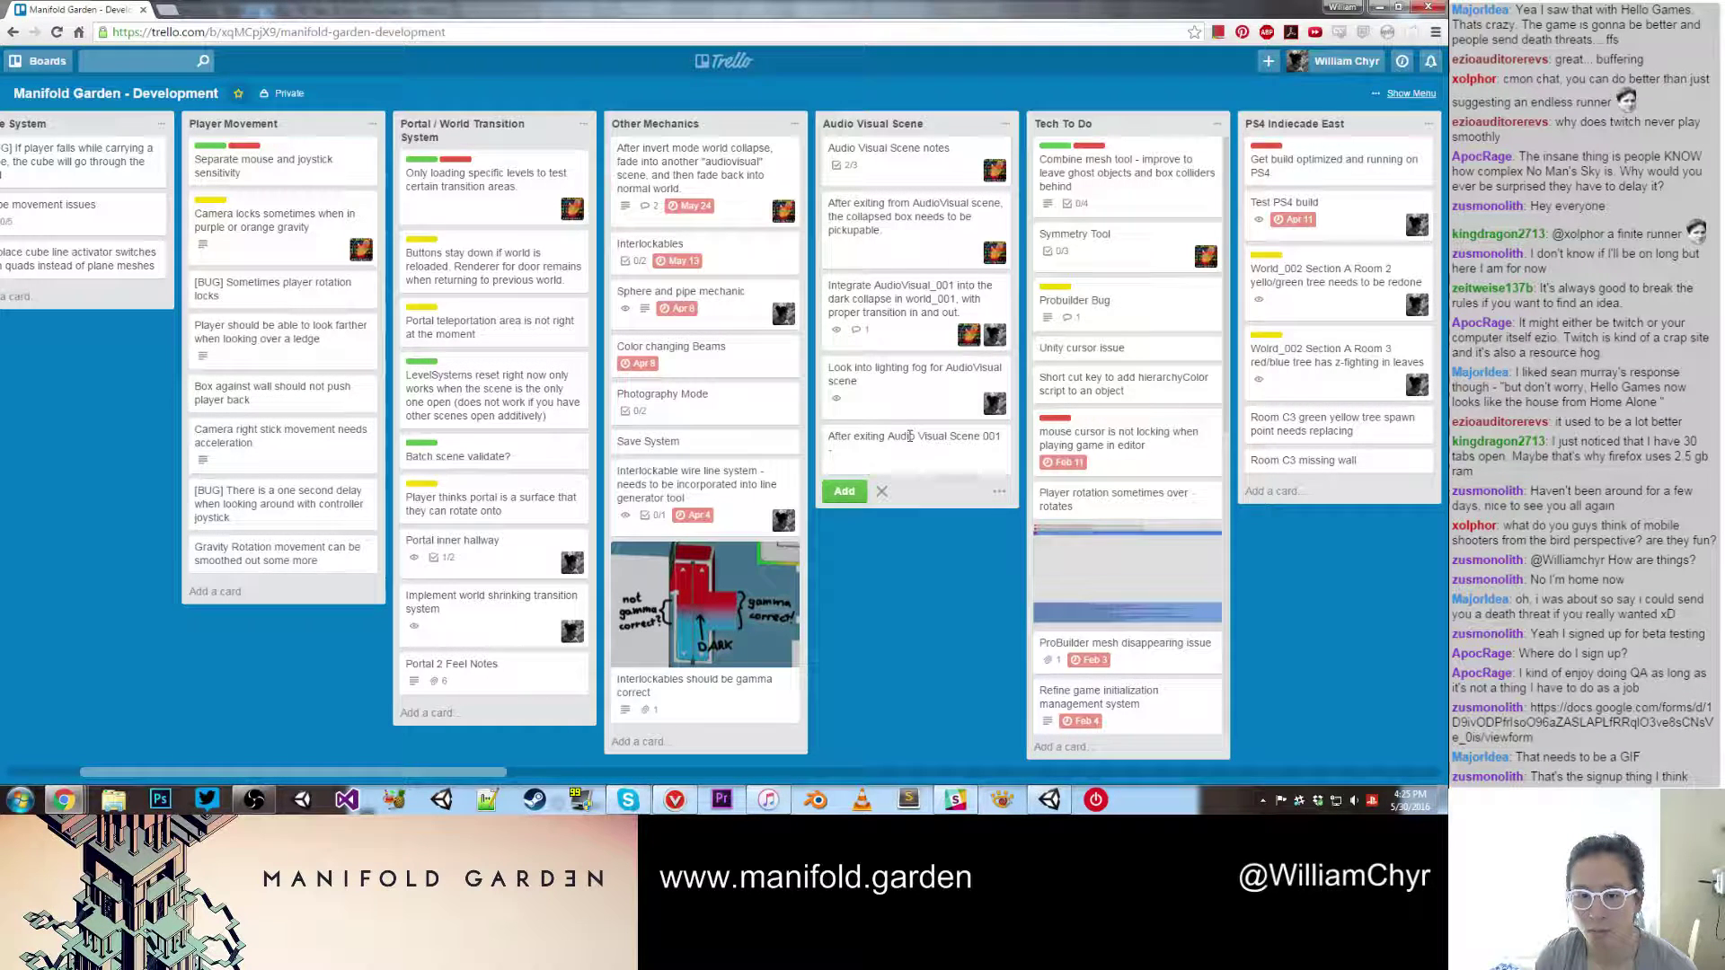
type(" the player is embe")
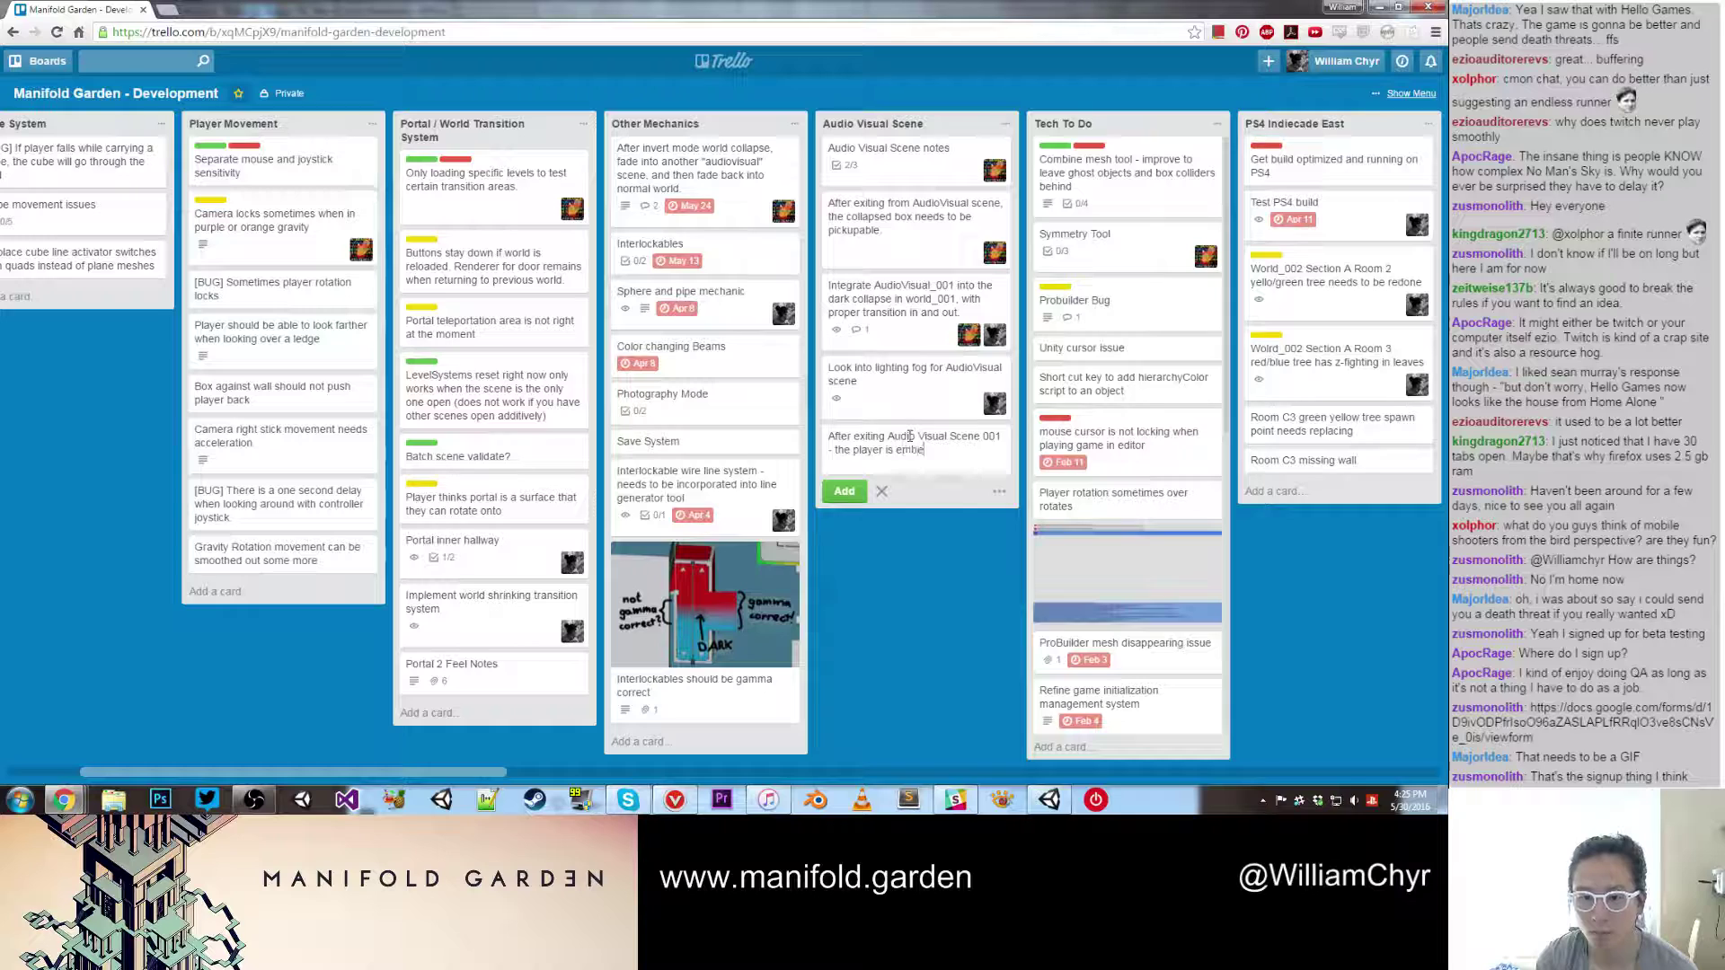
type("dded in the")
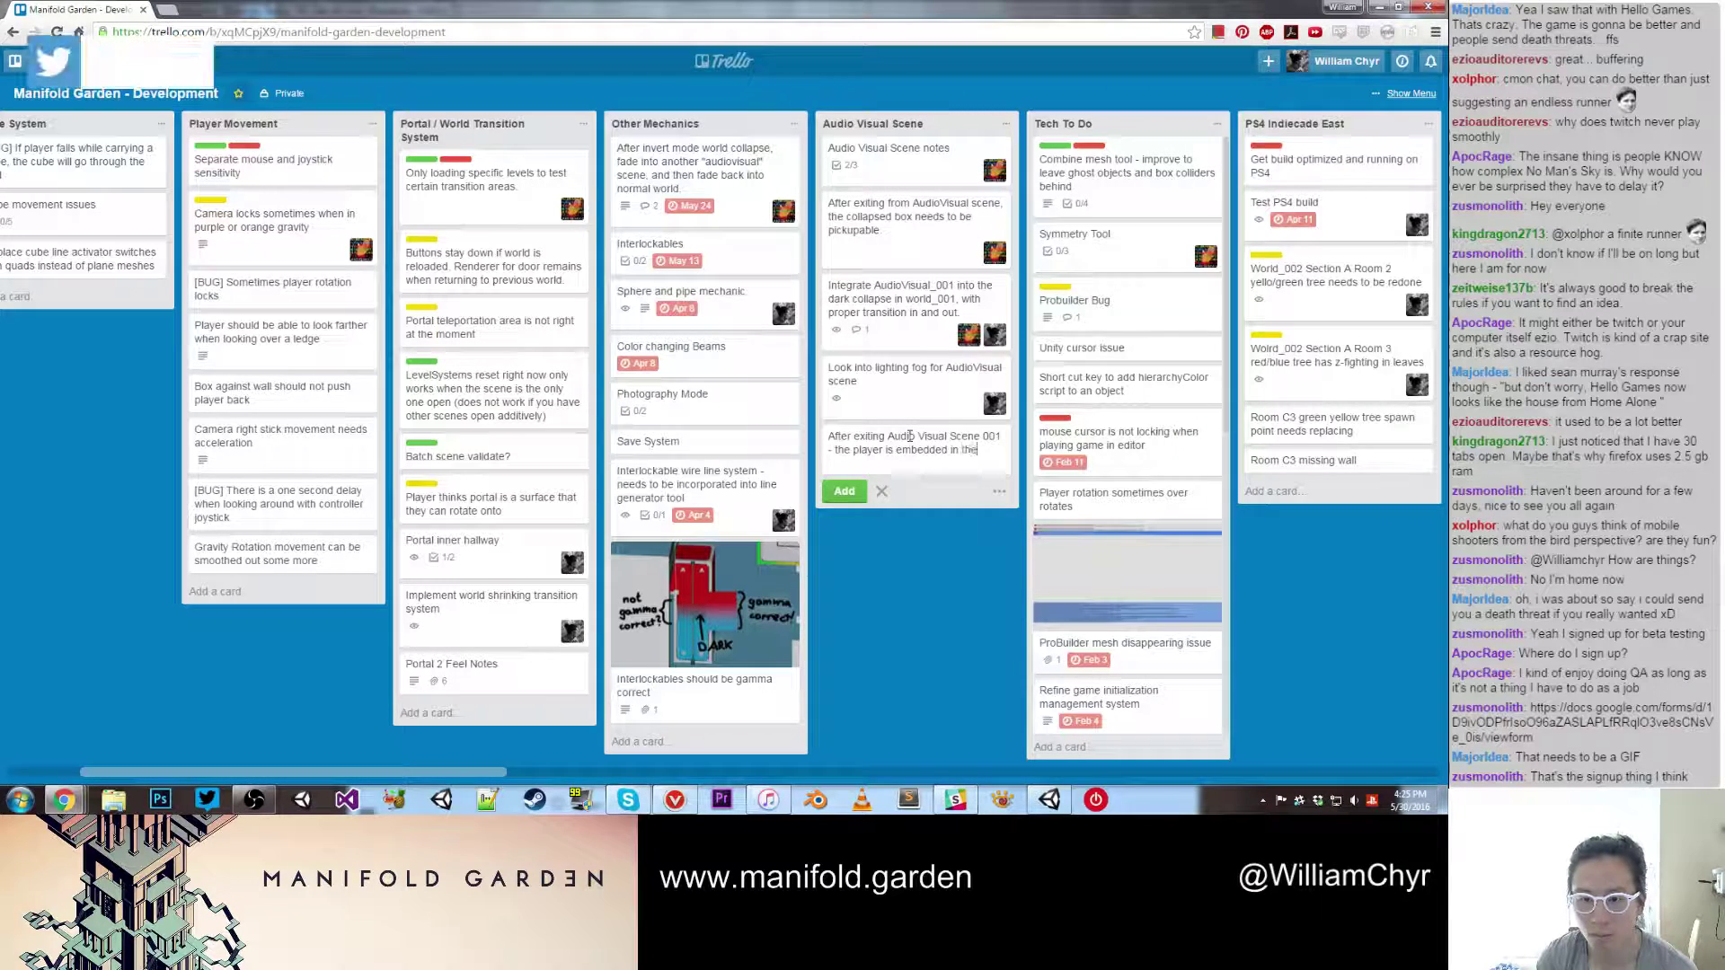
type(" floor too dee")
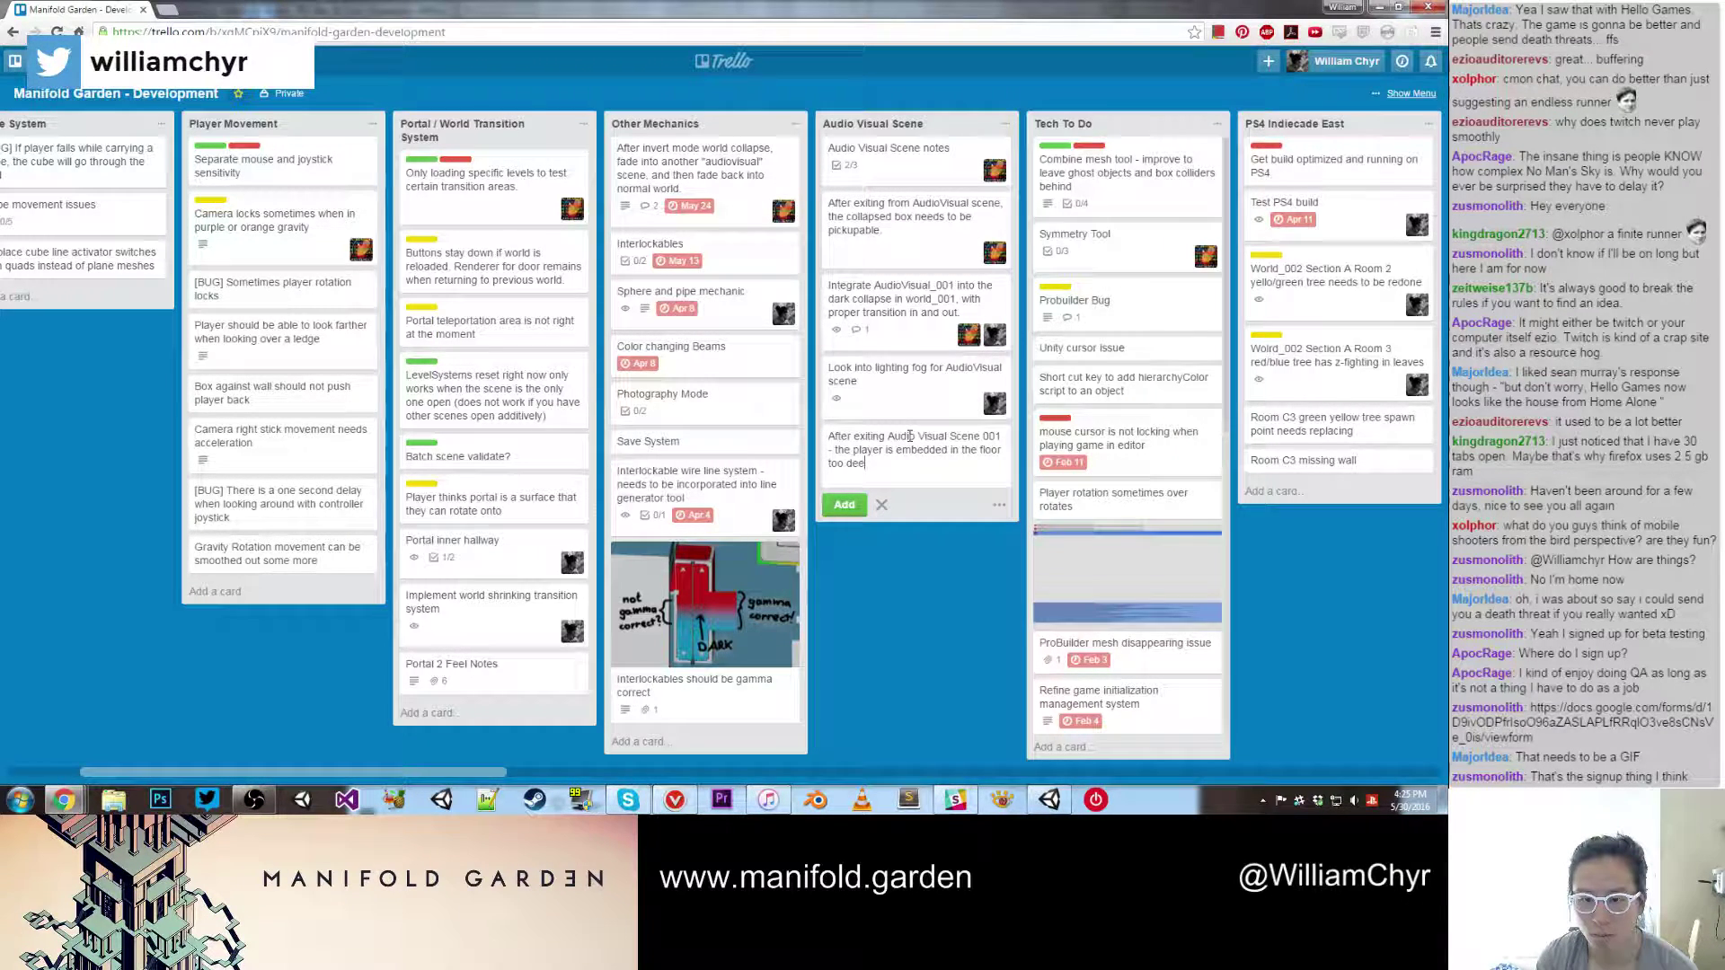
type("ply")
key("Return")
left_click(910, 440)
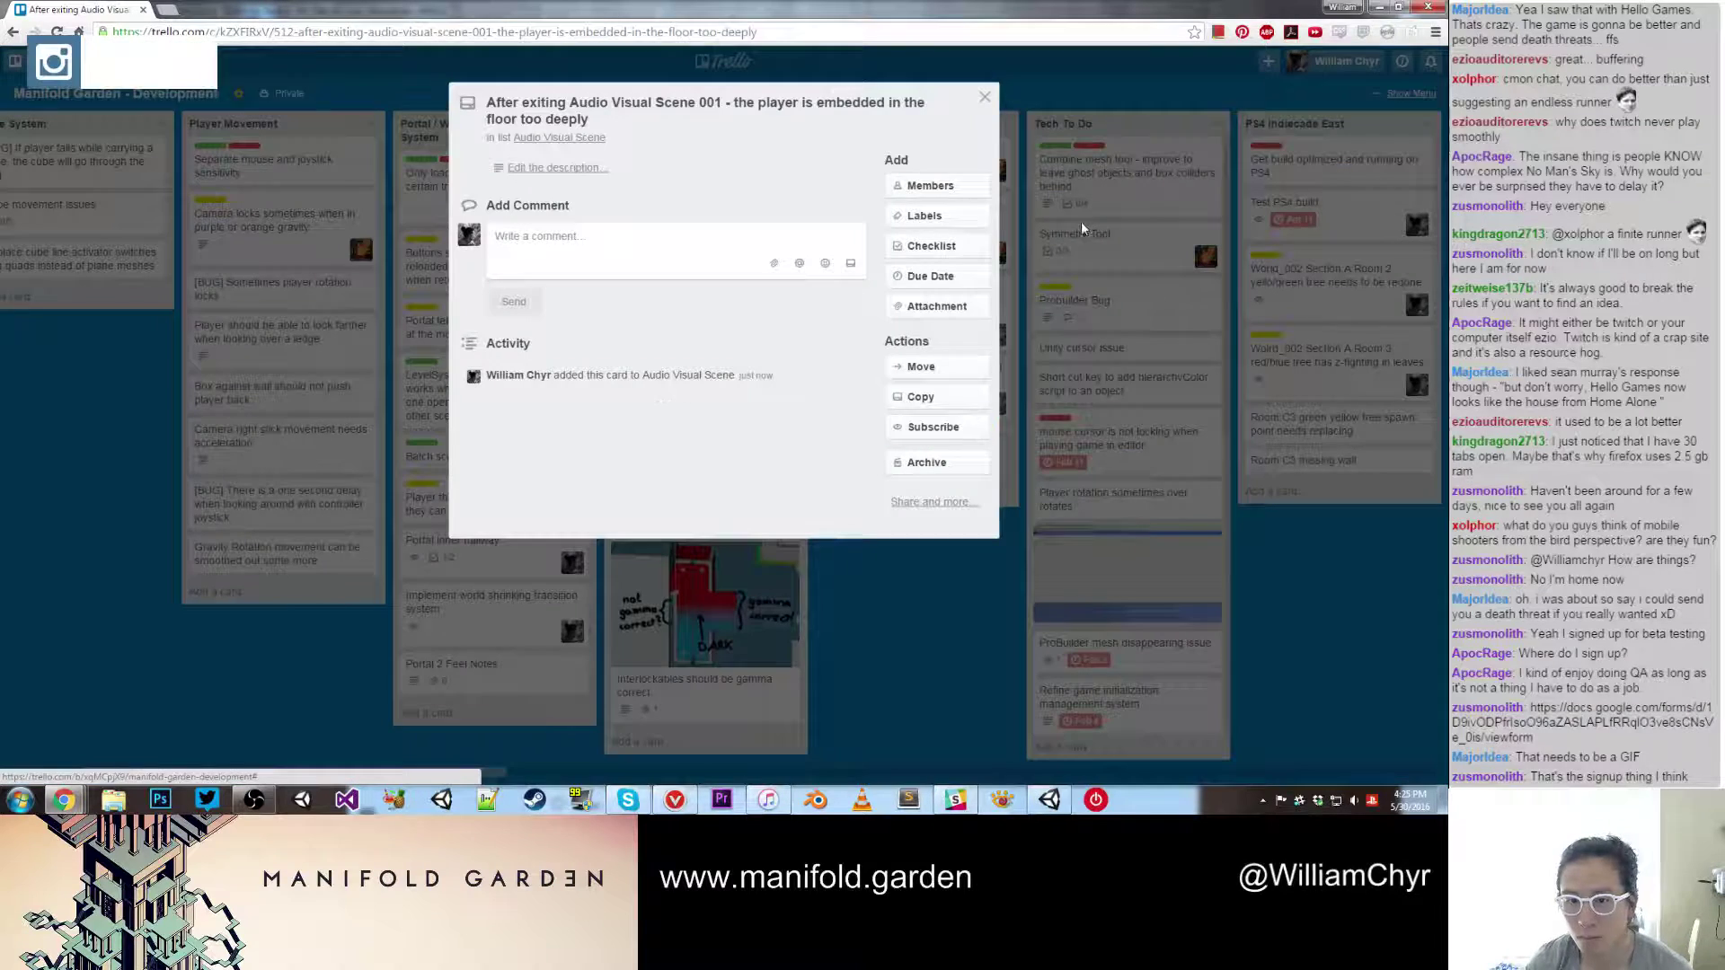
Step: Assign the other team member to the card about the player being embedded in the floor
left_click(930, 185)
left_click(988, 317)
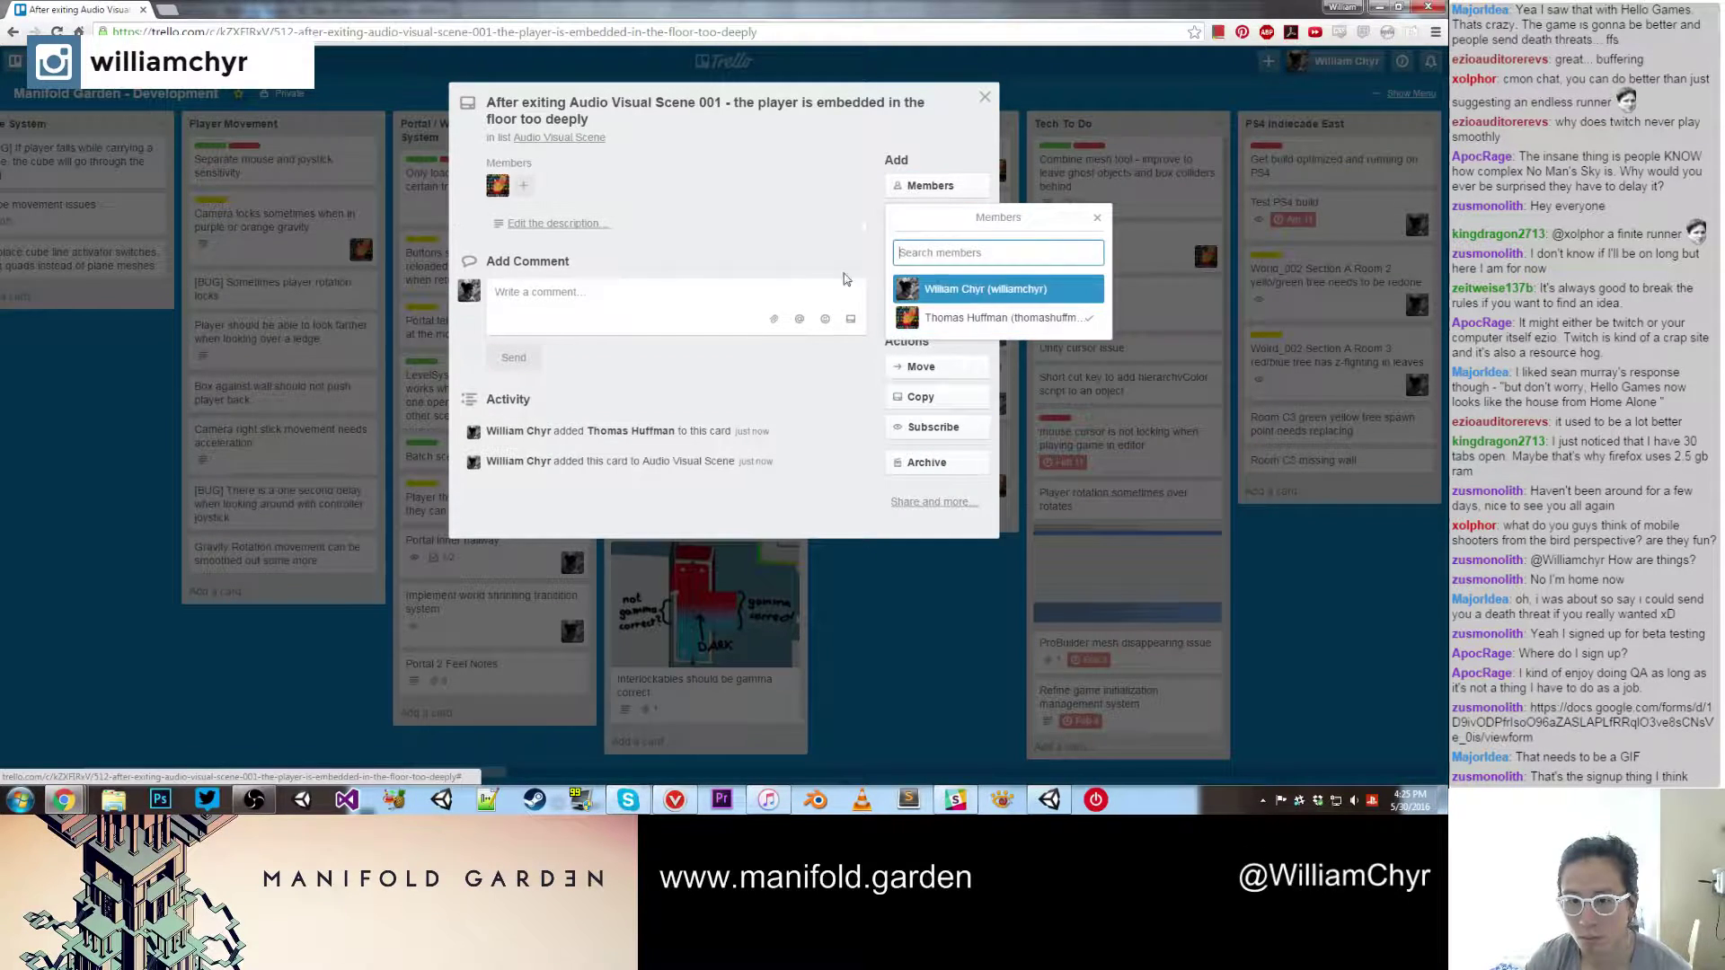
left_click(844, 278)
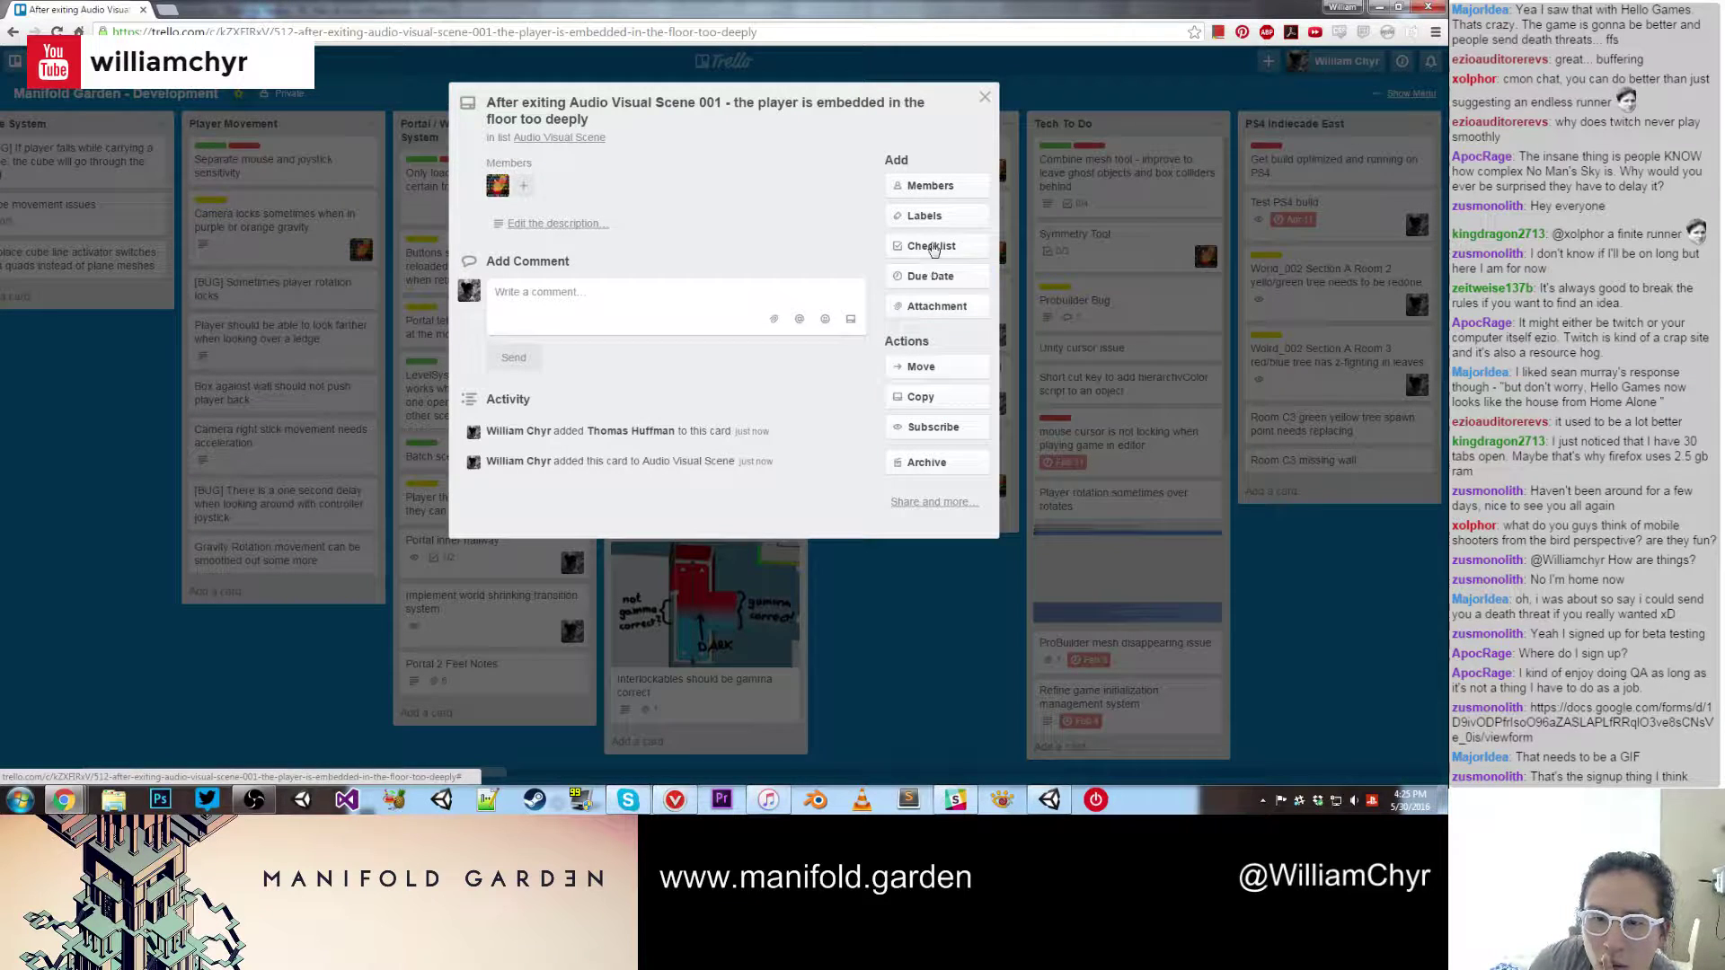
Step: Add the Bug and Priority labels to the embedded-player card and move it to the top of the Audio Visual Scene list
left_click(933, 249)
left_click(925, 216)
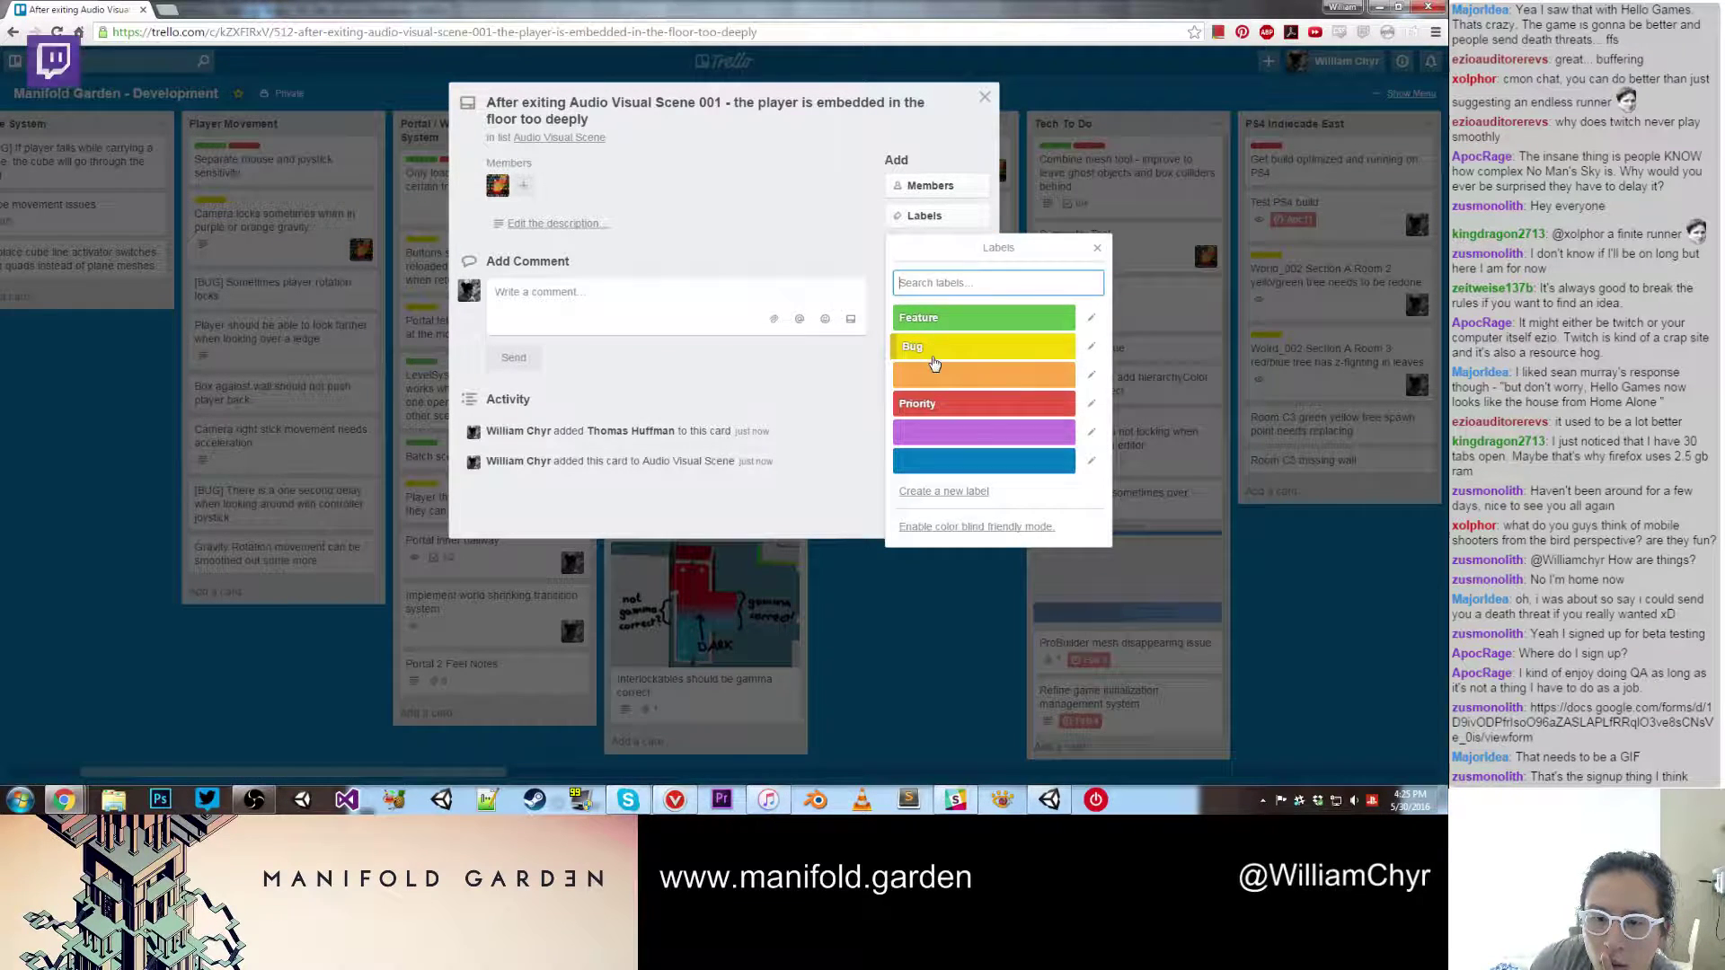
left_click(934, 347)
left_click(935, 404)
left_click(1097, 248)
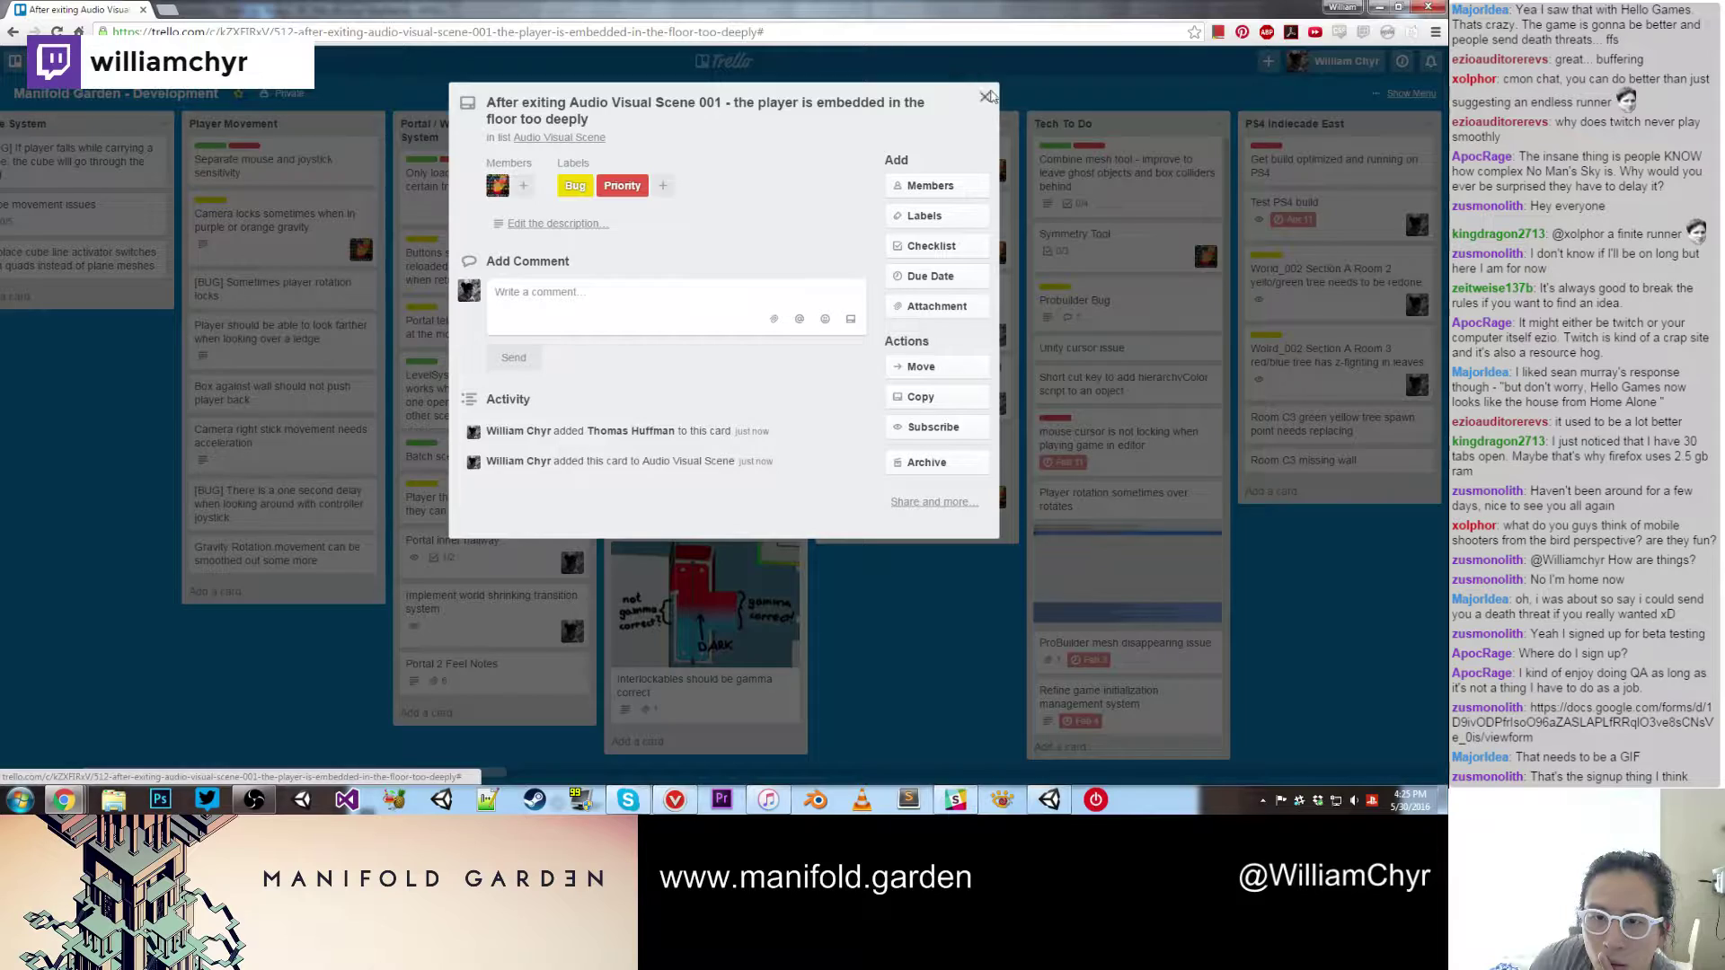
left_click(986, 95)
left_click_drag(898, 449, 912, 153)
Step: Add the card "How to set up the place where the player is when they audio an audio visual scene - is it via Spawnpoint?" to Audio Visual Scene
left_click(897, 528)
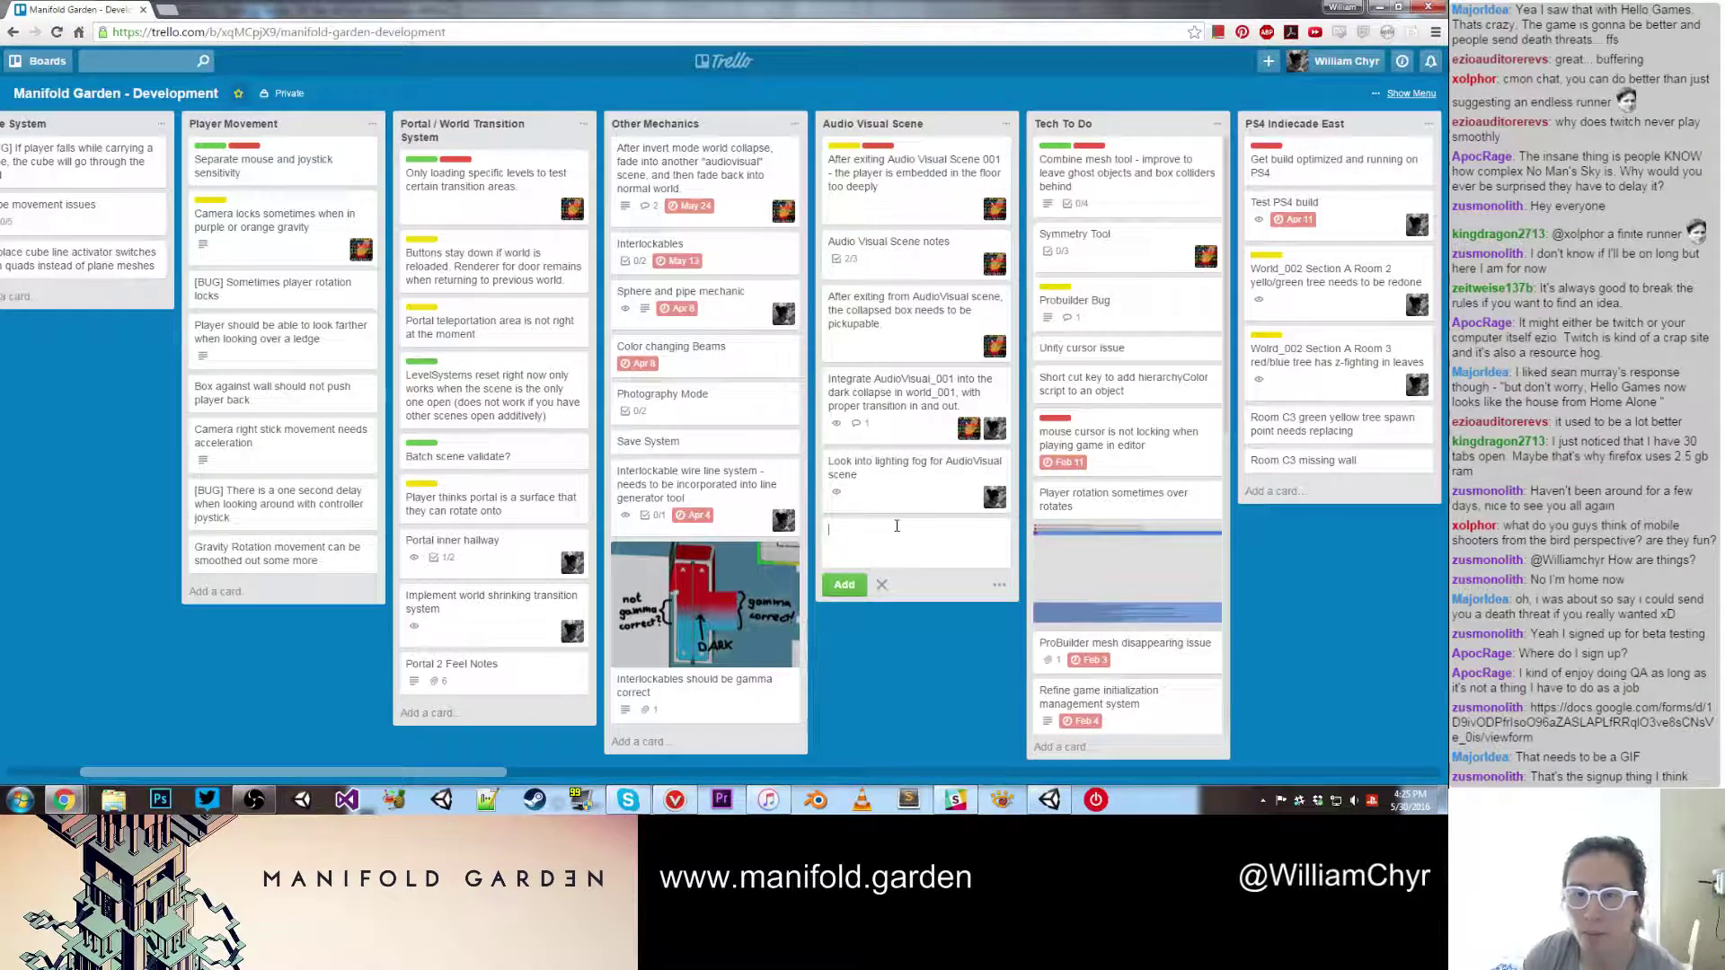
type("Adu")
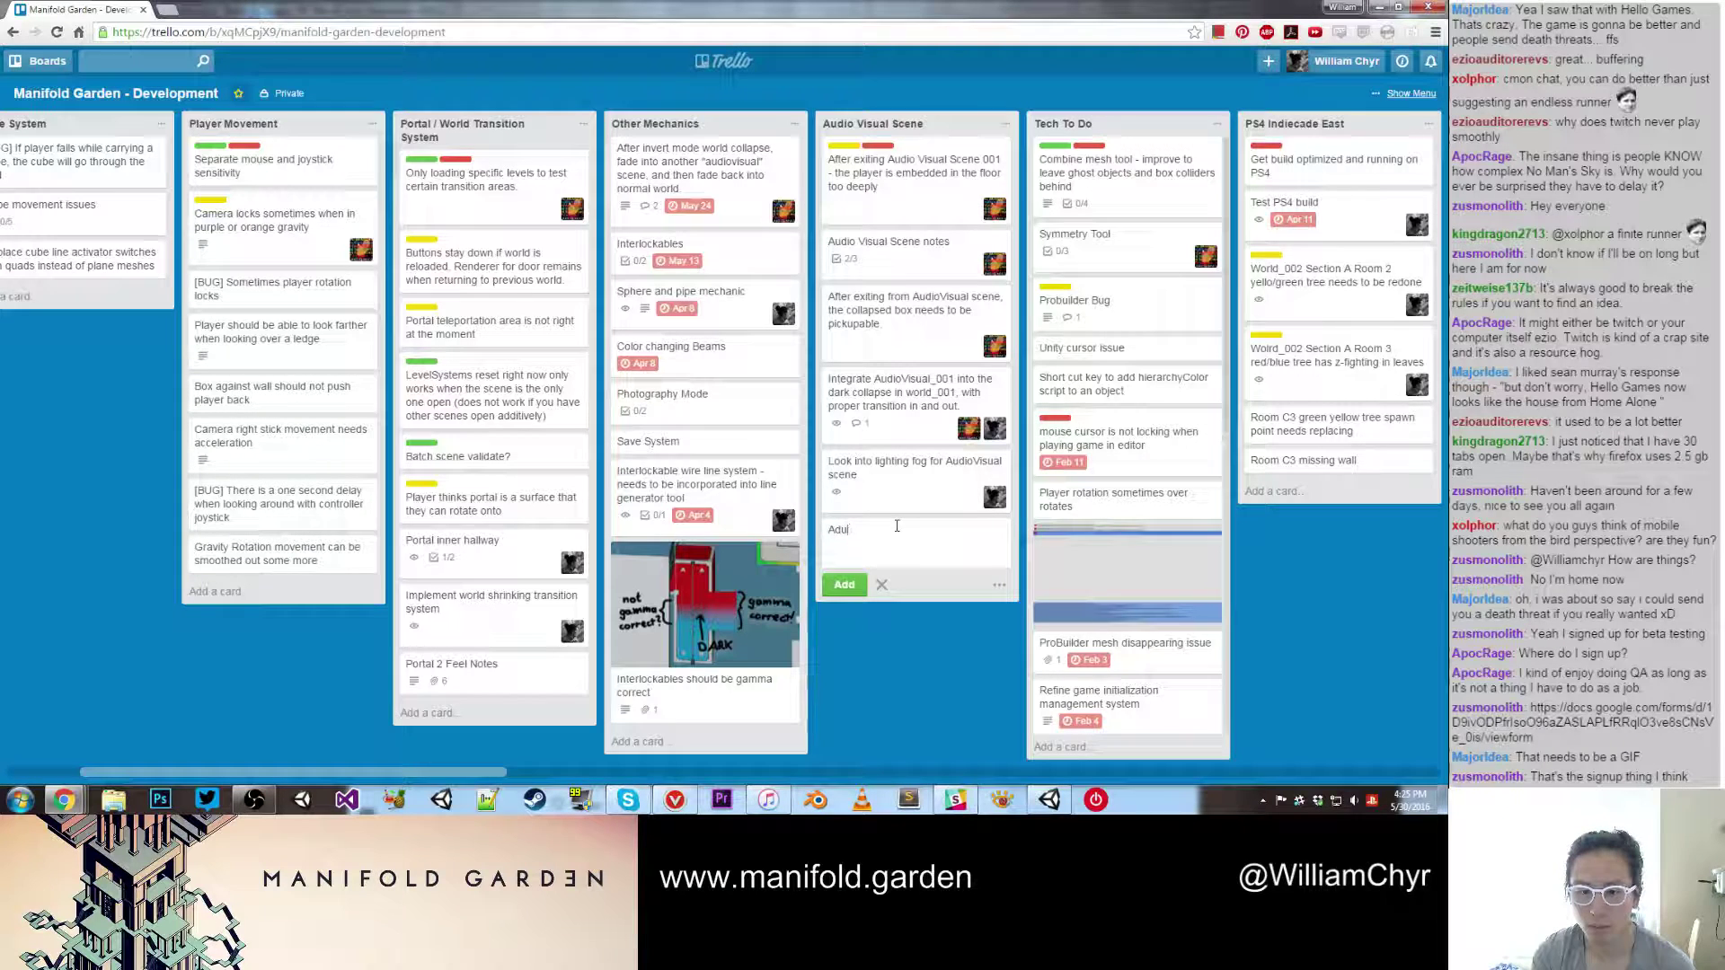
key("BackSpace")
key("BackSpace")
key("BackSpace")
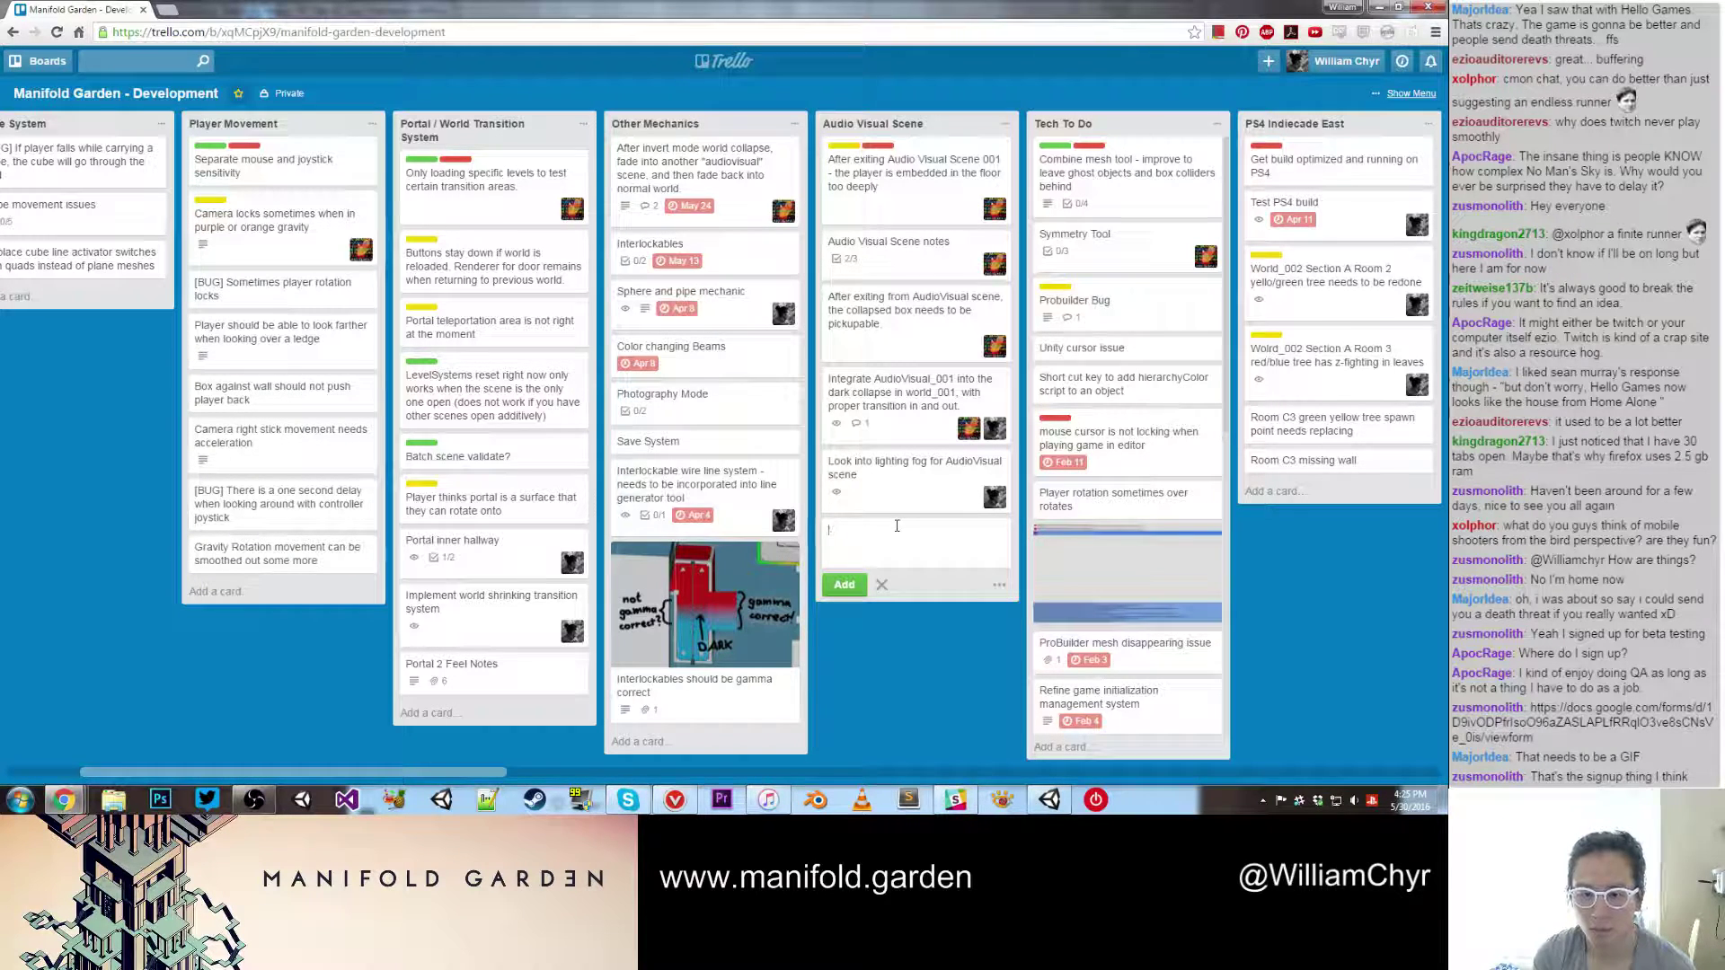
type("How to ")
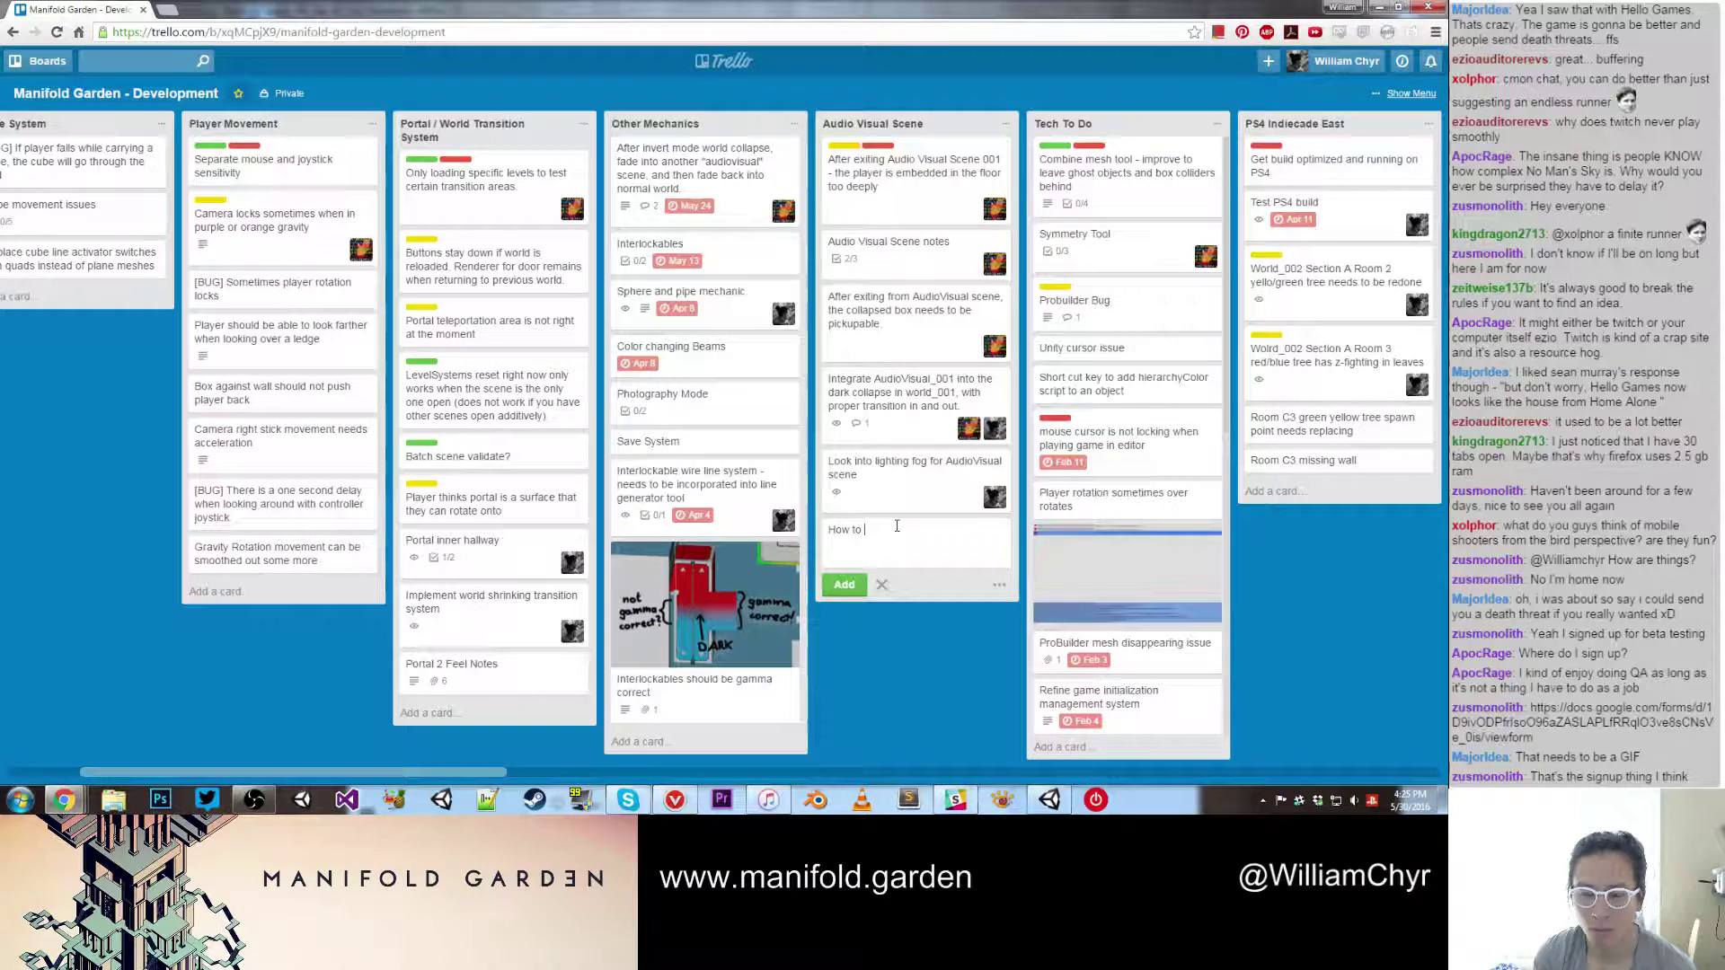
type("set up the ")
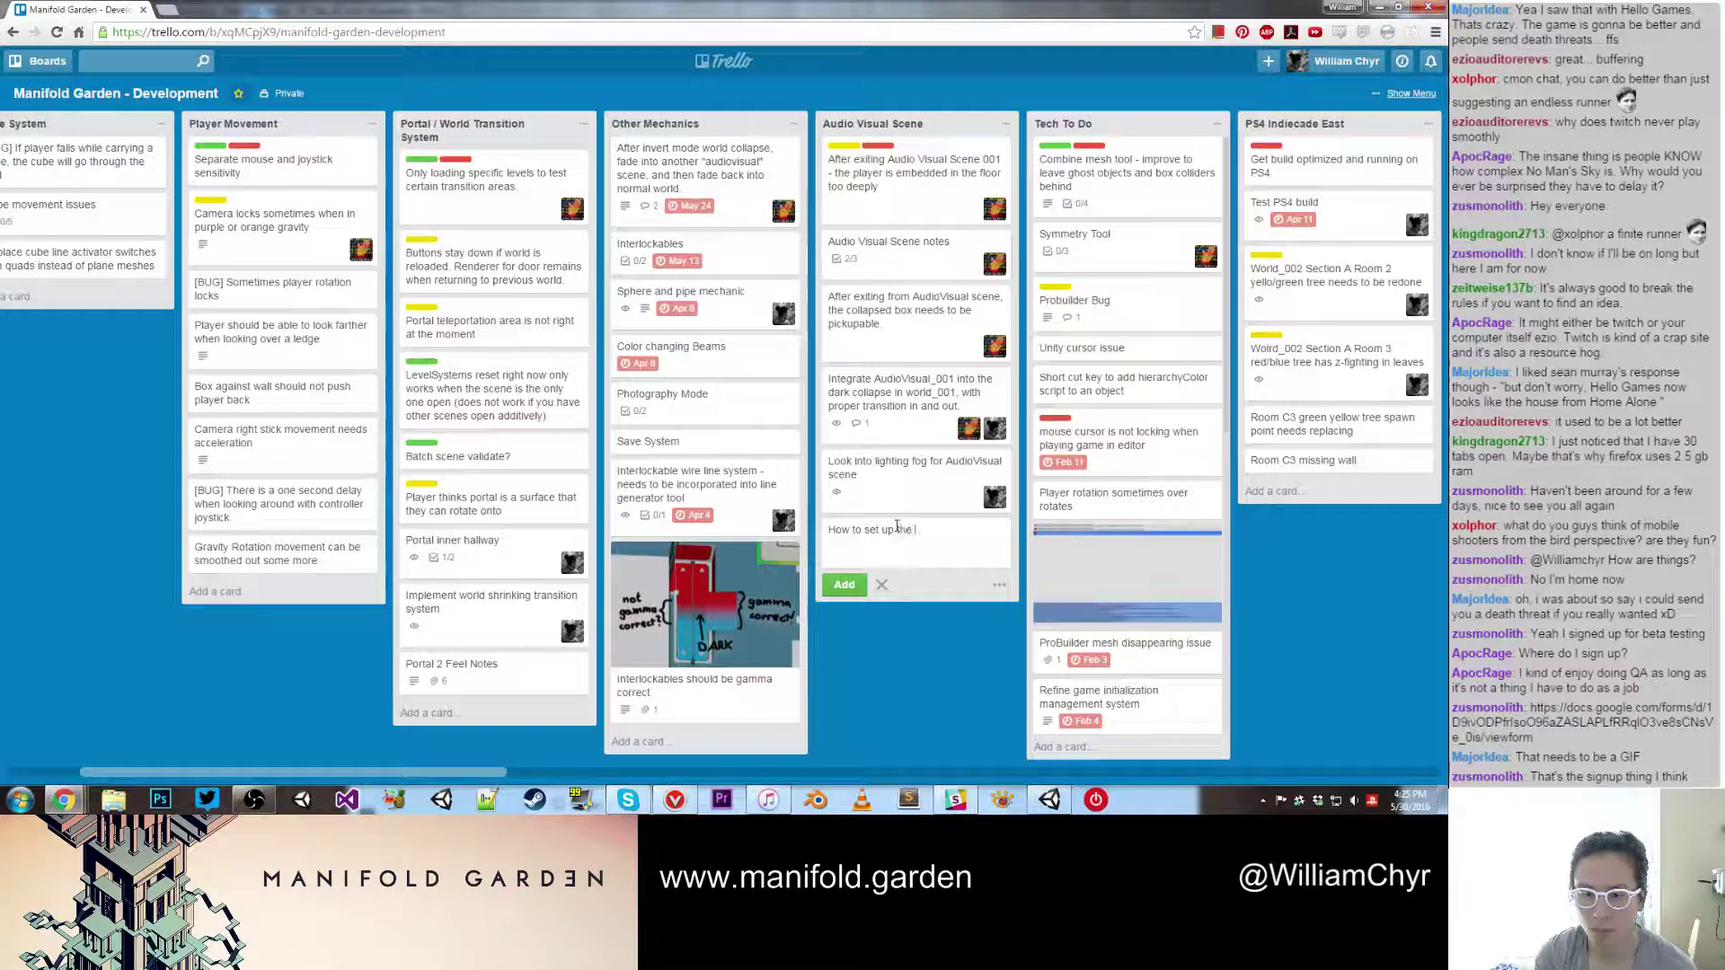
type("place where the playe")
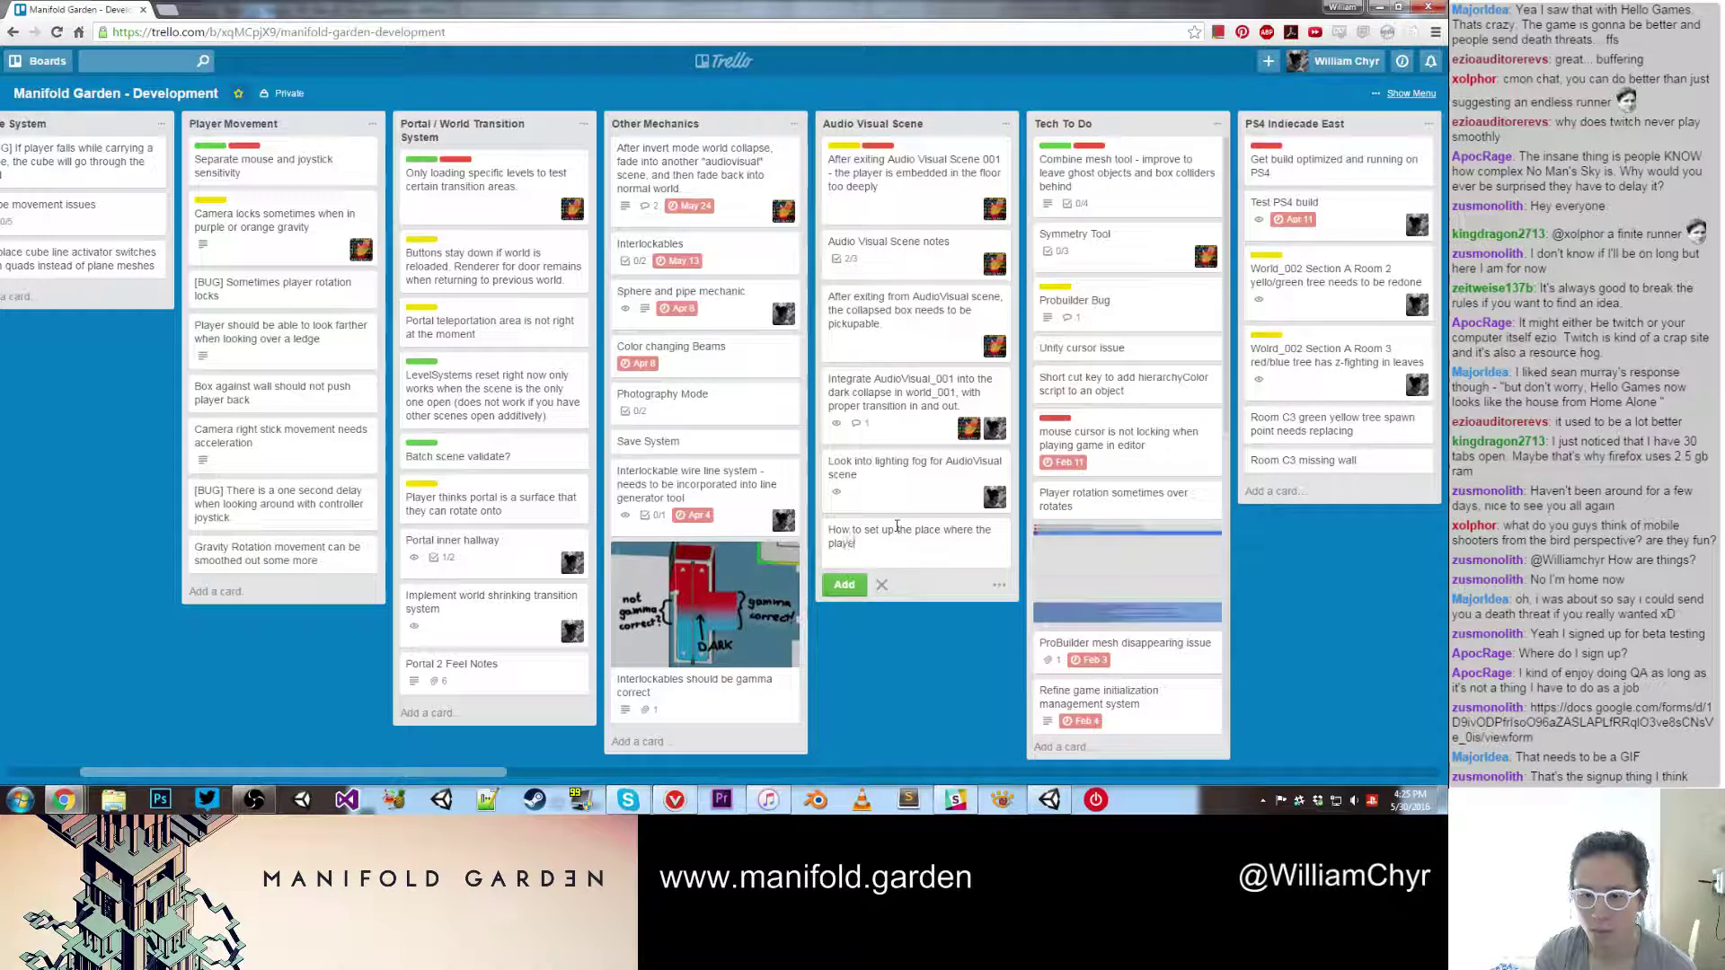
type("r is when they audio ")
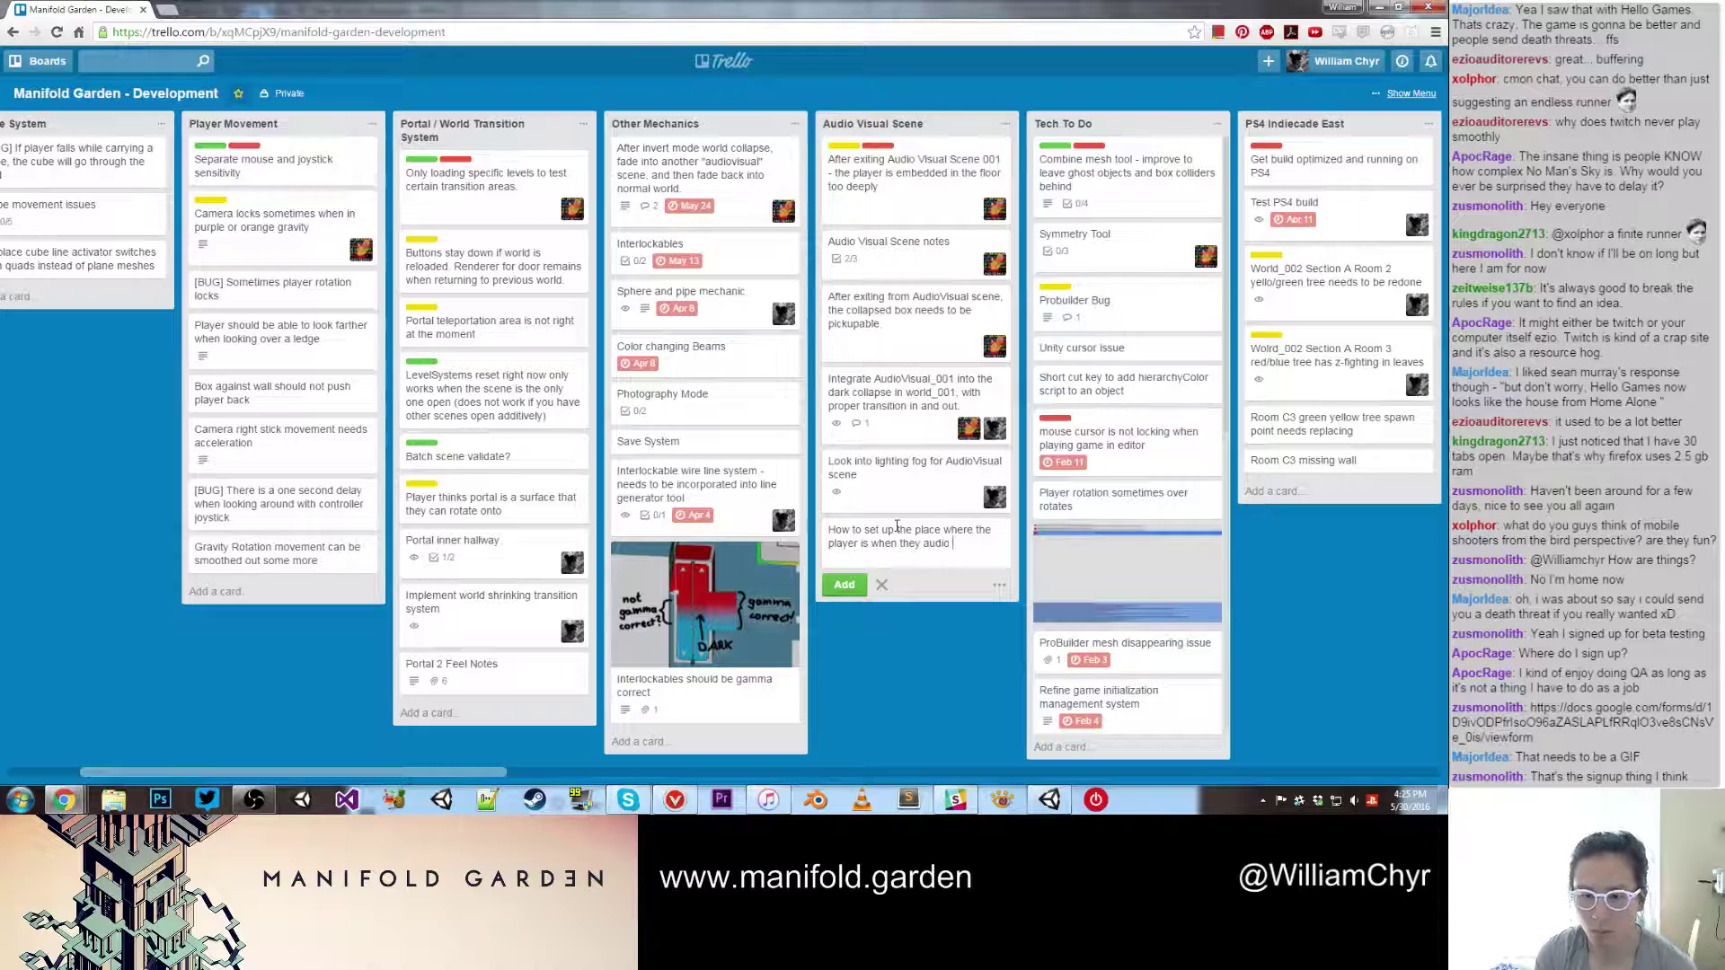
type("an a")
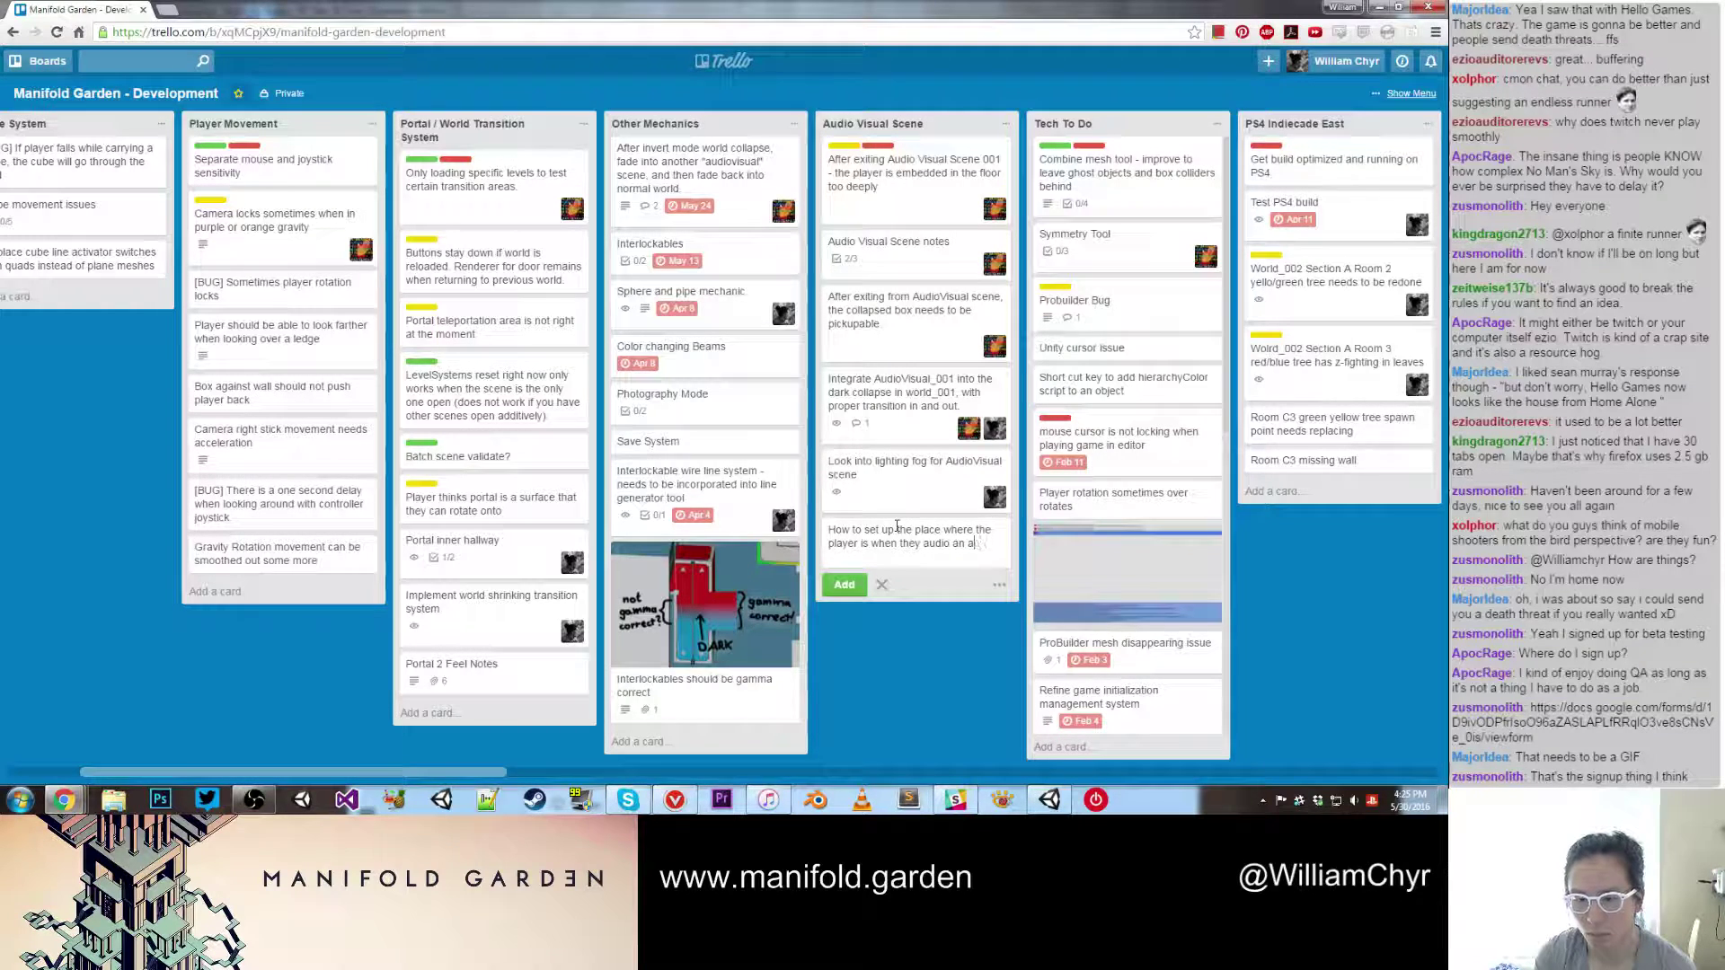
type("udio visual scene - is Sp")
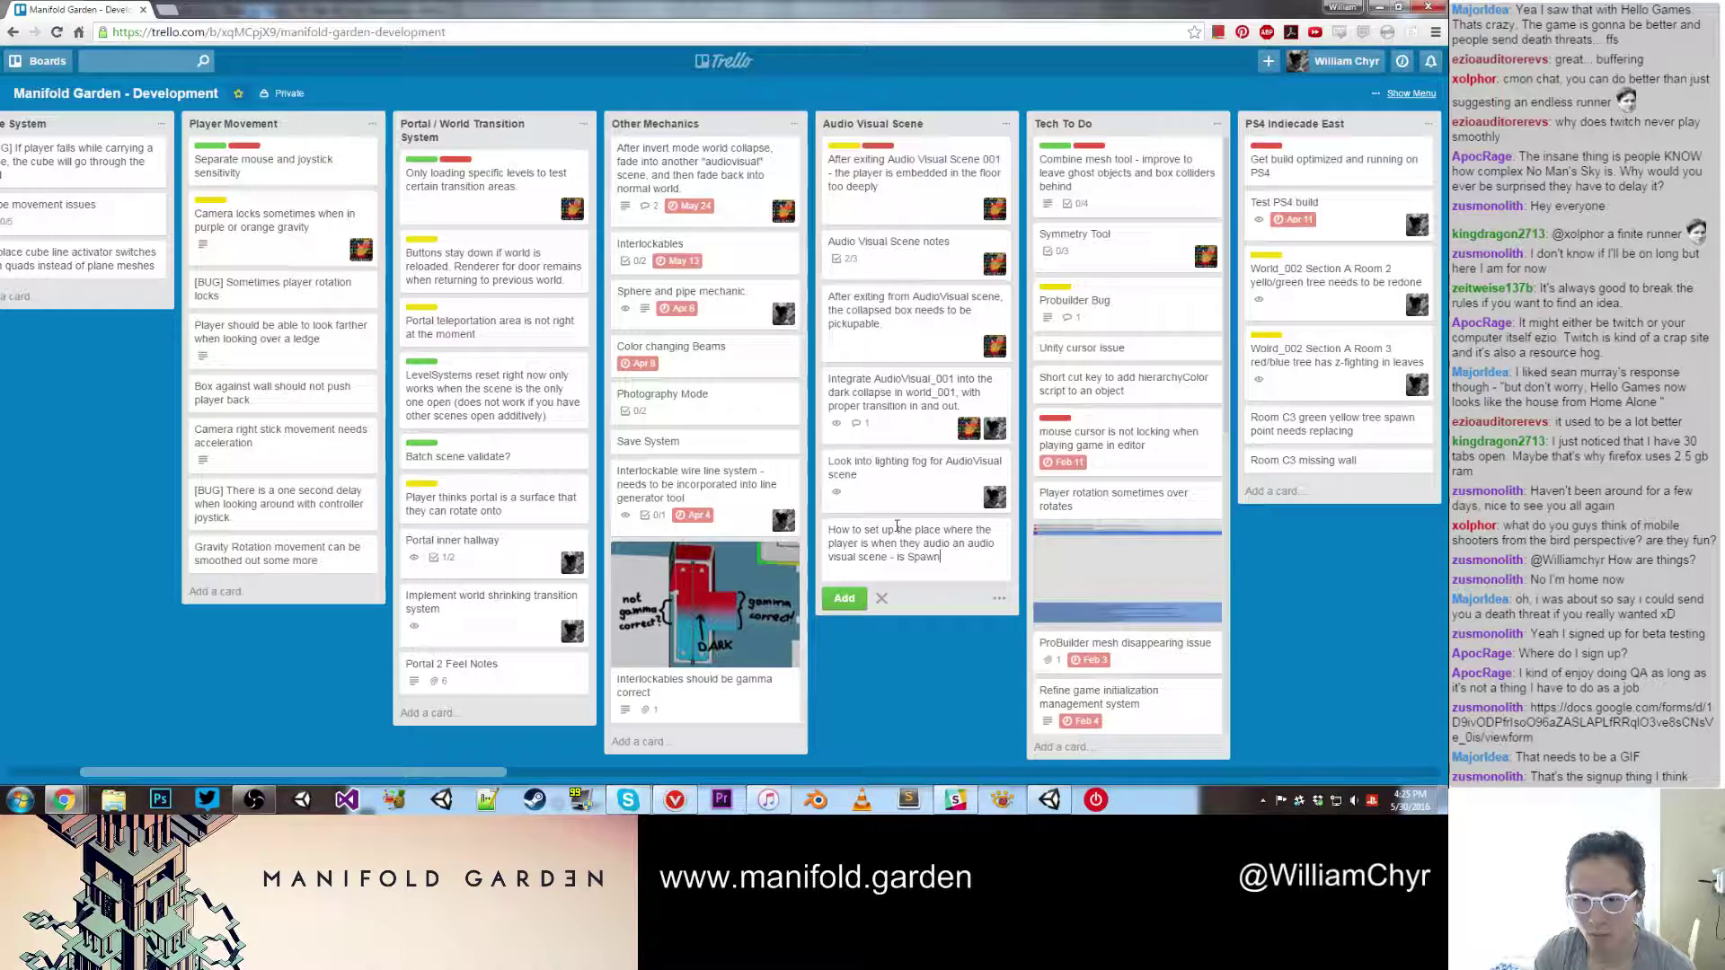
type("awn")
key("BackSpace")
key("BackSpace")
key("BackSpace")
key("BackSpace")
key("BackSpace")
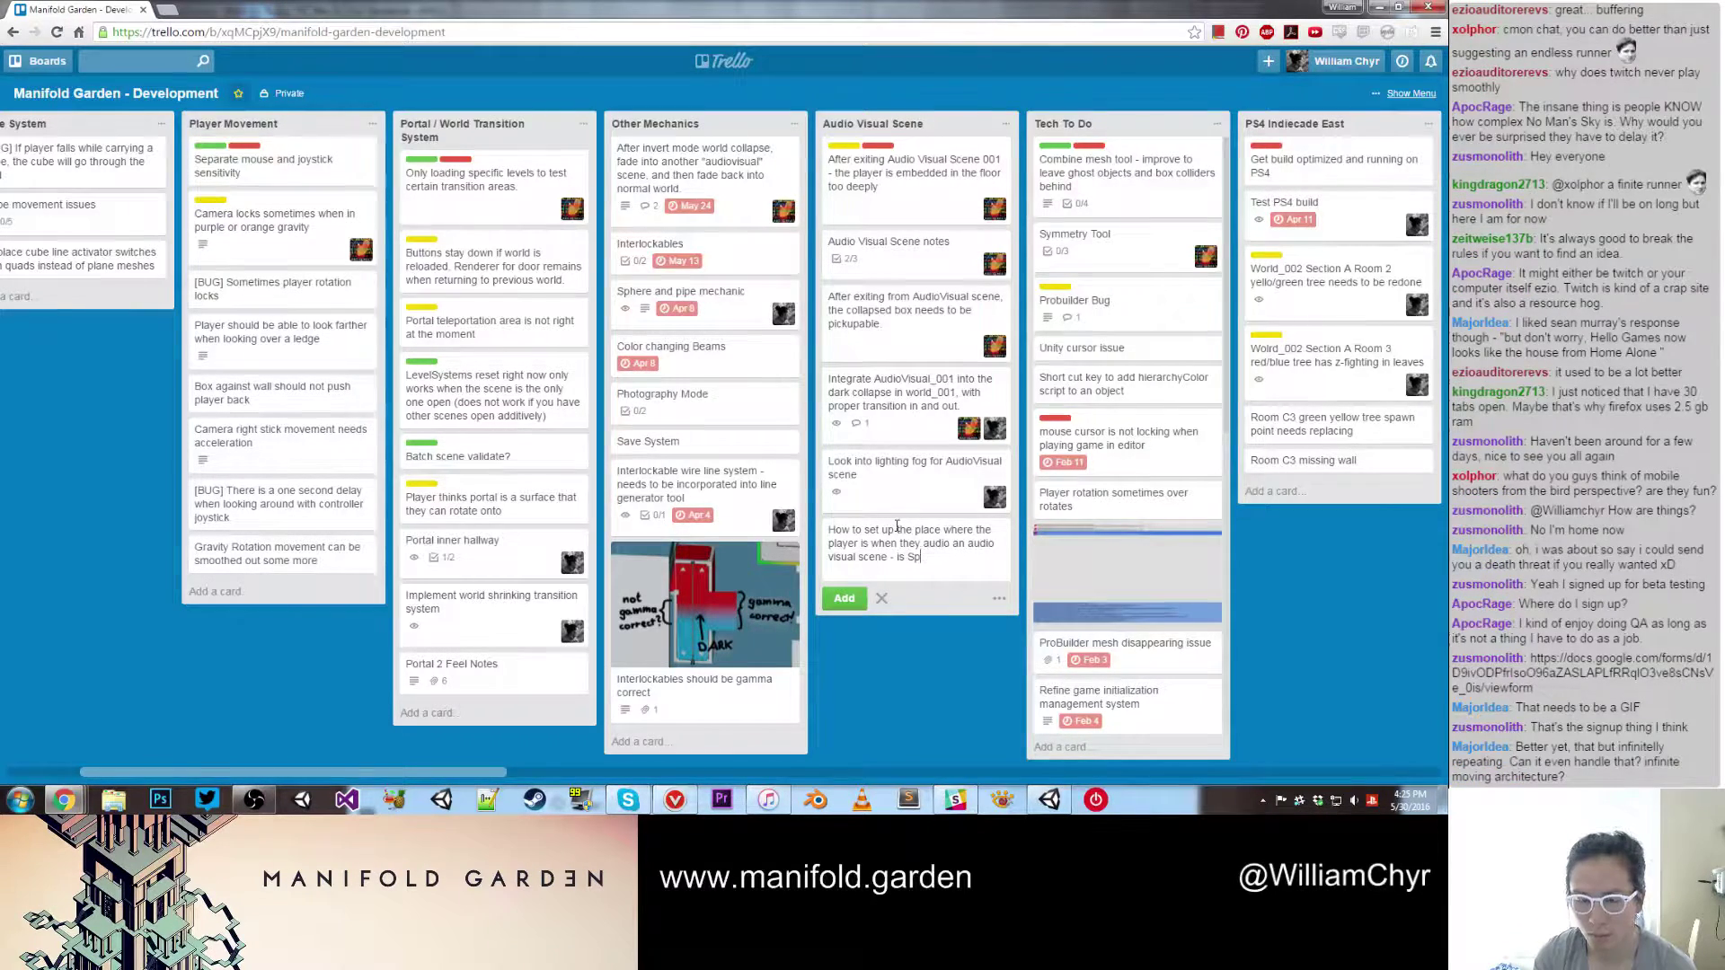
type("iot")
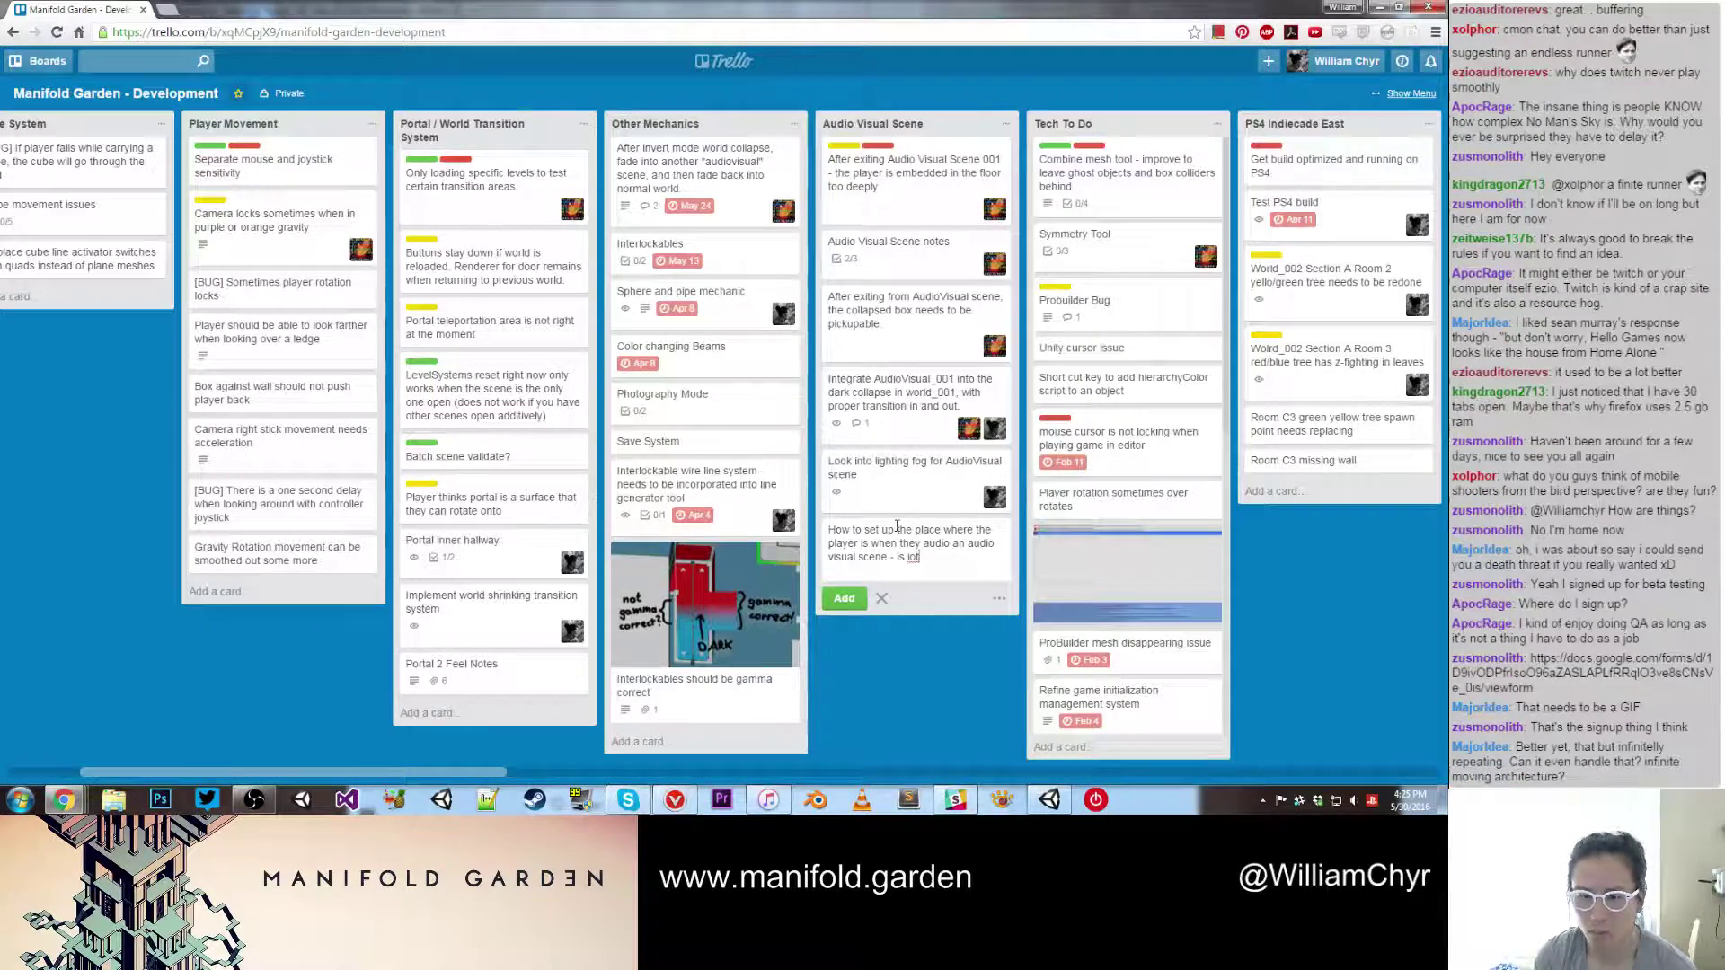
key("BackSpace")
type("t via Spawnpoint?")
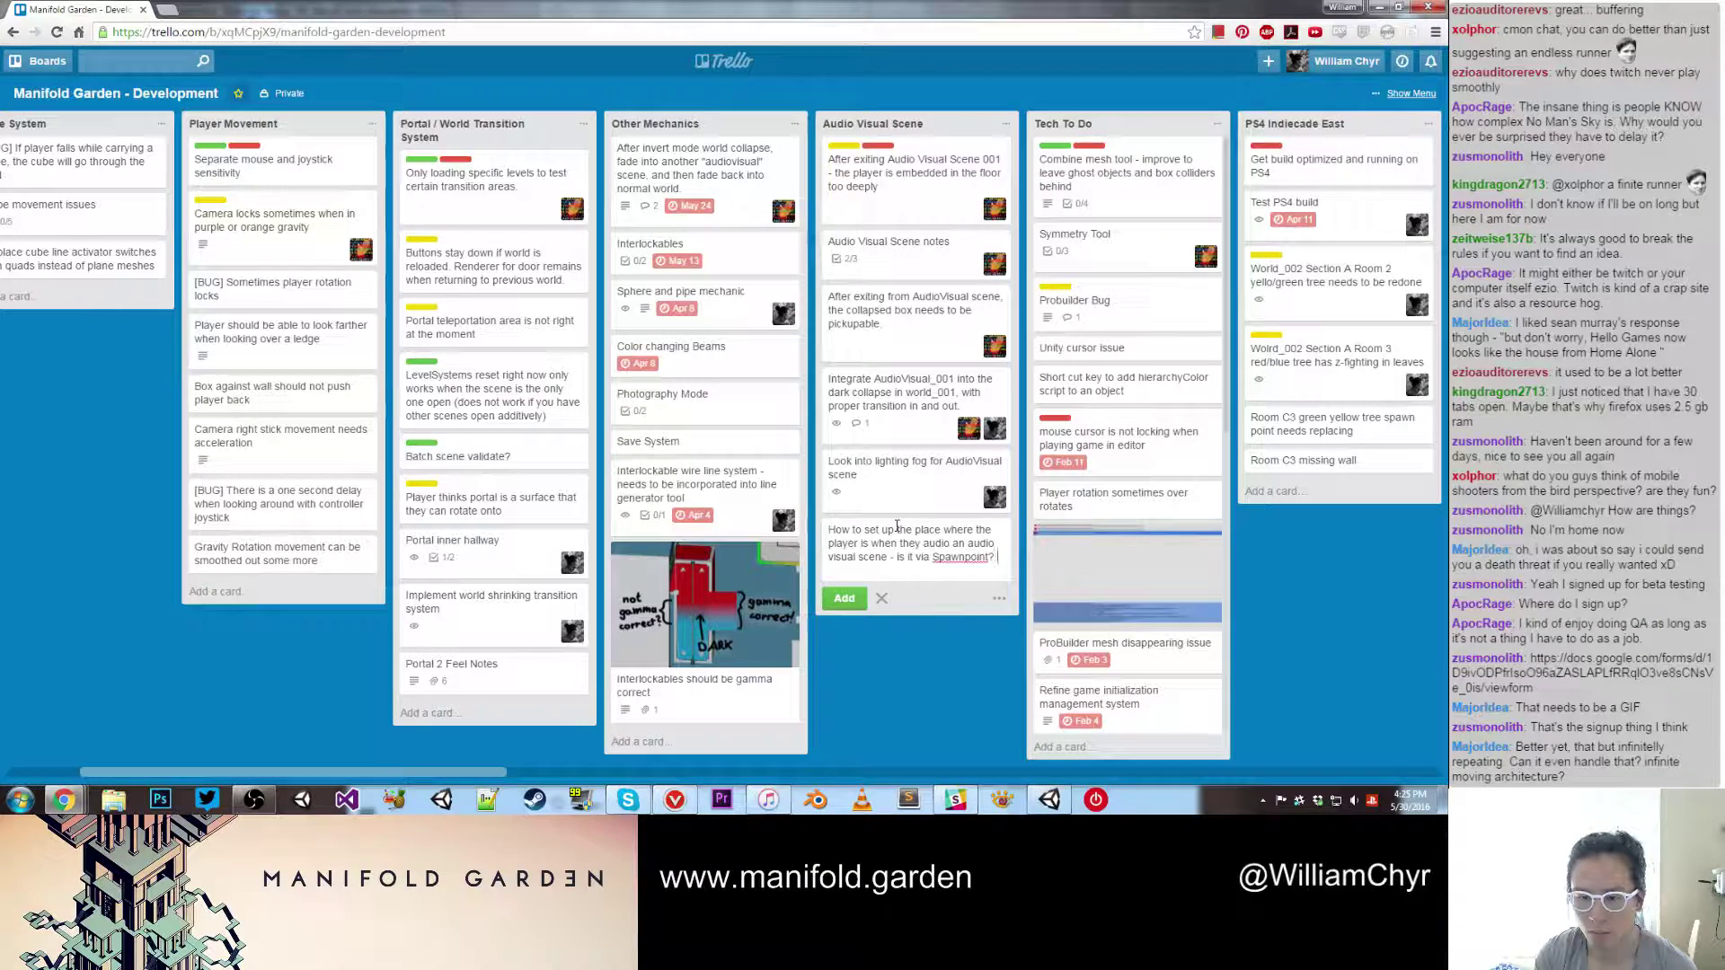
key("Return")
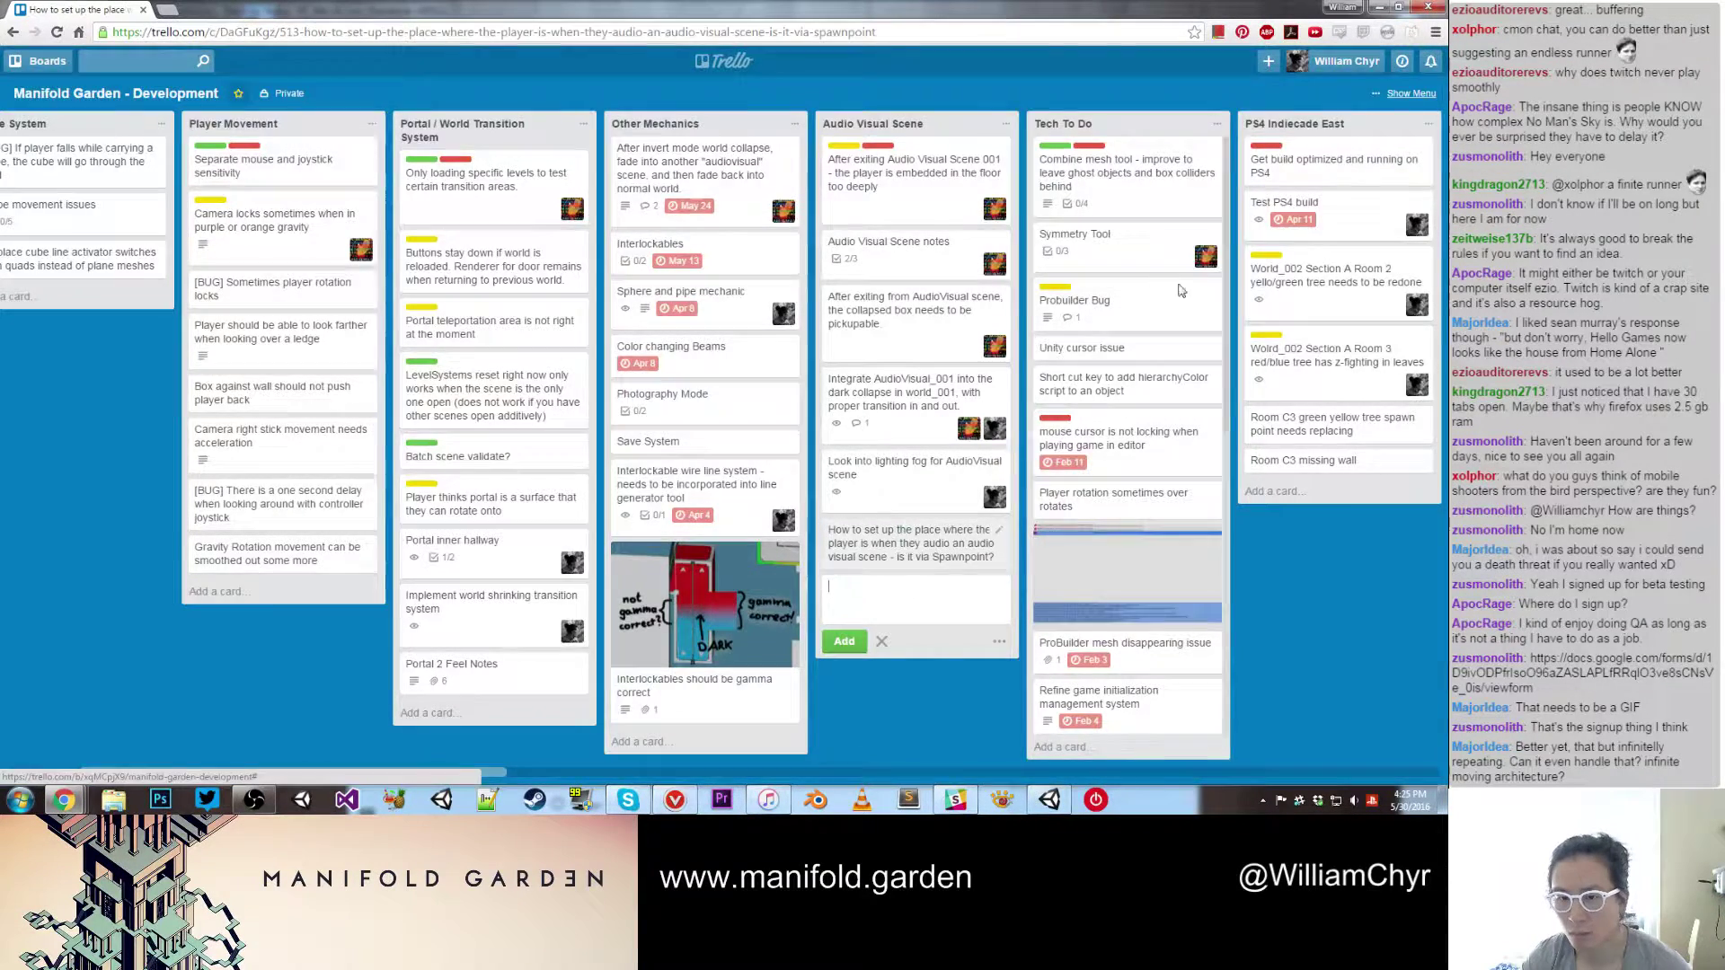
Step: Assign the other team member to the Spawnpoint question card and move it directly above Audio Visual Scene notes
left_click(898, 532)
left_click(924, 187)
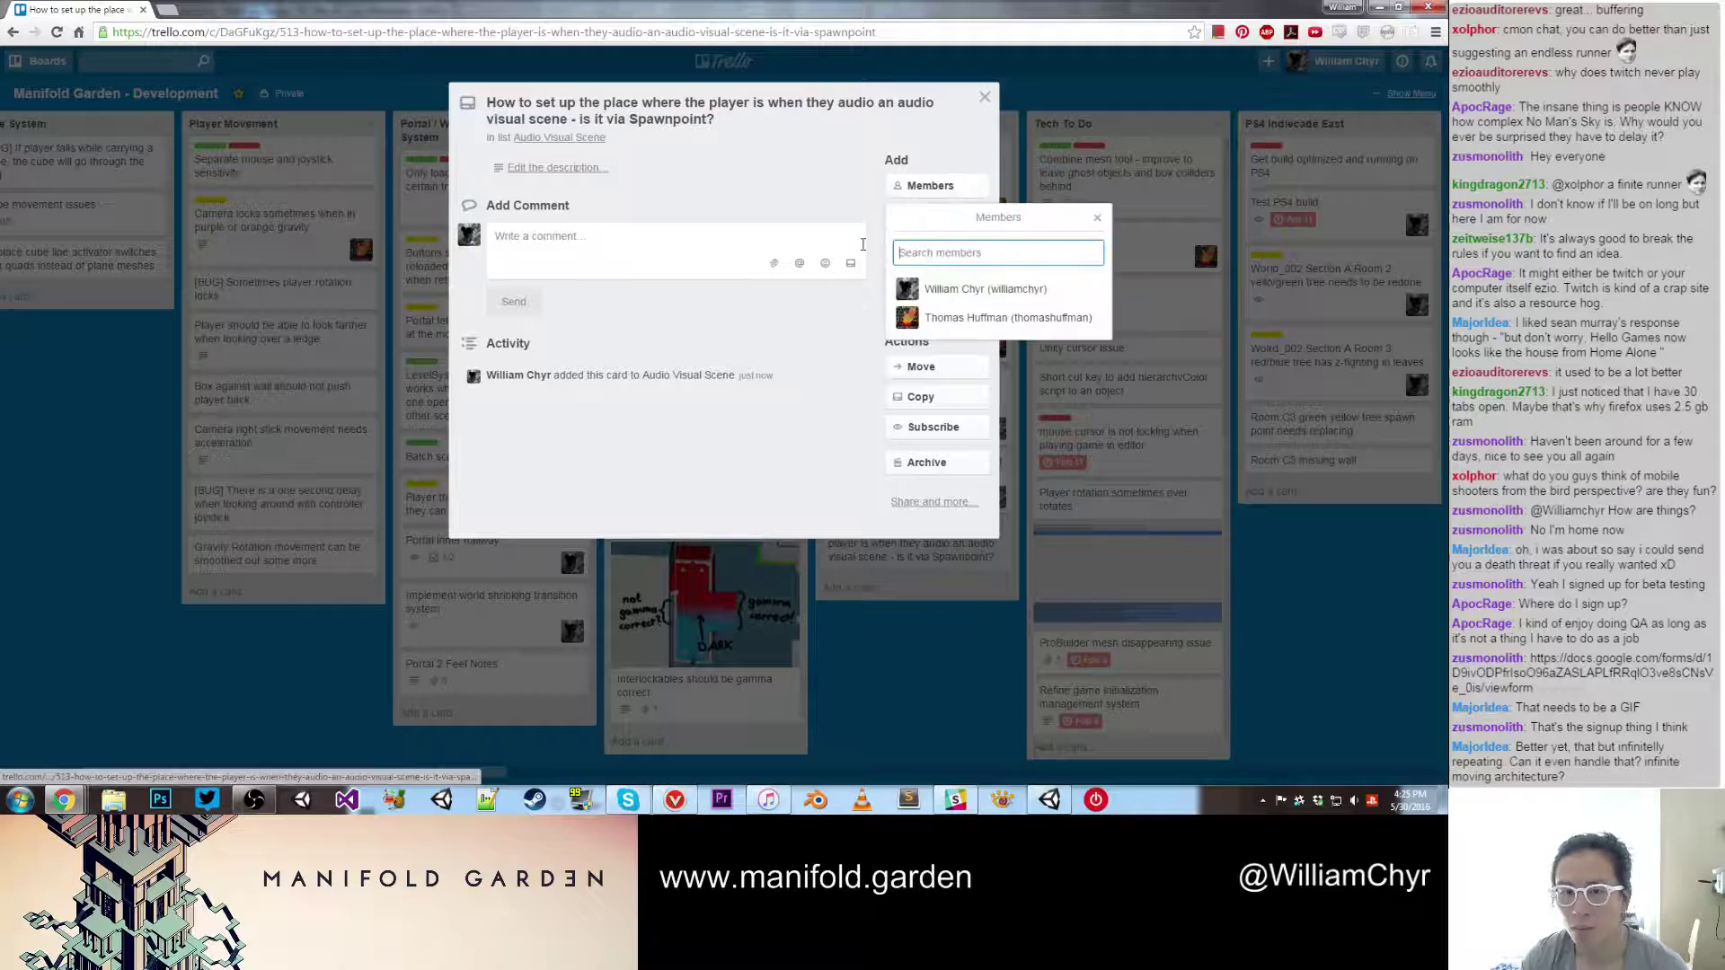
left_click(968, 316)
left_click(939, 559)
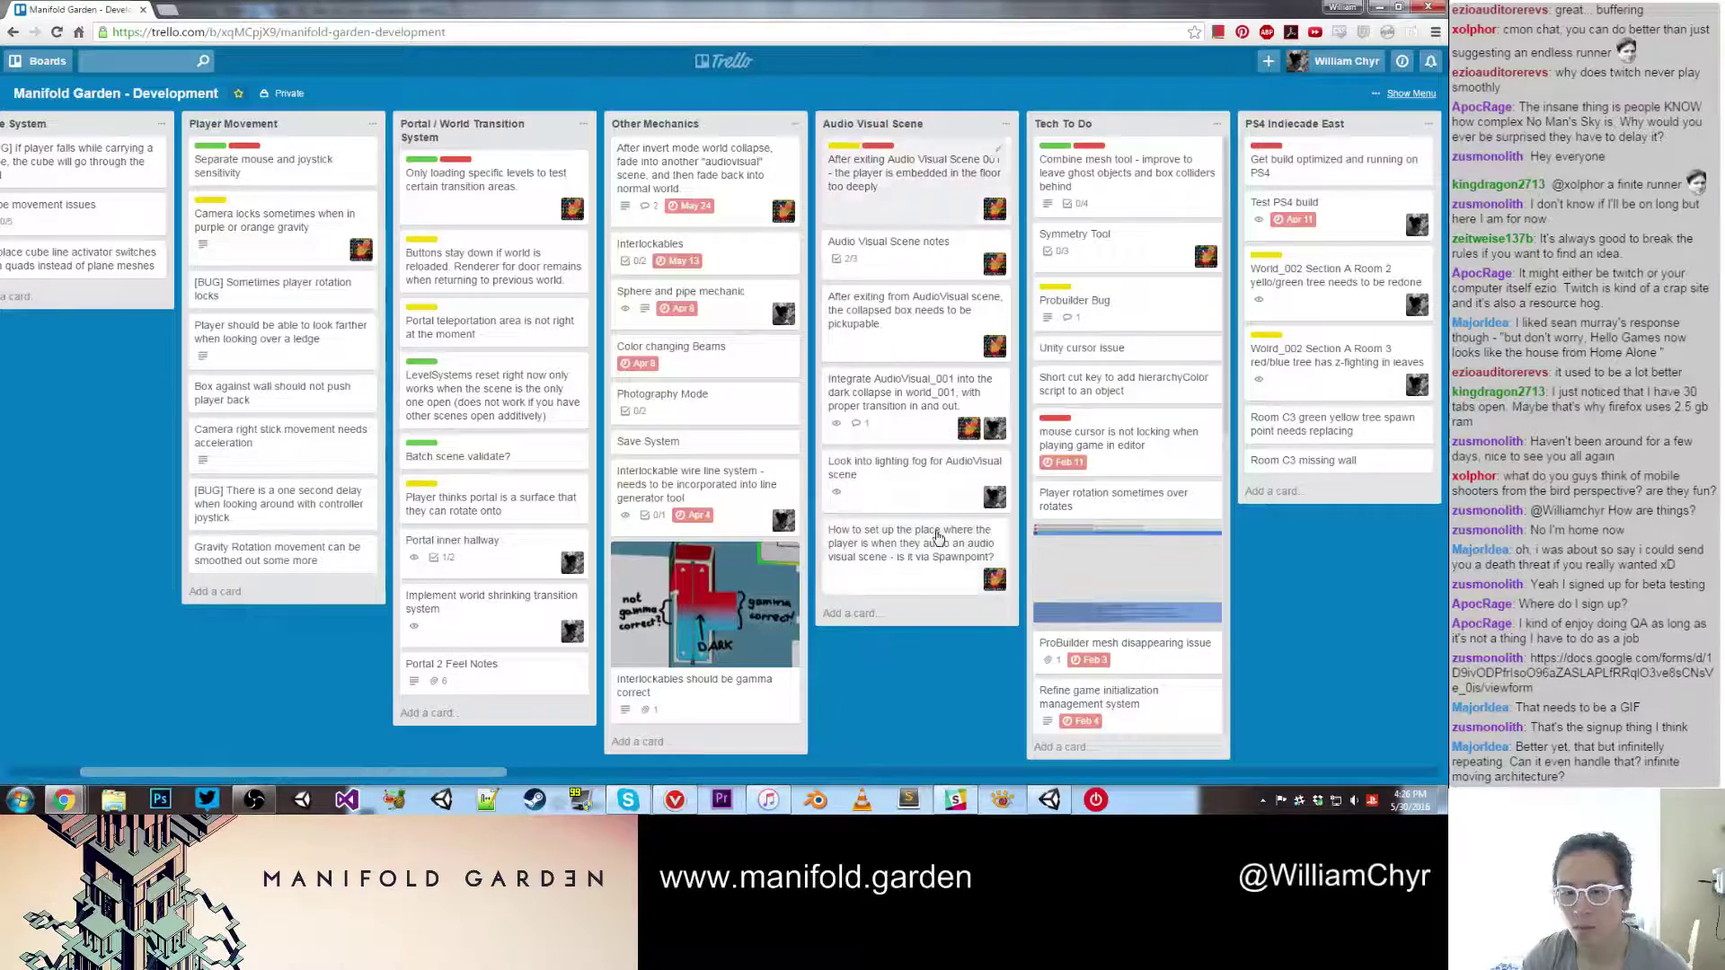
left_click_drag(936, 540, 932, 244)
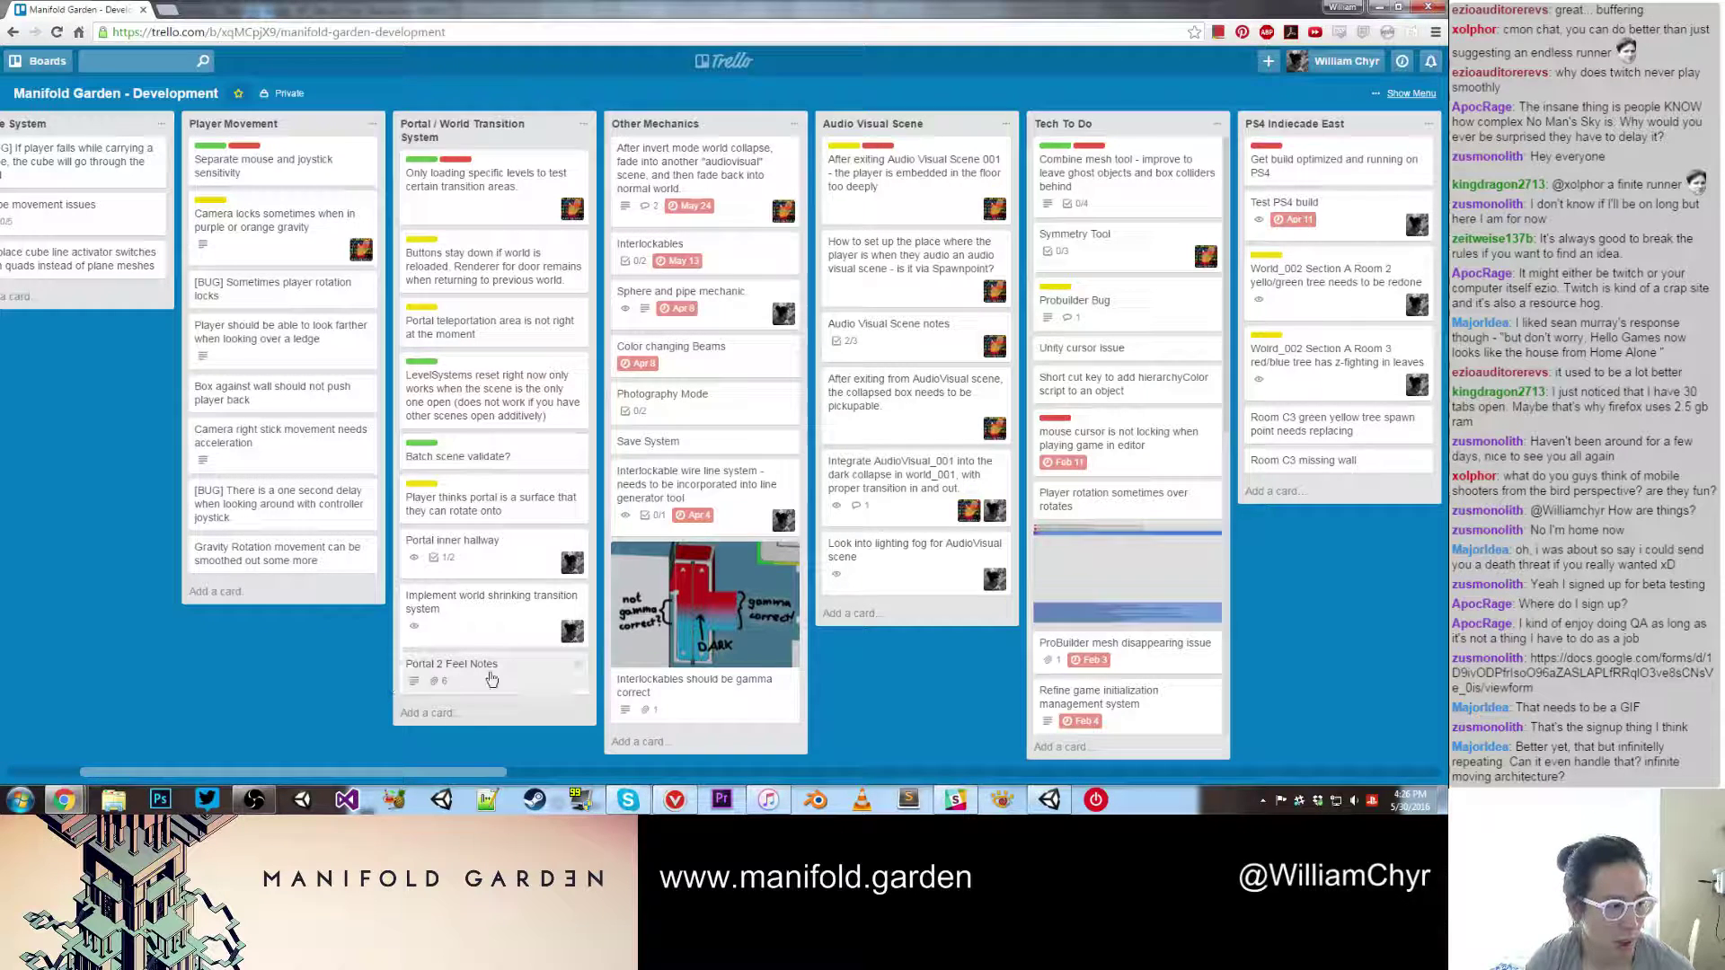
Step: Switch back to Unity and stop the paused game
left_click(1049, 800)
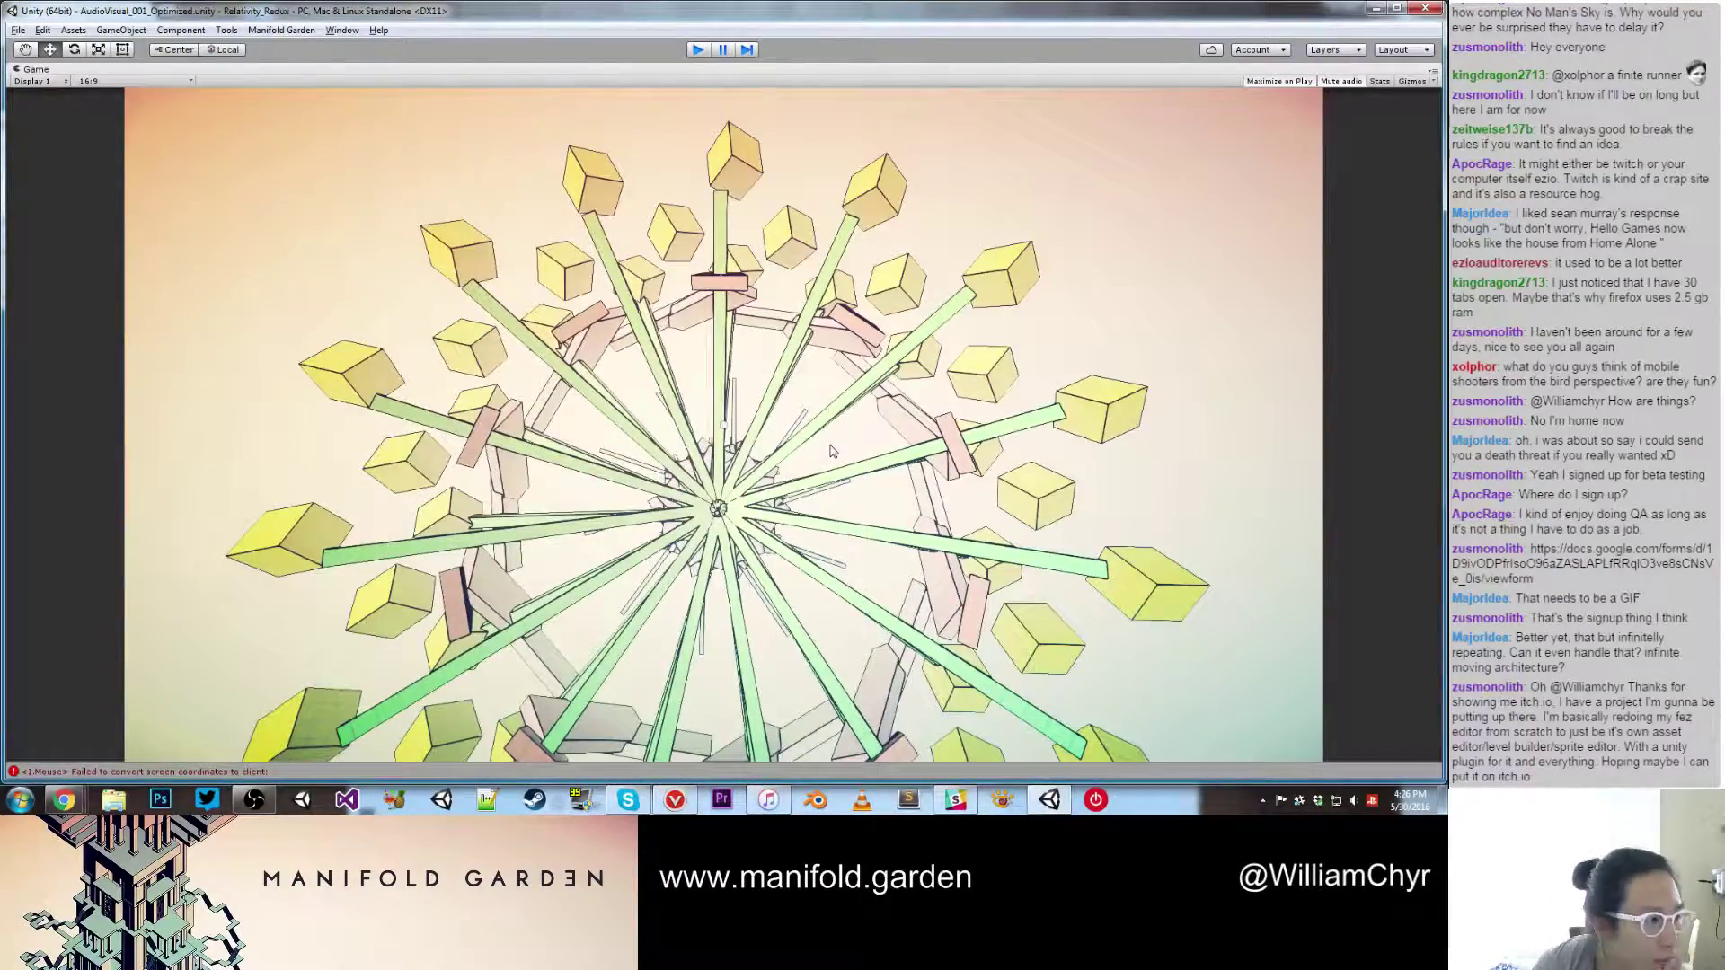
key("ctrl+p")
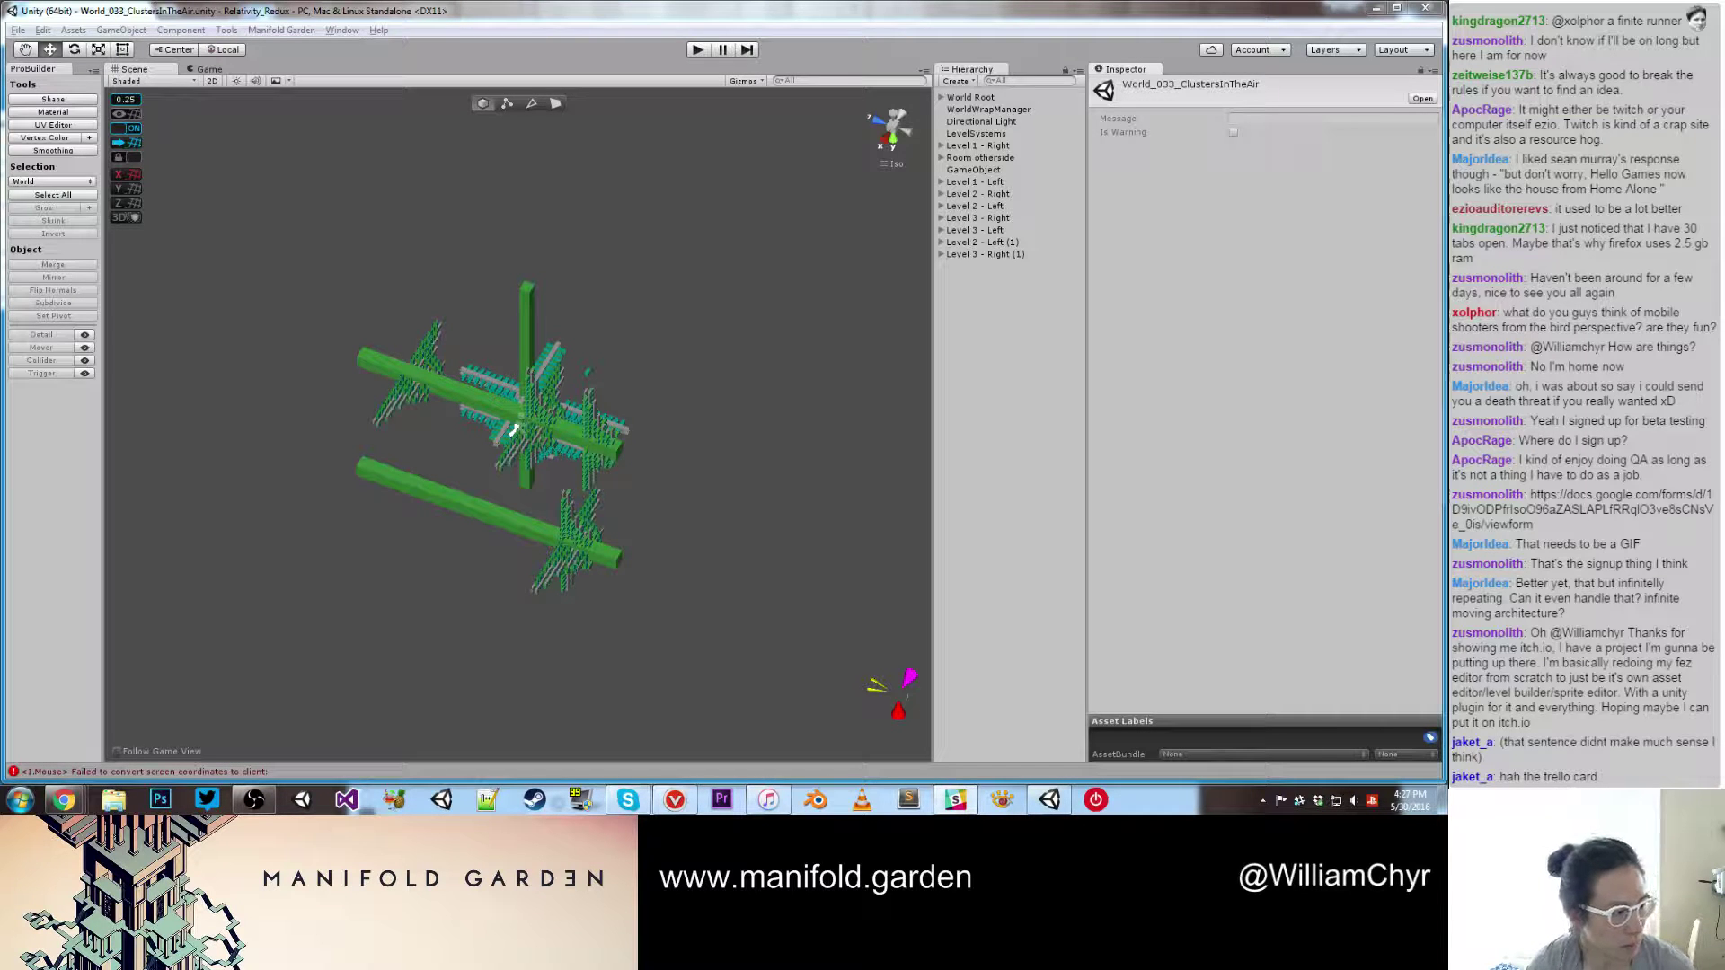
Step: Examine the beams, platforms and rows of boxes in the World_033_ClustersInTheAir scene from several sides and distances
left_click(418, 501)
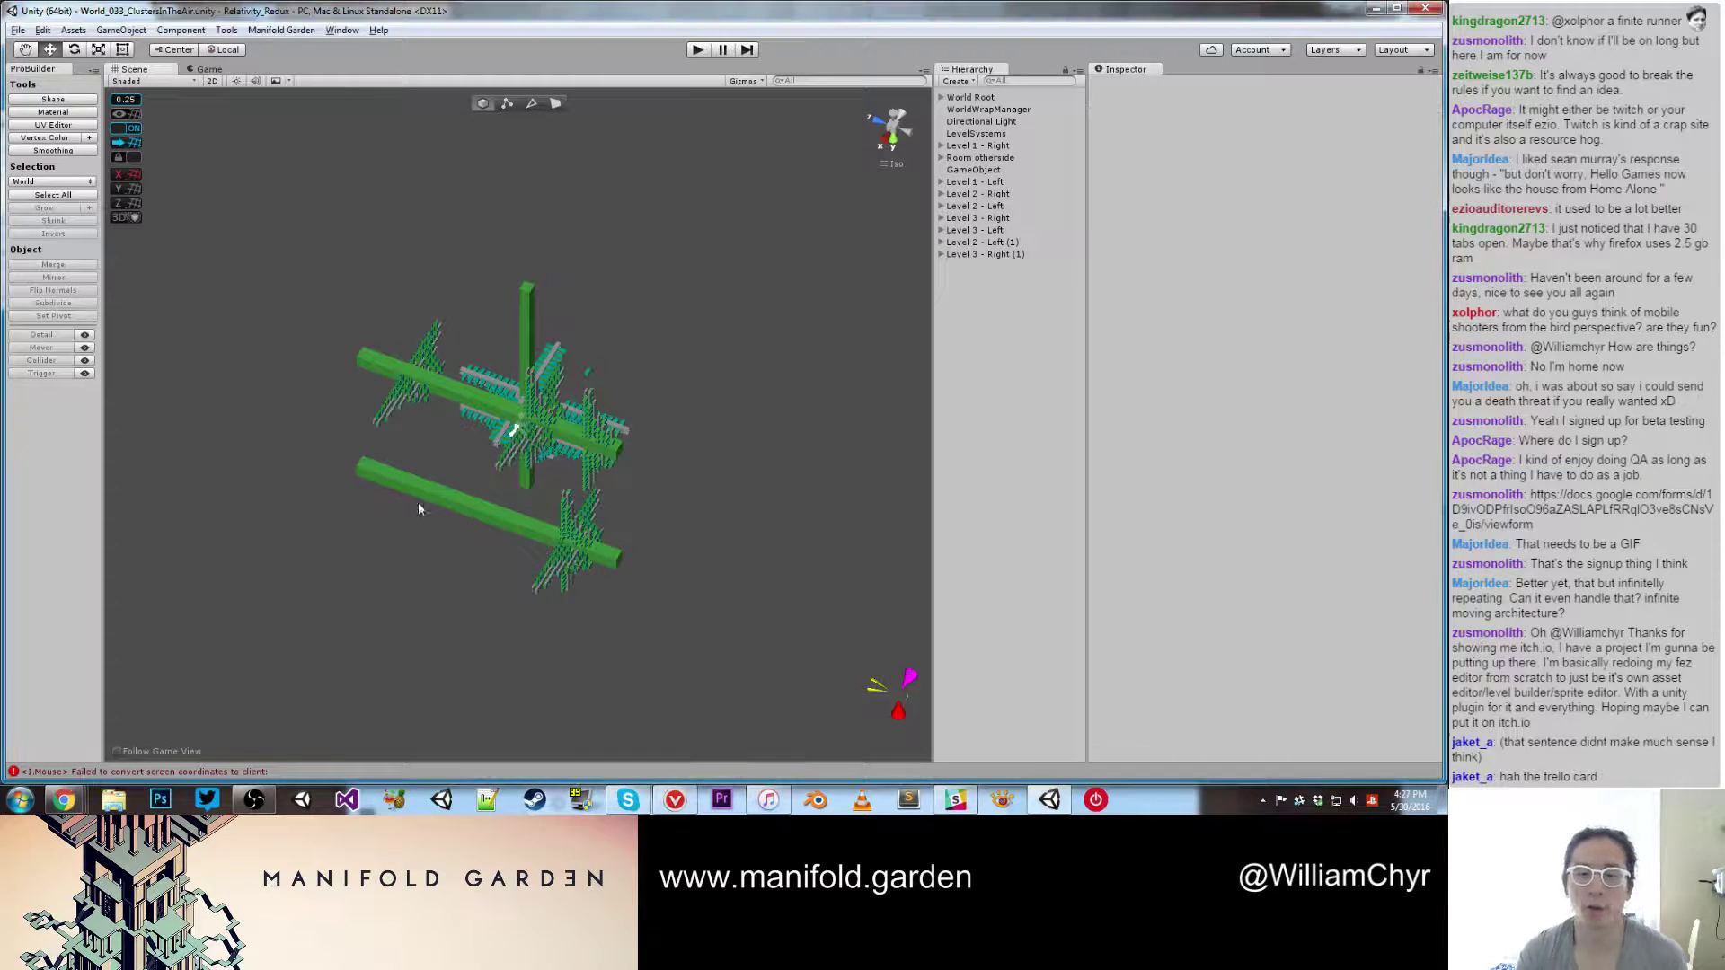
scroll(448, 460, "up", 5)
left_click_drag(386, 464, 558, 458, "alt")
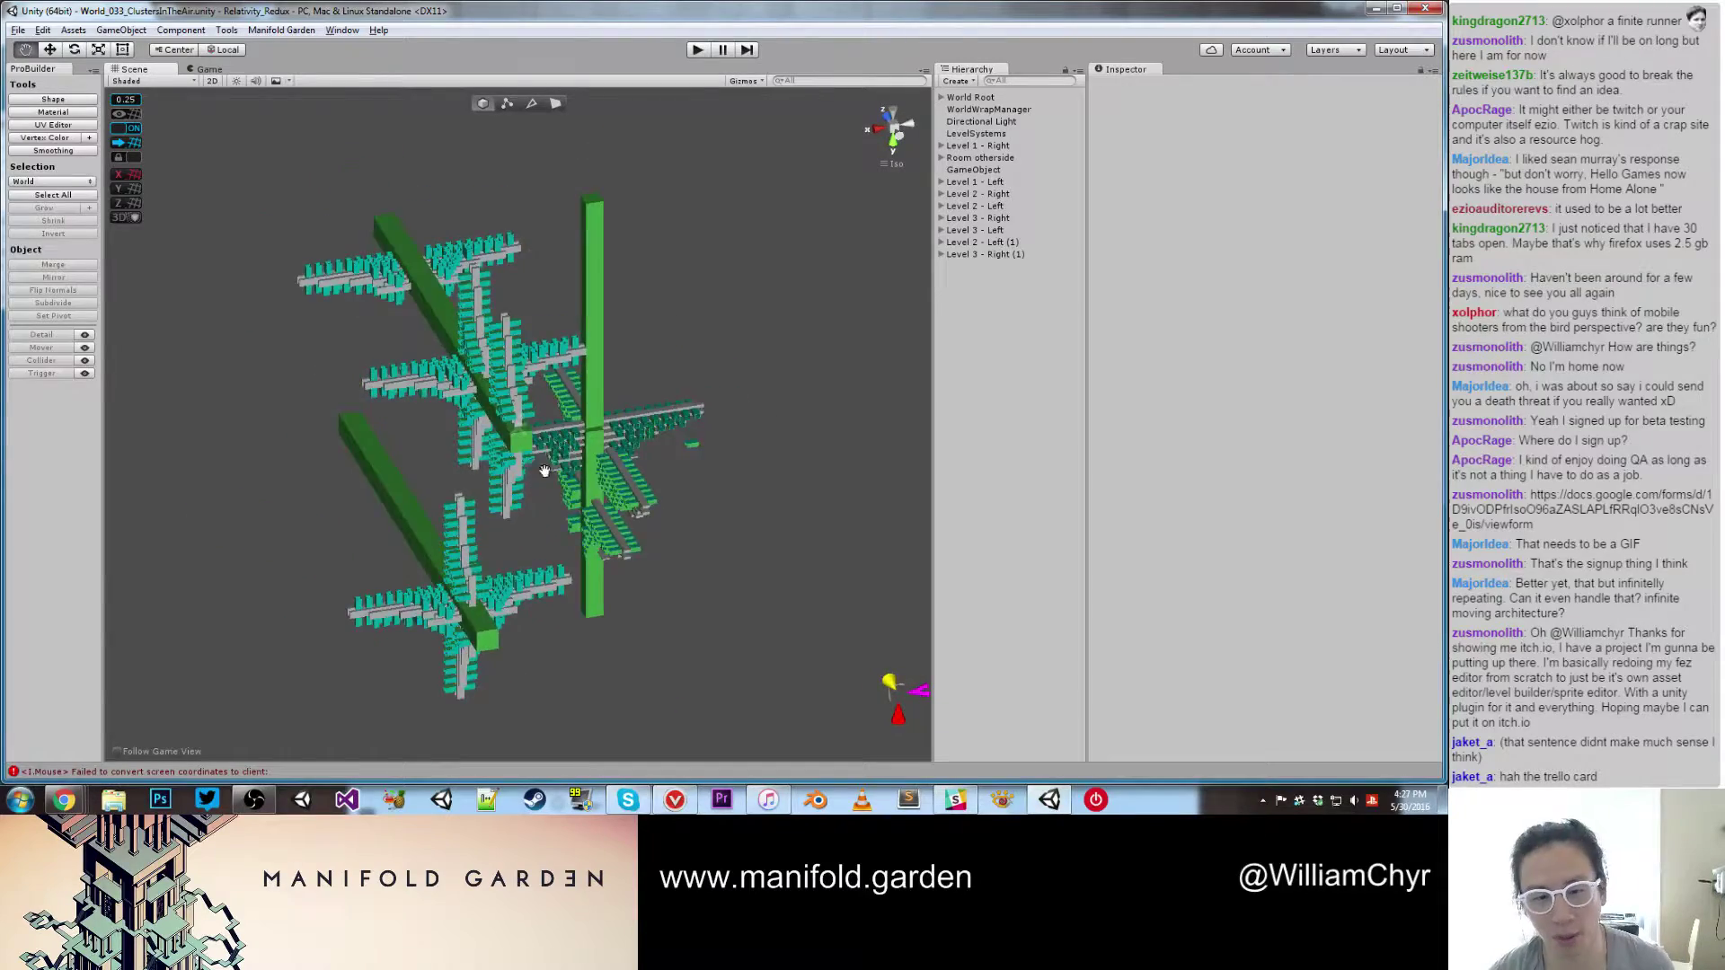
middle_click_drag(558, 459, 309, 379)
left_click_drag(310, 379, 493, 377, "alt")
scroll(449, 378, "up", 3)
middle_click_drag(368, 360, 538, 444)
scroll(664, 530, "up", 4)
scroll(537, 445, "up", 7)
left_click(580, 508)
left_click_drag(581, 508, 484, 518, "alt")
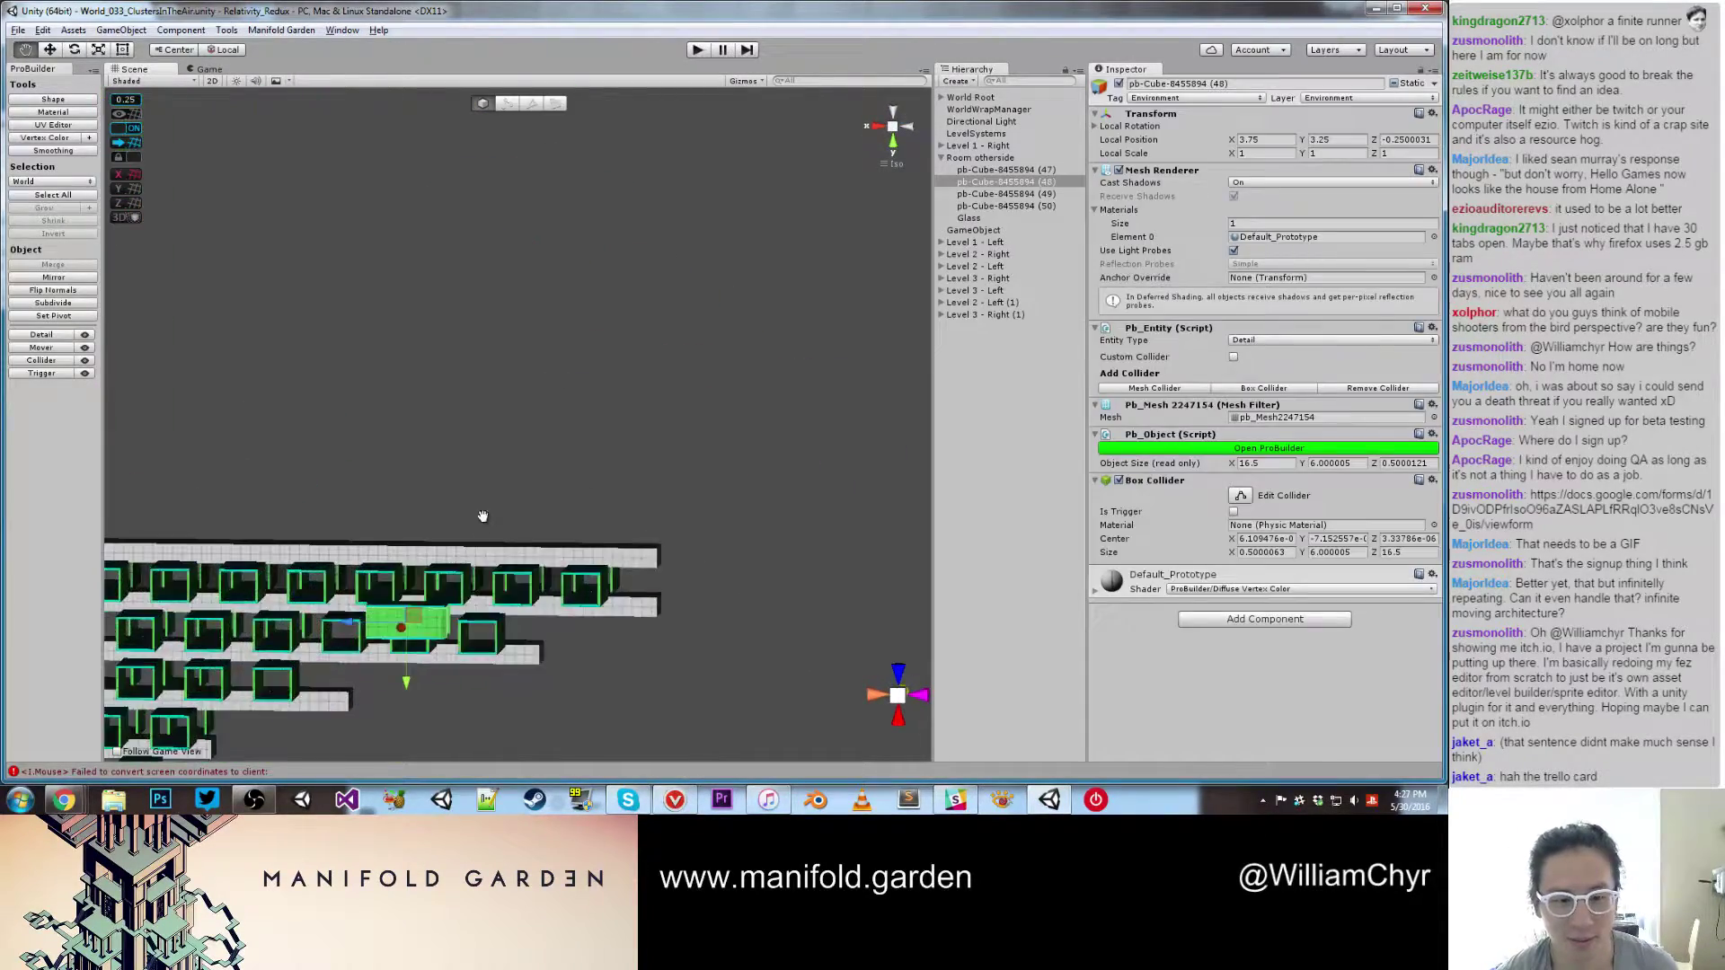
middle_click_drag(483, 518, 719, 372)
left_click_drag(719, 373, 584, 409, "alt")
scroll(636, 359, "down", 6)
mouse_move(620, 417)
middle_mouse_down()
mouse_move(670, 395)
mouse_move(644, 404)
middle_mouse_up()
scroll(644, 404, "up", 5)
scroll(656, 409, "down", 7)
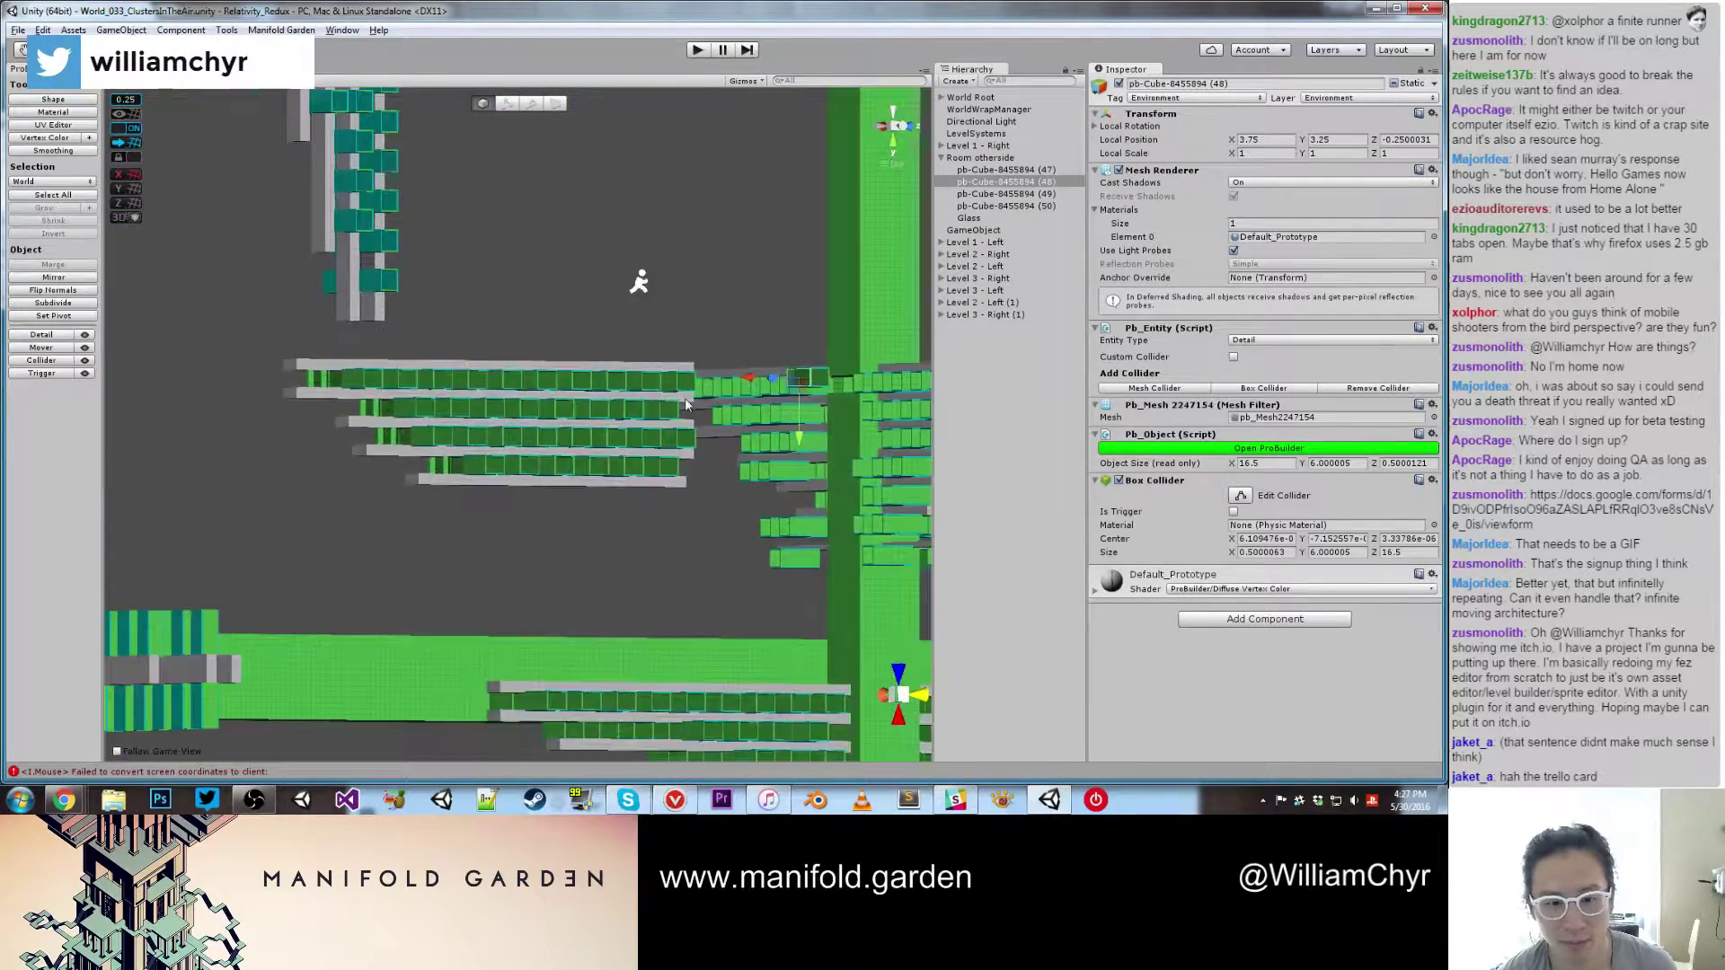
left_click_drag(706, 431, 808, 472, "alt")
scroll(505, 467, "up", 7)
mouse_move(505, 467)
left_mouse_down("alt")
mouse_move(620, 485)
mouse_move(709, 467)
mouse_move(503, 459)
left_mouse_up("alt")
scroll(627, 489, "down", 5)
scroll(486, 458, "up", 5)
middle_click_drag(473, 458, 543, 468)
left_click_drag(542, 468, 441, 442, "alt")
scroll(431, 439, "up", 3)
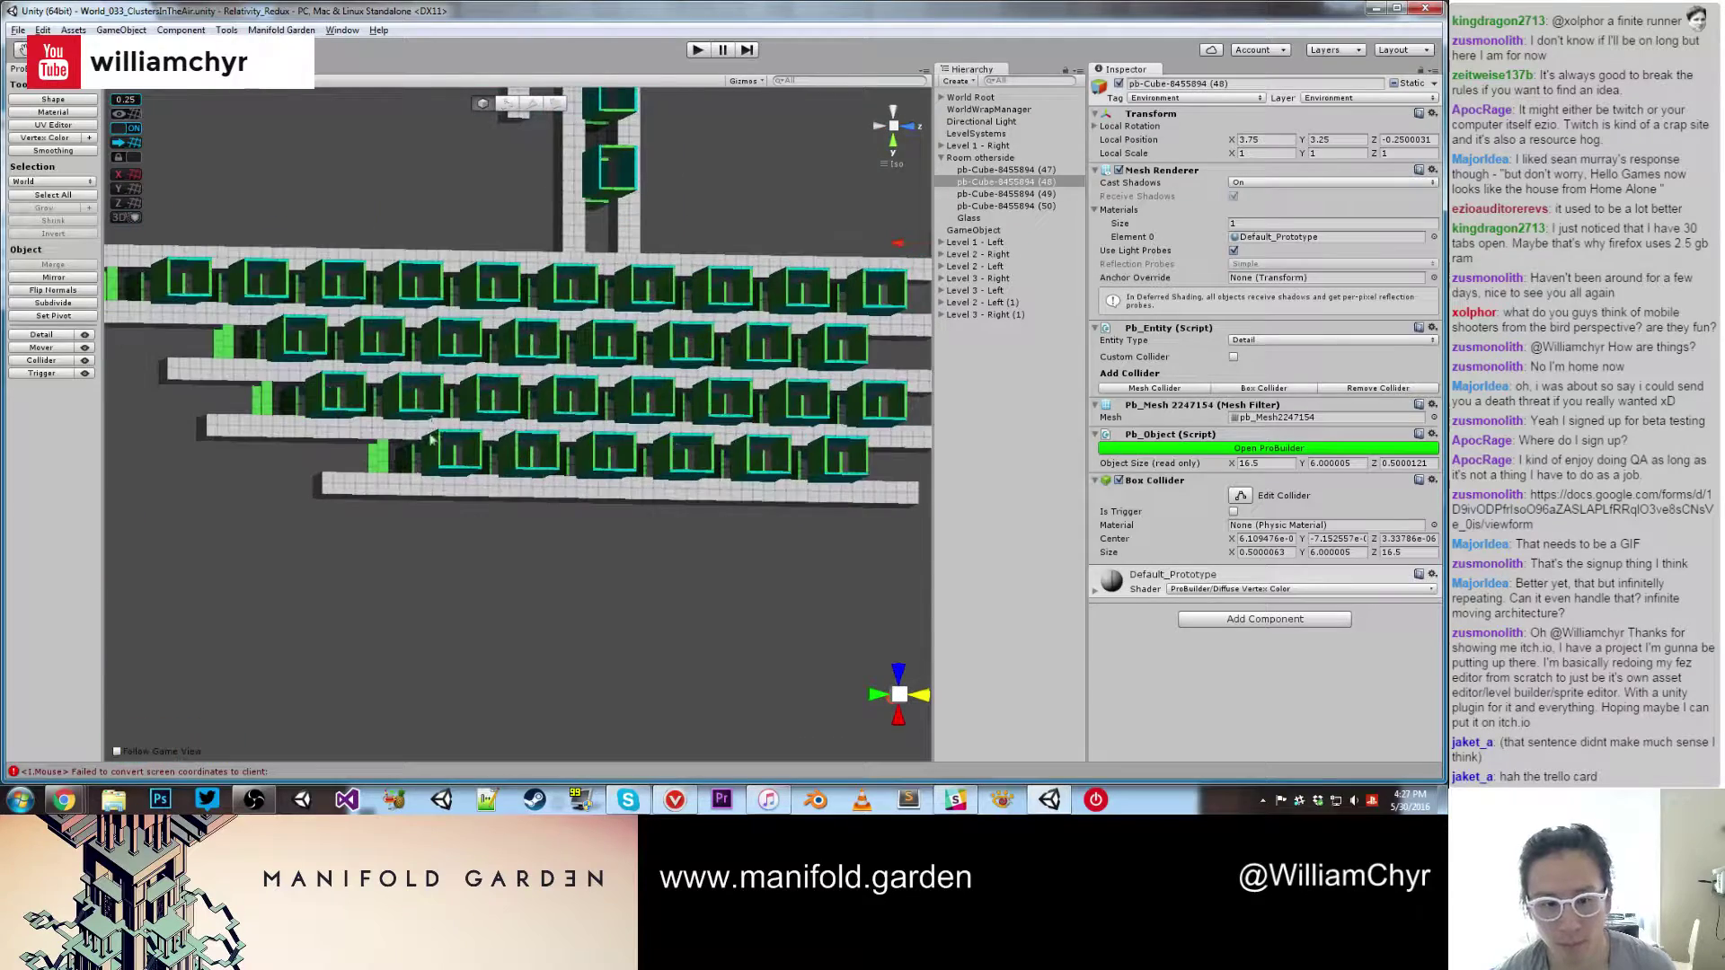
Step: Find the parent group of the lowest row of boxes, Level 2 - Left (1), and rename it "Level 4 - Left"
left_click(428, 413)
left_click(458, 449)
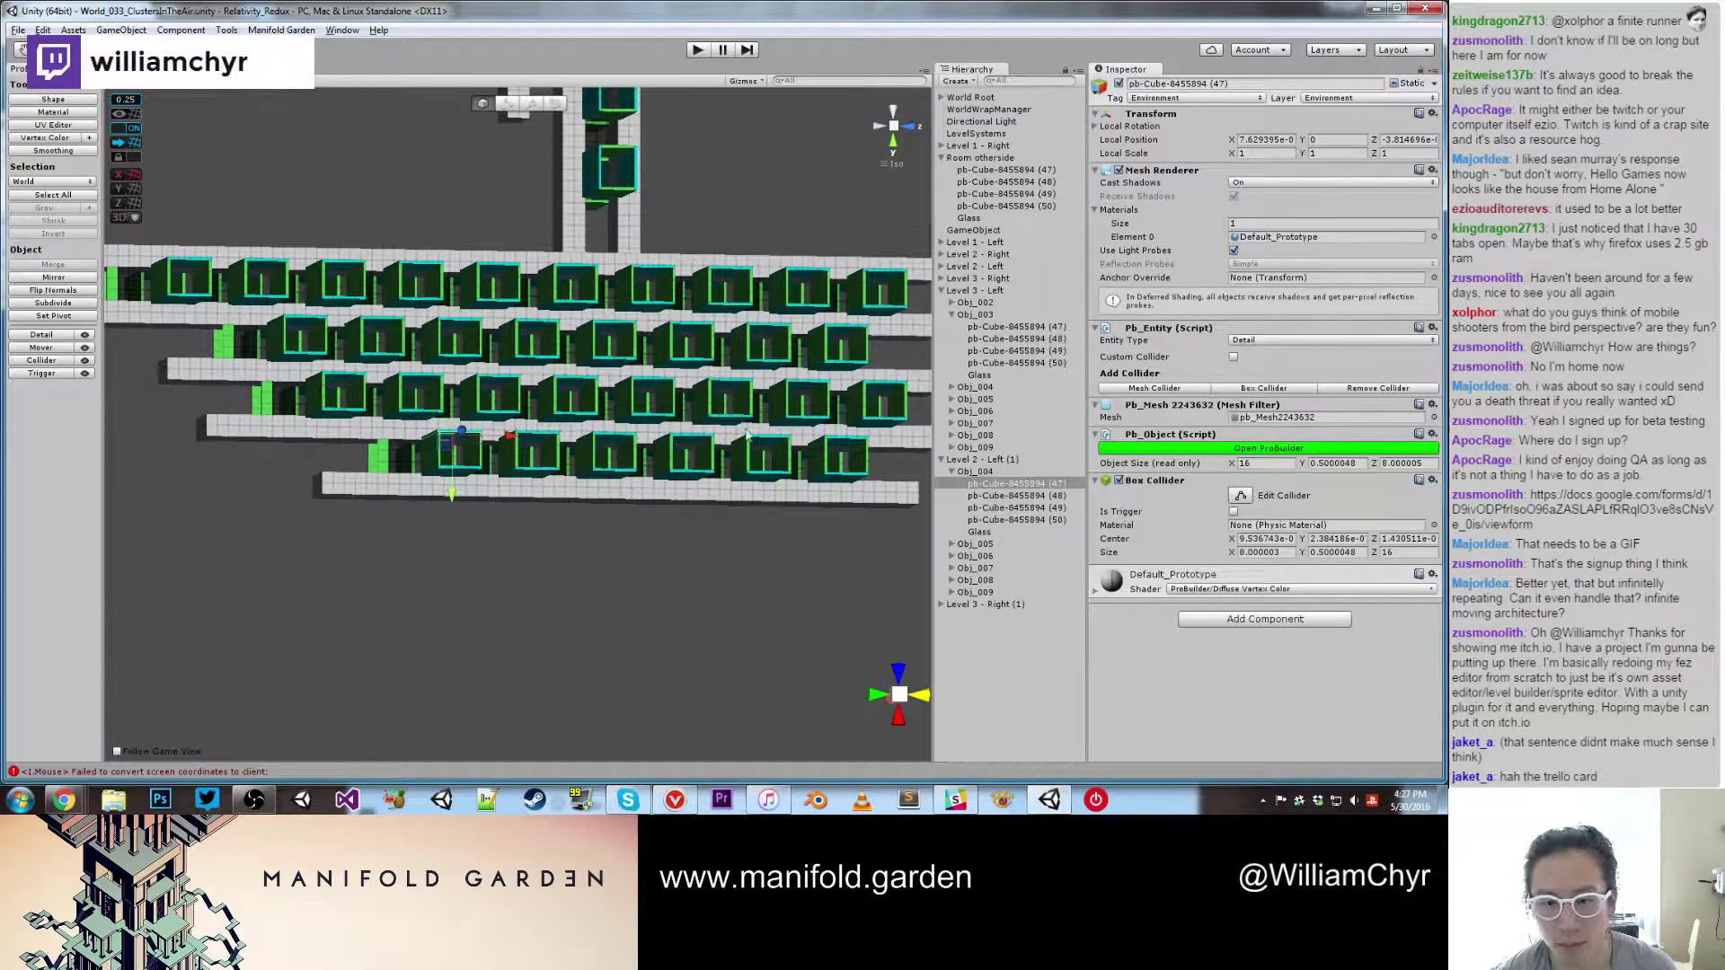
left_click(941, 459)
left_click(981, 459)
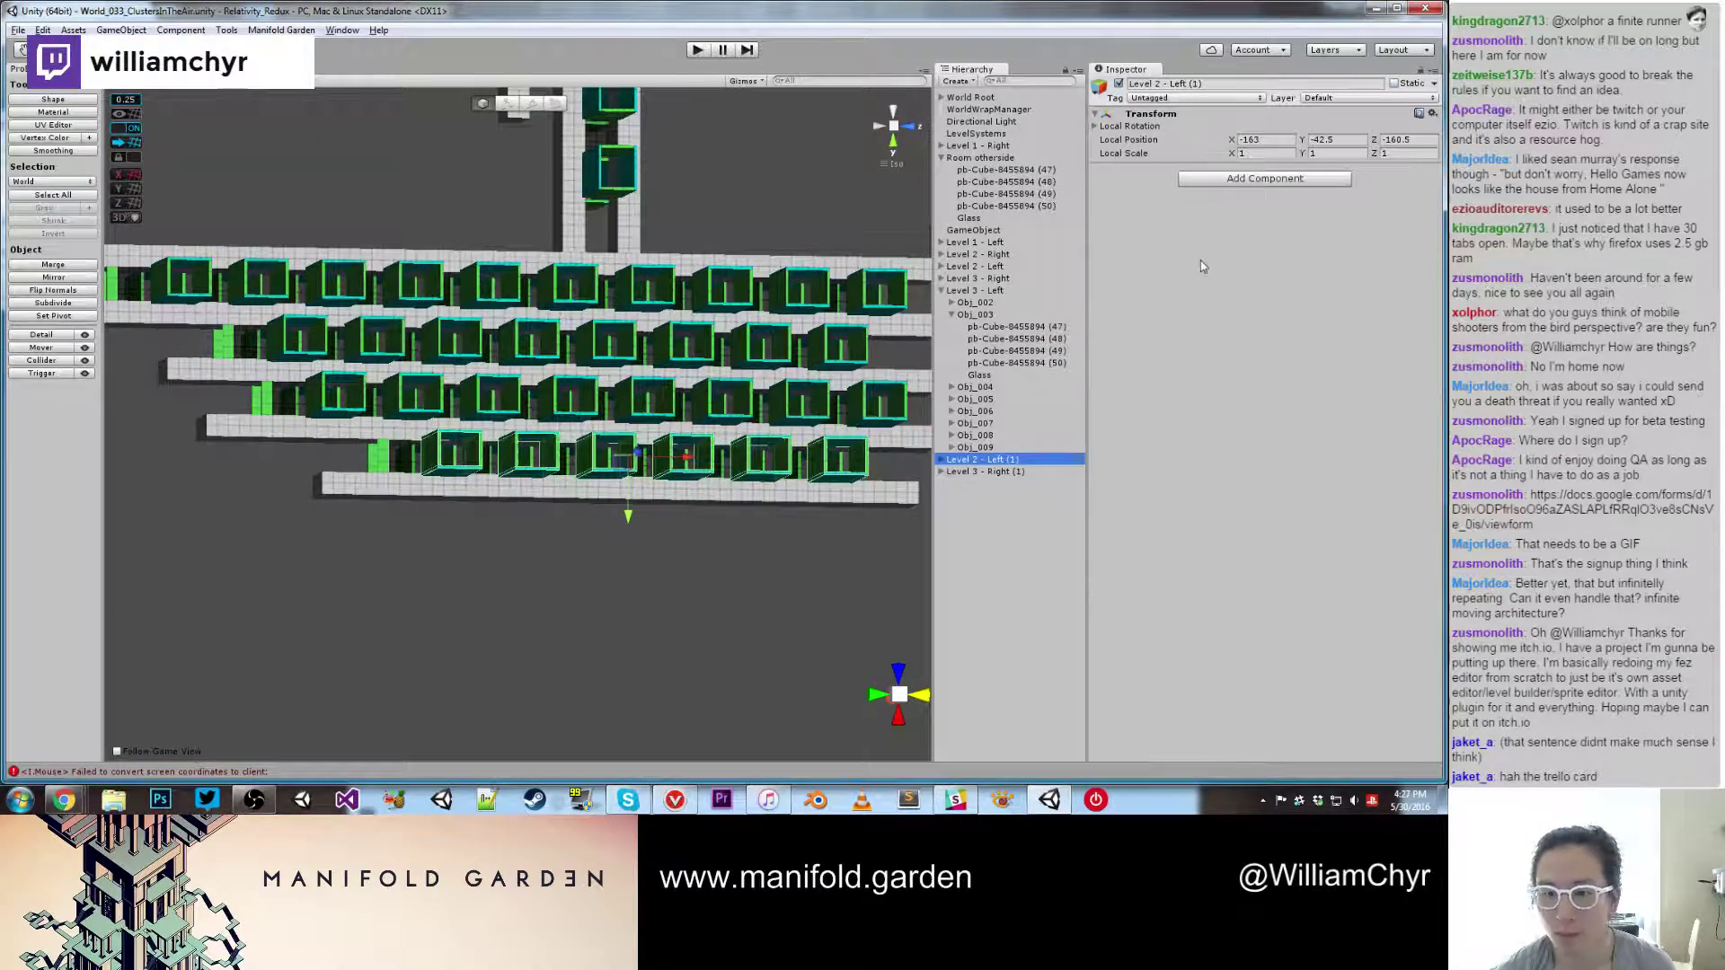
left_click(1168, 82)
type("Level 4 - L")
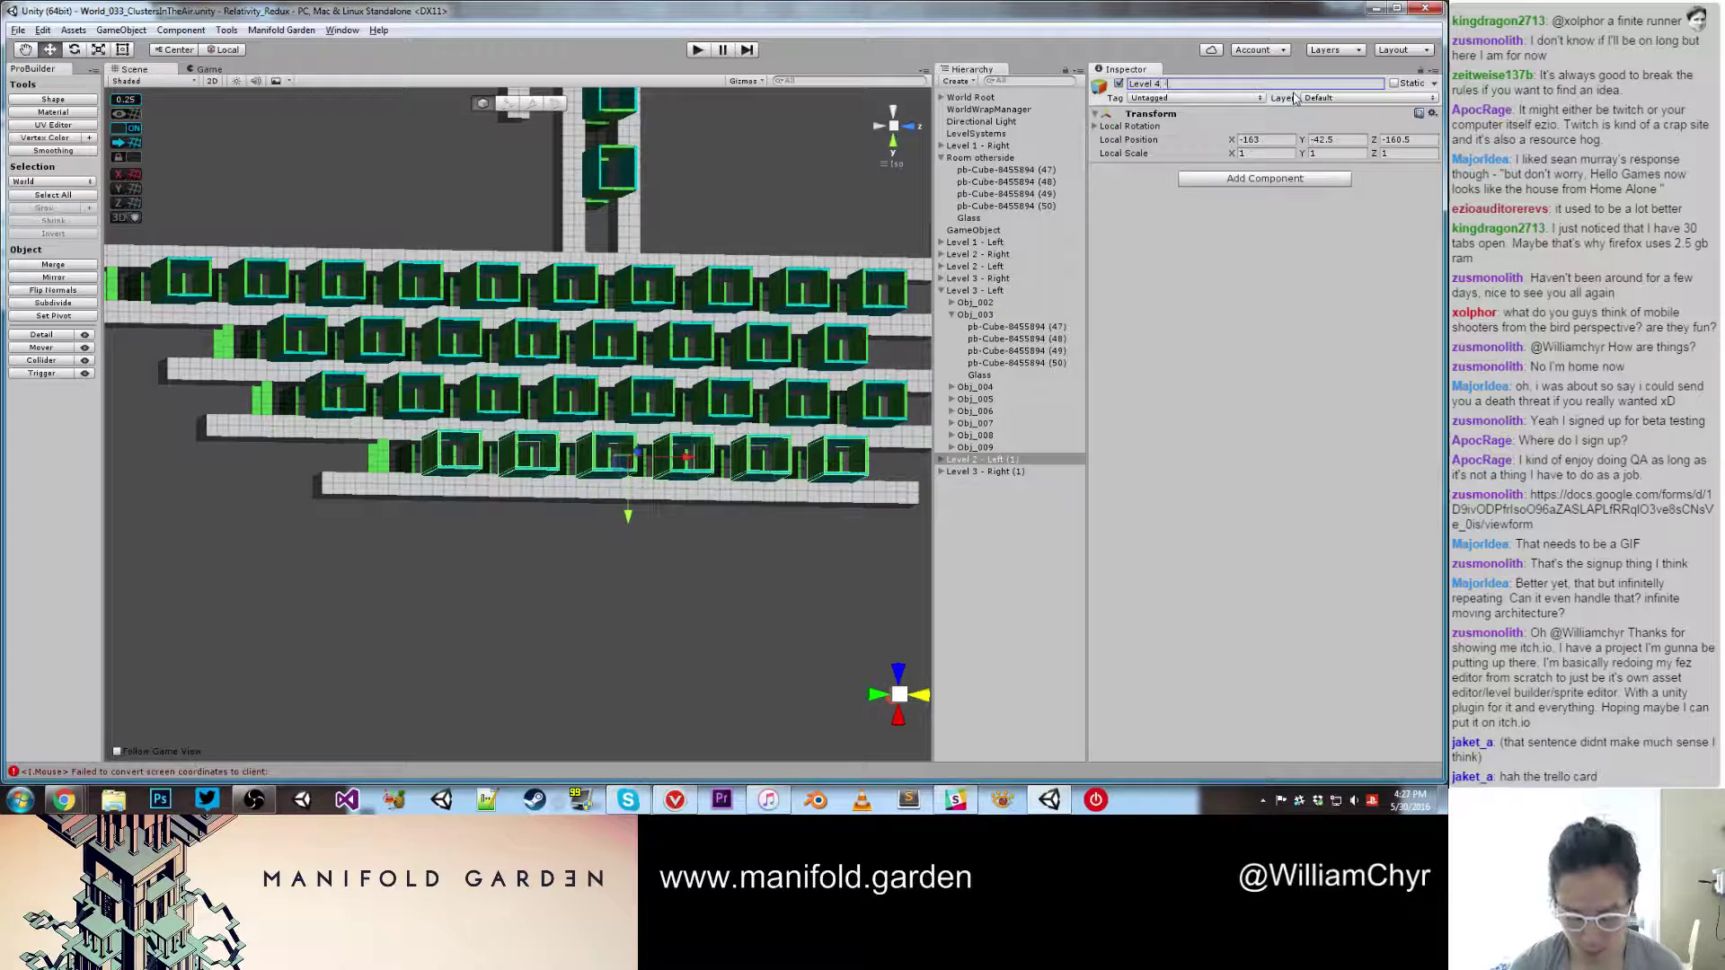
type("eft")
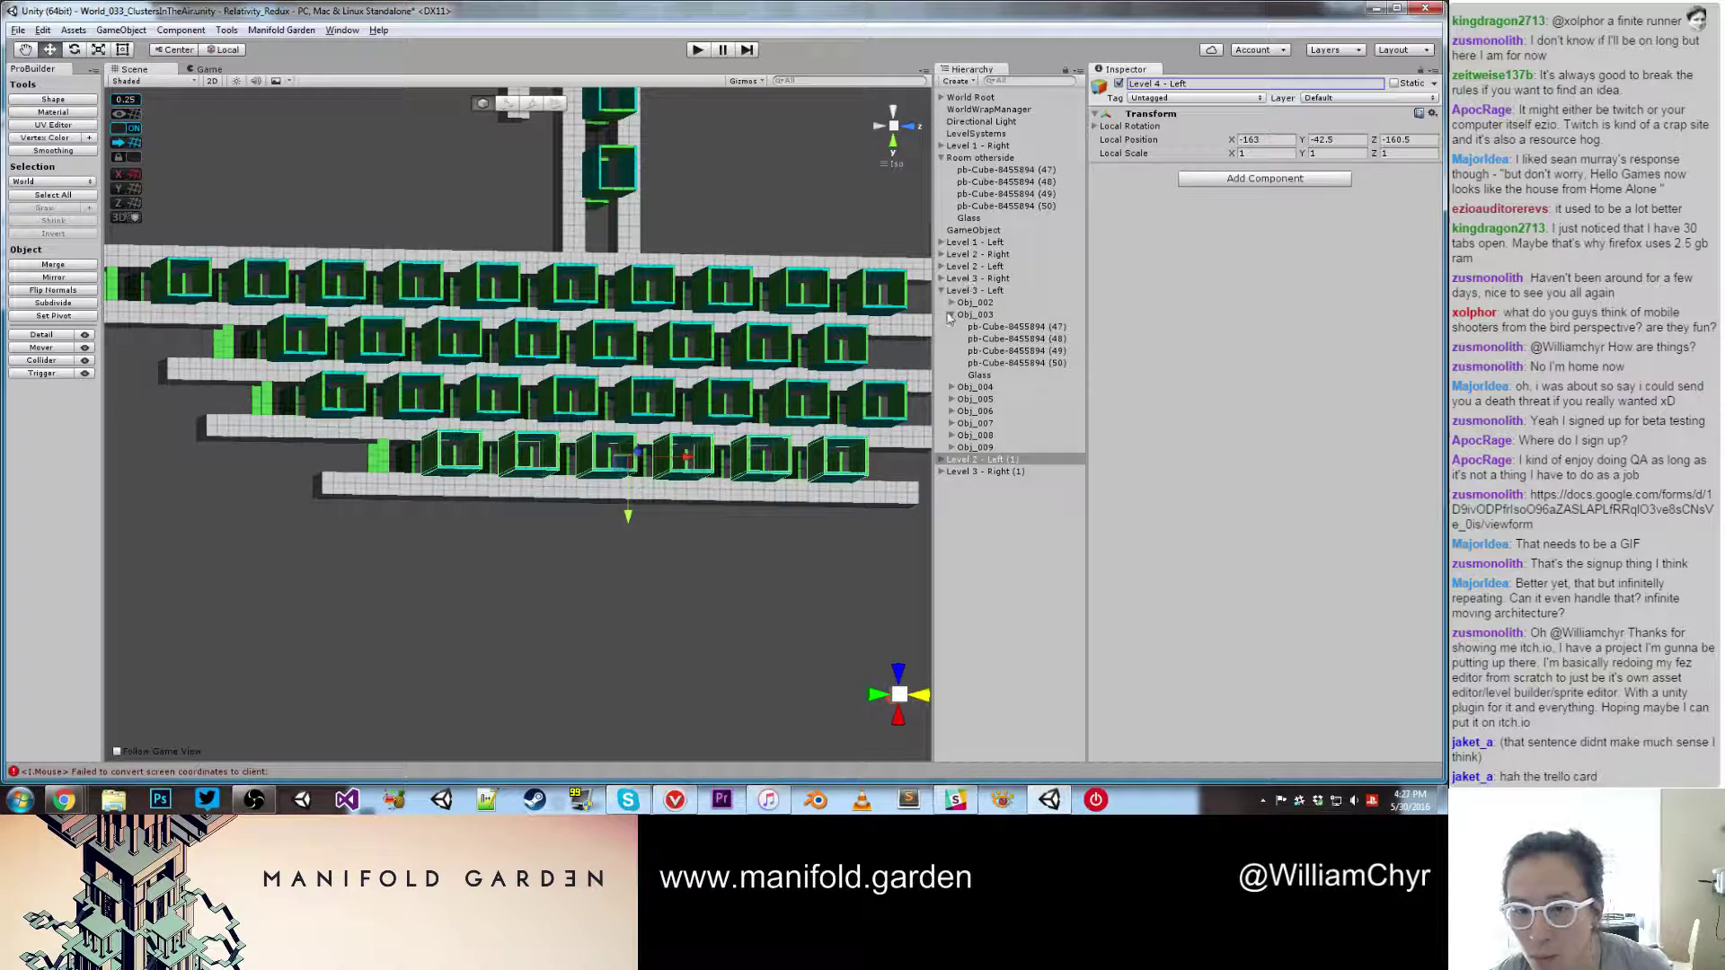
Step: Rename the duplicated group Level 3 - Right (1) to "Level 4 - Right"
left_click(969, 472)
scroll(763, 462, "up", 10)
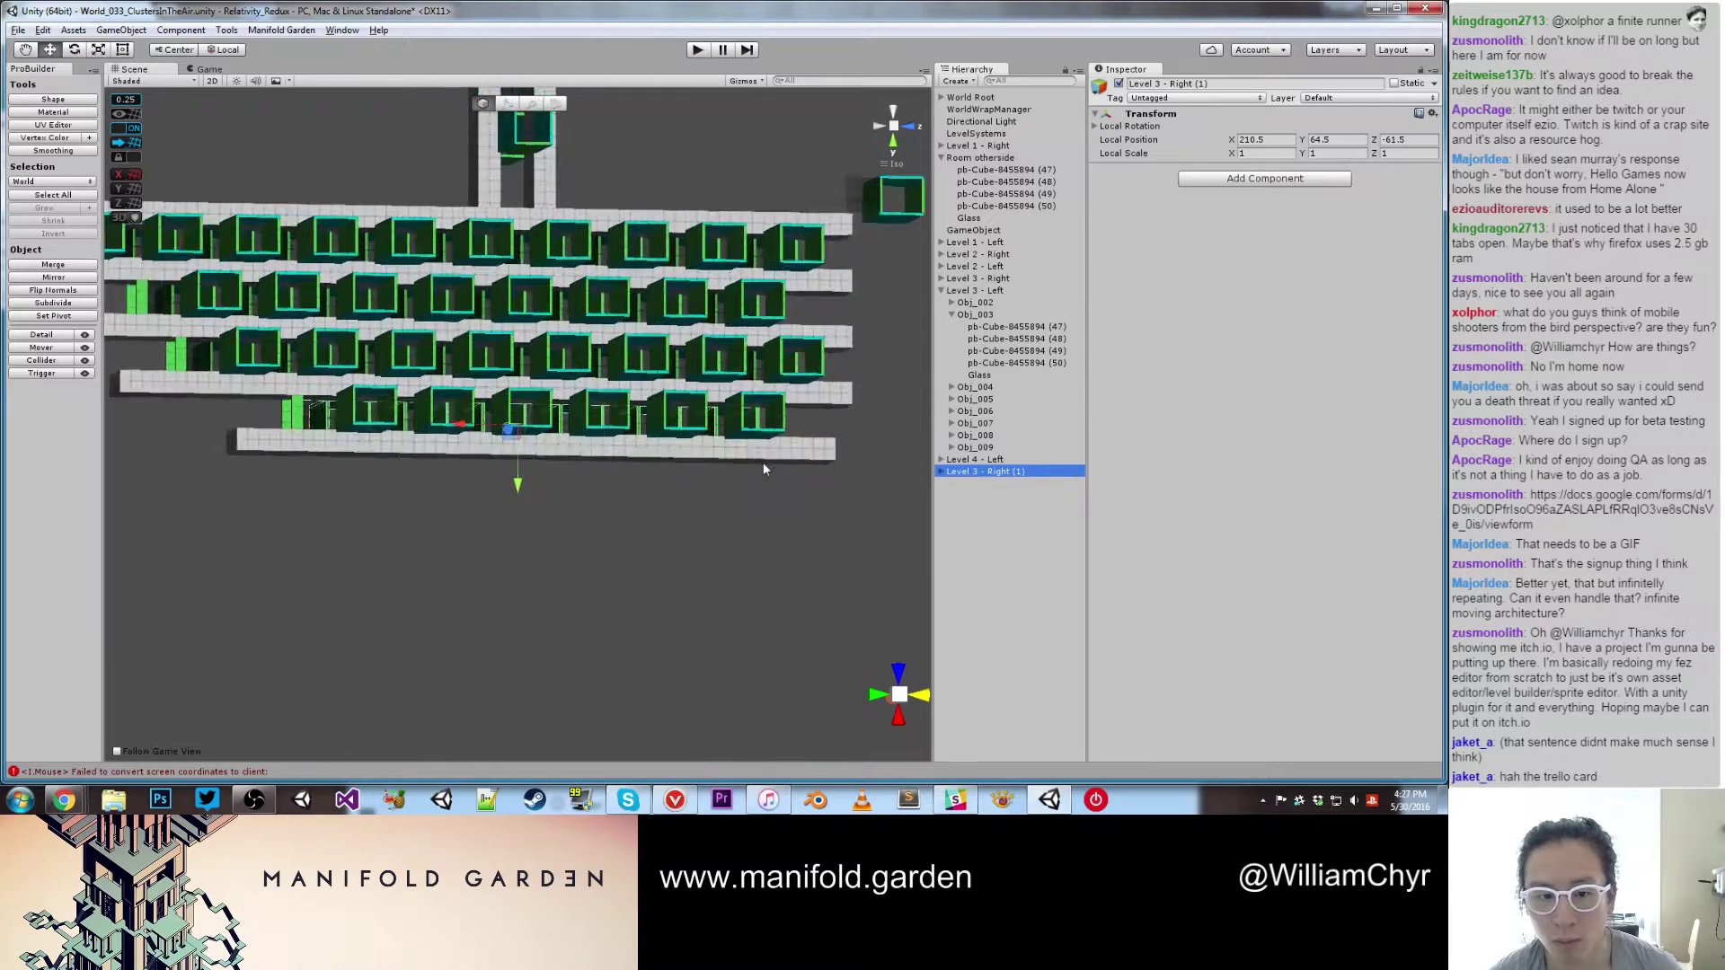
left_click_drag(763, 454, 862, 431, "alt")
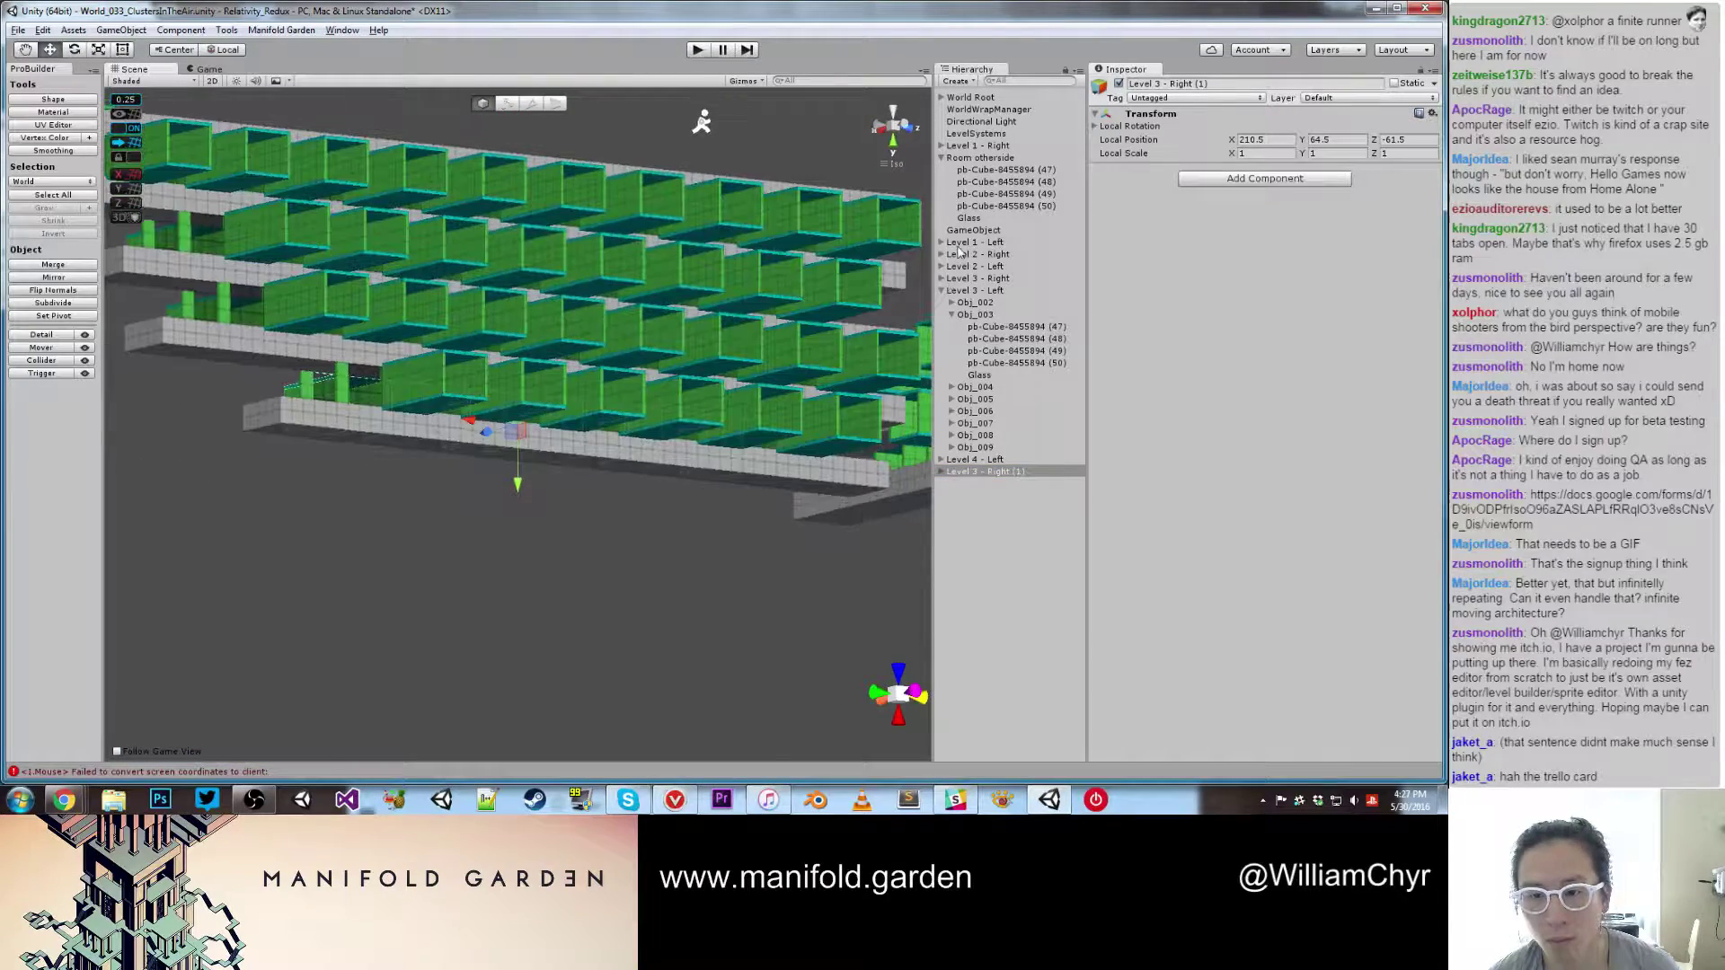
left_click(941, 290)
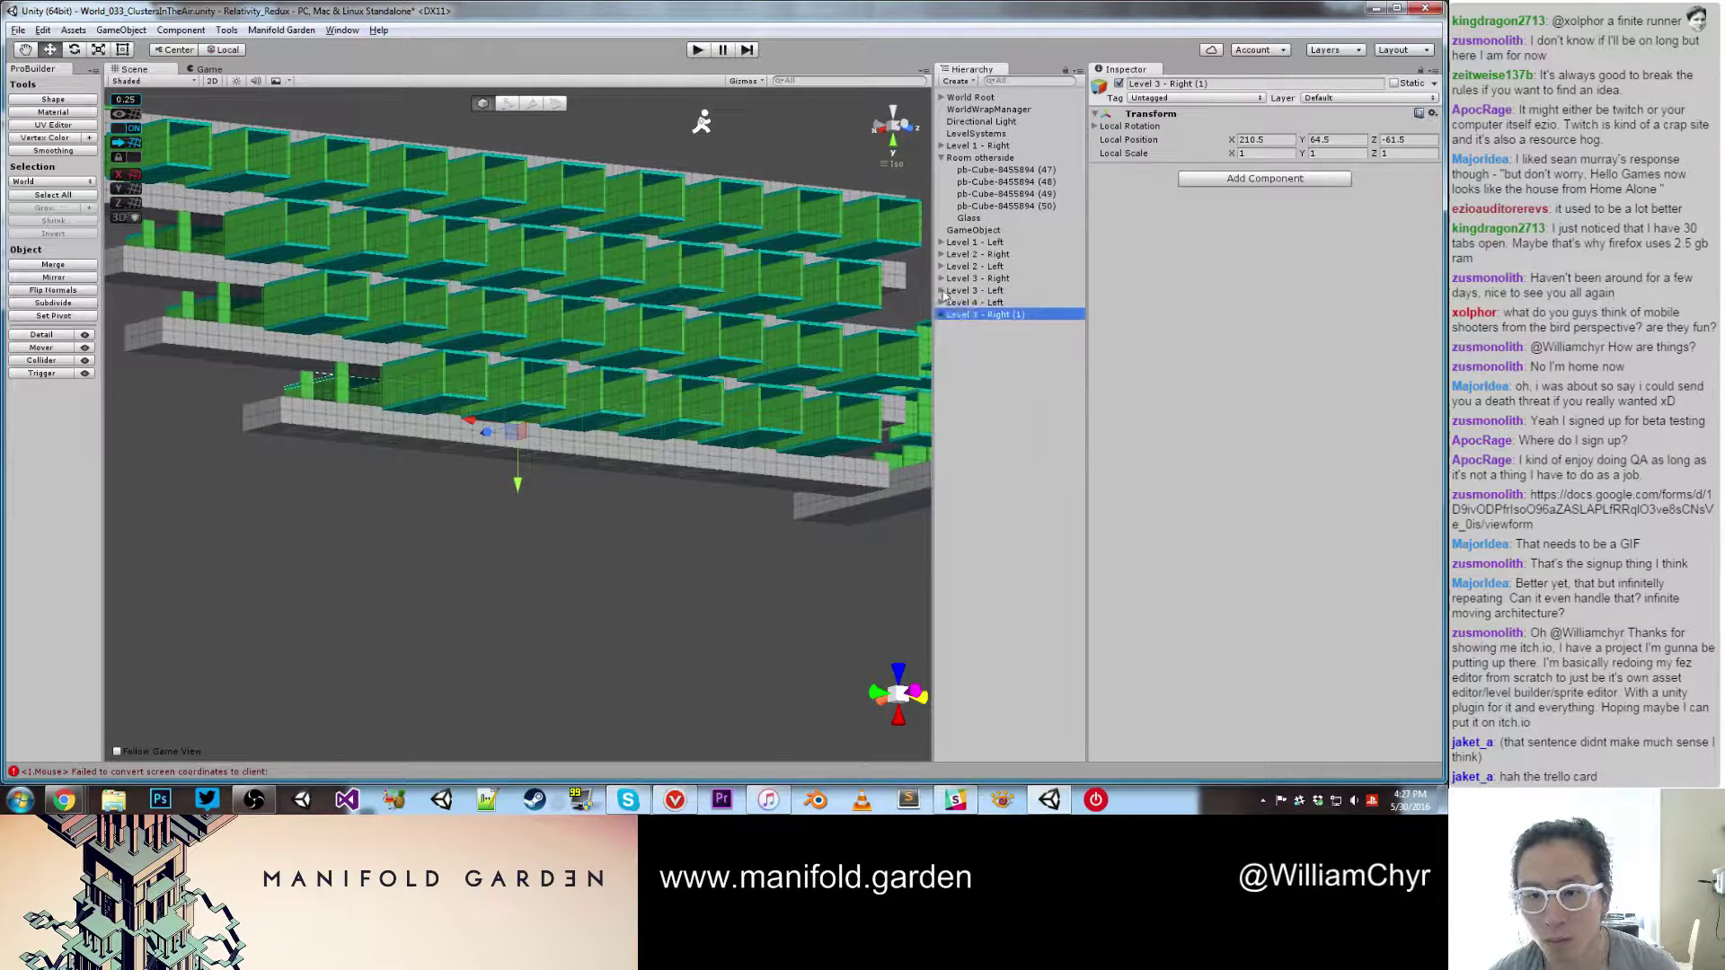
left_click(1237, 81)
type("e")
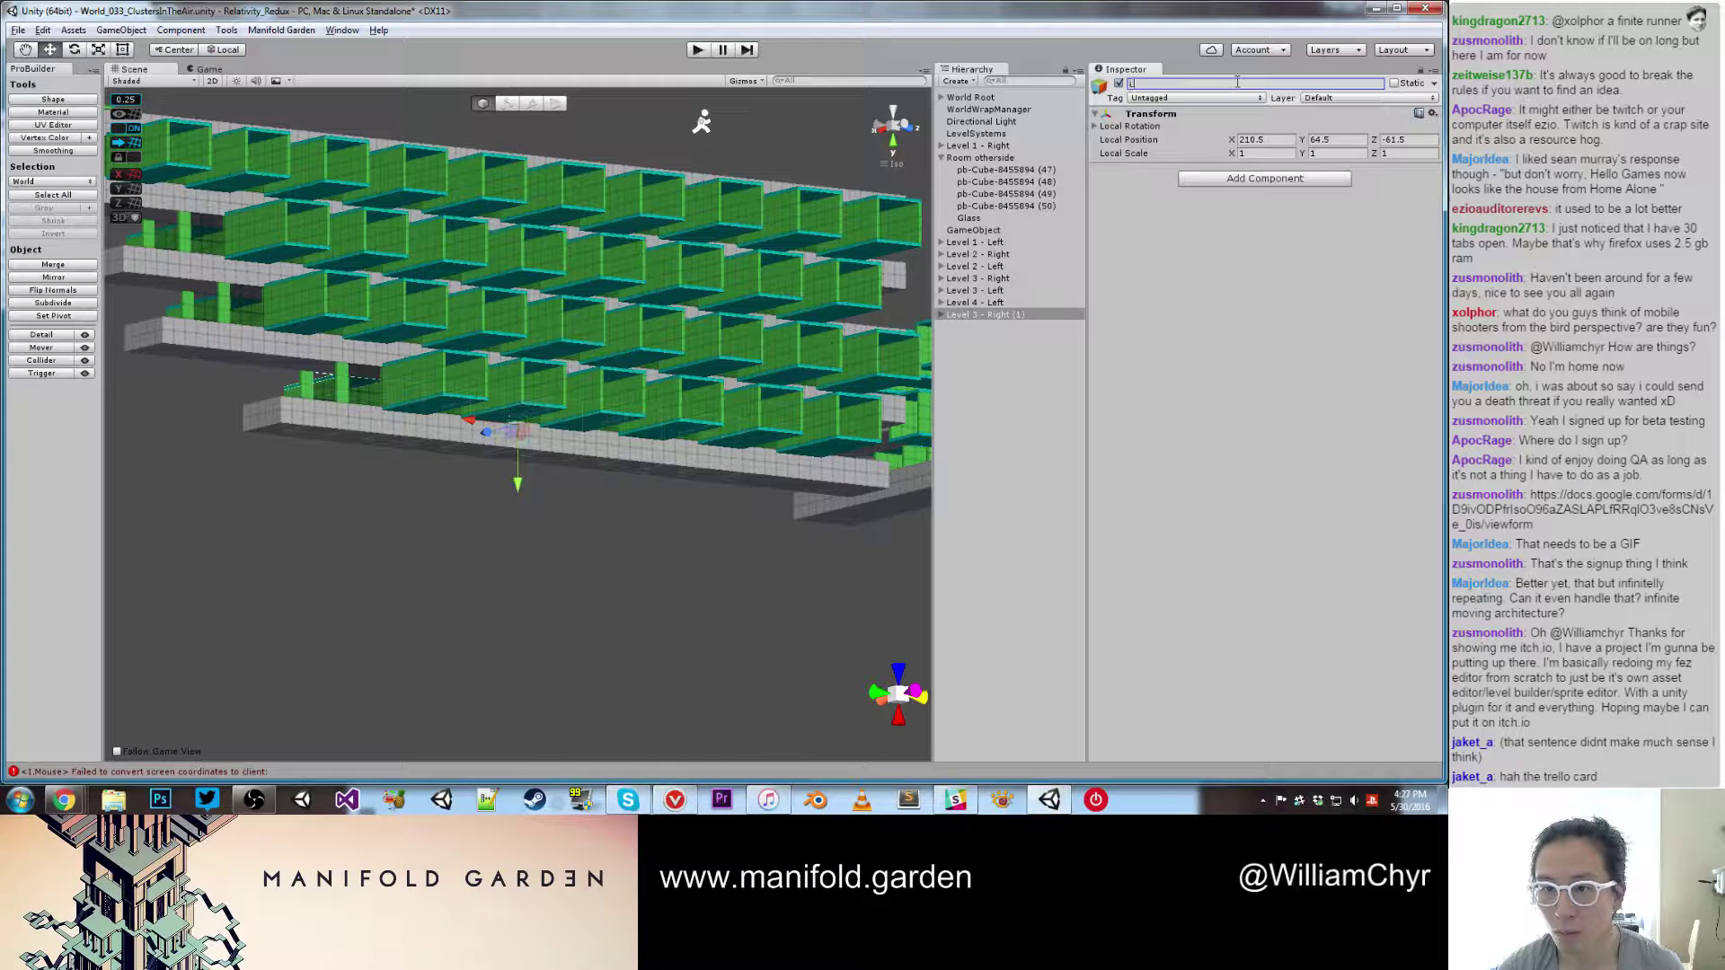
type("evel 4 b- Rig")
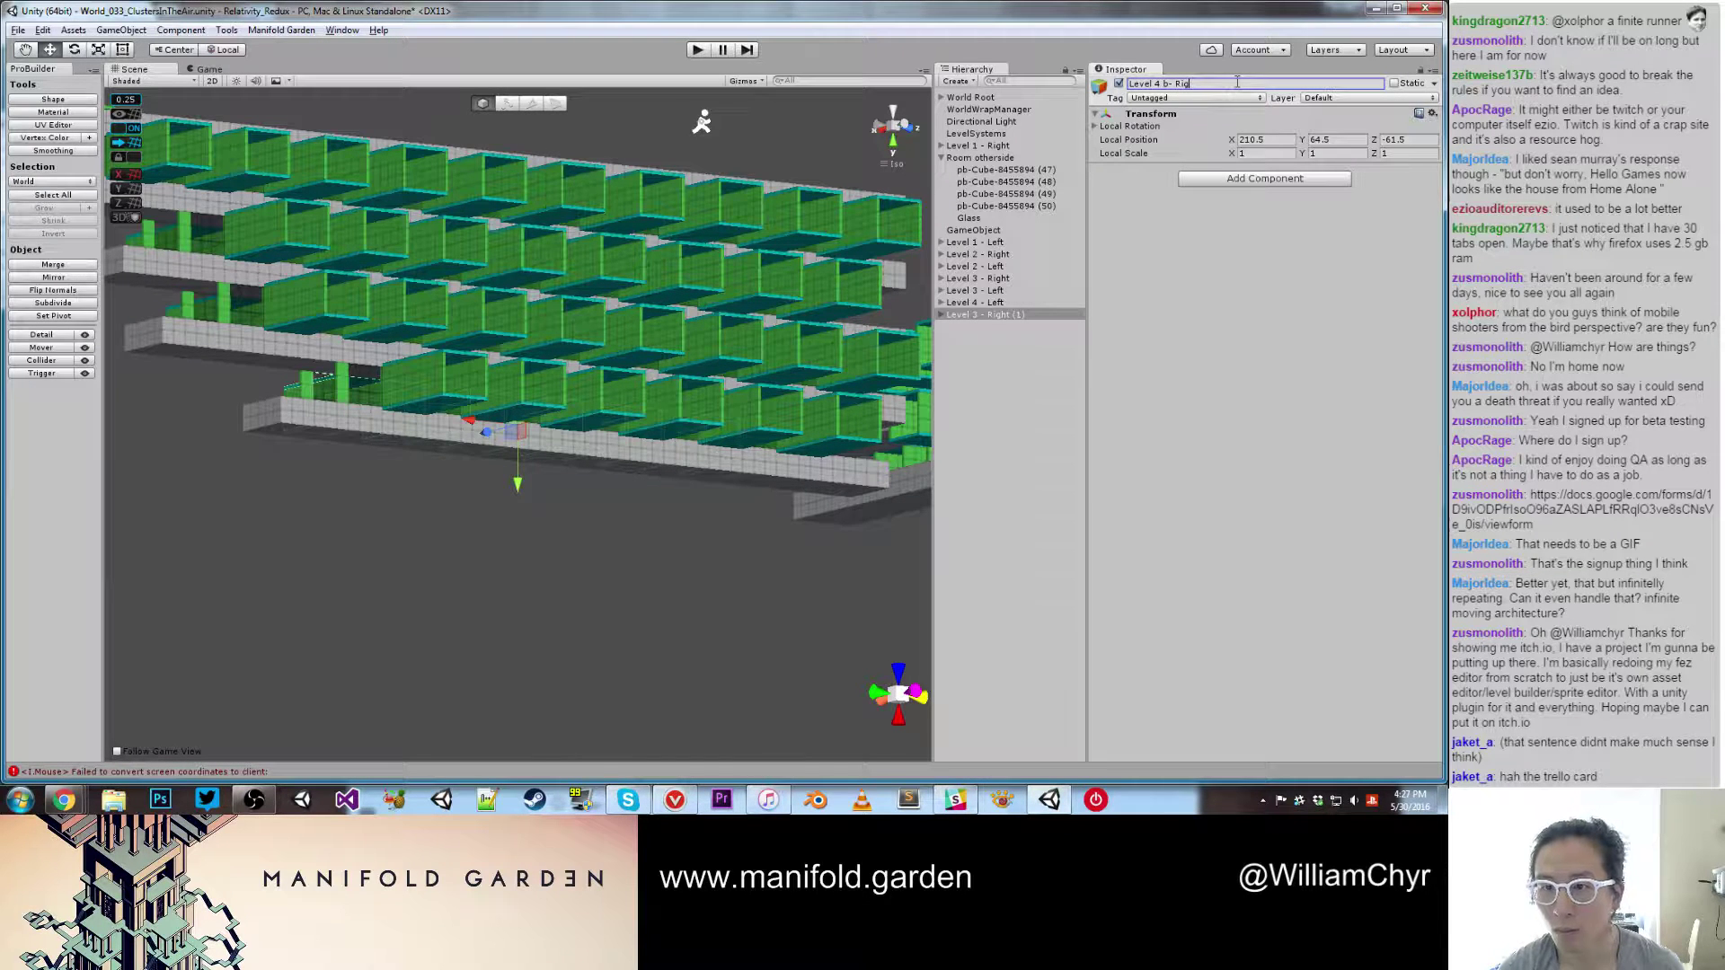
key("BackSpace")
key("BackSpace")
key("BackSpace")
key("BackSpace")
key("BackSpace")
key("BackSpace")
type("- Right")
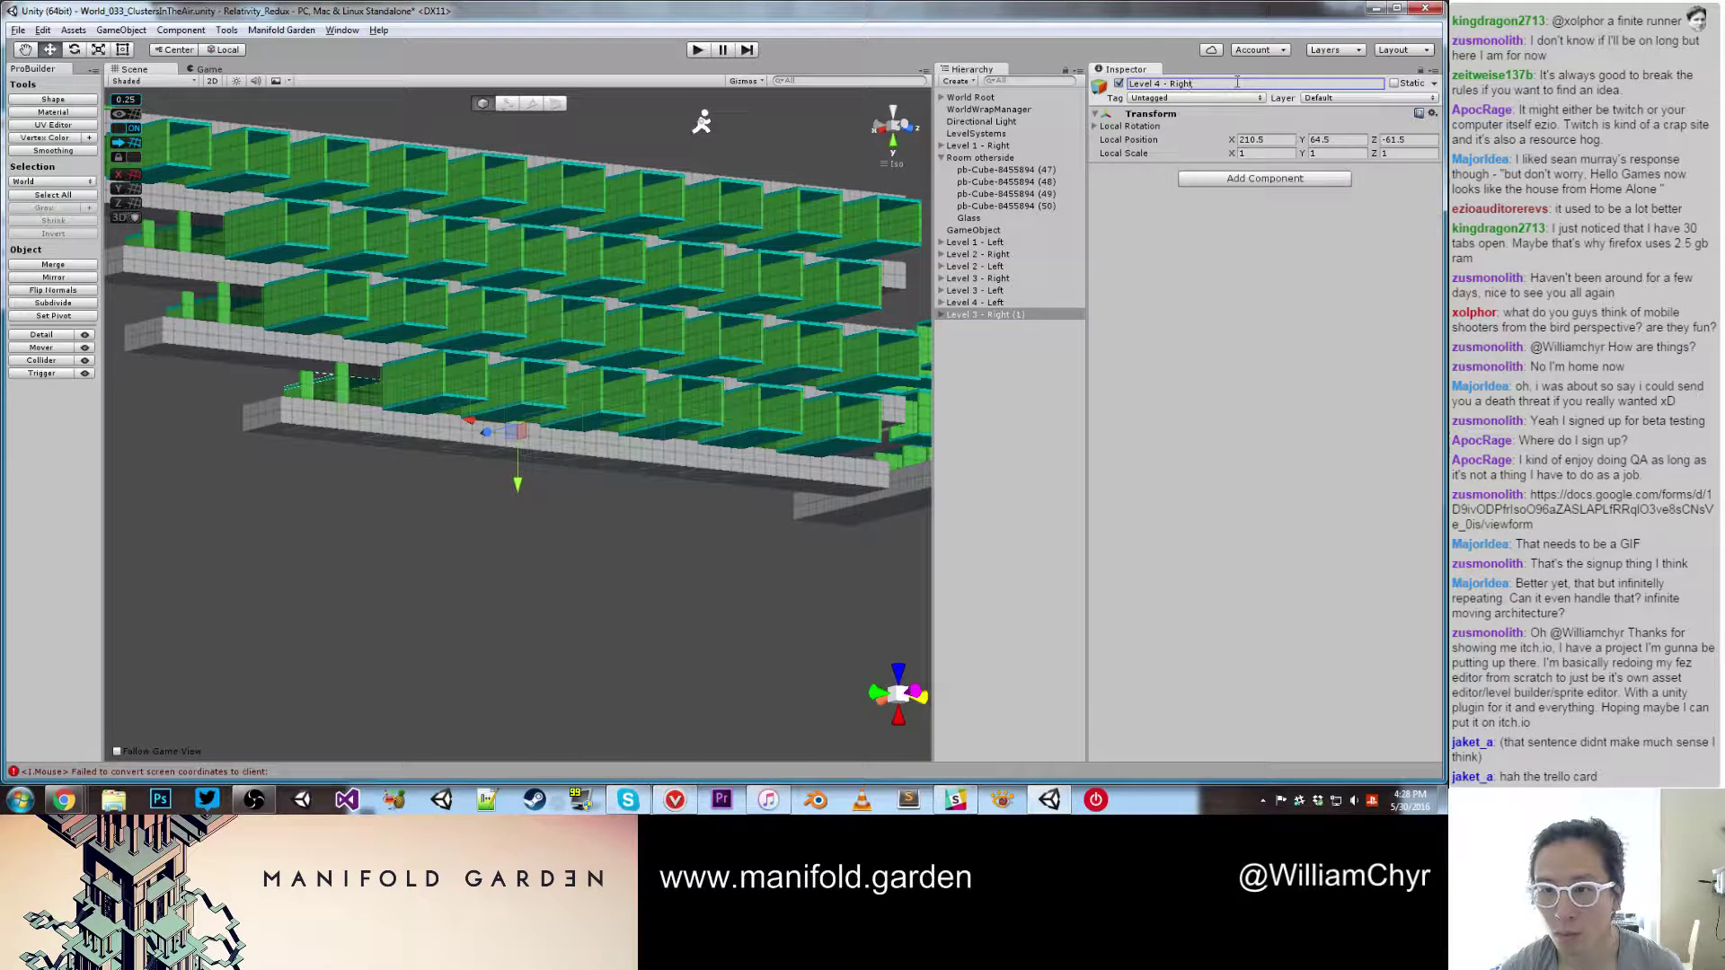
left_click(627, 500)
Step: Duplicate the Level 3 - Left group and move the copy vertically to Y -32.5, as a new row beneath the lowest beam
scroll(627, 500, "down", 6)
left_click_drag(628, 501, 731, 515, "alt")
scroll(706, 472, "up", 9)
left_click_drag(796, 409, 837, 379, "alt")
left_click(876, 372)
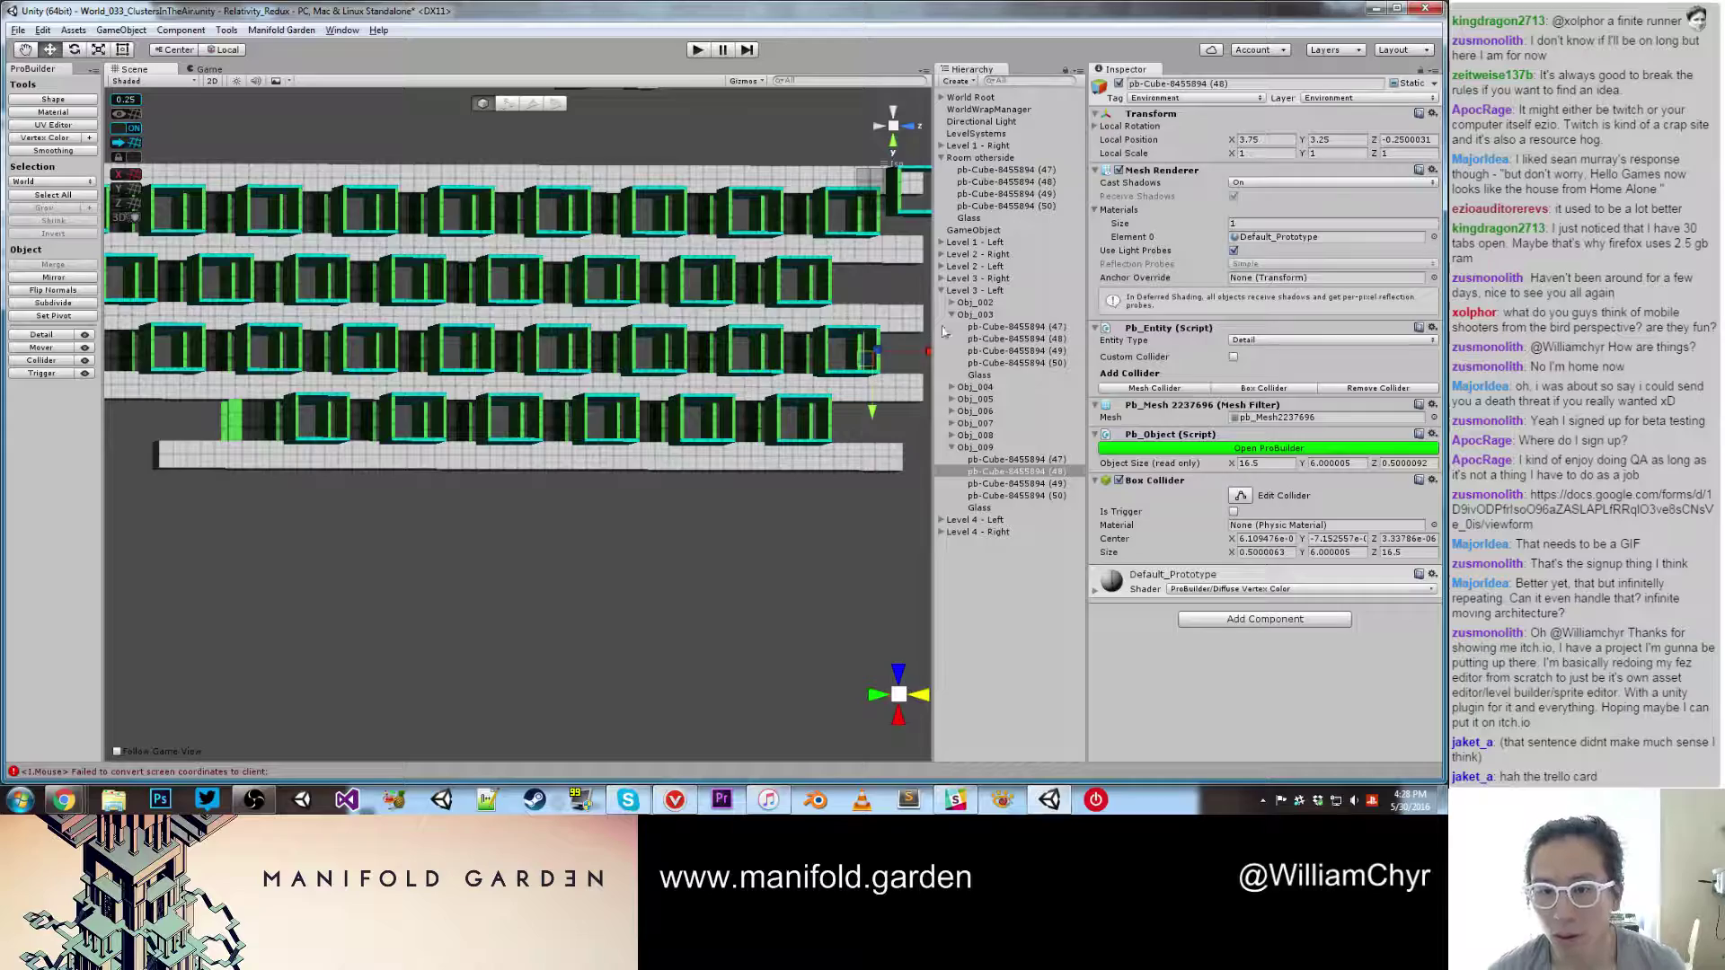
left_click(975, 290)
scroll(584, 467, "down", 7)
left_click_drag(600, 474, 481, 497, "alt")
scroll(582, 468, "up", 3)
scroll(507, 393, "up", 4)
key("ctrl+d")
scroll(482, 496, "up", 5)
middle_click_drag(481, 497, 536, 397)
scroll(536, 397, "up", 4)
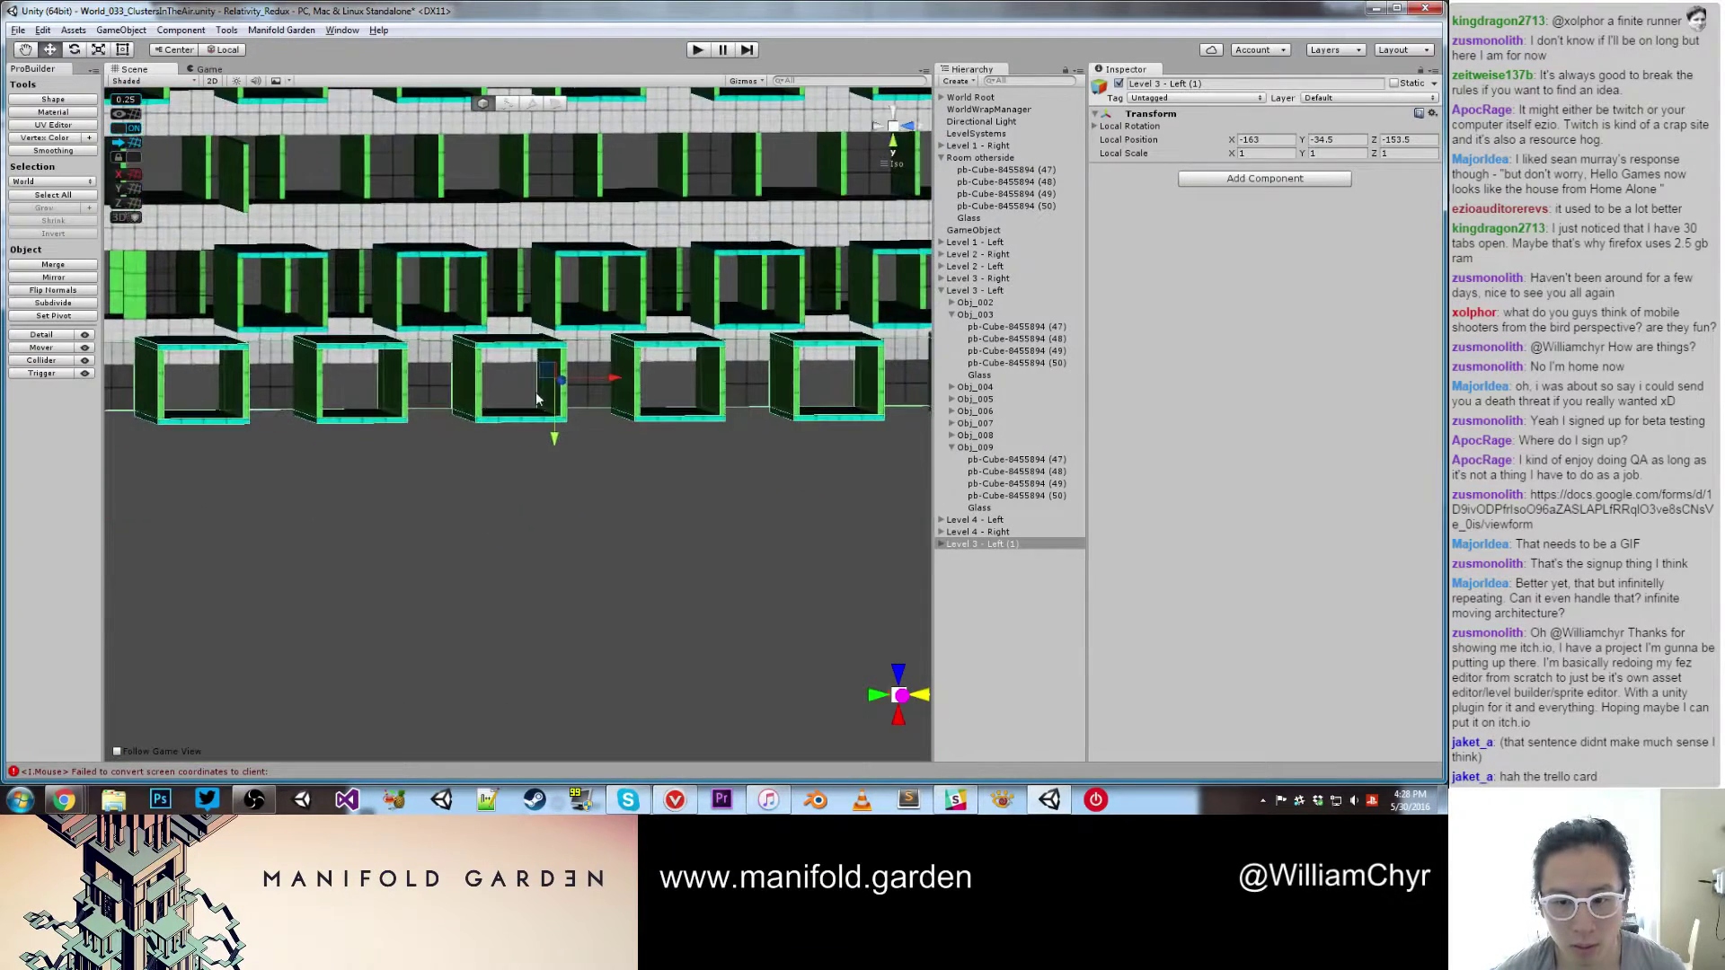
left_click_drag(555, 437, 554, 462)
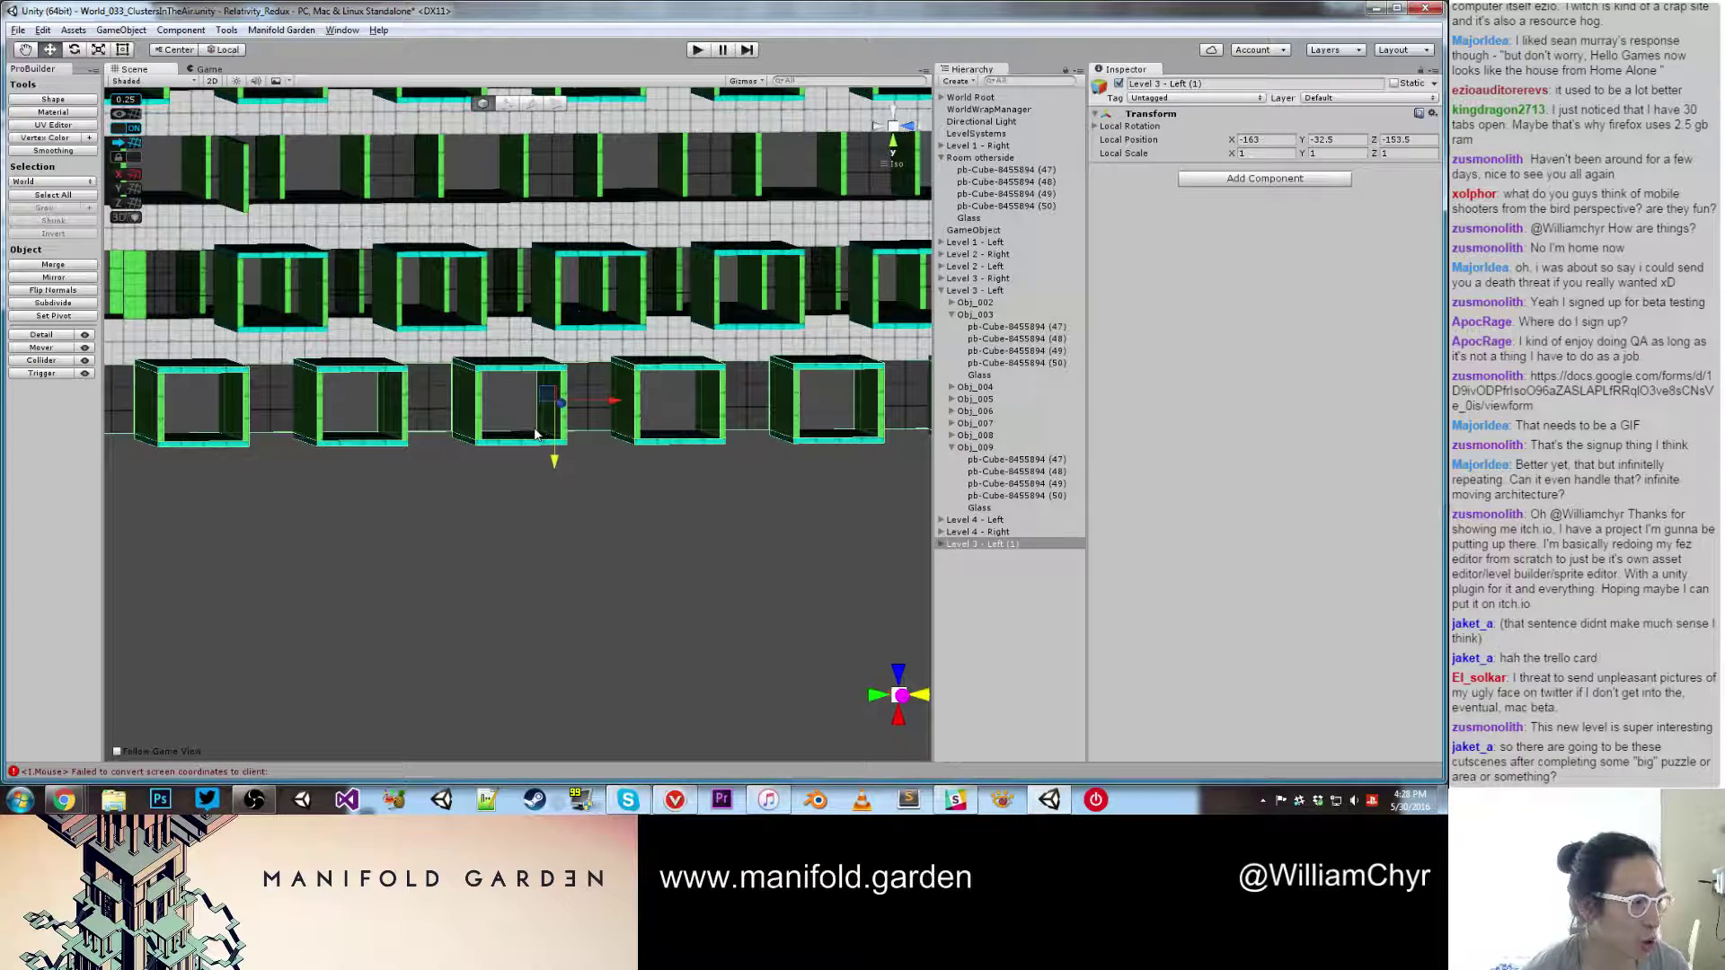
Step: Delete the two outermost boxes, Obj_002 and Obj_003, from the duplicated group Level 3 - Left (1)
left_click_drag(355, 524, 401, 375, "alt")
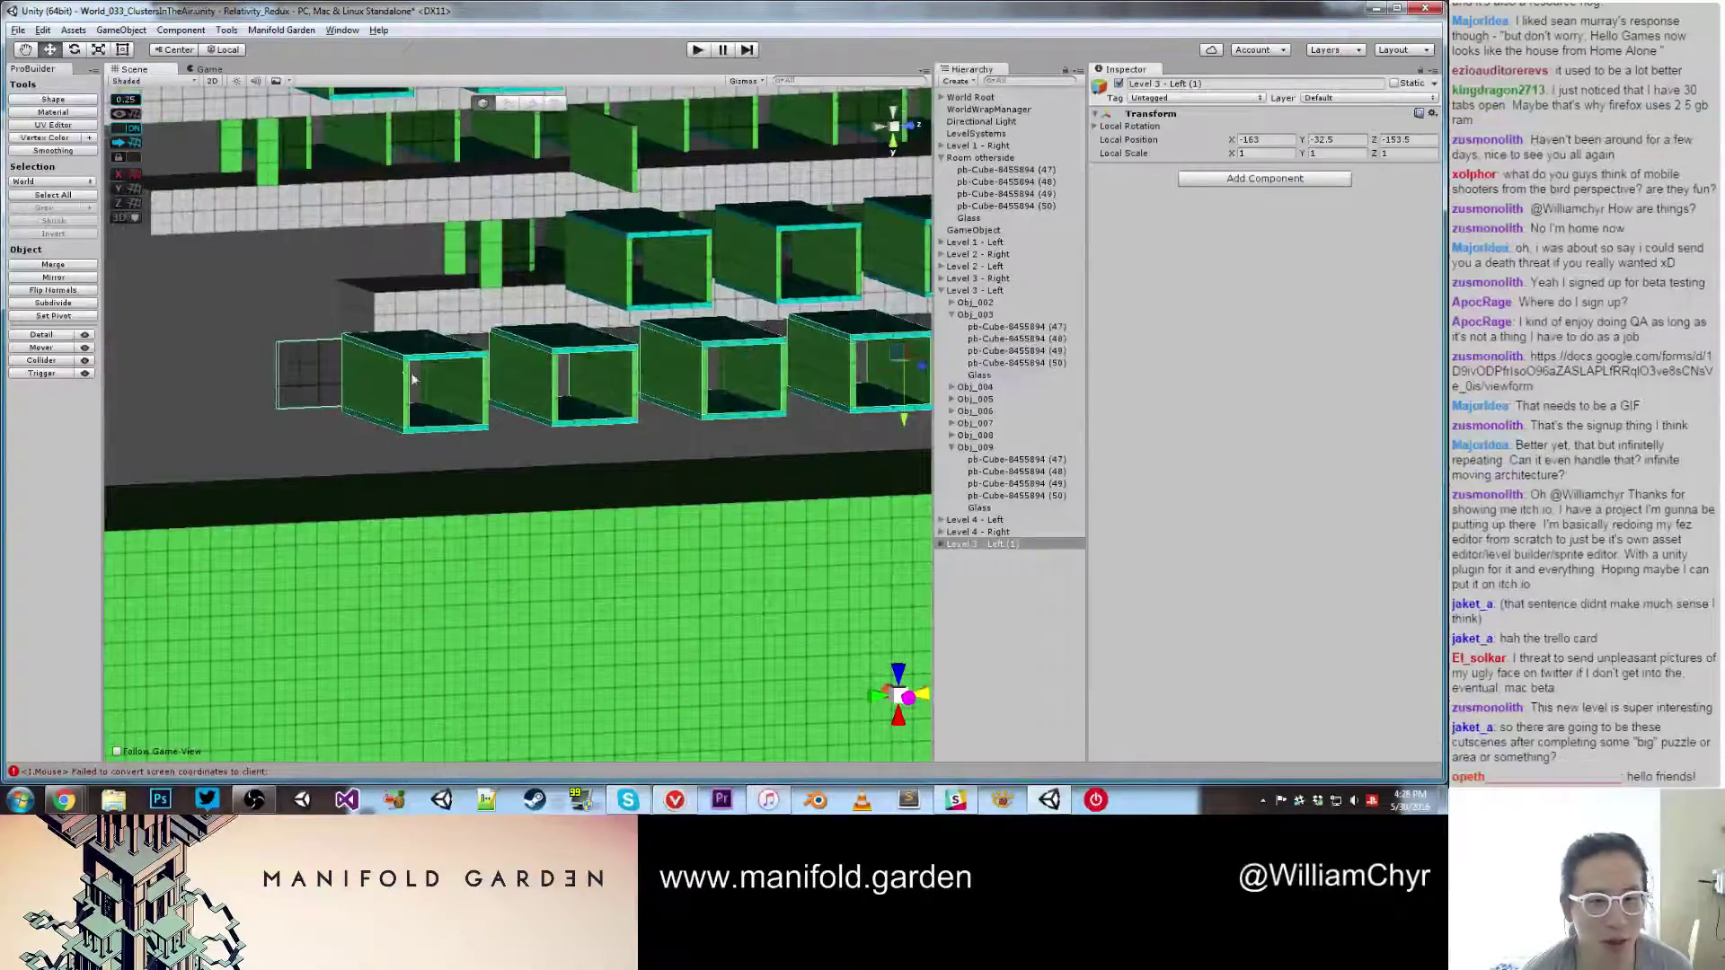
left_click(401, 376)
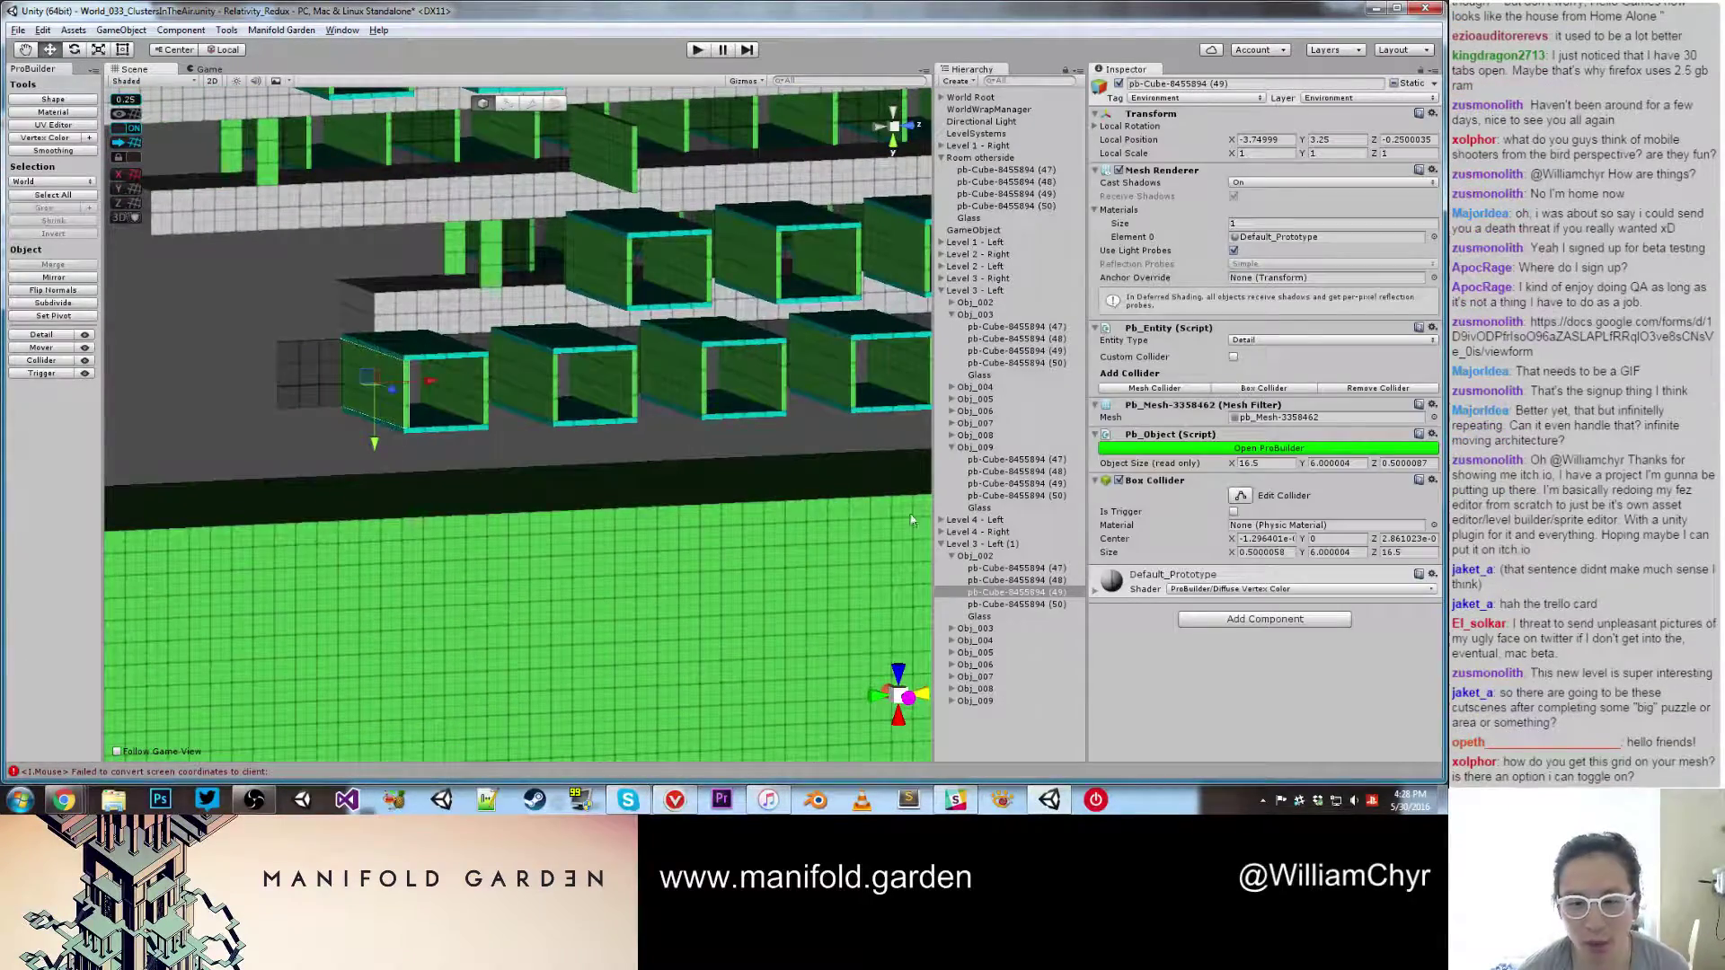
left_click(978, 545)
left_click(406, 366)
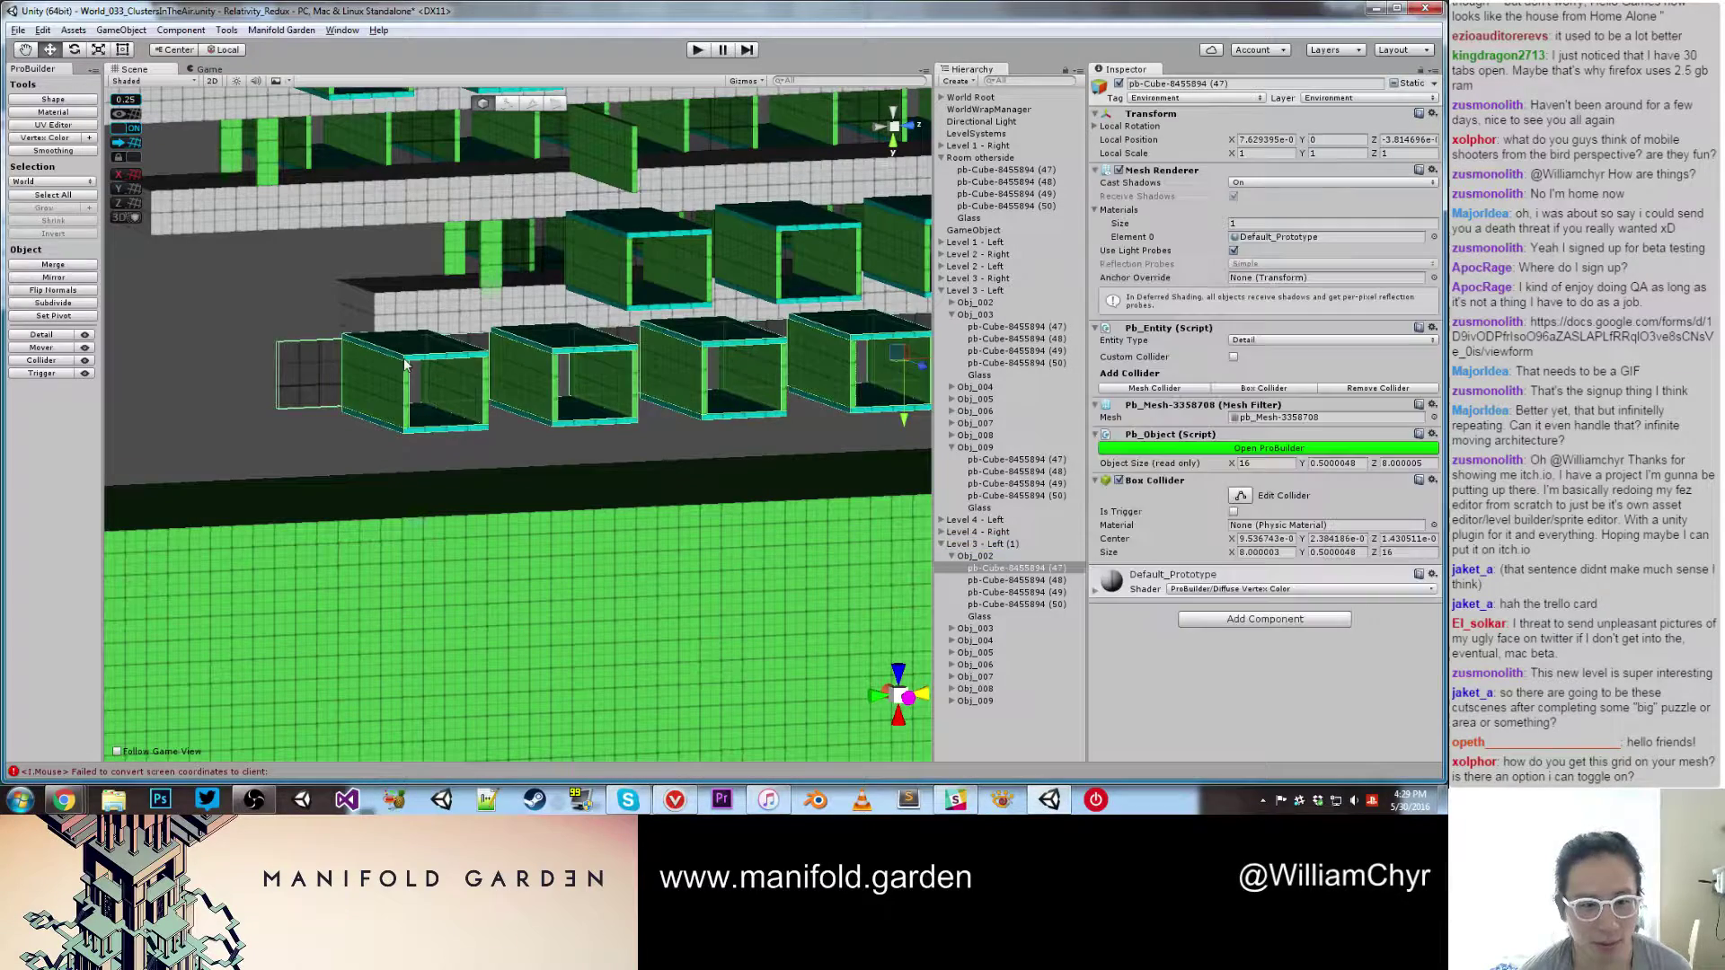
left_click(974, 556)
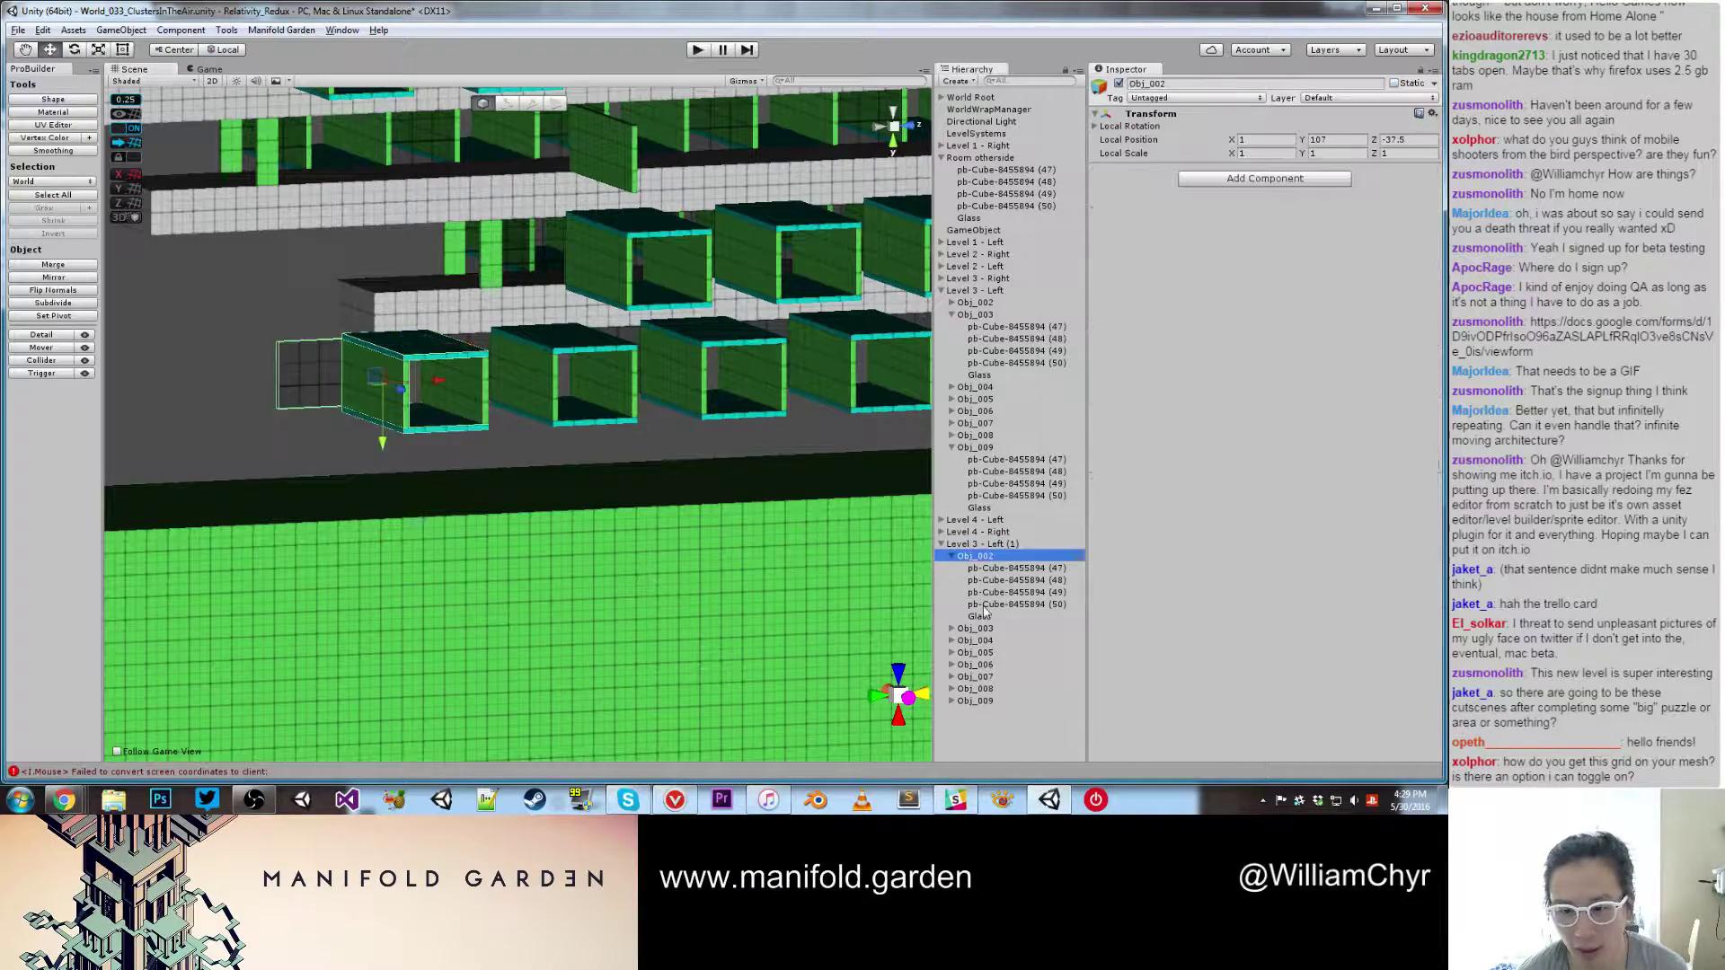
left_click(986, 630, "ctrl")
right_click(1001, 631)
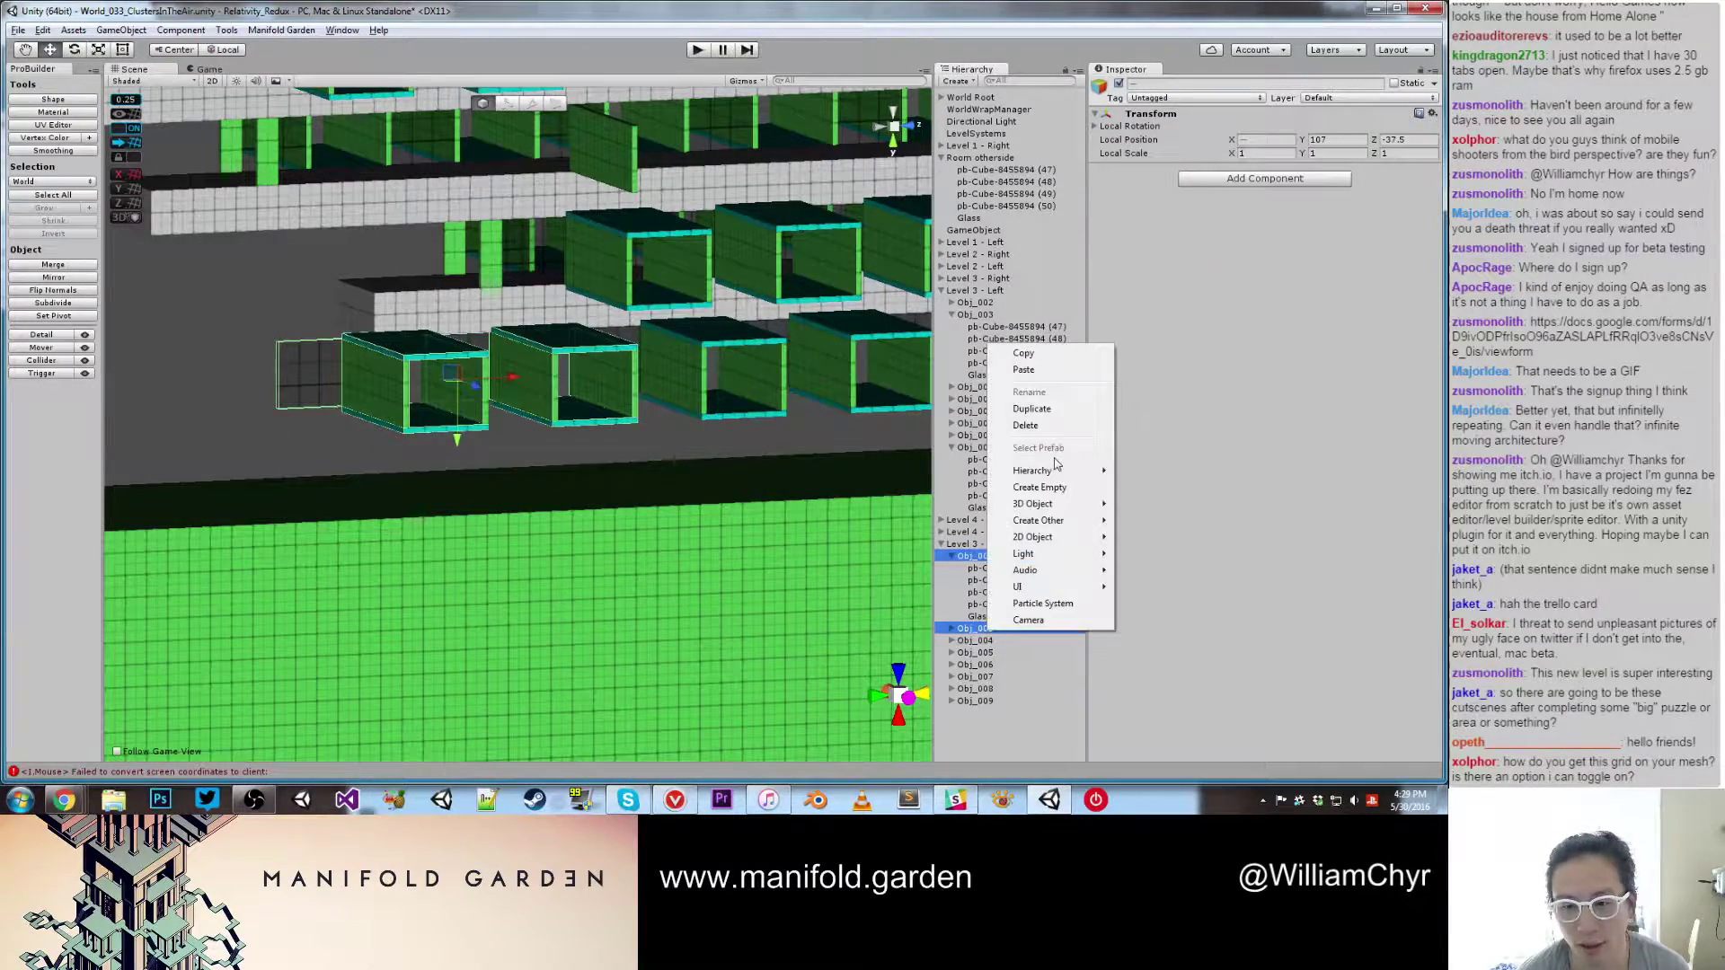
left_click(1034, 426)
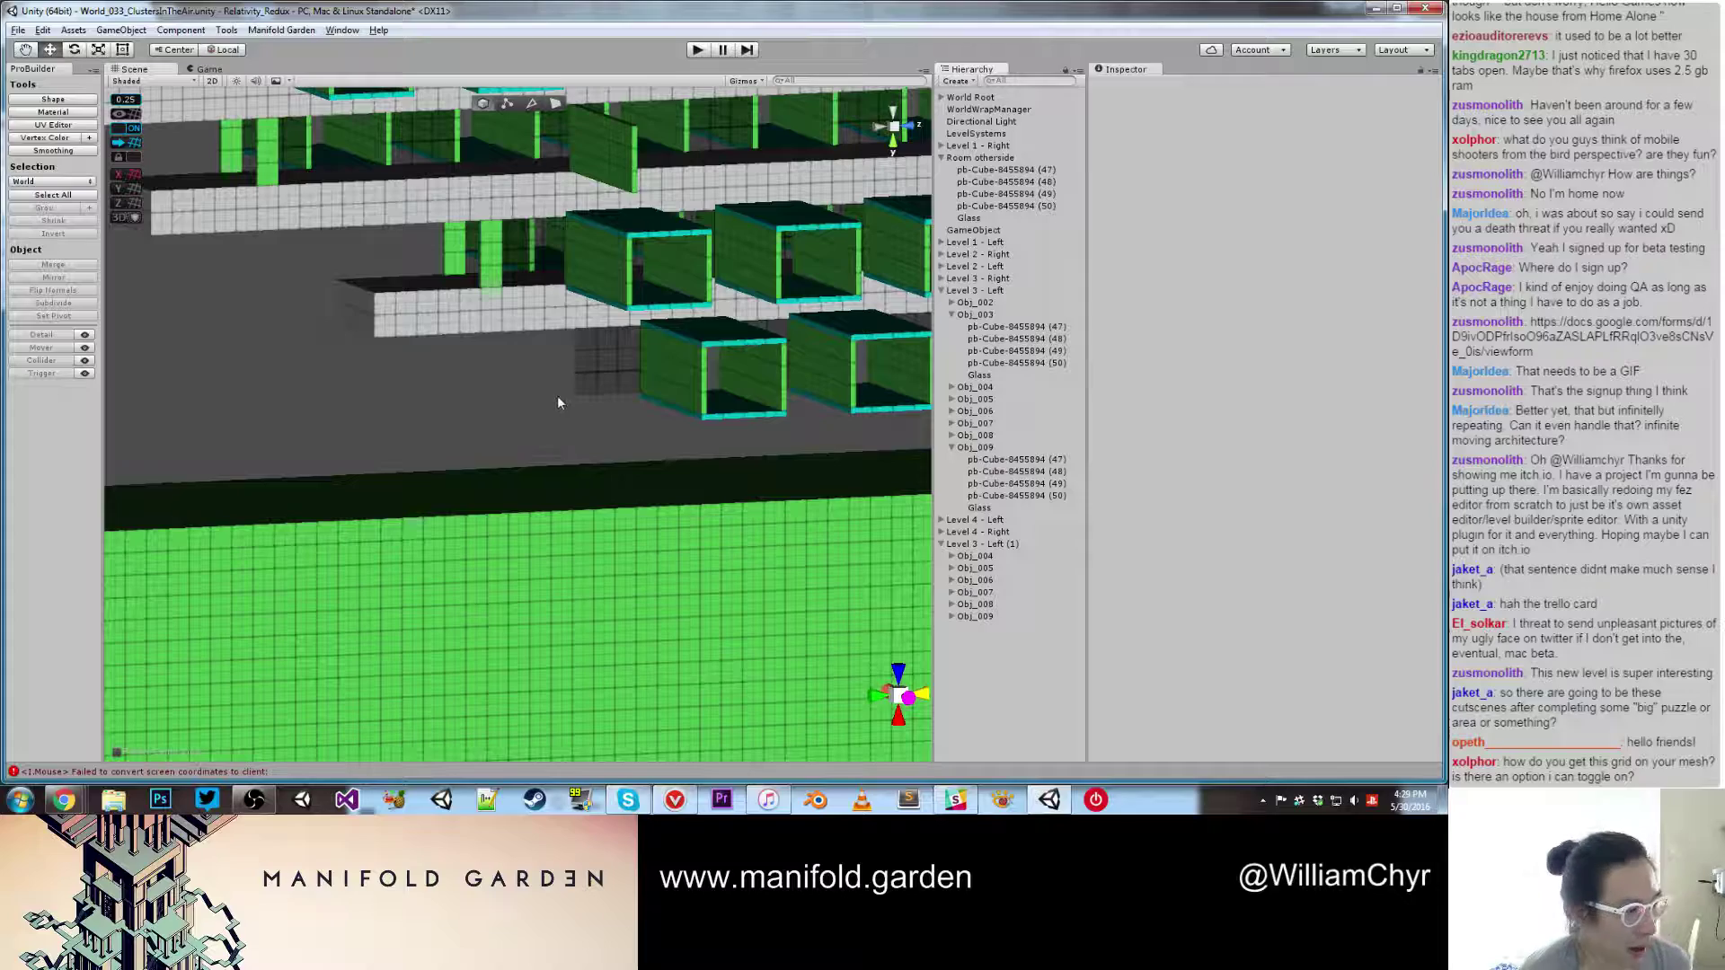
Step: Delete the next end box, Obj_004, from the Level 3 - Left (1) row
left_click_drag(652, 399, 381, 395, "alt")
scroll(401, 395, "down", 3)
middle_click_drag(380, 396, 692, 341)
scroll(712, 350, "up", 3)
left_click(634, 335)
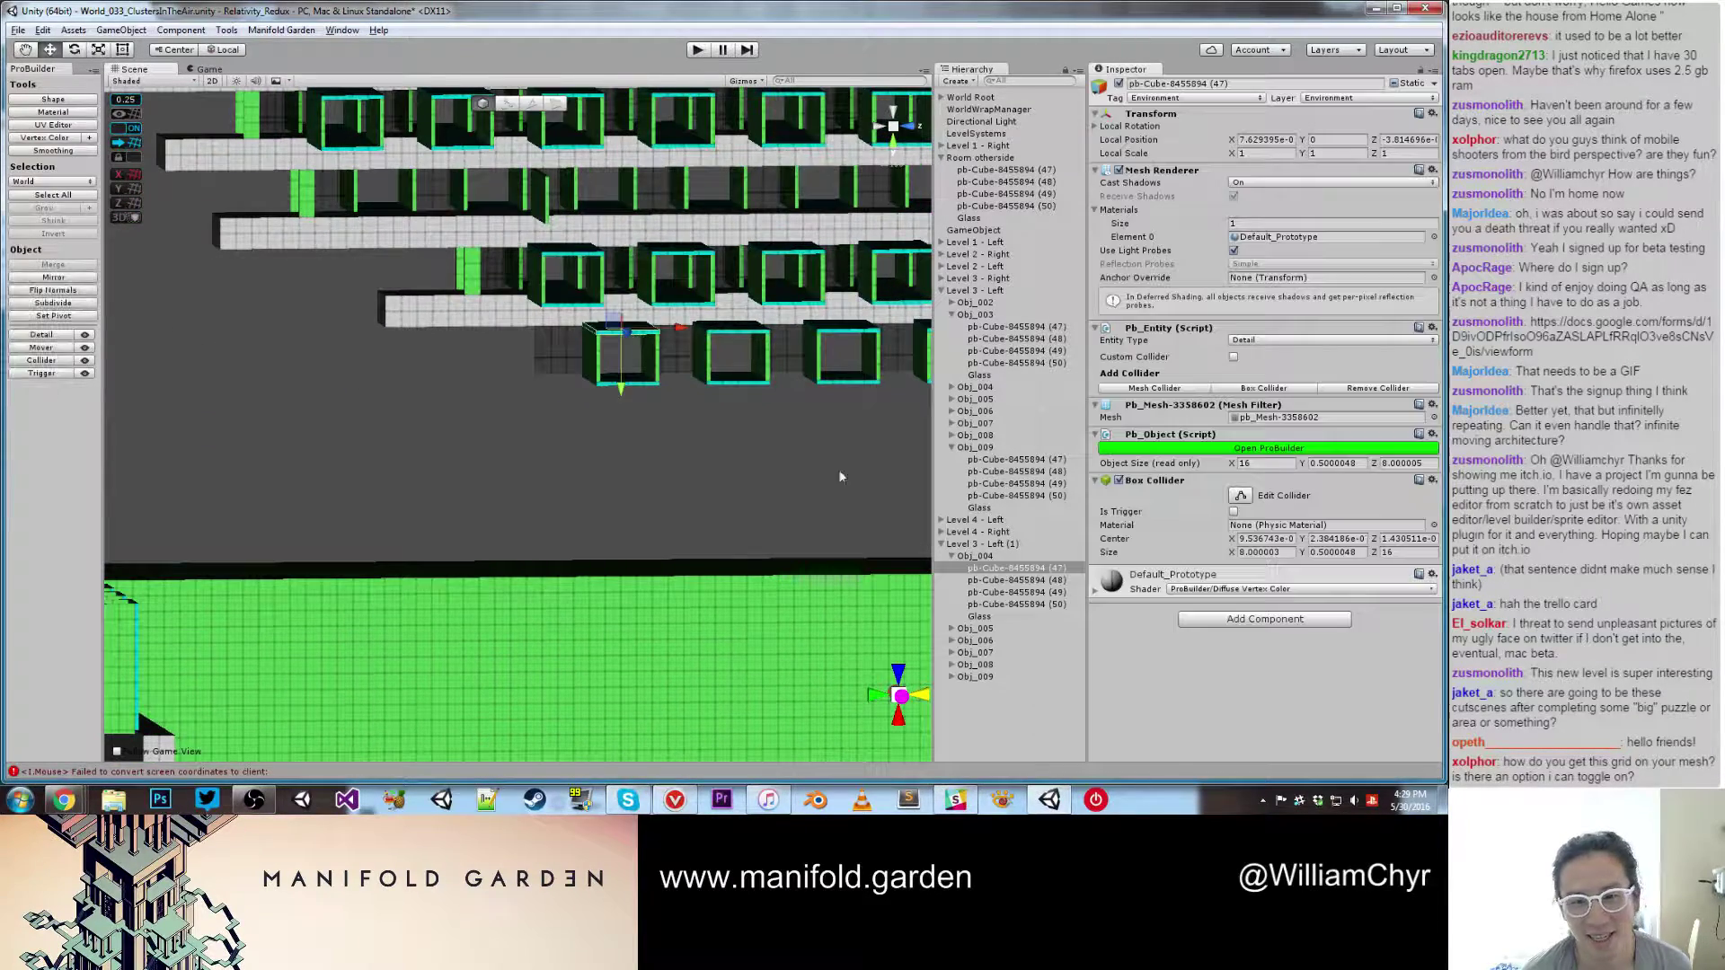
left_click(974, 556)
right_click(976, 556)
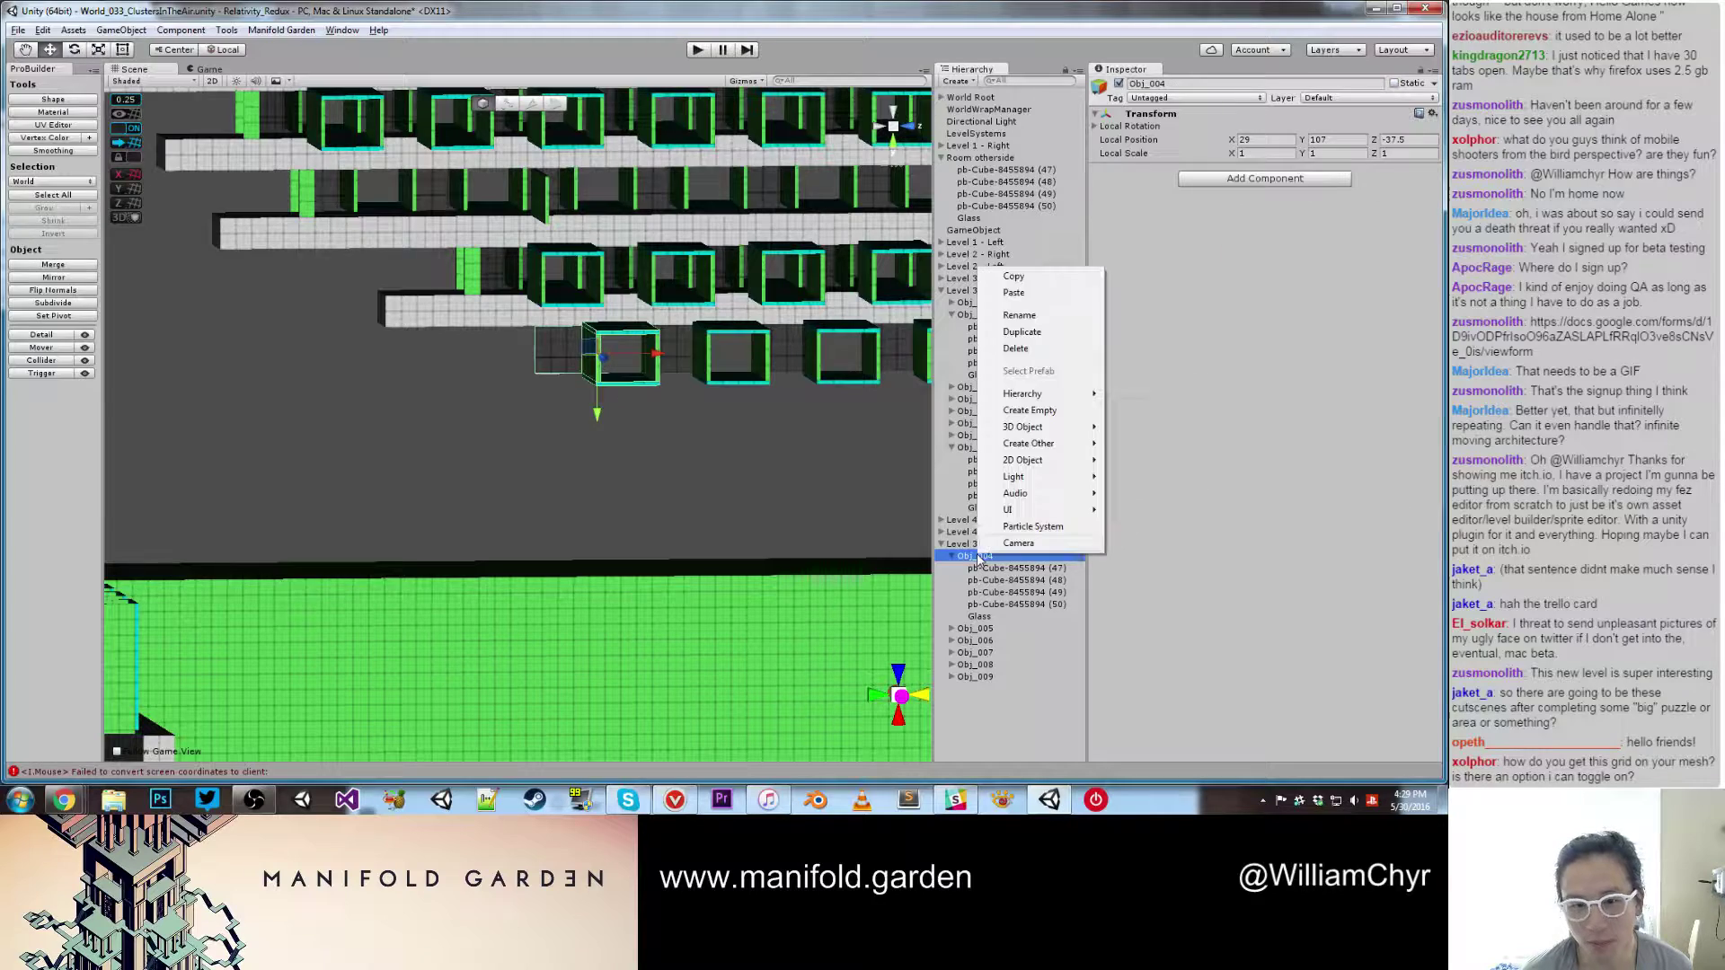
left_click(1012, 349)
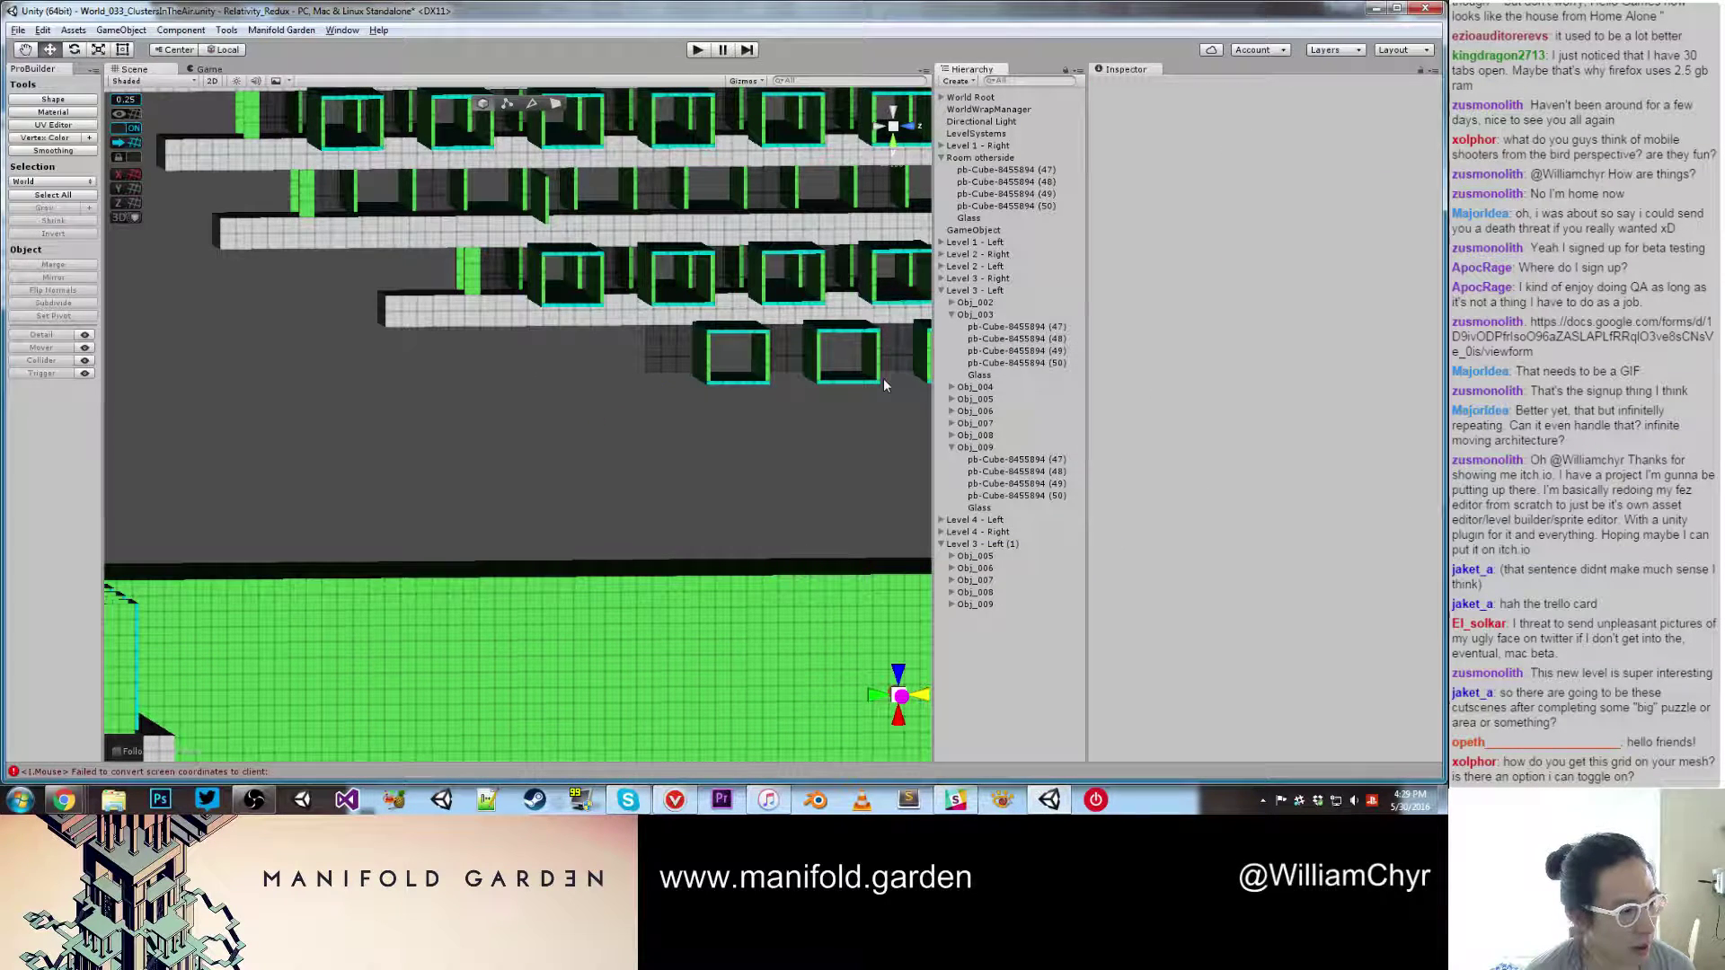
Step: Examine how the shortened Level 3 - Left (1) row lines up with the beams above, viewing it from several sides
scroll(638, 396, "up", 2)
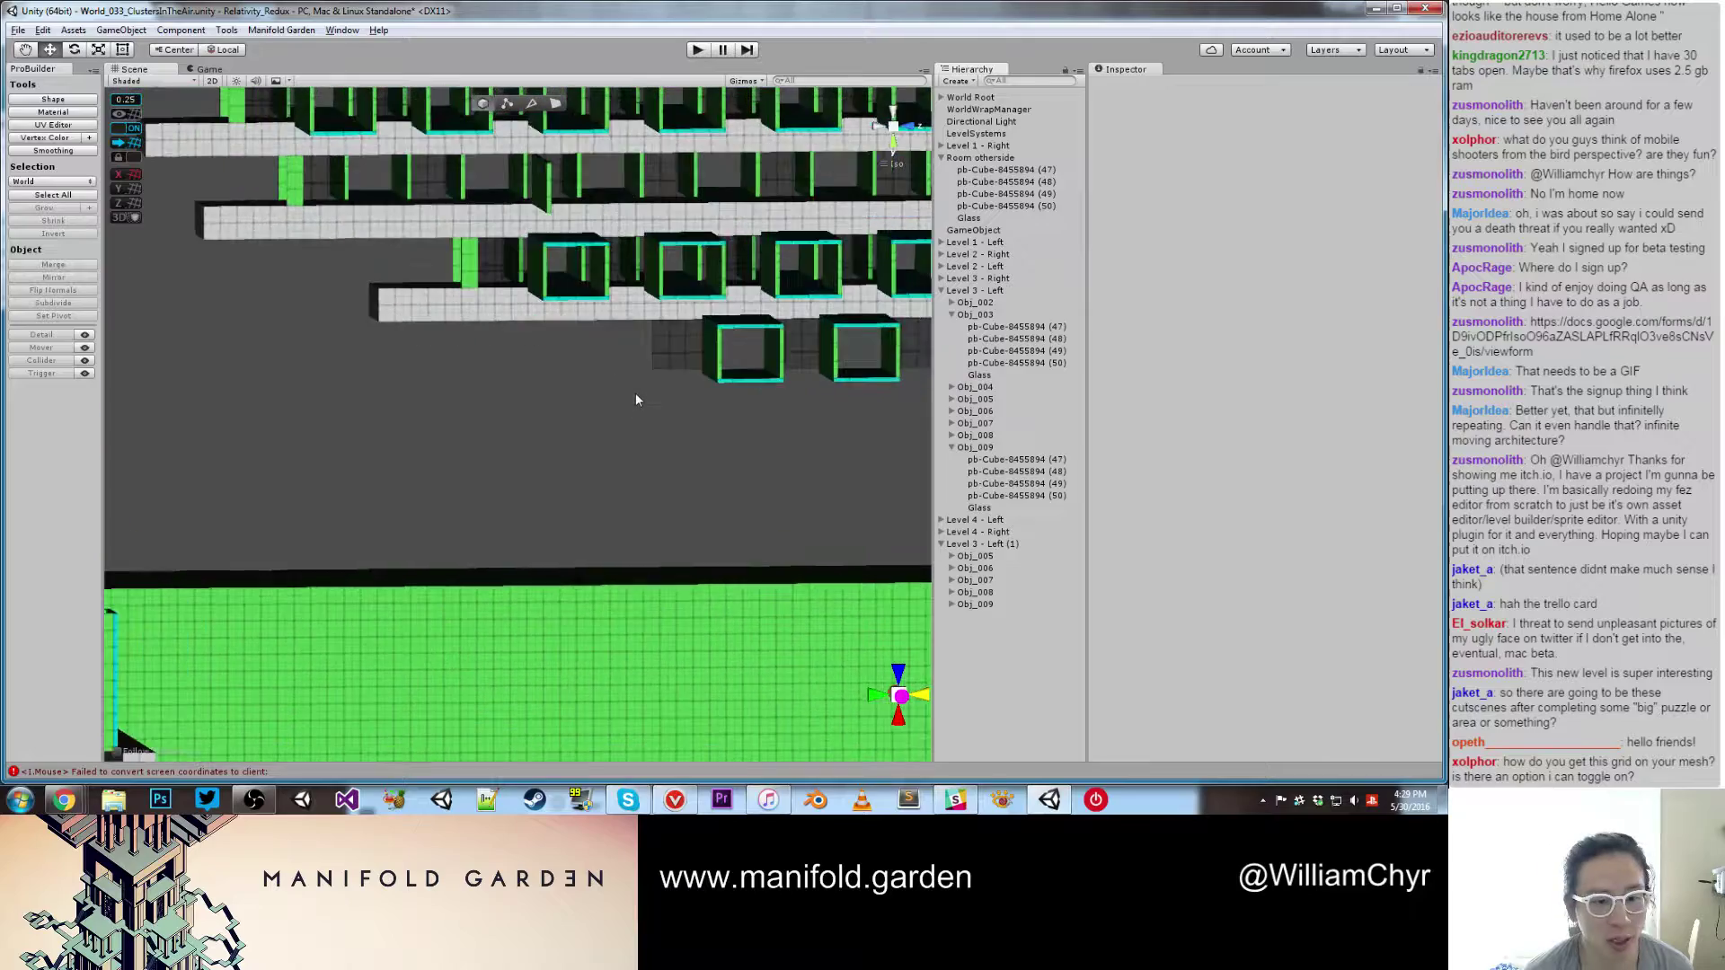
scroll(514, 433, "up", 5)
left_click_drag(581, 358, 477, 490, "alt")
left_click(473, 456)
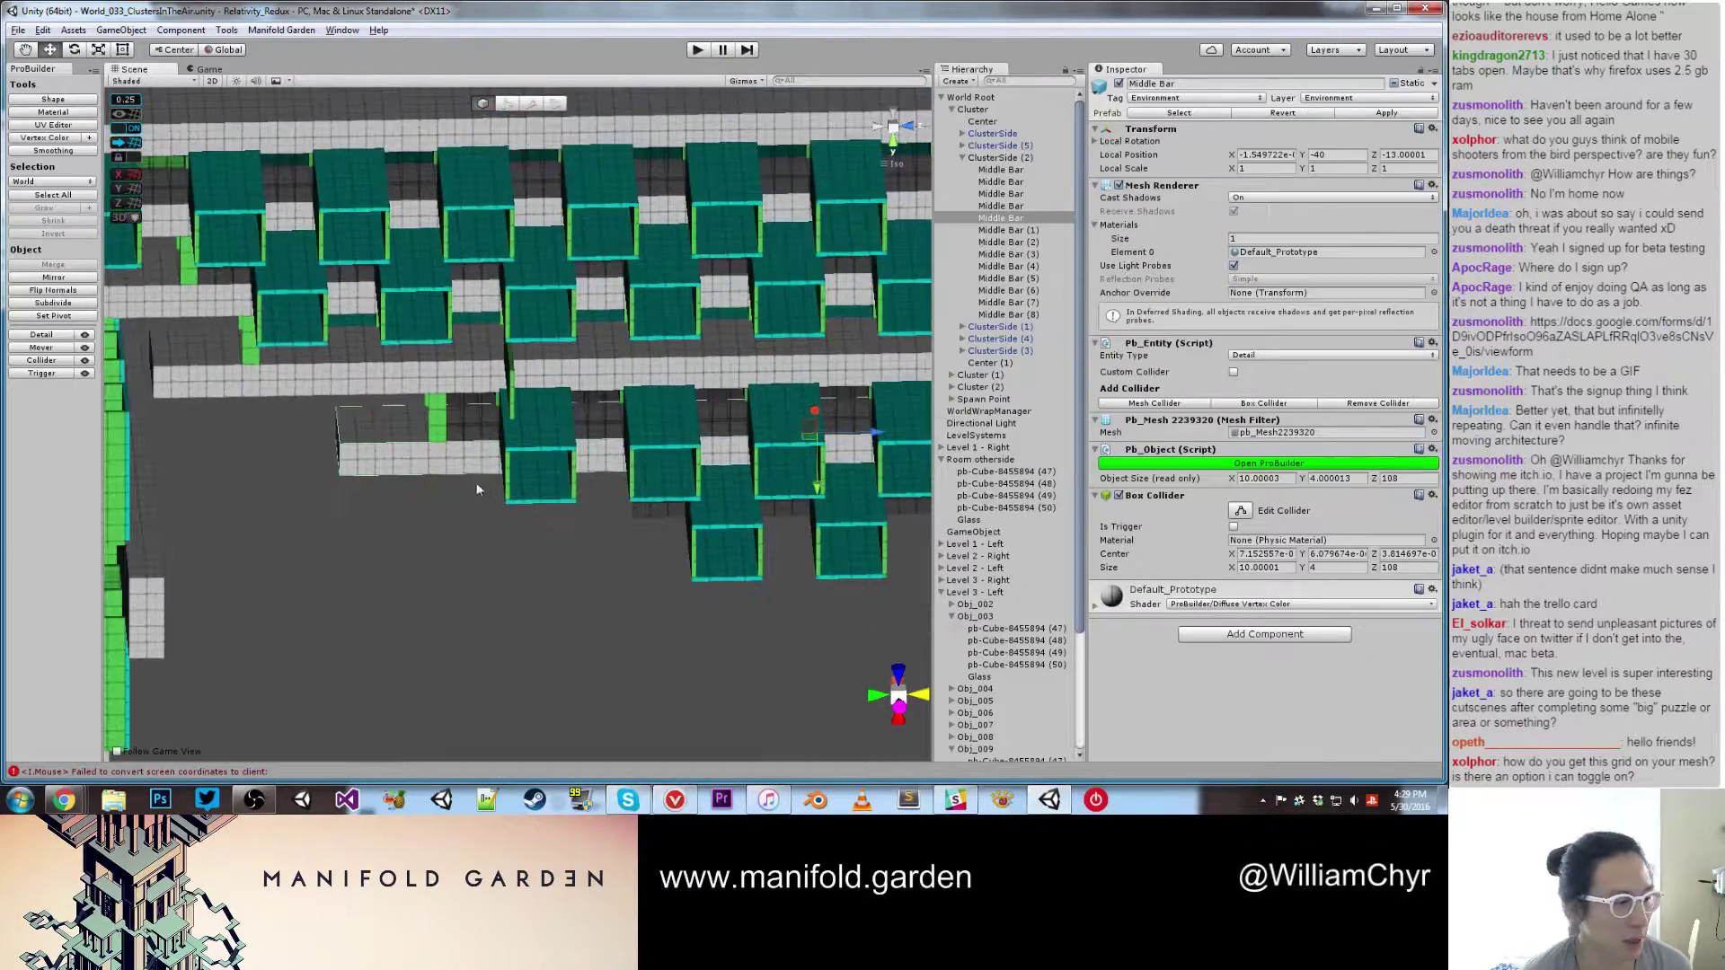
left_click(745, 521)
left_click(956, 733)
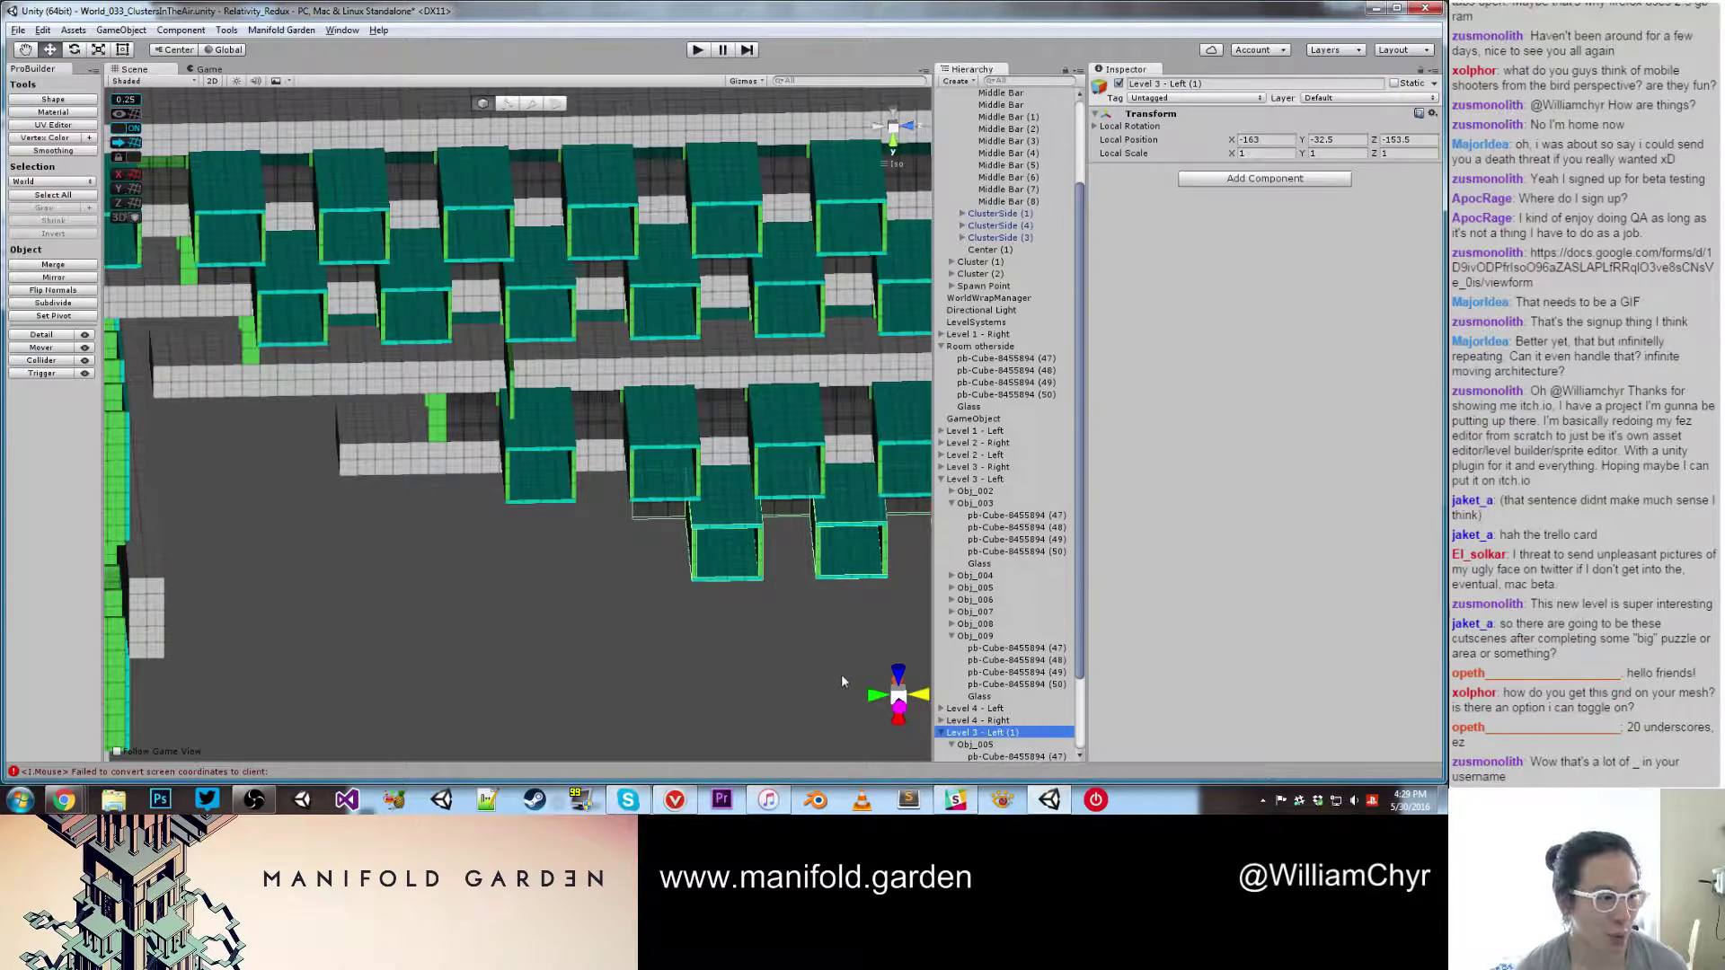
scroll(808, 663, "down", 4)
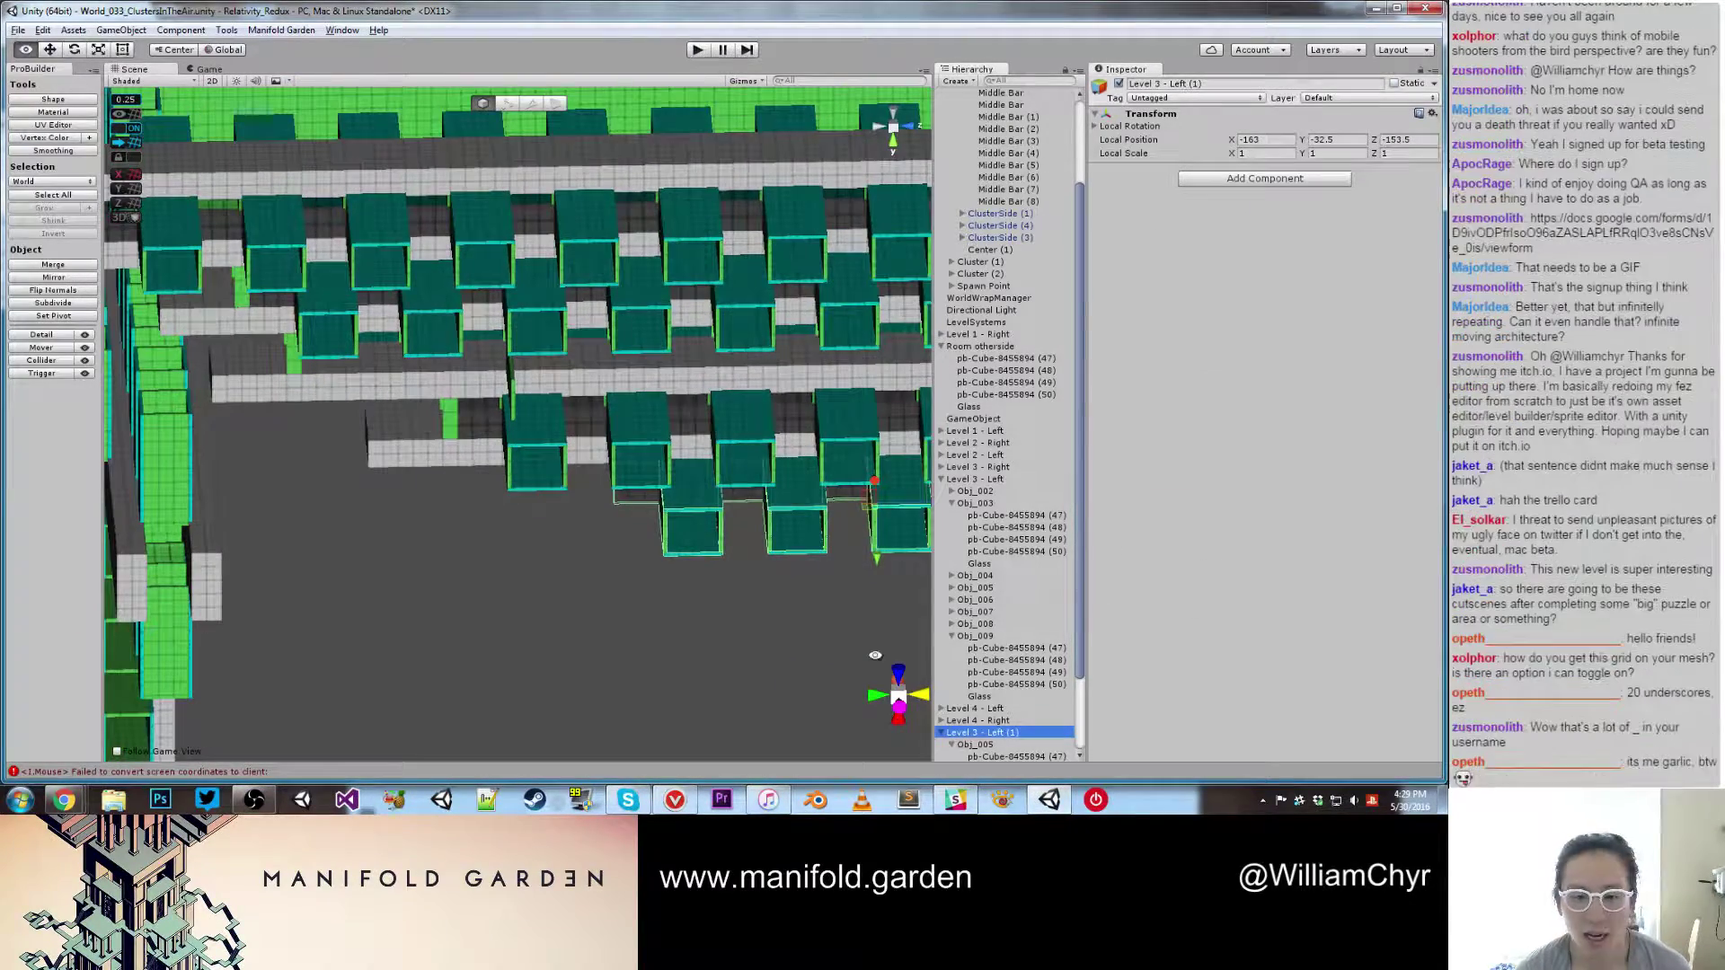
left_click_drag(795, 638, 709, 575, "alt")
right_click_drag(709, 574, 708, 407)
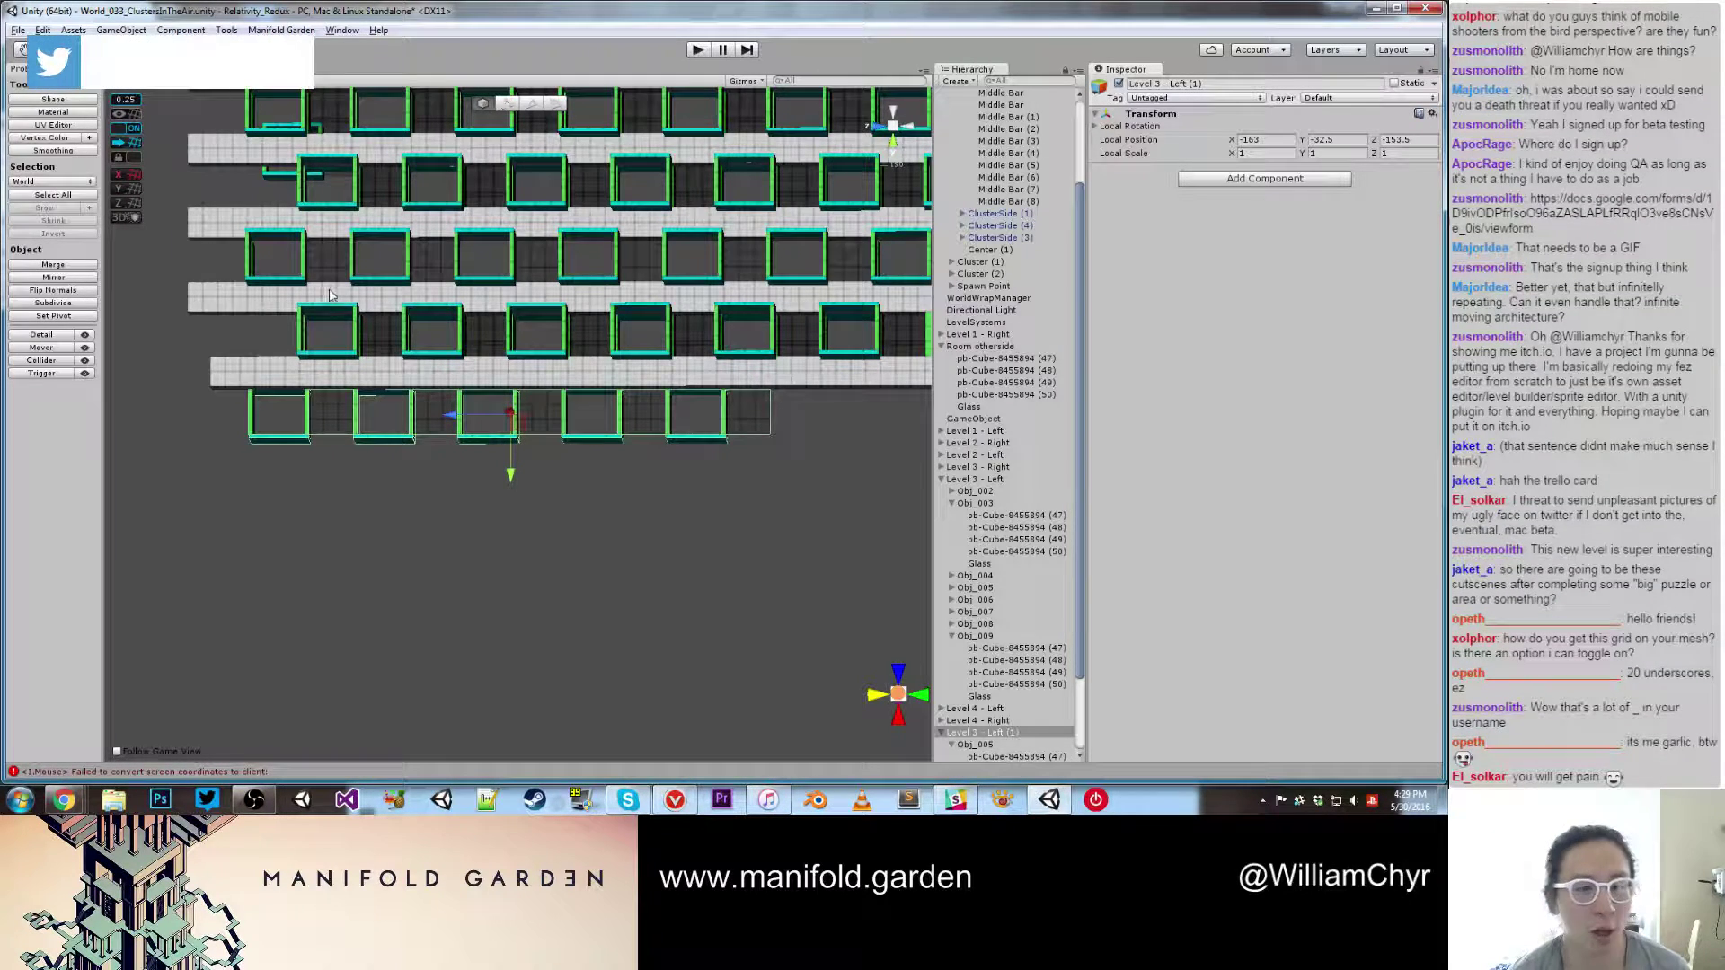
right_click_drag(145, 274, 282, 280)
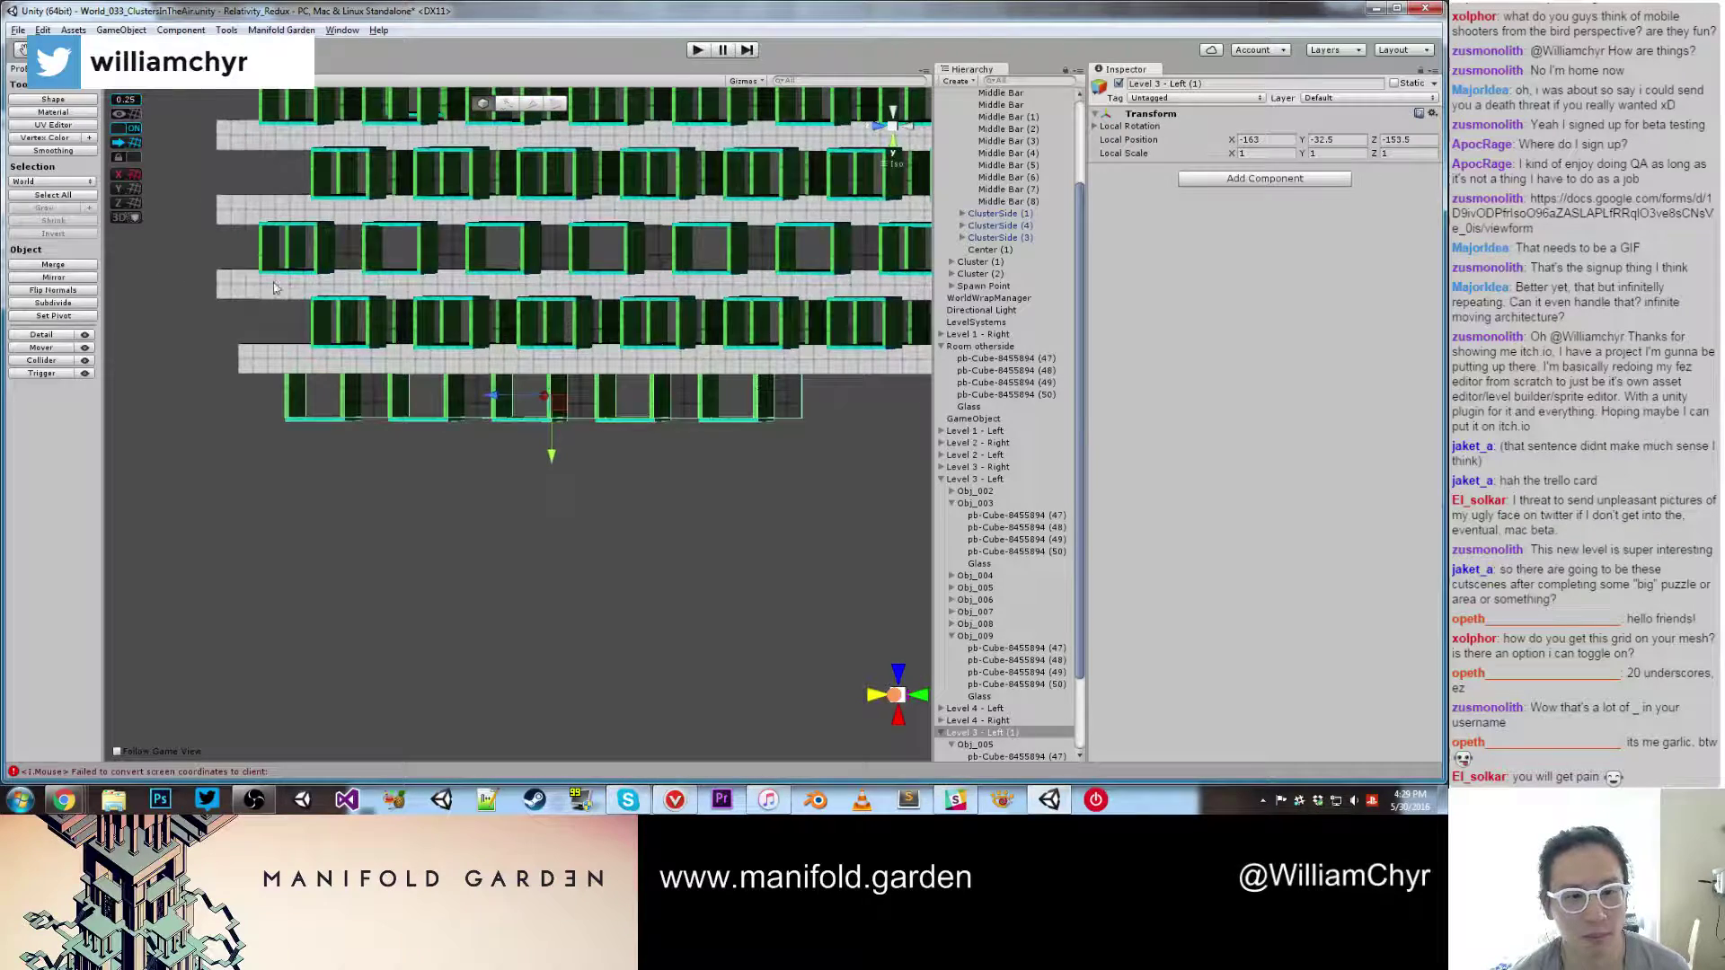
Step: Duplicate the Level 3 - Right group and move the copy vertically to Y 74.5, beneath the lowest beam
left_click(282, 277)
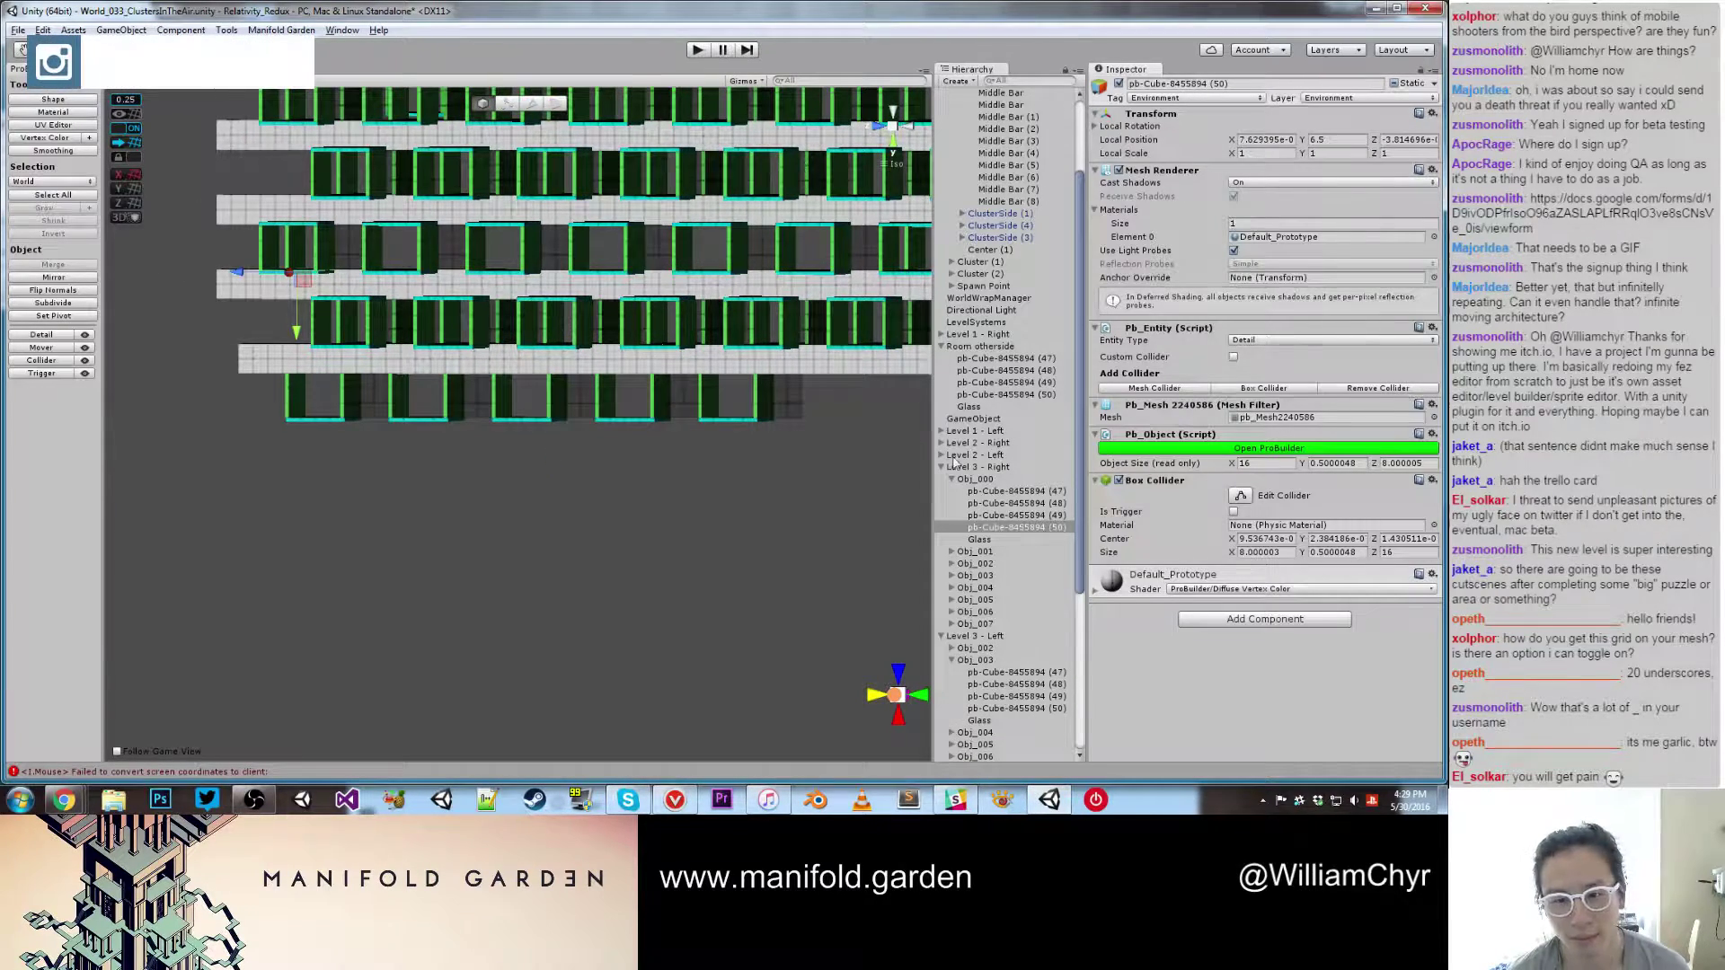
left_click(975, 467)
scroll(549, 386, "down", 7)
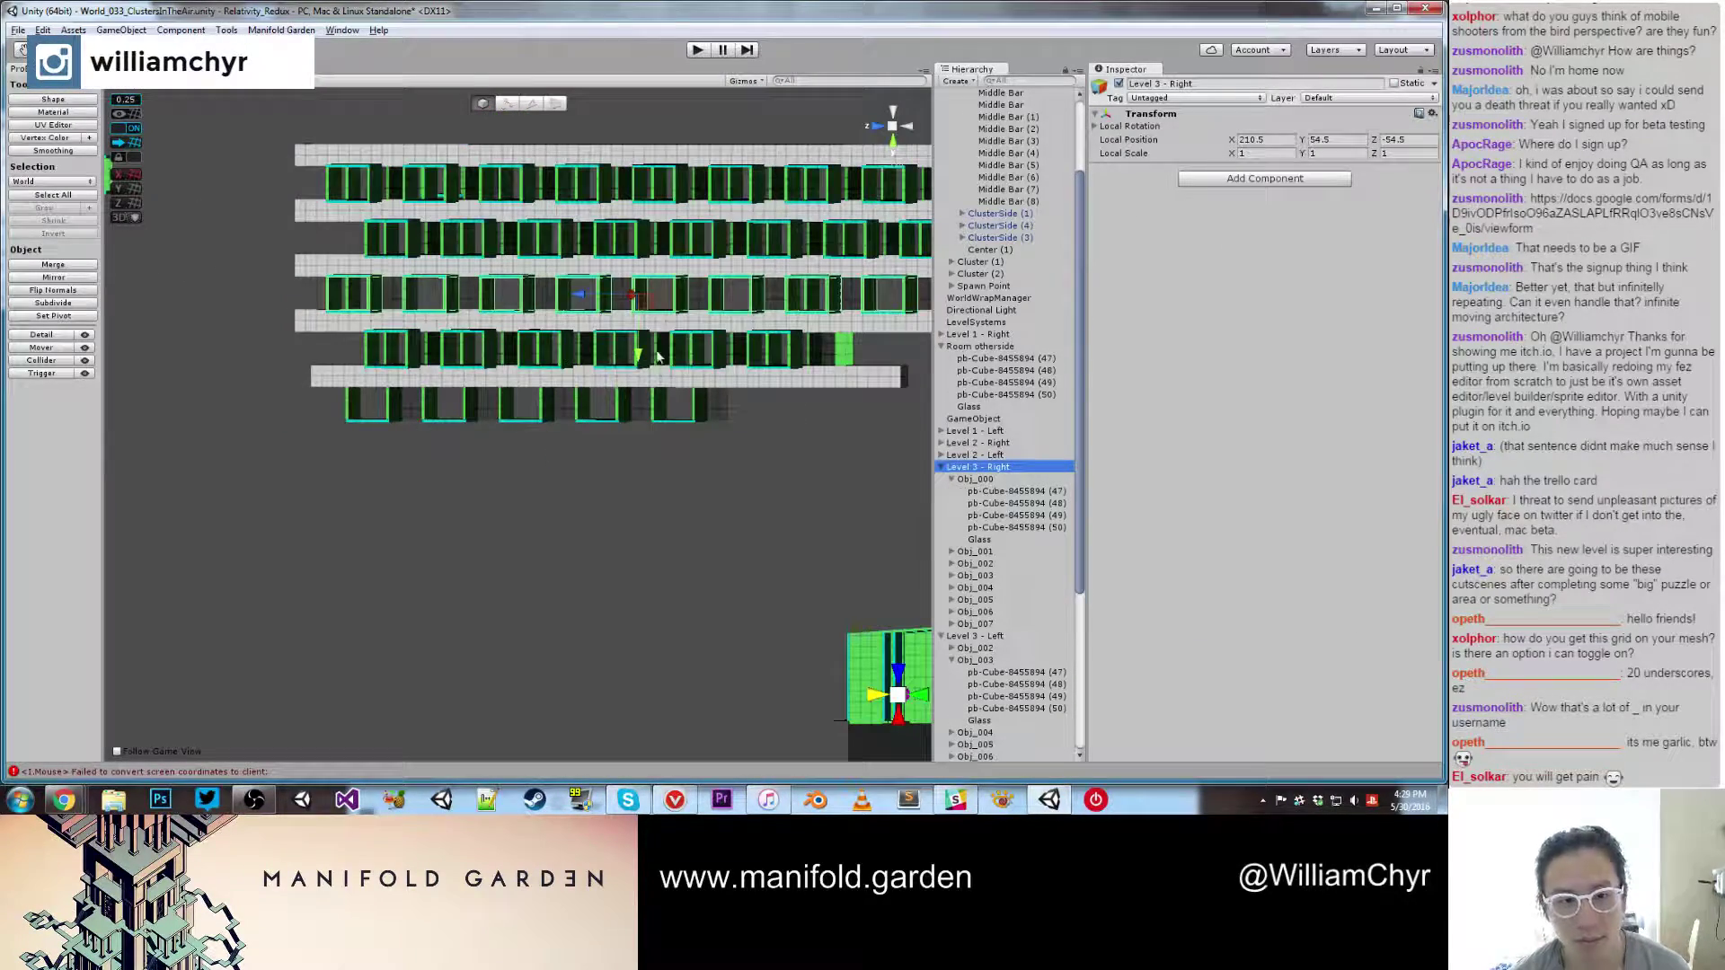
key("ctrl+d")
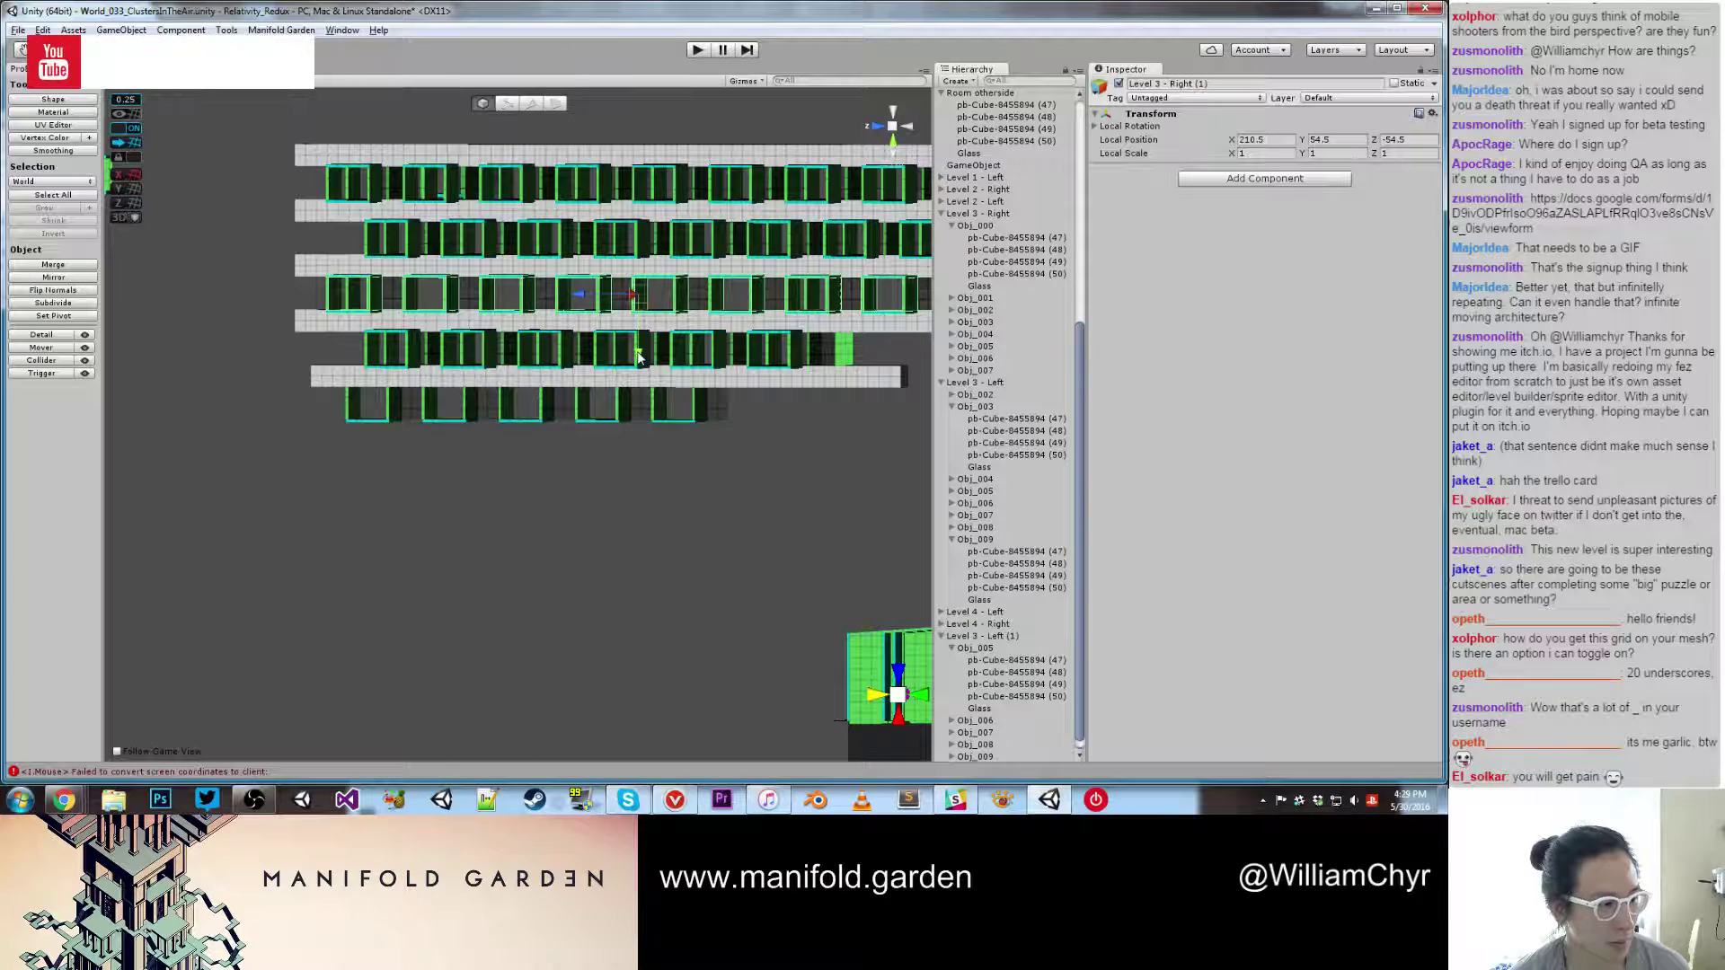
left_click_drag(638, 358, 640, 465)
scroll(640, 465, "up", 10)
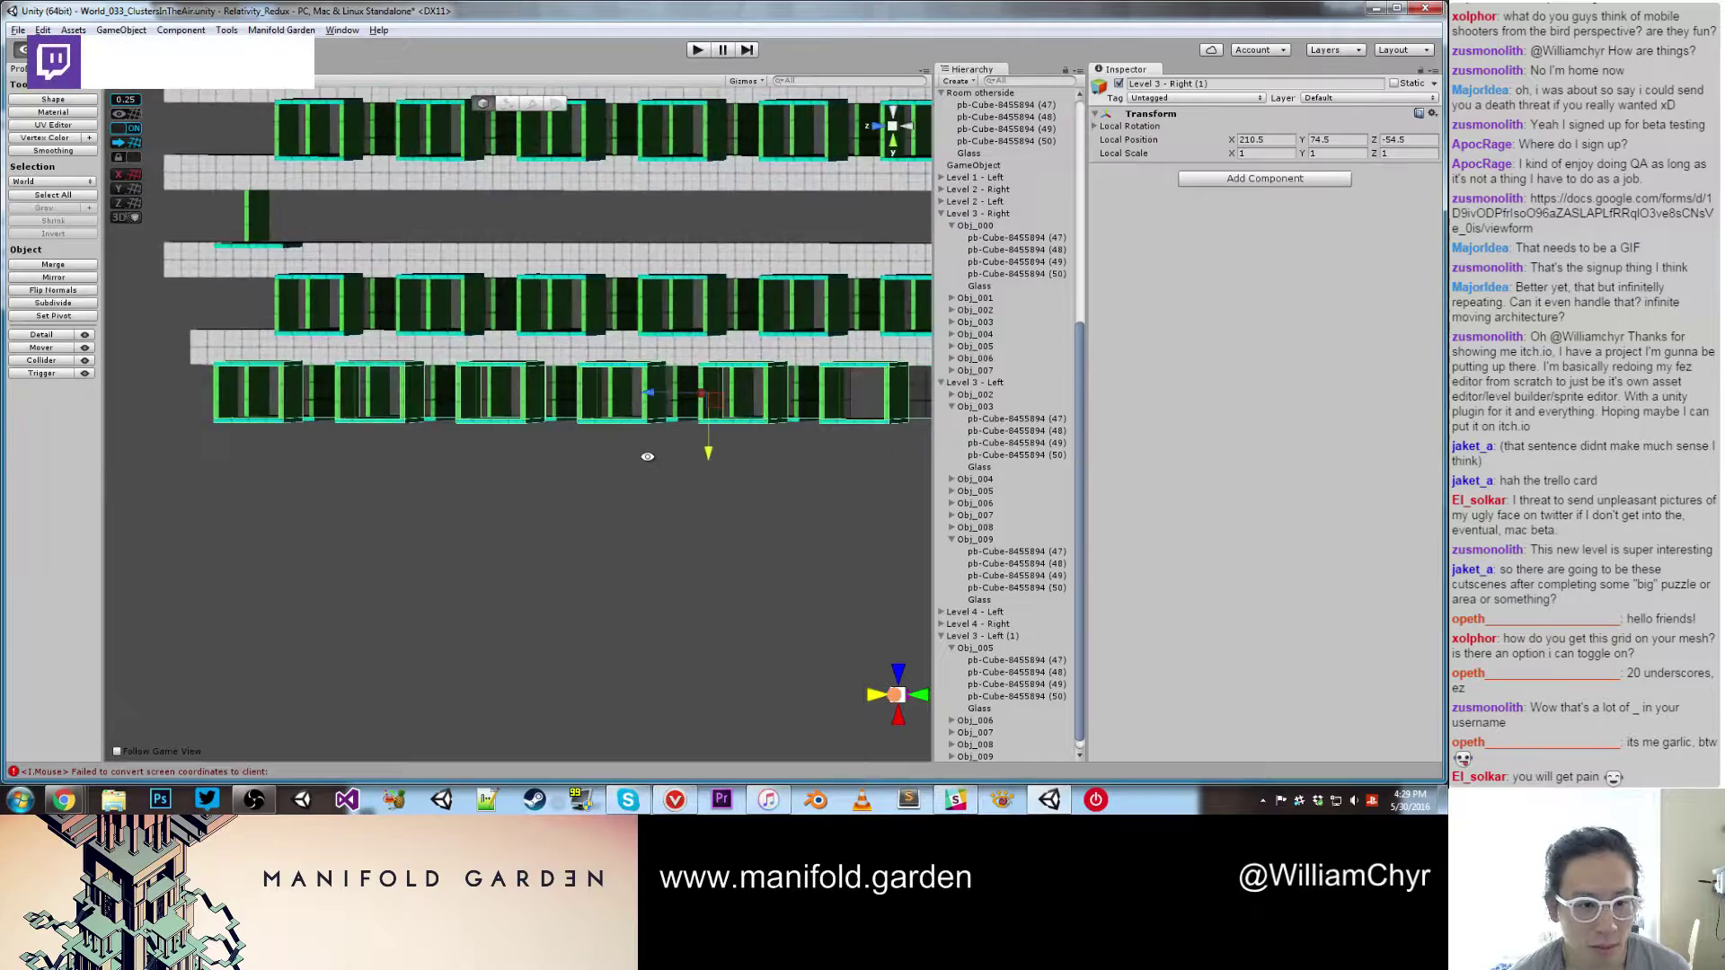
Step: Delete the three end boxes Obj_005, Obj_006 and Obj_007 from the duplicated group Level 3 - Right (1)
middle_click_drag(646, 455, 709, 452)
scroll(709, 452, "down", 5)
scroll(708, 452, "down", 3)
left_click_drag(709, 452, 687, 494, "alt")
middle_click_drag(593, 462, 316, 470)
scroll(315, 470, "up", 5)
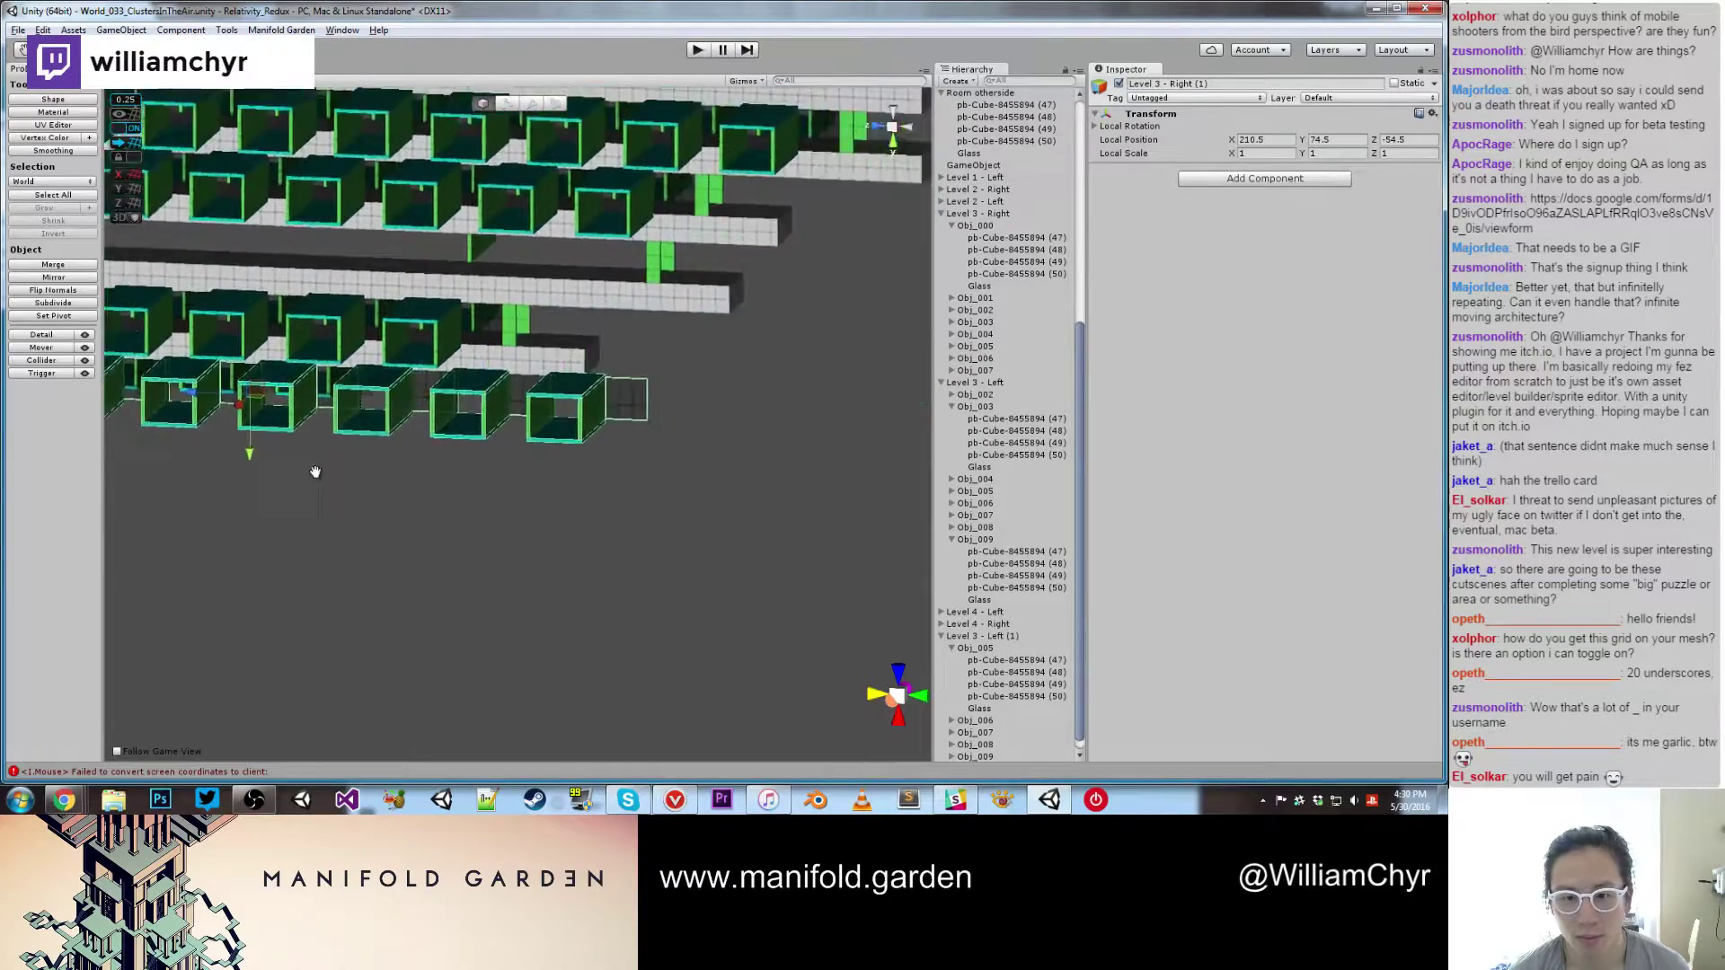
left_click(610, 410)
left_click(979, 732)
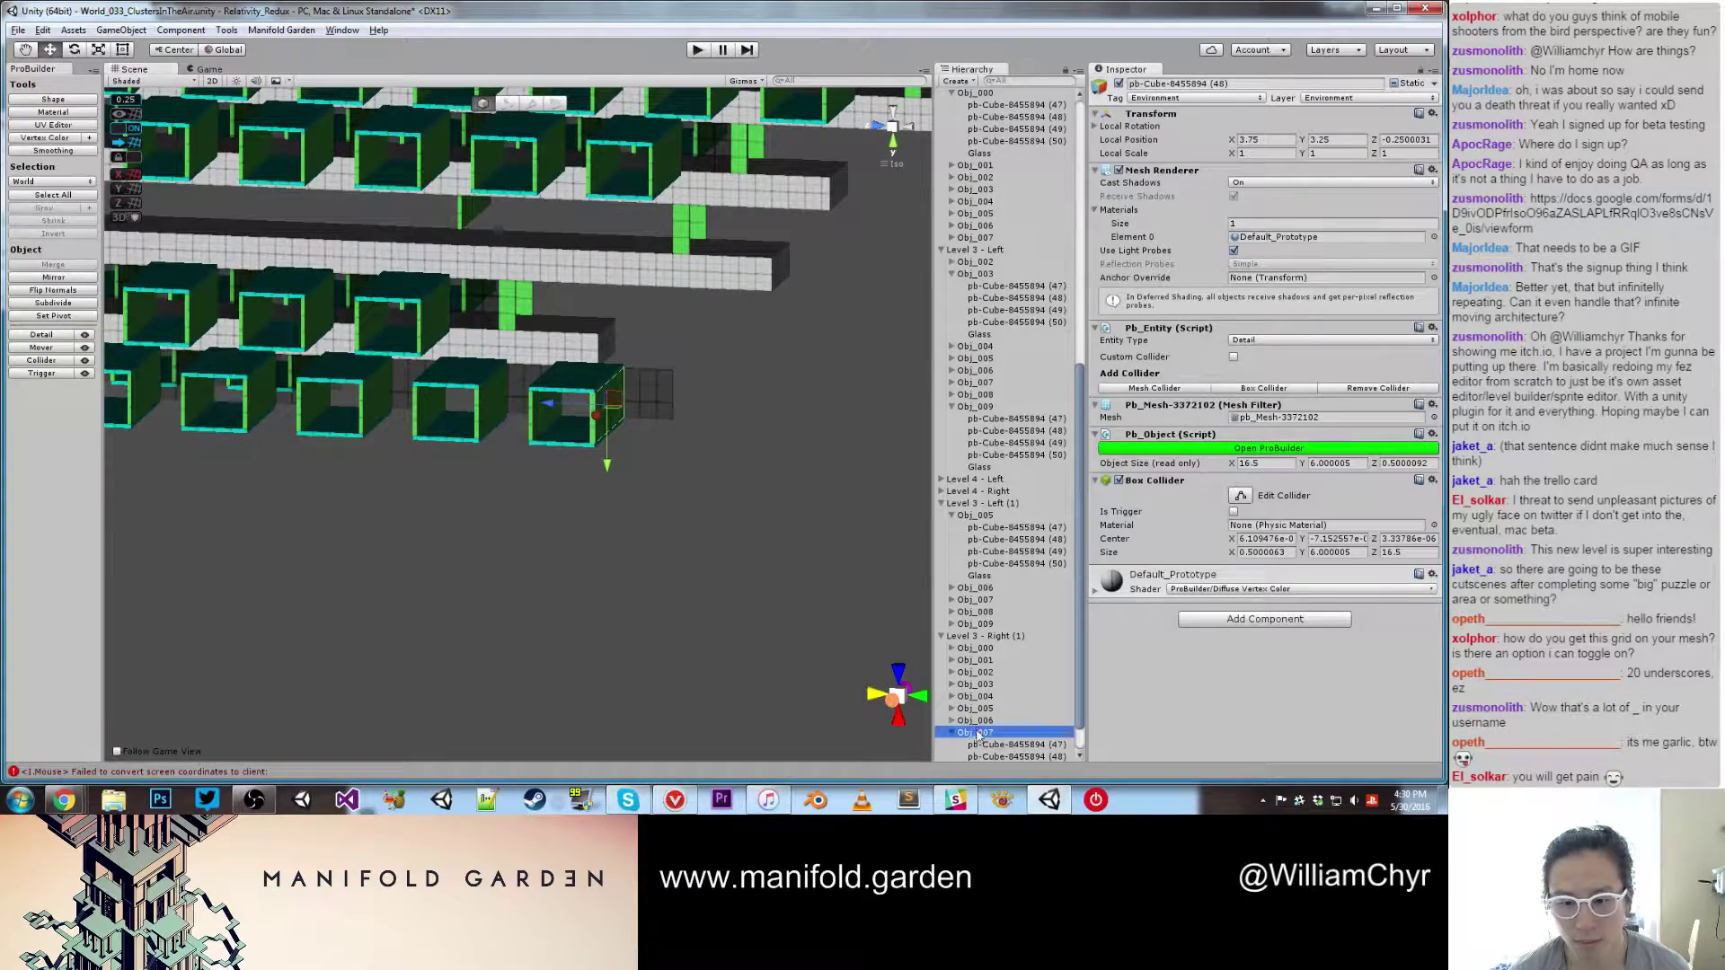
left_click(978, 720, "shift")
left_click(976, 699, "ctrl")
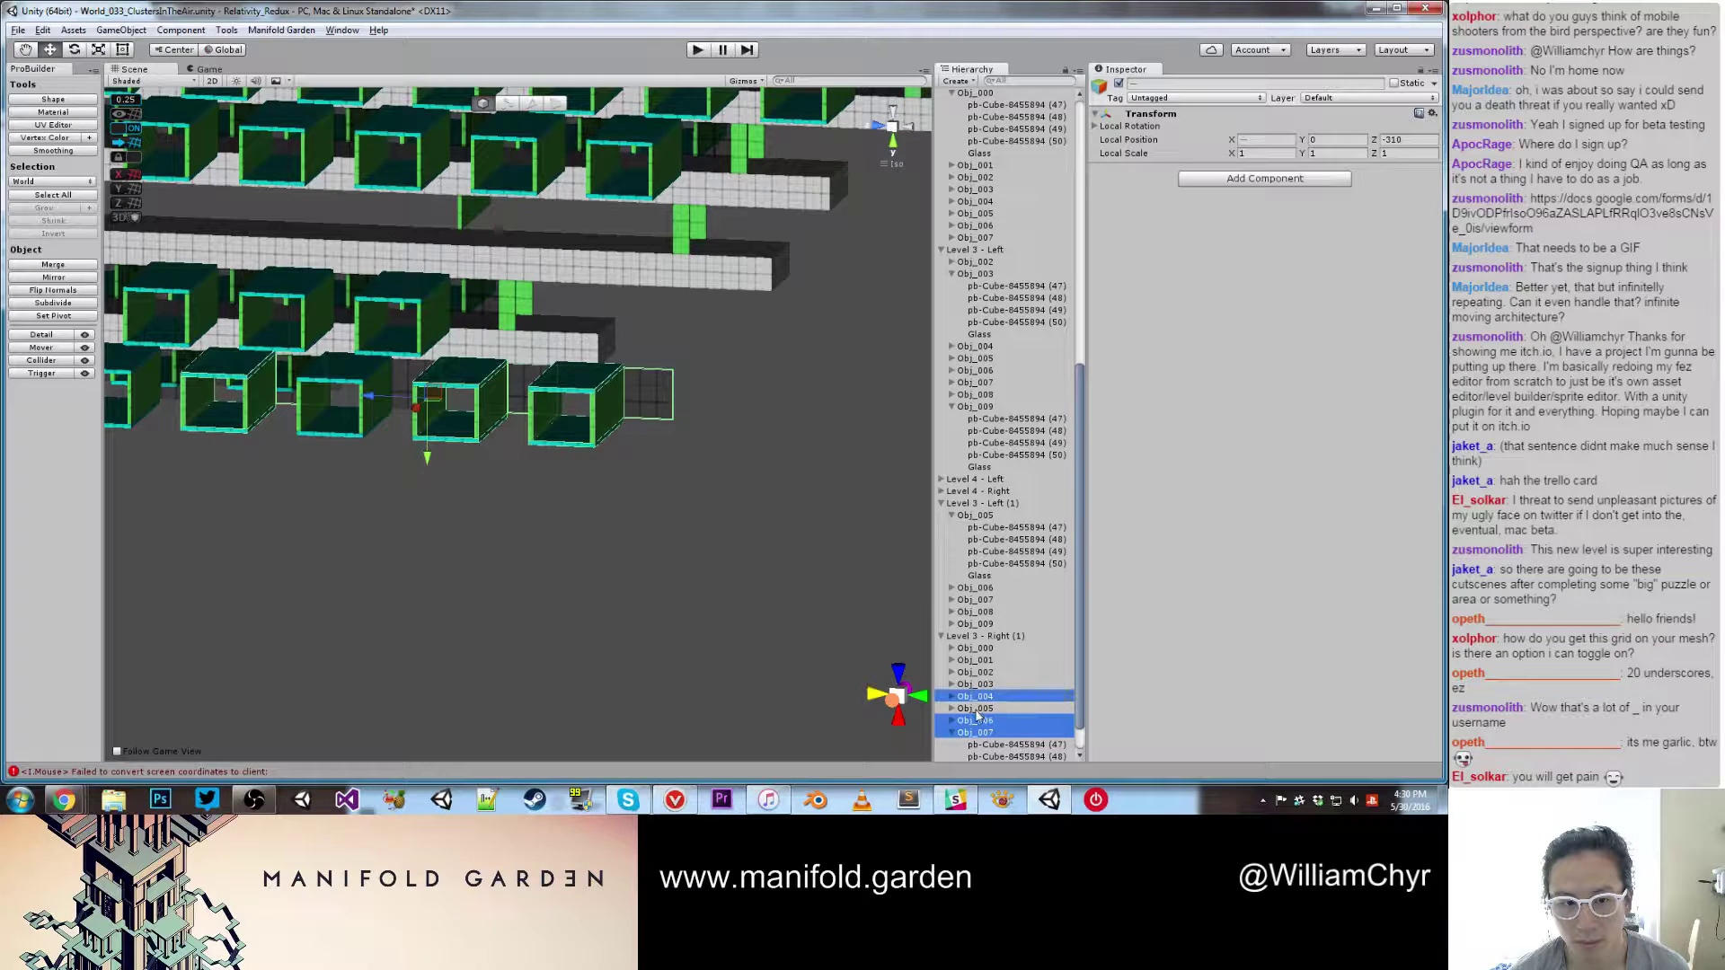
left_click(981, 709, "ctrl")
left_click(978, 698, "ctrl")
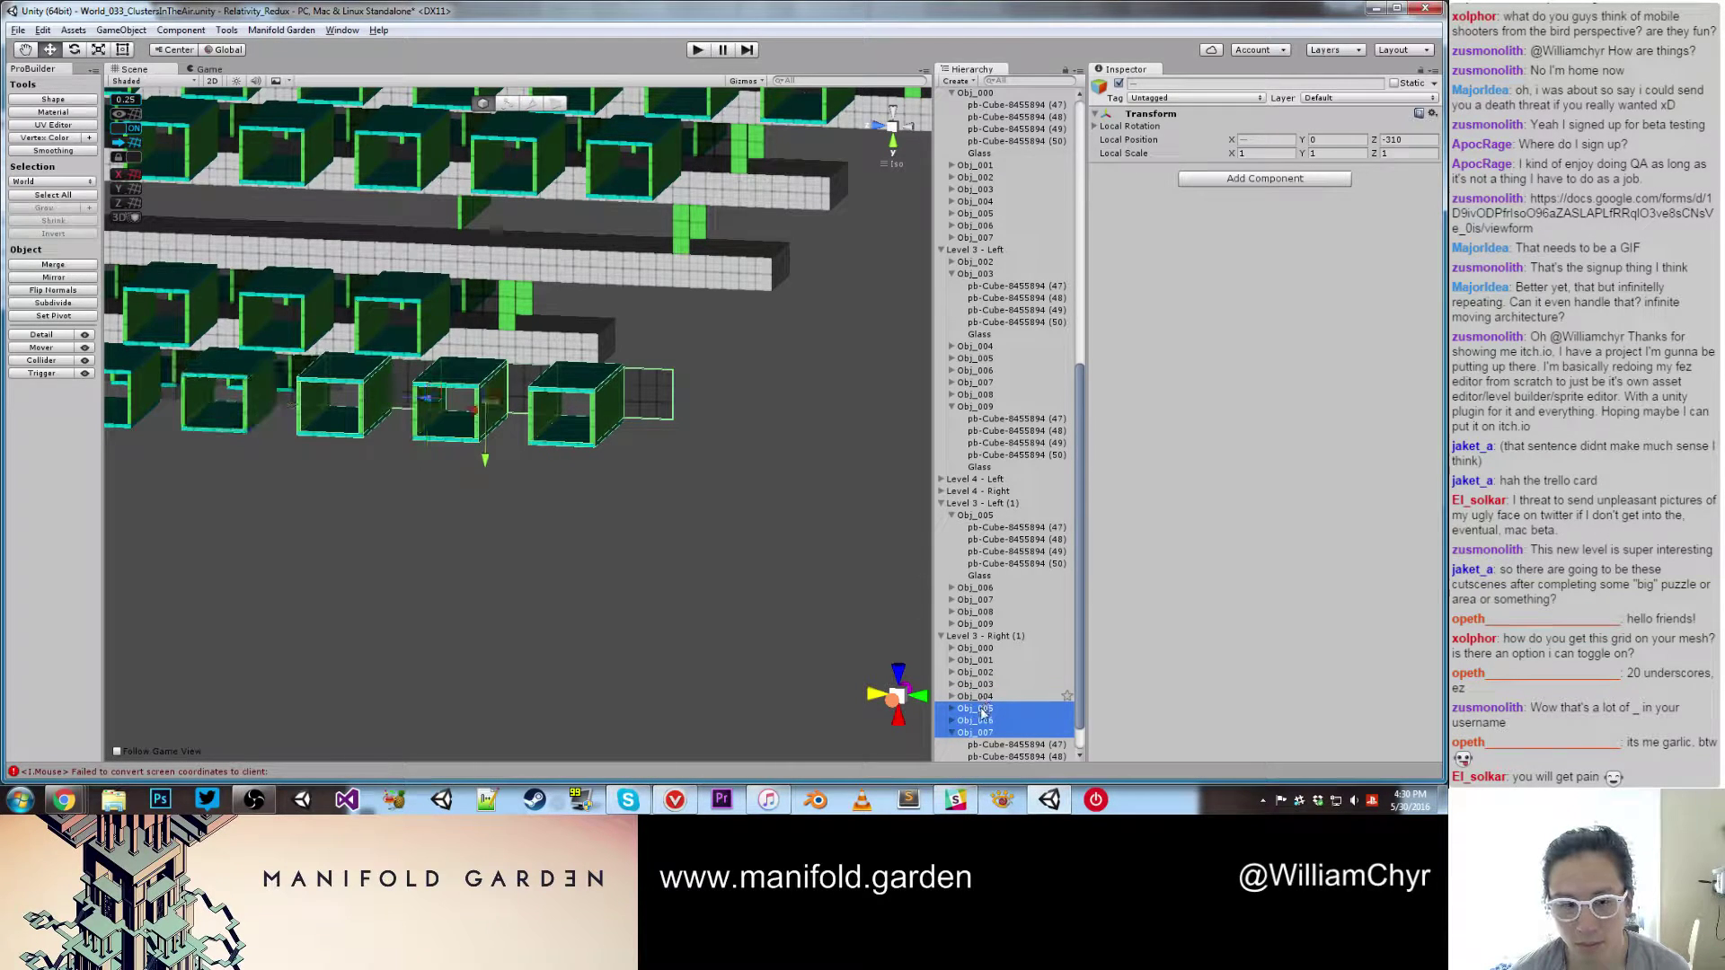
right_click(981, 708)
left_click(1018, 501)
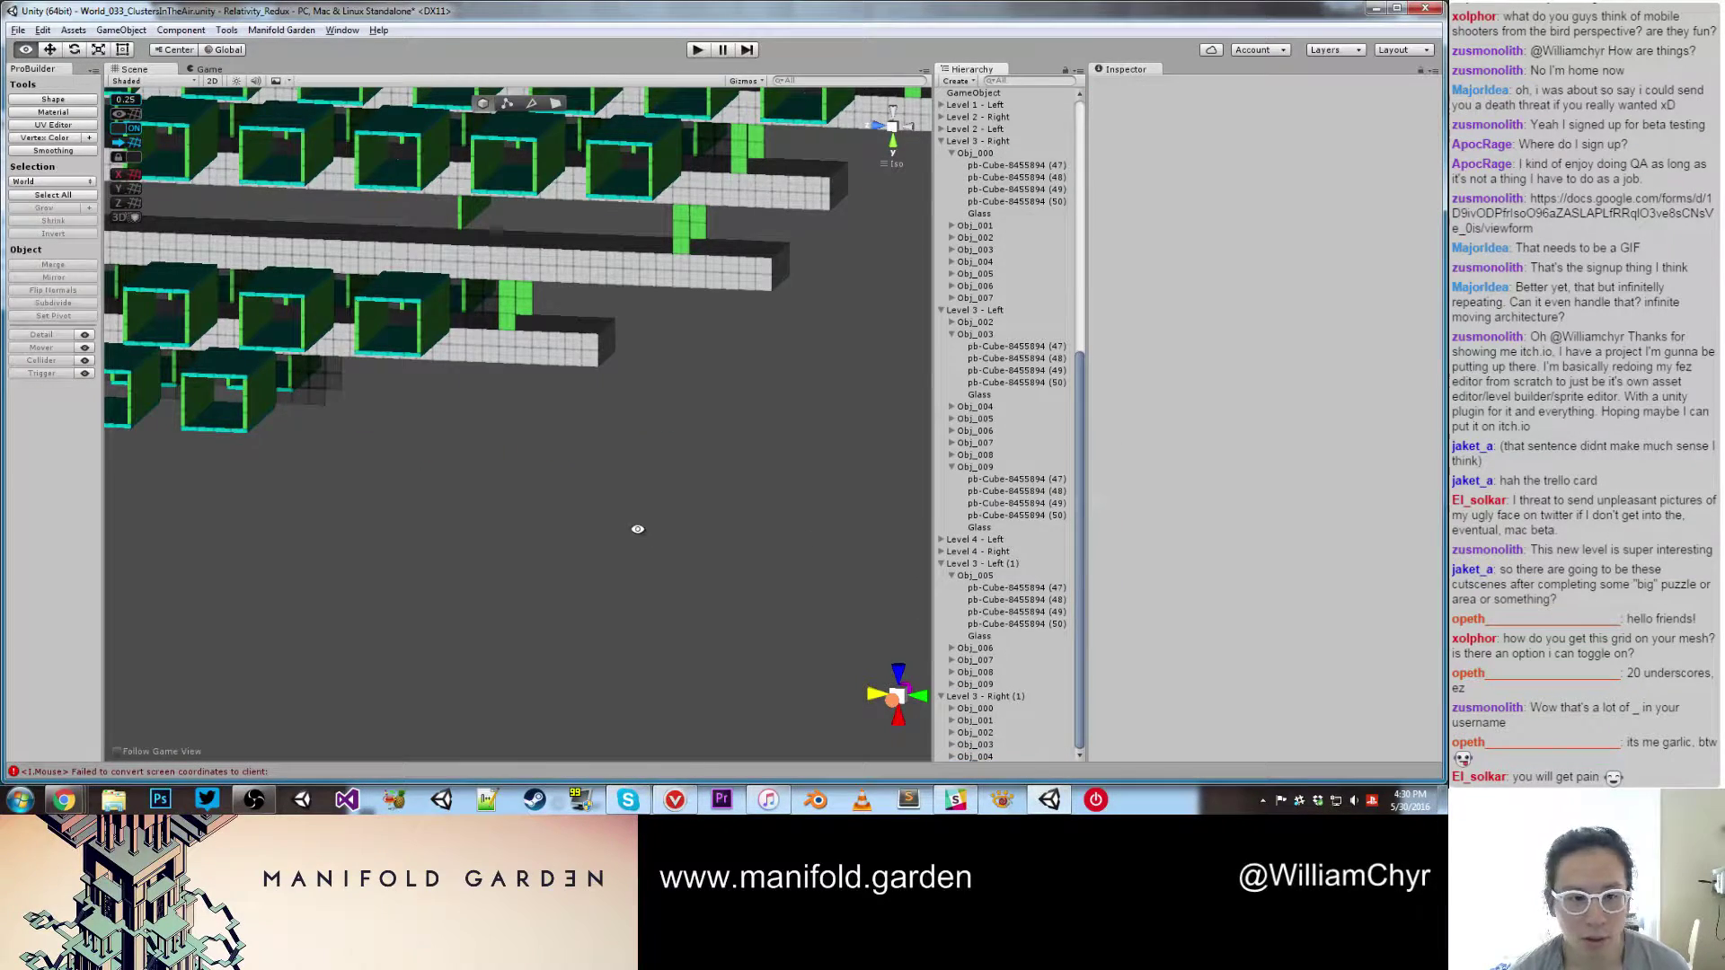
Step: Inspect the end of the shortened right row and select the Middle Bar (7) piece on the lowest beam above it
middle_click_drag(635, 528, 680, 454)
left_click_drag(629, 400, 663, 387, "alt")
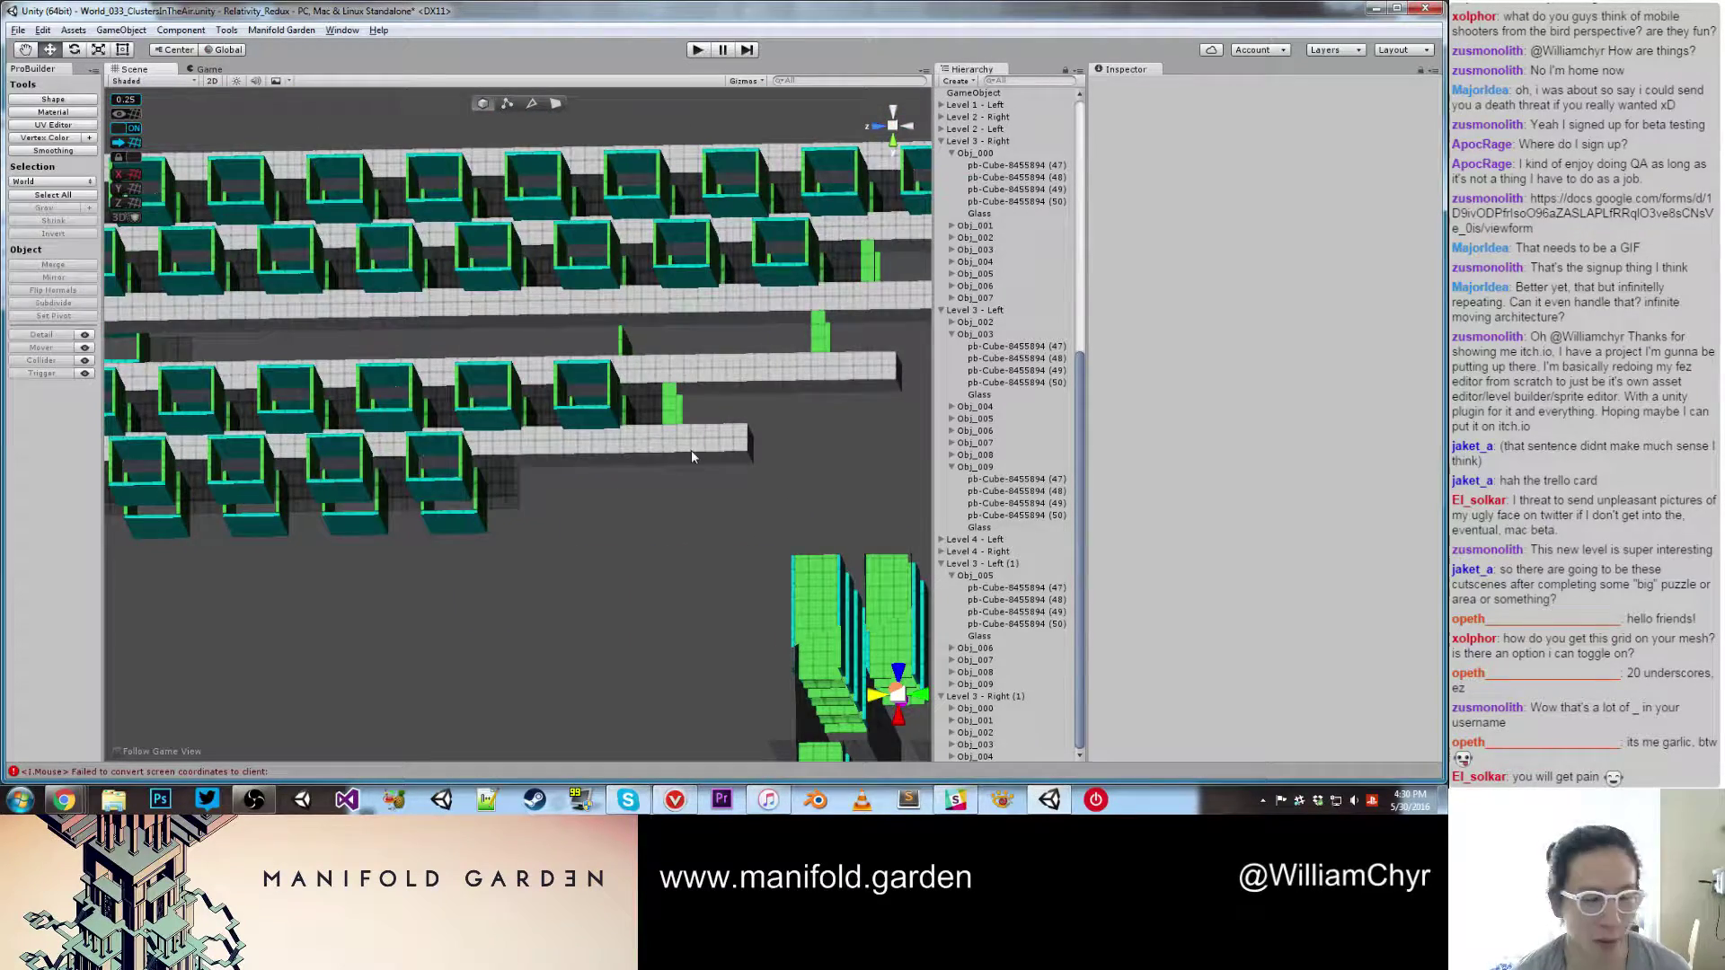
scroll(670, 373, "up", 4)
left_click(703, 396)
key("5")
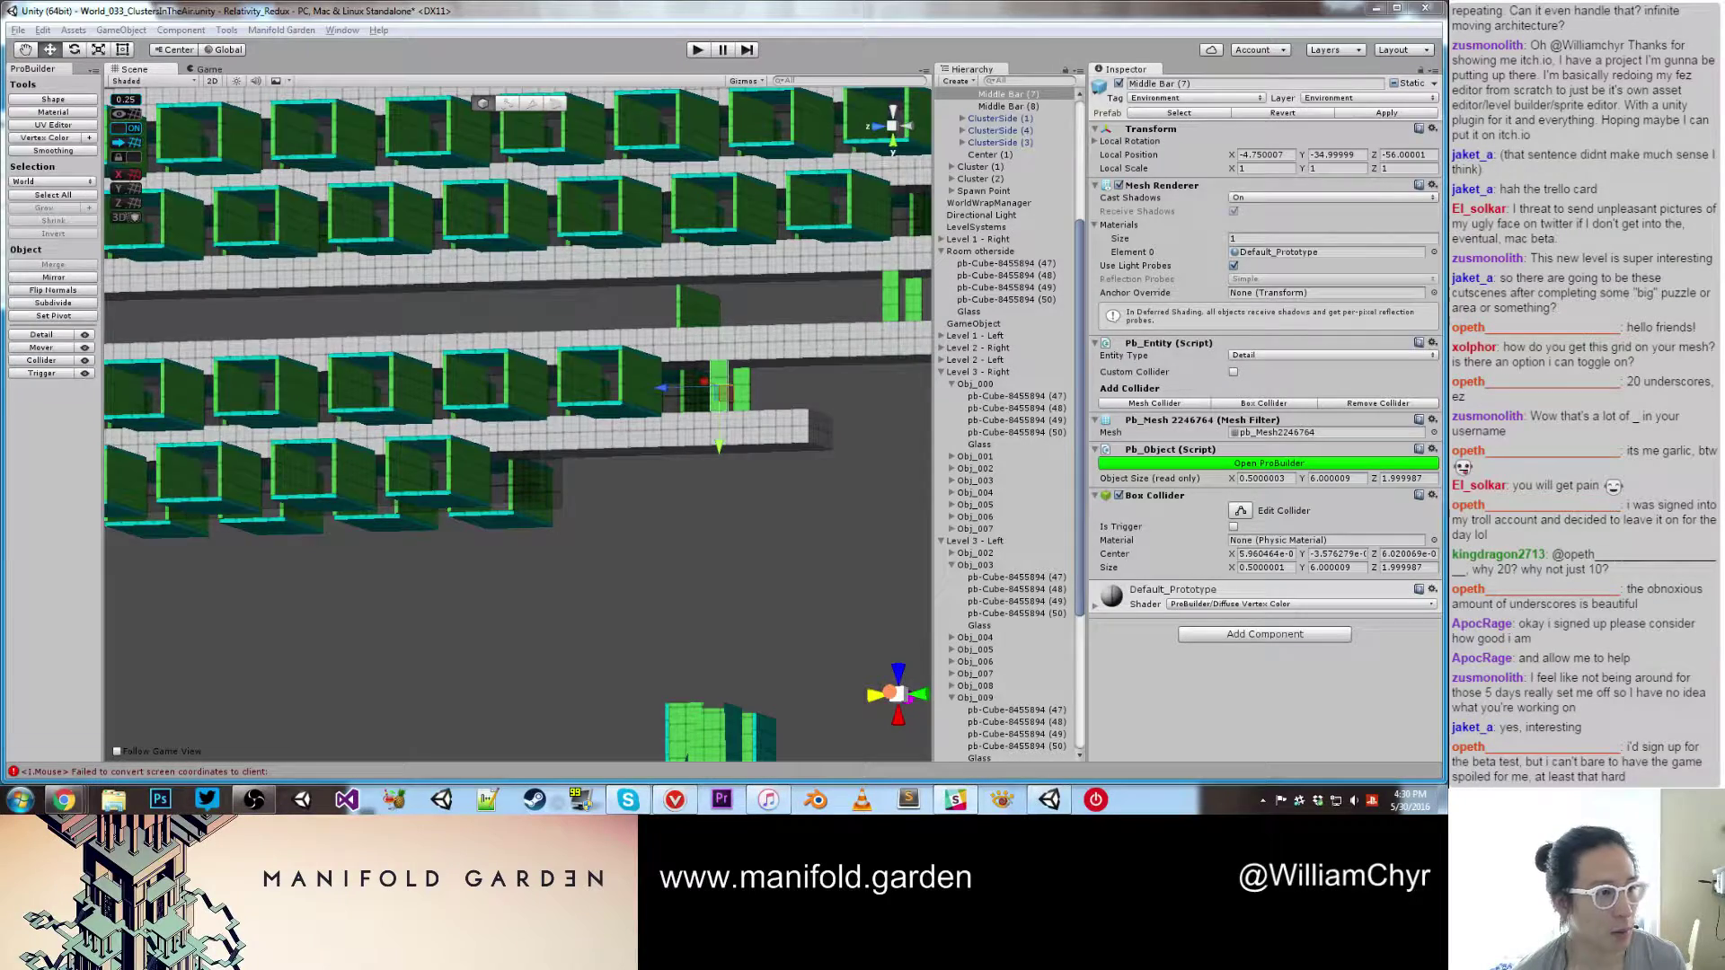
Step: Duplicate Middle Bar (7) and its neighbour Middle Bar (8), moving the copies to Y -45 and along to the end of the lowest box row
left_click_drag(2, 120, 1445, 100)
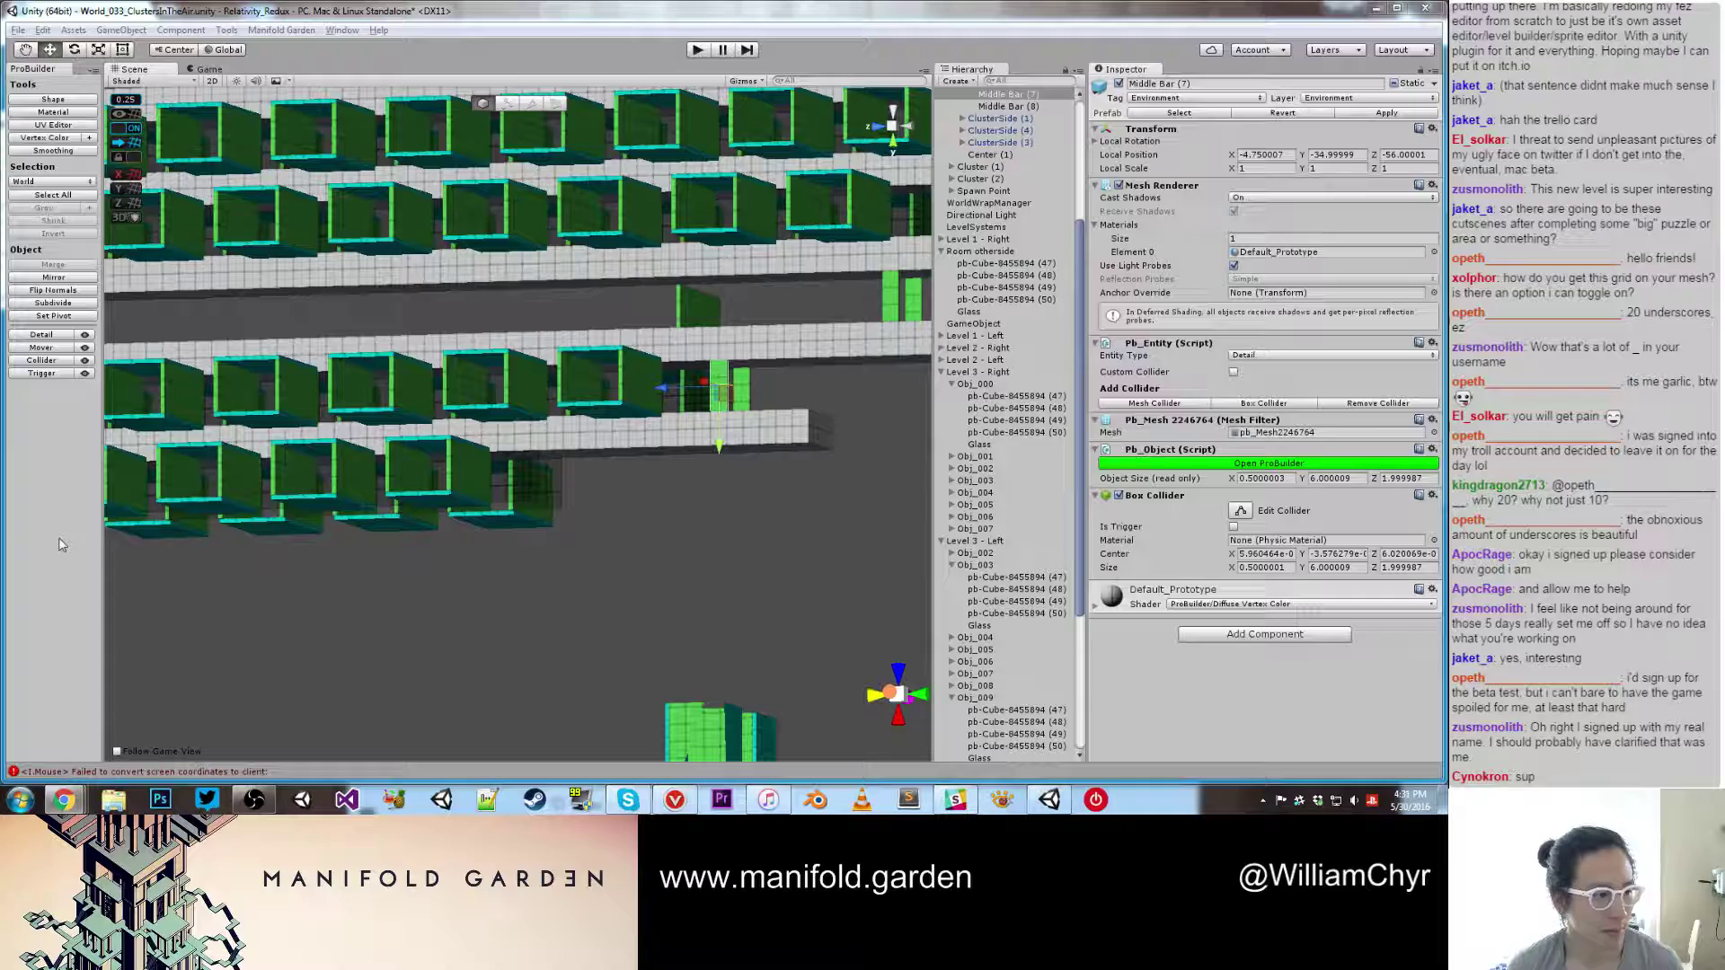
left_click(320, 589)
left_click_drag(320, 589, 638, 411, "alt")
left_click(756, 418)
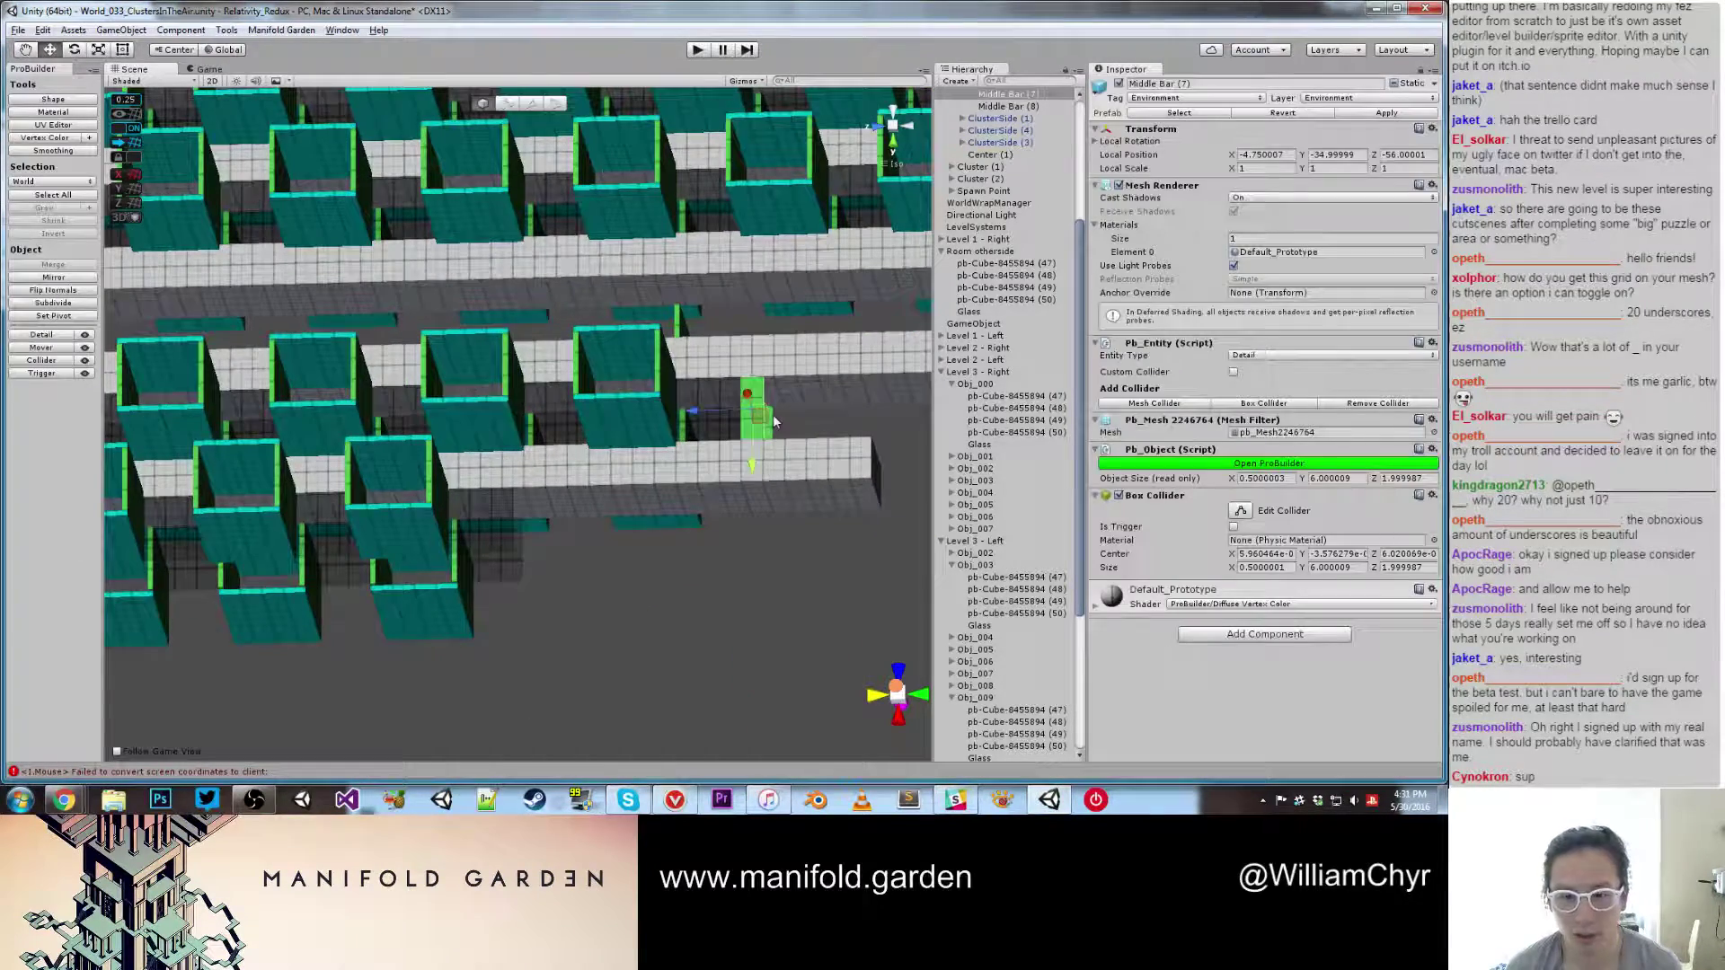
key("ctrl+d")
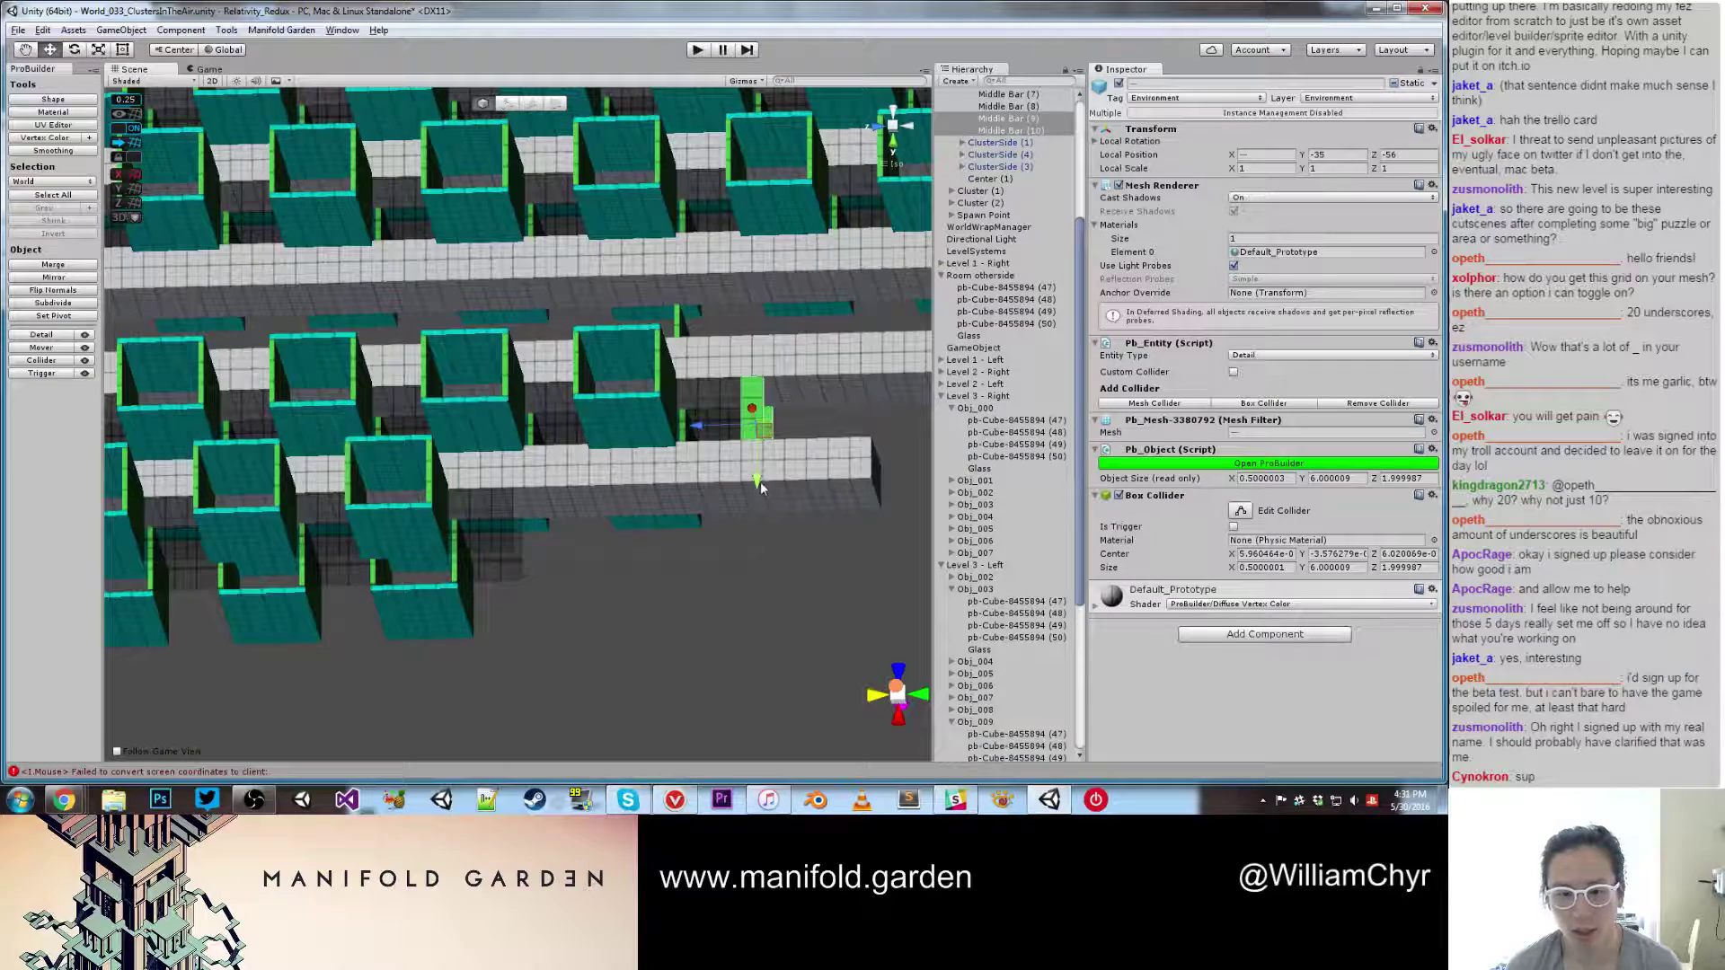
left_click_drag(757, 480, 758, 588)
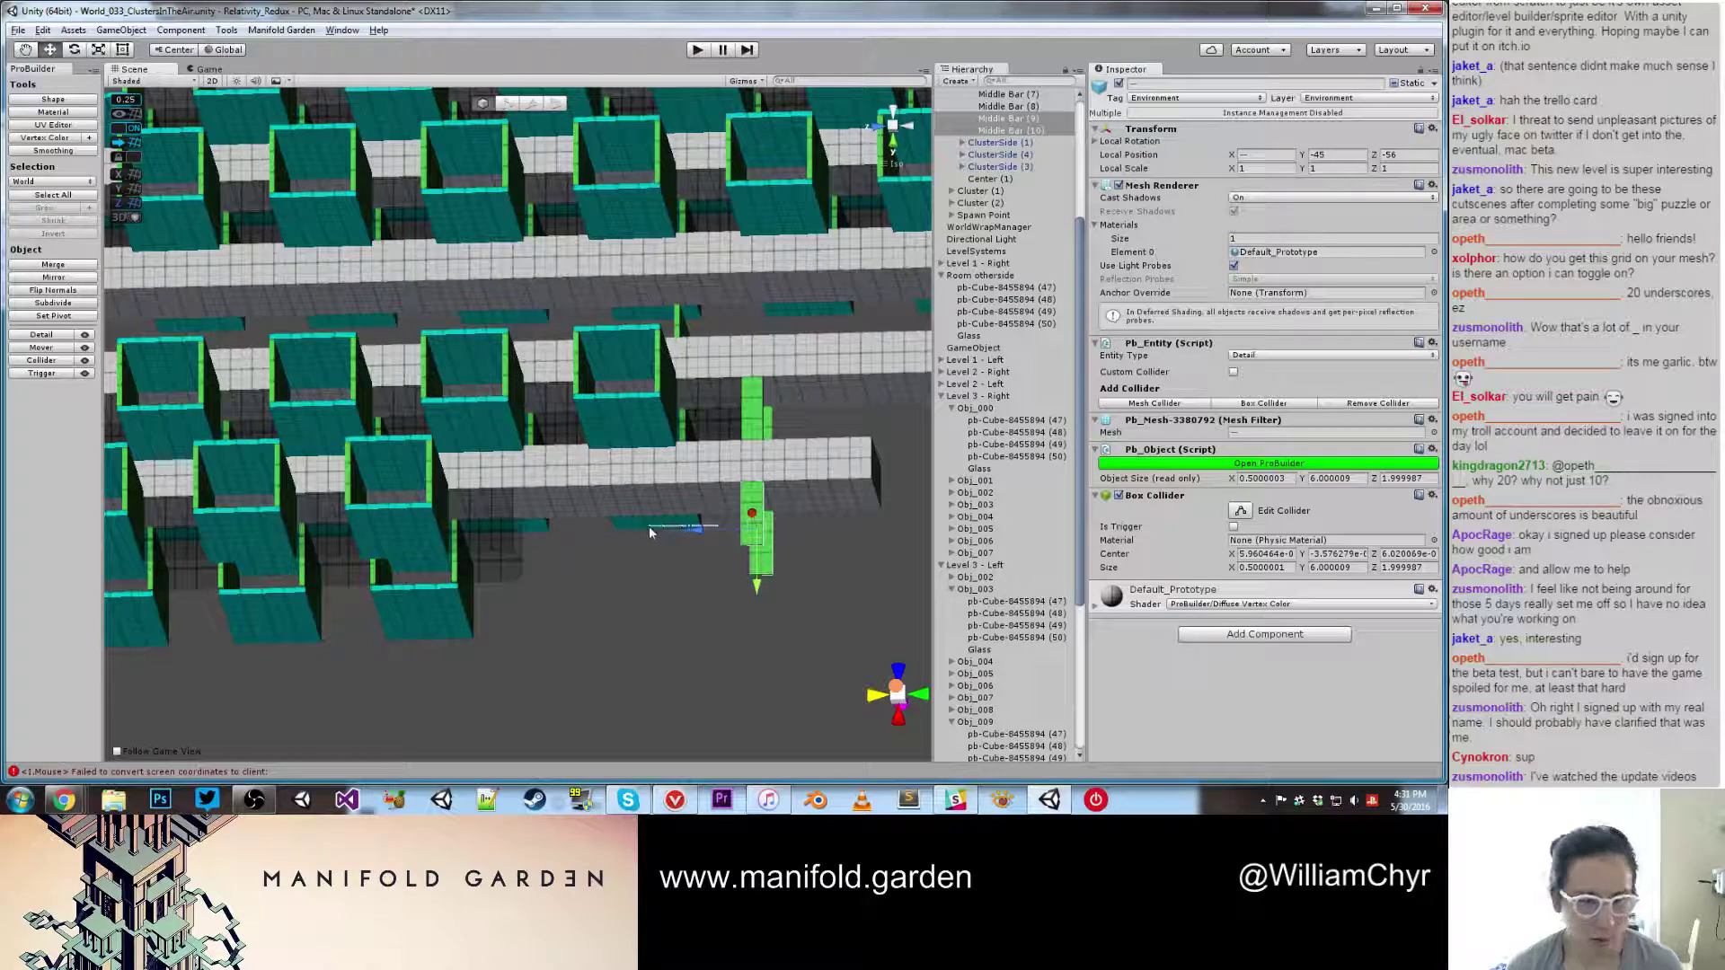
left_click_drag(689, 548, 350, 437)
left_click(618, 582)
Step: Shorten the second-lowest beam by moving its end face back to just past the end of the lowest beam
scroll(618, 584, "down", 7)
scroll(644, 493, "down", 7)
scroll(537, 463, "down", 4)
scroll(557, 436, "up", 4)
scroll(564, 452, "up", 3)
scroll(449, 426, "up", 3)
left_click(440, 424)
scroll(533, 436, "up", 3)
key("g")
left_click(533, 439)
key("g")
left_click(669, 342)
scroll(664, 341, "down", 3)
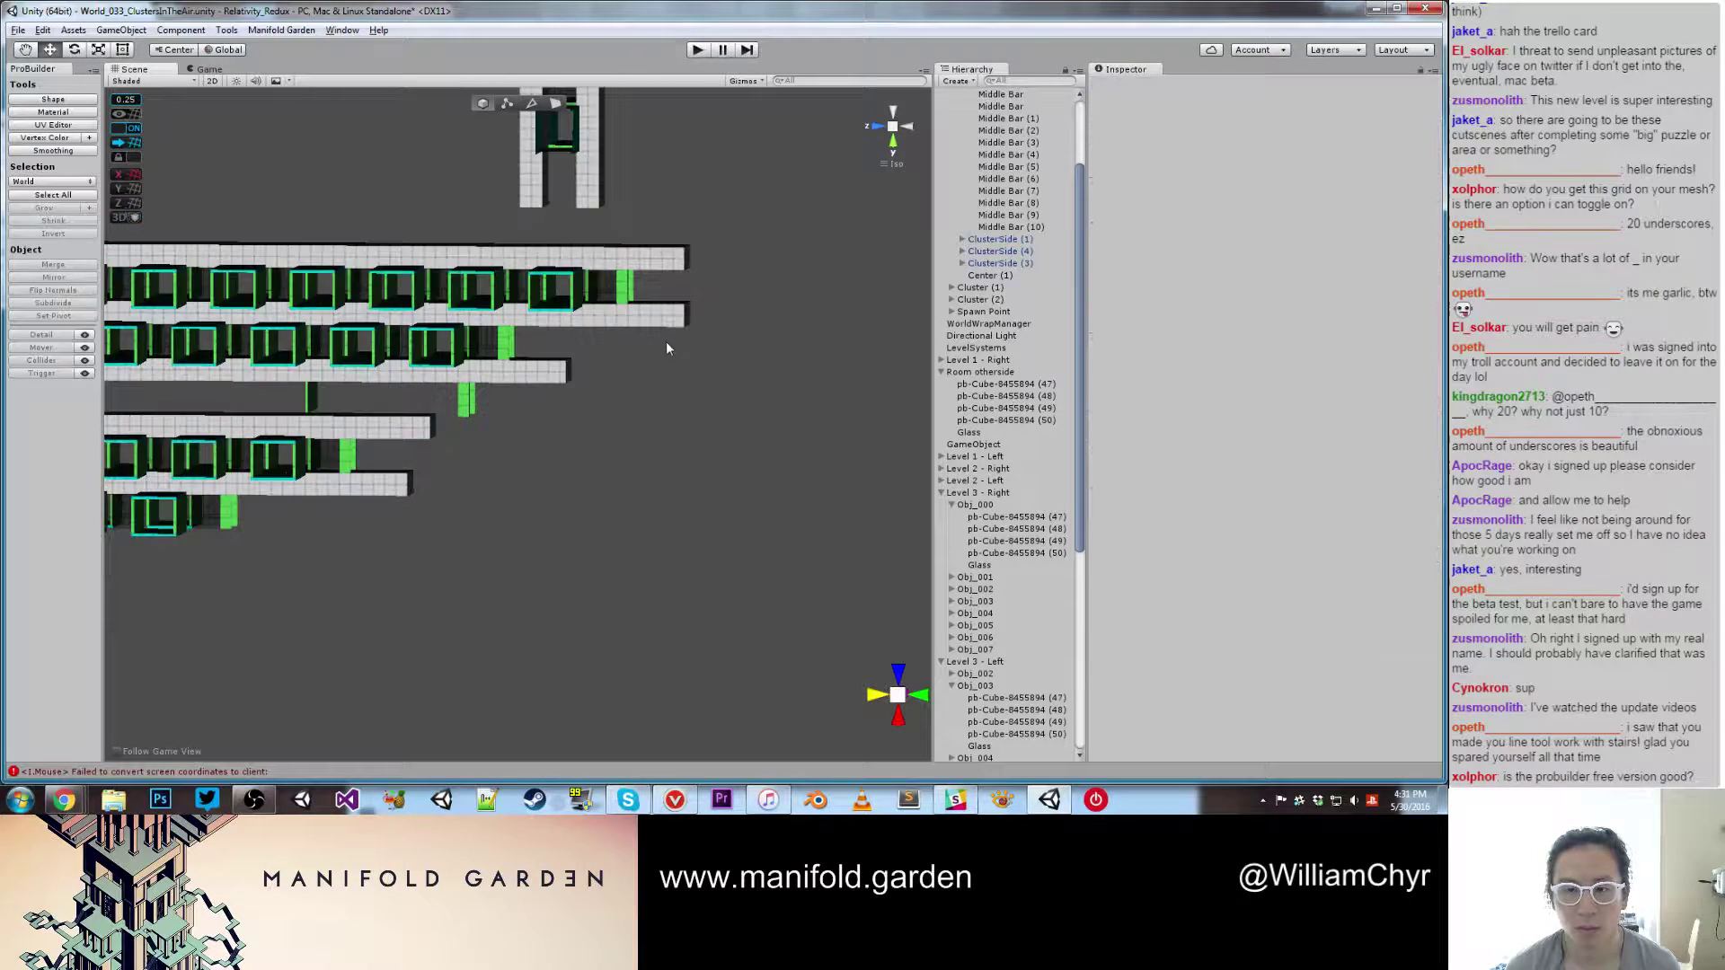
Step: Play-test the level from the World_033_ClustersInTheAir_Optimized scene and stop play mode
left_click(697, 50)
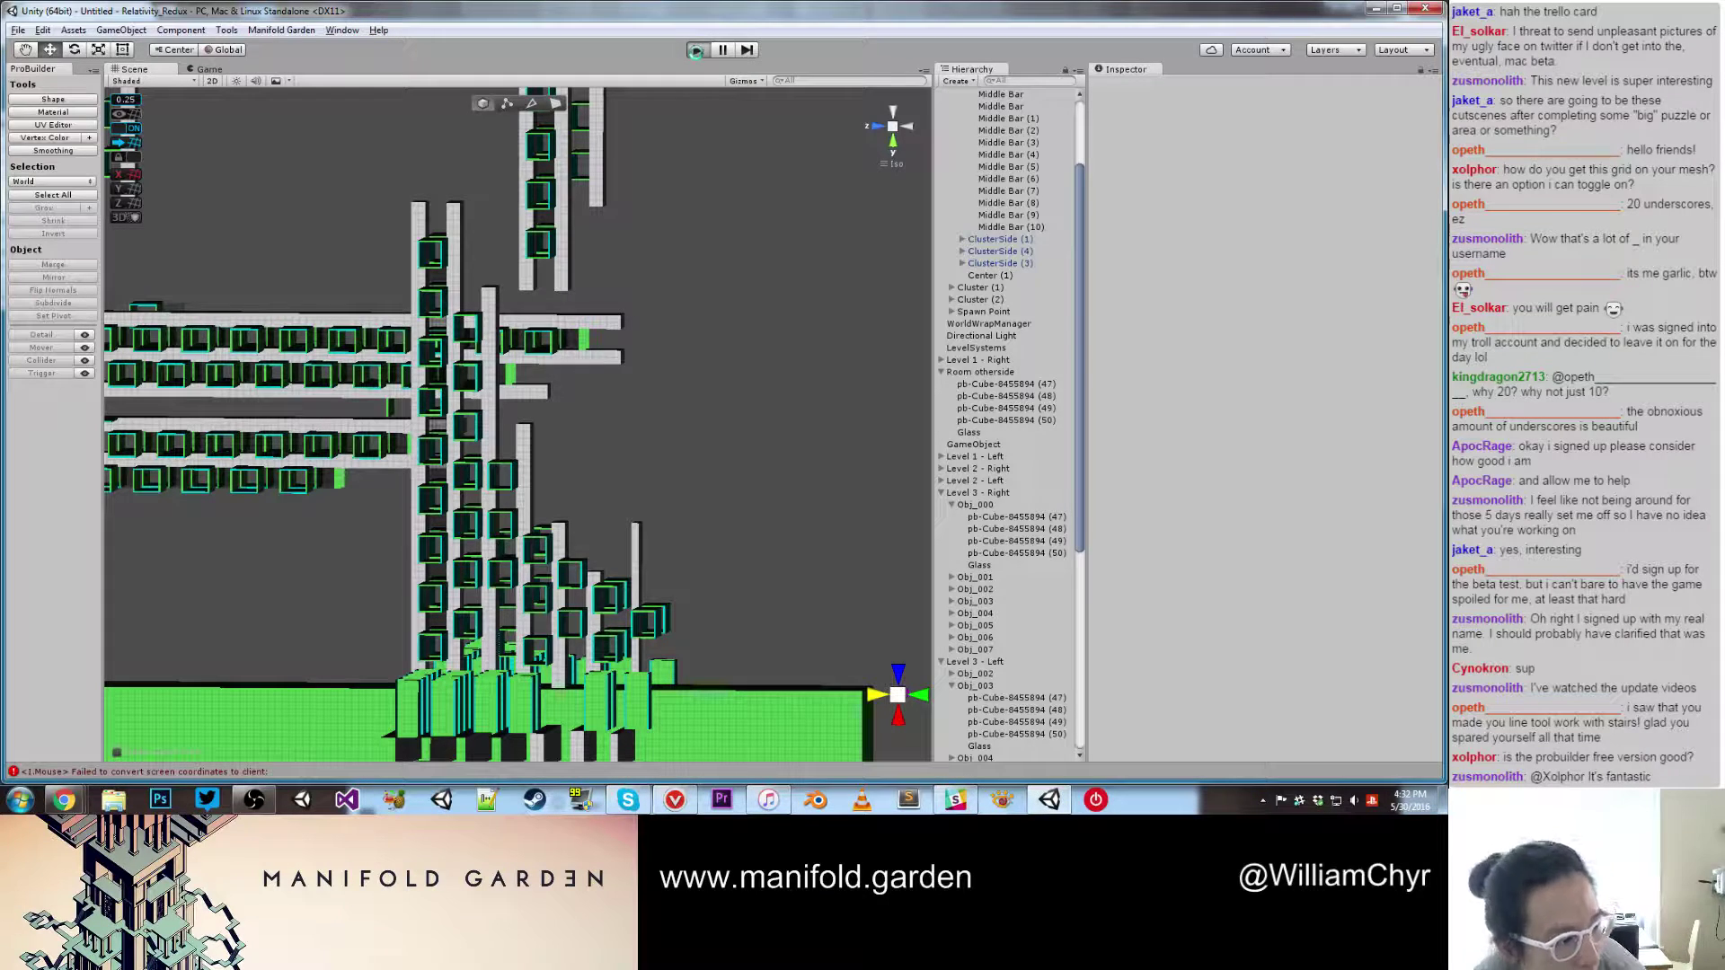
left_click(697, 52)
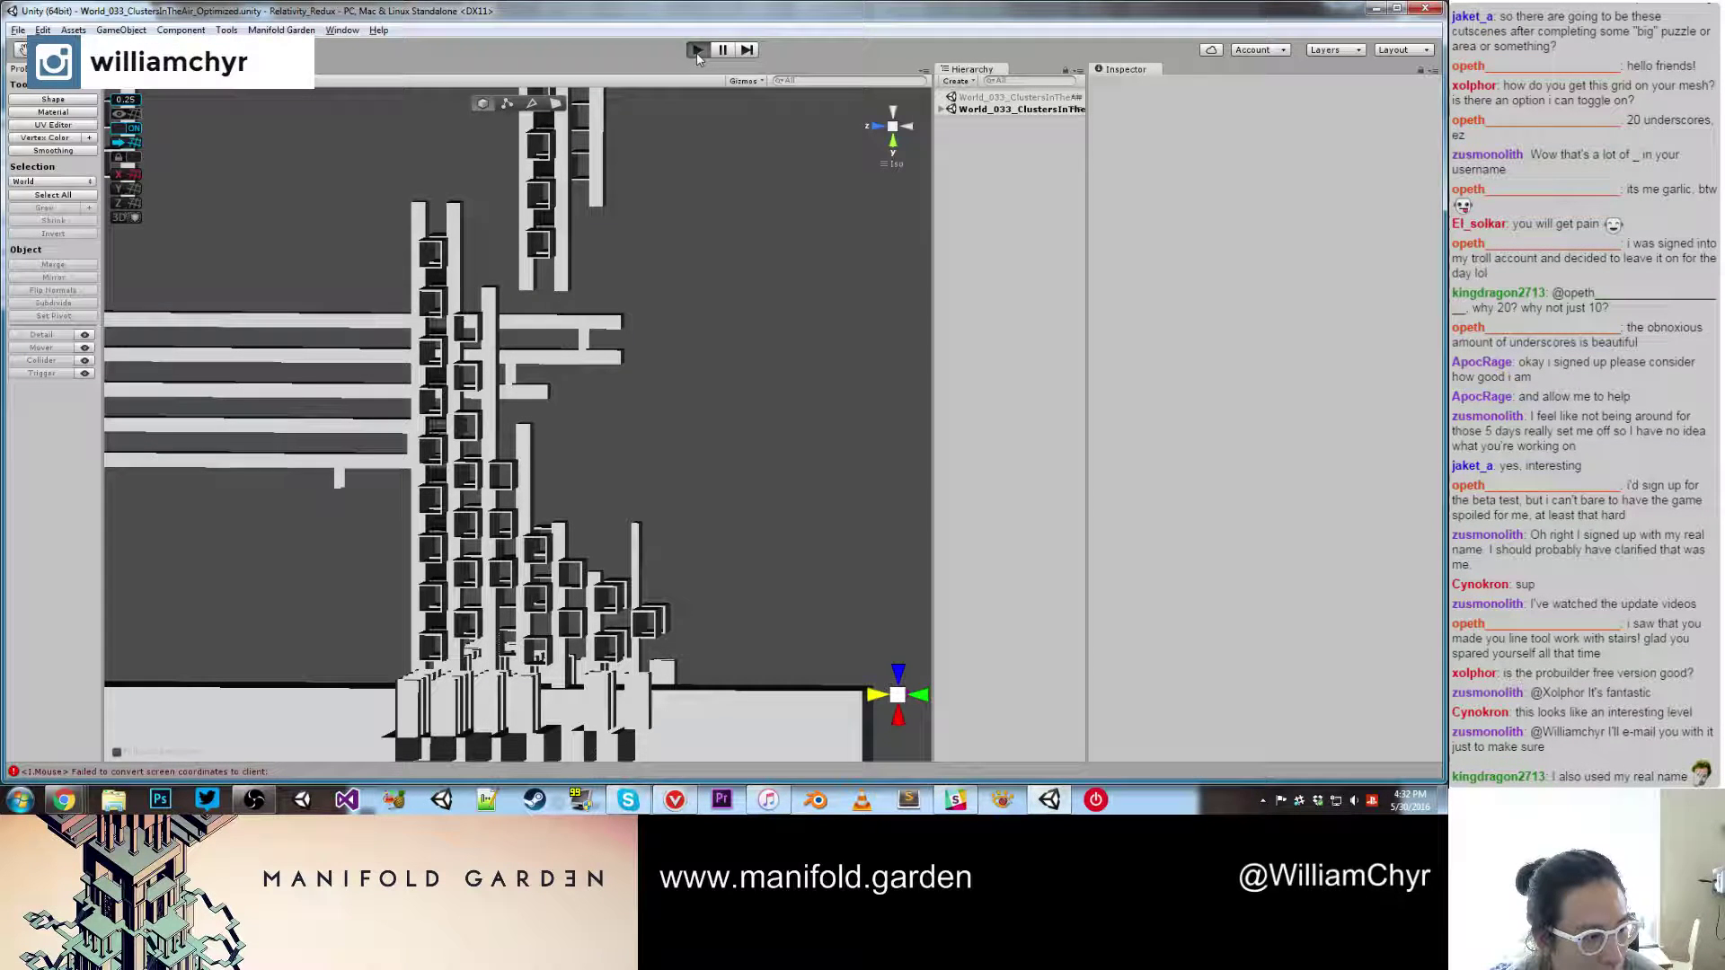
left_click(697, 52)
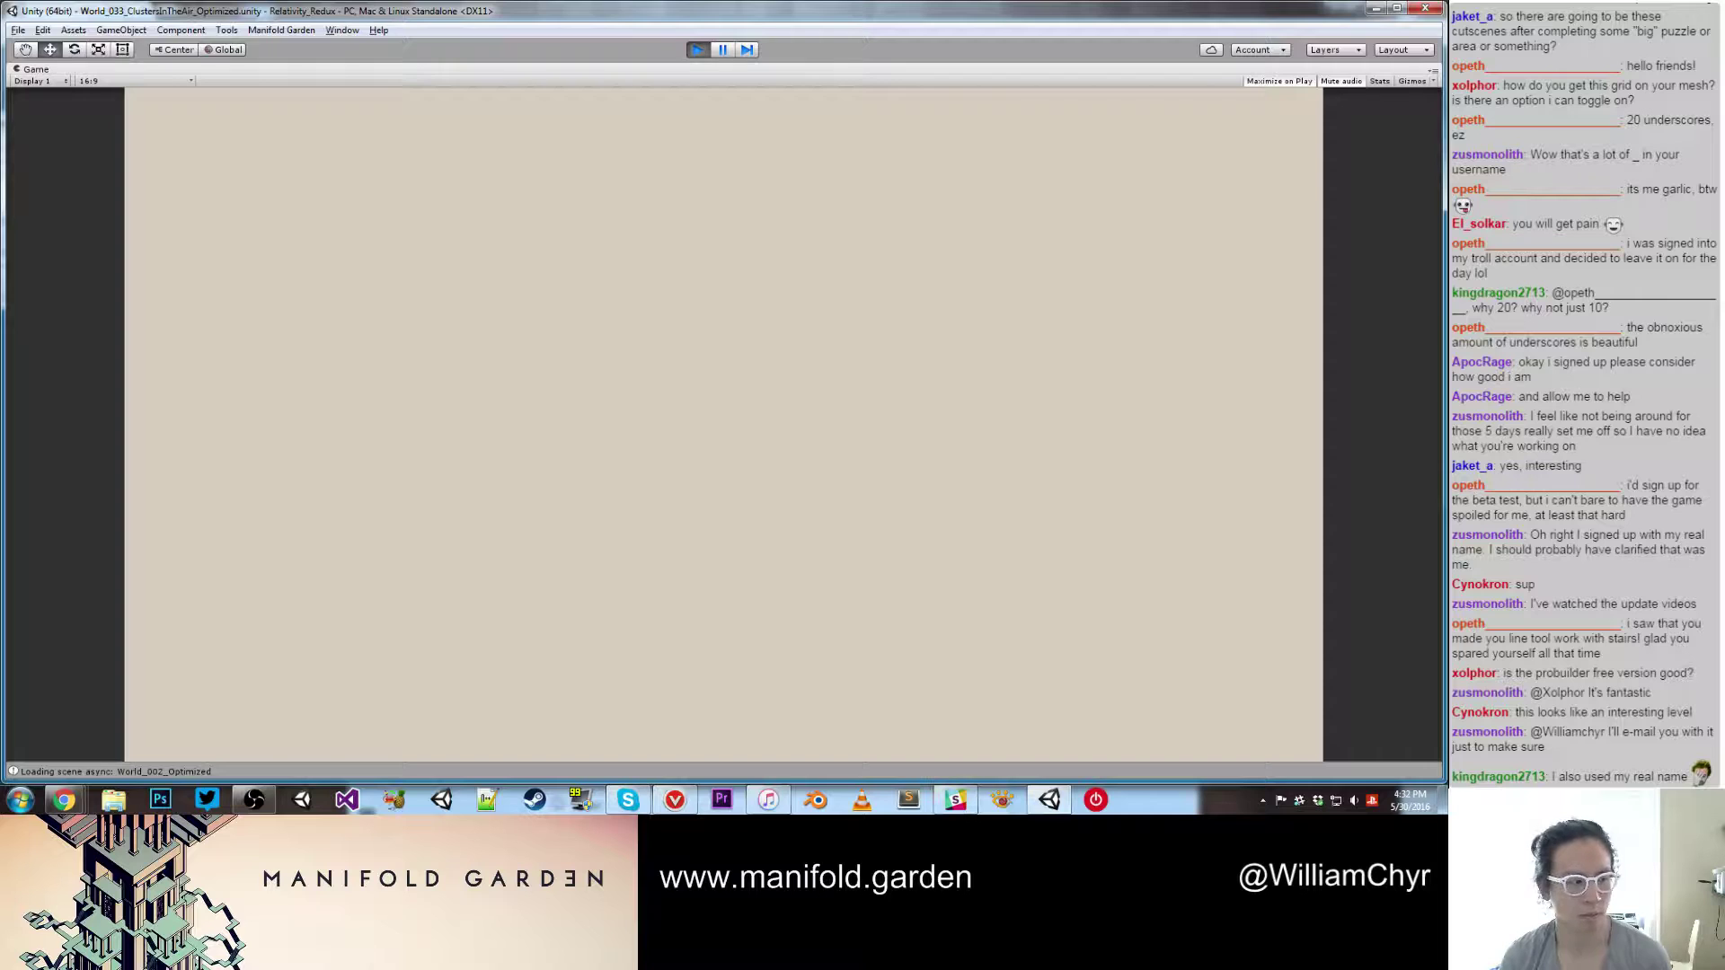
key("alt+Tab")
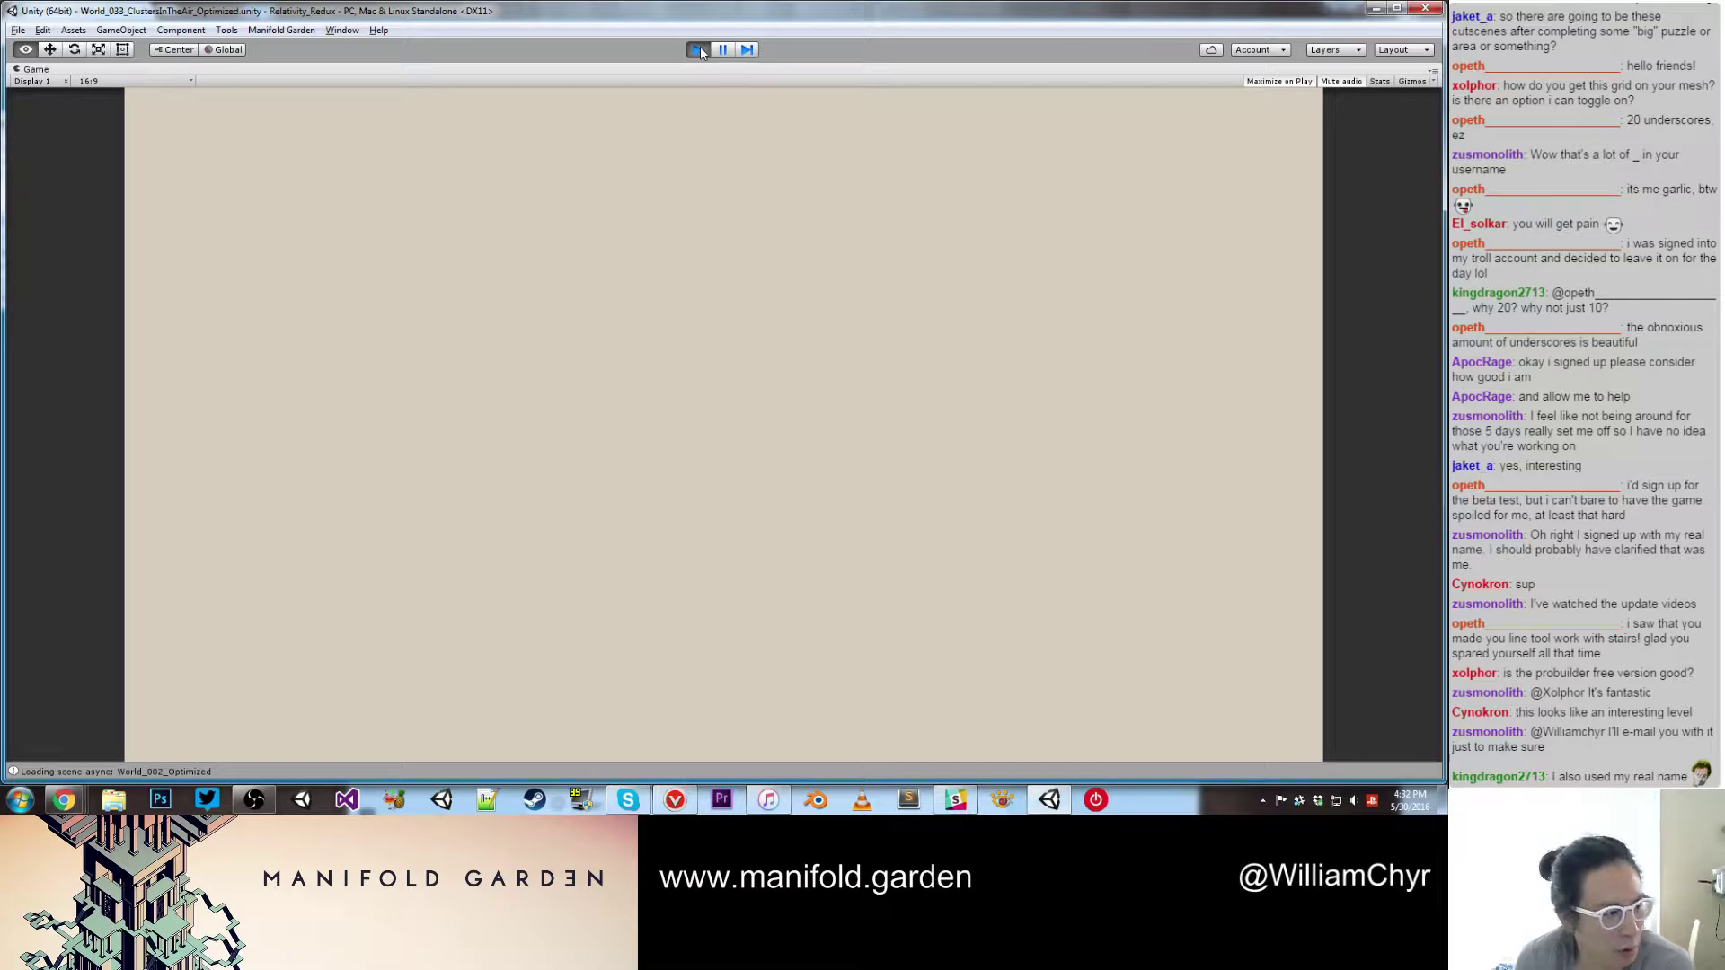
left_click(700, 51)
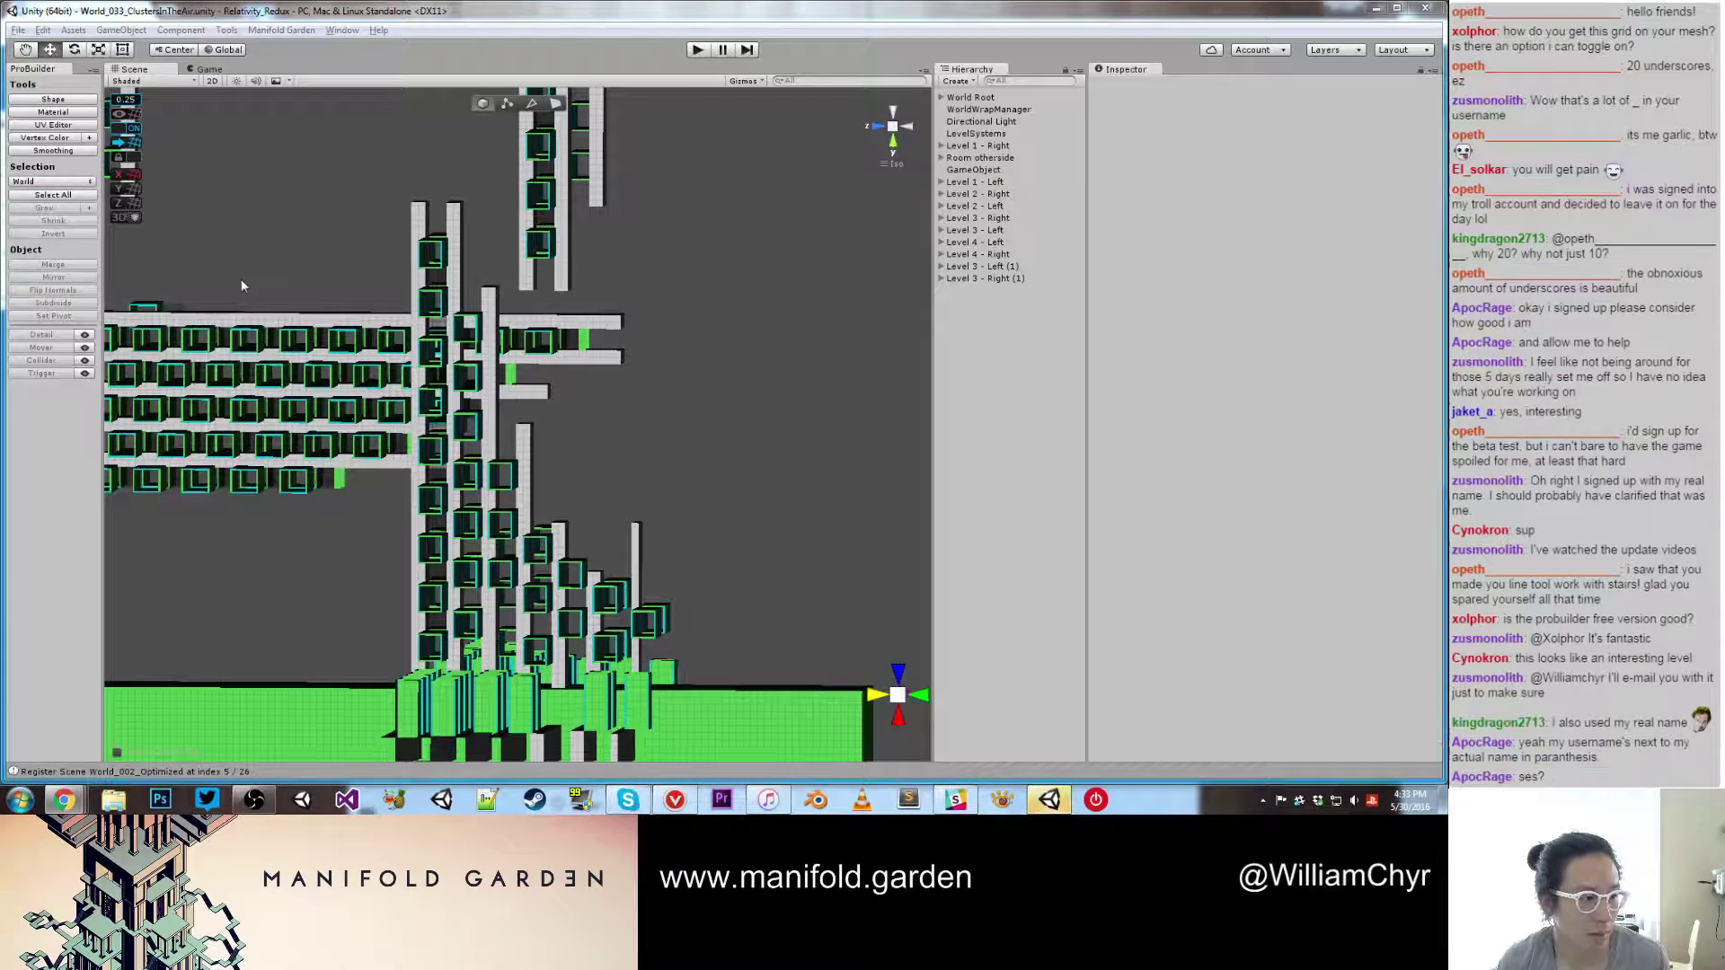
left_click_drag(318, 259, 579, 368, "alt")
scroll(530, 403, "up", 7)
middle_click_drag(579, 369, 704, 420)
left_click_drag(705, 420, 554, 468, "alt")
scroll(568, 420, "down", 7)
scroll(580, 470, "up", 3)
left_click(581, 471)
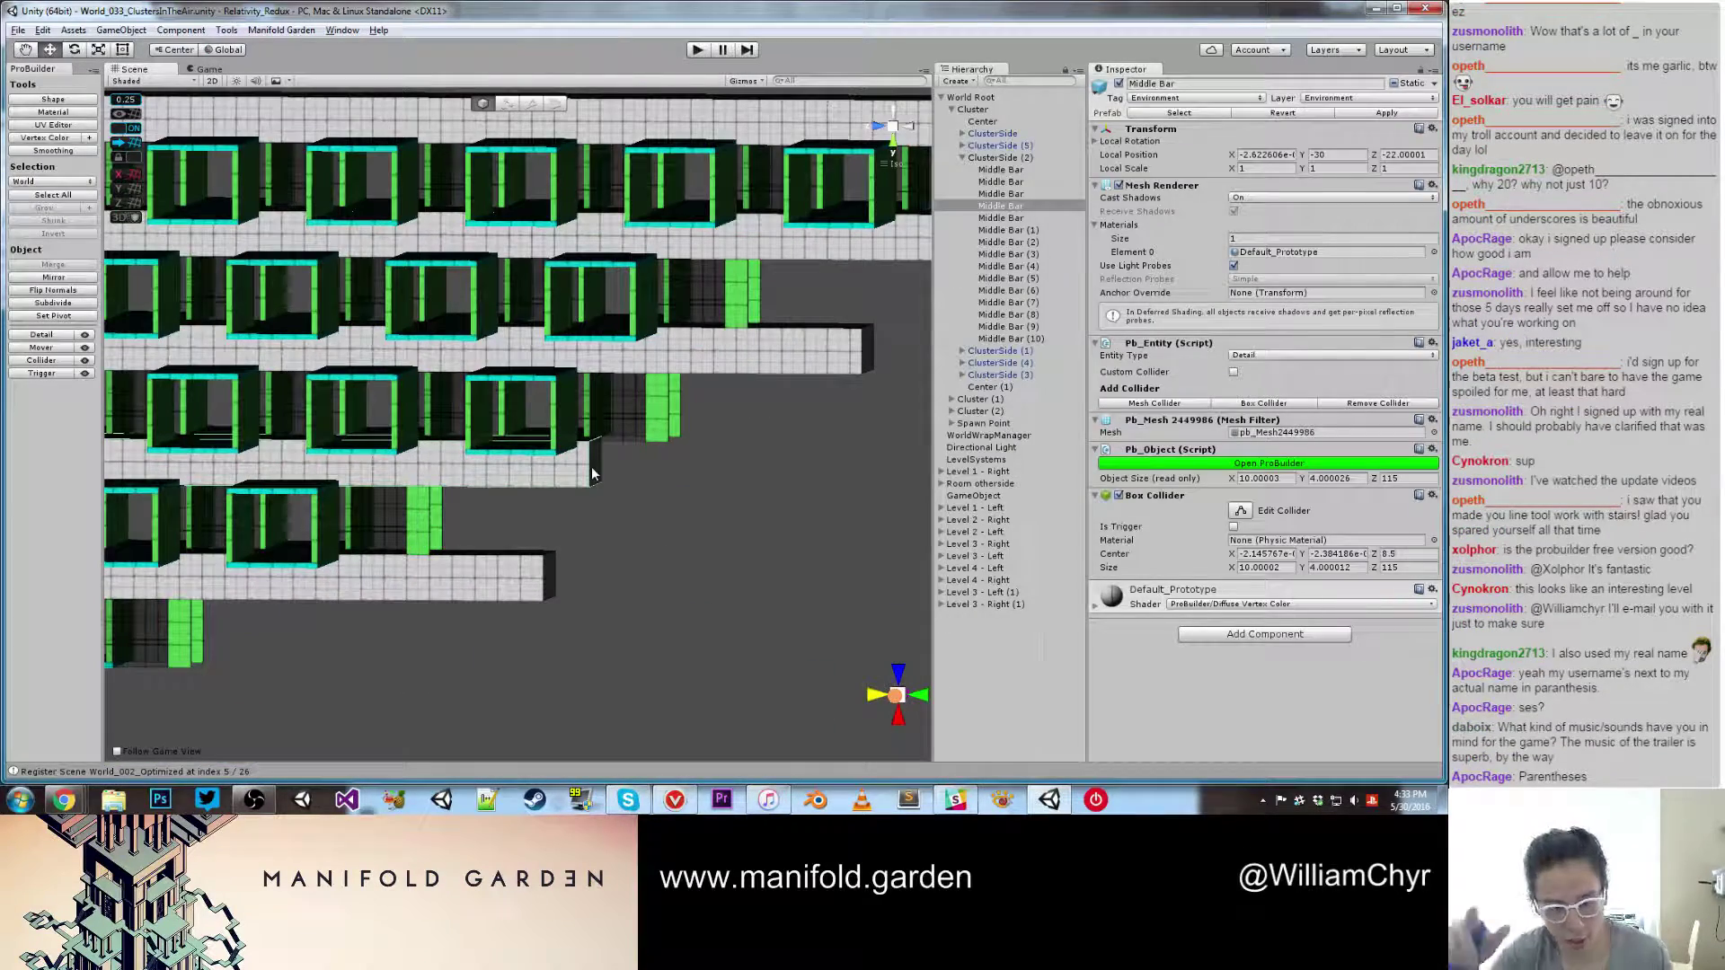
key("g")
left_click(592, 474)
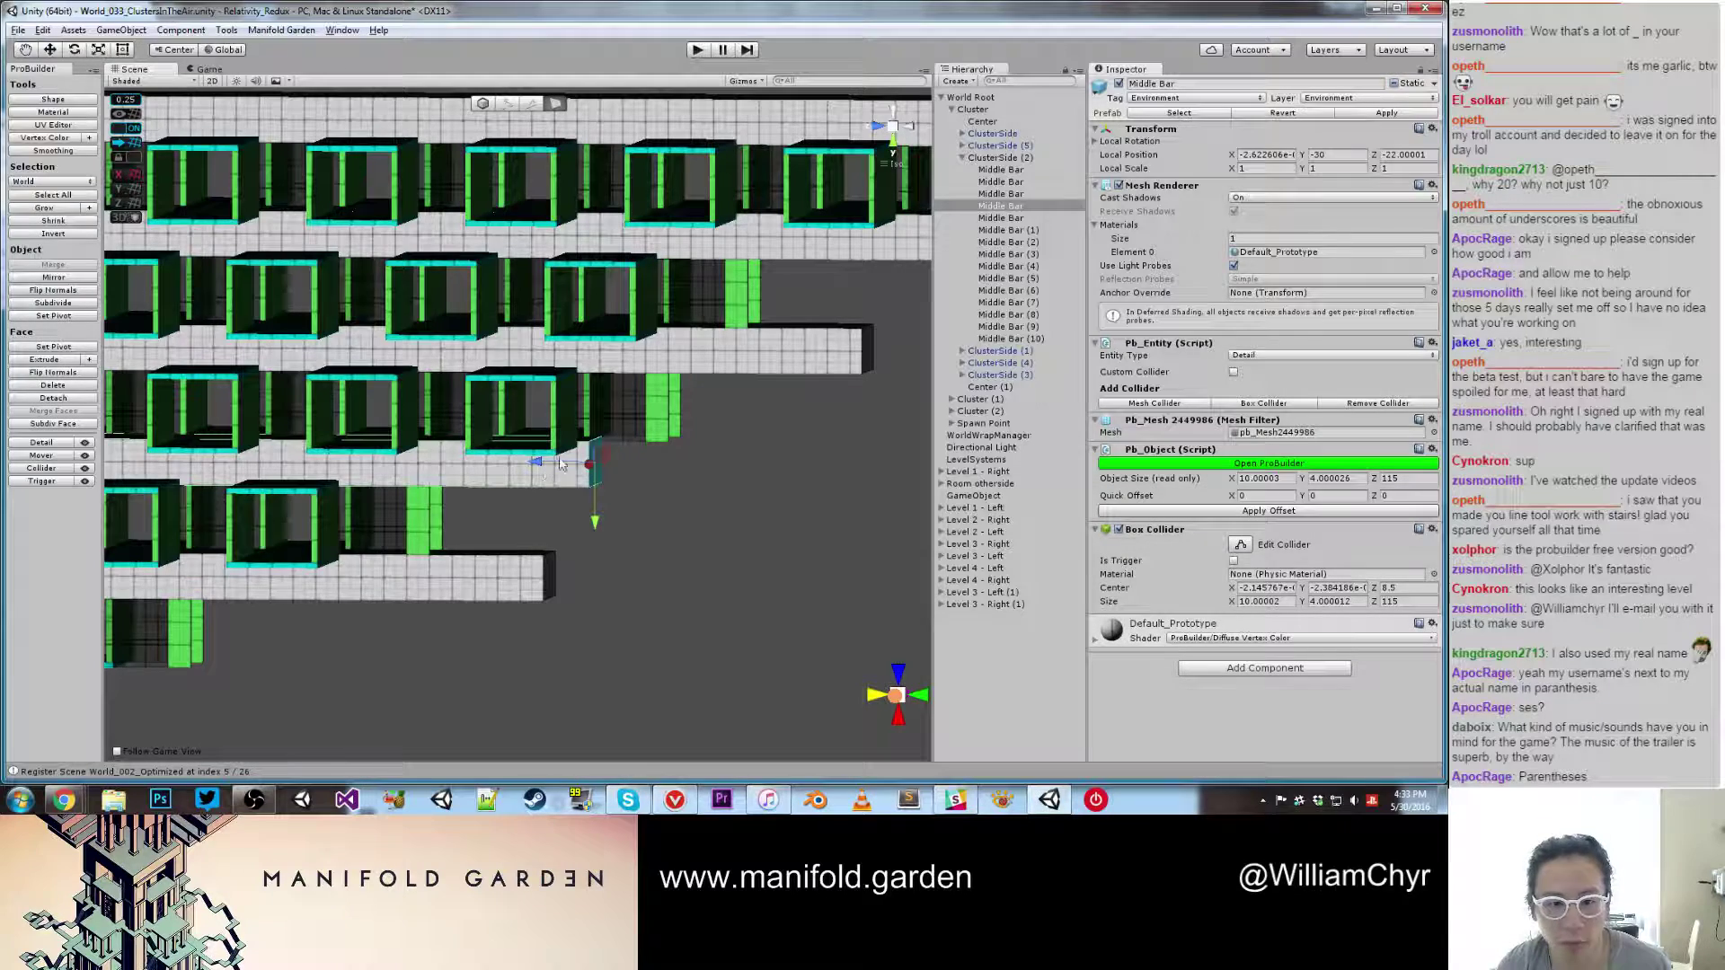
key("g")
Step: Delete the end boxes Obj_007 from the Level 3 - Right group and Obj_002 from the Level 3 - Left group
left_click(543, 434)
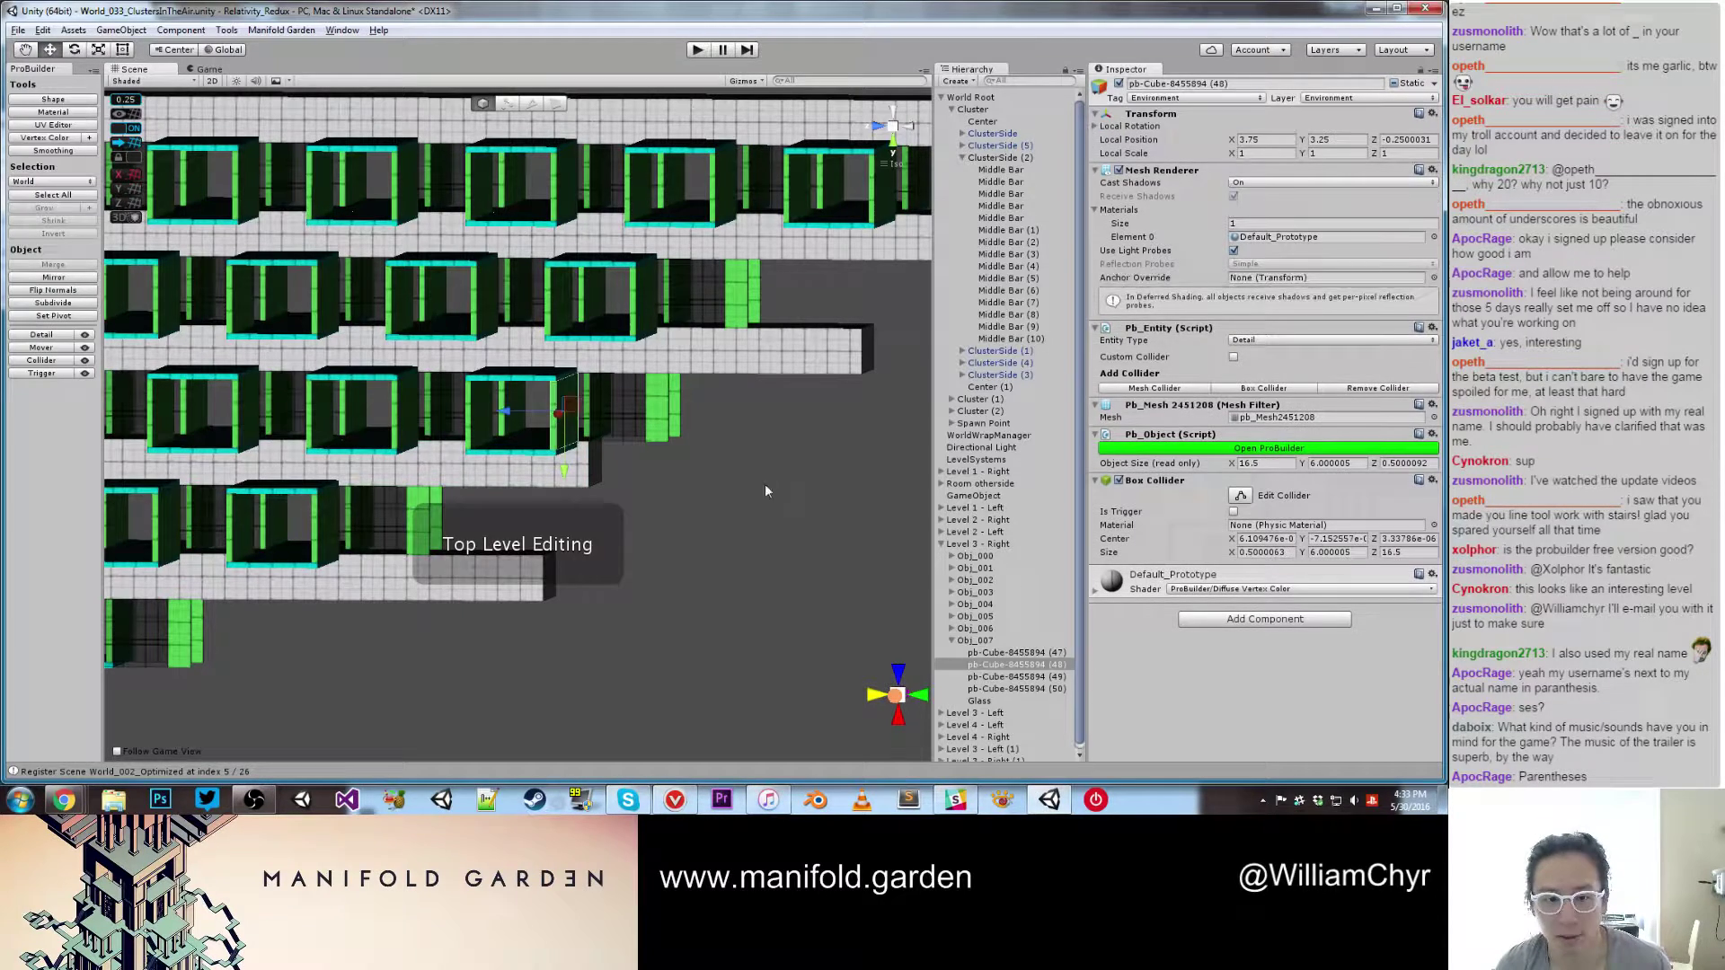
left_click(977, 642)
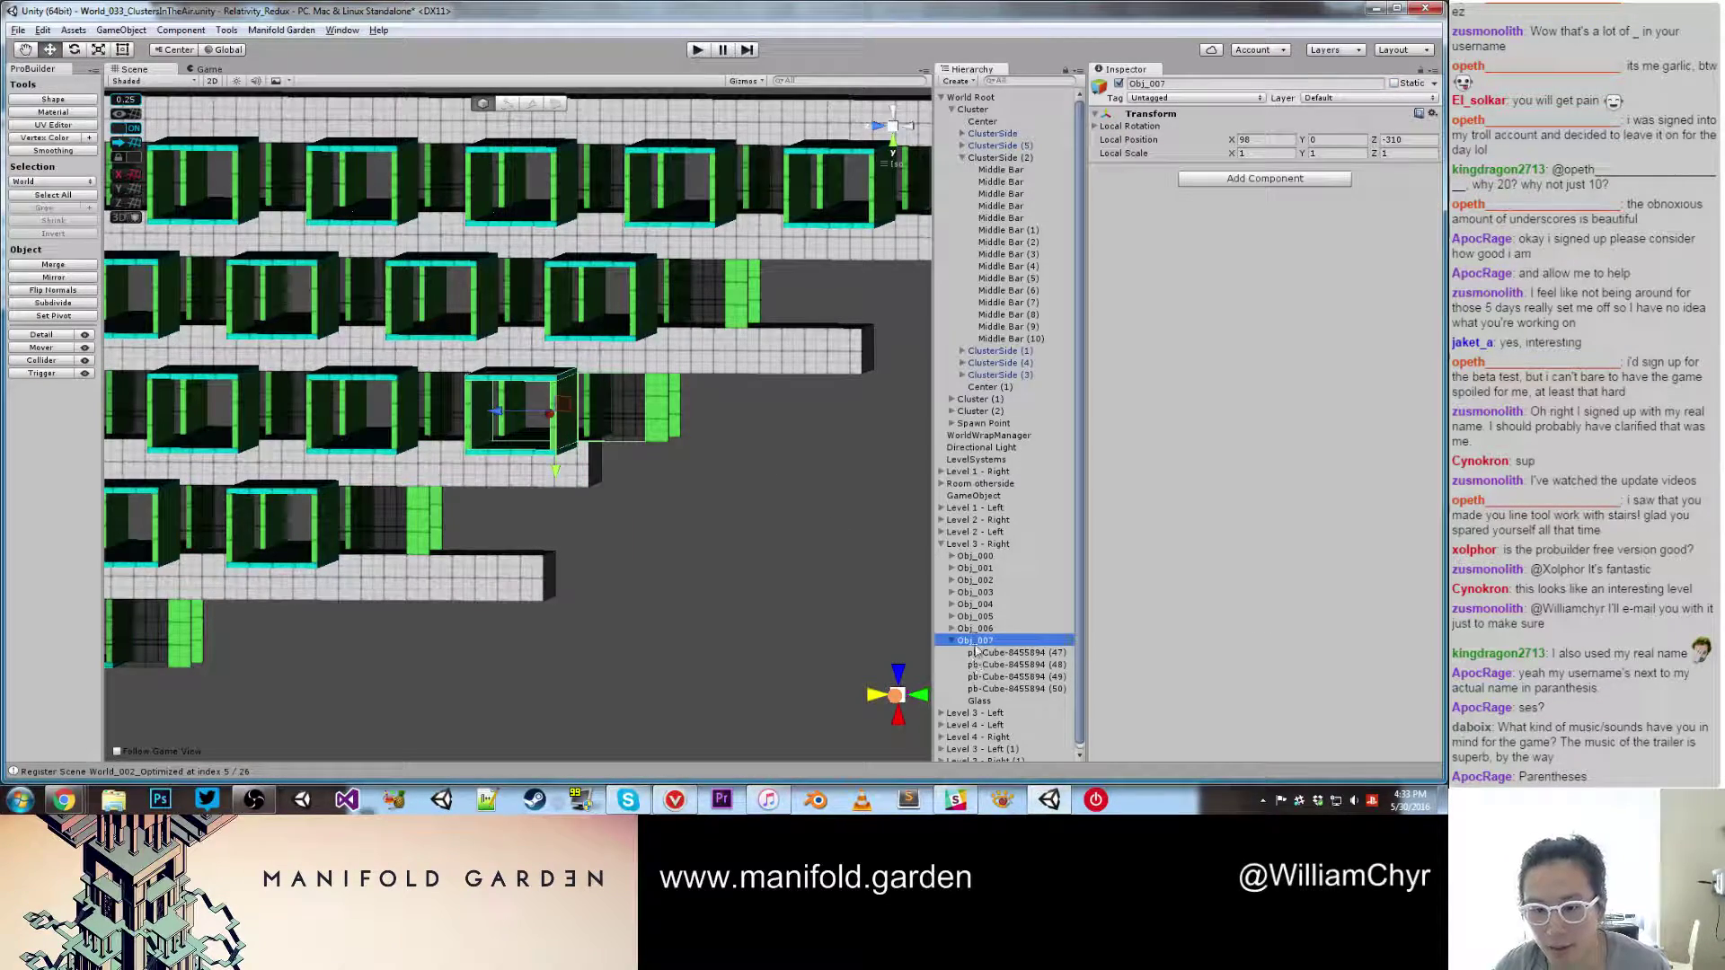
right_click(978, 645)
left_click(1014, 438)
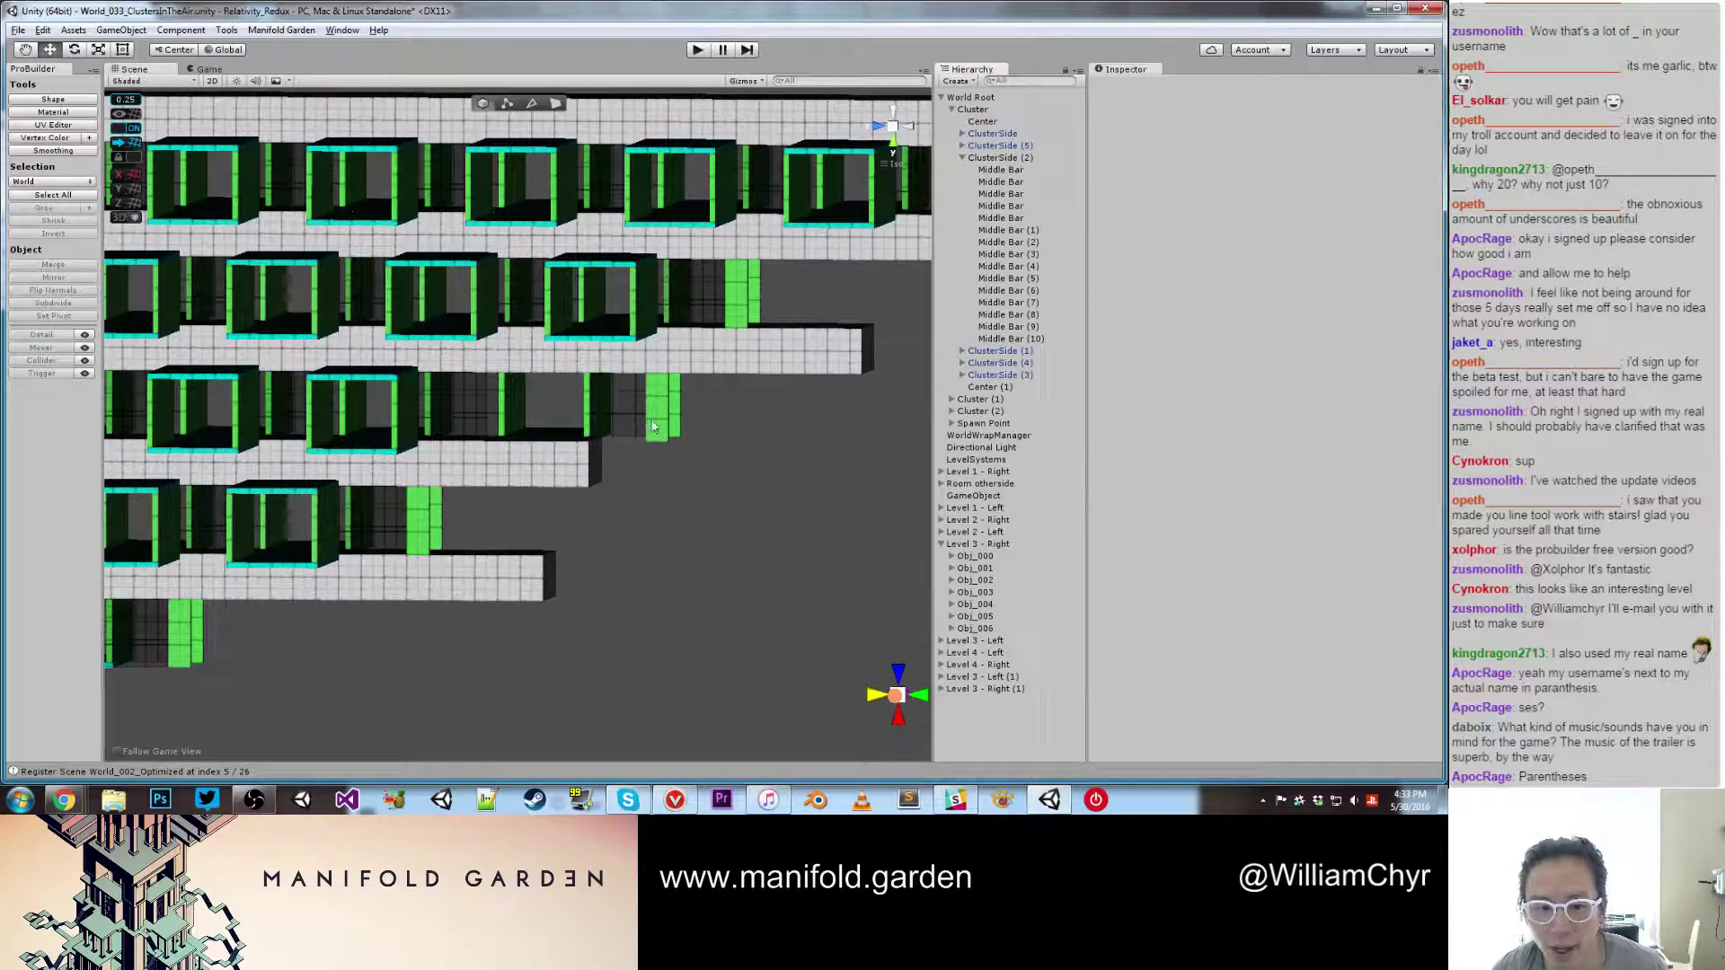
left_click(631, 419)
left_click_drag(630, 418, 818, 500, "alt")
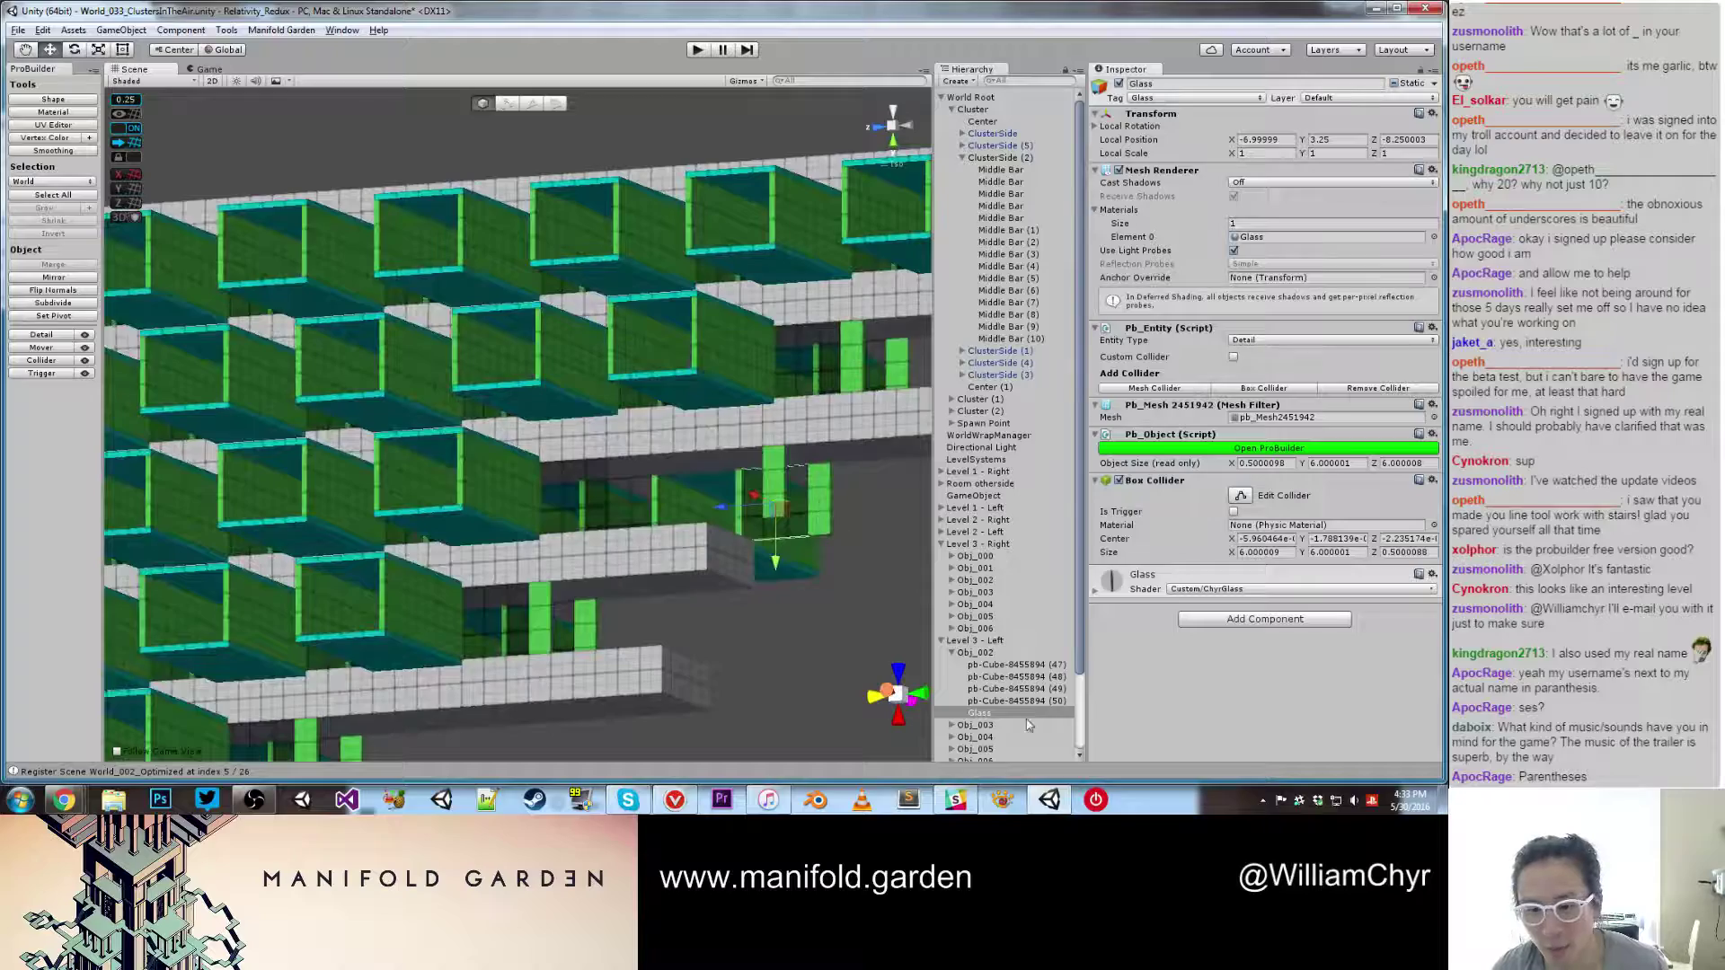
left_click(978, 652)
right_click(988, 652)
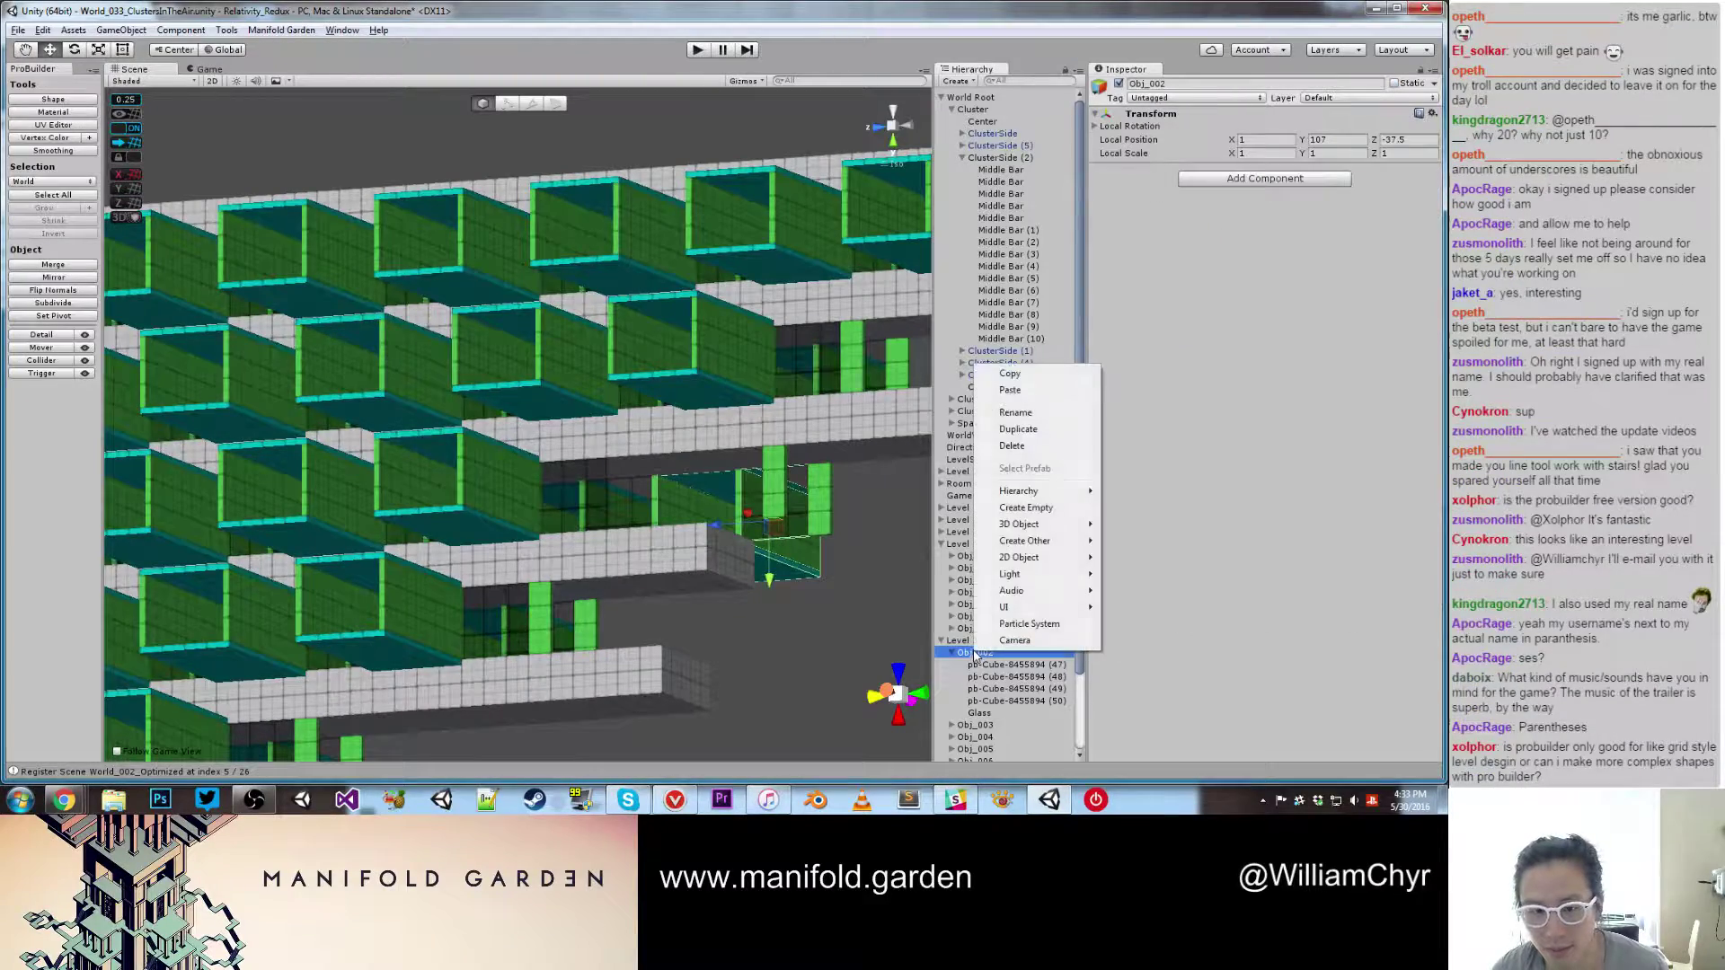
left_click(1012, 445)
Step: Select Middle Bar (5) and Middle Bar (6) and move them along the beam next to the new last box of Level 3
left_click_drag(647, 467, 432, 460, "alt")
left_click(650, 458)
left_click(655, 486, "shift")
left_click_drag(660, 448, 453, 483, "alt")
Step: Extend the end face of the beam beneath the Level 3 row until it is 118 long, and reset the beam's pivot
scroll(542, 468, "up", 5)
key("g")
key("g")
key("g")
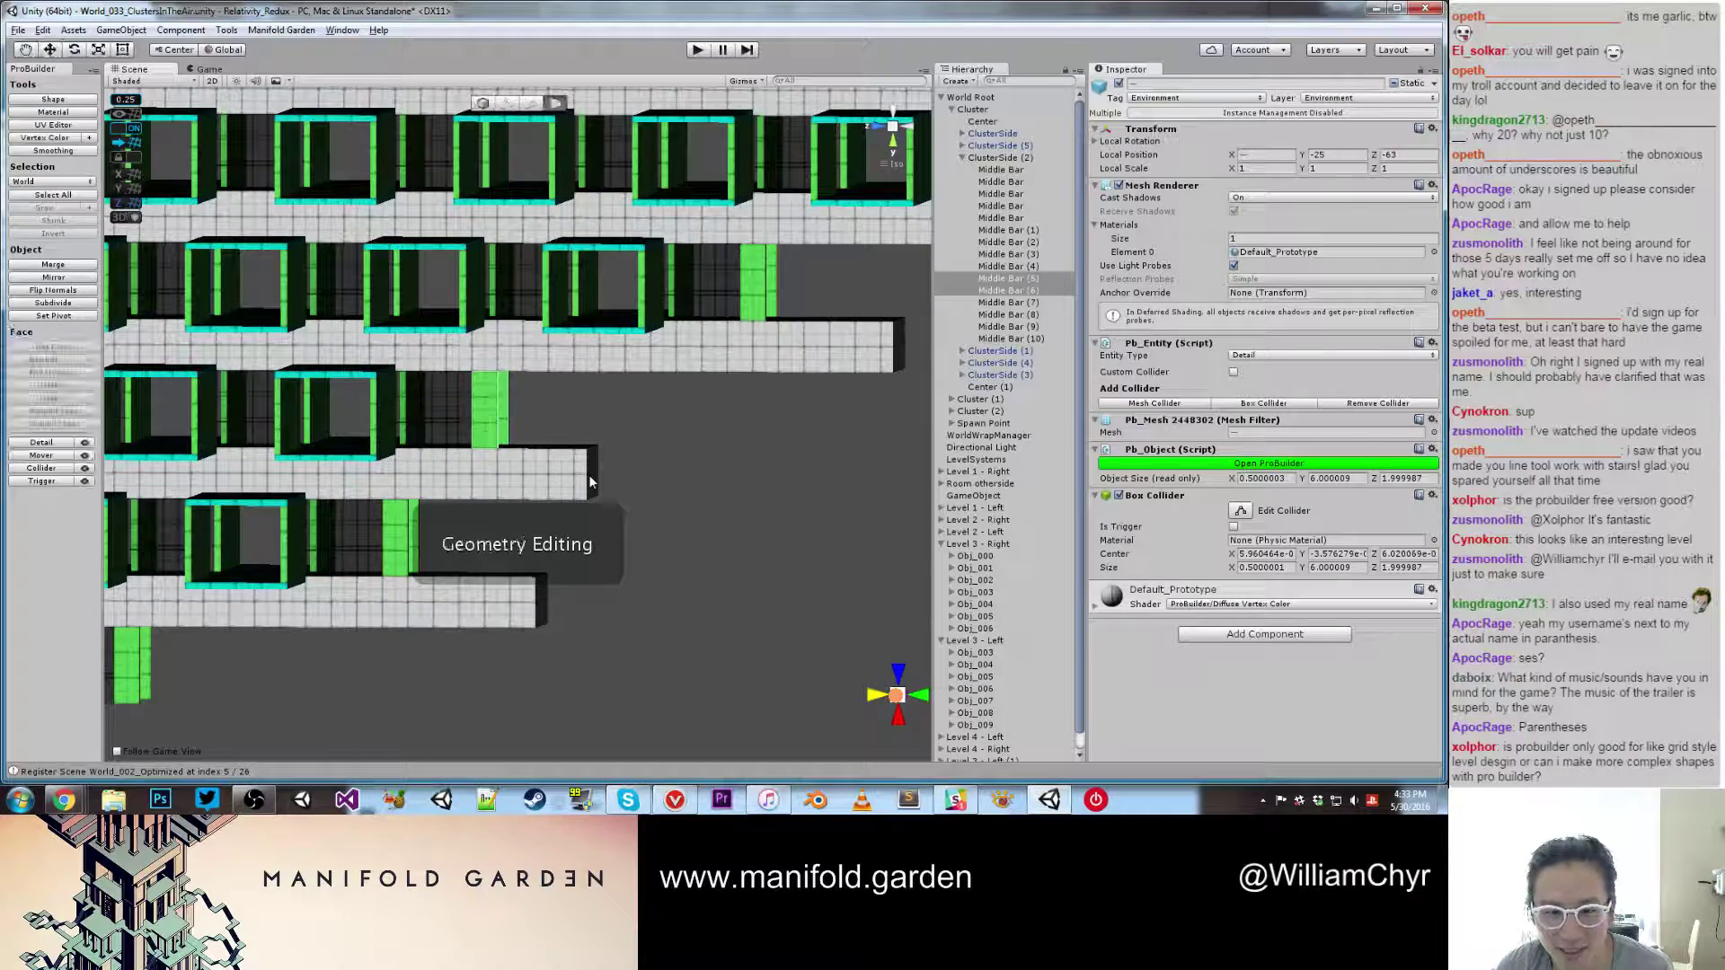
left_click(589, 476)
left_click_drag(532, 474, 571, 484)
key("g")
key("ctrl+j")
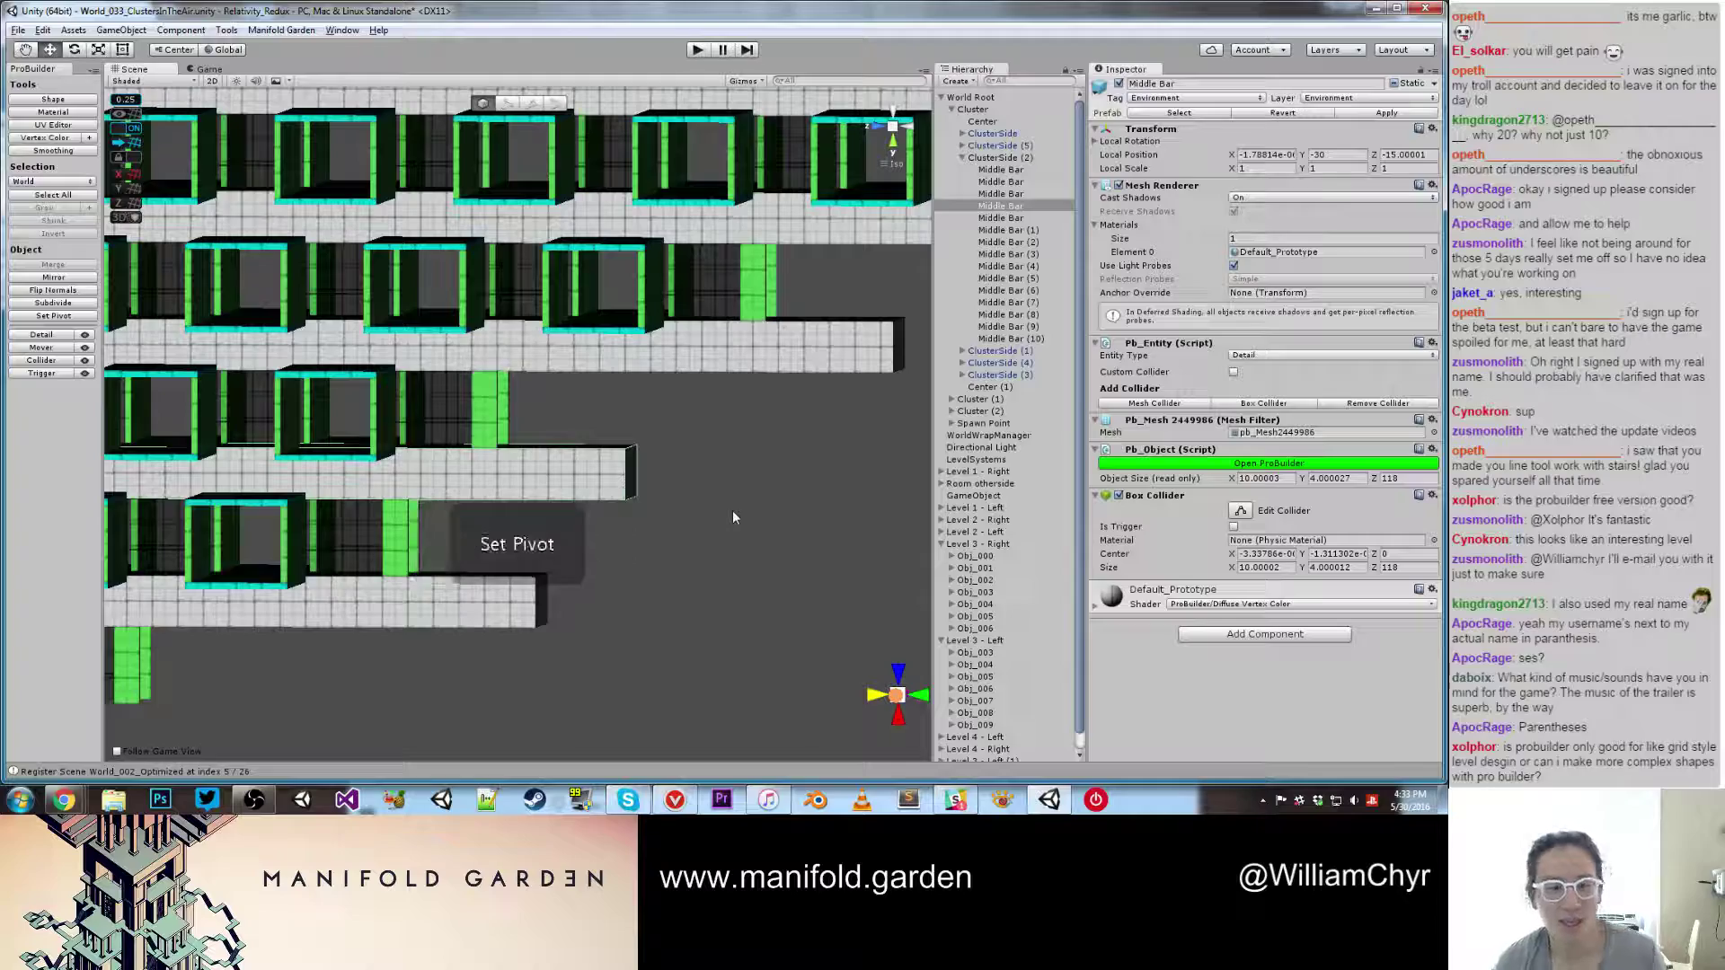
Step: Delete the end boxes Obj_006 from the Level 3 - Right group and Obj_003 from the Level 3 - Left group
scroll(730, 505, "down", 5)
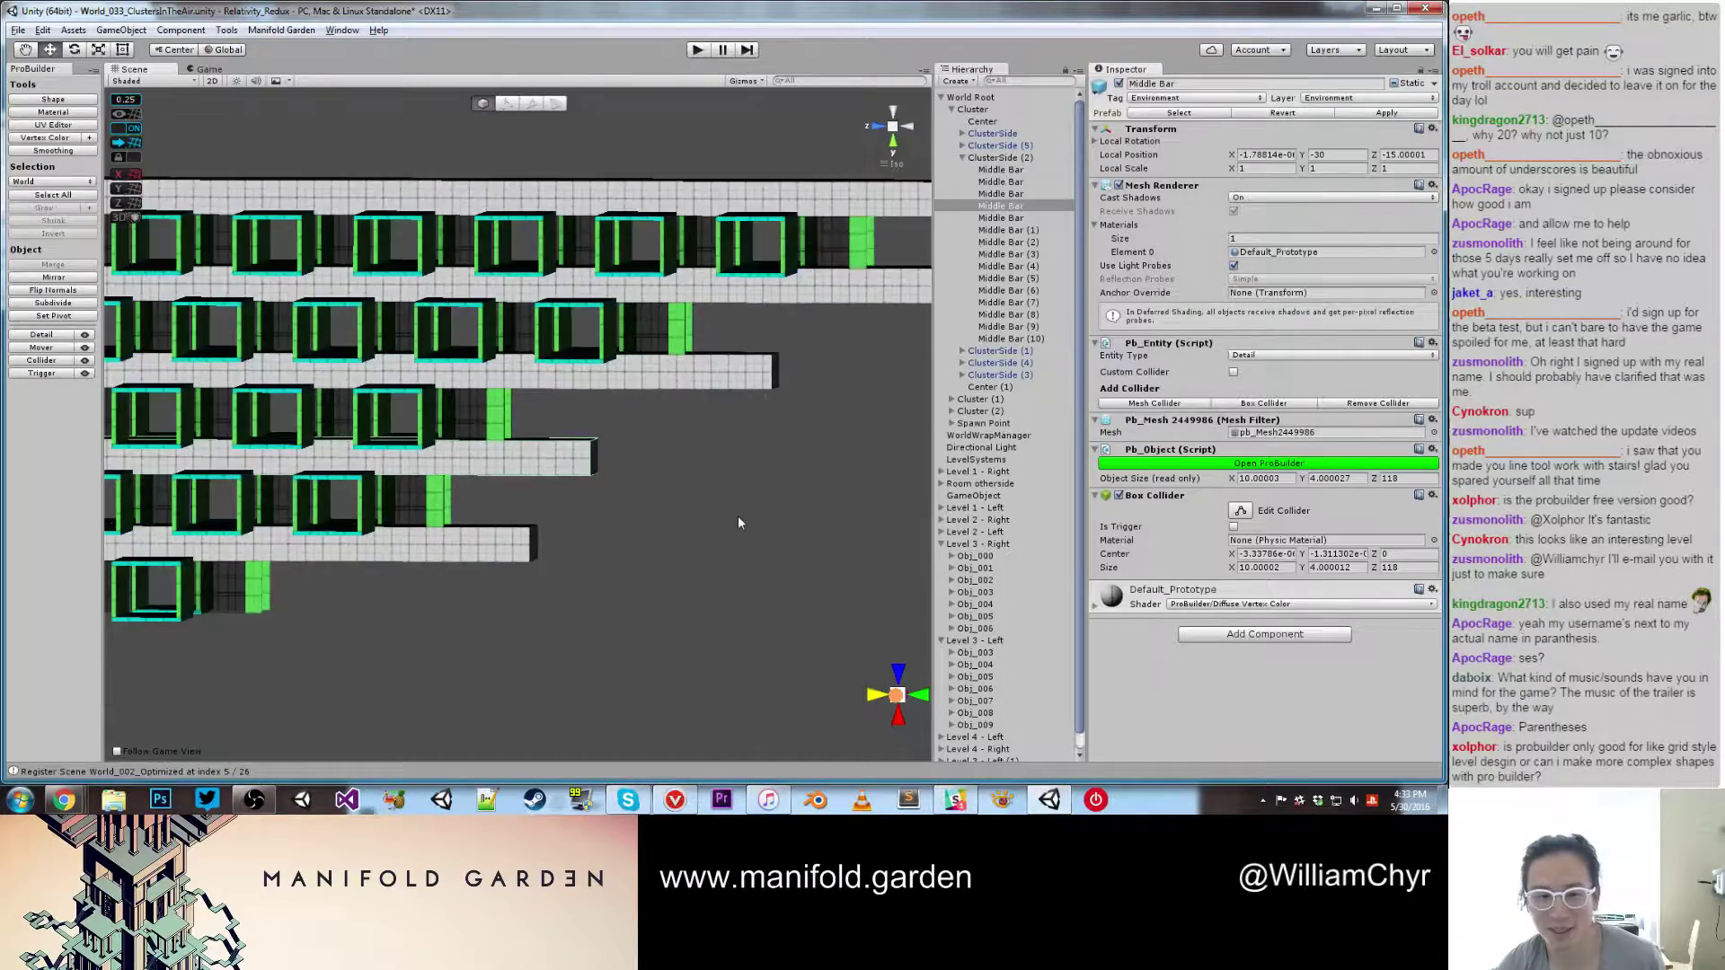
left_click_drag(736, 515, 721, 412, "alt")
scroll(603, 403, "up", 5)
scroll(595, 420, "down", 3)
scroll(705, 408, "up", 7, "alt")
left_click(726, 397)
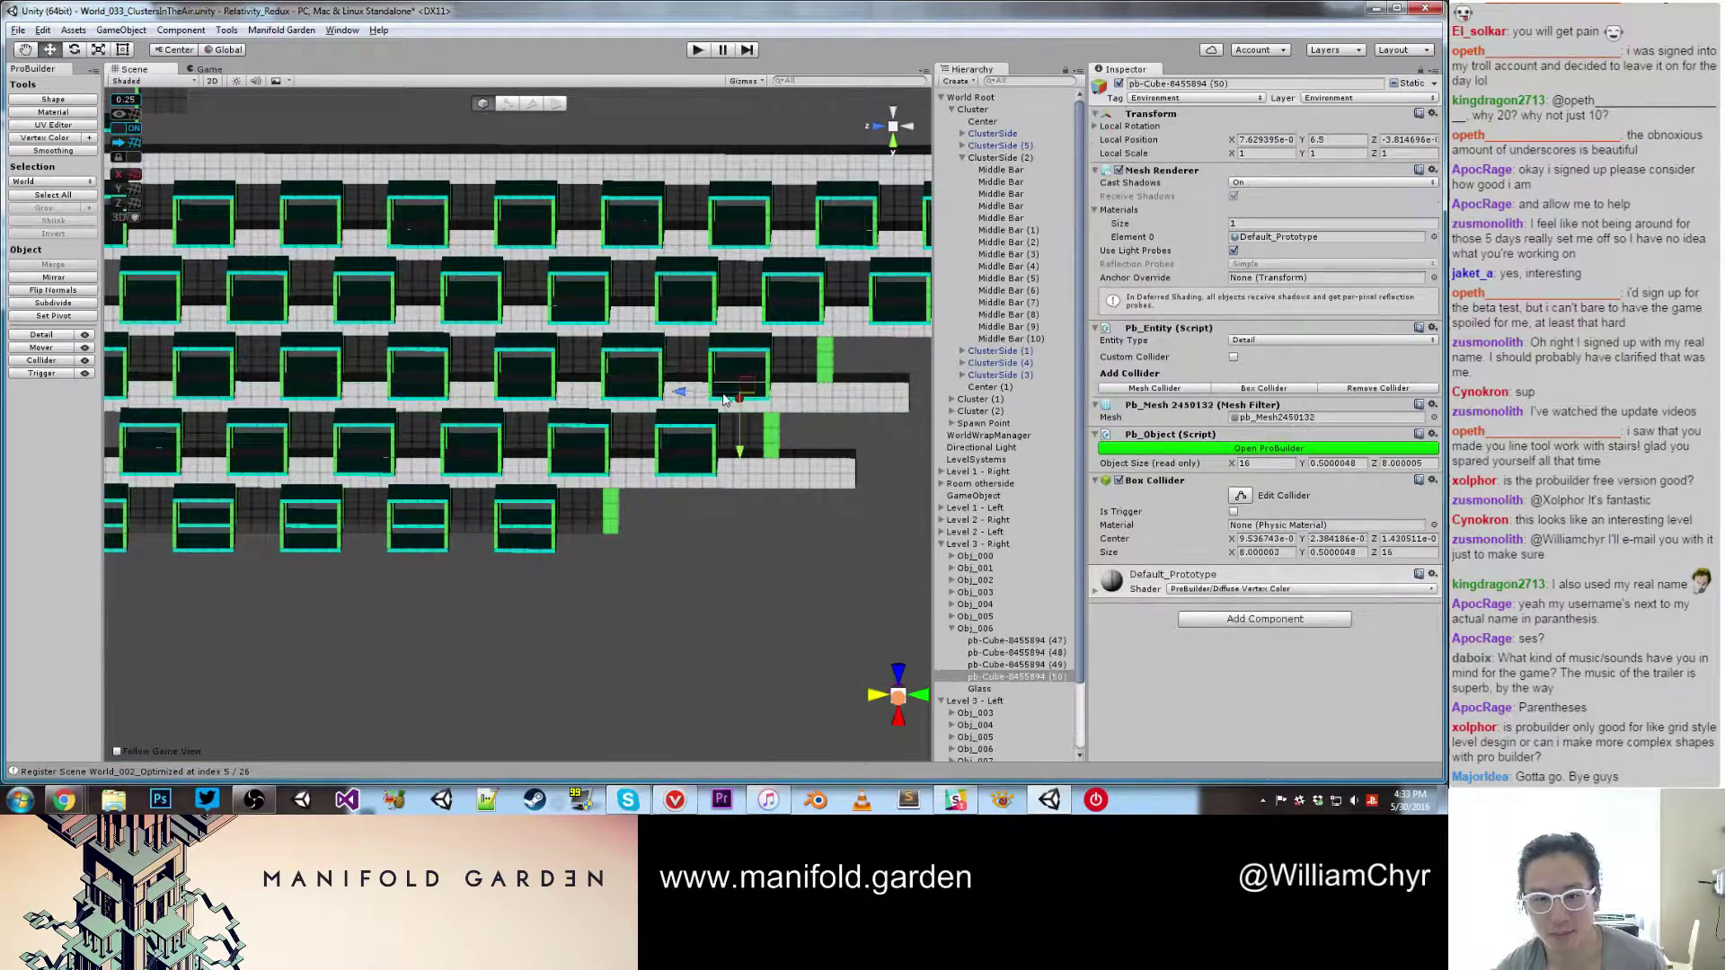
left_click(974, 628)
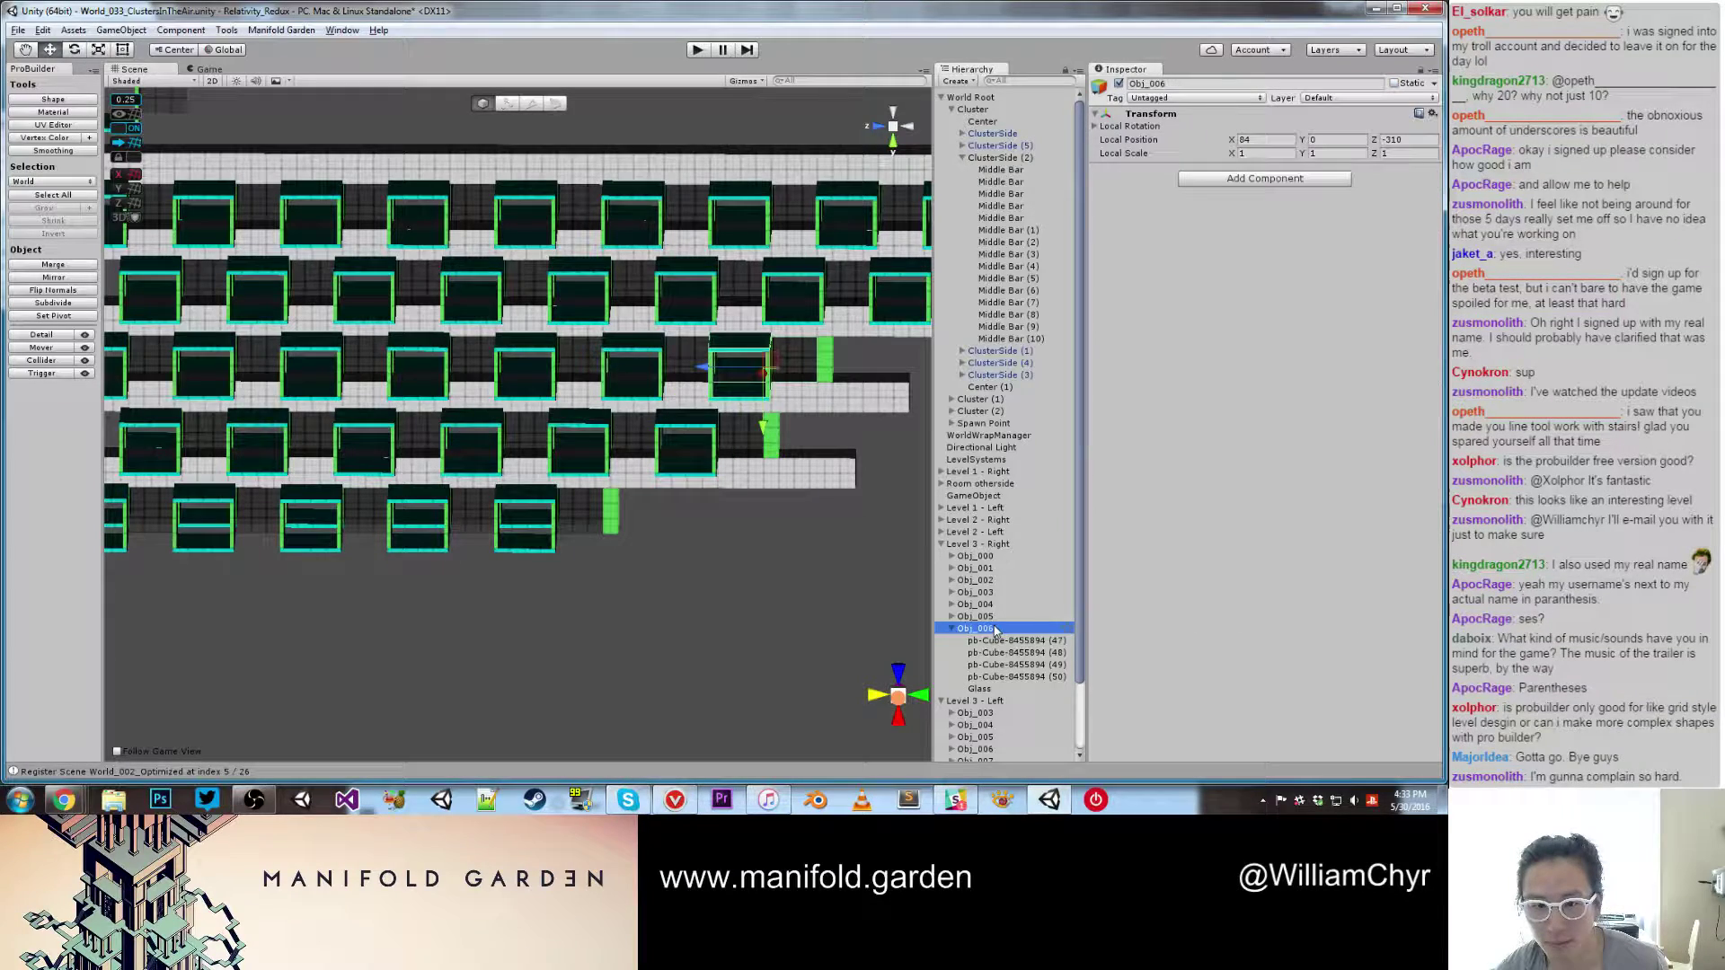
right_click(995, 628)
left_click(1033, 419)
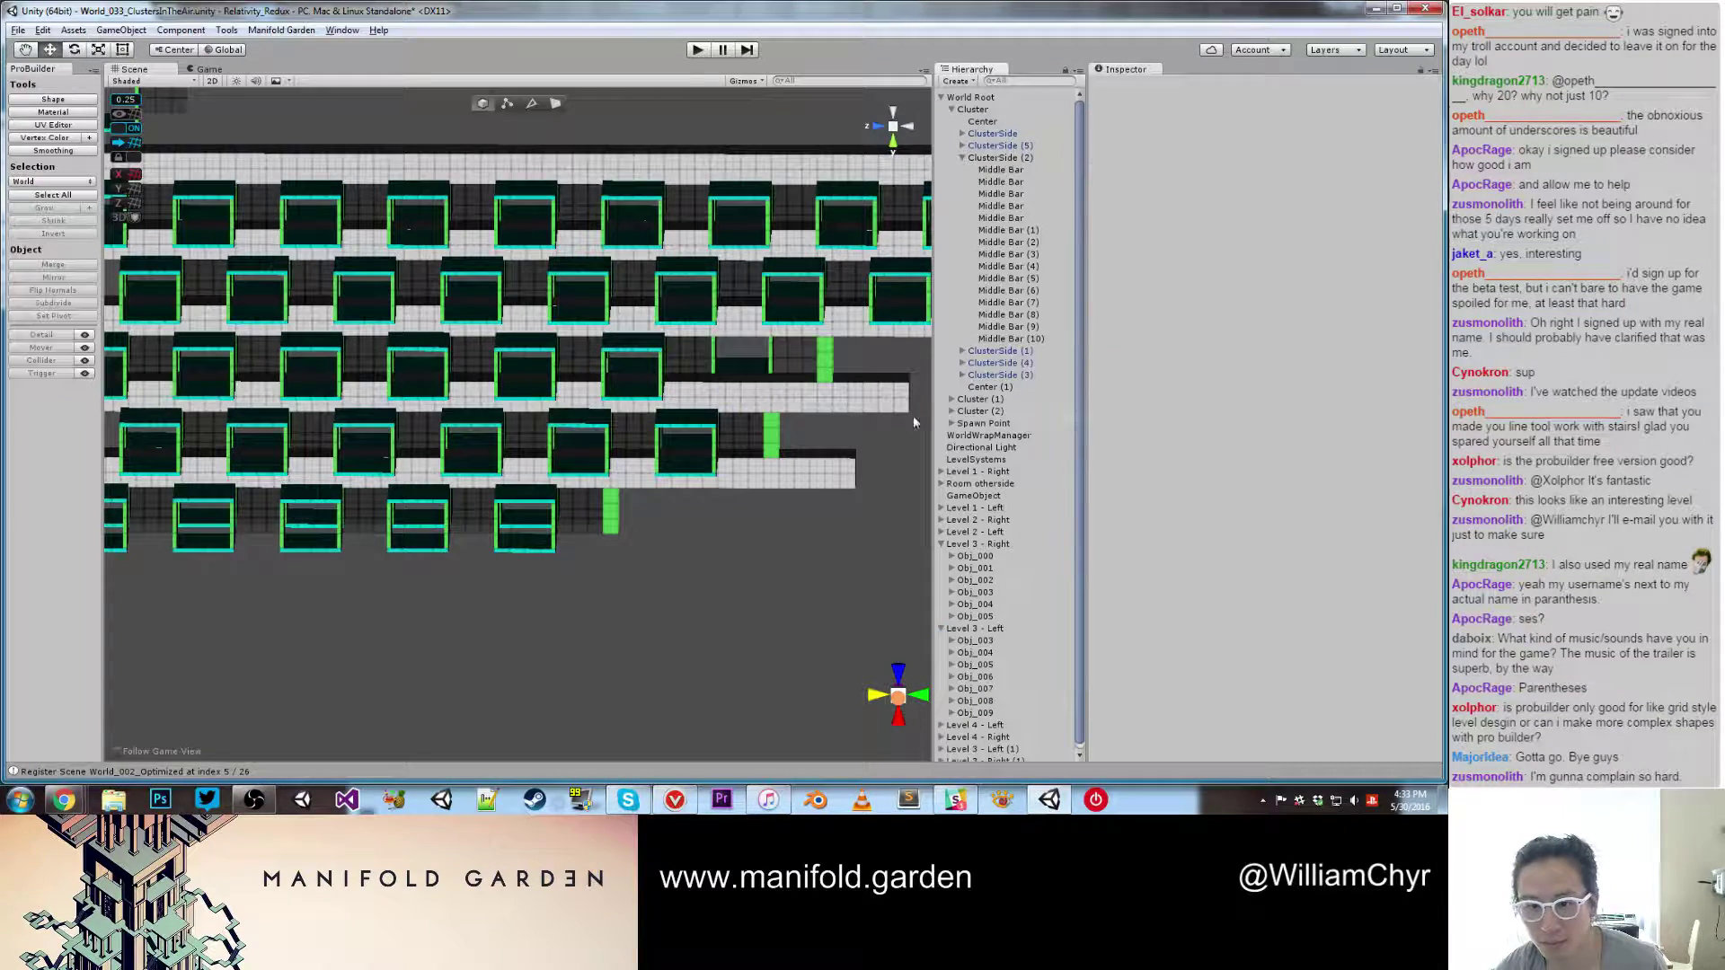
left_click(782, 362)
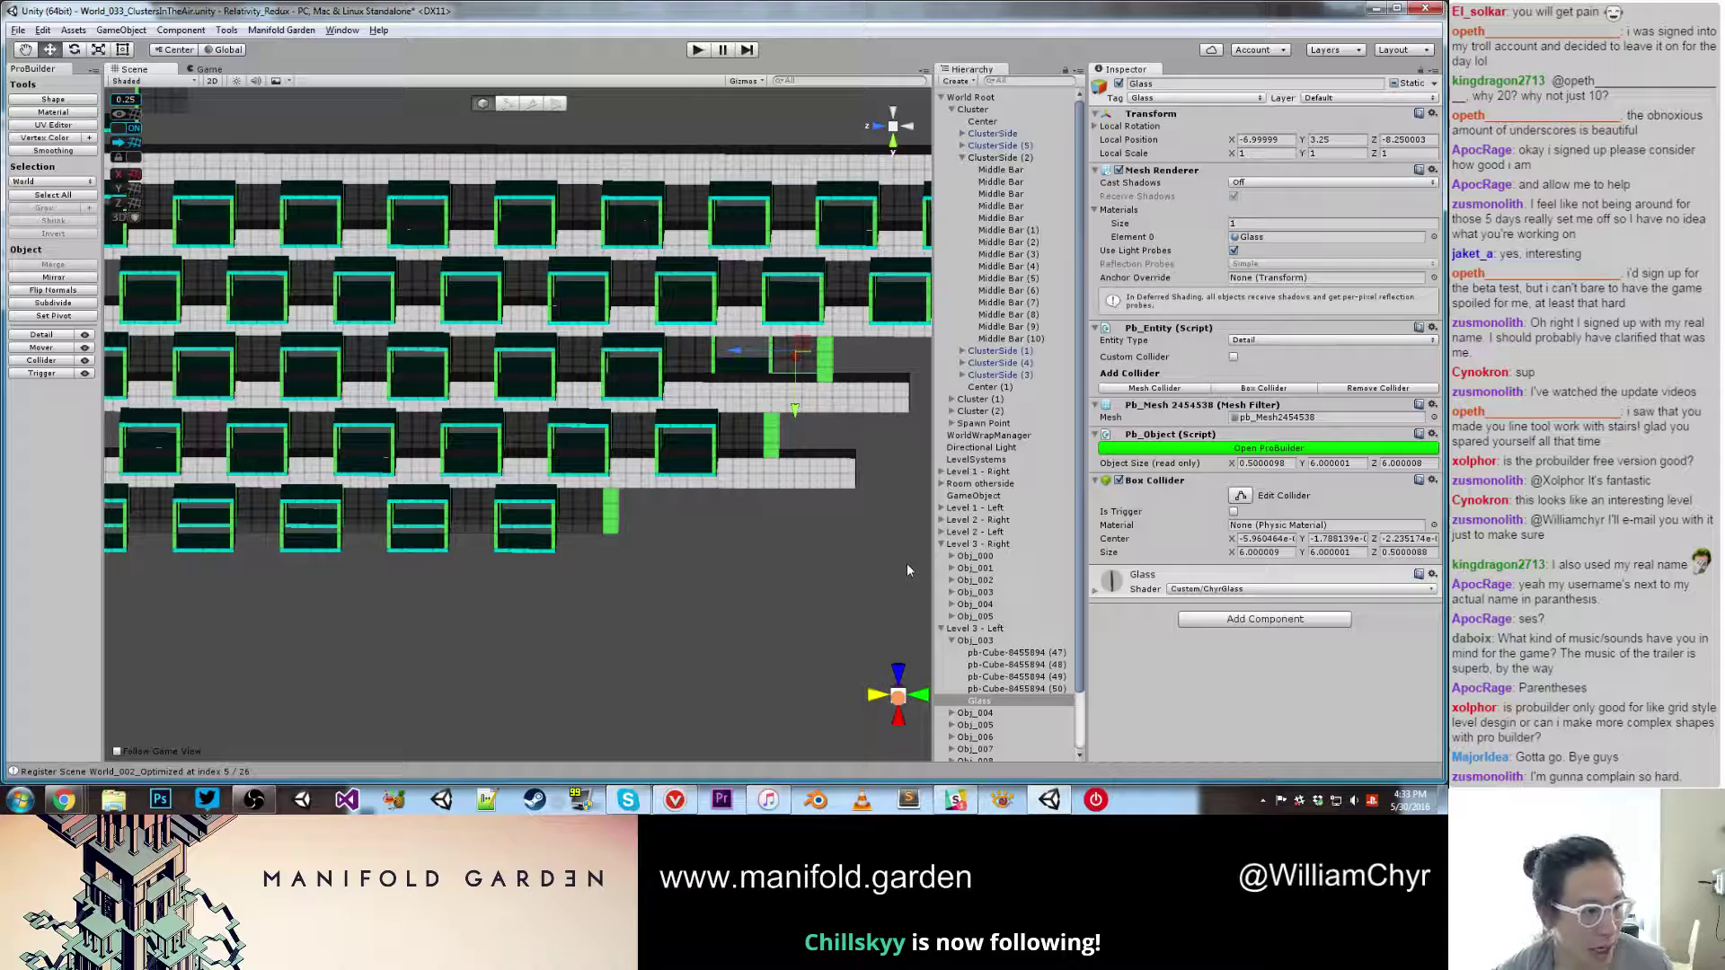
left_click(978, 639)
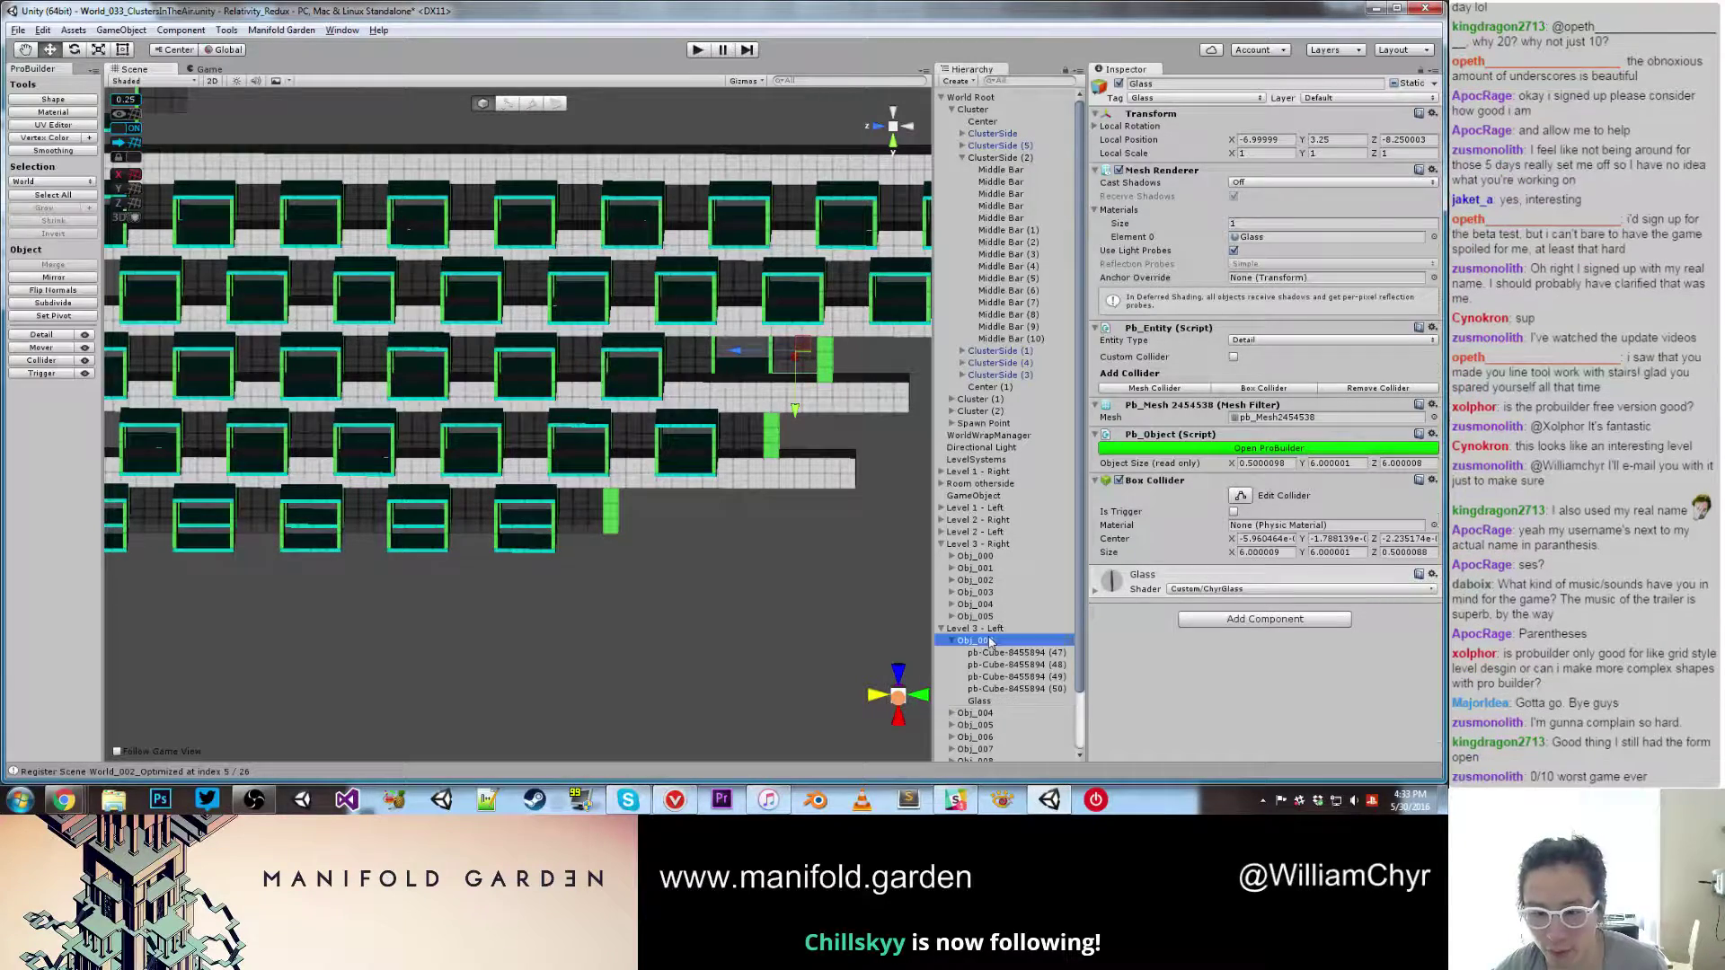
right_click(986, 640)
left_click(1025, 432)
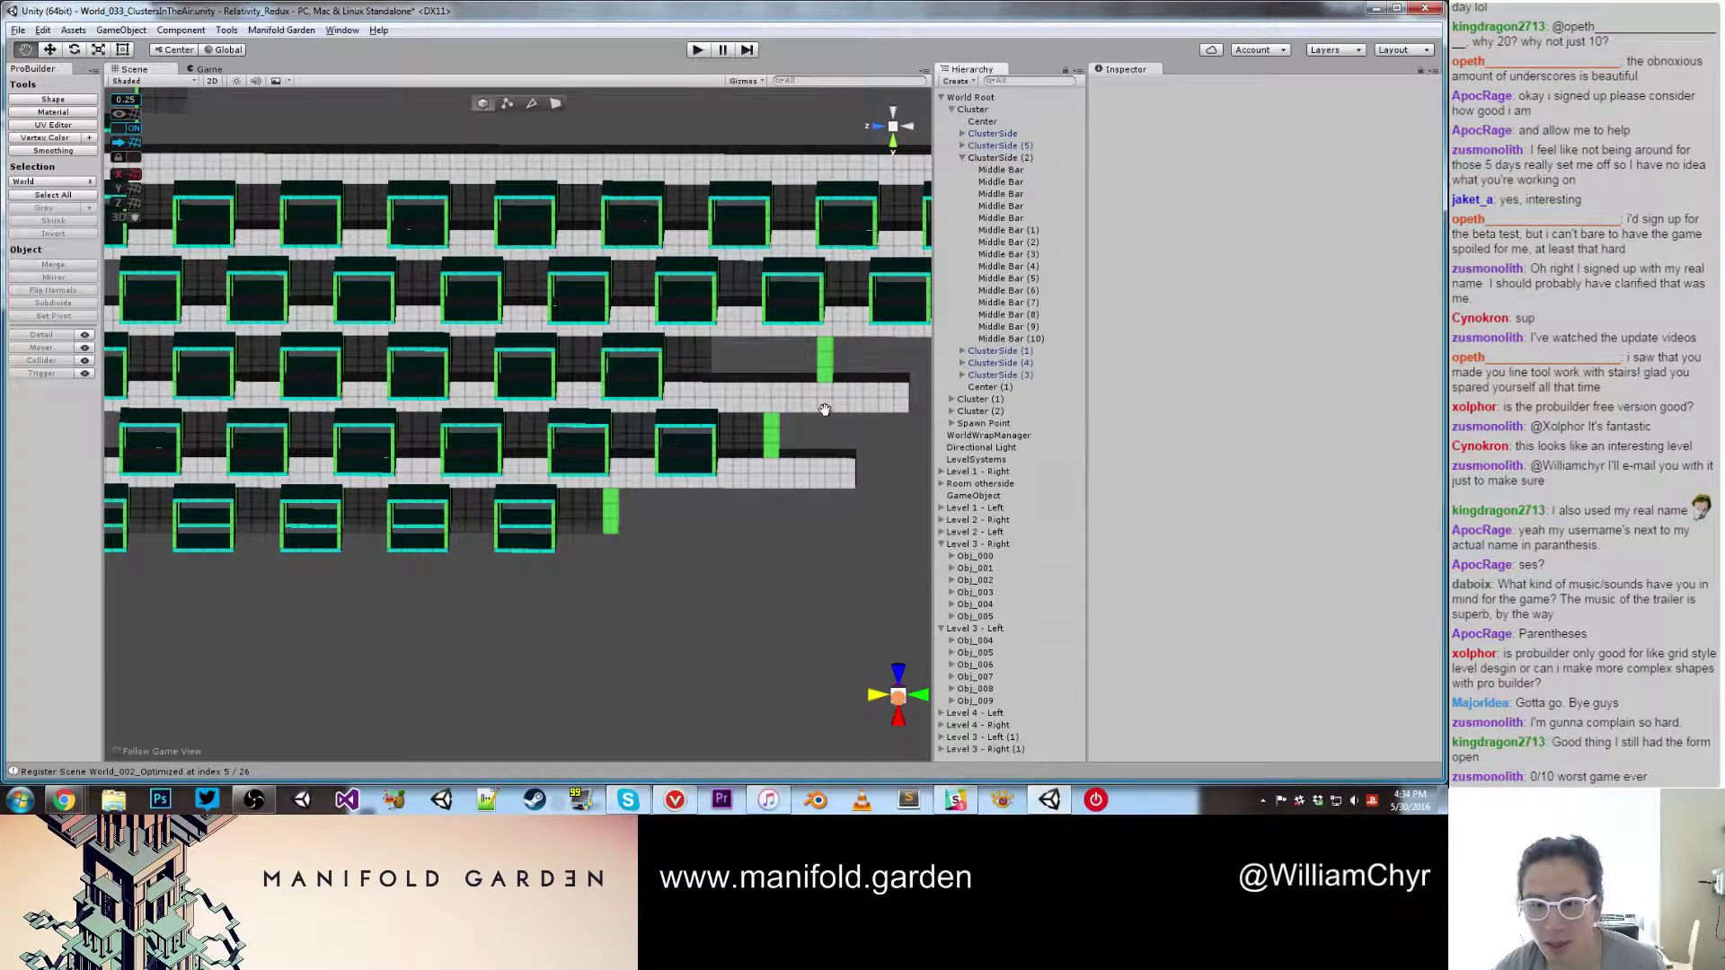
Step: Move Middle Bar (5) and Middle Bar (6) along the Level 3 row to Z -49, beside its last box
scroll(609, 548, "up", 4)
left_click(654, 585)
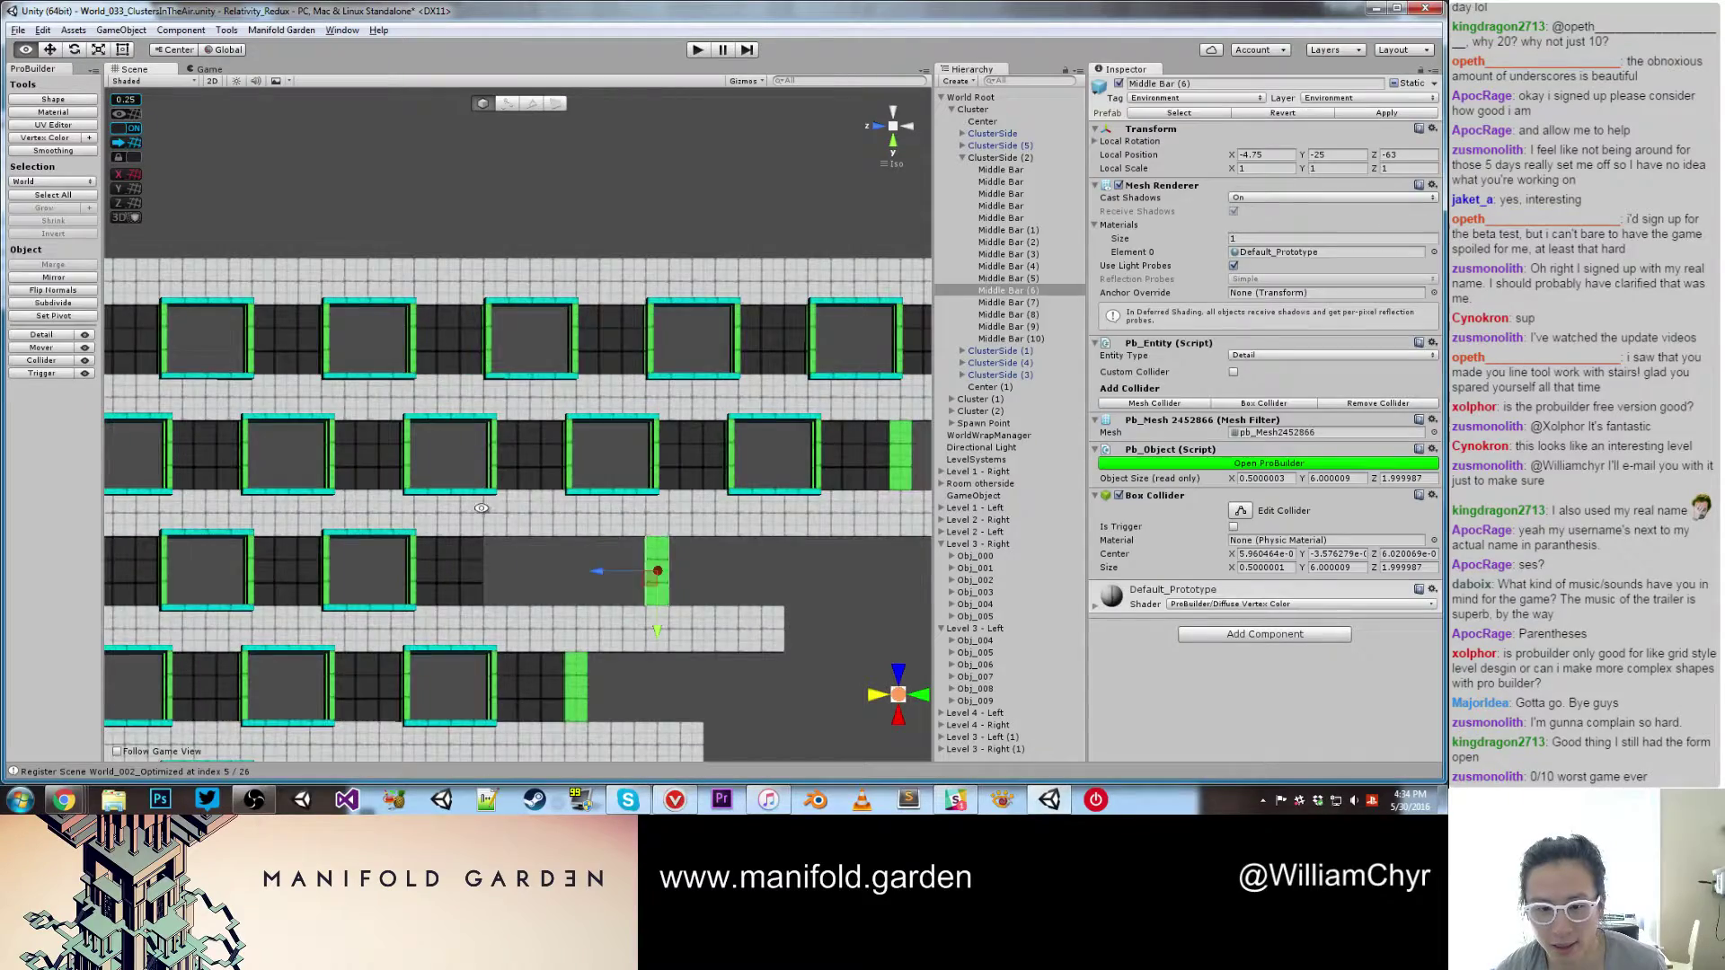
left_click_drag(655, 575, 613, 522, "alt")
left_click(851, 561, "shift")
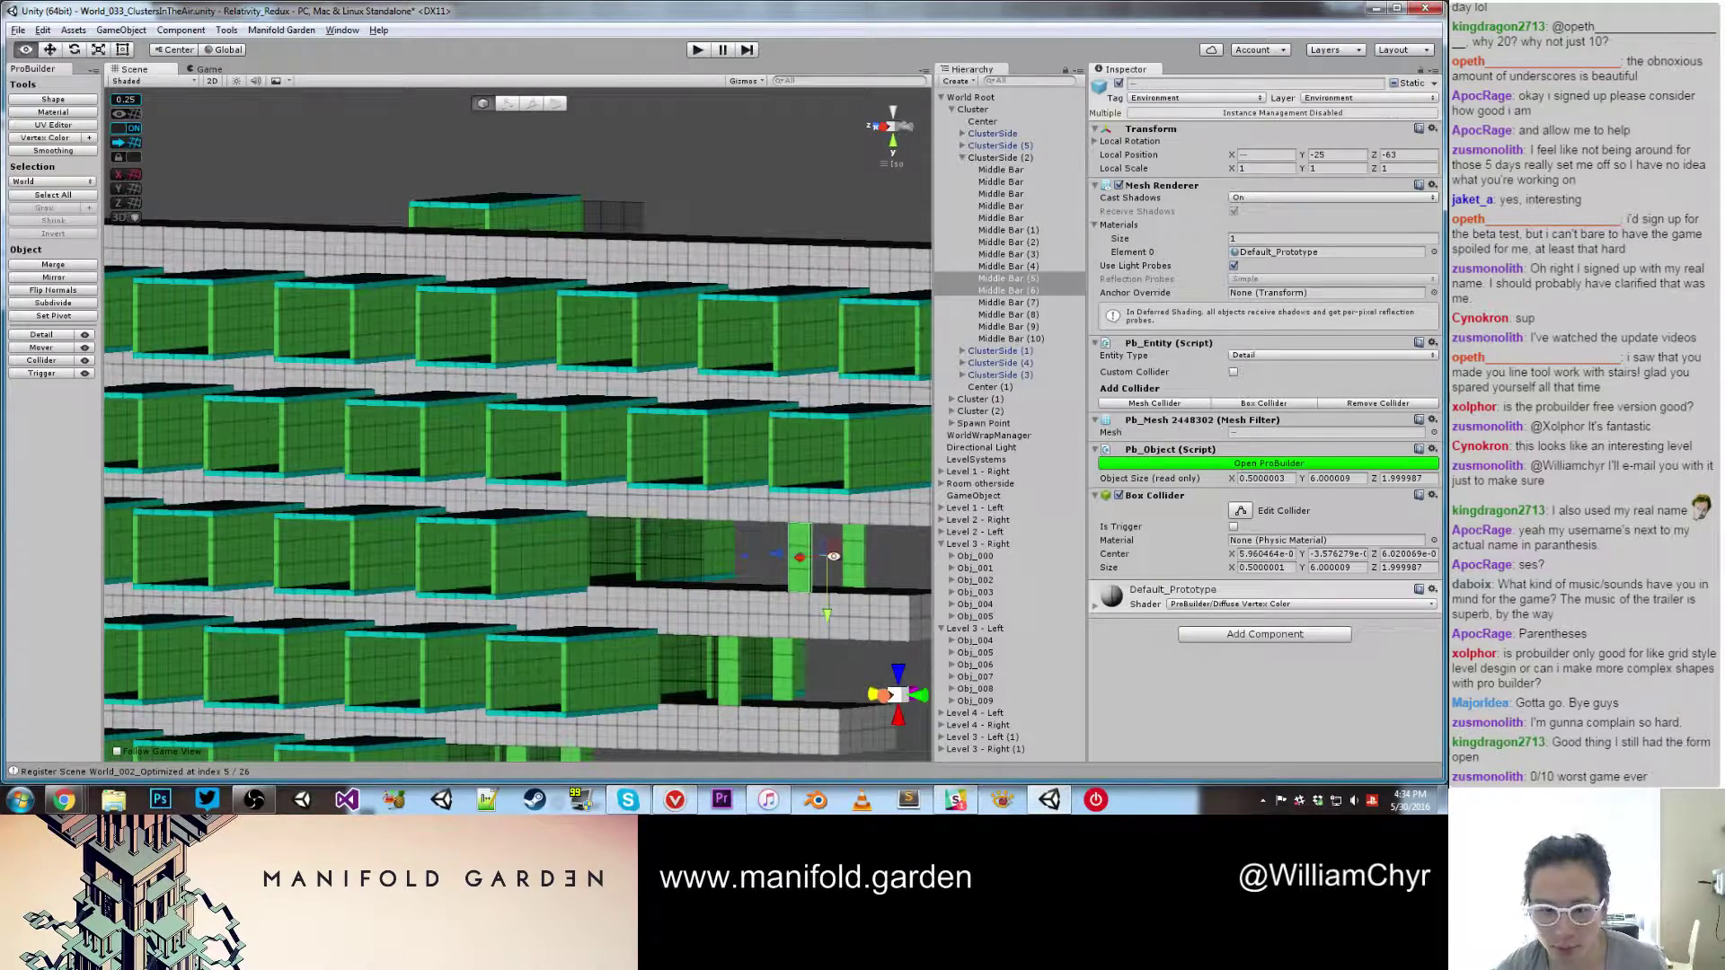
left_click_drag(776, 555, 523, 532)
scroll(541, 532, "down", 6)
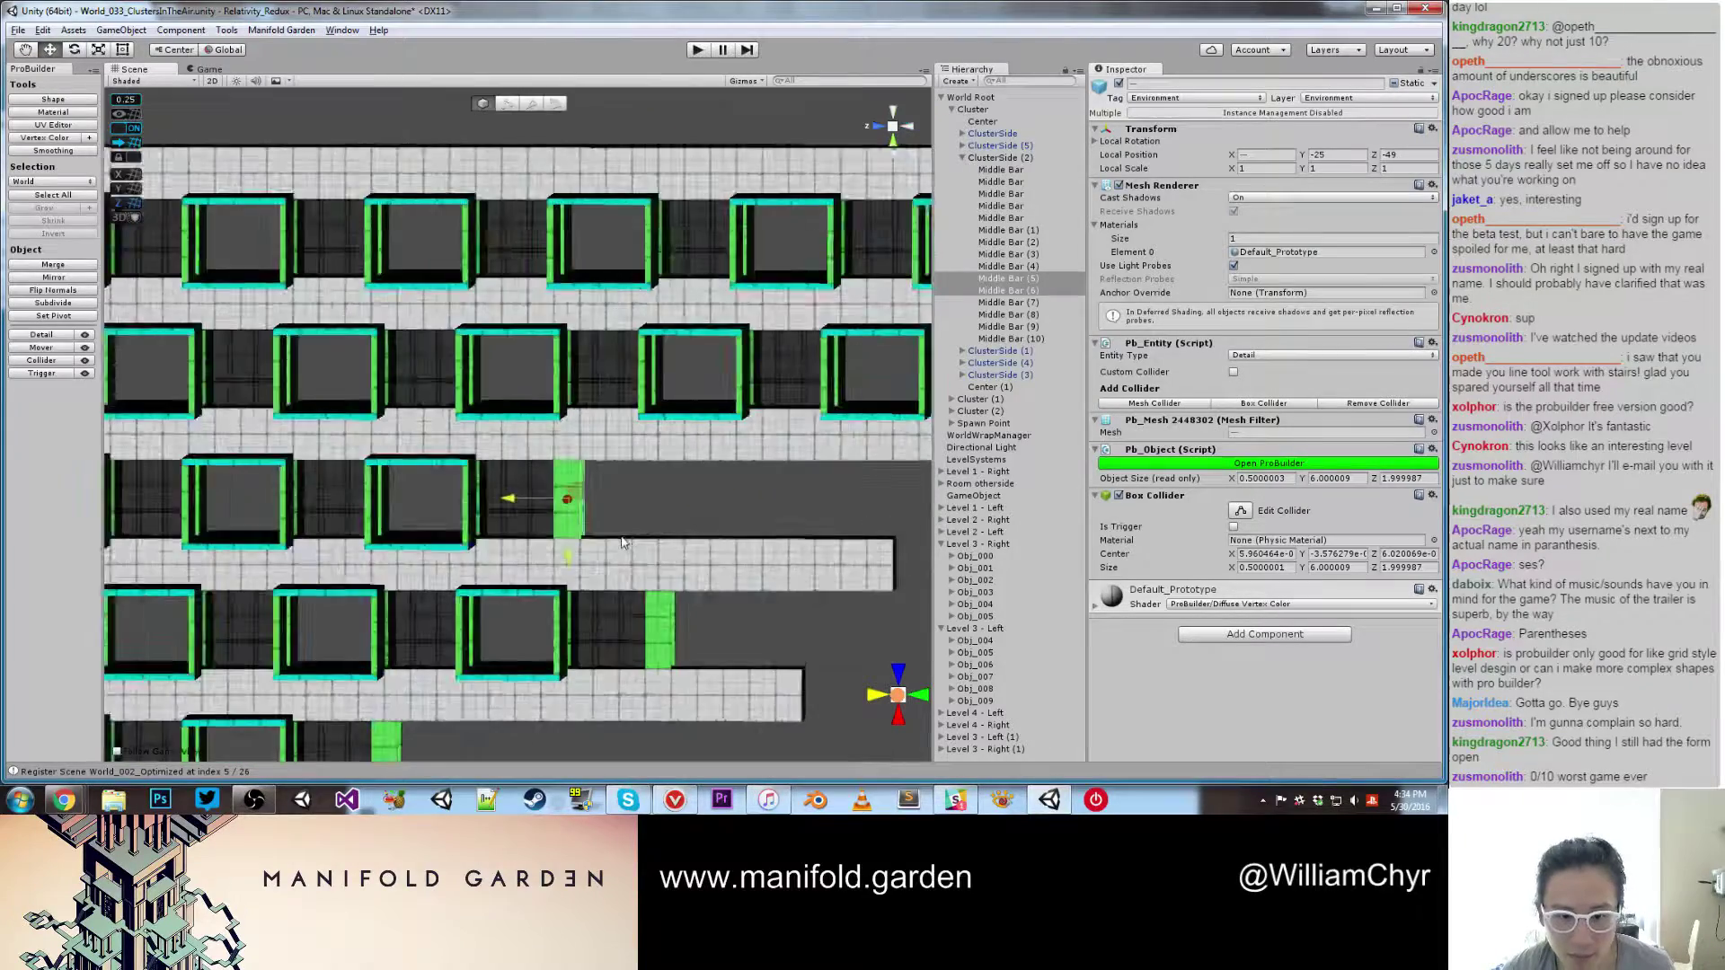
Step: Delete the end boxes Obj_005 from the Level 4 - Right group and Obj_004 from the Level 4 - Left group
left_click(661, 494)
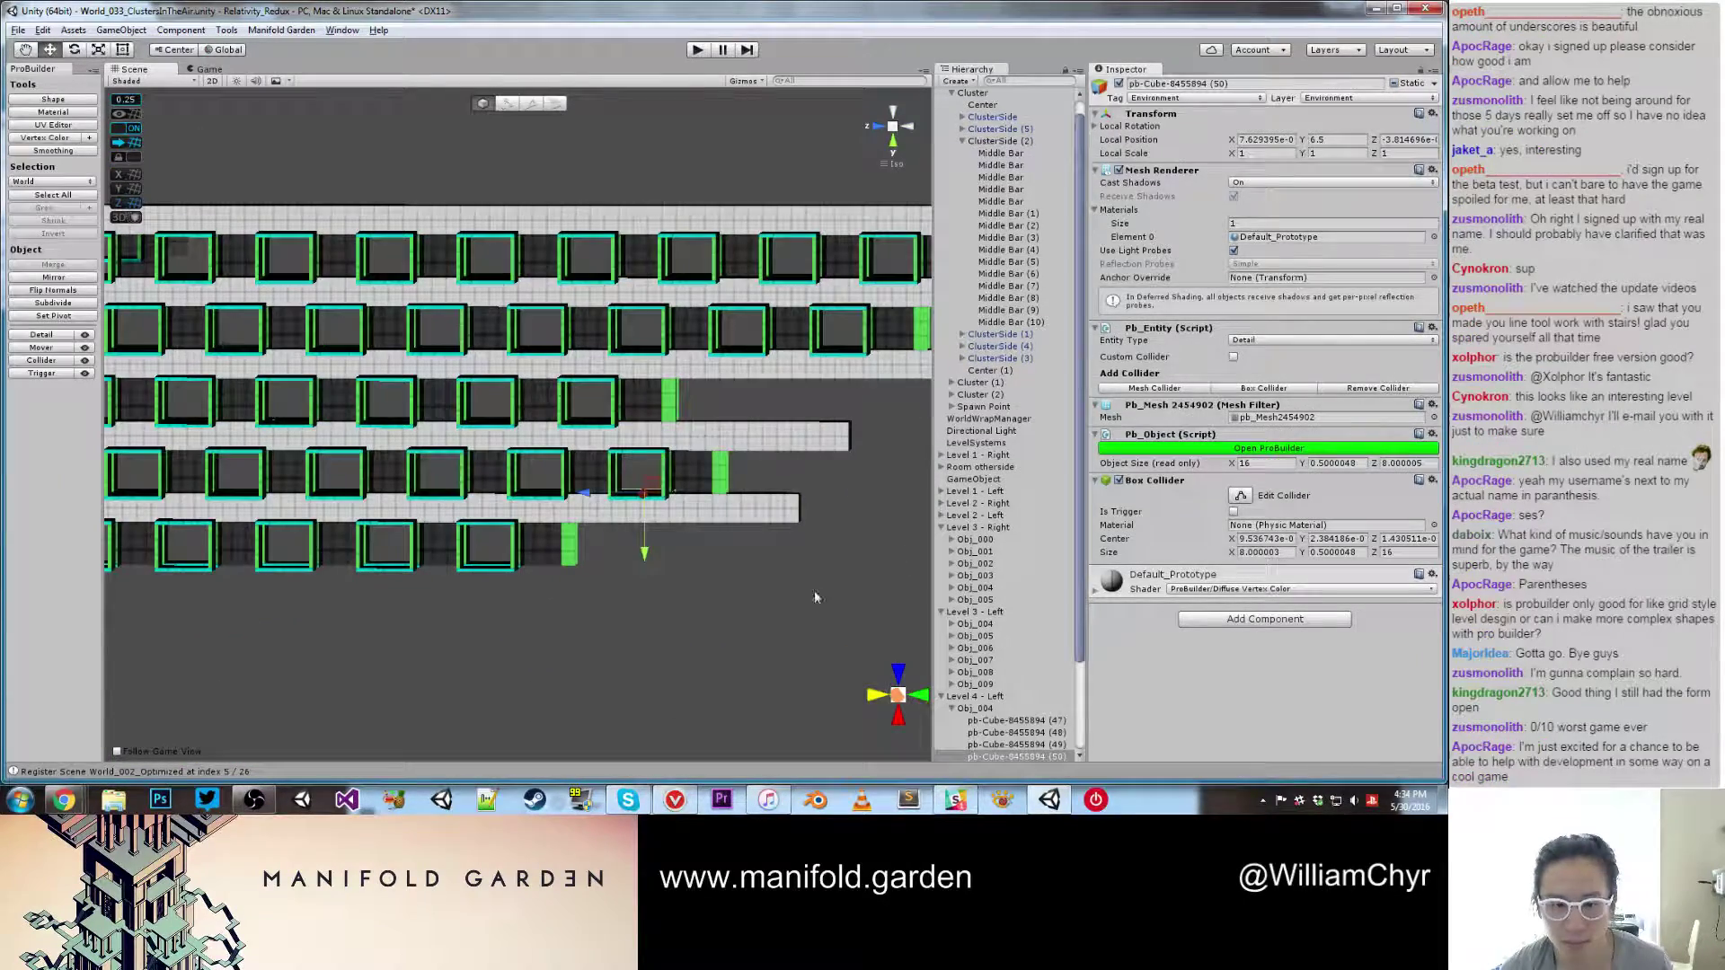
scroll(764, 503, "up", 7)
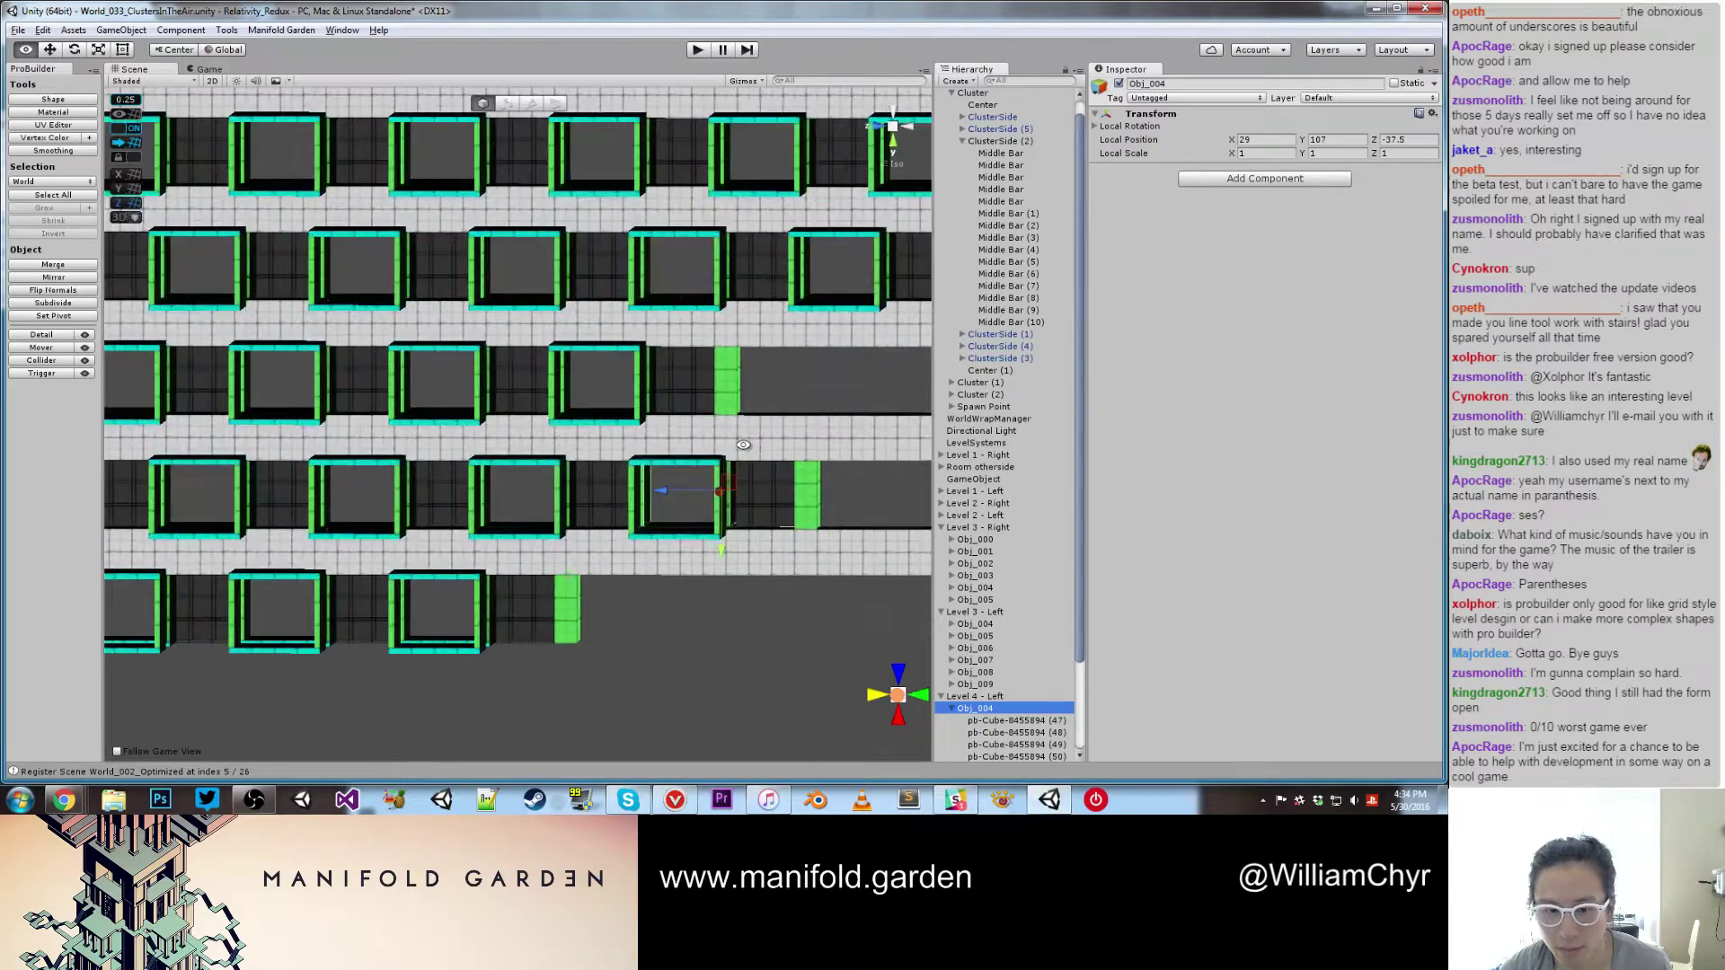
left_click_drag(687, 404, 732, 445, "alt")
left_click(733, 442, "shift")
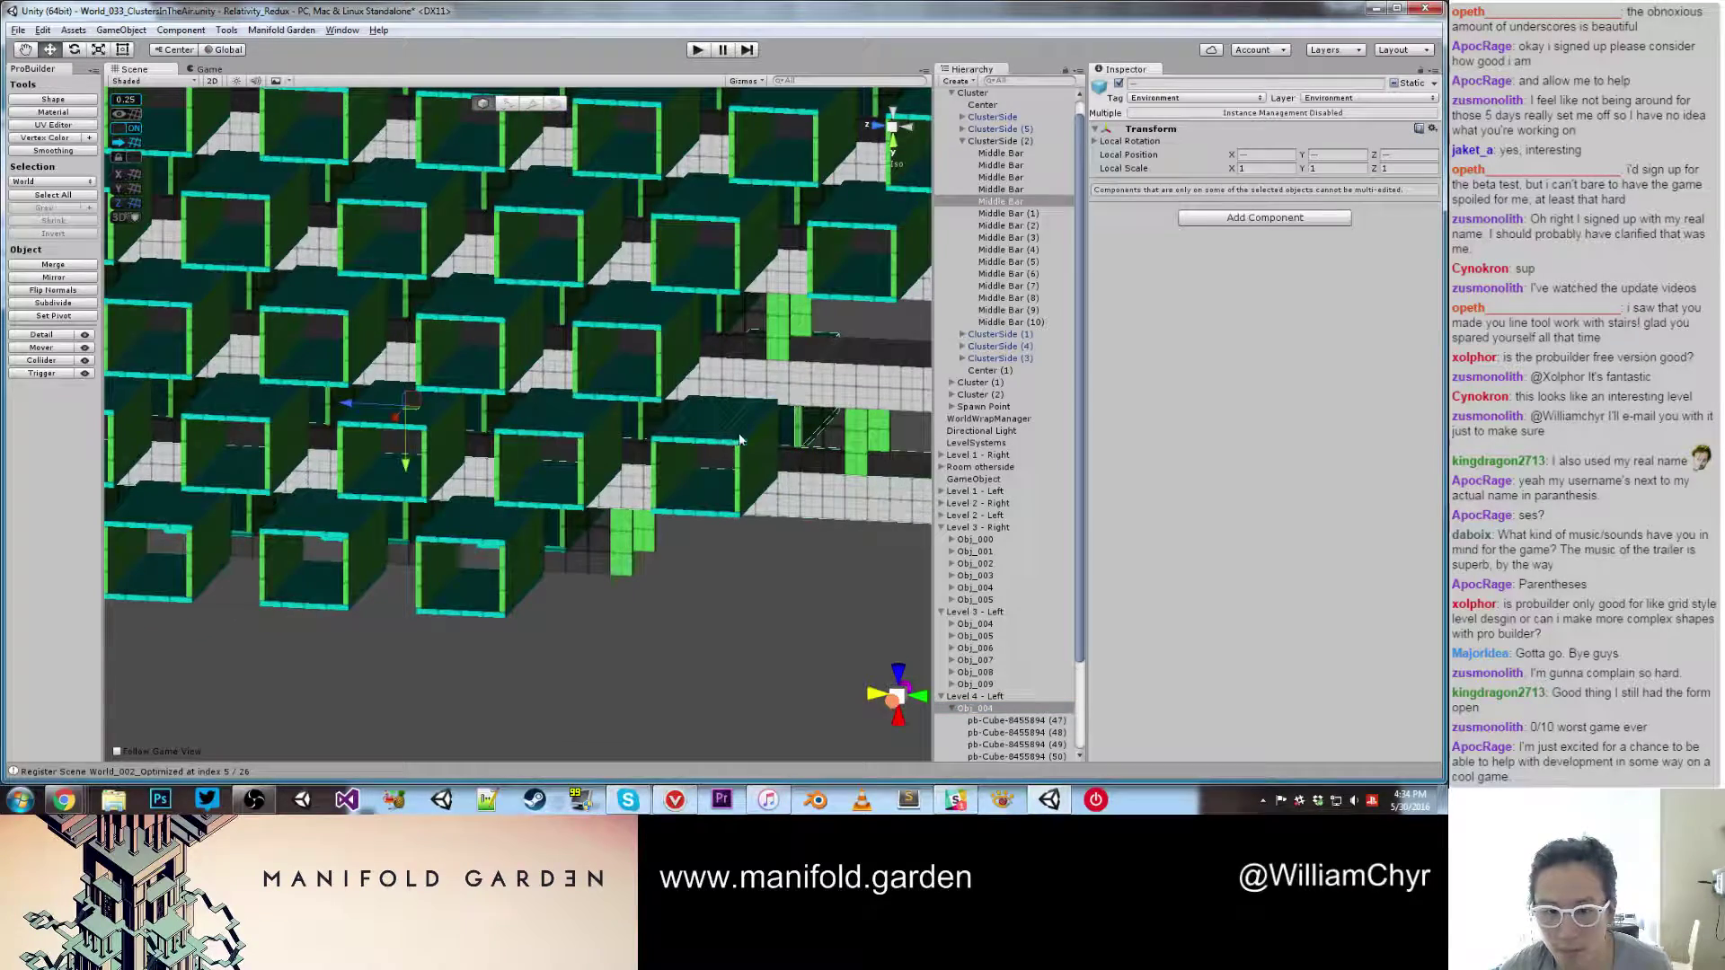
left_click(808, 435)
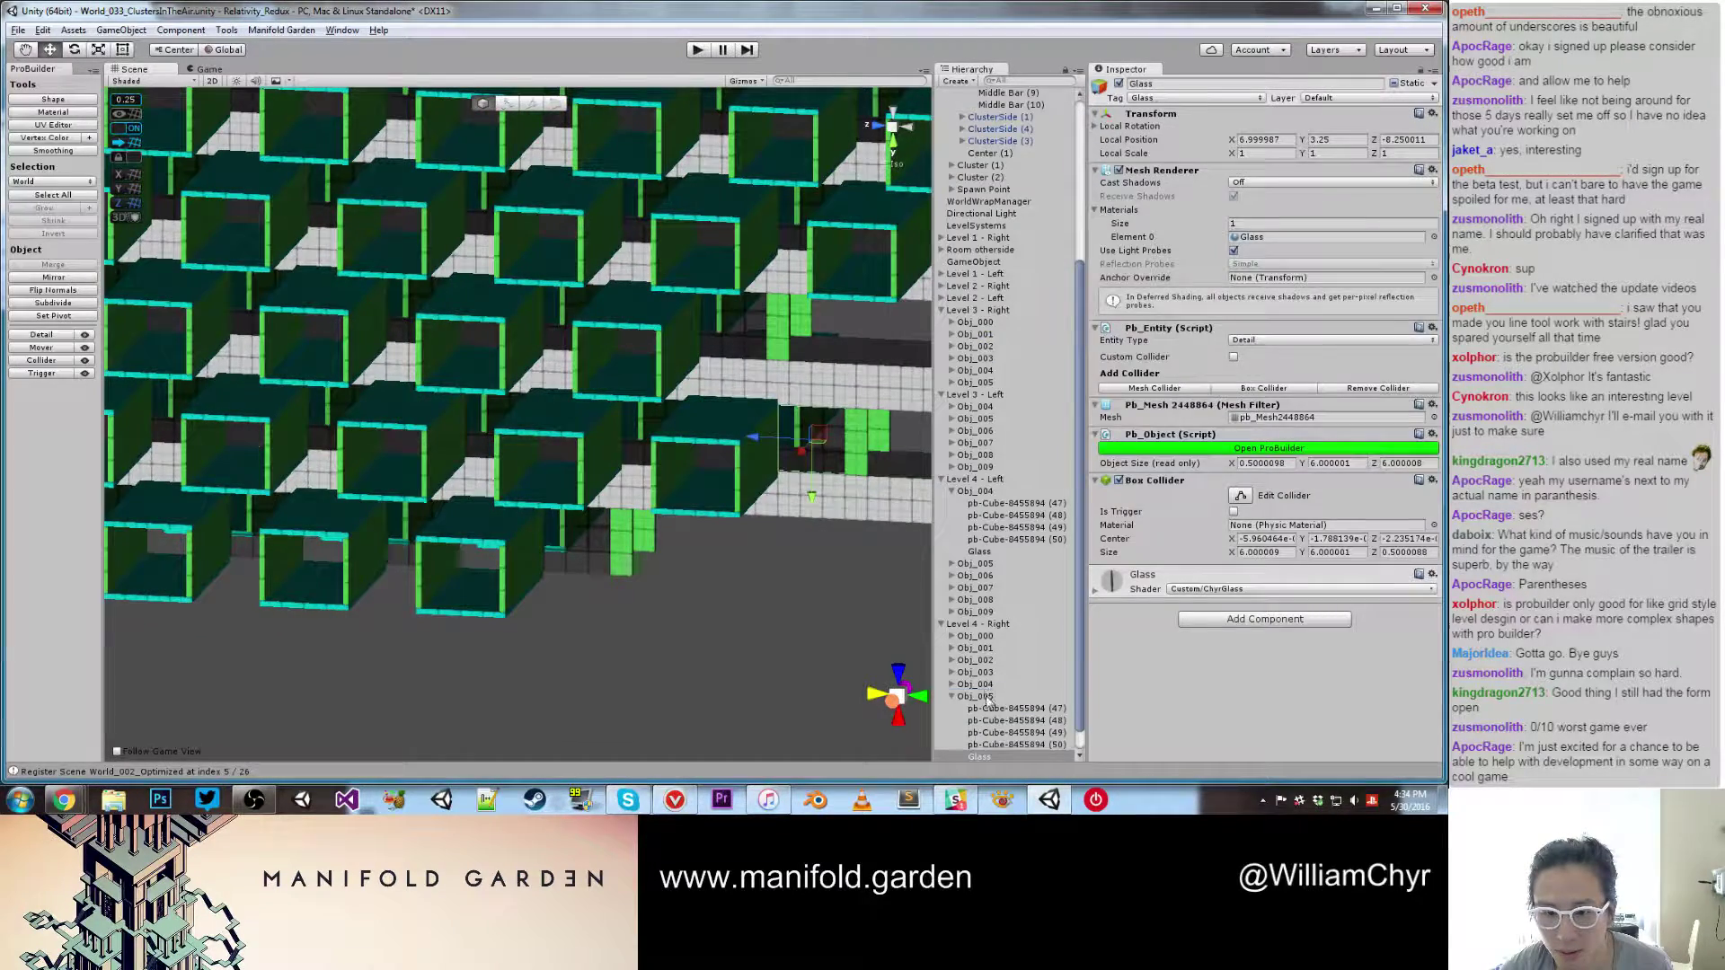
left_click(986, 697)
right_click(978, 699)
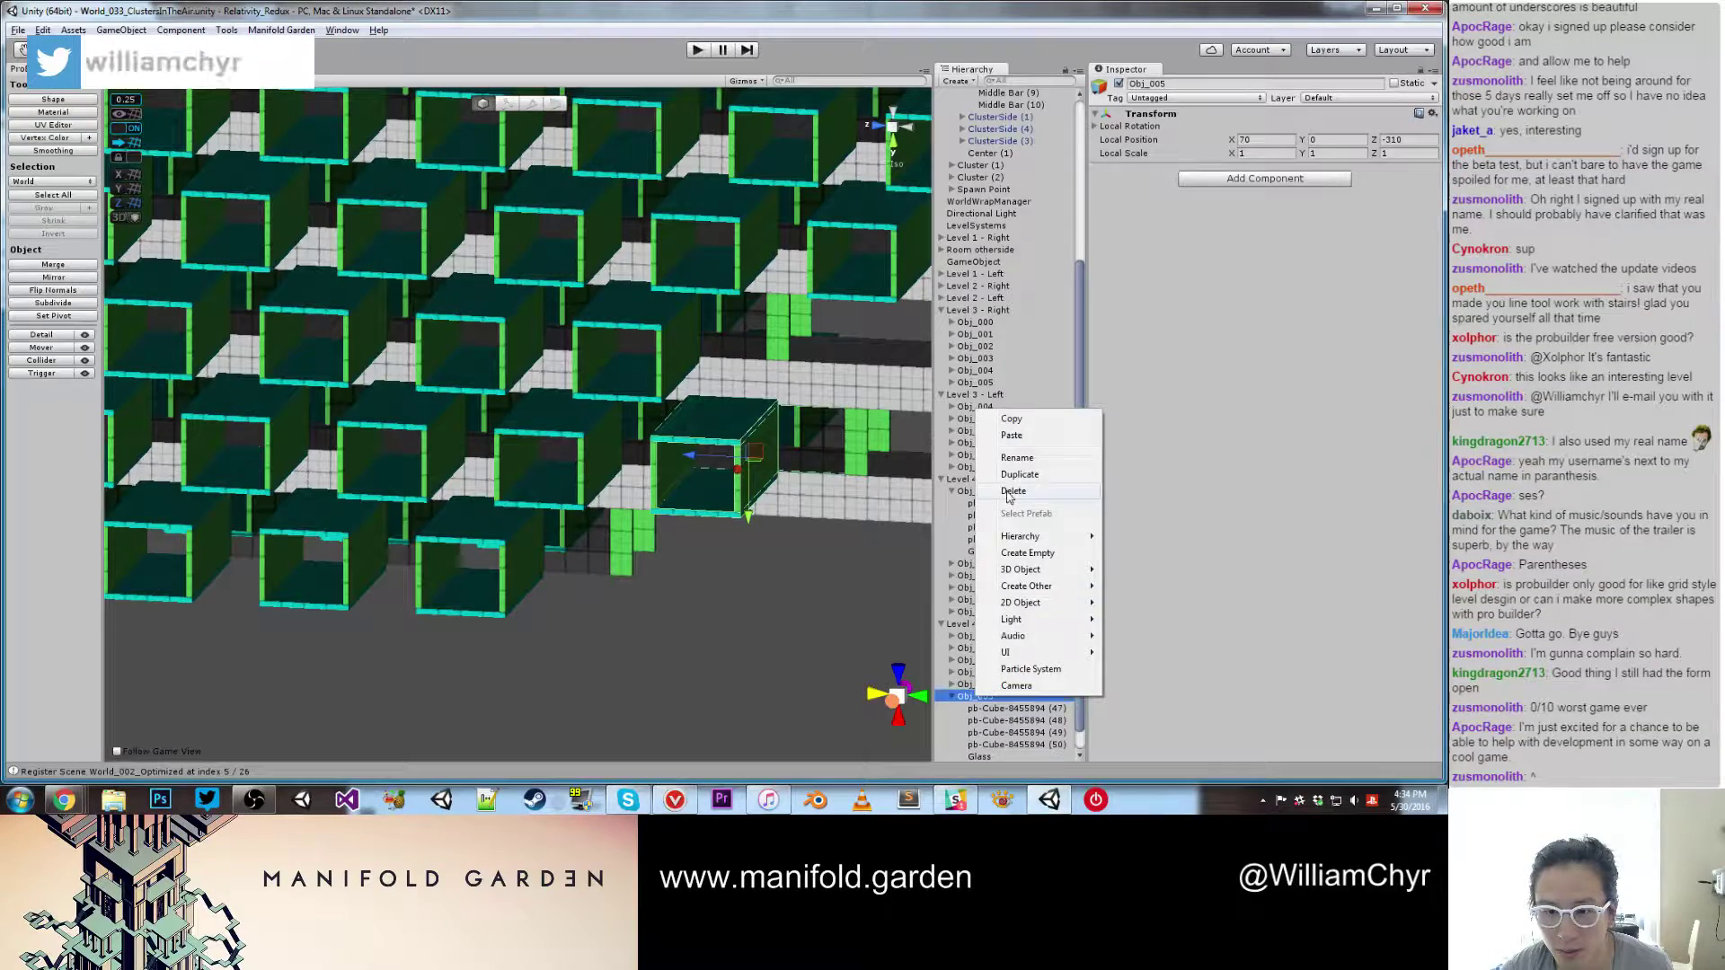
left_click(807, 444)
right_click(978, 541)
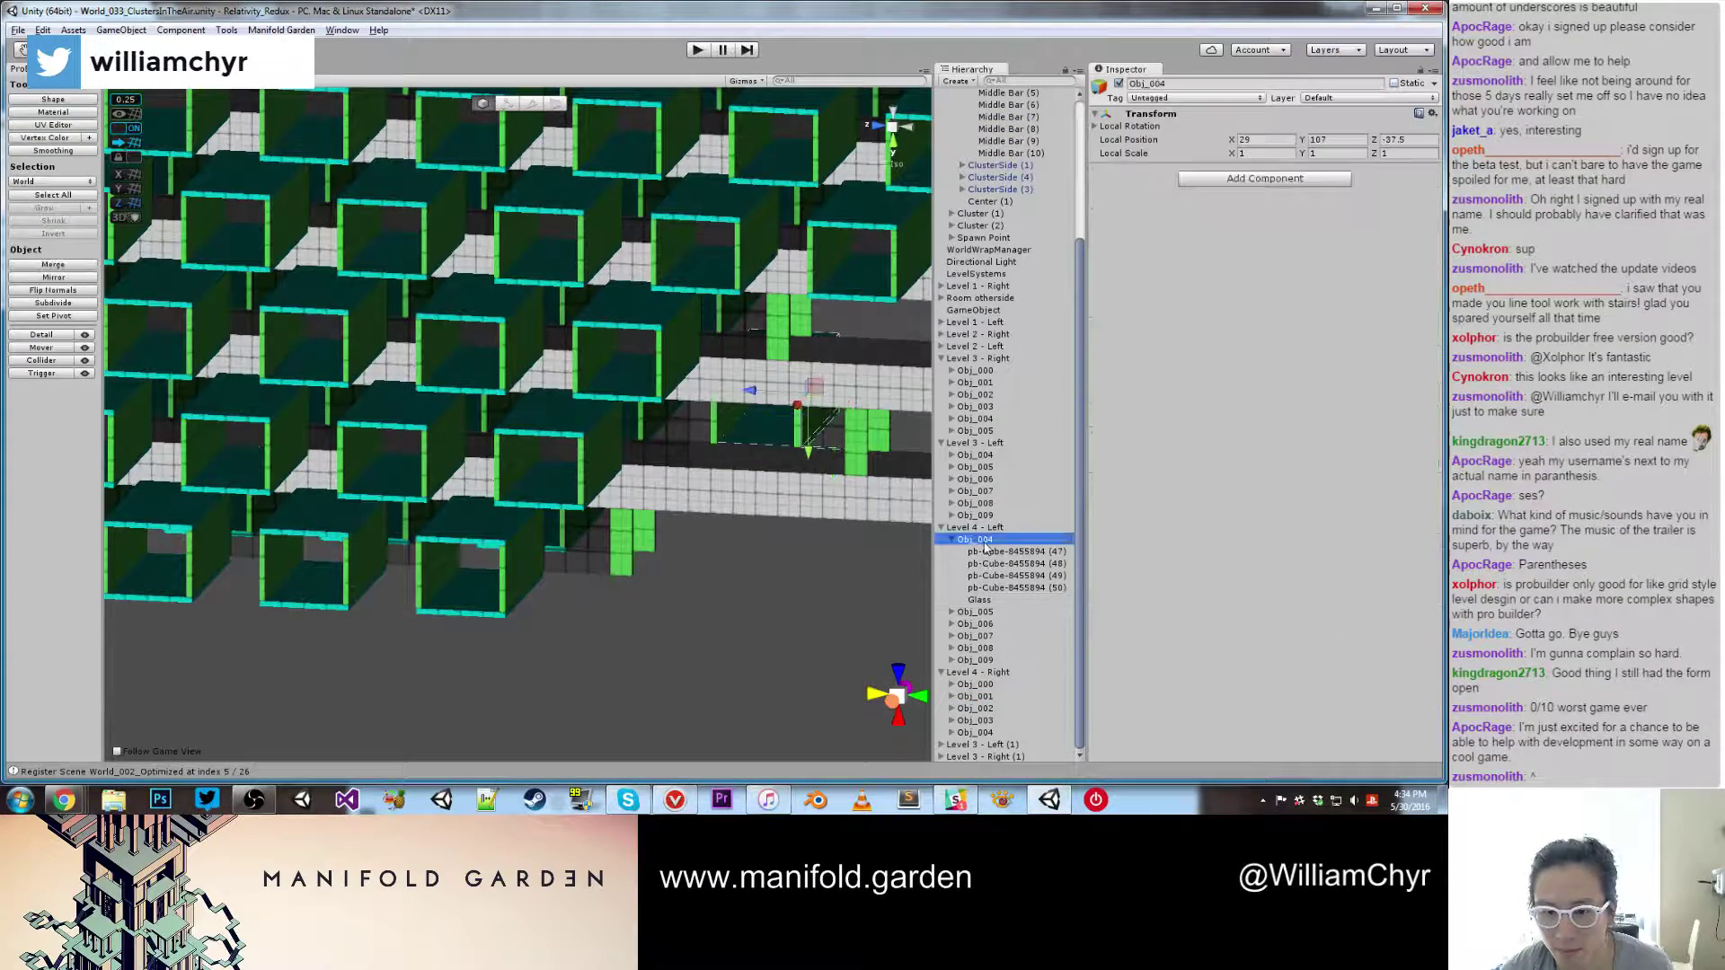
left_click(1022, 335)
Step: Move Middle Bar (7) and Middle Bar (8) together along the Level 4 row to Z -42, beside its last box
middle_click_drag(899, 526, 756, 603)
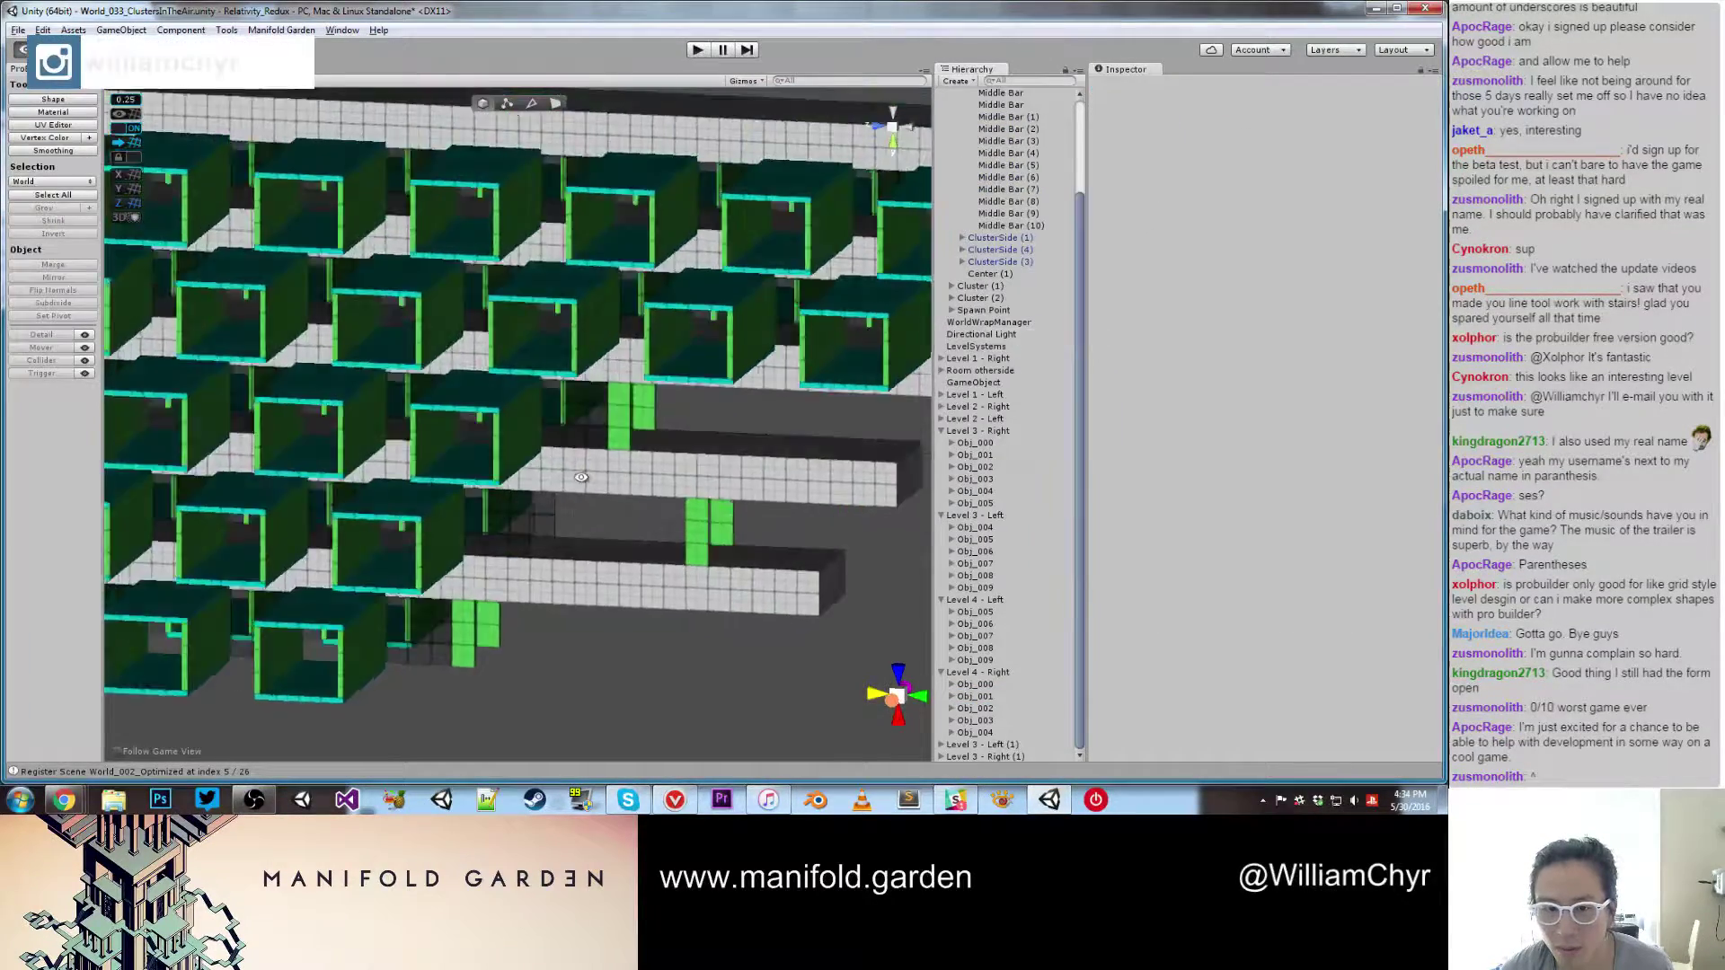
left_click_drag(756, 602, 739, 567, "alt")
scroll(738, 569, "up", 4)
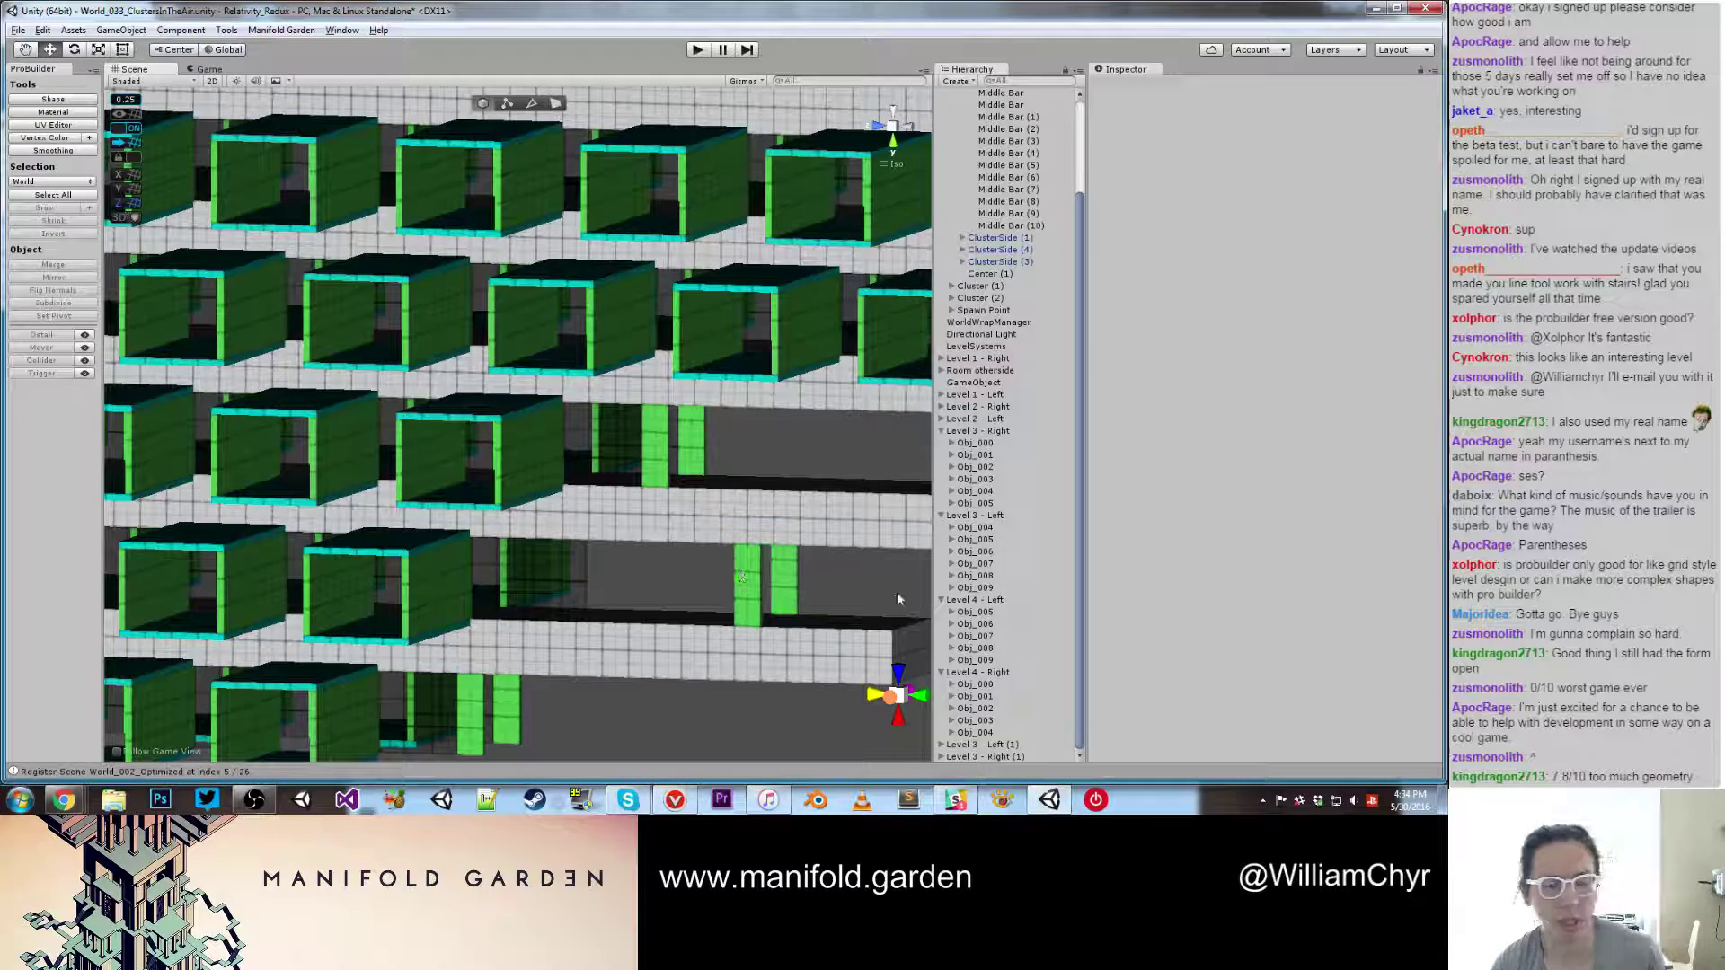
left_click(751, 595)
left_click(784, 583, "shift")
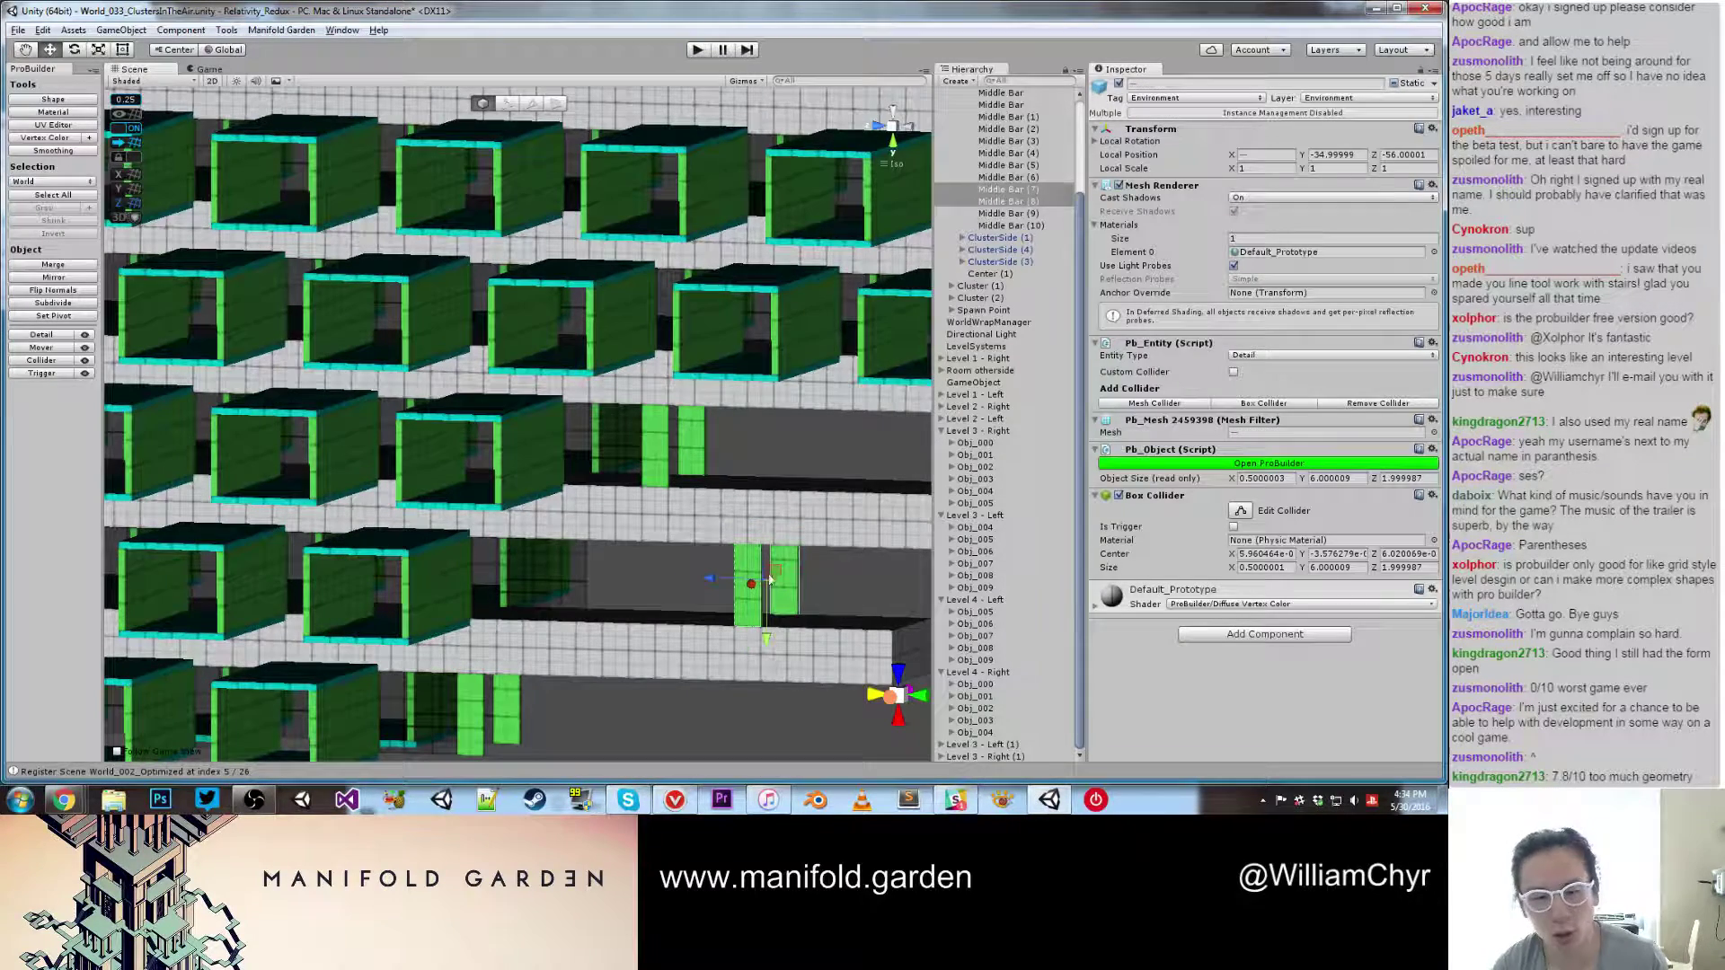
left_click_drag(728, 582, 564, 588)
Step: Pull in the end face of the beam beneath the Level 3 row until the beam is 104 long
scroll(617, 564, "down", 8)
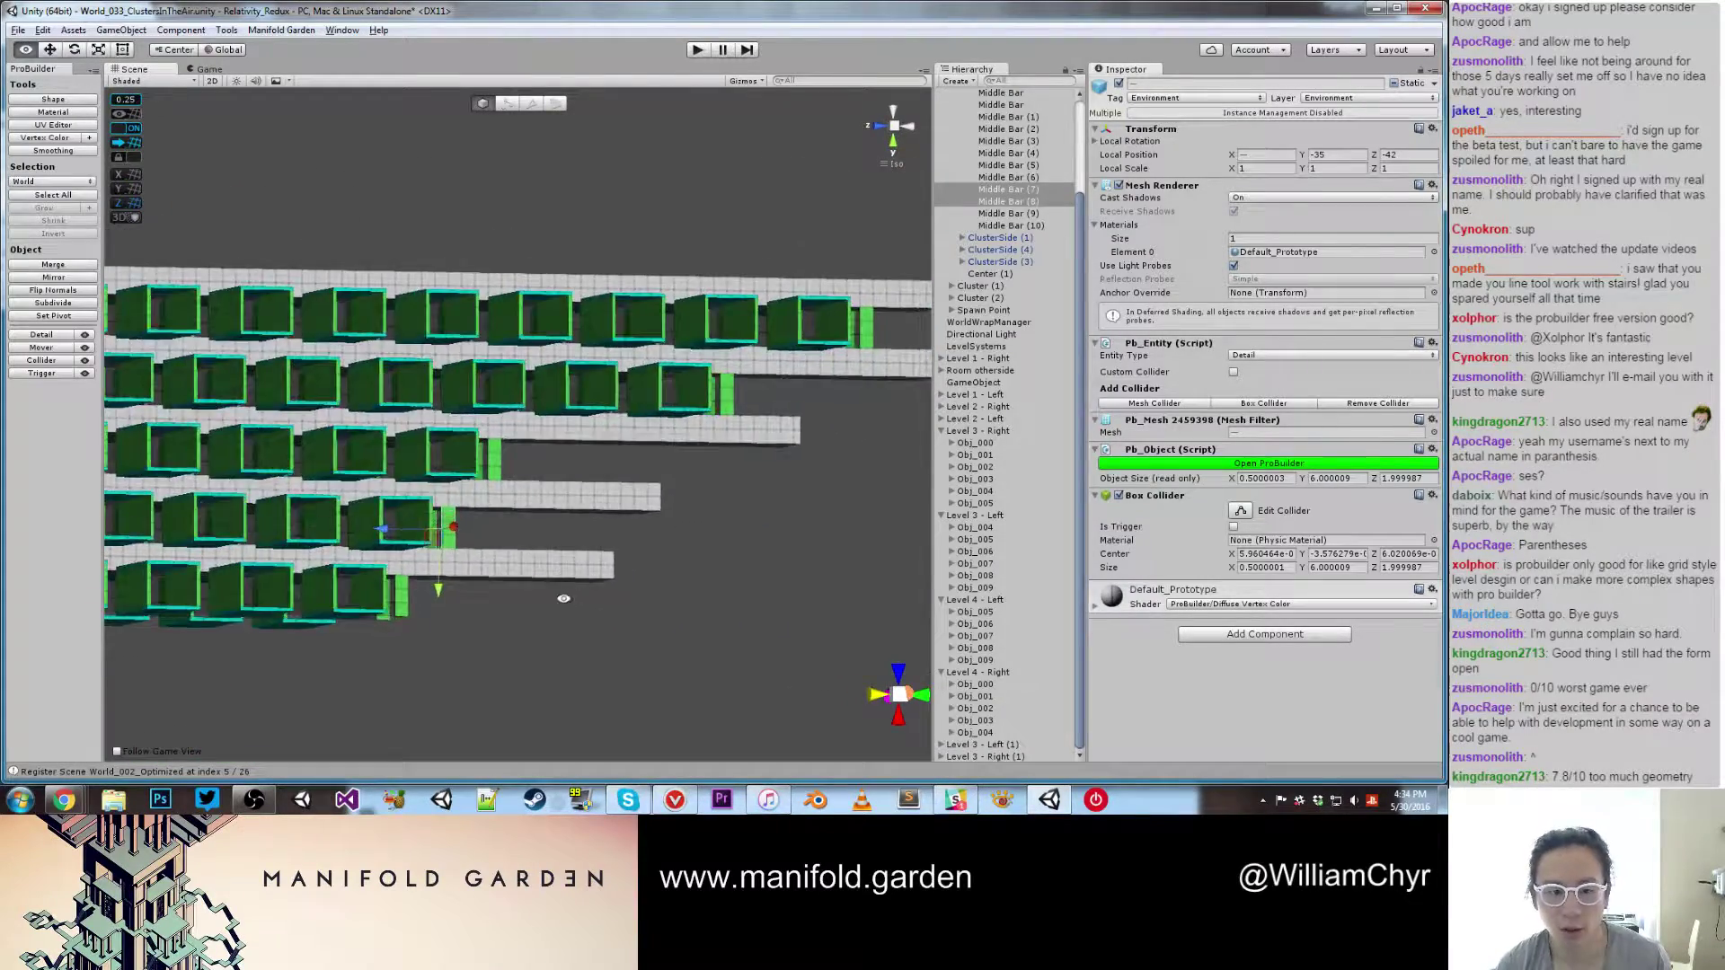
middle_click_drag(563, 588, 642, 583)
scroll(649, 582, "down", 5)
scroll(669, 544, "up", 10)
key("g")
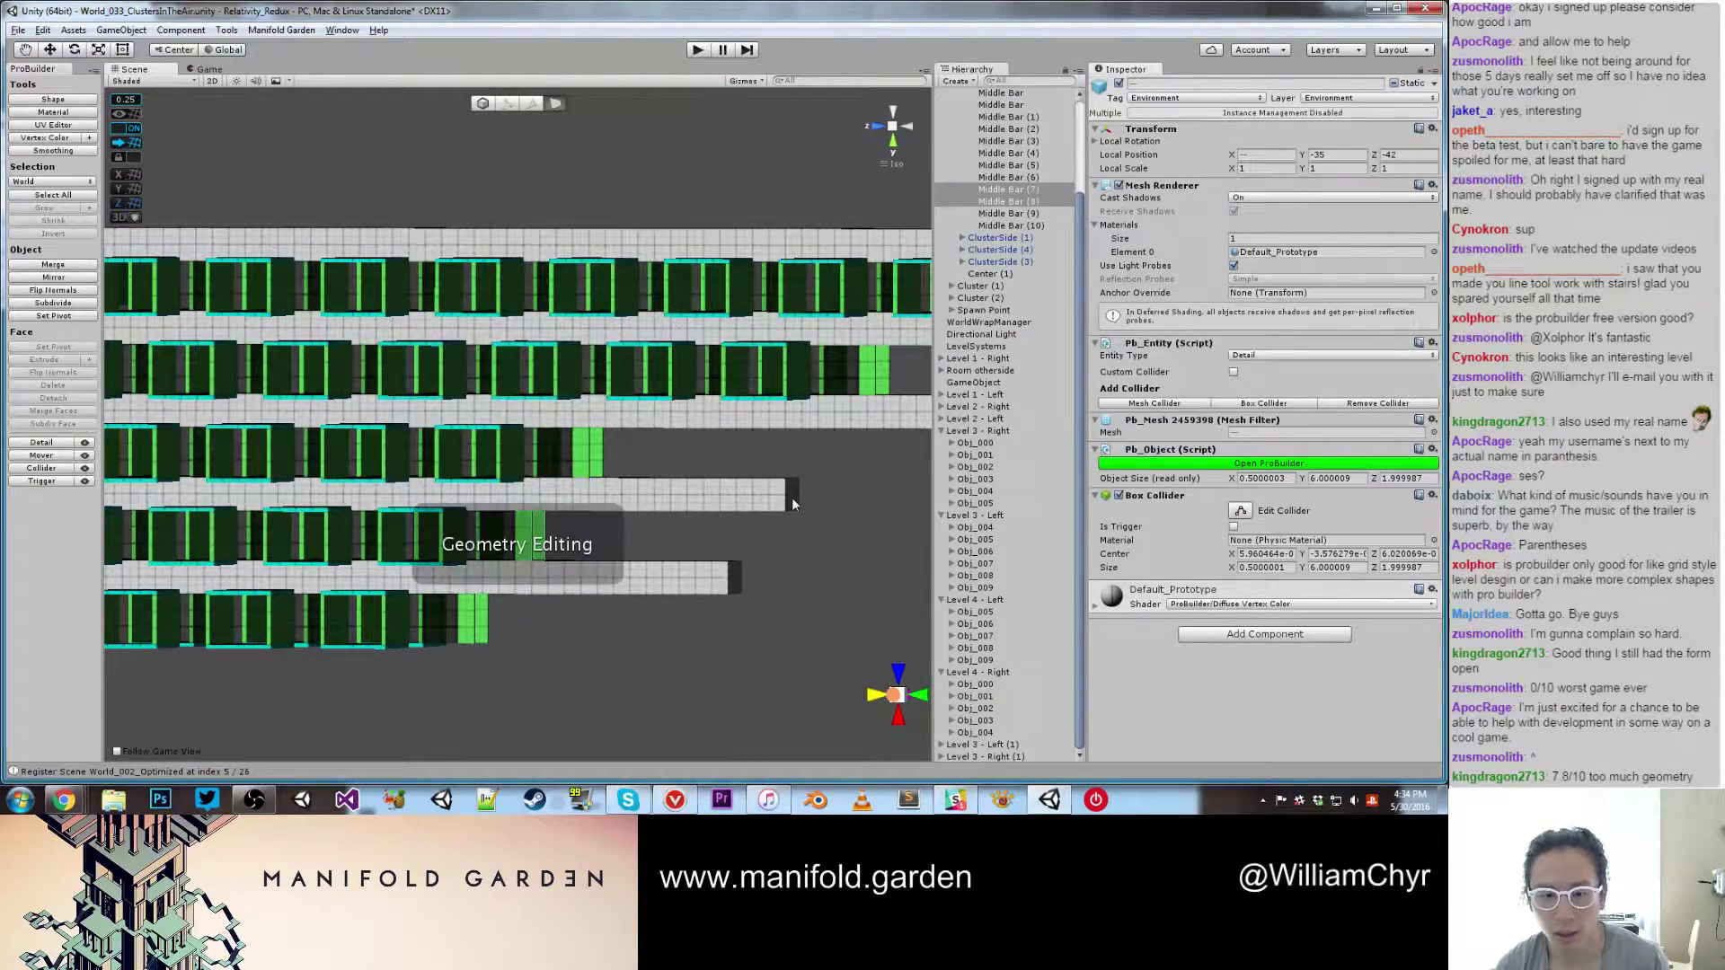
left_click(792, 495)
left_click_drag(818, 496, 742, 503, "alt")
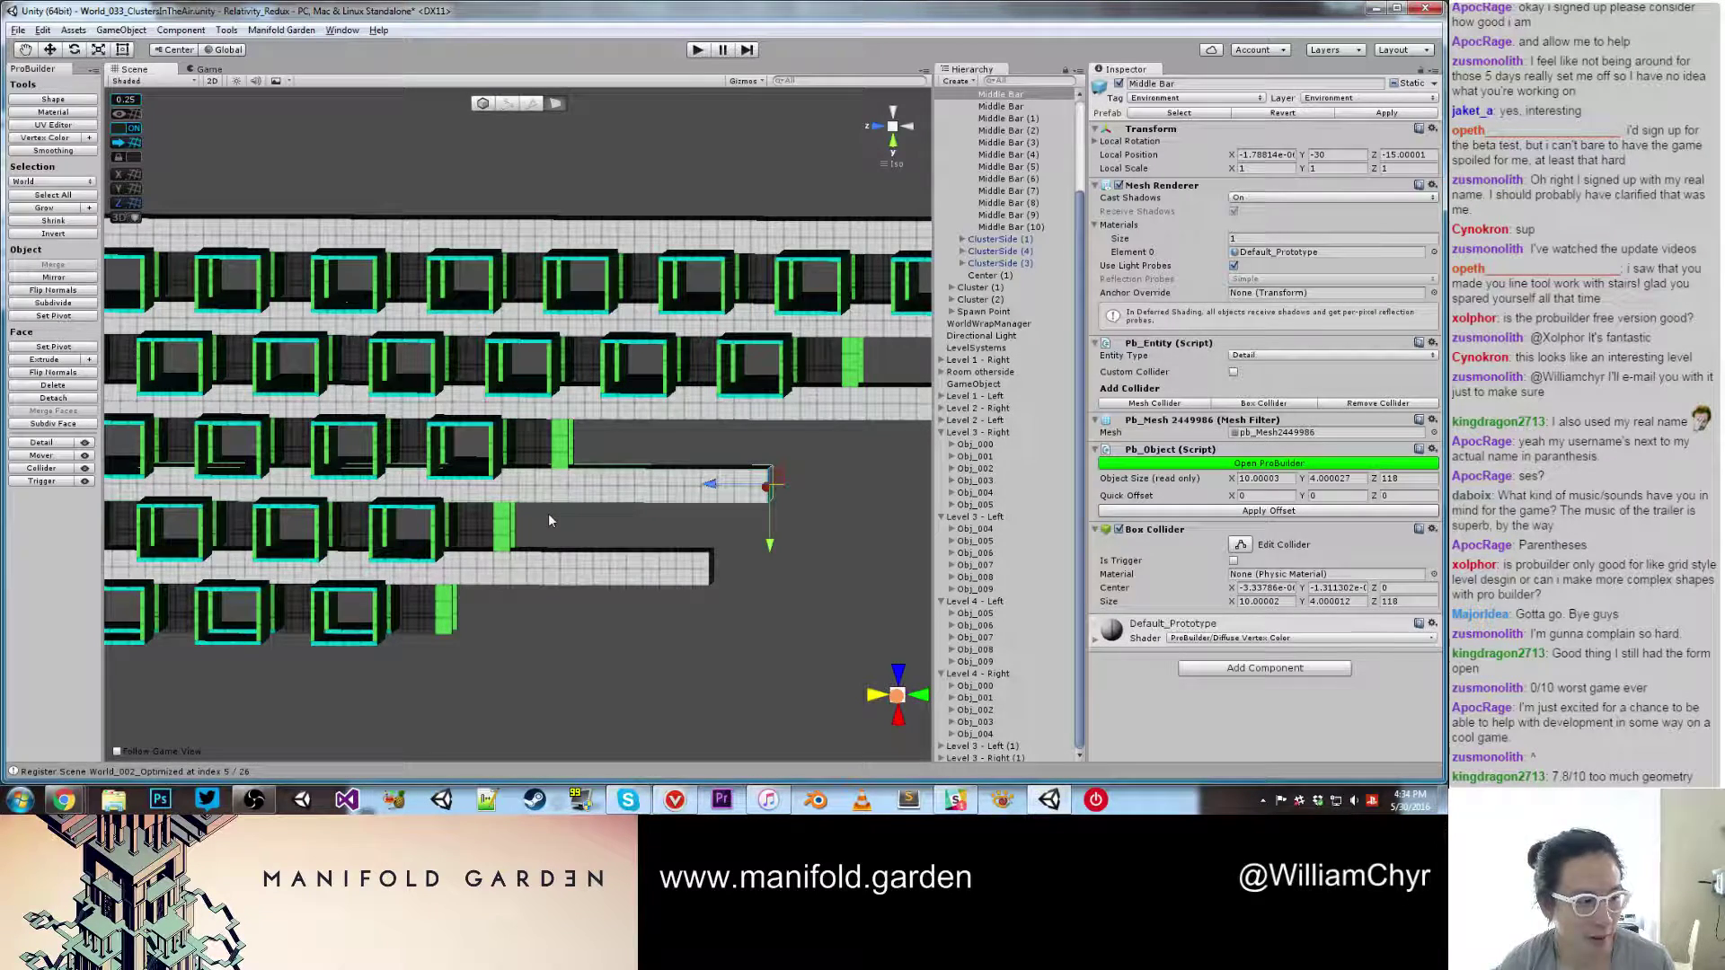
mouse_move(552, 519)
left_mouse_down("alt")
mouse_move(641, 510)
mouse_move(551, 513)
mouse_move(565, 509)
left_mouse_up("alt")
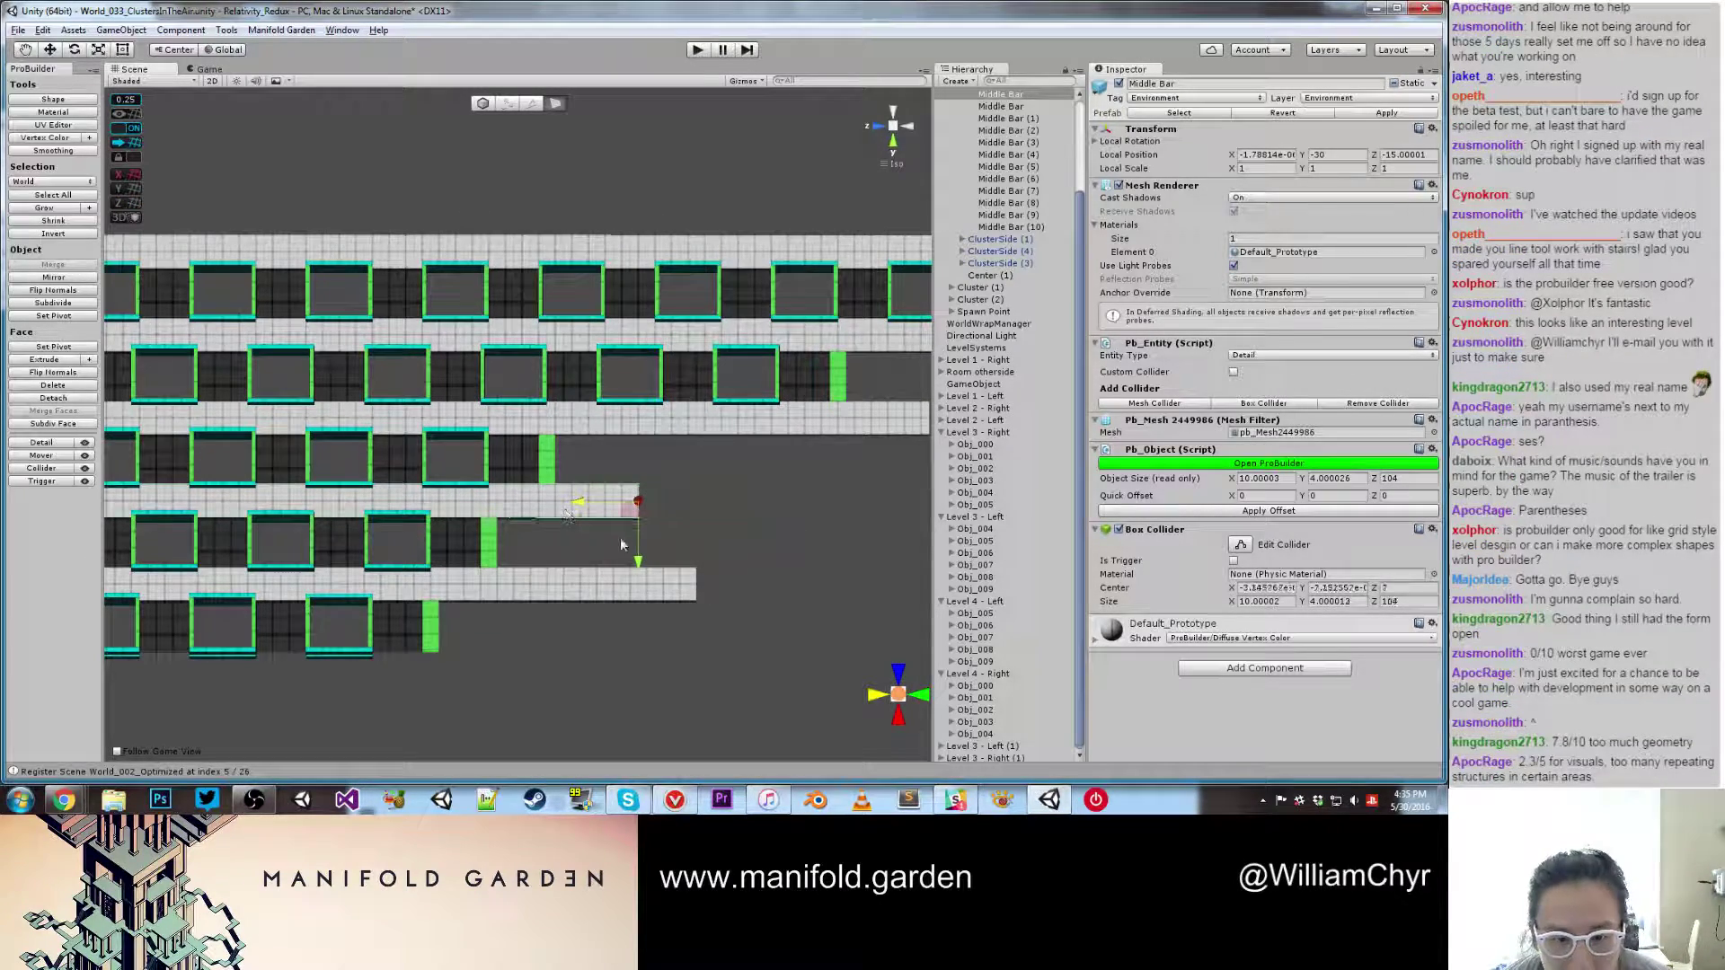
Step: Shorten the beam beneath the Level 4 row to a length of 94 and reset its pivot
scroll(713, 552, "up", 4)
scroll(710, 545, "up", 2, "alt")
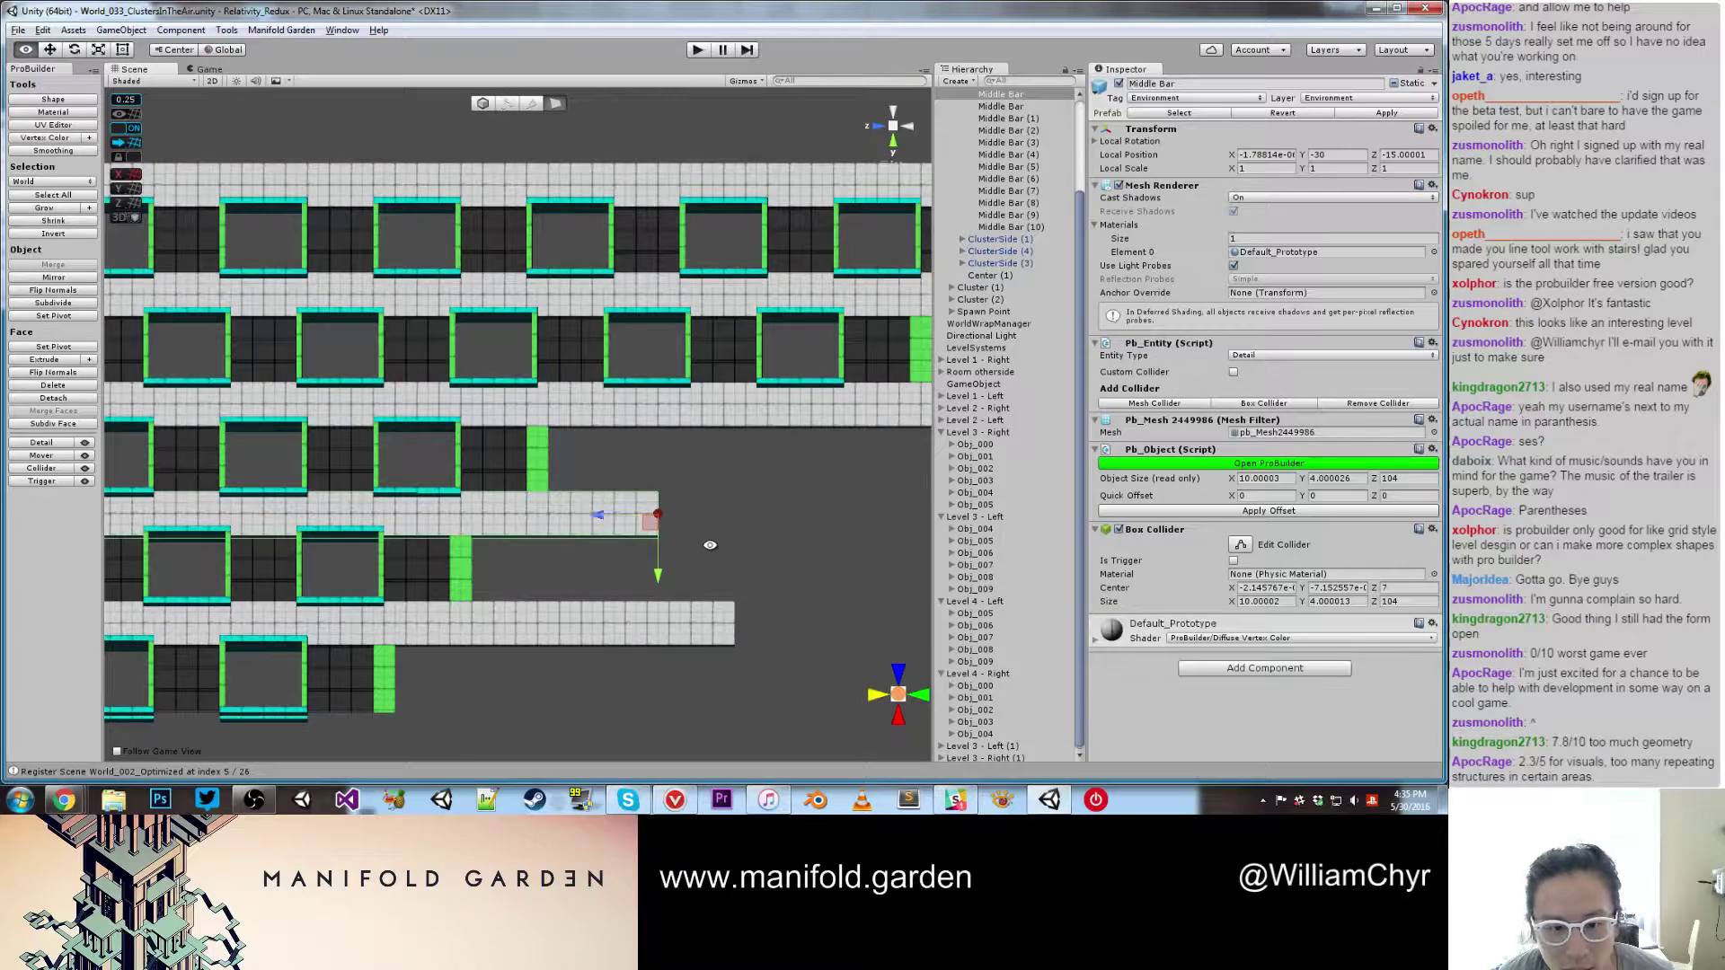
left_click_drag(710, 545, 512, 506, "alt")
left_click(747, 609)
key("g")
key("ctrl+j")
Step: Delete the end boxes Obj_004 from the Level 4 - Right group and Obj_005 from the Level 4 - Left group
scroll(479, 651, "down", 12)
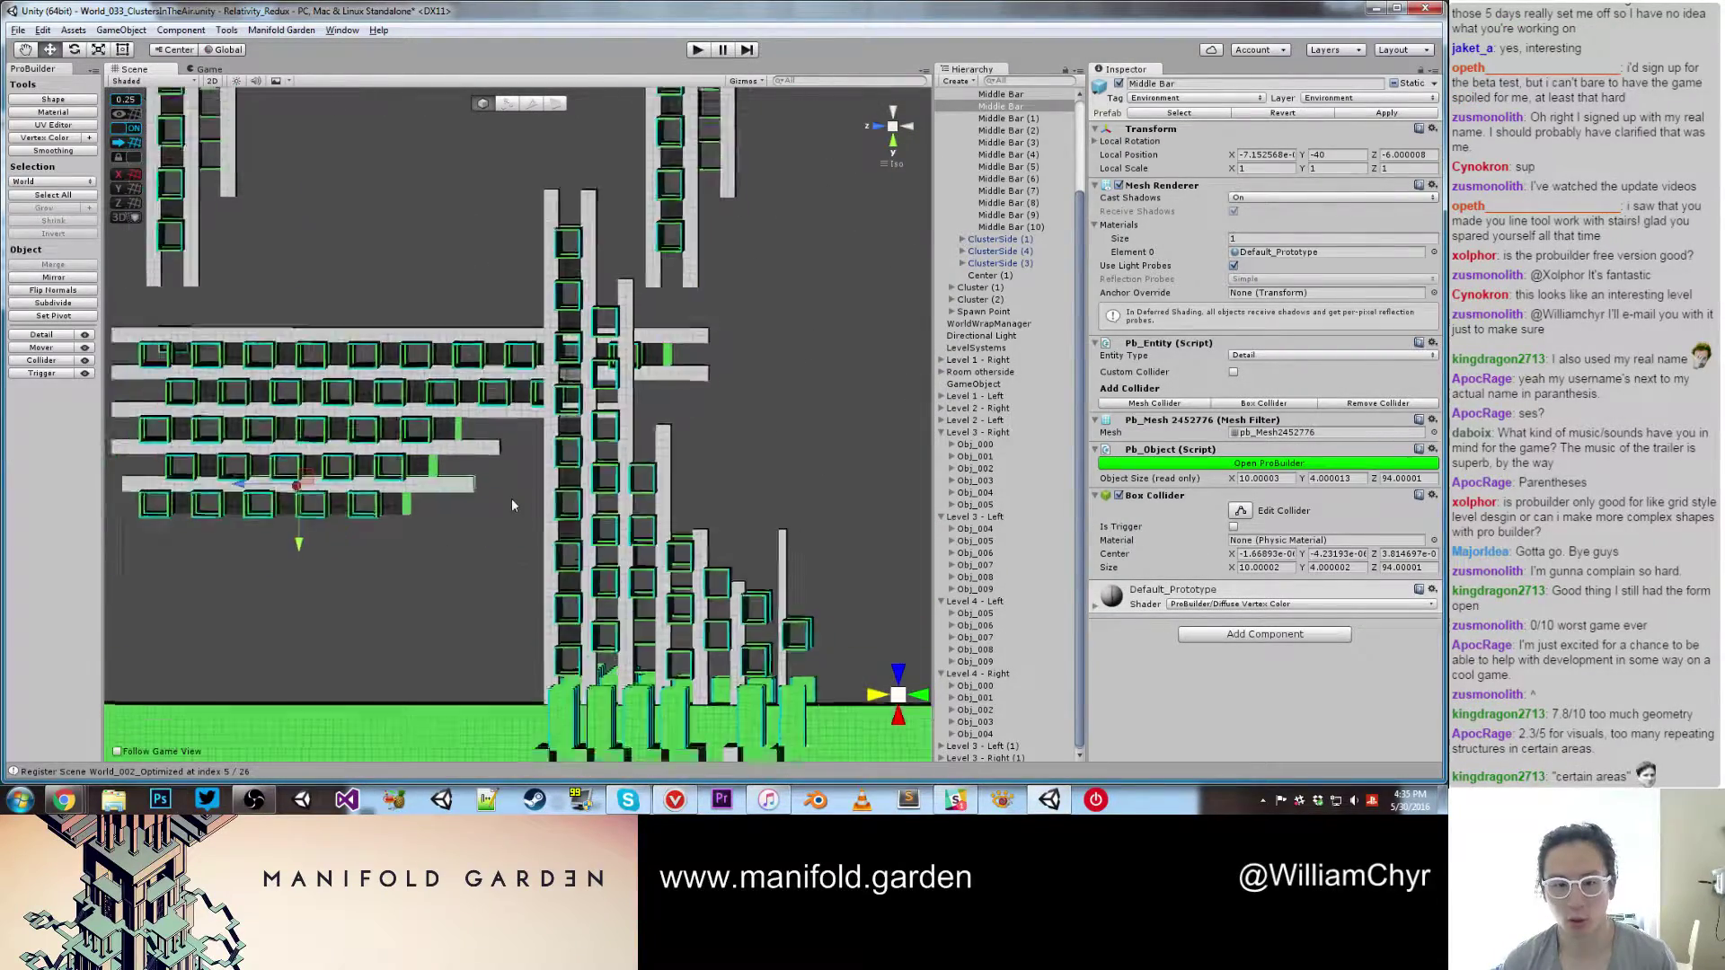
scroll(512, 506, "up", 8)
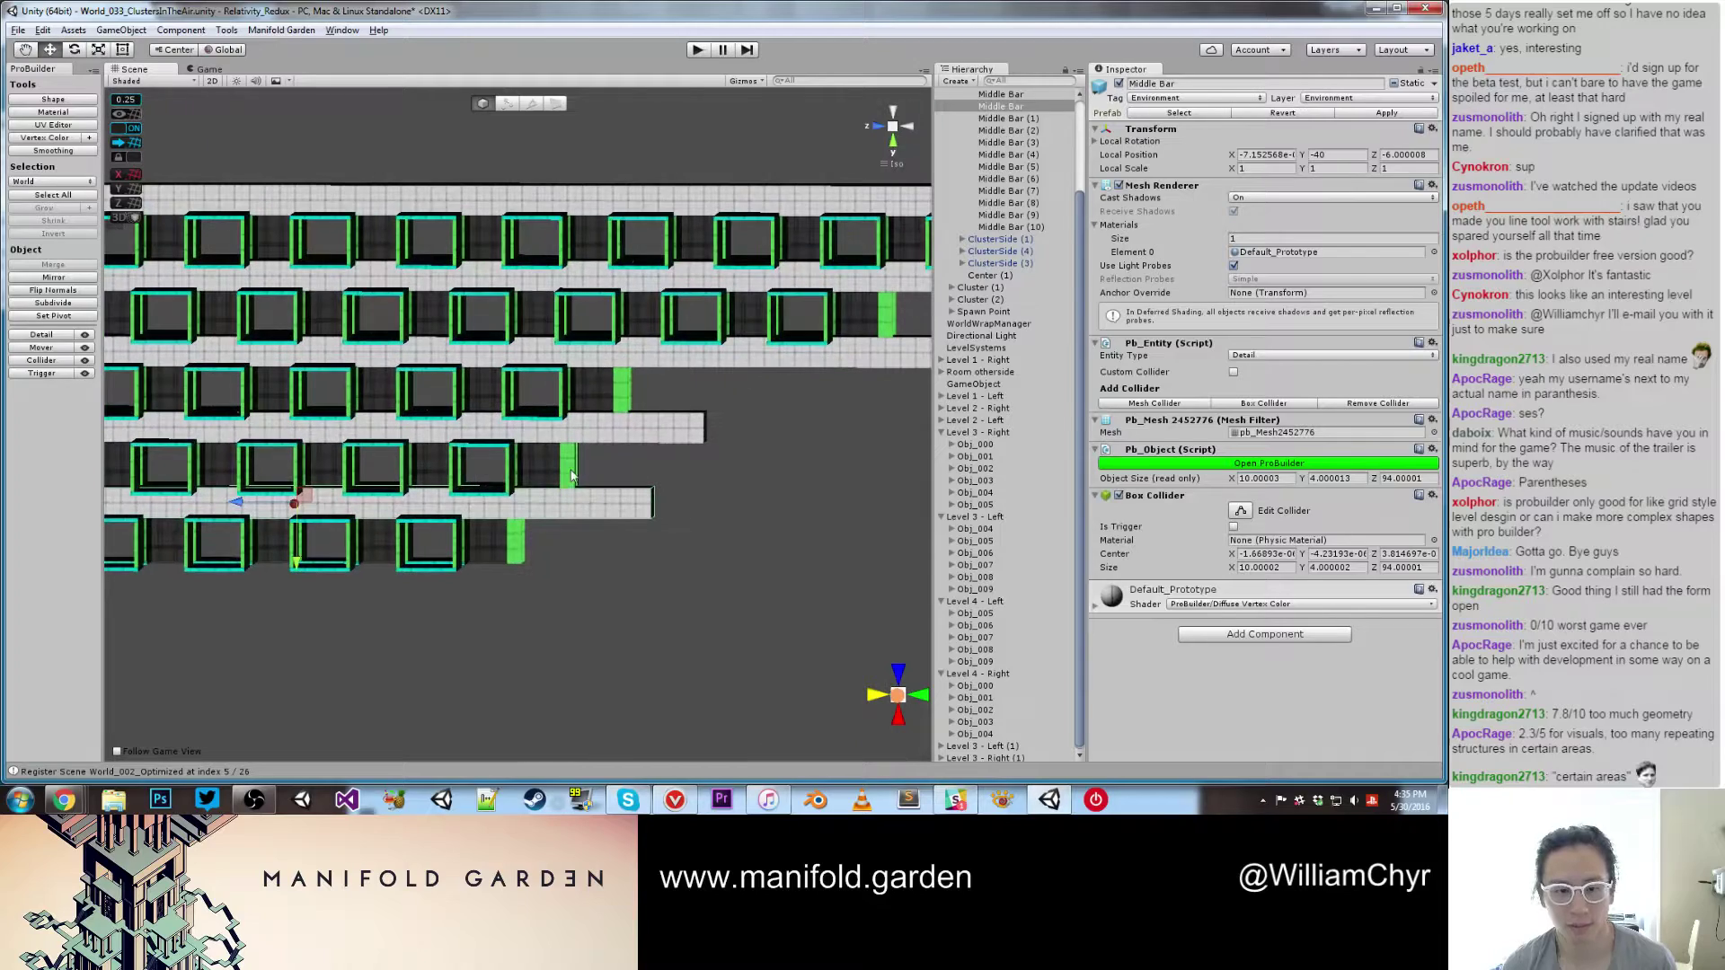
left_click(499, 477)
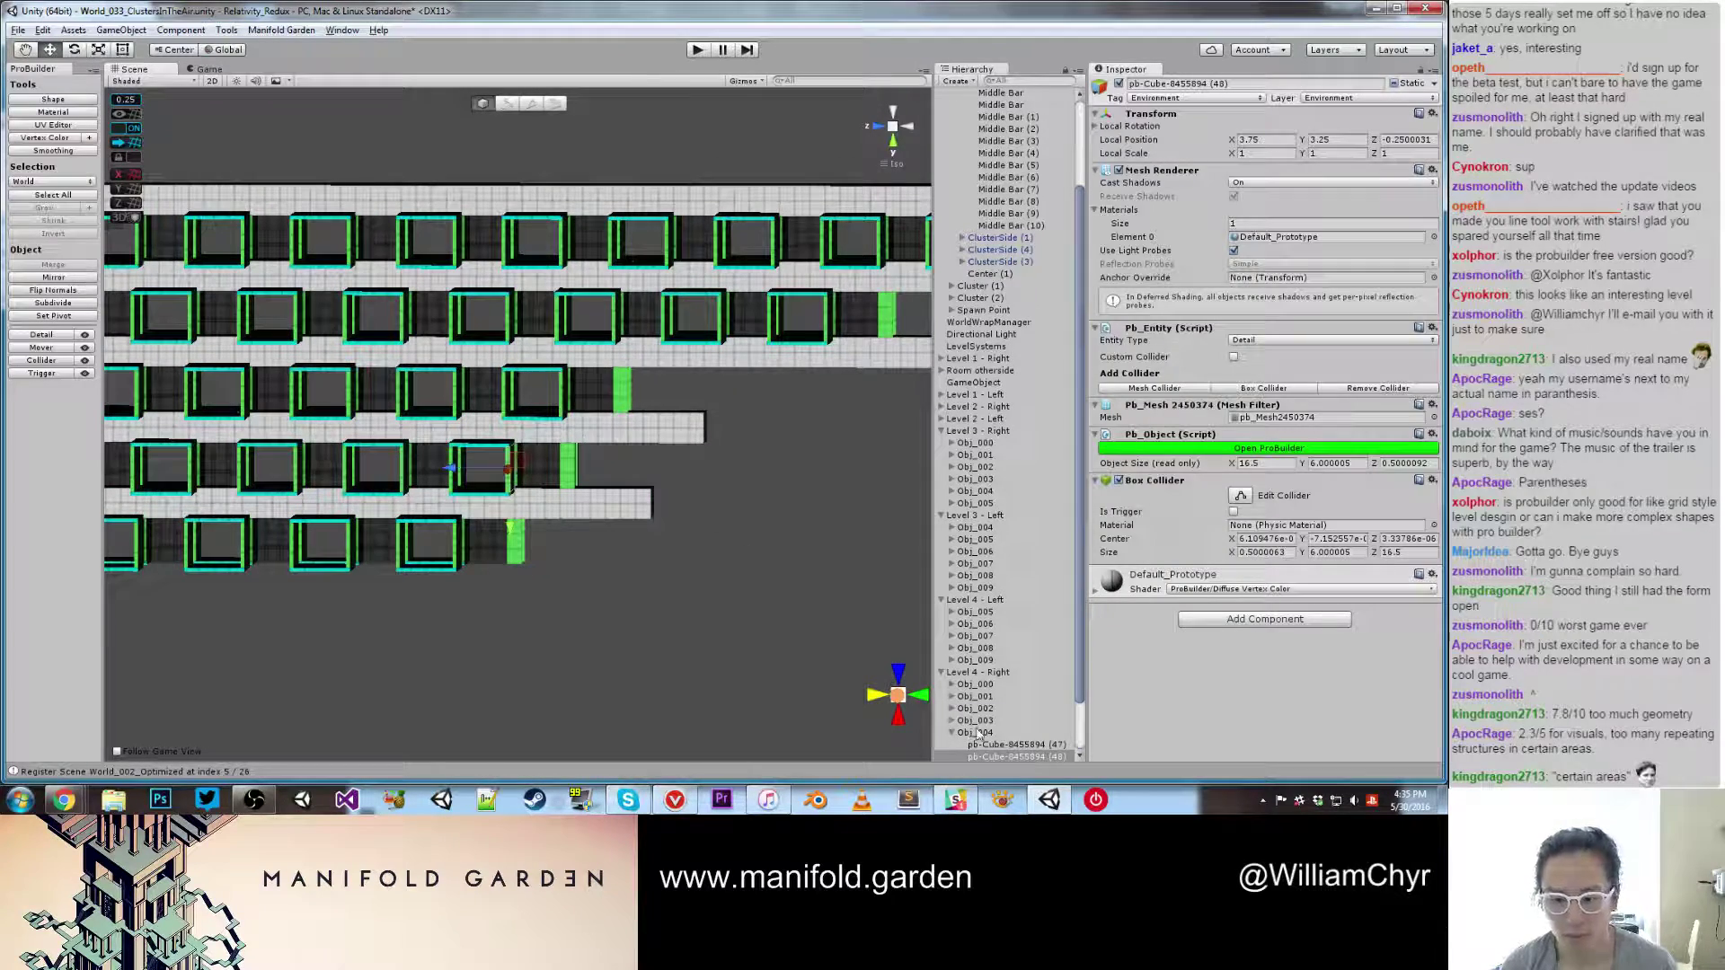
left_click(977, 732)
scroll(1016, 700, "down", 2)
right_click(989, 676)
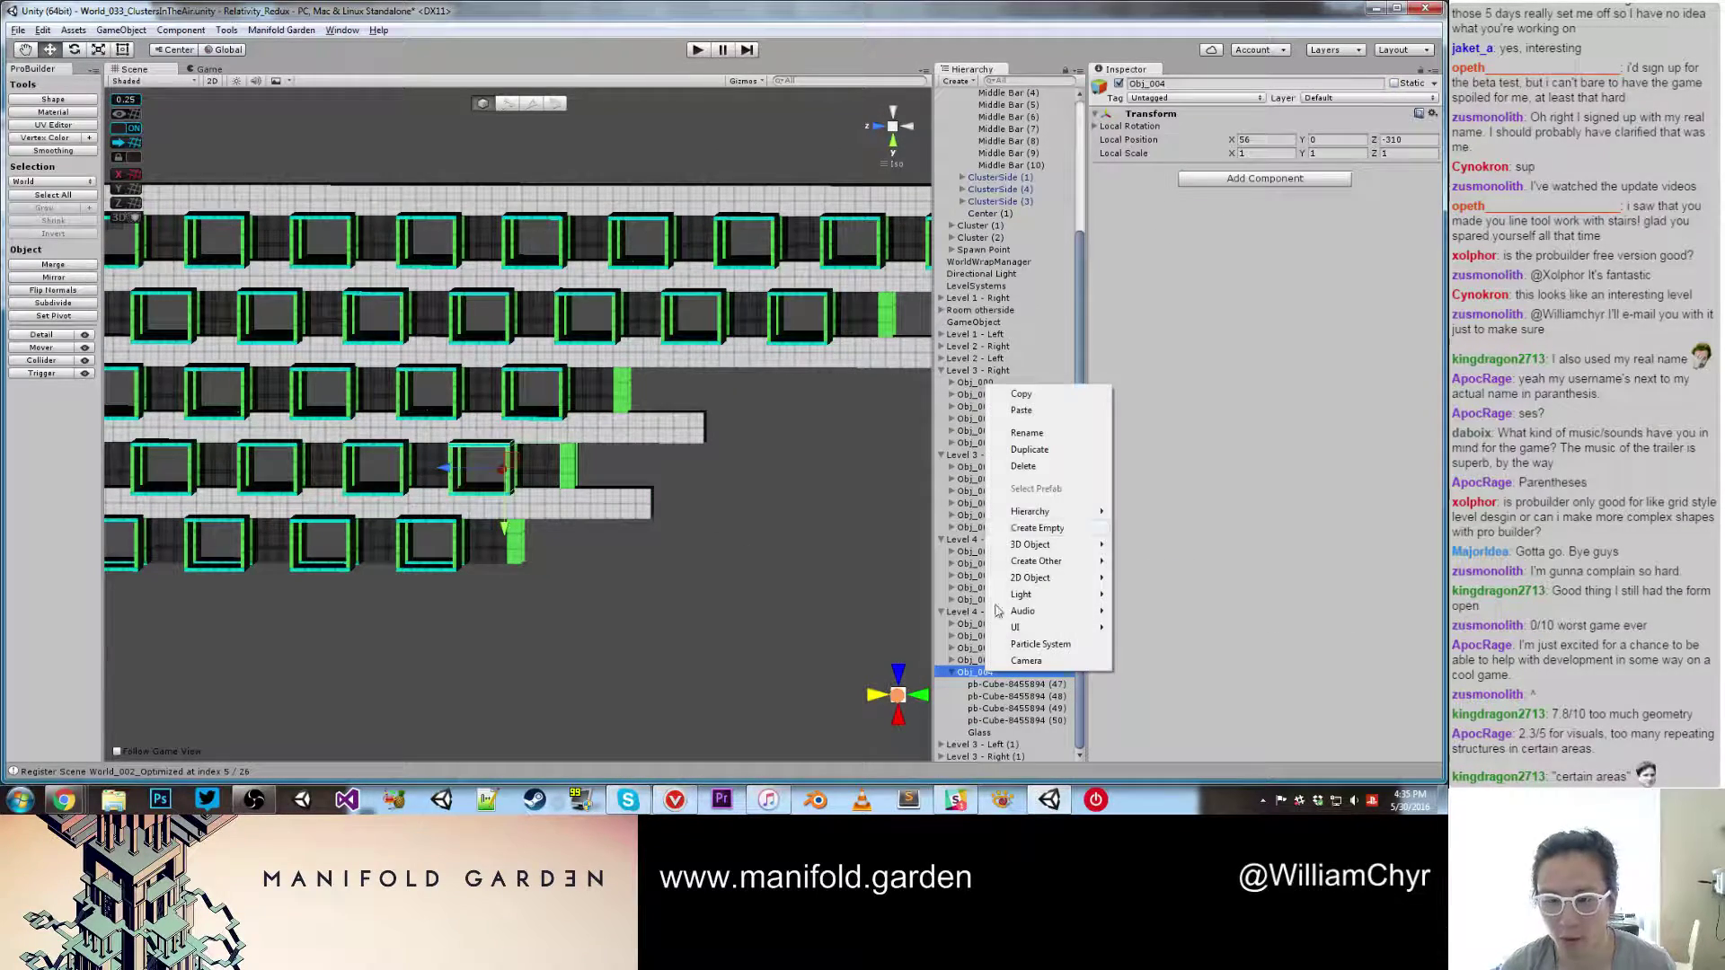
left_click(1022, 467)
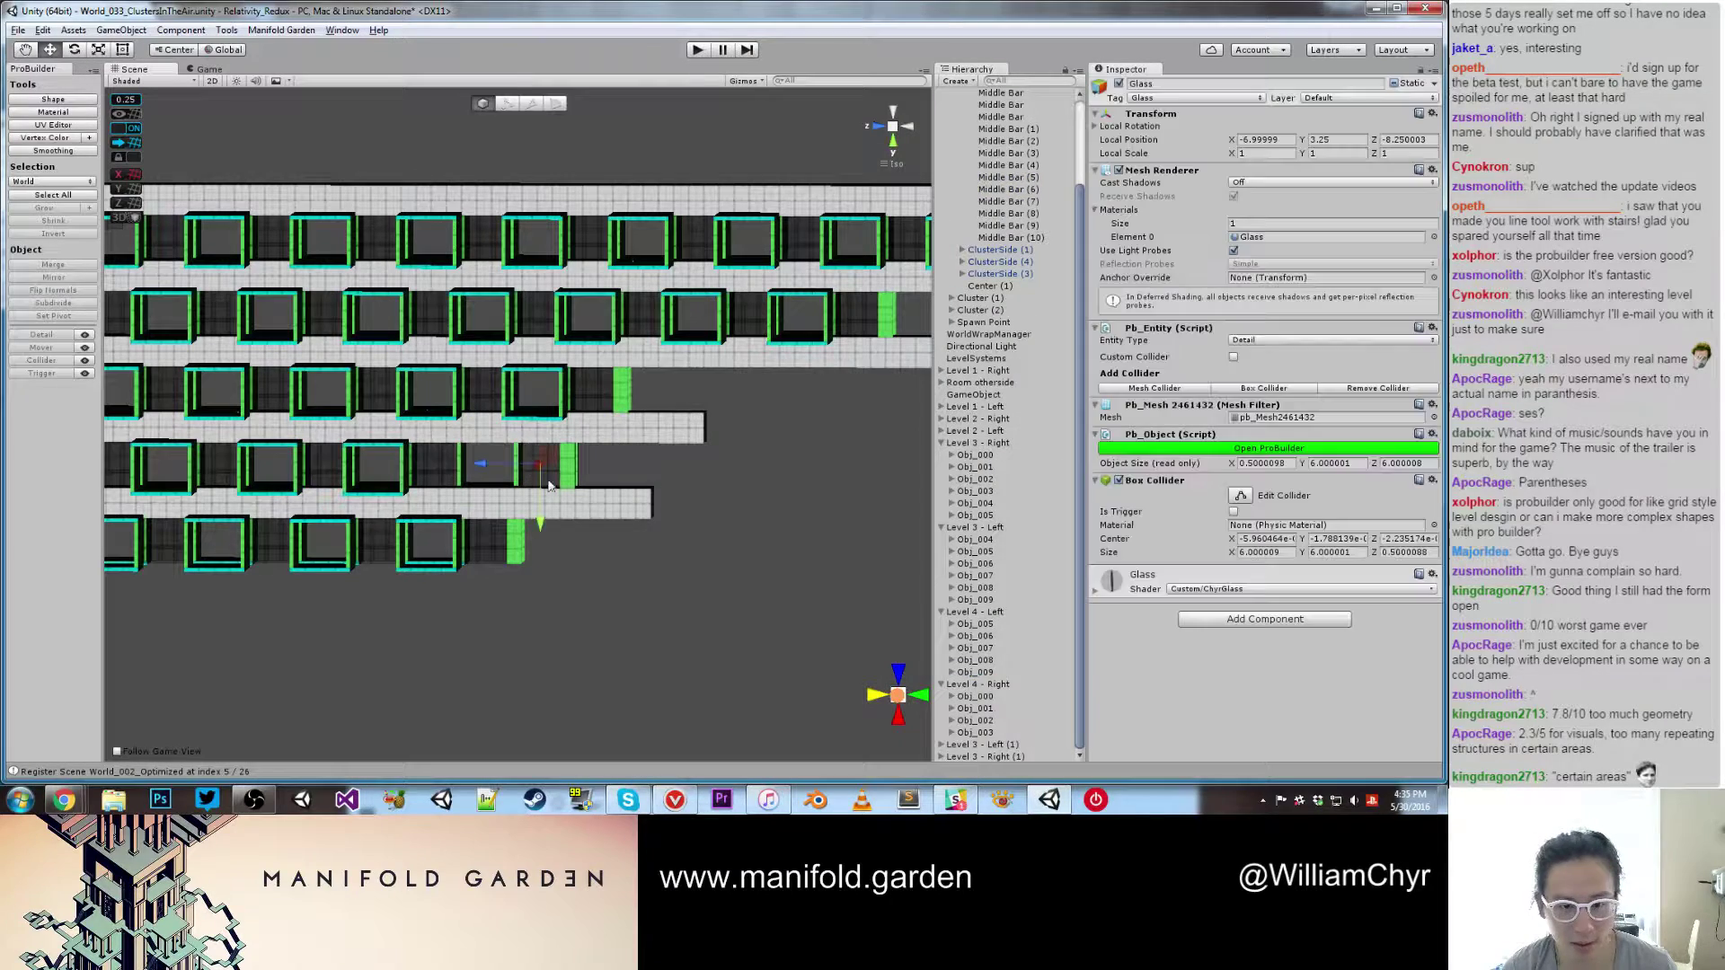
left_click(979, 624)
right_click(983, 625)
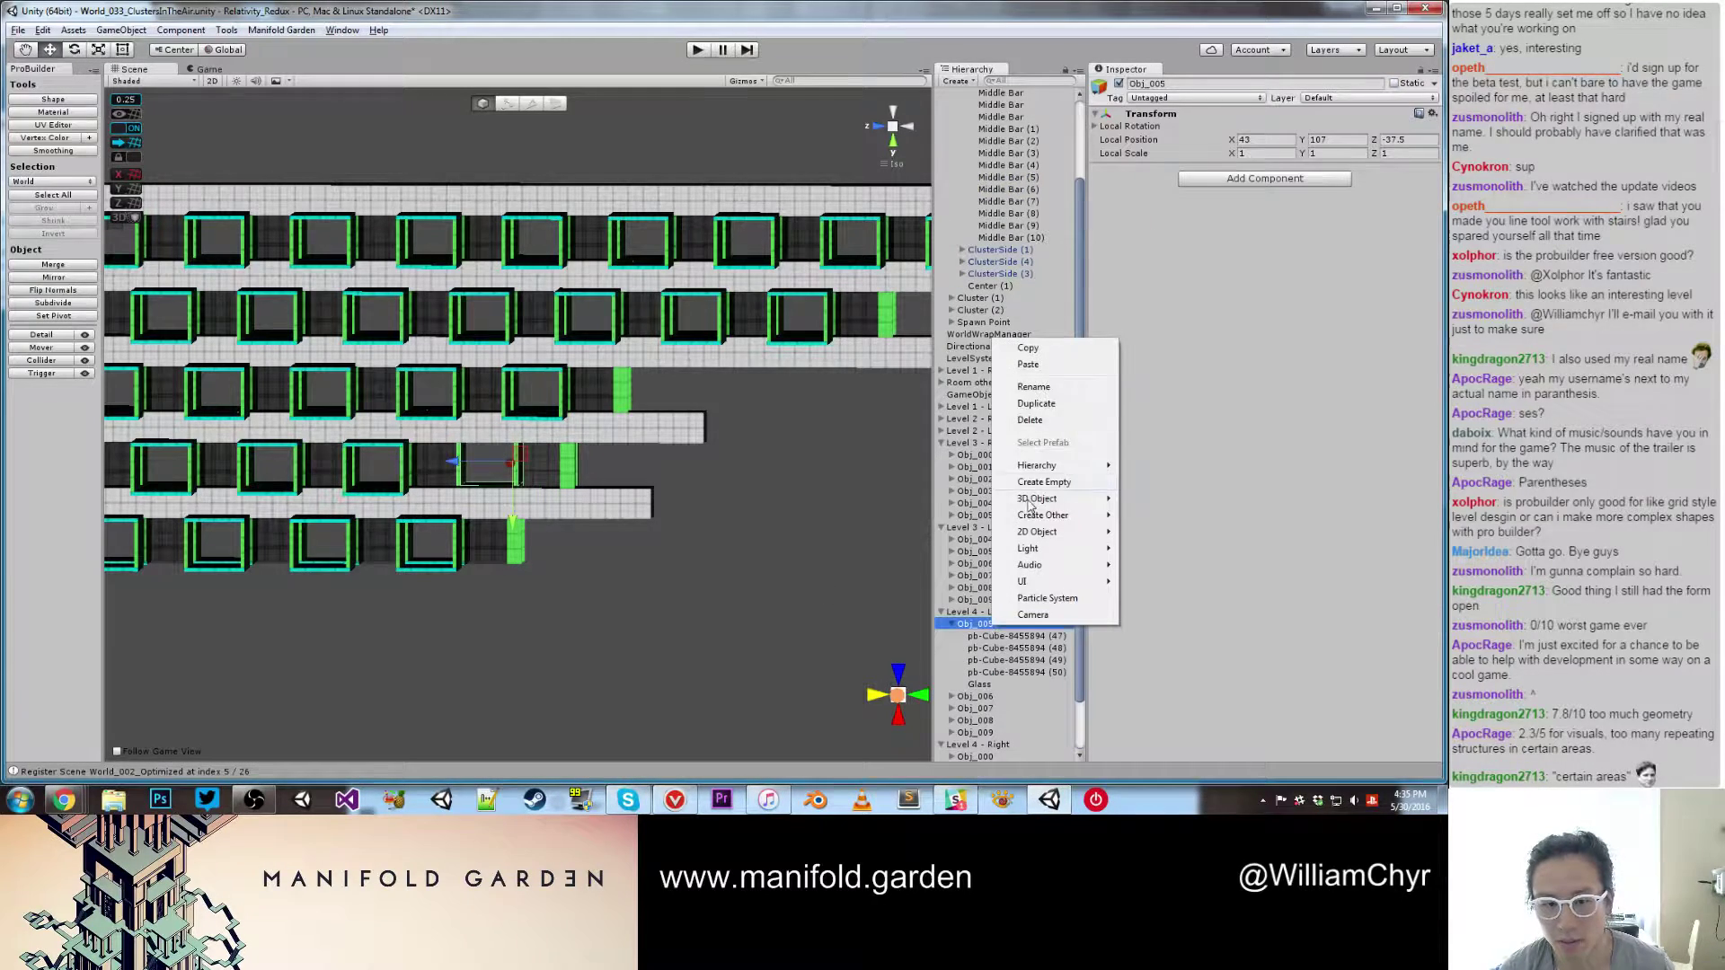
left_click(1030, 420)
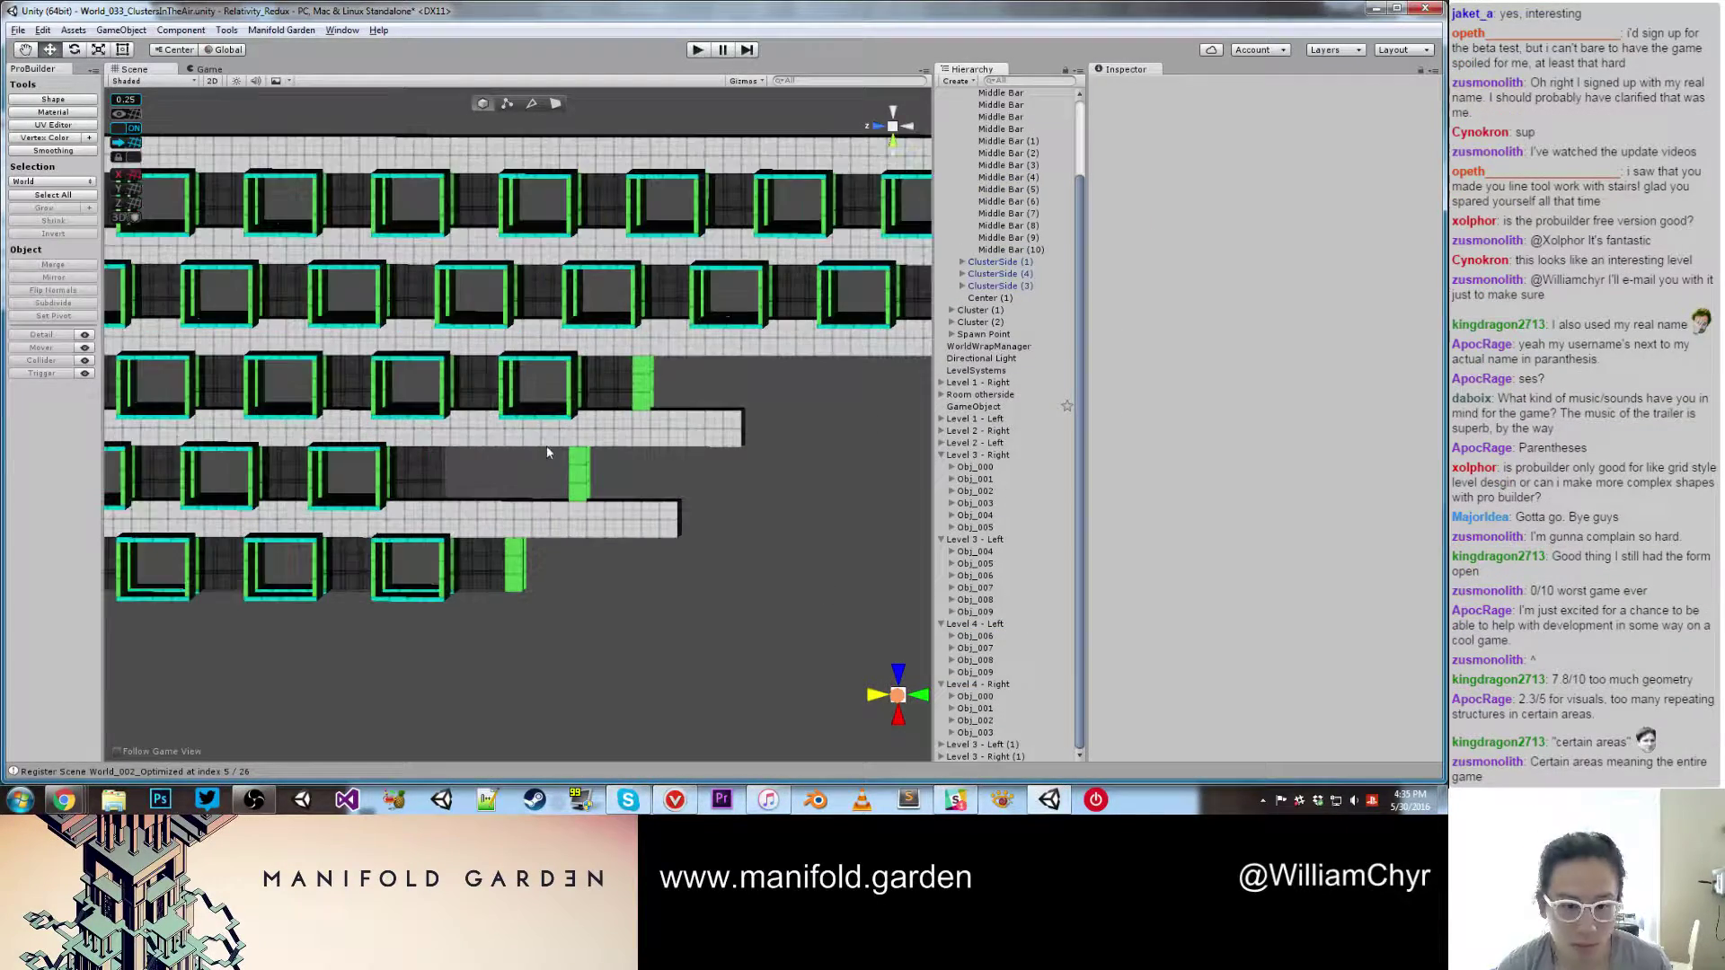
Step: Move Middle Bar (7) and Middle Bar (8) inward along the Level 4 row to Z -28
left_click(565, 463)
left_click_drag(566, 463, 443, 459, "alt")
left_click(635, 478, "shift")
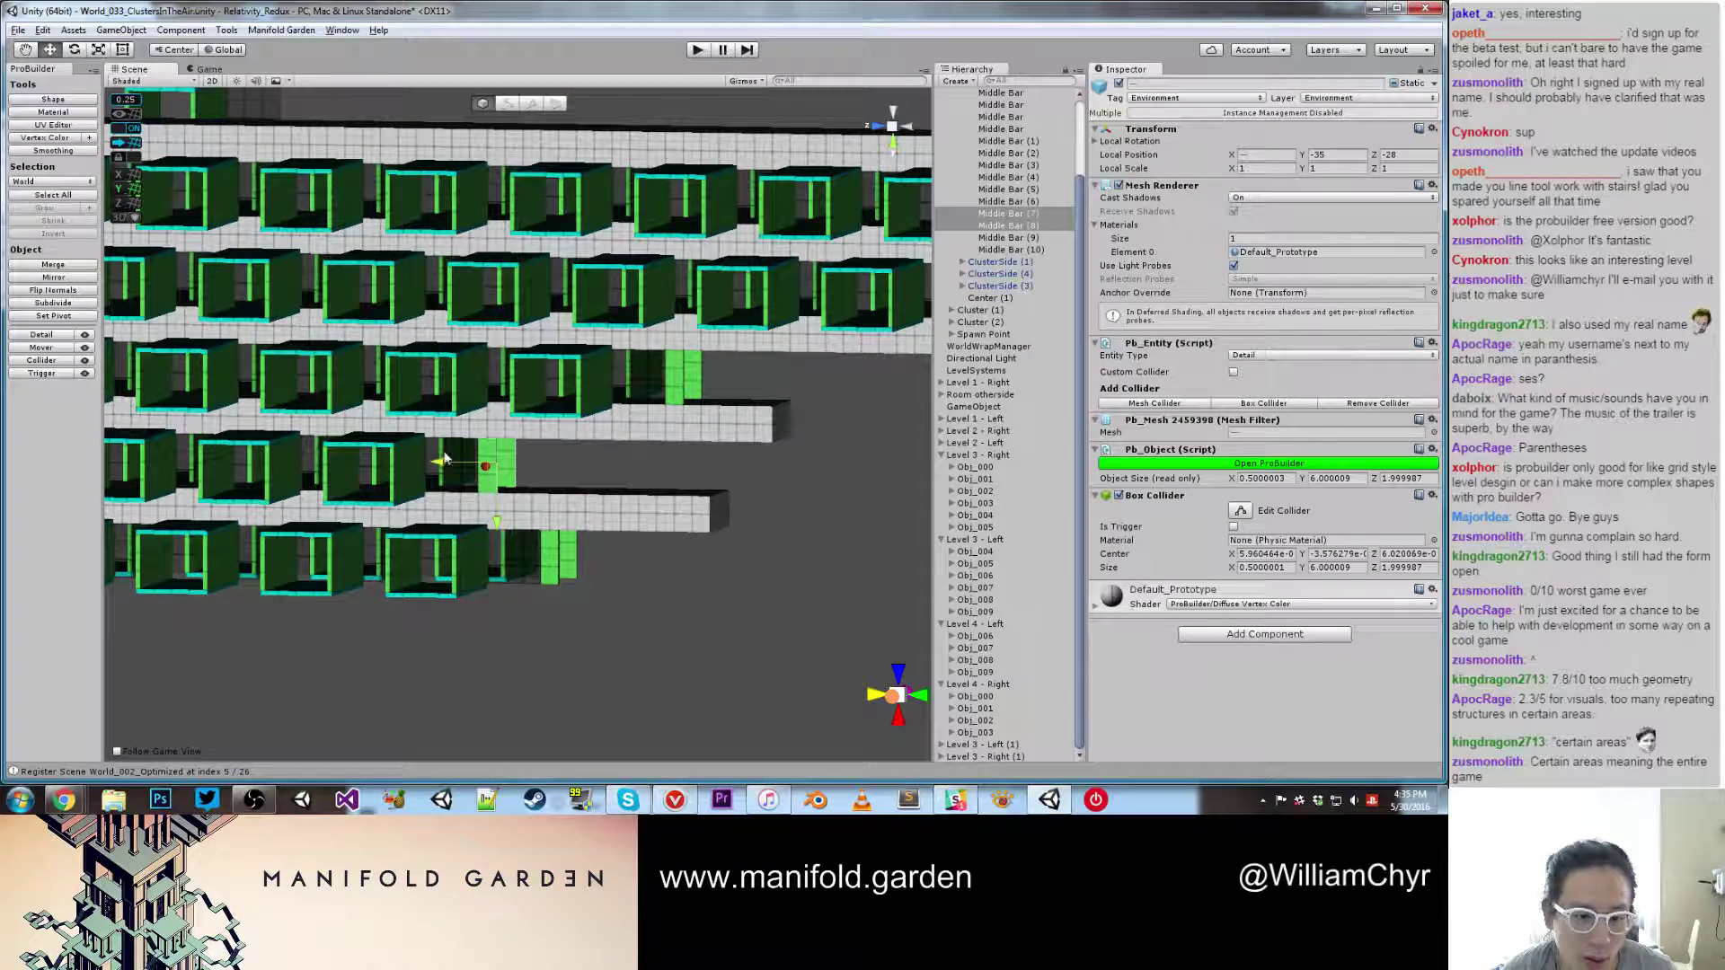
Step: Pull in the end face of the beam beneath the Level 4 row to a length of 80 and reset the pivot
left_click_drag(745, 582, 740, 578, "alt")
key("g")
left_click(703, 523)
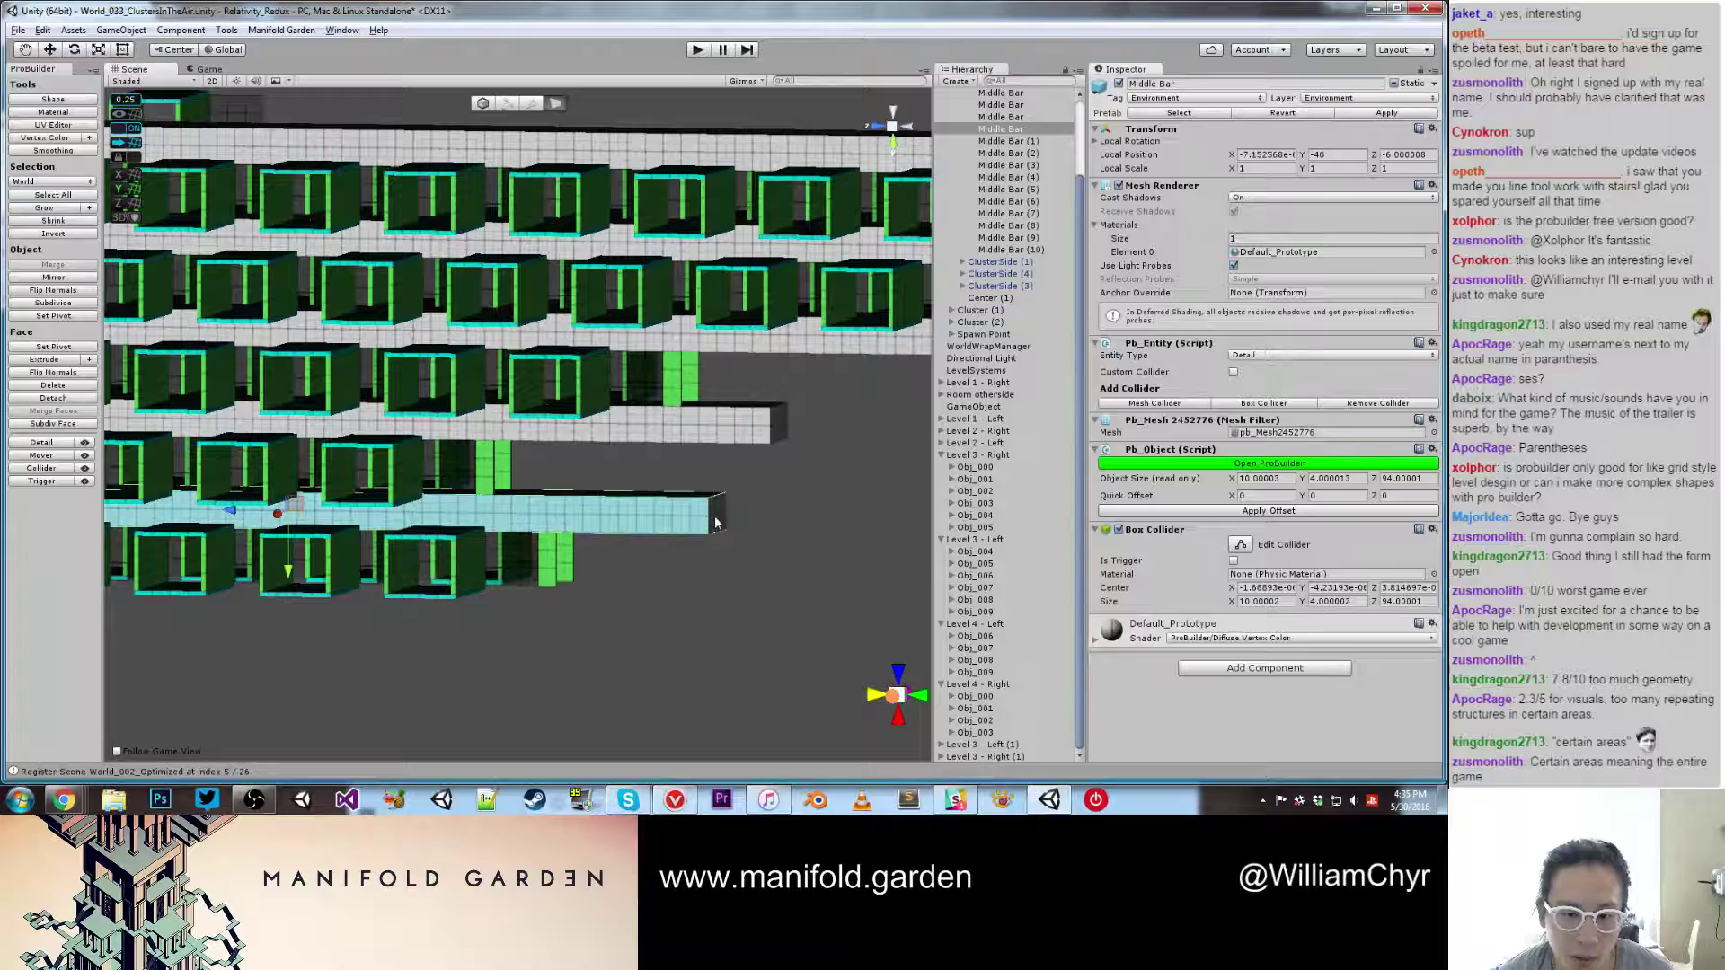
left_click(716, 519)
left_click_drag(706, 519, 653, 508)
scroll(633, 510, "up", 3)
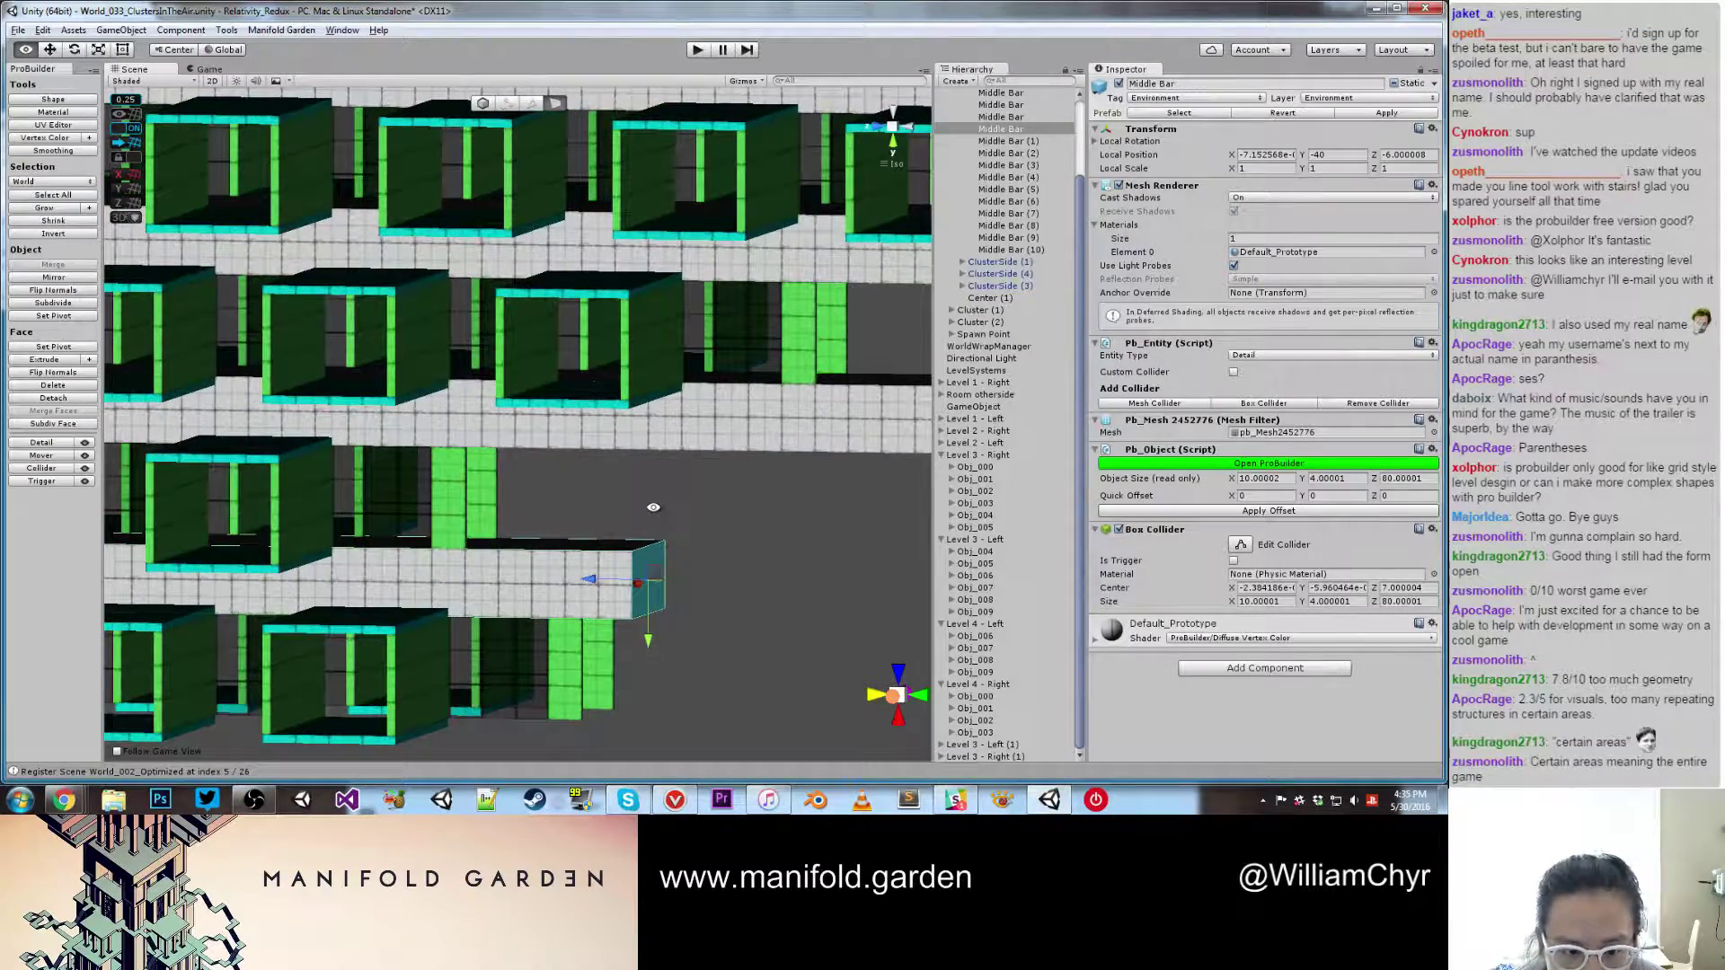
scroll(652, 512, "down", 5)
key("g")
key("ctrl+j")
Step: Delete the lowest row's end boxes, Obj_004 from Level 3 - Right (1) and Obj_005 from Level 3 - Left (1)
scroll(640, 553, "down", 4)
left_click_drag(636, 546, 587, 520, "alt")
scroll(589, 497, "up", 3)
scroll(574, 530, "up", 2)
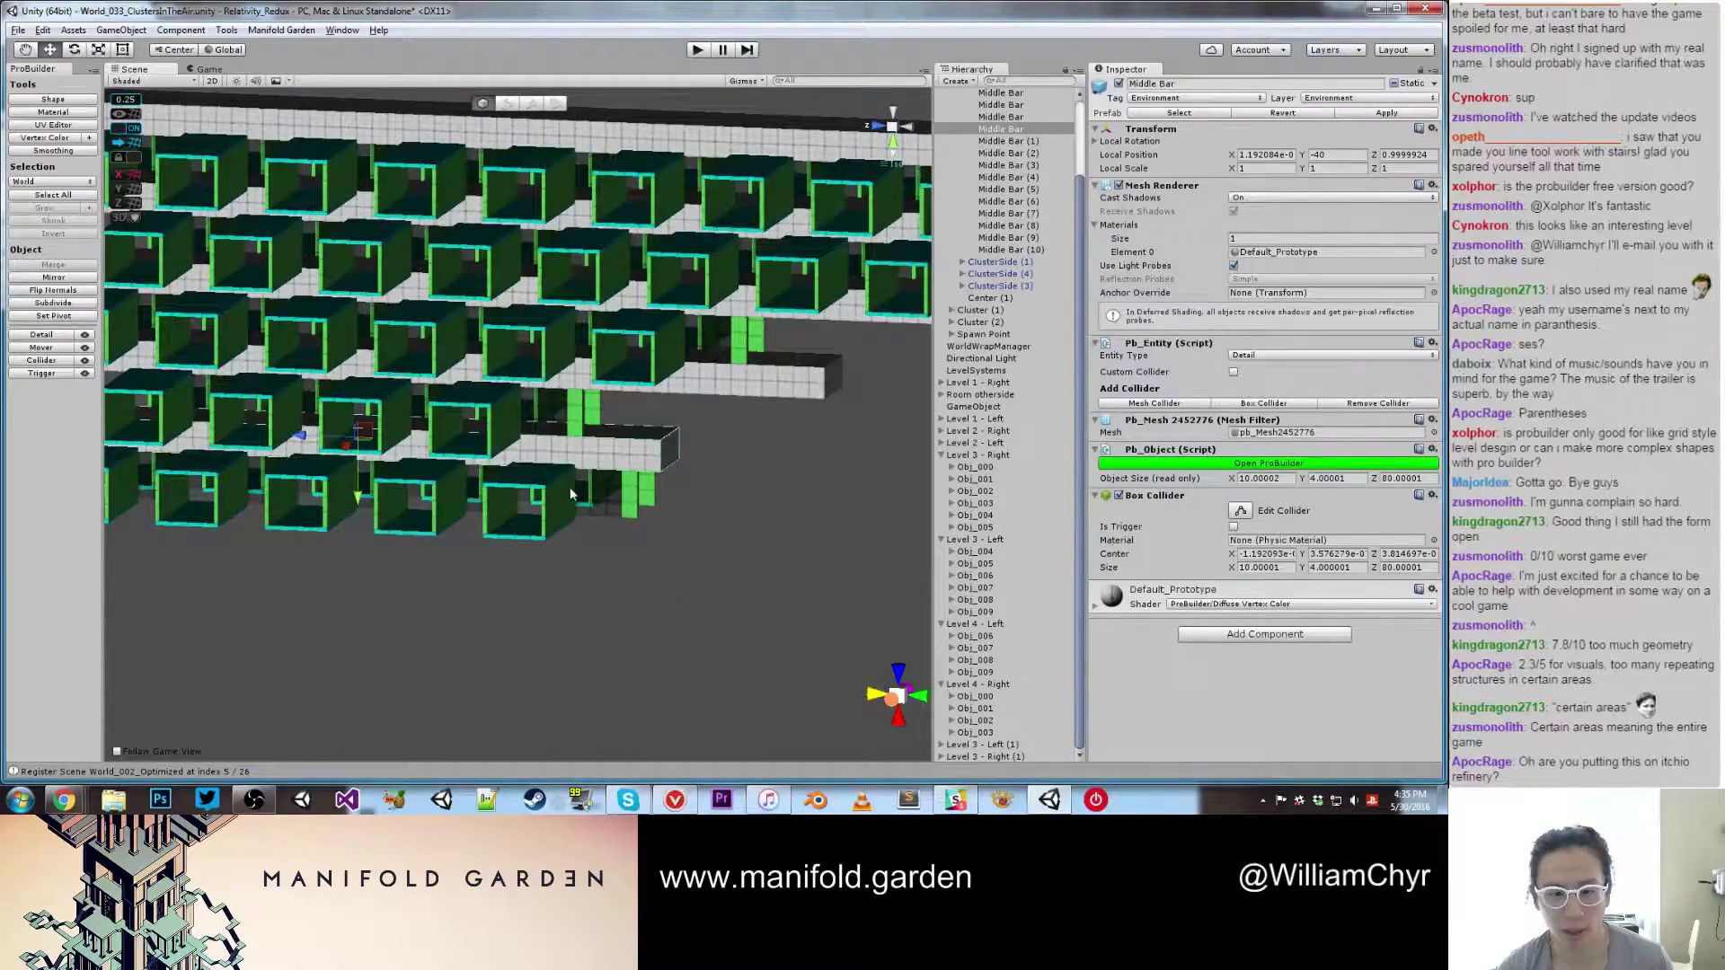
left_click(571, 493)
left_click(980, 733)
scroll(992, 735, "down", 1)
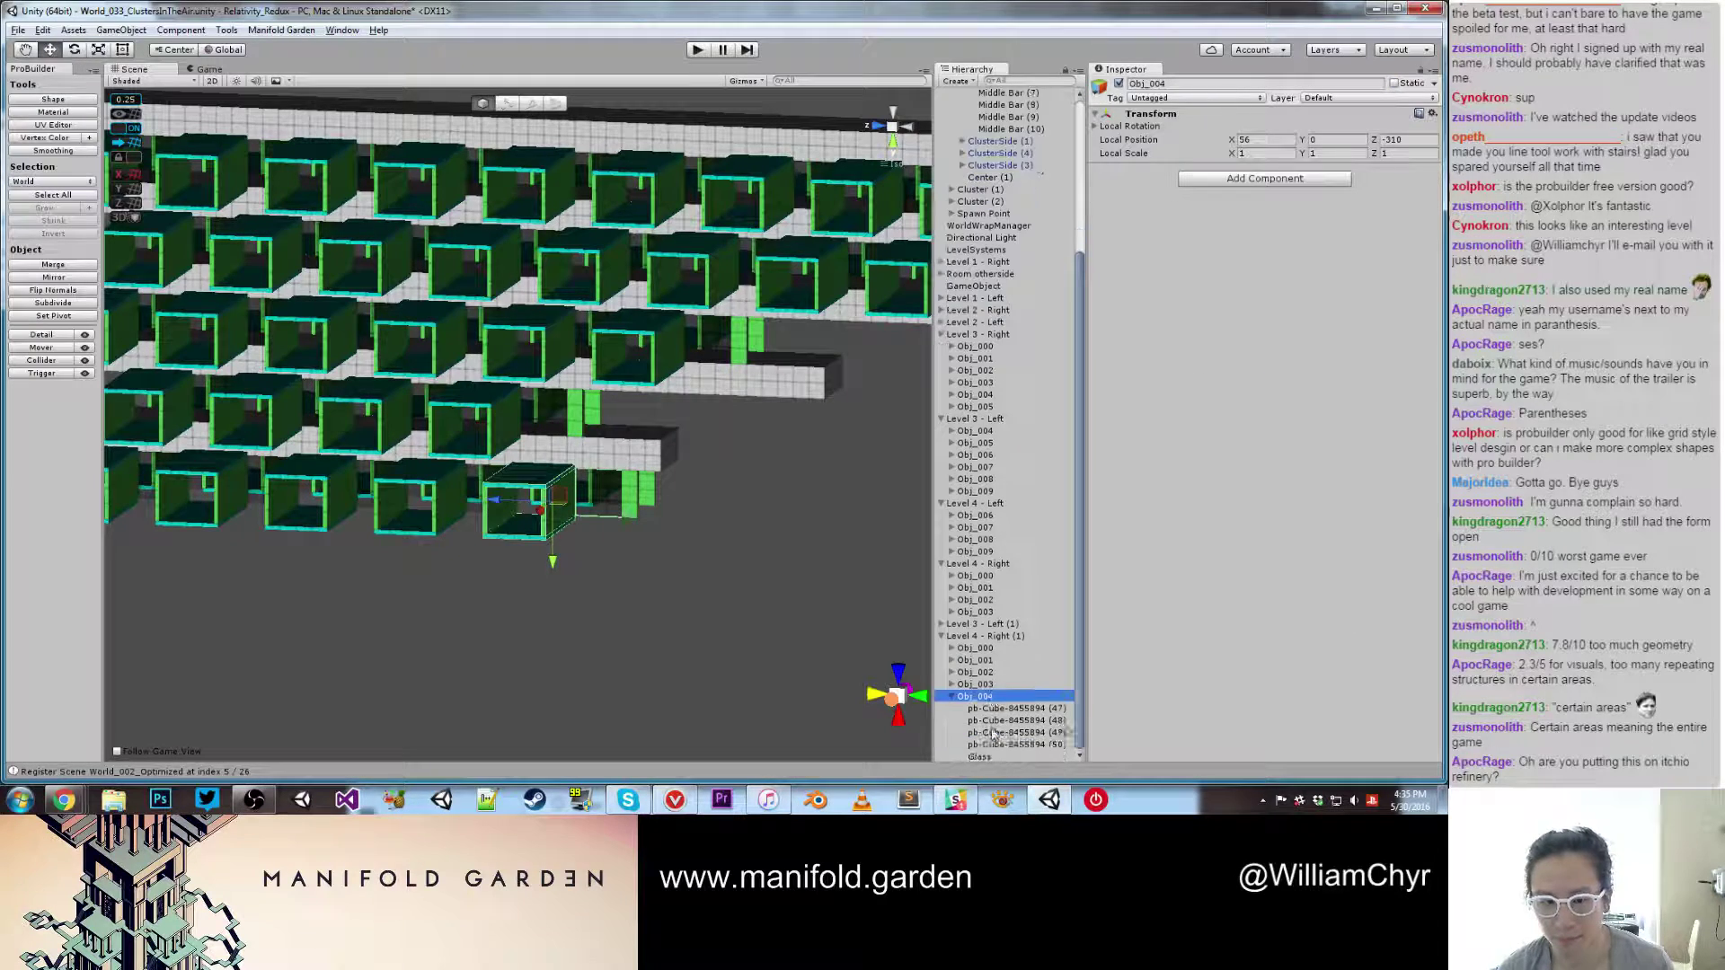
left_click(951, 697)
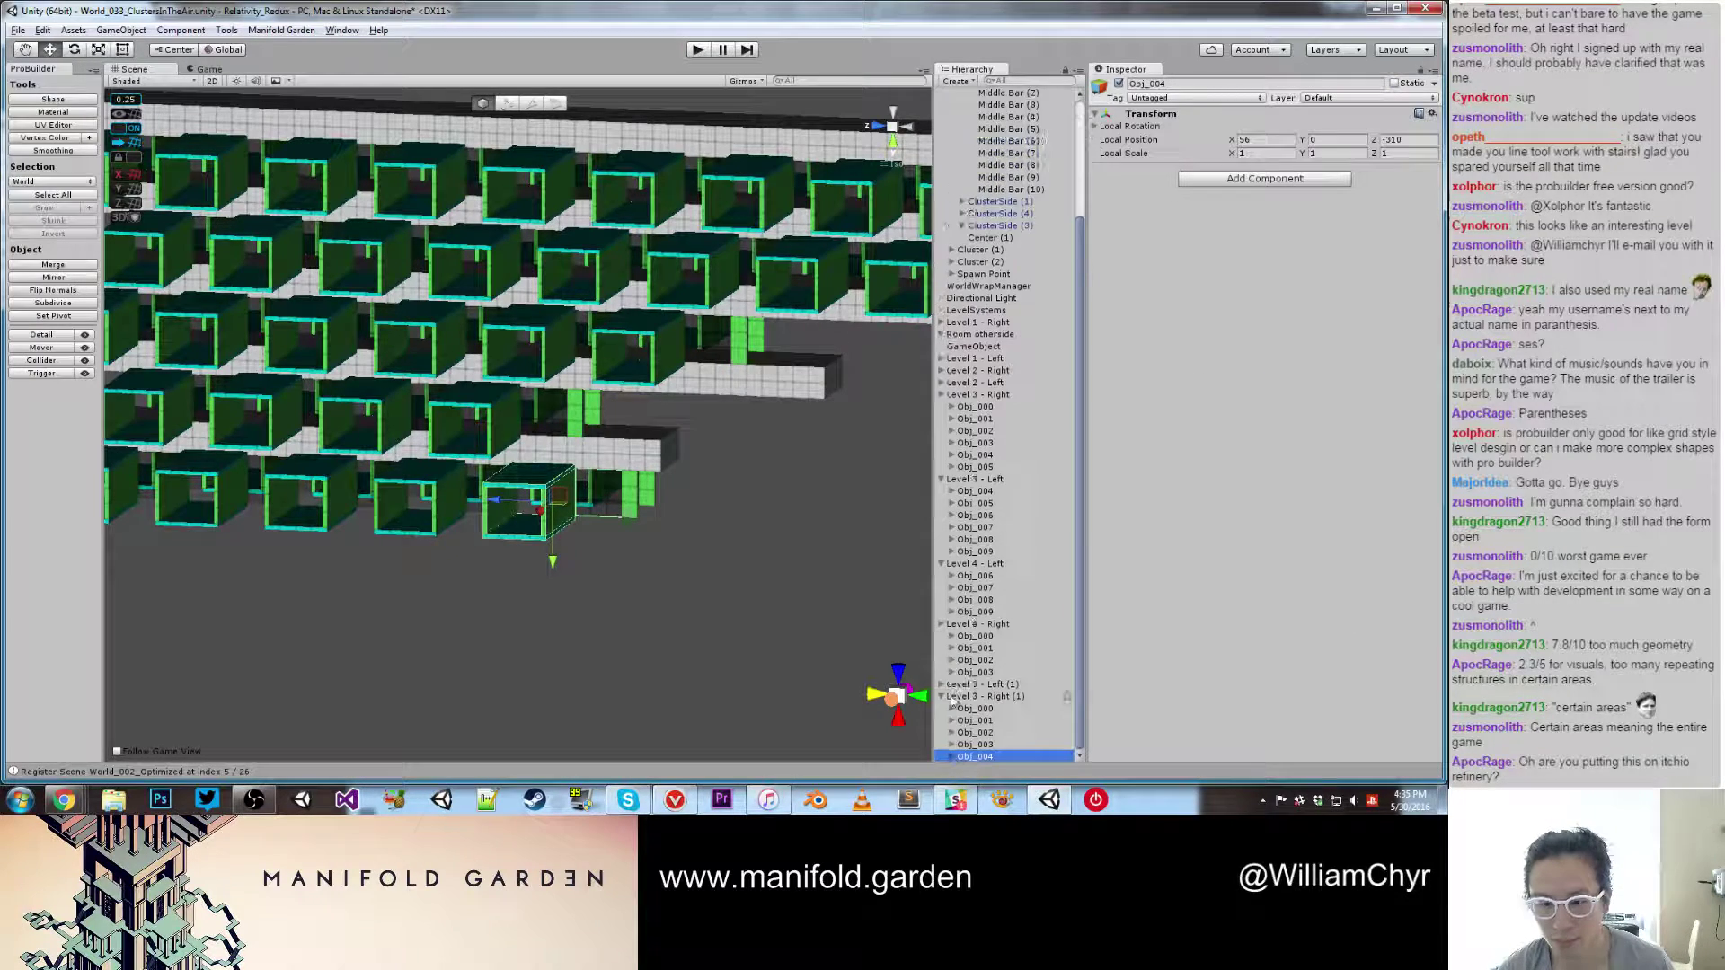
right_click(986, 759)
left_click(1017, 550)
scroll(623, 489, "up", 2)
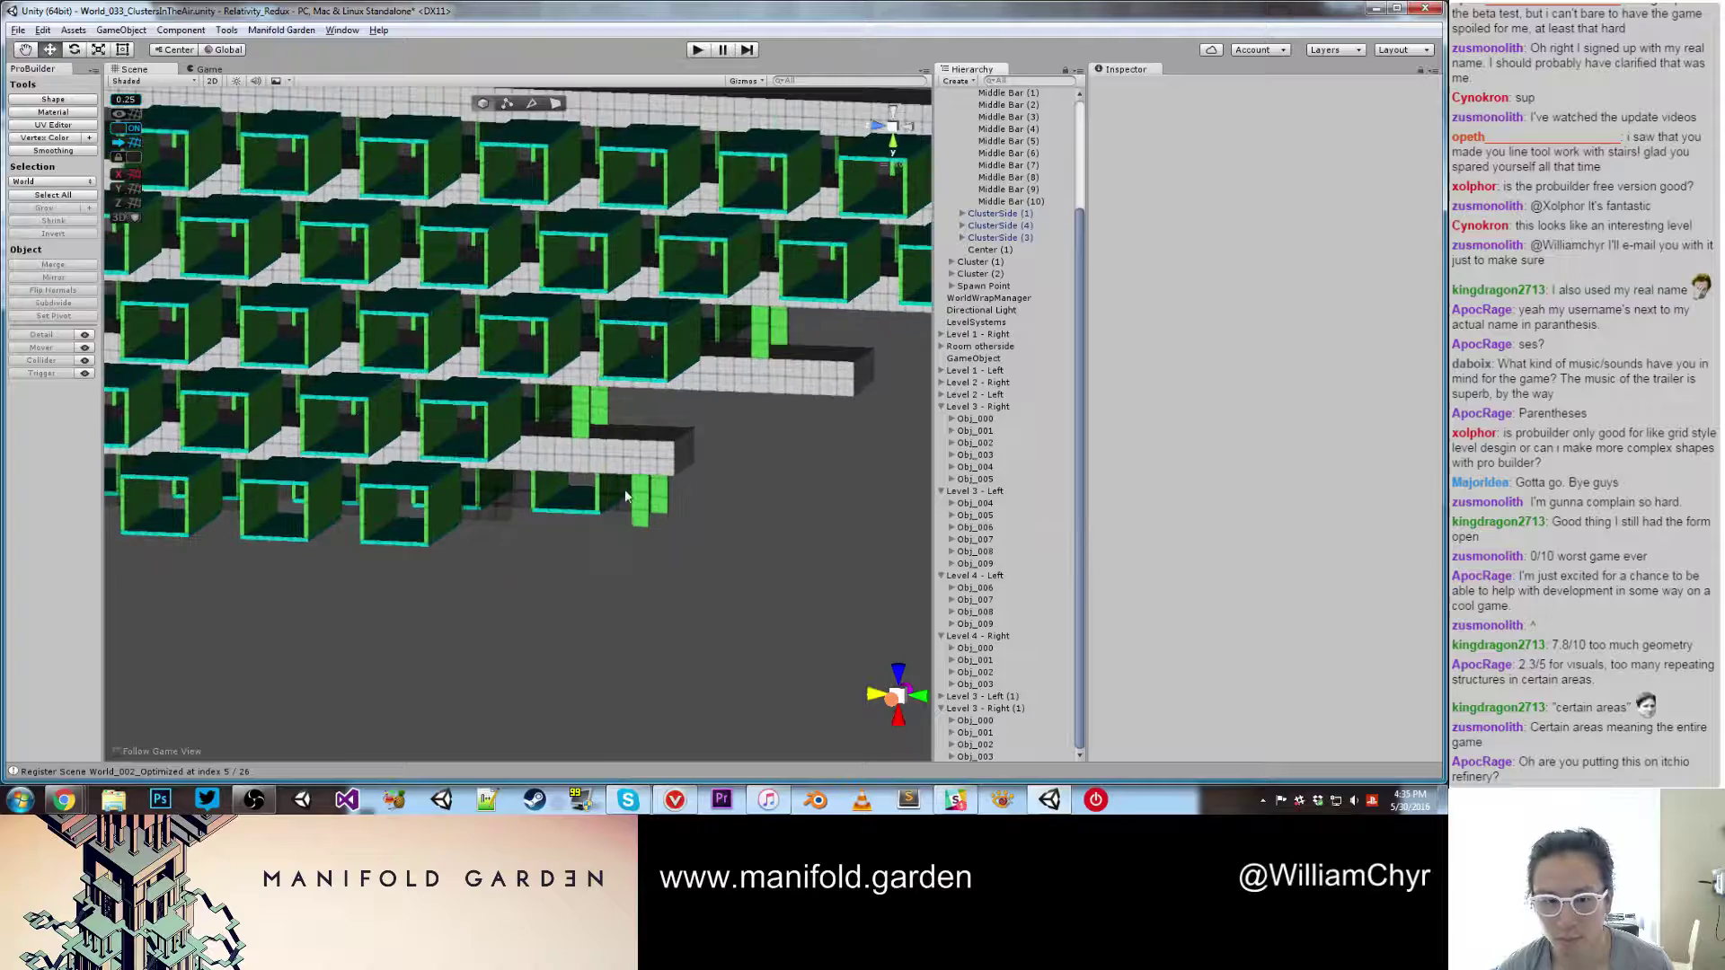
left_click(600, 502)
right_click(999, 708)
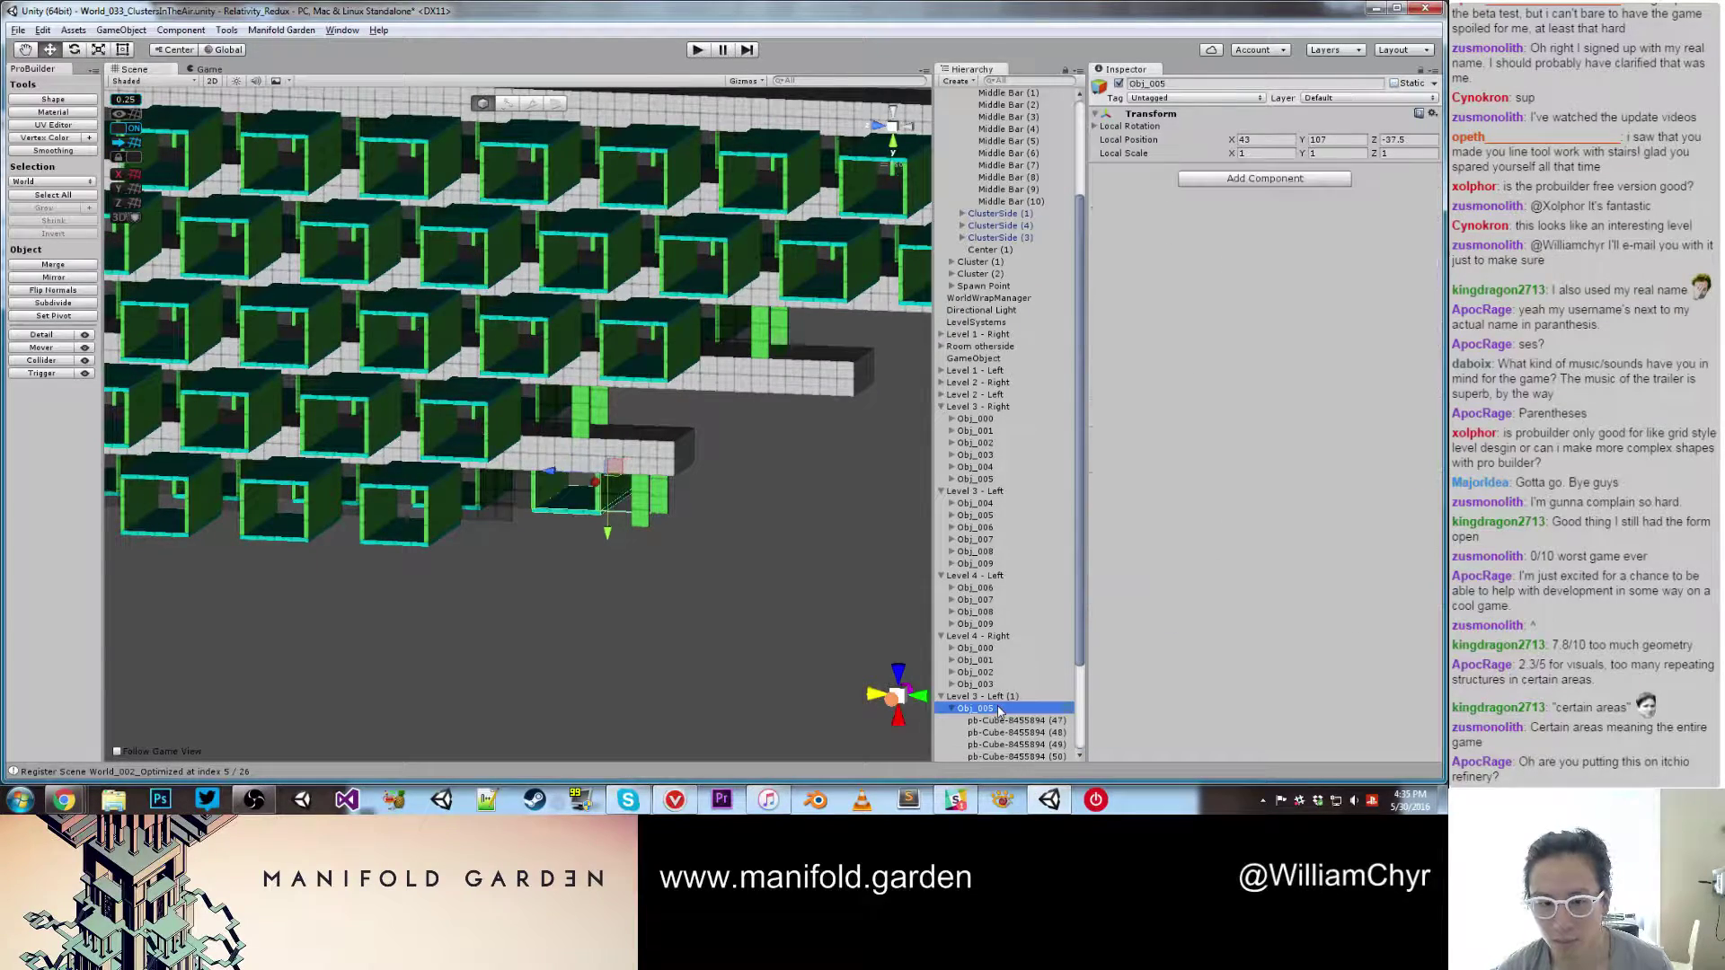
left_click(1035, 499)
Step: Move Middle Bar (9) and Middle Bar (10) along the lowest row to Z -21, beside its last box, and clear the selection
scroll(701, 517, "up", 2)
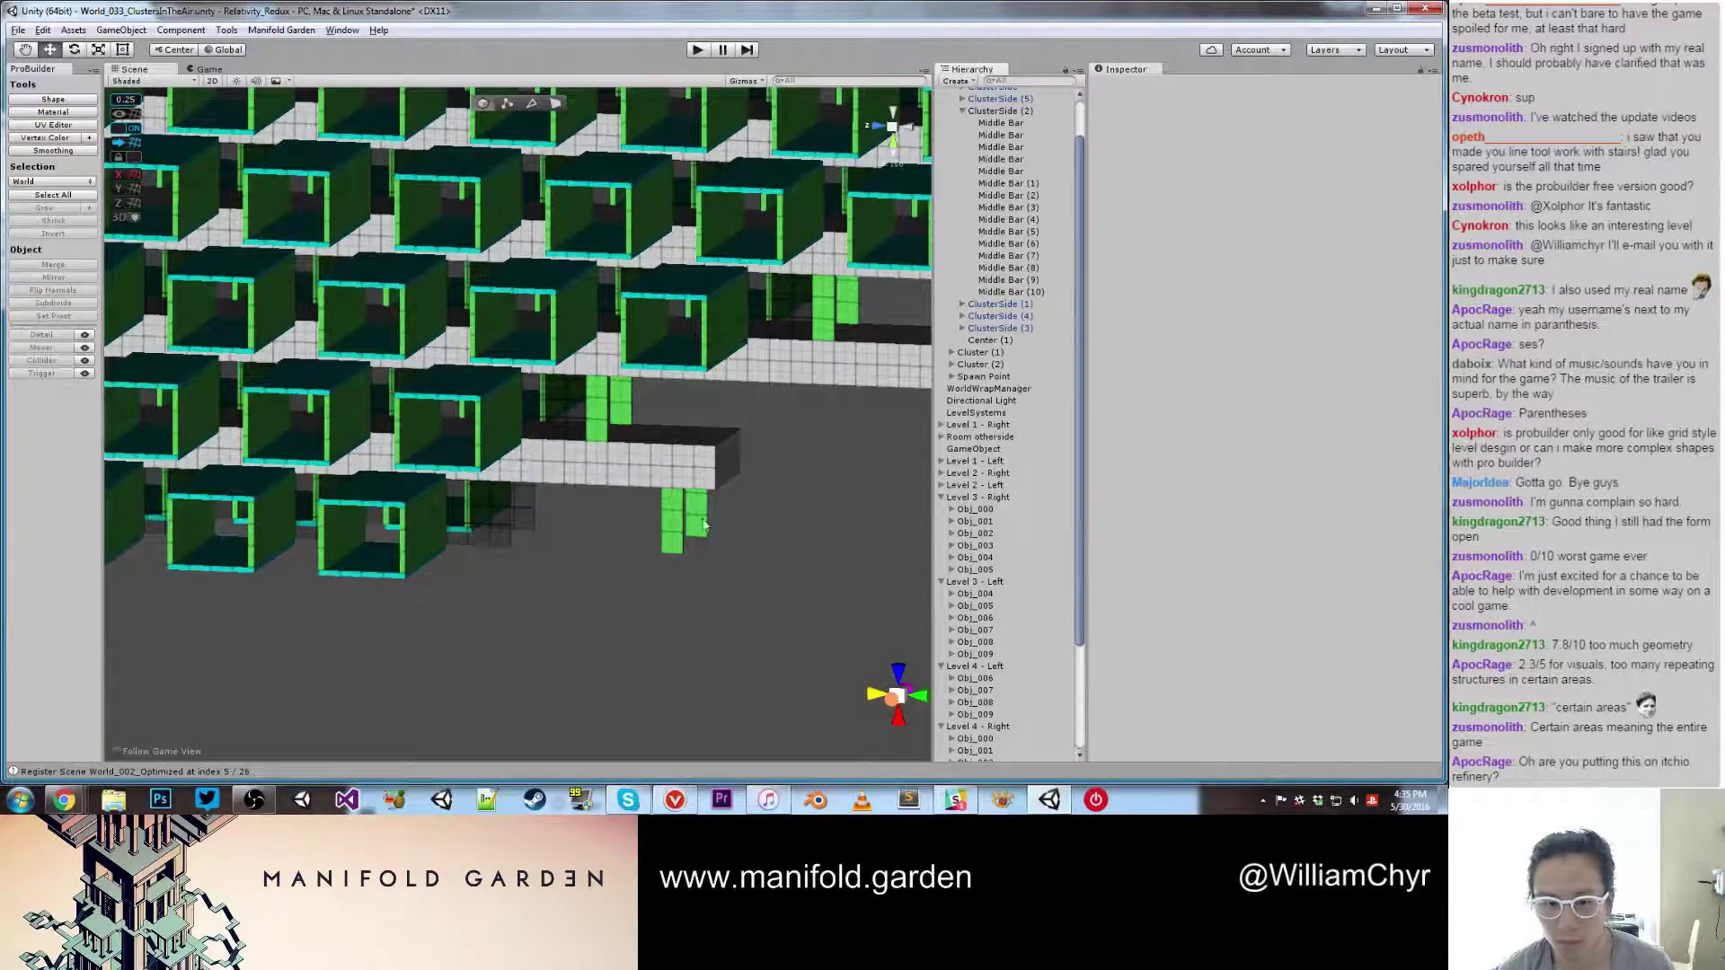
left_click(707, 514)
left_click(706, 514, "shift")
scroll(707, 514, "up", 4)
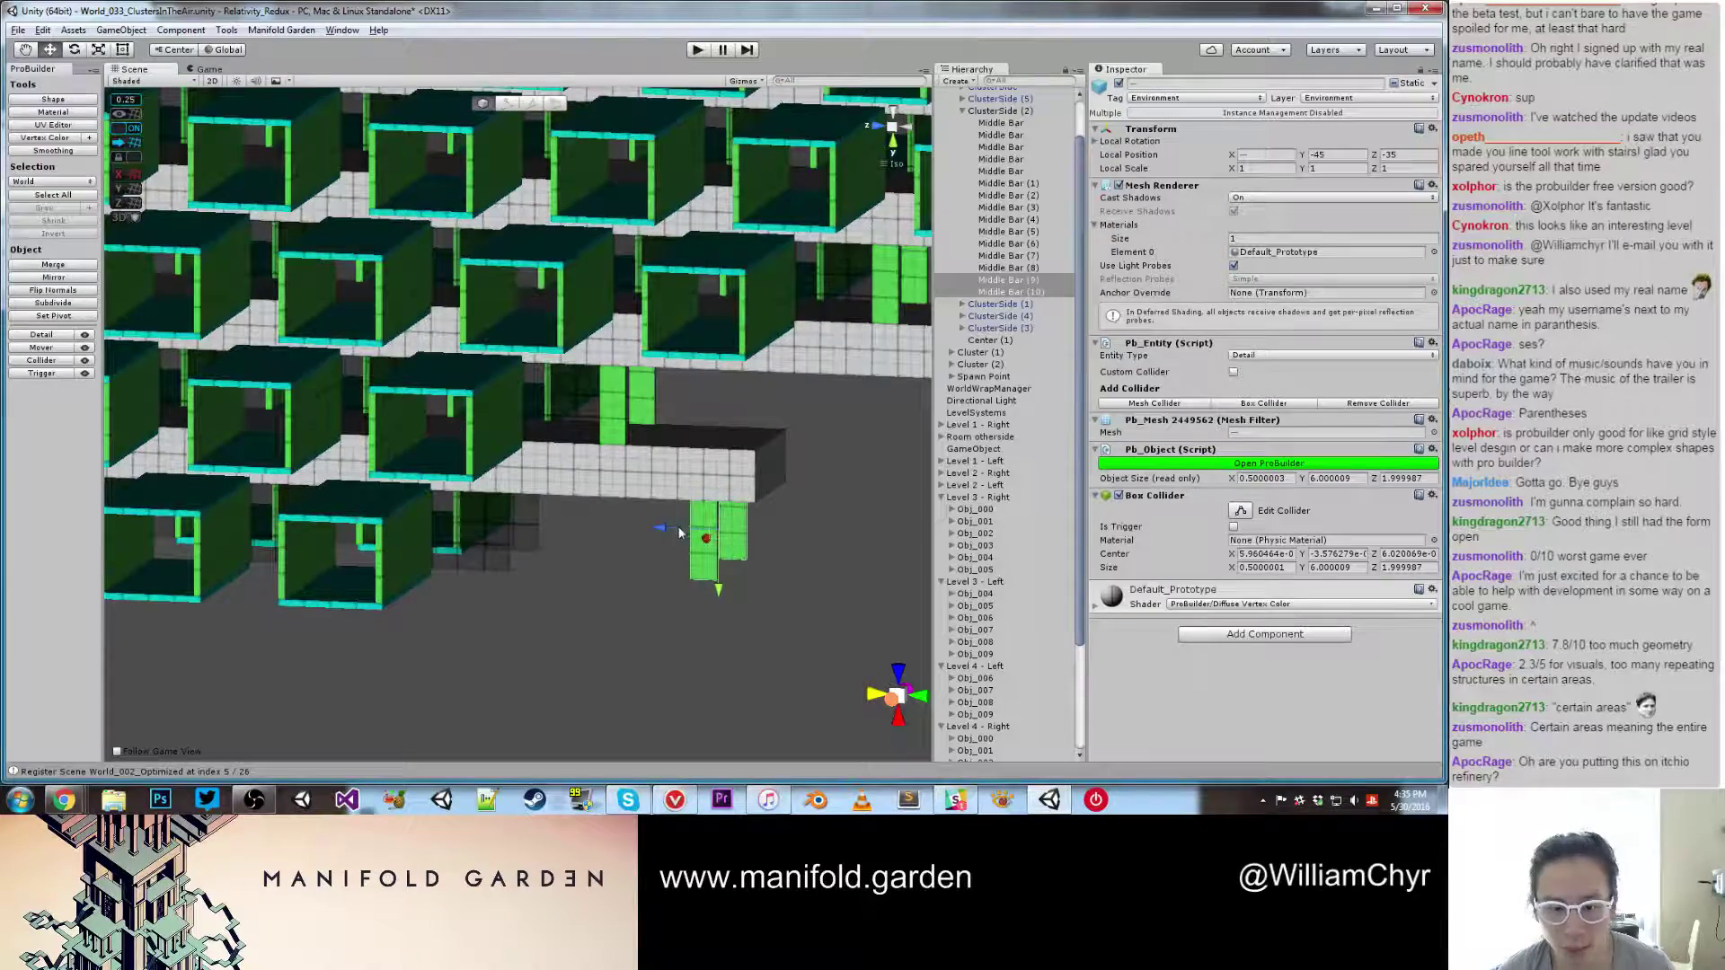
left_click_drag(668, 529, 490, 521)
scroll(643, 510, "down", 10)
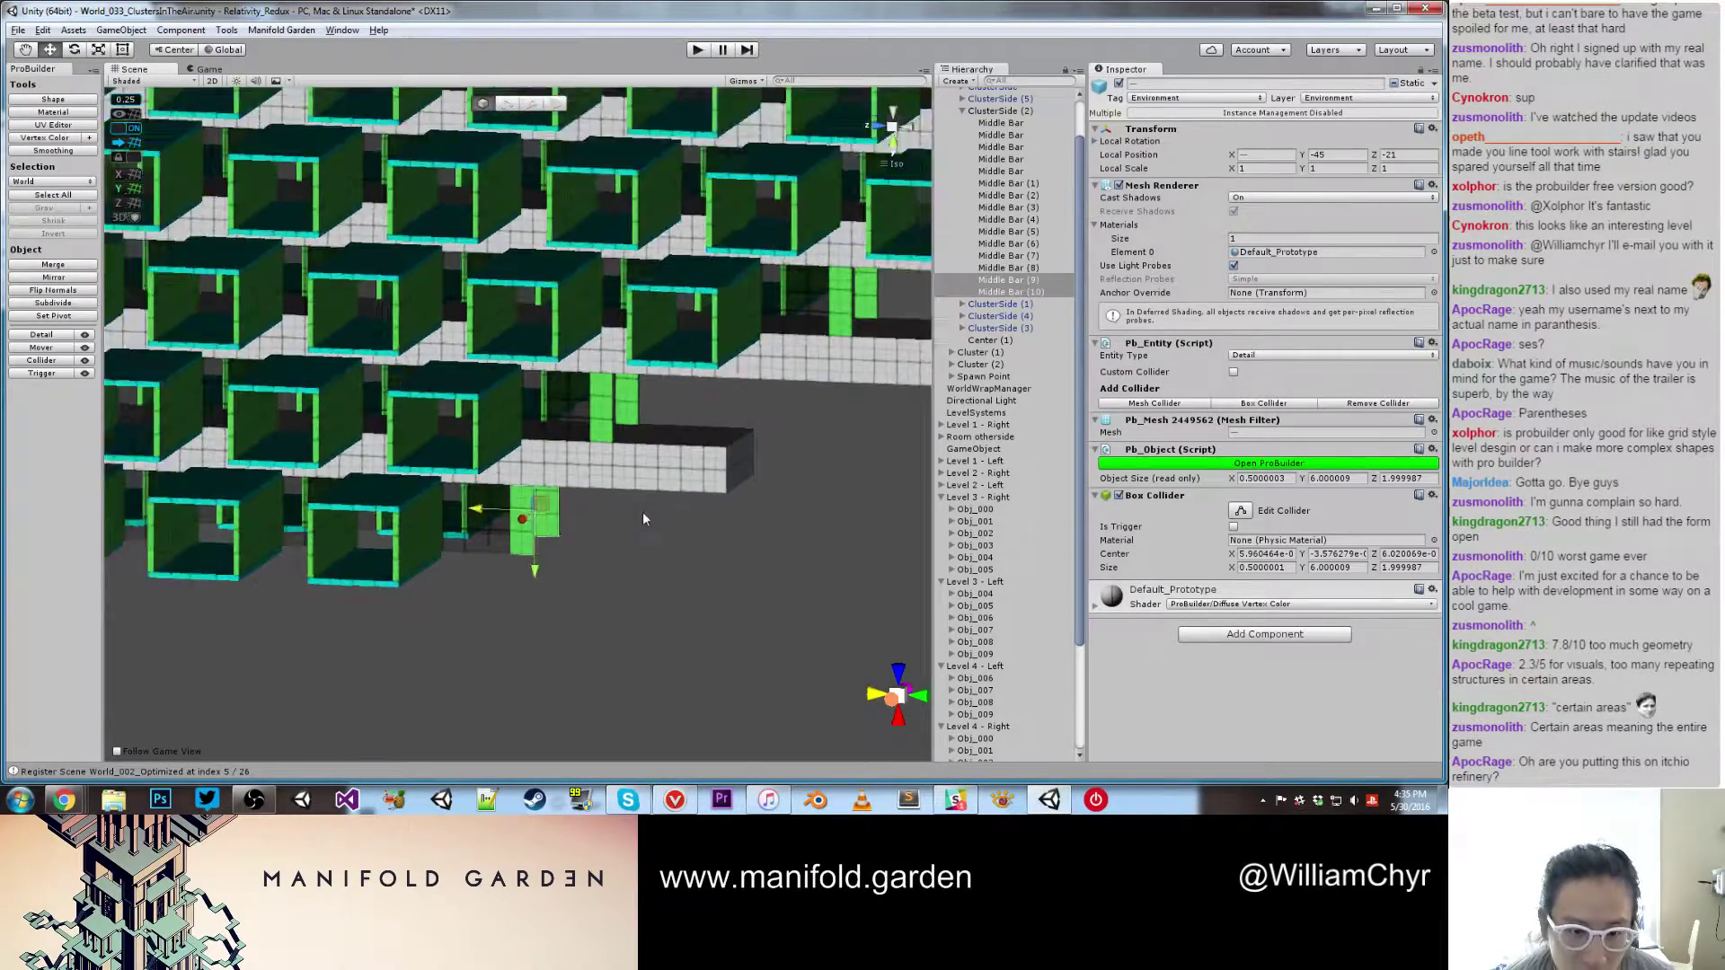
left_click(632, 525)
Step: Duplicate the 80-long beam beneath the Level 4 row and move the copy straight down below the lowest box row
scroll(630, 532, "down", 5)
scroll(627, 531, "down", 8)
left_click_drag(658, 512, 548, 456, "alt")
scroll(534, 465, "up", 8)
scroll(548, 456, "down", 8)
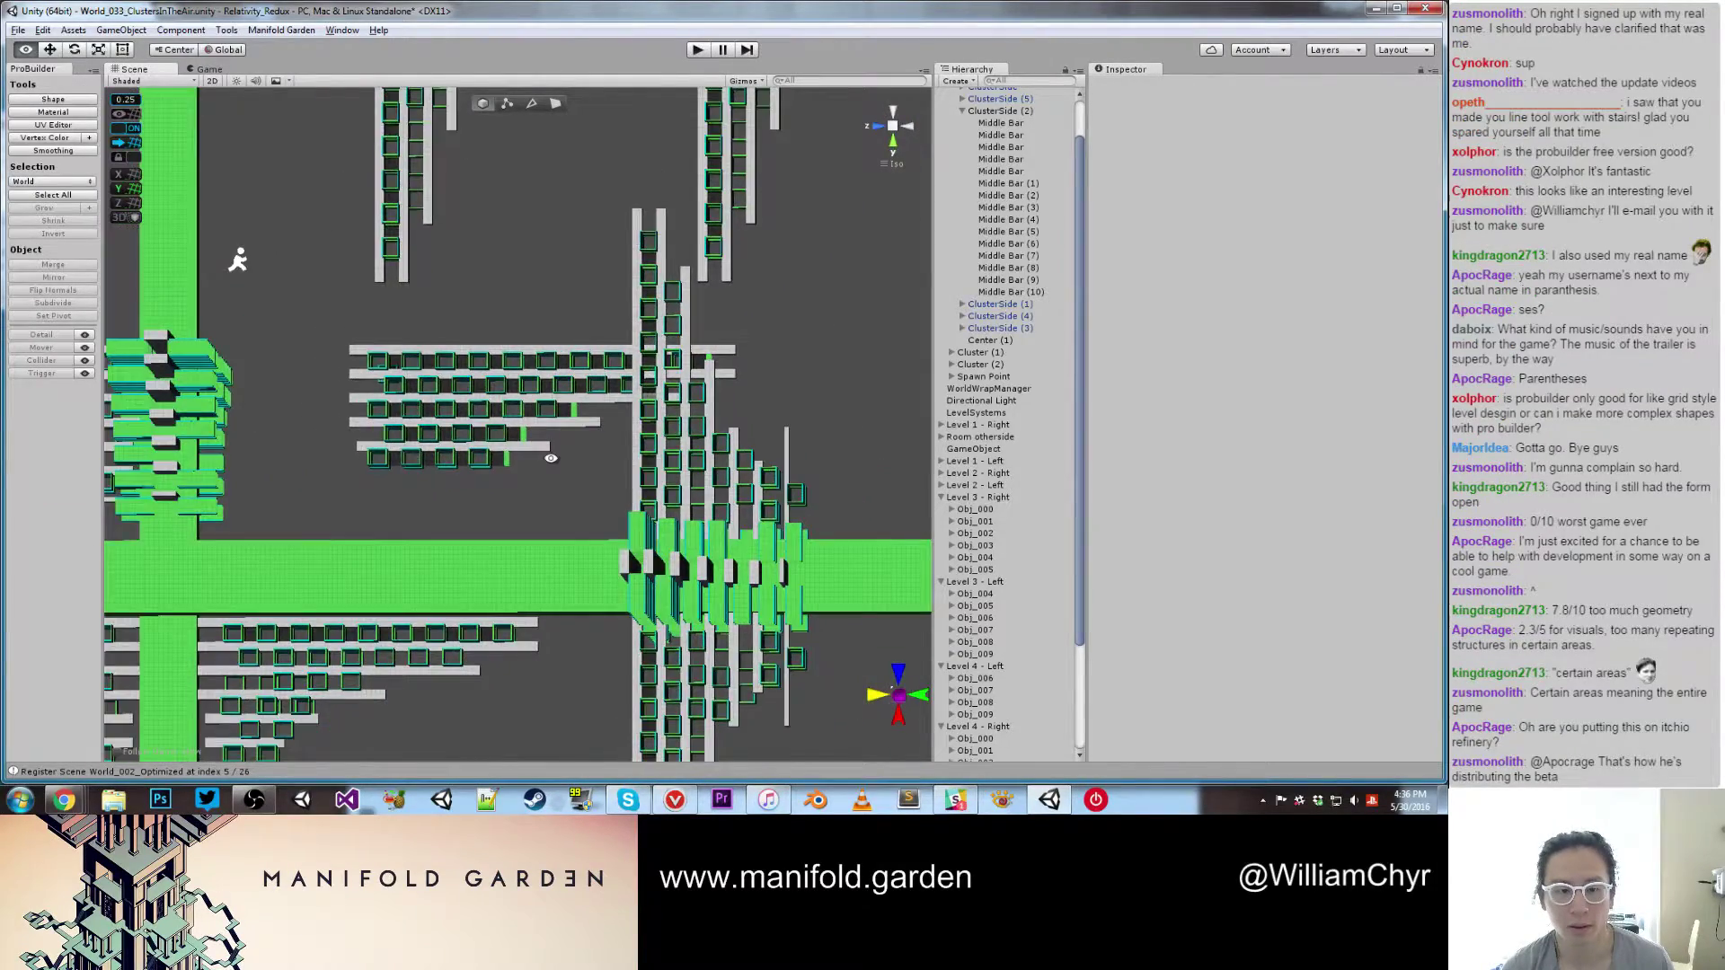
scroll(548, 456, "up", 6)
middle_click_drag(548, 457, 614, 473)
scroll(611, 454, "up", 10)
left_click(611, 450)
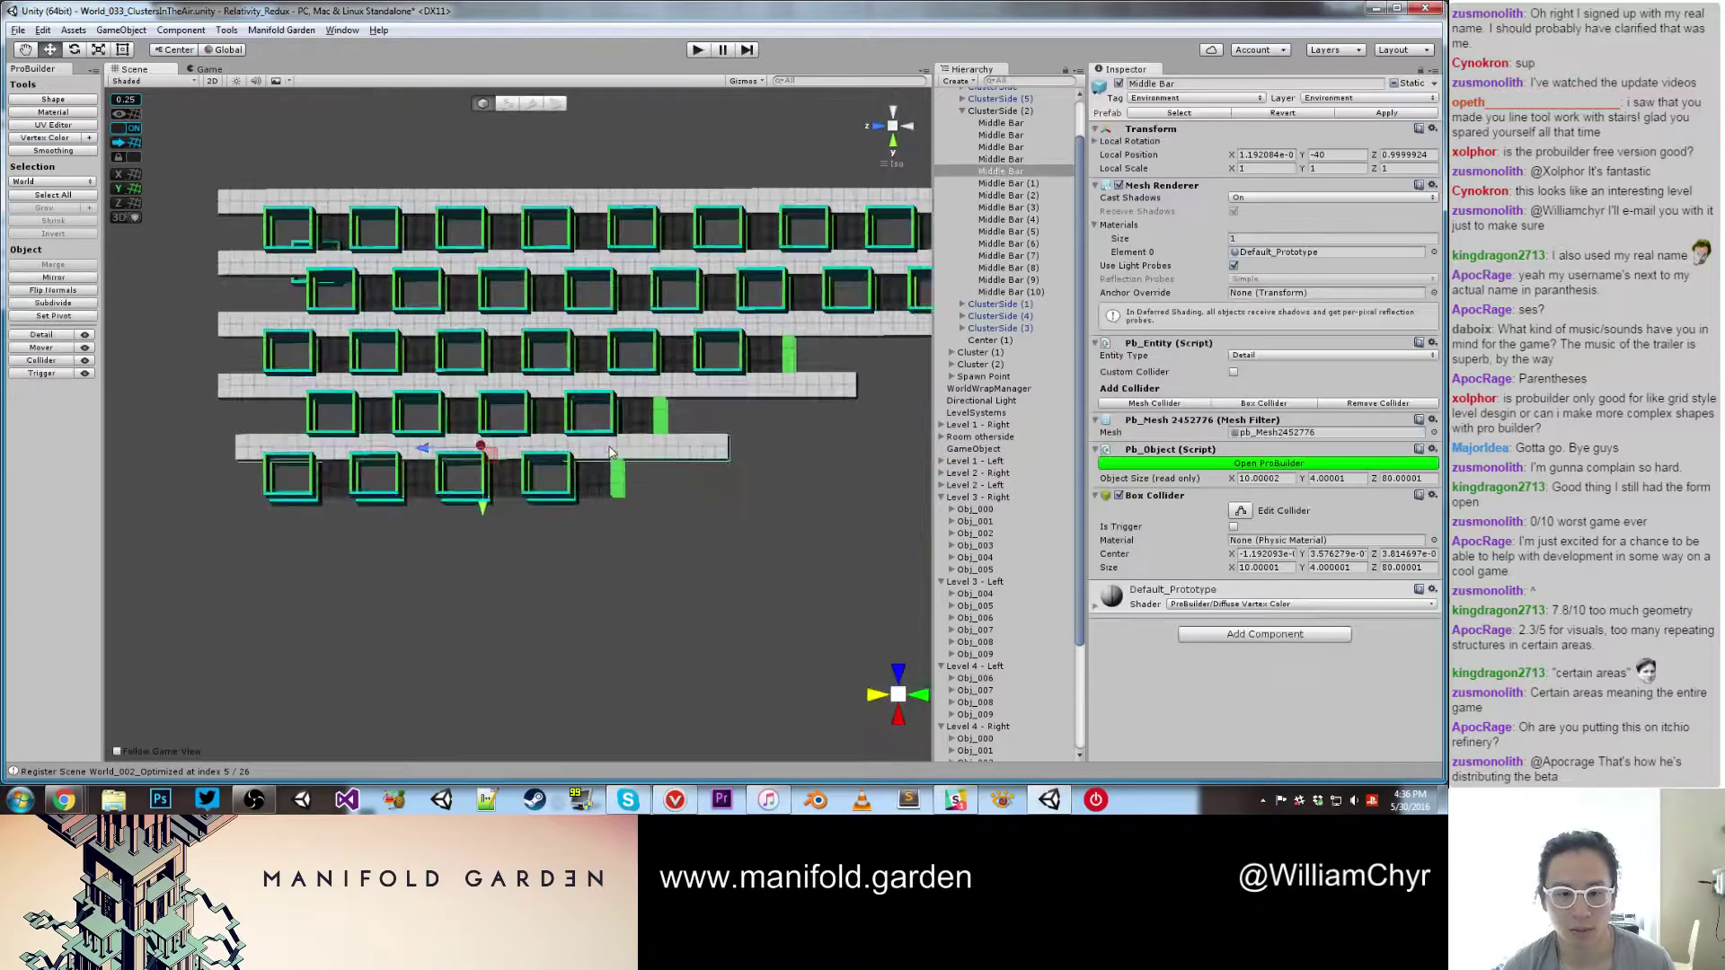
scroll(611, 450, "up", 1)
key("ctrl+d")
left_click_drag(477, 520, 488, 580)
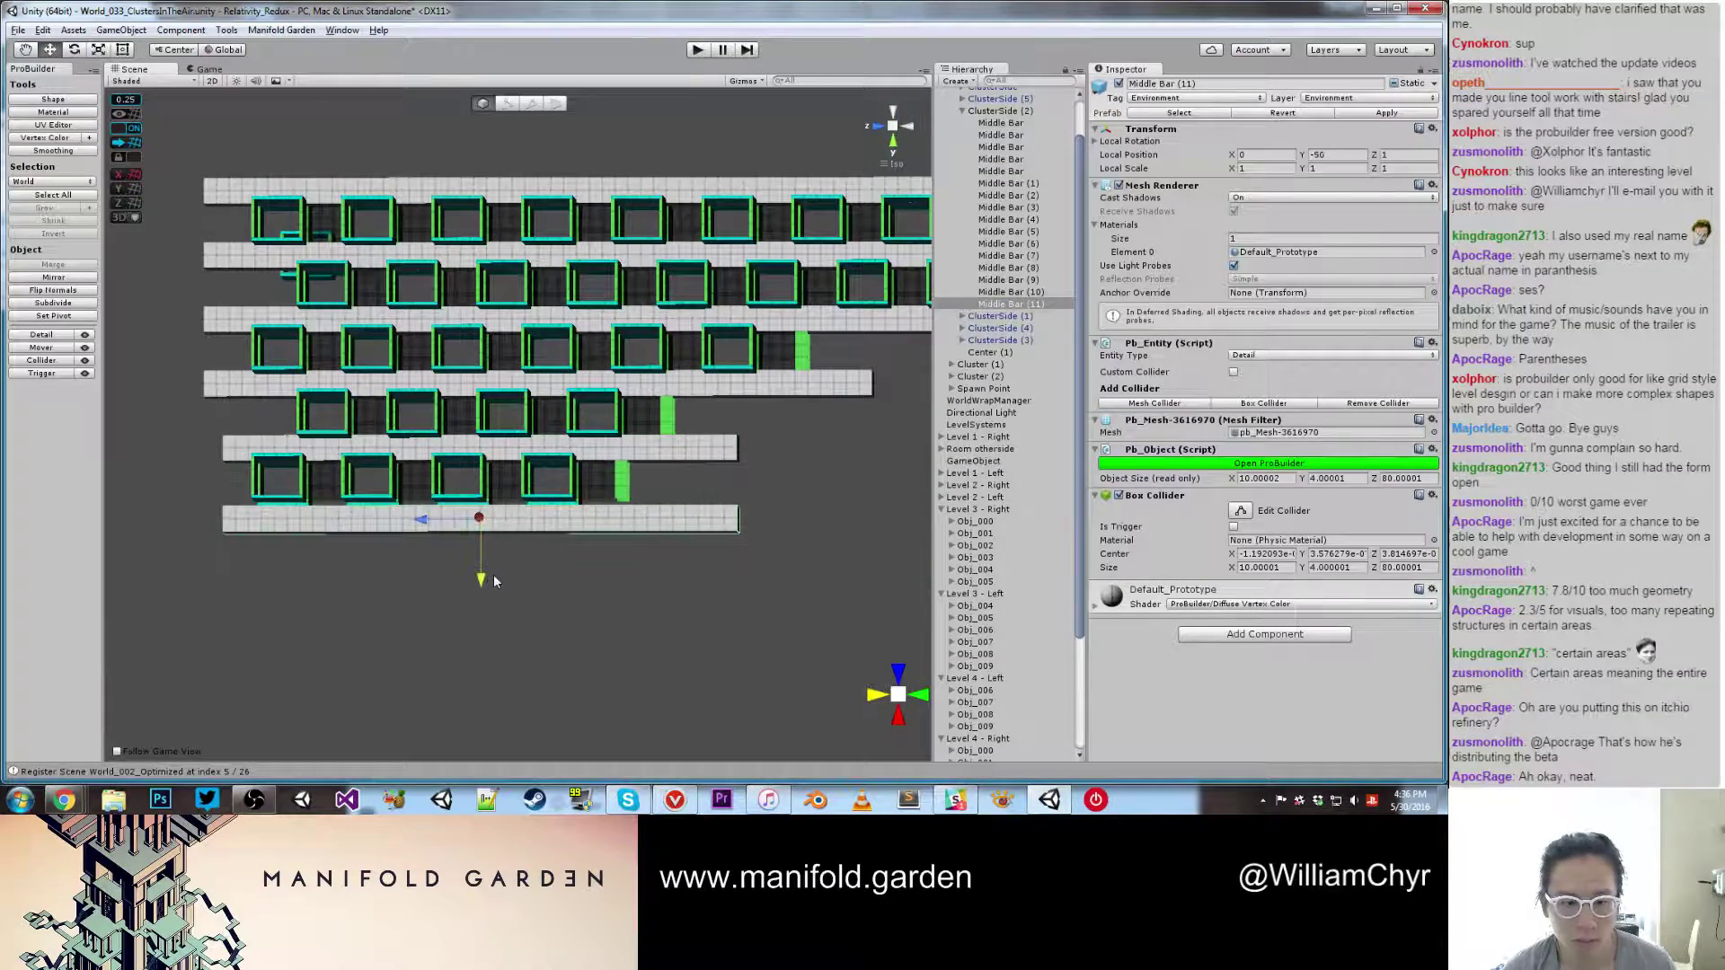
Step: Rename the ten small row-end bars, Middle Bar (1) through Middle Bar (10), as End Wall
scroll(489, 569, "up", 2)
scroll(492, 576, "up", 3)
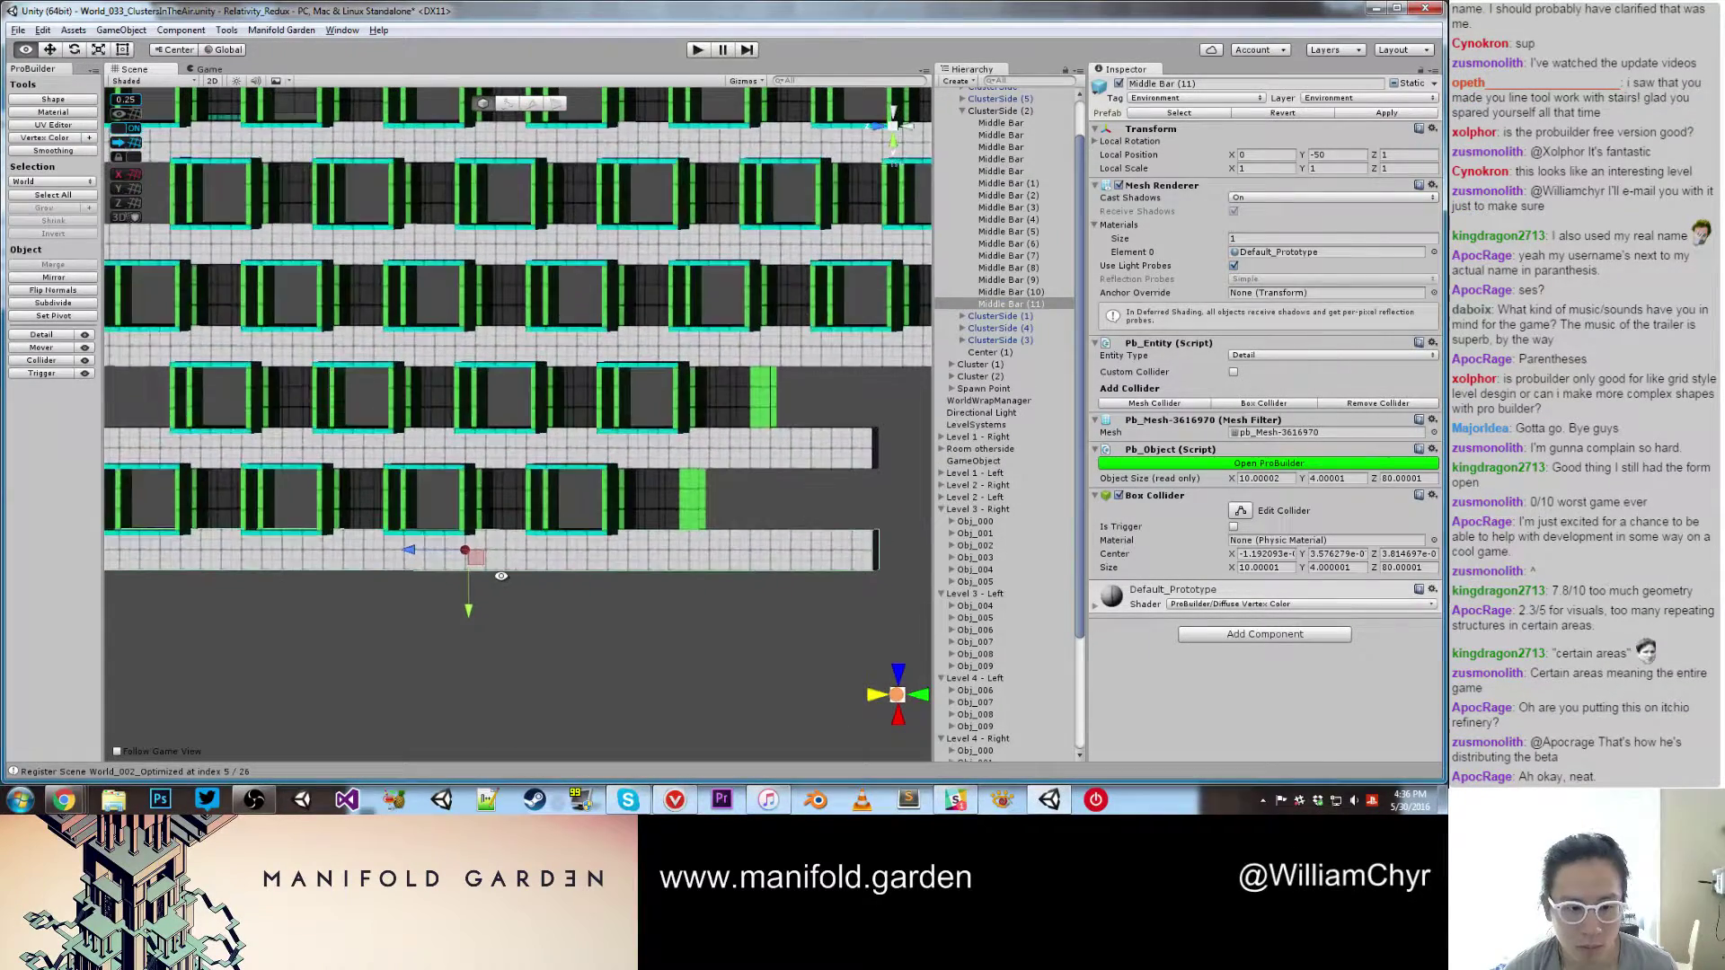
left_click(700, 493)
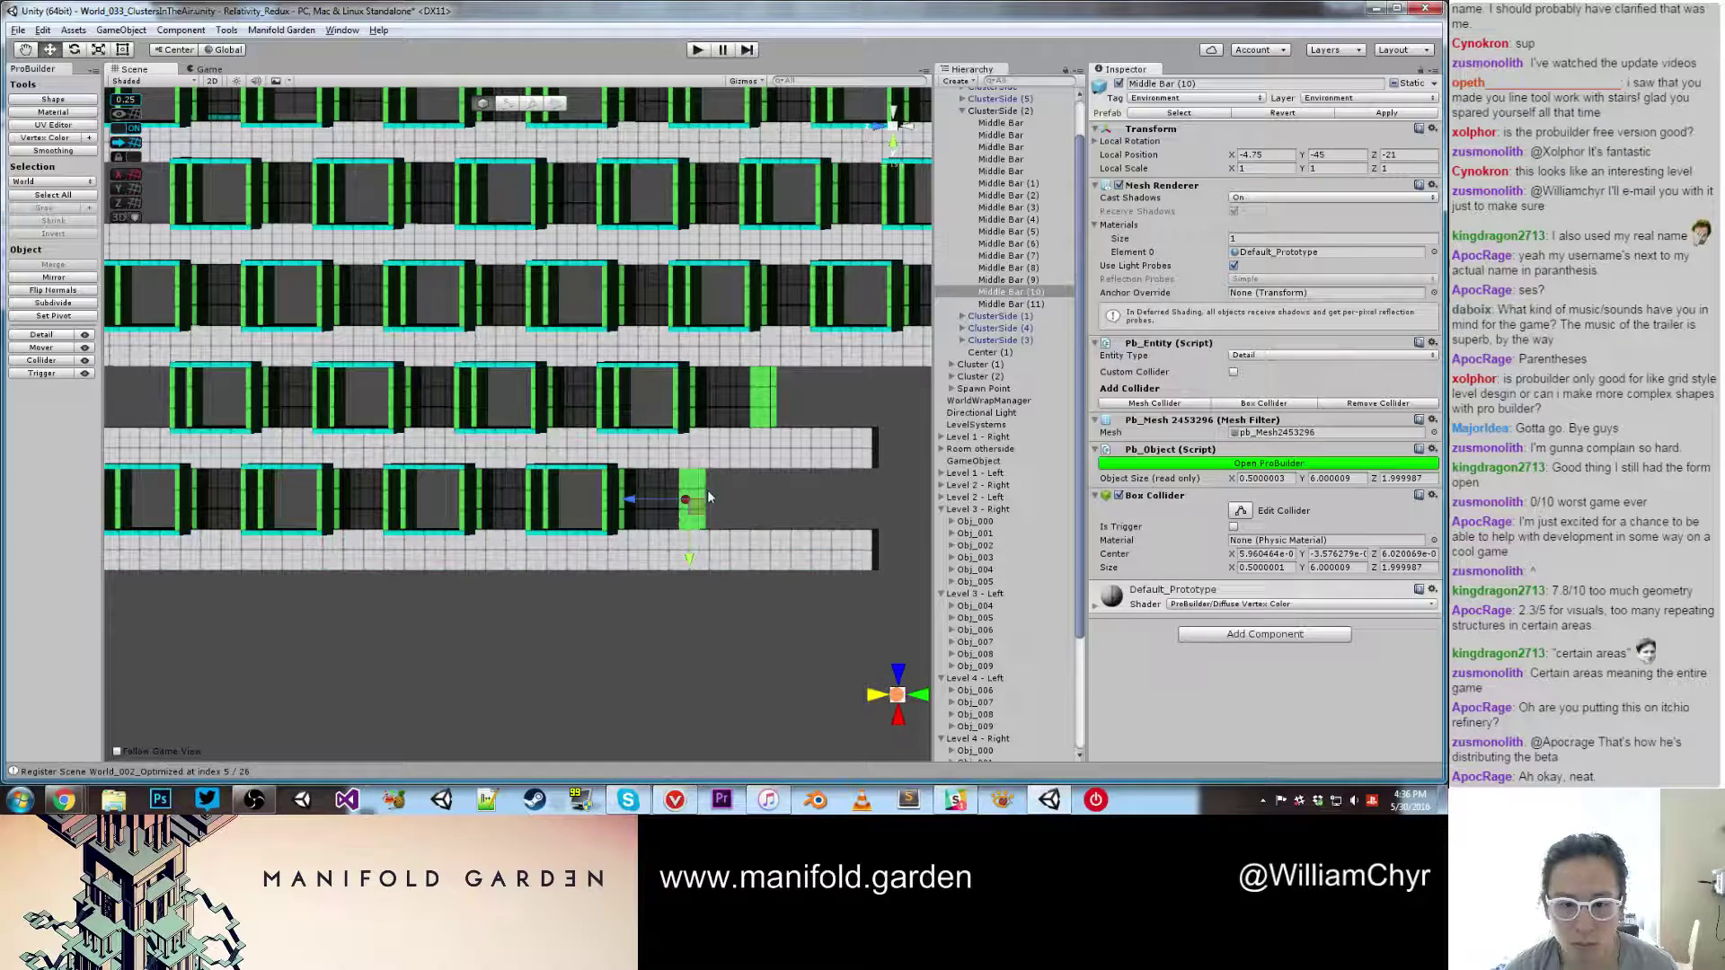
left_click(751, 422, "shift")
middle_click_drag(778, 391, 587, 433)
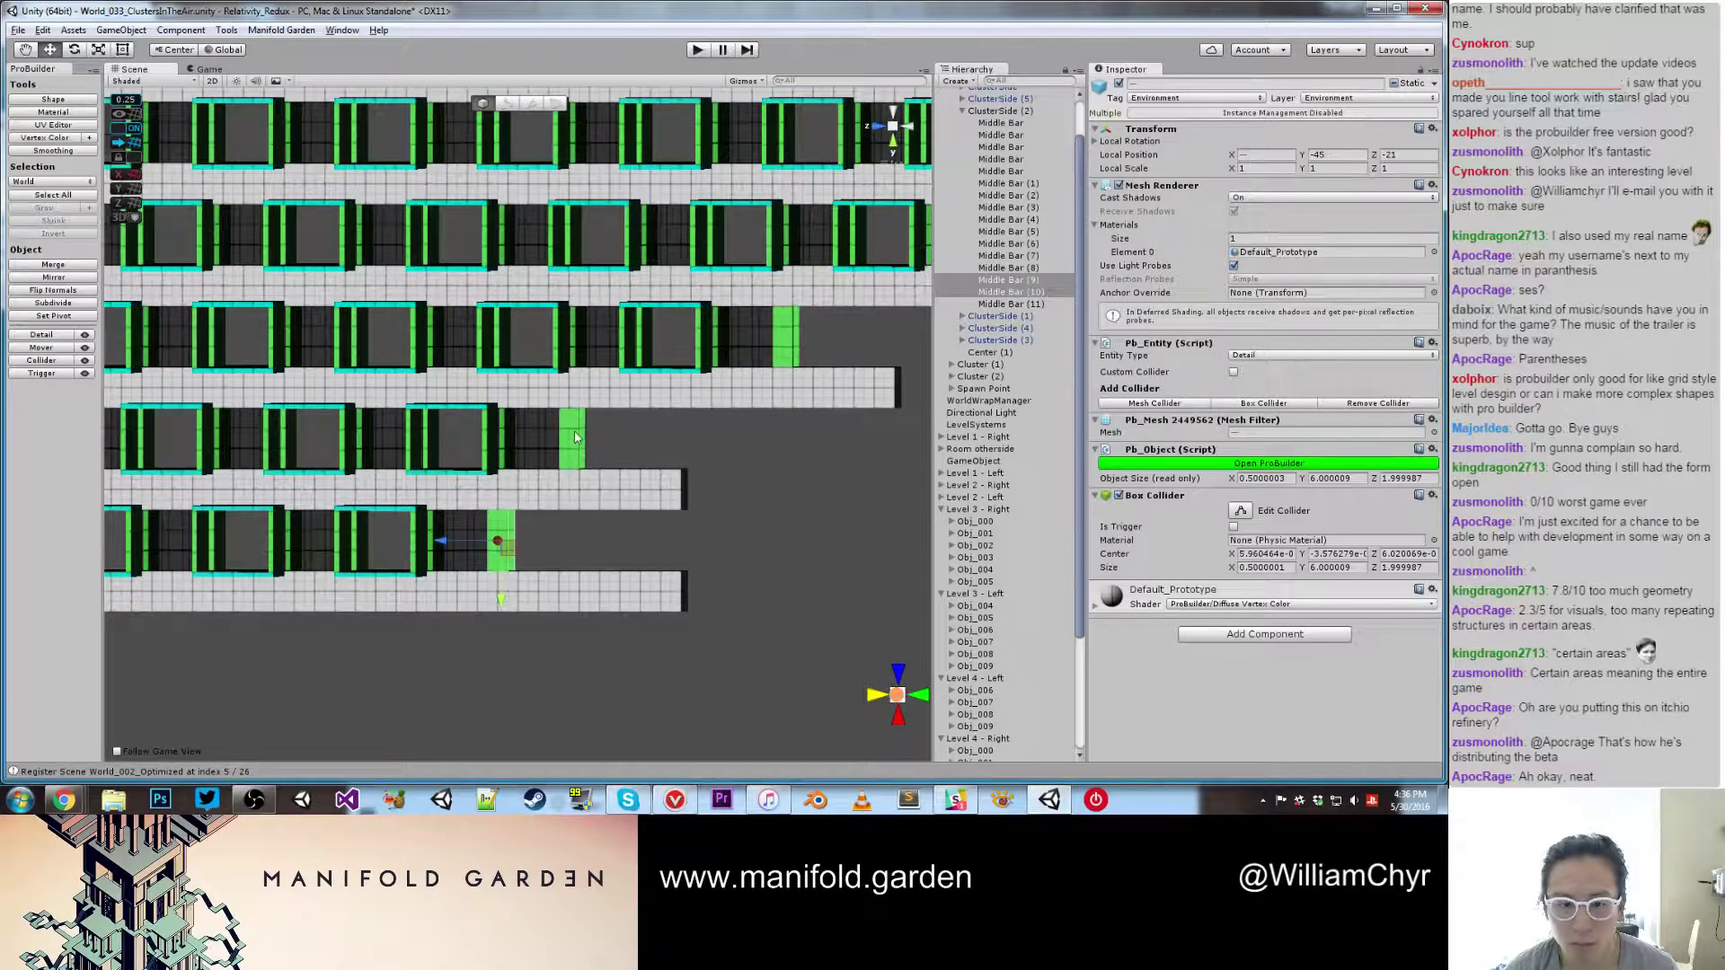
left_click(578, 434, "shift")
left_click(582, 431, "shift")
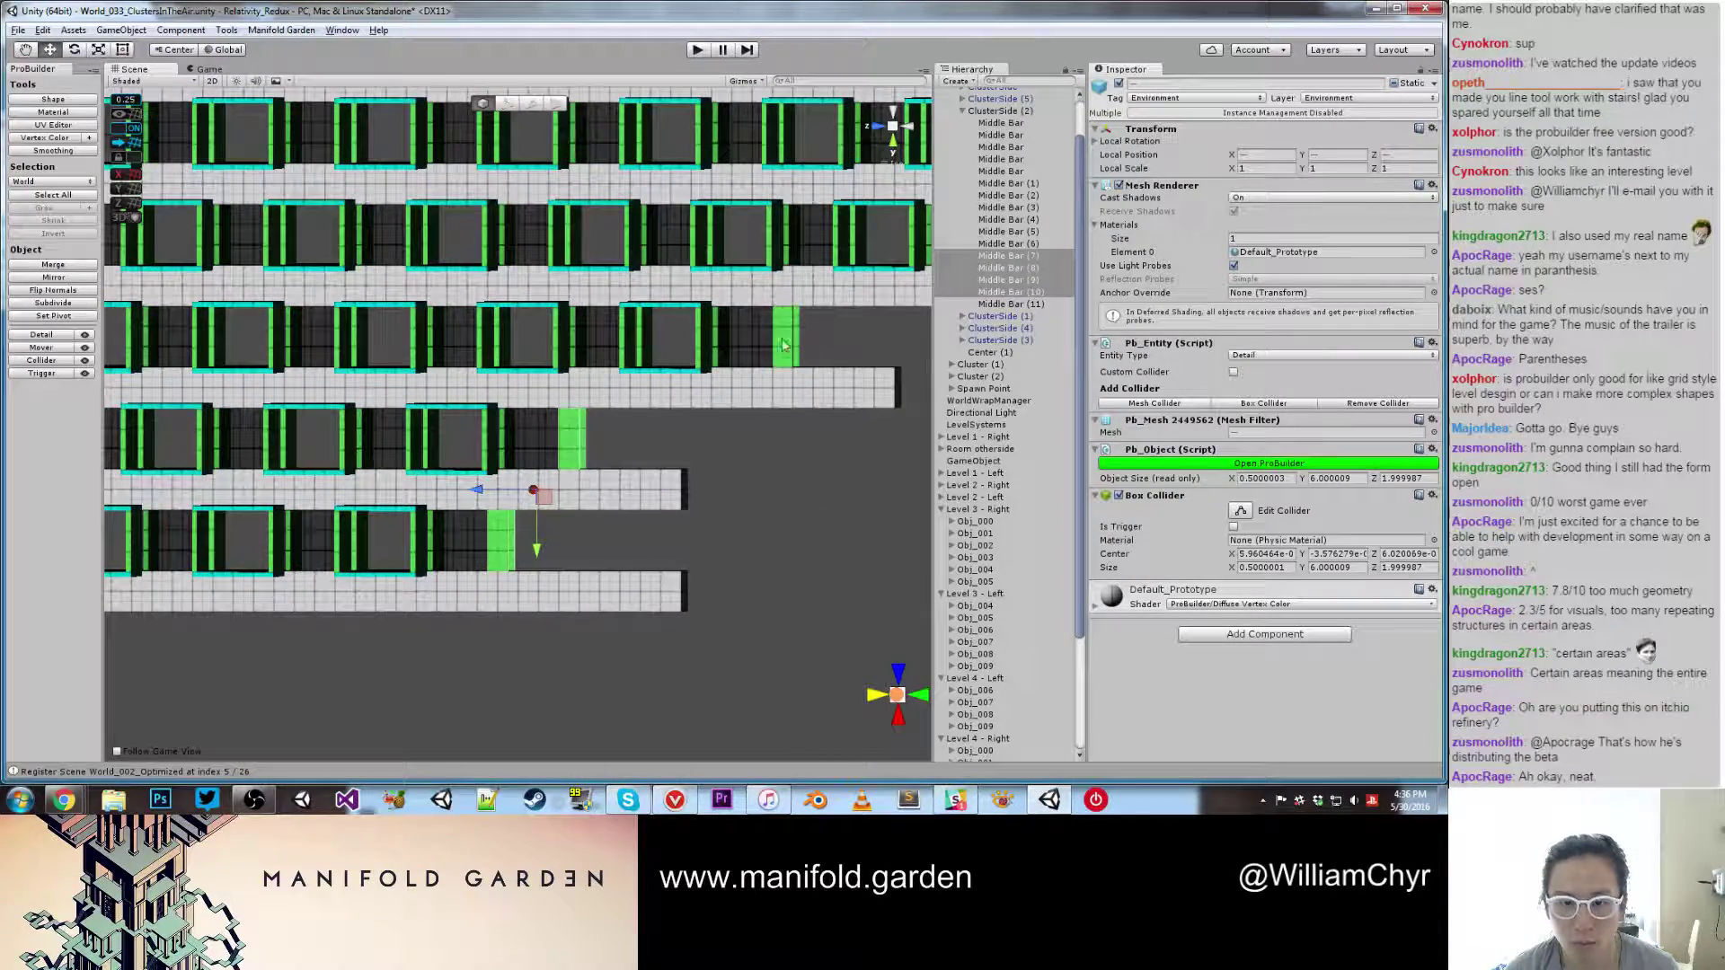
left_click(797, 333, "shift")
left_click(798, 328, "shift")
left_click_drag(798, 328, 711, 421, "alt")
scroll(710, 421, "up", 4)
left_click(699, 413, "shift")
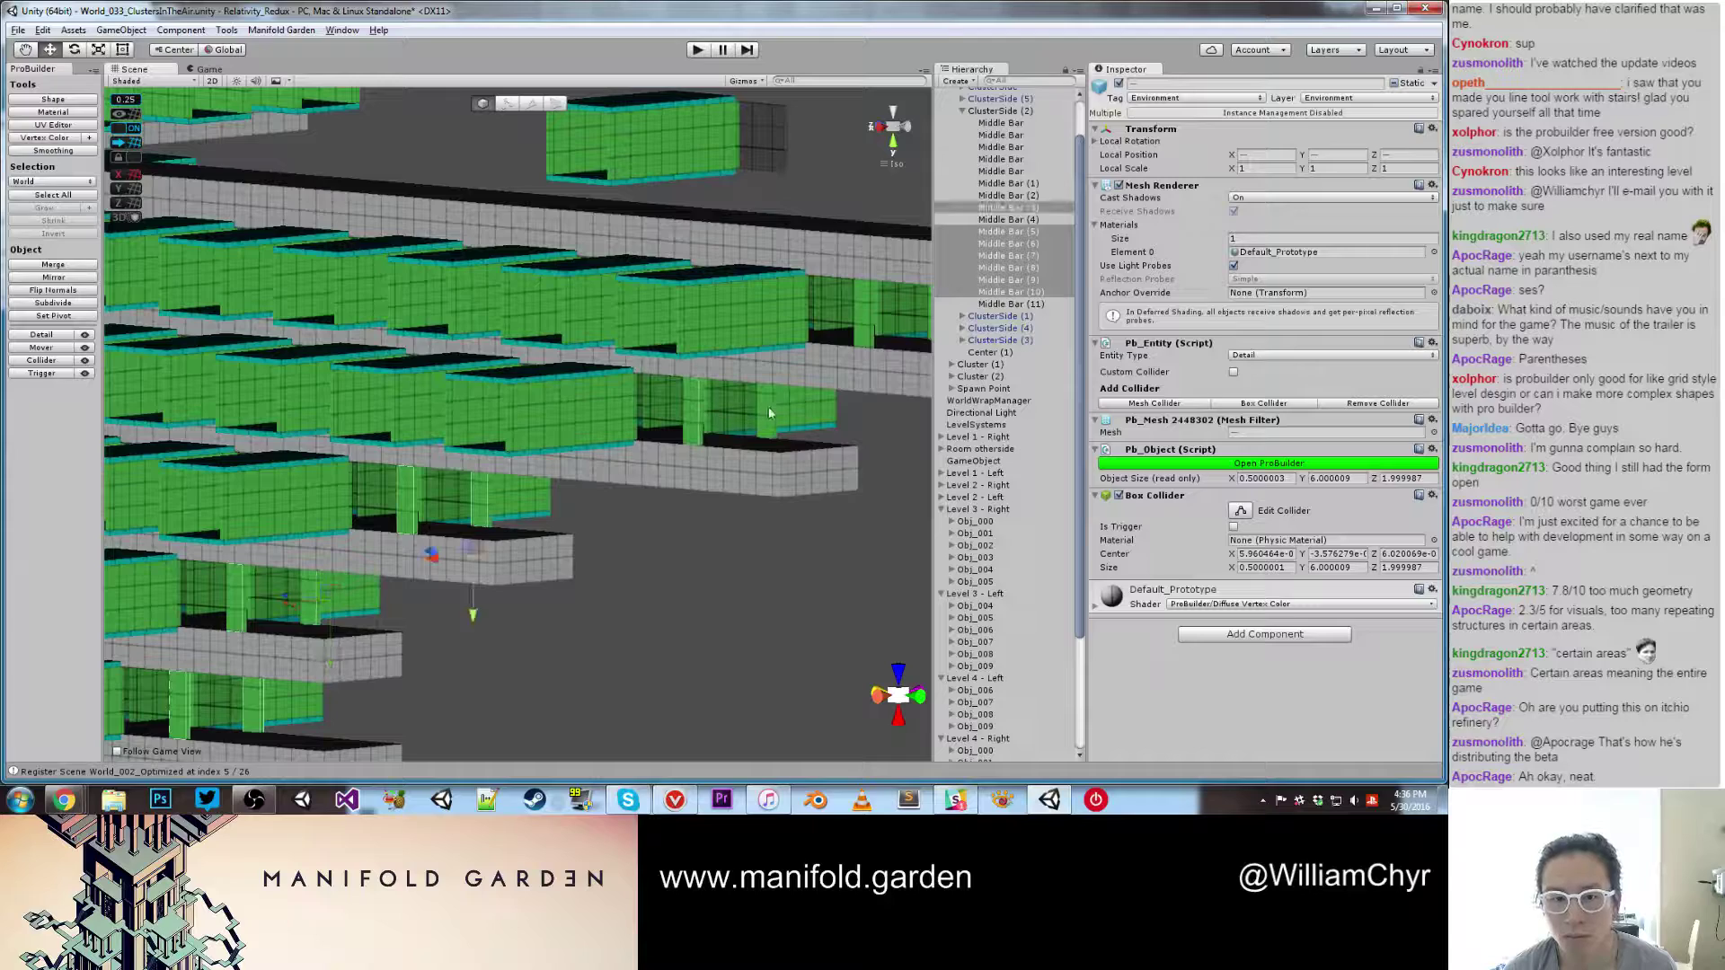
left_click(770, 413, "shift")
middle_click_drag(815, 408, 632, 466)
left_click(684, 408, "shift")
left_click(719, 392, "shift")
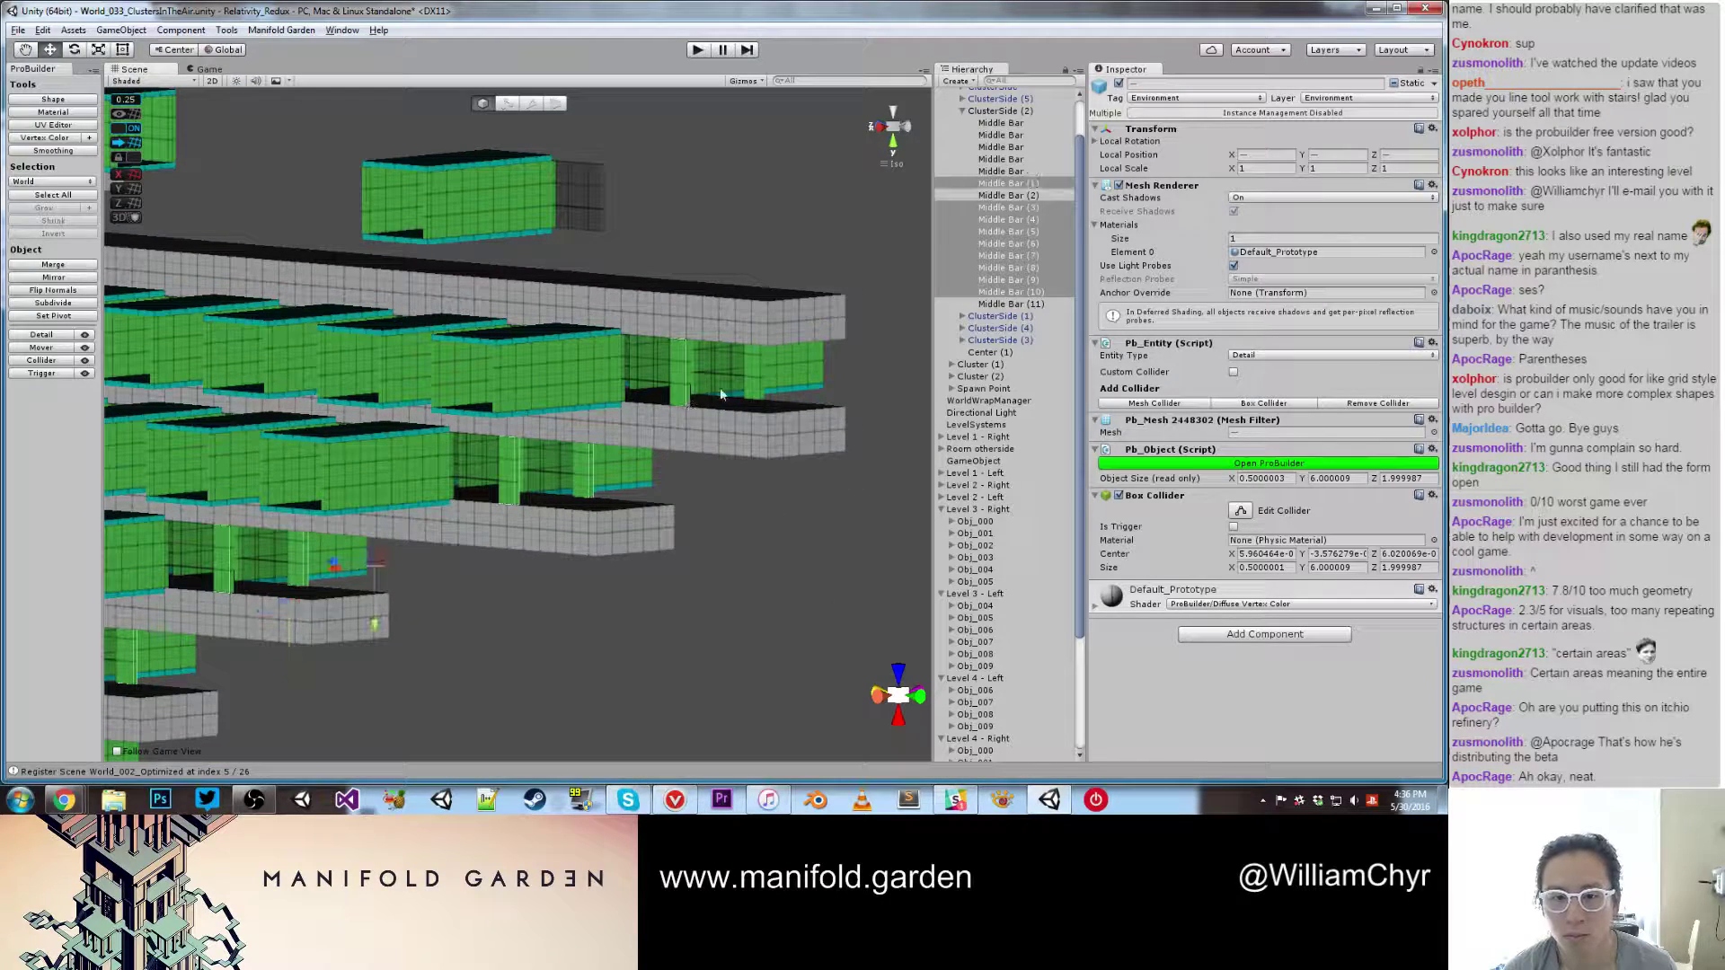
left_click(760, 382, "shift")
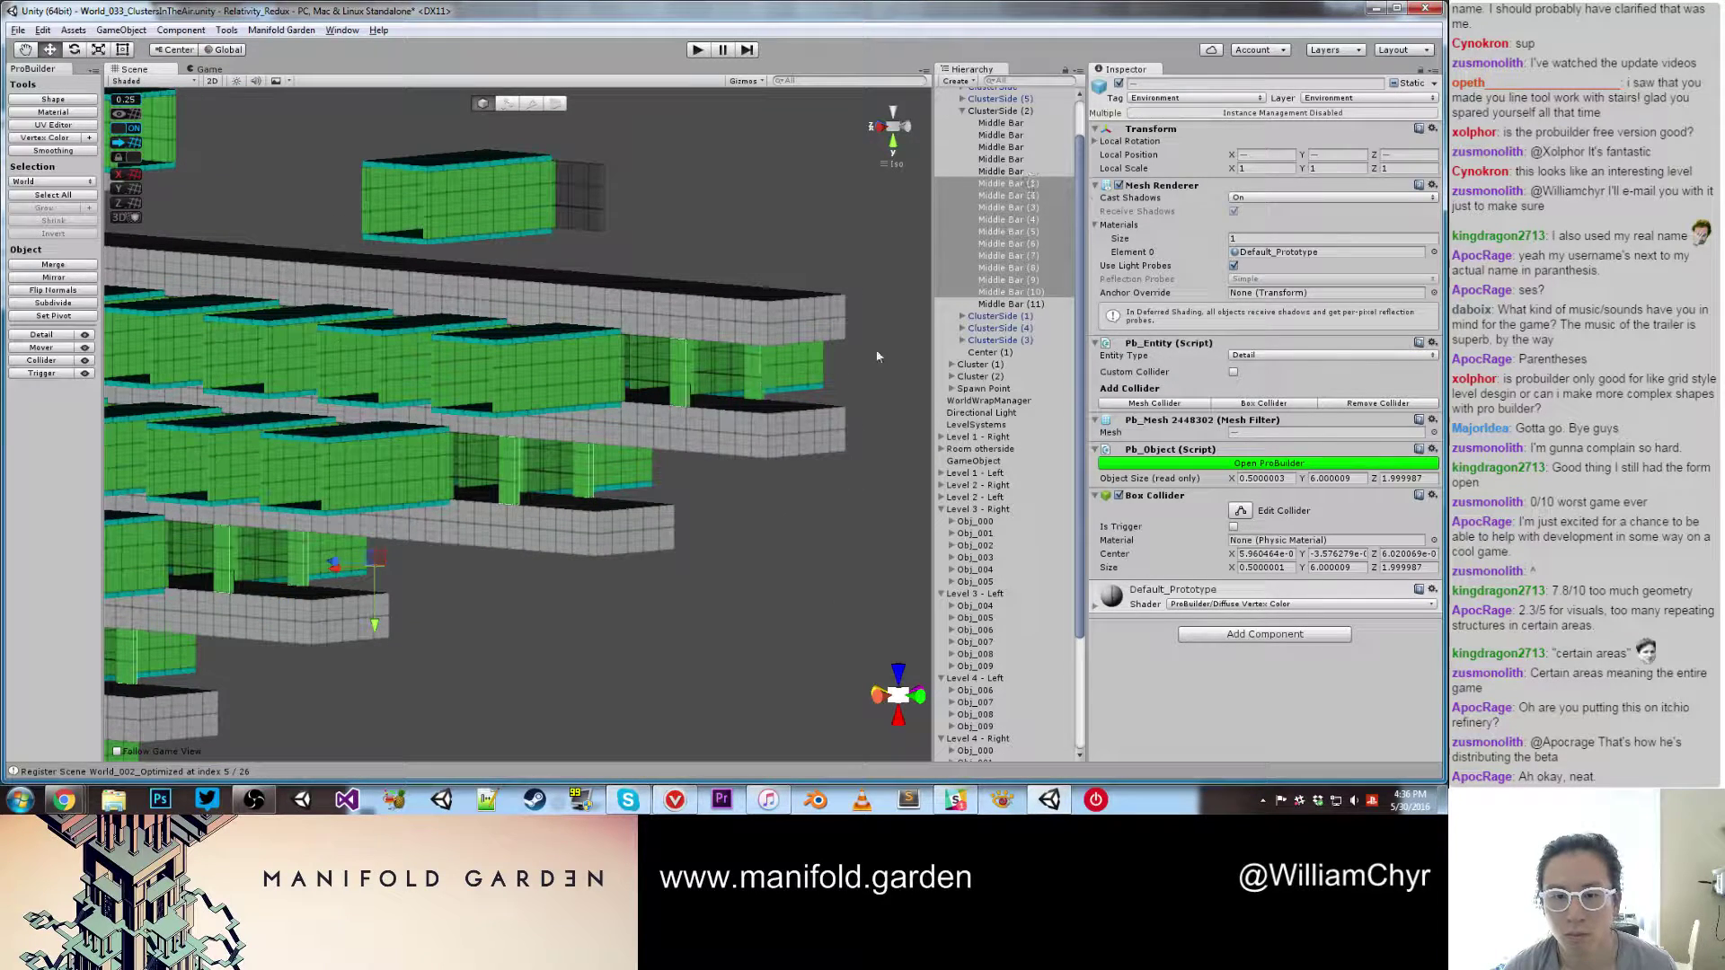
left_click(1168, 84)
type("End Wall")
key("Return")
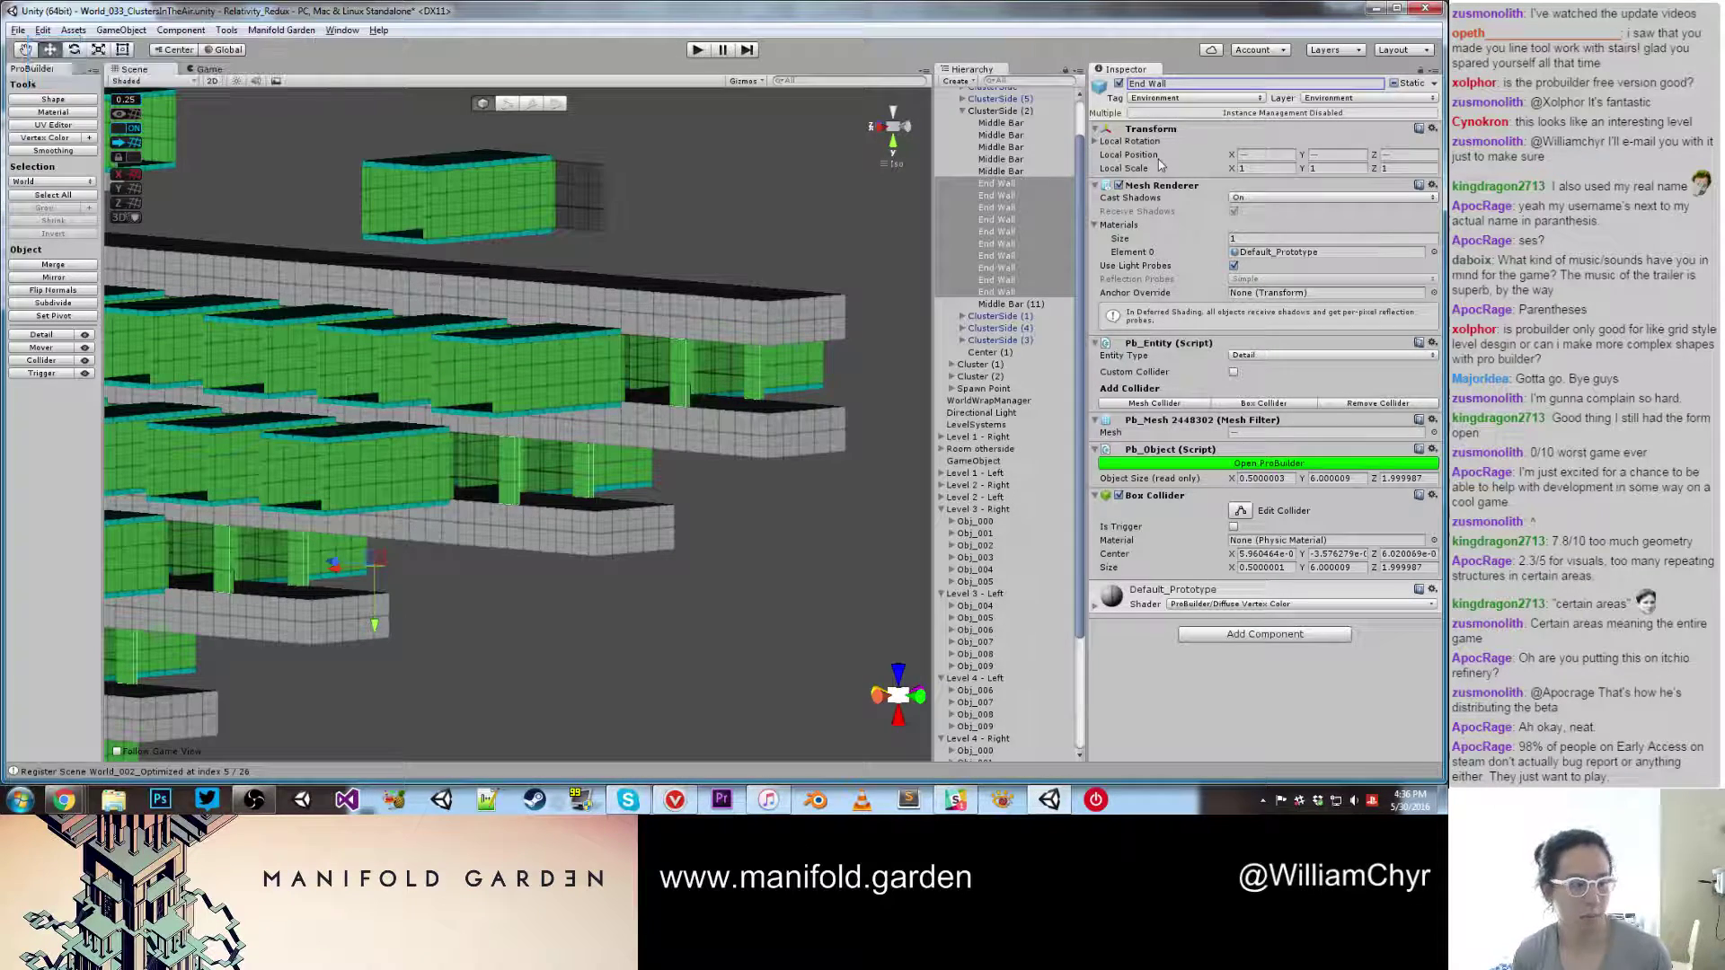
Step: Duplicate the End Wall at X 4.75 on the top row's end and move the copy outward along the beam to Z -107
middle_click_drag(693, 337, 444, 370)
scroll(654, 364, "up", 3)
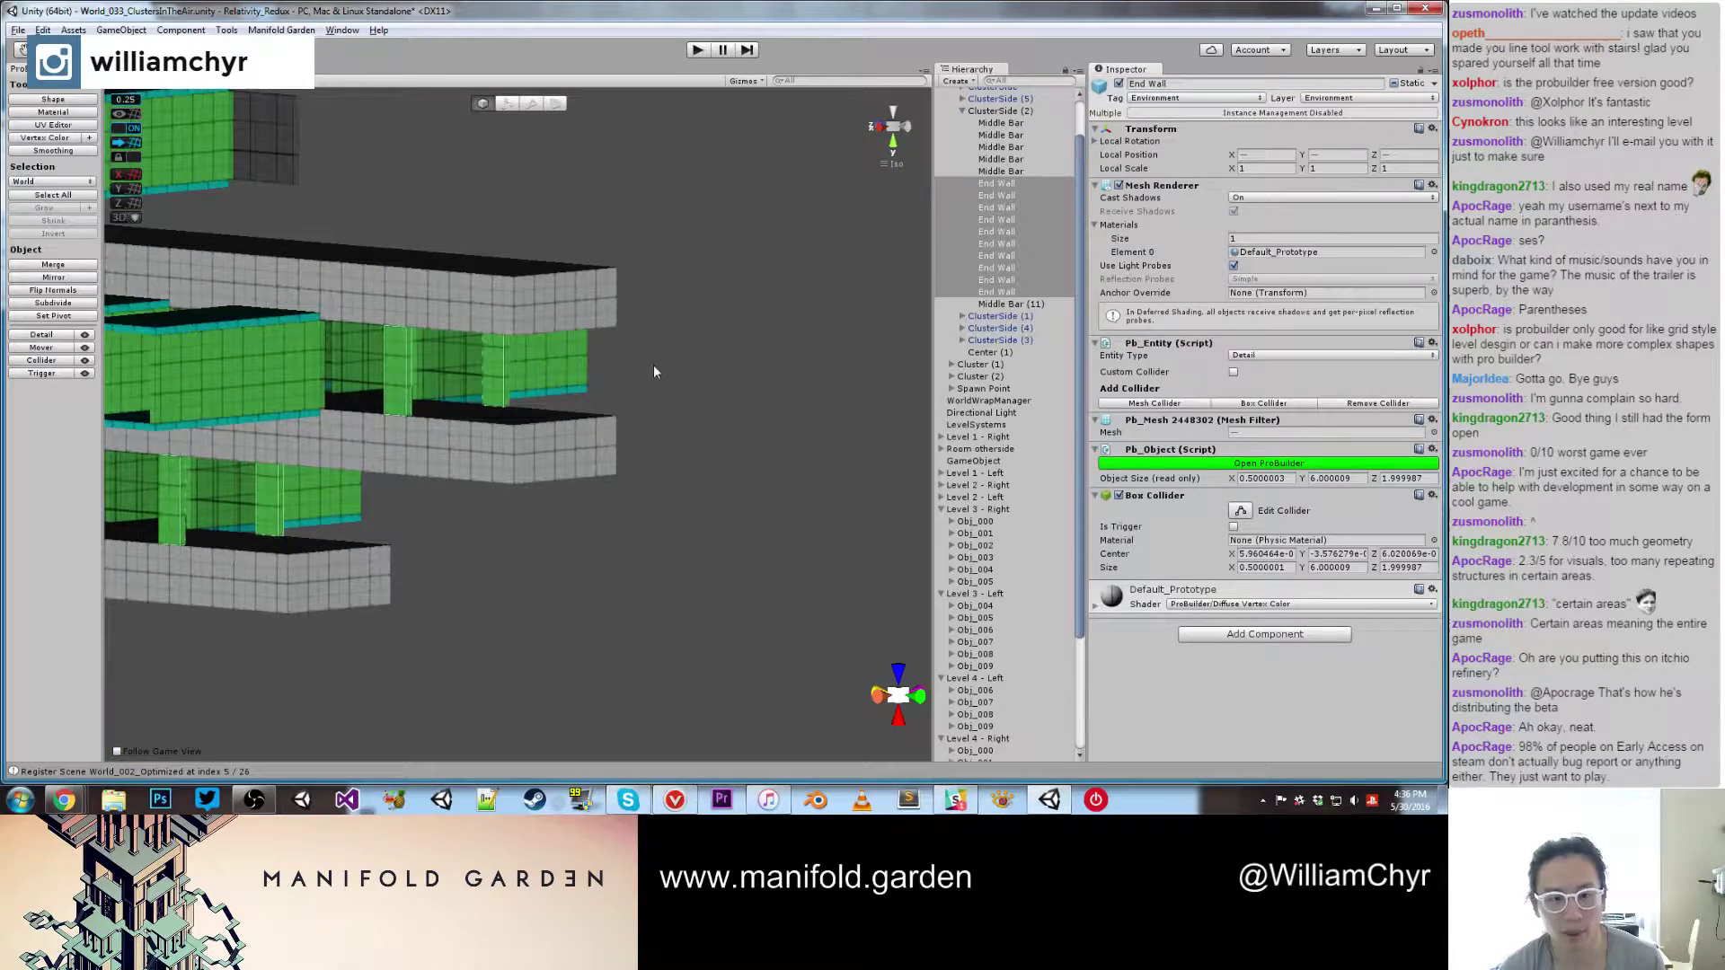
left_click(654, 365)
scroll(584, 368, "up", 3)
left_click(493, 359)
left_click_drag(493, 359, 549, 400, "alt")
scroll(548, 419, "up", 6)
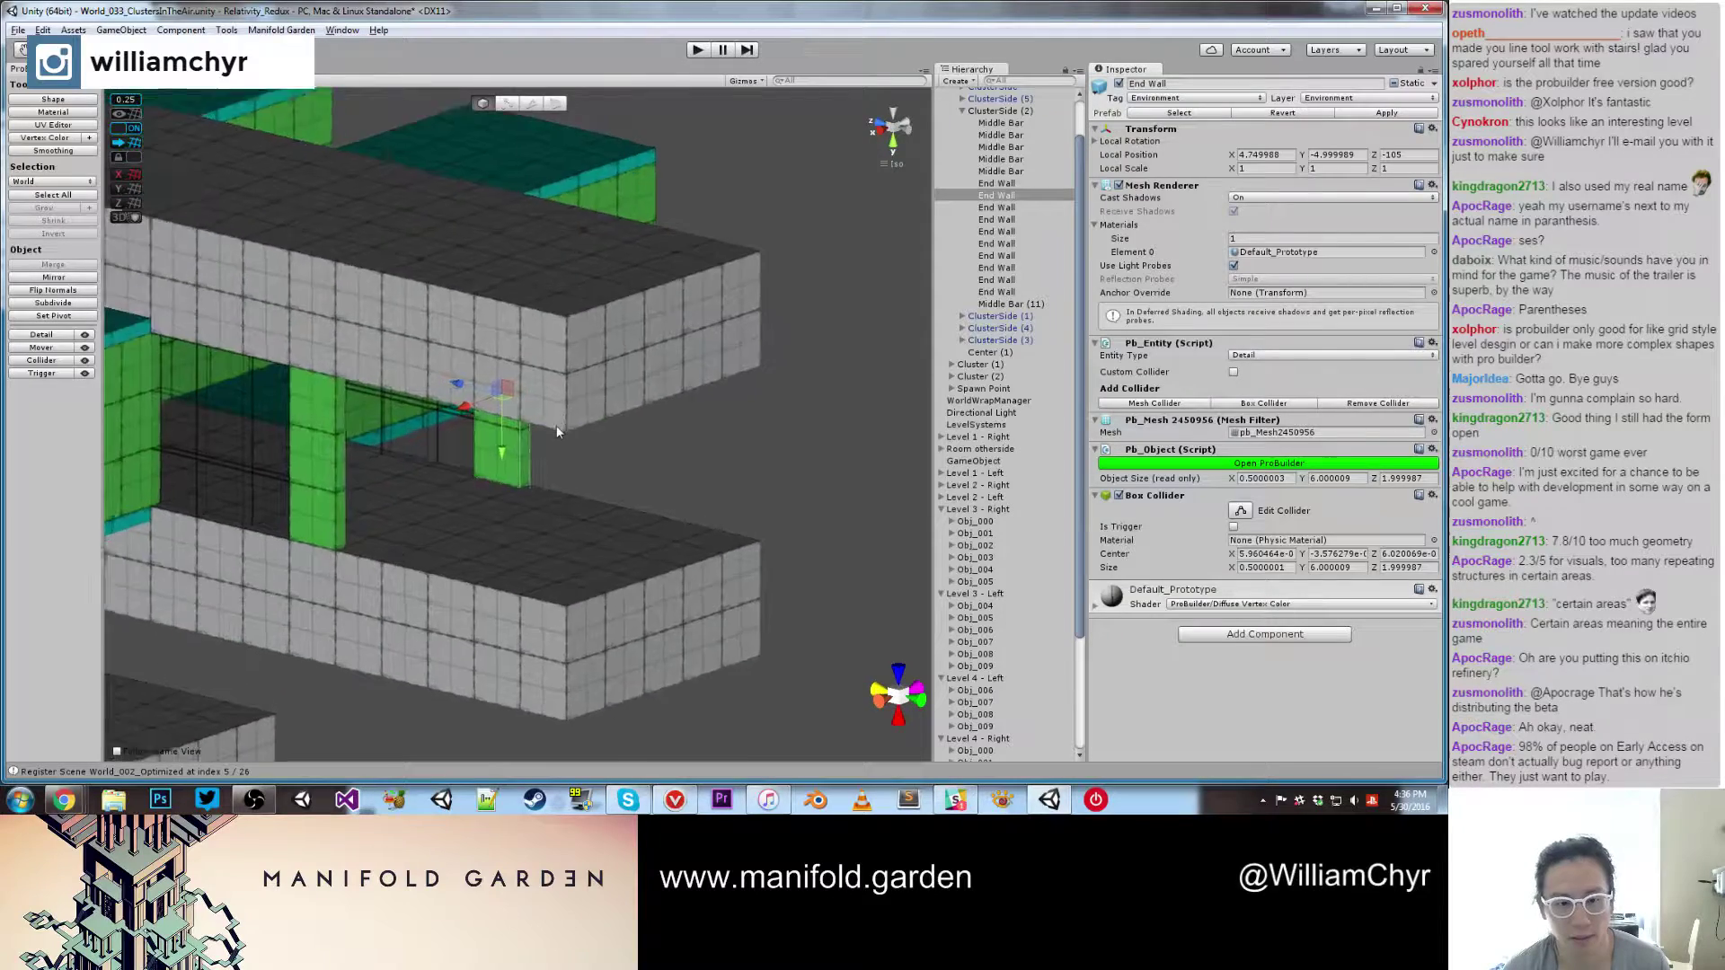
scroll(503, 387, "up", 3)
key("ctrl+d")
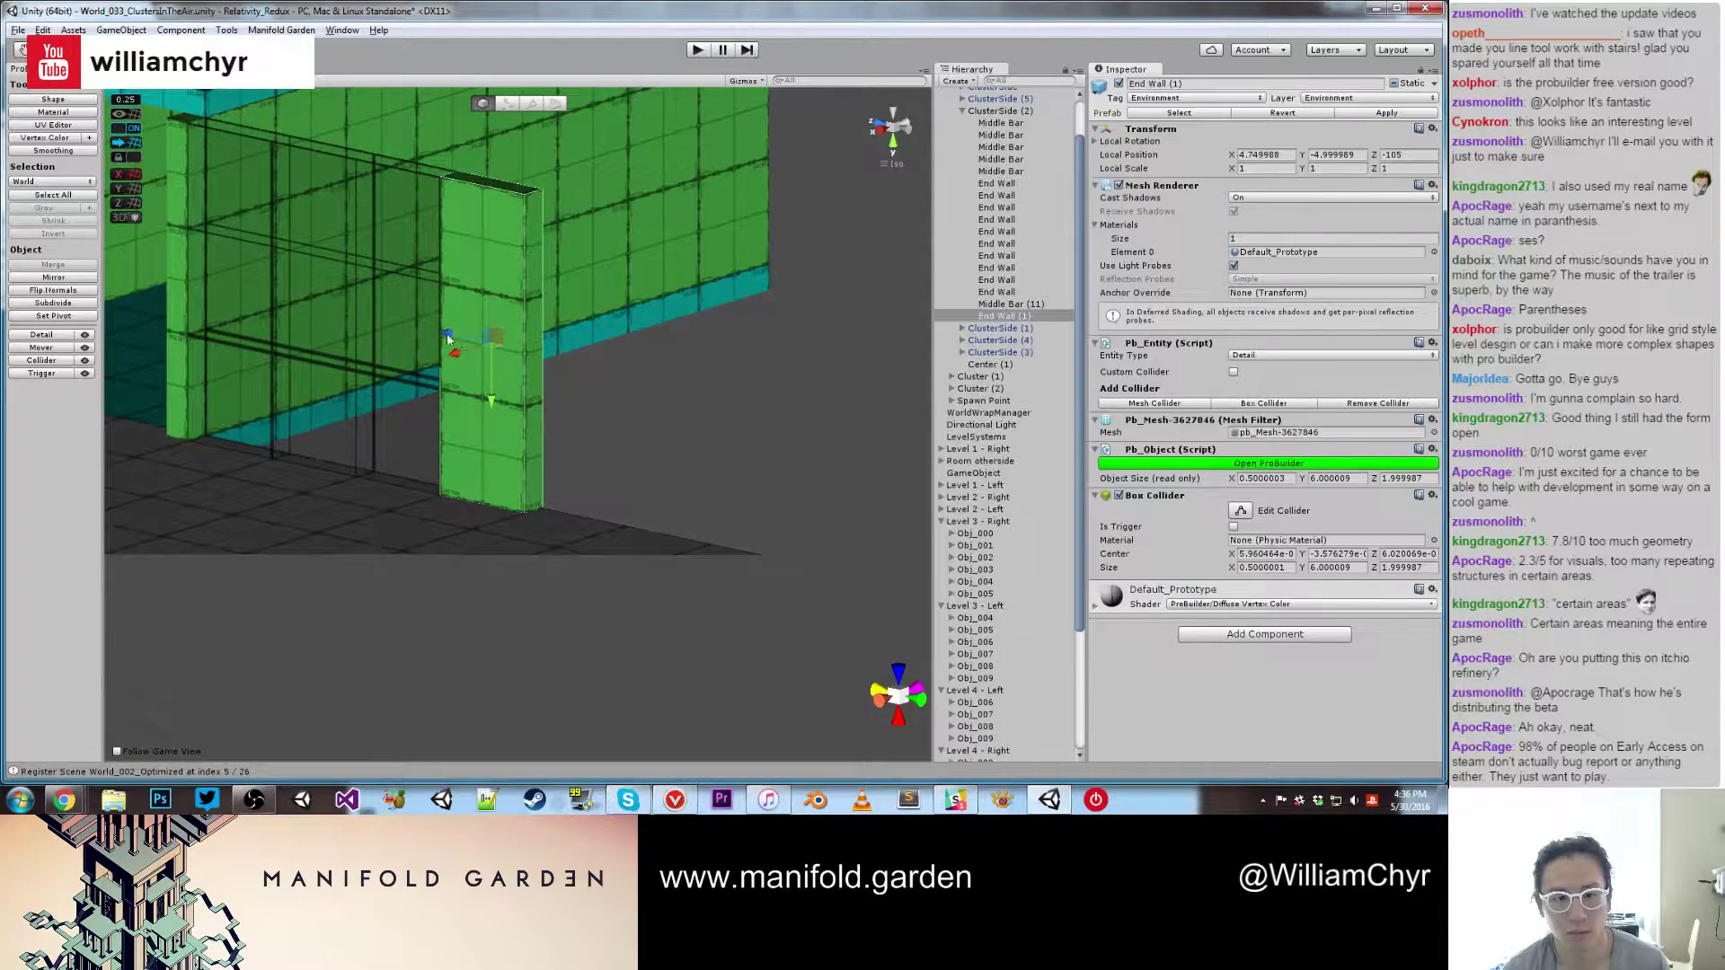
left_click_drag(447, 337, 523, 377)
scroll(564, 352, "down", 5)
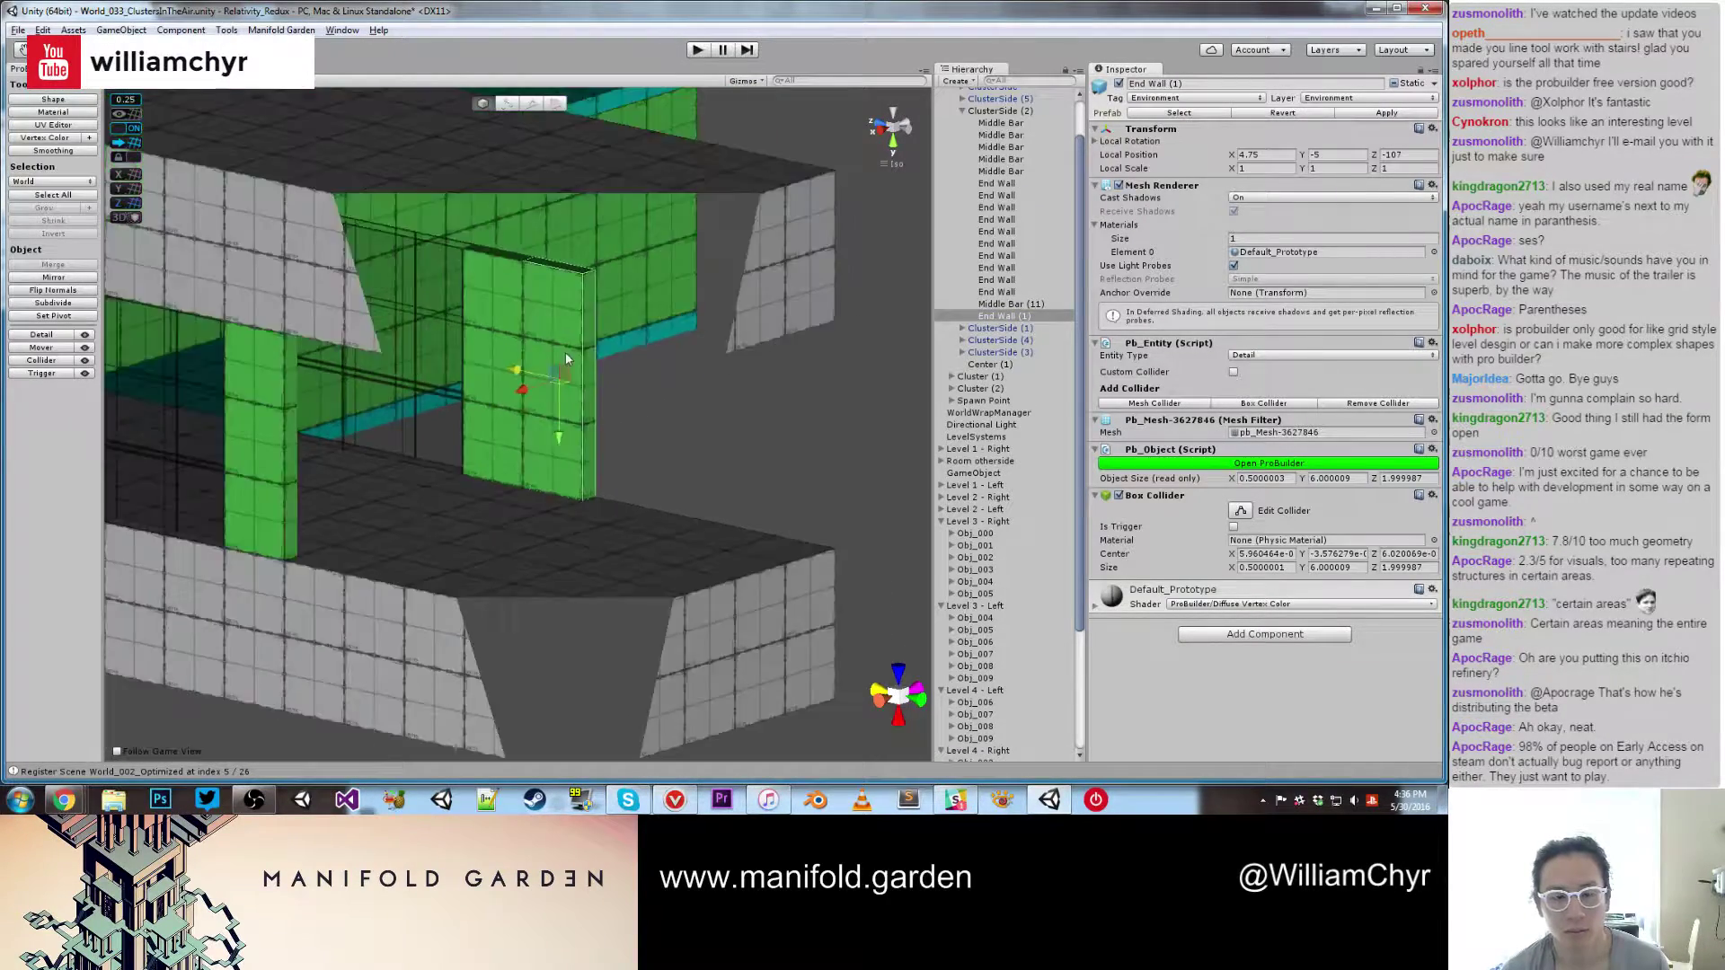
Step: Pull the inner face of End Wall (1) inward across the beam to a width of 2.5 and reset the pivot
key("g")
left_click_drag(541, 445, 302, 353, "alt")
scroll(449, 360, "down", 8)
left_click_drag(459, 359, 496, 412, "alt")
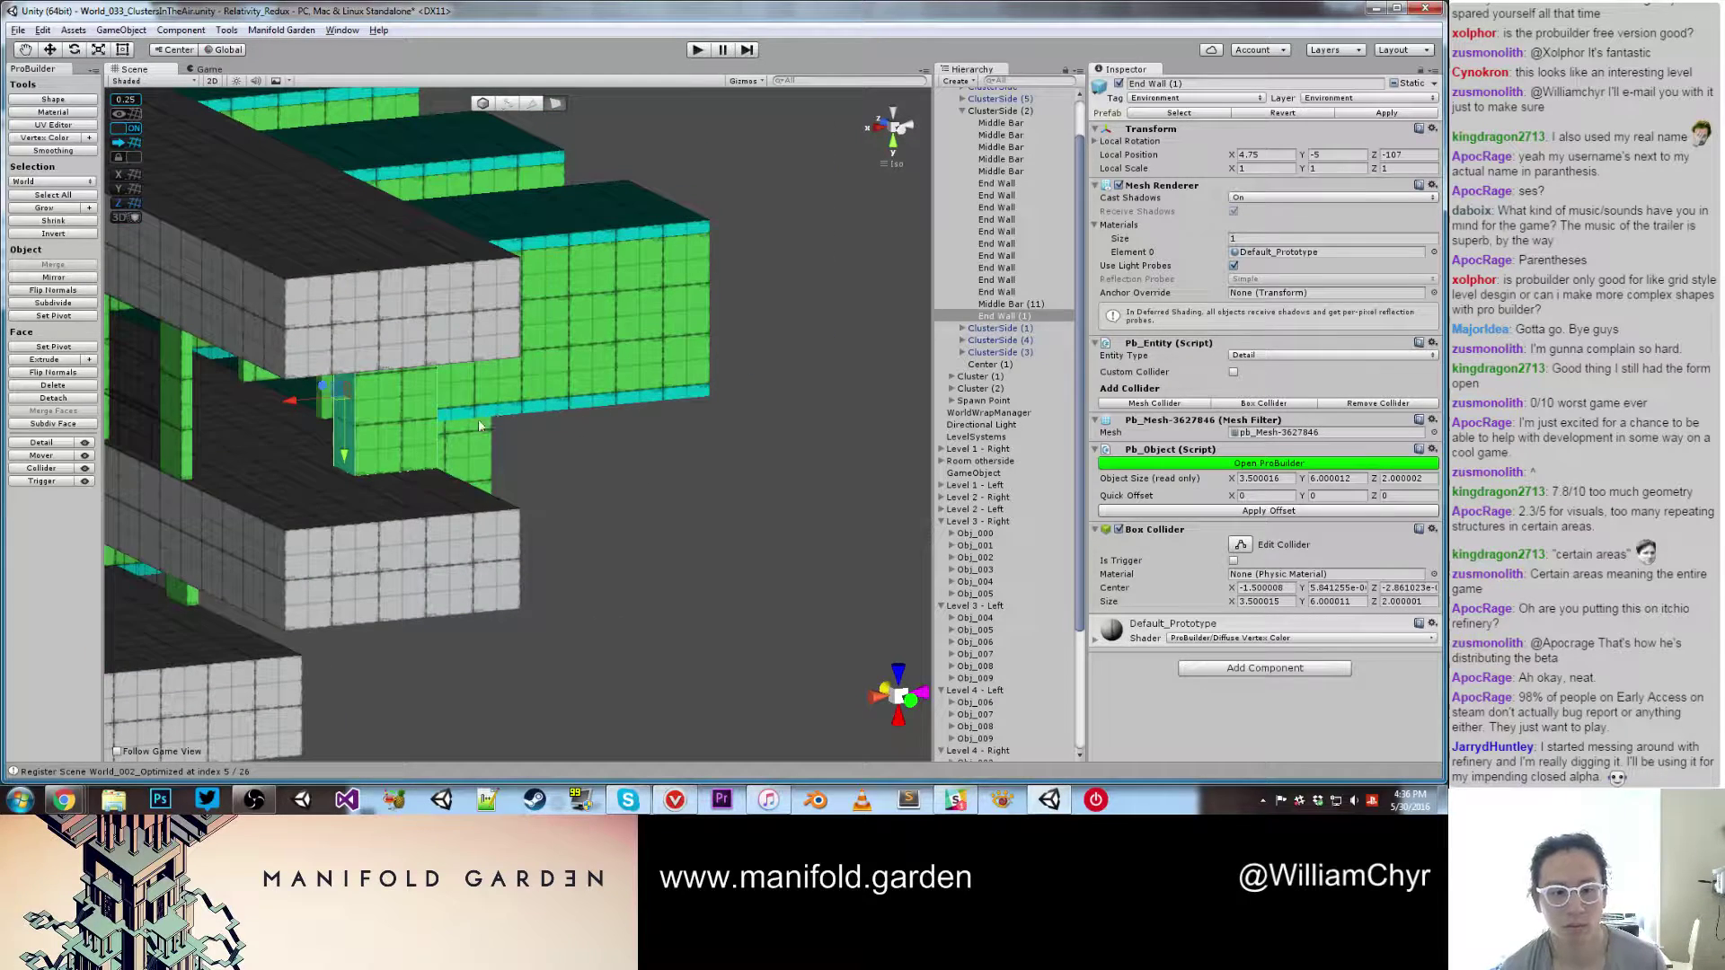
left_click_drag(294, 406, 394, 457)
key("g")
key("ctrl+j")
Step: Duplicate the widened End Wall (1) and move the copy across the beam to X -3.75
scroll(394, 458, "up", 5)
key("ctrl+d")
middle_click_drag(319, 501, 464, 509)
left_click_drag(456, 425, 420, 526)
left_click(503, 537)
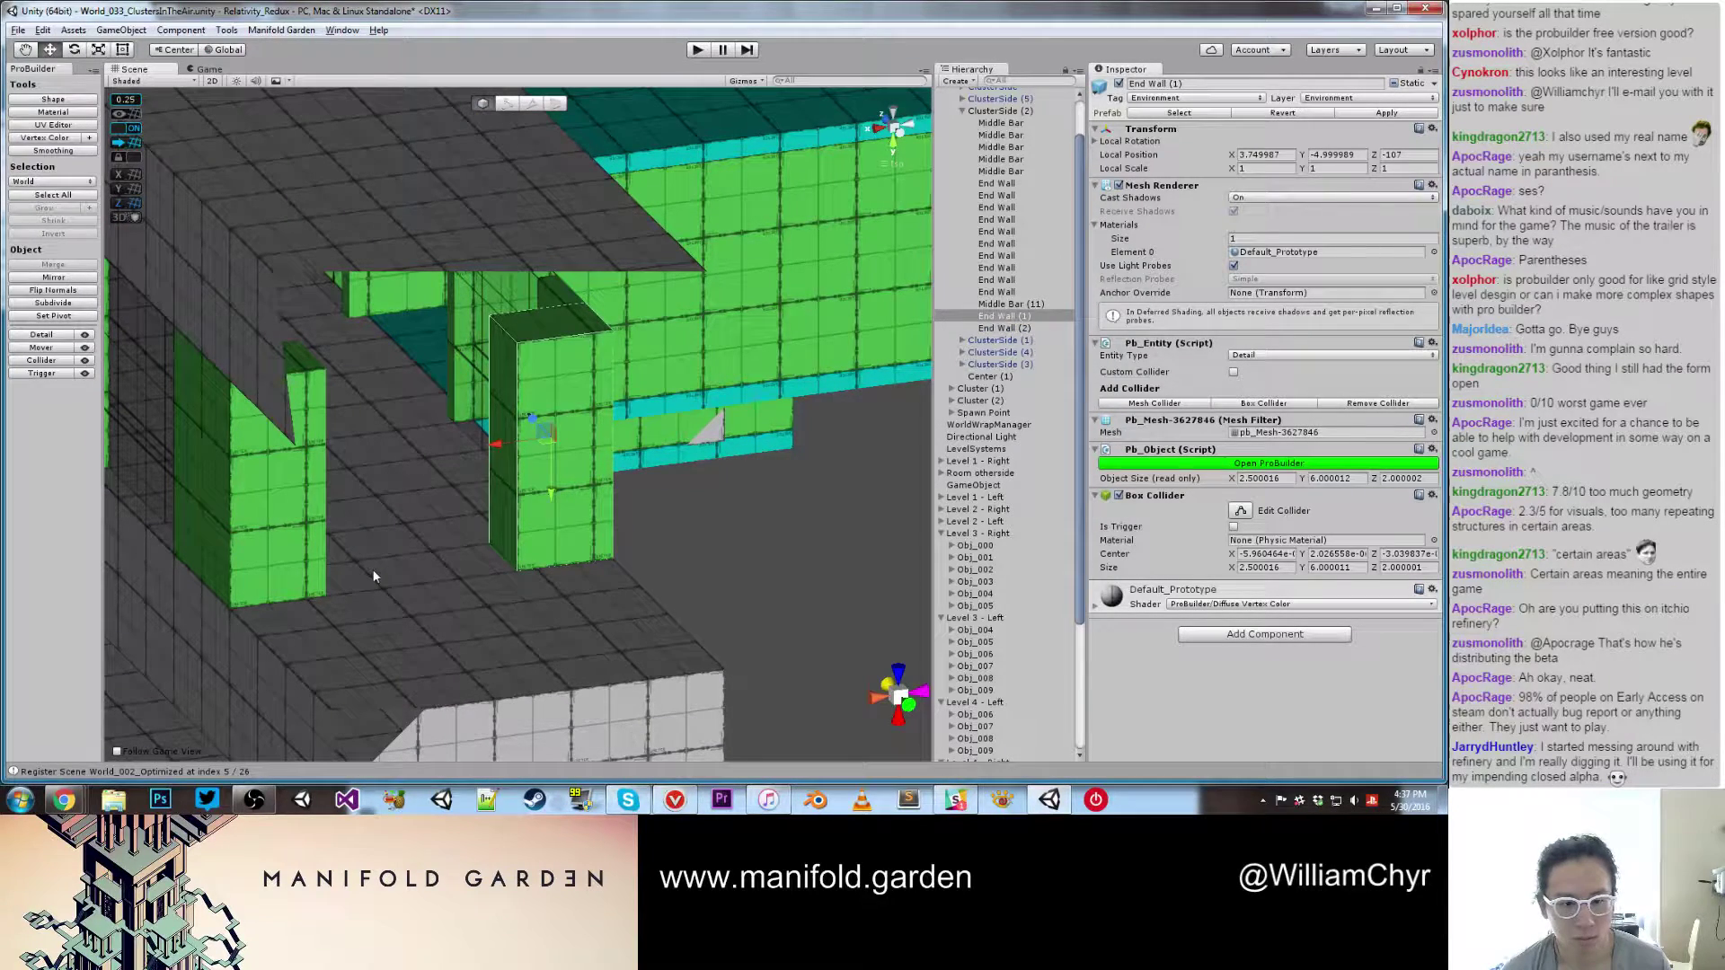
scroll(372, 557, "down", 18)
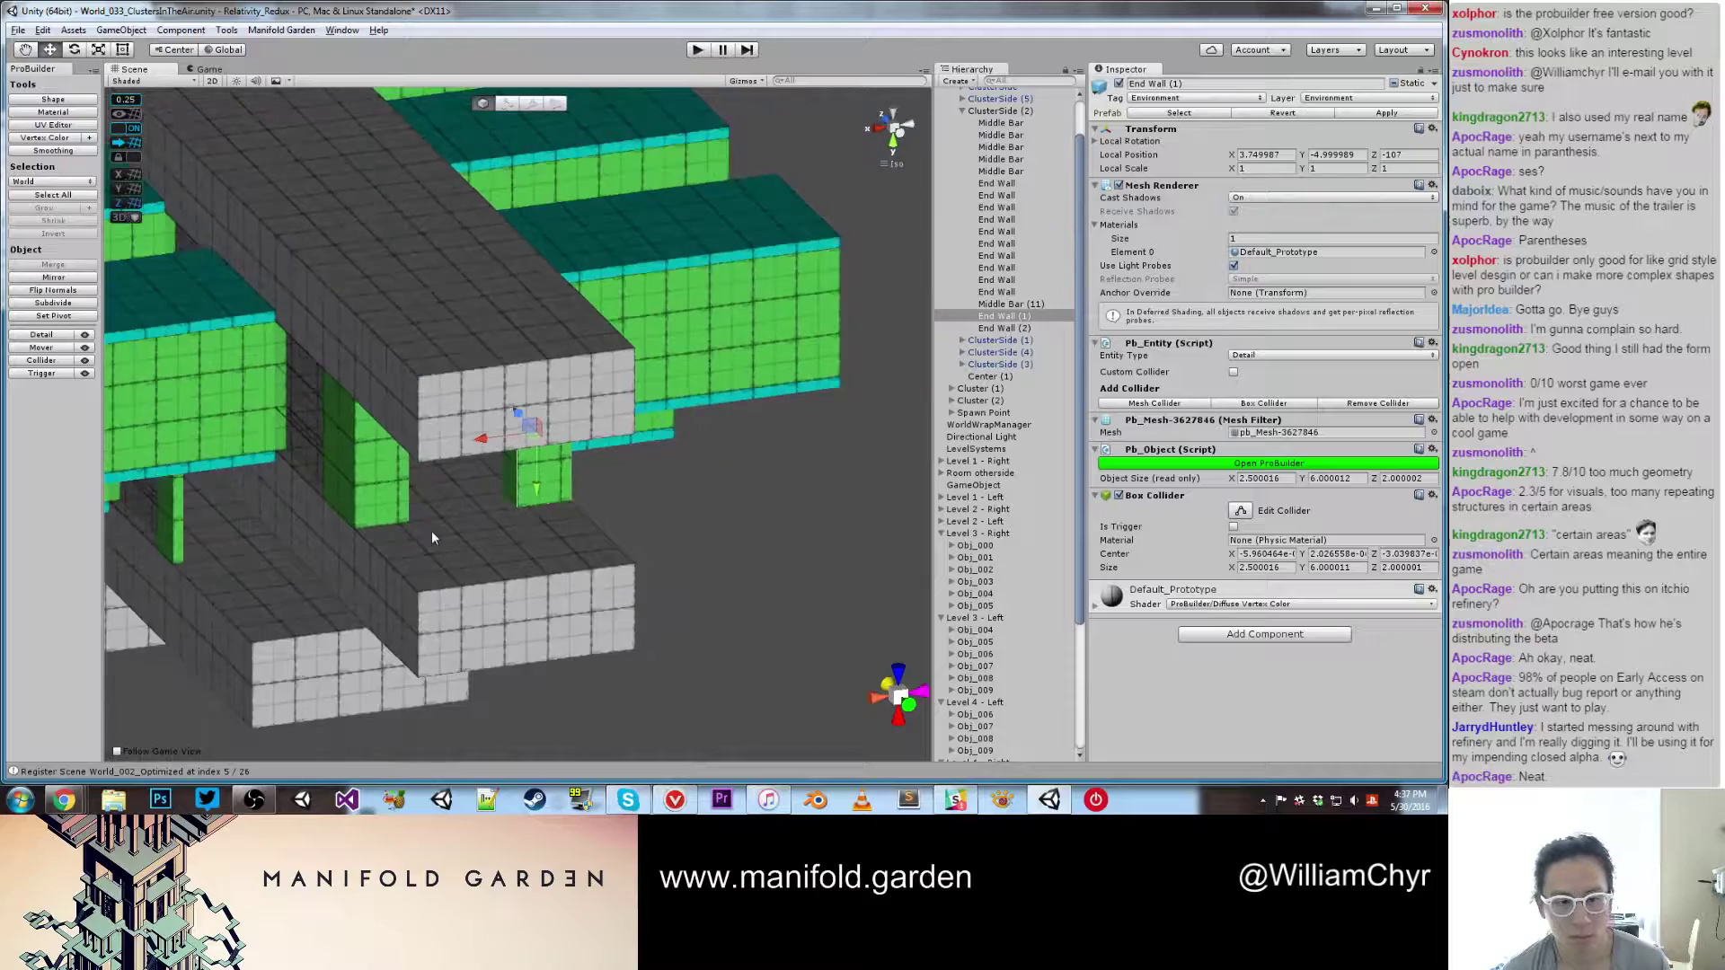
Step: Apply the cyan vertex color to both End Wall (1) and End Wall (2), and clear the selection
scroll(446, 523, "up", 6)
key("g")
left_click(403, 481)
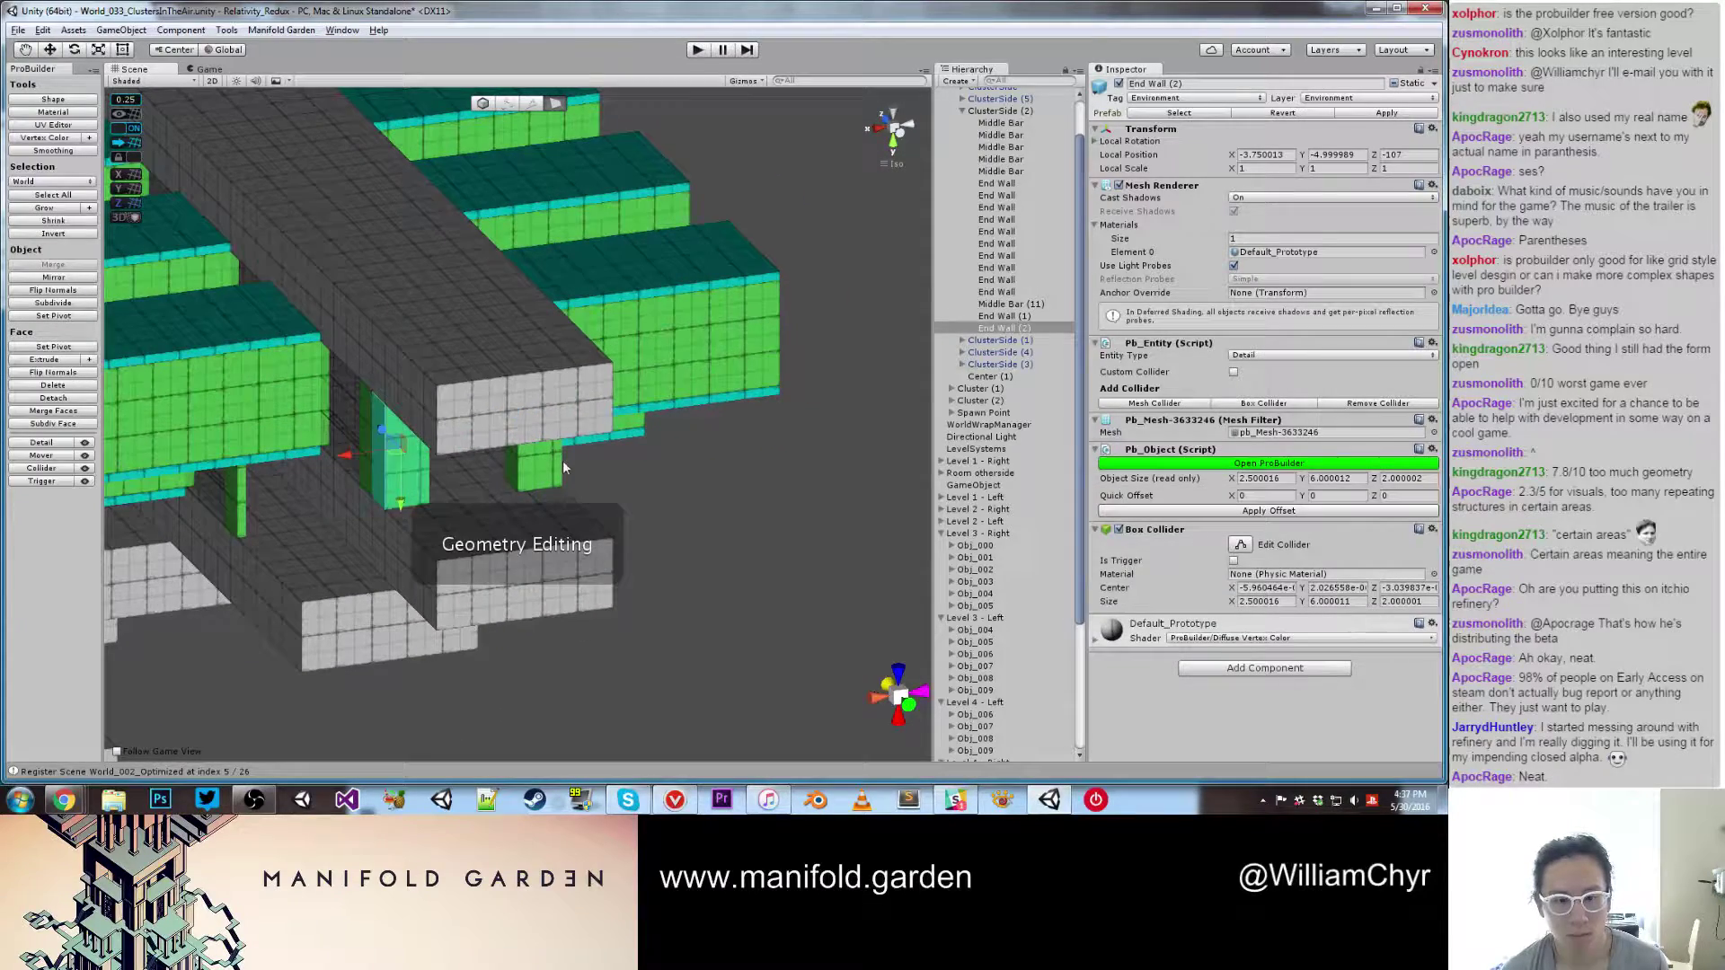
left_click(561, 467, "shift")
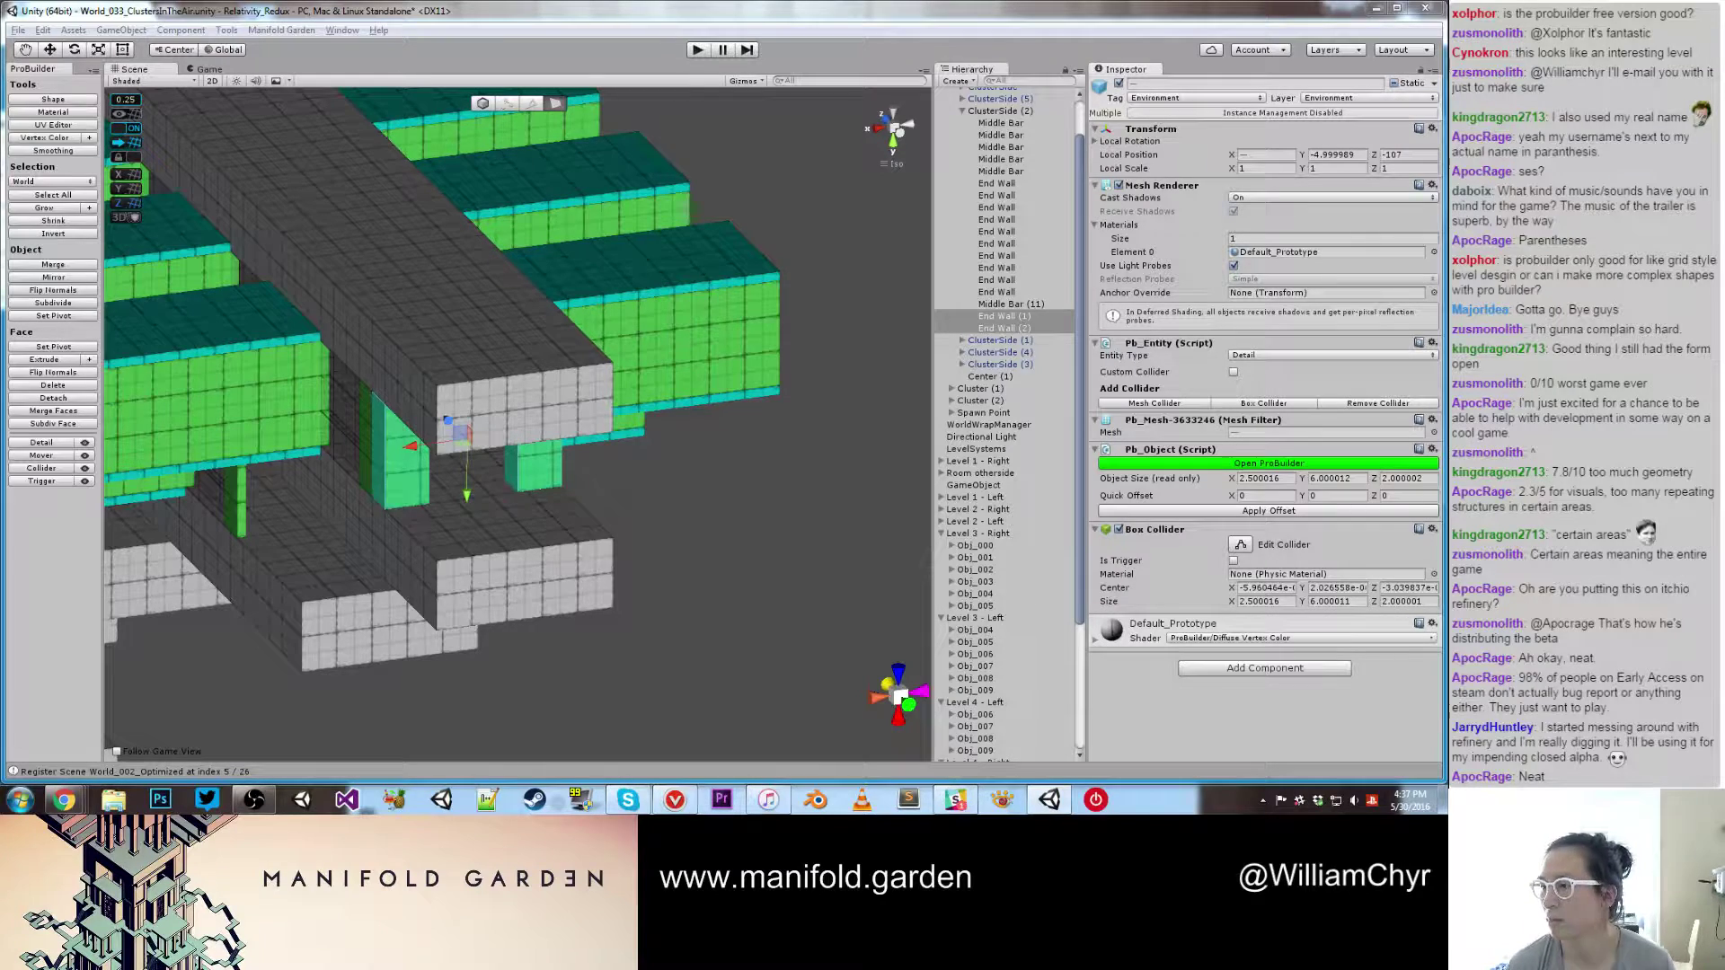
key("alt+shift+6")
key("Escape")
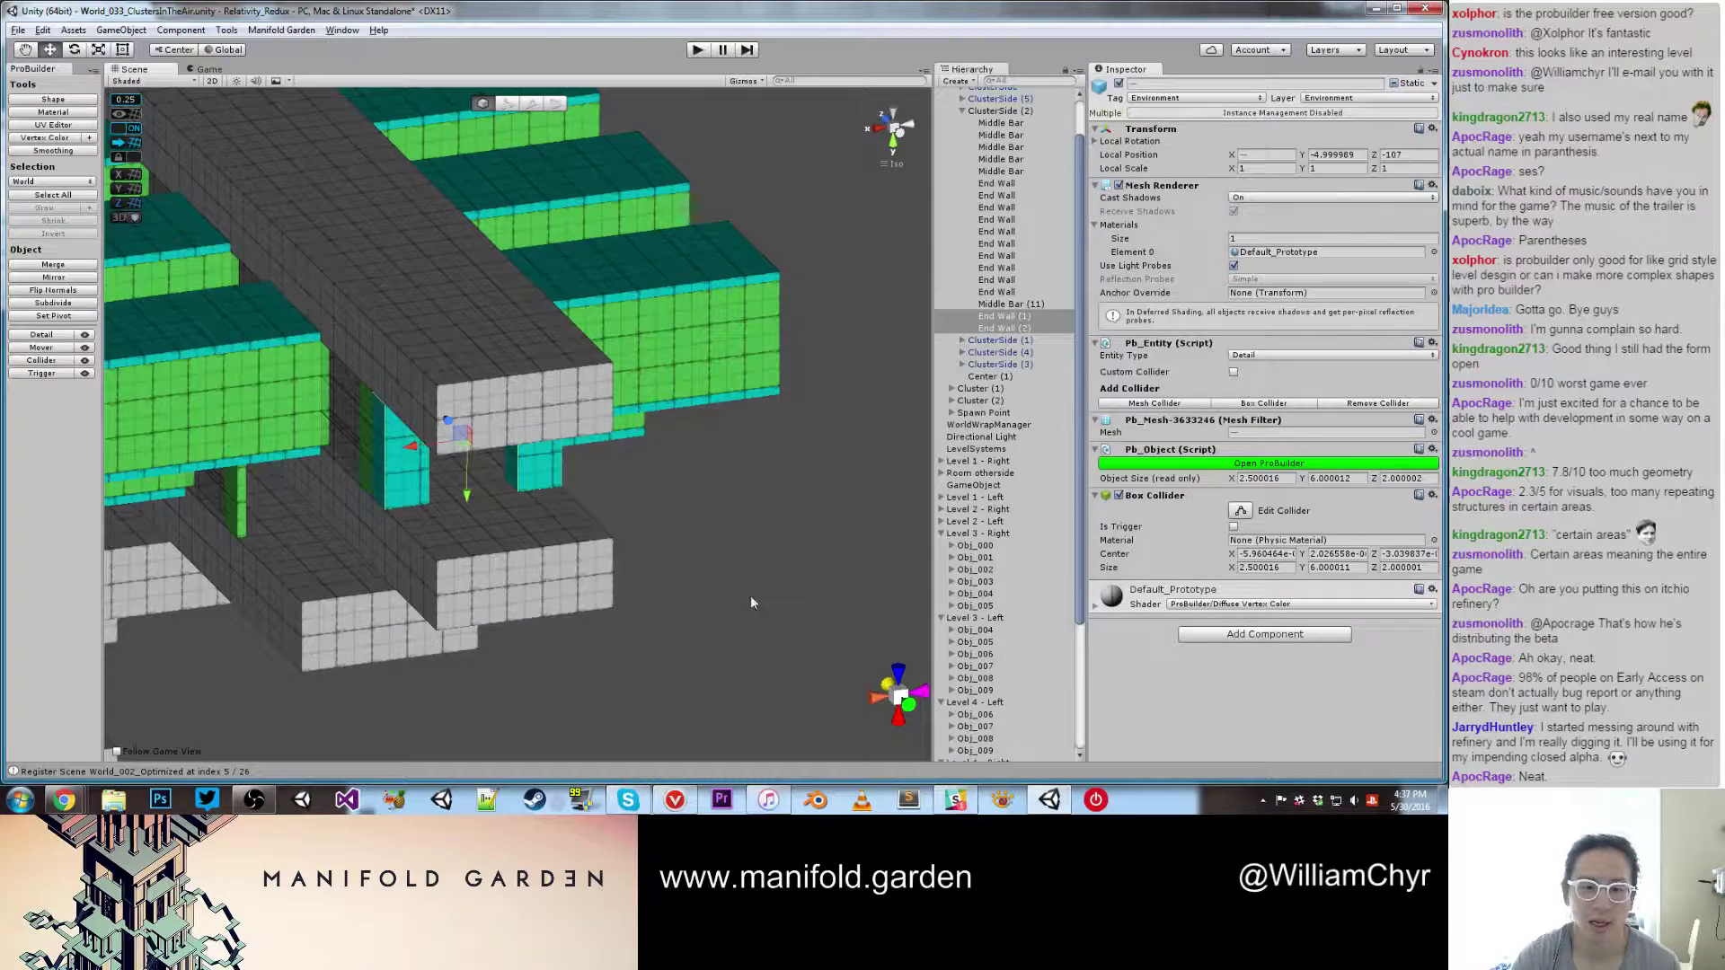
left_click(751, 595)
Step: Pull in the outer end faces of both cyan end walls to a thickness of 0.5 and reset their pivots
left_click_drag(751, 596, 442, 393, "alt")
scroll(443, 393, "up", 5)
key("g")
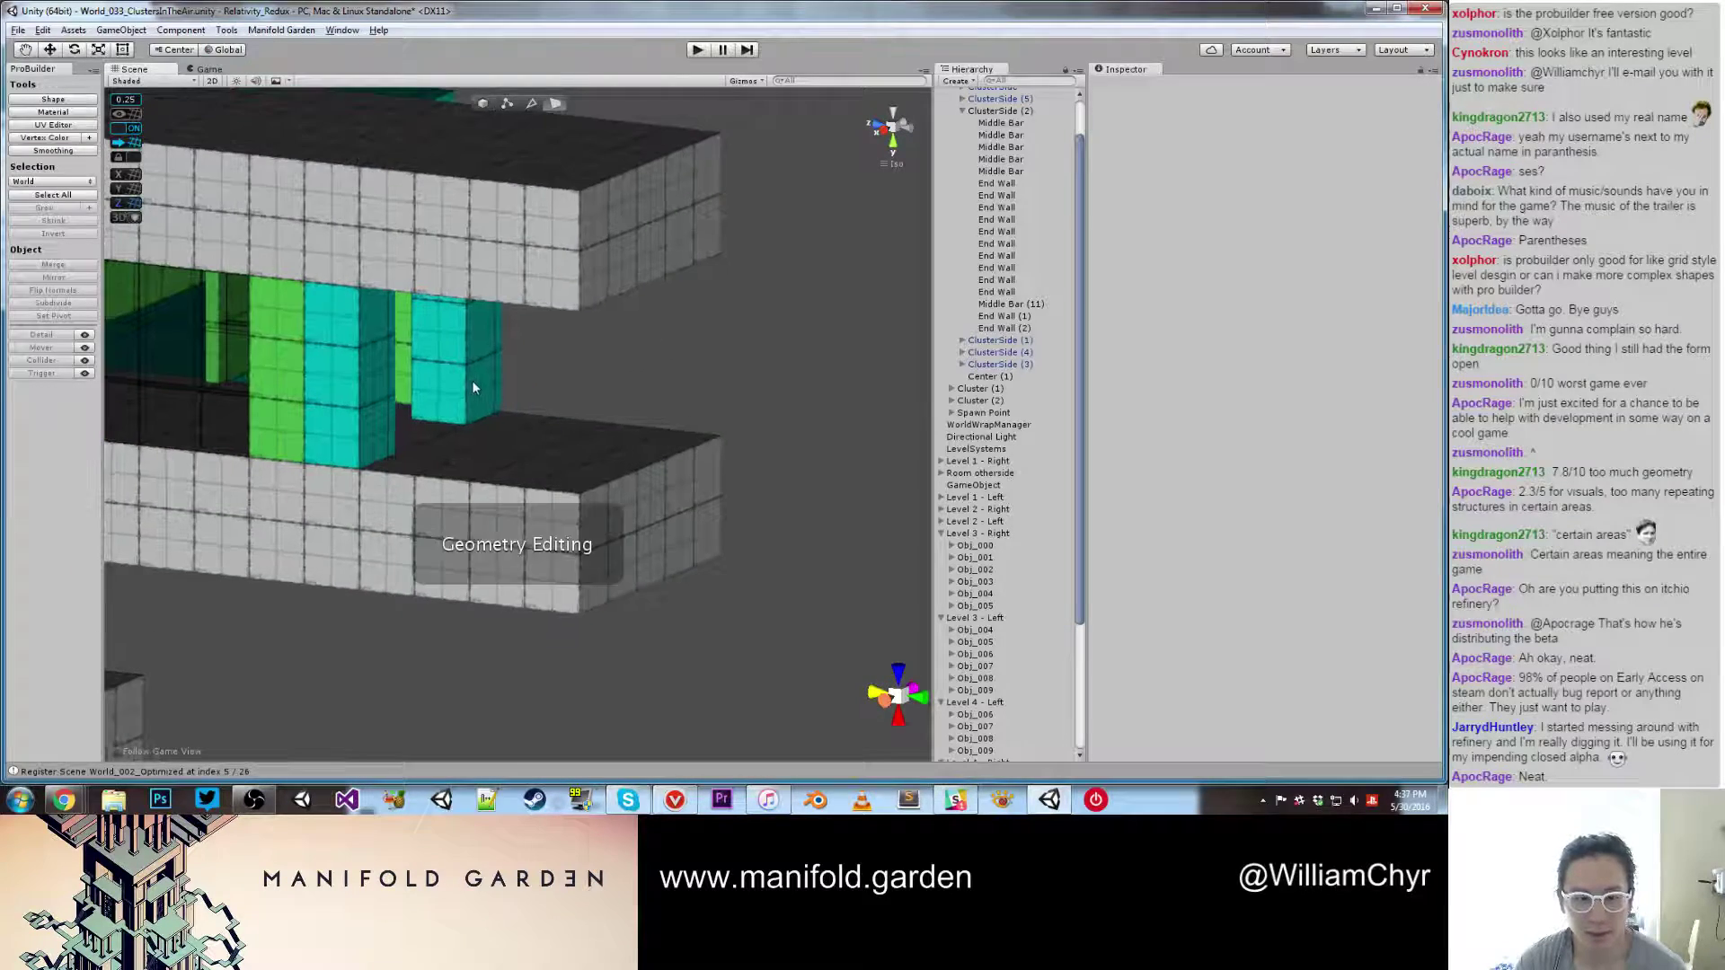
left_click(472, 381)
left_click(381, 386, "shift")
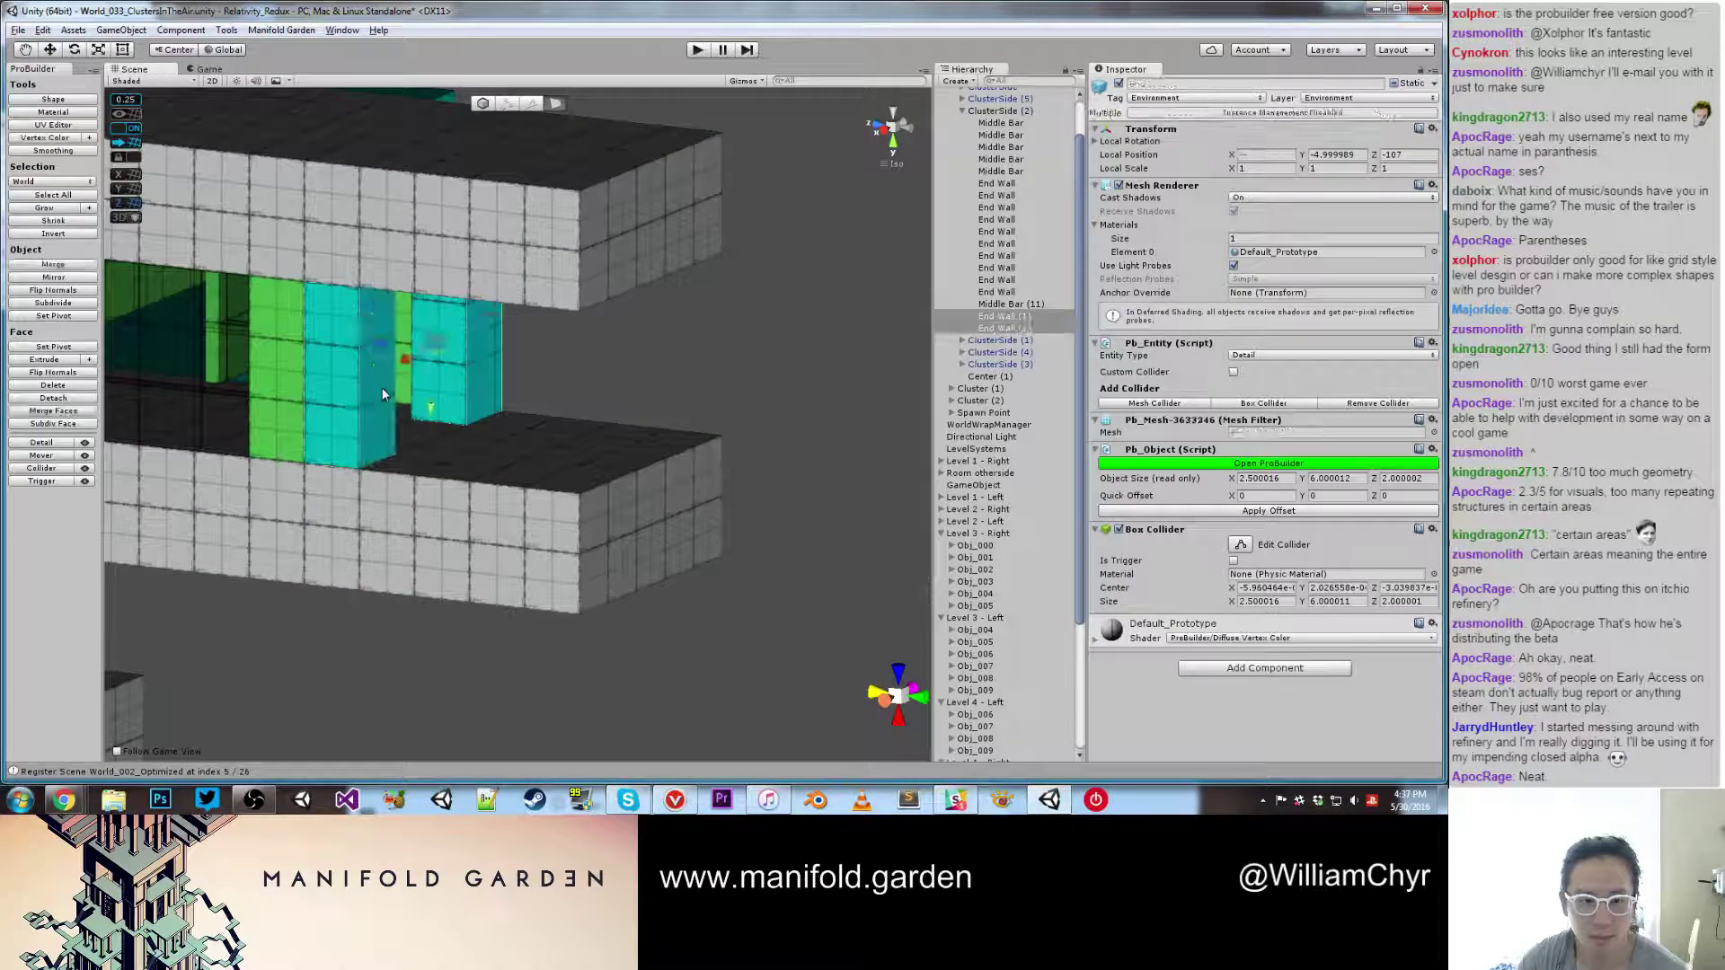
left_click_drag(386, 343, 333, 332)
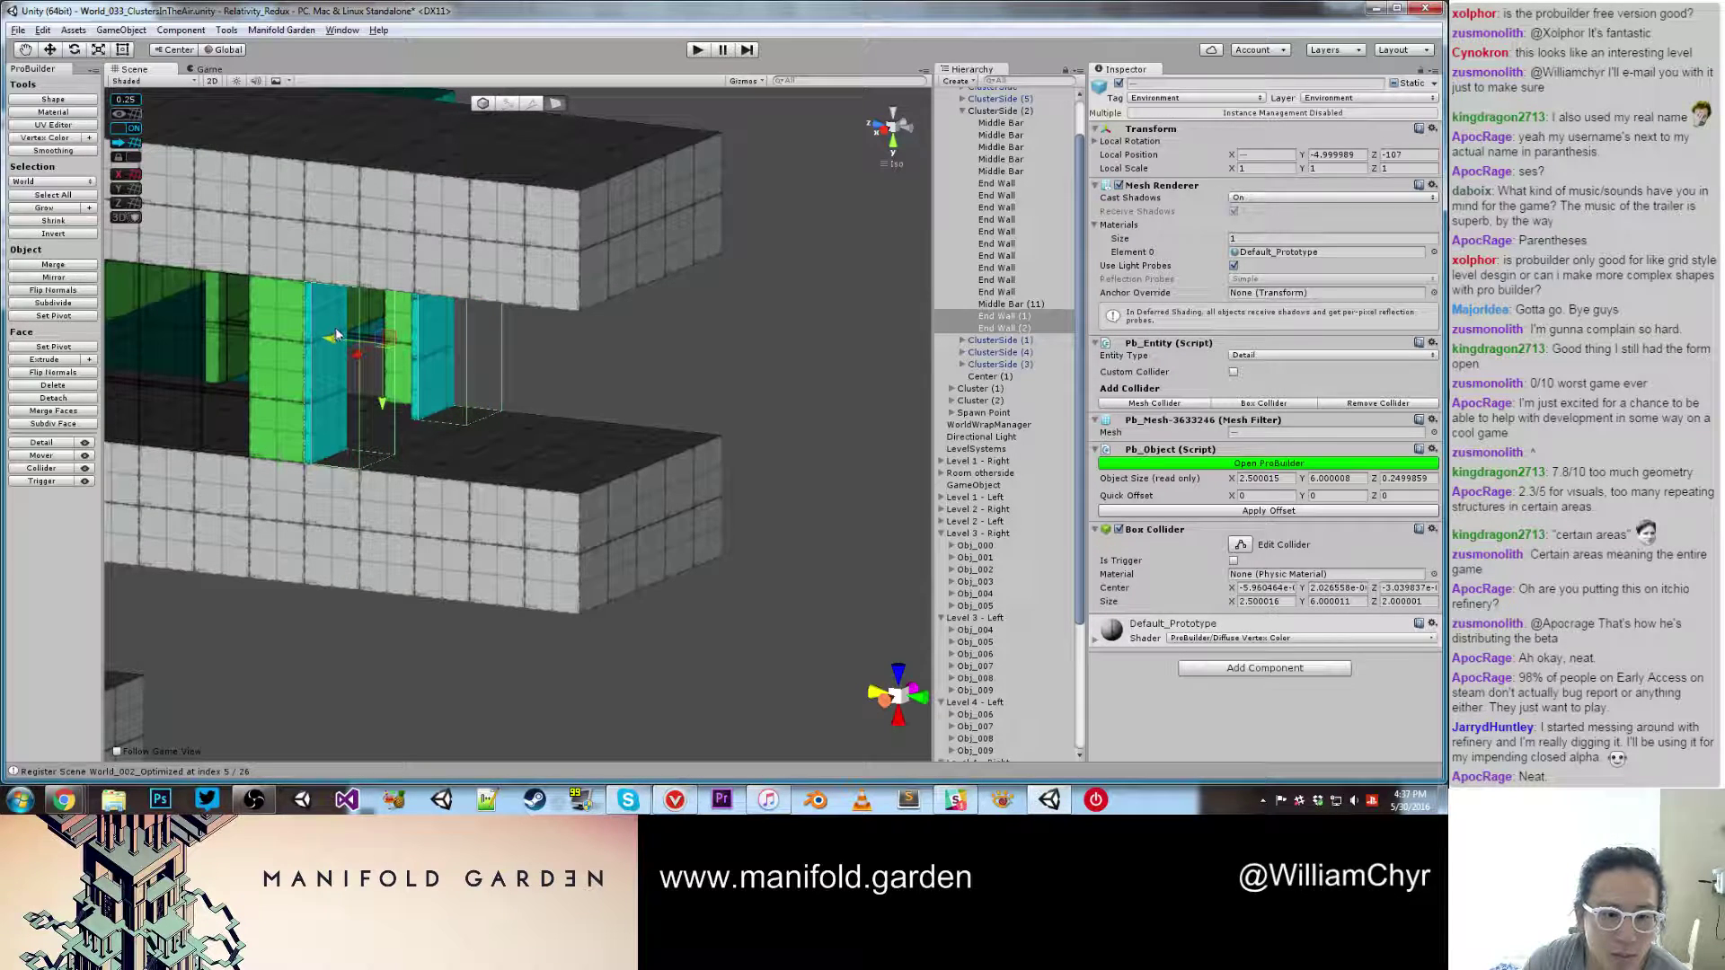
key("Escape")
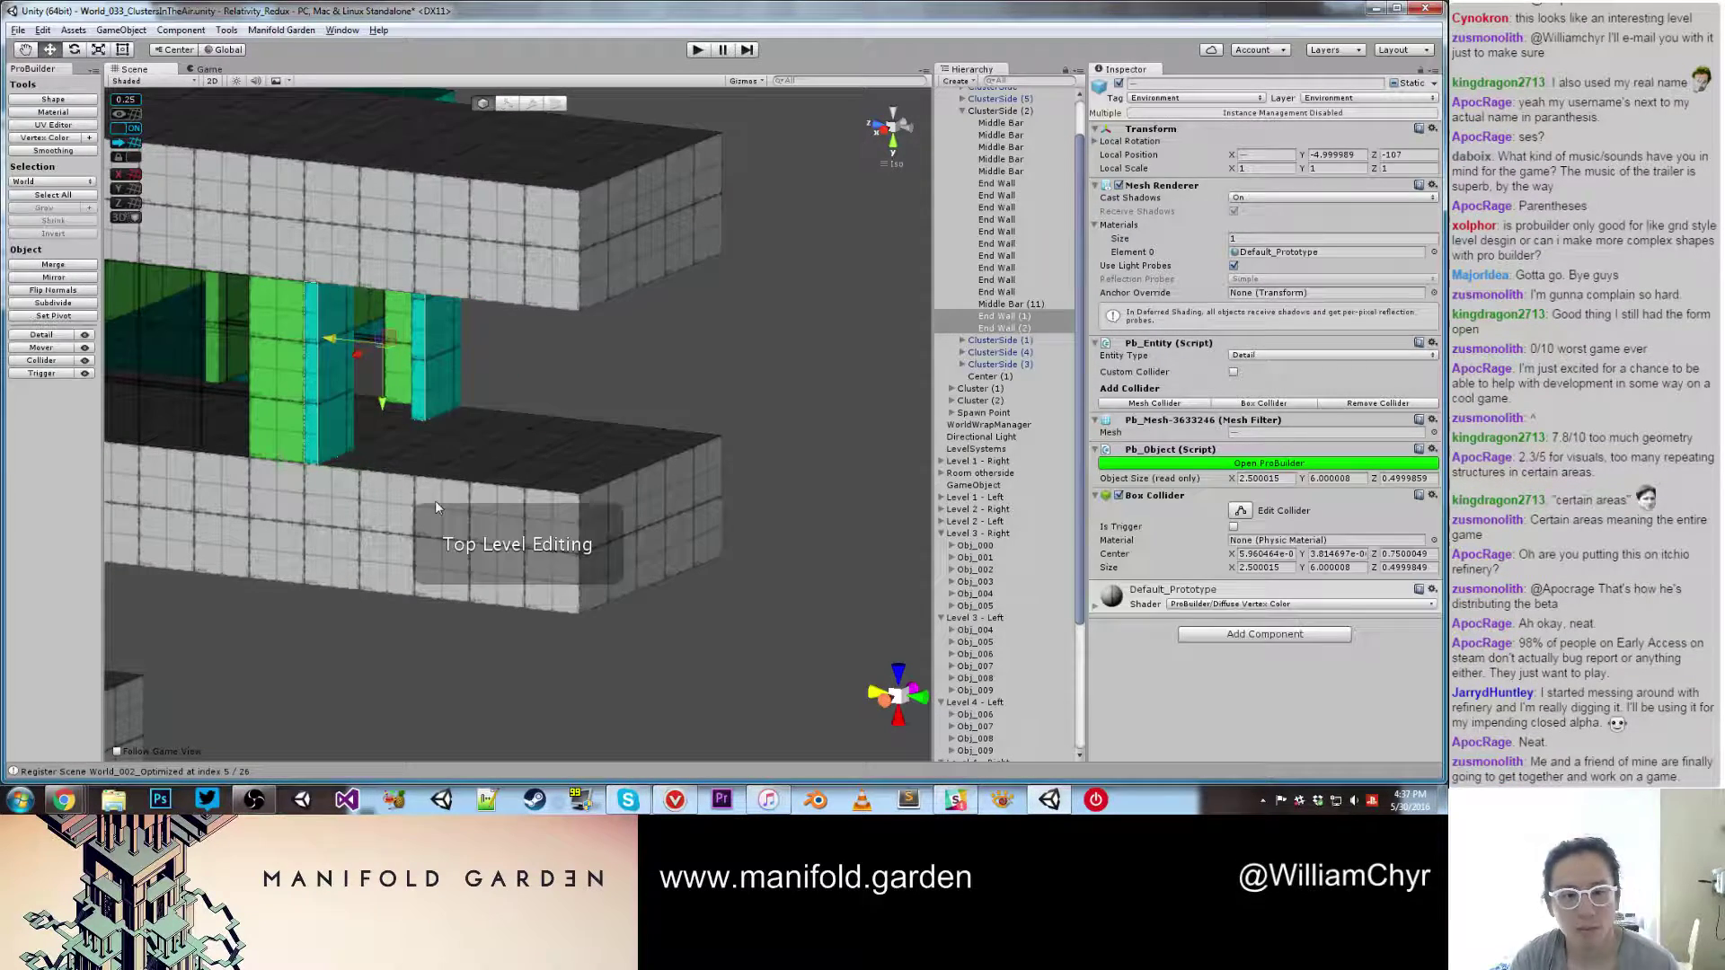
key("g")
key("ctrl+j")
scroll(396, 591, "down", 4)
left_click(389, 601)
Step: Reset the pivot of the lowest beam, Middle Bar (11)
scroll(390, 601, "down", 8)
middle_click_drag(386, 596, 385, 550)
scroll(440, 543, "down", 6)
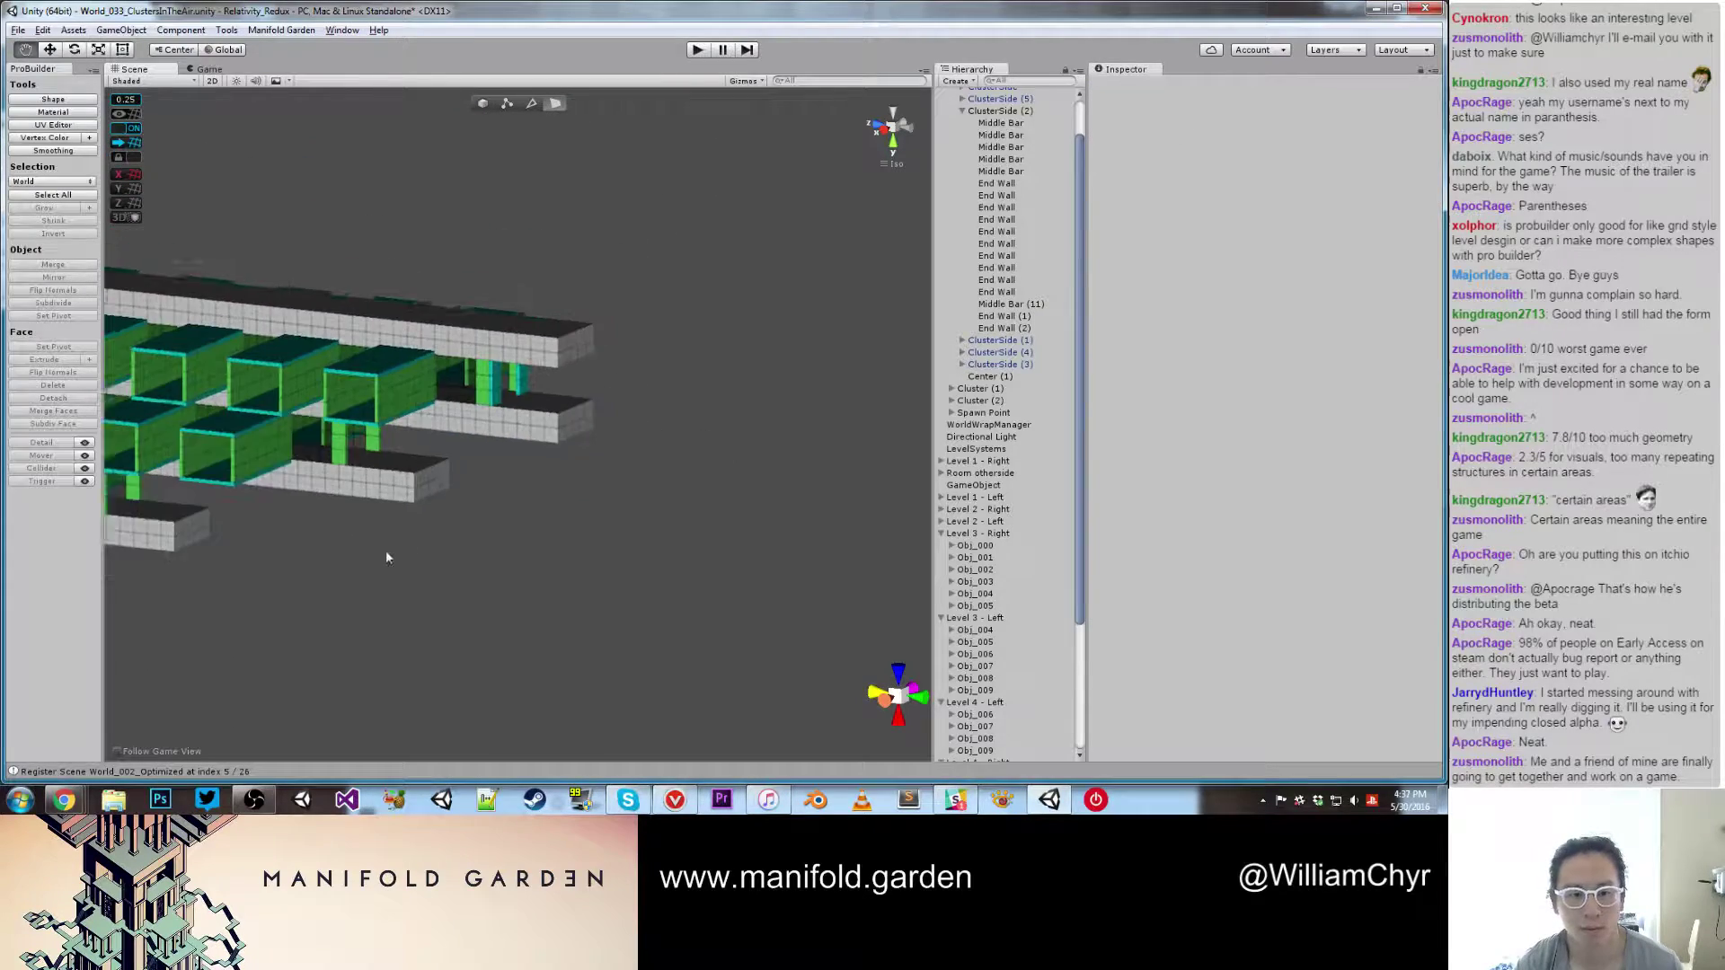
left_click_drag(386, 558, 557, 495, "alt")
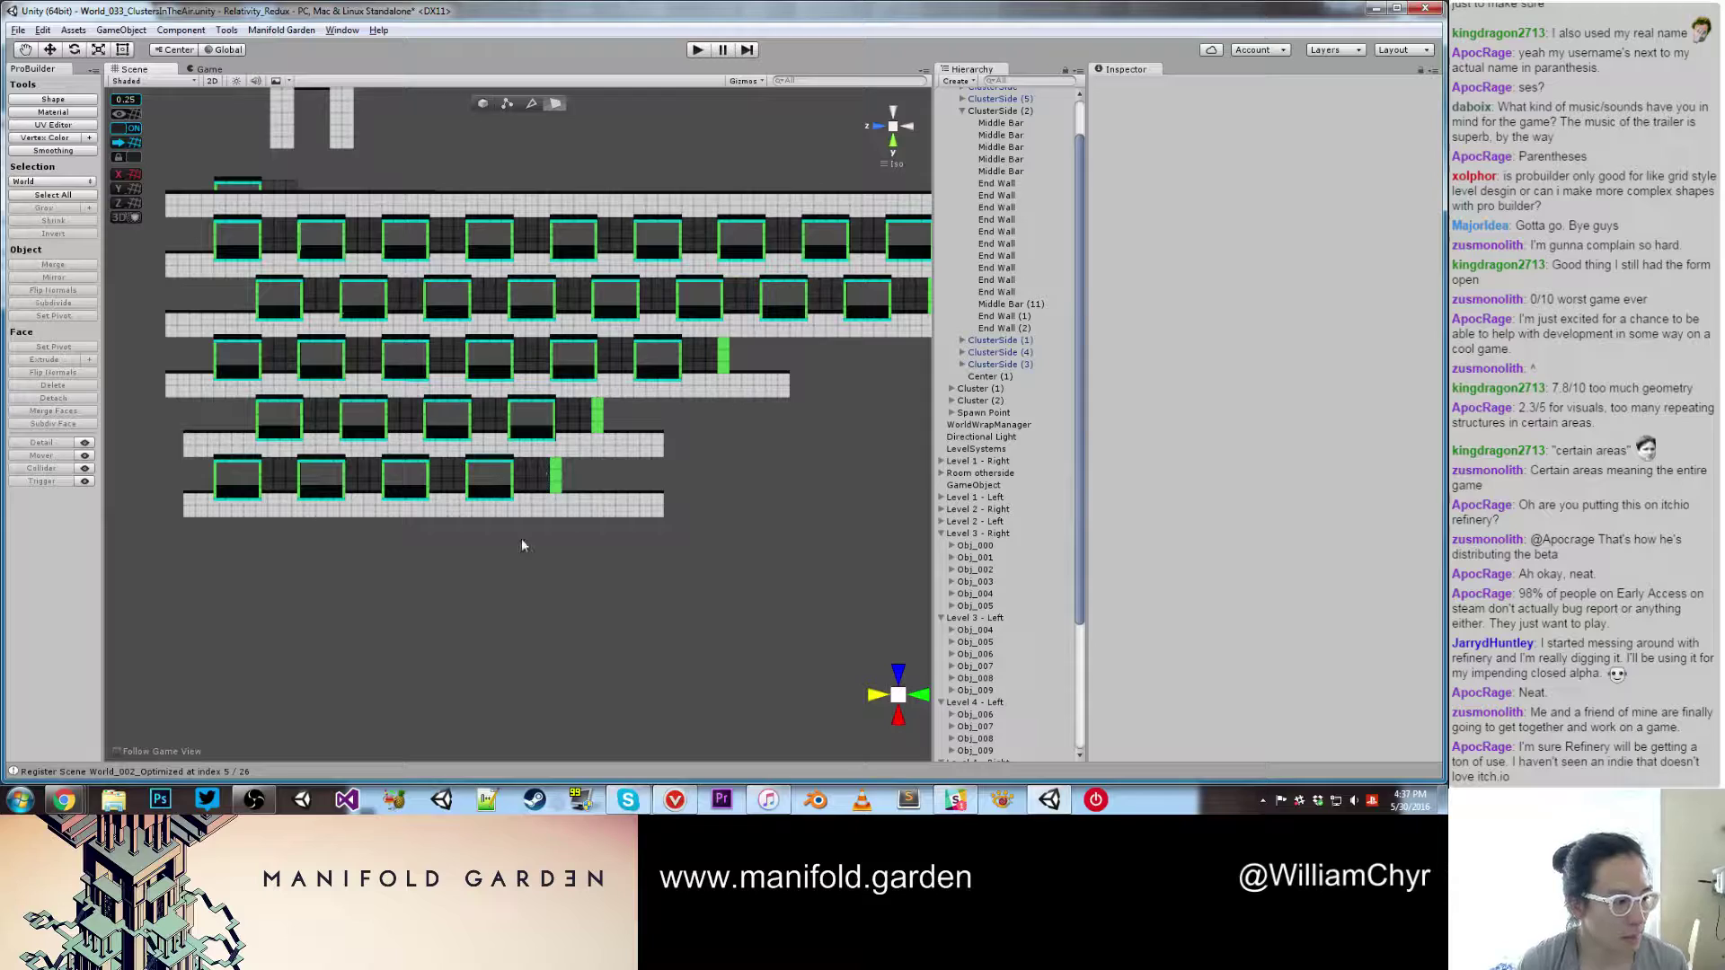
scroll(463, 548, "up", 7)
middle_click_drag(424, 566, 465, 465)
left_click(418, 422)
left_click_drag(433, 434, 482, 444, "alt")
key("ctrl+j")
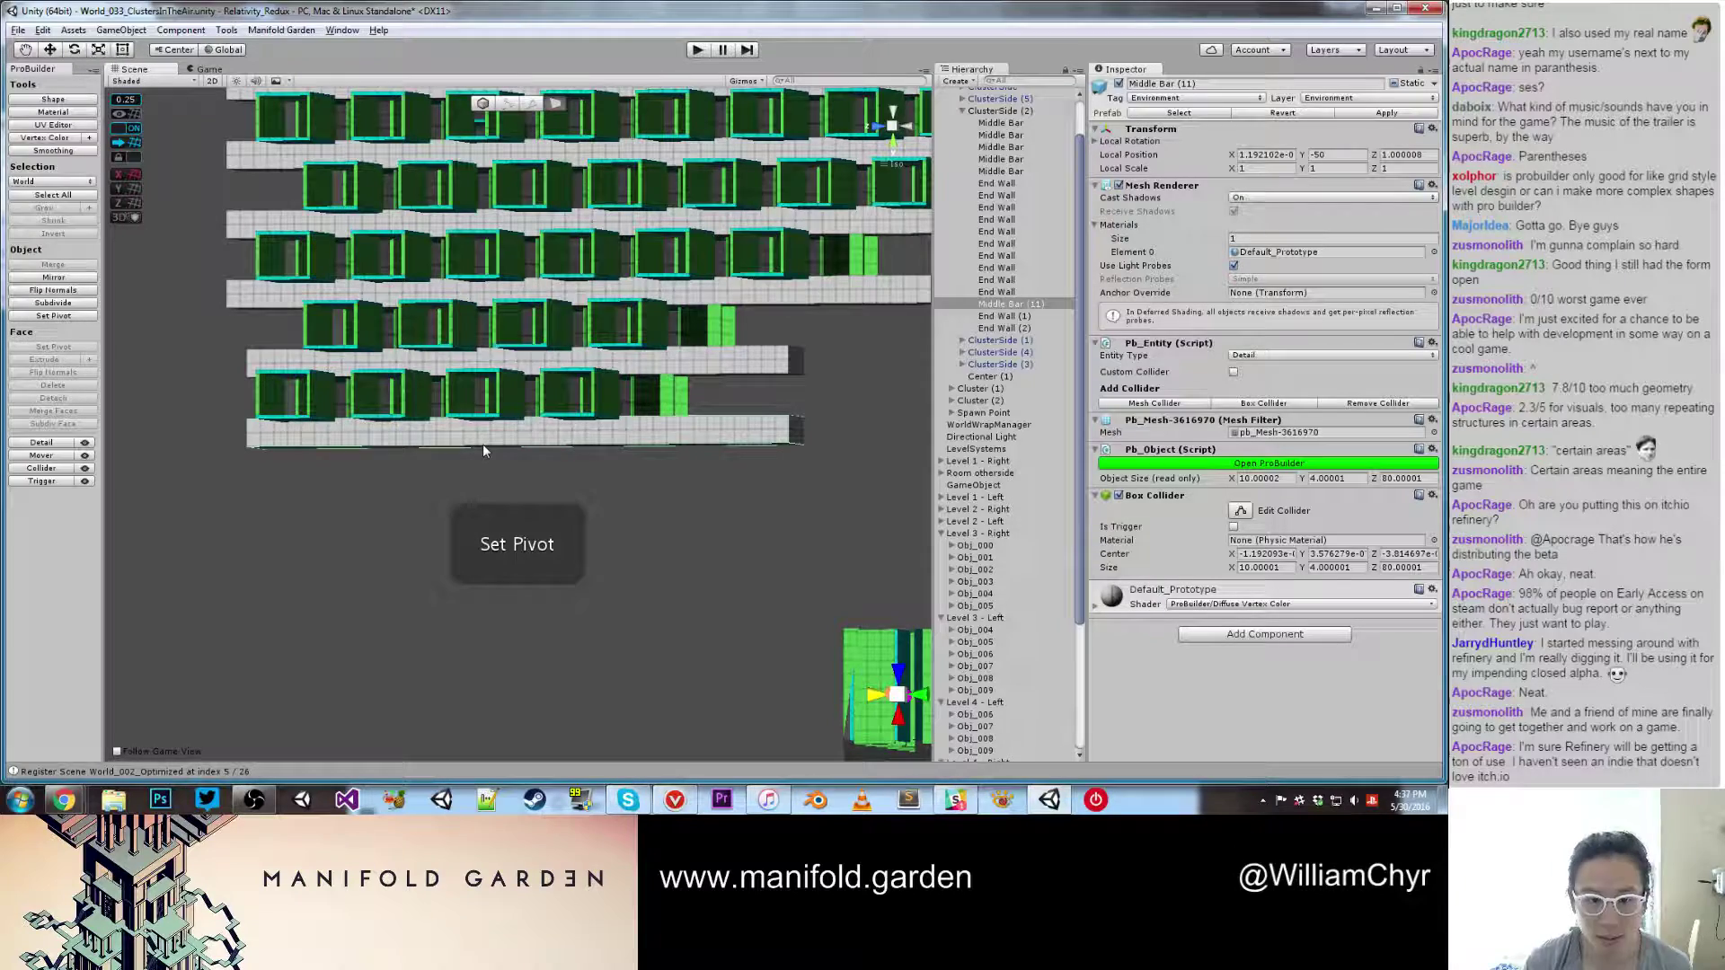
Step: Duplicate the lowest beam and move the copy straight down to Y -63
scroll(482, 444, "down", 6)
key("f")
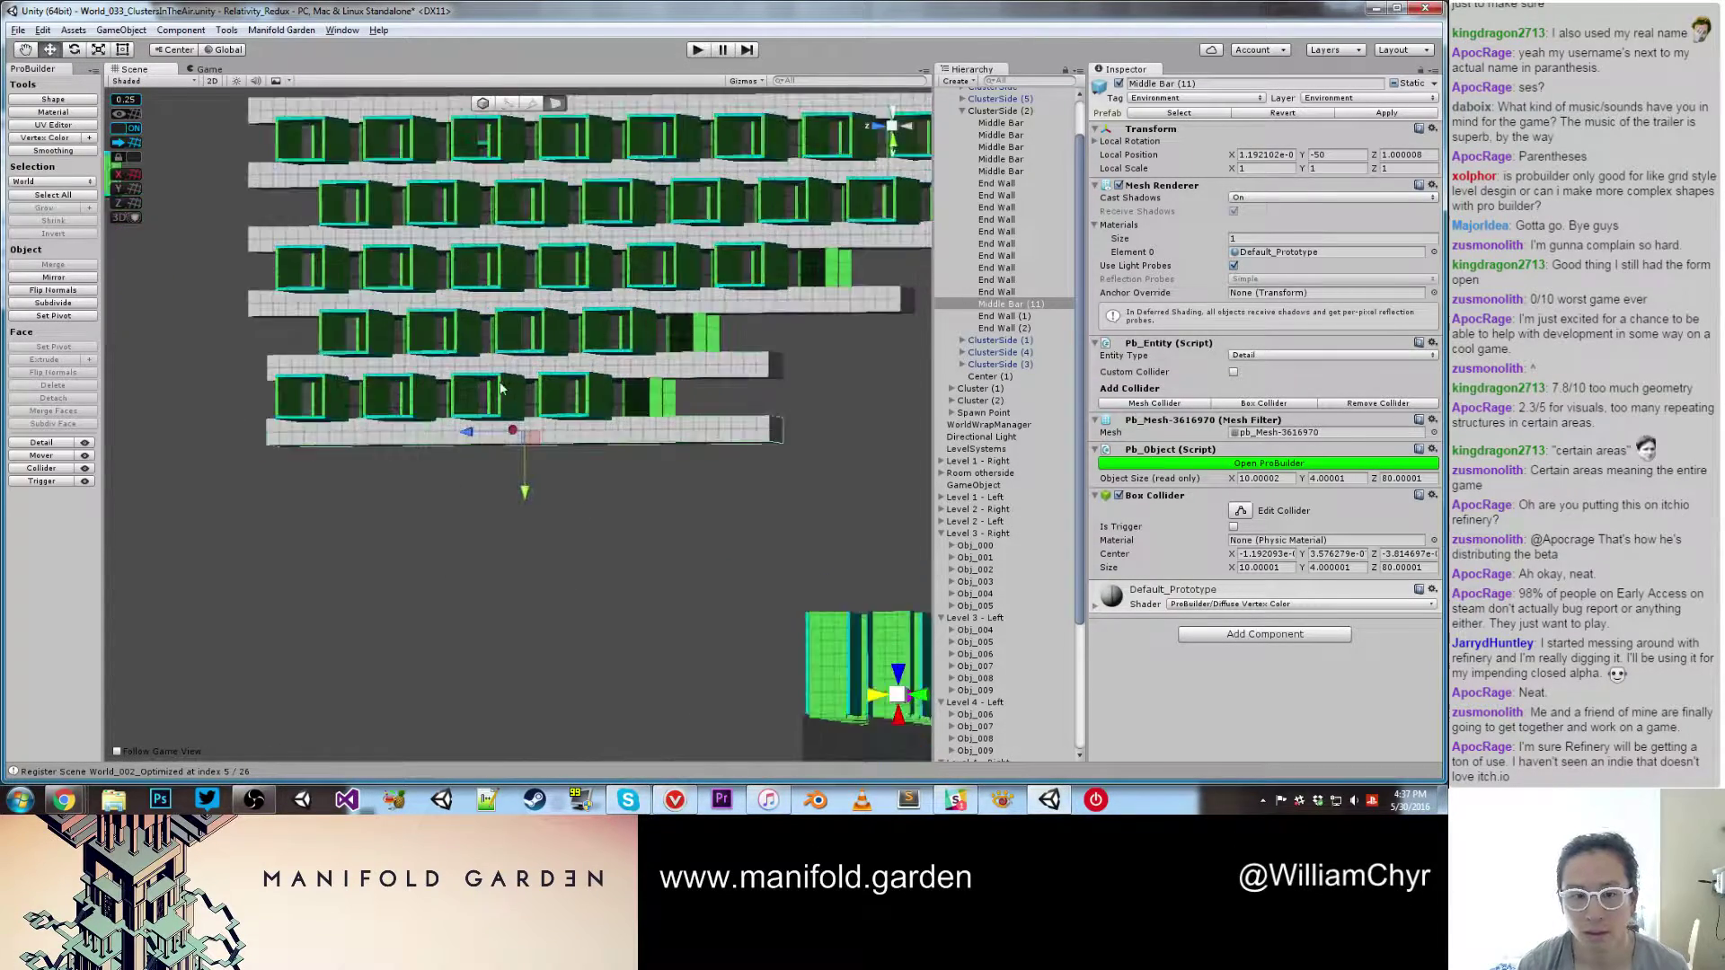
key("ctrl+d")
left_click_drag(530, 506, 532, 629)
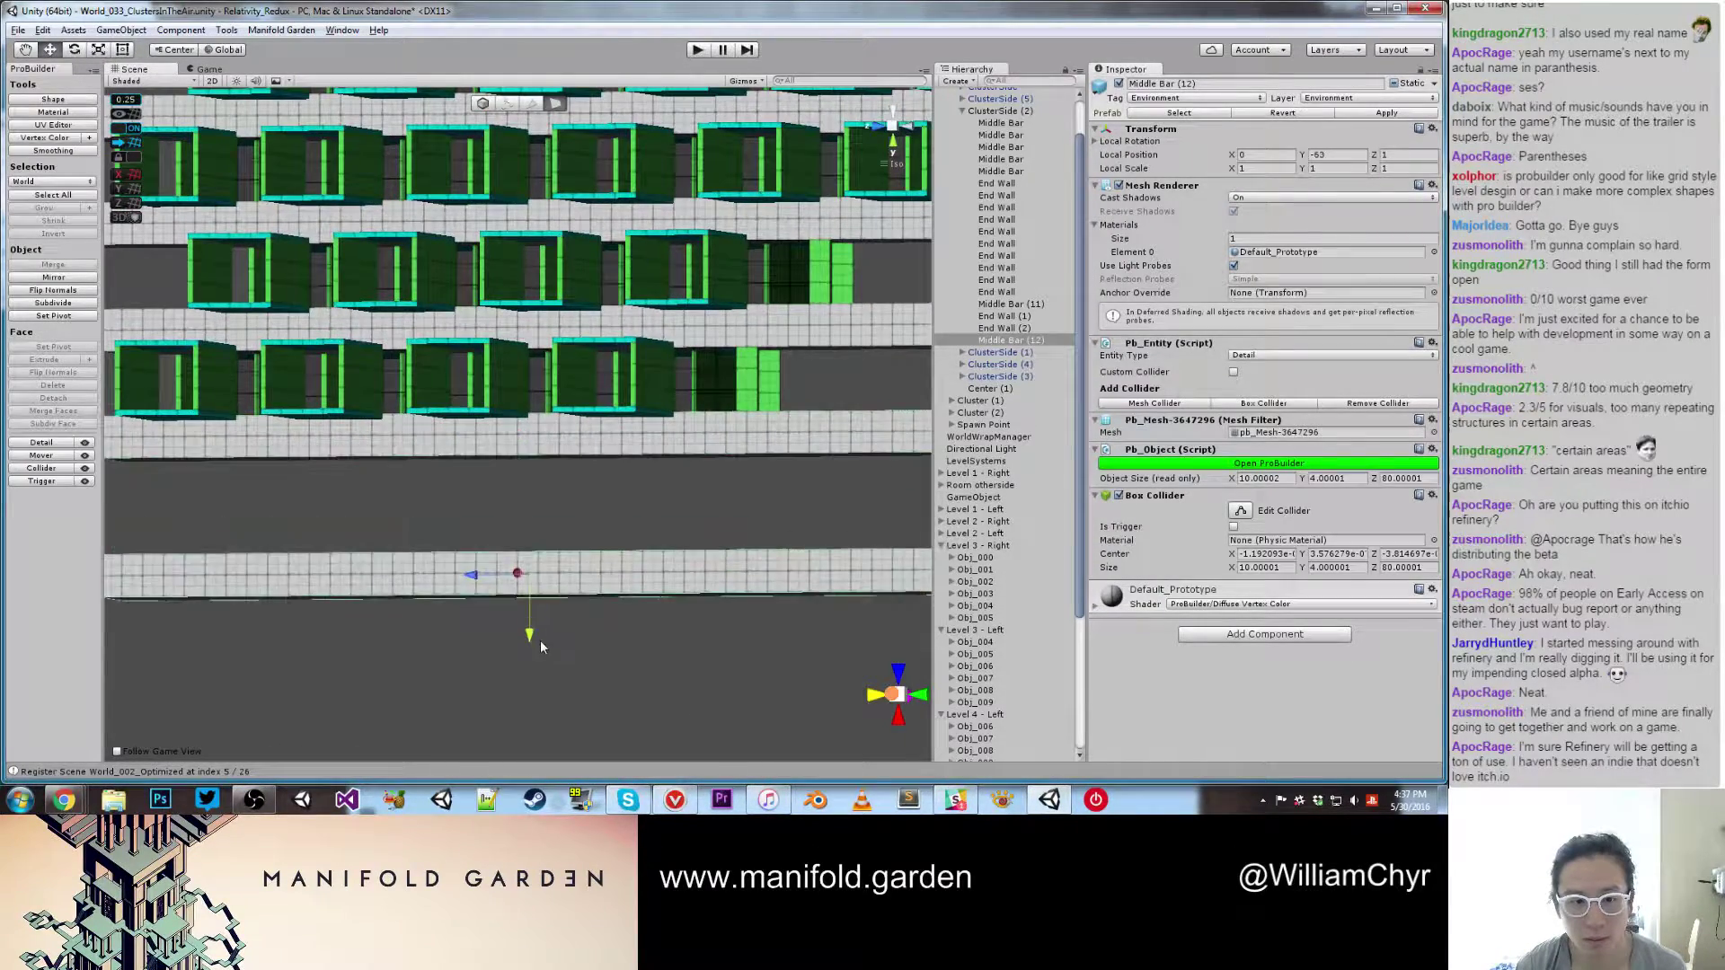
Step: Duplicate the Level 4 - Right box group and move the whole copy straight down between the two lowest beams
left_click(672, 306)
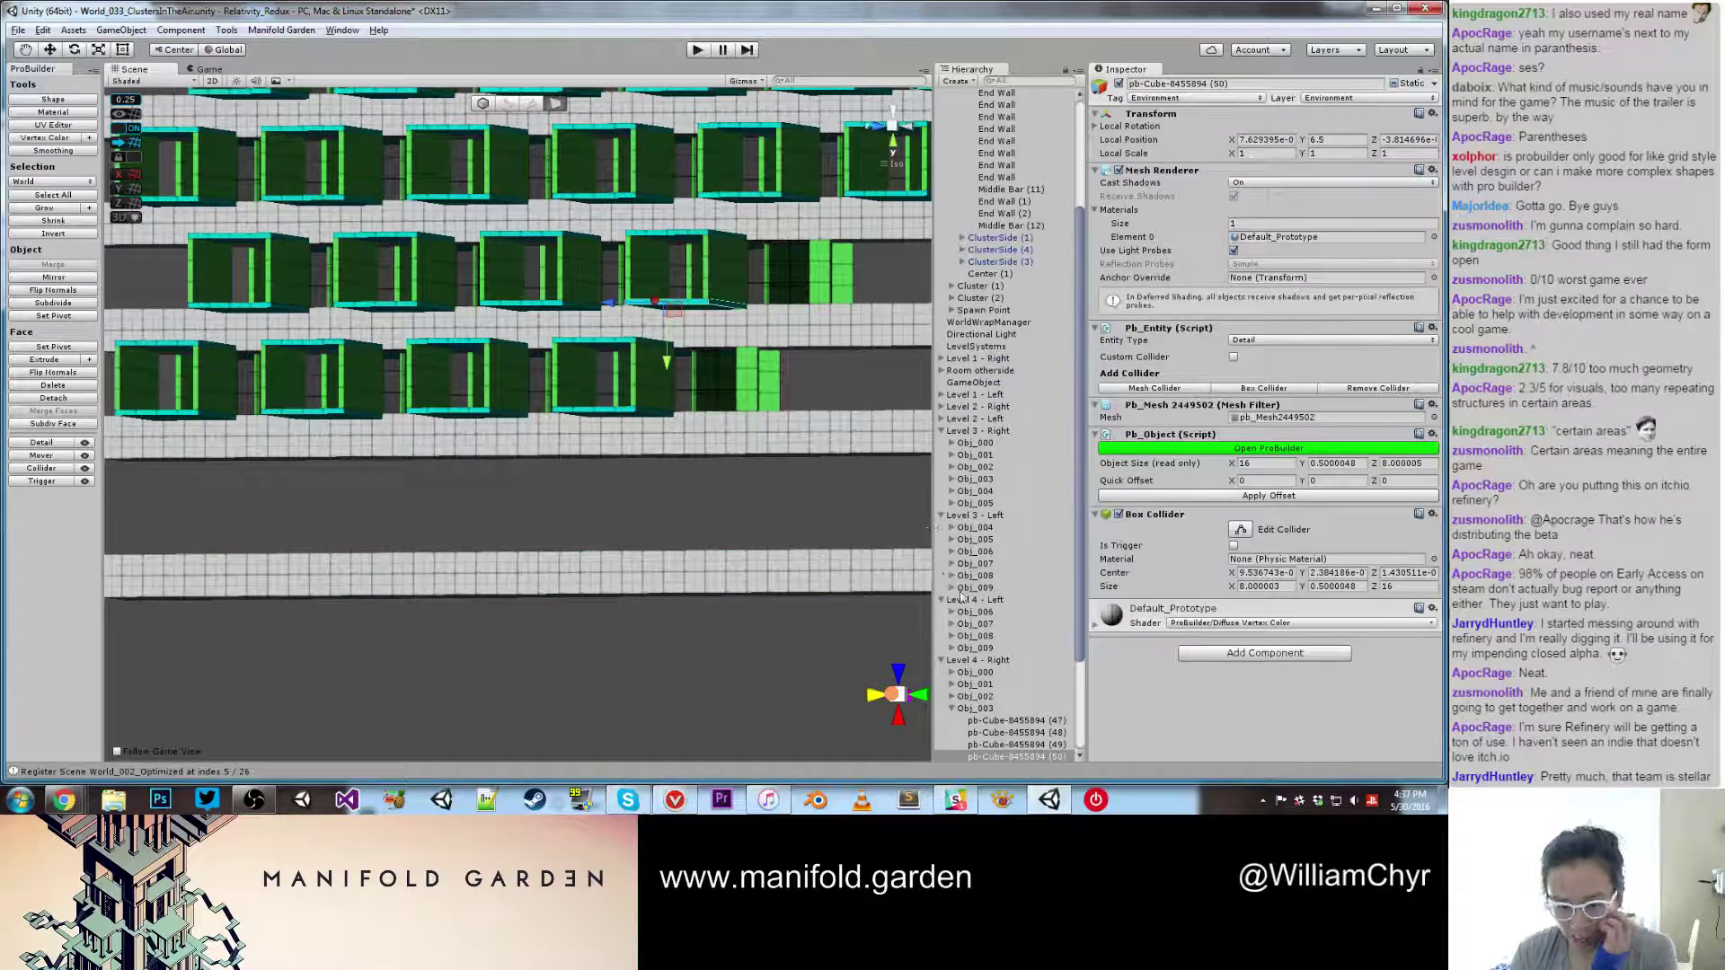
left_click(972, 660)
scroll(687, 453, "down", 8)
left_click_drag(686, 452, 584, 424, "alt")
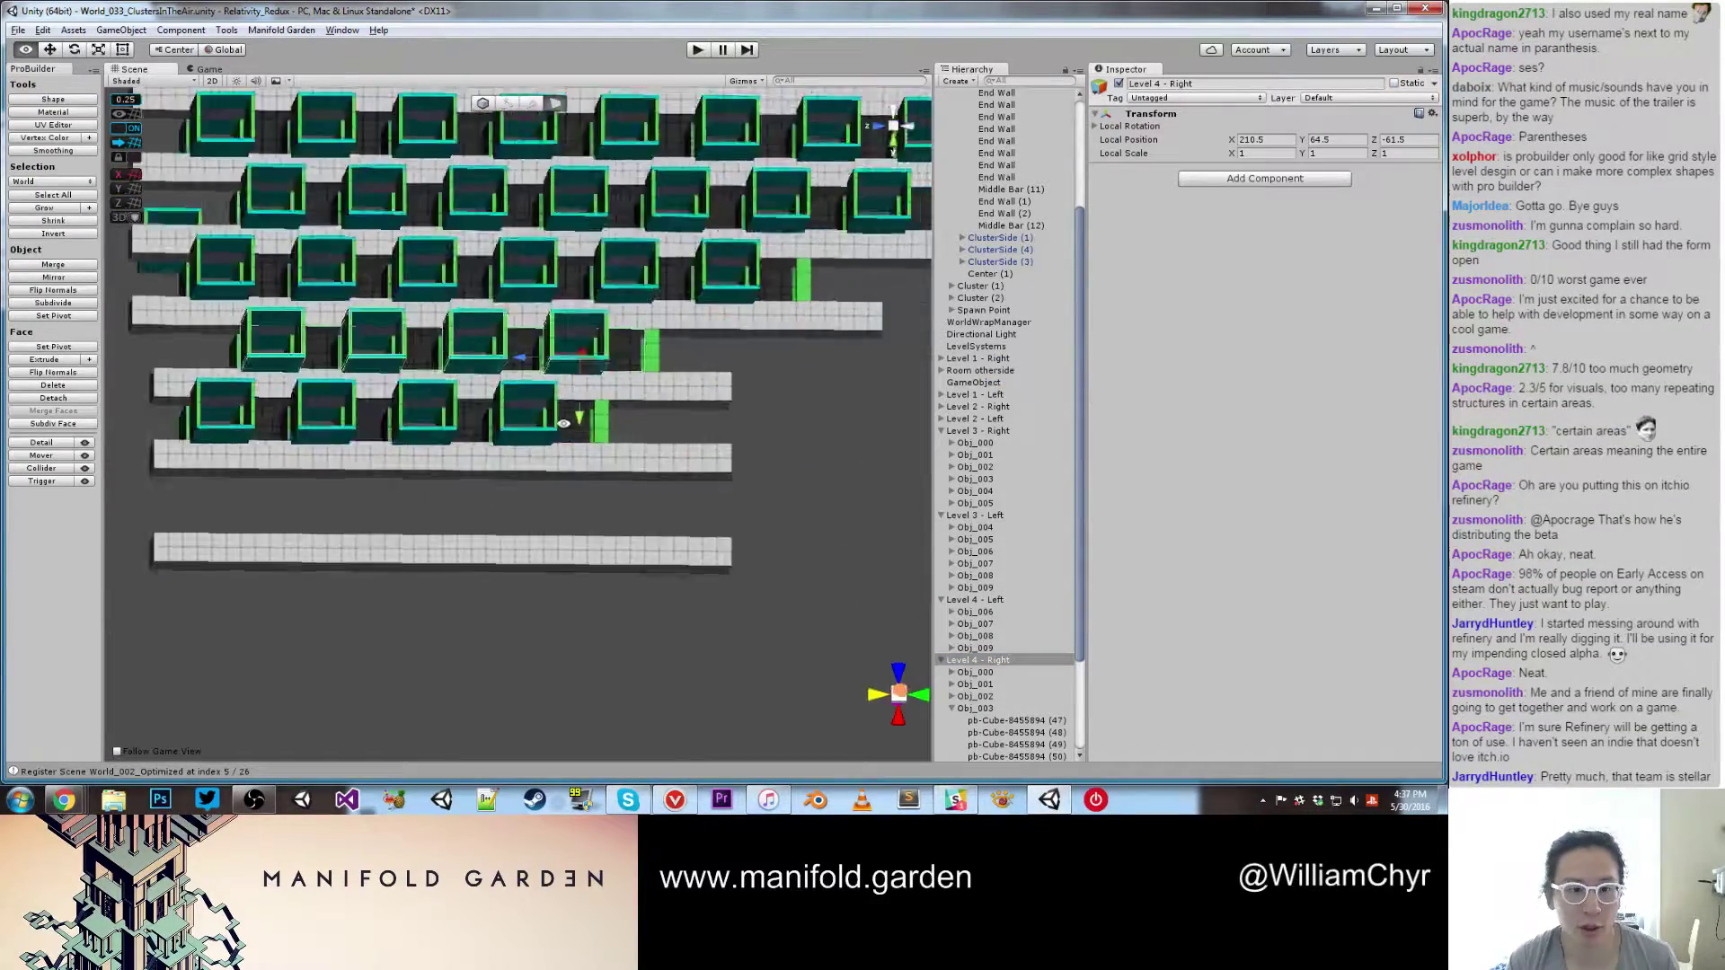
scroll(546, 429, "up", 4)
key("ctrl+d")
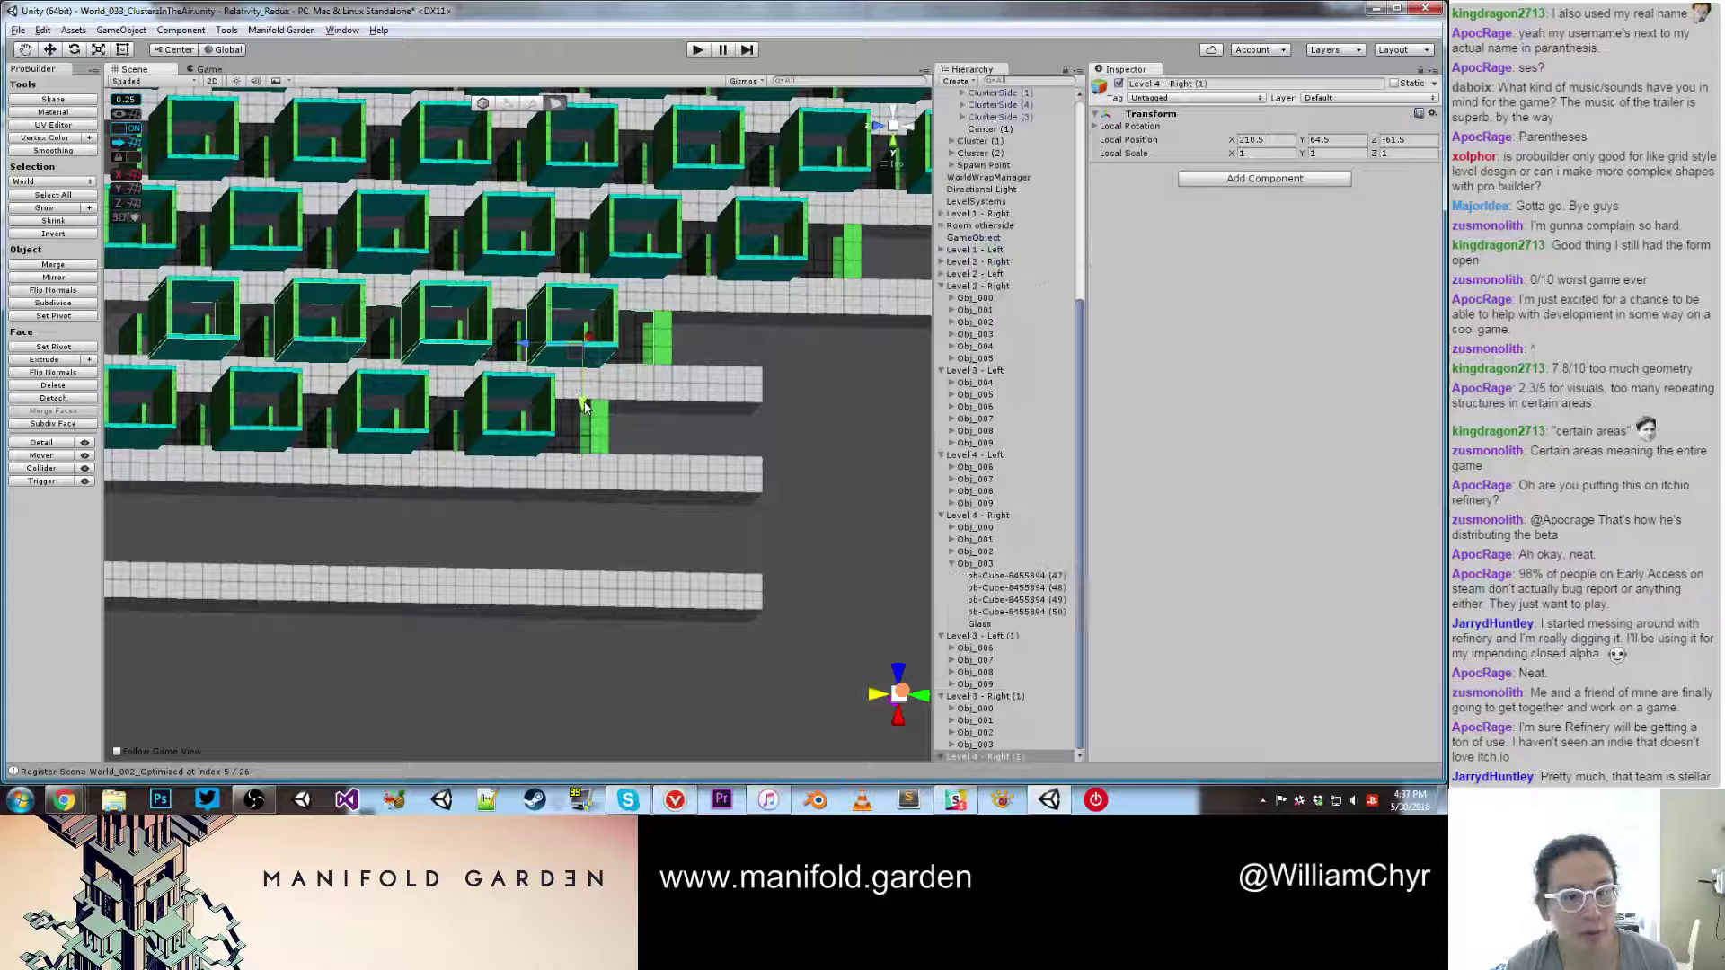
left_click_drag(583, 407, 582, 539)
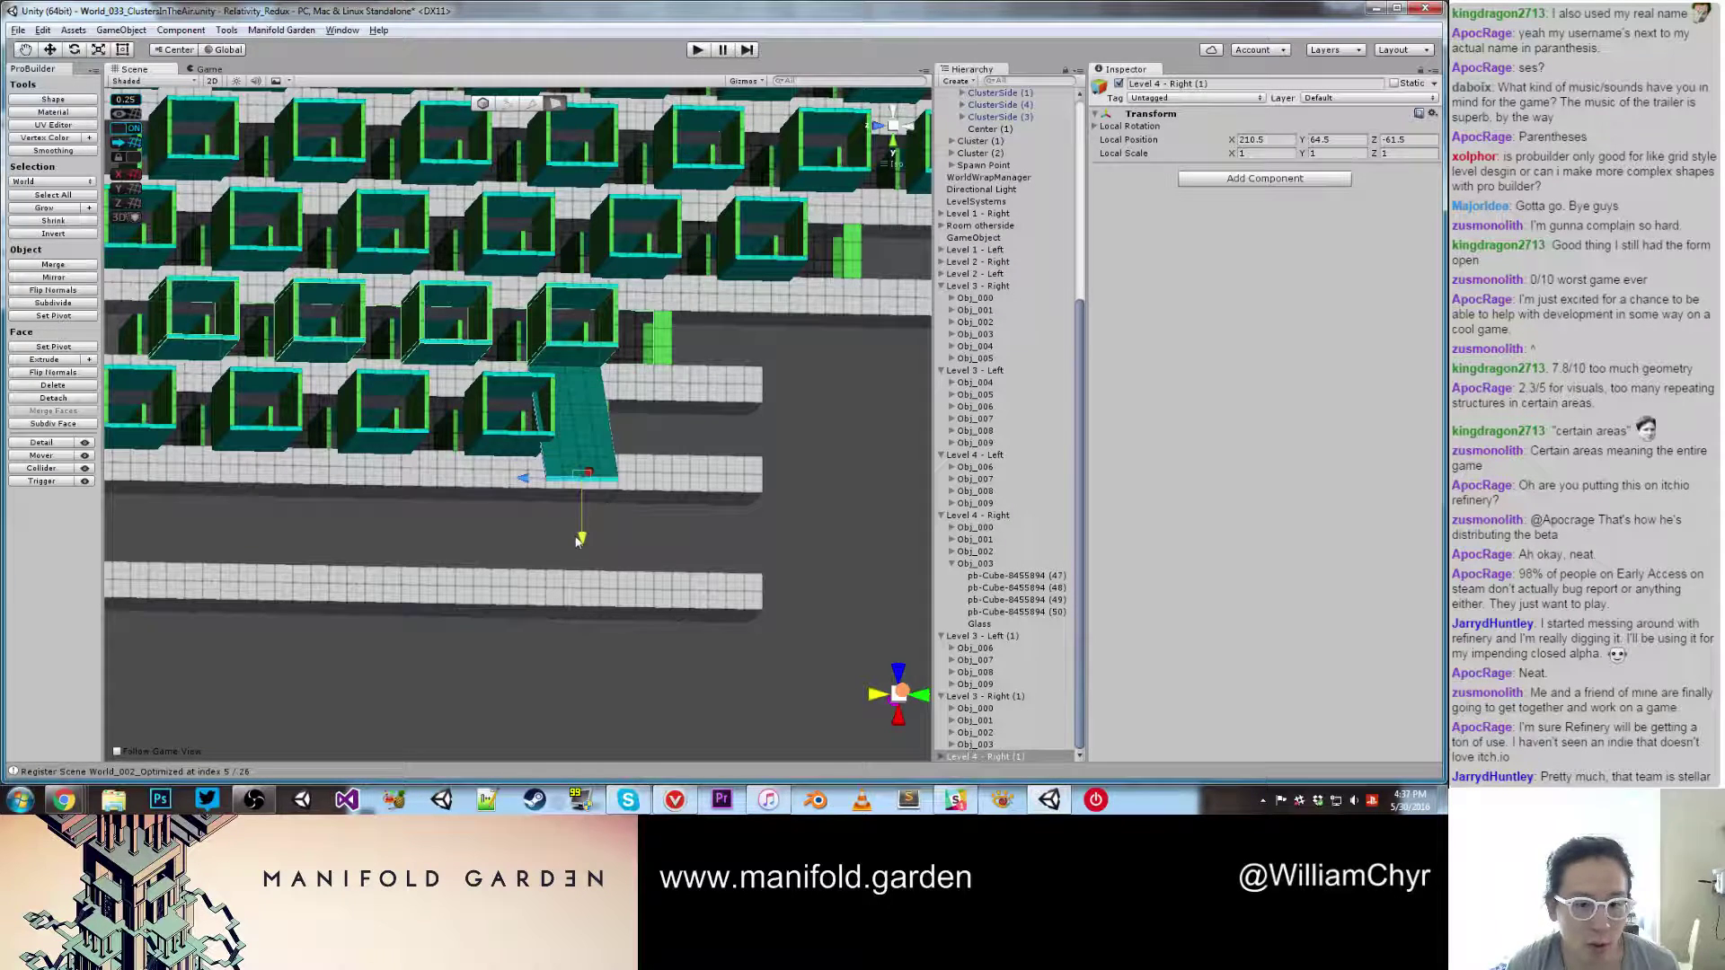
key("ctrl+z")
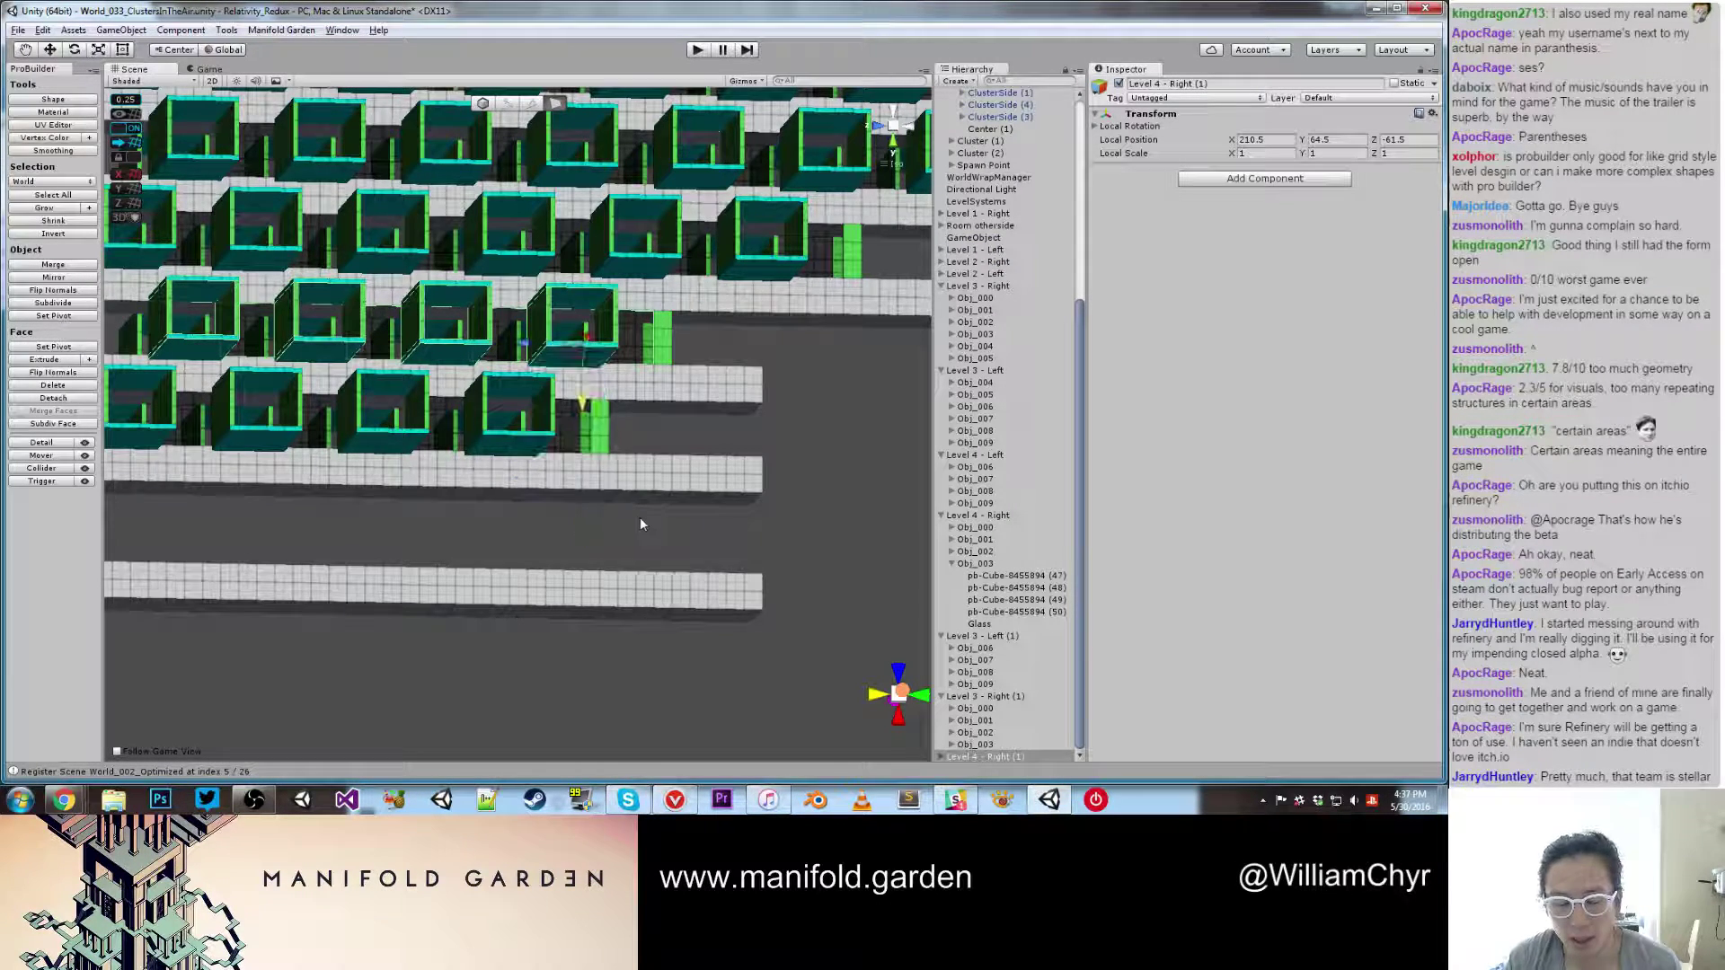
key("Escape")
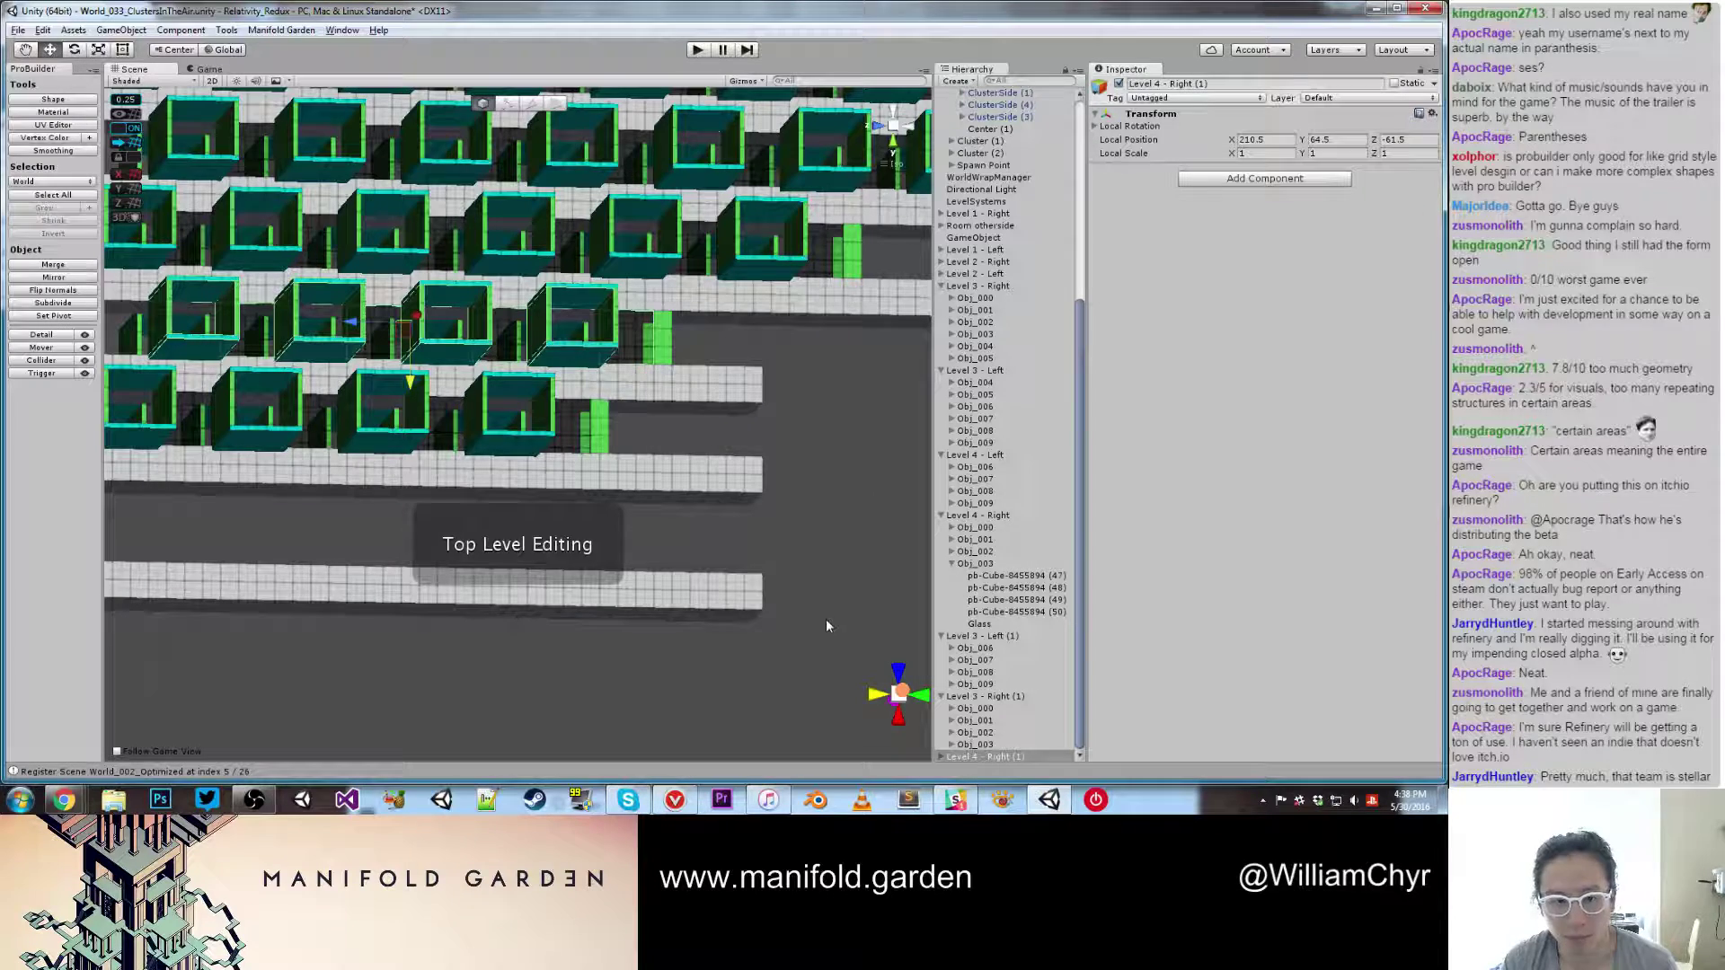
left_click_drag(410, 386, 409, 575)
Step: Raise the lowest beam, Middle Bar (12), to Y -60 directly beneath the new box row, and clear the selection
middle_click_drag(356, 563, 503, 521)
left_click_drag(539, 556, 502, 538, "alt")
scroll(429, 537, "up", 5)
left_click(460, 518)
scroll(459, 531, "down", 1)
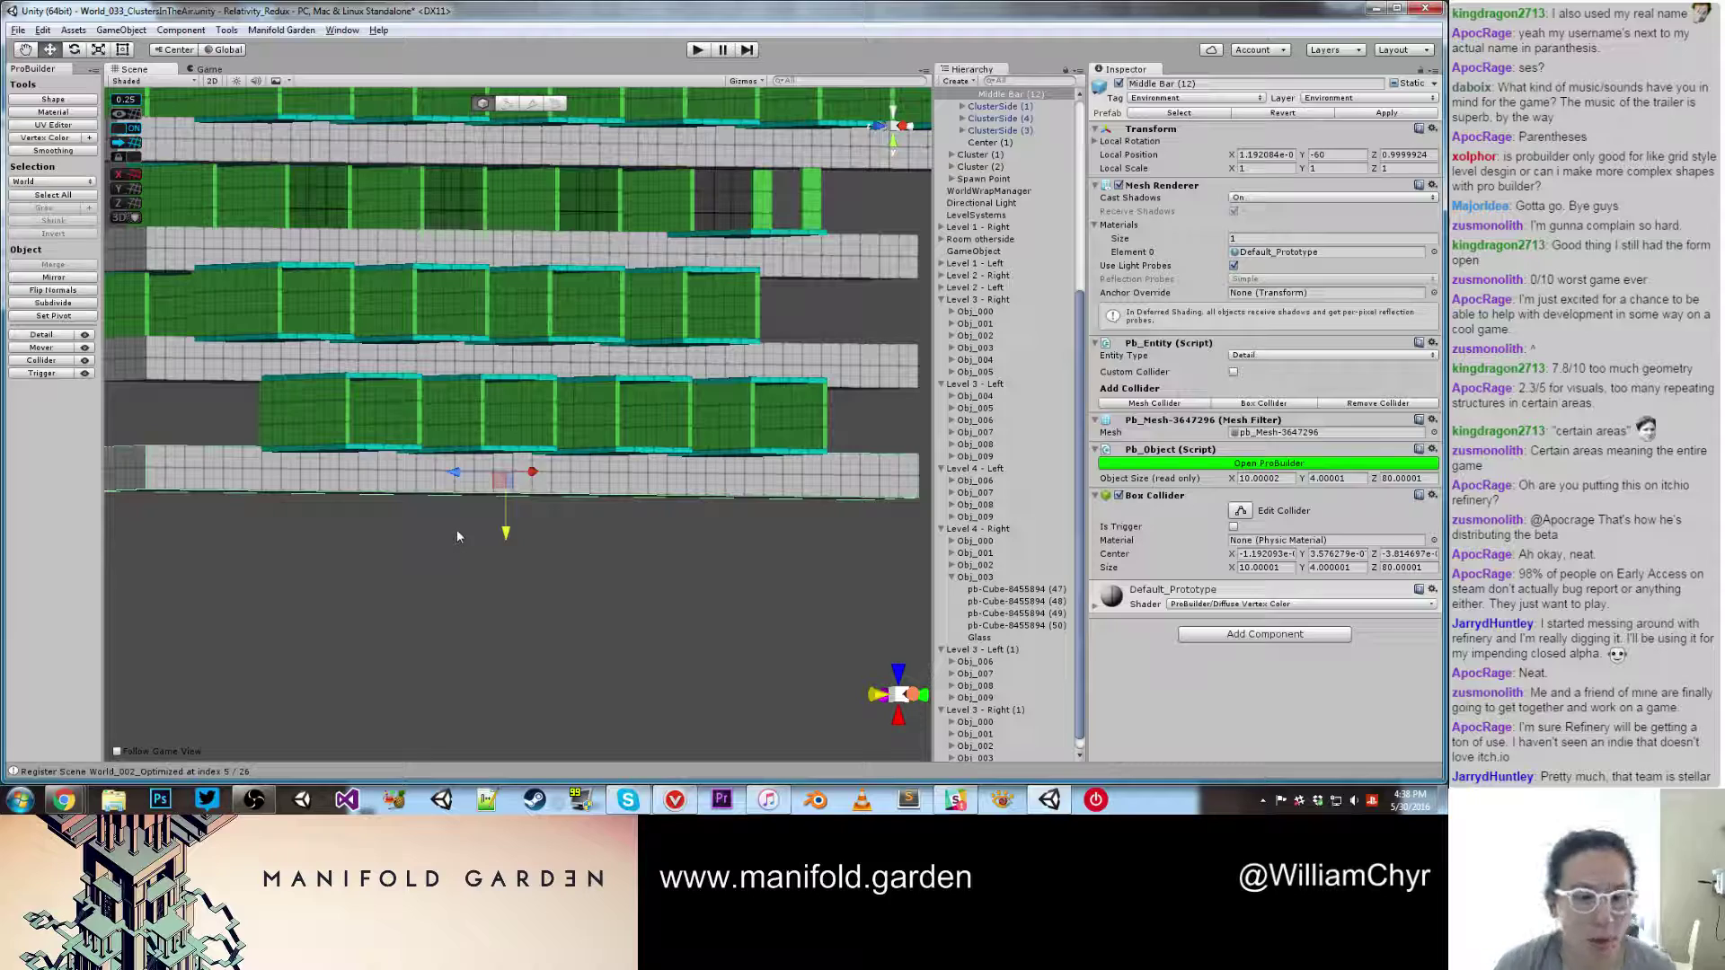
left_click_drag(401, 502, 390, 550, "alt")
left_click(390, 549)
scroll(390, 483, "down", 5)
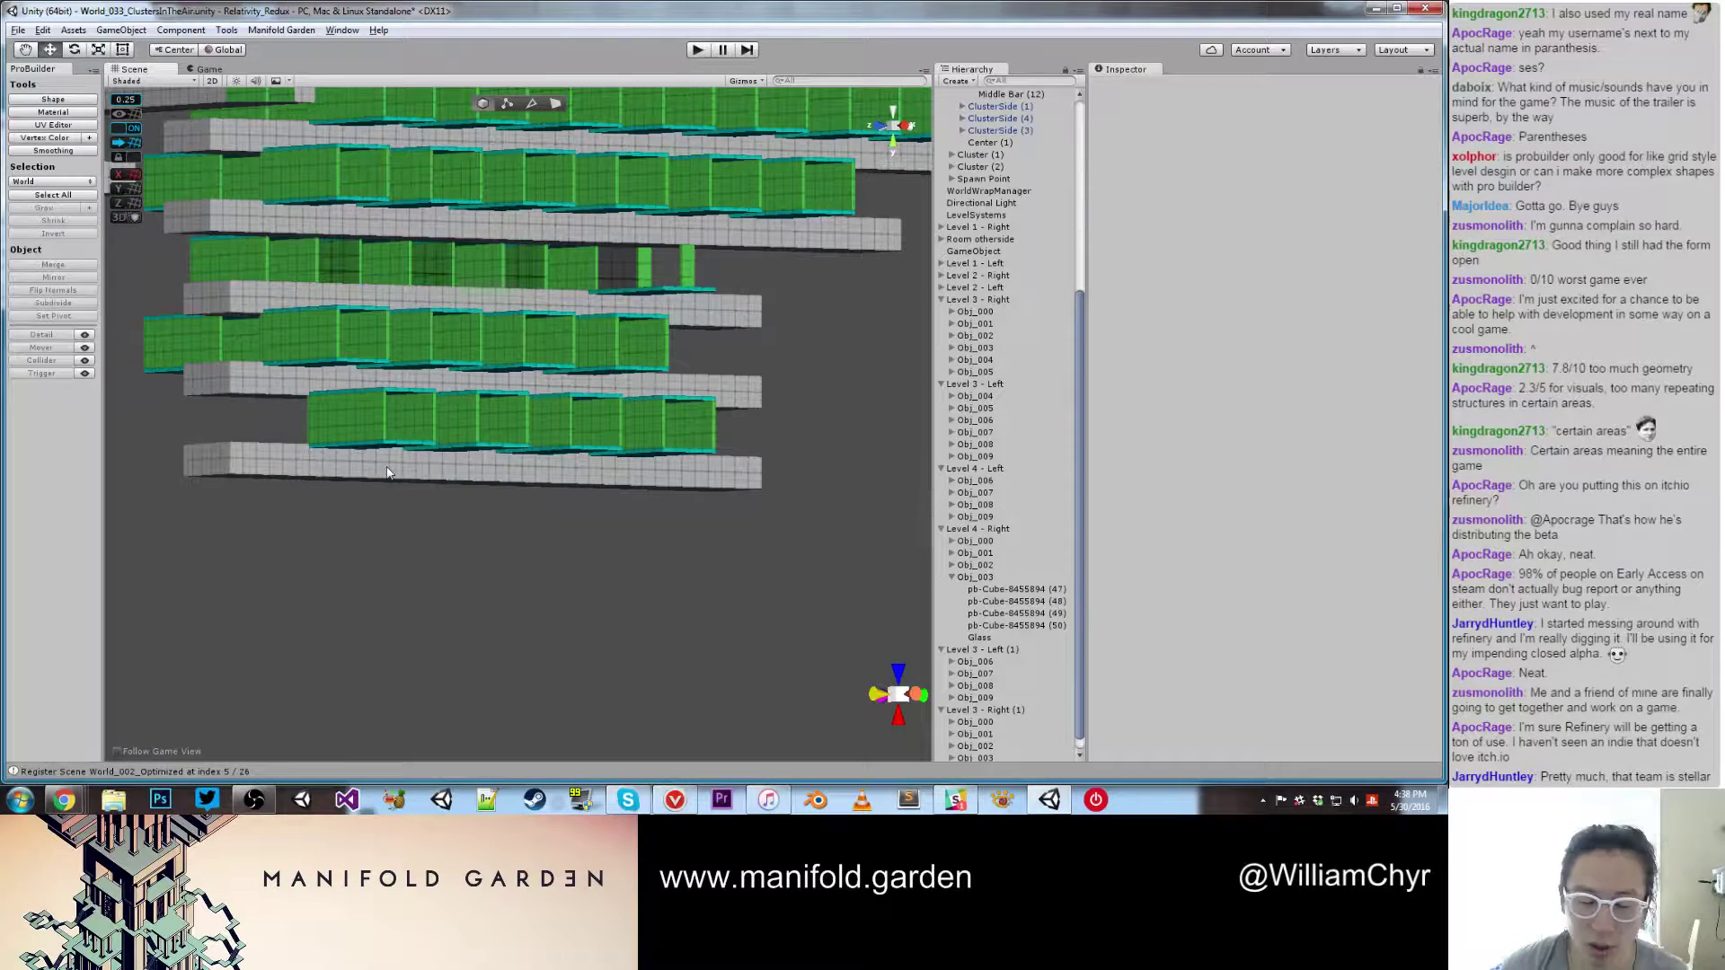
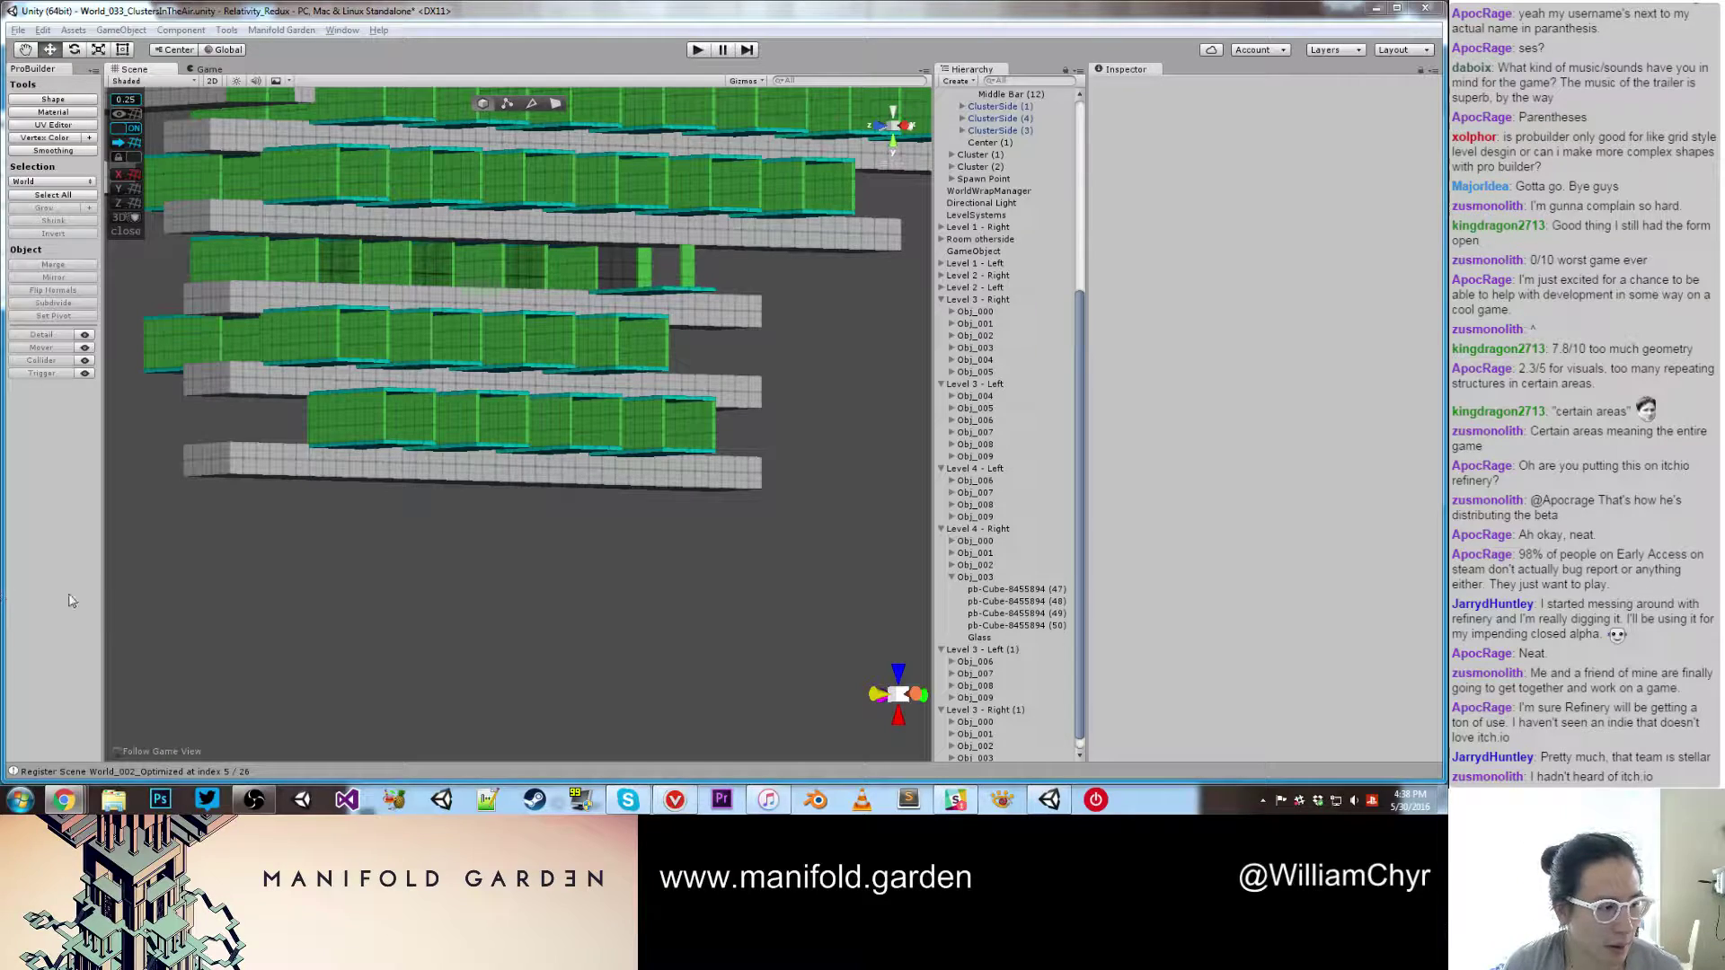
Step: Delete the two outermost boxes, Obj_002 and Obj_003, from the Level 4 - Right (1) row
left_click(241, 579)
left_click_drag(372, 505, 475, 441, "alt")
left_click(490, 459)
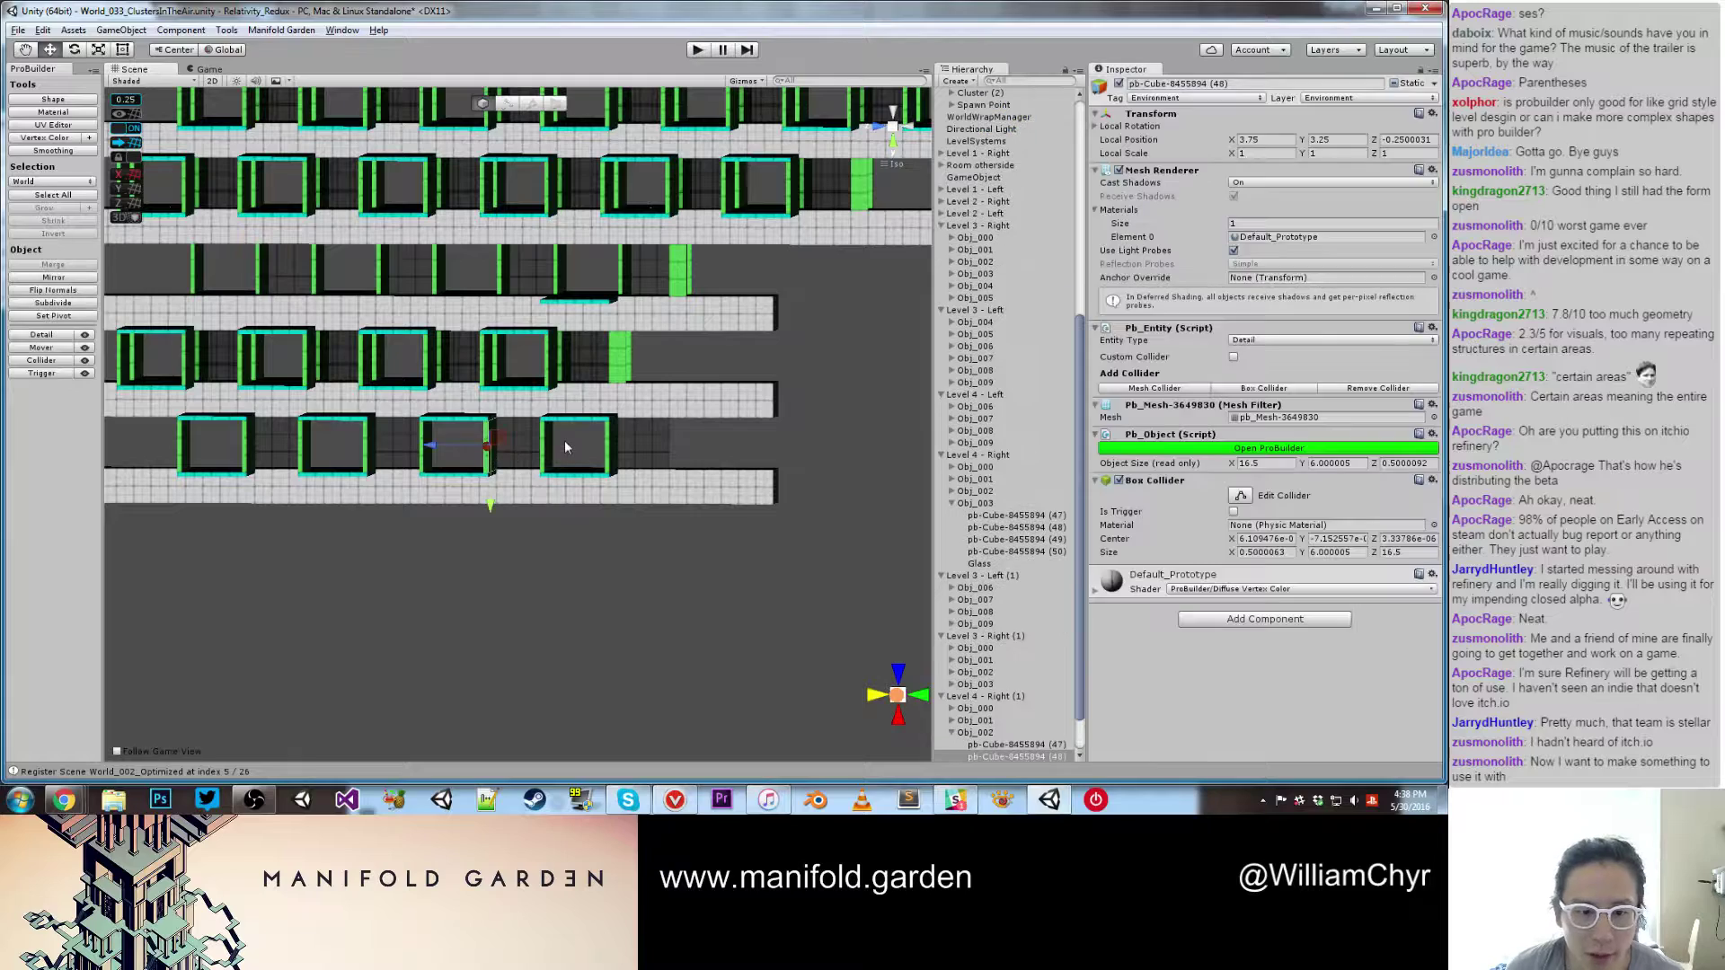
left_click(1011, 697)
scroll(998, 692, "down", 1)
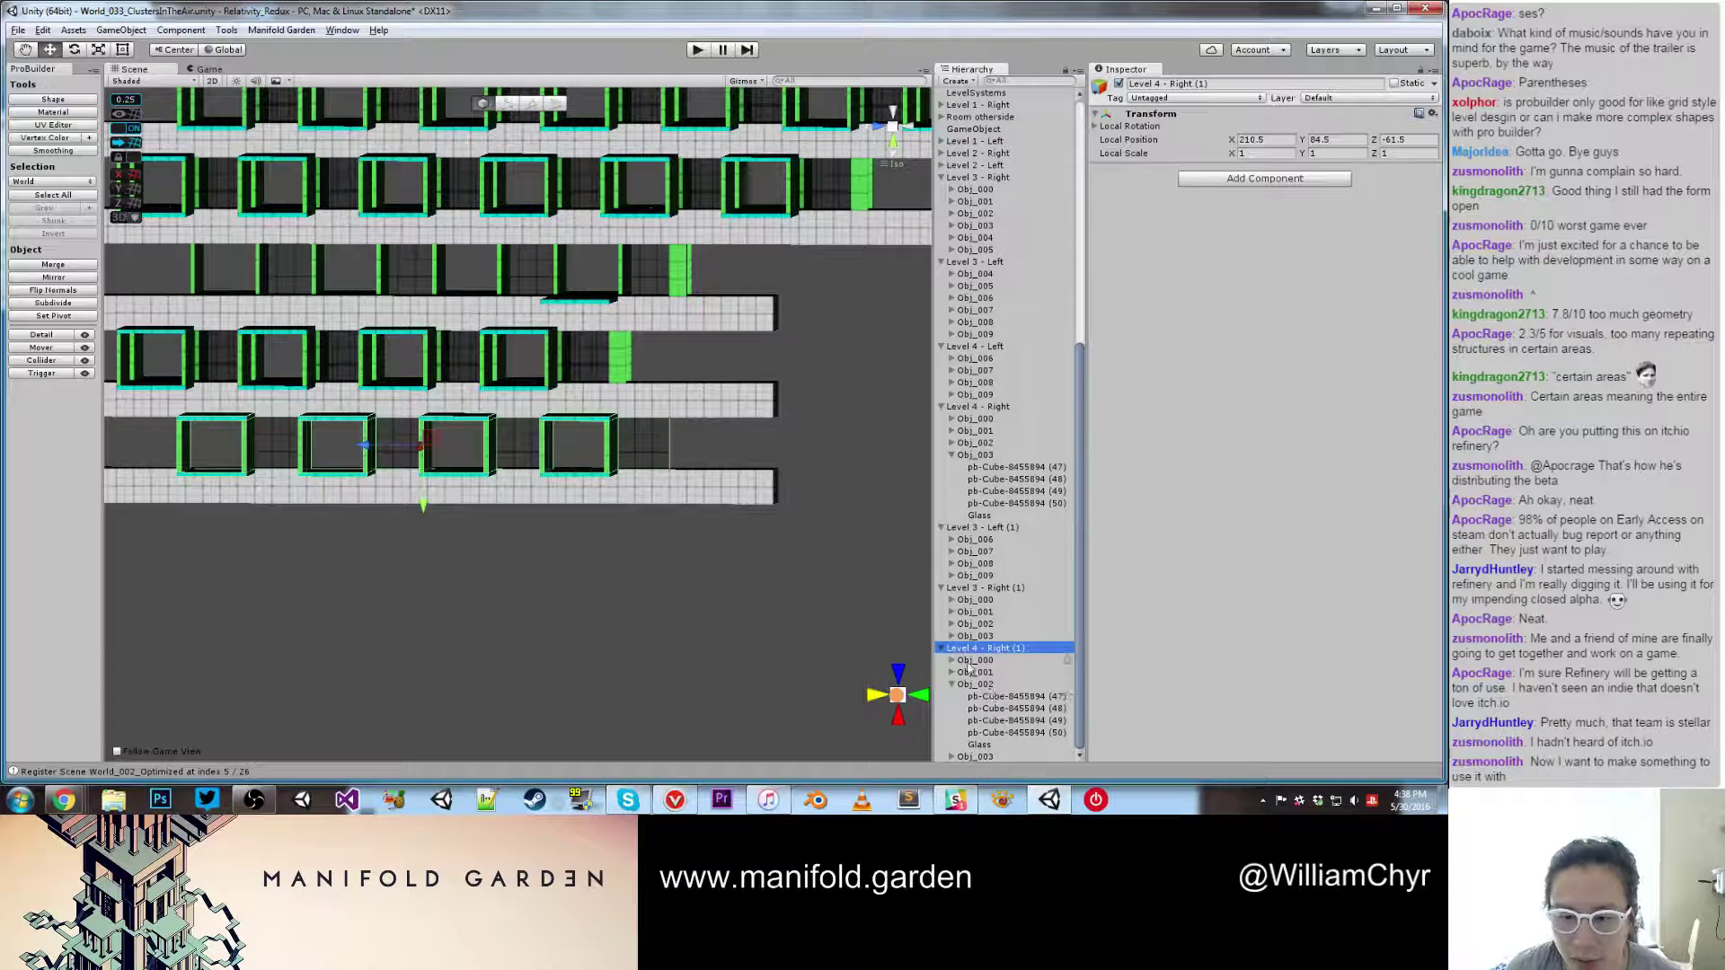
left_click(940, 648)
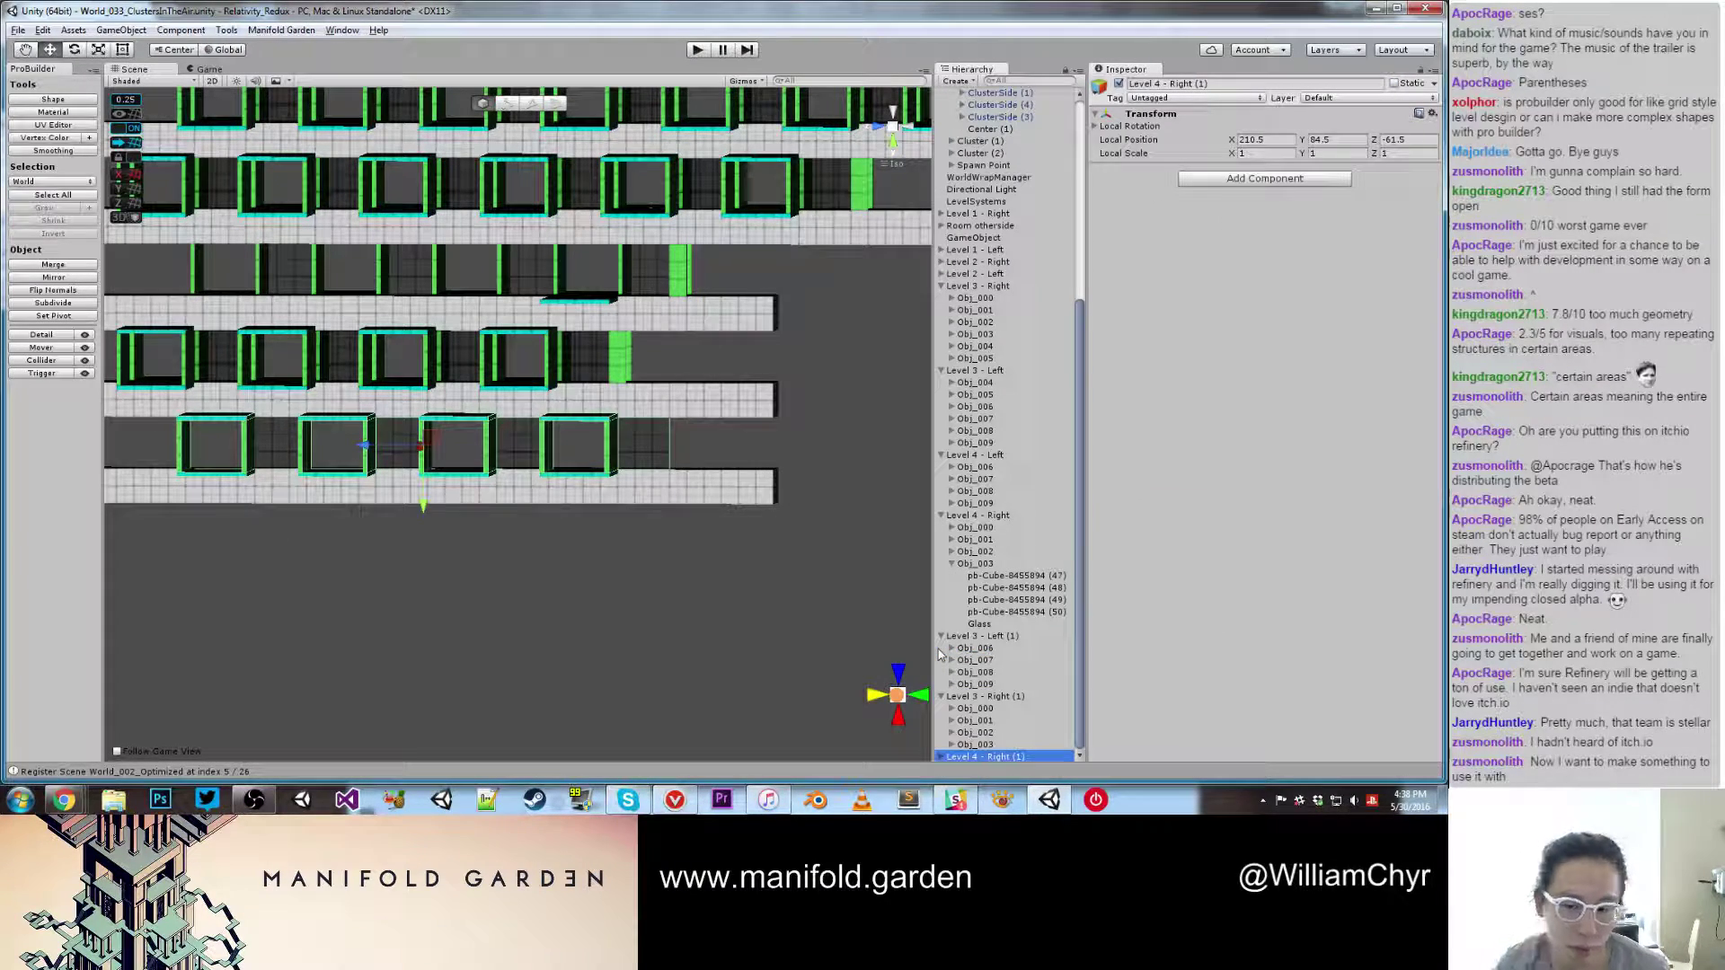
left_click(1016, 698, "ctrl")
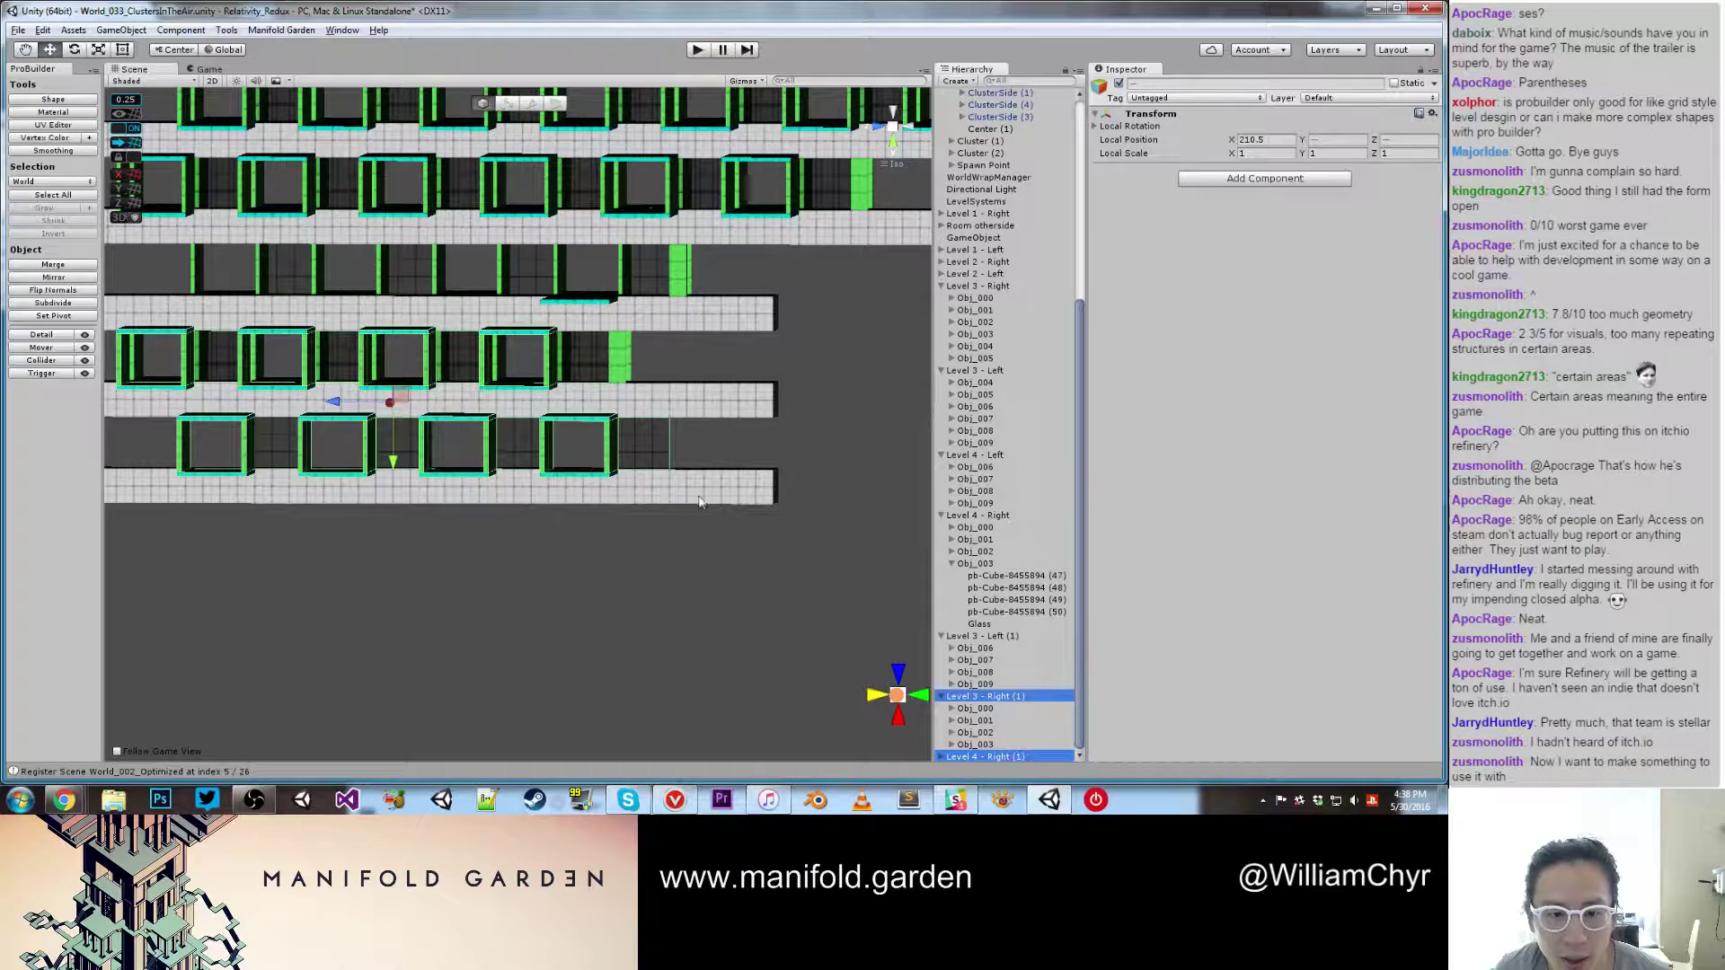
left_click_drag(625, 433, 632, 451, "alt")
left_click(632, 451)
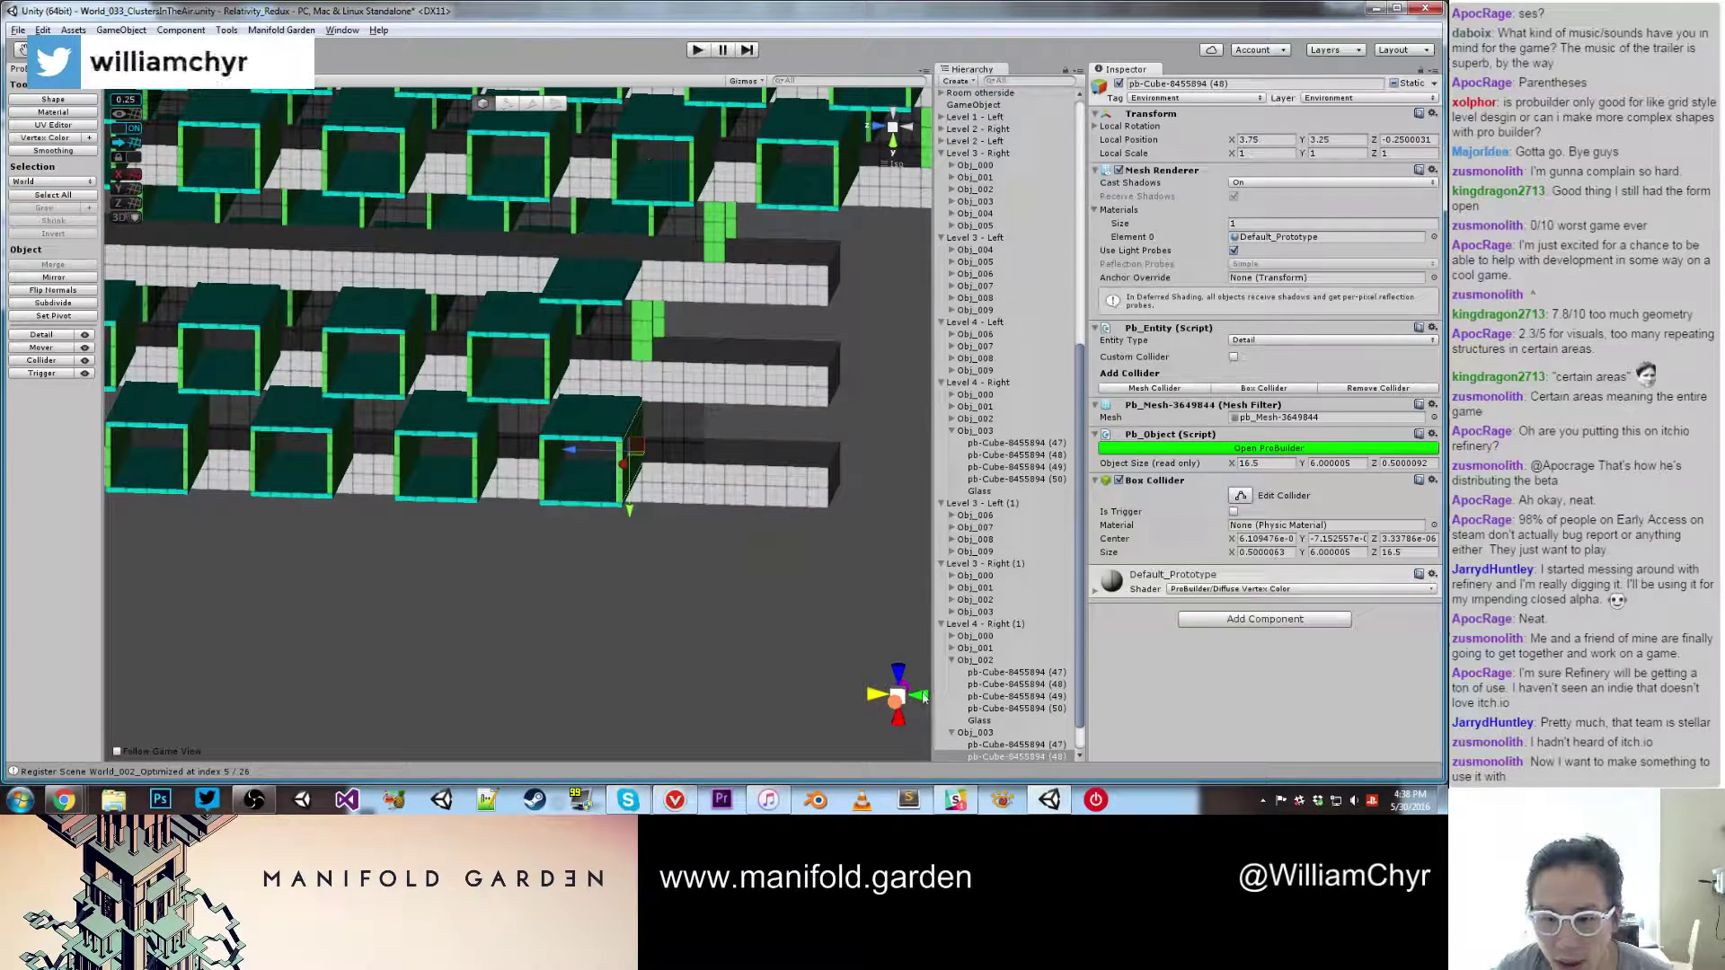
left_click(975, 659, "ctrl")
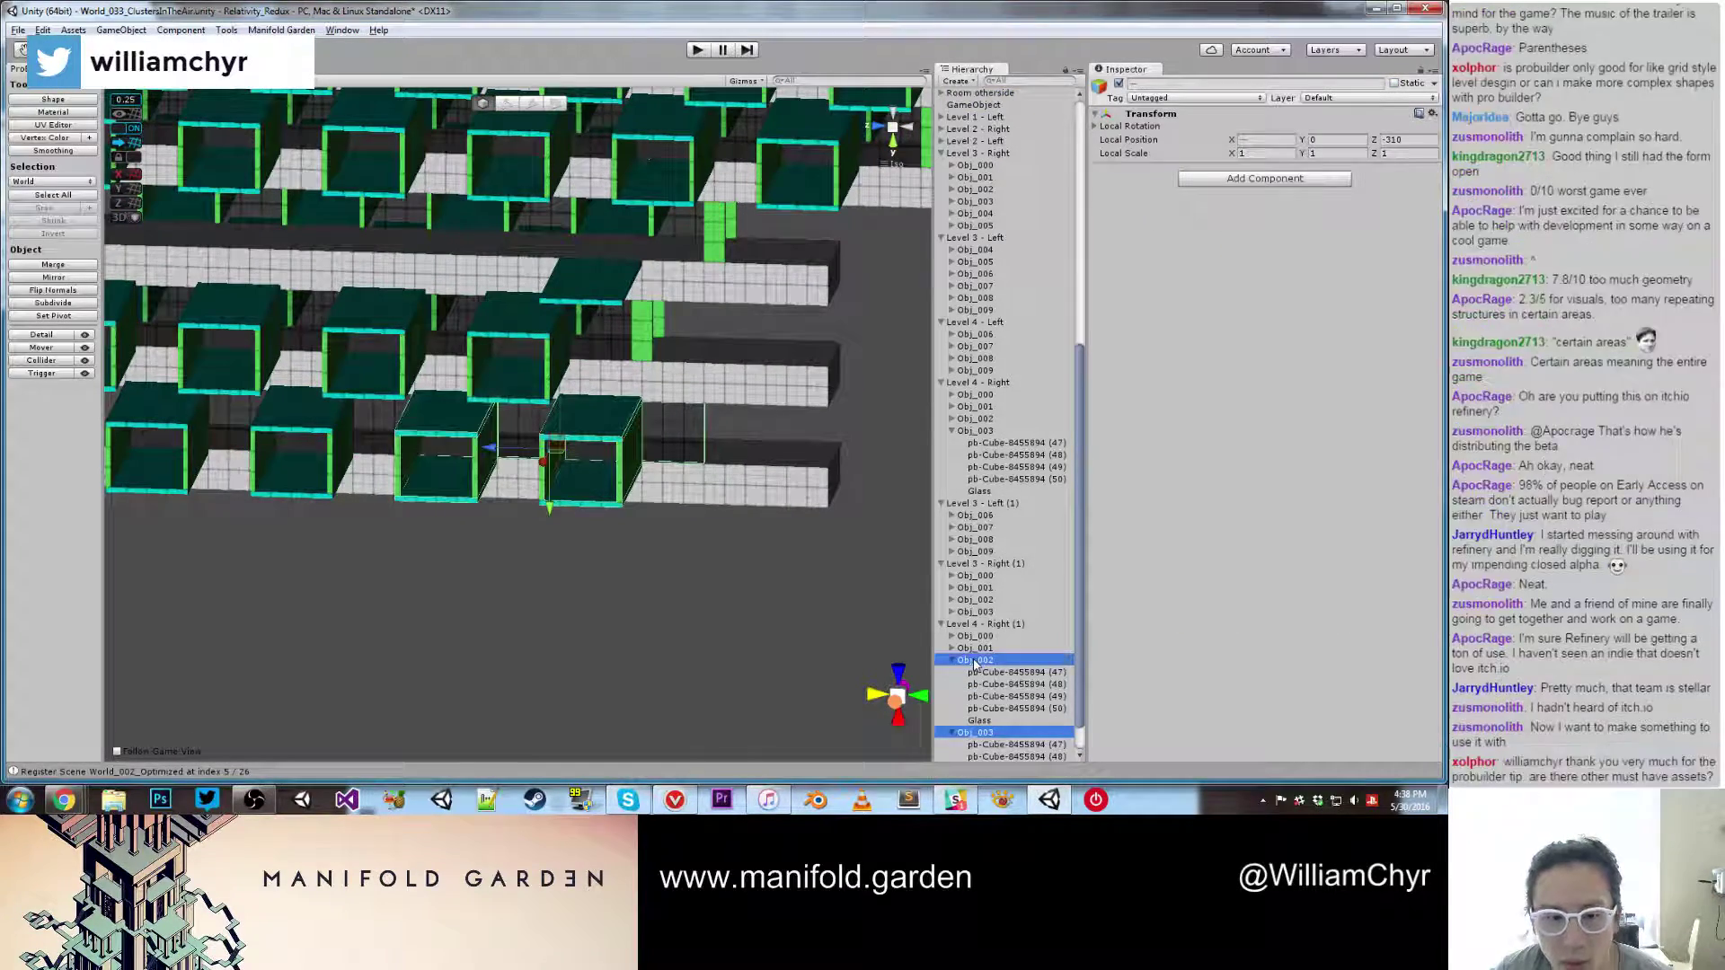
right_click(988, 660)
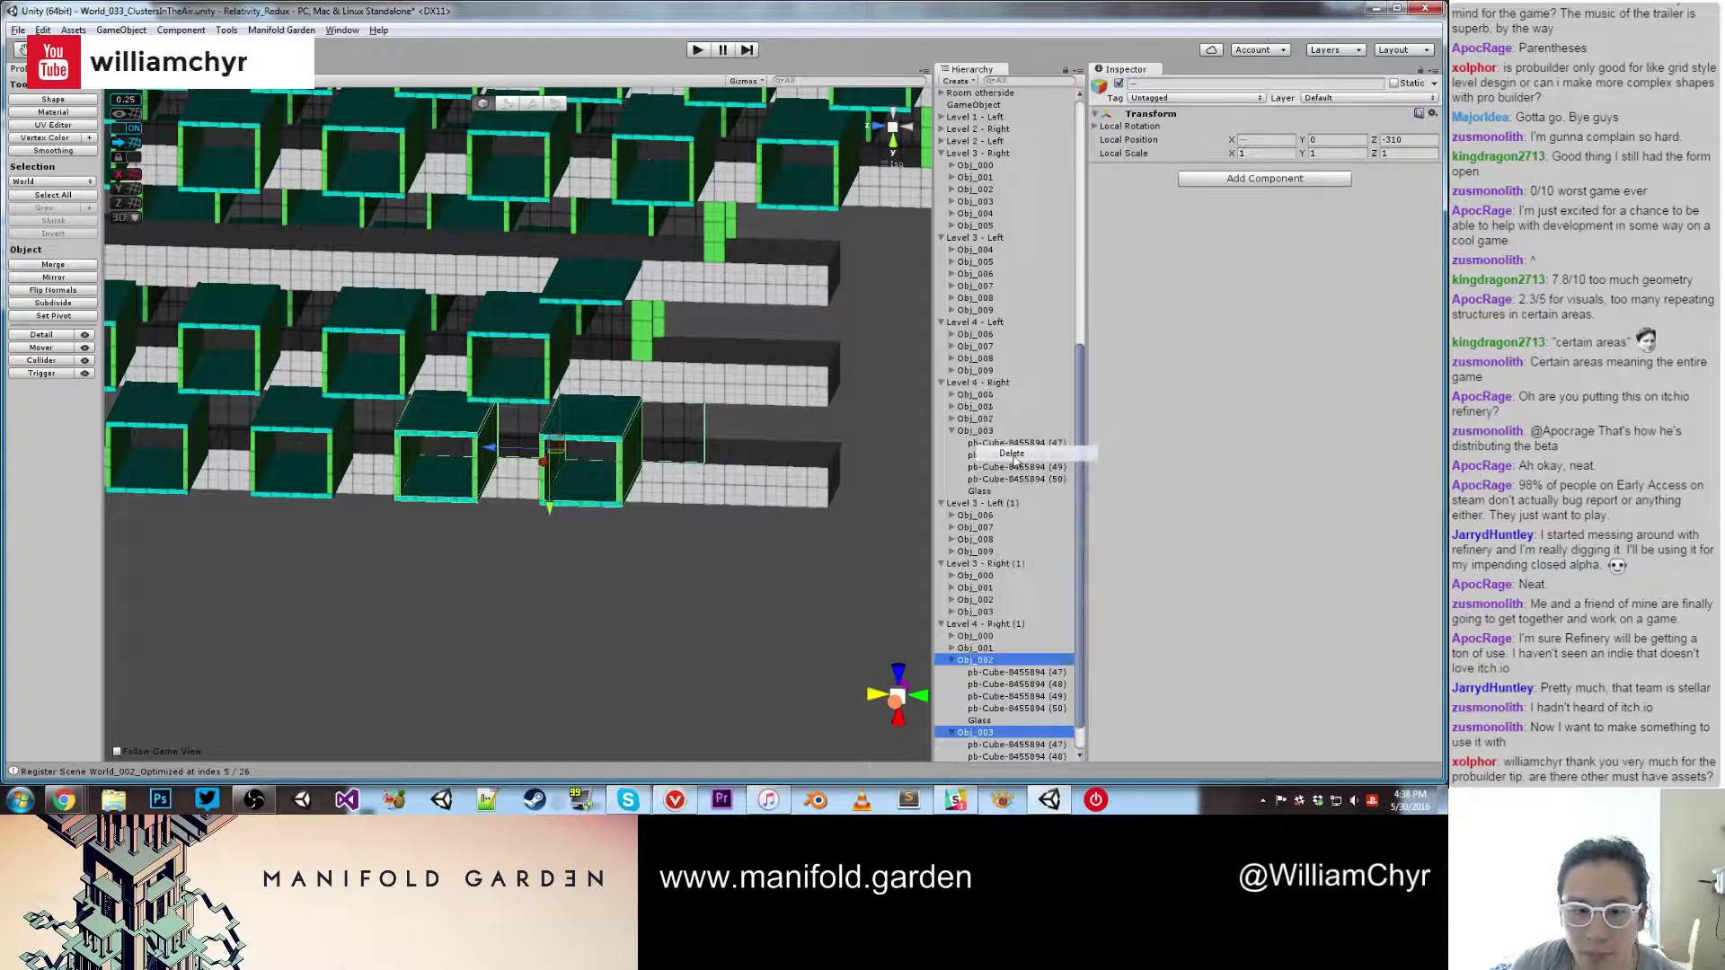
left_click(1012, 452)
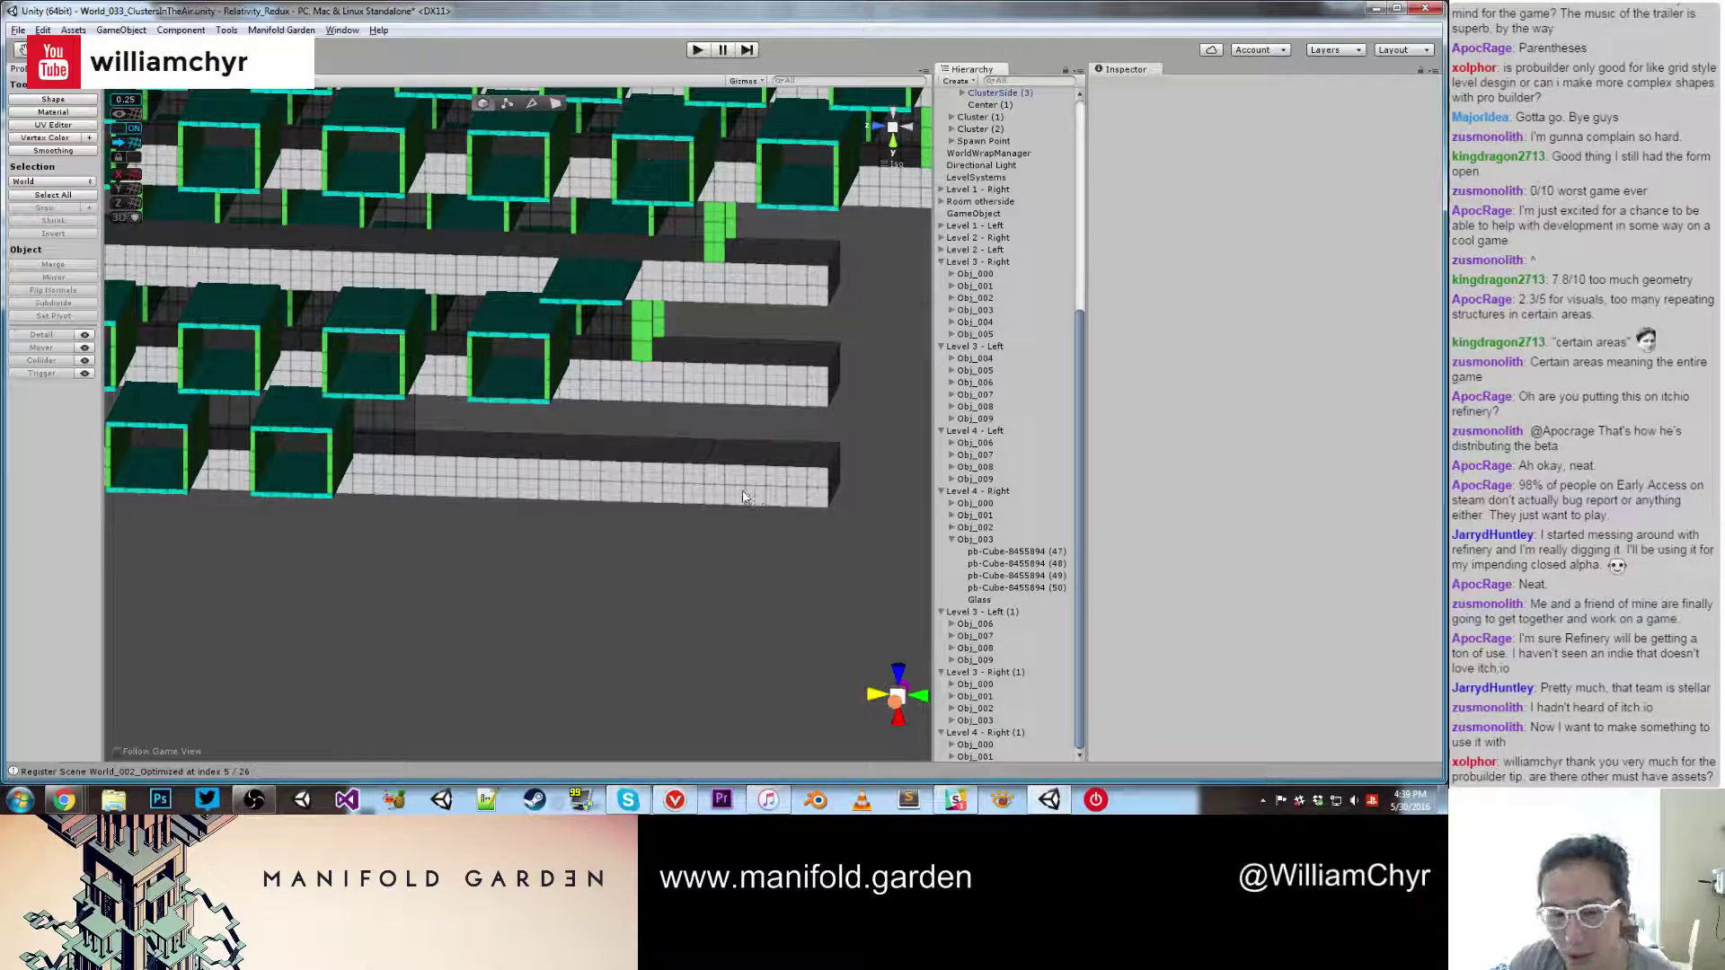
Step: Shorten the lowest beam, Middle Bar (12), to a Z size of 52 by moving its outer end face inward, and reset its pivot
left_click_drag(743, 493, 729, 460, "alt")
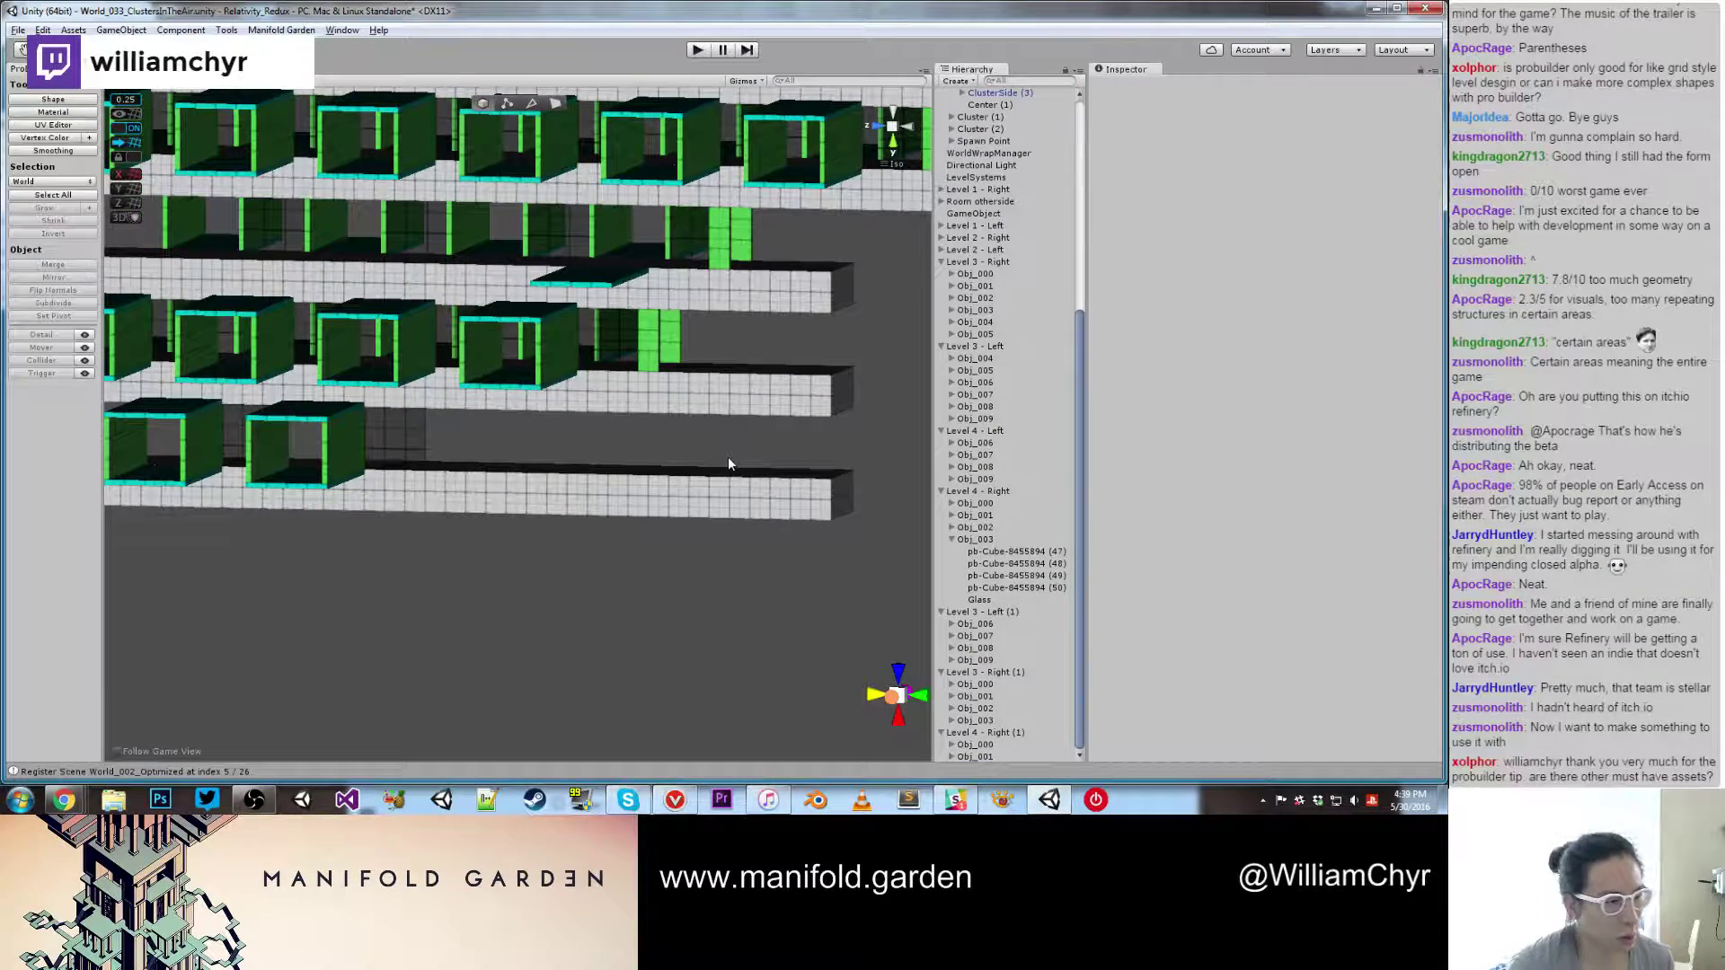
key("g")
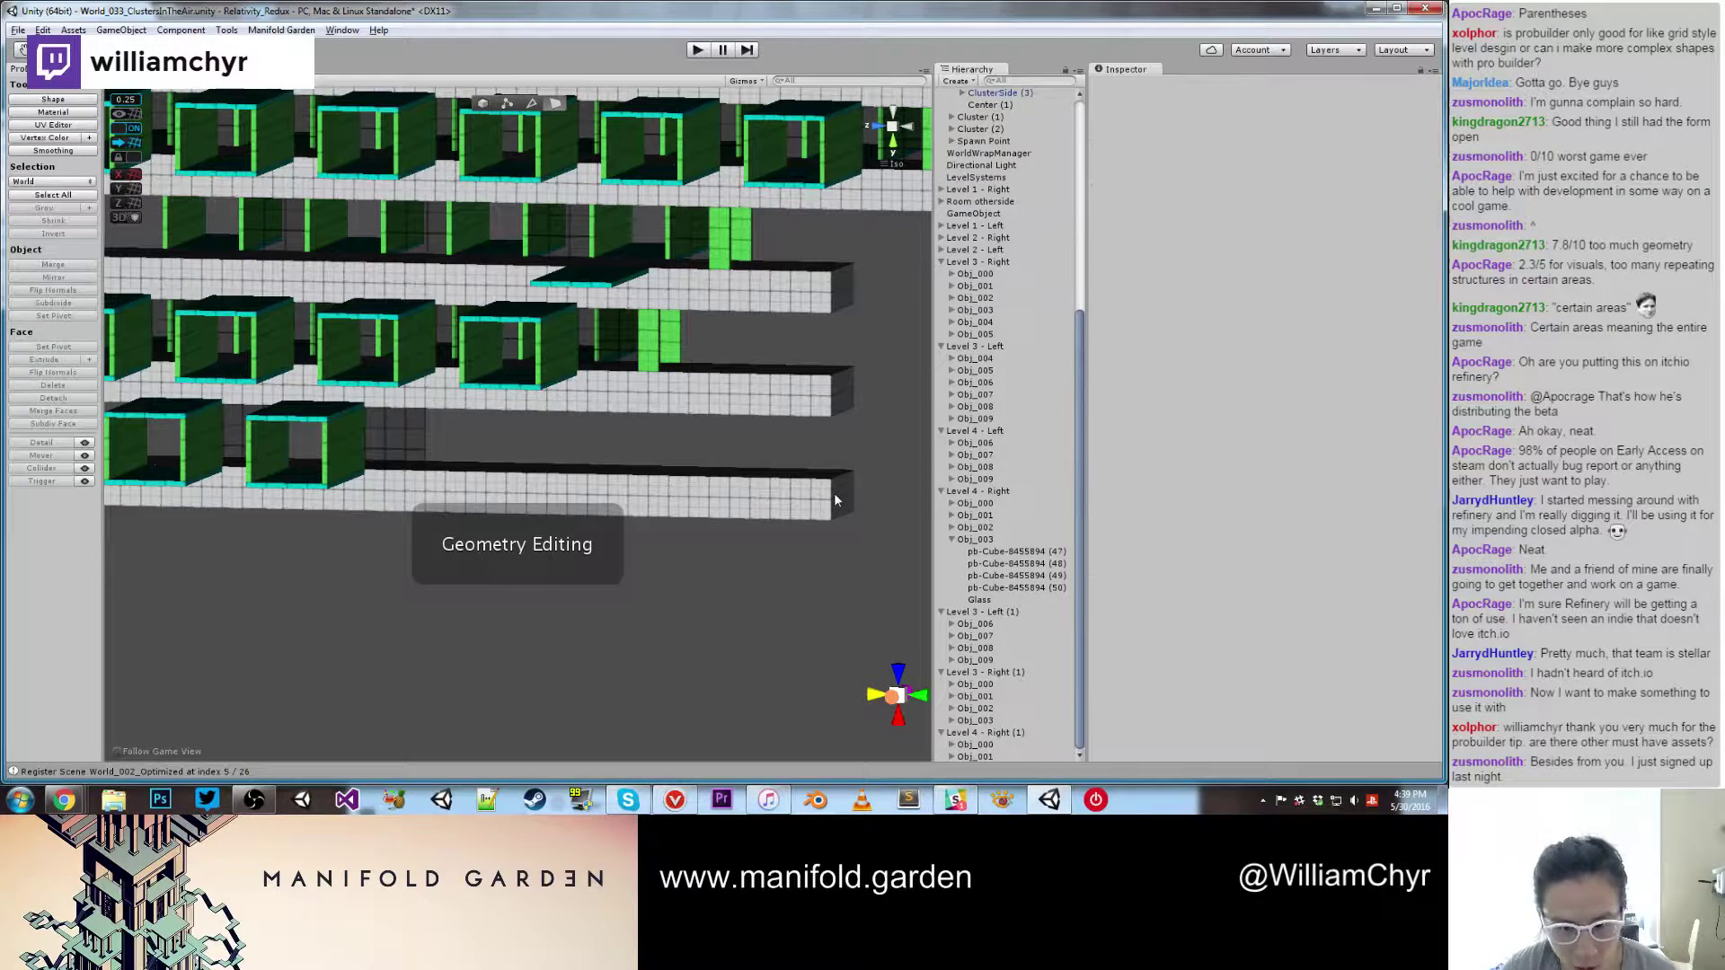
left_click(834, 492)
key("g")
key("g")
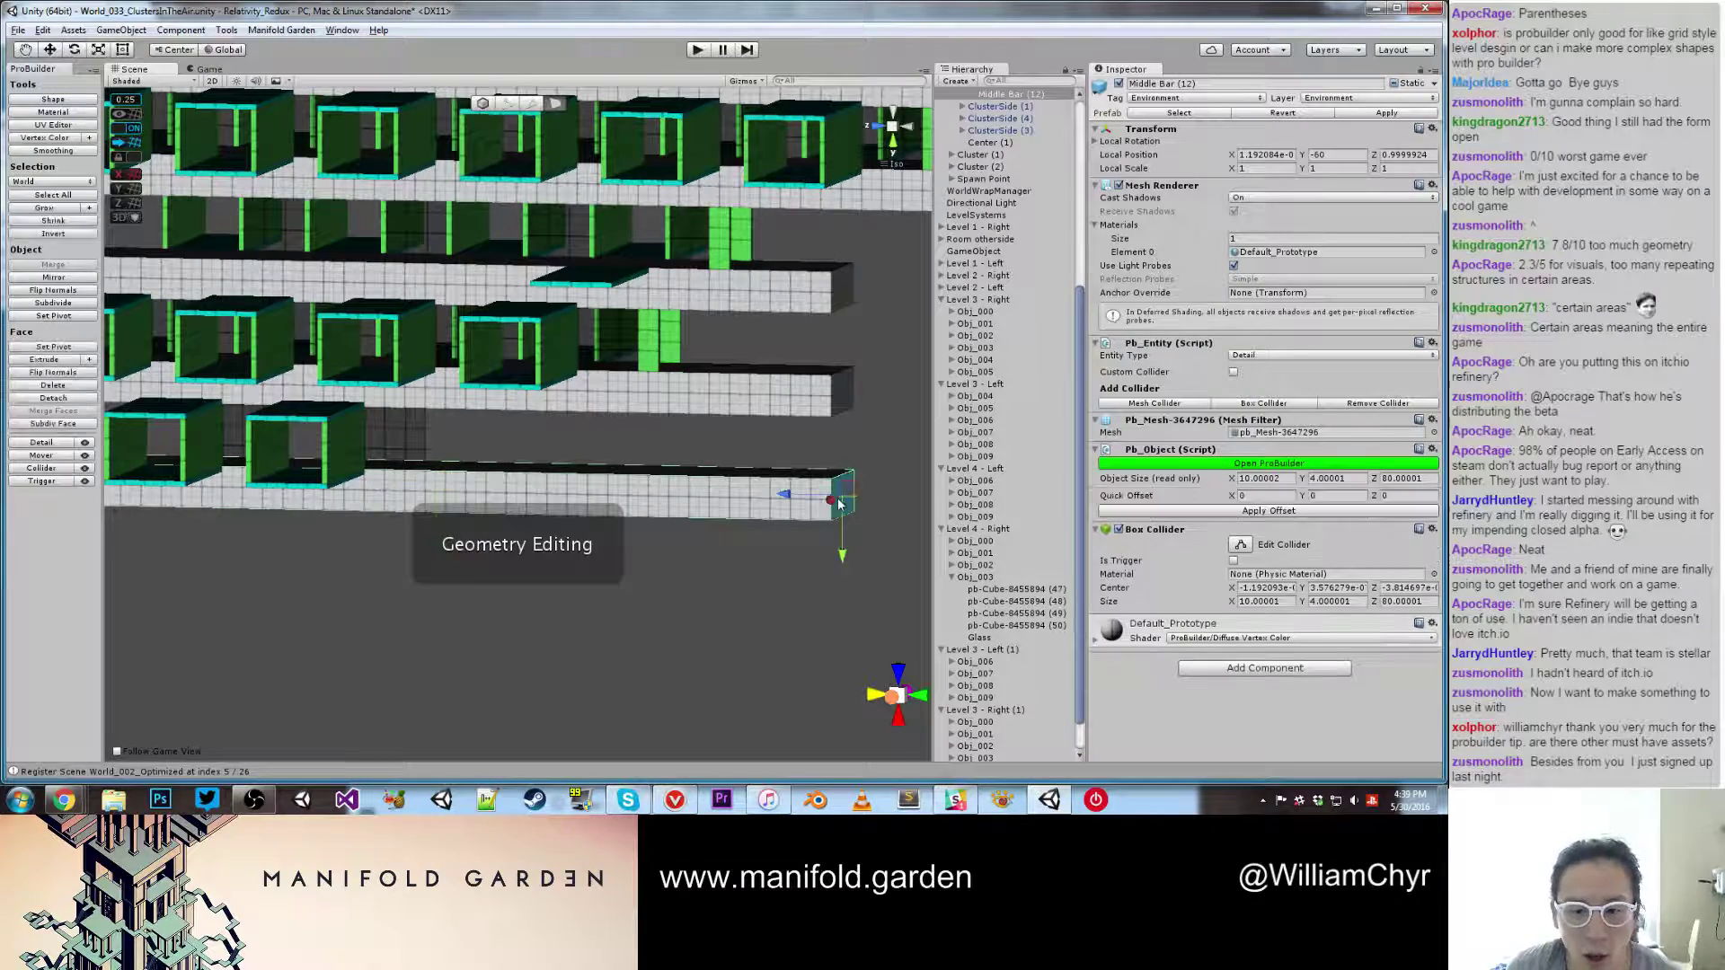
left_click_drag(838, 504, 422, 505)
left_click_drag(422, 504, 499, 491, "alt")
left_click_drag(363, 521, 467, 528)
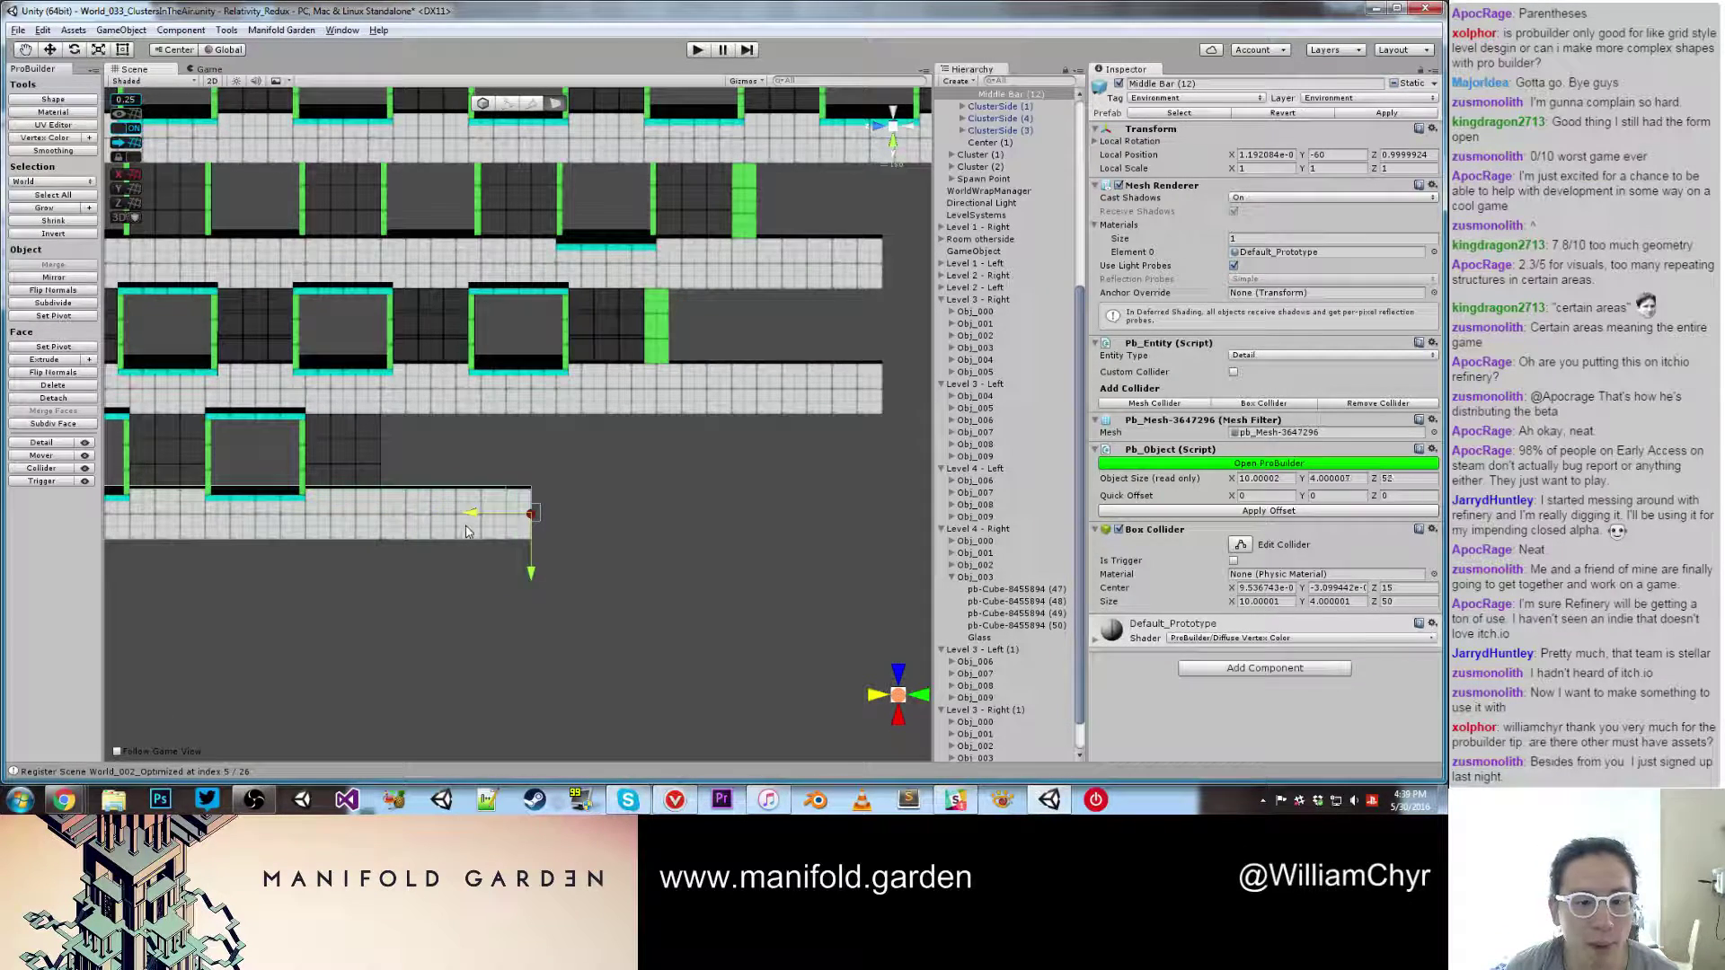
key("g")
key("ctrl+j")
Step: Duplicate the four end walls at the outer end of the longest box row and move the copies straight down
left_click_drag(647, 367, 689, 345, "alt")
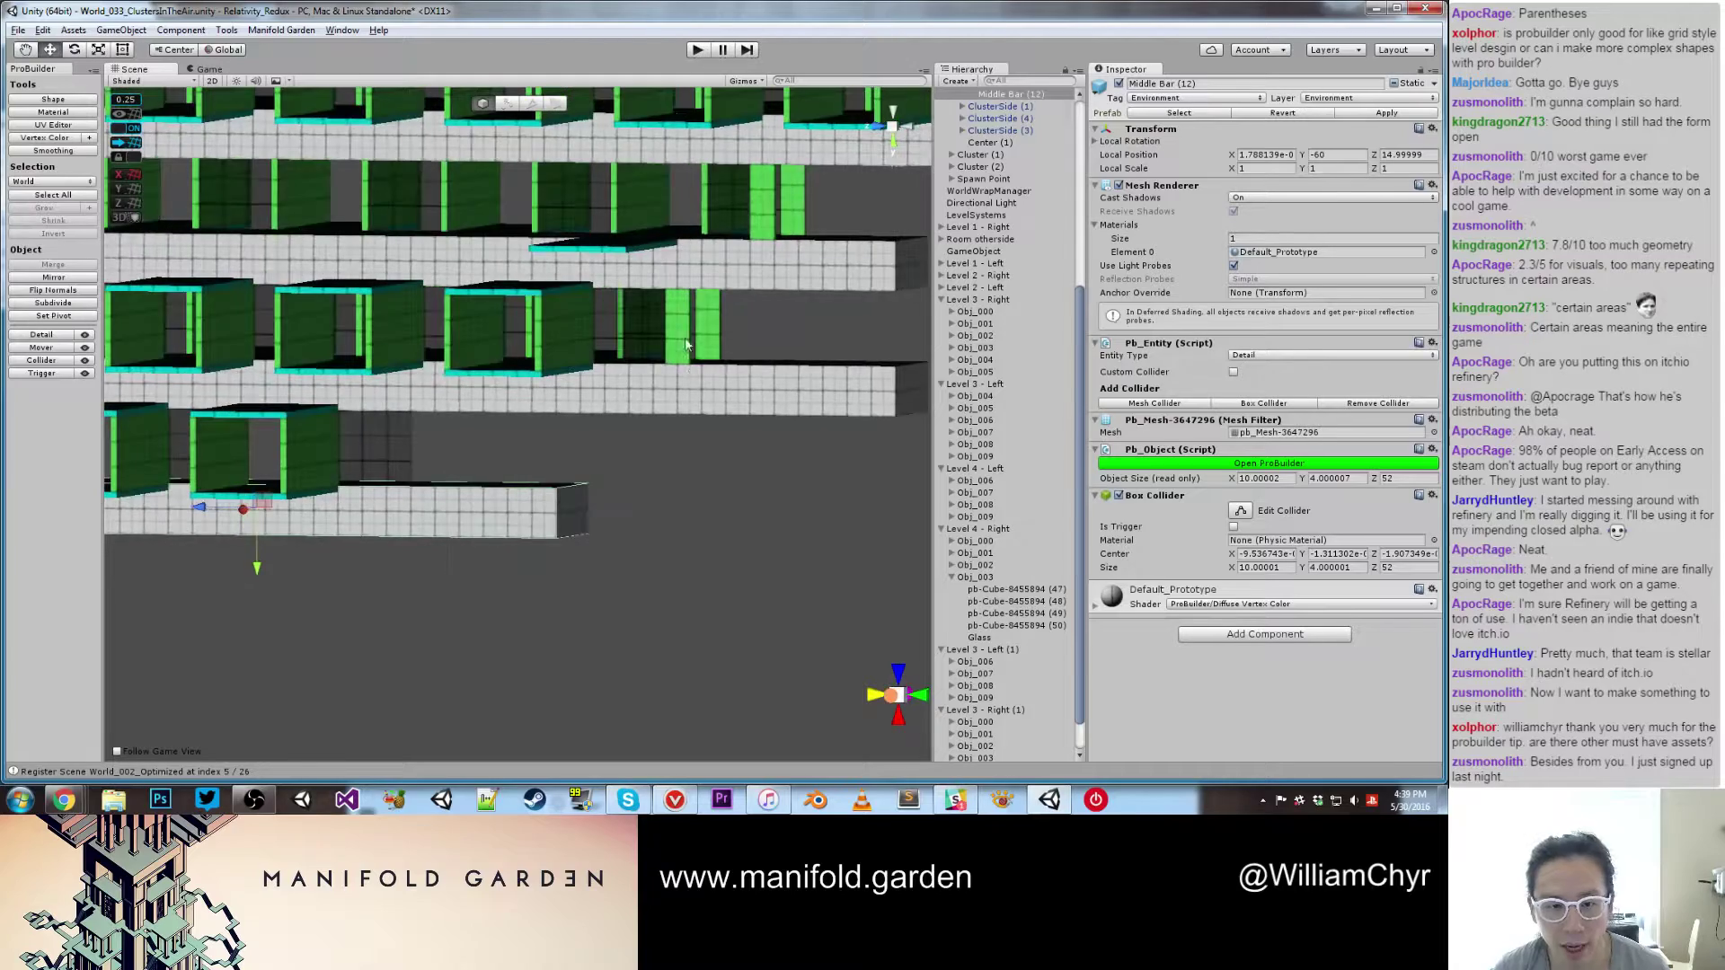
left_click(684, 338)
scroll(712, 334, "down", 10)
middle_click_drag(780, 298, 595, 463)
scroll(595, 462, "down", 4)
middle_click_drag(659, 380, 485, 408)
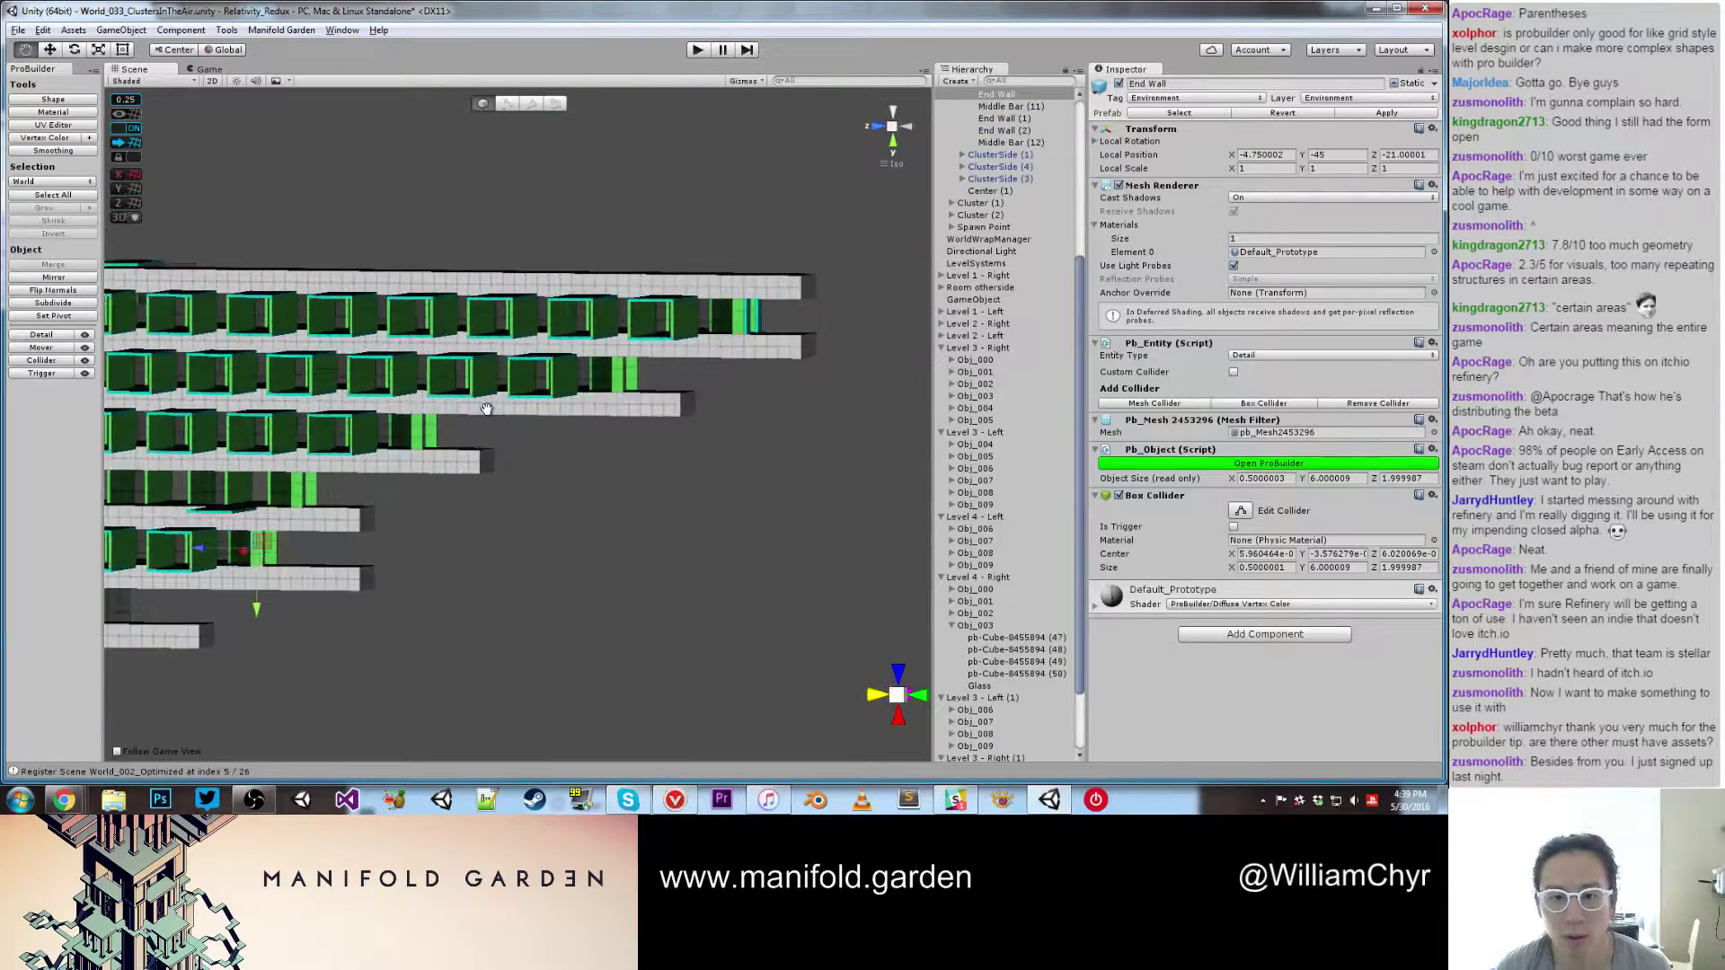
scroll(814, 359, "up", 6)
left_click(788, 308)
key("f")
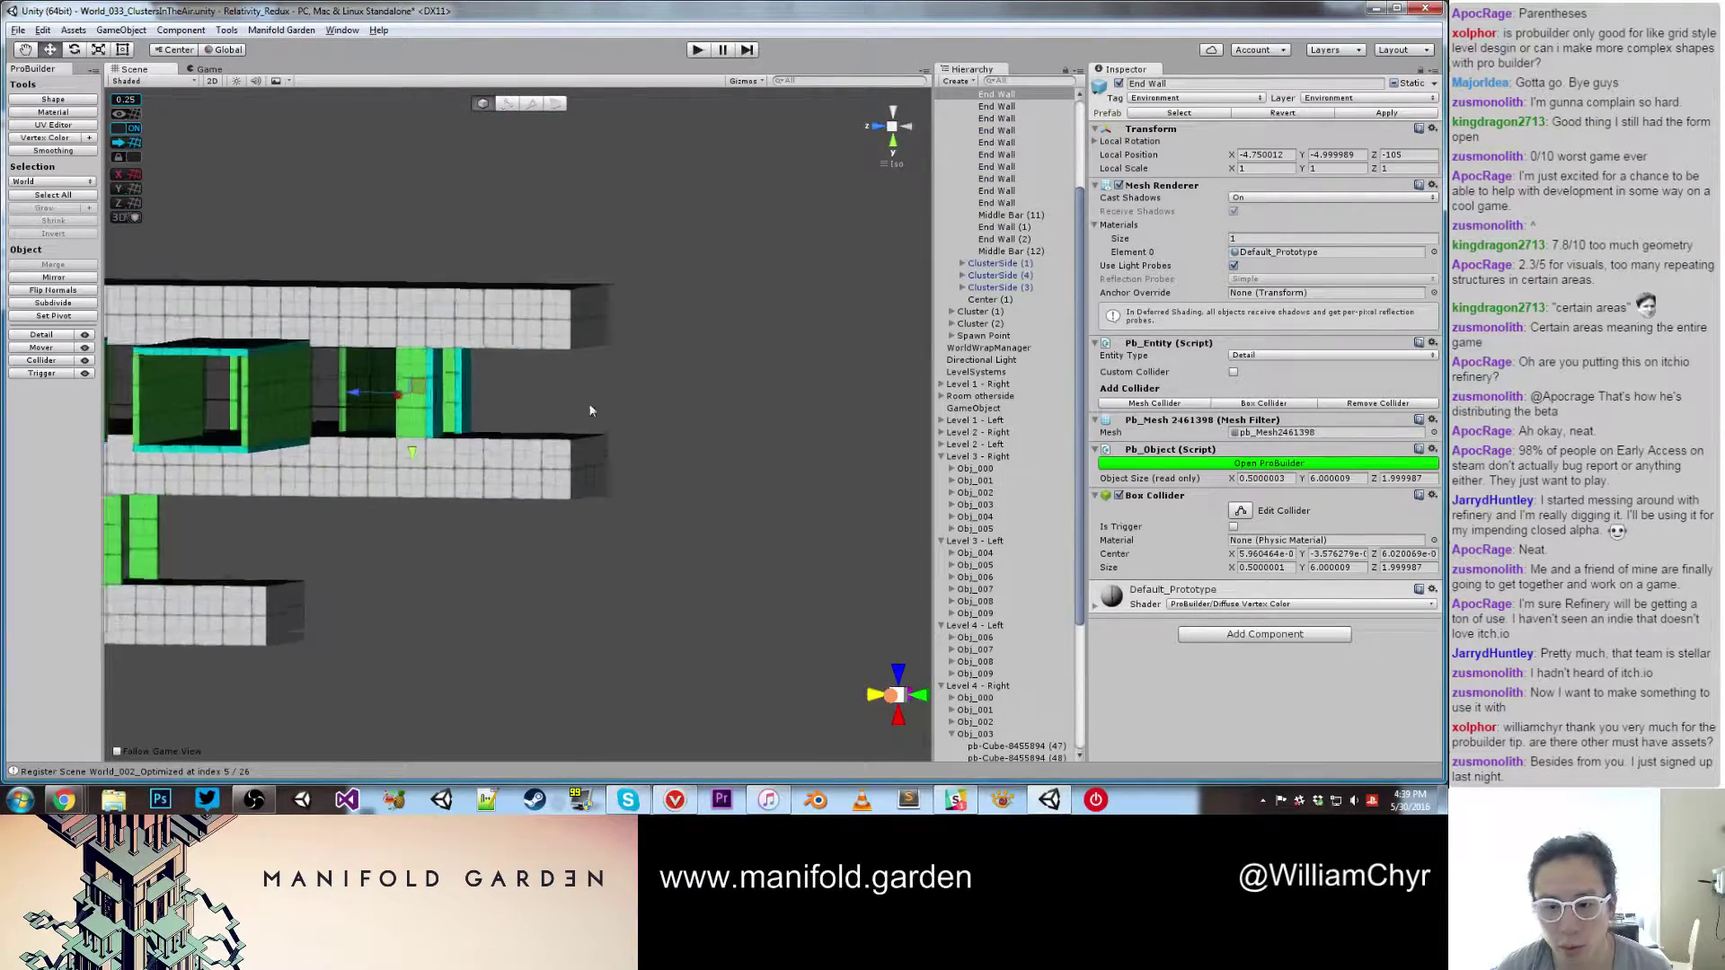
left_click(432, 412, "shift")
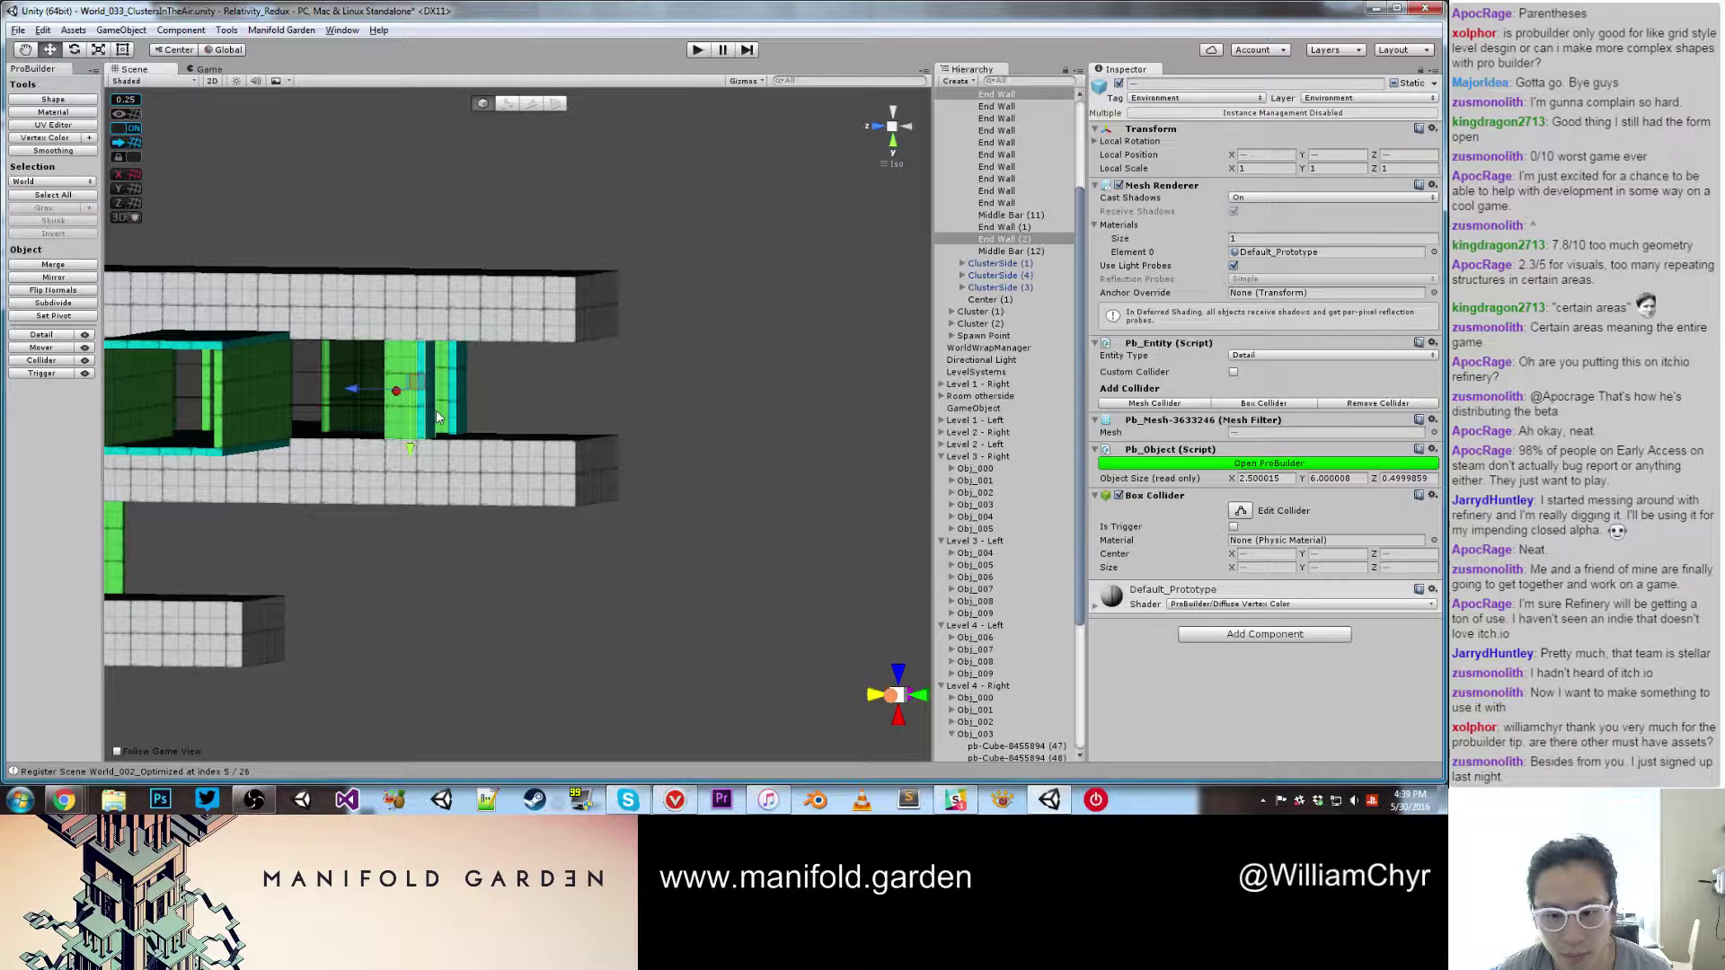
left_click(445, 420, "shift")
left_click(453, 426, "shift")
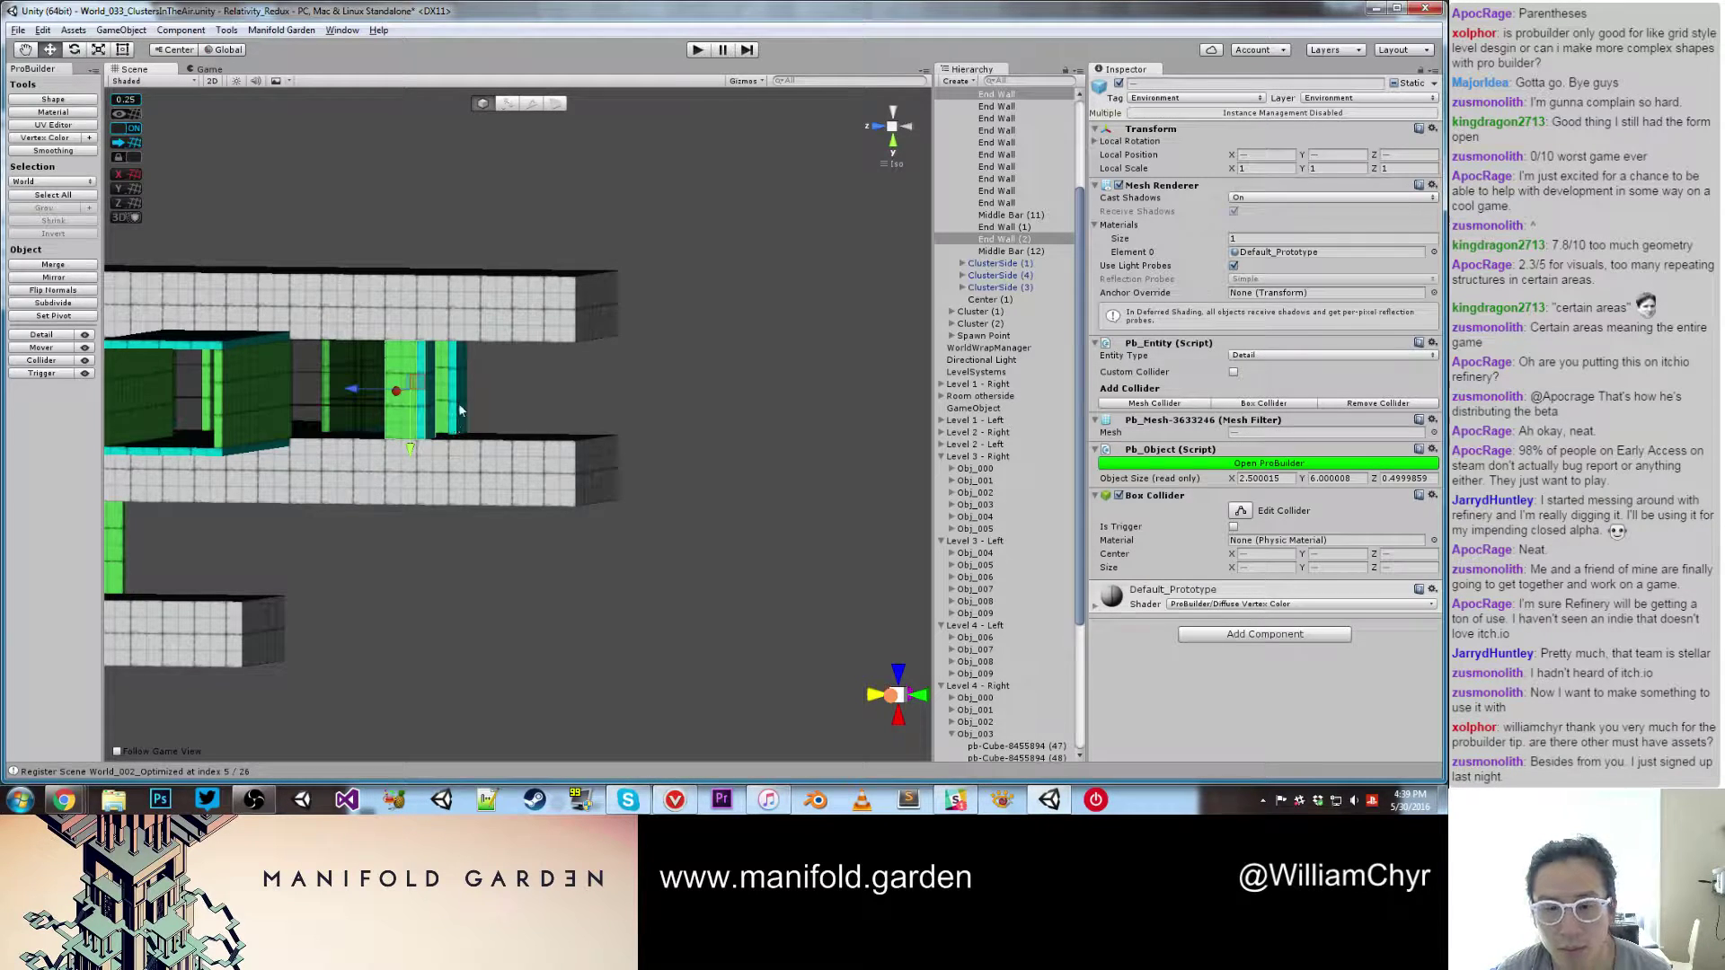
left_click_drag(459, 411, 334, 413, "alt")
left_click(351, 388)
left_click(332, 417, "shift")
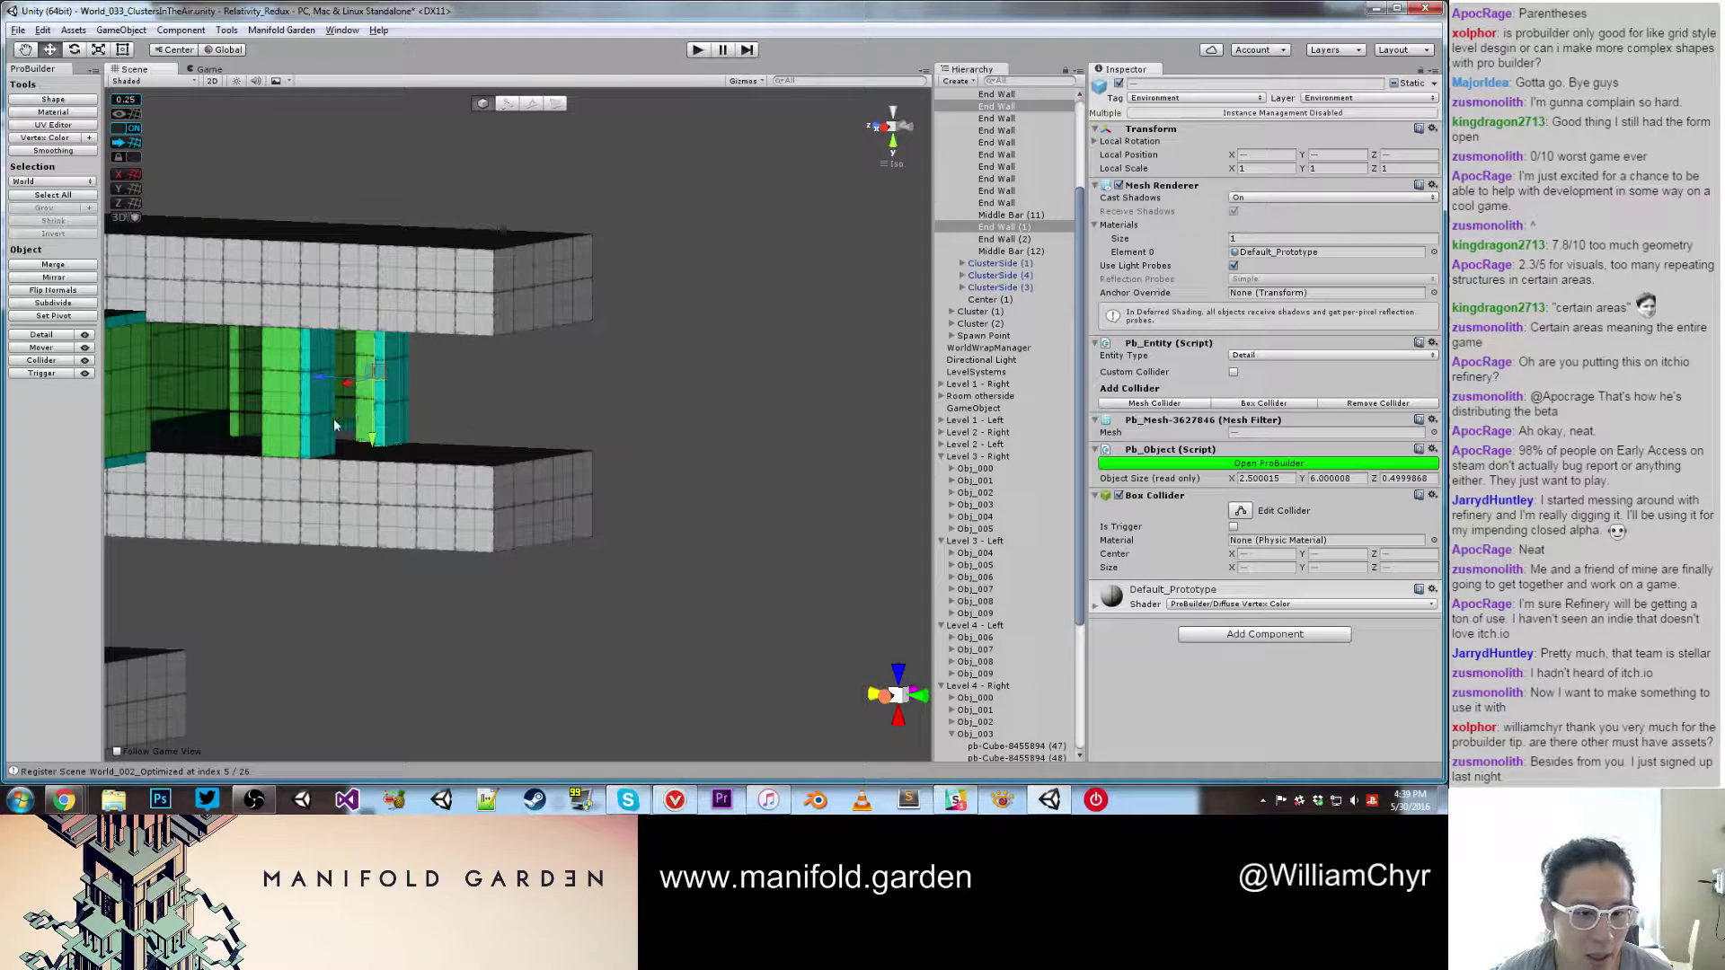
left_click(314, 418, "shift")
left_click(287, 413, "shift")
scroll(315, 482, "down", 8)
middle_click_drag(373, 455, 573, 356)
scroll(445, 351, "down", 5)
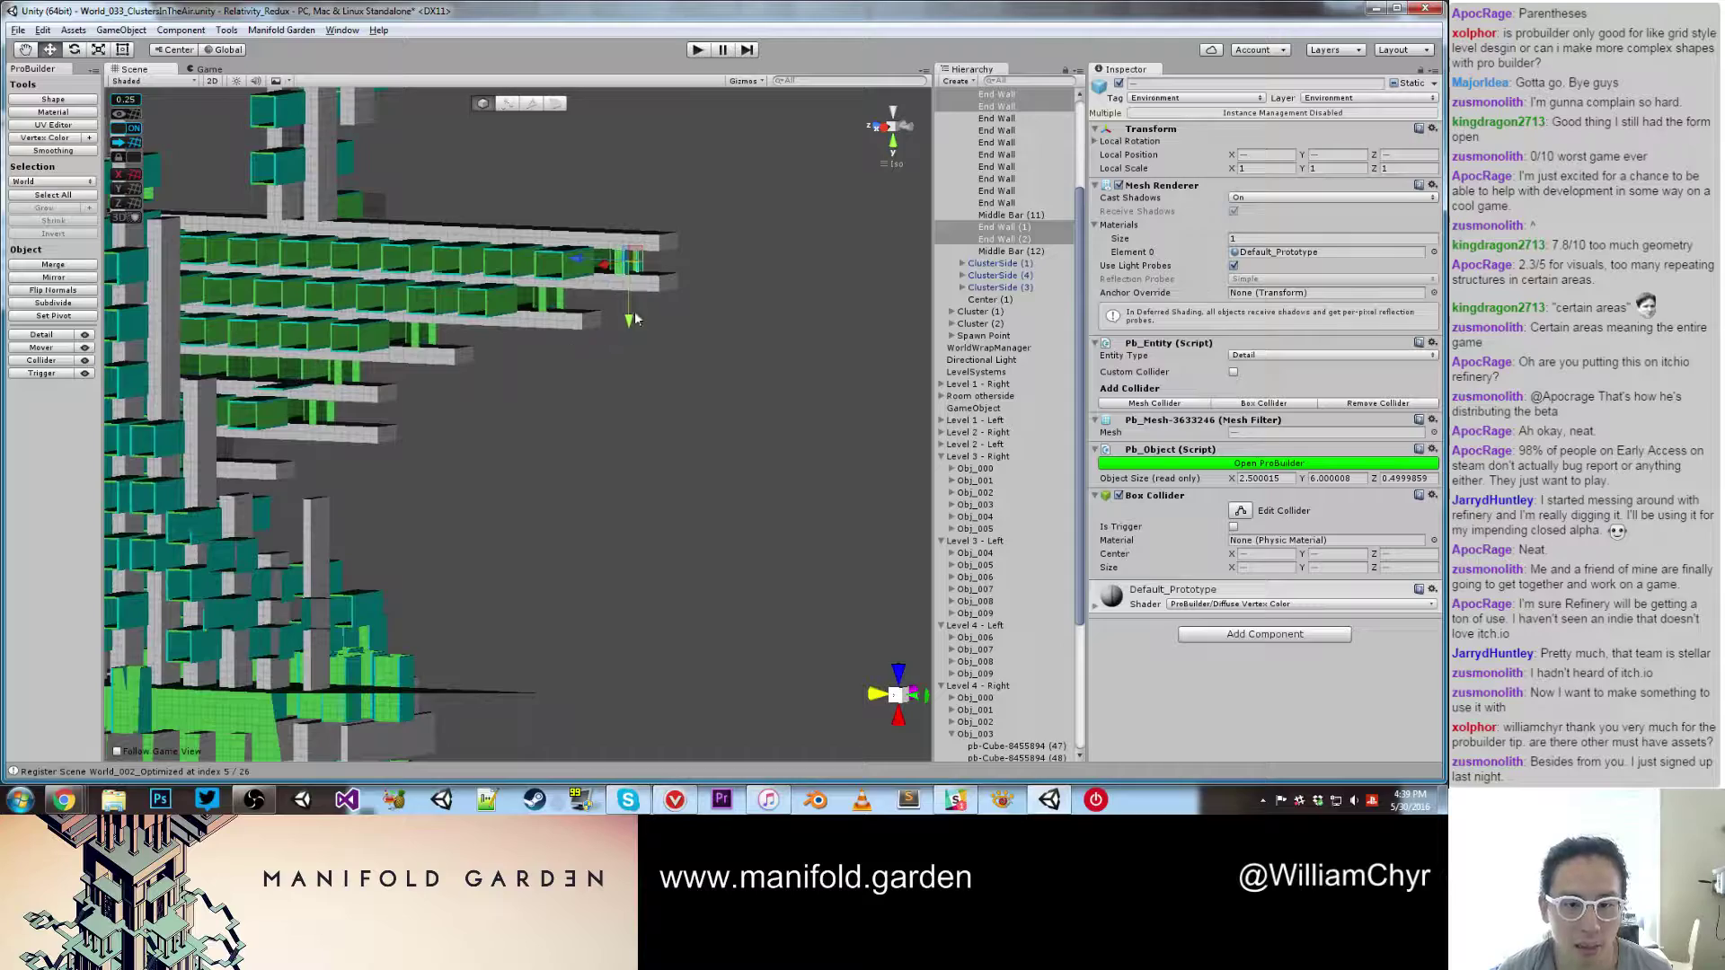
key("ctrl+d")
left_click_drag(631, 319, 632, 532)
Step: Move the copied end walls inward to the end of the two-box row above the shortened lowest beam, and clear the selection
scroll(583, 506, "up", 6)
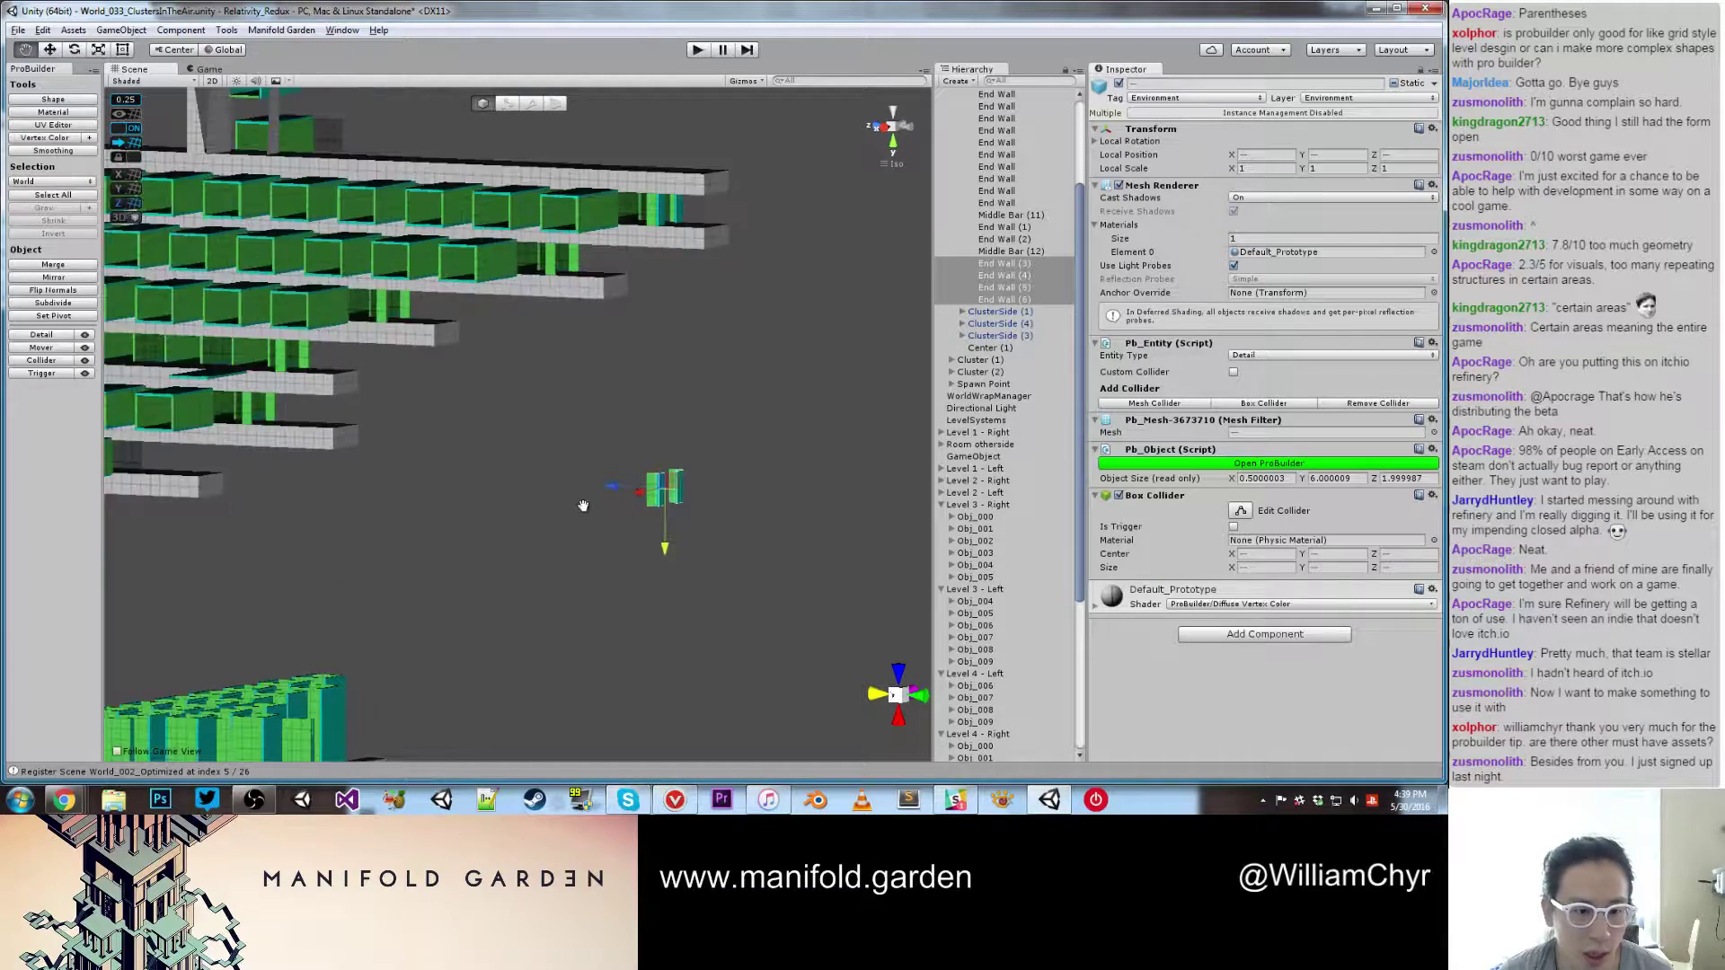
scroll(583, 506, "up", 3)
middle_click_drag(583, 505, 808, 488)
scroll(810, 490, "down", 4)
scroll(807, 491, "down", 4)
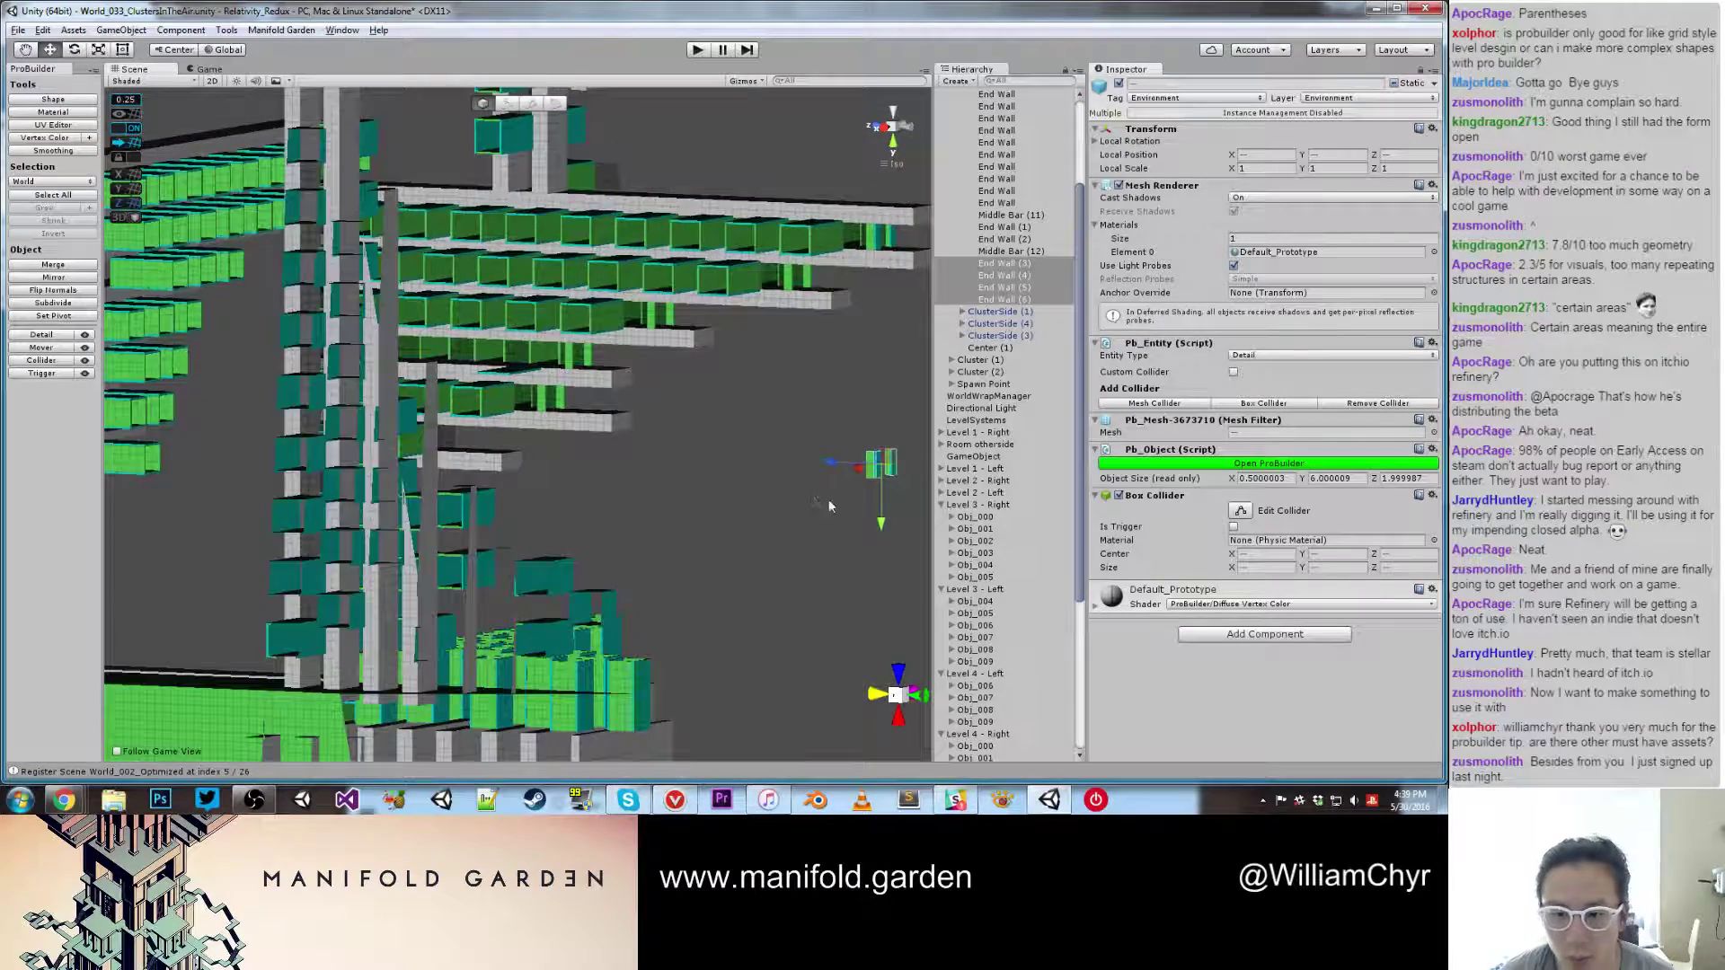
left_click_drag(862, 485, 355, 407)
scroll(505, 460, "up", 12)
scroll(355, 402, "down", 3)
left_click(471, 579)
Step: Examine the rows from the front and the individual pieces of Obj_002 and Obj_003 in the Level 4 - Right group
left_click_drag(470, 579, 354, 527, "alt")
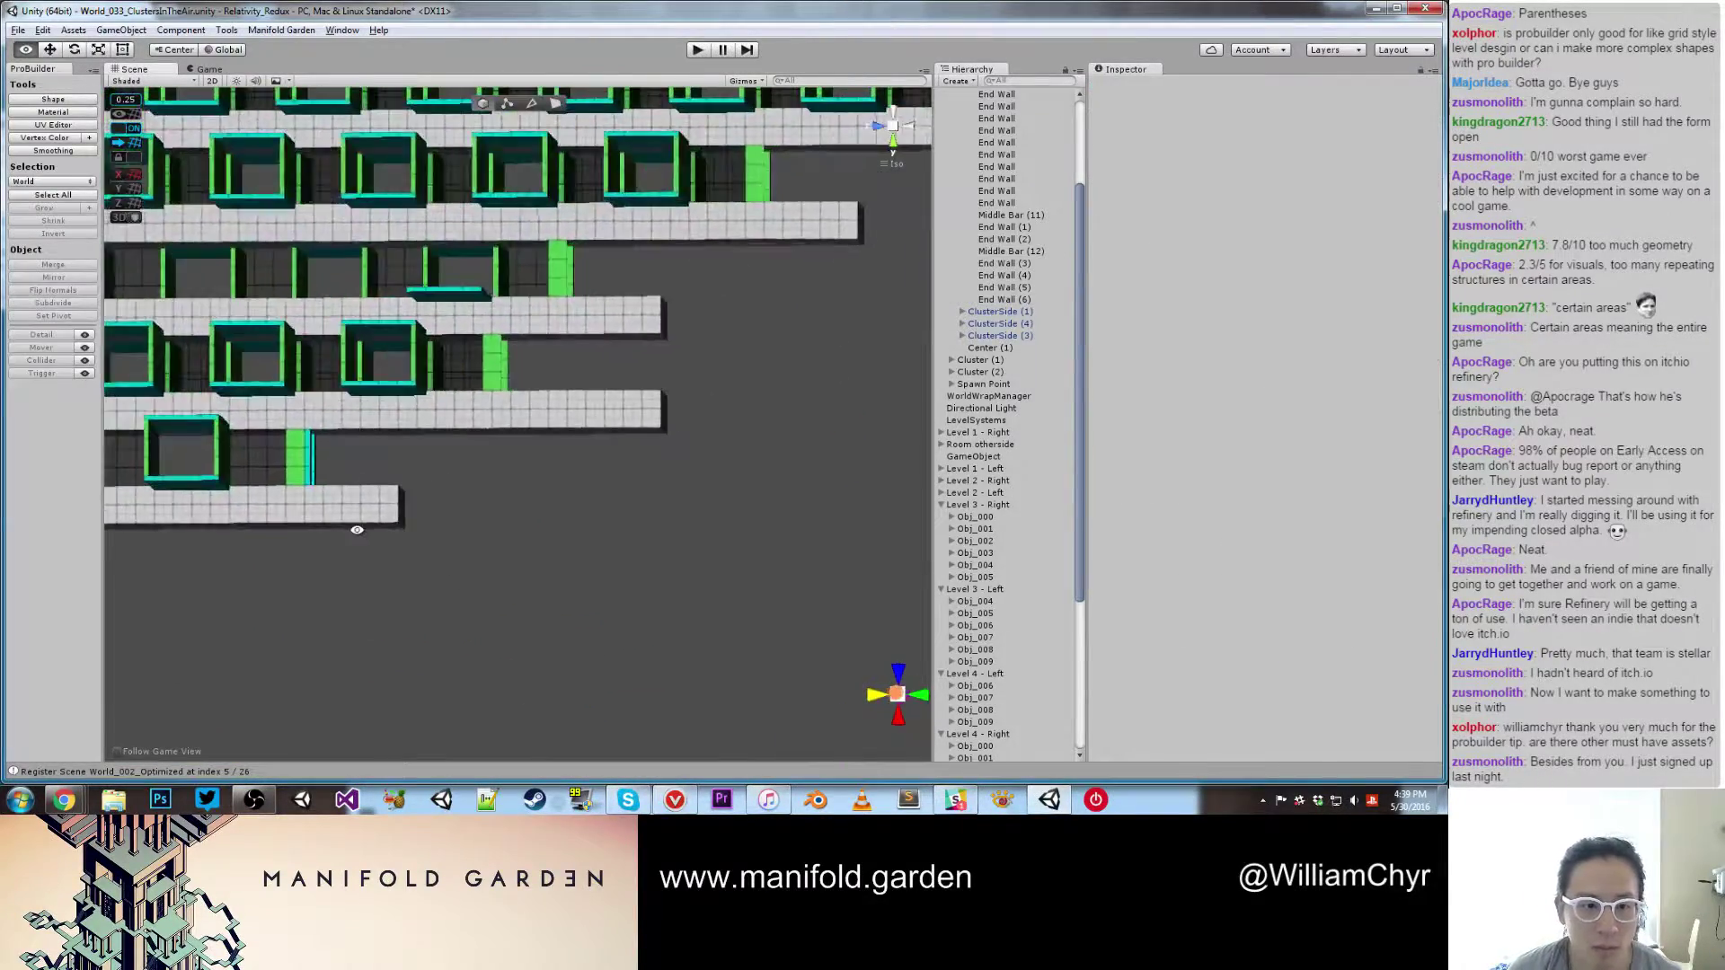
middle_click_drag(354, 528, 692, 550)
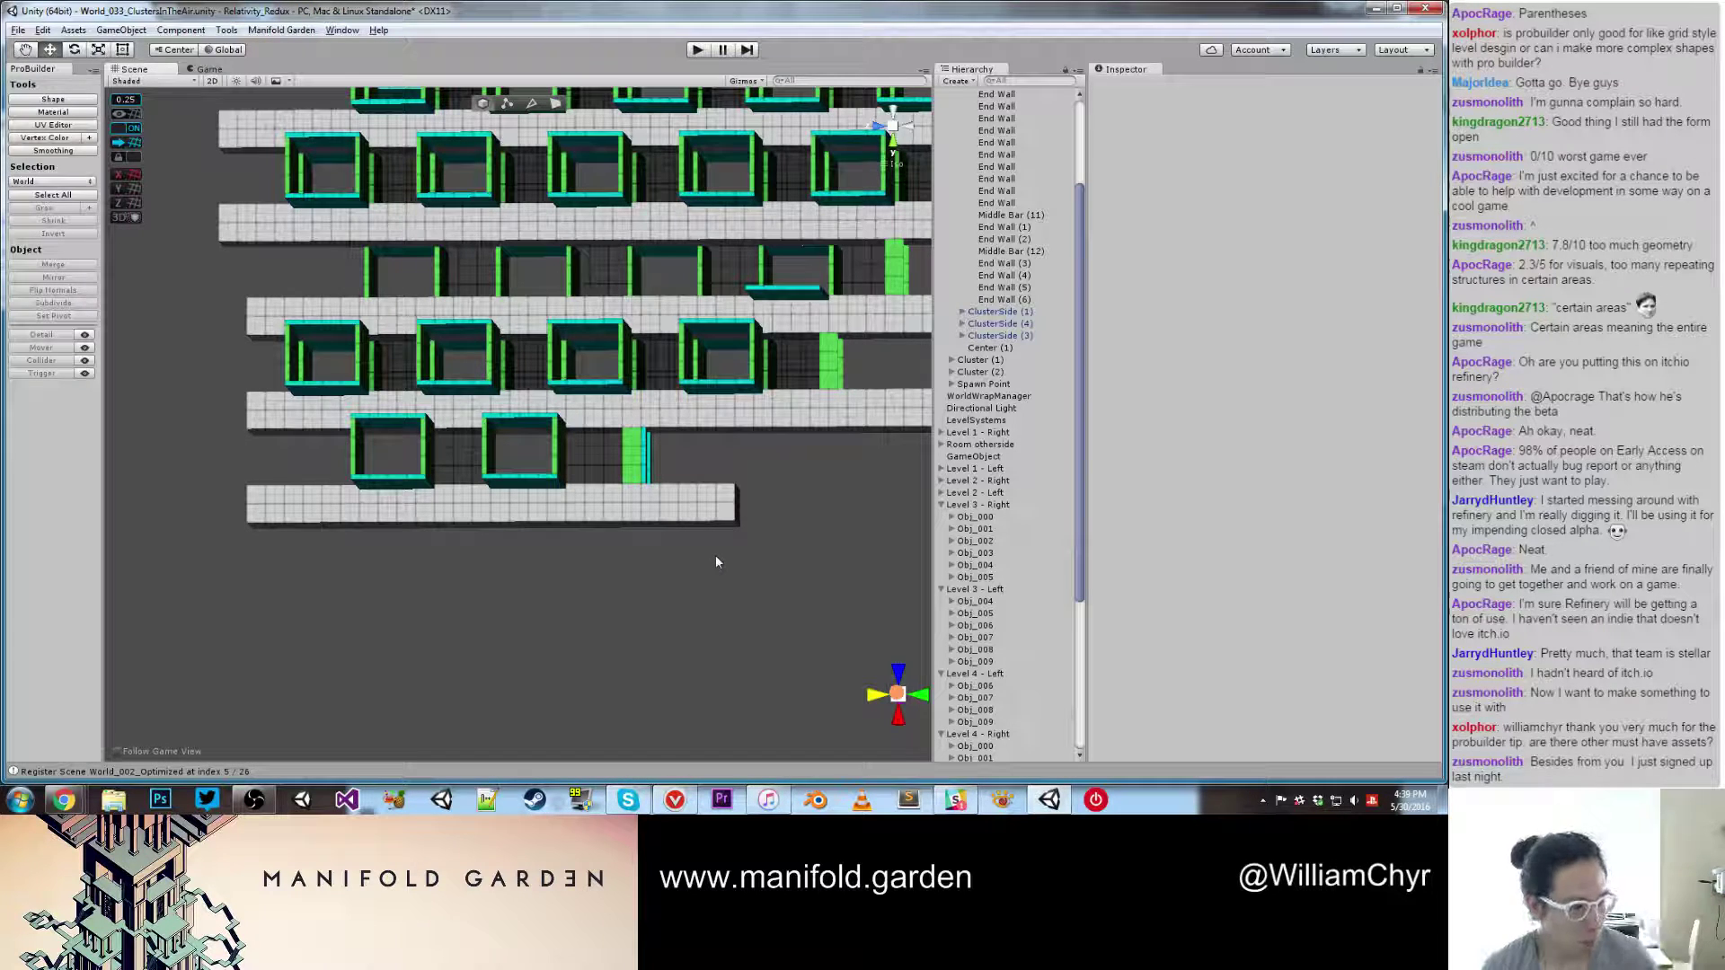
scroll(601, 564, "down", 2)
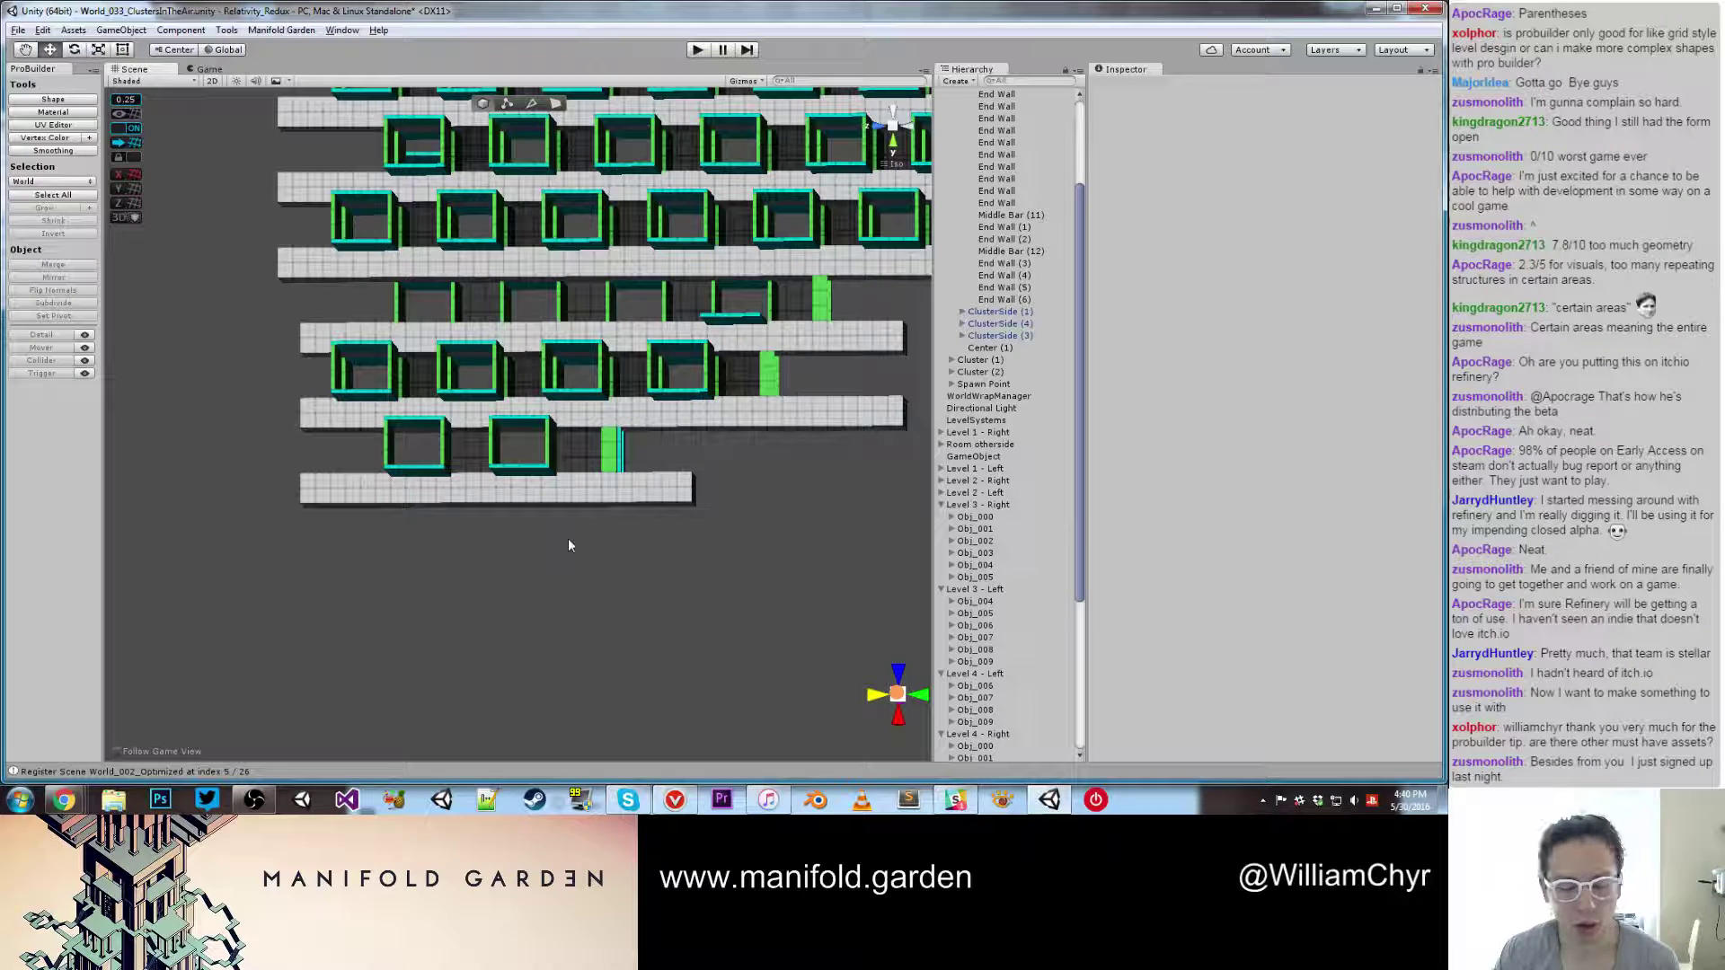
left_click_drag(632, 578, 692, 364, "alt")
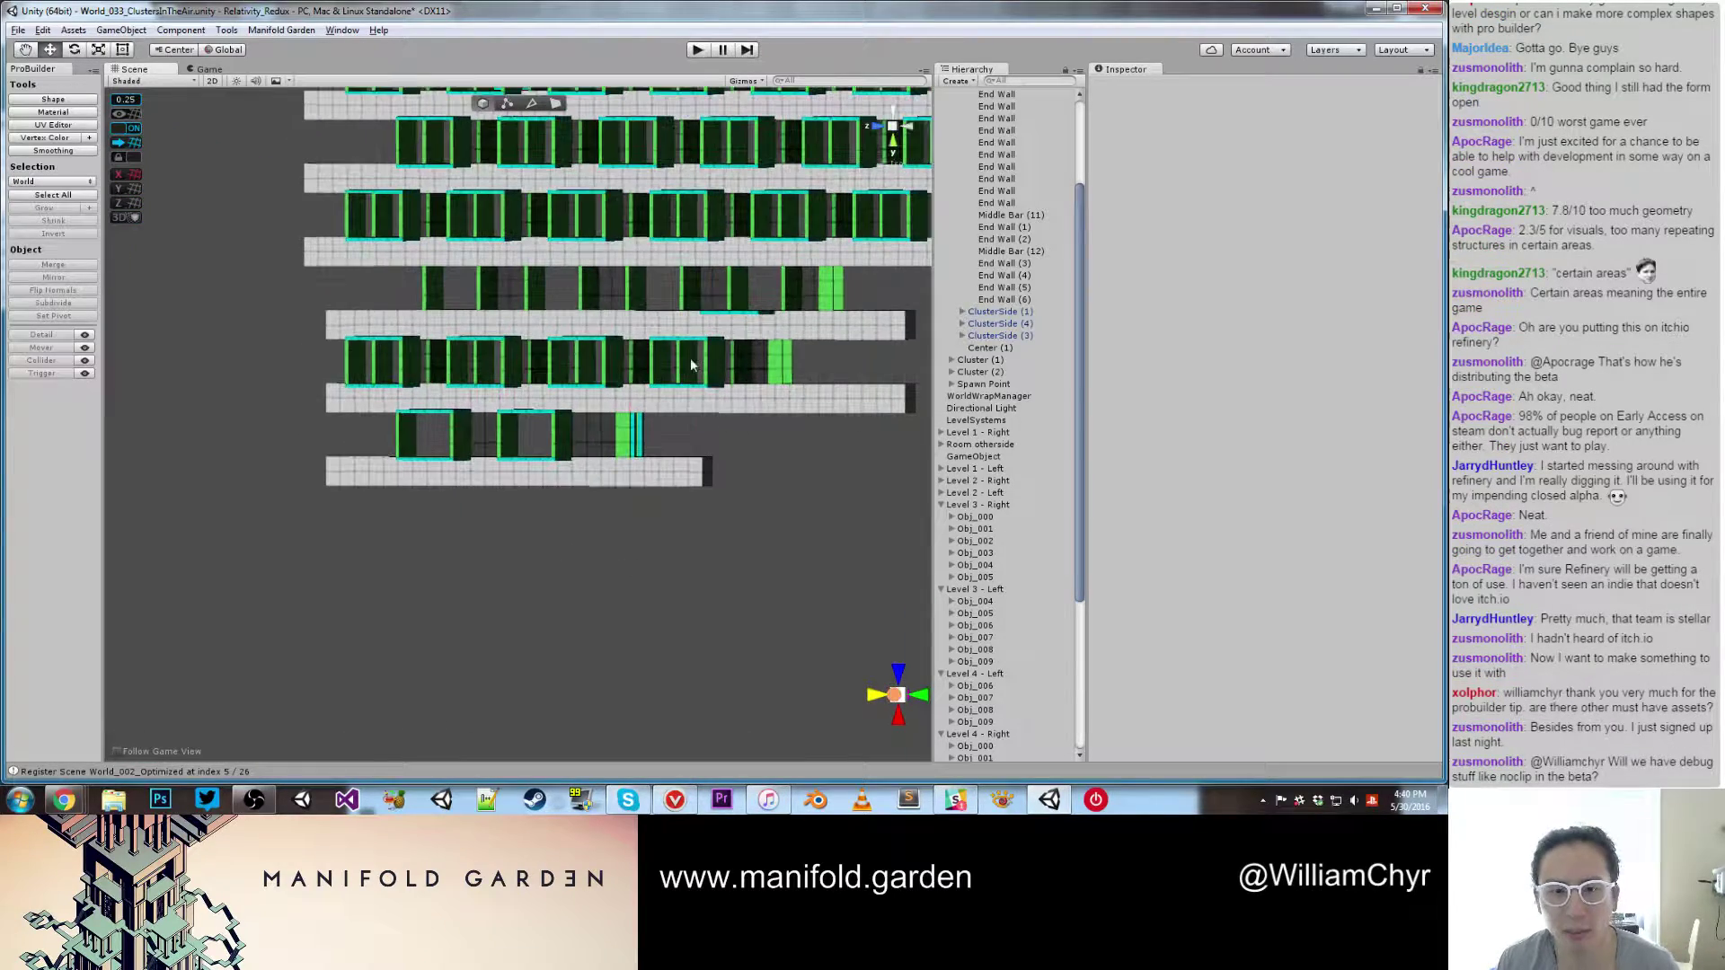
left_click(734, 318)
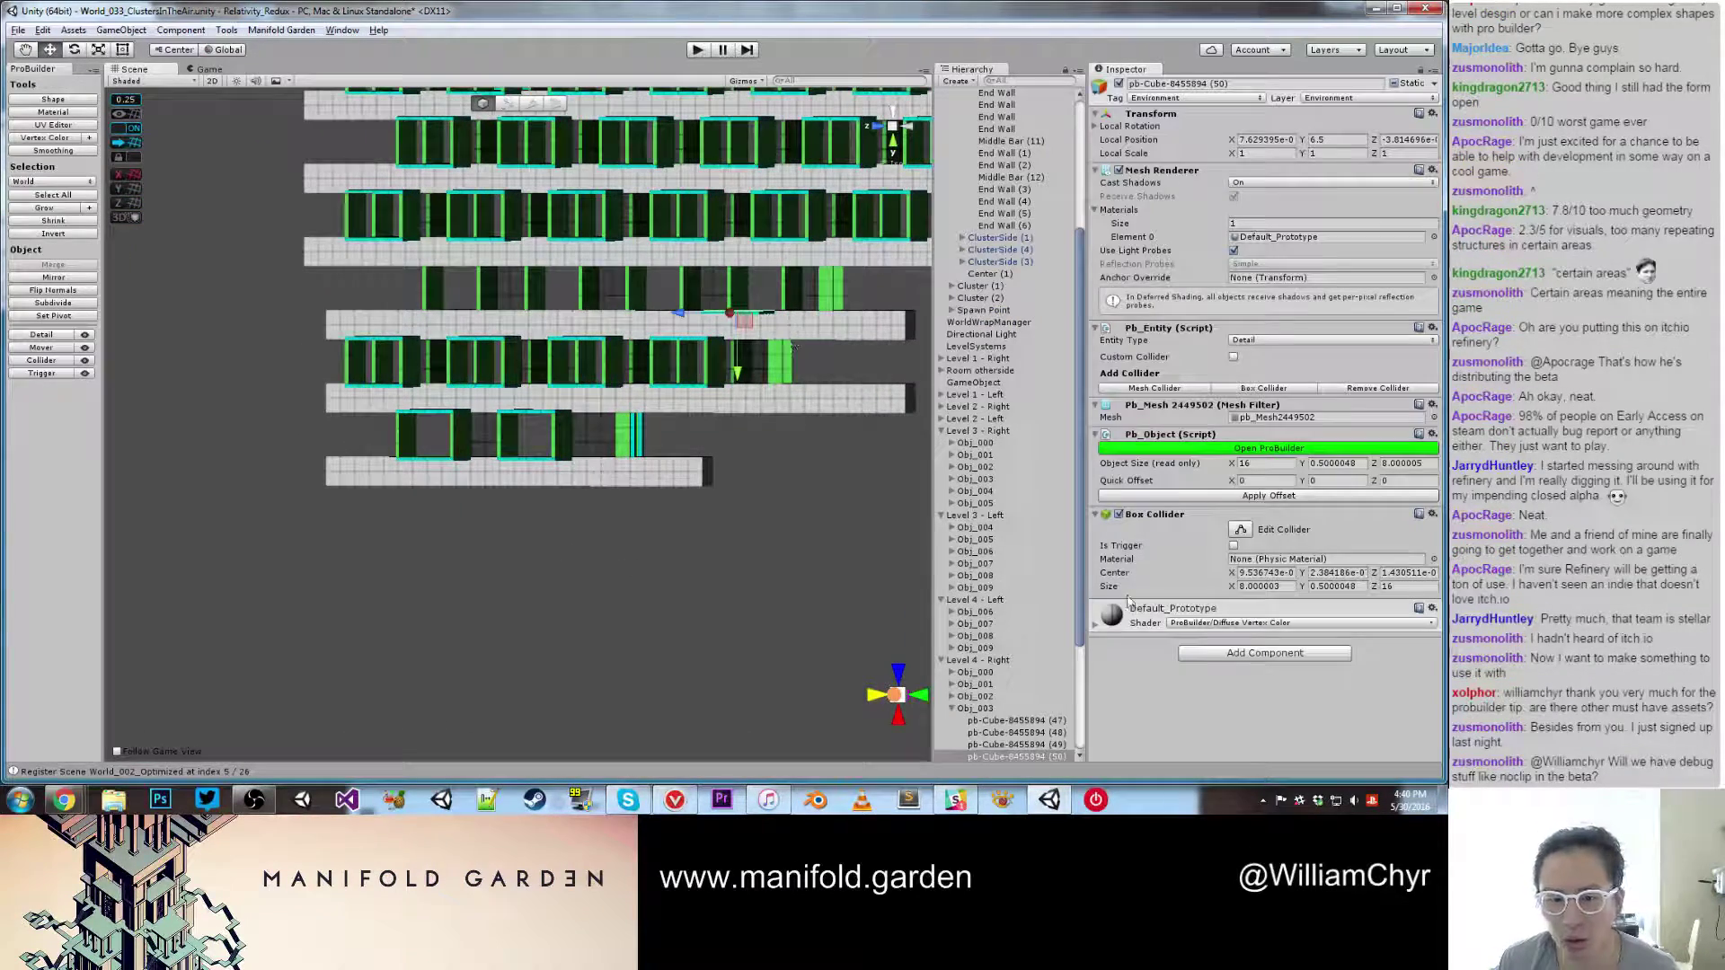
left_click(1024, 584)
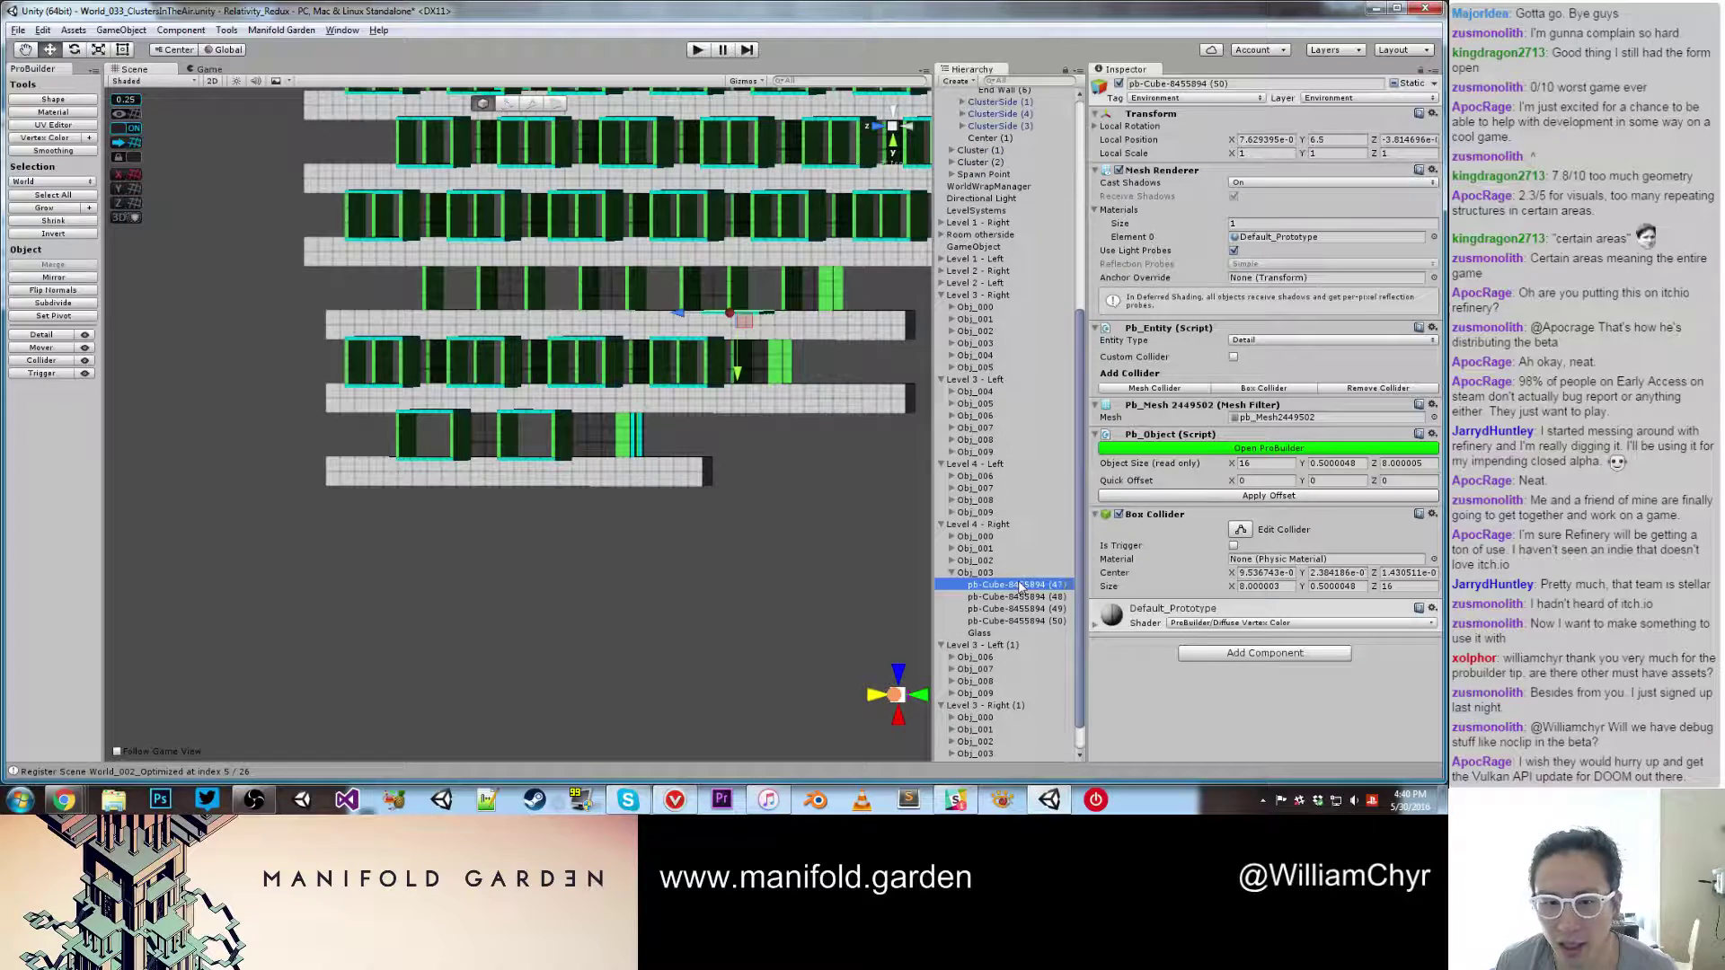
left_click(954, 560)
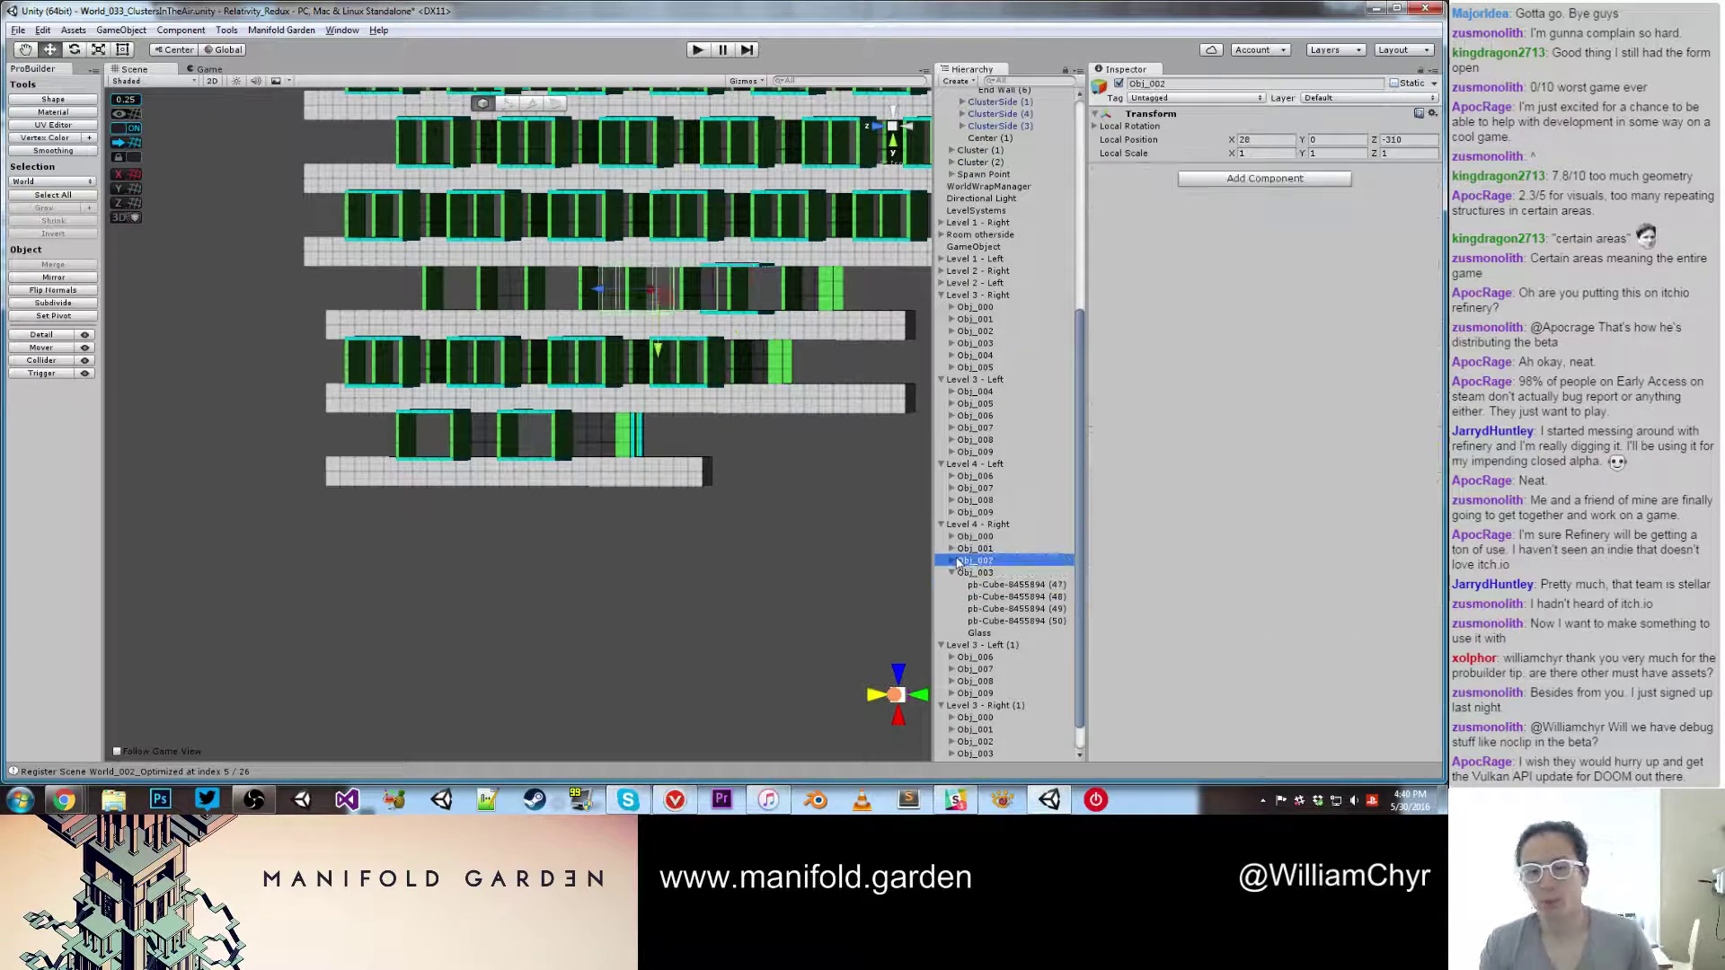
left_click(950, 561)
left_click(1002, 573)
left_click(1001, 609, "shift")
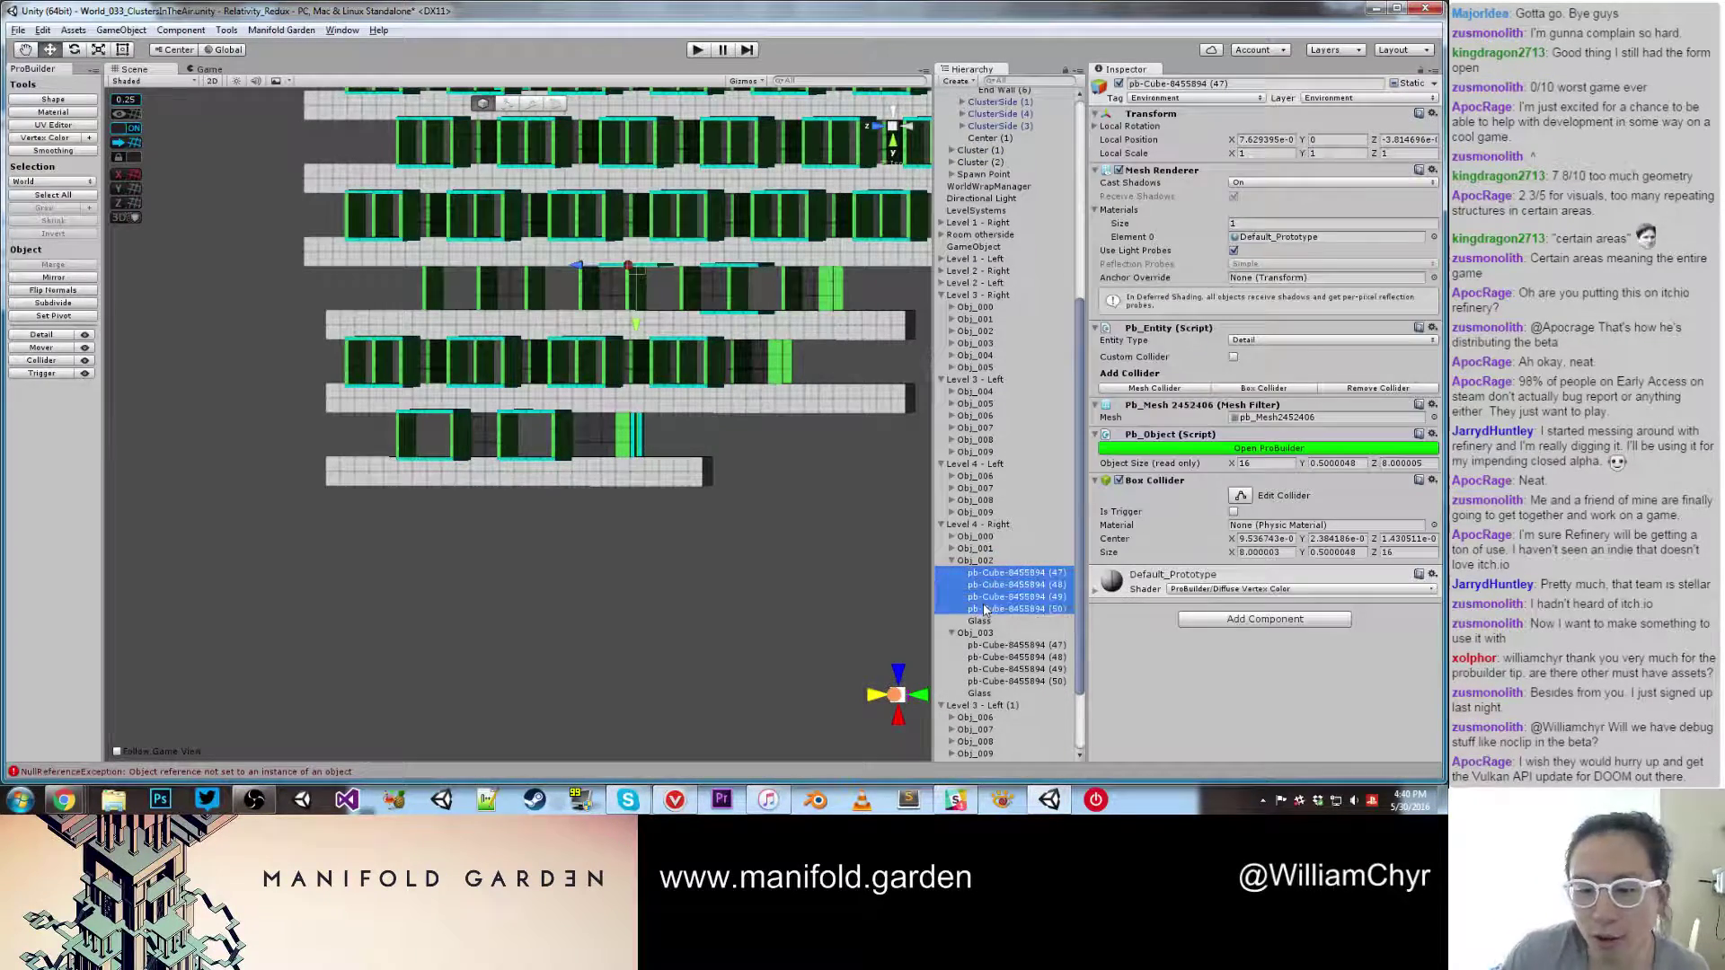
left_click(860, 548)
Step: Duplicate the Level 4 - Left box group on the opposite side and move the copy straight down onto the lowest beam
scroll(858, 546, "down", 5)
left_click_drag(708, 443, 478, 379, "alt")
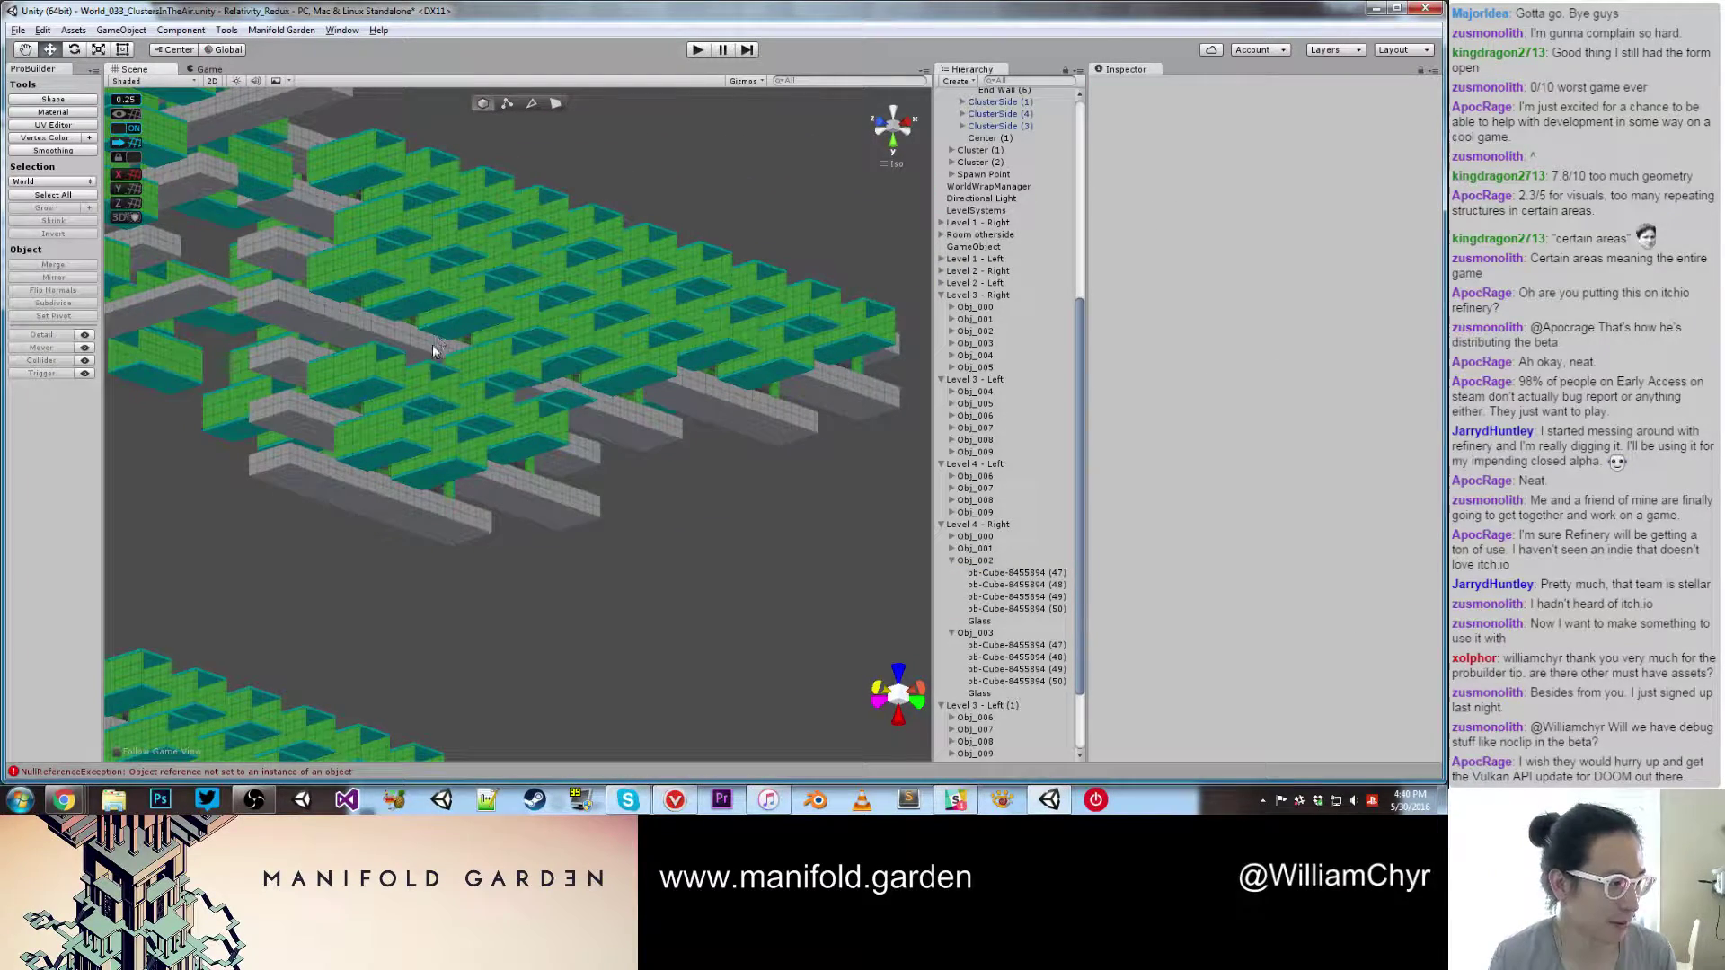
left_click_drag(429, 363, 542, 322, "alt")
scroll(405, 366, "up", 4)
left_click(550, 306)
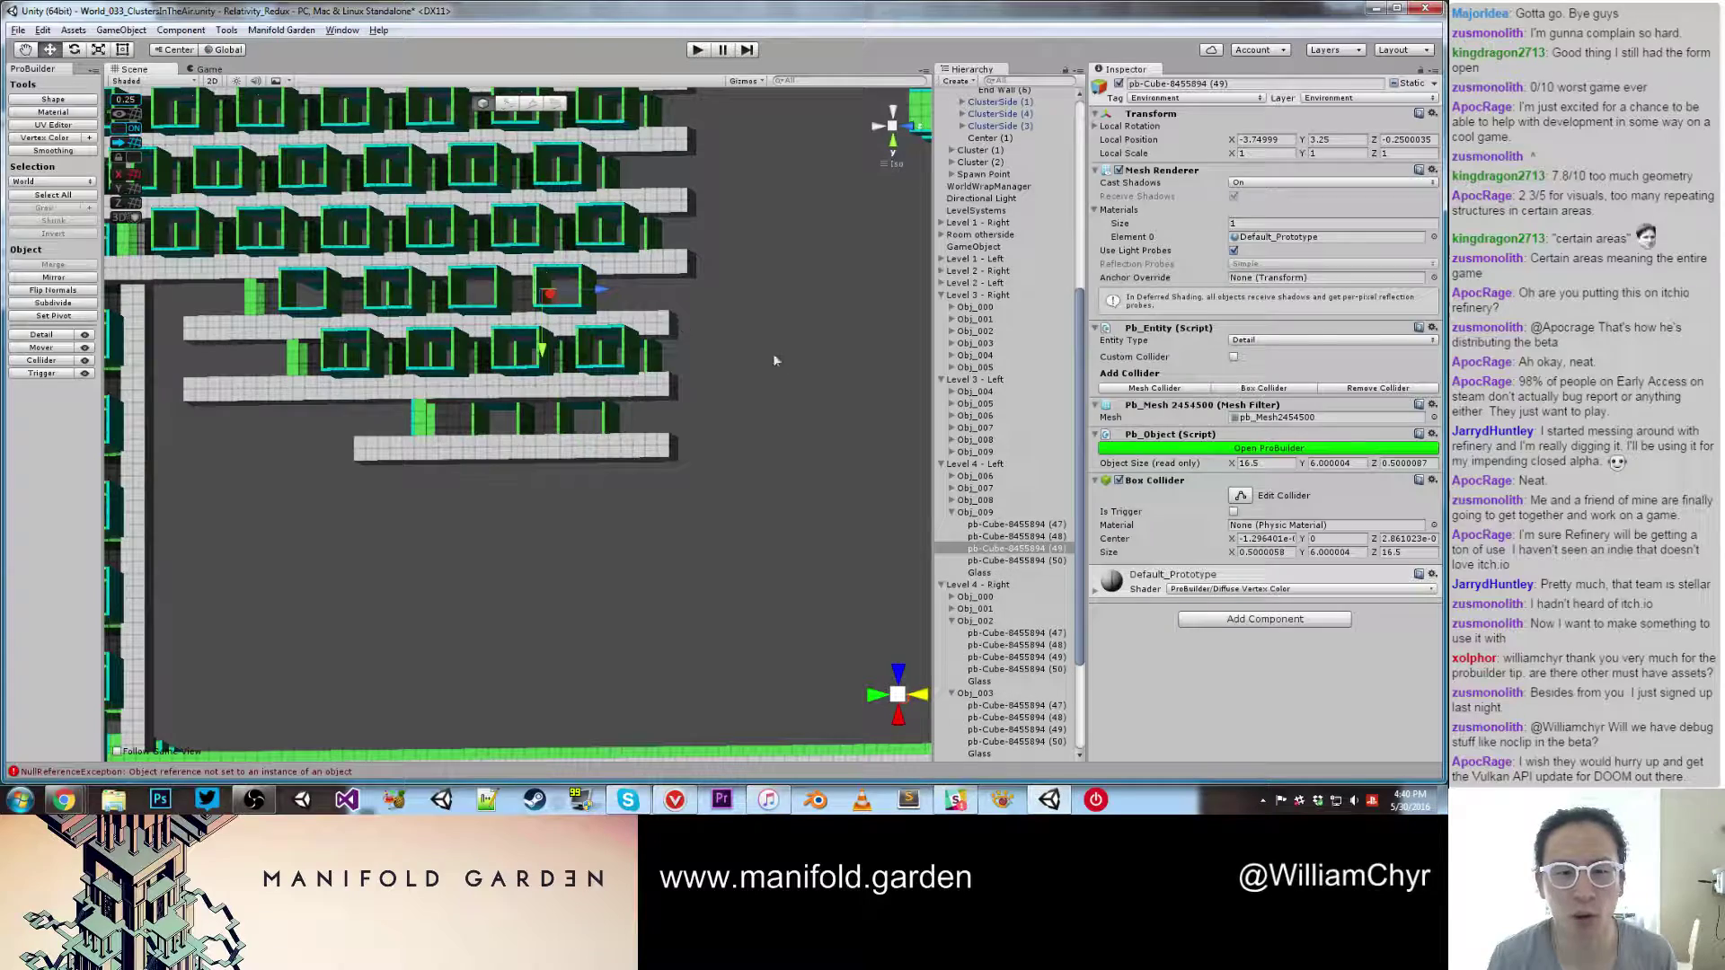
left_click(975, 463)
key("f")
key("ctrl+d")
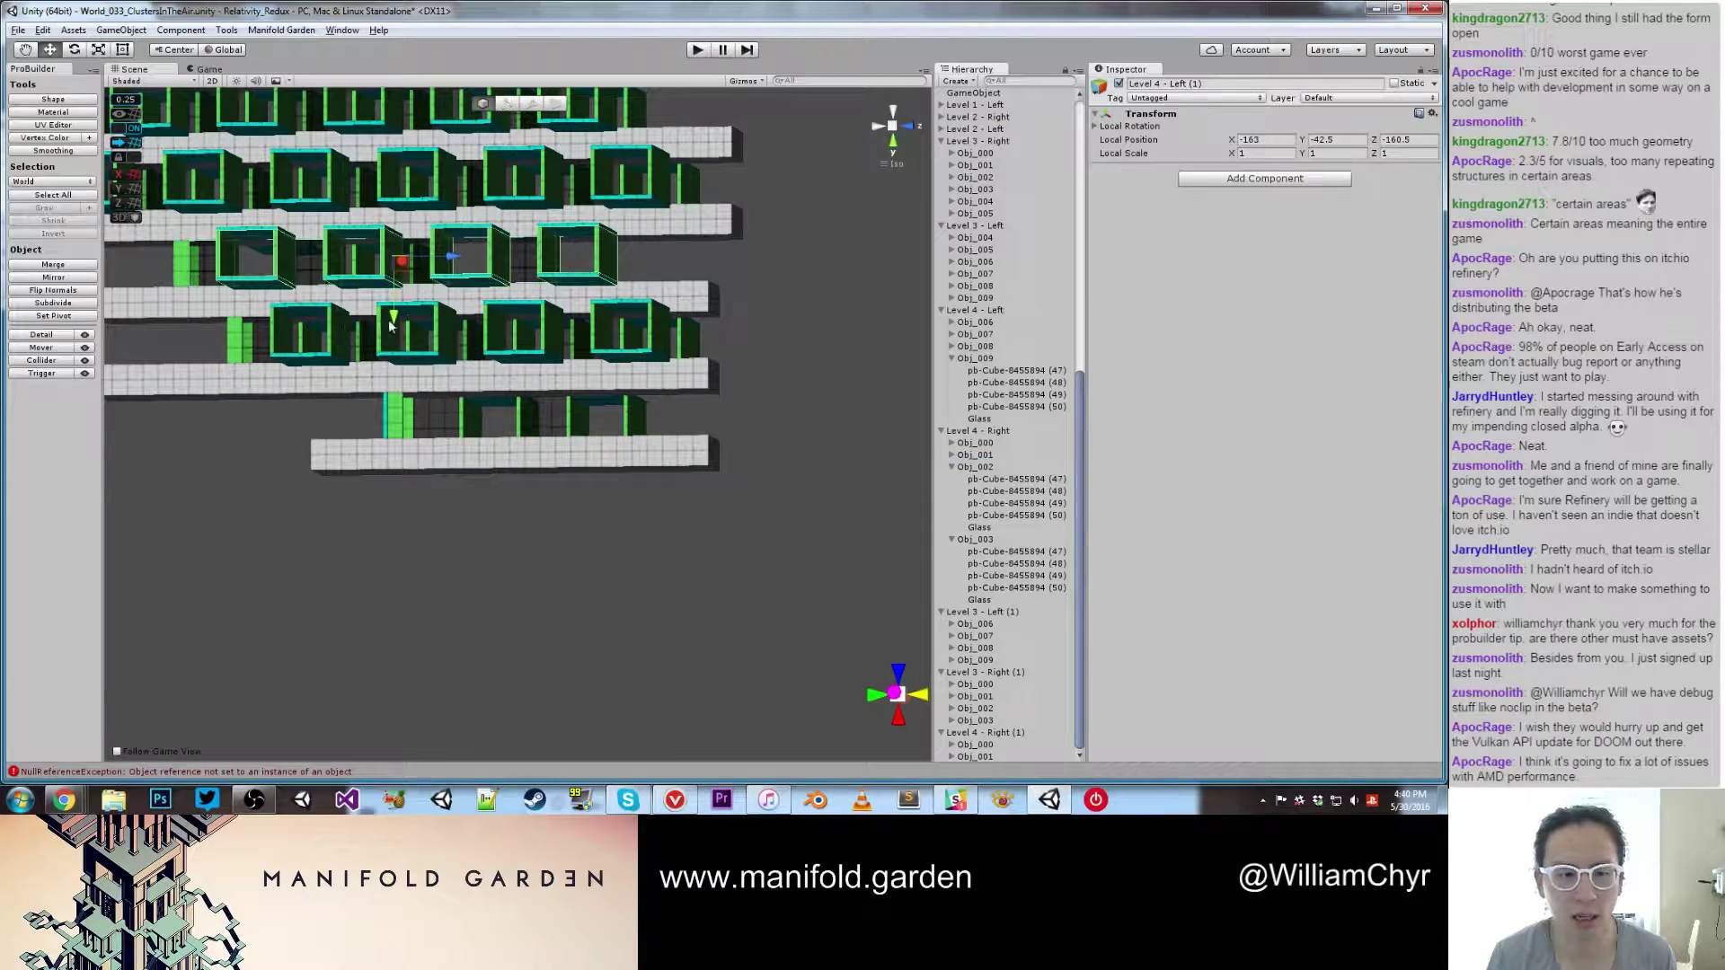
left_click_drag(392, 322, 339, 479)
Step: Delete Obj_006 and Obj_007 from the copied Level 4 - Left (1) group so only two boxes stay above the lowest beam
scroll(398, 474, "up", 6)
left_click(339, 477)
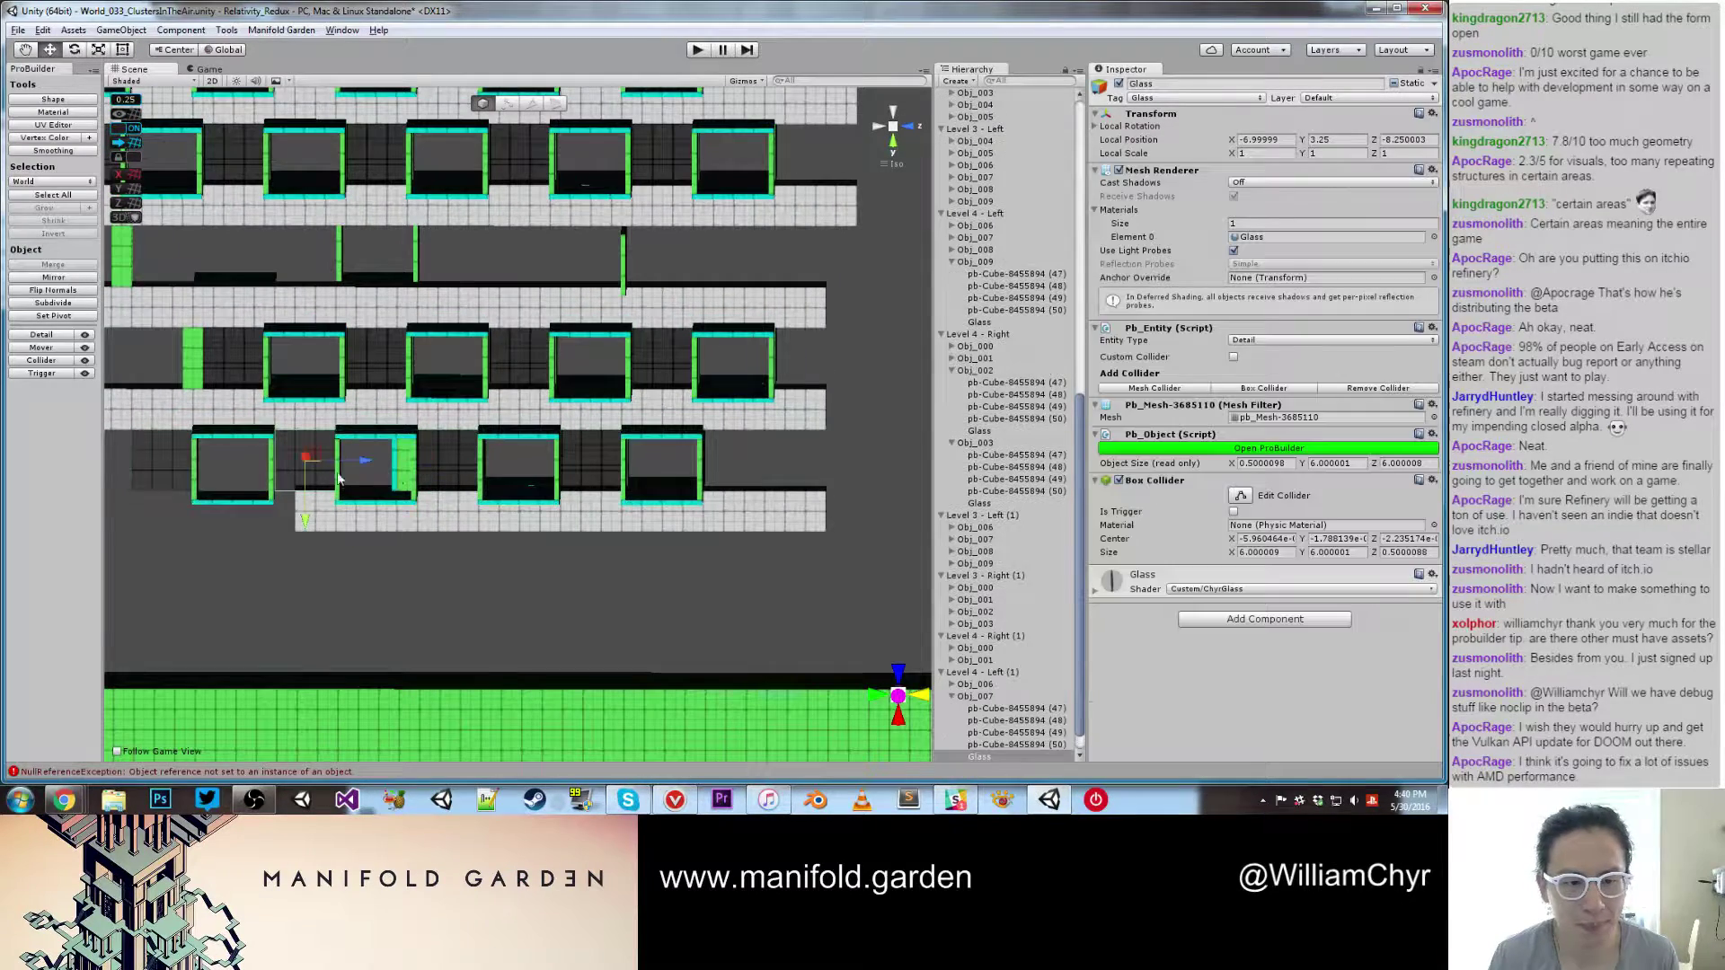
left_click(970, 698)
left_click(973, 685, "ctrl")
right_click(971, 688)
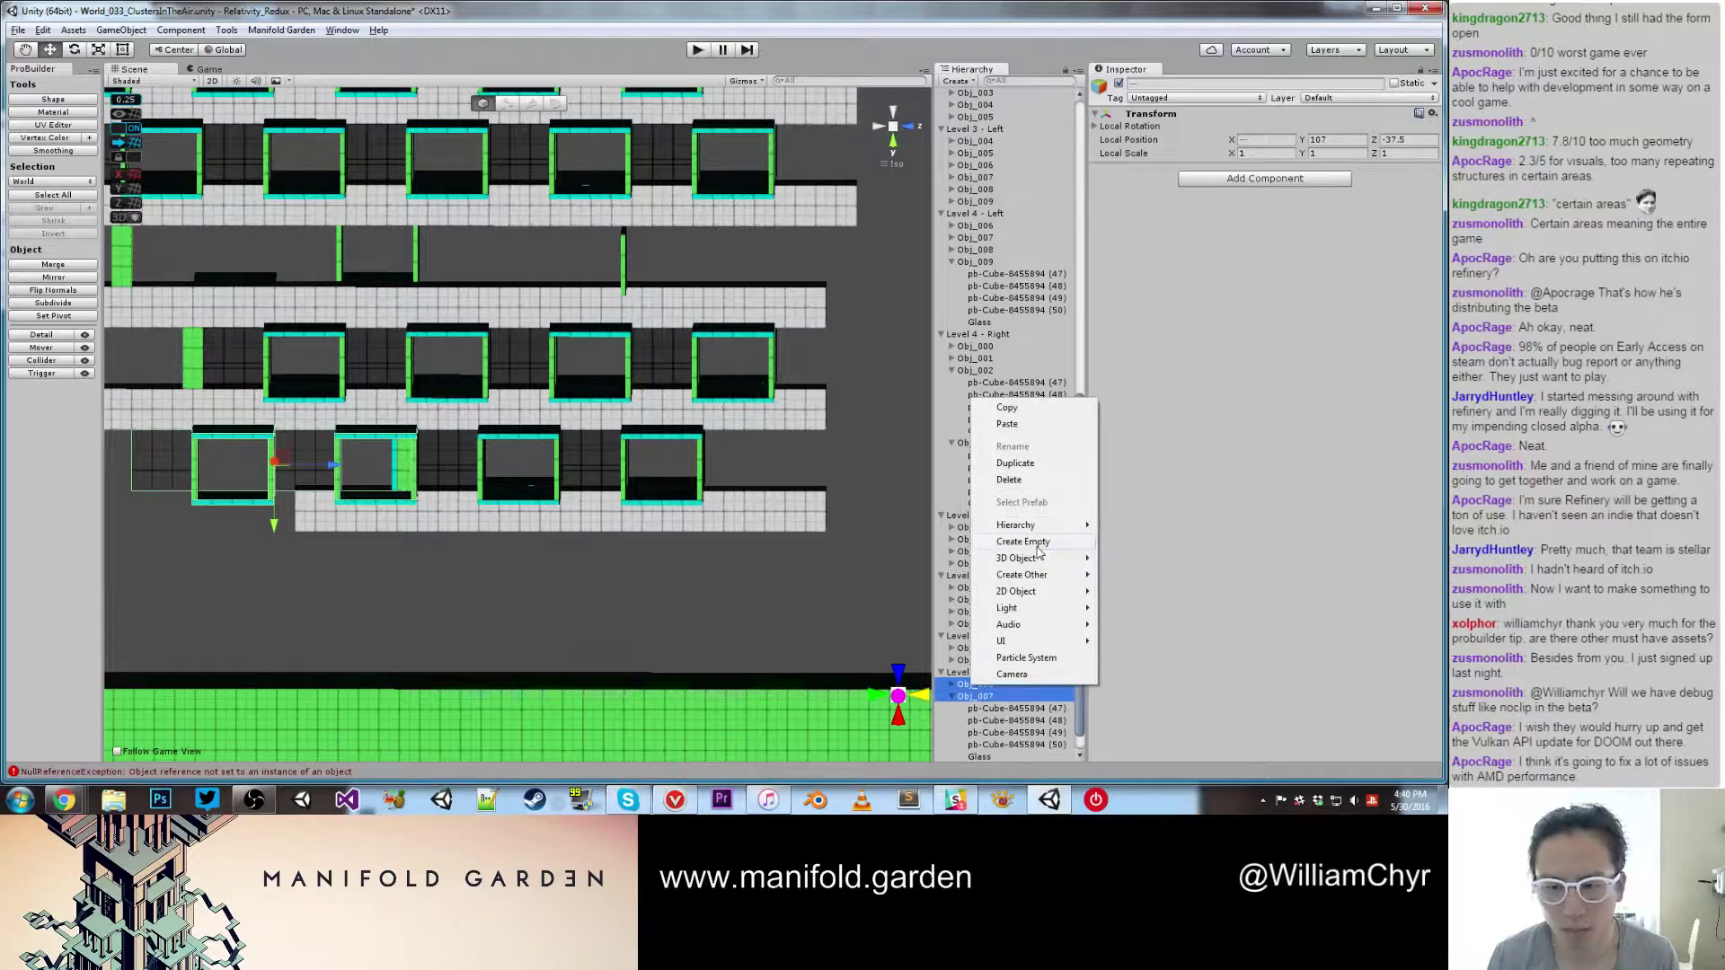
left_click(1026, 483)
Step: Center the pivot of the Middle Bar (11) beam beneath the four-box row, clear the selection and save the scene
mouse_move(645, 502)
left_mouse_down("alt")
mouse_move(493, 506)
mouse_move(603, 501)
mouse_move(704, 570)
mouse_move(477, 527)
mouse_move(676, 500)
left_mouse_up("alt")
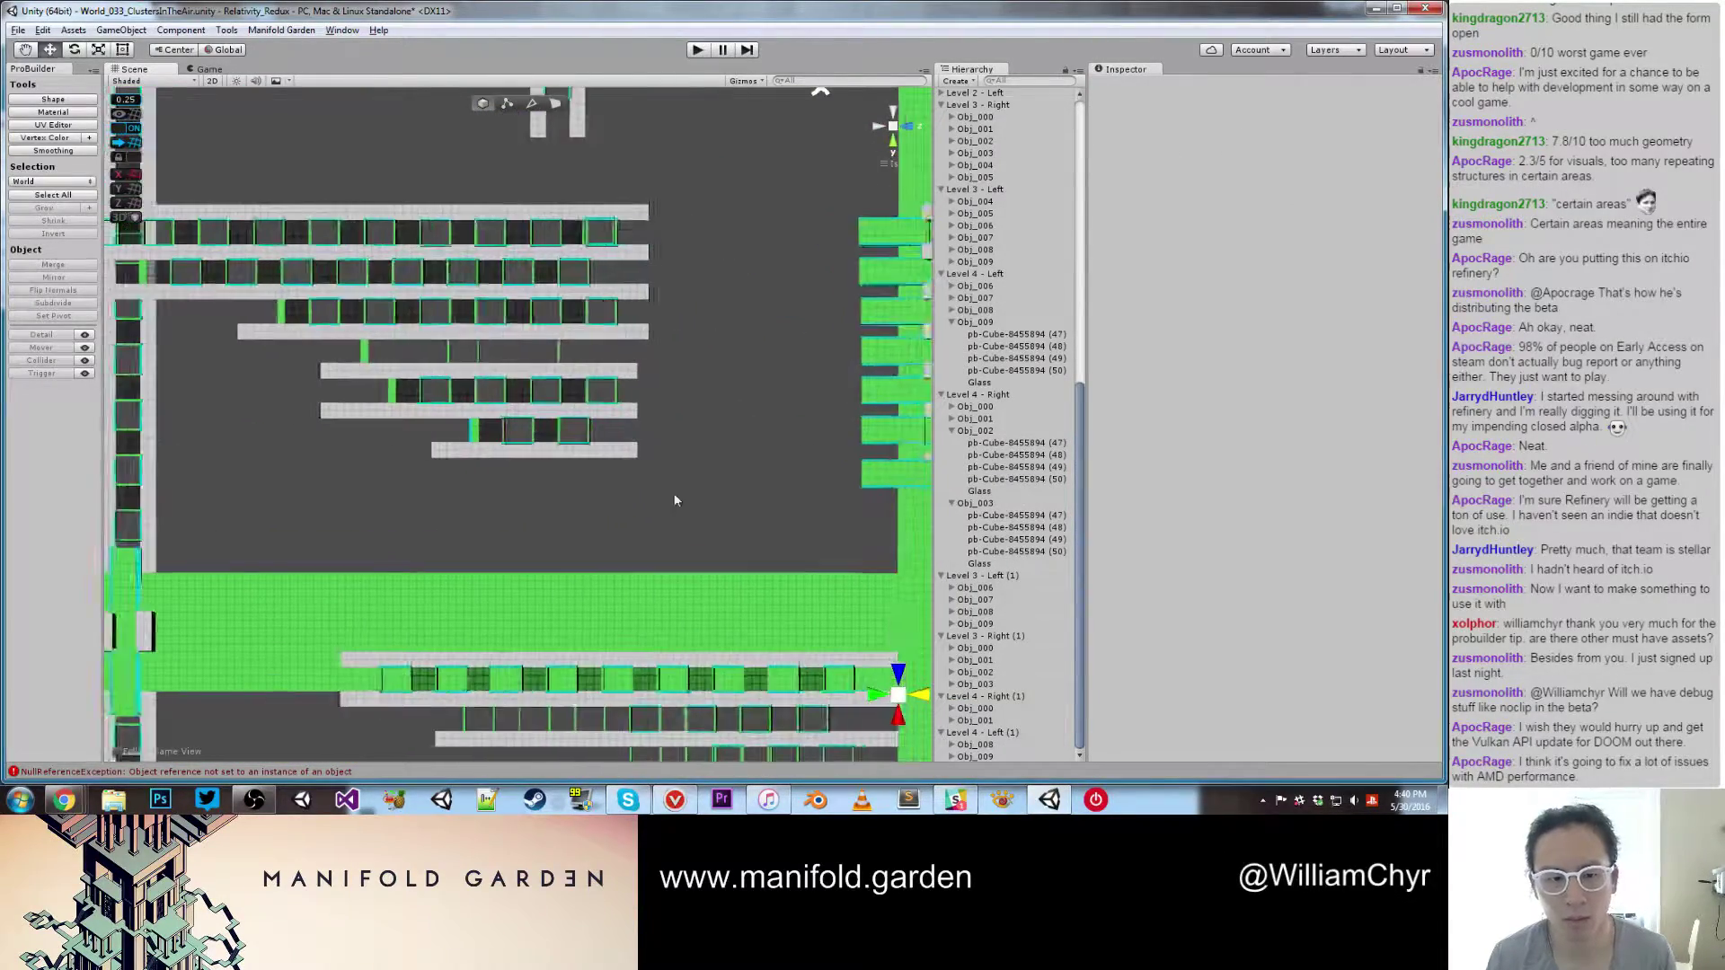
scroll(675, 499, "up", 5)
middle_click_drag(523, 495, 689, 535)
mouse_move(622, 517)
left_mouse_down("alt")
mouse_move(467, 464)
mouse_move(540, 456)
mouse_move(607, 524)
left_mouse_up("alt")
scroll(555, 501, "up", 5)
key("g")
left_click(428, 458)
left_click(420, 455)
scroll(590, 493, "up", 6)
key("g")
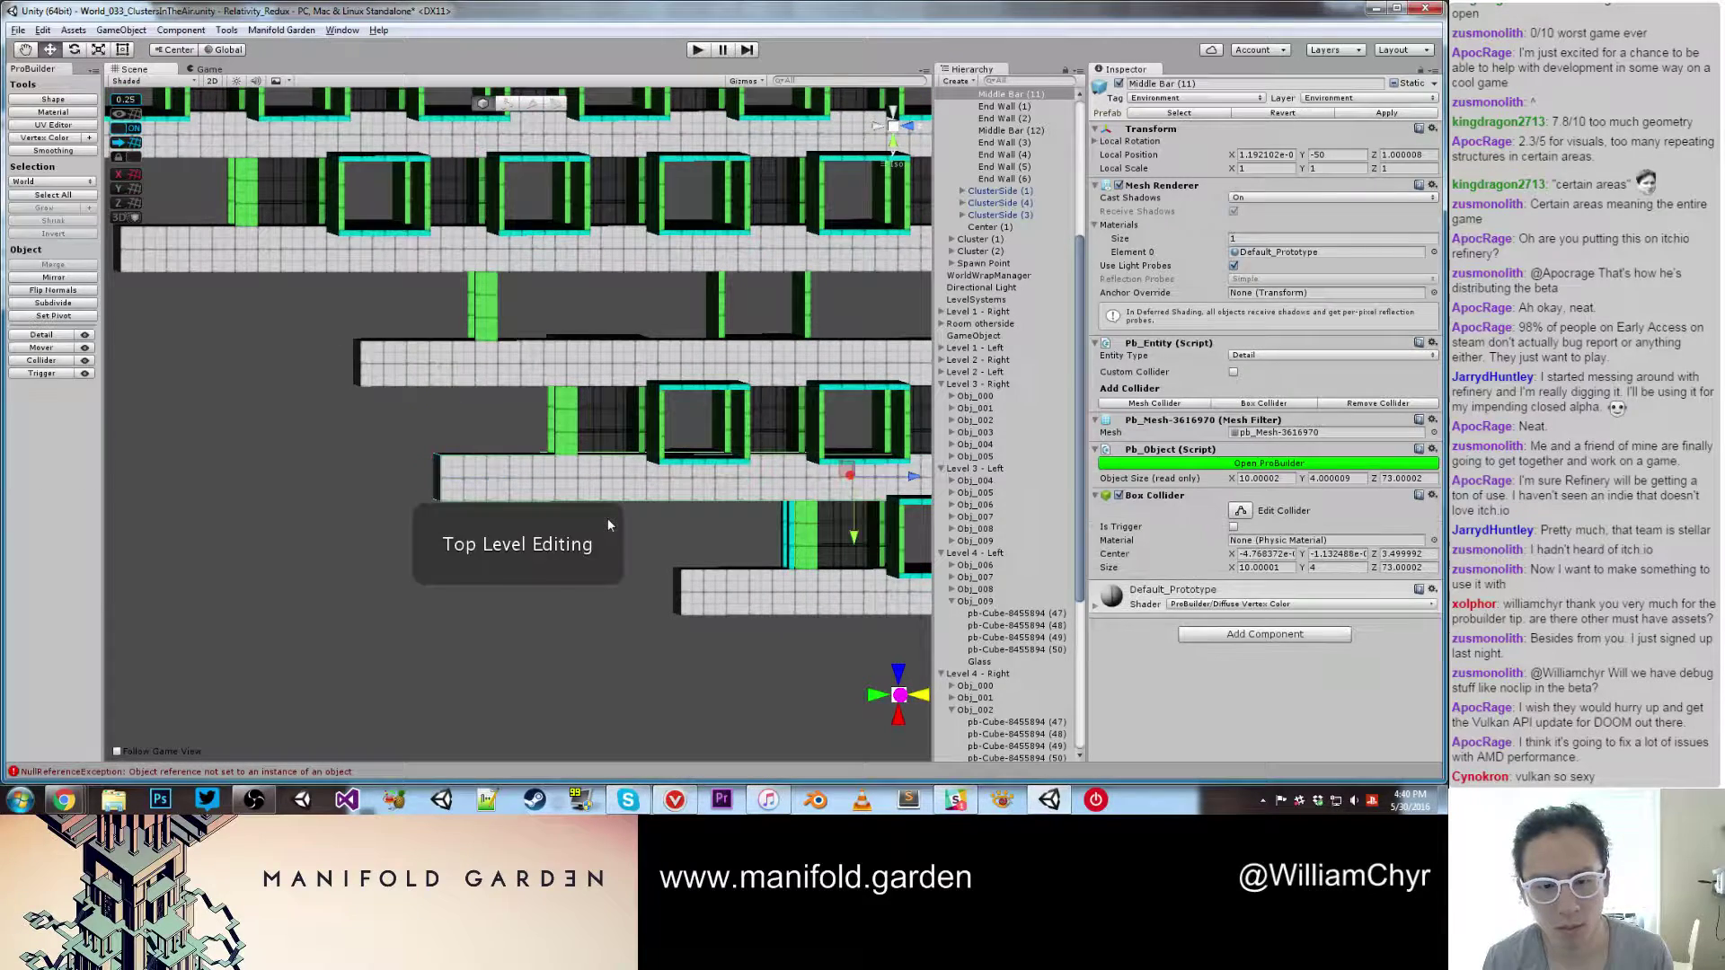
key("ctrl+j")
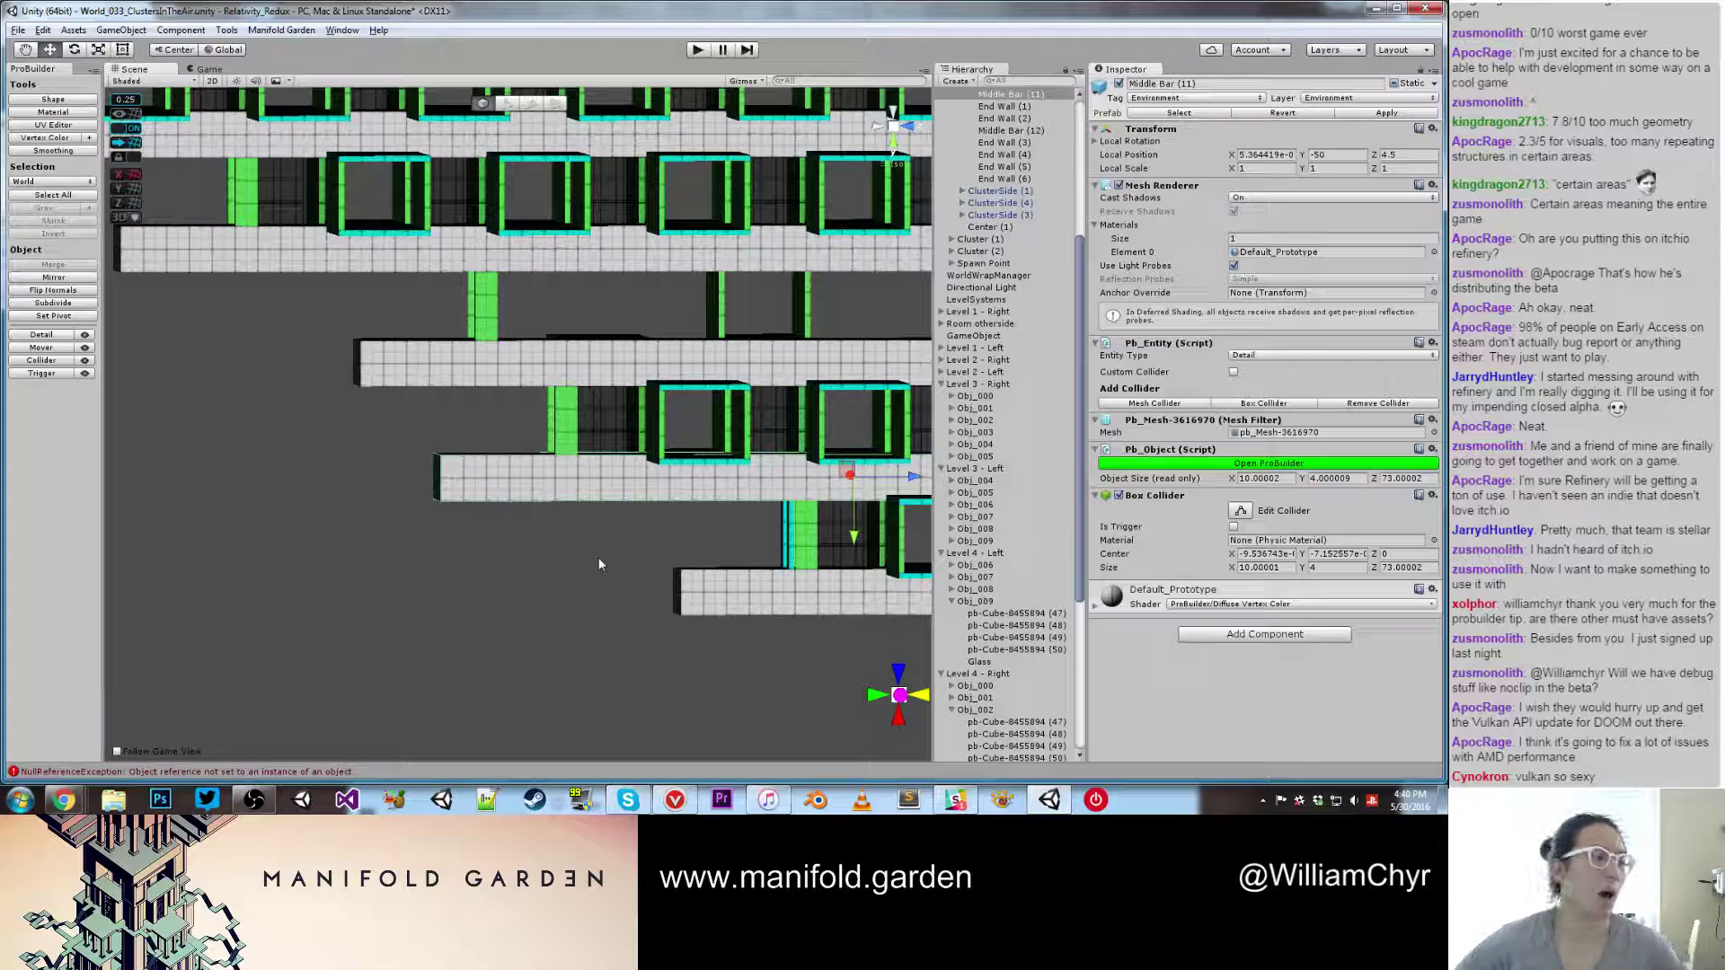
left_click(554, 593)
scroll(553, 593, "down", 2)
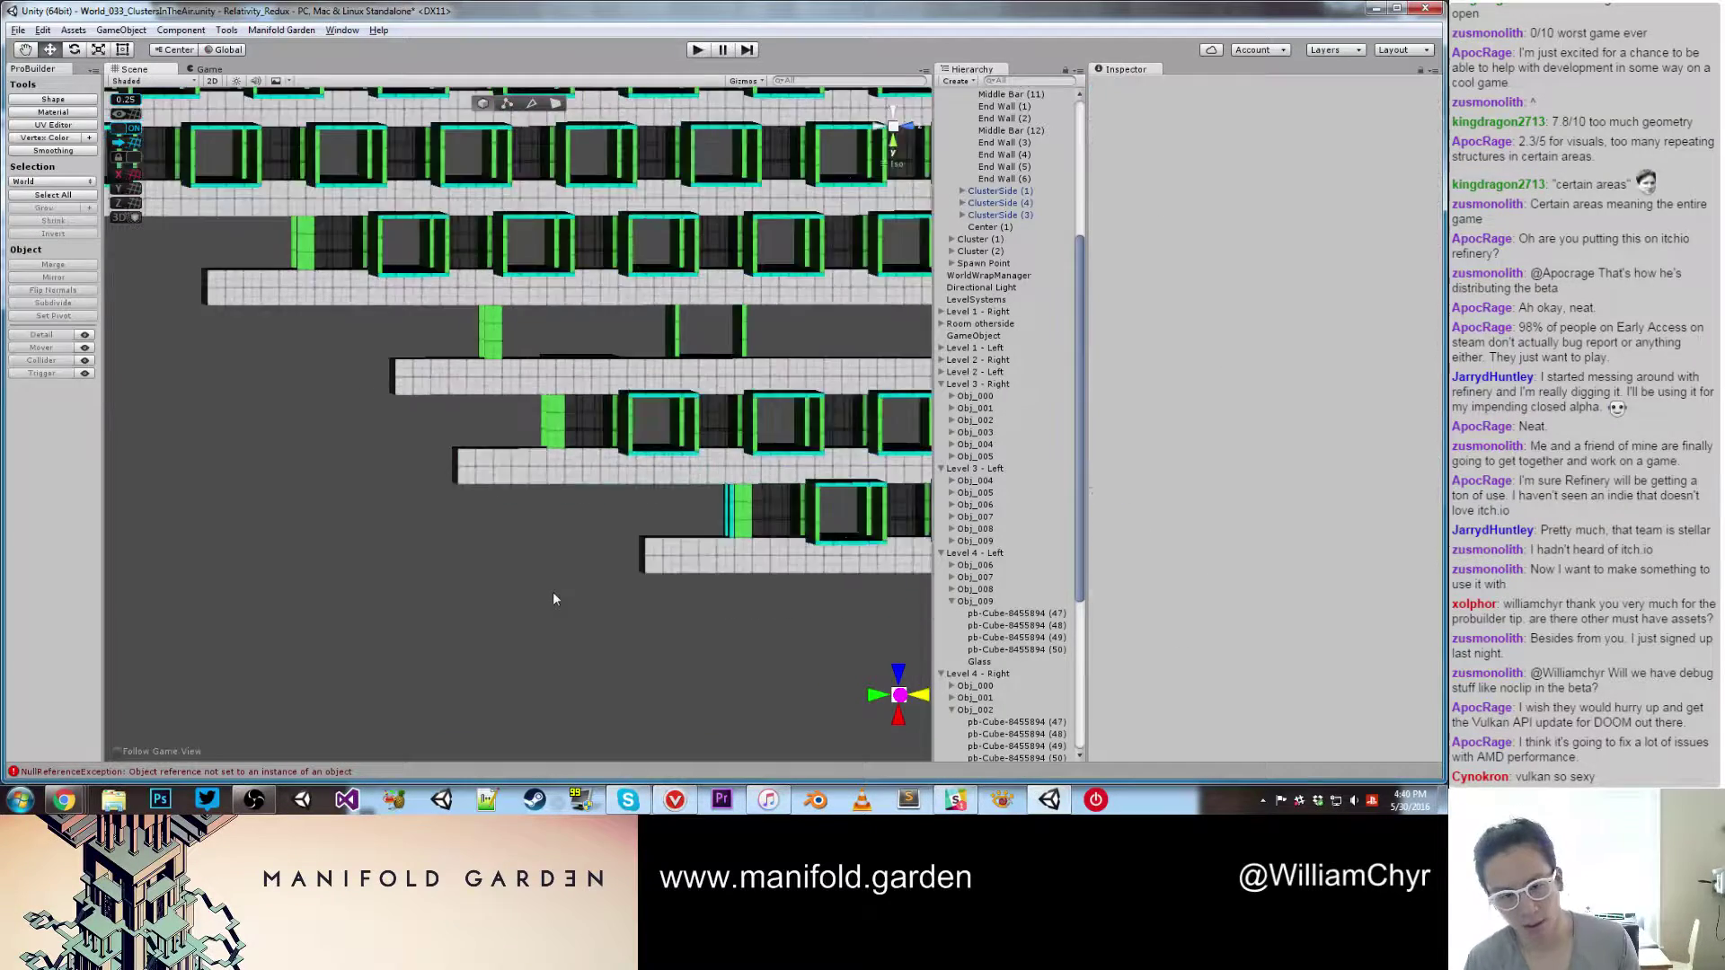
scroll(553, 594, "down", 4)
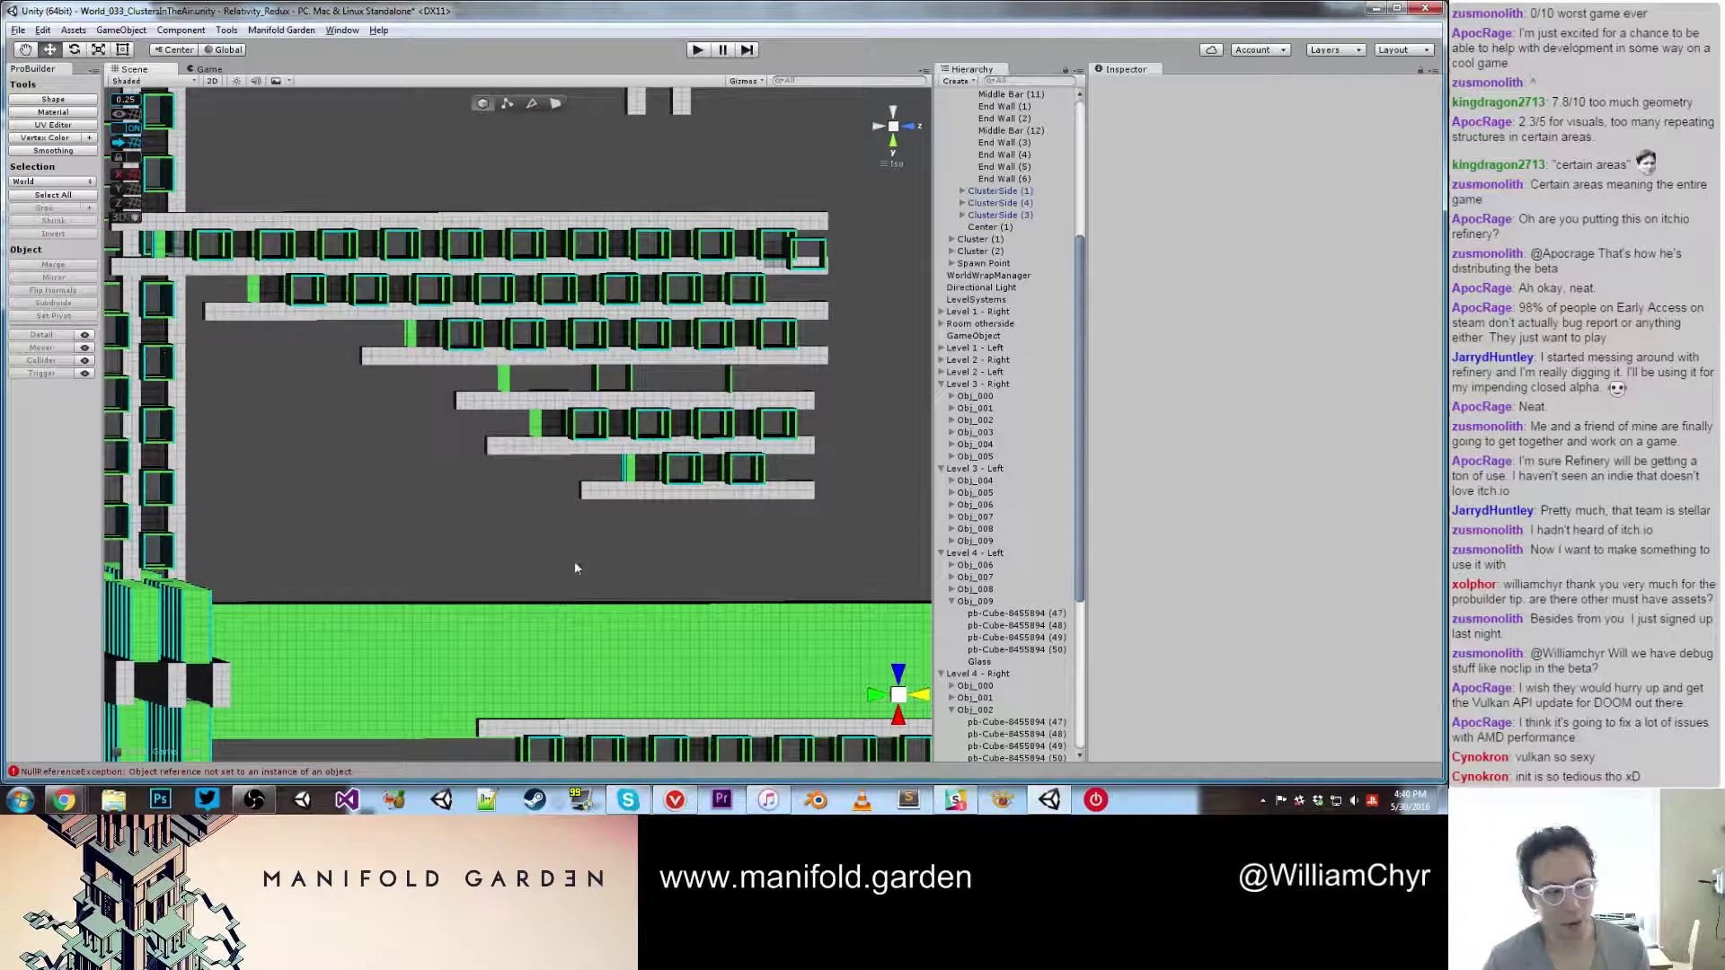
key("ctrl+s")
Step: Collapse World Root and the original Level 3 and Level 4 groups in the hierarchy
left_click_drag(739, 395, 660, 524, "alt")
scroll(656, 522, "down", 4)
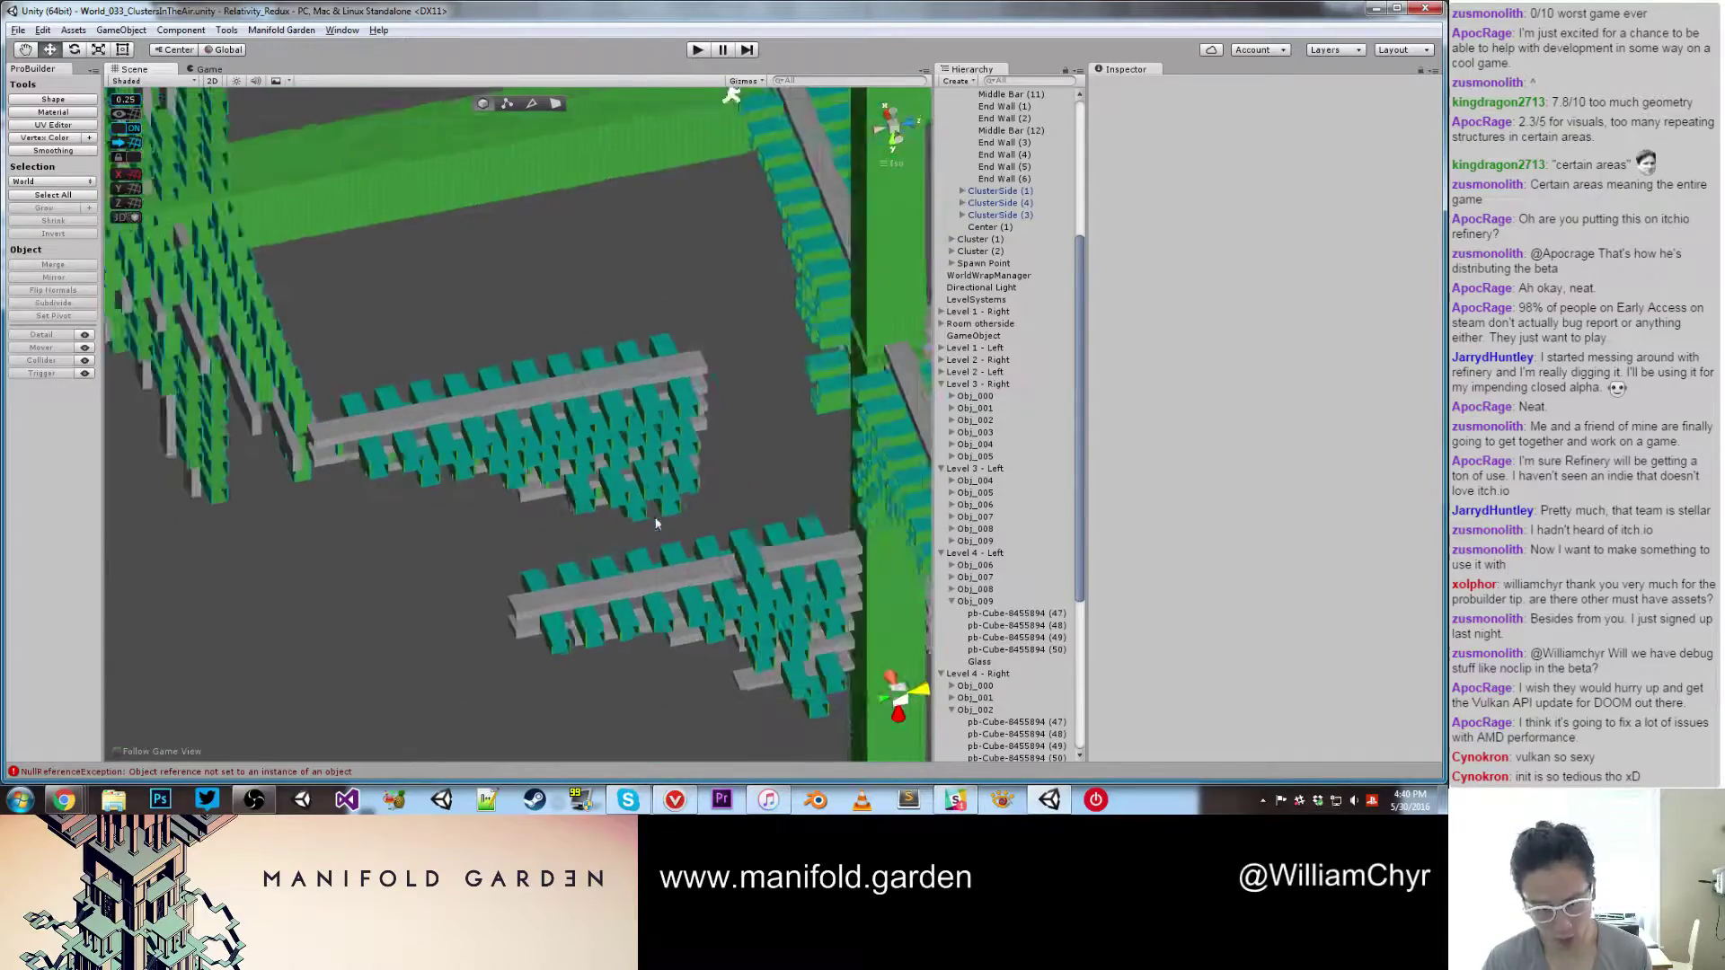
right_click_drag(655, 523, 602, 372)
left_click(793, 367)
scroll(986, 359, "up", 3)
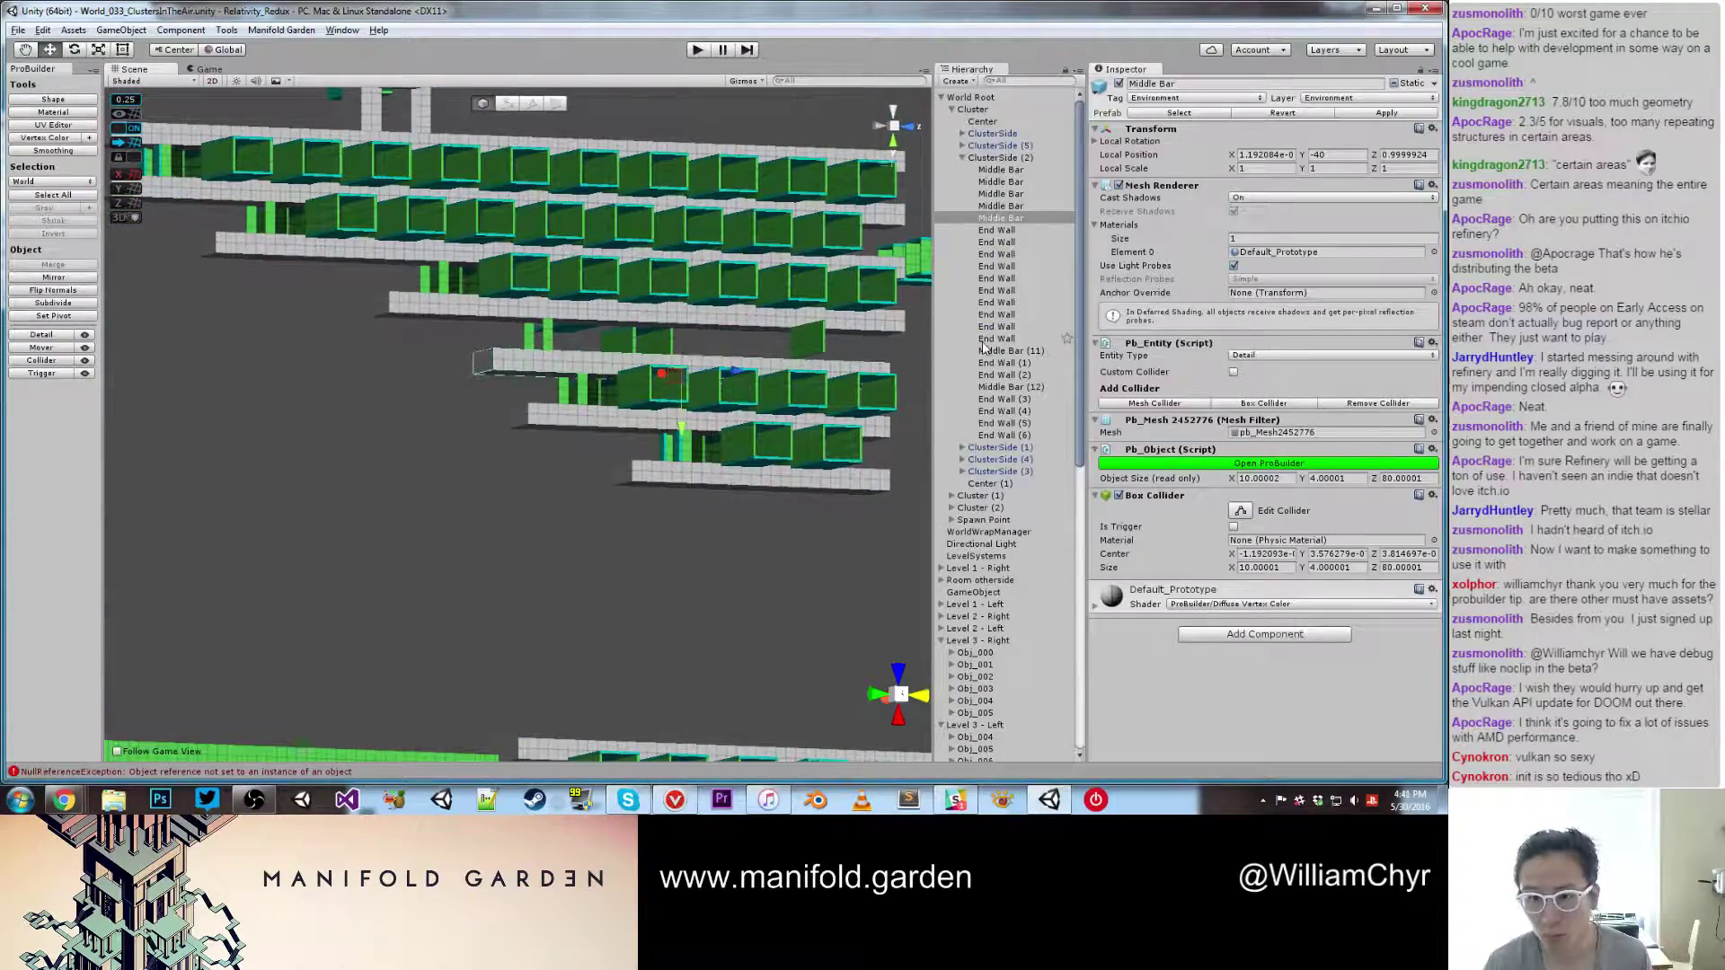
left_click(952, 108)
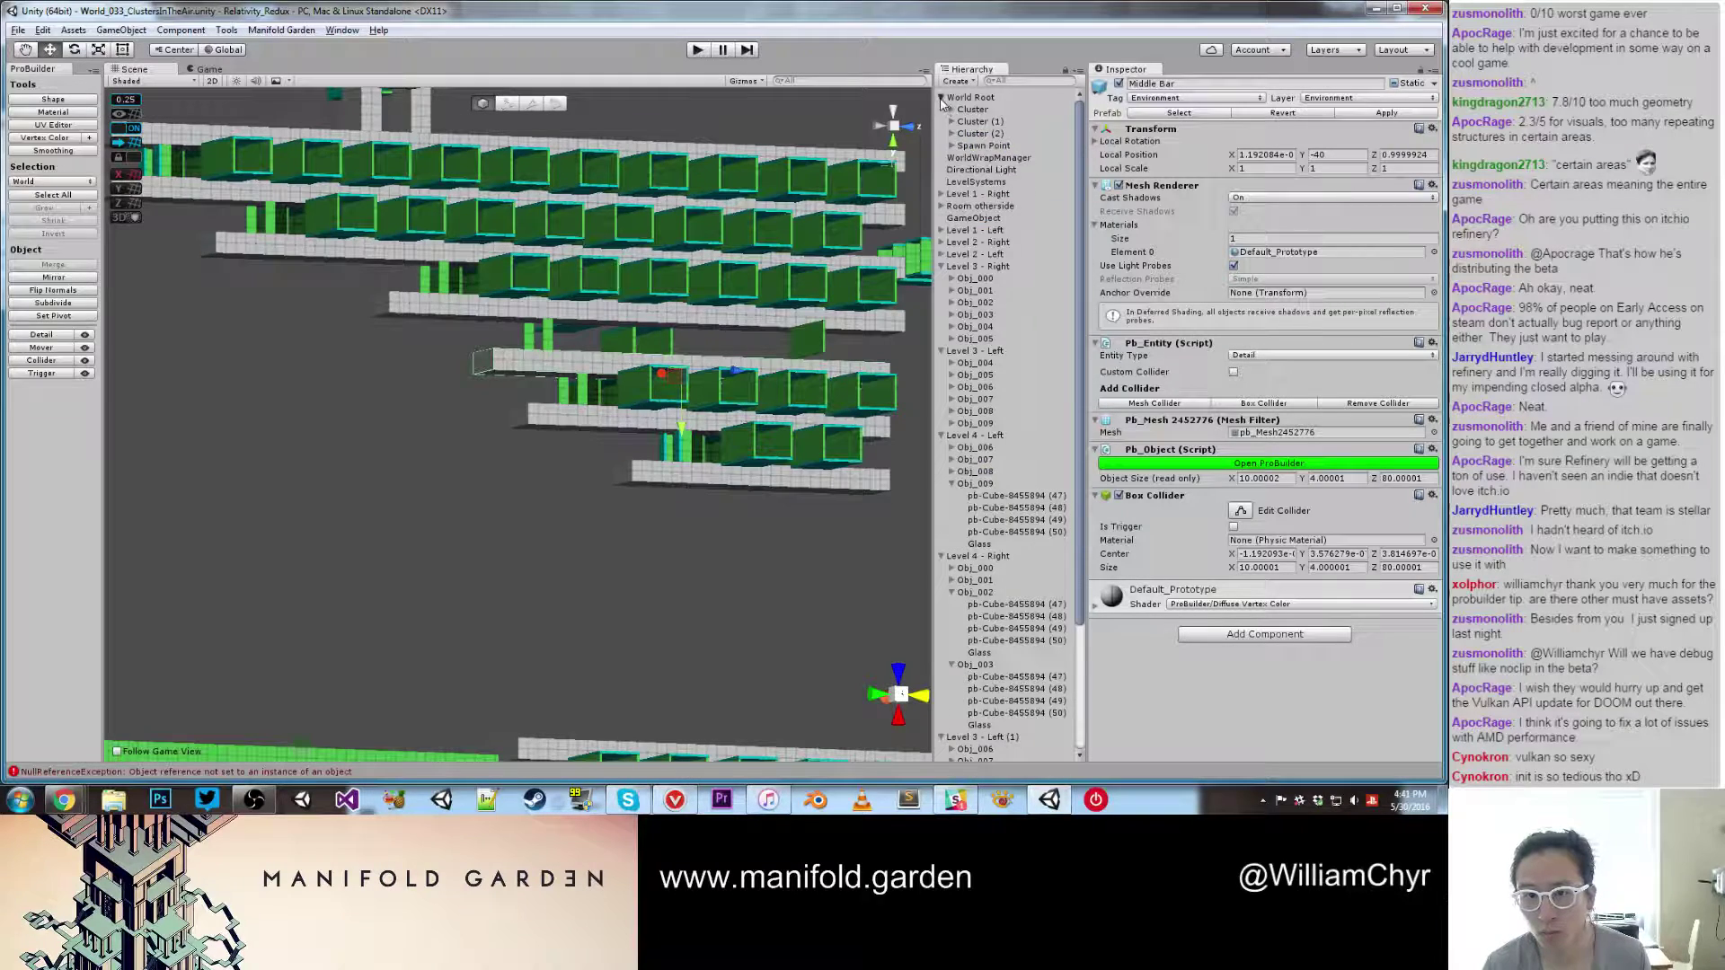
left_click(941, 97)
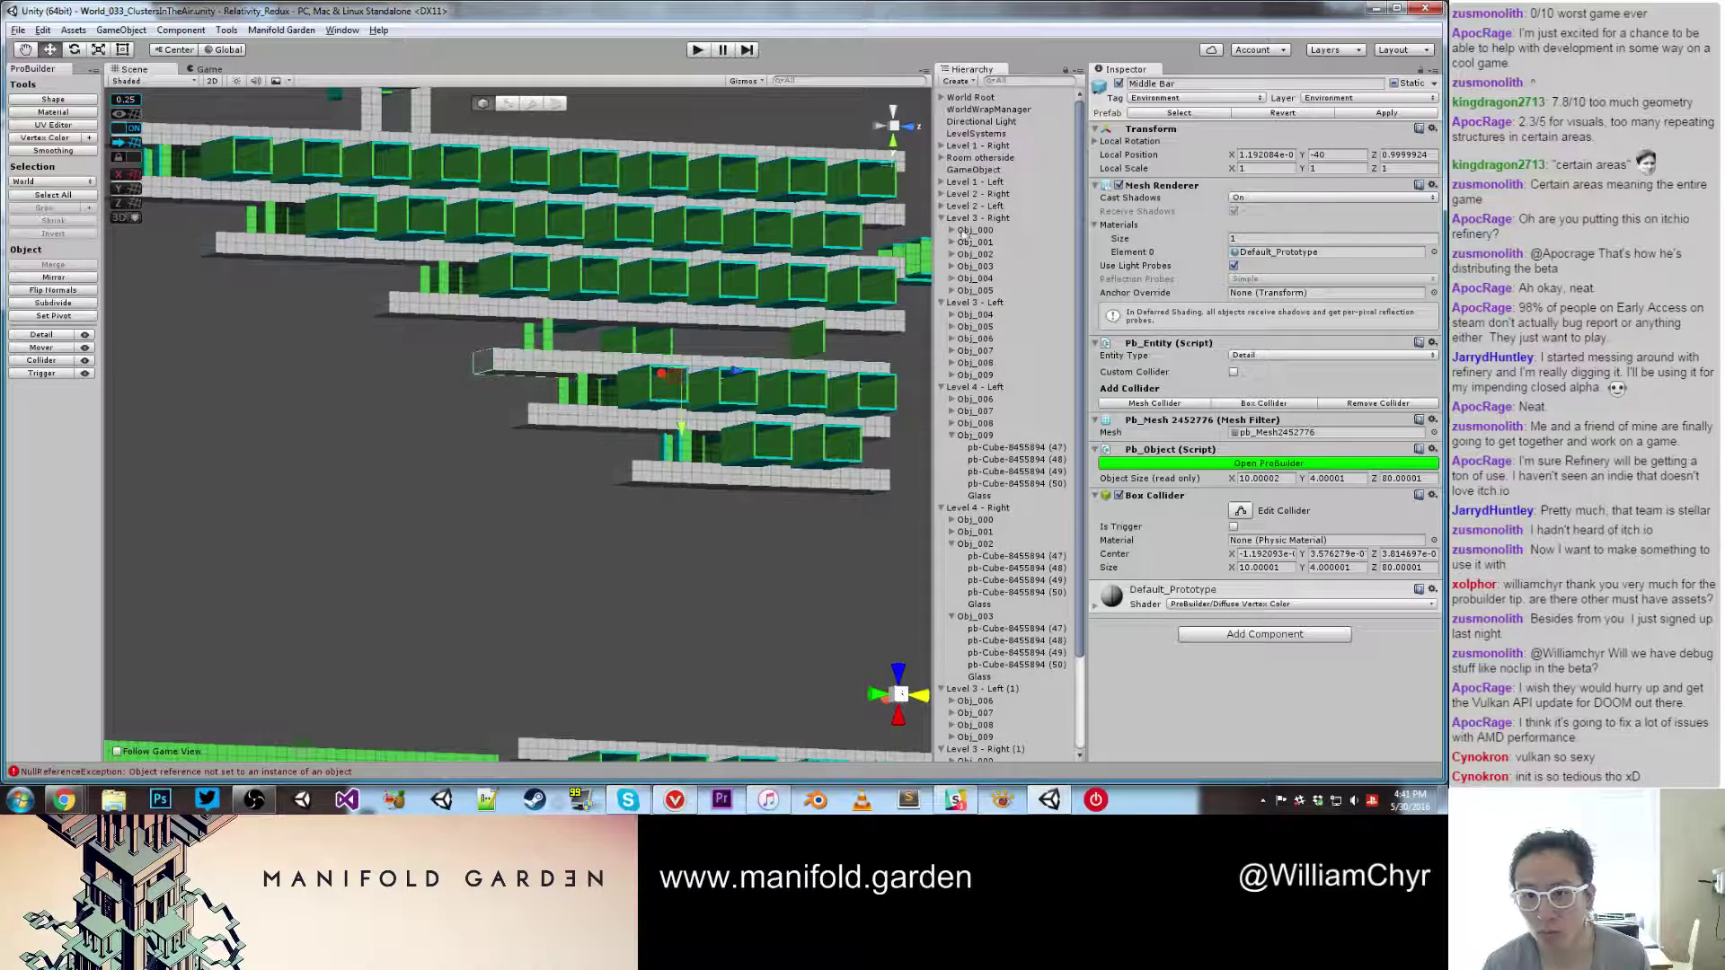
left_click(940, 217)
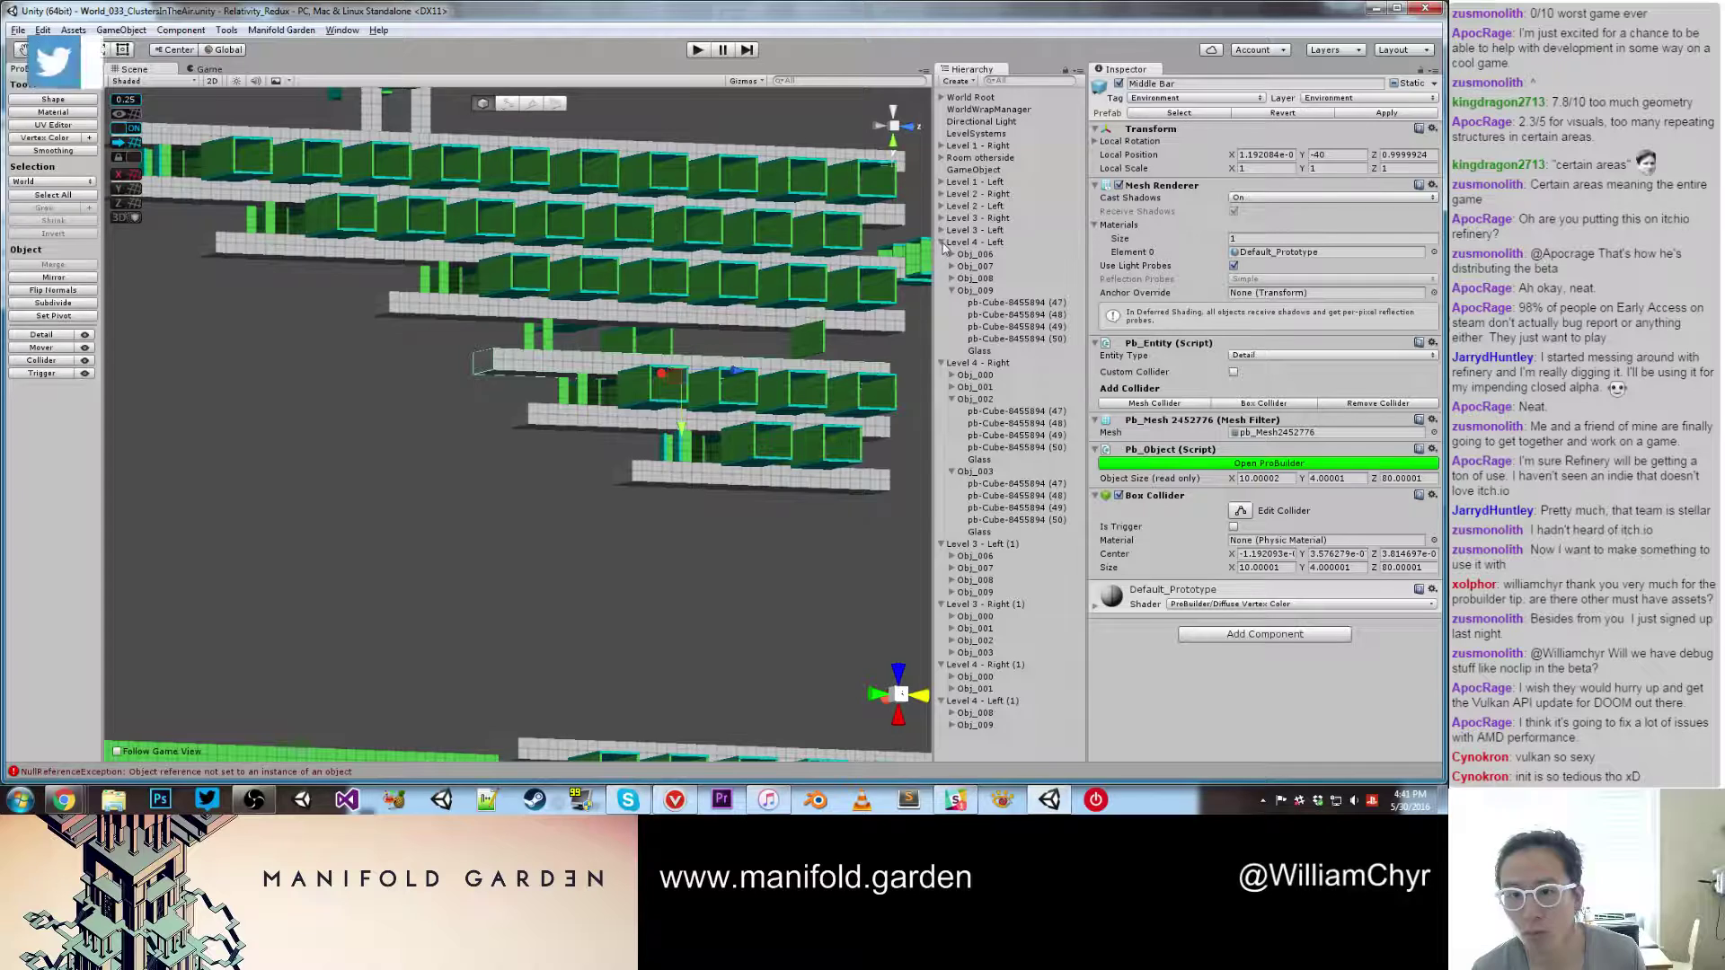
left_click(941, 242)
left_click(941, 254)
Step: Rename the Level 3 - Left (1) group as Level 5 - Left and Level 3 - Right (1) as Level 5 - Right
left_click(977, 267)
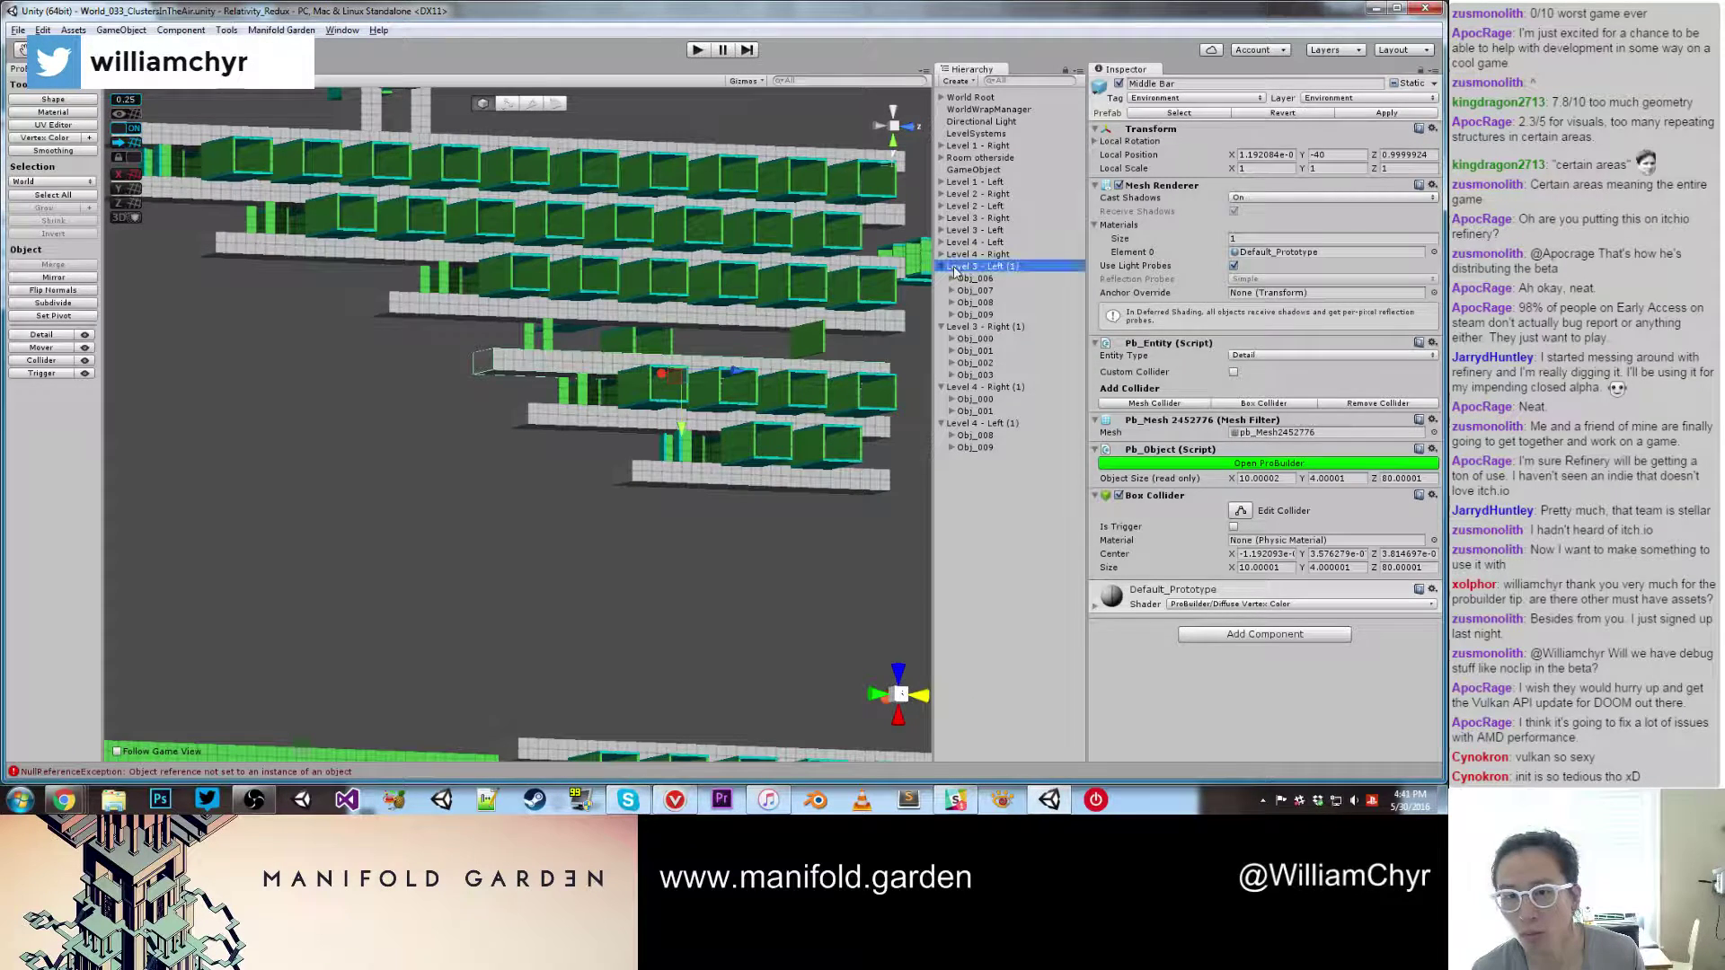
left_click(1159, 83)
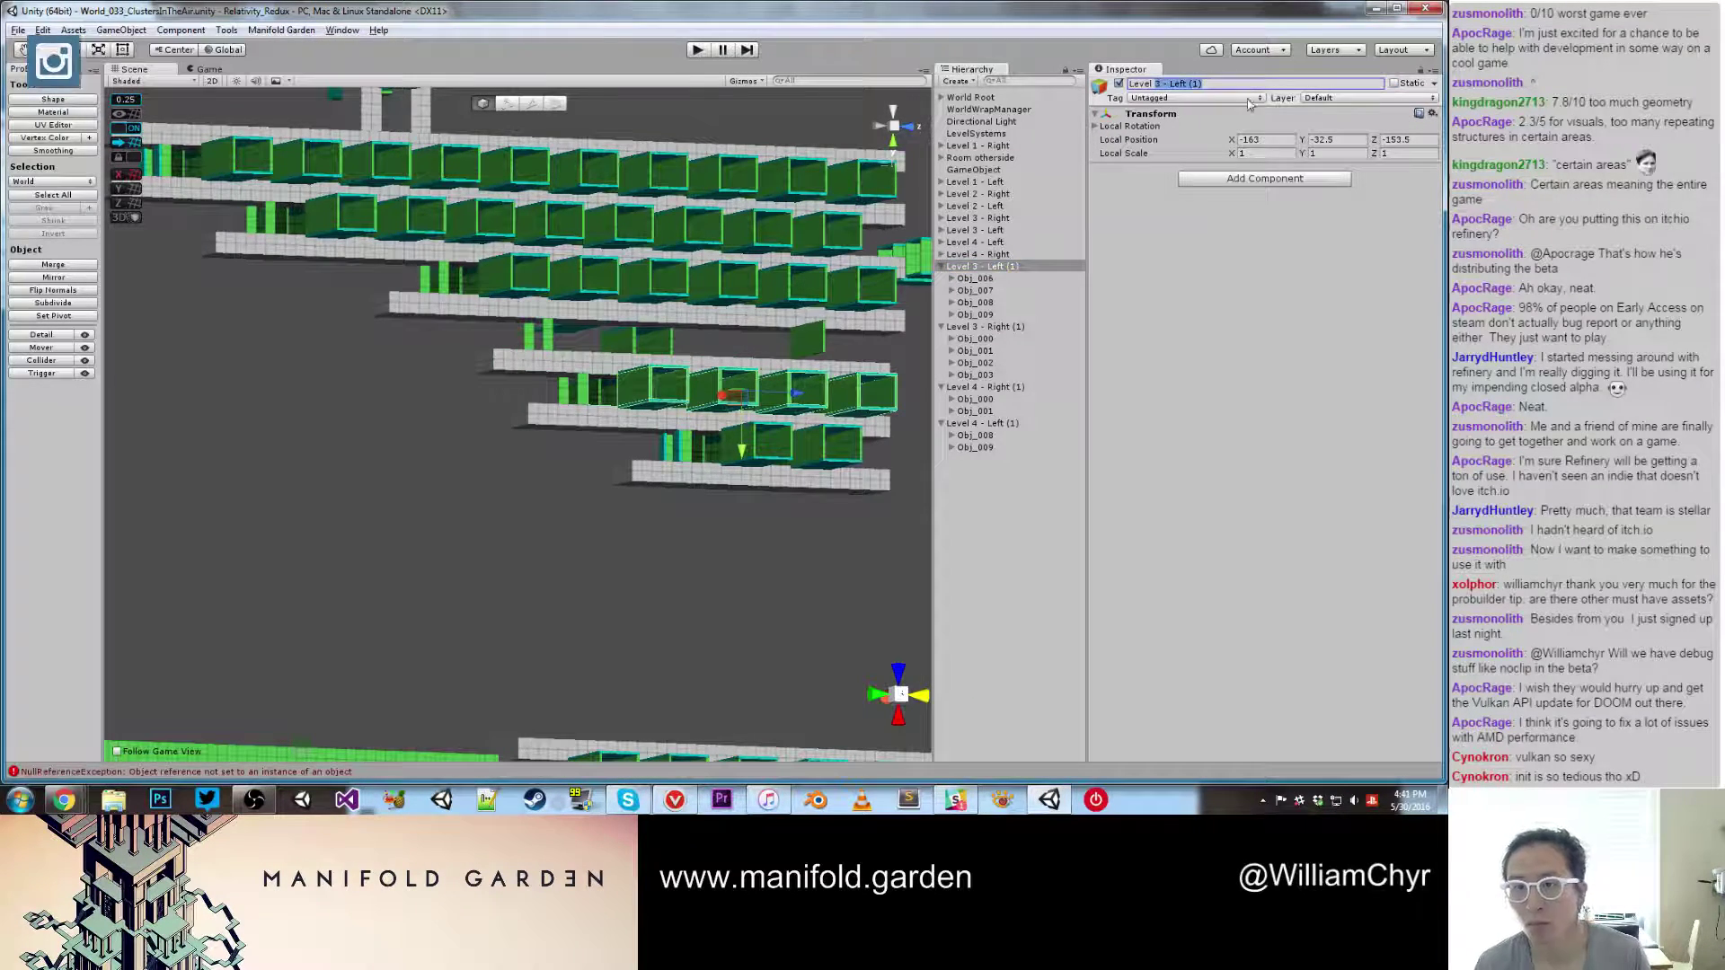
type("Level 5 - Left")
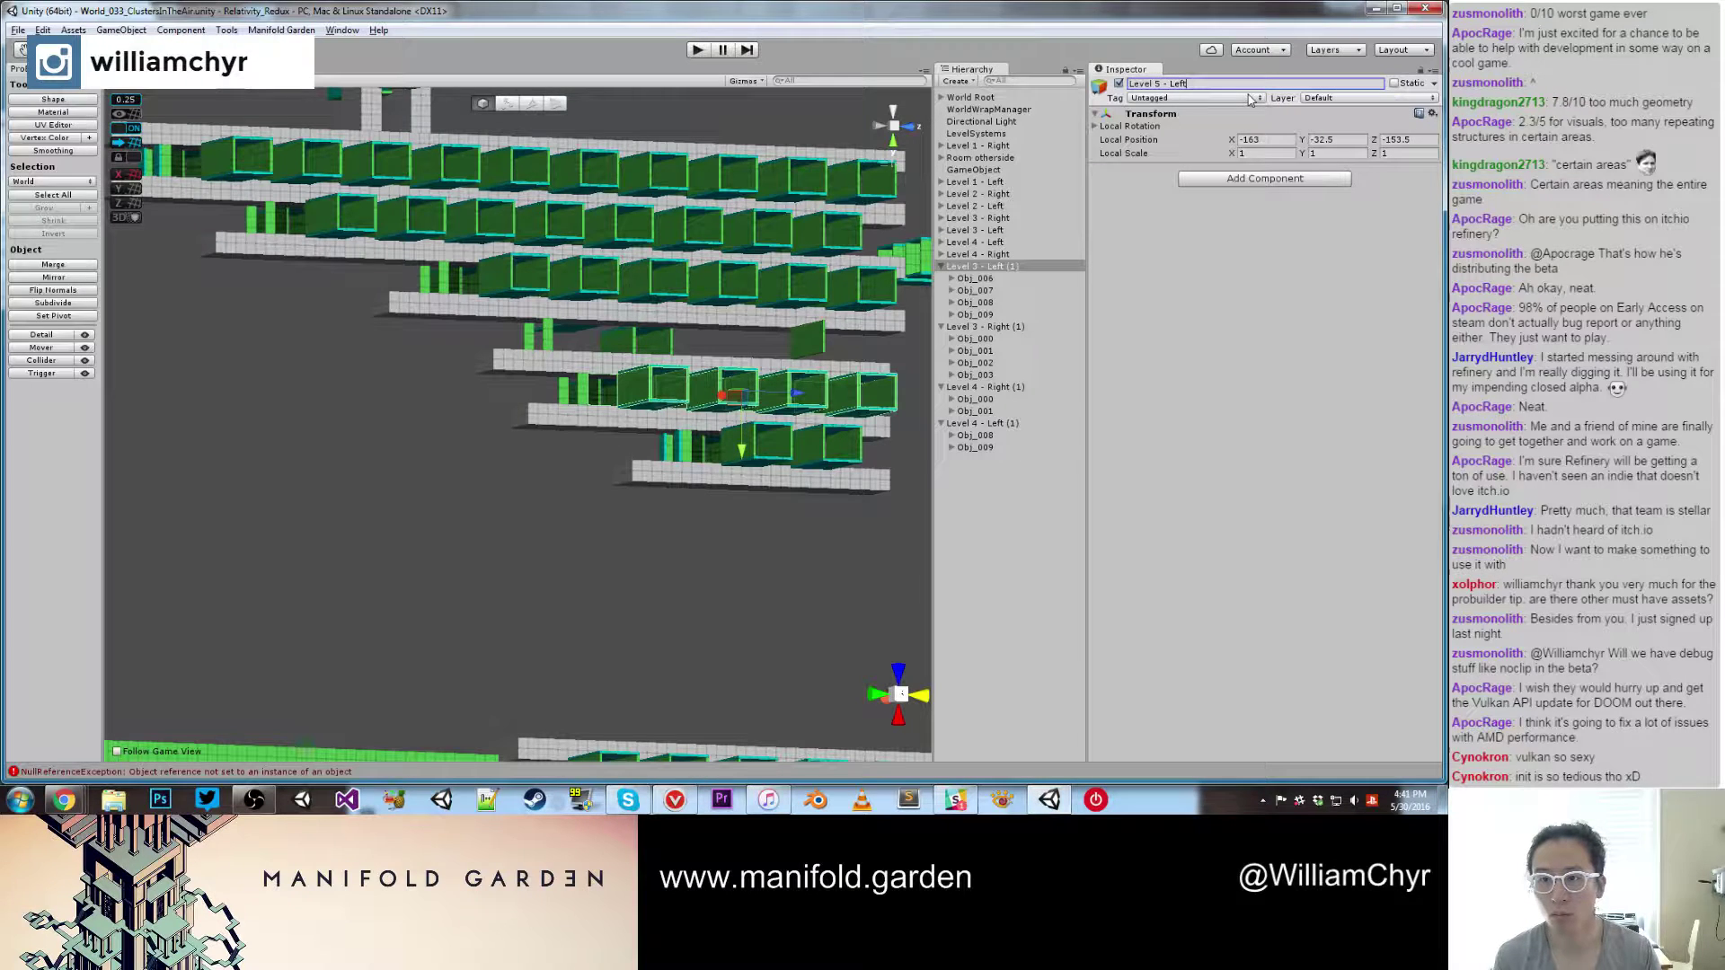
key("Return")
left_click(1018, 327)
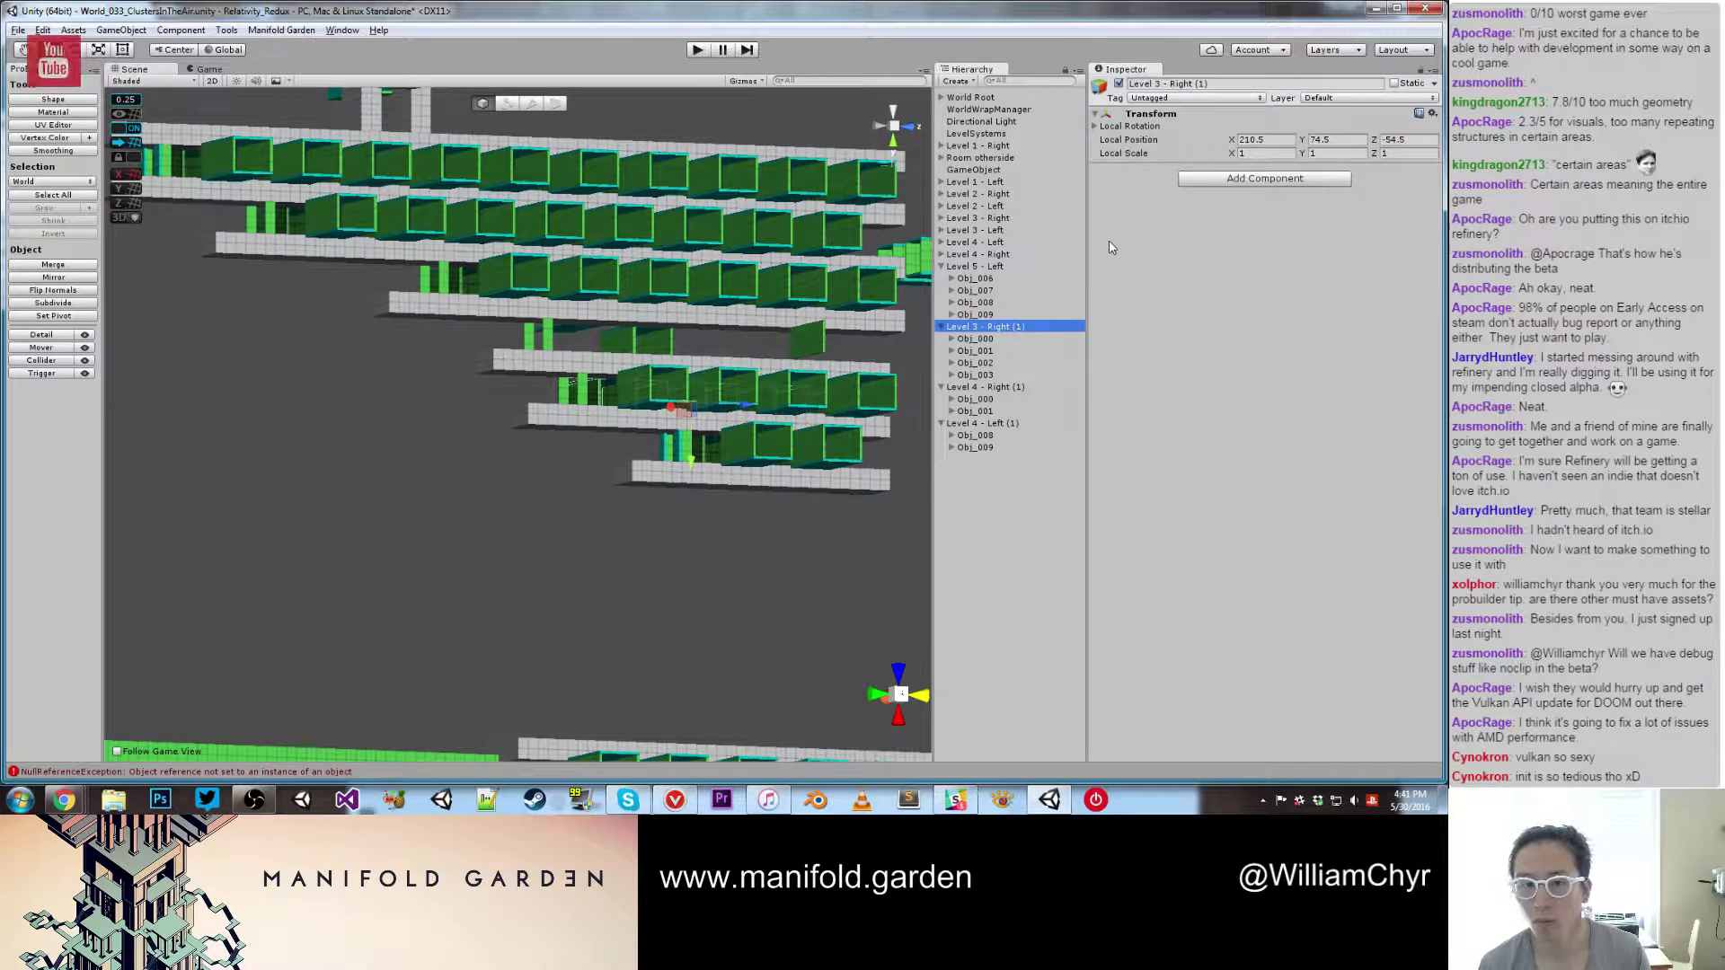
left_click(1167, 82)
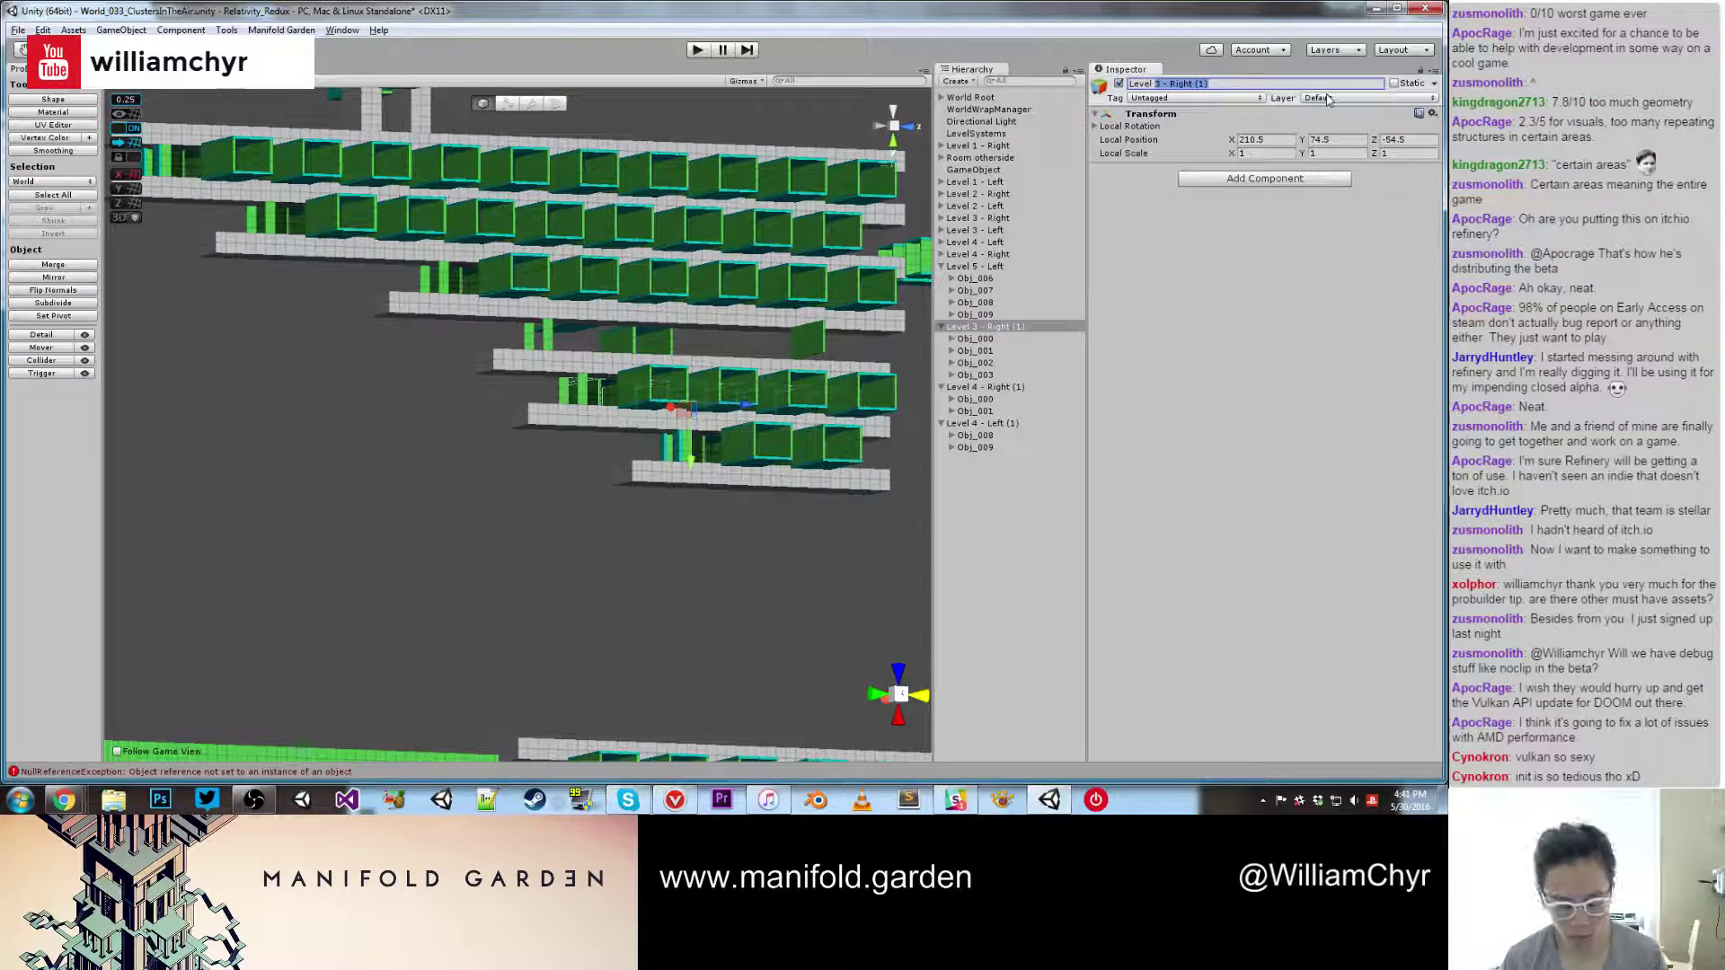
type("Level 5 - Right")
key("Return")
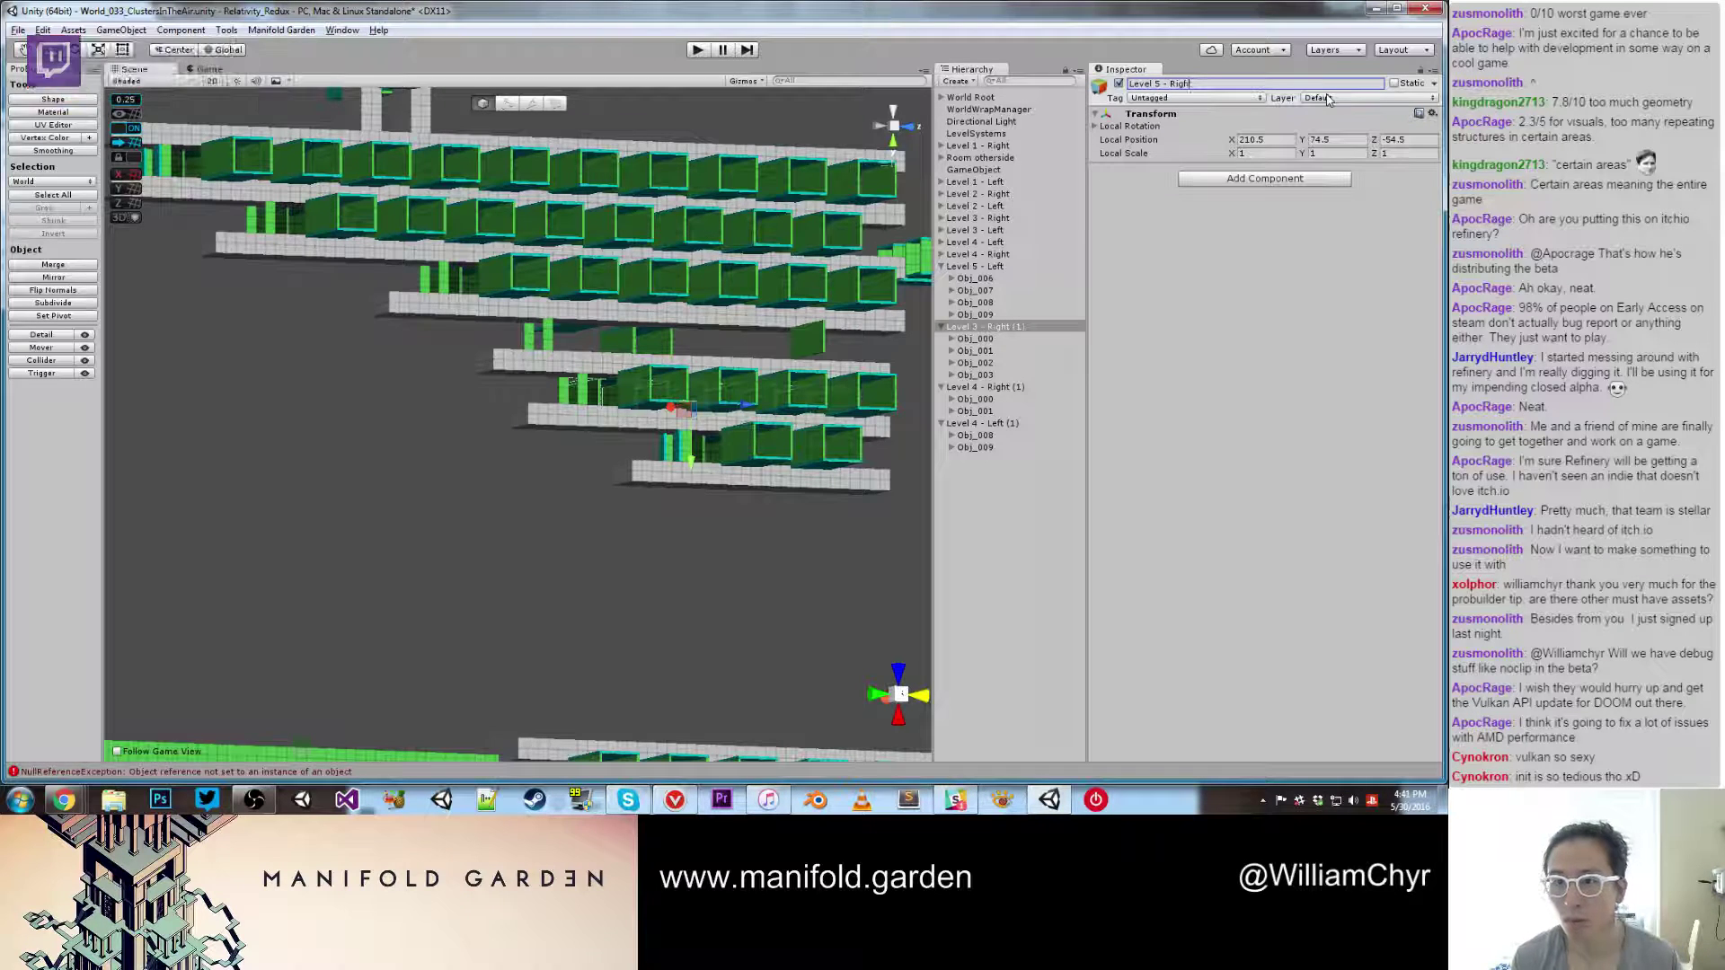
Step: Rename the Level 4 - Right (1) group as Level 6 - Right and Level 4 - Left (1) as Level 6 - Left
left_click(979, 388)
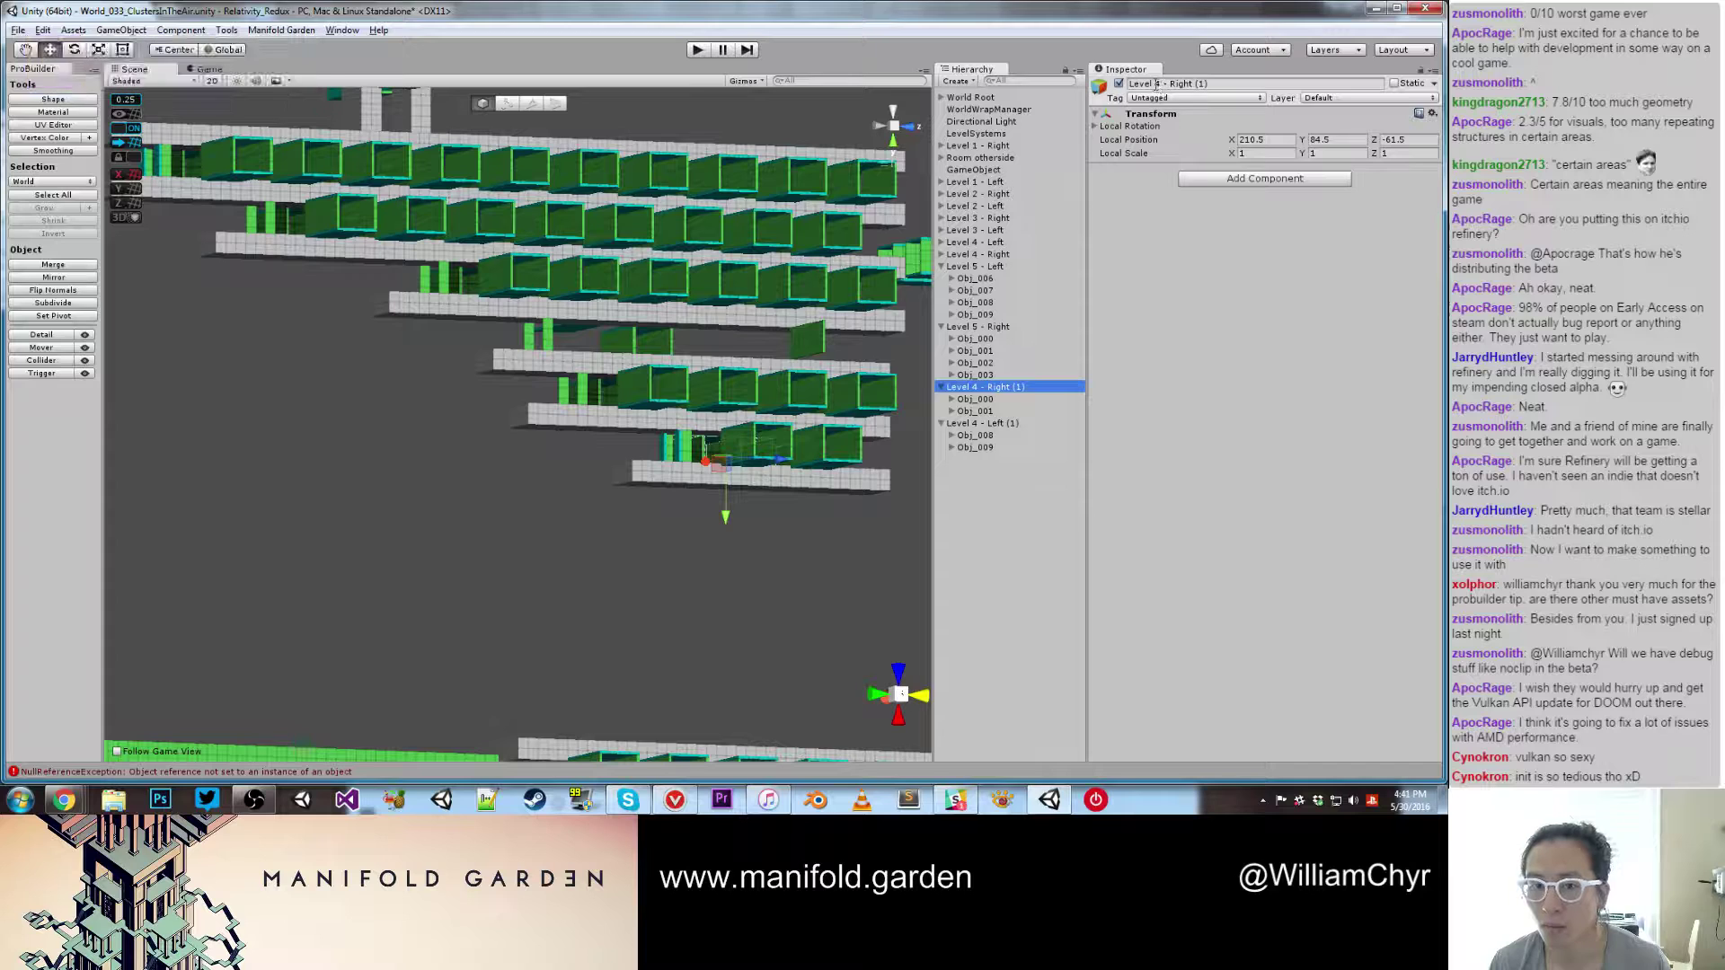
left_click(1161, 84)
type("Level 6 - Righ")
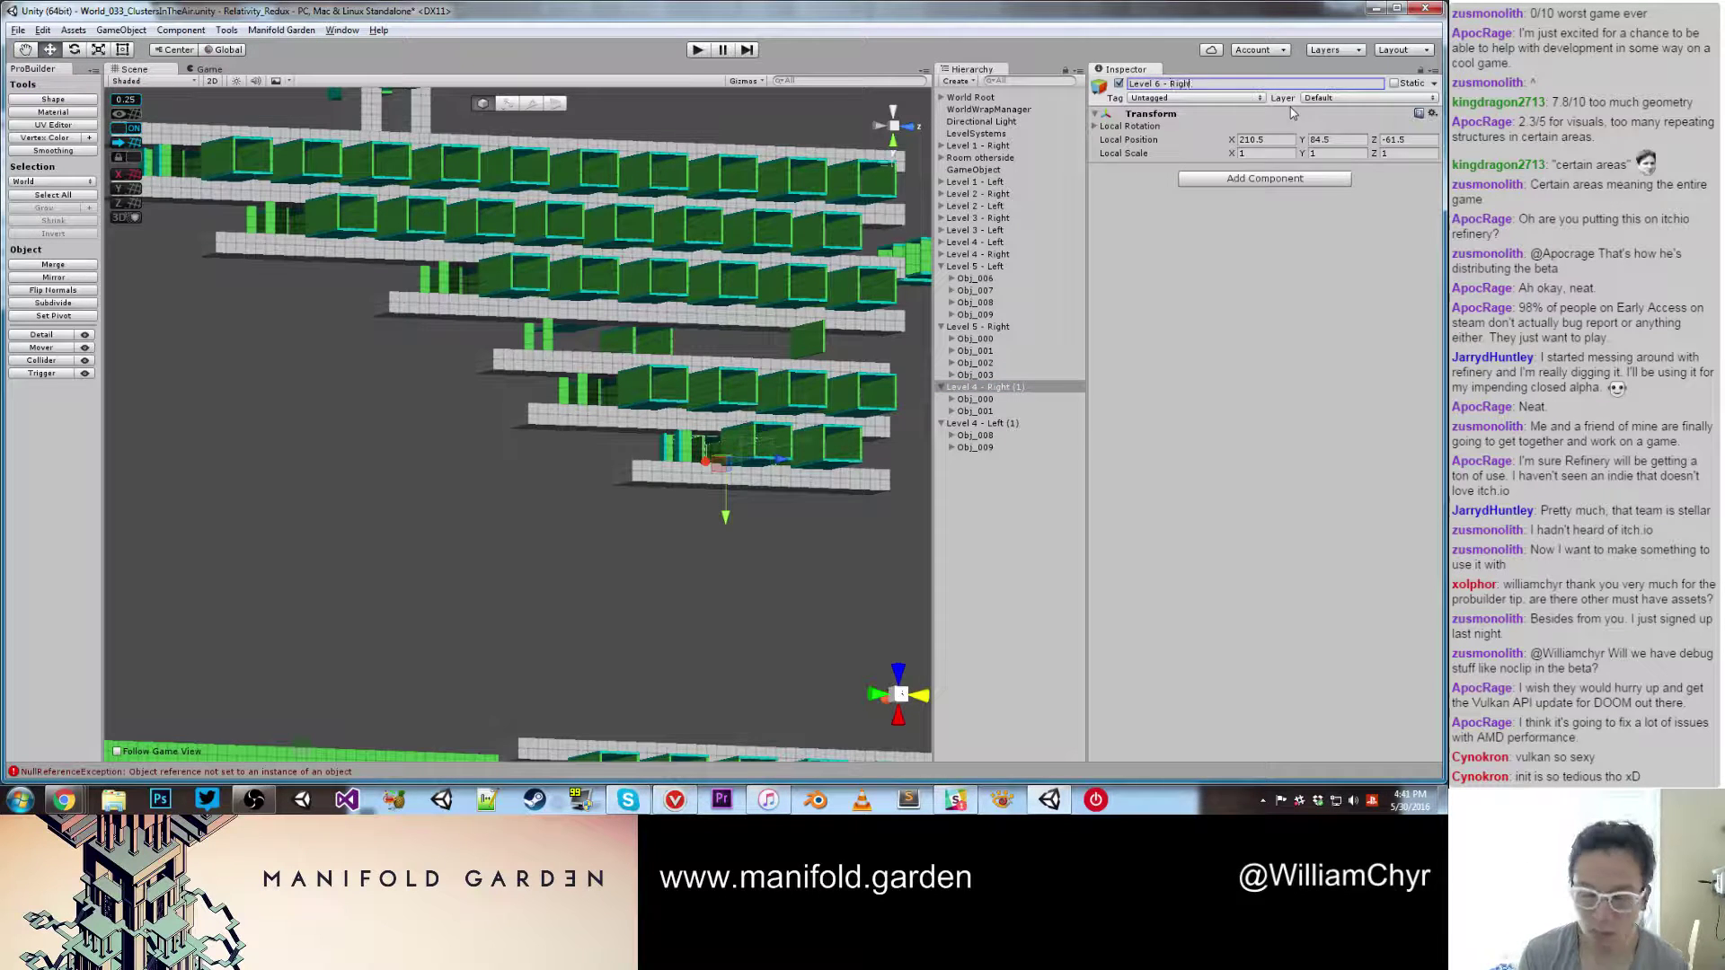
type("t")
left_click(979, 423)
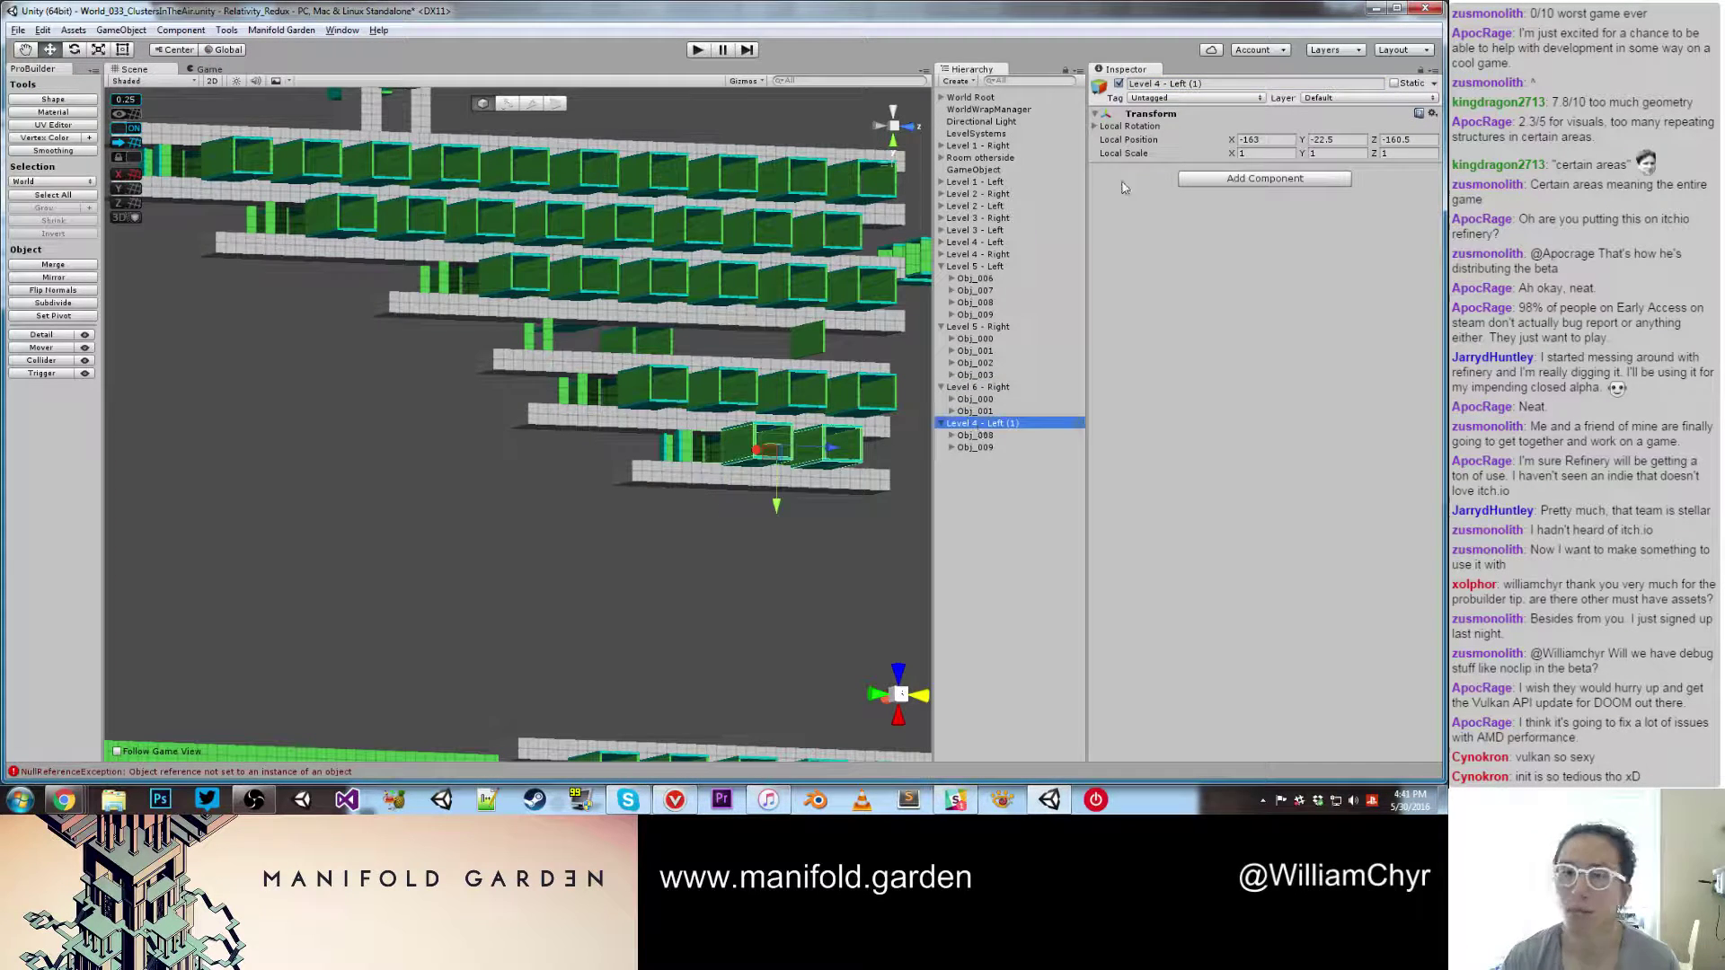
left_click(1138, 83)
type("Level ")
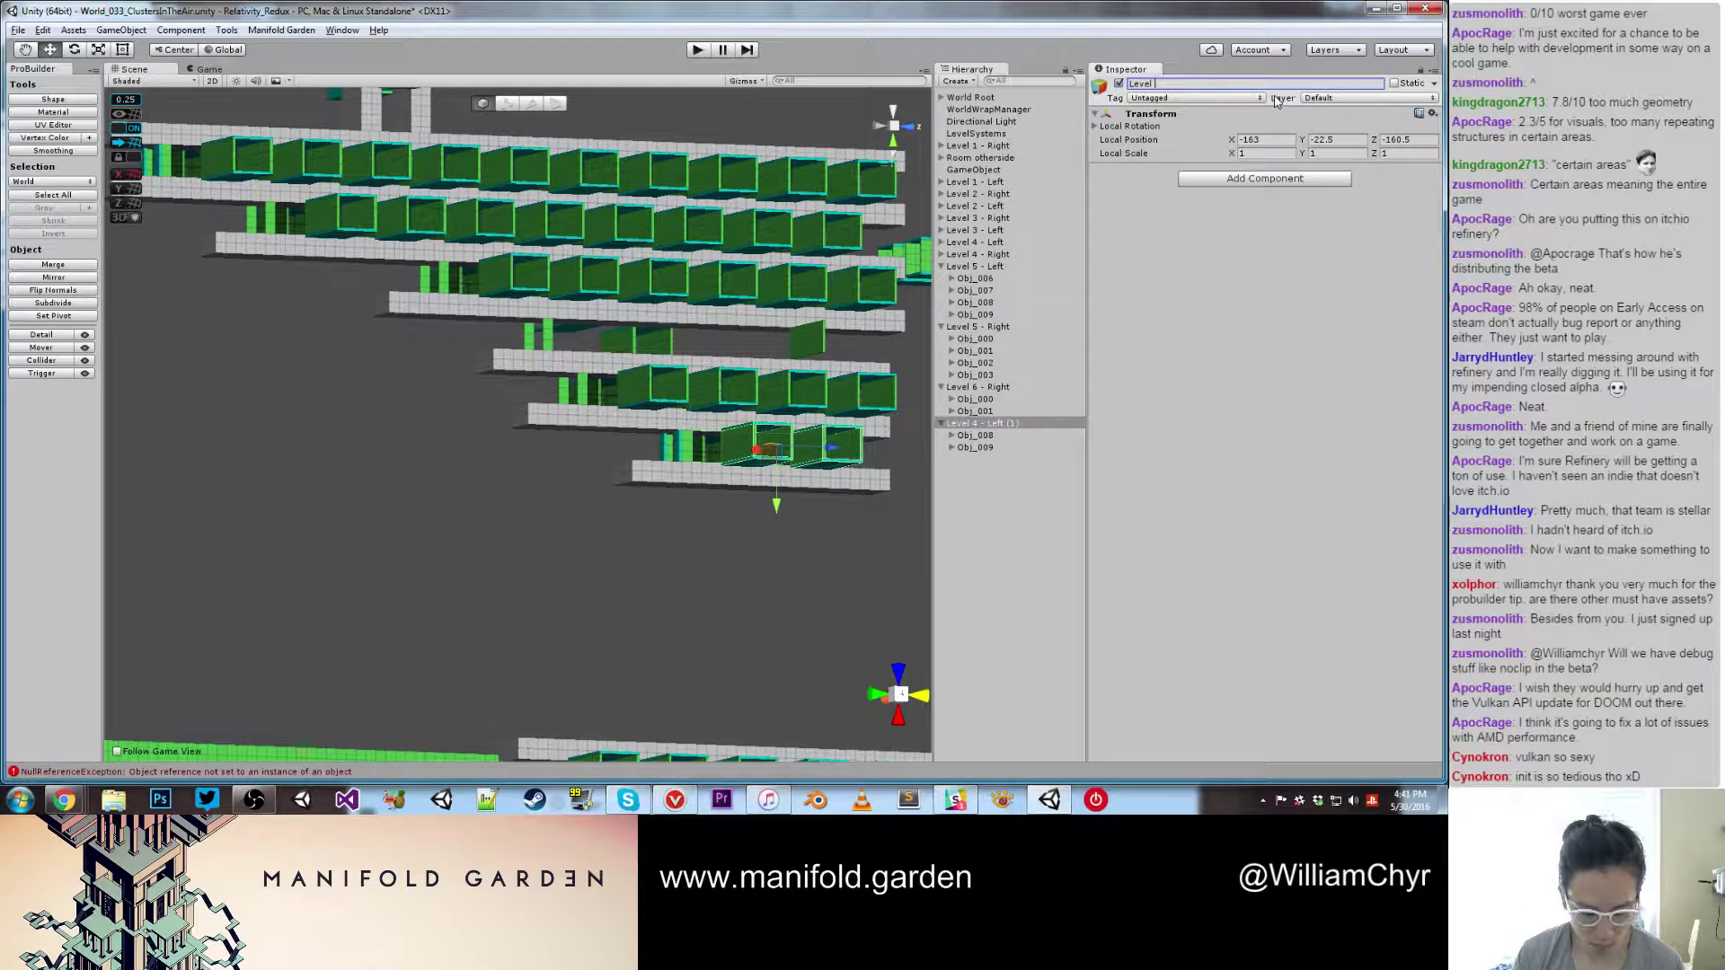
type("6 - Left")
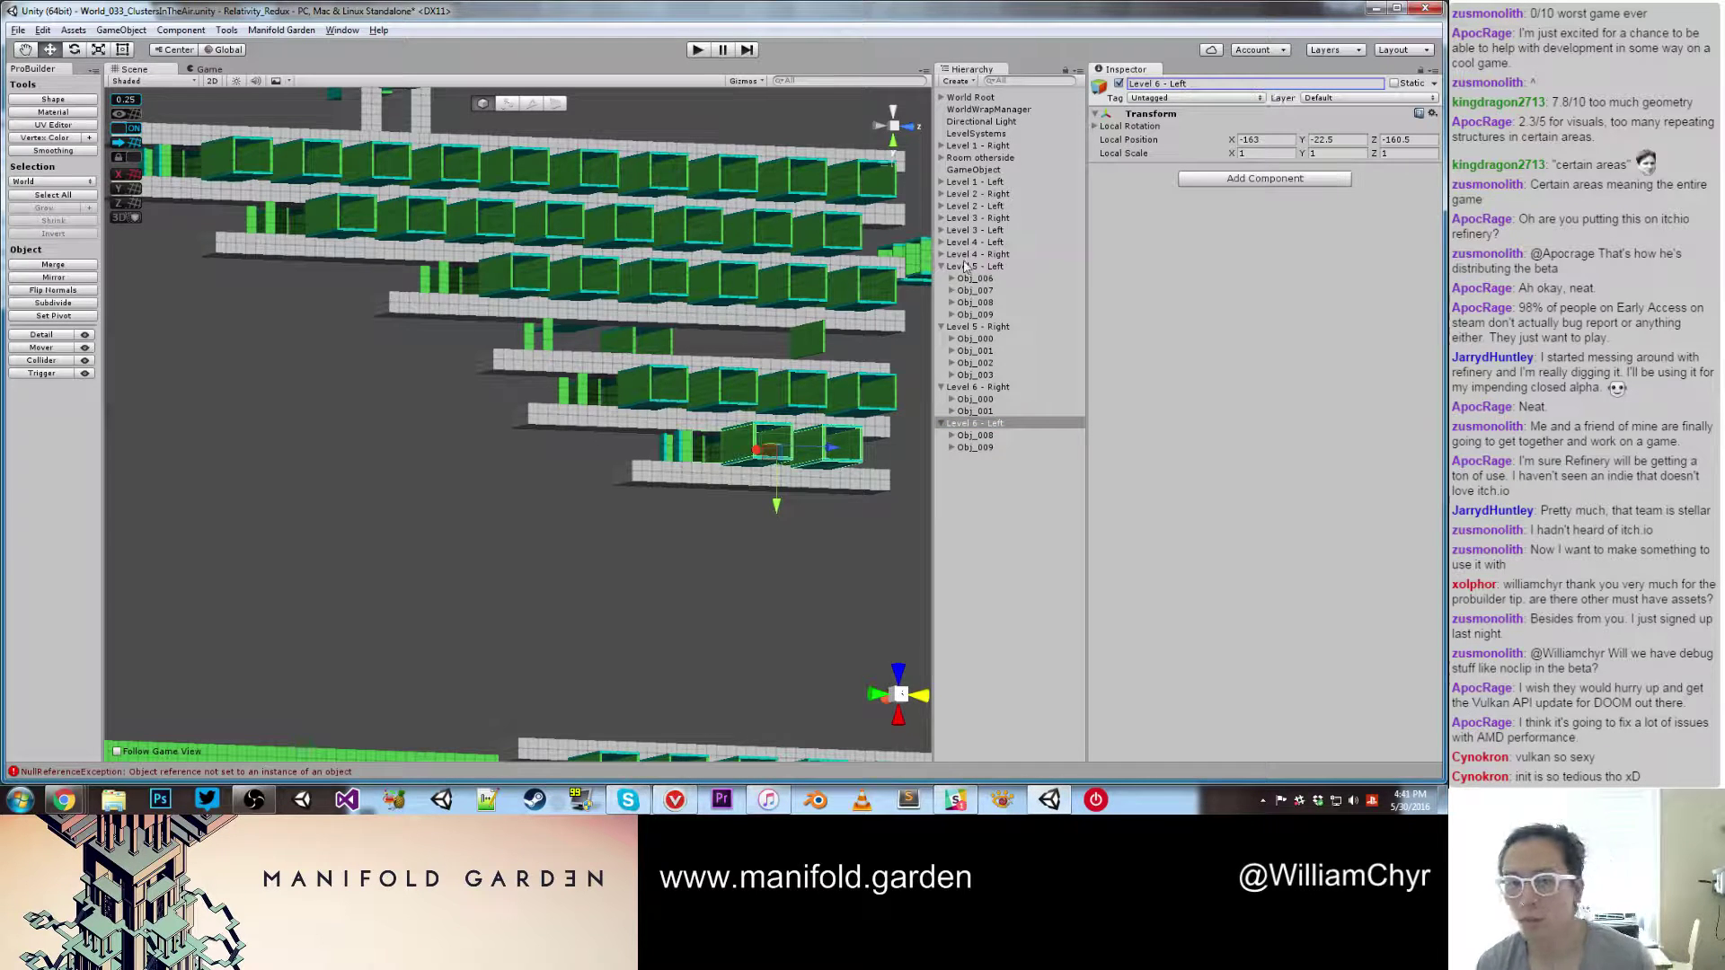
Step: Collapse the Level 5 and Level 6 groups in the hierarchy and leave nothing selected
left_click(941, 267)
left_click(941, 280)
left_click(941, 290)
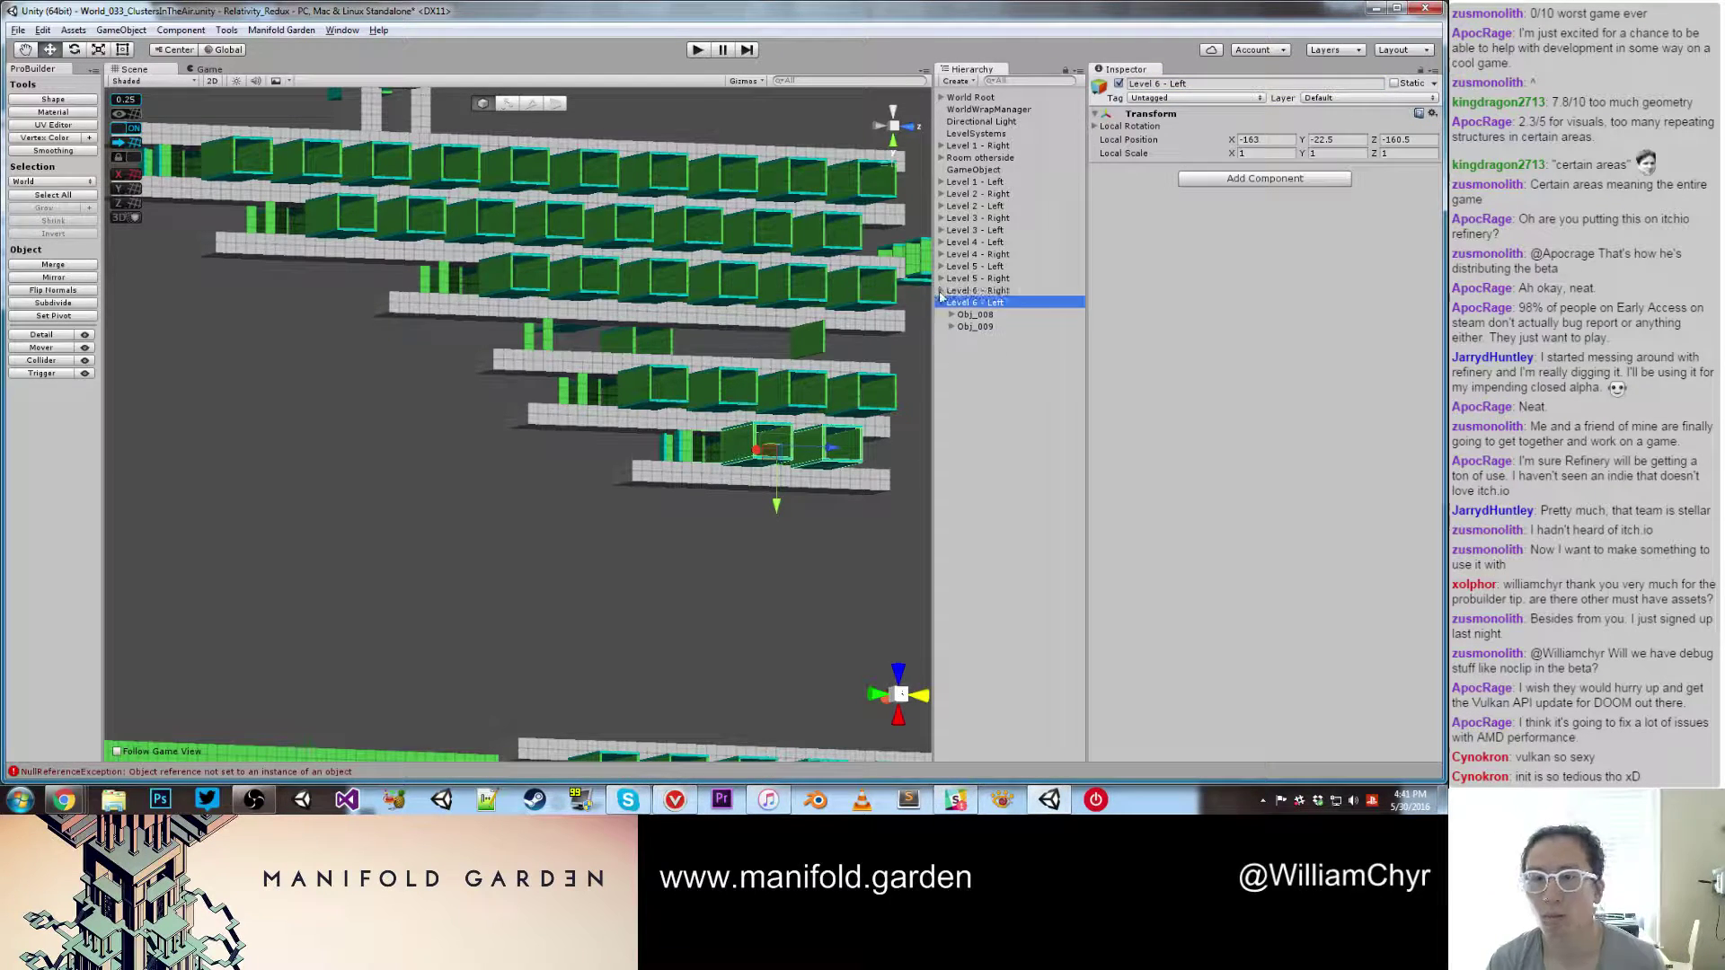
left_click(940, 303)
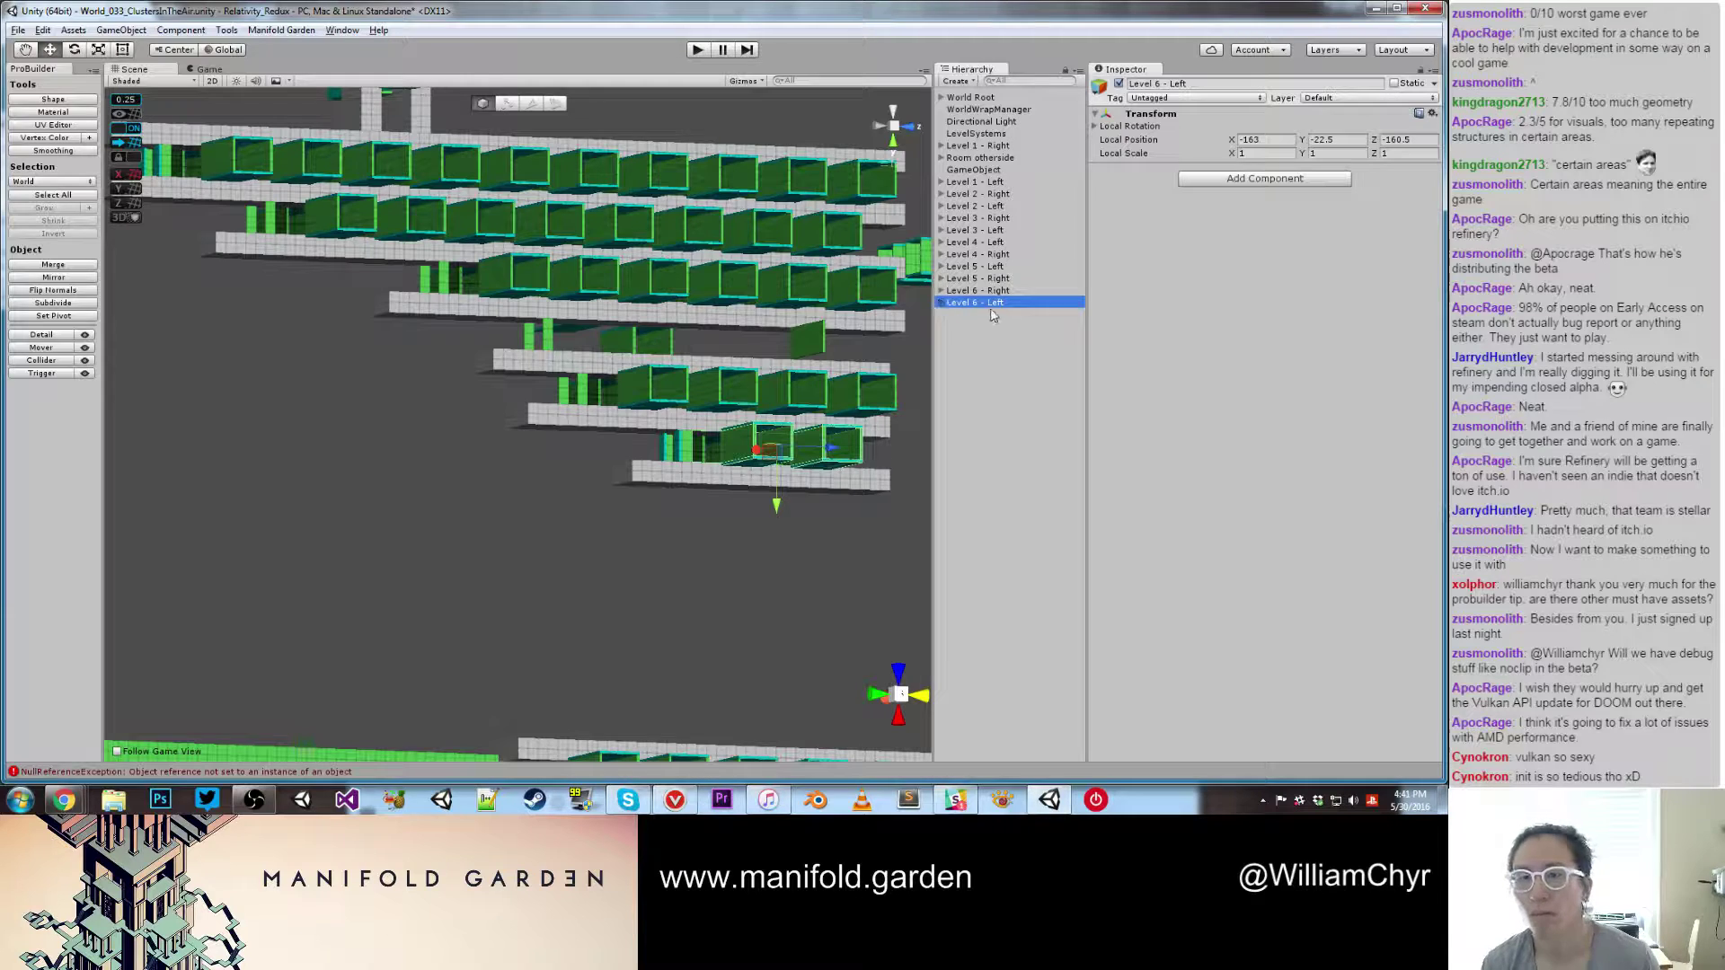
left_click(994, 183, "shift")
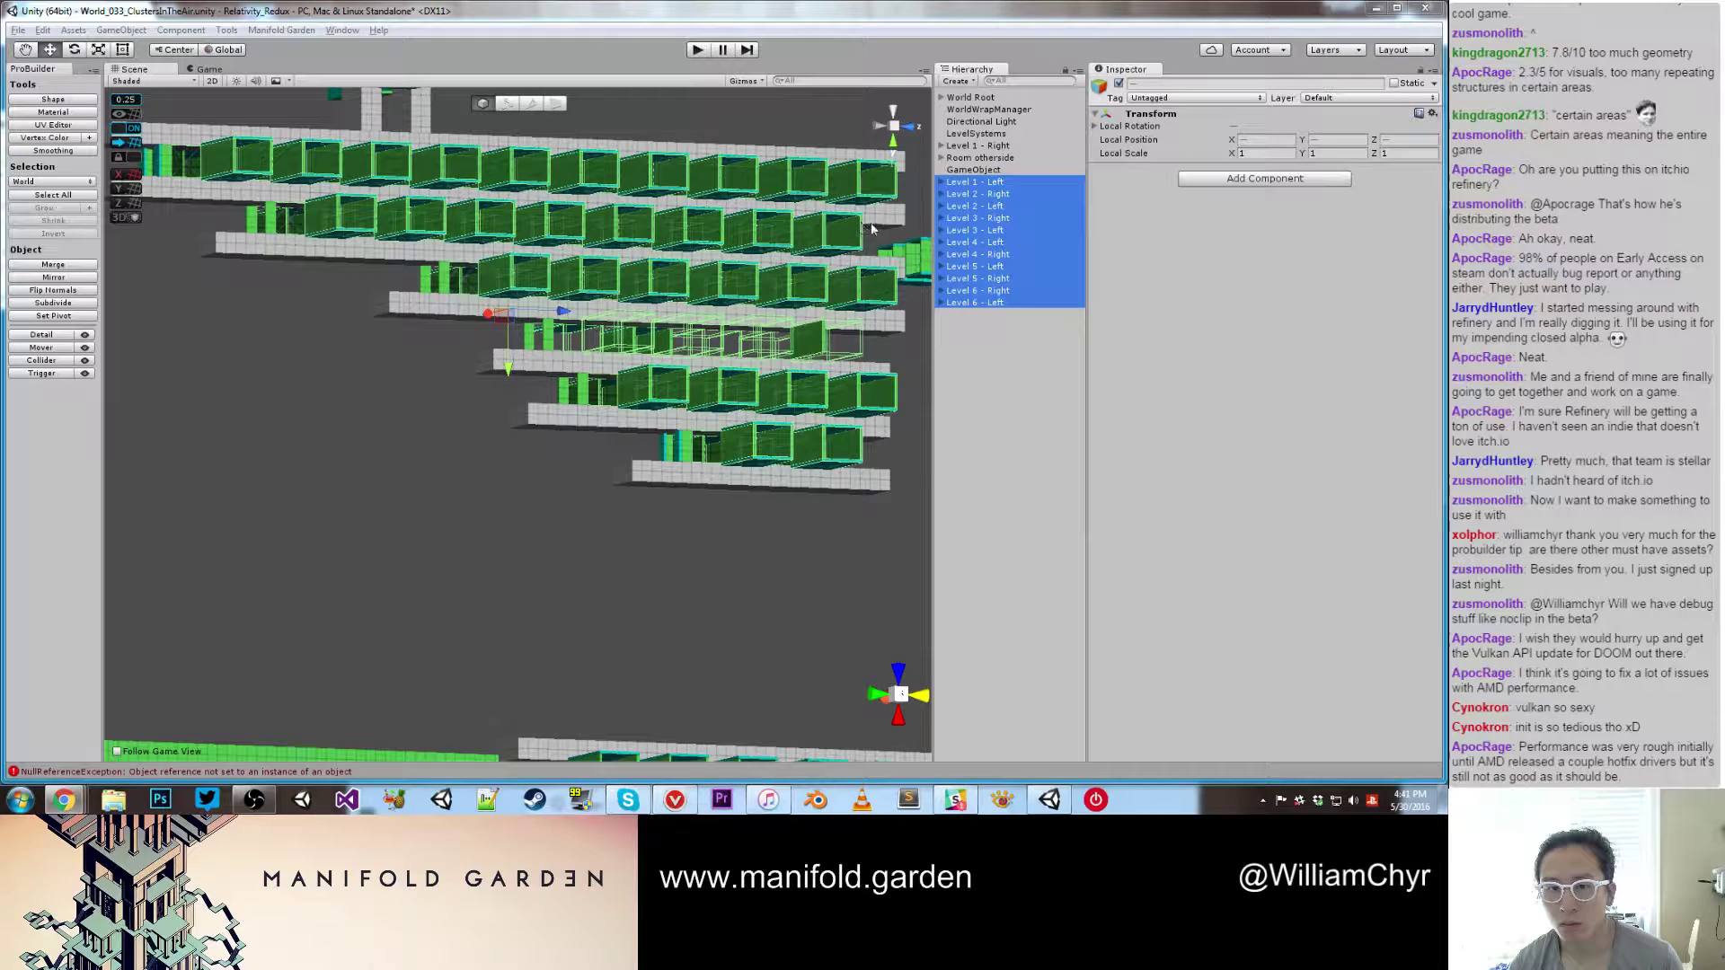
left_click(922, 209)
Step: Parent all groups from Level 1 - Left through Level 6 - Left to ClusterSide (2) and clear the selection
scroll(917, 206, "down", 8)
left_click_drag(763, 170, 877, 308, "alt")
right_click_drag(875, 308, 878, 305)
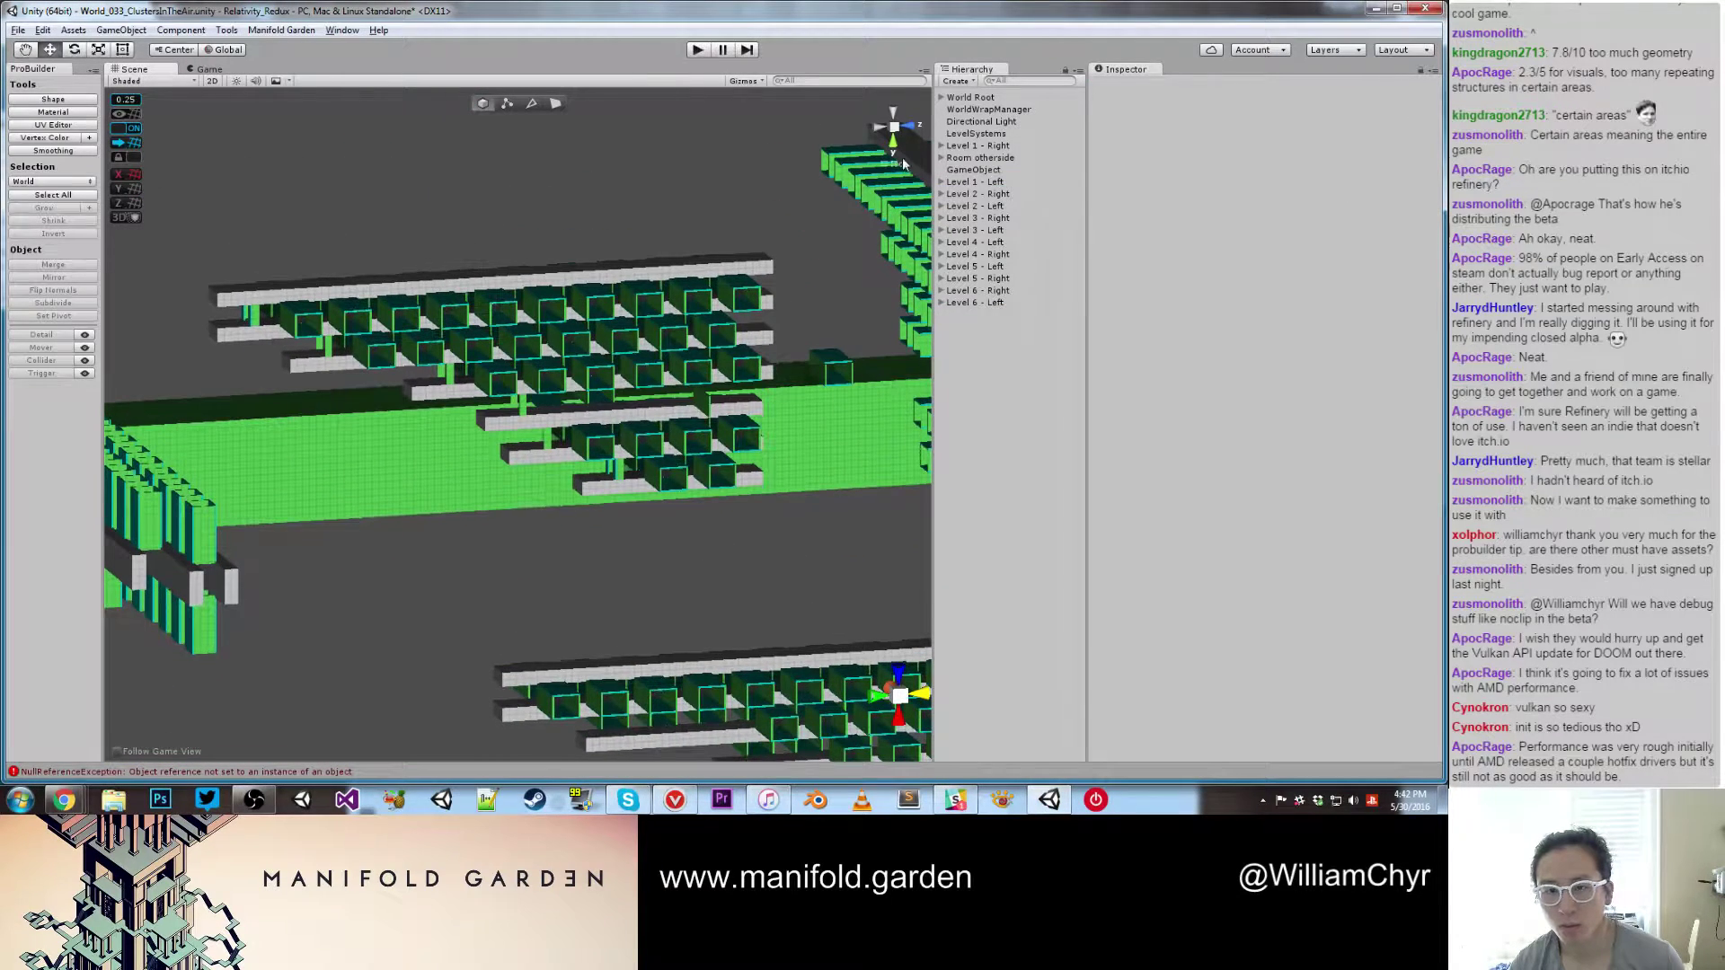
left_click(941, 157)
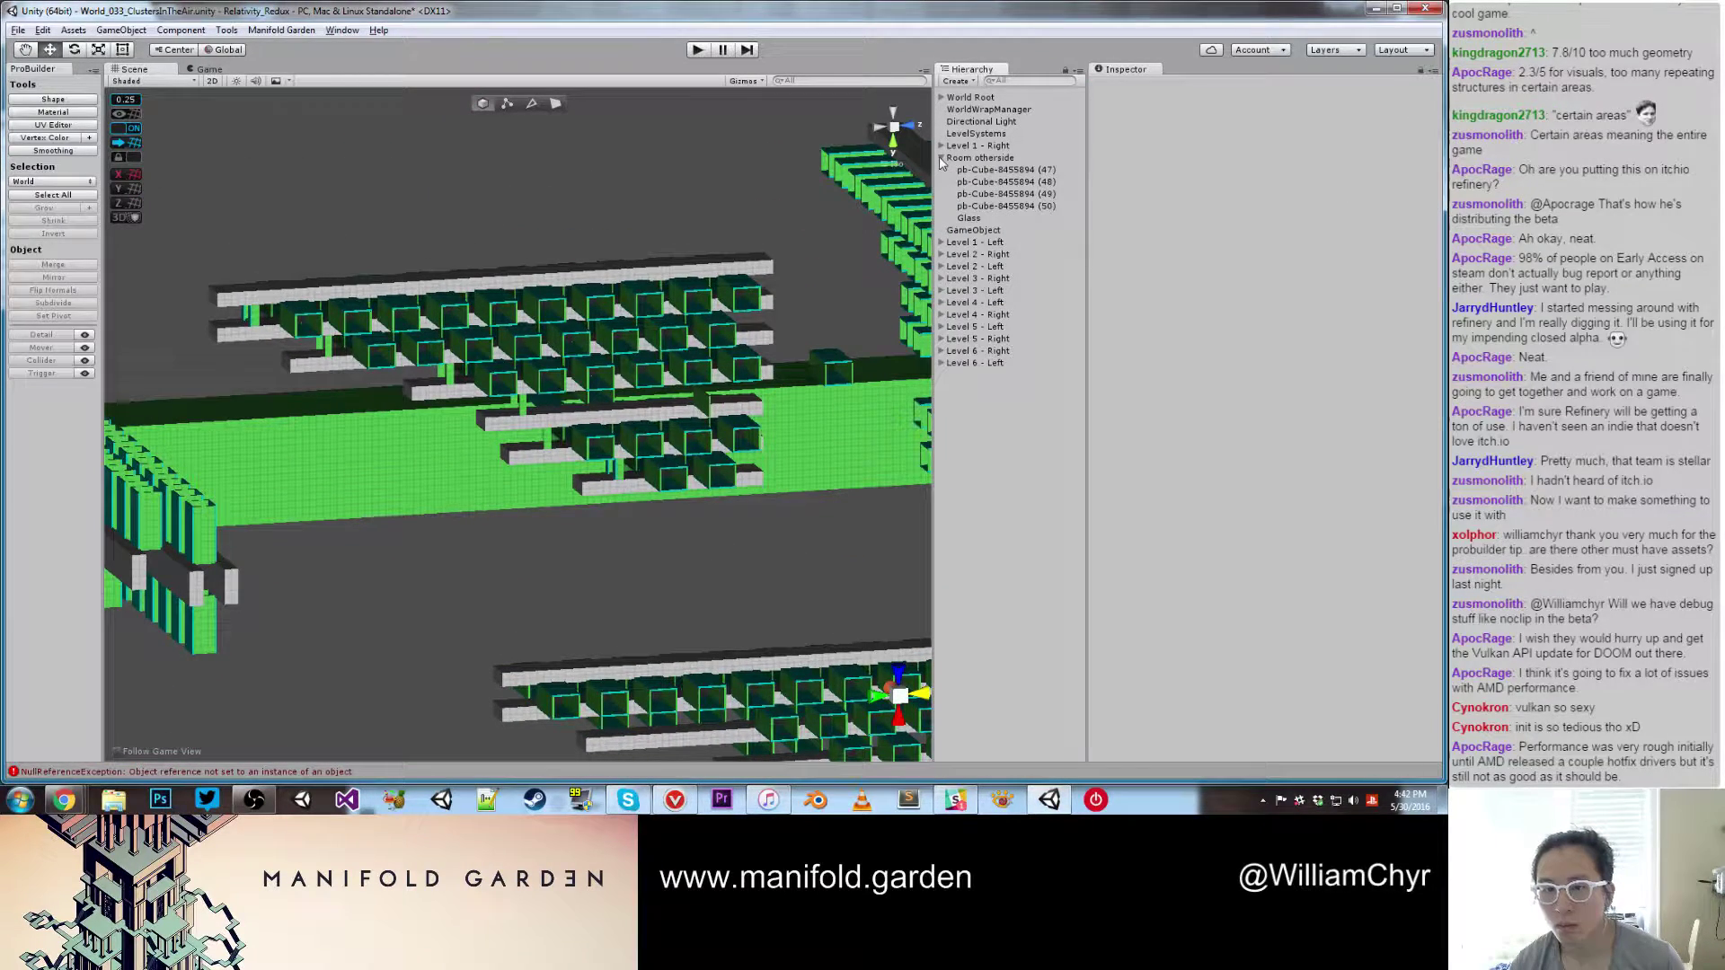
left_click(753, 267)
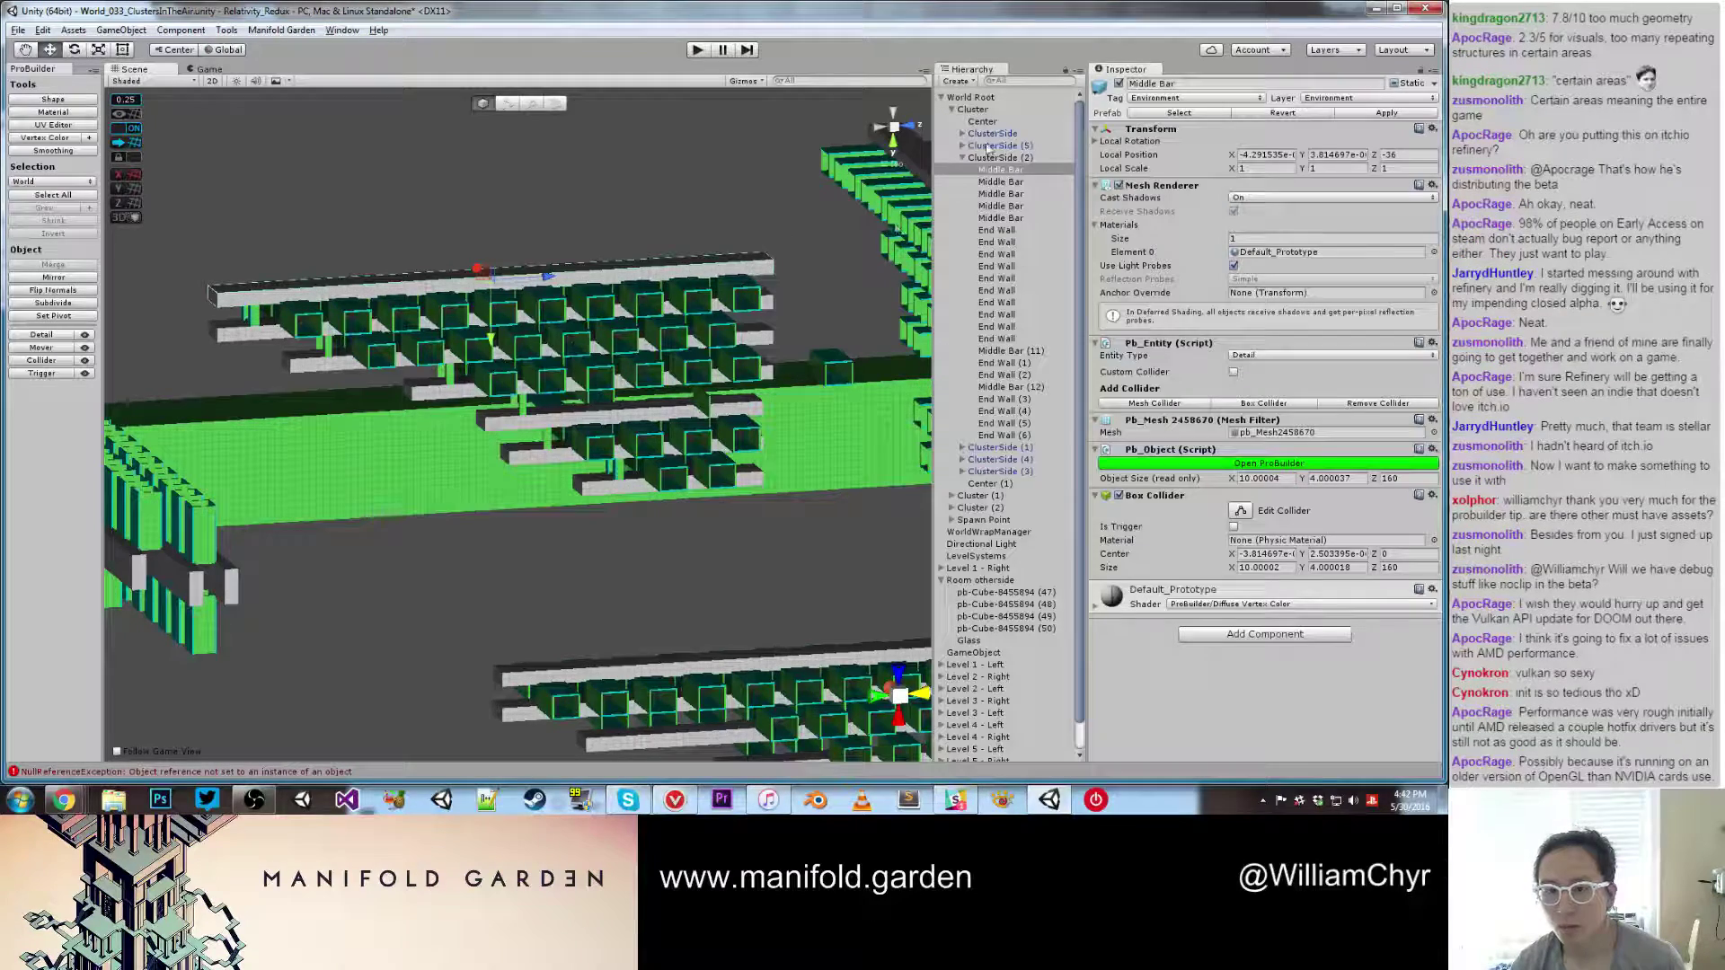
left_click(961, 158)
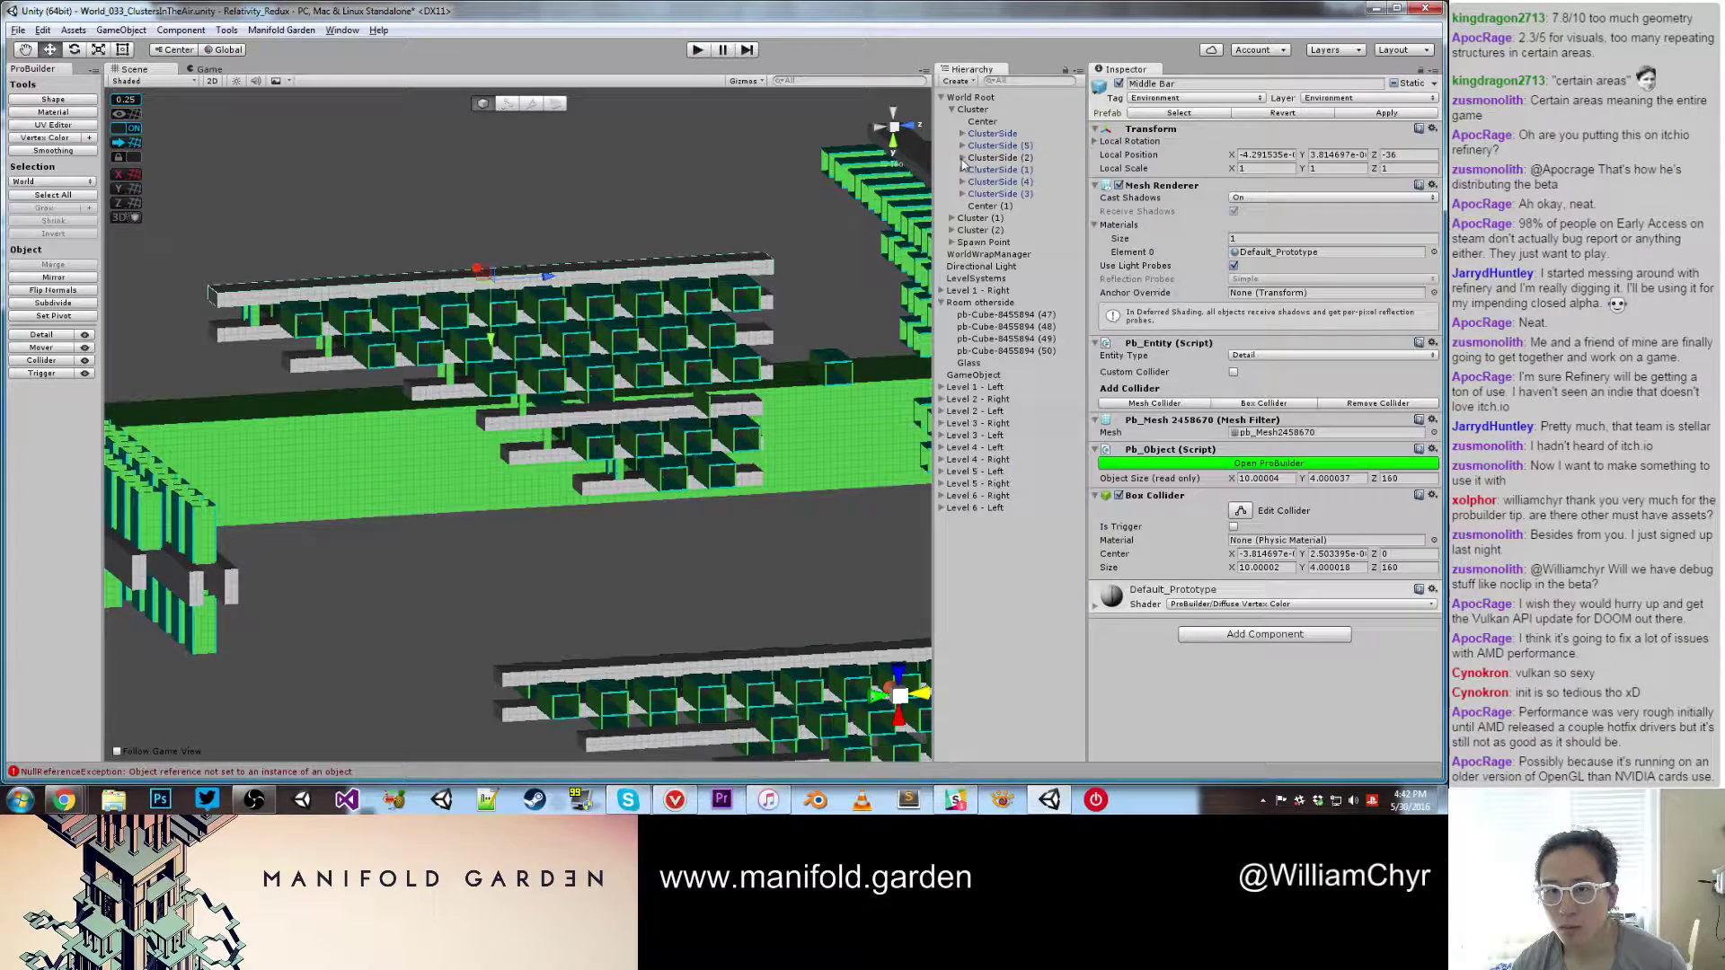
left_click(979, 387)
left_click(979, 507, "shift")
left_click_drag(1021, 403, 1027, 159)
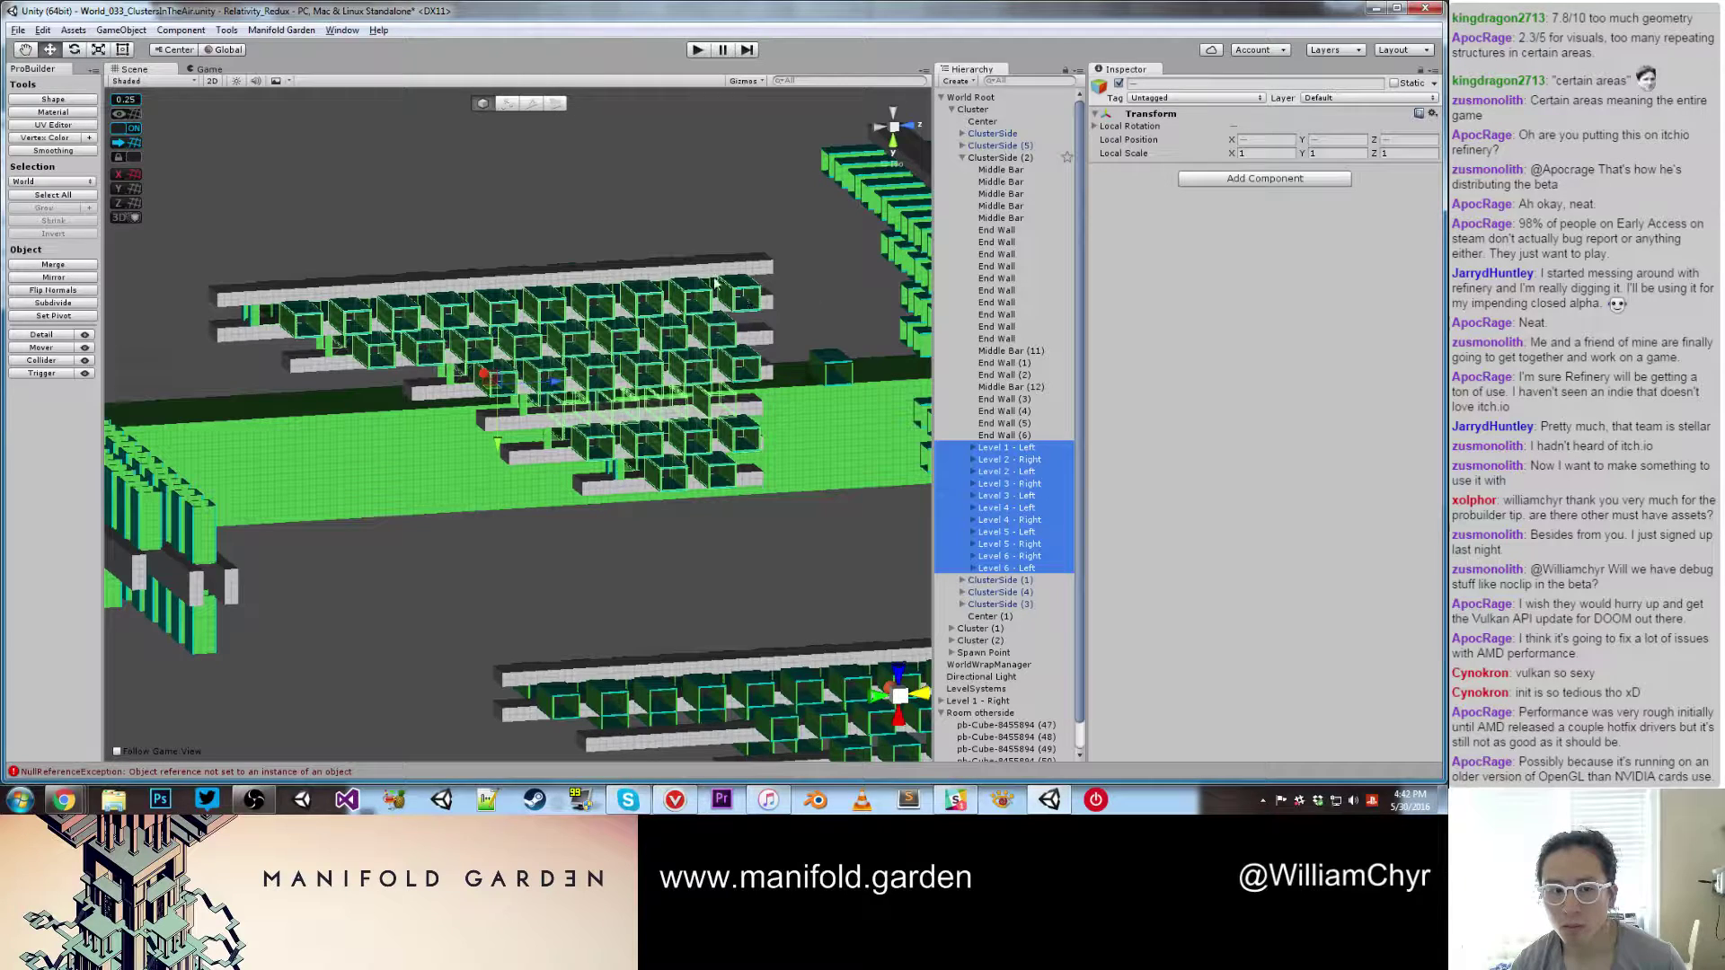
left_click(661, 210)
Step: Duplicate the two end walls at the outer end of the top beams and place the copies one level down, at about local Y -15, Z -85.25
scroll(661, 210, "up", 3)
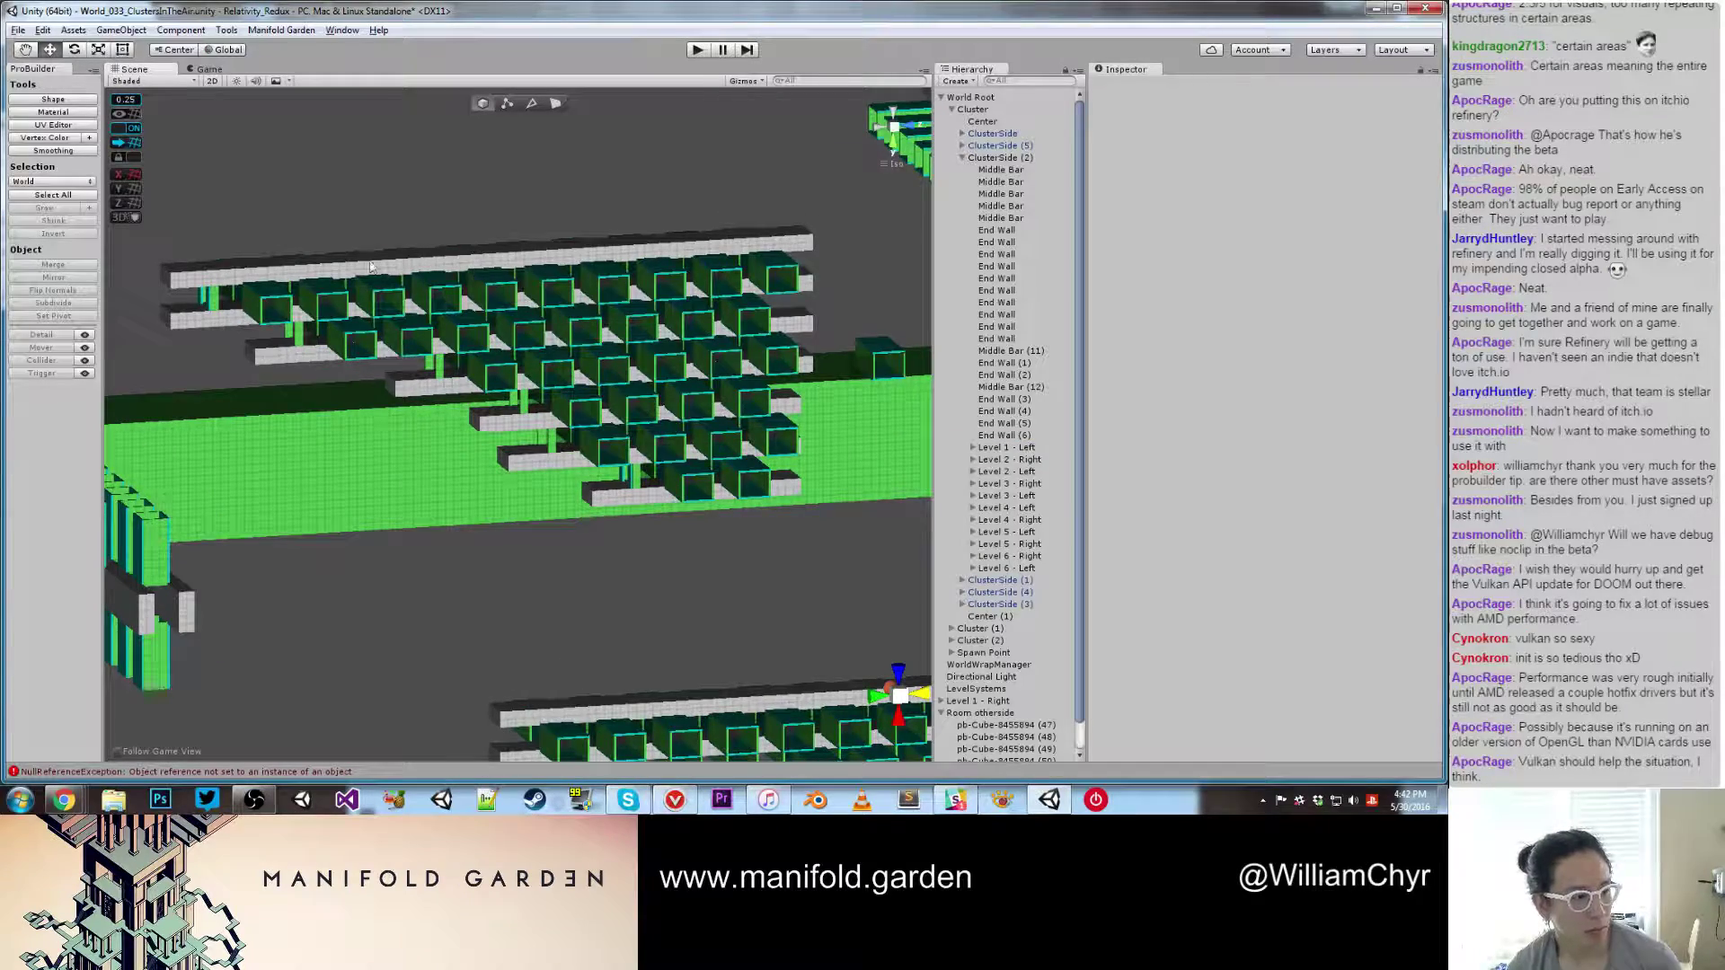
left_click_drag(368, 263, 296, 271, "alt")
scroll(449, 357, "up", 3)
middle_click_drag(450, 358, 525, 445)
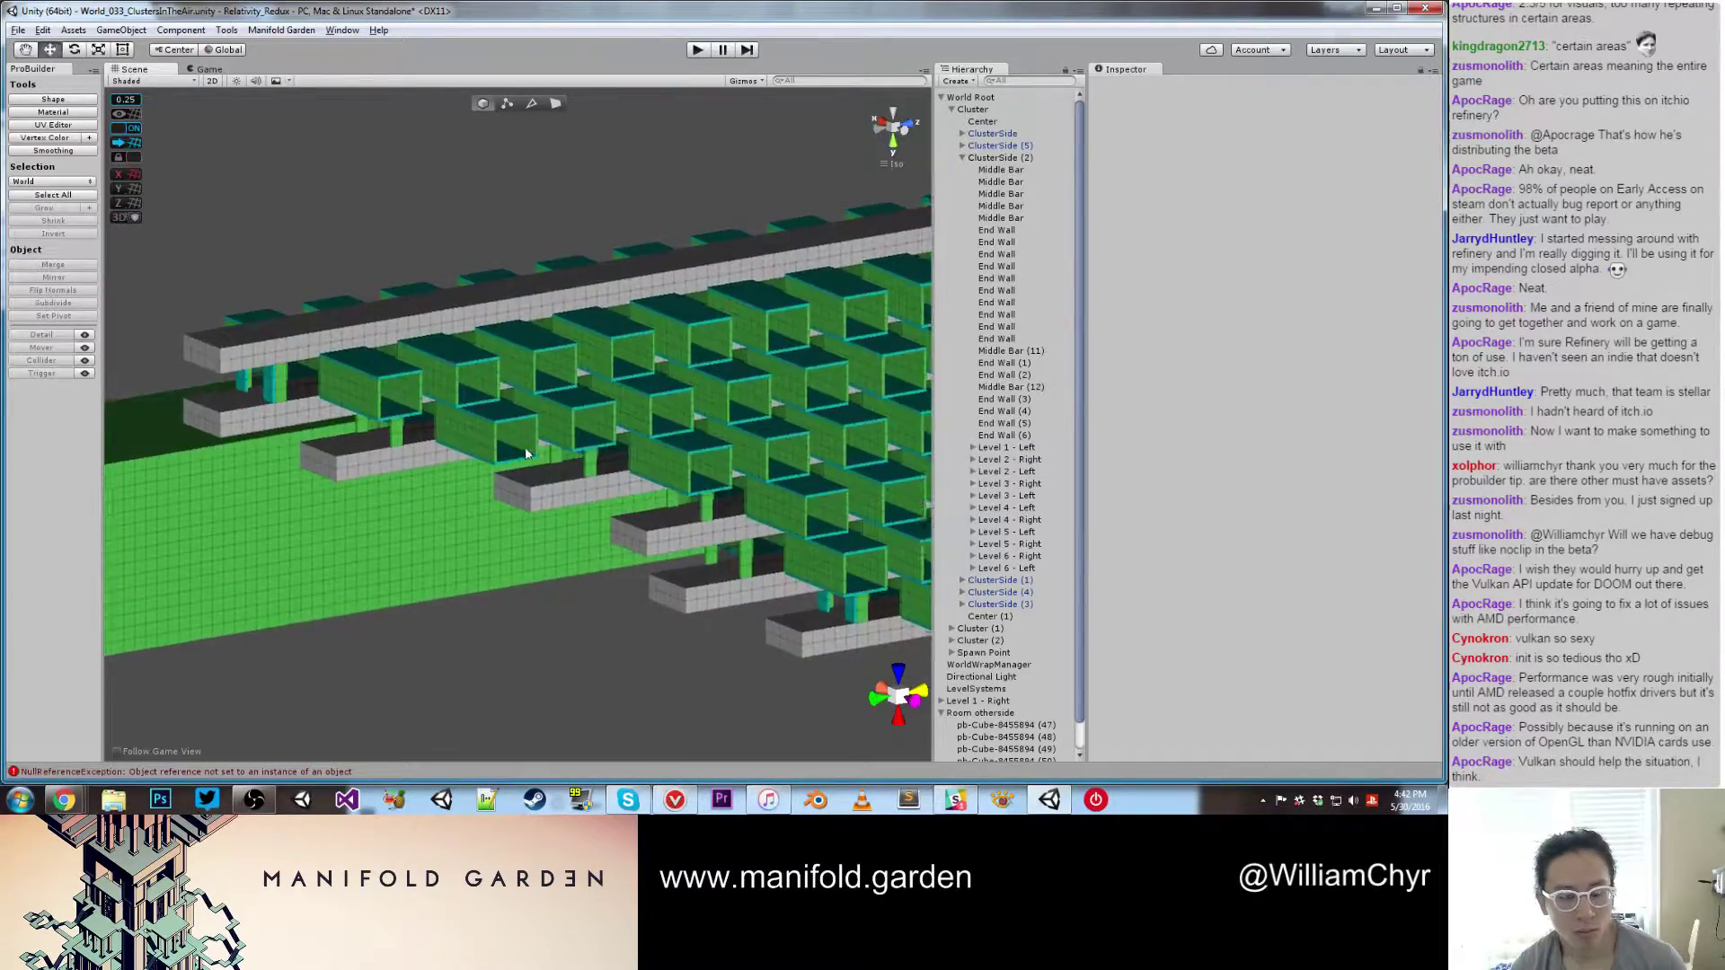
left_click_drag(525, 446, 400, 388, "alt")
left_click(441, 357)
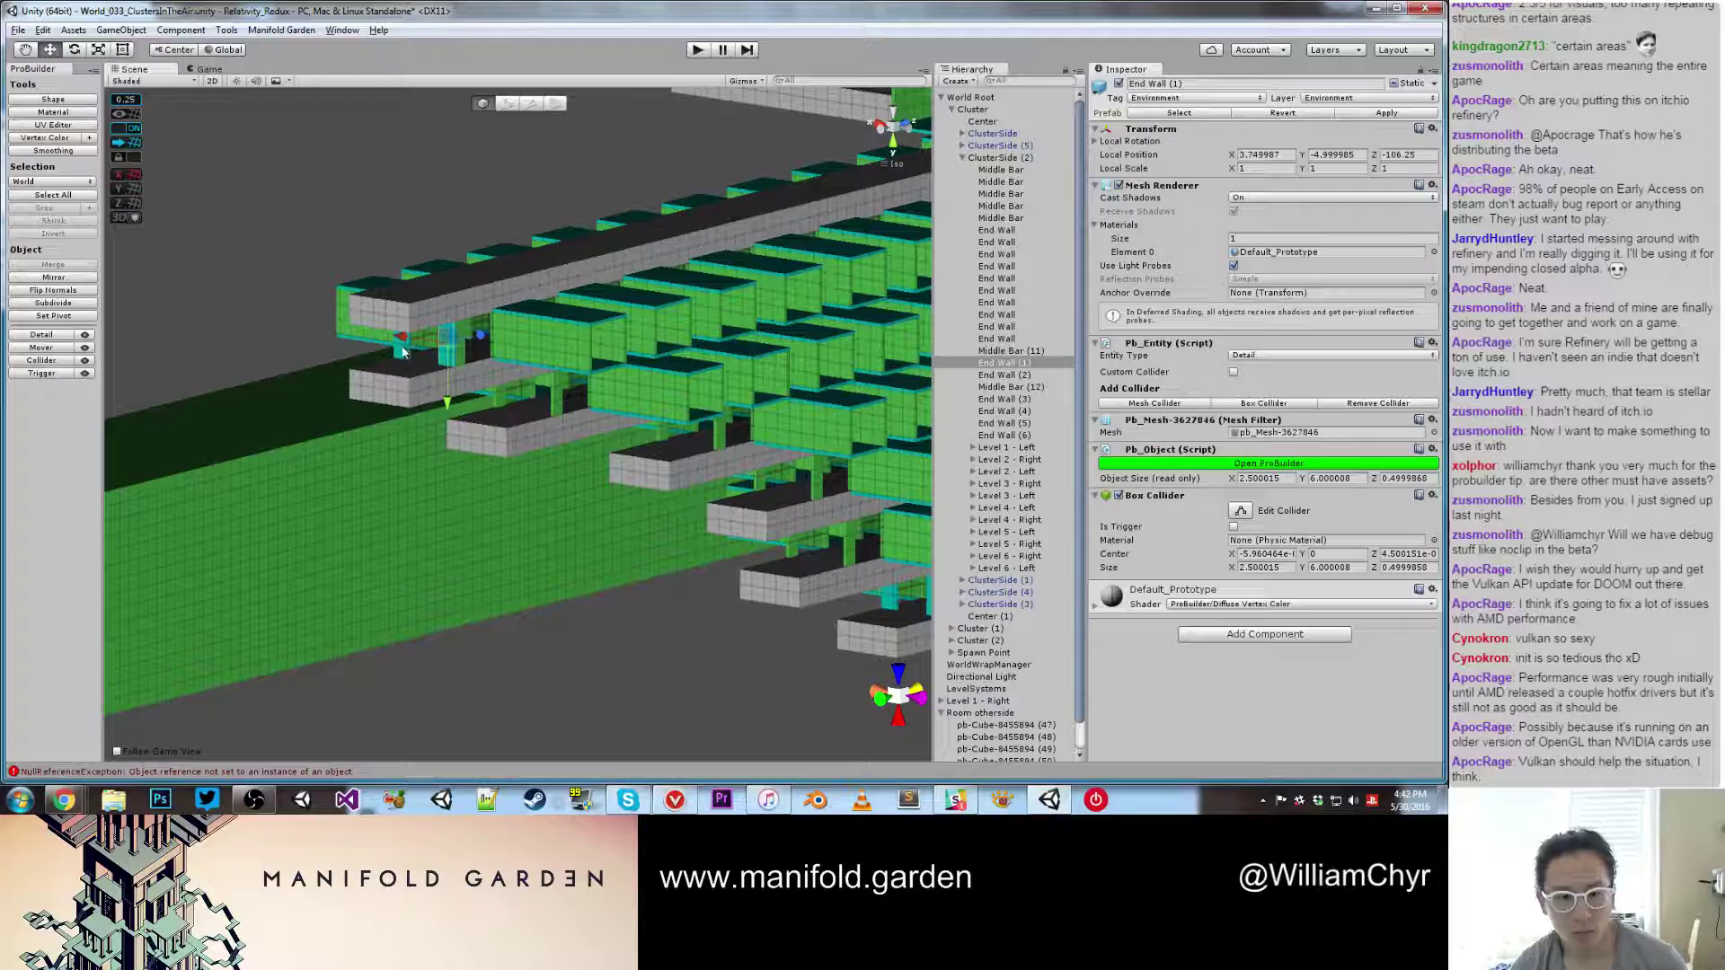
left_click(409, 355, "shift")
key("ctrl+d")
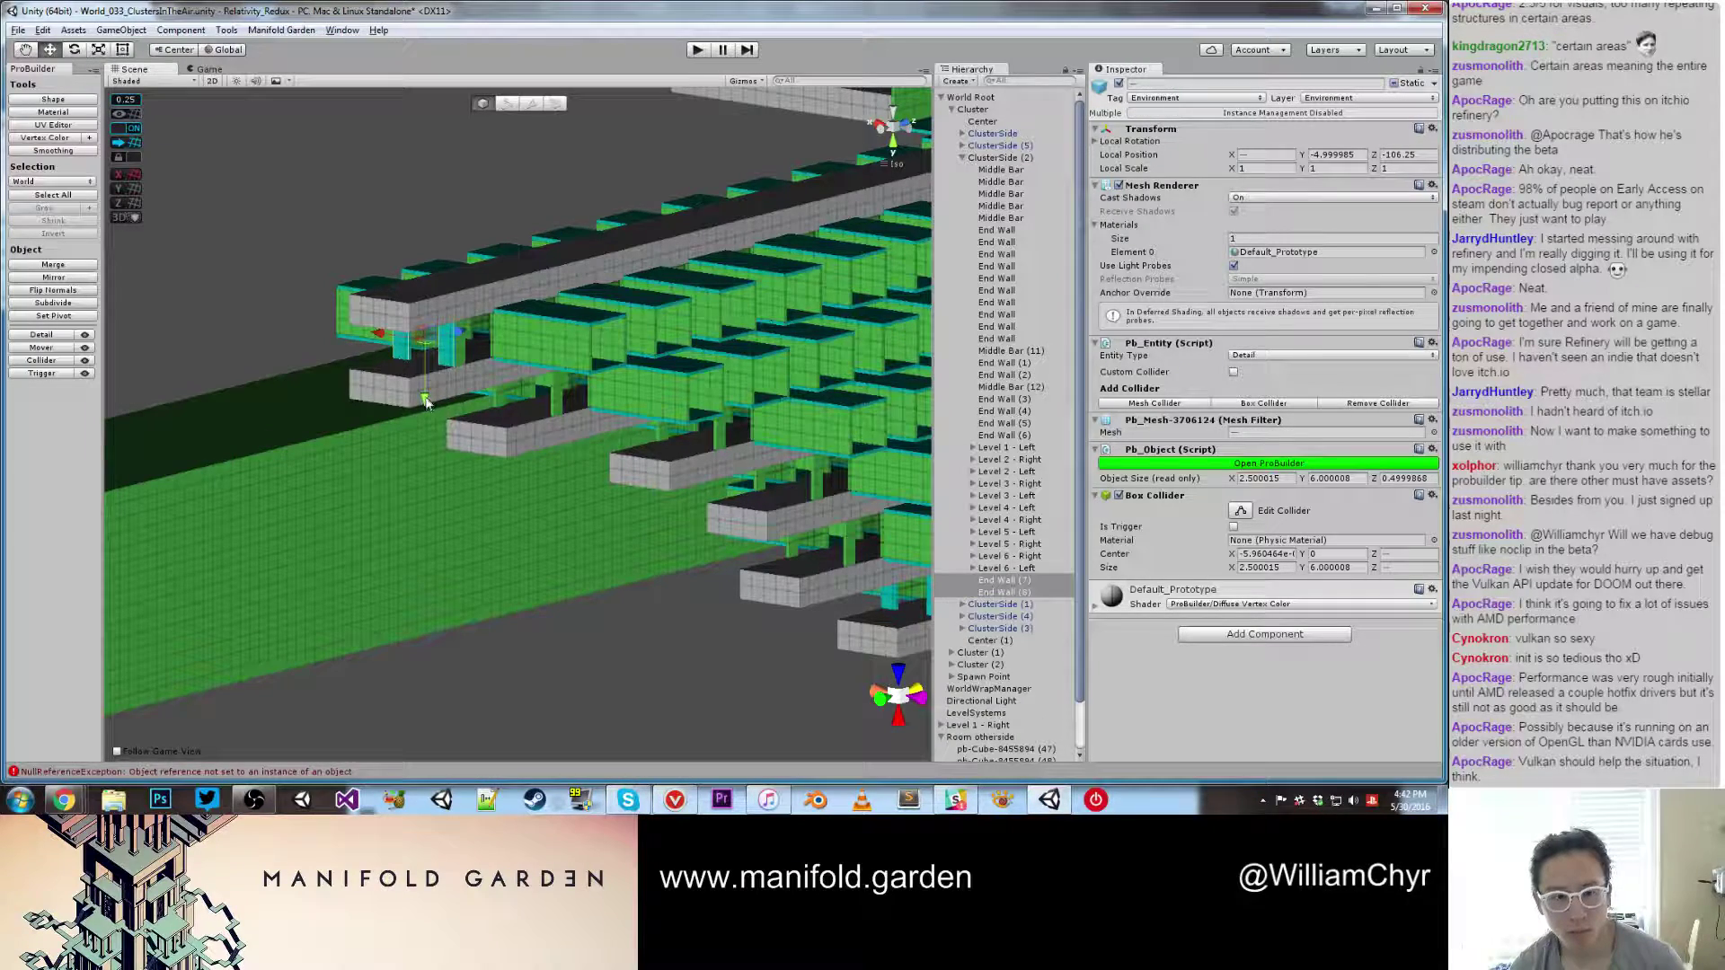
left_click_drag(424, 400, 564, 404)
scroll(425, 480, "up", 4)
key("v")
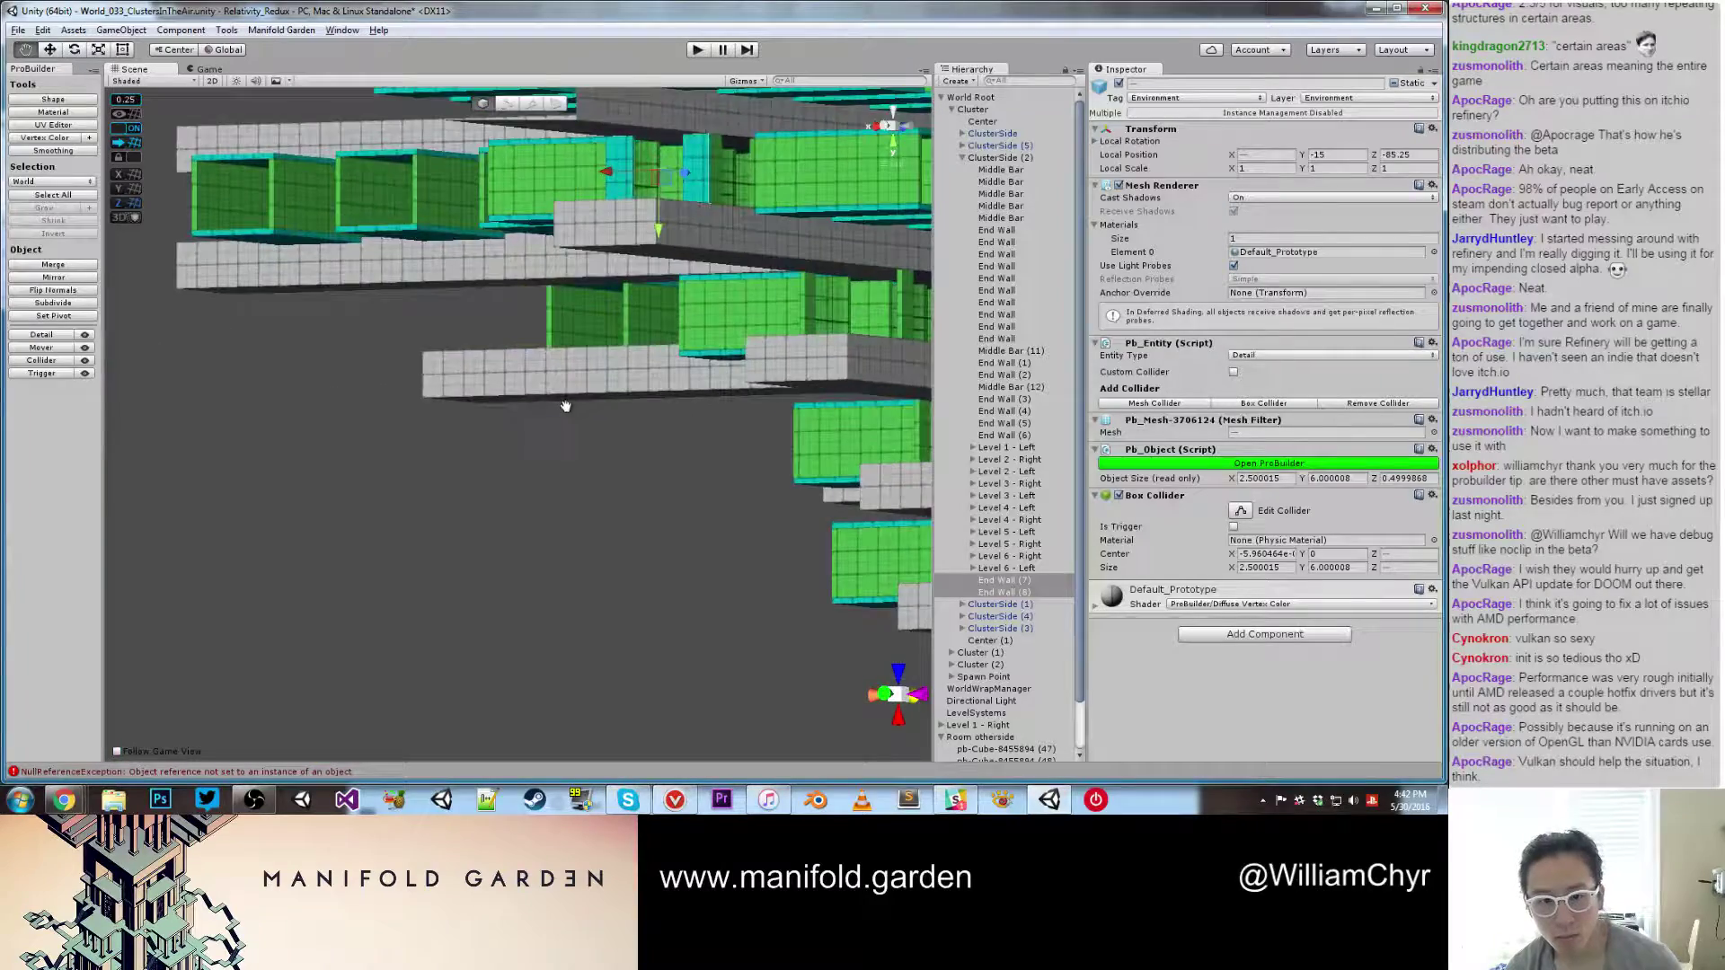
middle_click_drag(564, 403, 395, 499)
Step: Duplicate the end wall pair again and place it under the next shorter beam at about local Y -25, Z -50.25
key("ctrl+d")
left_click_drag(430, 366, 458, 477)
left_click_drag(460, 474, 566, 458, "alt")
left_click_drag(312, 463, 520, 427)
Step: Copy the end wall pair down another level and align it on the beam's end at about local Y -35, Z -29.25
key("ctrl+d")
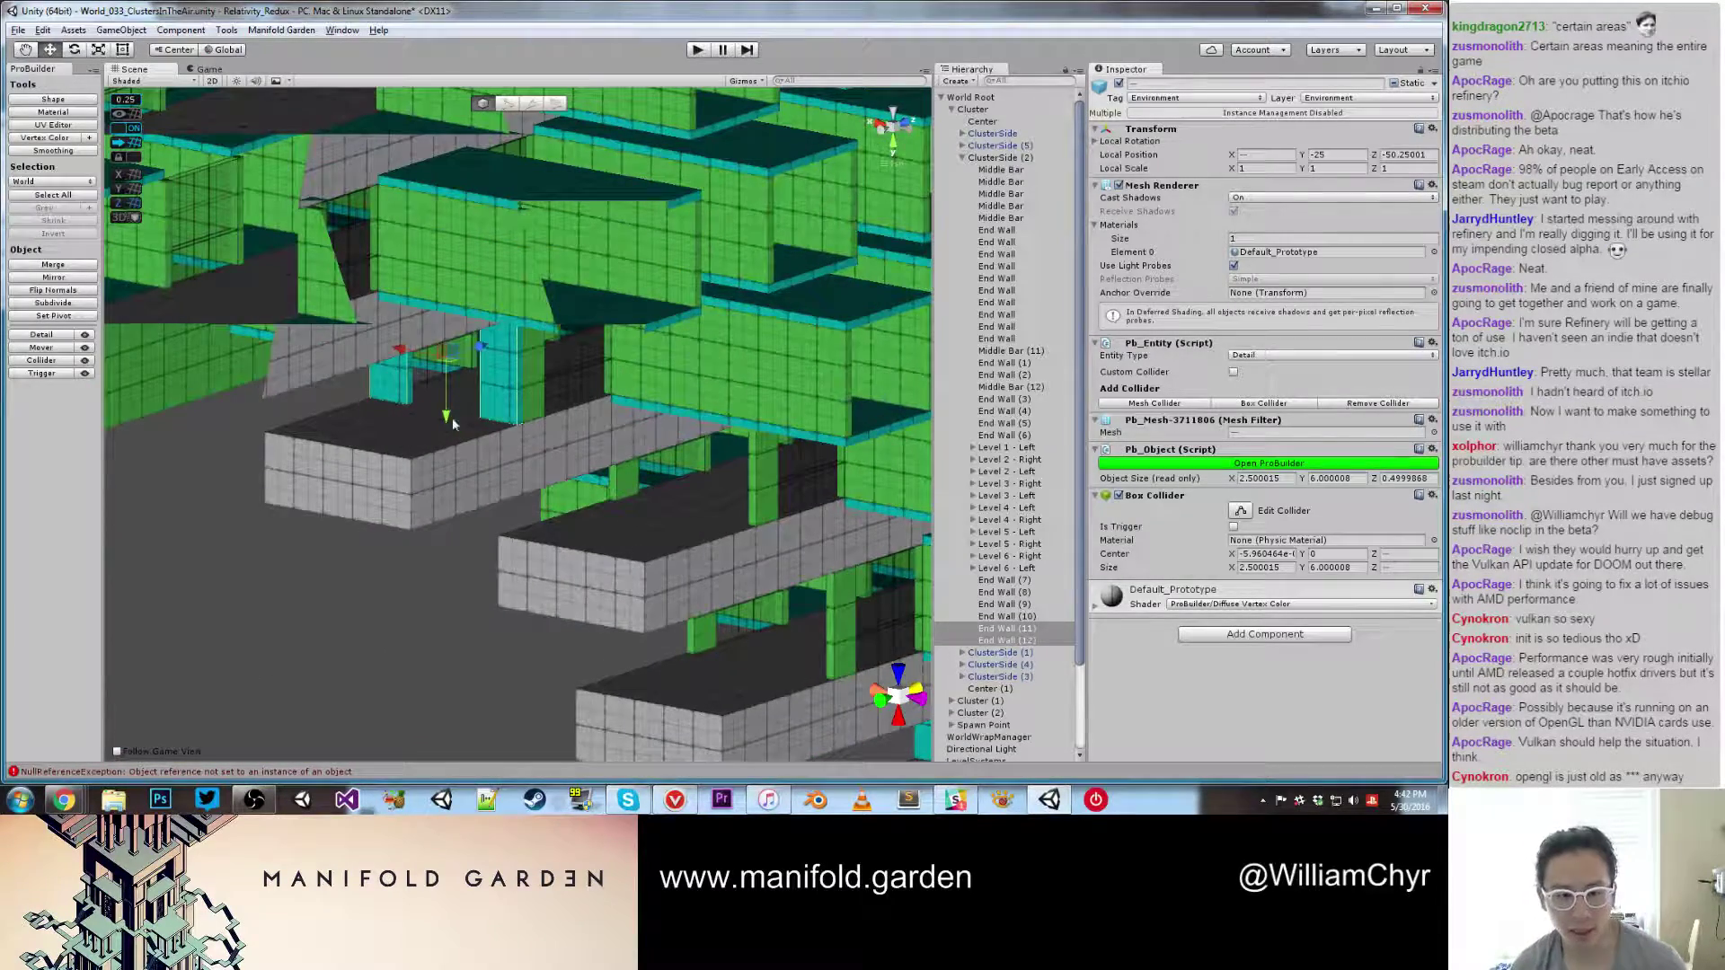
left_click_drag(447, 416, 747, 537)
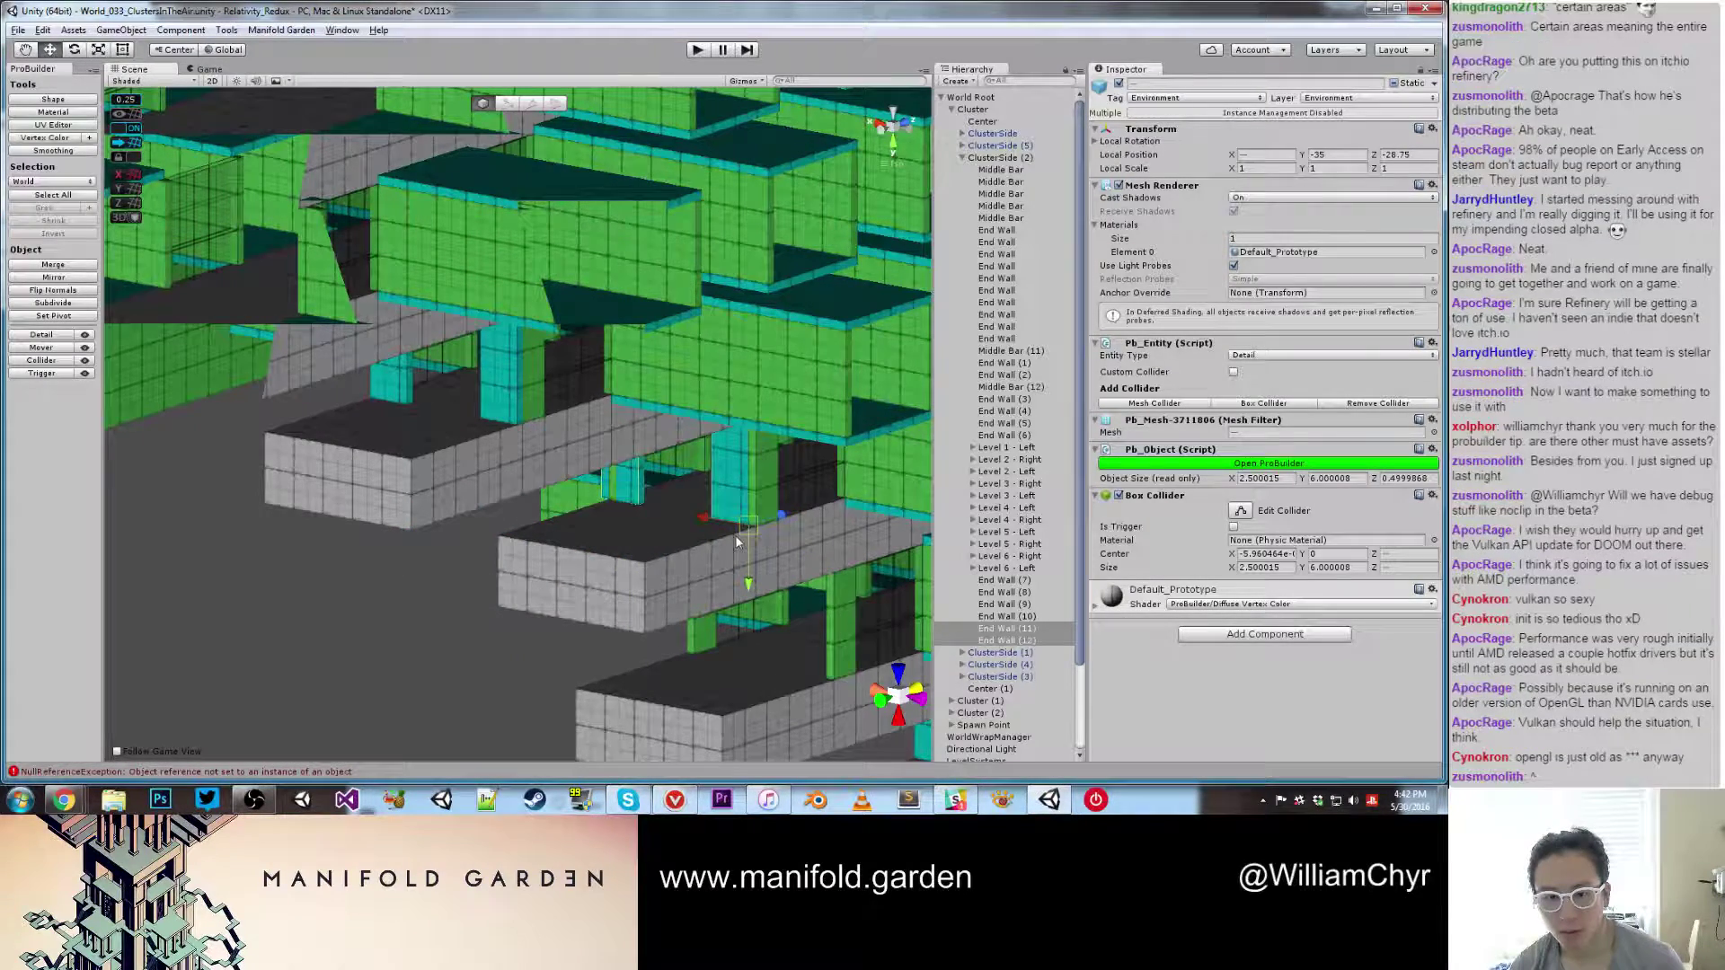
scroll(759, 531, "up", 3)
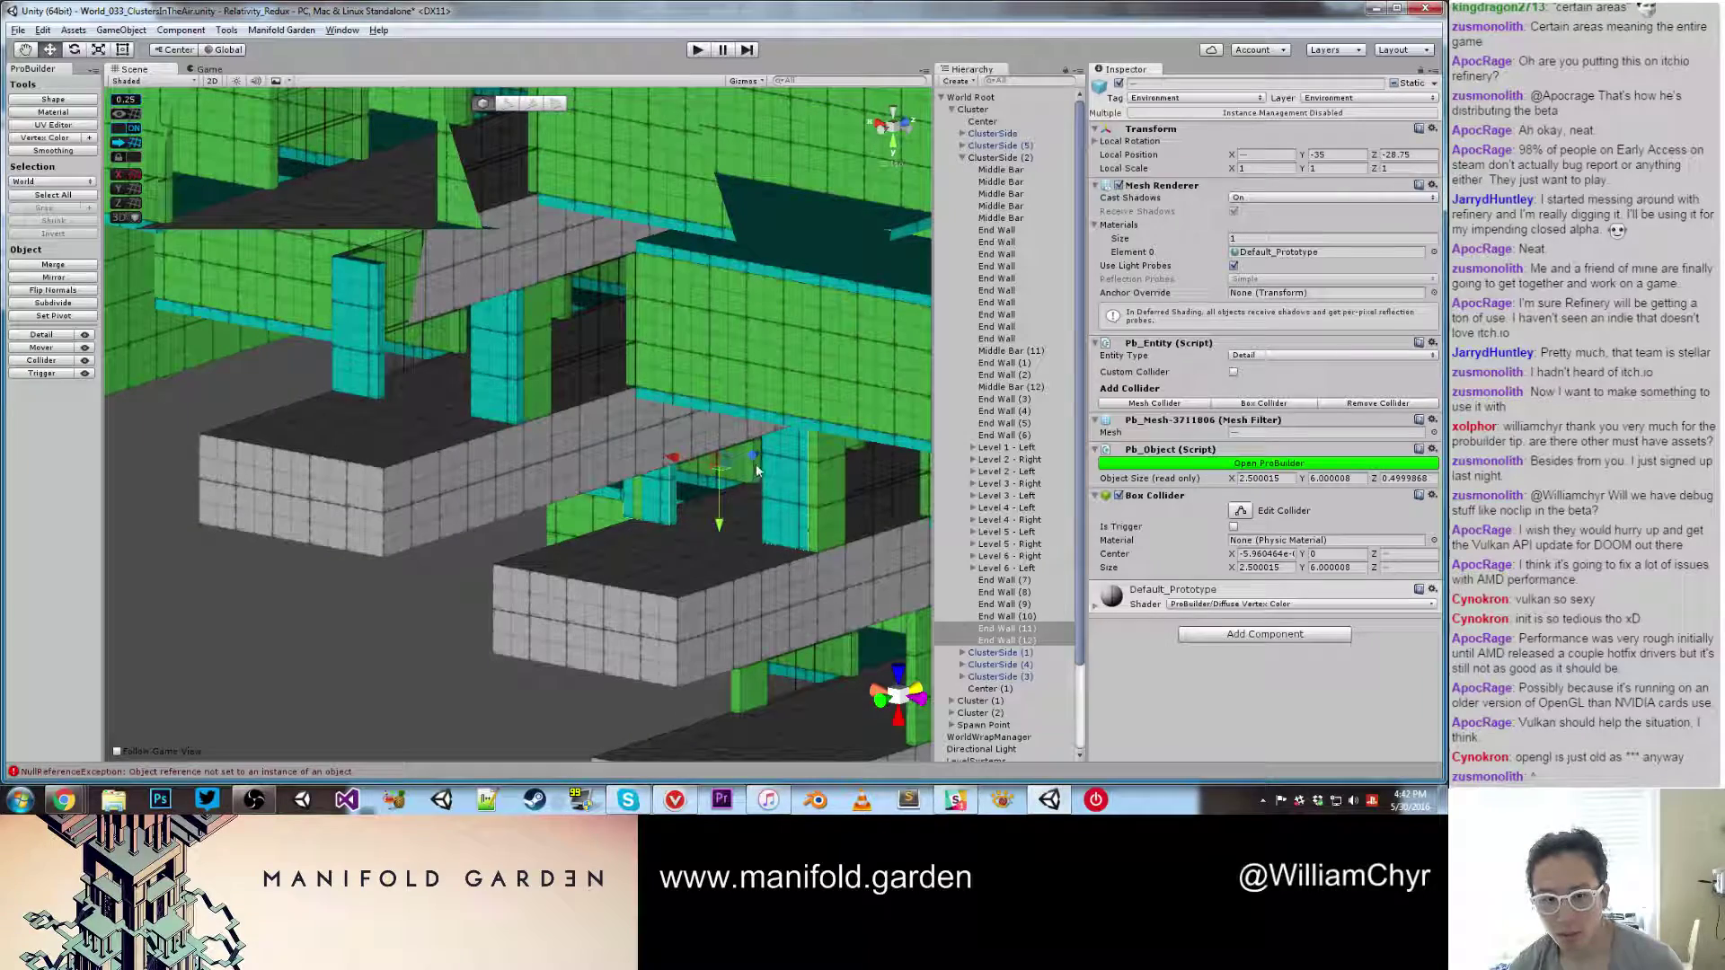
left_click_drag(753, 456, 687, 466)
scroll(808, 526, "down", 5)
Step: Duplicate the end wall pair onto the second-lowest beam's outer end and clear the selection
middle_click_drag(809, 533, 633, 423)
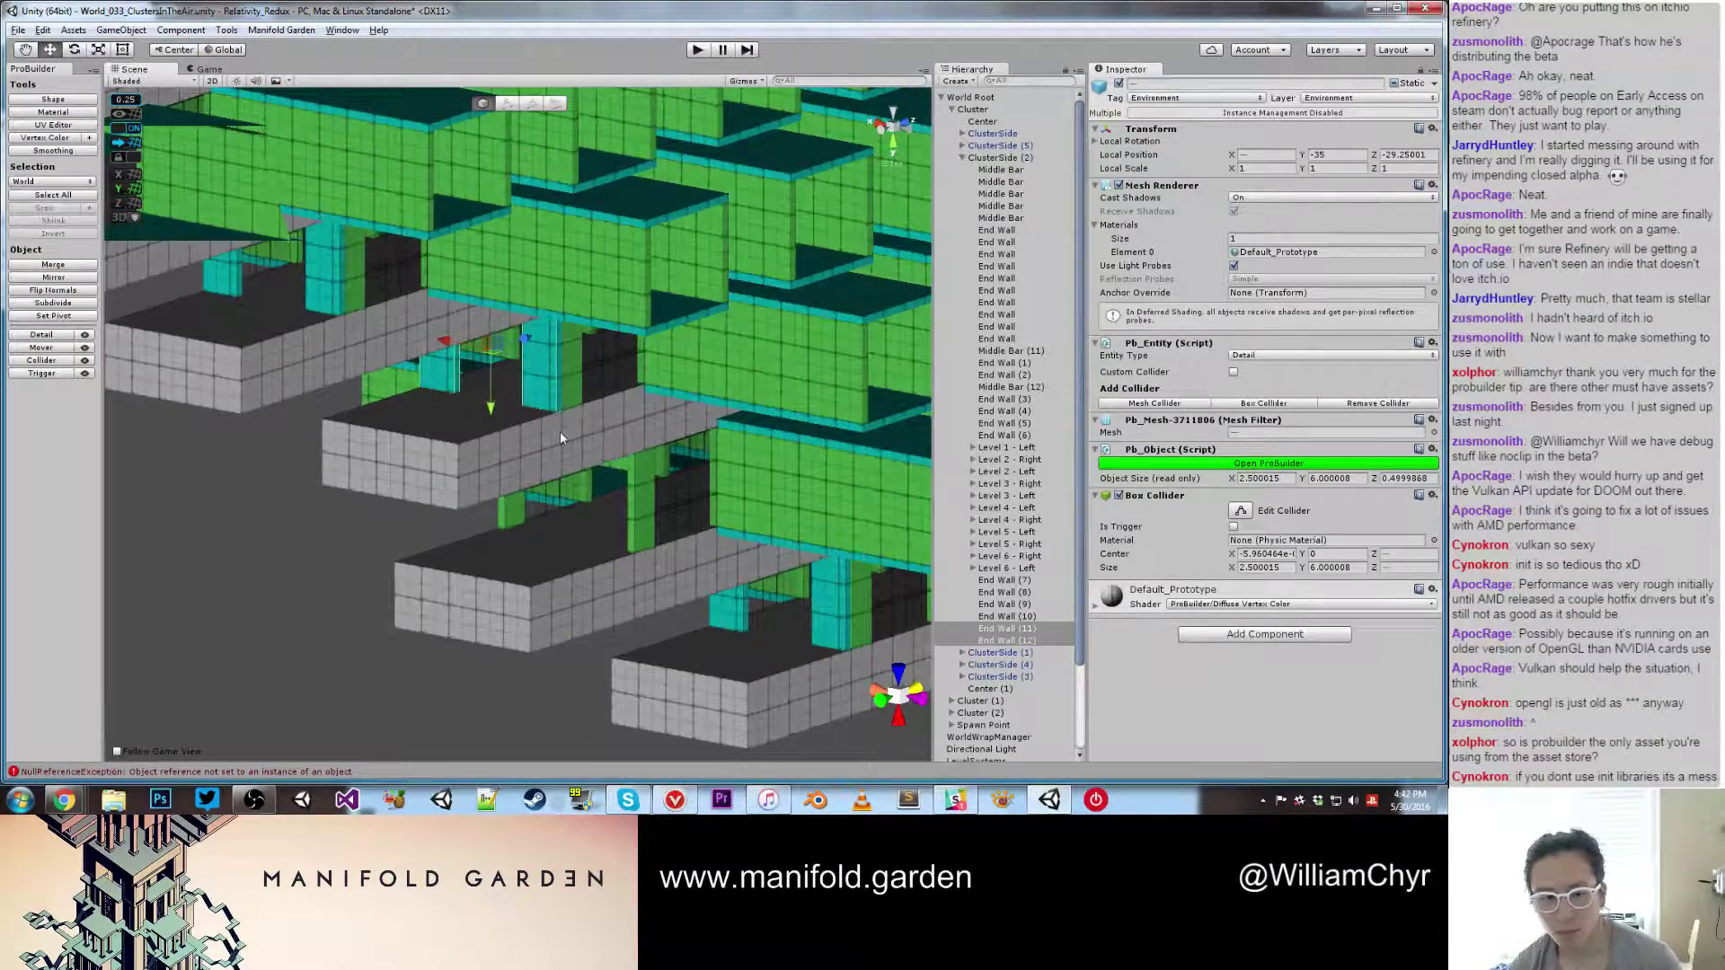
key("ctrl+d")
left_click_drag(489, 409, 433, 602)
scroll(636, 555, "down", 4)
left_click(515, 559)
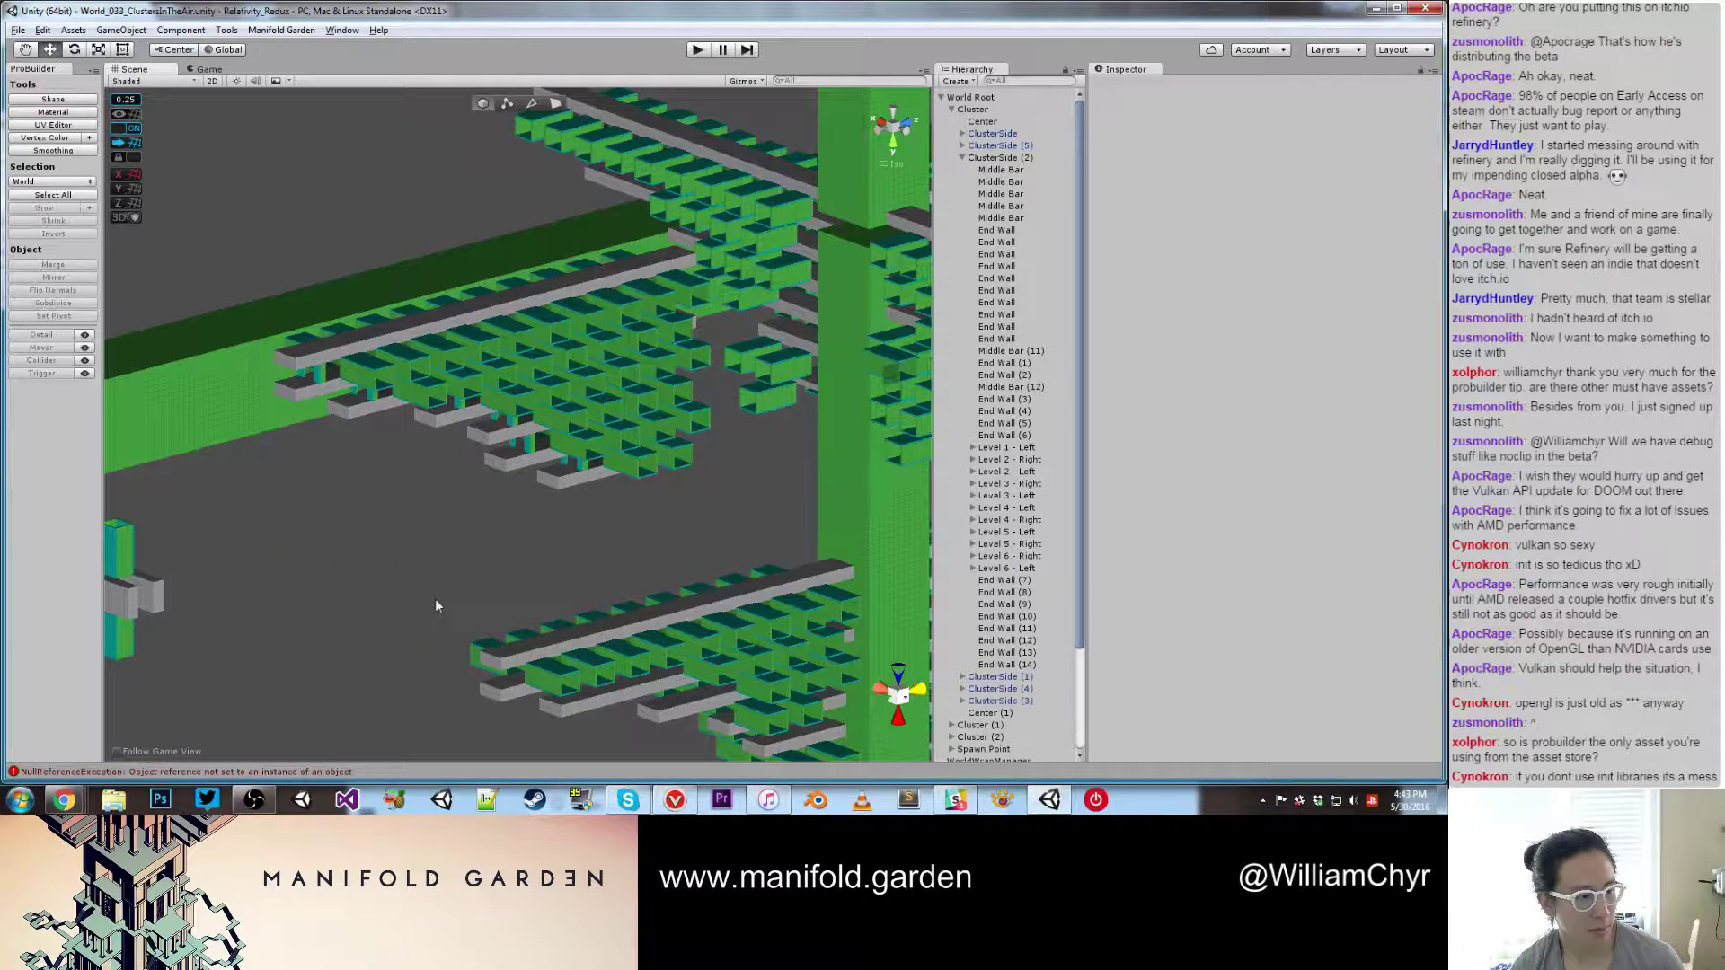
Step: Apply the ClusterSide (2) changes to its prefab and clear the selection
left_click_drag(436, 597, 701, 413, "alt")
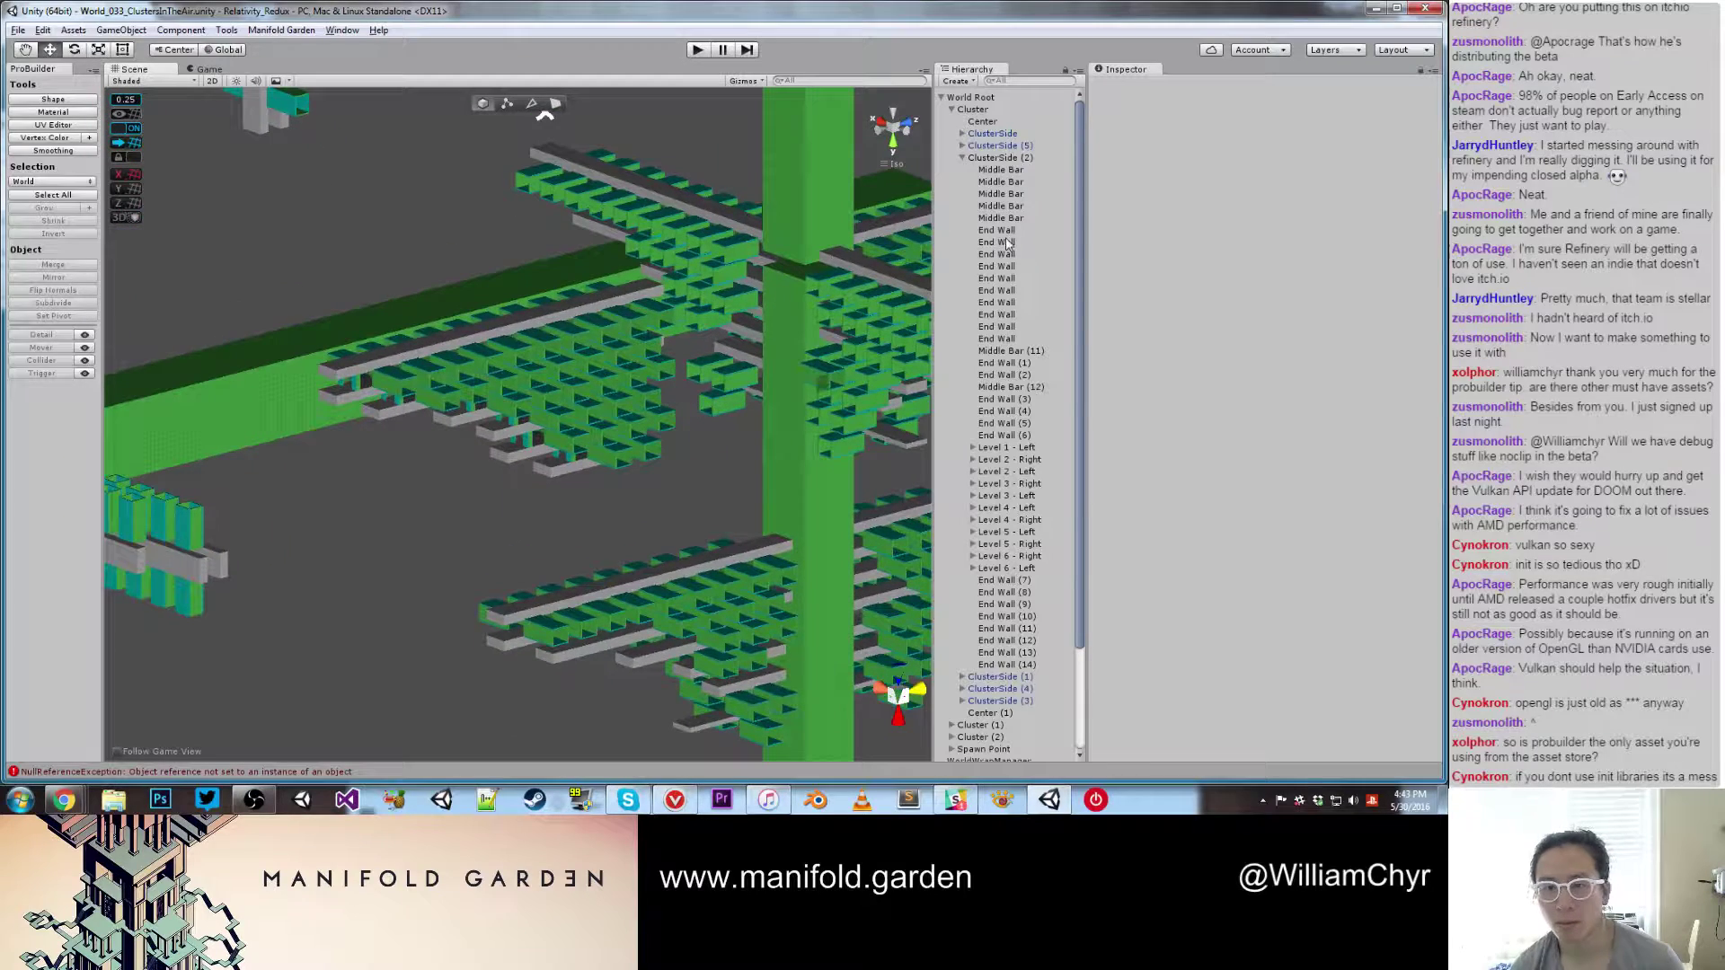
left_click(1022, 157)
left_click(1383, 114)
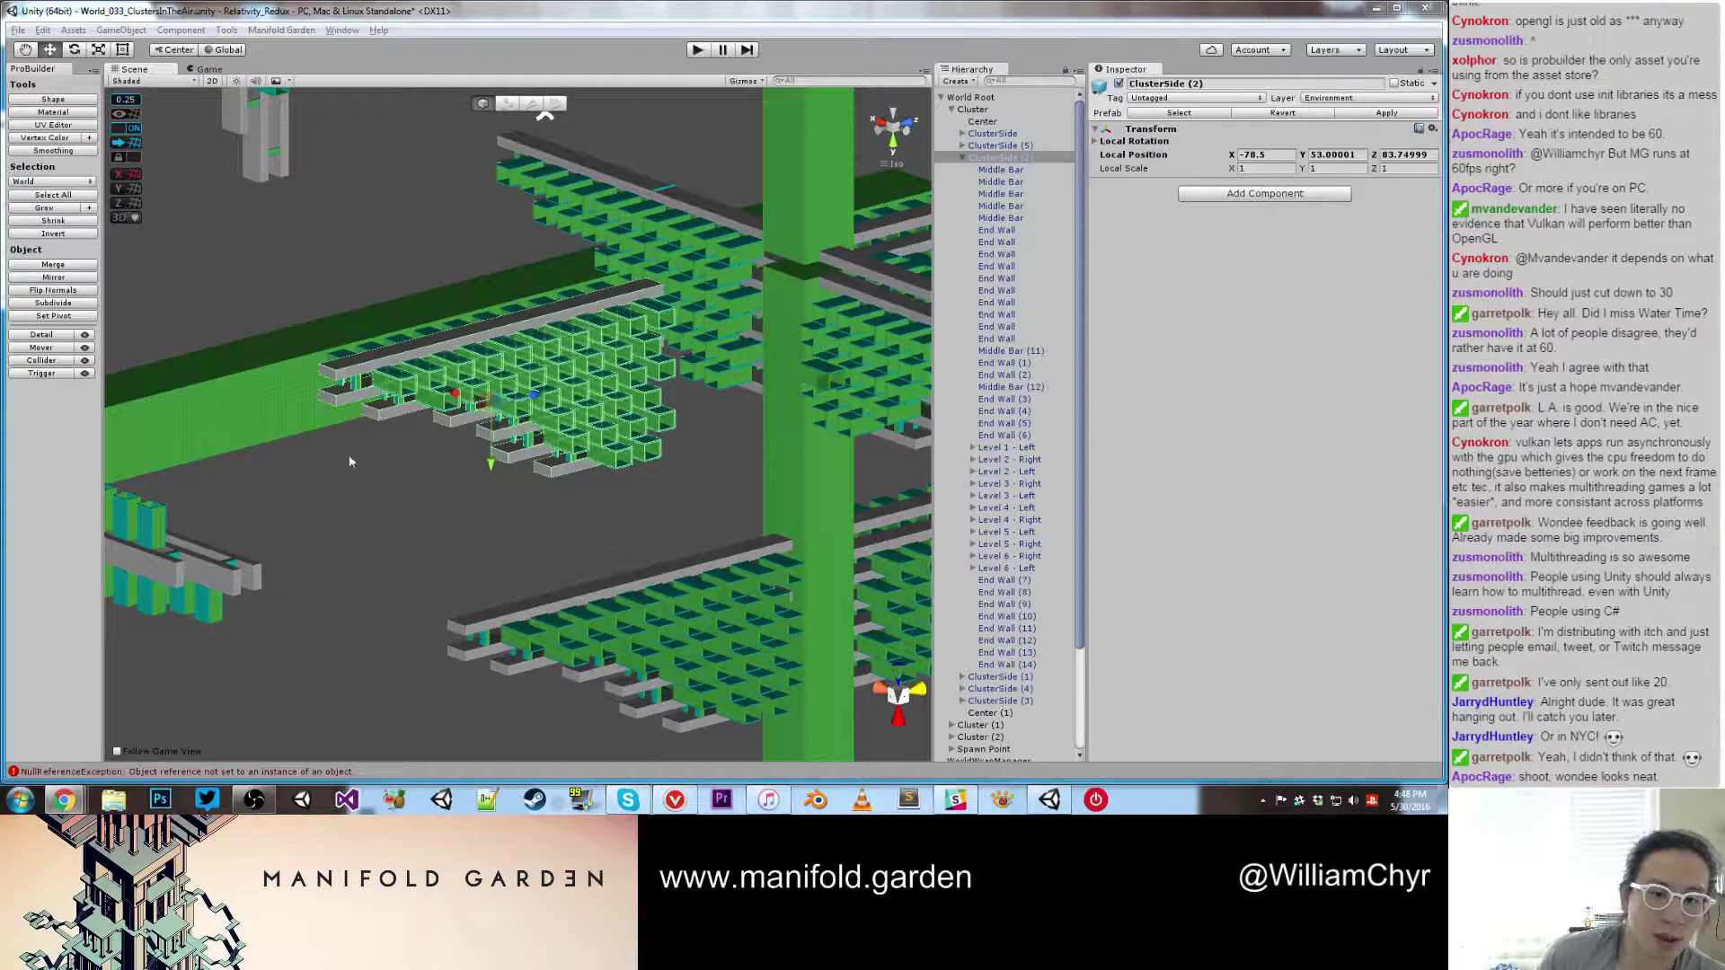
left_click(368, 476)
scroll(413, 451, "down", 6)
scroll(414, 370, "up", 3)
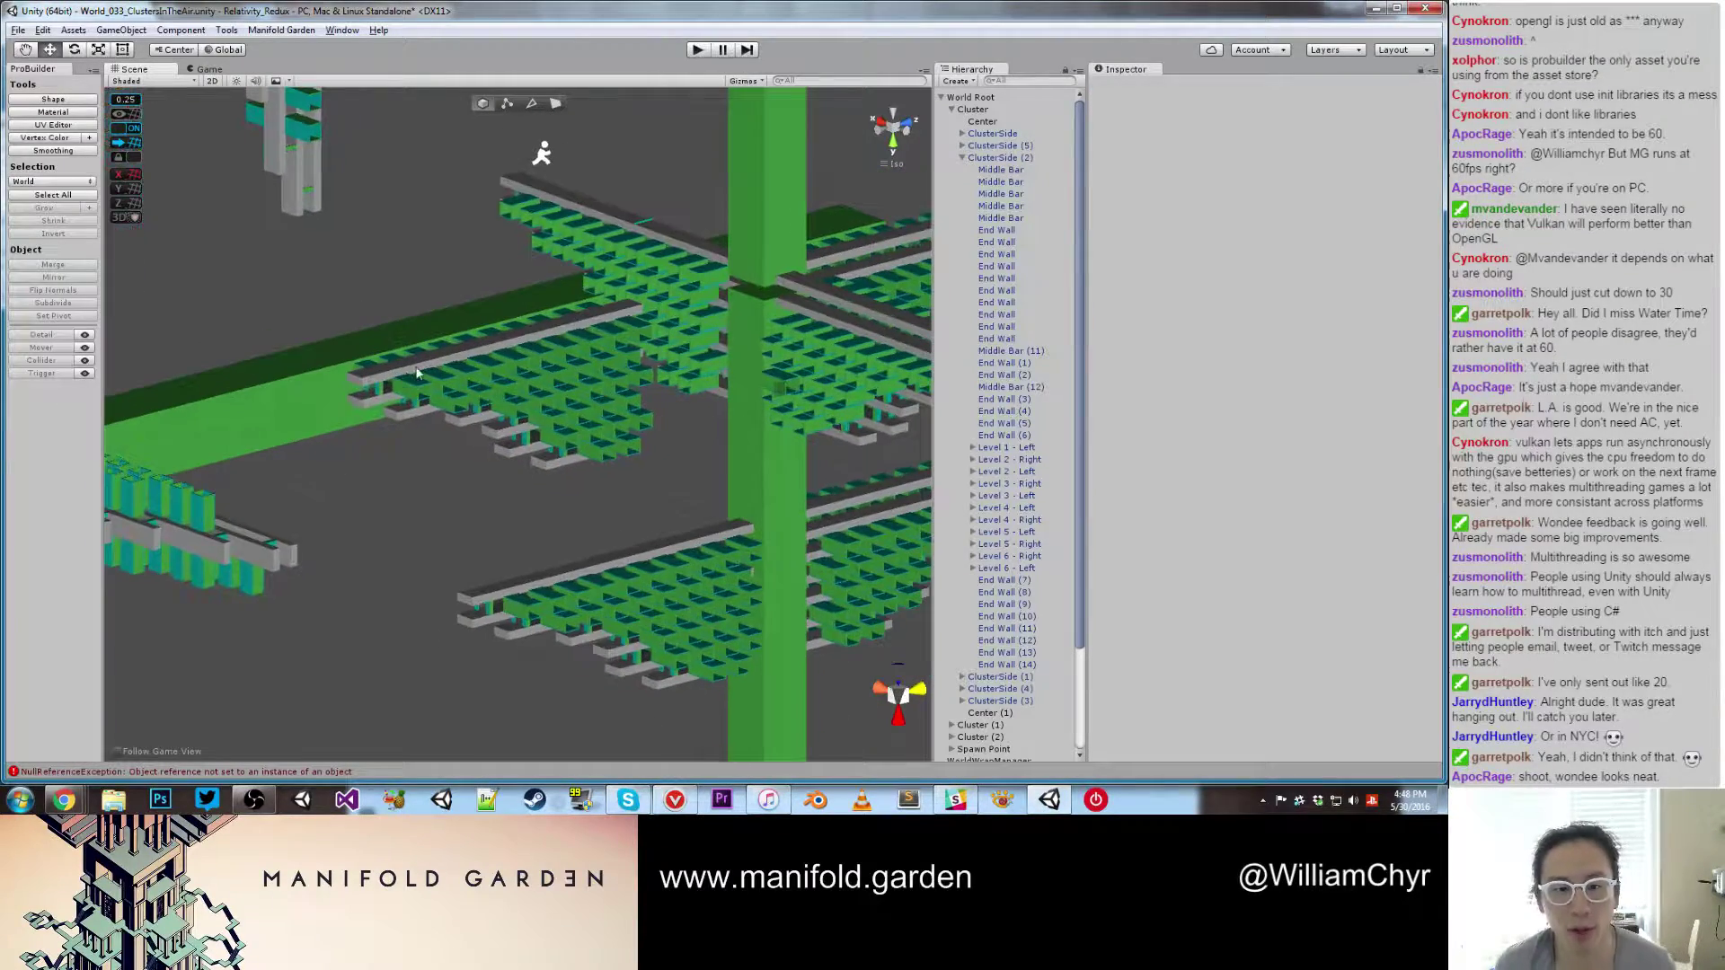
Step: Move ClusterSide (2) along Z towards the central column to about local Z 21
left_click(417, 373)
left_click_drag(721, 332, 751, 373, "alt")
scroll(751, 373, "up", 4)
middle_click_drag(751, 372, 725, 354)
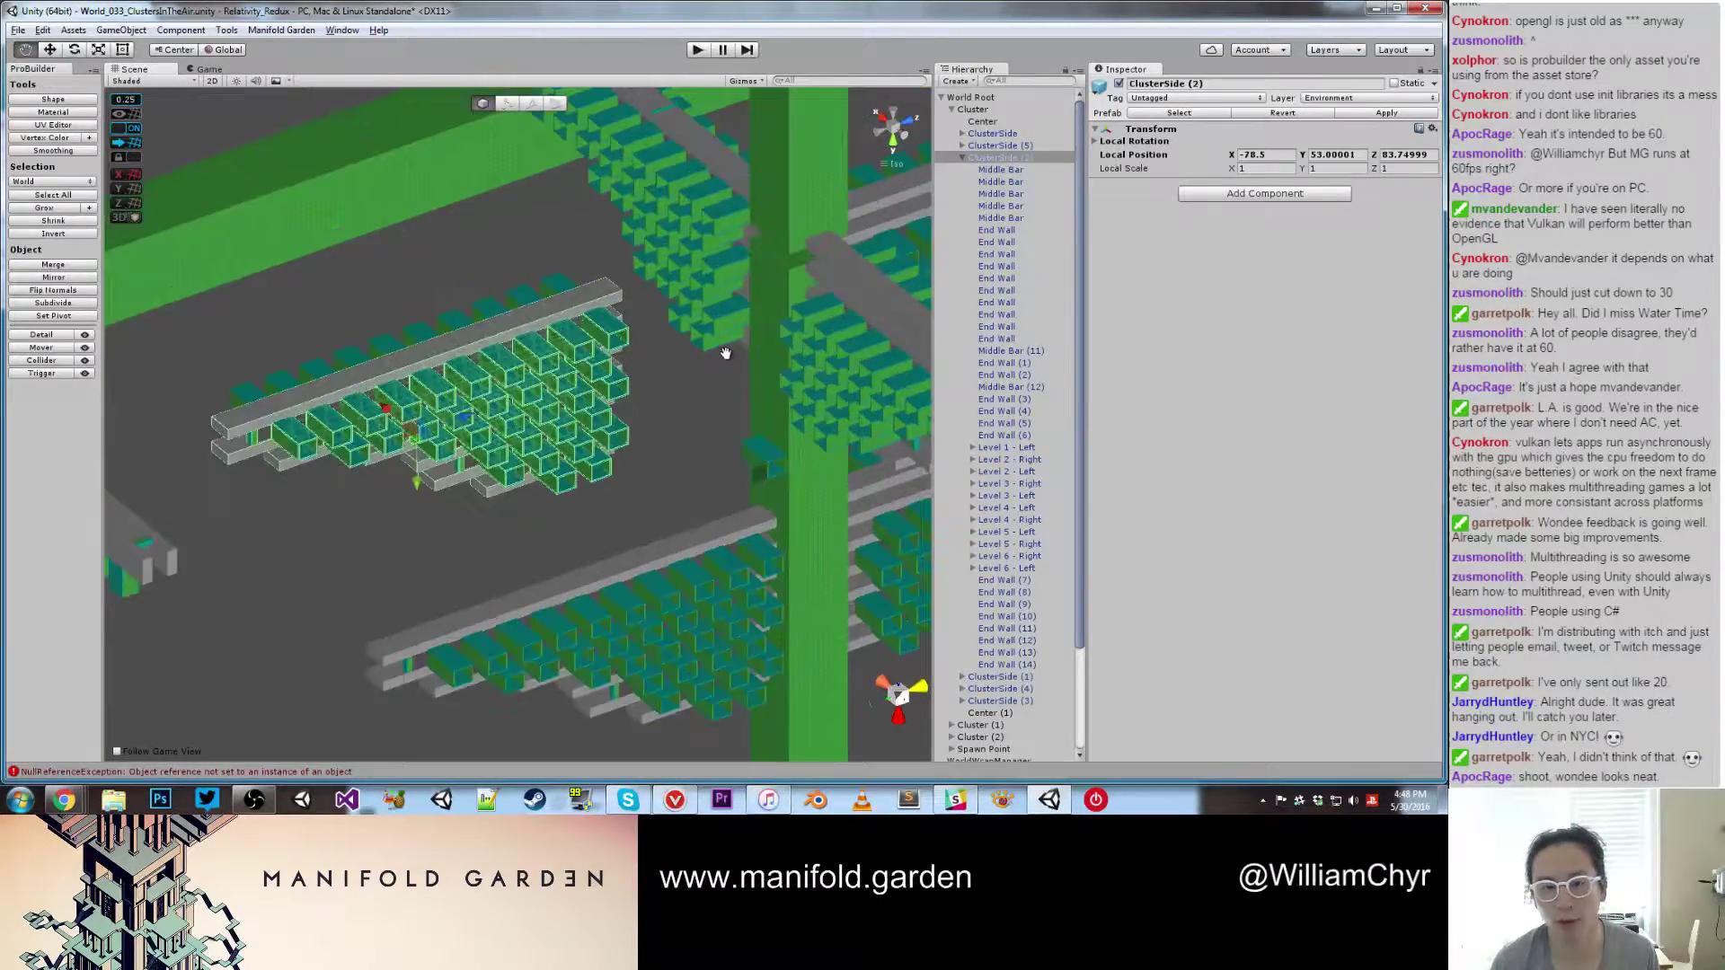
left_click_drag(726, 353, 580, 433)
left_click_drag(308, 499, 492, 460)
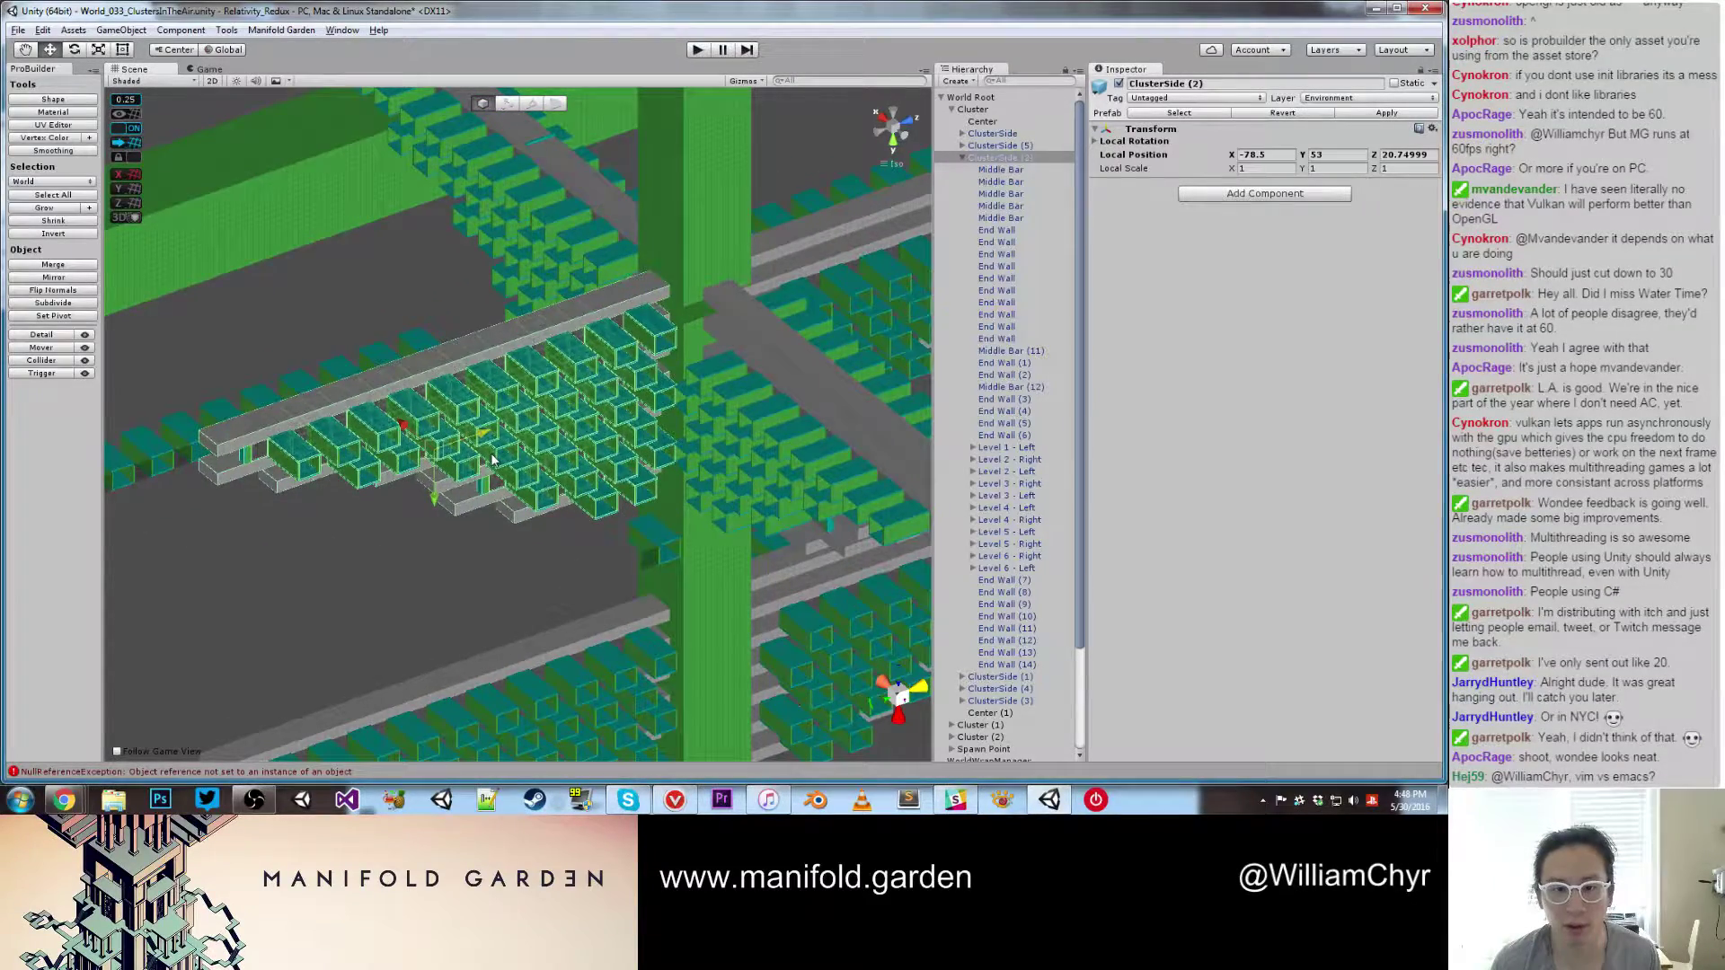
scroll(492, 460, "up", 6)
middle_click_drag(484, 416, 293, 477)
left_click_drag(288, 466, 304, 473, "alt")
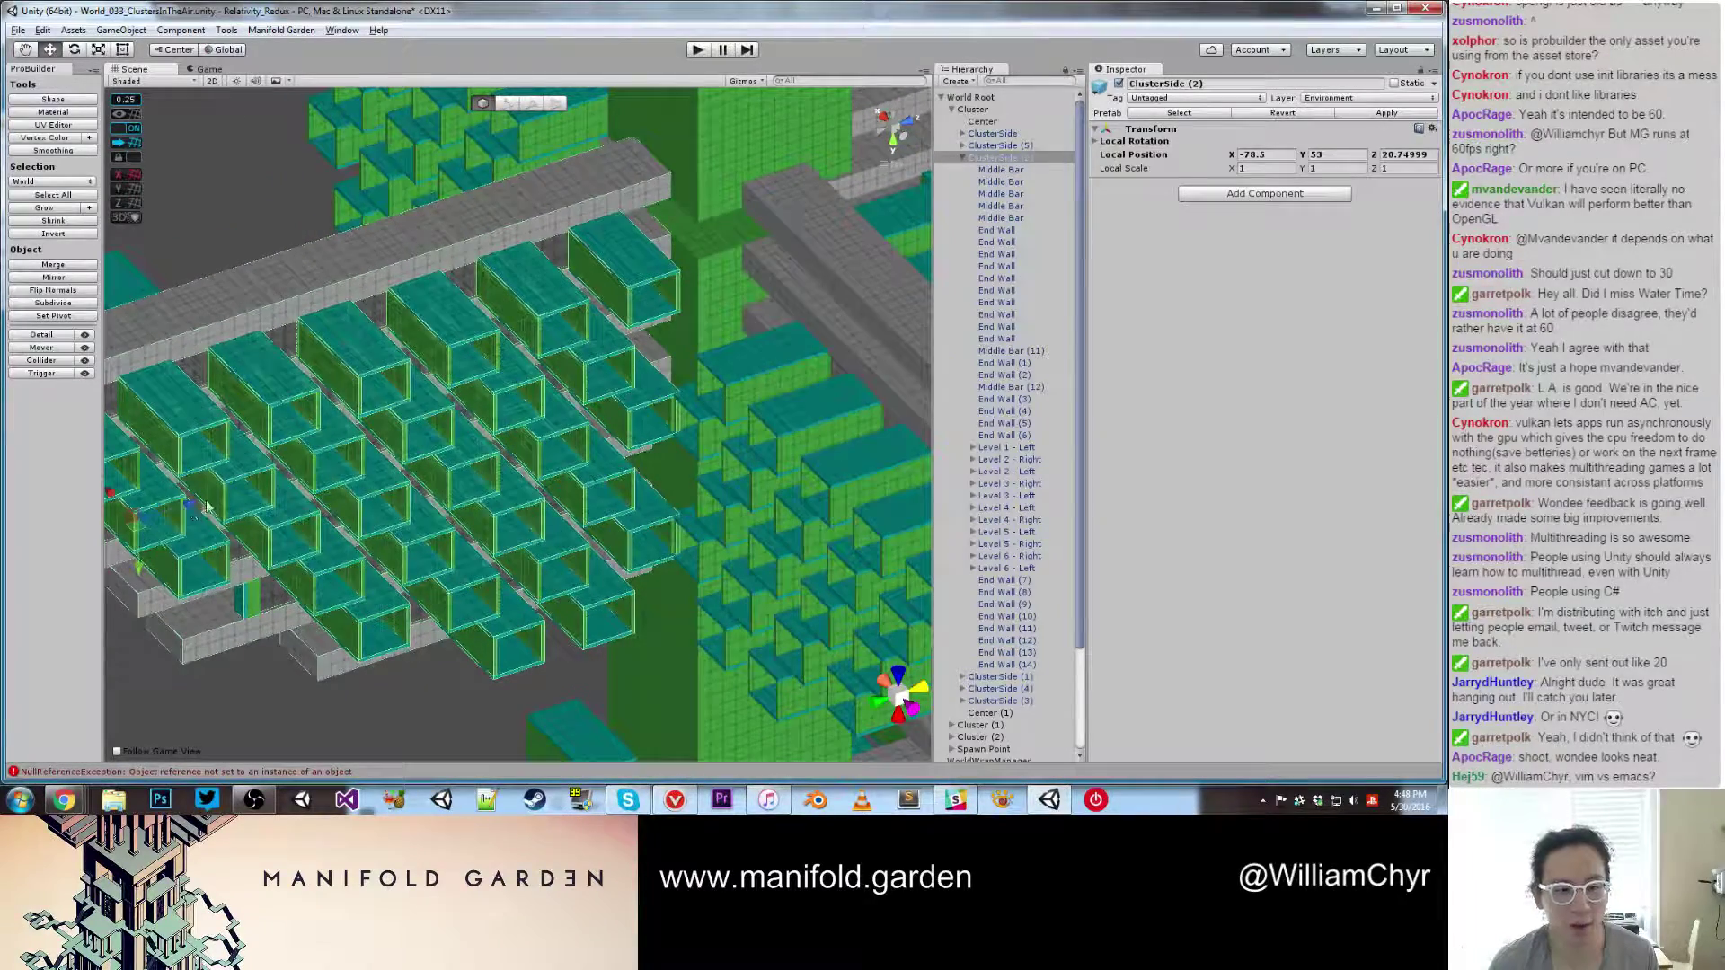
left_click_drag(186, 505, 200, 506)
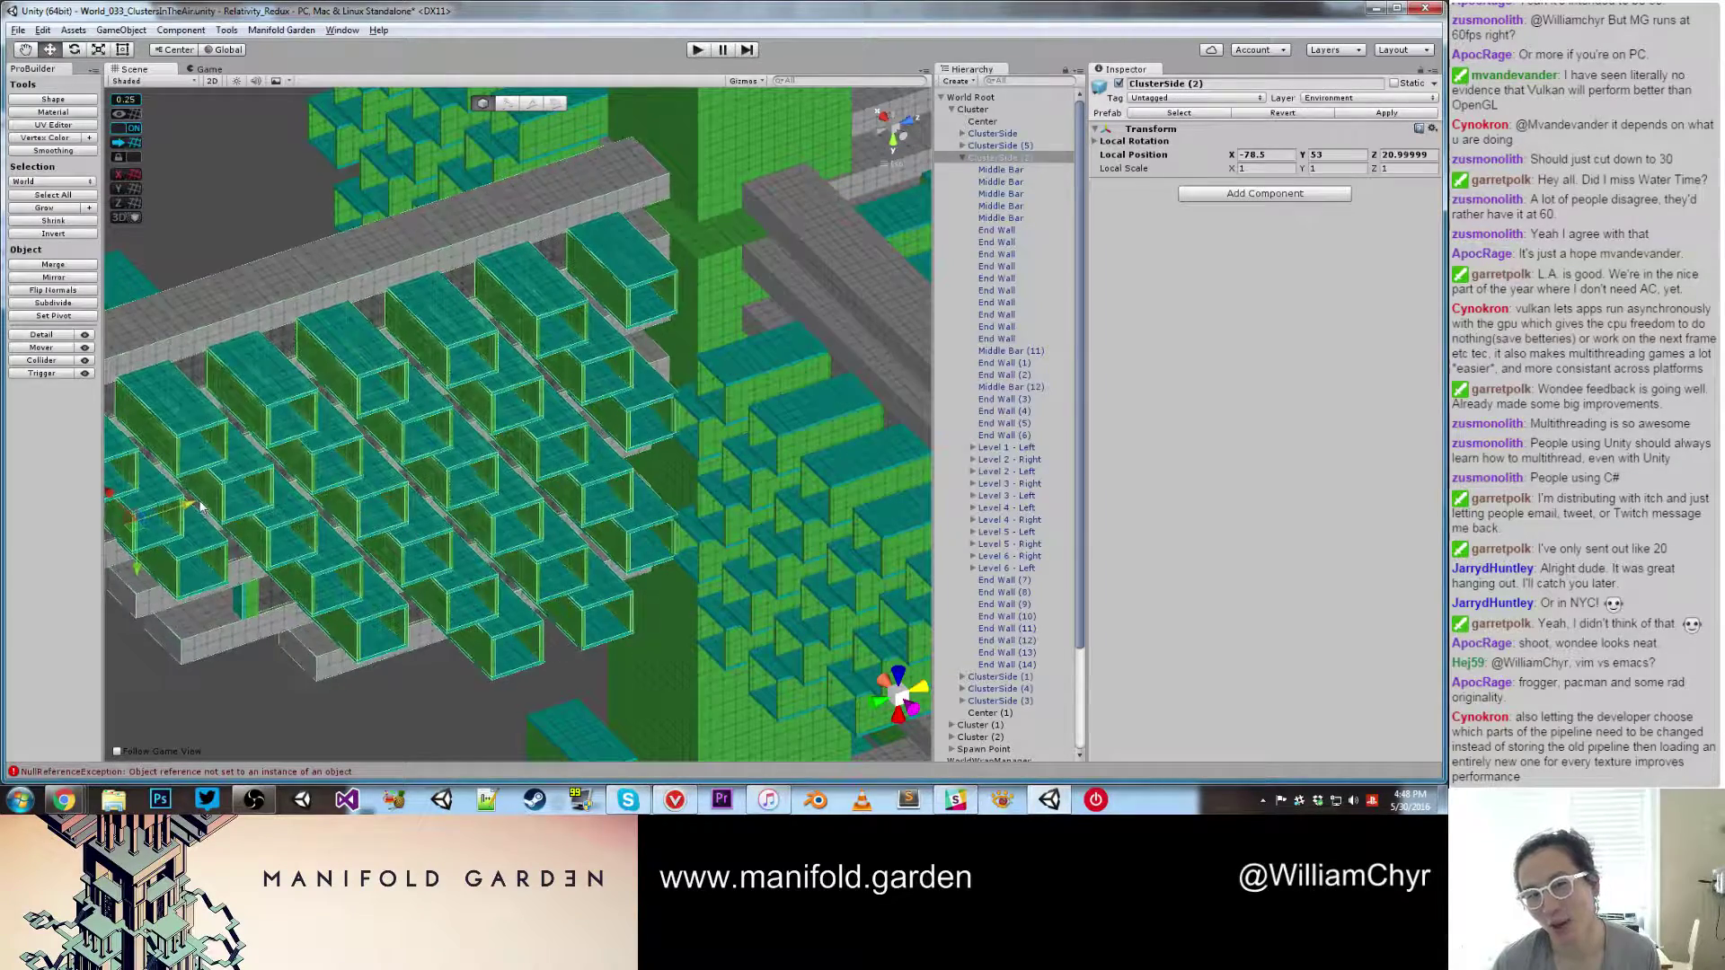
Step: Reselect ClusterSide (2) and shift it along Z to local Z 38 so it lines up beside the central column
key("alt")
left_click_drag(302, 457, 337, 407, "alt")
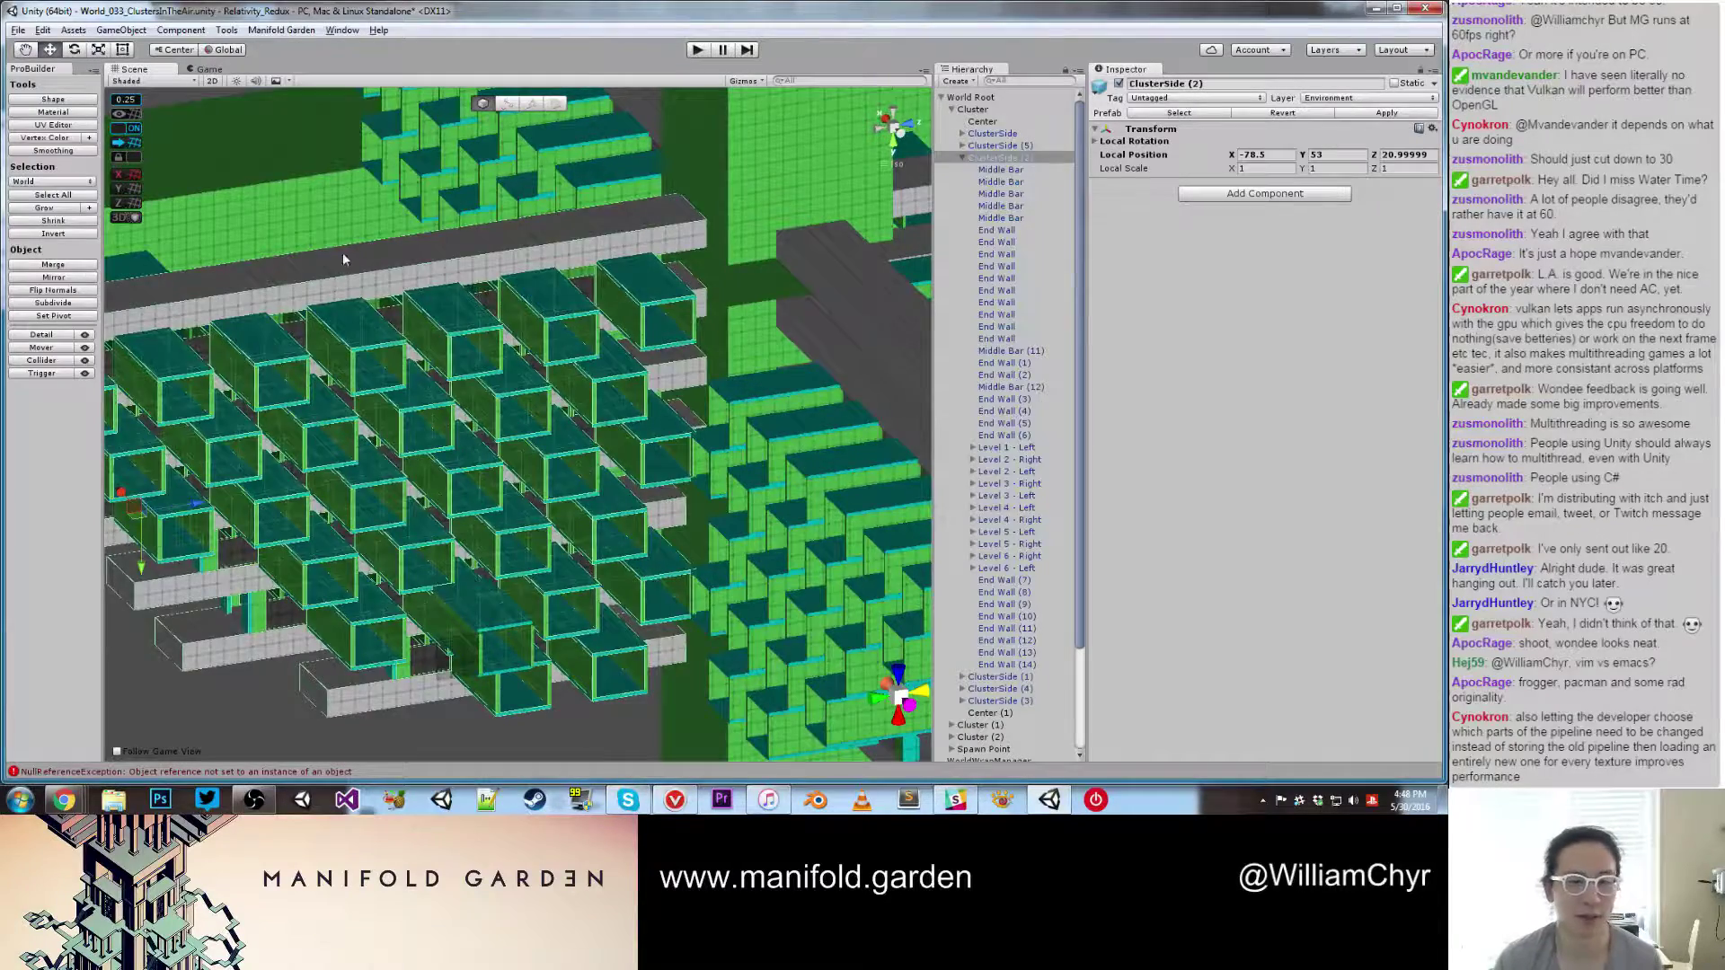
scroll(368, 243, "down", 10)
left_click(388, 95)
left_click_drag(390, 100, 543, 377, "alt")
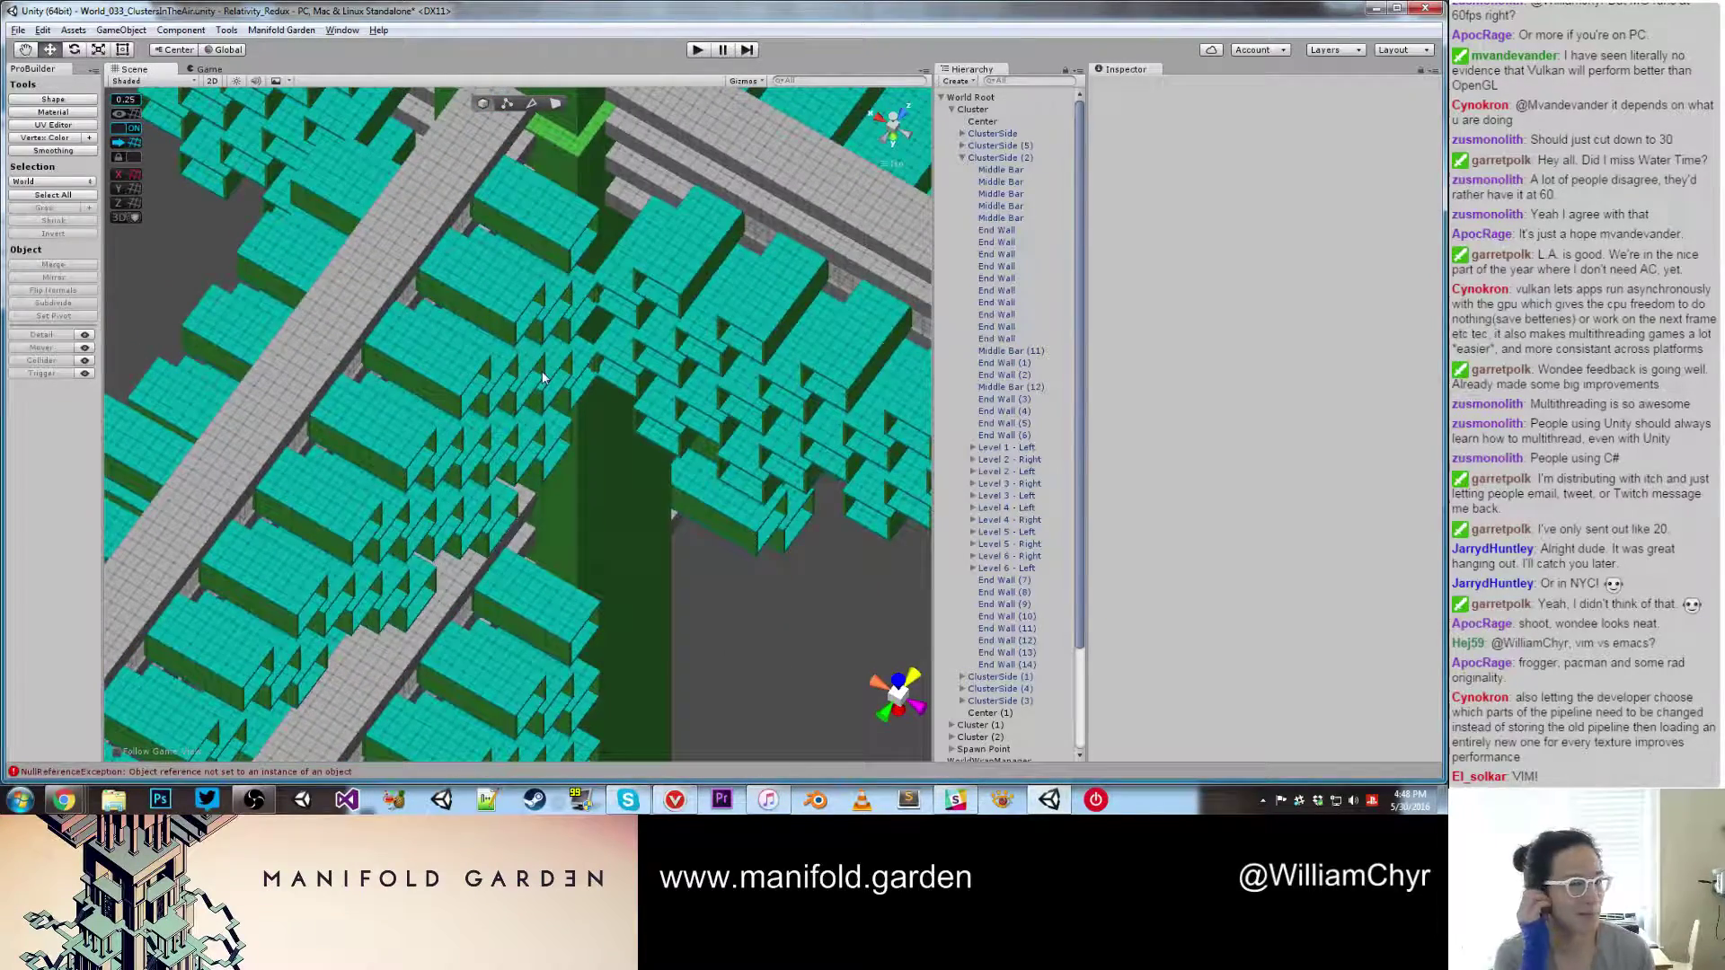
scroll(503, 247, "down", 10)
left_click(490, 282)
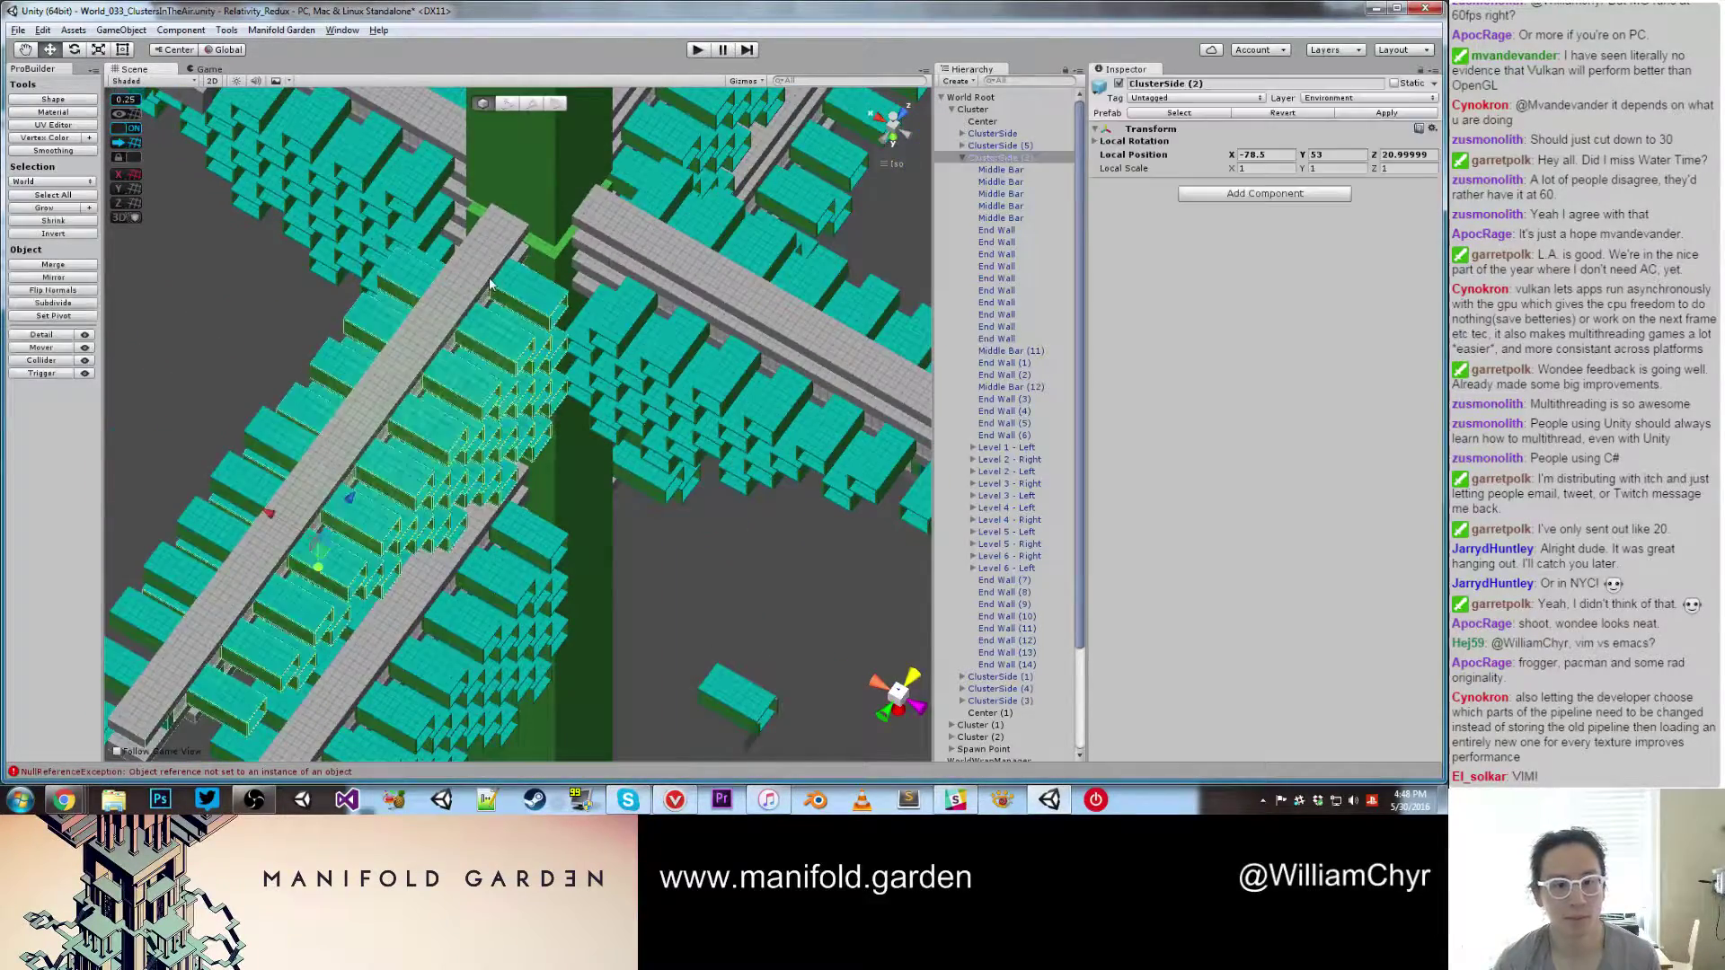
left_click_drag(510, 384, 545, 325, "alt")
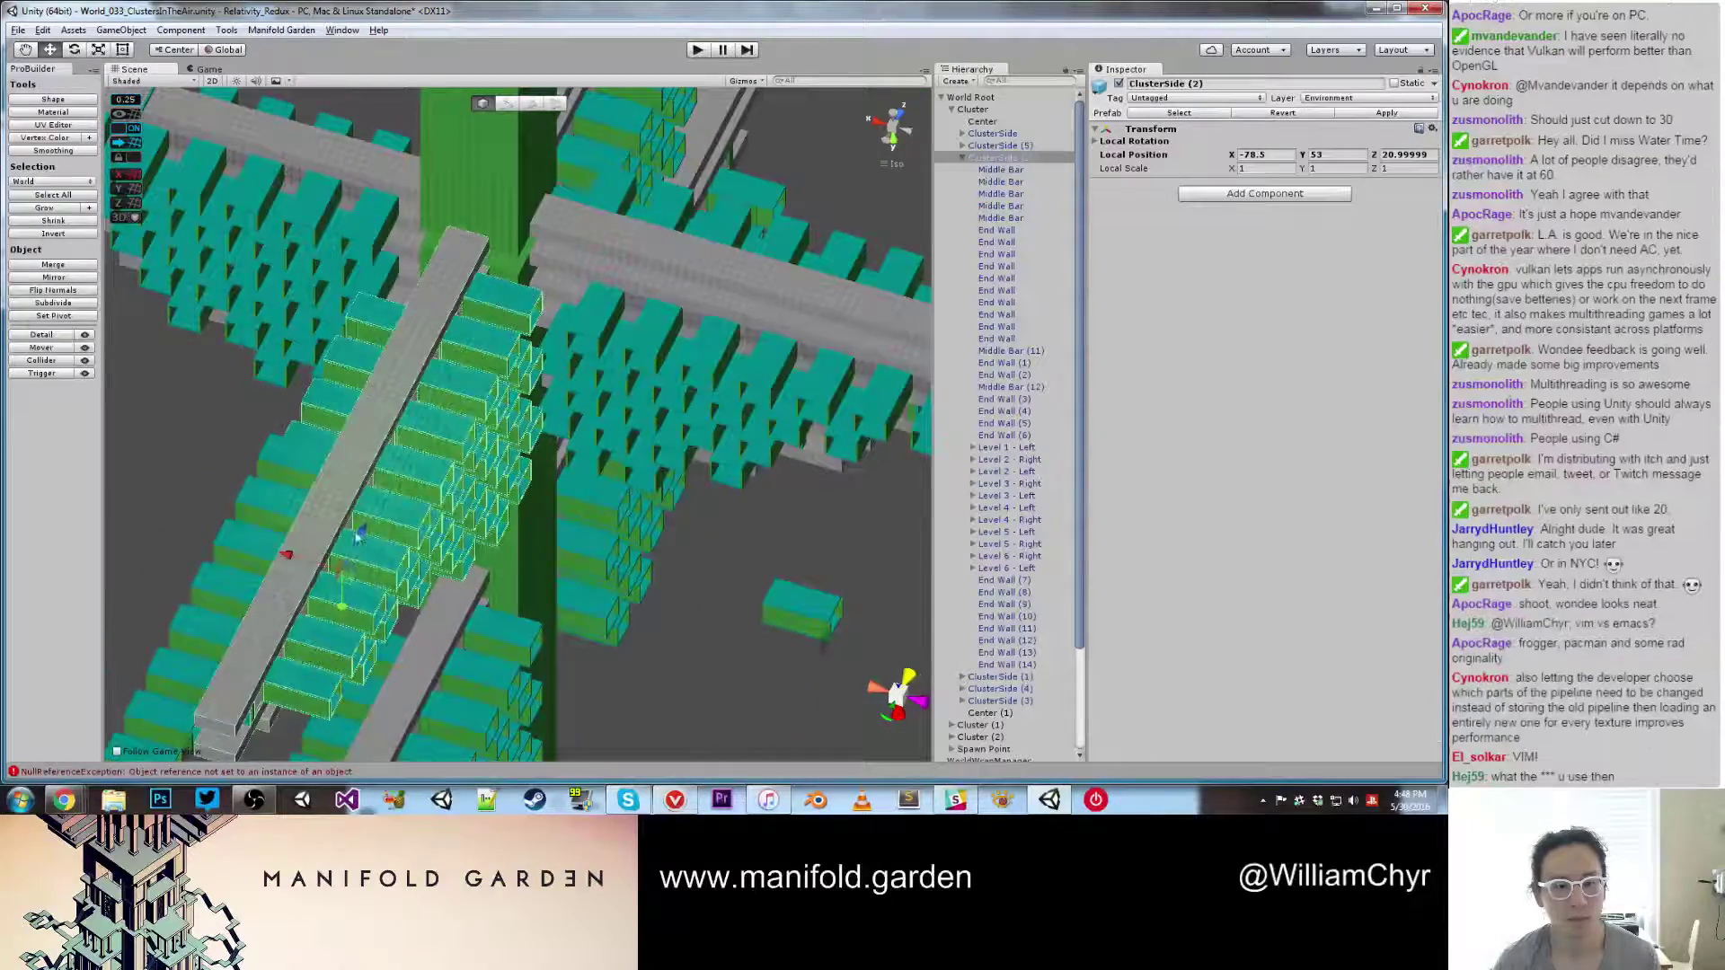
left_click_drag(358, 541, 611, 491)
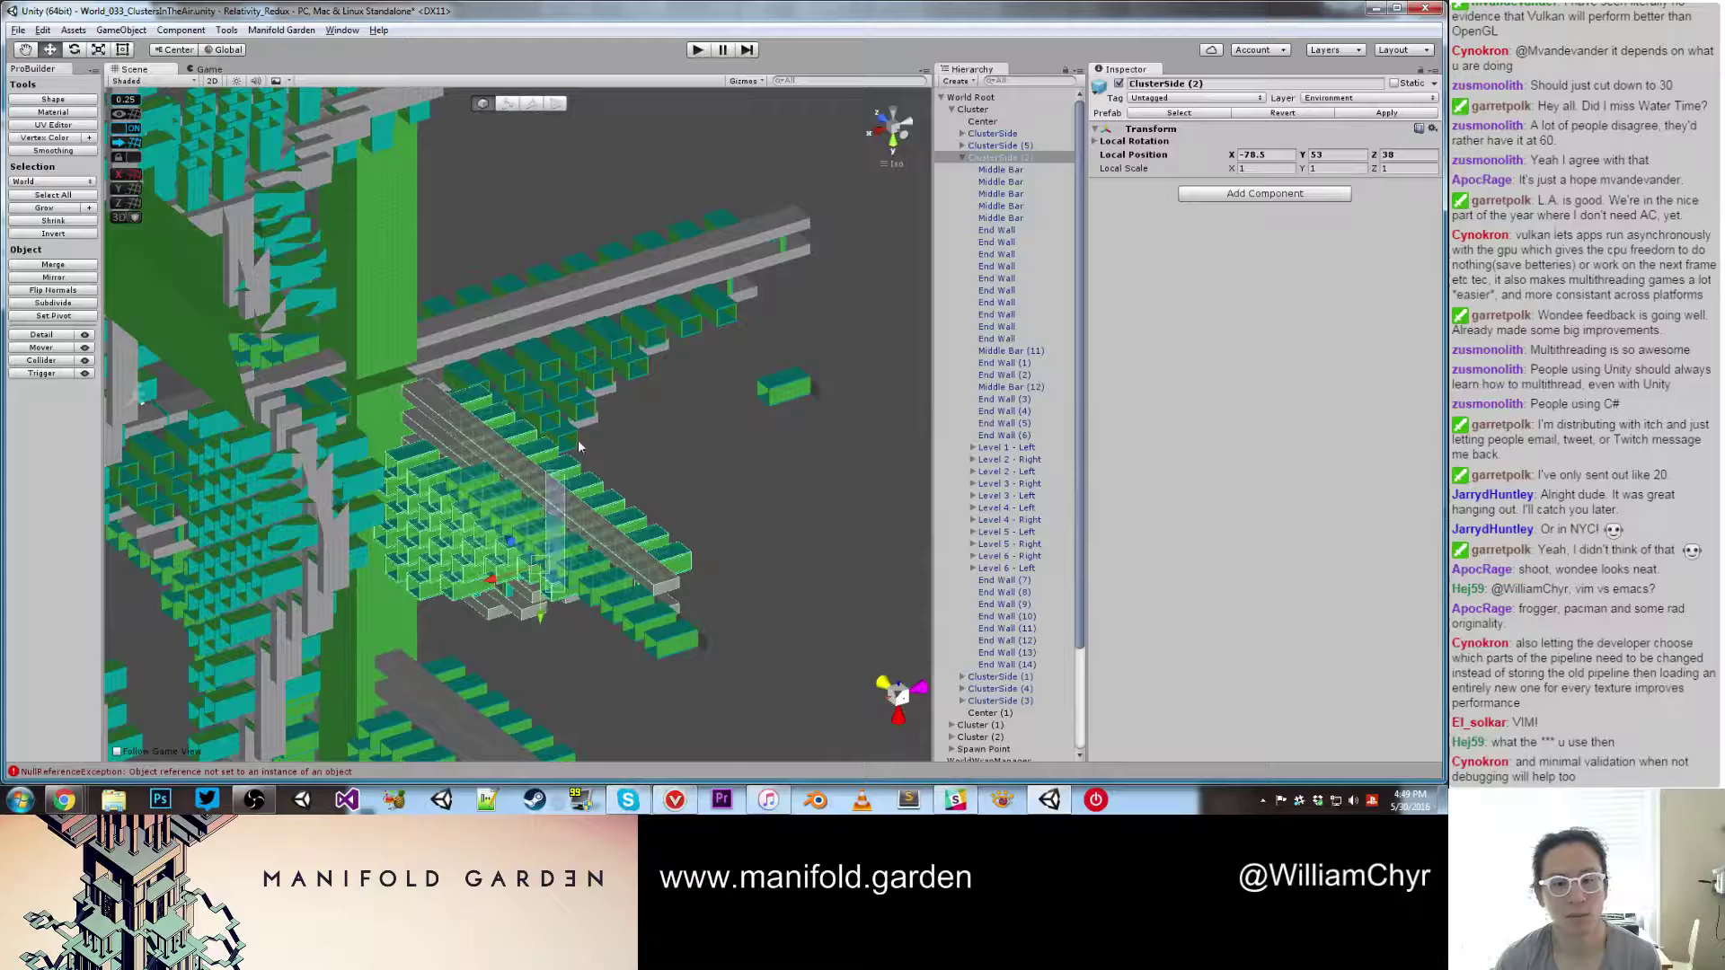
Step: Try to raise ClusterSide (2) together with an additionally selected object, and undo the move
left_click(558, 552, "shift")
left_click_drag(541, 617, 634, 371)
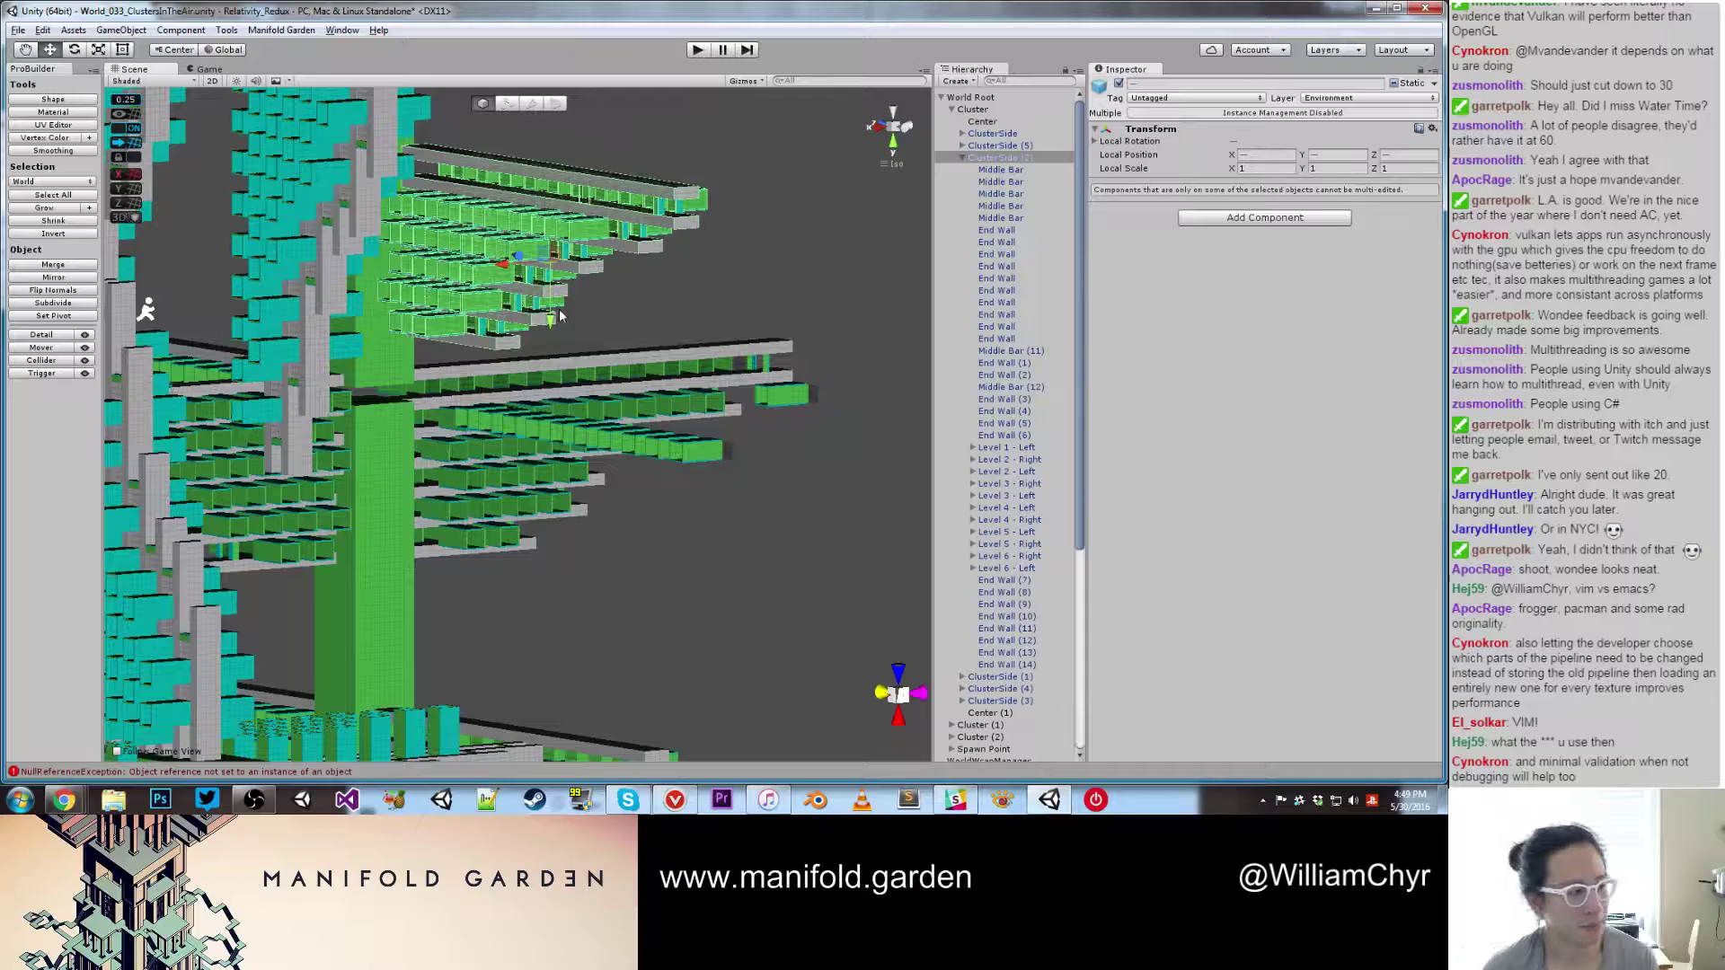
key("ctrl+z")
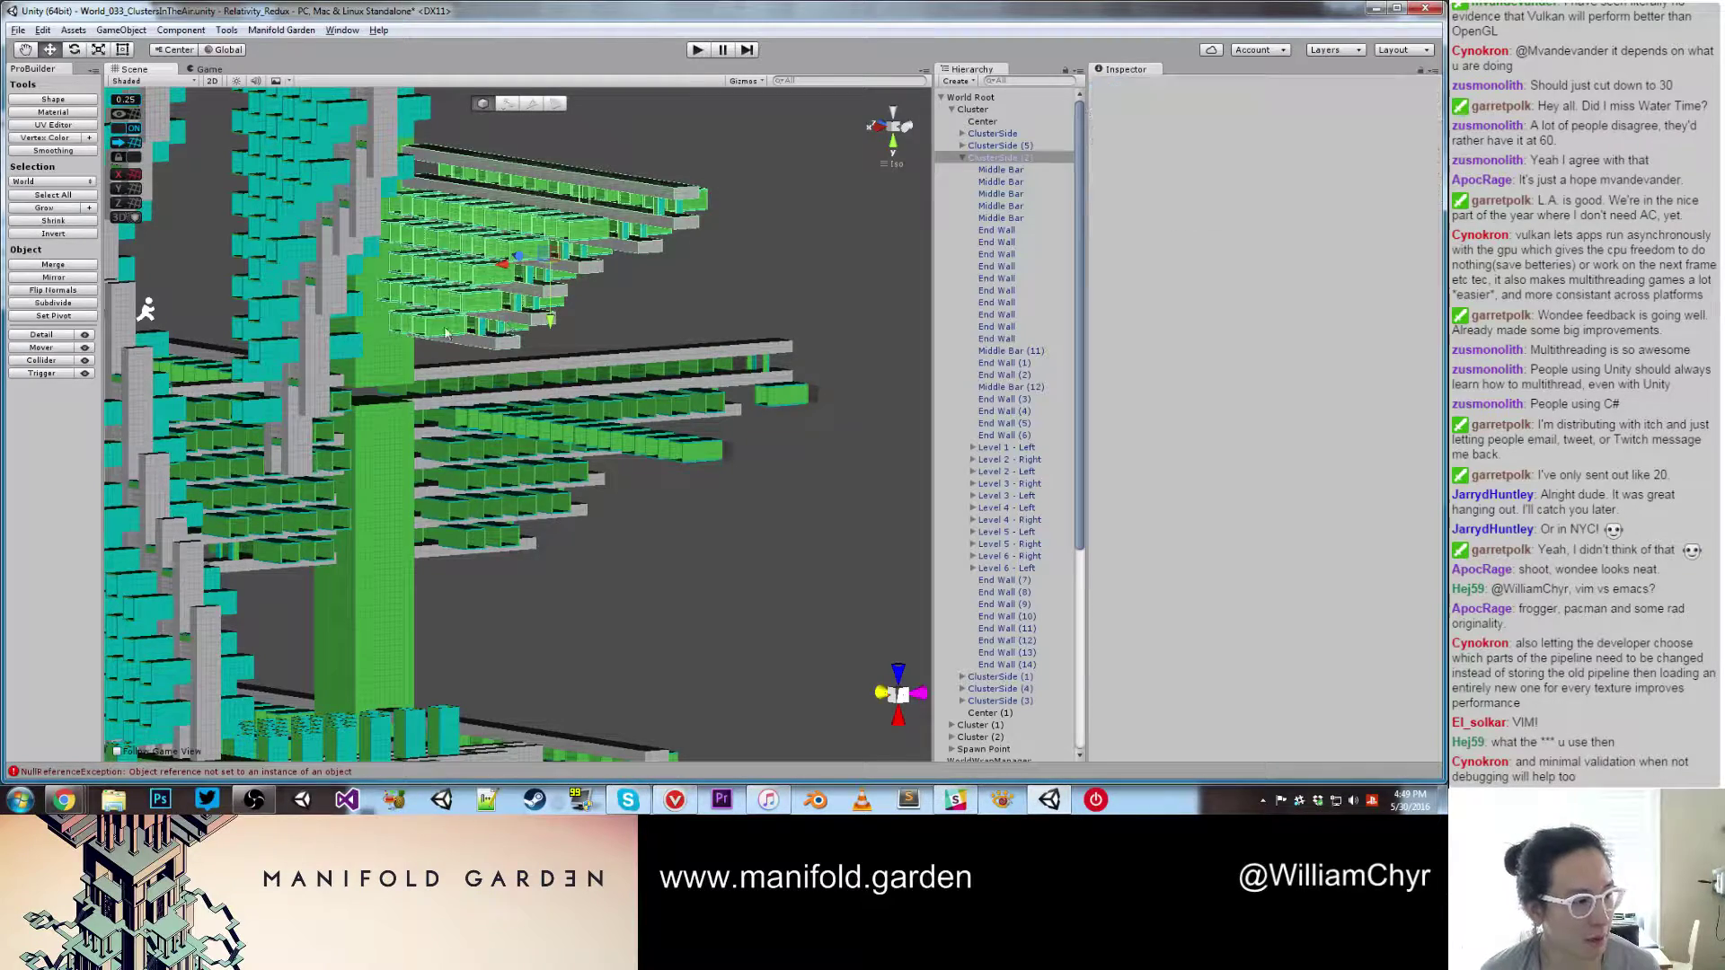
Step: Select the loose Level 1 - Right group outside the cluster and move it along Z to about -5.5
scroll(517, 329, "up", 6)
left_click_drag(517, 329, 515, 449, "alt")
left_click(548, 461)
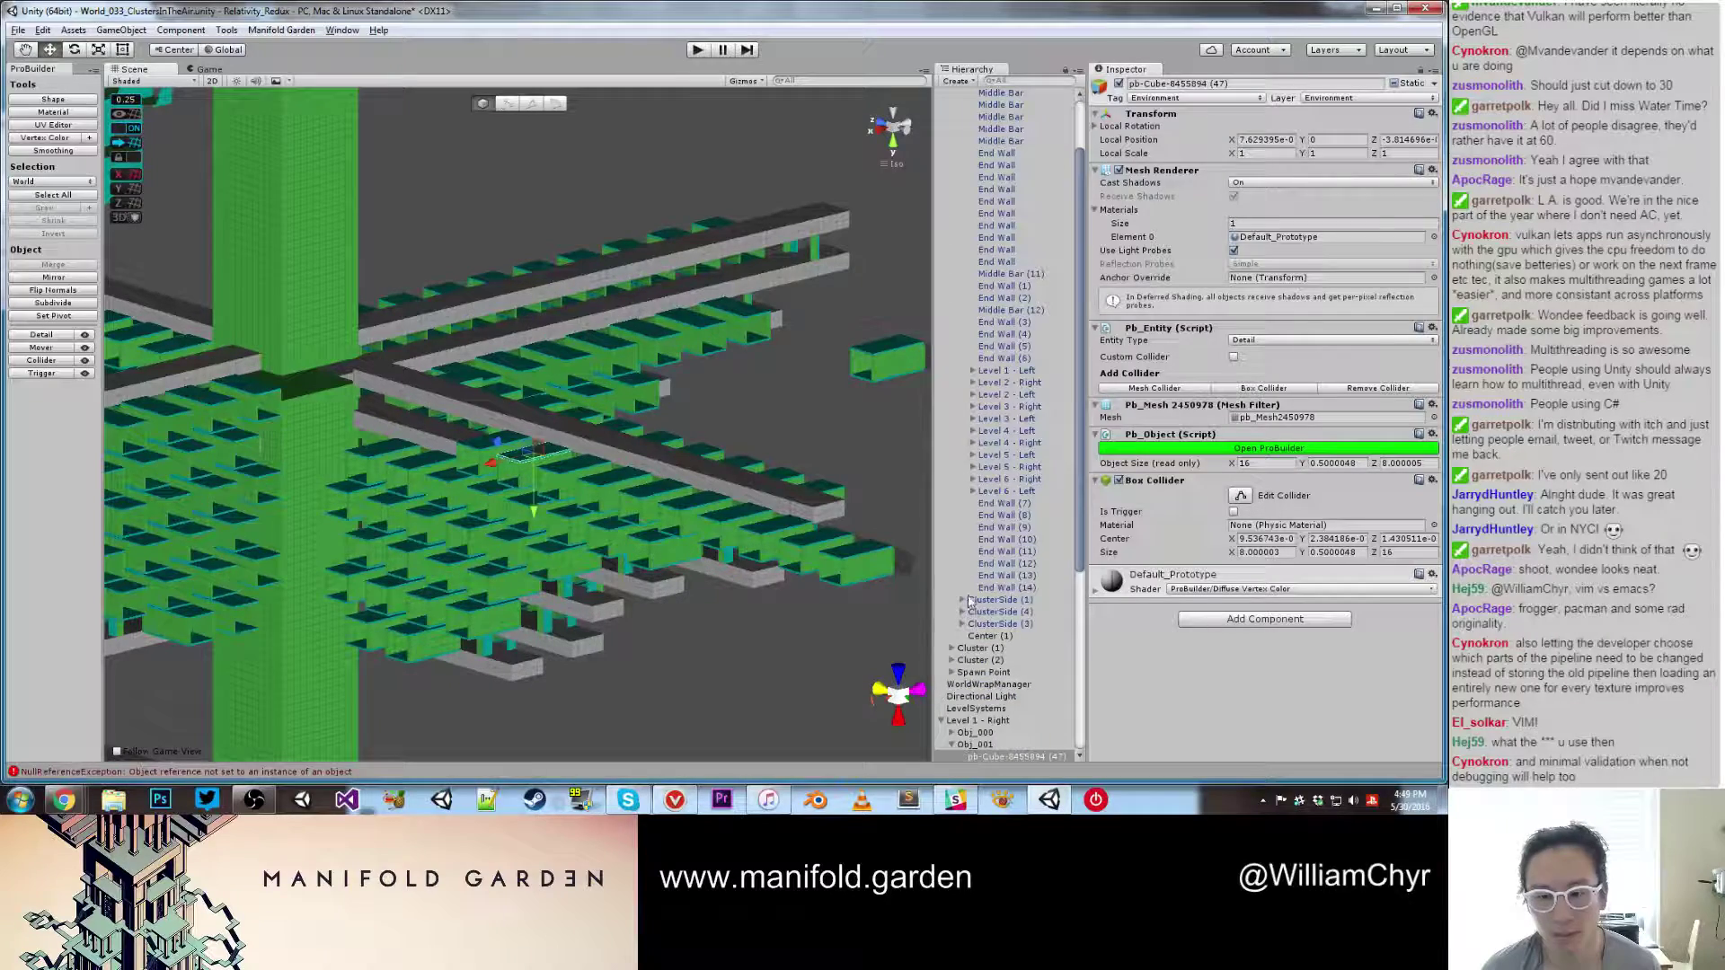
left_click(979, 721)
scroll(669, 492, "up", 1)
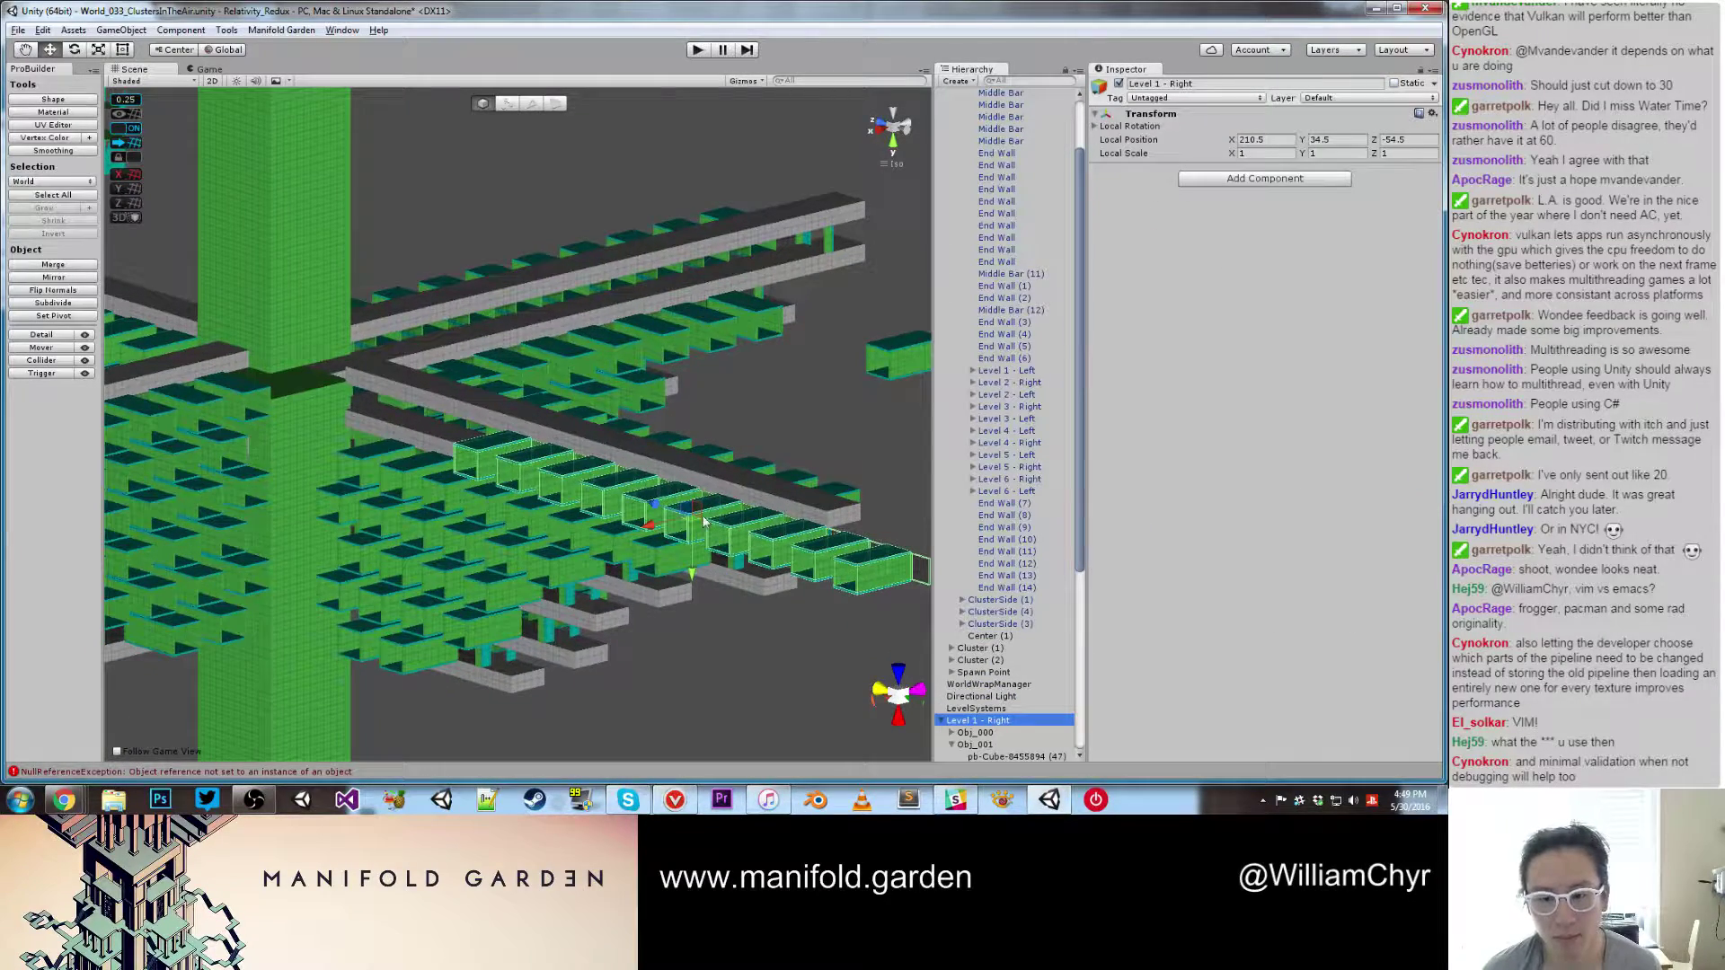
left_click_drag(658, 509, 509, 466)
scroll(731, 487, "up", 7)
middle_click_drag(731, 487, 395, 387)
scroll(618, 503, "up", 3)
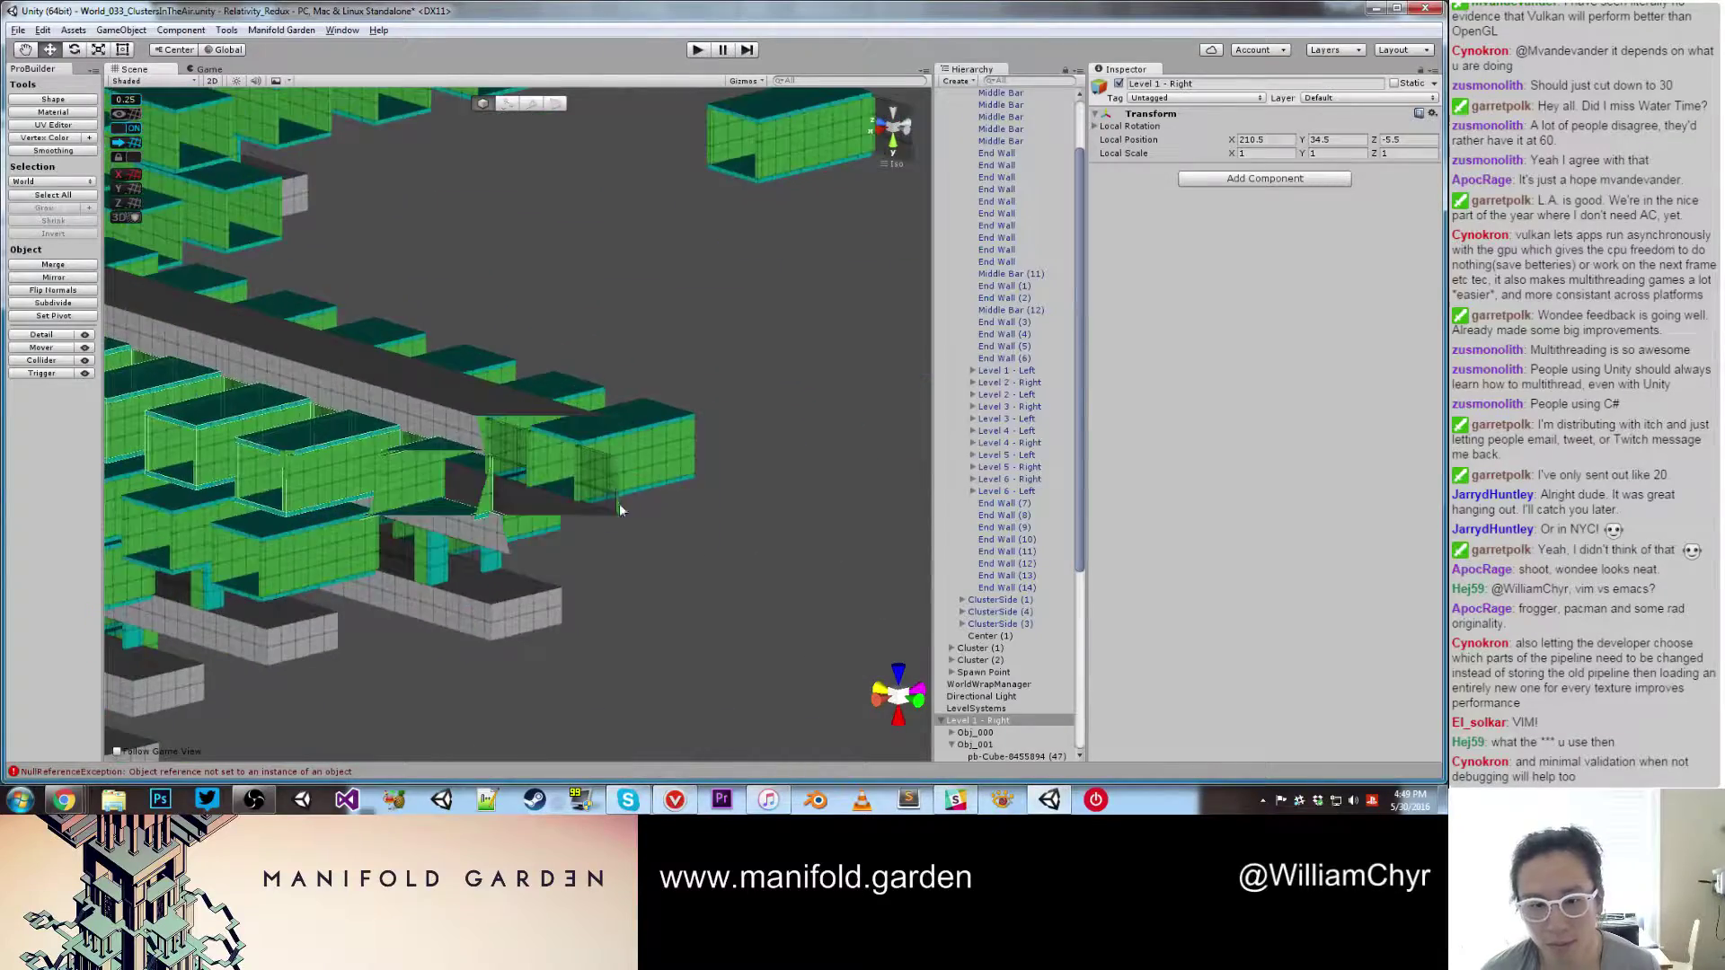
Step: Shift the loose Level 1 - Right group to about local Y 35, Z -0.75, flush with the inner end of the beam
scroll(618, 503, "down", 5)
middle_click_drag(527, 470, 677, 489)
left_click_drag(395, 440, 503, 404, "alt")
scroll(612, 413, "up", 8)
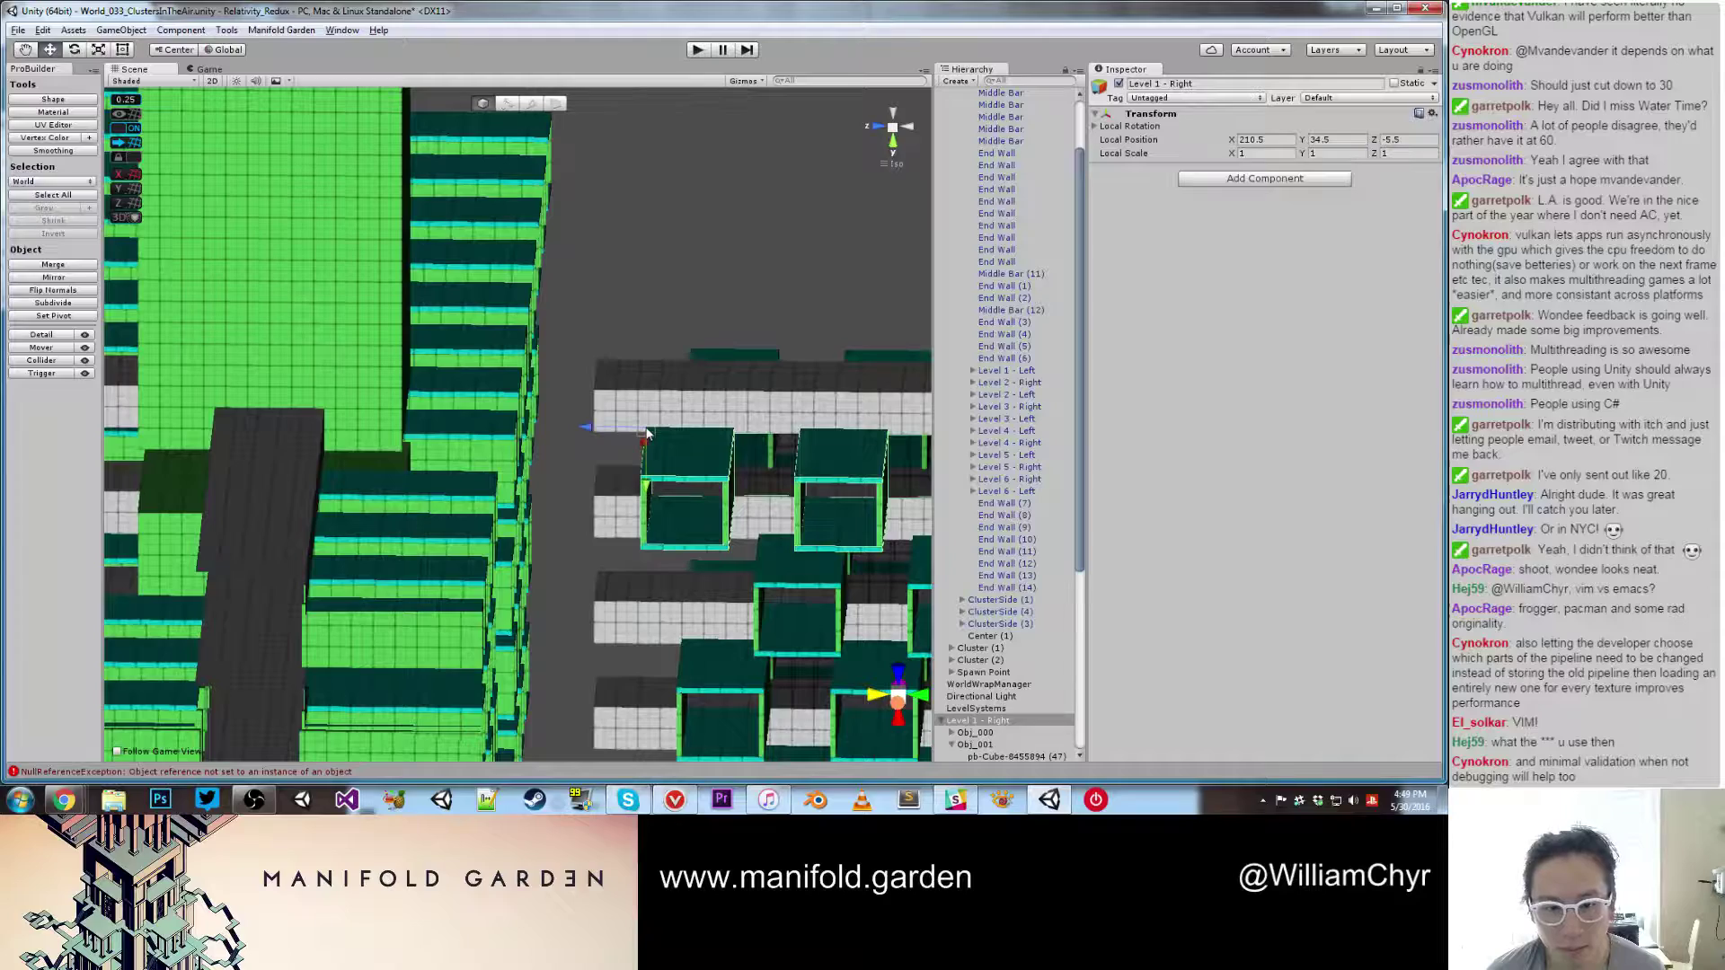
left_click_drag(646, 434, 626, 438)
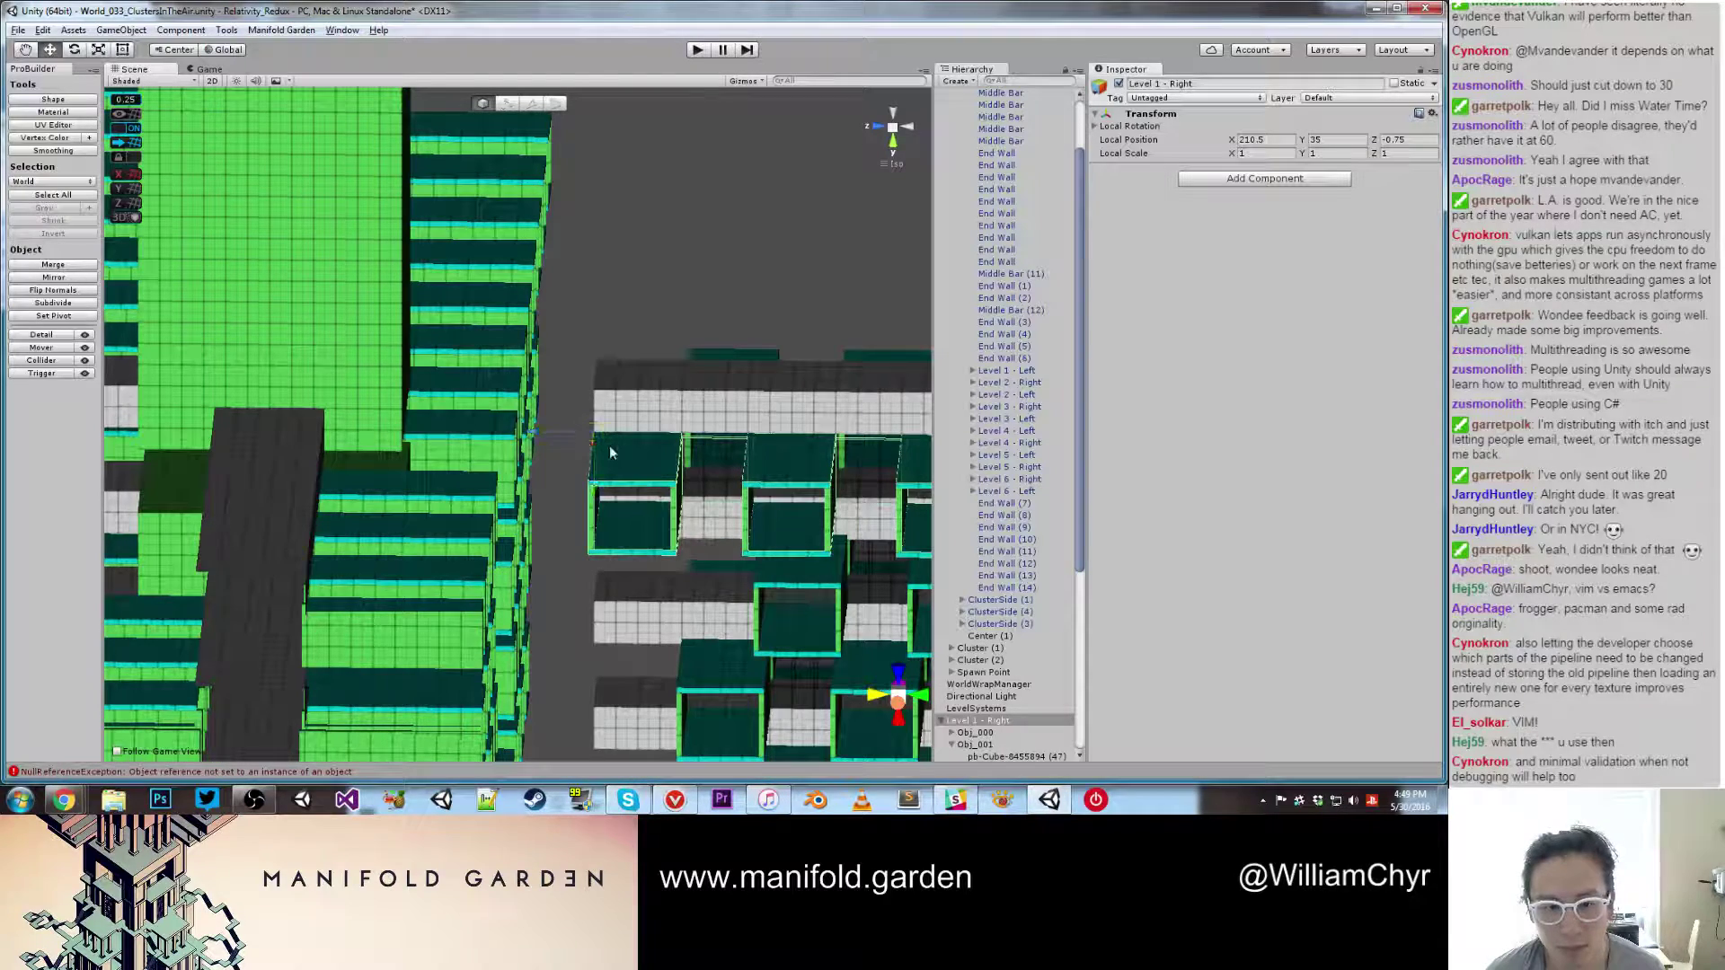
scroll(686, 483, "down", 5)
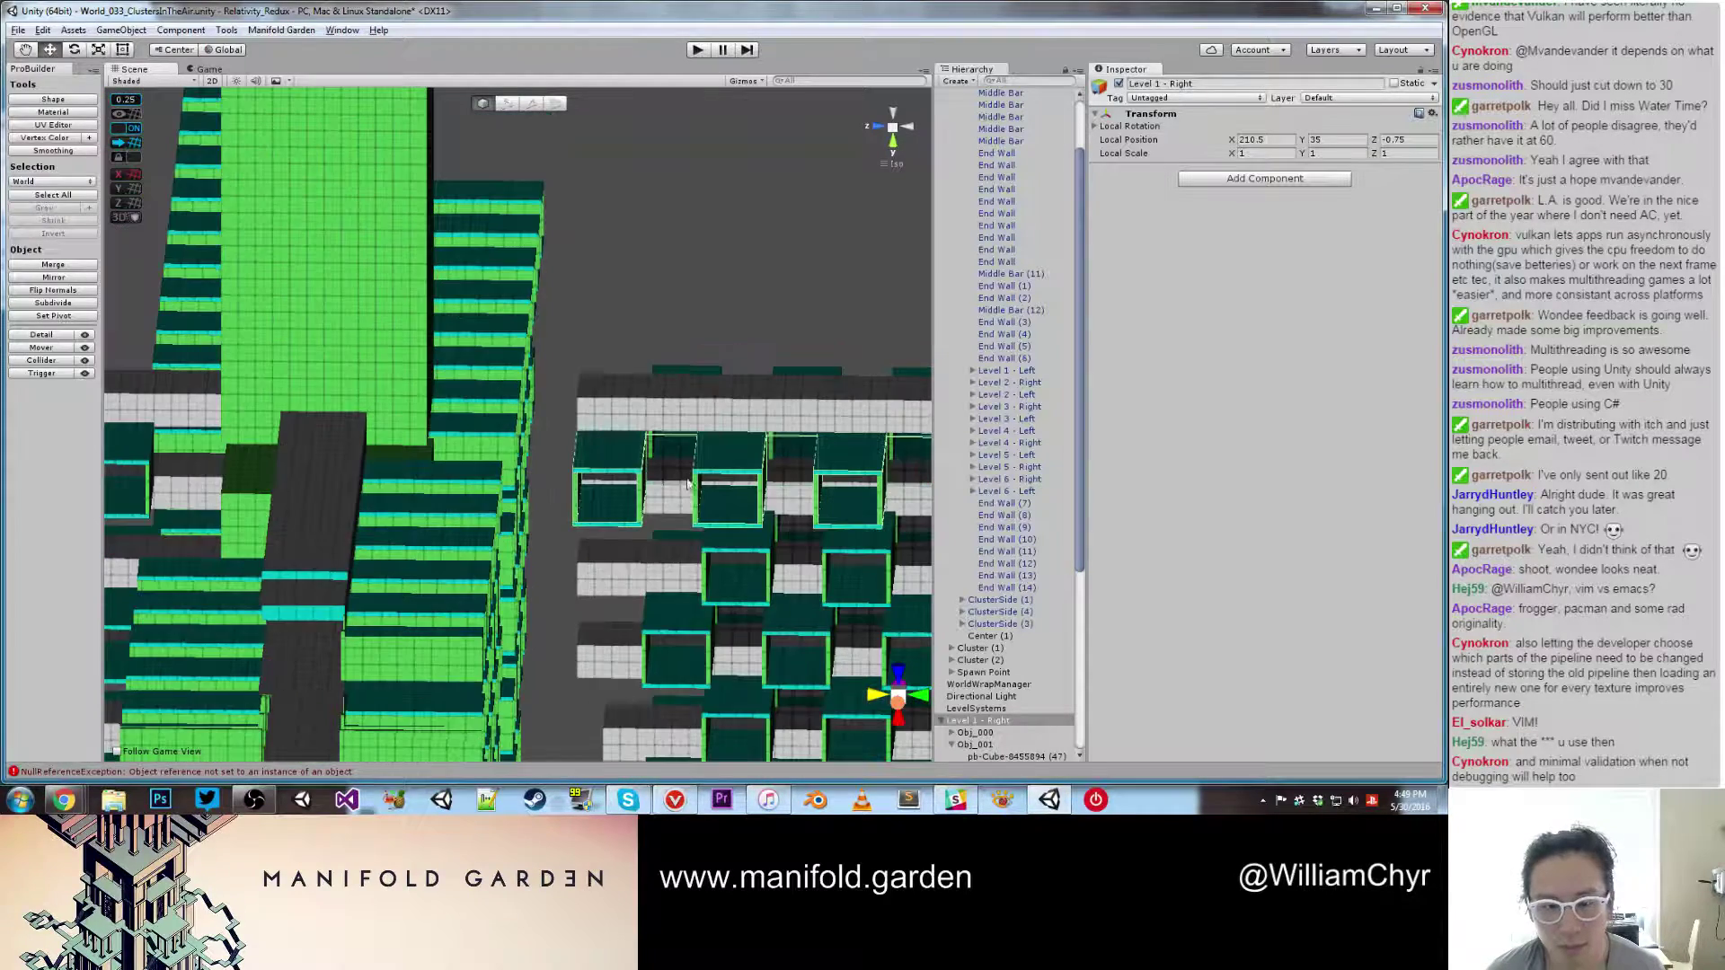
Step: Undo the last vertical shift of the Level 1 - Right group and inspect the beam ends of ClusterSide (2)
double_click(996, 724)
scroll(997, 724, "up", 3)
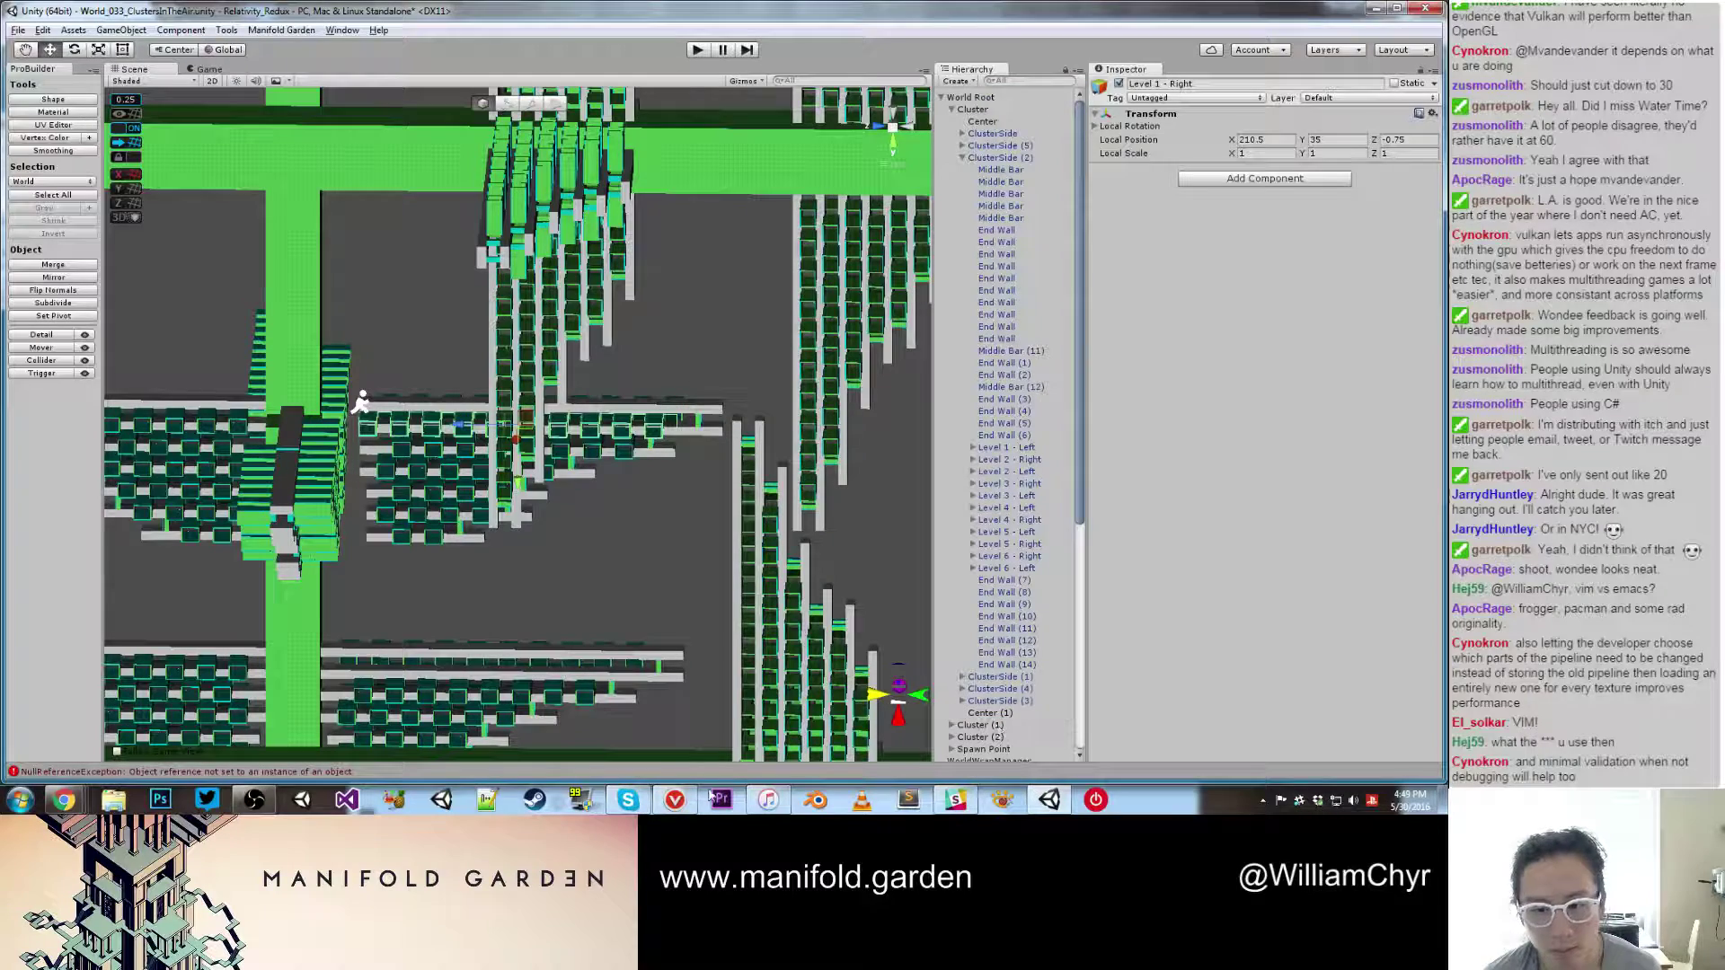
left_click_drag(483, 528, 991, 440, "alt")
key("ctrl+z")
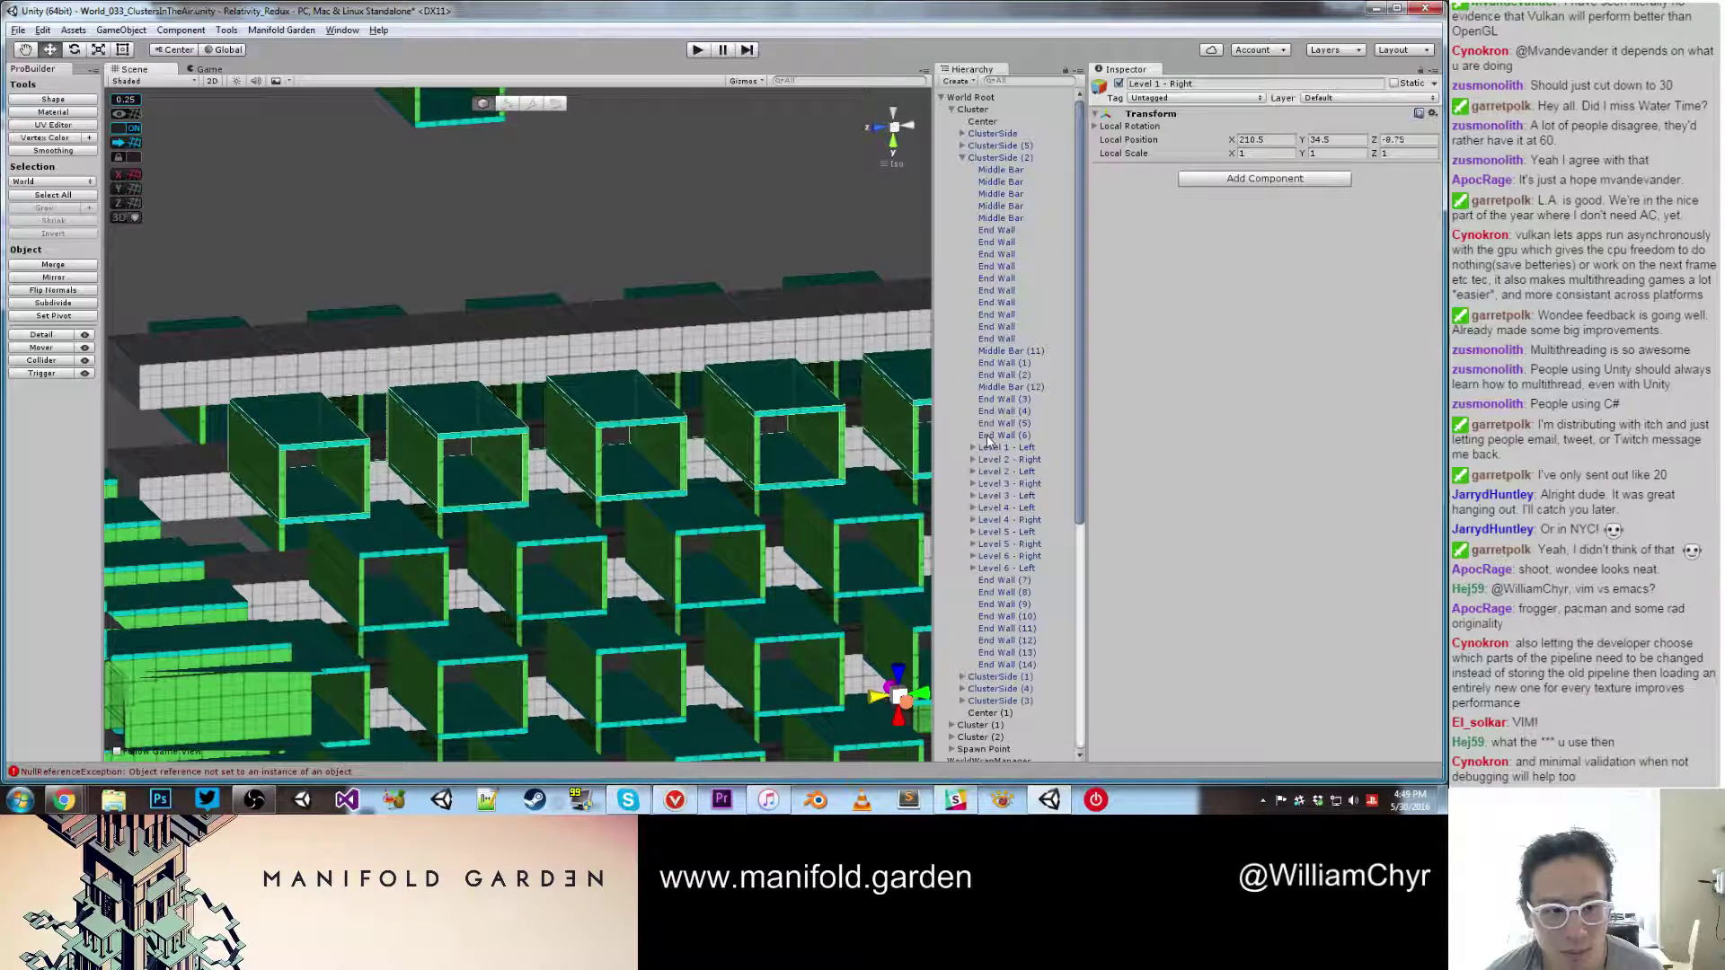
left_click_drag(810, 432, 641, 503, "alt")
middle_click_drag(640, 502, 622, 527)
left_click_drag(621, 526, 706, 496, "alt")
middle_click_drag(706, 496, 615, 478)
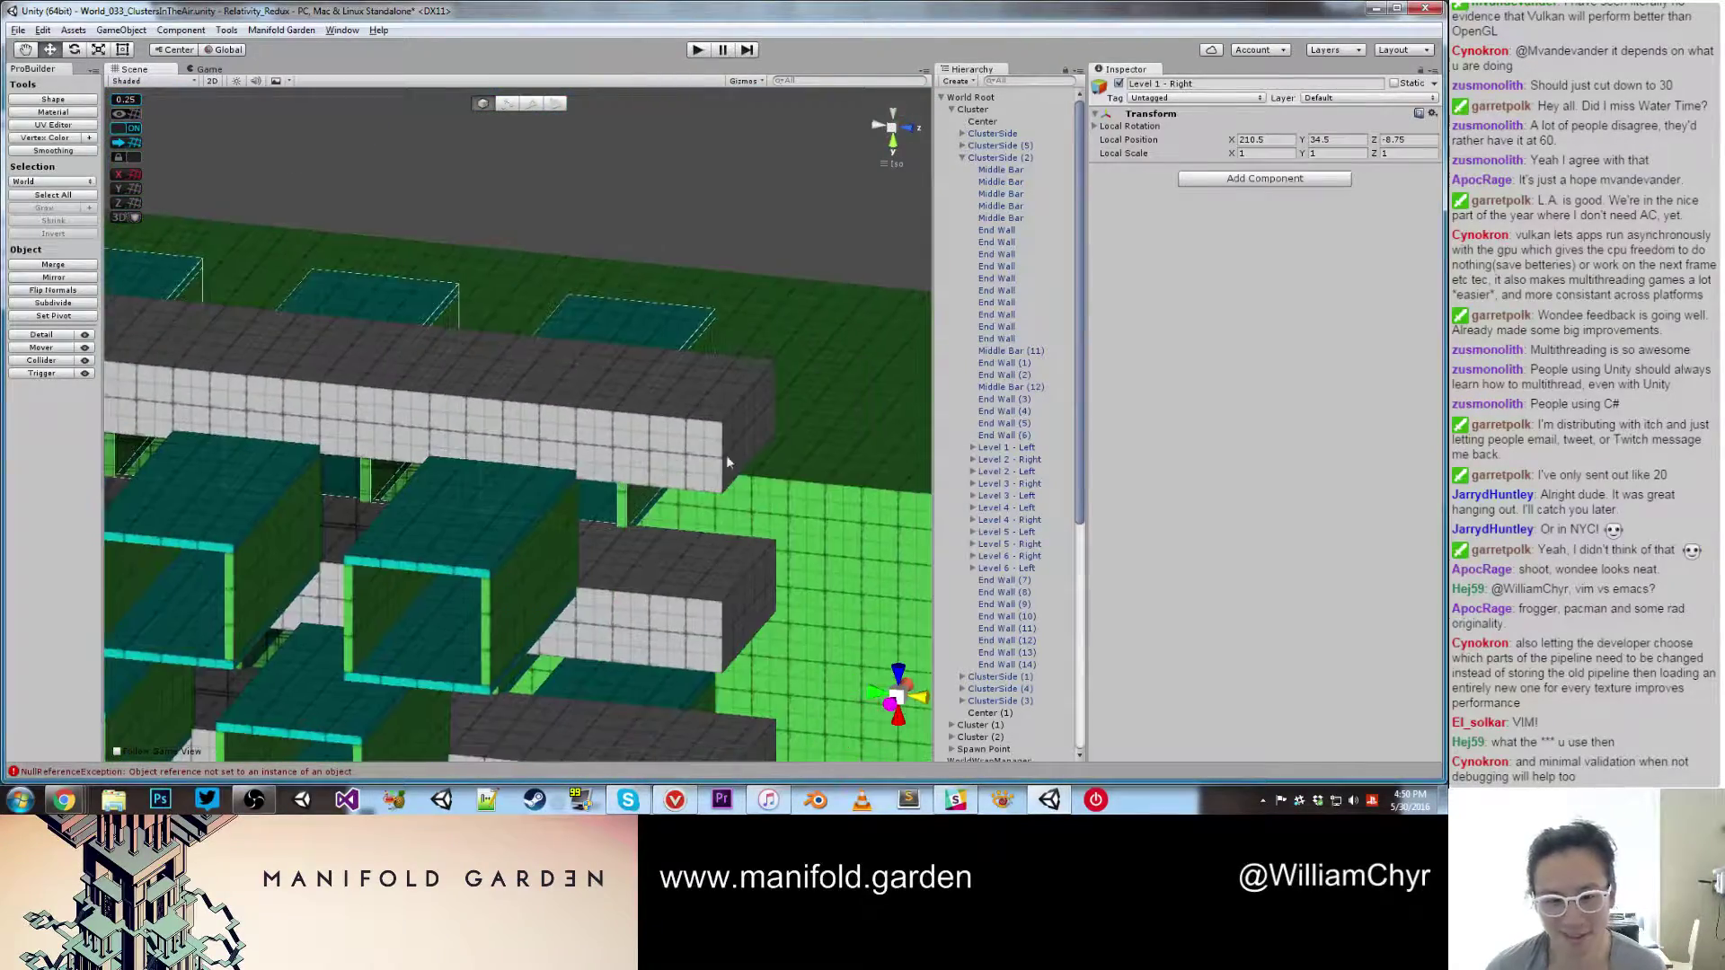
Step: Extend the inner end faces of all seven Middle Bars in ClusterSide (2) by 4 units toward the central column
key("g")
left_click(746, 457)
scroll(733, 548, "down", 8)
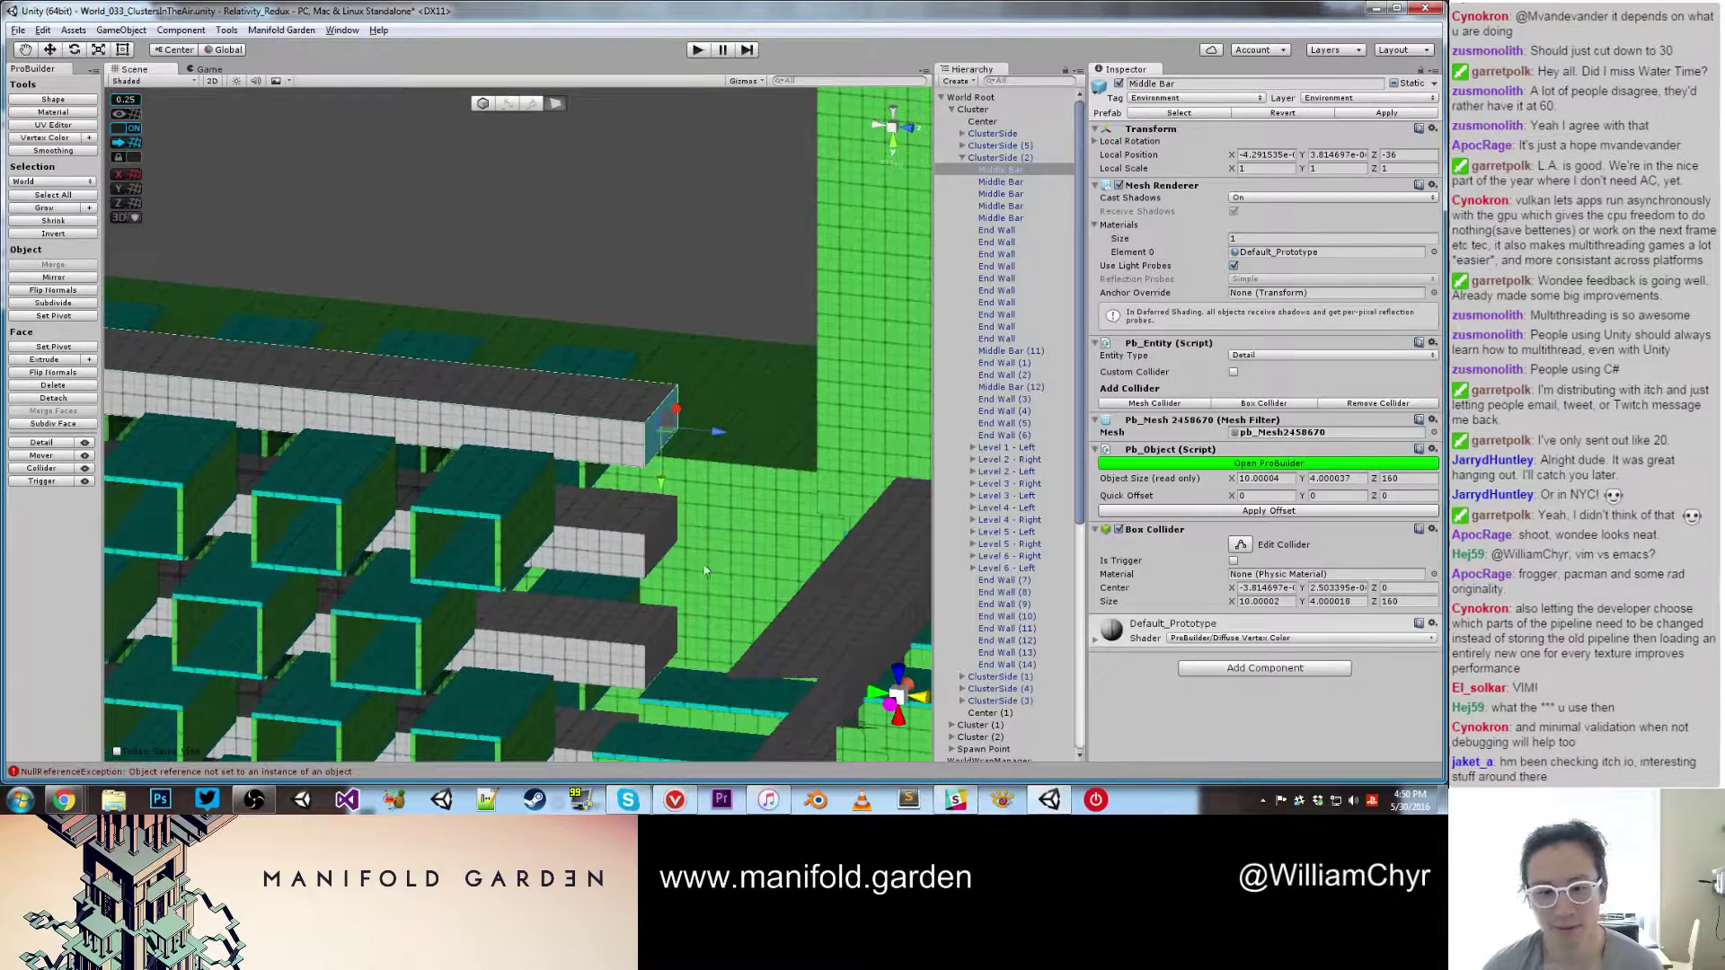
left_click(659, 545, "shift")
left_click(663, 641, "shift")
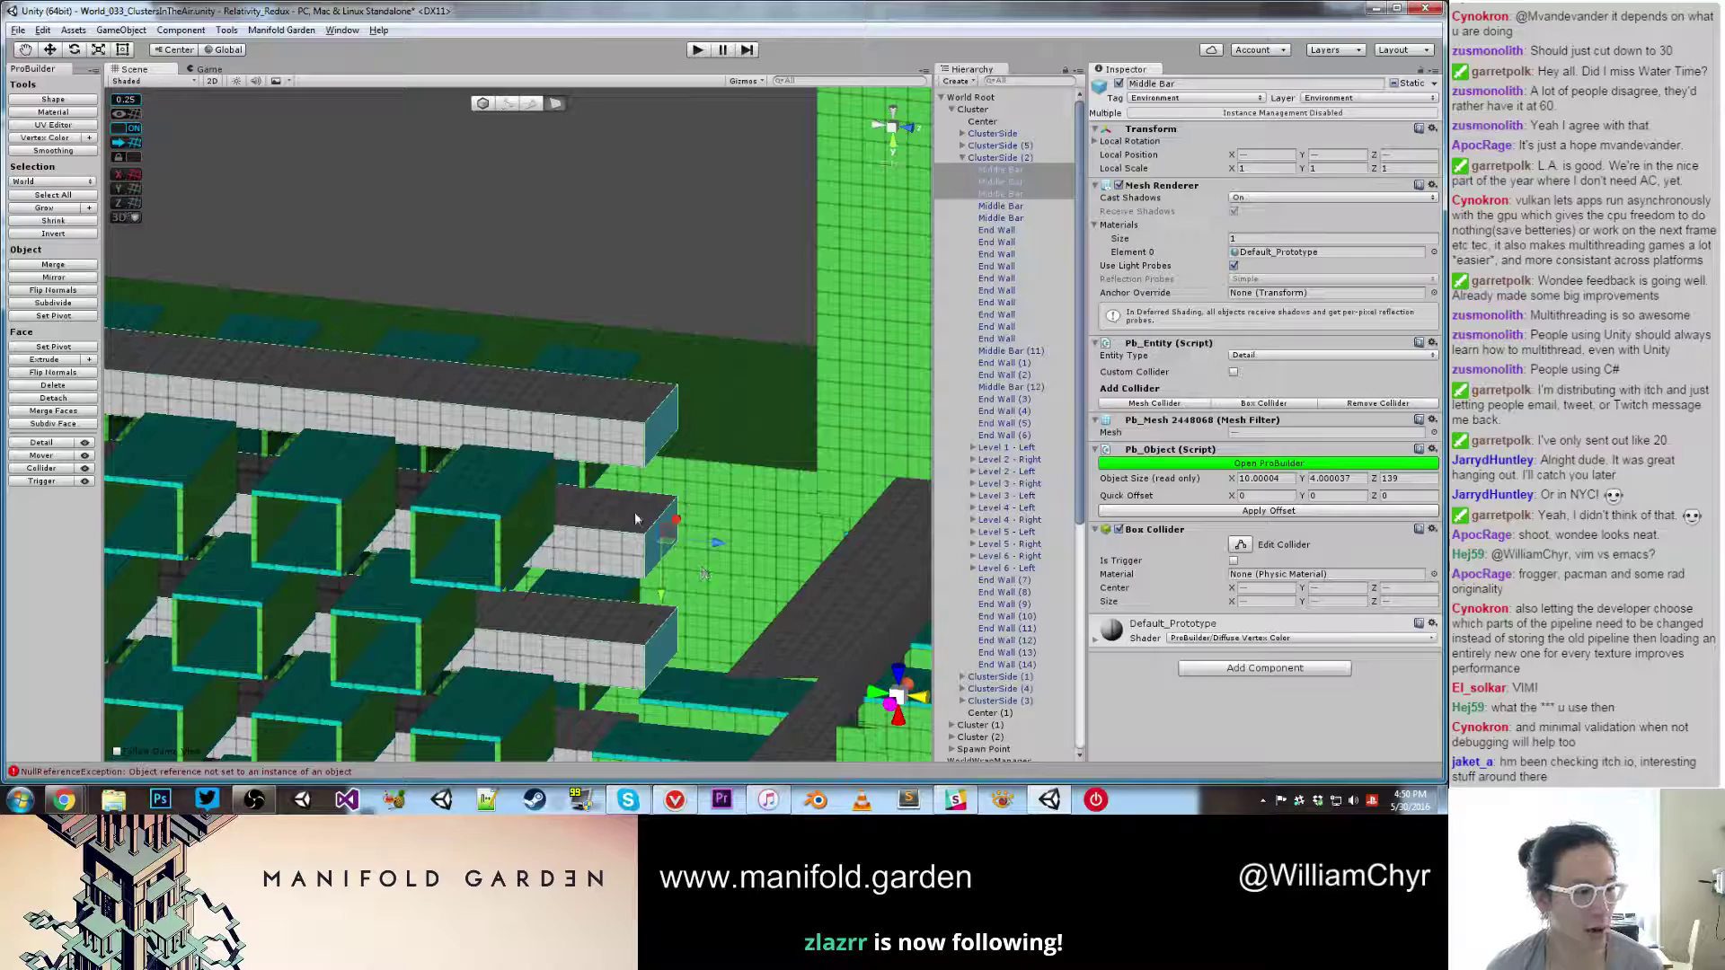
left_click_drag(648, 478, 705, 514, "alt")
left_click(713, 449, "shift")
left_click(672, 590, "shift")
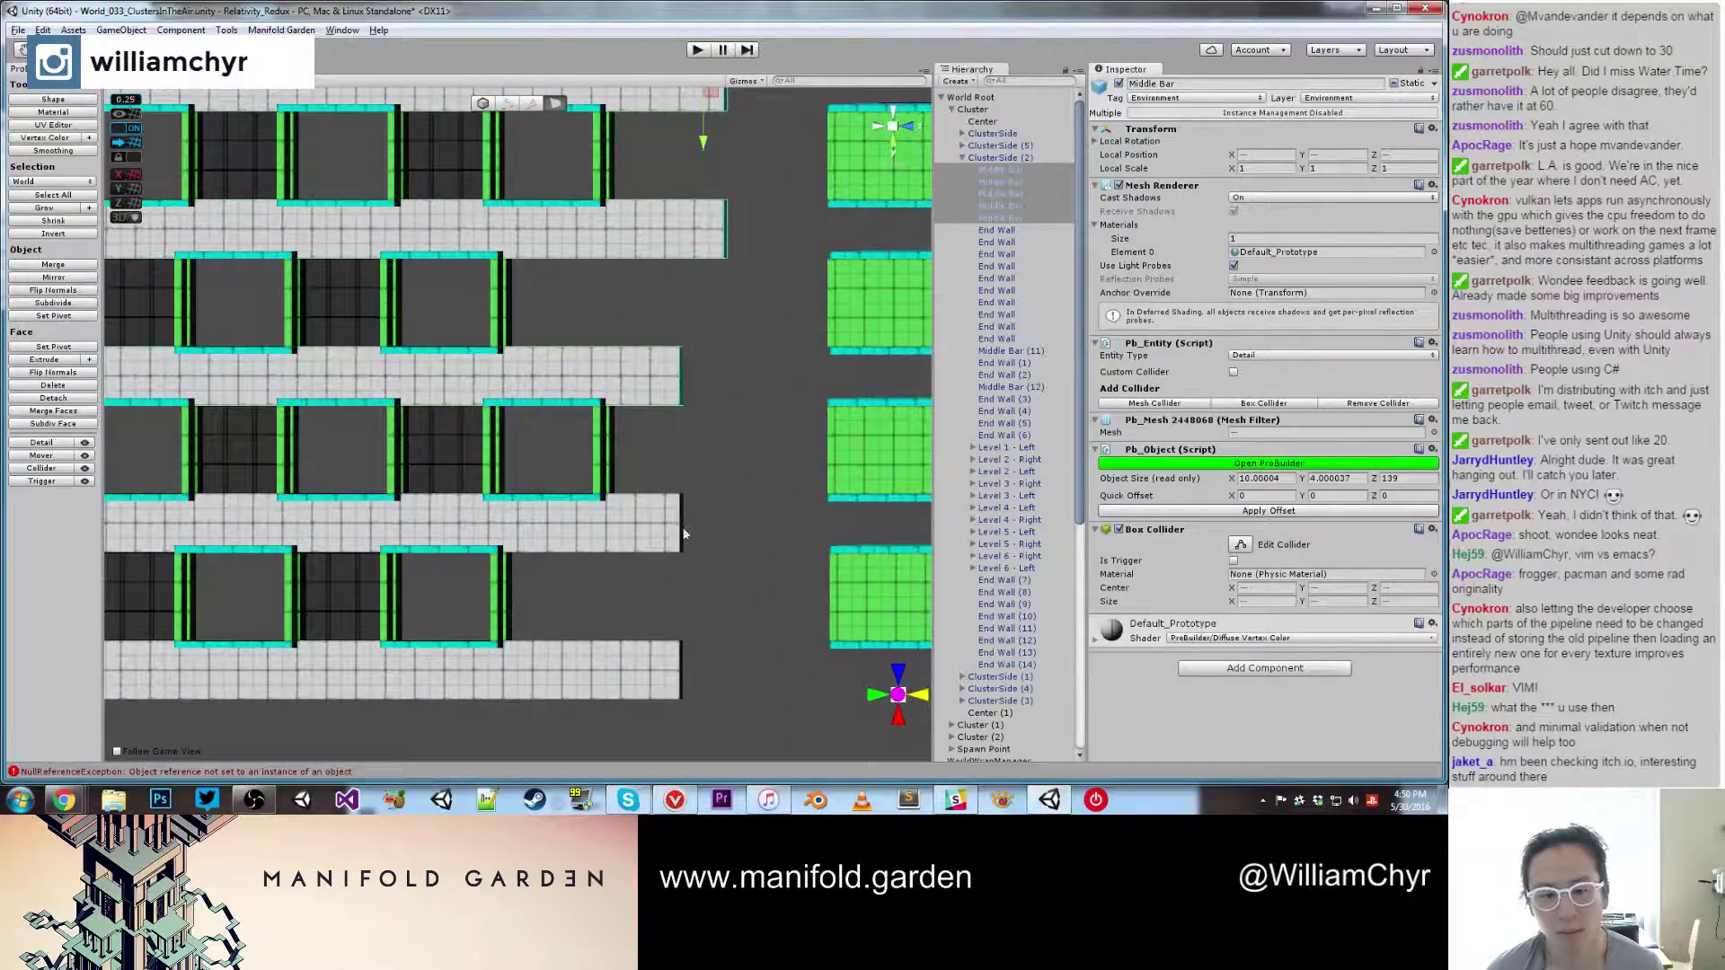
left_click(681, 526, "shift")
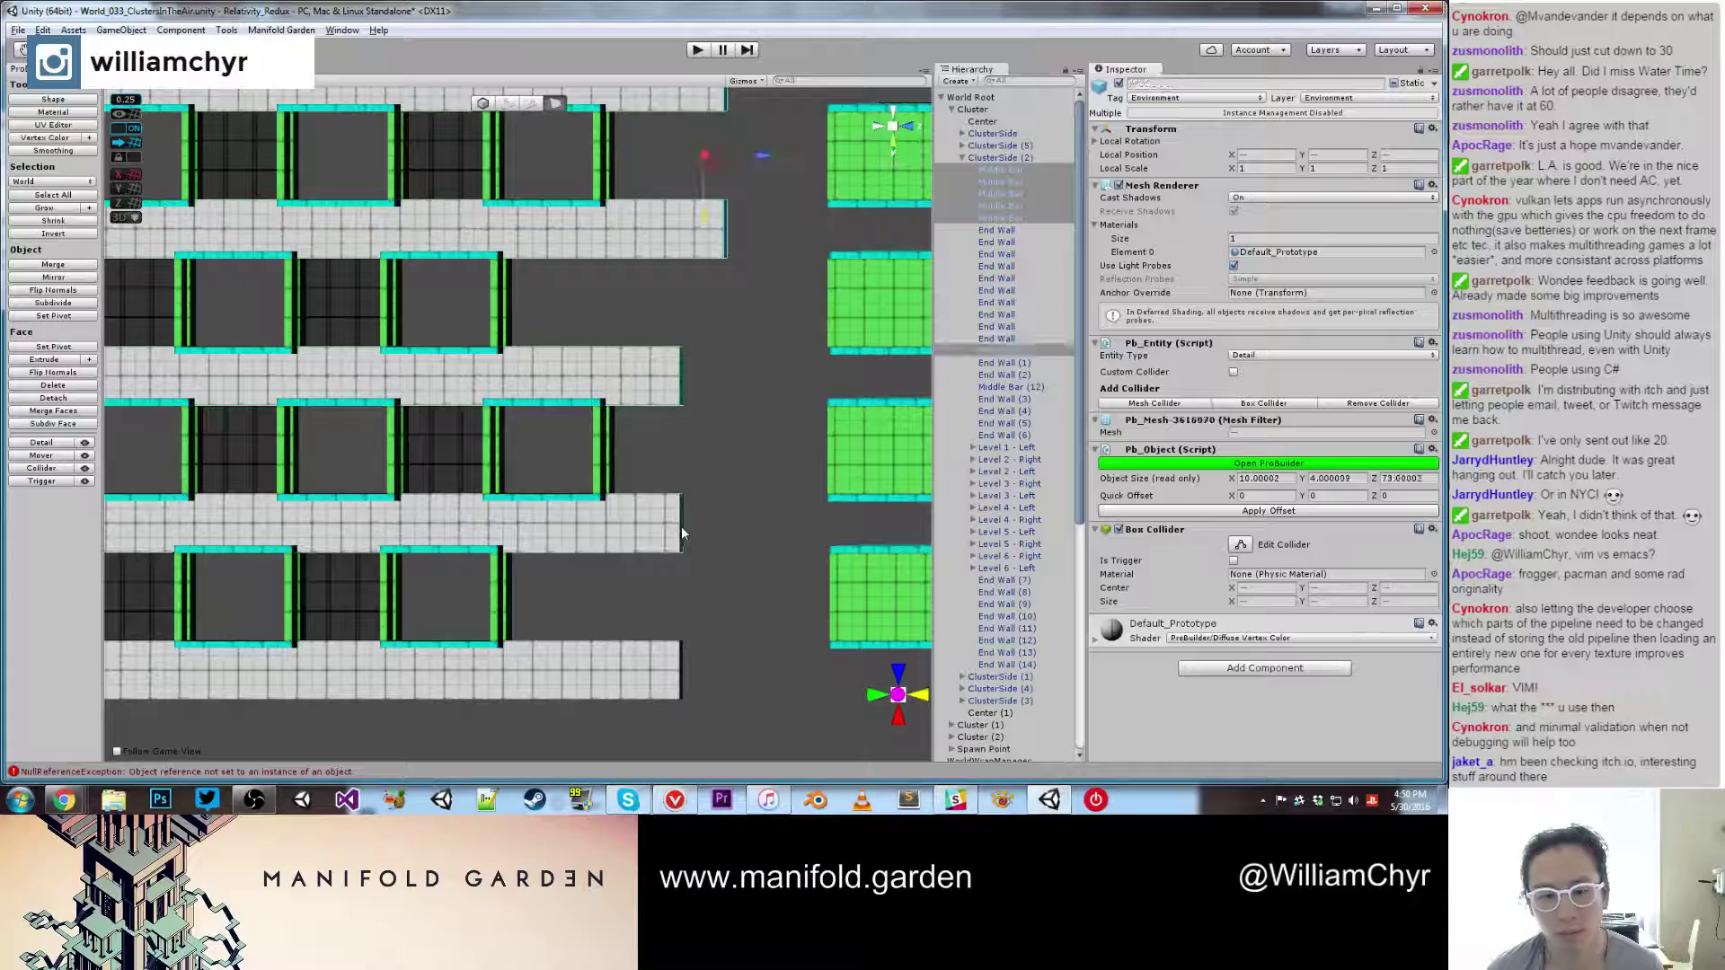
left_click(680, 663, "shift")
left_click_drag(681, 663, 709, 473, "alt")
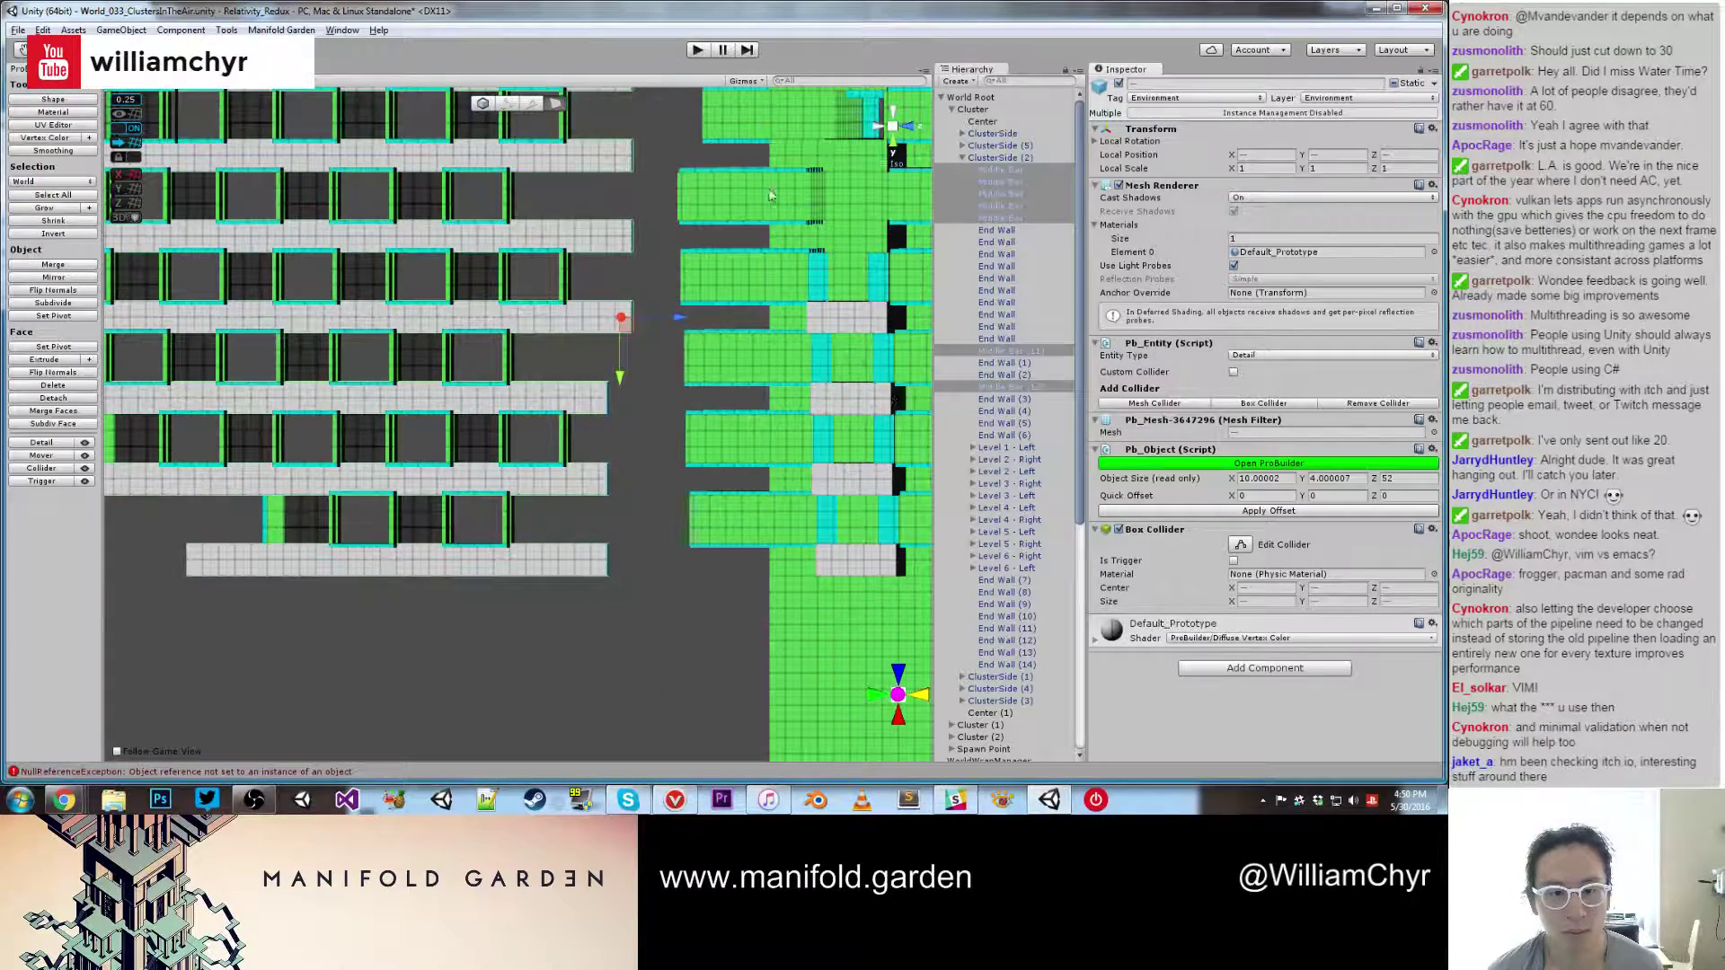
middle_click_drag(763, 175, 758, 347)
scroll(695, 345, "up", 6, "alt")
left_click_drag(695, 346, 688, 417, "alt")
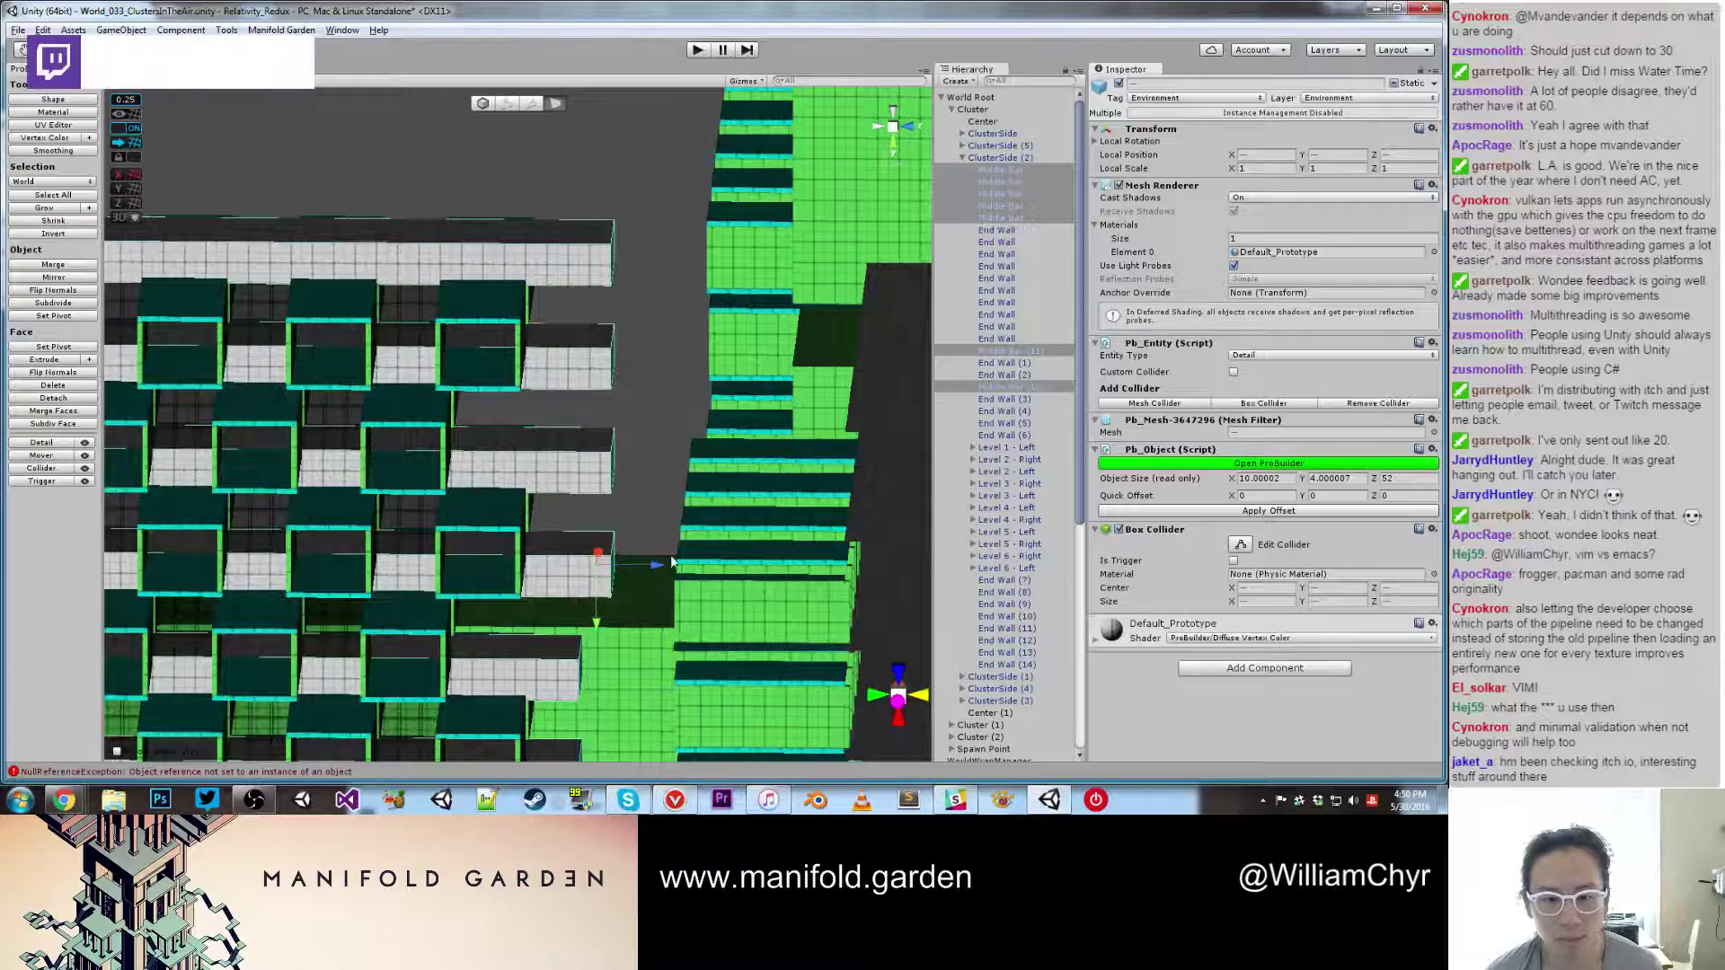
left_click_drag(667, 568, 689, 580)
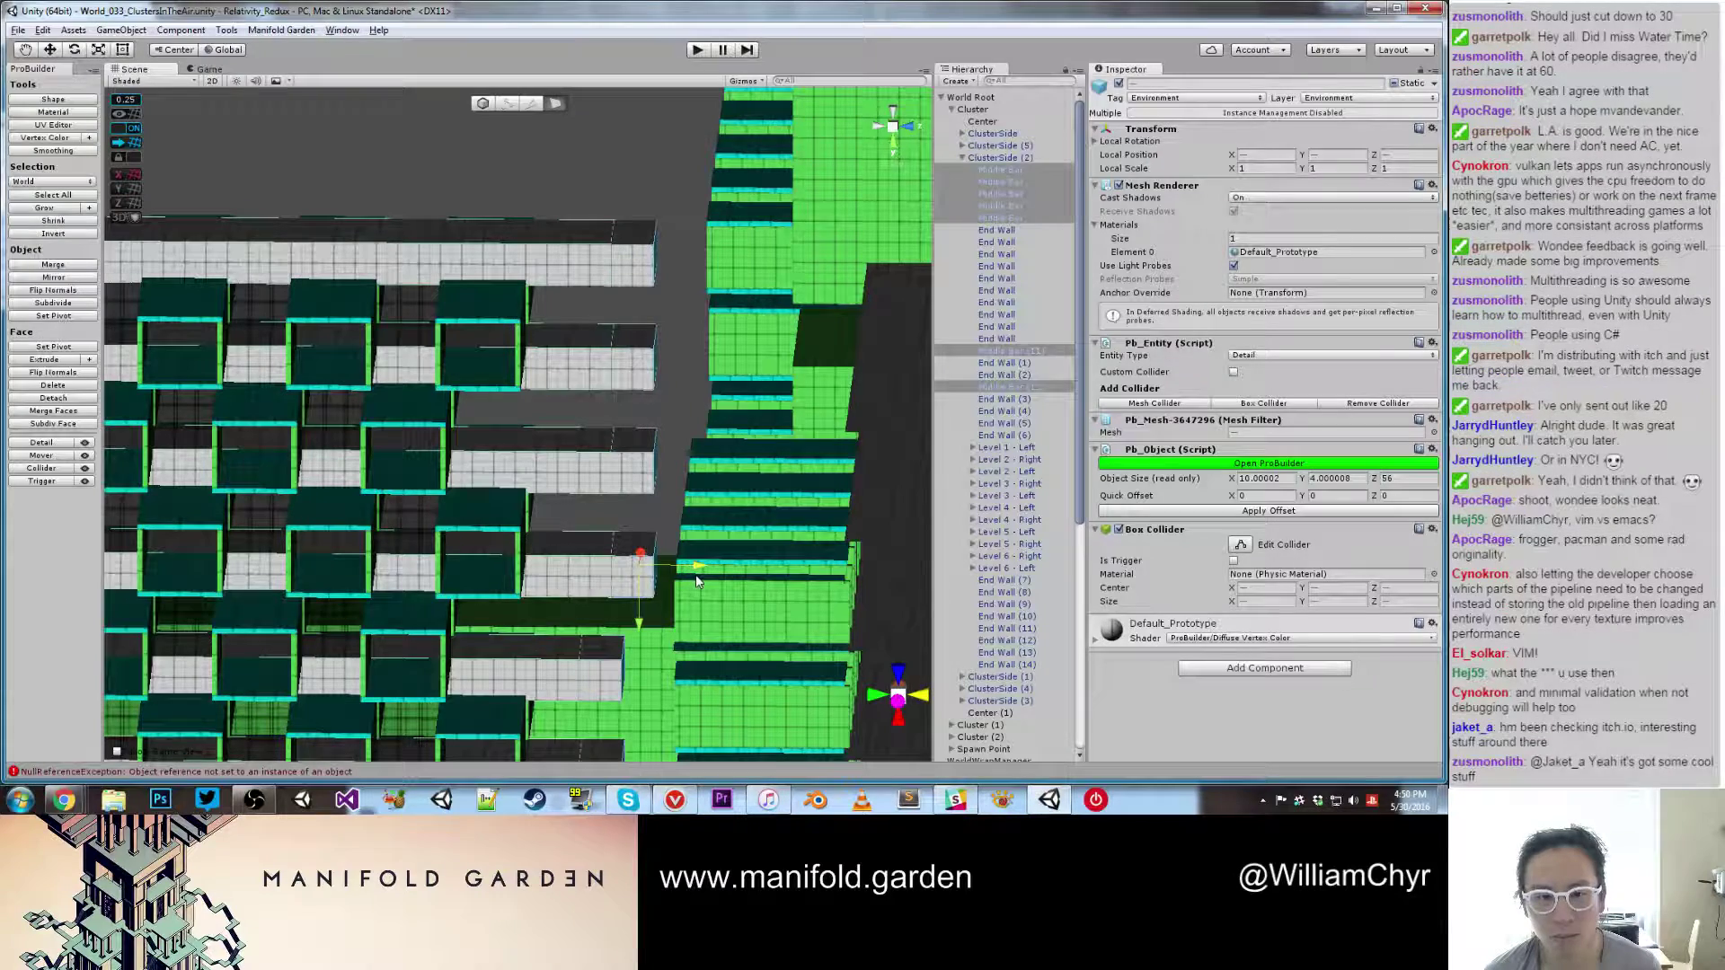
left_click(666, 404)
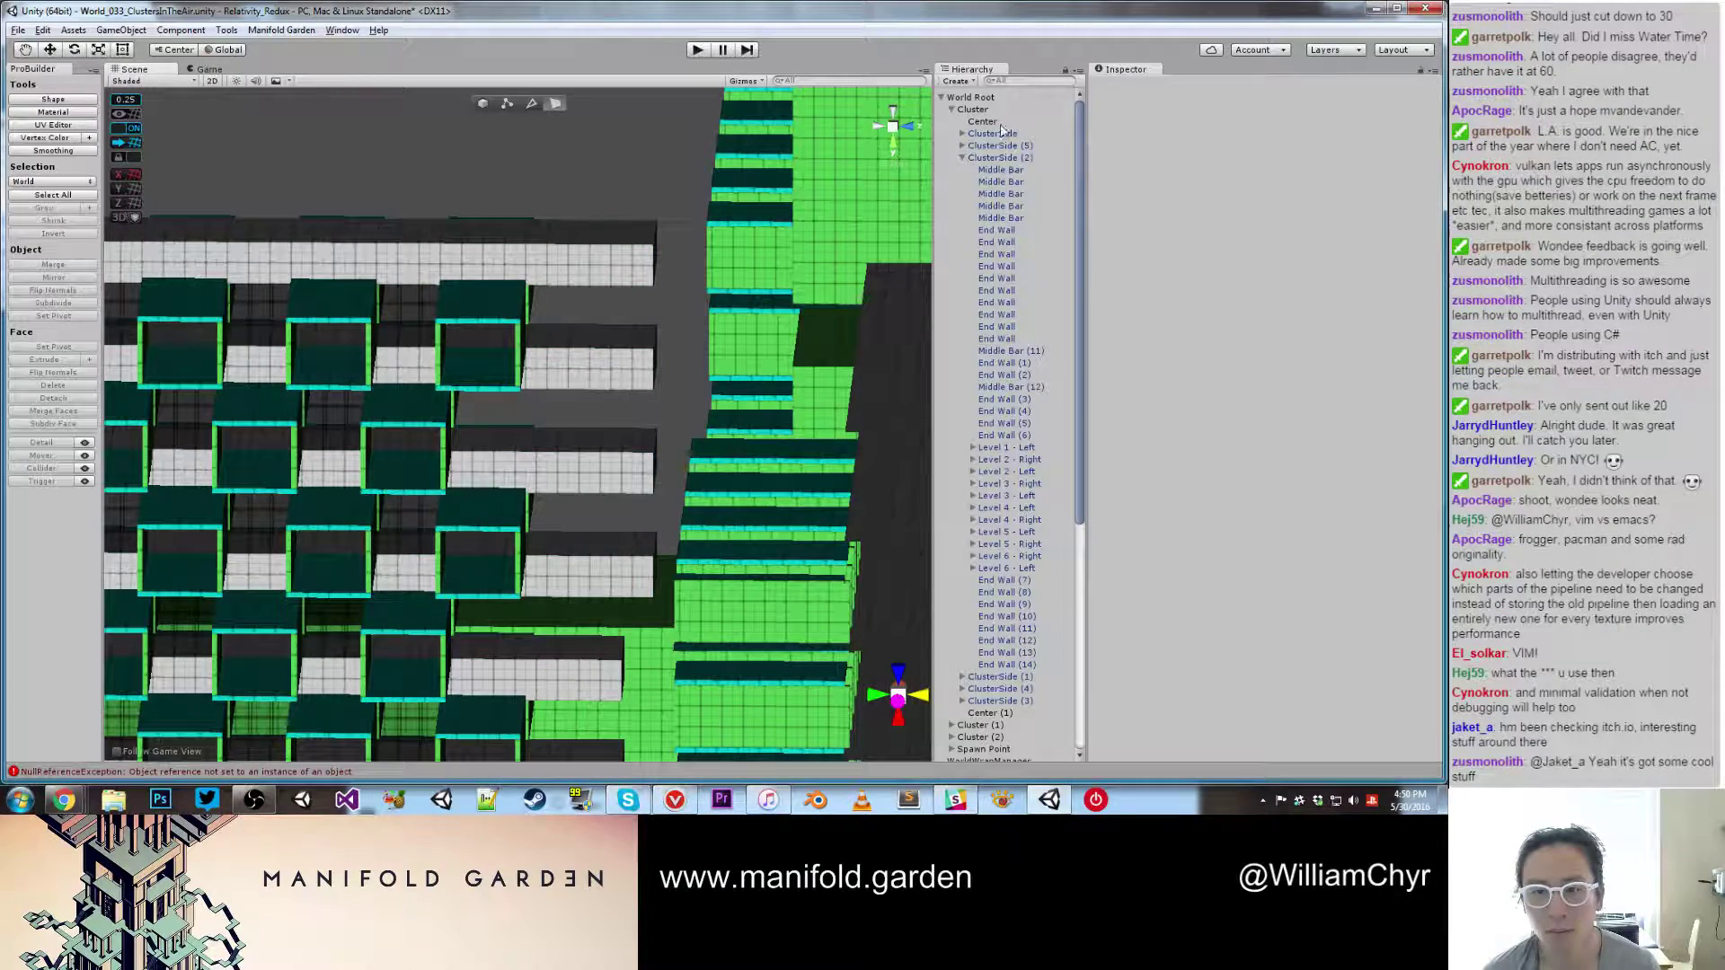
Step: Make the loose Level 1 - Right group a child of ClusterSide (2) in the hierarchy and collapse the cluster side
left_click(962, 157)
left_click(997, 158)
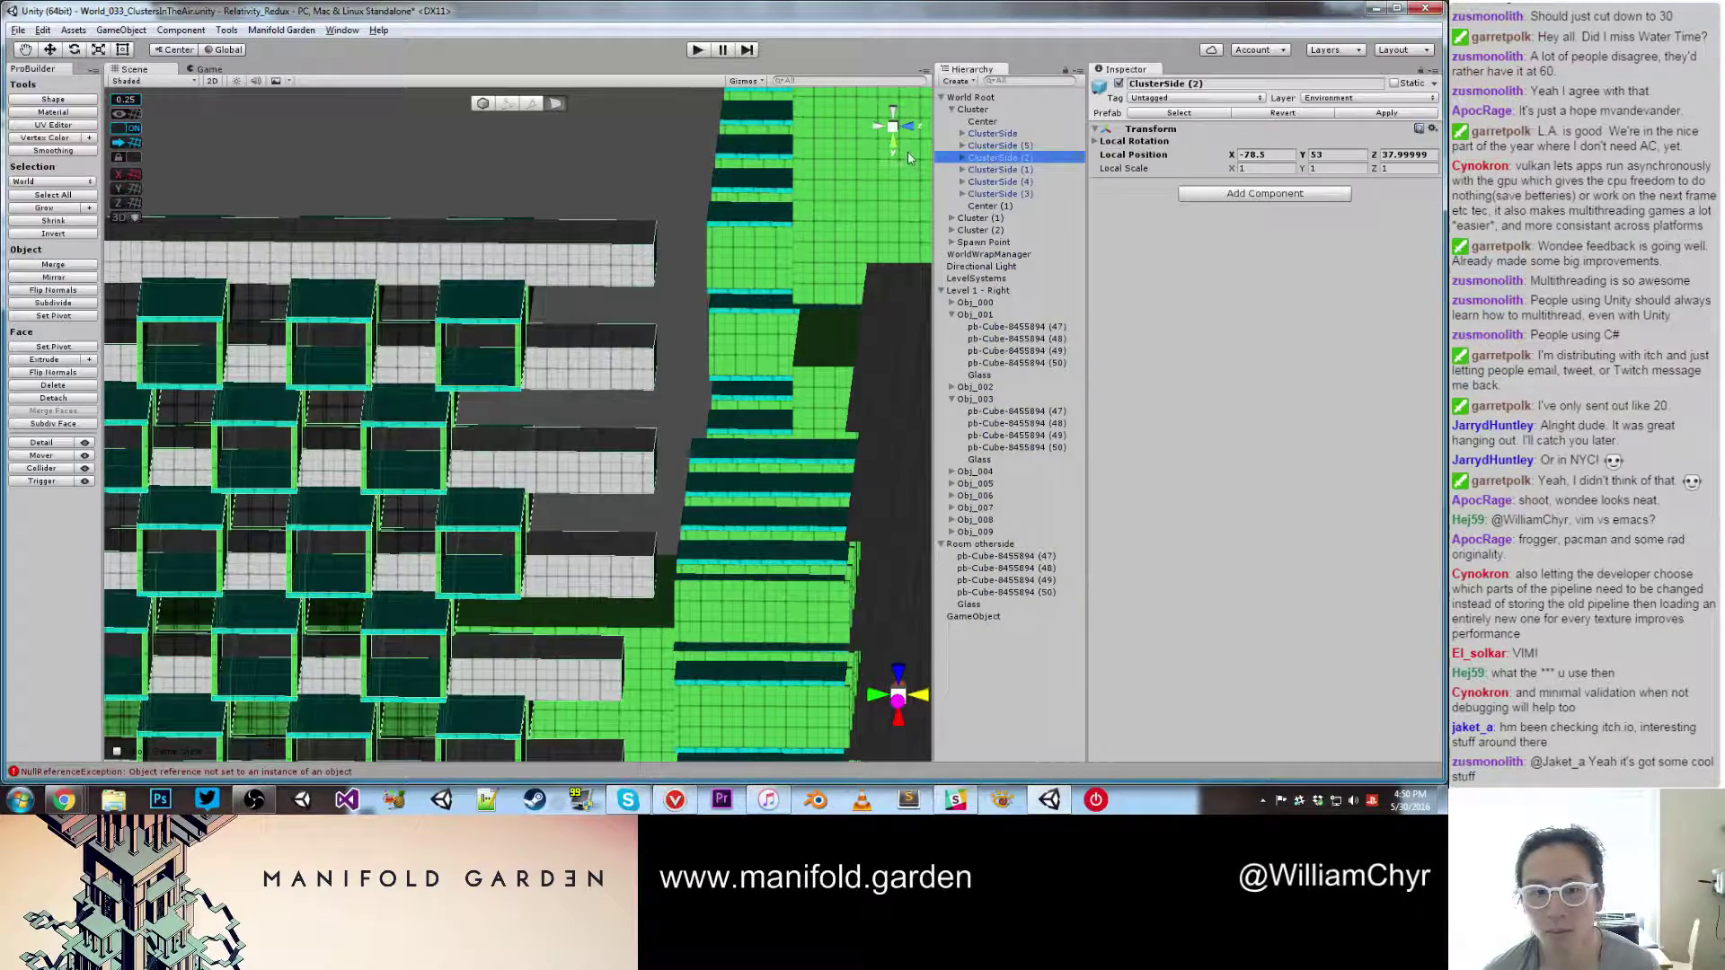
left_click_drag(437, 352, 882, 432, "alt")
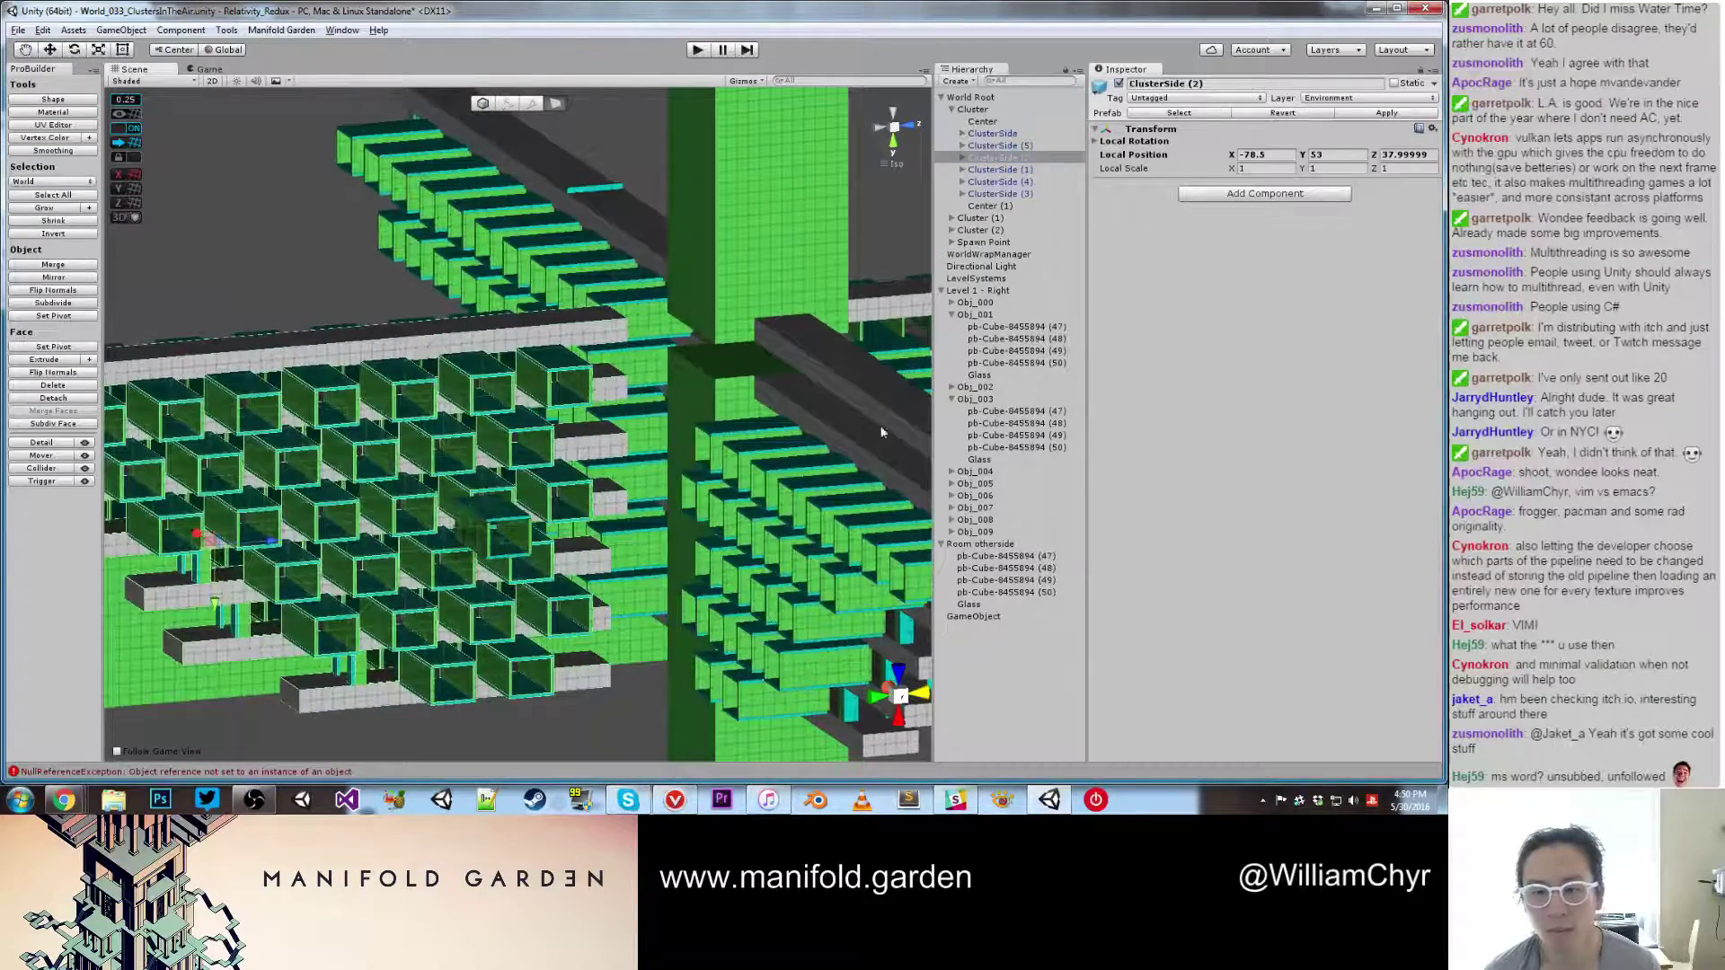
left_click(977, 290)
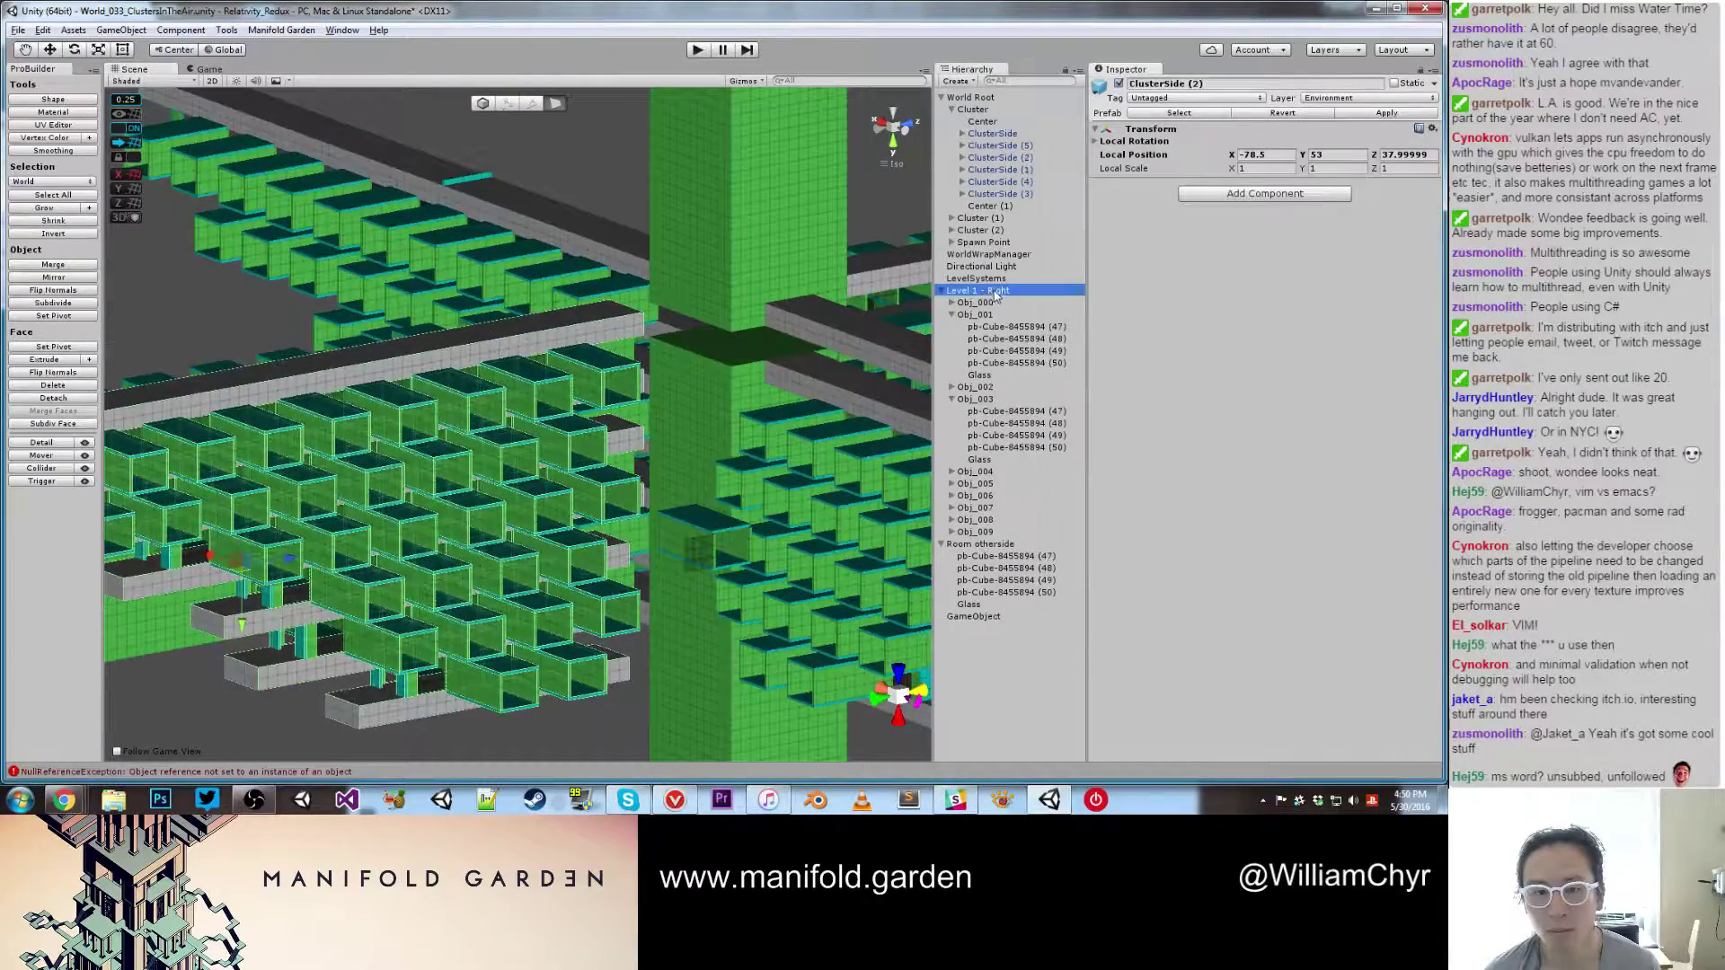
left_click_drag(1003, 300, 1016, 161)
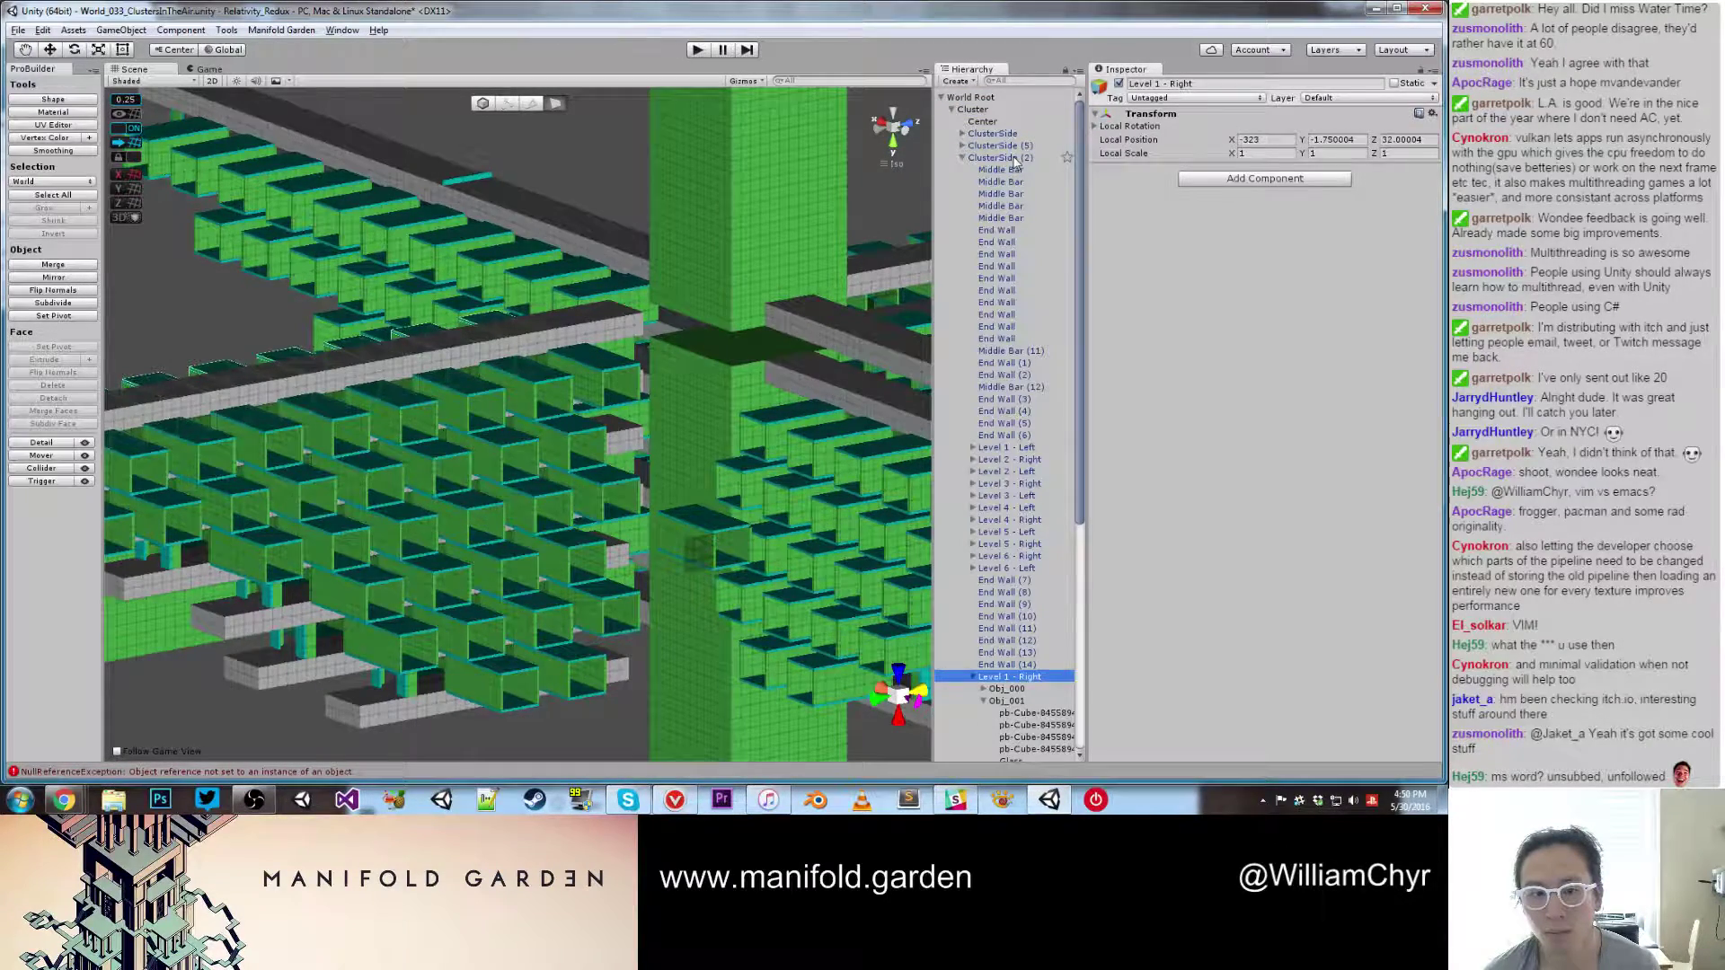
left_click(1015, 159)
left_click(964, 159)
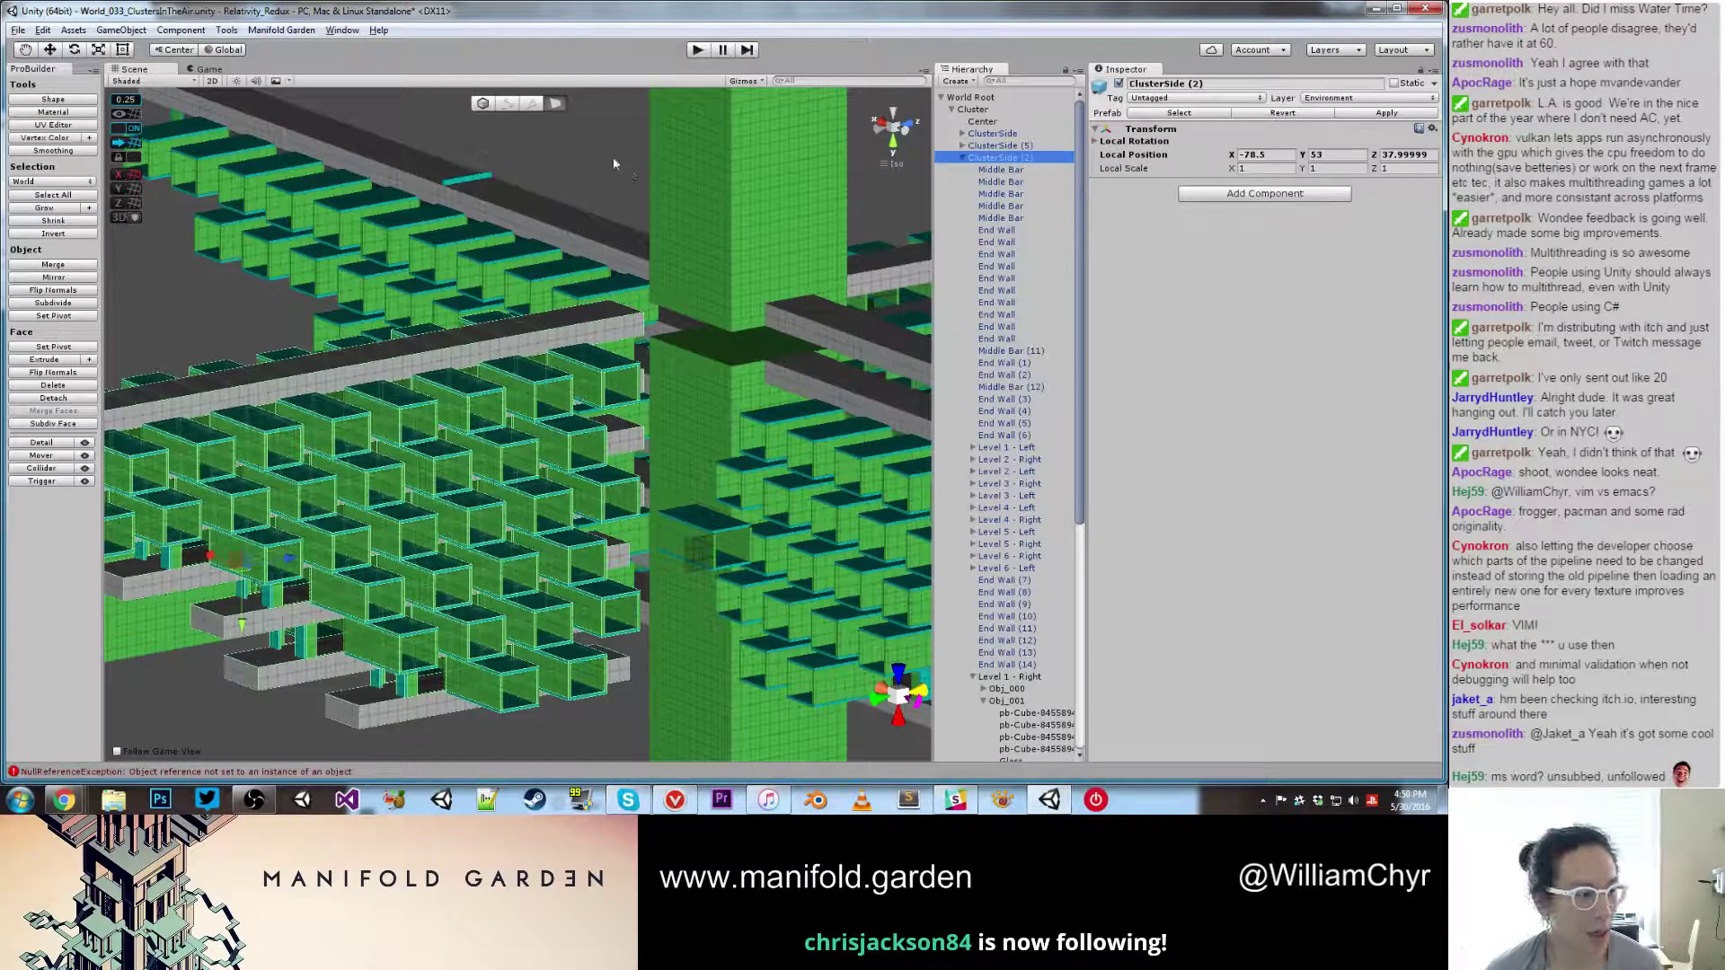
left_click(628, 139)
left_click(963, 159)
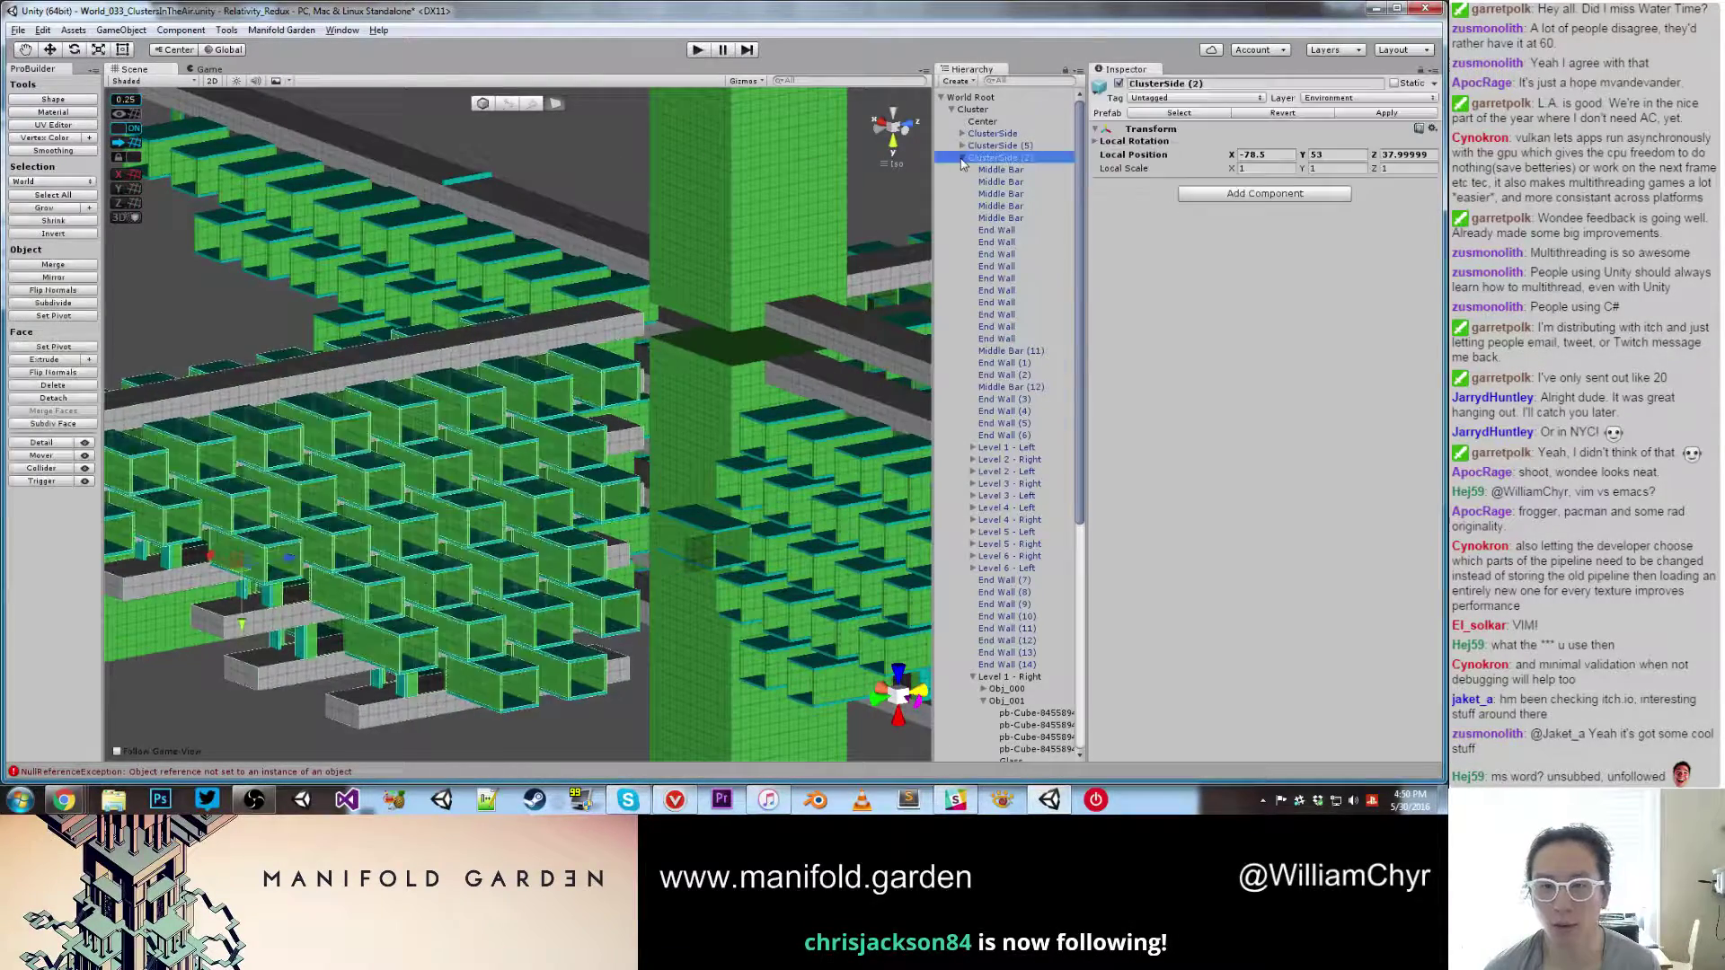
left_click(961, 158)
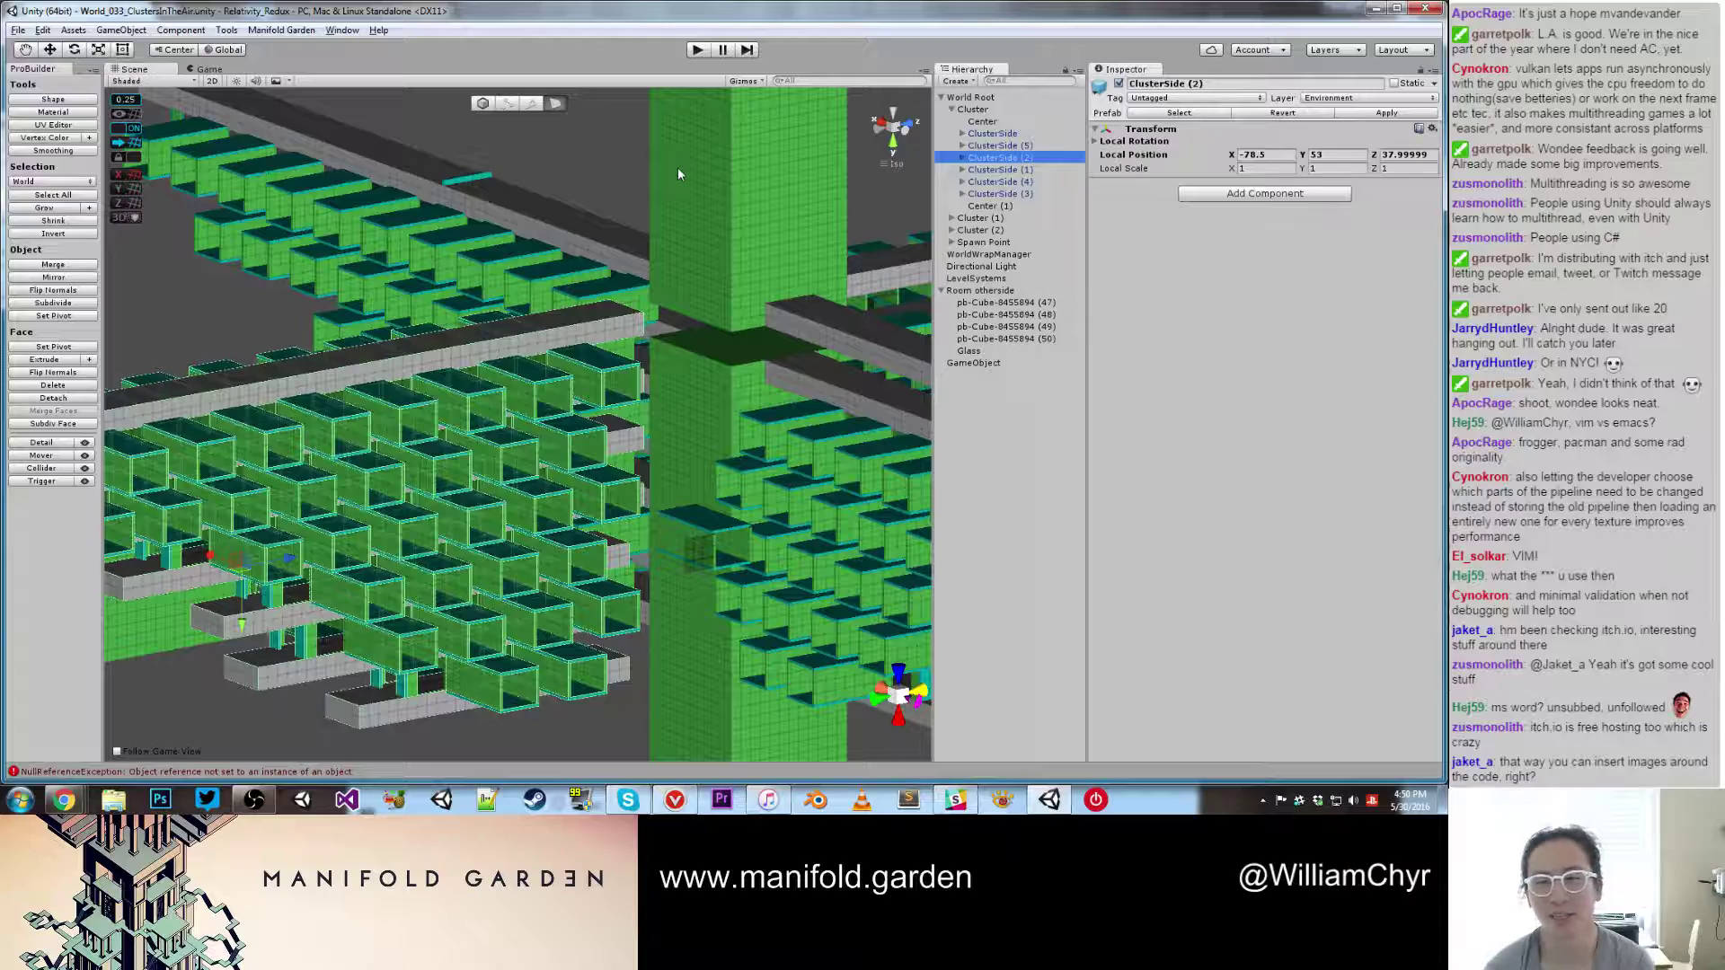
Step: Apply the changes of ClusterSide (2) to its prefab
left_click(578, 173)
left_click(1046, 159)
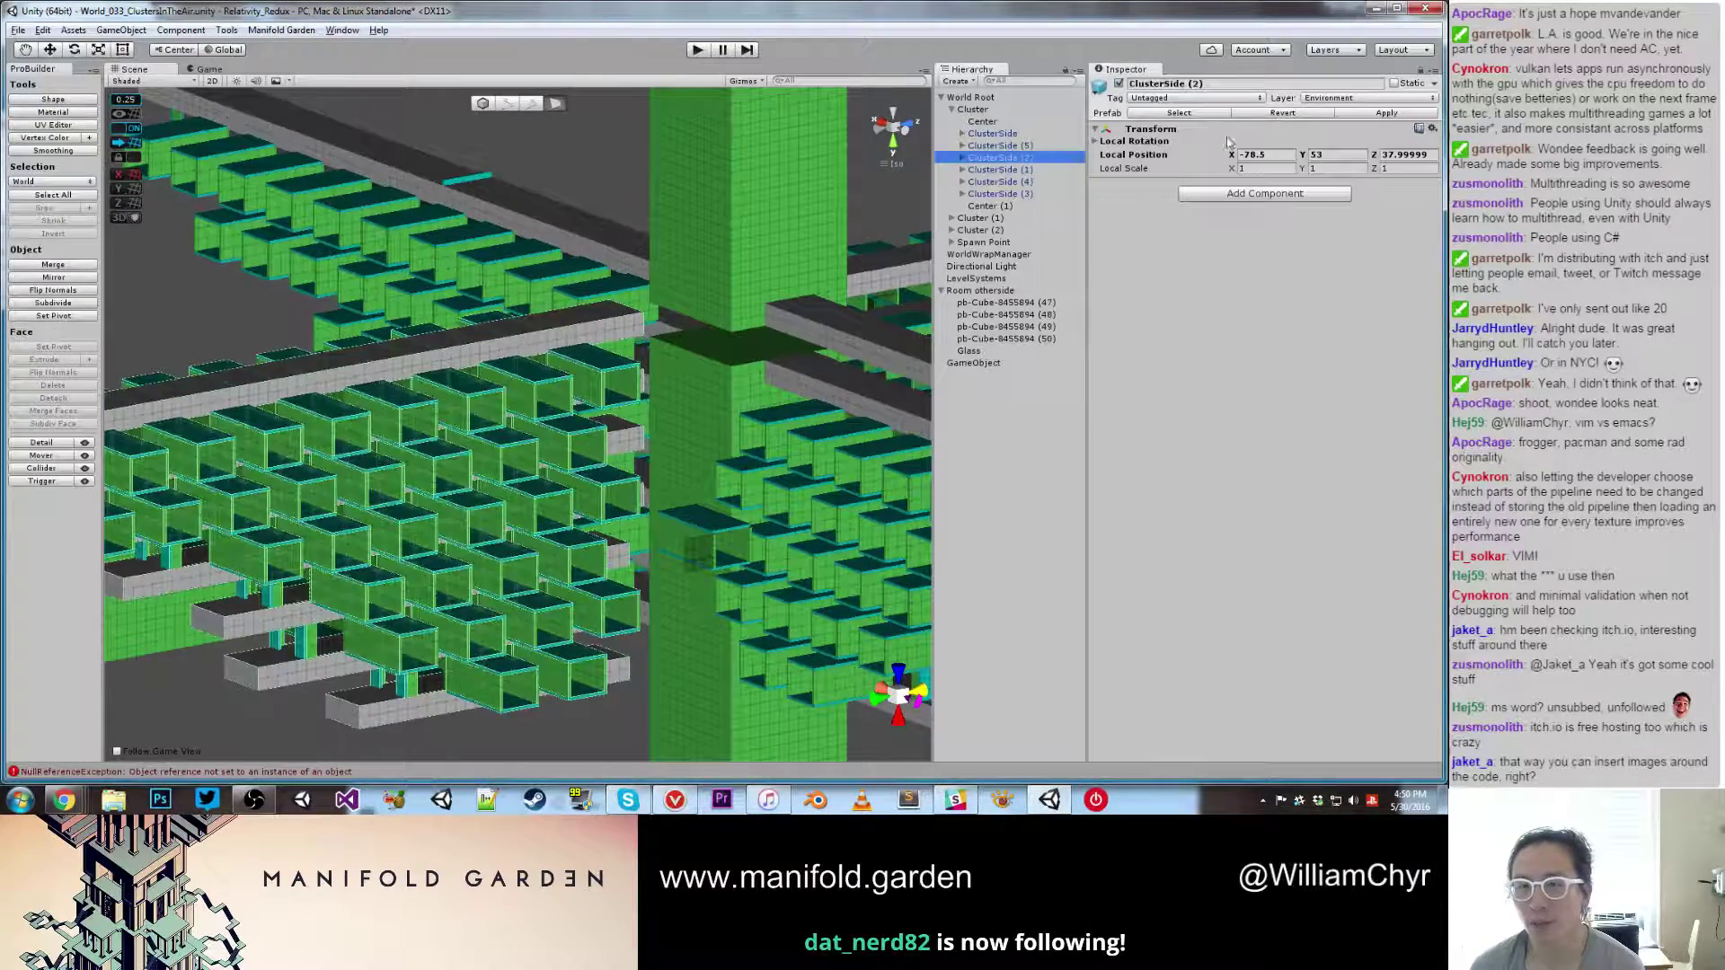
left_click(1368, 113)
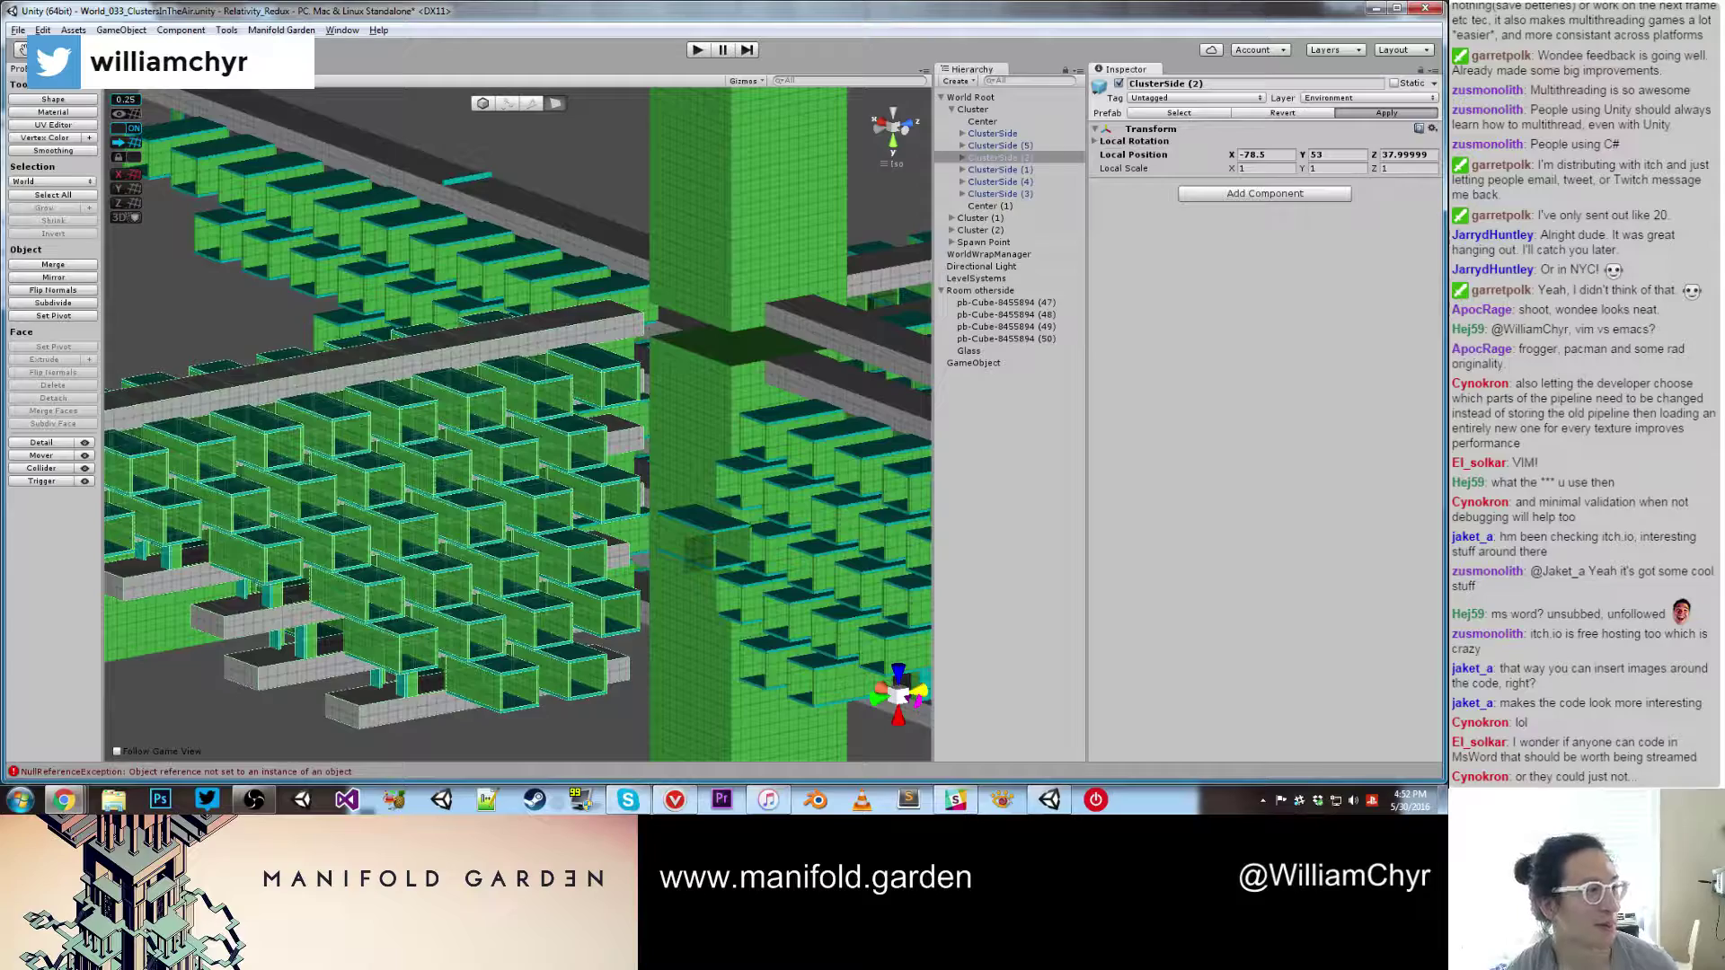
Step: Switch to the browser and play the Microsoft Vista Speech Recognition video on YouTube from the start, briefly in full screen
left_click_drag(0, 118, 244, 117)
left_click(325, 451)
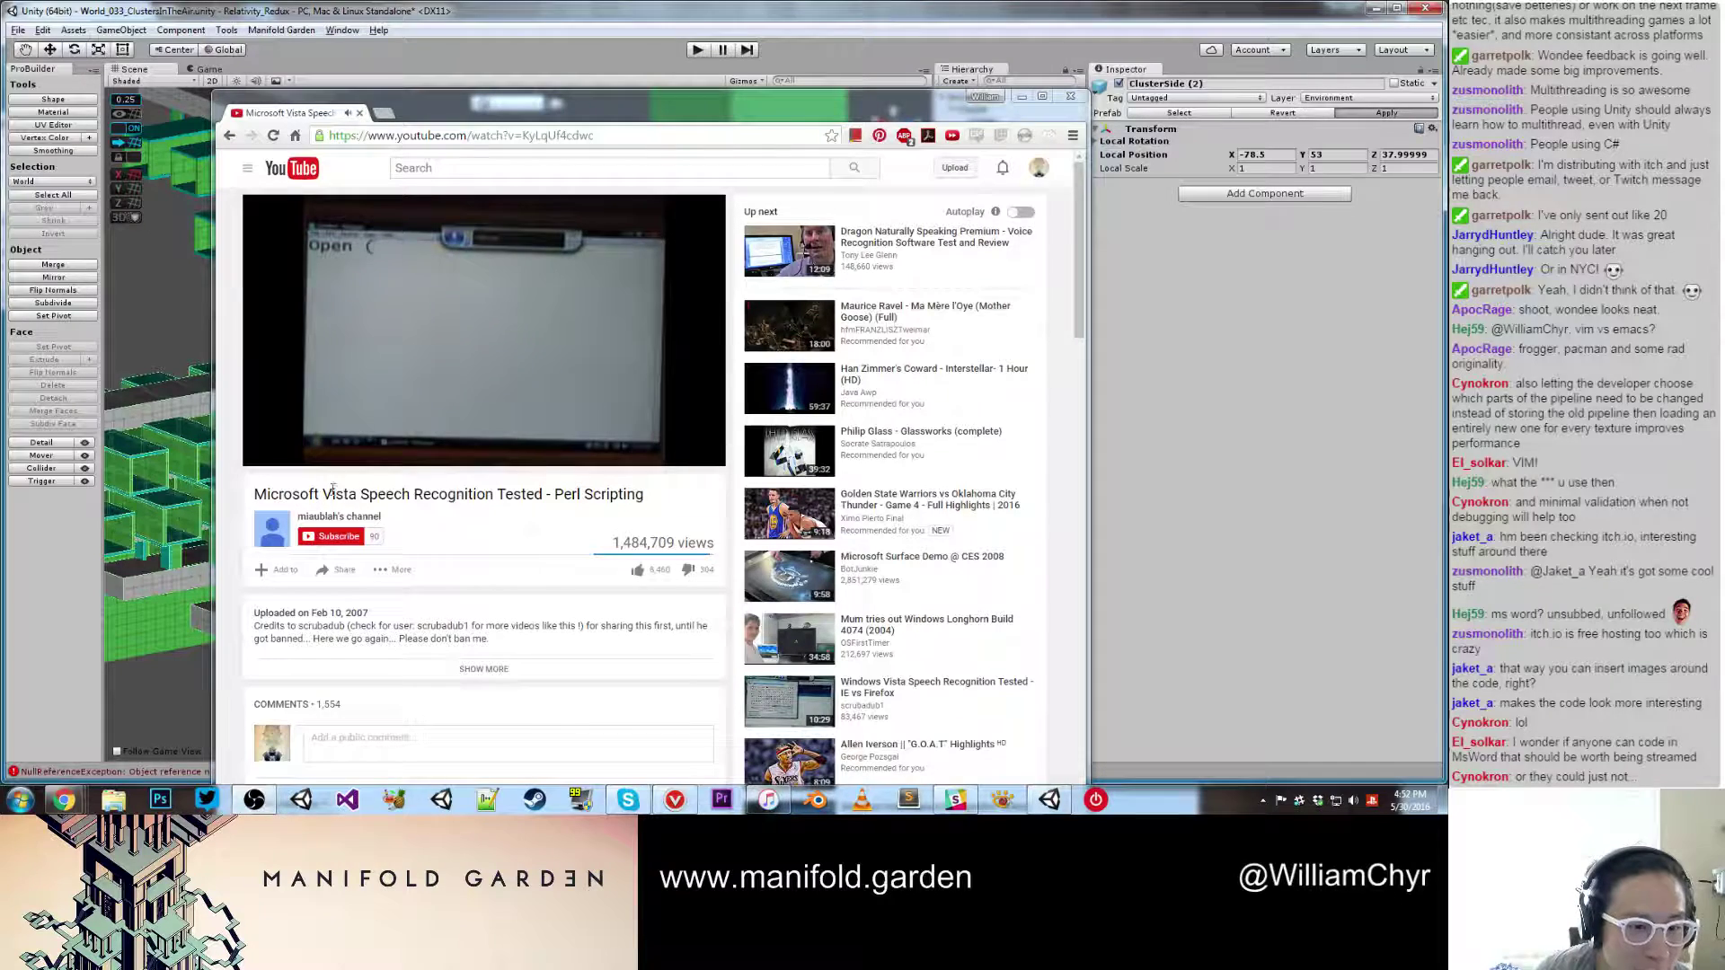
left_click(250, 441)
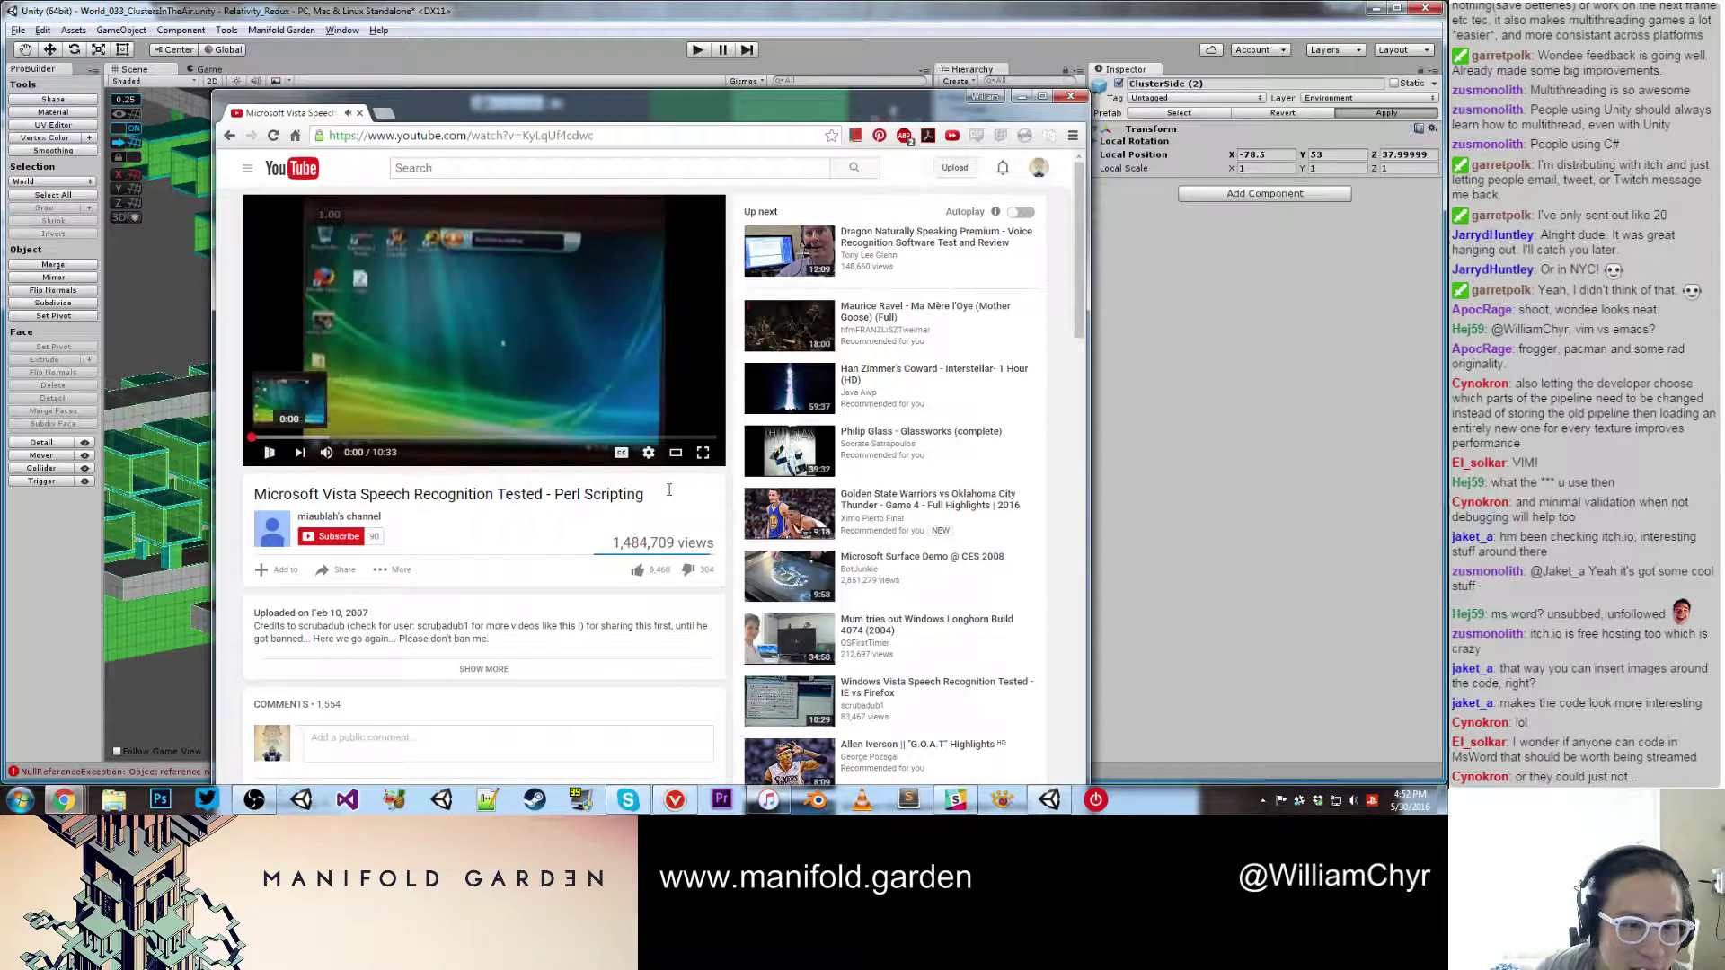
left_click(702, 452)
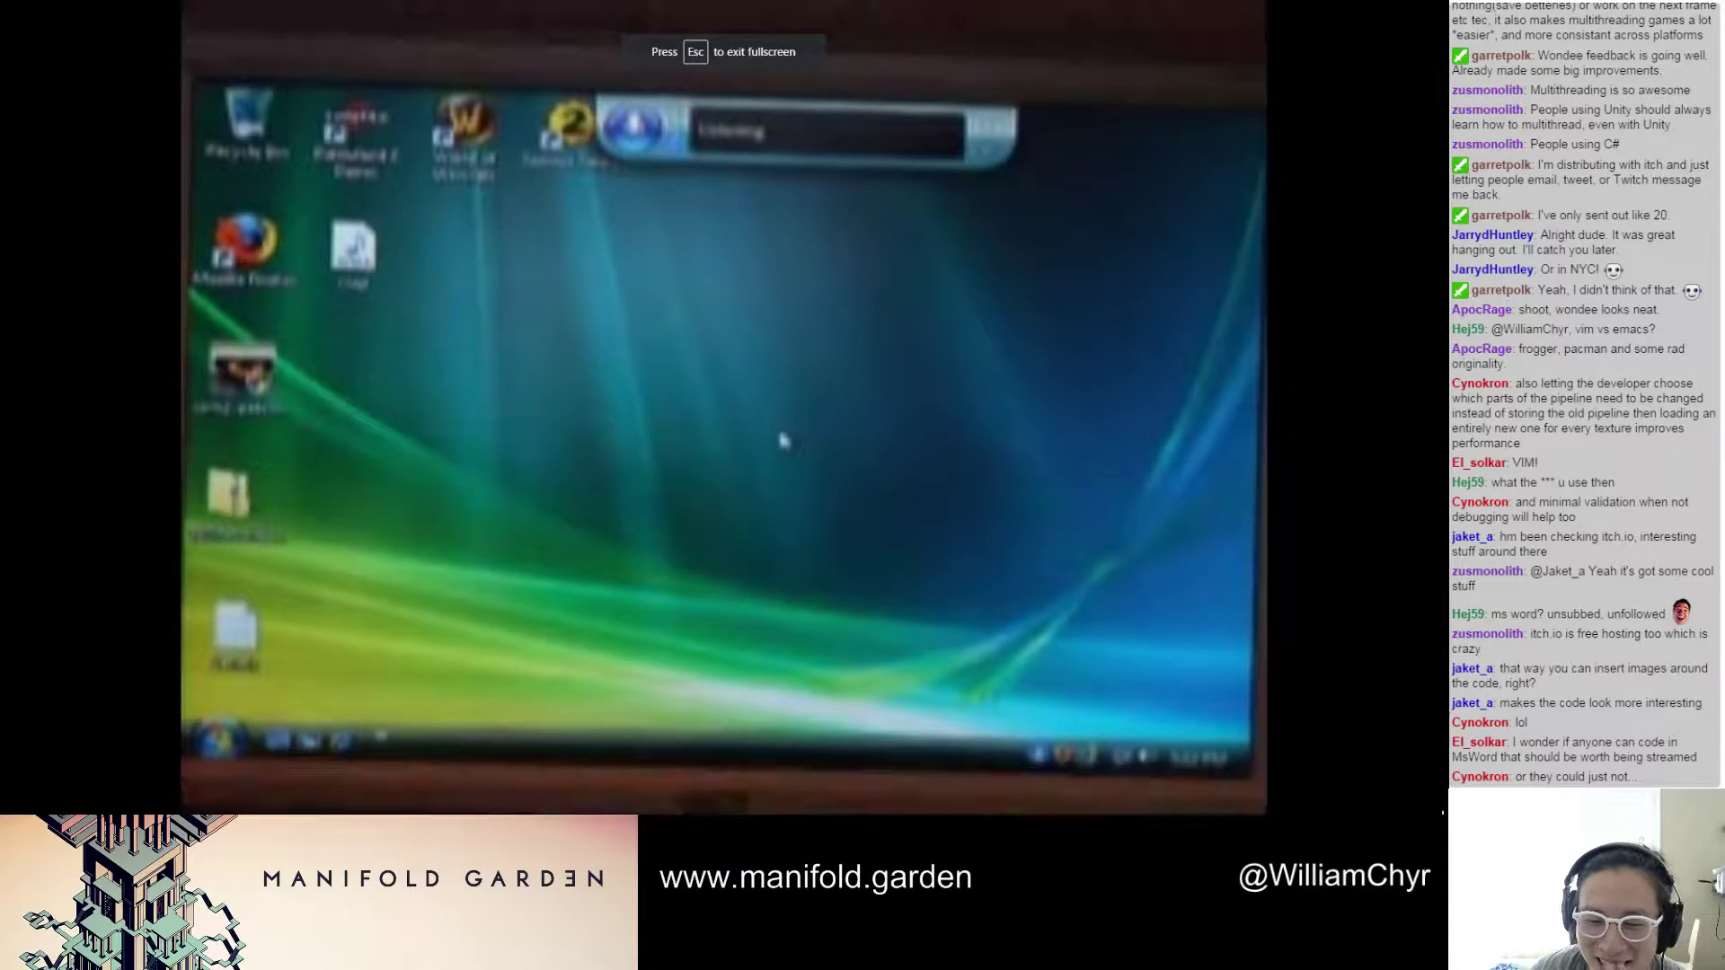
left_click(1409, 794)
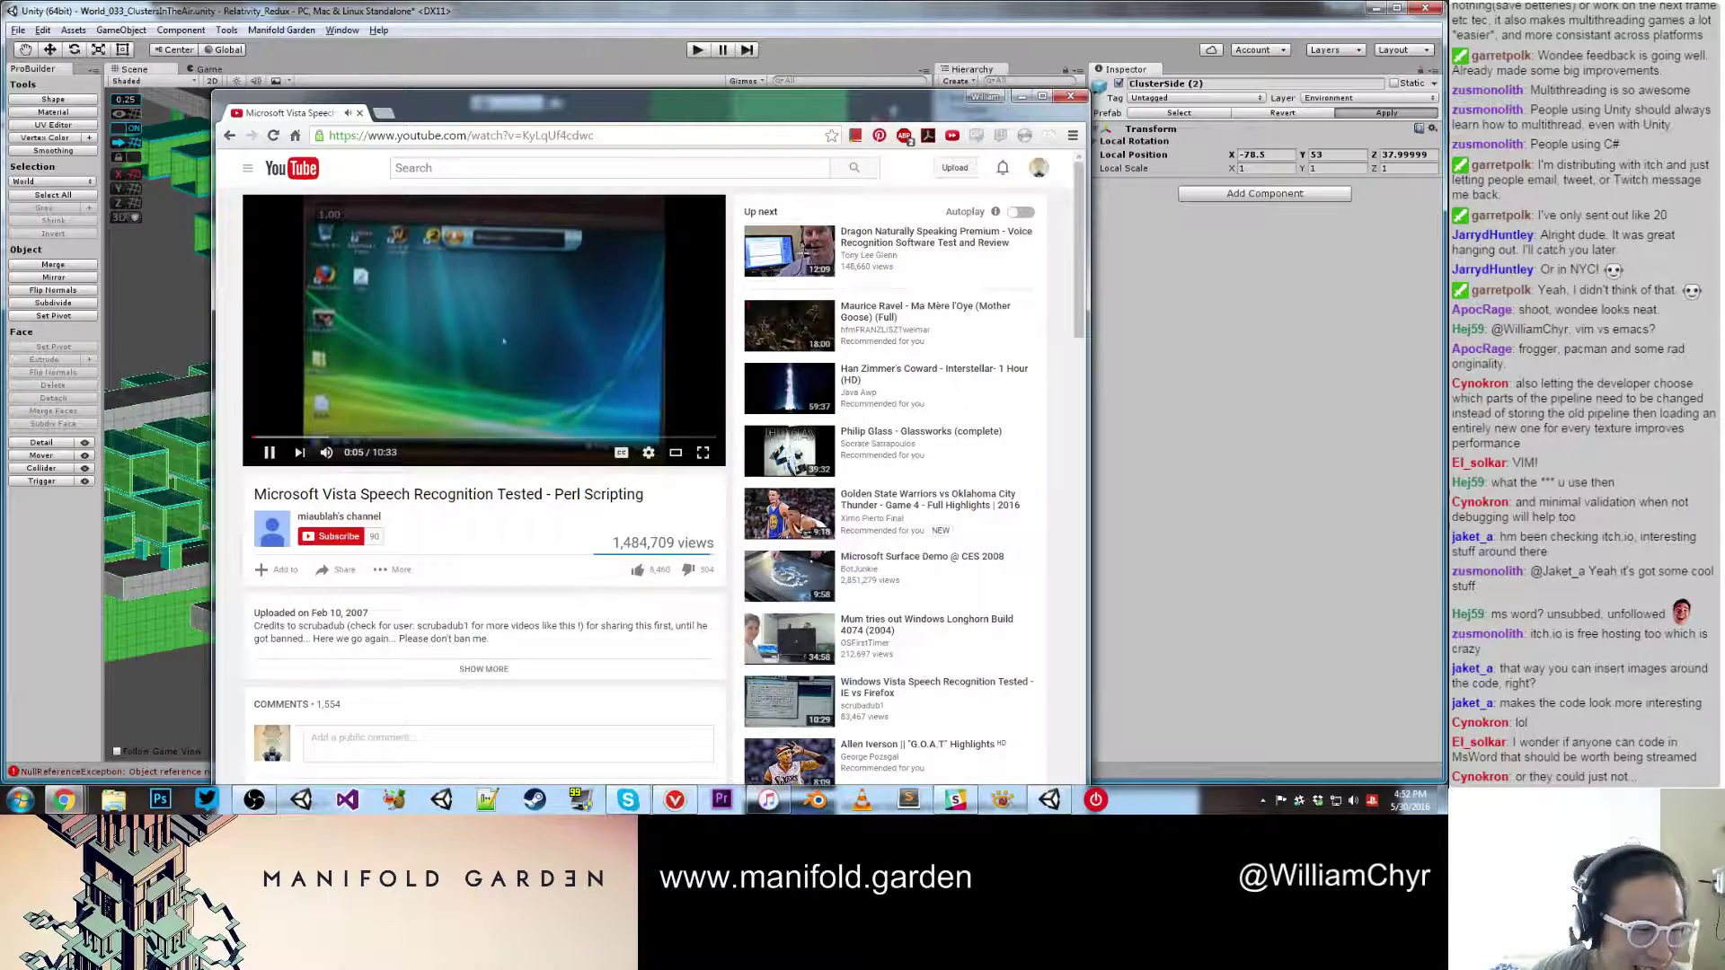
Step: Share the YouTube video's link in the stream chat and close the video's tab
left_click(532, 137)
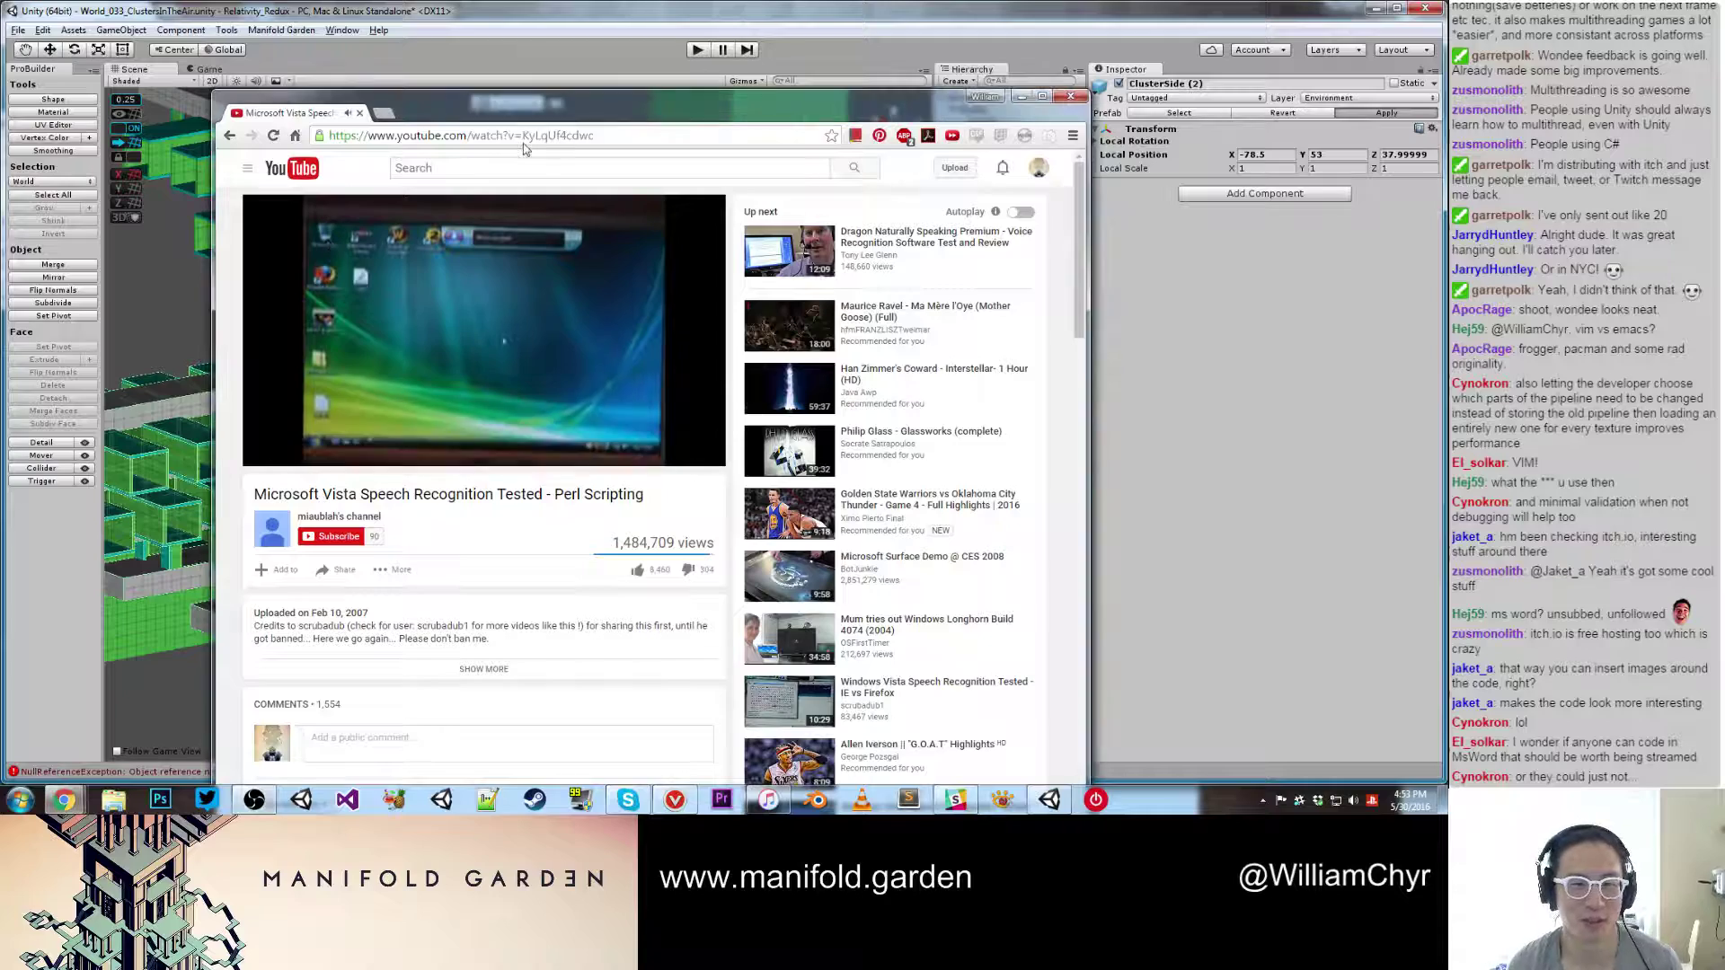
left_click(536, 136)
double_click(536, 134)
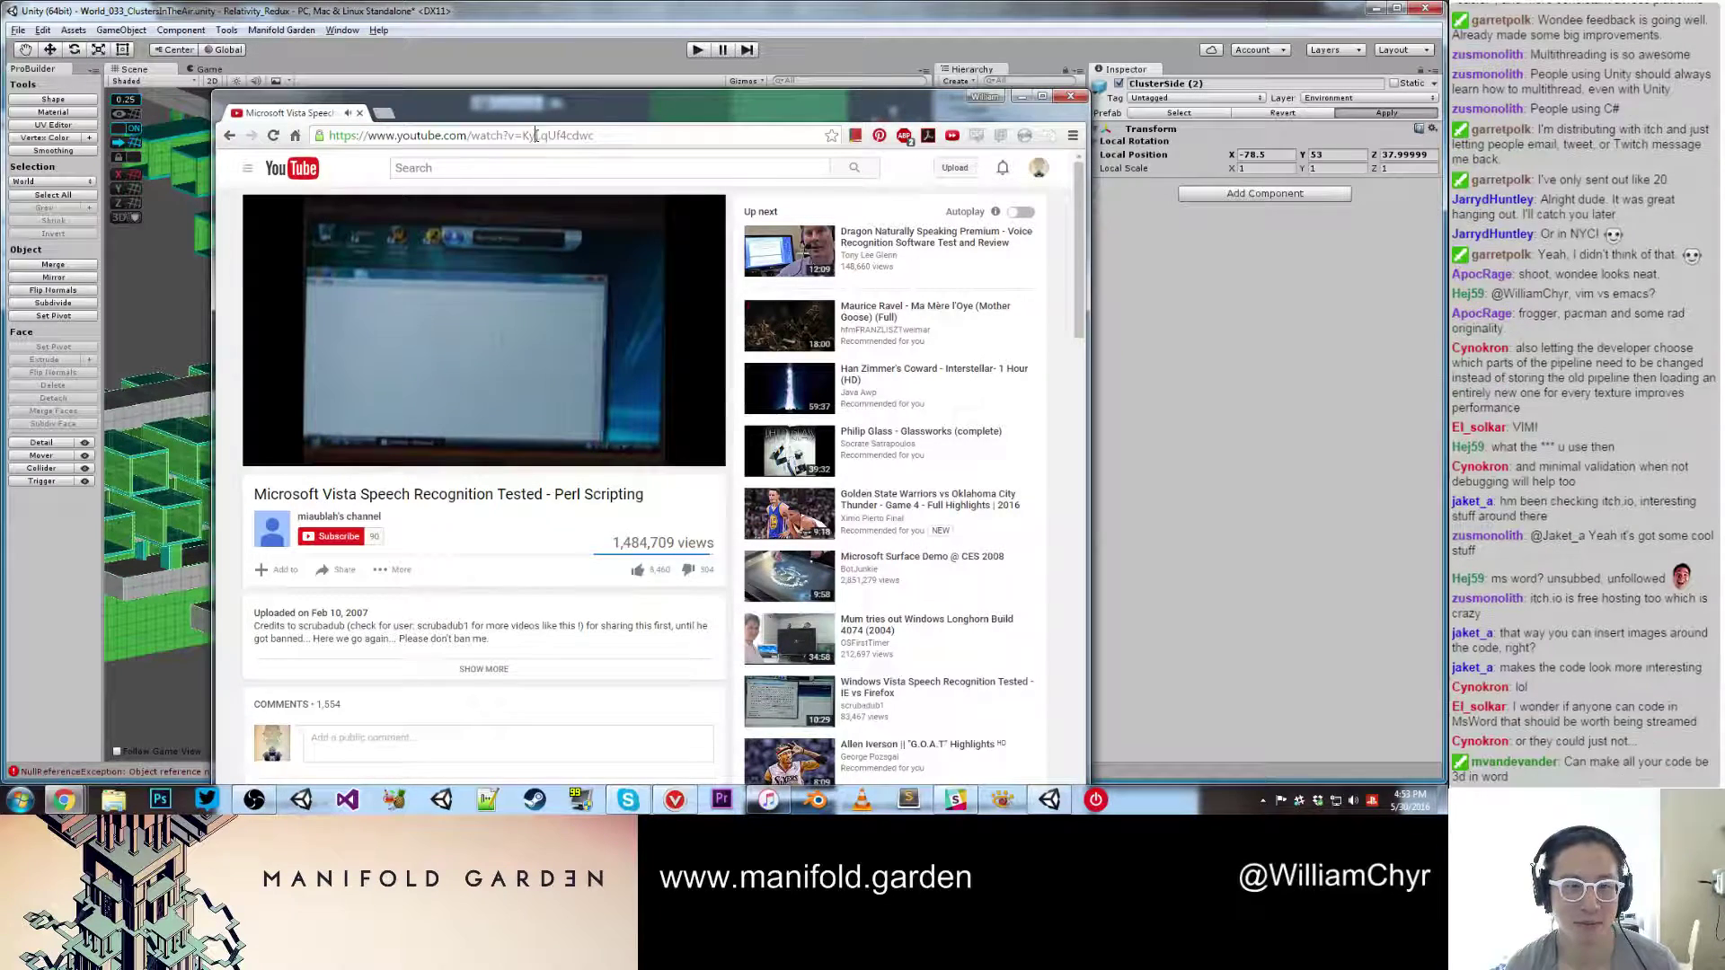
triple_click(536, 135)
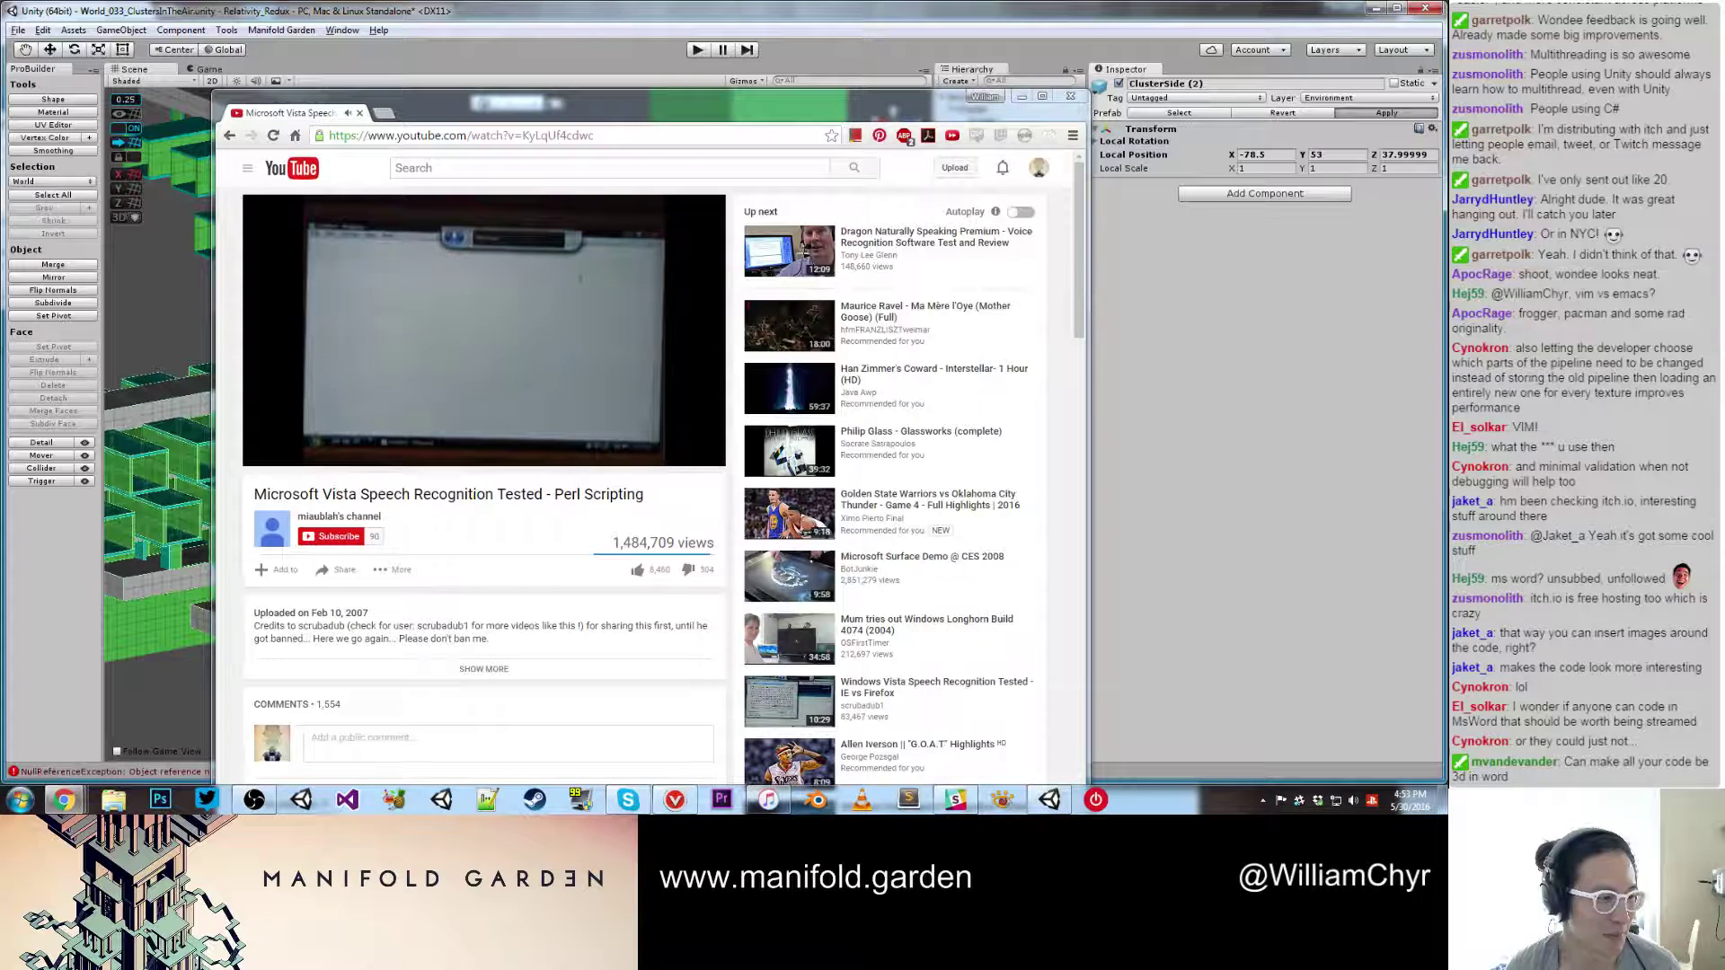
key("Return")
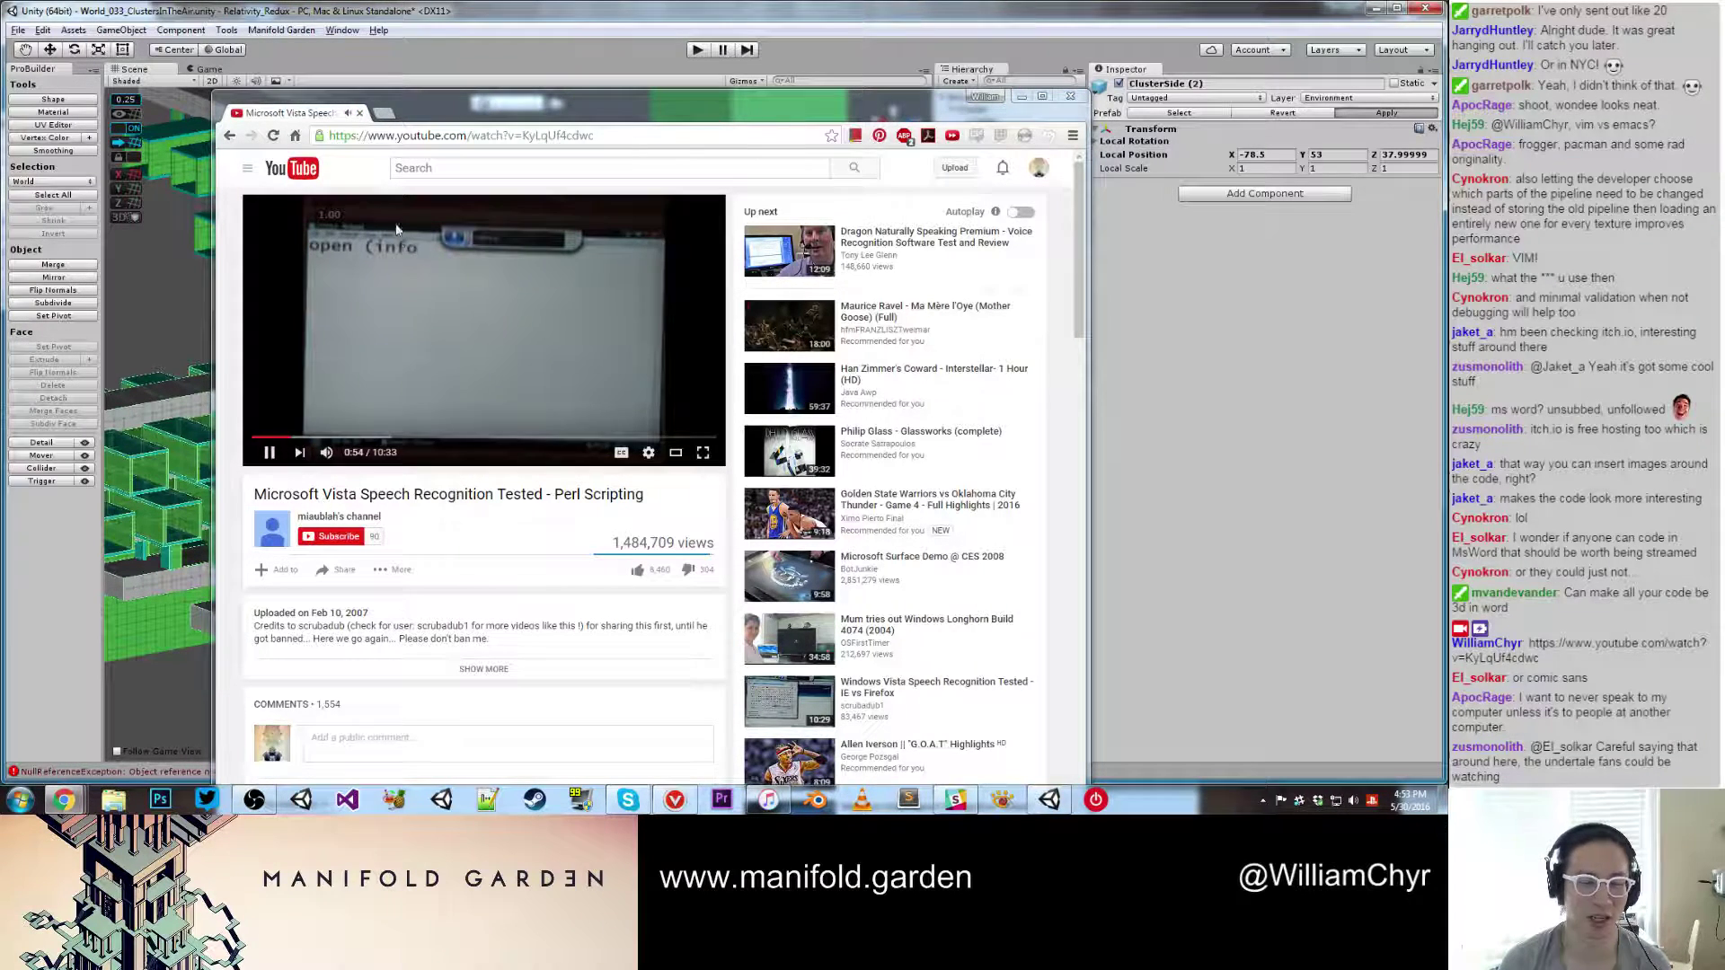
left_click(359, 115)
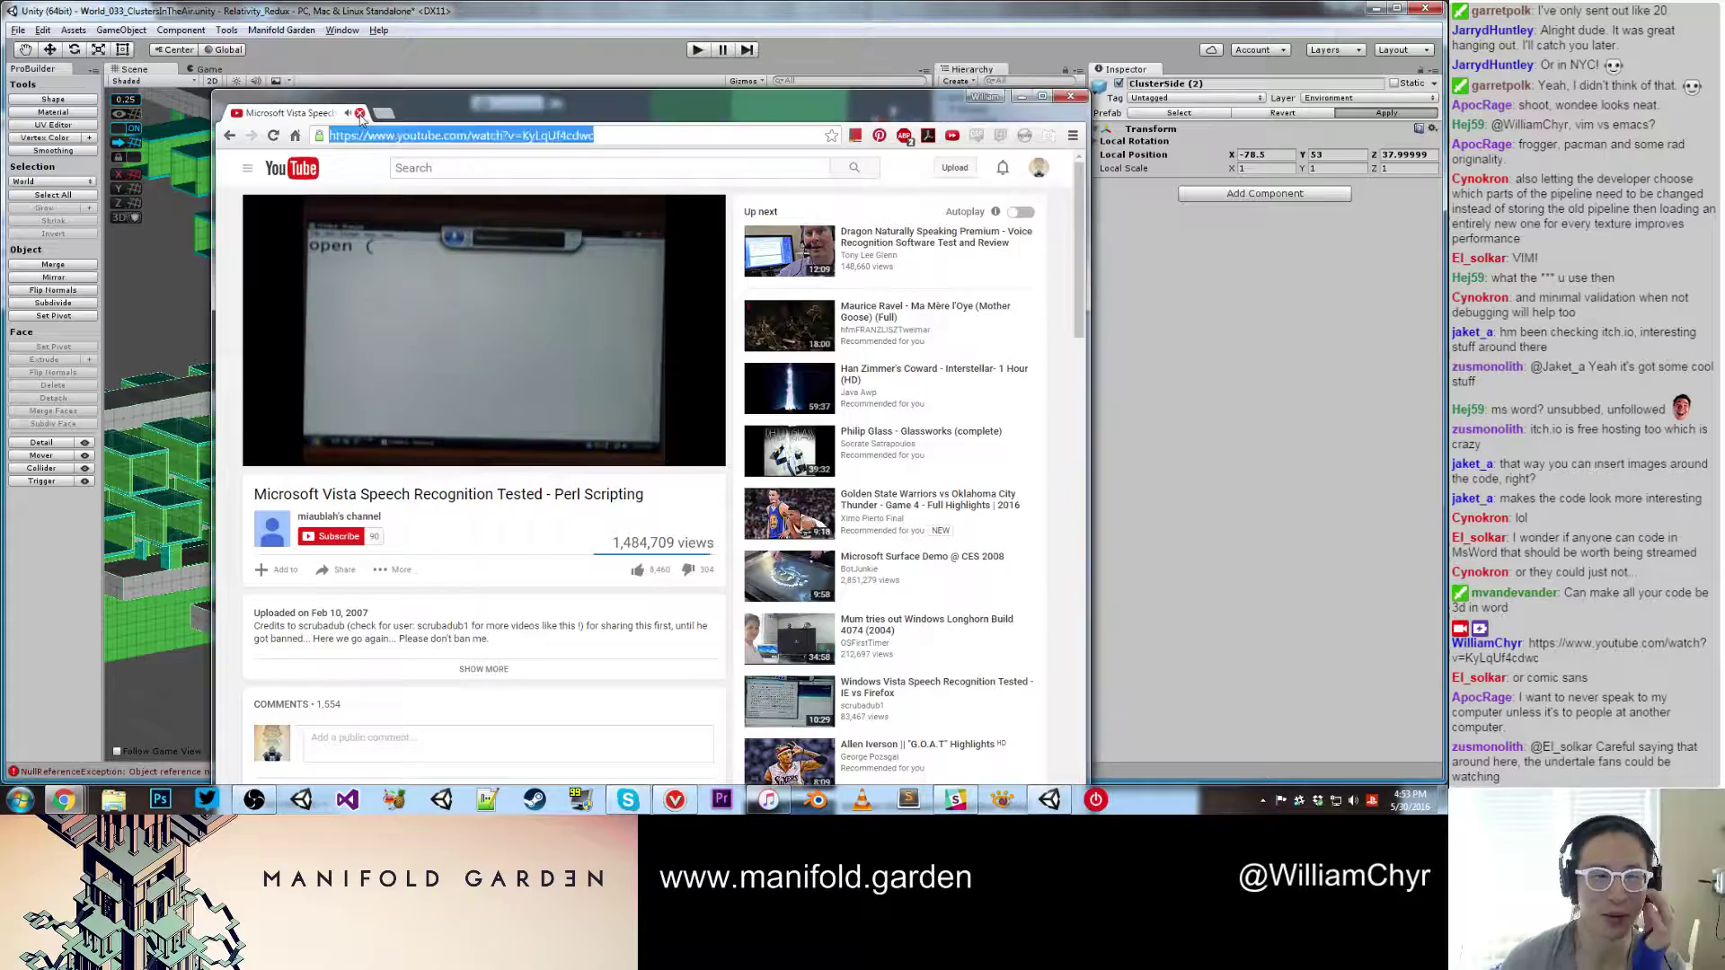
left_click(359, 113)
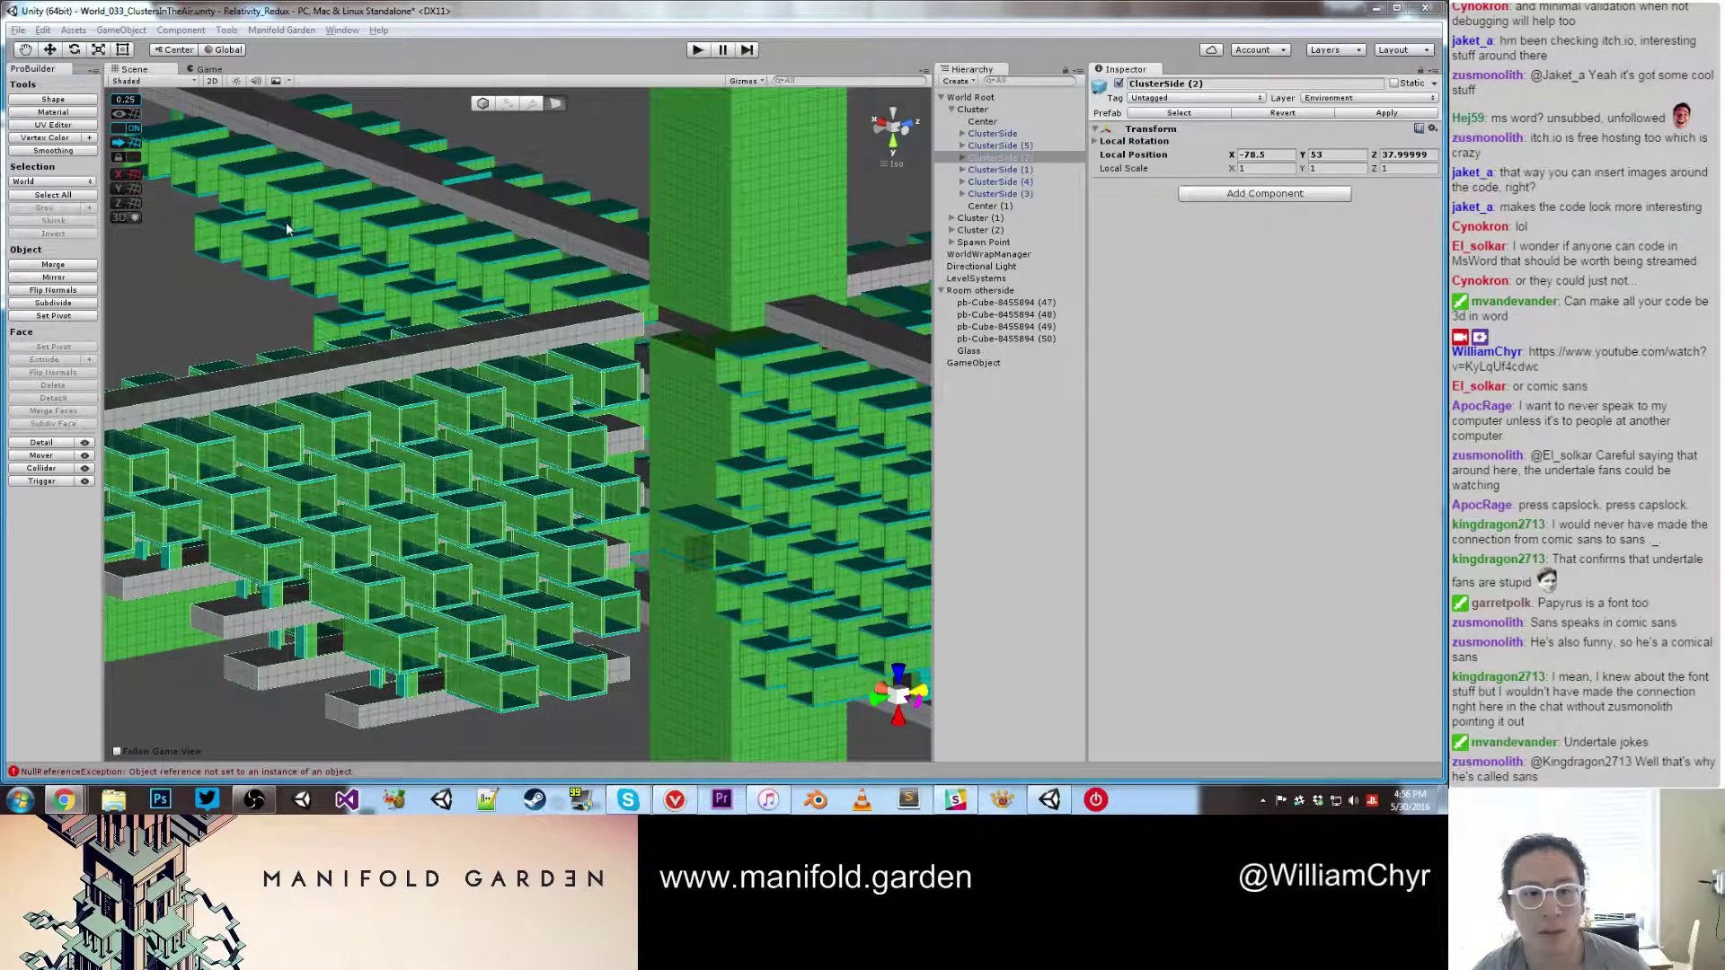
Step: Move ClusterSide (2) along Z toward the central column, to a local Z of about 25
left_click(215, 300)
scroll(216, 300, "down", 4)
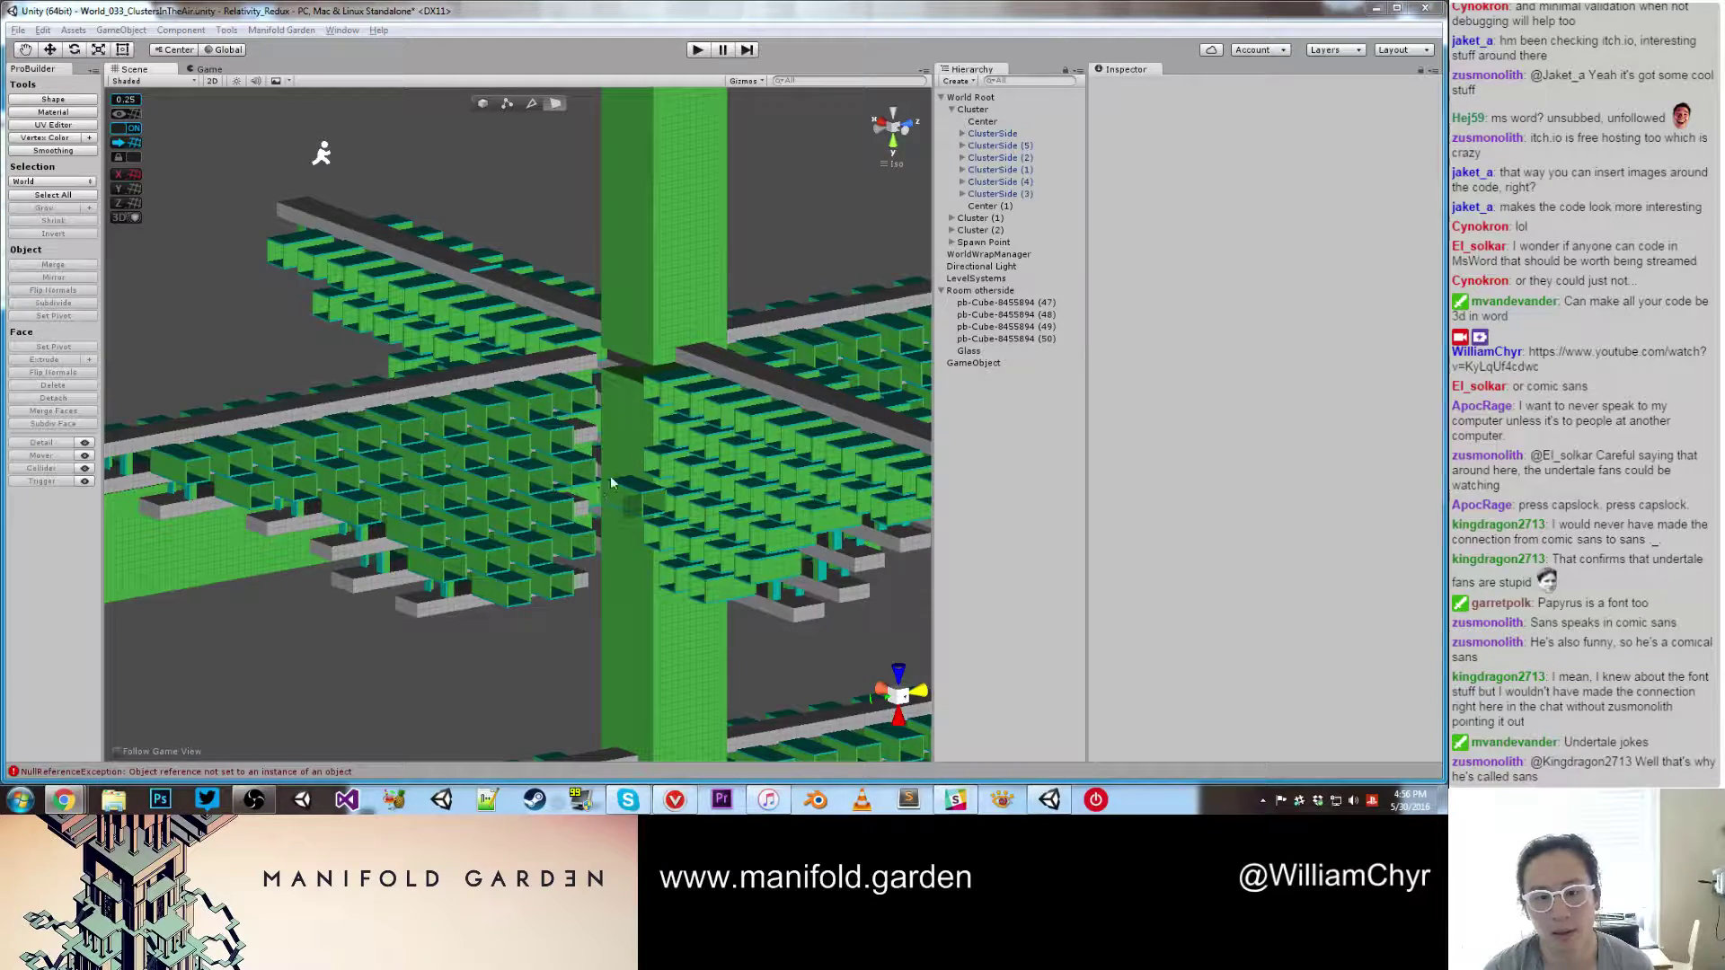
left_click_drag(656, 450, 732, 333, "alt")
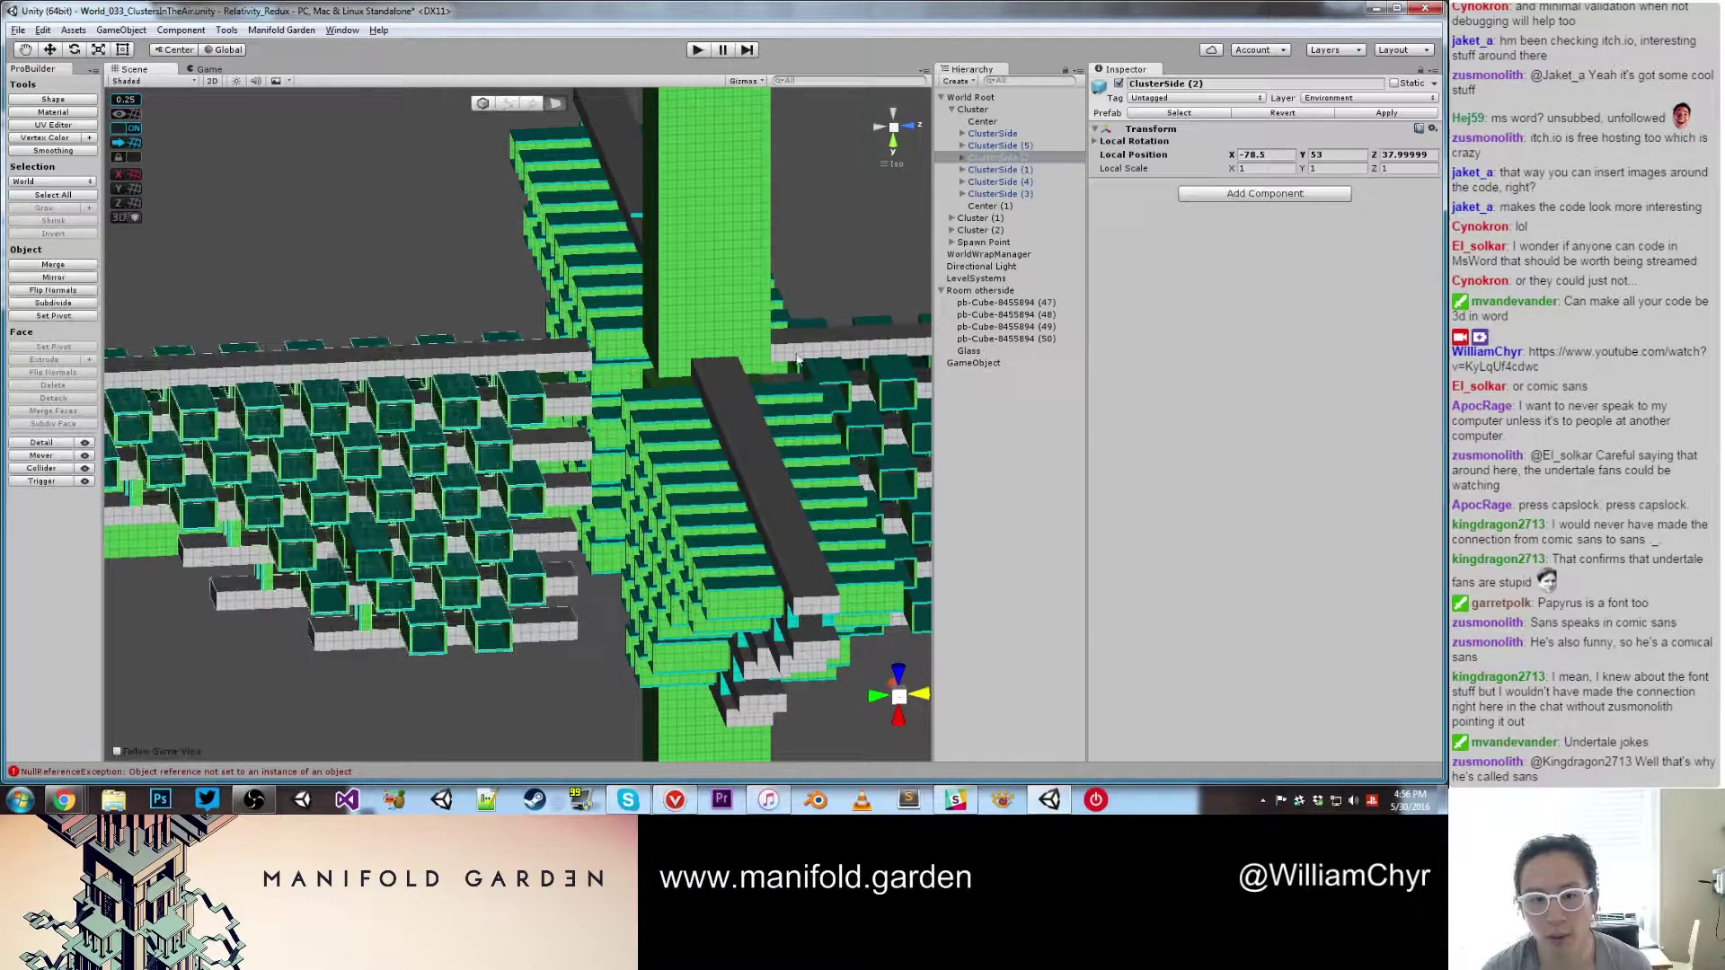
left_click(737, 325)
scroll(337, 404, "down", 3)
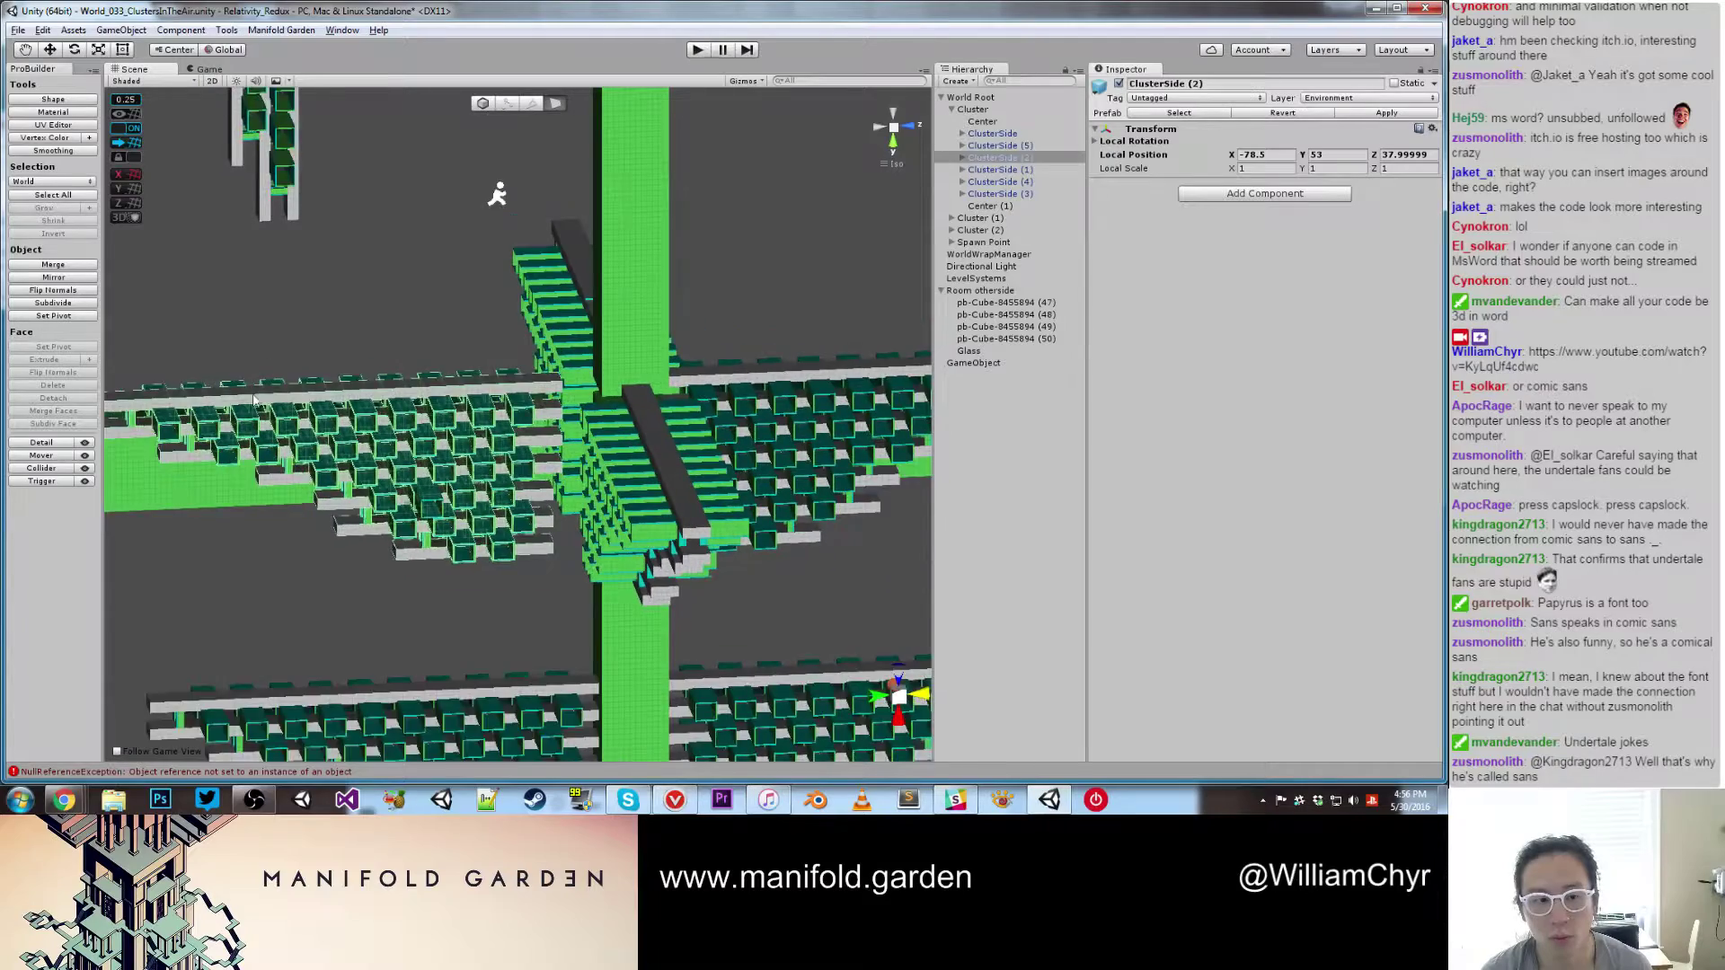
scroll(350, 433, "up", 4)
key("w")
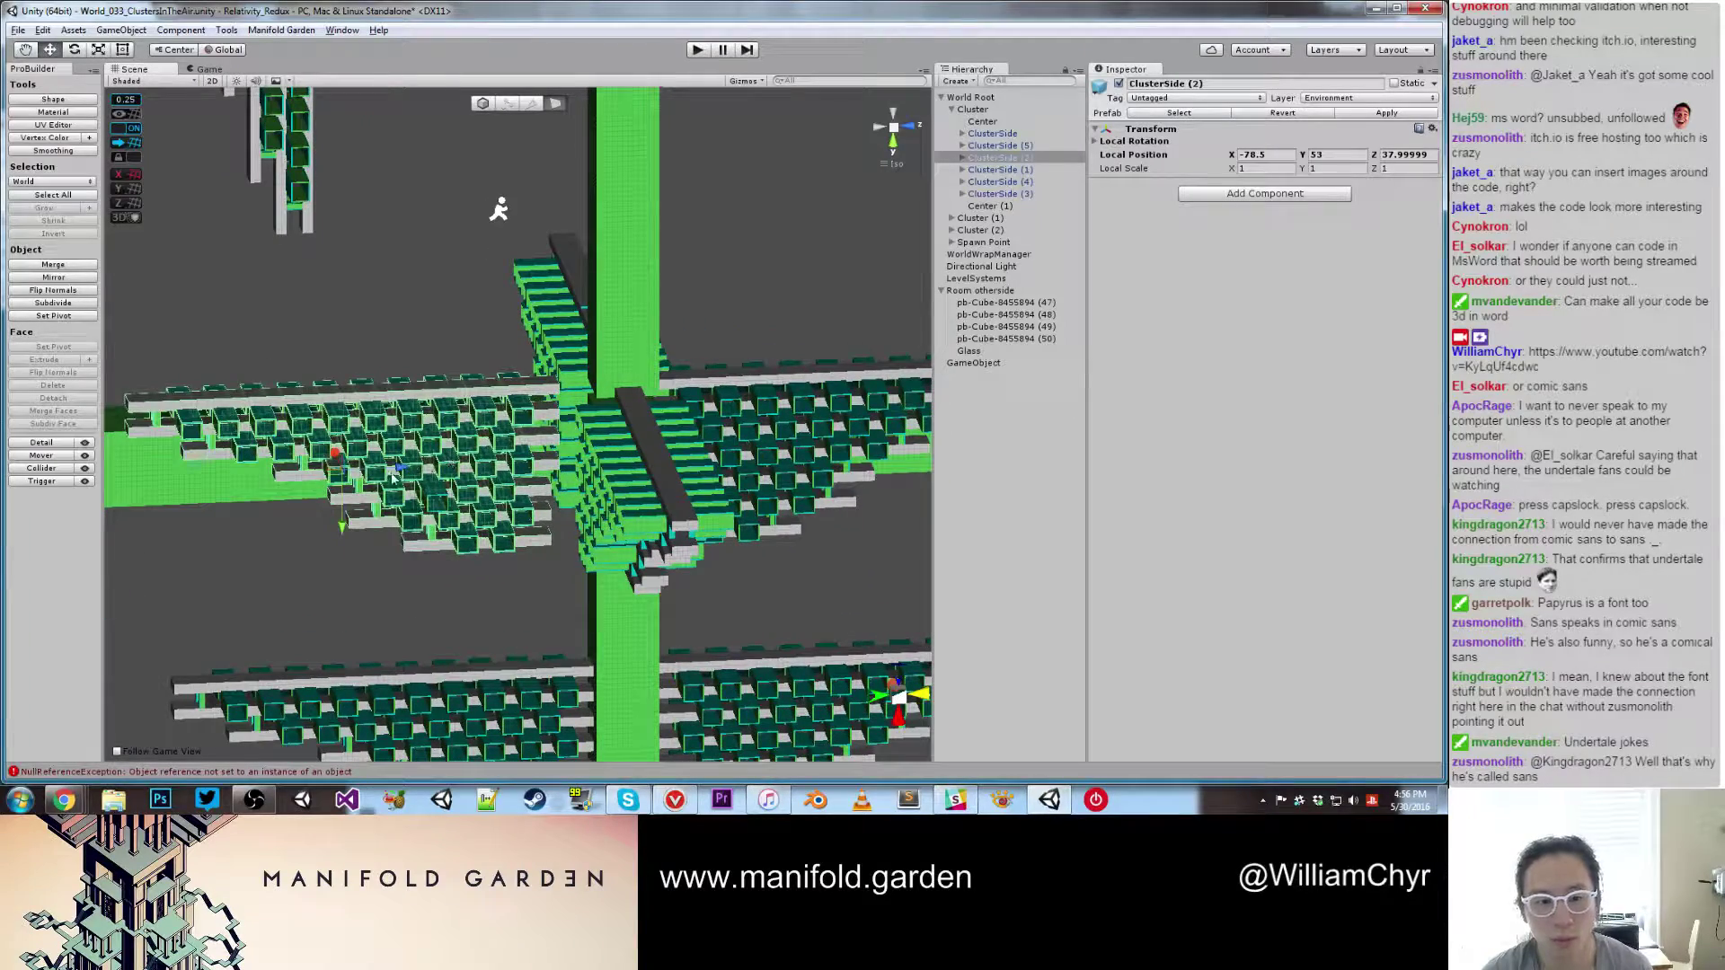
left_click_drag(402, 467, 435, 472)
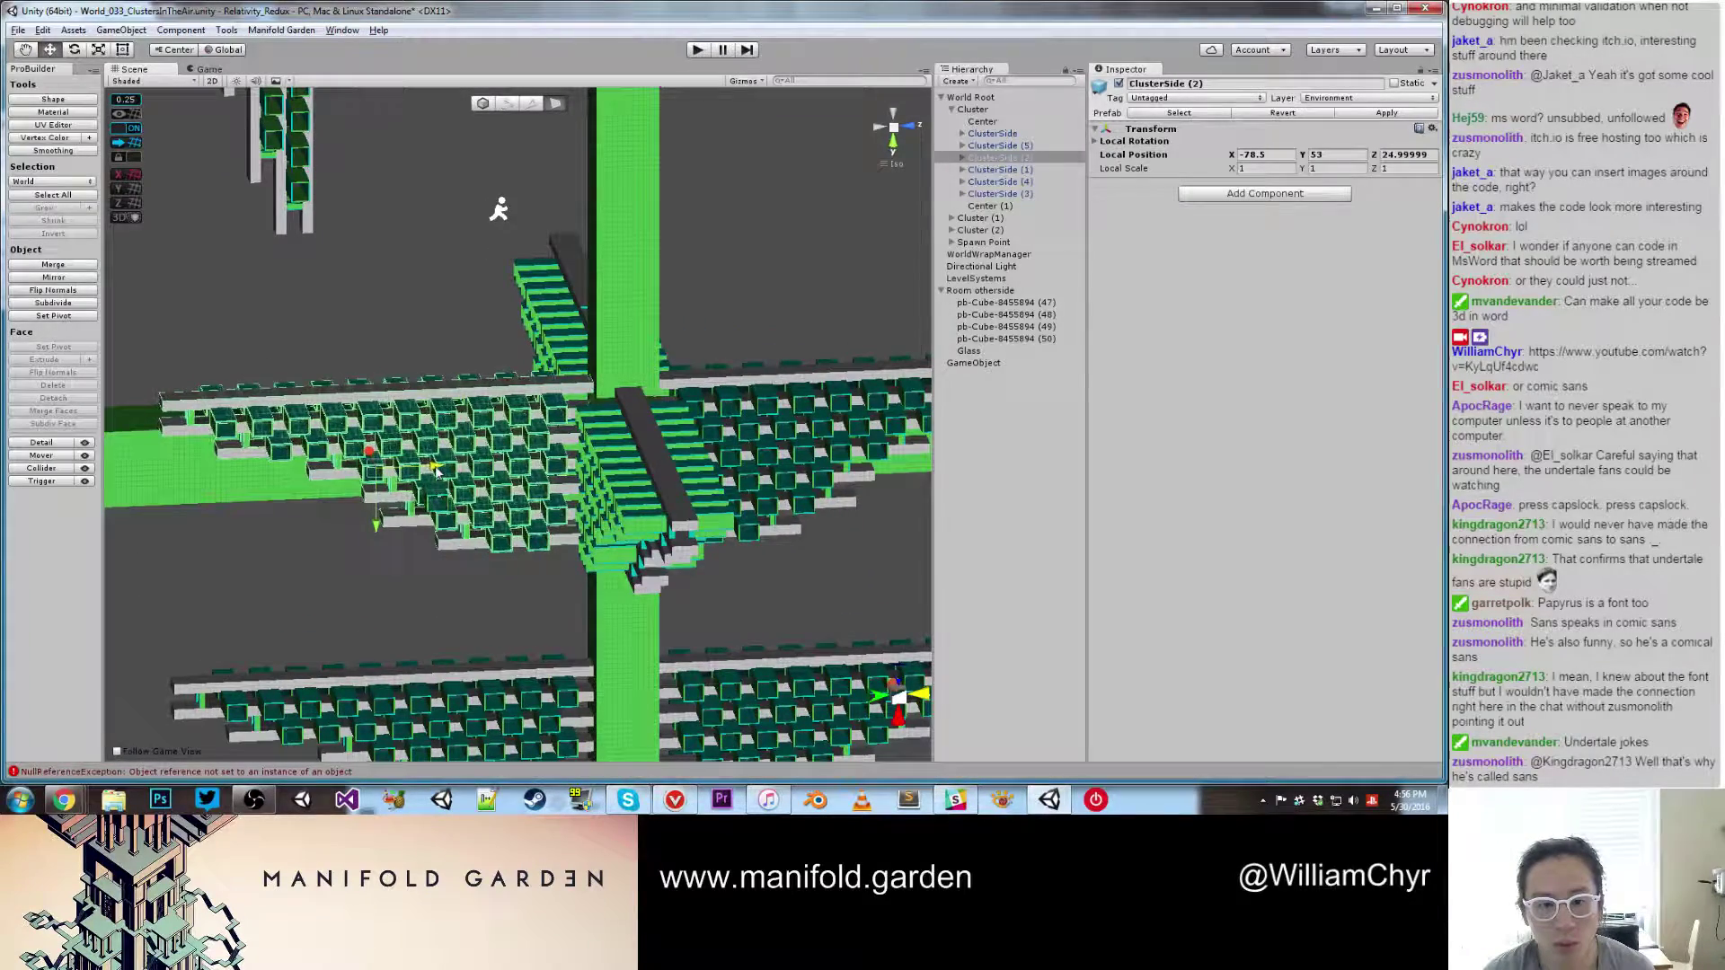
Step: Examine from above how the four cluster sides meet around the central column
scroll(476, 463, "up", 2)
scroll(476, 464, "up", 3)
left_click_drag(539, 405, 670, 234, "alt")
scroll(378, 370, "down", 4)
left_click(375, 362)
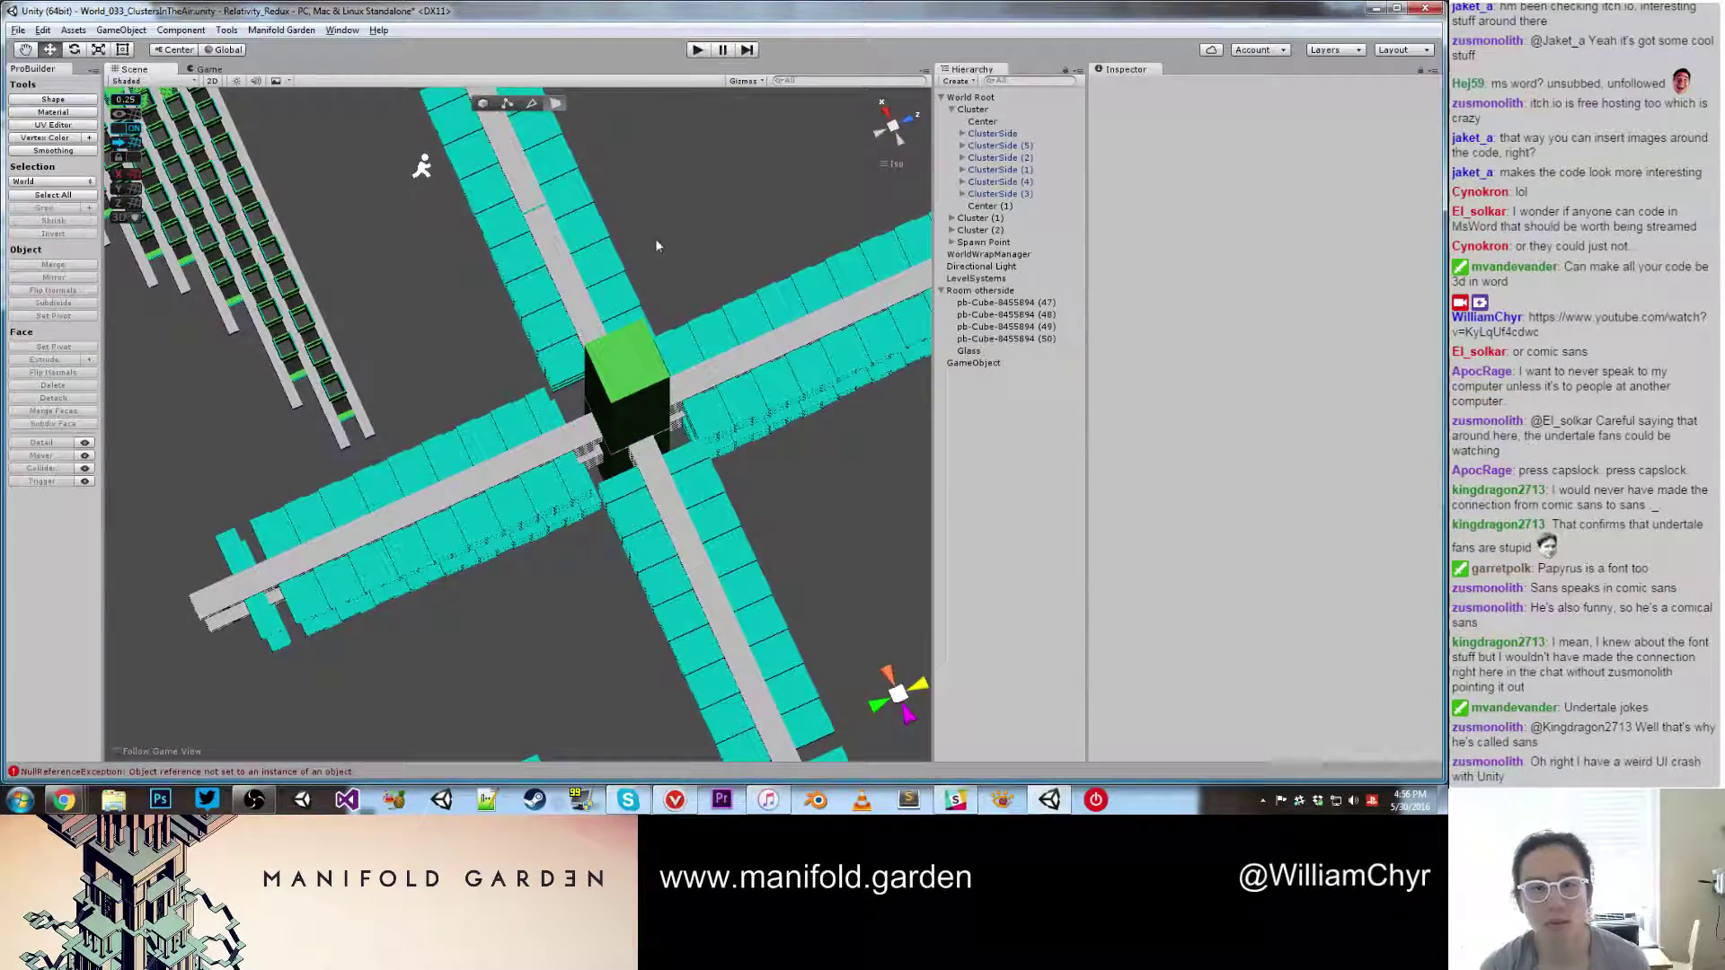
scroll(597, 388, "down", 2)
left_click(597, 388)
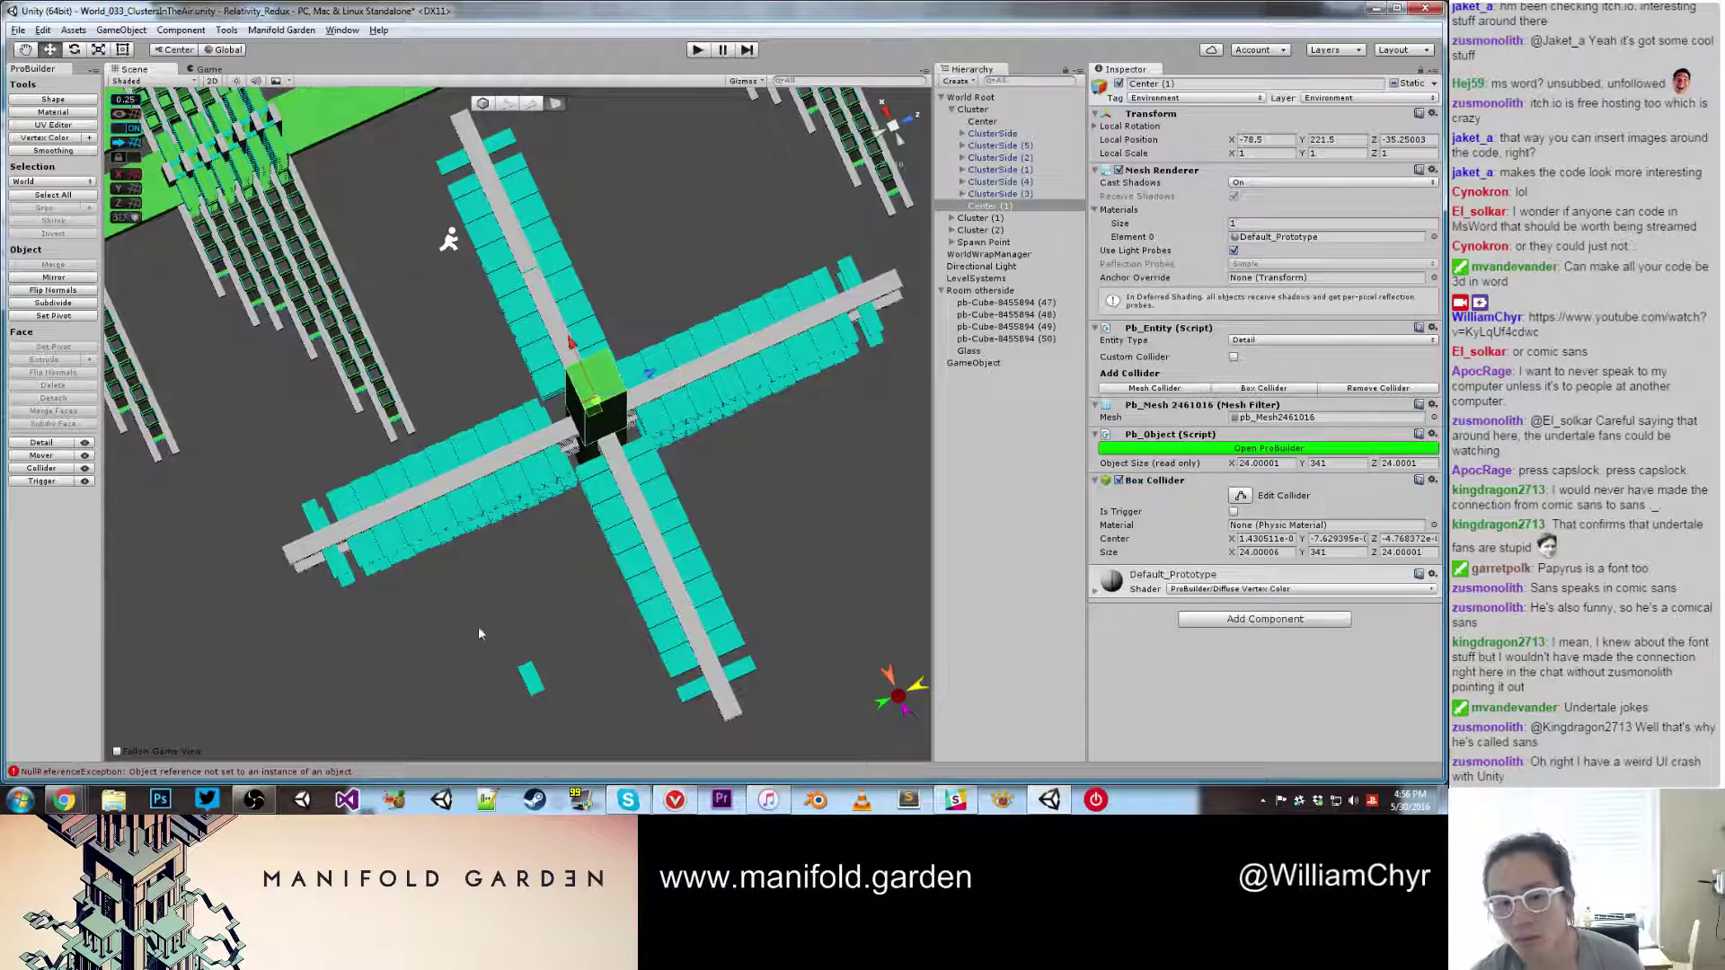
Step: Locate the stray cube beside the cluster in the hierarchy and collapse its parent group, Room otherside
left_click(533, 684)
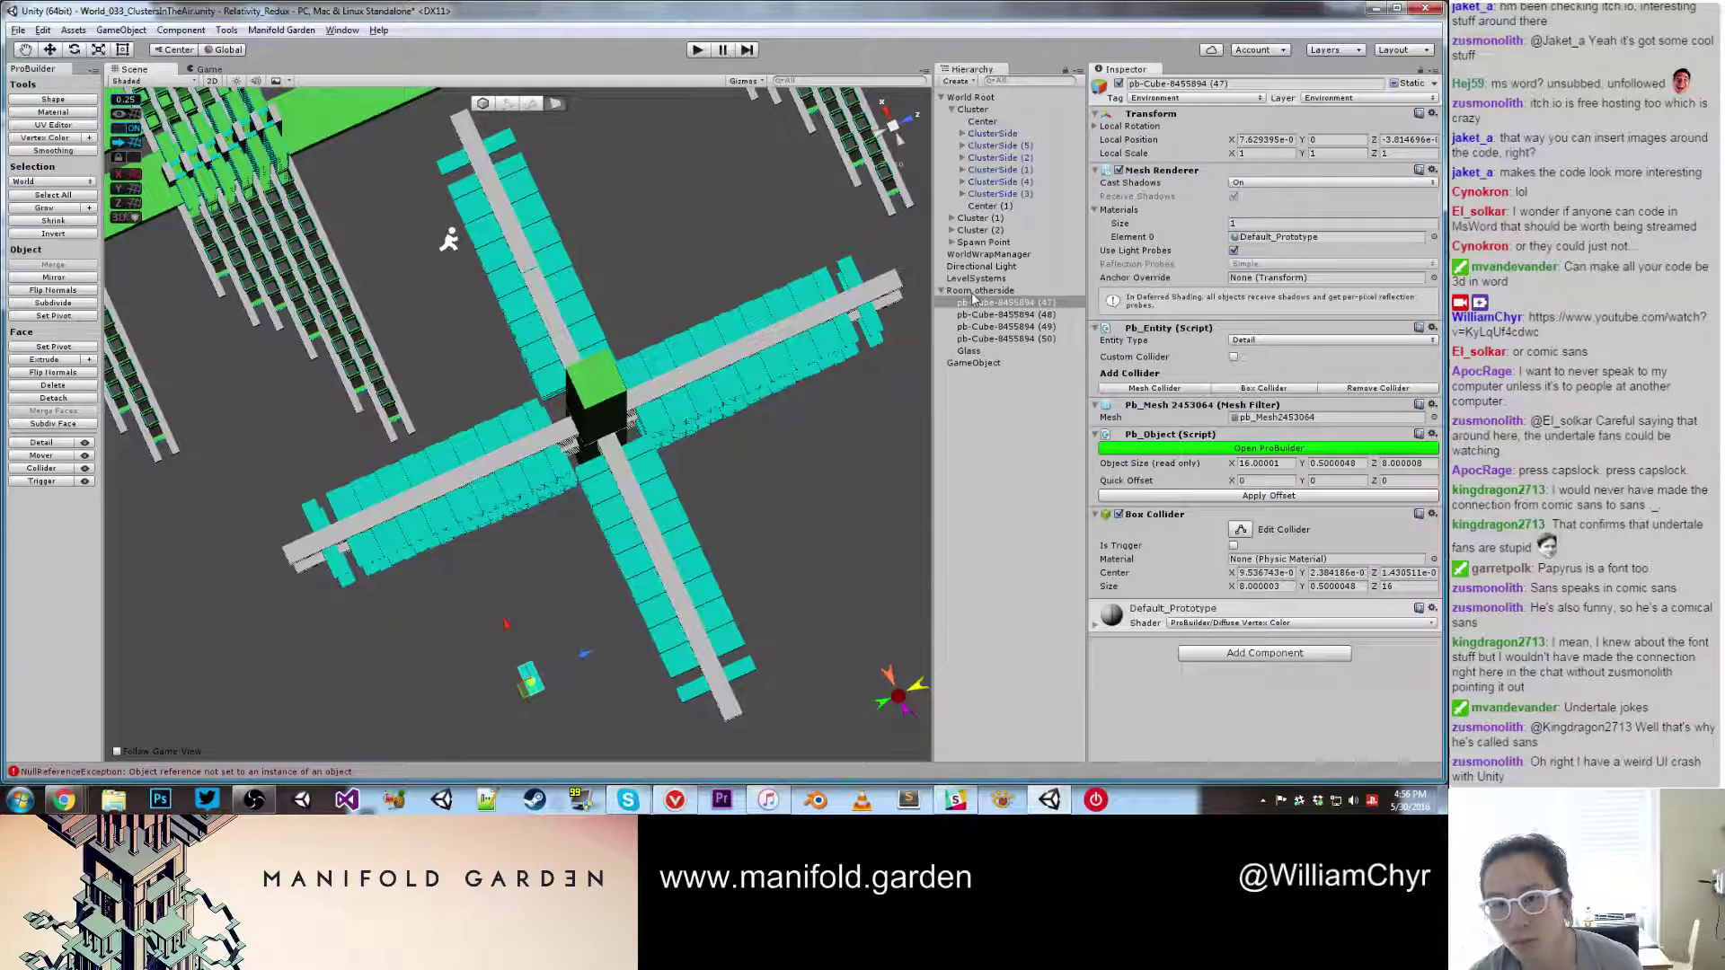
mouse_move(974, 292)
left_mouse_down()
mouse_move(983, 363)
mouse_move(977, 270)
mouse_move(991, 292)
mouse_move(966, 312)
left_mouse_up()
left_click(988, 291)
left_click(941, 291)
left_click(965, 308)
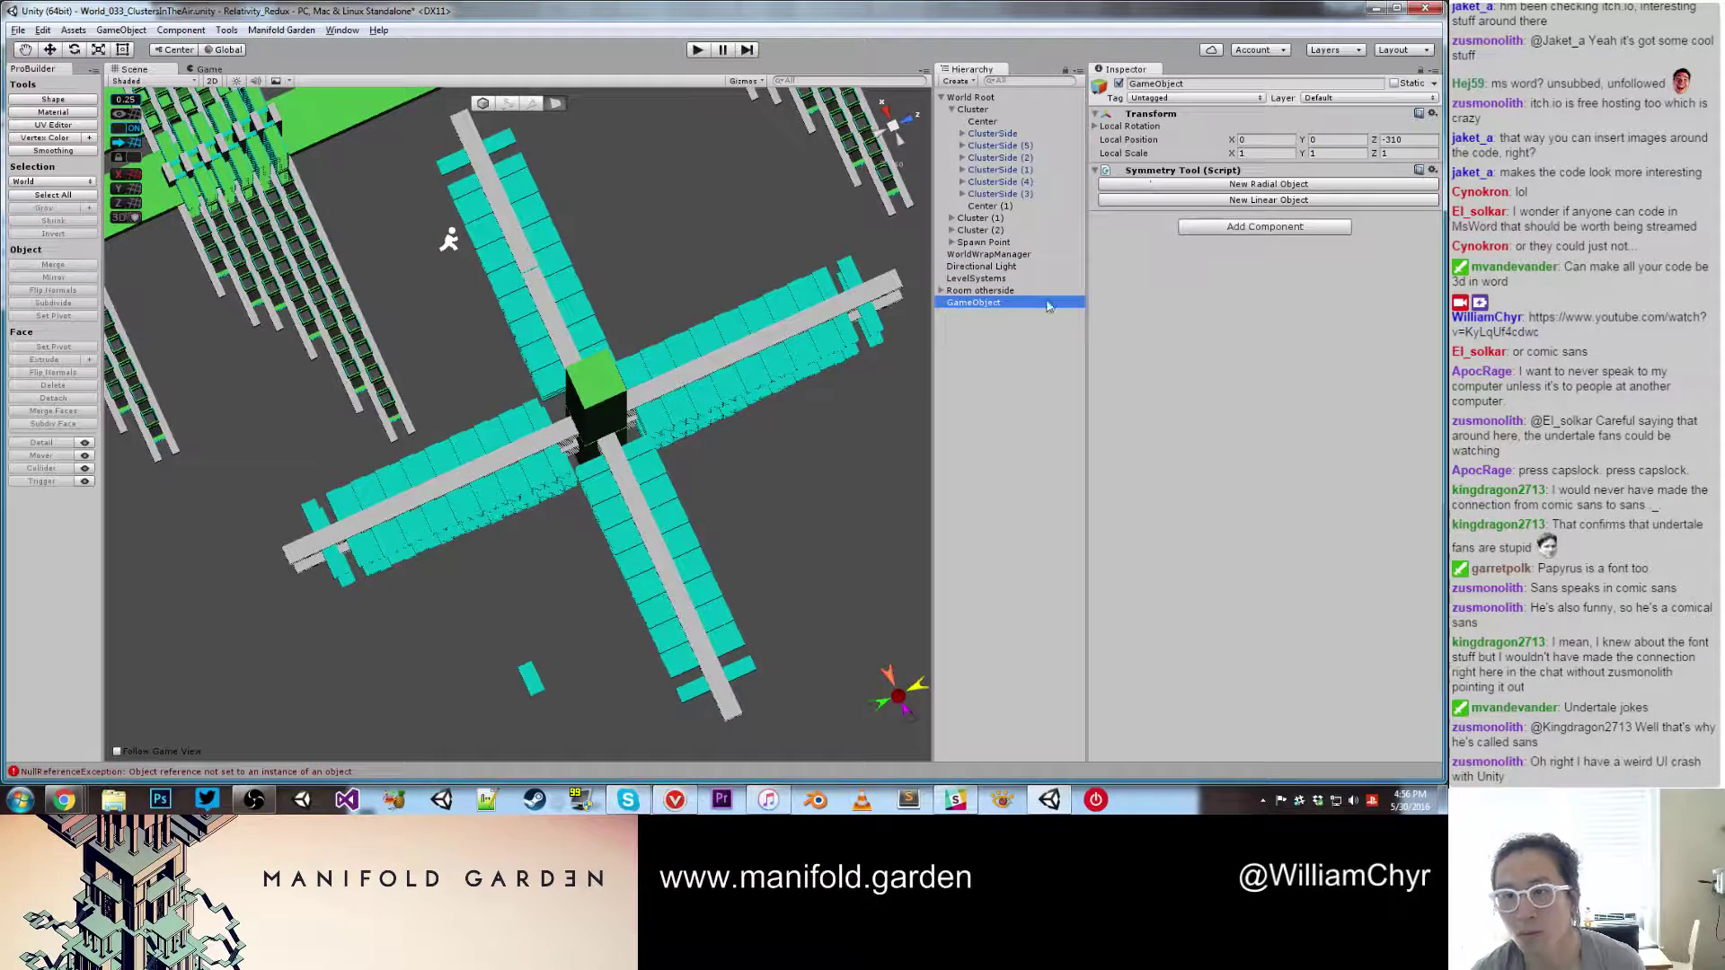
Step: Create an empty root object named not-in-use and group GameObject and Room otherside under it
right_click(994, 491)
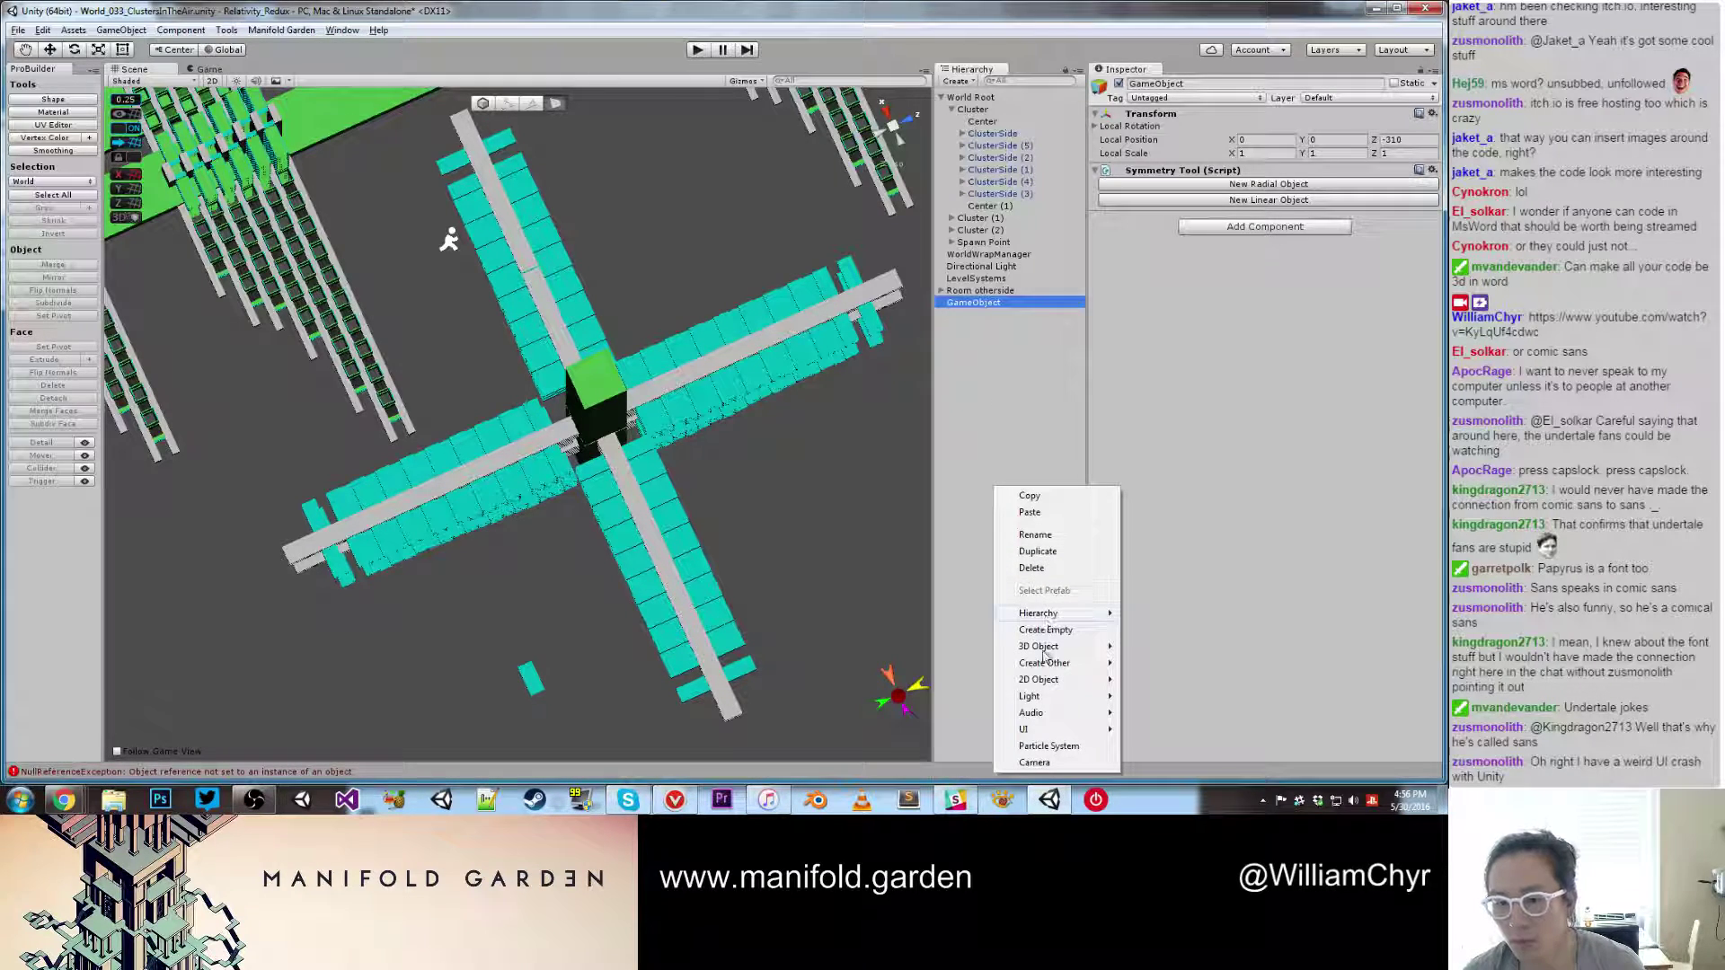
left_click(1044, 631)
left_click(1180, 85)
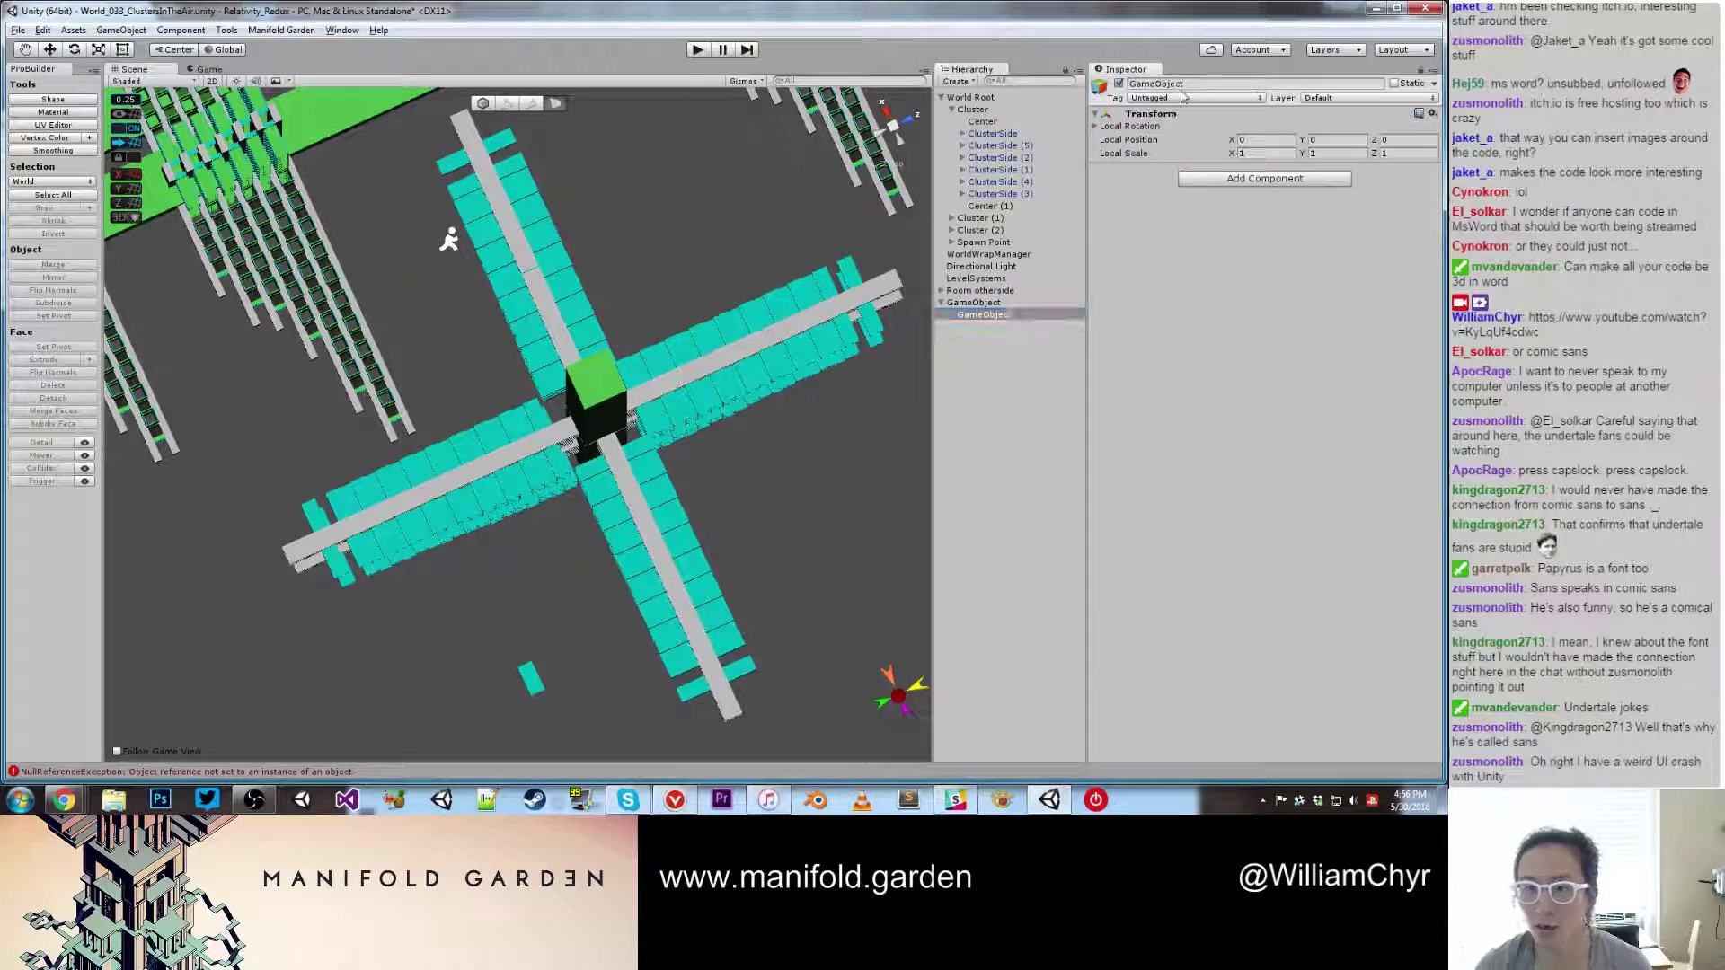
type("not-")
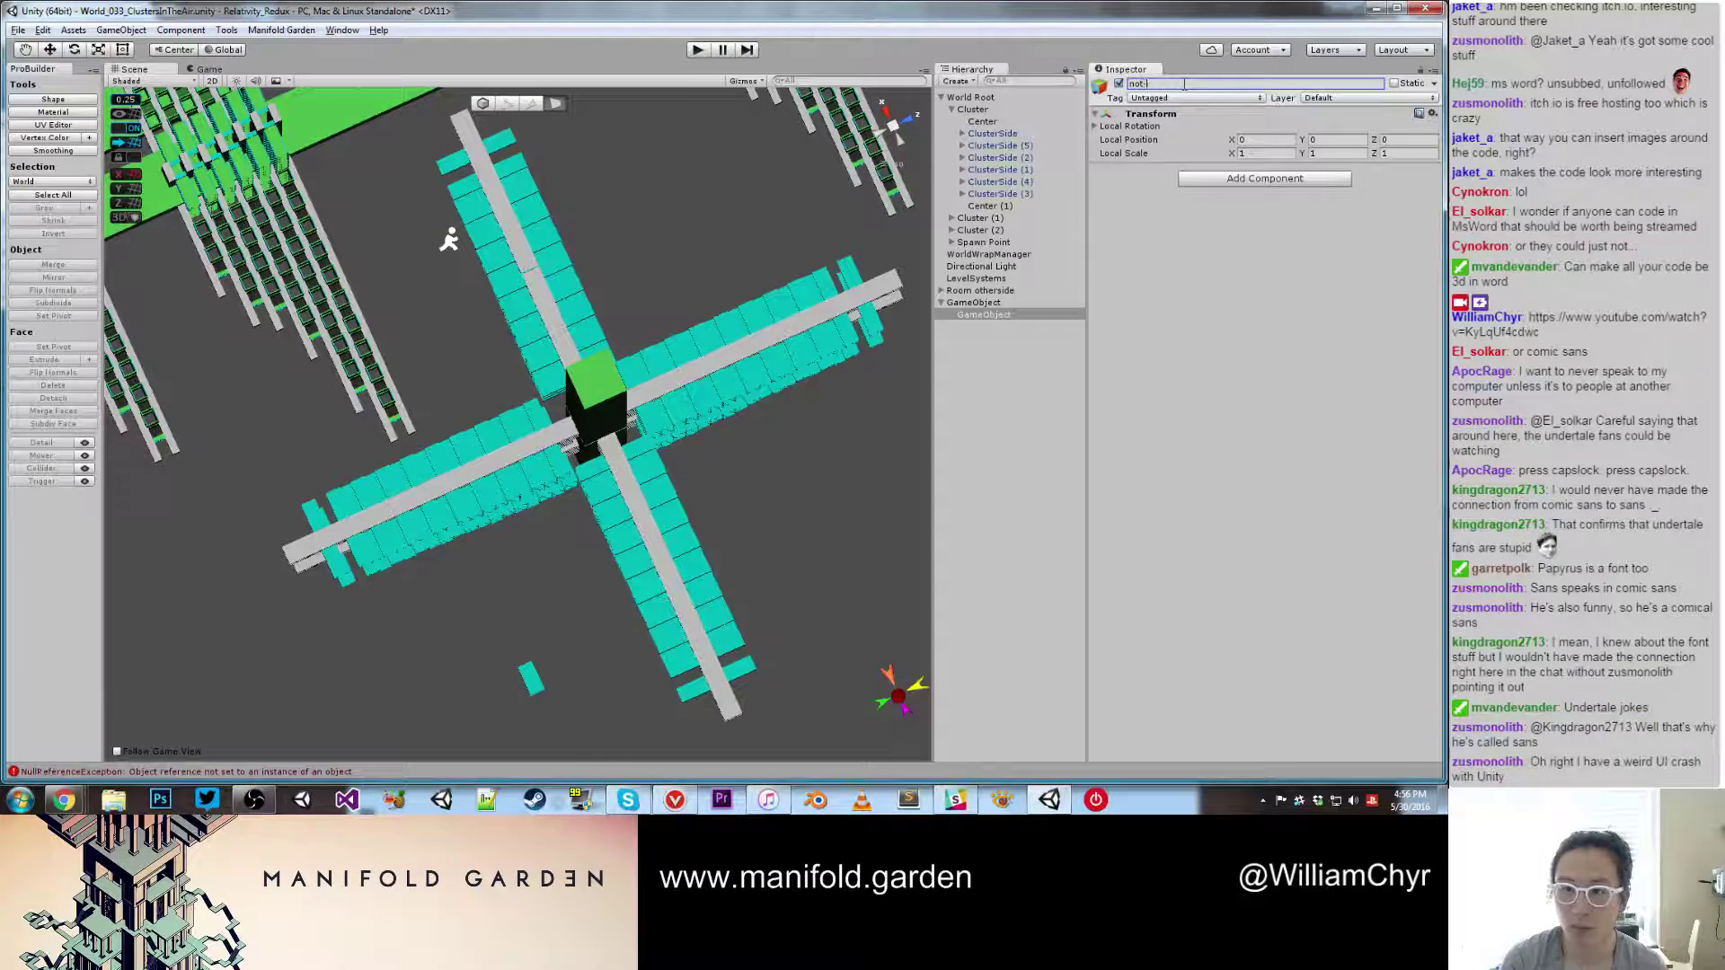
type("in-use")
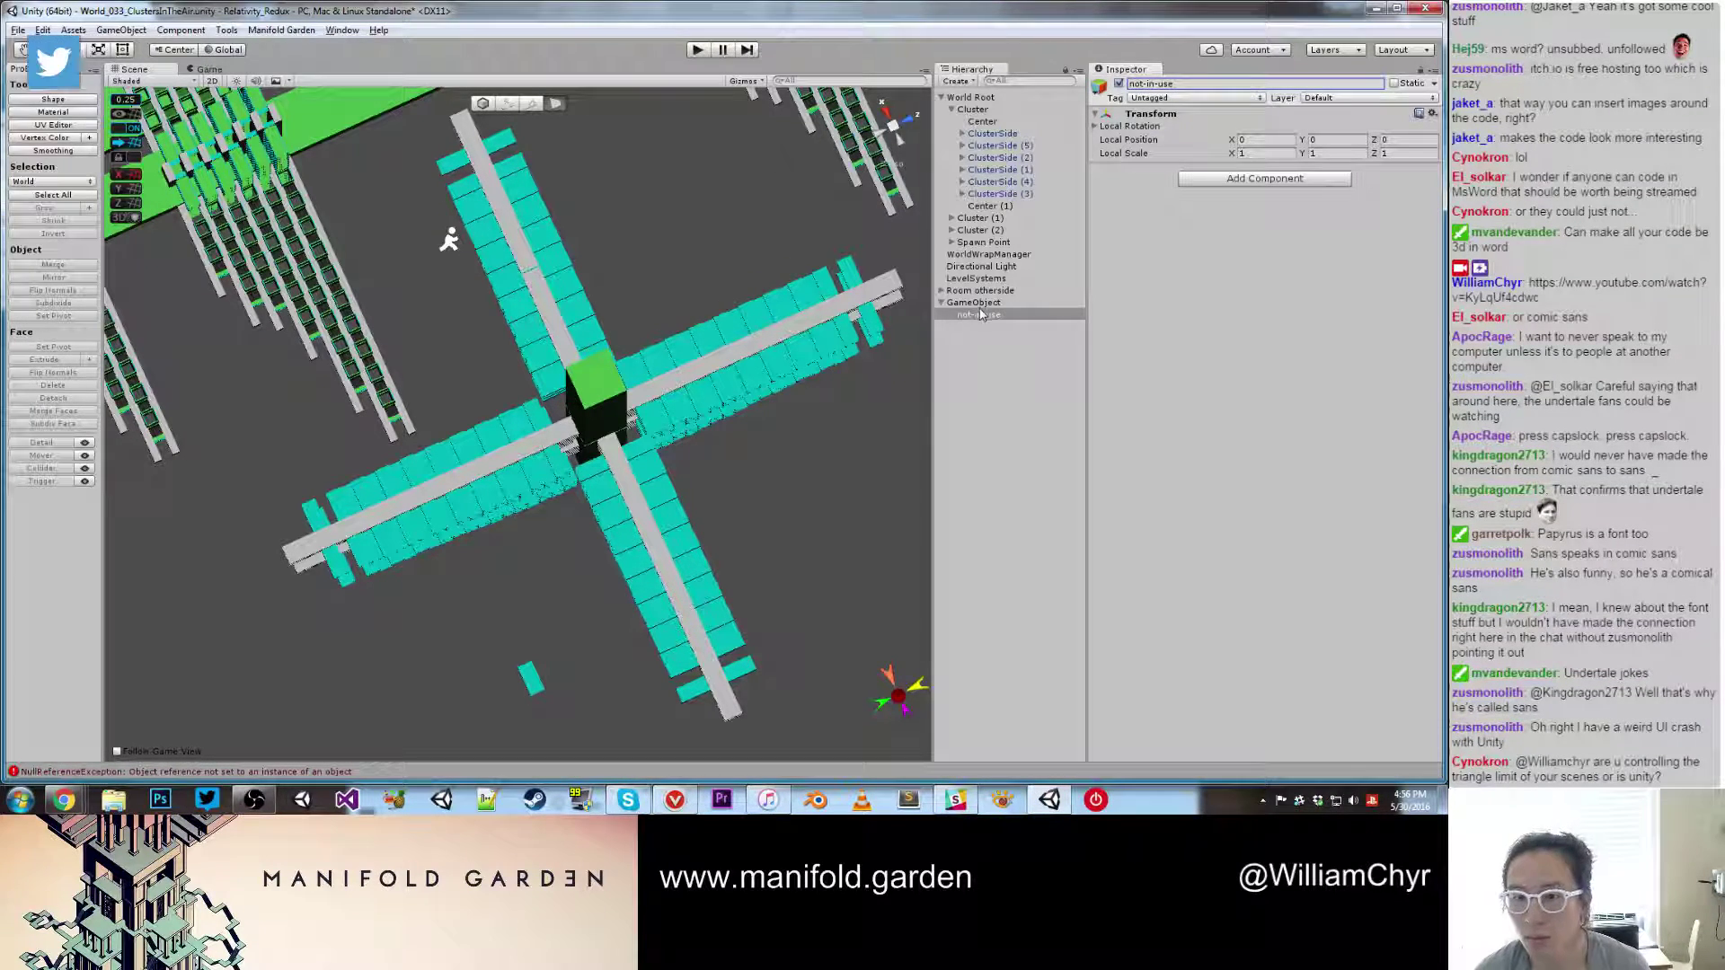
left_click_drag(977, 314, 986, 305)
left_click(1006, 382)
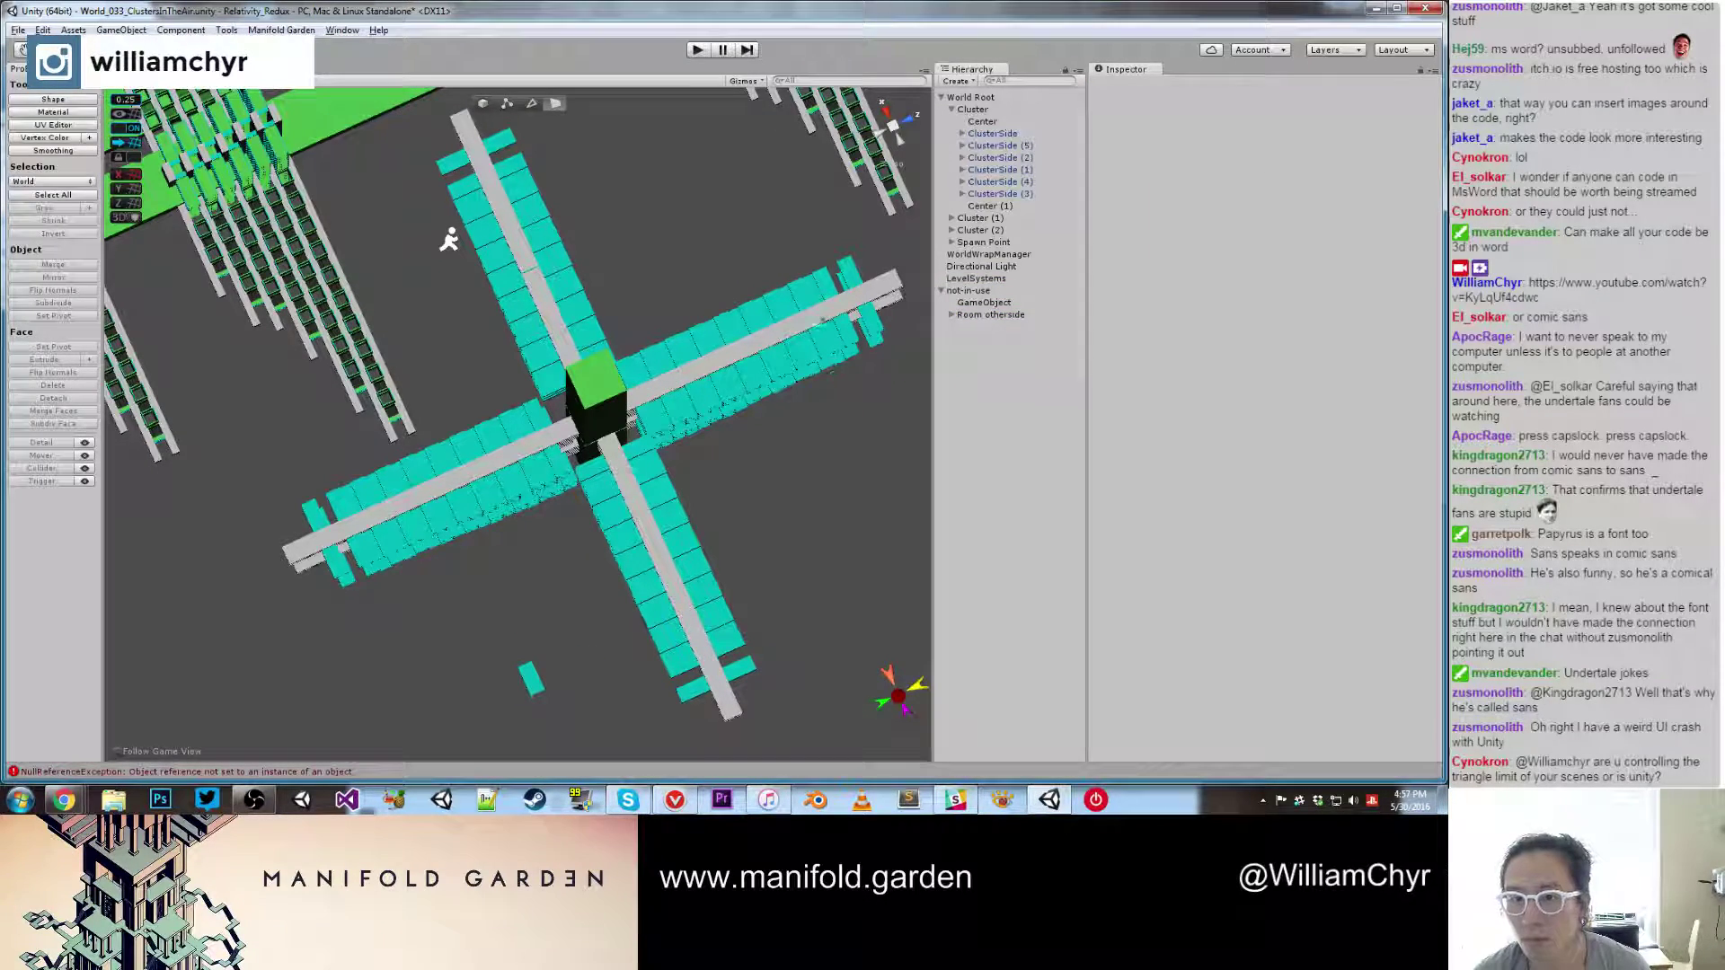
Step: Rotate the whole Cluster object a quarter turn so its central column runs parallel to the other clusters' columns
scroll(798, 274, "down", 7)
left_click(569, 399)
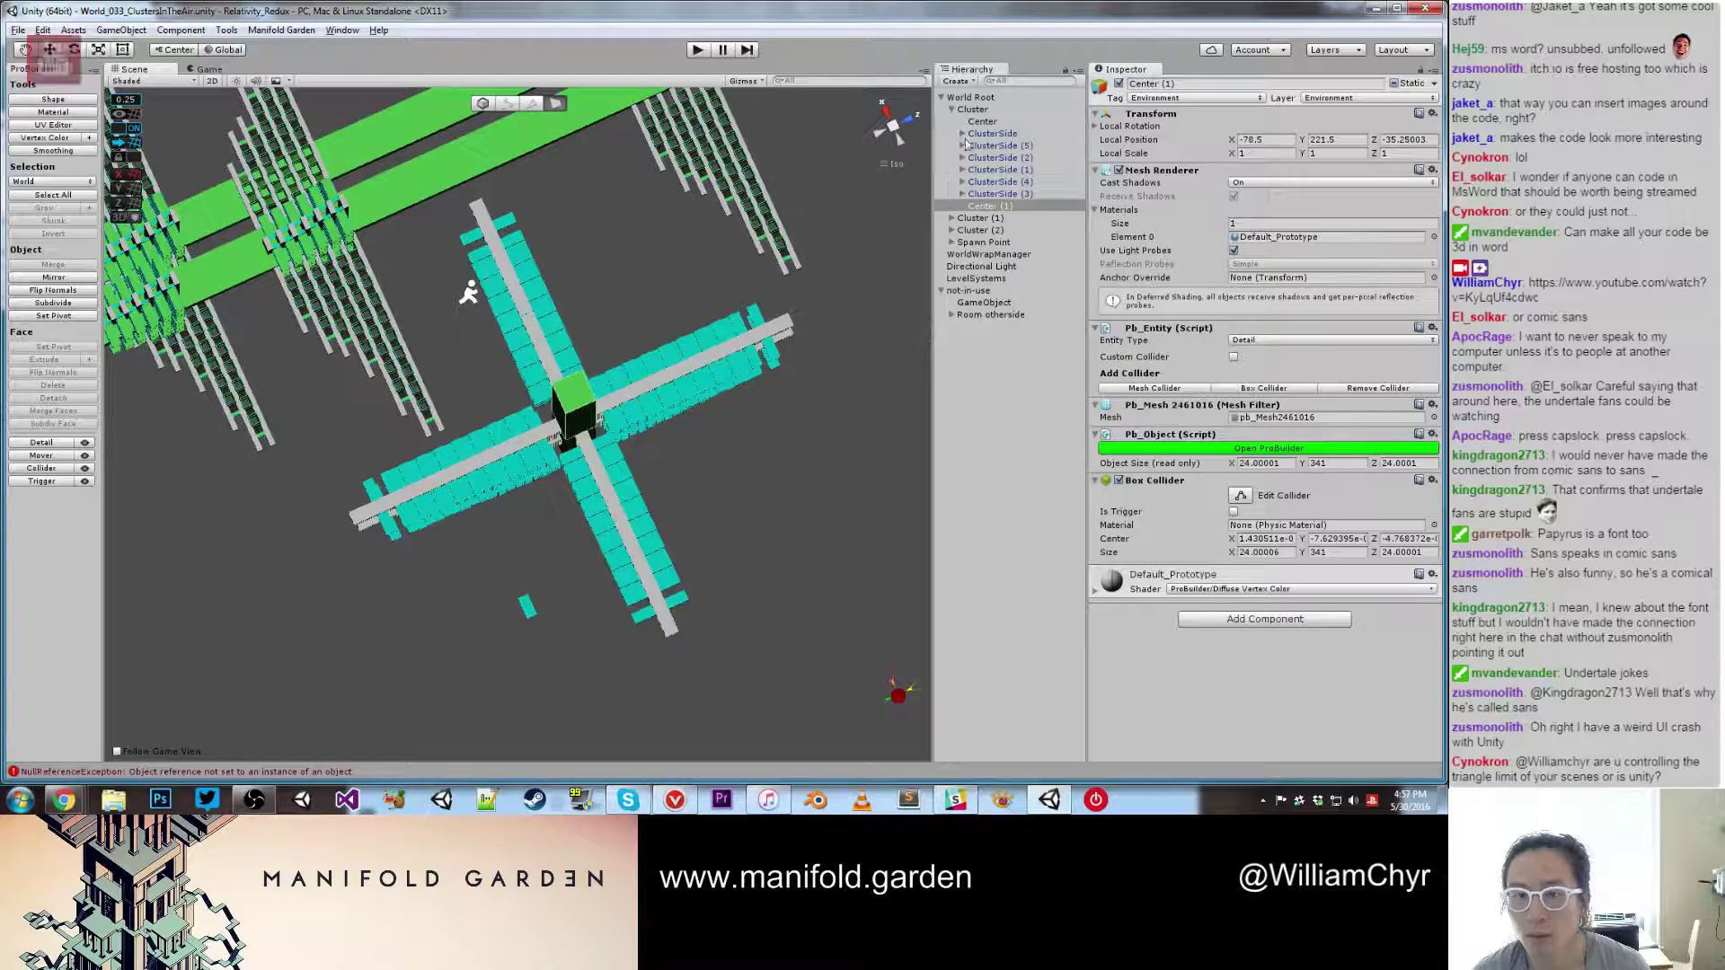
left_click(989, 109)
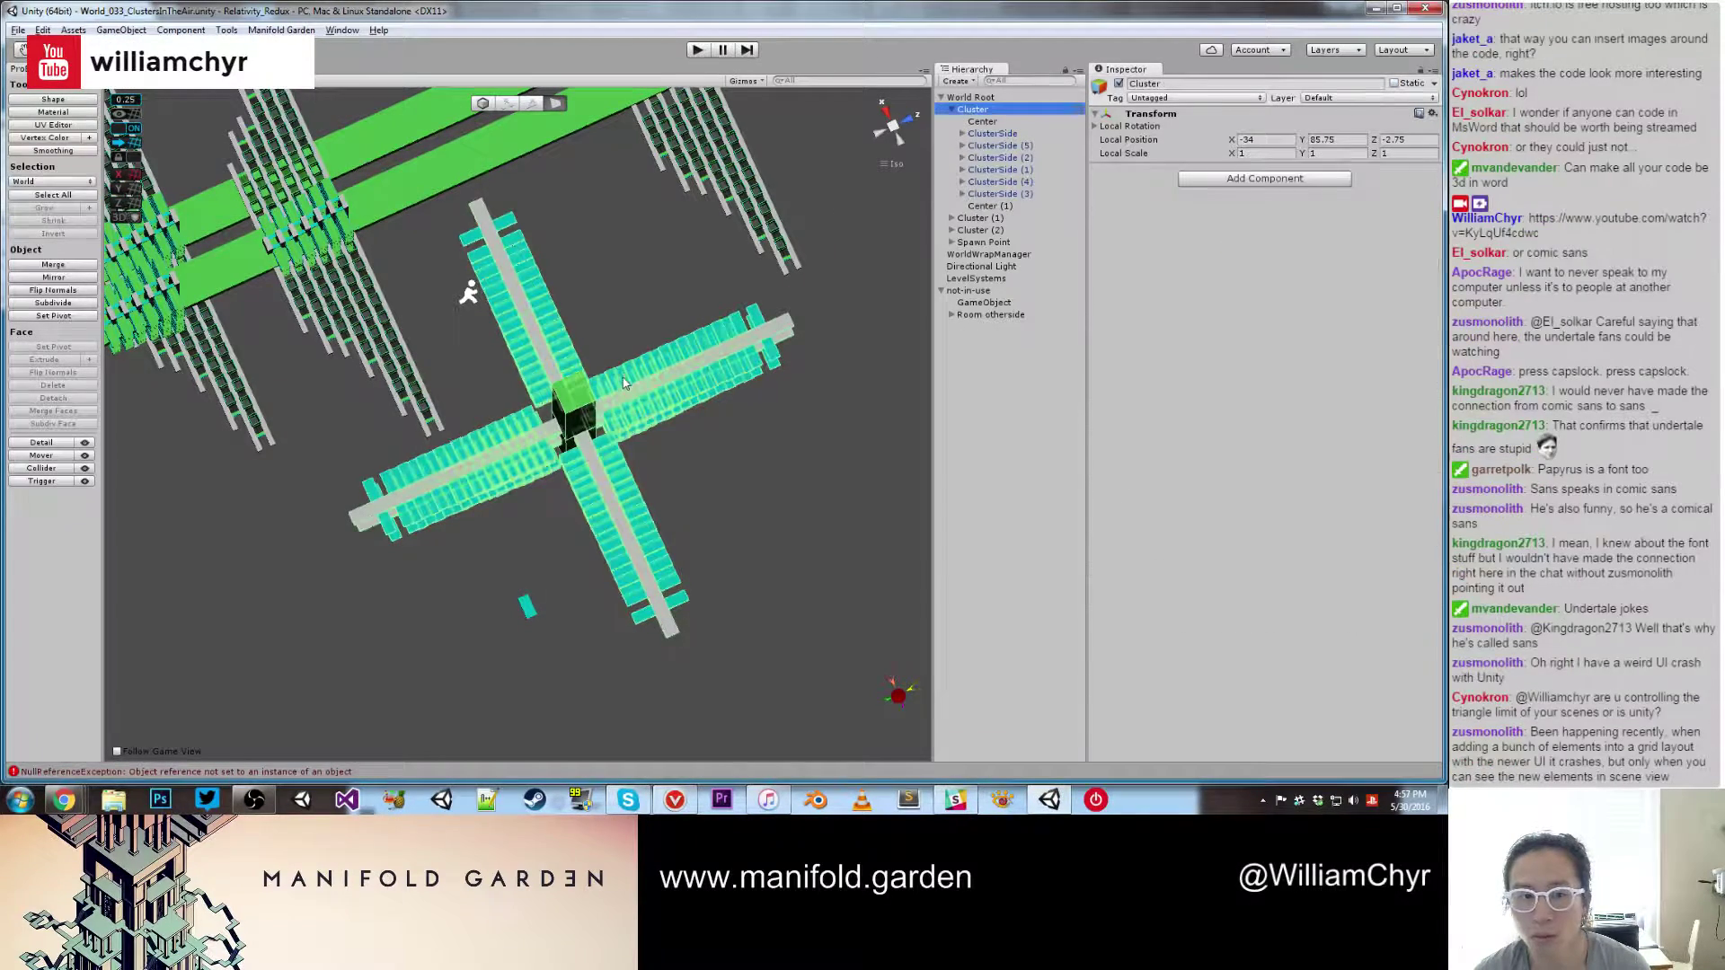
key("e")
left_click_drag(591, 412, 677, 388, "ctrl")
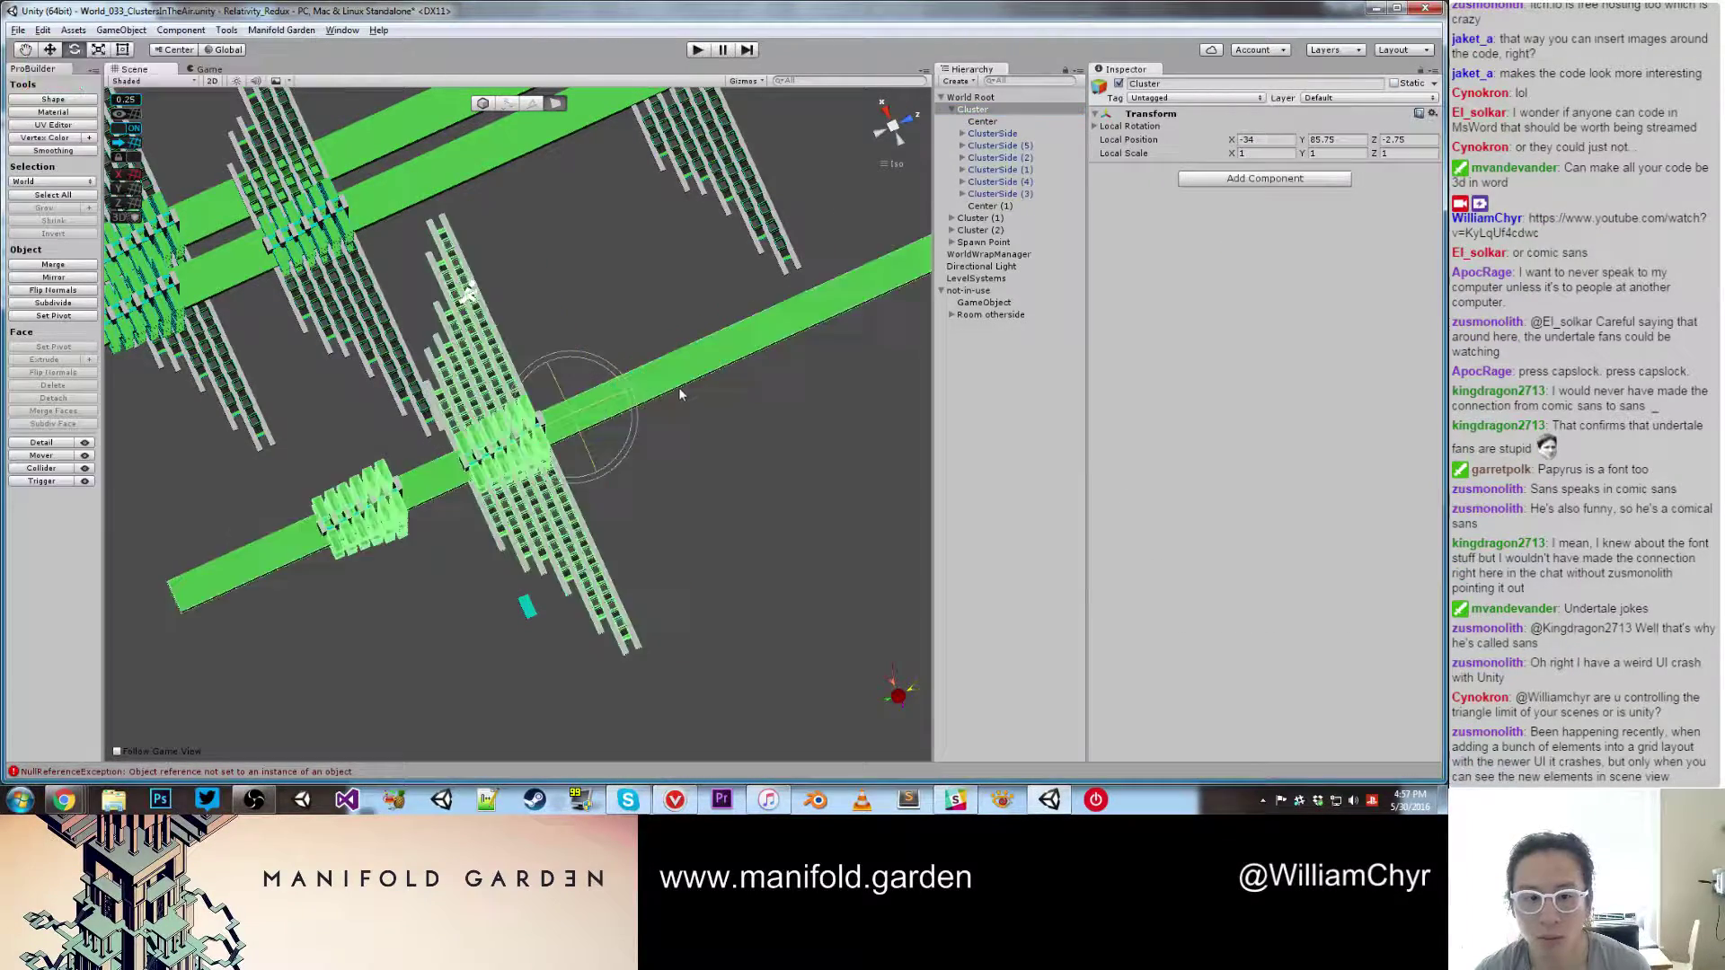
Step: Move the rotated Cluster to a local position of about X -34, Y -25, Z -76
left_click(672, 443)
scroll(672, 443, "down", 6)
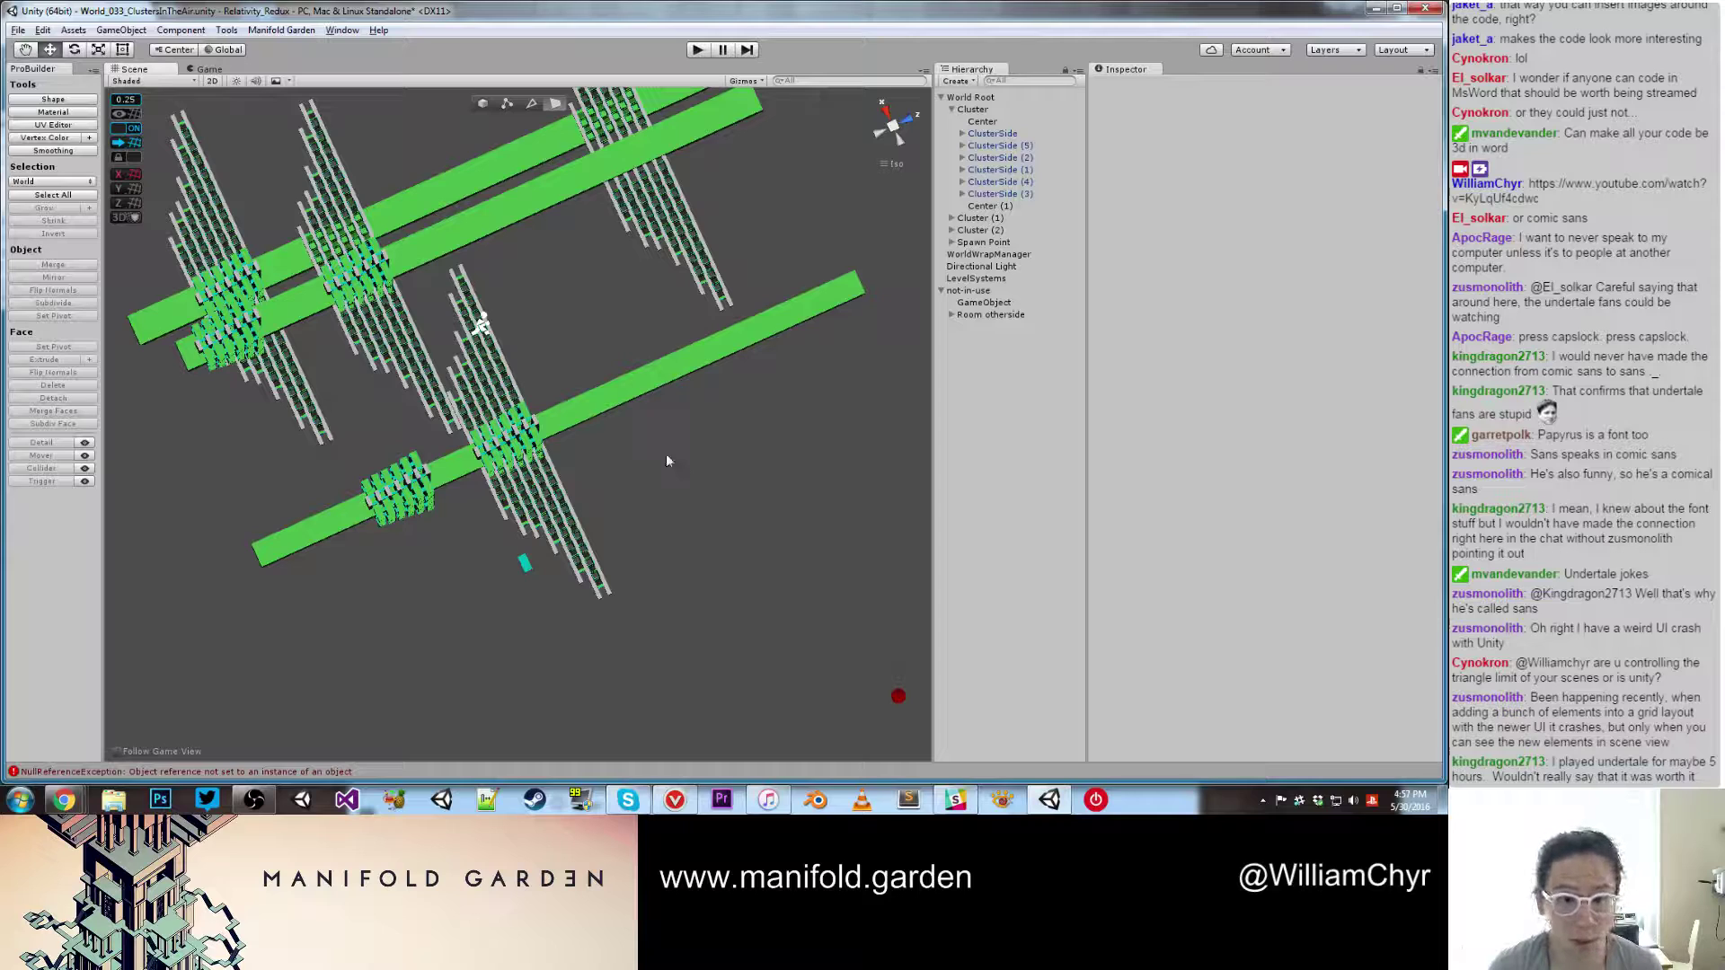
scroll(650, 448, "down", 10)
left_click_drag(636, 459, 629, 432, "alt")
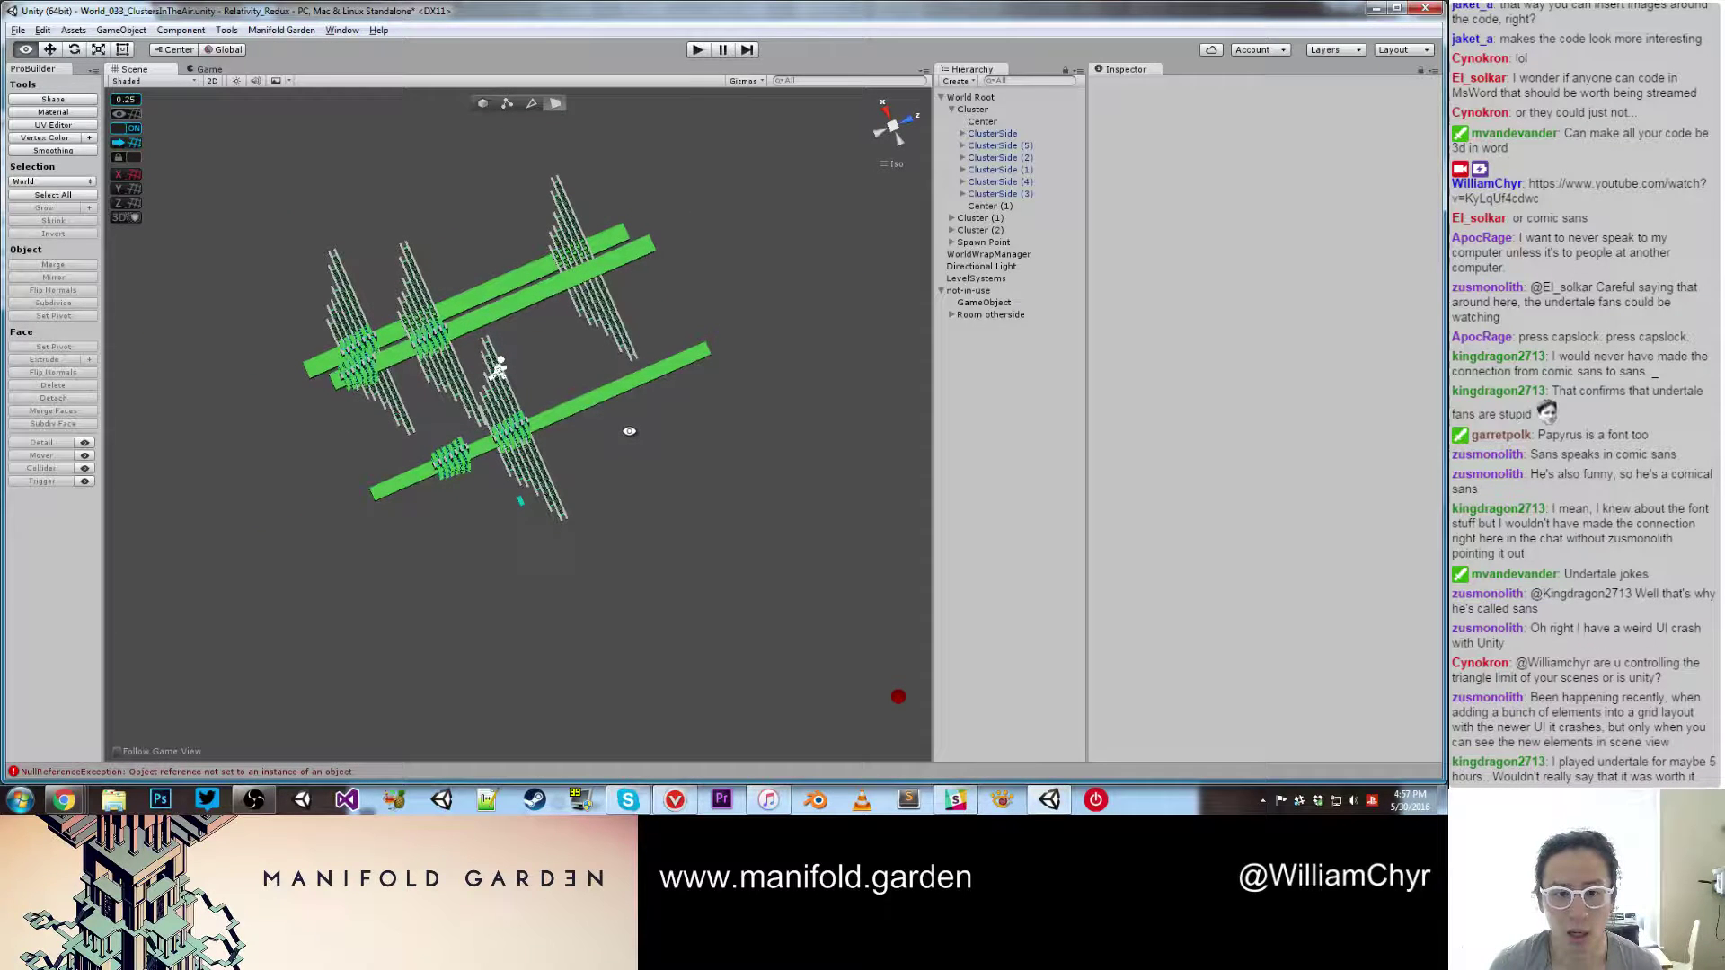
left_click(973, 109)
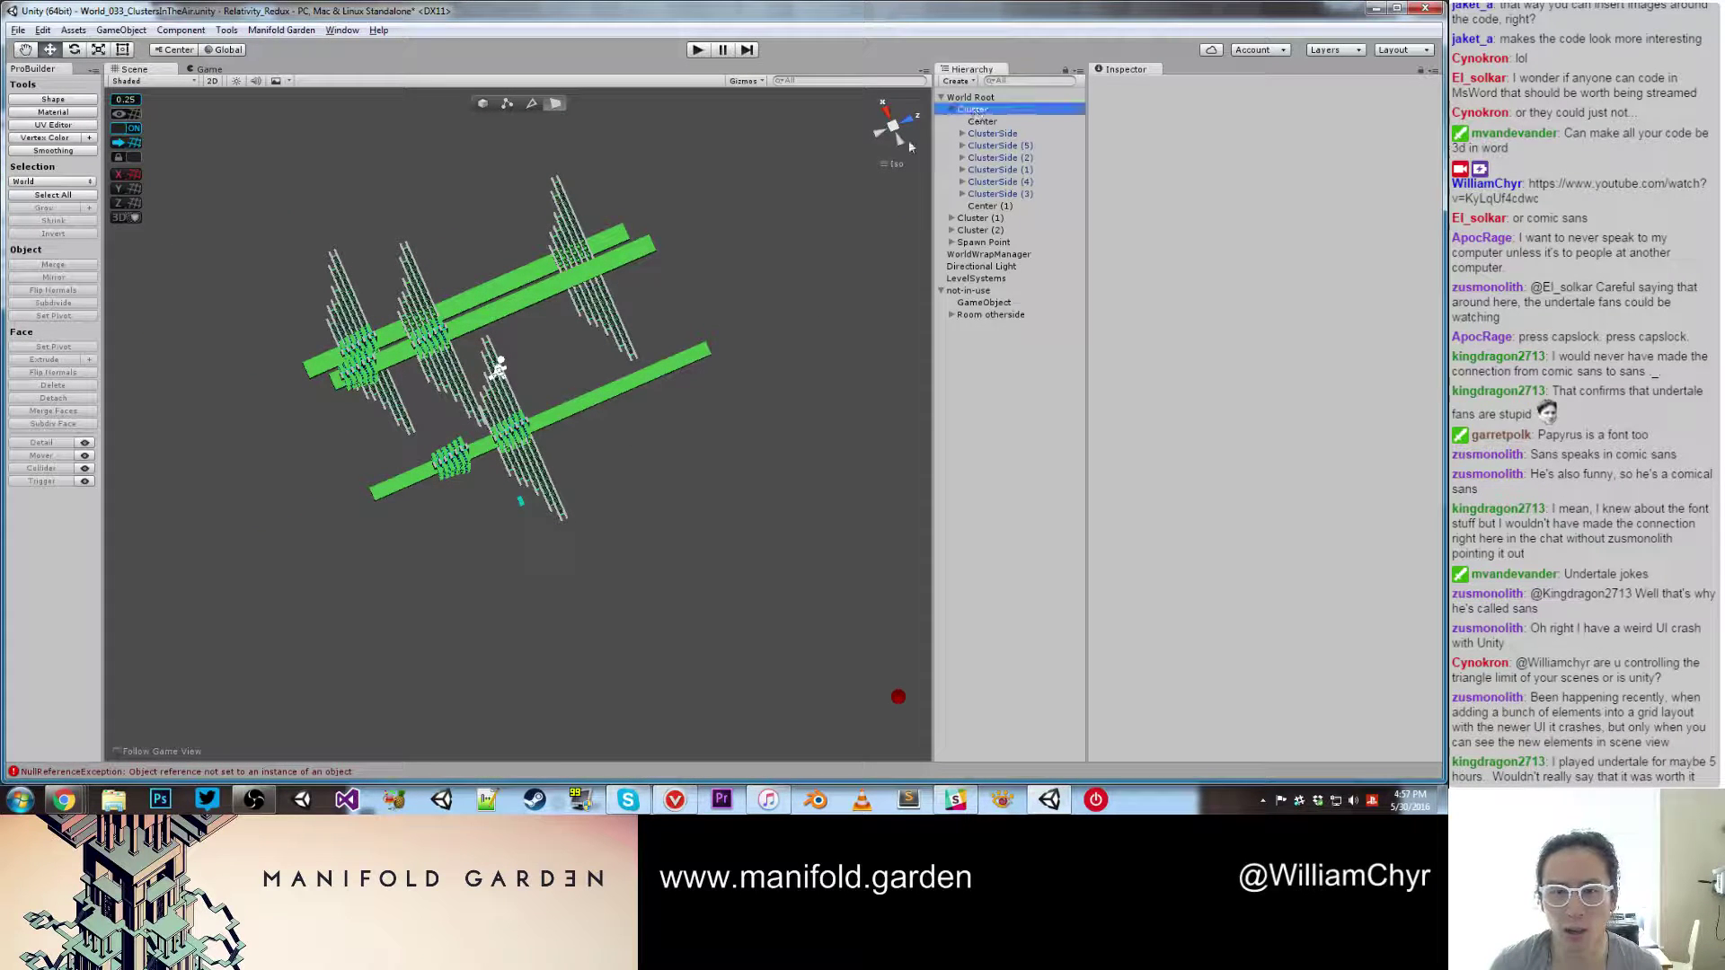
left_click_drag(593, 403, 624, 426)
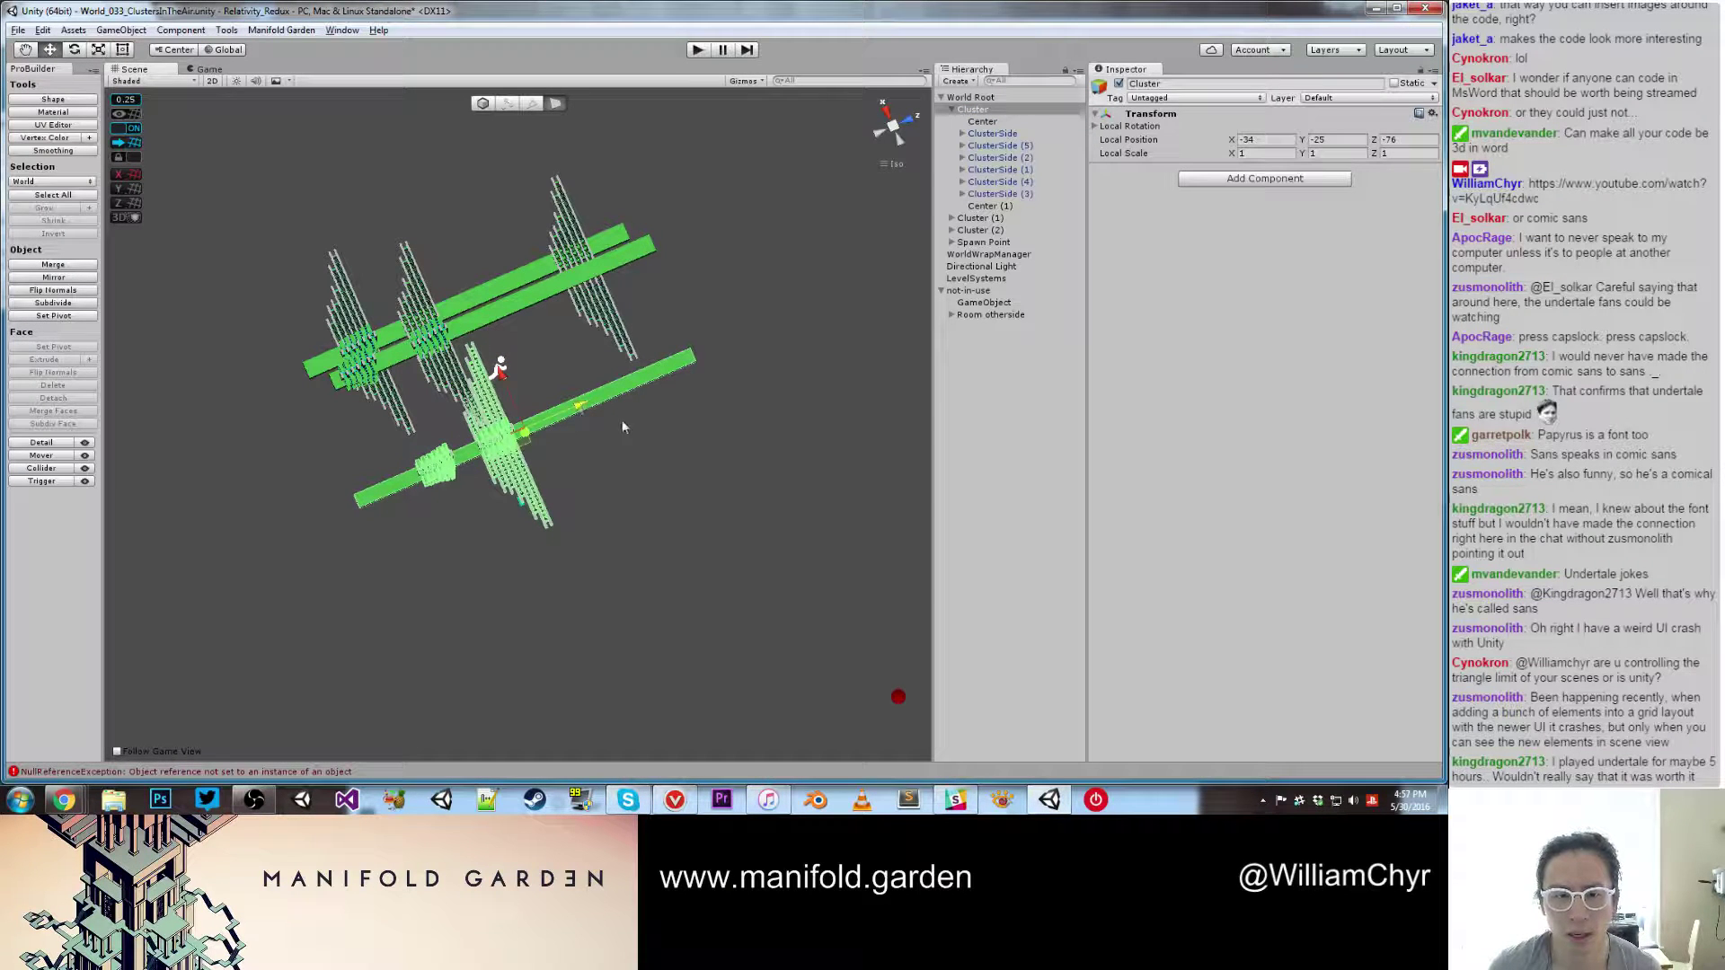
scroll(700, 262, "down", 2)
left_click(700, 262)
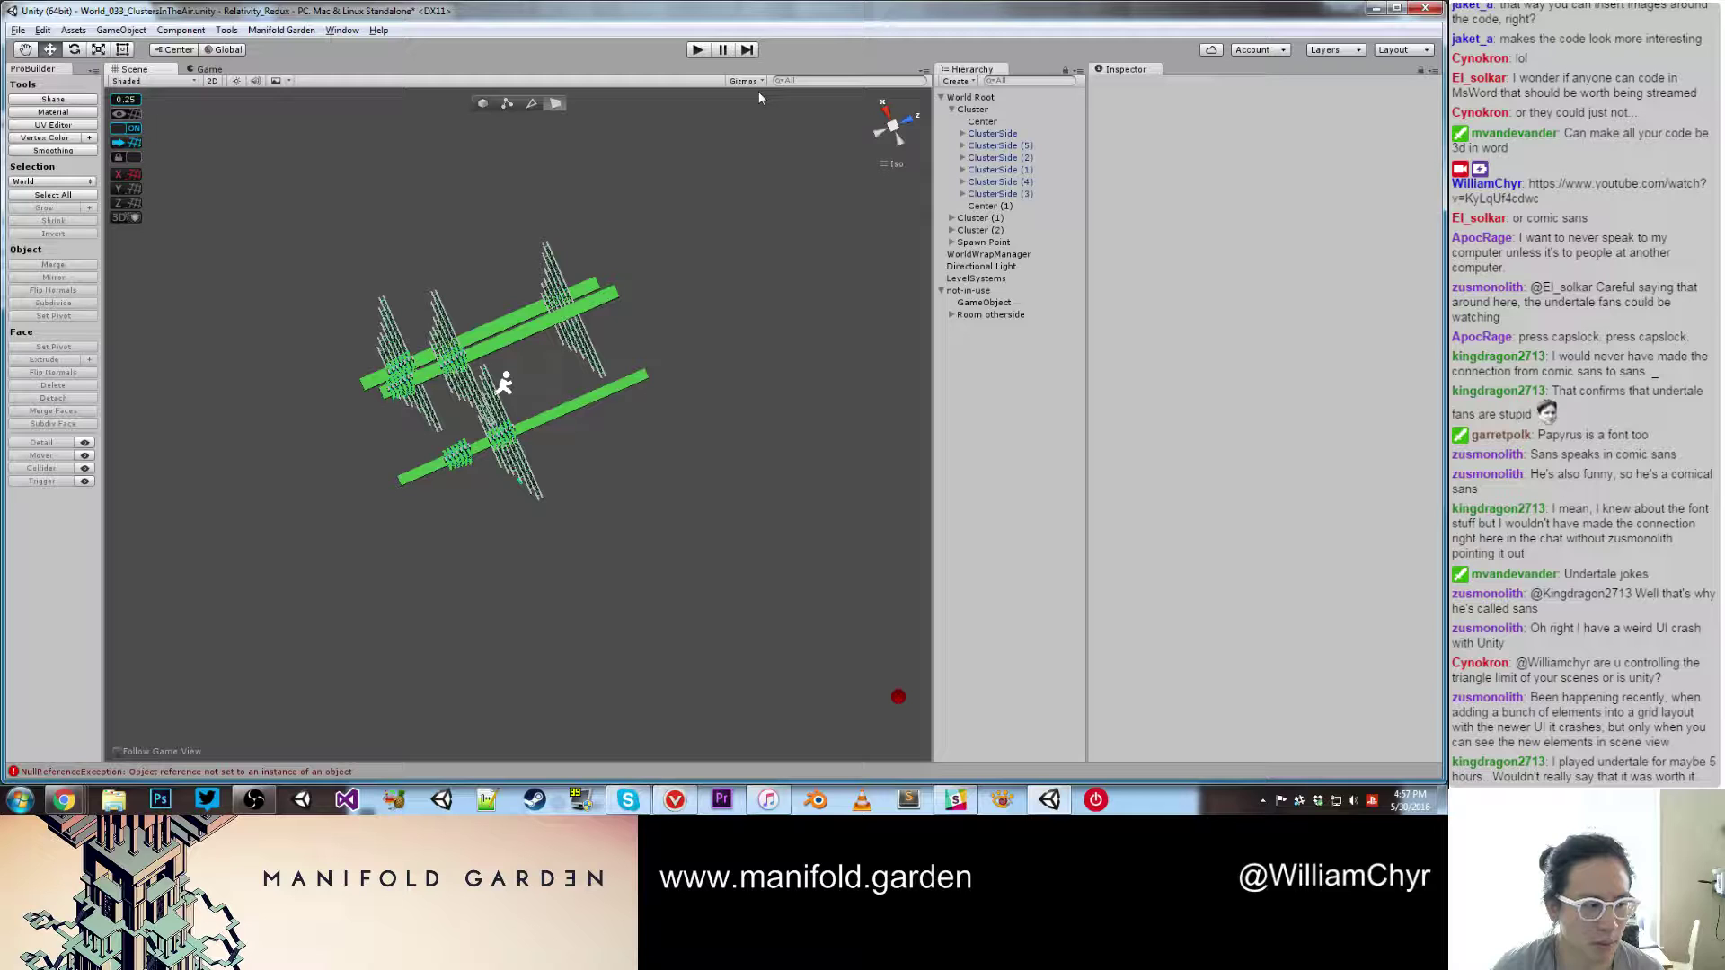
Step: Start a test run of the clusters scene and stop it while the scenes are loading
left_click(696, 50)
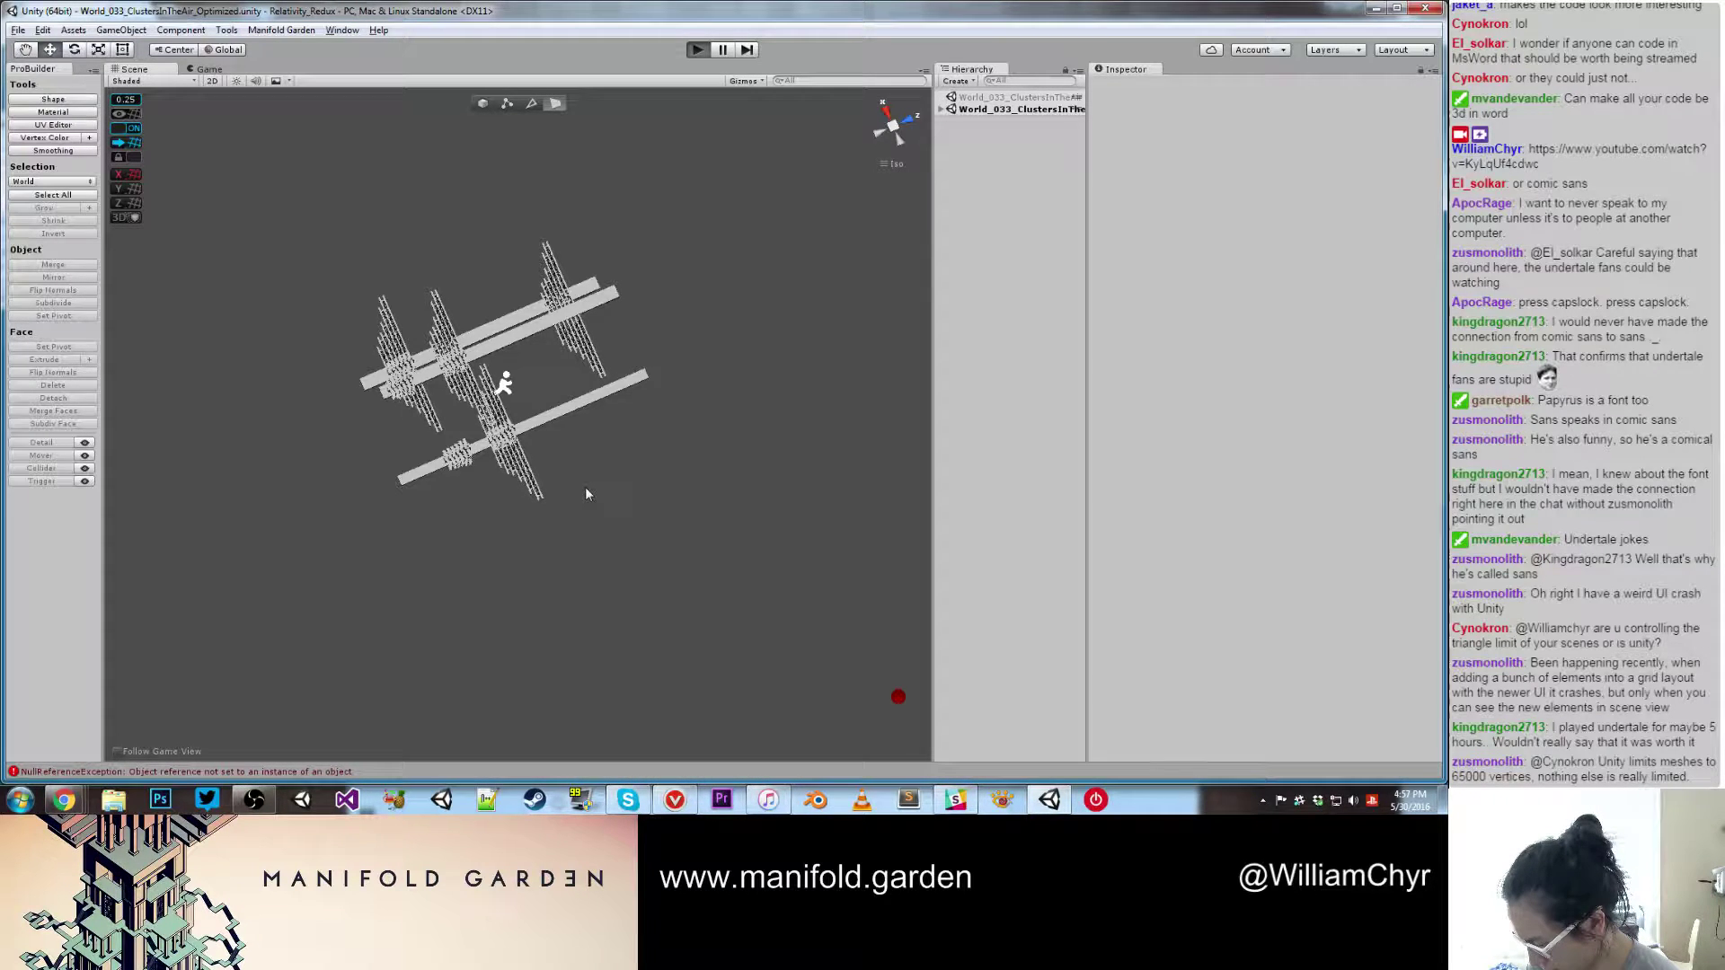
key("ctrl+p")
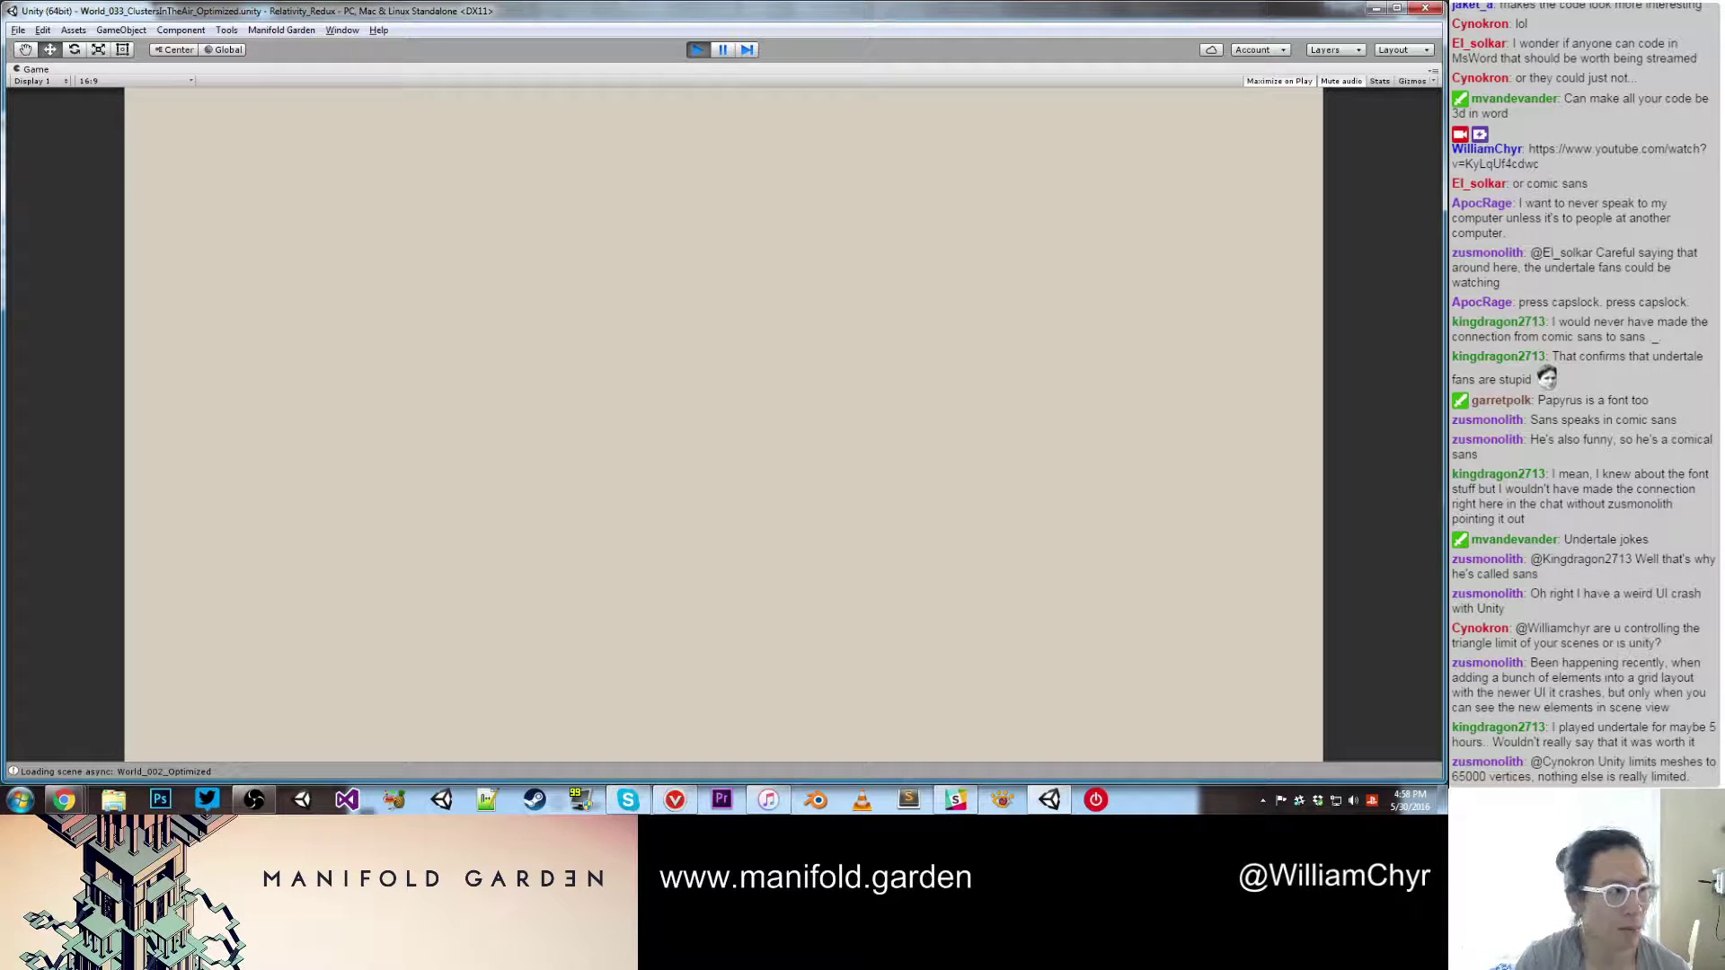
key("alt+Tab")
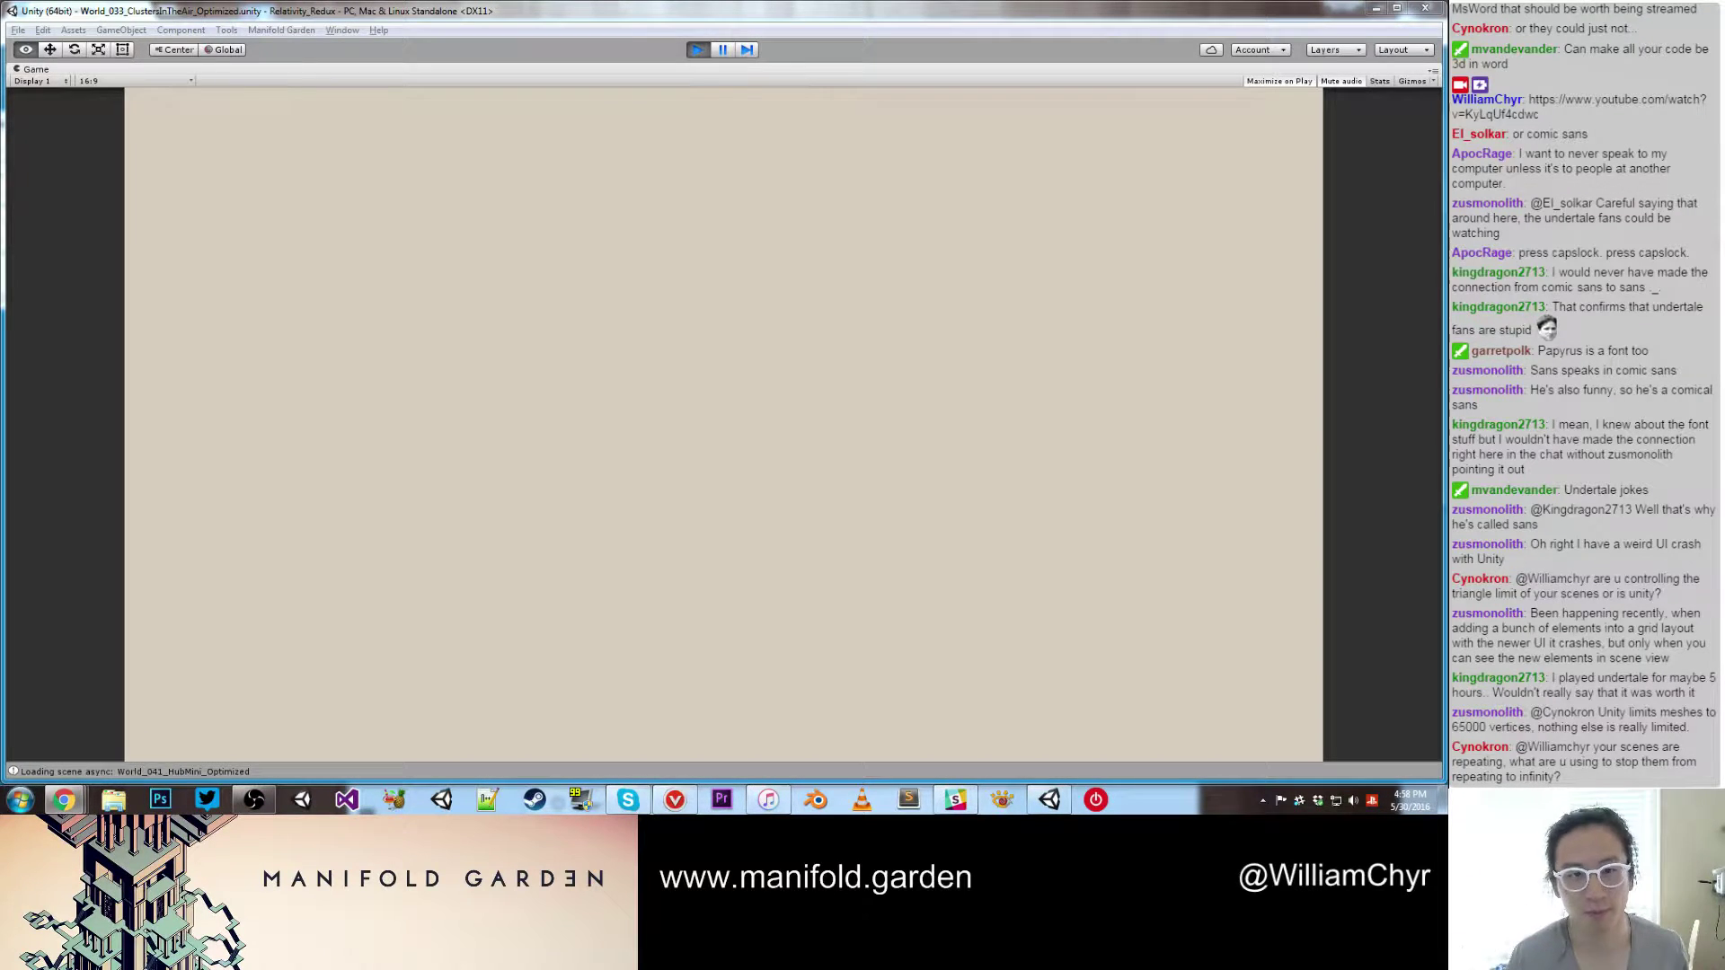
left_click(696, 50)
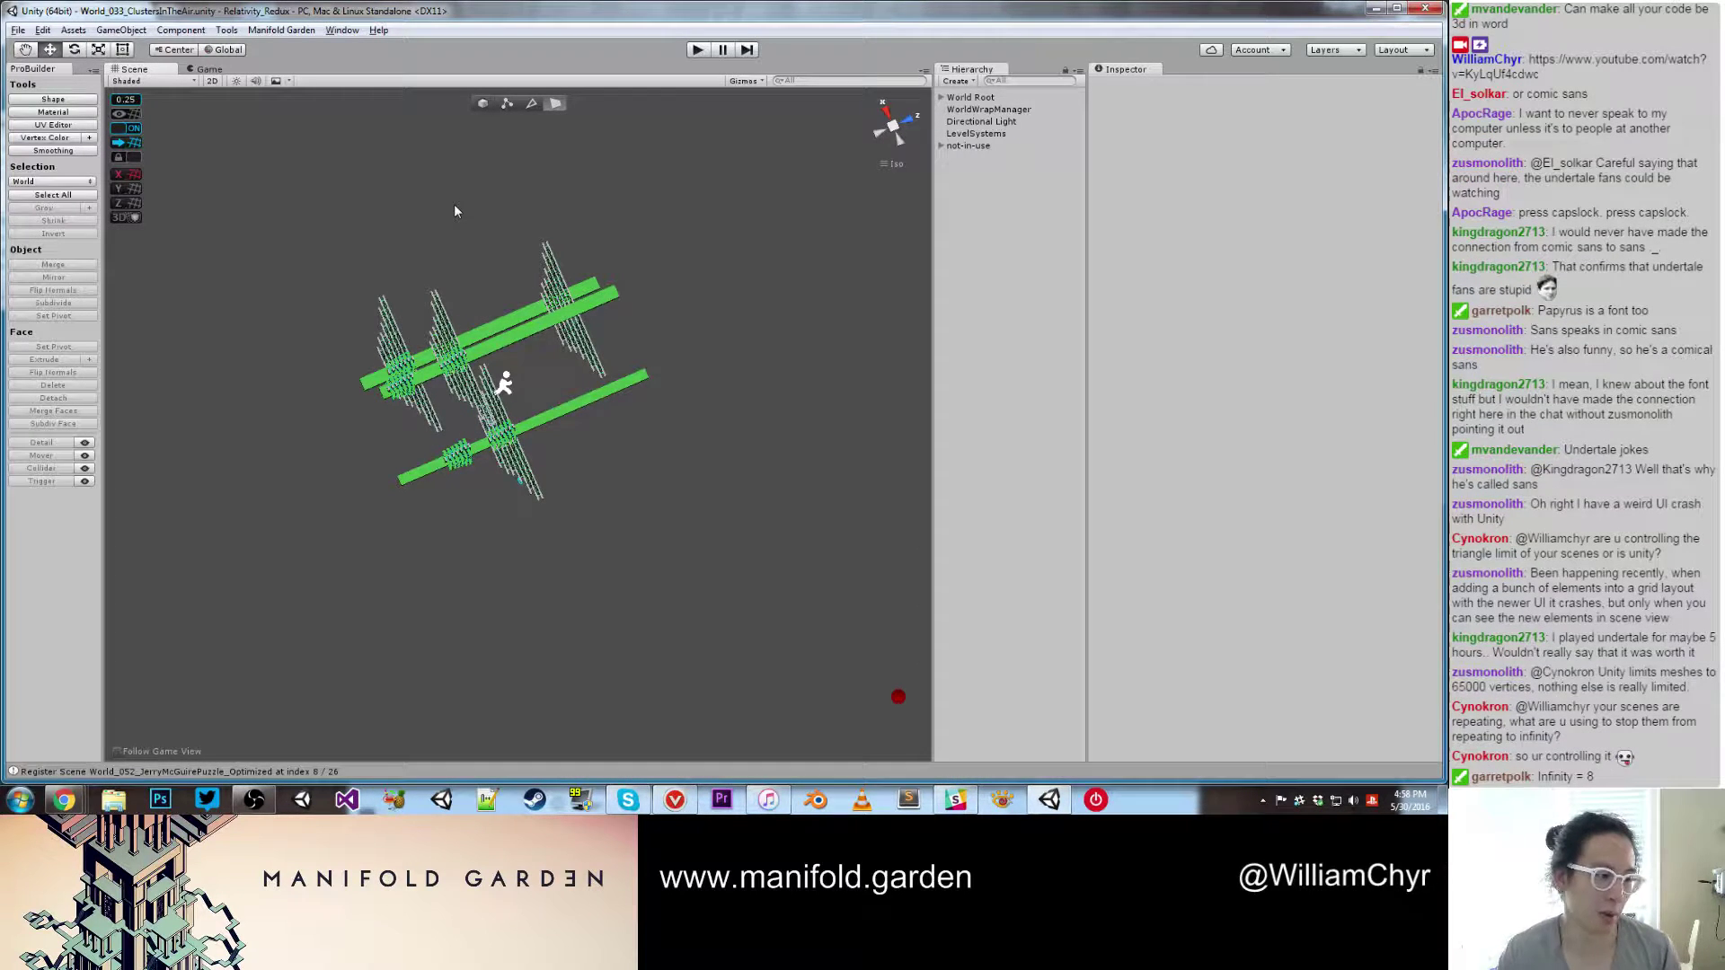
Step: Review the list of scenes included in the build settings and close the dialog
scroll(335, 260, "down", 1)
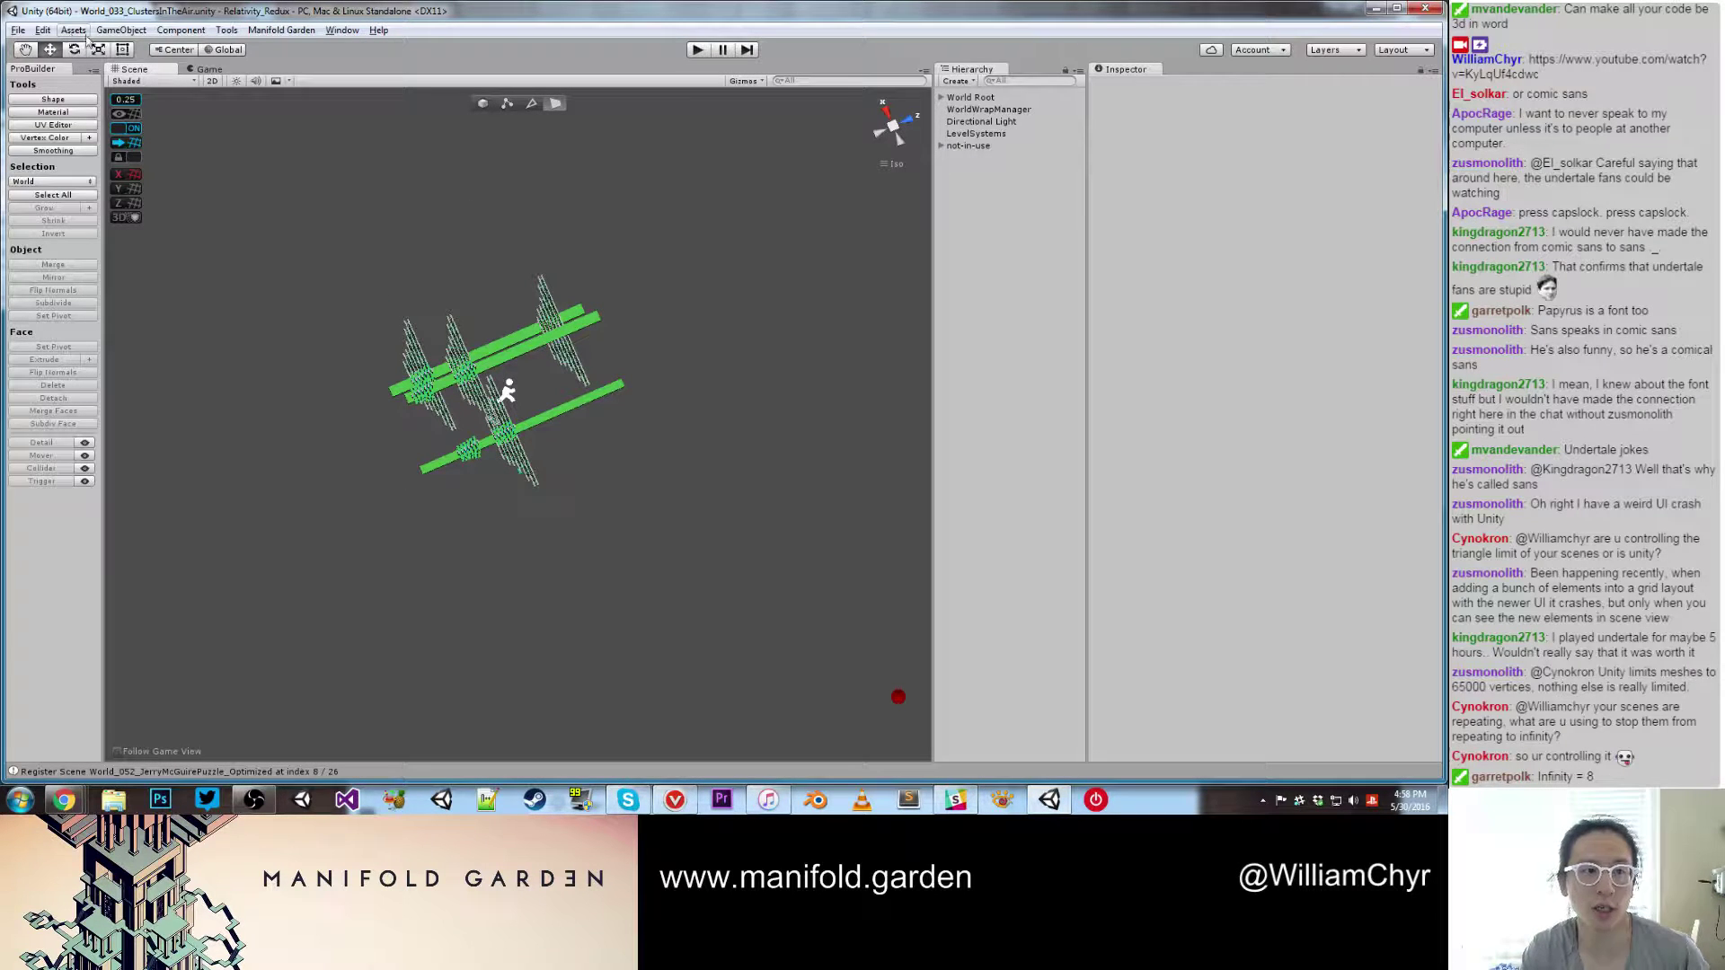
left_click(17, 29)
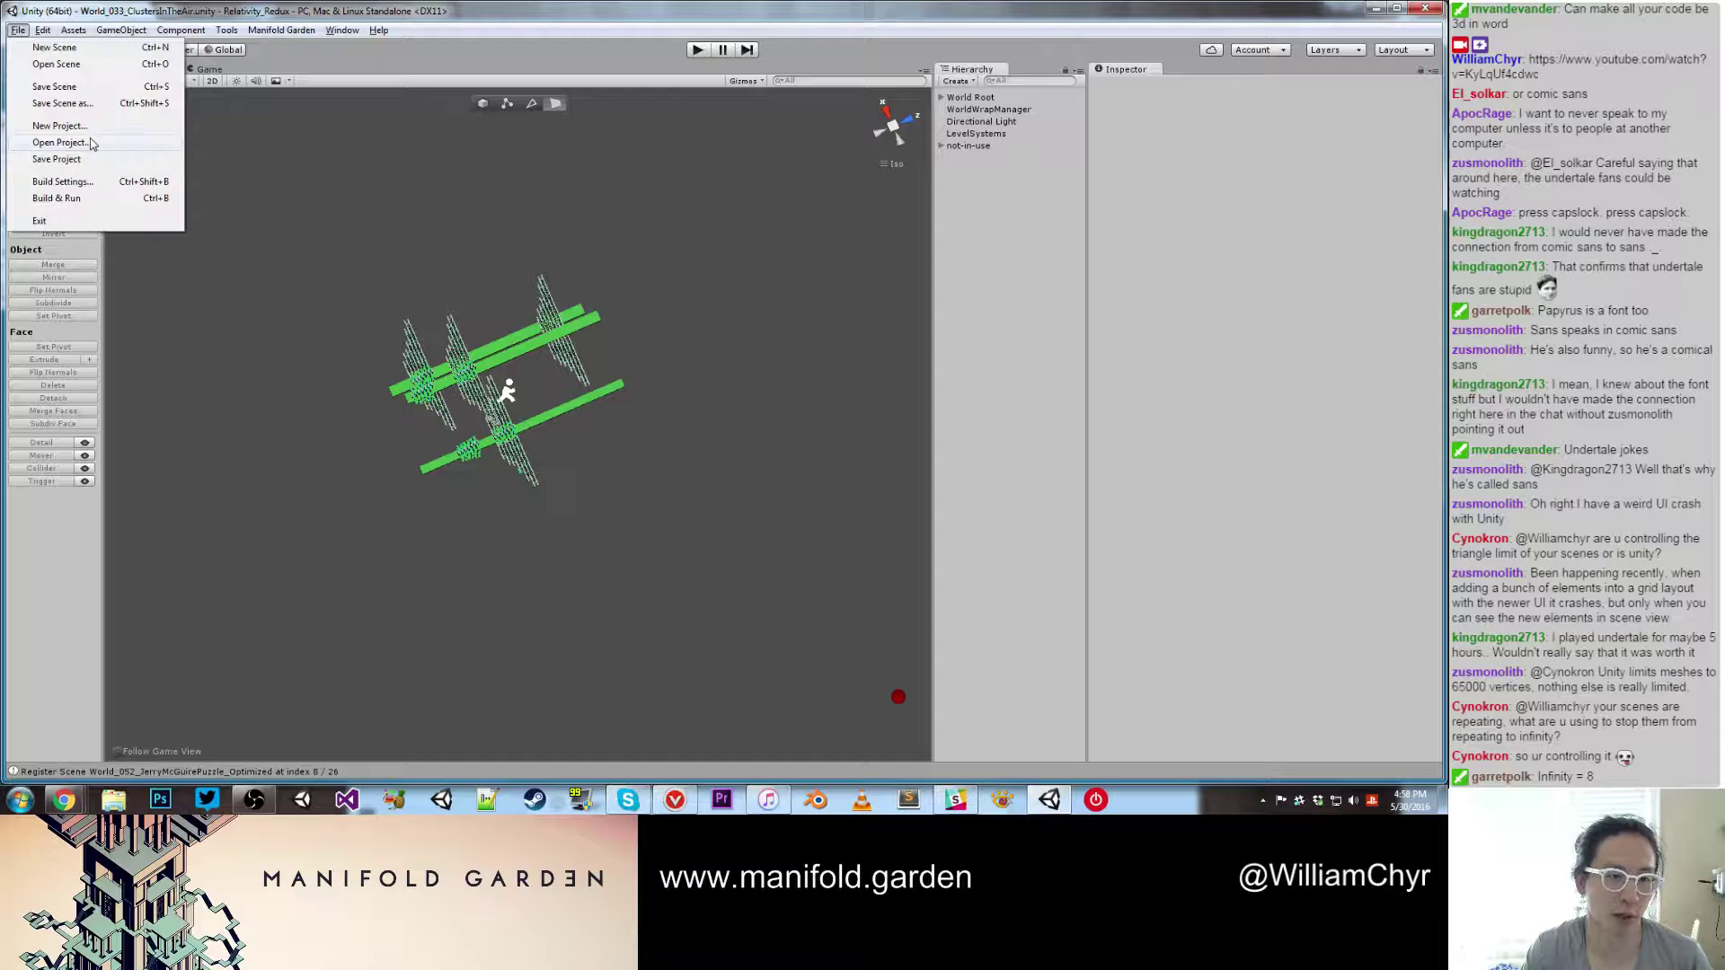
left_click(81, 183)
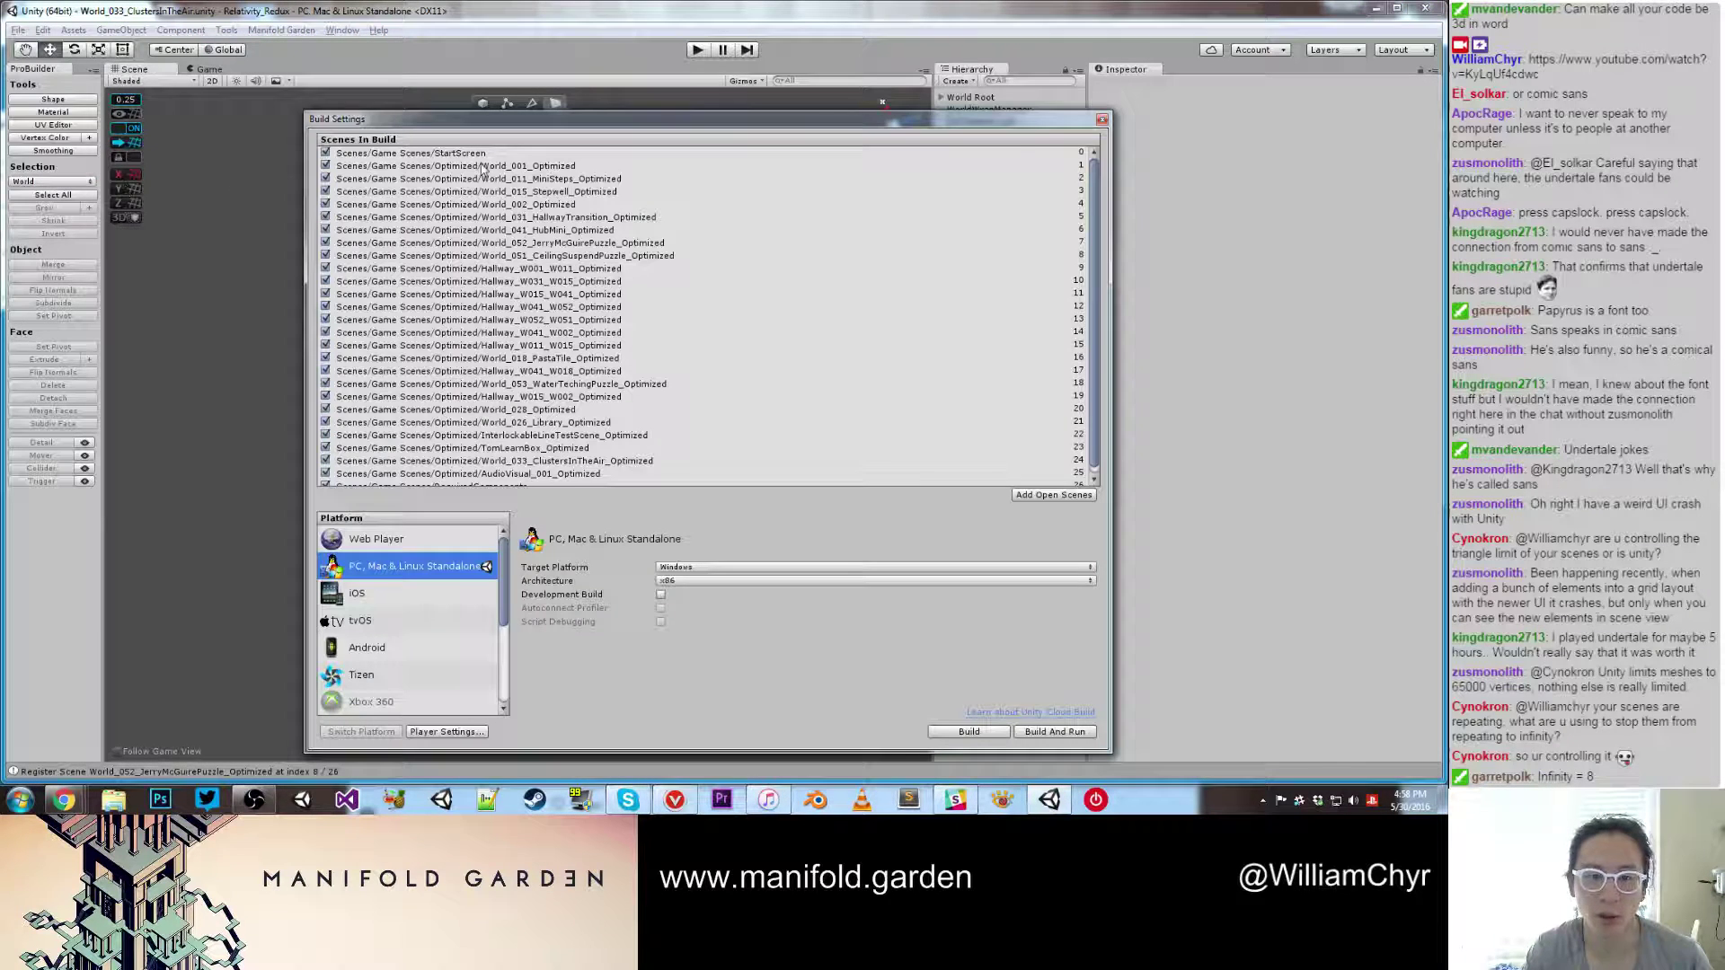
left_click(1103, 121)
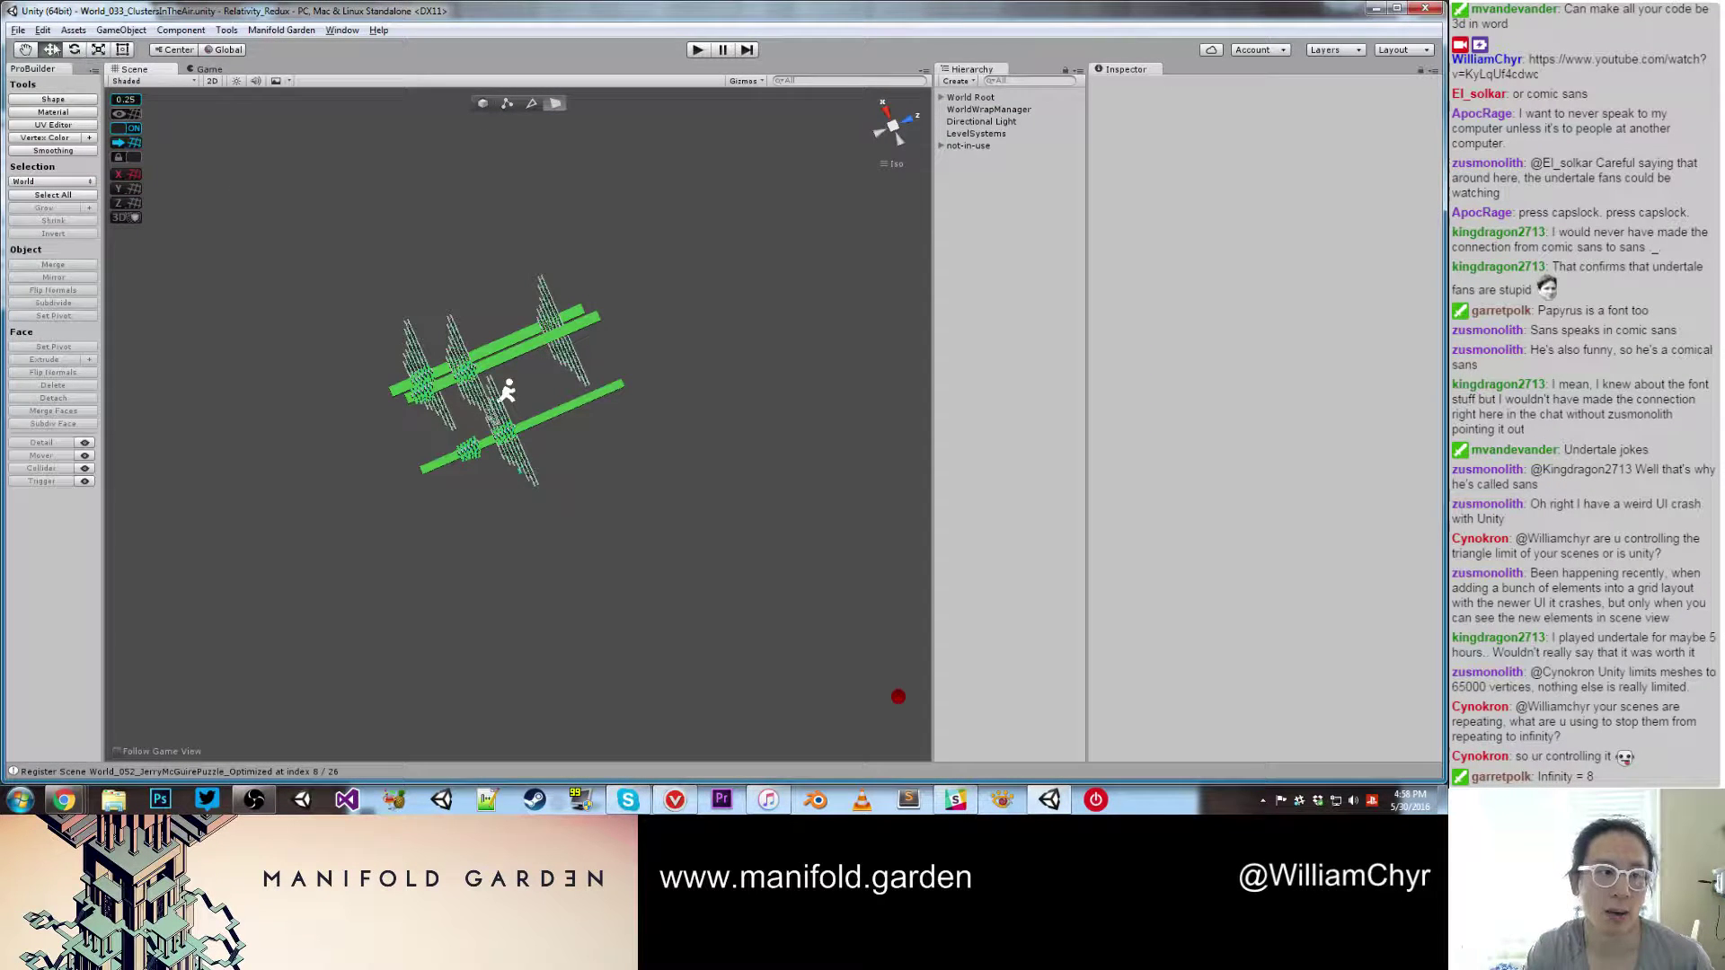
Step: Turn off Load All Available Scenes in the Manifold Garden preferences, leaving Optimize On Play enabled
left_click(43, 29)
left_click(82, 255)
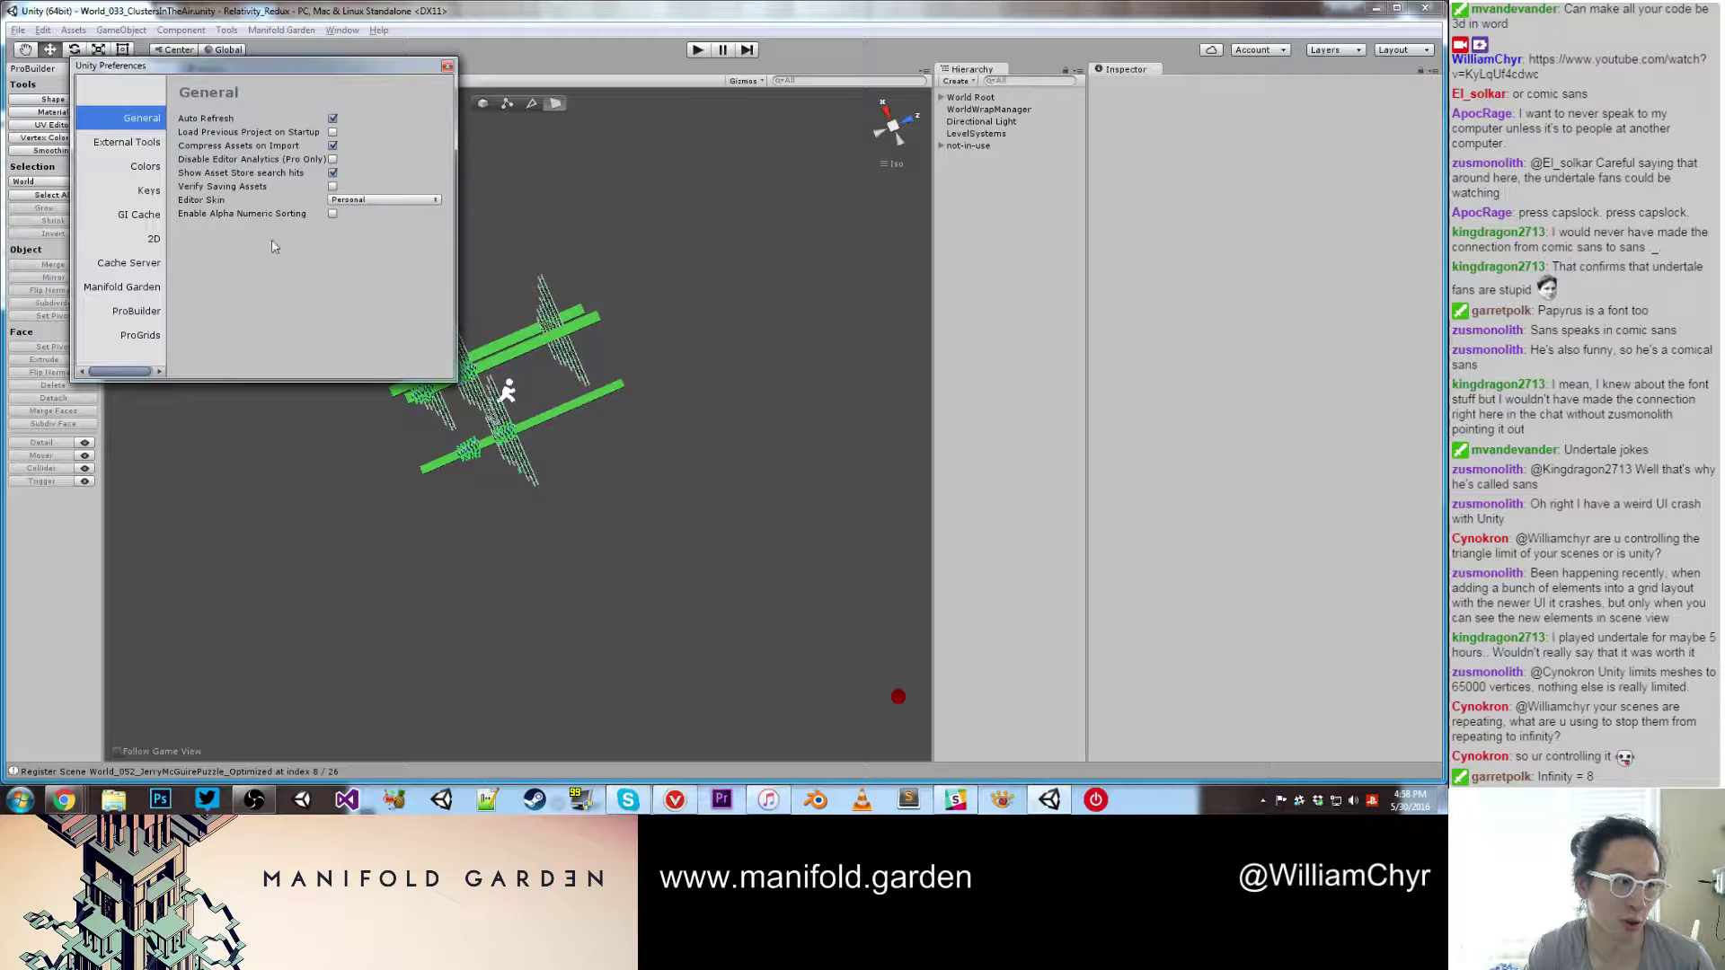
left_click(144, 288)
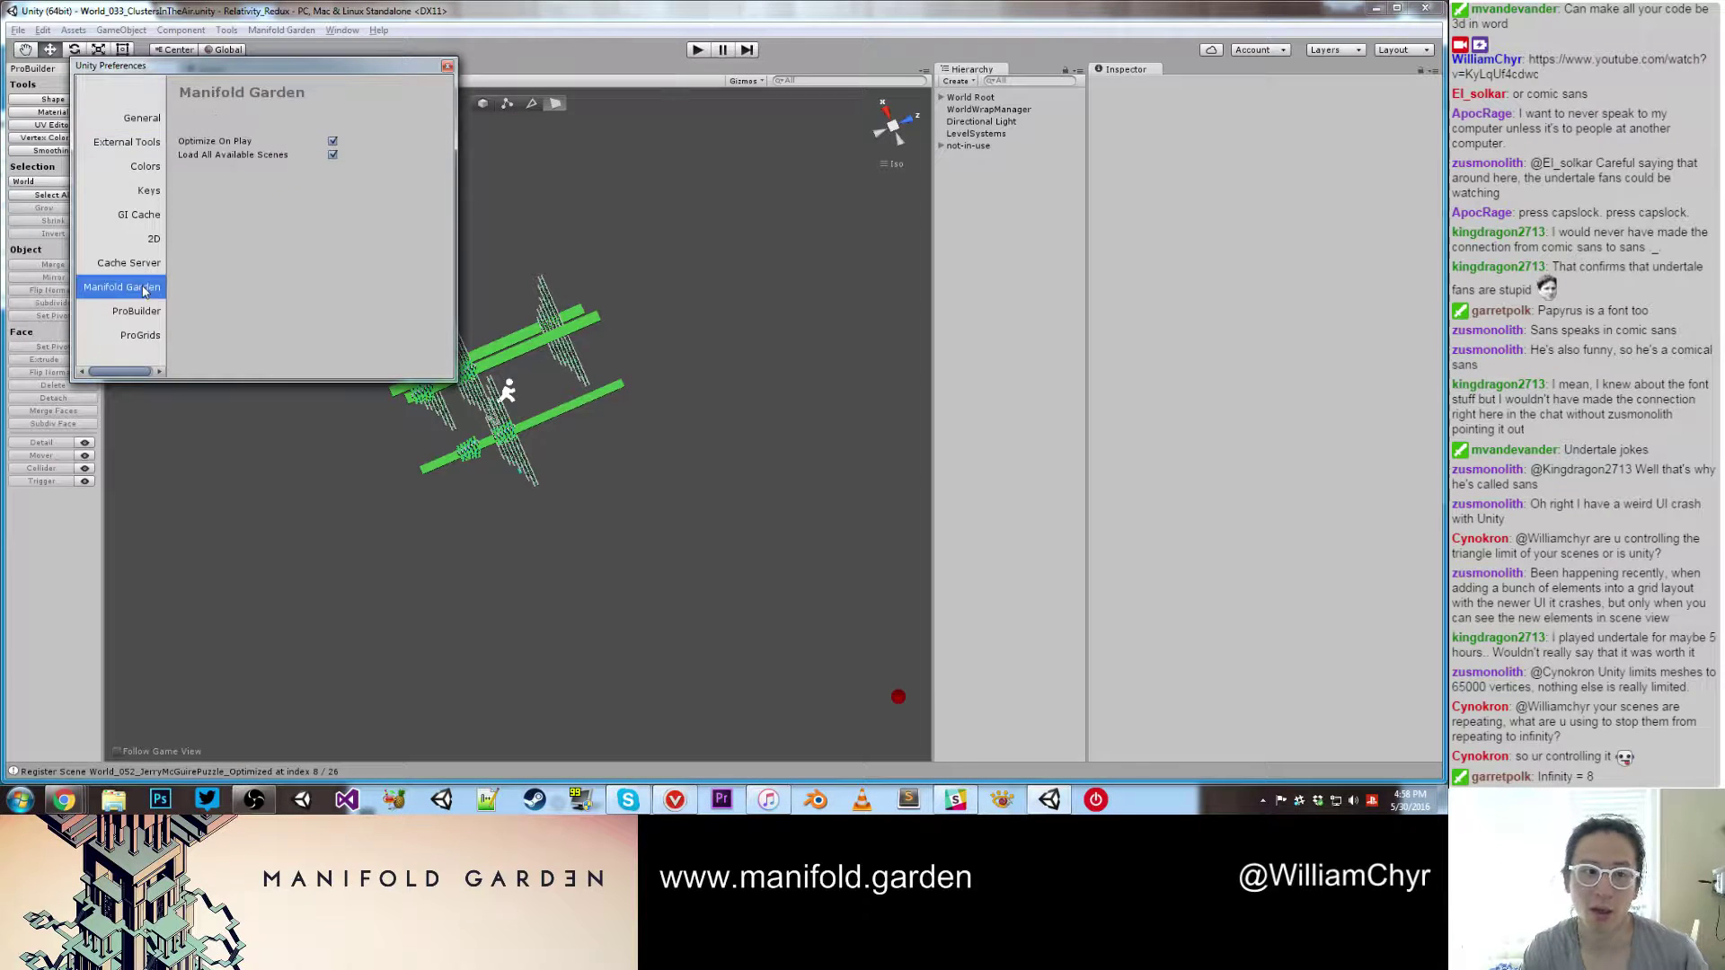
left_click(332, 156)
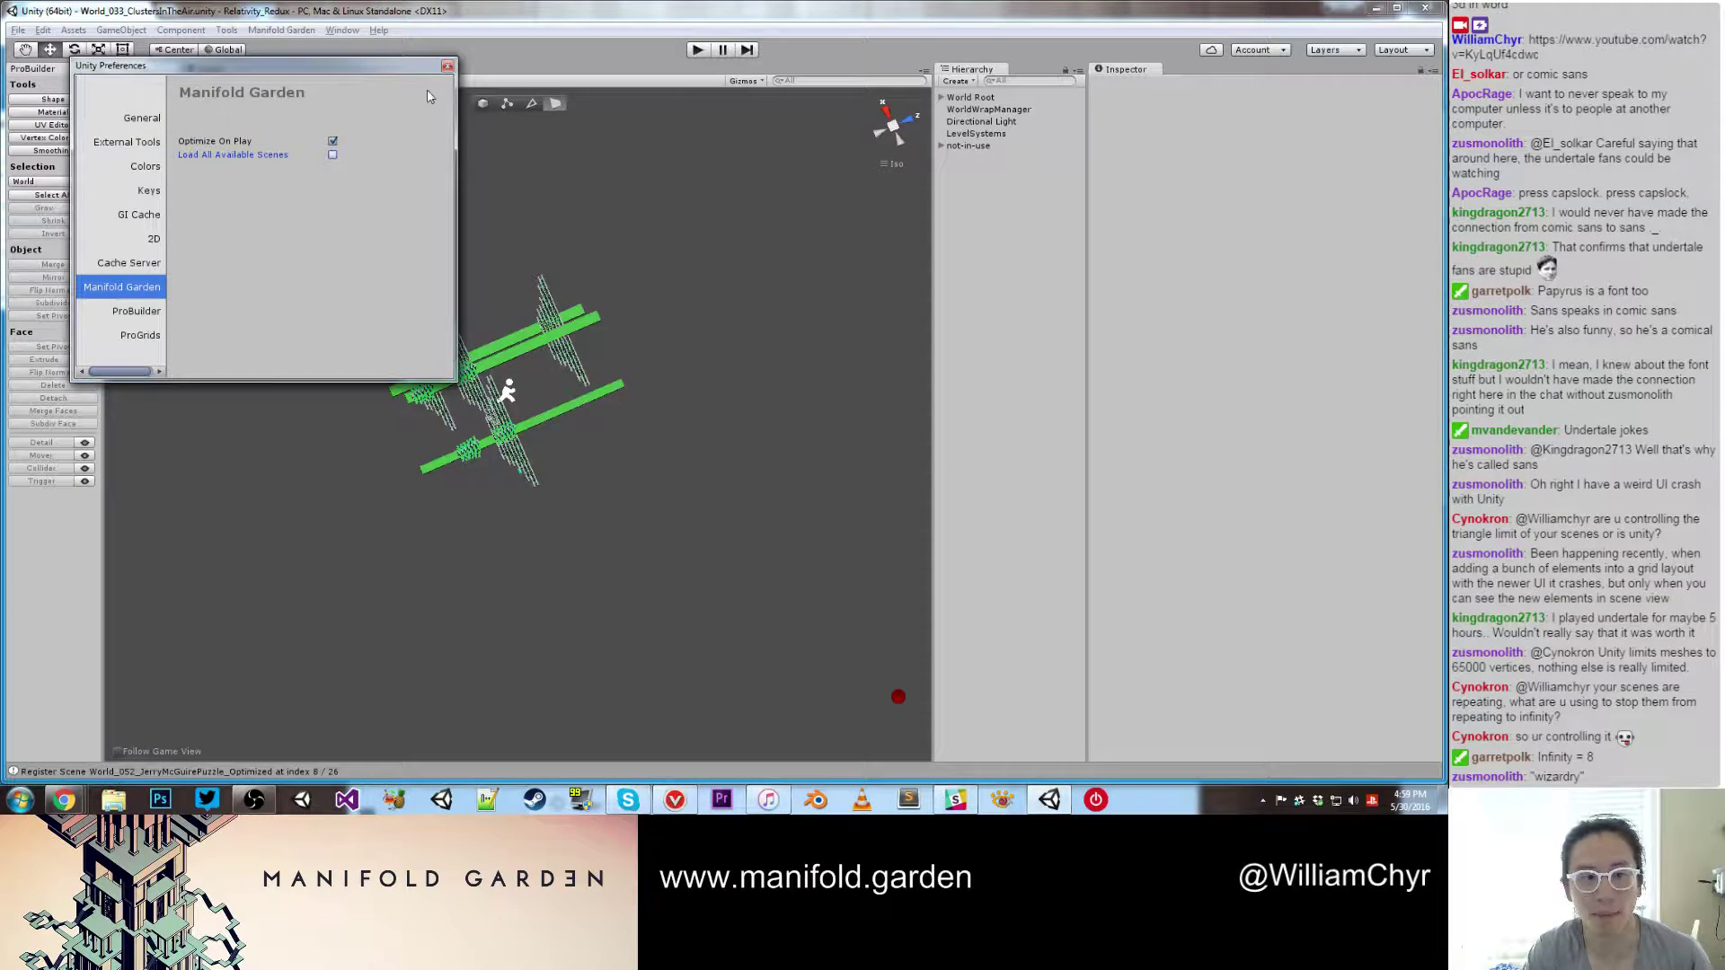
left_click(446, 67)
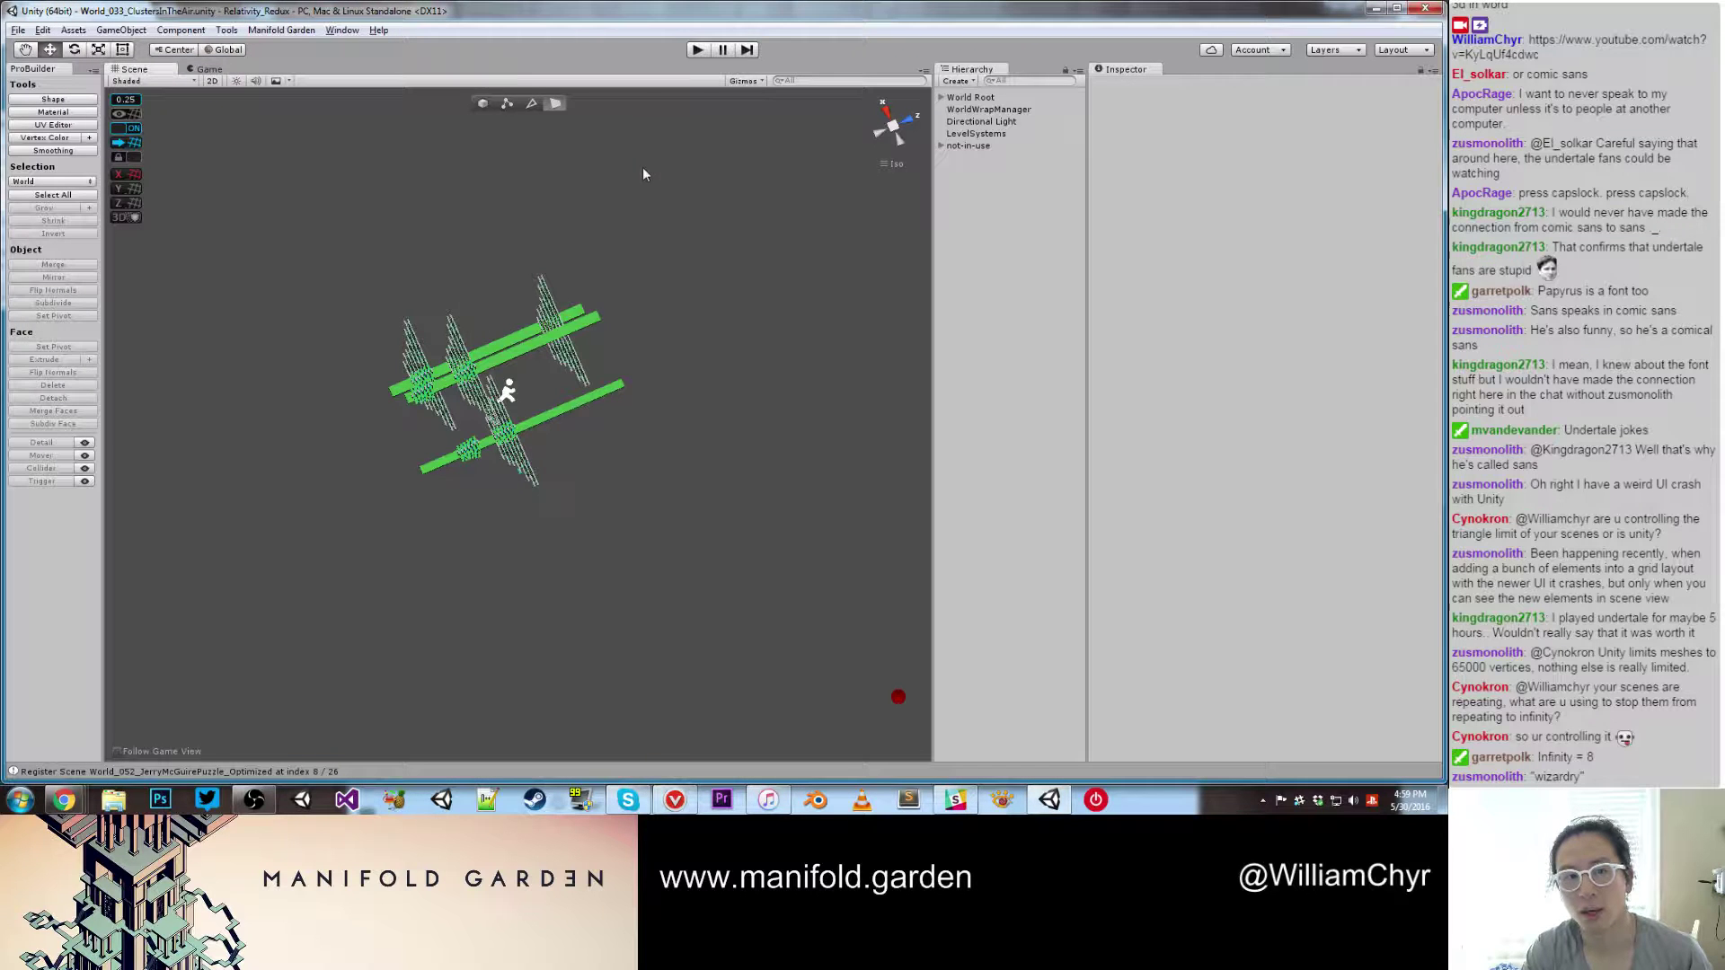
Step: Play the level, walk around it to examine the repeating clusters in game, and stop play mode
left_click(697, 51)
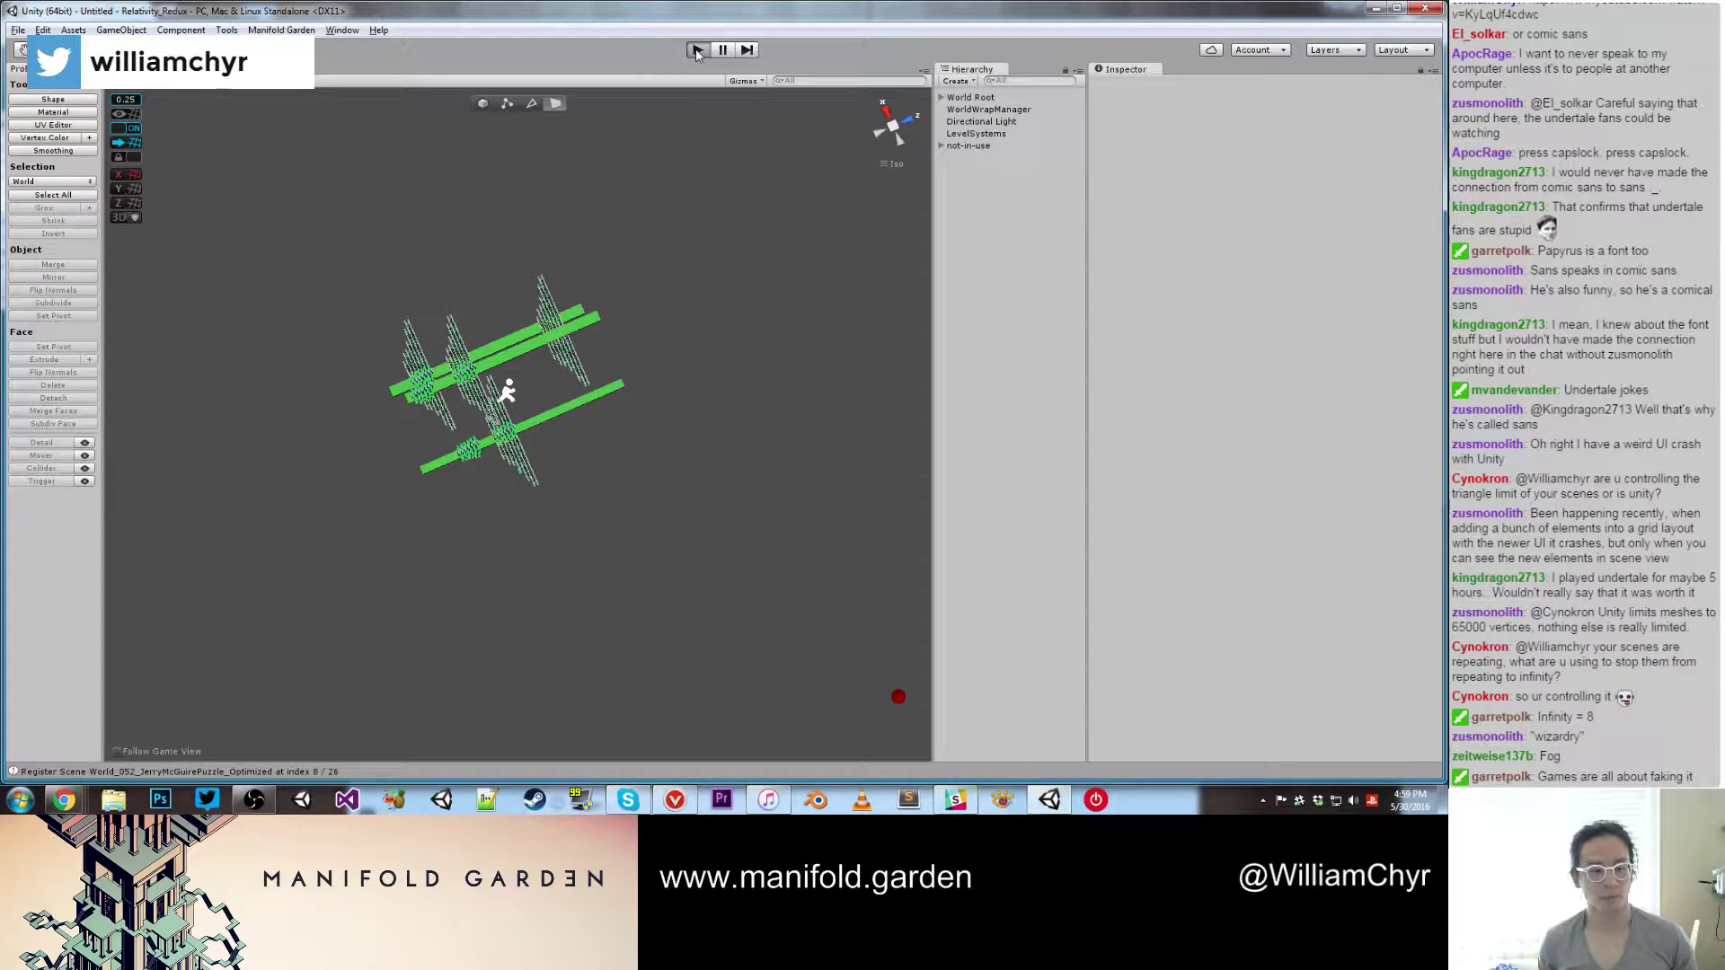
left_click(697, 51)
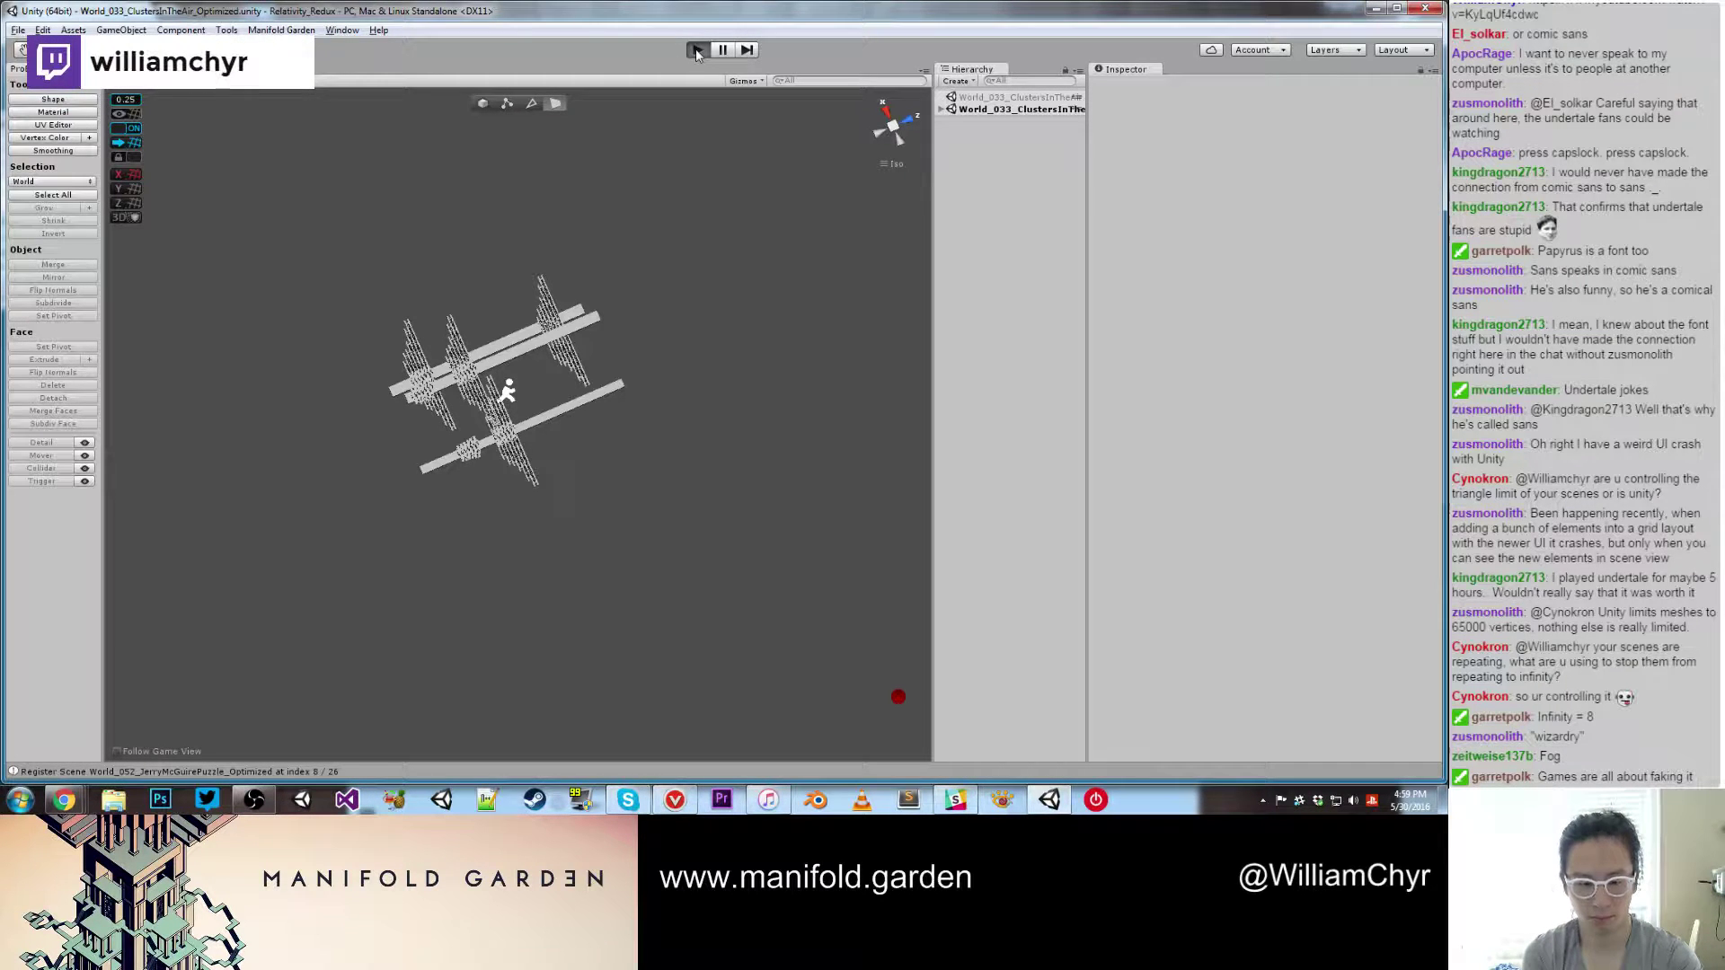
left_click(697, 51)
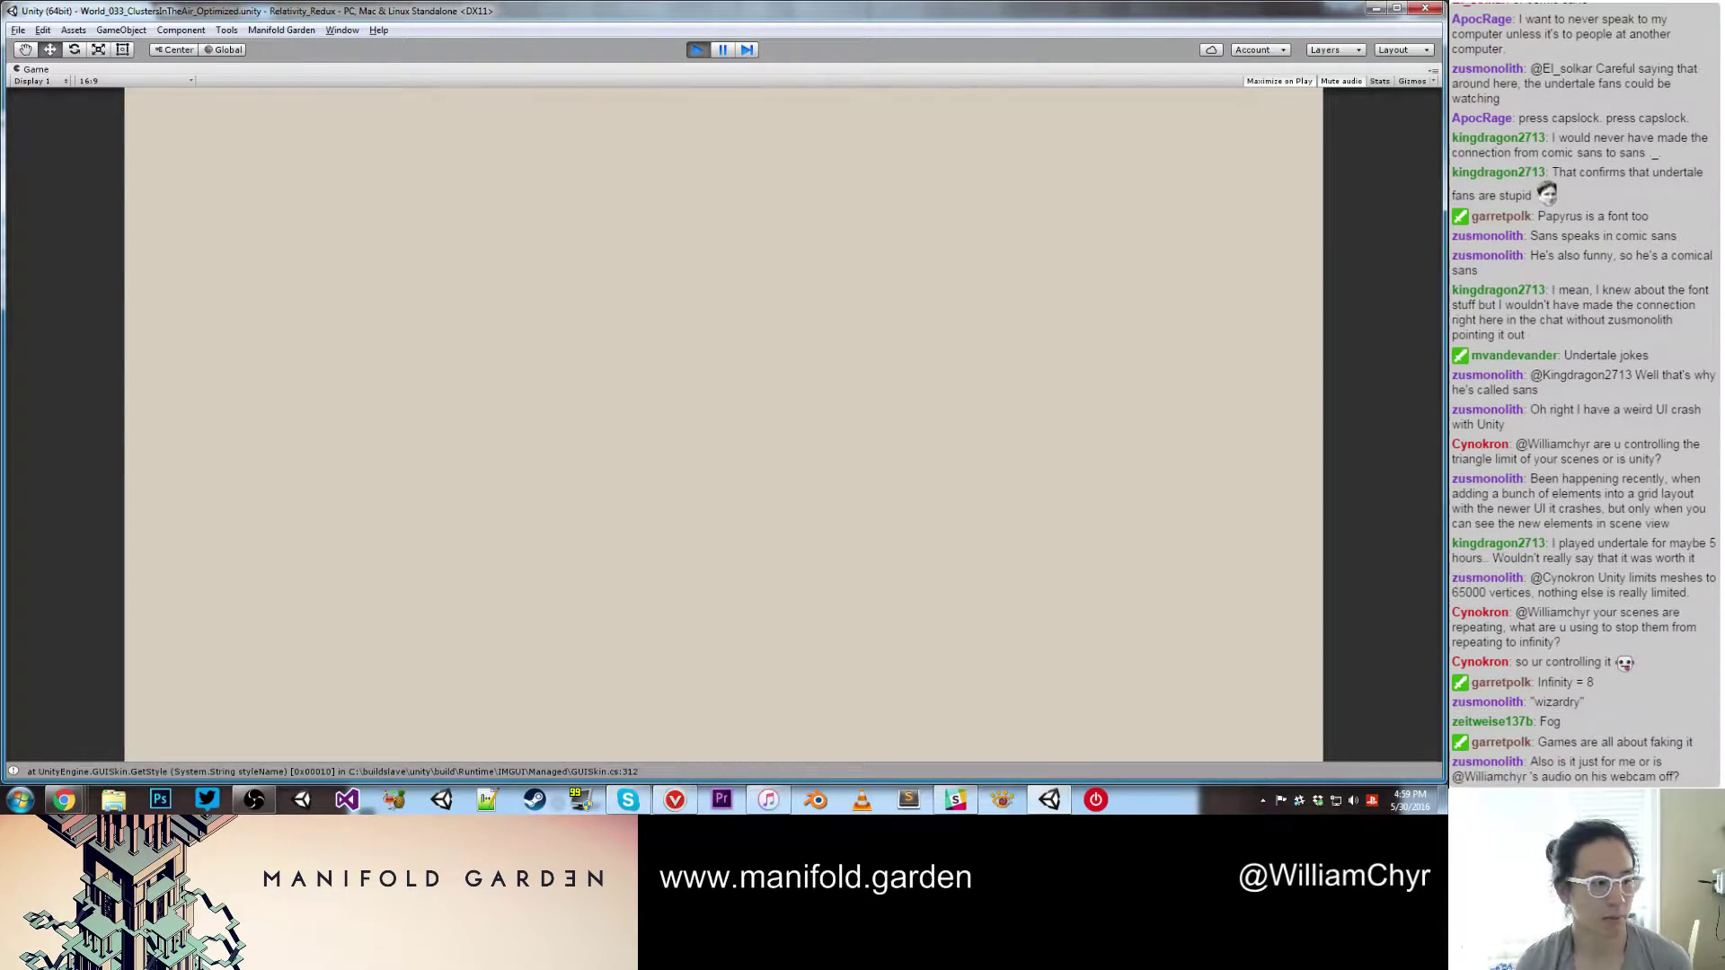
key("w")
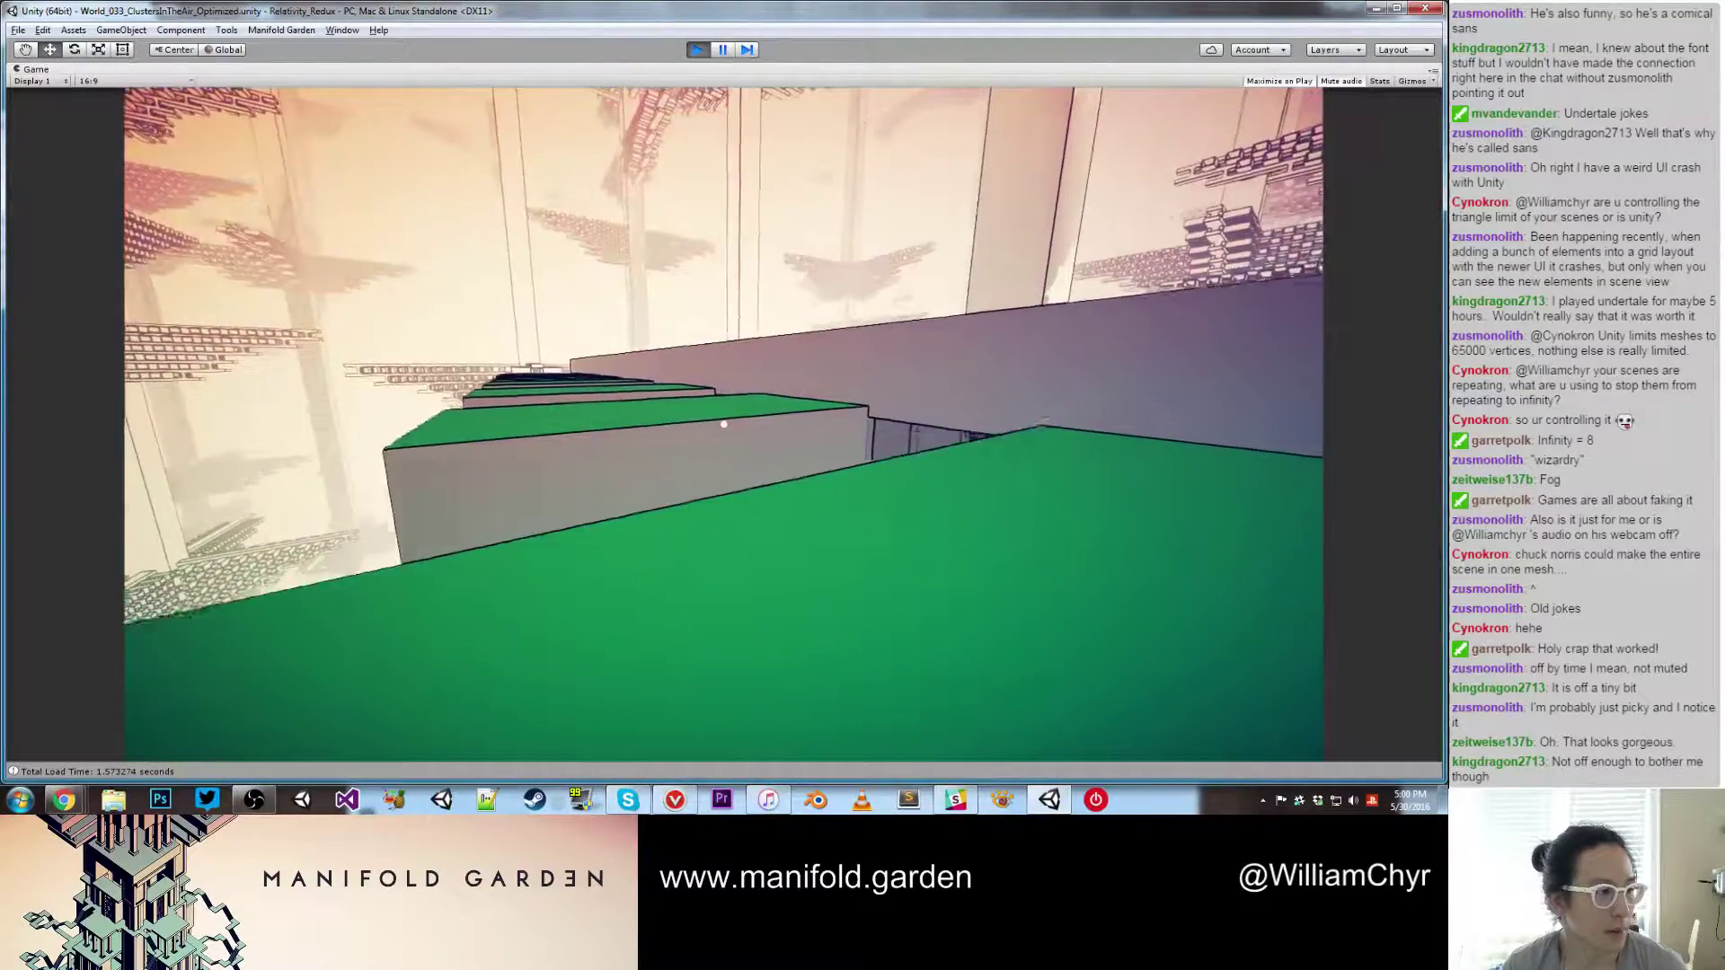
key("d")
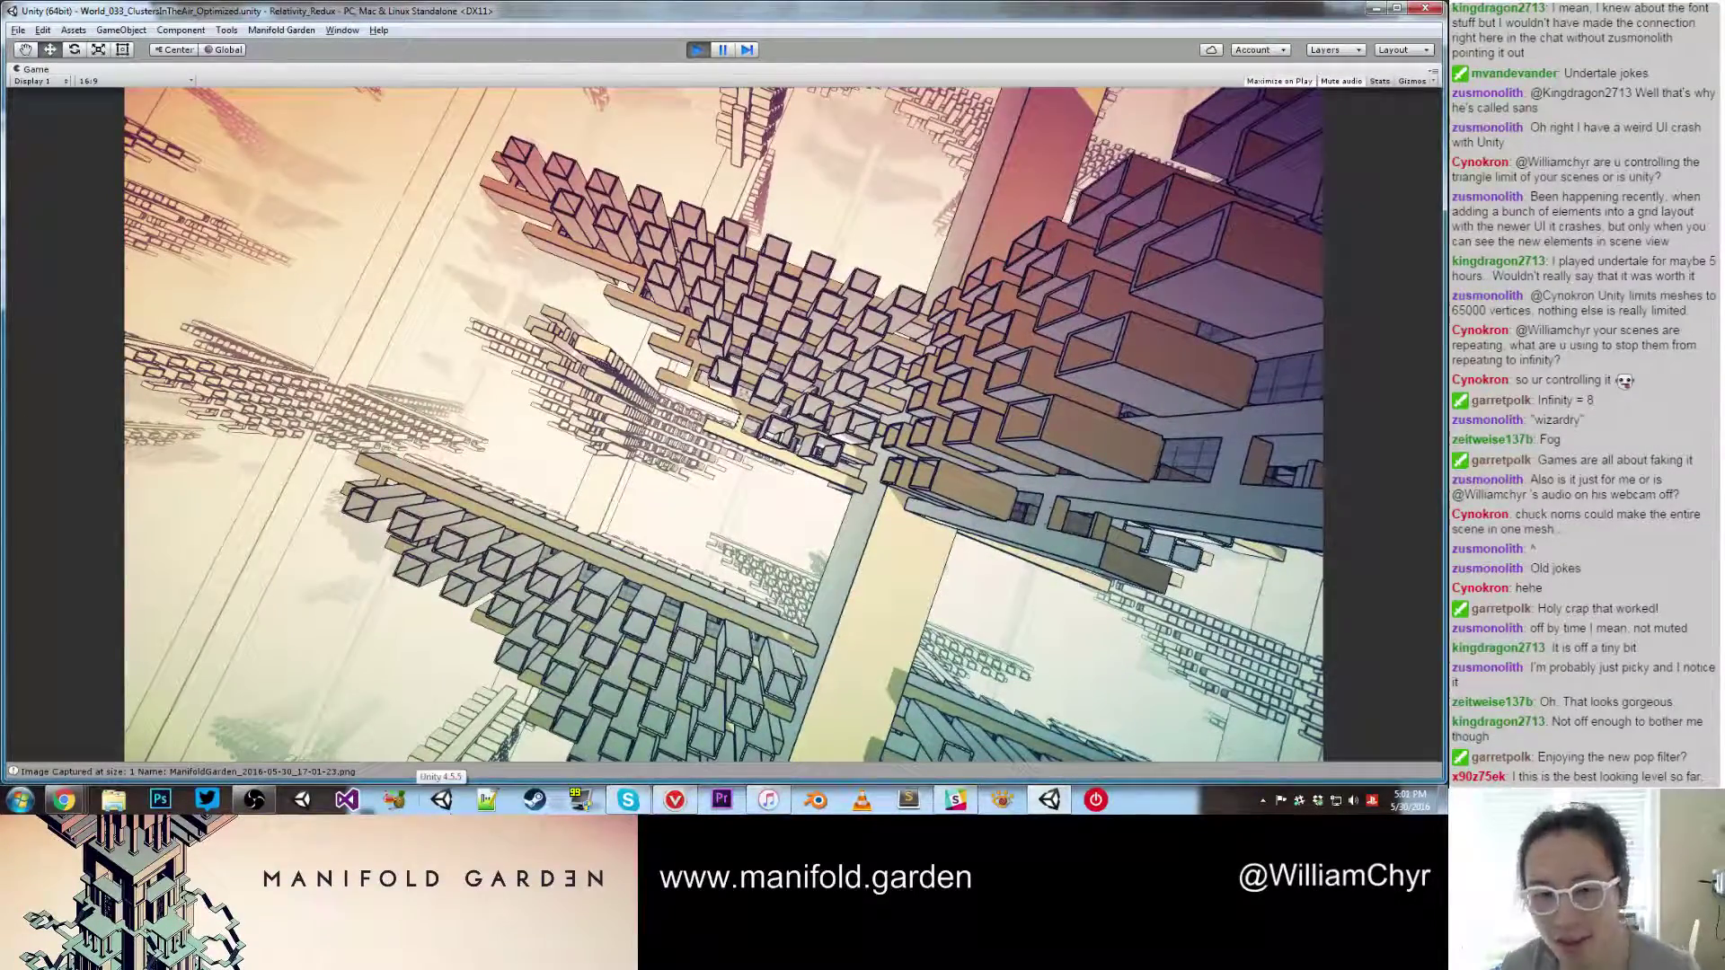
key("ctrl+p")
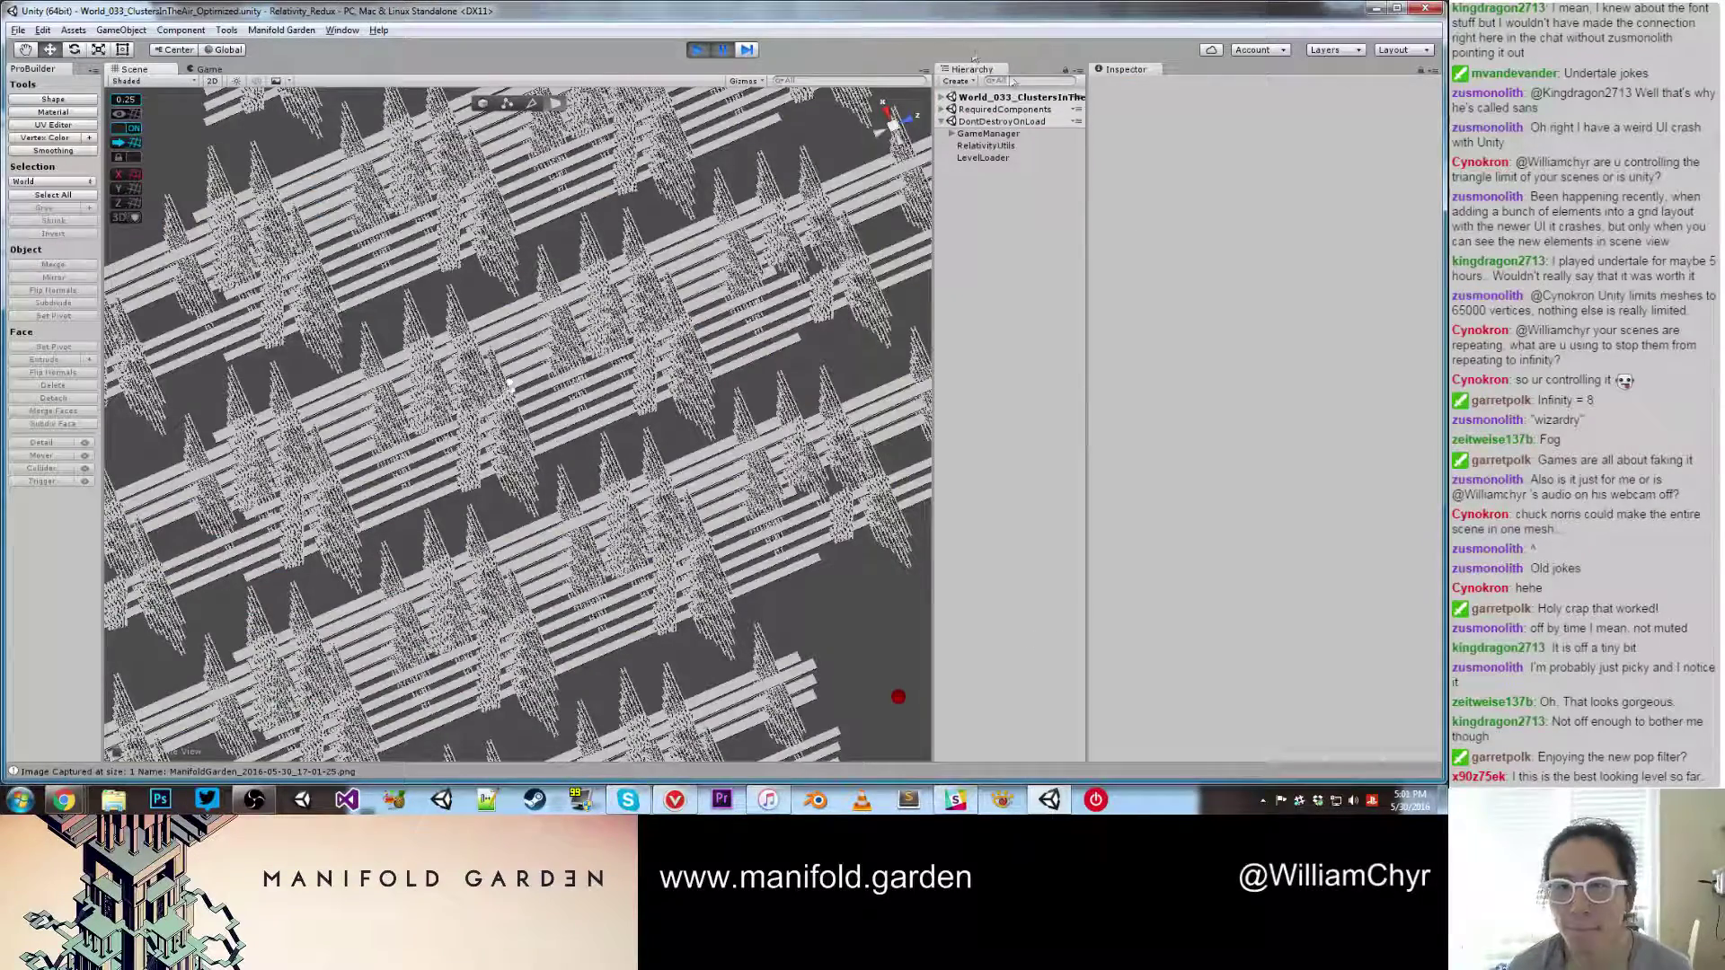
Step: Find the Main Camera by searching the hierarchy for "camera" and set its Screenshot script's Supersize to 10
left_click(1015, 80)
type("camera")
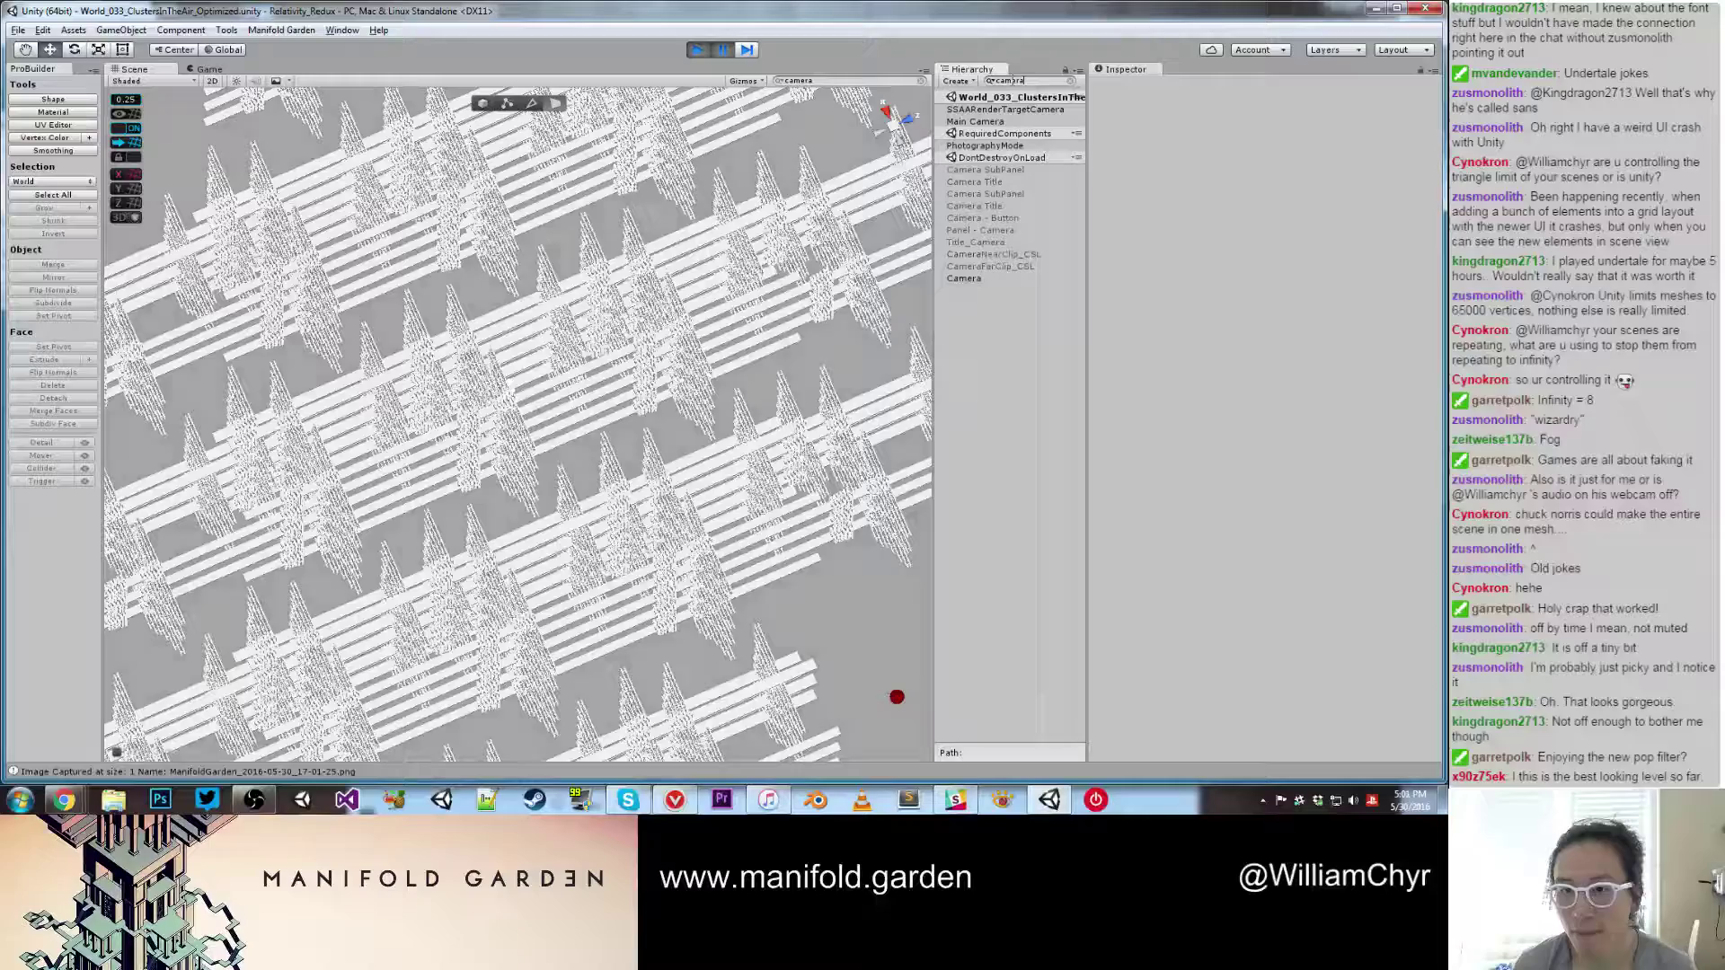
left_click(975, 121)
scroll(1325, 352, "down", 3)
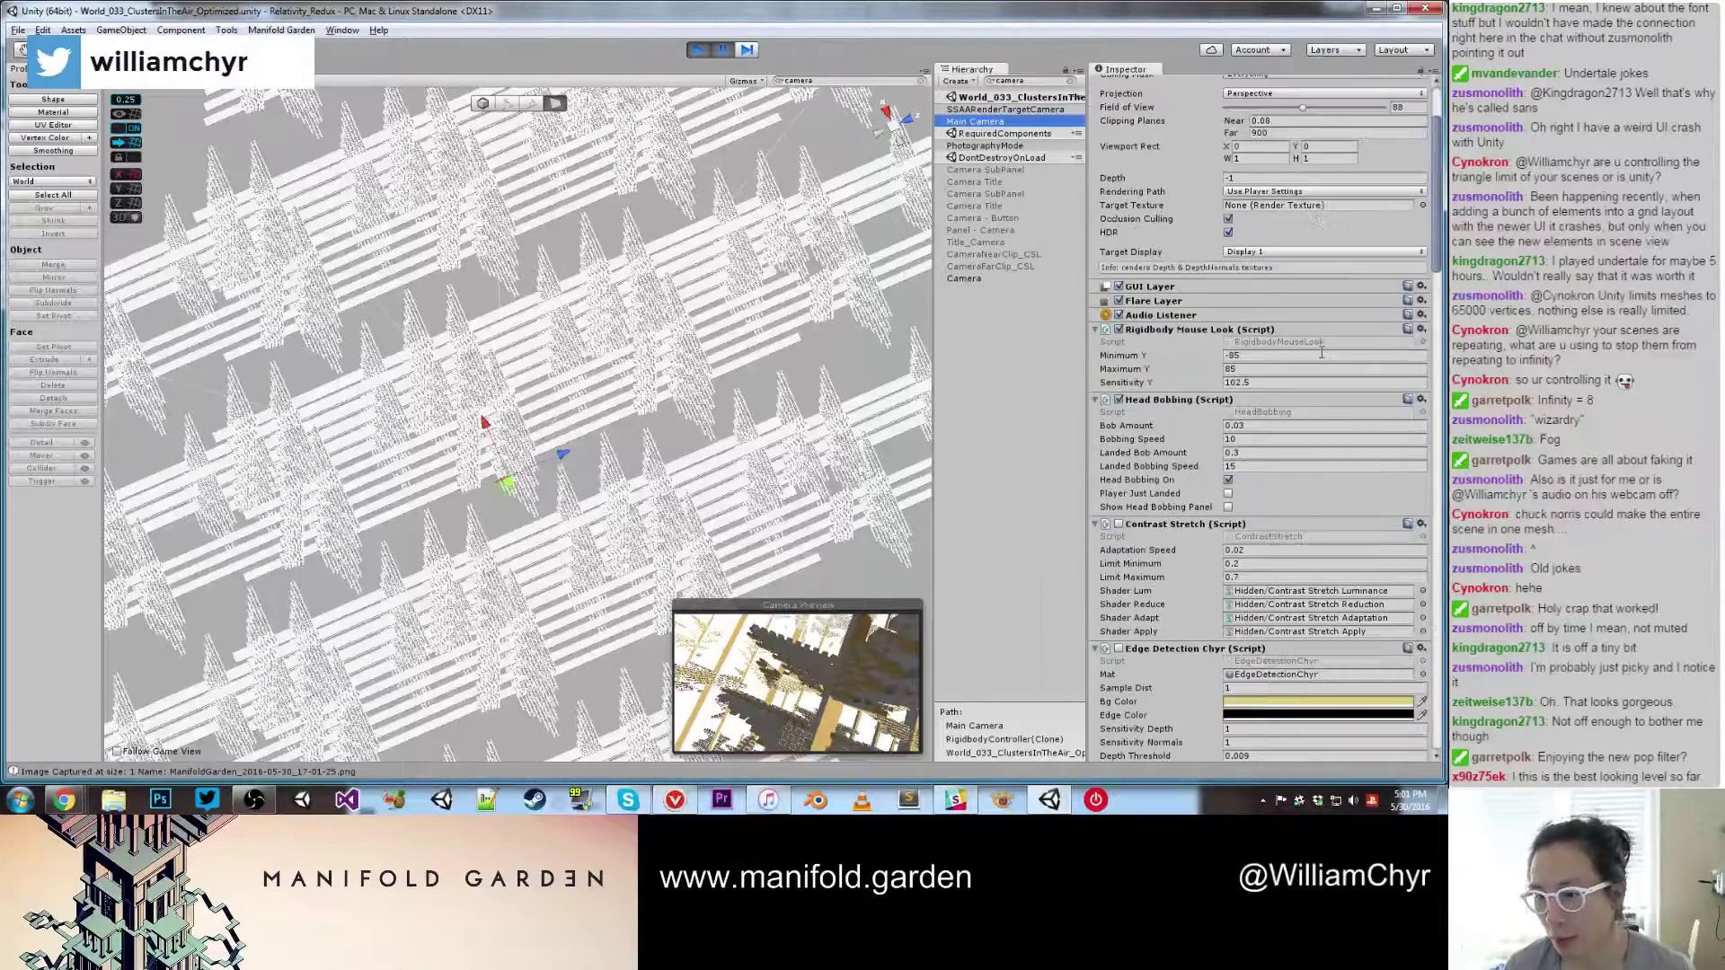
scroll(1320, 363, "down", 6)
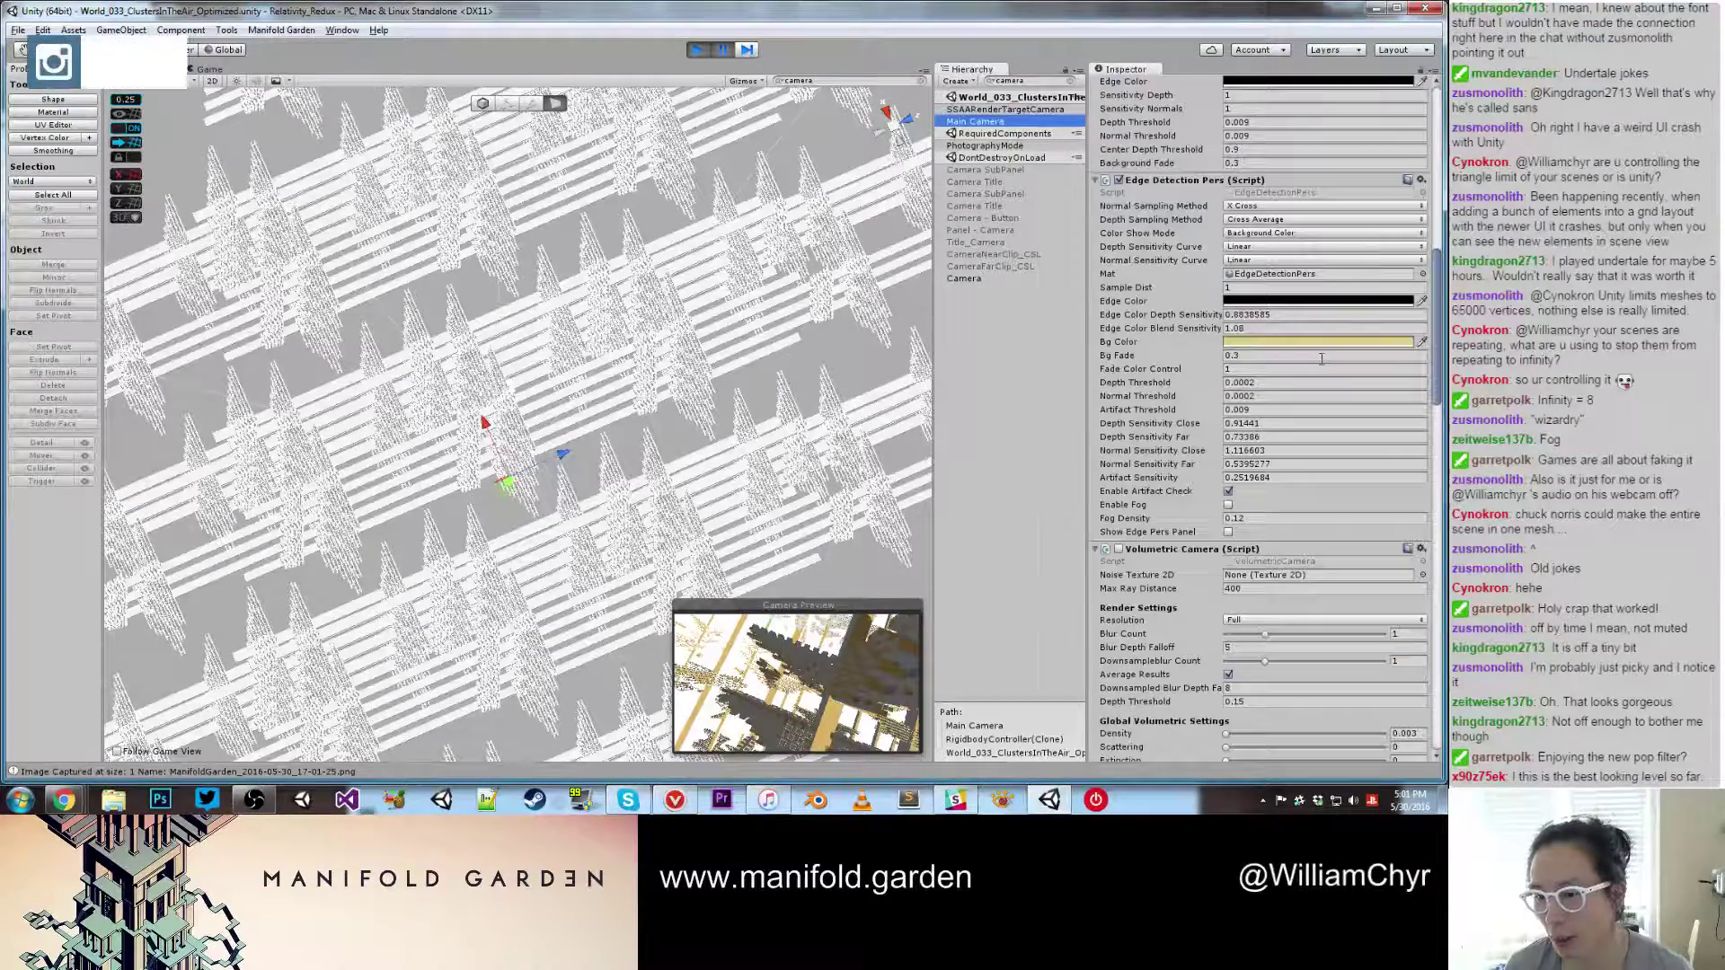
scroll(1168, 539, "down", 2)
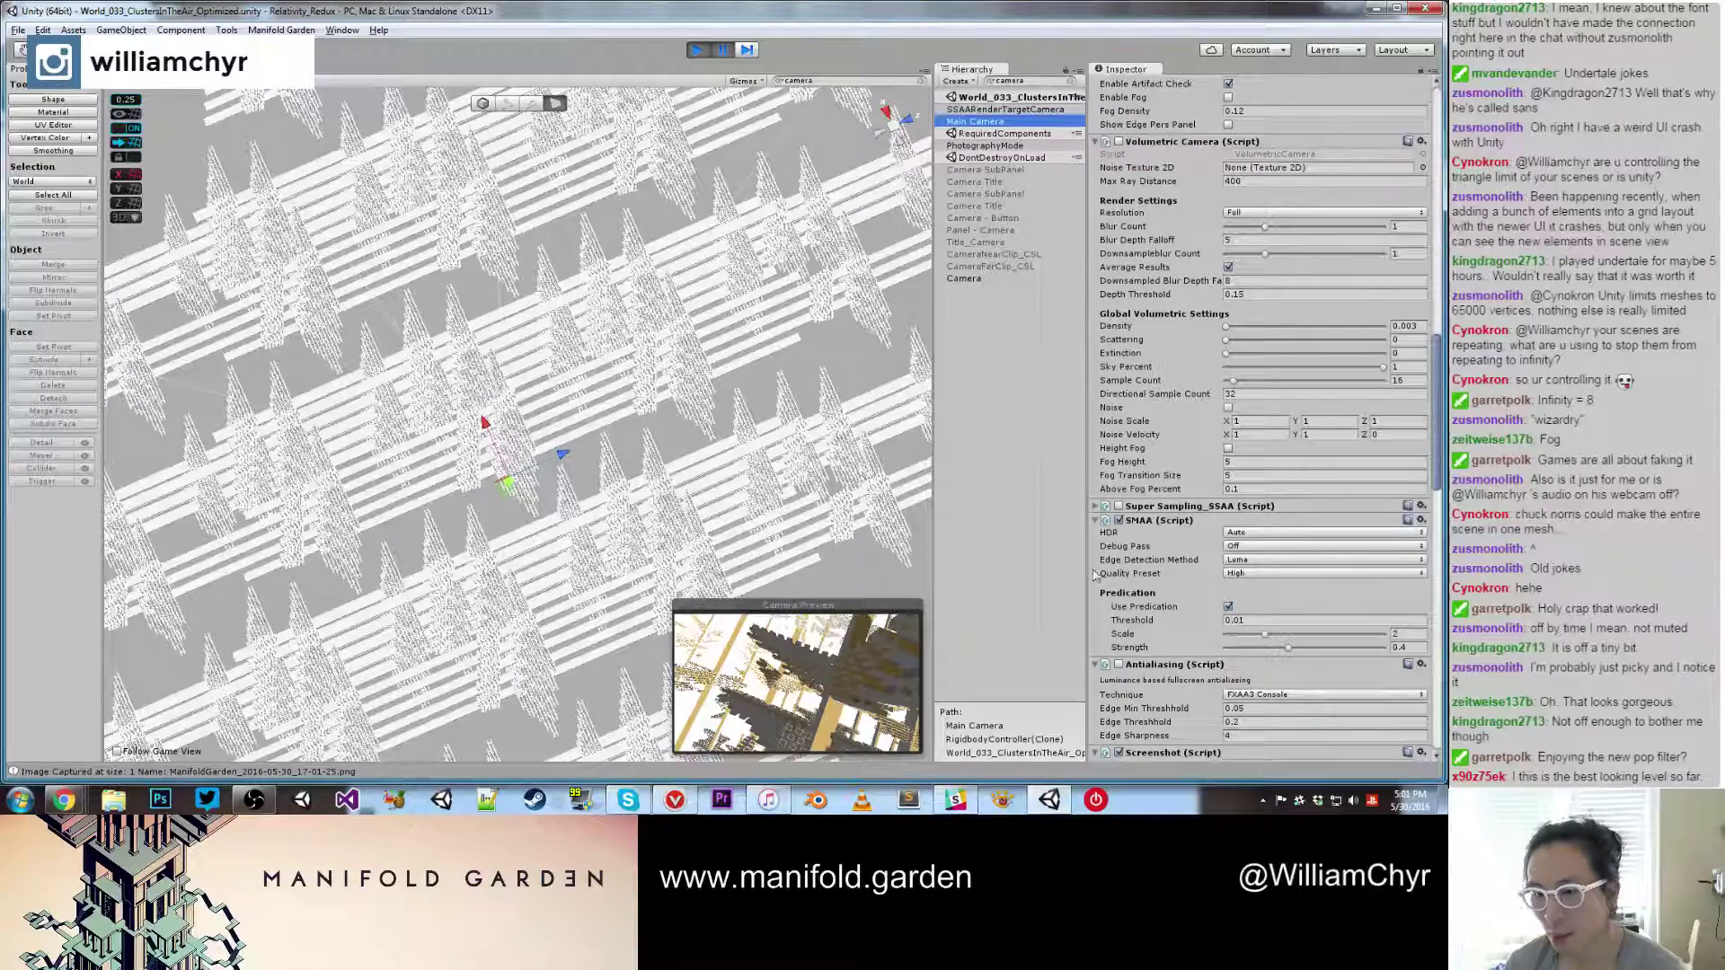
scroll(1192, 600, "down", 2)
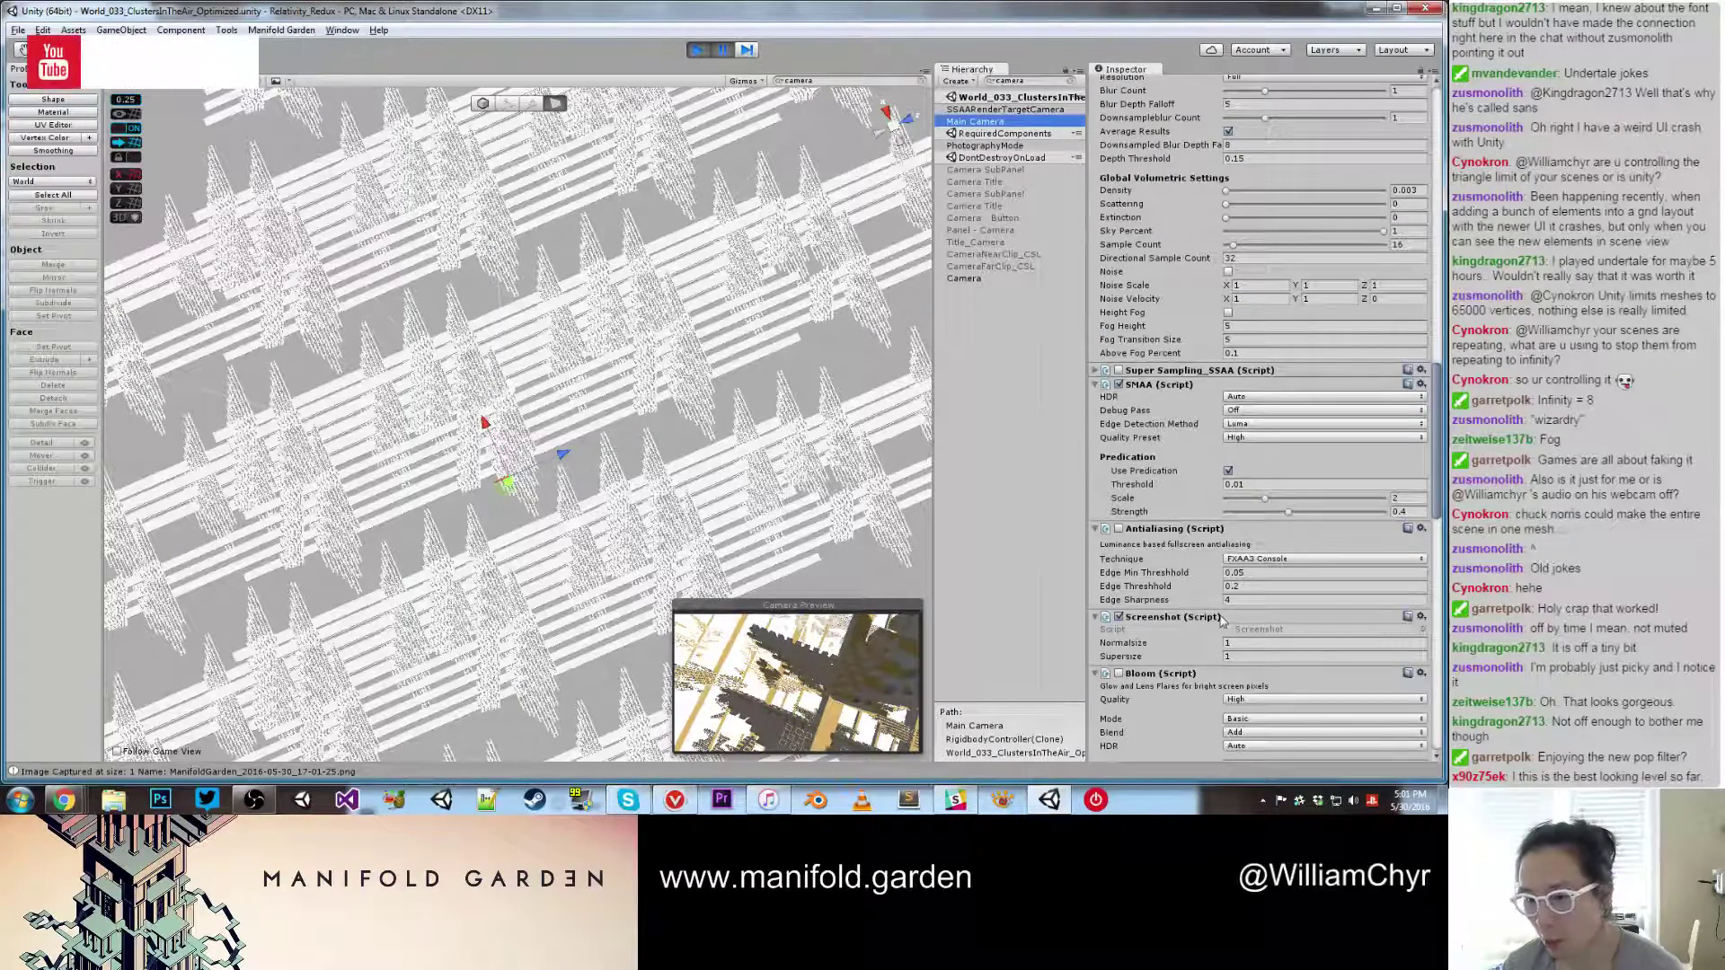
left_click(1234, 657)
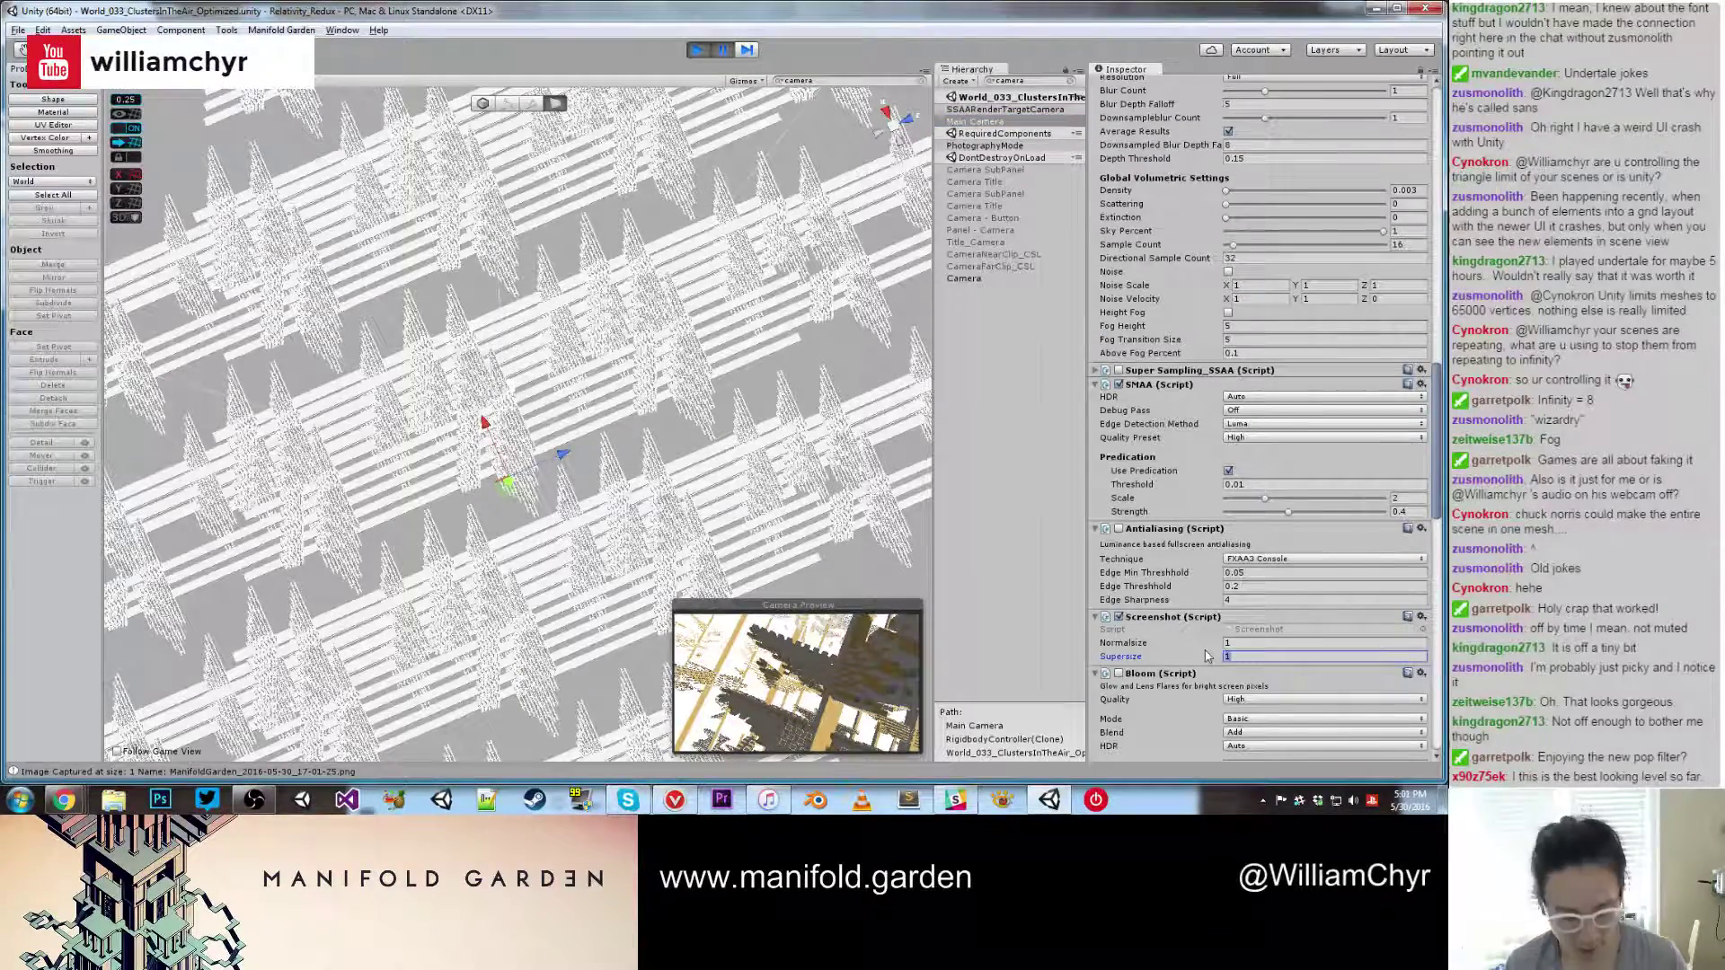
type("10")
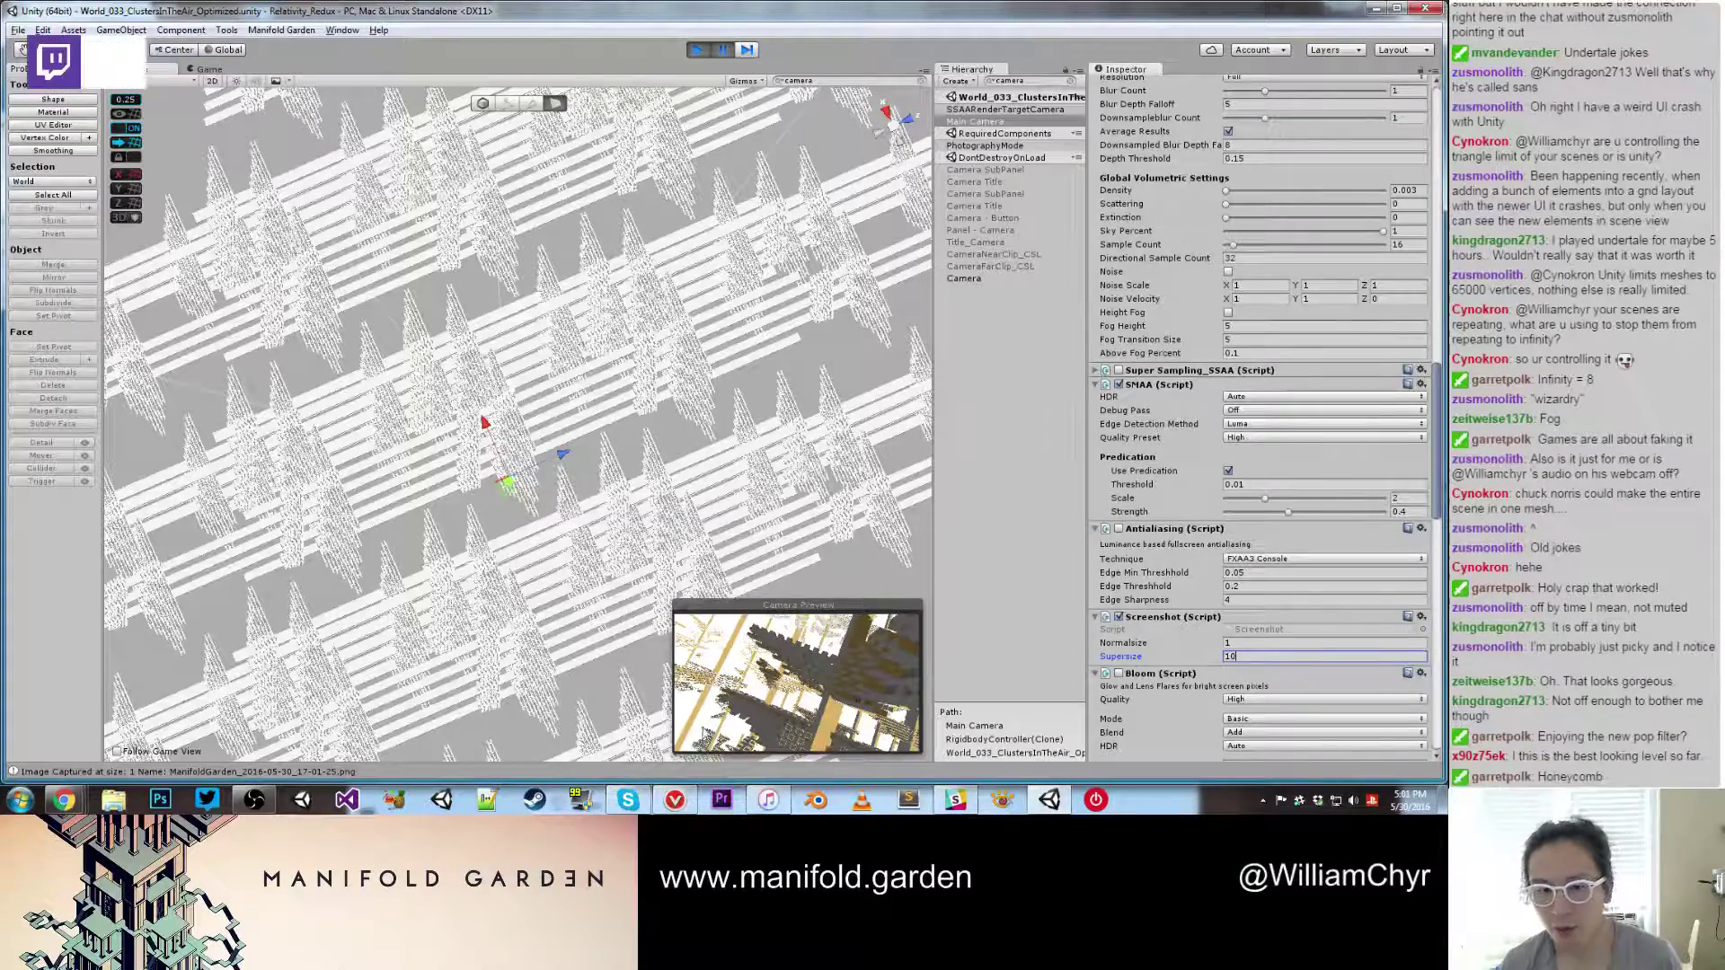
Step: Resume the paused game, capture high-resolution screenshots of the clusters with the view tilted, and pause play mode again
left_click(730, 523)
key("ctrl+shift+p")
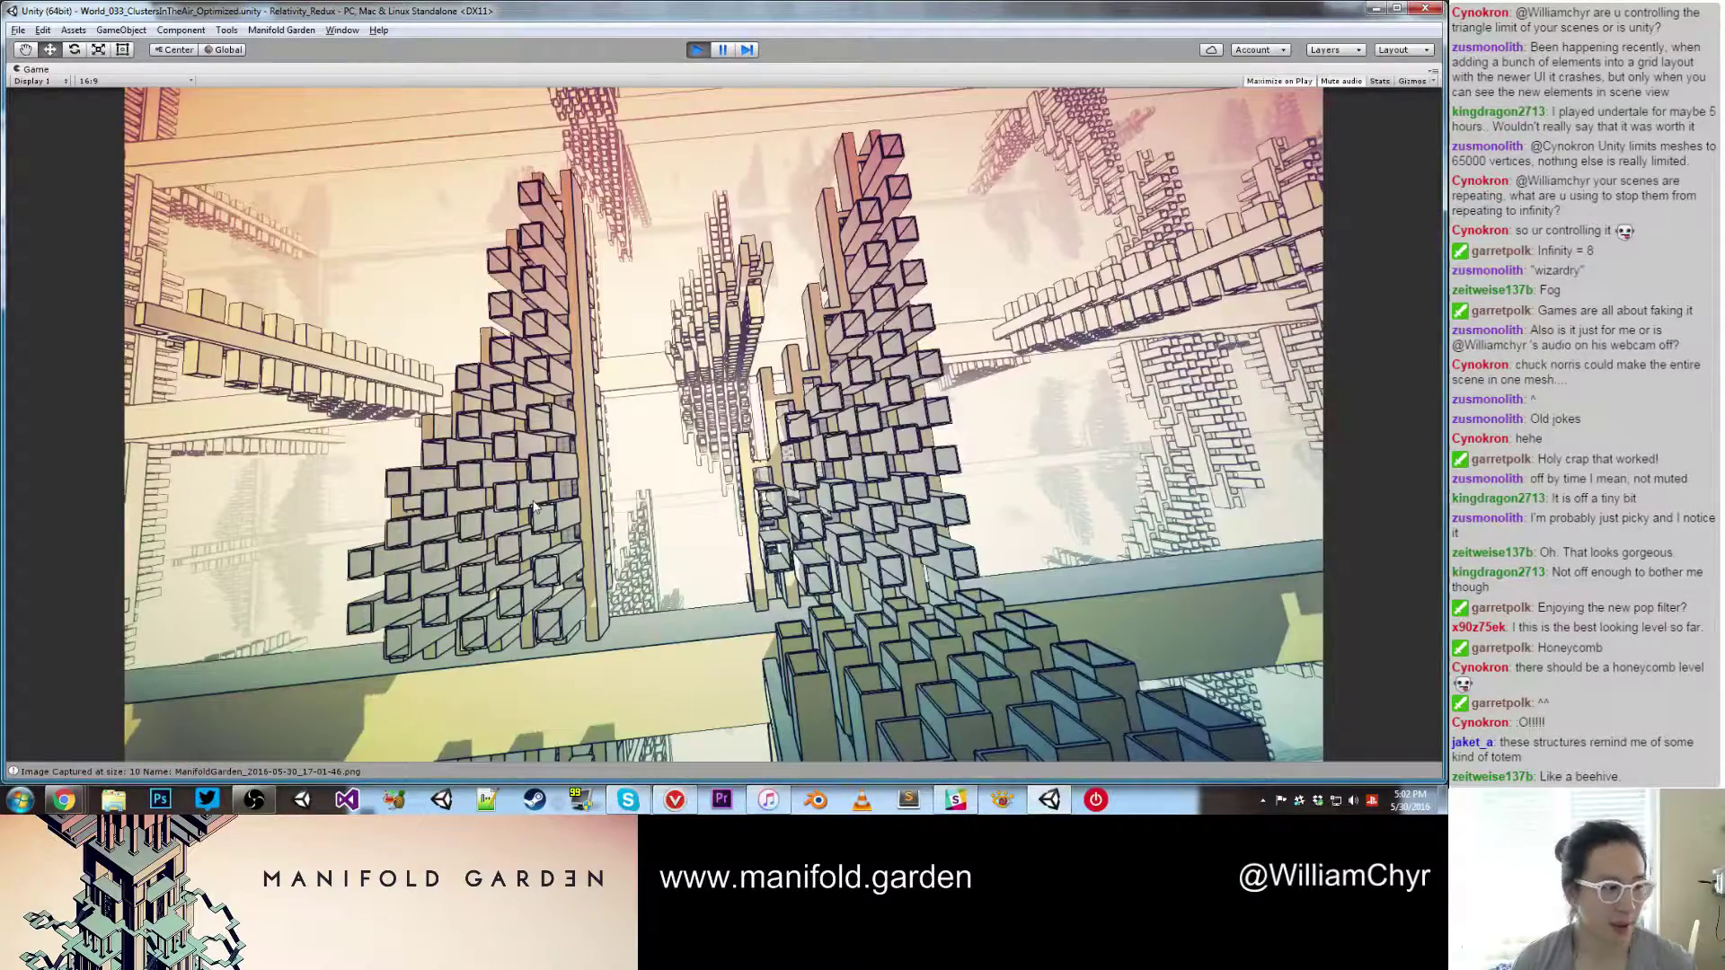
left_click(534, 508)
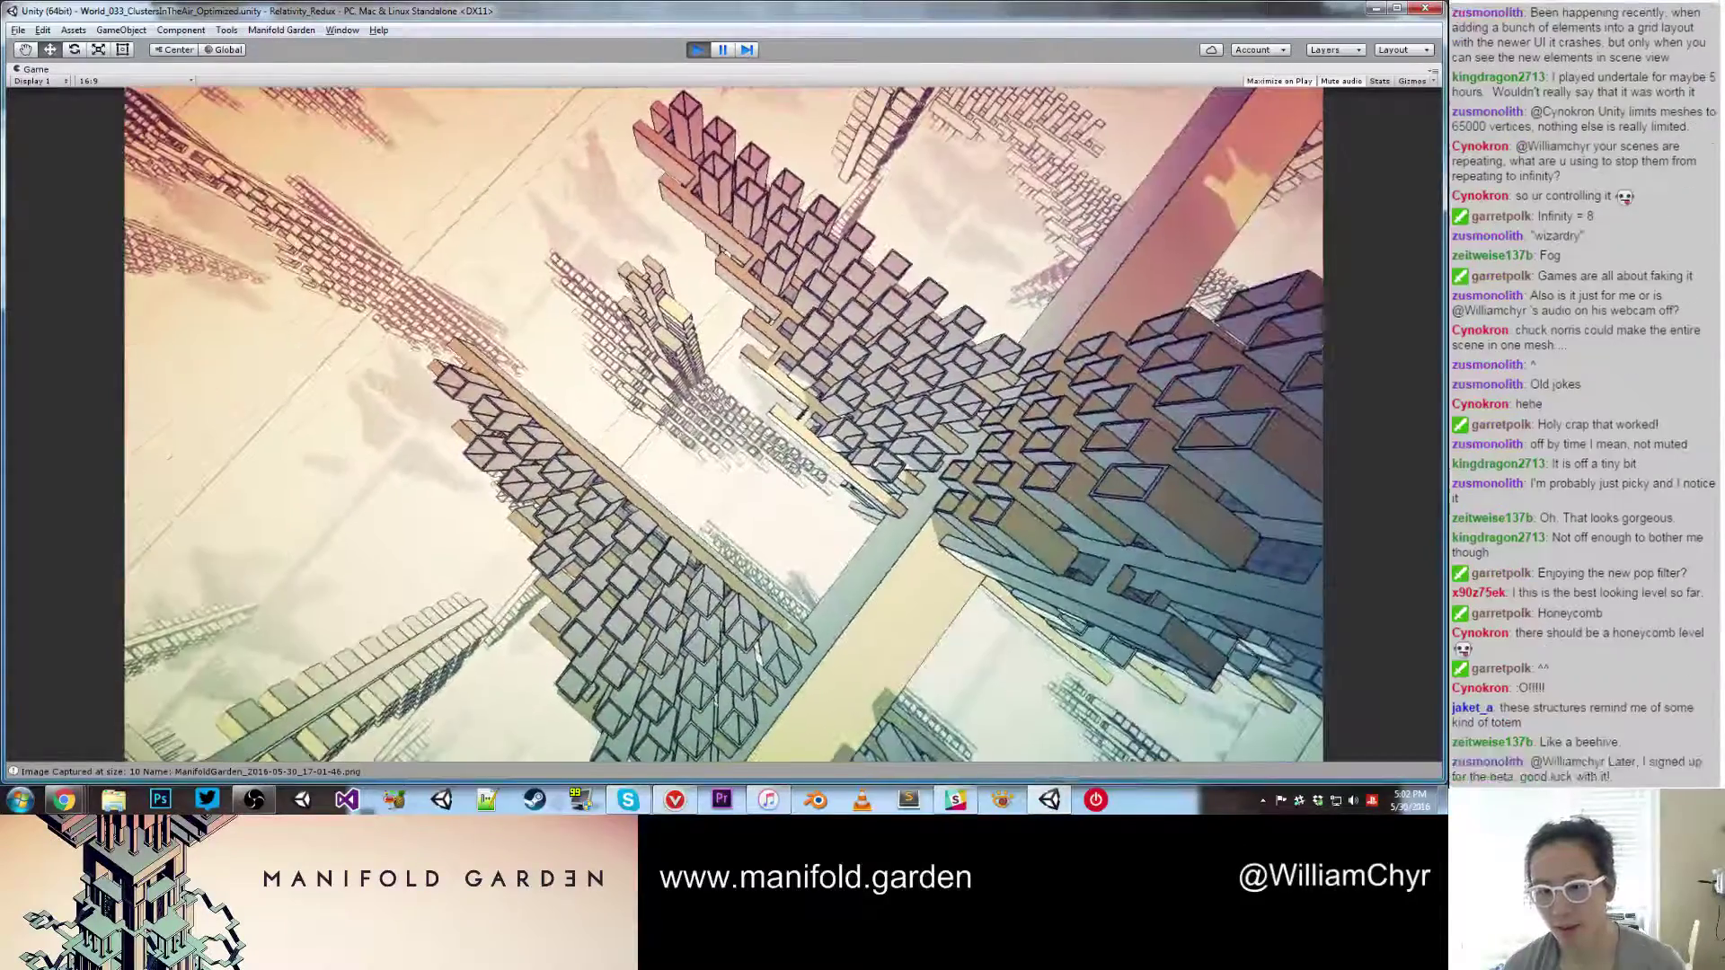
key("1")
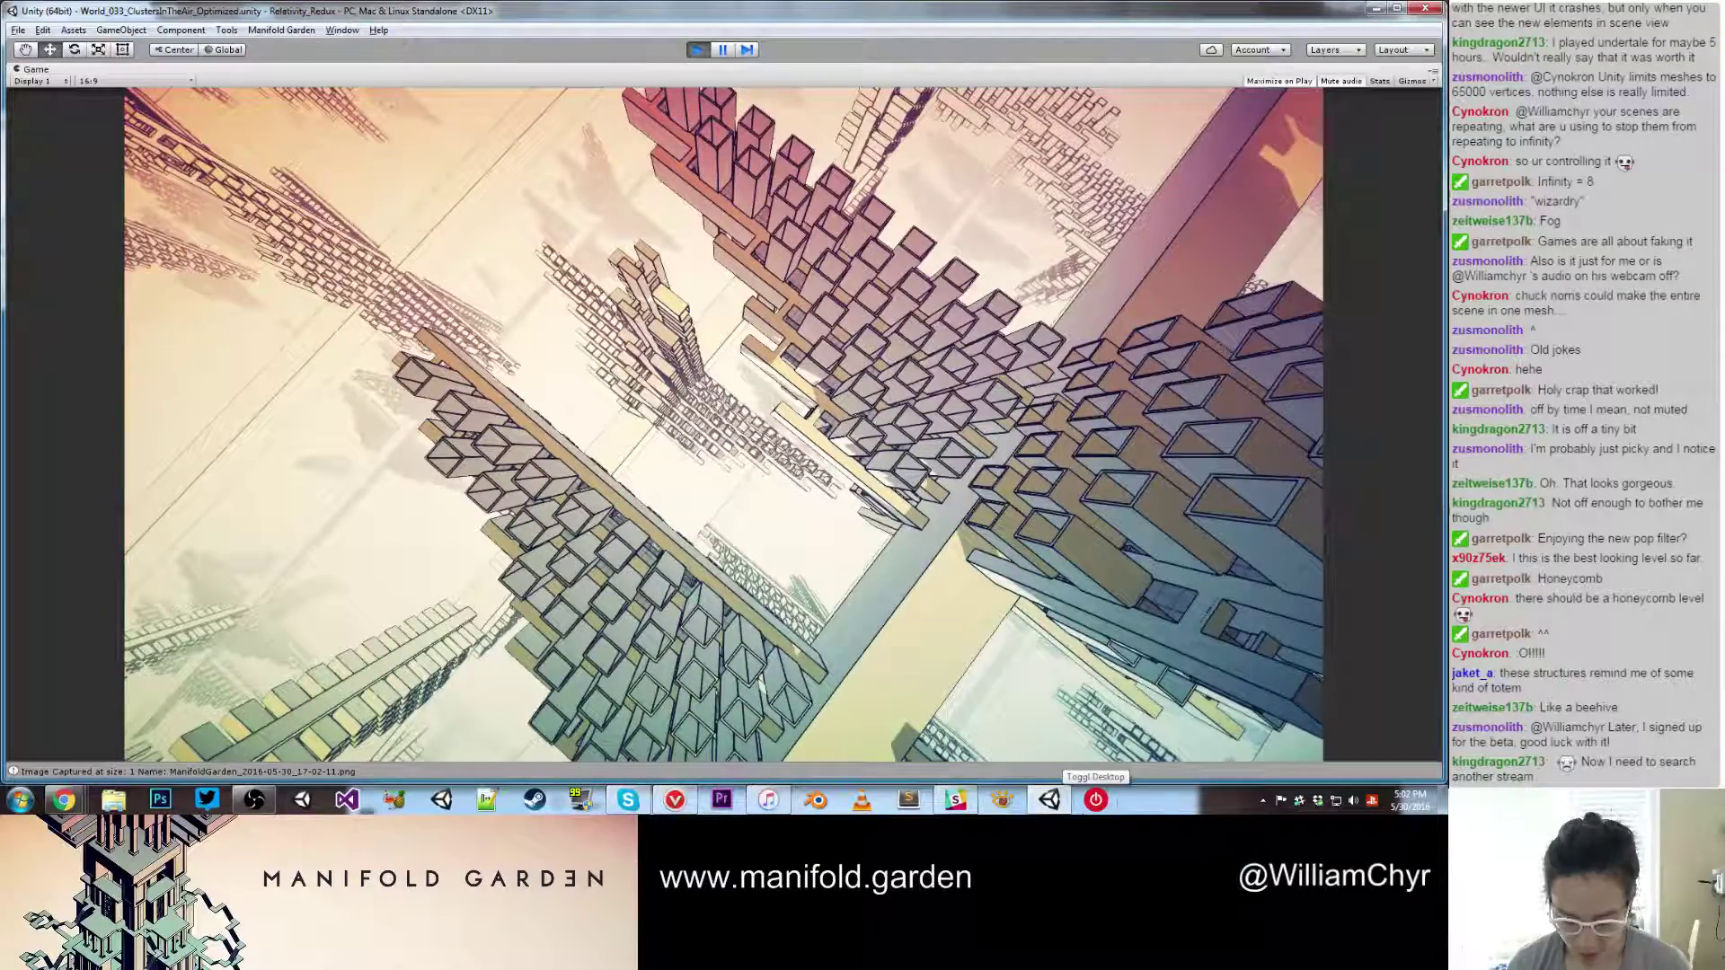
key("ctrl+shift+p")
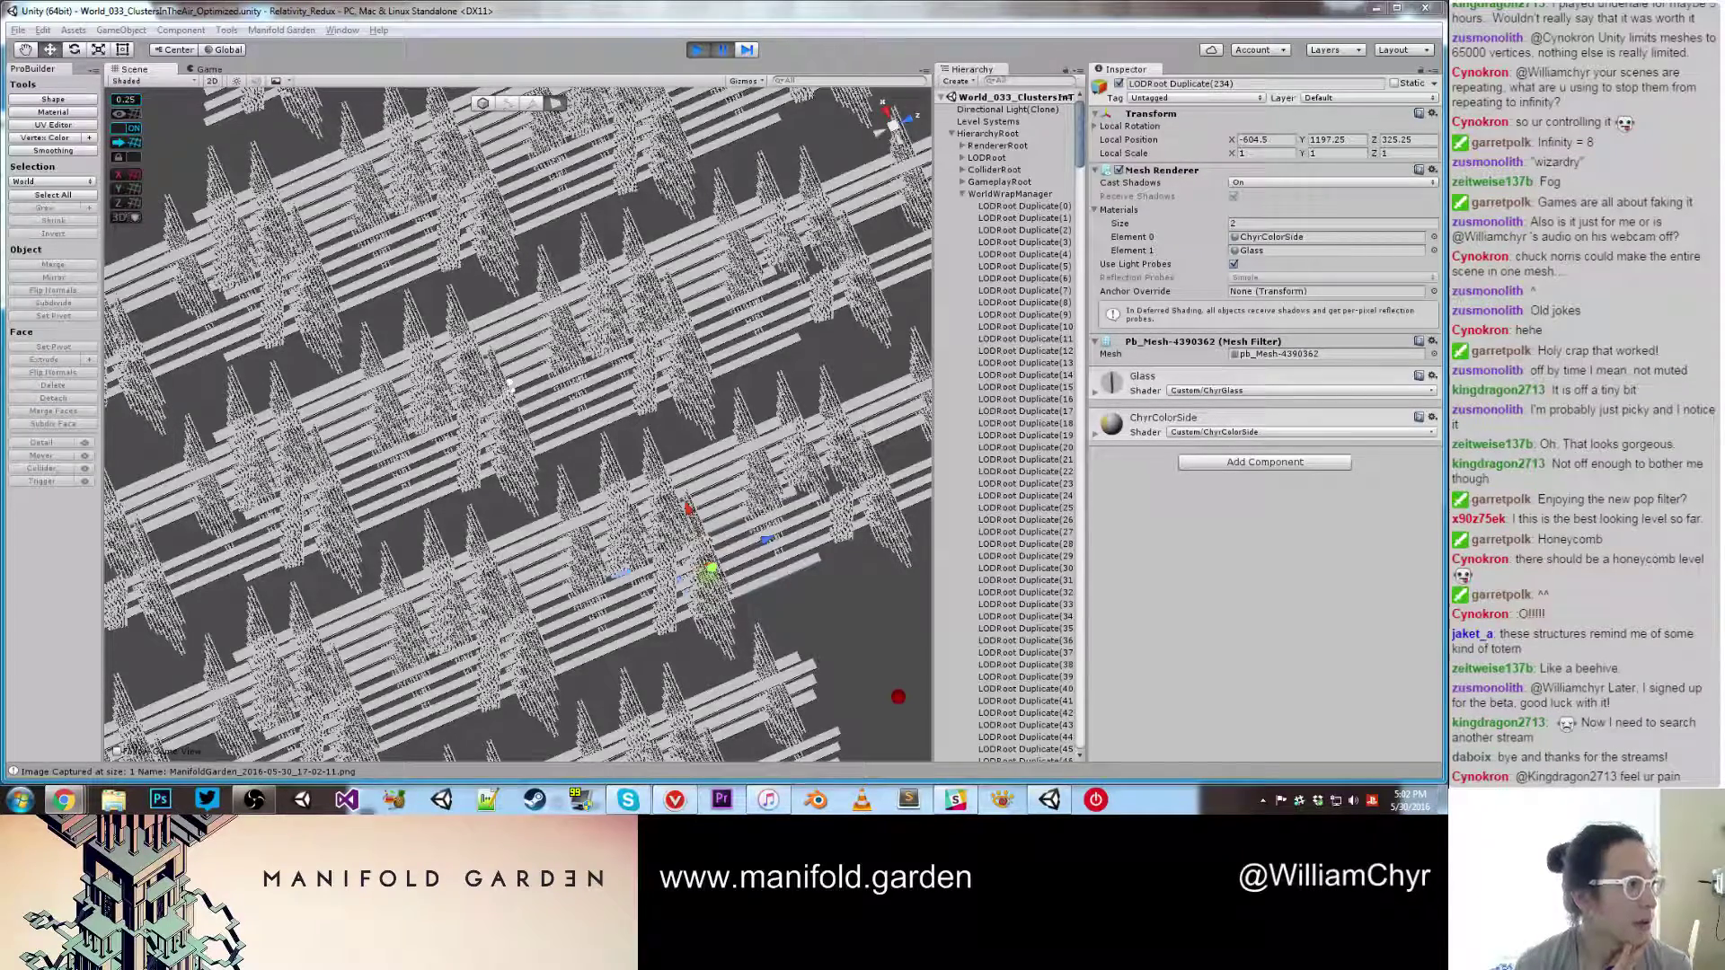
Step: Switch to the browser showing the Diorama Voxels Twitch channel, select its page address, and move the browser window off the screen
left_click_drag(0, 66, 568, 43)
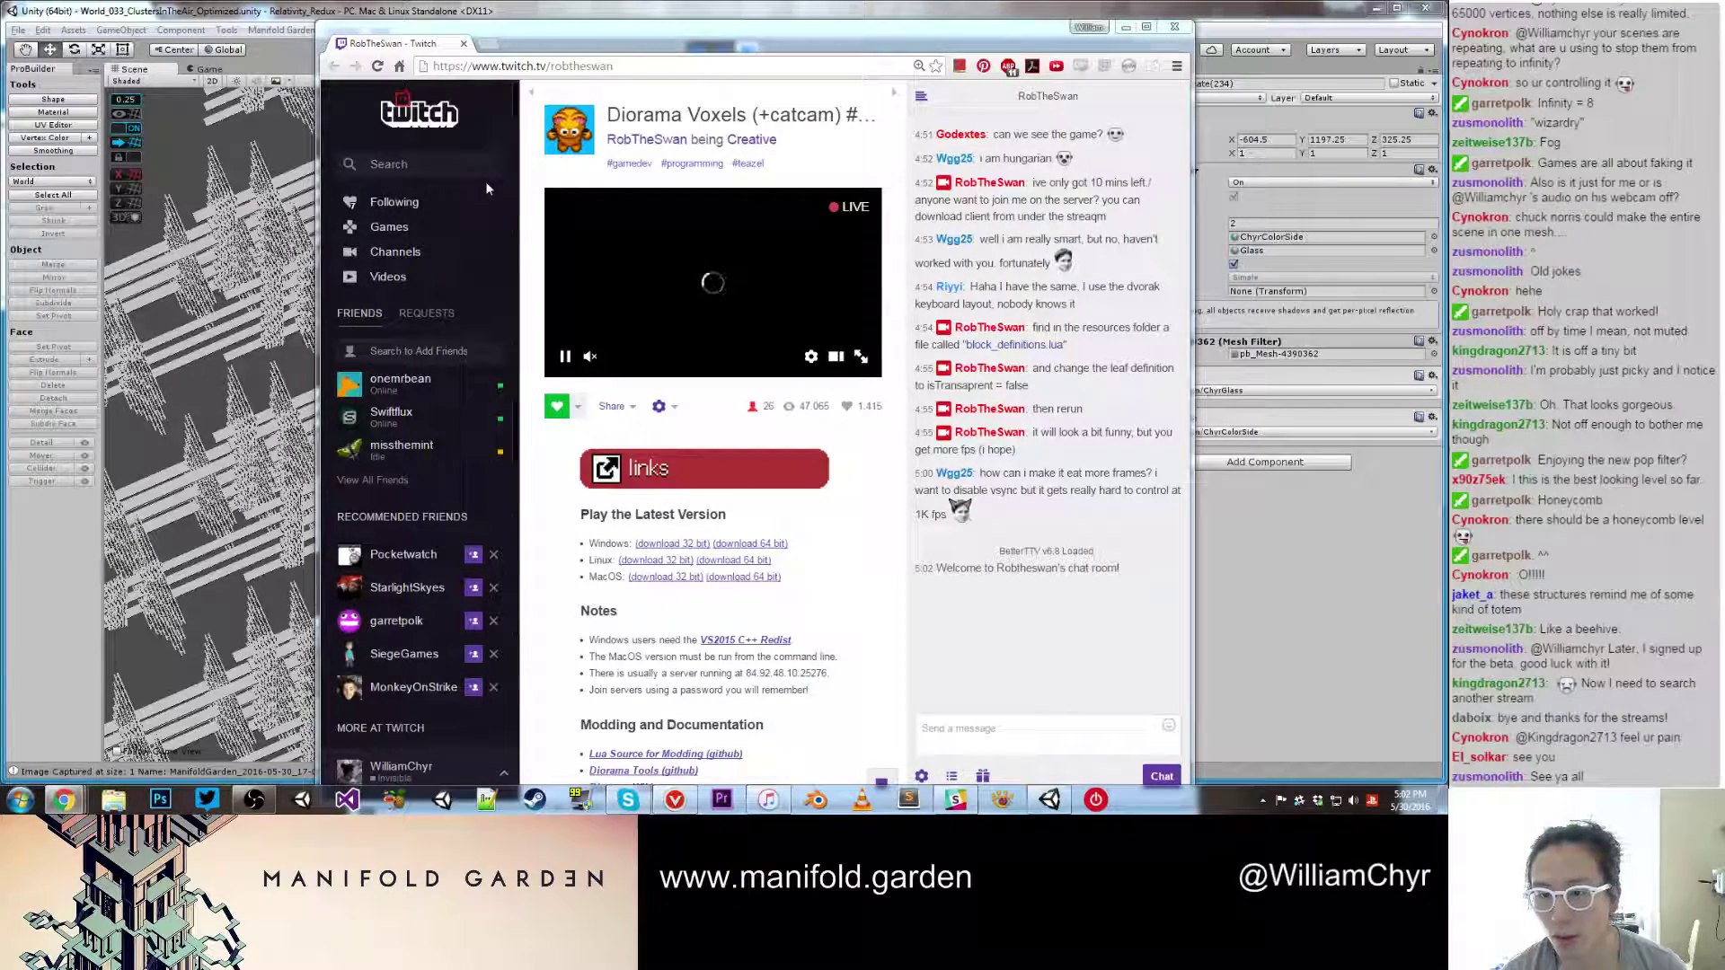
left_click(564, 64)
key("alt+Tab")
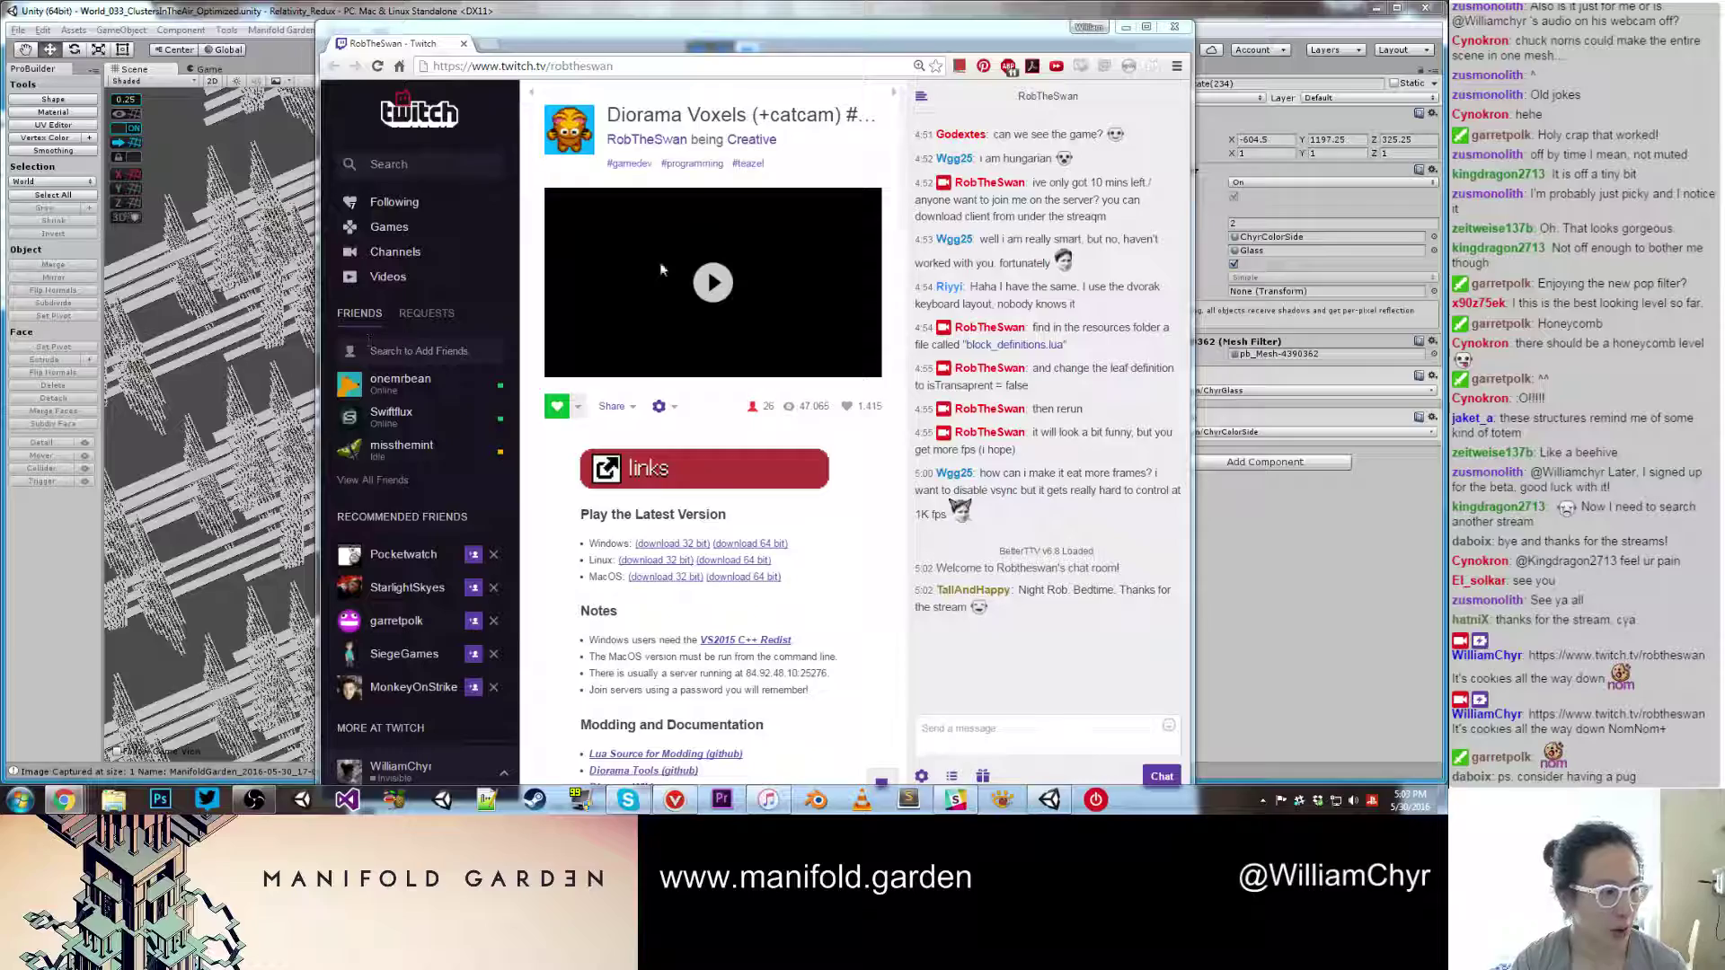
left_click_drag(631, 39, 1723, 22)
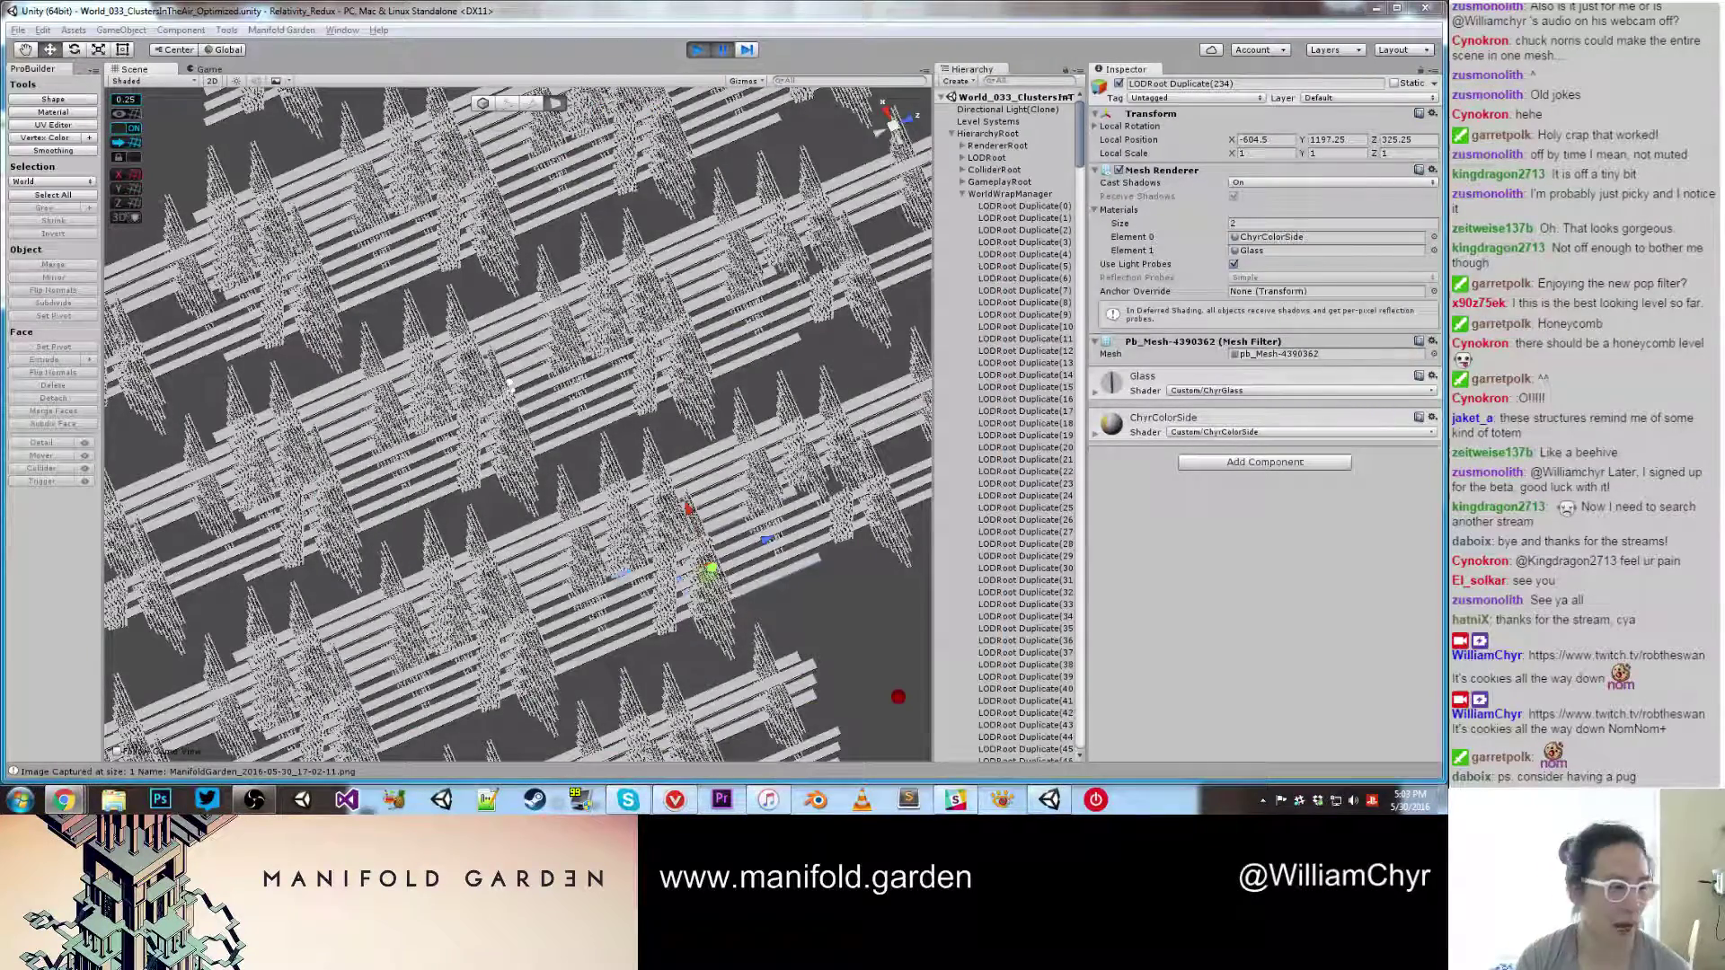